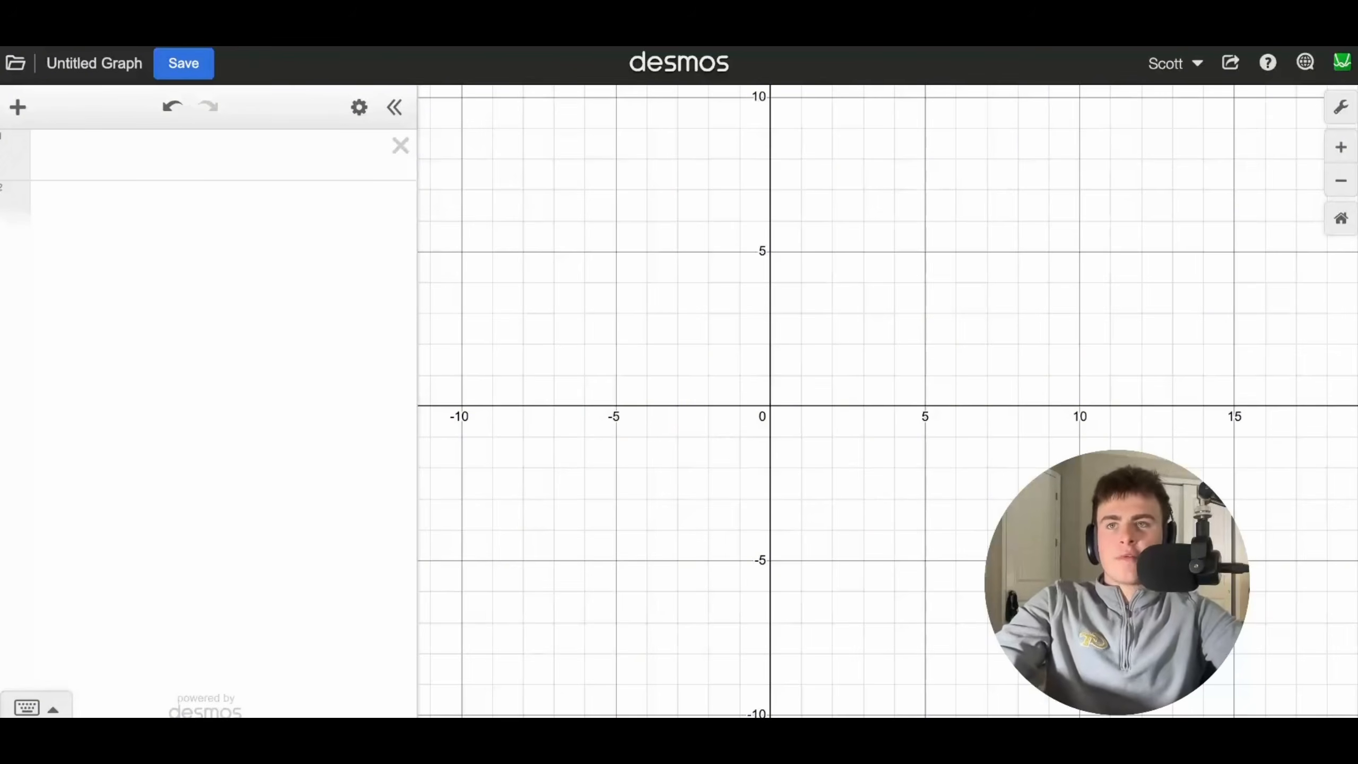
- Graph the expression x² + 10 in the first row and select the resulting parabola near its vertex
click(203, 154)
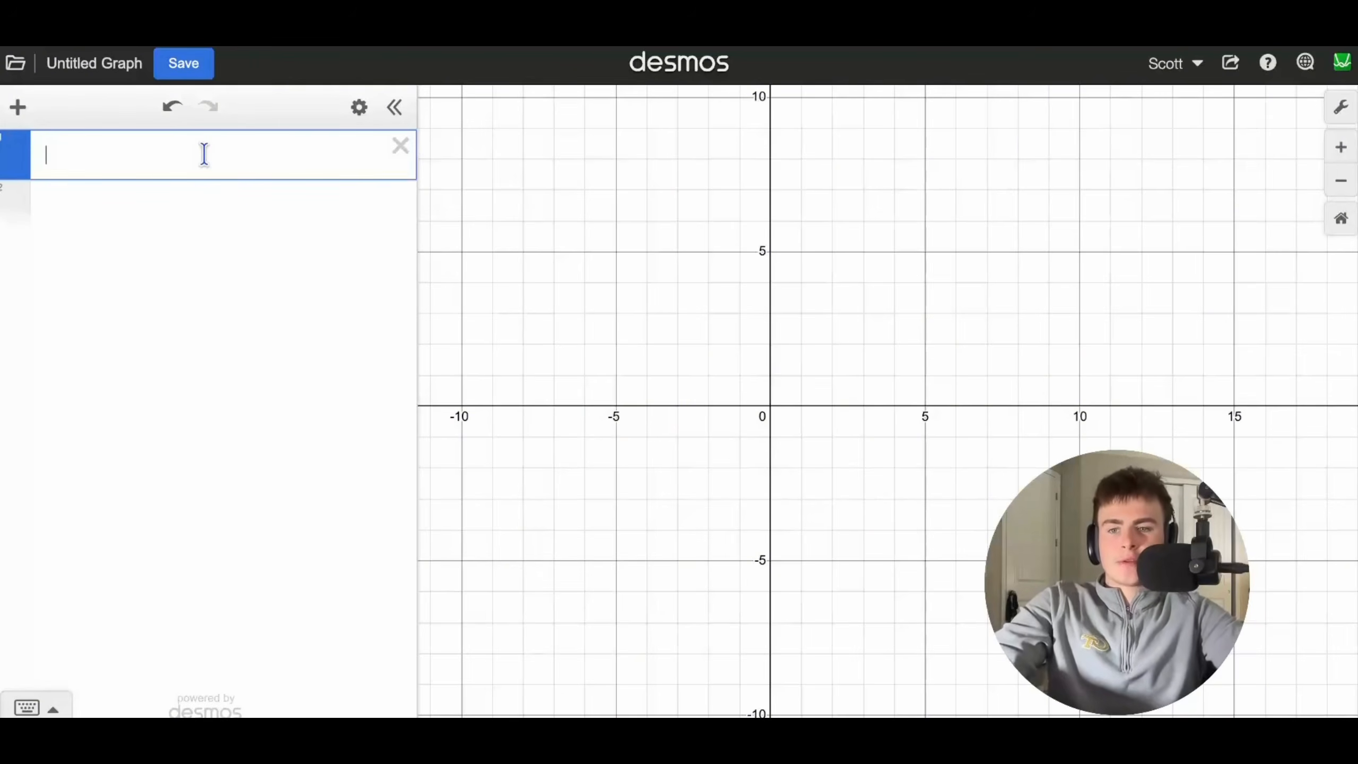
text(x^2+10)
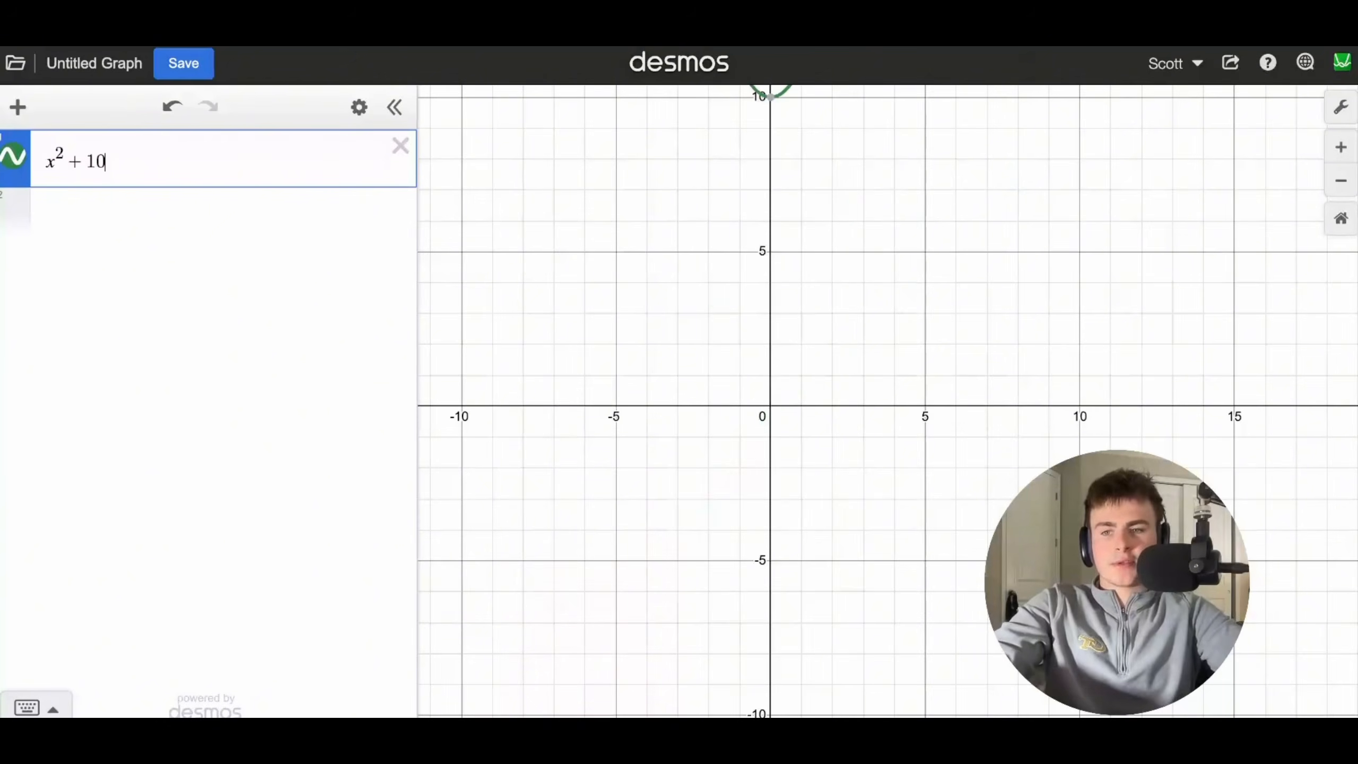
scroll(682, 211, down, 5)
drag(681, 210, 677, 424)
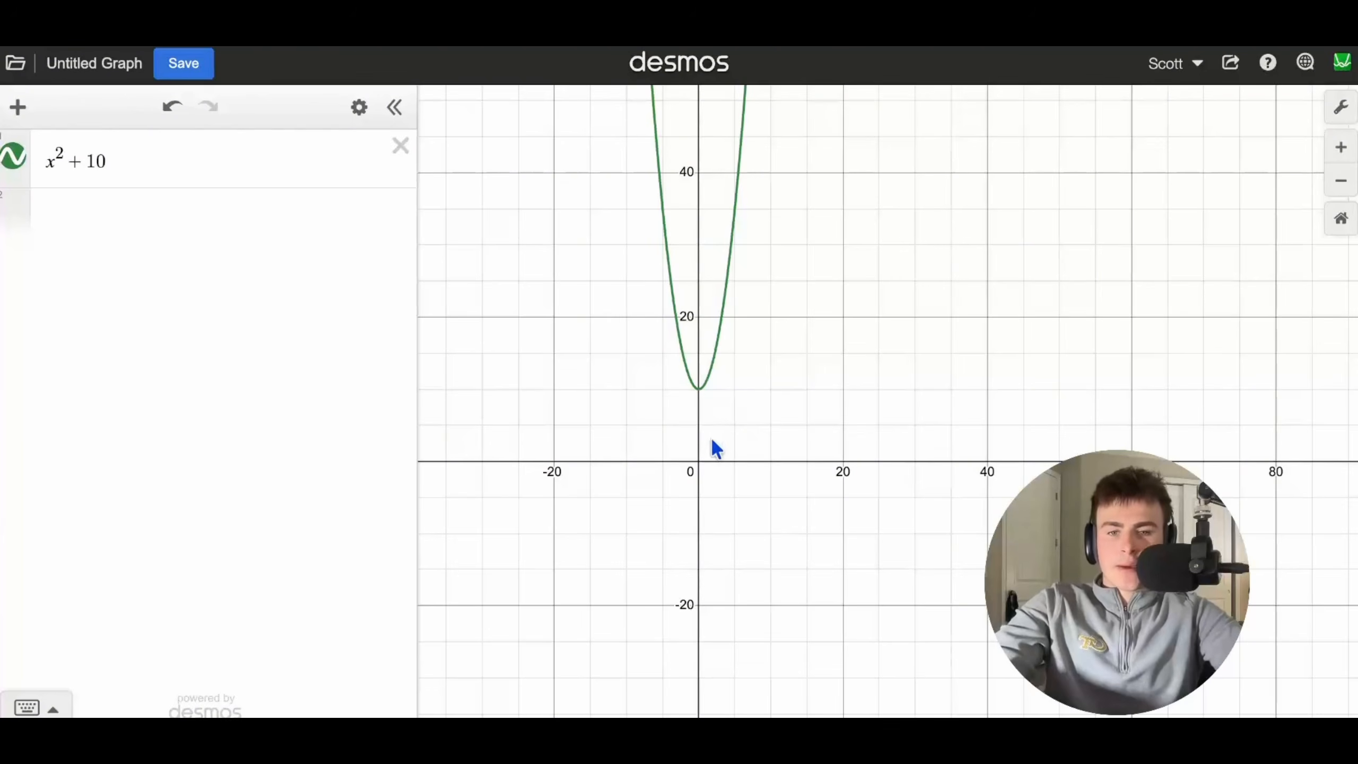
click(711, 386)
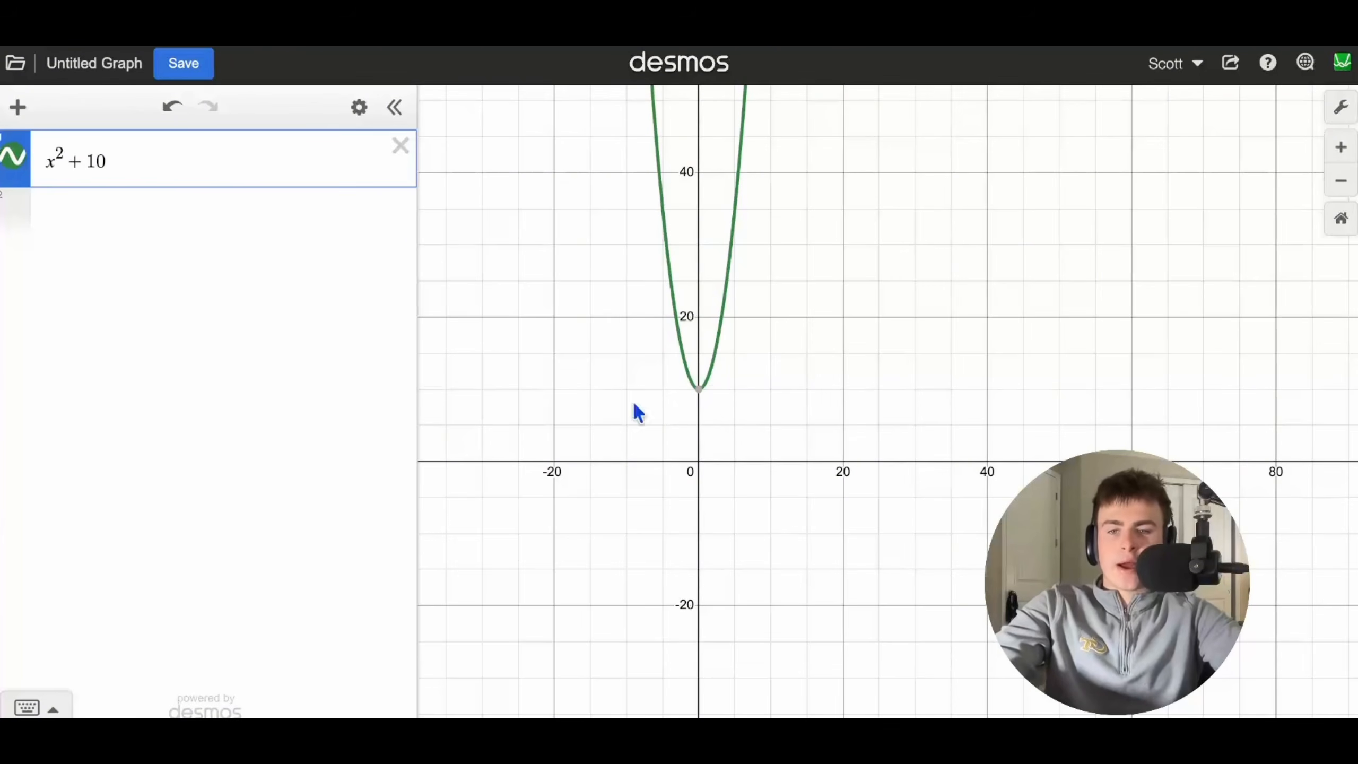
- Replace the expression with x² − 100 and show the coordinates of the parabola's x-intercepts
key(BackSpace)
click(228, 162)
text(x)
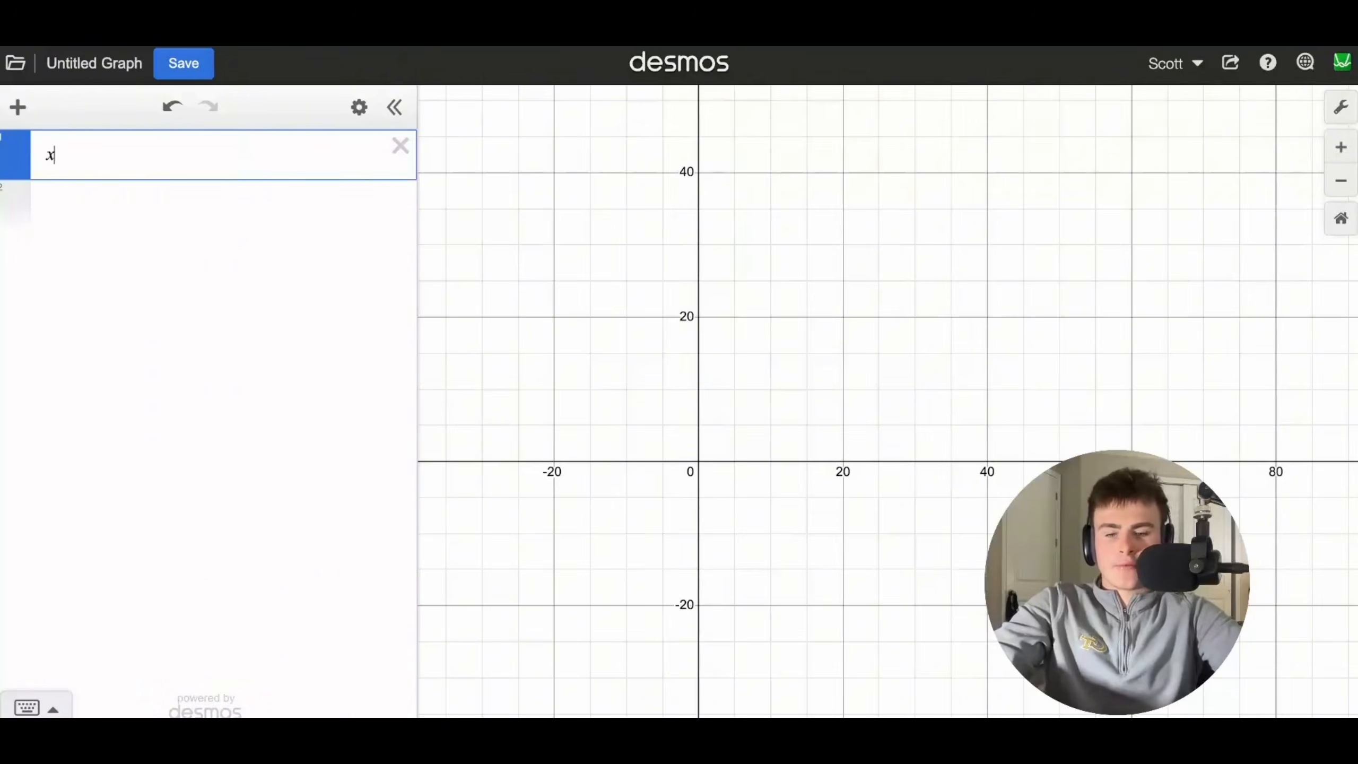
text(^2-100)
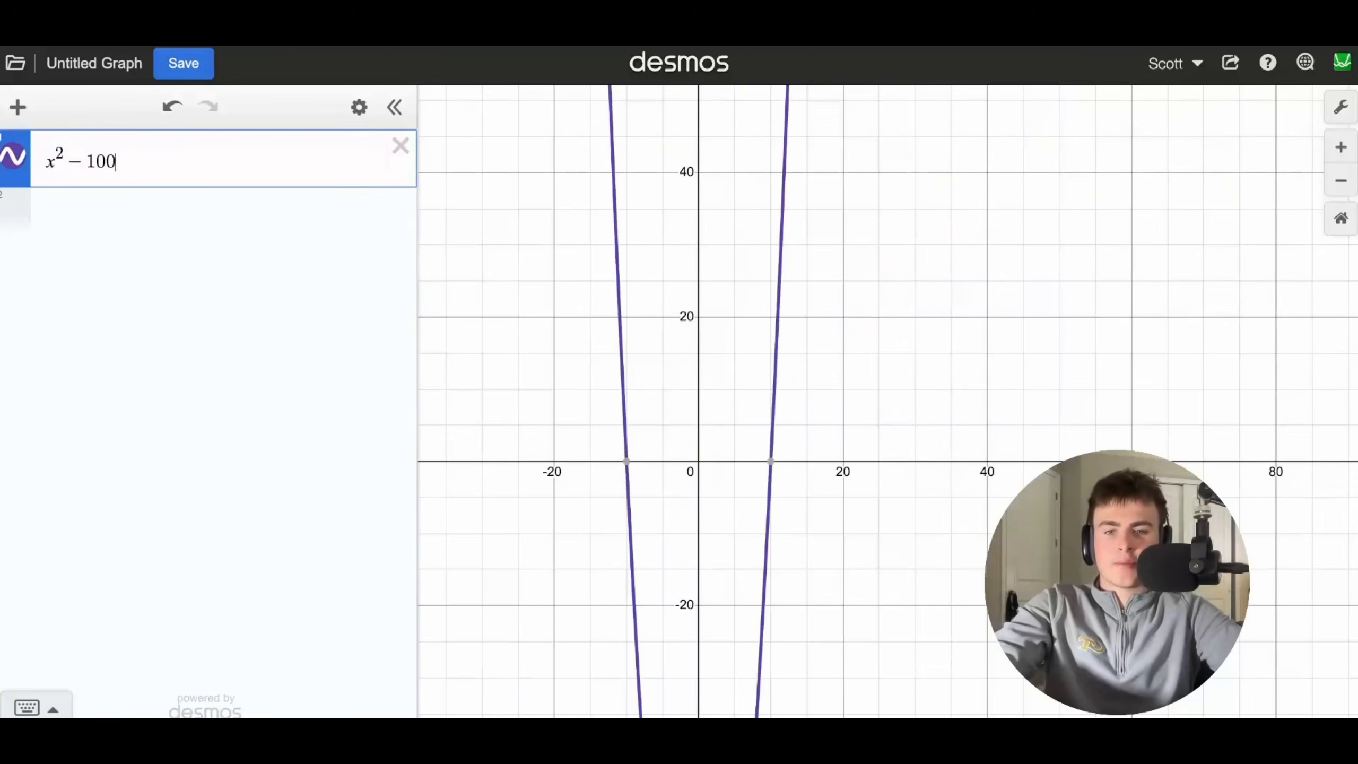
click(627, 463)
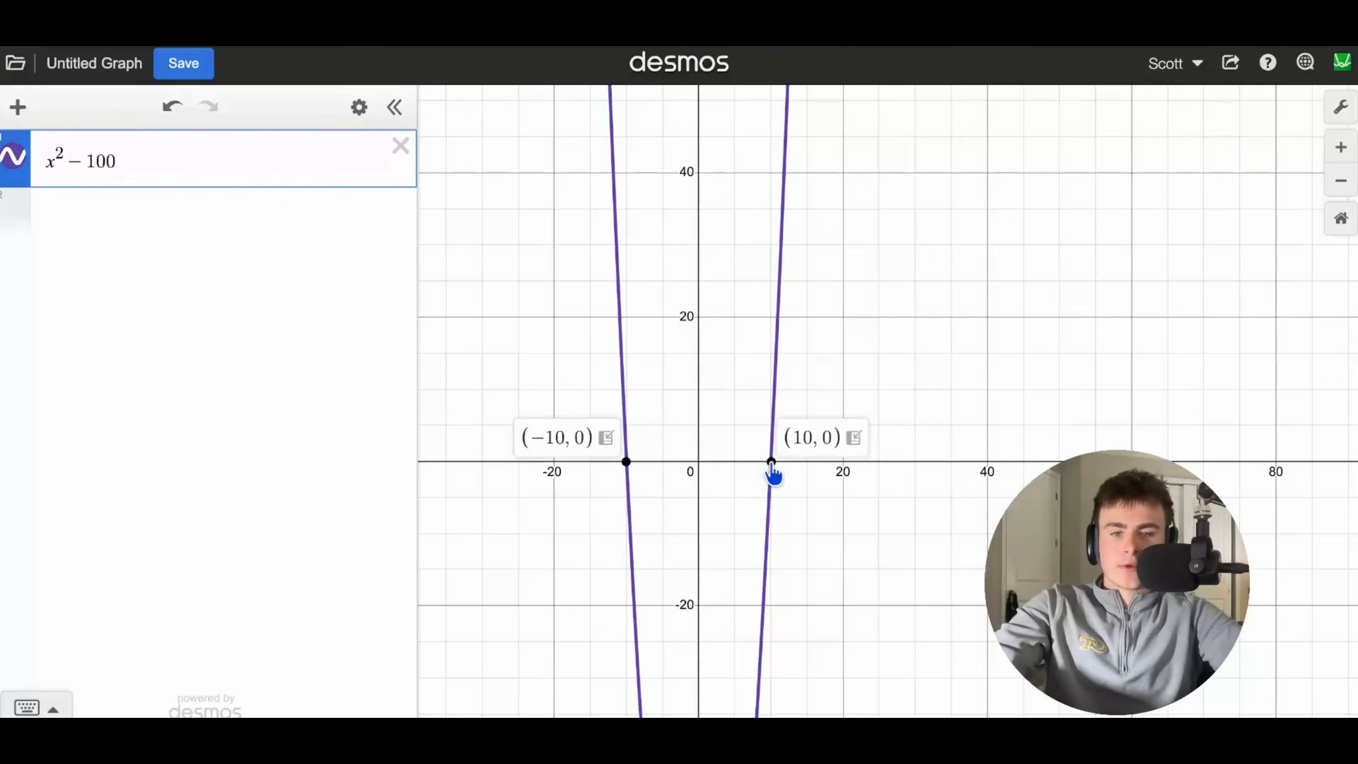
drag(876, 568, 880, 214)
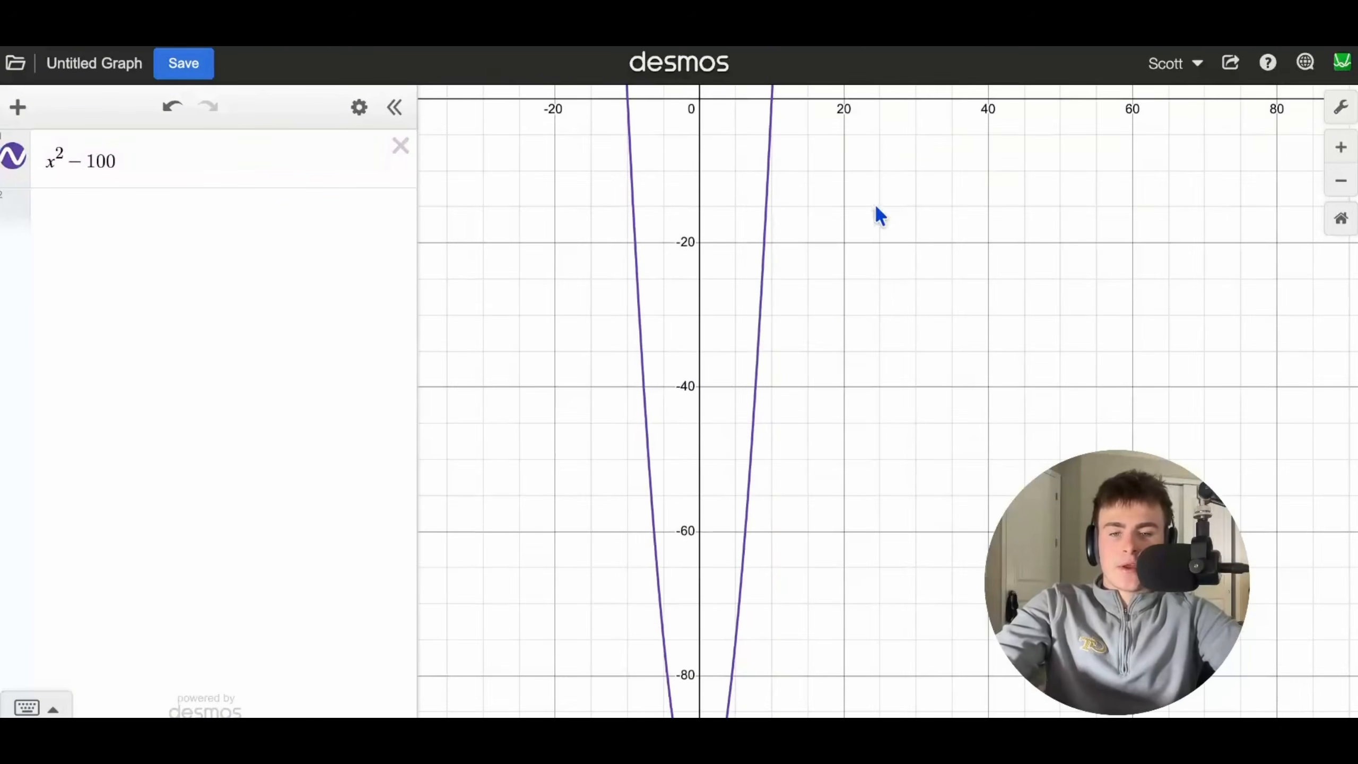
scroll(705, 440, down, 5)
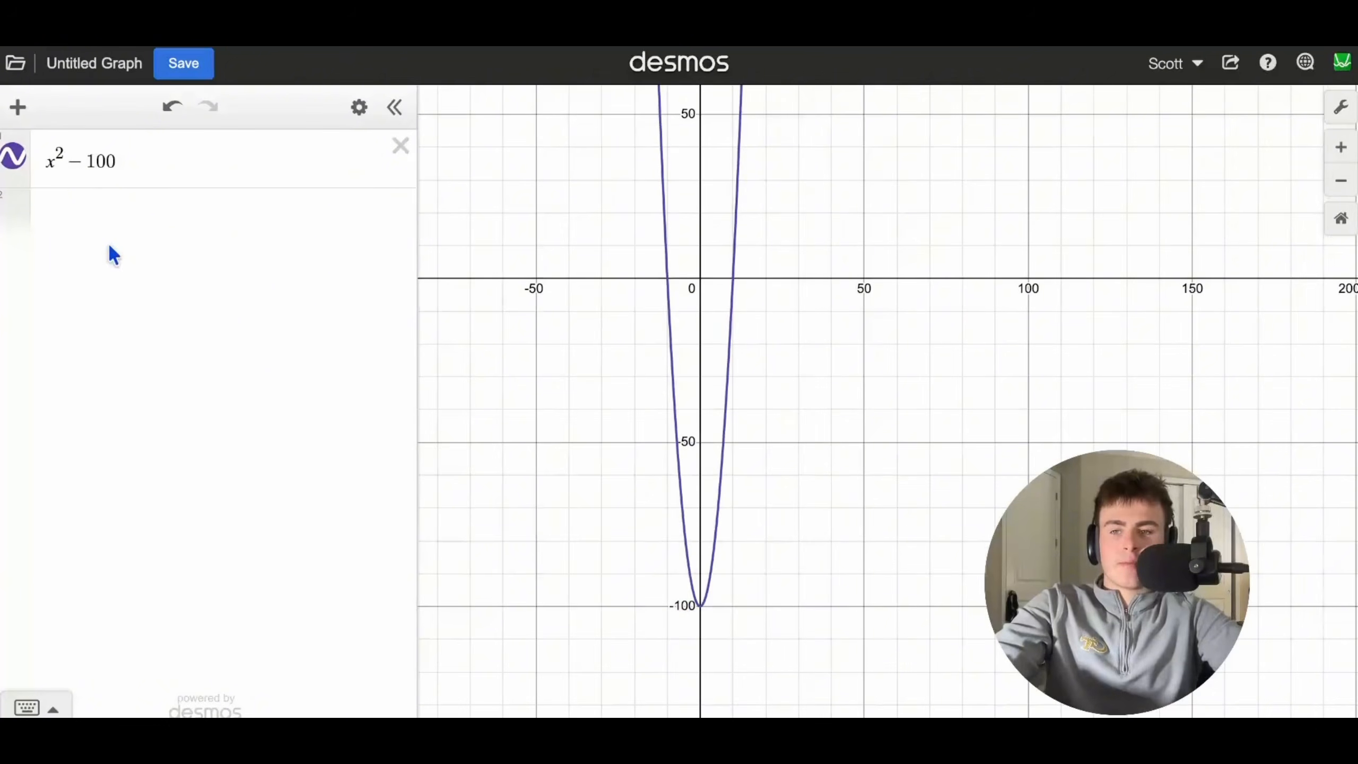
- Insert the term + 5x before the − 100 in the expression and show the coordinates of the parabola's vertex
click(72, 172)
text(+ 5)
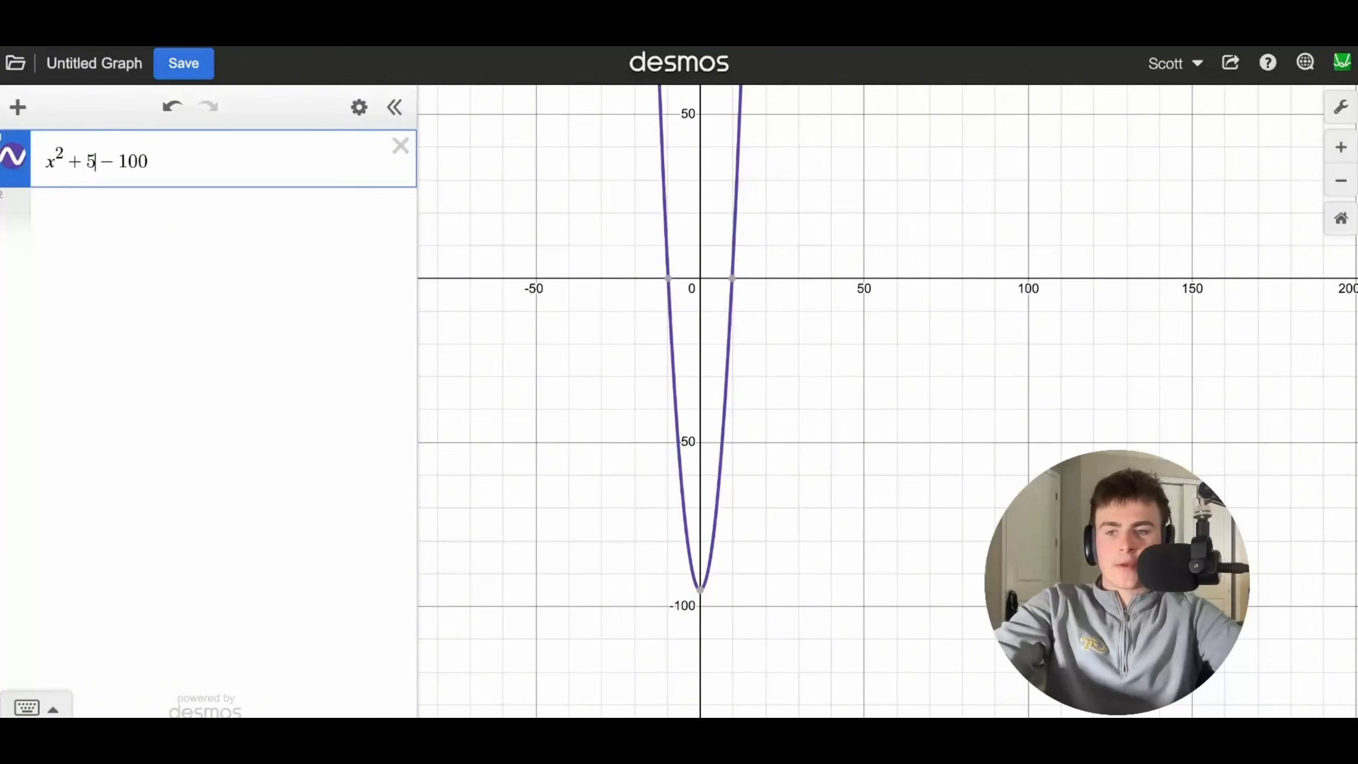
text(x)
click(691, 629)
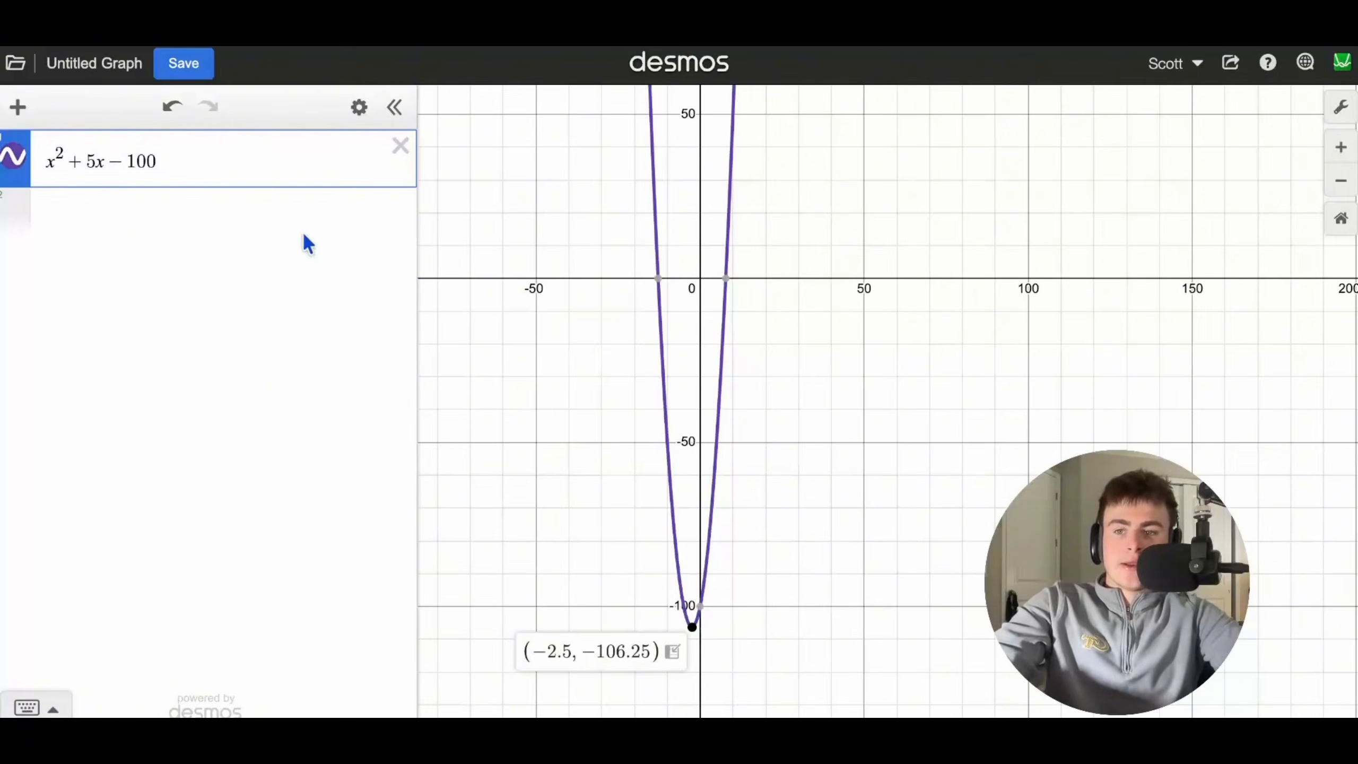
- Delete the quadratic expression and insert an empty table in its place
click(400, 147)
text(table)
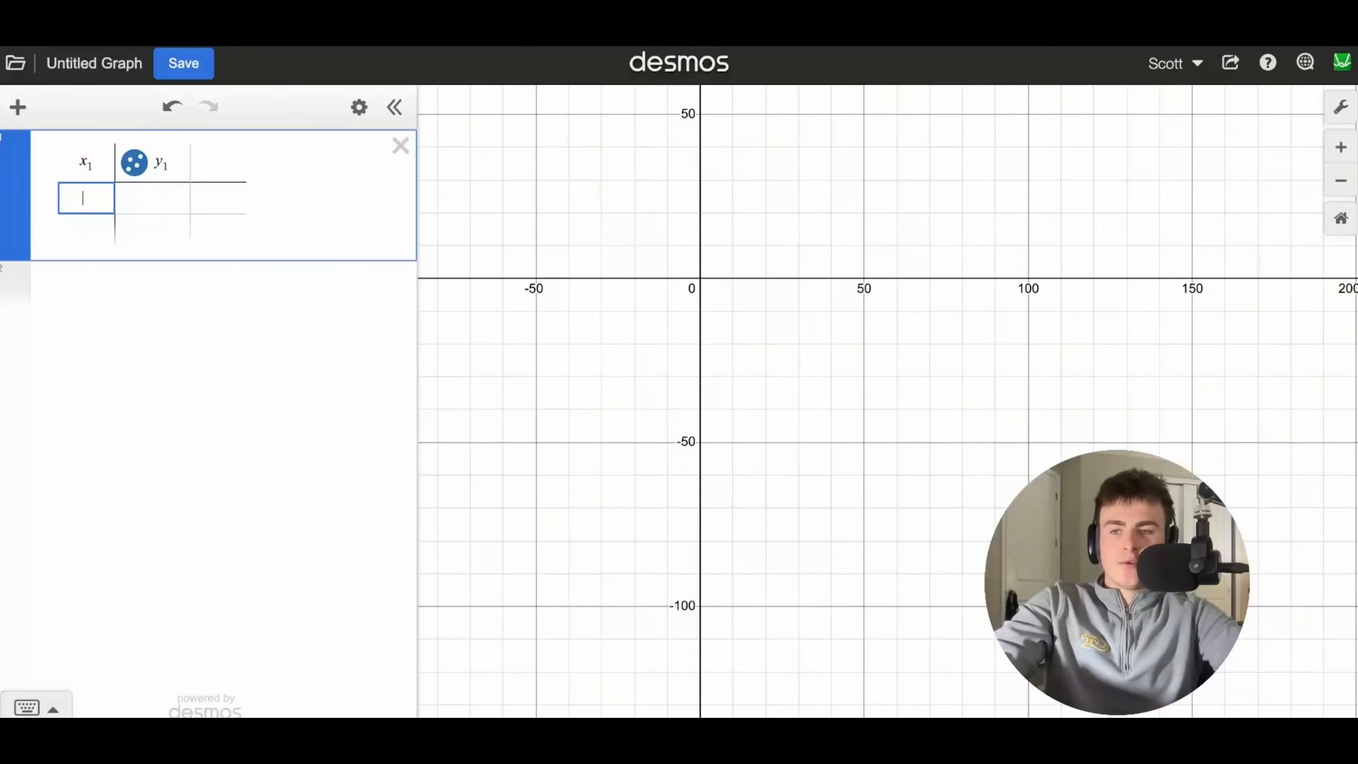
- Remove the empty table and insert a new one, repeating this a second time
click(400, 145)
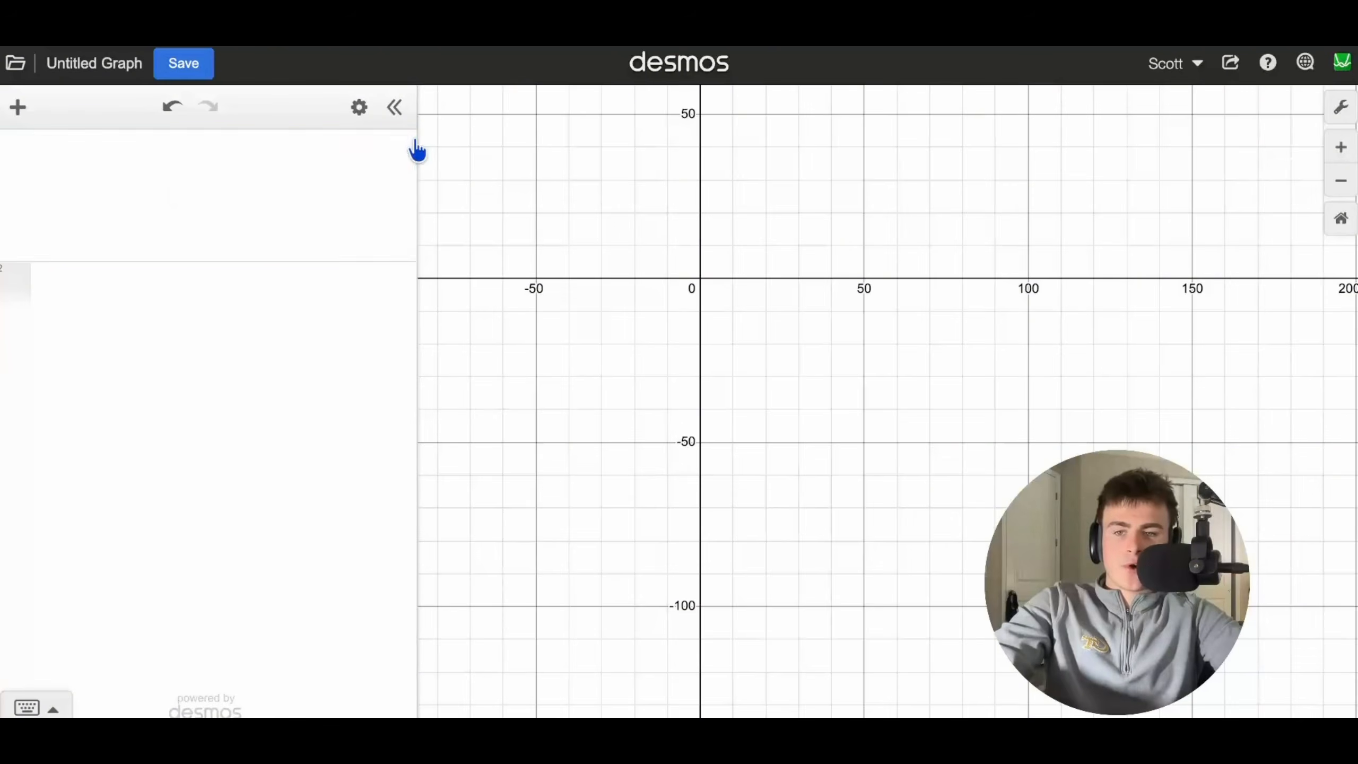
click(27, 110)
click(51, 235)
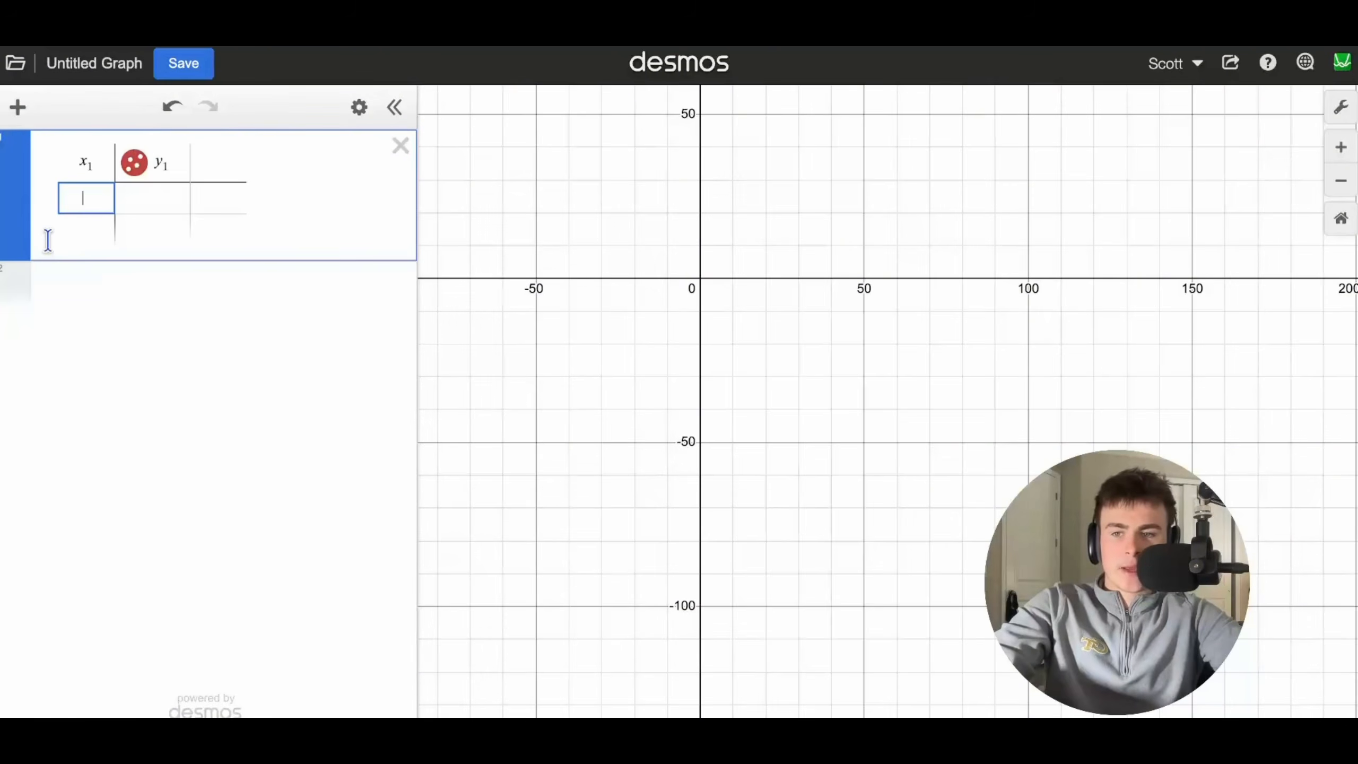
click(401, 148)
text(table)
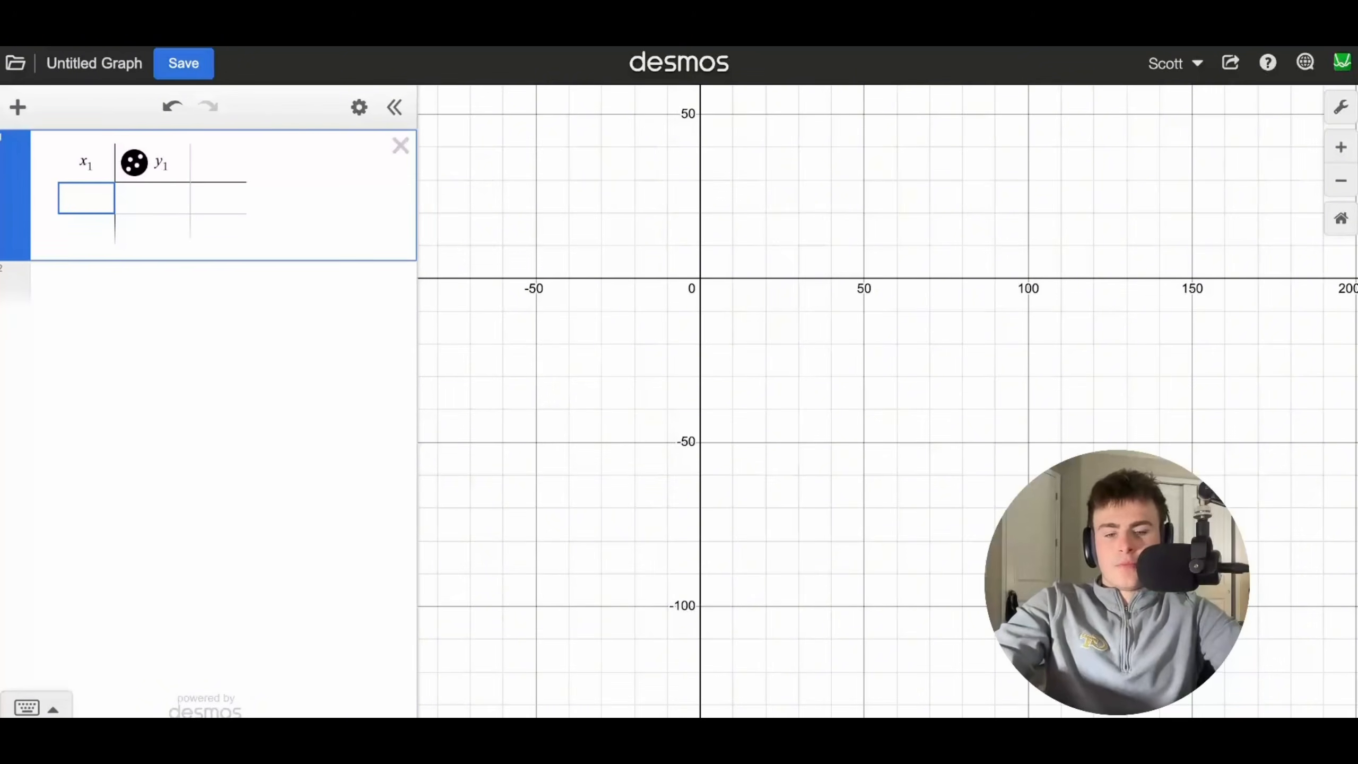
- Fill the table with the x, y pairs 1 and 10, 2 and 30, and 5 and 50
text(1)
key(Tab)
text(10)
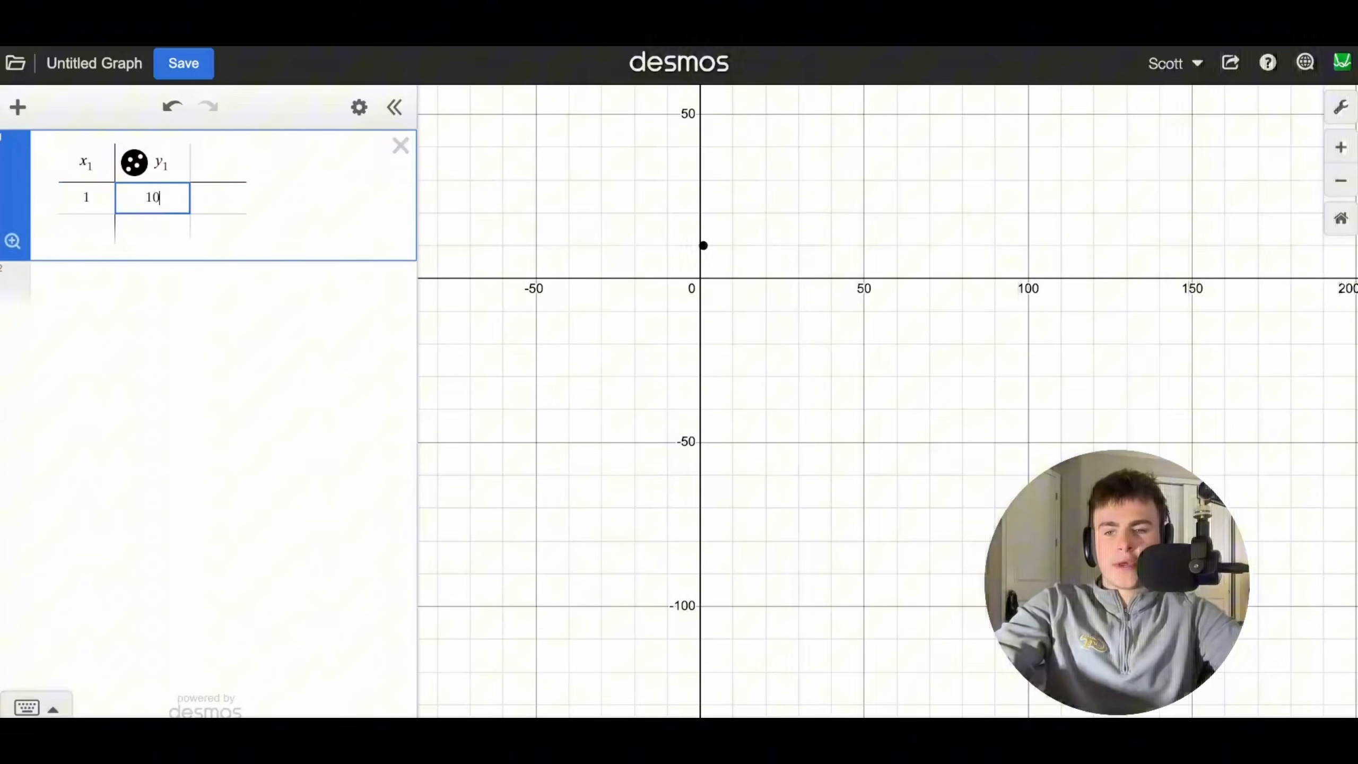
click(68, 234)
text(2)
key(Tab)
text(30)
click(67, 260)
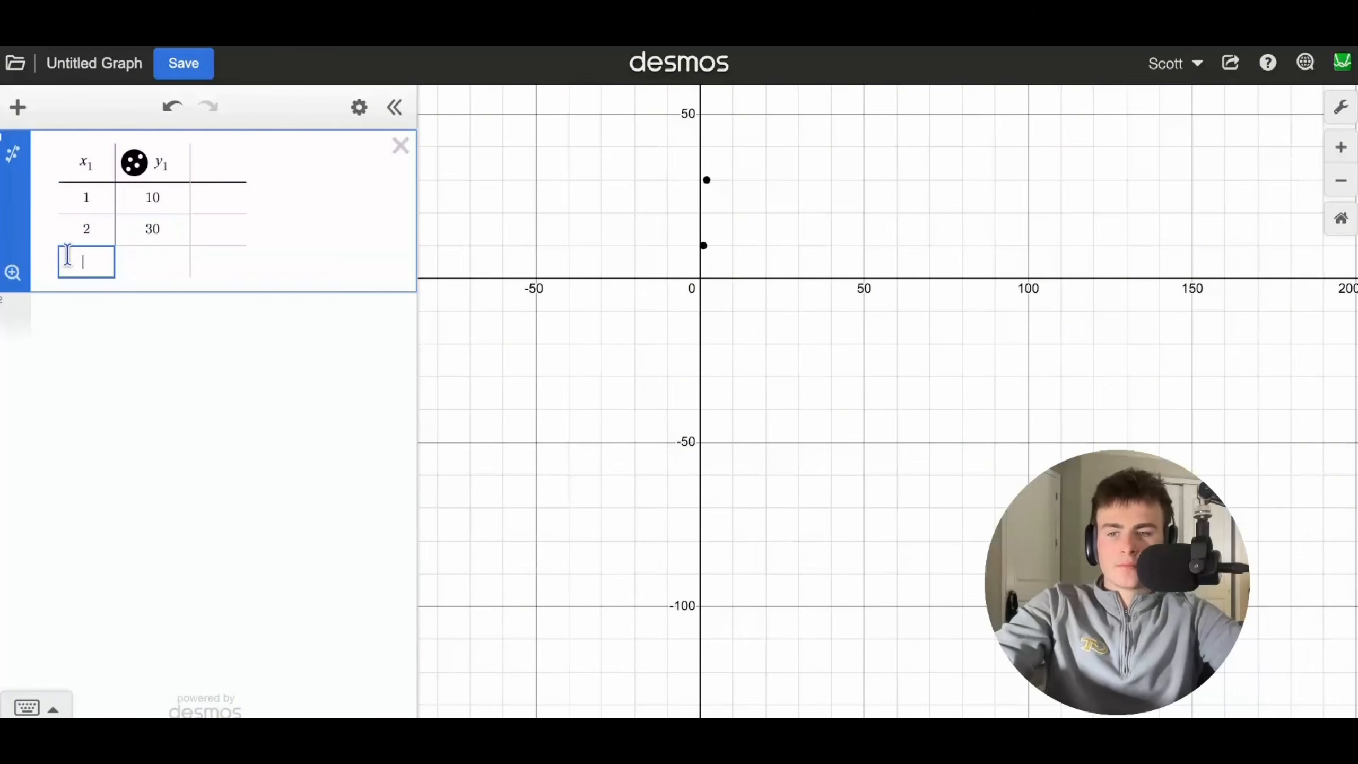
text(5)
key(Tab)
text(50)
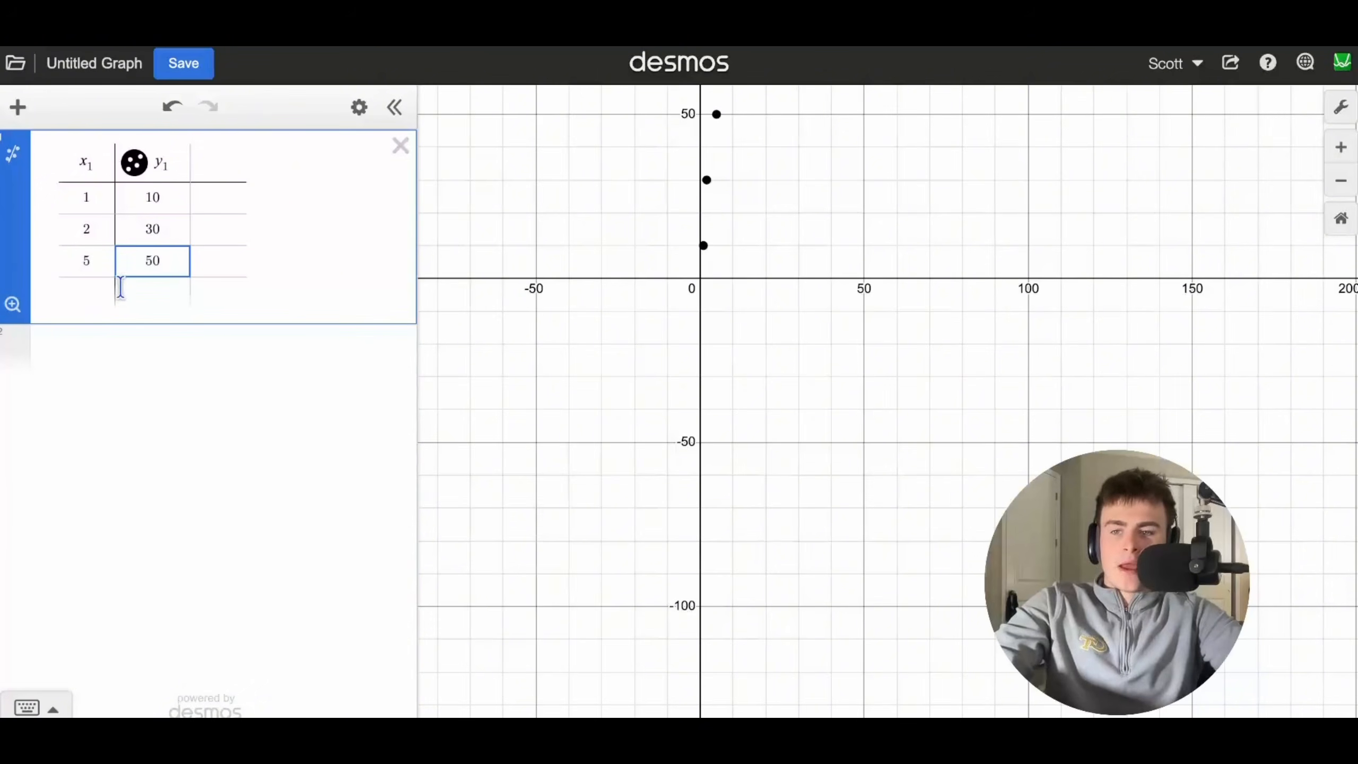
- Add a linear regression to the table data and list the available regression types
click(97, 259)
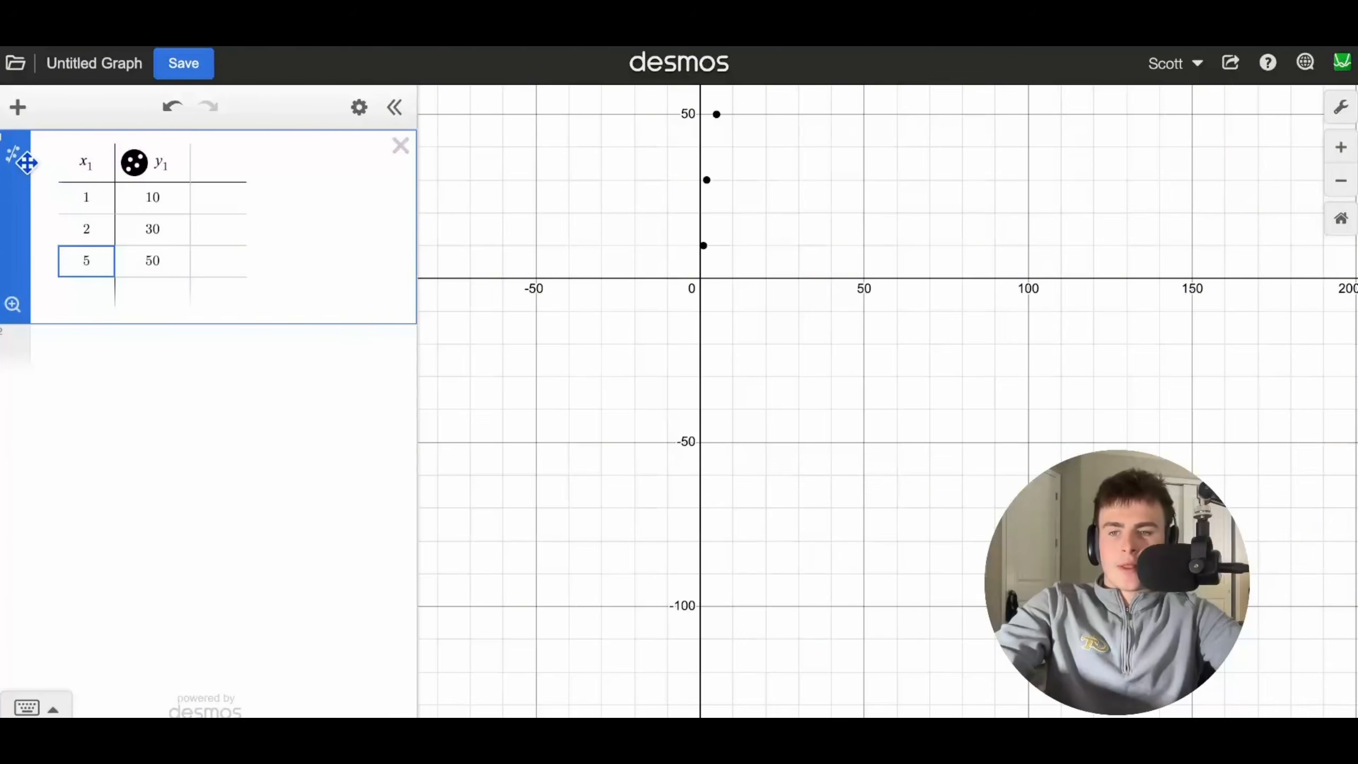
click(15, 158)
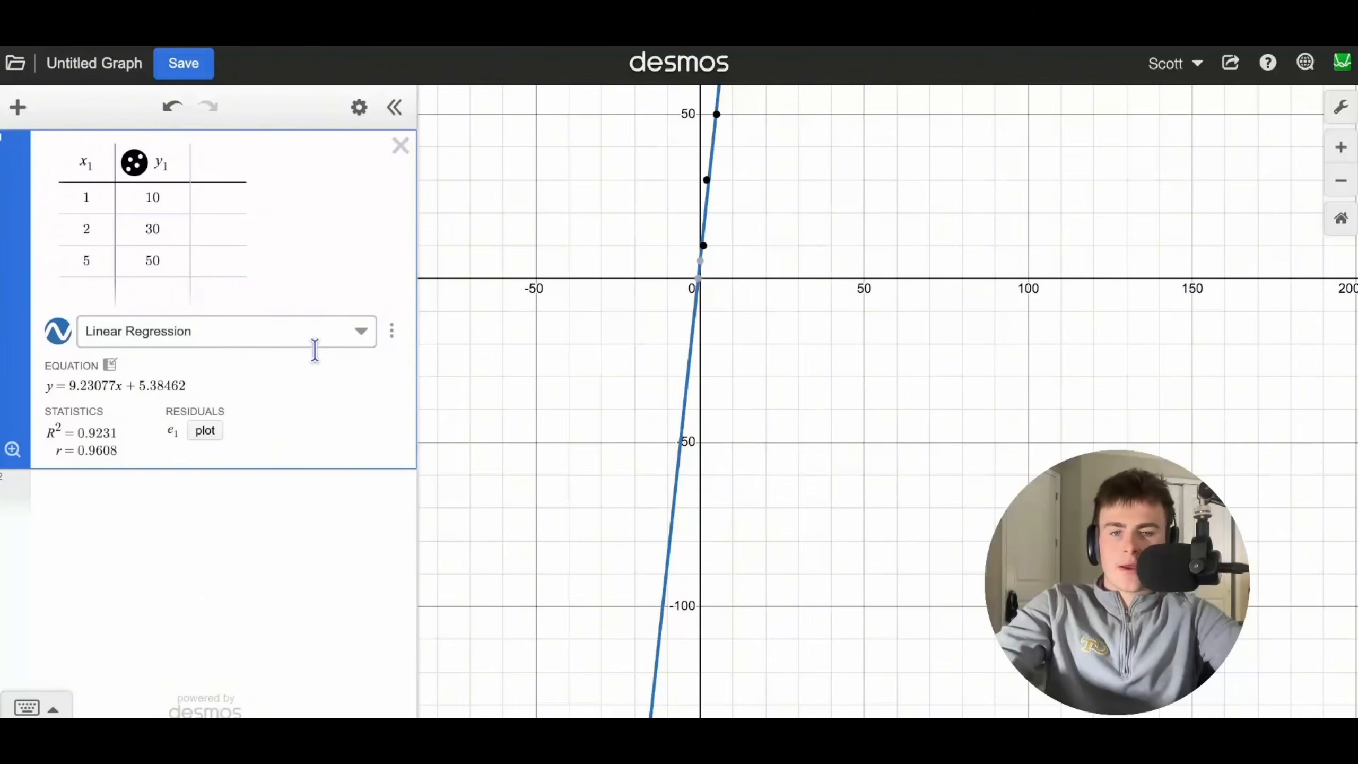
click(181, 342)
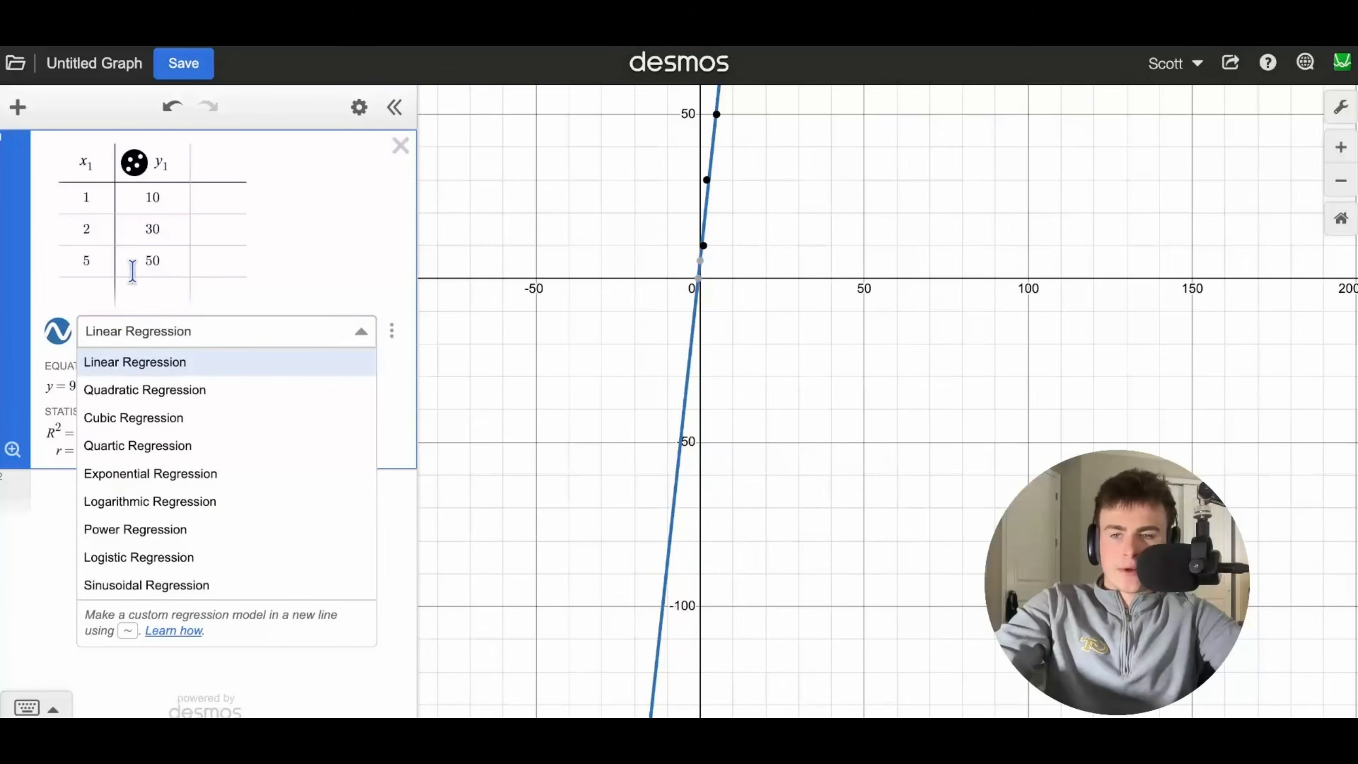
- Set the y value in the table's second row to 20 and look through the regression types, keeping Linear Regression
click(95, 236)
click(150, 231)
key(BackSpace)
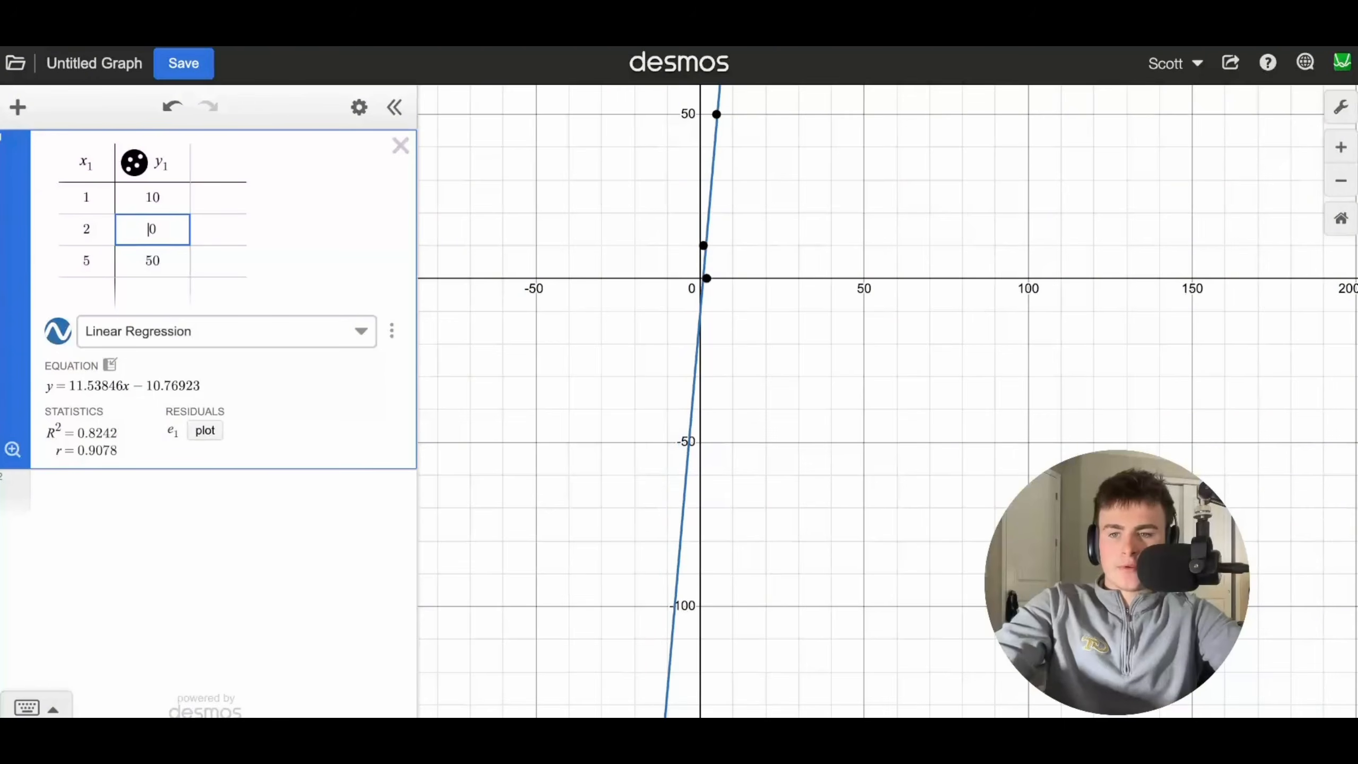
text(2)
scroll(738, 206, up, 4)
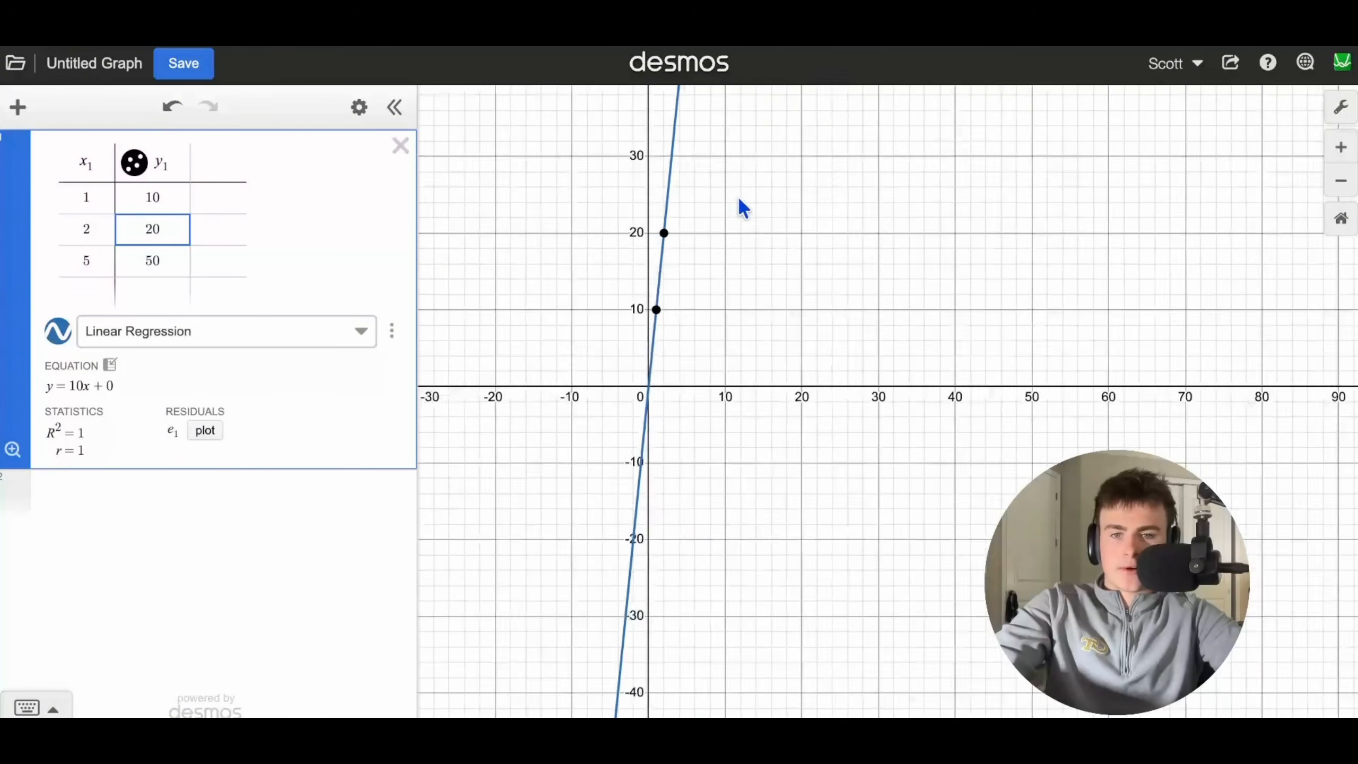
click(339, 345)
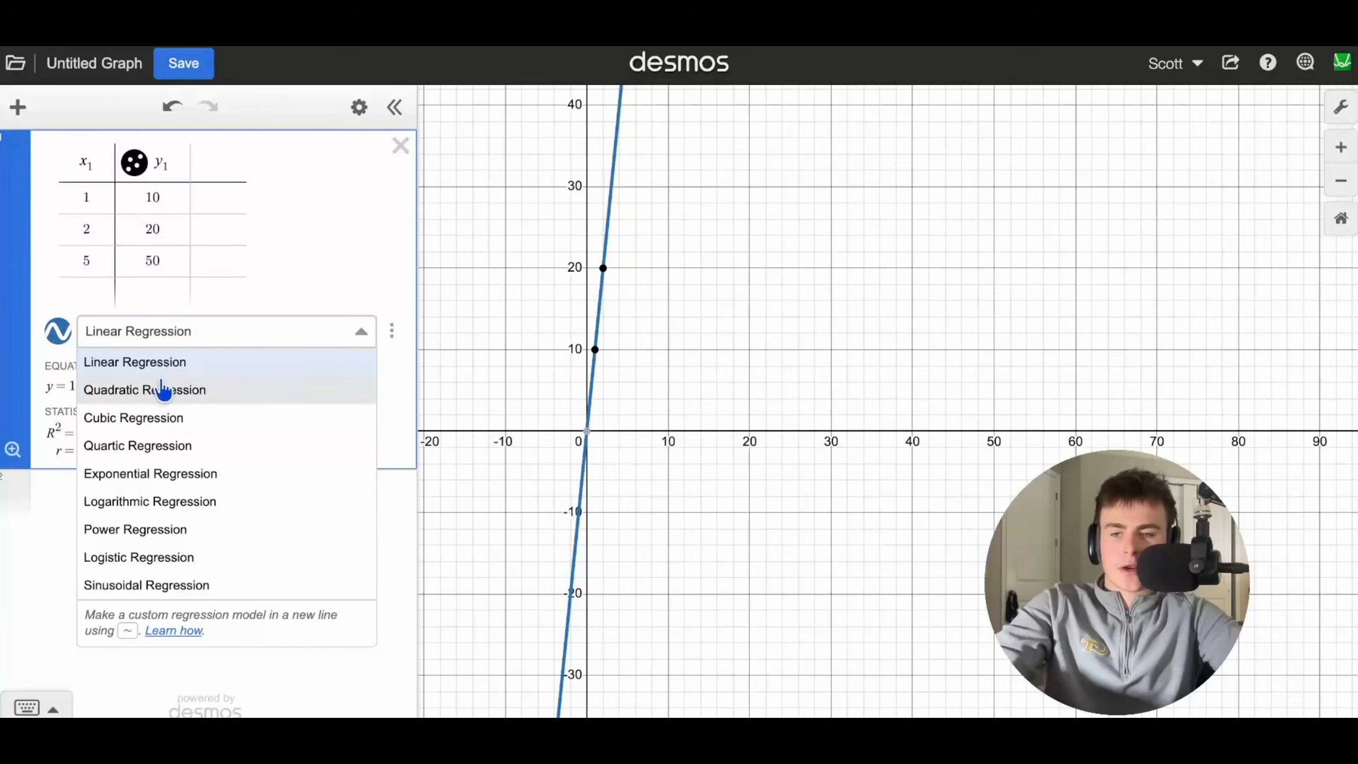
click(372, 294)
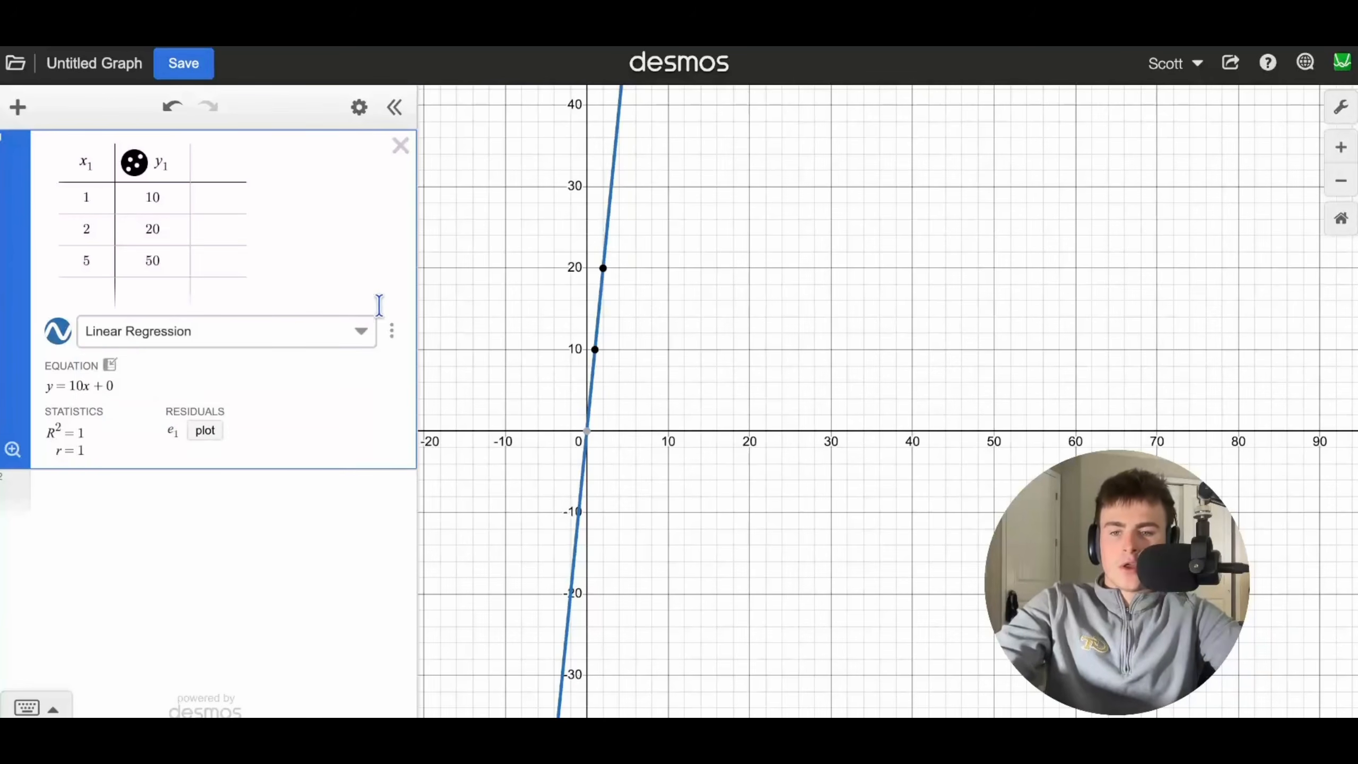
- Create the linear regression model y₁ ~ mx₁ + b as a separate expression, select its right-hand side, and delete the expression
click(392, 330)
click(310, 444)
drag(191, 488, 83, 493)
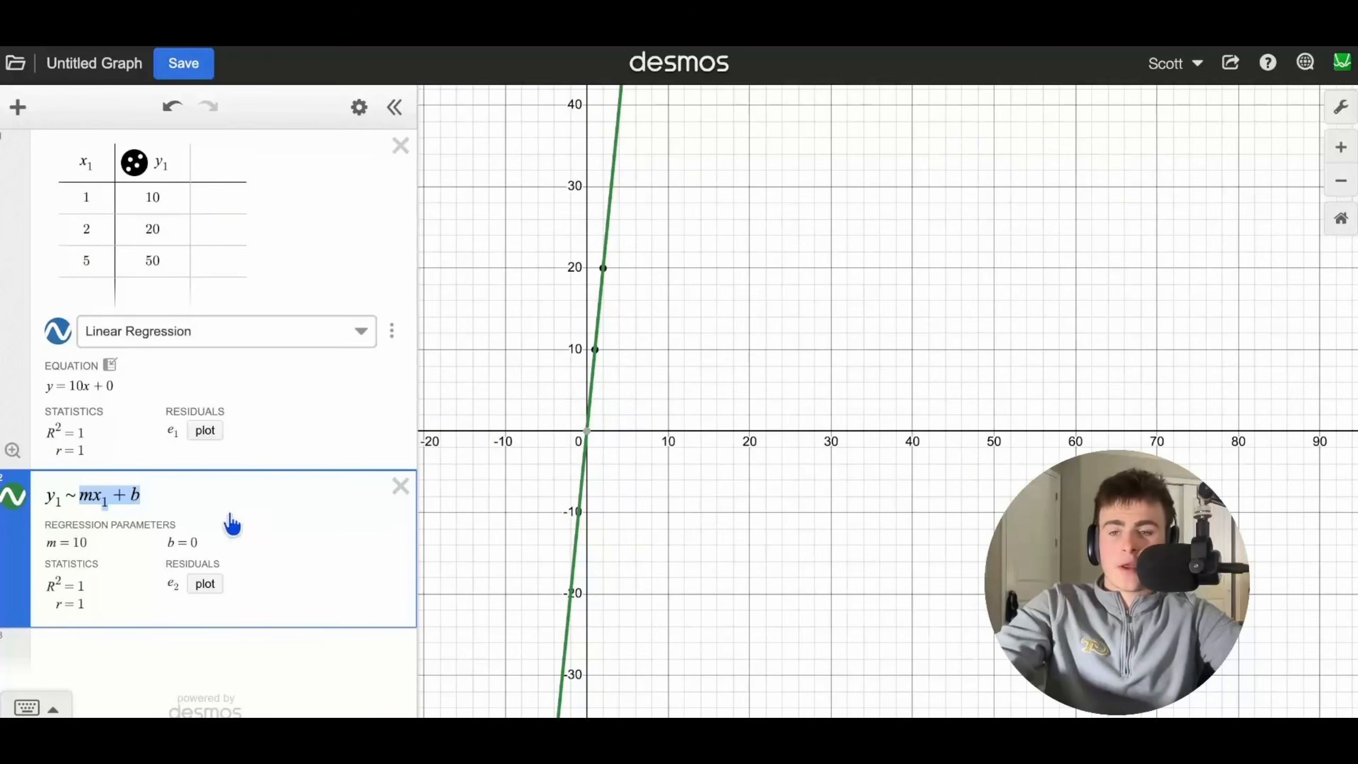
click(400, 488)
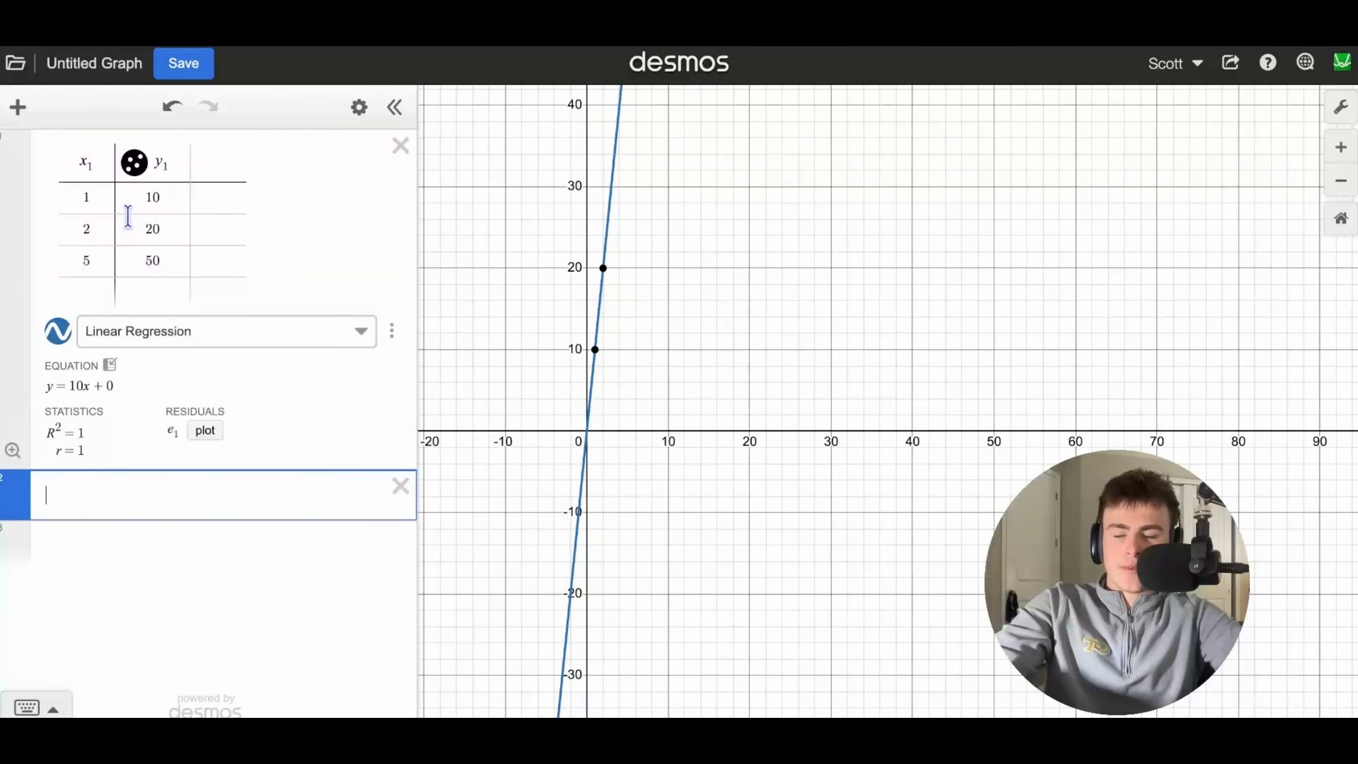
- Look through the regression types again, and enter the function f(x) = 10x below the table and delete it
click(250, 331)
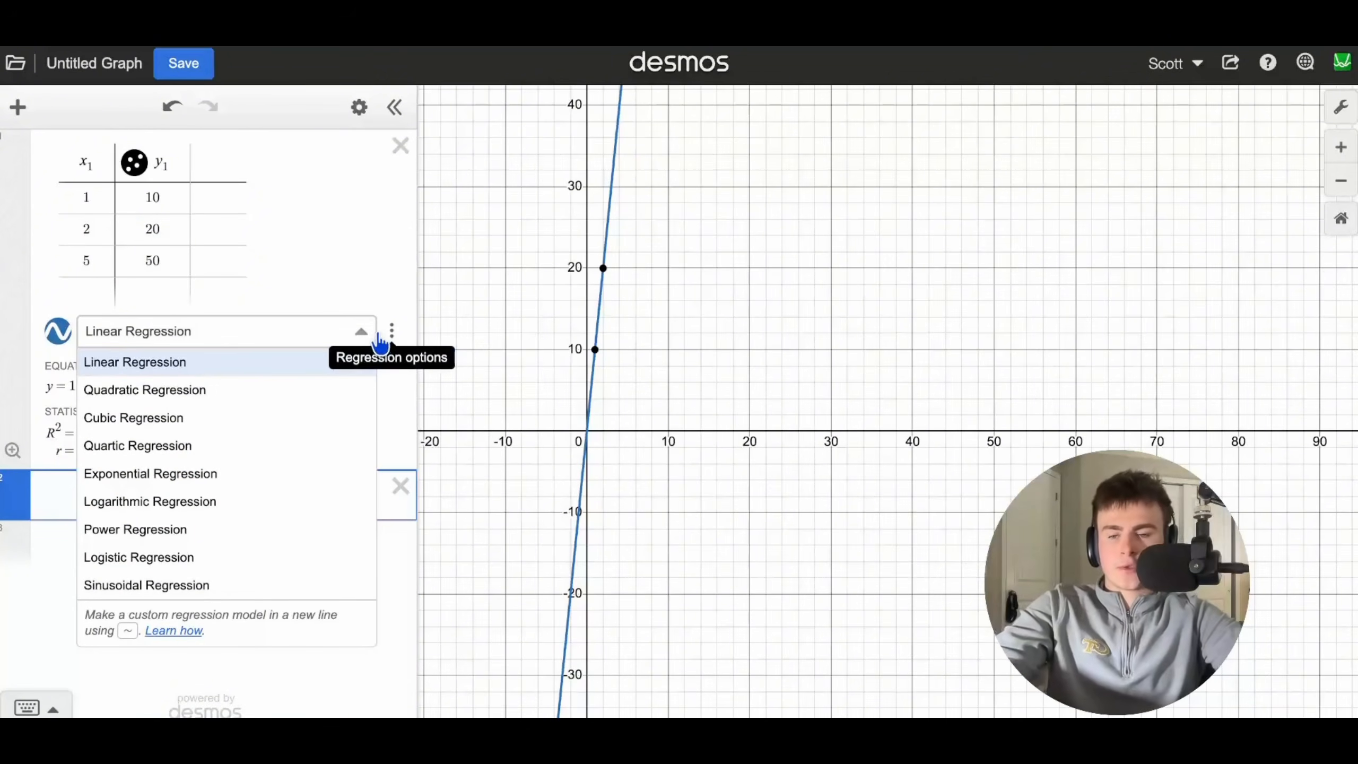
click(319, 218)
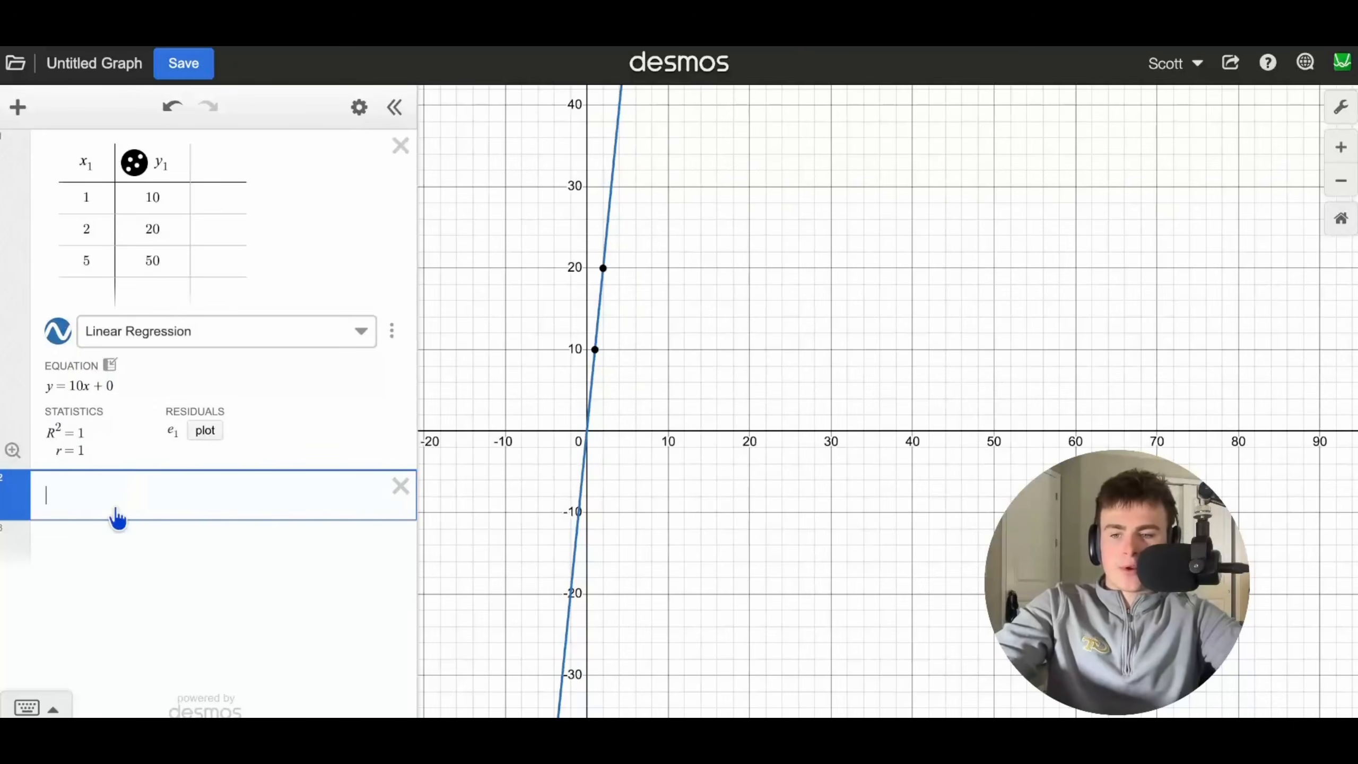
text(f(x))
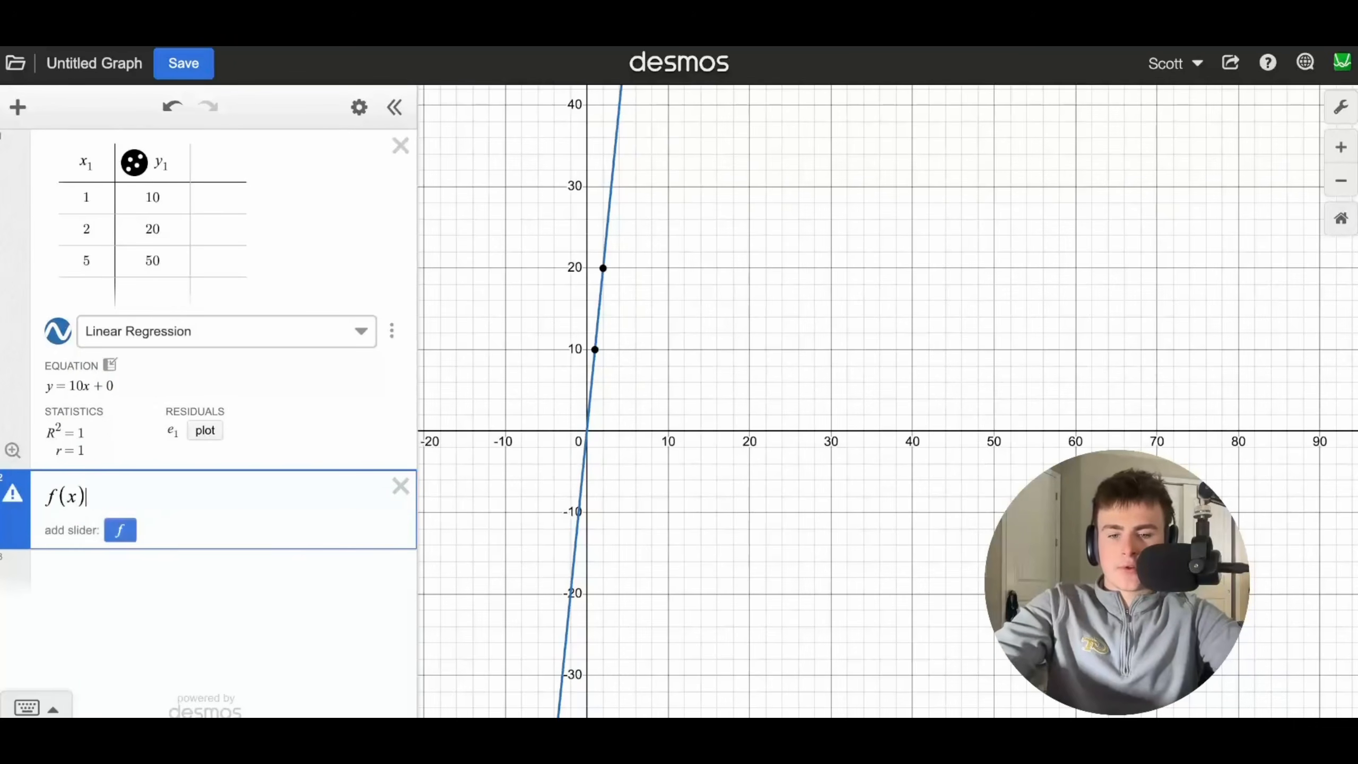
text( = 10x)
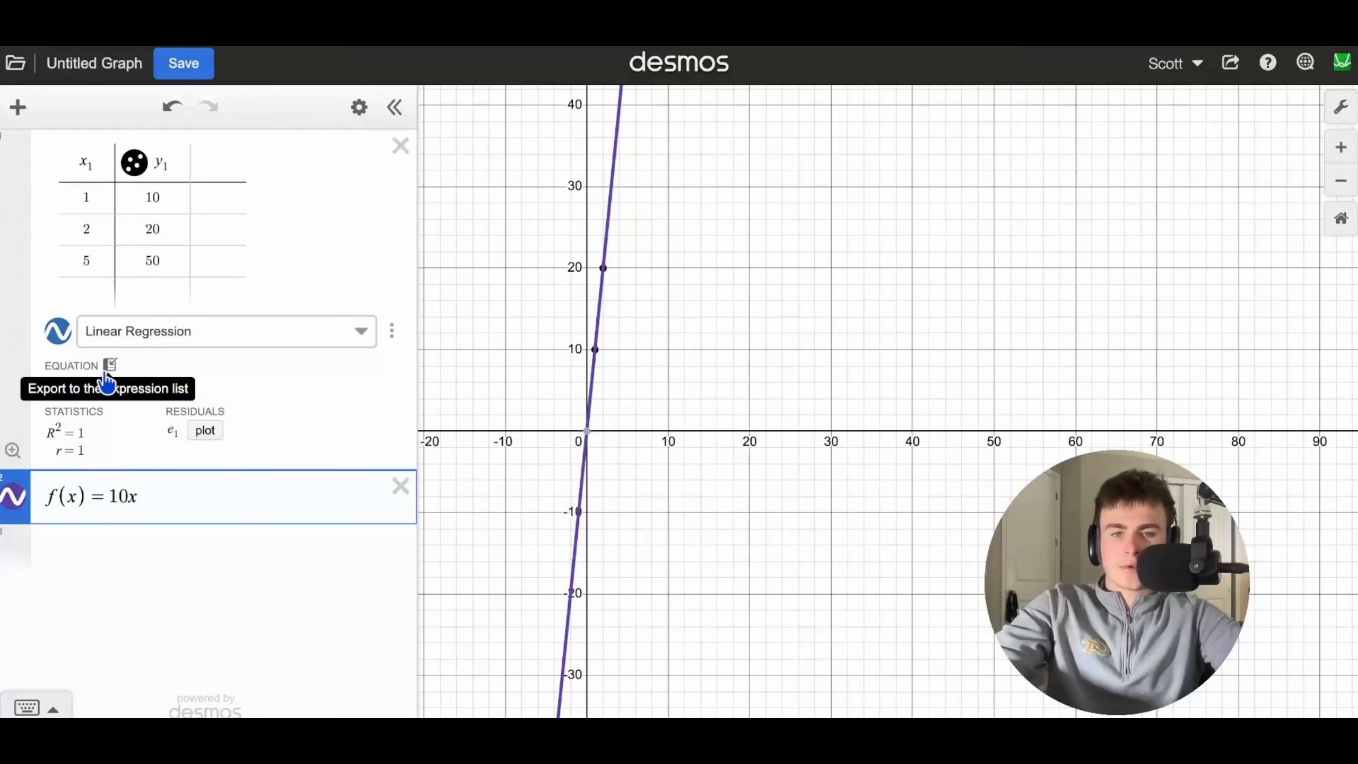
click(399, 496)
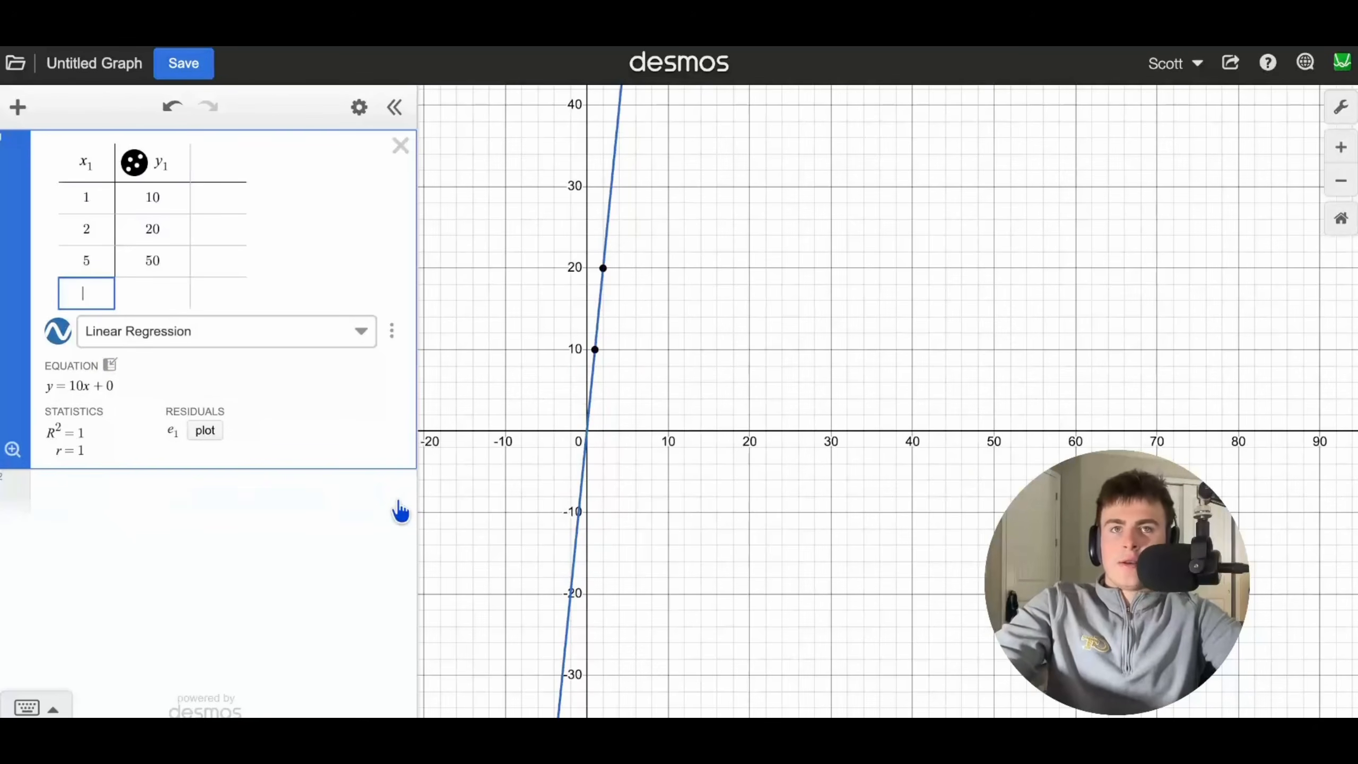
- Delete the table with its regression and enter the expressions x² and c² in the first two rows
click(399, 147)
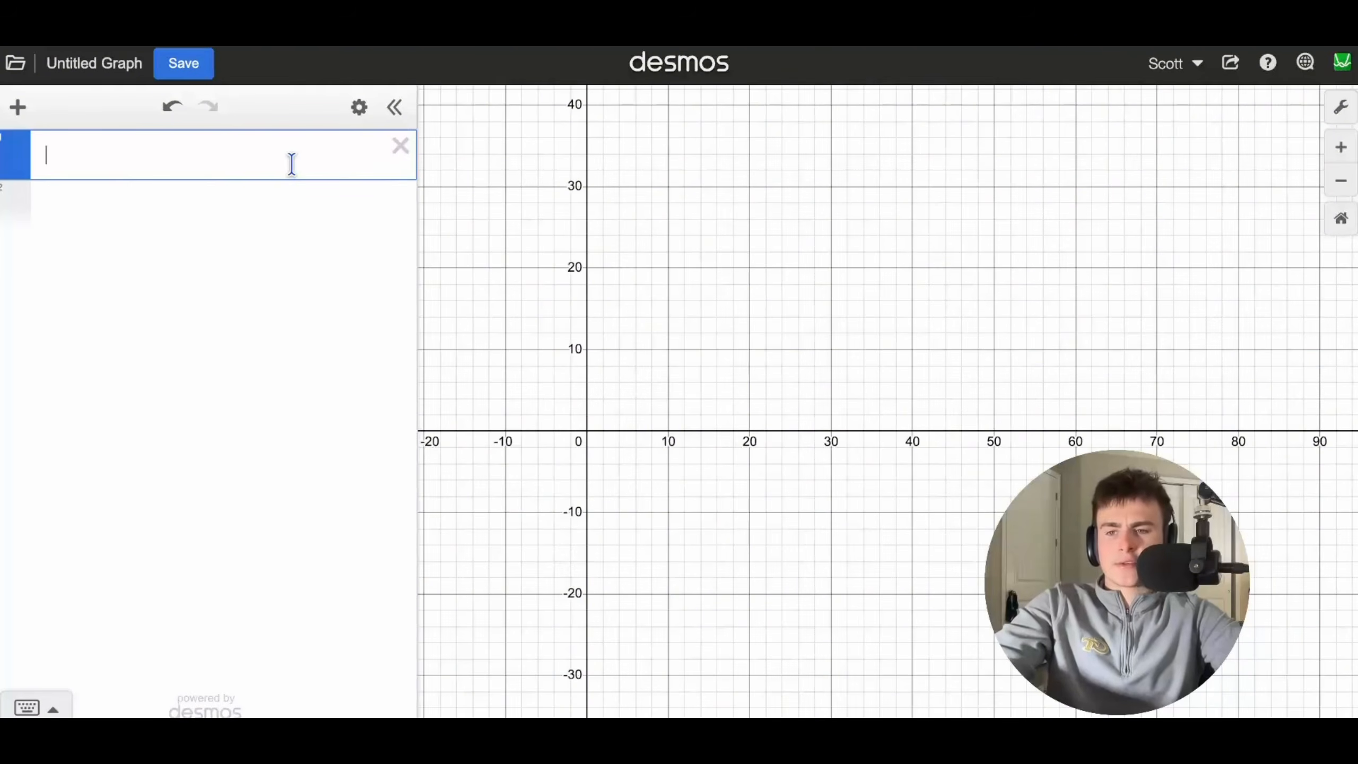
text(x^2)
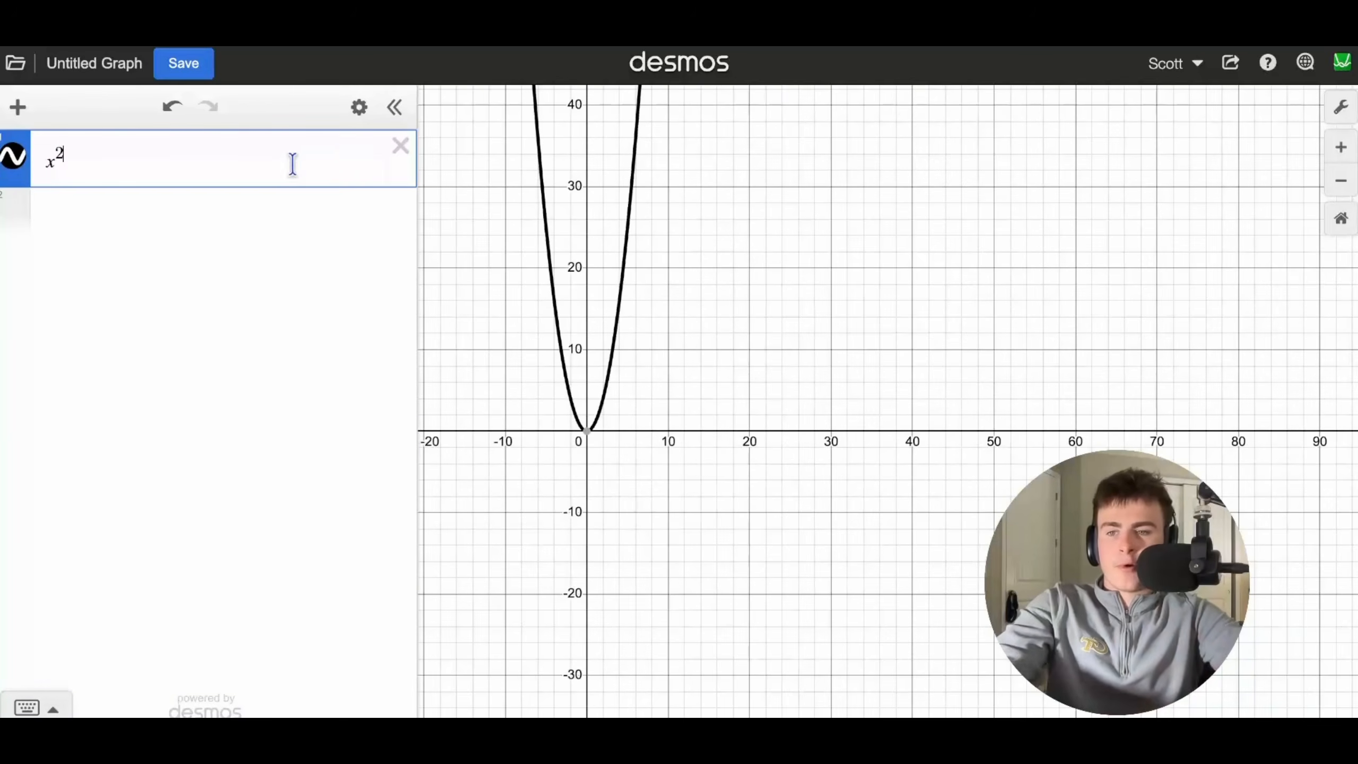
click(229, 203)
text(c^2)
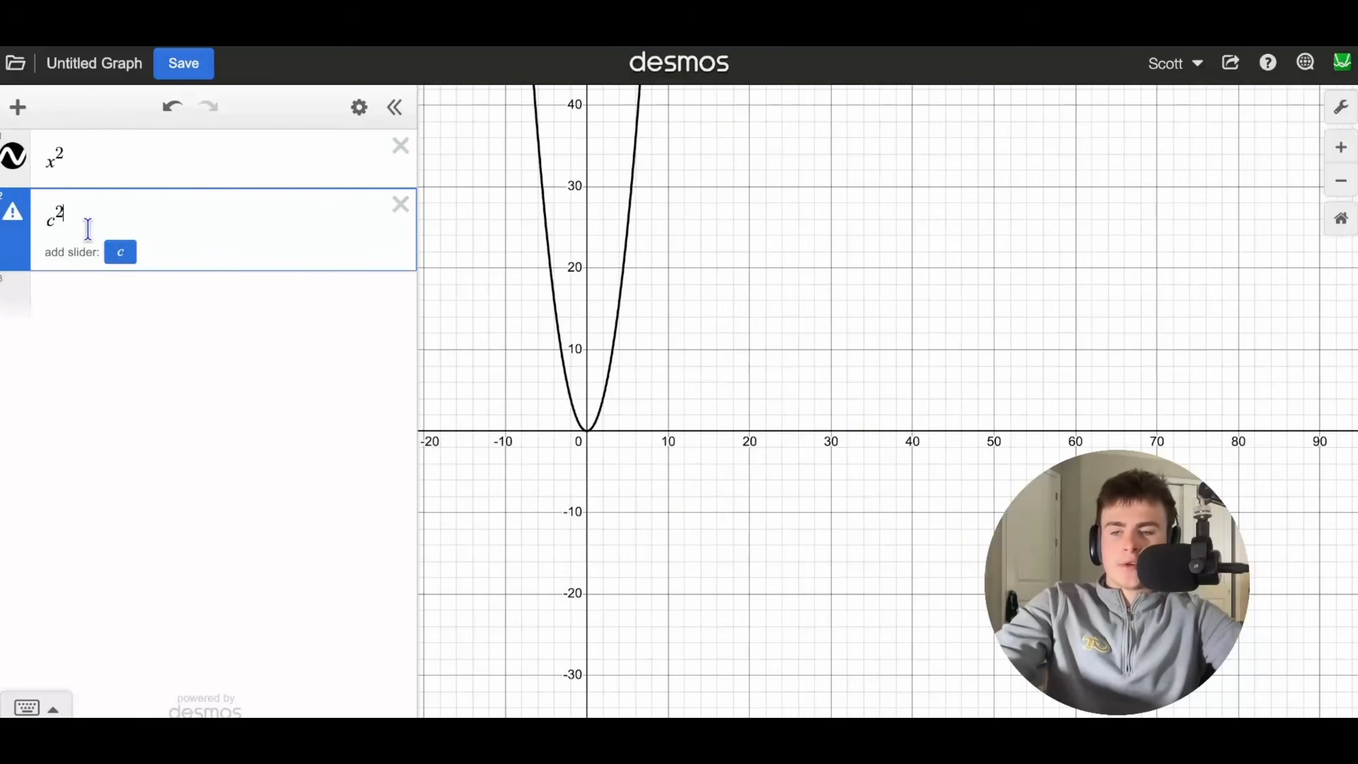
- Extend the expression x² in the first row to the equation x²y = 100
click(89, 166)
text(y)
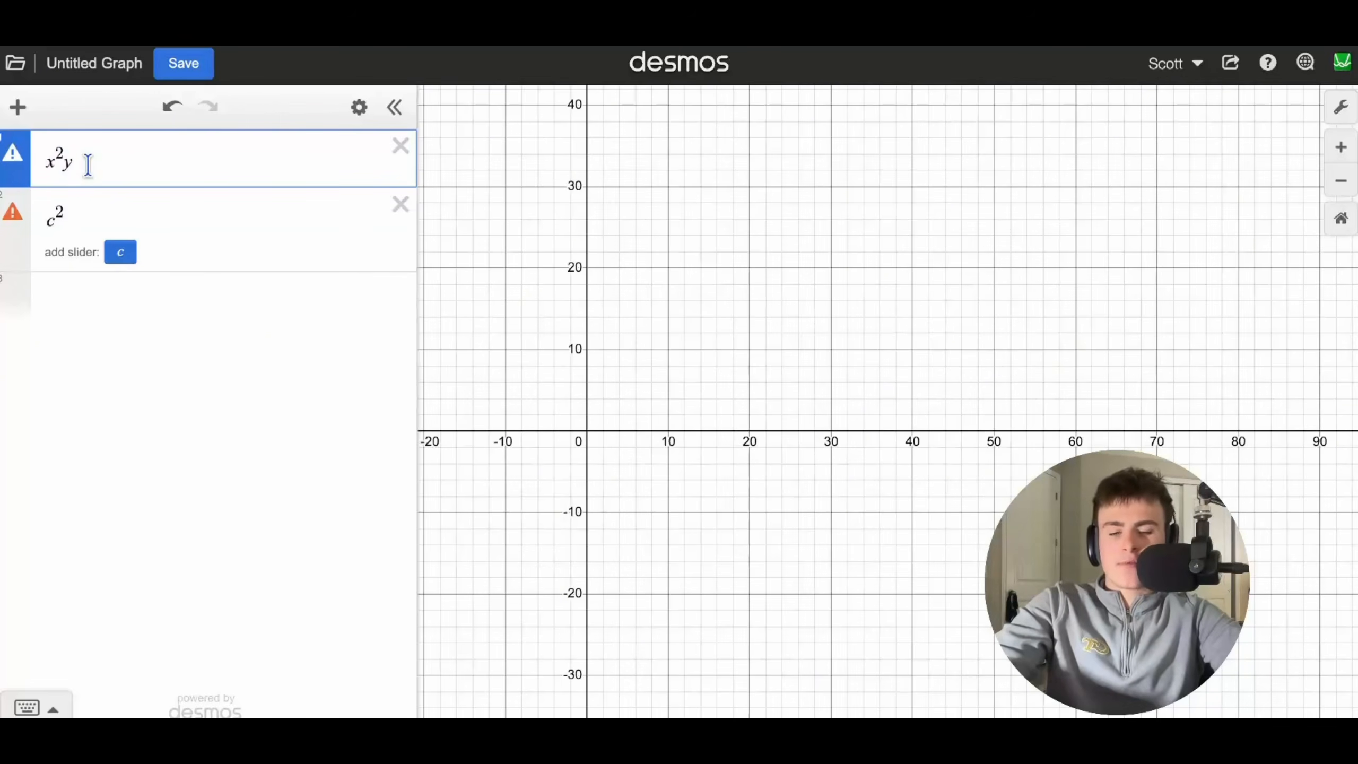
text(=100)
- Enter x² = 10 in the third row, extending it to x²y = 10, and hide the first equation's graph
click(94, 307)
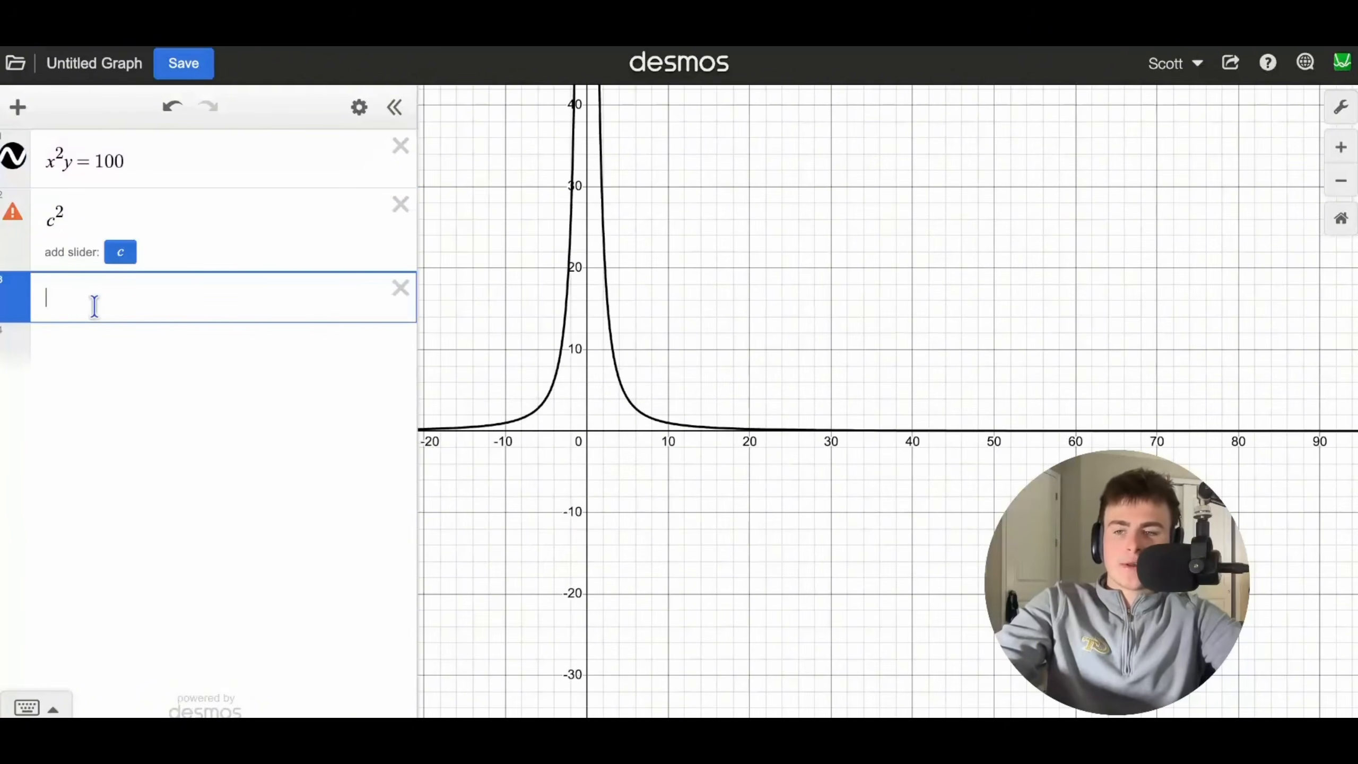
text(x^2)
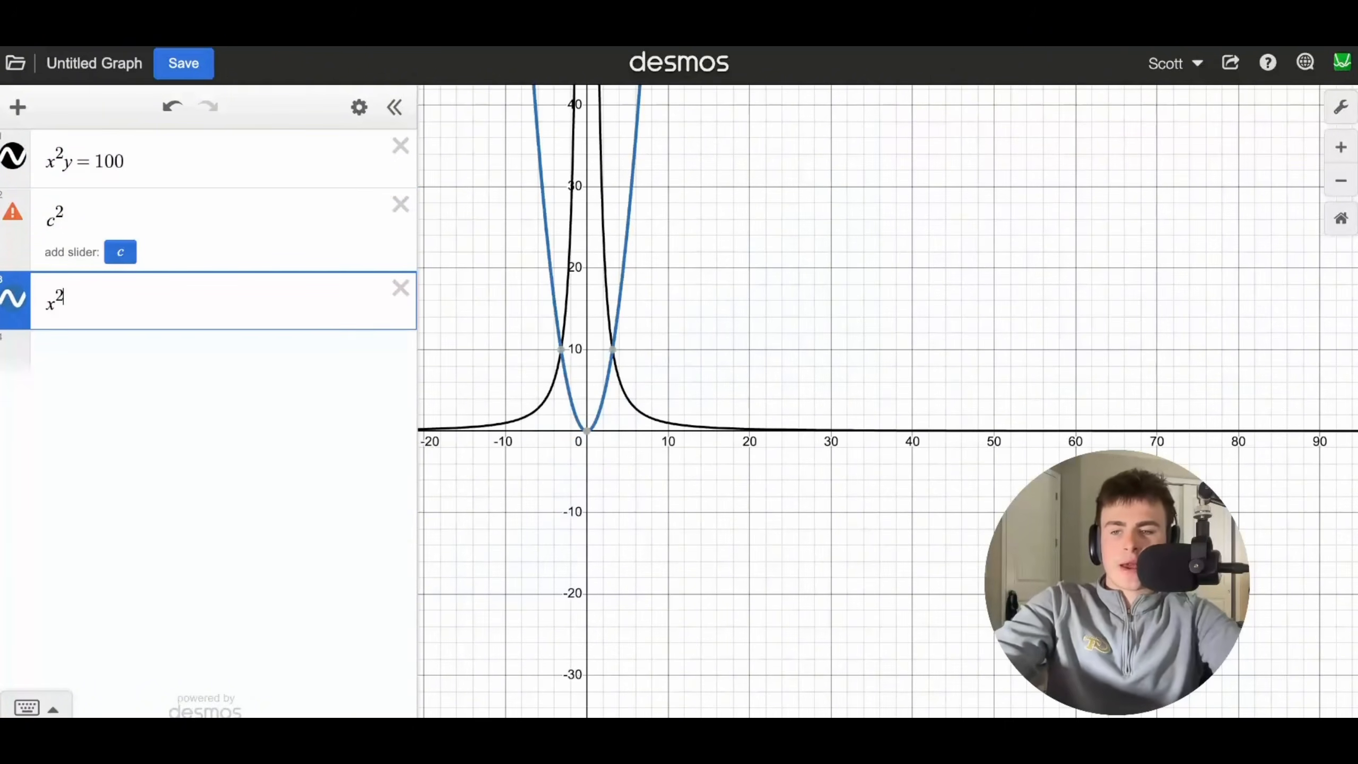
text(=10)
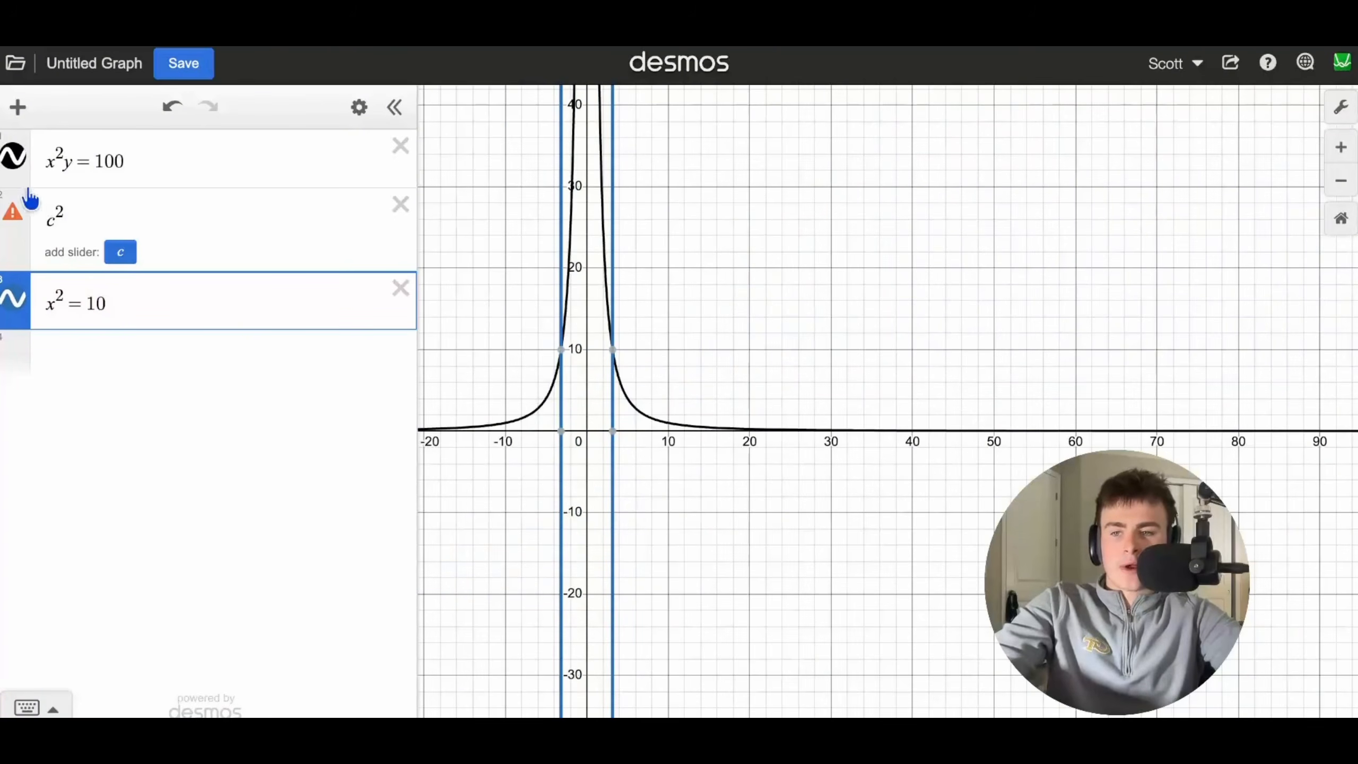
click(13, 155)
text(y)
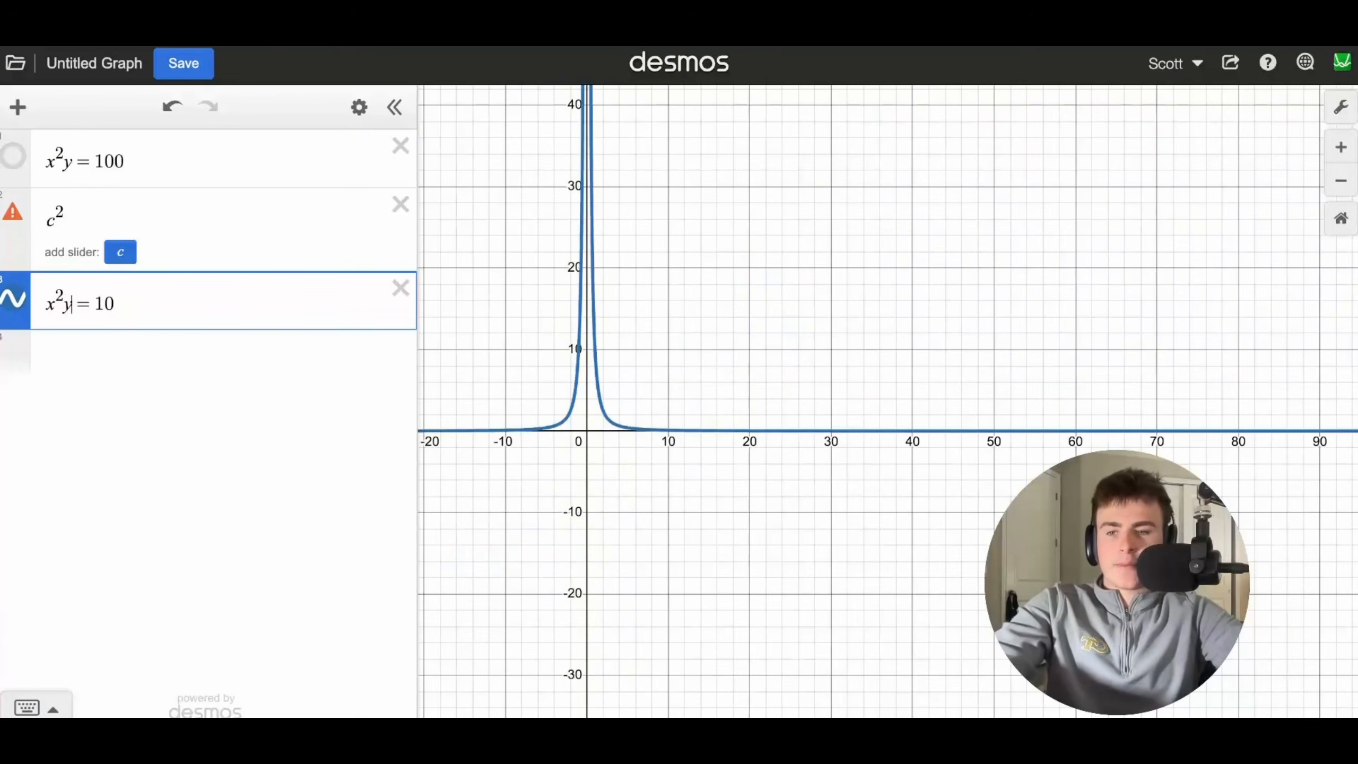
- Change the right-hand side of the third-row equation to y and again to 100, and delete the equation
click(135, 303)
drag(136, 303, 77, 305)
key(BackSpace)
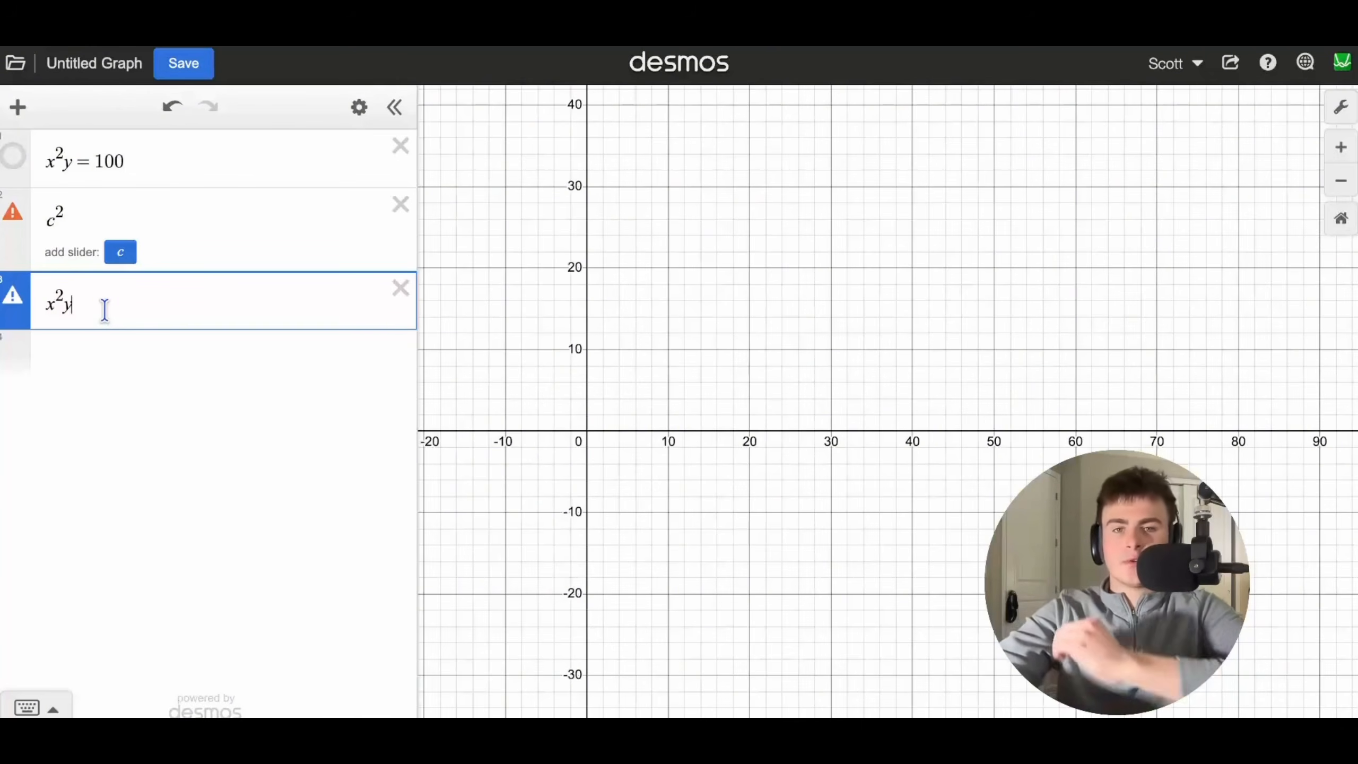
text(=y)
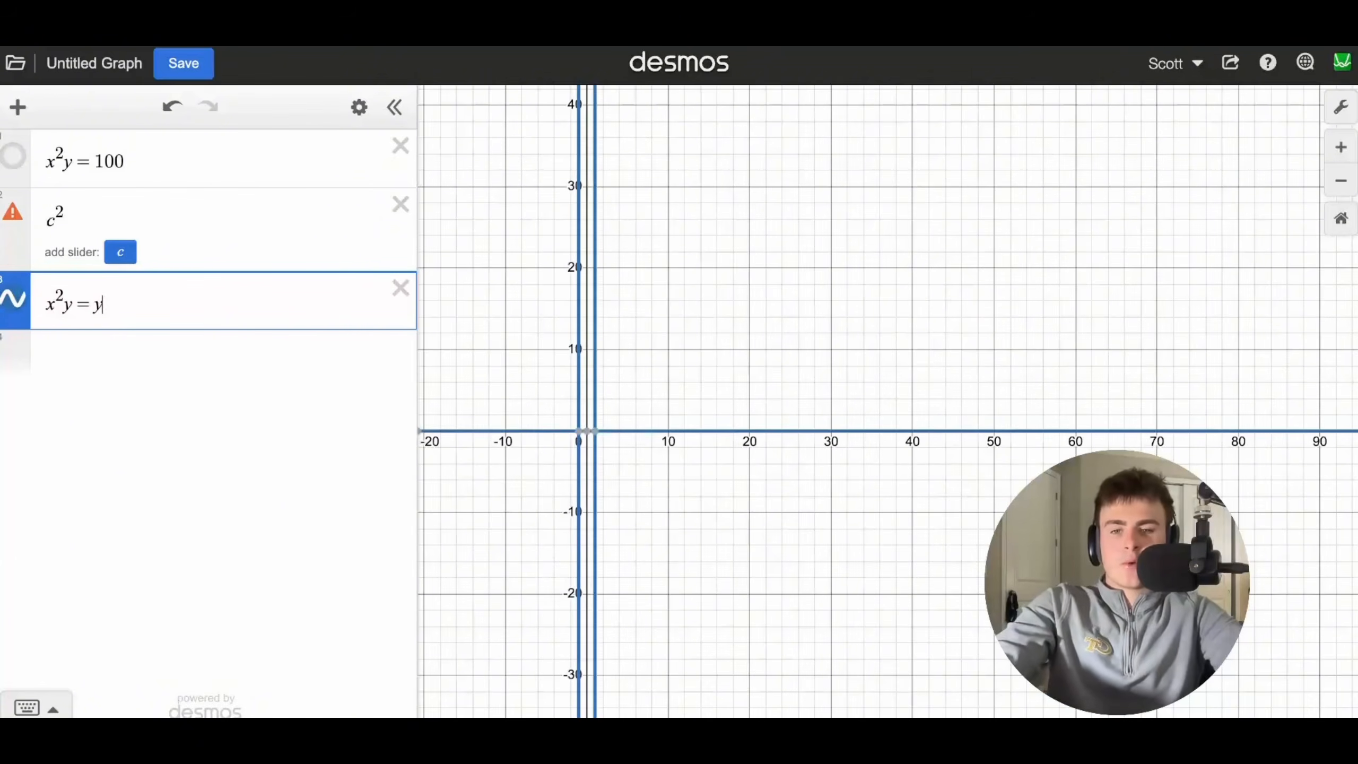
key(BackSpace)
text(100)
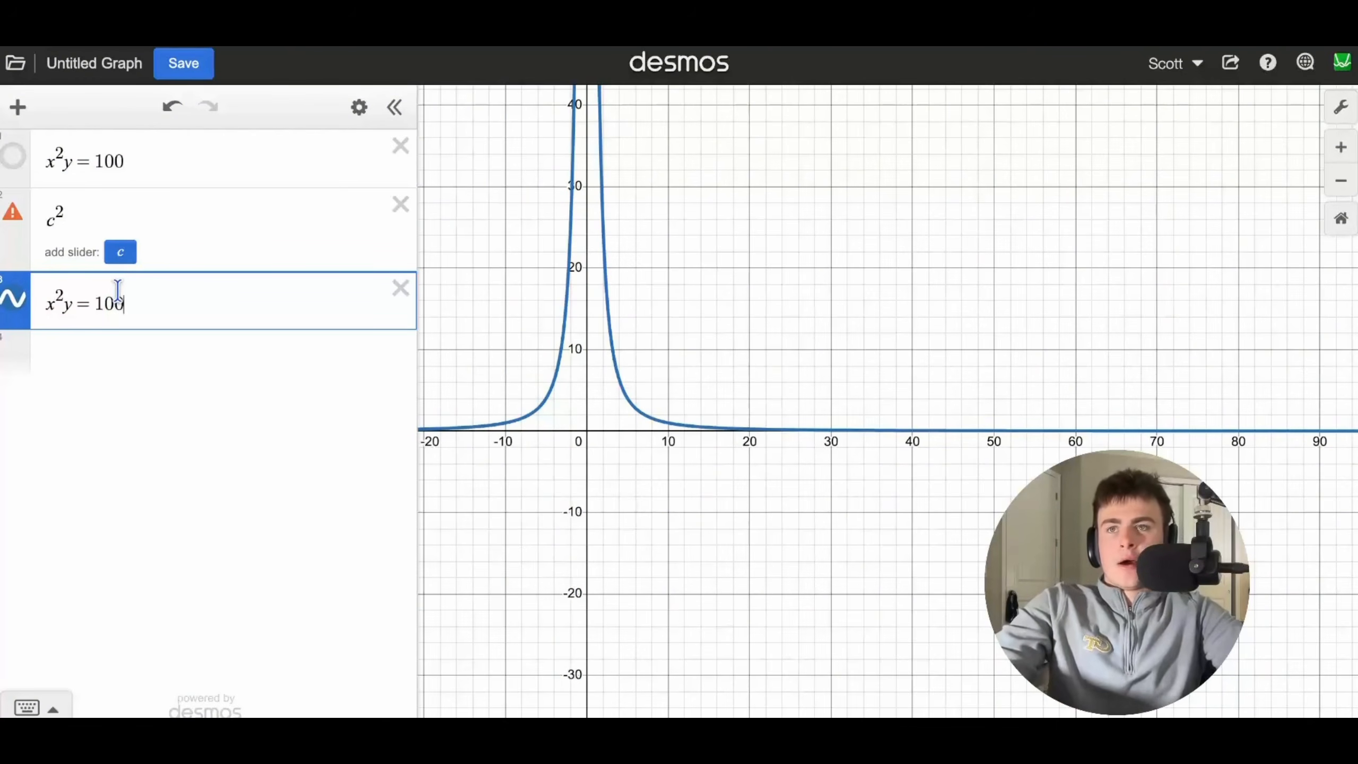
click(401, 289)
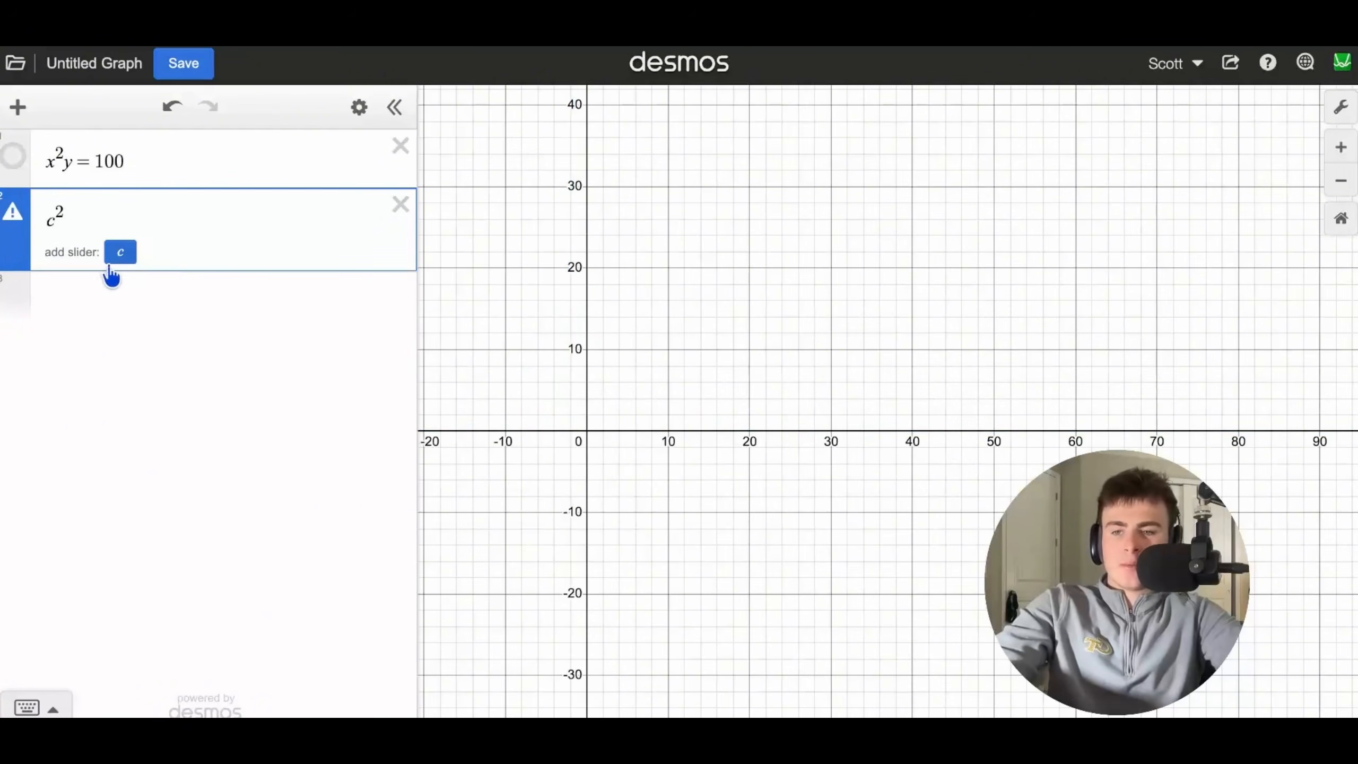
- Extend c² in the second row to c² + a = 100 and define c = 1 in the row below
text(=1)
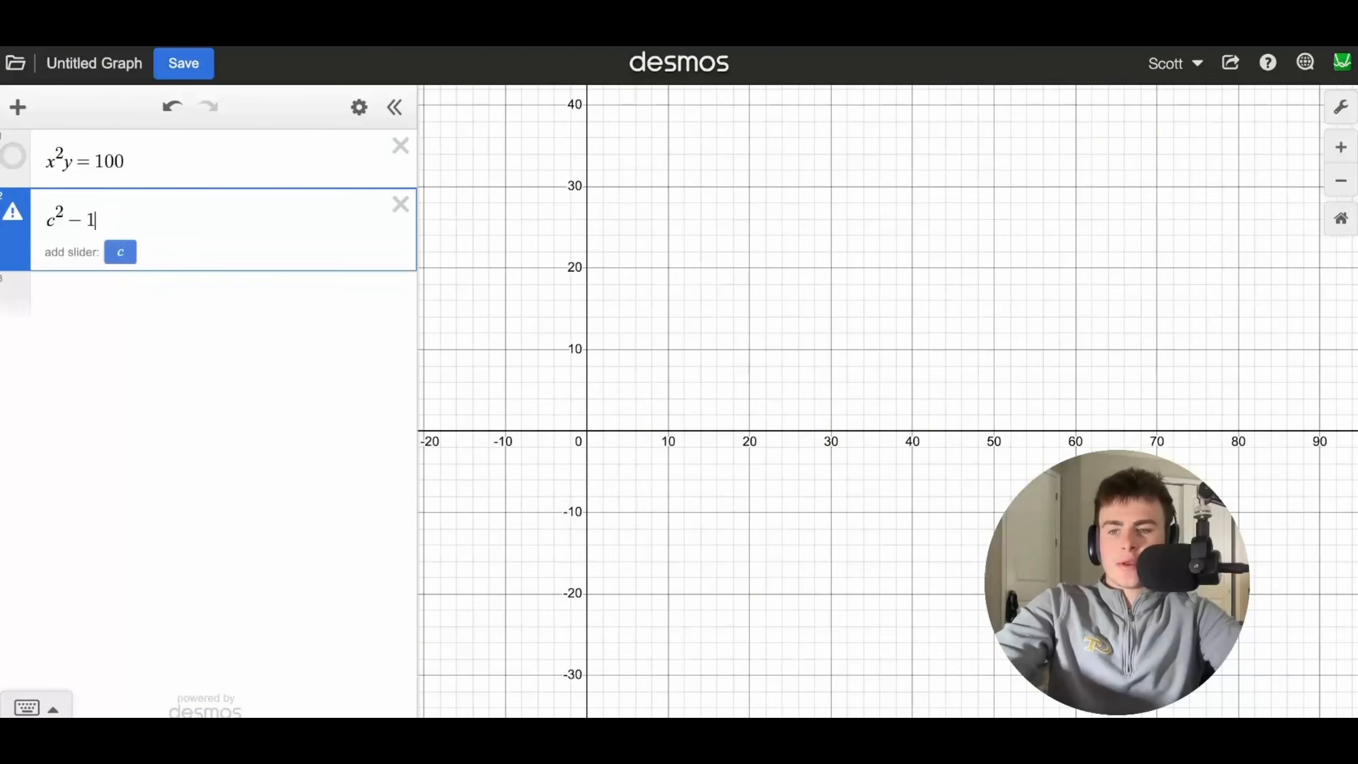
key(BackSpace)
key(BackSpace)
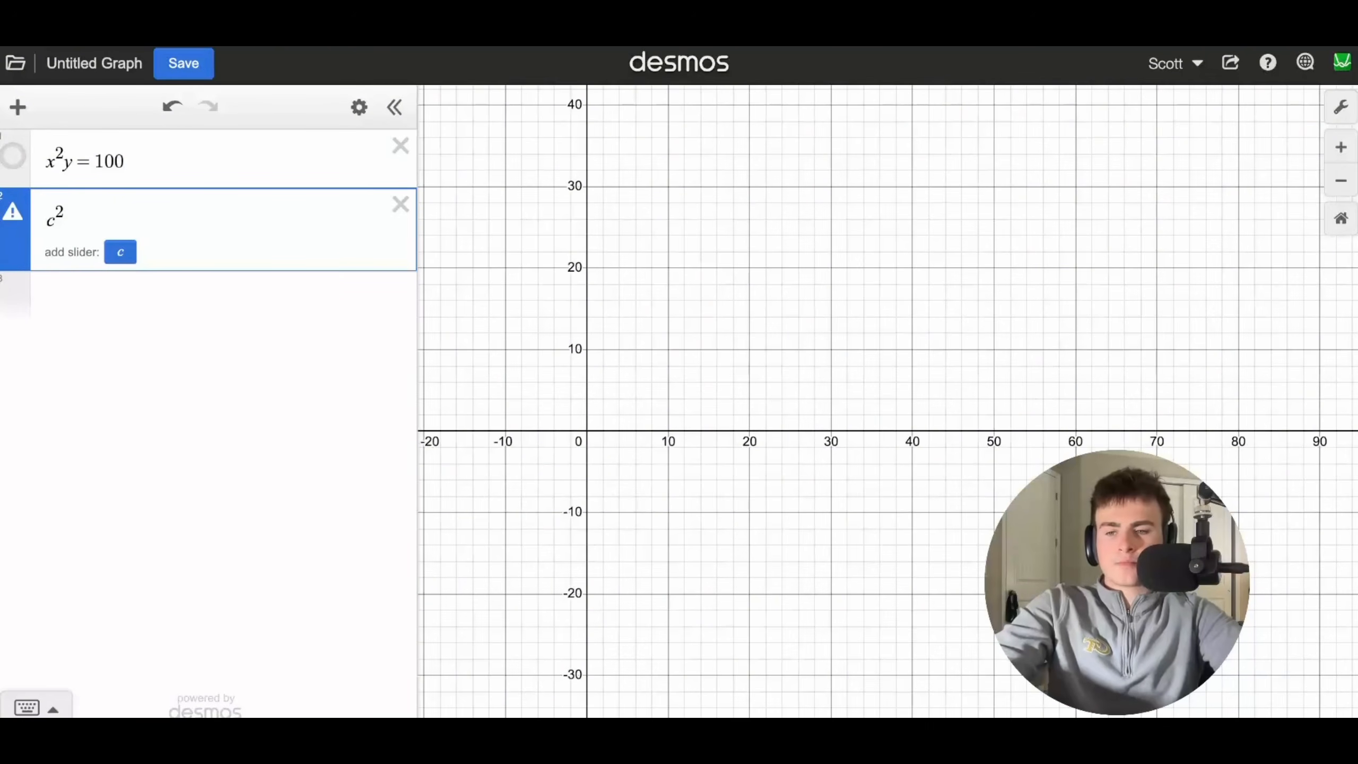
text(+a=100)
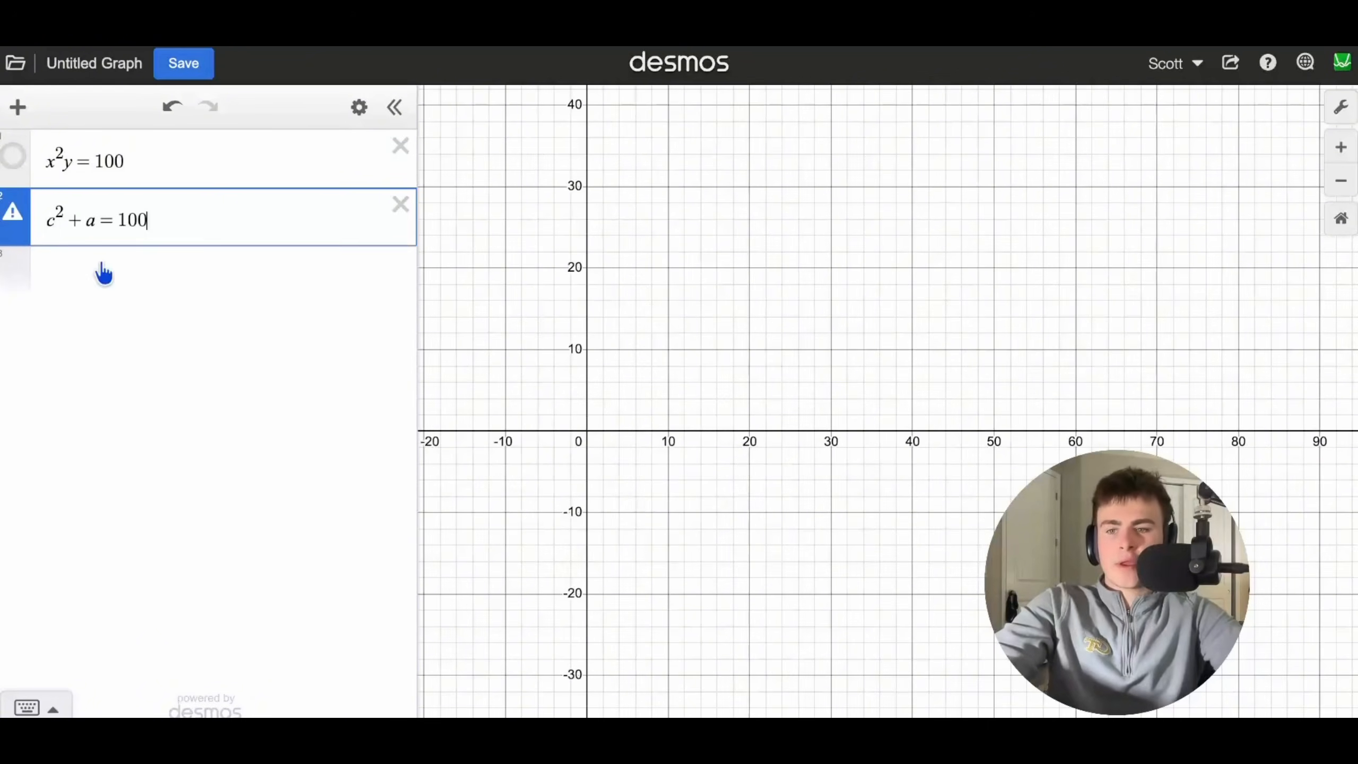
click(101, 272)
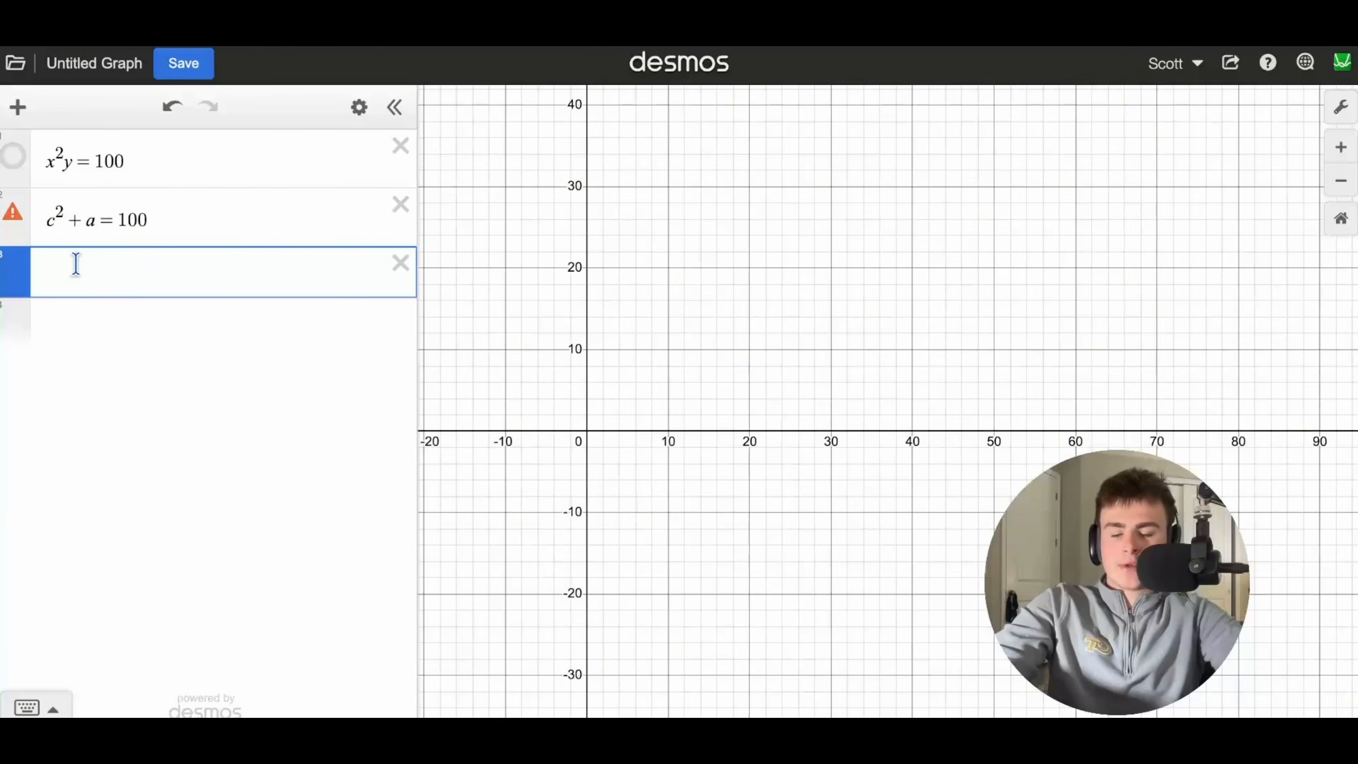
text(c = 1)
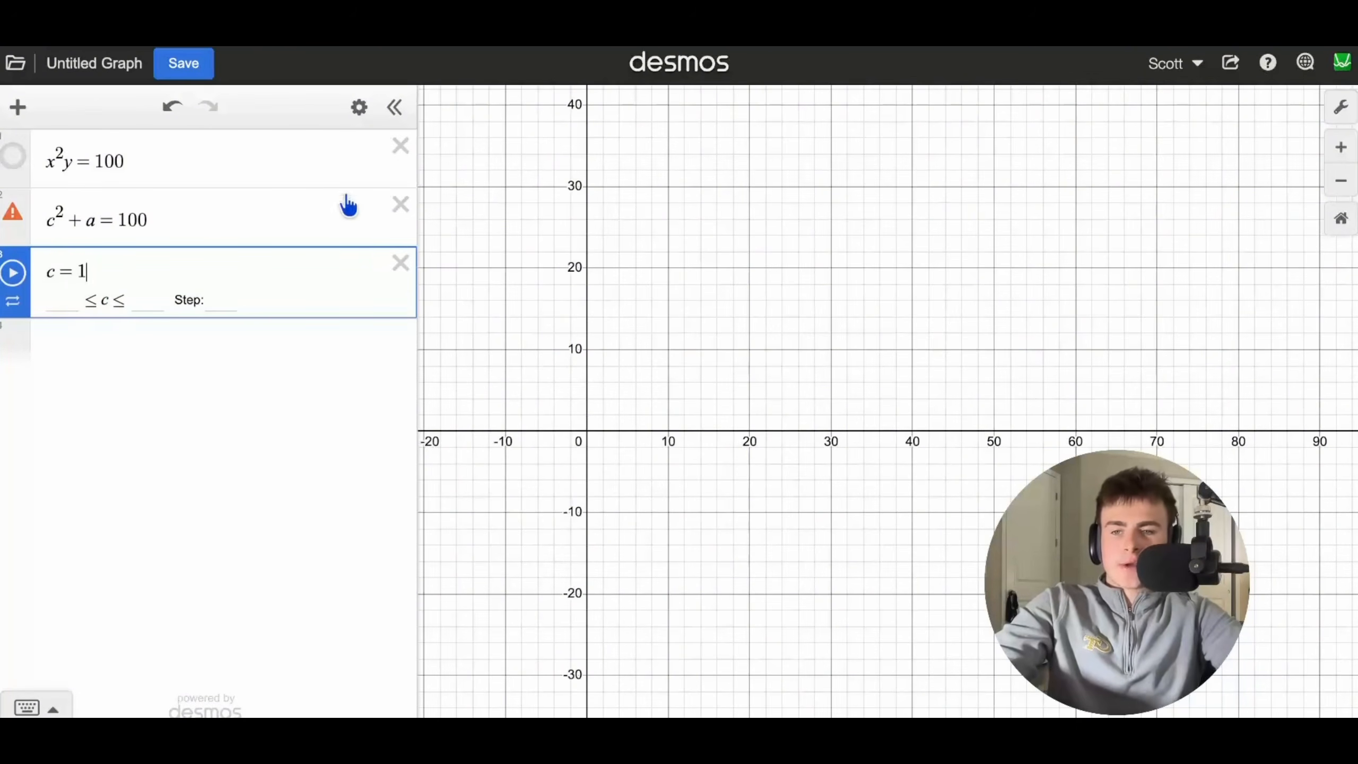
- Delete the equations x²y = 100 and c² + a = 100 and the c = 1 definition from the expression list
click(400, 146)
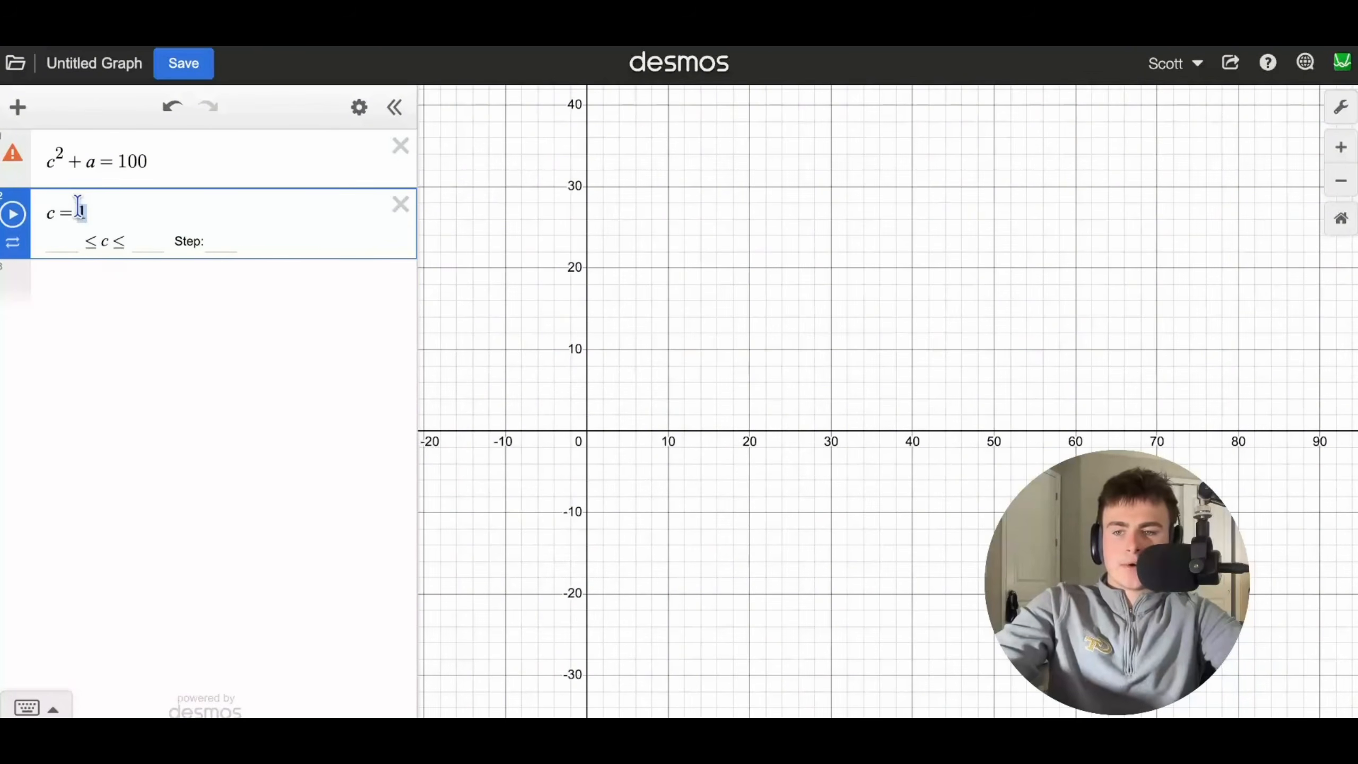
double_click(52, 162)
click(400, 205)
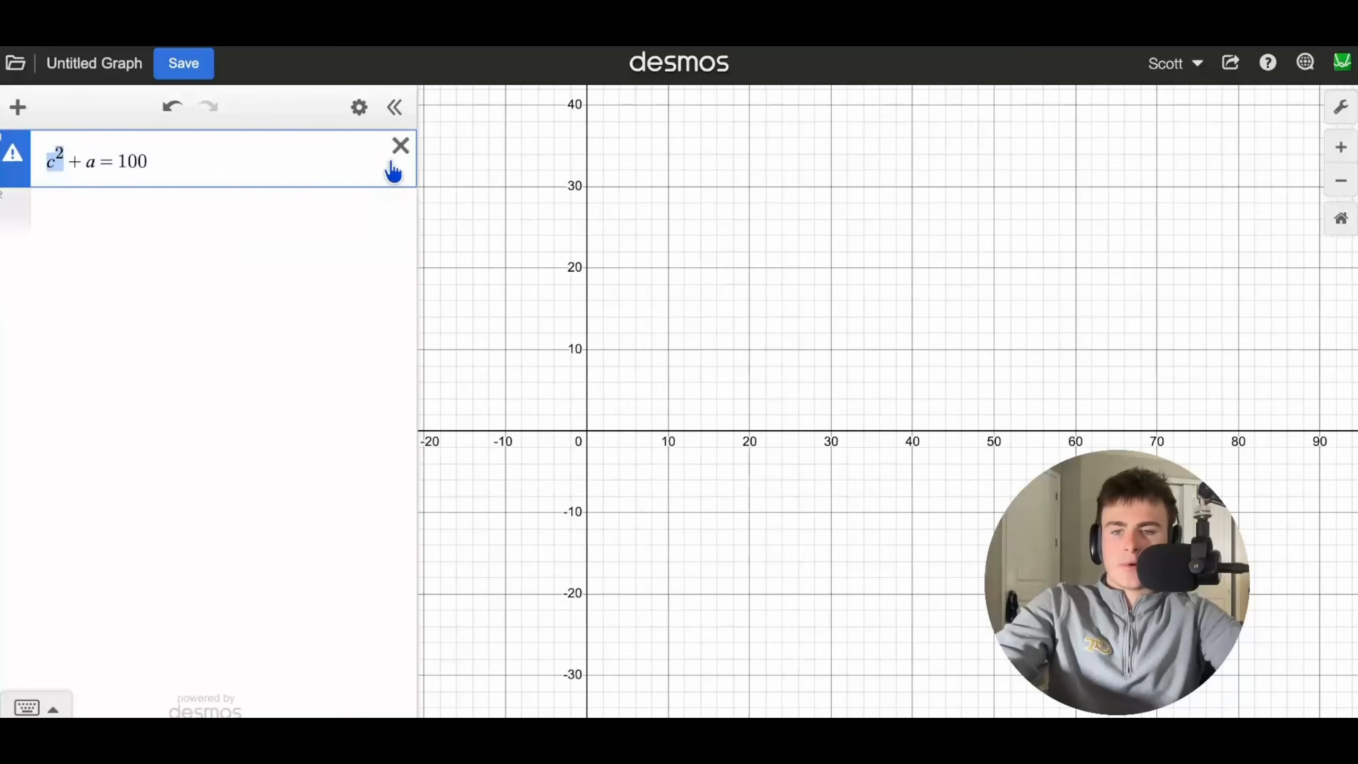
click(401, 146)
- Enter c² with c = 10 defined in the row below, and extend the first expression to c²x
text(c^2)
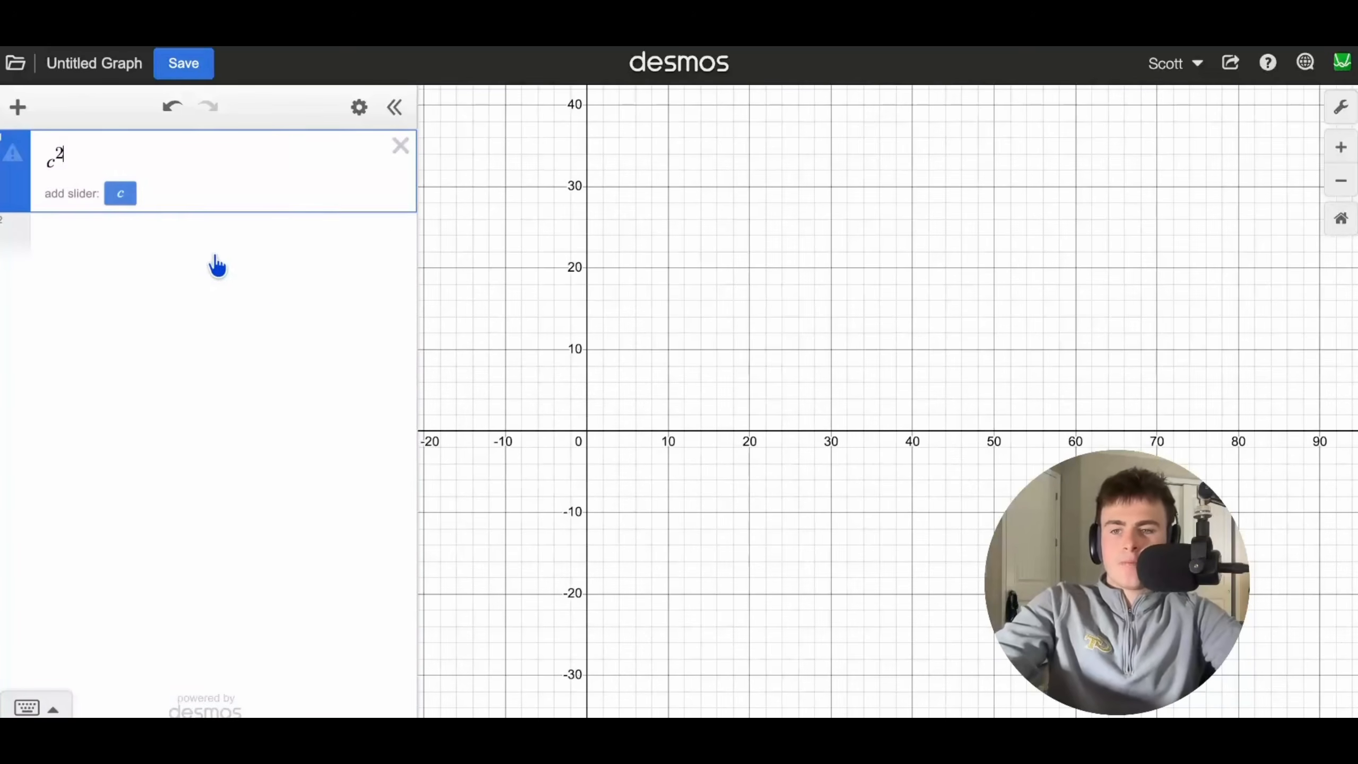
click(218, 264)
text(c = 10)
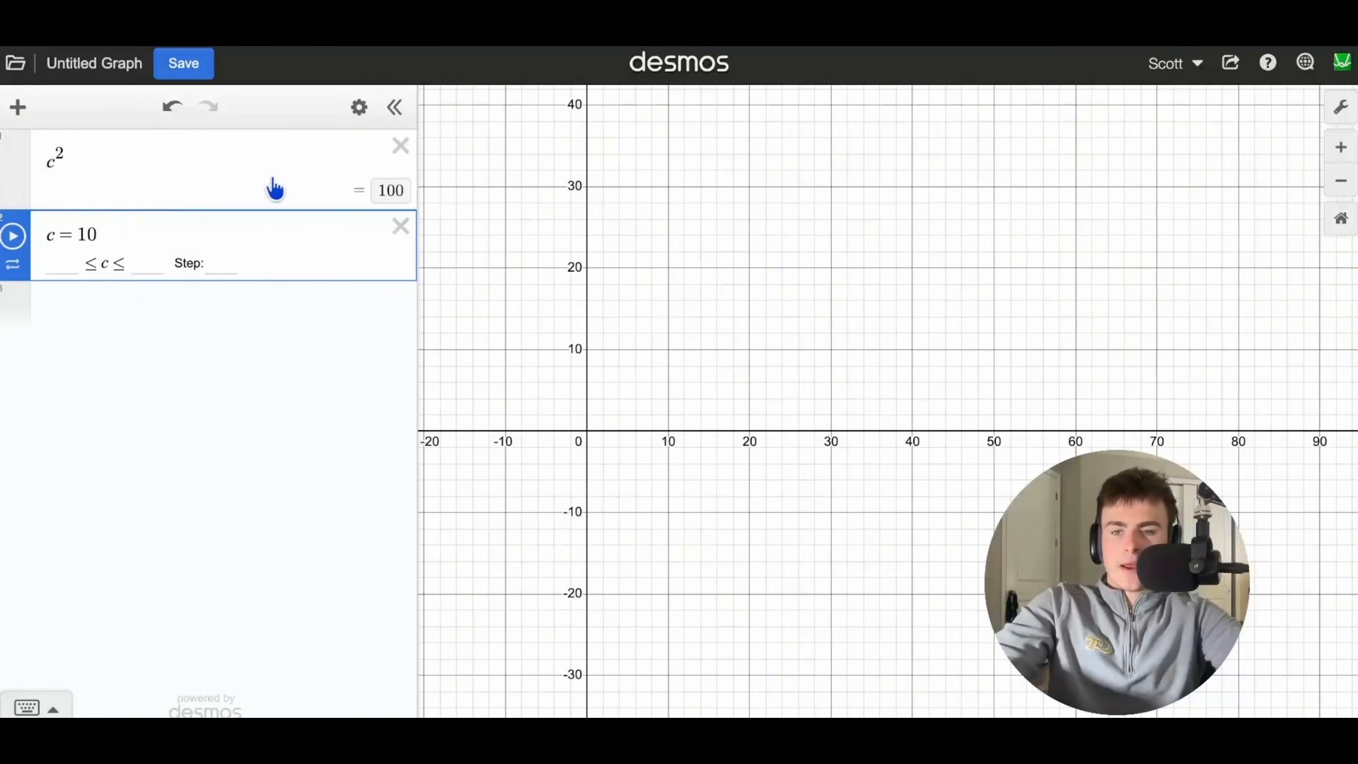
click(131, 158)
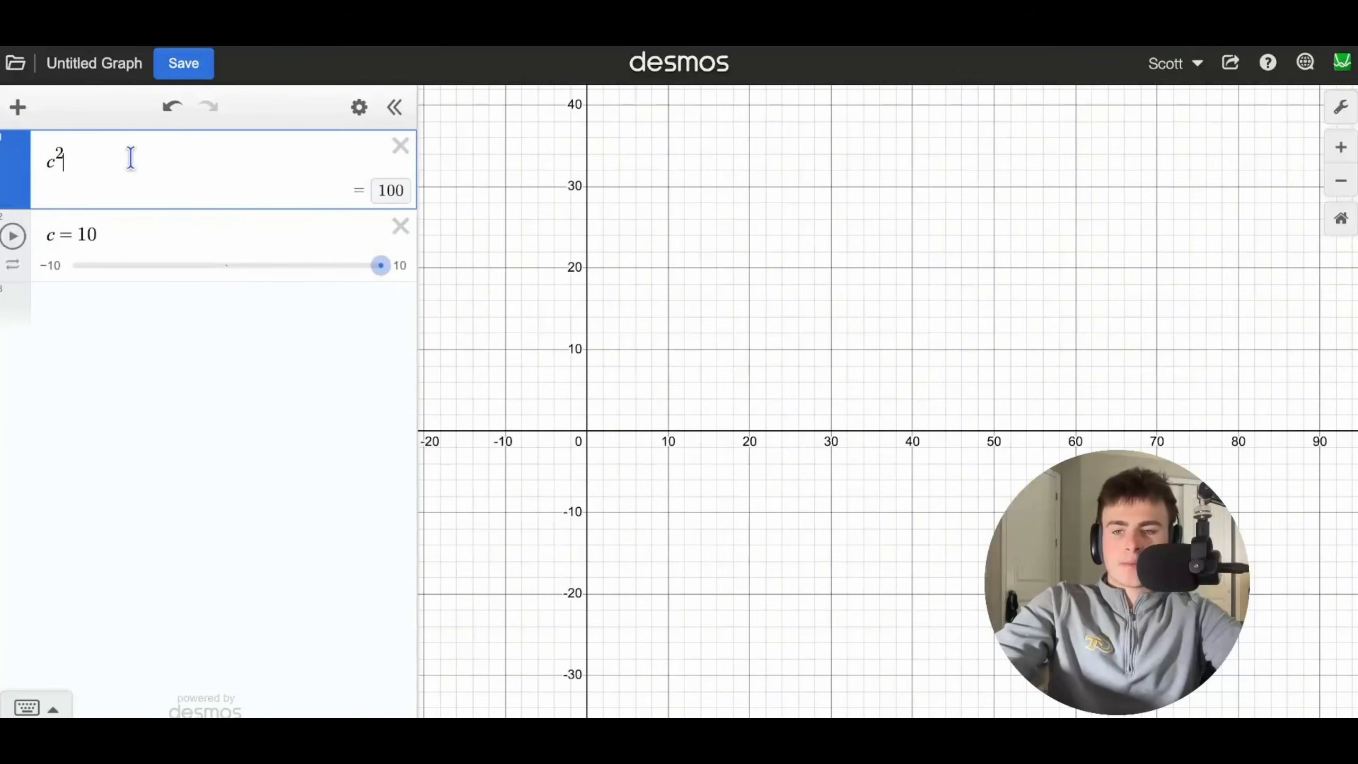
text(x)
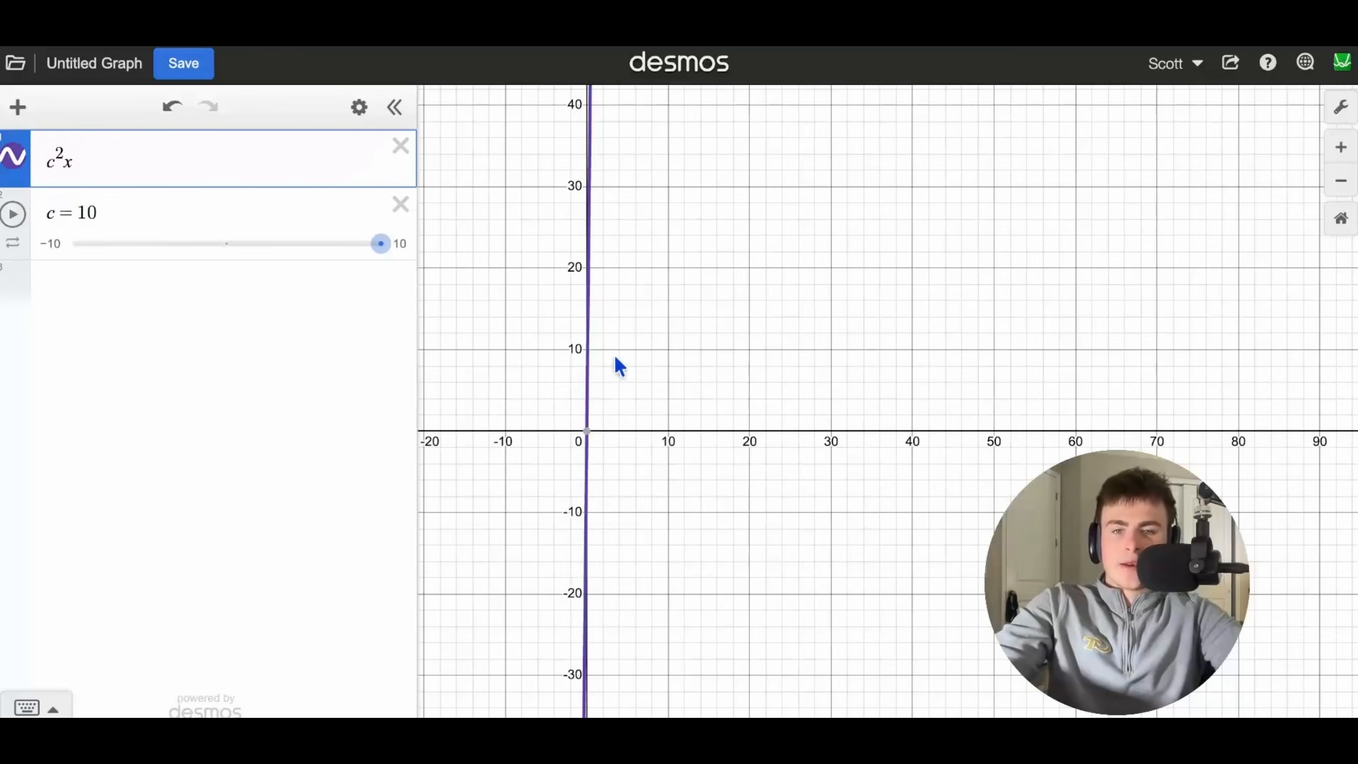
- Replace the c = 10 definition with a suggested slider for c, and extend the first expression to c²x = 100
click(402, 208)
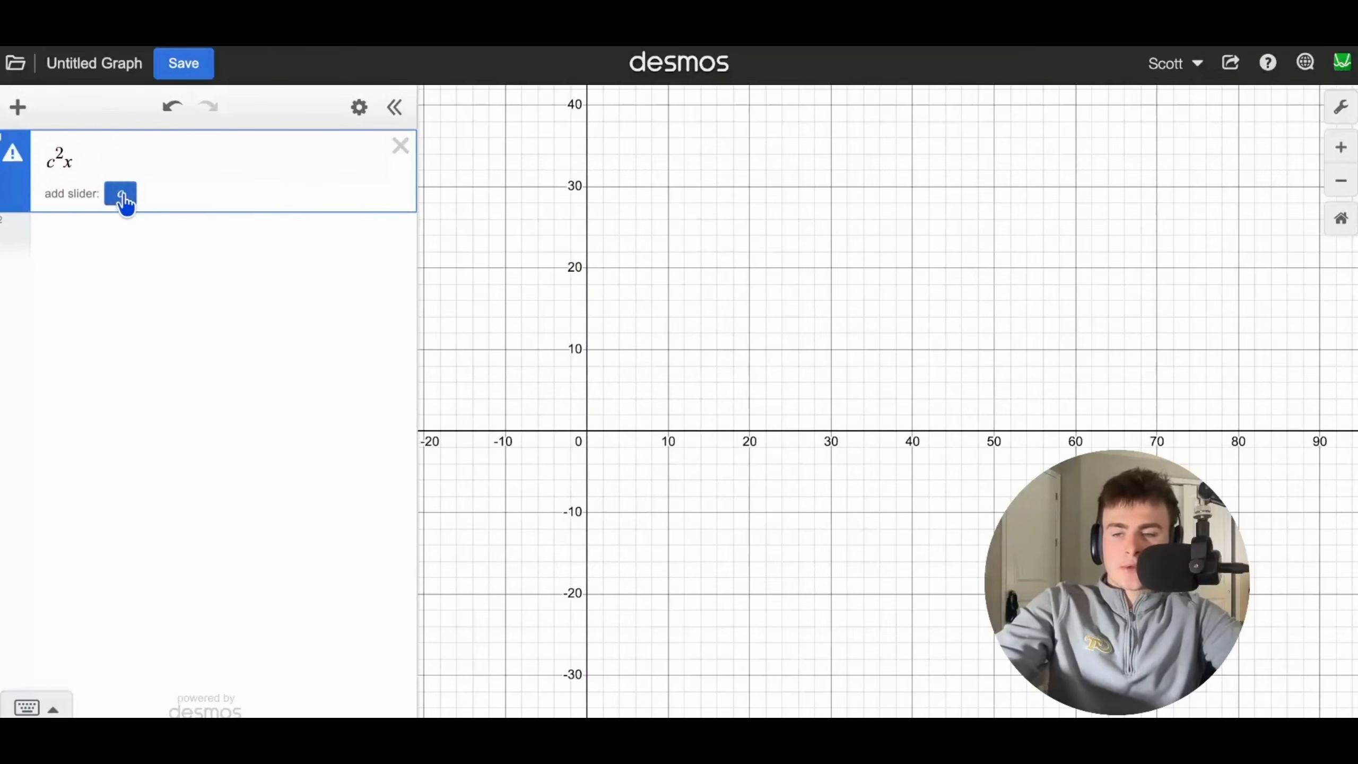
click(121, 194)
click(107, 165)
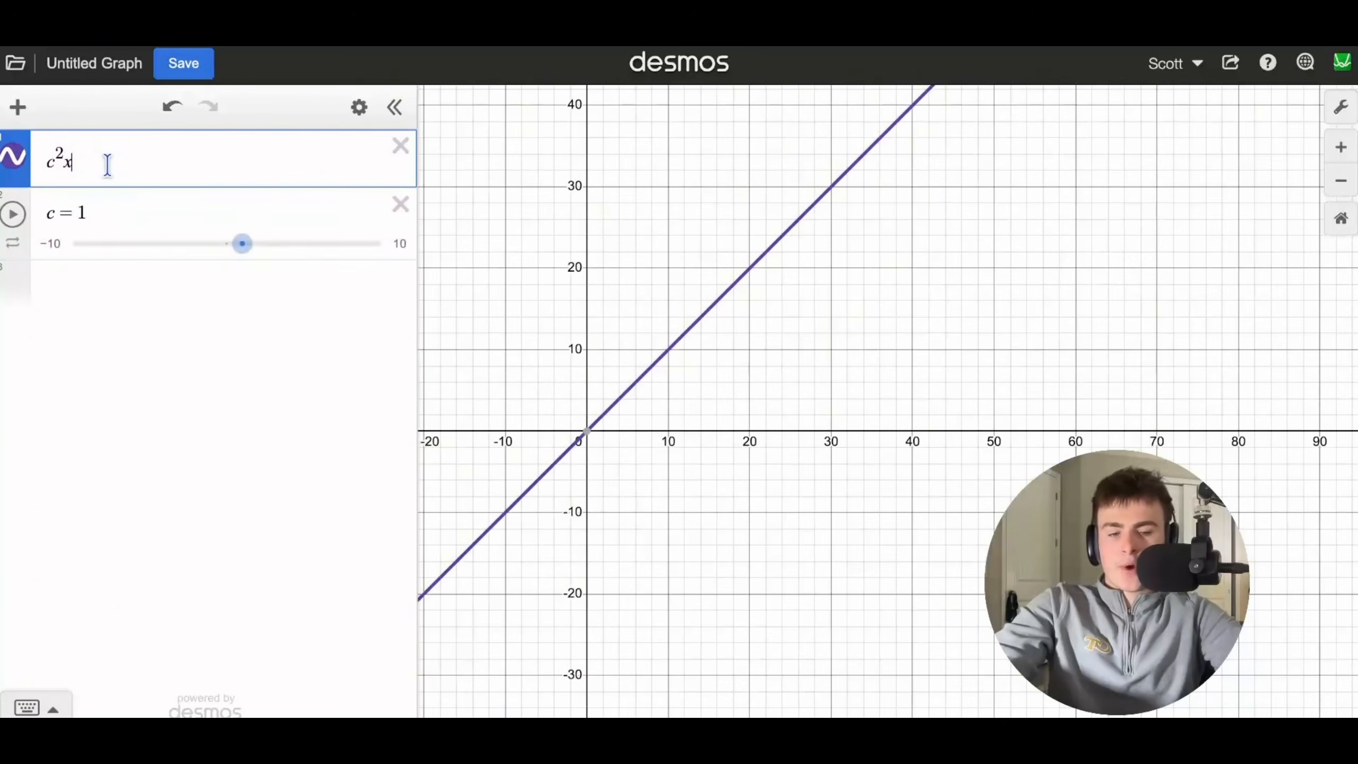
text(=100)
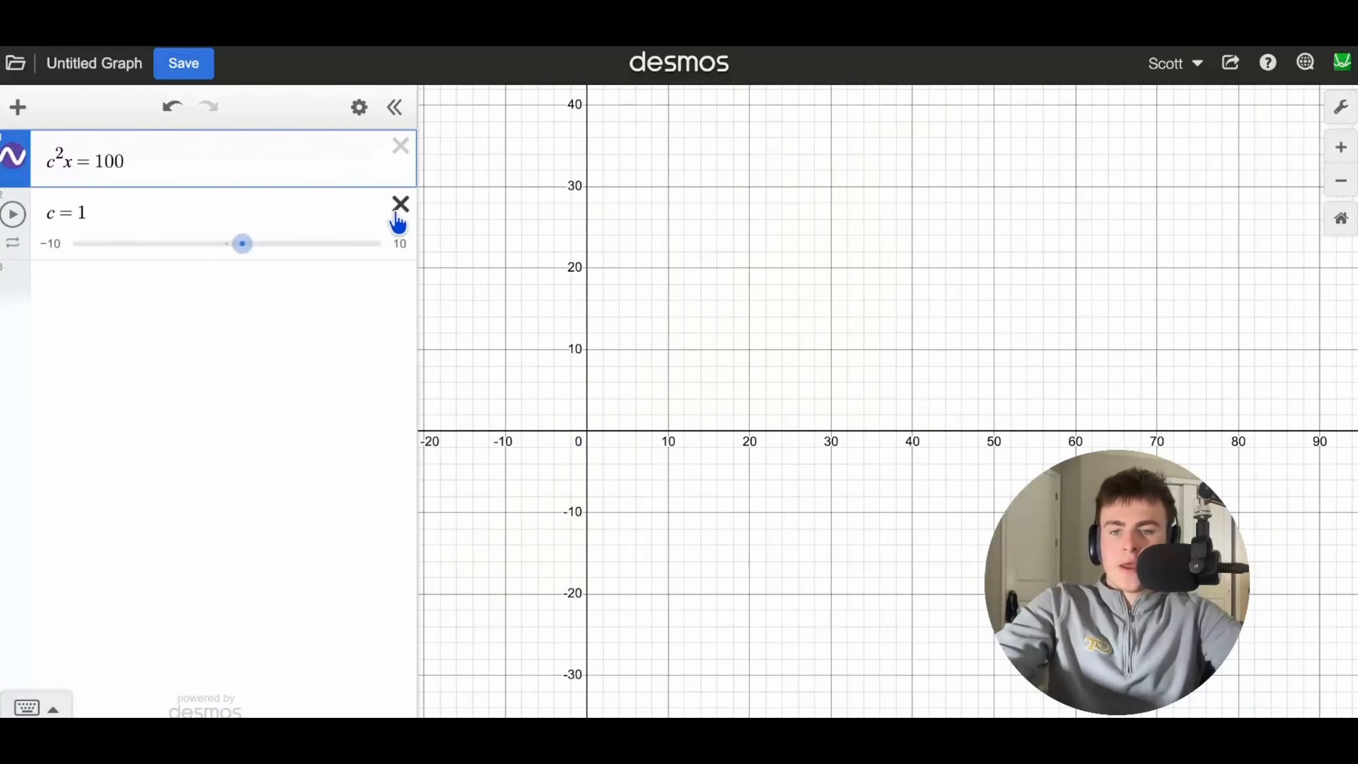
- Delete the slider for c and define c = 1 manually in the second row, repeating the deletion and entry once
click(400, 205)
click(99, 214)
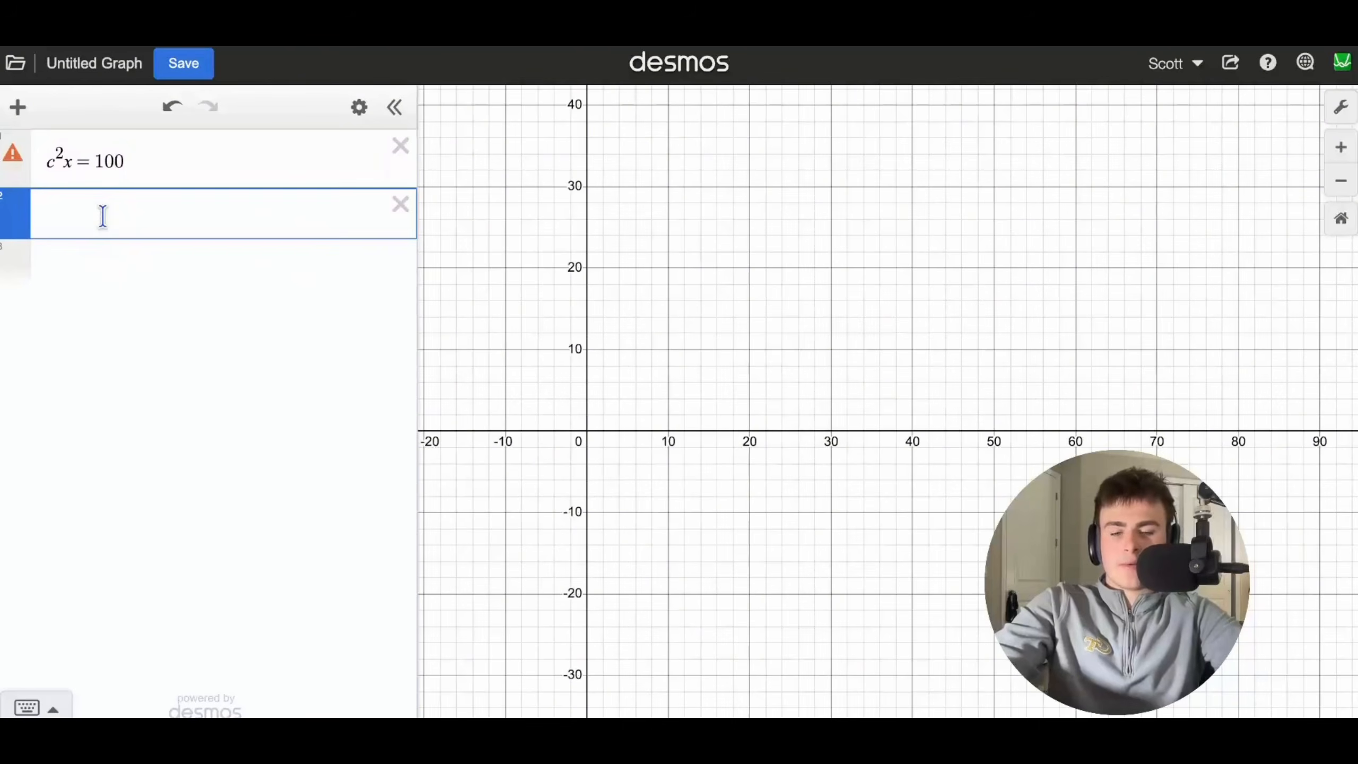
text(c=1)
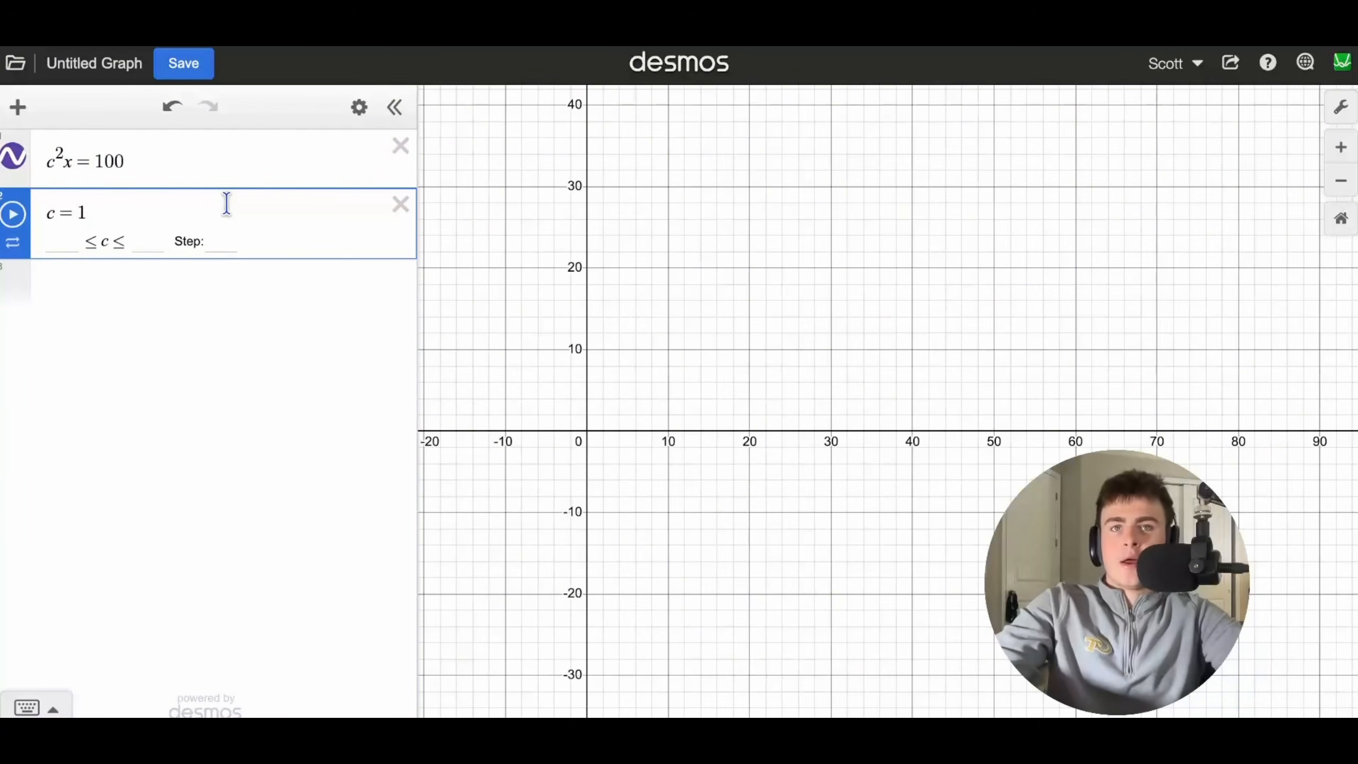
click(396, 213)
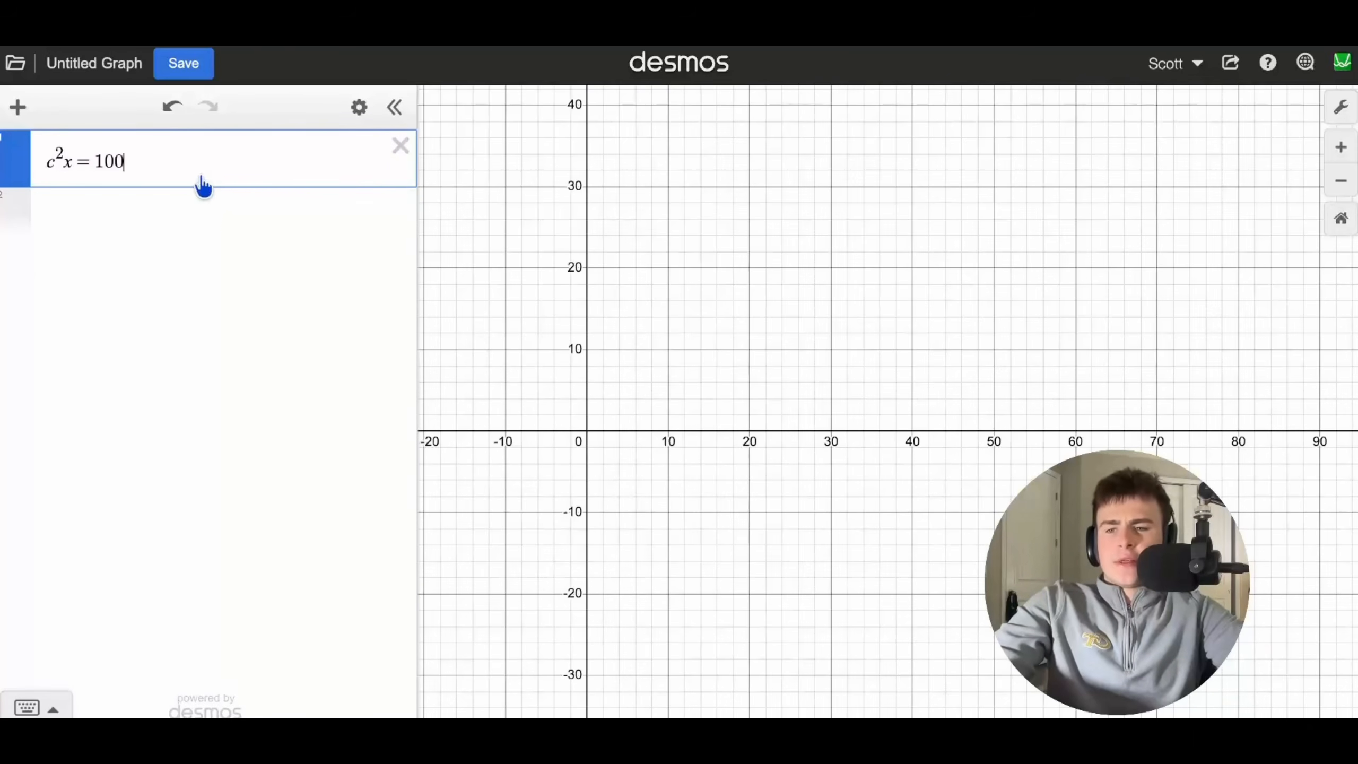
click(278, 242)
text(c )
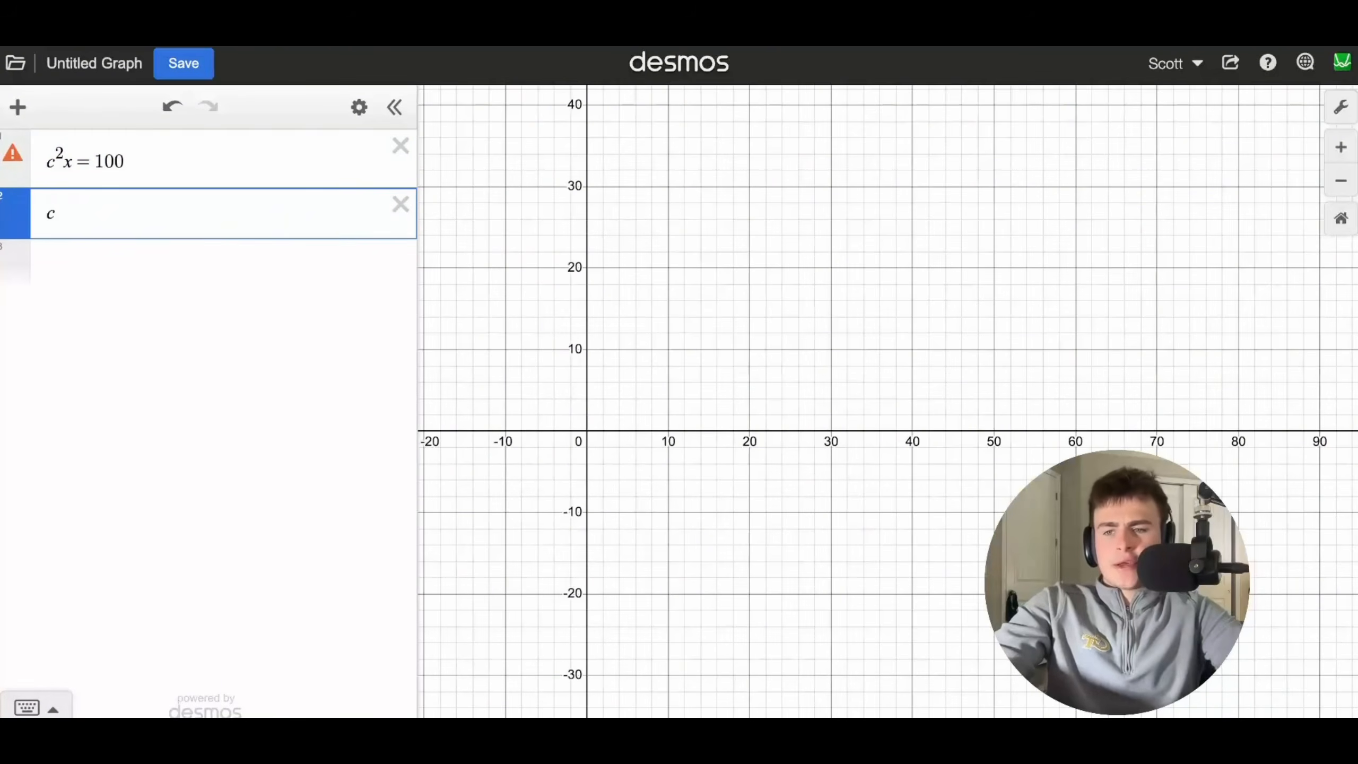
text(= 1)
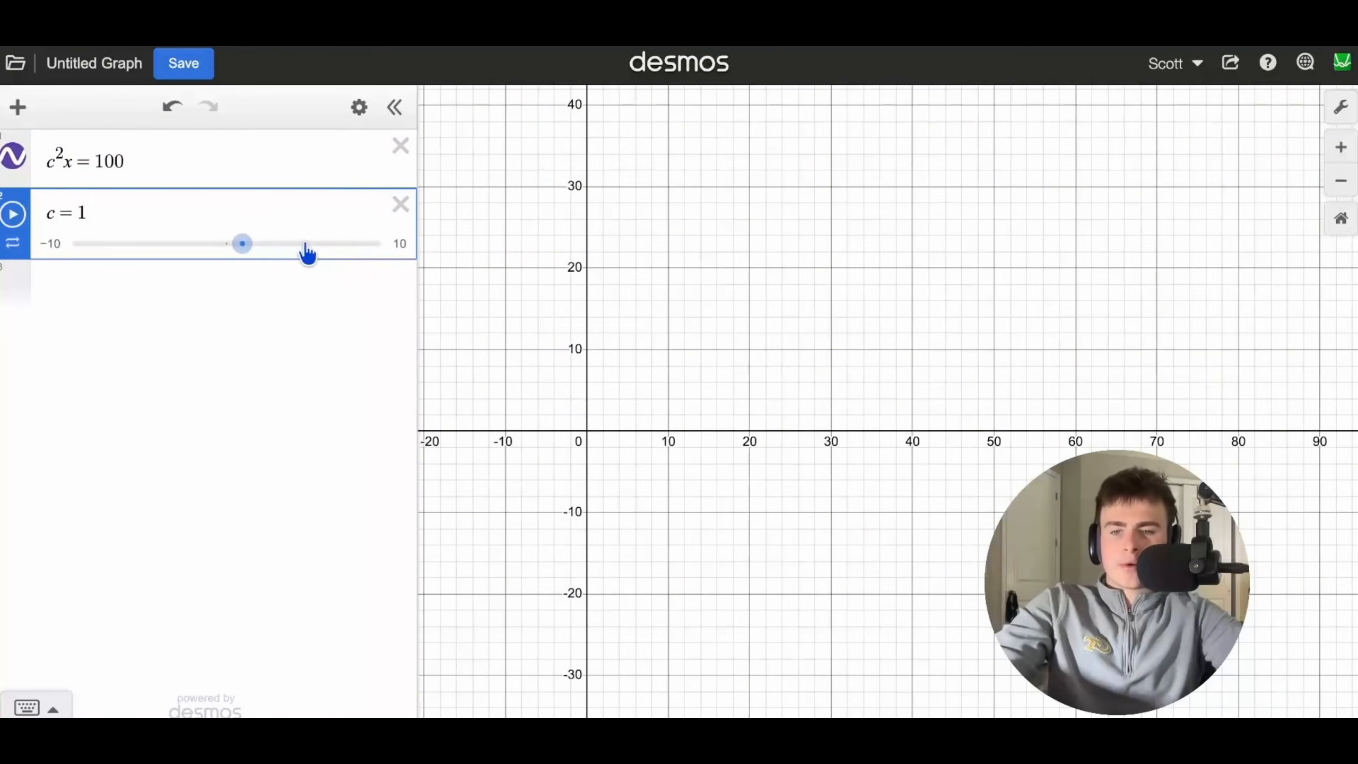
- Move the slider for c to about −8.6, and to about 524 after setting its upper limit to 1000
click(244, 247)
drag(70, 259, 102, 249)
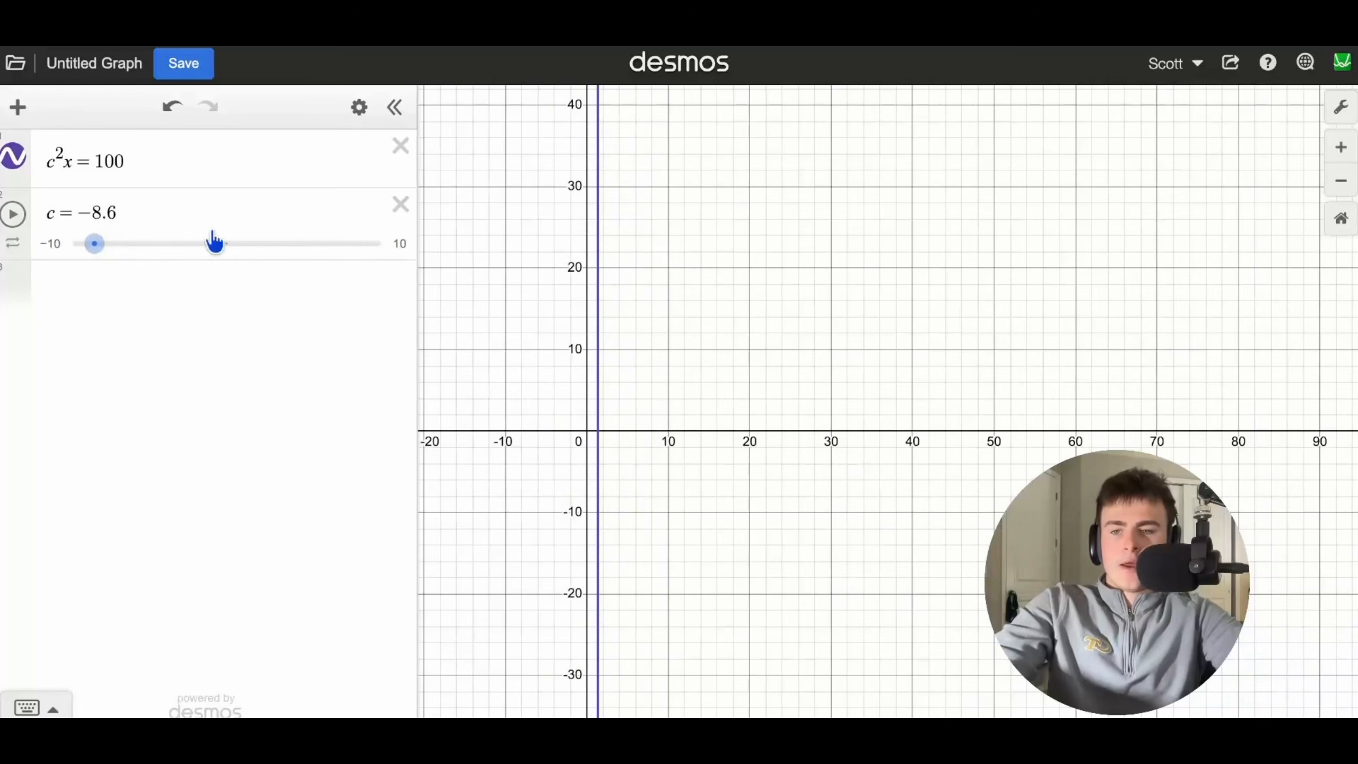
click(401, 251)
text(1000)
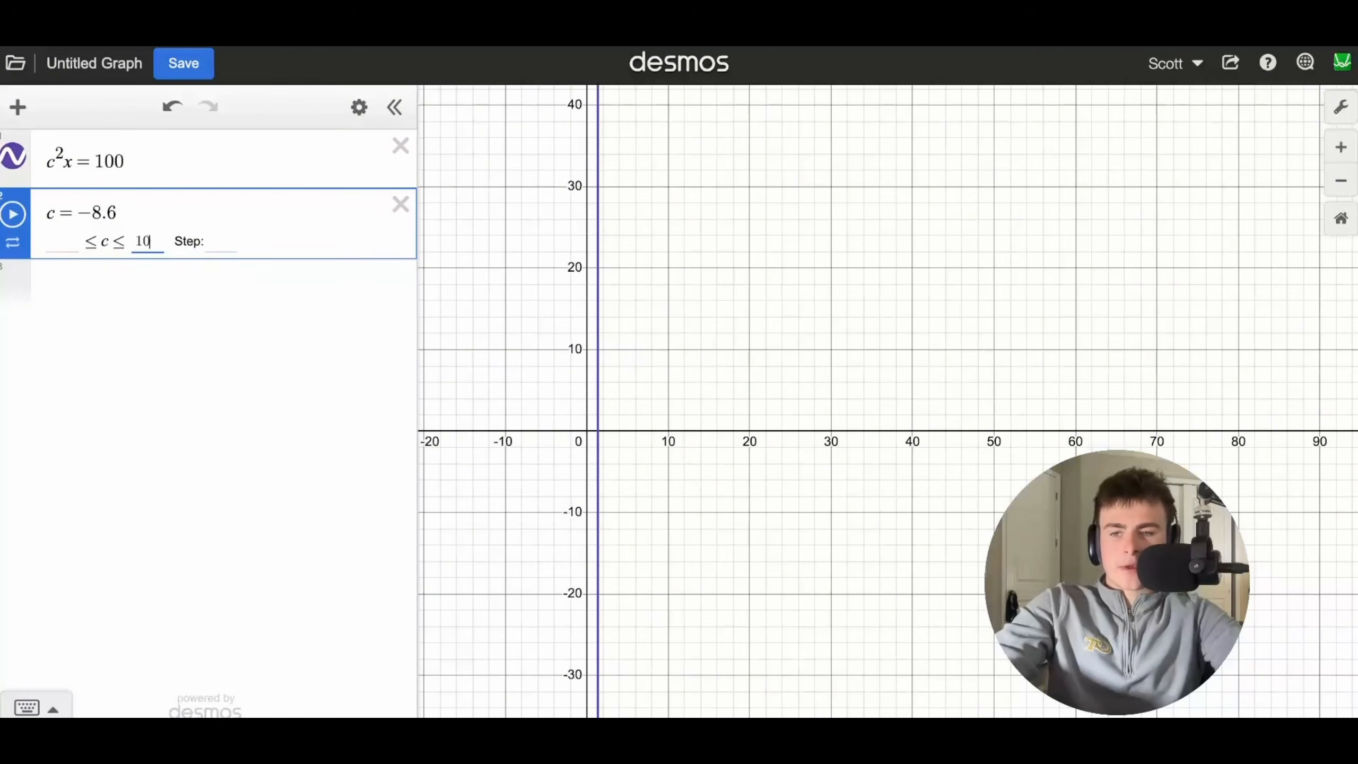
key(Return)
drag(75, 245, 228, 251)
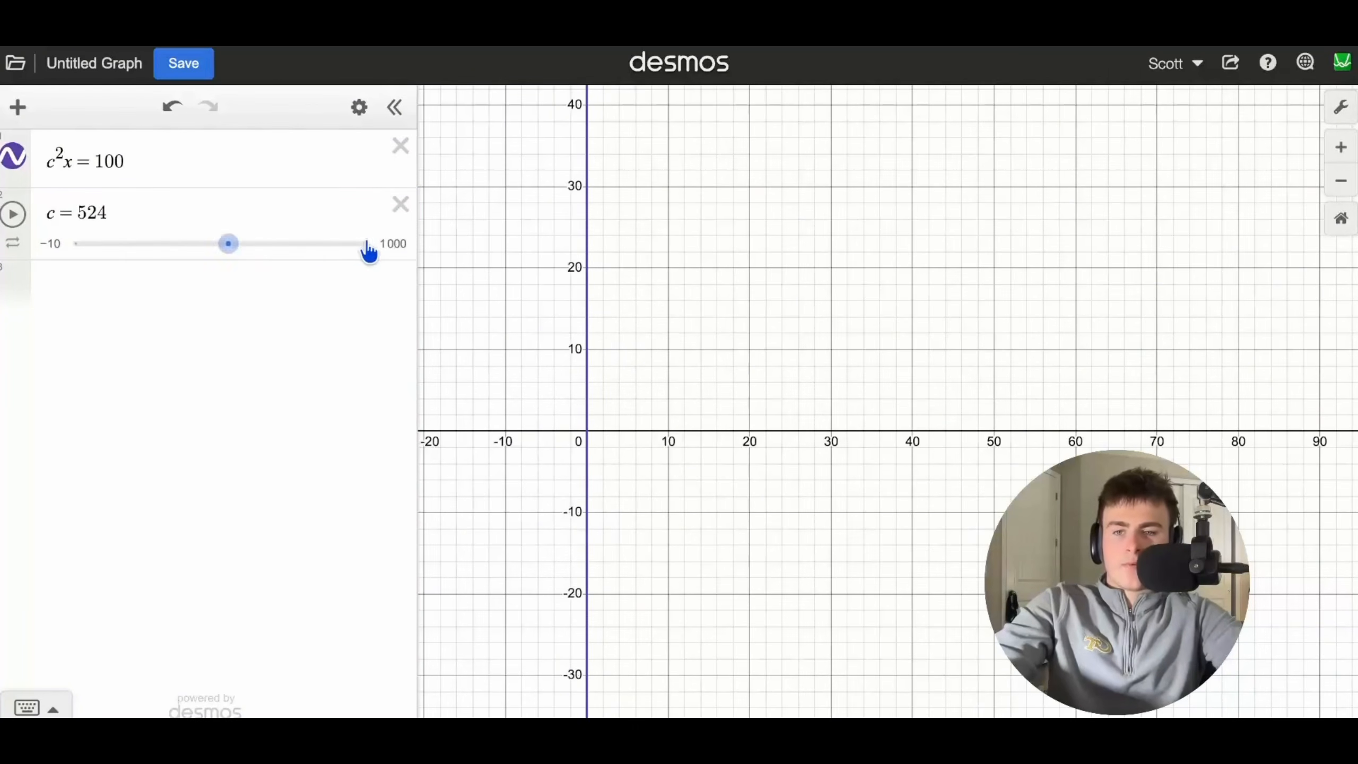
- Set the upper limit of the slider for c back to 10 and reopen its limit settings
click(391, 248)
click(227, 244)
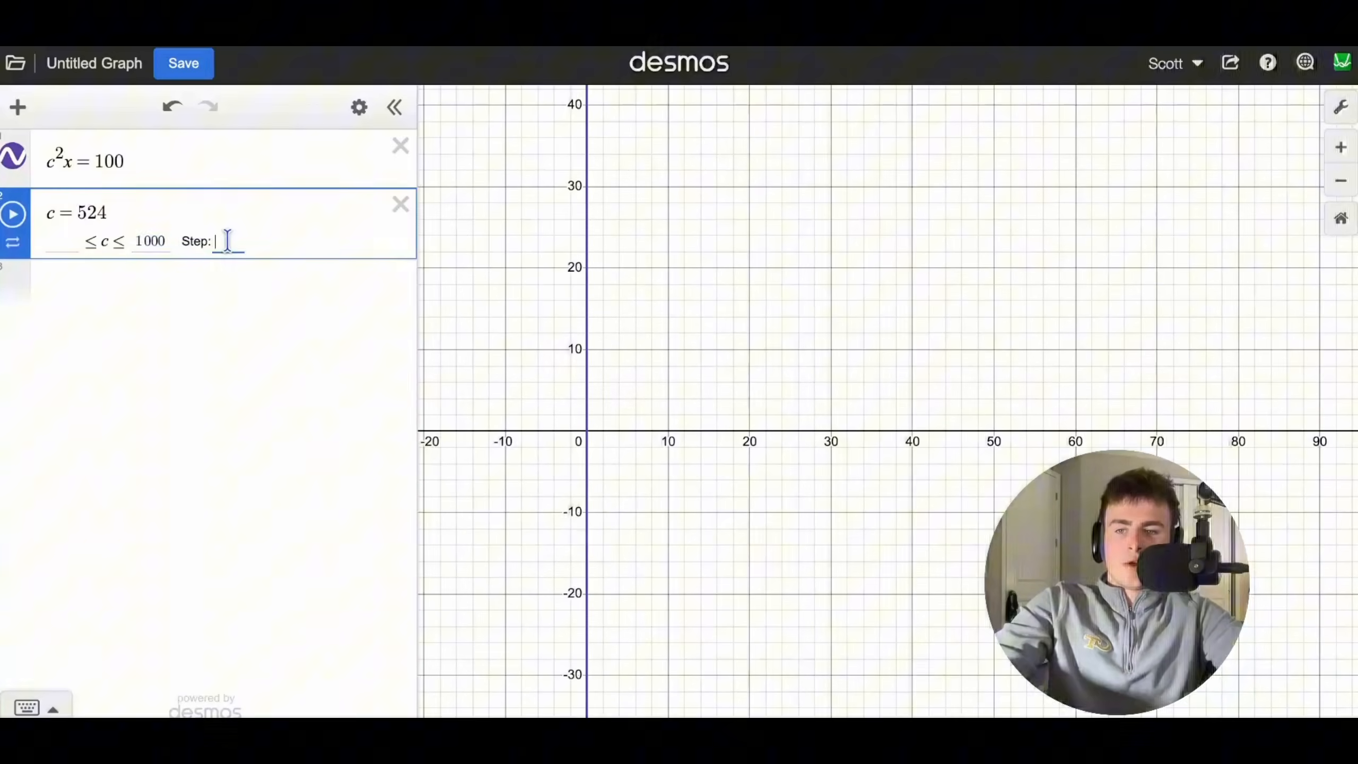
click(156, 247)
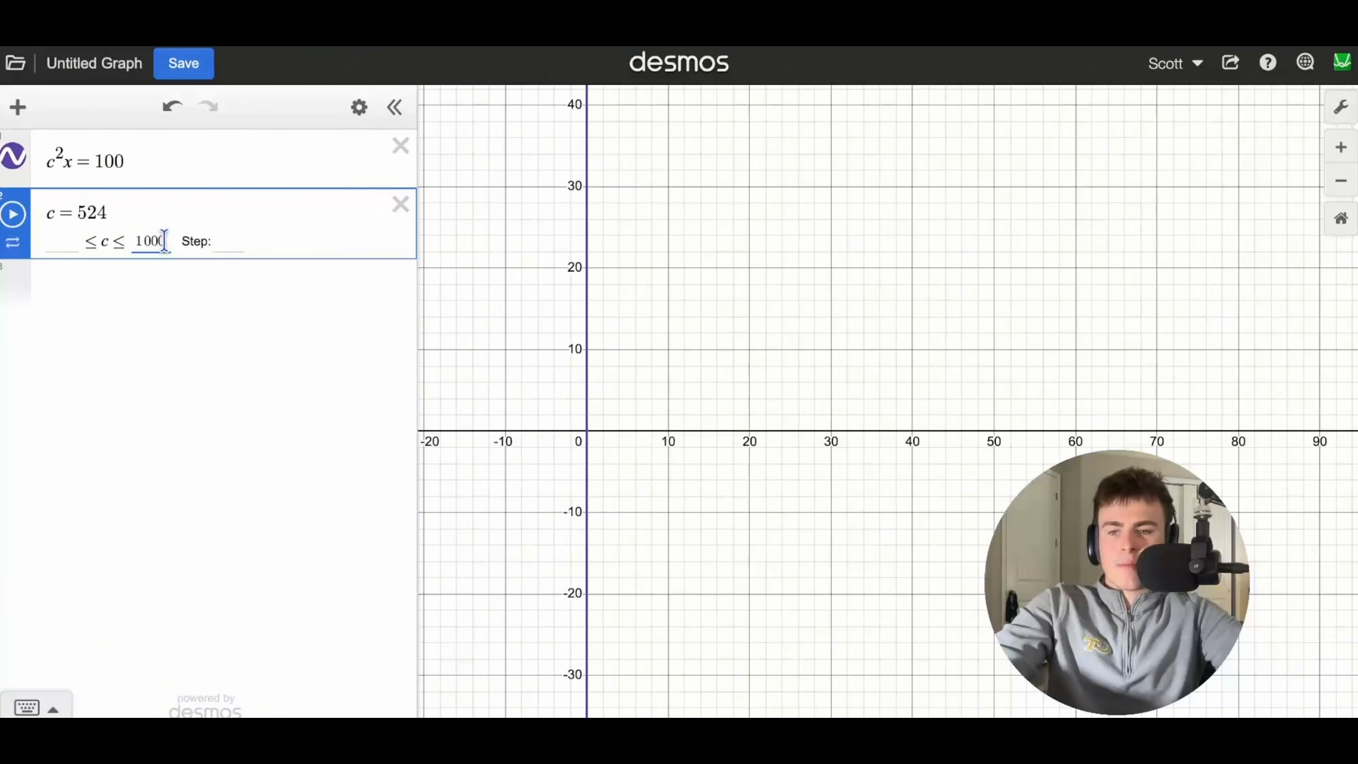
key(BackSpace)
key(BackSpace)
text(0)
key(BackSpace)
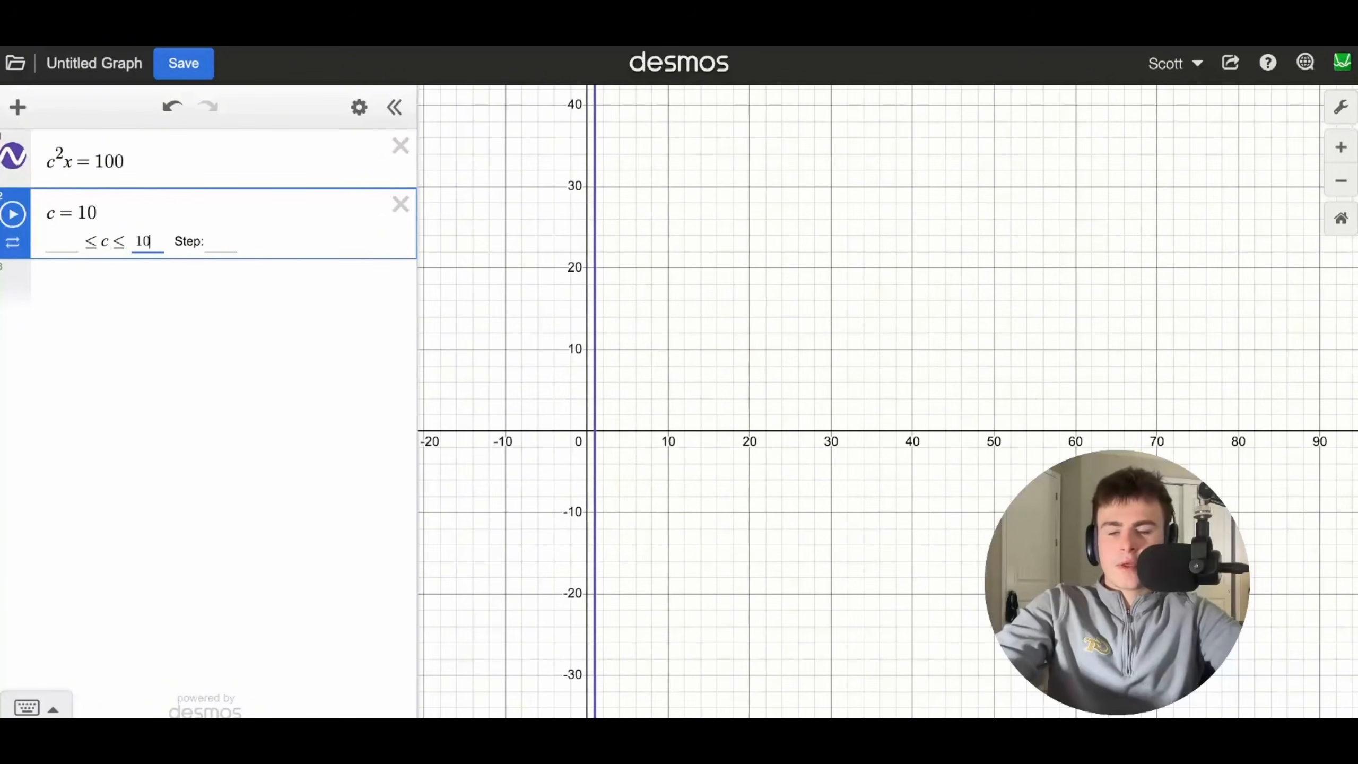
key(Return)
click(395, 248)
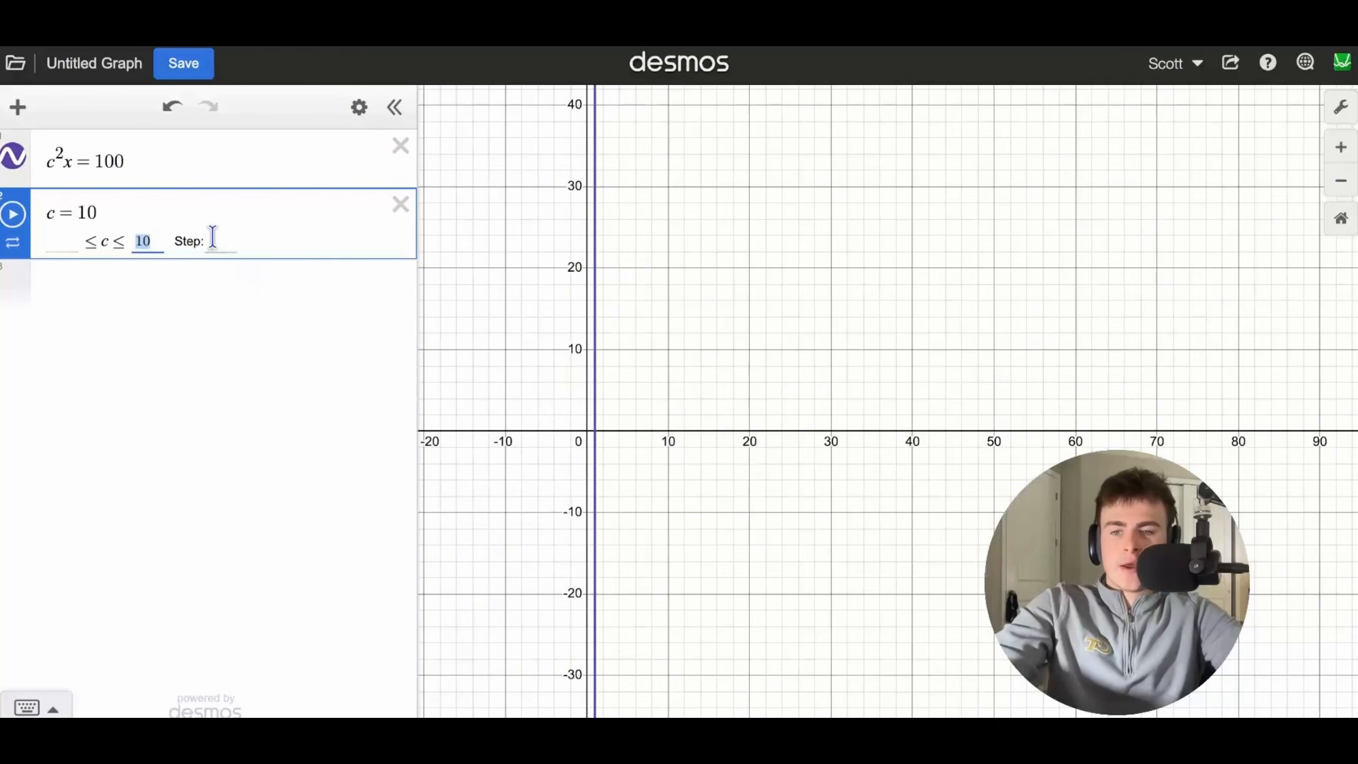
- Move the slider for c to −1.4 and leave its step size blank
click(222, 240)
key(Return)
drag(384, 245, 214, 262)
click(400, 247)
click(218, 243)
key(BackSpace)
key(Return)
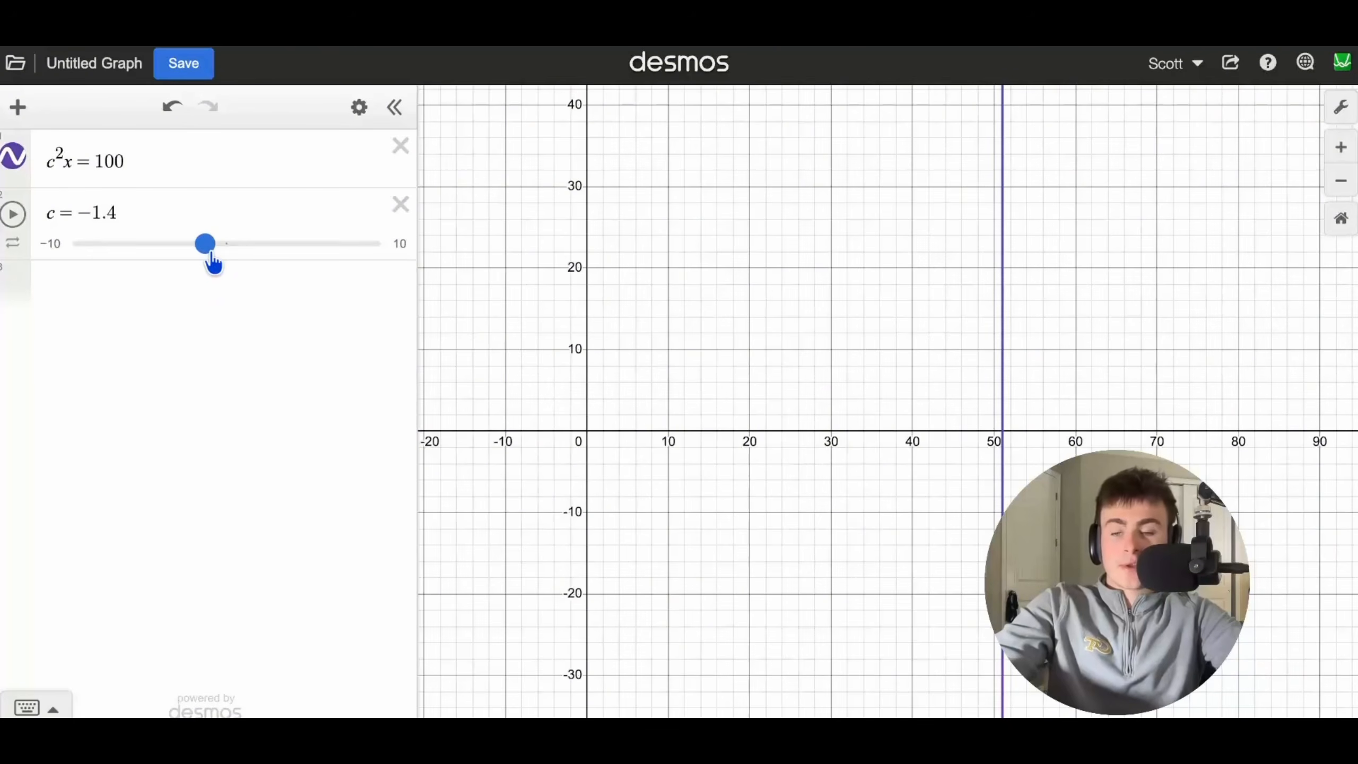
- Set the step of the slider for c to 1, and move the slider to 1 and on to 6
click(401, 247)
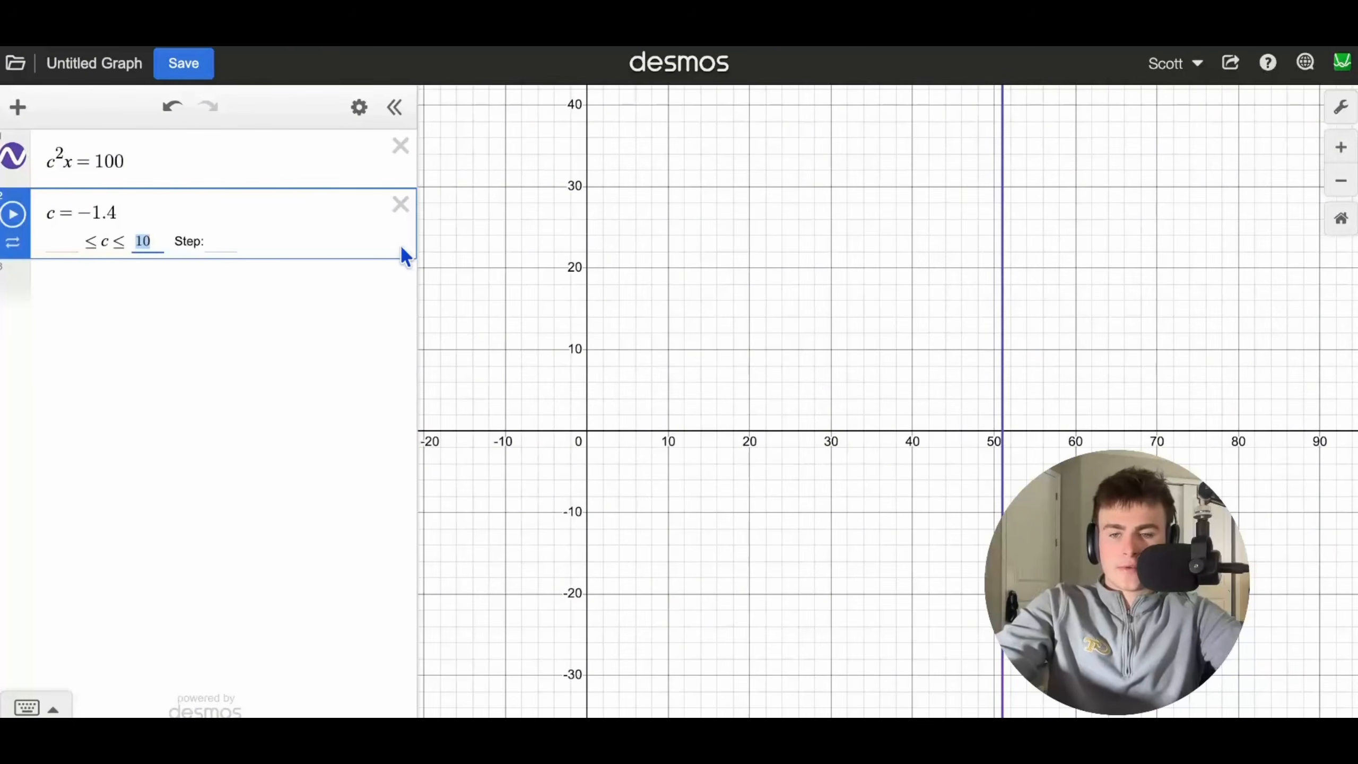
click(214, 241)
text(1)
key(Return)
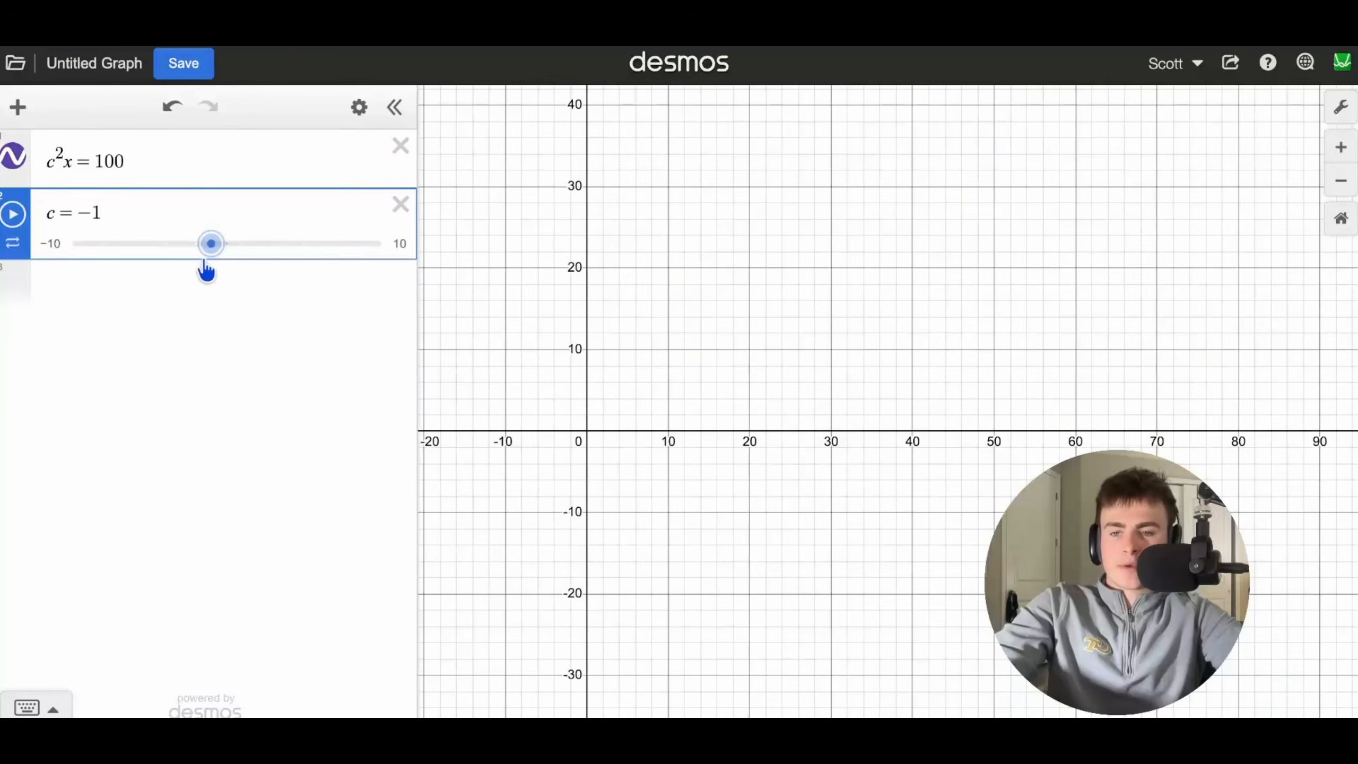
mouse_move(209, 251)
mouse_down()
mouse_move(163, 249)
mouse_move(234, 245)
mouse_up()
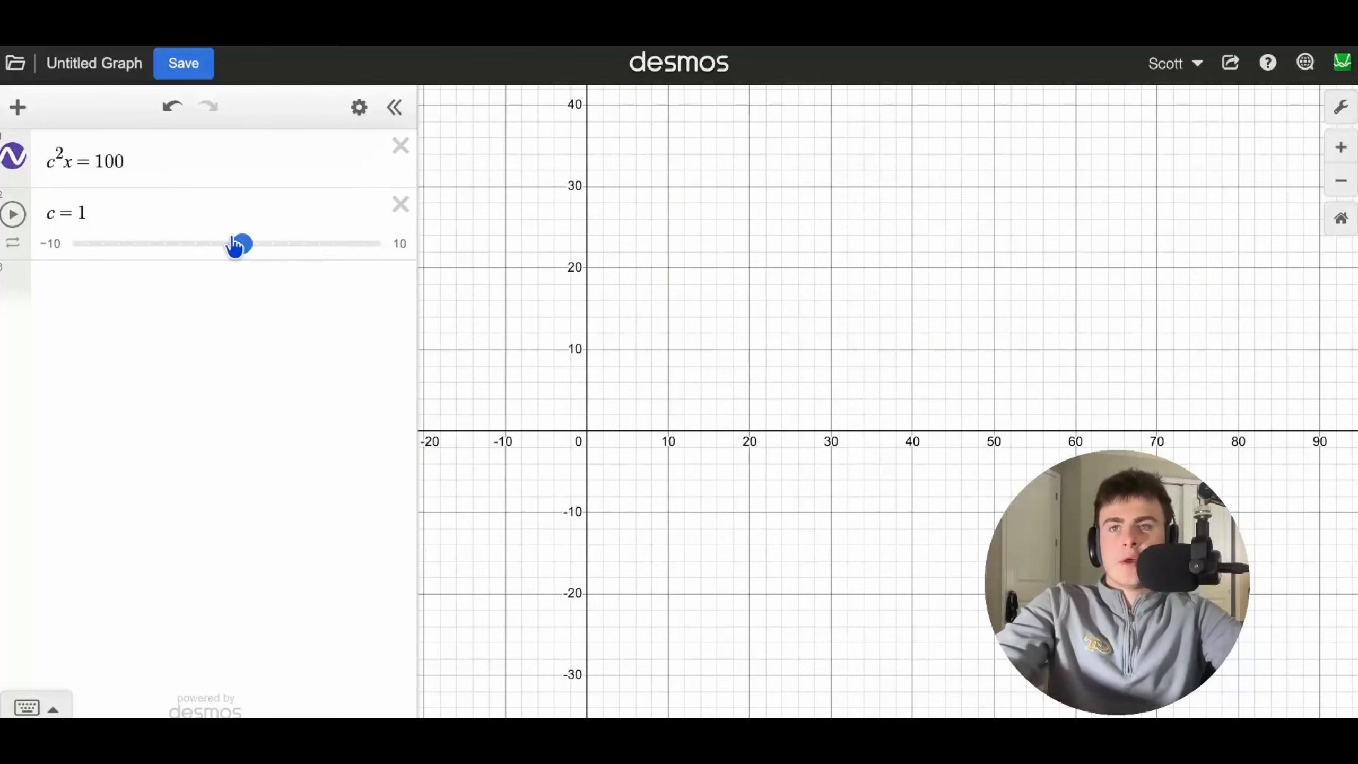
drag(235, 245, 317, 247)
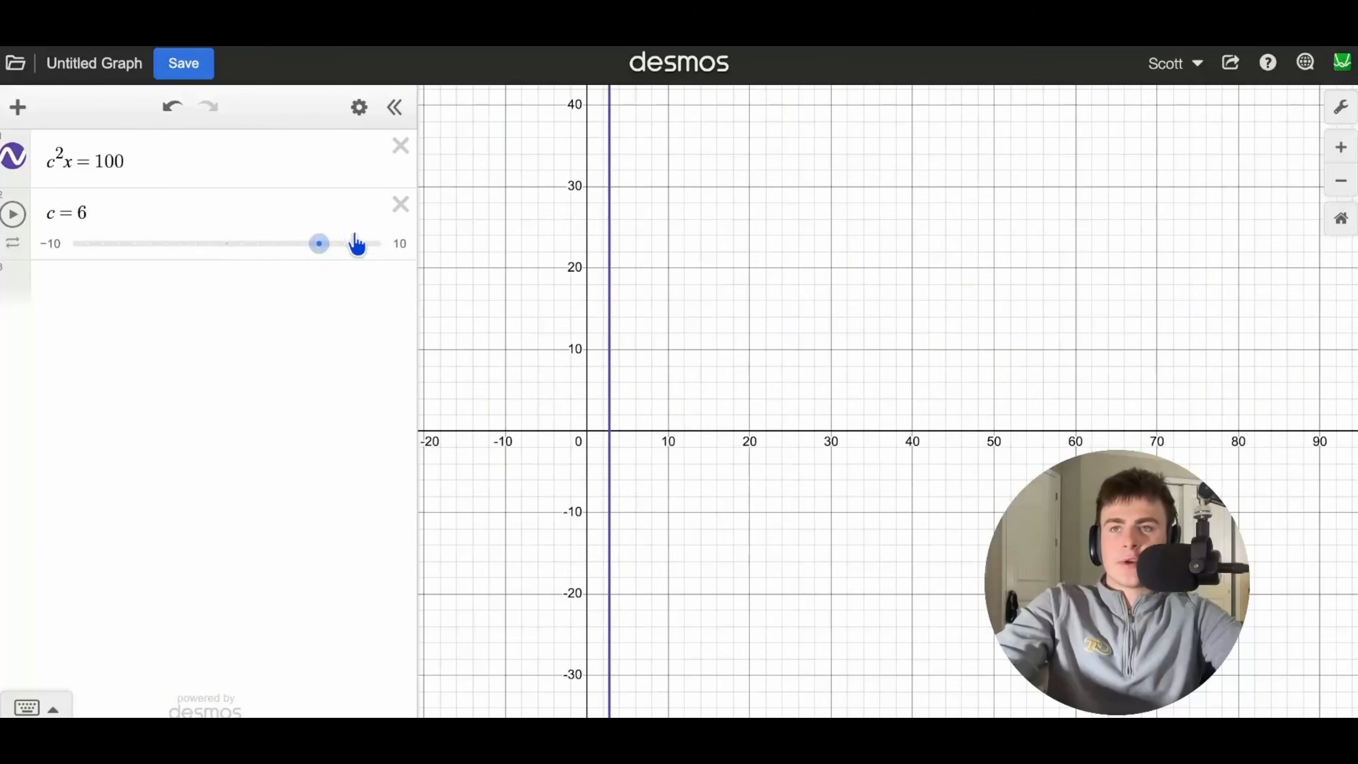
- Delete the slider for c and the c²x = 100 expression, and enter mean(1,2,3,4,5) in the first row
click(400, 204)
click(397, 147)
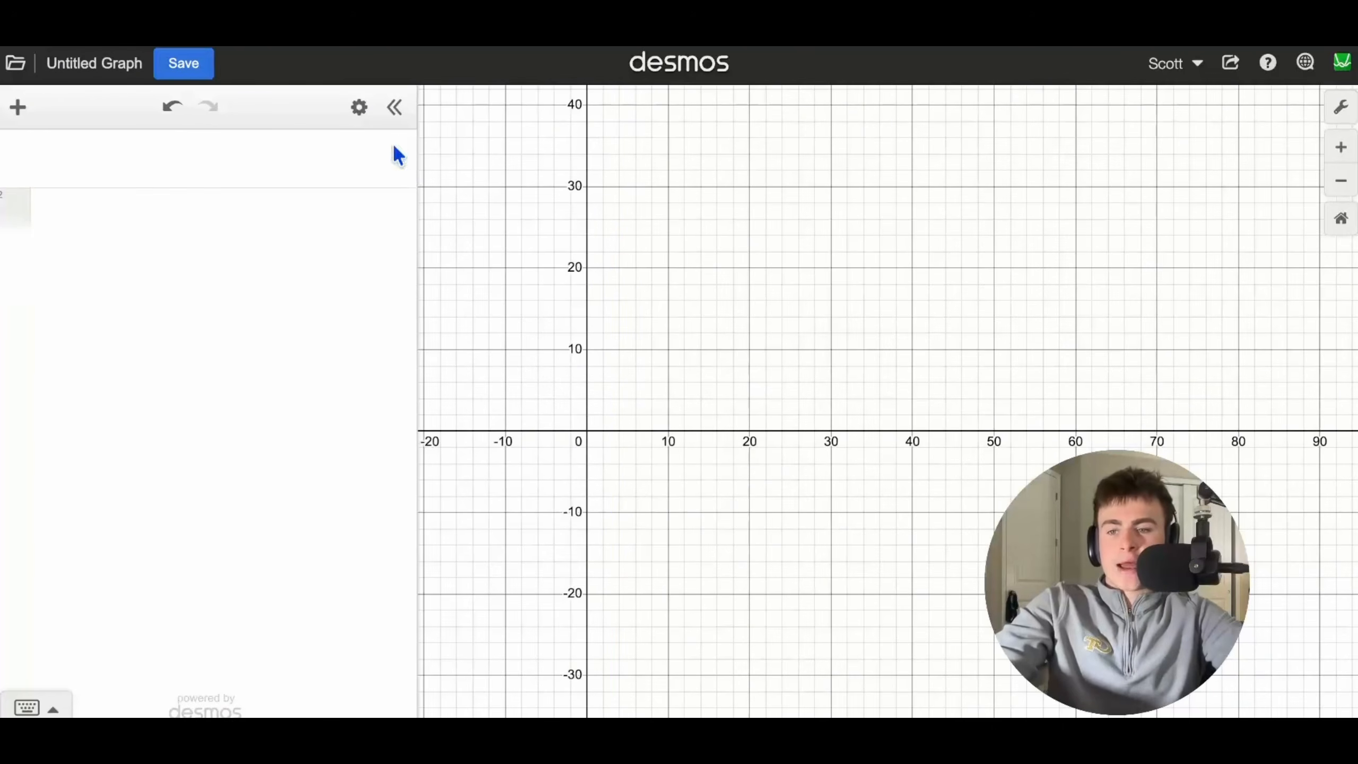
click(270, 150)
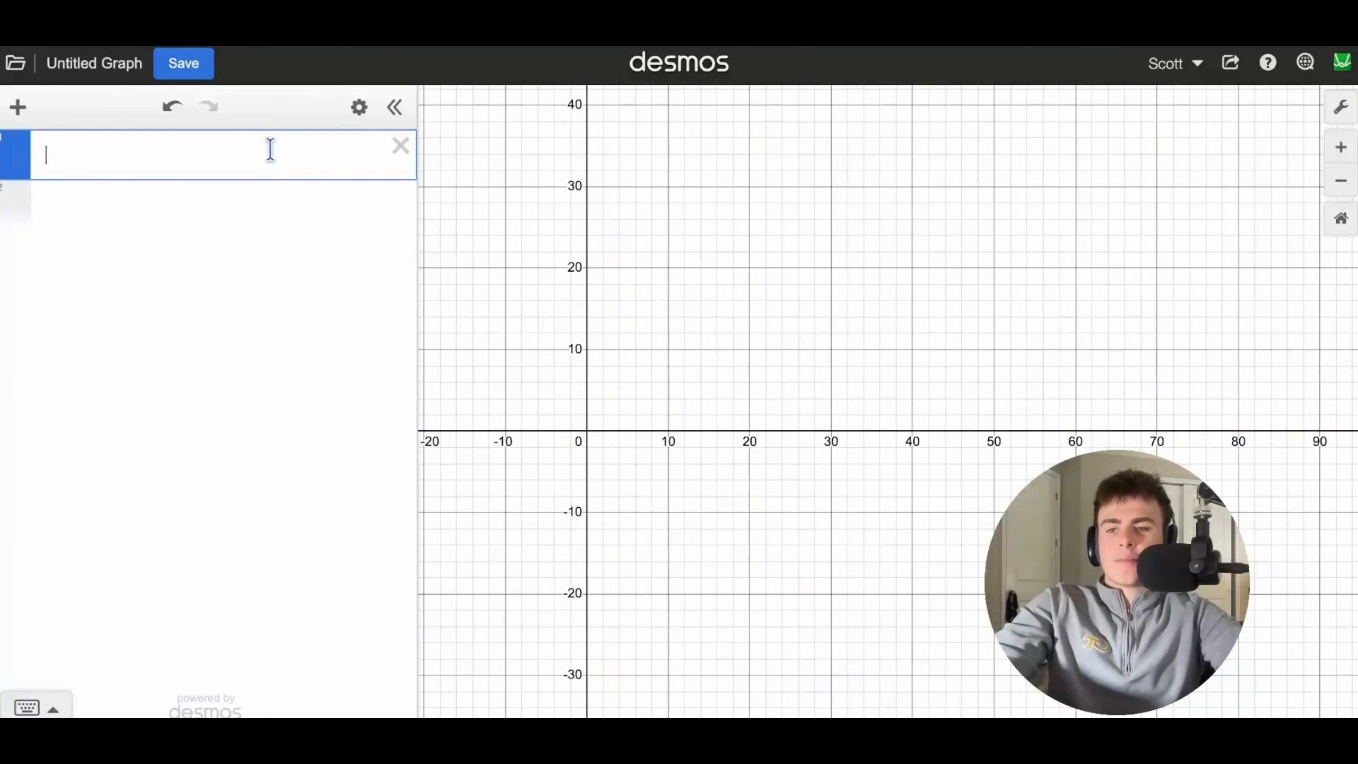
text((1,)
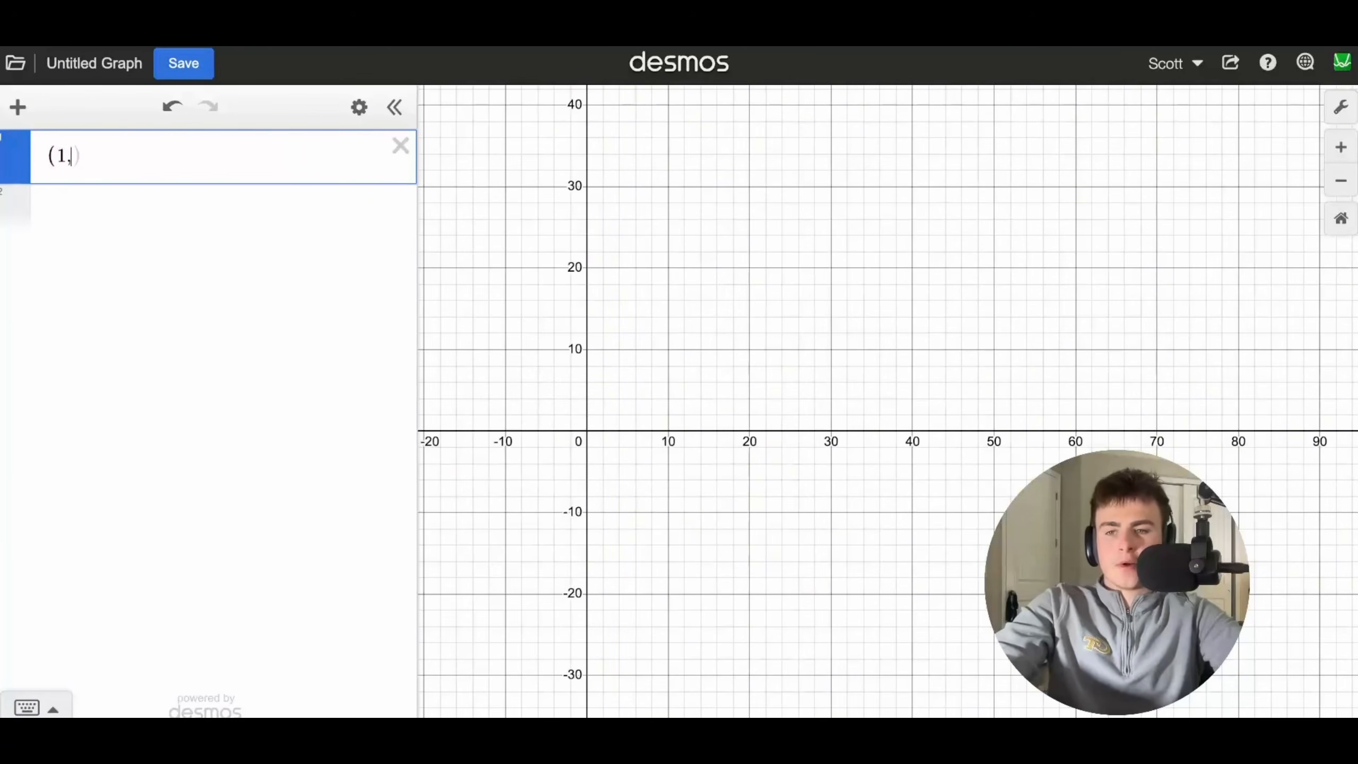
text(2,3,4,5)
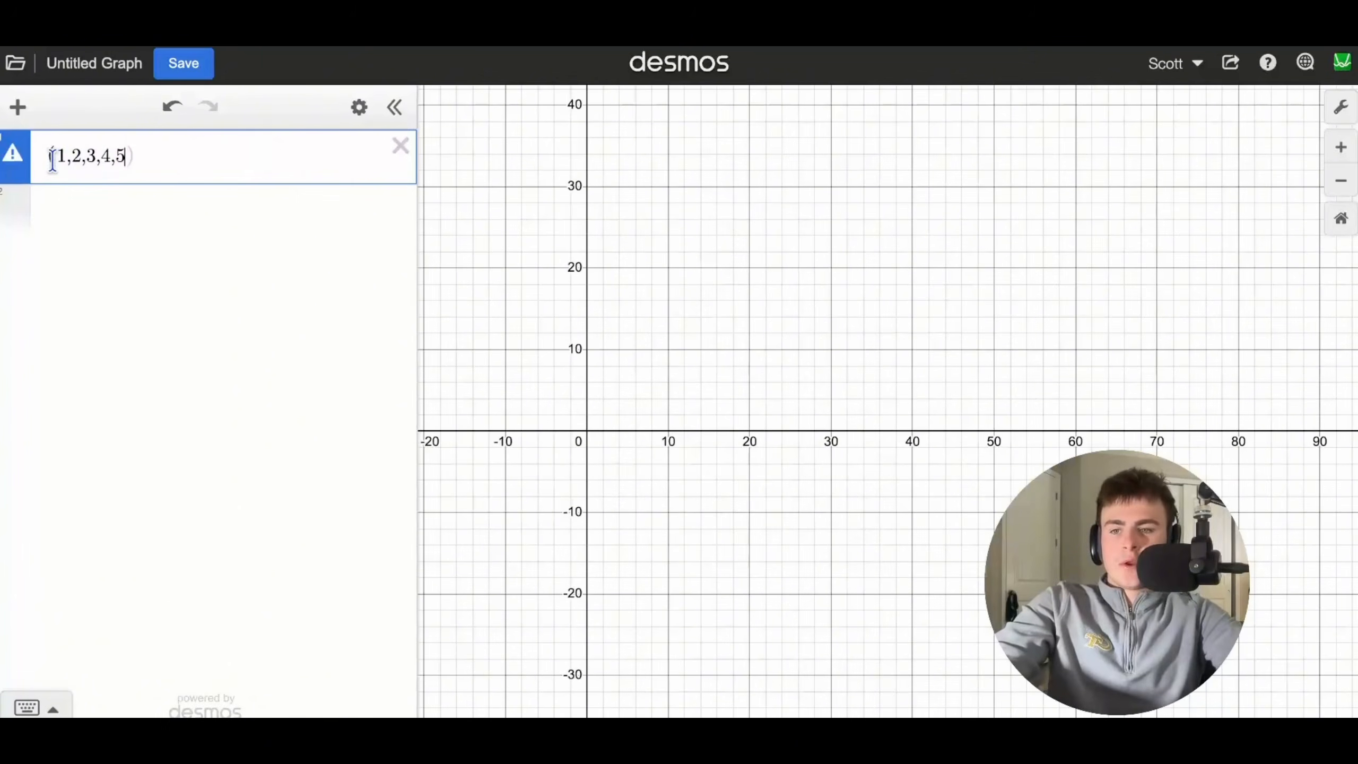
text(mean)
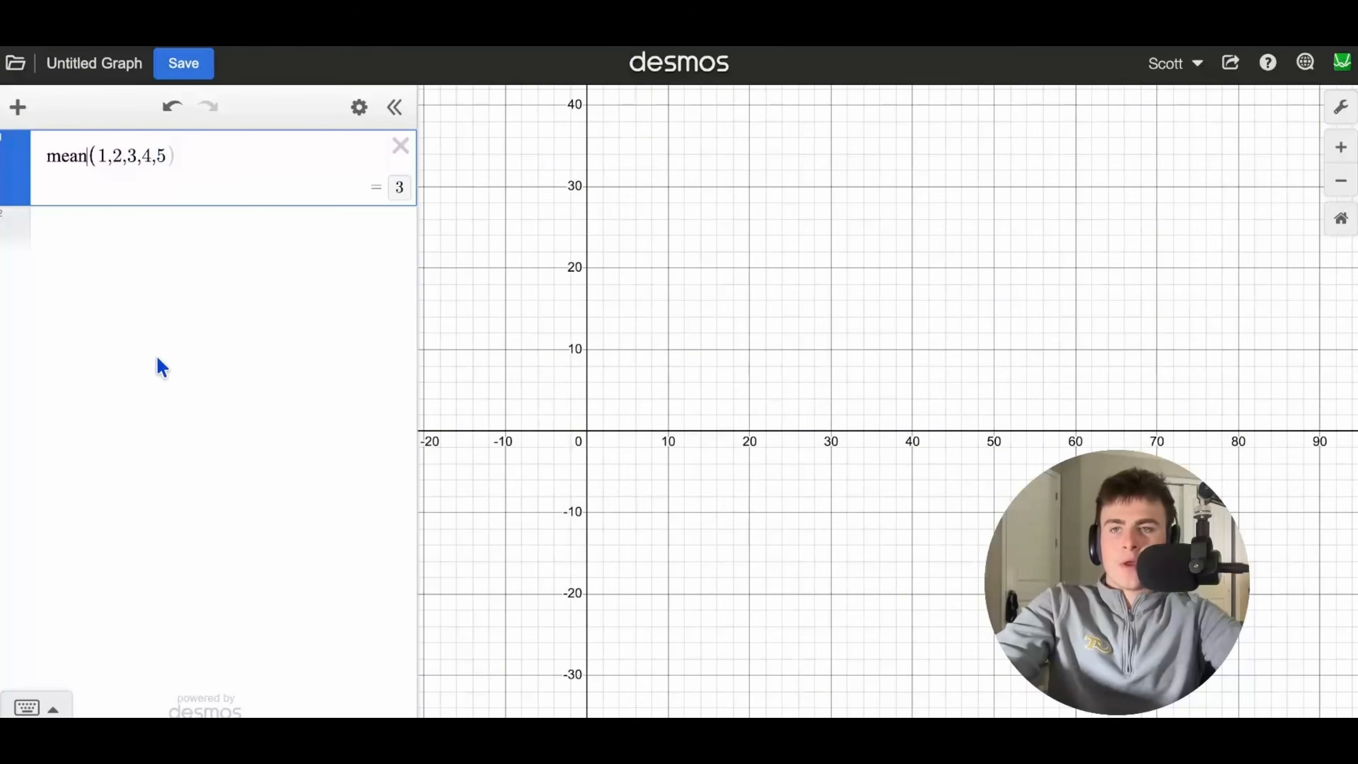
- Look through the built-in function list, including the statistics, list operations, inference and calculus groups
click(48, 706)
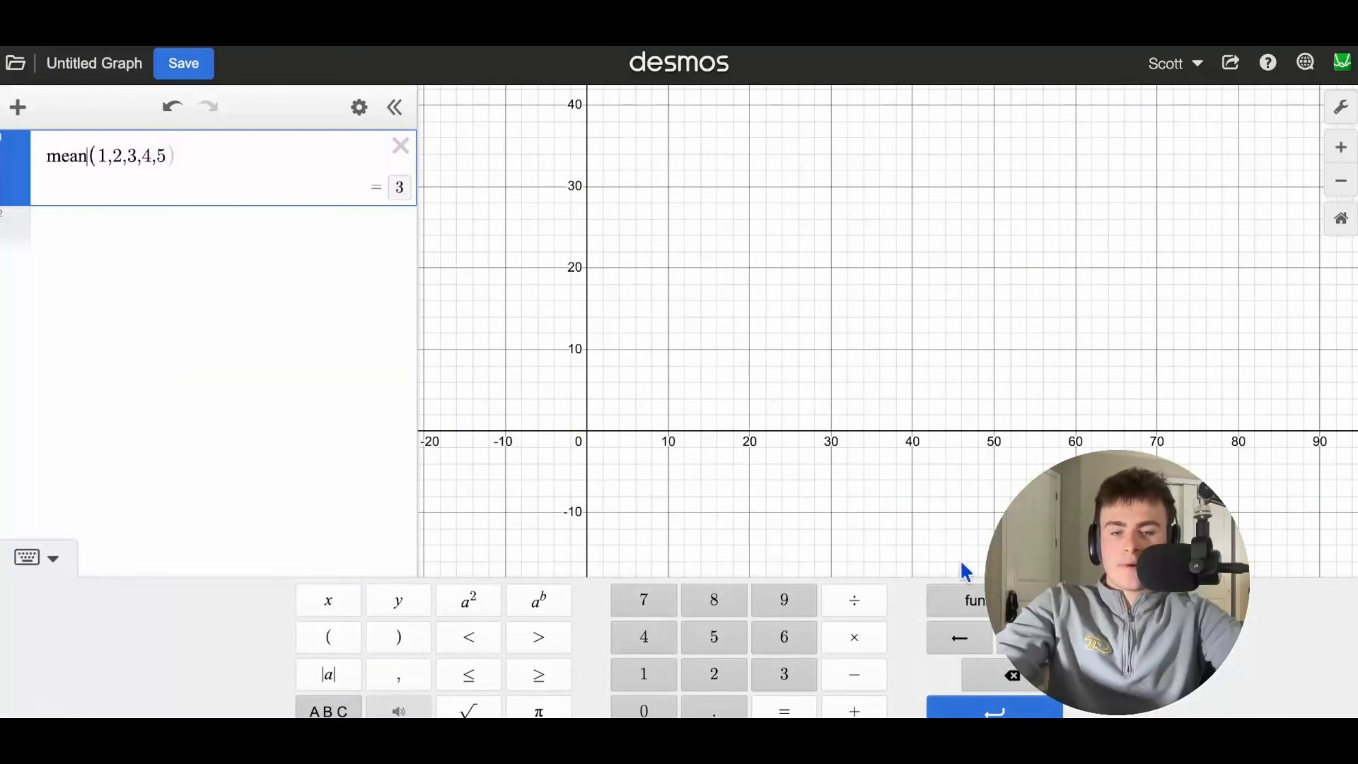
click(977, 601)
scroll(931, 434, down, 5)
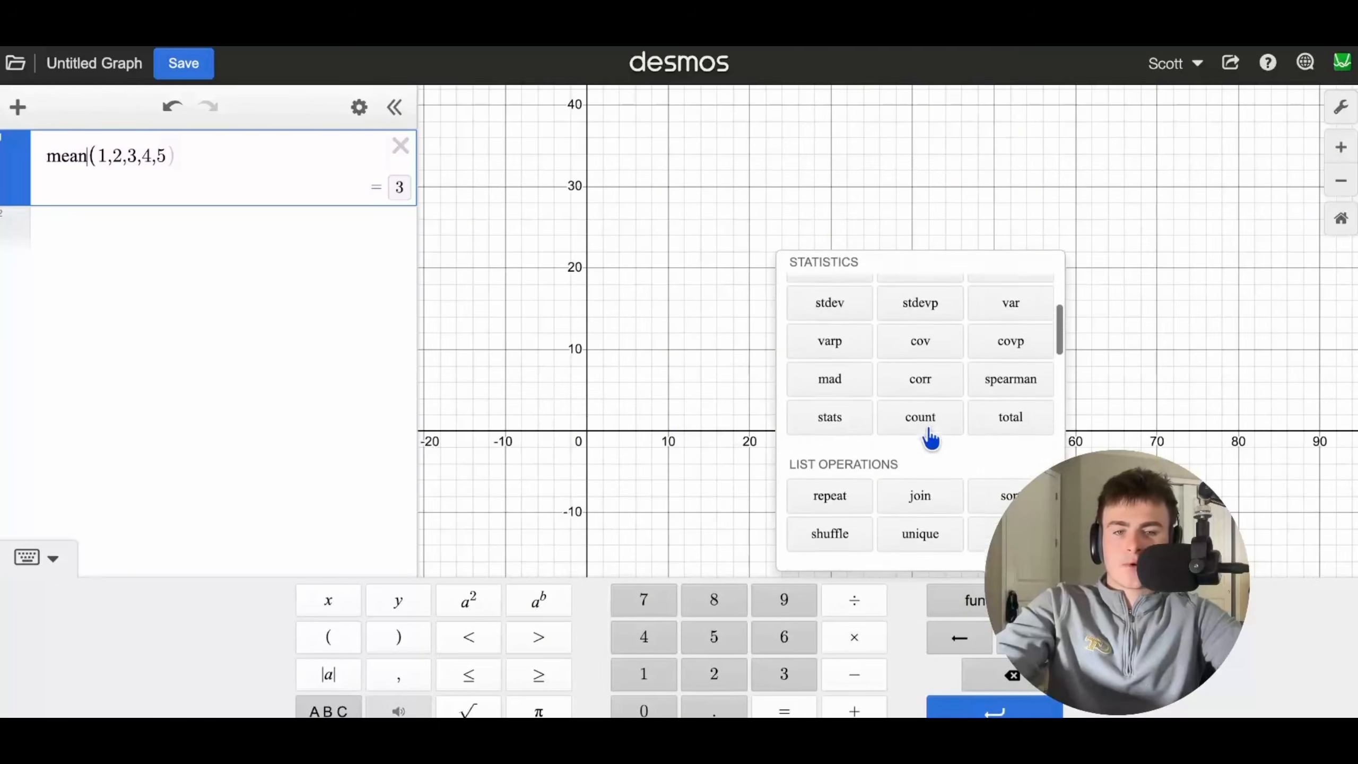
scroll(866, 444, down, 15)
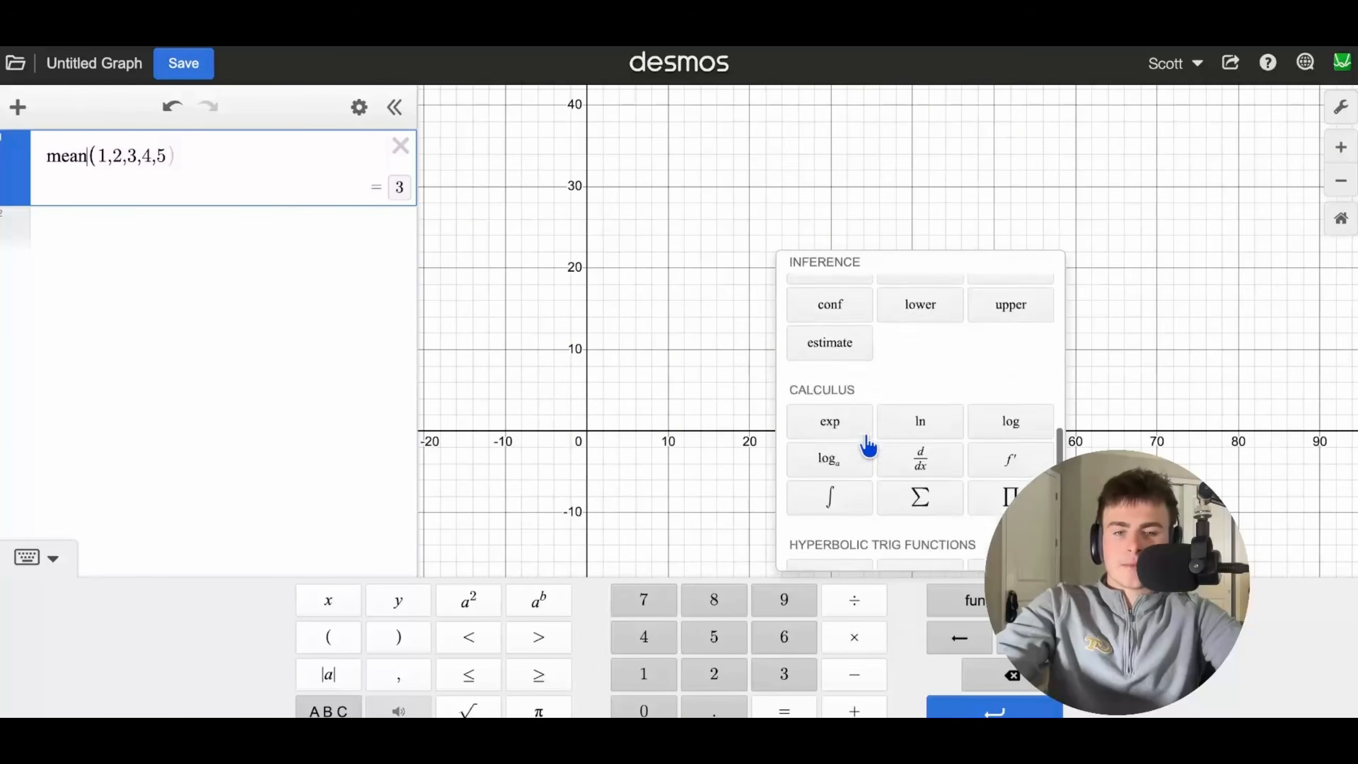
click(620, 400)
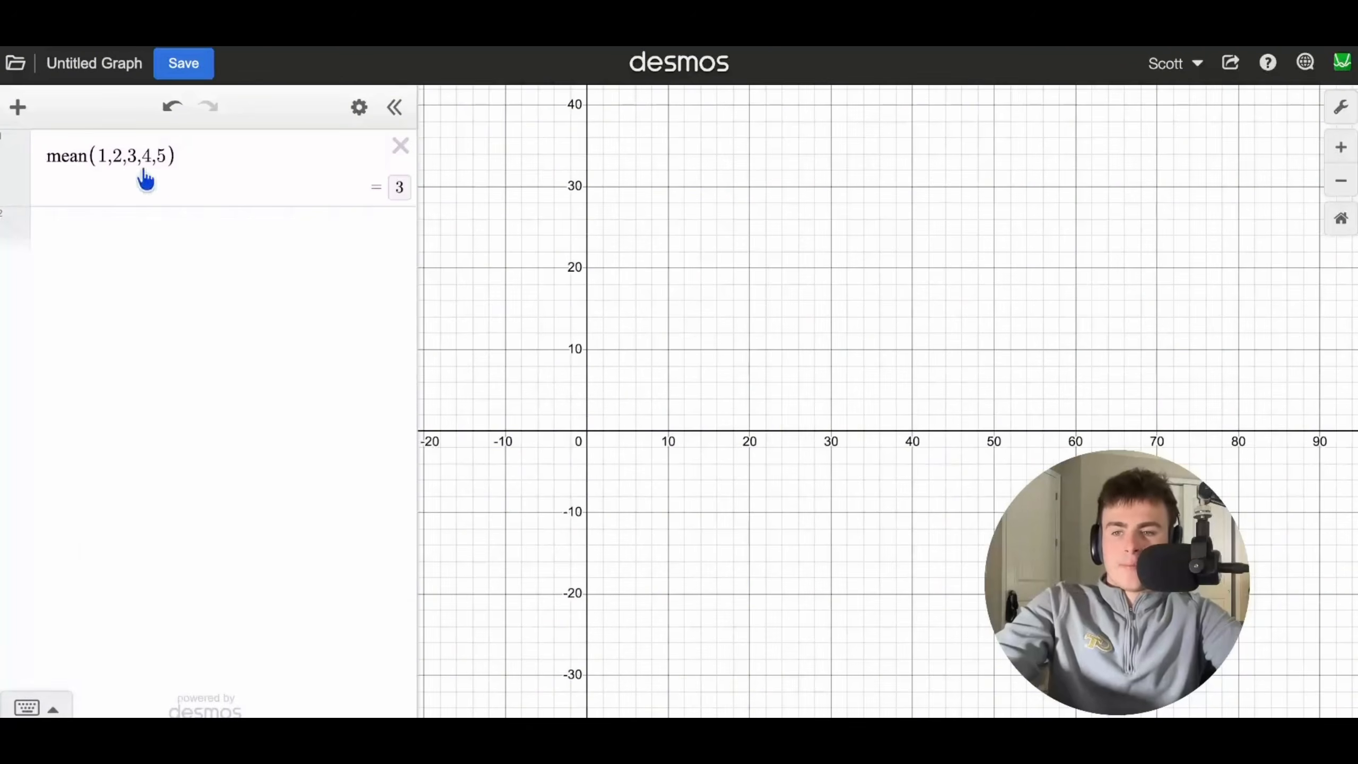
- Change the mean function to median, keeping the values 1,2,3,4,5
click(79, 166)
key(BackSpace)
key(BackSpace)
text(dian)
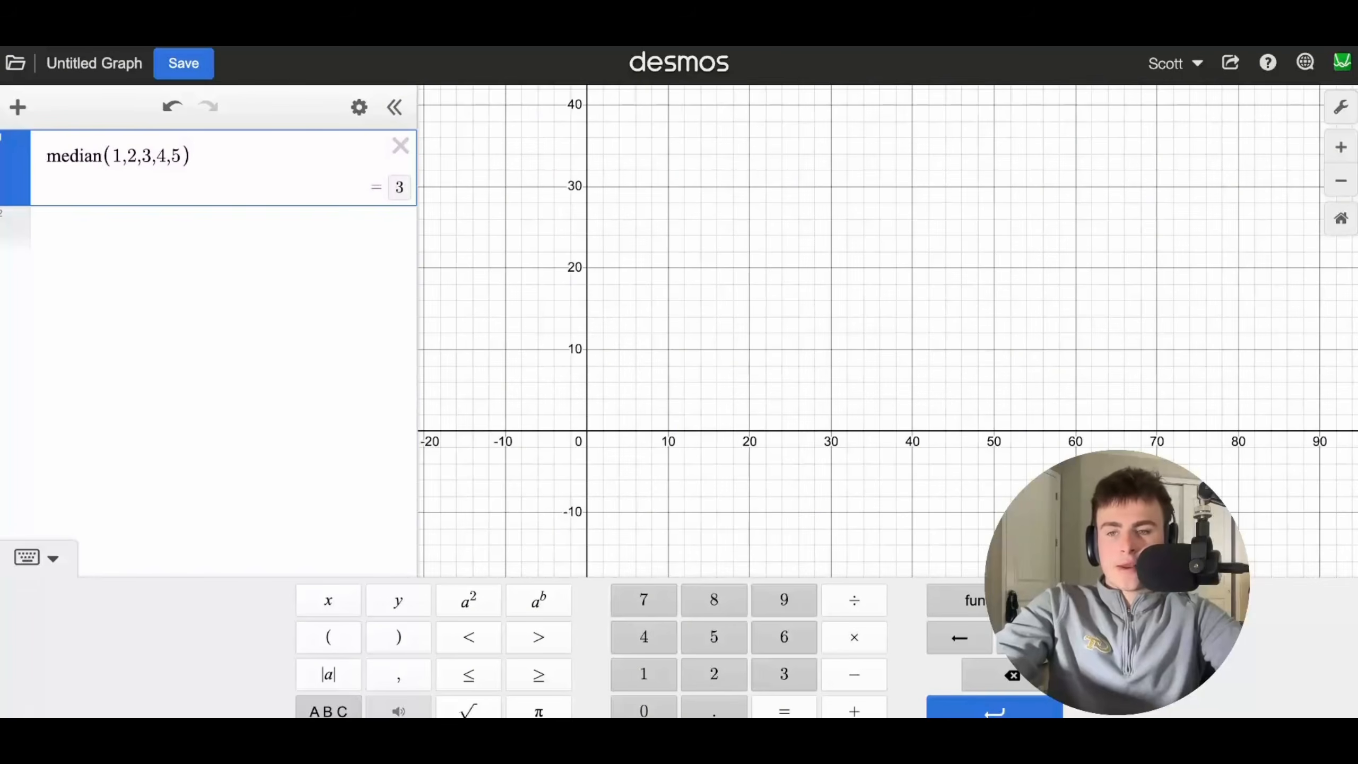
- Replace the median function with stdev for the same five values
key(BackSpace)
key(BackSpace)
key(BackSpace)
key(BackSpace)
key(BackSpace)
key(BackSpace)
text(stdev)
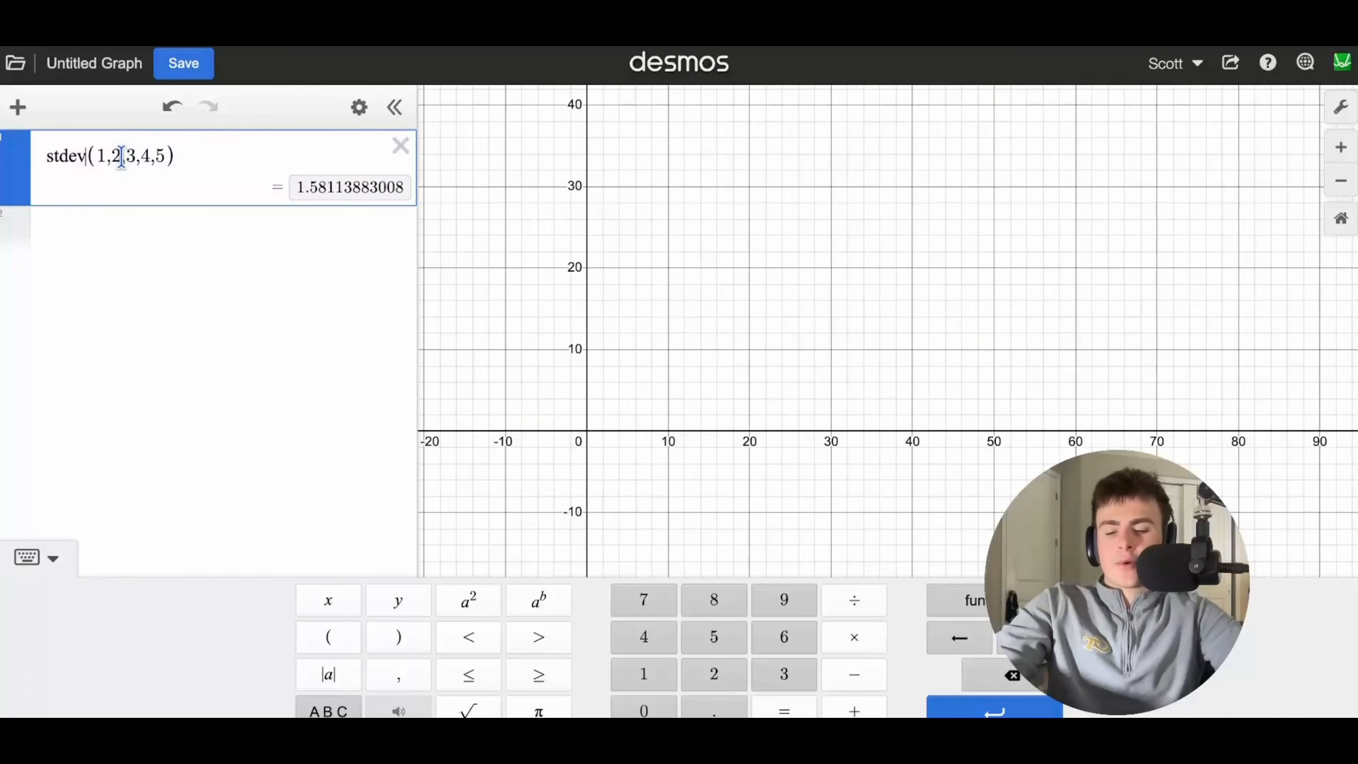
- Replace the stdev expression with gcd(2,4,6)
key(BackSpace)
key(BackSpace)
key(BackSpace)
key(BackSpace)
key(BackSpace)
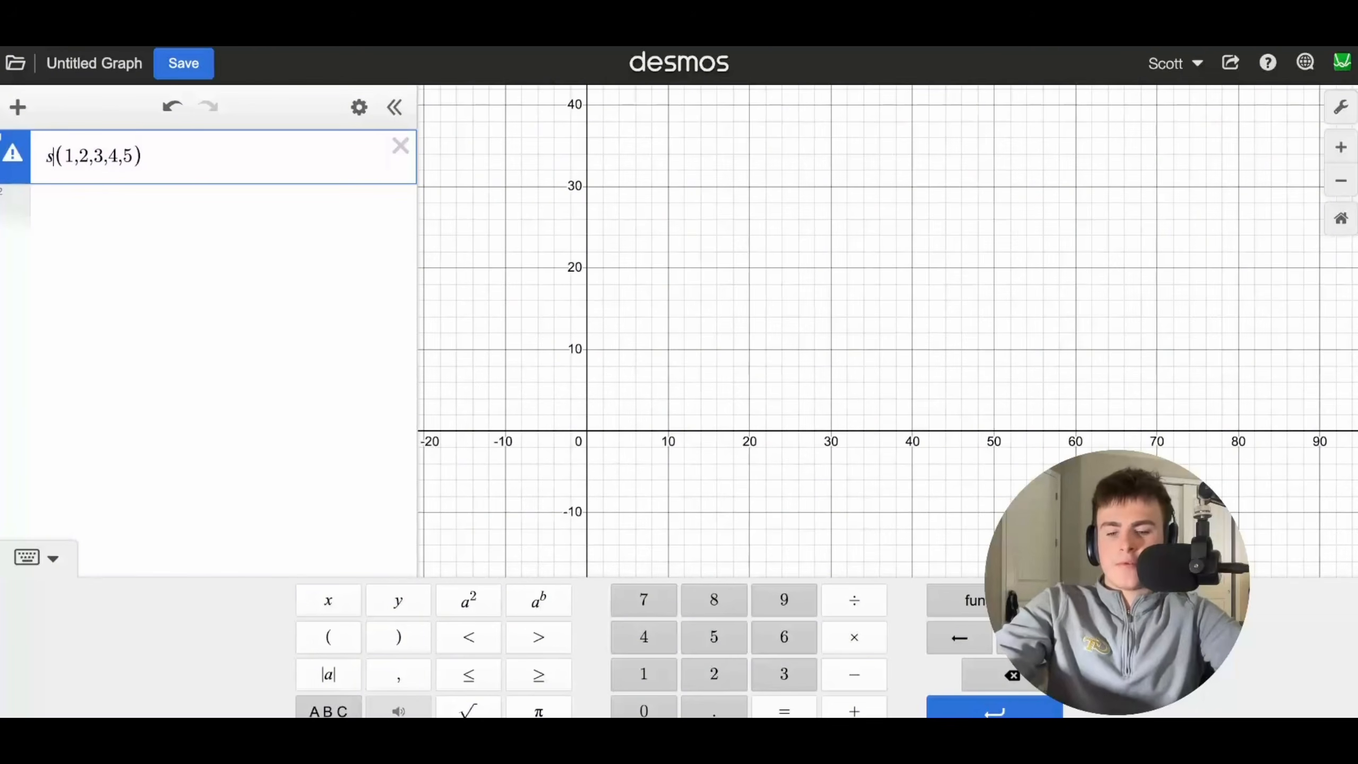
text(gcd)
drag(178, 152, 85, 159)
click(157, 159)
text(2,4)
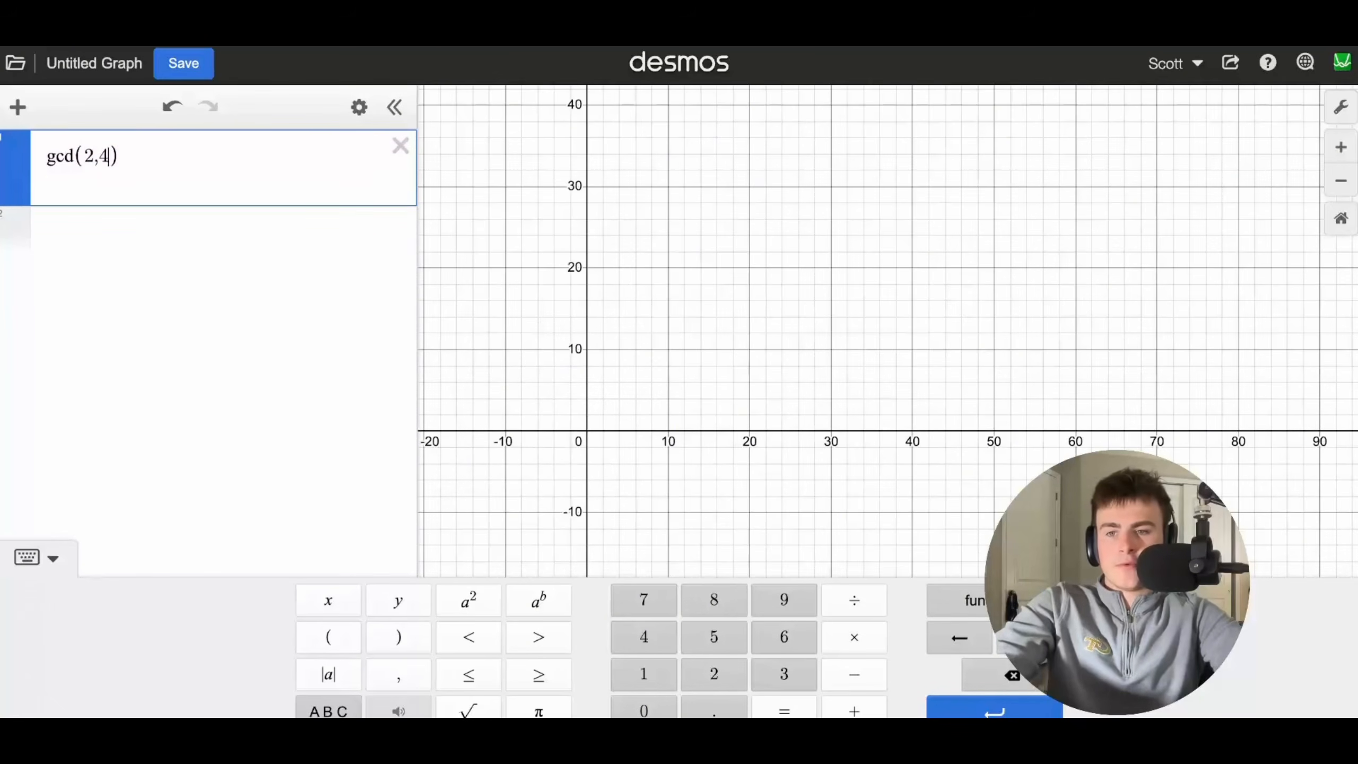
text(,6)
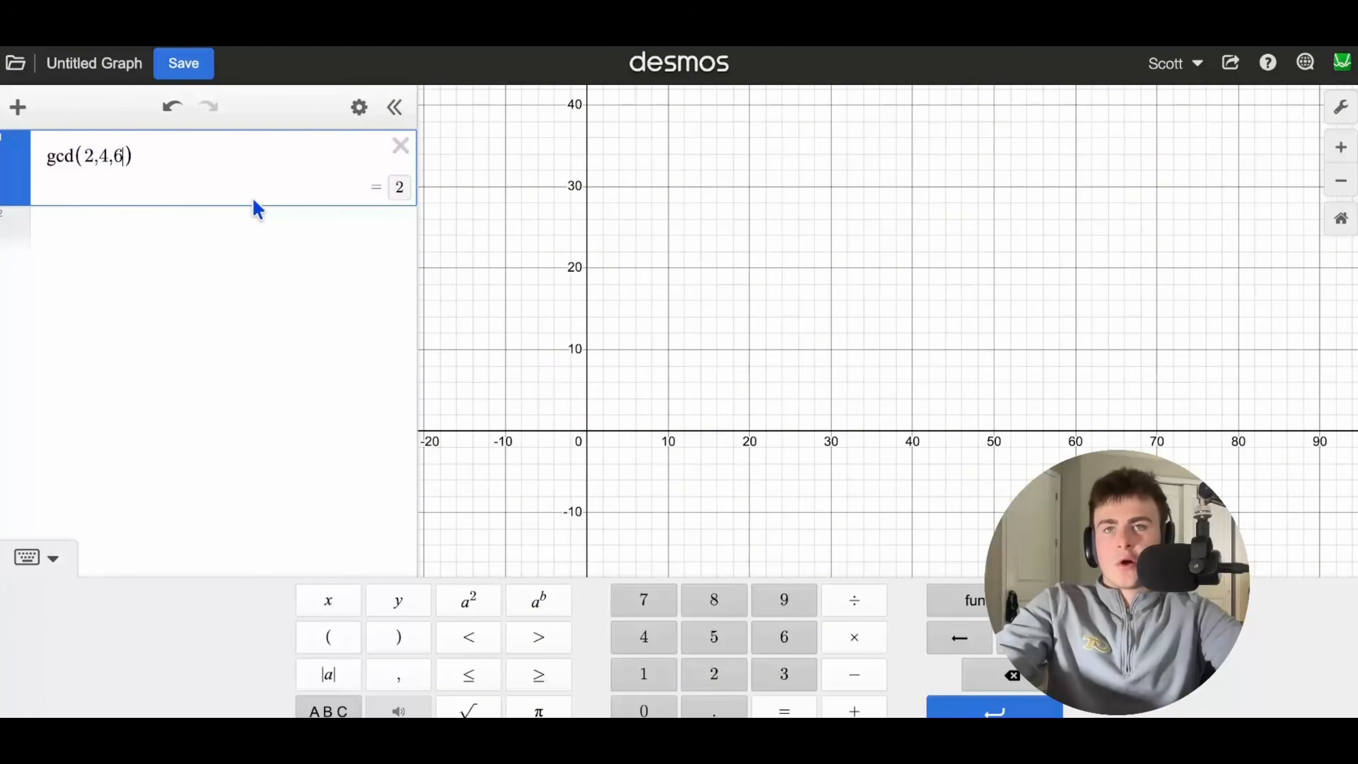
- Rename the gcd function in the first row to its equivalent gcf
click(73, 156)
key(BackSpace)
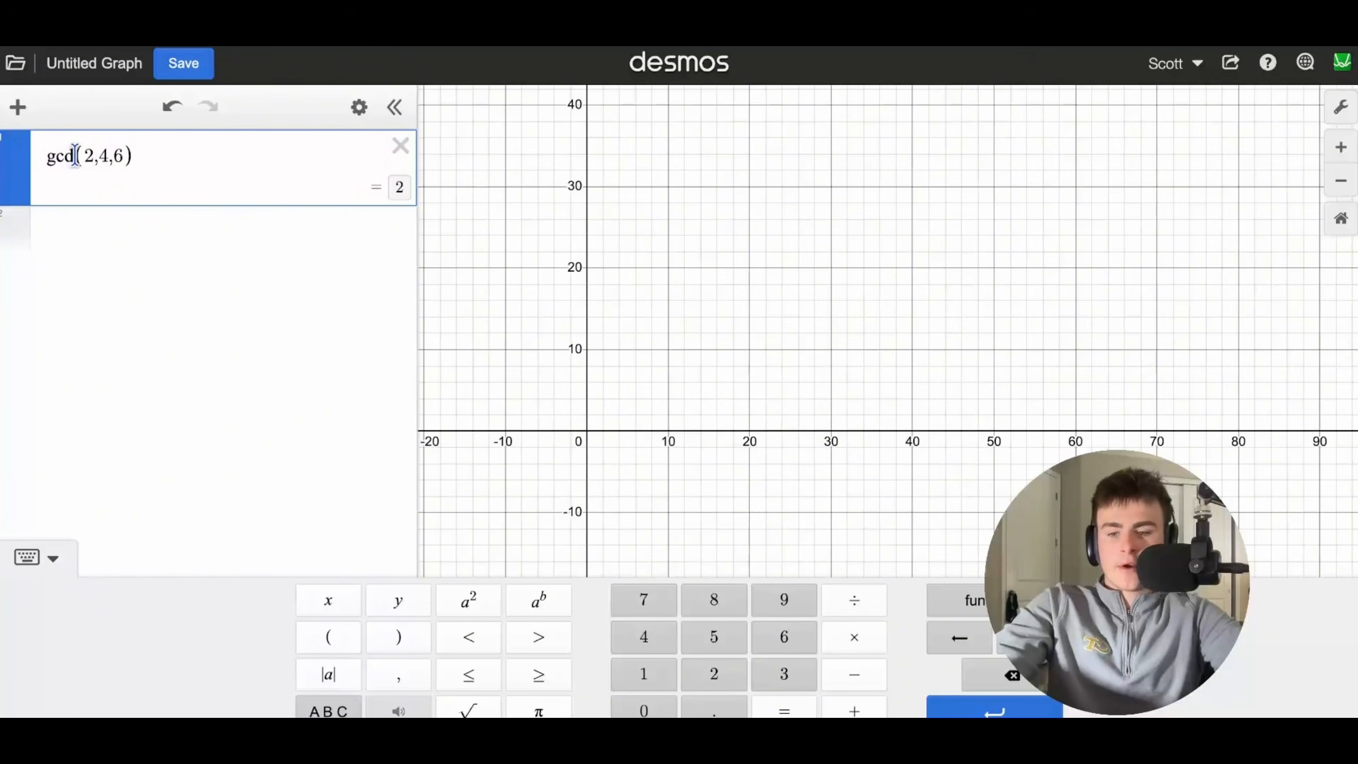
text(f)
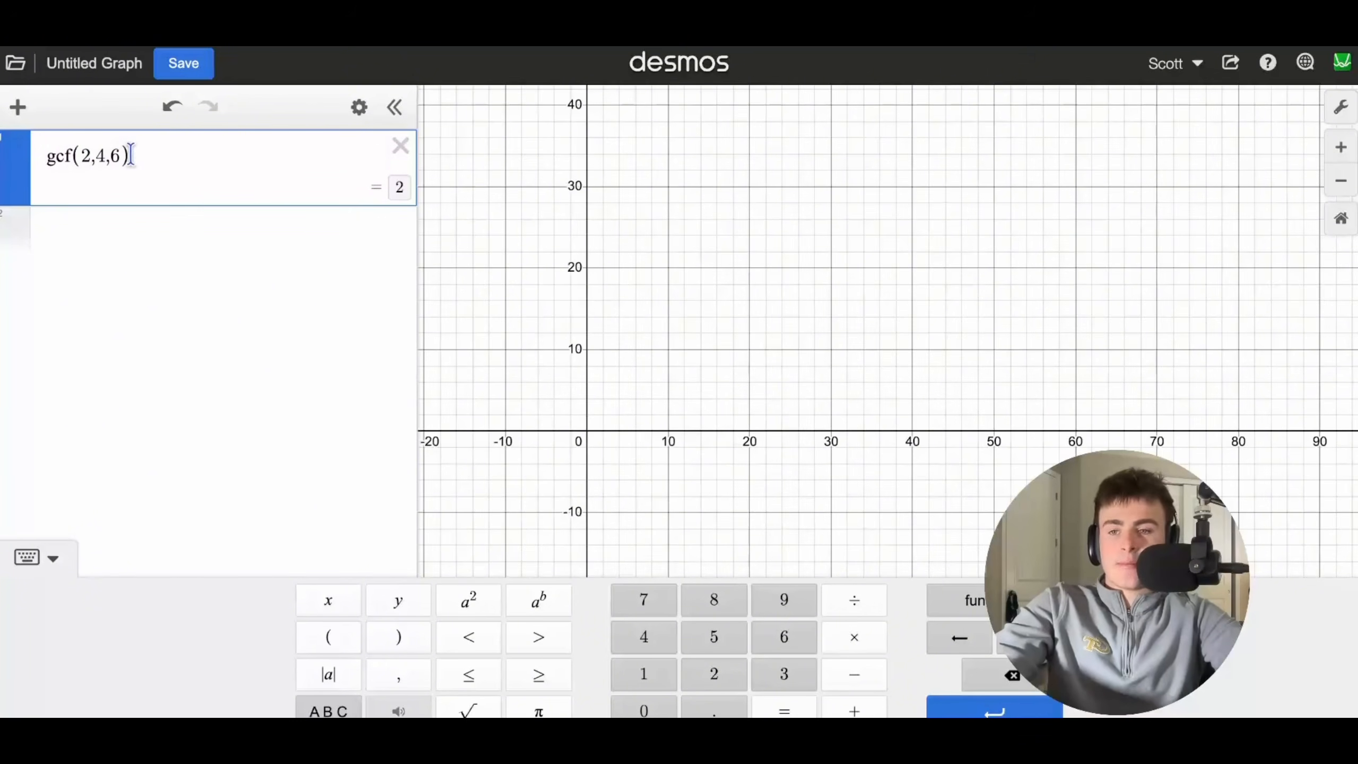
- Change the arguments of the gcf function to 4, 40 and 60
click(89, 161)
key(BackSpace)
text(4)
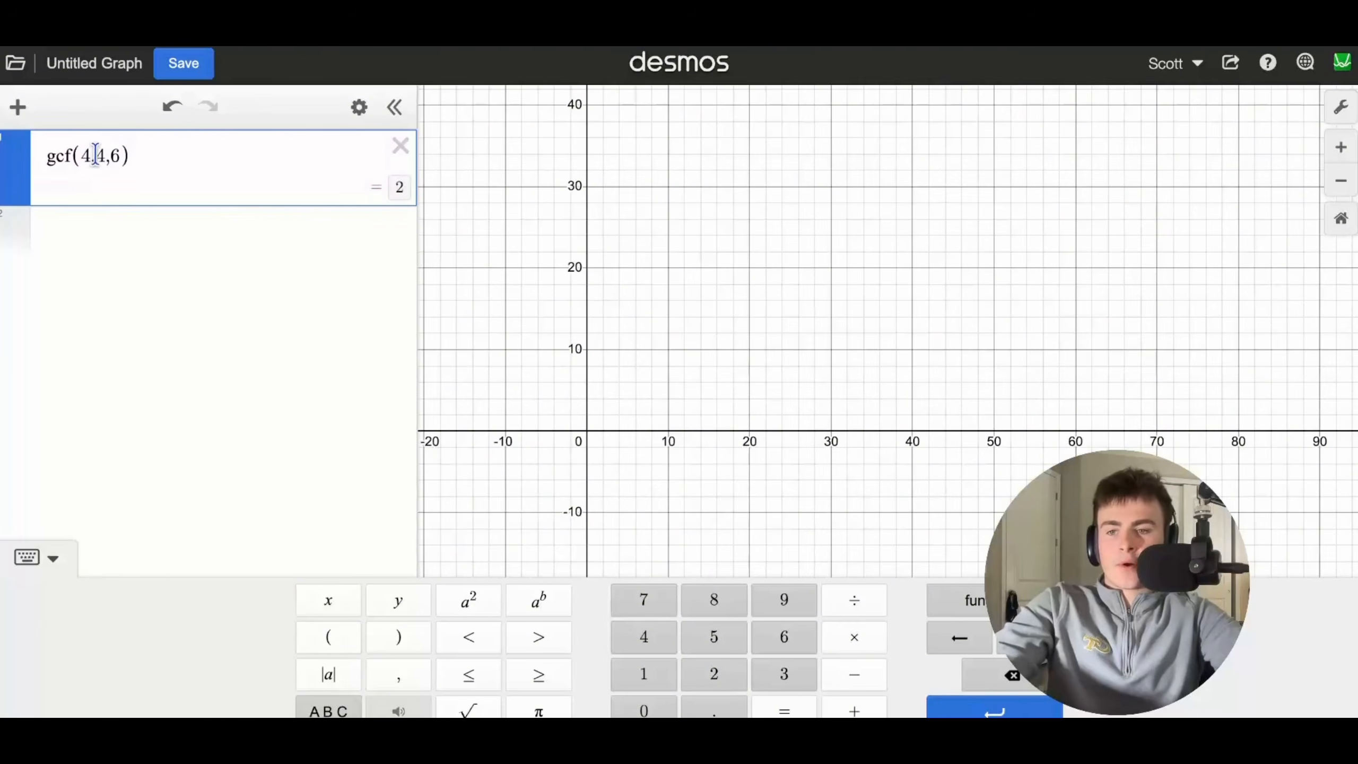
click(101, 161)
text(0)
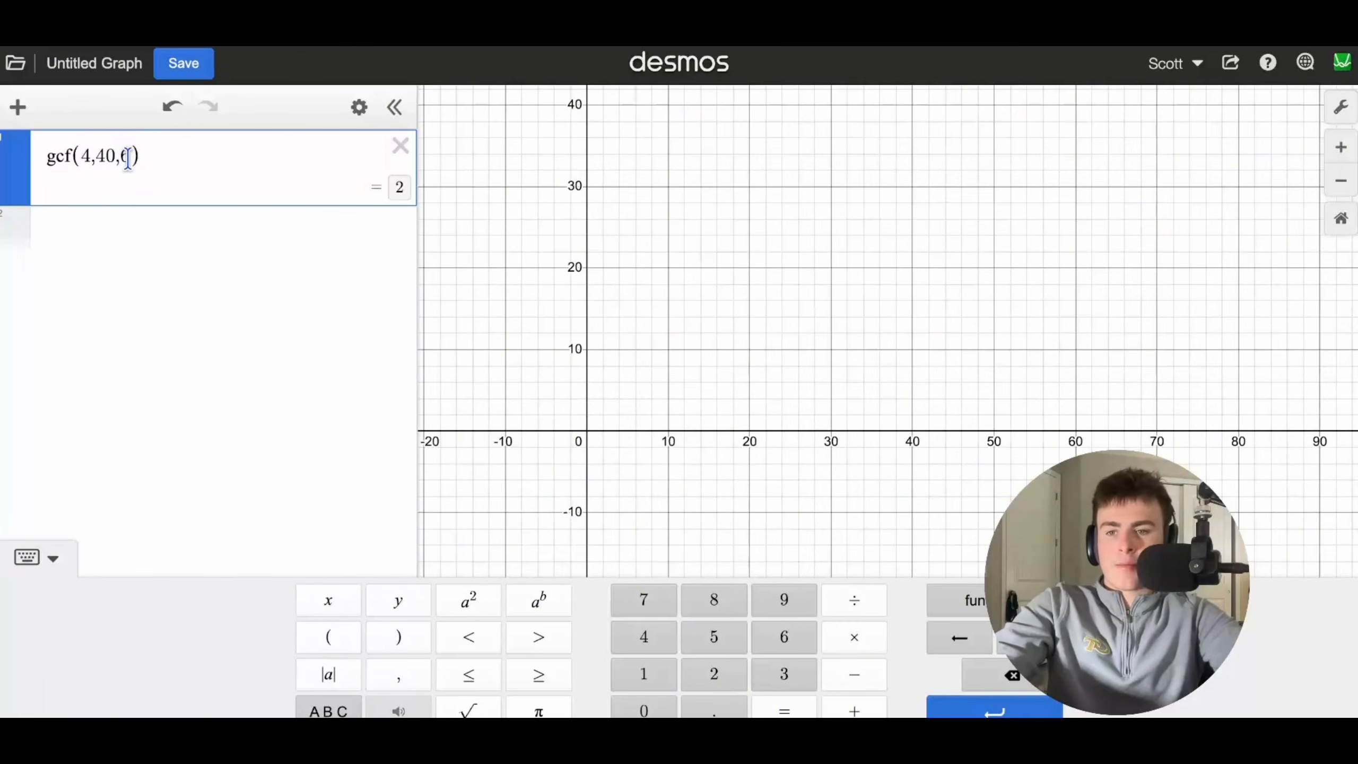
click(128, 158)
text(0)
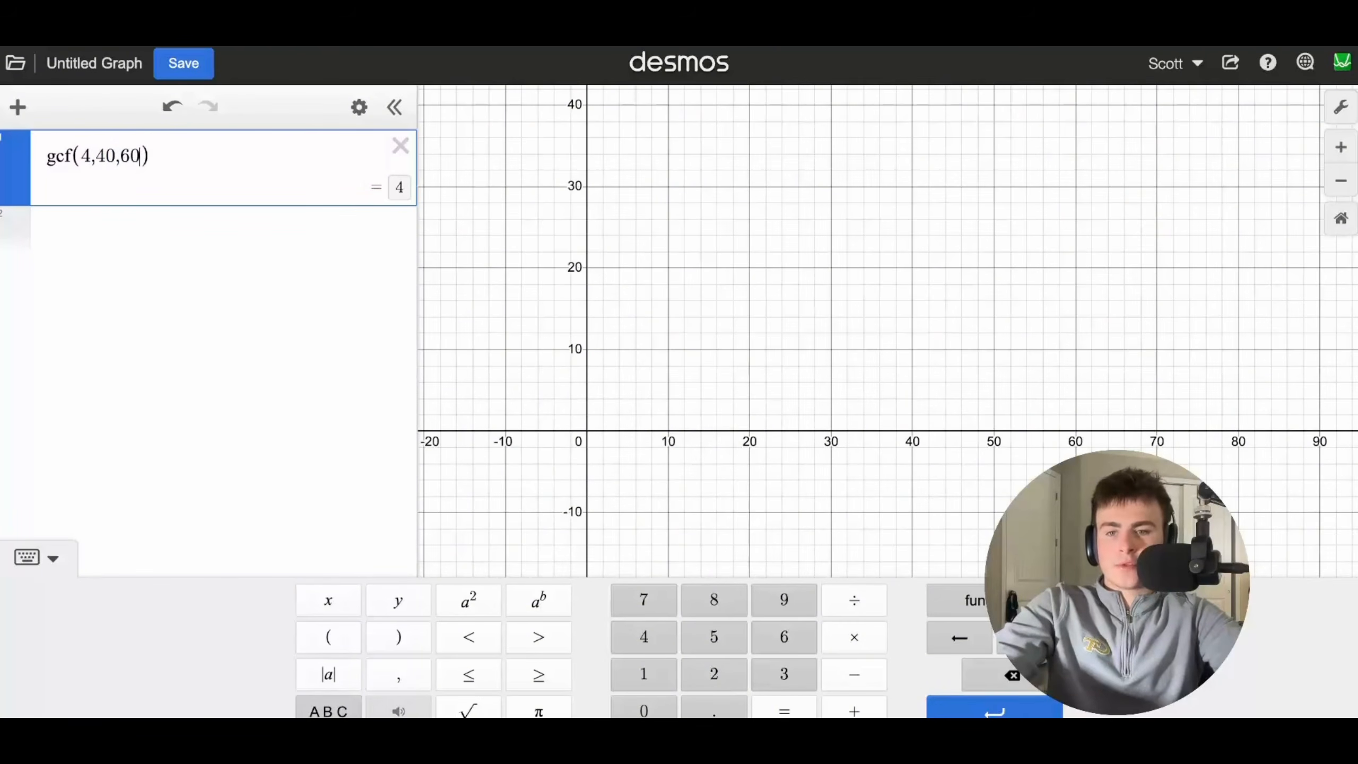
- Replace the gcf function with lcm, keeping the arguments 4, 40 and 60
click(72, 158)
key(BackSpace)
key(BackSpace)
key(BackSpace)
text(lcm)
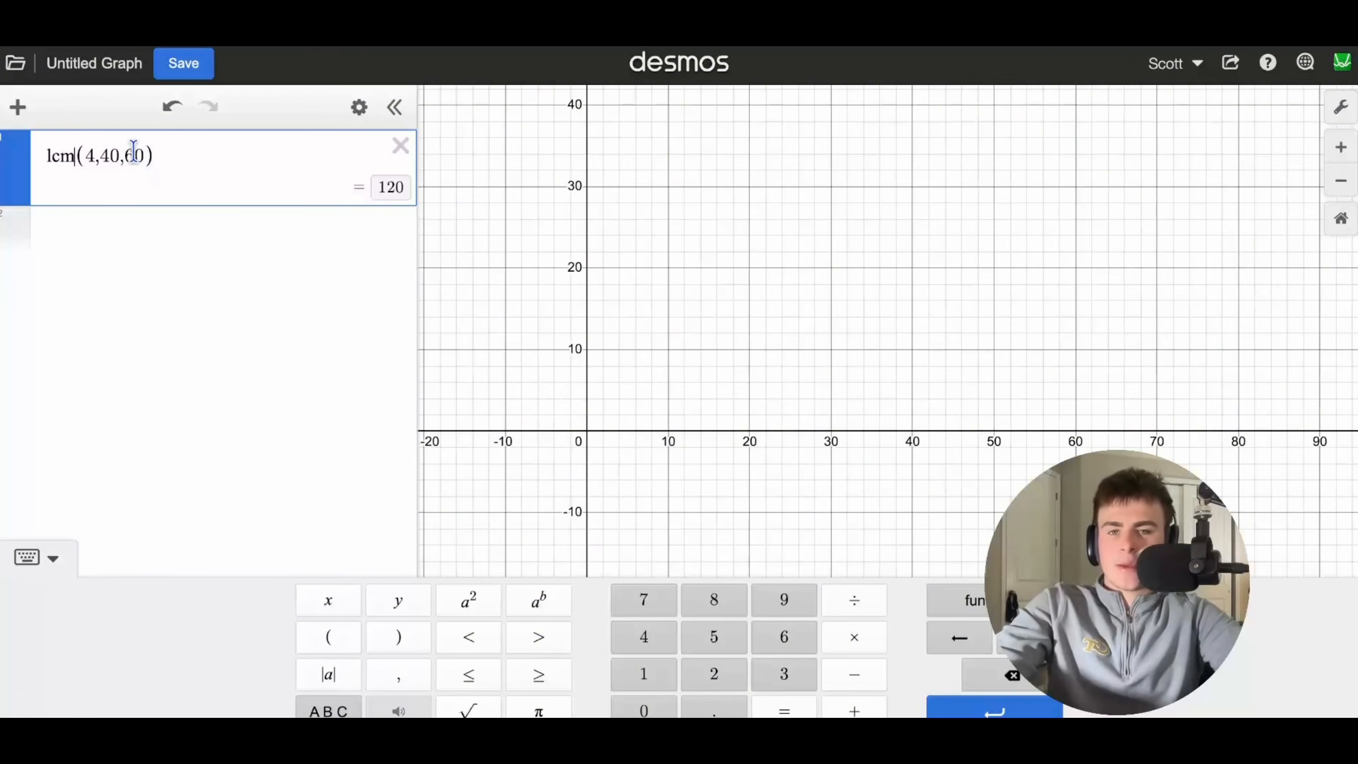
- Replace the lcm expression with a text note reading "modules" and start a new expression below it
key(ctrl+a)
key(BackSpace)
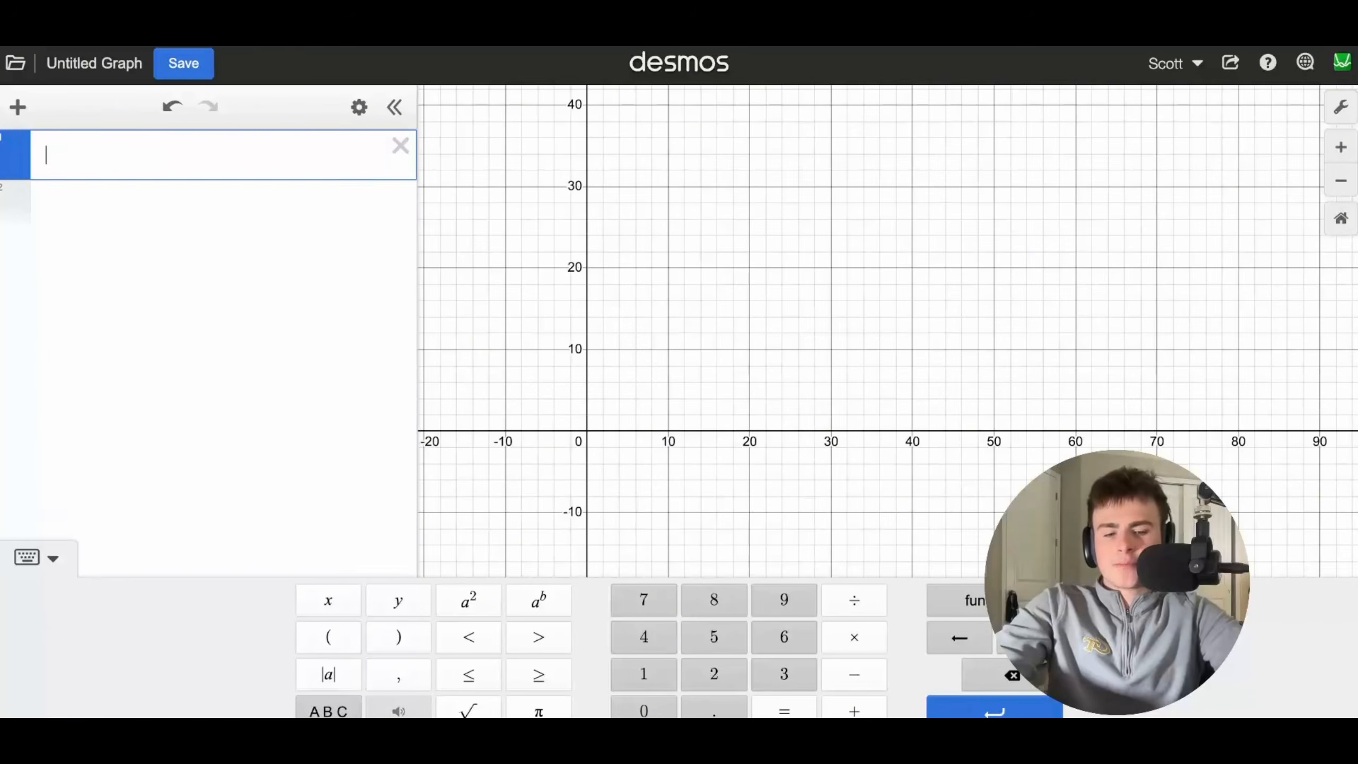
text("modiules)
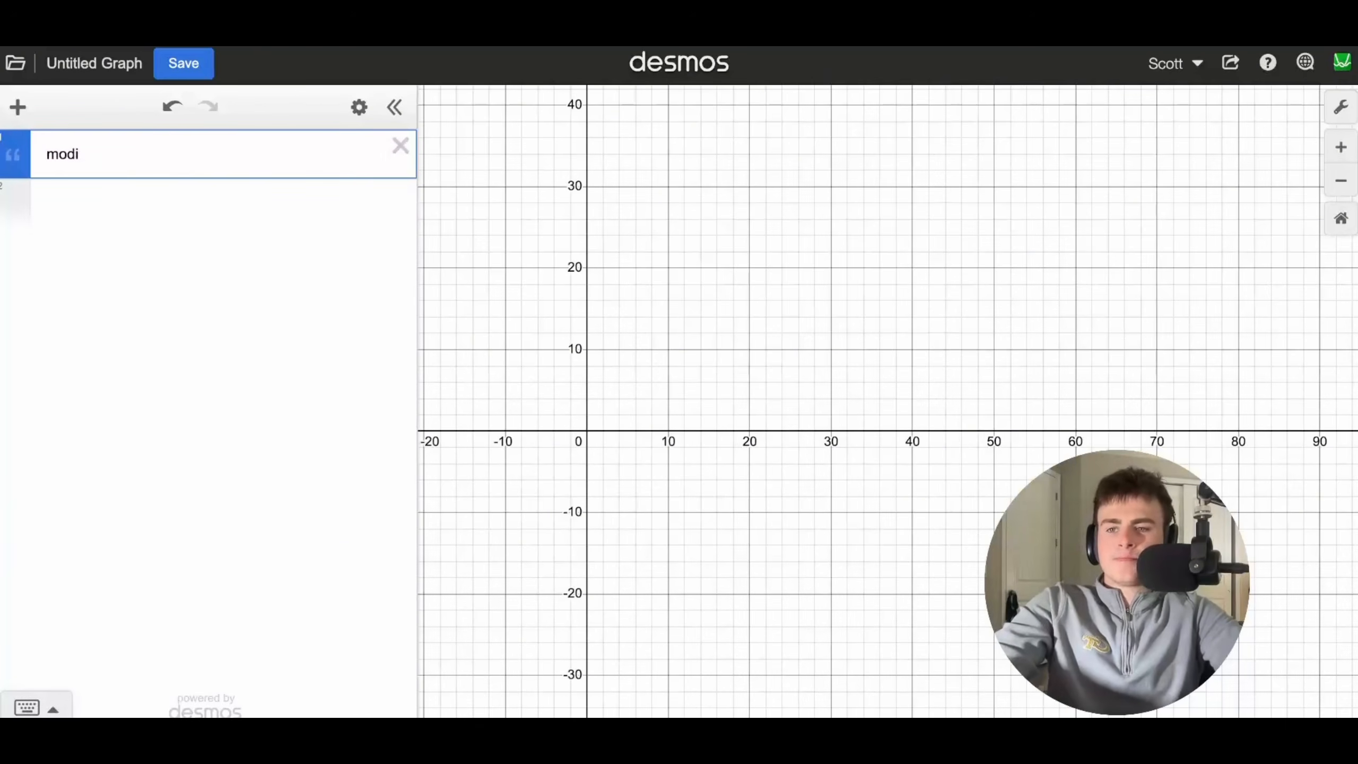
click(98, 204)
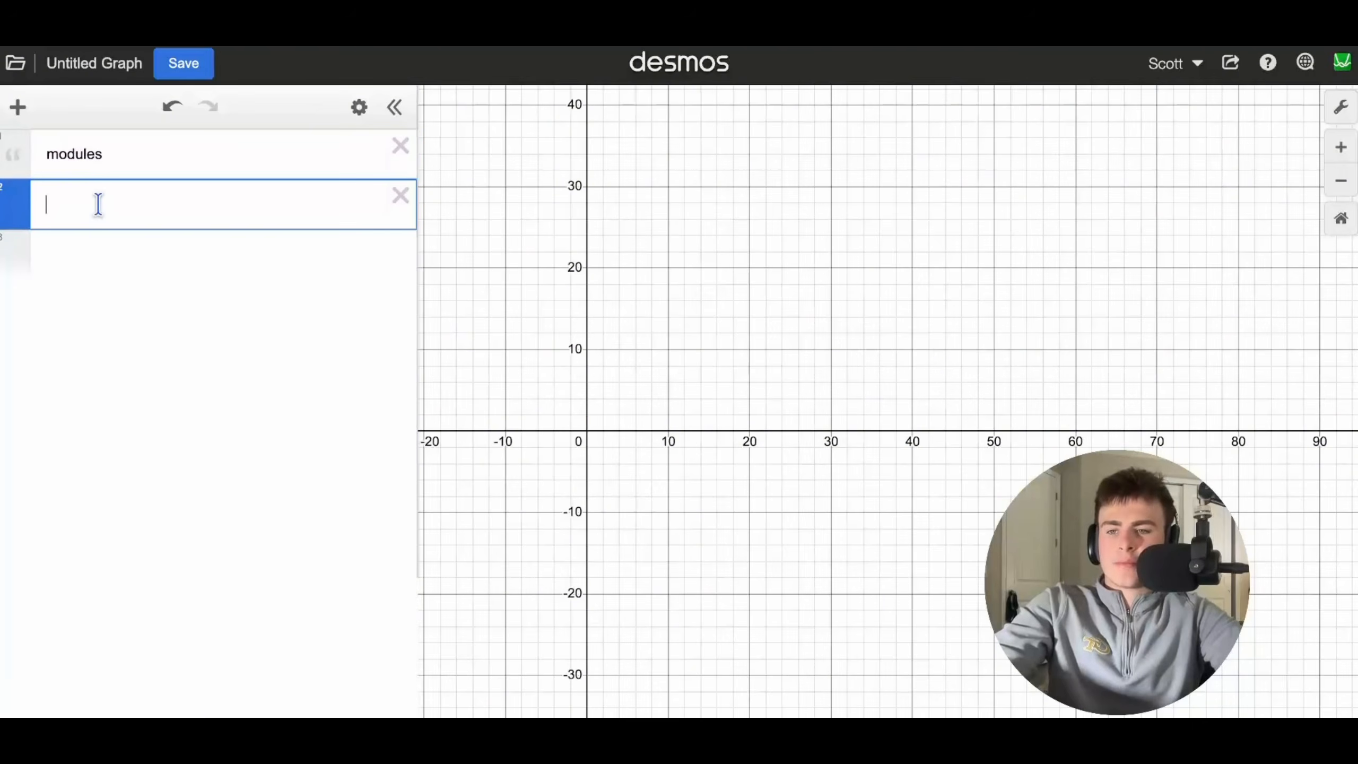
text(5/2)
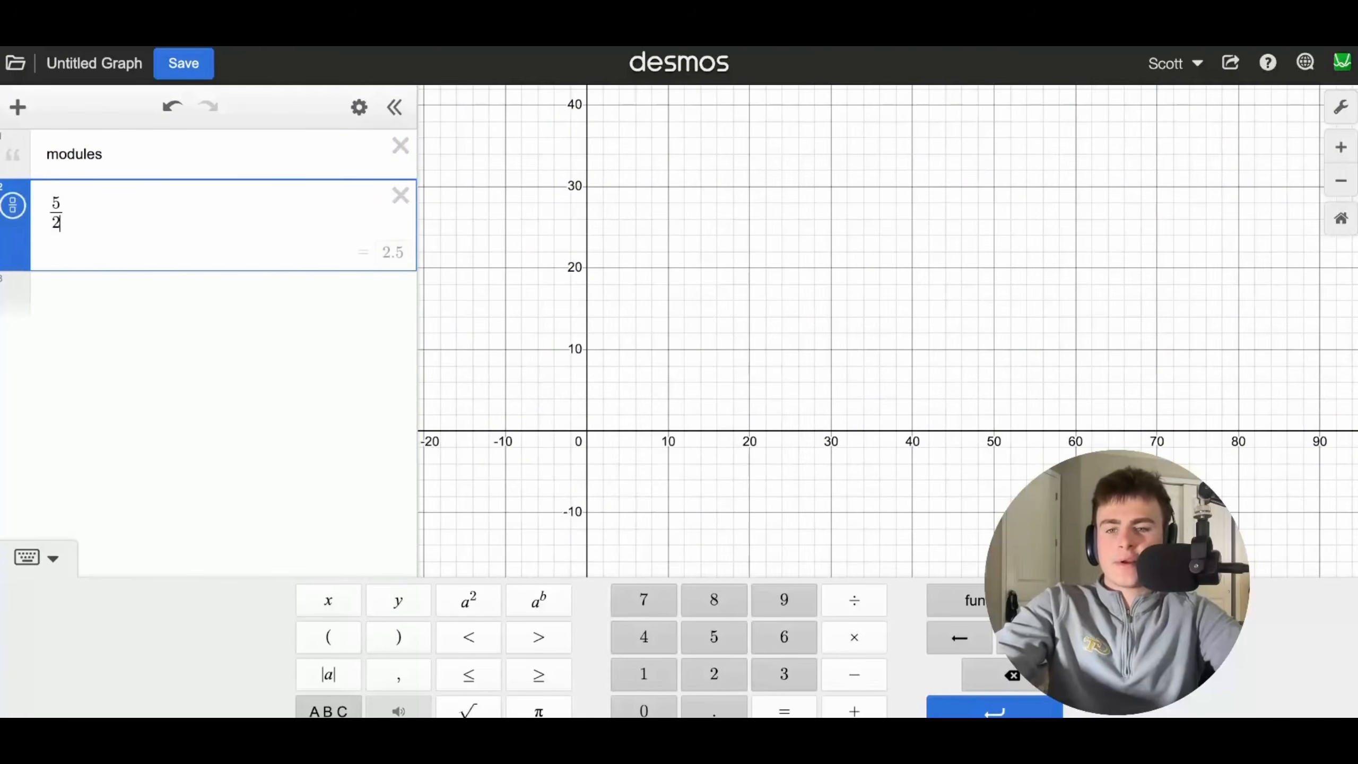
key(BackSpace)
key(BackSpace)
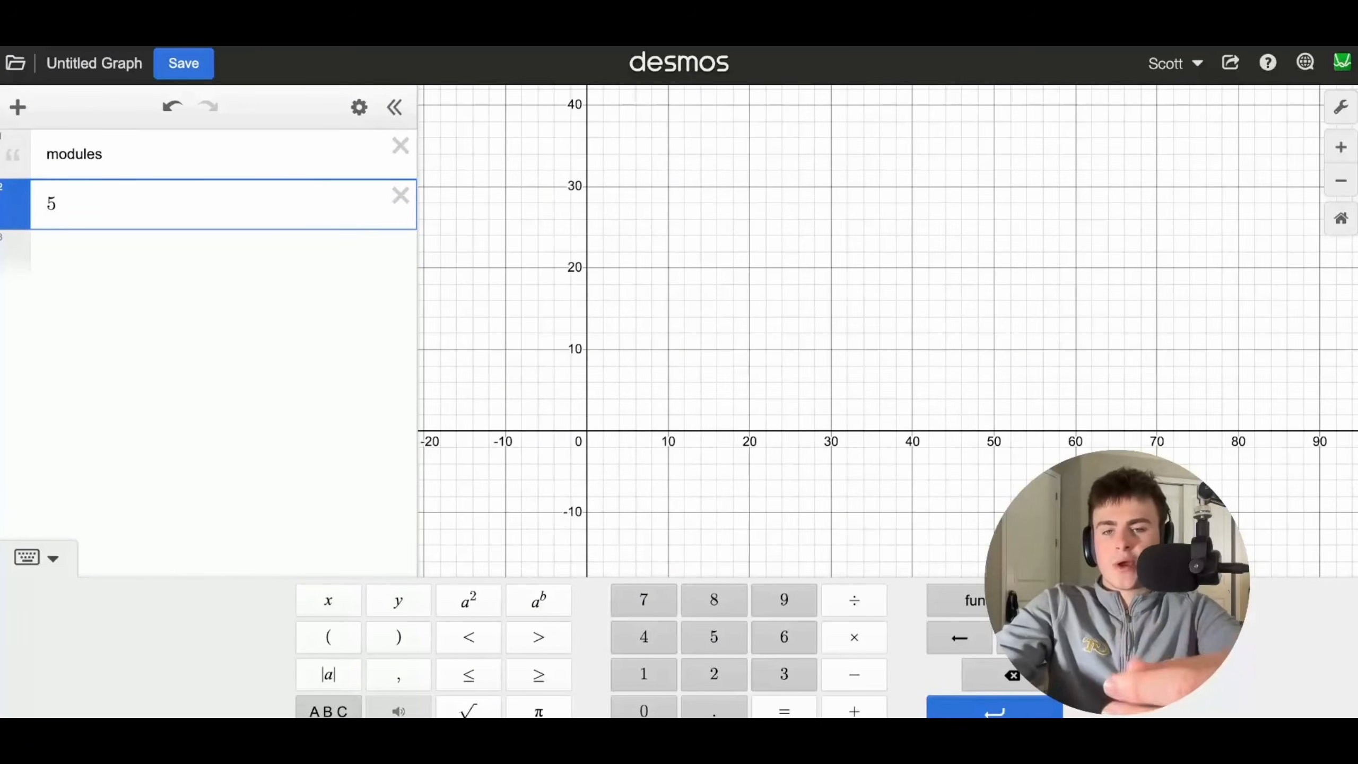
key(BackSpace)
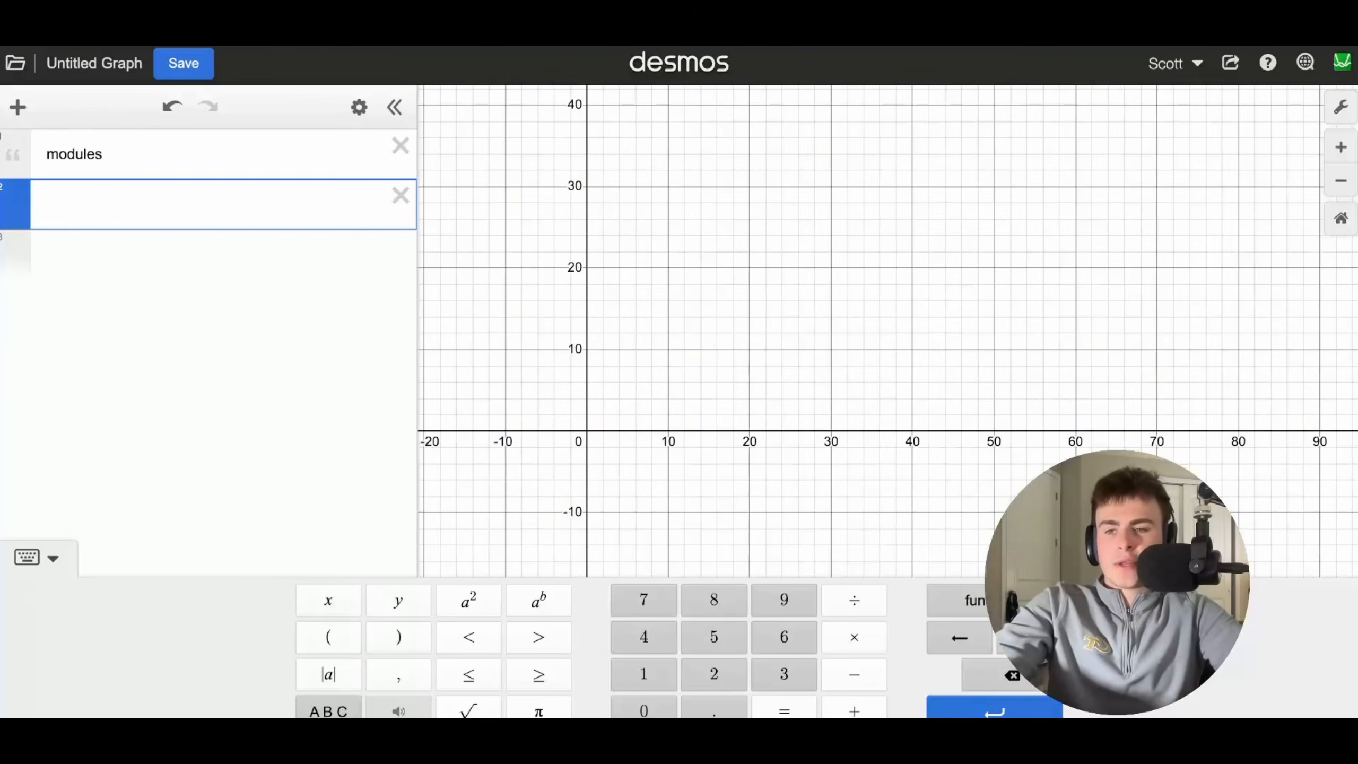
- Enter mod(50,5) in the second row and change its second argument to 4
text(mod)
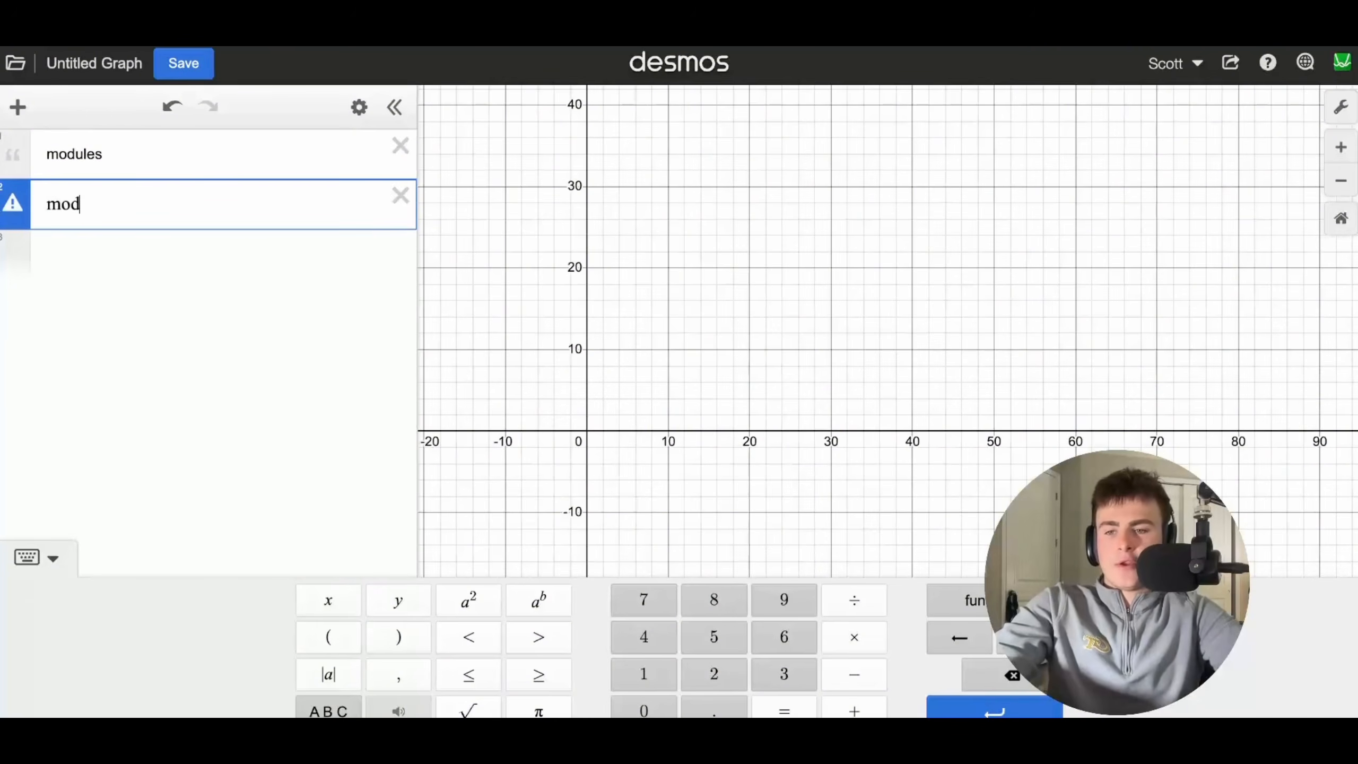
text((50)
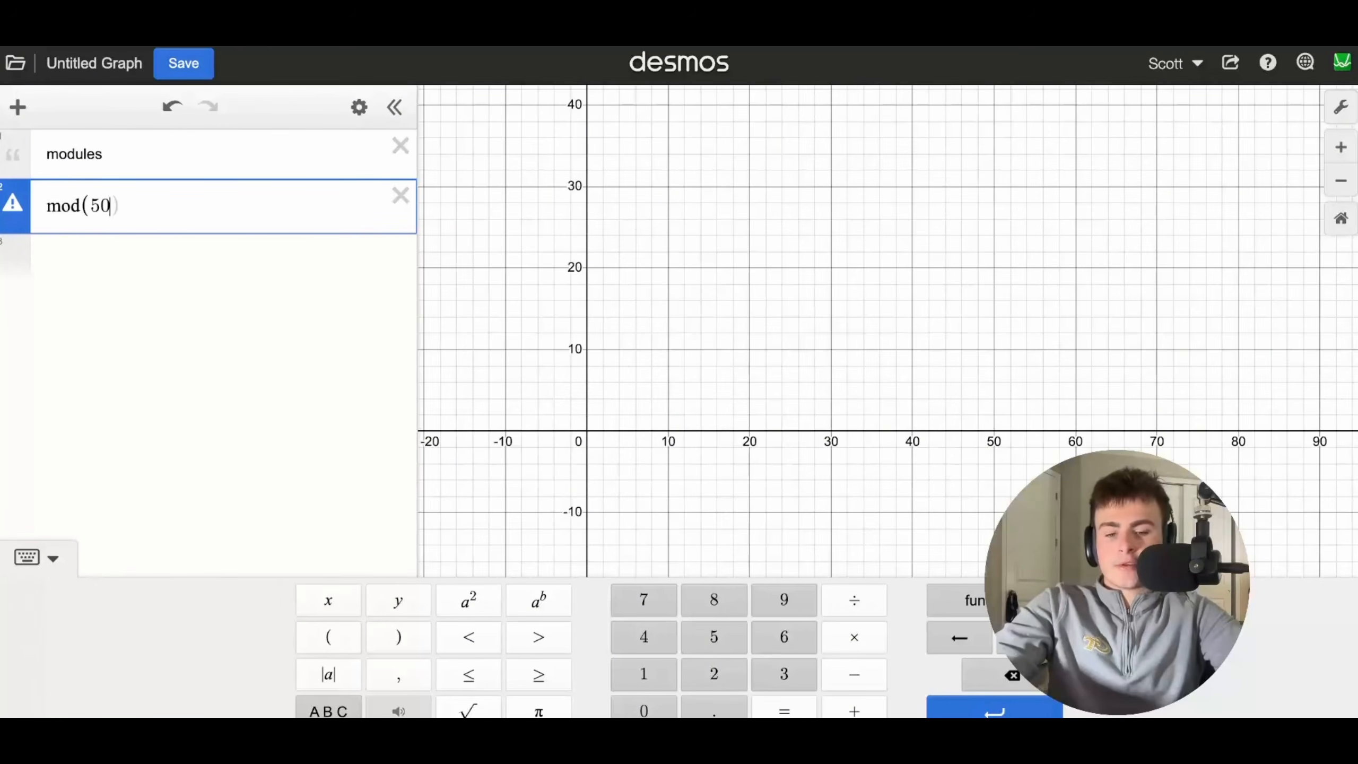
text(,5)
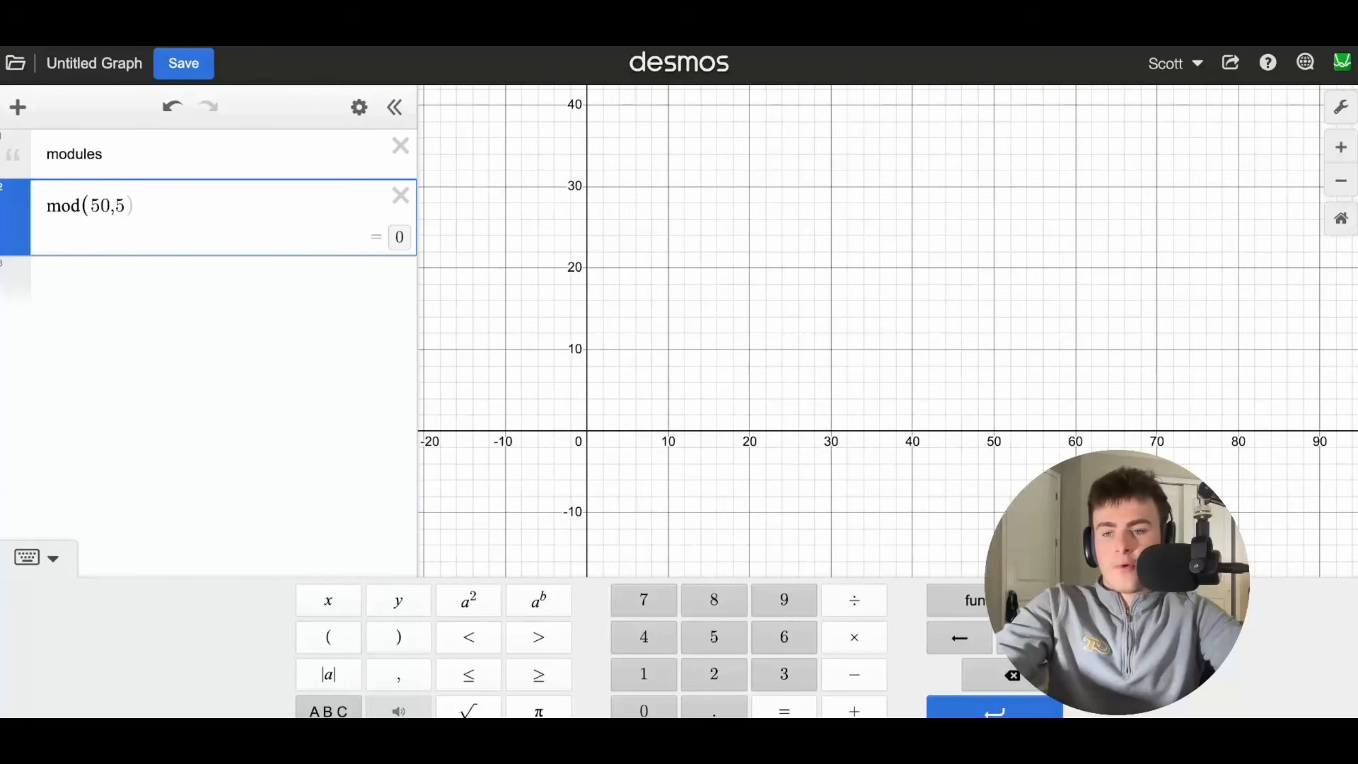
key(BackSpace)
text(4)
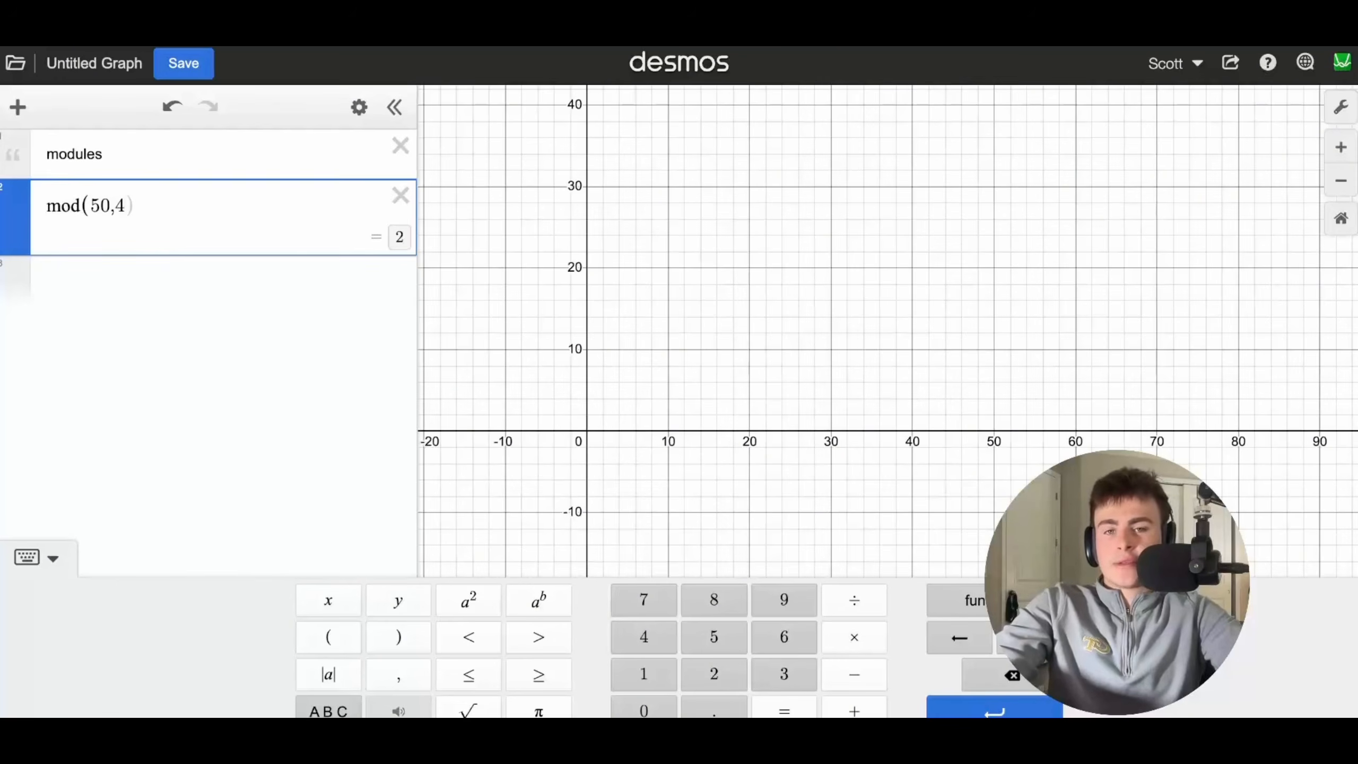
- Replace the mod expression in the second row with the fraction 478π over 4
key(BackSpace)
key(BackSpace)
key(BackSpace)
key(BackSpace)
key(BackSpace)
key(BackSpace)
key(BackSpace)
key(BackSpace)
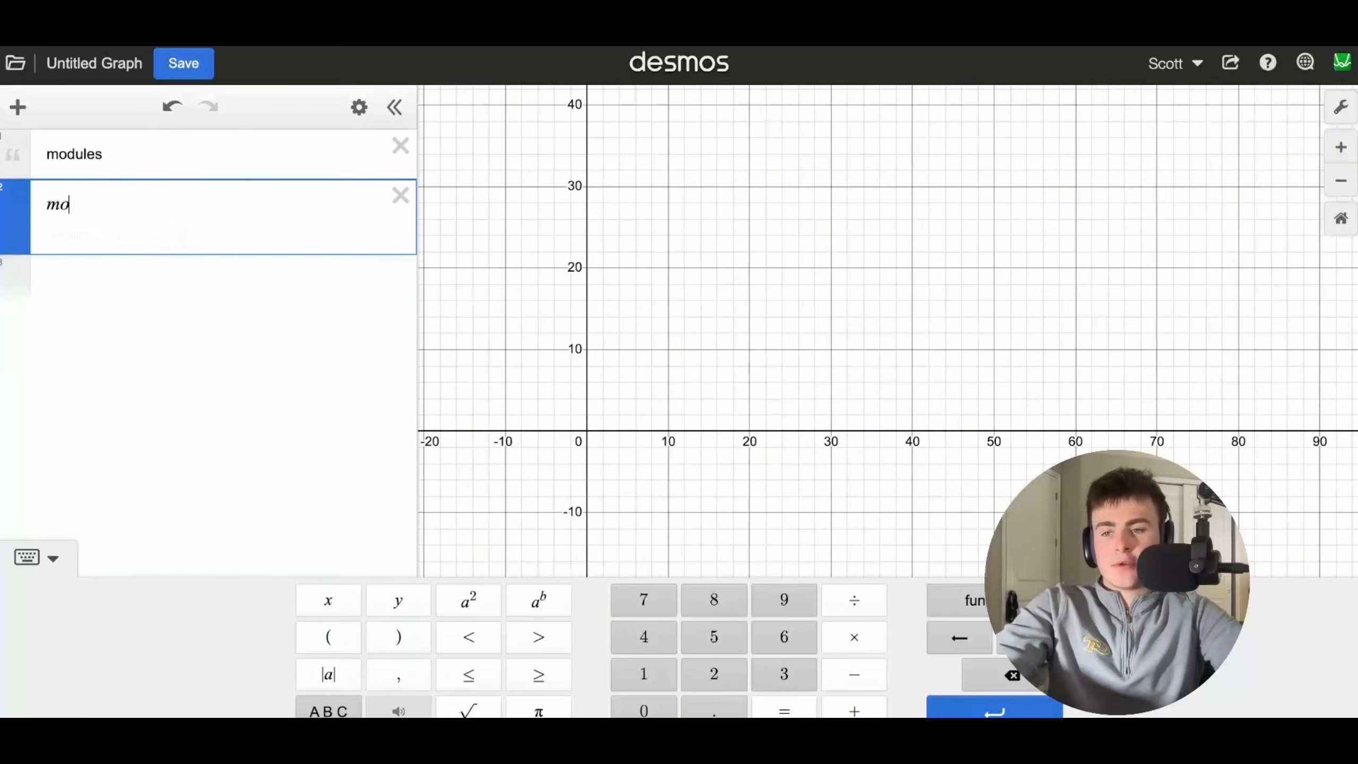
text(/478pi)
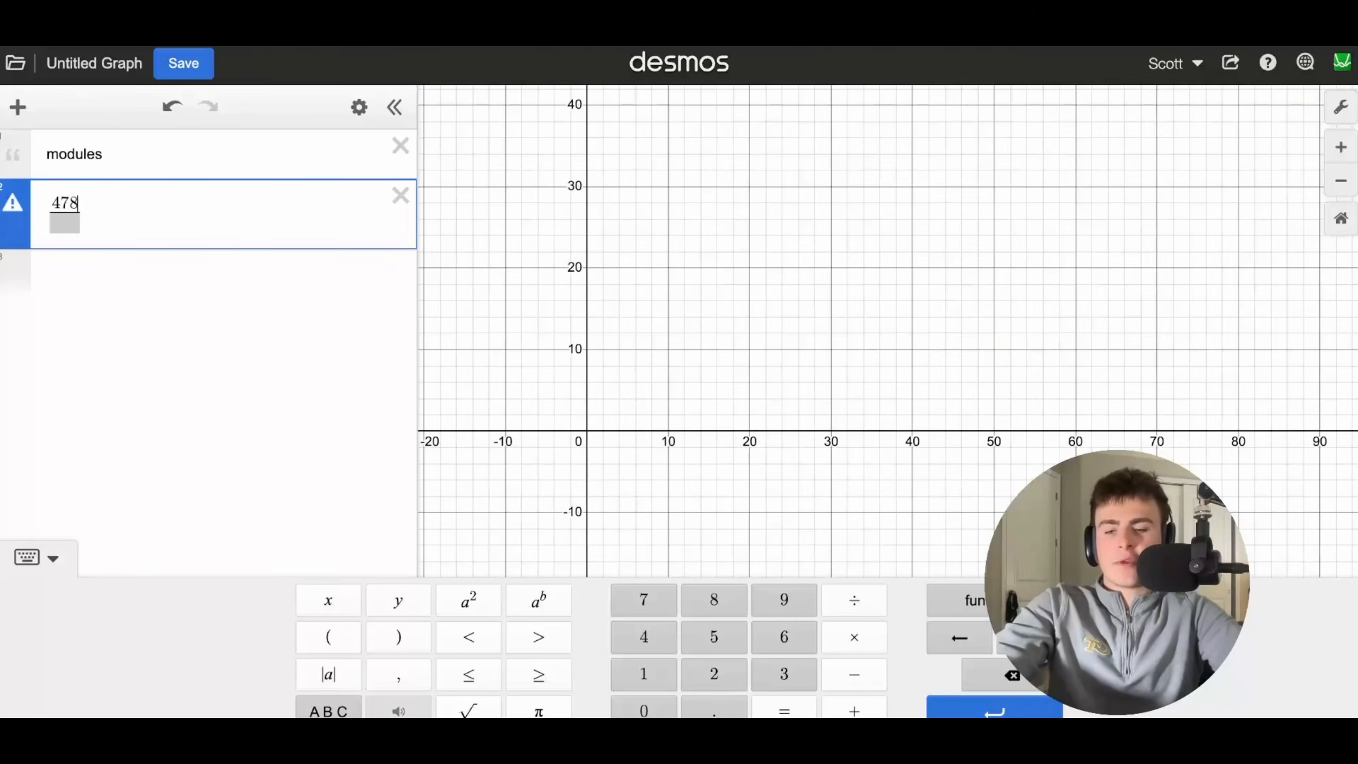
click(82, 221)
text(4)
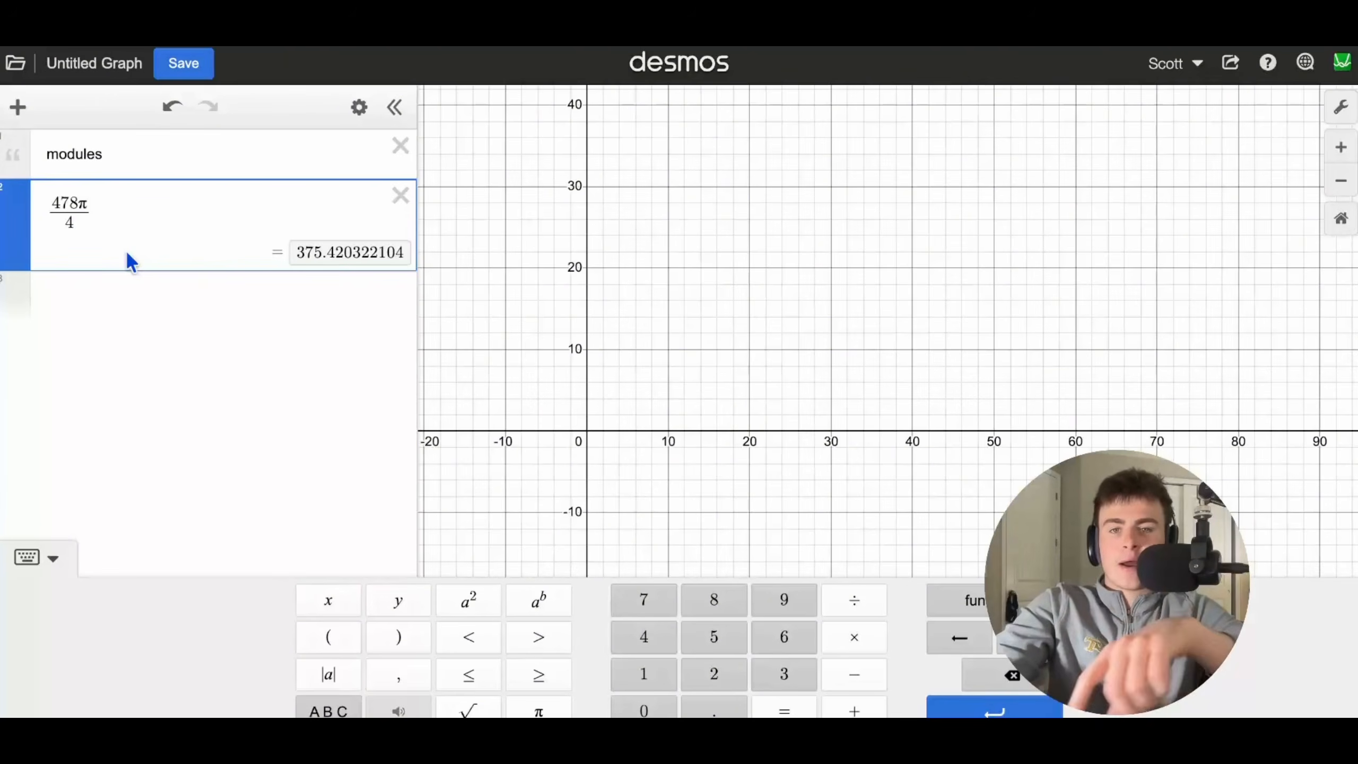
- Clear the fraction and the "modules" note, add a text note reading "cube root", and start a new expression below it
key(BackSpace)
key(BackSpace)
key(BackSpace)
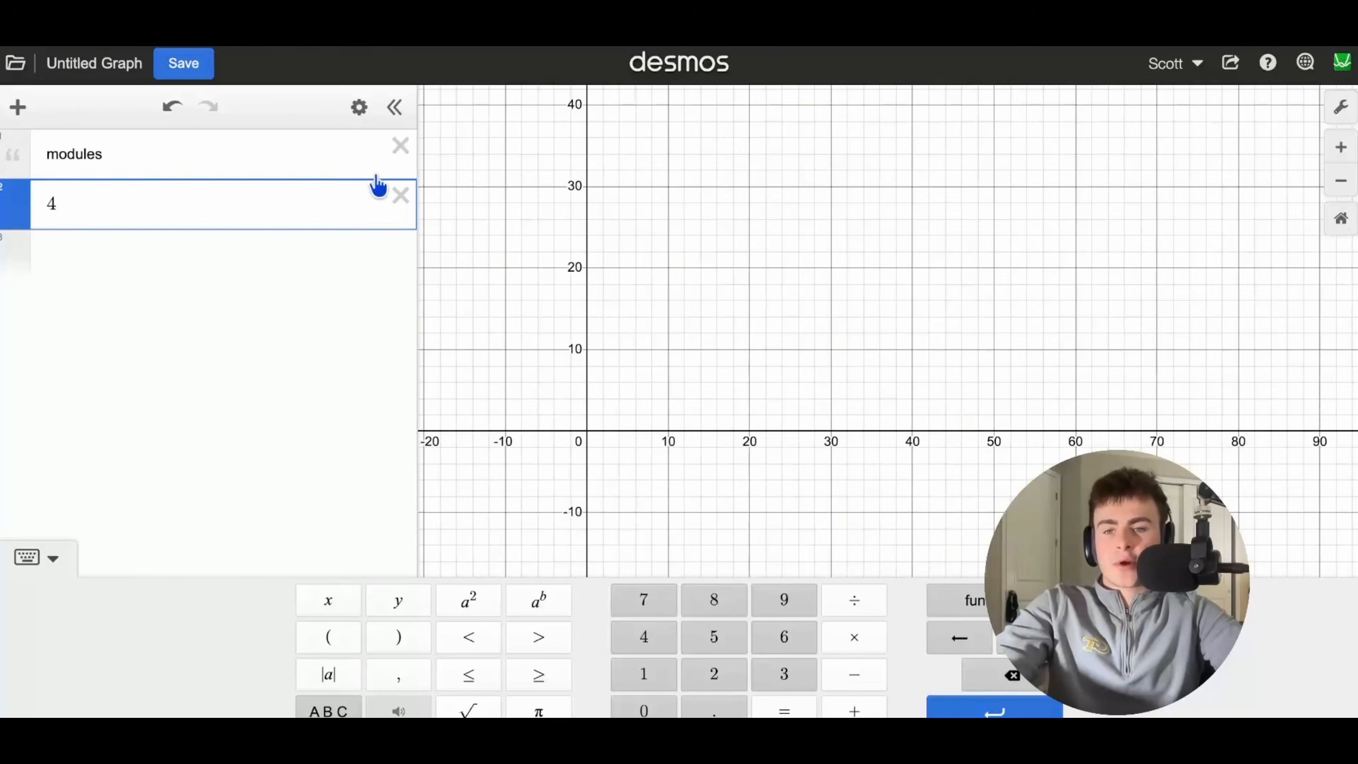
click(400, 146)
click(400, 145)
text("cu)
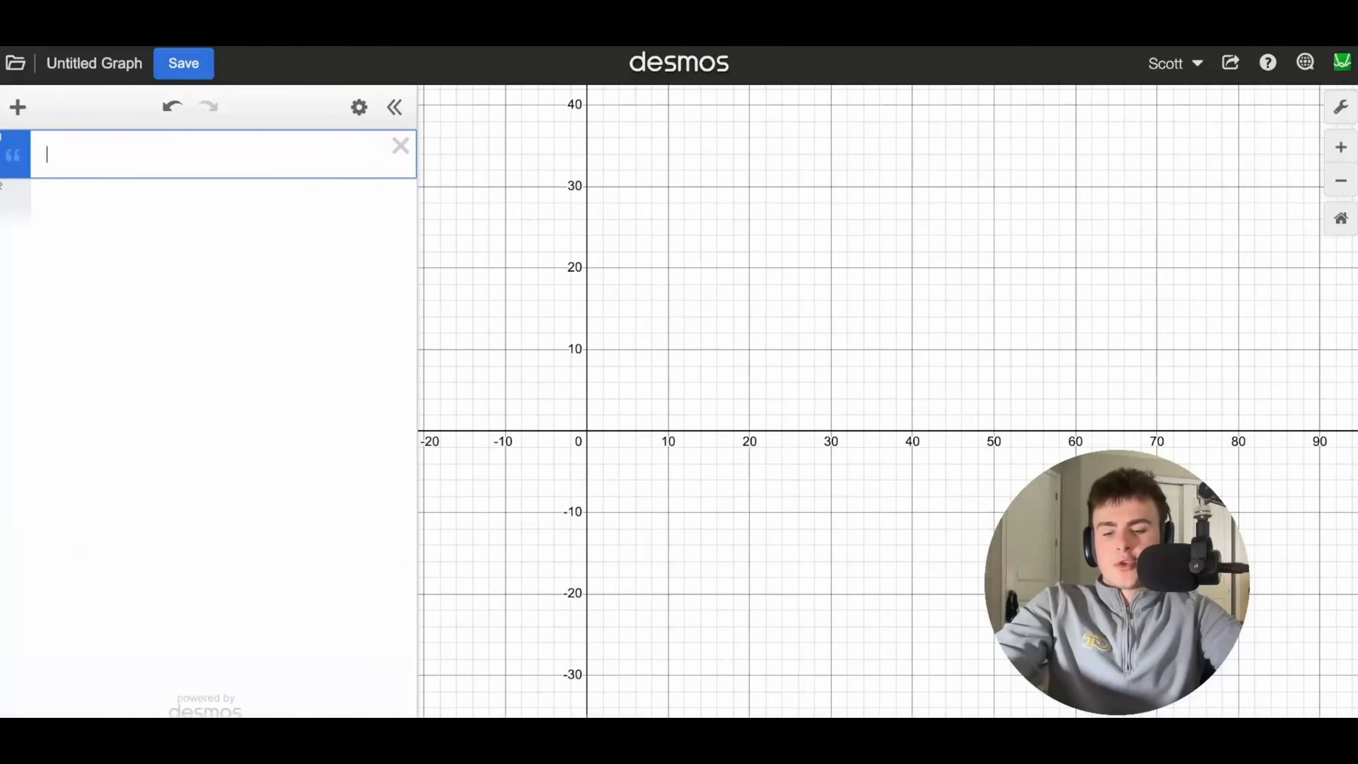
text(be root)
click(258, 208)
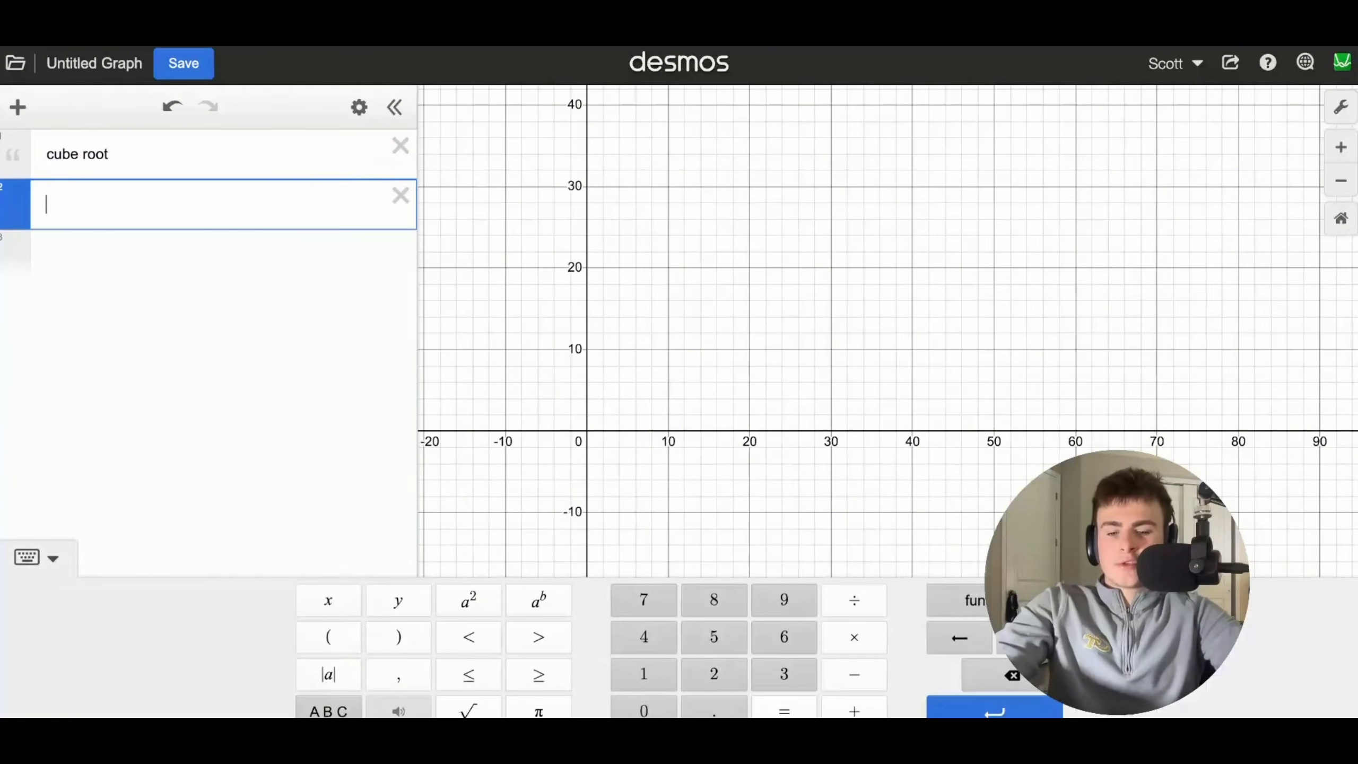
- Insert an empty cube root with cbrt in the second row and extend the note to "cube root = cbrt"
text(cbrt)
click(180, 155)
text(=)
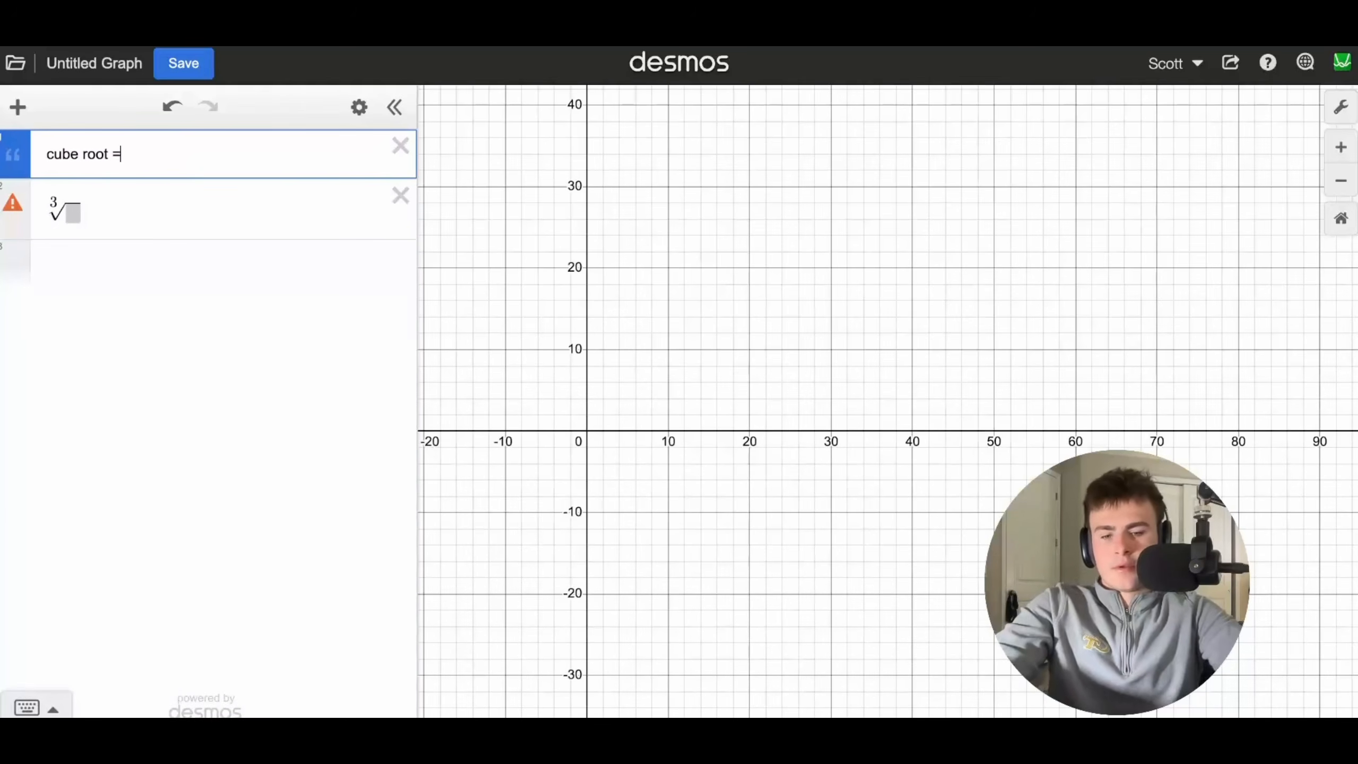
text( cbrt)
click(138, 216)
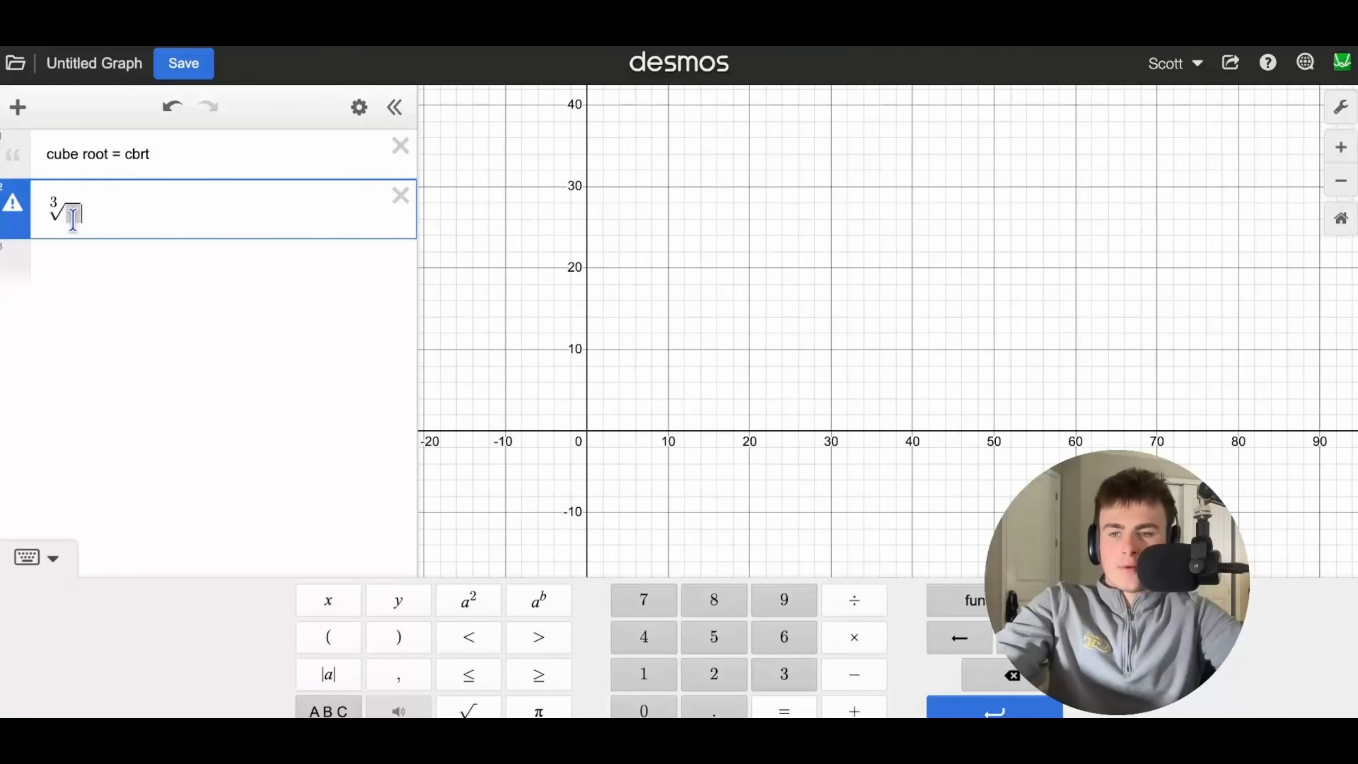
- Replace both cube root rows with a text note reading "sqrt" and an empty square root expression below it
click(94, 261)
click(400, 195)
click(400, 145)
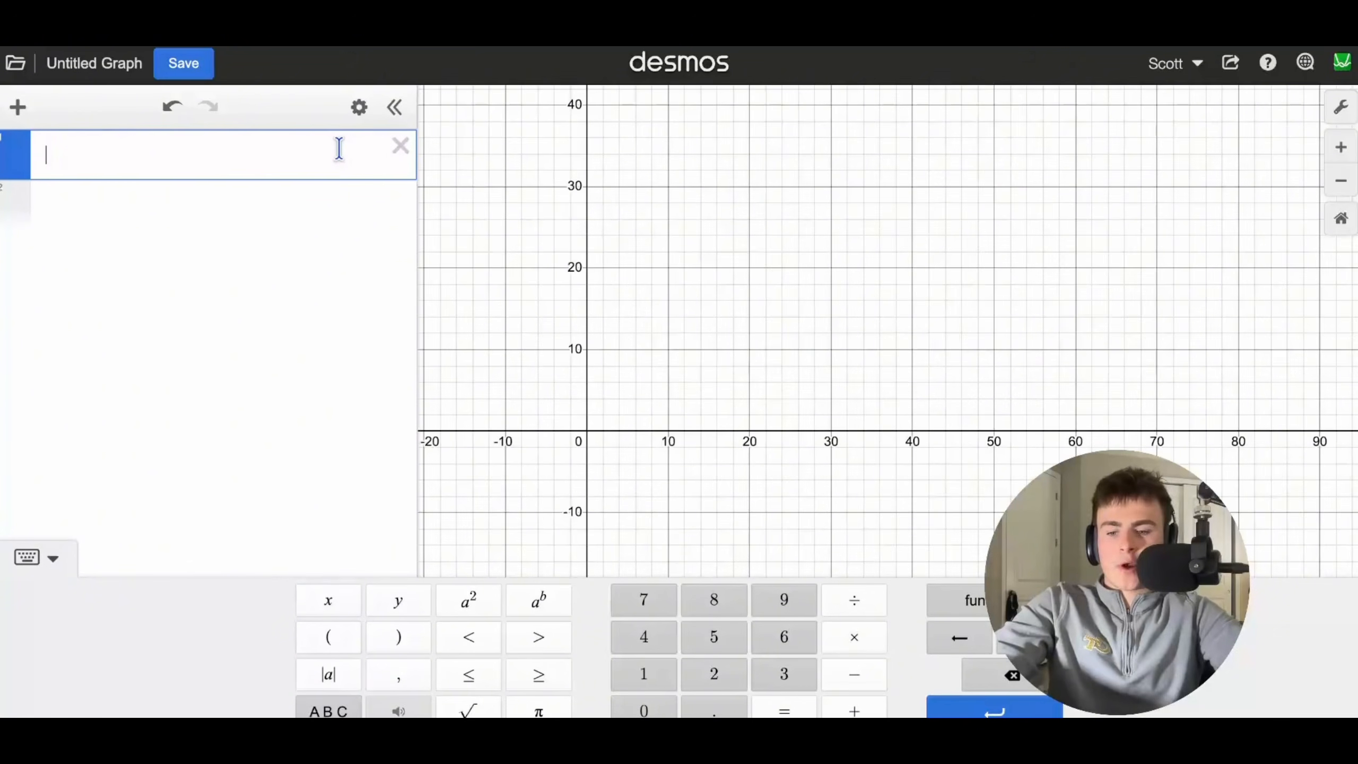
key(quotedbl)
text(sqrt)
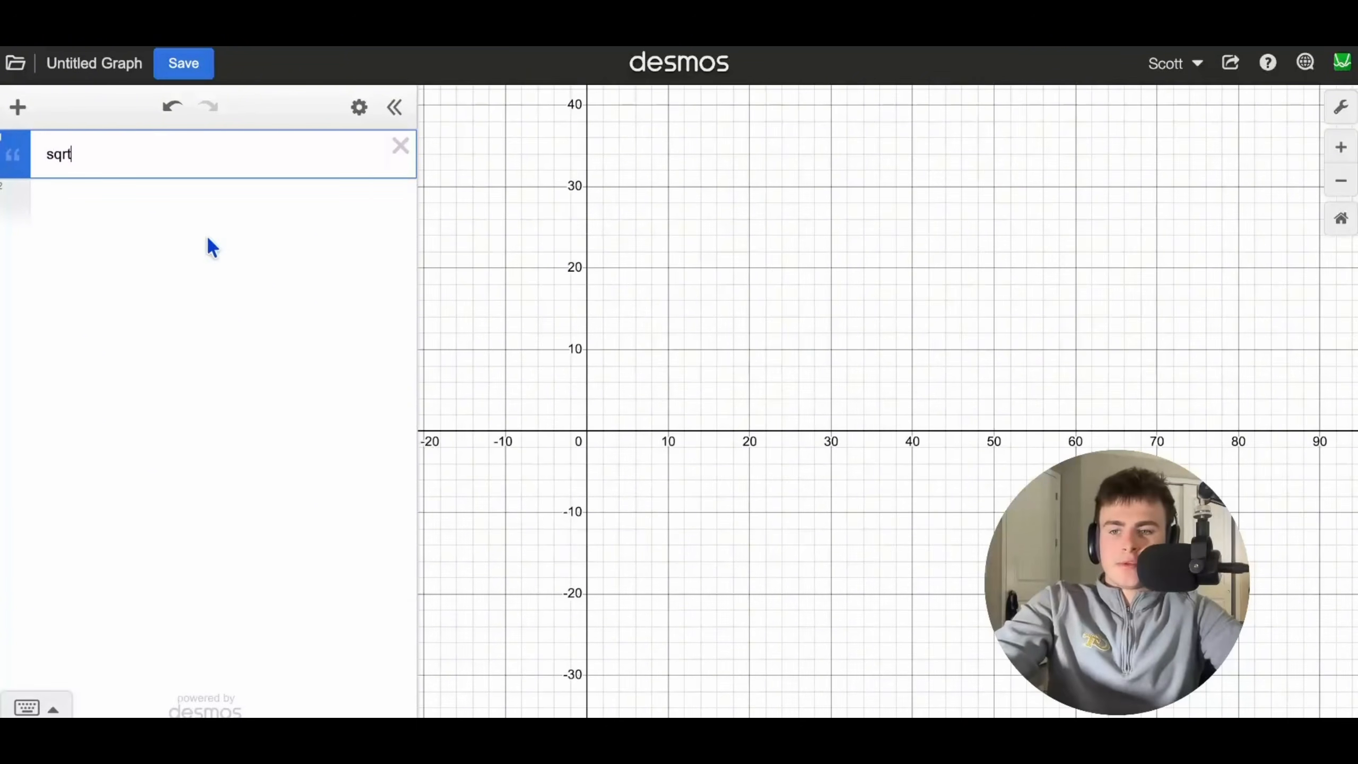
click(188, 228)
text(sqrt)
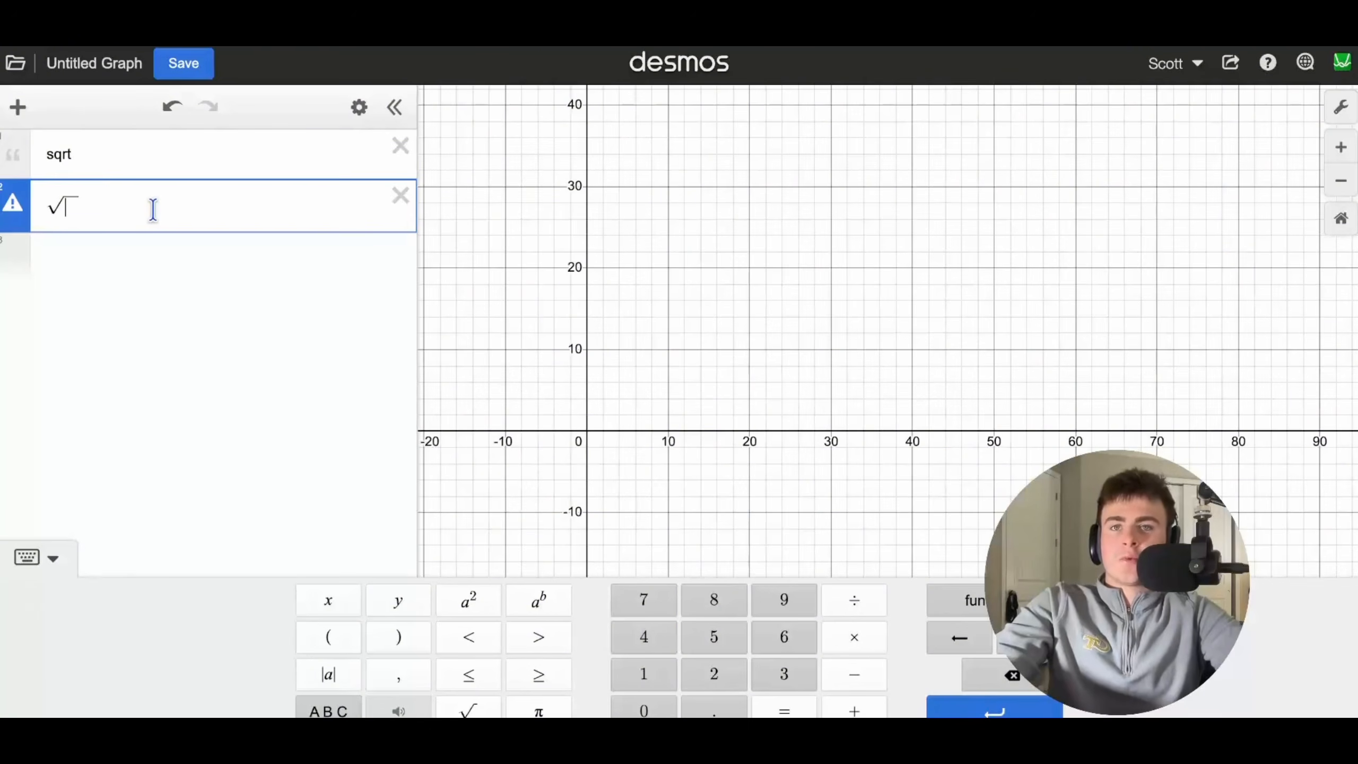
key(BackSpace)
key(BackSpace)
key(BackSpace)
key(BackSpace)
key(BackSpace)
key(BackSpace)
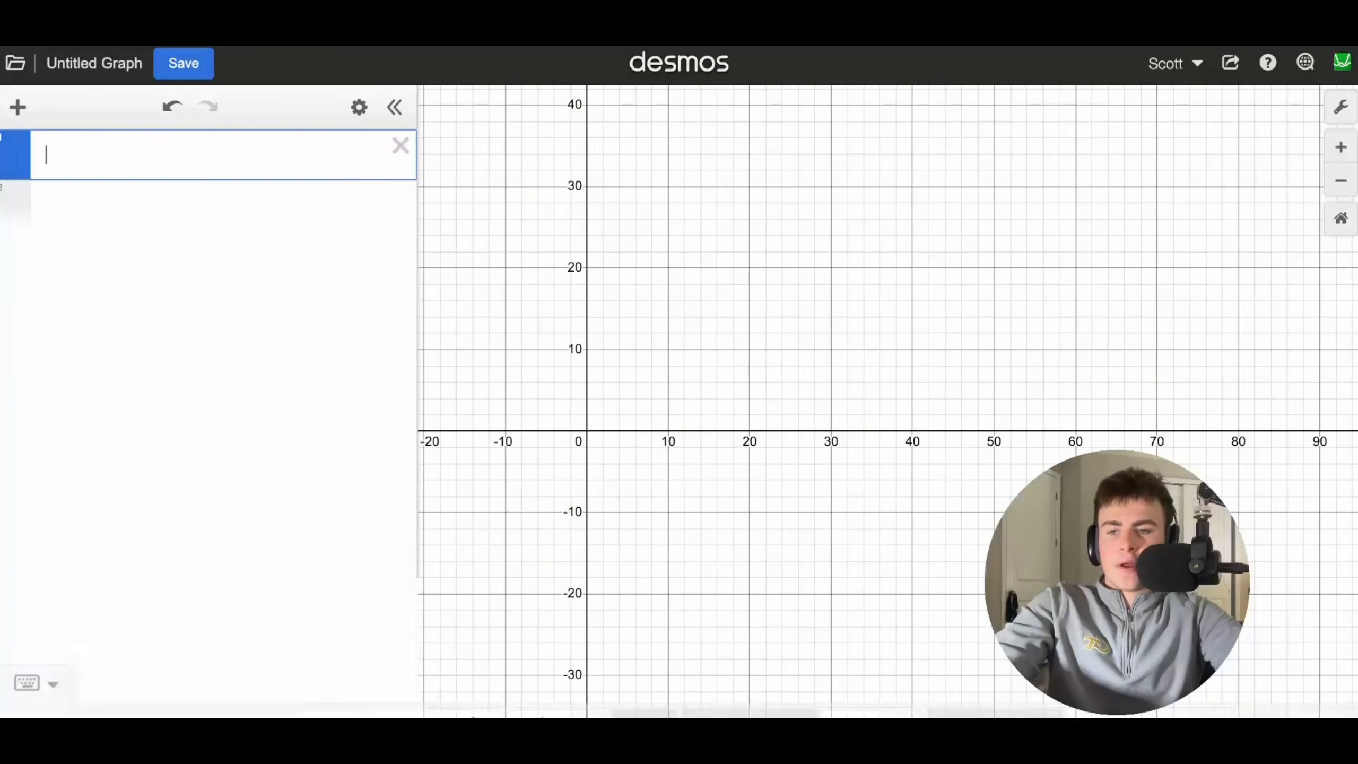
text(nth)
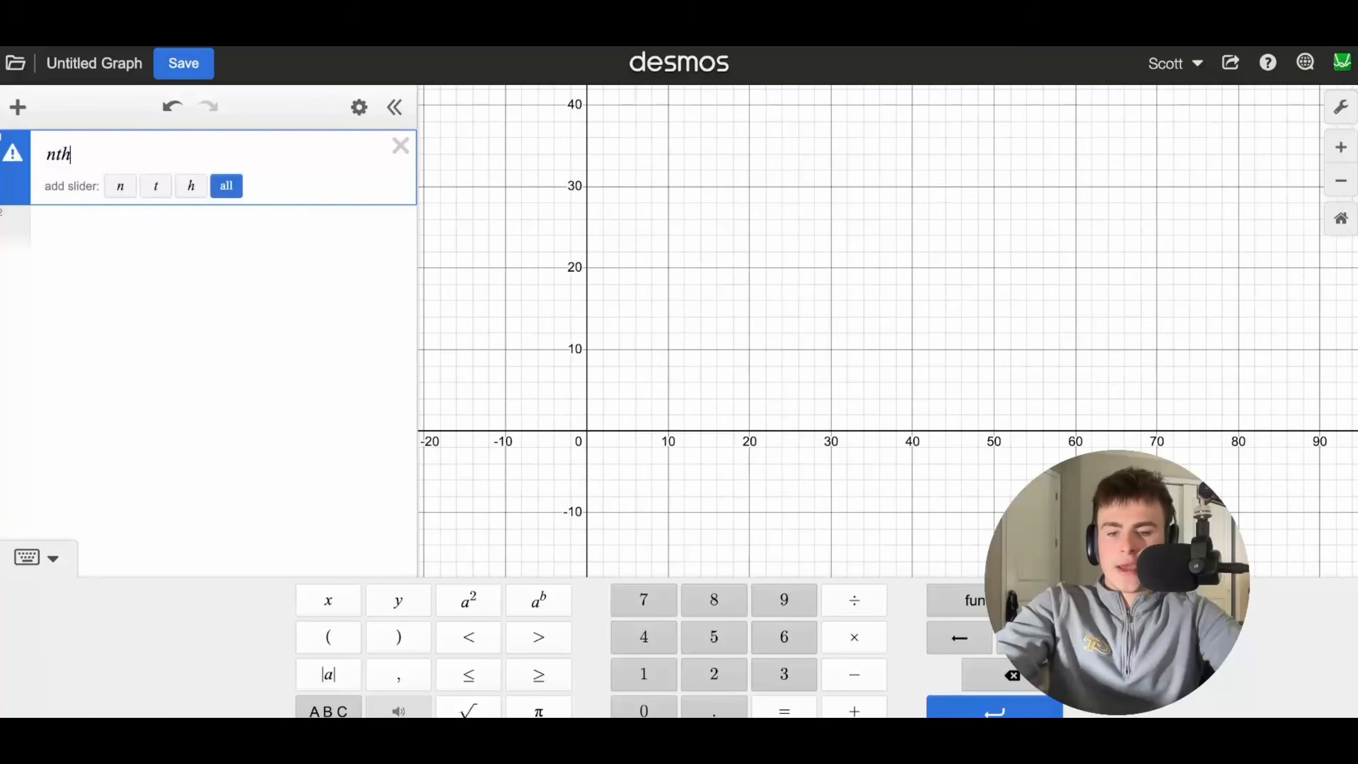
text(root123412312312)
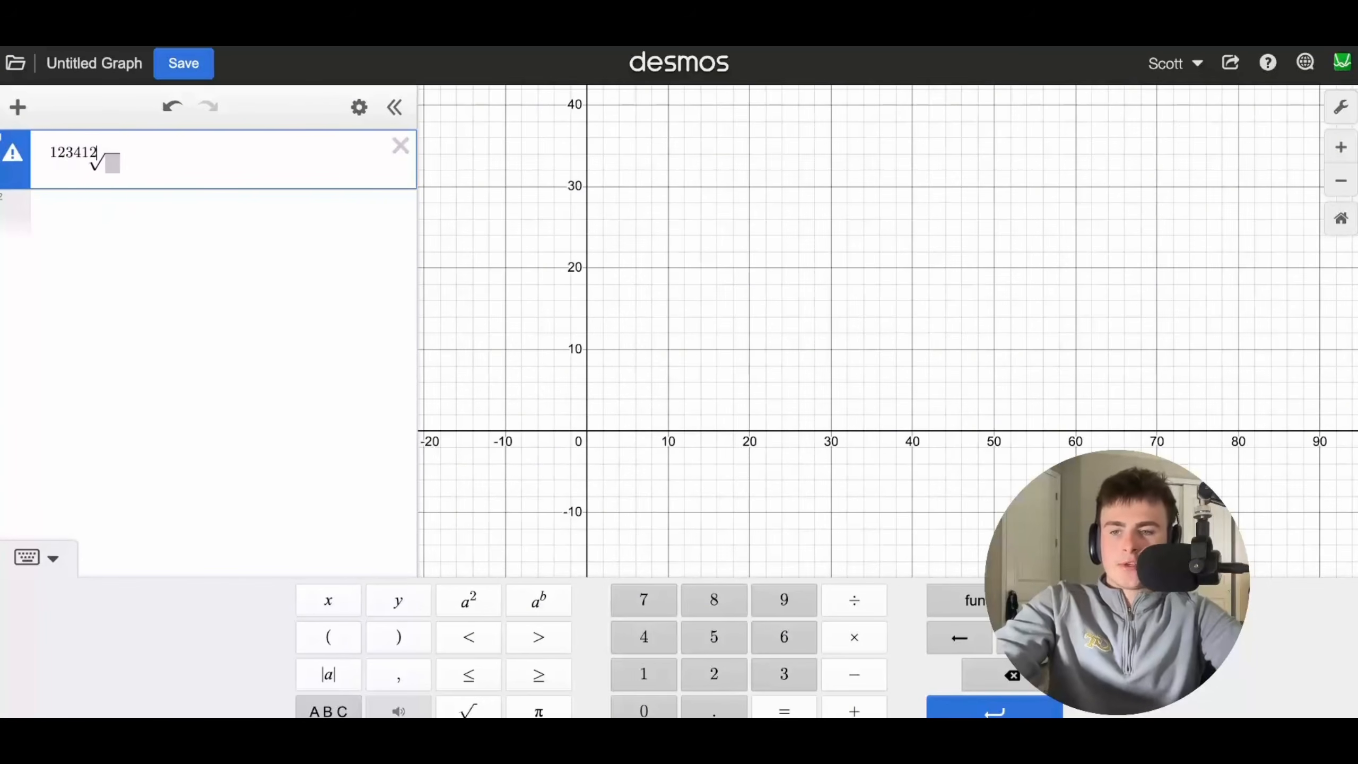
- Delete the nth-root expression and replace it with a text note reading "nthroot"
key(BackSpace)
key(BackSpace)
key(BackSpace)
key(BackSpace)
key(BackSpace)
key(BackSpace)
key(BackSpace)
key(BackSpace)
key(BackSpace)
key(BackSpace)
key(BackSpace)
key(BackSpace)
key(BackSpace)
key(BackSpace)
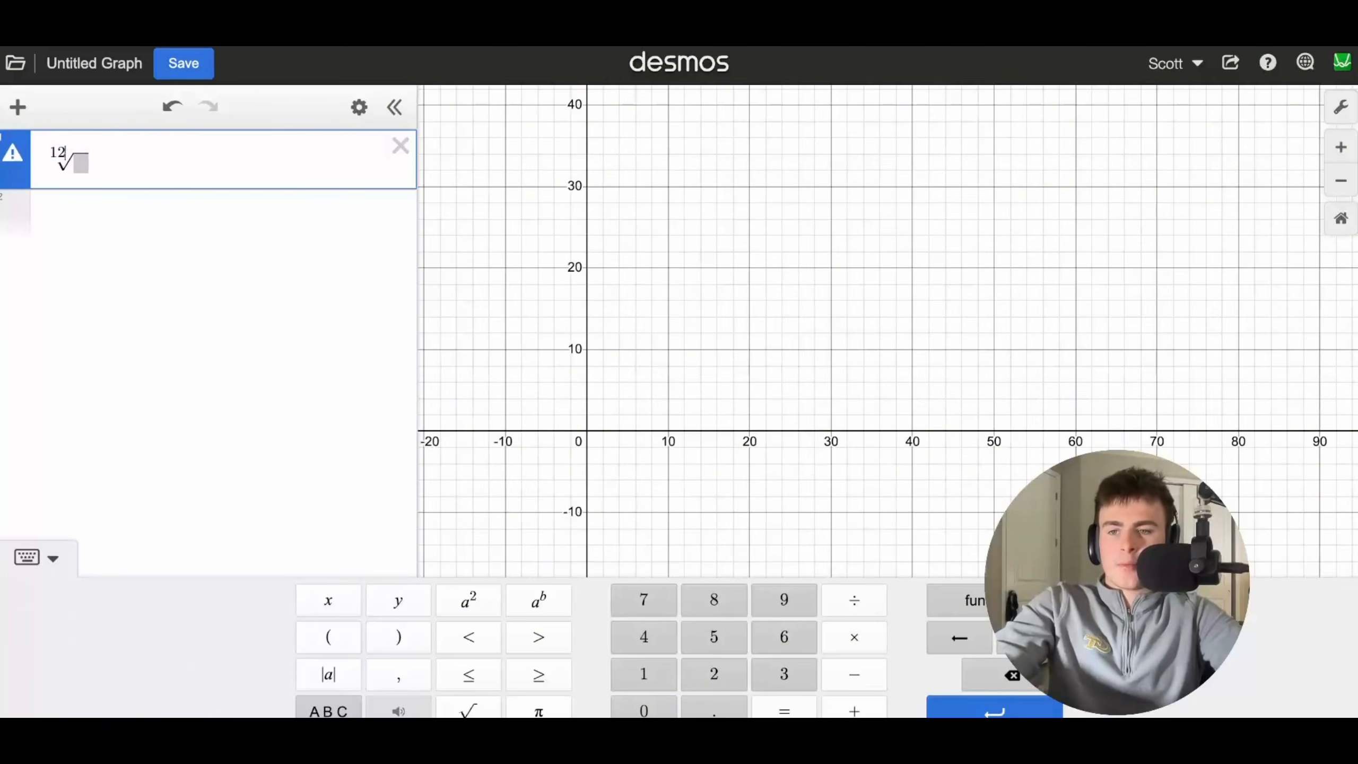
text("nthroot)
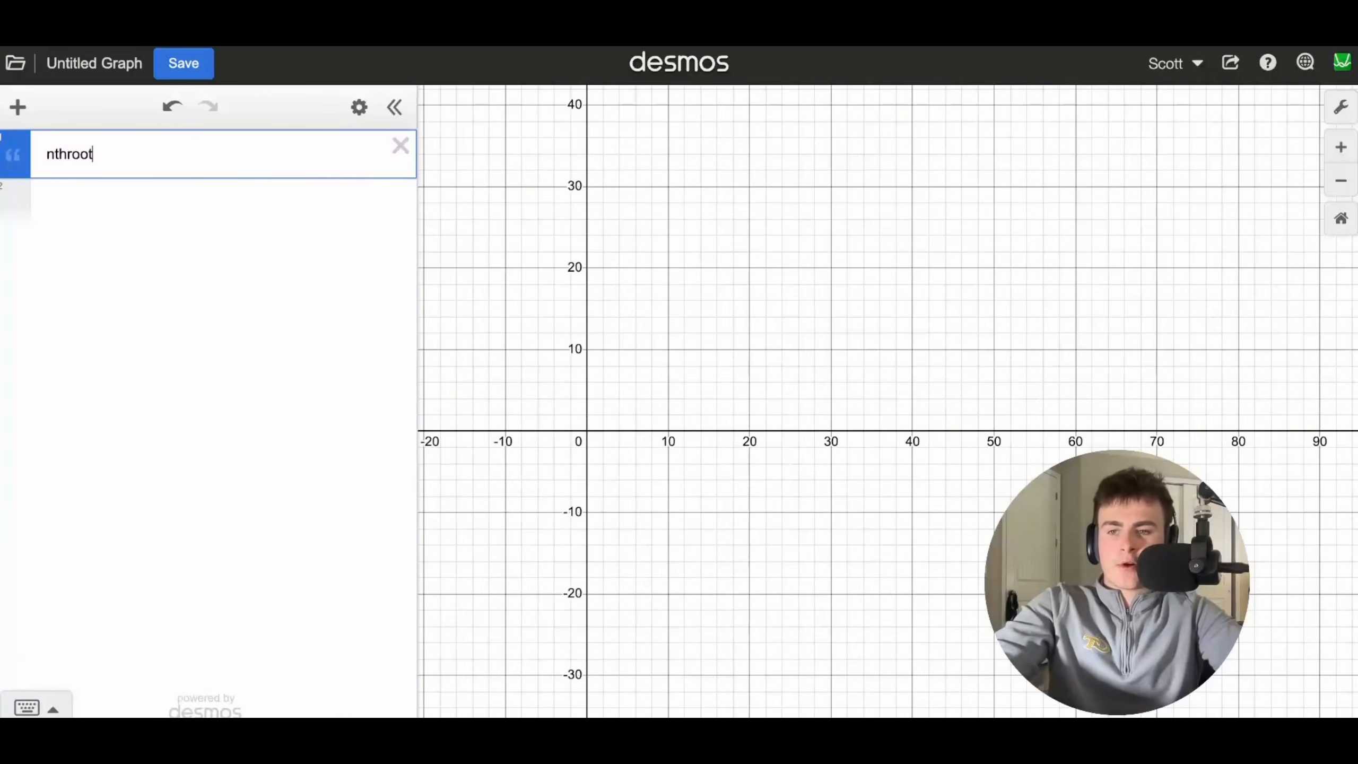
- Delete the "nthroot" note and enter 10^12312312 as an expression in its place
key(BackSpace)
key(BackSpace)
key(BackSpace)
key(BackSpace)
key(BackSpace)
key(BackSpace)
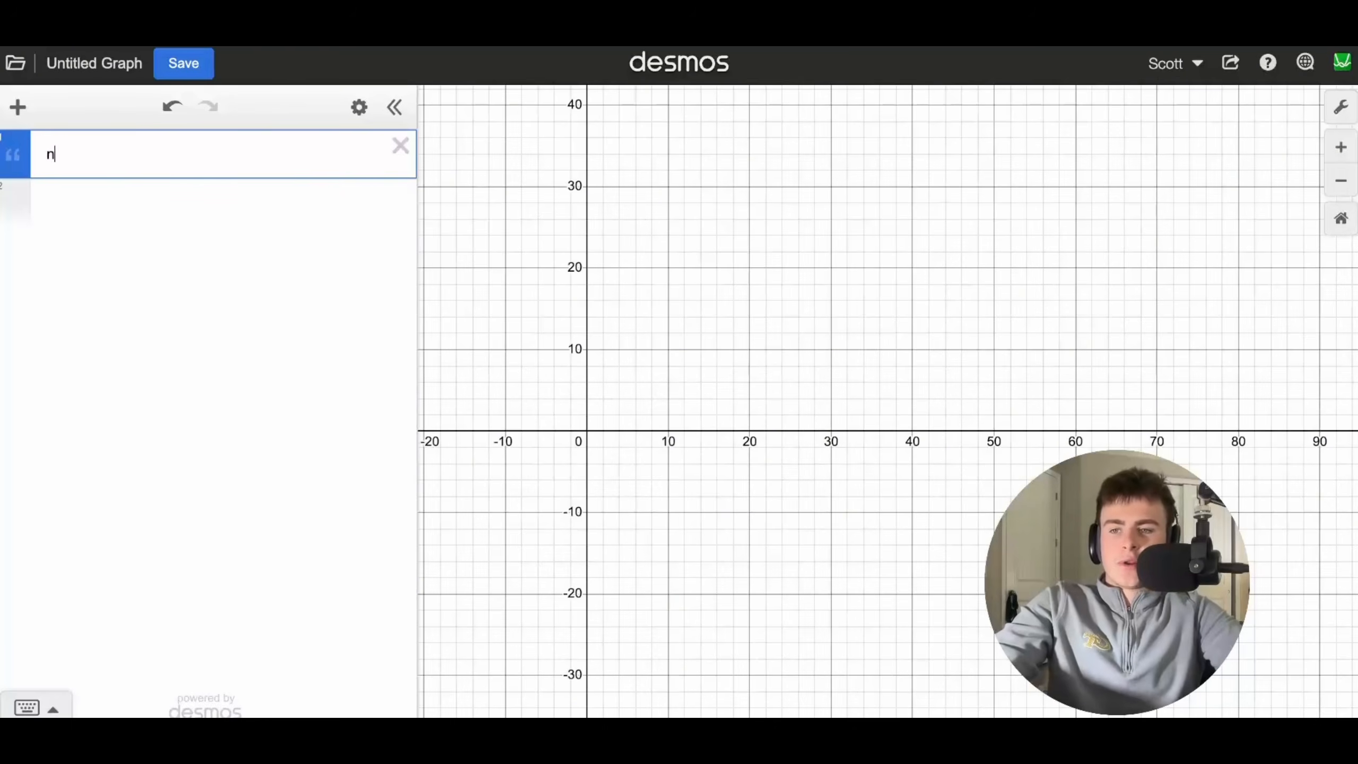
key(BackSpace)
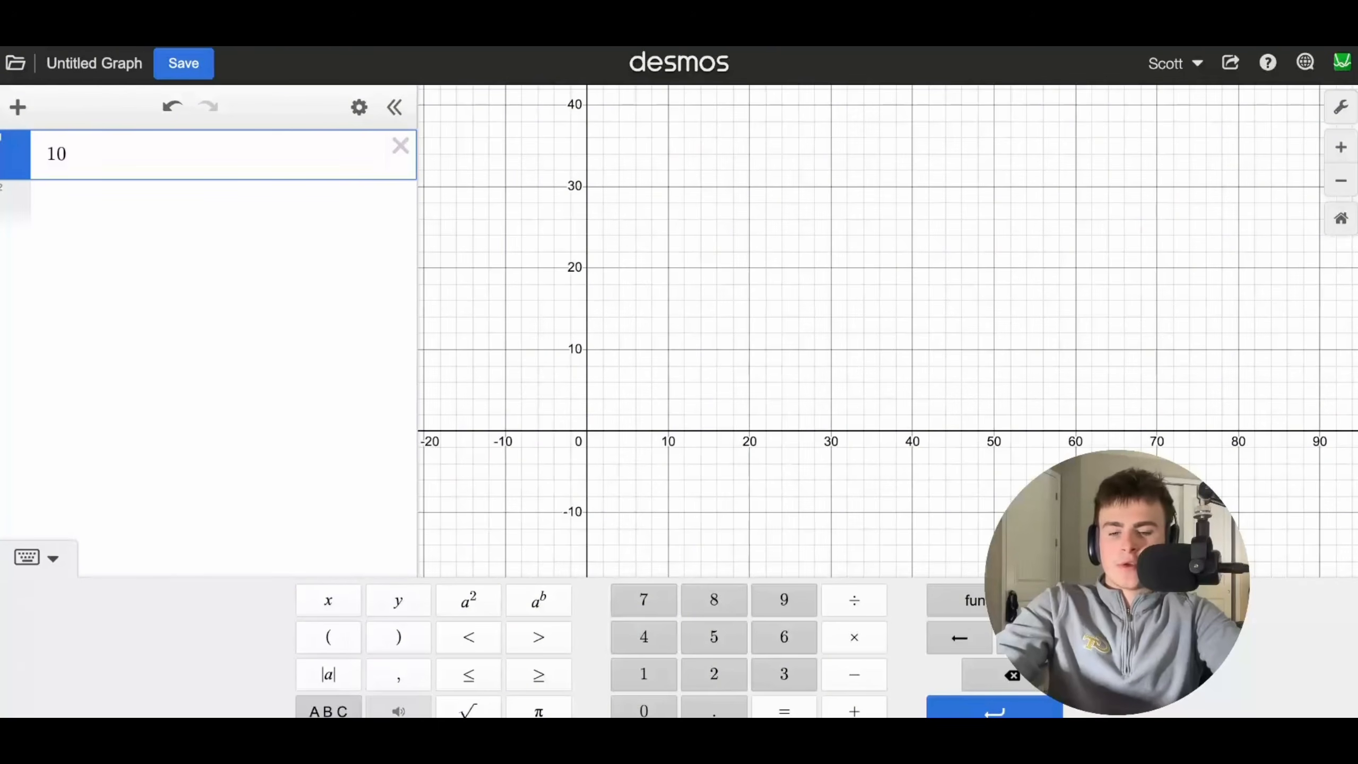
text(^12312312)
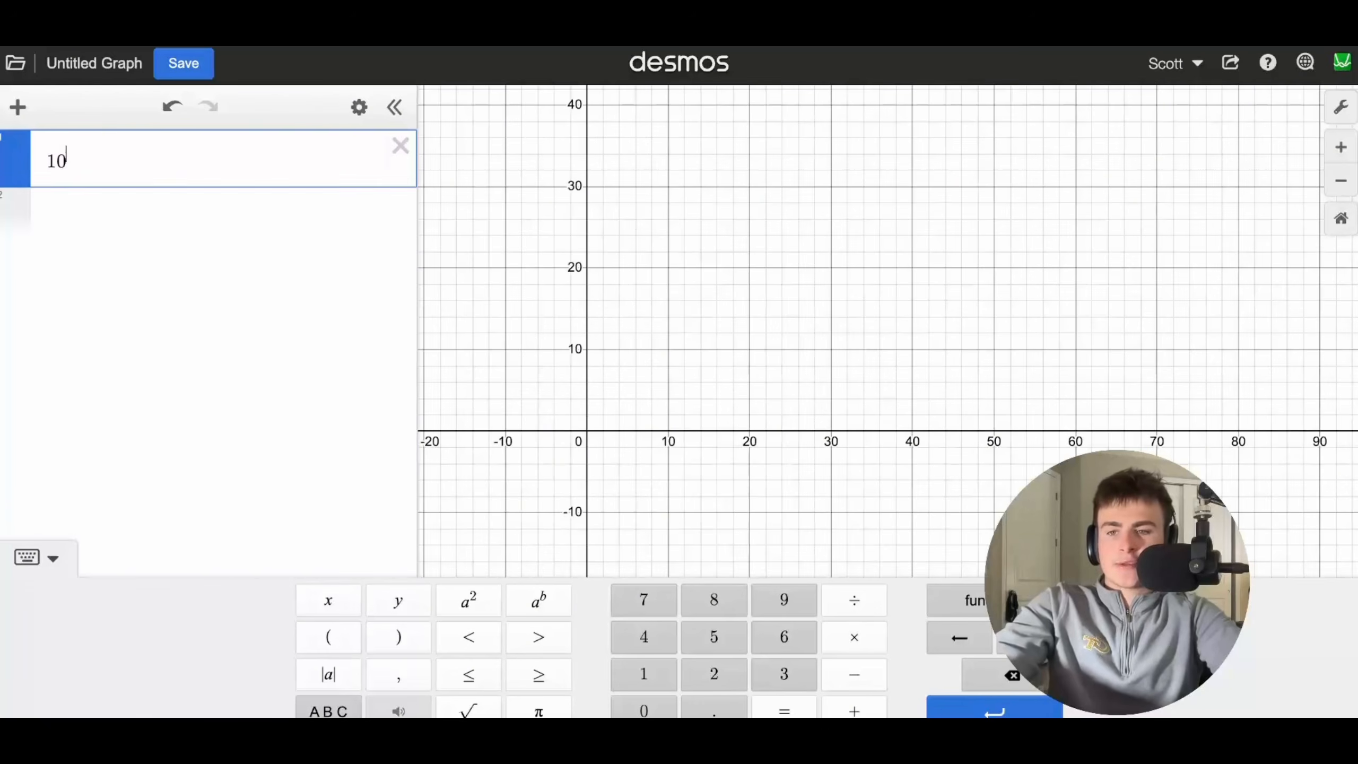
- Change the exponent of 10 to x and add 1 outside the exponent to graph 10^x + 1
key(BackSpace)
key(BackSpace)
key(BackSpace)
key(BackSpace)
key(BackSpace)
key(BackSpace)
key(BackSpace)
key(BackSpace)
key(BackSpace)
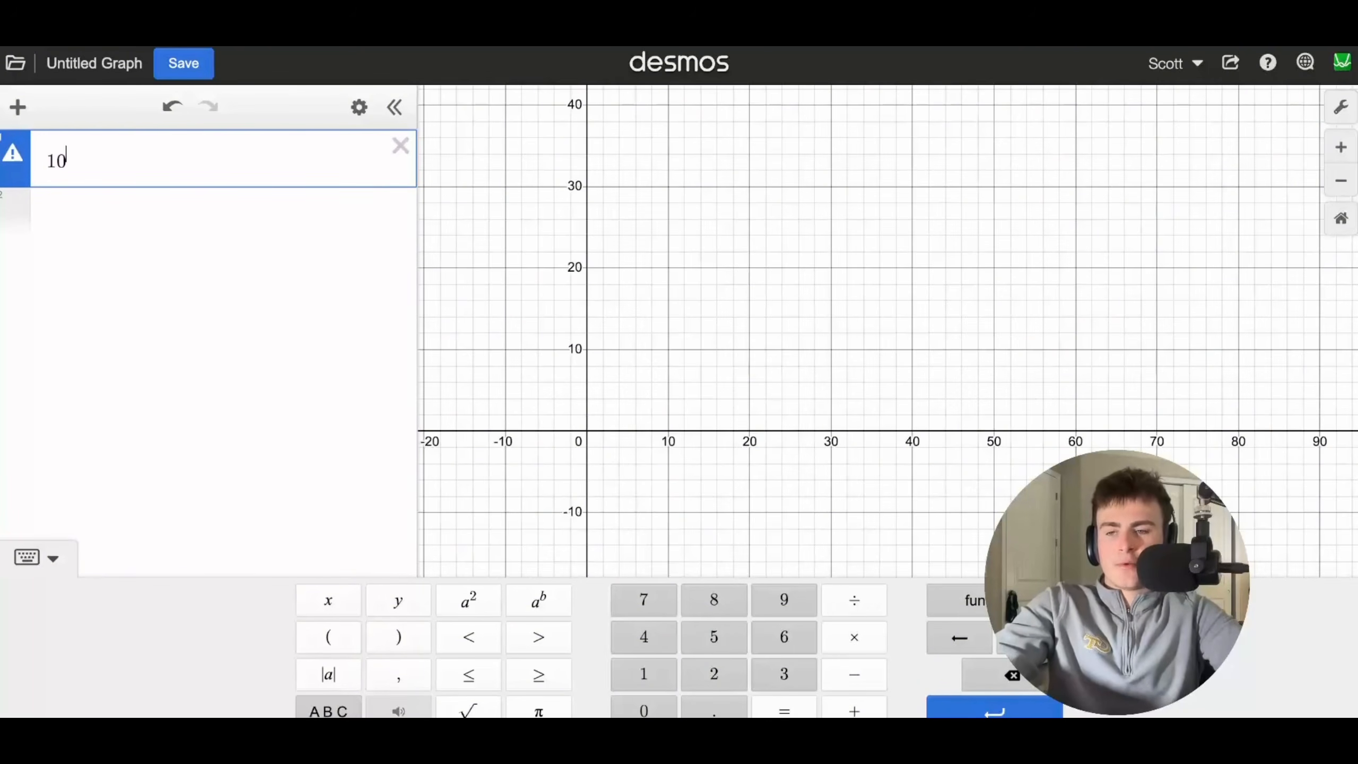
text(^x)
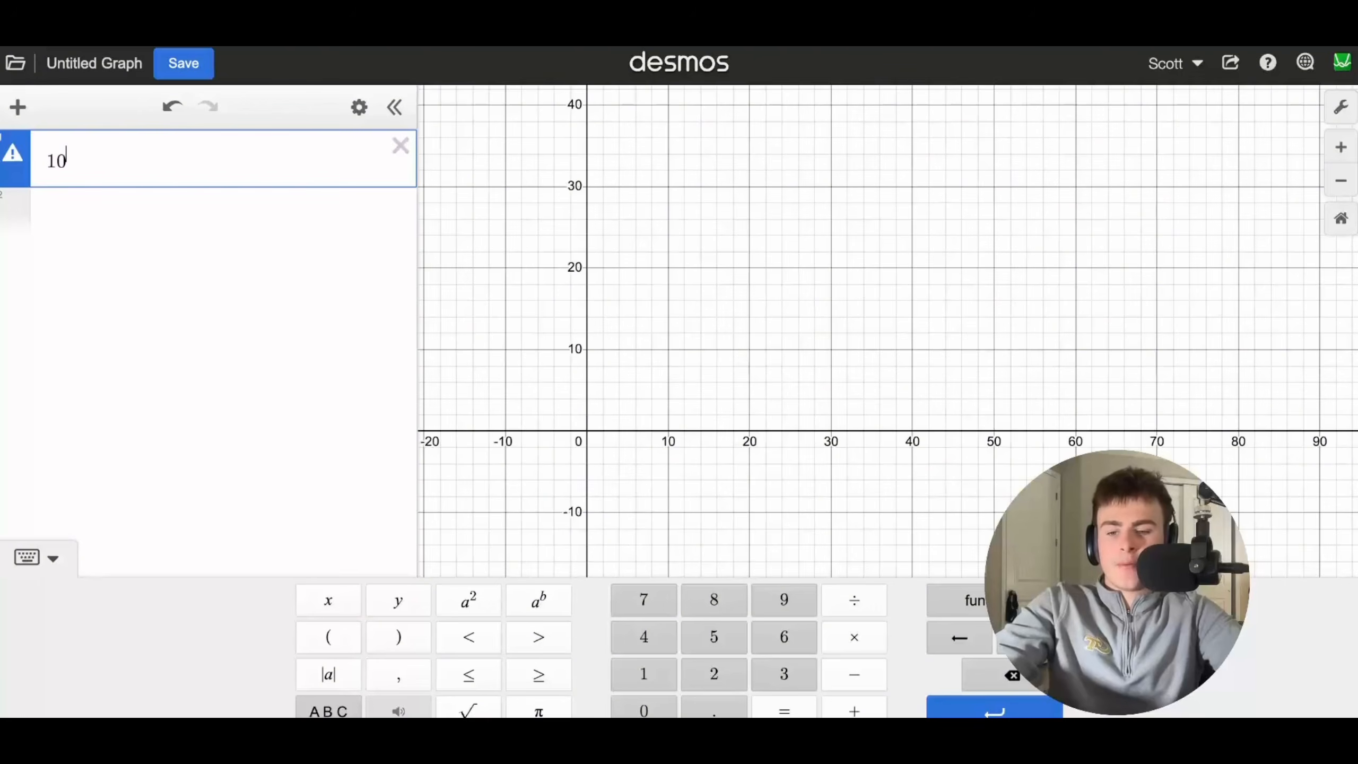
key(Right)
text(+1)
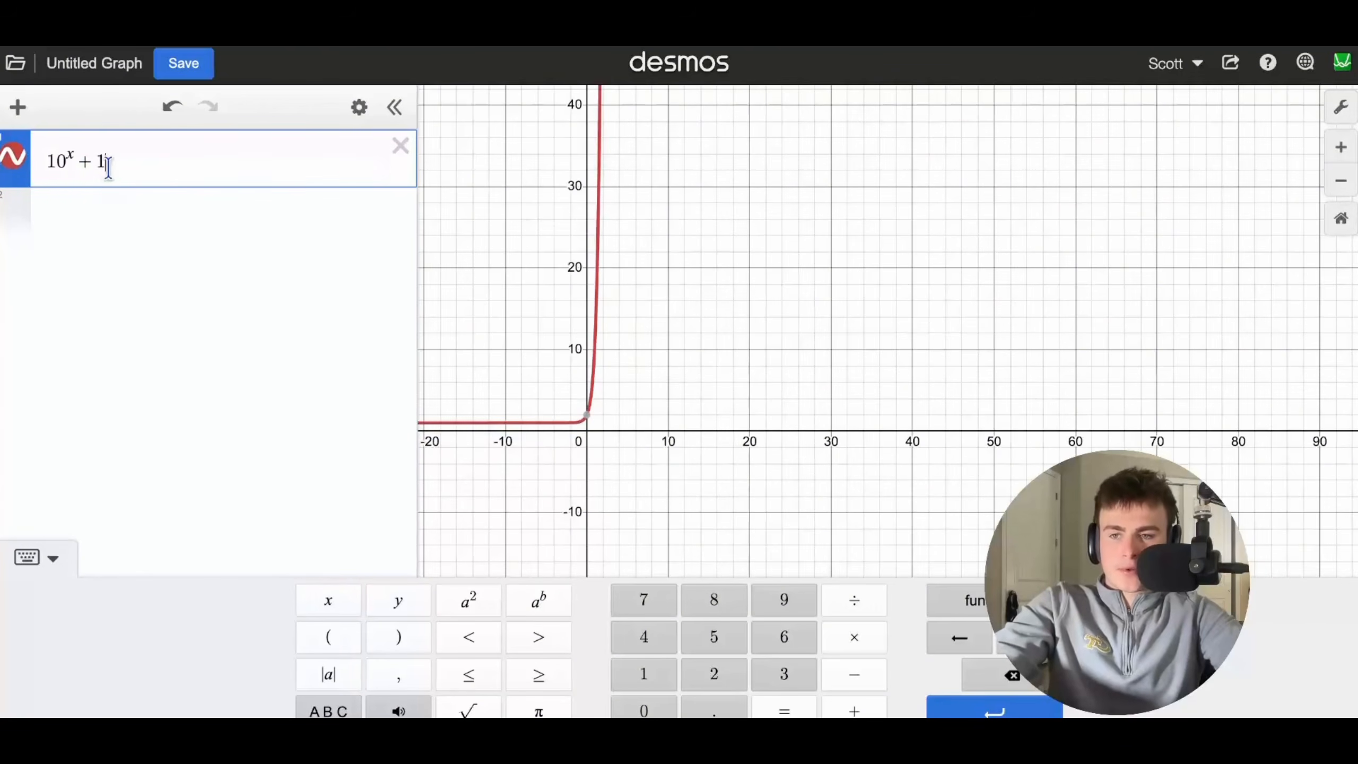
- Rewrite the expression as 10^(x+1), with the whole sum in parentheses as the exponent
drag(110, 164, 76, 163)
key(BackSpace)
key(BackSpace)
key(BackSpace)
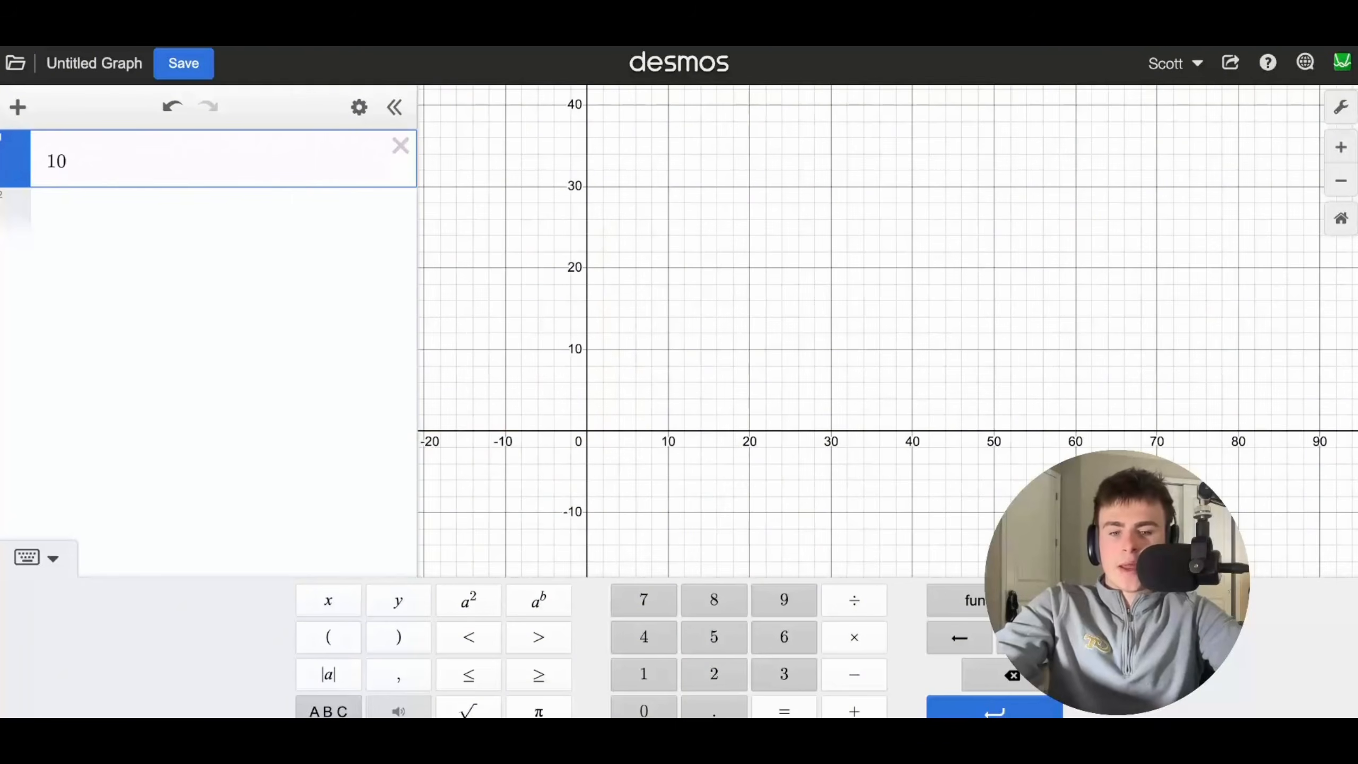
text(^(x+1))
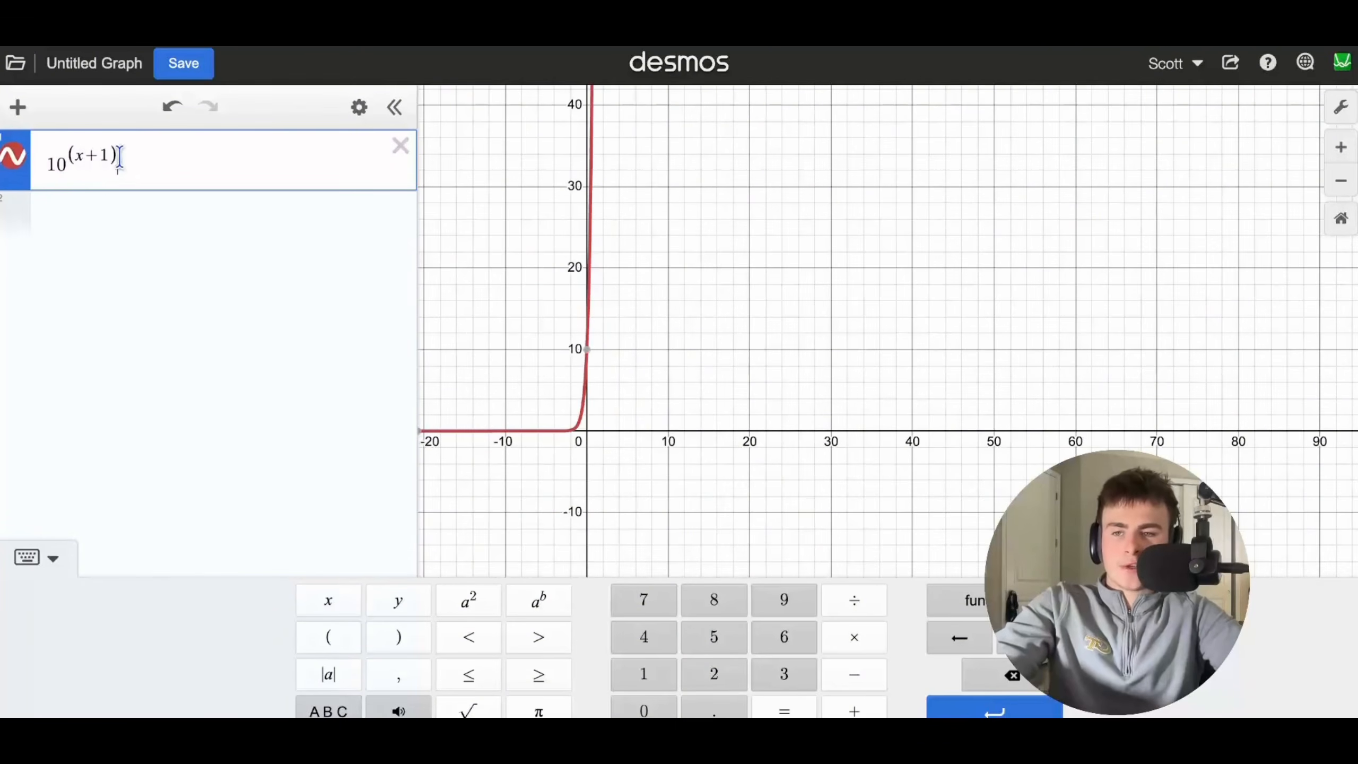
- Append + 100 + x after the exponent and divide the whole expression by 100
drag(121, 160, 78, 158)
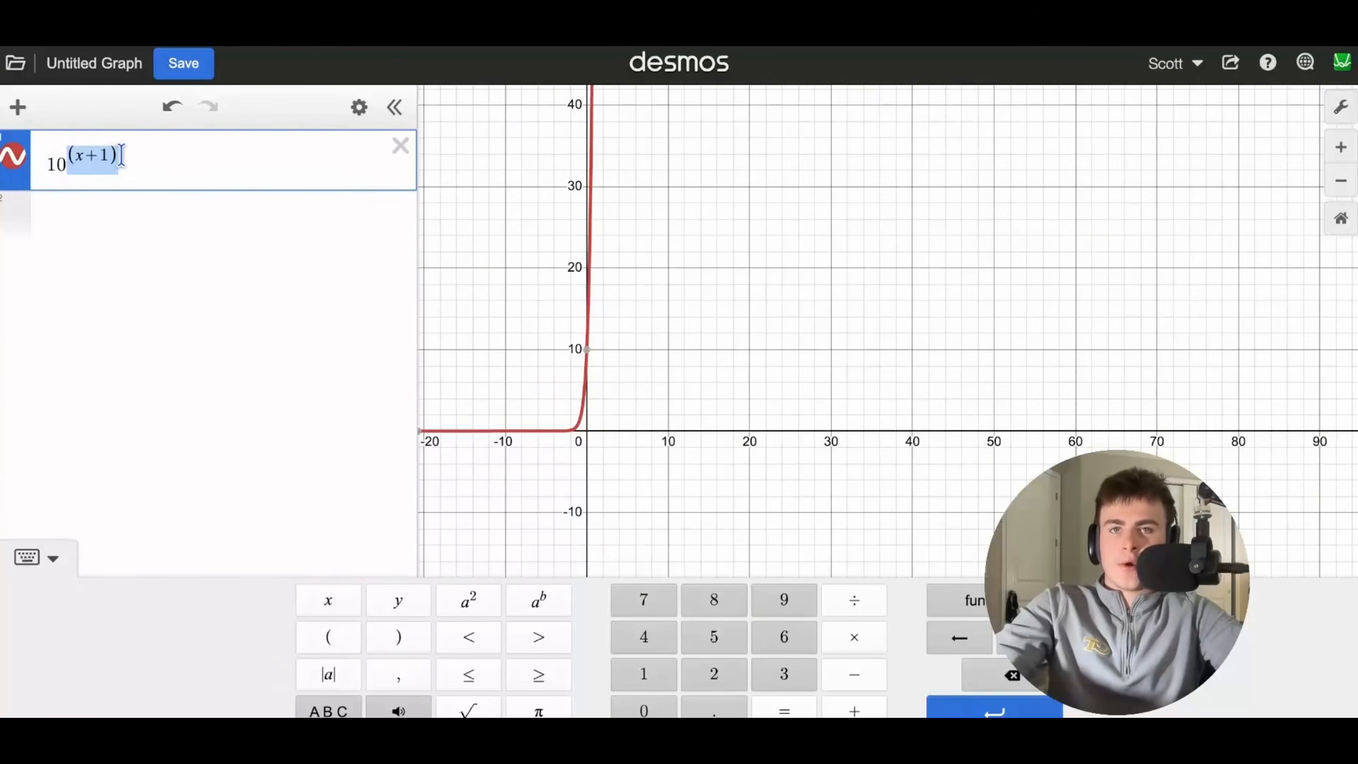
click(153, 160)
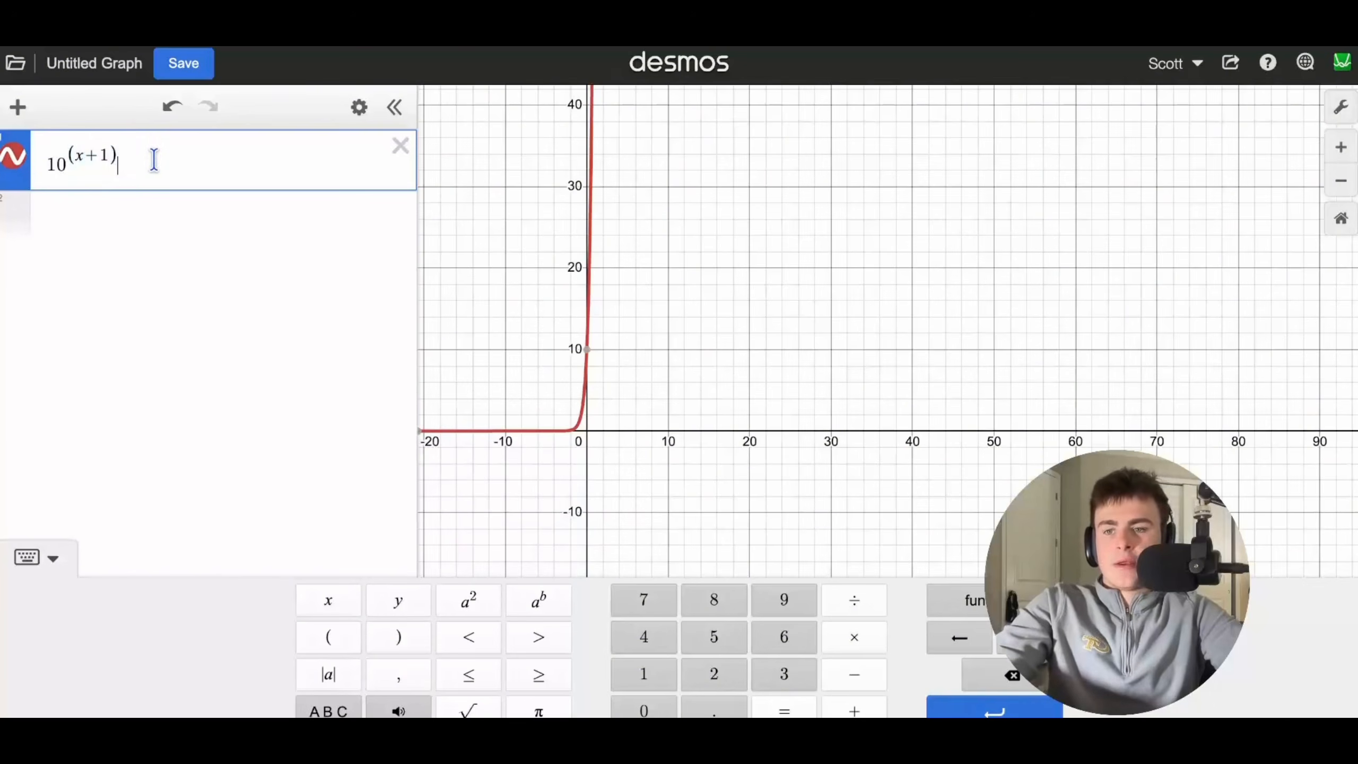
text(+100)
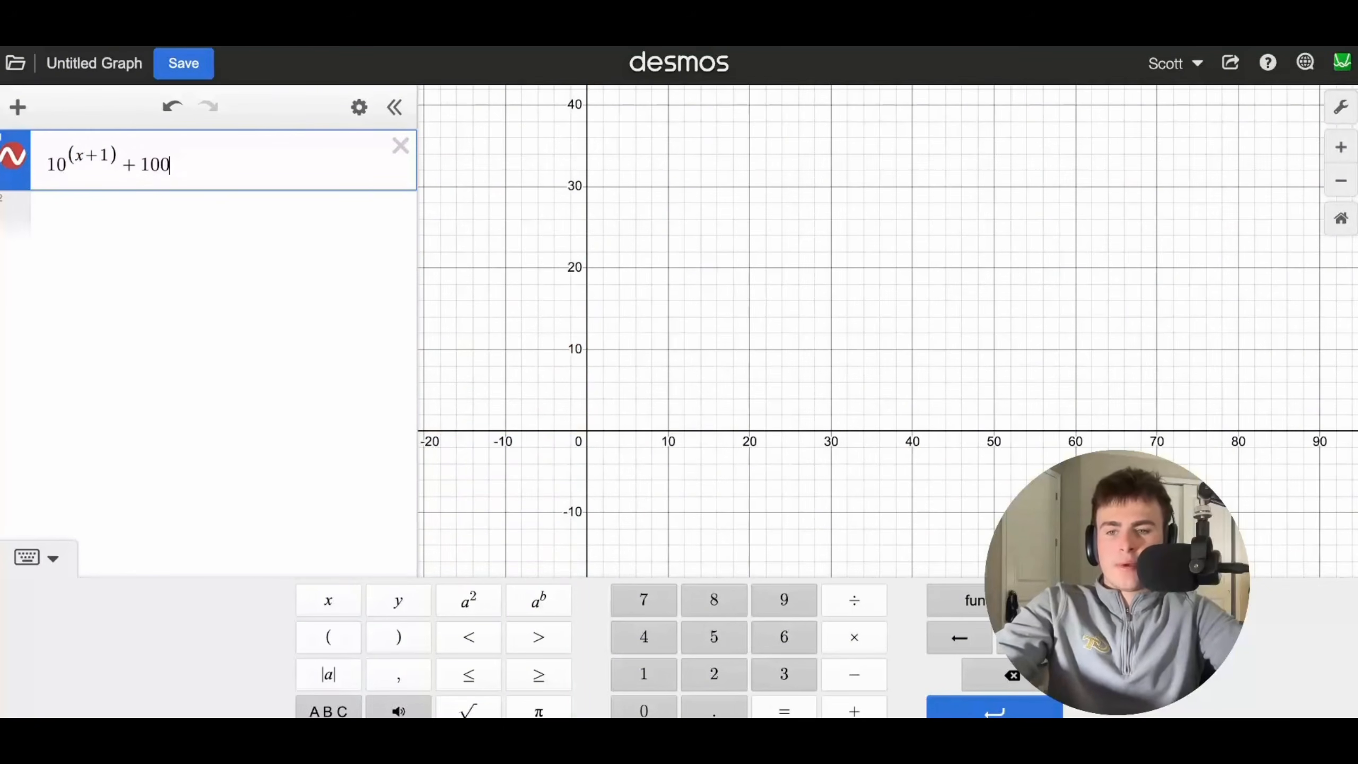
text(+x1)
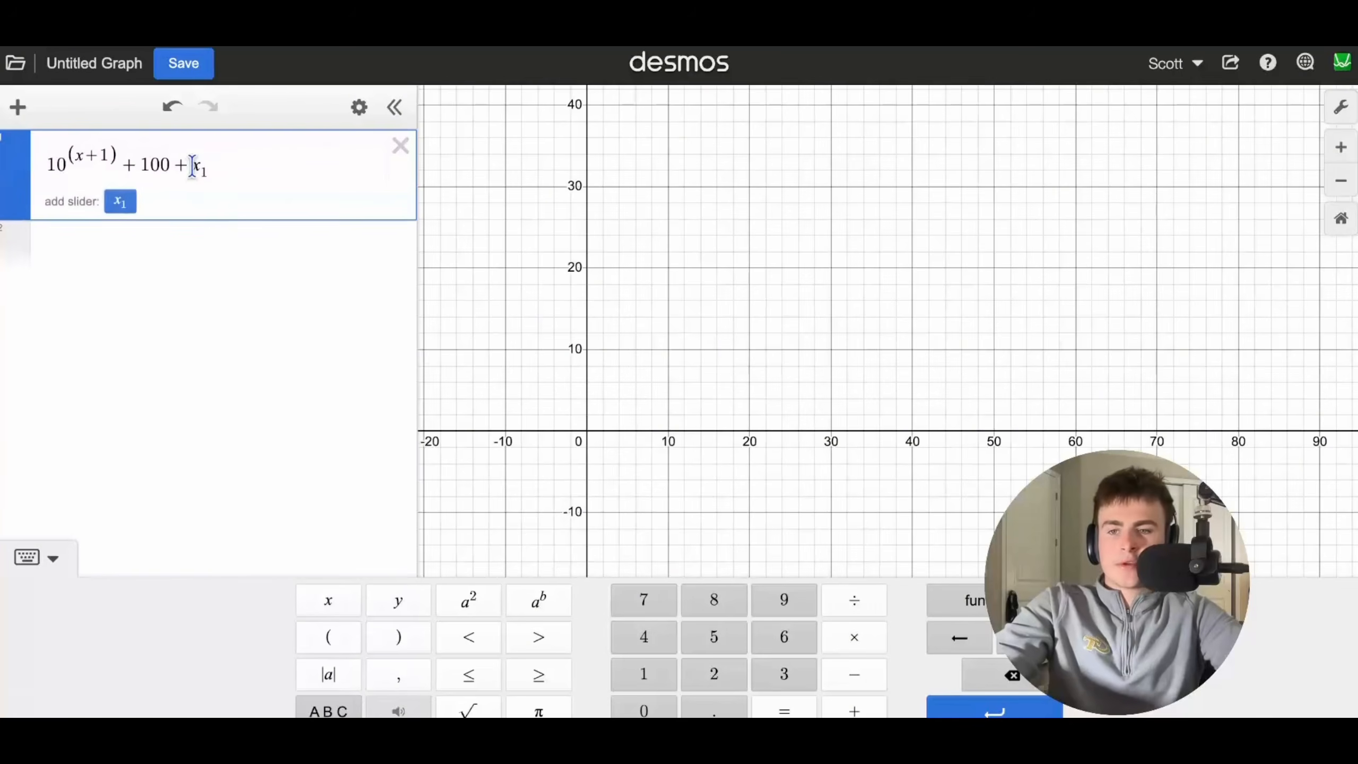
key(BackSpace)
drag(242, 161, 5, 172)
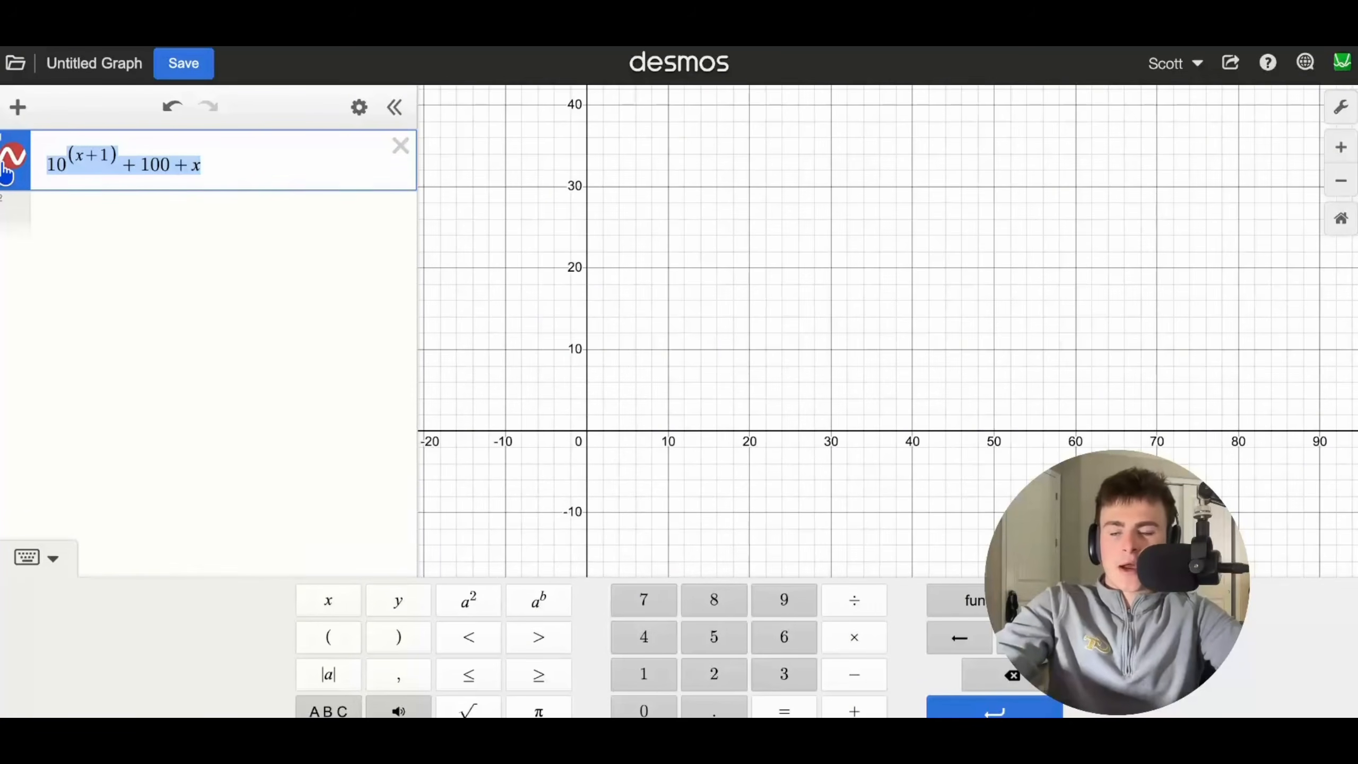
text(/100)
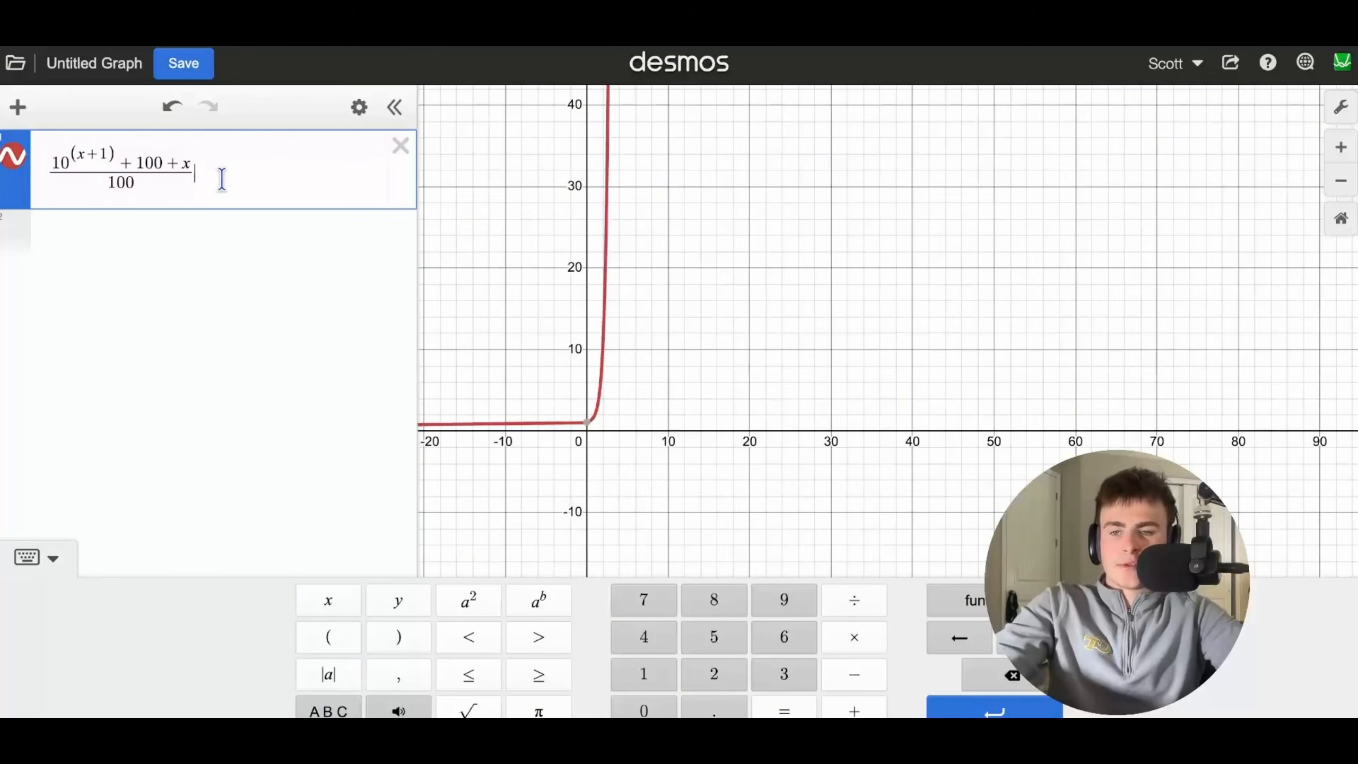
- Delete the fraction expression and enter the coordinate pairs 1,1 and 2,5 in two separate rows
drag(221, 176, 41, 190)
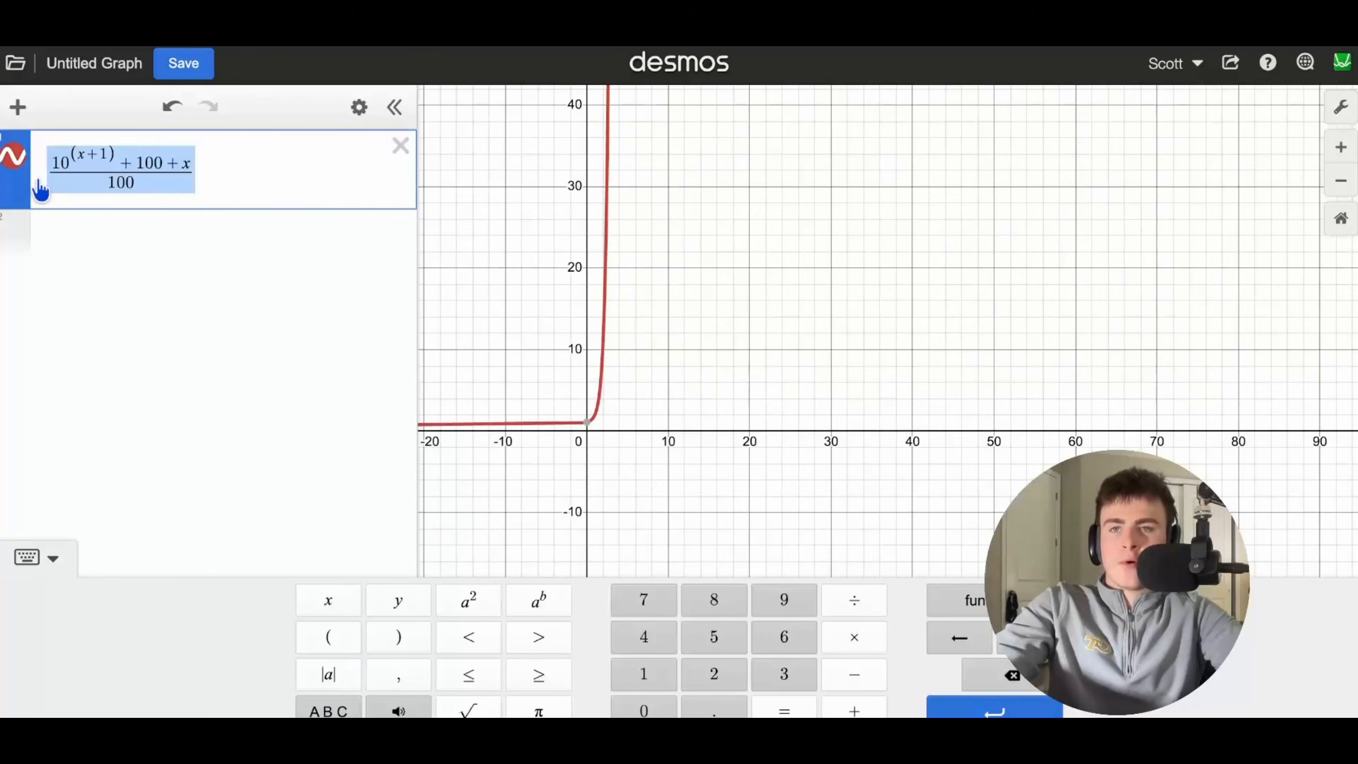
key(BackSpace)
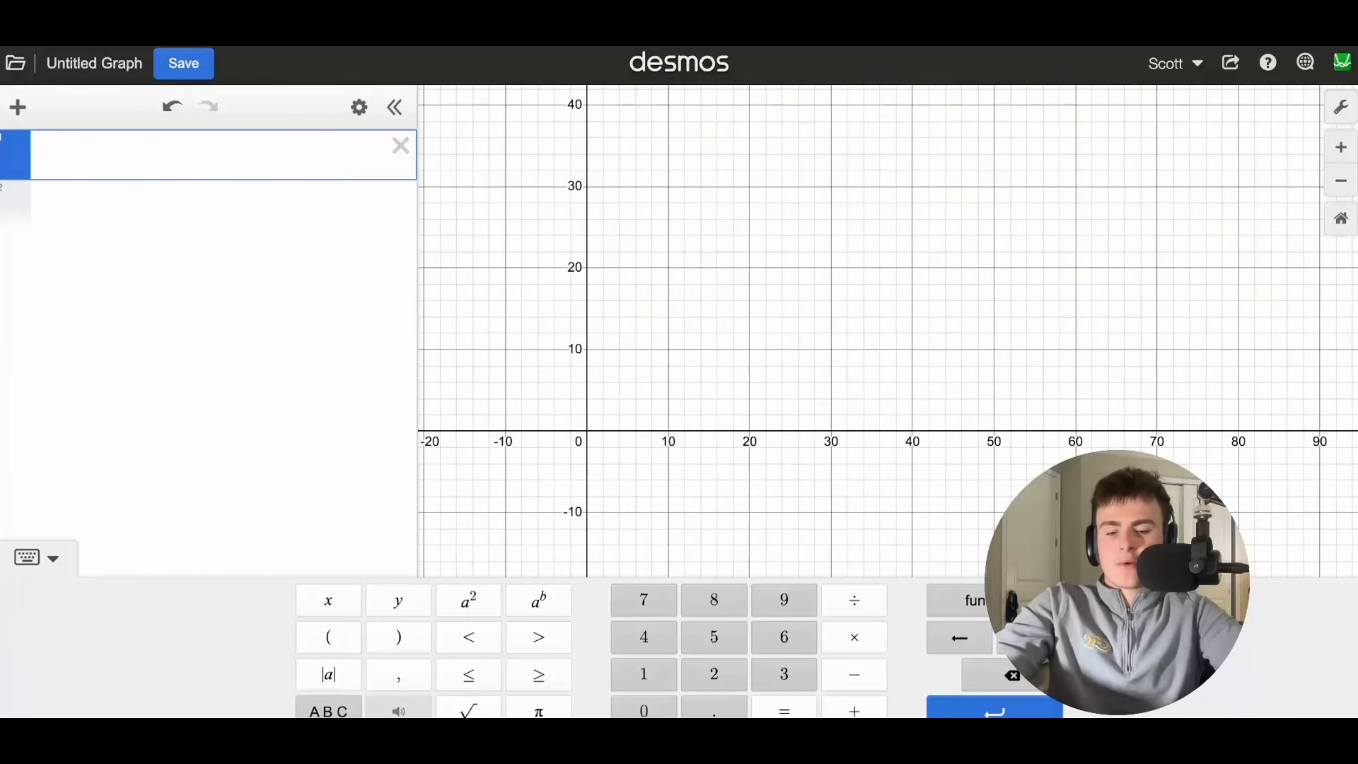
text(1,1)
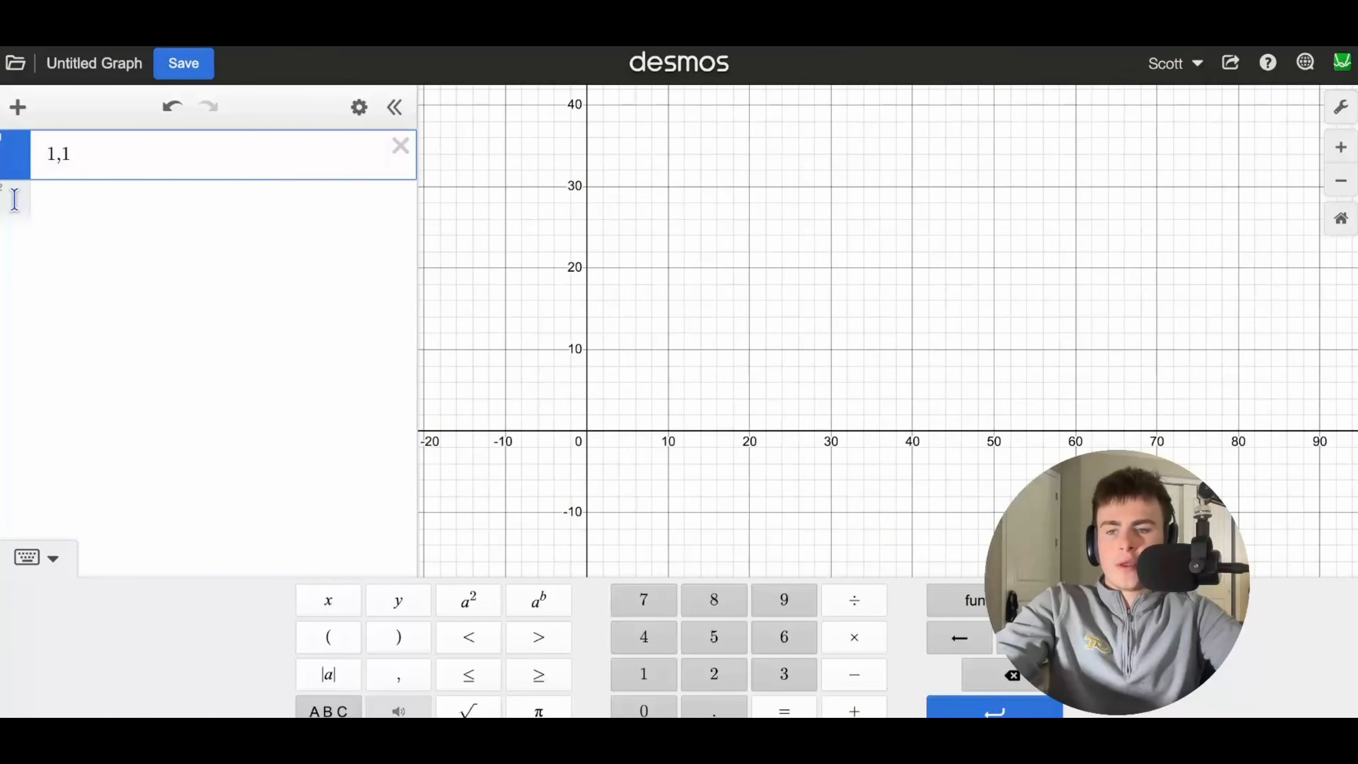
click(47, 203)
text(2,5)
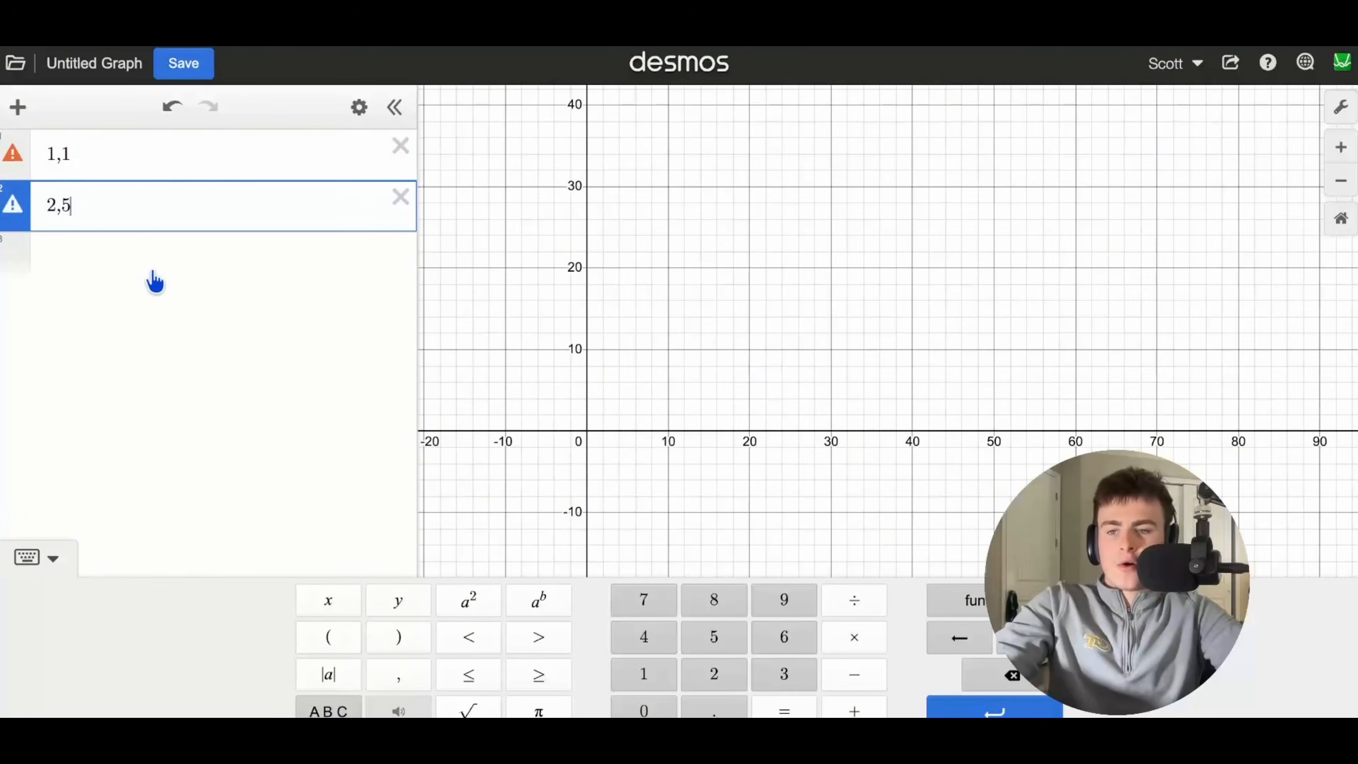
- Calculate the distance between the two points in the third row with distance((1,1),(2,5))
click(151, 279)
text(distance()
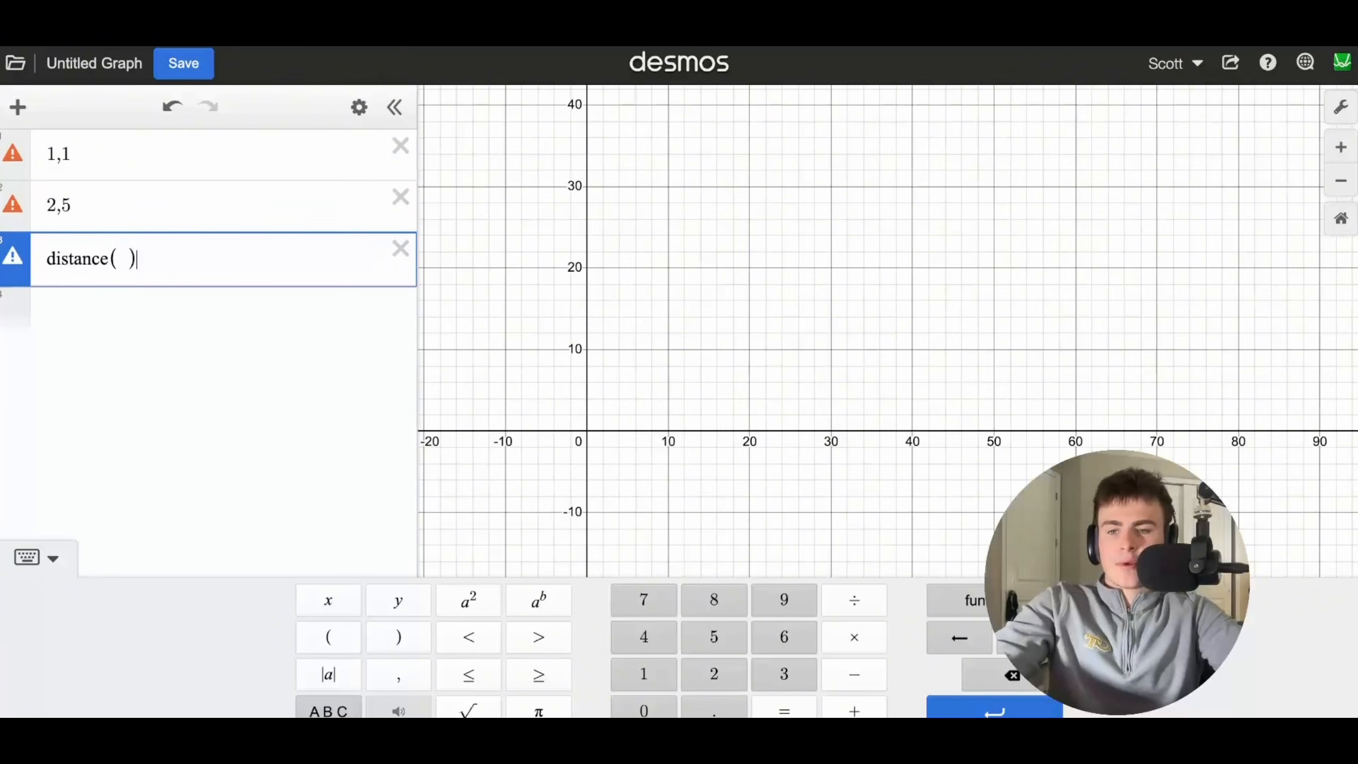
text(( ),(0)
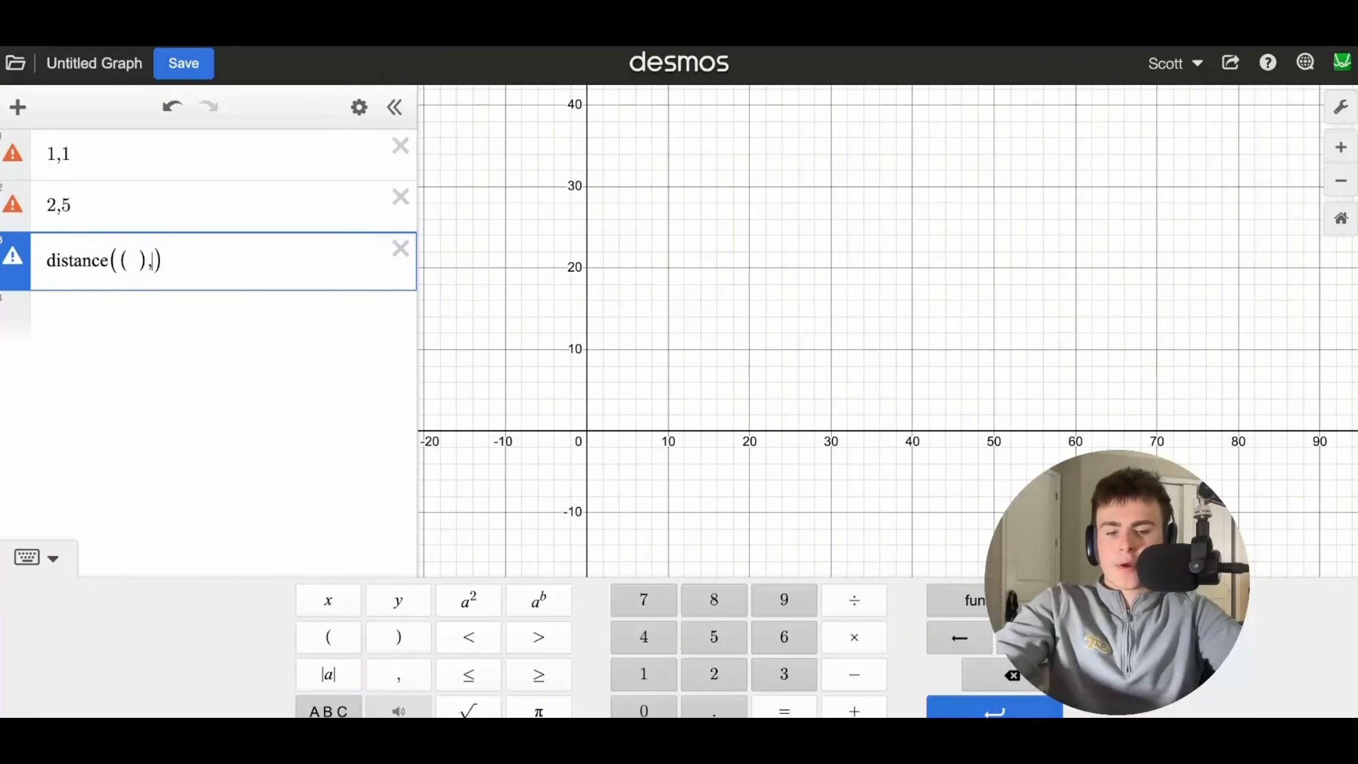
key(BackSpace)
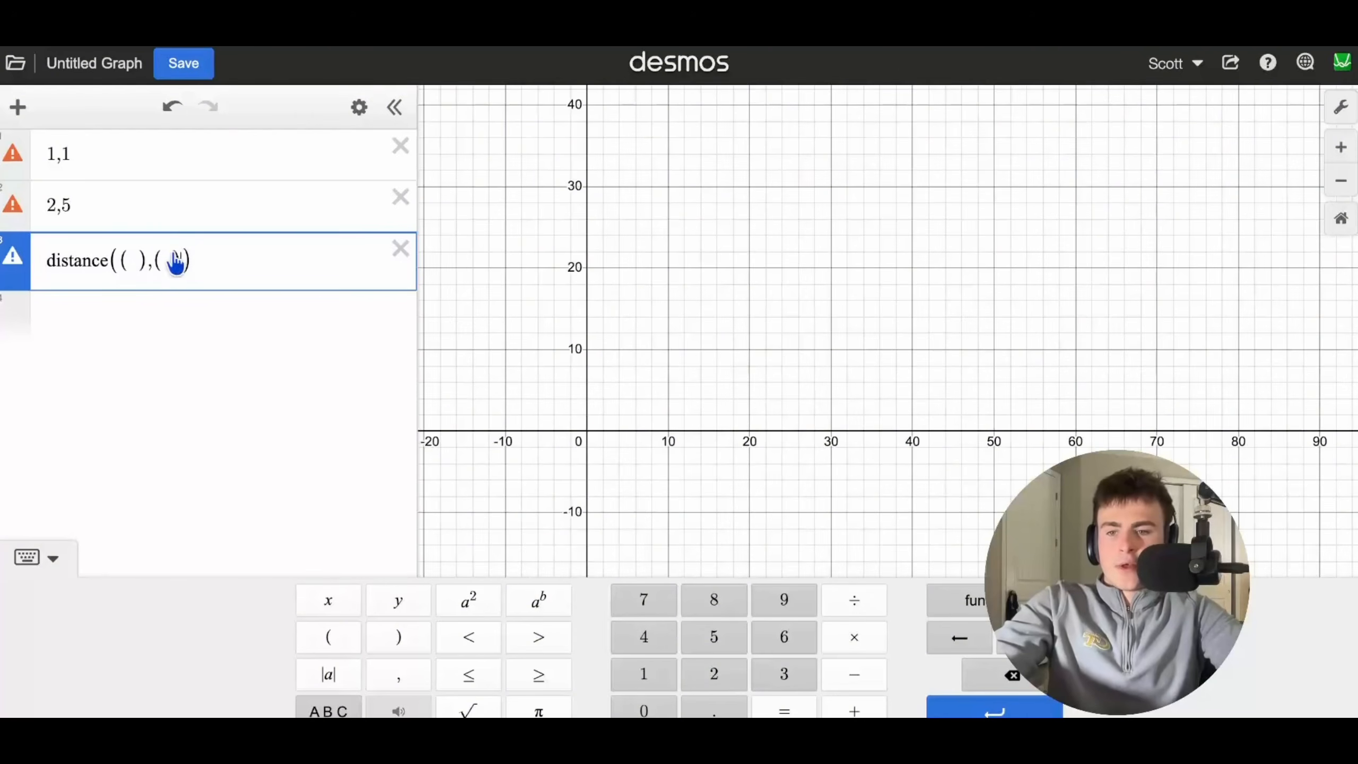
click(130, 260)
text(1,1)
click(181, 259)
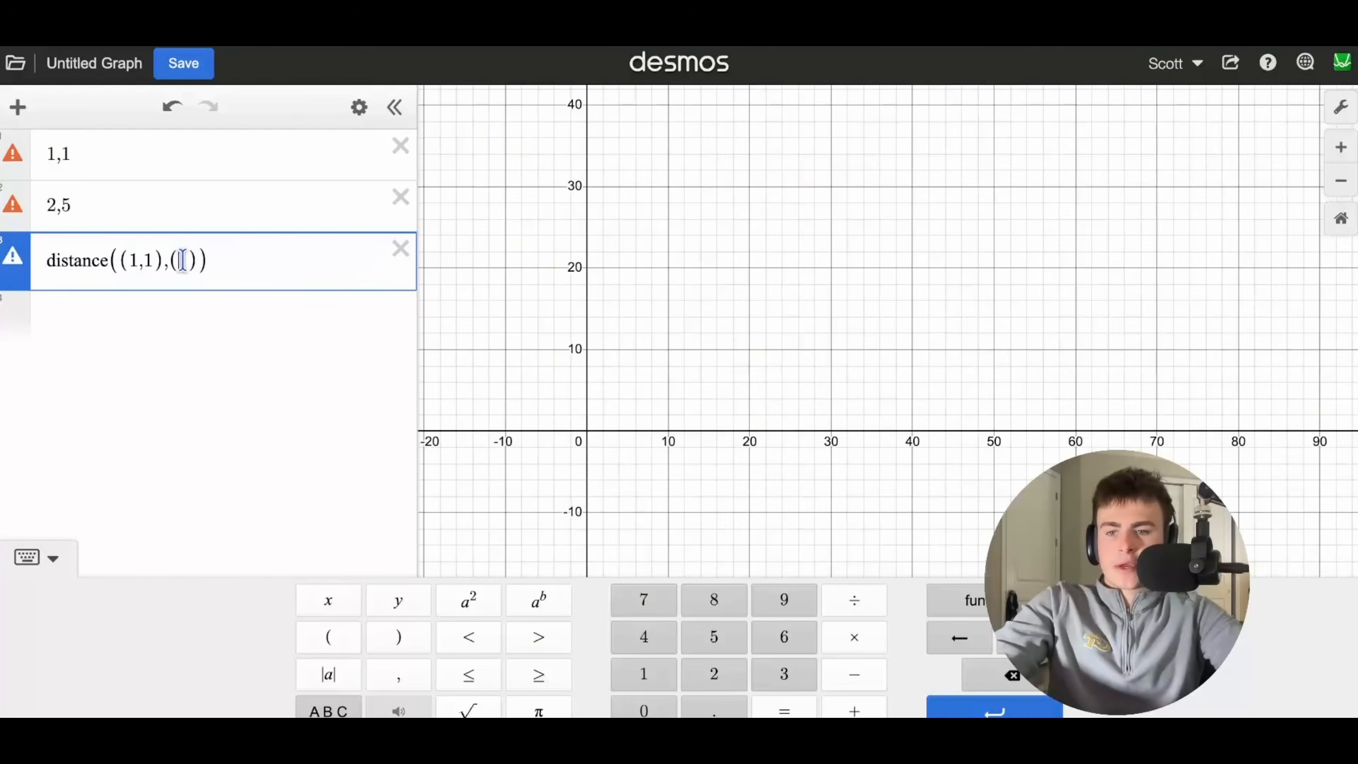
text(2,5)
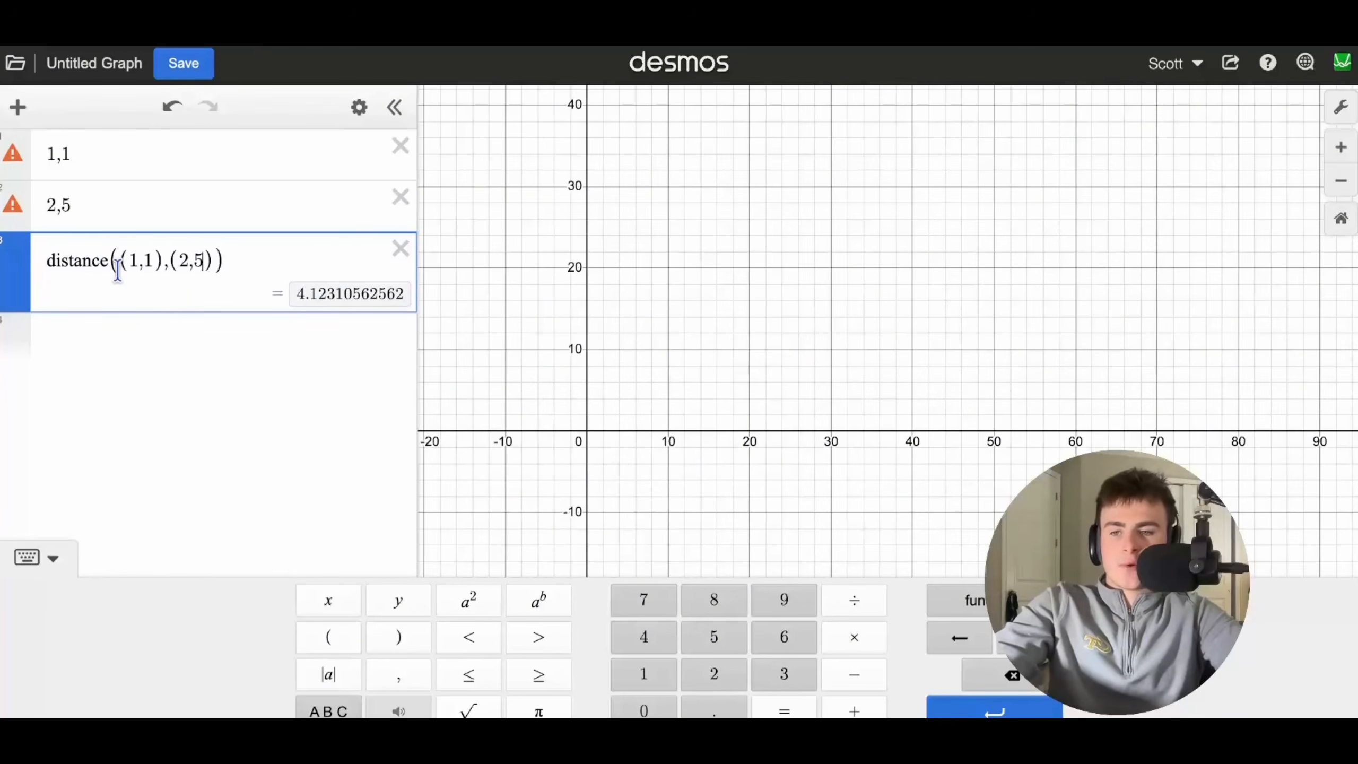
- Replace the distance function with midpoint, keeping the points (1,1) and (2,5) as arguments
drag(109, 267, 47, 277)
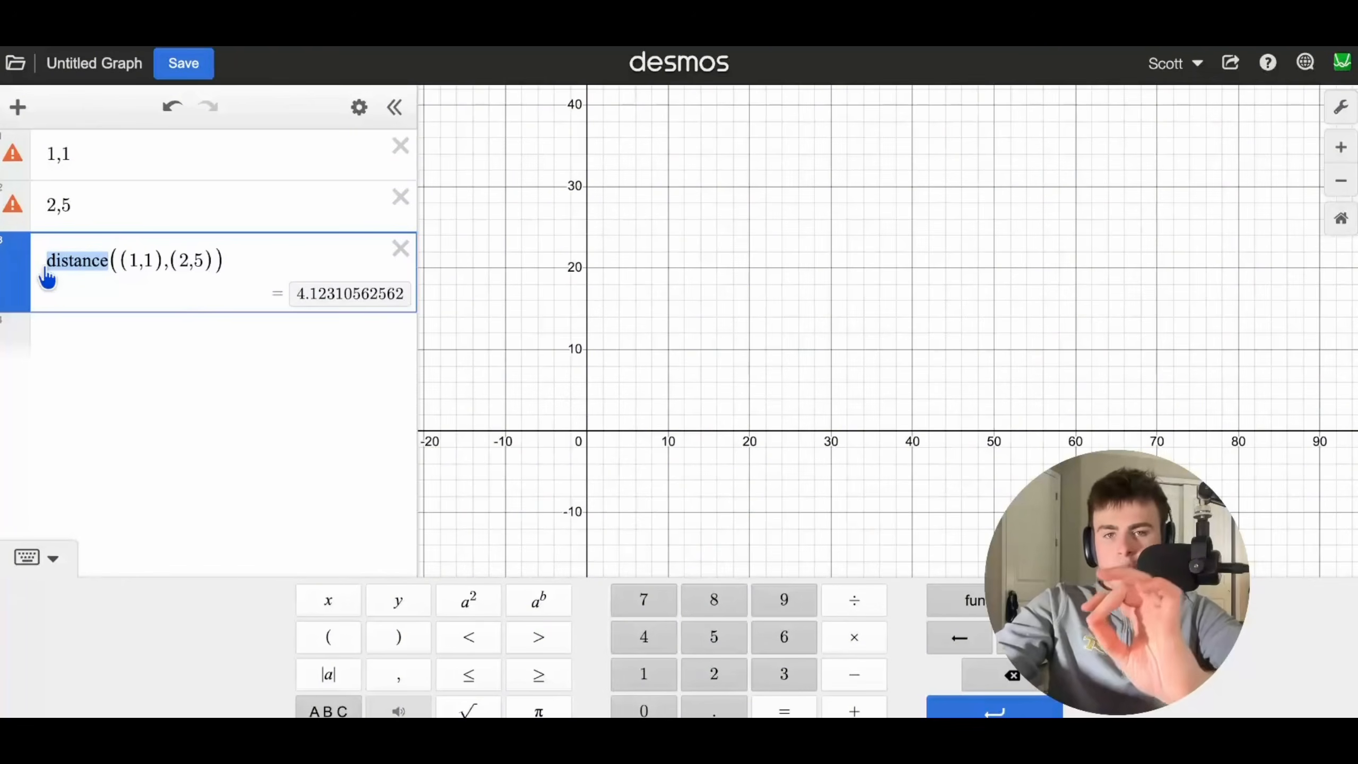
text(modi)
key(BackSpace)
key(BackSpace)
key(BackSpace)
text(idpoint)
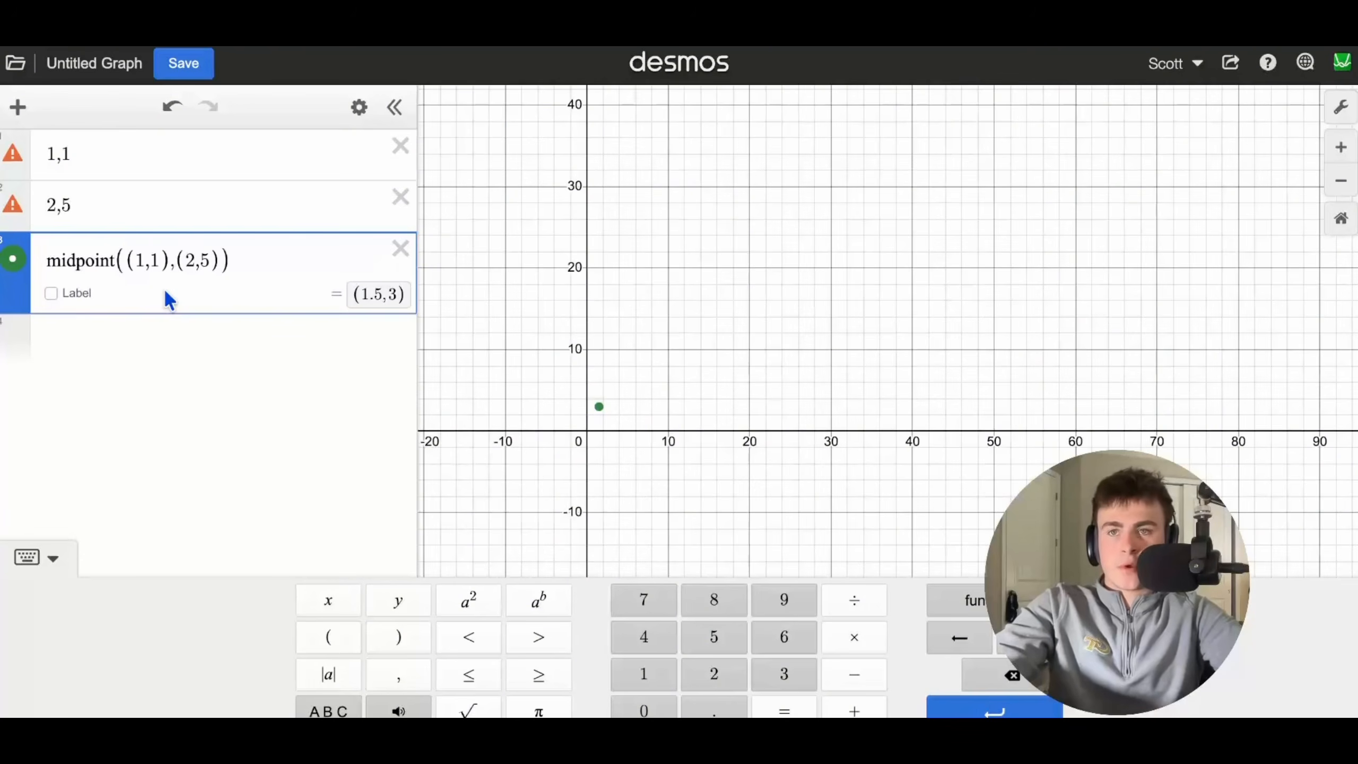
- Delete the midpoint expression and both coordinate rows to clear the expression list
click(401, 250)
click(400, 198)
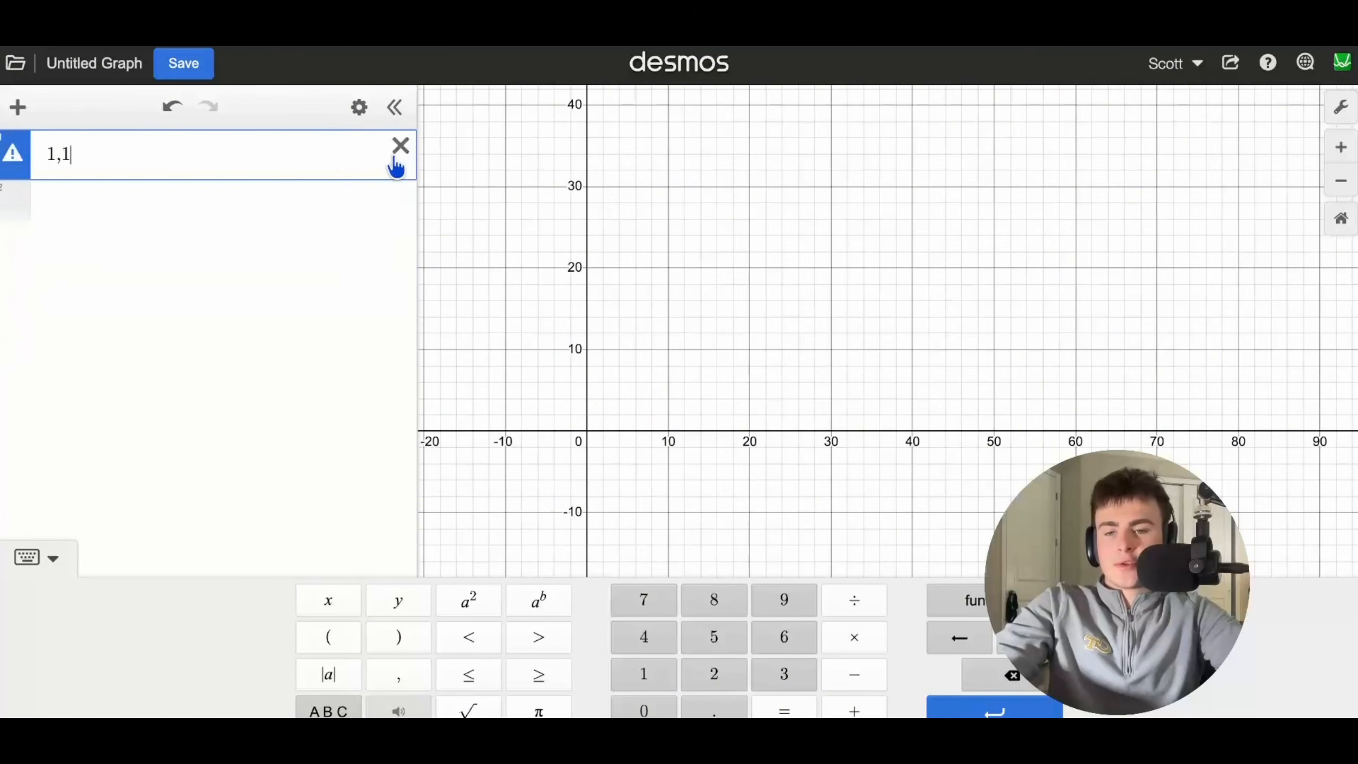
click(400, 146)
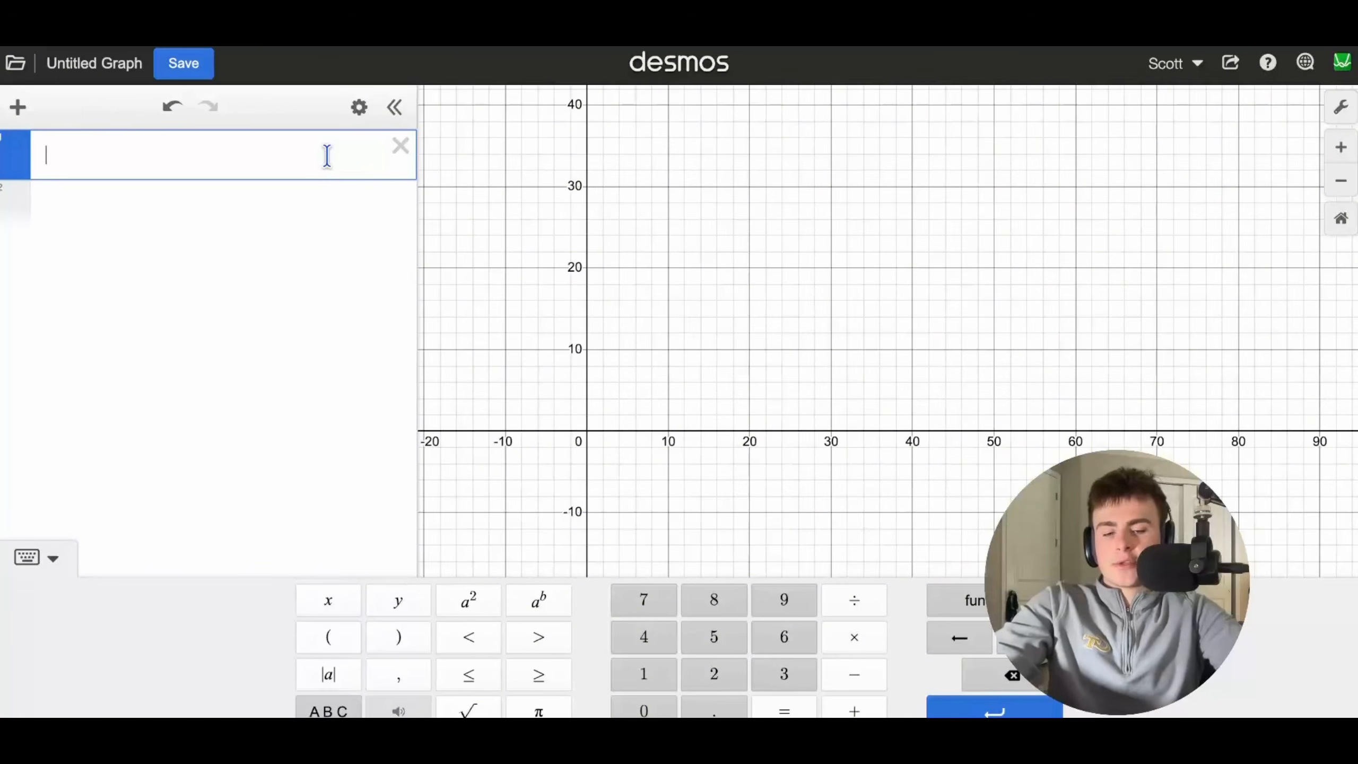
text([)
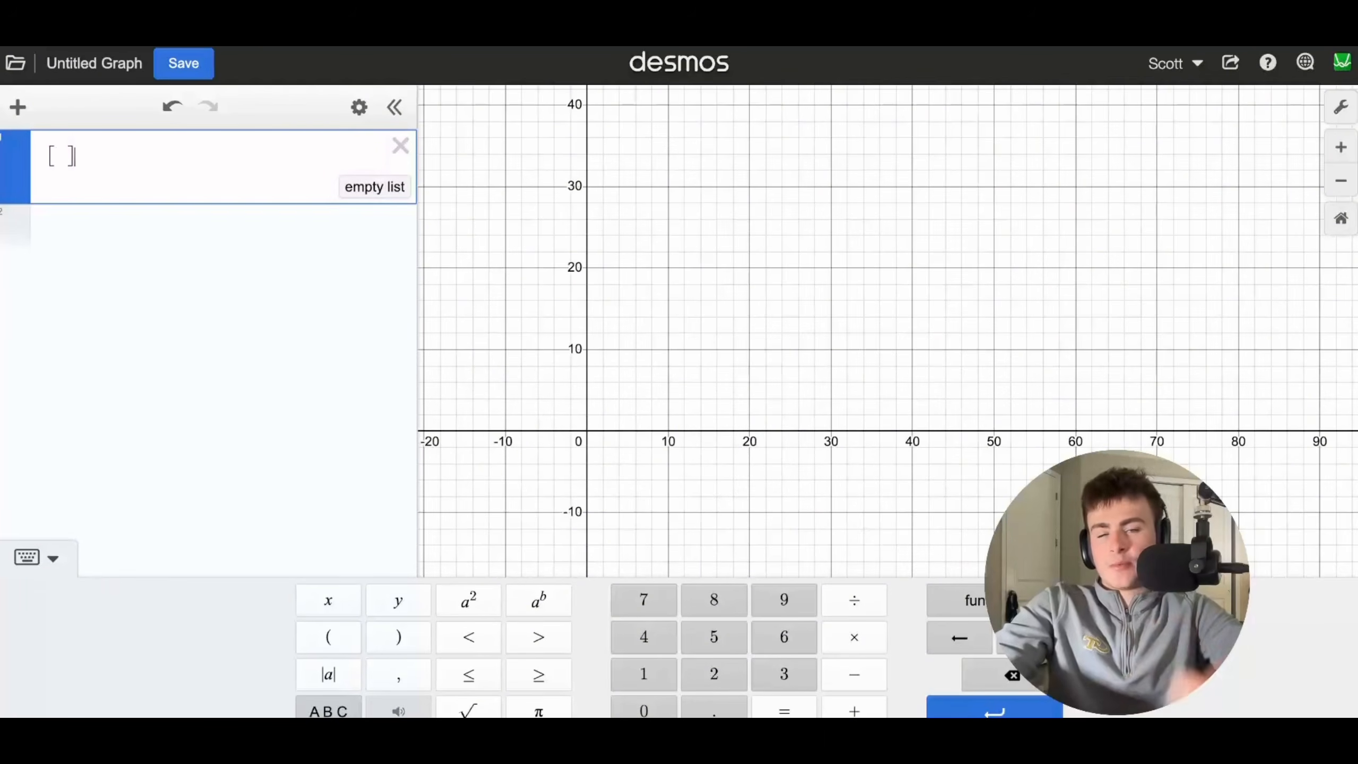
key(BackSpace)
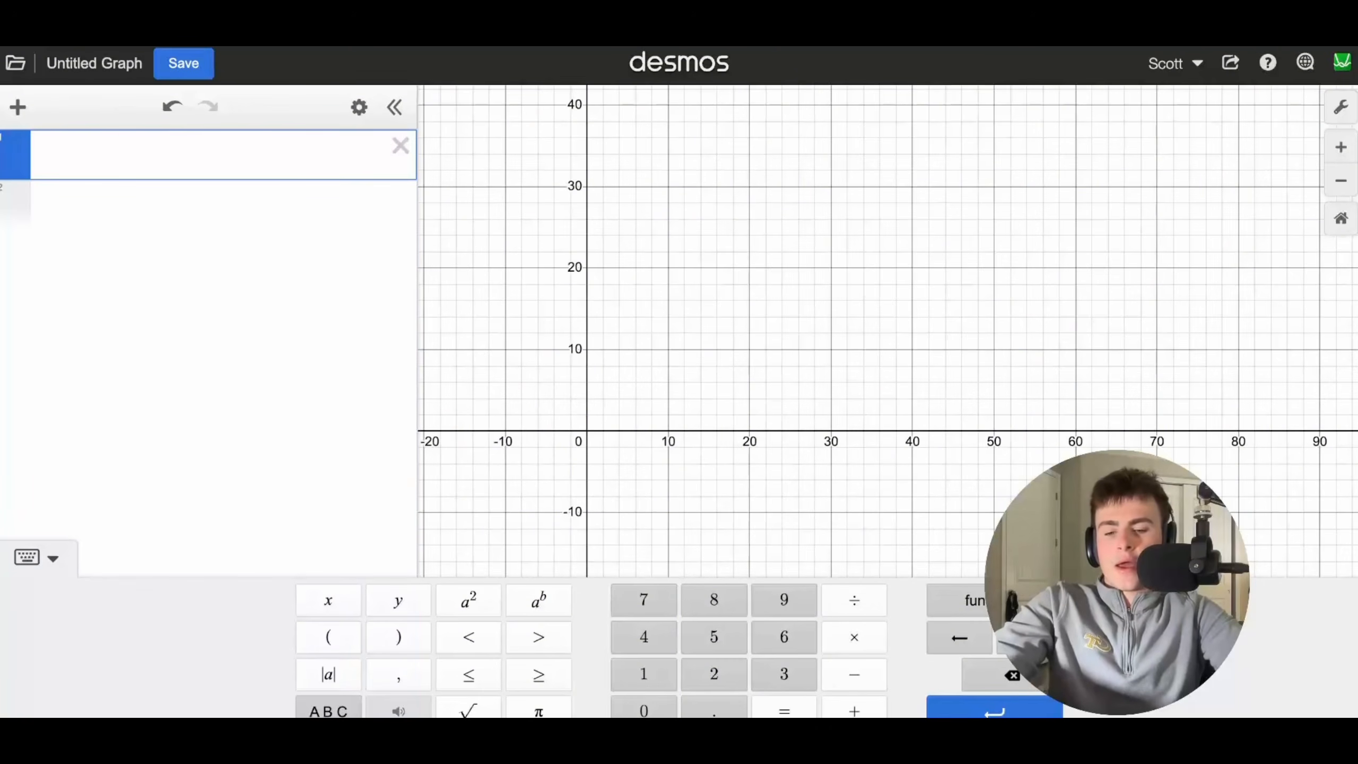
text(x)
key(BackSpace)
text(a)
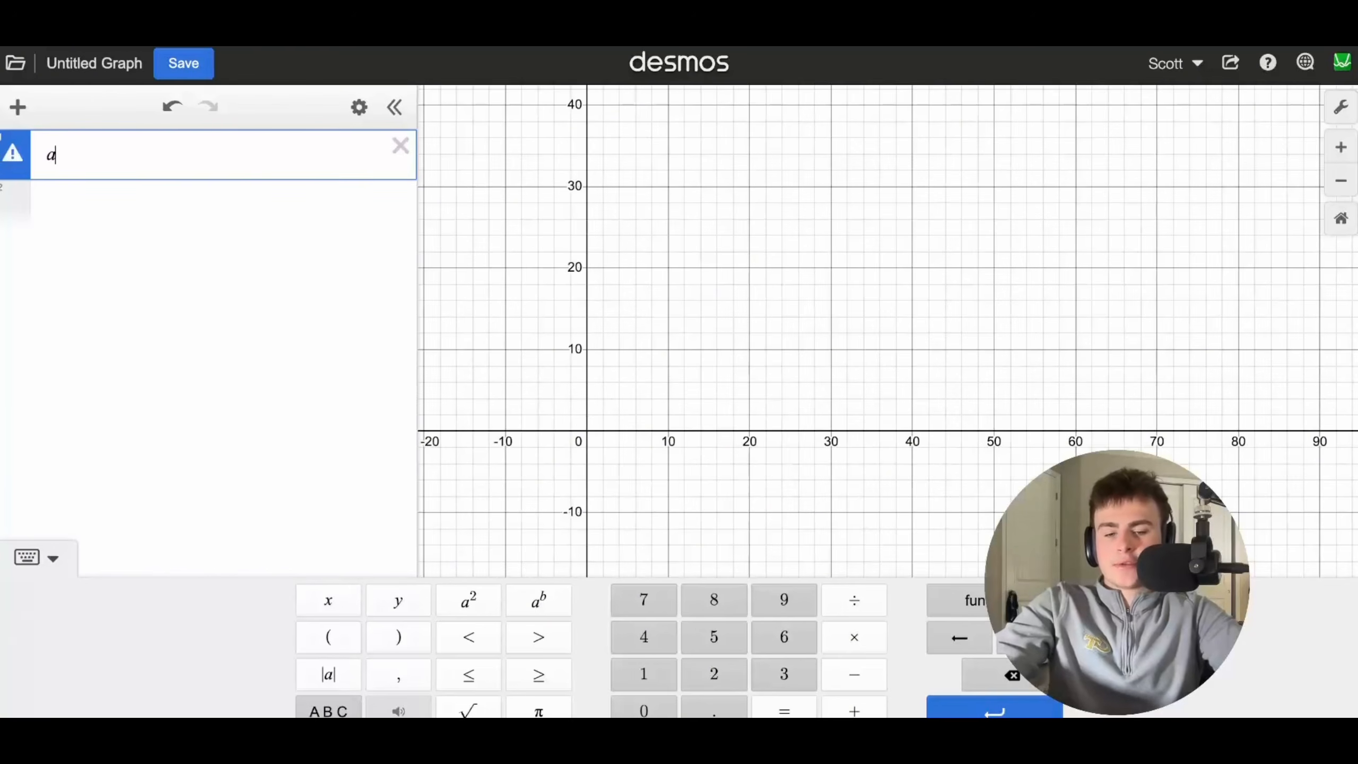
key(BackSpace)
- Add a note reading "a is 50% of 100" and enter the regression a ~ 50% of 100 in the row below
text("a i)
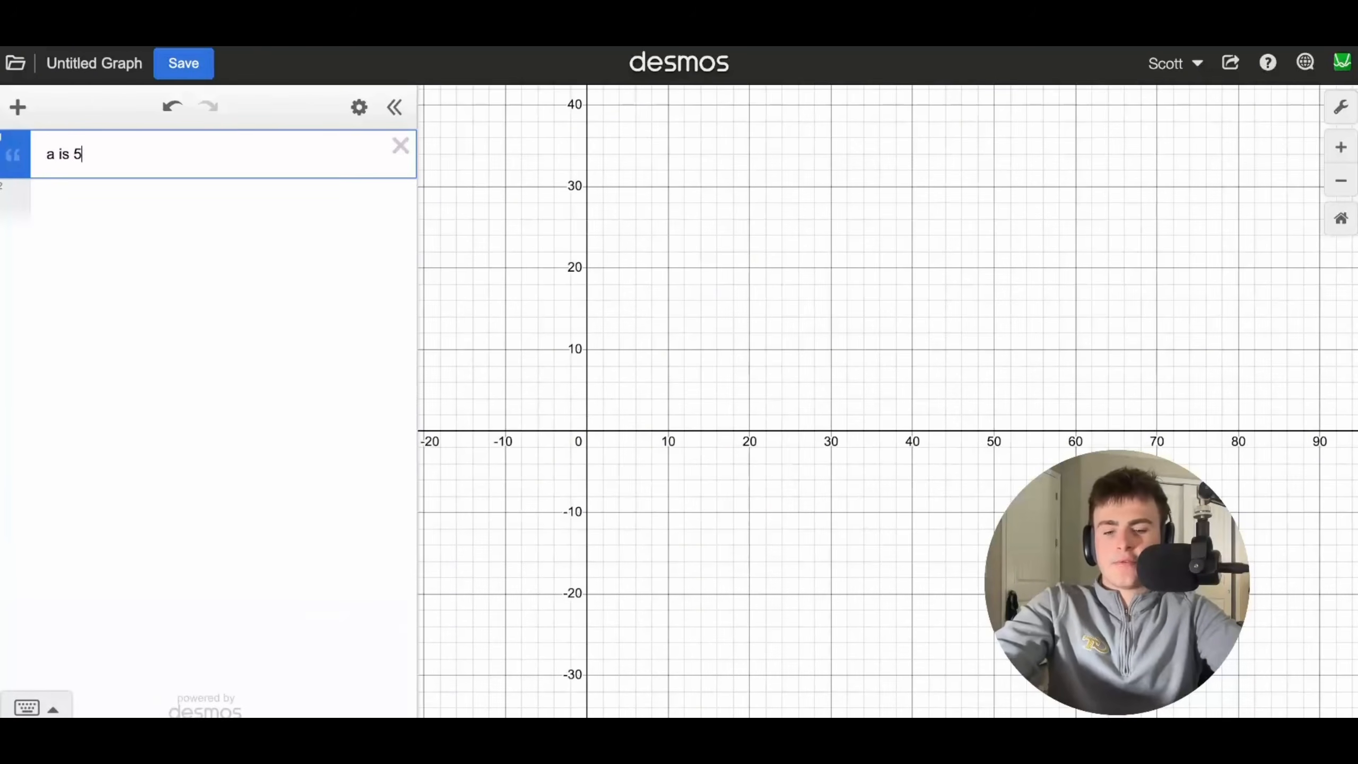
text(s 50% of 100)
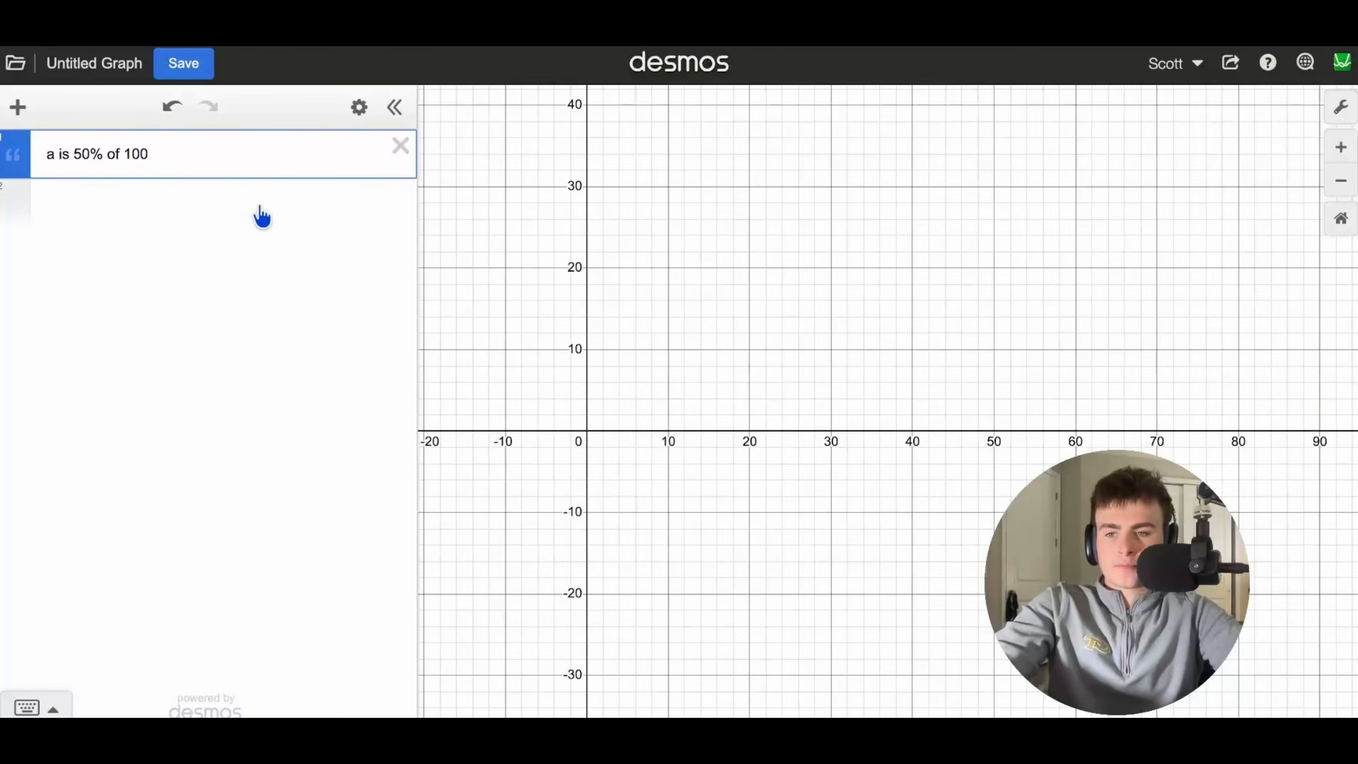
click(192, 210)
text(a~50% of 100)
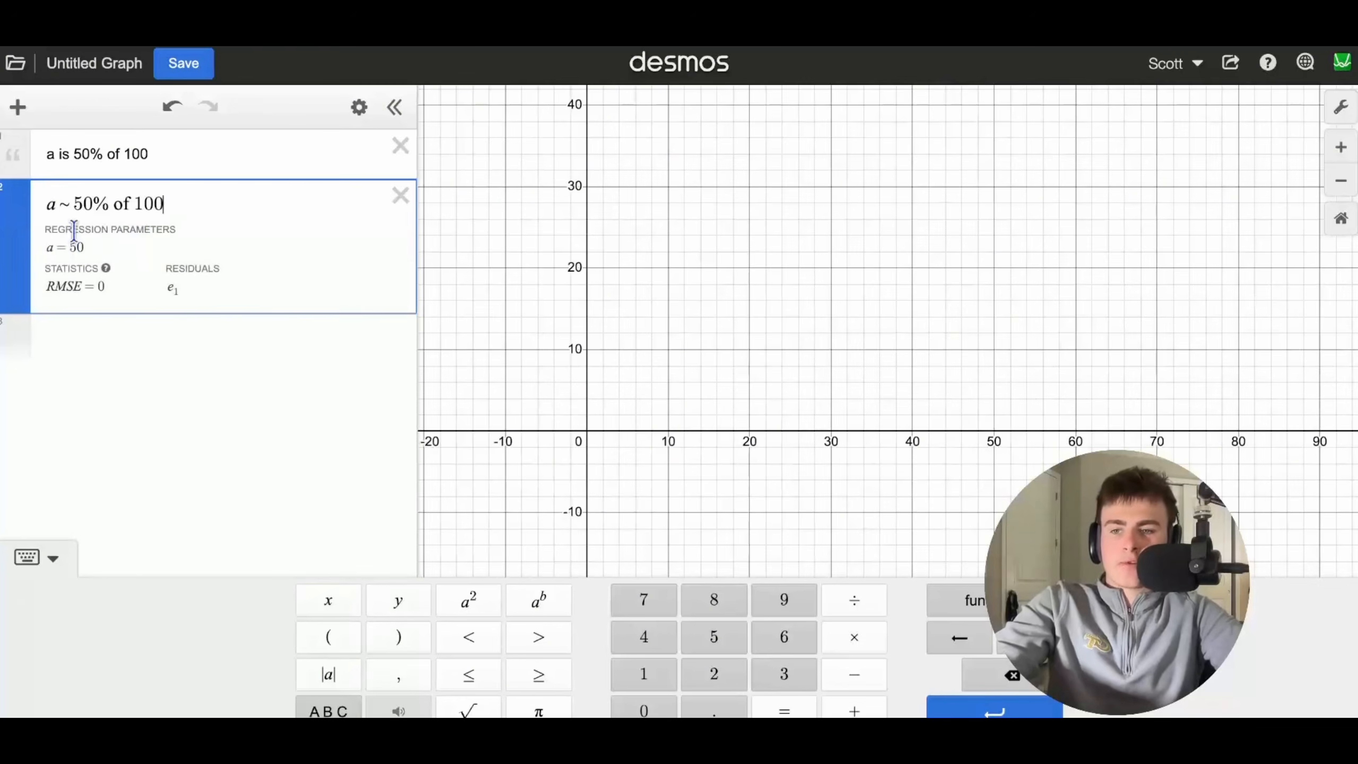
- Change the percentage in the regression to 30, so it reads a ~ 30% of 100
click(89, 206)
key(BackSpace)
text(3)
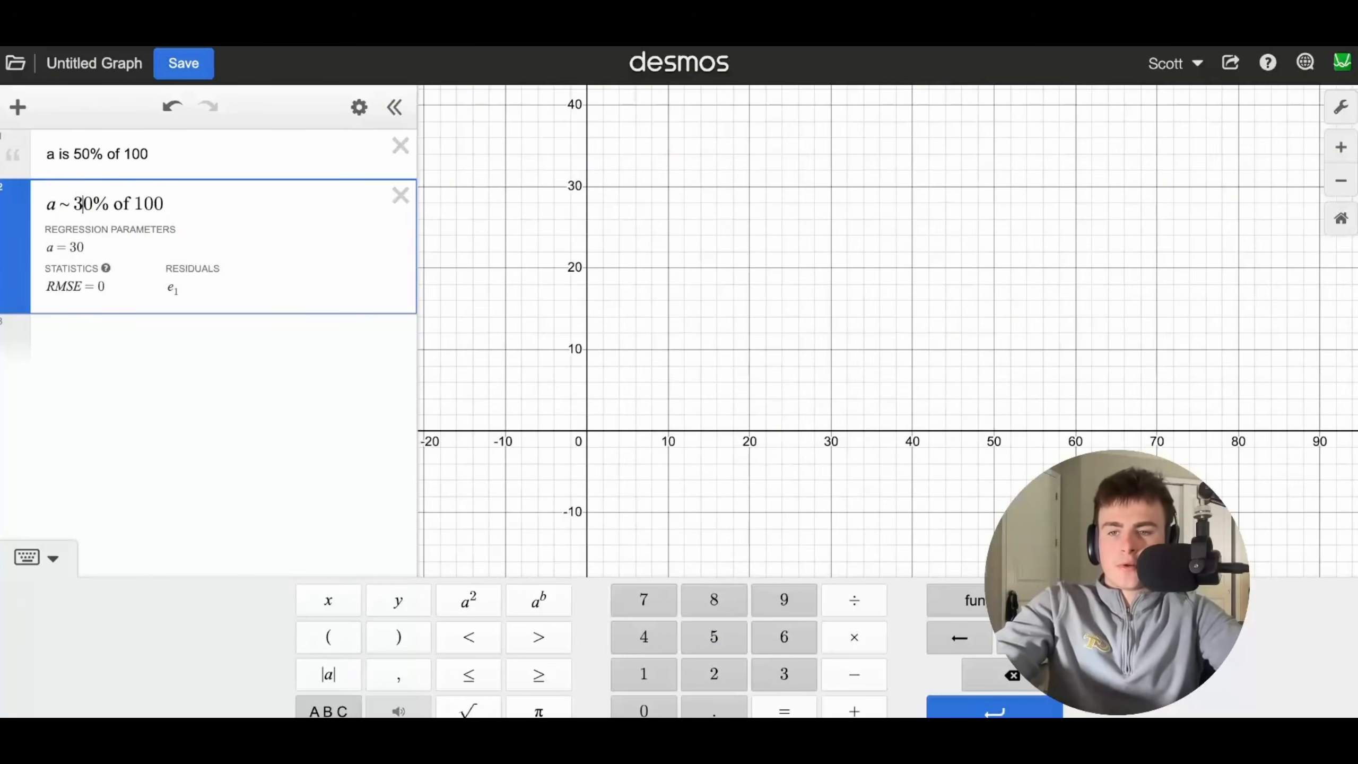
- Add a note containing only "%" in a new row below the regression
click(159, 355)
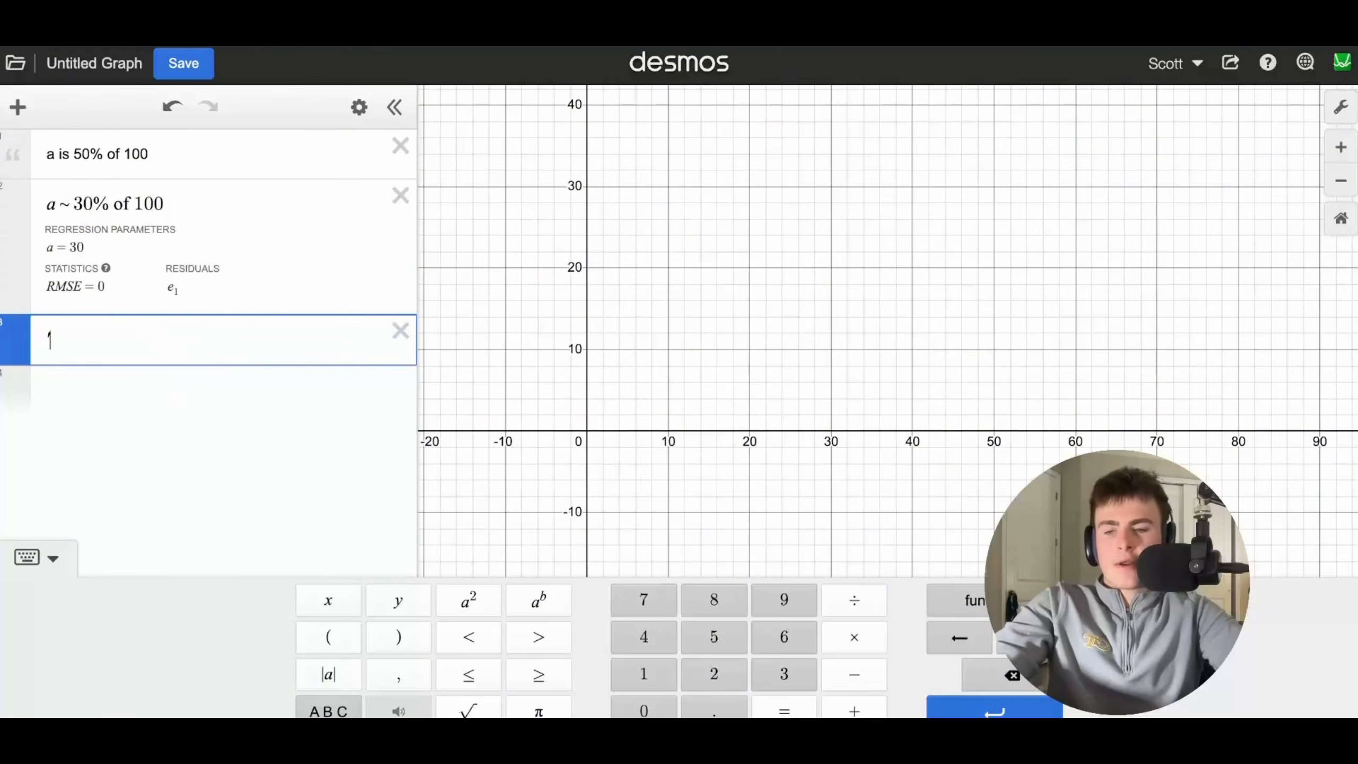
text(")
text(%)
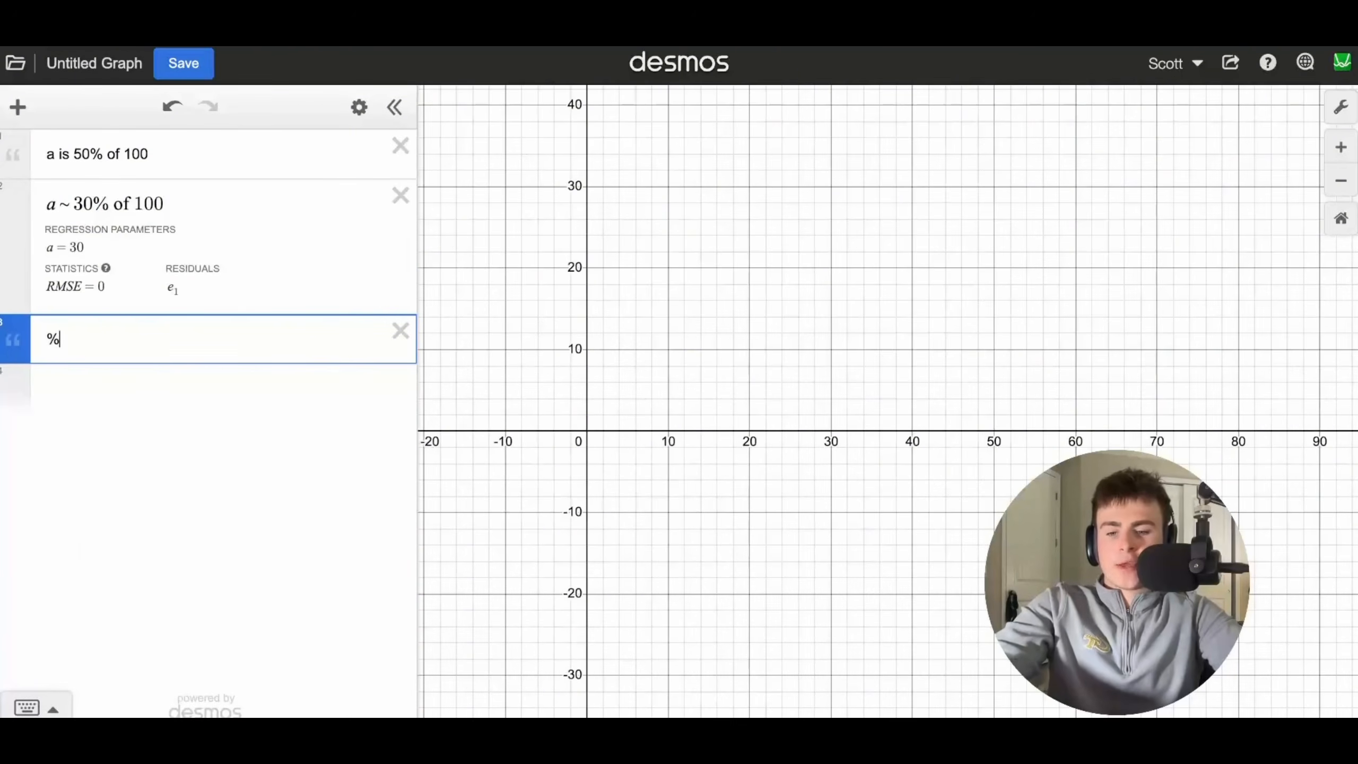
text( more or less)
key(BackSpace)
key(BackSpace)
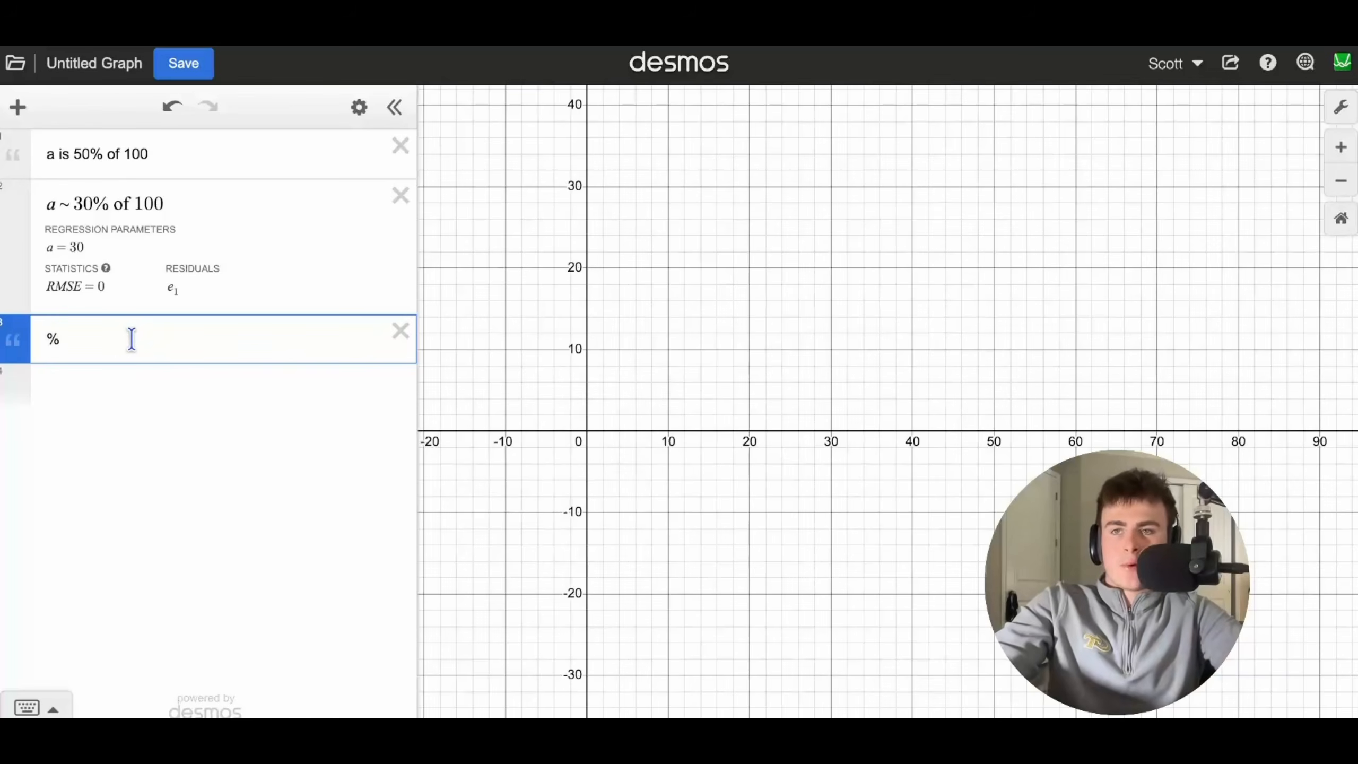
- Delete both notes and the regression, and define the function f(x) = 10x + 1000
click(398, 331)
click(397, 195)
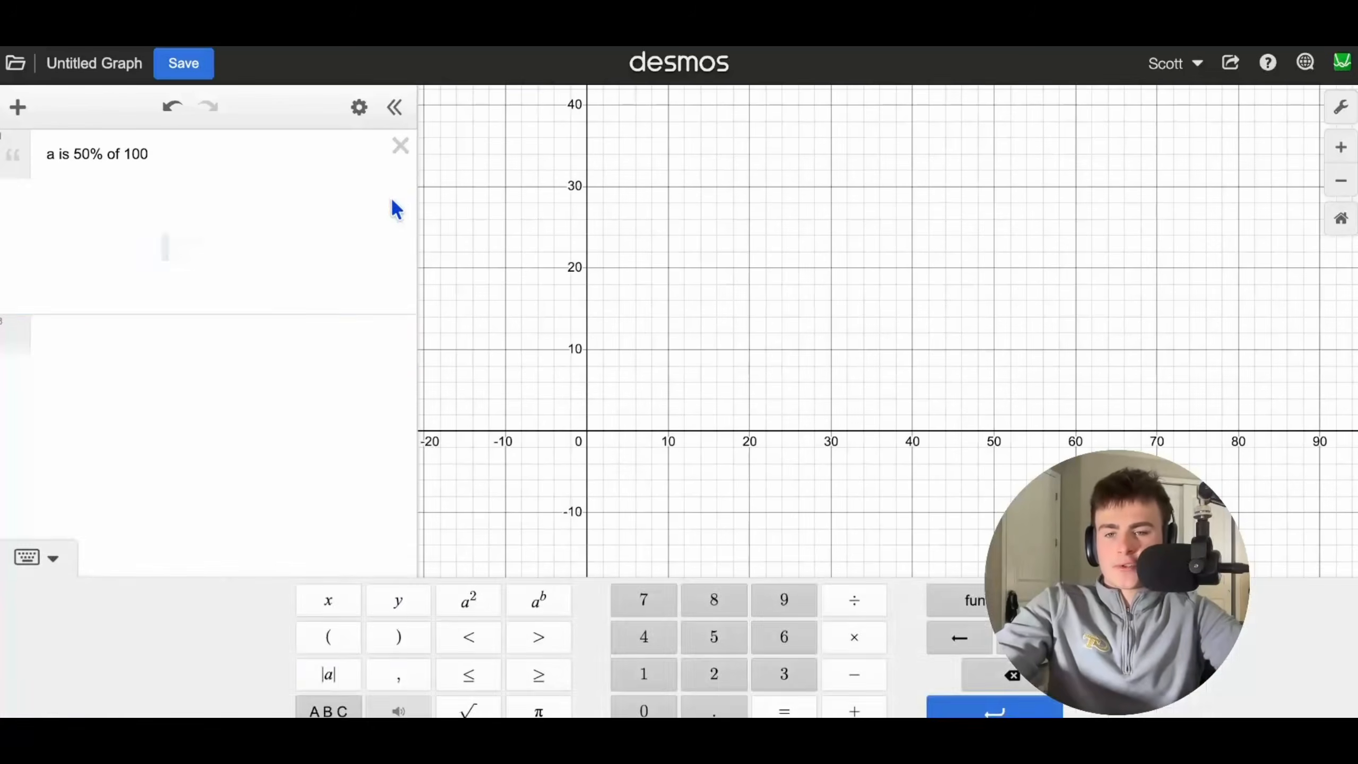
click(399, 146)
text(f(x) =)
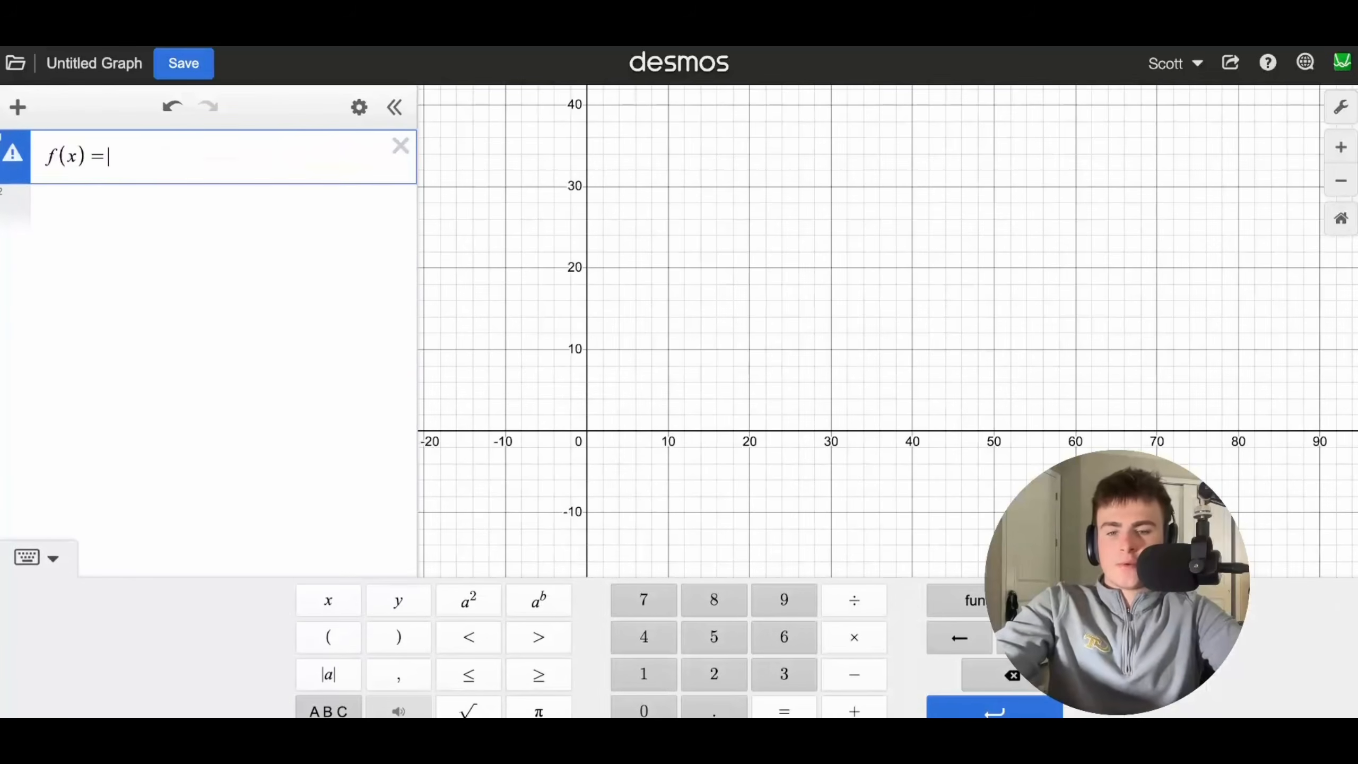
text( 10x + 1000)
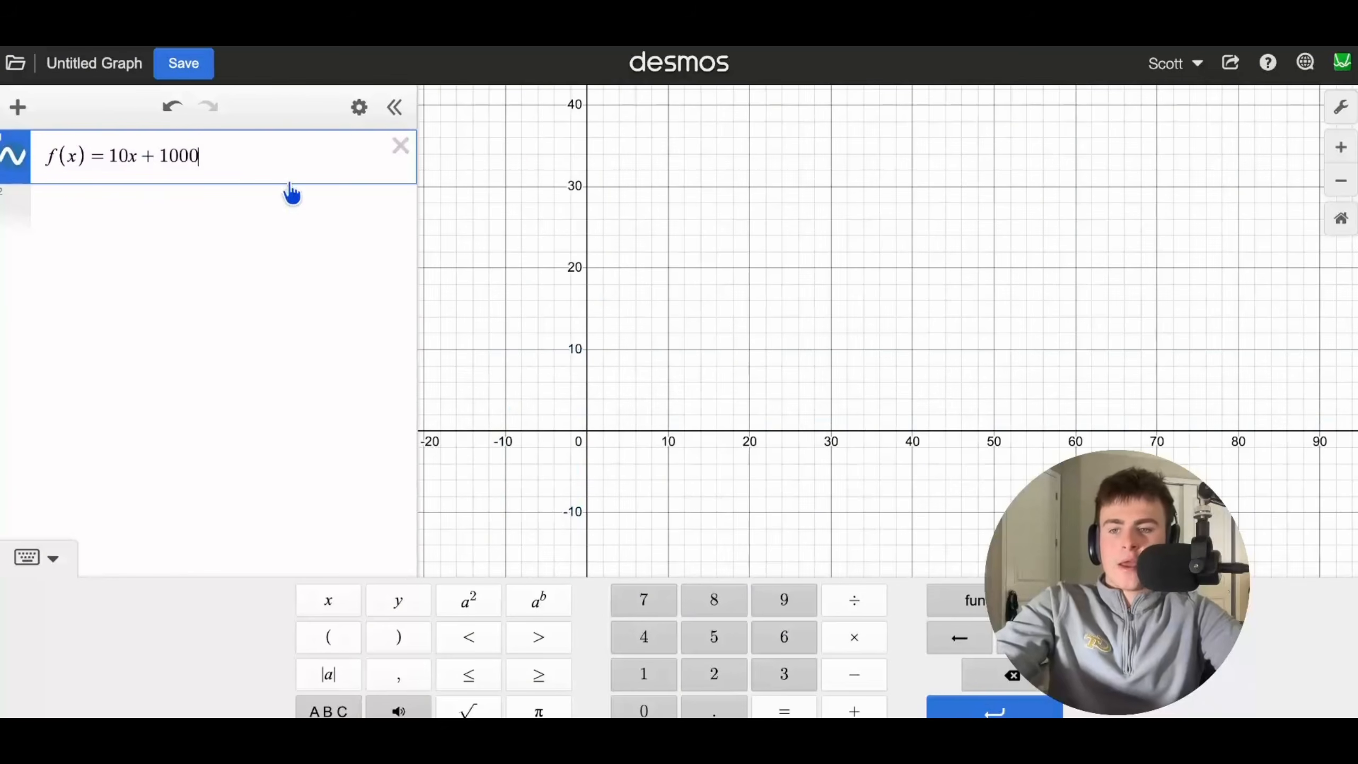
- Evaluate f(100) in a new row and check it against the function definition above
click(232, 212)
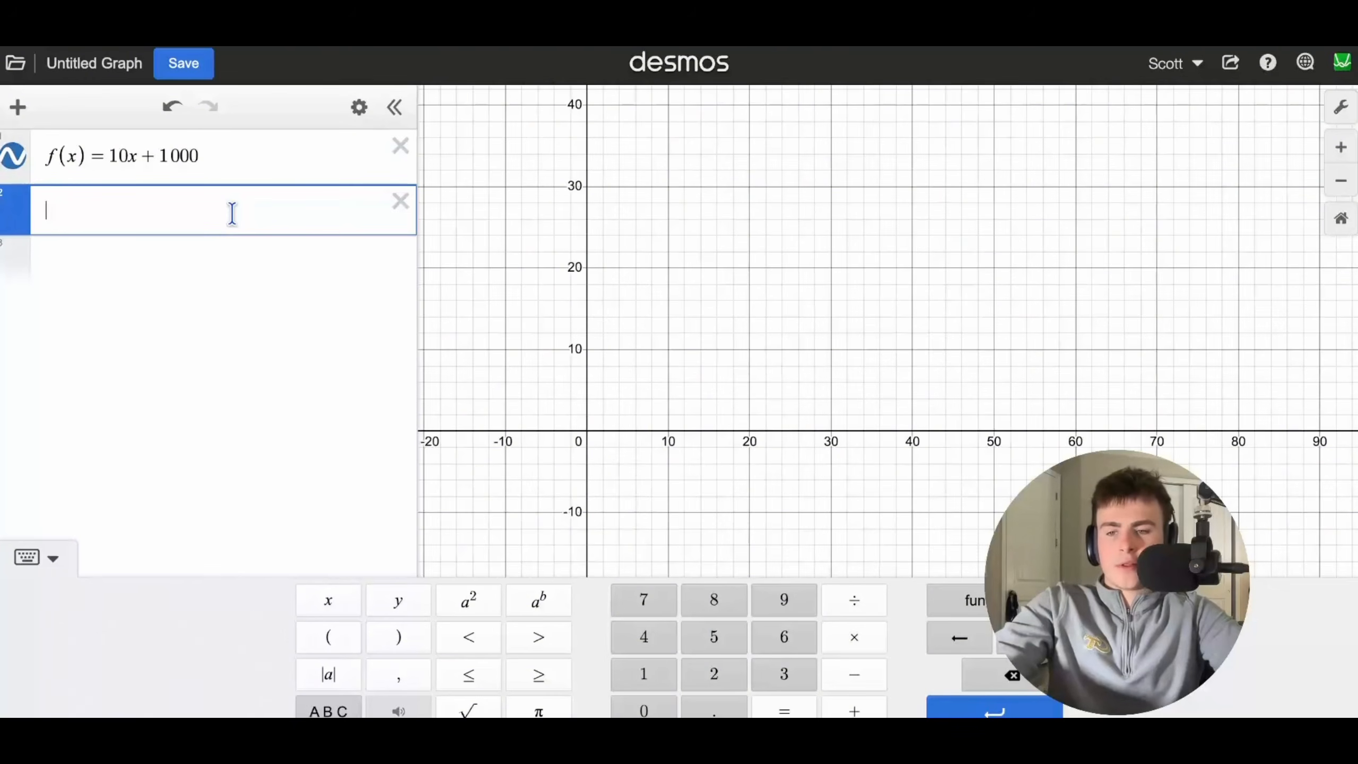
text(f(100)
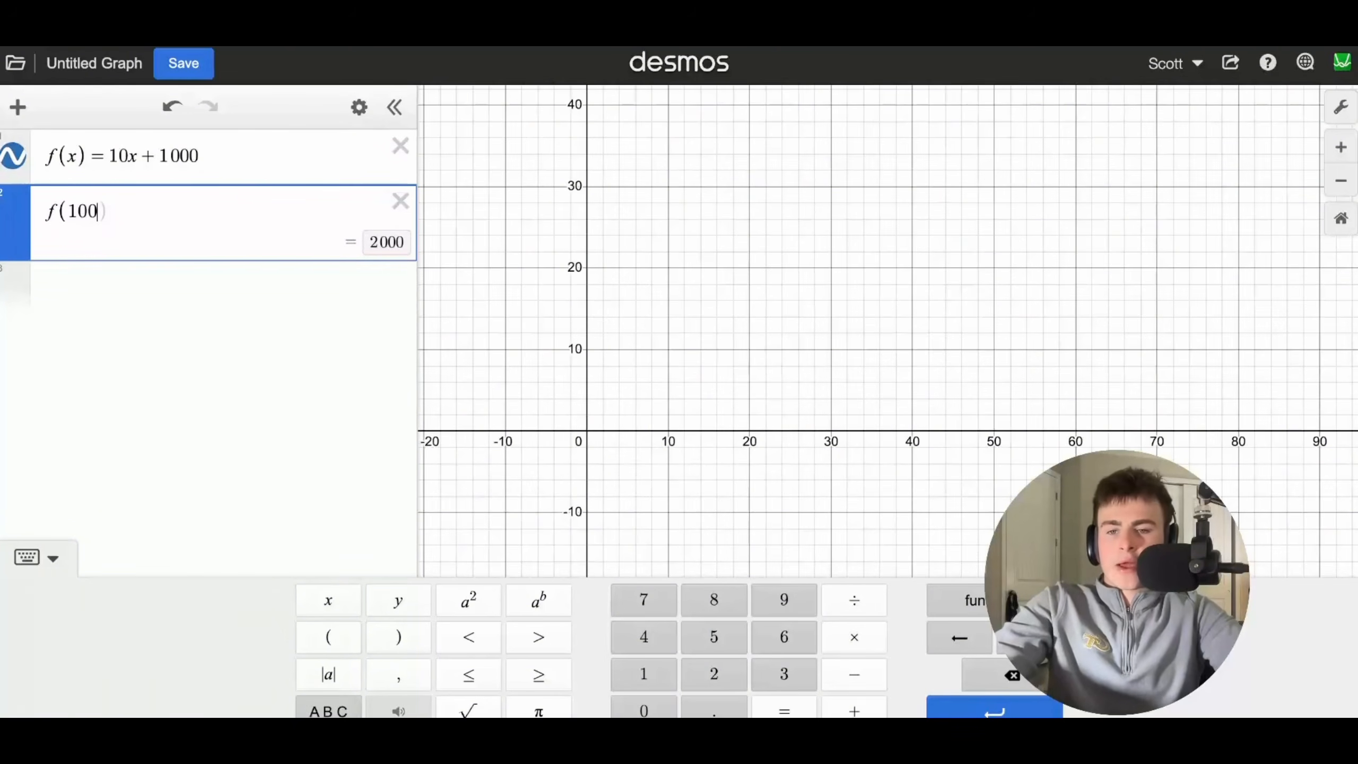
click(202, 156)
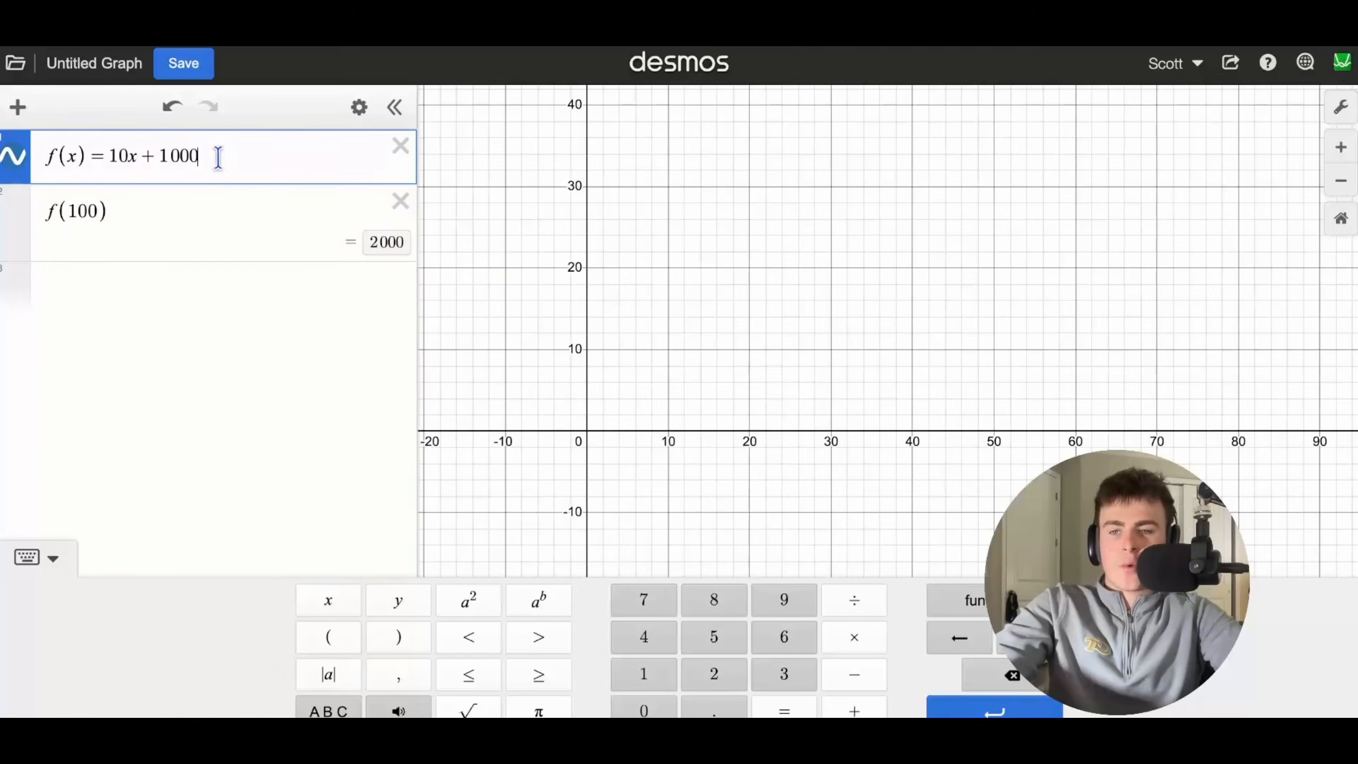
drag(218, 158, 73, 156)
click(94, 155)
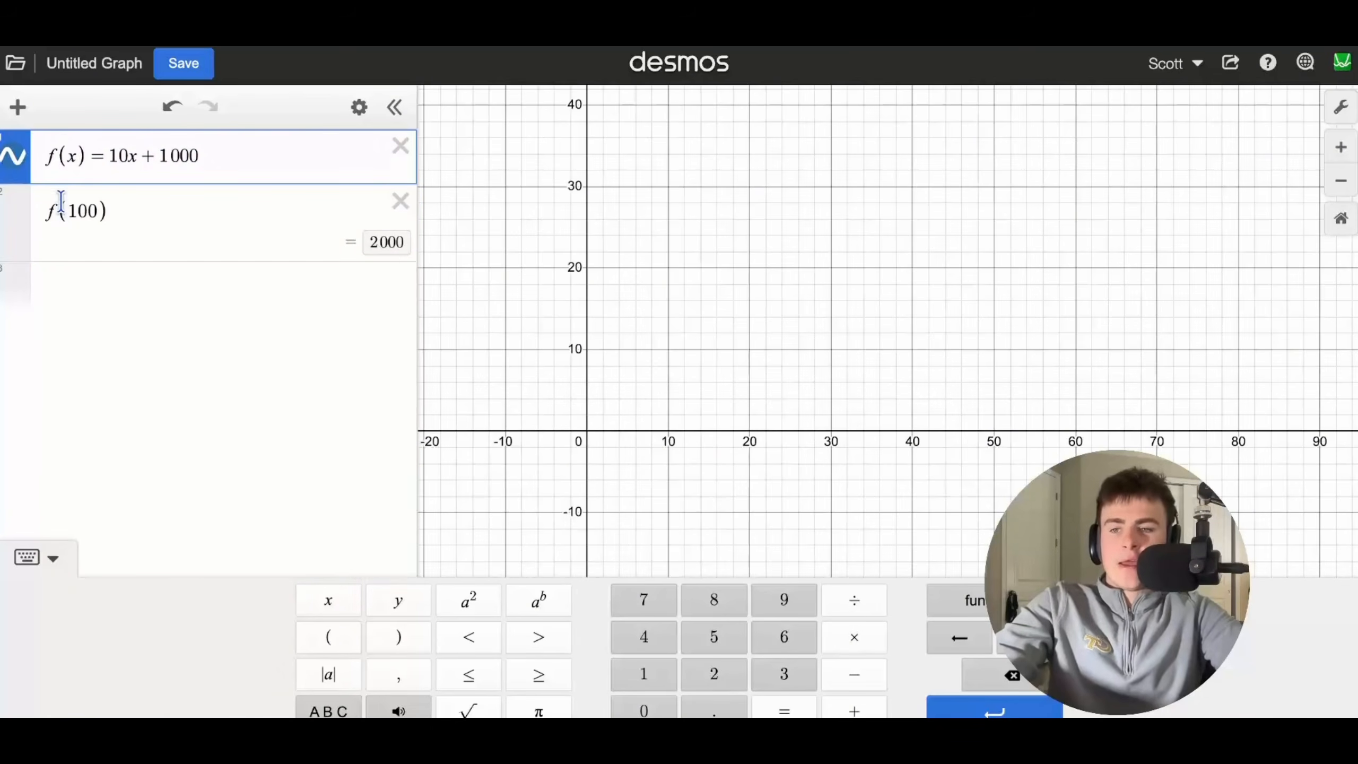
- Rename the function from f to g in both its definition and the evaluation at 100
double_click(53, 159)
text(g)
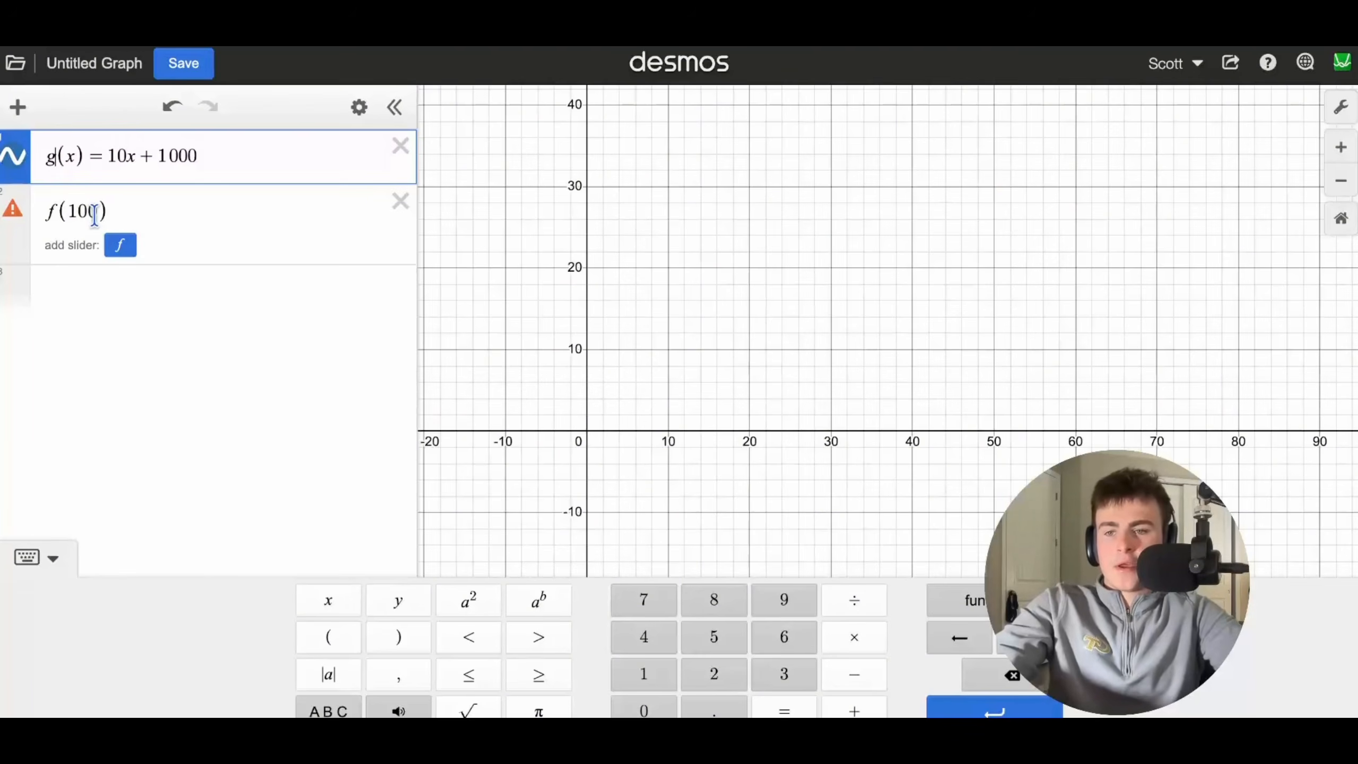
click(58, 208)
key(BackSpace)
text(g)
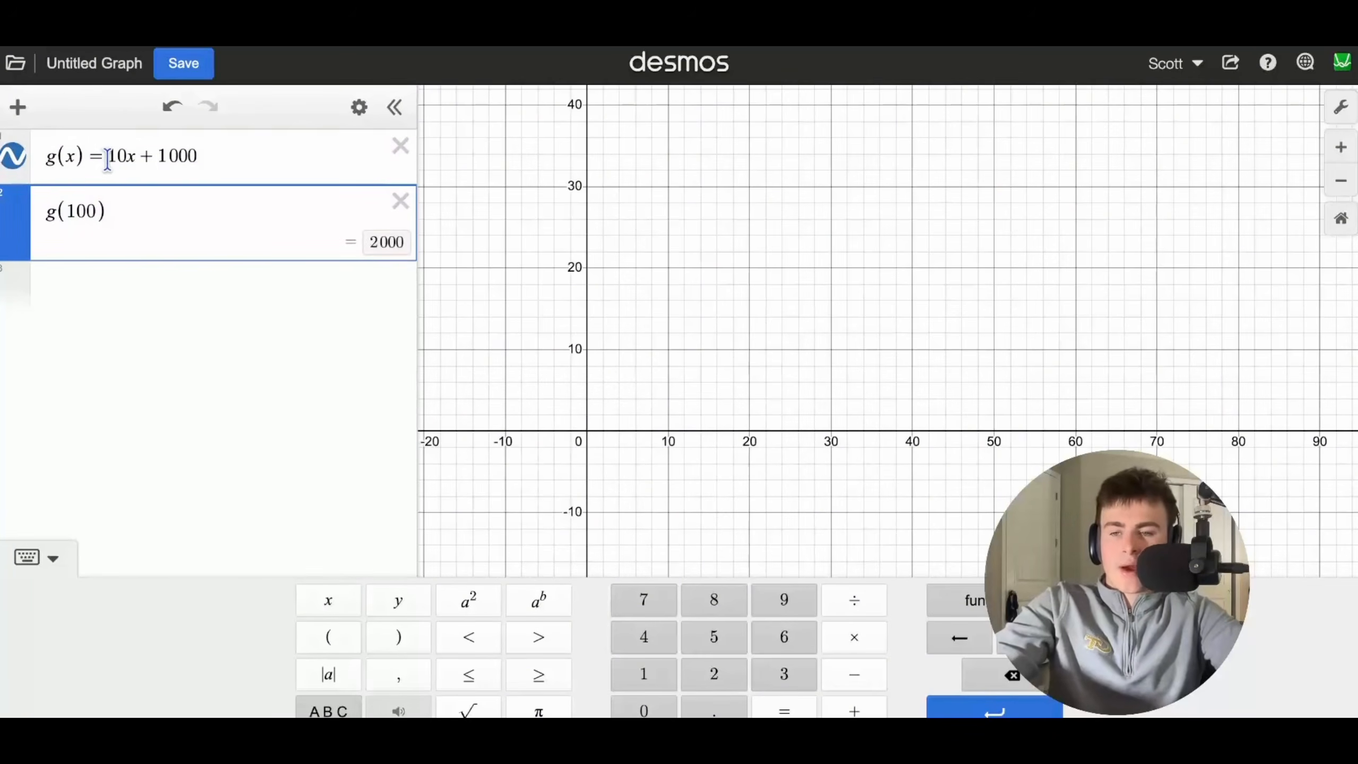
- Rename the defined function back to f and delete the g(100) row
drag(87, 157, 47, 170)
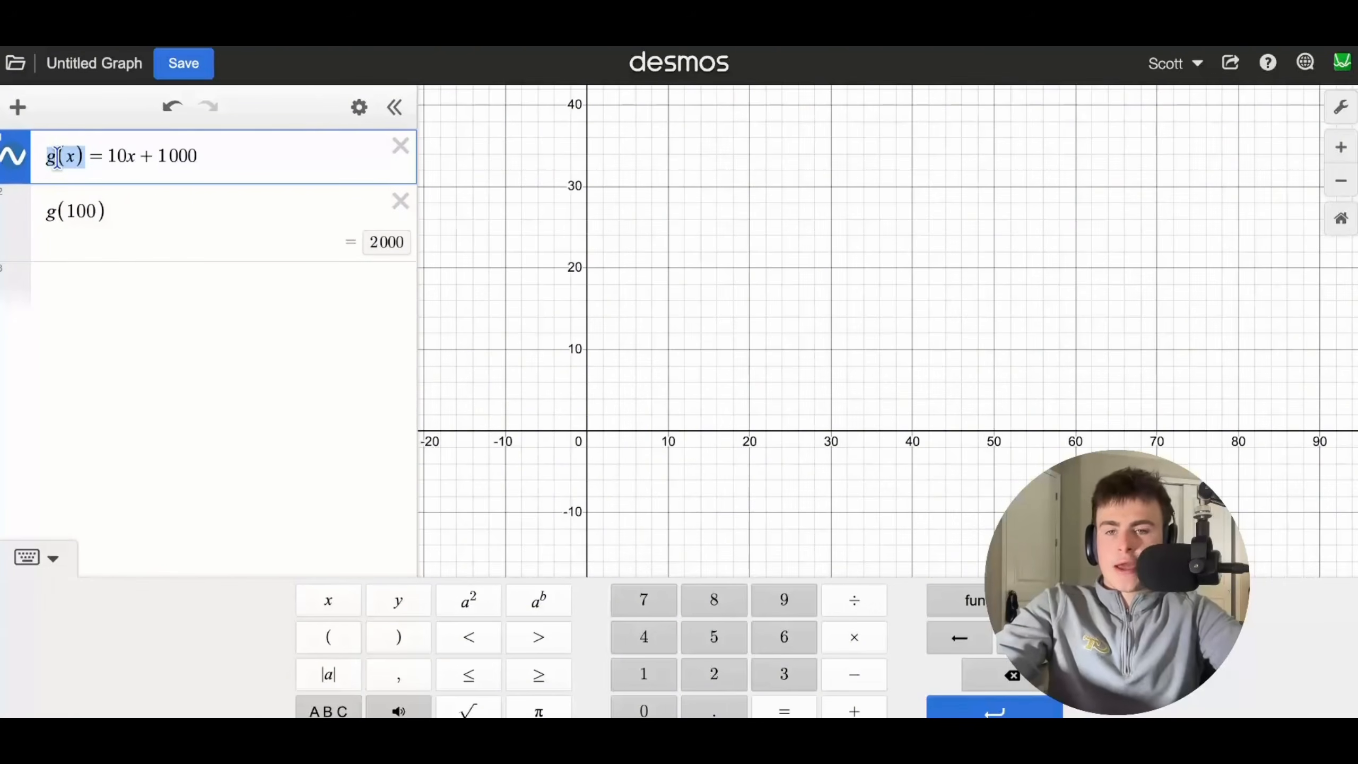
click(57, 158)
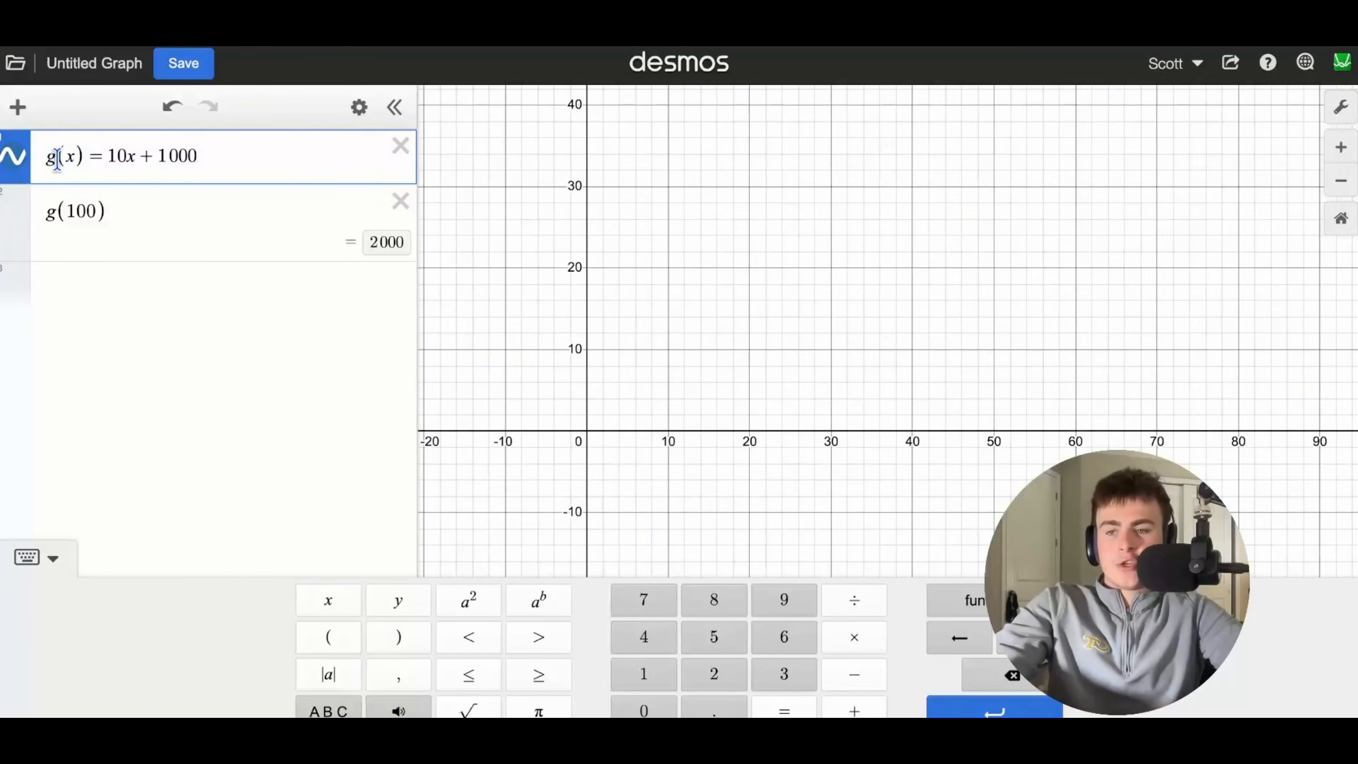
key(BackSpace)
text(f)
click(400, 201)
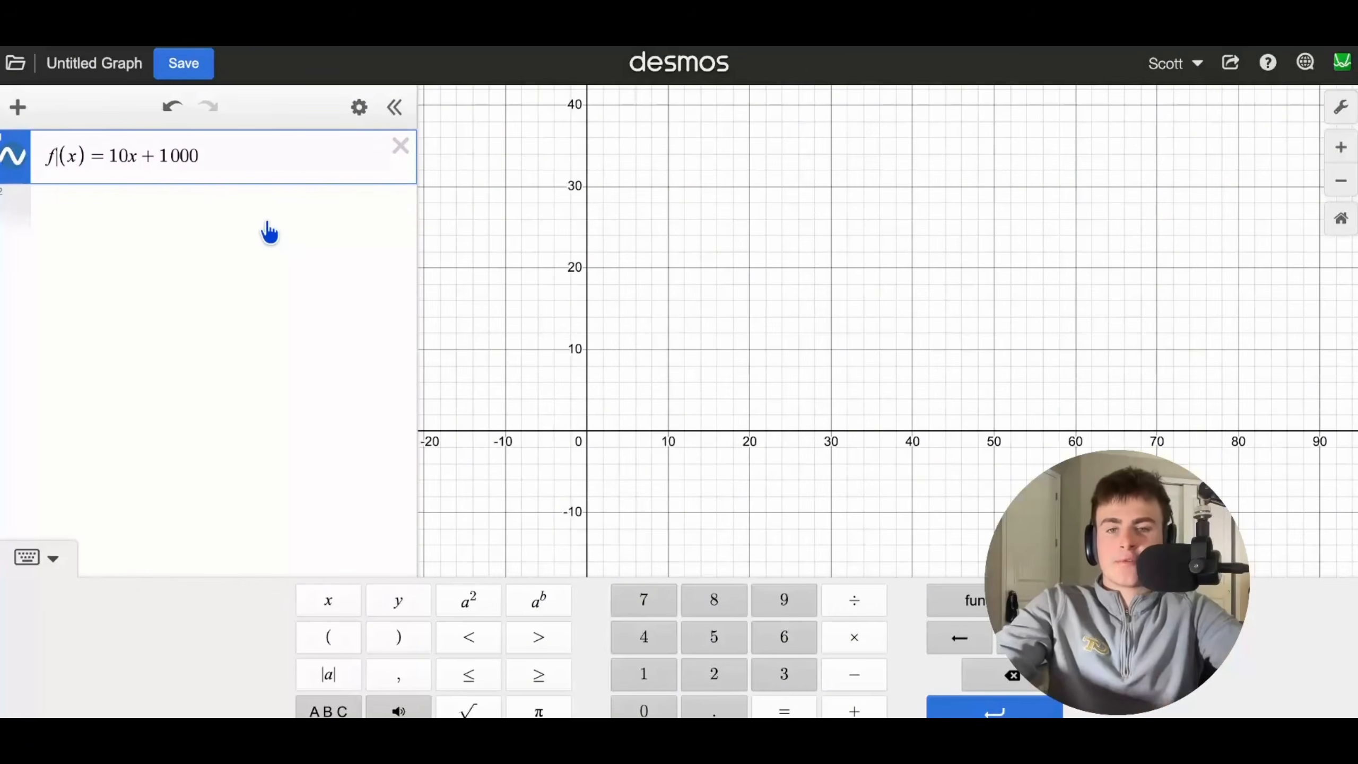
- Enter f(10) + f(3) in a new row and divide the whole sum by f(1000)
click(194, 231)
text(f(10)
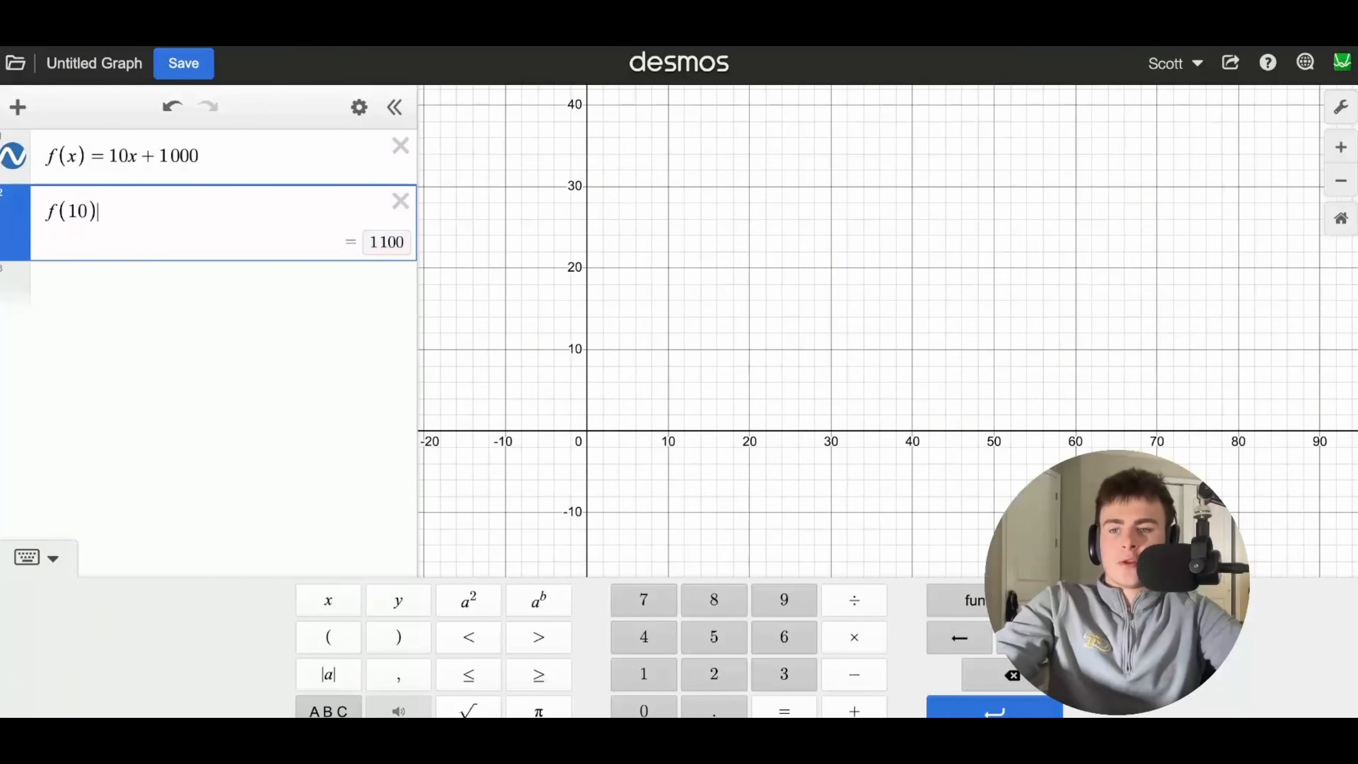
text()+f()
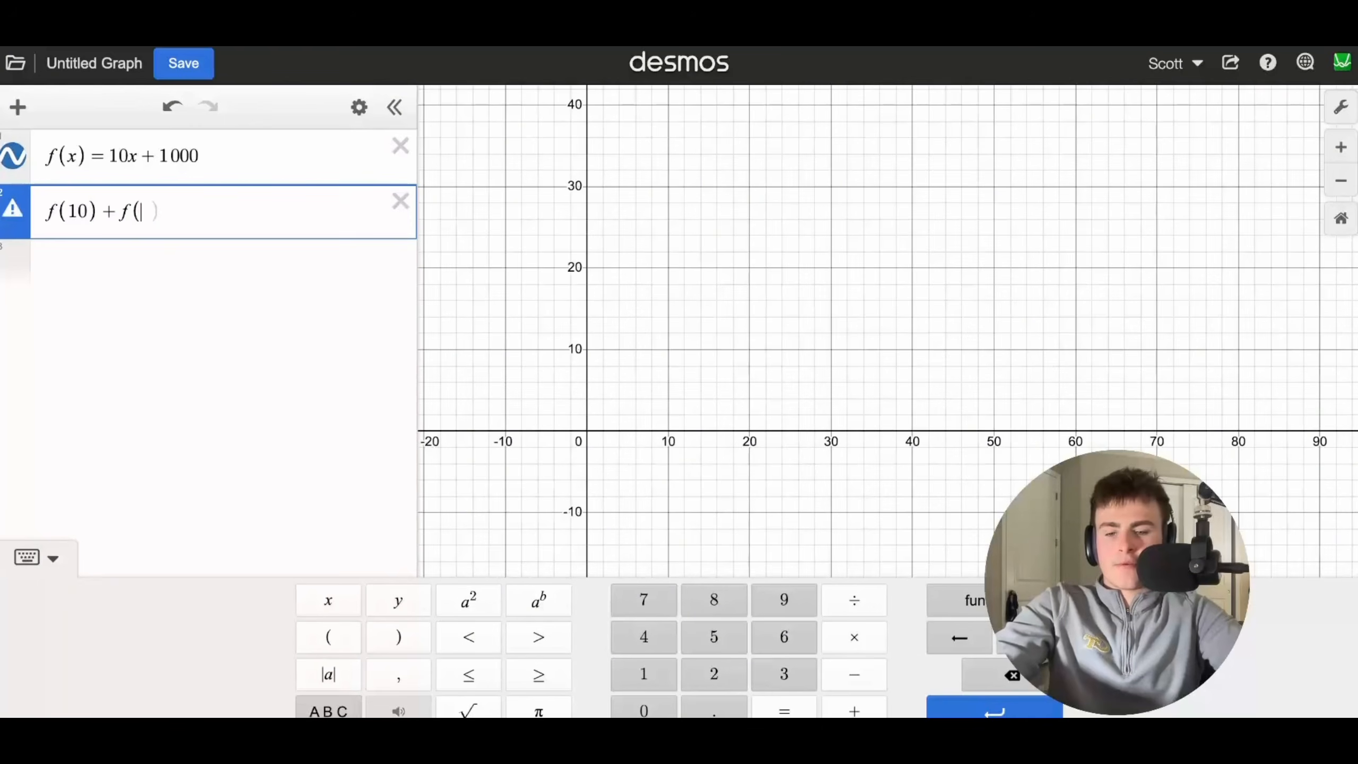
text(3)
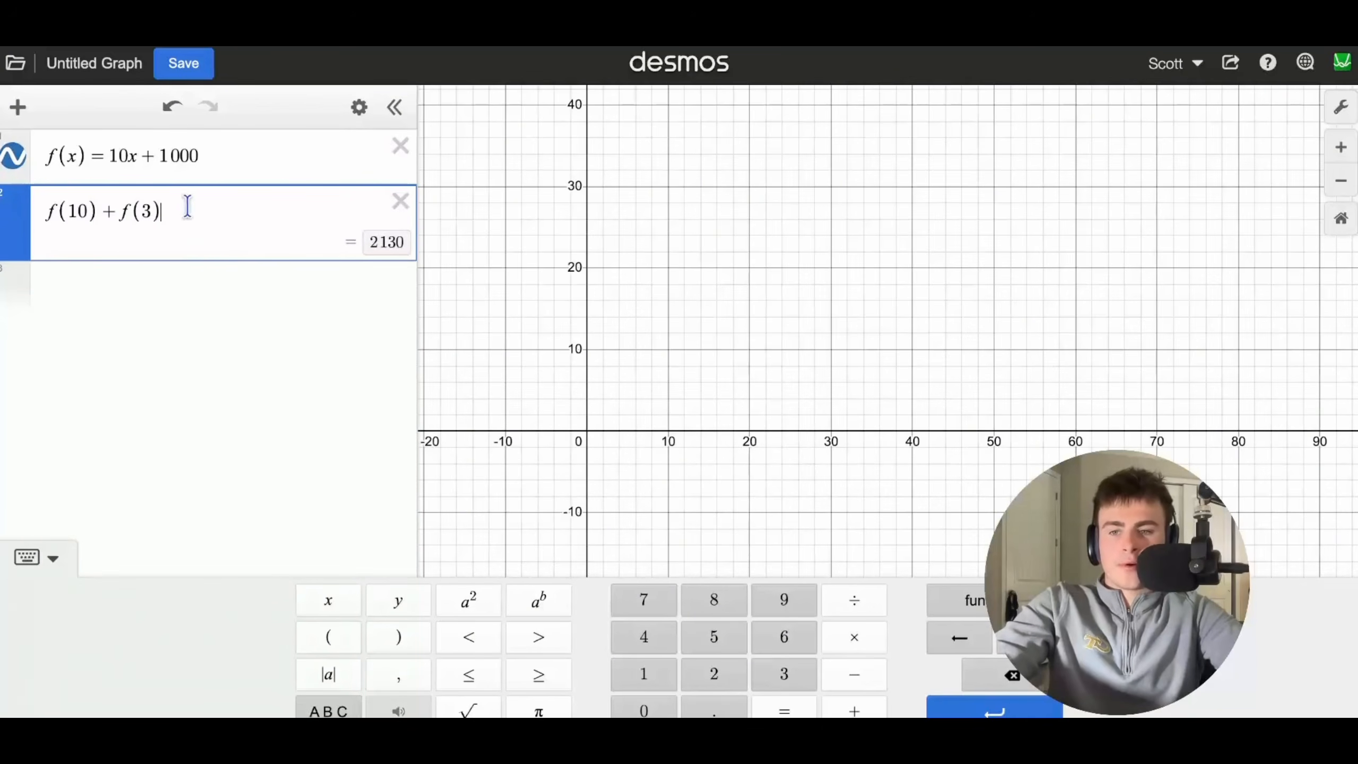
drag(185, 209, 28, 205)
text(/f(1000))
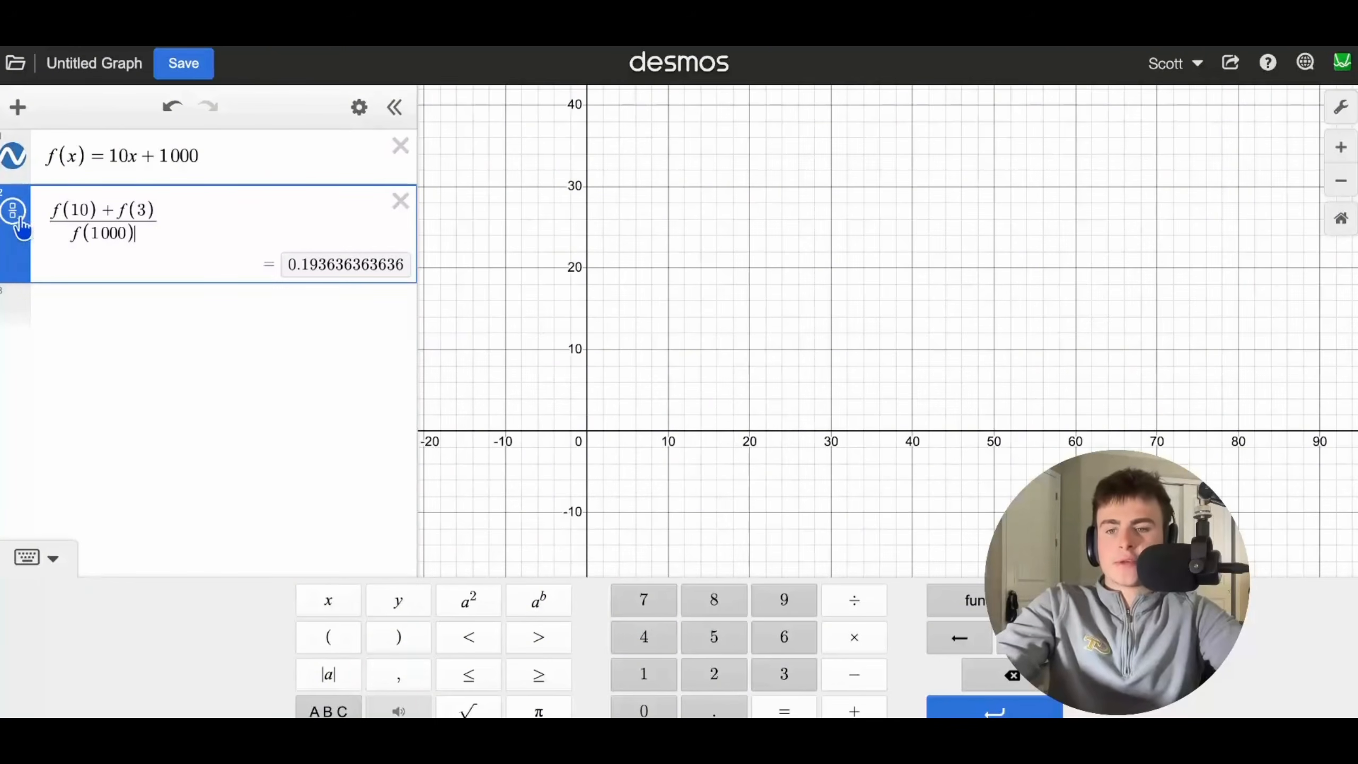
- Delete the fraction row and define g(x) = 5x + 30 in the row below f(x)
click(400, 202)
click(233, 219)
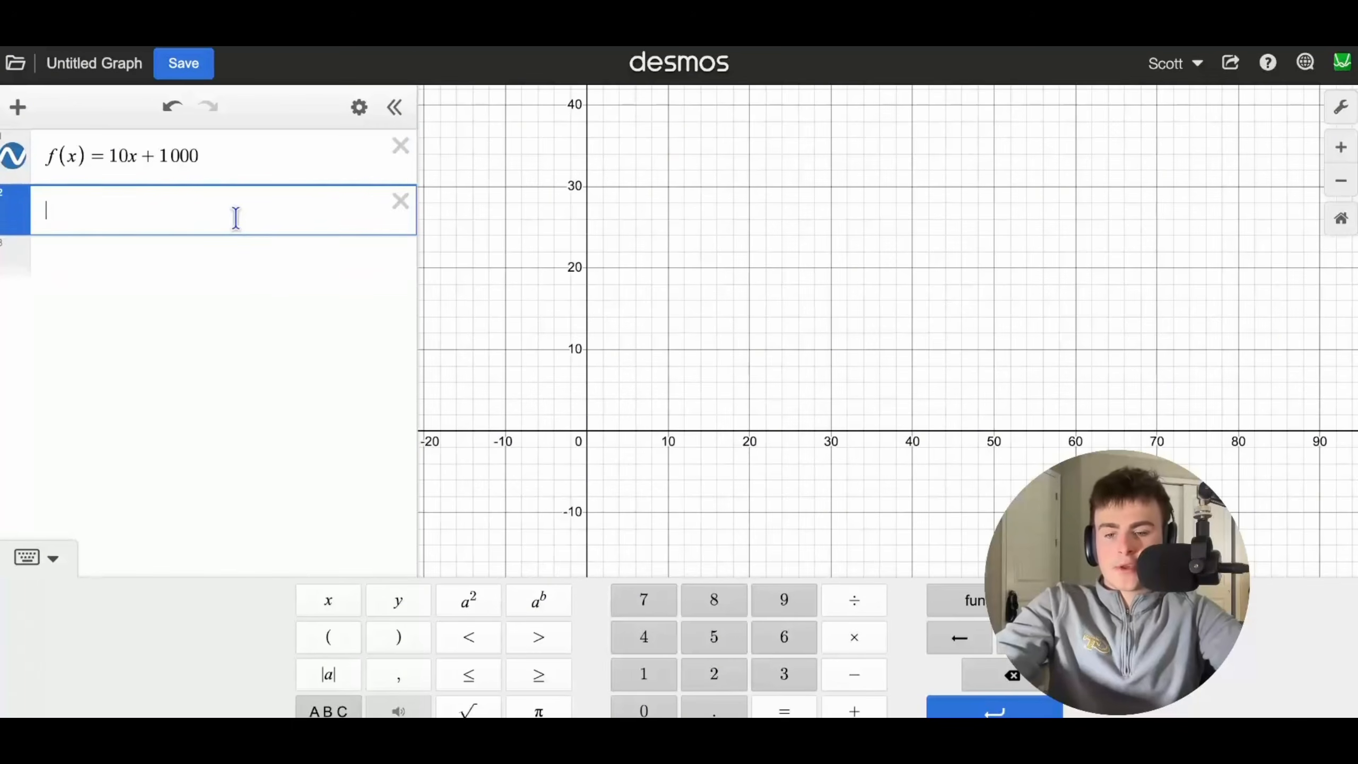
text(g(x))
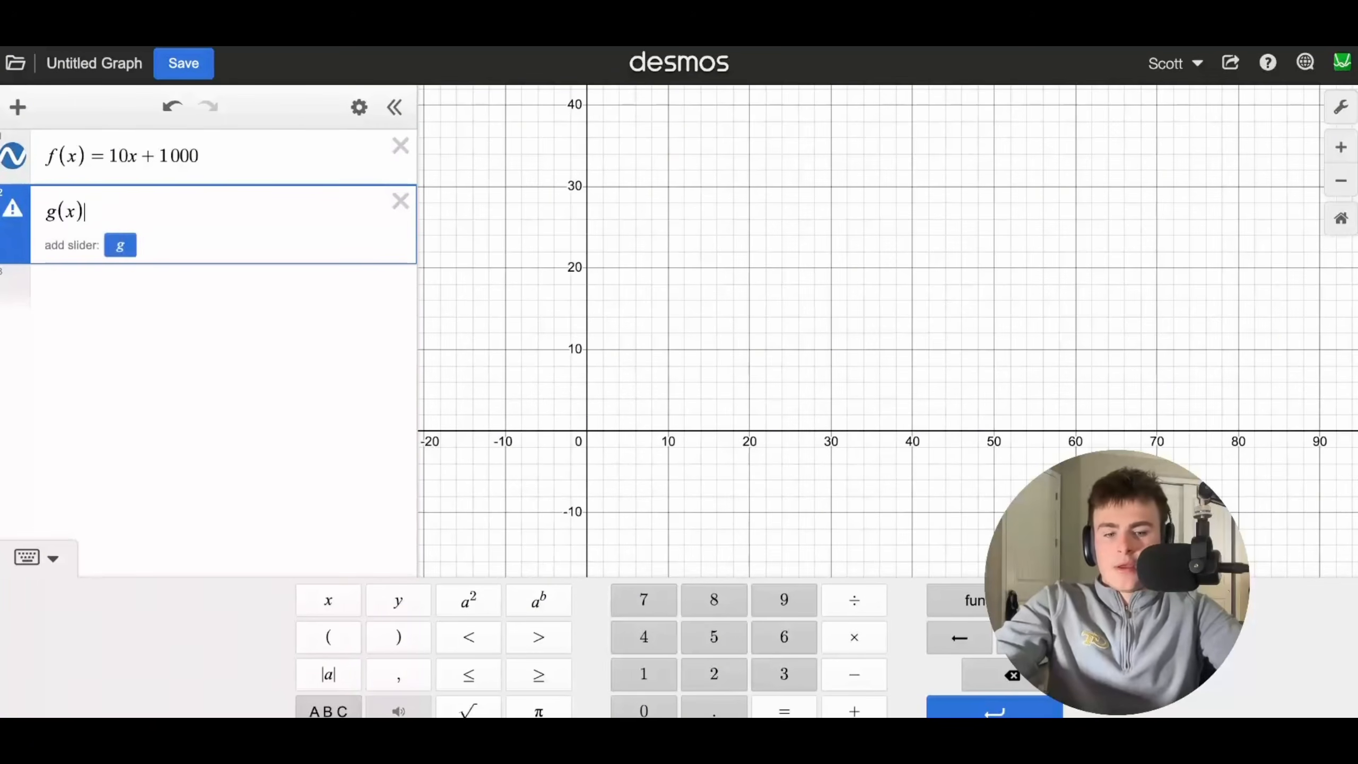
text(=5x+30)
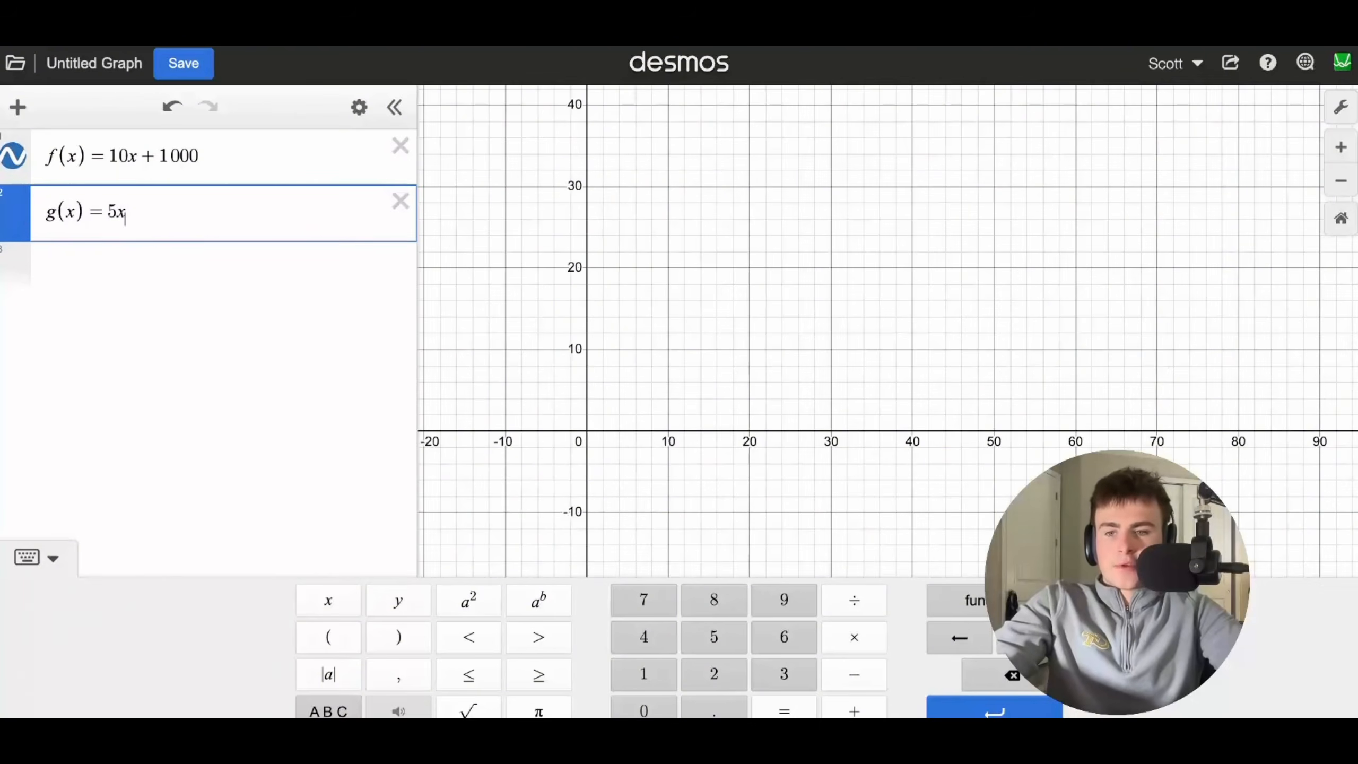
- Evaluate f(30) divided by g(2) in a new row below the two function definitions
click(231, 262)
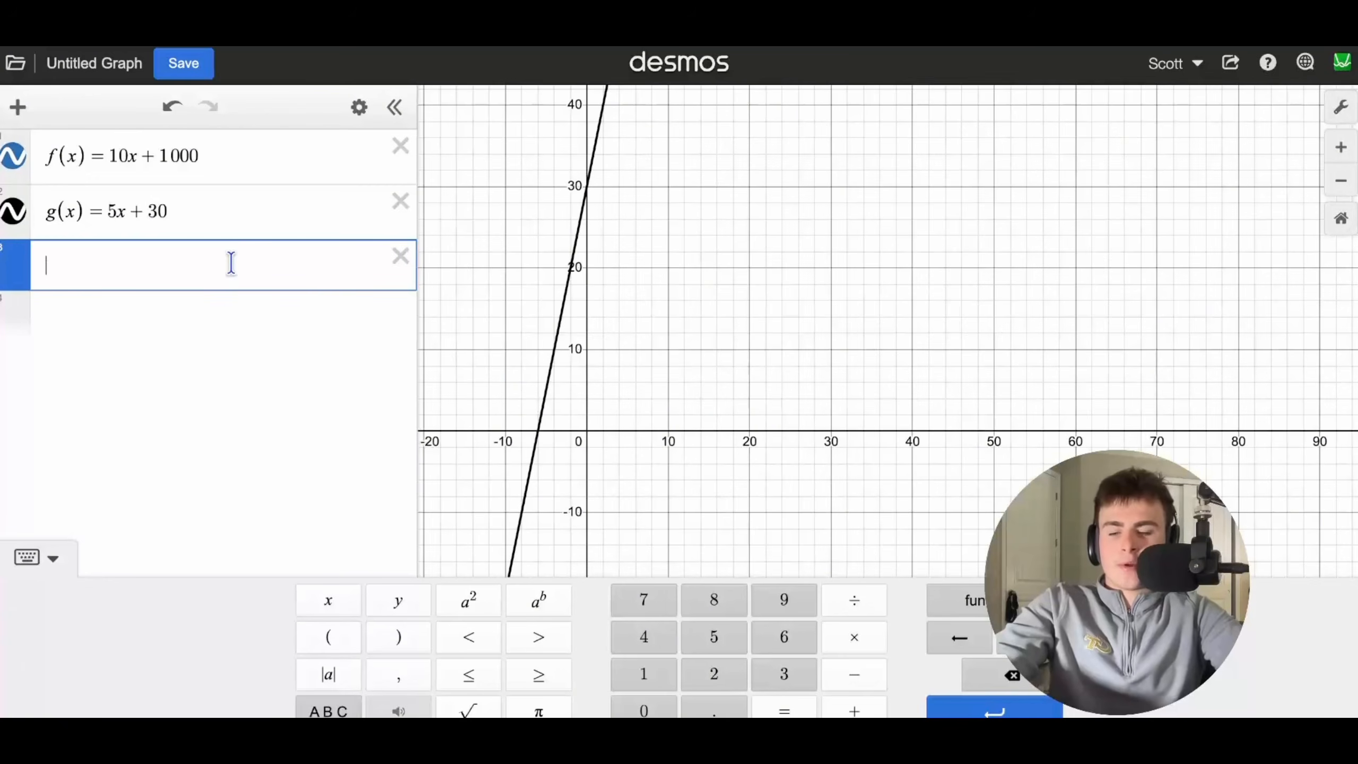
text(f(3))
key(BackSpace)
text(0)
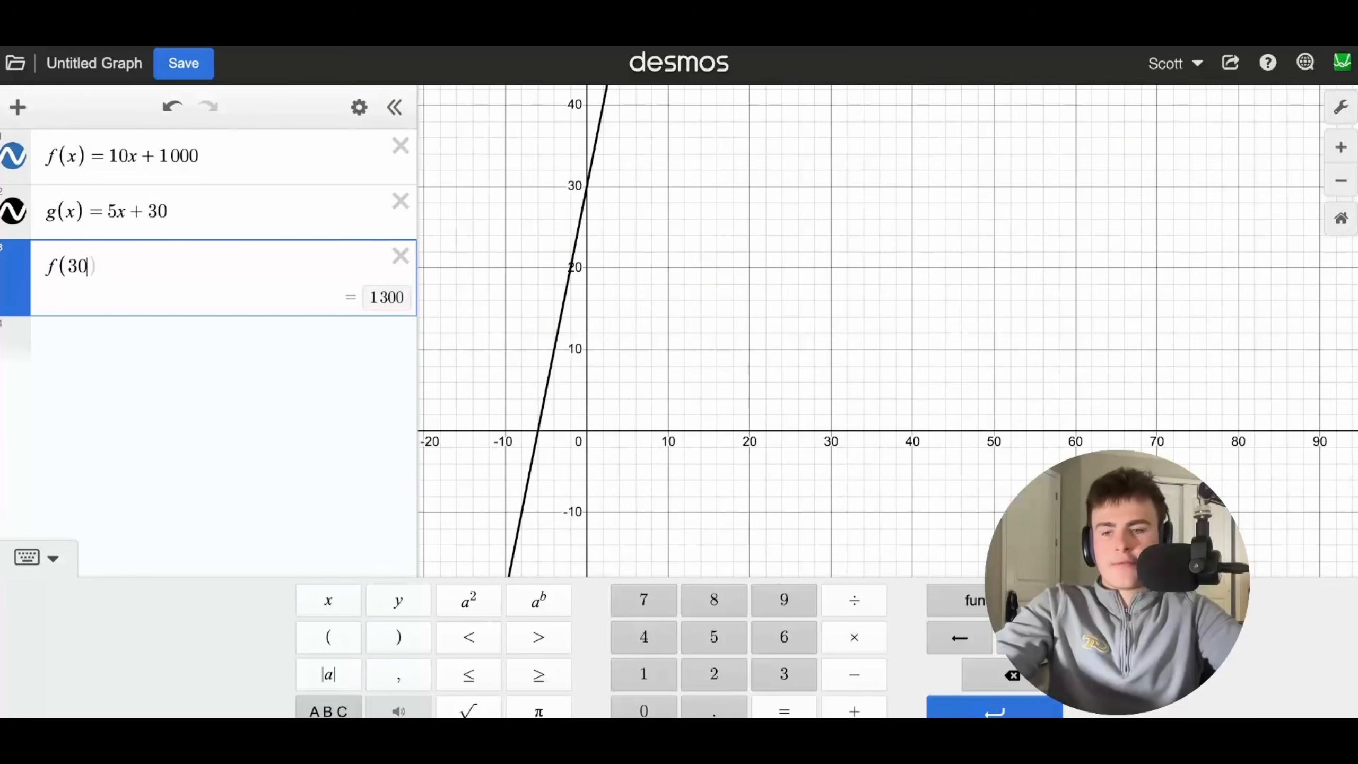
text()/g(2))
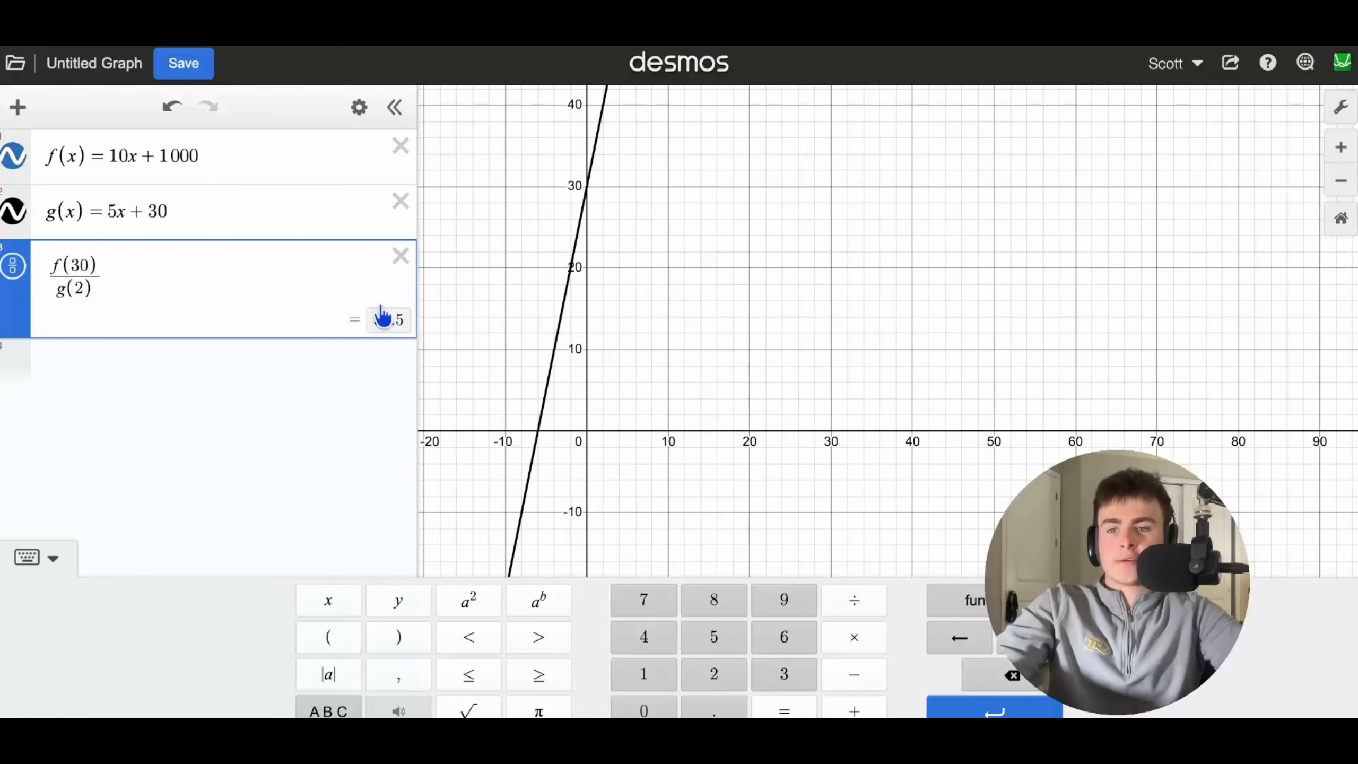
- Delete the quotient row and both function definitions to empty the expression list
click(400, 256)
click(400, 201)
click(401, 145)
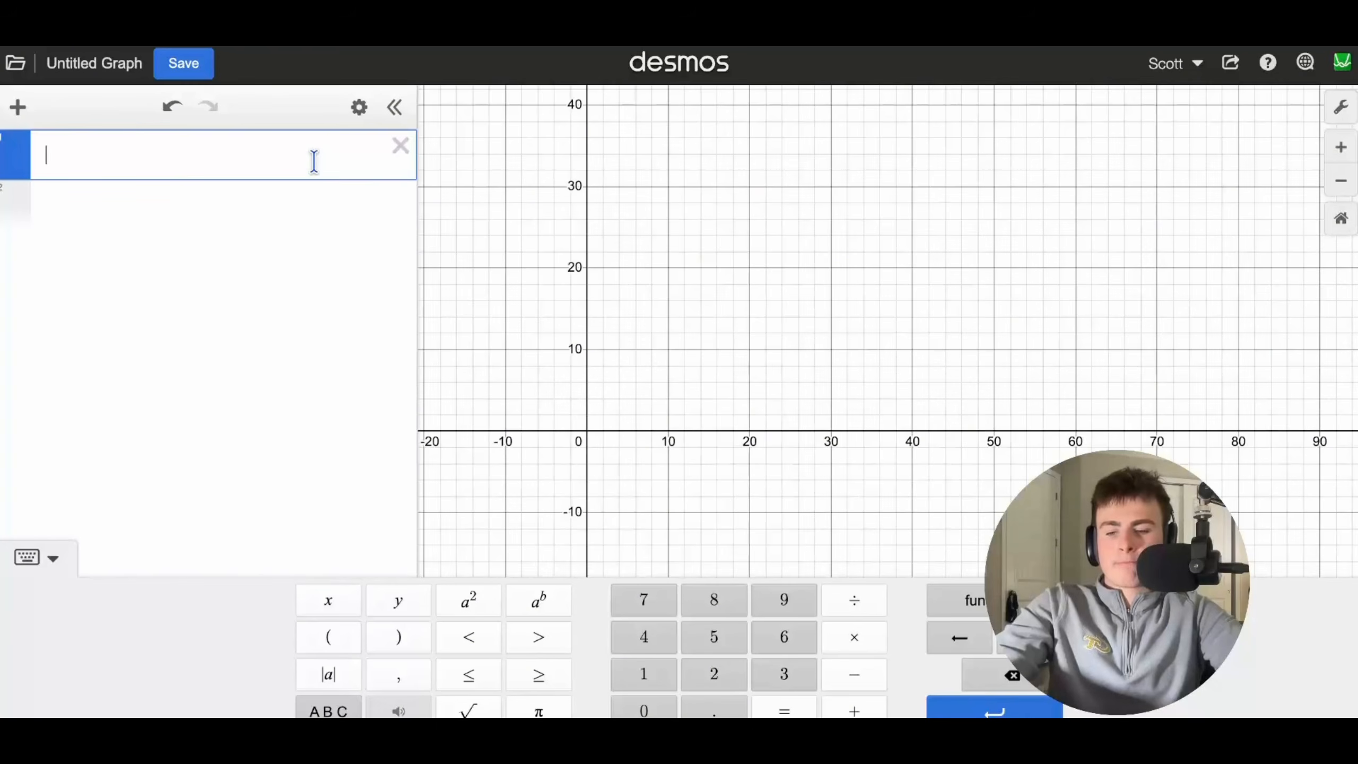
- Evaluate sin(50) in the empty row and switch the calculator's angle mode to degrees
text(sin(50))
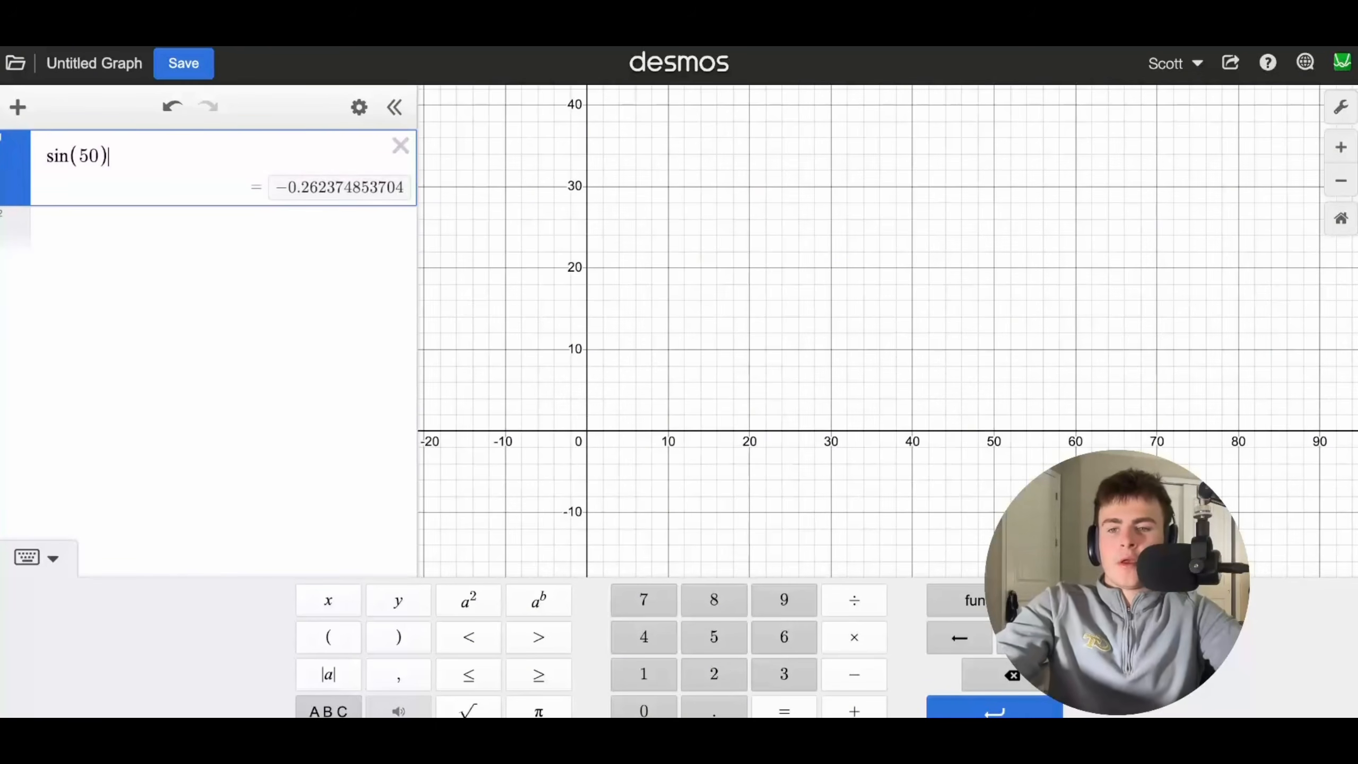
click(342, 190)
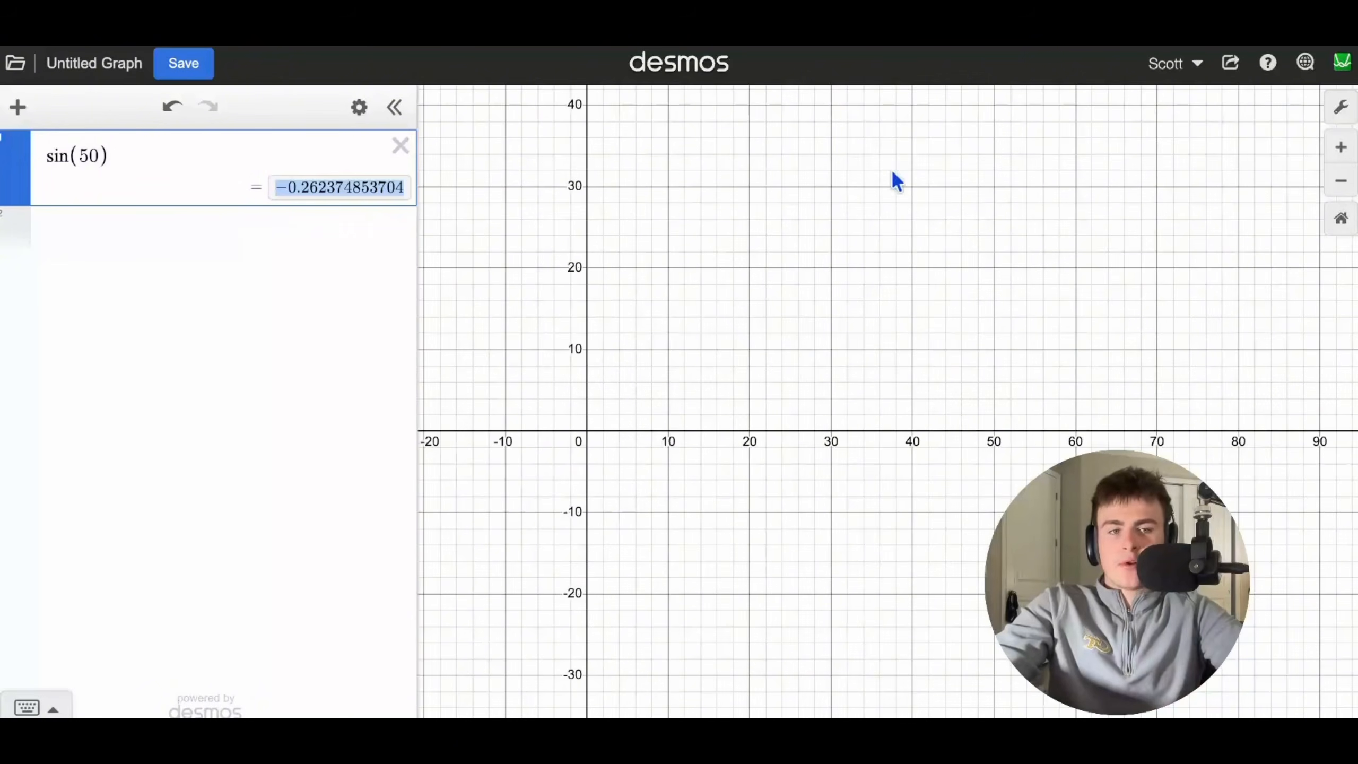
click(1337, 109)
click(1265, 534)
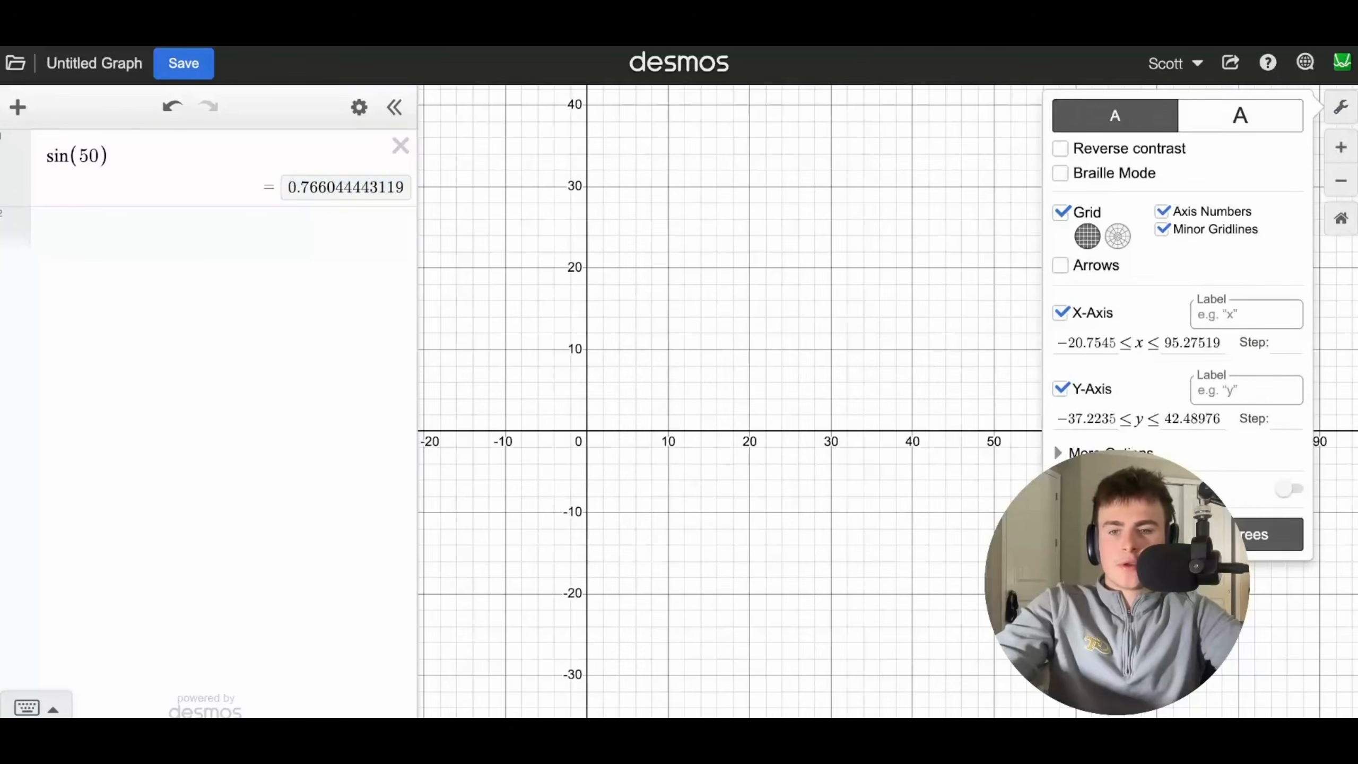
click(185, 160)
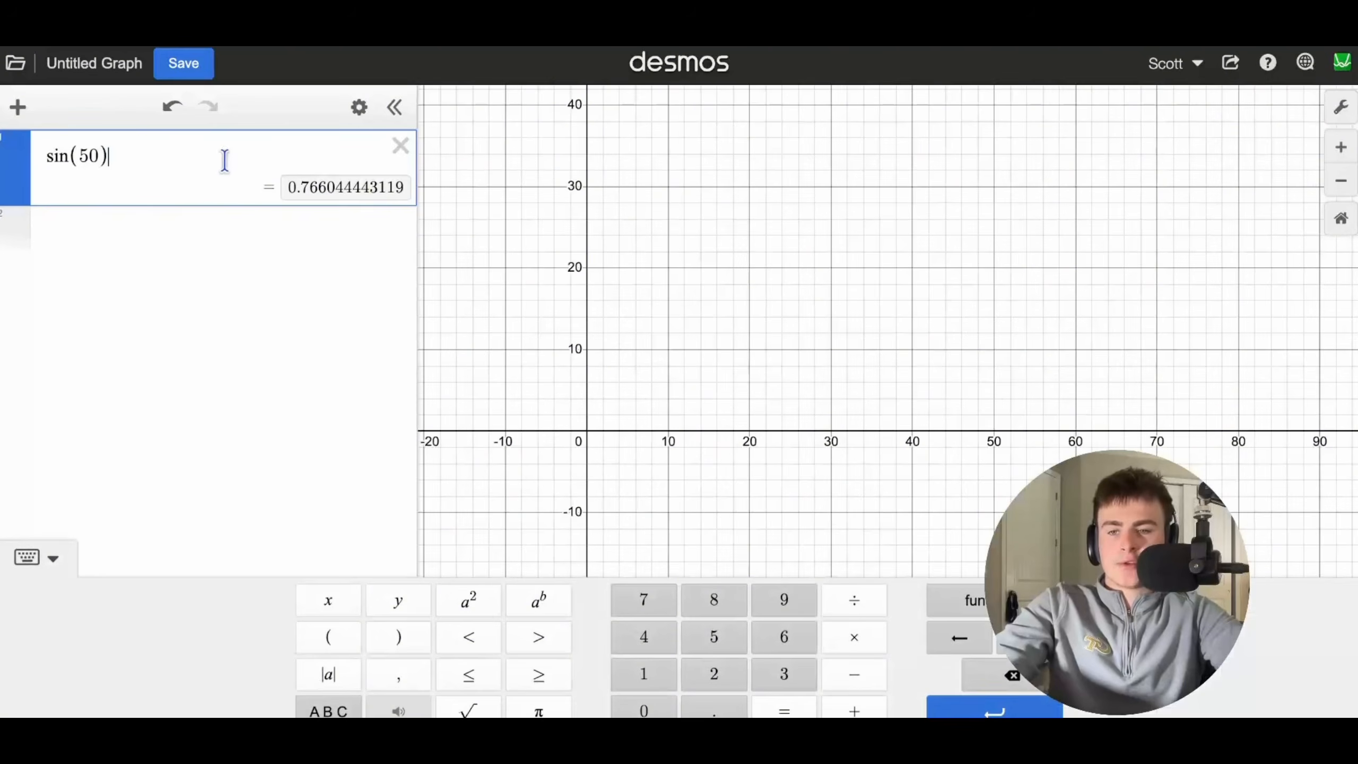
- Add a note reading "x+y = 90" below sin(50) and start a new row beneath it
click(261, 229)
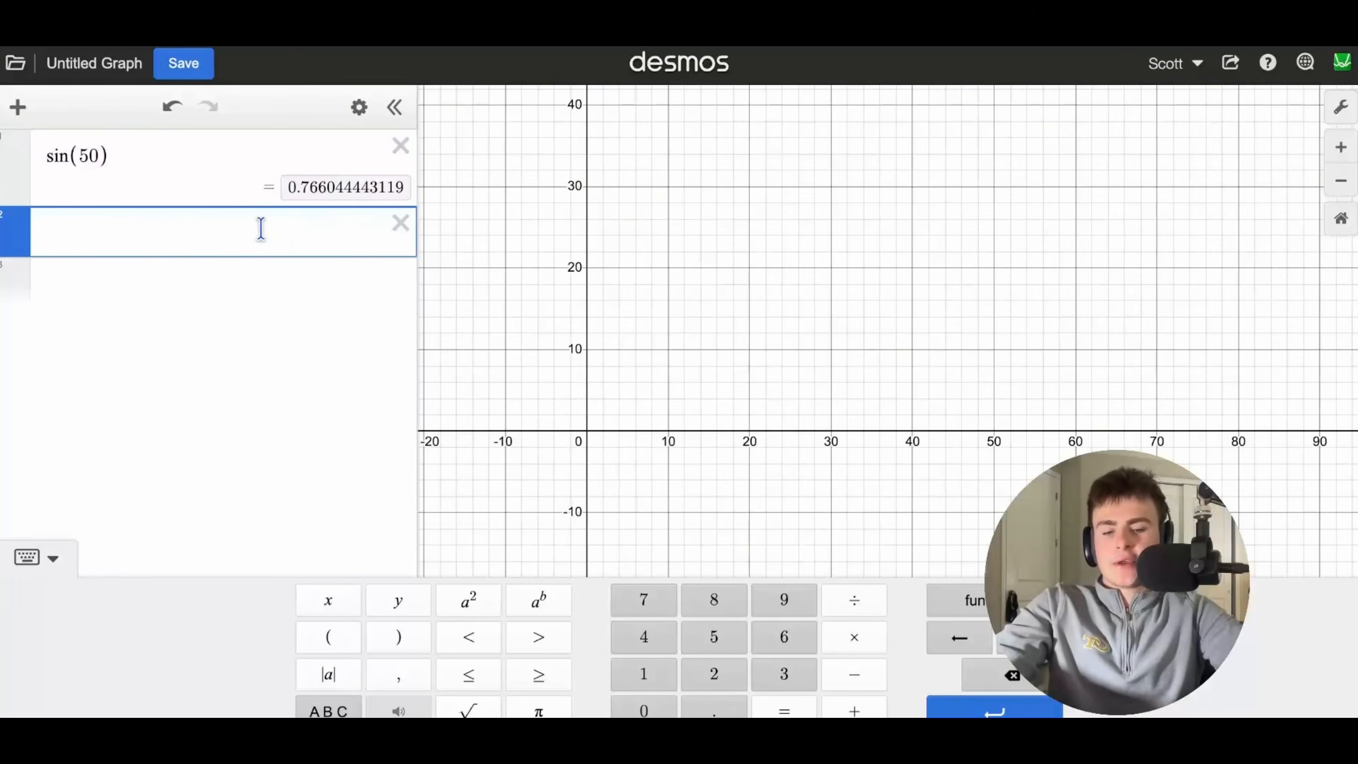
text(")
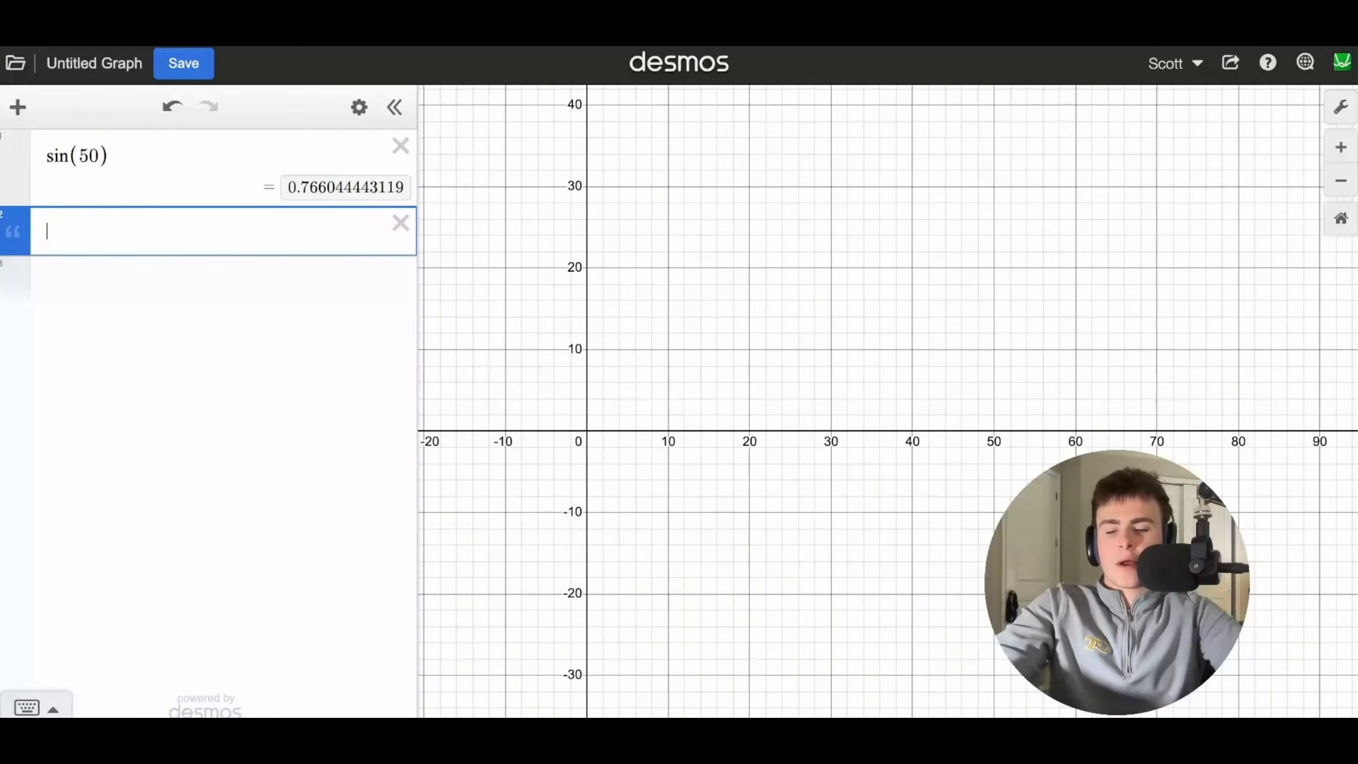
text(cos)
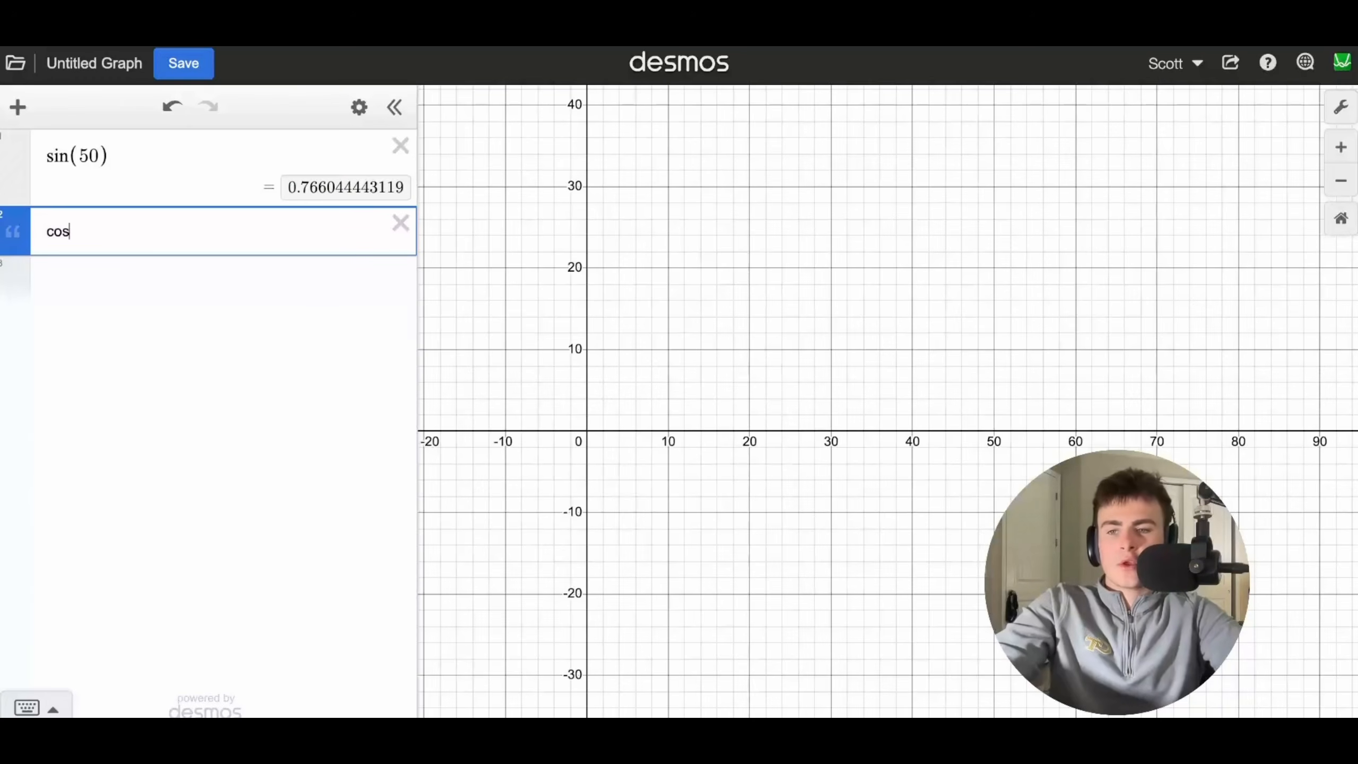
text(x + si)
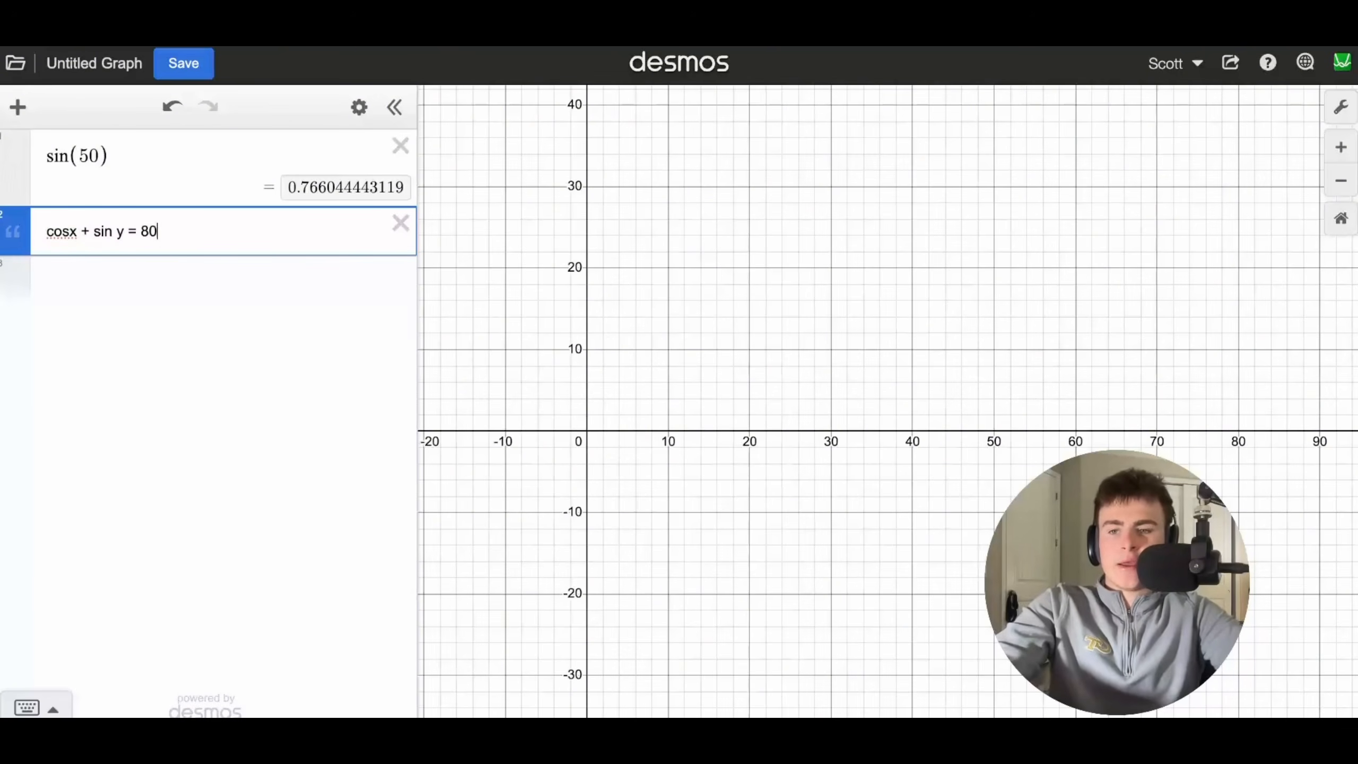
text(n y = 90)
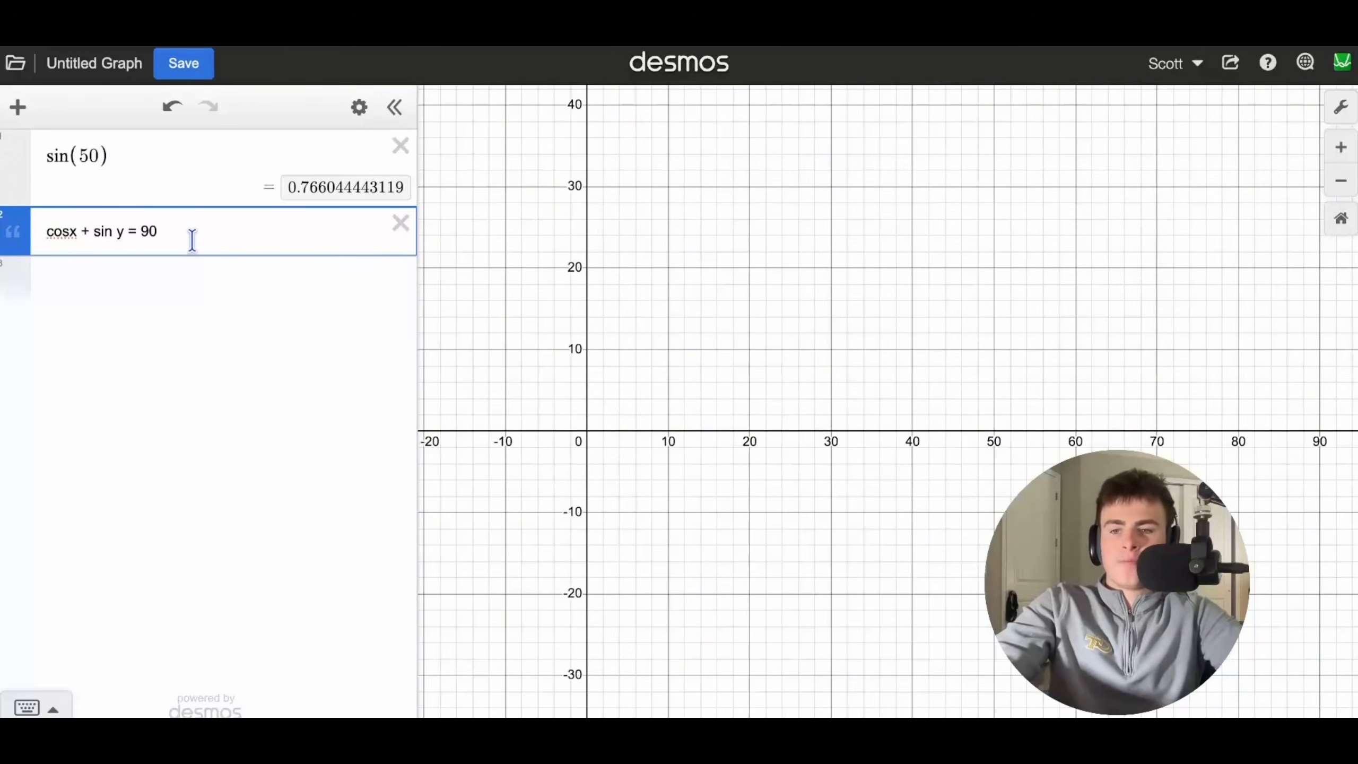
drag(121, 234, 43, 236)
text(x+y)
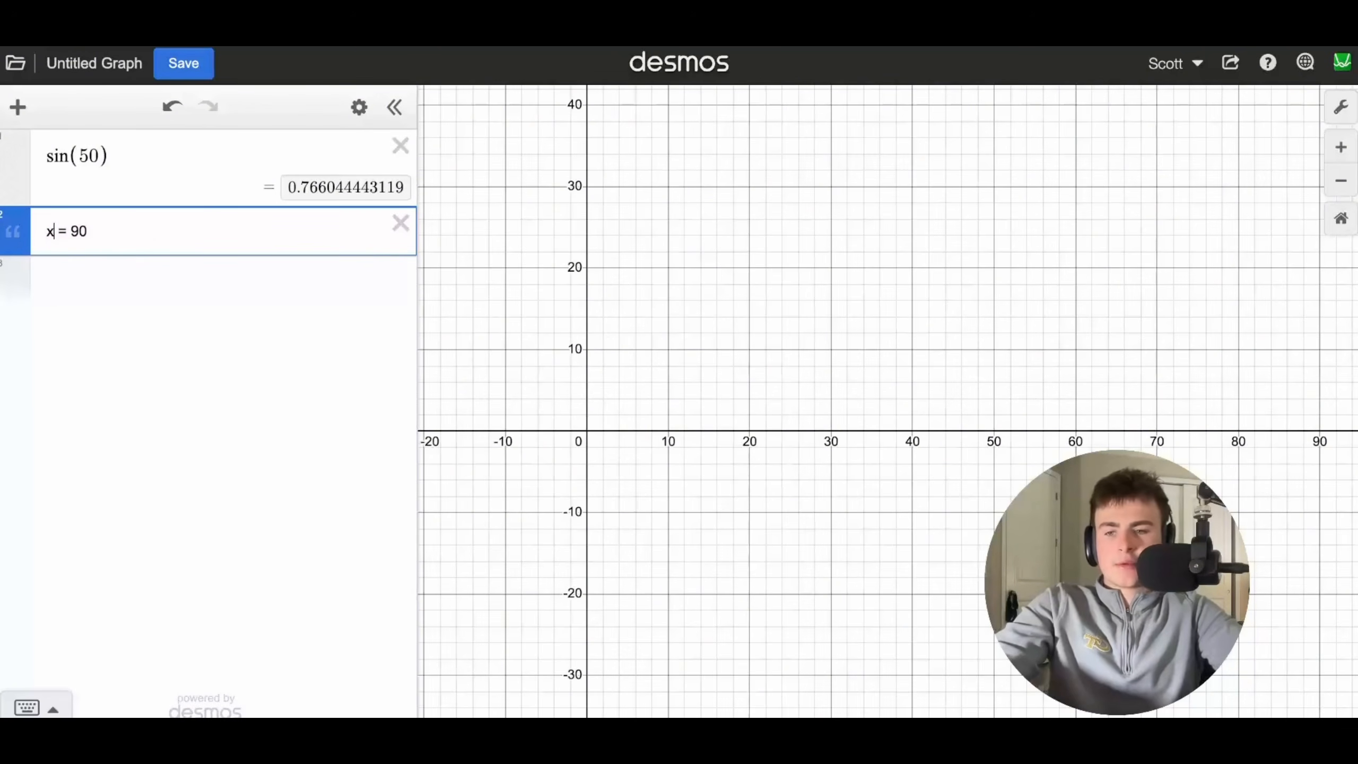
click(79, 272)
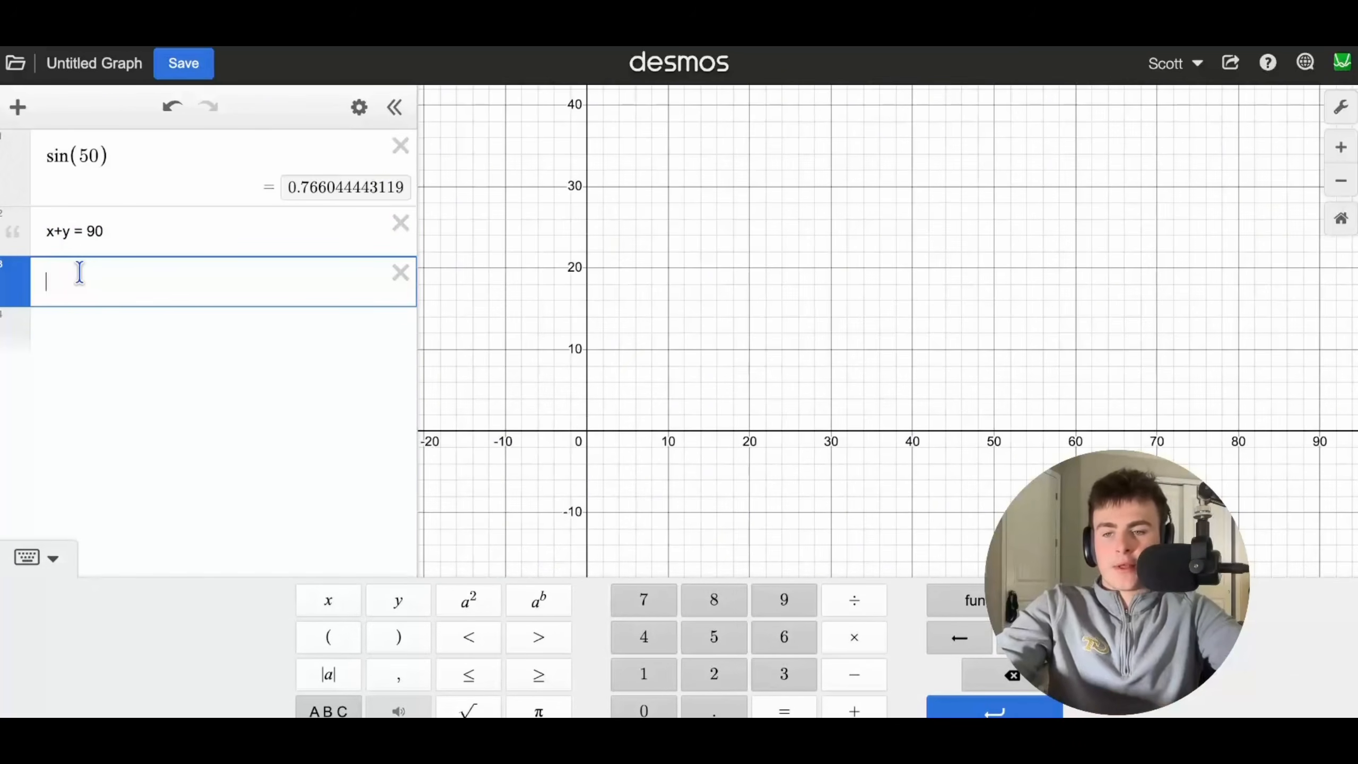
text(cosx)
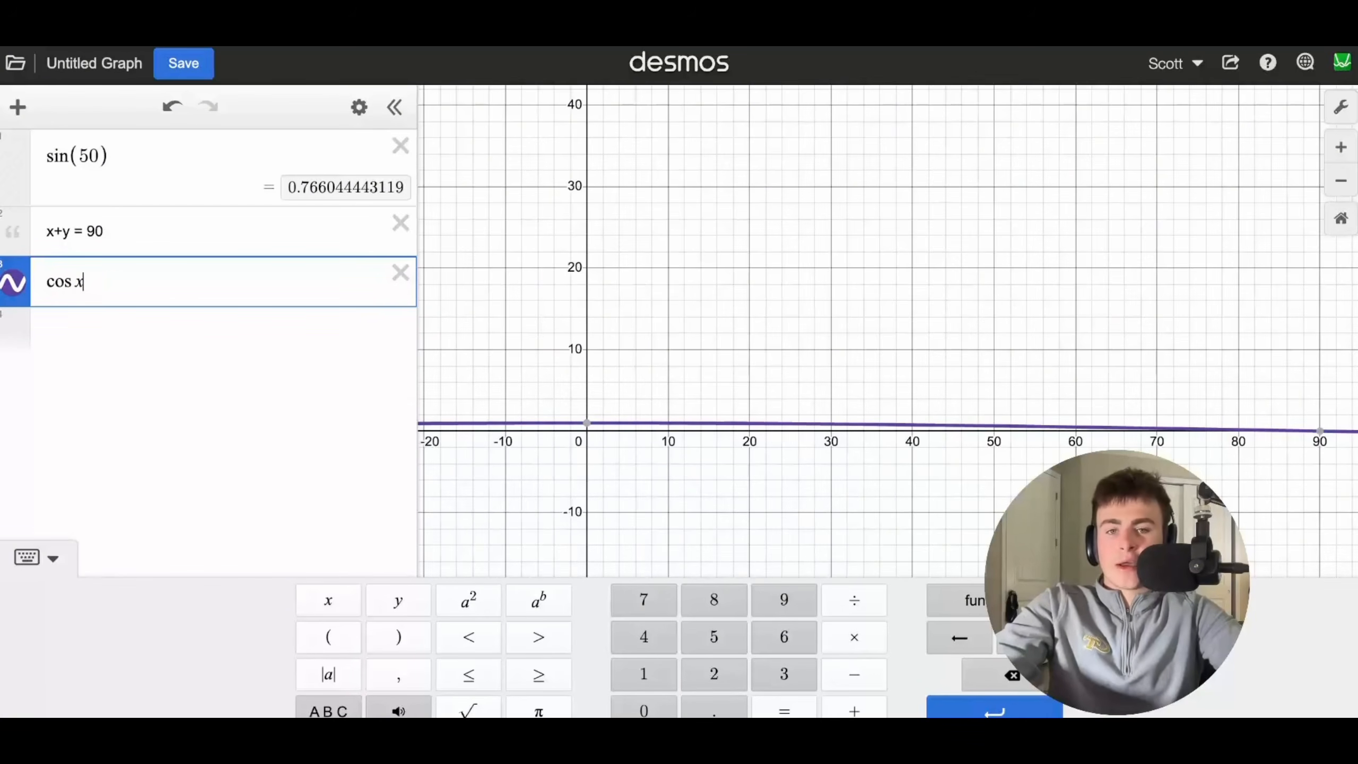
drag(115, 289, 41, 290)
key(BackSpace)
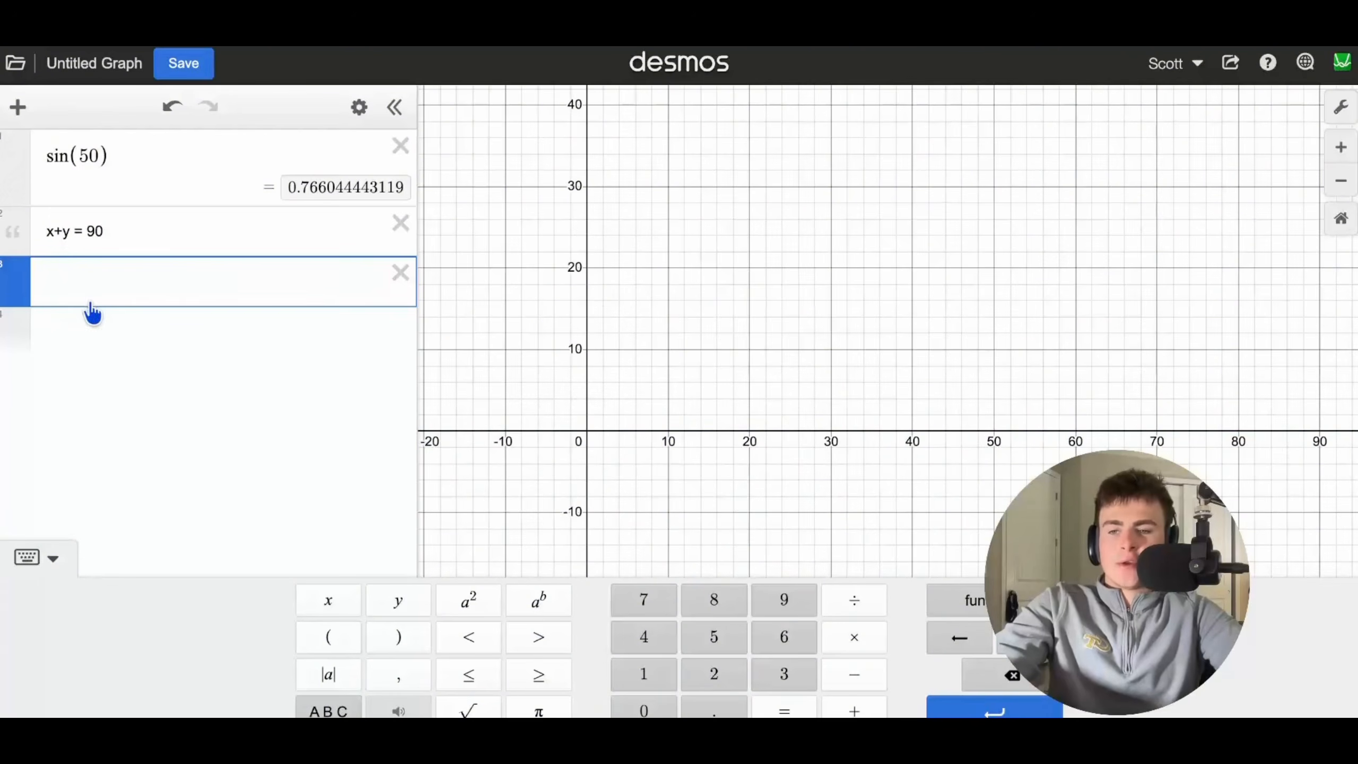
- Evaluate sin(10) and cos(80) in separate rows below the note
text(sin(10))
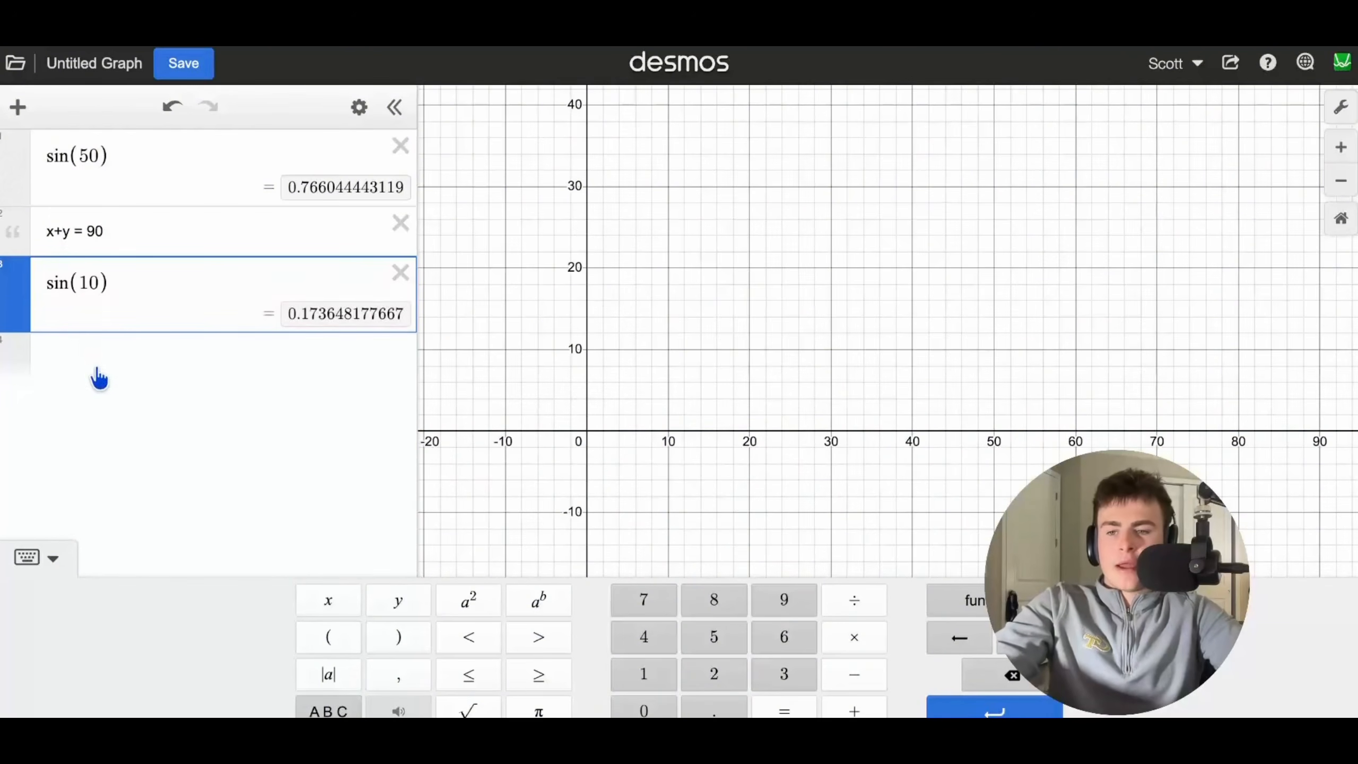
click(96, 380)
text(cos(90)
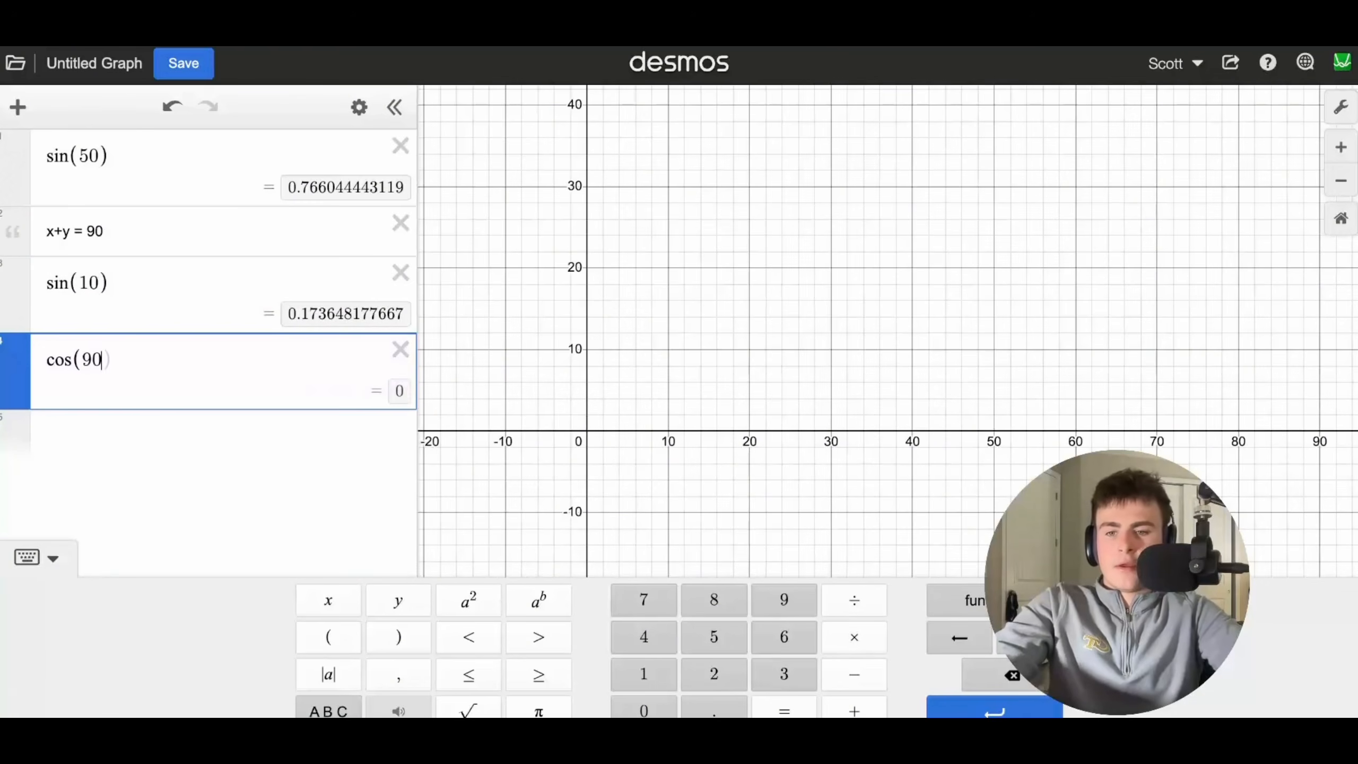
key(BackSpace)
key(BackSpace)
key(BackSpace)
text(80)
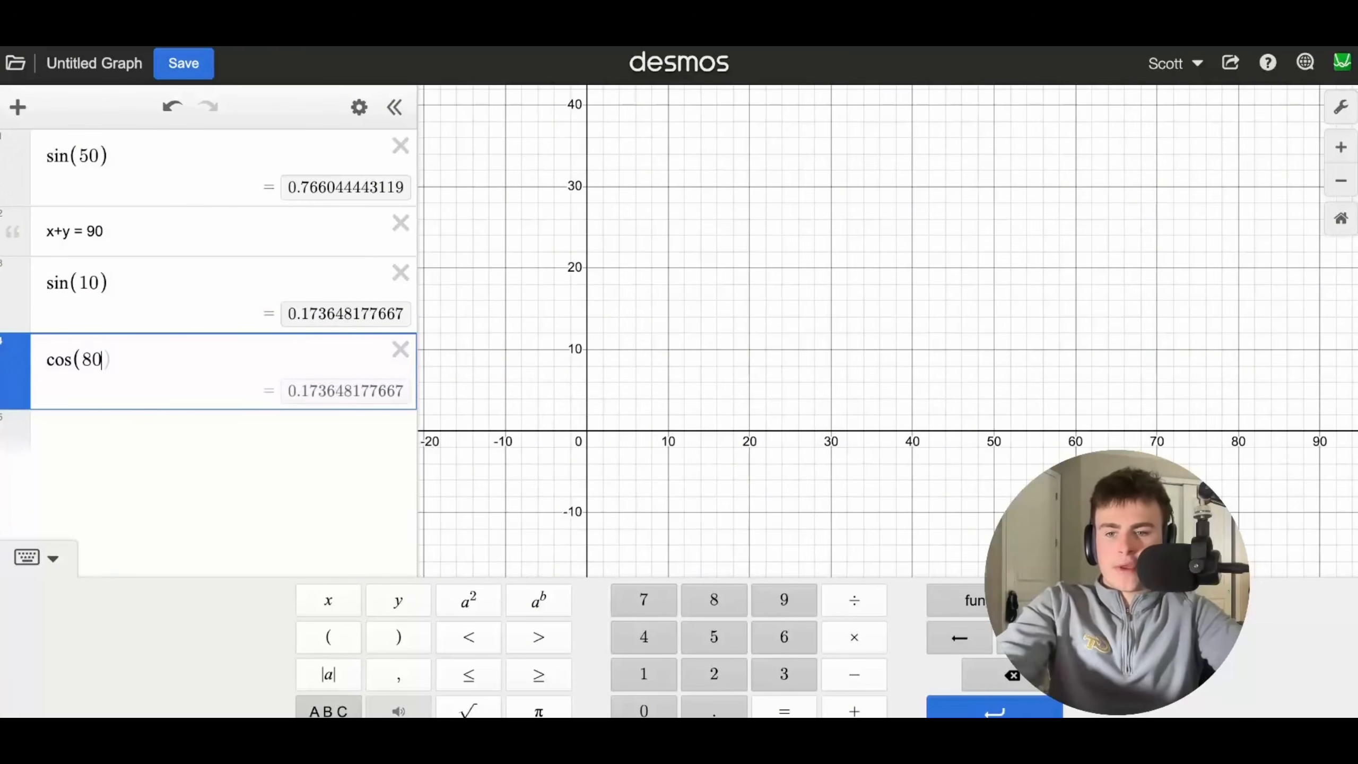
key(Right)
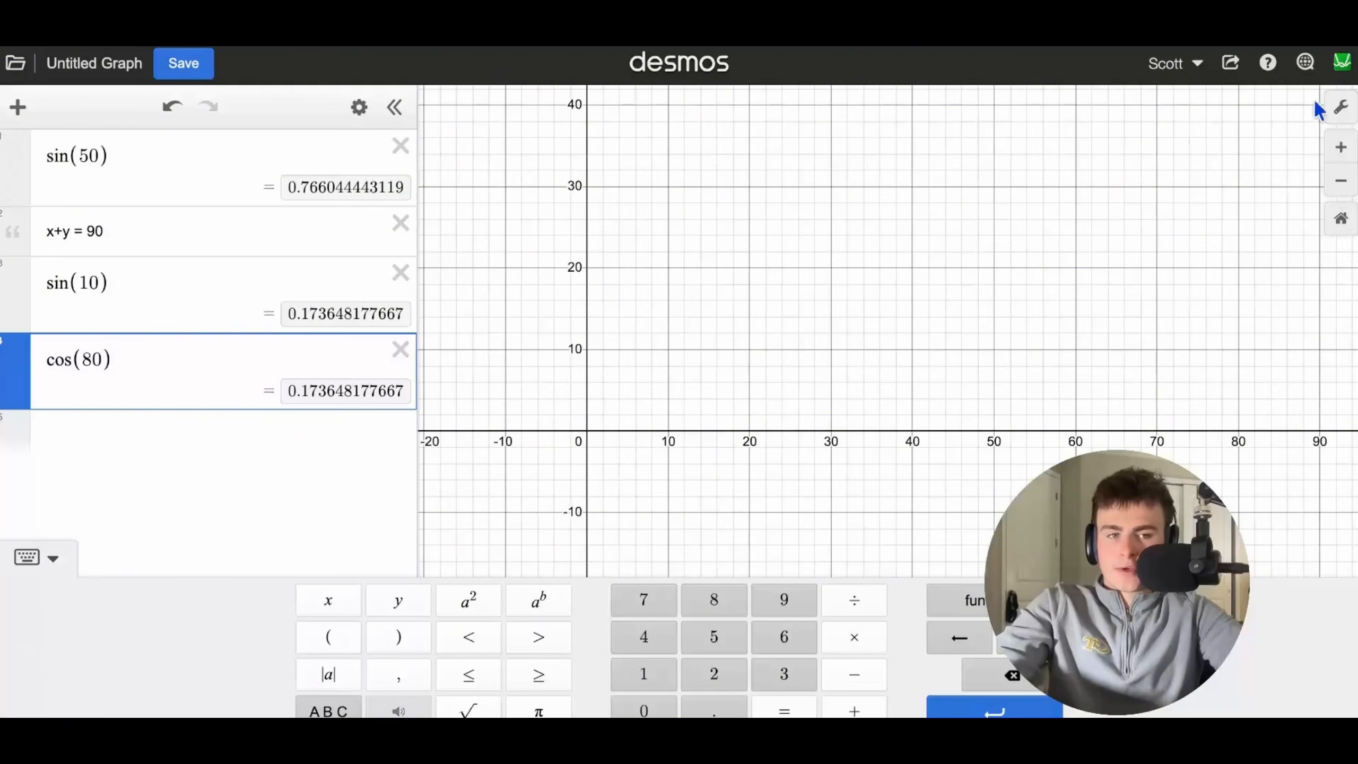
- Open the graph settings to show the angle mode, and delete all rows from the expression list
click(1337, 107)
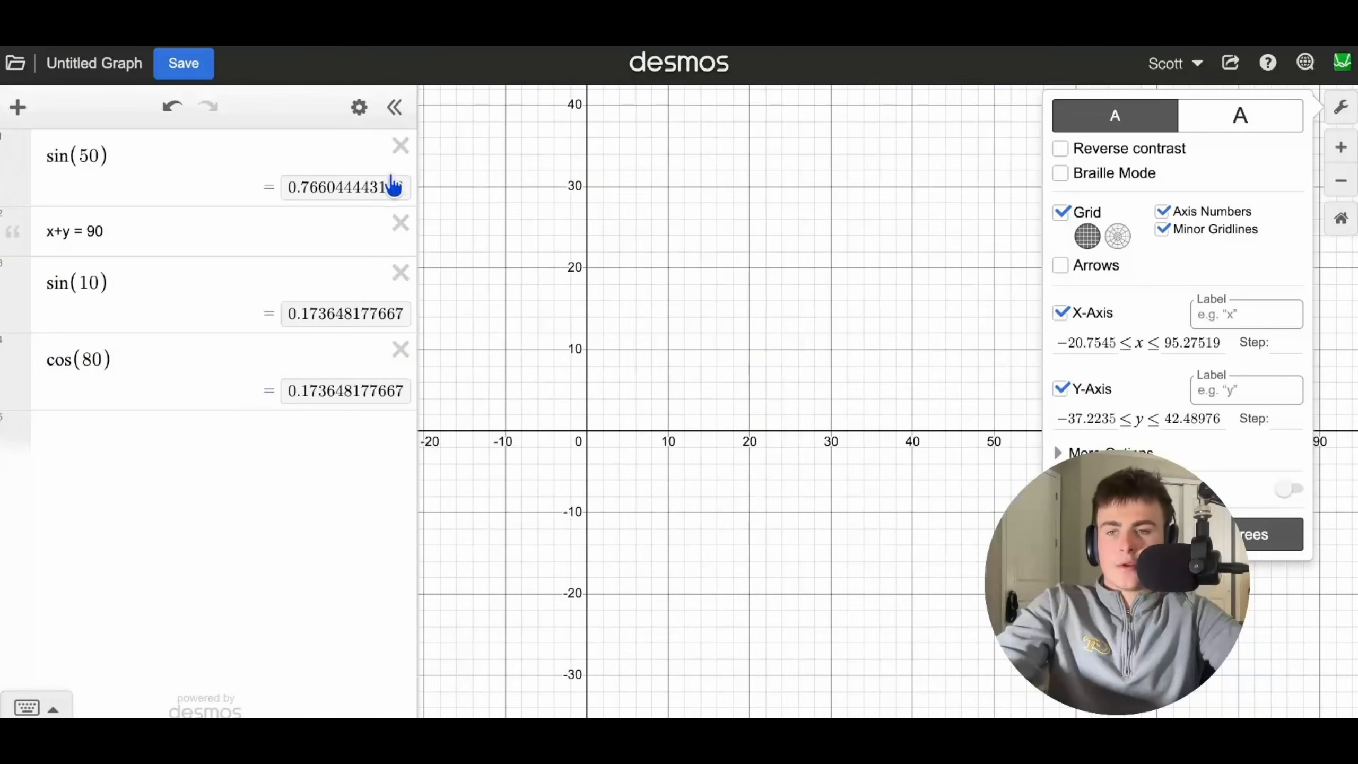
click(400, 145)
click(401, 146)
click(401, 145)
click(401, 145)
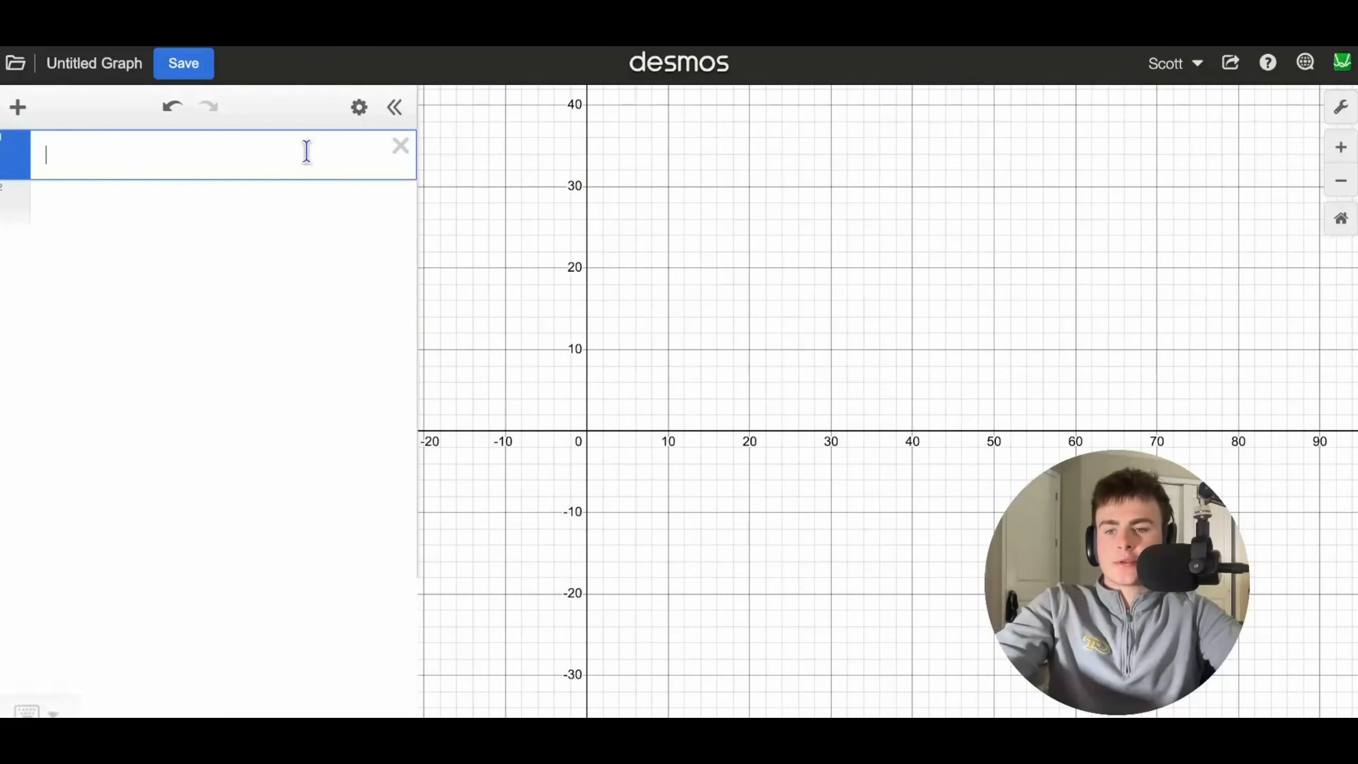
- Graph x^2 with its domain restricted to {x ≥ 0}
text(x^2)
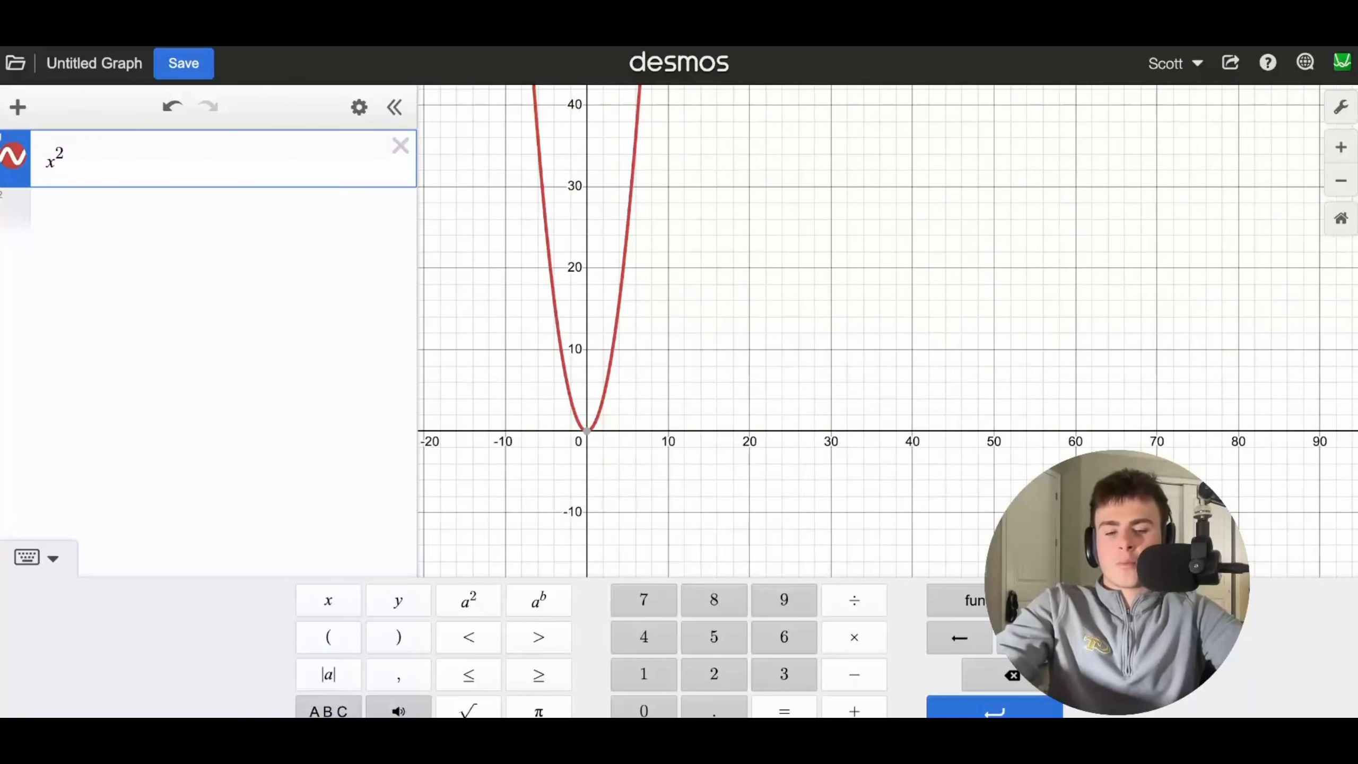
text({x)
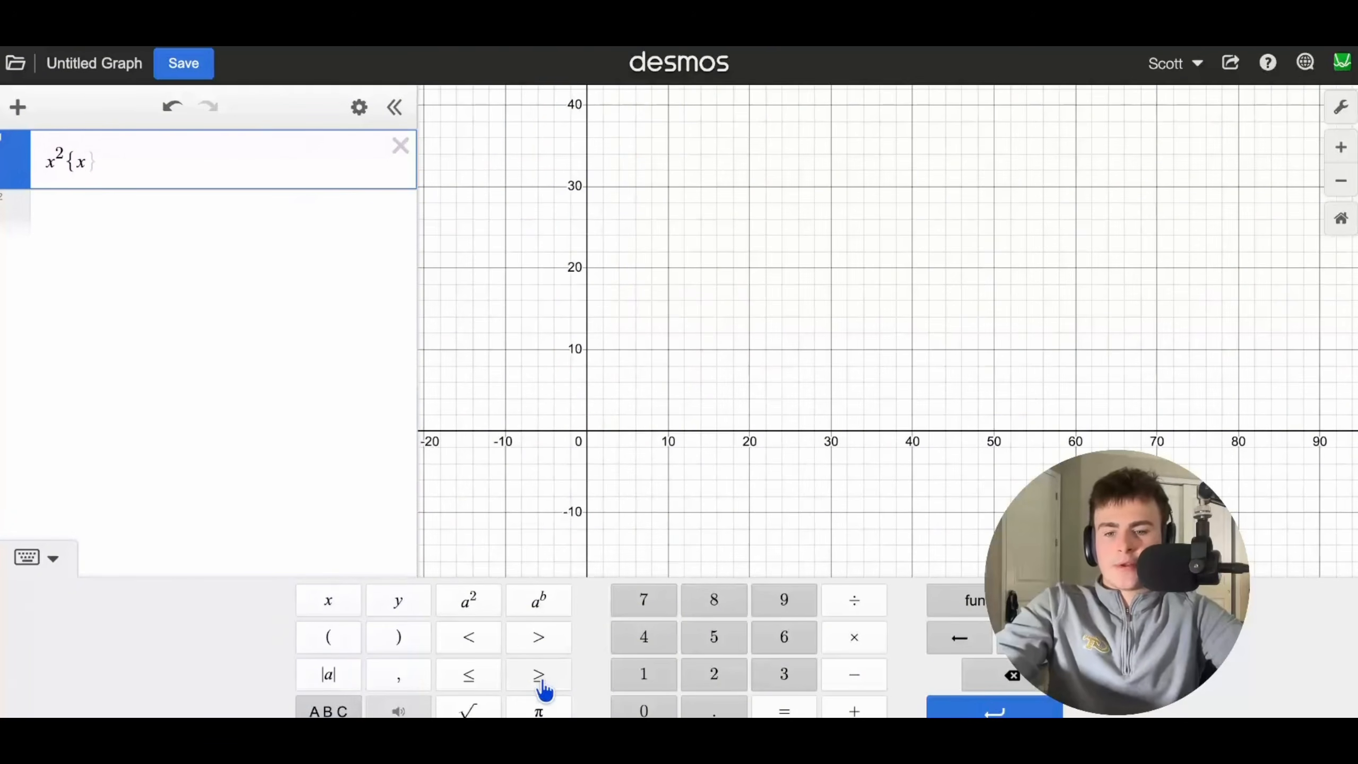
click(541, 679)
text(0)
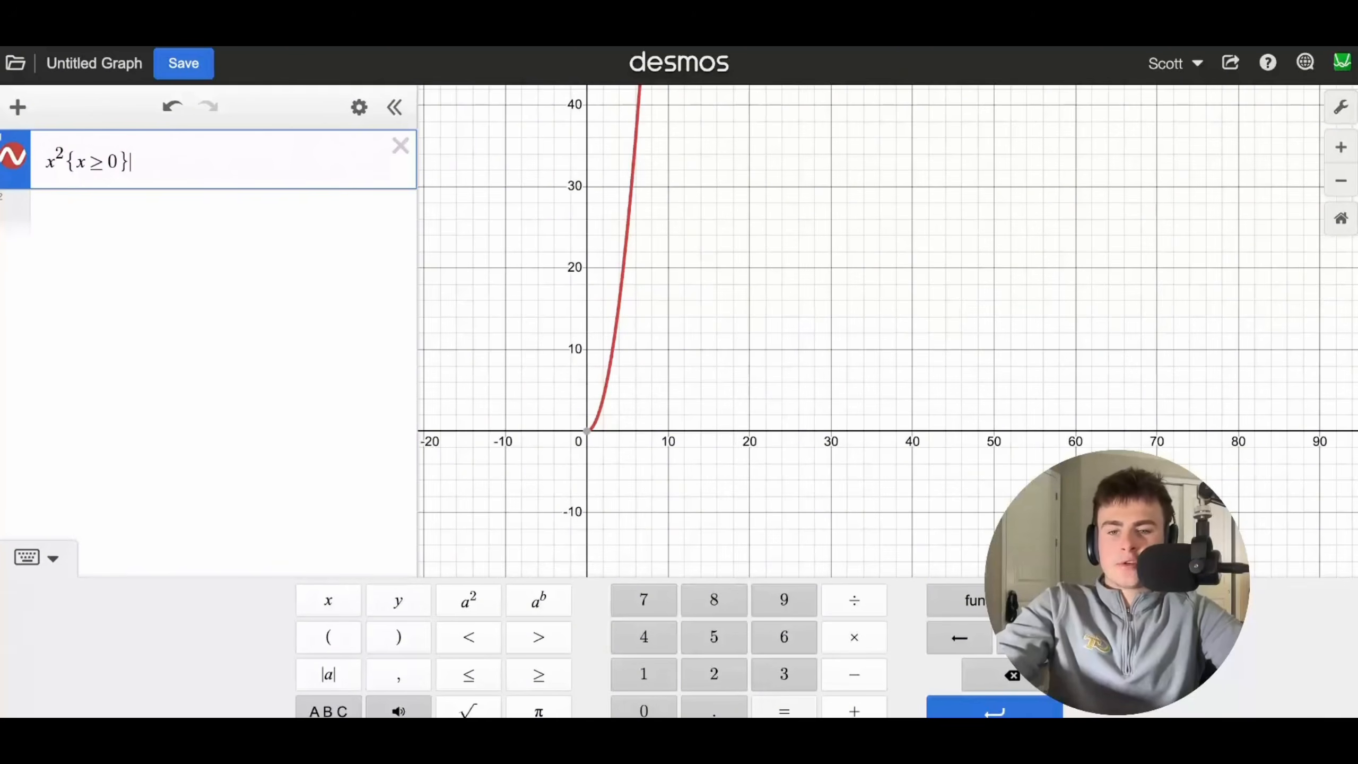
- Replace the domain restriction on x^2 with {x > 0}
drag(186, 172, 65, 171)
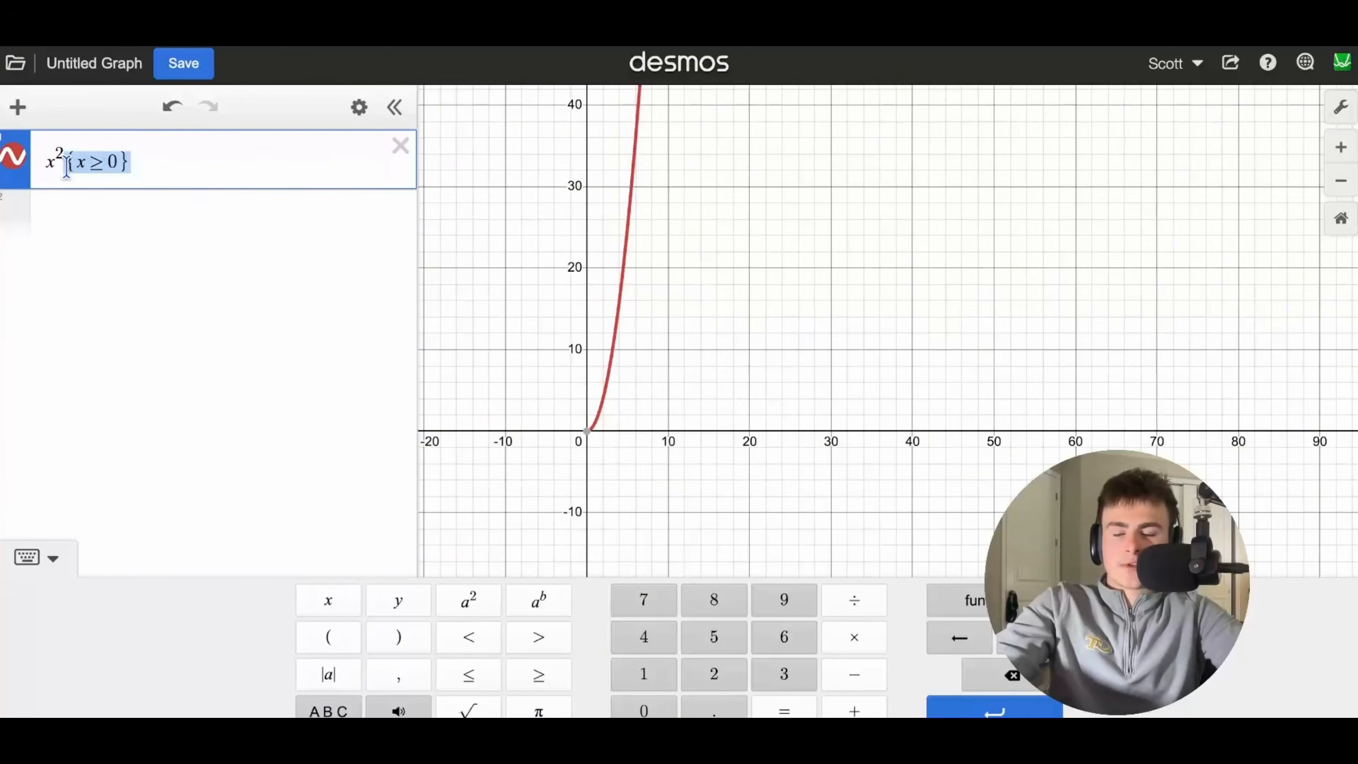
click(167, 164)
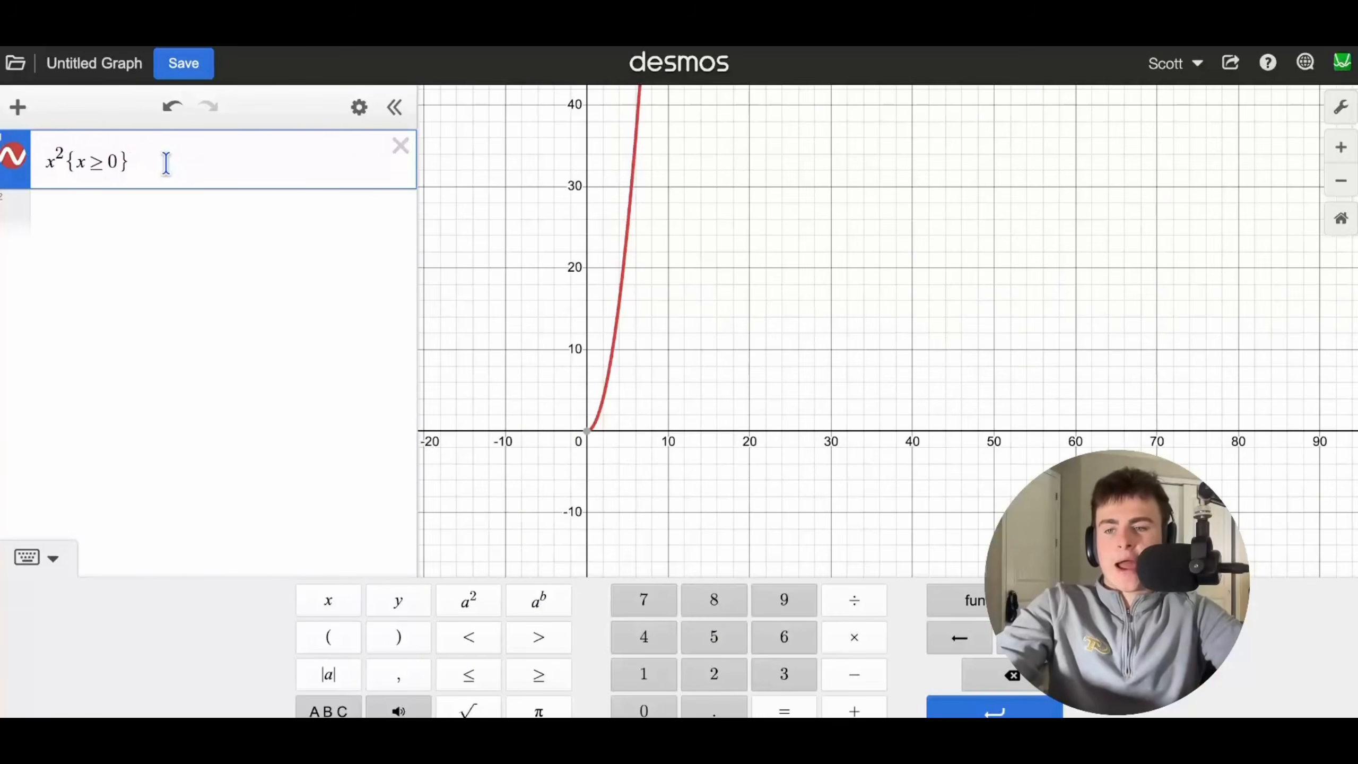
drag(166, 164, 70, 163)
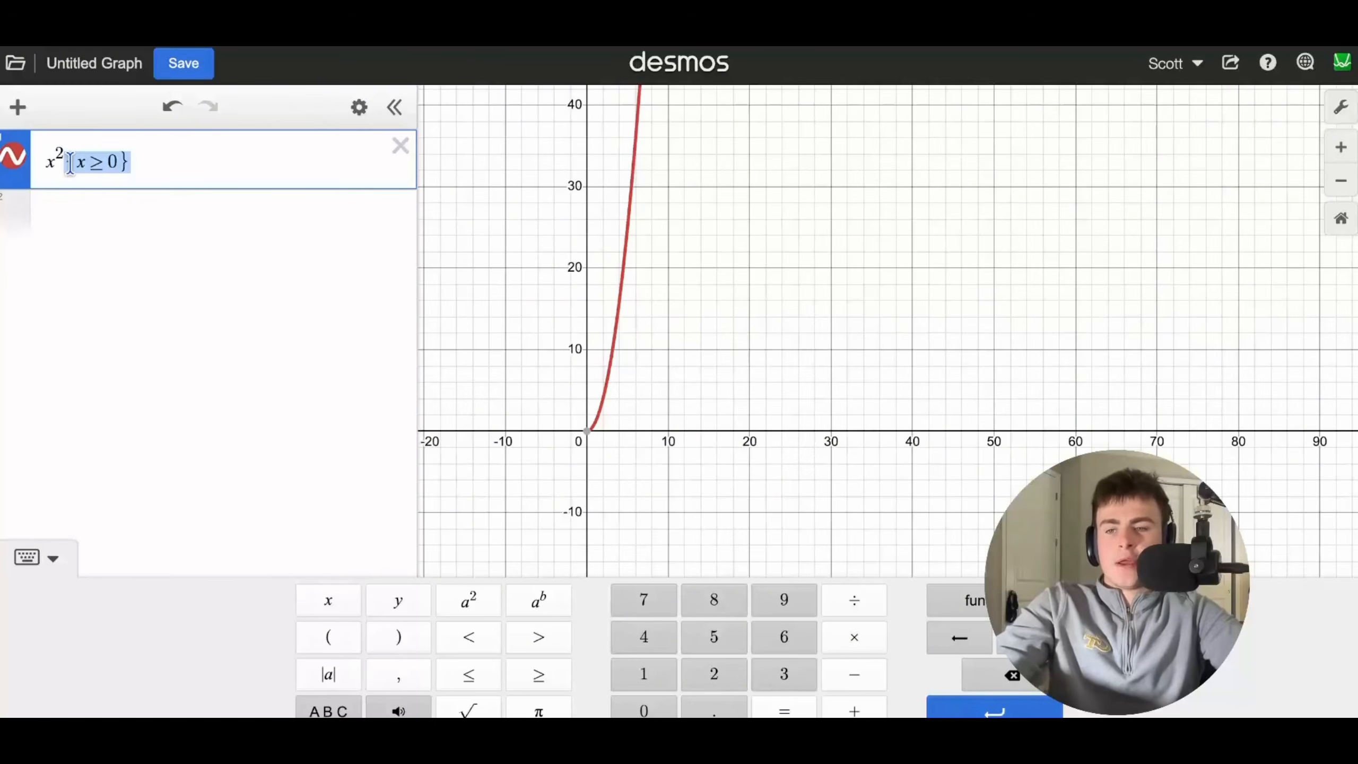
key(BackSpace)
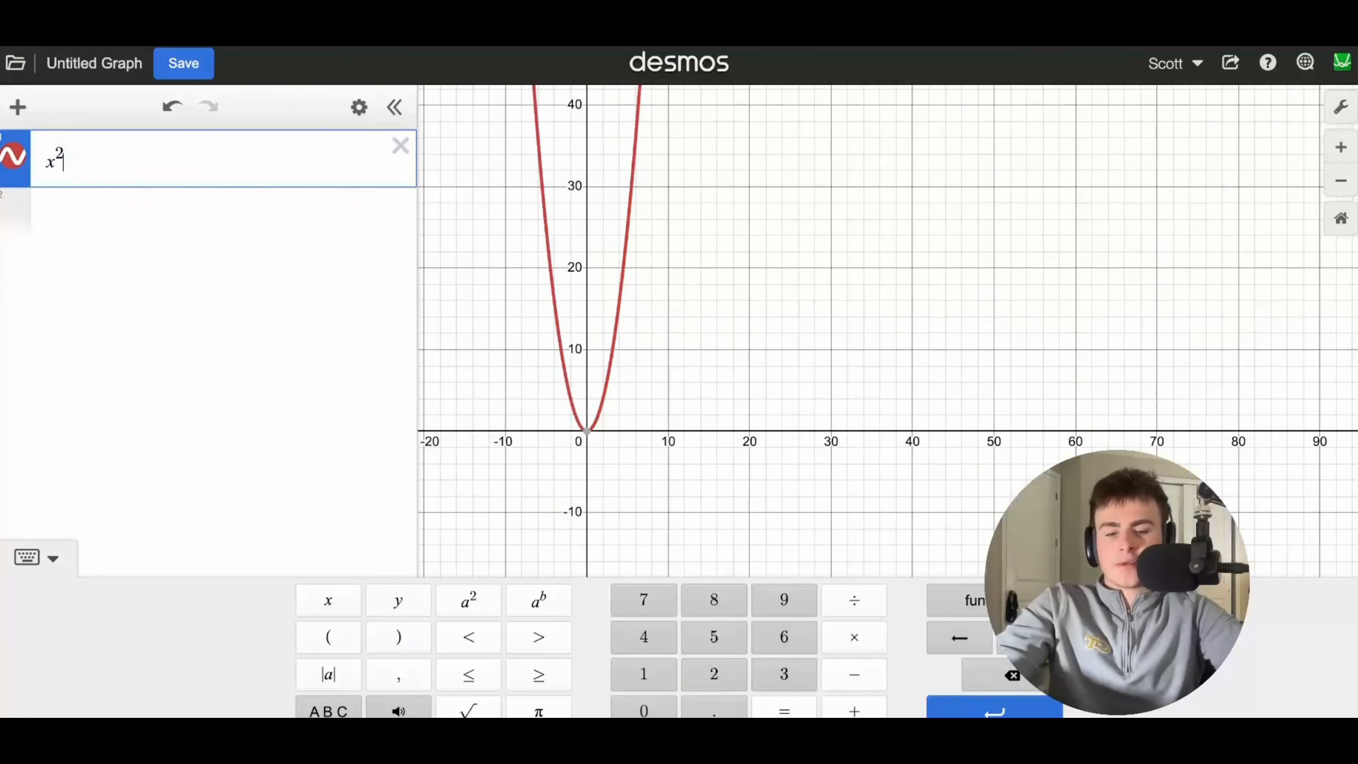
text({x>0)
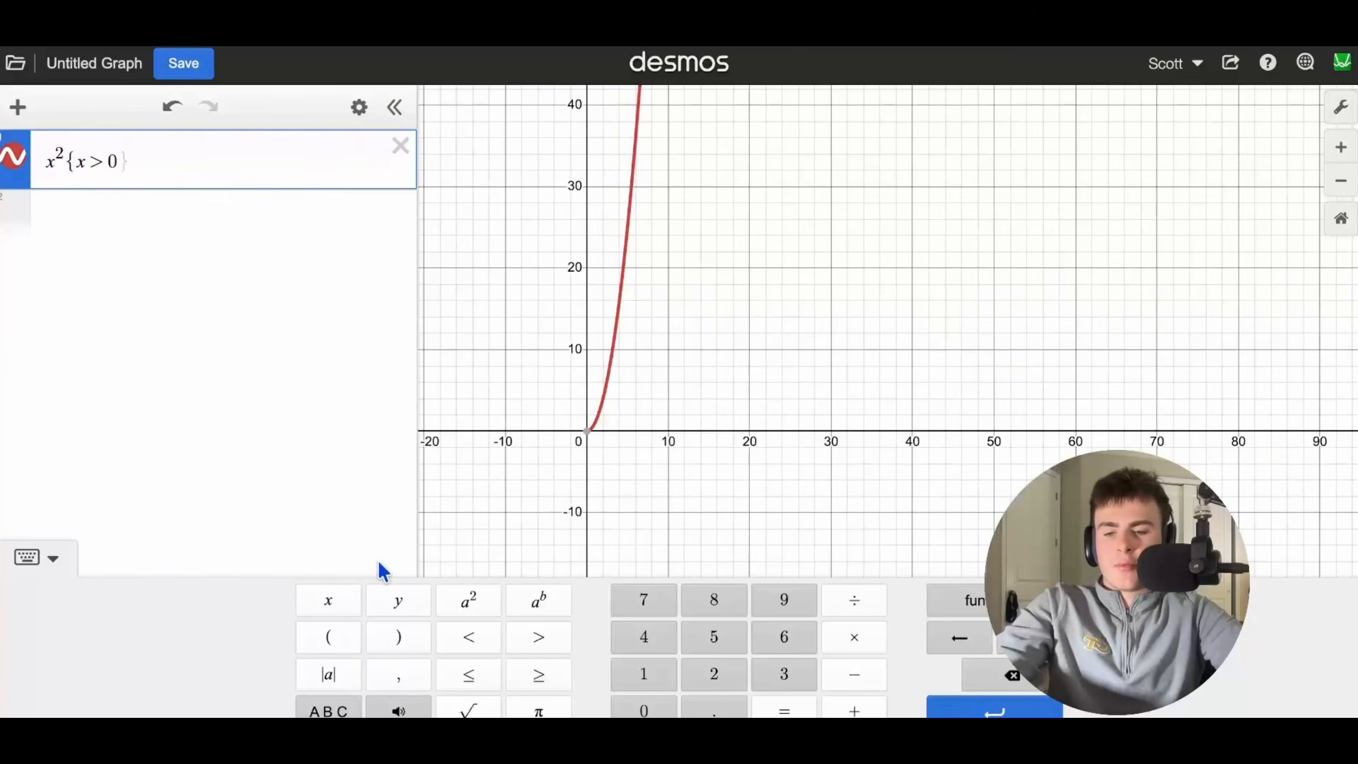
- Clear the restricted x^2 expression from its row
key(BackSpace)
key(BackSpace)
key(BackSpace)
key(BackSpace)
key(BackSpace)
key(BackSpace)
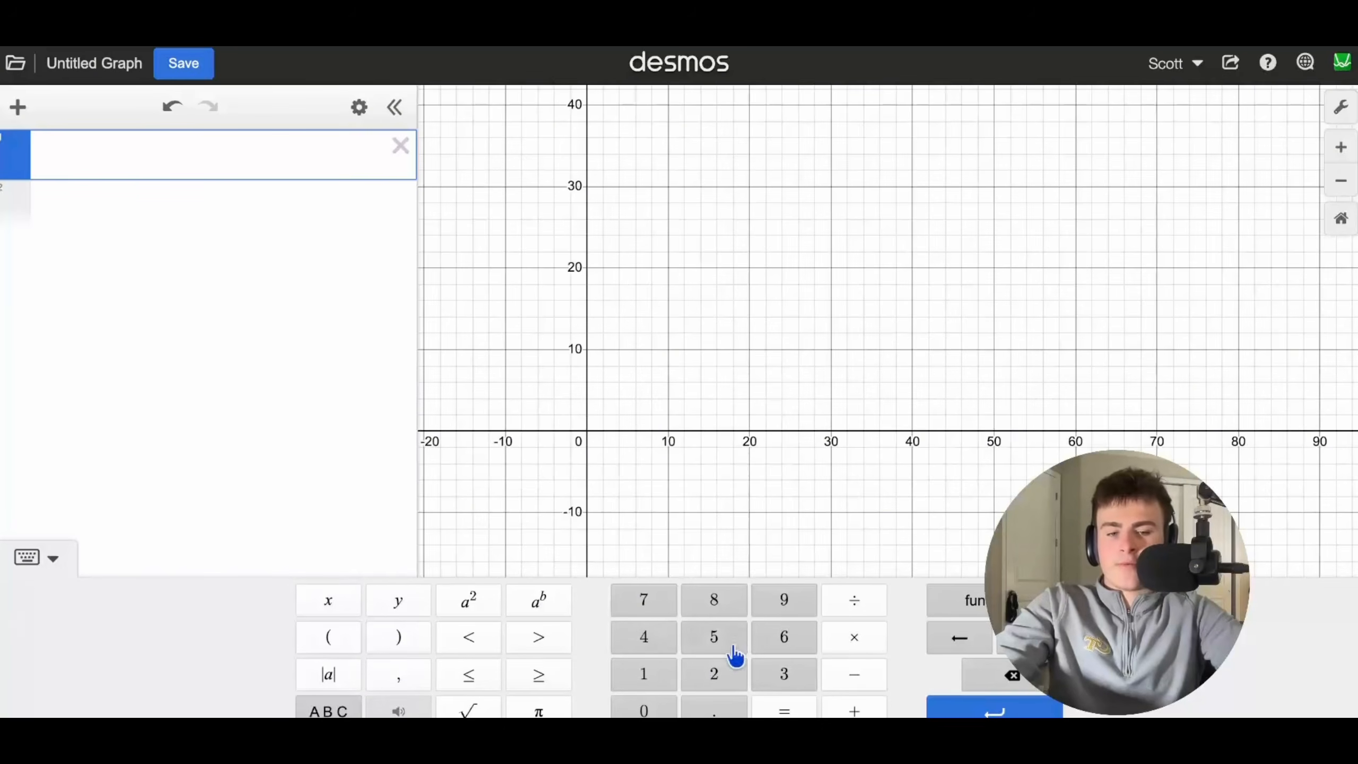
- Browse the built-in functions, and enter sin in the first expression row and cos in the second
click(976, 603)
scroll(922, 449, down, 12)
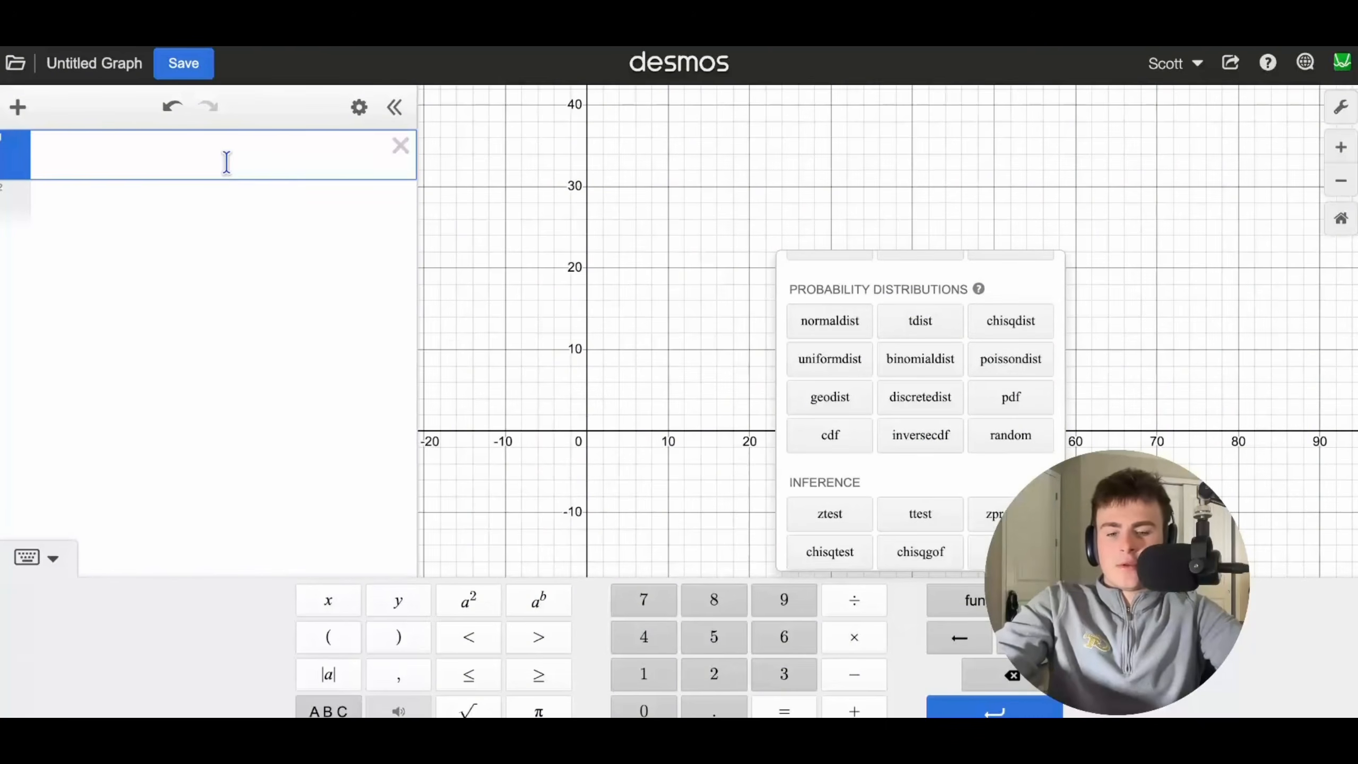
text(sin)
click(200, 203)
text(cos)
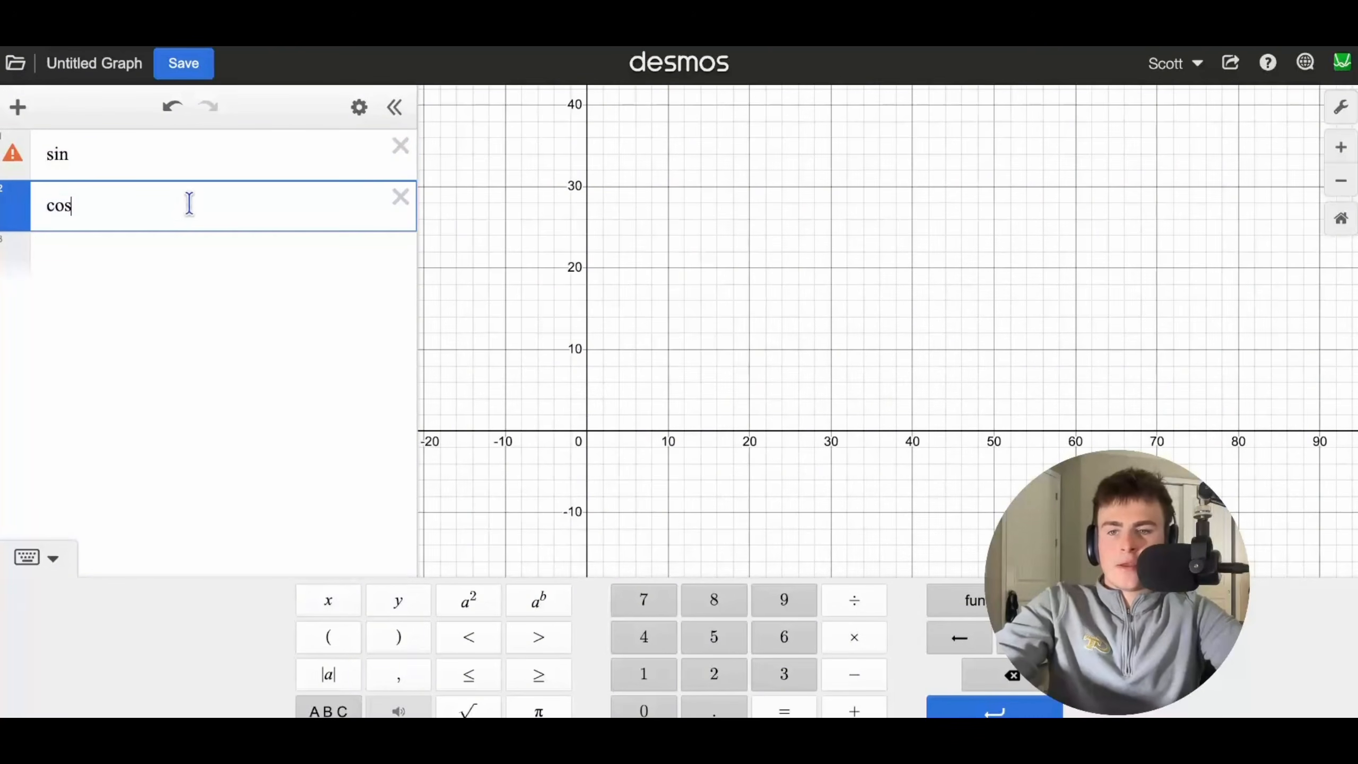
- Clear the cos and sin entries from both expression rows
key(ctrl+a)
key(BackSpace)
click(72, 161)
key(ctrl+a)
key(BackSpace)
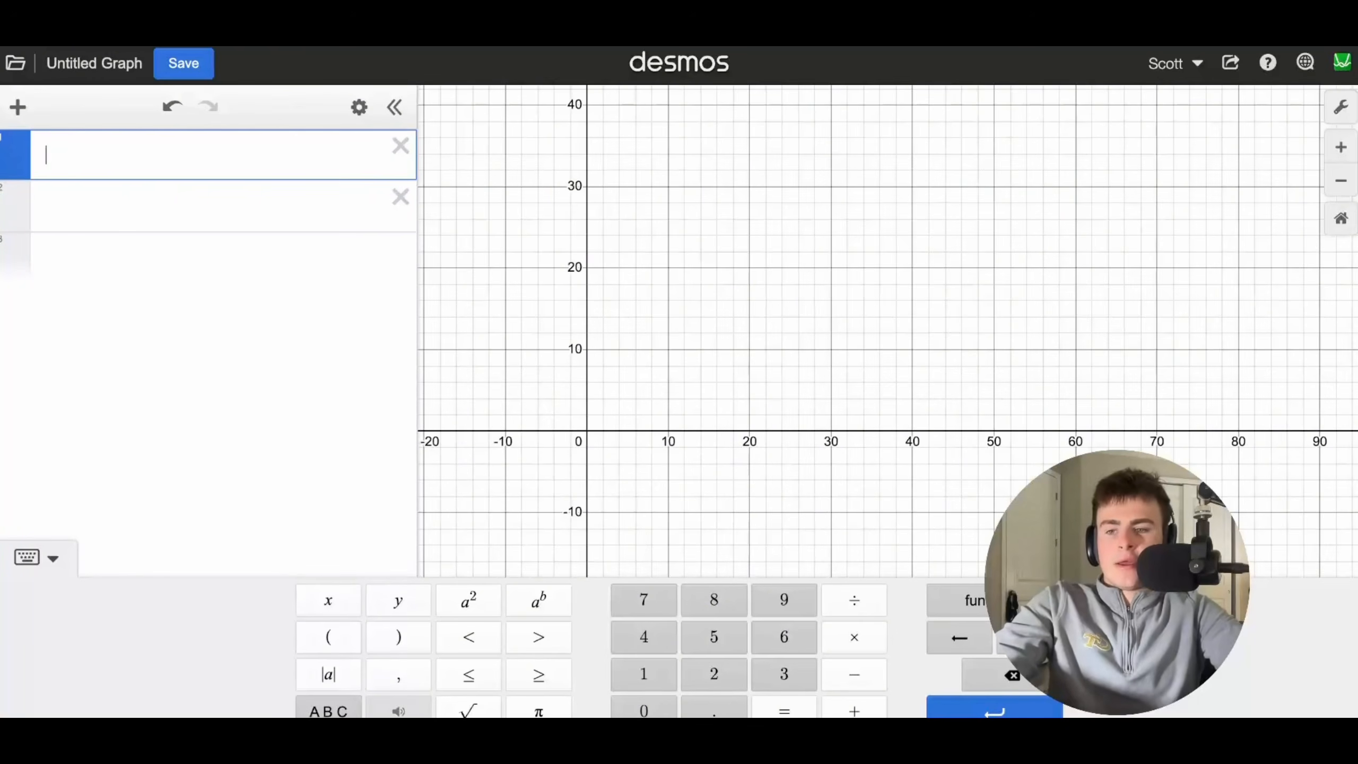
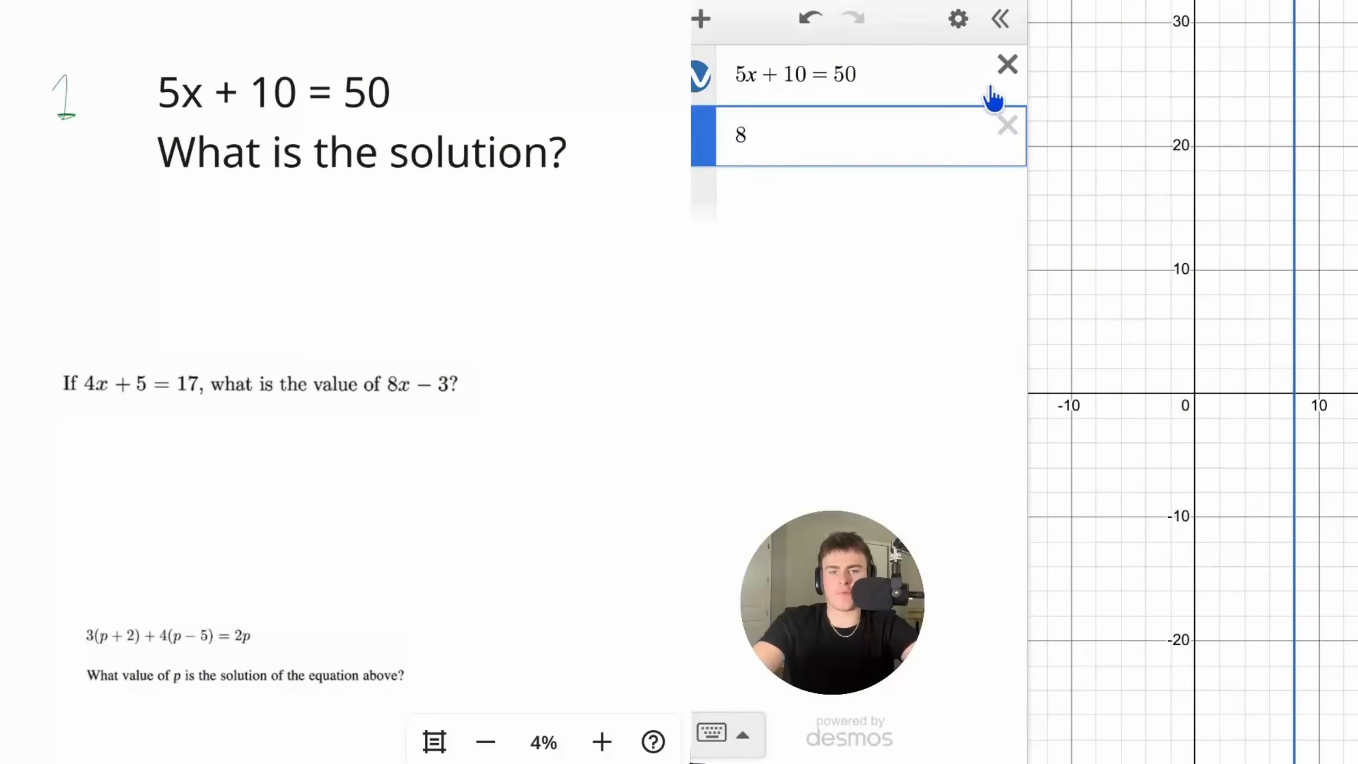
- Delete the 5x + 10 = 50 work, graph 4x + 5 = 17, and show the coordinates of its x-intercept
click(986, 85)
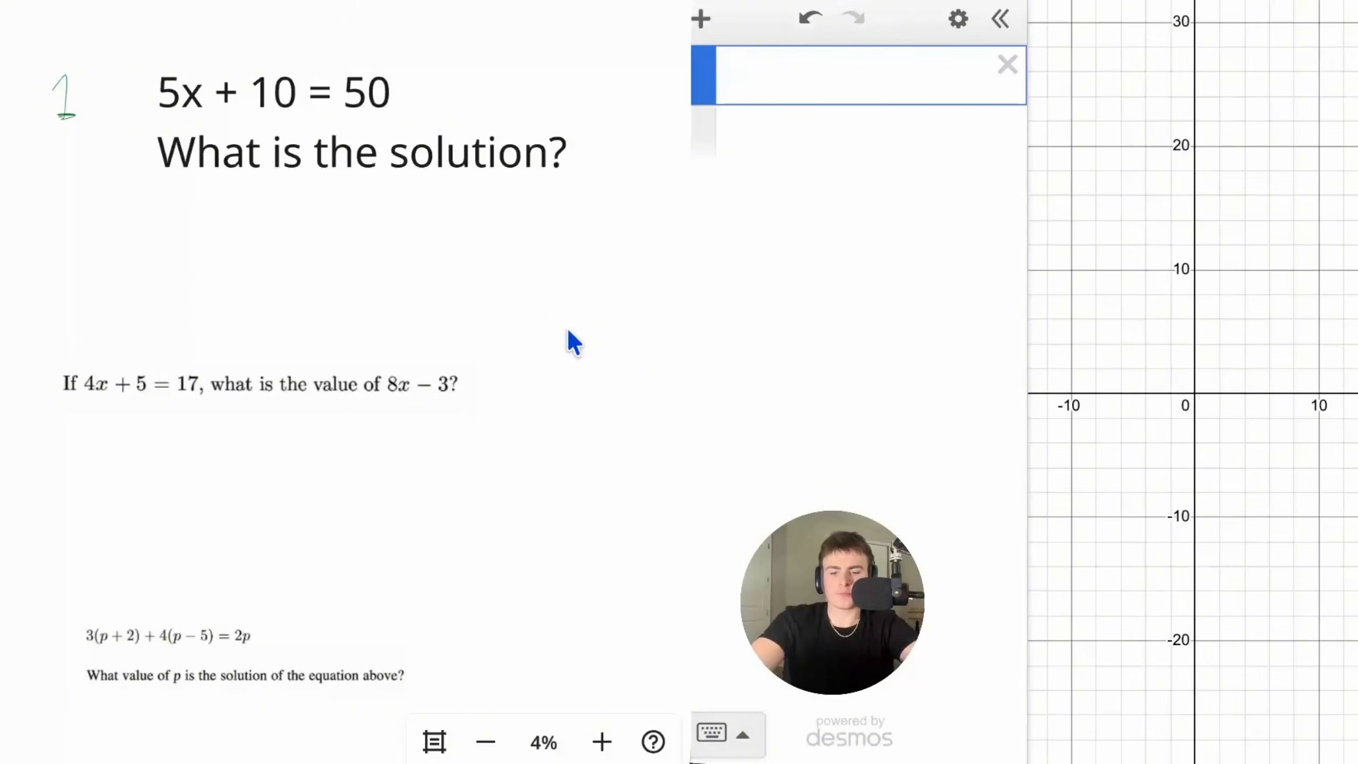
text(4x+5=17)
click(1235, 396)
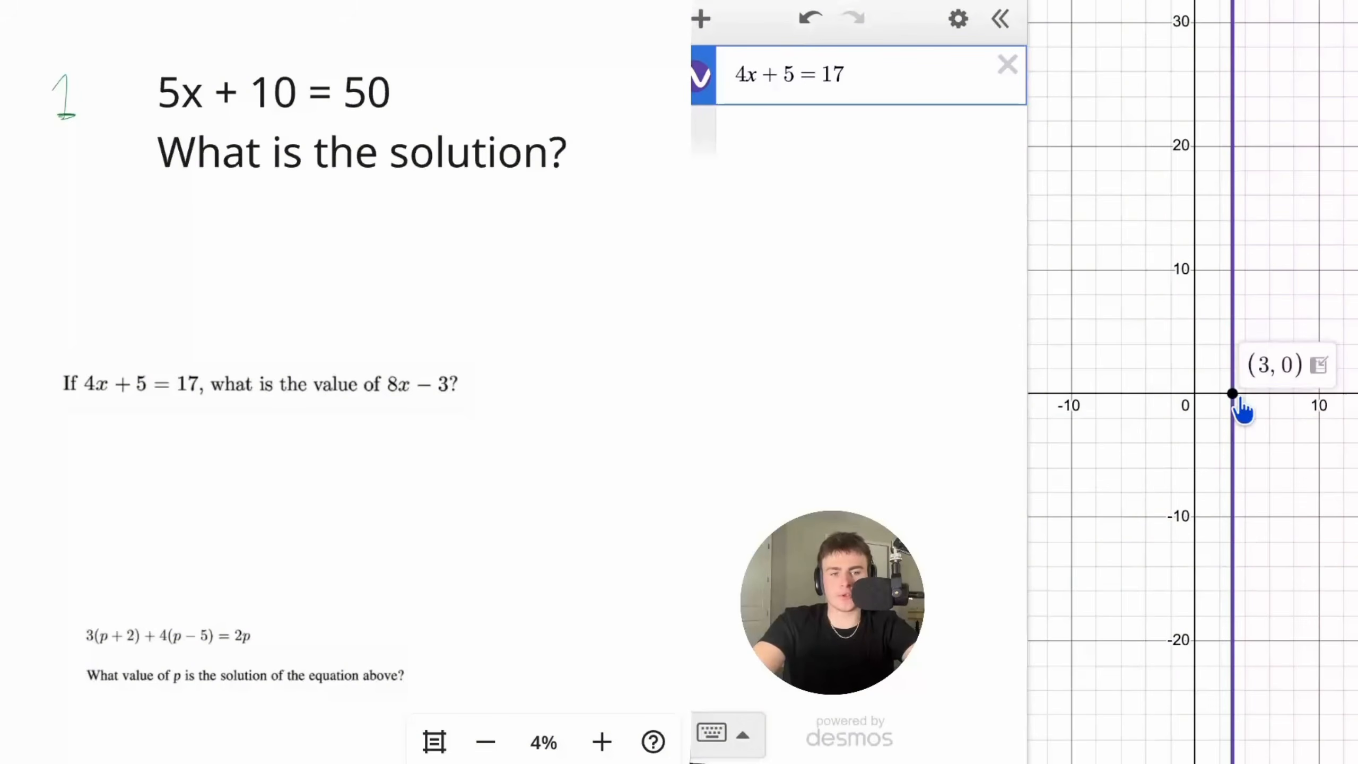
- Try x = 3 and then 8x − 3 in the second row, clearing each entry again
click(803, 156)
text(x=3)
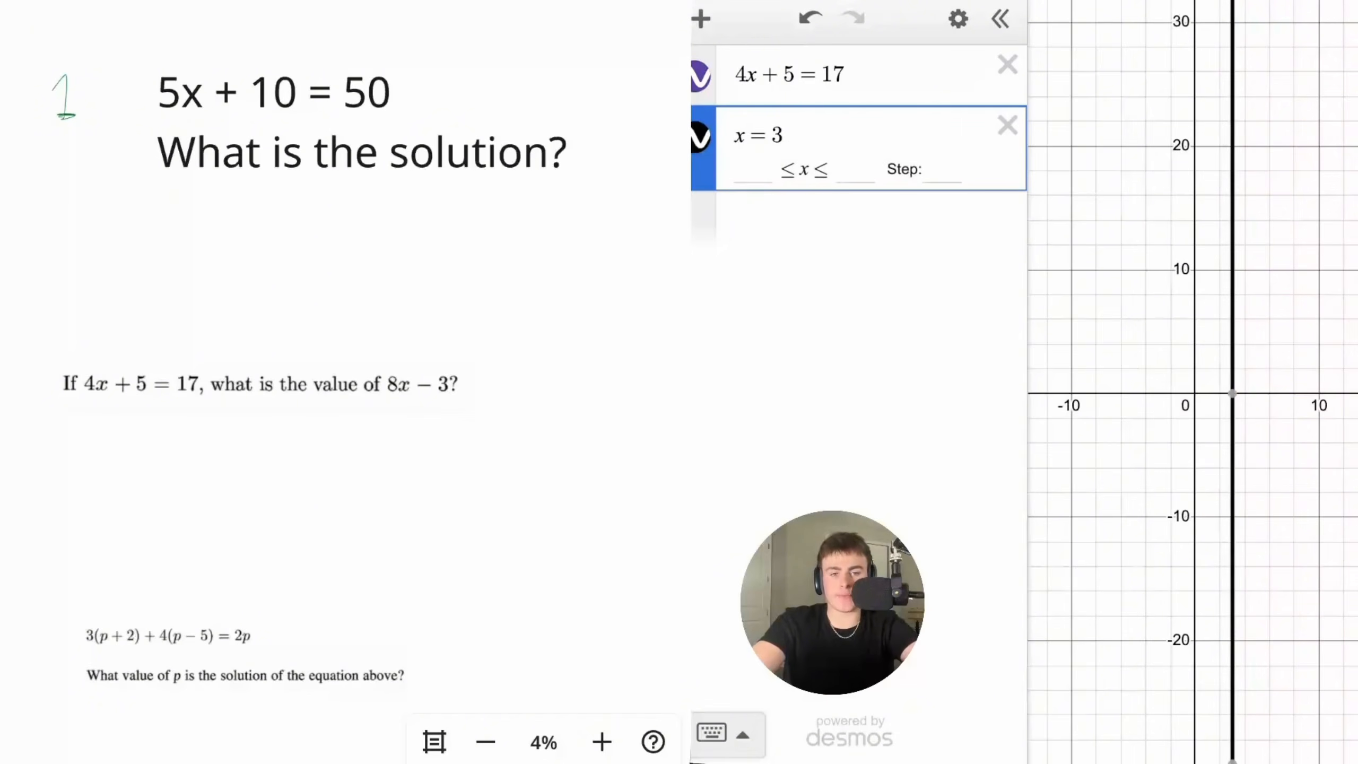
key(BackSpace)
key(BackSpace)
key(BackSpace)
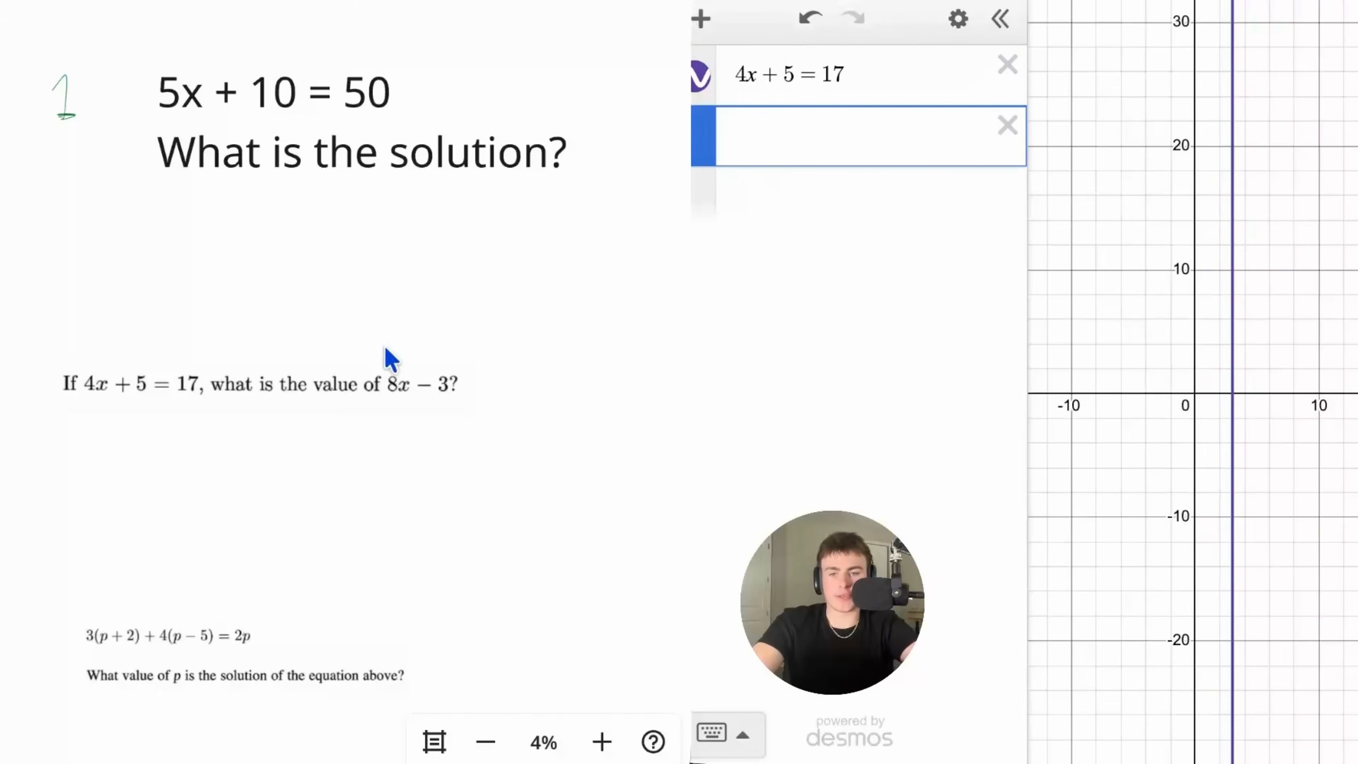
text(8x-3)
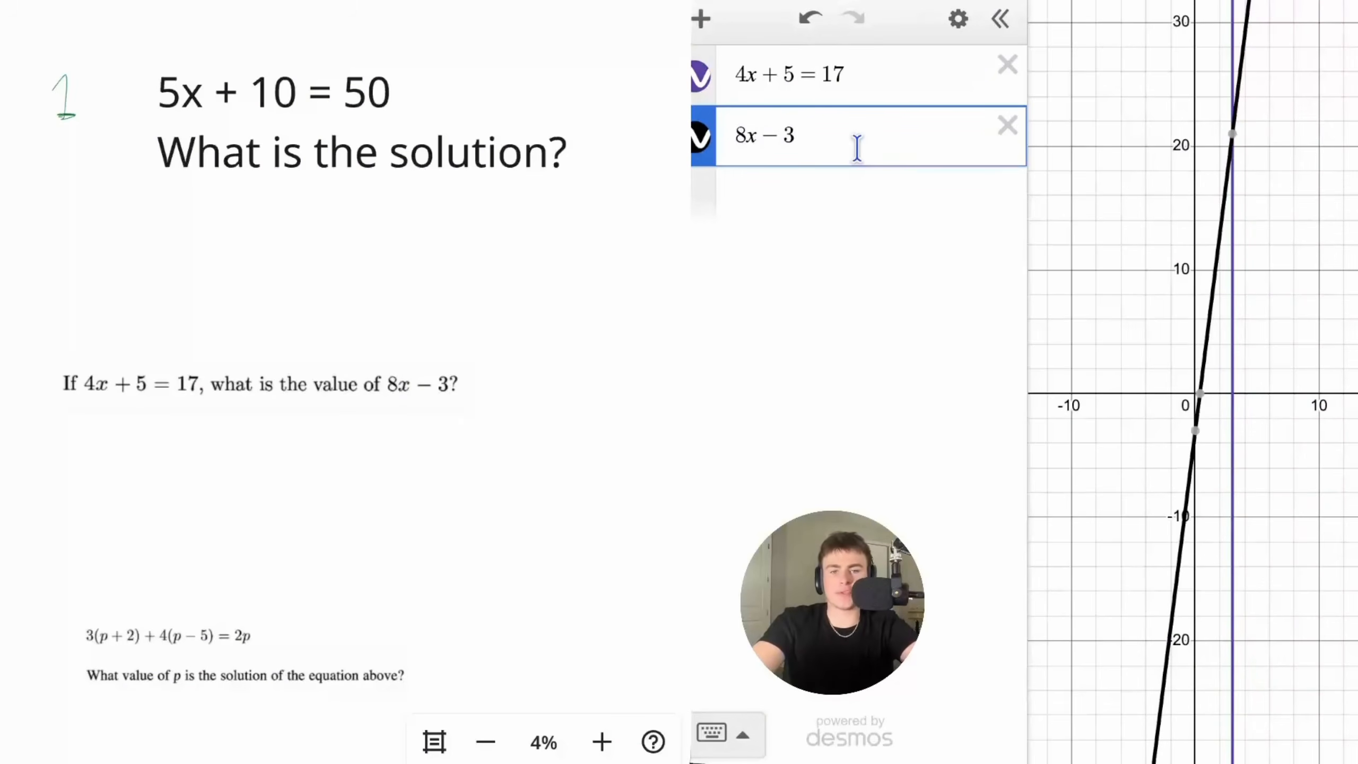
key(BackSpace)
- Check the x-intercept of 4x + 5 = 17, and evaluate 8(3) − 3 in the second row
drag(746, 81, 759, 80)
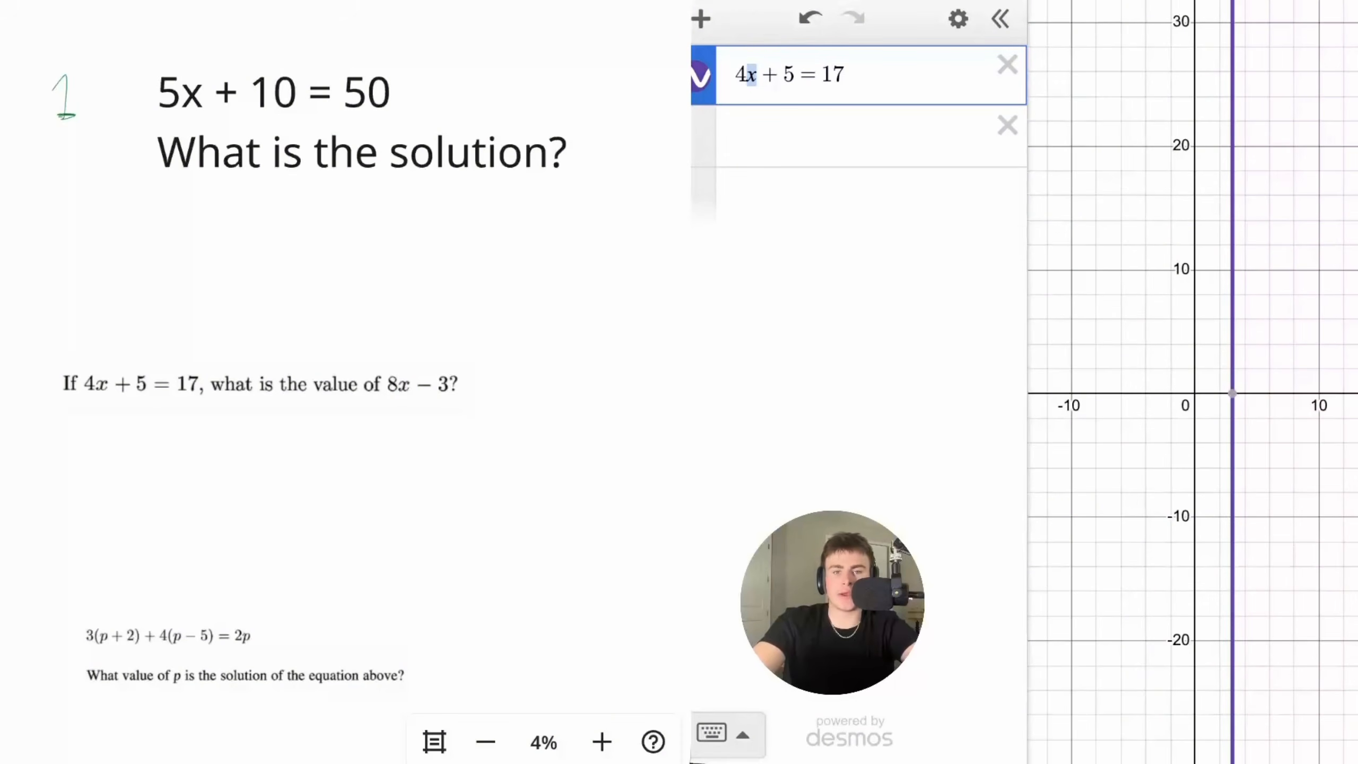
click(1221, 447)
click(1233, 396)
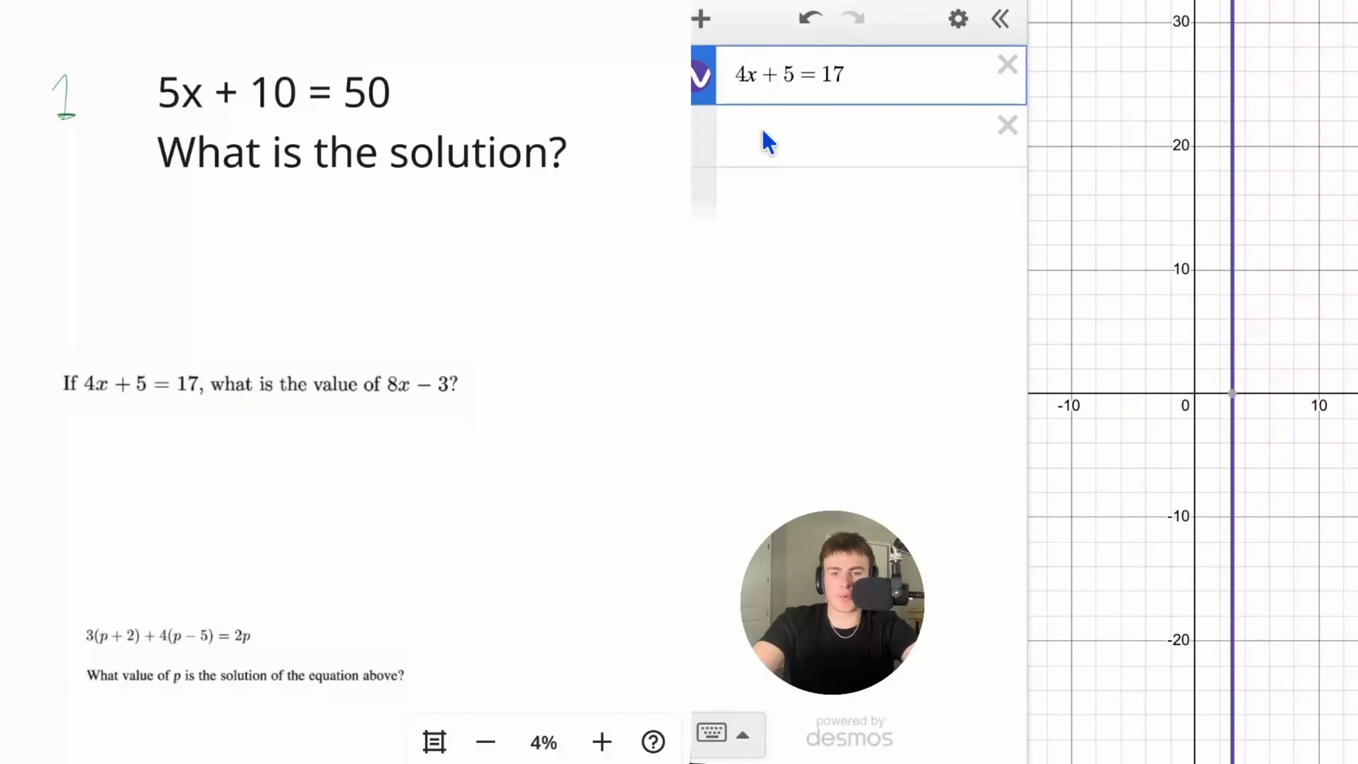
click(788, 133)
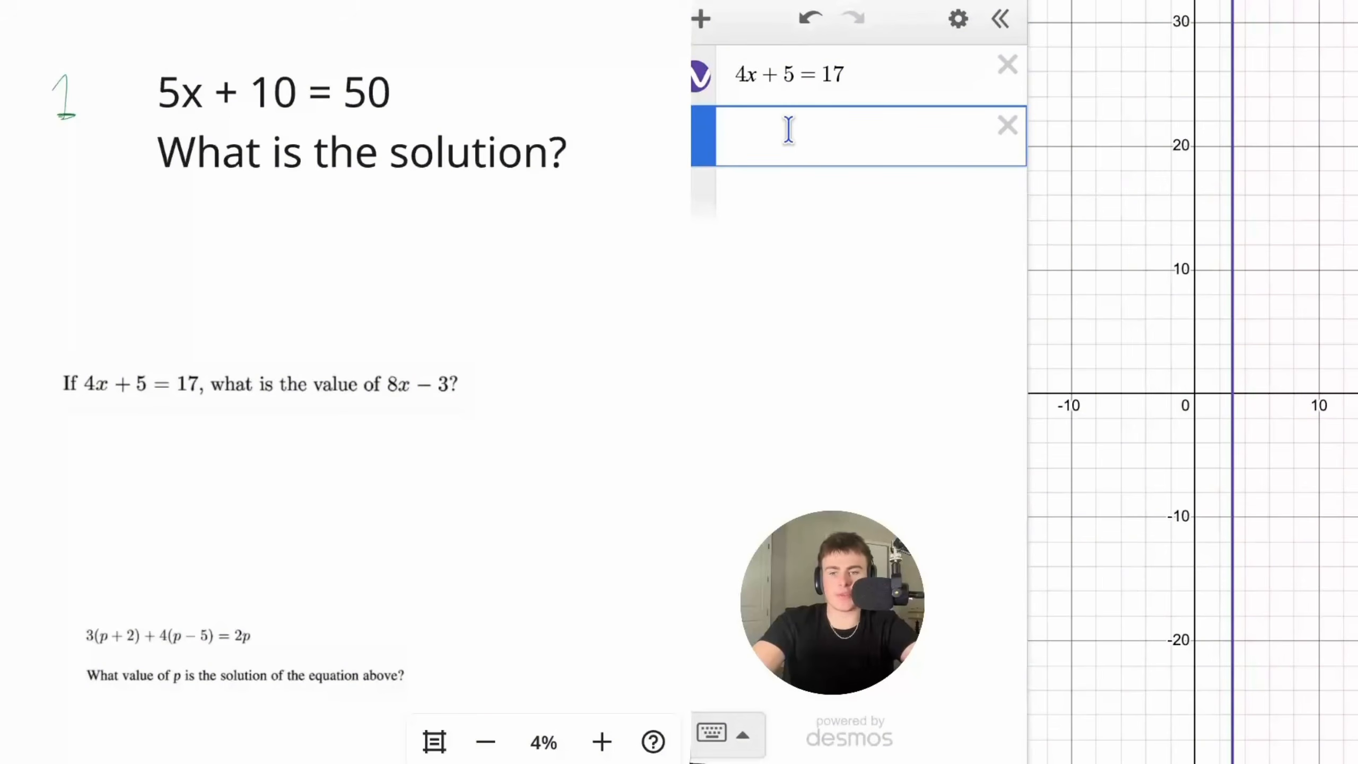
text(8(3))
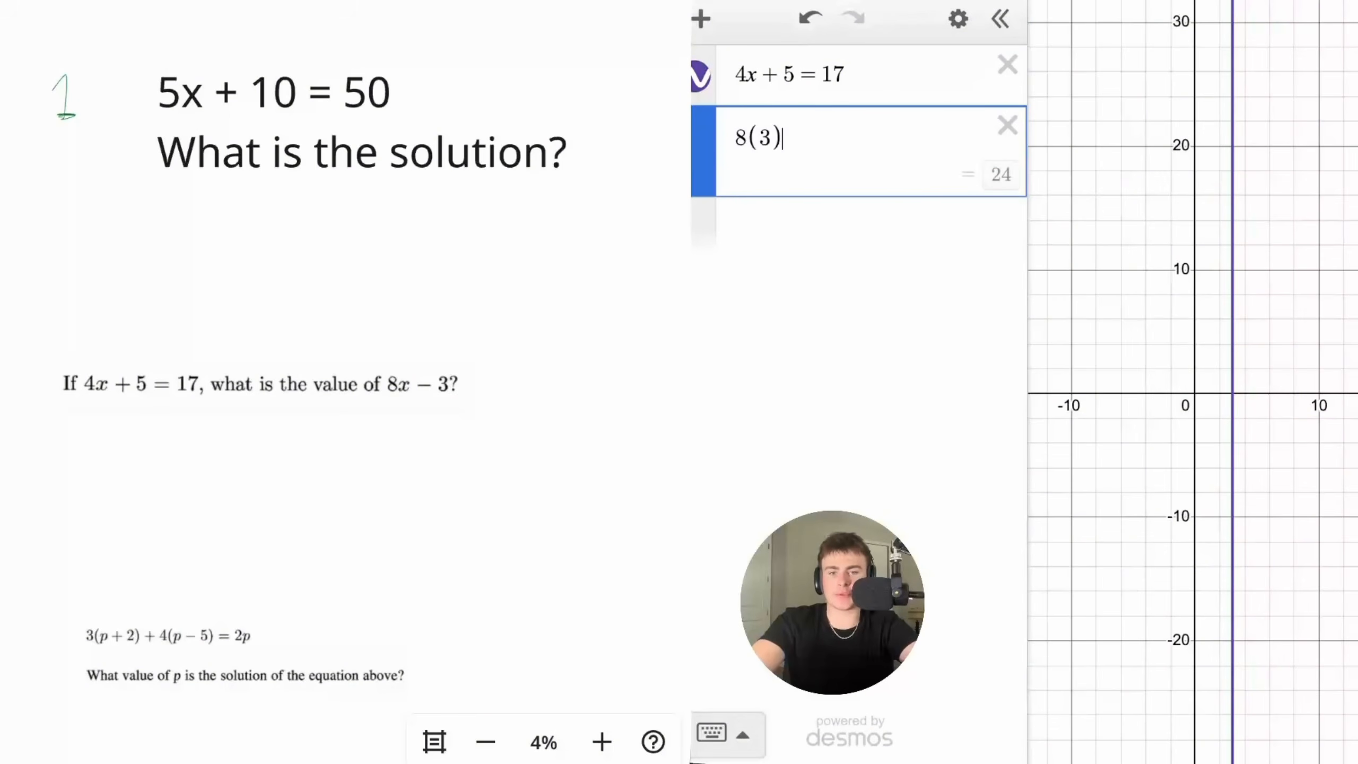
text(-3)
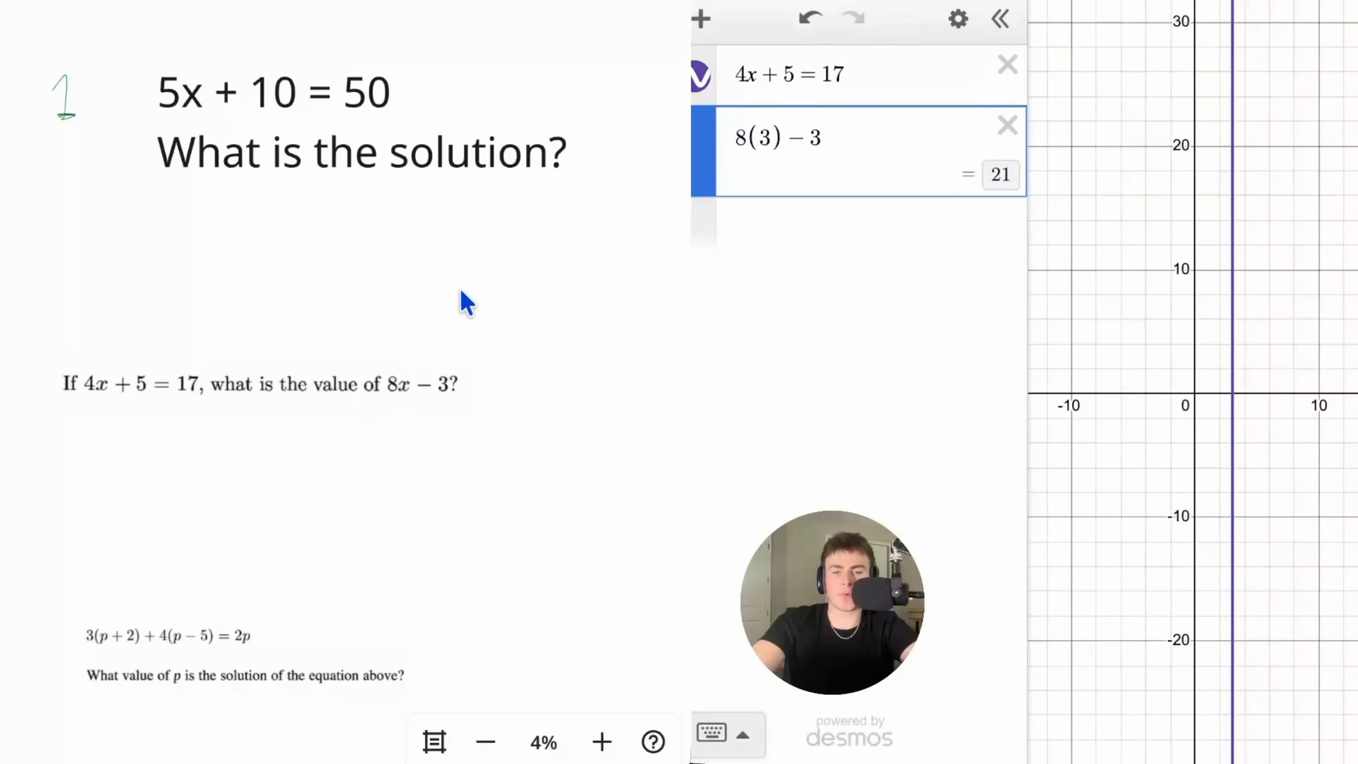
drag(833, 67, 751, 69)
drag(831, 138, 727, 142)
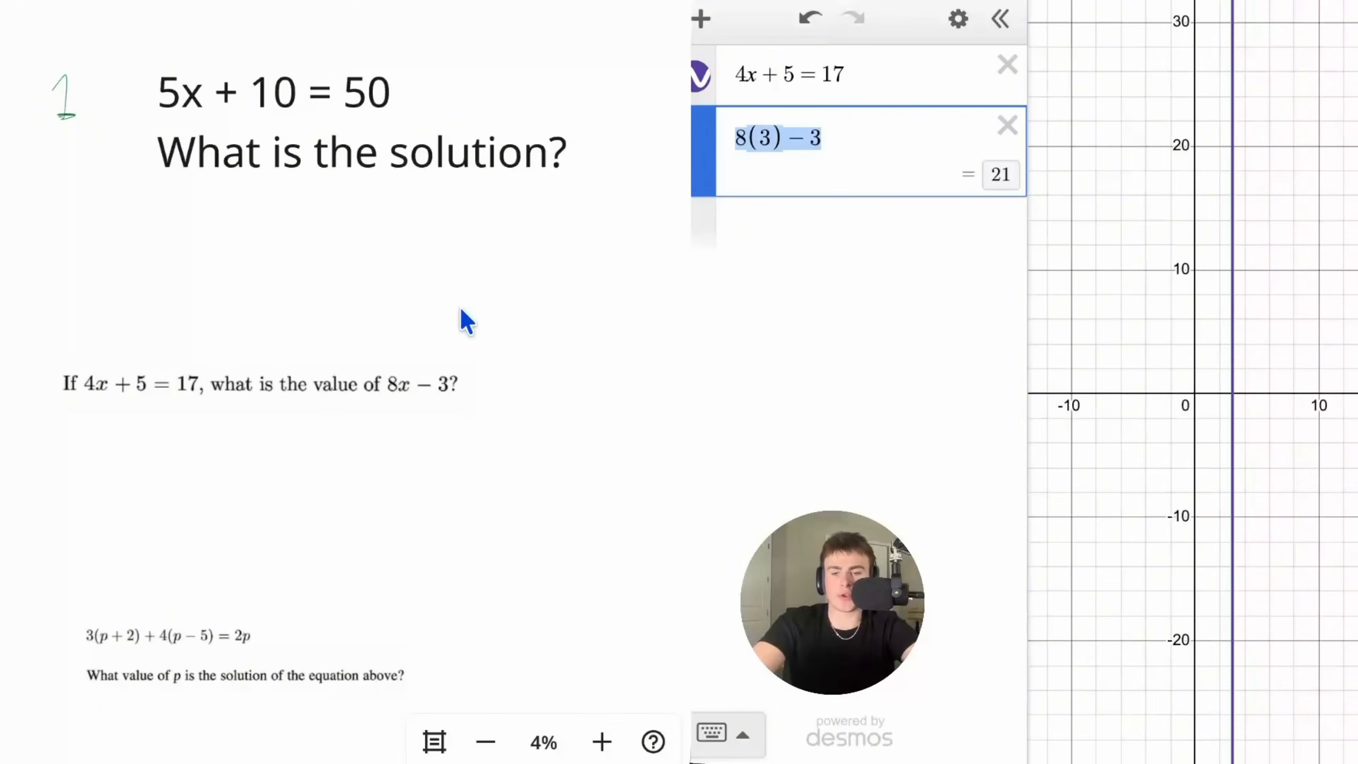
- Bring up the question asking for the value of p, and delete the 4x + 5 = 17 and 8(3) − 3 rows
scroll(461, 310, down, 3)
scroll(461, 312, down, 3)
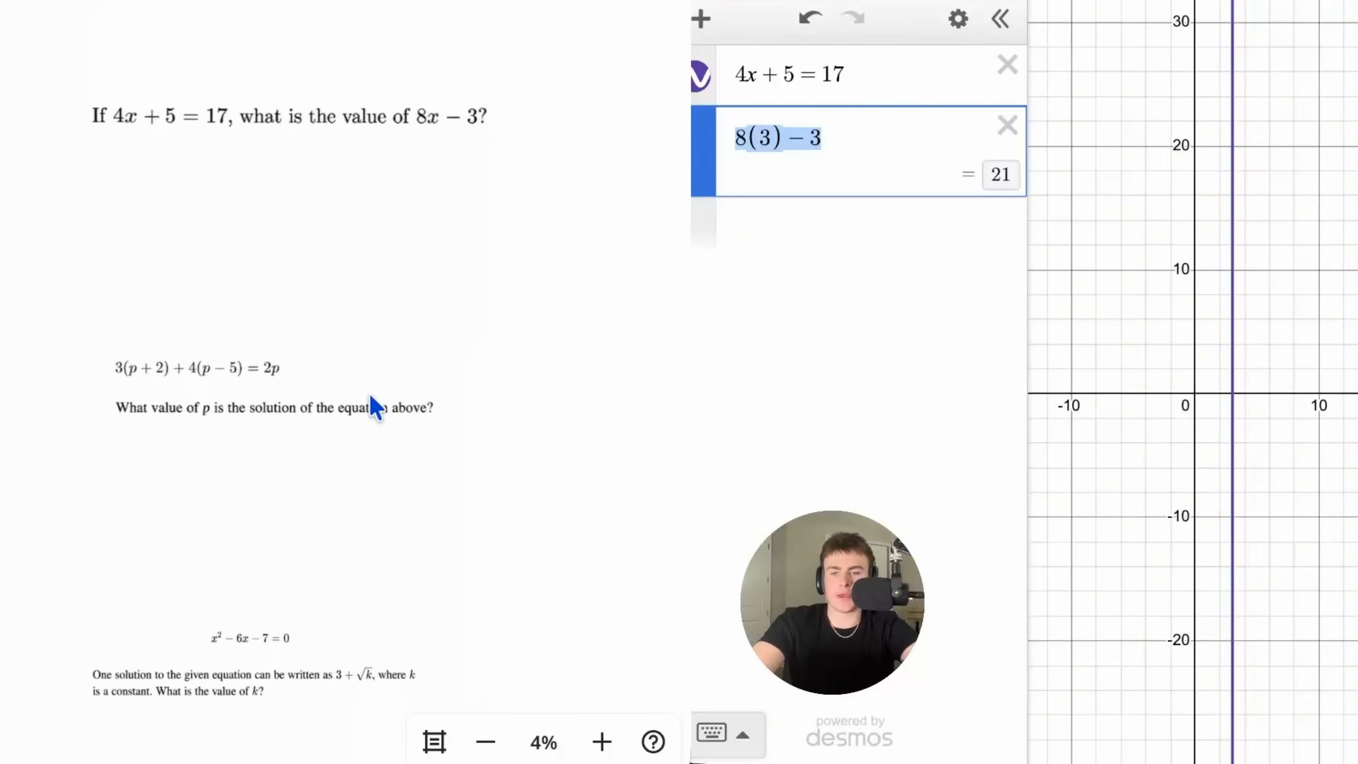
scroll(371, 399, up, 3)
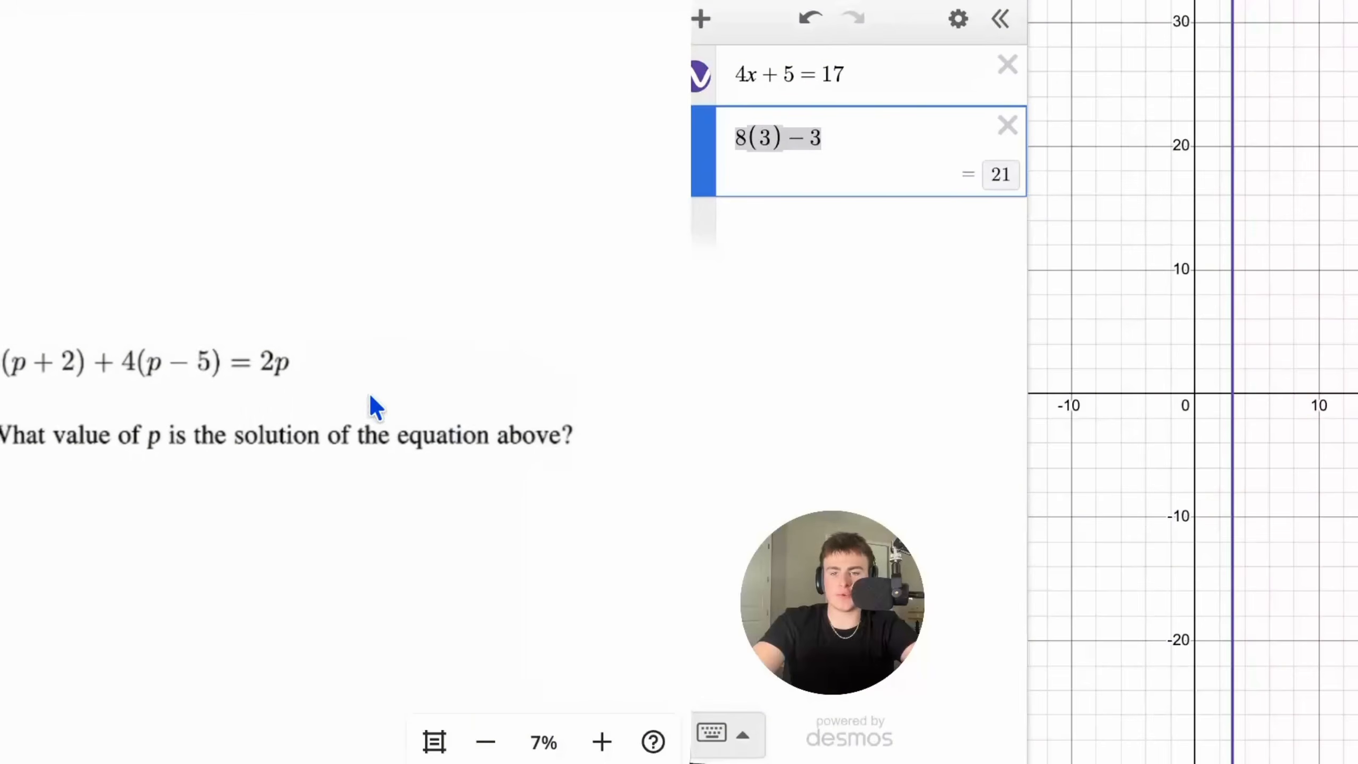
scroll(375, 407, left, 2)
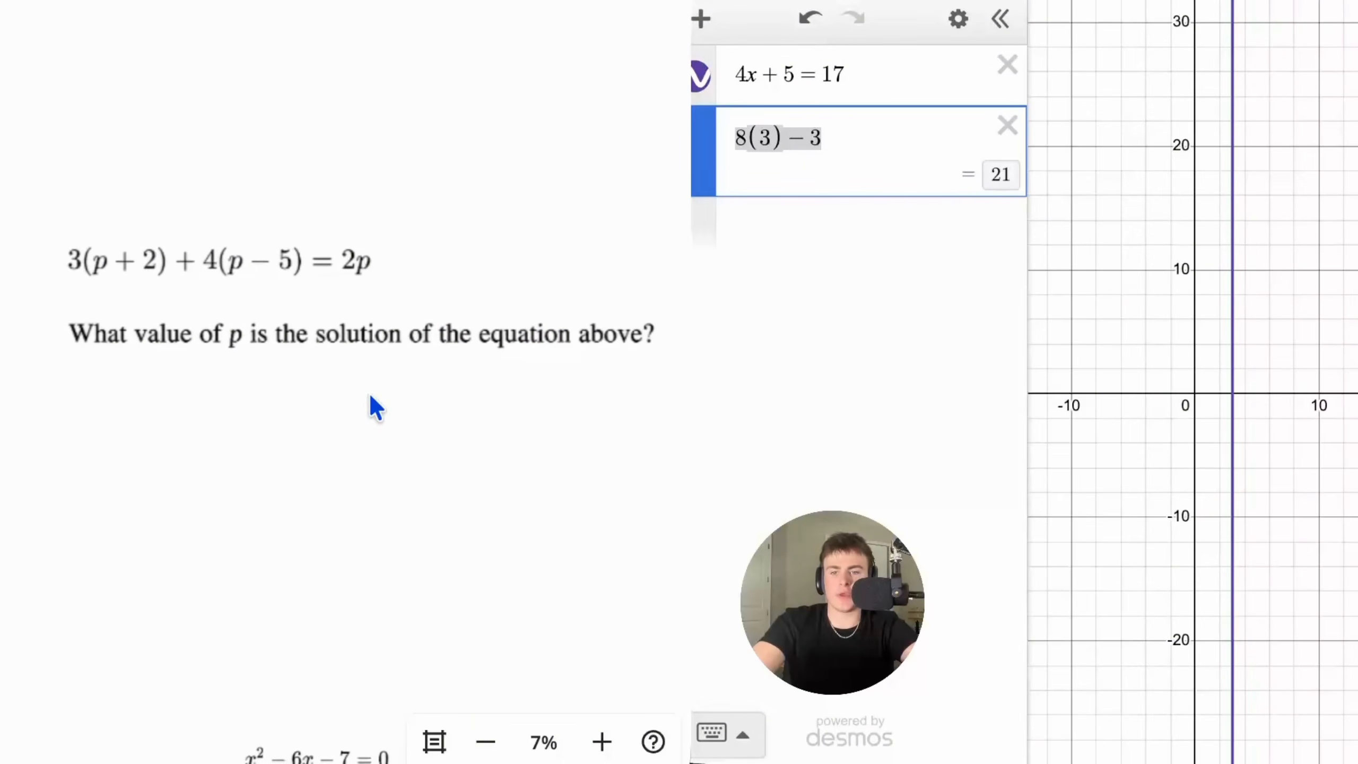
click(1001, 82)
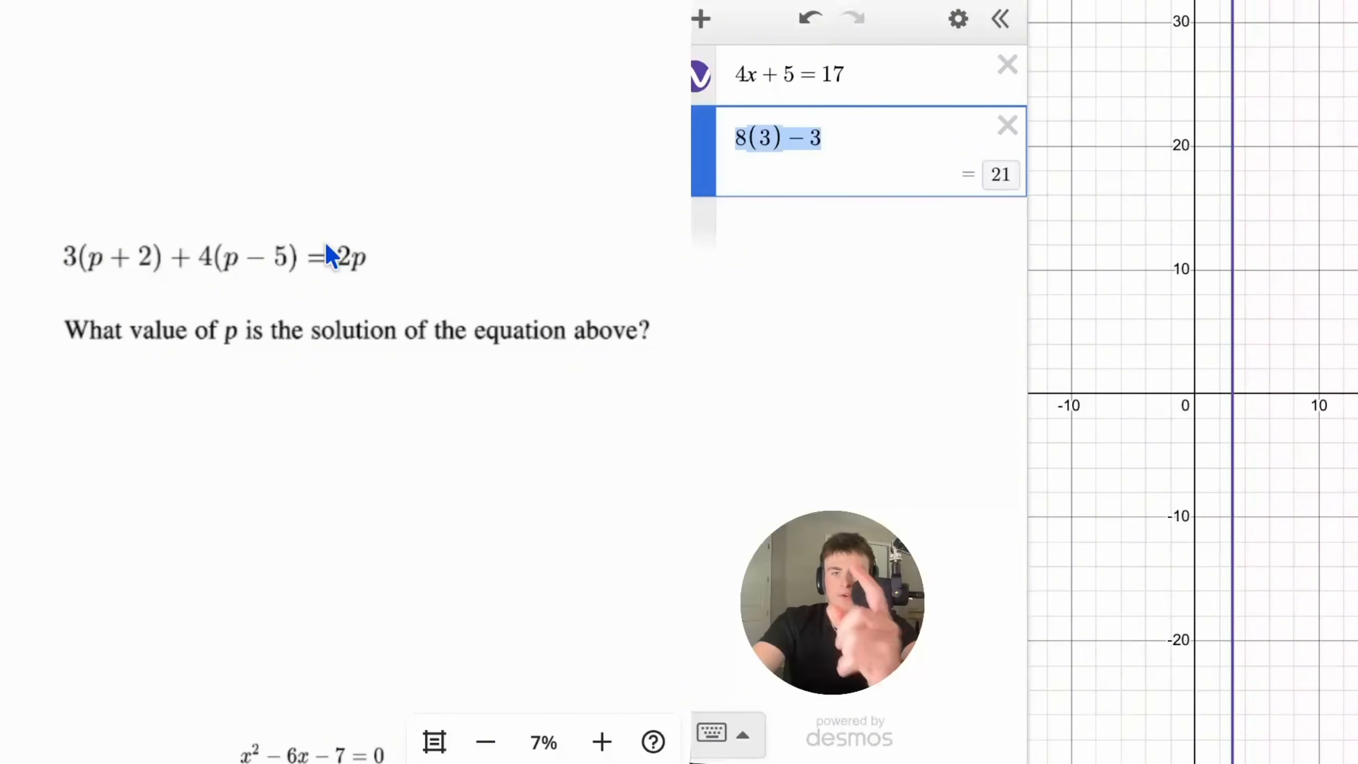
click(961, 75)
click(991, 74)
click(1003, 69)
- Graph 3(x + 2) + 4(x − 5) = 2x, using x in place of p, and show its x-intercept coordinates
text(3)
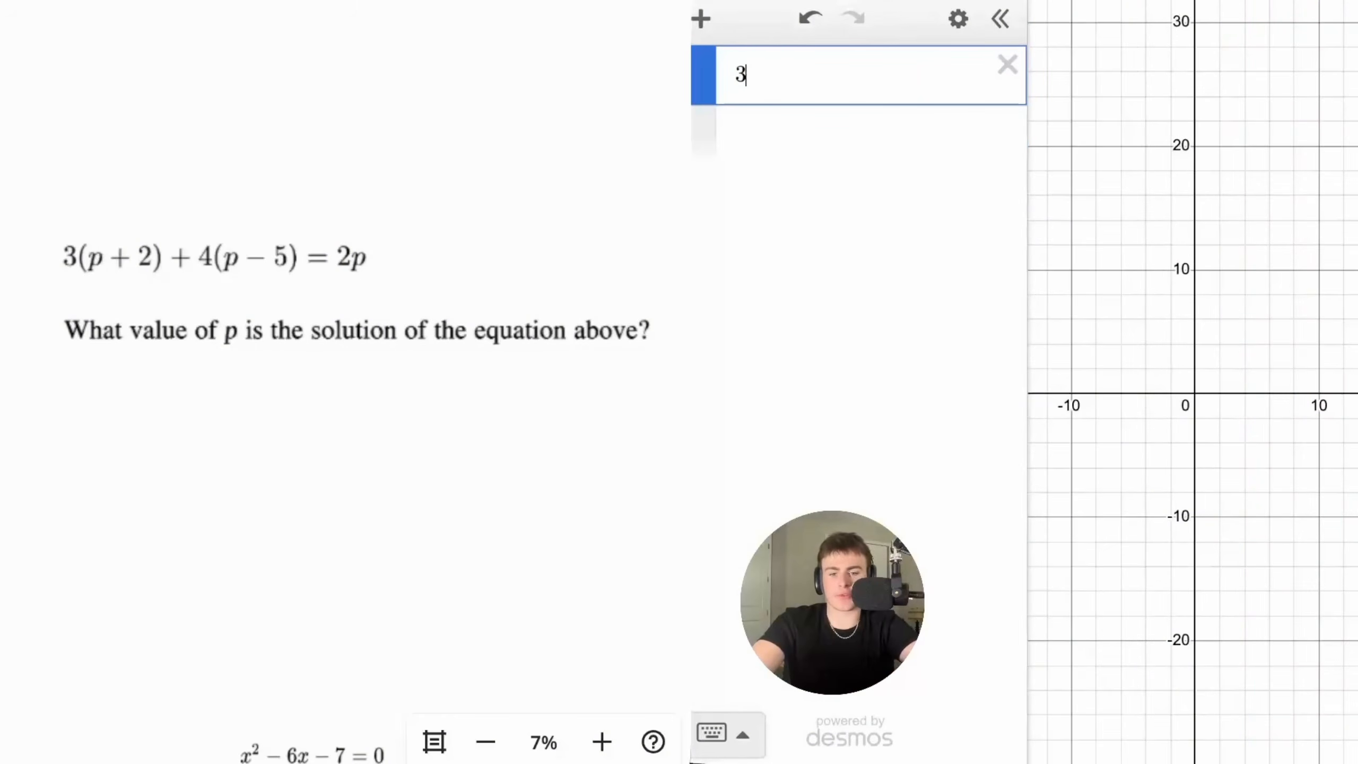
text((x+2)+4)
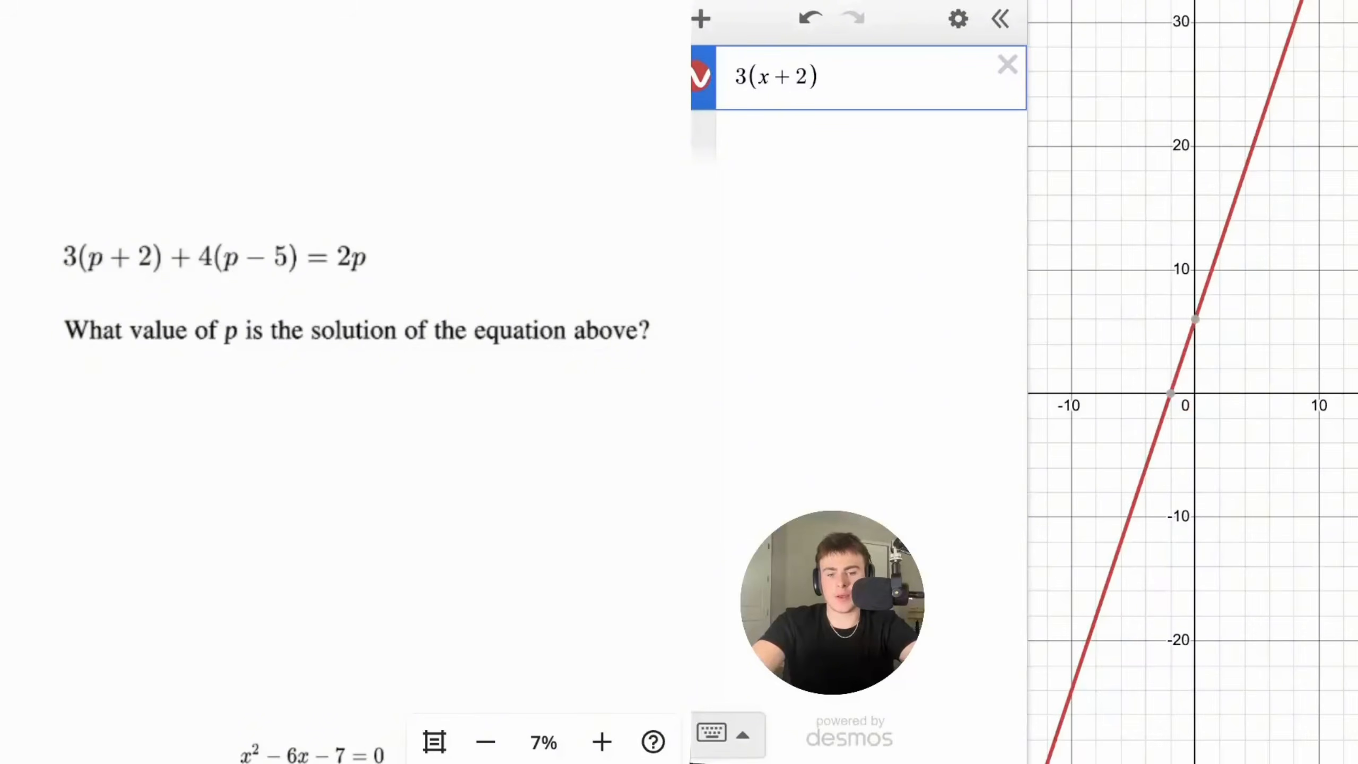
text((x-5)
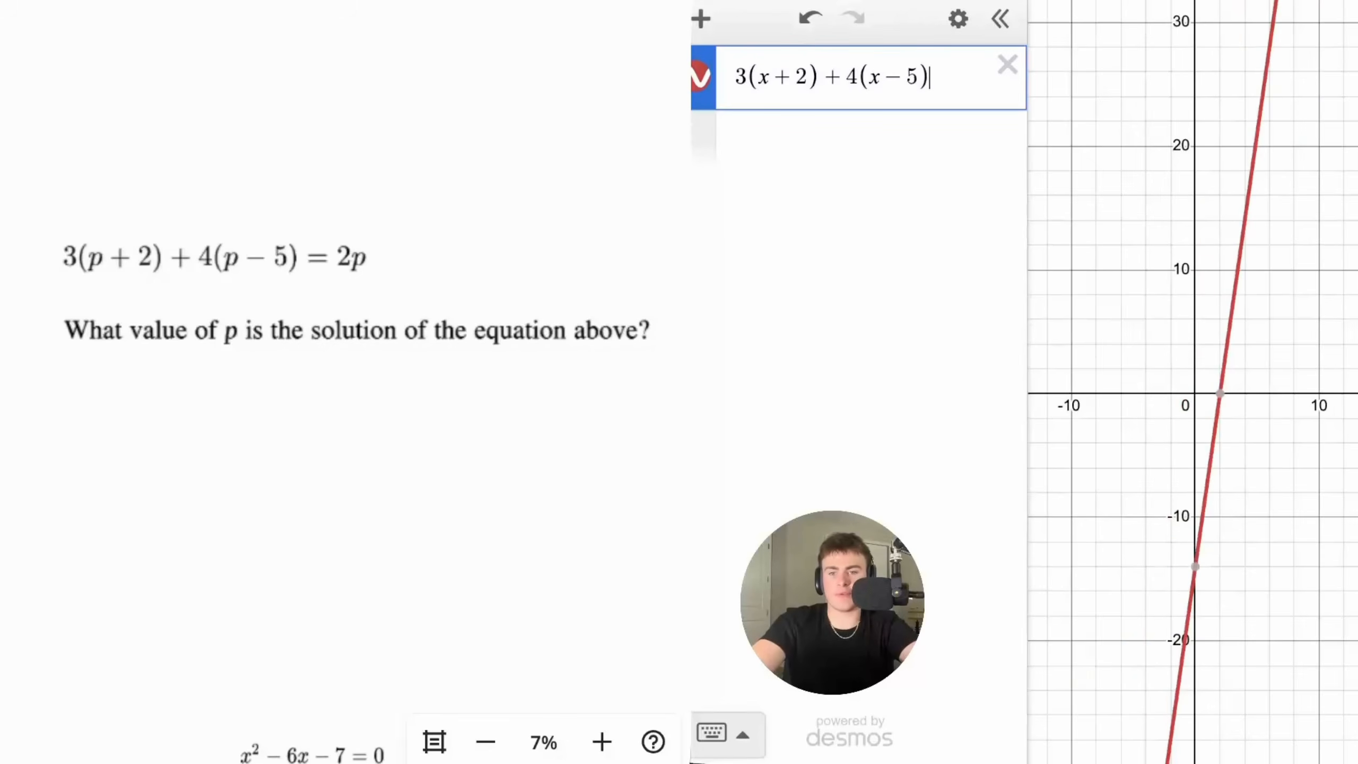
text()=2x)
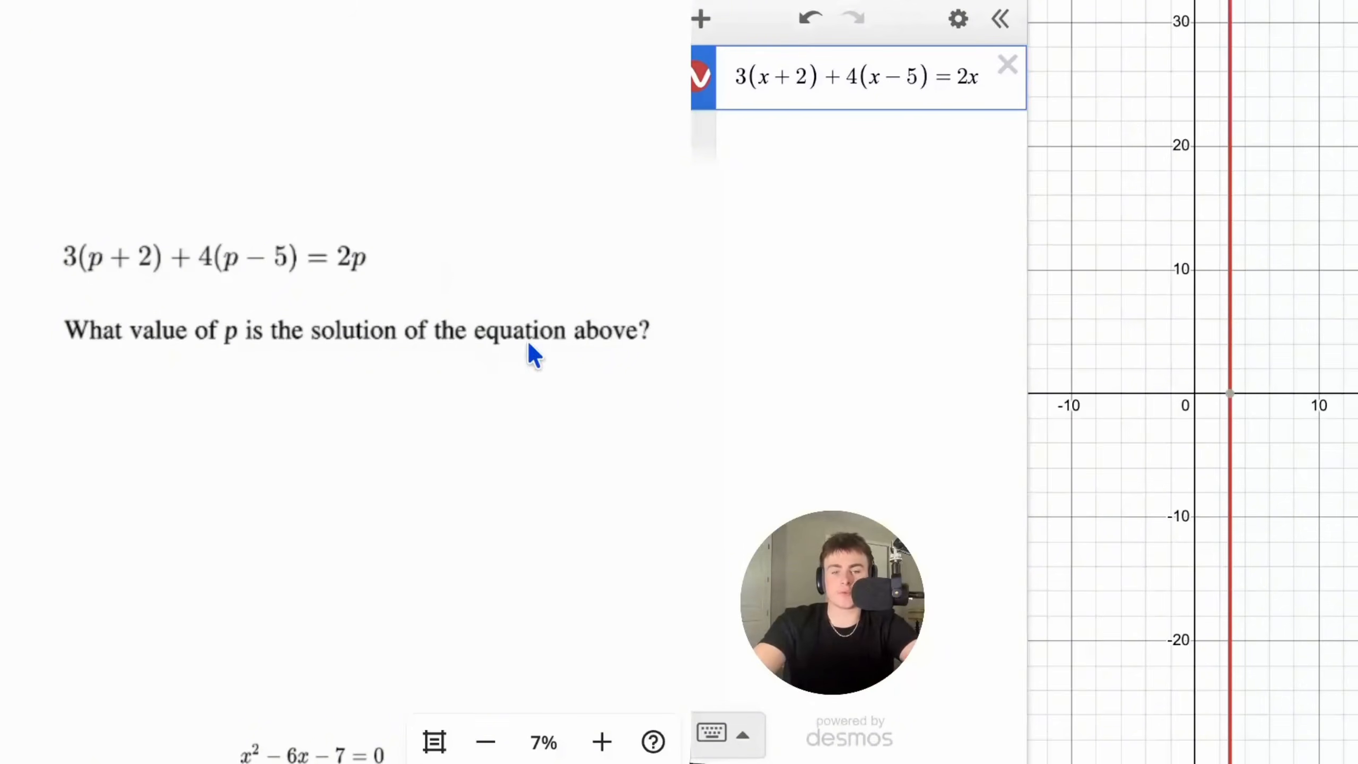
click(1230, 394)
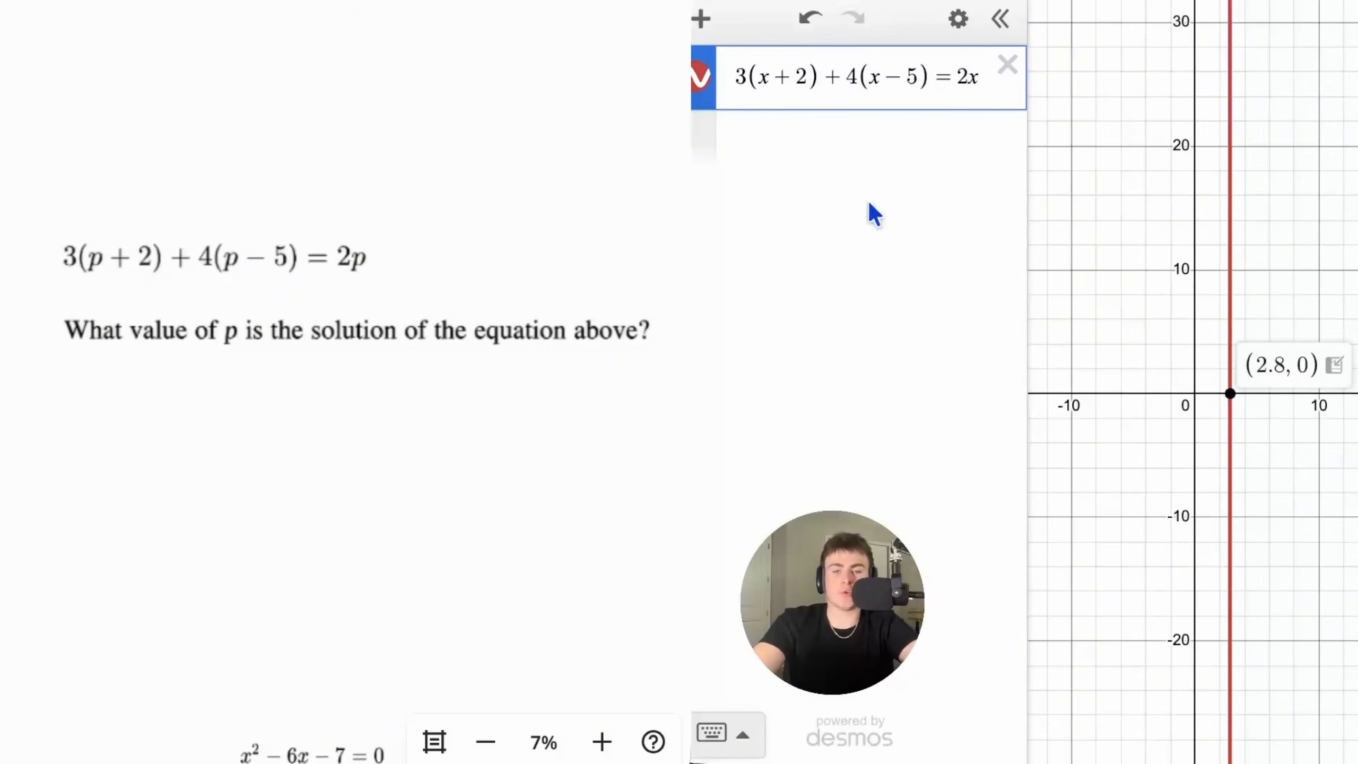
- Enter 2.8 in the second row and convert it to a fraction
click(806, 141)
text(2.8)
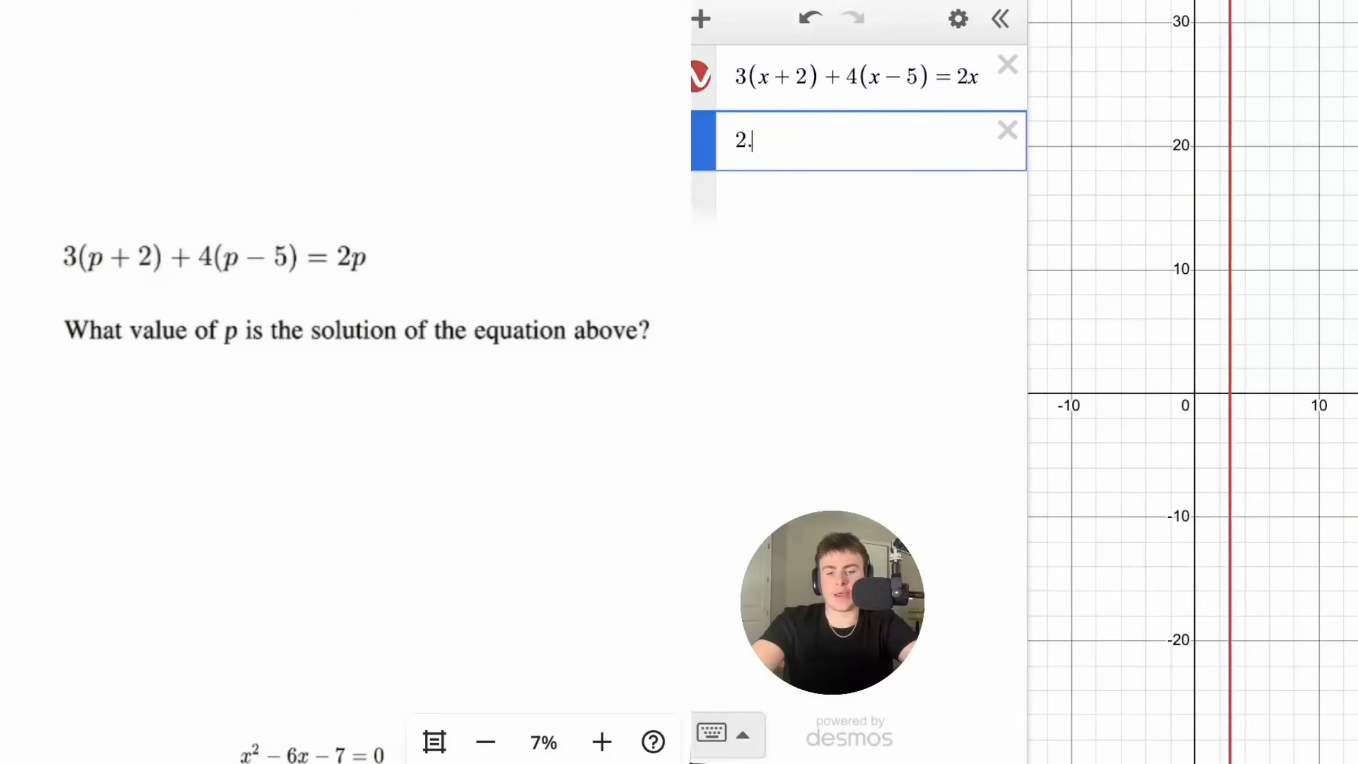
click(697, 142)
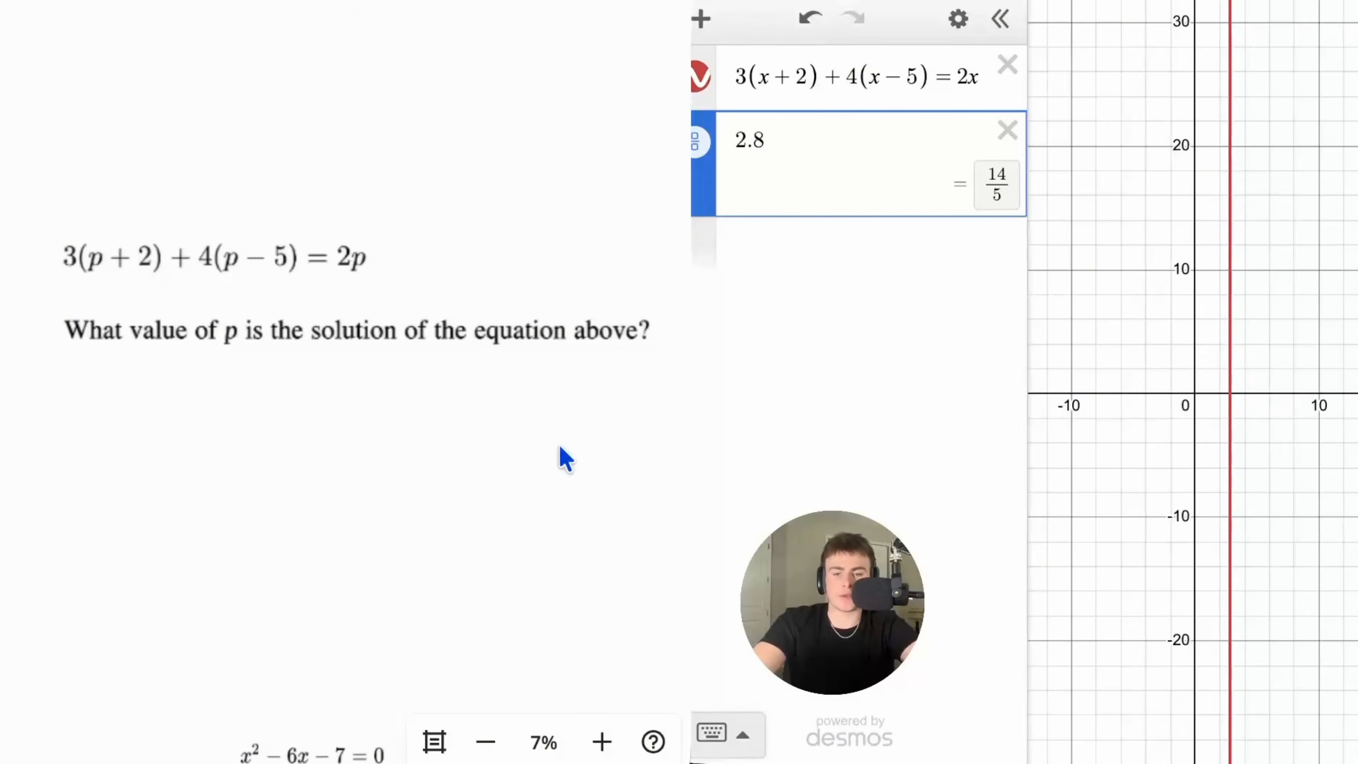
- Bring up the question asking for the value of k, and delete the p equation and the 2.8 row
scroll(559, 449, down, 6)
scroll(559, 448, down, 2)
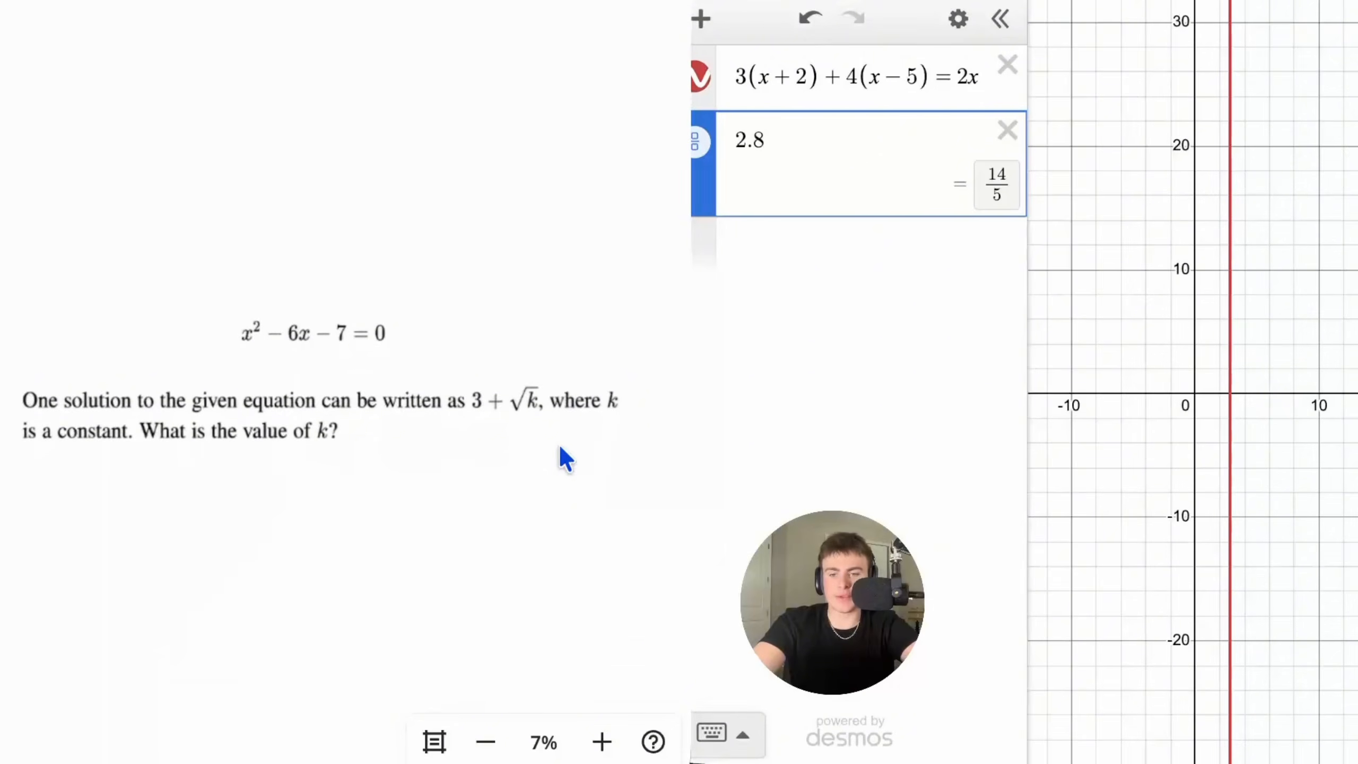
scroll(539, 528, down, 1)
scroll(539, 529, up, 2)
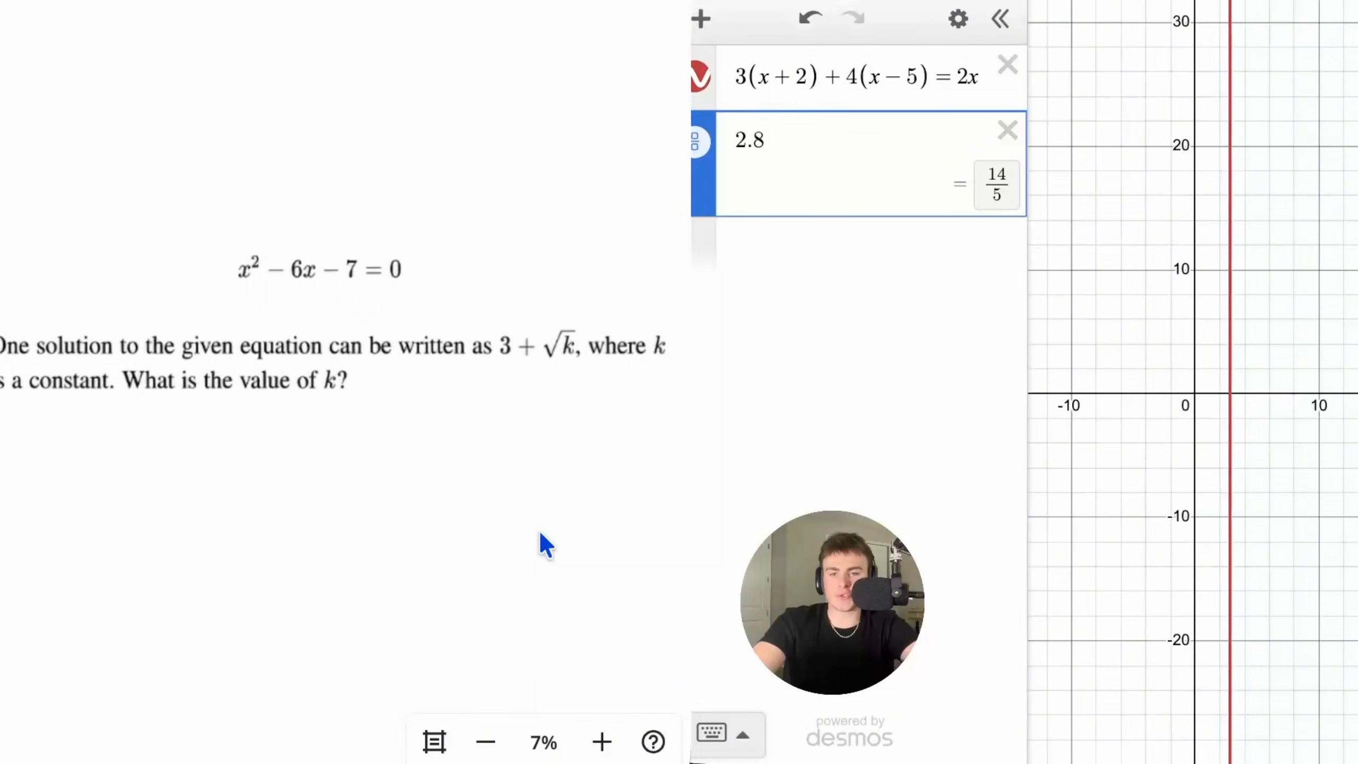
scroll(541, 533, down, 2)
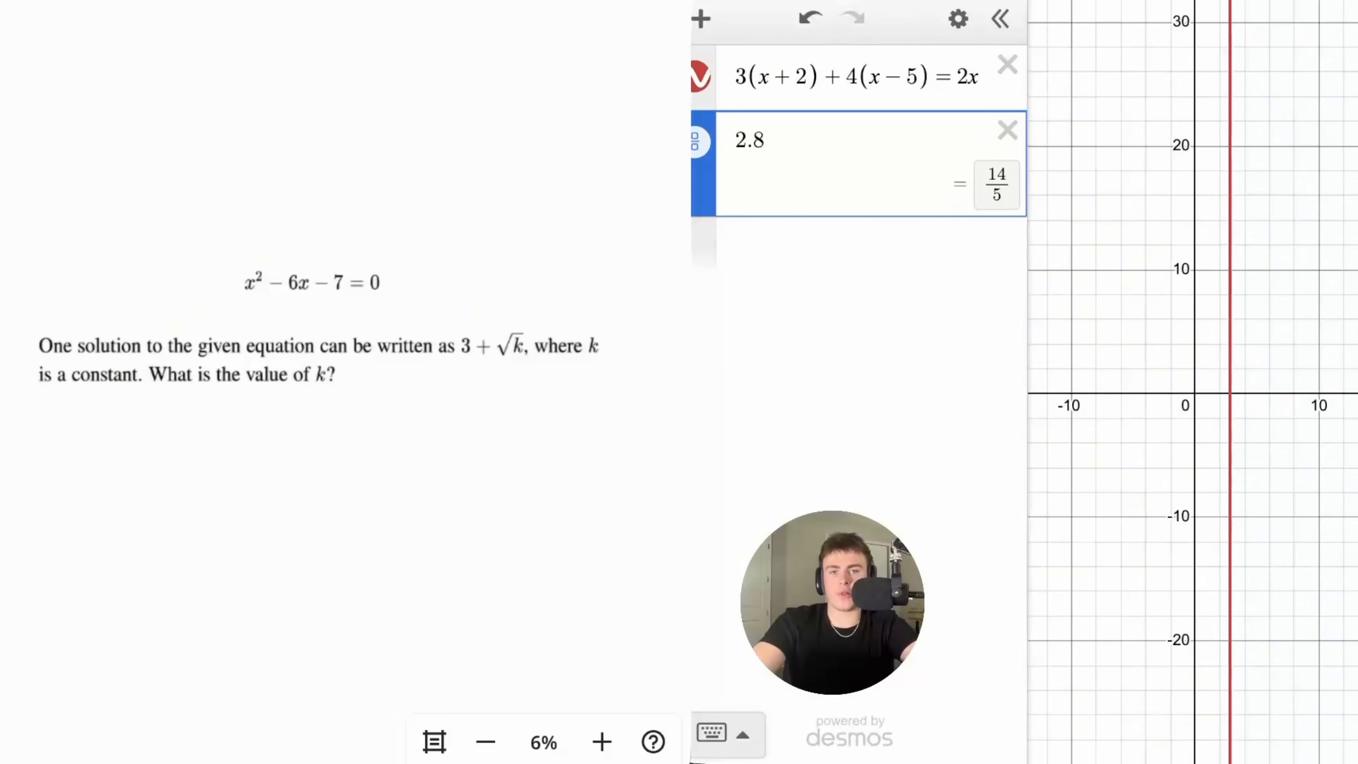
click(1008, 64)
click(1007, 64)
- Graph the equation x^2 − 6x − 7 = 0 in the empty expression row
text(x^2)
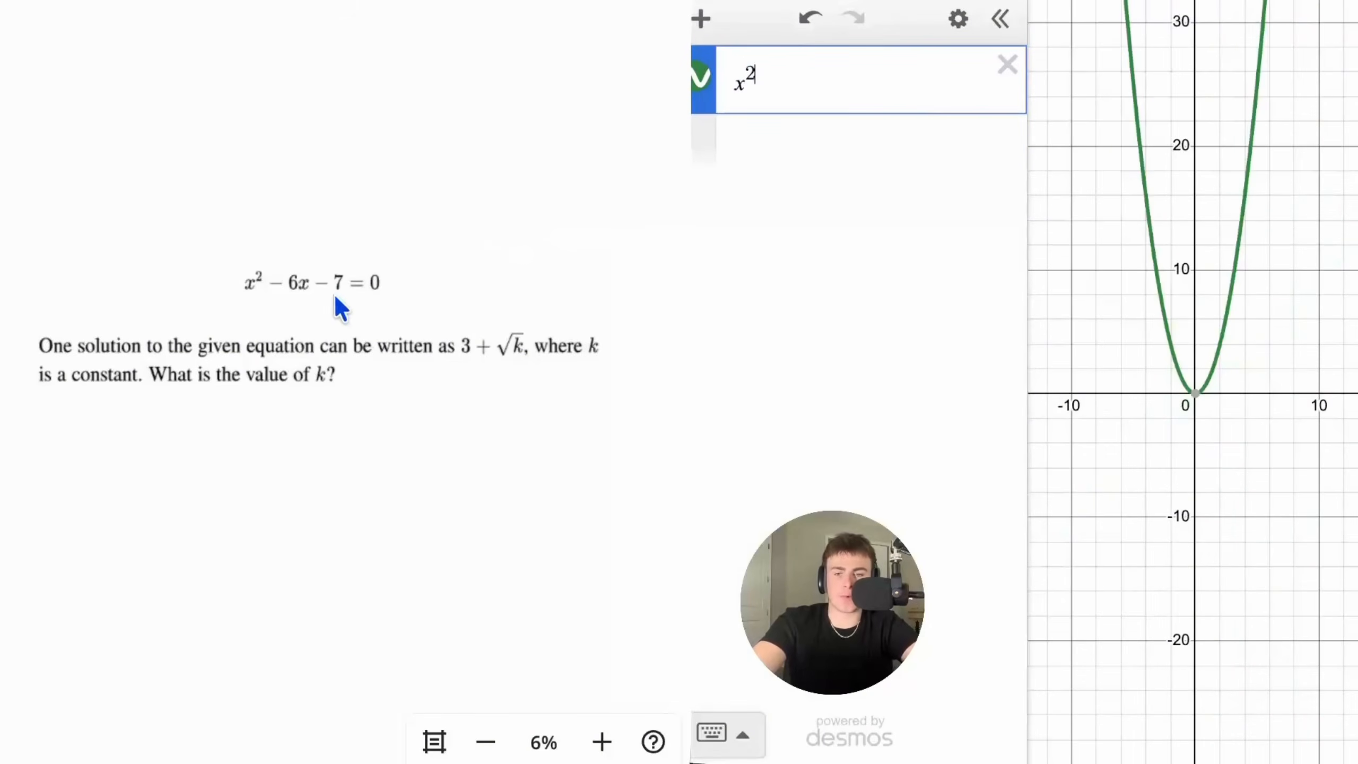
key(Right)
text(=)
key(BackSpace)
text(-6x-7)
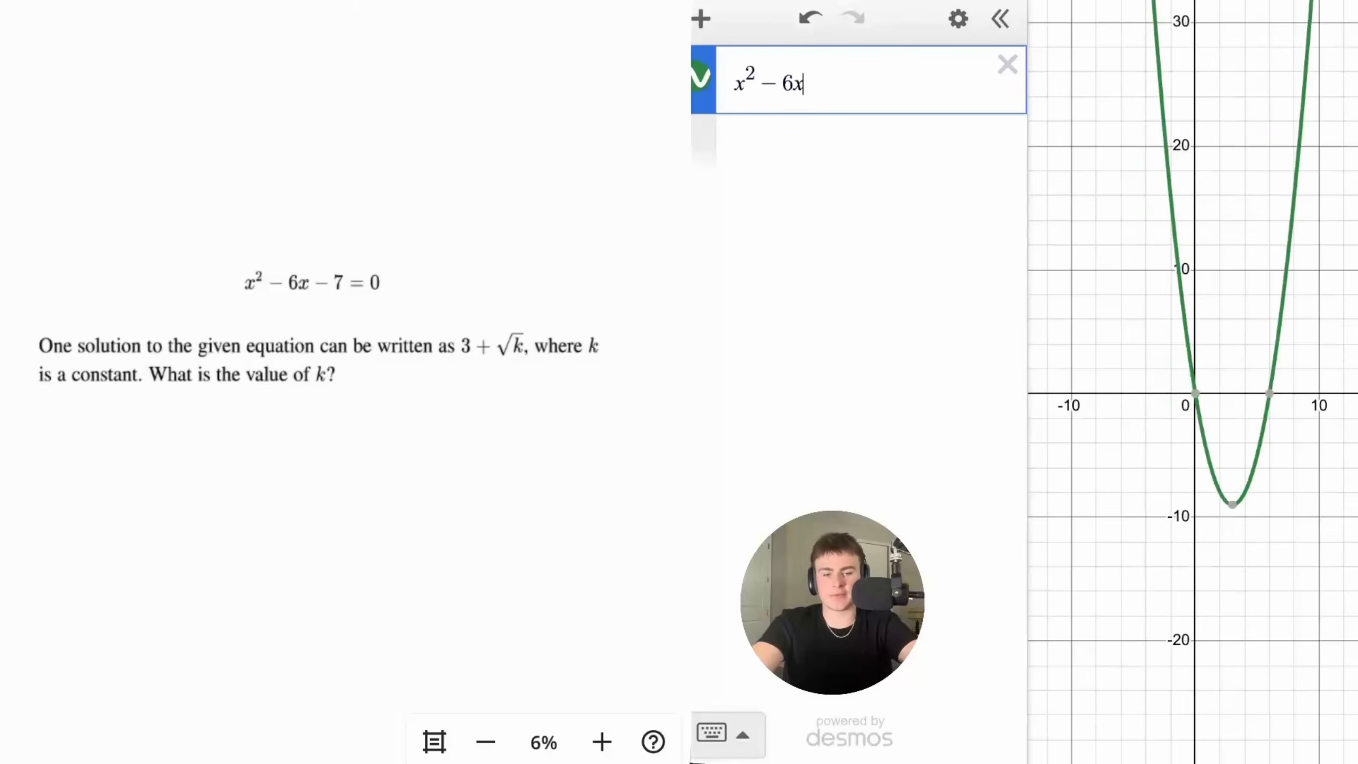
text(=0)
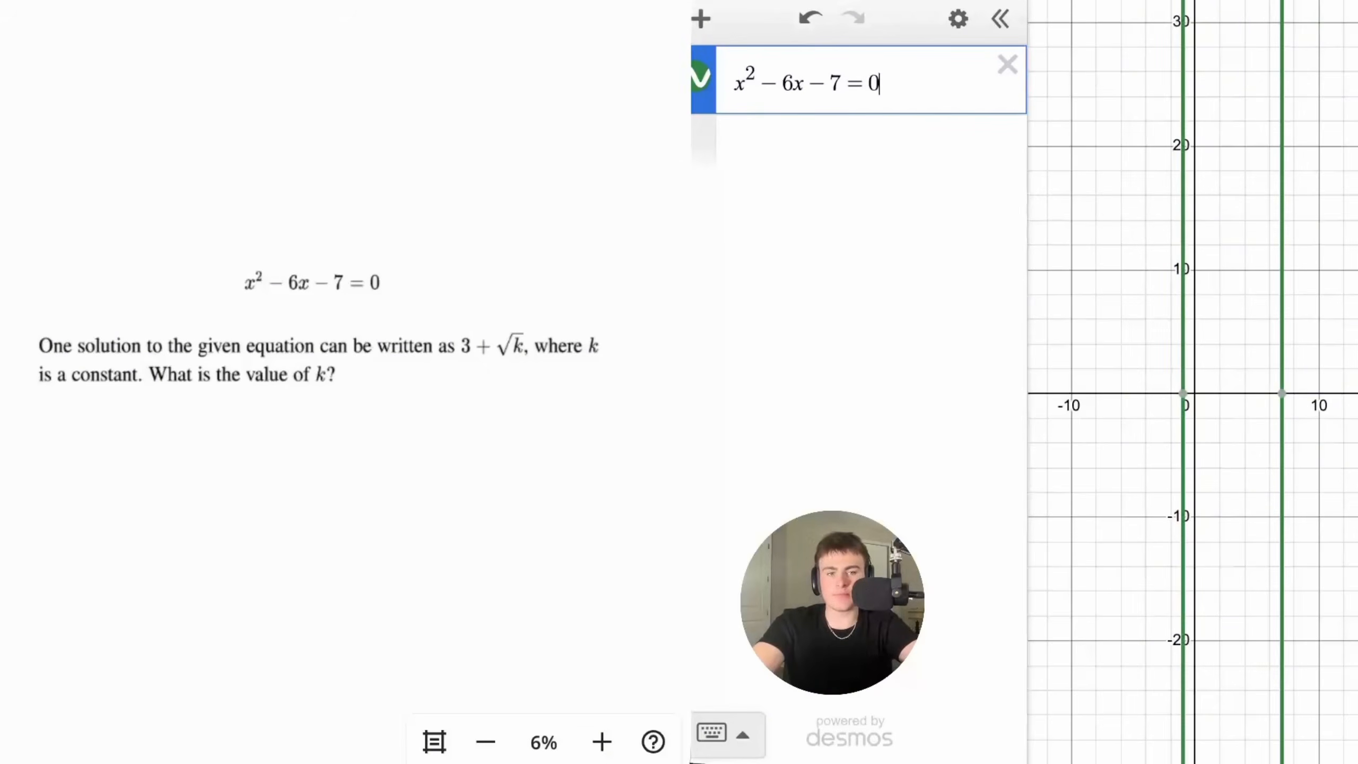
- Compare the graph with and without "= 0", leaving x^2 − 6x − 7, and inspect the parabola's left x-intercept
key(BackSpace)
key(BackSpace)
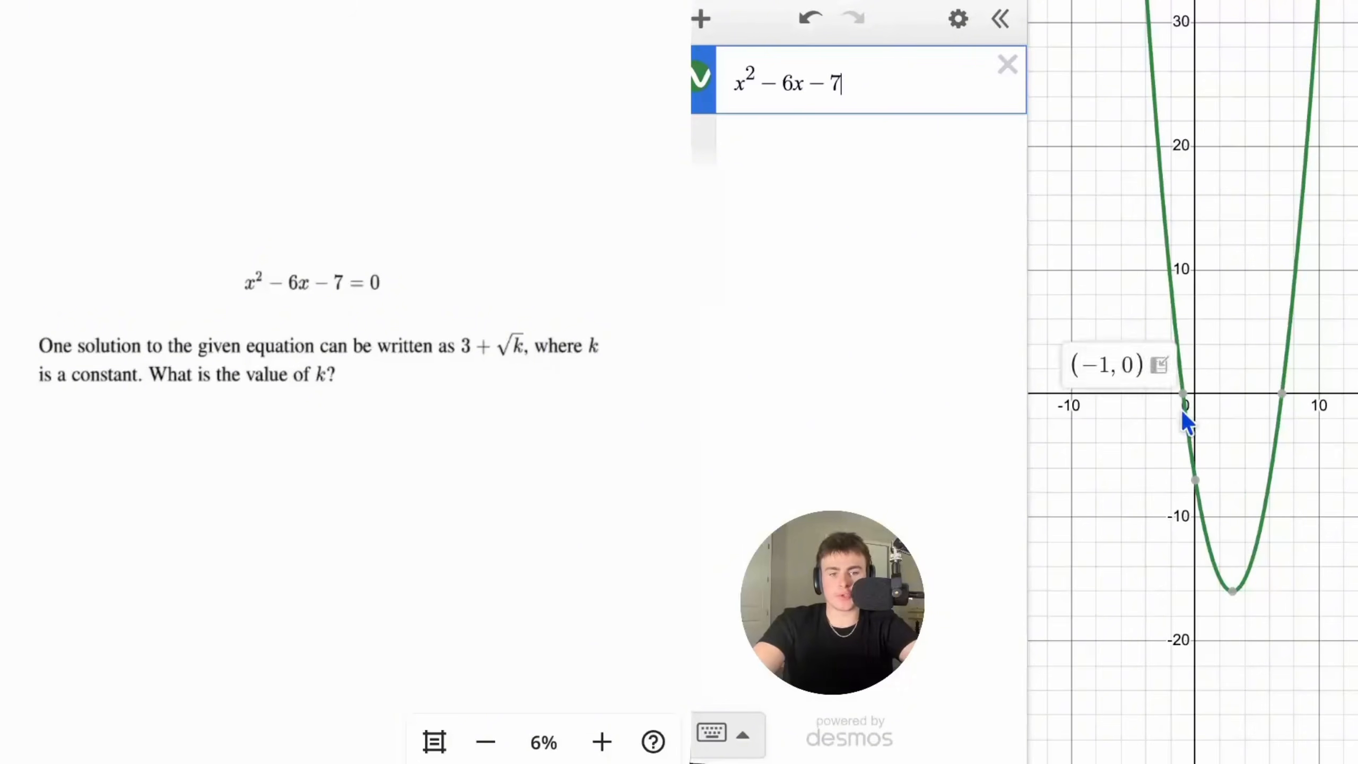
text(=0)
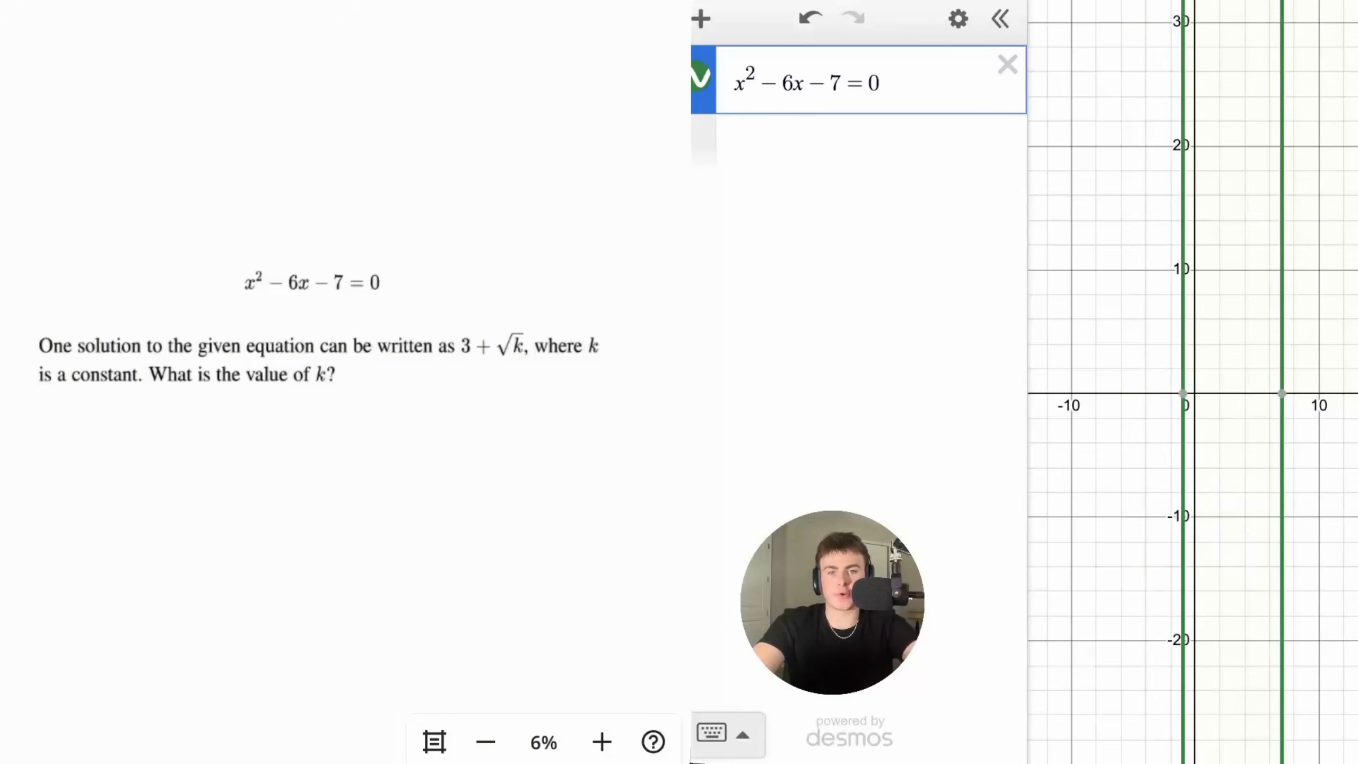
key(BackSpace)
key(BackSpace)
mouse_move(1186, 402)
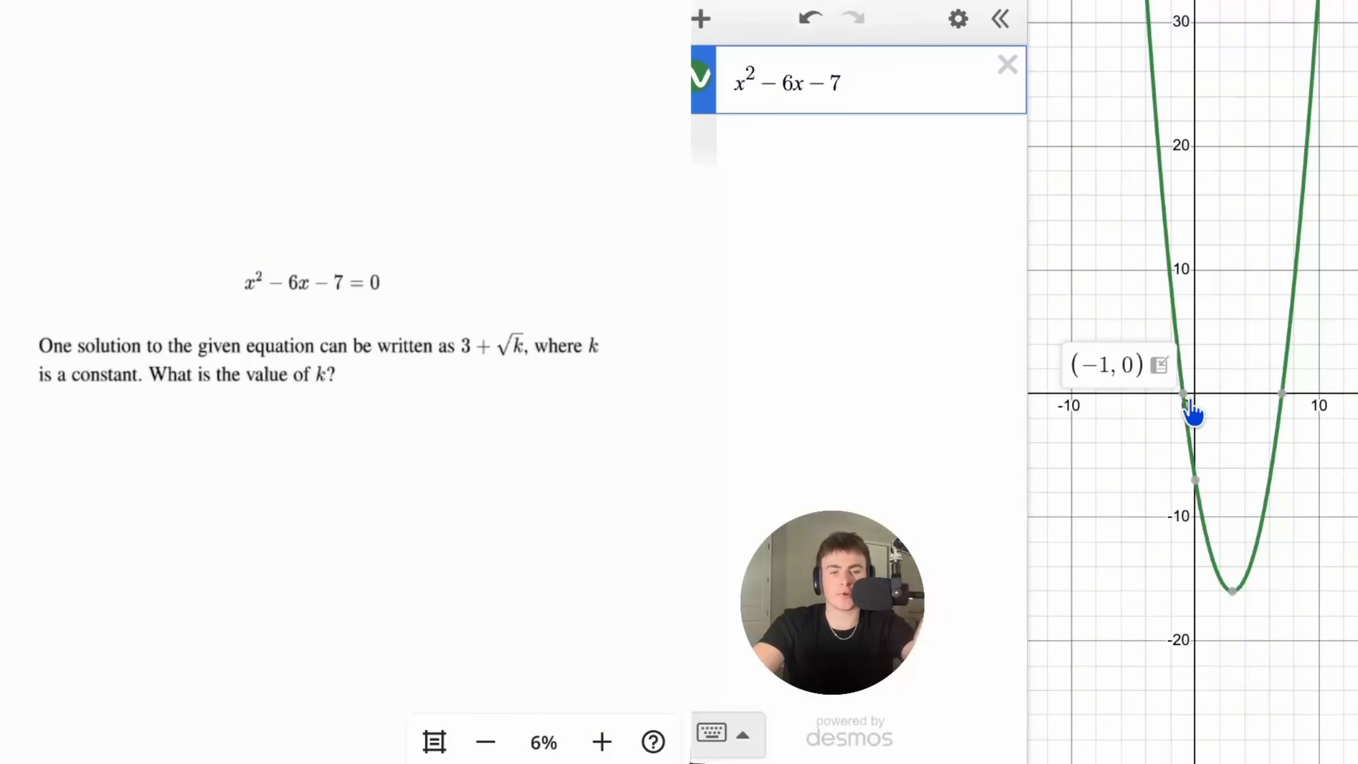
- Restore "= 0" to x^2 − 6x − 7 and label both x-intercepts on the graph
text(=0)
click(1183, 394)
click(1282, 394)
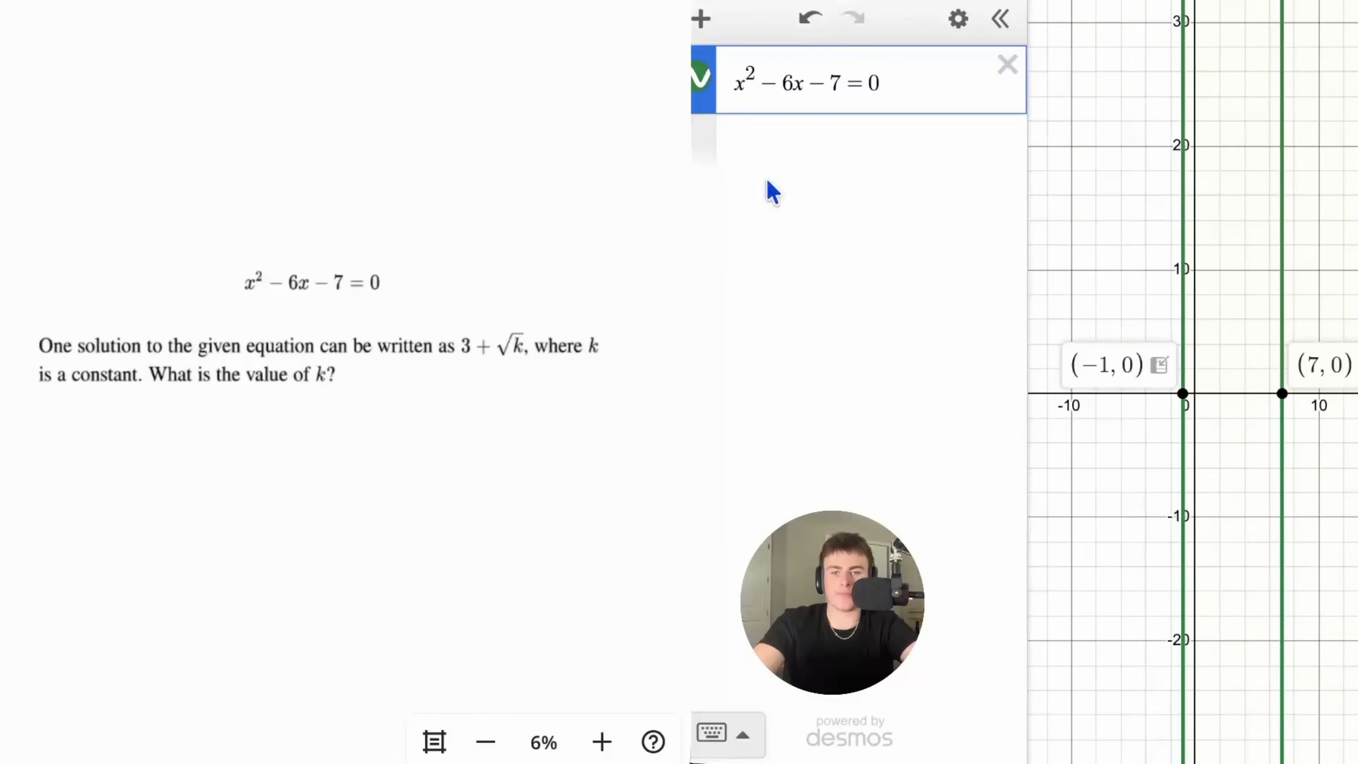
- Enter 3 + √k in the second row and add a slider for k
click(809, 139)
text(3+sqrtk)
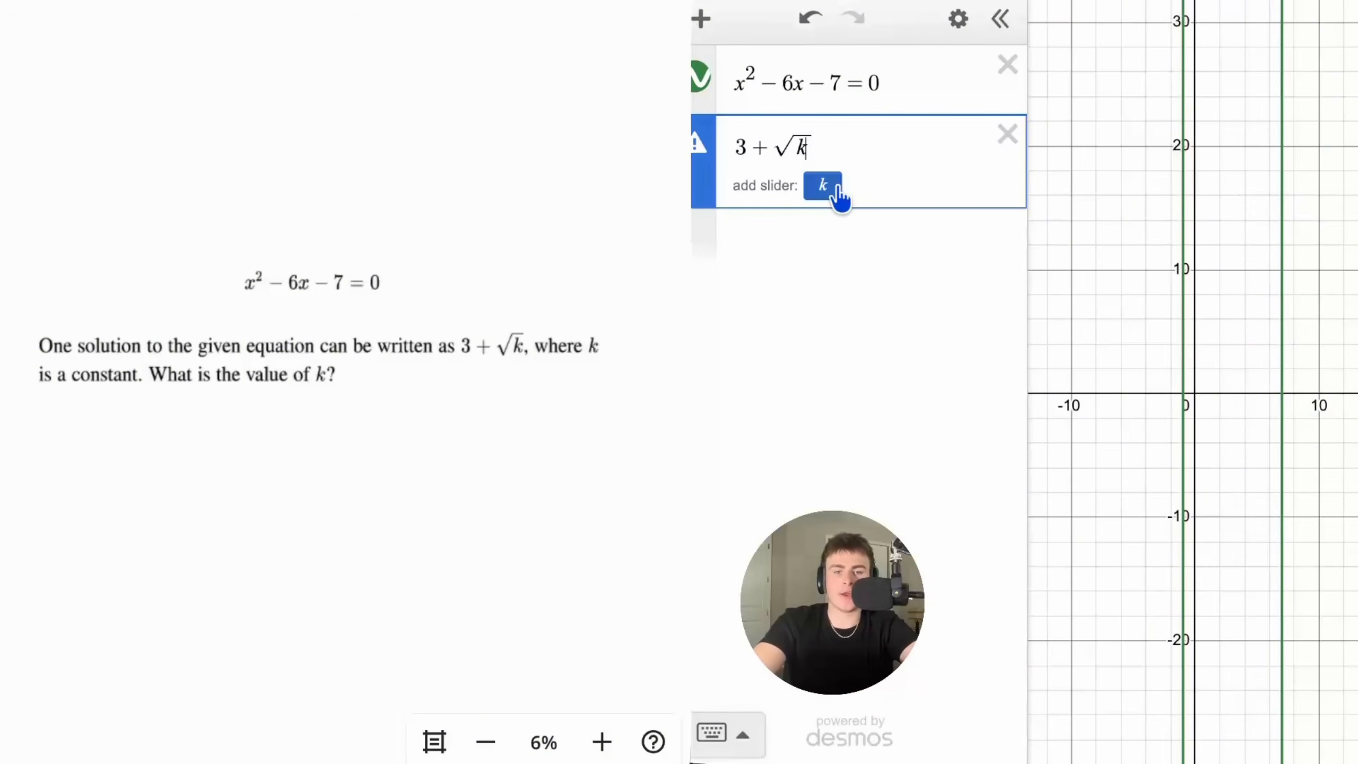
click(836, 194)
- Clear the k definition and define it again manually as k = 1
drag(794, 238, 704, 255)
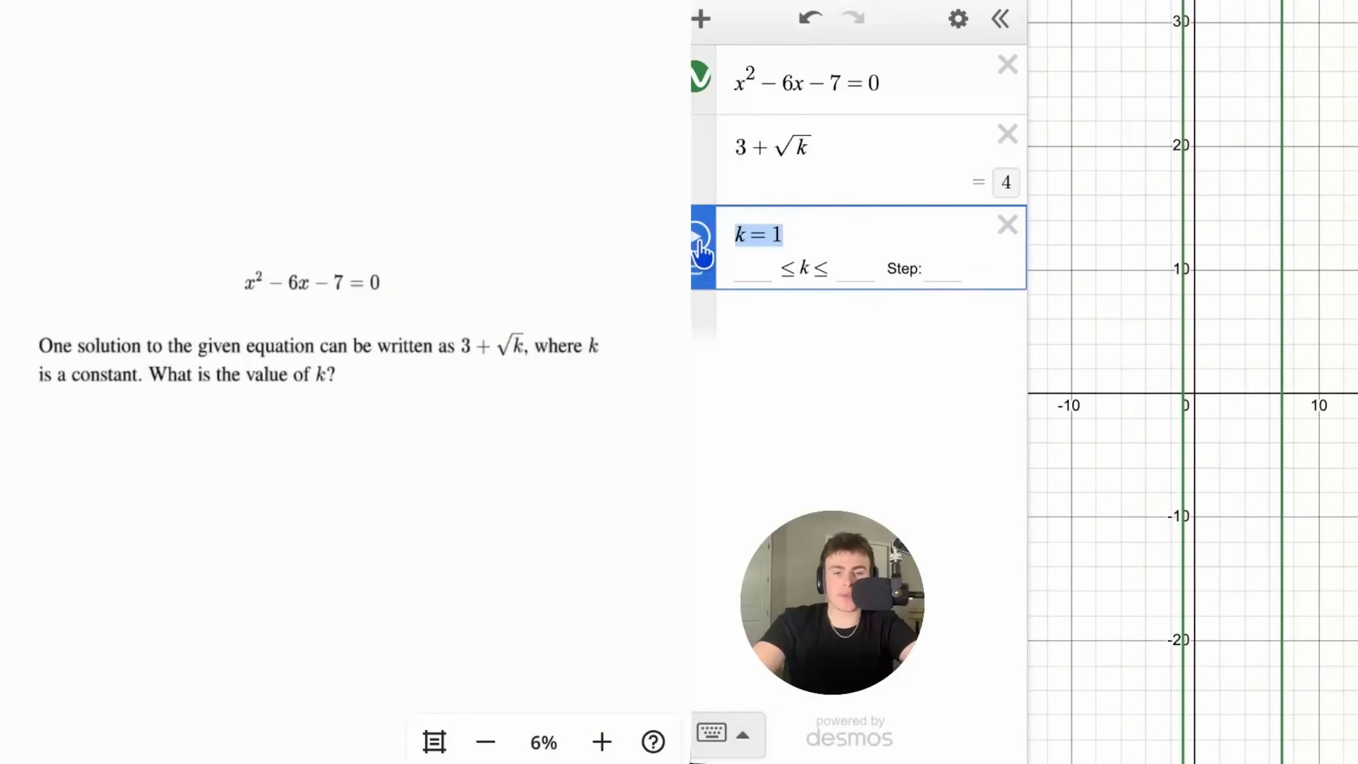
key(BackSpace)
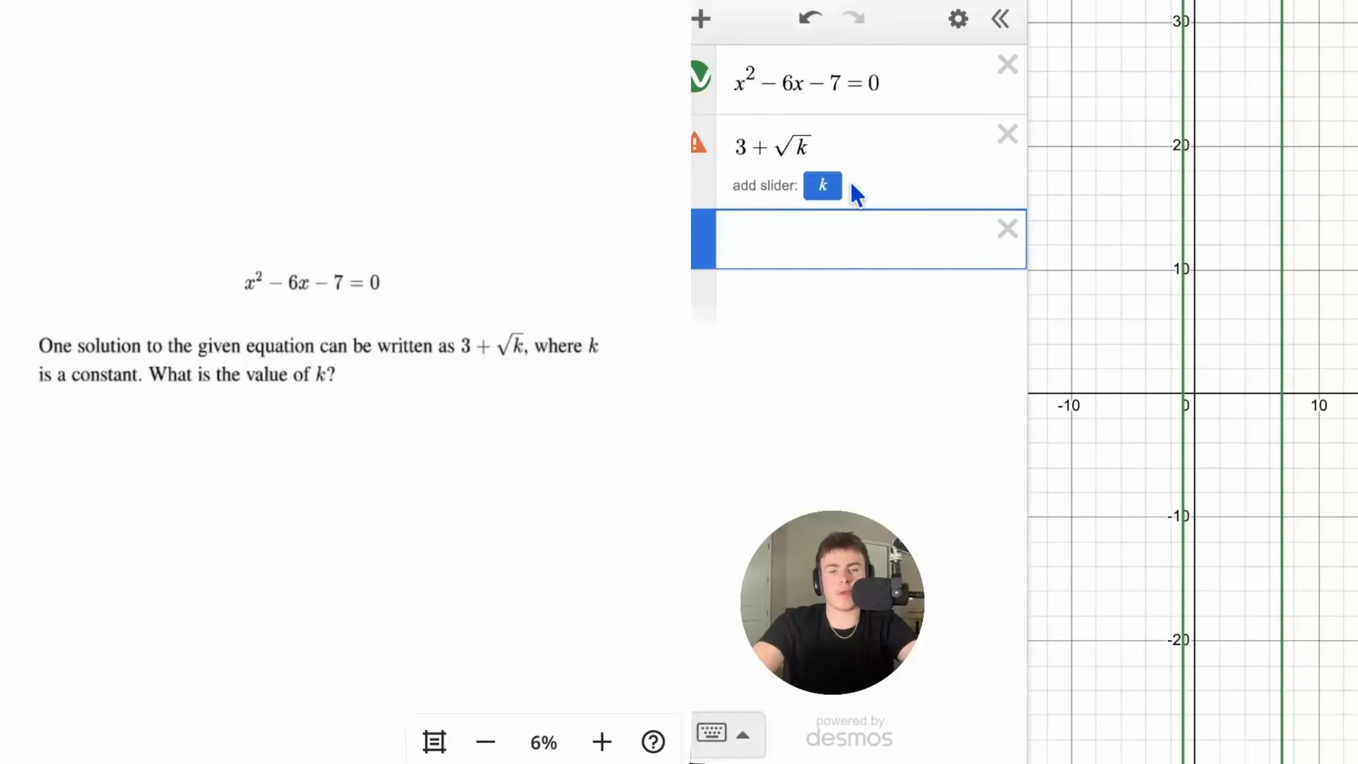
text(k )
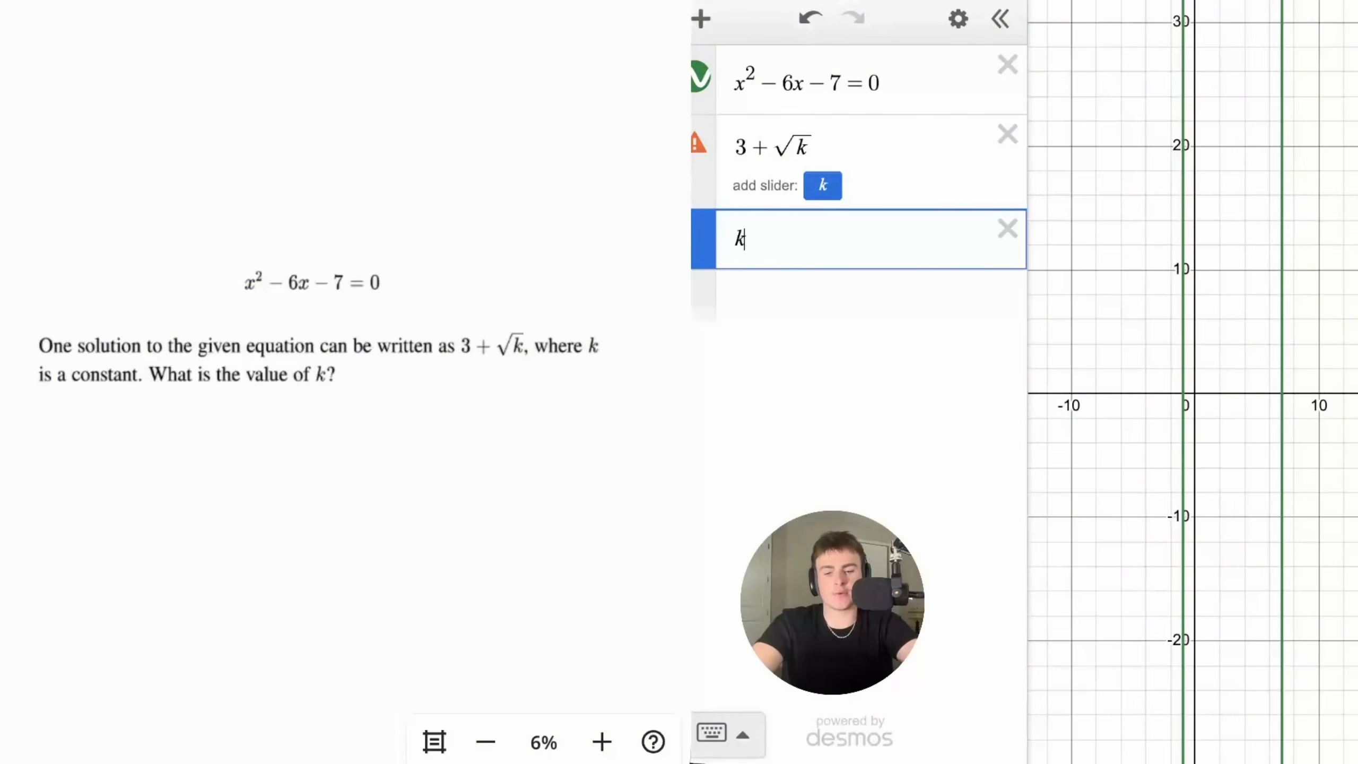
text(= 1)
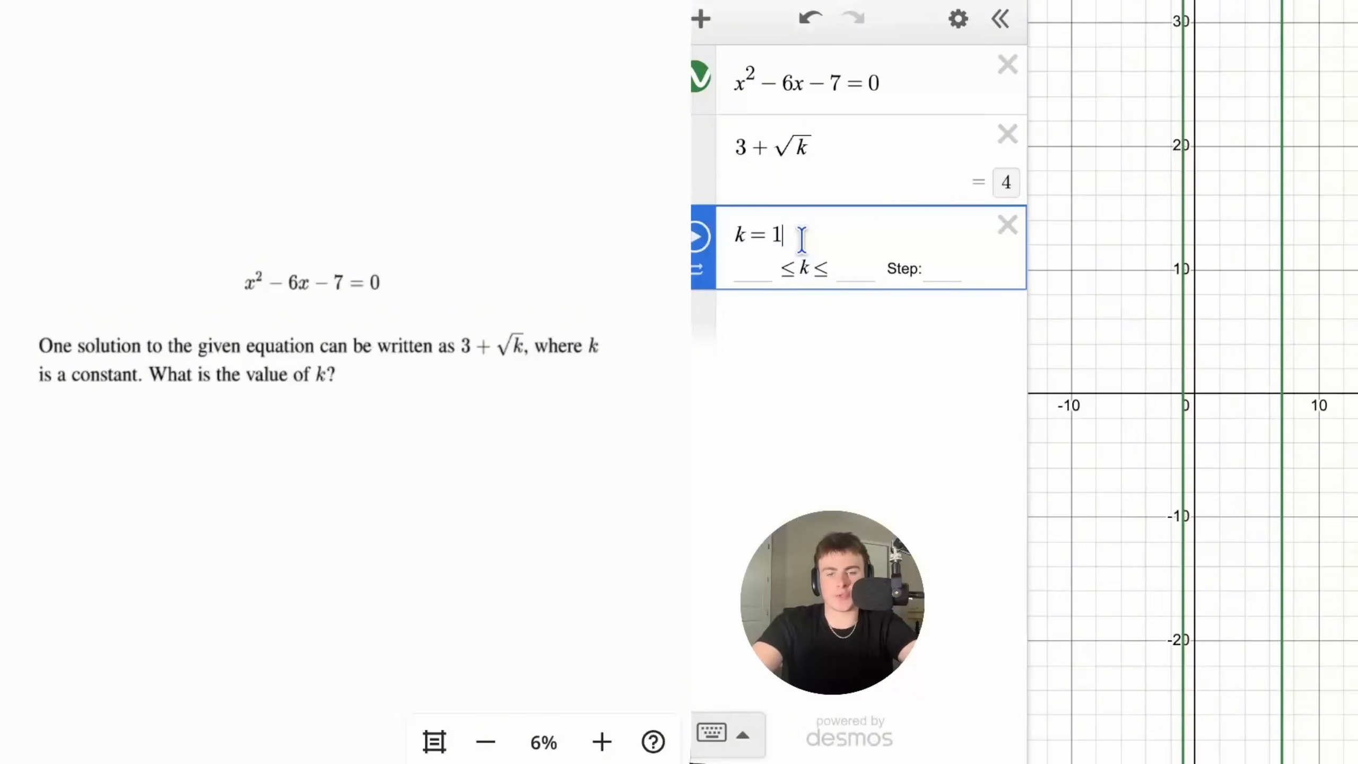
click(809, 374)
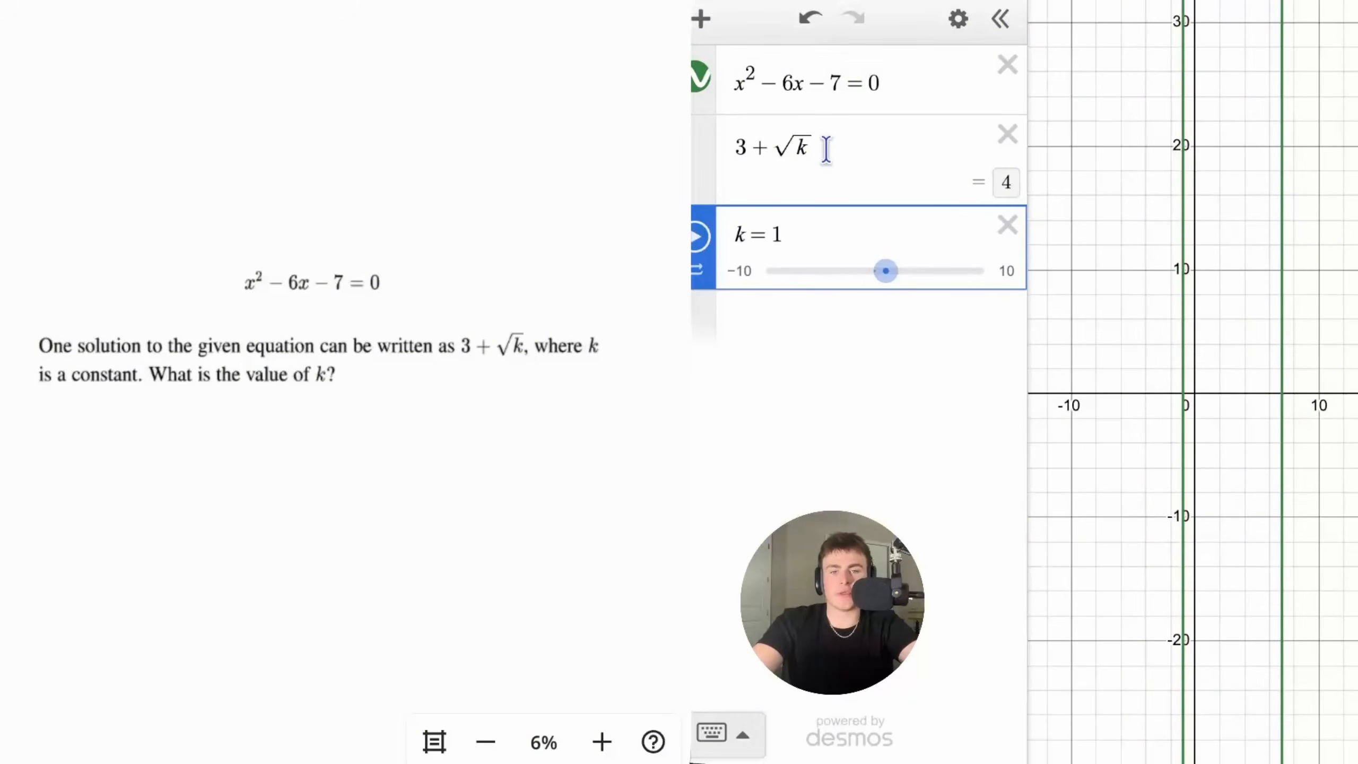
- Compare the evaluated value of 3 + √k with the two x-intercepts of the equation's graph
drag(857, 143, 753, 142)
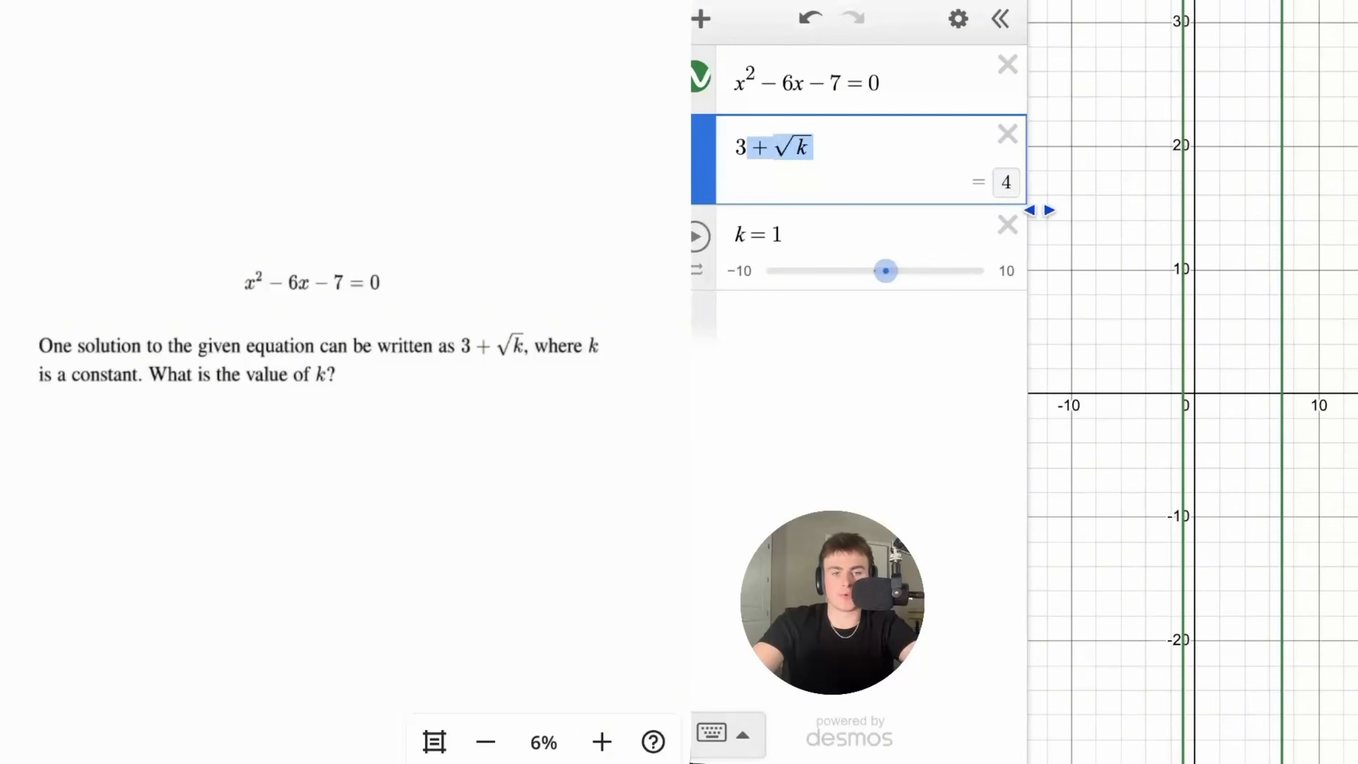
click(1013, 190)
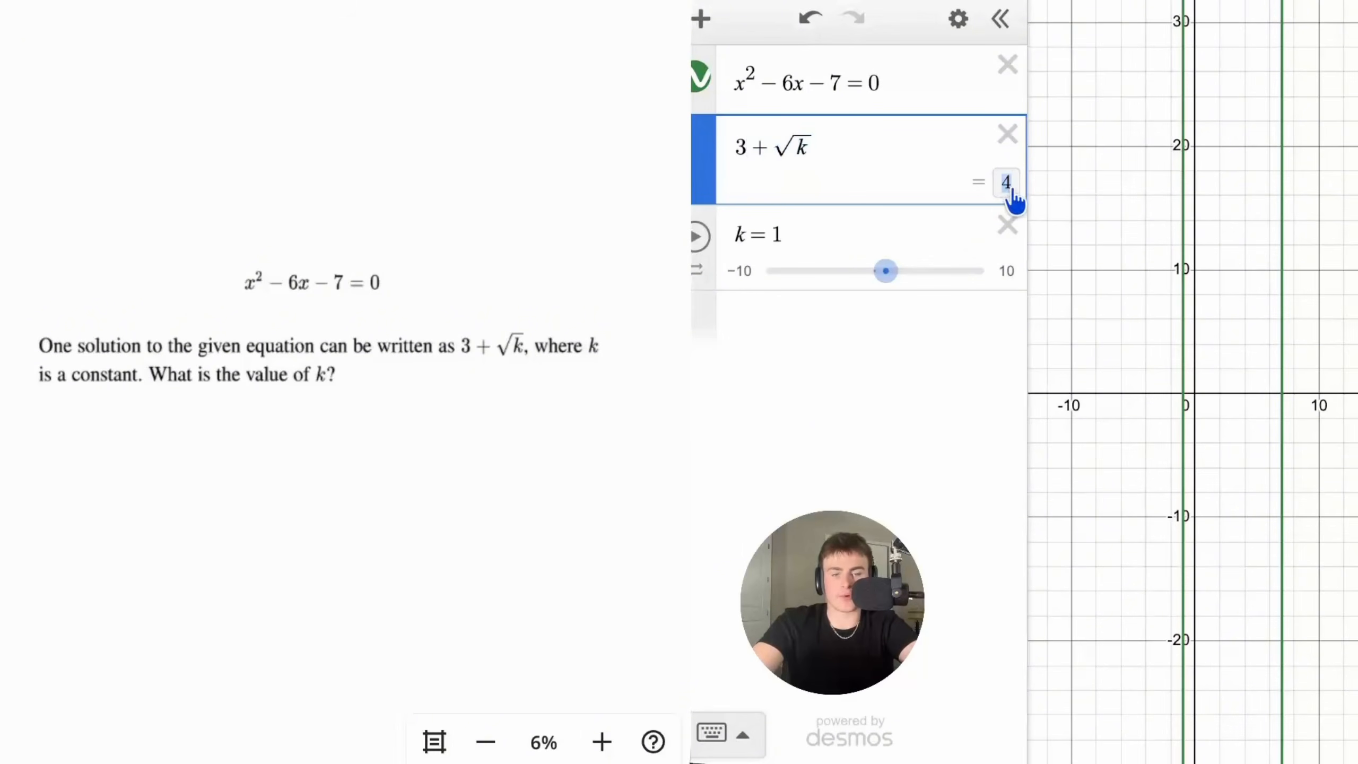
click(1183, 395)
click(1284, 396)
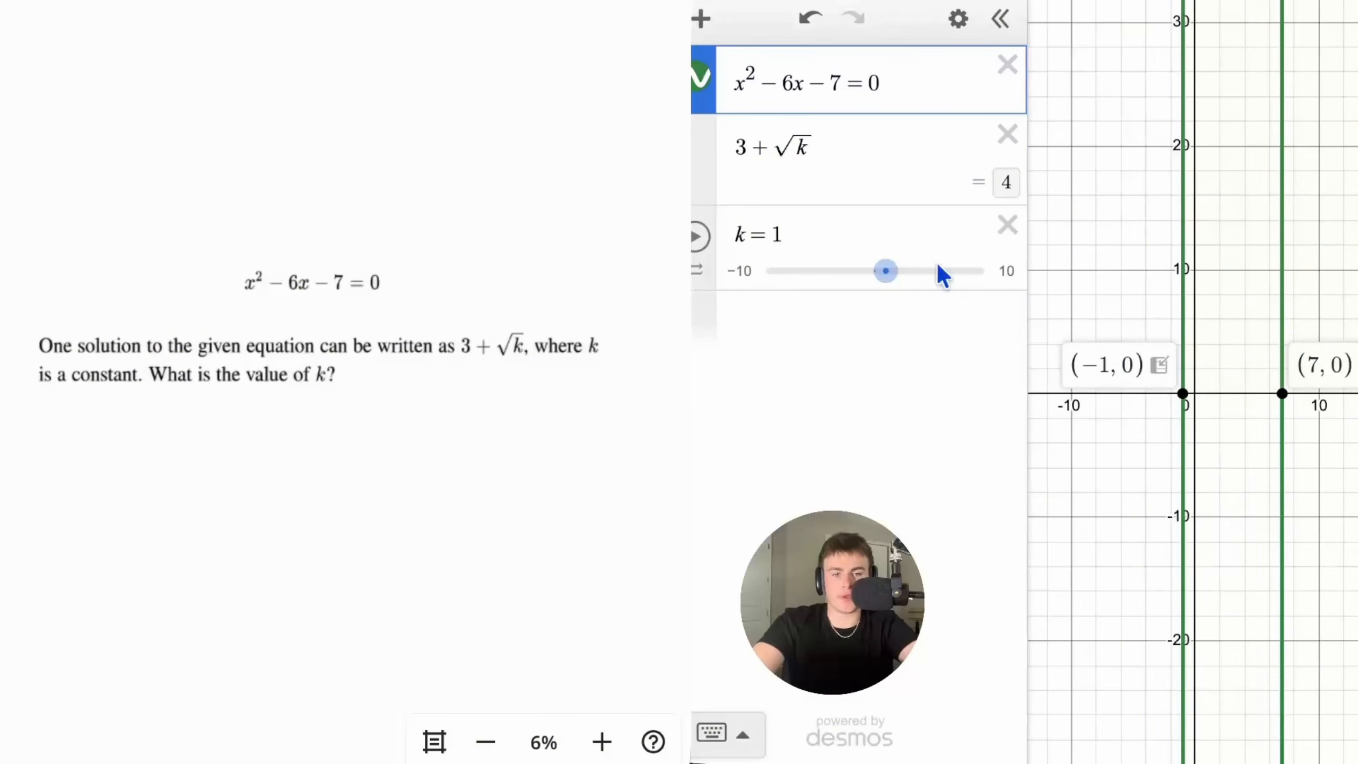
- Raise the k slider's upper limit to 20 and set k to 16
drag(885, 275, 989, 273)
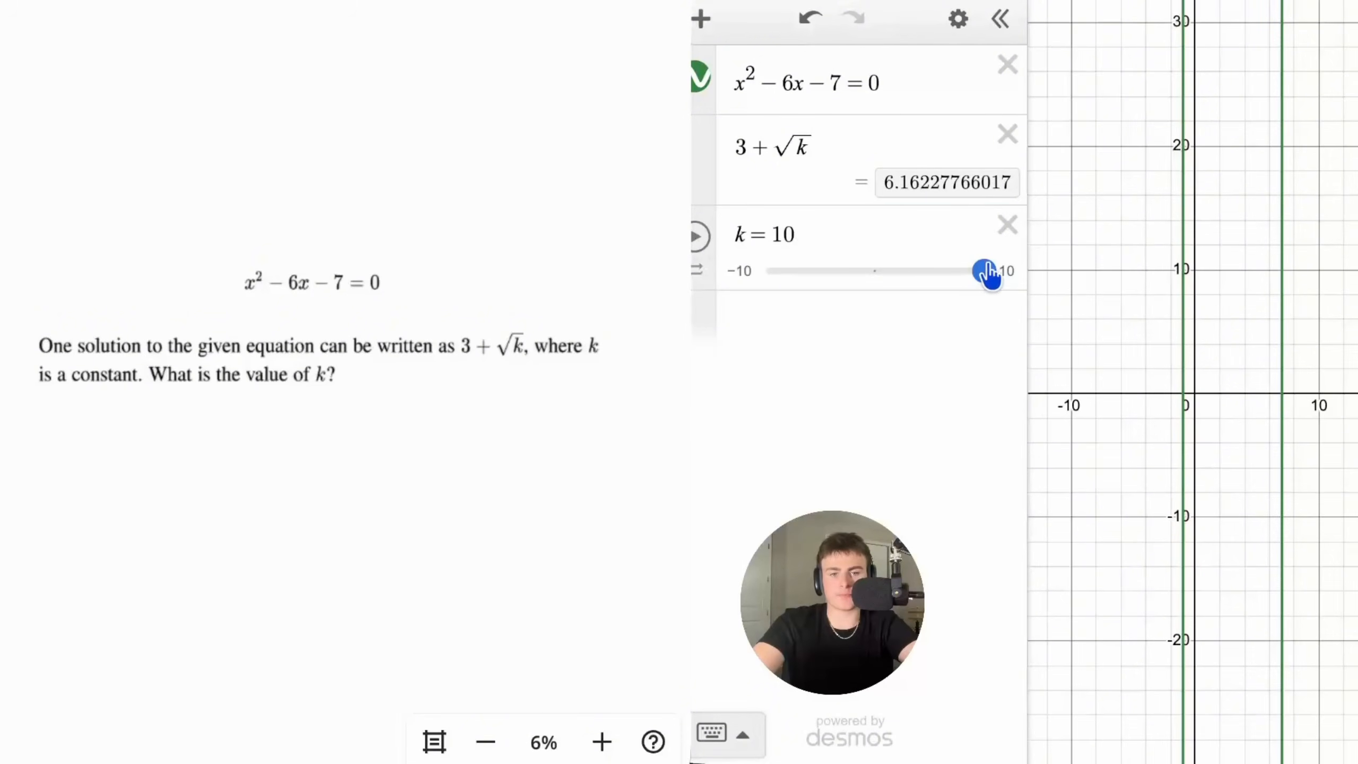
click(860, 238)
click(861, 273)
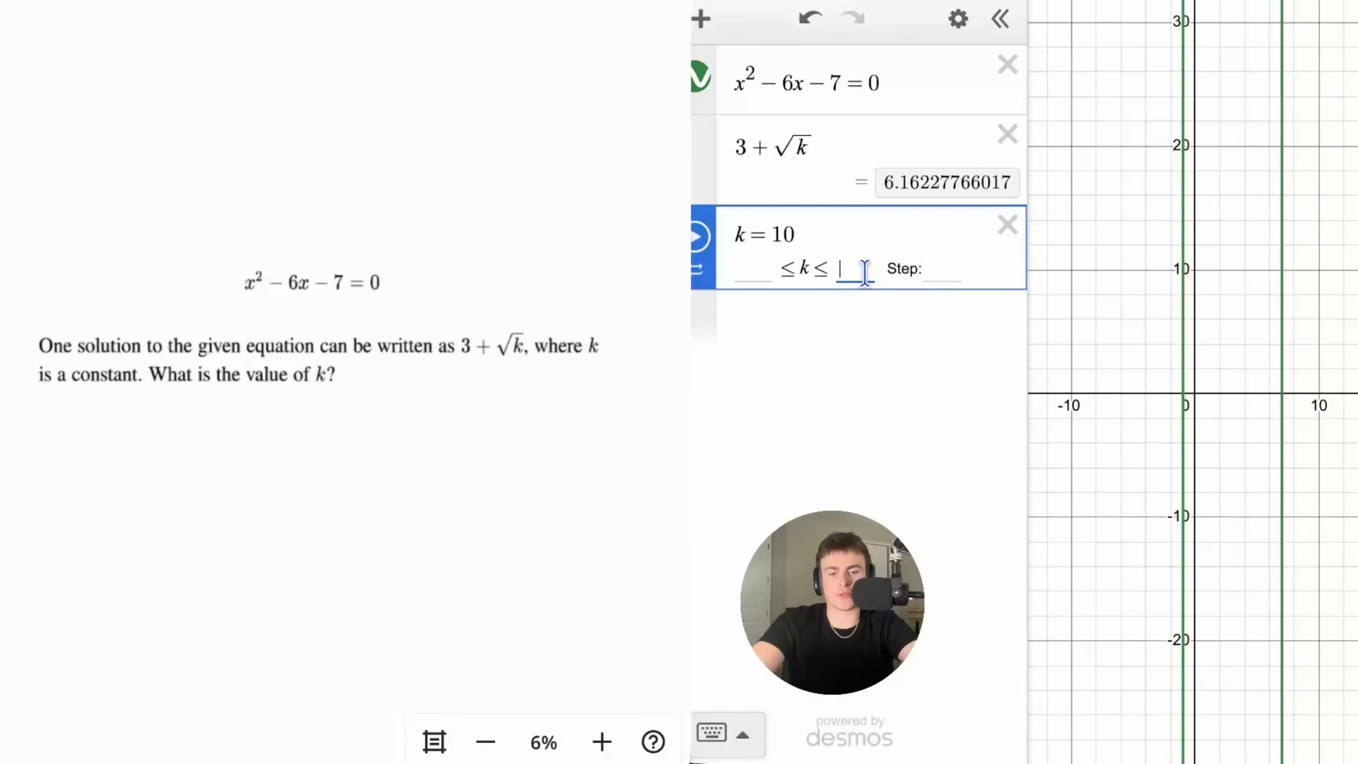
text(20)
key(Return)
drag(909, 273, 946, 274)
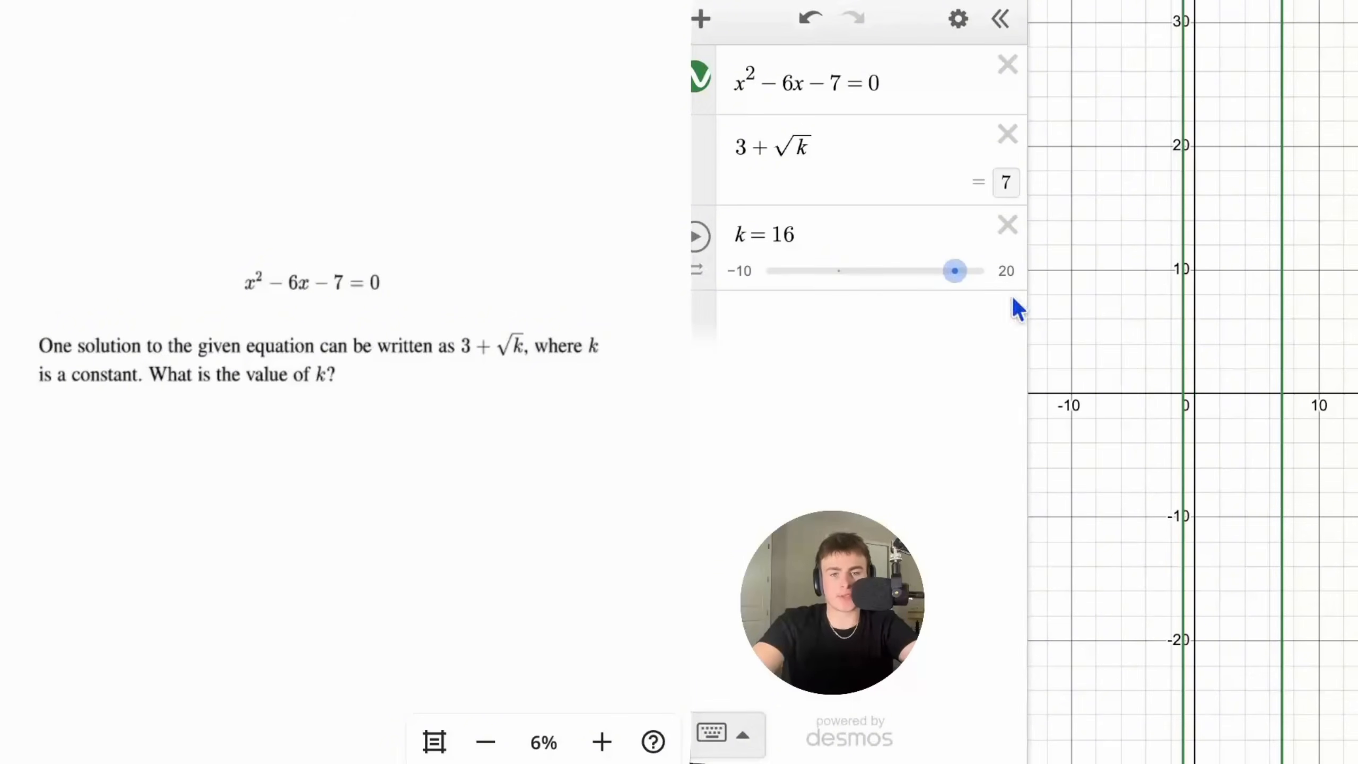
- Check the positive x-intercept and handwrite the answer 16 below the question
click(1282, 394)
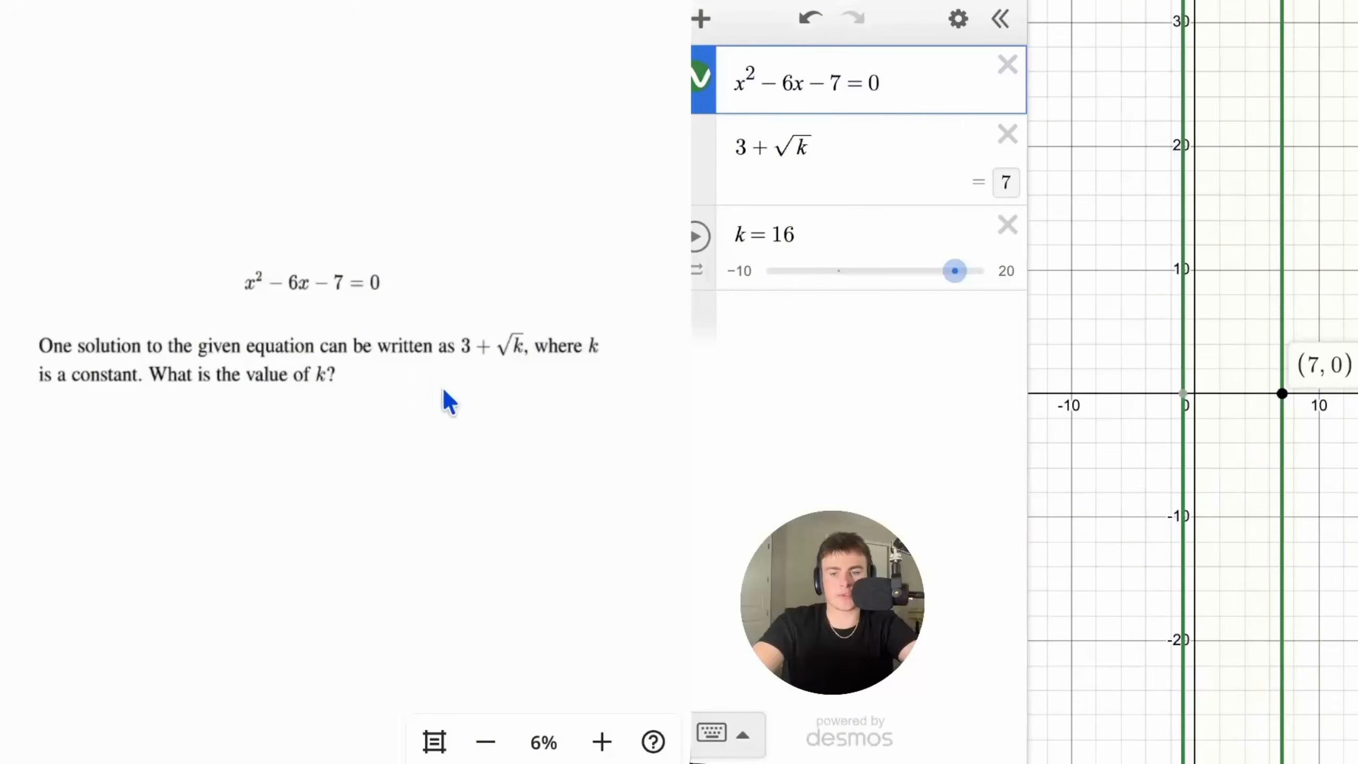
drag(343, 399, 343, 441)
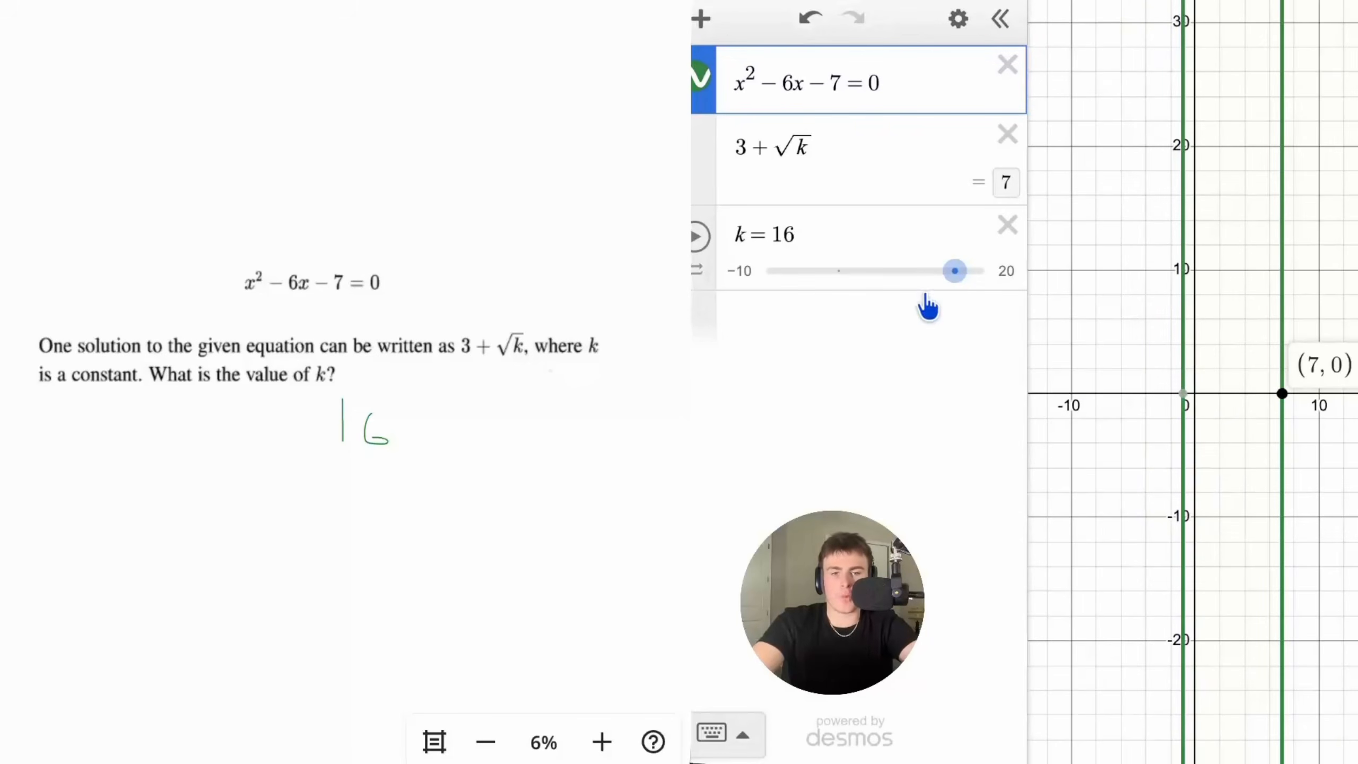
- Turn the second row into the equation x = 3 + √k and adjust the slider to k = 16
mouse_move(940, 273)
mouse_down()
mouse_move(765, 270)
mouse_move(946, 272)
mouse_up()
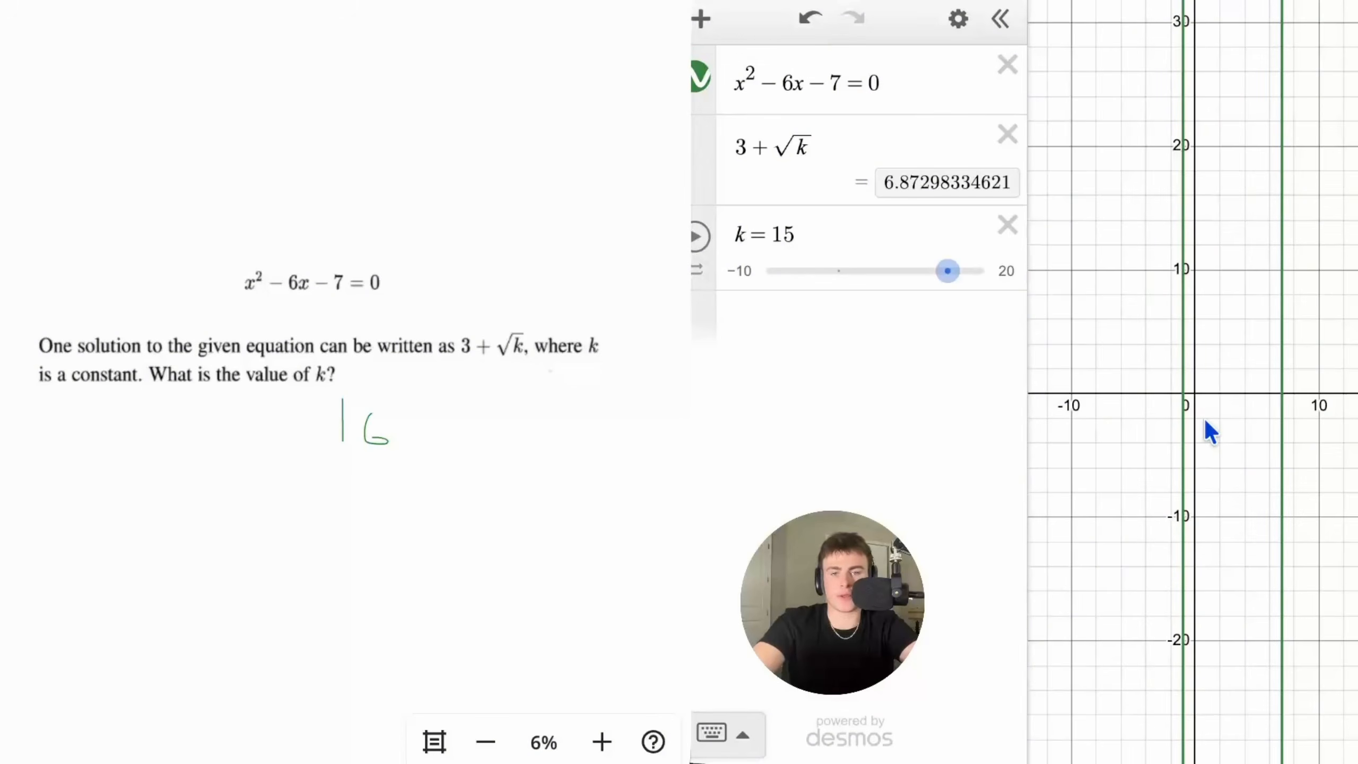
click(736, 148)
text(x =)
mouse_move(948, 270)
mouse_down()
mouse_move(829, 284)
mouse_move(971, 281)
mouse_up()
- Review the earlier practice questions on the whiteboard, back to the one with 5x + 10 = 50
scroll(594, 490, down, 15)
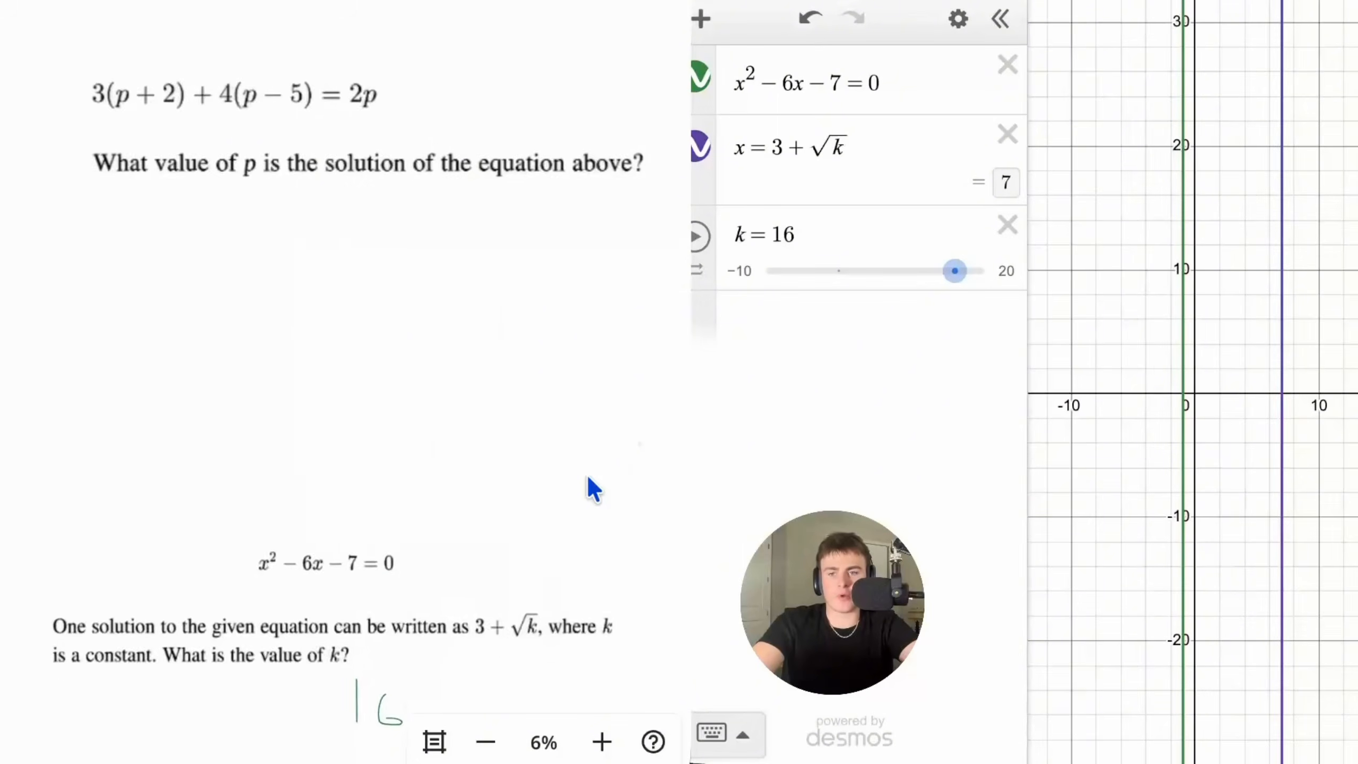
scroll(592, 486, down, 3)
scroll(592, 485, right, 2)
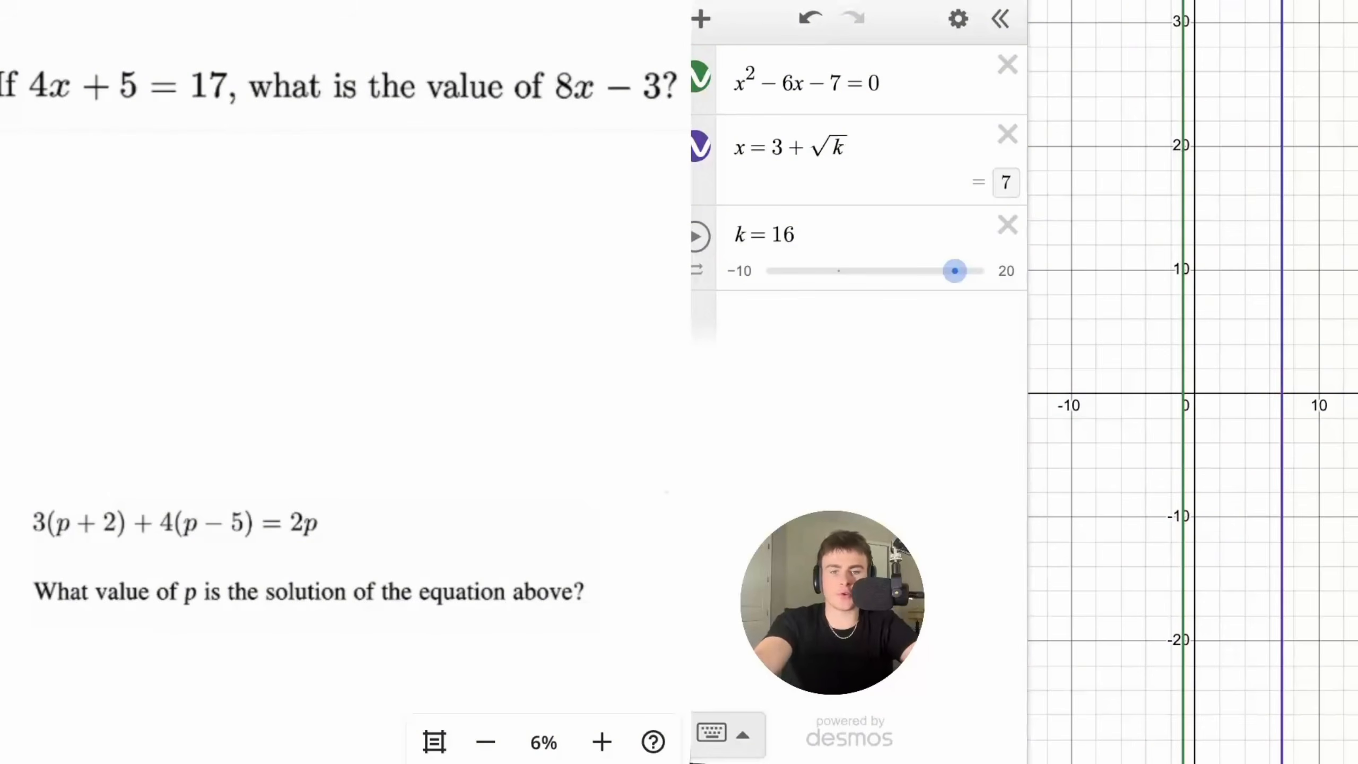
scroll(349, 324, up, 15)
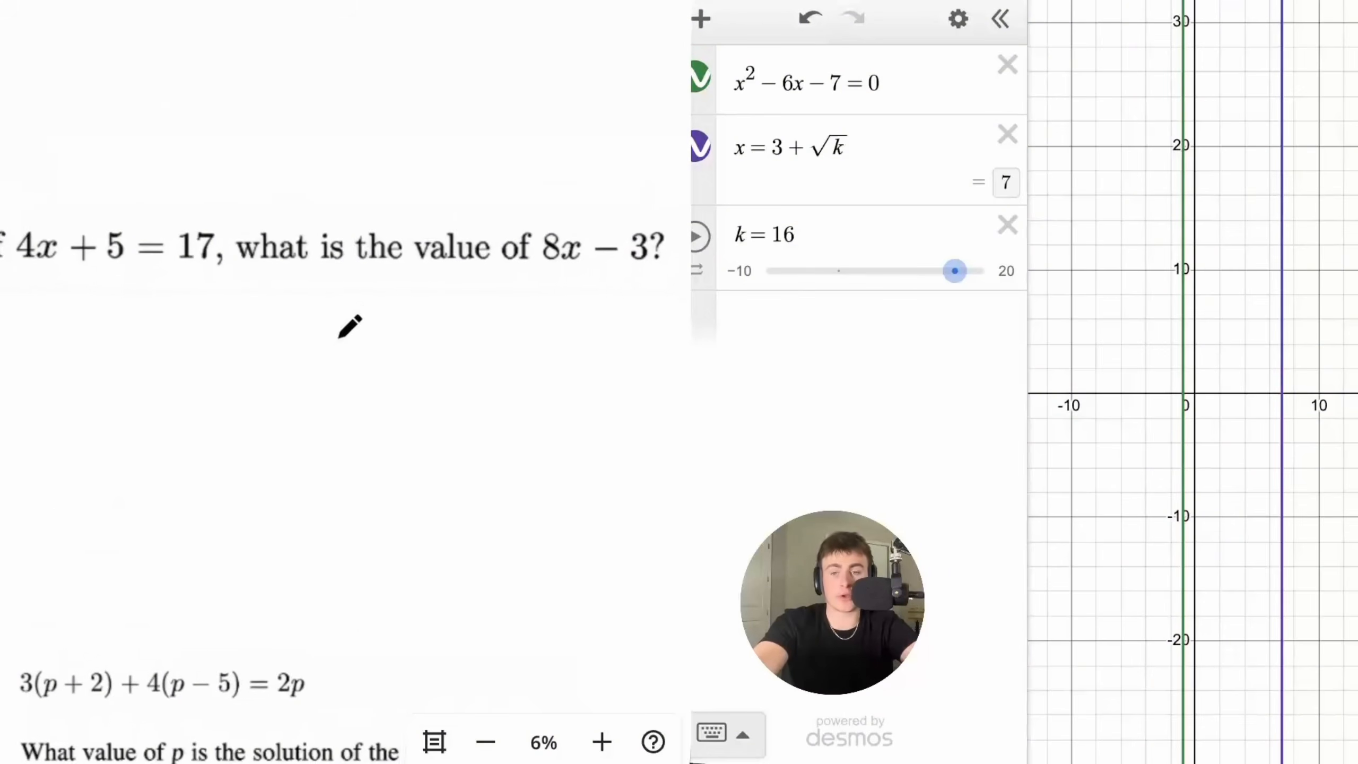
scroll(349, 325, right, 2)
scroll(349, 325, down, 2)
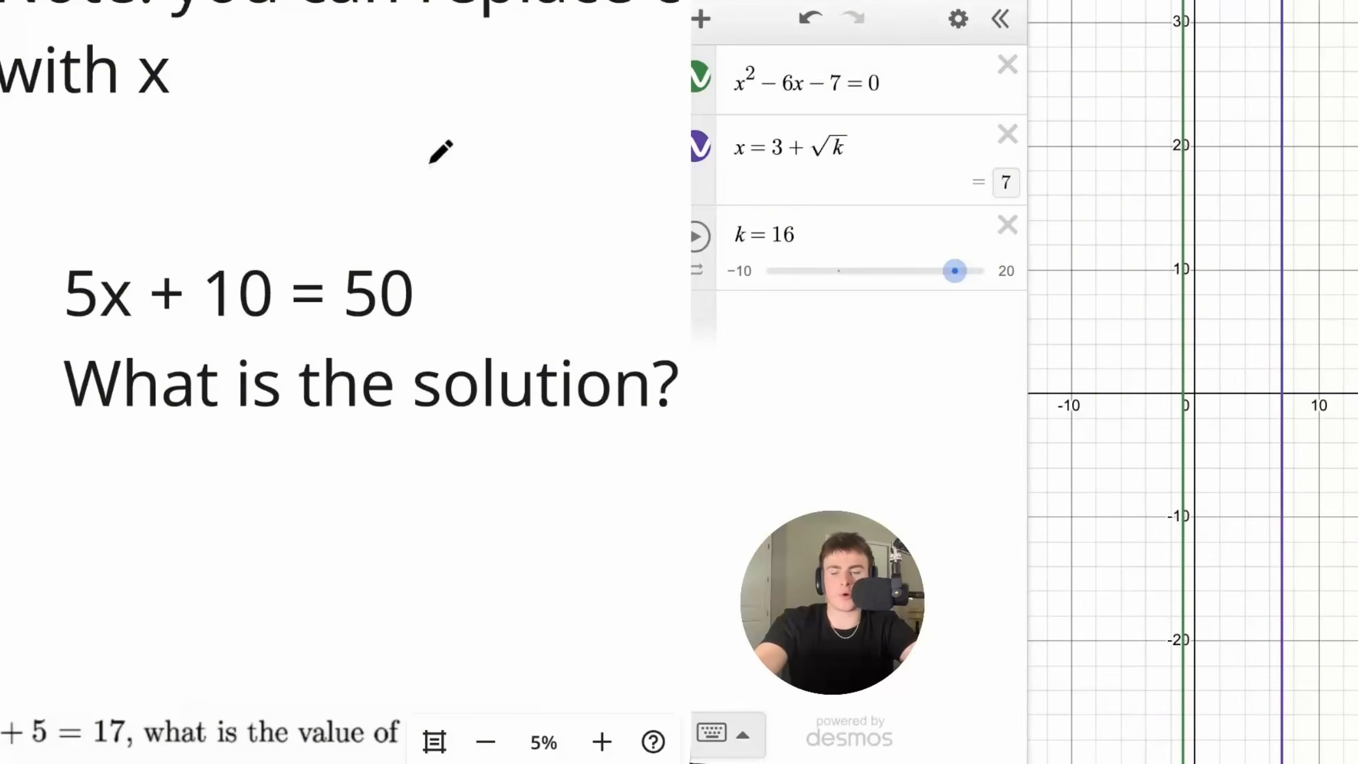
scroll(430, 163, down, 3)
scroll(430, 164, up, 2)
scroll(430, 163, down, 2)
scroll(438, 152, down, 1)
scroll(440, 151, up, 2)
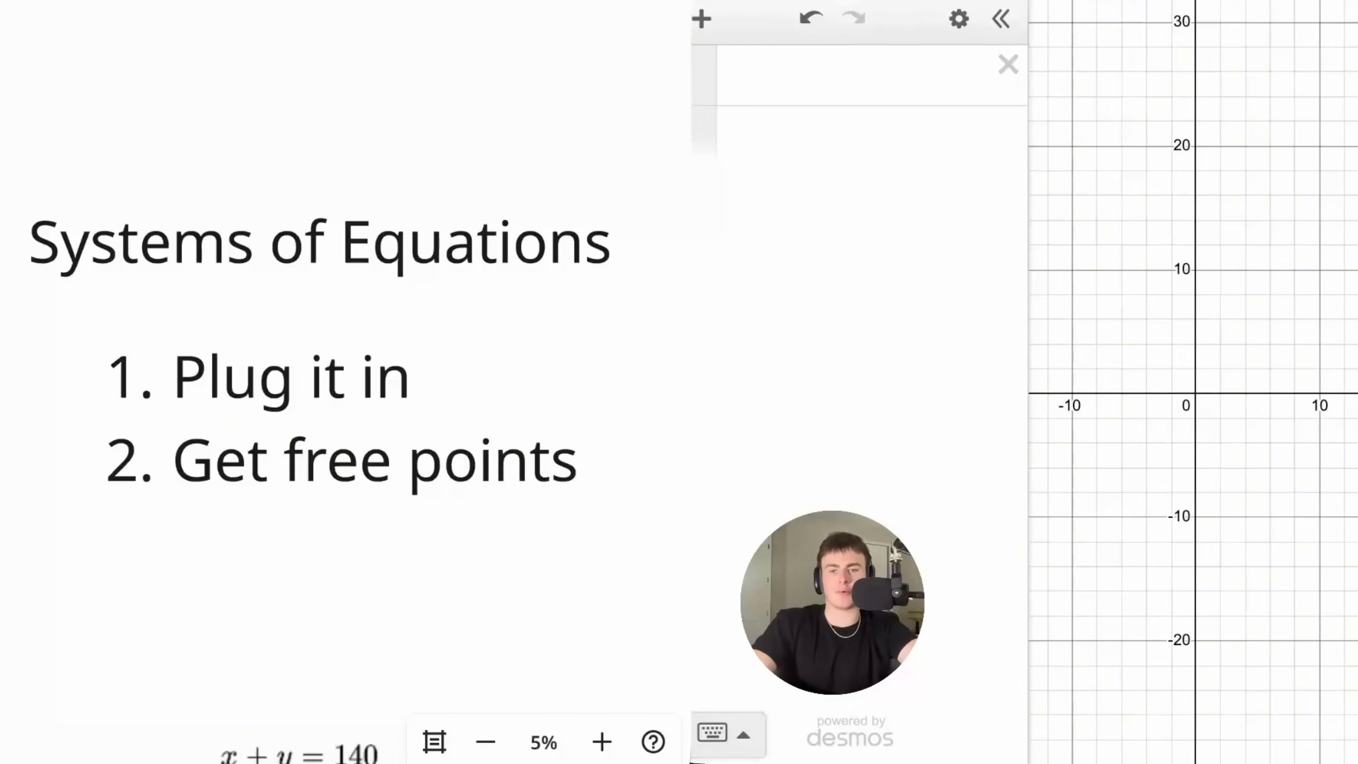
- Bring up the first systems of equations question and graph x + y = 140 and x + y + y = 176
scroll(453, 345, down, 6)
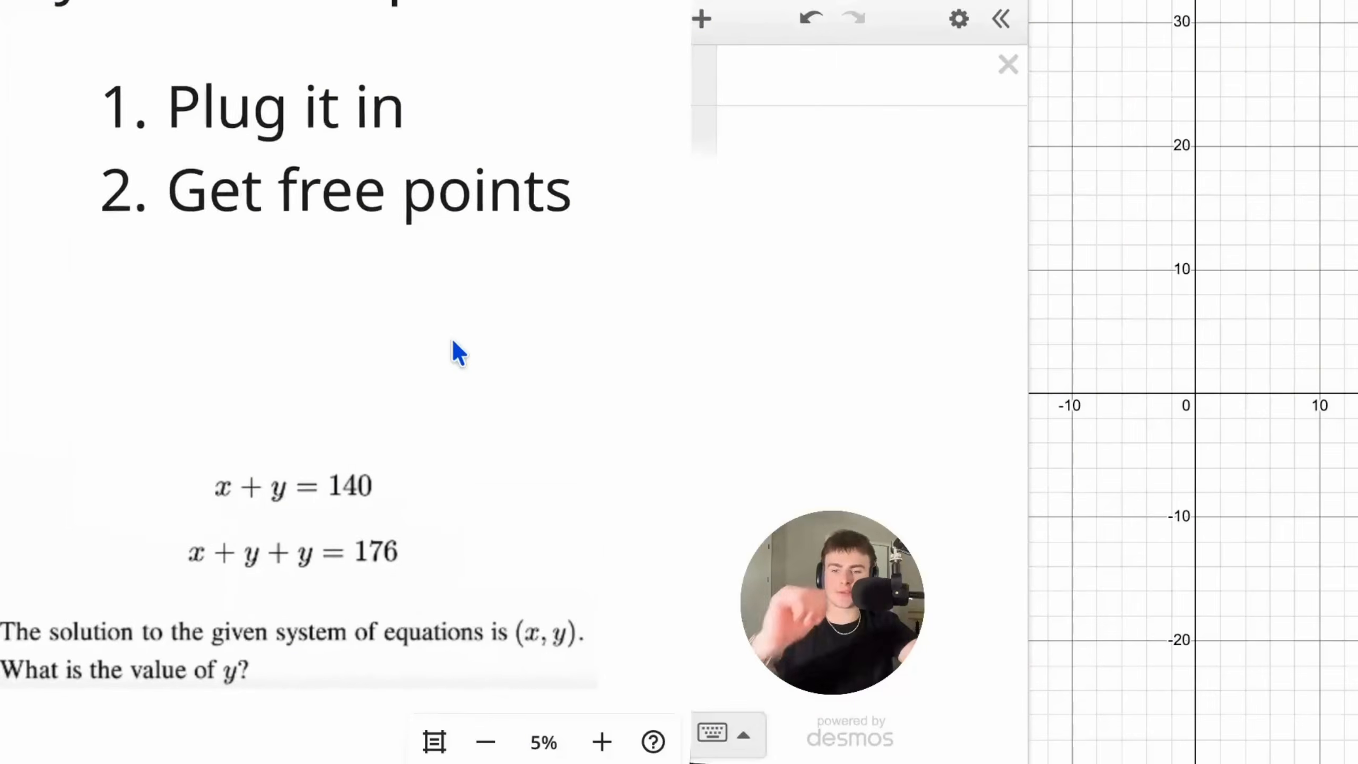
scroll(454, 345, down, 2)
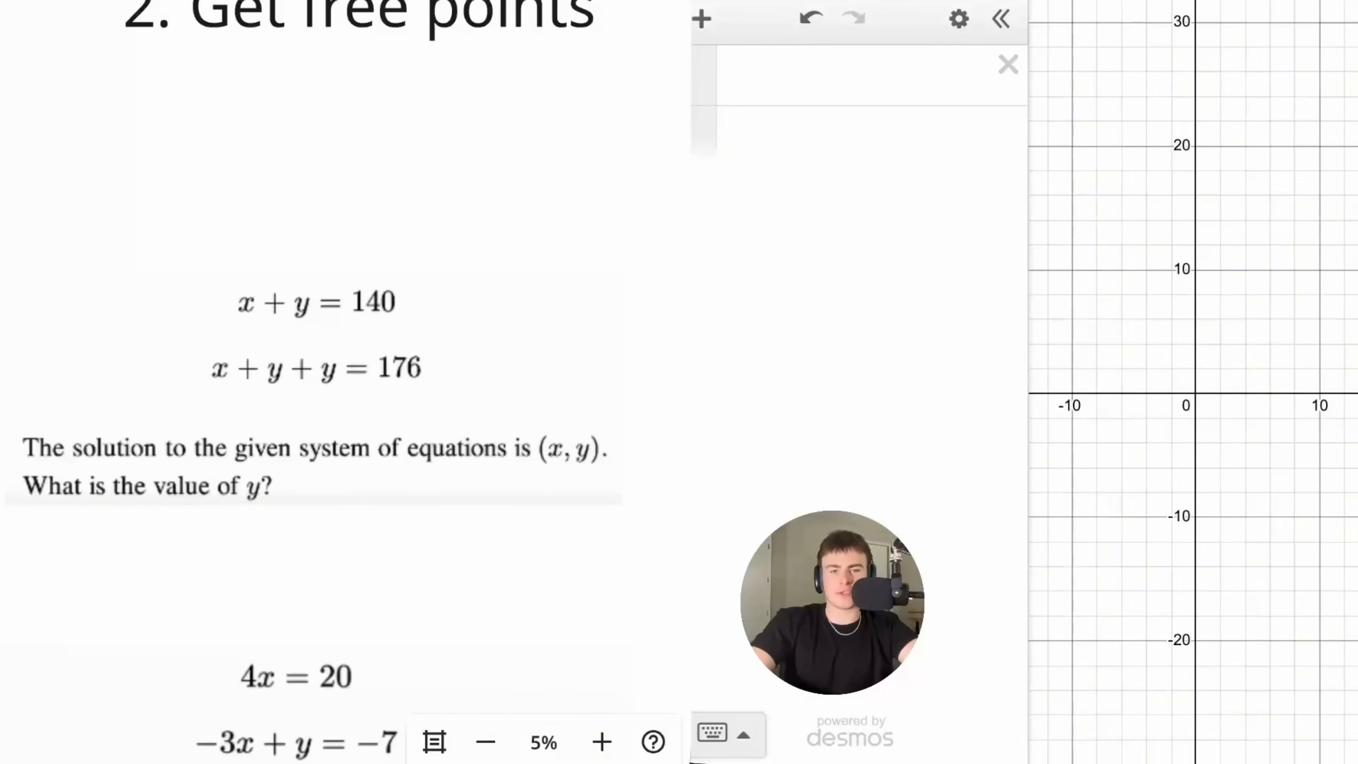
click(805, 73)
text(x+y=140)
click(783, 146)
text(x+y+y=176)
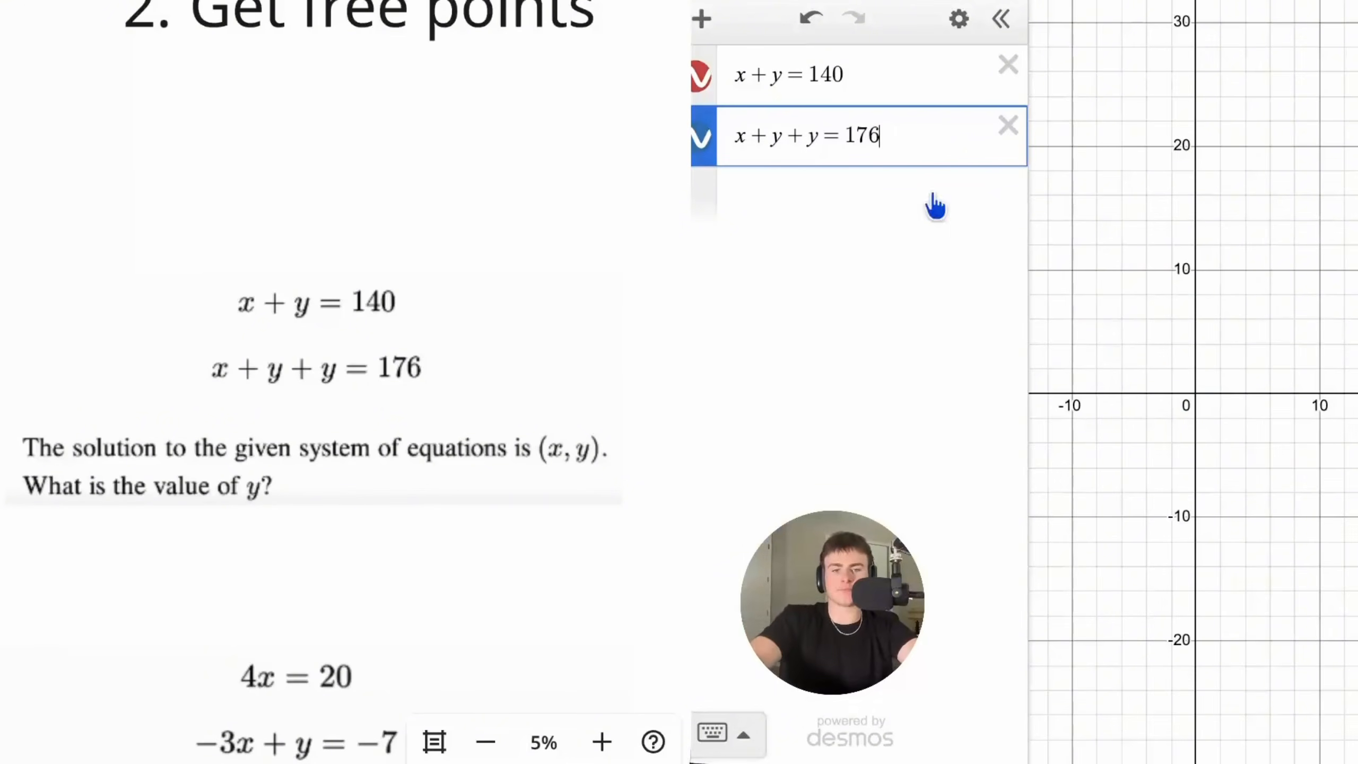
- Inspect the intersection of the two lines and handwrite 36 beside the question asking for y
scroll(1152, 255, down, 10)
click(1279, 227)
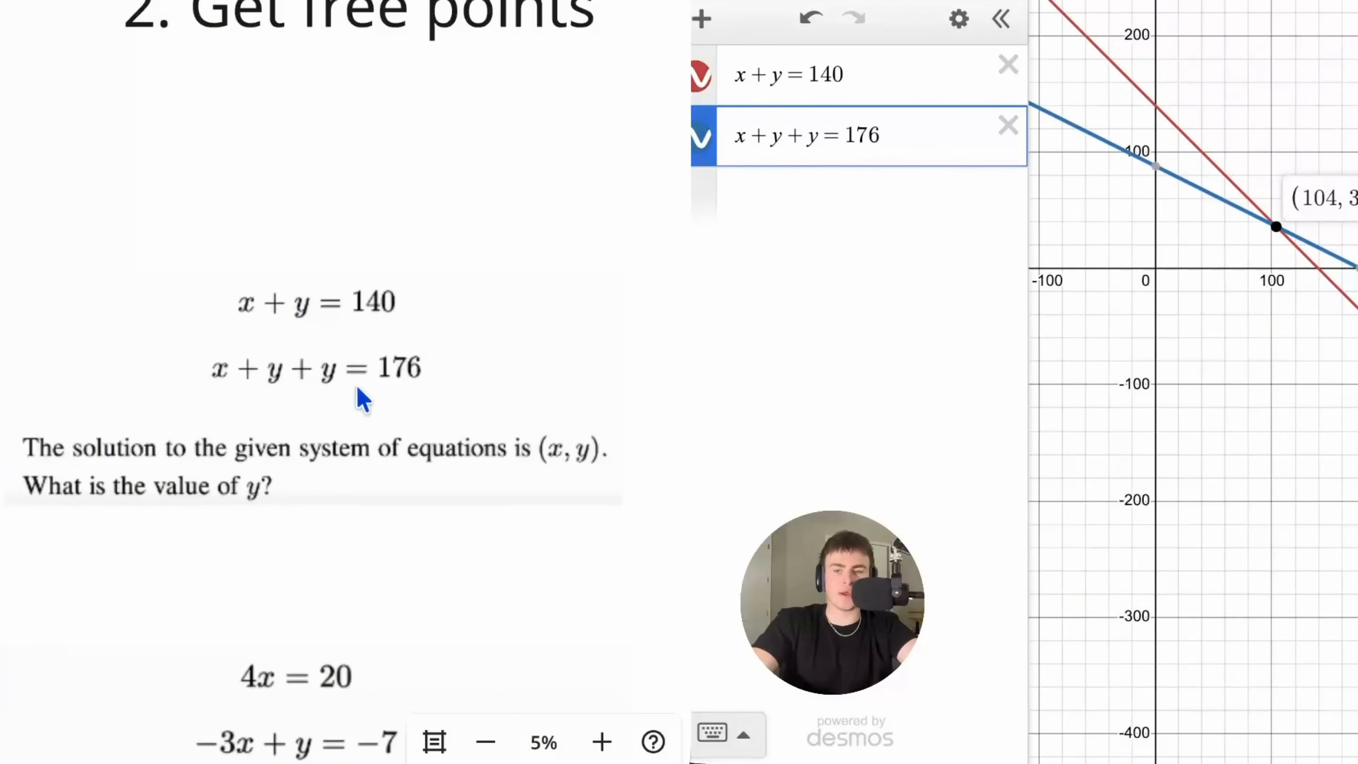
mouse_move(305, 469)
mouse_down()
mouse_move(292, 503)
mouse_move(337, 495)
mouse_up()
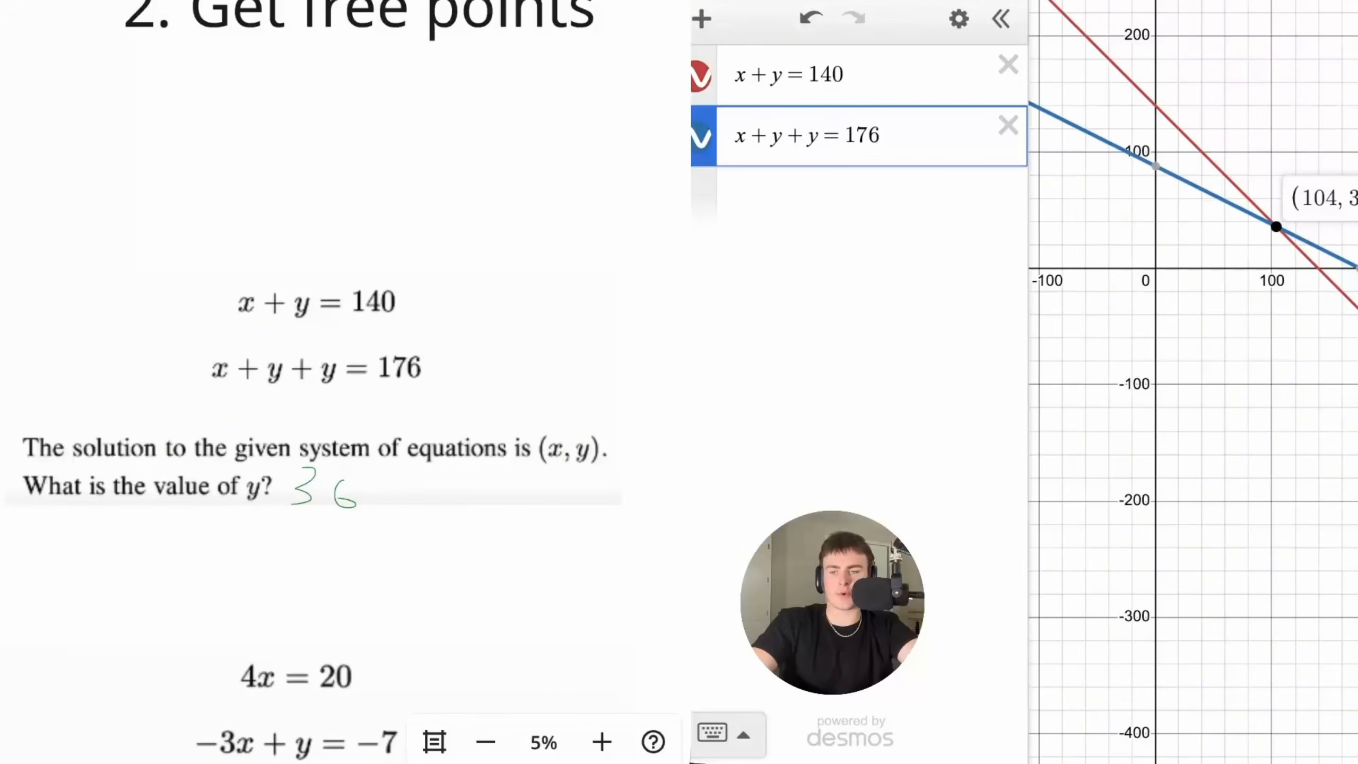
- Bring up the question asking for x + y and delete both equations of the previous system
scroll(261, 423, down, 7)
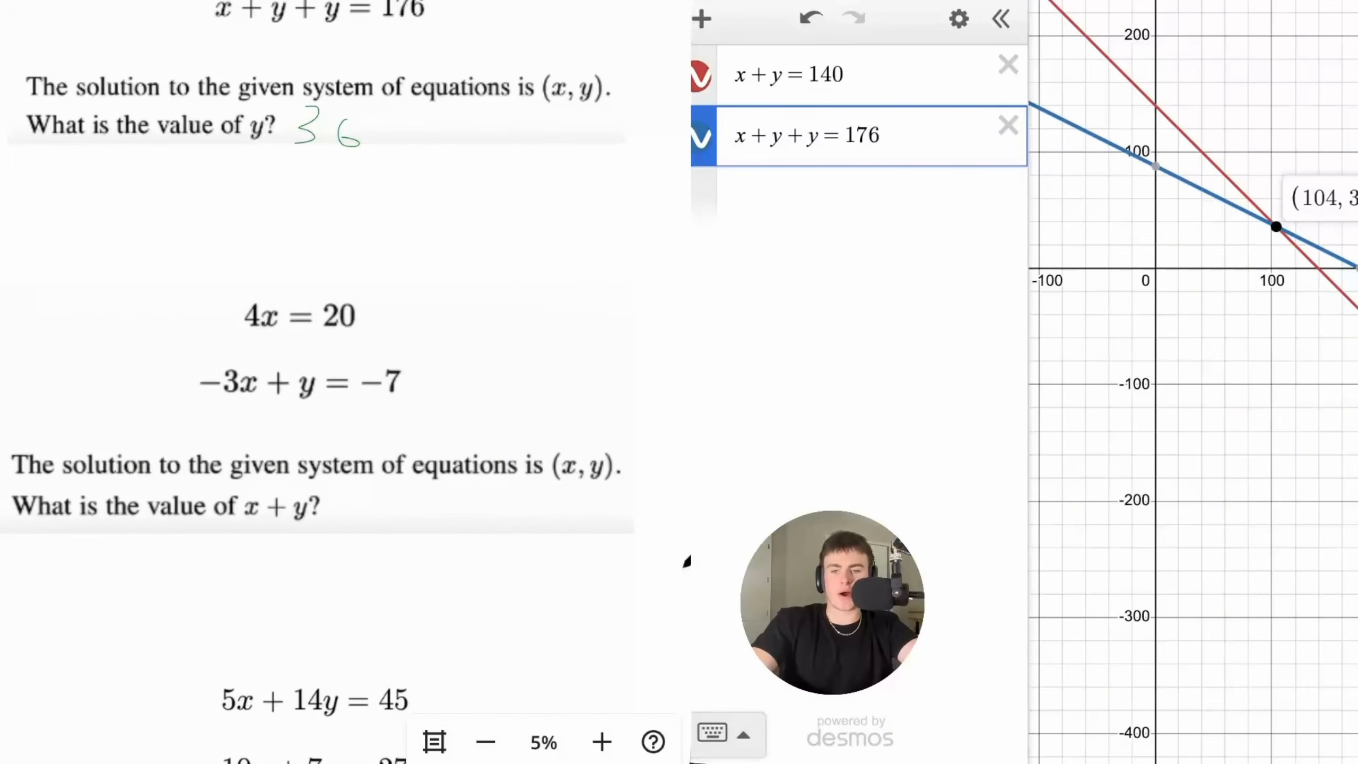
click(1009, 64)
click(1004, 88)
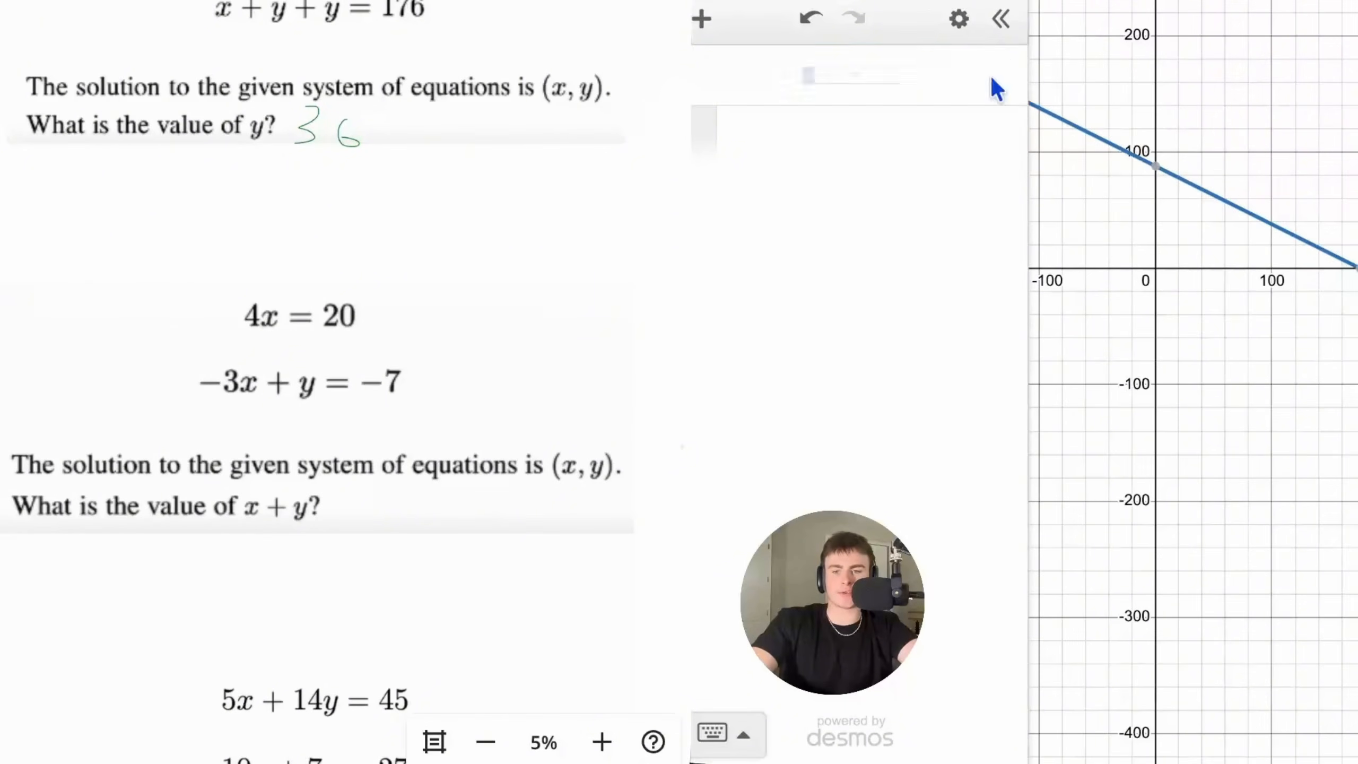
- Graph the system 4x = 20 and −3x + y = −7 in two expression rows
text(4x+)
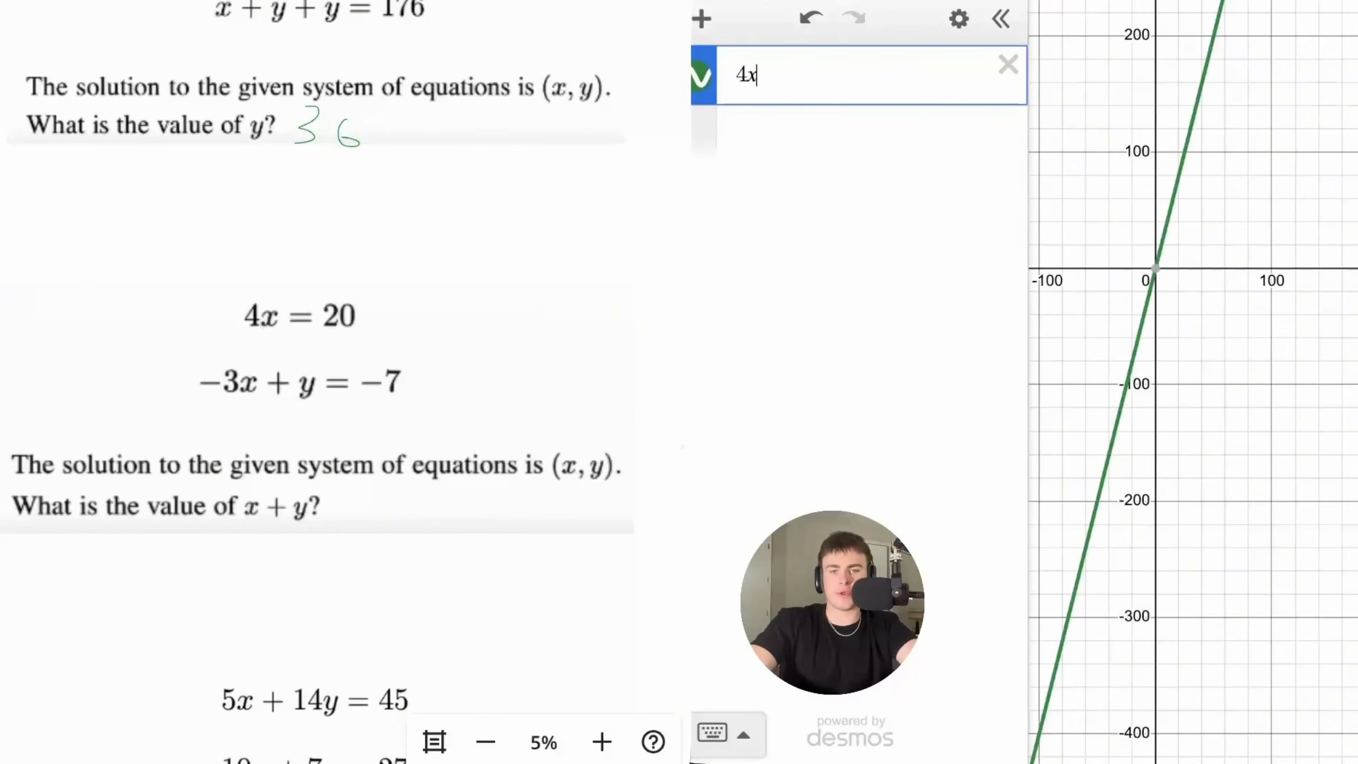
key(BackSpace)
text(=20)
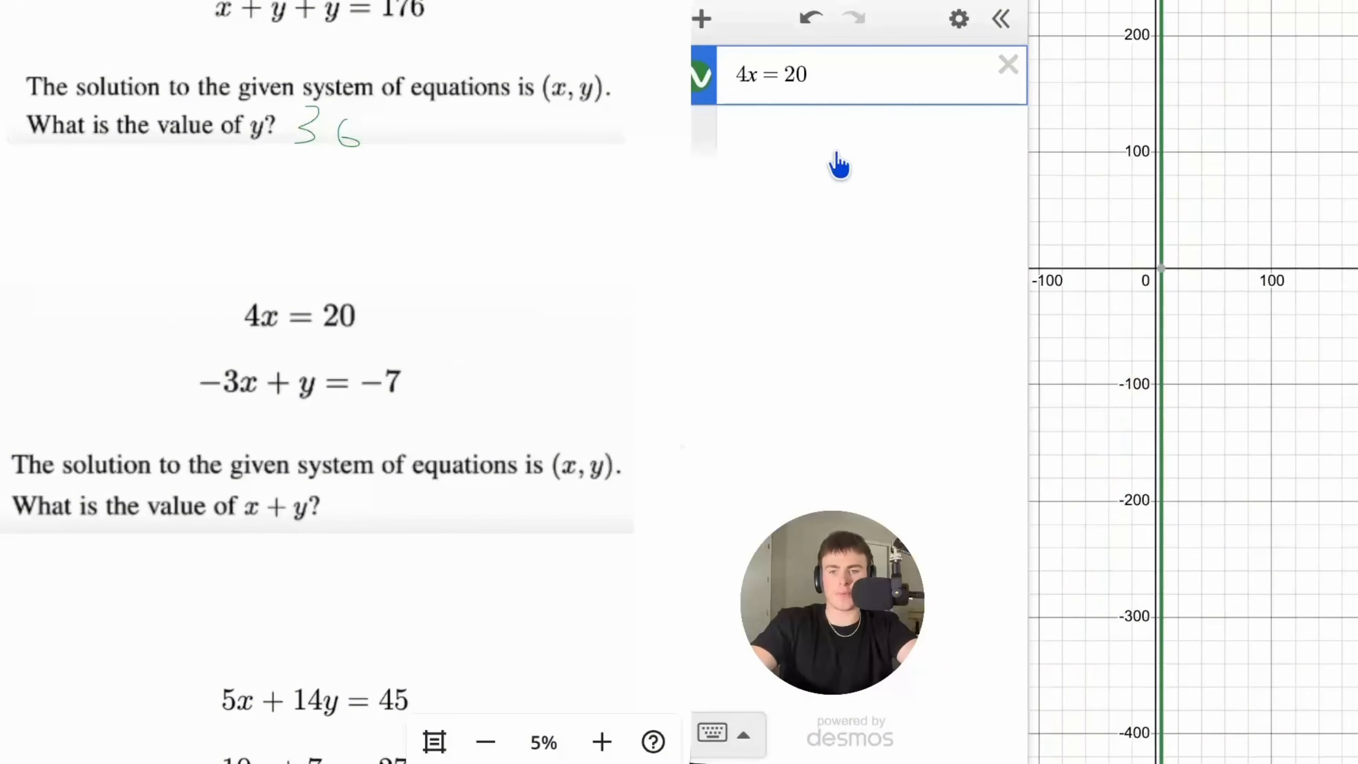
click(824, 138)
text(-3x+y=-7)
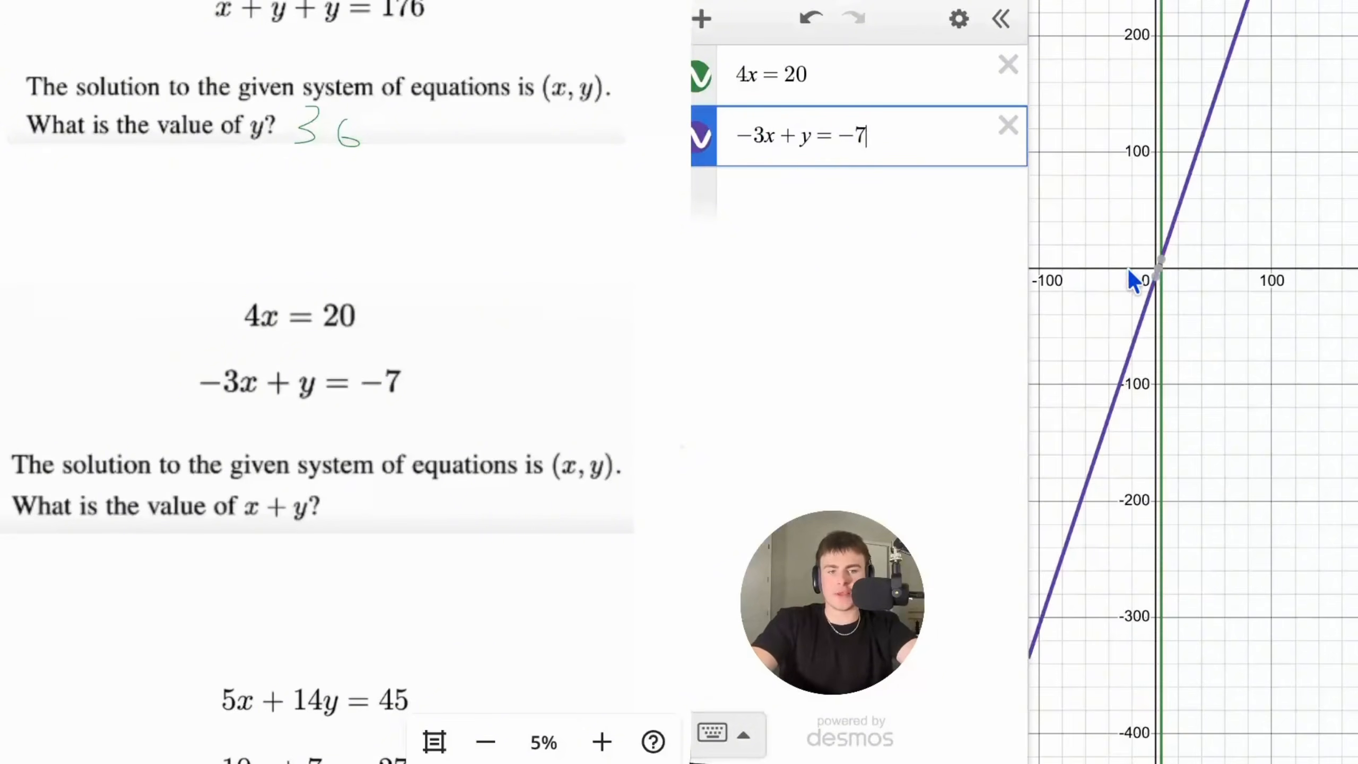
- Inspect the intersection point of the two lines and calculate 5 + 8 in the third row
scroll(1130, 274, up, 6)
click(1192, 210)
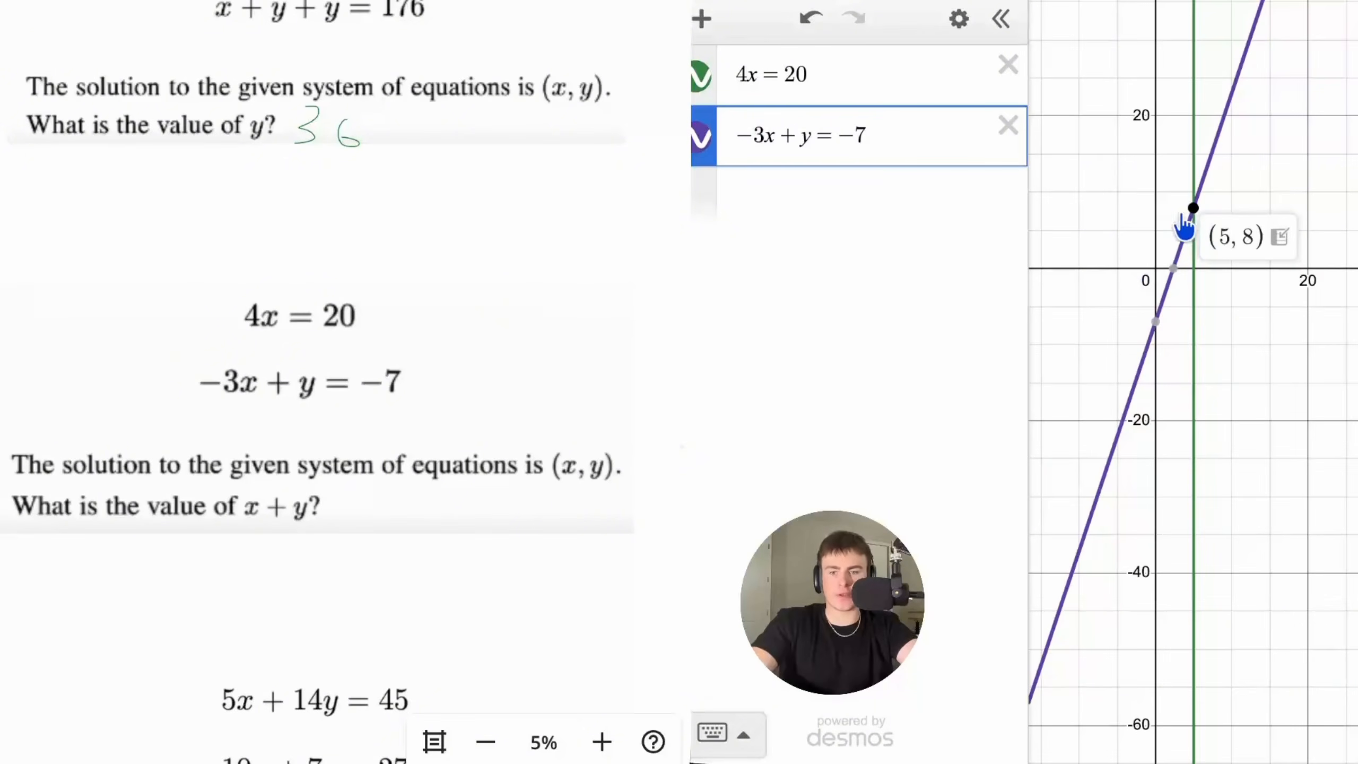
click(866, 208)
text(5+8)
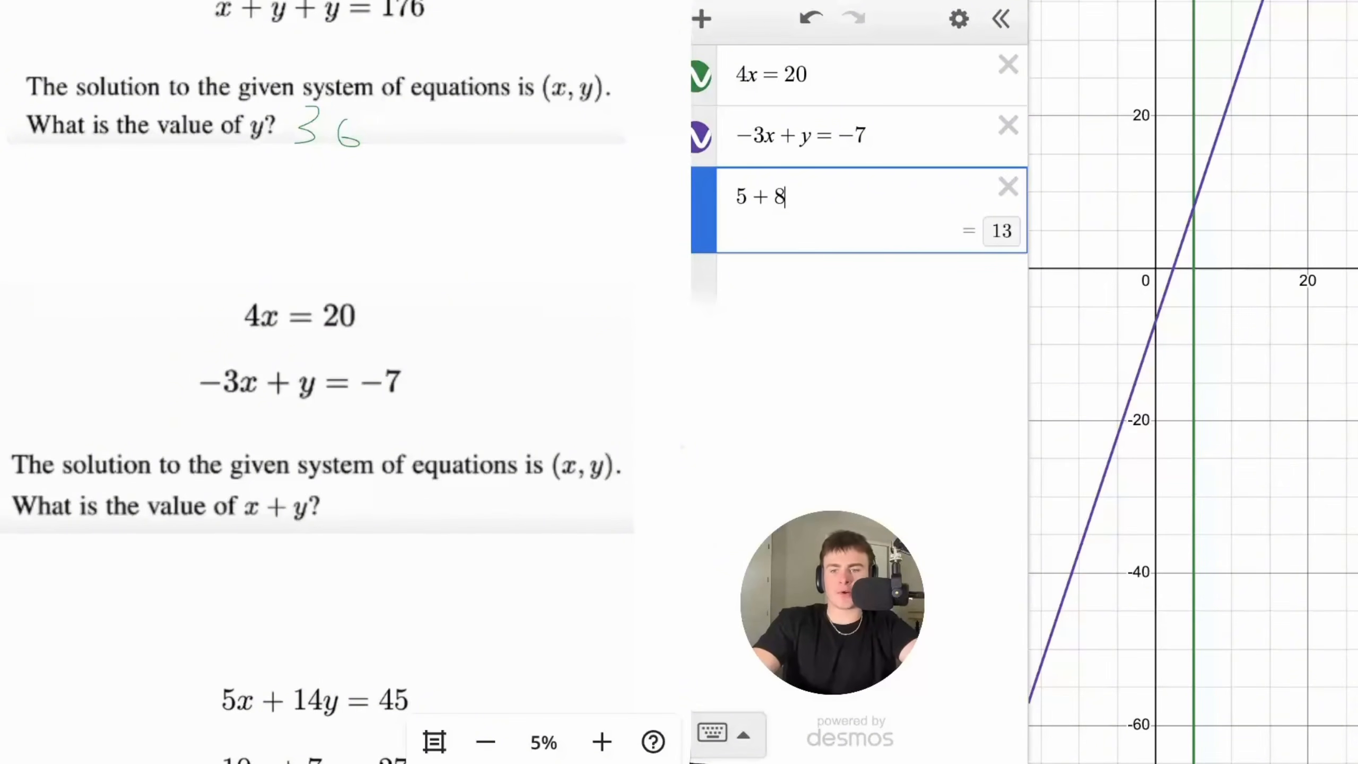
- Bring up the question asking for the value of xy and delete all three expression rows
scroll(499, 243, down, 8)
scroll(503, 242, up, 1)
scroll(503, 242, right, 1)
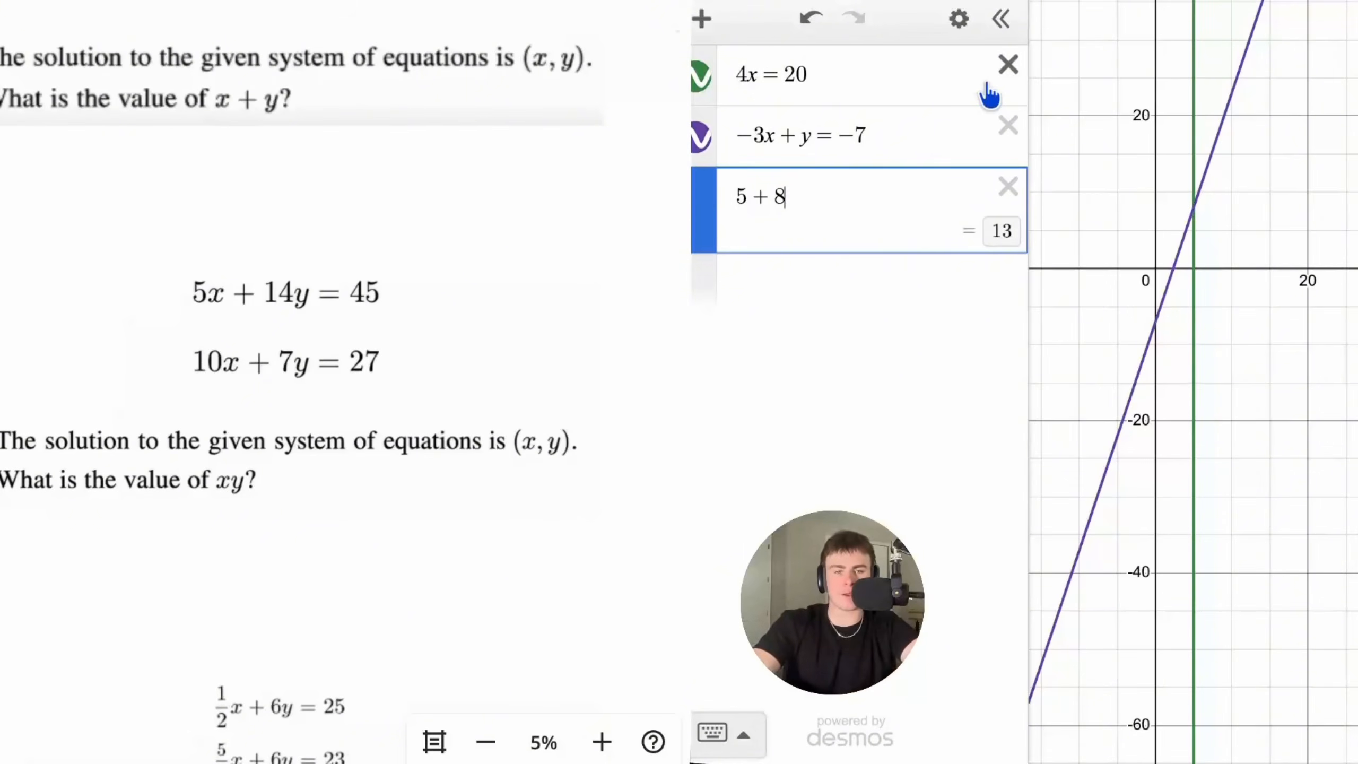
click(1007, 65)
click(1007, 65)
click(1007, 65)
- Graph the system 5x + 14y = 45 and 10x + 7y = 27 in two expression rows
click(965, 96)
text(5x)
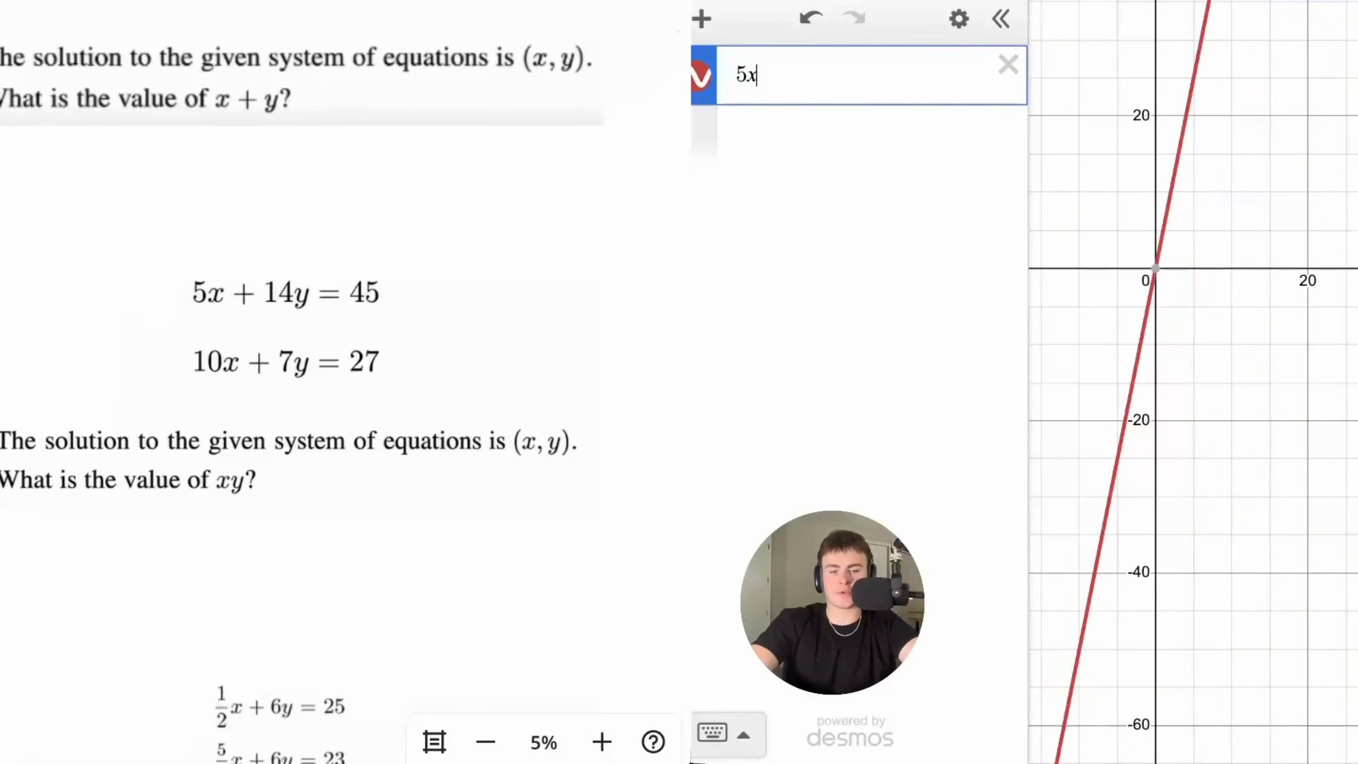
text( + 14y = 45)
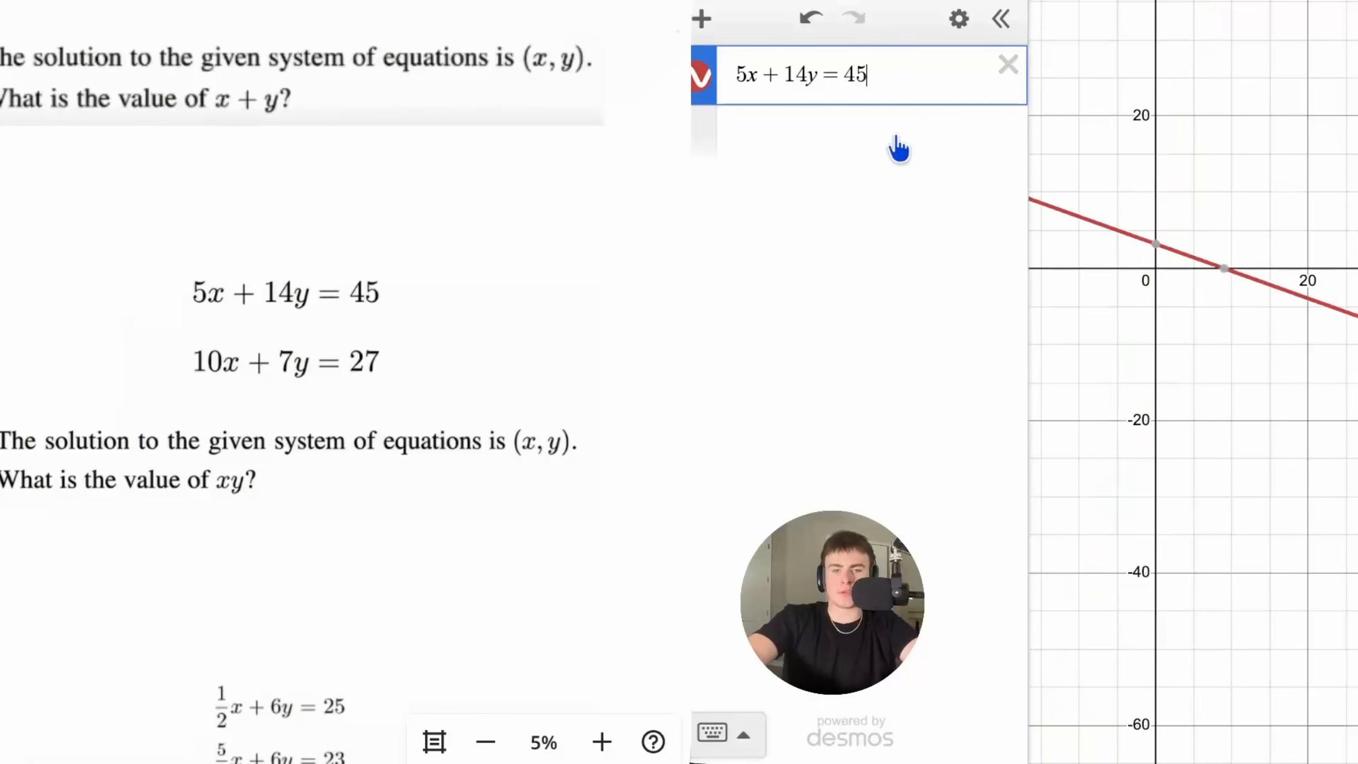
click(904, 149)
text(10x + 7y = 27)
- Inspect the intersection point of the two lines and calculate 0.6(3) in the third row
scroll(1143, 276, up, 5)
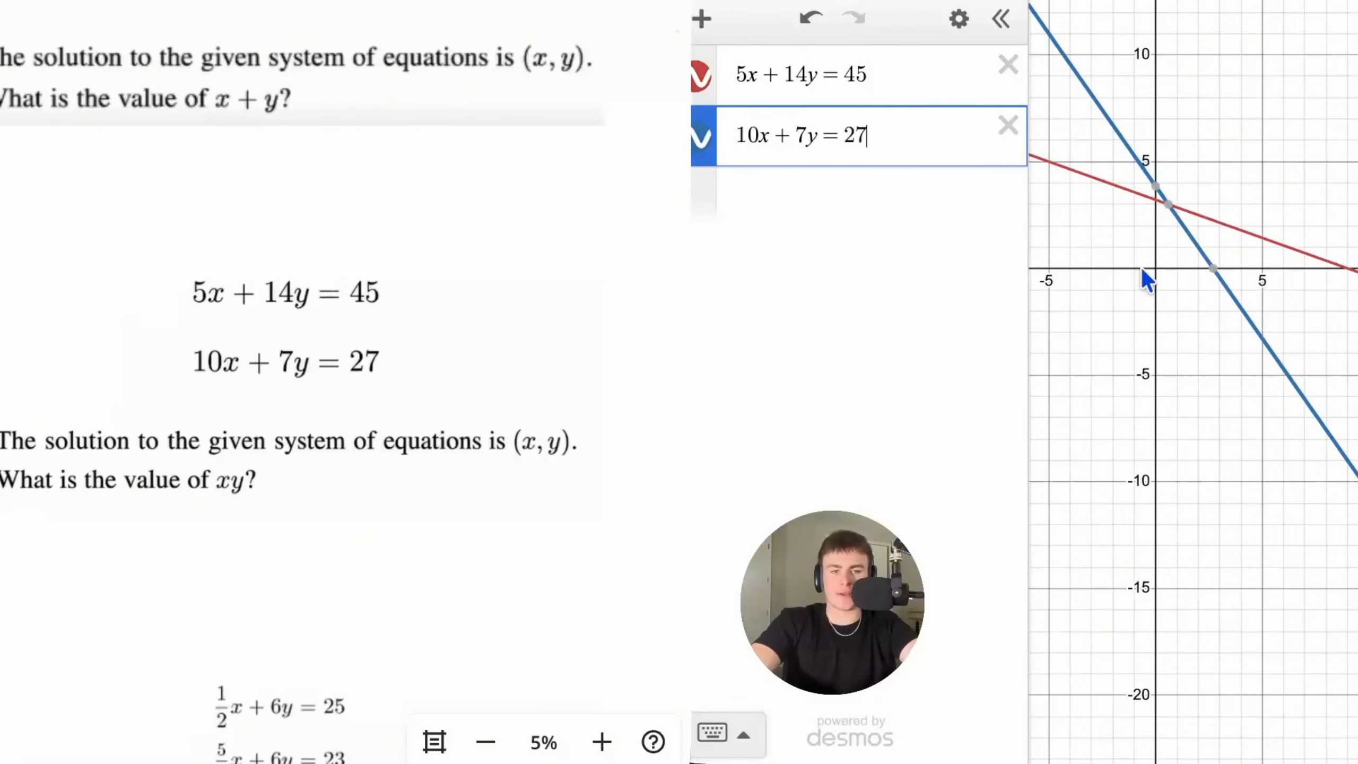
click(1171, 208)
click(867, 198)
text(0.6)
drag(1182, 224, 1170, 209)
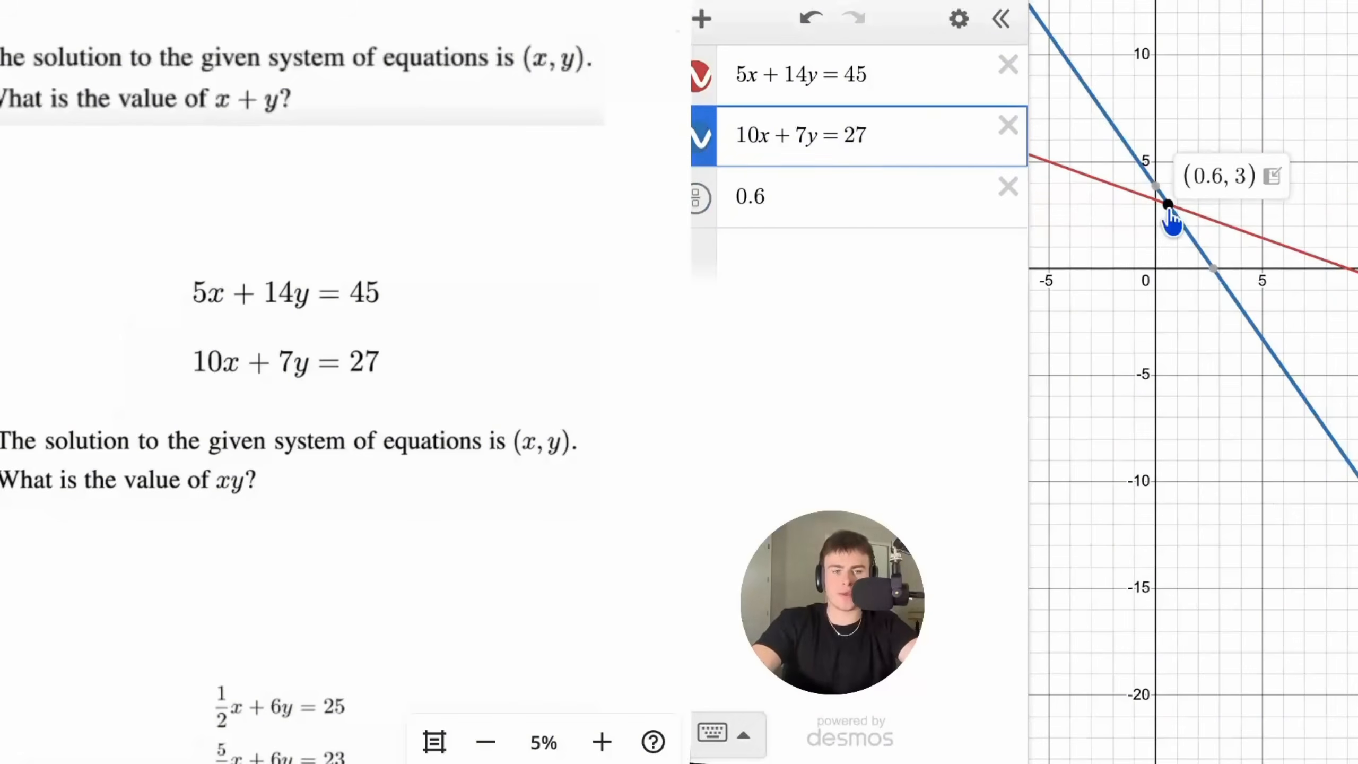
click(883, 196)
text((3))
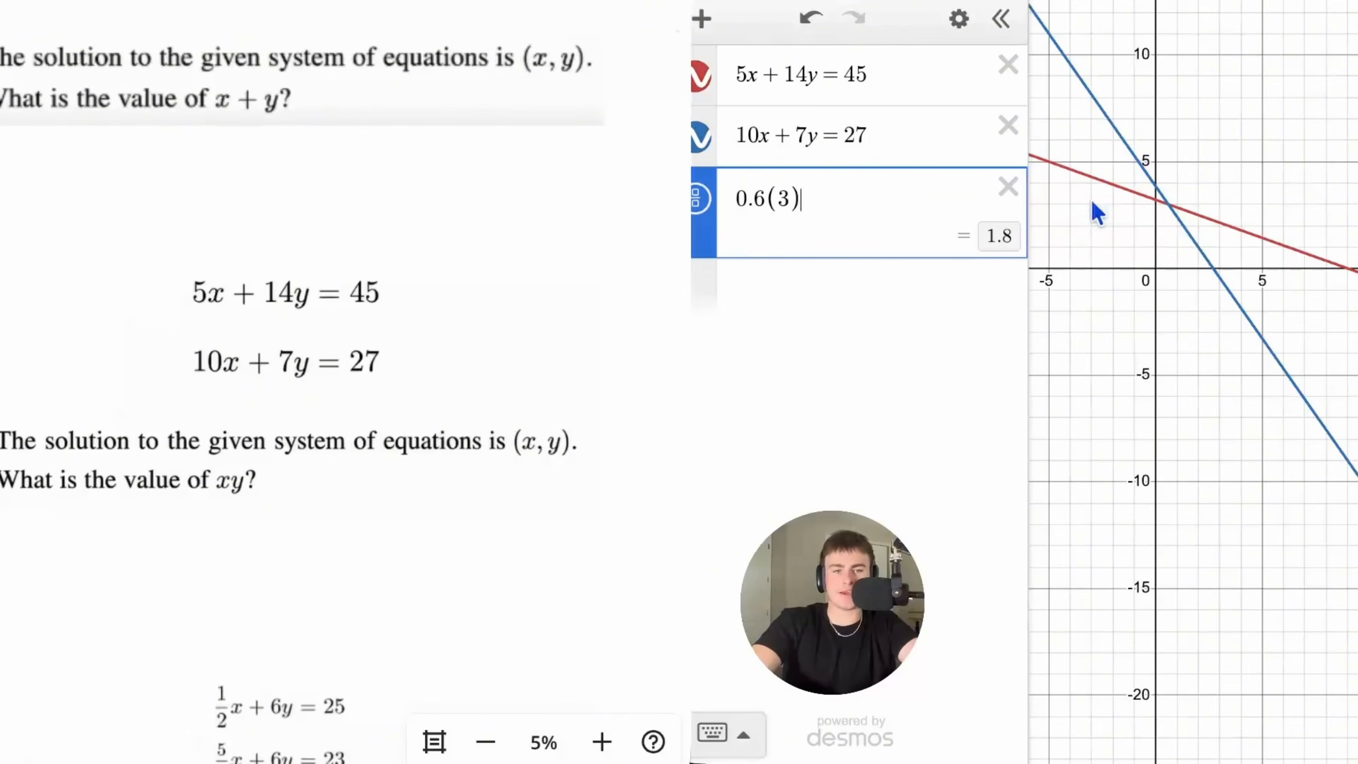
click(1167, 202)
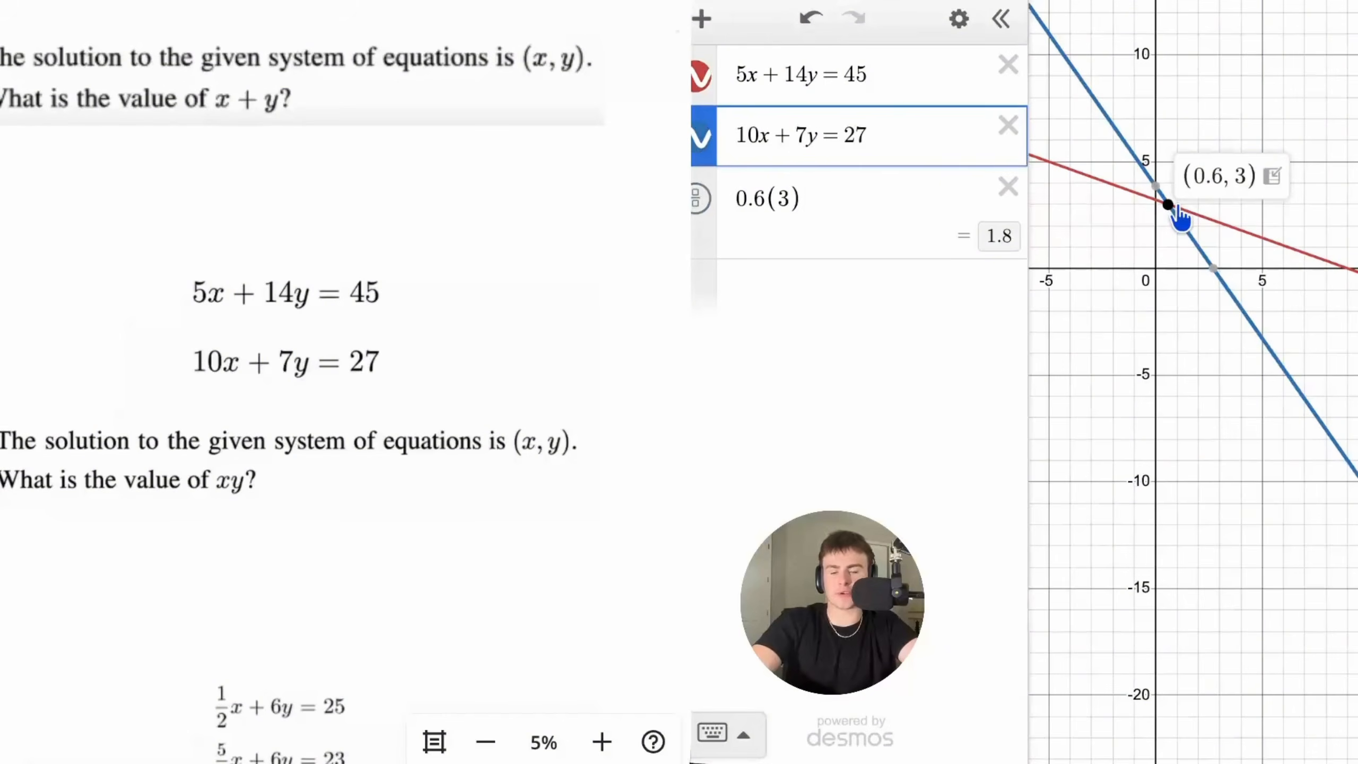
- Bring up the question asking for the value of 17/2 x + 18y and delete all three expression rows
scroll(503, 384, down, 5)
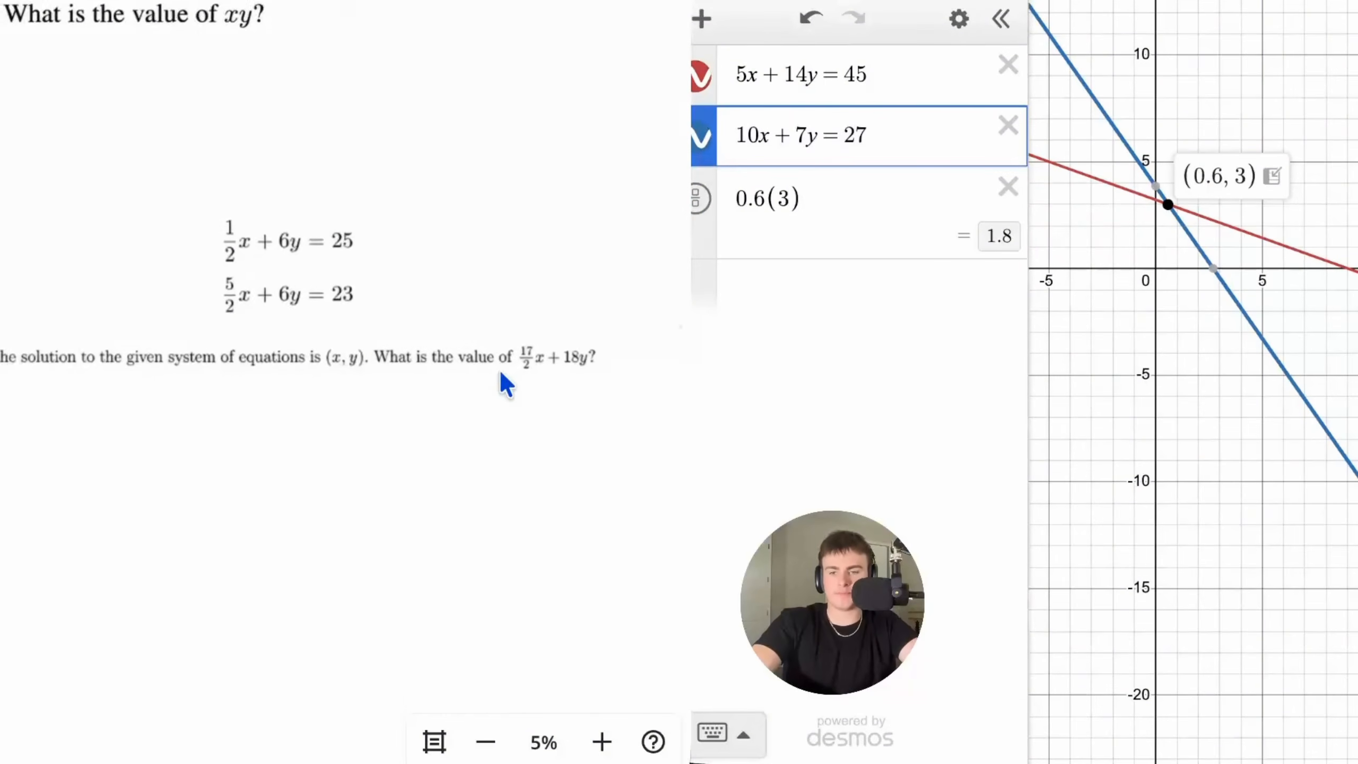
scroll(468, 357, up, 2)
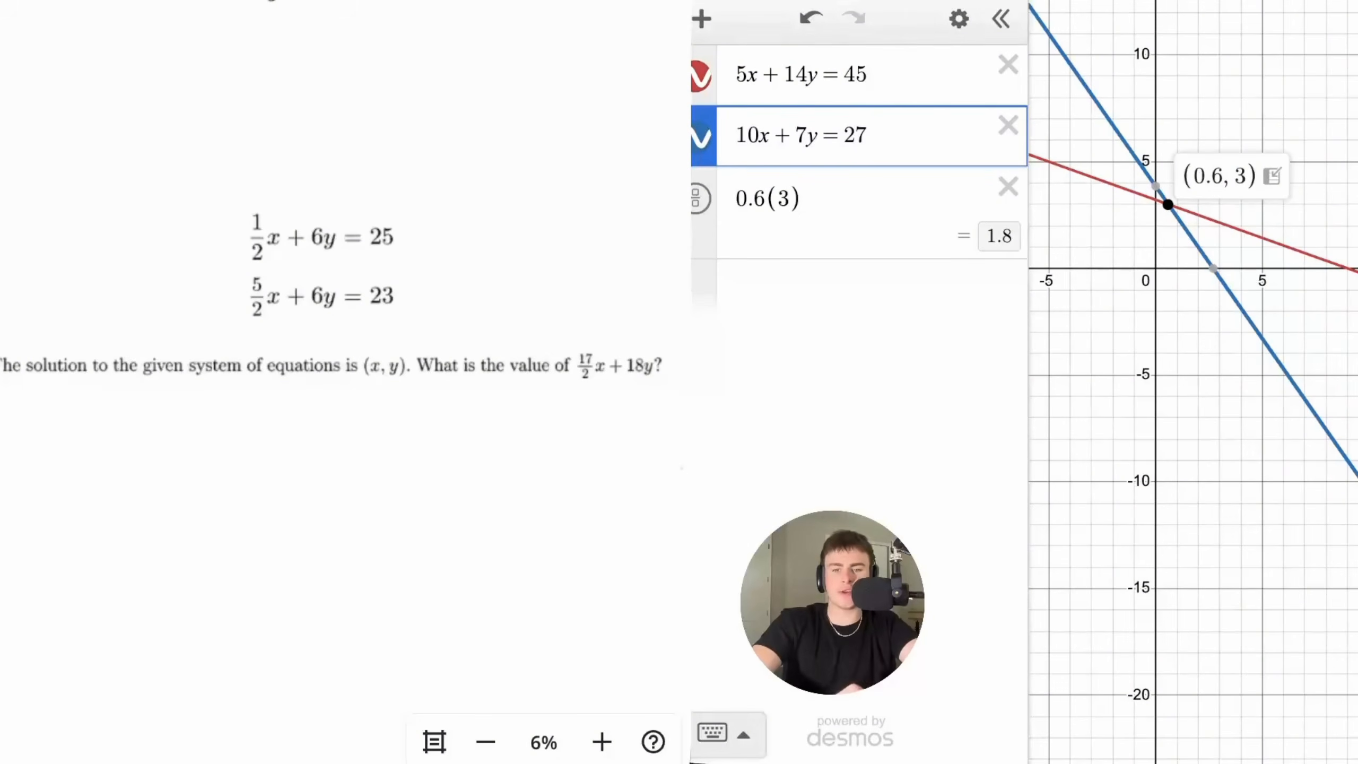
click(1008, 65)
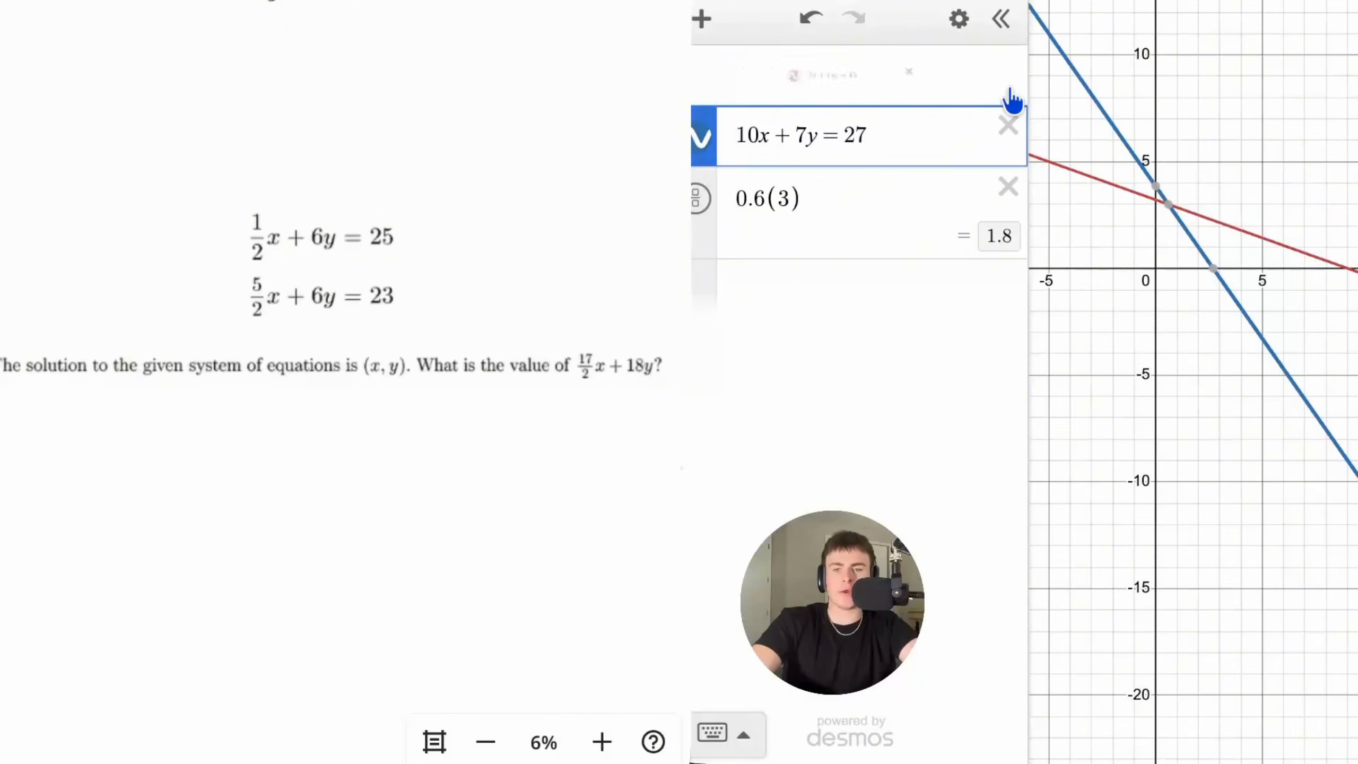
click(1010, 99)
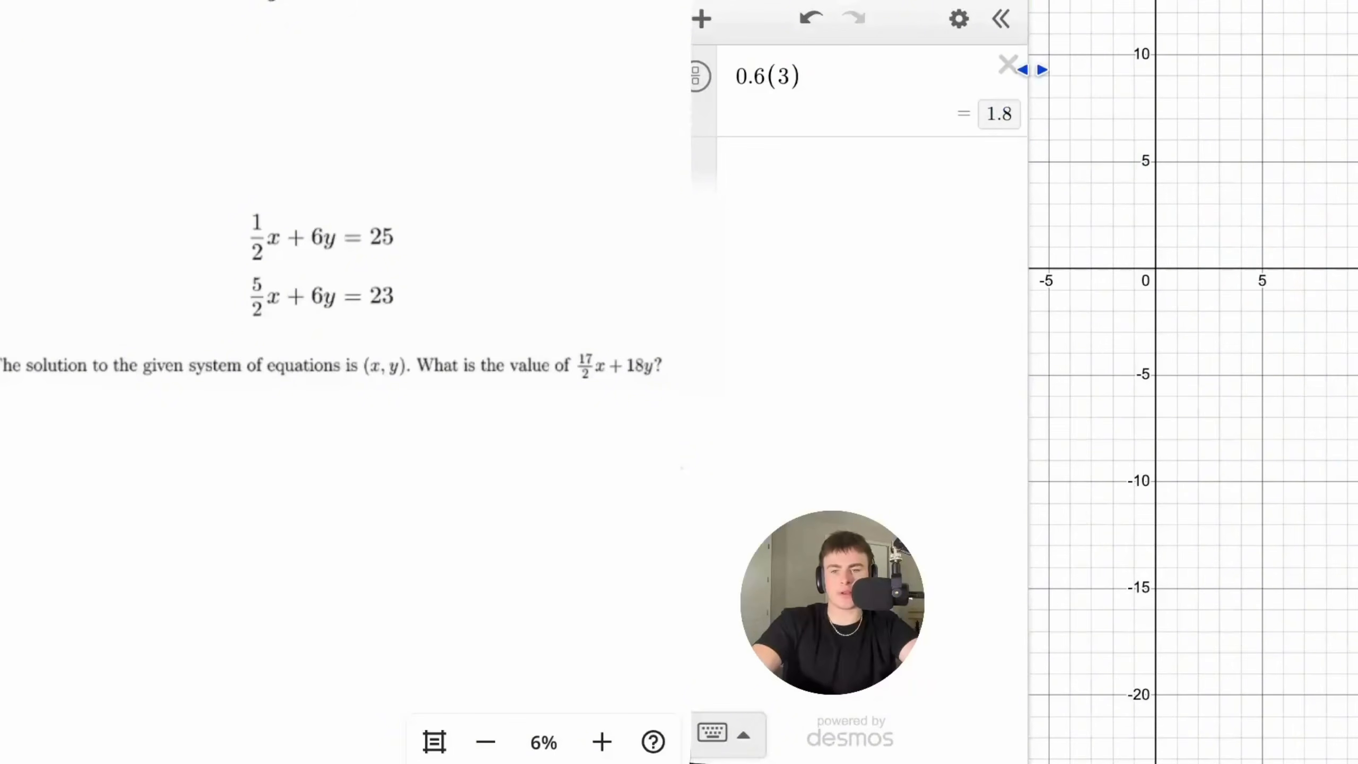
click(1008, 65)
- Graph the system 1/2 x + 6y = 25 and 5/2 x + 6y = 23 in two expression rows
click(906, 75)
text(1/2)
key(Right)
text(x+6y=25)
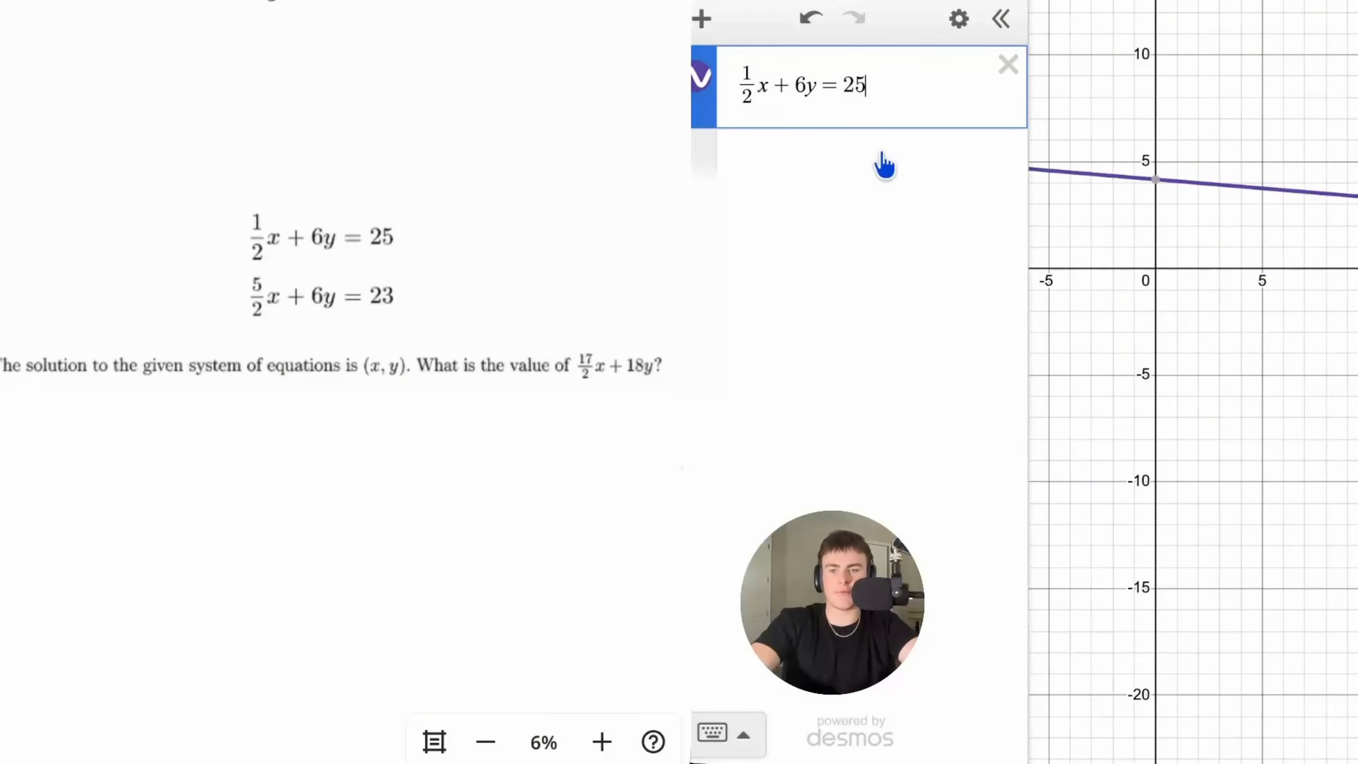
click(881, 158)
text(5/2)
key(Right)
text(x+)
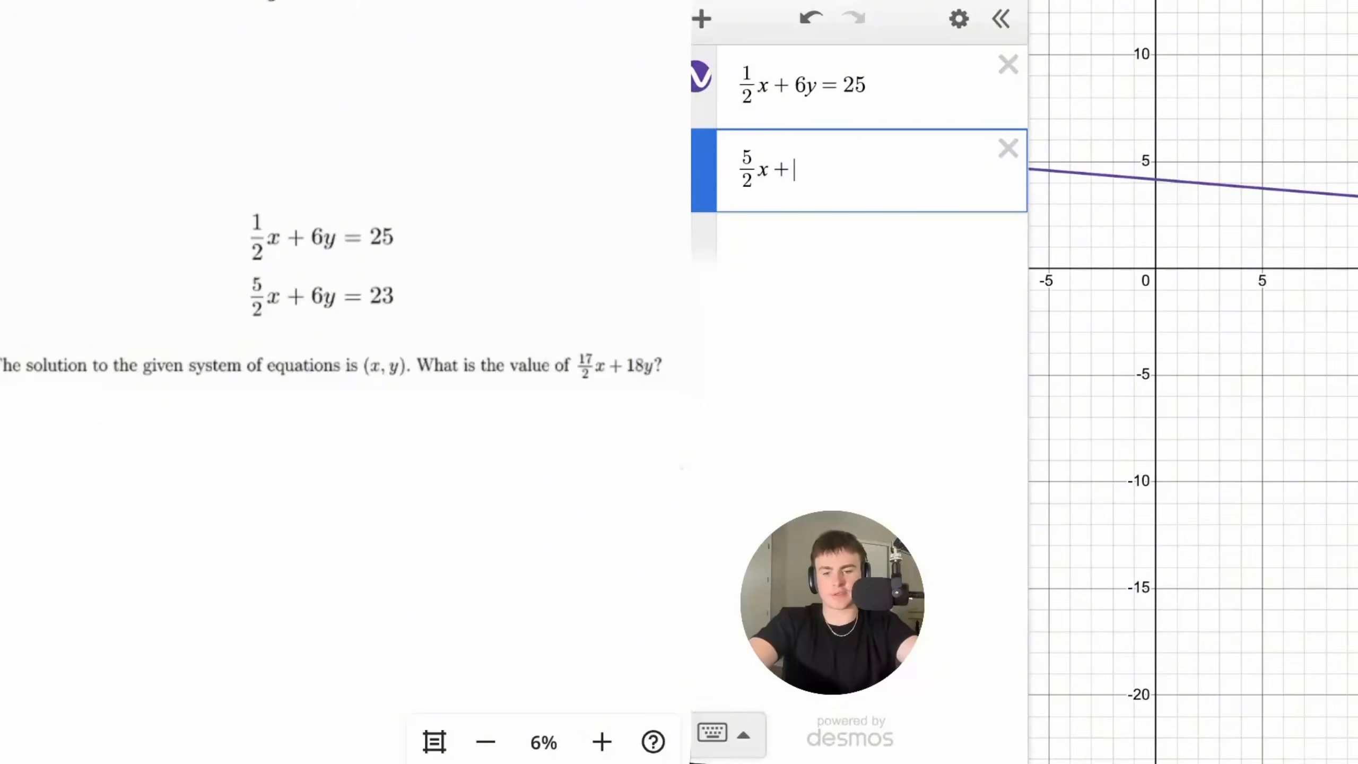
text(6y=23)
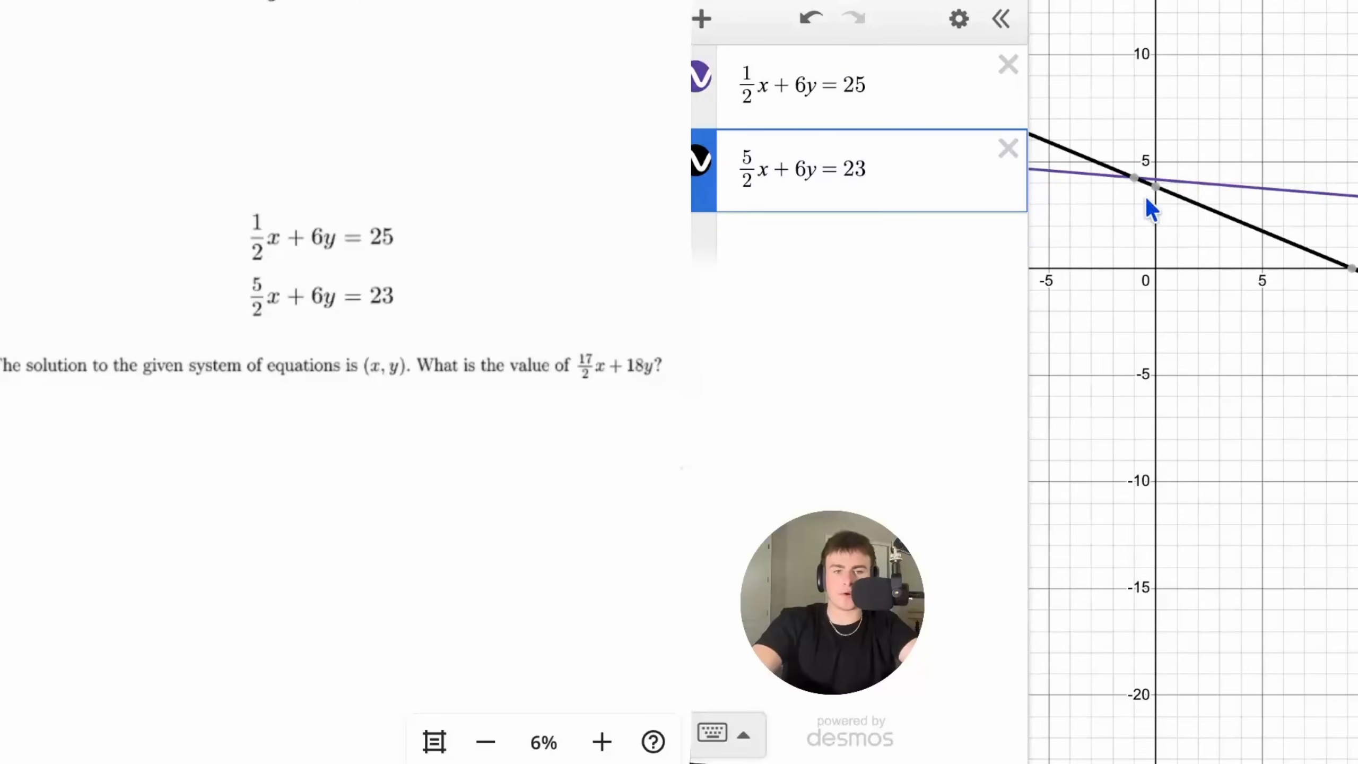
- Copy the intersection point's coordinates, −1 and 4.25, into the third and fourth expression rows
click(1138, 182)
drag(1106, 207, 1085, 219)
key(ctrl+c)
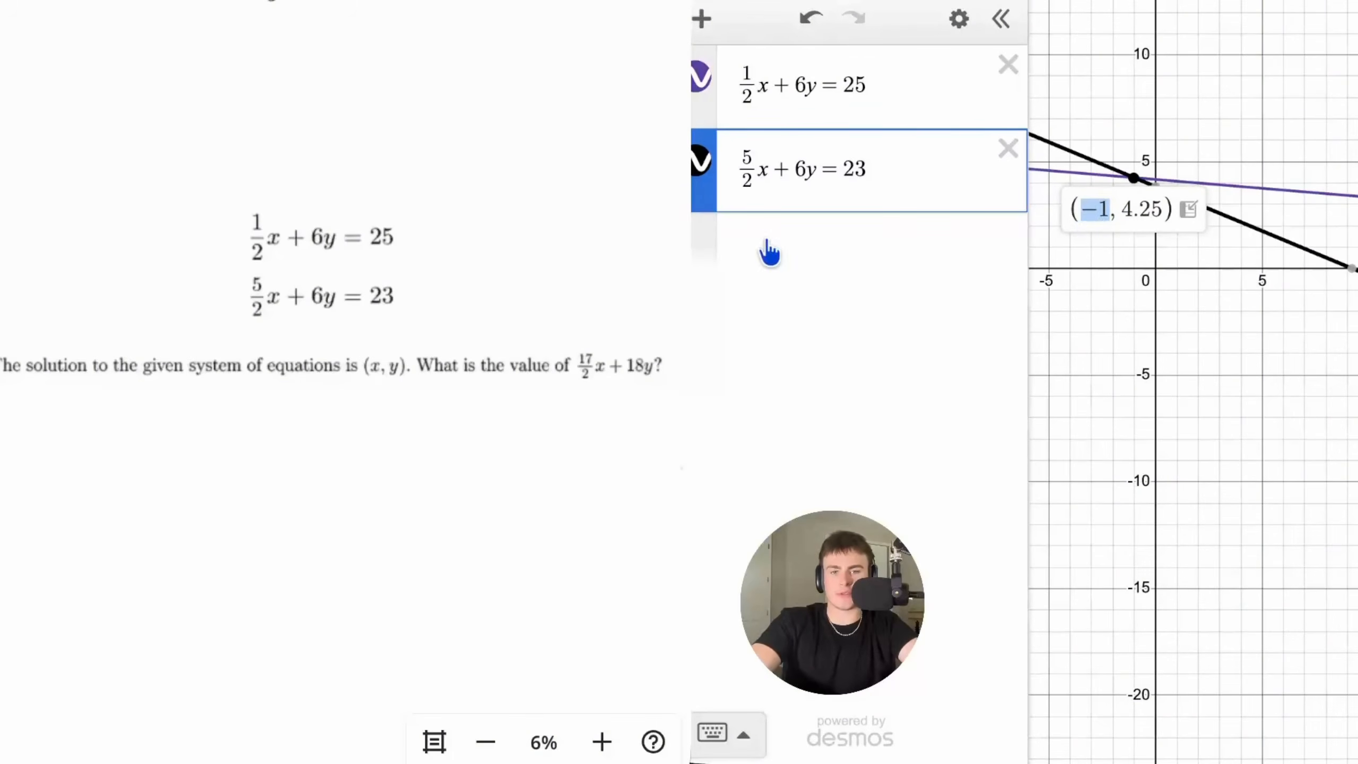
click(767, 252)
key(ctrl+v)
click(1130, 185)
drag(1123, 211, 1165, 214)
key(ctrl+c)
click(831, 303)
key(ctrl+v)
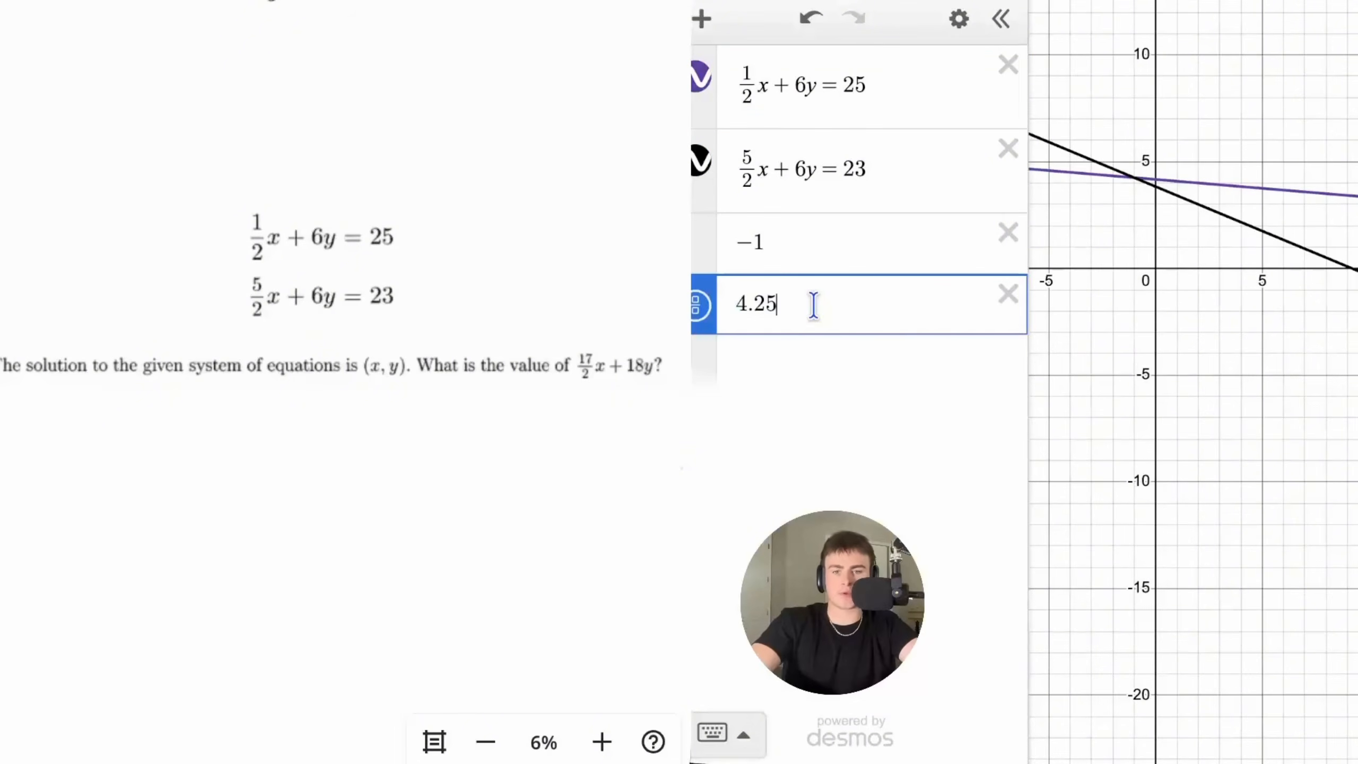
- Enter the expression 17/2 a + 18b in the fifth row, using a and b in place of x and y
click(764, 372)
text(17/2)
key(Right)
text(x_1)
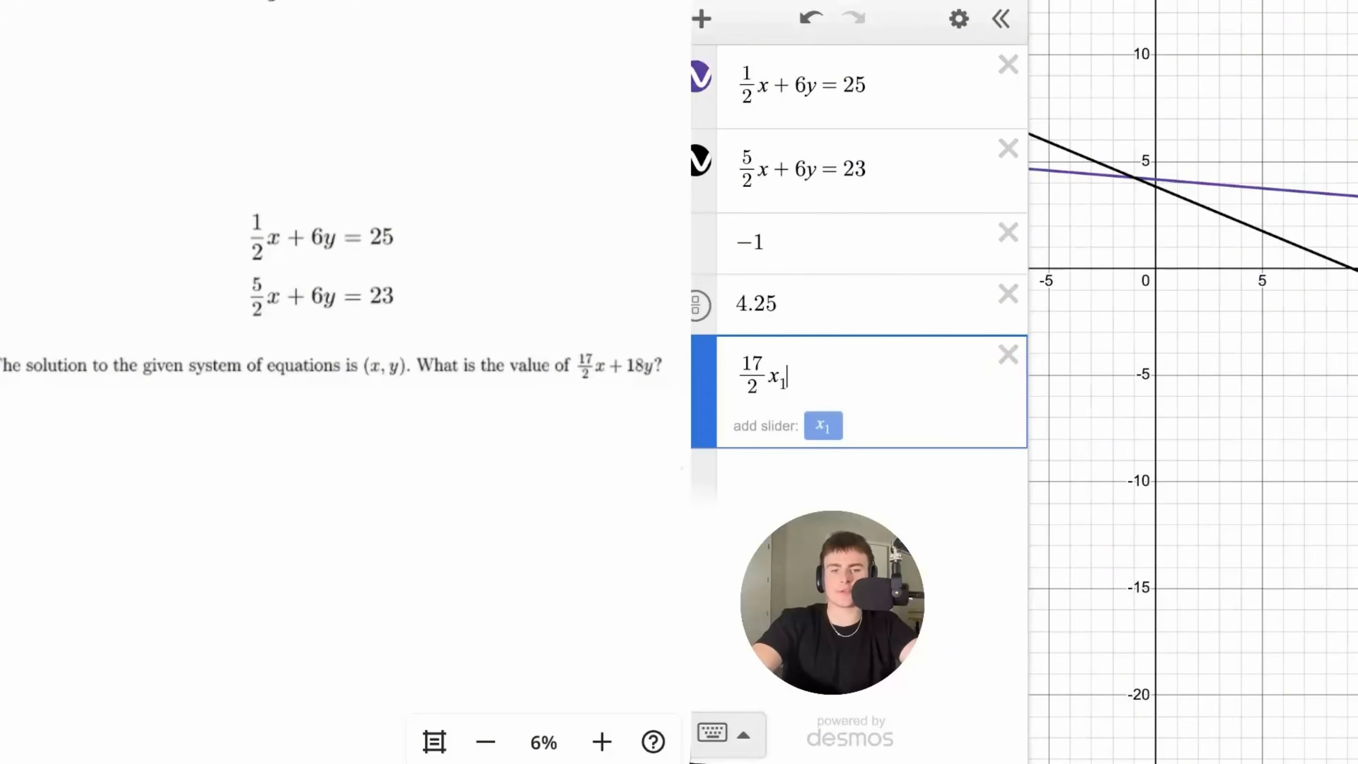
key(BackSpace)
key(BackSpace)
key(BackSpace)
text(a+18b)
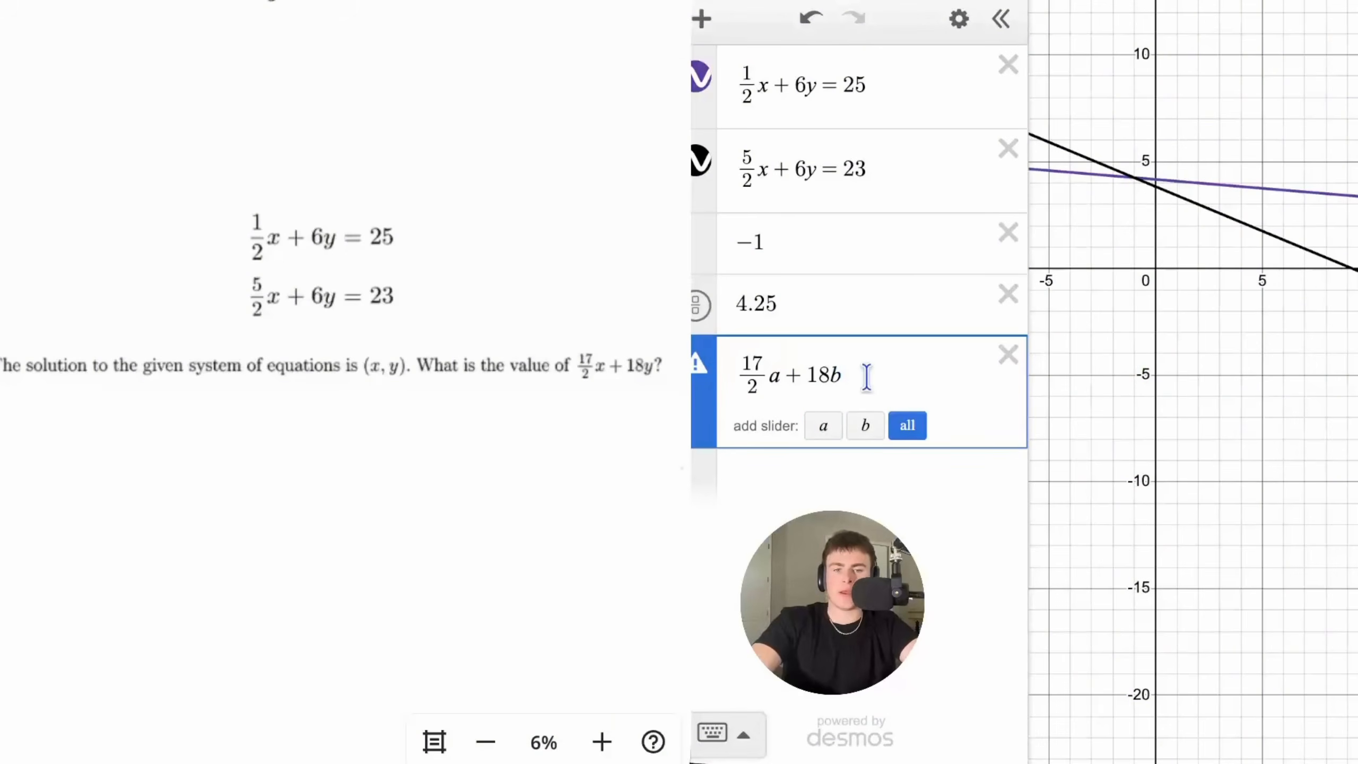
- Add sliders set to b = 4.25 and a = −1, and handwrite the answer 68 below the question
click(867, 427)
key(BackSpace)
text(4.25)
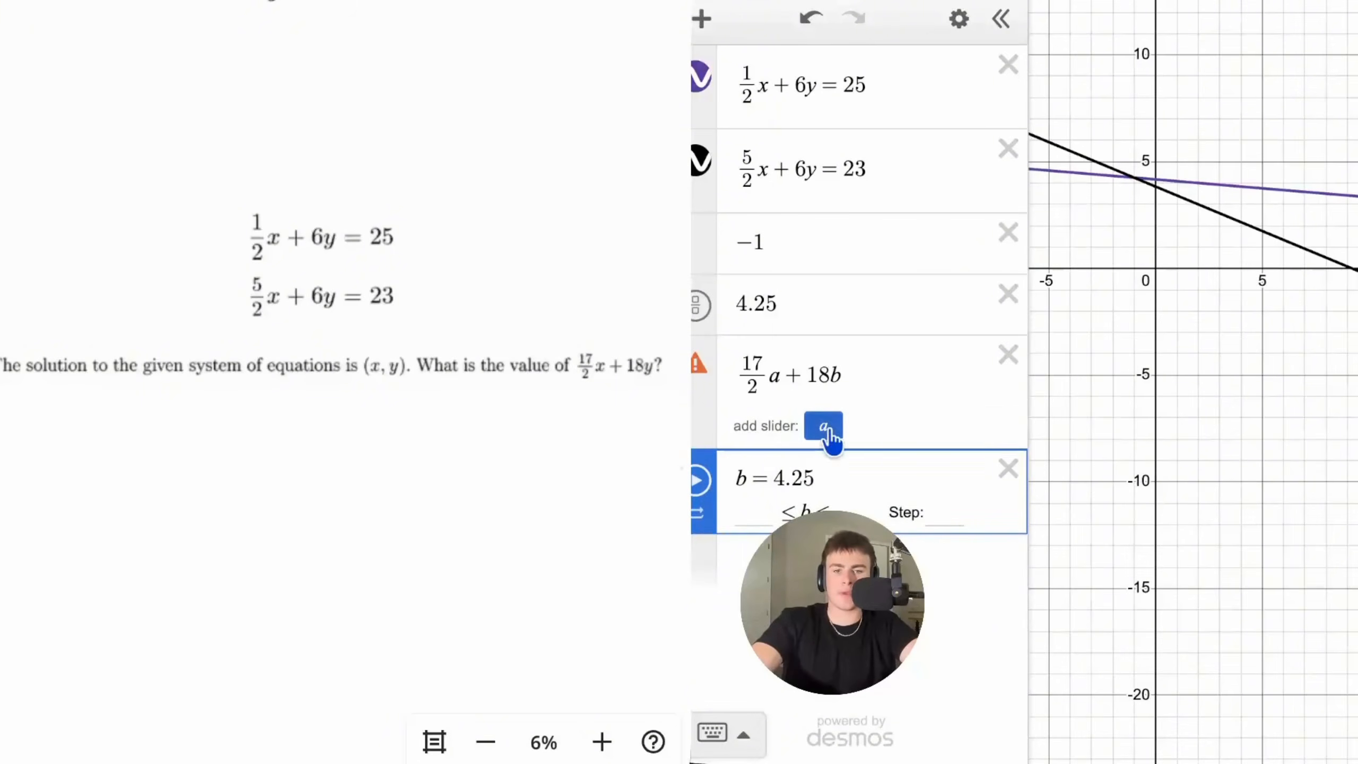
click(824, 427)
click(802, 473)
key(BackSpace)
text(-1)
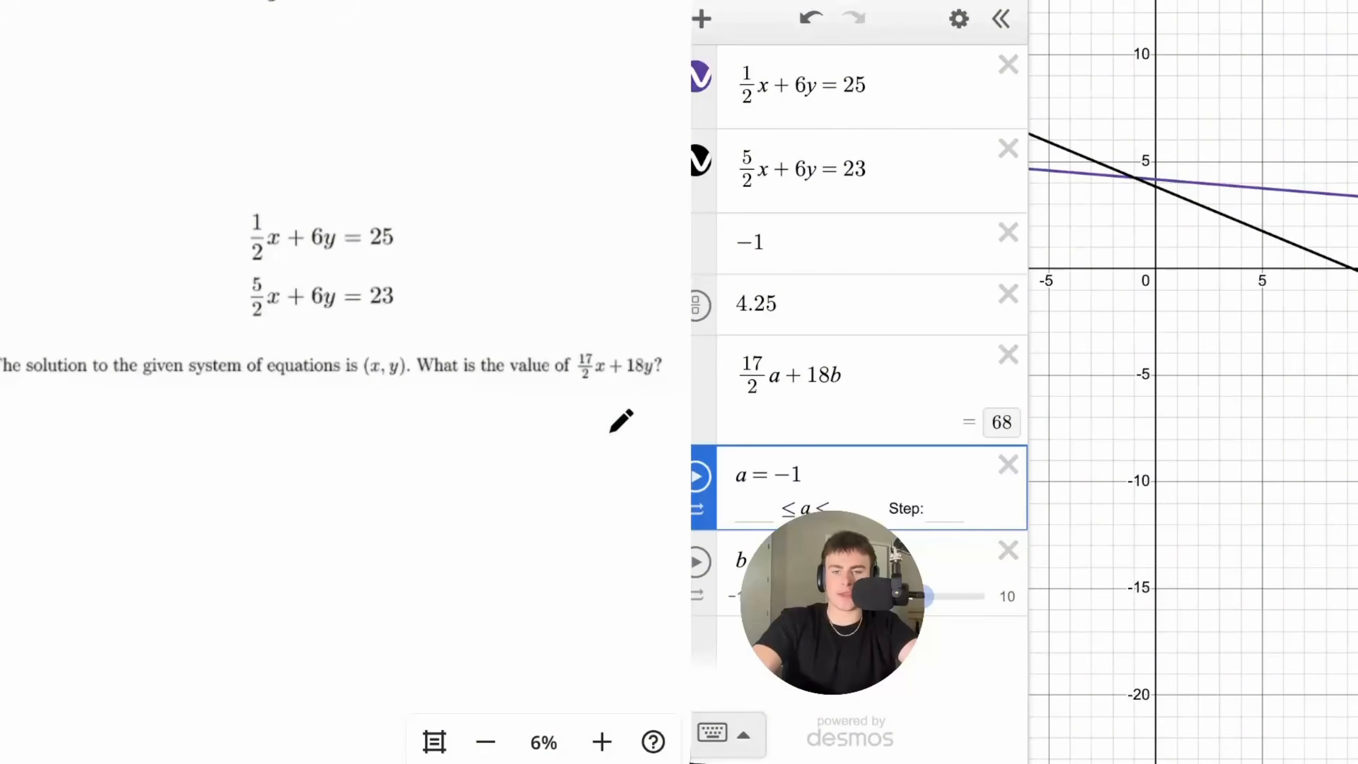
mouse_move(615, 405)
mouse_down()
mouse_move(614, 420)
mouse_move(642, 416)
mouse_up()
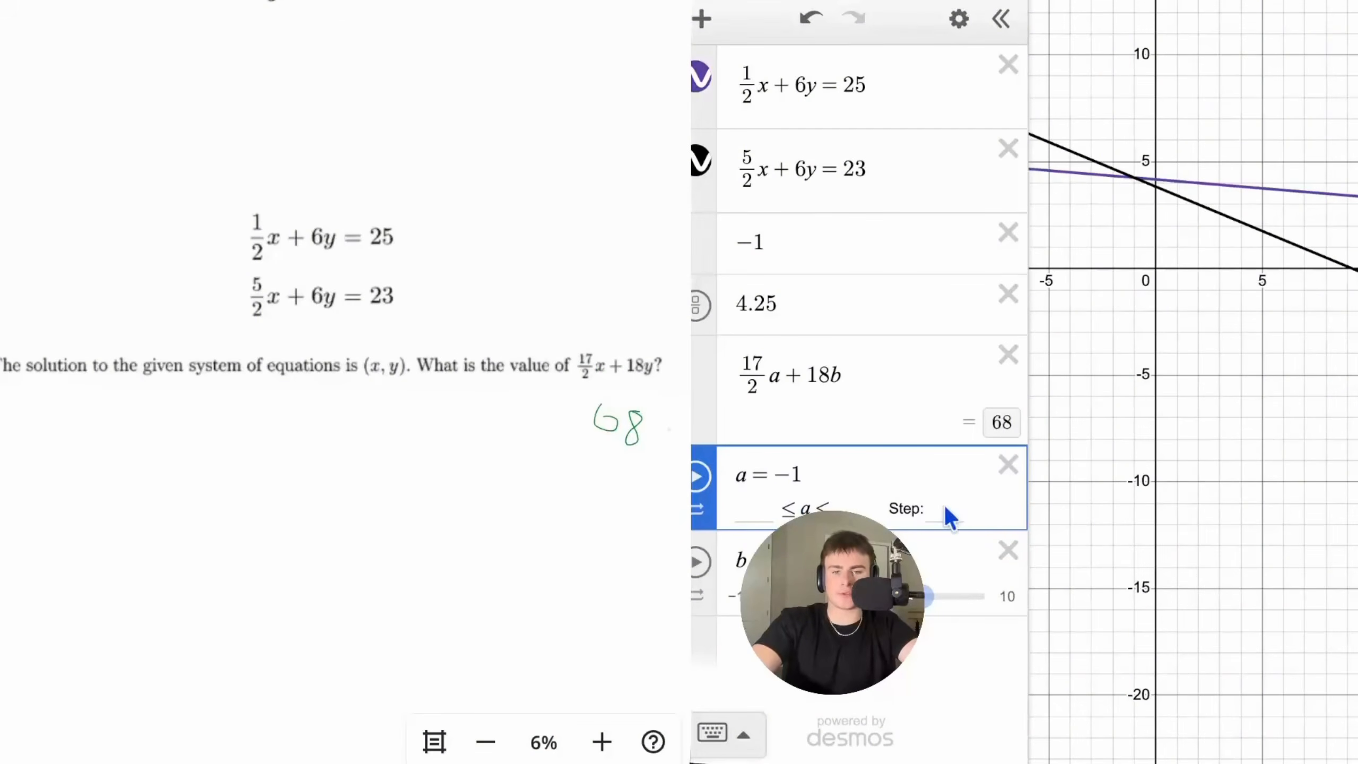
- Delete both sliders and rewrite the fifth row's expression as 17/2 x + 18y
click(1005, 465)
click(1007, 466)
click(784, 377)
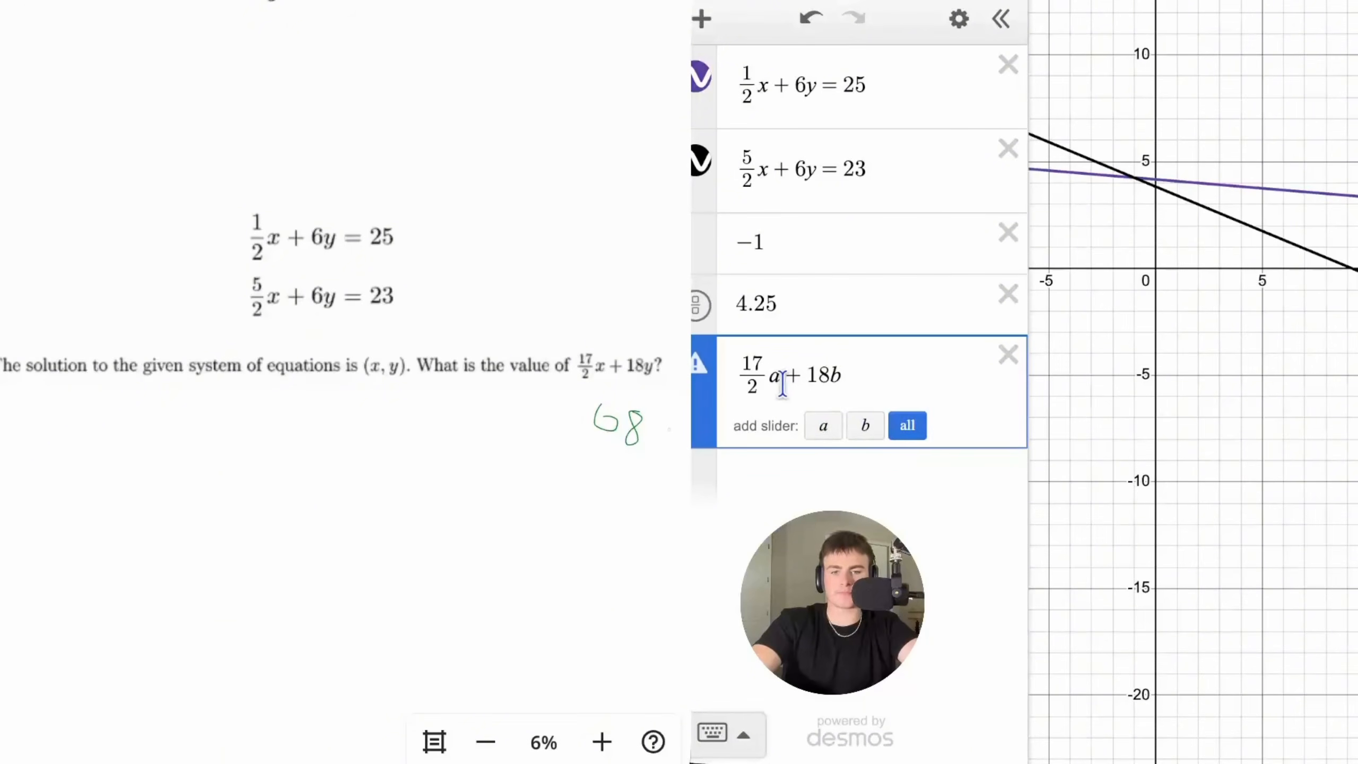
key(BackSpace)
text(x)
click(839, 378)
key(BackSpace)
text(y)
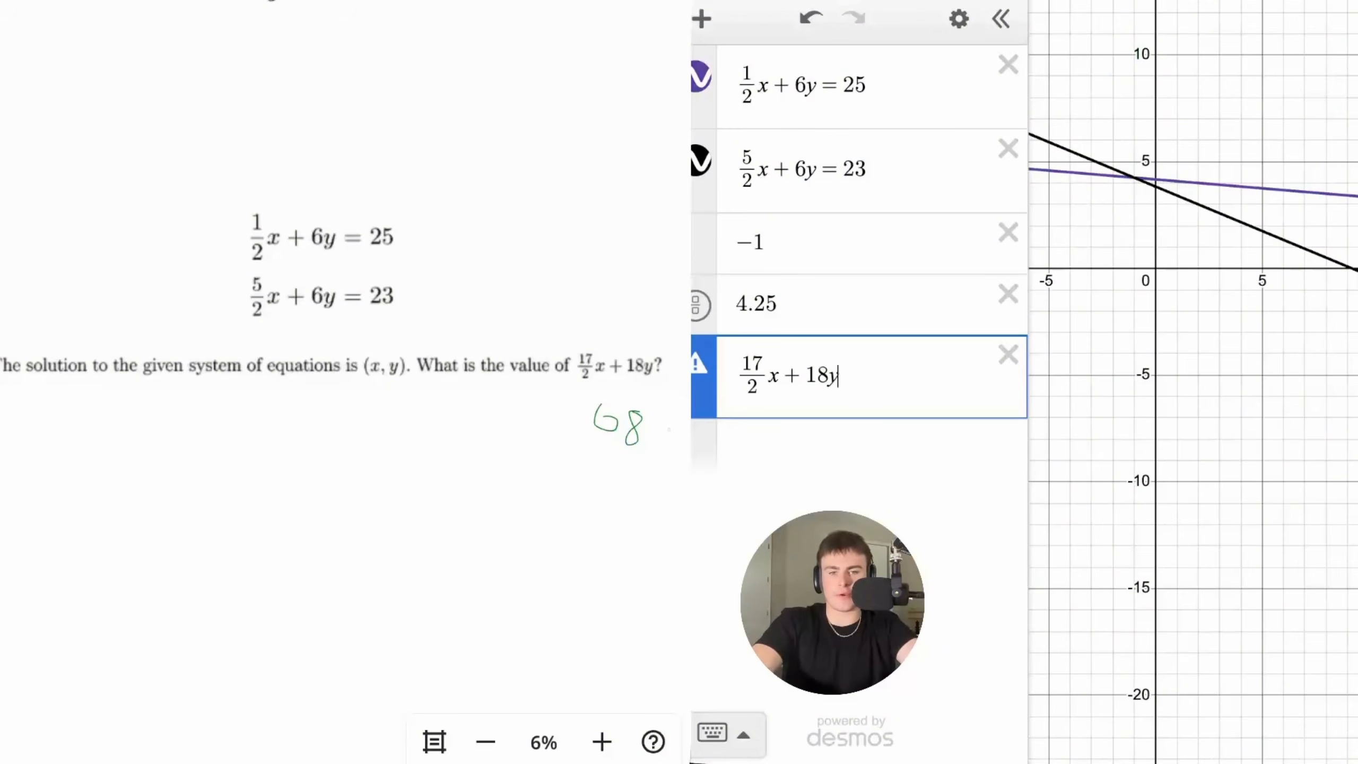
key(BackSpace)
text(y)
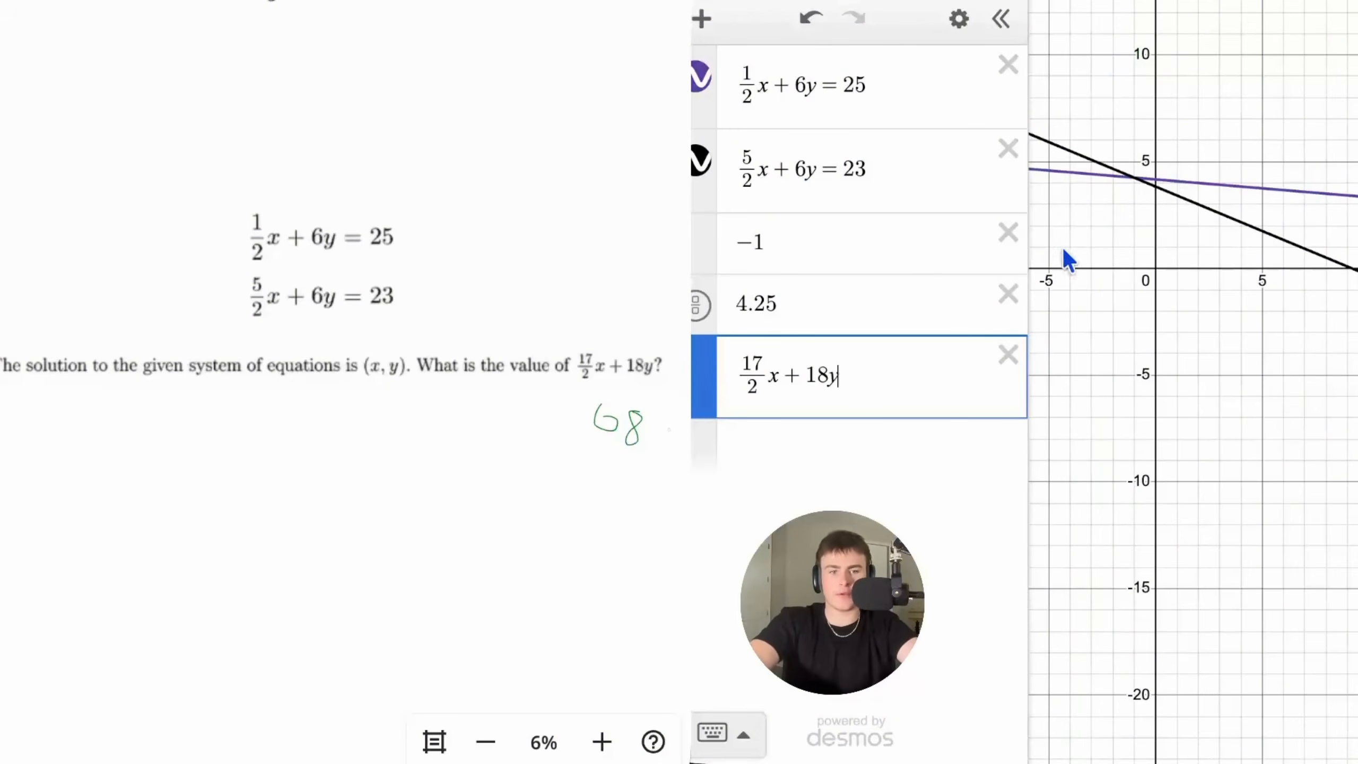
- Substitute 4.25 for y and −1 for x in the 17/2 x + 18y expression
click(1122, 184)
click(840, 409)
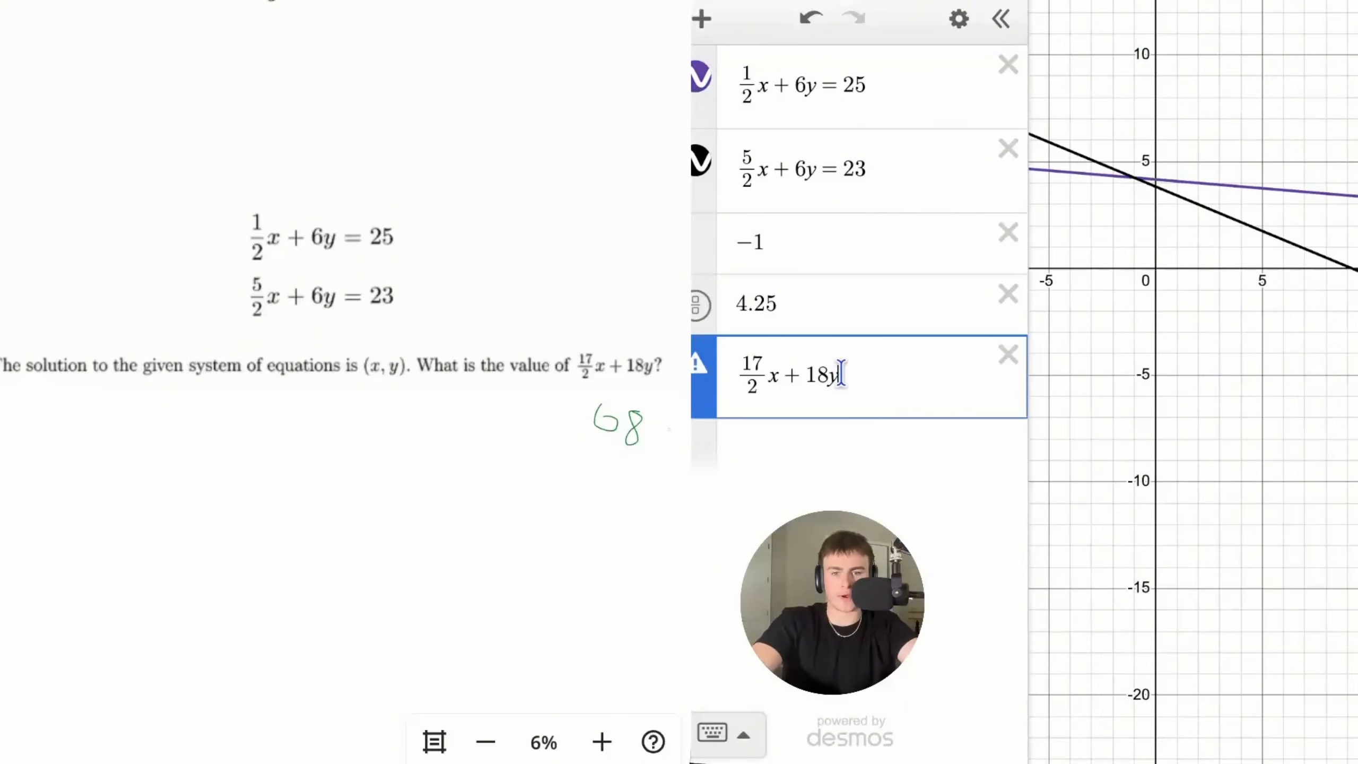
key(BackSpace)
text((4.25)
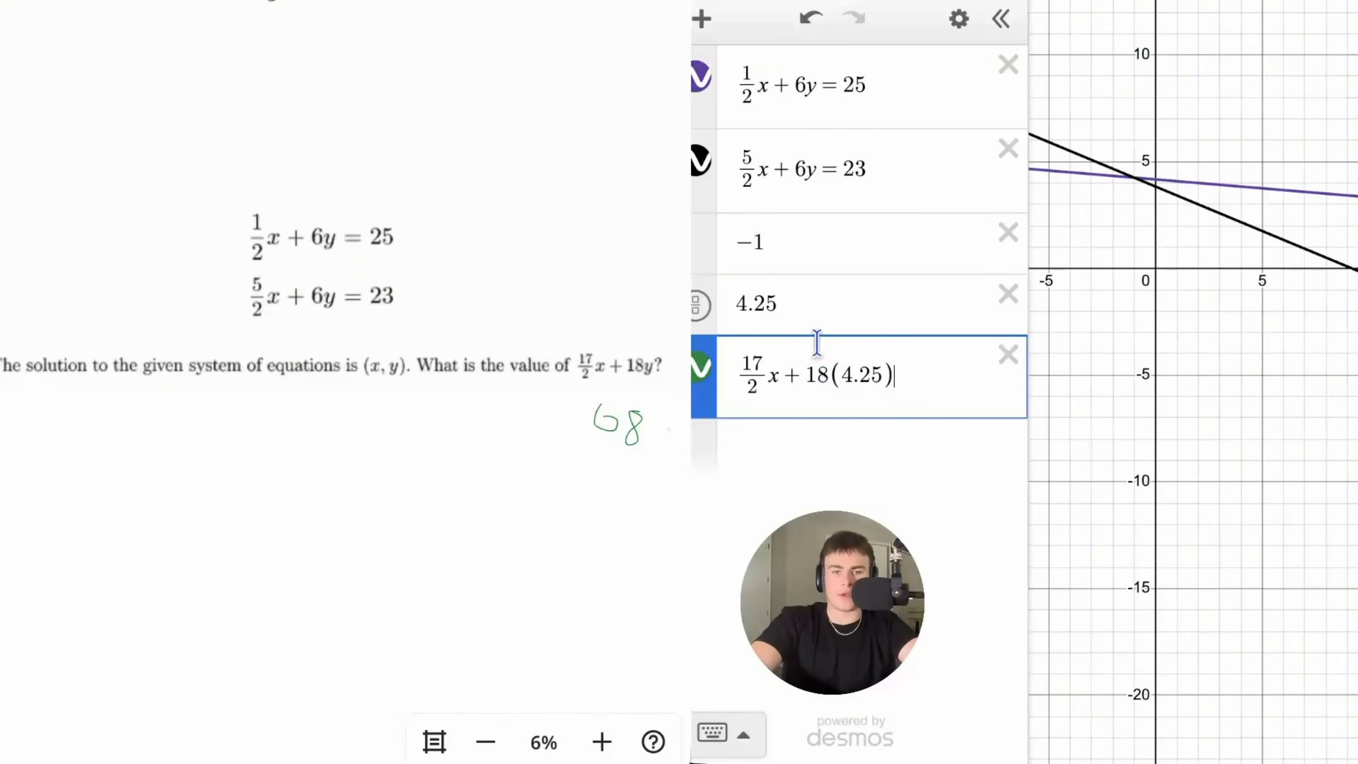
click(779, 378)
key(BackSpace)
text((-1))
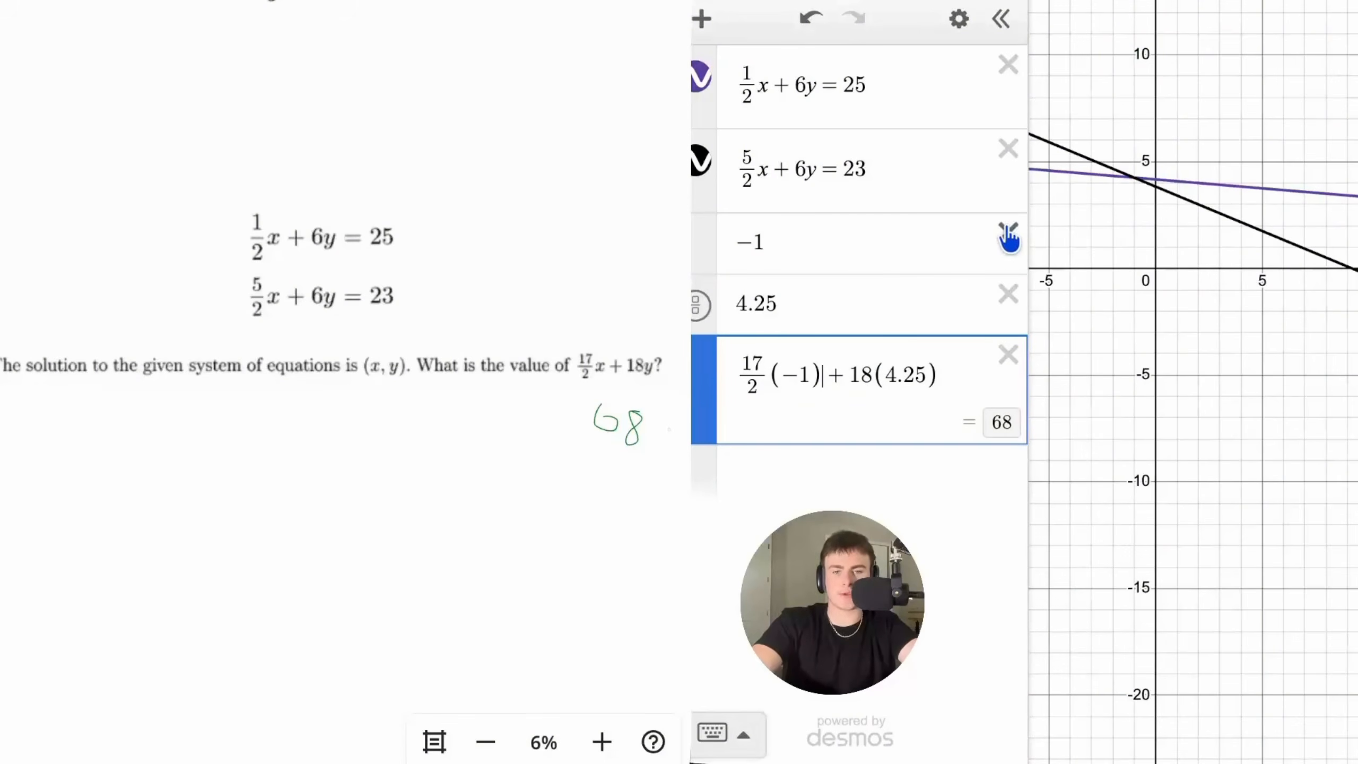
- Clear the previous question's expressions and graph 2x + 5 in two separate rows
click(1008, 234)
click(1009, 234)
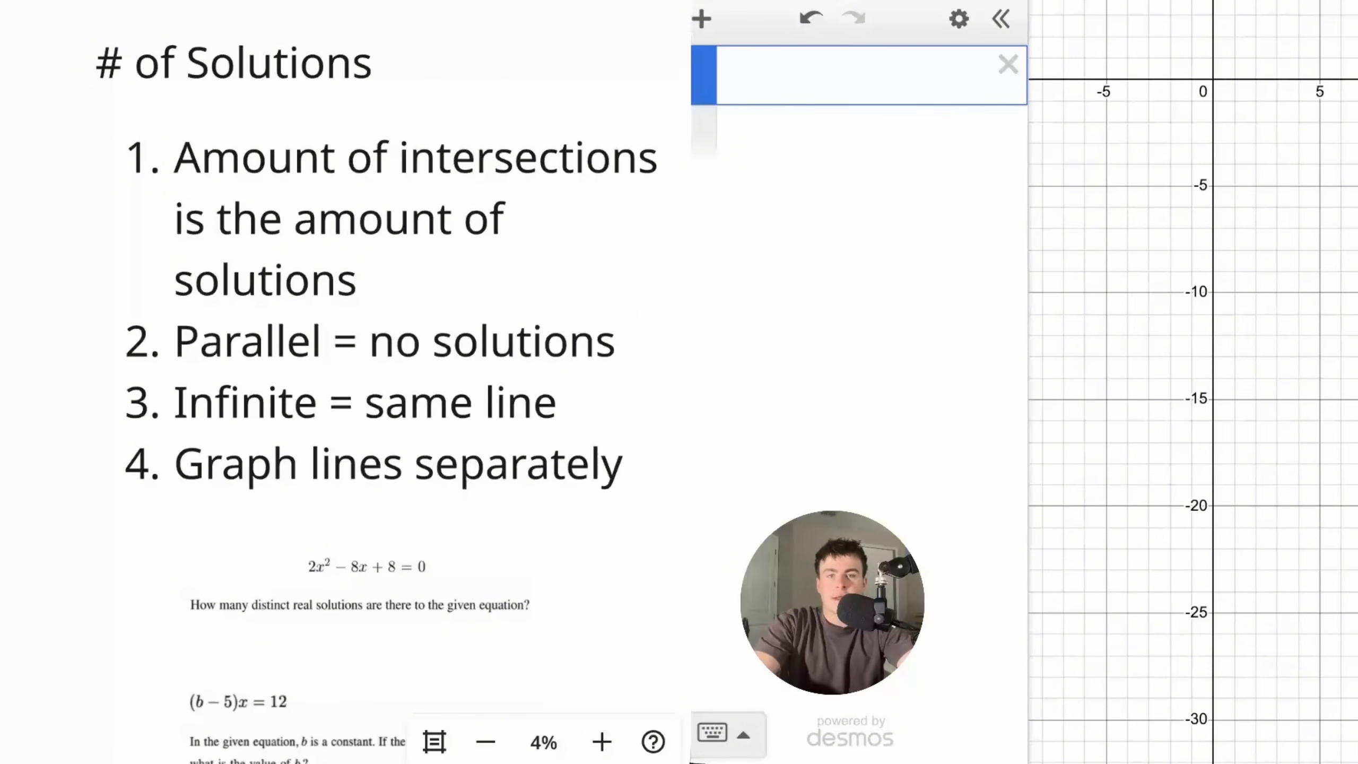
text(2)
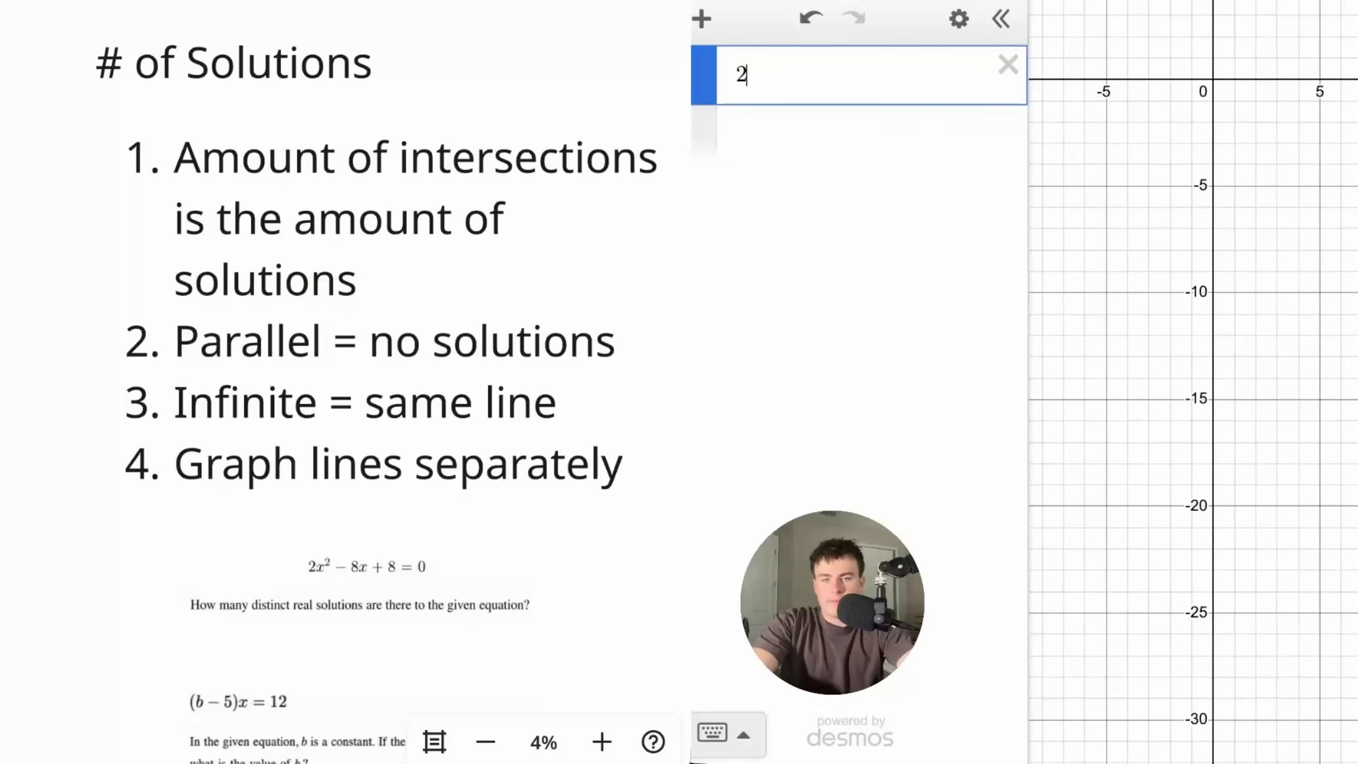
text(x+5)
click(750, 133)
text(2x+5)
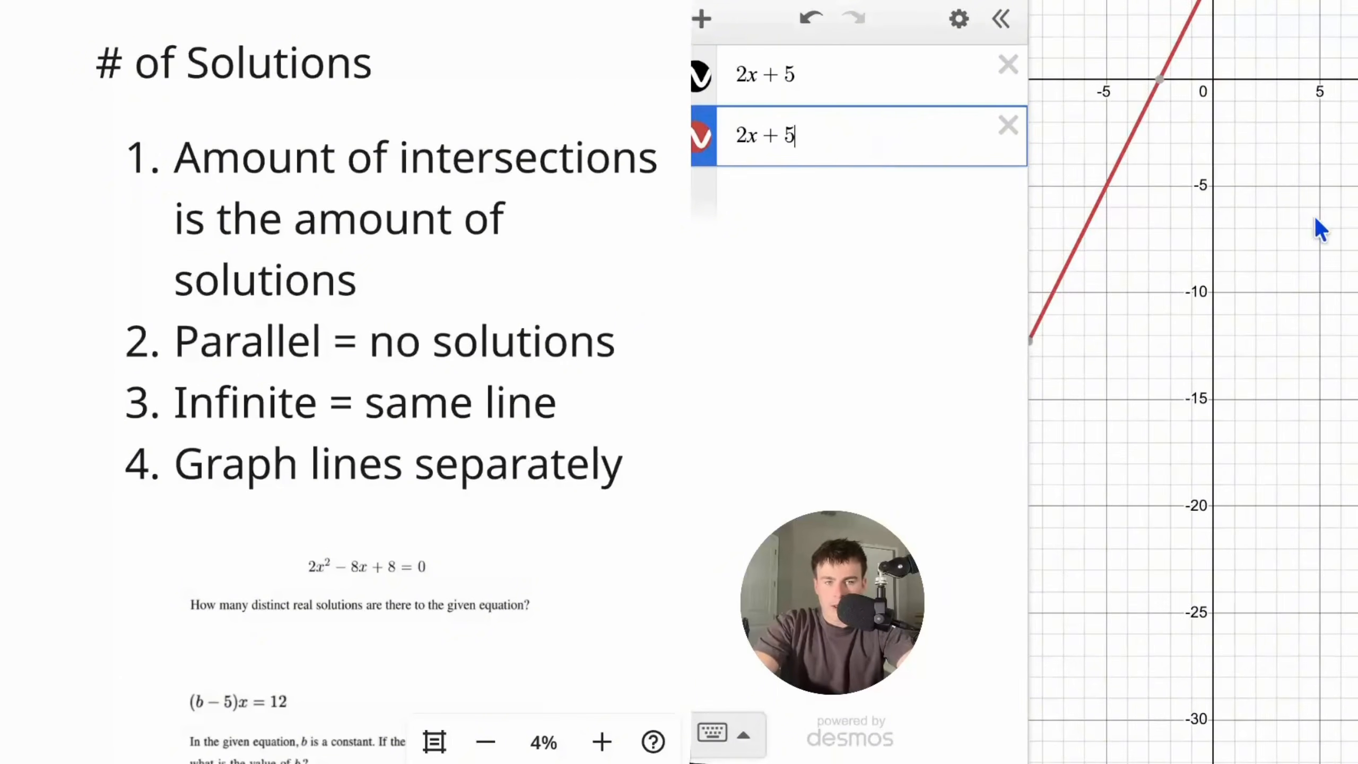
- Compare the two identical lines by hiding and showing the second 2x + 5 line
drag(1305, 214, 1356, 494)
click(699, 140)
click(699, 142)
click(699, 143)
click(700, 143)
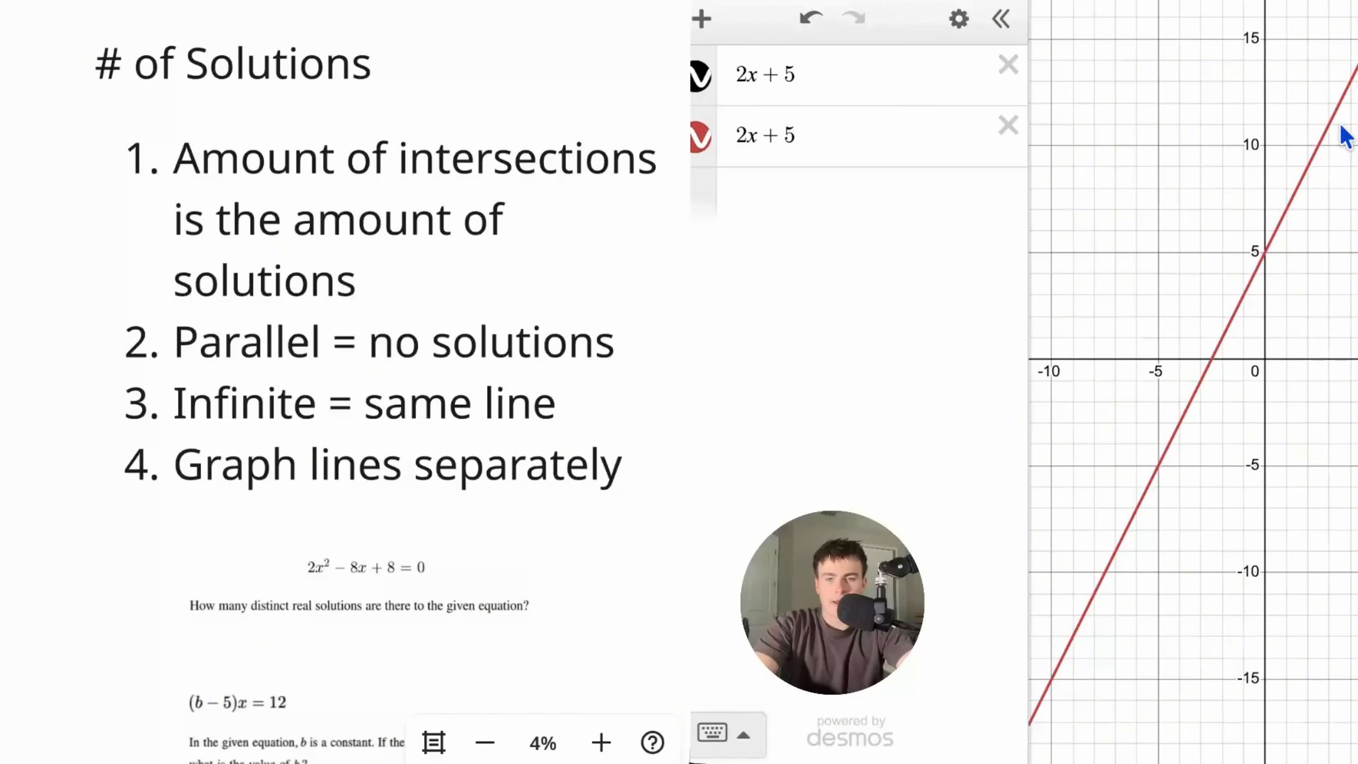
- Change the first expression to 2x + 3
click(818, 80)
key(BackSpace)
text(3)
- Follow the 2x + 3 and 2x + 5 lines far along the graph to examine whether they intersect
drag(1172, 152, 1056, 431)
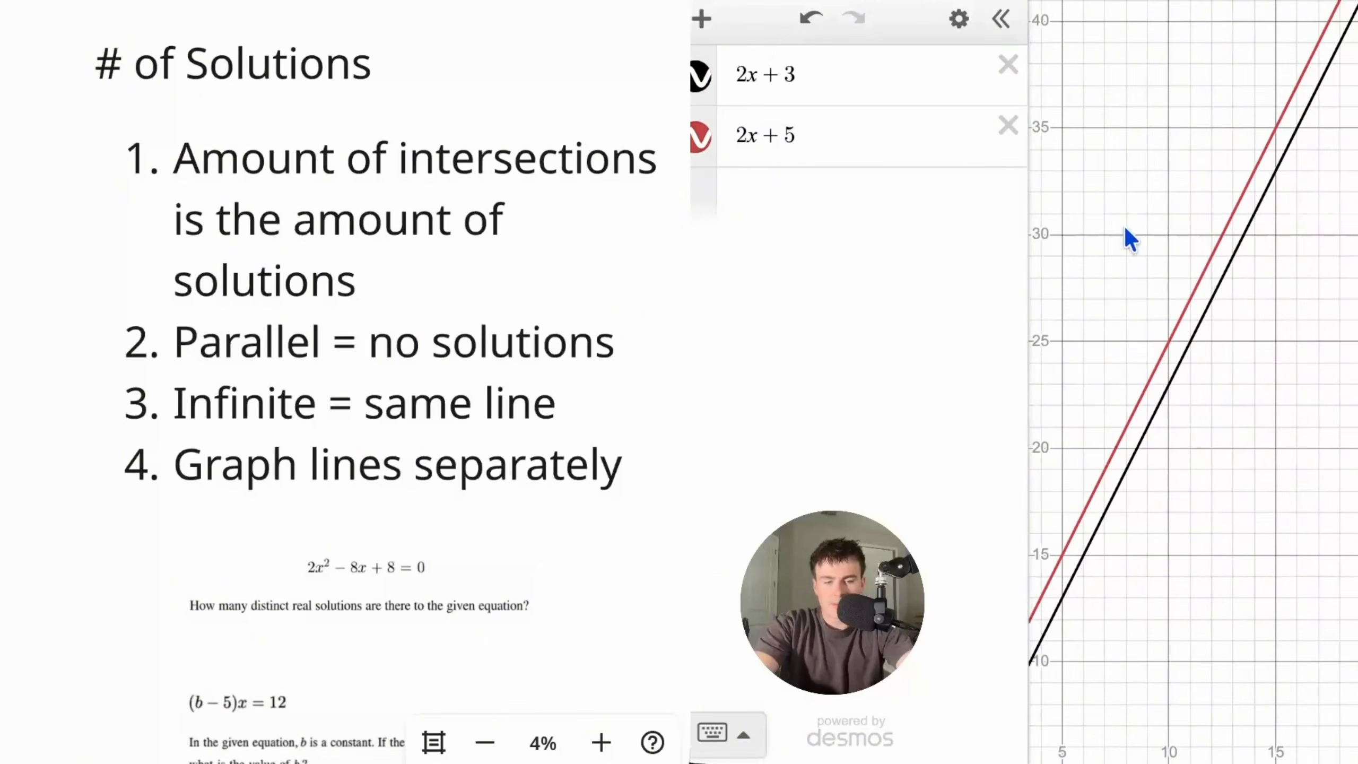
scroll(1124, 225, down, 3)
drag(1123, 225, 1149, 451)
scroll(1305, 228, up, 5)
drag(1305, 228, 1169, 706)
drag(1353, 381, 1220, 759)
drag(1353, 343, 1177, 760)
drag(1353, 417, 1302, 682)
drag(1356, 266, 1062, 650)
drag(1353, 321, 1078, 614)
drag(1353, 188, 1353, 685)
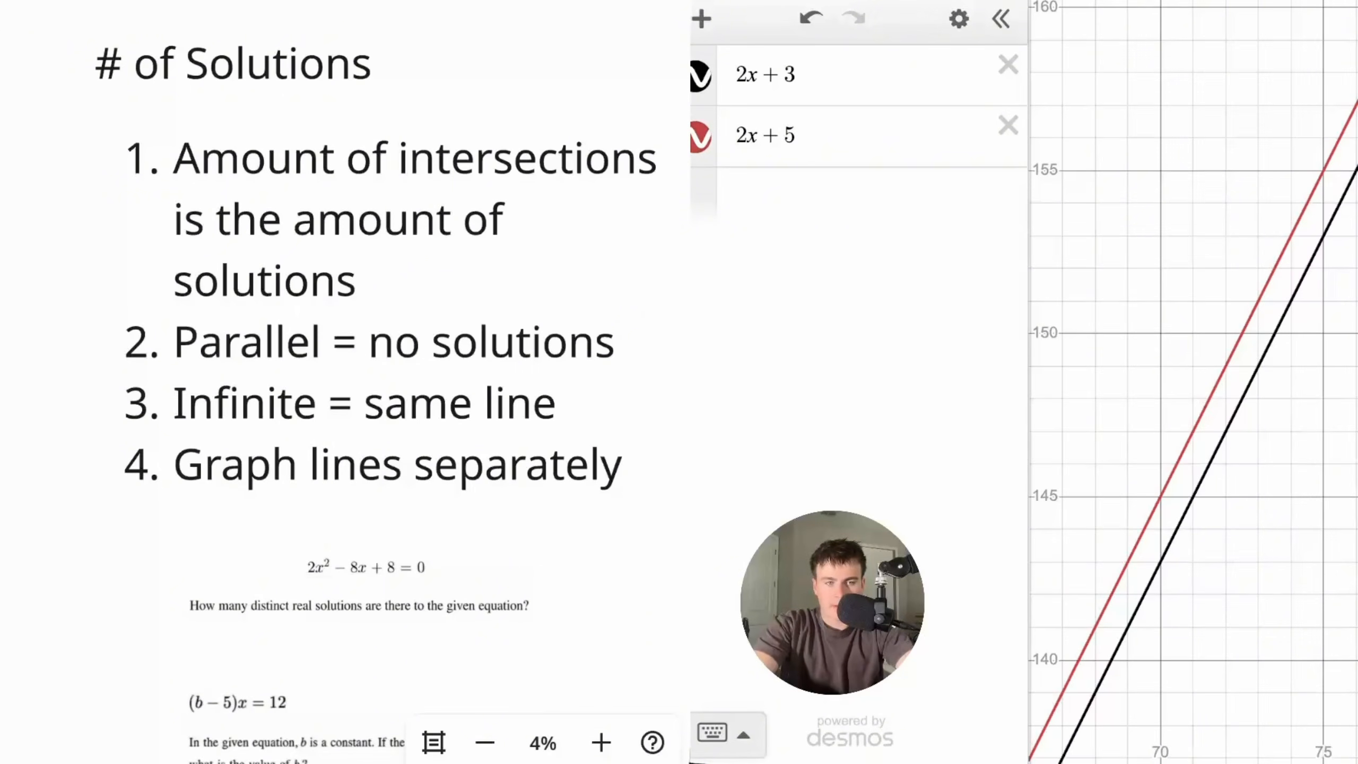
click(1356, 129)
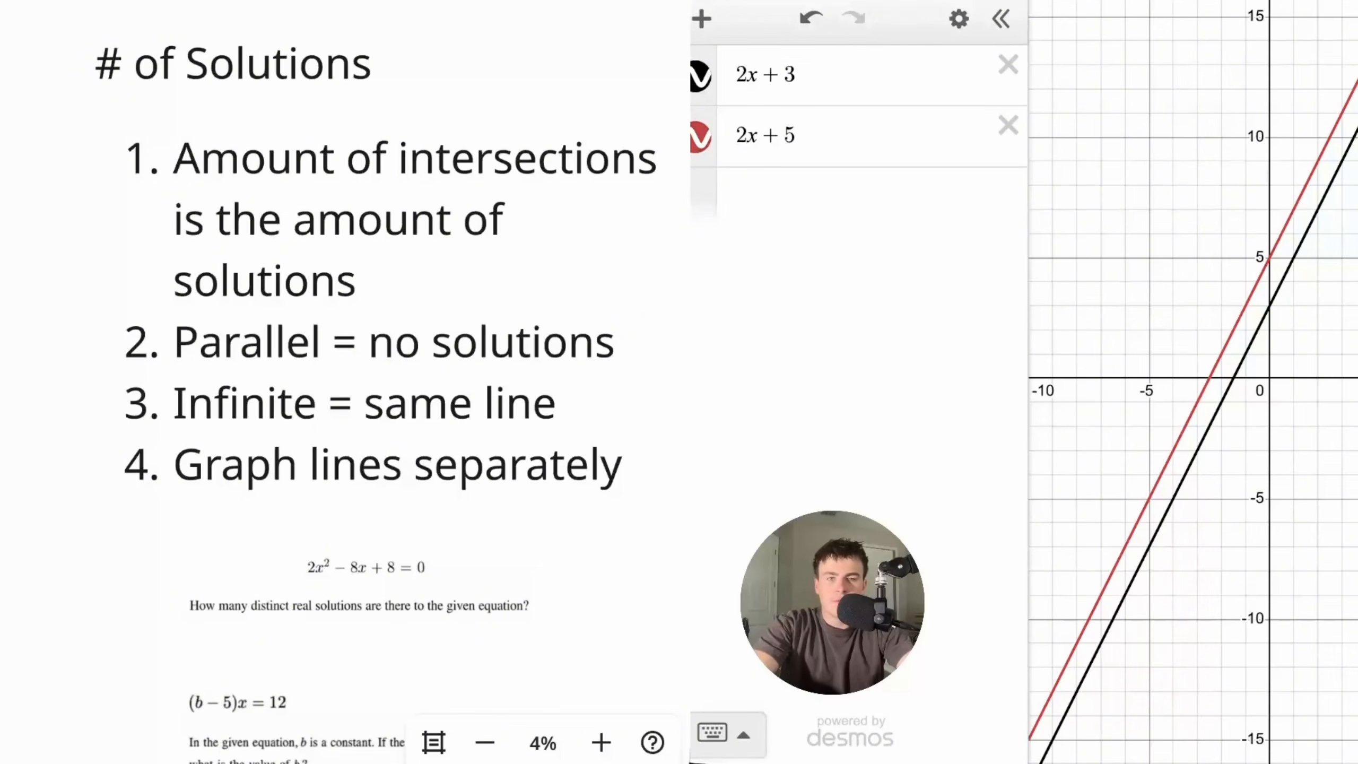
- Extend the first expression to 2x + 3 = 2x + 3, delete the 2x + 5 row and check the graph
click(876, 85)
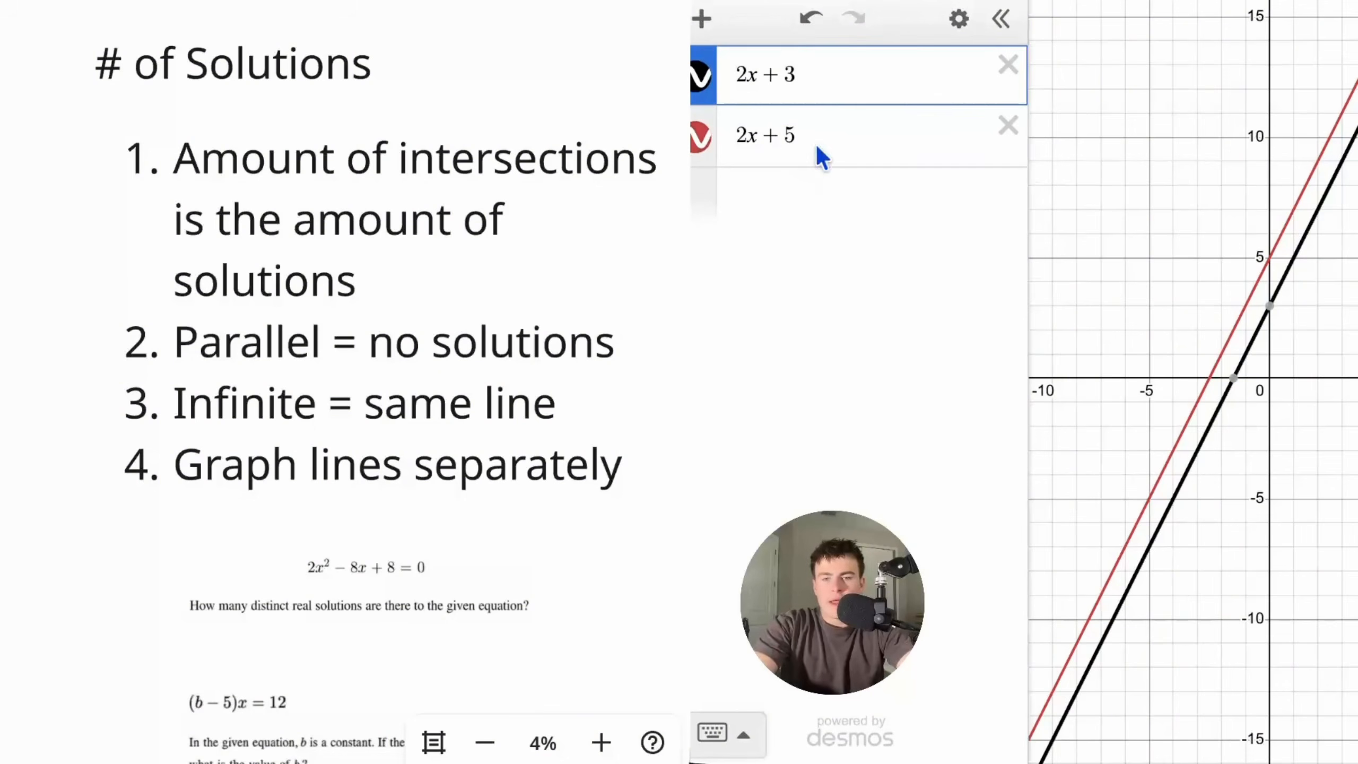
click(816, 134)
click(825, 74)
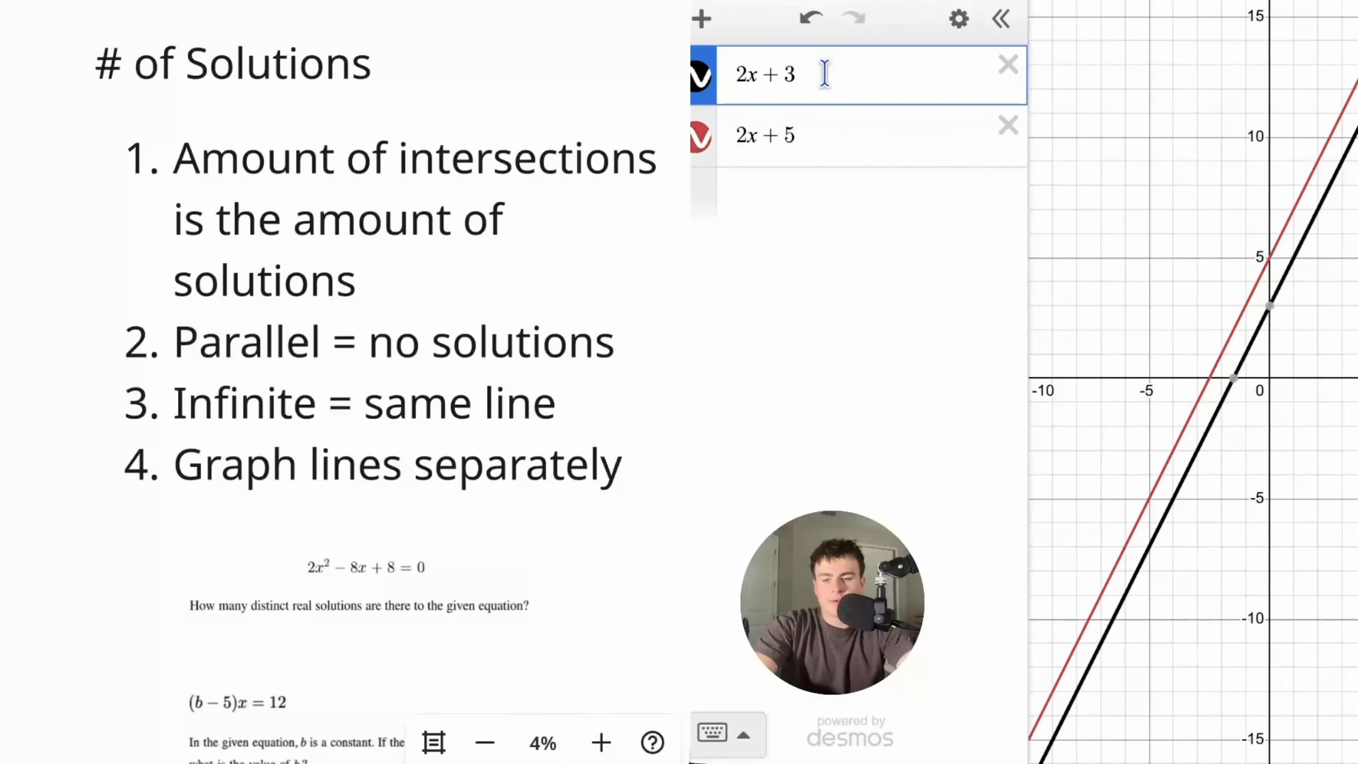
text(=2x+3)
click(1013, 130)
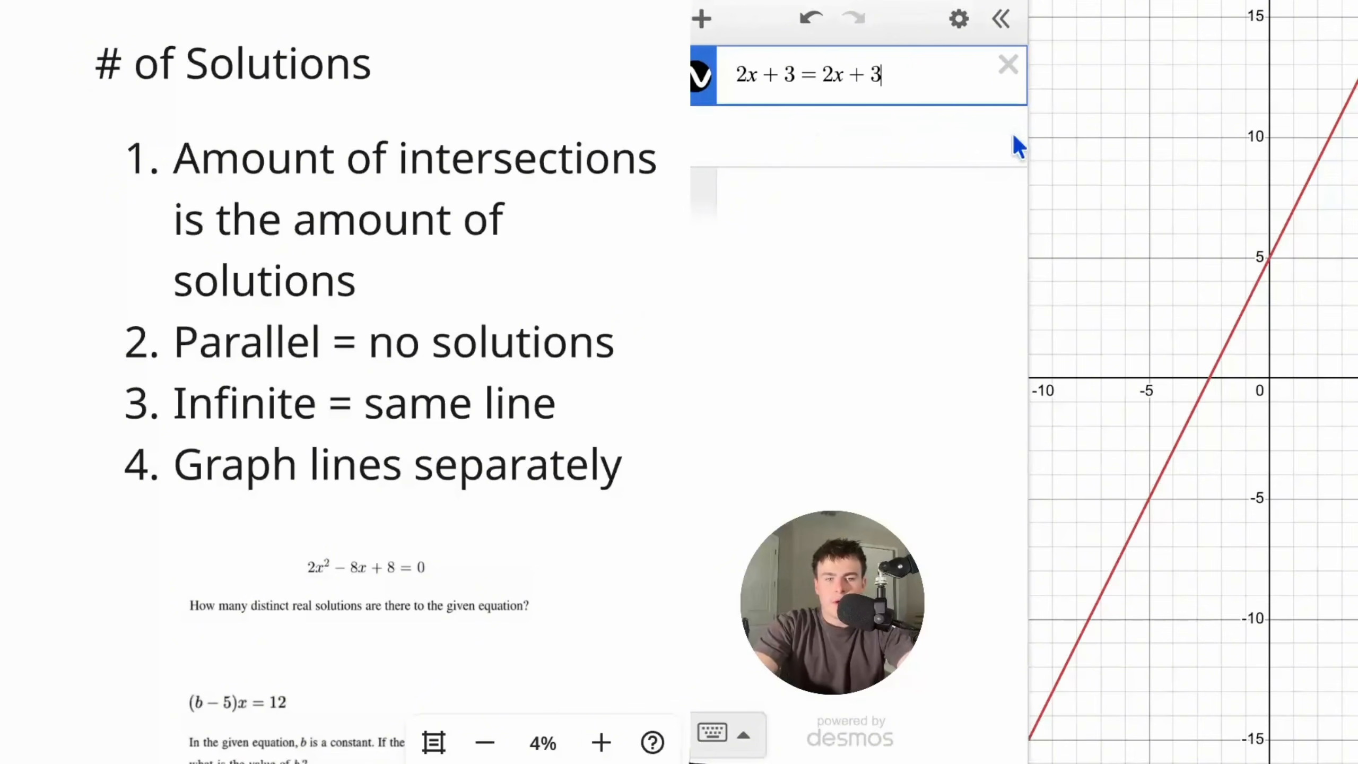
scroll(1134, 233, down, 10)
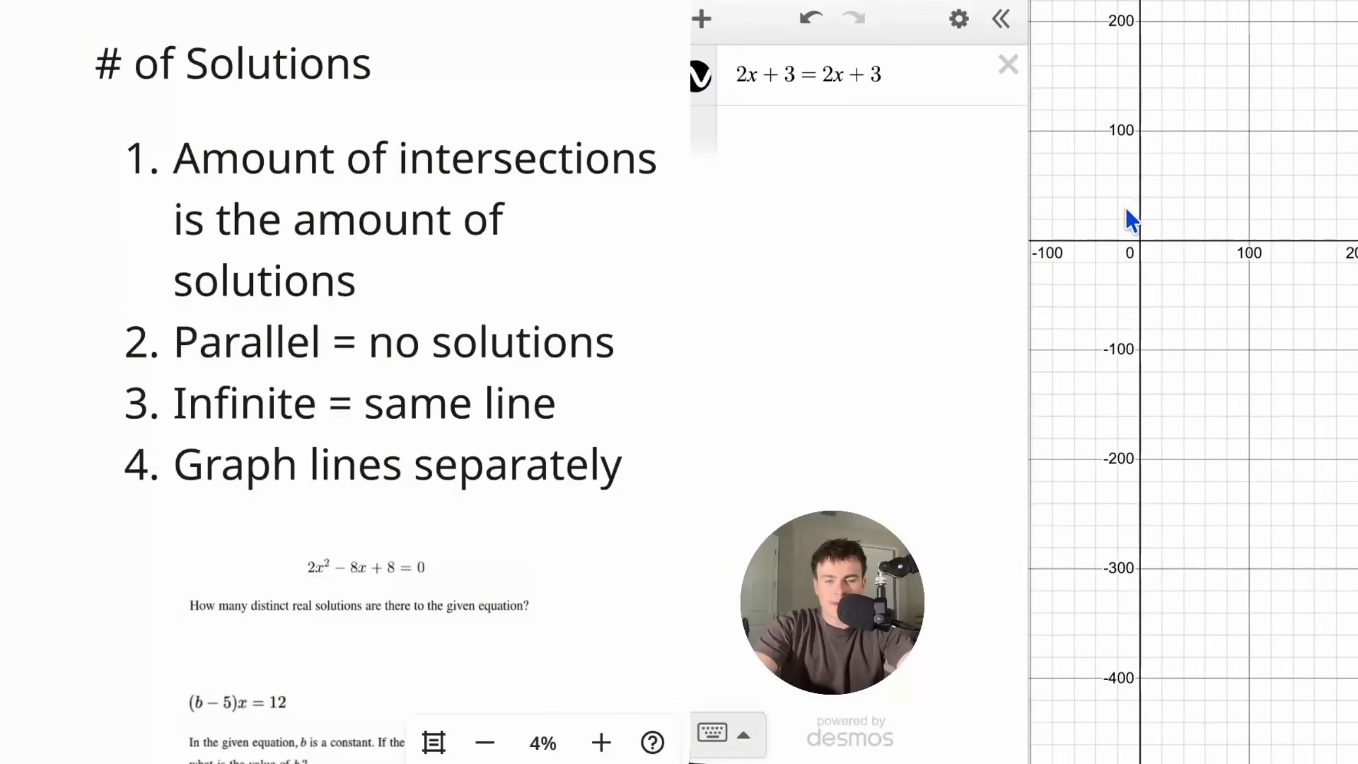
drag(1127, 211, 1143, 252)
- Split the equation 2x + 3 = 2x + 3 so each side is graphed in its own expression row
drag(899, 75, 818, 75)
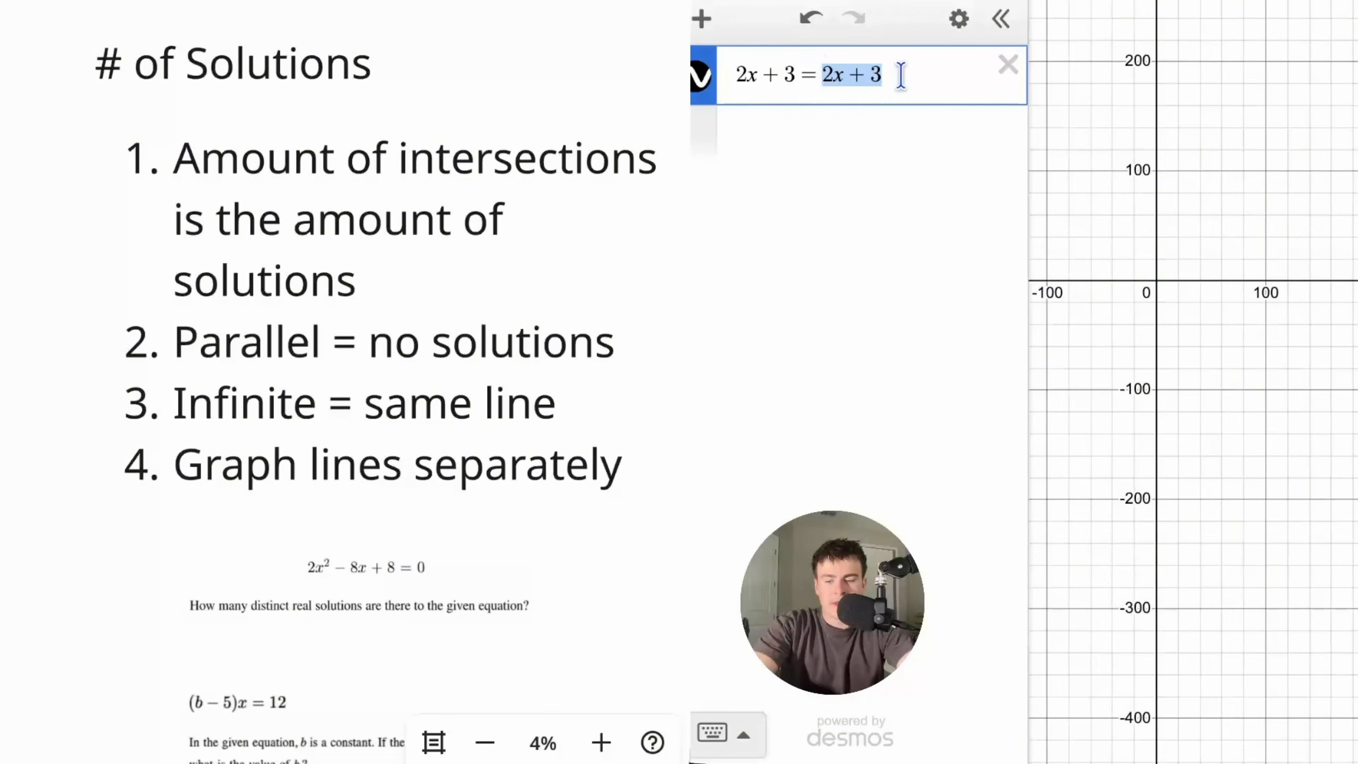
key(ctrl+x)
click(834, 133)
key(ctrl+v)
click(851, 83)
key(BackSpace)
- Compare the two 2x + 3 lines by hiding and showing each one in turn
click(695, 143)
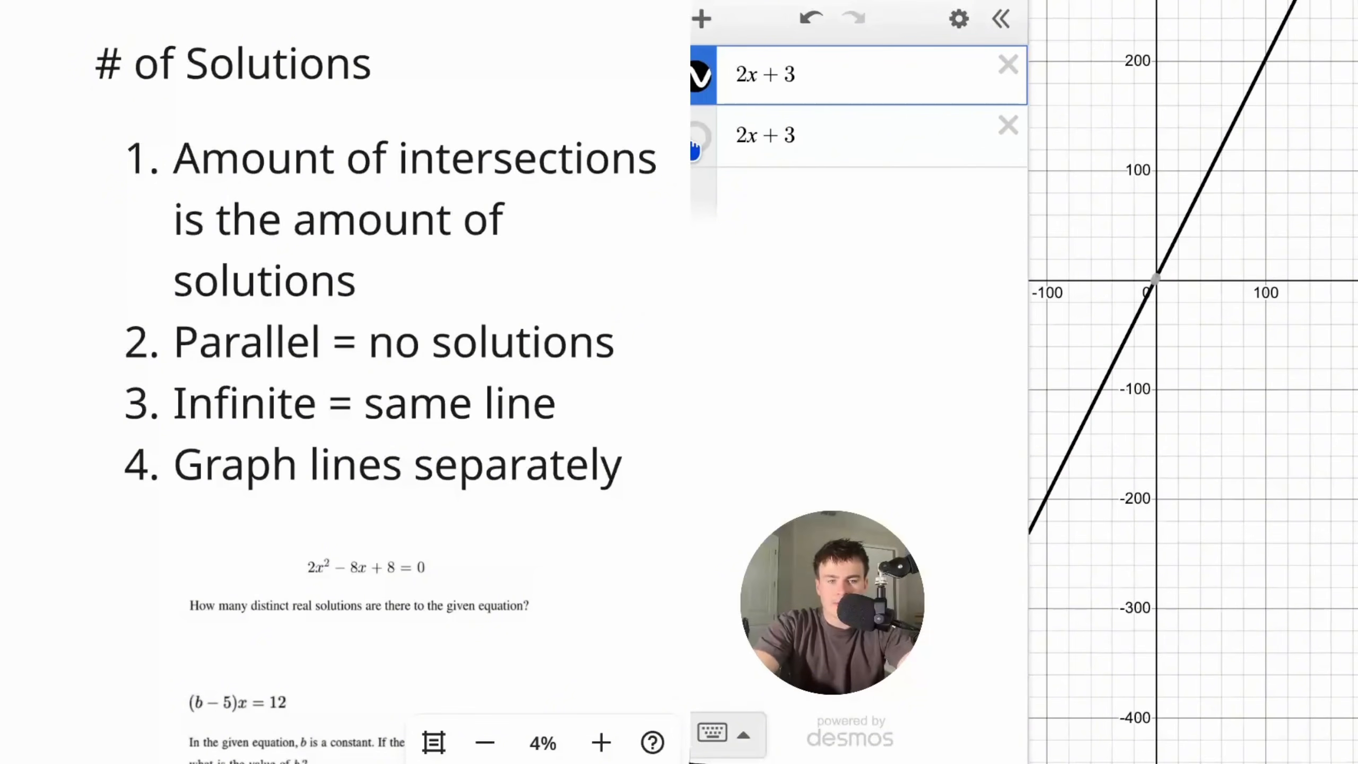
click(695, 144)
click(699, 78)
click(699, 77)
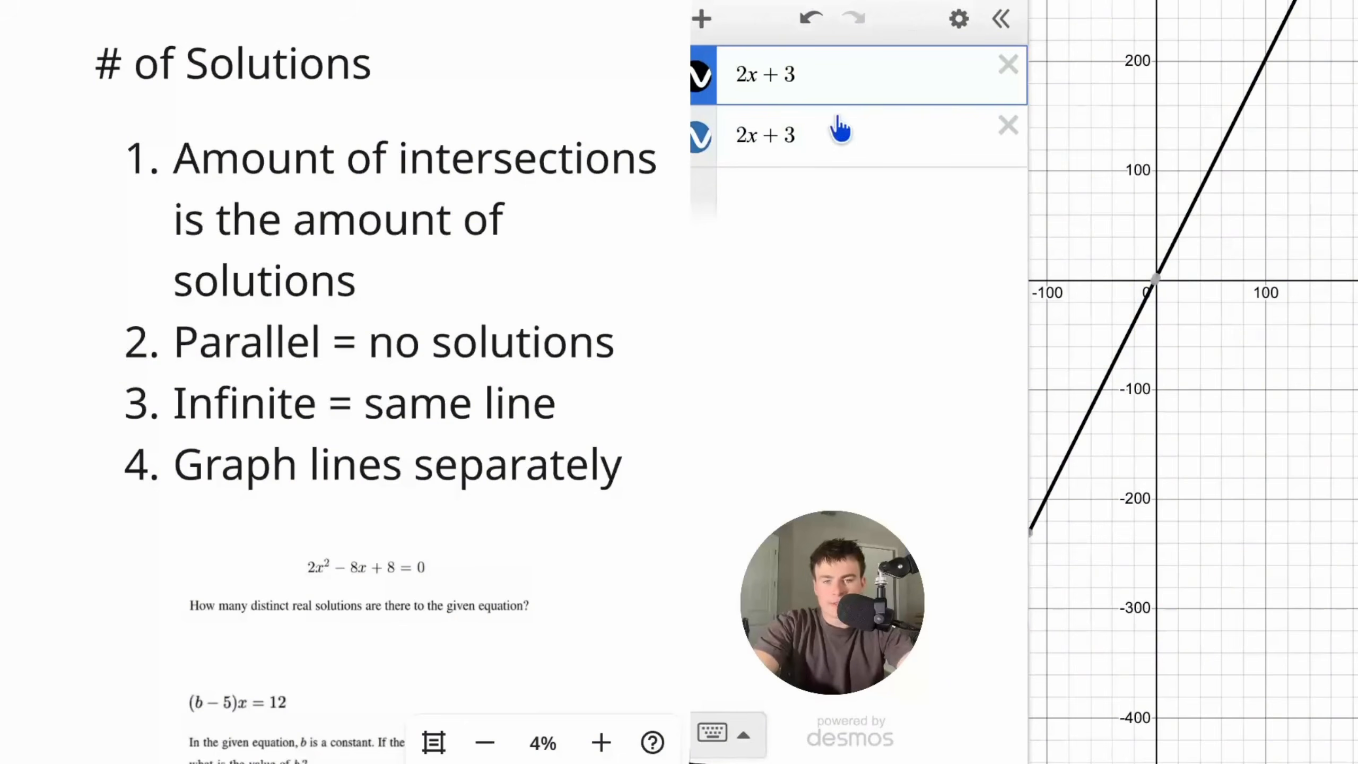
- Turn the first expression back into the full equation 2x + 3 = 2x + 3, keeping the separate 2x + 3 row
text(=2x+3)
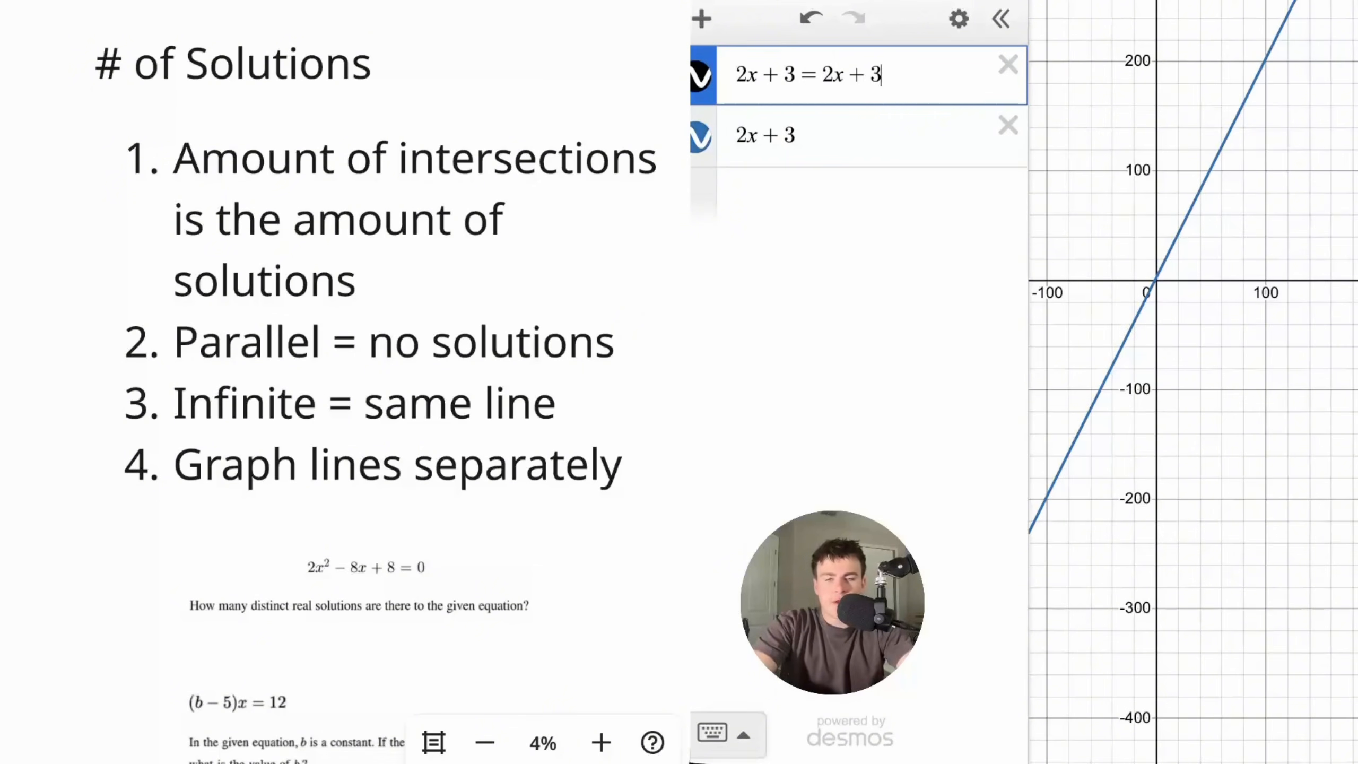
drag(952, 69, 715, 80)
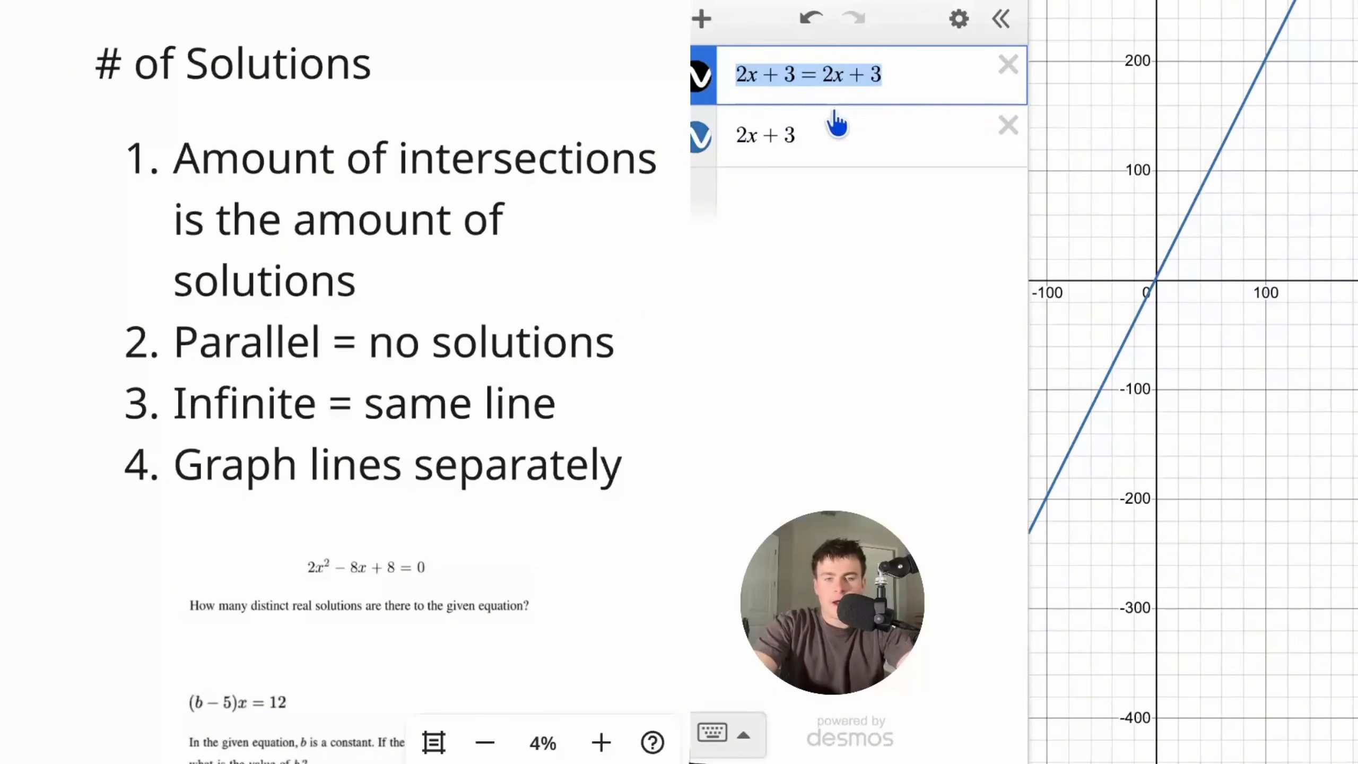
click(826, 131)
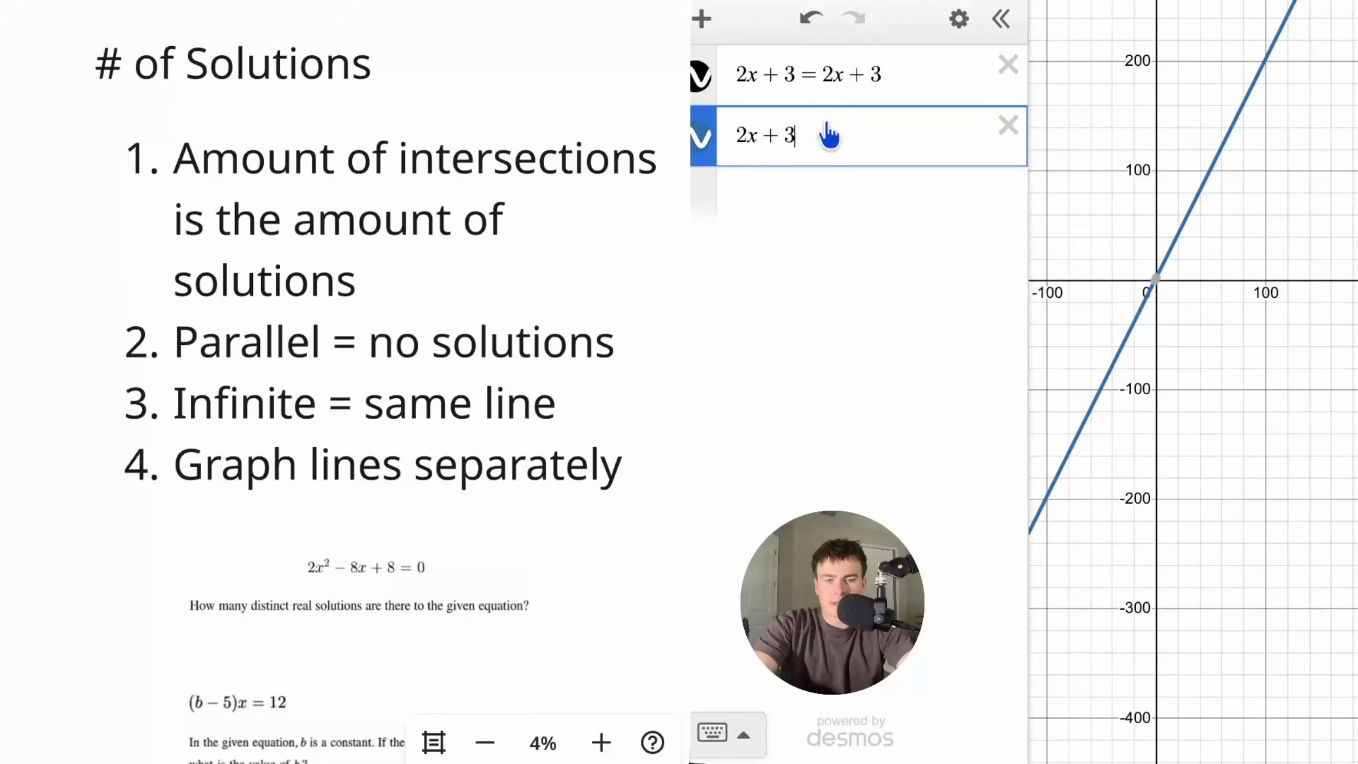
- Clear both expressions, enter the equation x = x + 10 and check the graph for any line
click(1009, 64)
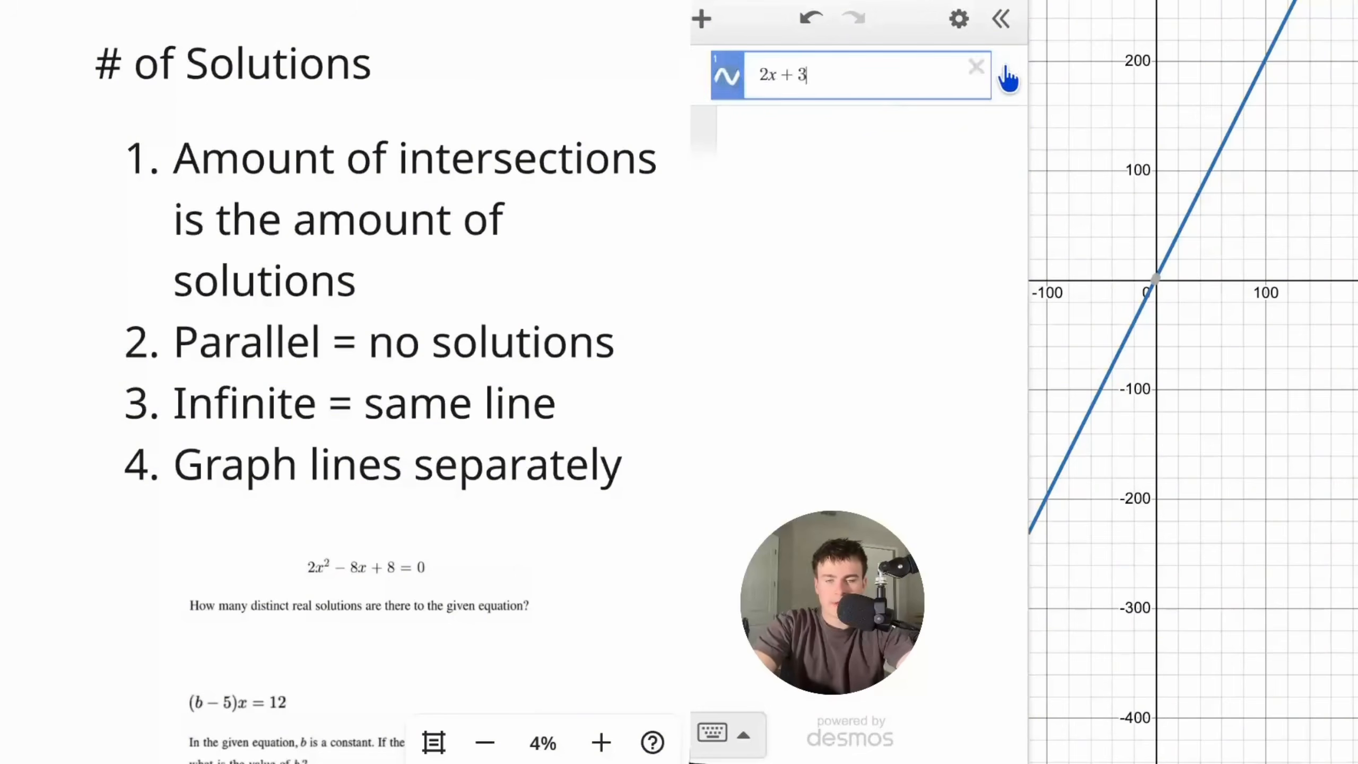
click(1008, 64)
text(x=x+10)
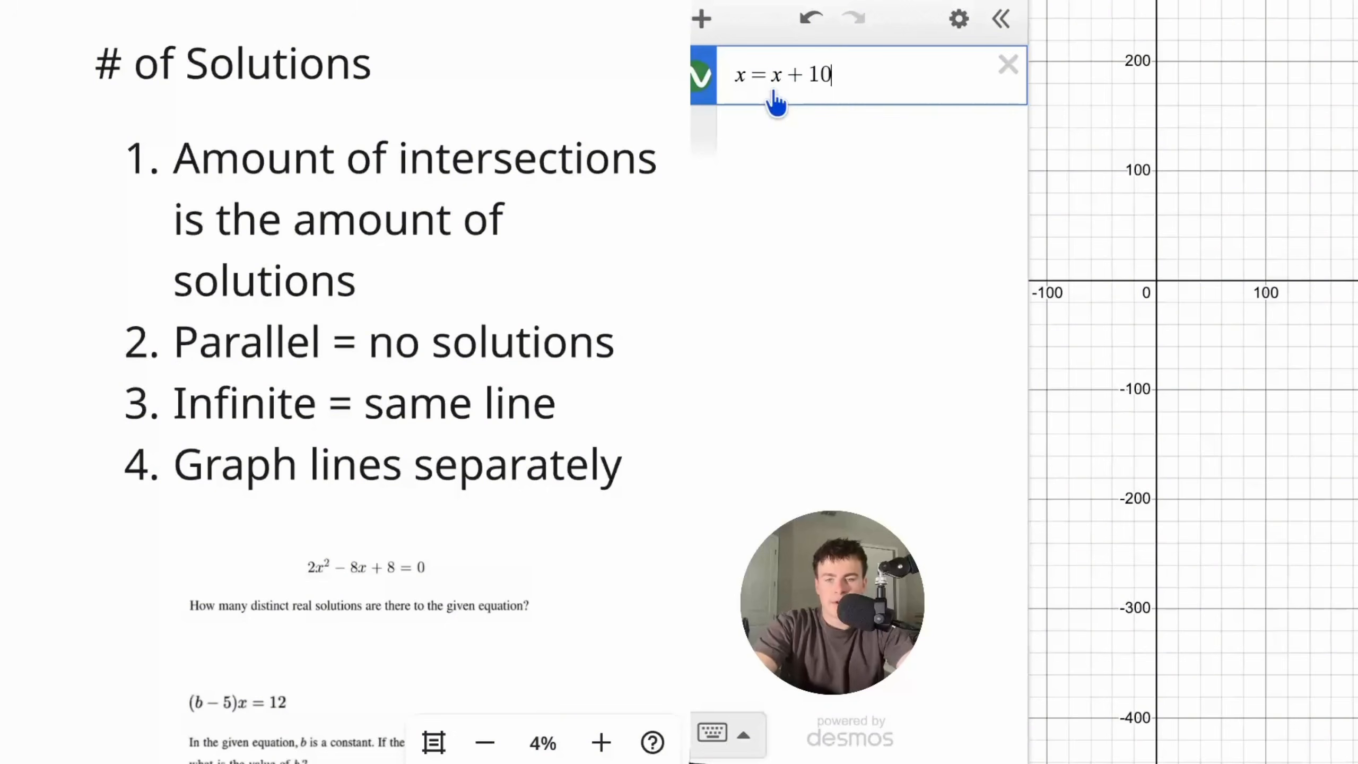
drag(1114, 292, 1229, 404)
scroll(1250, 351, down, 2)
scroll(1250, 349, down, 5)
scroll(1250, 349, up, 5)
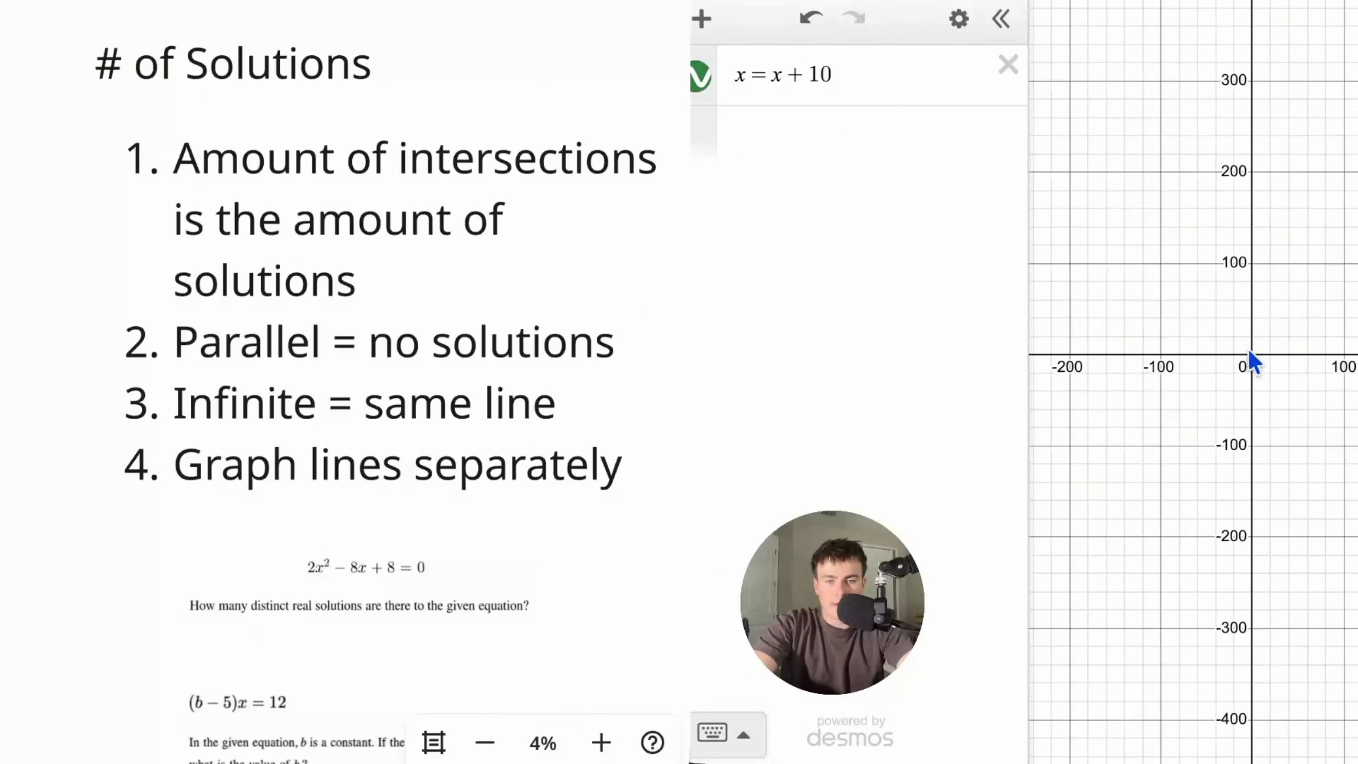
- Split the equation x = x + 10 so that x and x + 10 are graphed in separate rows
drag(874, 68, 765, 66)
key(ctrl+x)
click(770, 134)
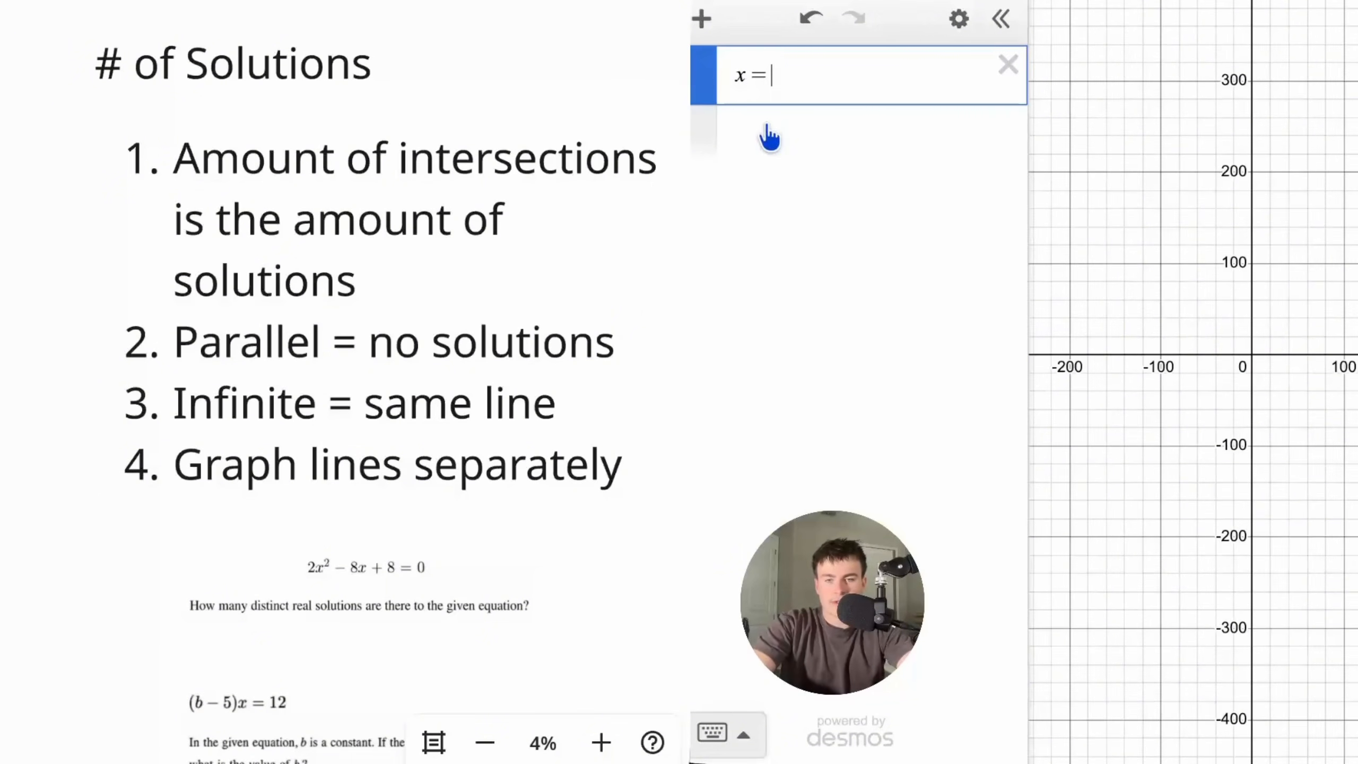
key(ctrl+v)
click(786, 80)
key(BackSpace)
- Follow the x and x + 10 lines along the graph to examine whether they intersect
drag(1216, 154, 1054, 261)
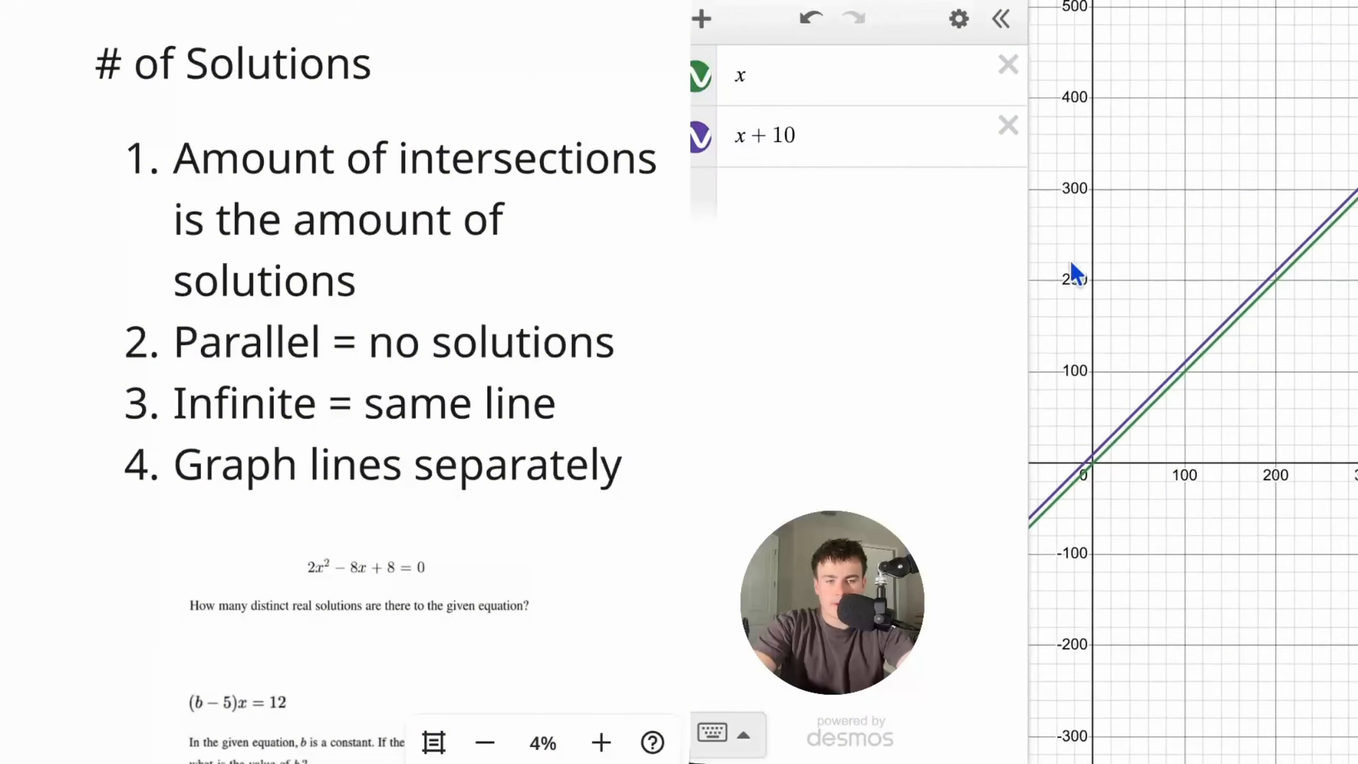
drag(1205, 201, 1028, 333)
drag(1109, 261, 1250, 177)
drag(1073, 281, 1155, 206)
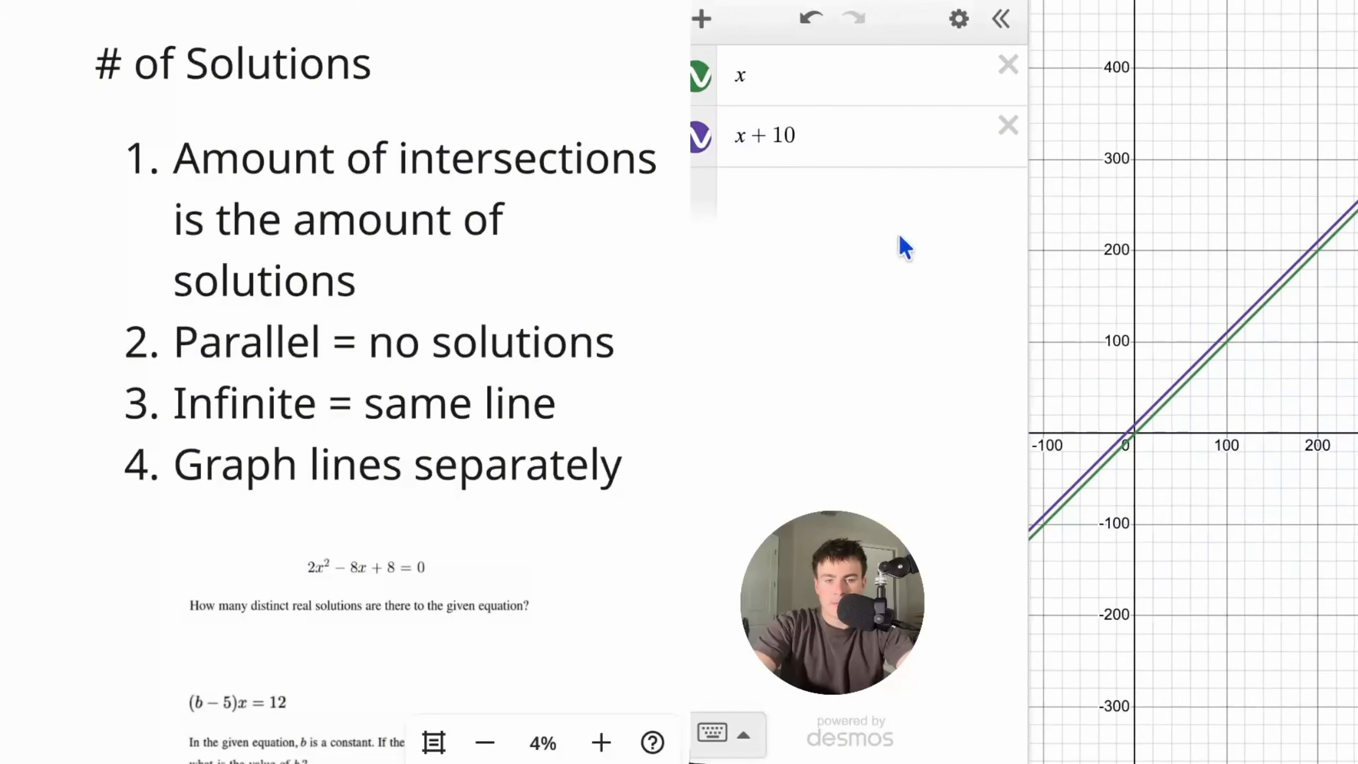
- Add a note below the expressions reading "no sol shows up as the same as infinite"
click(830, 206)
text("no so)
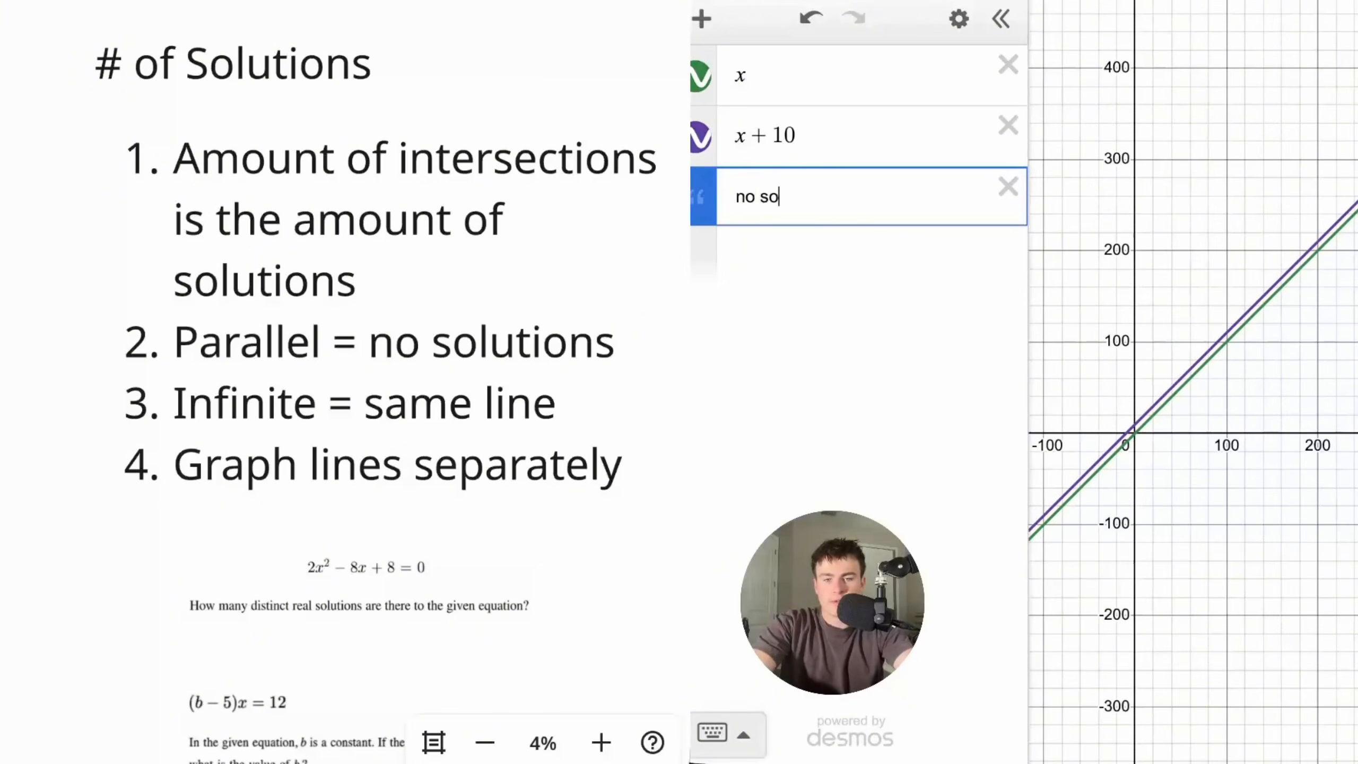
text(l shows up as the same as infinite)
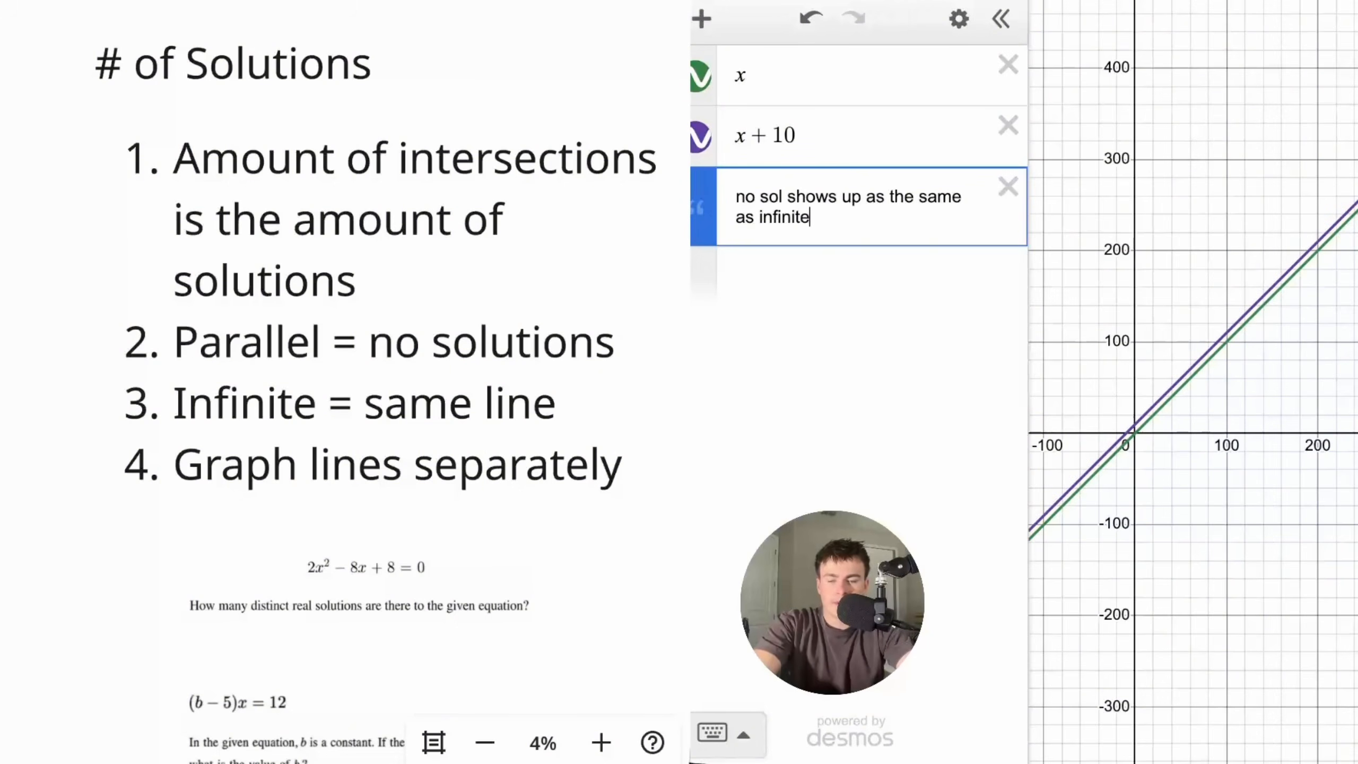
- Delete the x and x + 10 expressions and the note below them
click(1005, 79)
click(1005, 79)
click(1005, 79)
- Graph the equation 2x² − 8x + 8 = 0 from the question on distinct real solutions
scroll(166, 652, down, 5)
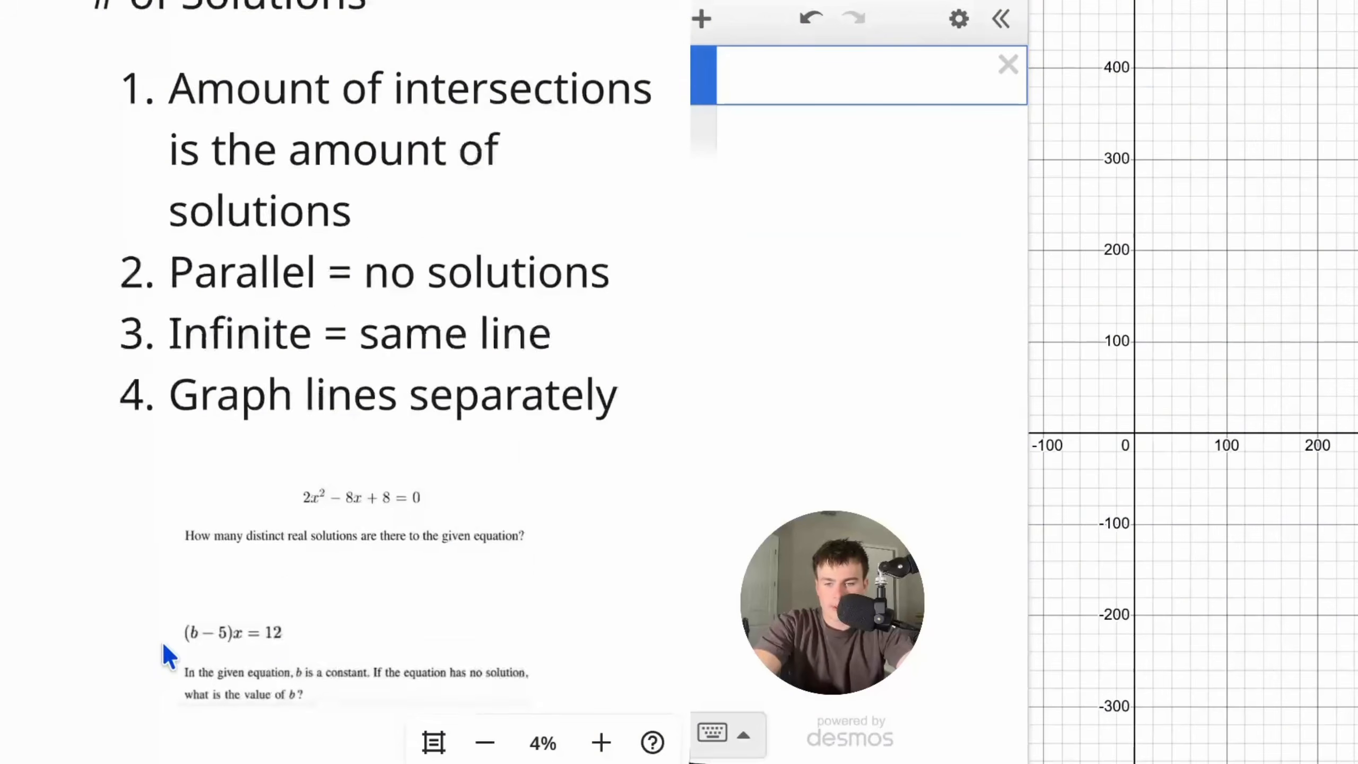
scroll(199, 546, up, 5)
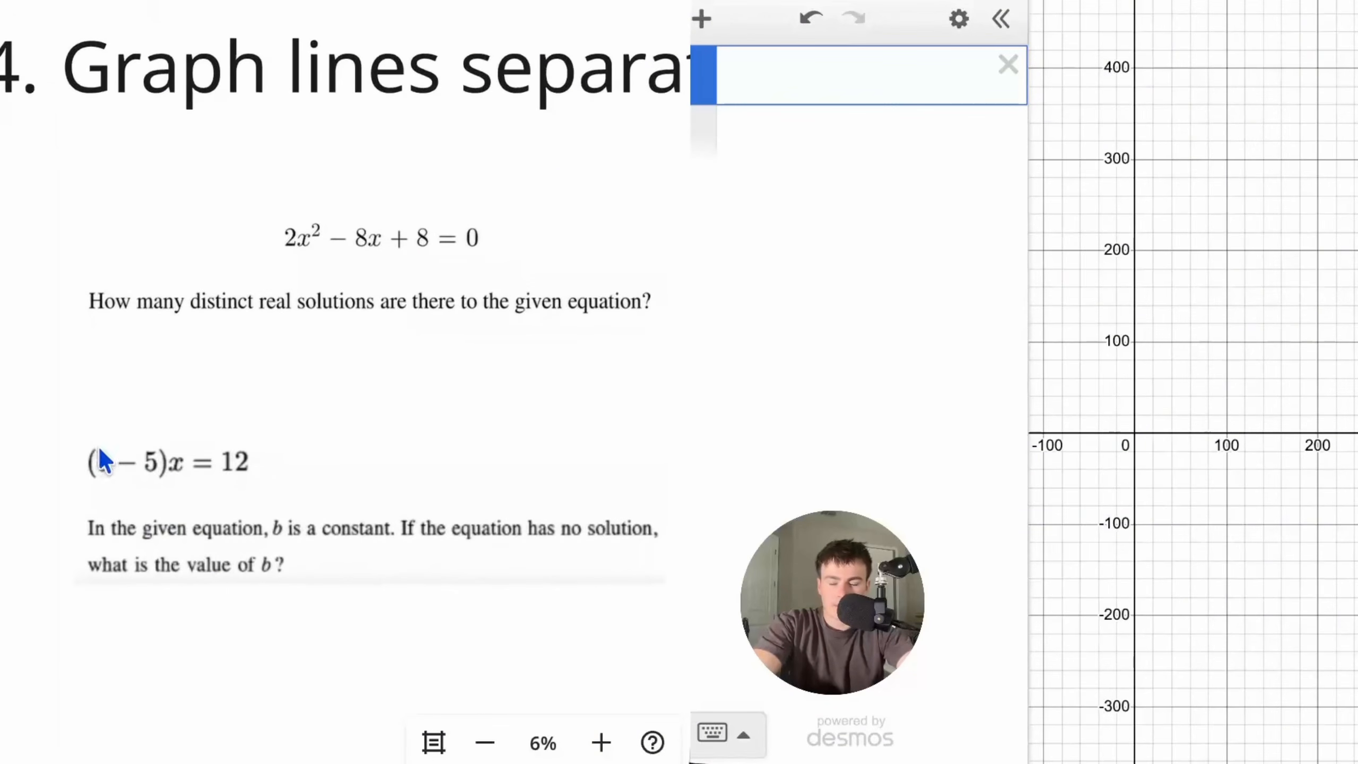
scroll(154, 460, up, 2)
scroll(154, 460, down, 2)
scroll(156, 464, down, 2)
scroll(155, 463, left, 2)
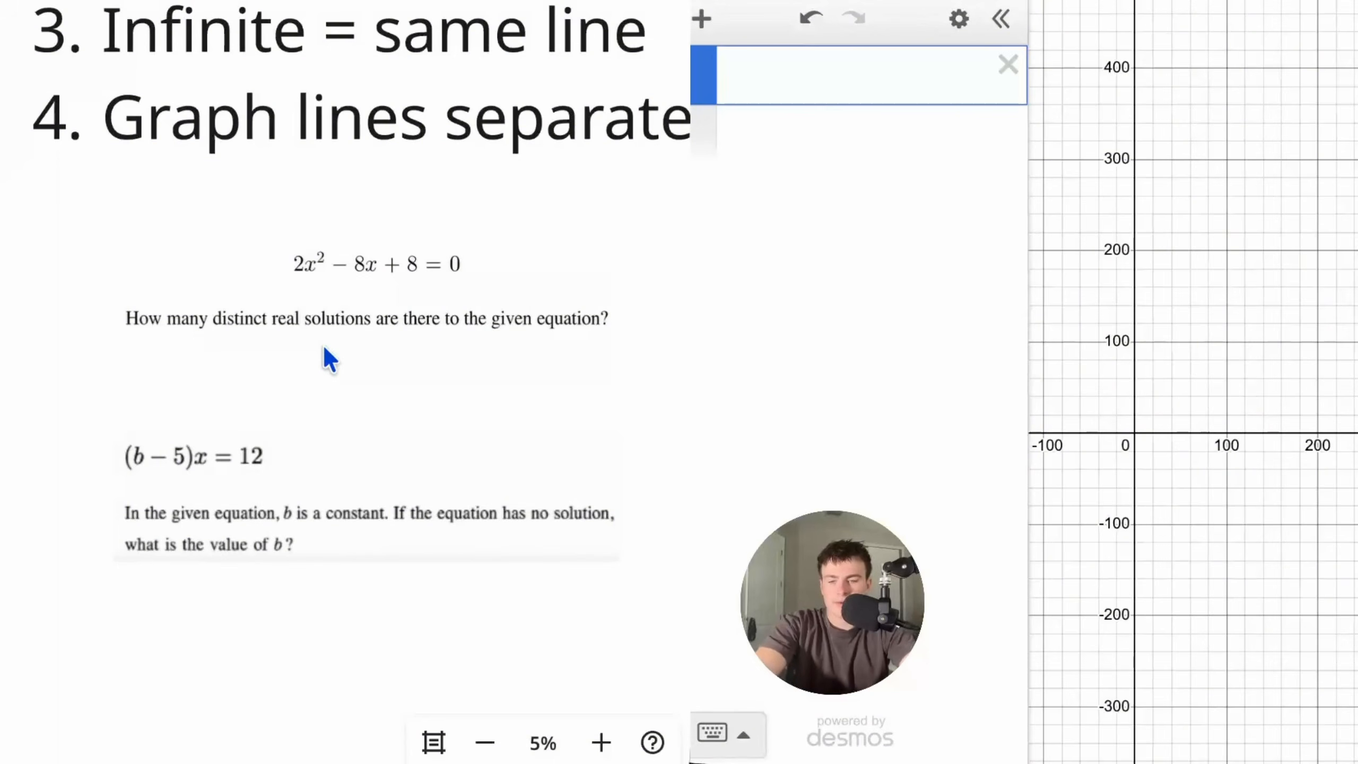
click(768, 80)
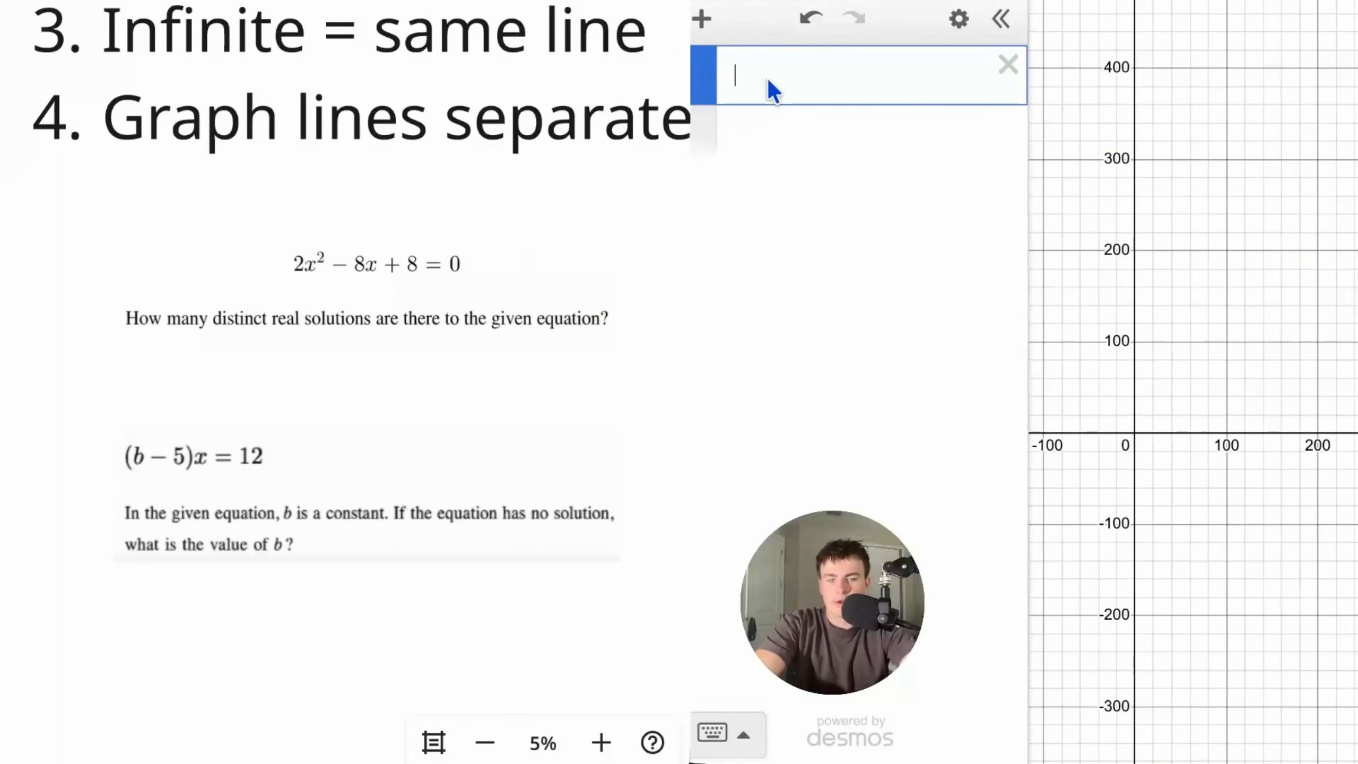
text(2x^2)
key(Right)
text(-8x+8=0)
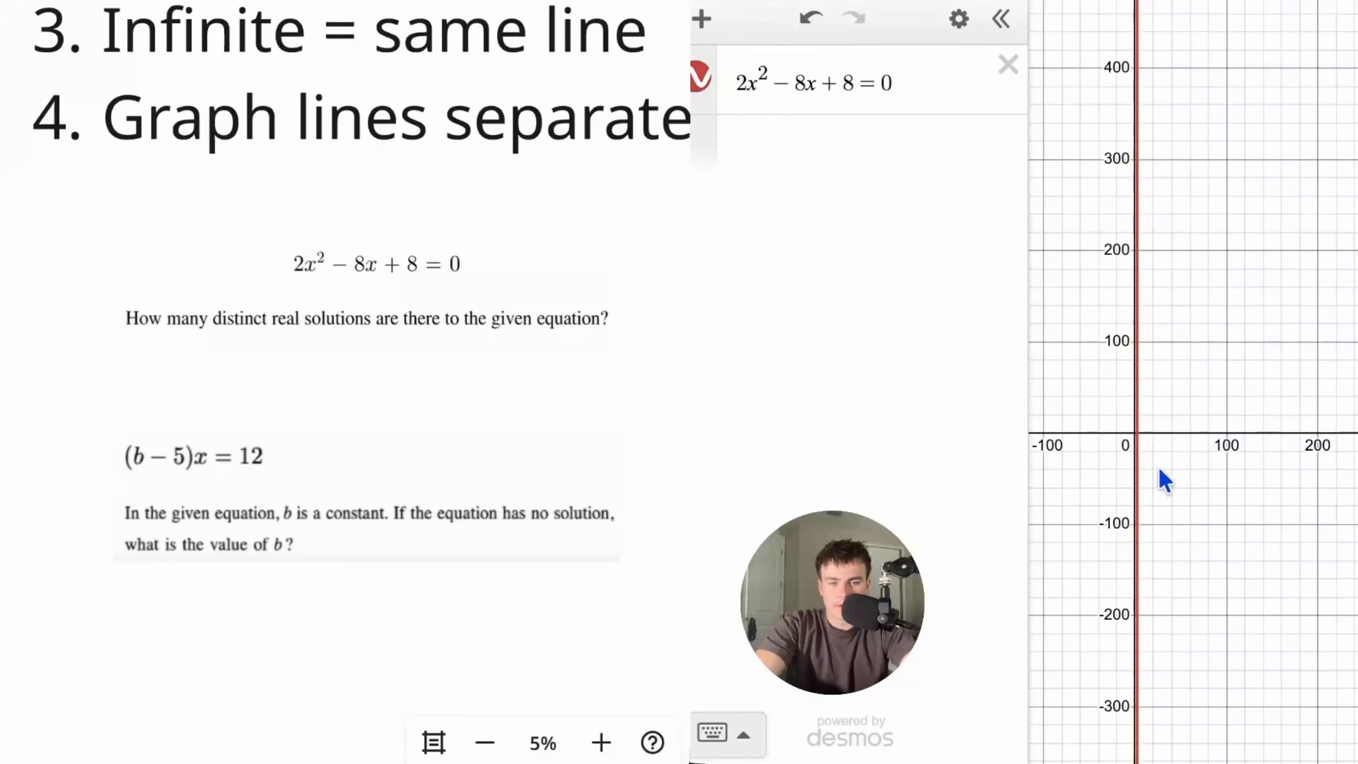
- Inspect where the graph of 2x² − 8x + 8 = 0 meets the x-axis and write the answer 1 beneath the question
click(1138, 435)
scroll(1233, 482, down, 5)
scroll(1233, 483, down, 8)
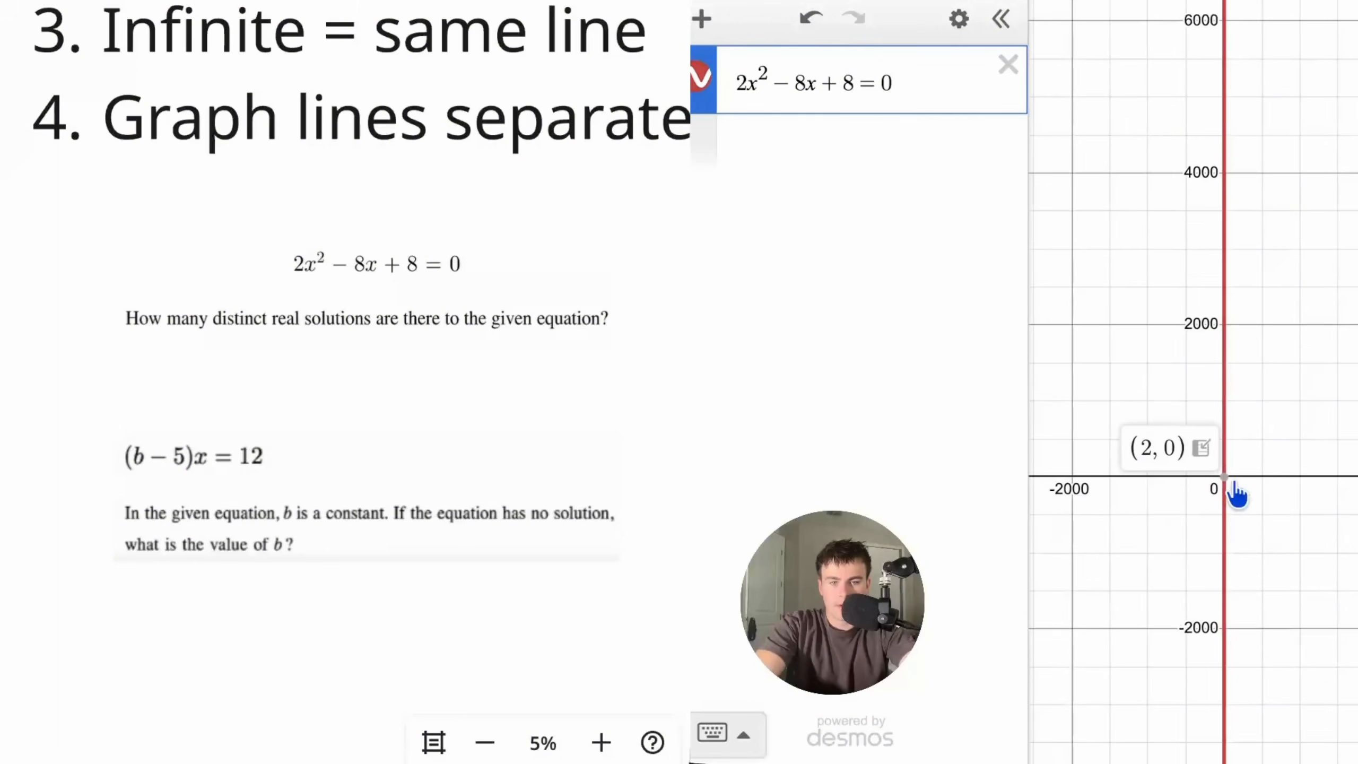
scroll(1236, 484, up, 3)
scroll(1235, 489, up, 15)
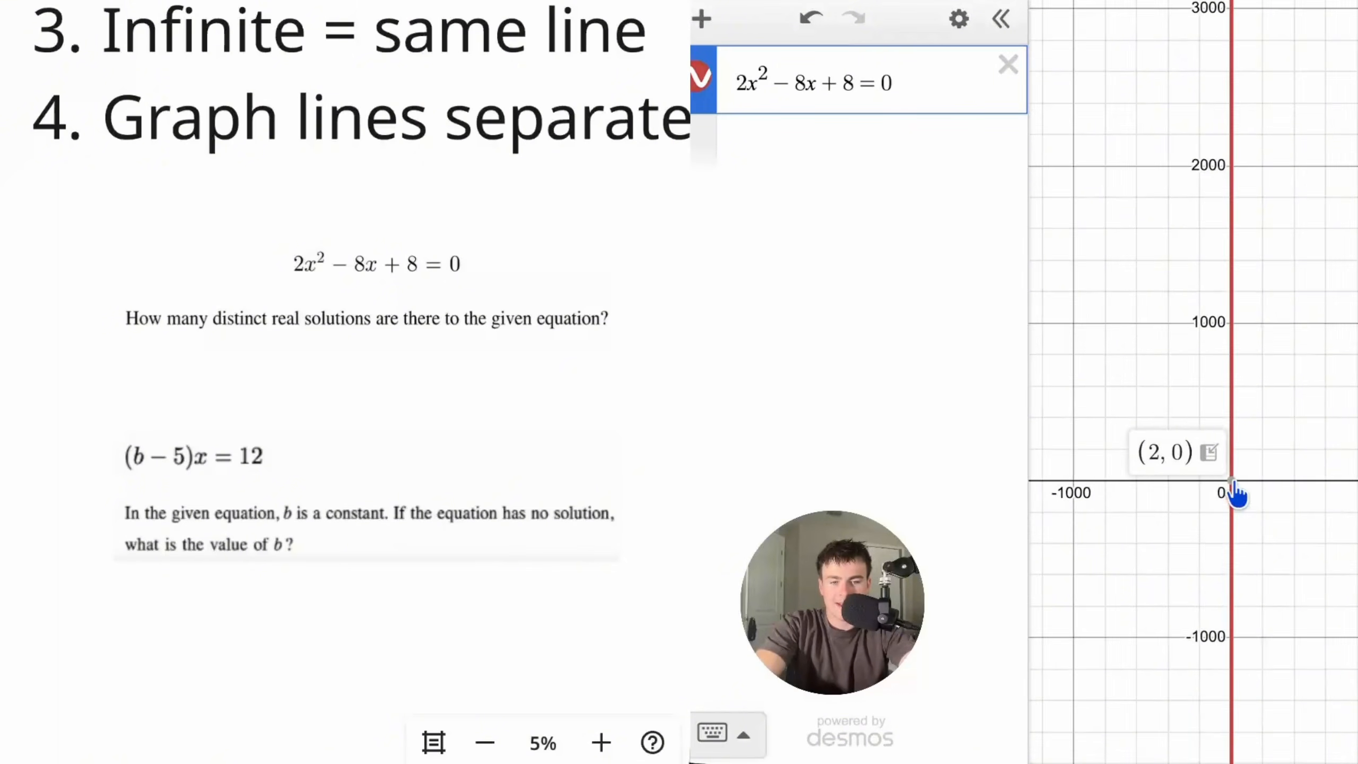
scroll(1281, 498, up, 2)
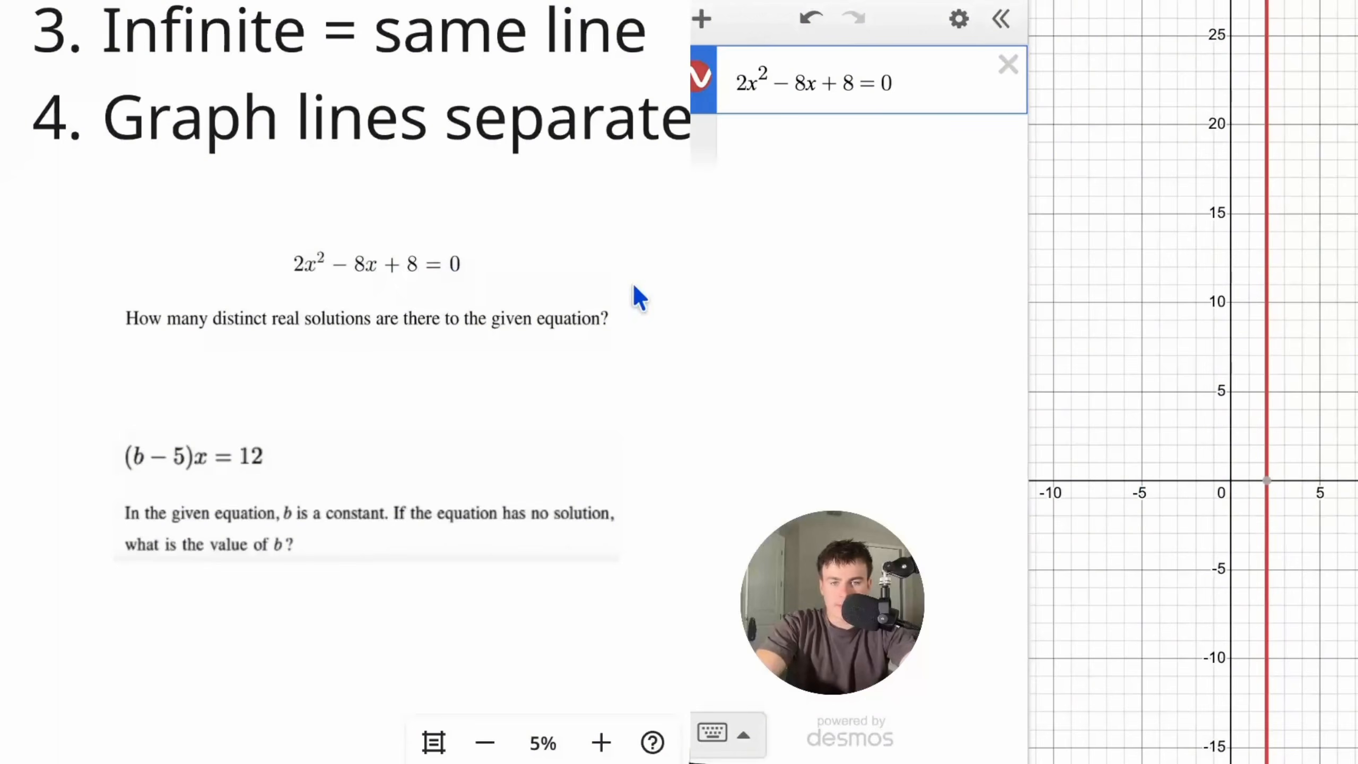
click(1269, 483)
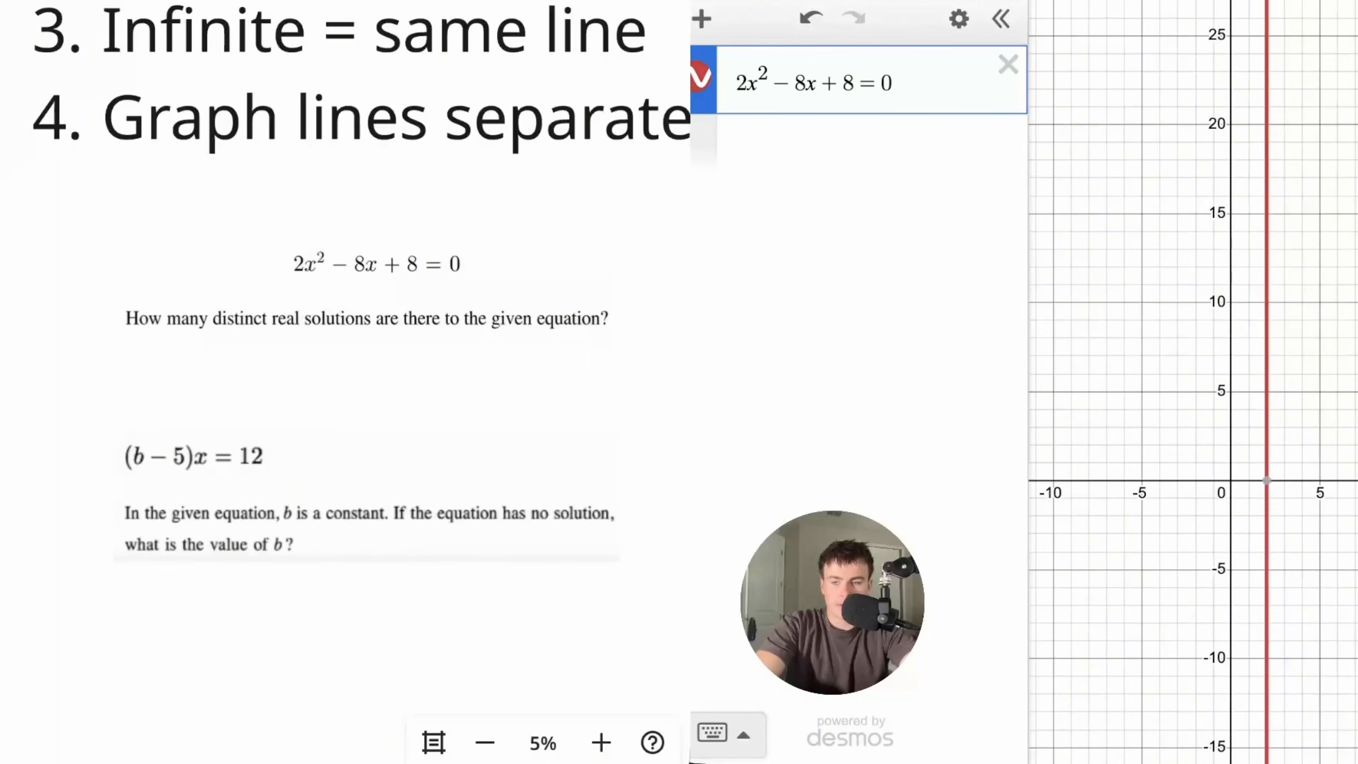
drag(335, 381, 336, 399)
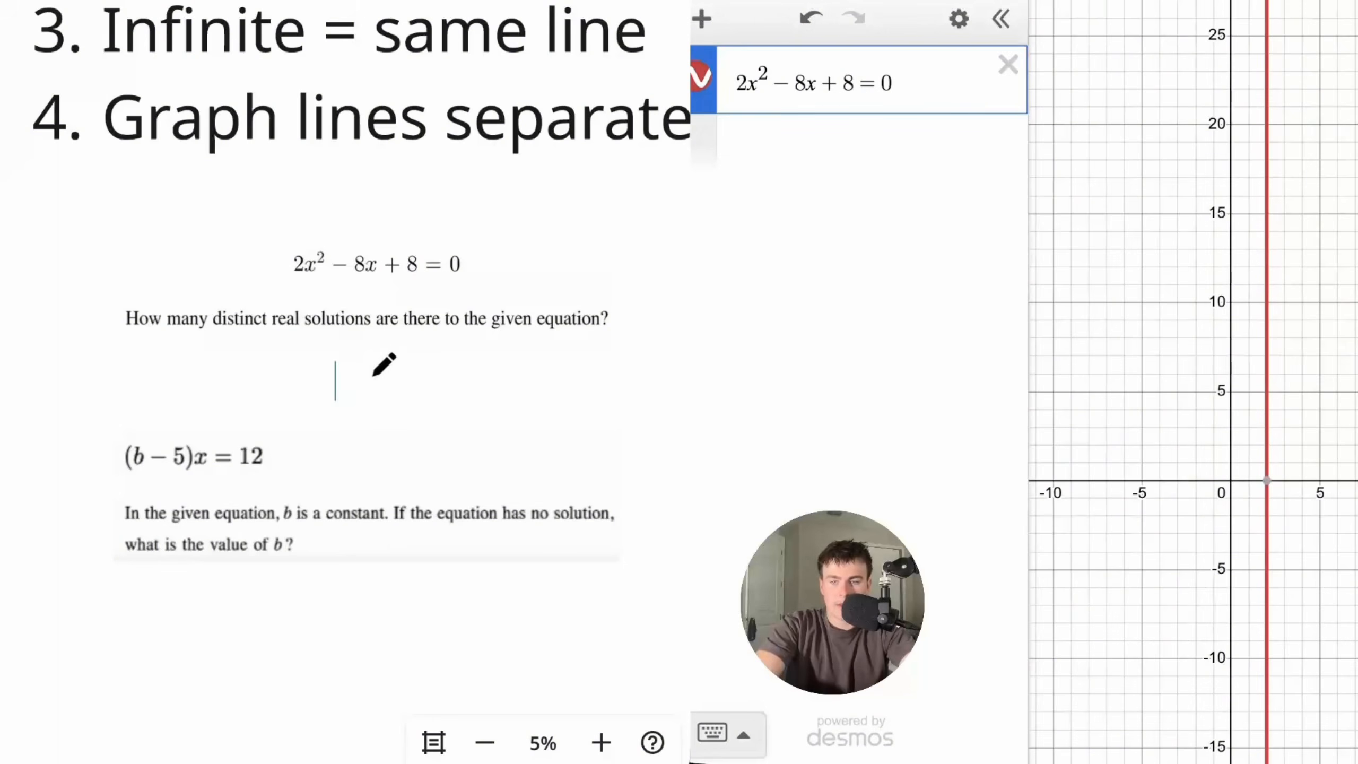
- Reduce the equation to the expression 2x² − 8x + 8 and graph x + 10 in a second row
click(931, 92)
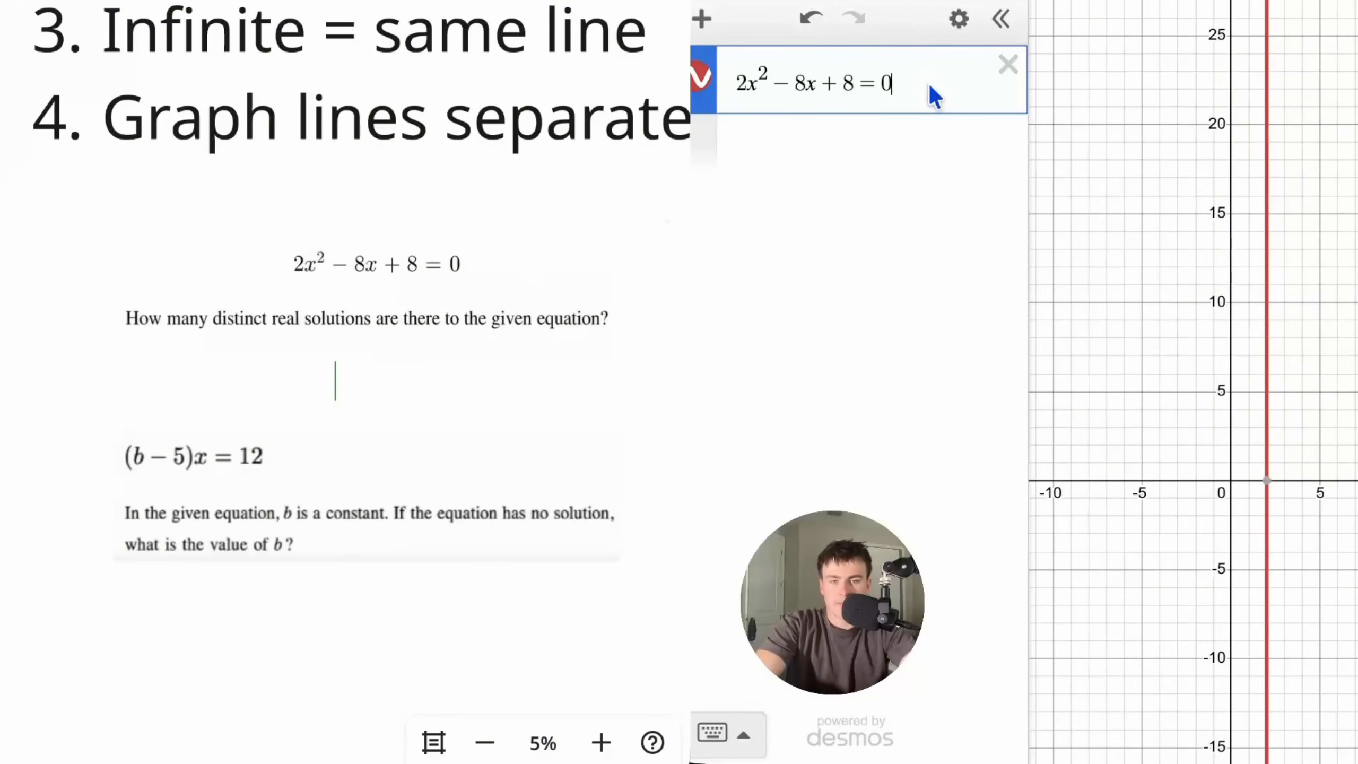
key(BackSpace)
key(BackSpace)
click(855, 160)
text(x+10)
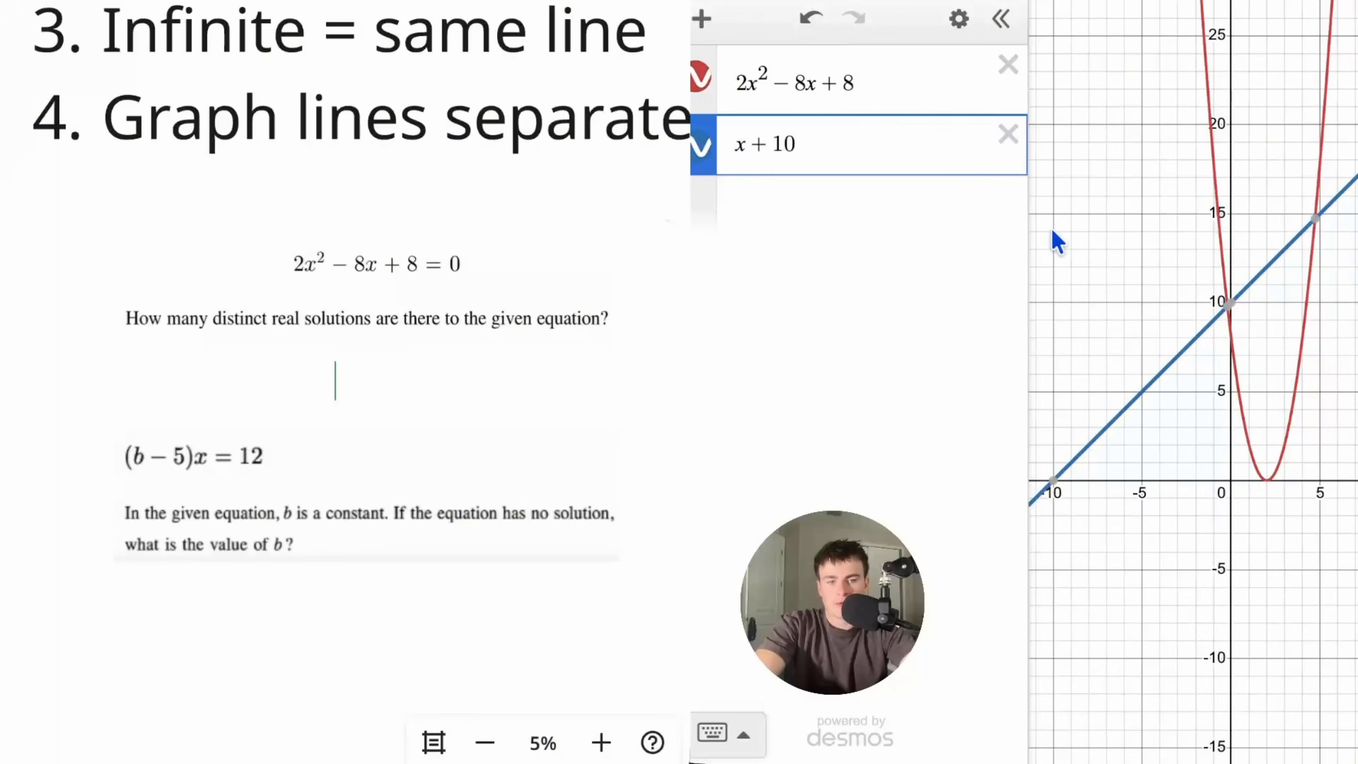
- Try turning the quadratic expression into the equation 2x² − 8x + 8 = 0
scroll(1160, 306, up, 3)
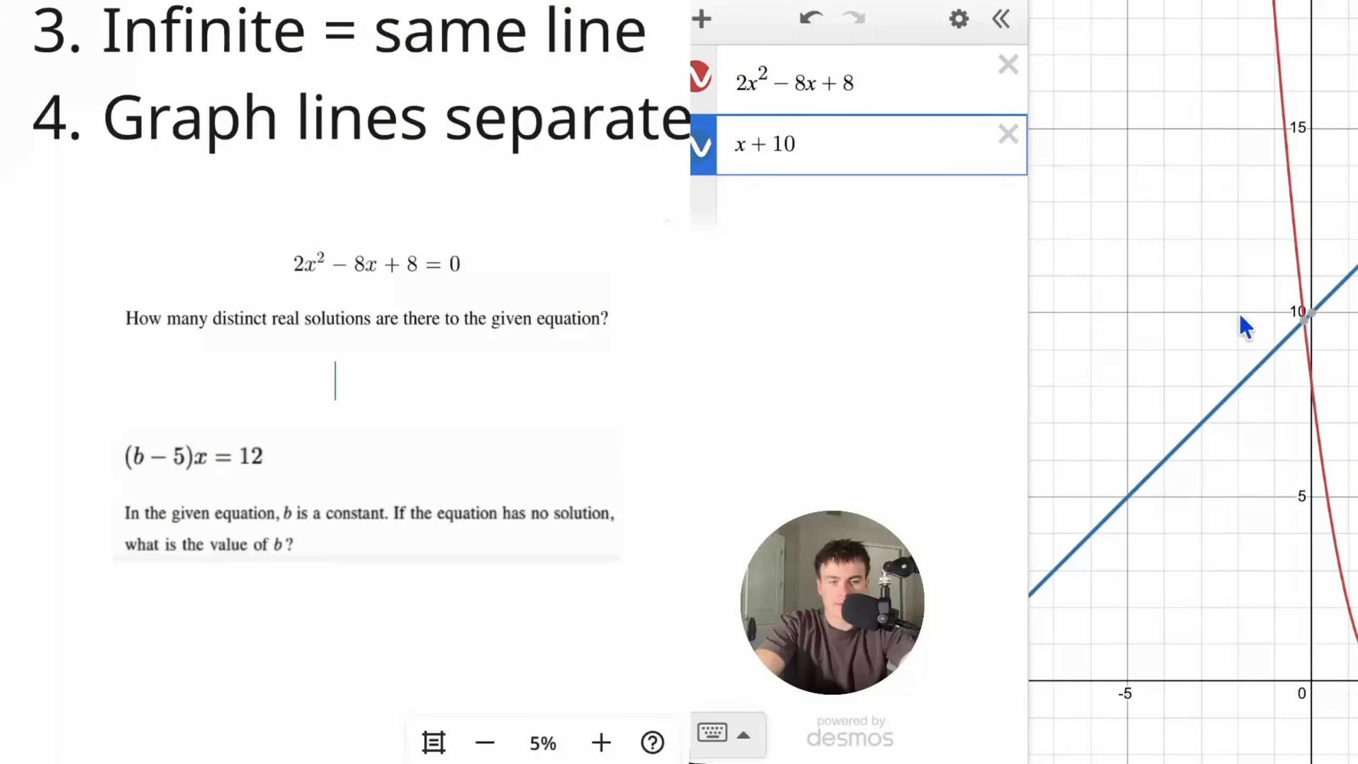
scroll(1304, 323, down, 2)
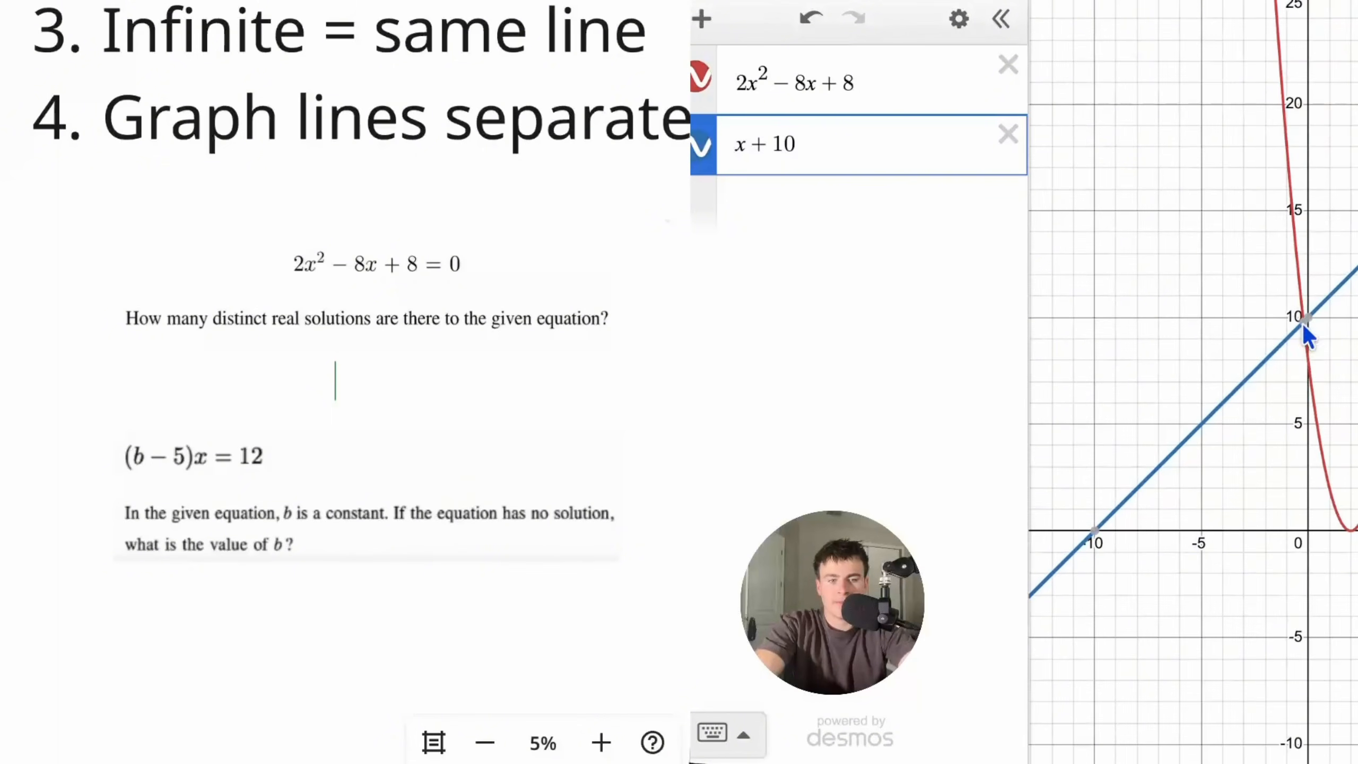
click(875, 84)
text(=0)
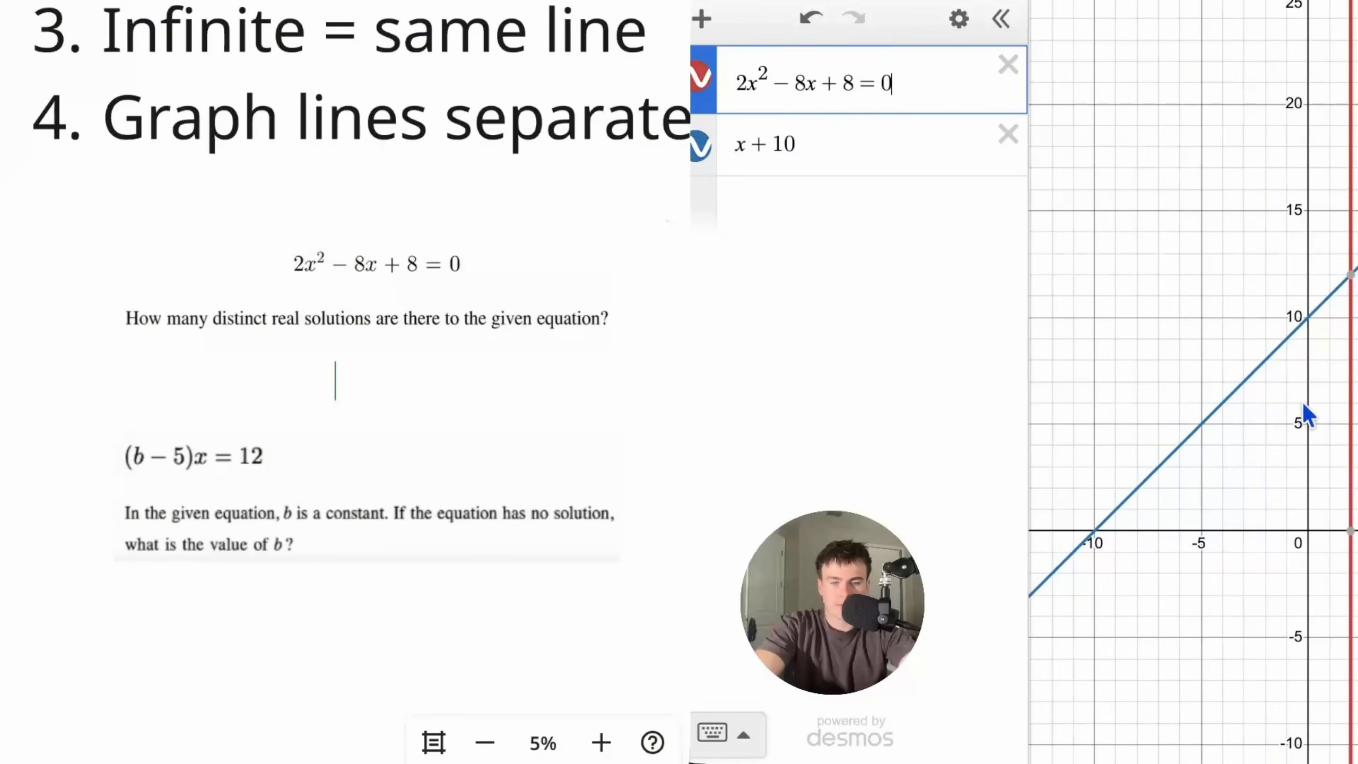
key(BackSpace)
key(BackSpace)
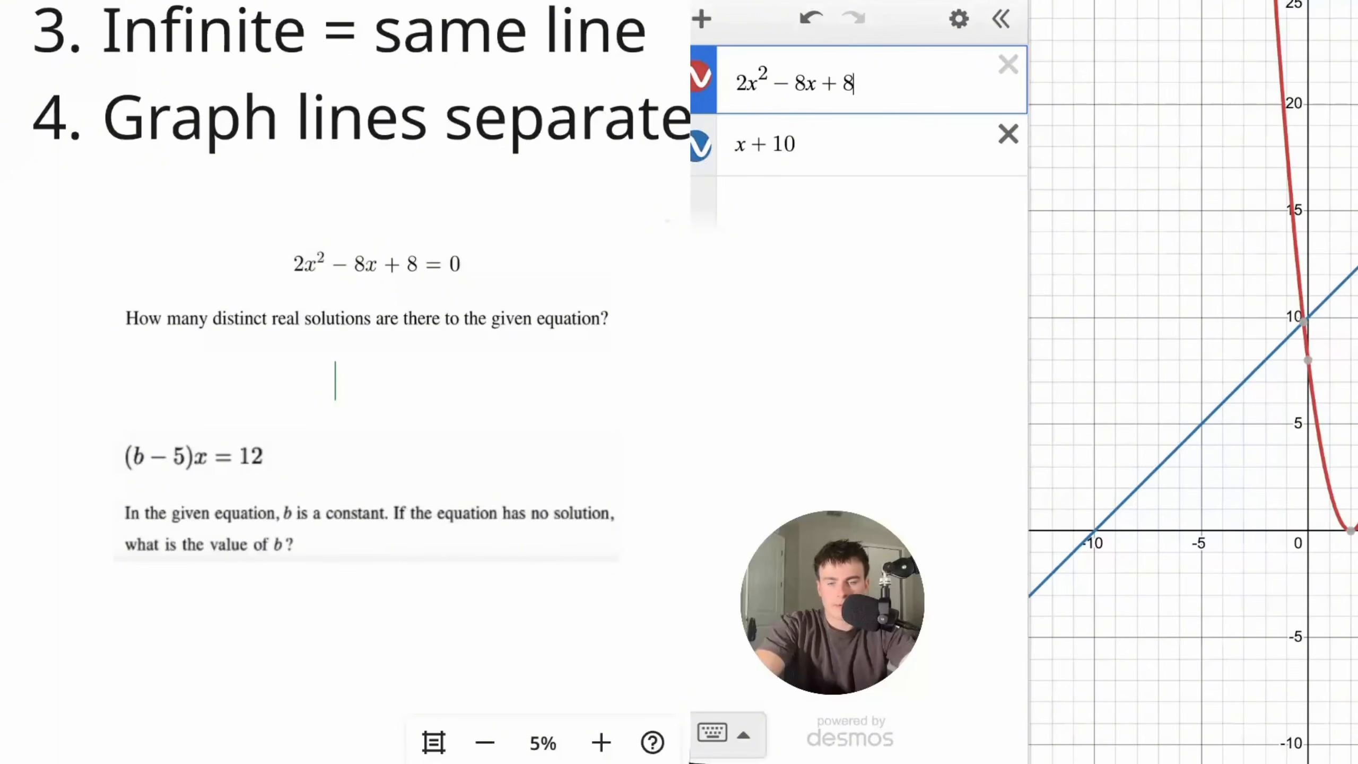
- Delete both the x + 10 expression and the quadratic expression from the calculator
click(1008, 134)
click(1008, 64)
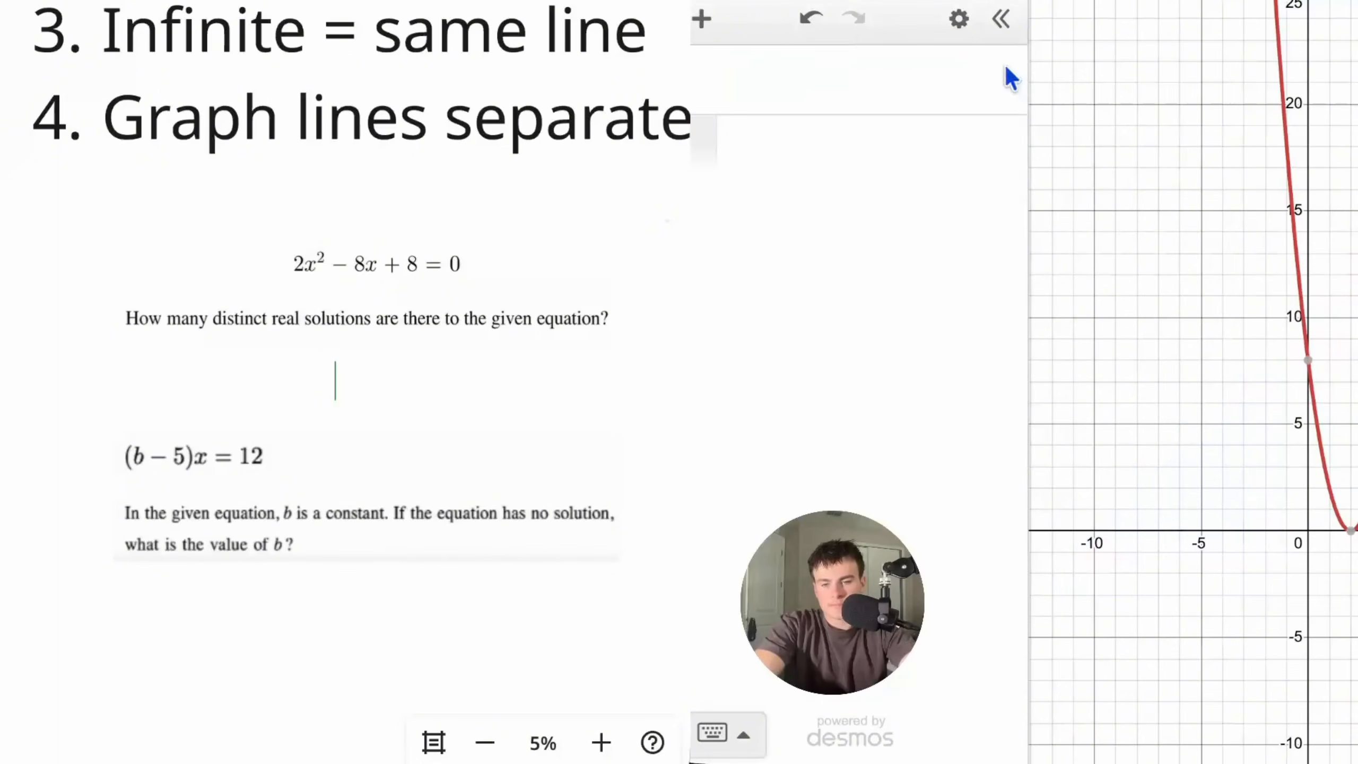
scroll(521, 382, down, 3)
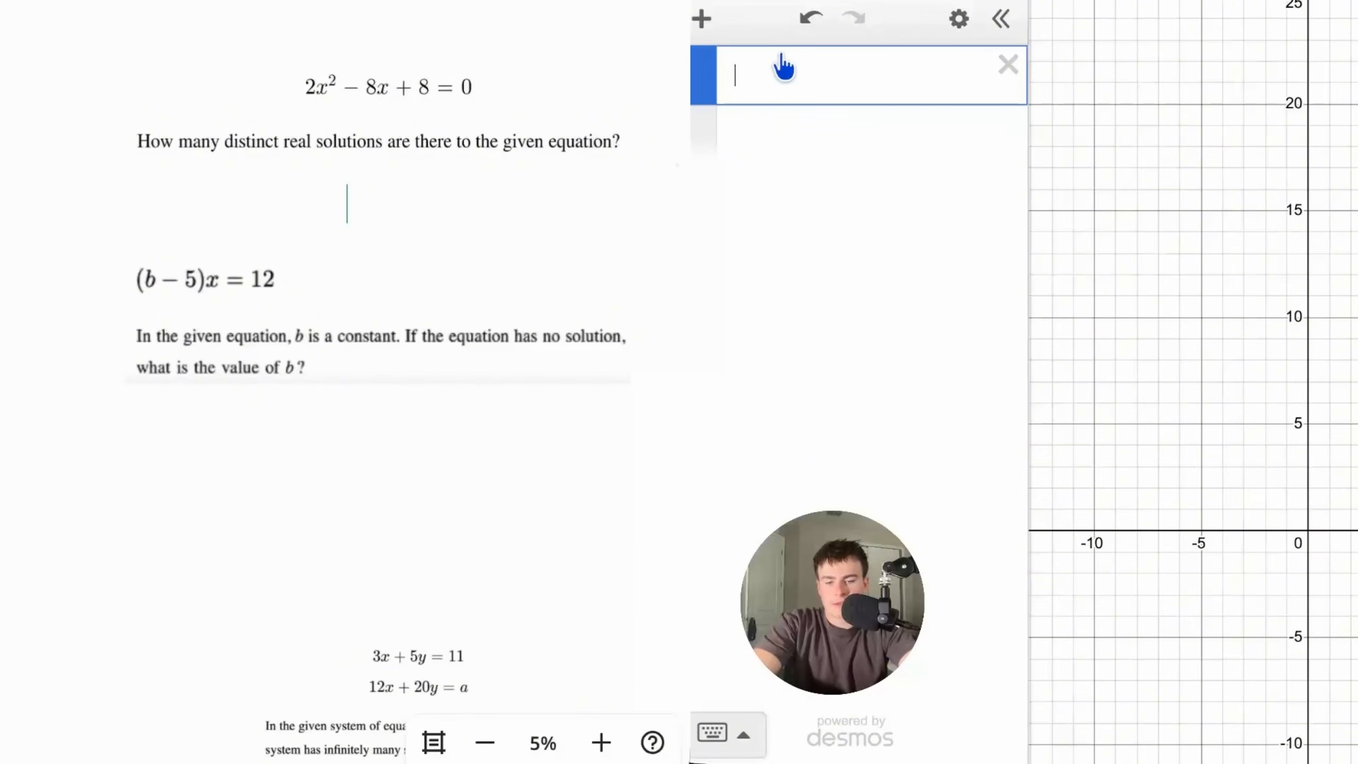
- Graph each side of the given equation as y = (b − 5)x and y = 12, and add a slider for b
text((b-5))
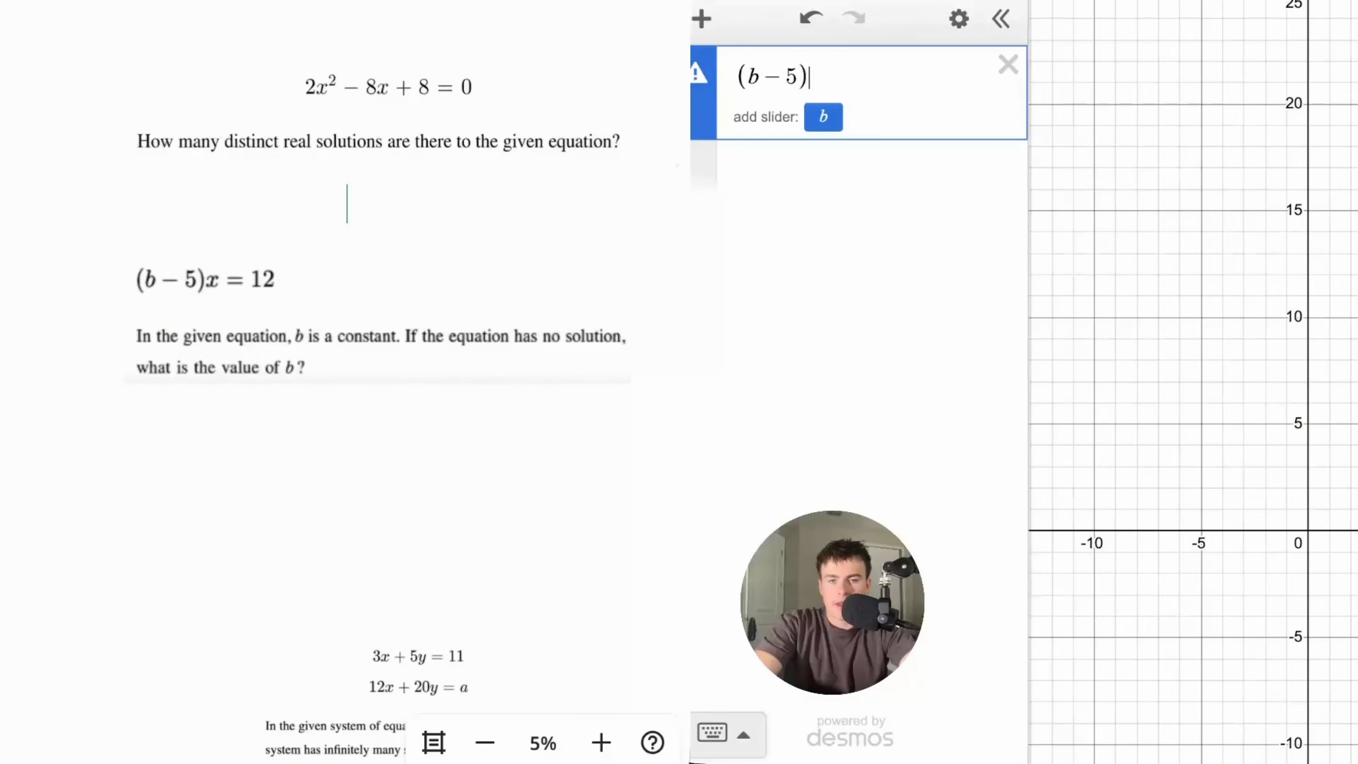
text(x)
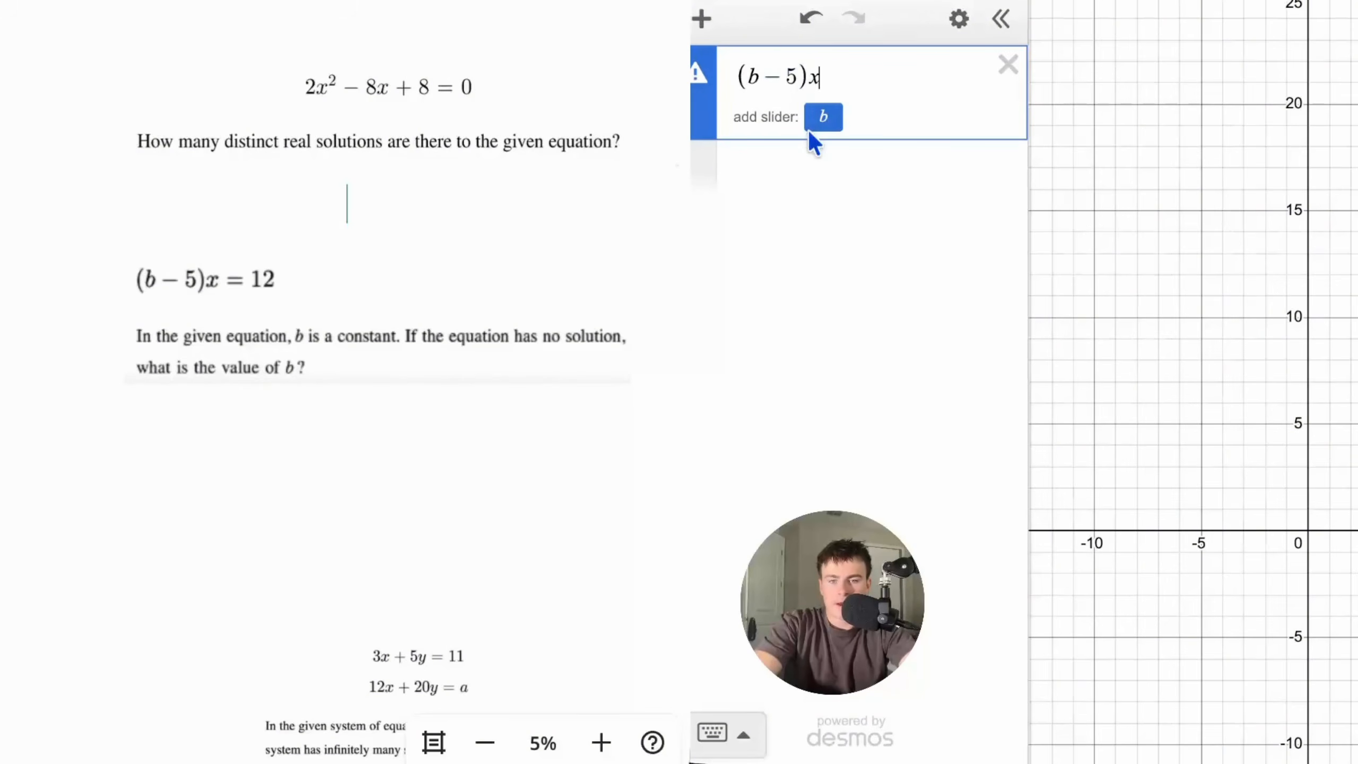
click(775, 179)
text(y=12)
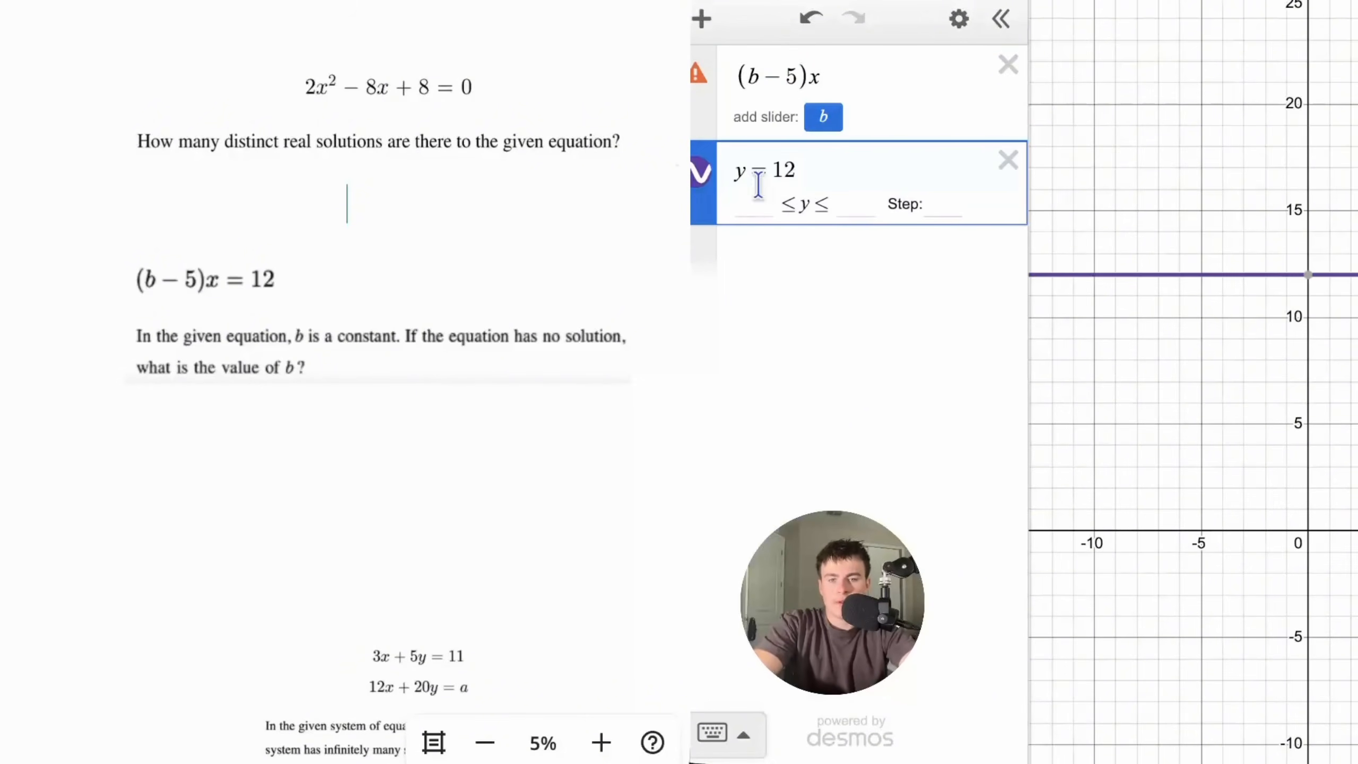
click(738, 74)
text(y=)
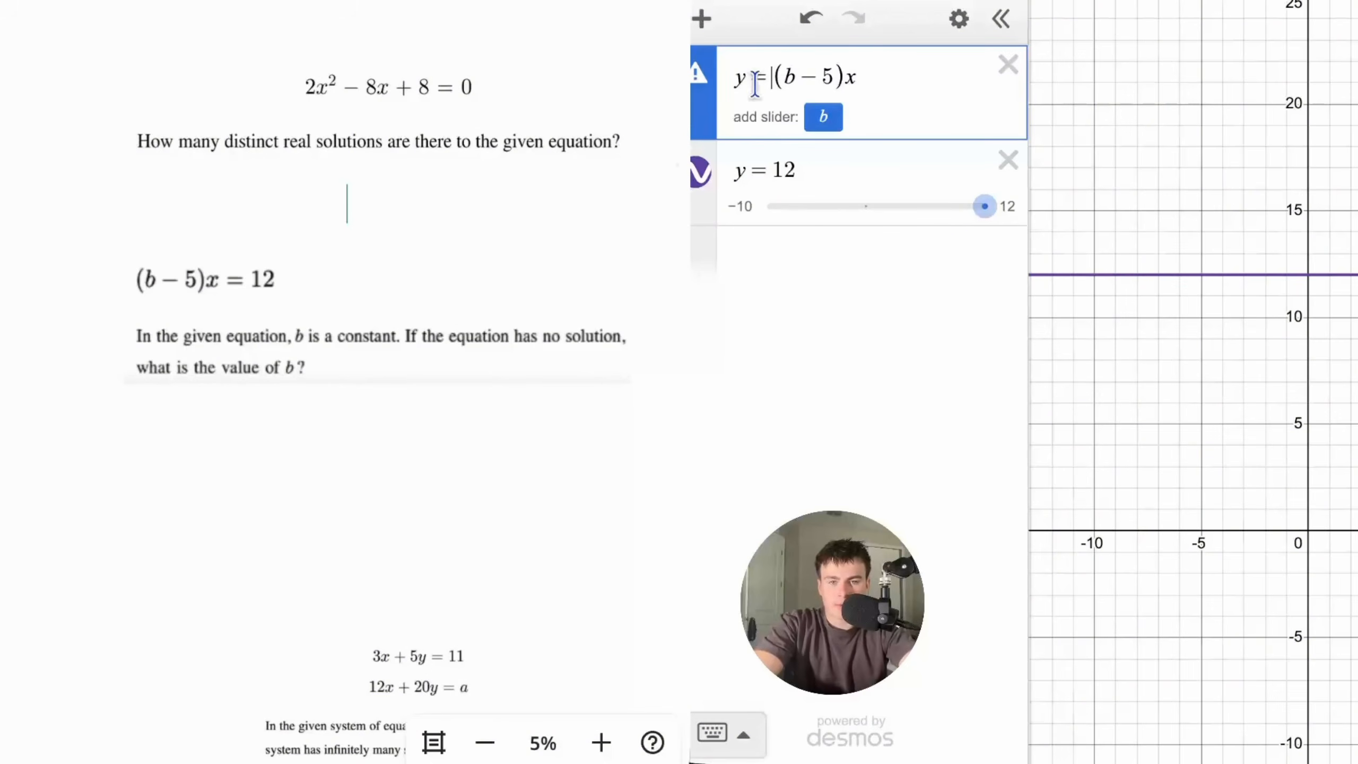
click(827, 118)
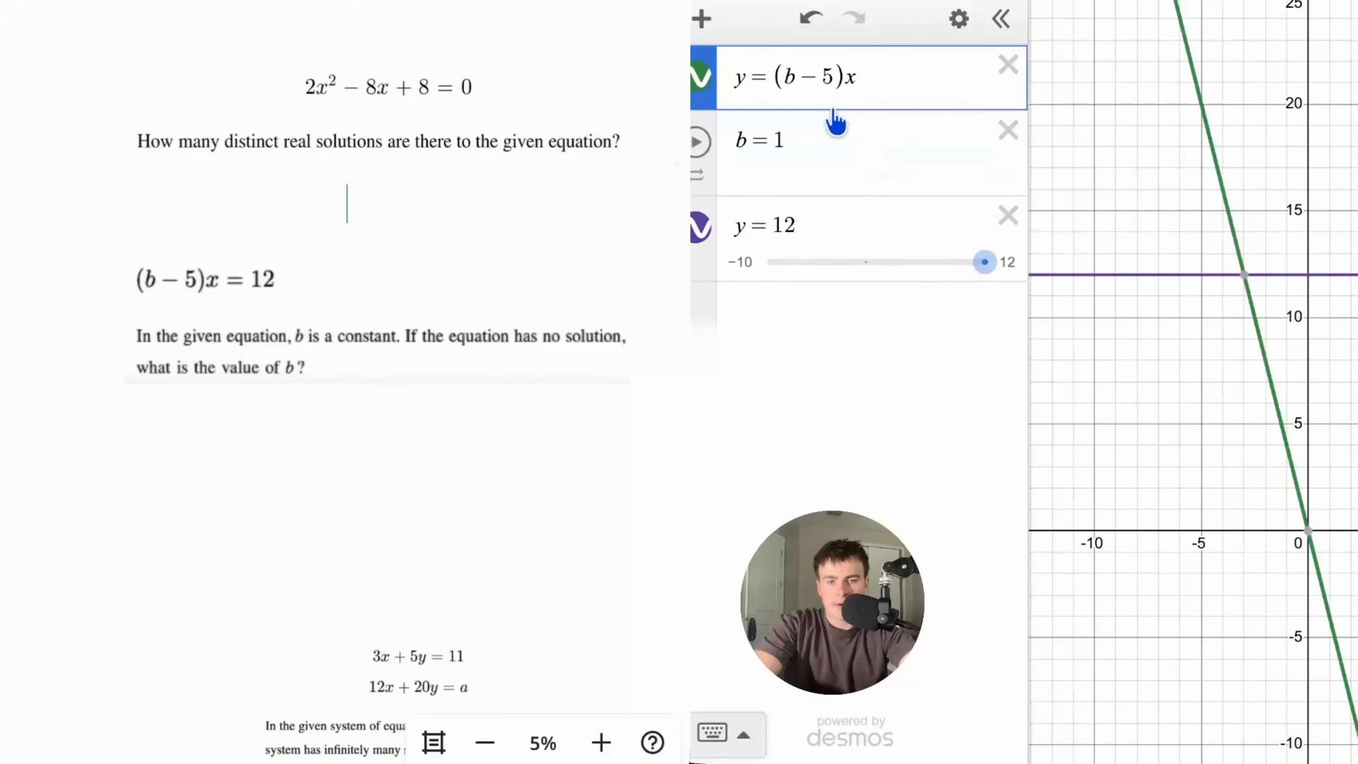
- Set the slider for b to 5
drag(1262, 522, 1229, 448)
scroll(1180, 387, down, 5)
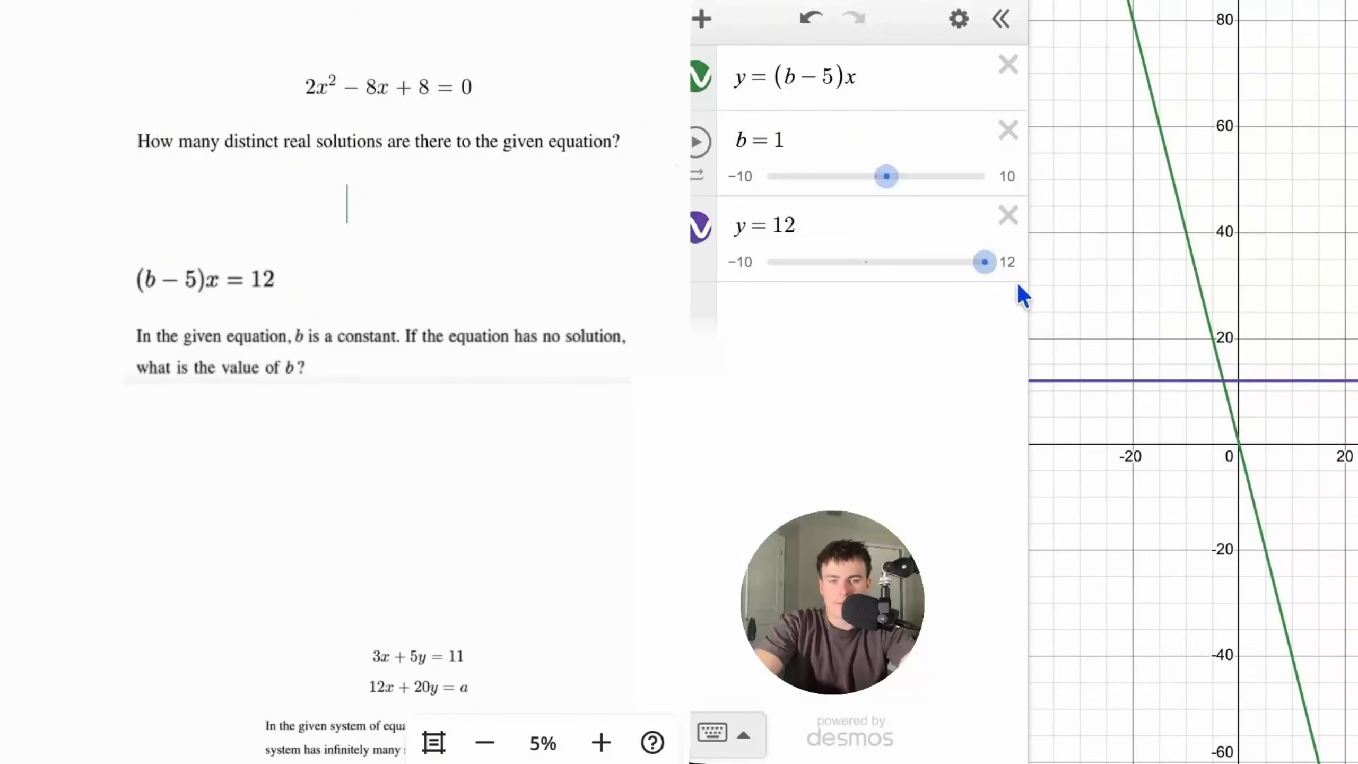
drag(877, 182, 931, 183)
- Examine the graphs of y = (b − 5)x and y = 12 far to both sides for any intersection
scroll(1060, 306, right, 5)
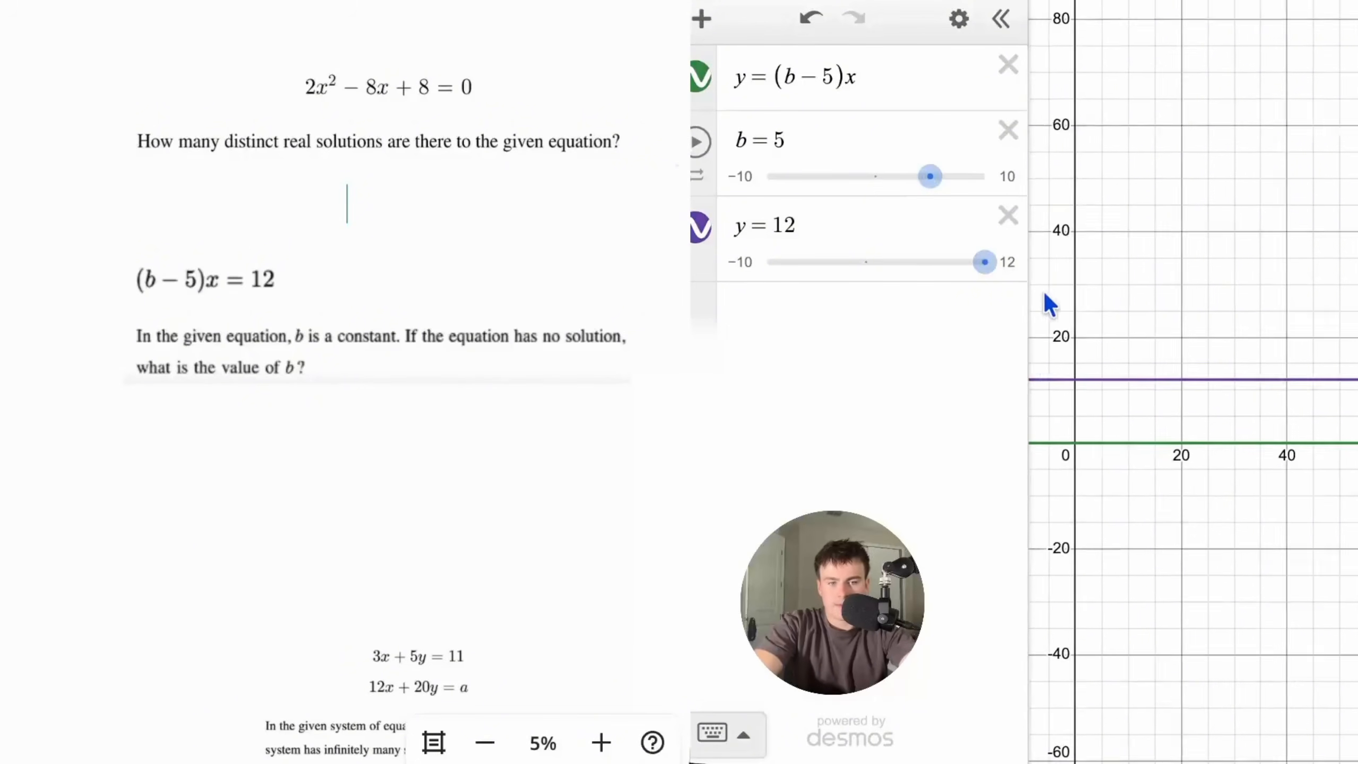
drag(1197, 331, 1009, 330)
drag(1263, 326, 1357, 334)
scroll(1332, 354, down, 5)
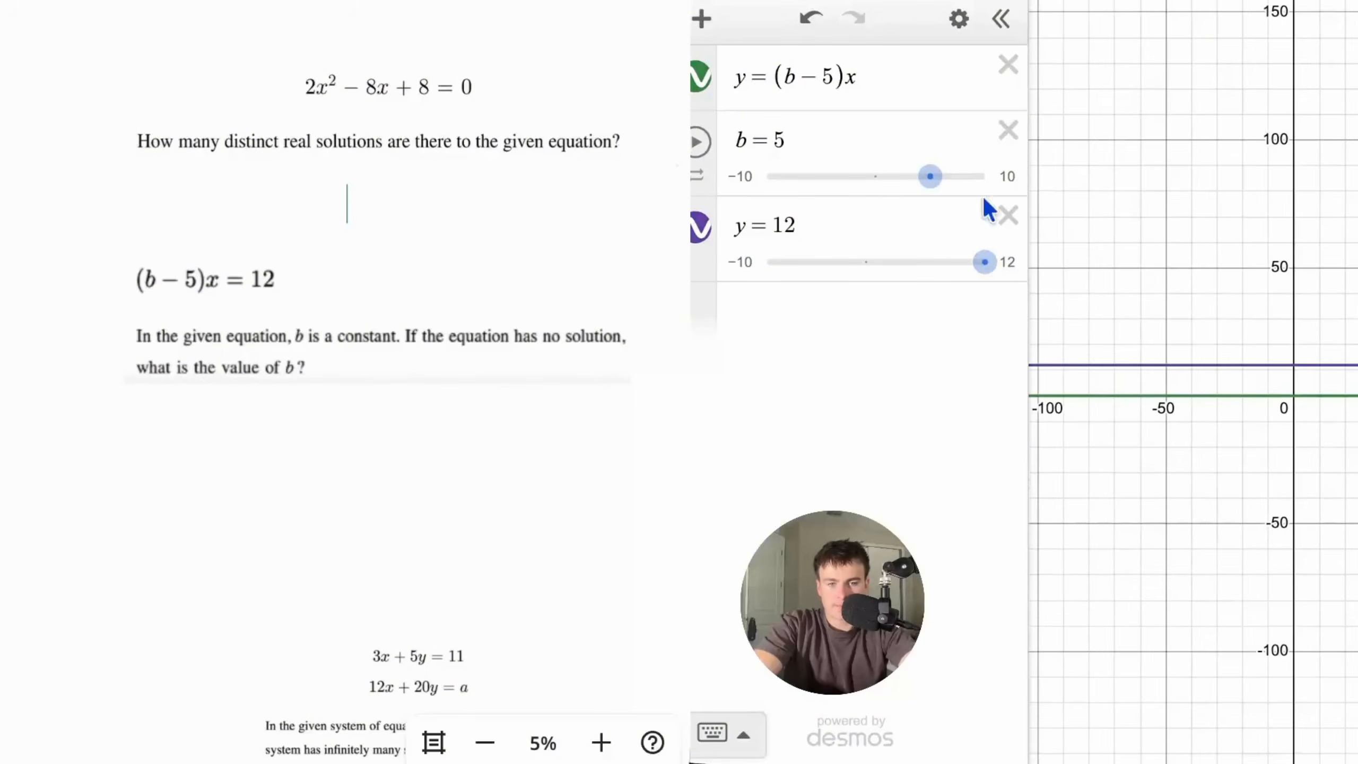
mouse_move(924, 186)
mouse_down()
mouse_move(889, 185)
mouse_move(926, 185)
mouse_up()
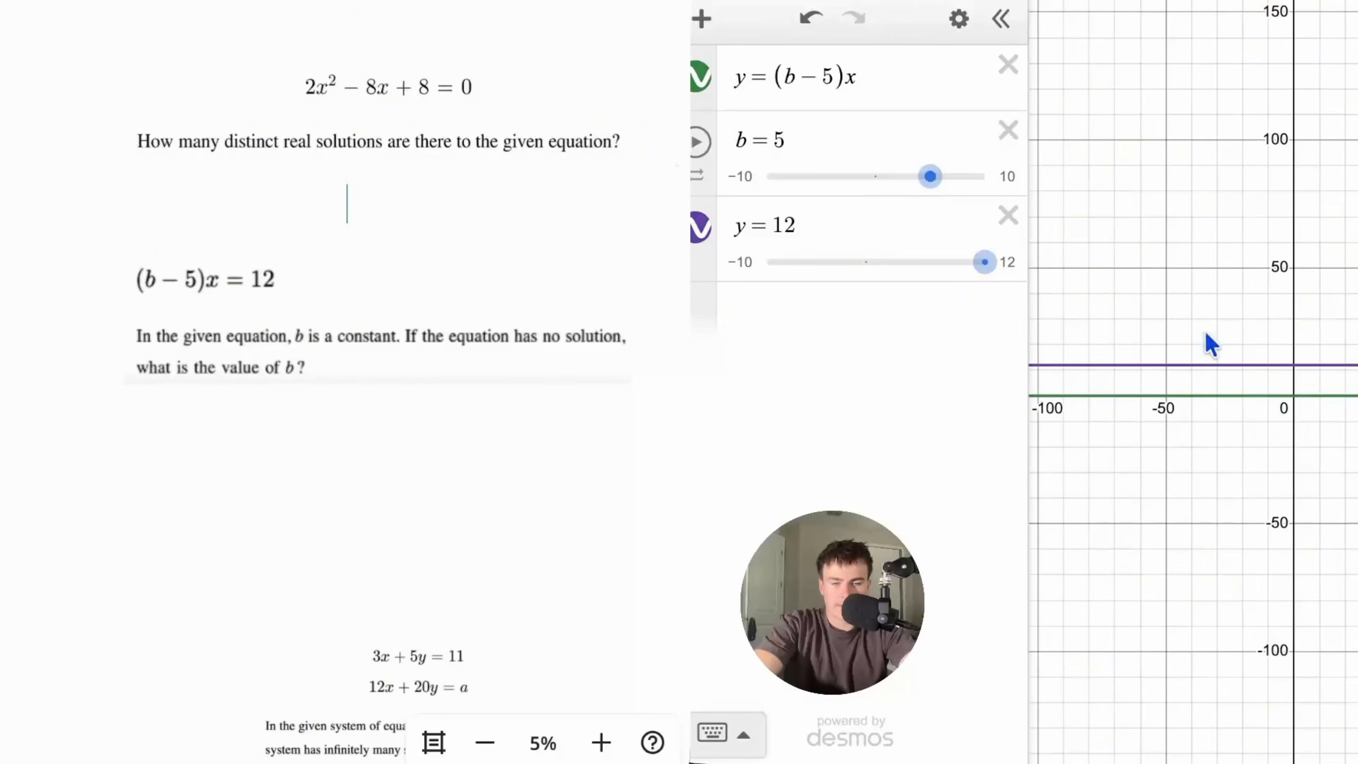
click(1275, 398)
drag(1148, 390, 1357, 383)
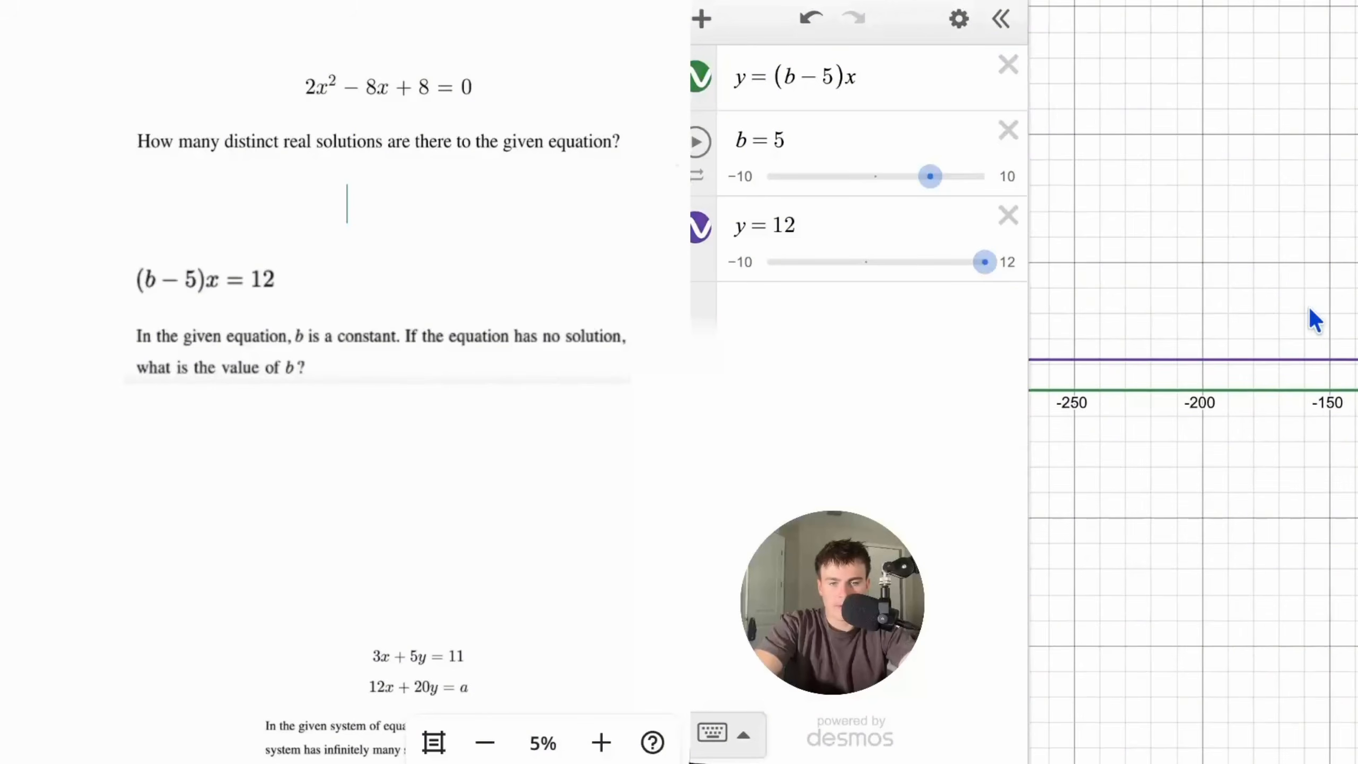
drag(1311, 310, 1089, 310)
drag(1317, 308, 1130, 351)
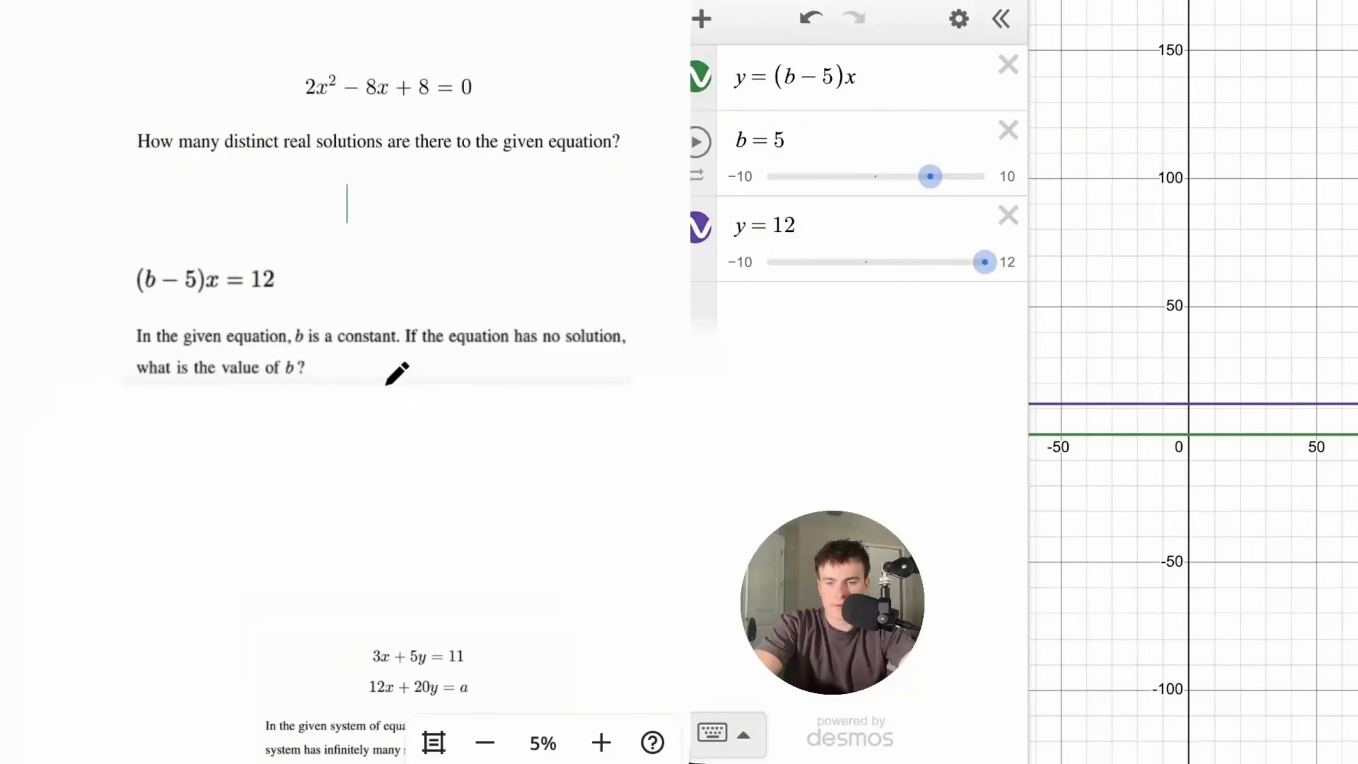
- Handwrite 5 as the answer beside the value-of-b question, and underline the constant a in 12x + 20y = a
drag(341, 353, 319, 389)
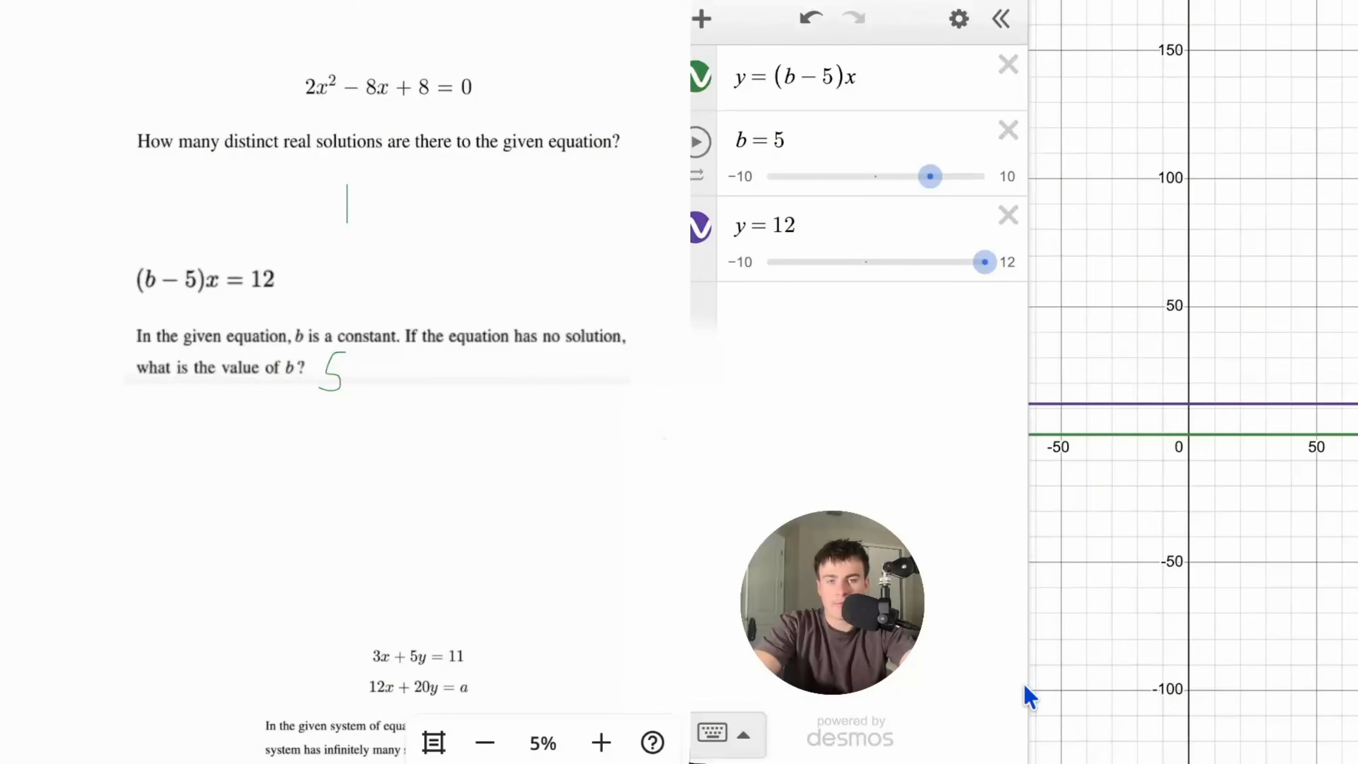
scroll(540, 423, down, 8)
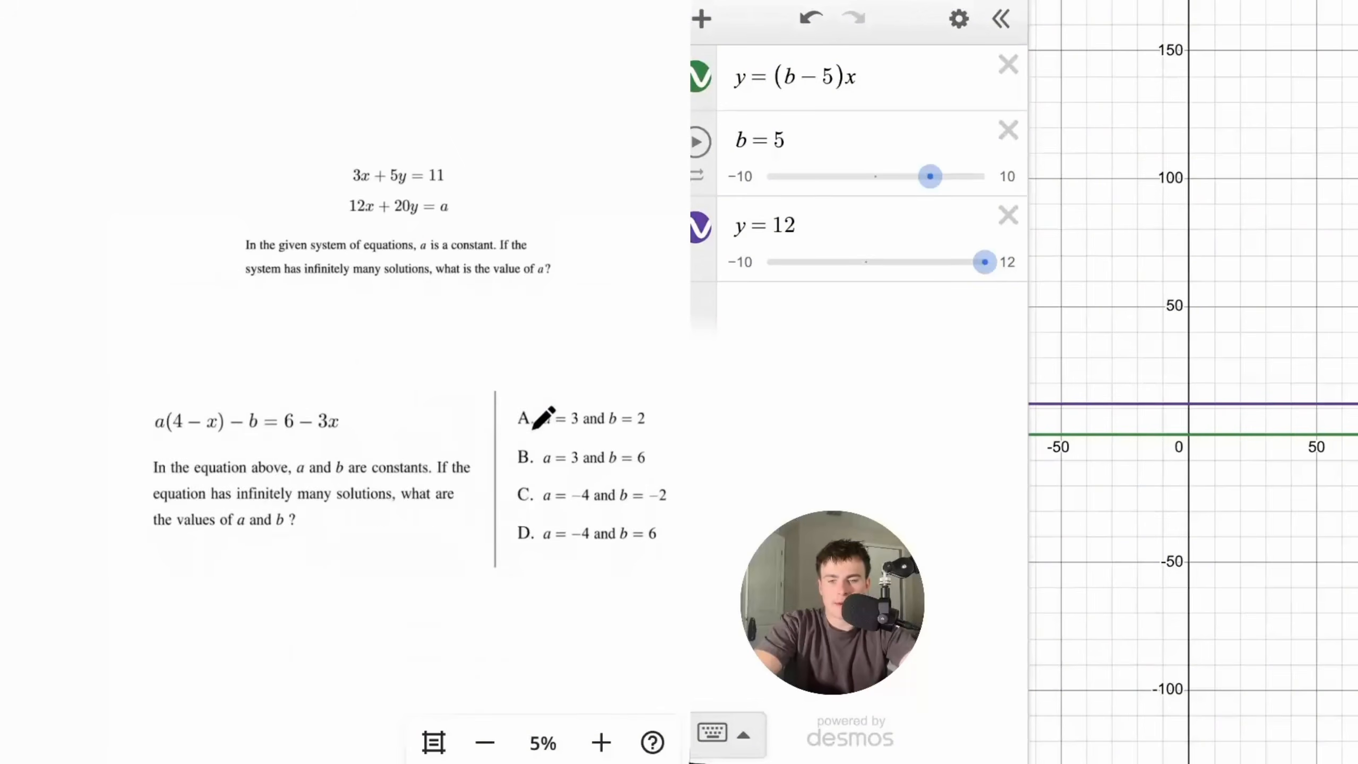
scroll(544, 418, up, 3)
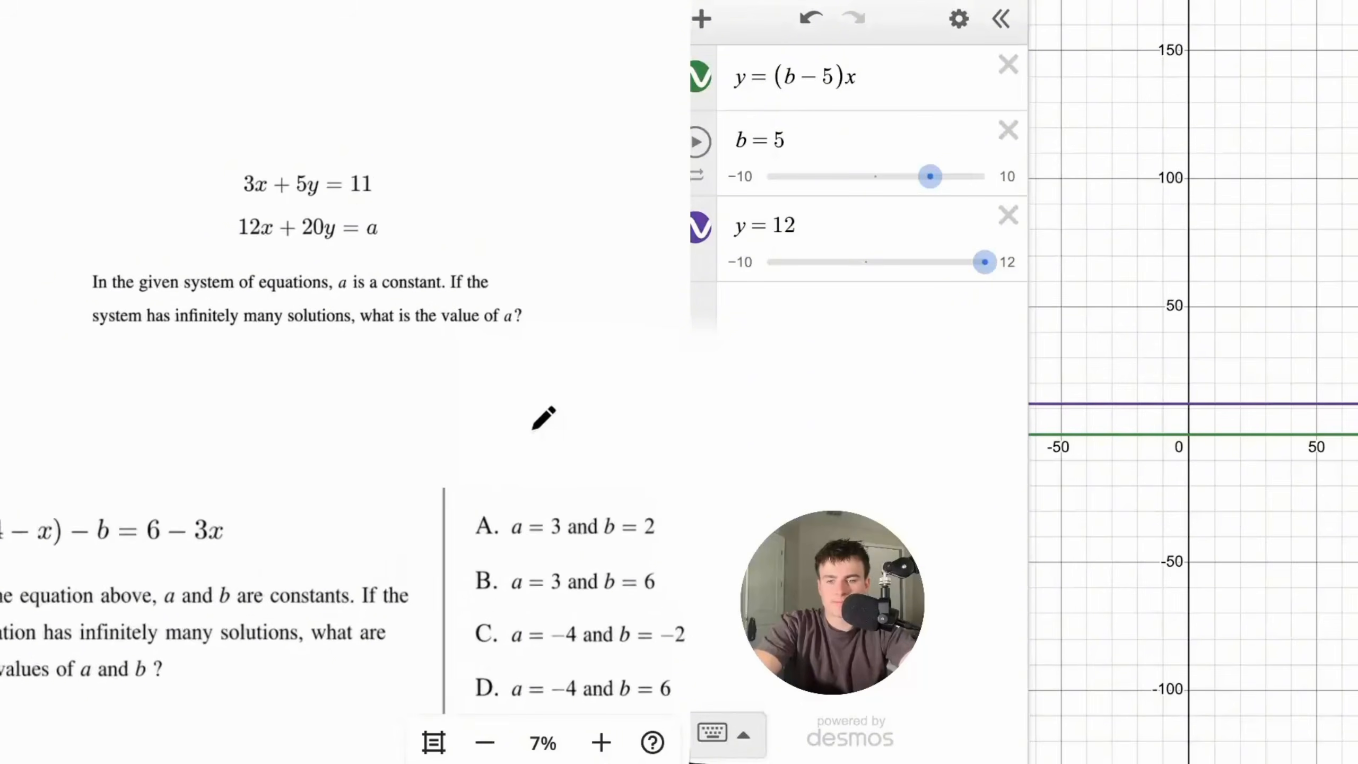
scroll(543, 419, left, 1)
scroll(543, 418, up, 1)
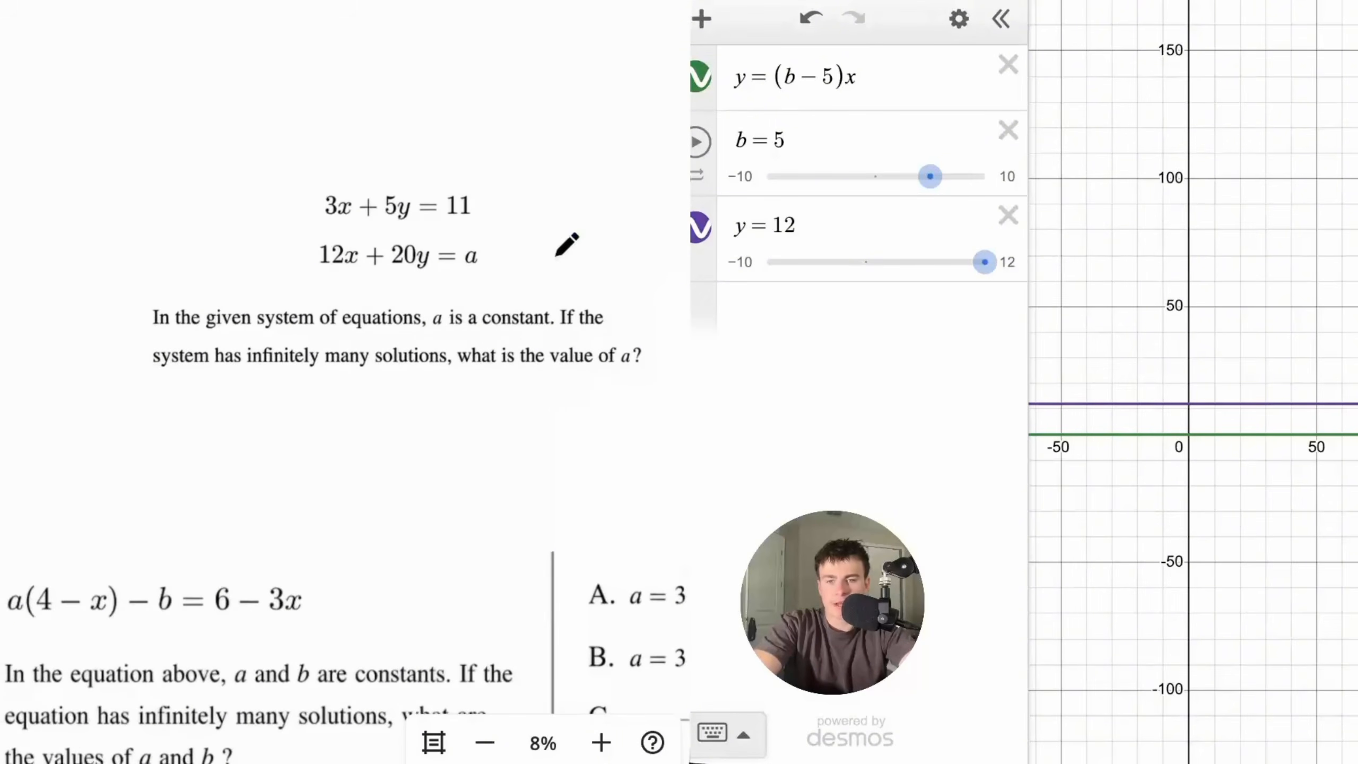
drag(460, 273, 481, 273)
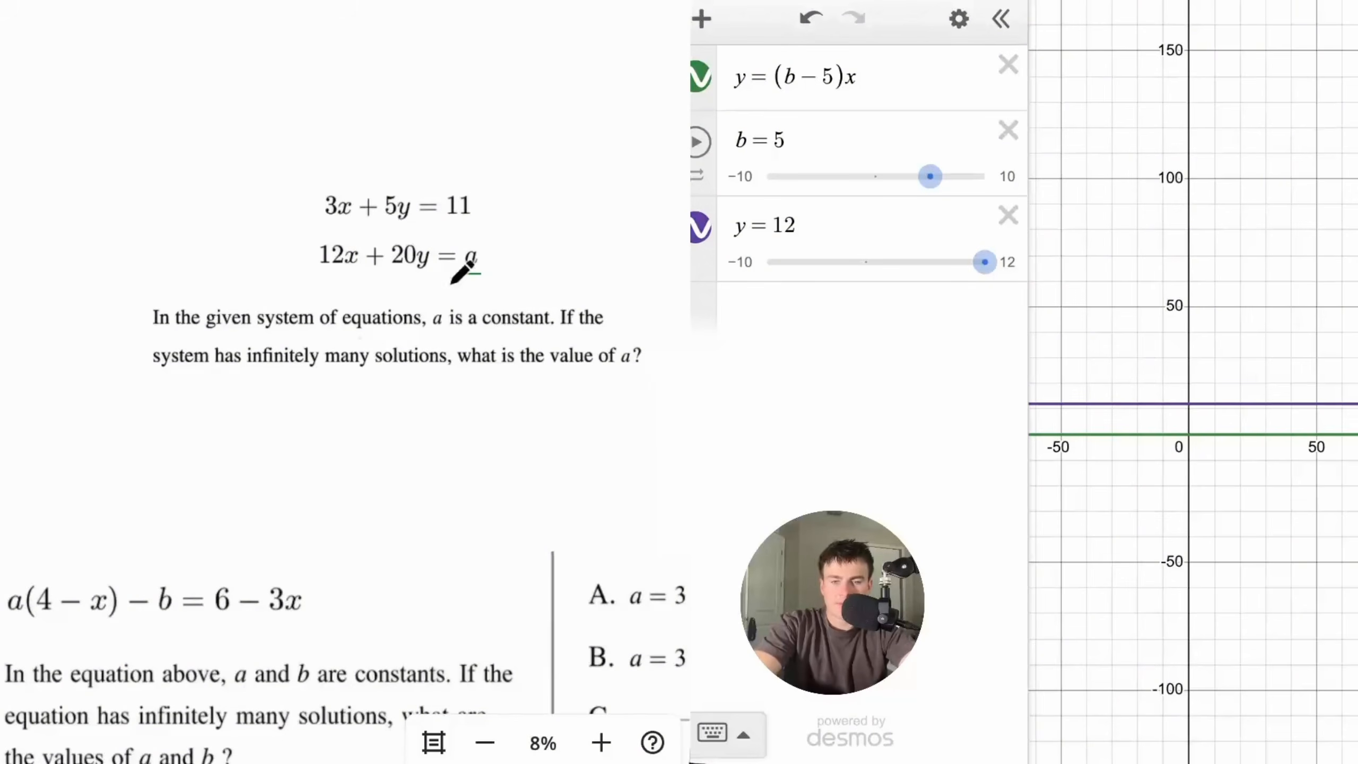
- Delete the (b − 5)x equation, the b slider and y = 12 from the calculator
click(1011, 67)
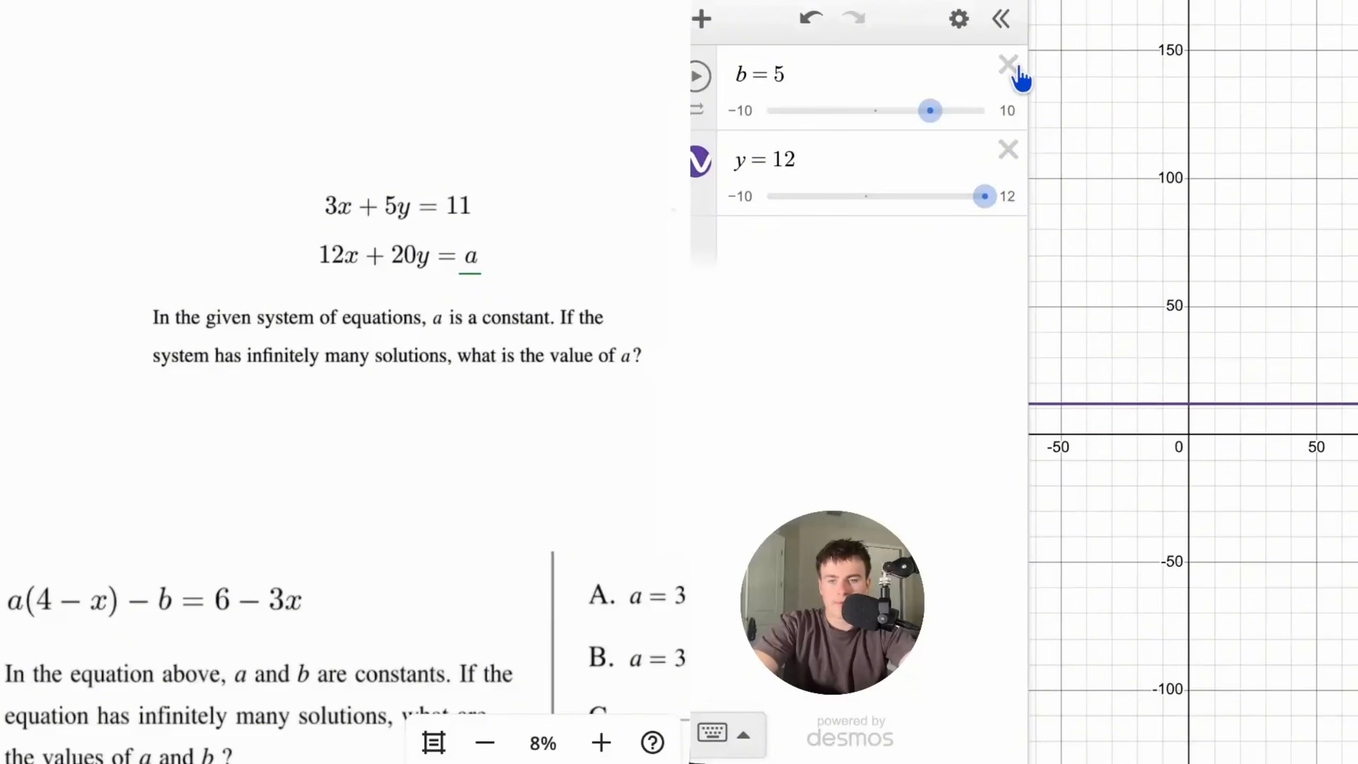
click(1014, 67)
click(1016, 68)
click(1018, 67)
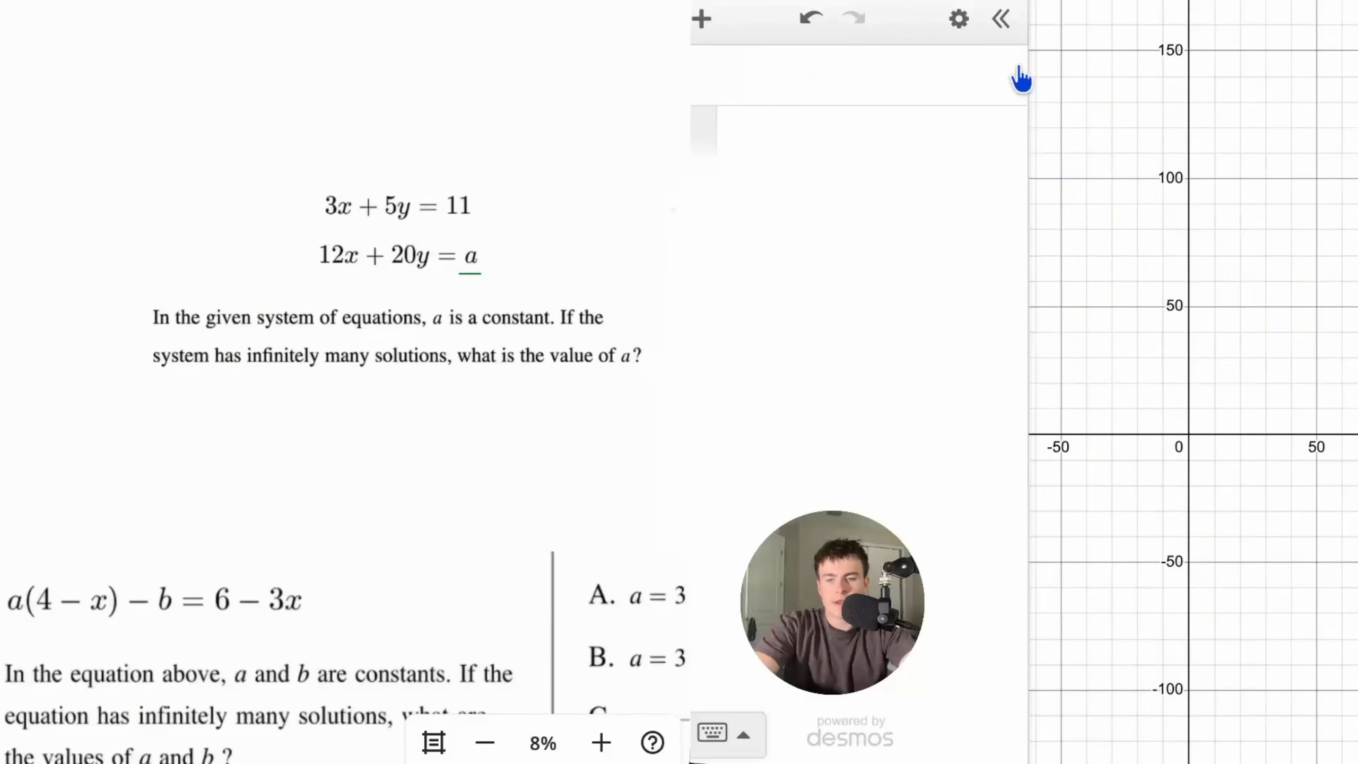
- Graph the system 3x + 5y = 11 and 12x + 20y = a, and add a slider for a
click(901, 74)
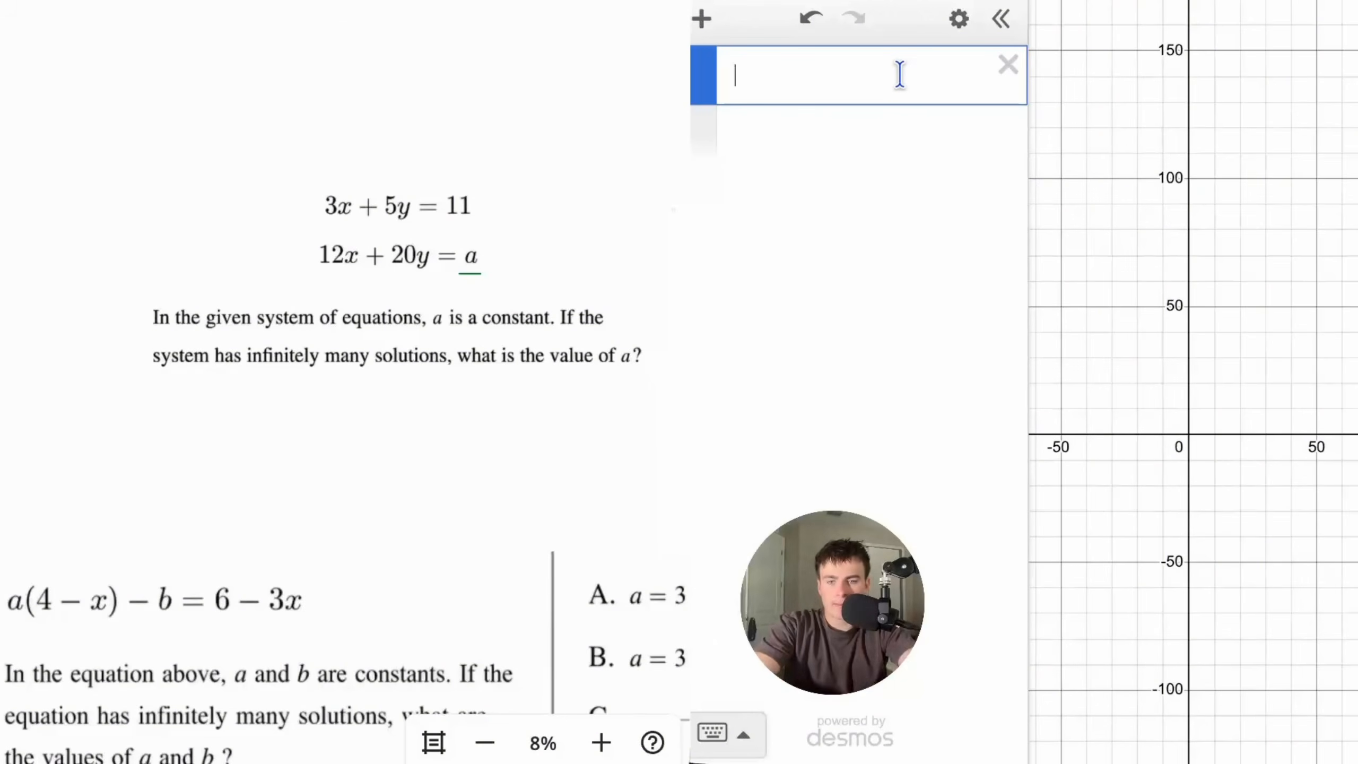
text(3x + 5y = 11)
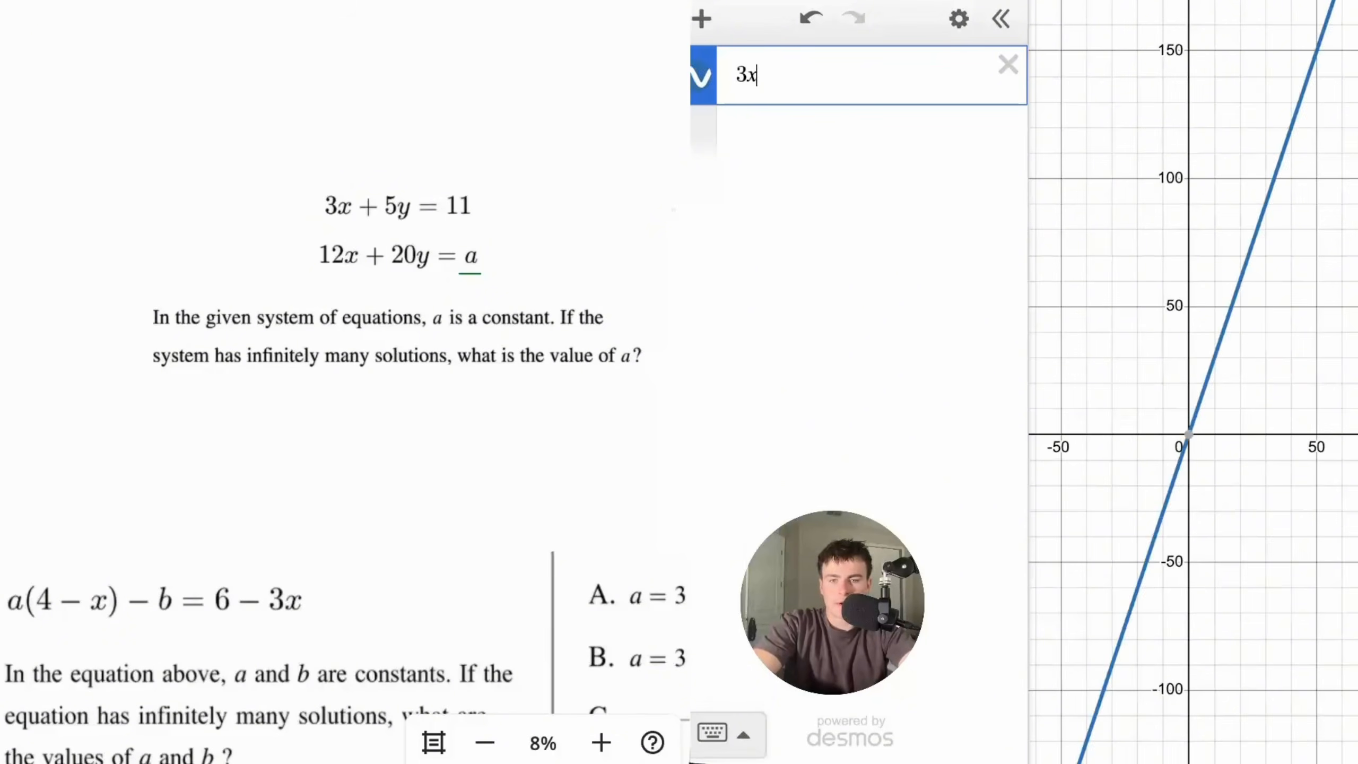
click(784, 145)
text(12x + 20y = a)
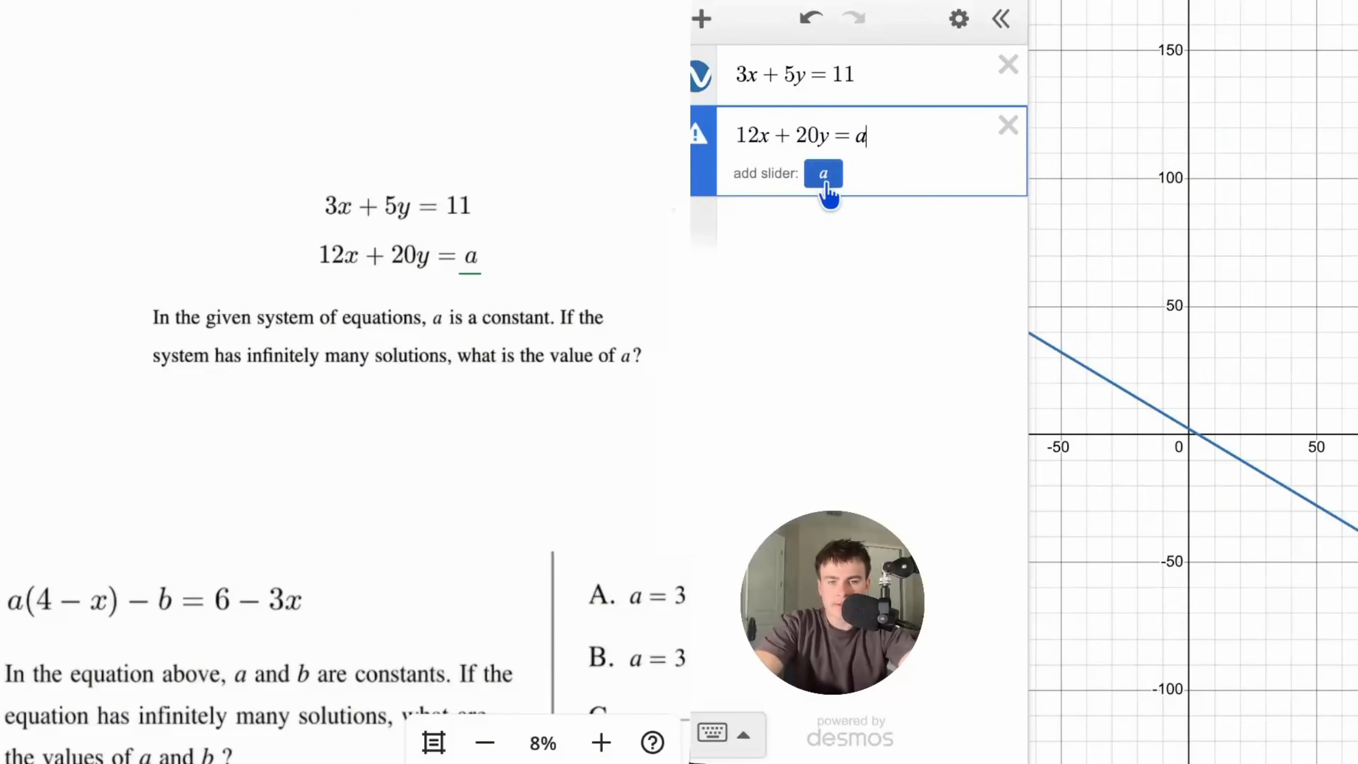
click(823, 173)
- Examine the two lines of the system at wide and close range for separation or overlap
drag(1191, 365, 1212, 217)
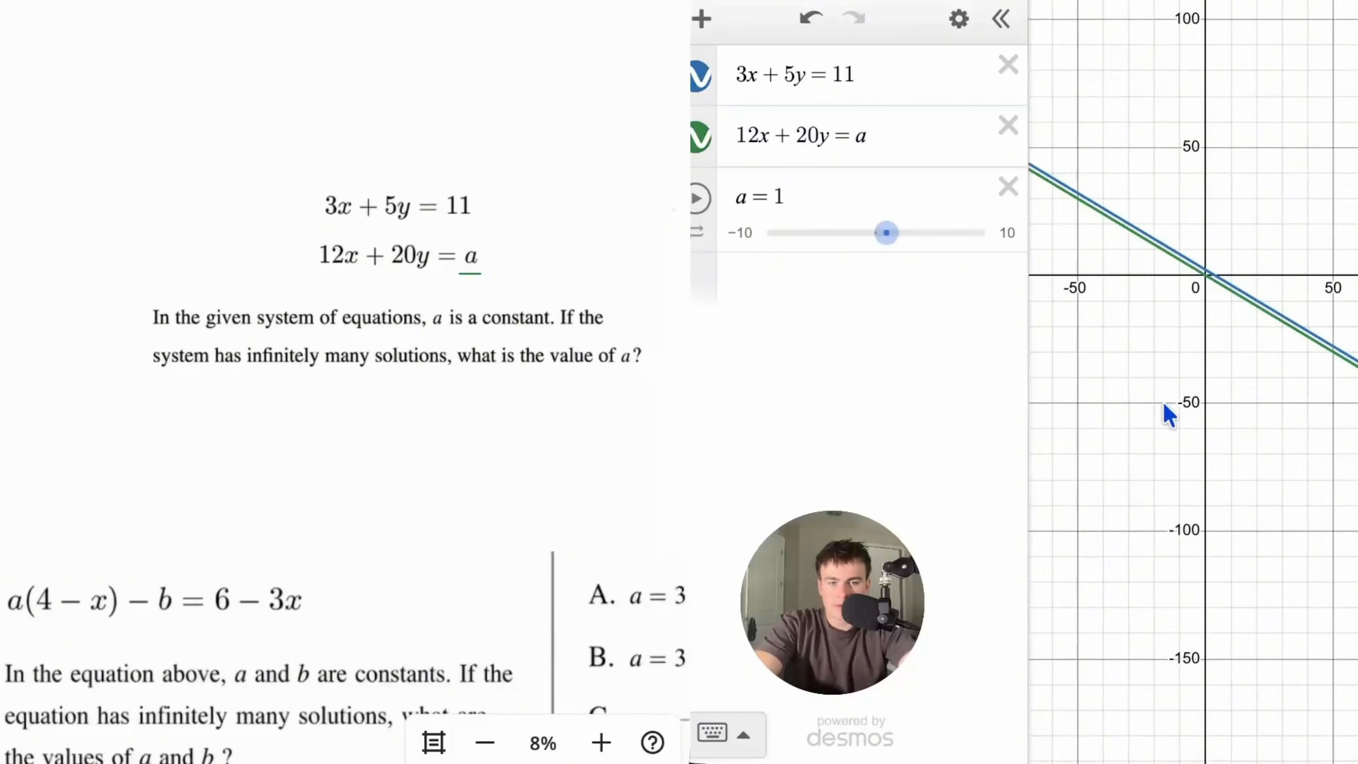
scroll(1163, 402, down, 5)
drag(1266, 457, 1054, 448)
drag(1198, 522, 1330, 640)
drag(1110, 515, 1293, 533)
drag(1209, 435, 1228, 434)
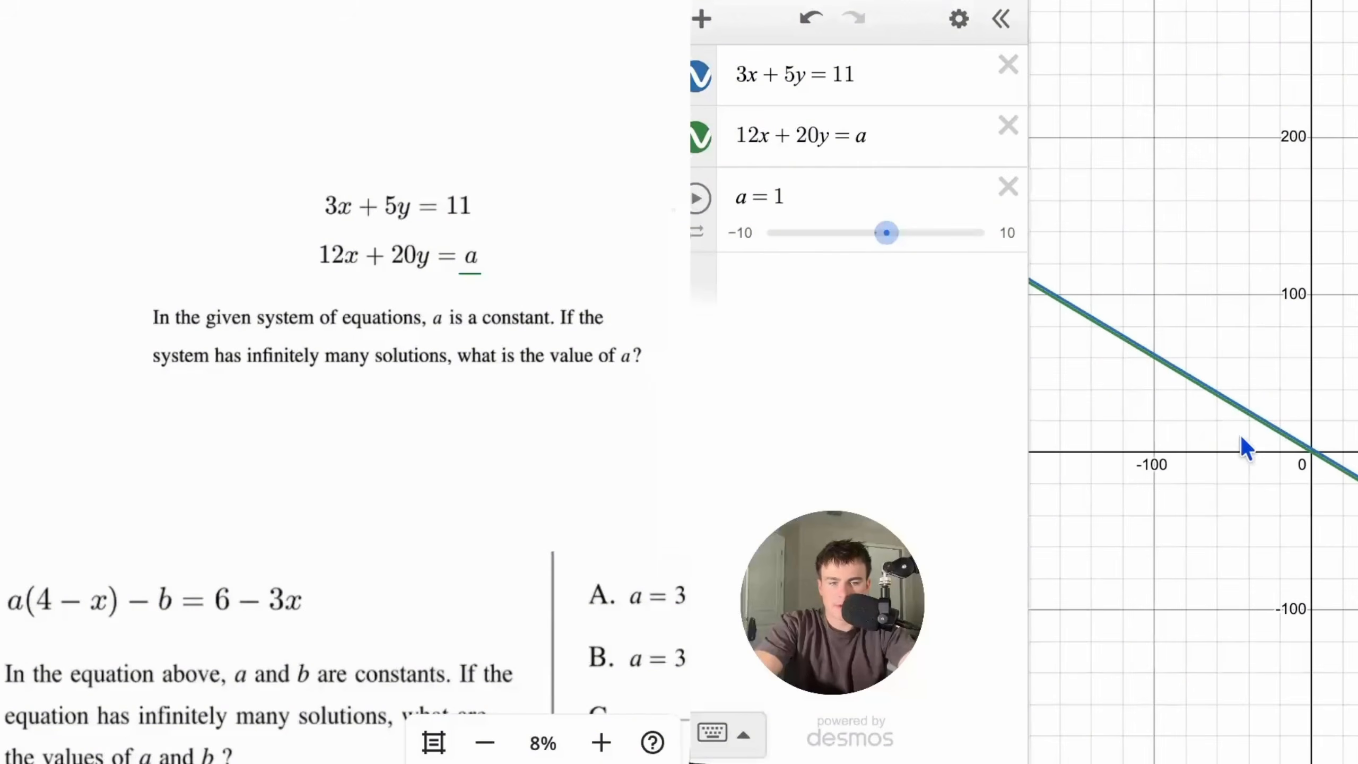
scroll(1289, 493, up, 5)
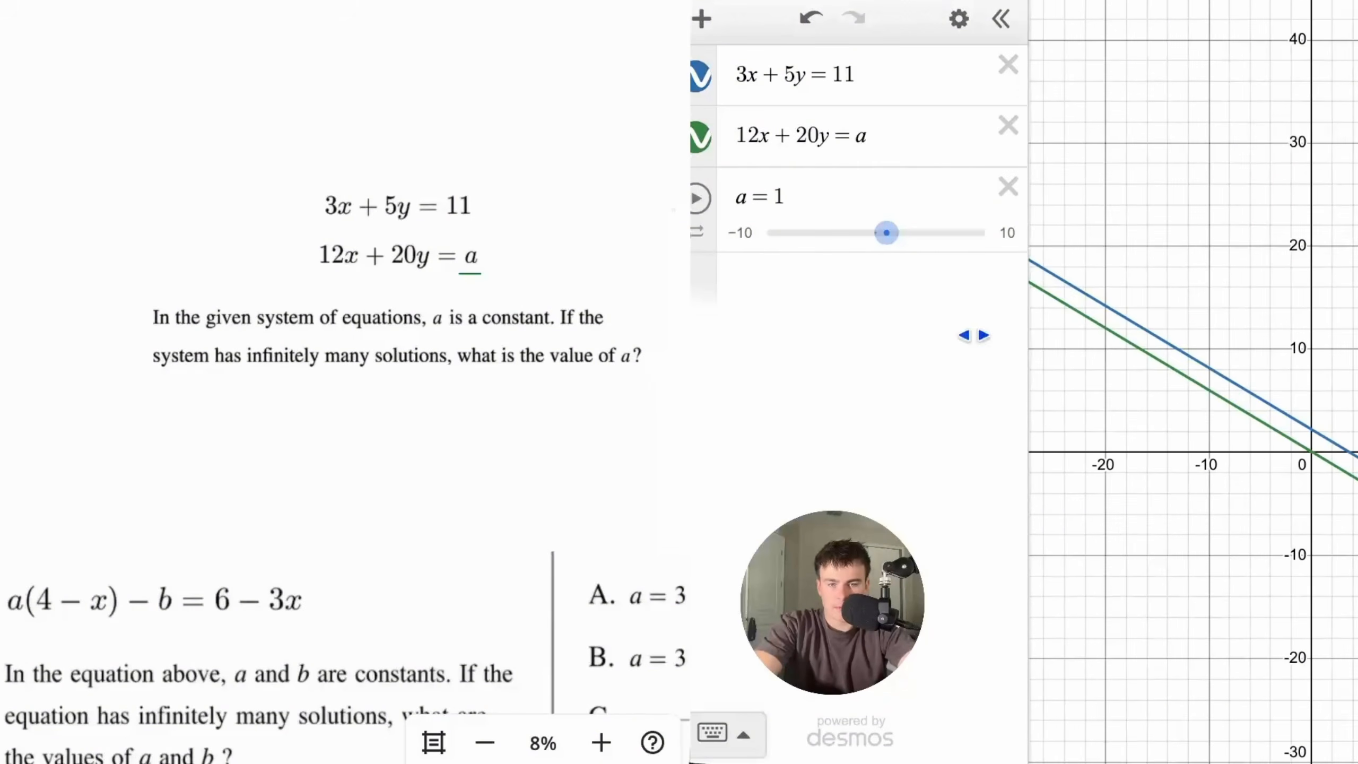
- Raise the upper limit of the slider for a to 50 and set a to 50
drag(886, 233, 1021, 261)
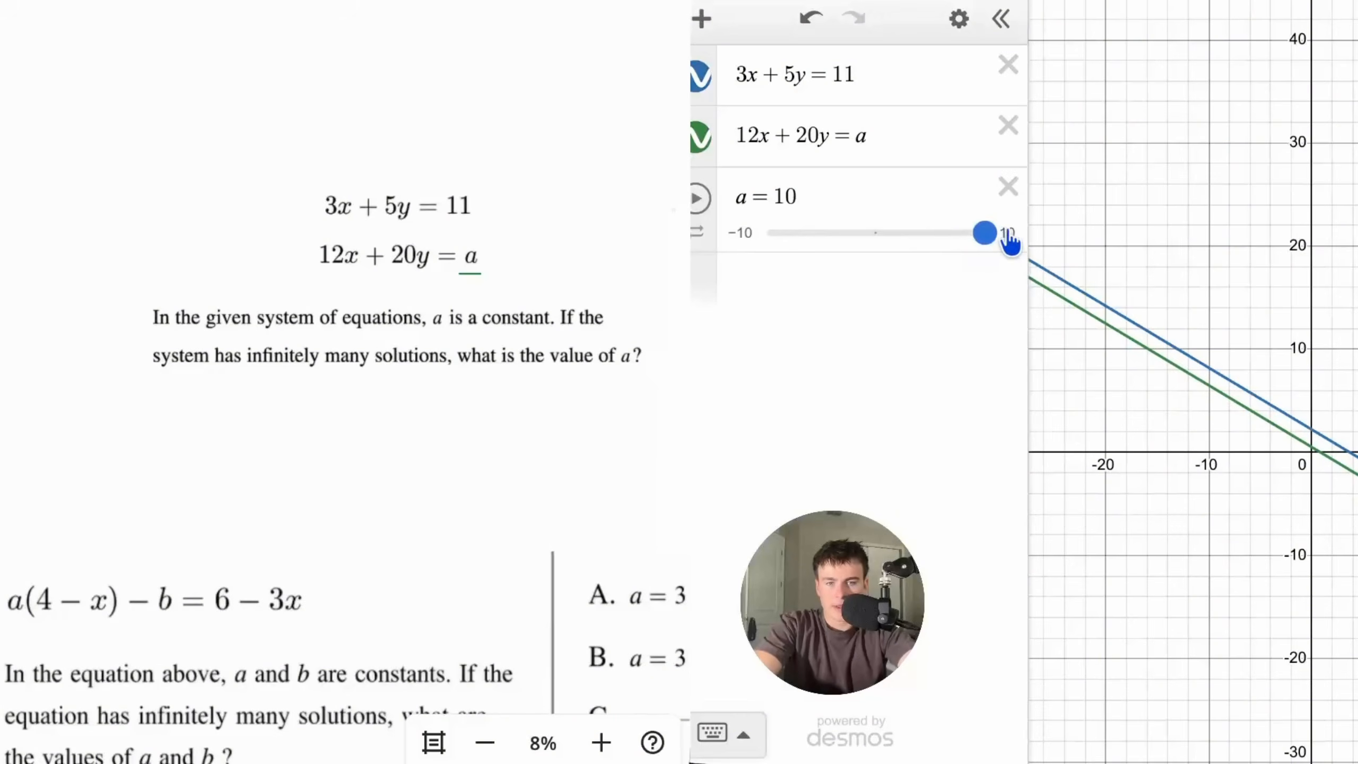
click(1013, 233)
text(50)
key(Return)
drag(837, 251, 1014, 244)
- Fine-tune the slider for a to 44, watching the gap between the lines near the y-axis
scroll(1299, 425, up, 5)
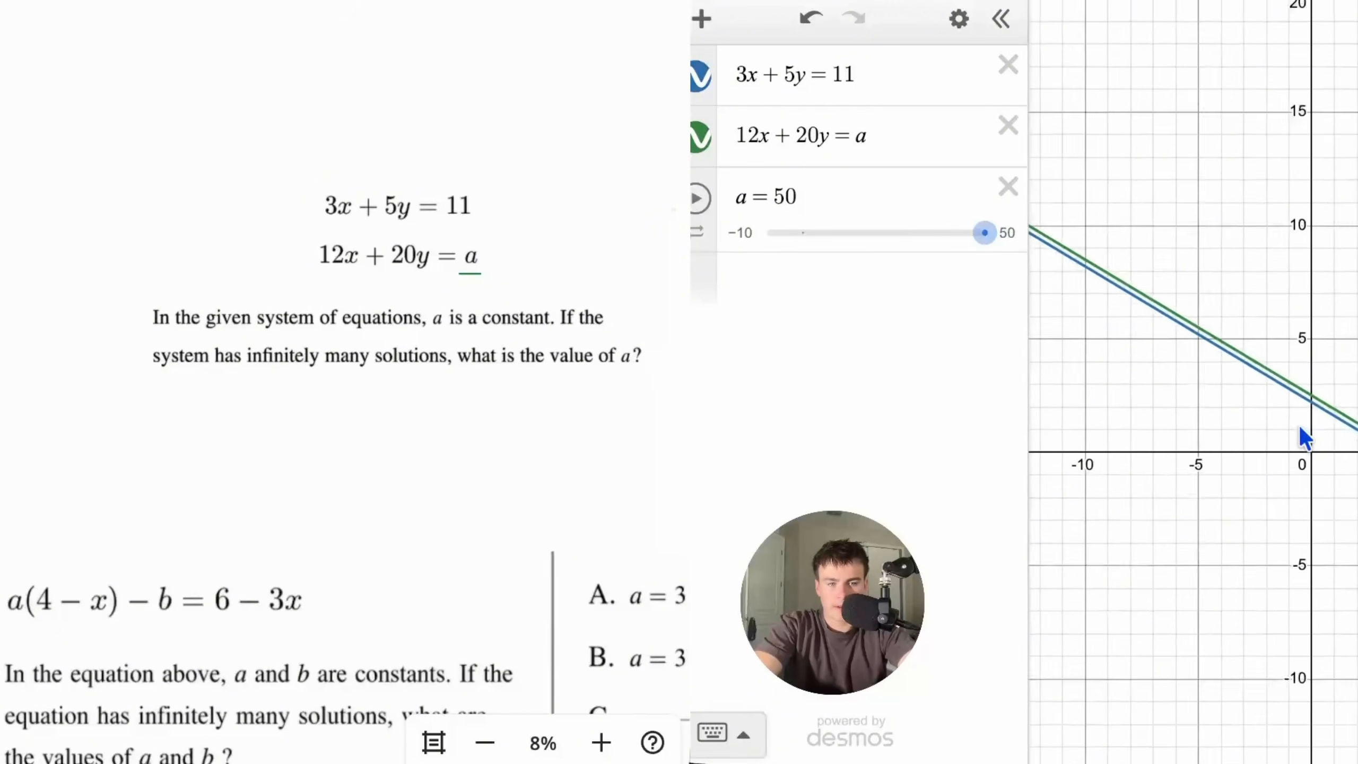
scroll(1351, 337, up, 5)
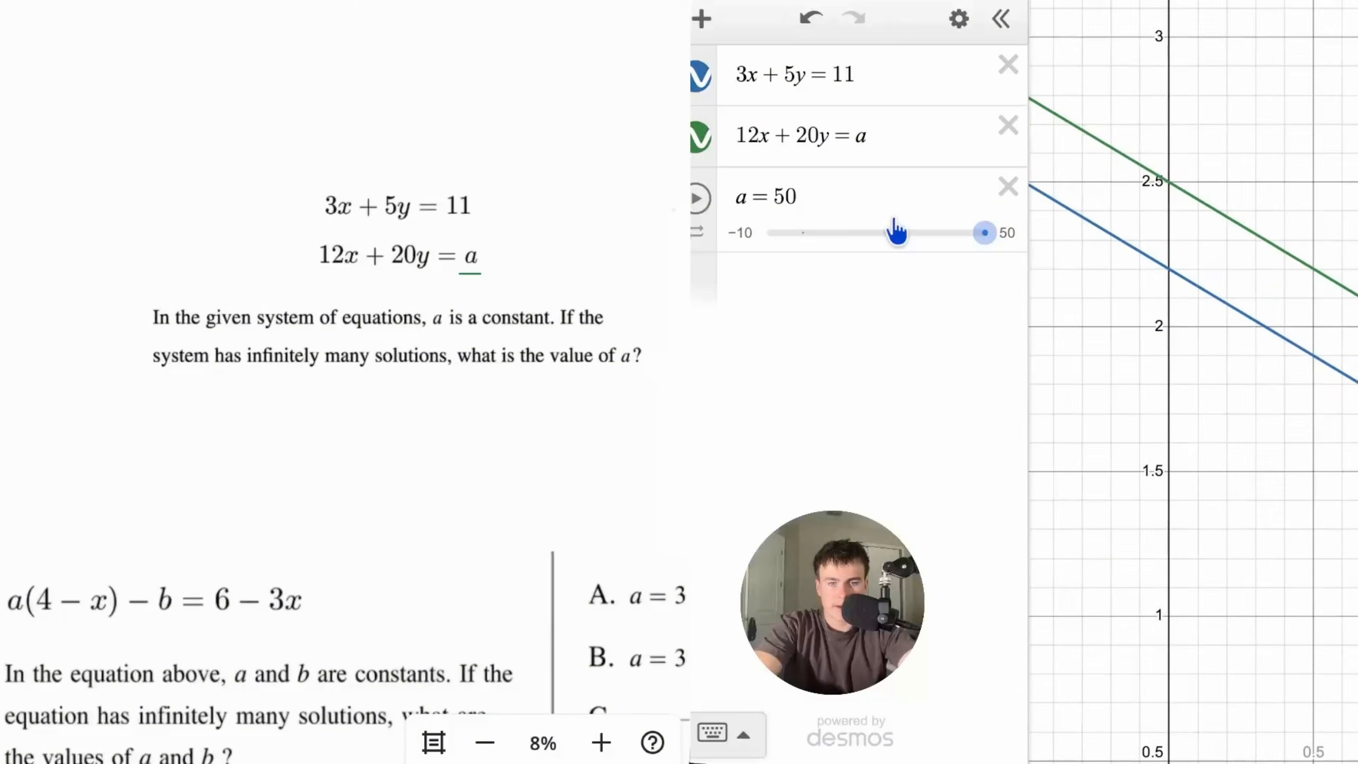
drag(986, 233, 966, 239)
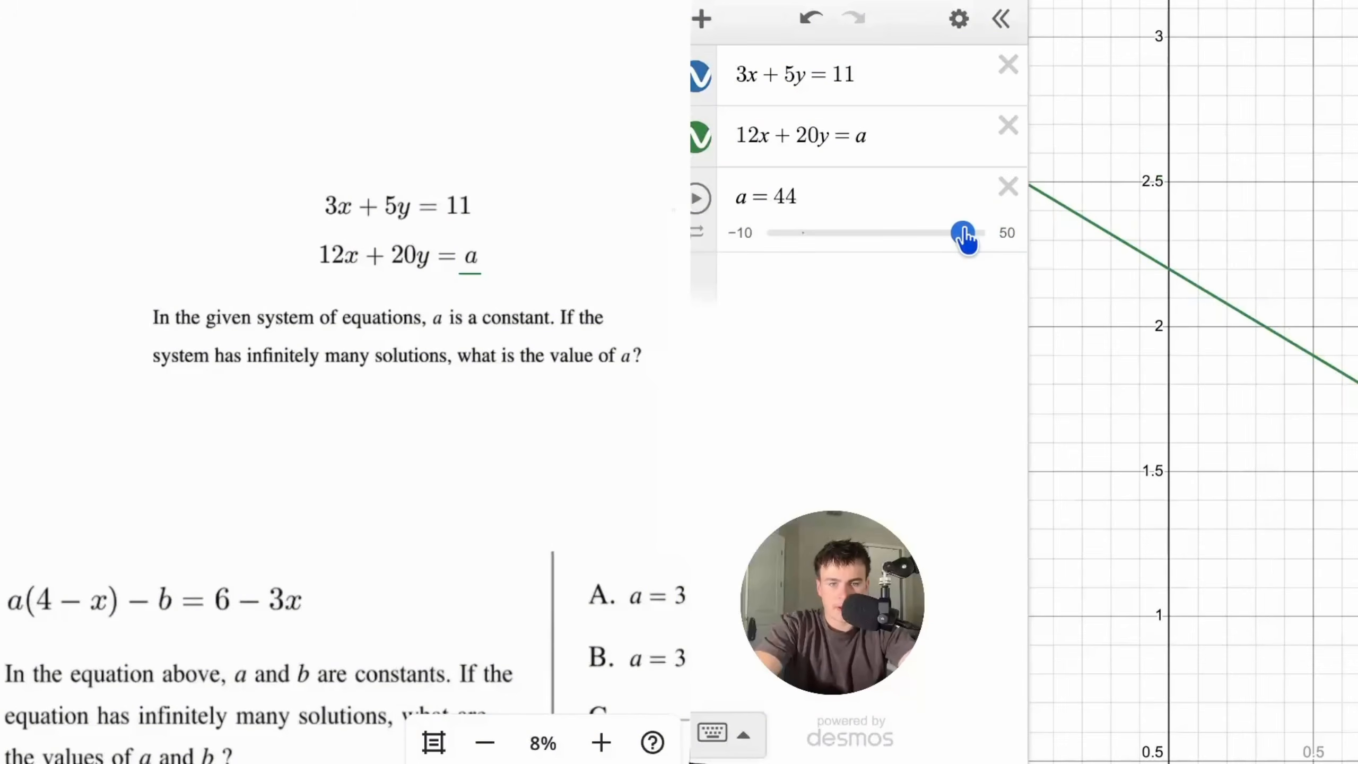
- Examine the graph along its length to check whether the two lines overlap everywhere
click(1286, 339)
scroll(1230, 332, down, 5)
scroll(1226, 324, down, 1)
drag(1095, 449, 1355, 696)
drag(1217, 359, 1356, 611)
drag(1236, 475, 1356, 695)
drag(1318, 576, 1045, 386)
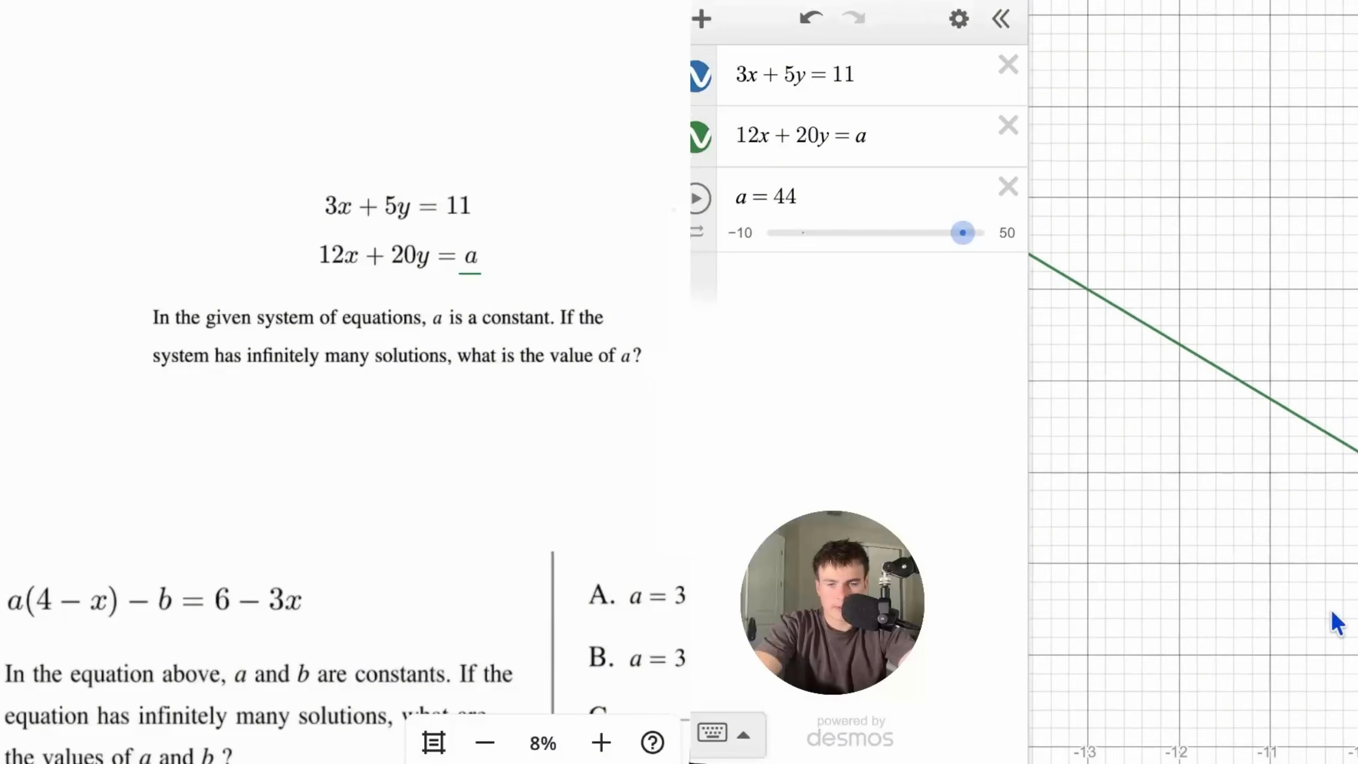
- Underline the constants a and −b in the whiteboard question on a(4 − x) − b = 6 − 3x
drag(1333, 612, 975, 420)
drag(1098, 470, 965, 425)
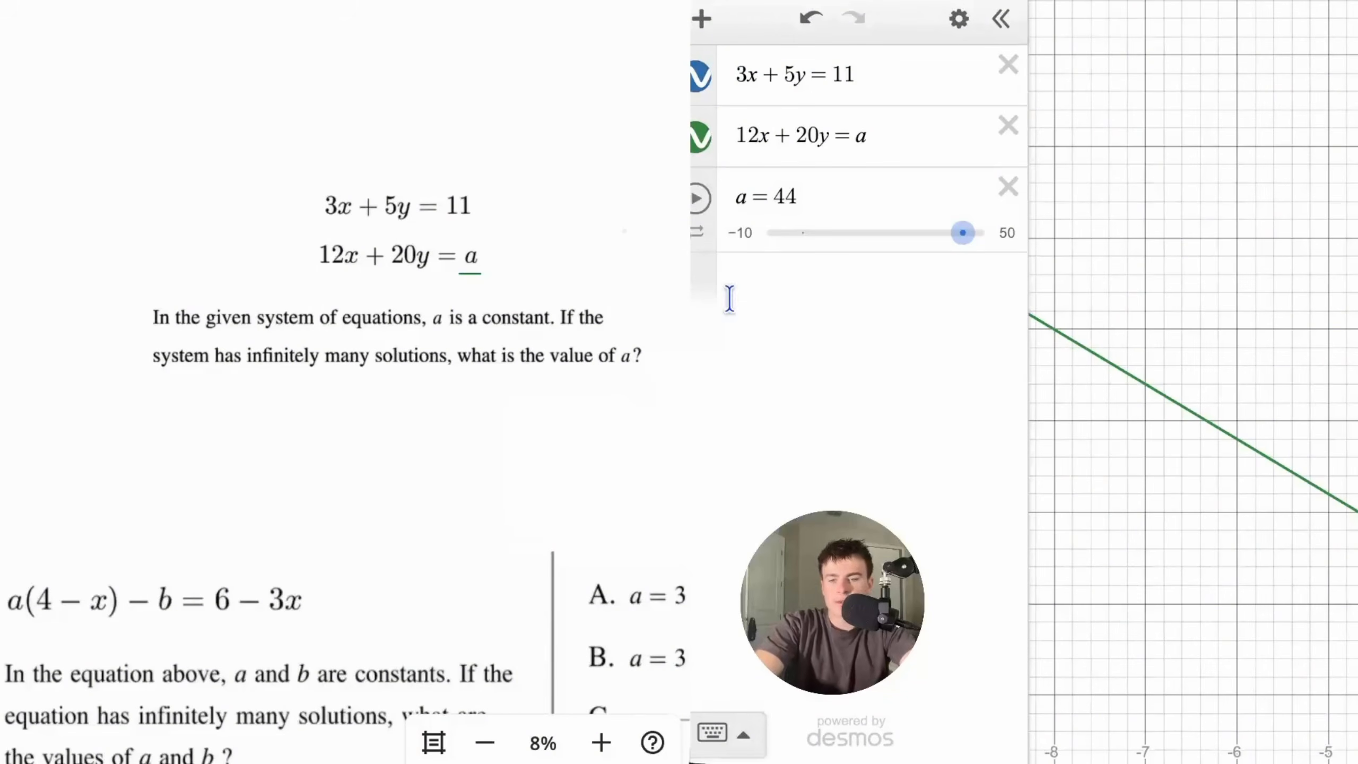
scroll(481, 496, down, 3)
scroll(481, 496, down, 2)
key(p)
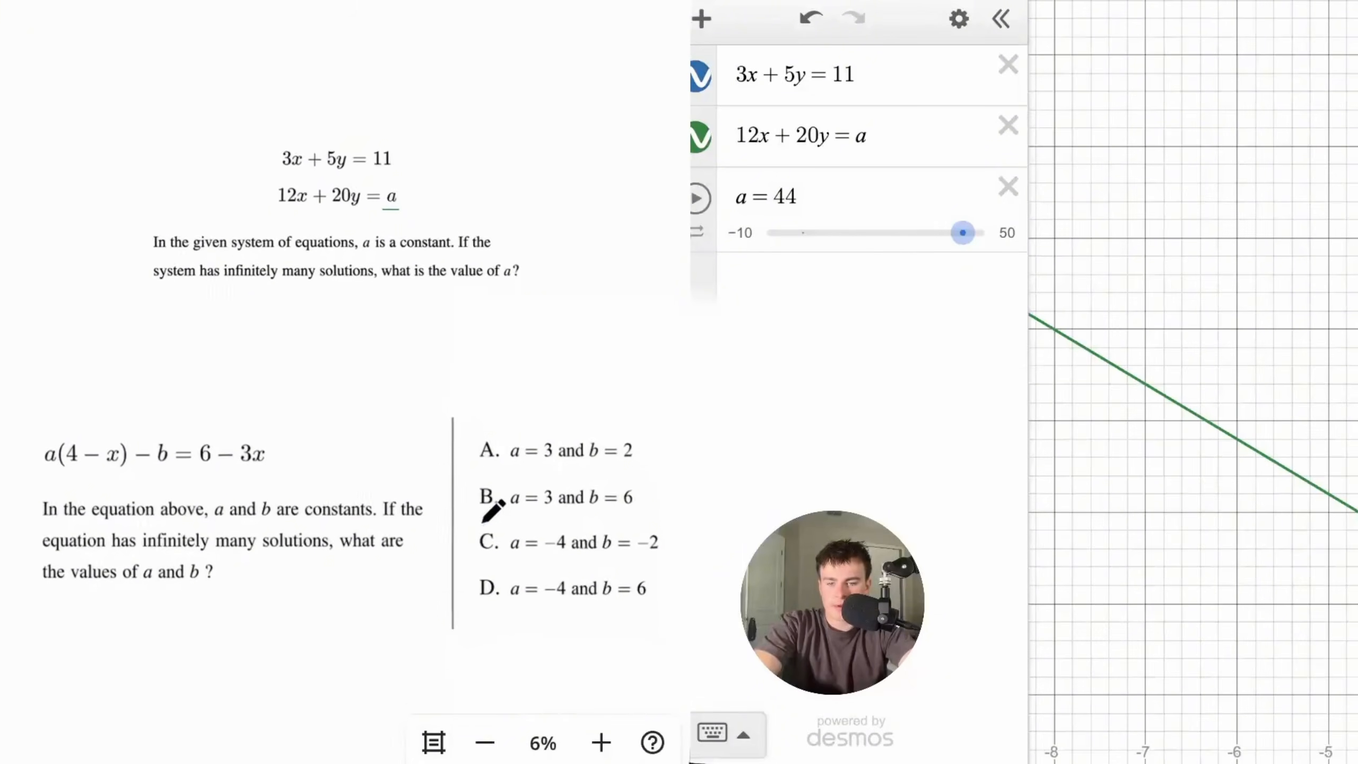
scroll(493, 511, down, 5)
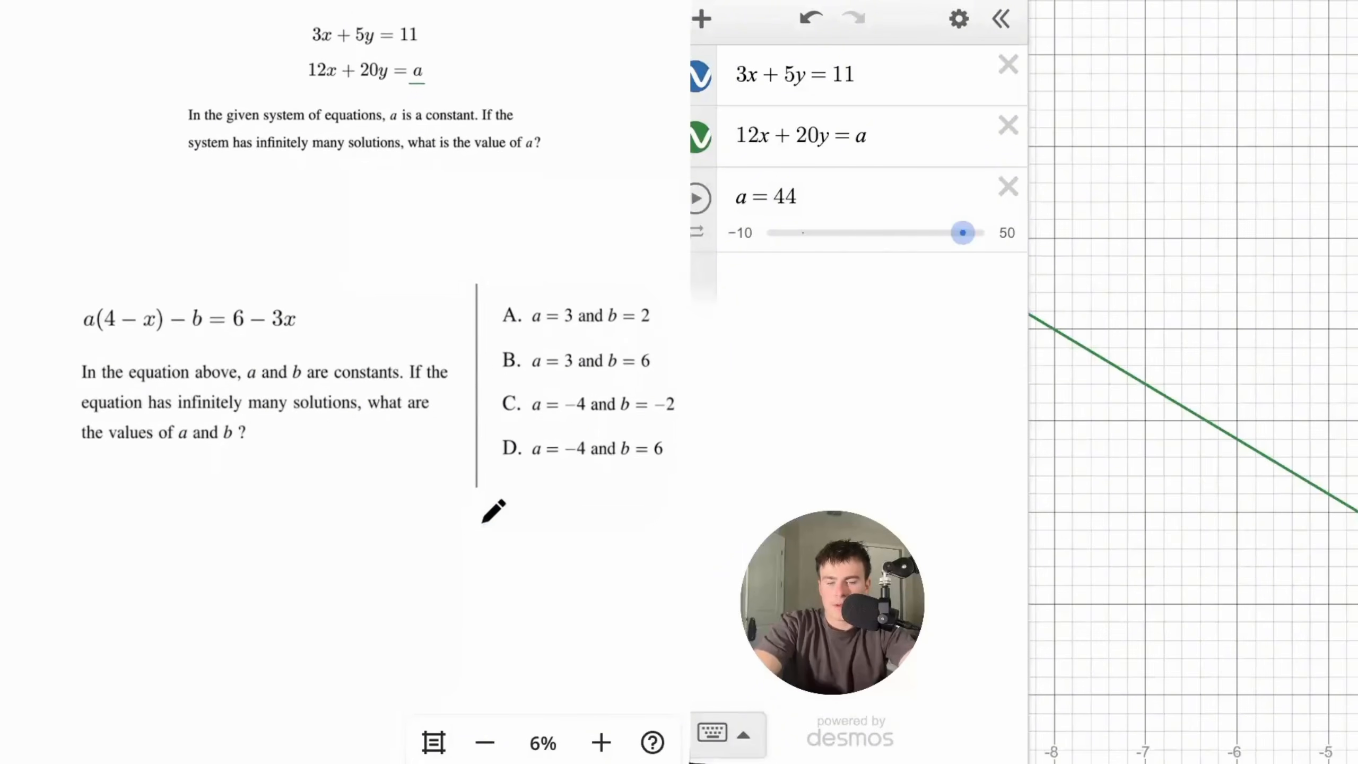
scroll(183, 428, down, 1)
scroll(183, 428, right, 1)
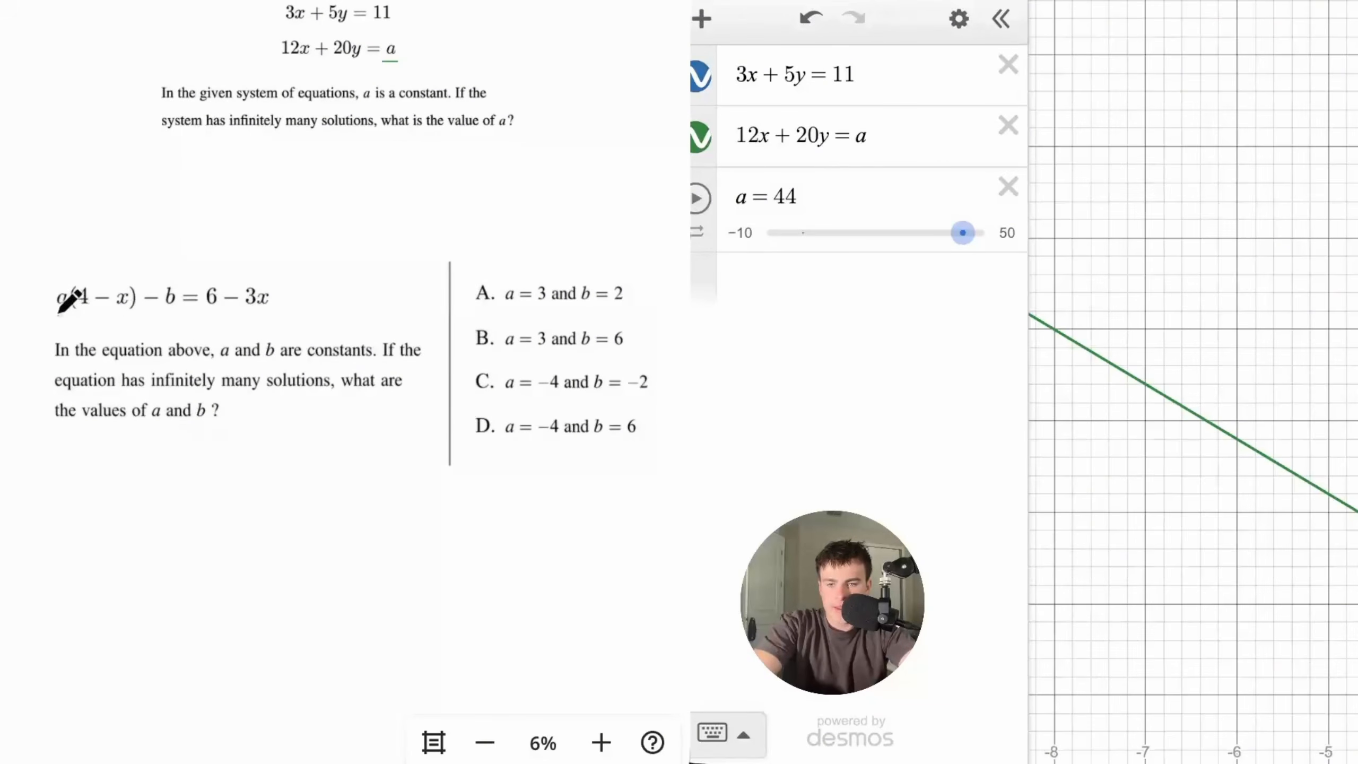
drag(152, 312, 175, 312)
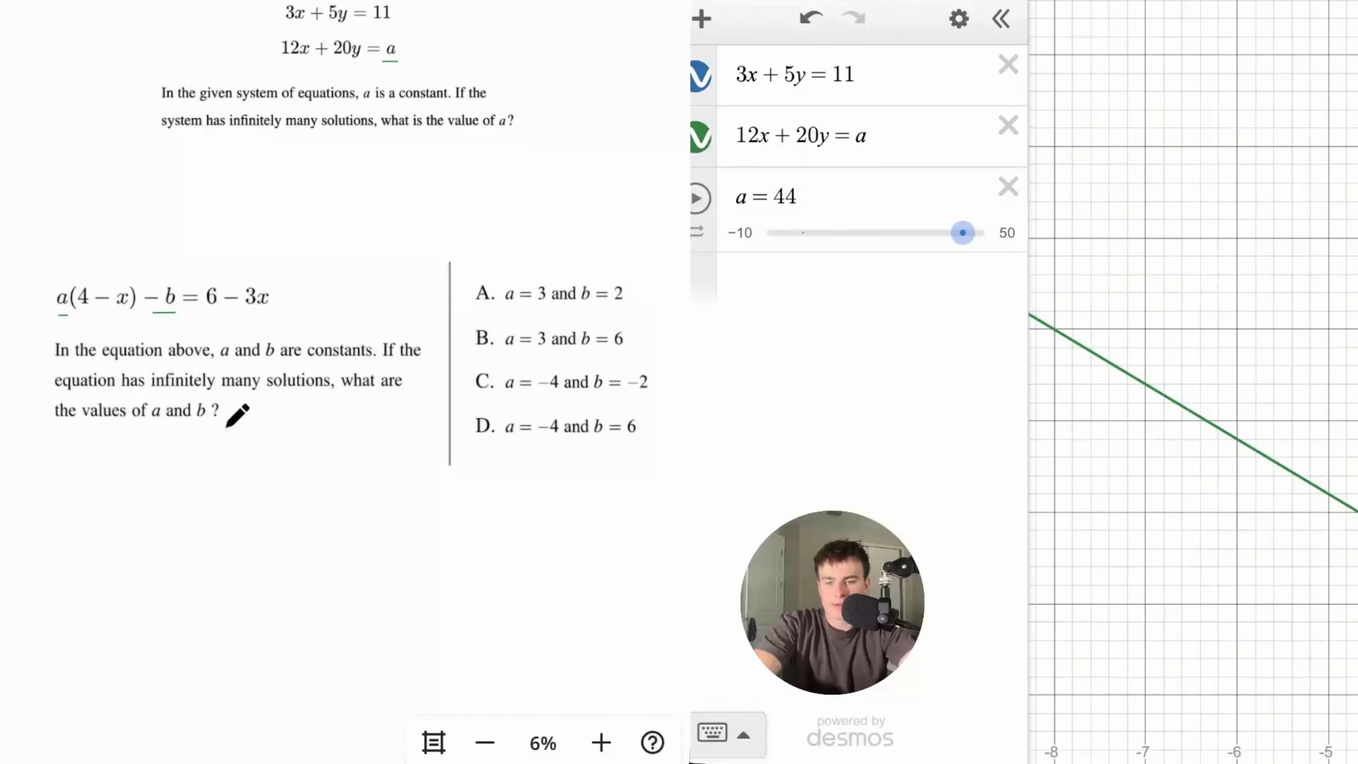
scroll(503, 417, right, 1)
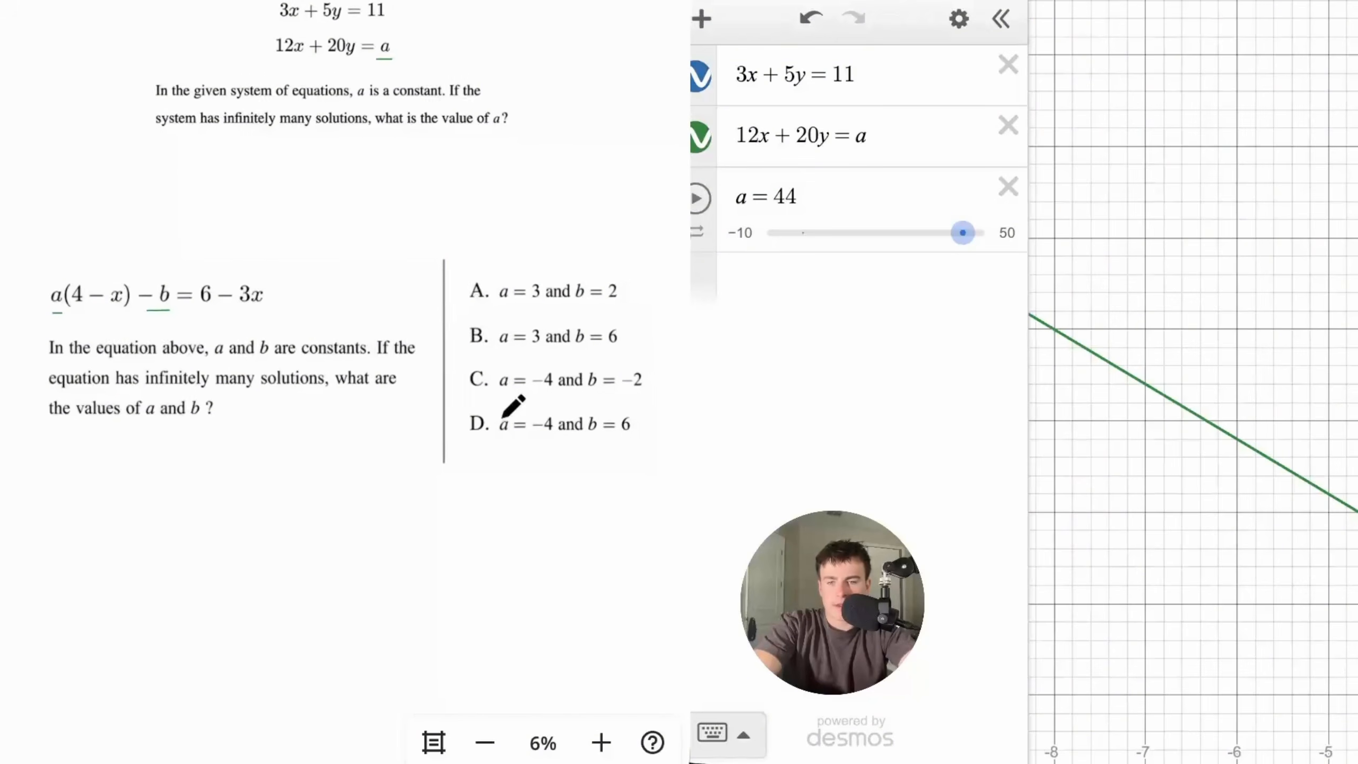
- Clear the previous system from the calculator and enter the equation's first side, a(4 − x) − b, as an expression
click(1009, 64)
click(1008, 64)
click(1008, 64)
text(a(4-x))
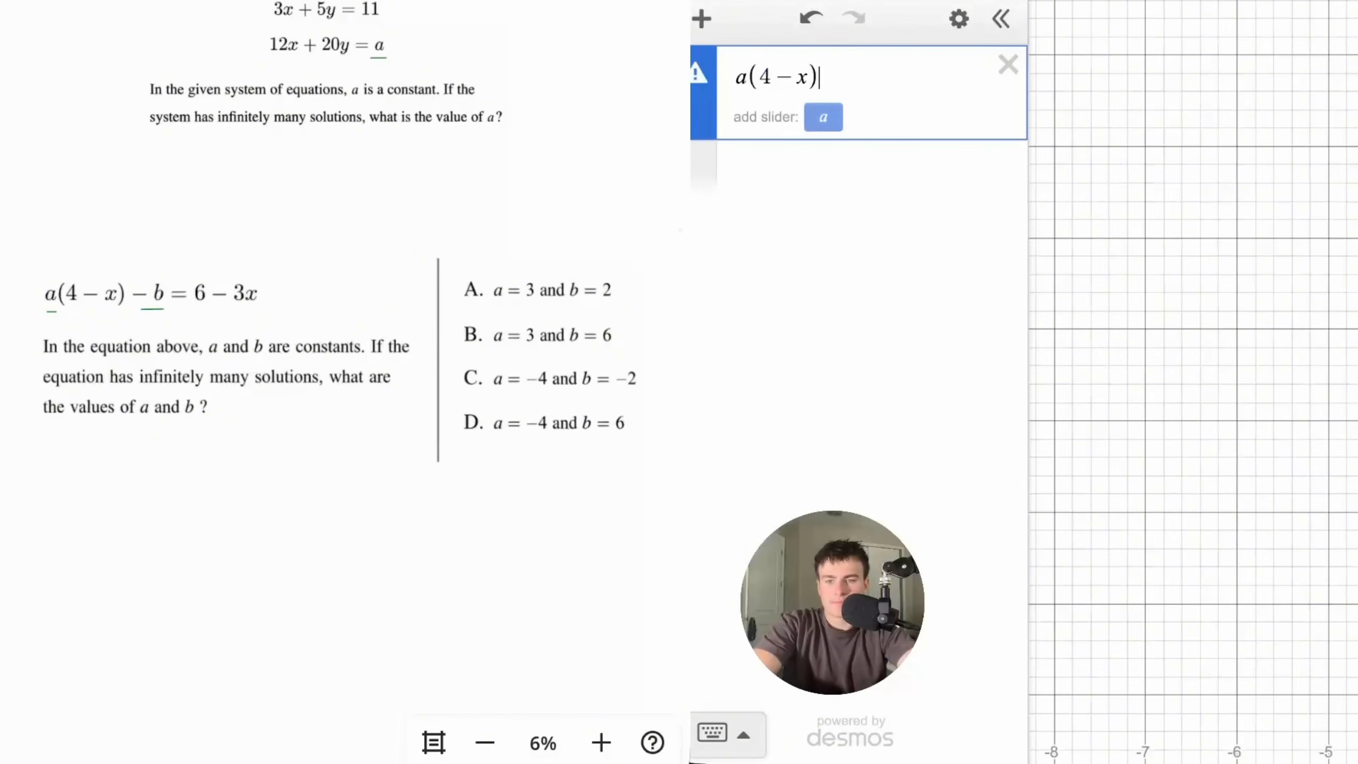
text(-b)
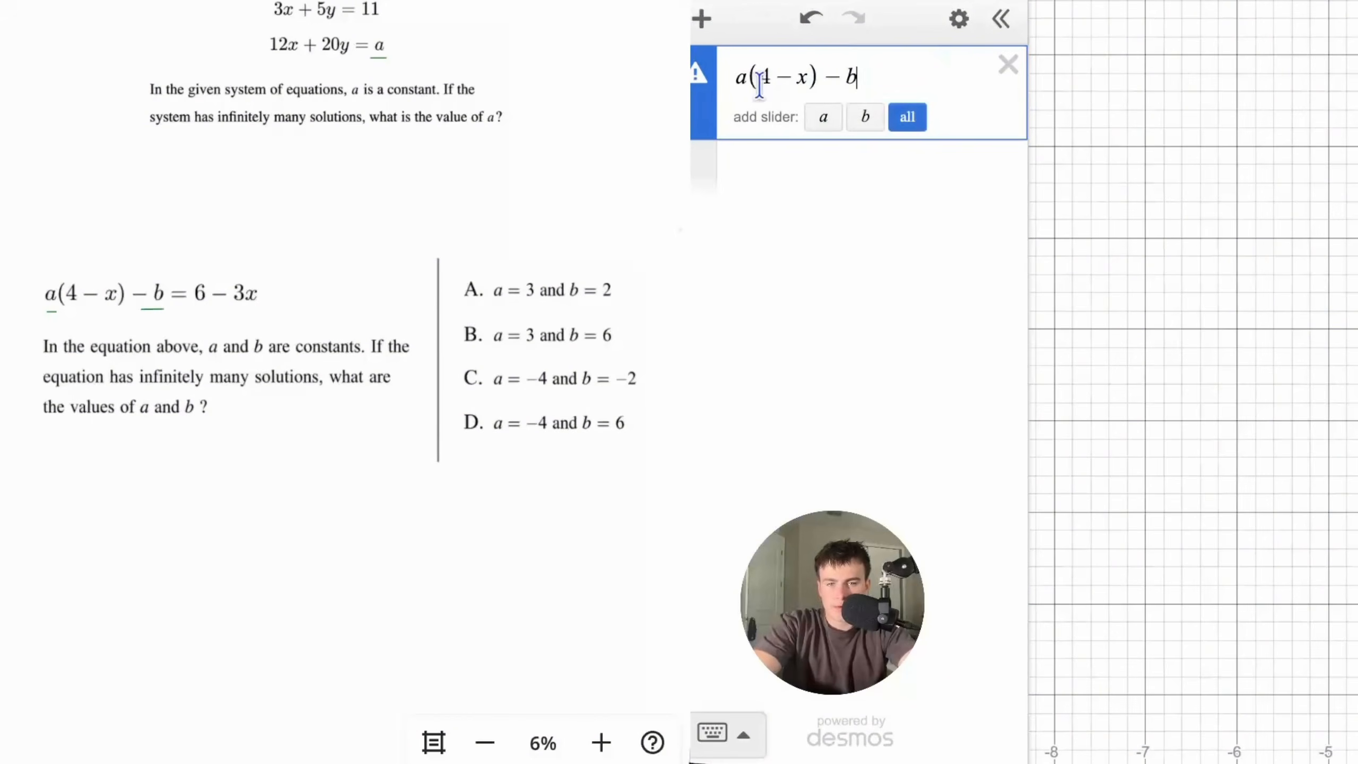
- Graph the equation's other side, 6 − 3x, as a separate expression and inspect its line around the origin
click(839, 172)
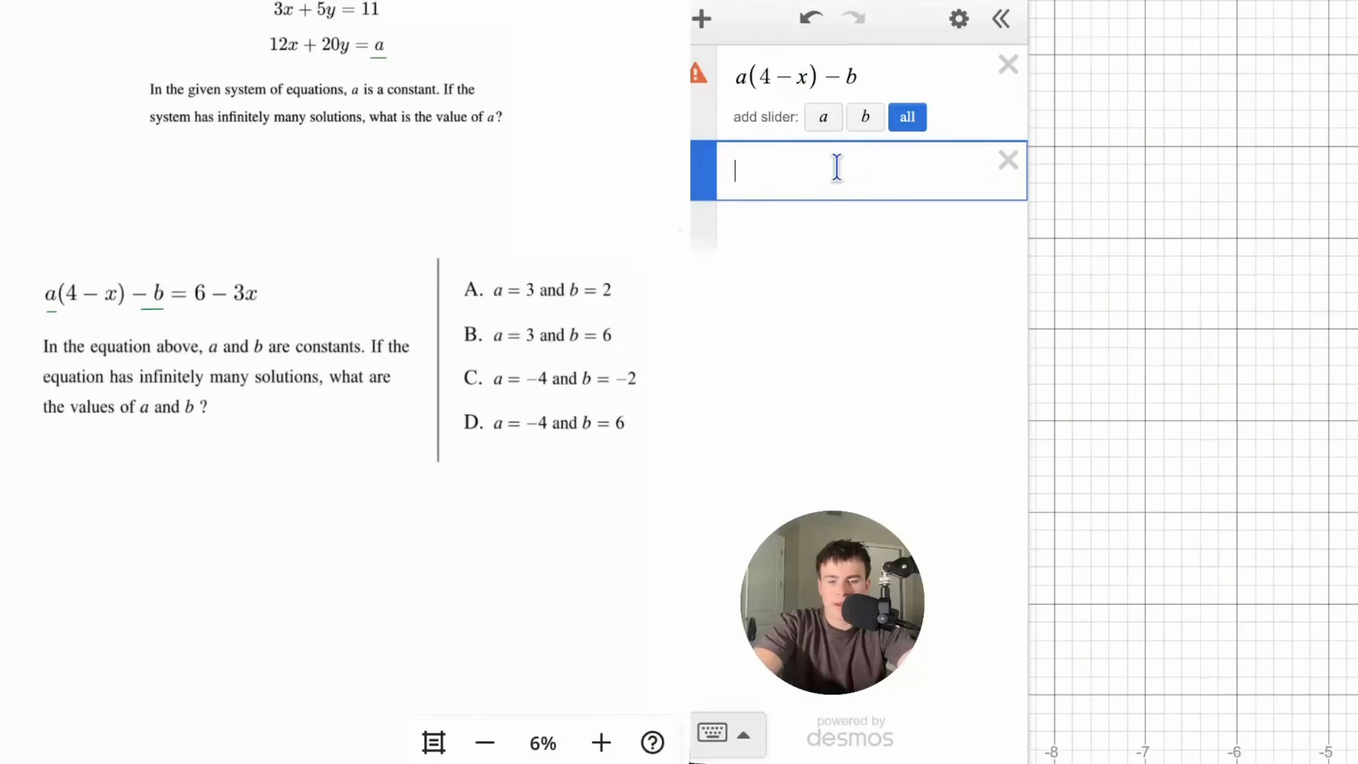
text(6-3x)
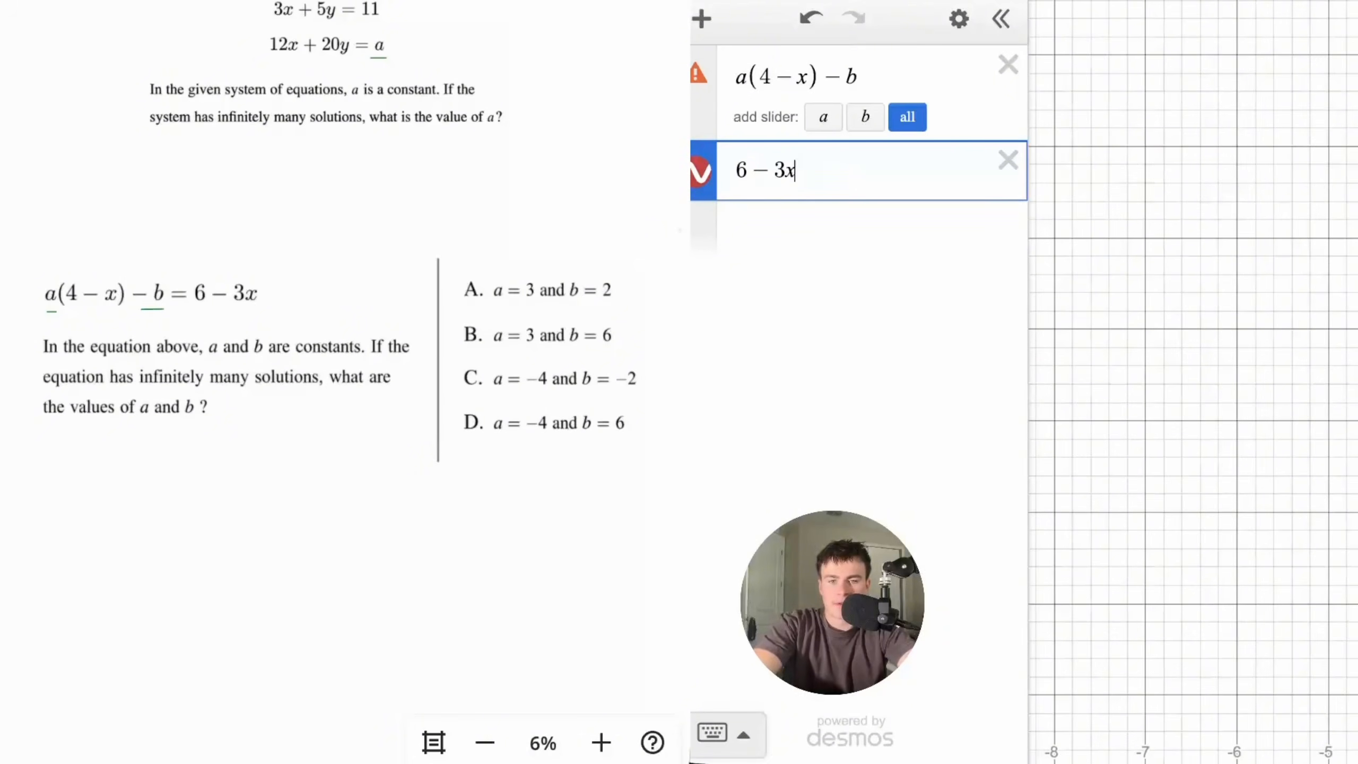
click(1064, 300)
scroll(1150, 429, down, 5)
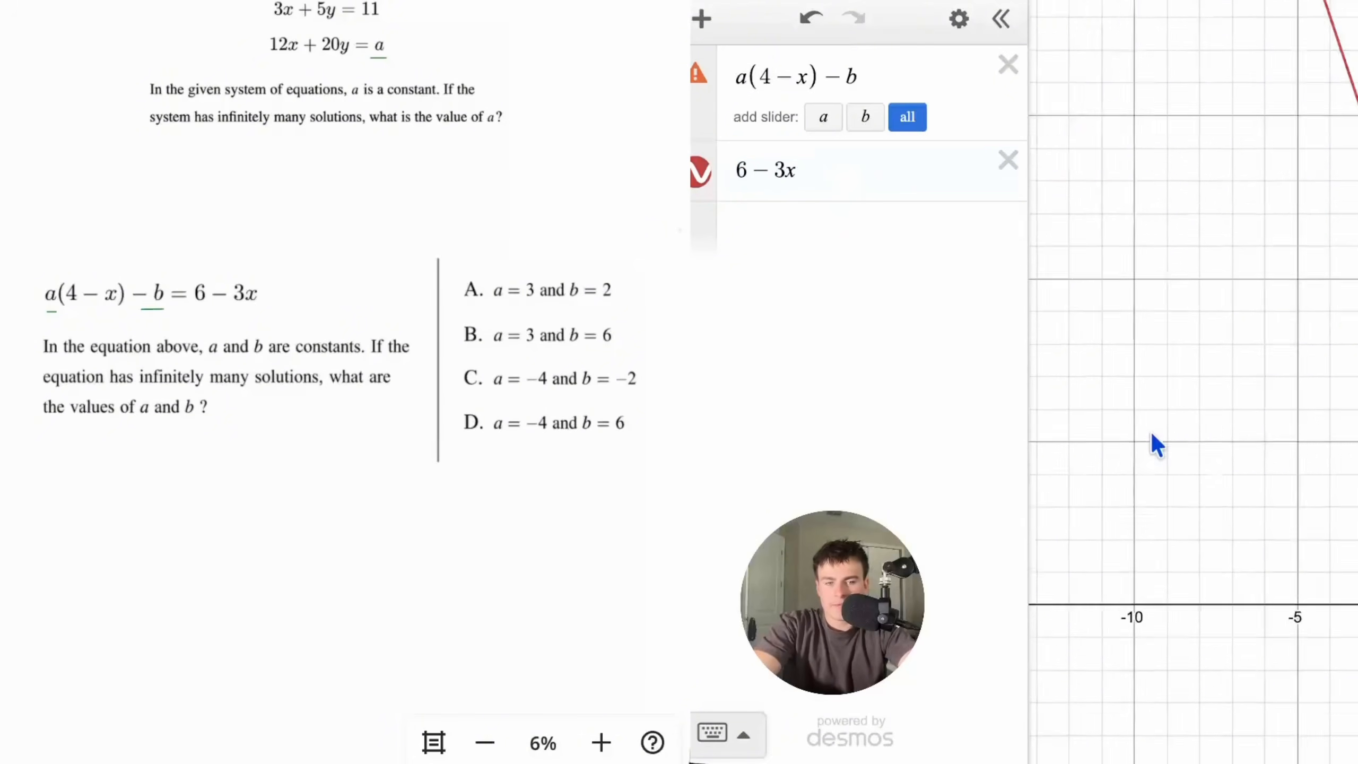
drag(1146, 441, 1310, 464)
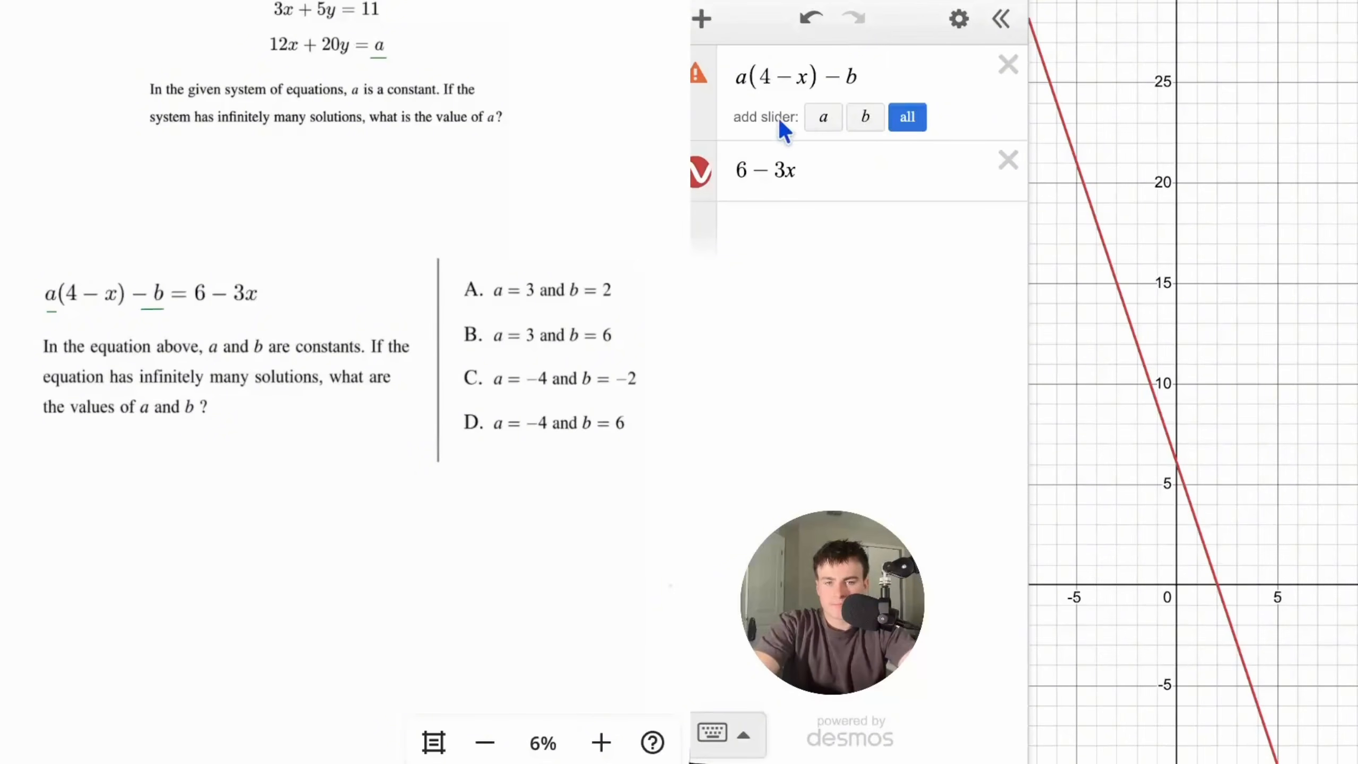
- Add sliders for a and b and test choice A by setting a to 3 and b to 2
click(908, 117)
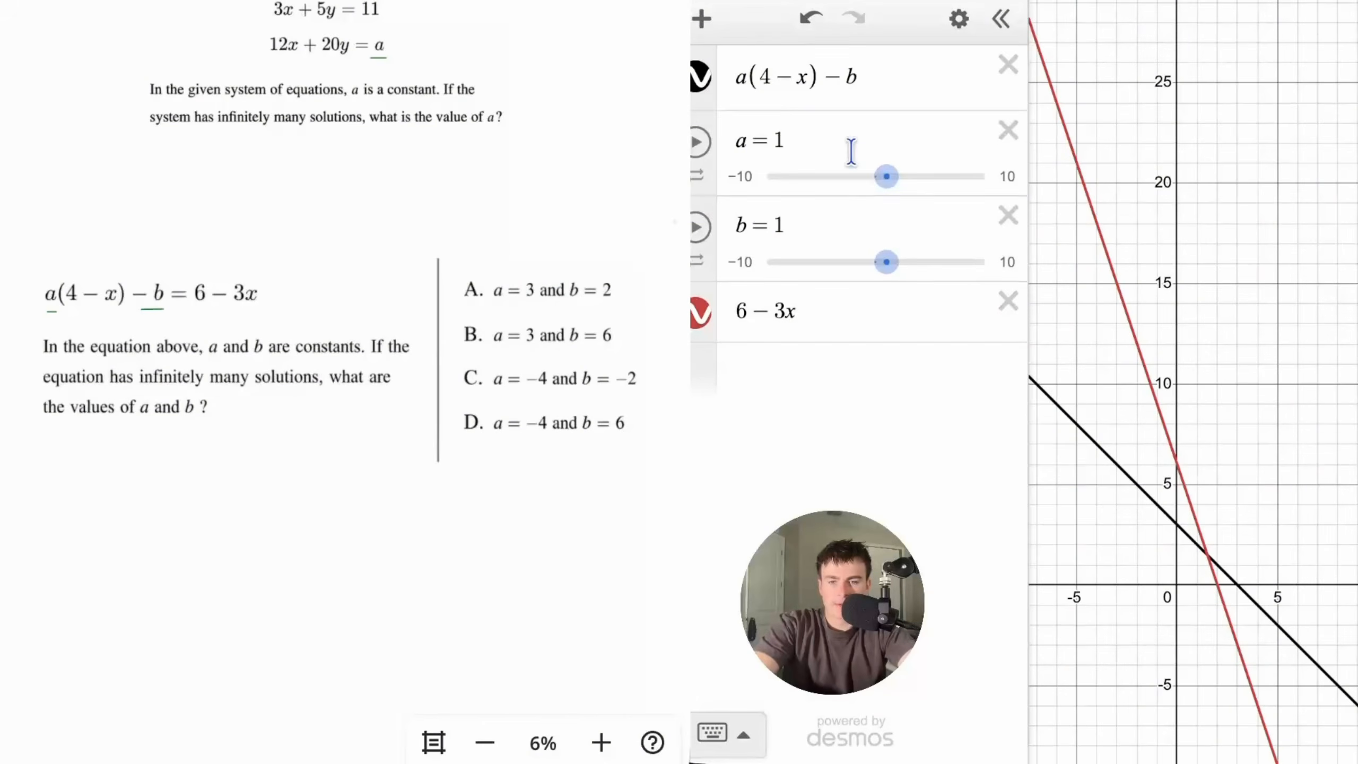
click(874, 136)
key(BackSpace)
text(3)
click(820, 219)
key(BackSpace)
text(2)
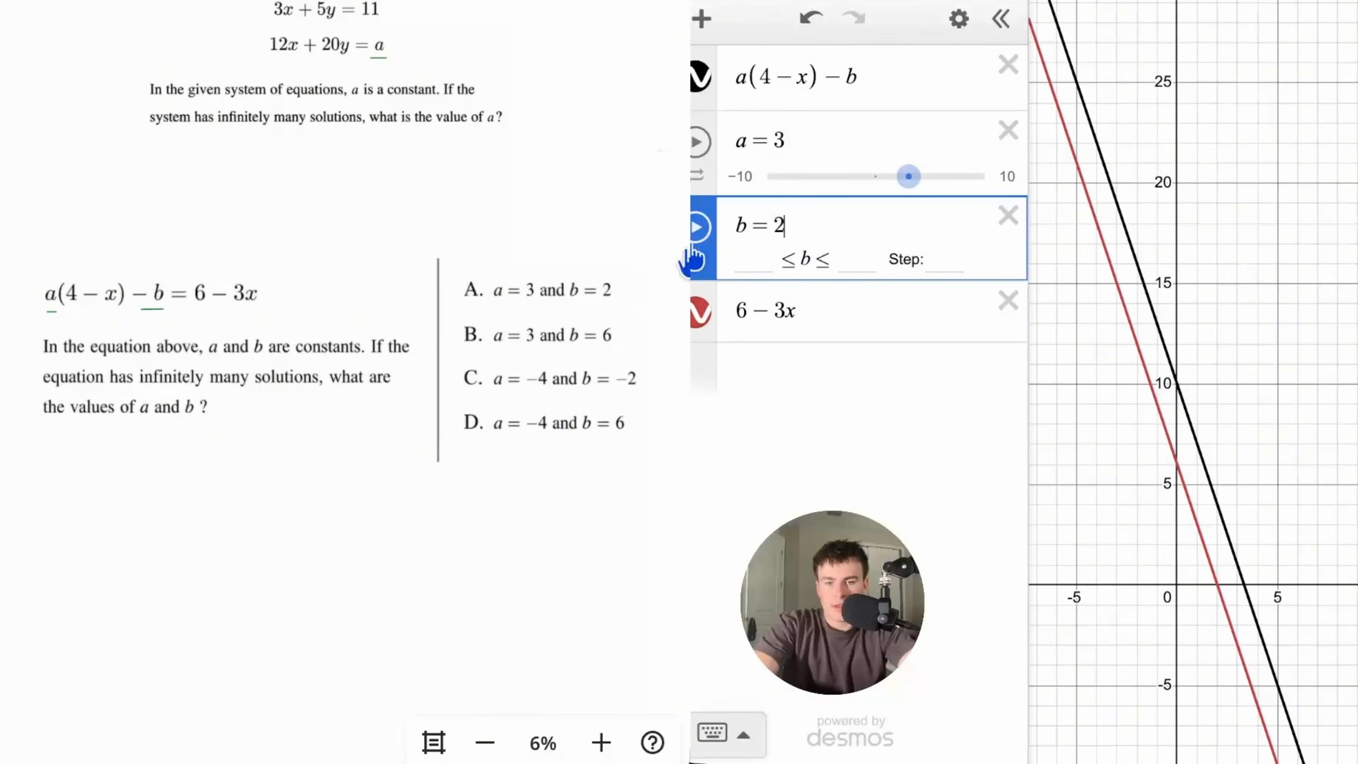
- Test choice B by setting b to 6, and compare the two lines over a wider range
key(BackSpace)
text(6)
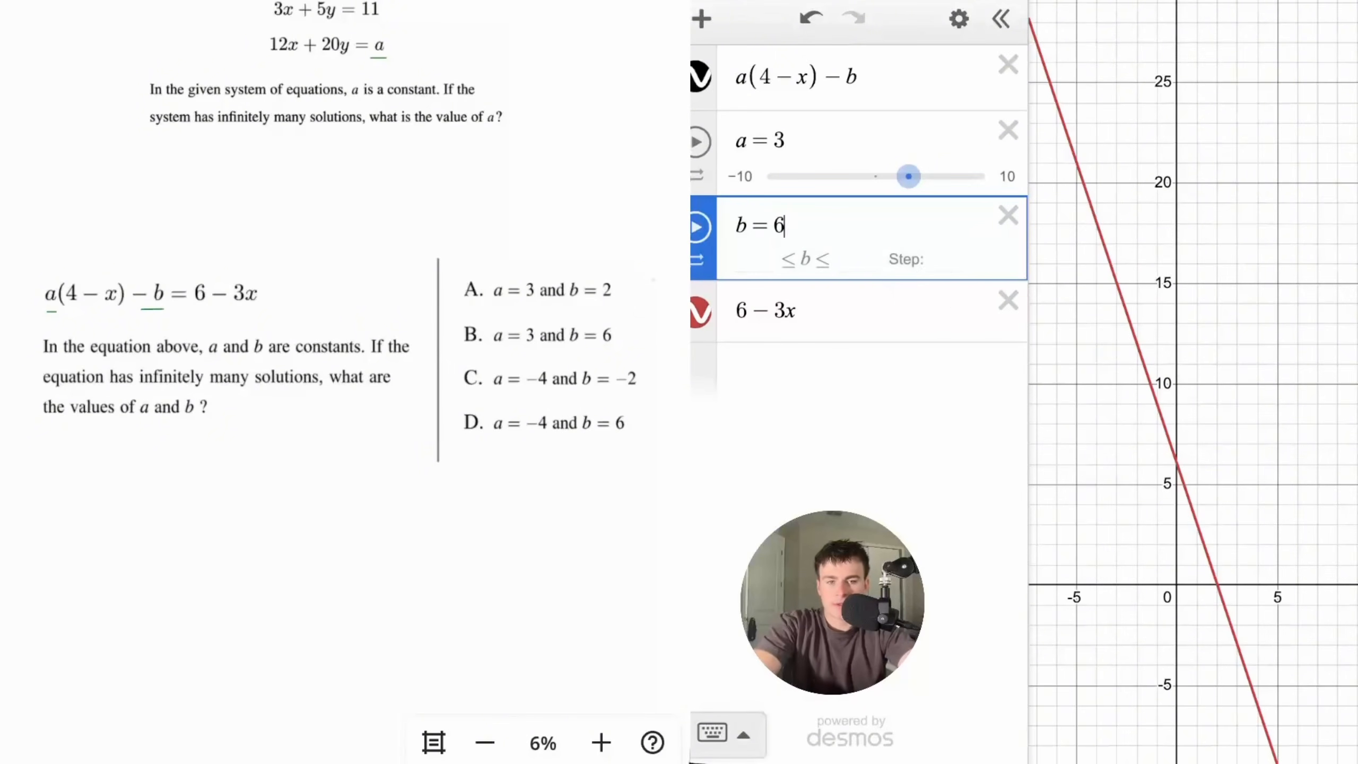
click(1123, 384)
scroll(1129, 384, down, 5)
scroll(1133, 384, down, 2)
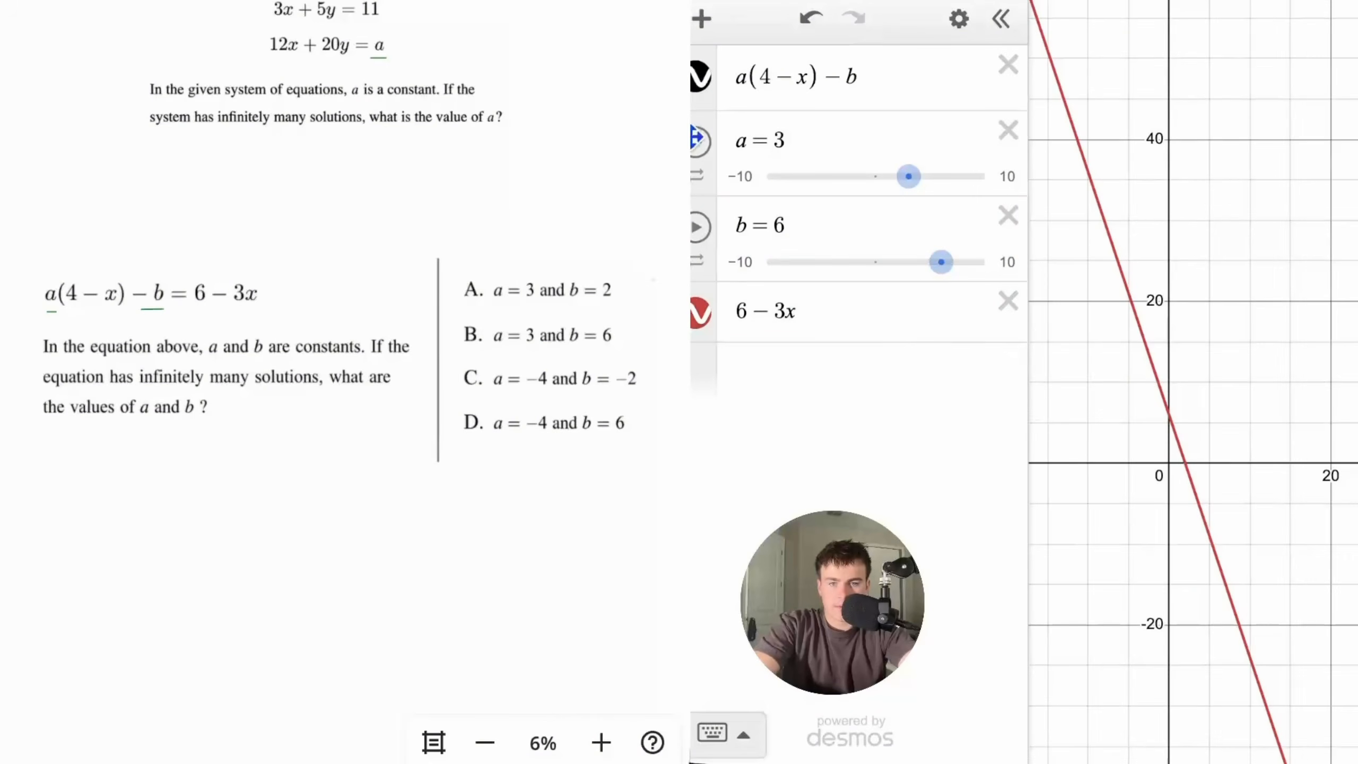
- Hide and reshow the 6 − 3x line to check for overlap, and box answer choice B on the whiteboard
click(699, 316)
click(700, 316)
drag(1190, 551, 1059, 238)
scroll(1131, 369, up, 5)
mouse_move(1150, 636)
mouse_down()
mouse_move(1090, 420)
mouse_move(1213, 658)
mouse_move(1296, 729)
mouse_up()
mouse_move(456, 351)
mouse_down()
mouse_move(621, 350)
mouse_move(621, 317)
mouse_move(453, 317)
mouse_up()
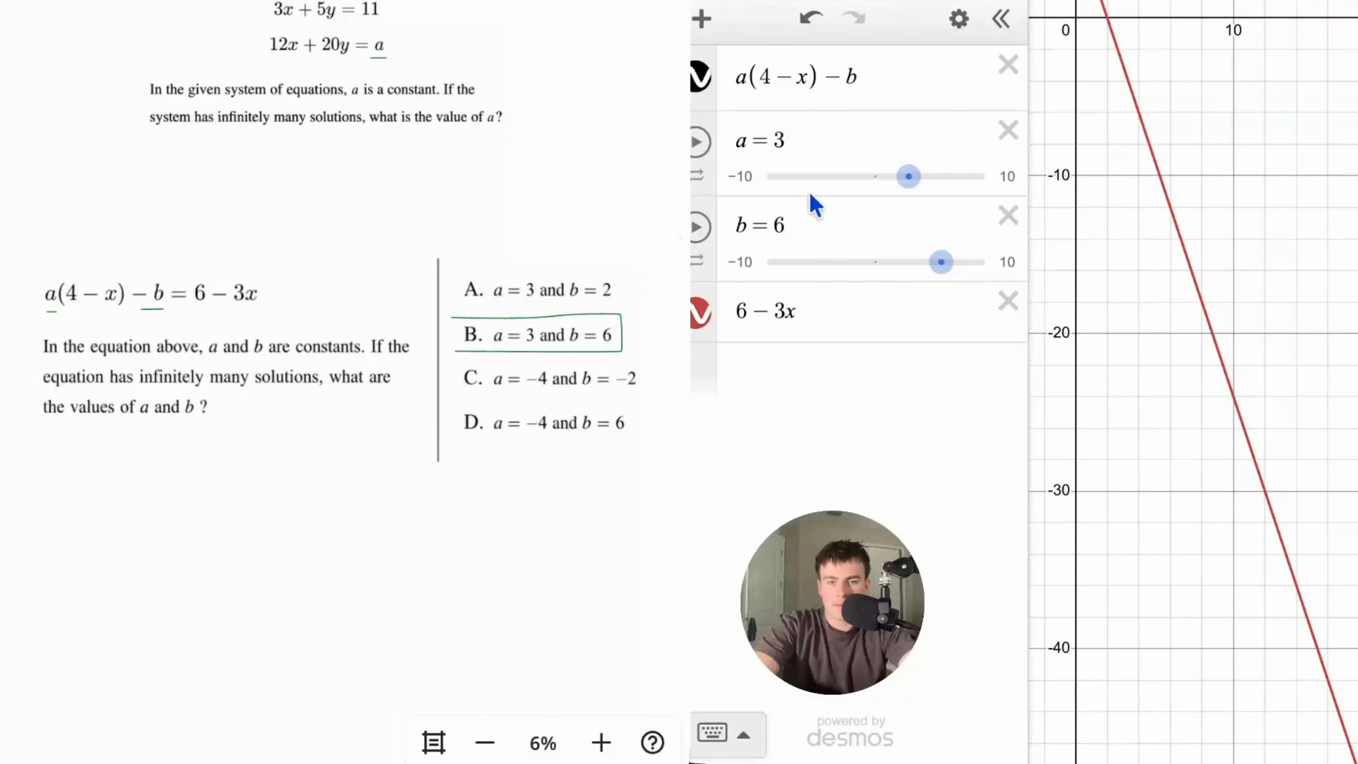
- Test choice C by setting a to −4 and b to −2, and inspect how the two lines meet
click(805, 154)
key(BackSpace)
text(-4)
click(808, 219)
key(BackSpace)
text(-2)
click(1095, 228)
drag(1096, 228, 1137, 427)
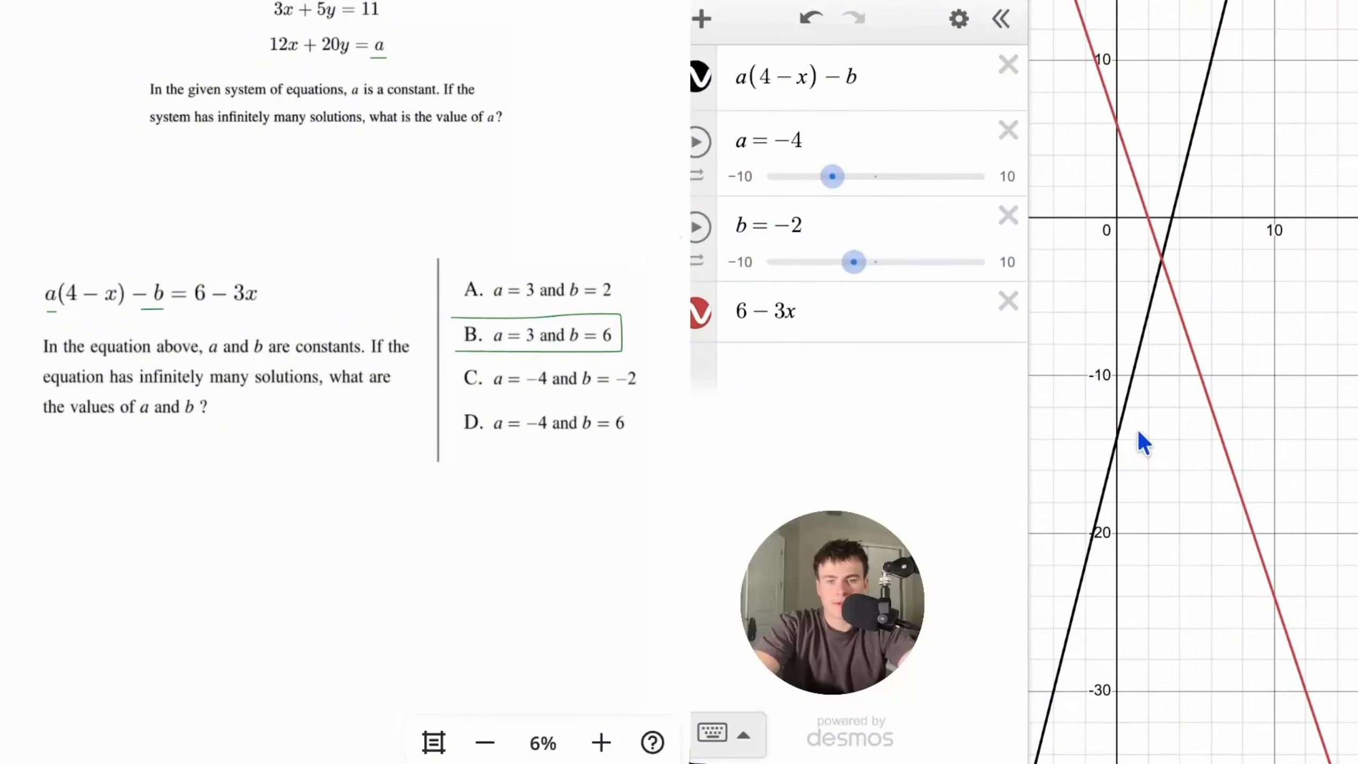
- Test choice D by setting b to 6 while a is −4
click(856, 220)
key(BackSpace)
key(BackSpace)
text(6)
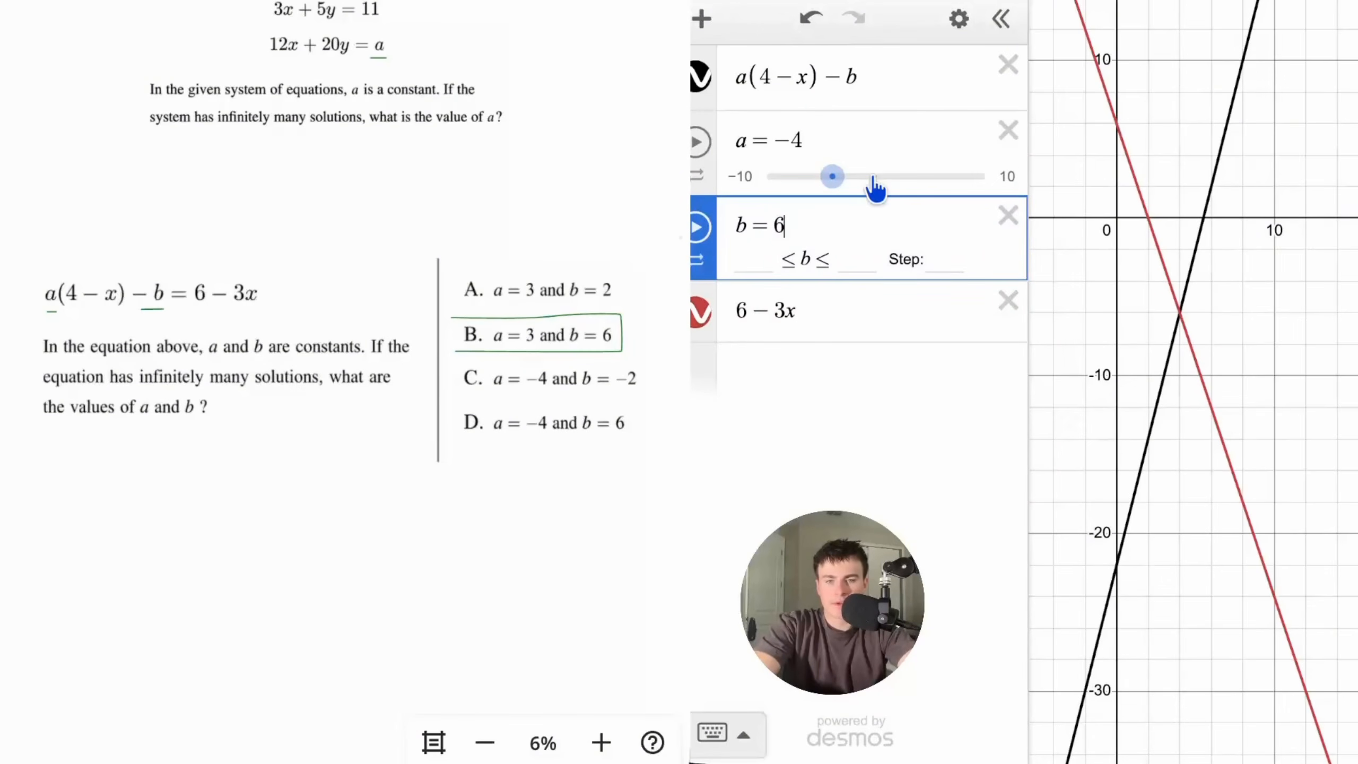
- Set a back to 3 and toggle the 6 − 3x line off and on to check for overlap
click(833, 132)
key(BackSpace)
key(BackSpace)
text(3)
click(829, 229)
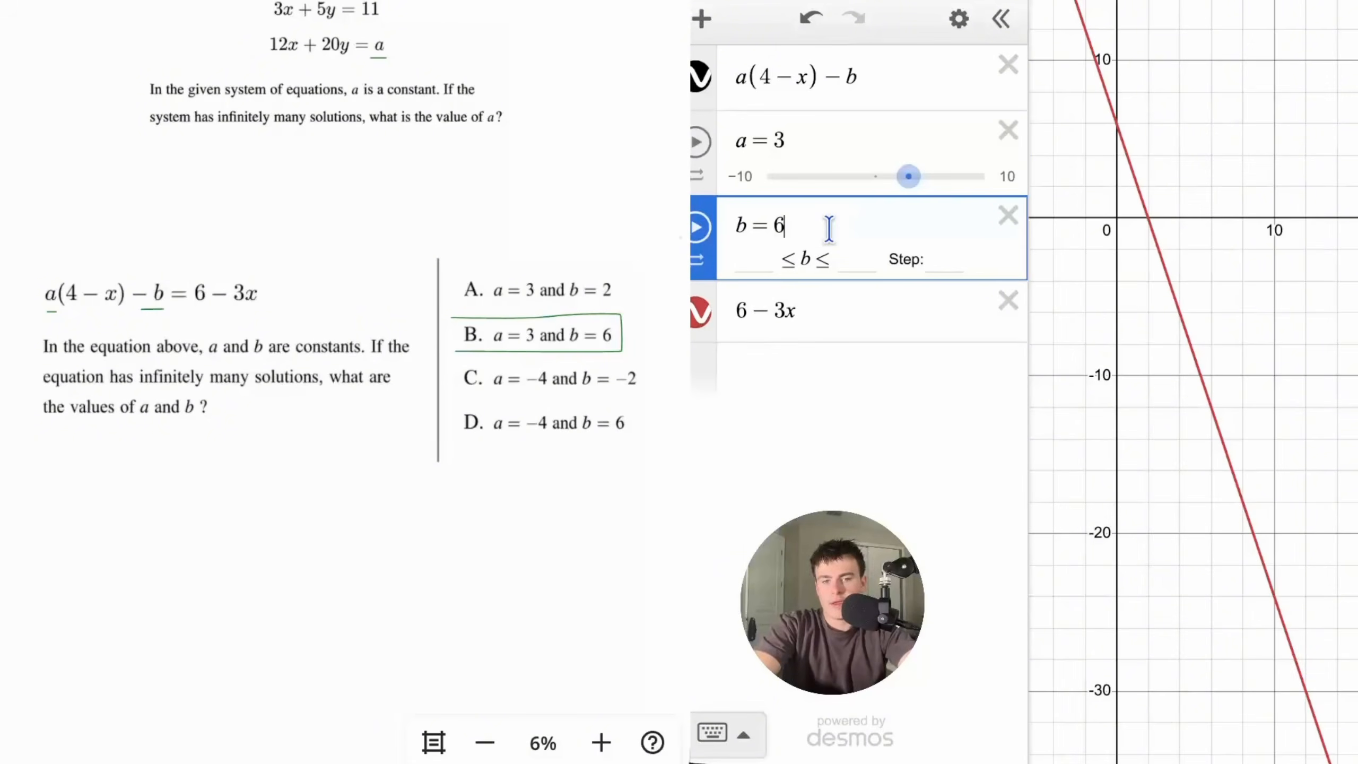
click(701, 324)
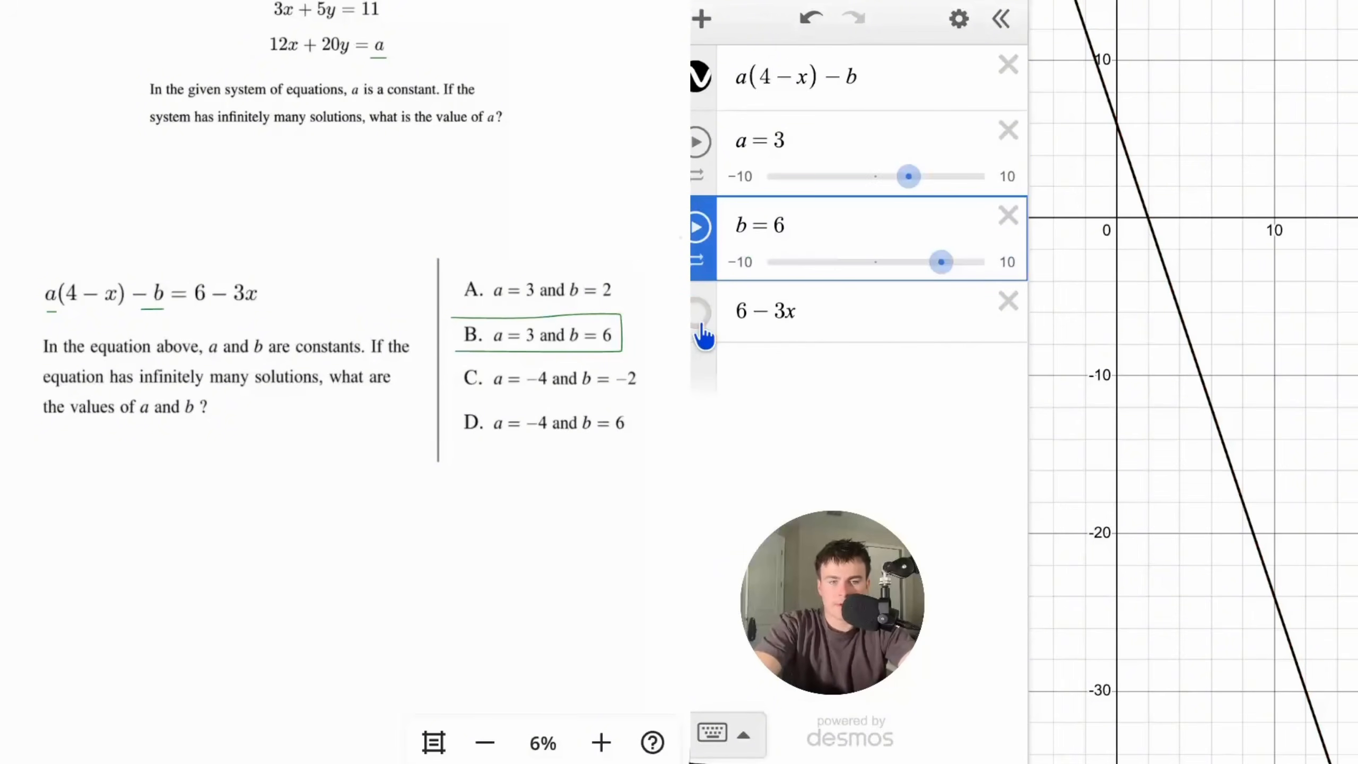
click(702, 324)
- Review the numbered rules on the number of solutions on the whiteboard
scroll(471, 450, up, 10)
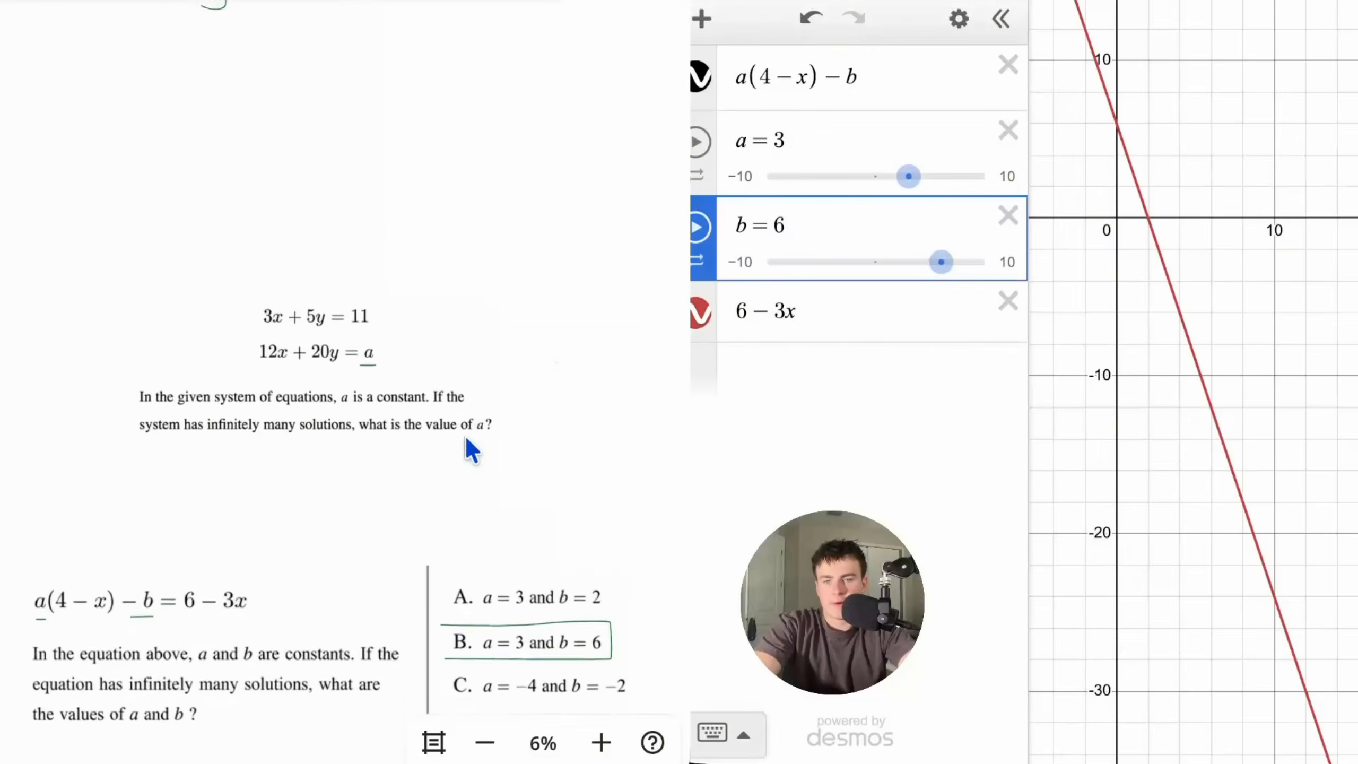
scroll(471, 449, up, 5)
scroll(528, 507, down, 3)
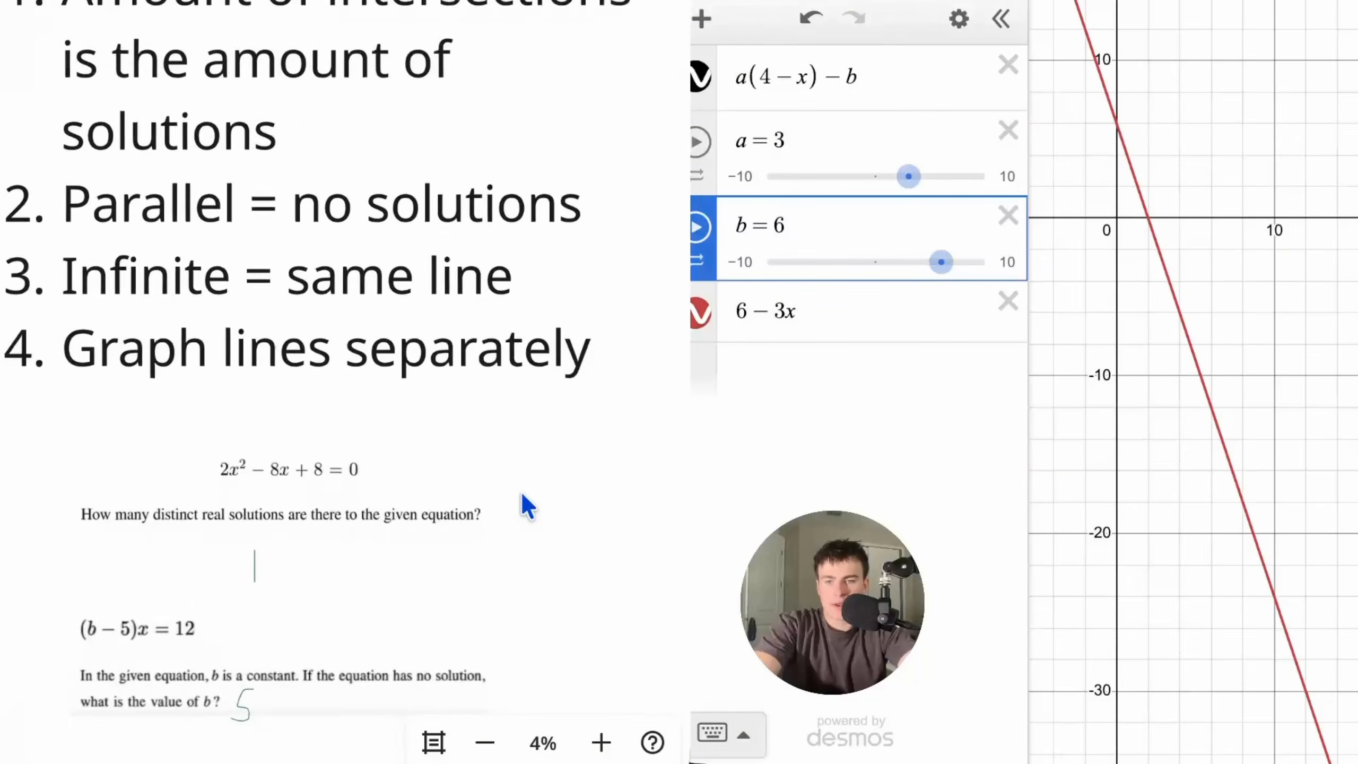
scroll(528, 507, up, 2)
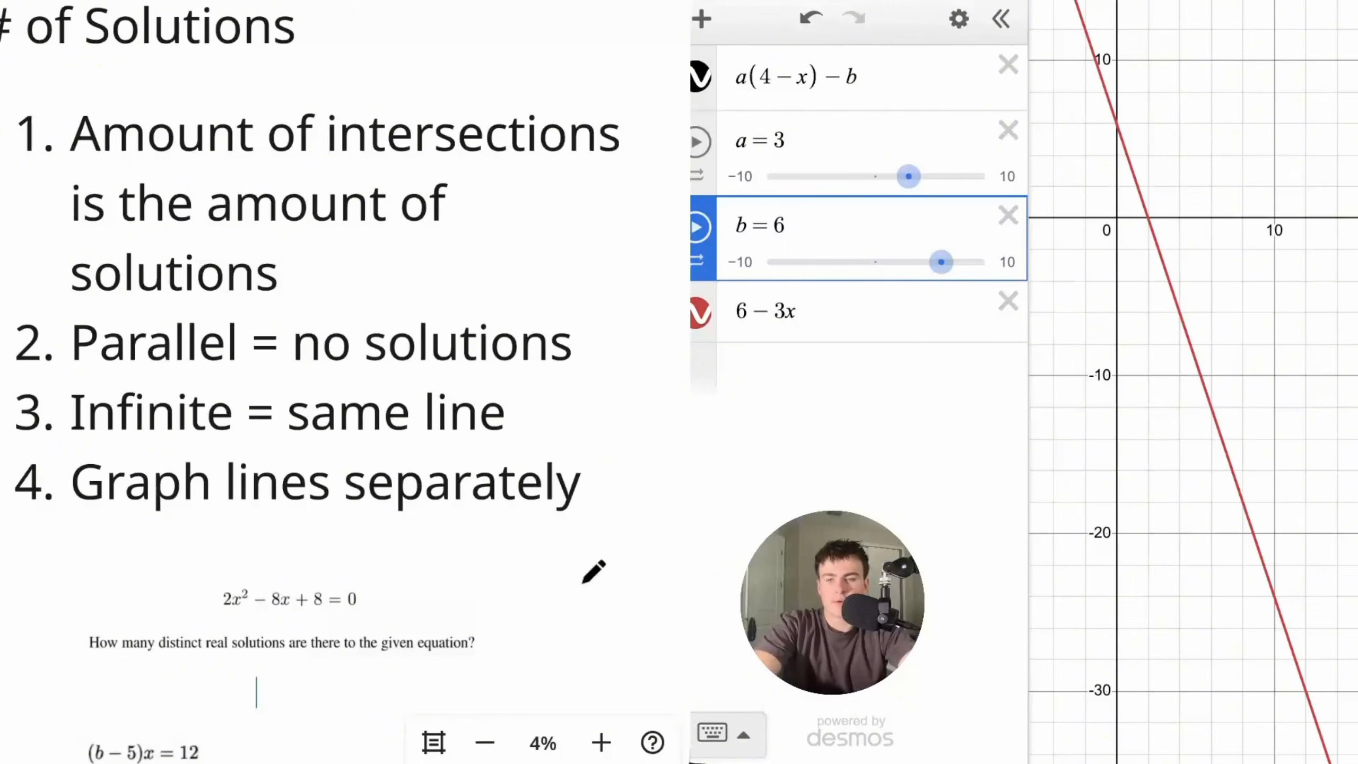
scroll(585, 585, up, 2)
scroll(589, 578, down, 4)
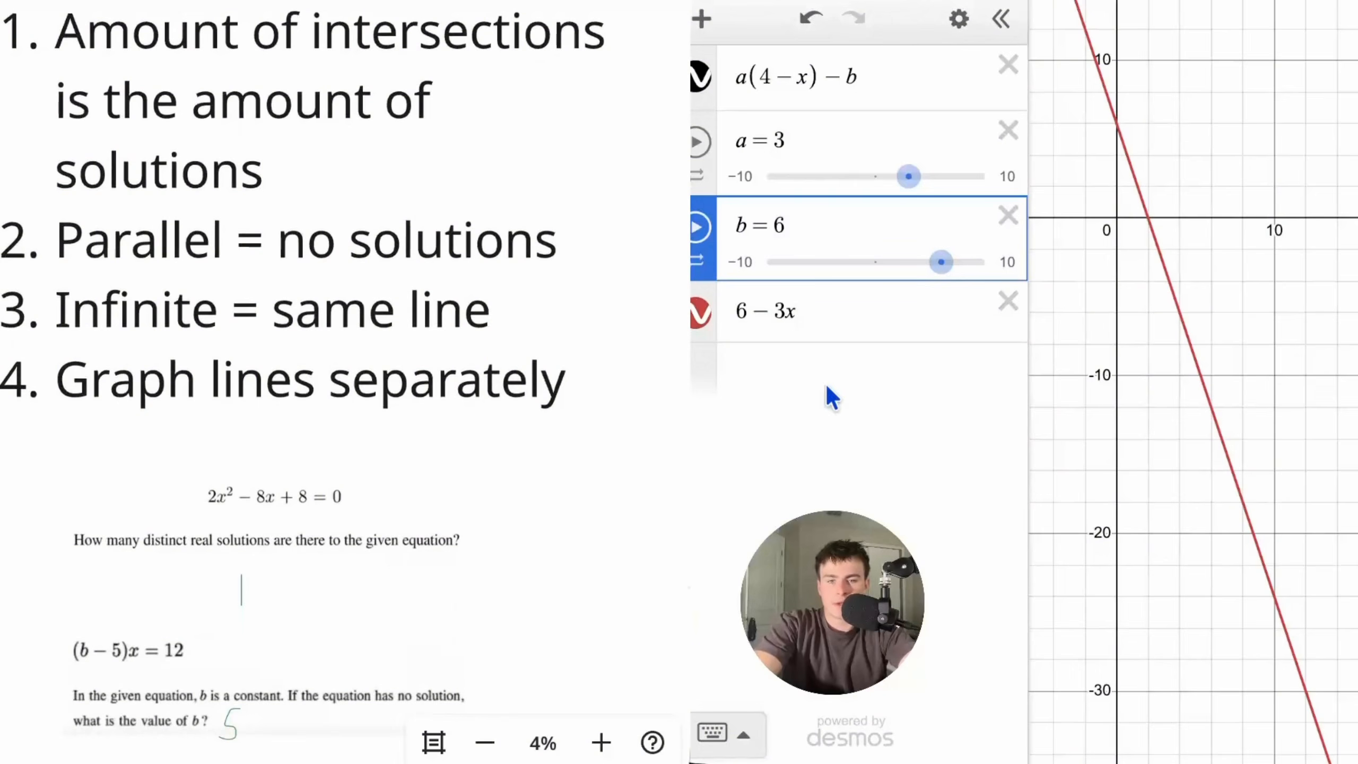
- Rewrite both line expressions as equations starting with y =
click(738, 319)
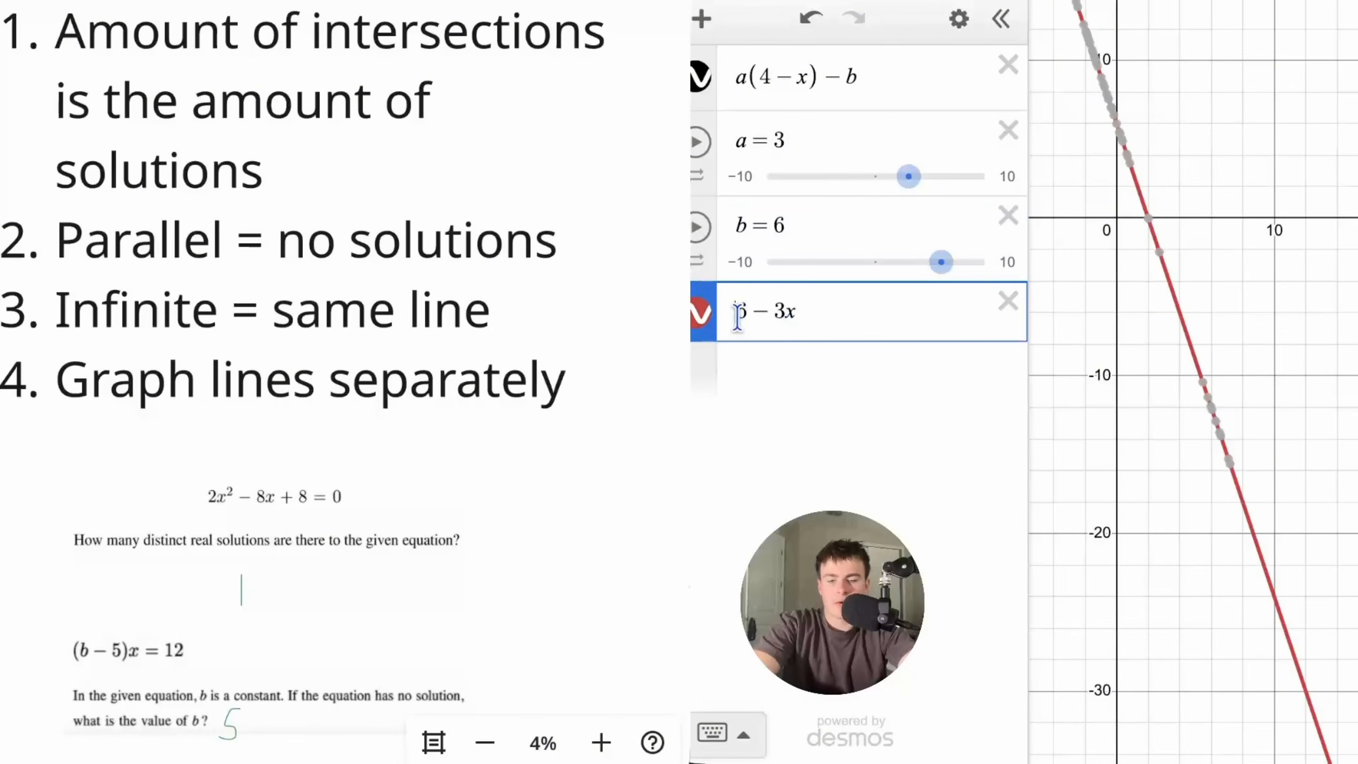
text(y=)
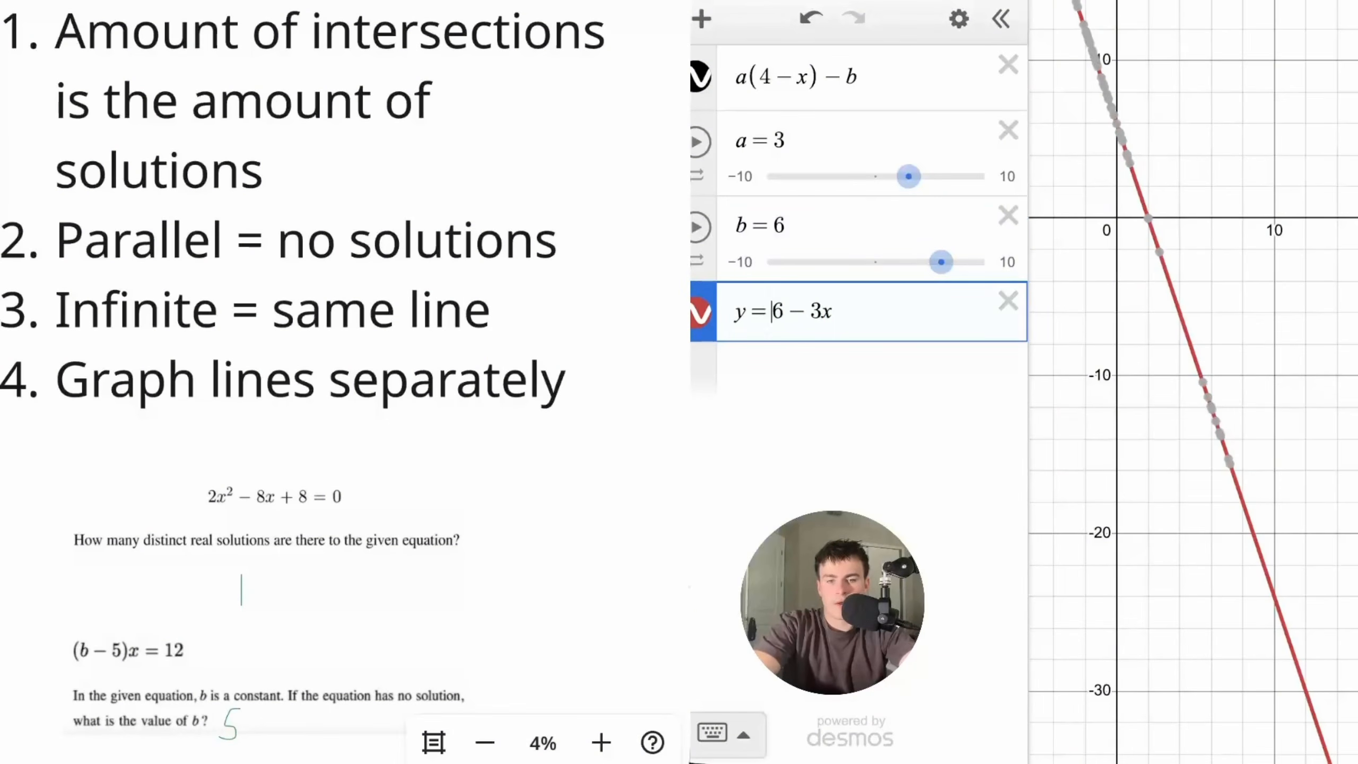
click(736, 79)
text(t=)
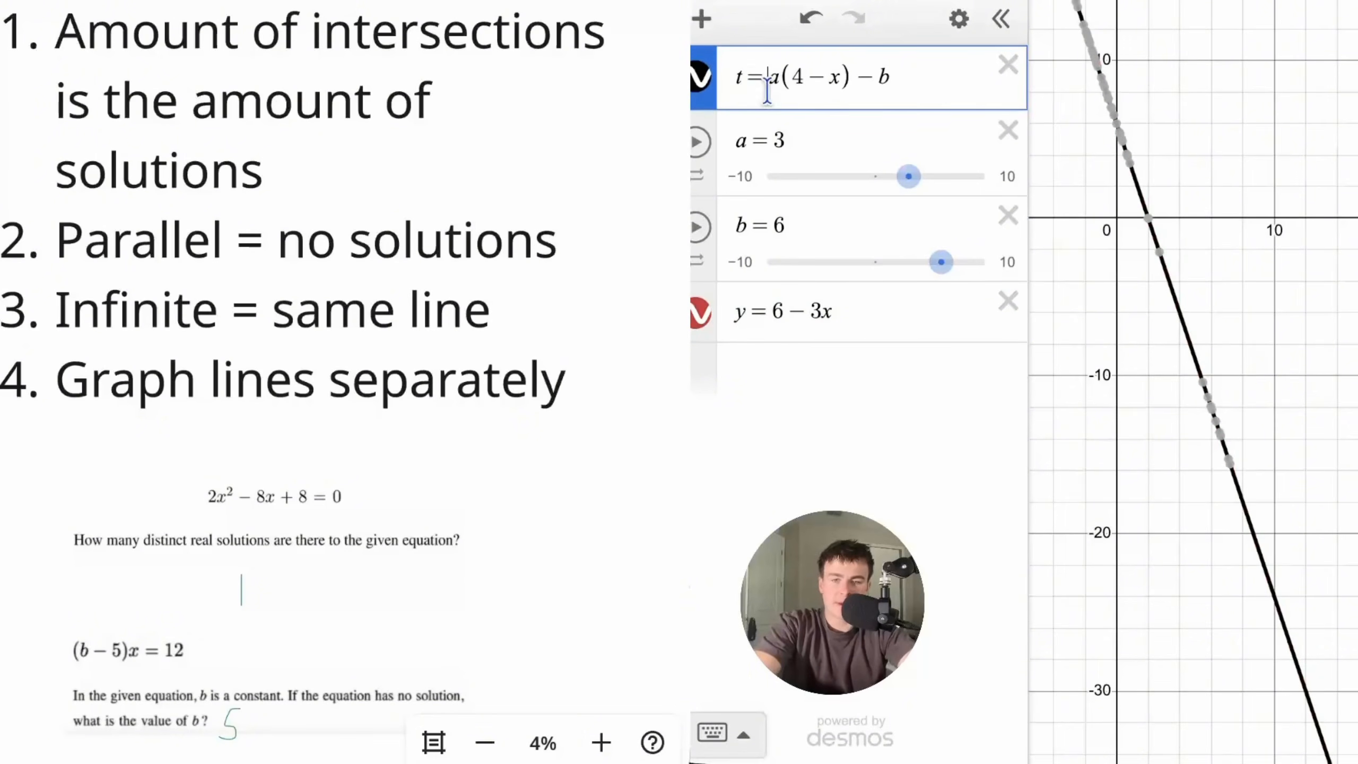
key(BackSpace)
key(BackSpace)
text(y=)
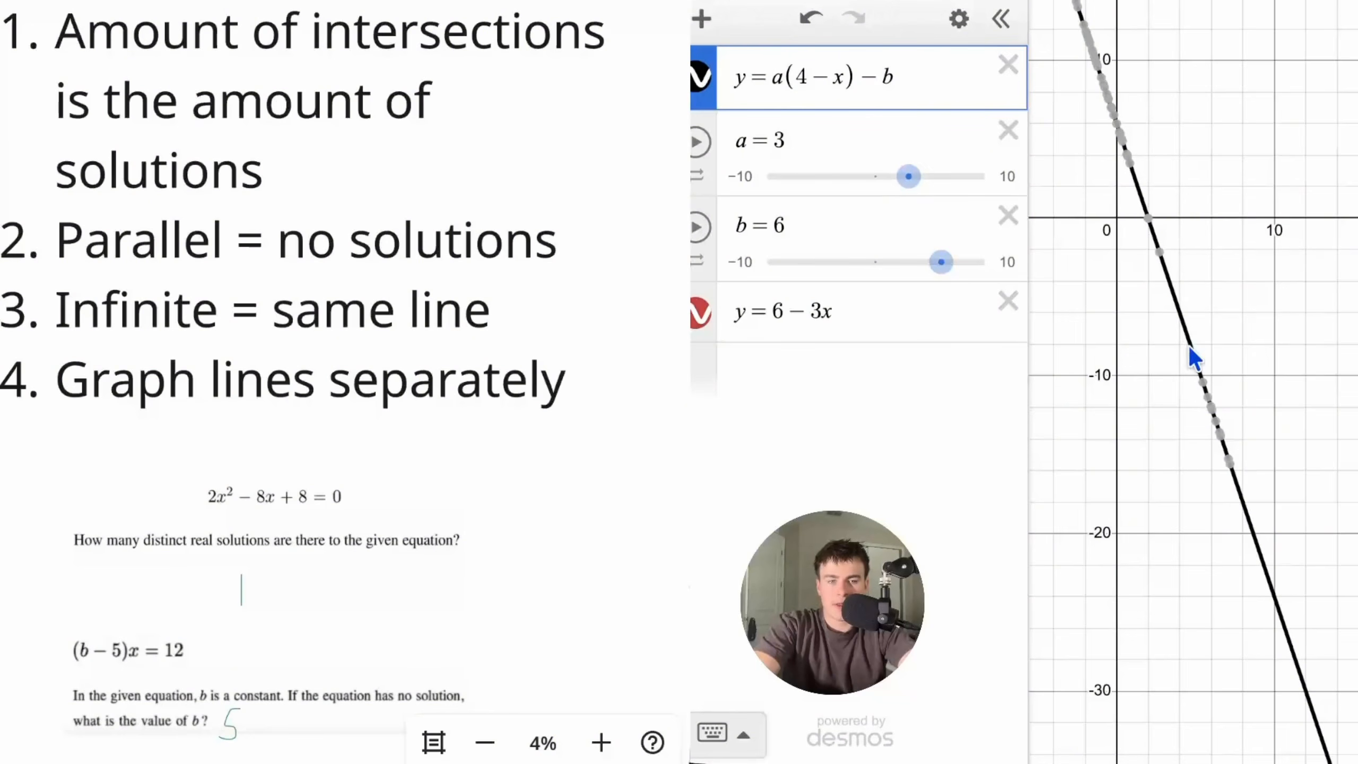
- Replace y with f(x) in both line equations, 6 − 3x and a(4 − x) − b
drag(850, 317, 741, 313)
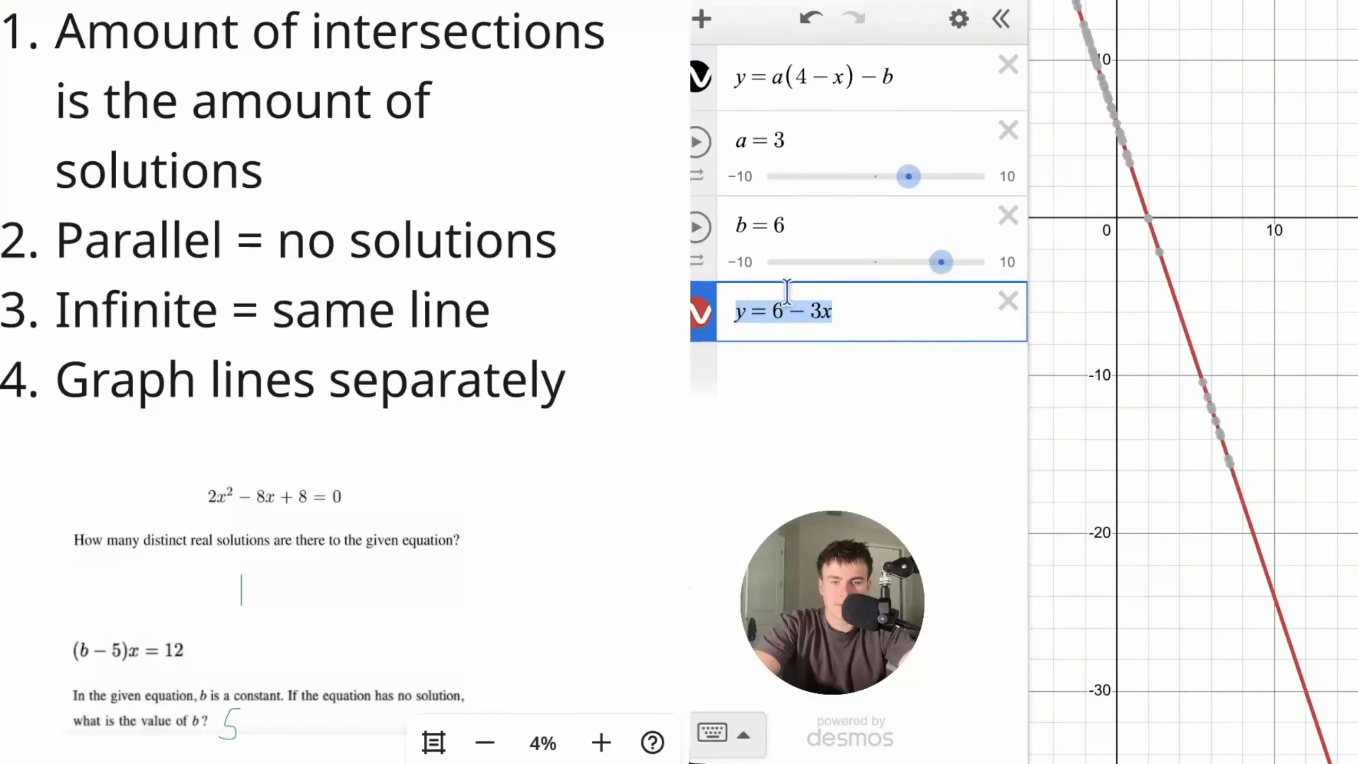
drag(888, 71, 702, 83)
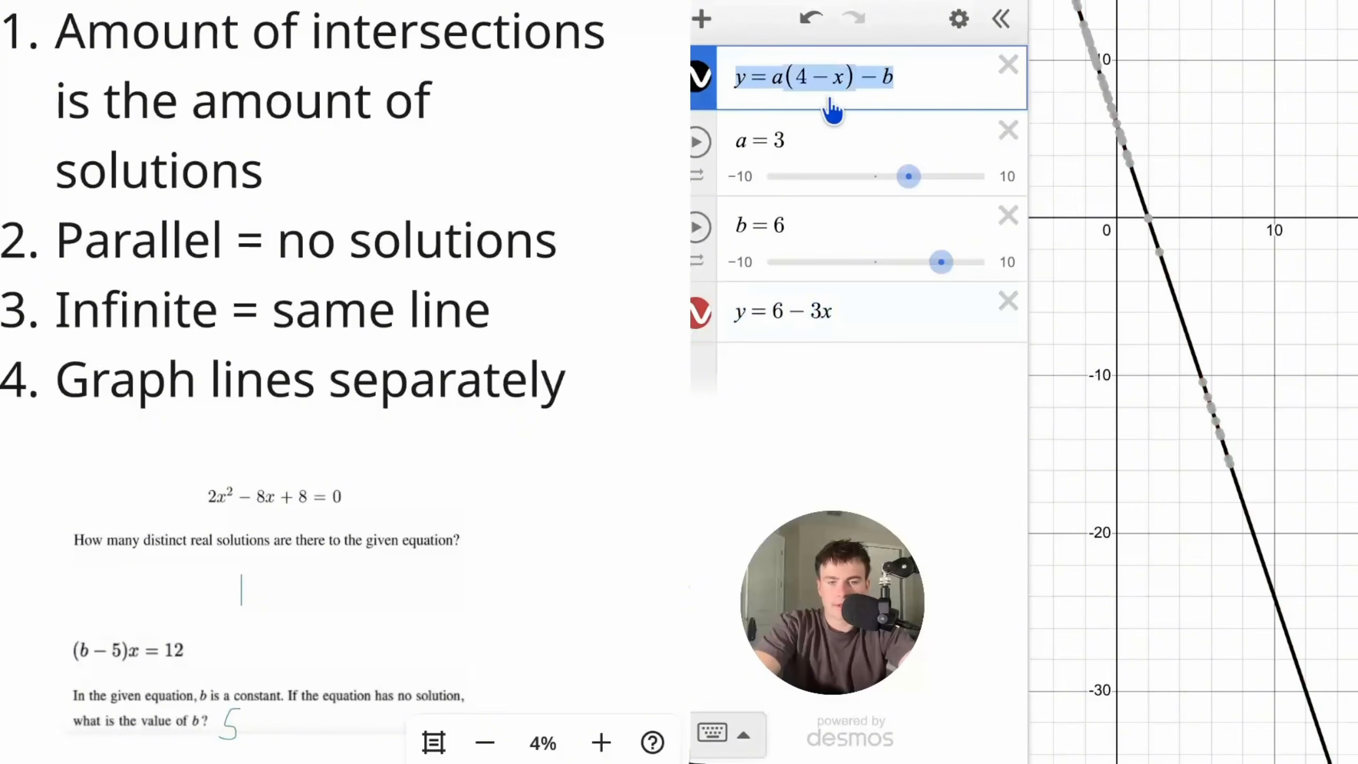
click(745, 315)
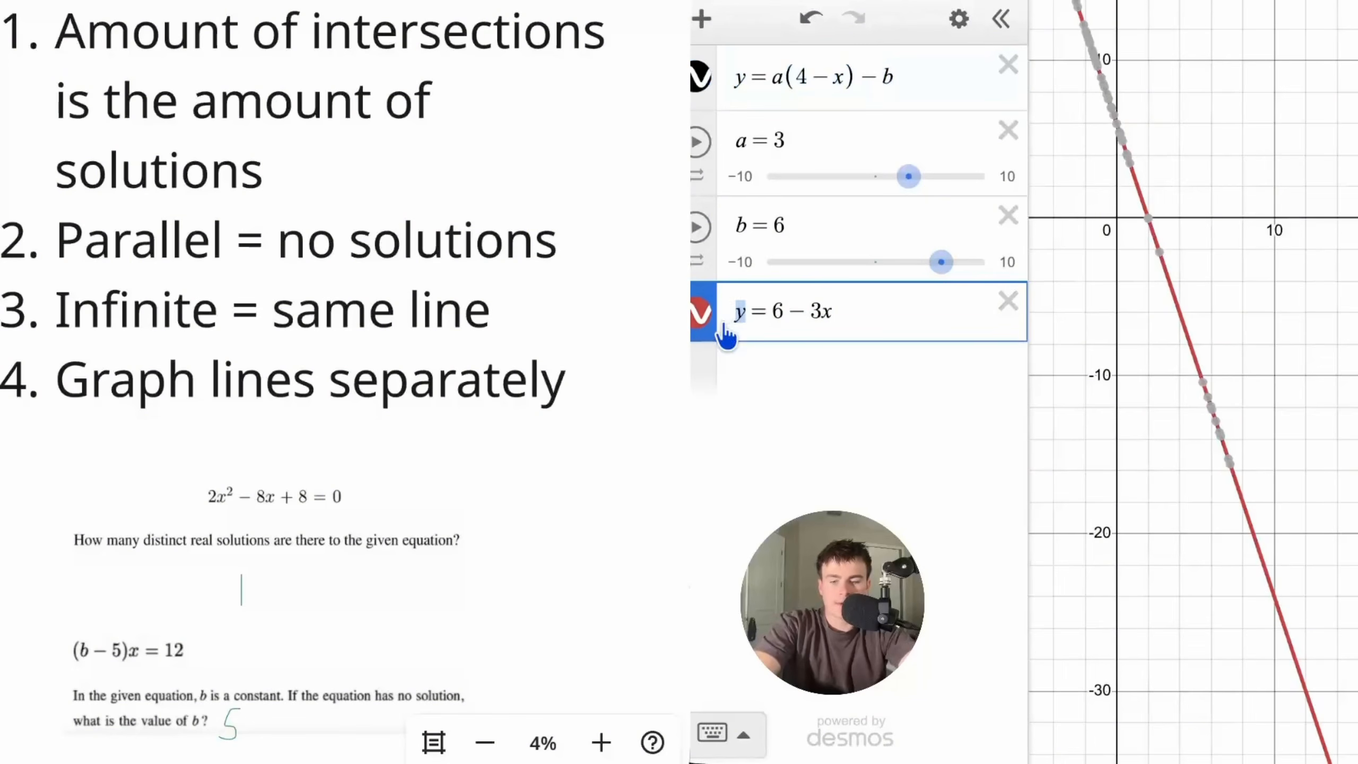
key(BackSpace)
text(f(x))
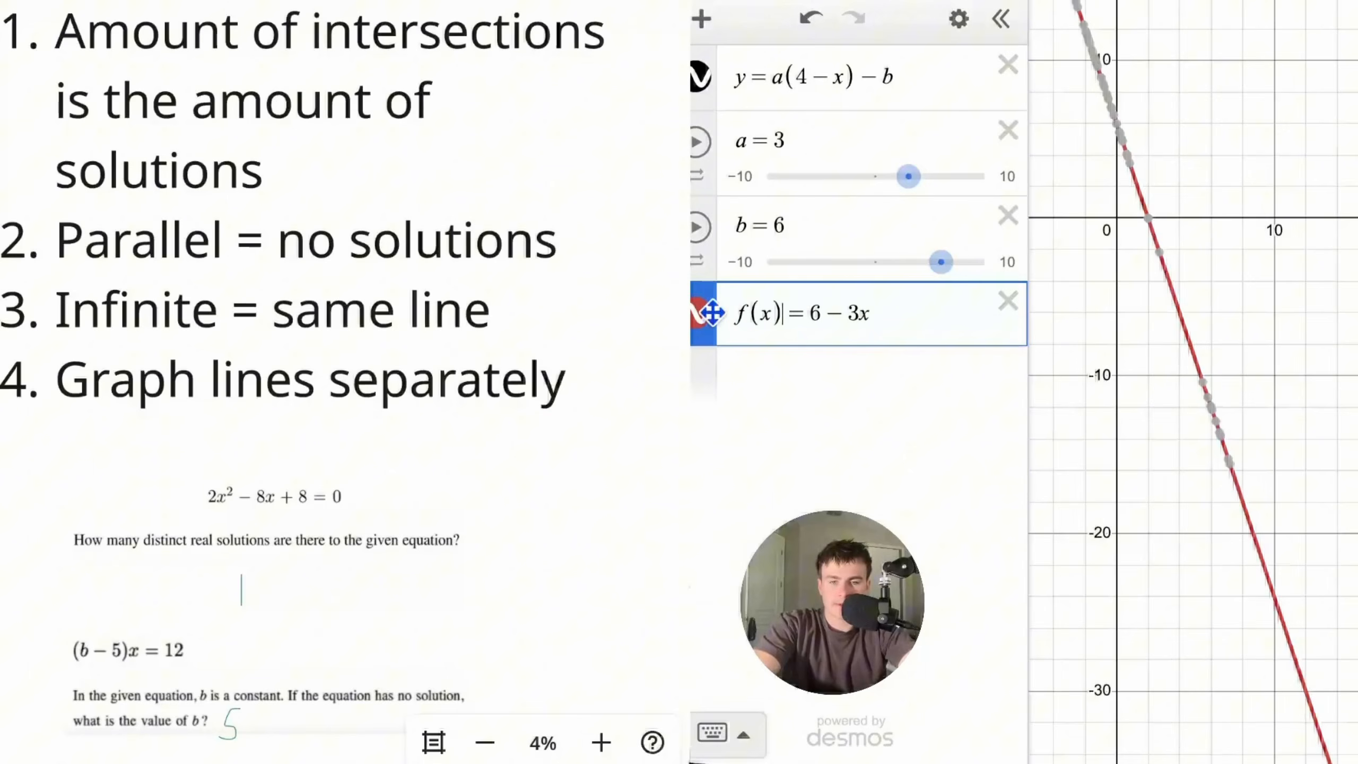
click(750, 76)
key(BackSpace)
text(f(x))
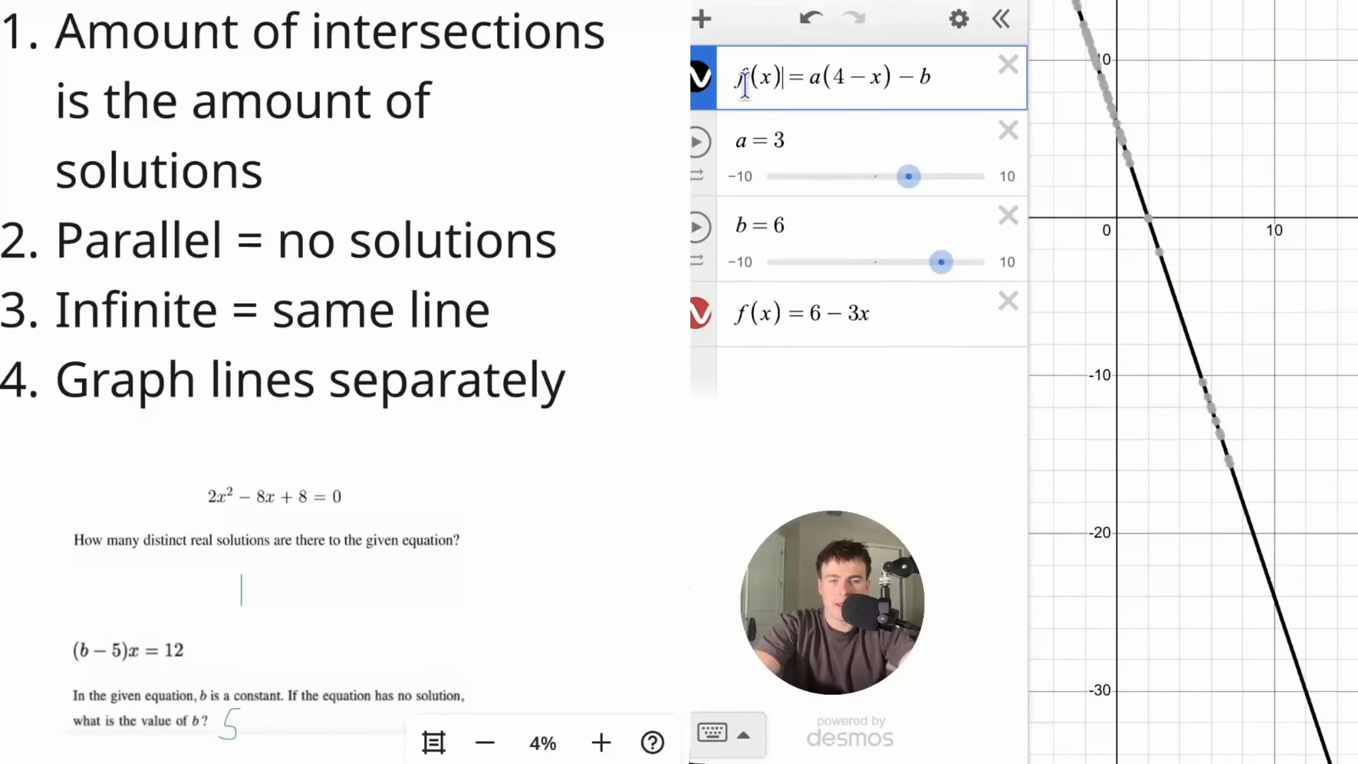
click(764, 379)
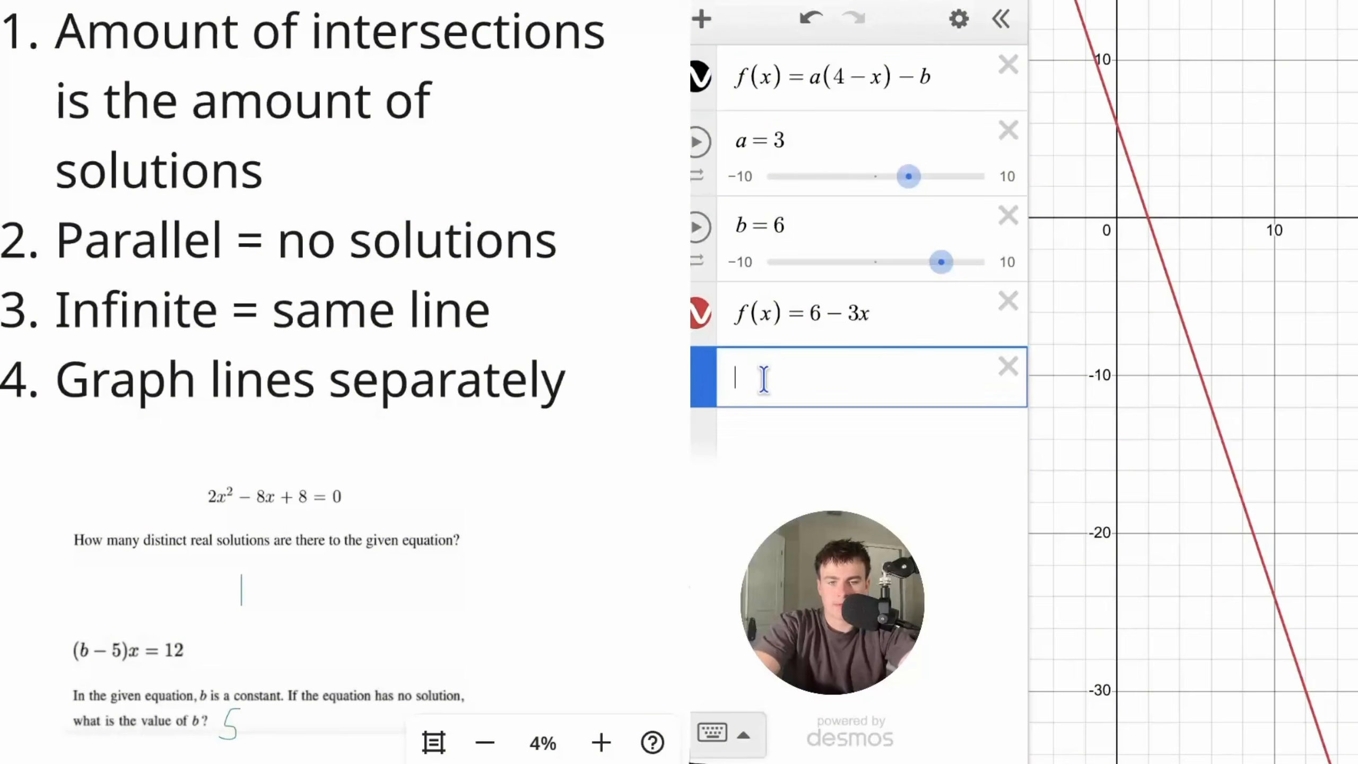
text(f()
key(BackSpace)
key(BackSpace)
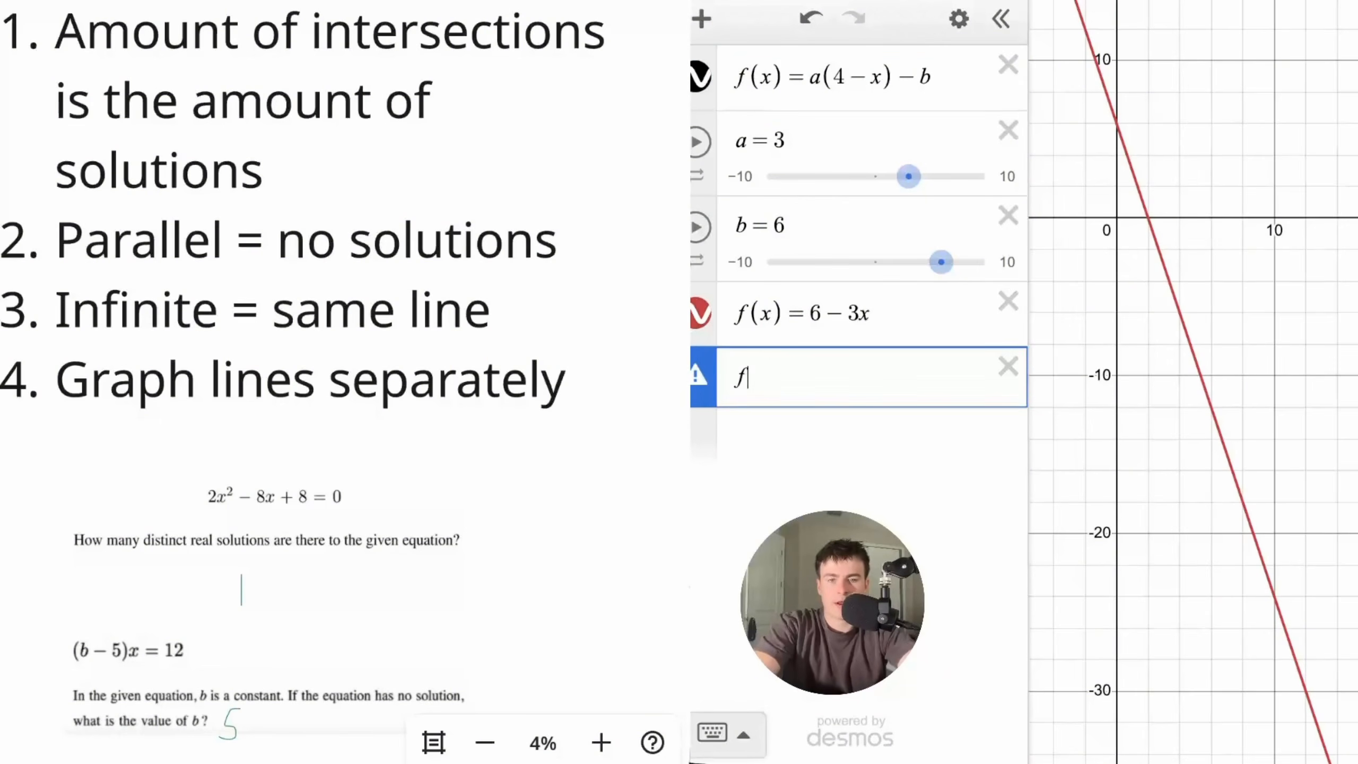
- Replace f(x) with y in both line equations, 6 − 3x and a(4 − x) − b
click(888, 315)
drag(888, 316, 723, 325)
click(753, 313)
text(y)
drag(781, 75, 731, 77)
text(y)
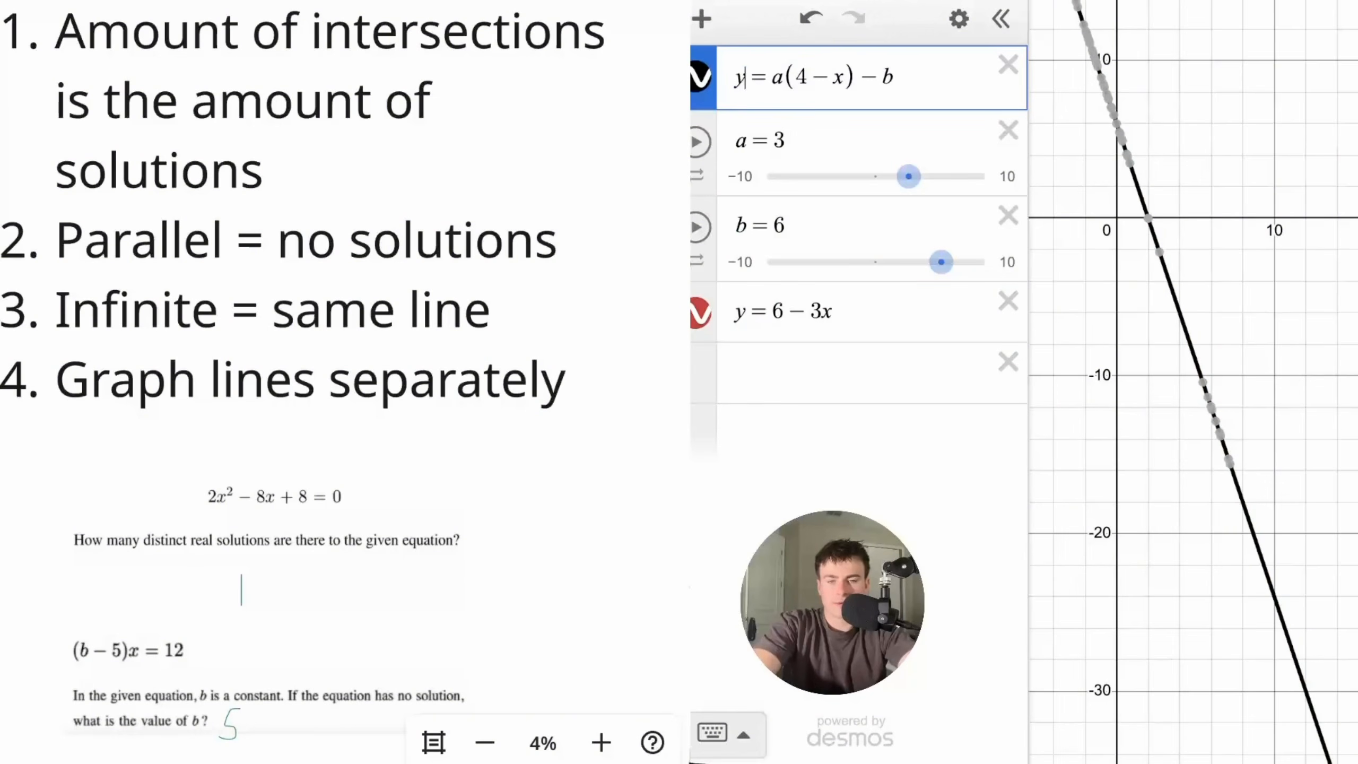
- Highlight y = a(4 − x) − b and y = 6 − 3x in turn to compare their lines on the graph
click(1117, 271)
drag(1116, 270, 1191, 389)
click(907, 78)
key(ctrl+a)
click(864, 324)
key(ctrl+a)
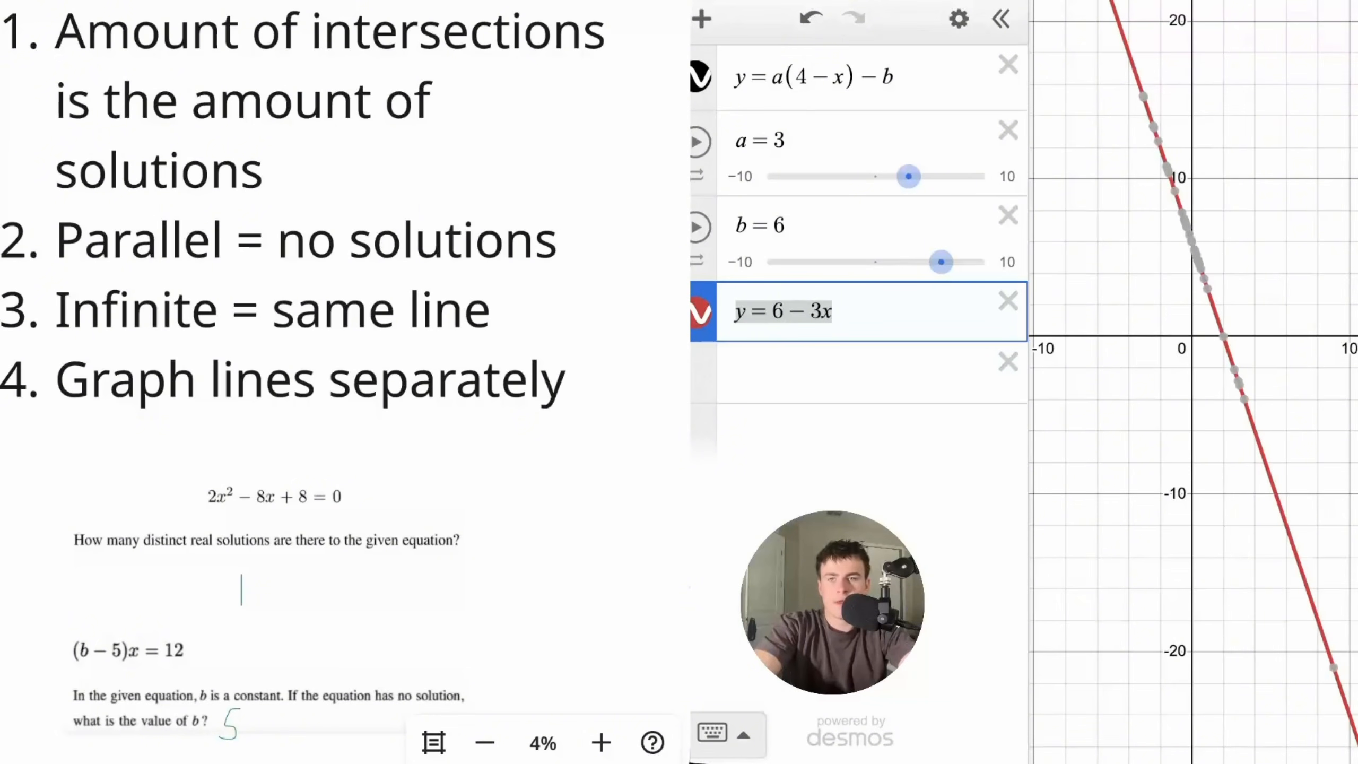
- Review the number-of-solutions rules on the whiteboard alongside the two graphed lines
scroll(500, 160, up, 2)
scroll(500, 160, down, 1)
scroll(500, 160, up, 1)
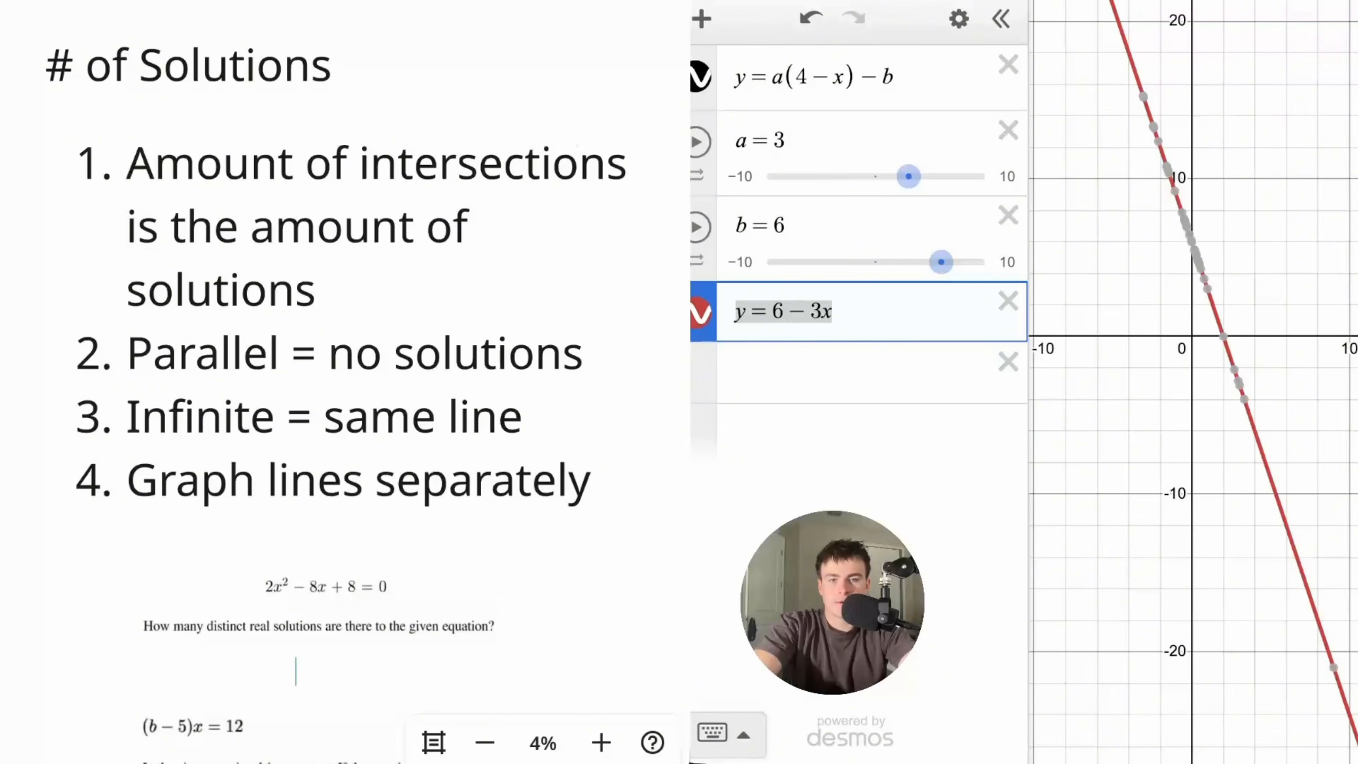
drag(1195, 383, 1160, 393)
click(1187, 368)
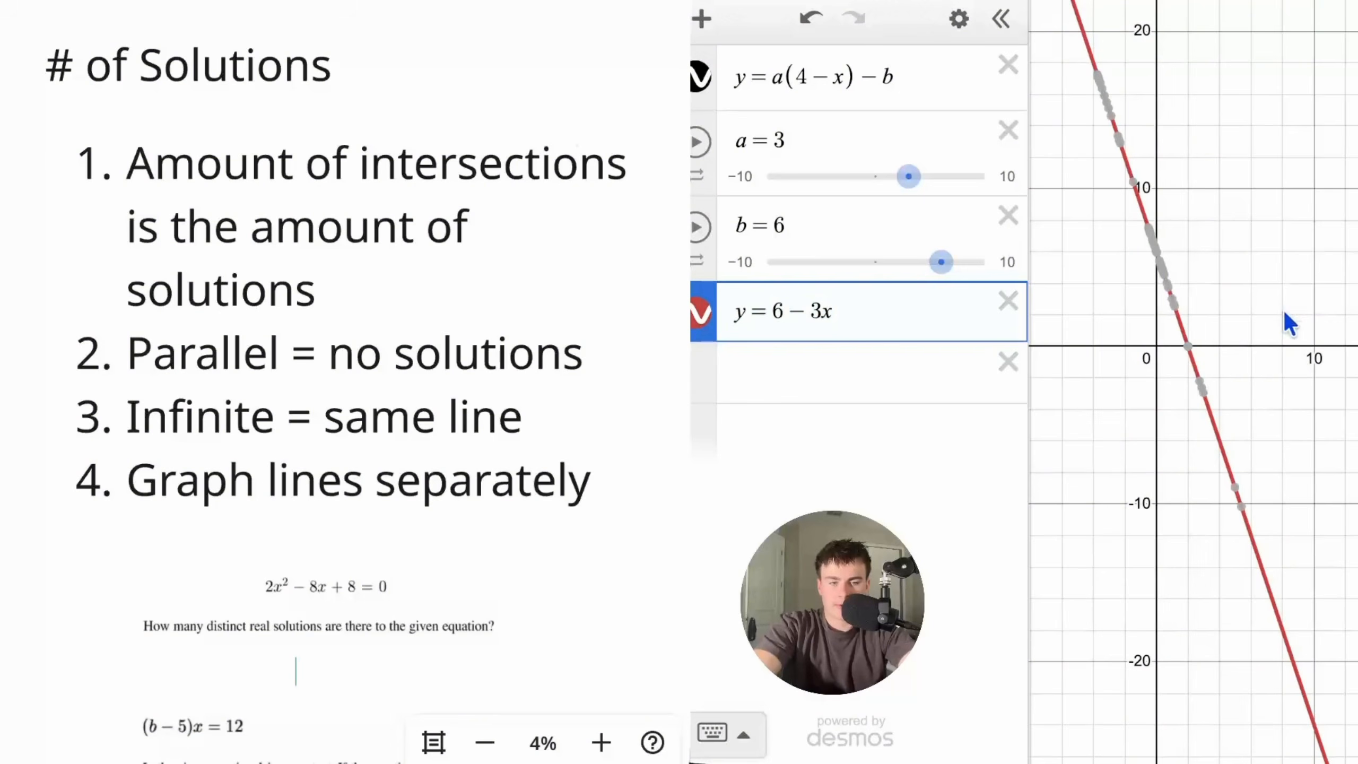
- Delete both line equations and the a and b sliders from the expression list
click(1009, 85)
click(1009, 86)
click(1009, 86)
click(1010, 88)
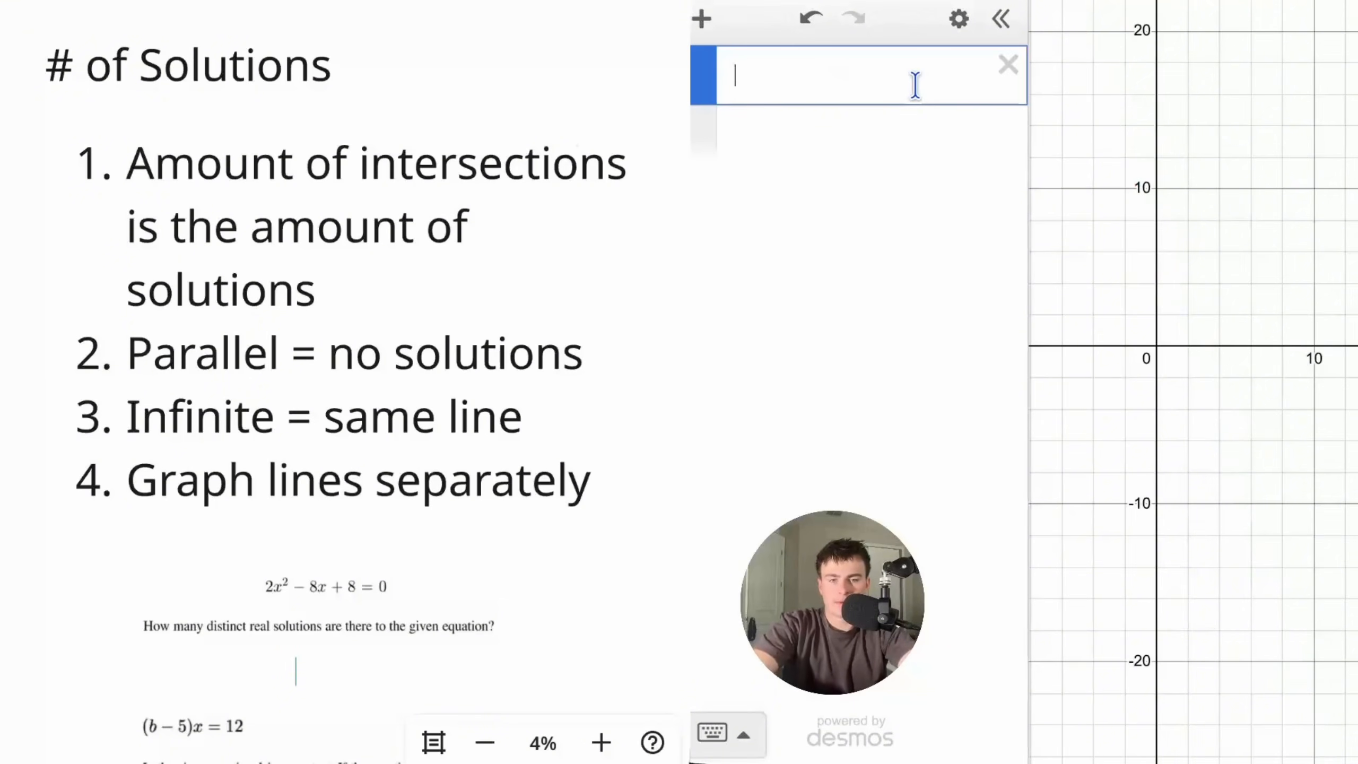
- Graph the lines 5x + 10 and −2x + 7 as separate expressions
text(5x+10)
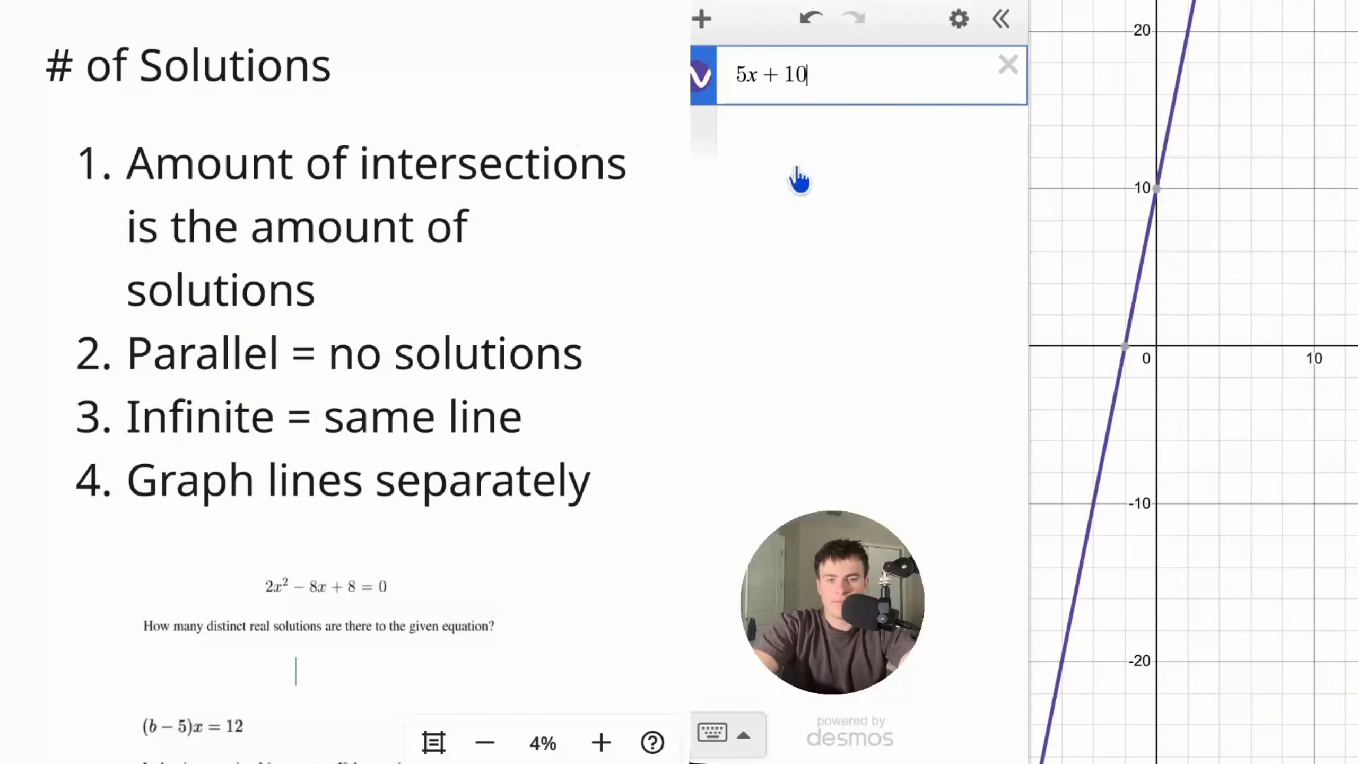
click(779, 136)
text(-2)
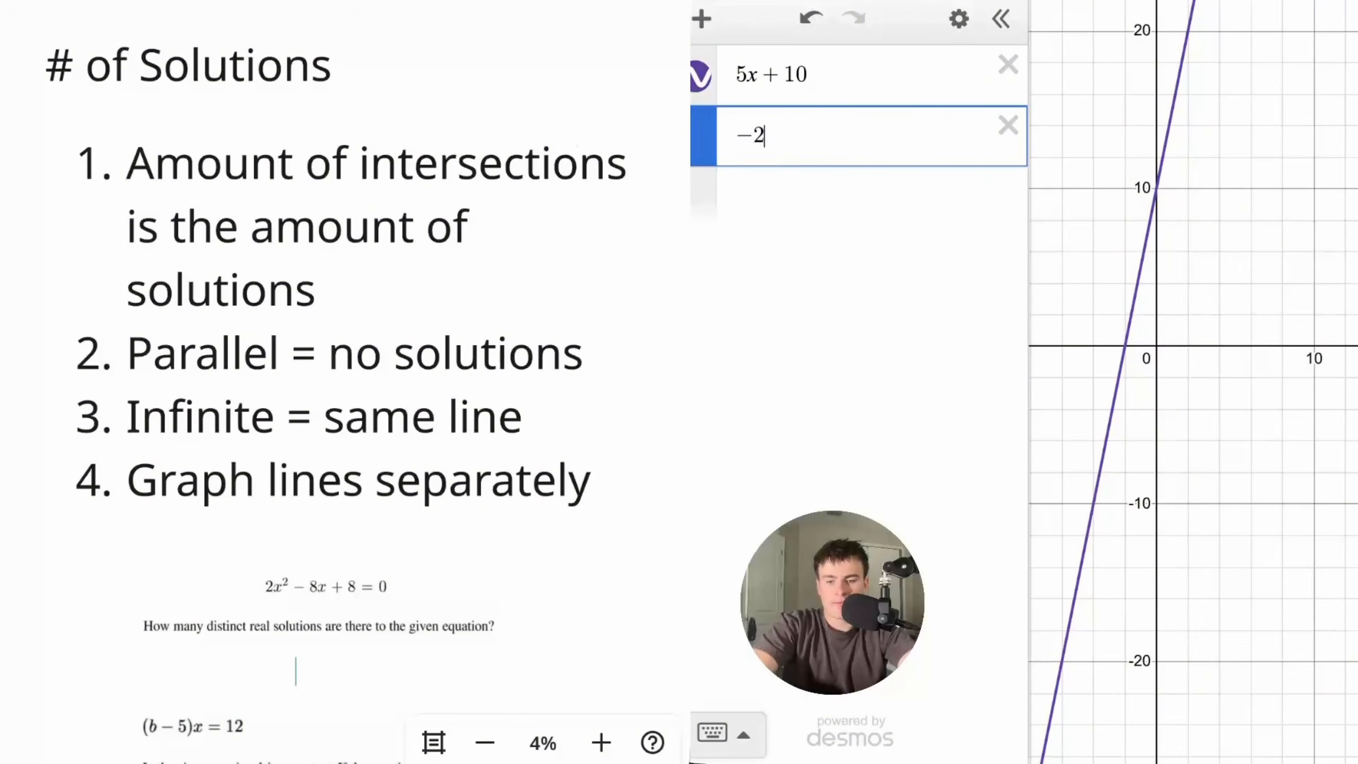
text(x + 7)
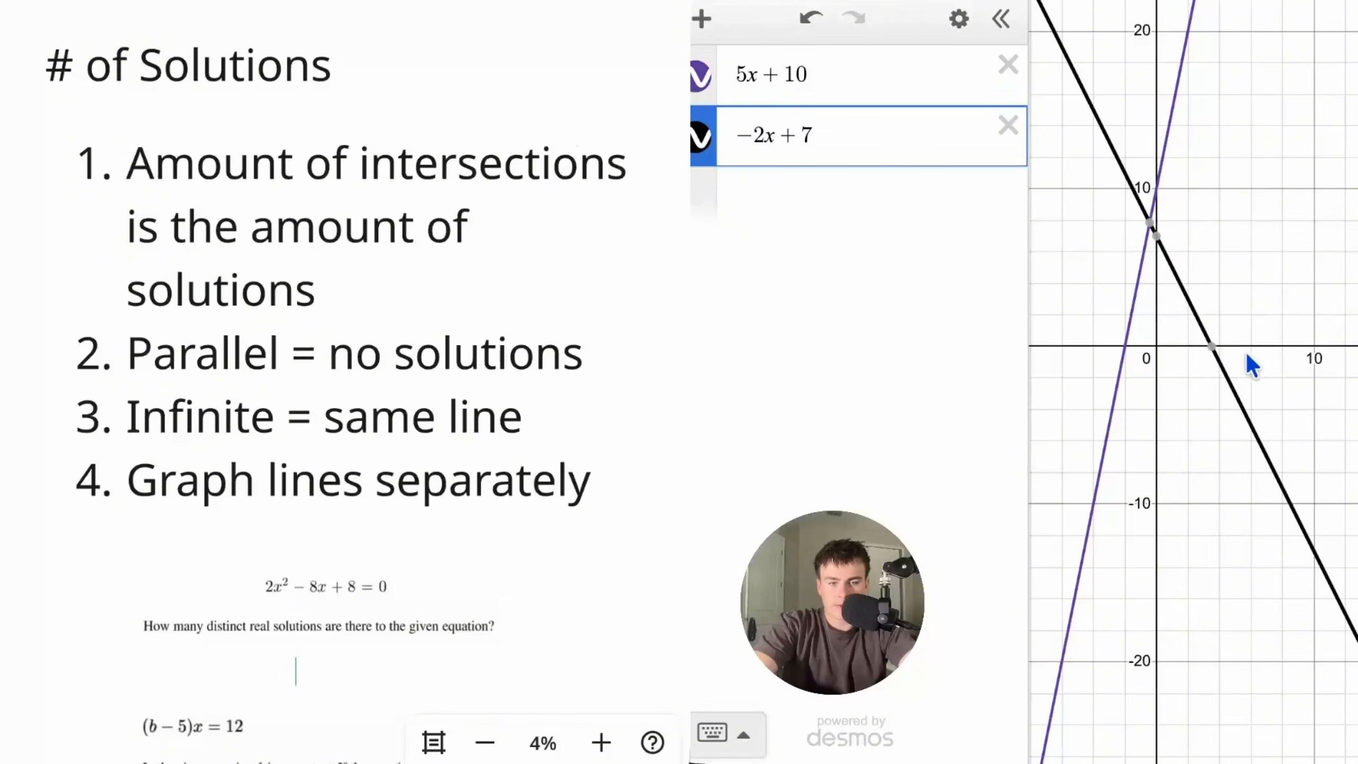
- Inspect the axis intercepts of the −2x + 7 line and its intersection with 5x + 10
click(1214, 348)
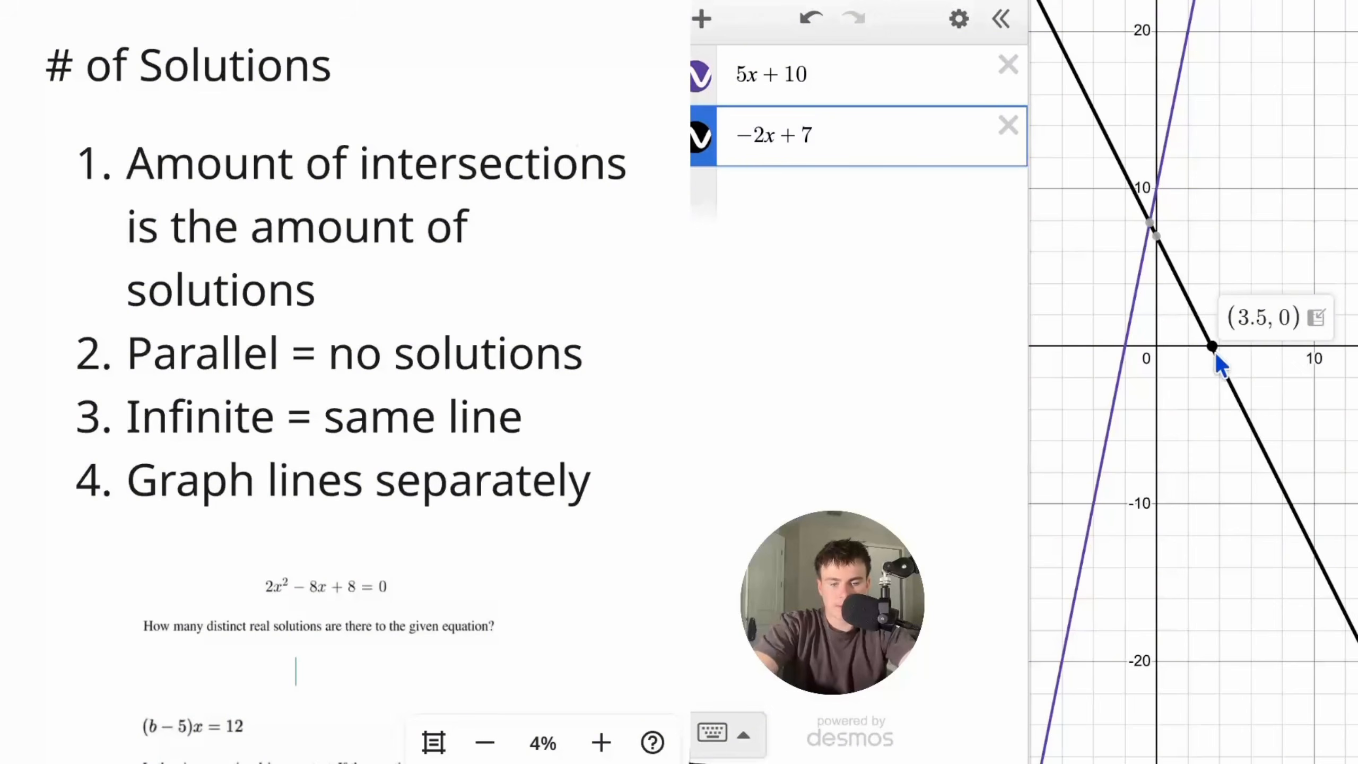
click(1157, 237)
click(1149, 222)
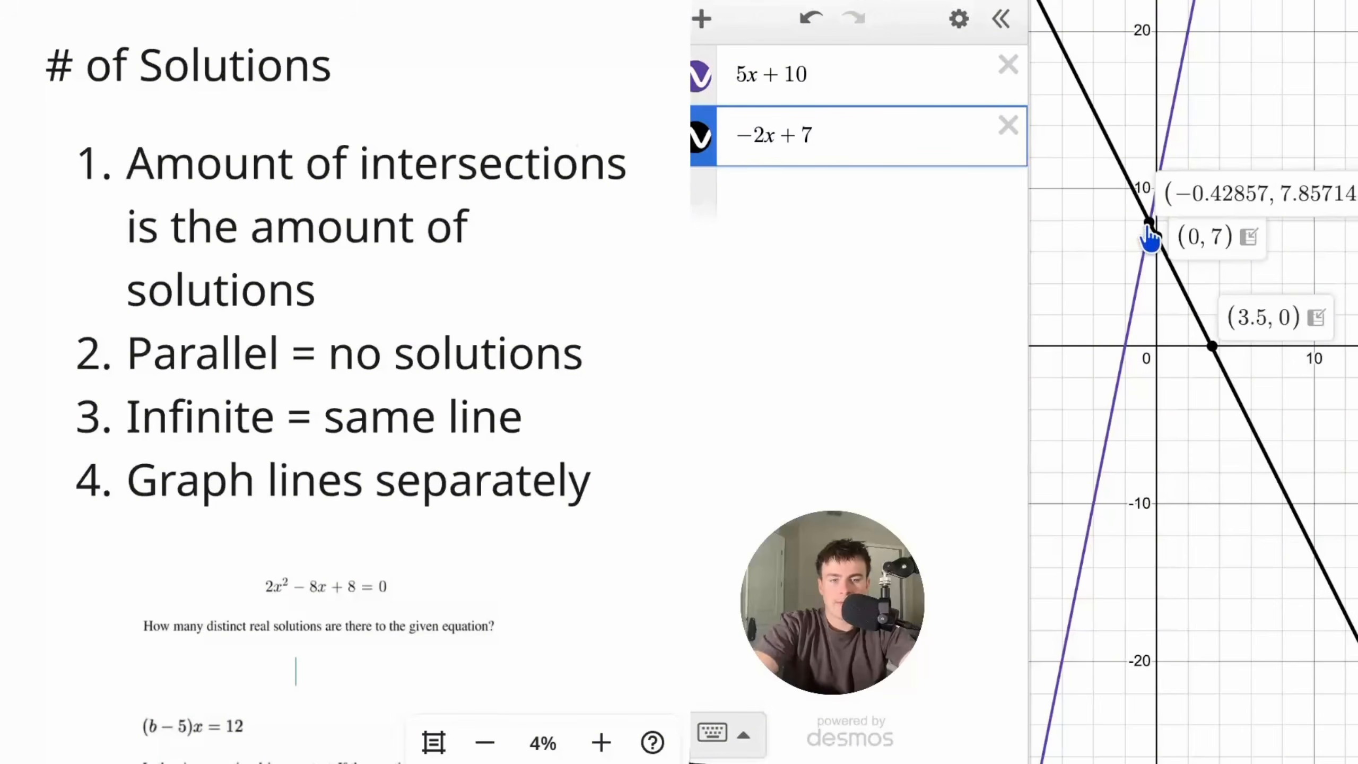
click(1055, 286)
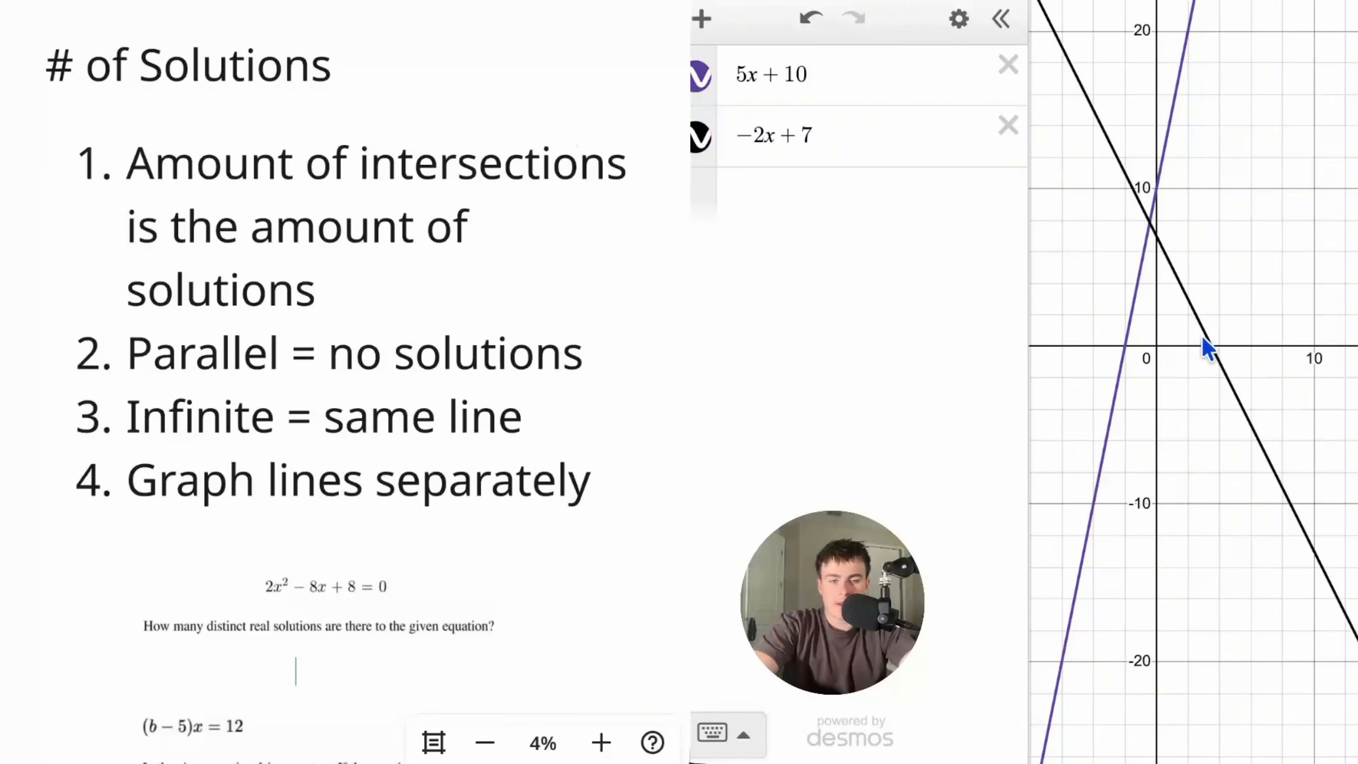
click(1213, 348)
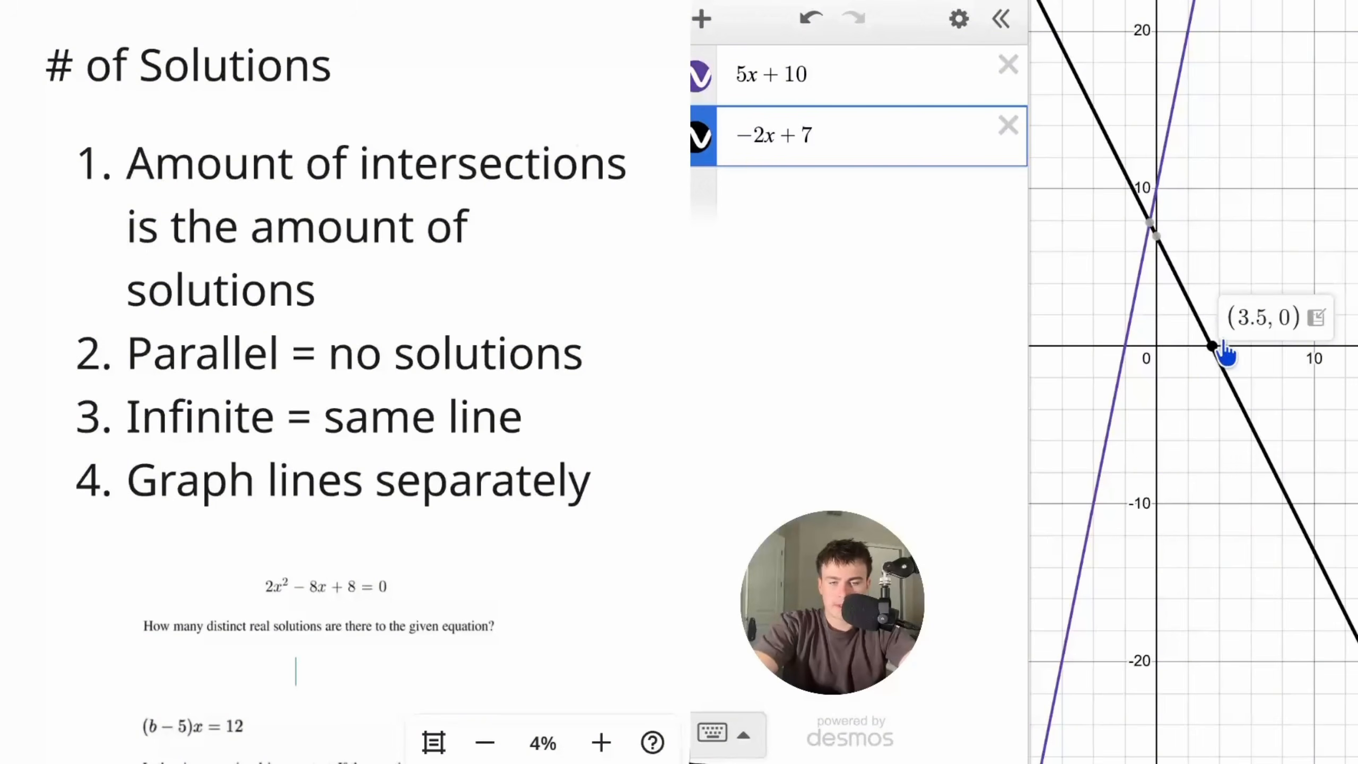
click(1156, 236)
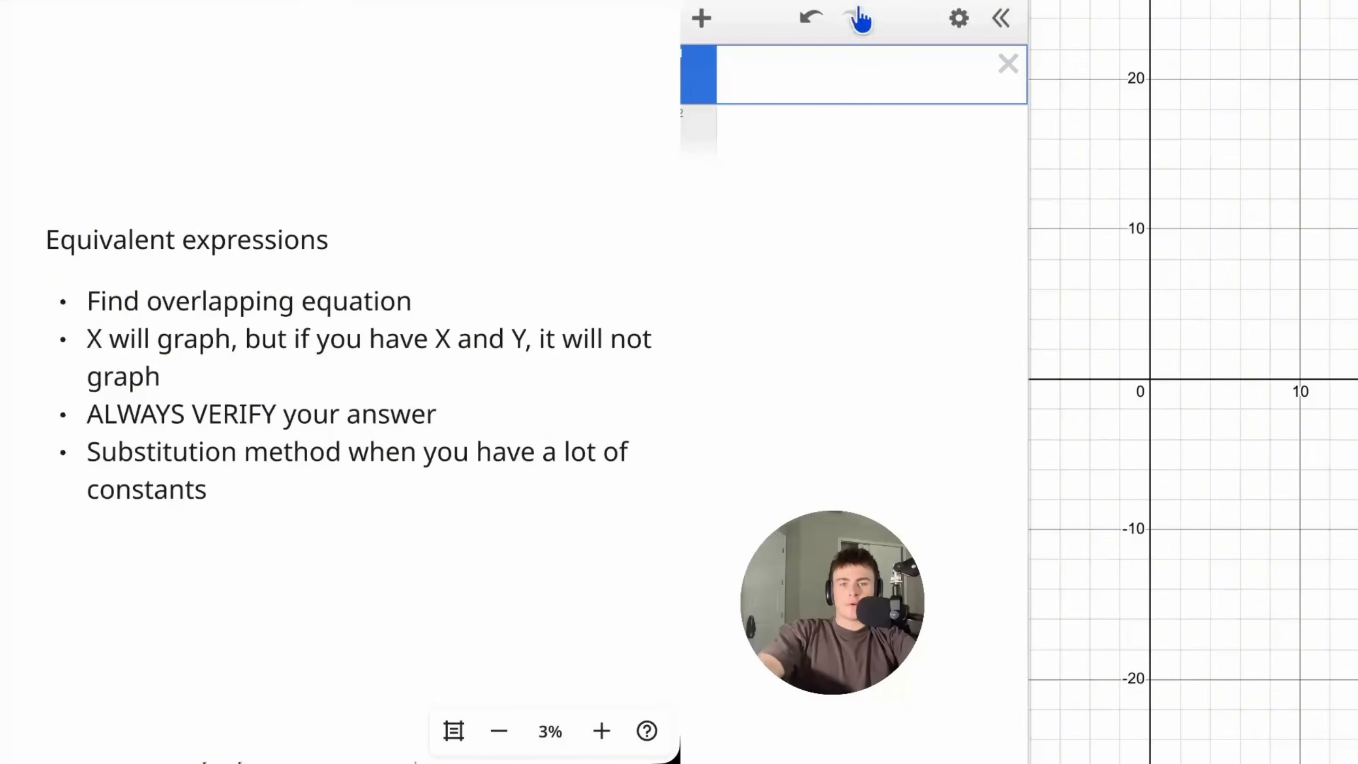
- Add a note reading "1. graphing and finding the overlapping line"
text("1.)
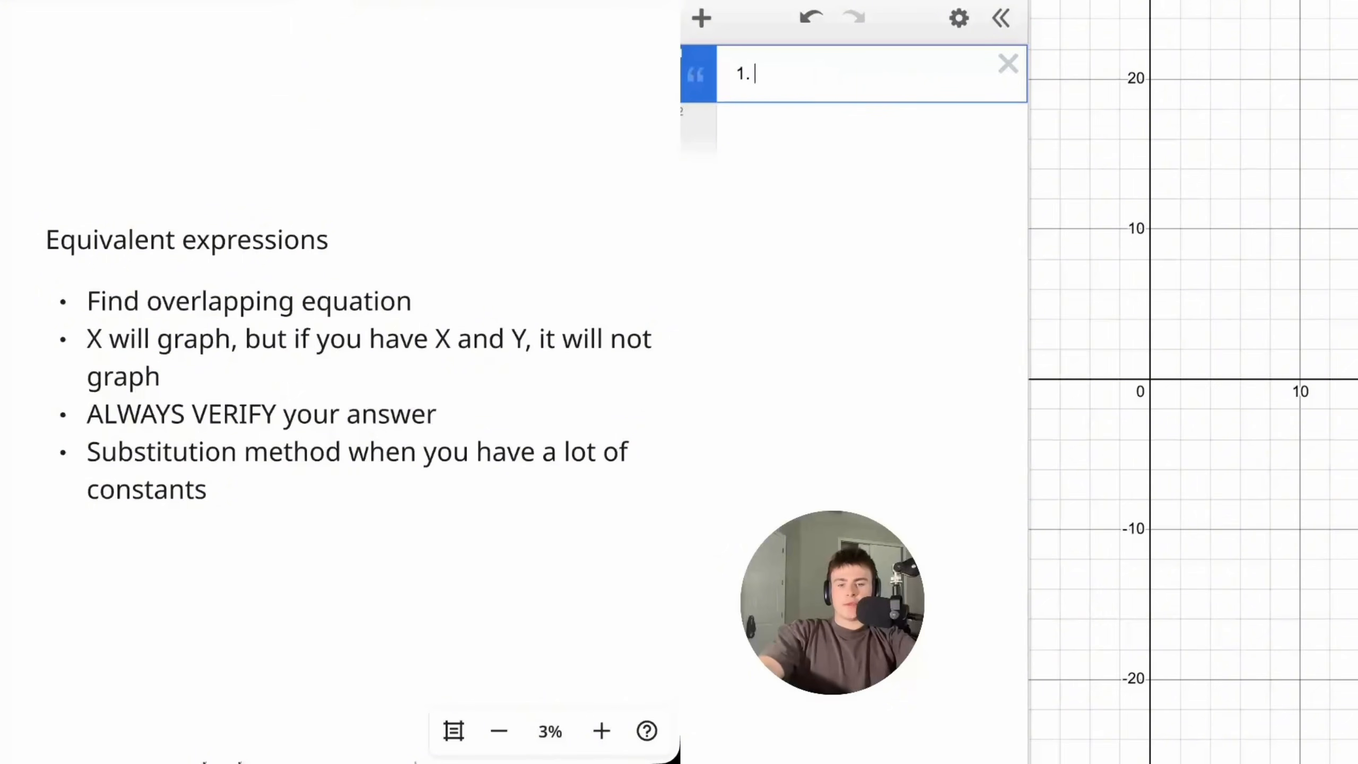
text( graphing and find)
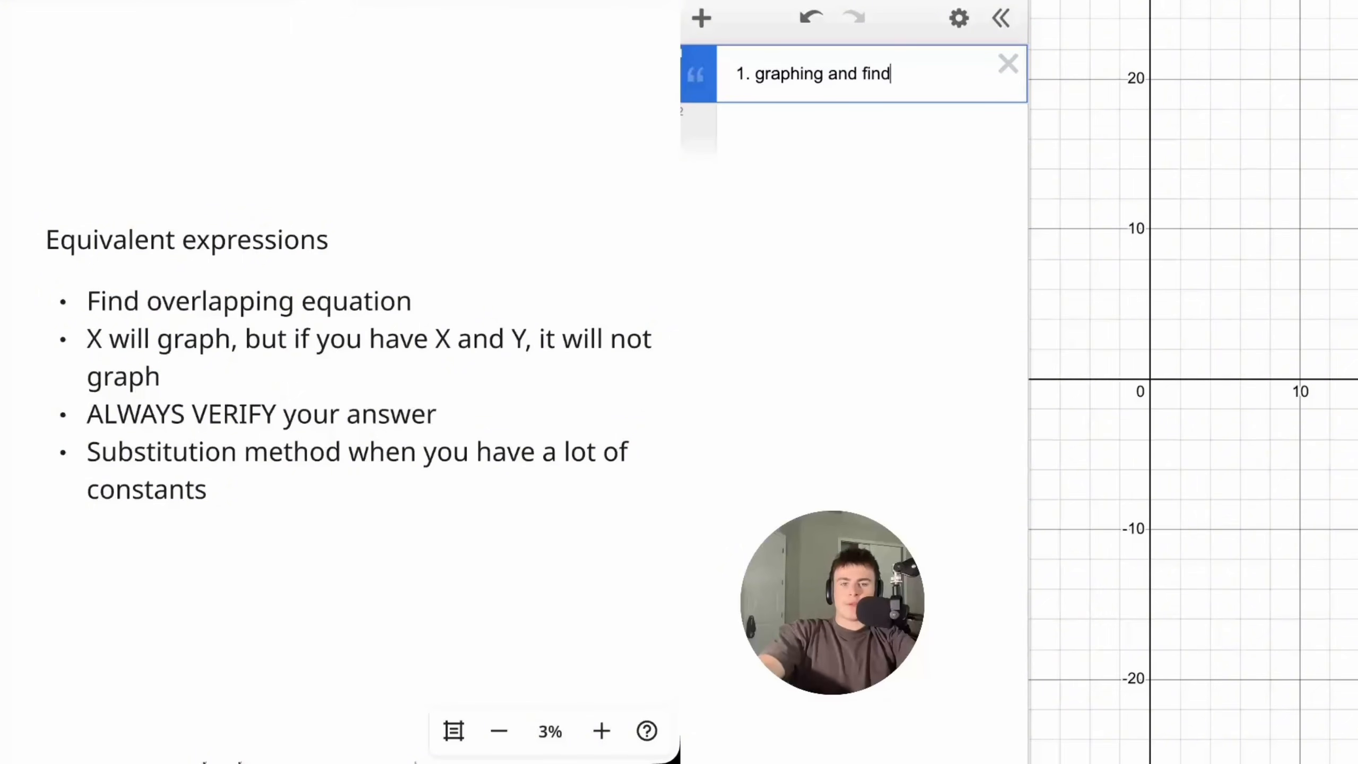
text(ing the overlapping line)
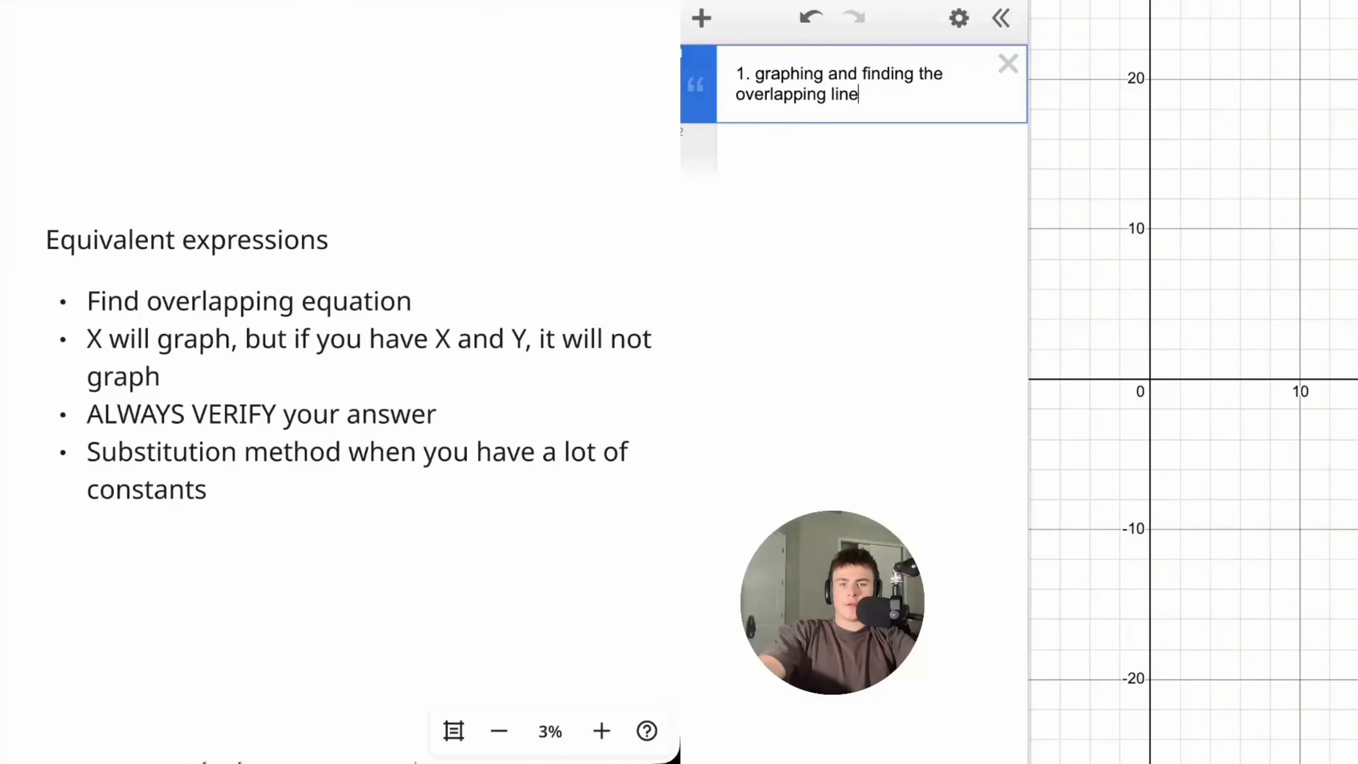
- Graph x² and x(x) as separate expressions below the note
click(819, 176)
text(x^2)
click(779, 222)
text(x(x))
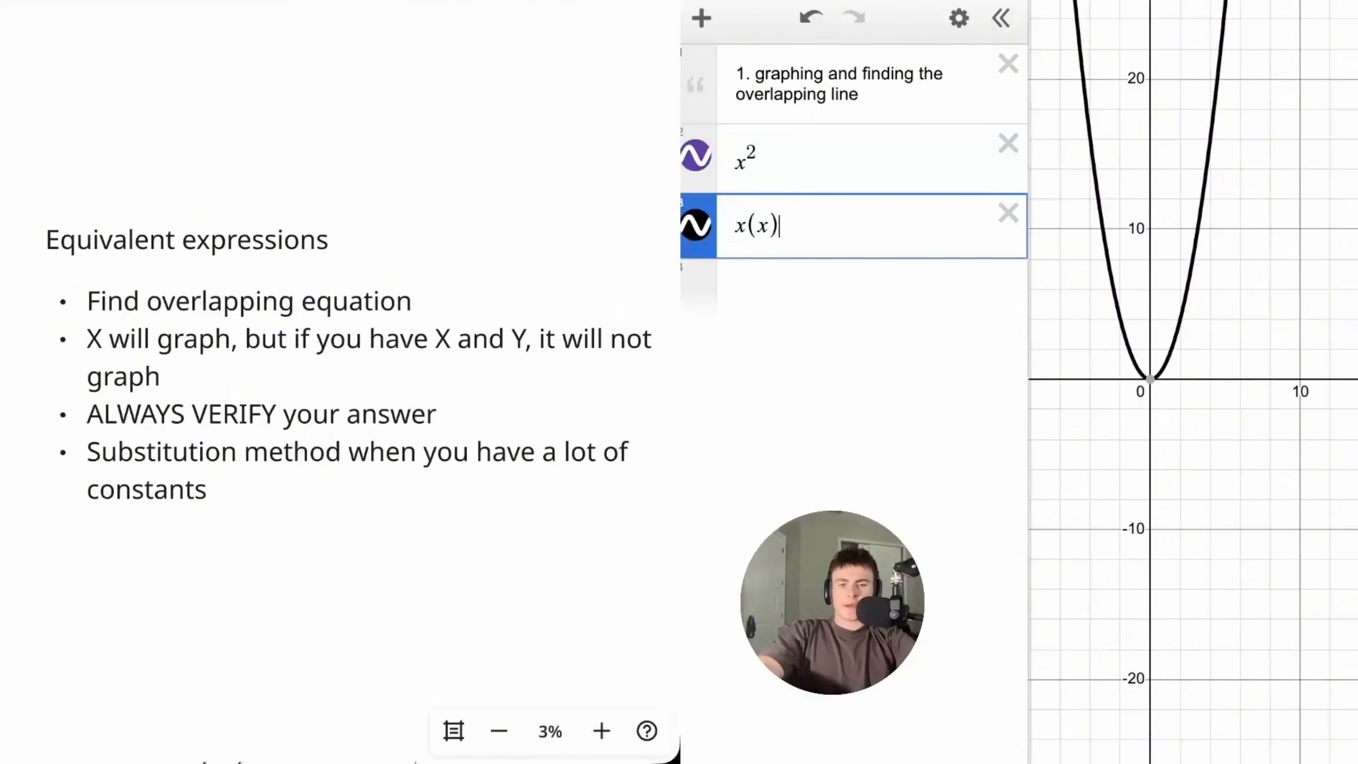
- Toggle the x(x) curve off and on repeatedly to check whether it overlaps x²
click(700, 236)
click(700, 236)
click(701, 236)
click(700, 235)
click(701, 236)
click(700, 236)
click(700, 235)
click(702, 233)
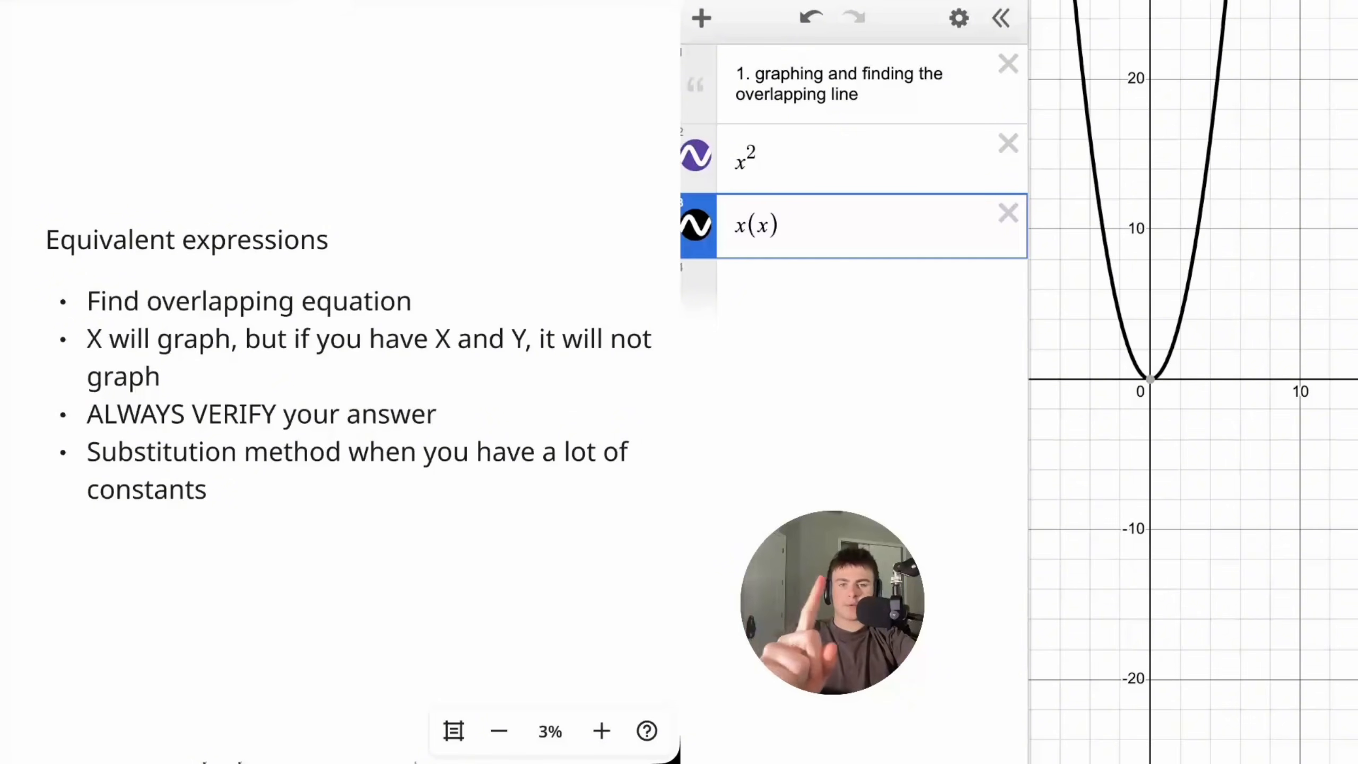
- Add a note reading "substitution" below the x(x) expression
click(825, 299)
text(2)
key(BackSpace)
key(shift+apostrophe)
text(substit)
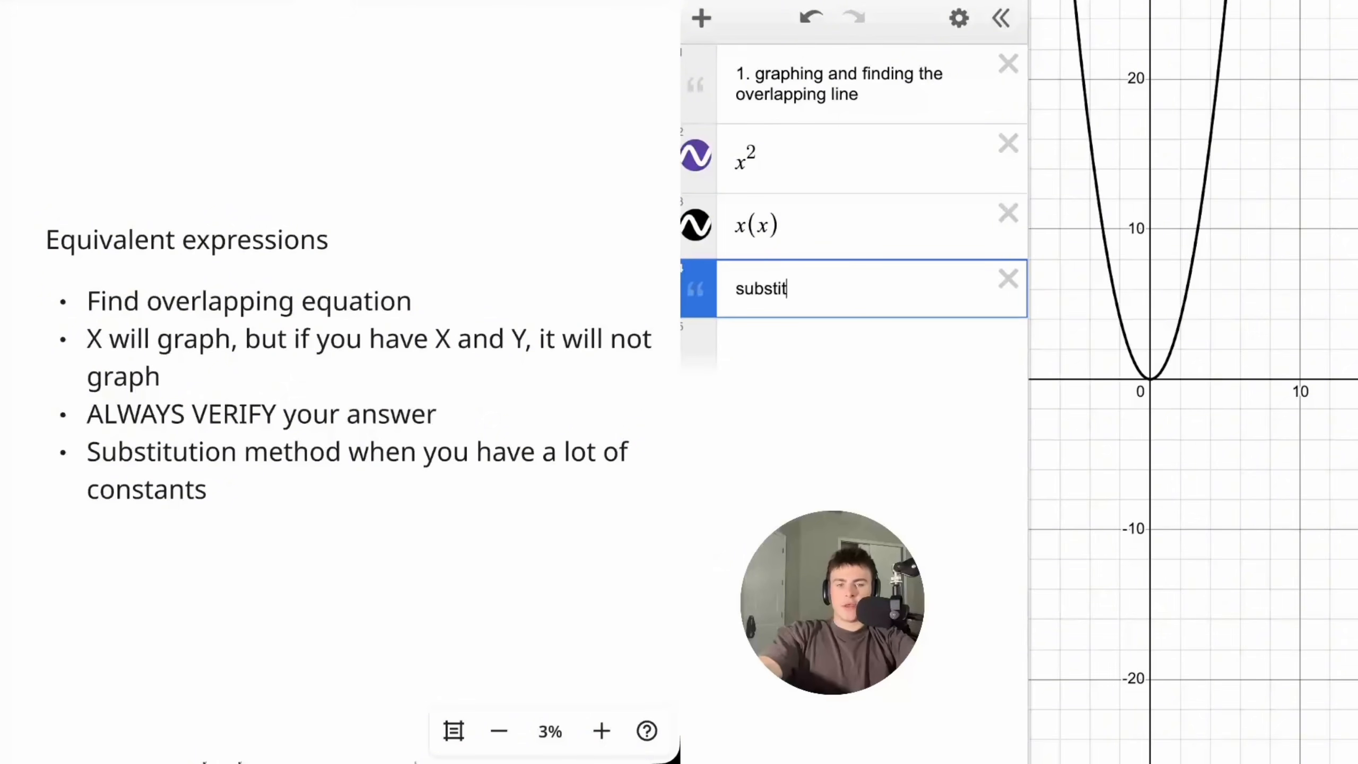
text(ution)
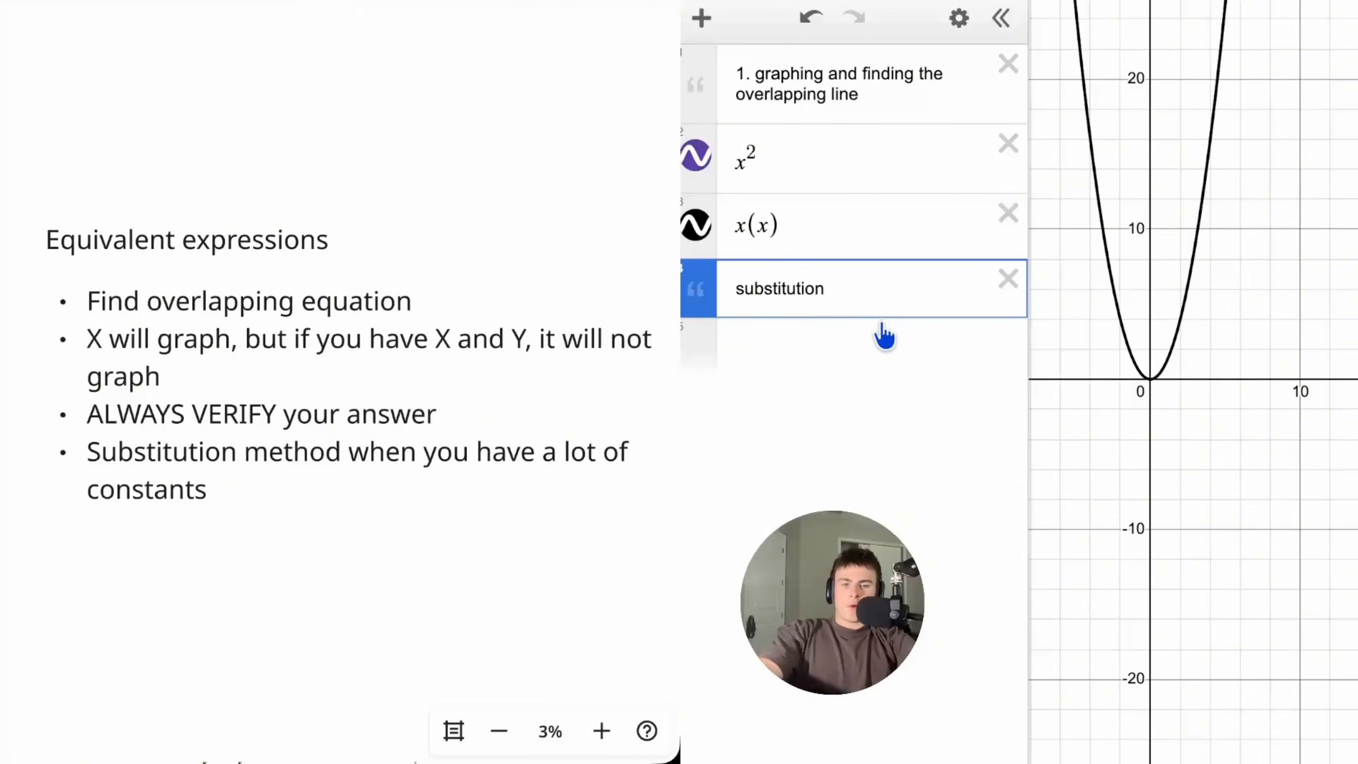
- Delete the x² and x(x) expressions and the substitution note, keeping the first note
click(854, 348)
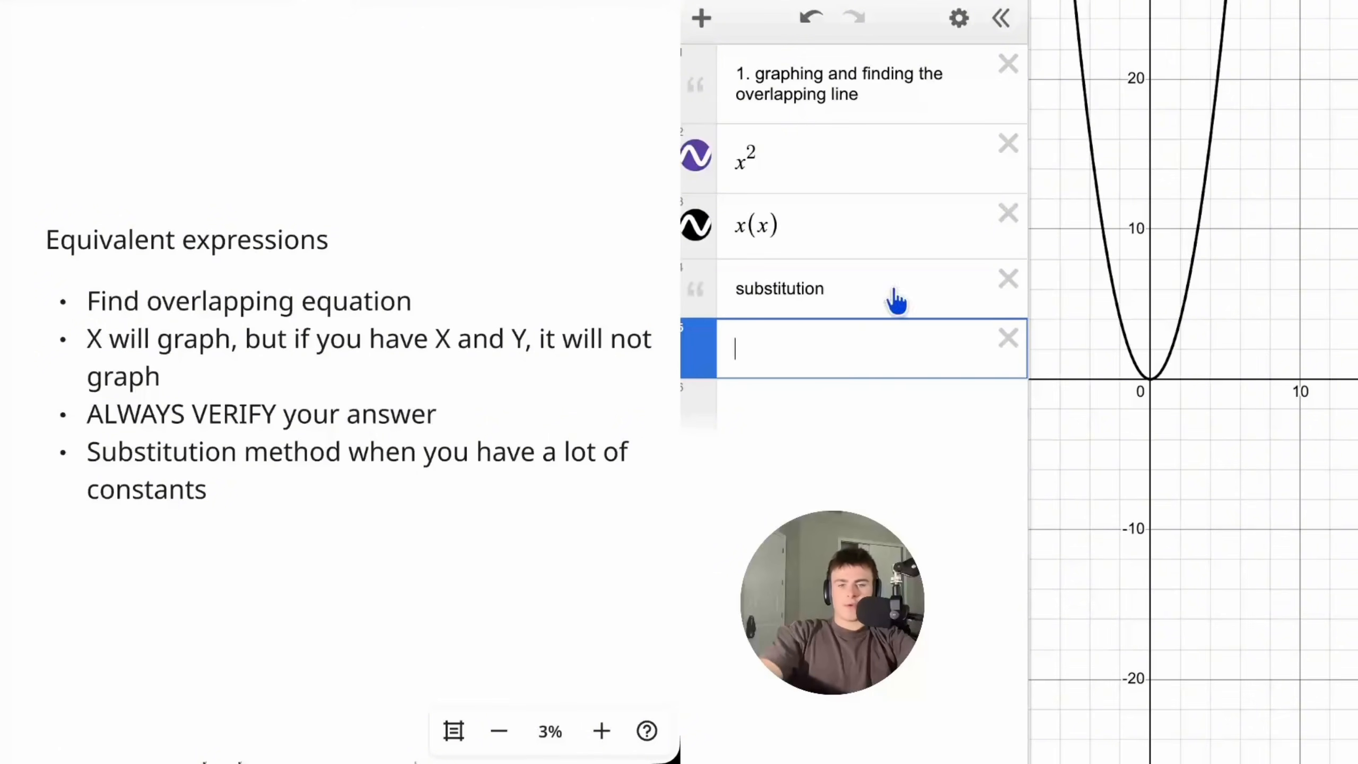
click(1005, 161)
click(1005, 161)
click(1004, 161)
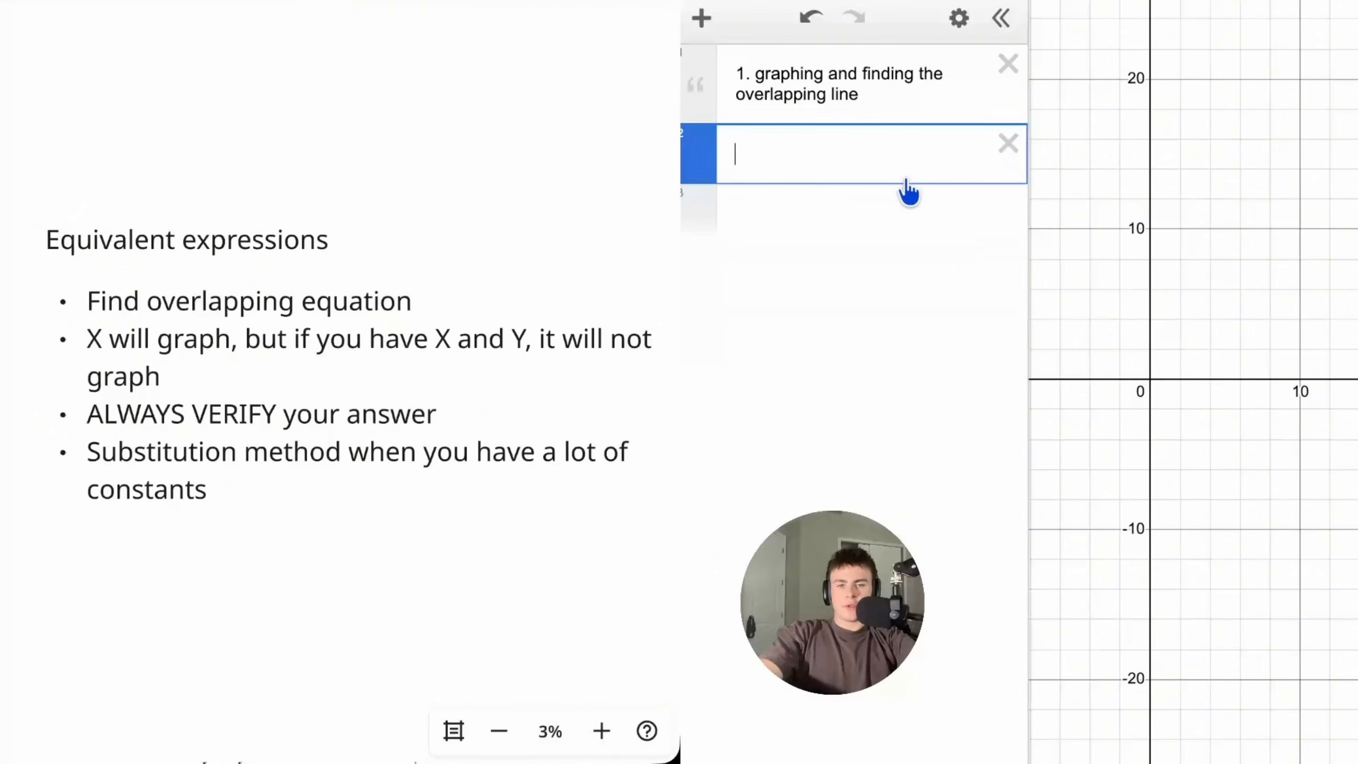
- Enter a² and a(a) as separate expressions below the note
text(x^2)
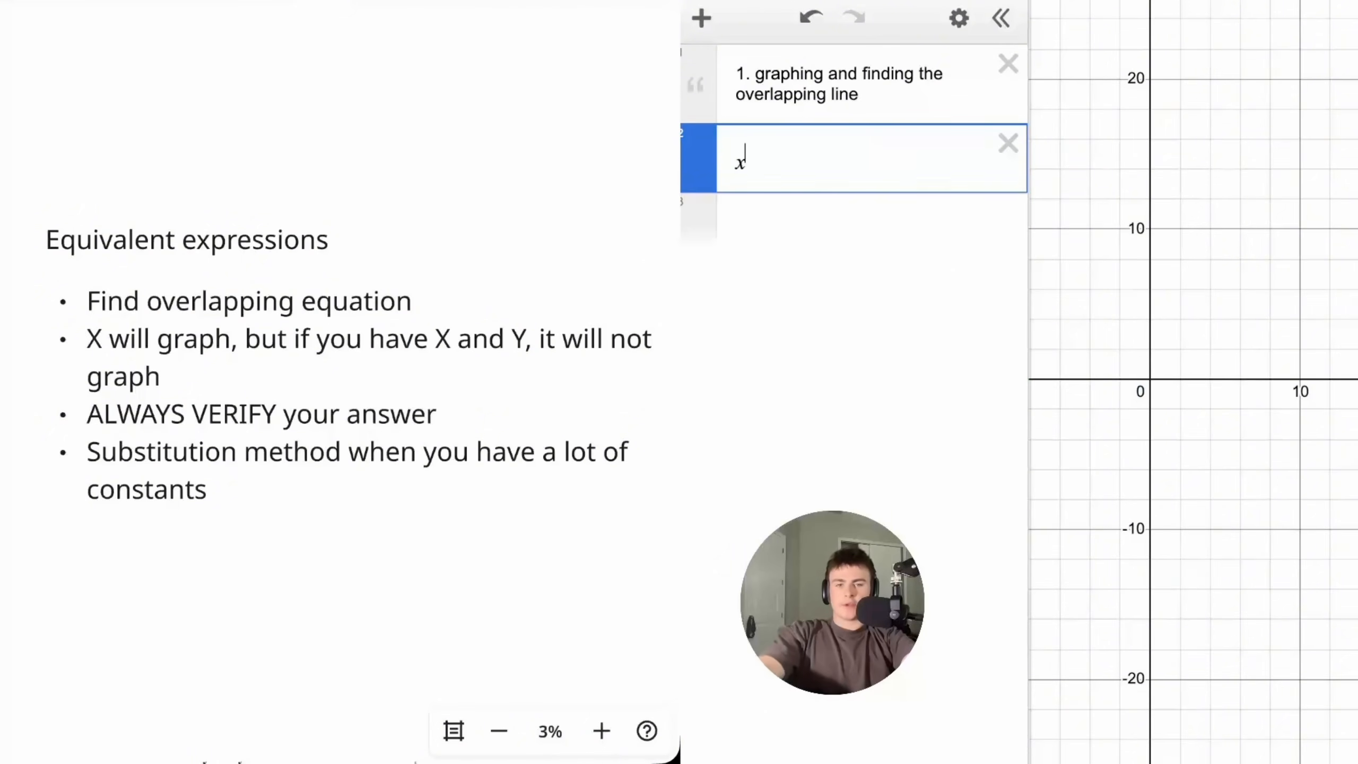
click(830, 208)
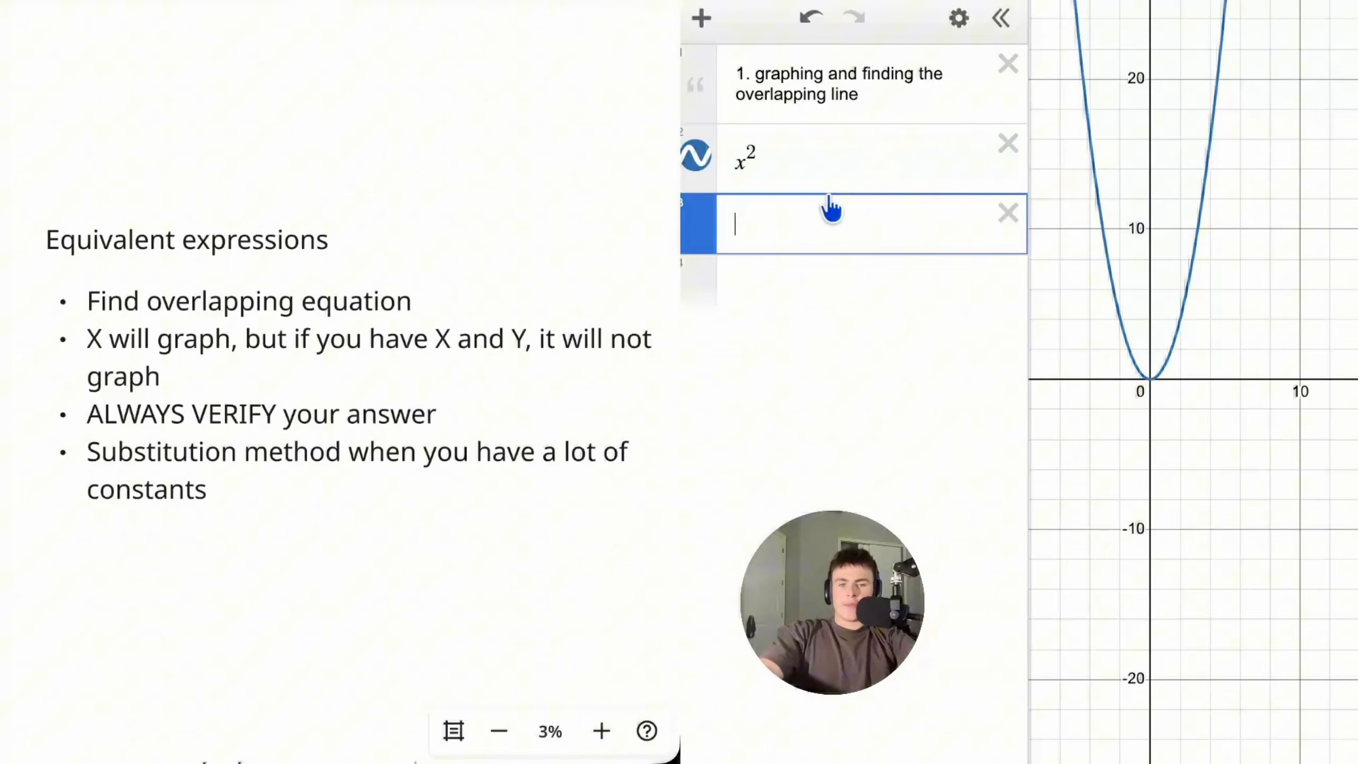
click(743, 161)
key(BackSpace)
text(a)
click(783, 292)
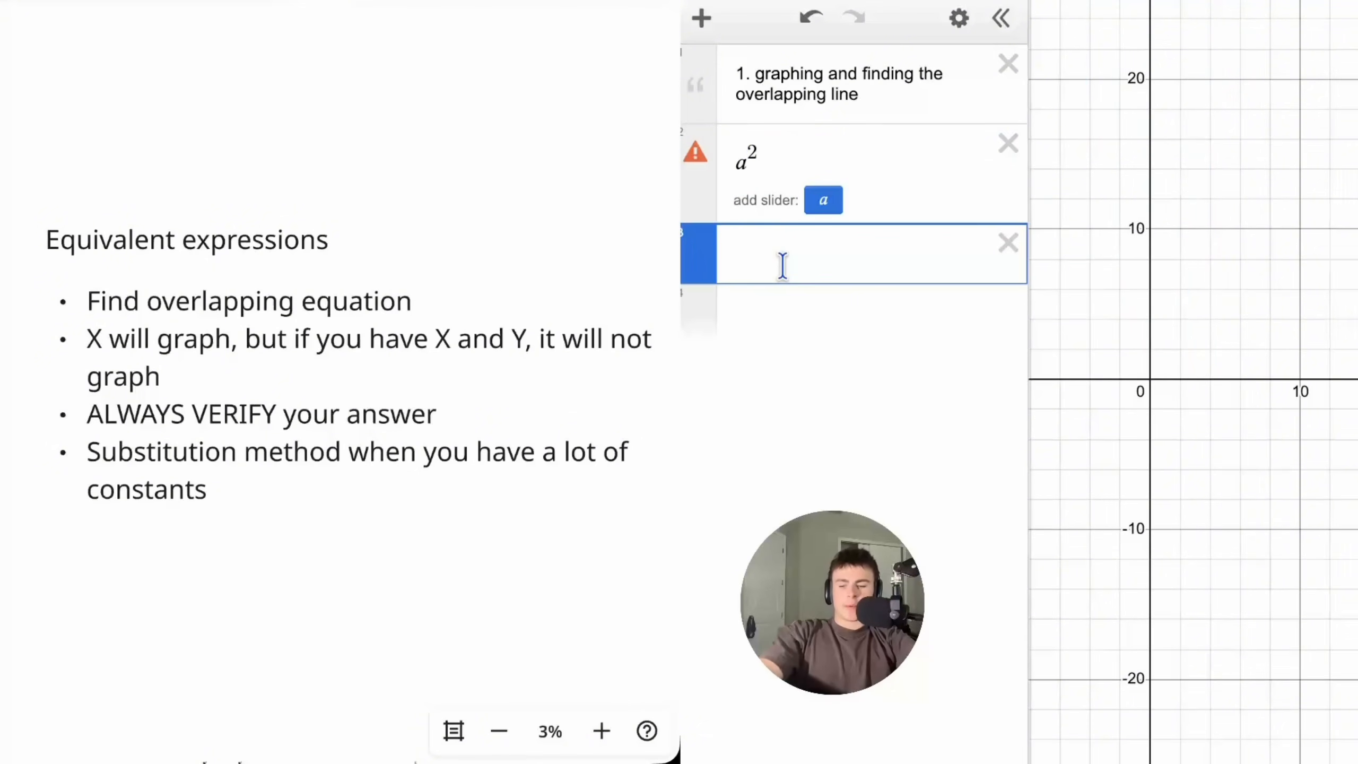
text(a(a))
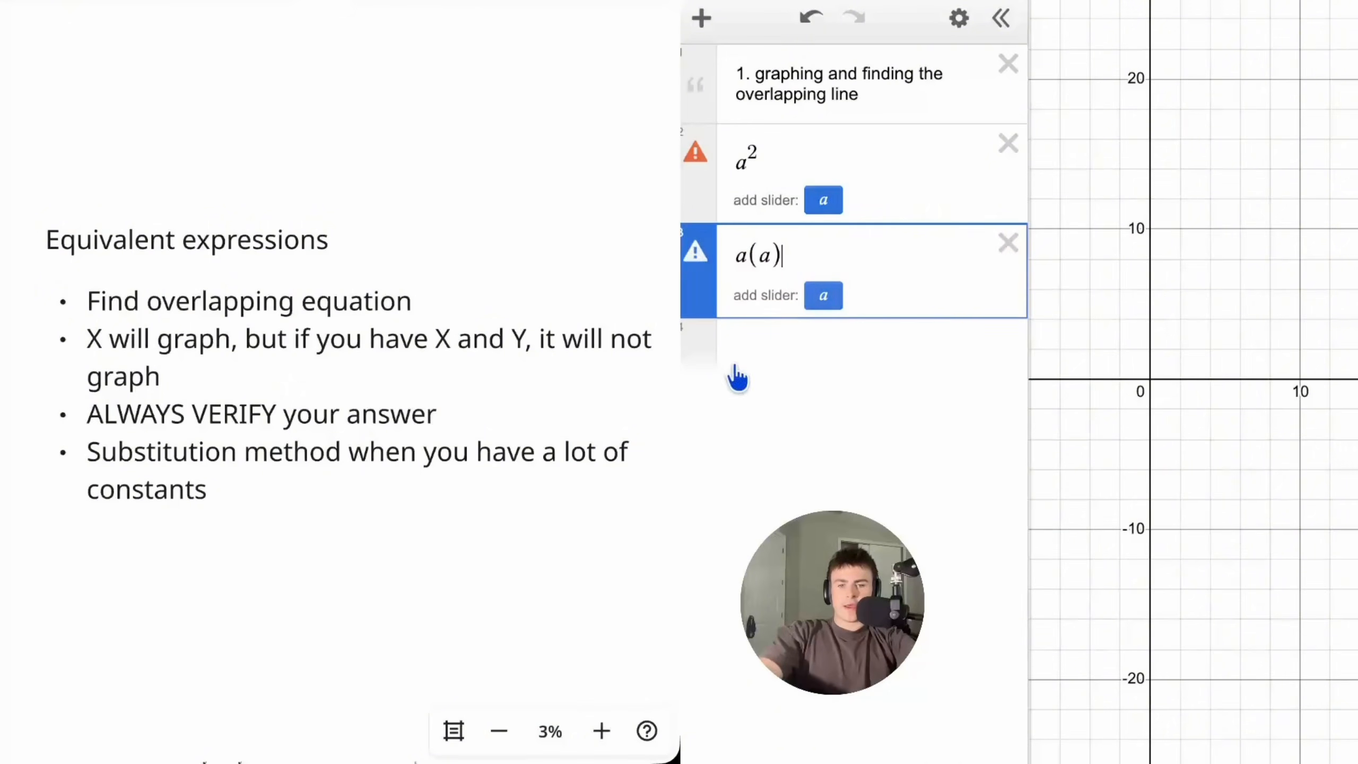
- Add the expressions a(a²) and a(a⁷) below a(a)
click(770, 343)
text(a(a^2)
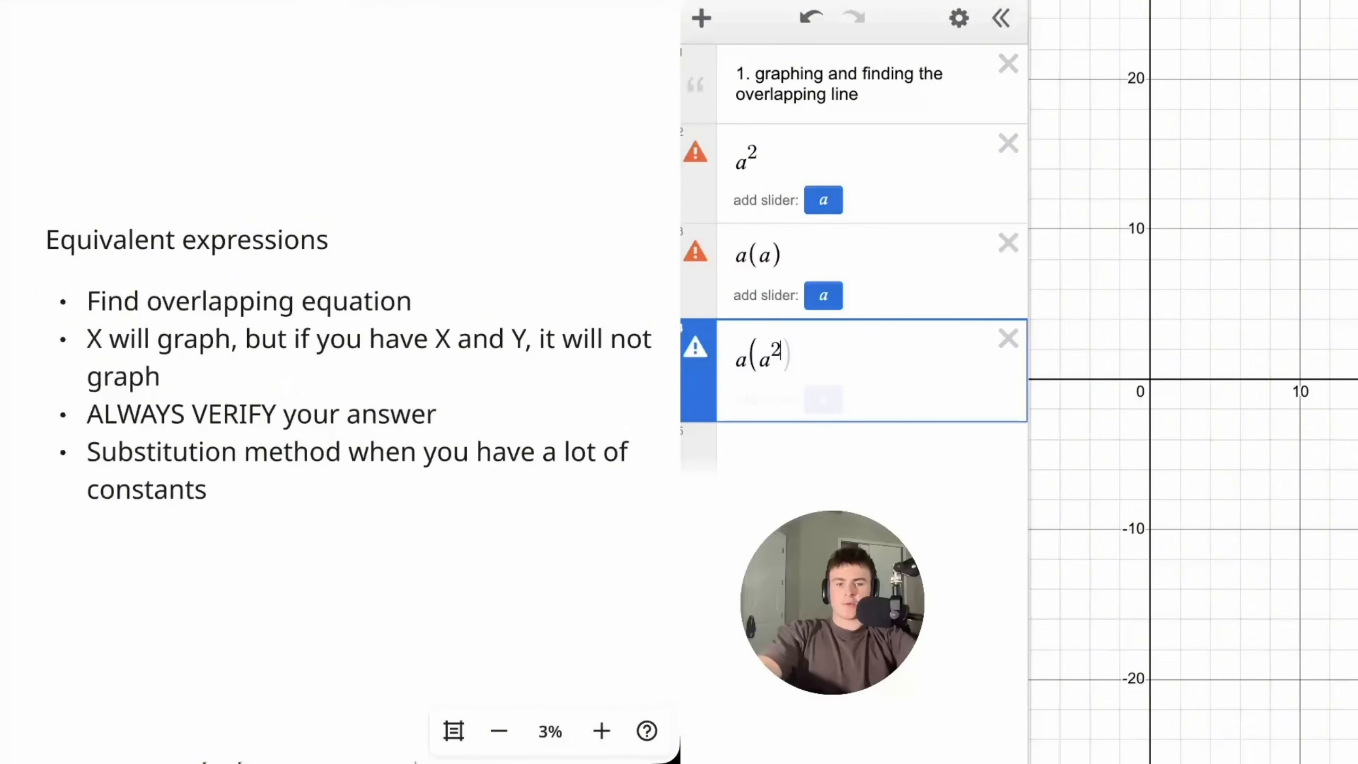
click(789, 481)
text(a(a)
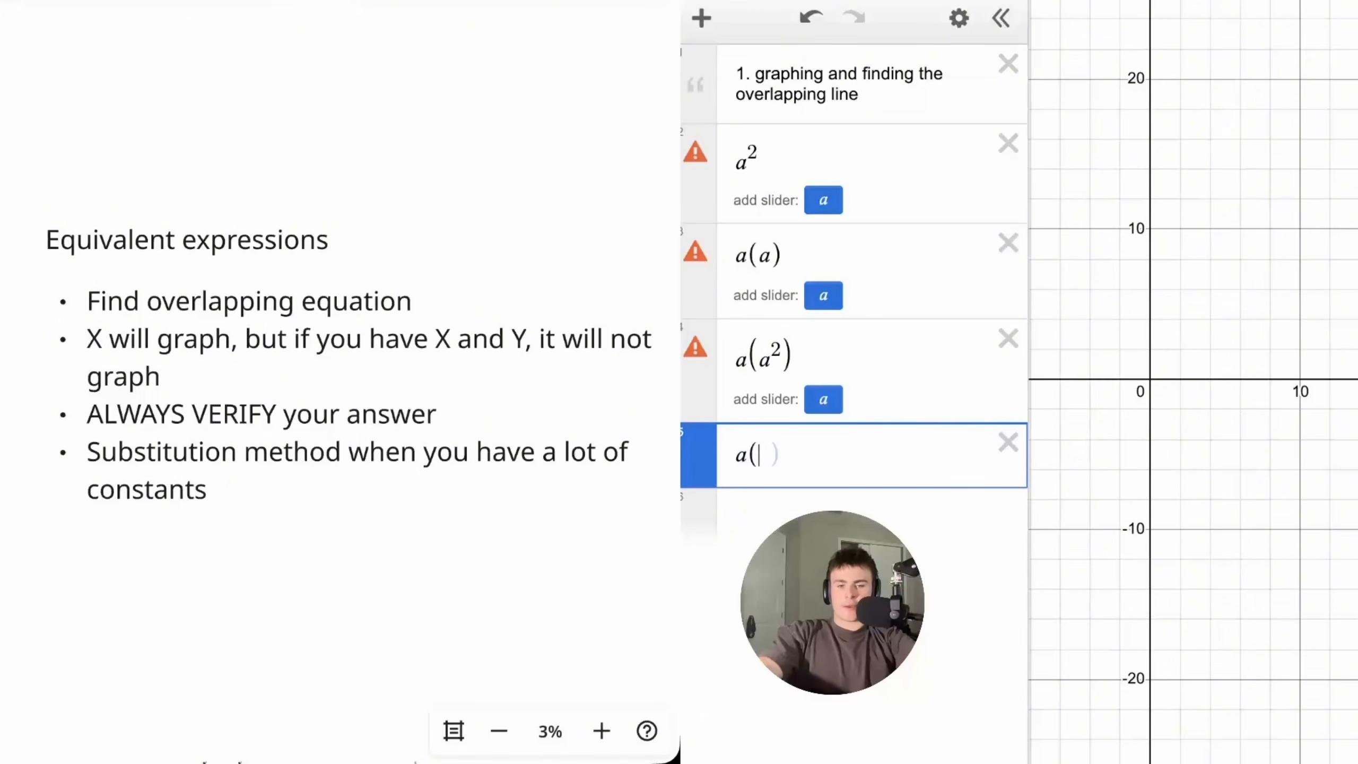
text(^7)
key(Right)
key(Right)
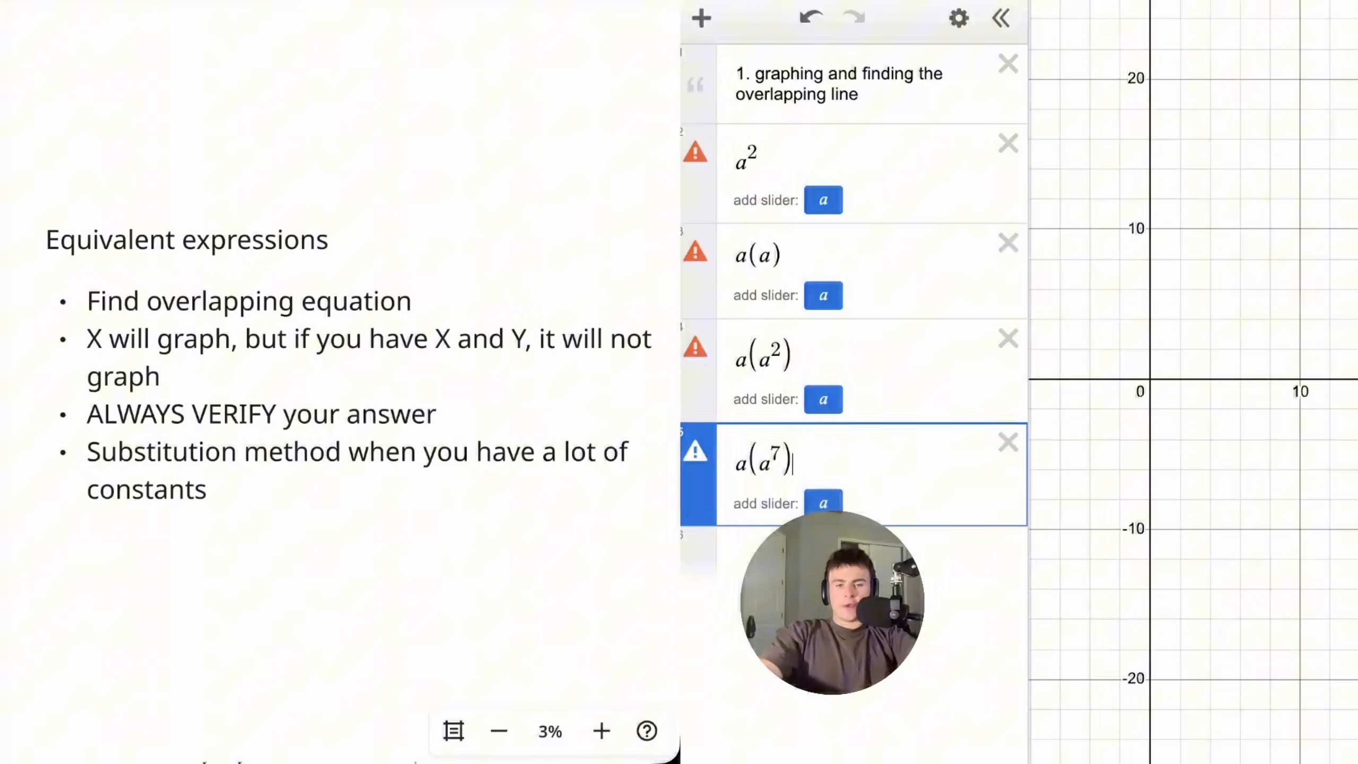
- Add a slider for a, set a to 100, and compare the values of a² and a(a)
click(788, 167)
drag(789, 167, 743, 169)
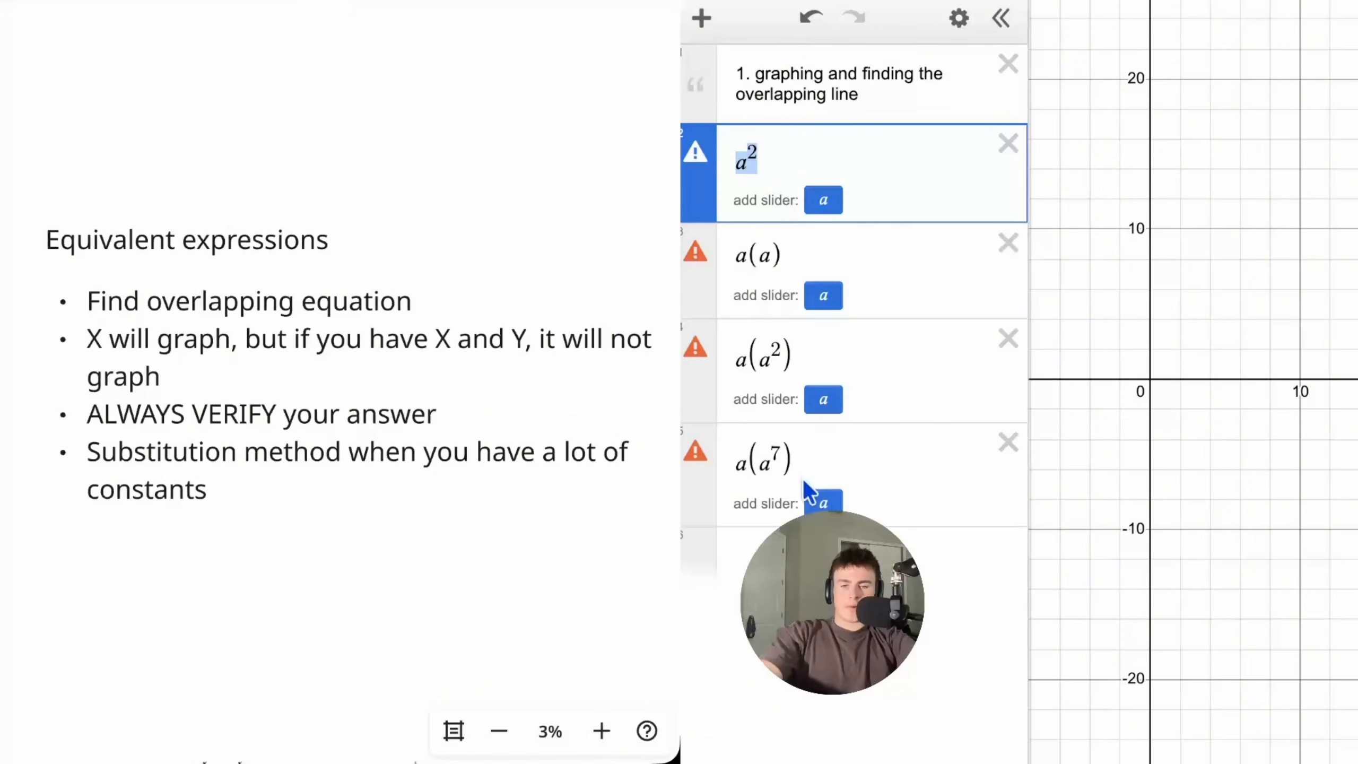
click(781, 161)
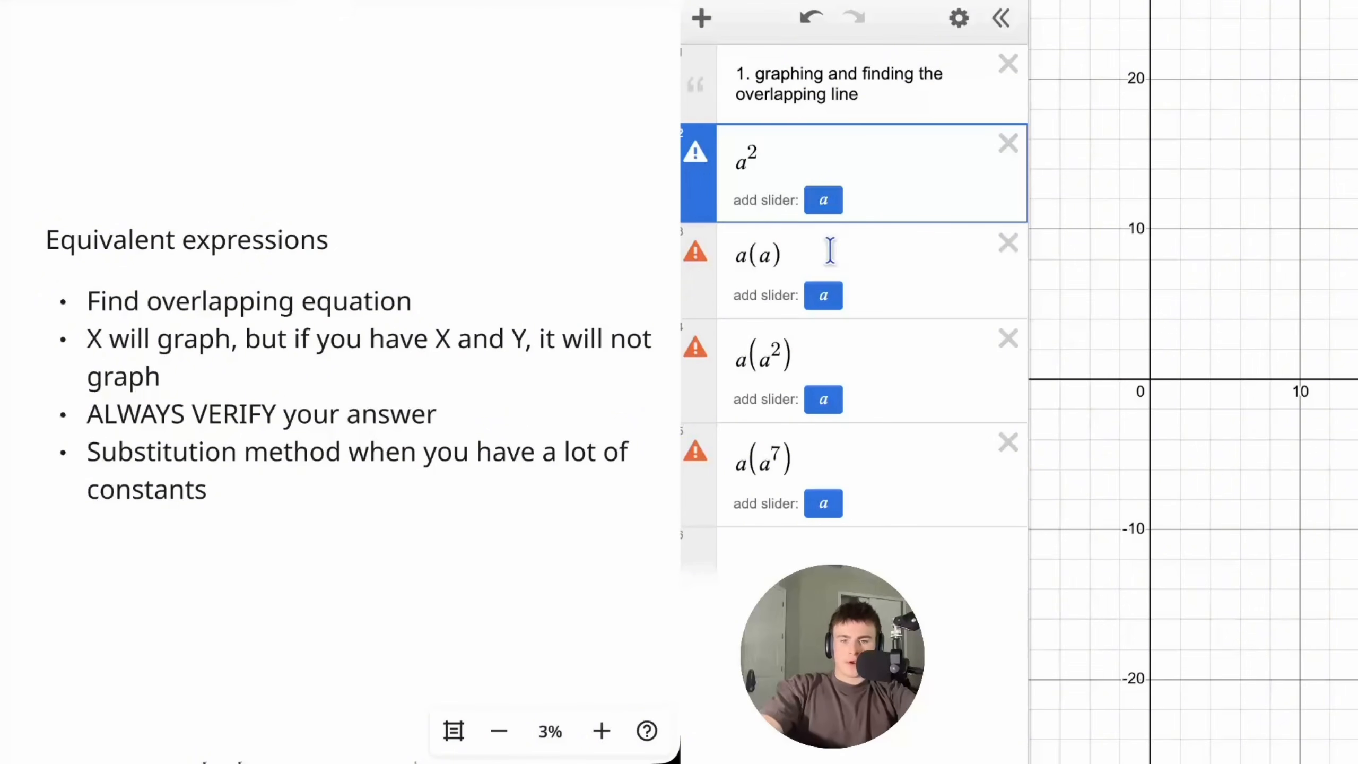
click(825, 506)
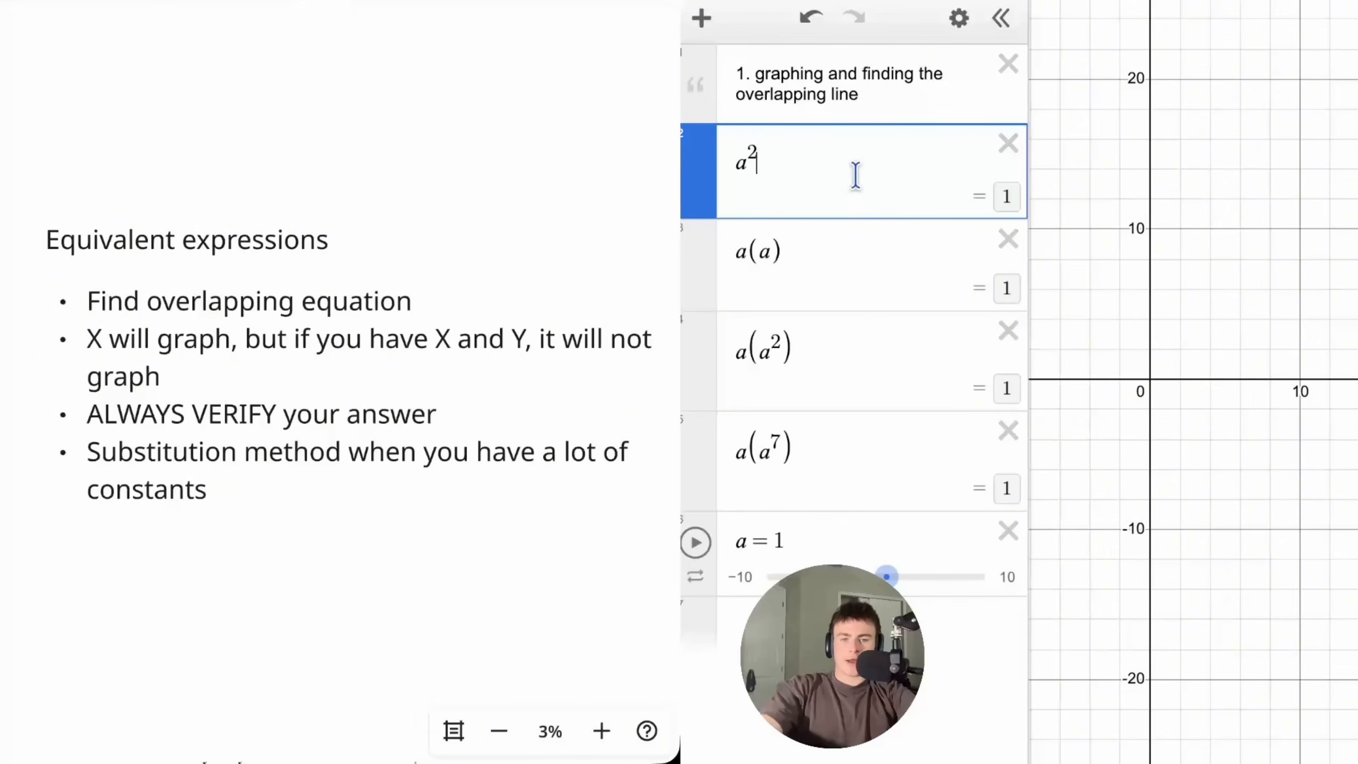
click(854, 539)
text(00)
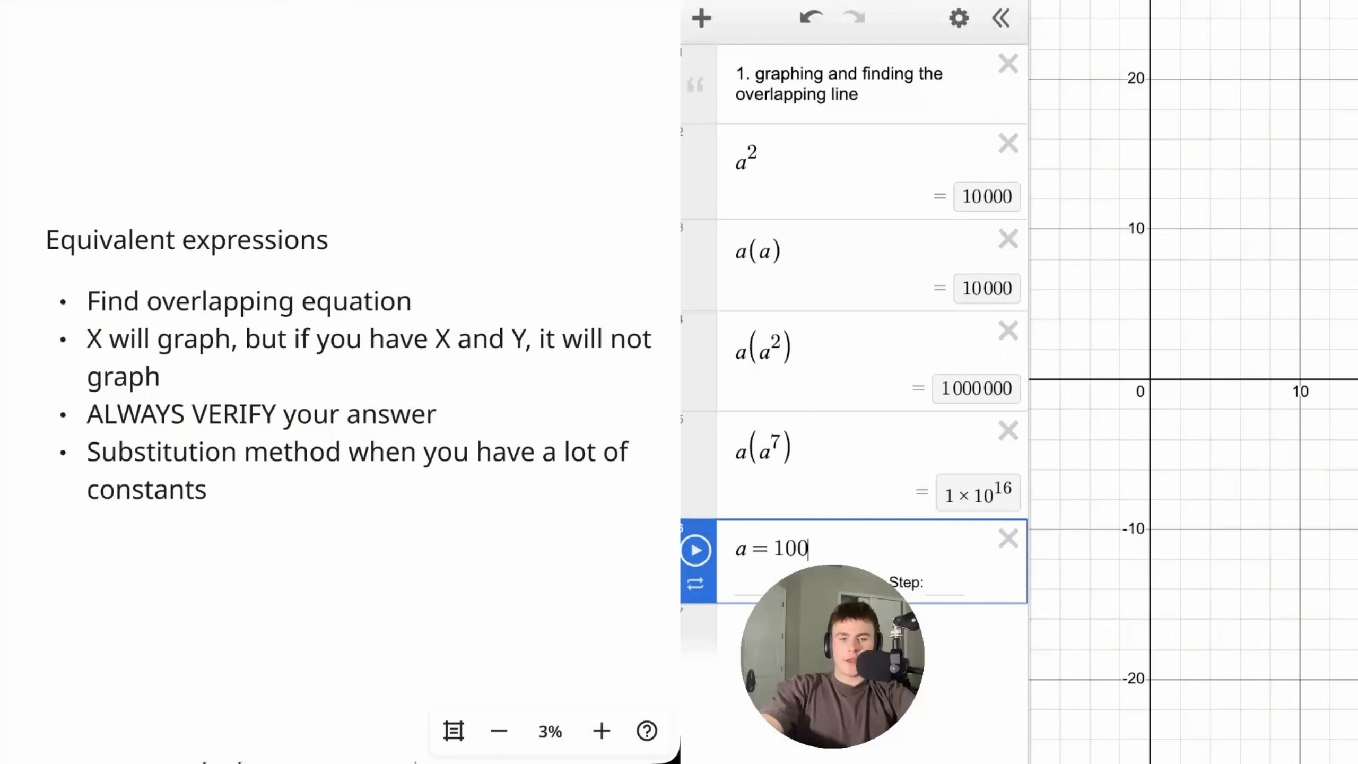
drag(789, 161, 703, 174)
click(819, 234)
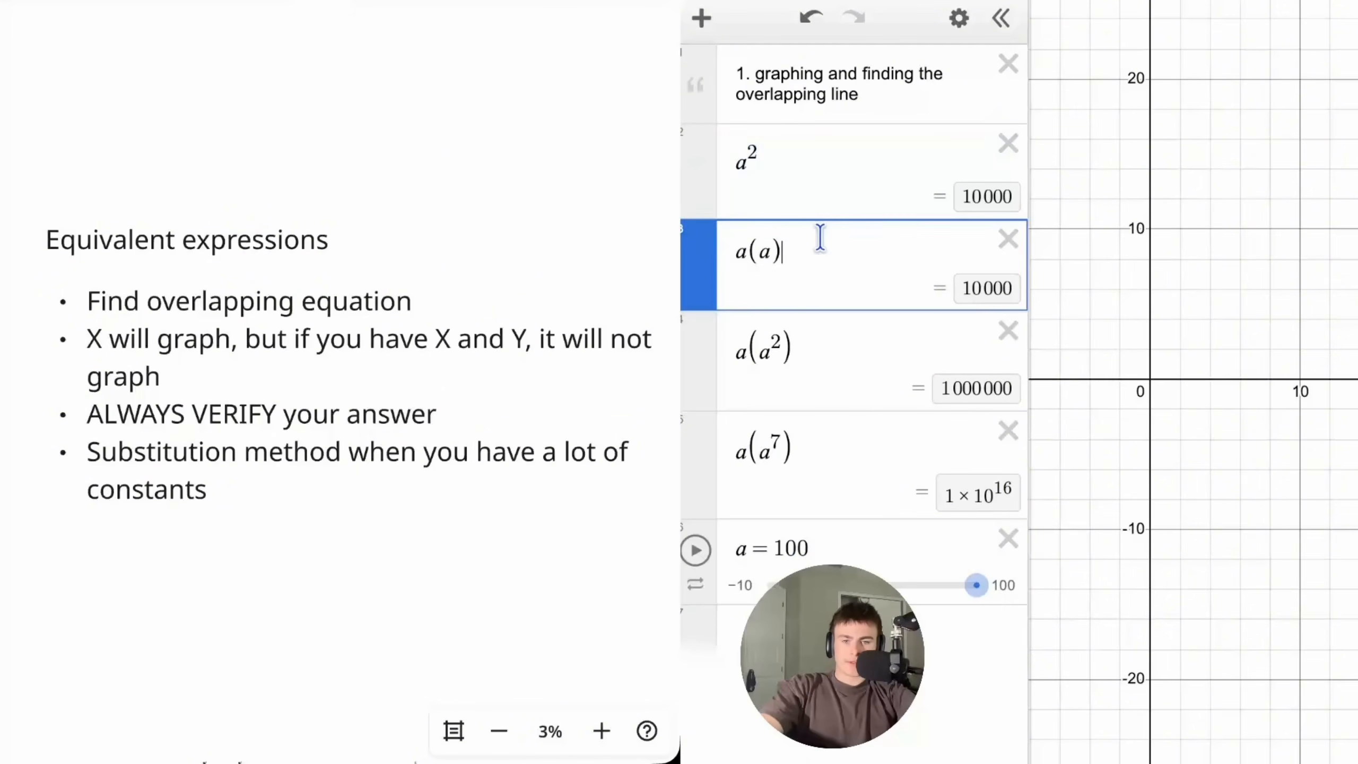
- Compare the values of the expressions in a, and change the slider value of a to 72
drag(819, 234, 696, 236)
click(840, 352)
key(ctrl+a)
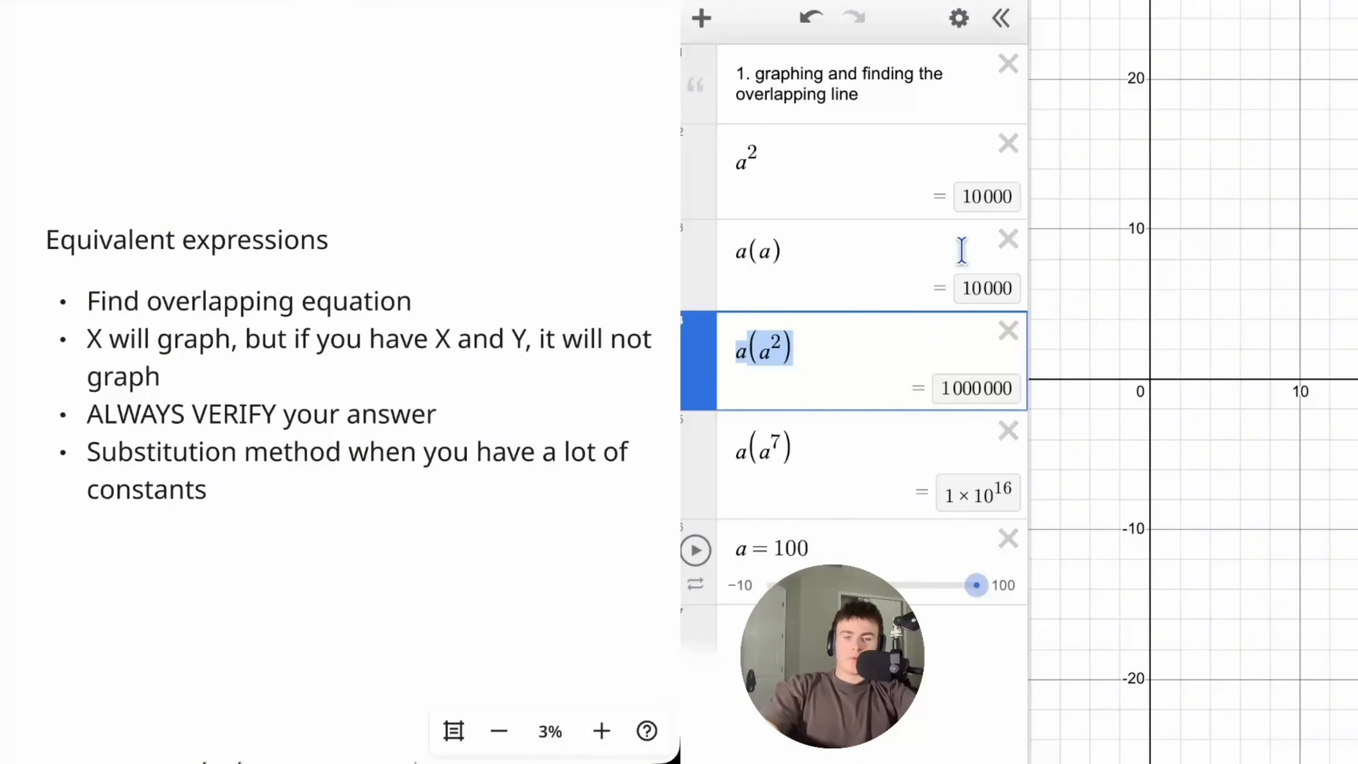
click(171, 190)
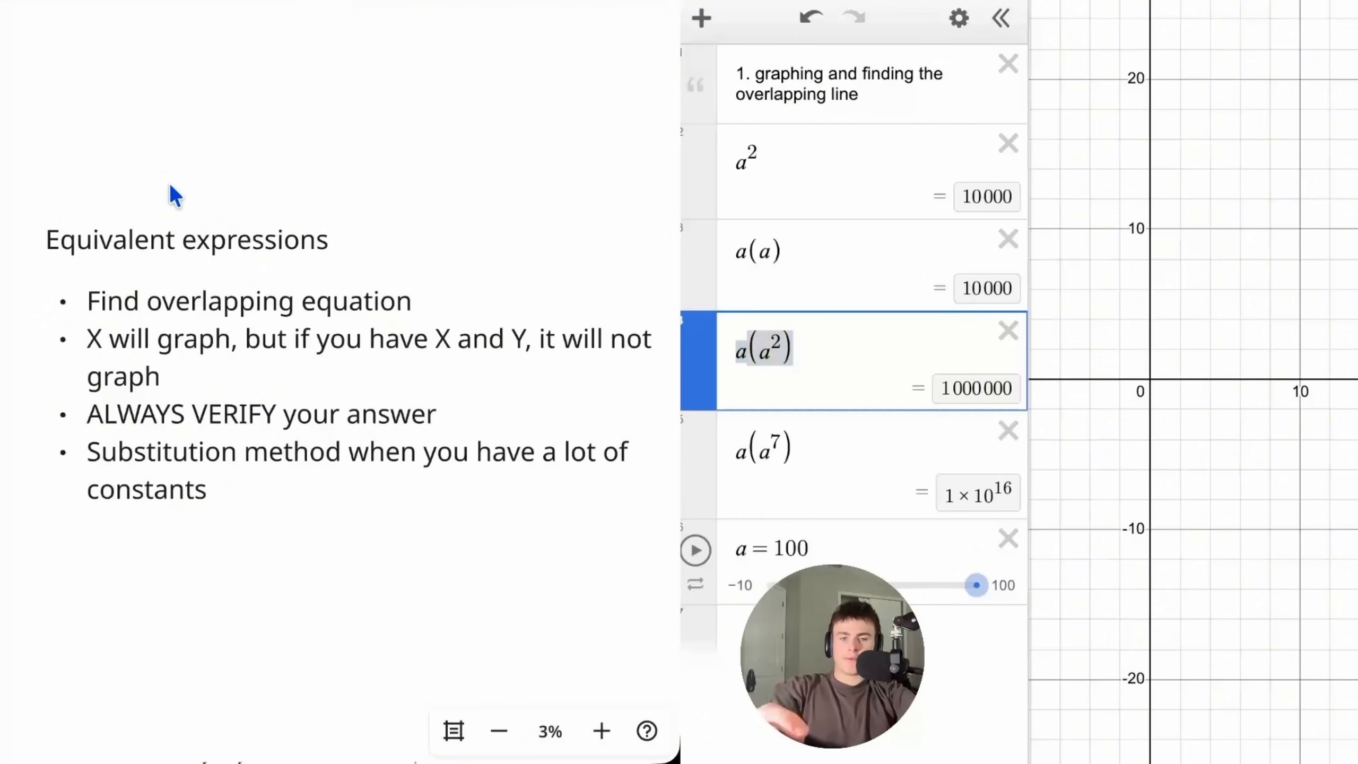
drag(976, 588, 922, 595)
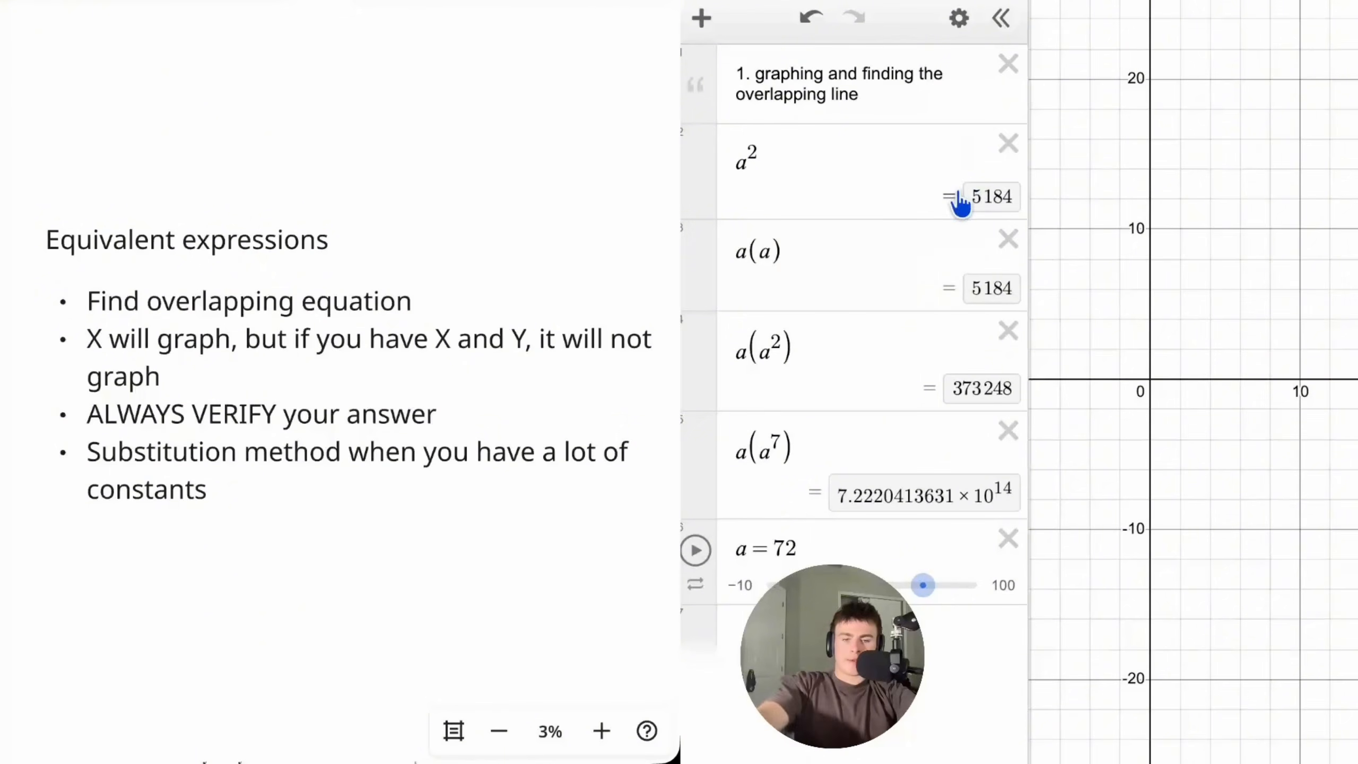
- Delete the a², a(a), a(a²) and a(a⁷) expressions along with the slider for a
click(989, 156)
click(990, 155)
click(990, 154)
click(991, 153)
click(991, 152)
- Add the notes "2. substitution" and "3. regression" below the note about graphing
click(890, 161)
text(")
text(2. substiuio)
text(n)
key(BackSpace)
key(BackSpace)
key(BackSpace)
text(tion)
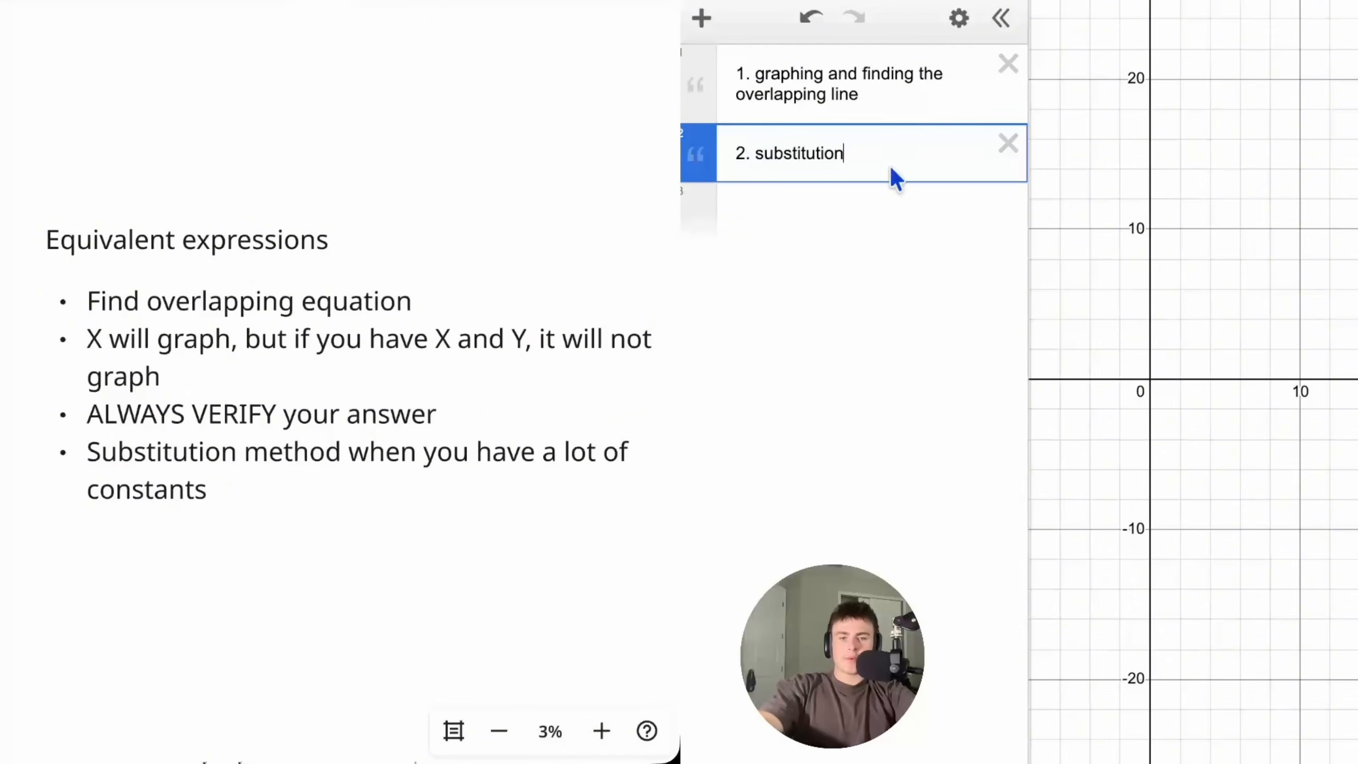
click(894, 213)
text("3. regression)
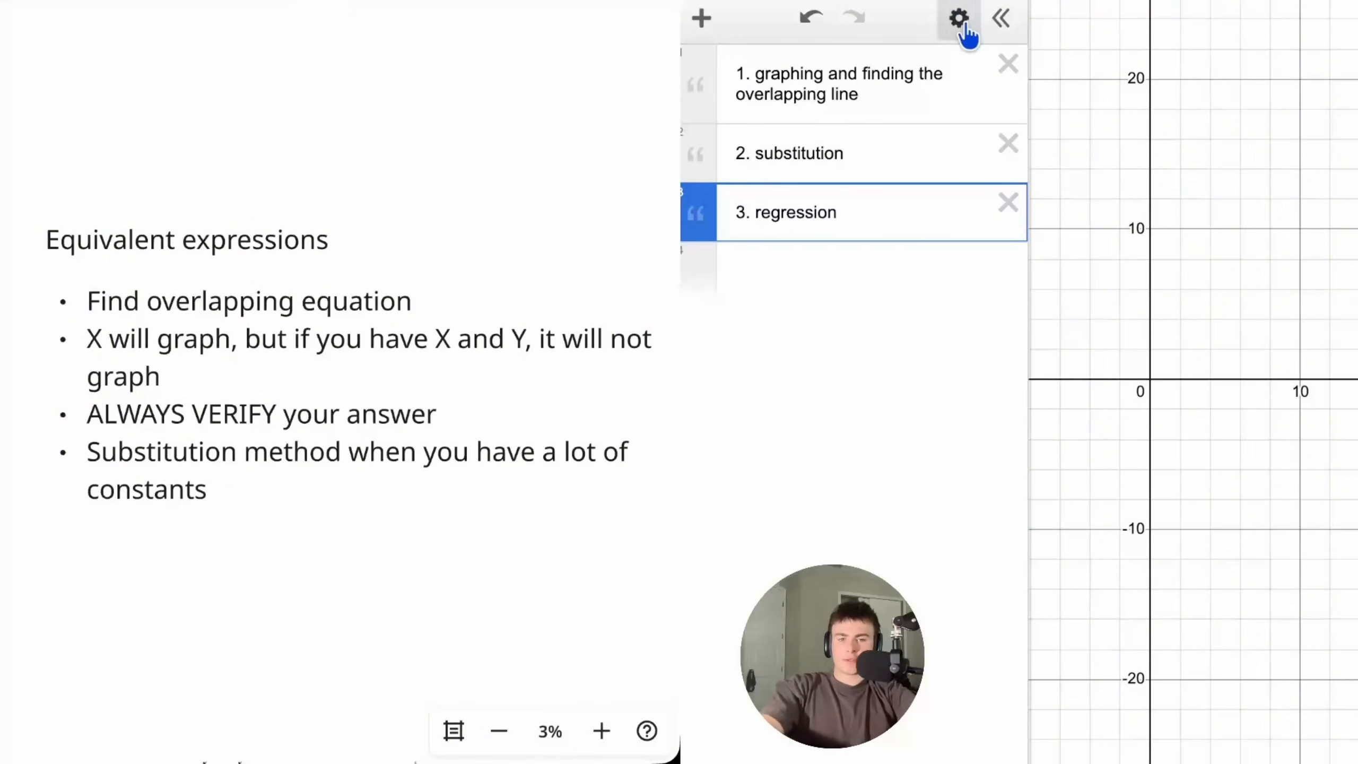
- Delete the three method notes to leave an empty expression list
click(1007, 67)
click(1006, 67)
click(858, 66)
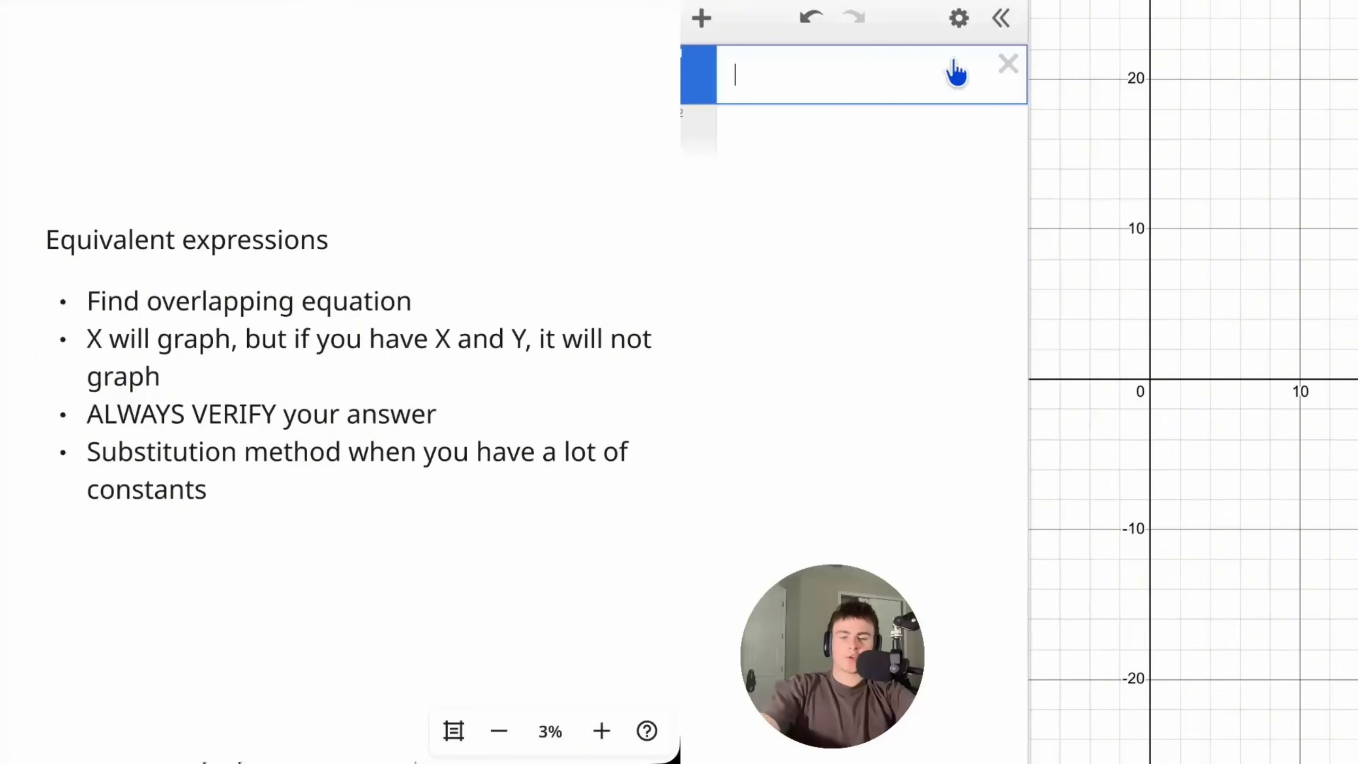
- Graph x³ and x(x)(x) as separate expressions, and toggle the second graph to check for overlap
text(x^3)
click(850, 172)
text(x(x)(x))
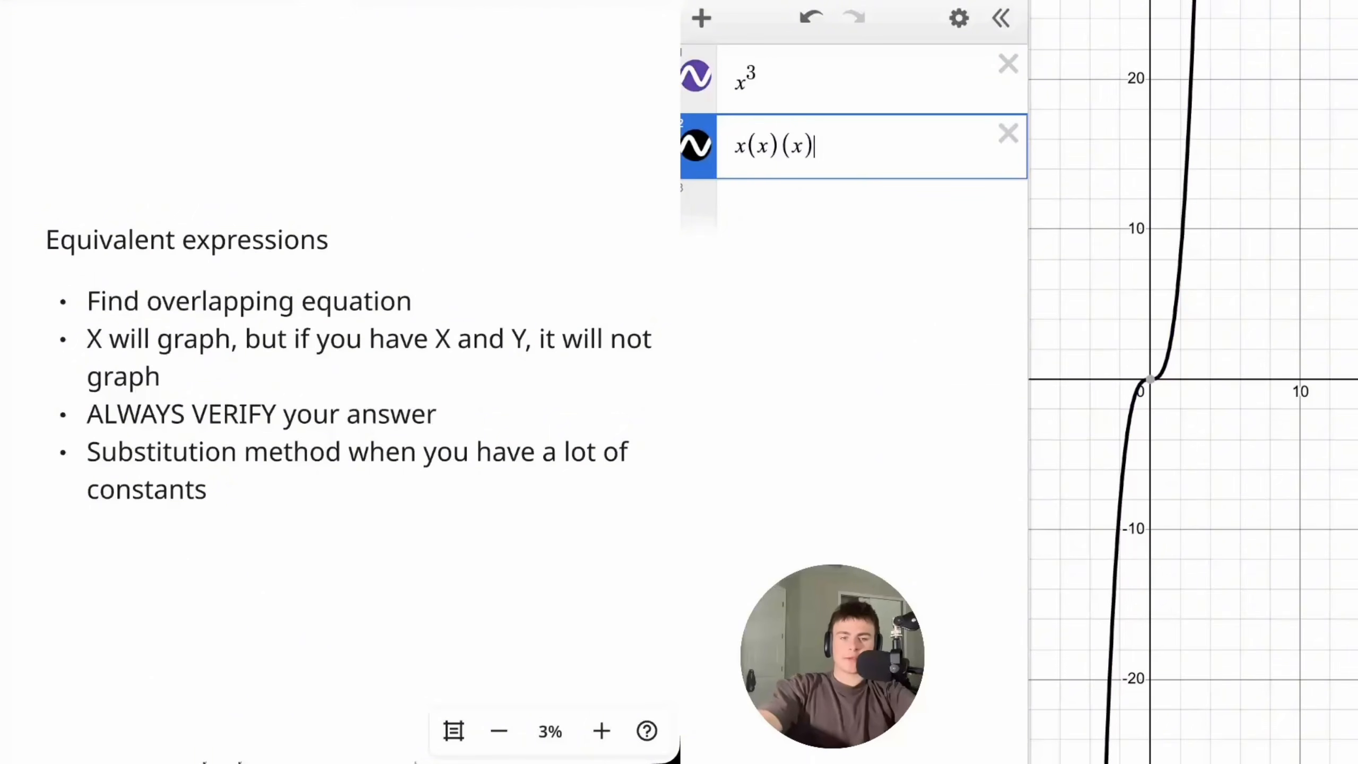
click(697, 151)
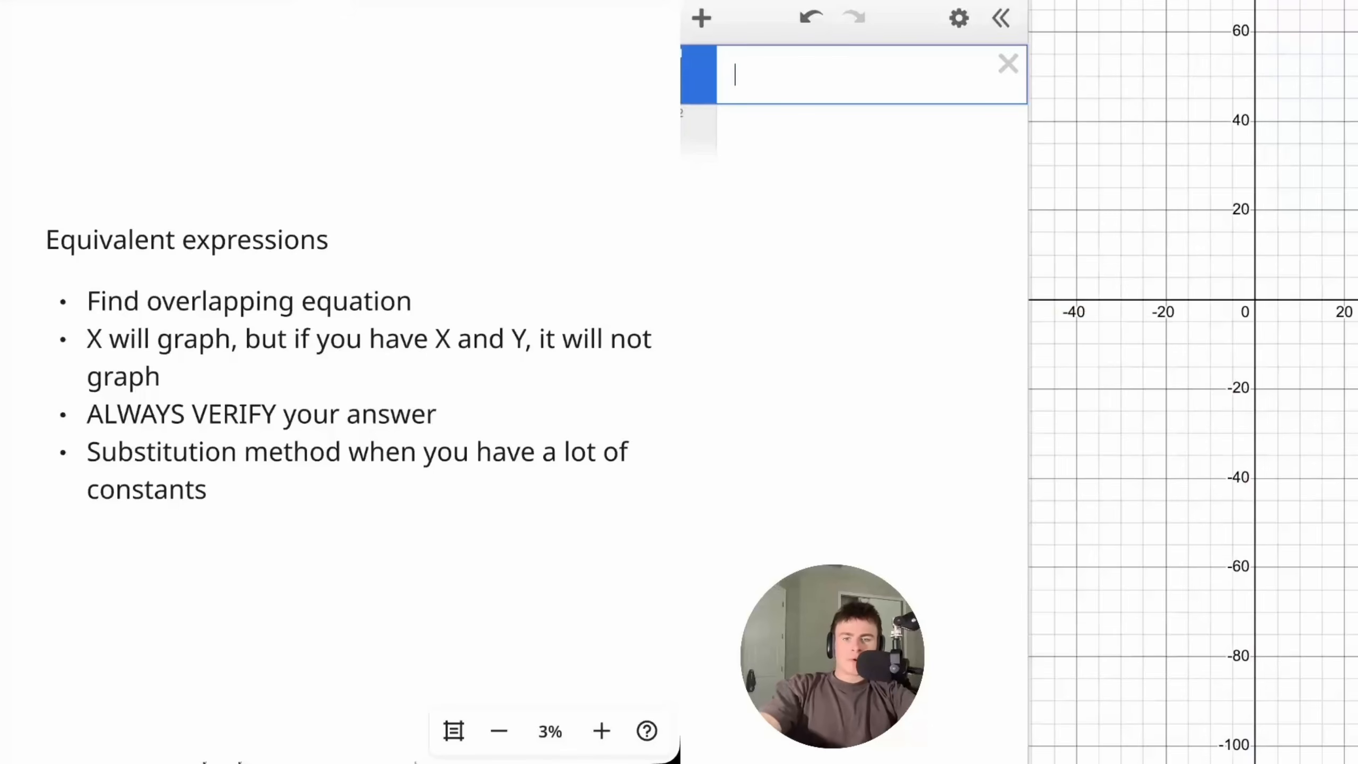
- Enter x + 5 and insert y after the x to make the expression xy + 5
text(x+5)
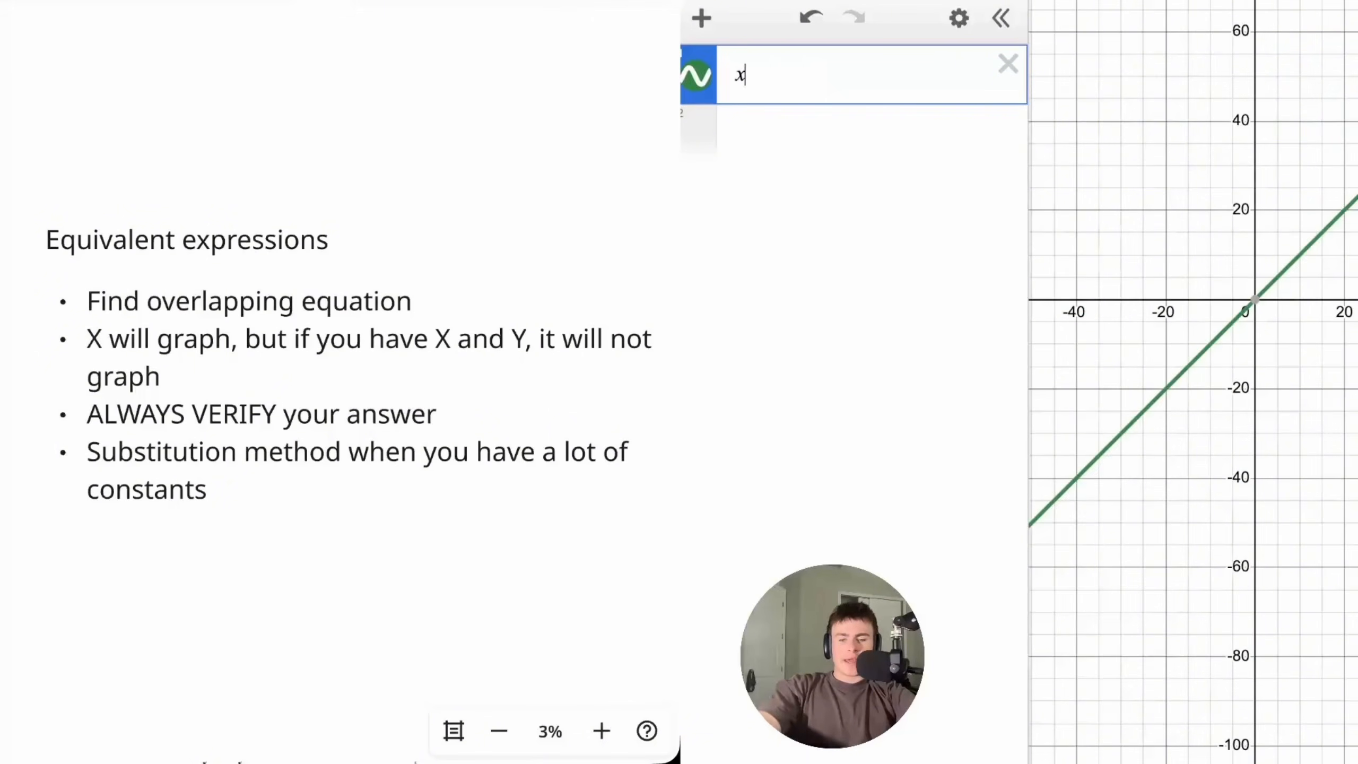
click(743, 72)
text(y)
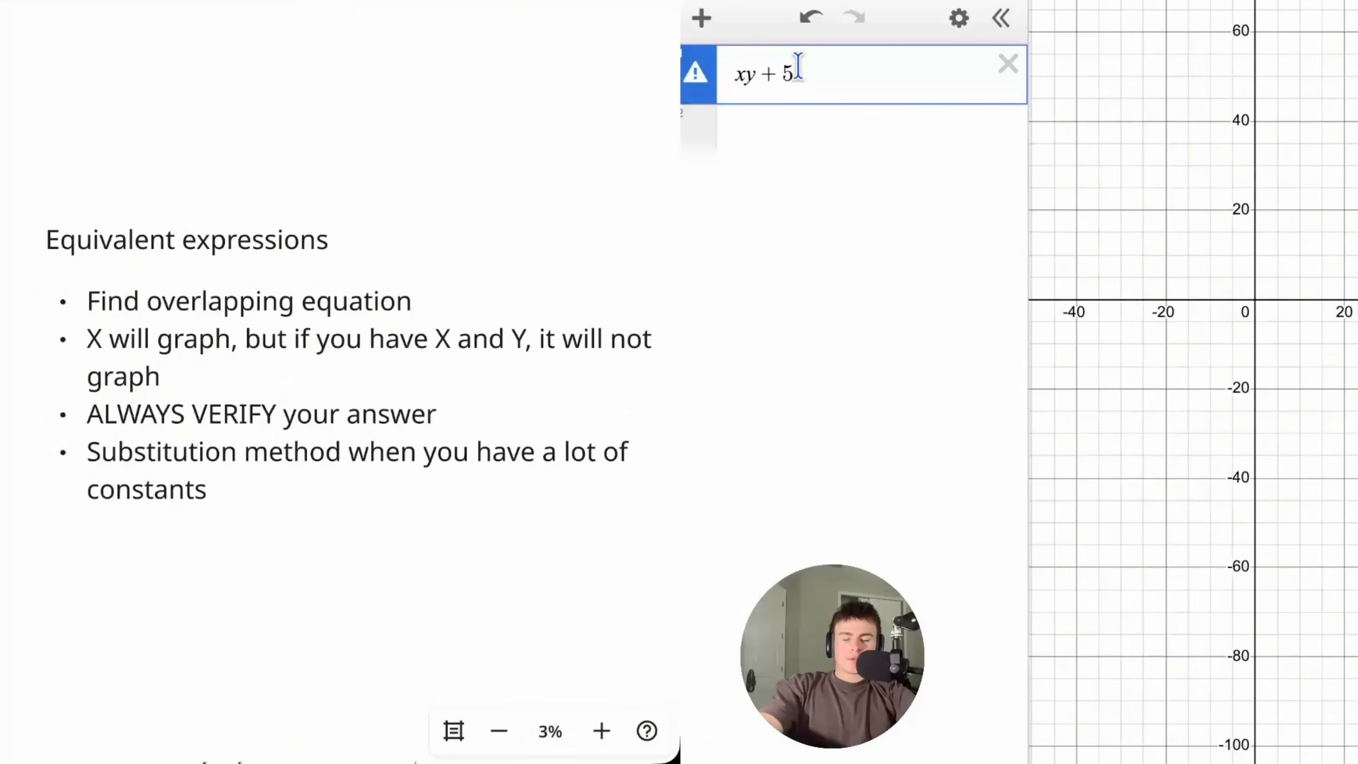
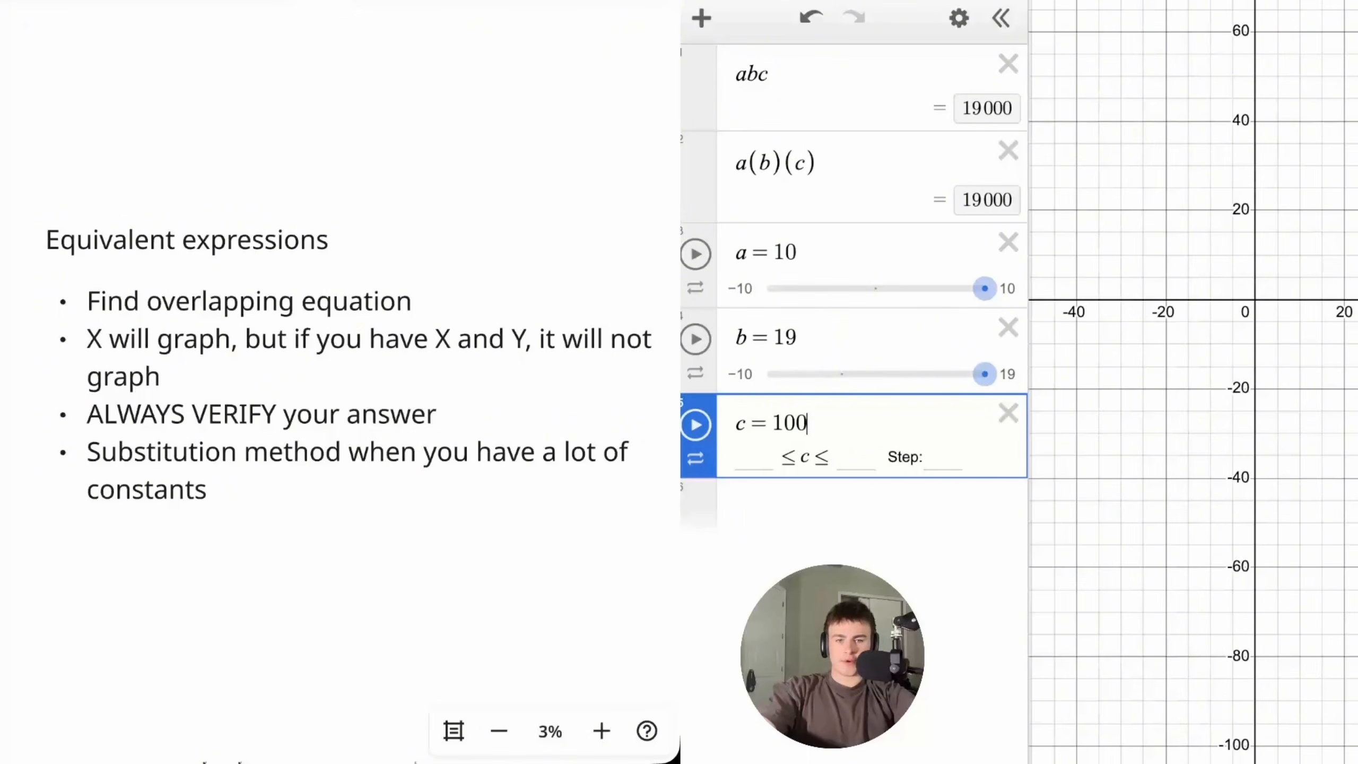
- Delete the sliders for a, b and c and the expressions abc and a(b)(c)
click(1010, 247)
click(1011, 251)
click(1011, 255)
click(1008, 155)
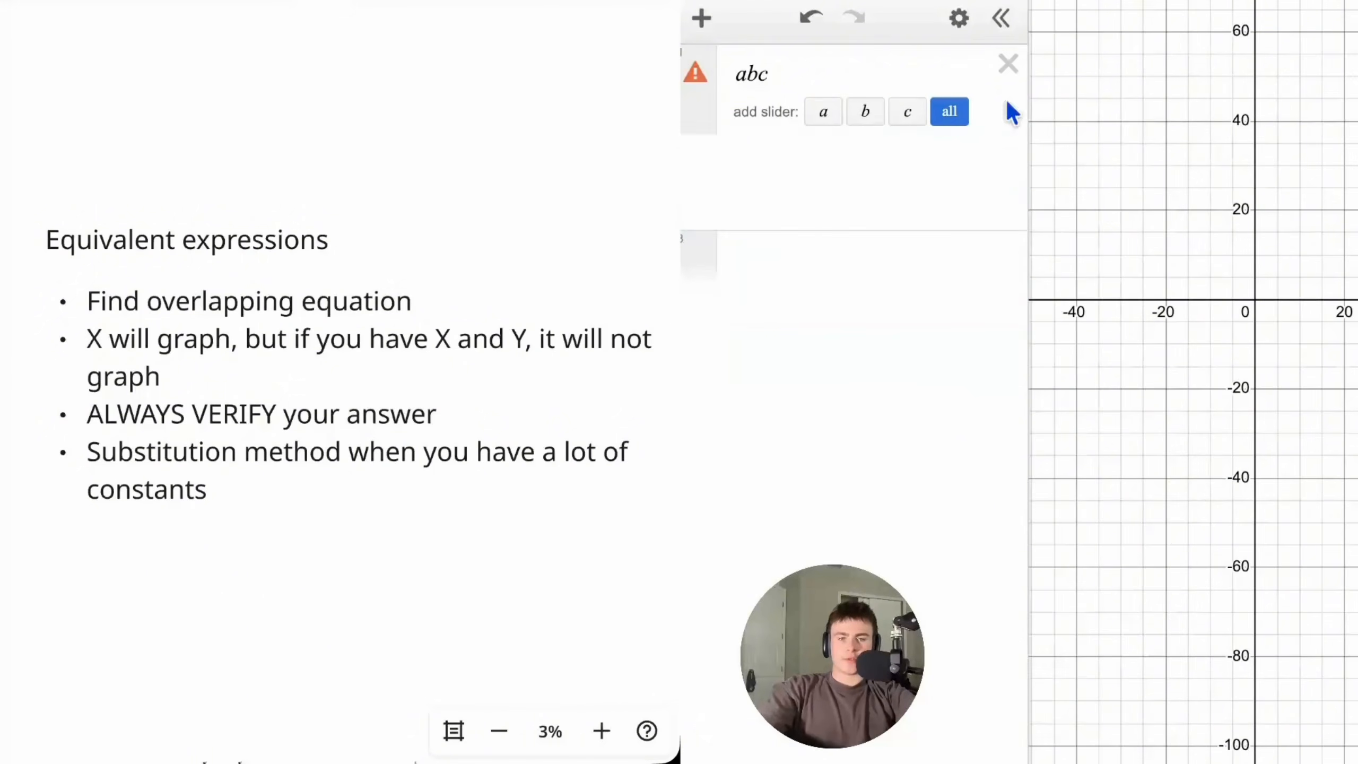
click(1008, 63)
click(872, 80)
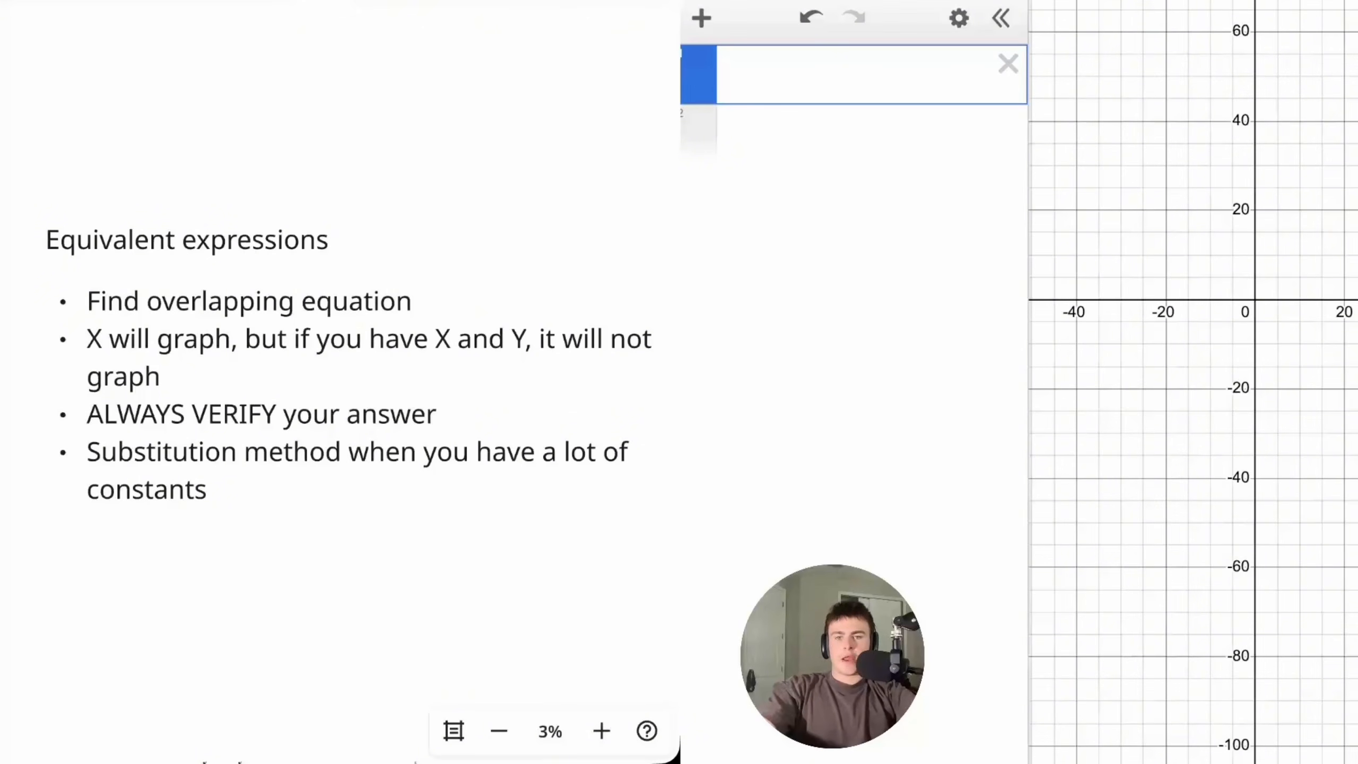
- Graph (2x − 7) + (4x + 5) from the first question and answer choice A, 6x − 12, below it
scroll(334, 243, down, 8)
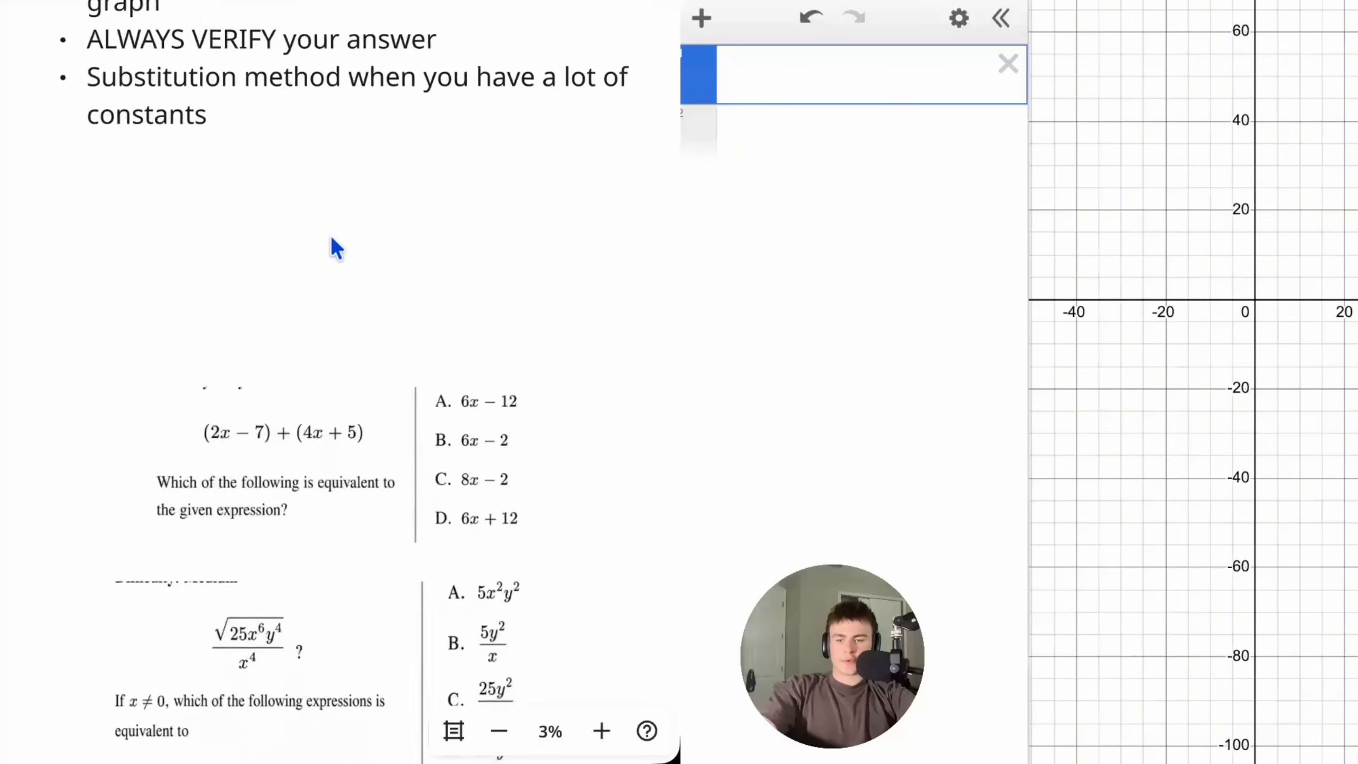
scroll(323, 290, down, 2)
scroll(323, 287, up, 3)
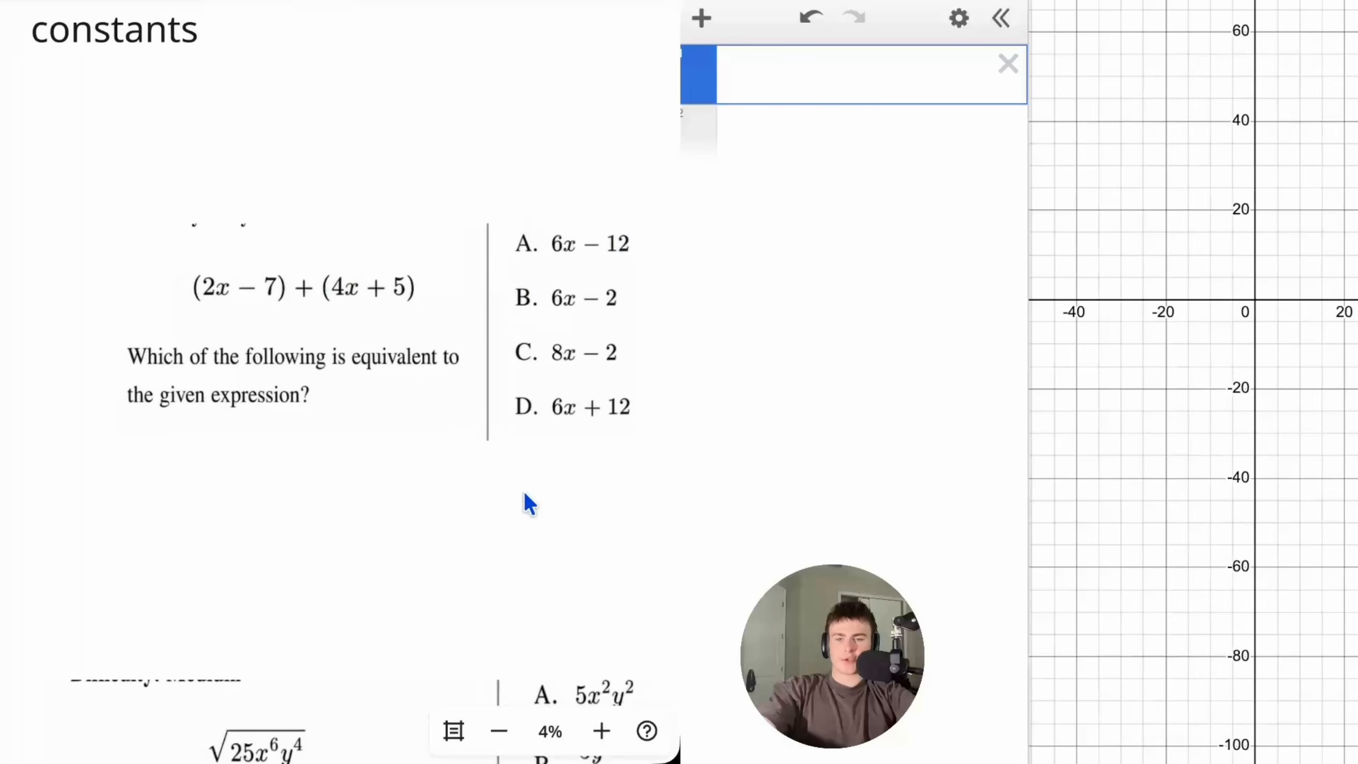
text((2)
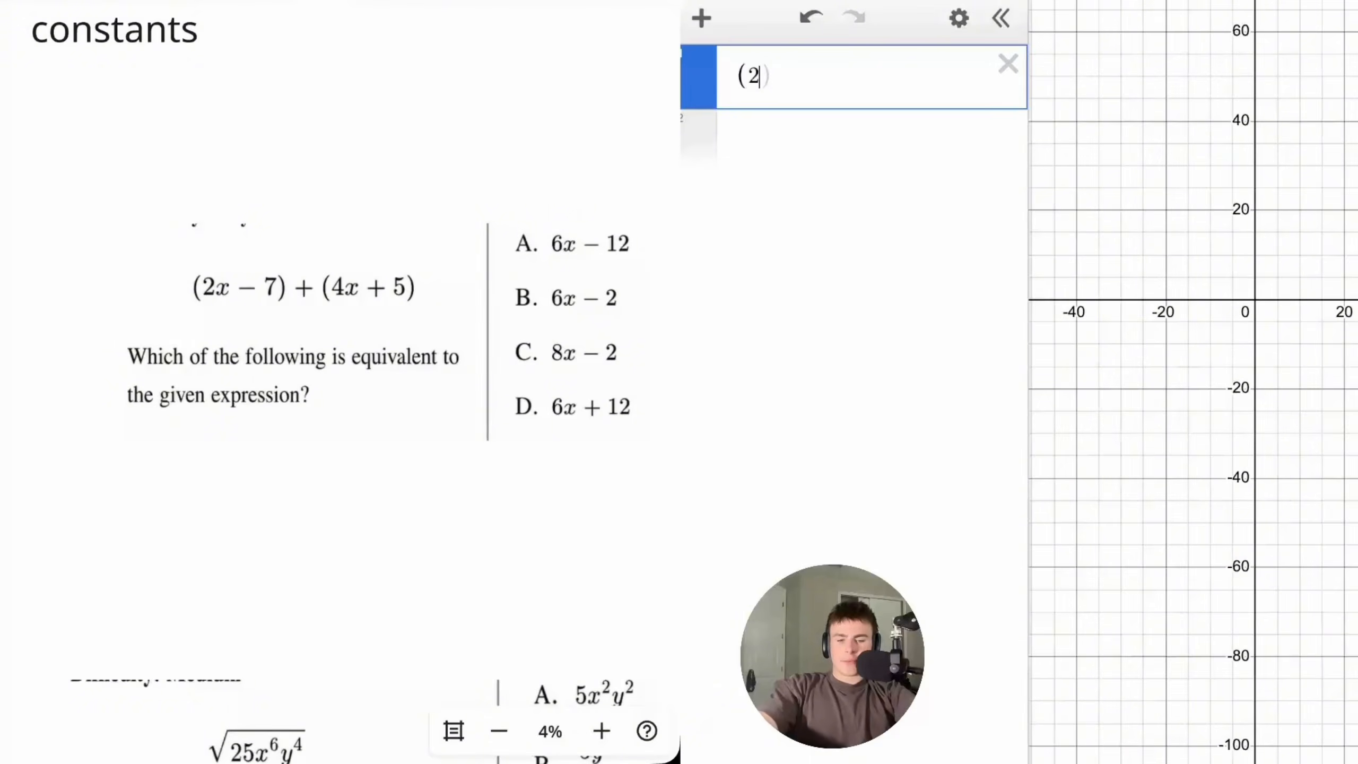
text(x-7))
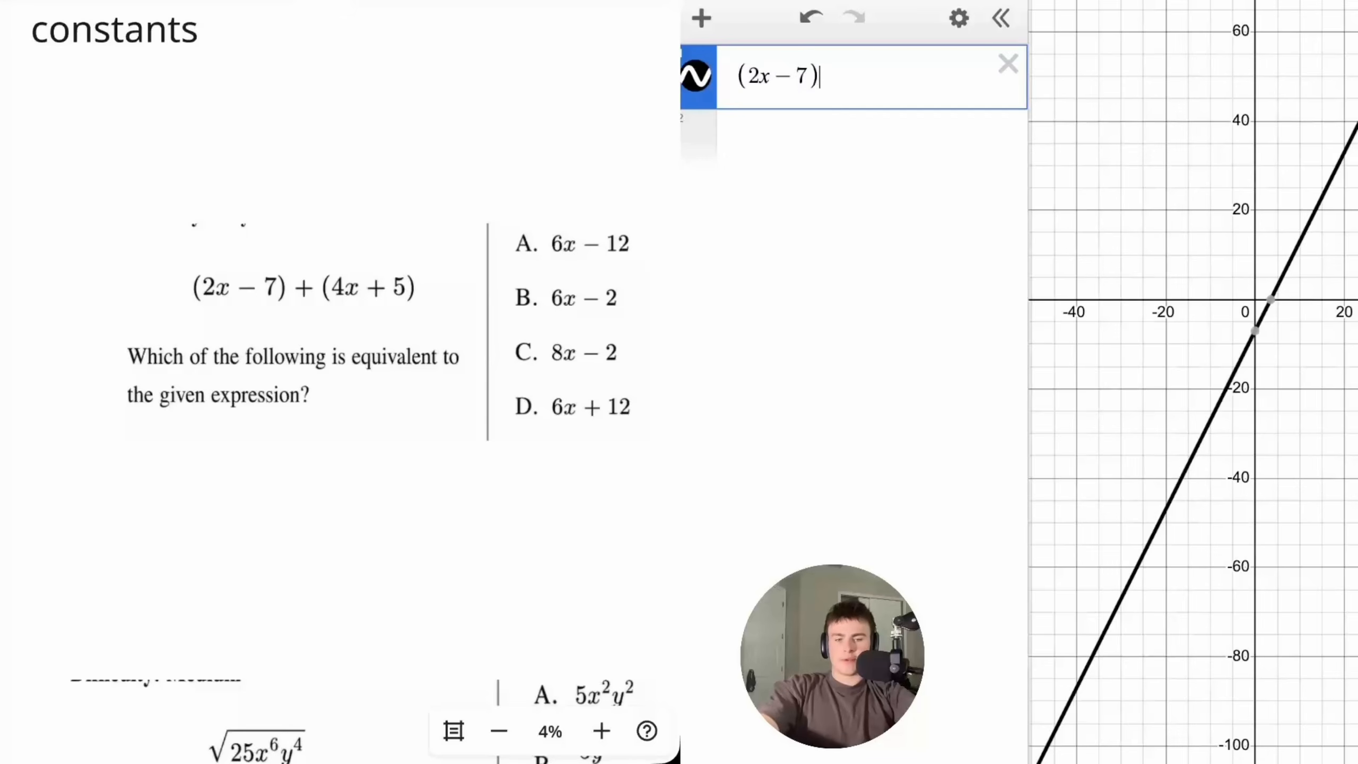
text(+(4x+5))
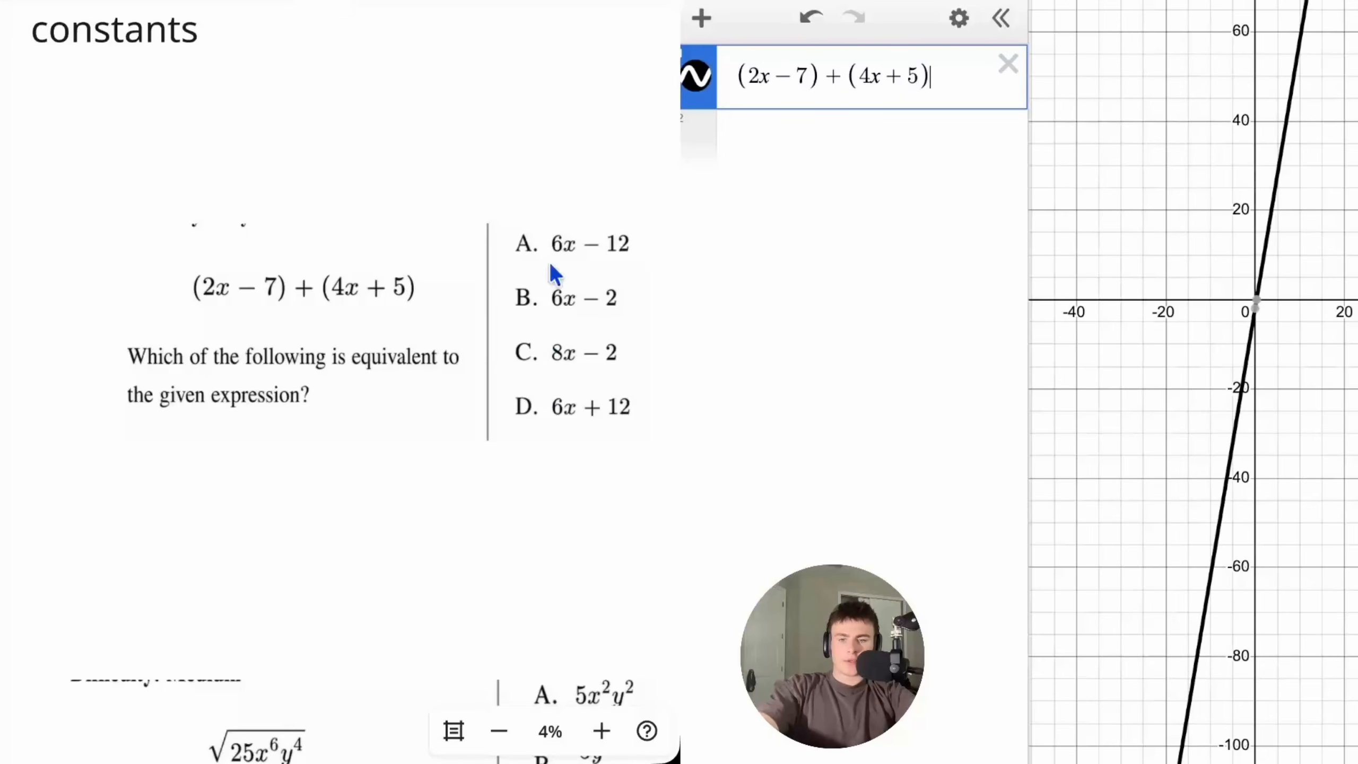
click(811, 140)
text(6x-12)
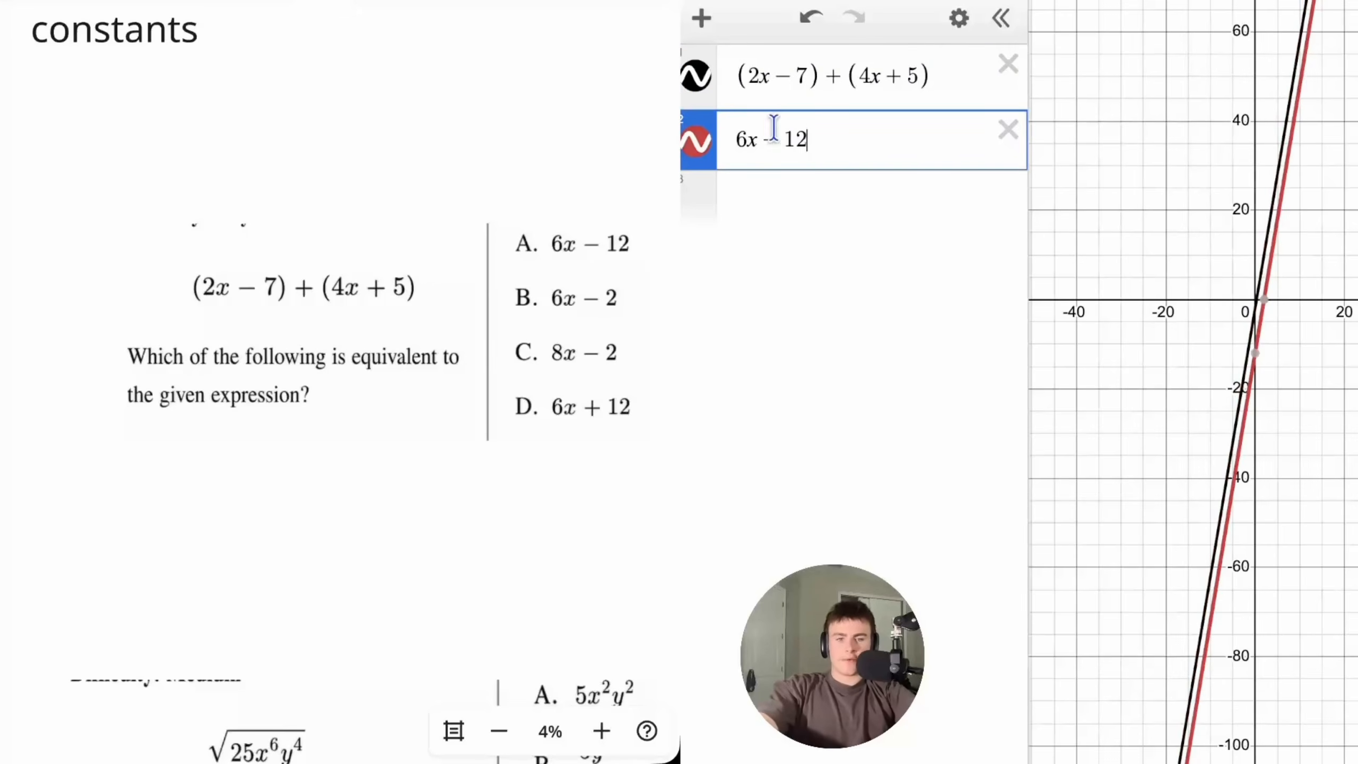
- Change the second expression to choice B, 6x − 2, and toggle its graph to check for overlap with the given expression
key(BackSpace)
key(BackSpace)
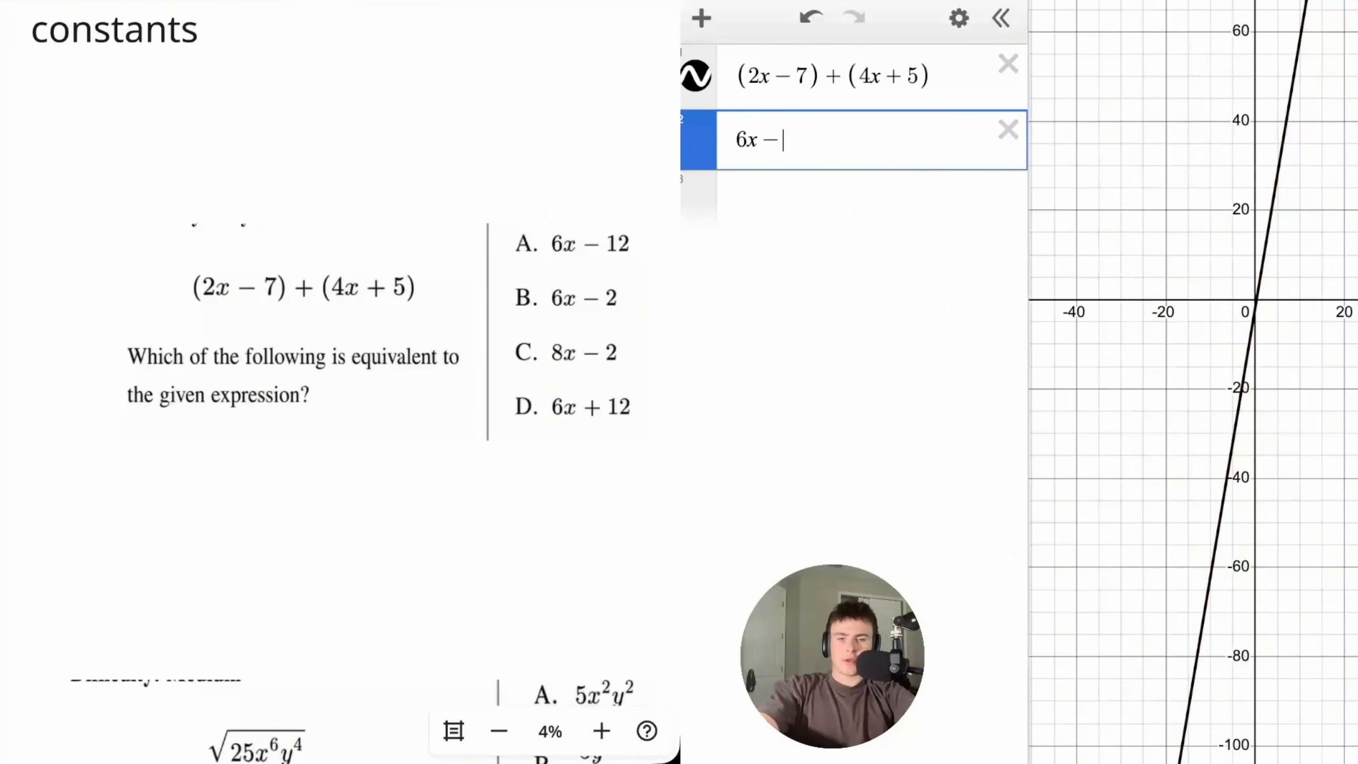
text(2)
click(696, 140)
click(696, 140)
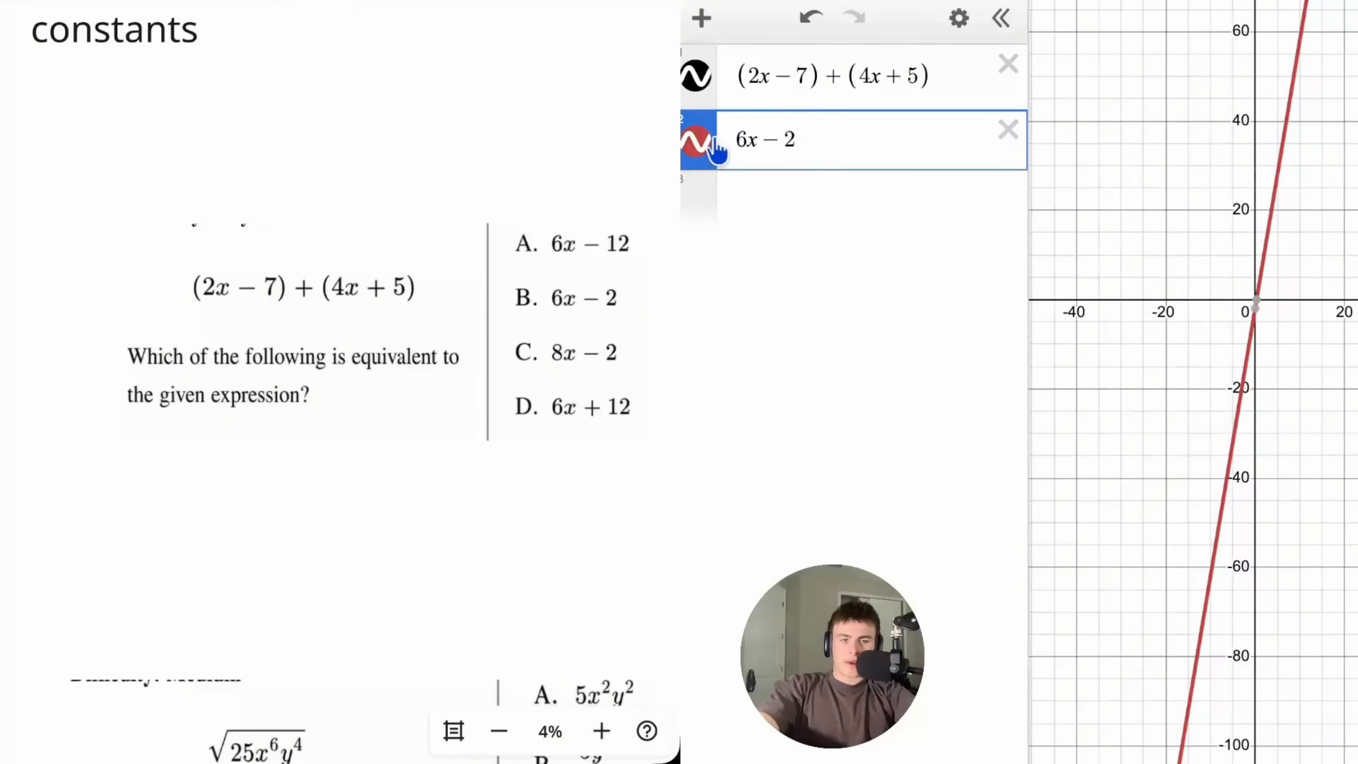
scroll(1252, 337, up, 3)
scroll(1253, 340, up, 5)
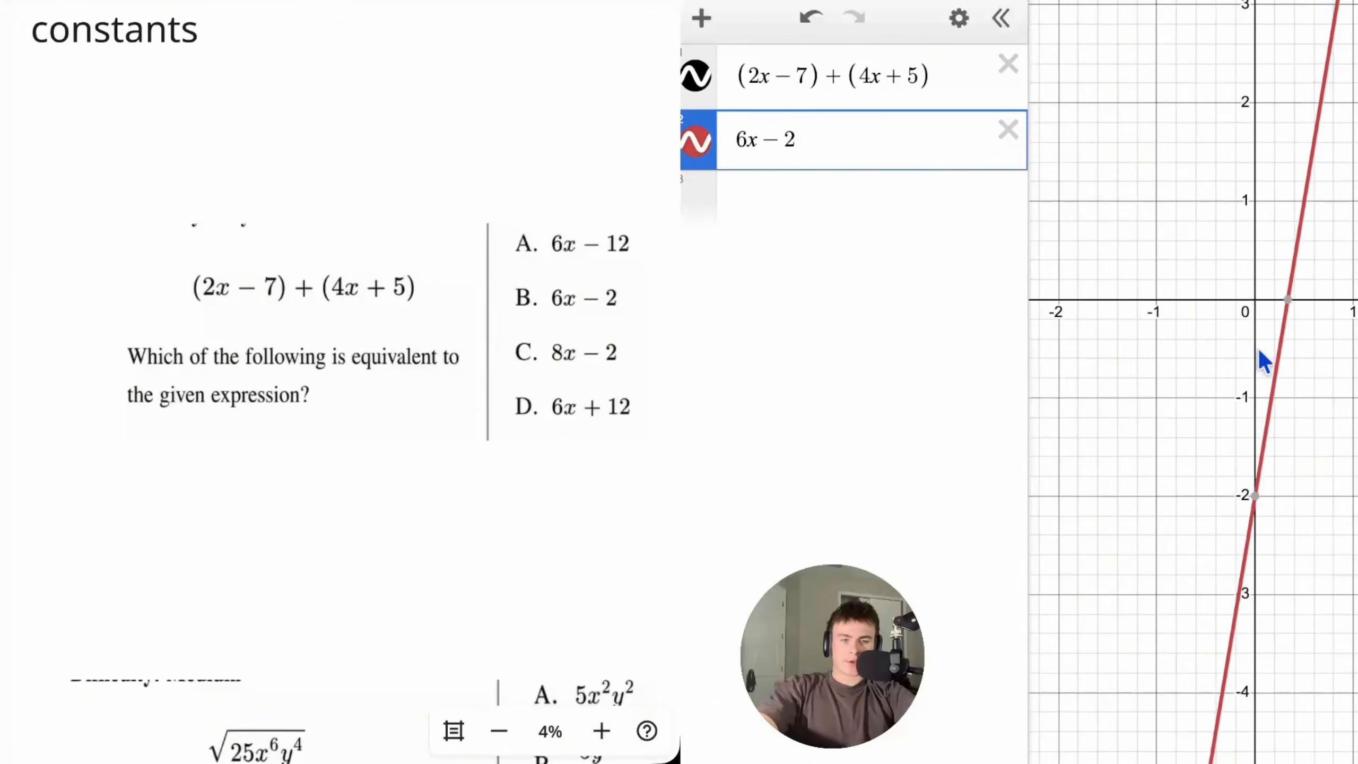
click(695, 140)
click(695, 140)
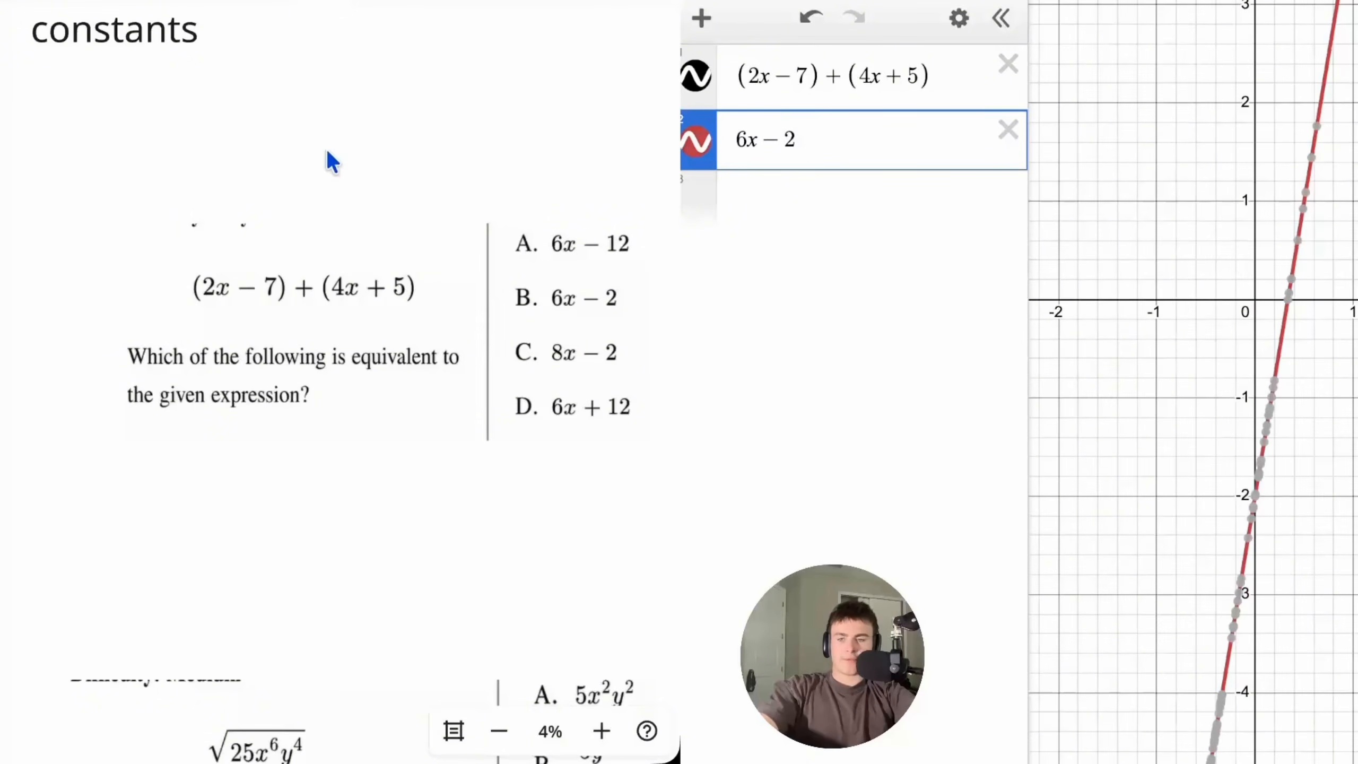
- Circle answer choice B, 6x − 2, and make a small green pen mark below the question
mouse_move(541, 272)
mouse_down()
mouse_move(515, 297)
mouse_move(648, 266)
mouse_up()
click(16, 524)
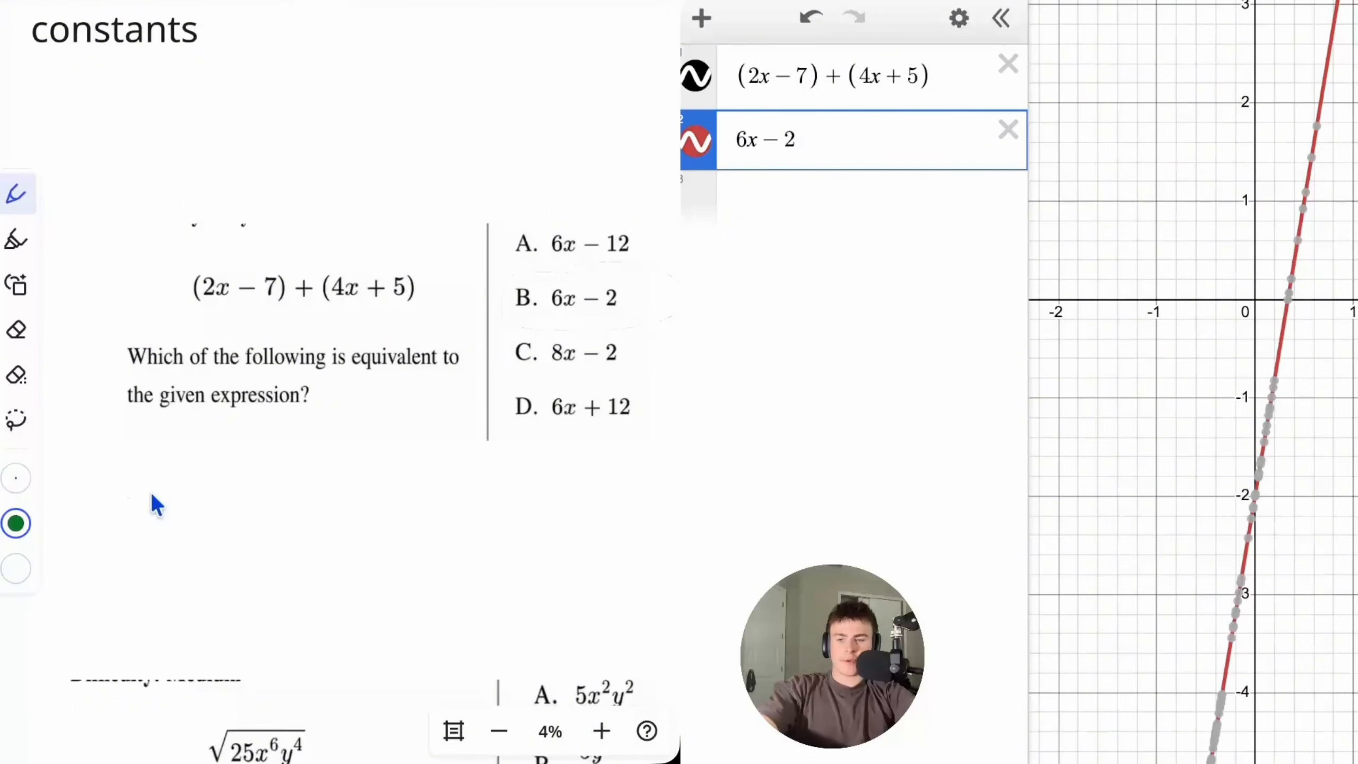
drag(142, 469, 157, 465)
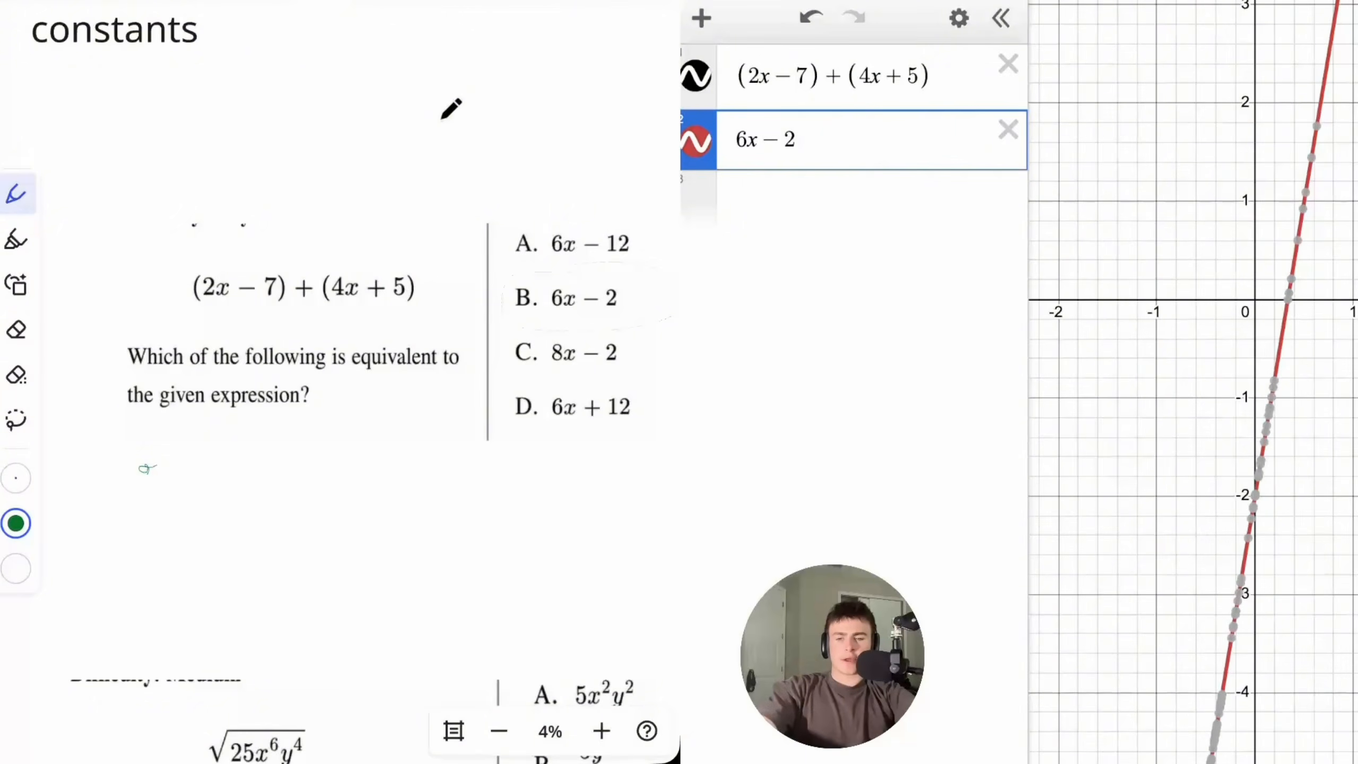
- Bring up the question with the square root fraction and delete both expressions from the calculator
scroll(451, 108, down, 7)
scroll(452, 131, down, 2)
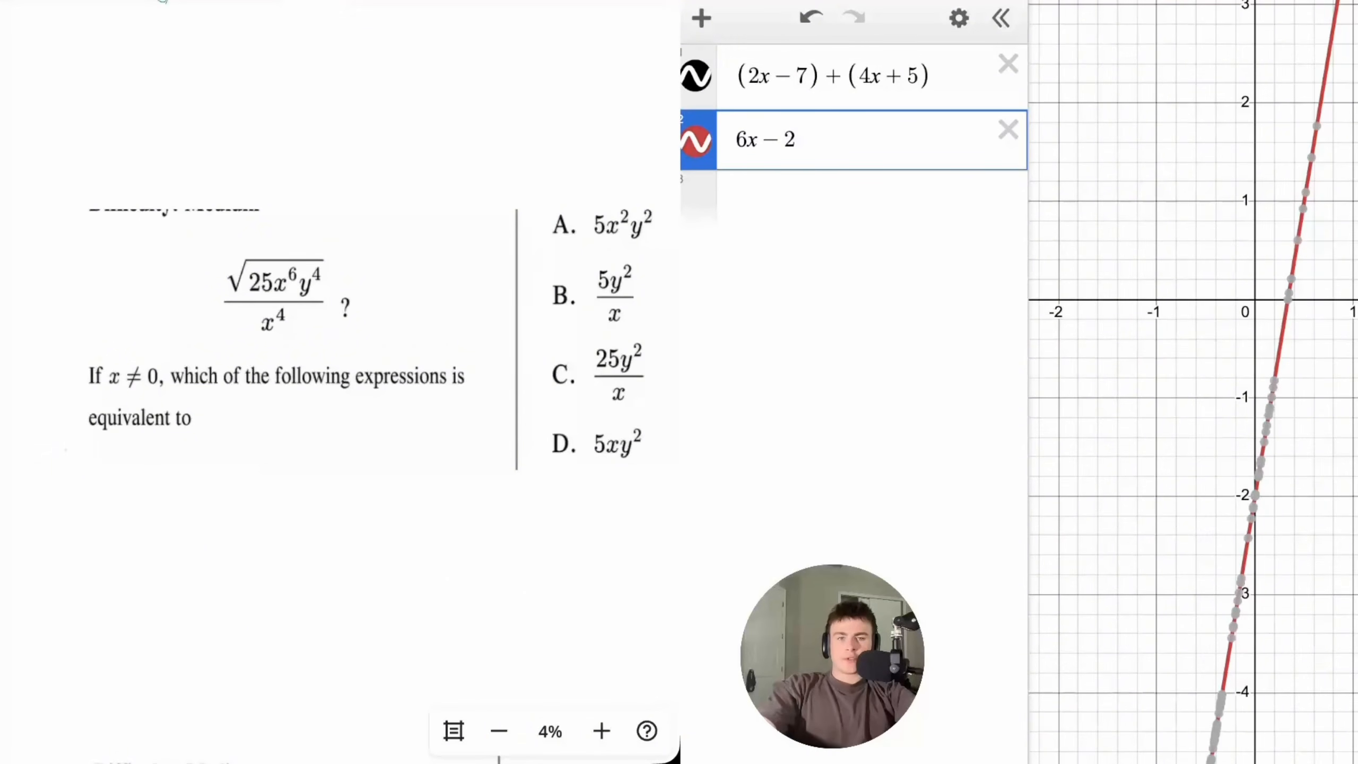
click(1006, 65)
click(998, 73)
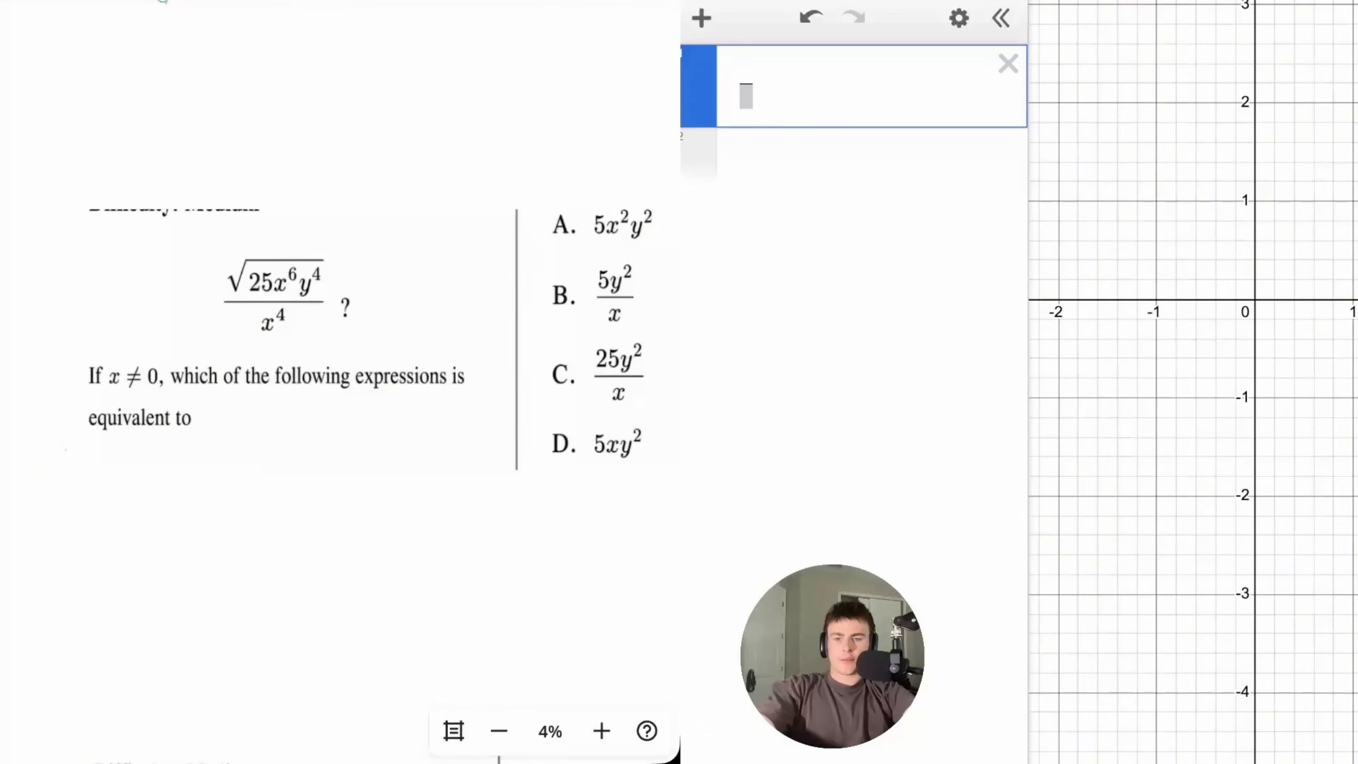
- Enter the given fraction with √(25x⁶y⁴) as the numerator and x⁴ as the denominator
text(sqrt)
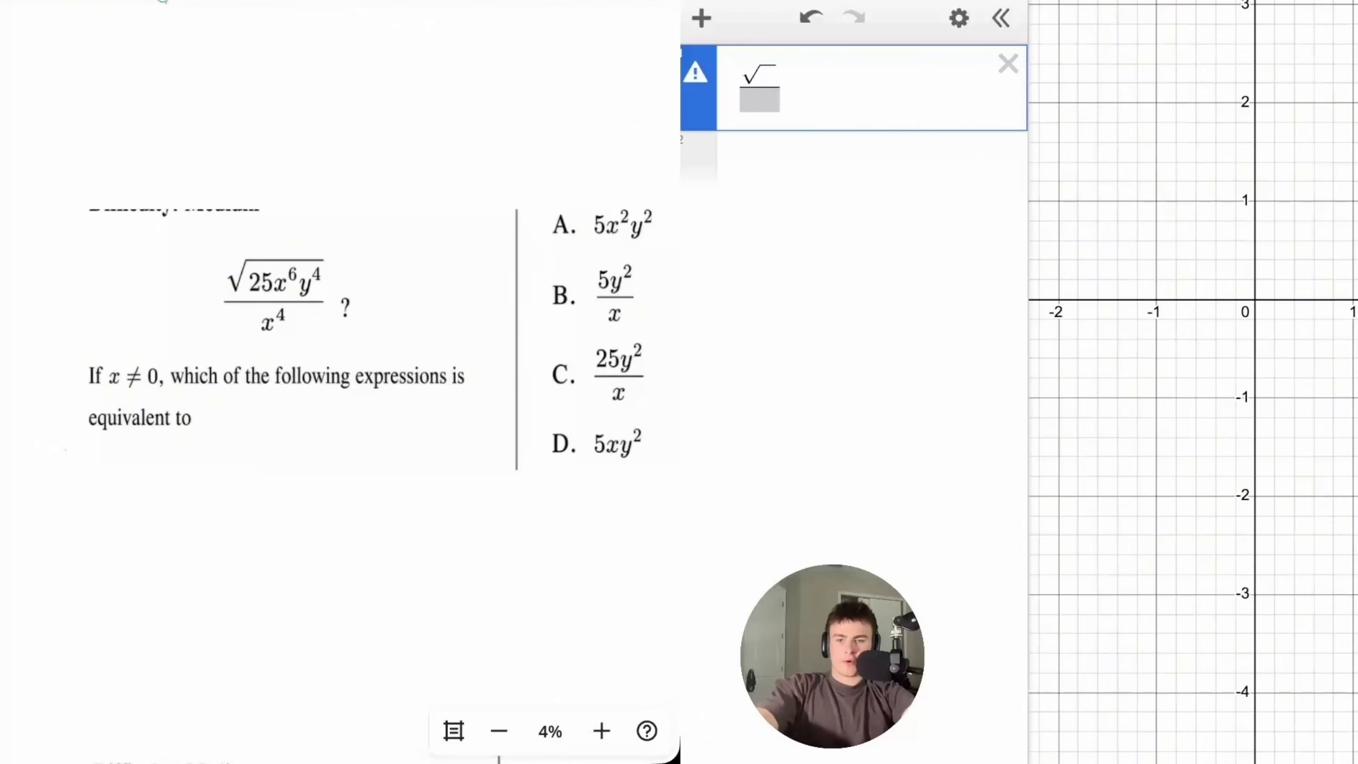
text(25x^6)
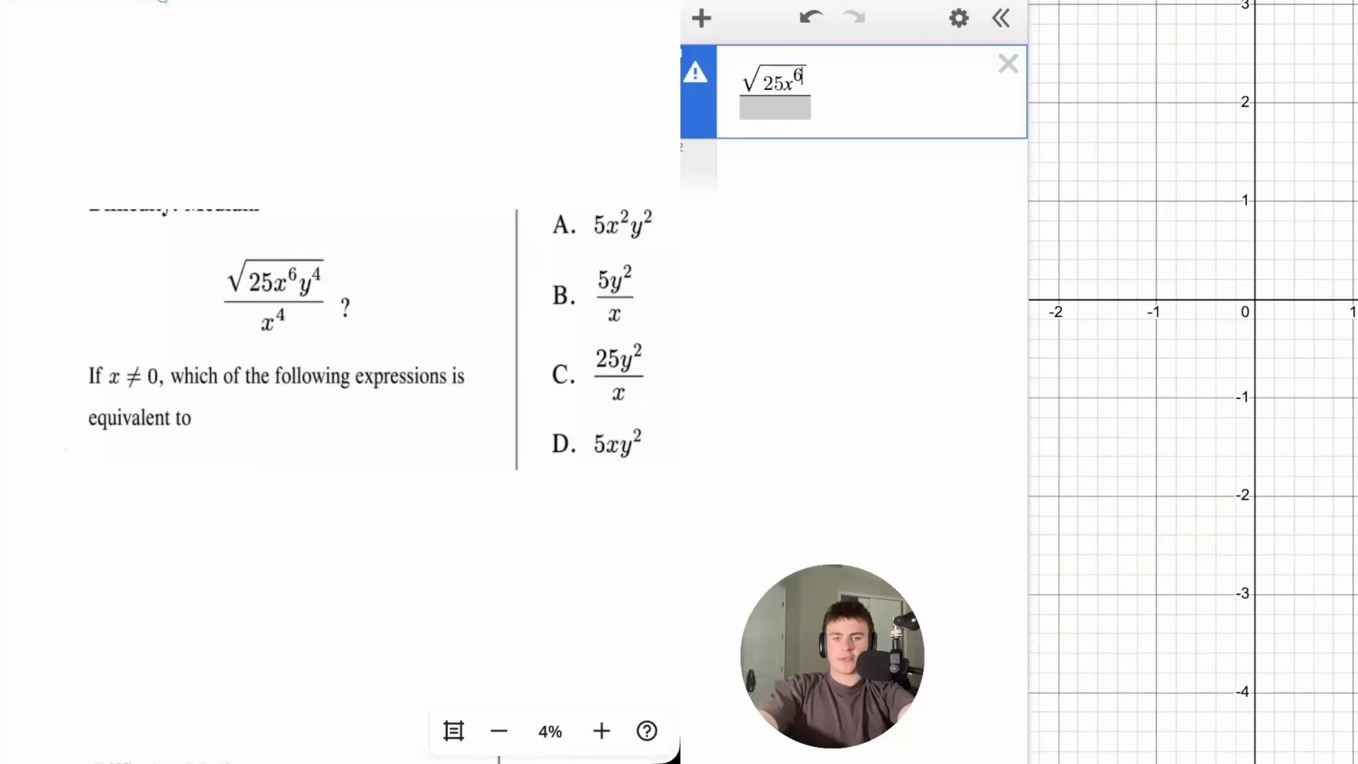
key(Right)
text(y^5)
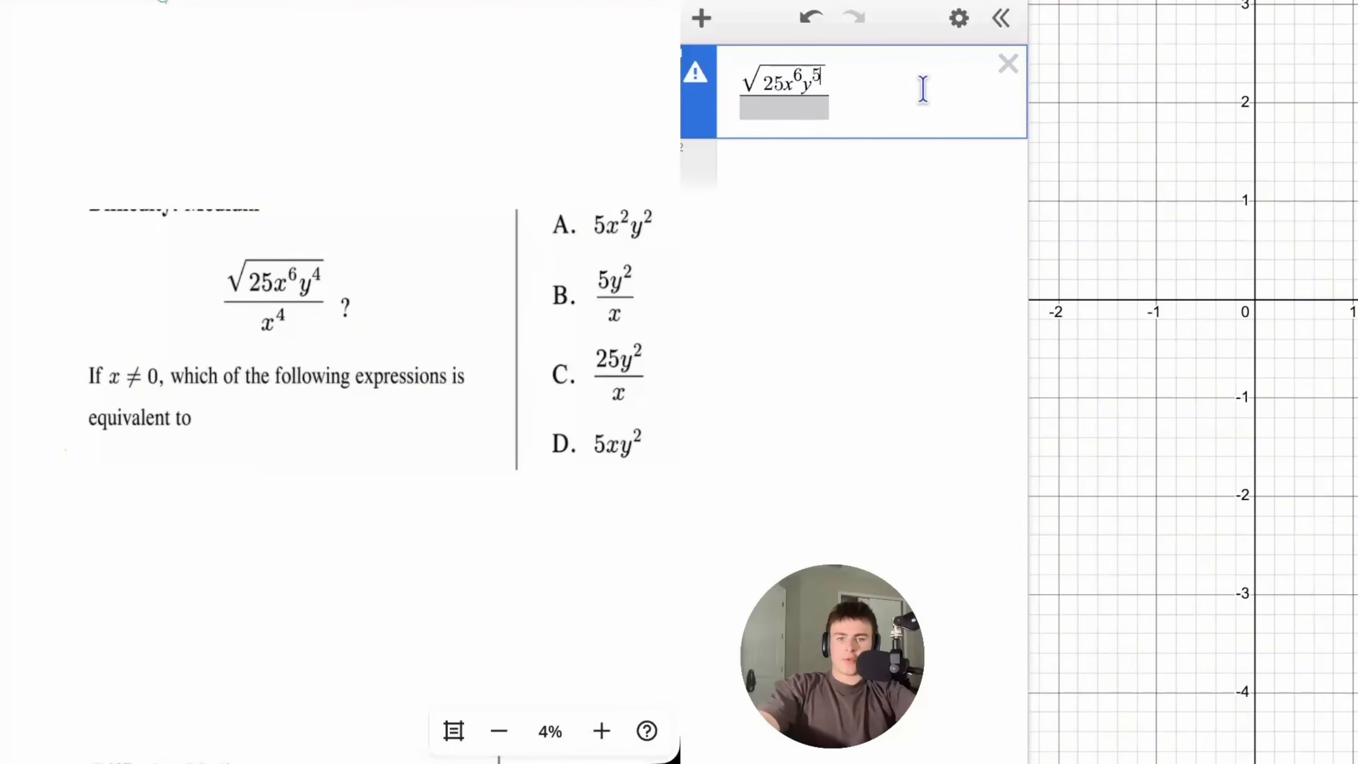
click(806, 103)
text(x)
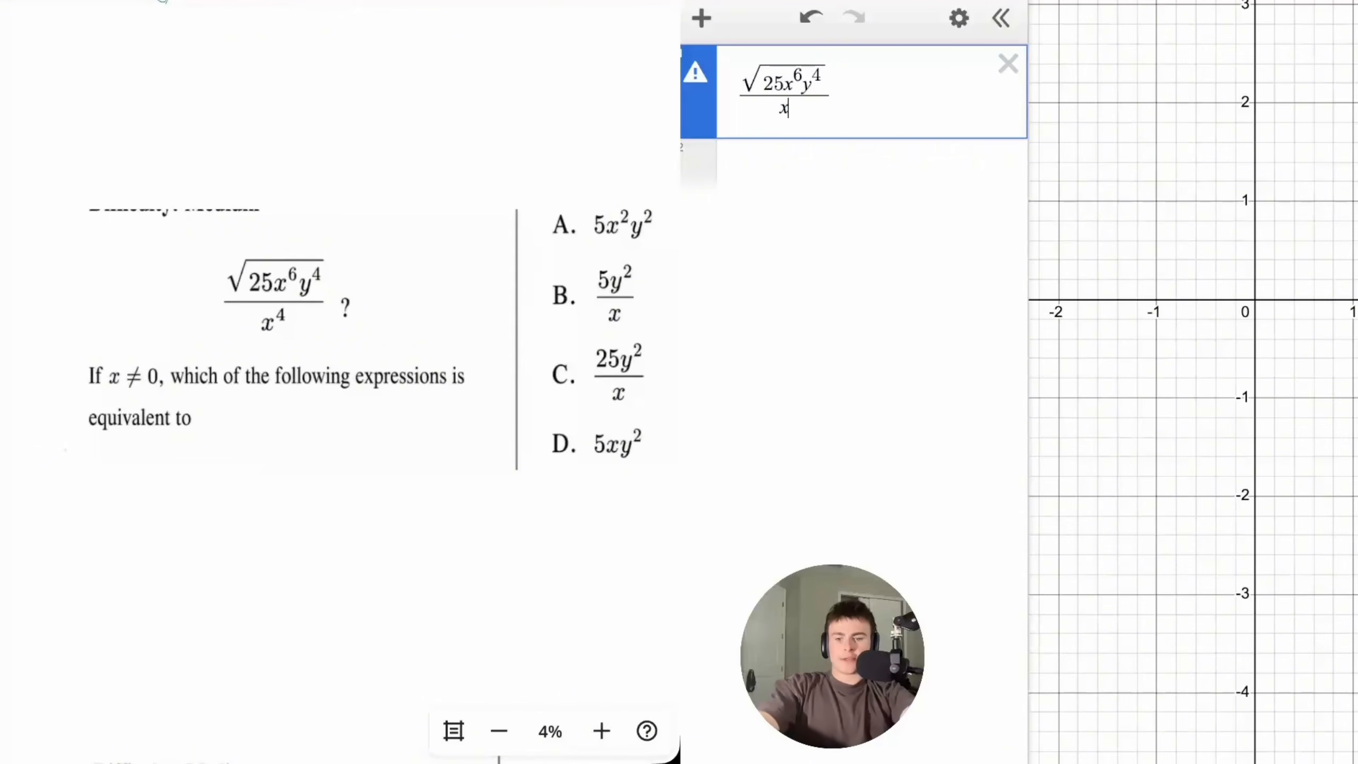
text(^4)
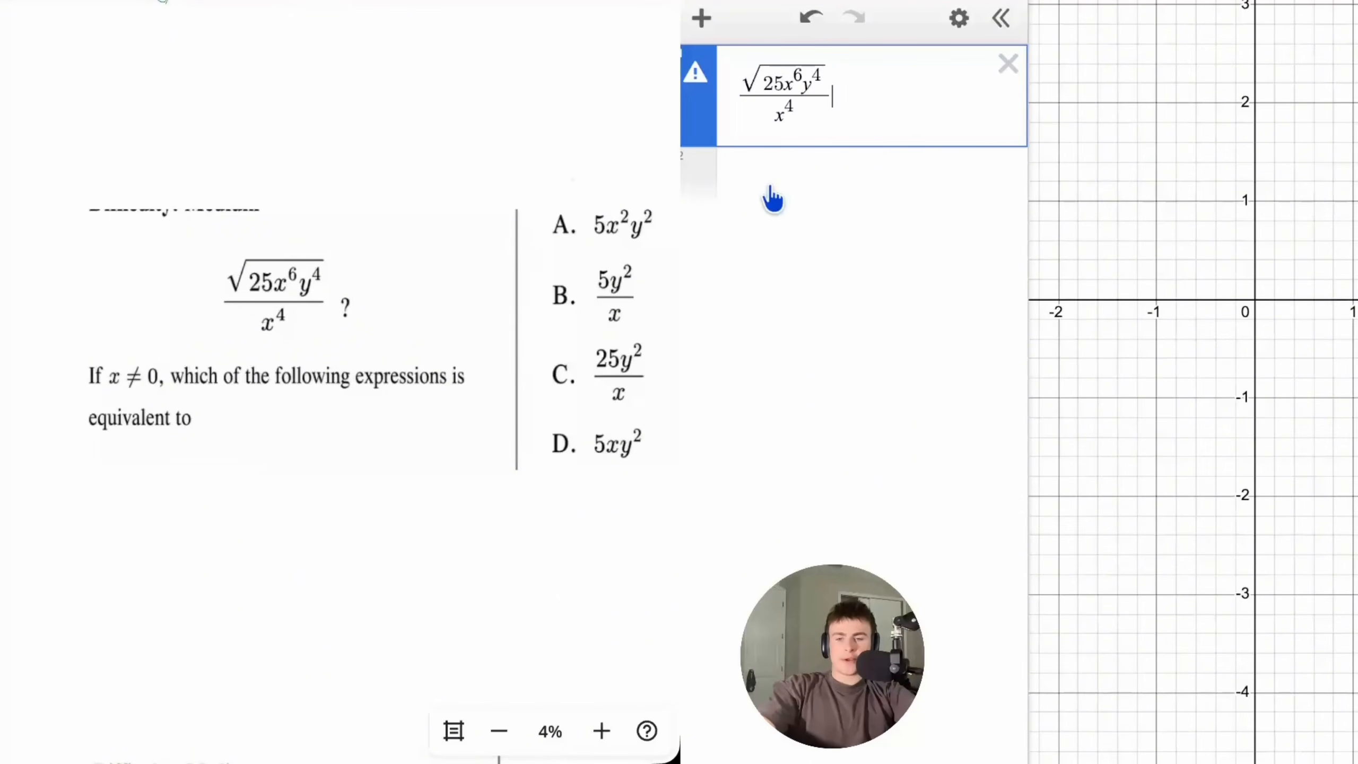
- Set the fraction equal to 100 to graph it, and start a new expression below it
text(=100)
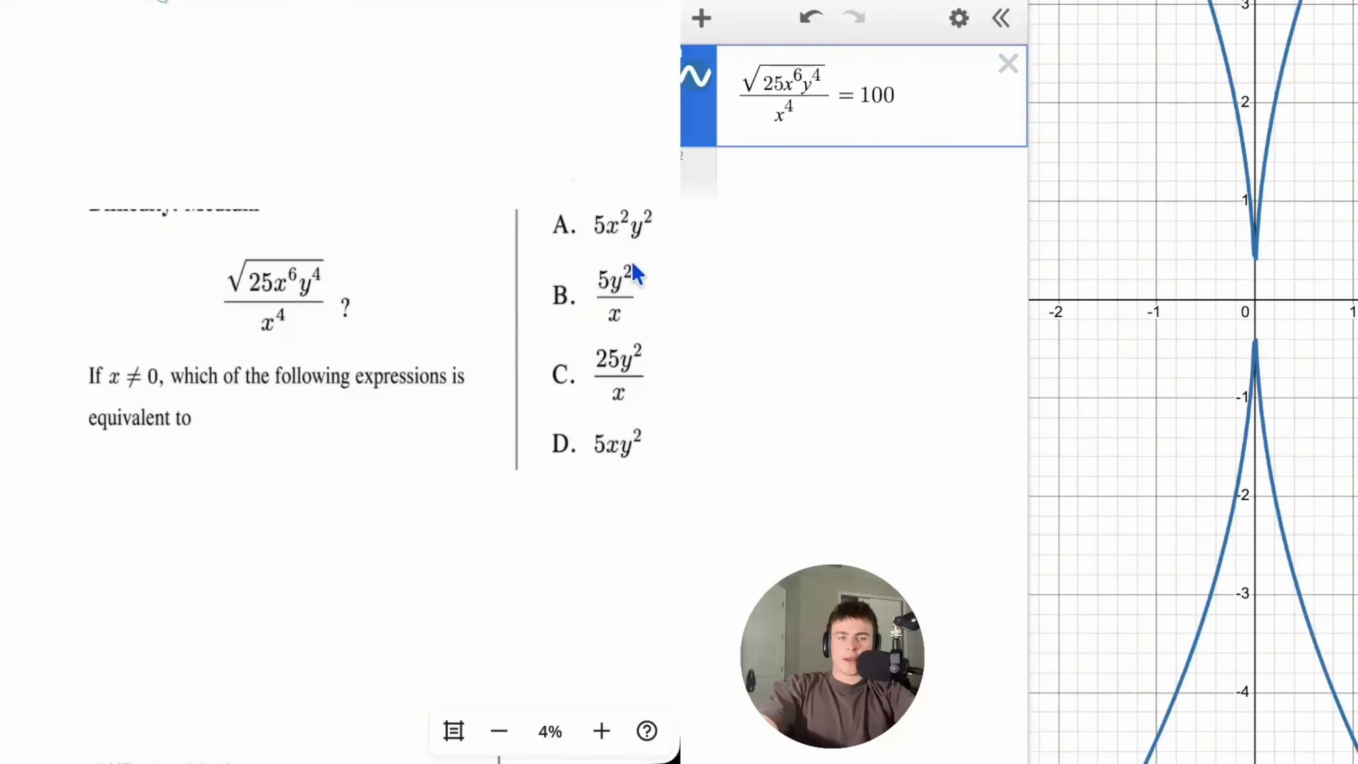
click(1293, 139)
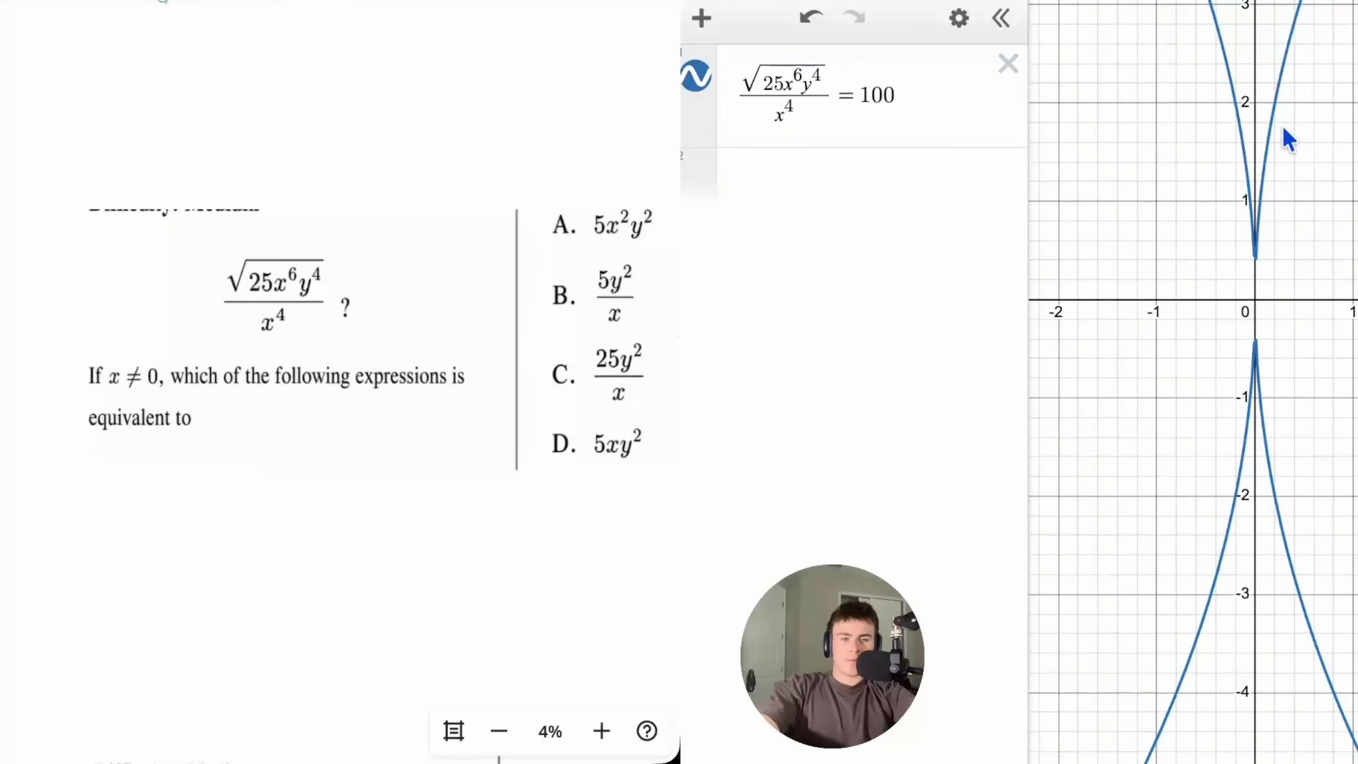
mouse_move(1275, 121)
mouse_down()
mouse_move(1261, 168)
mouse_move(1260, 122)
mouse_up()
click(858, 173)
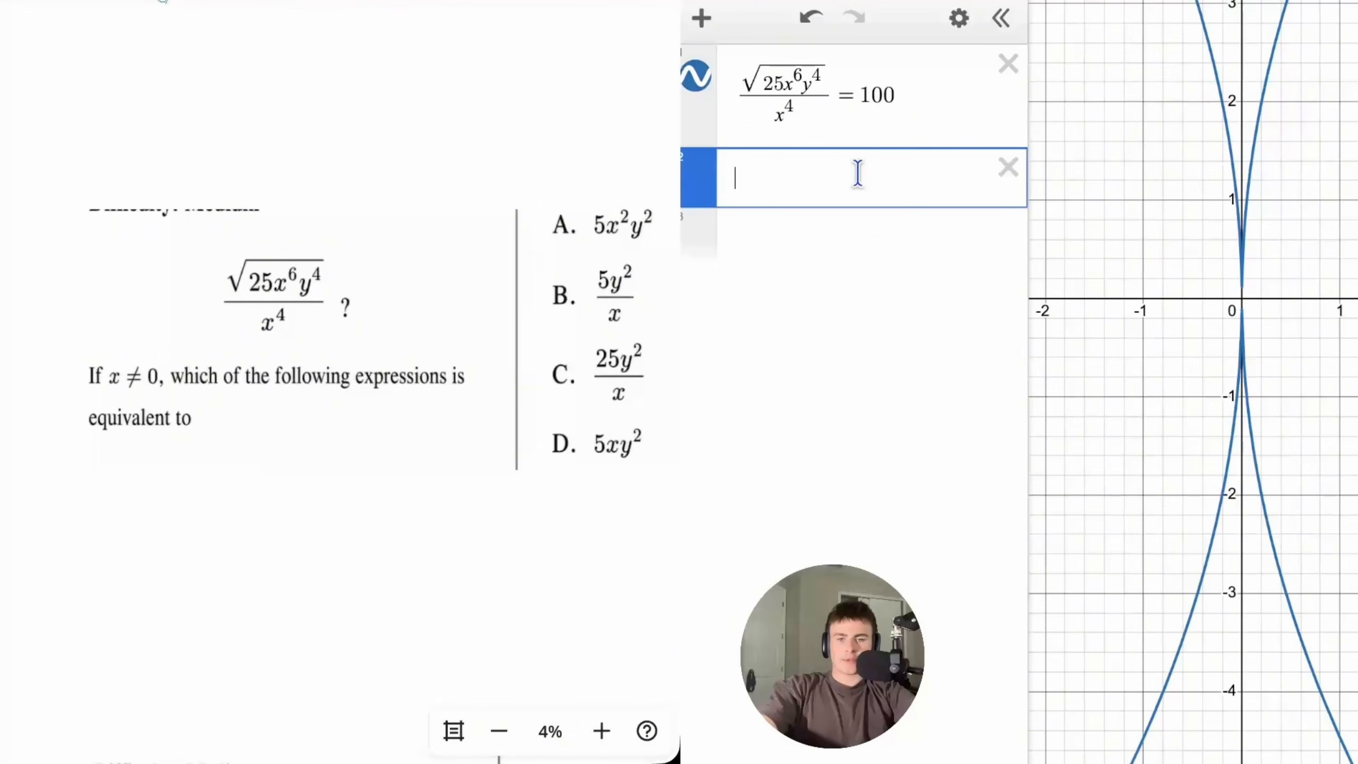
- Graph answer choice A as 5x²y² = 100 and compare its curve with the given expression's graph
text(5x^2)
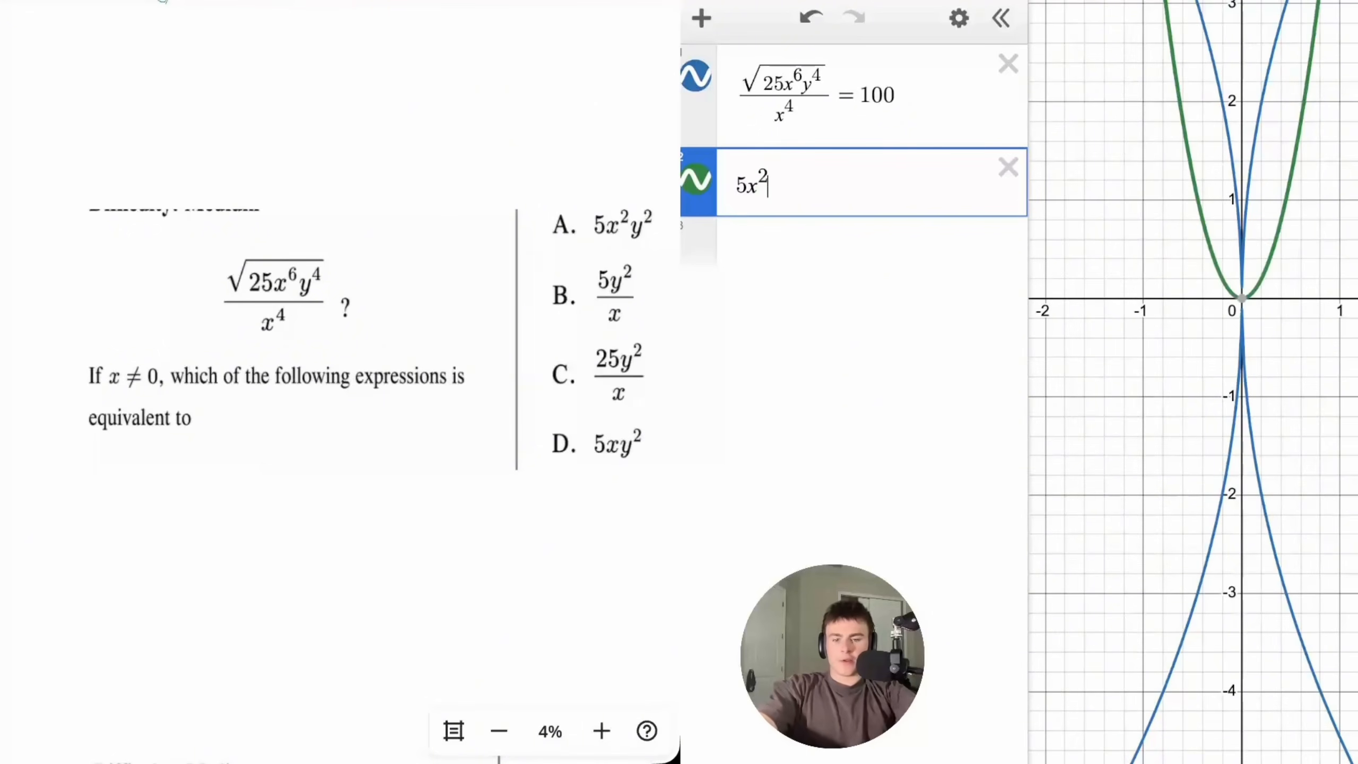
key(Right)
text(y^2=10)
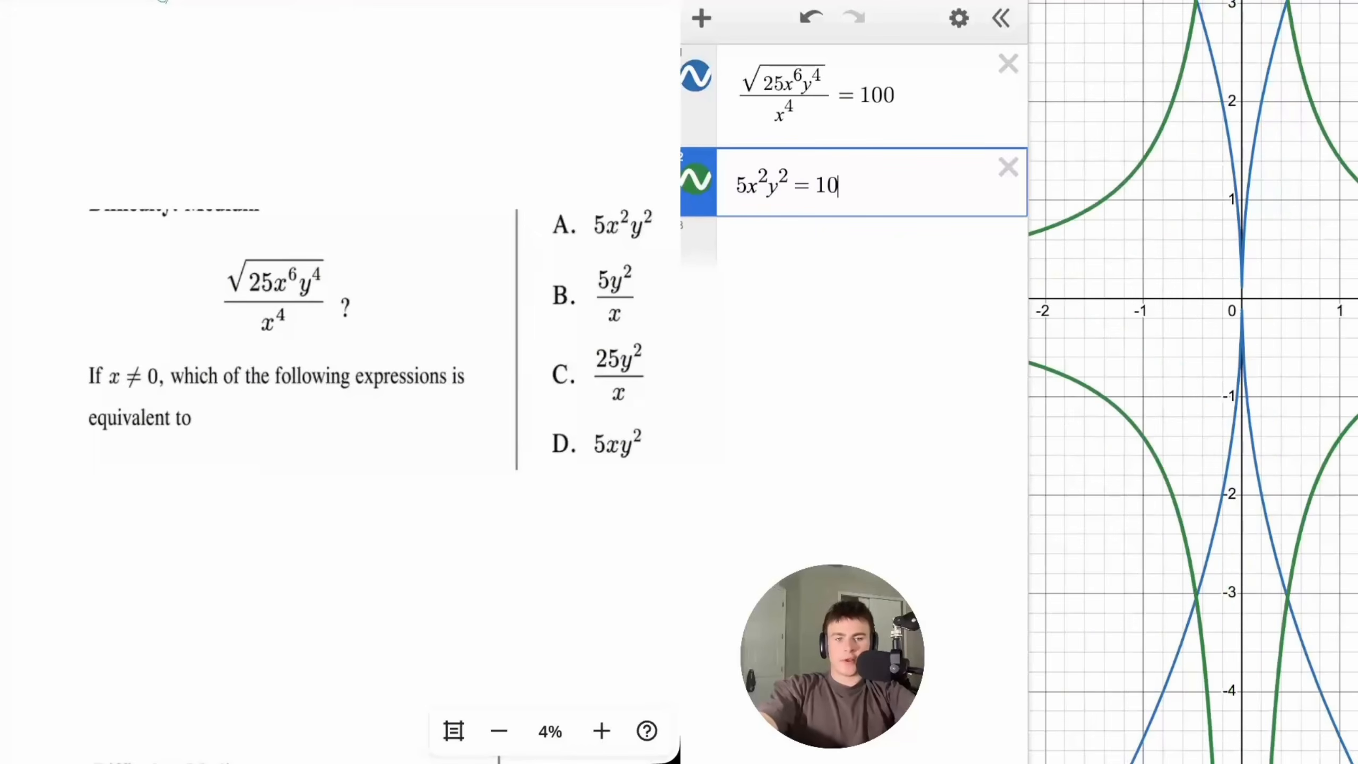
text(0)
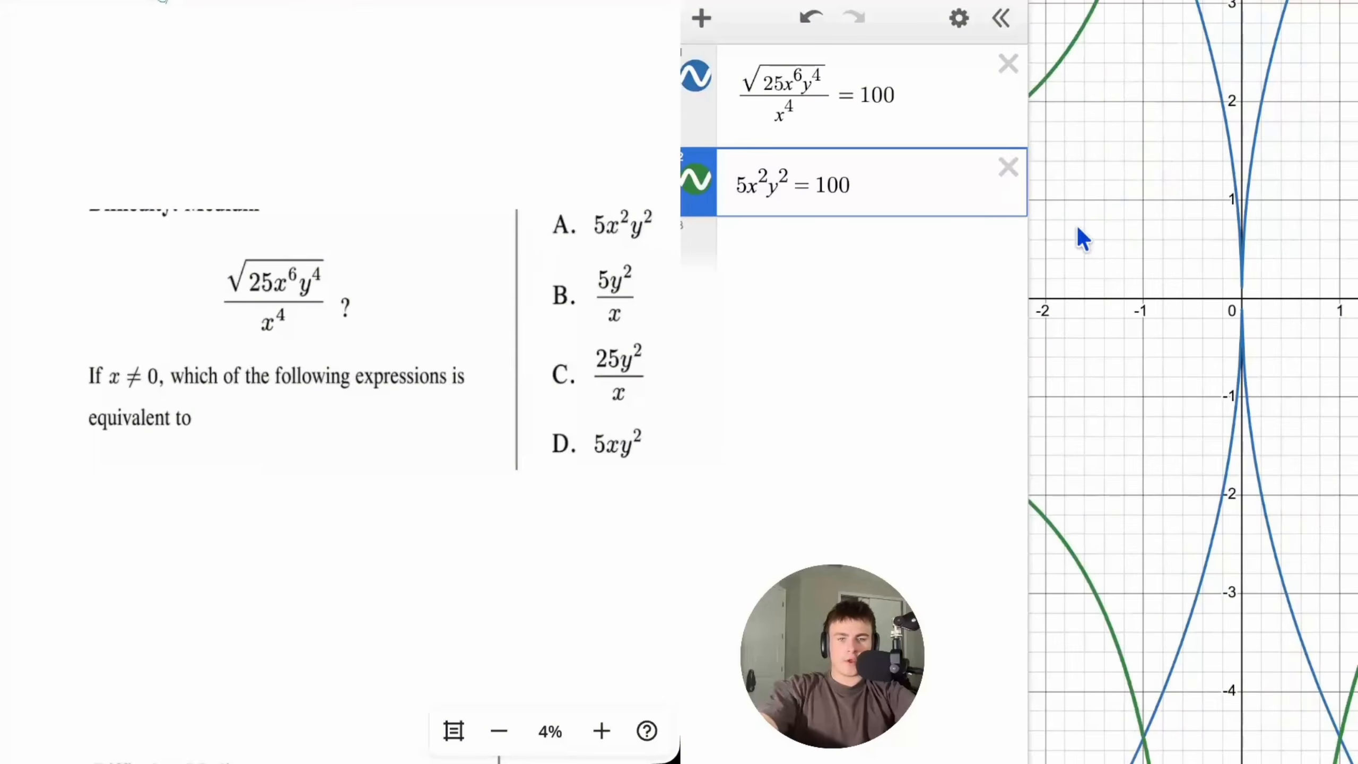
scroll(1077, 226, down, 5)
click(1074, 258)
scroll(1075, 273, up, 4)
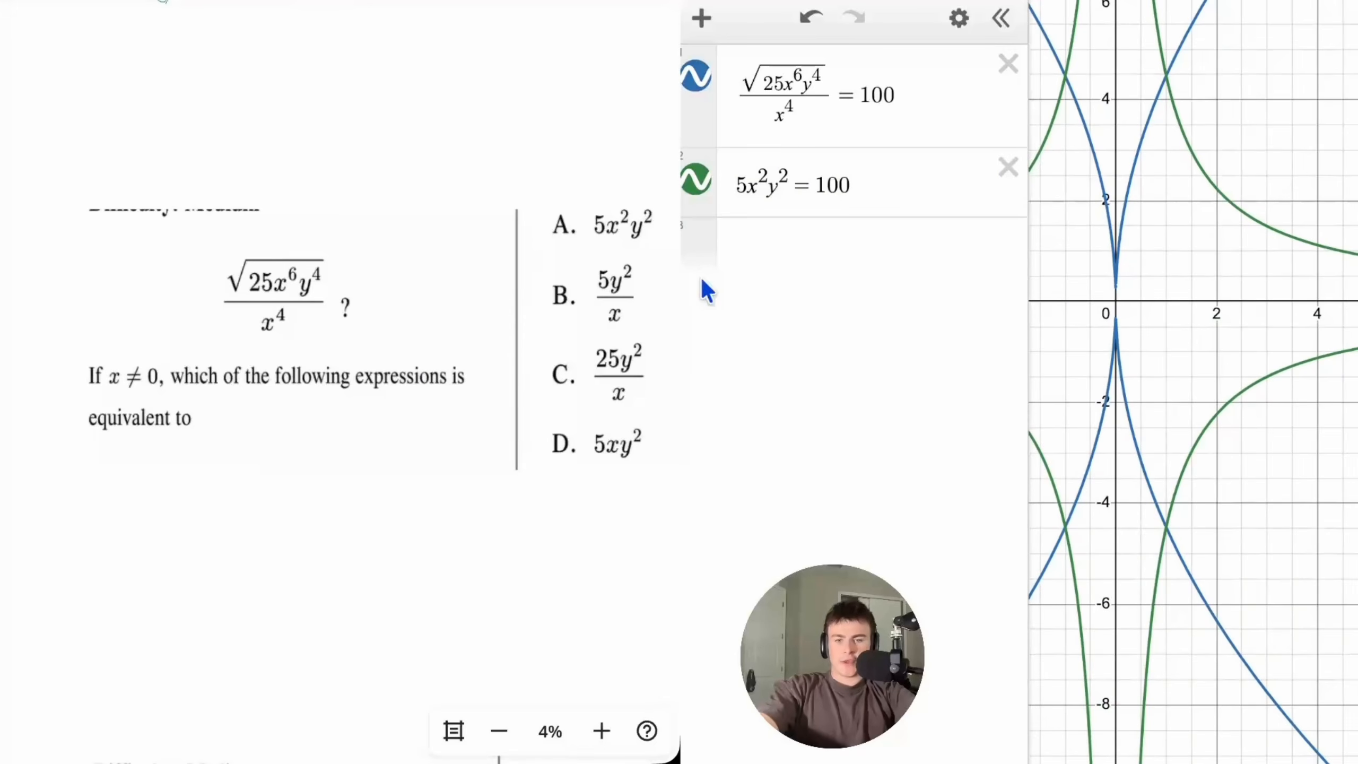
- Replace the second equation's left side with answer choice B, 5y²/x, keeping it equal to 100
drag(859, 187, 673, 169)
click(752, 193)
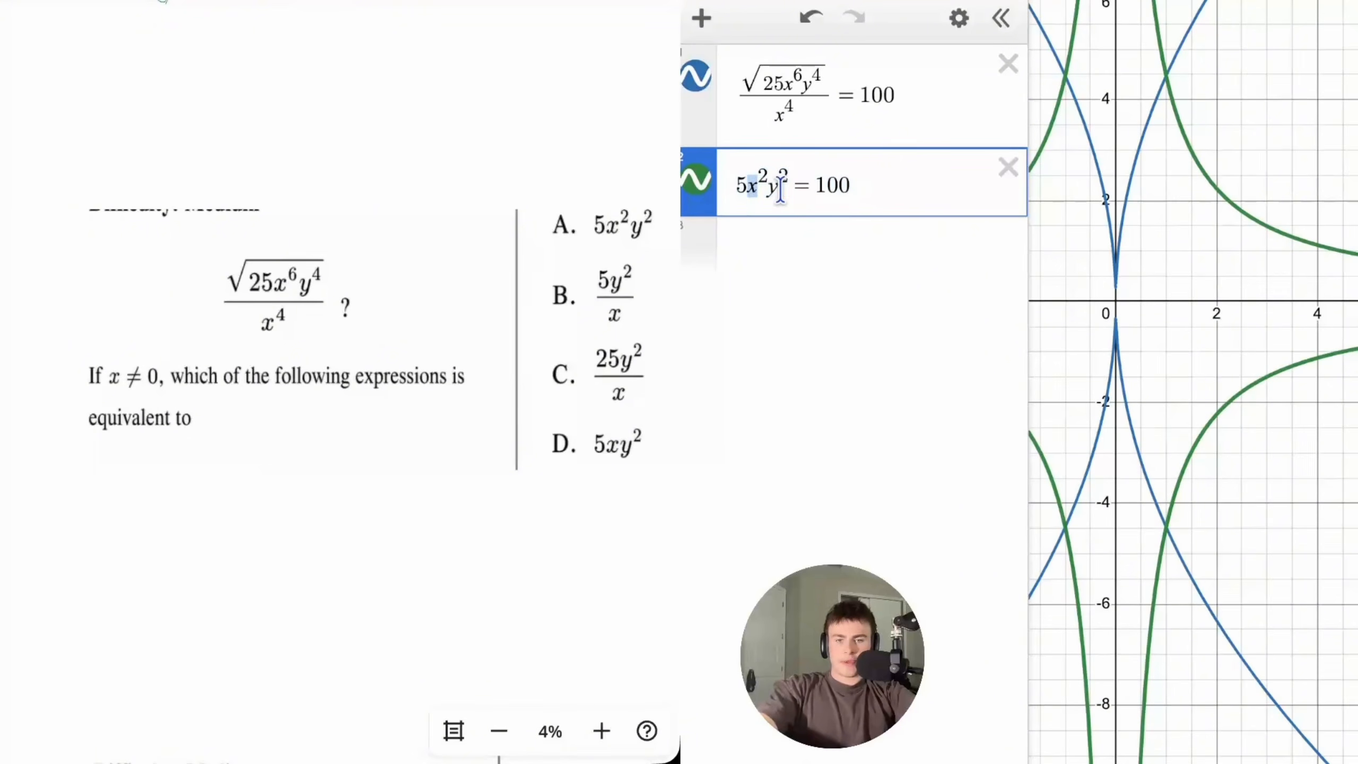
drag(790, 187, 735, 193)
key(BackSpace)
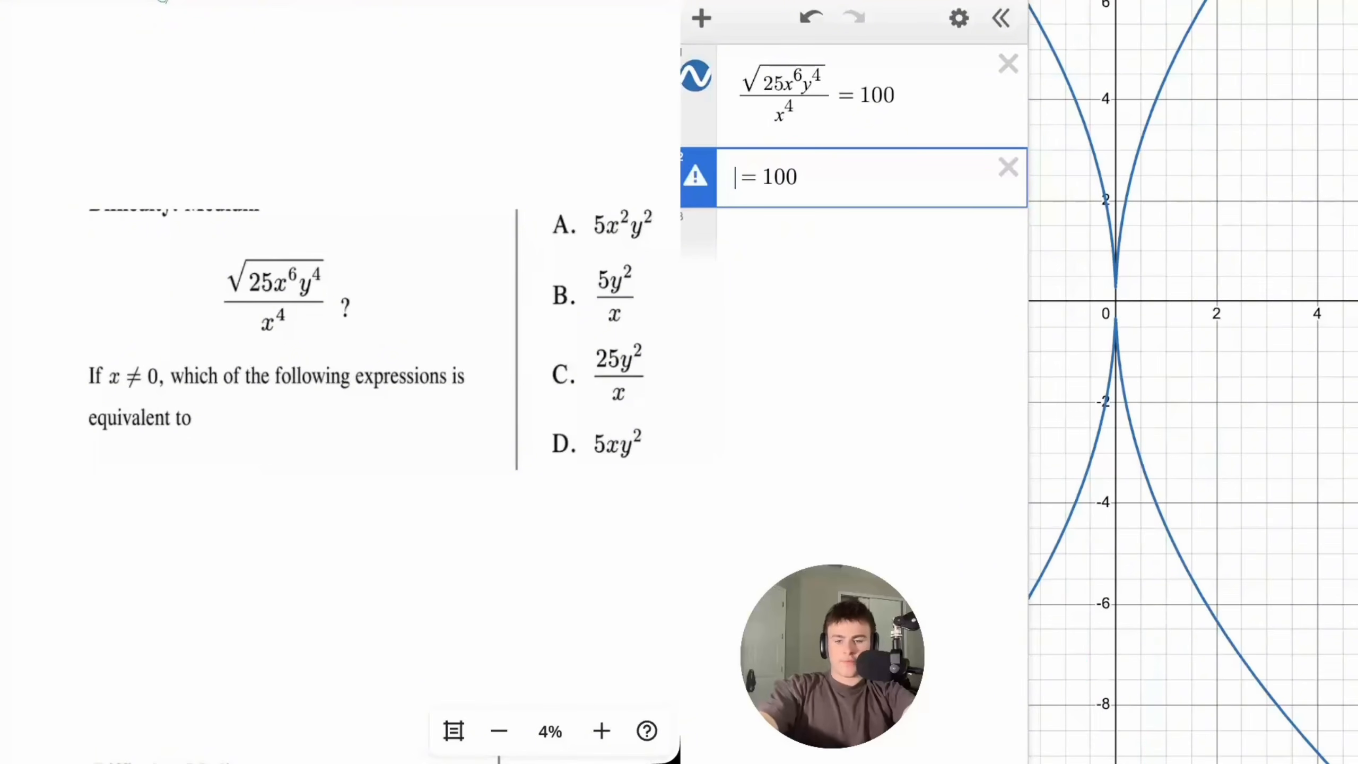
text(5y^2)
key(Right)
text(/x)
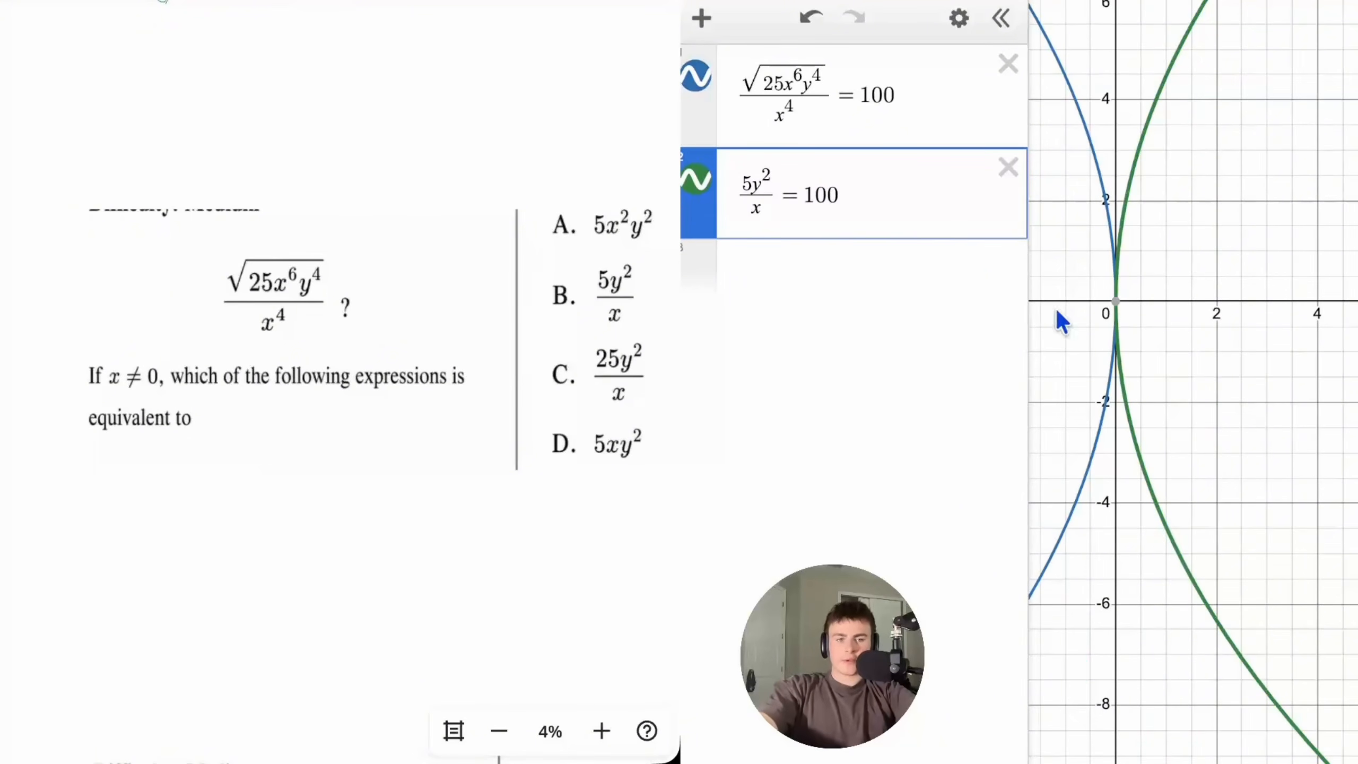
- Hide and show the 5y²/x graph and examine how it overlaps the given expression's graph near the origin
scroll(1132, 206, up, 5)
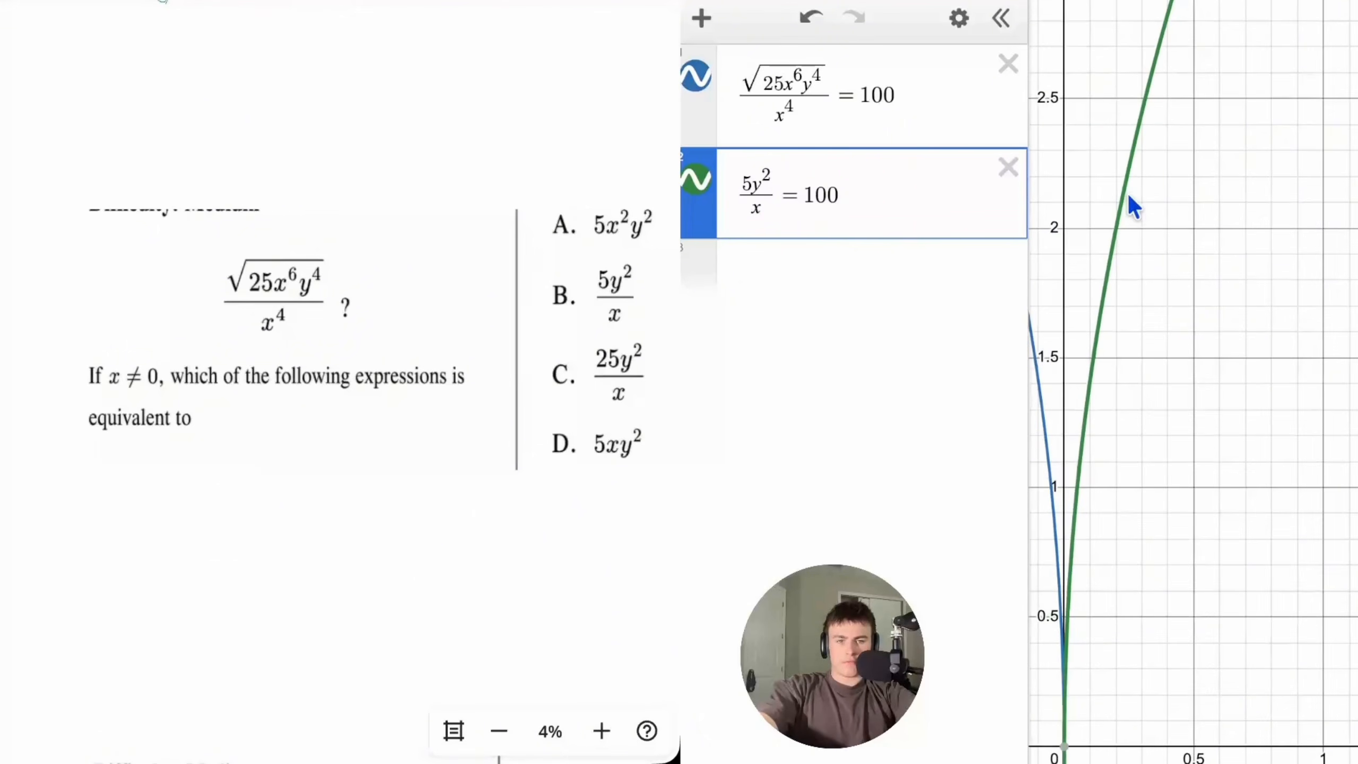
click(694, 180)
click(687, 181)
click(686, 181)
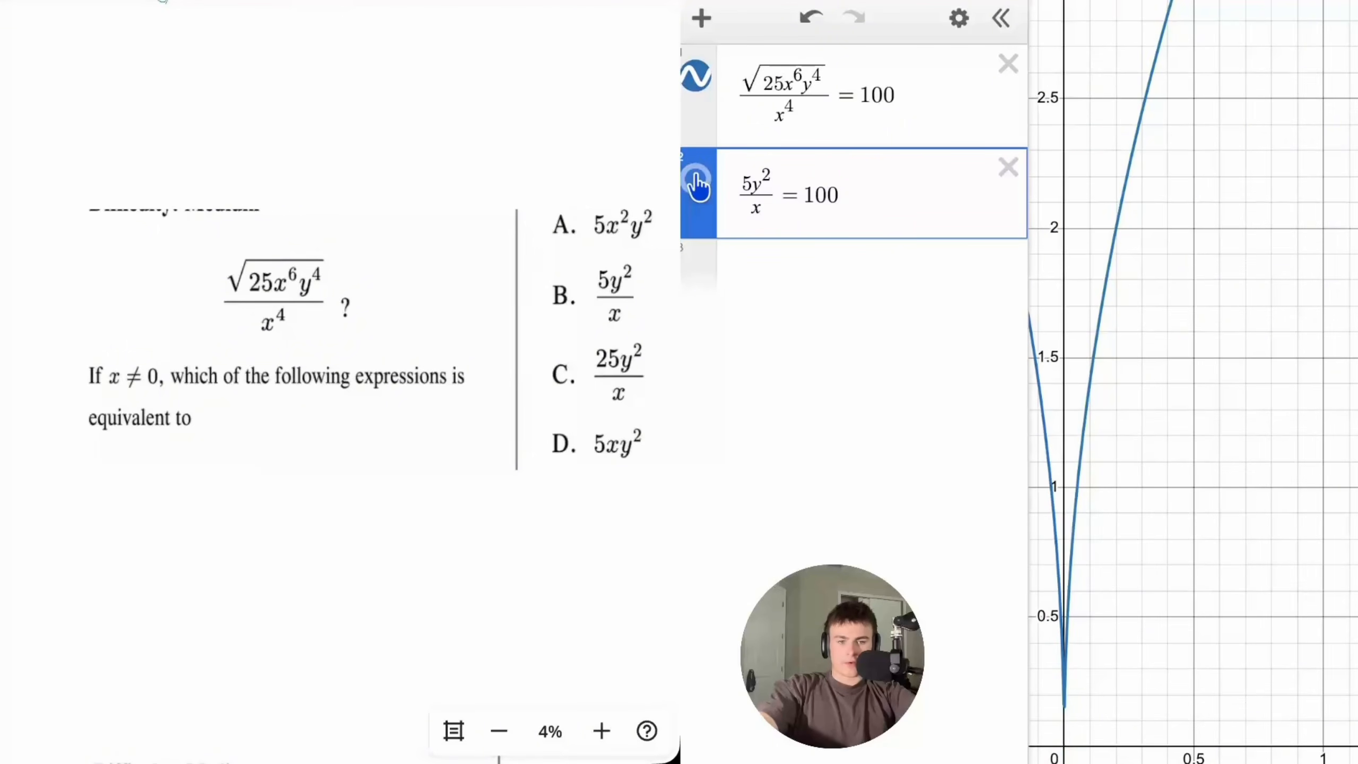
click(687, 181)
scroll(1073, 691, up, 10)
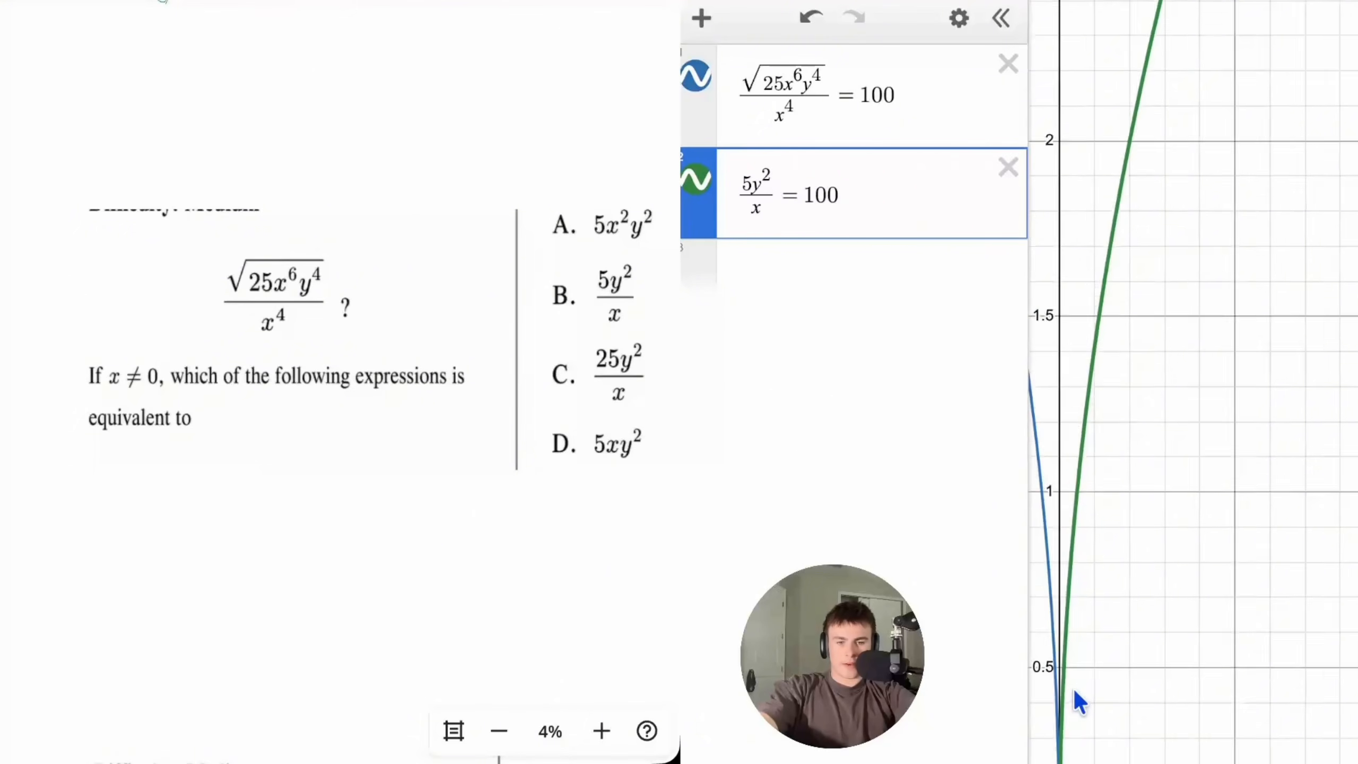
click(1210, 455)
scroll(1186, 622, up, 3)
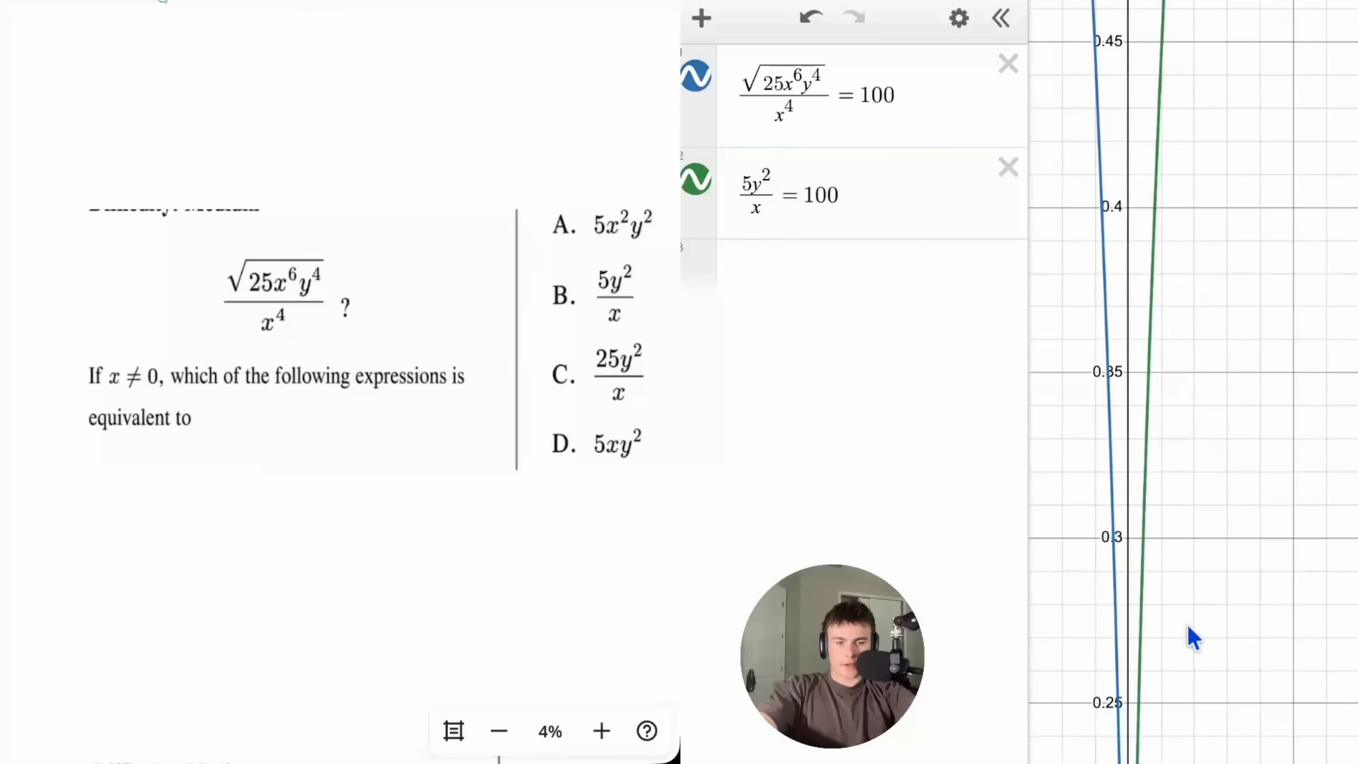
scroll(1186, 623, down, 10)
scroll(1188, 624, down, 2)
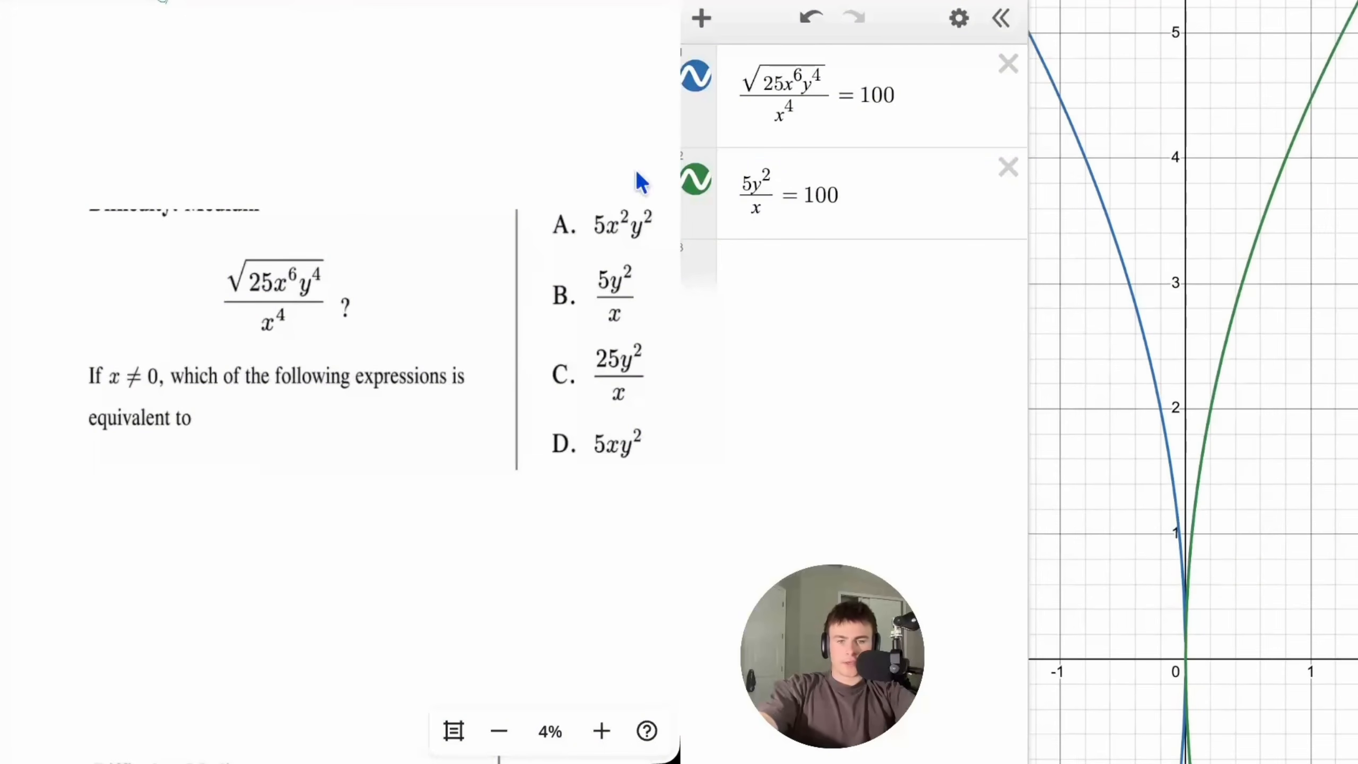
- Replace the second equation's left side with answer choice C, 25y²/x, and compare the graphs
click(860, 199)
drag(789, 195, 739, 196)
key(BackSpace)
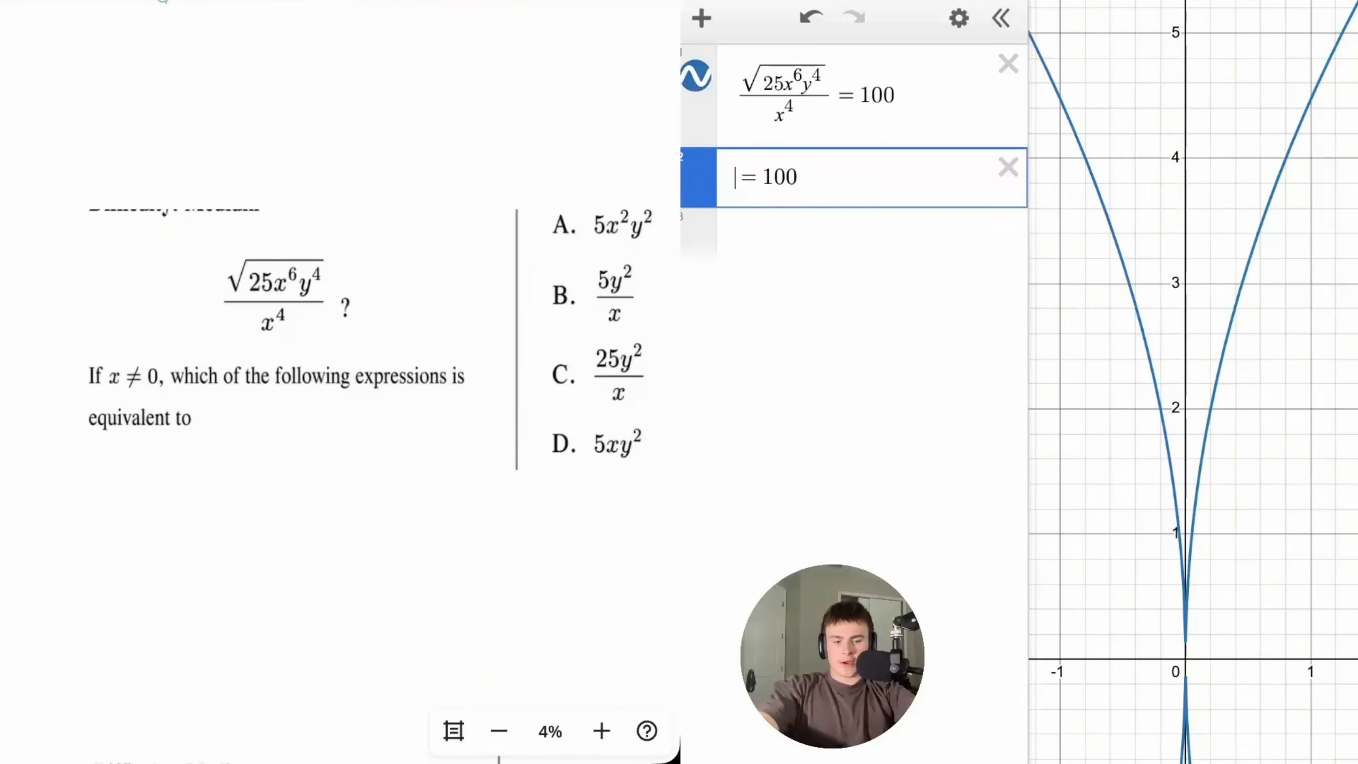
text(25y^2)
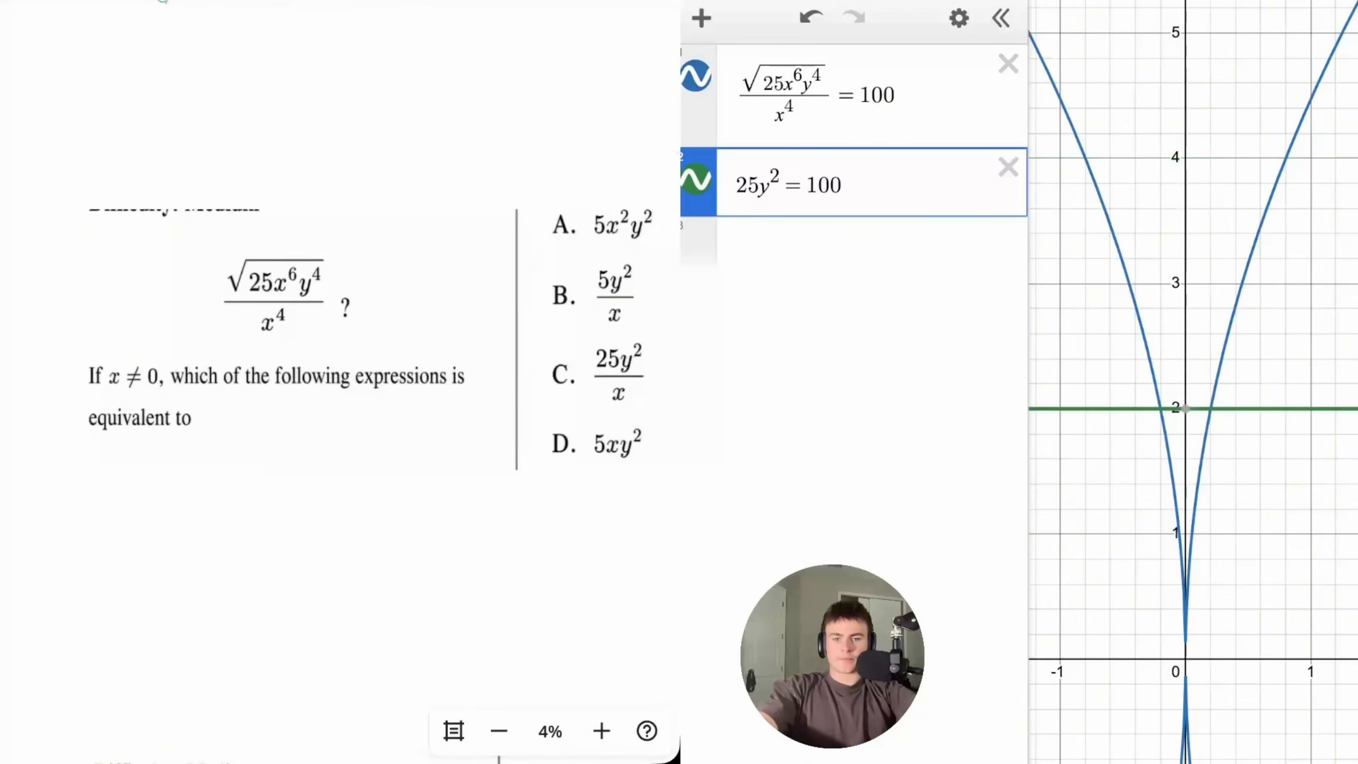
key(Right)
text(/x)
drag(1049, 358, 1010, 251)
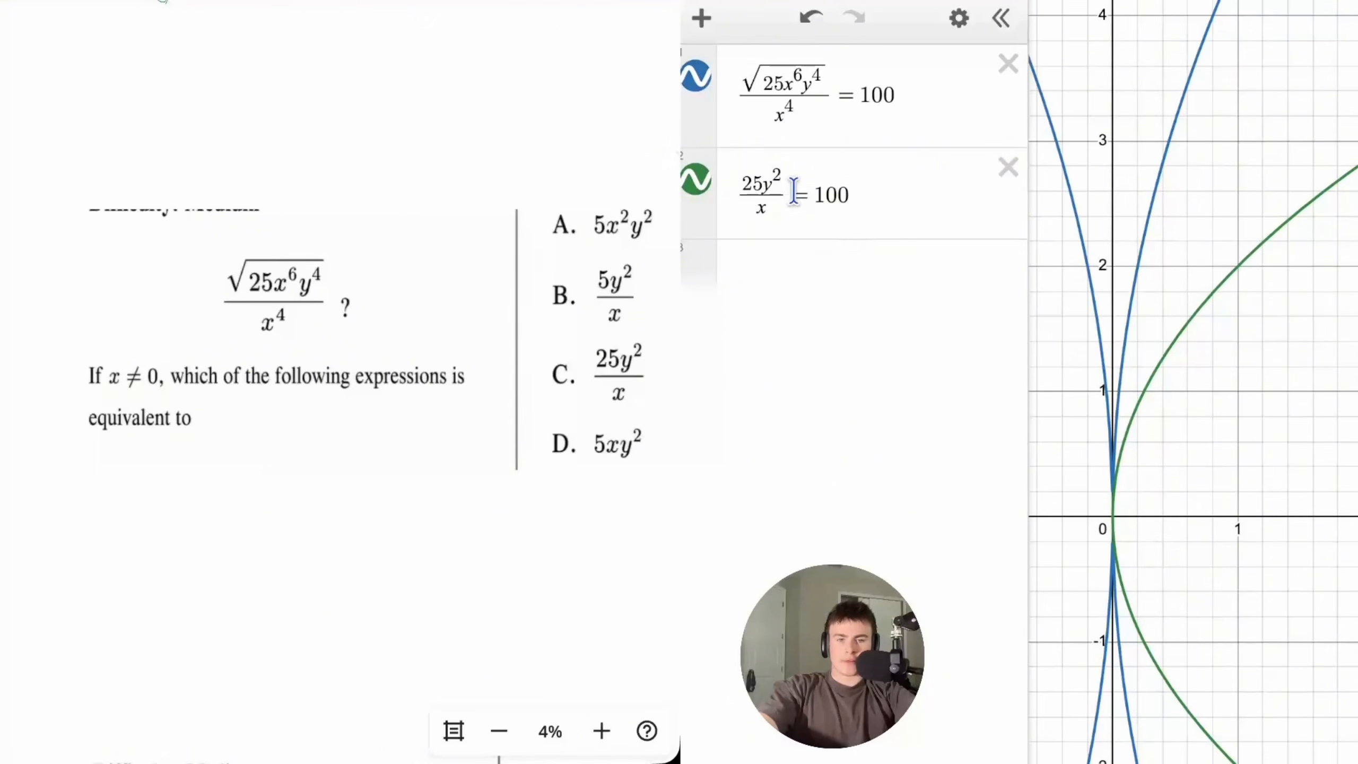
- Replace the second equation's left side with answer choice D, 5xy², and compare the graphs
drag(794, 191, 739, 192)
key(BackSpace)
text(5)
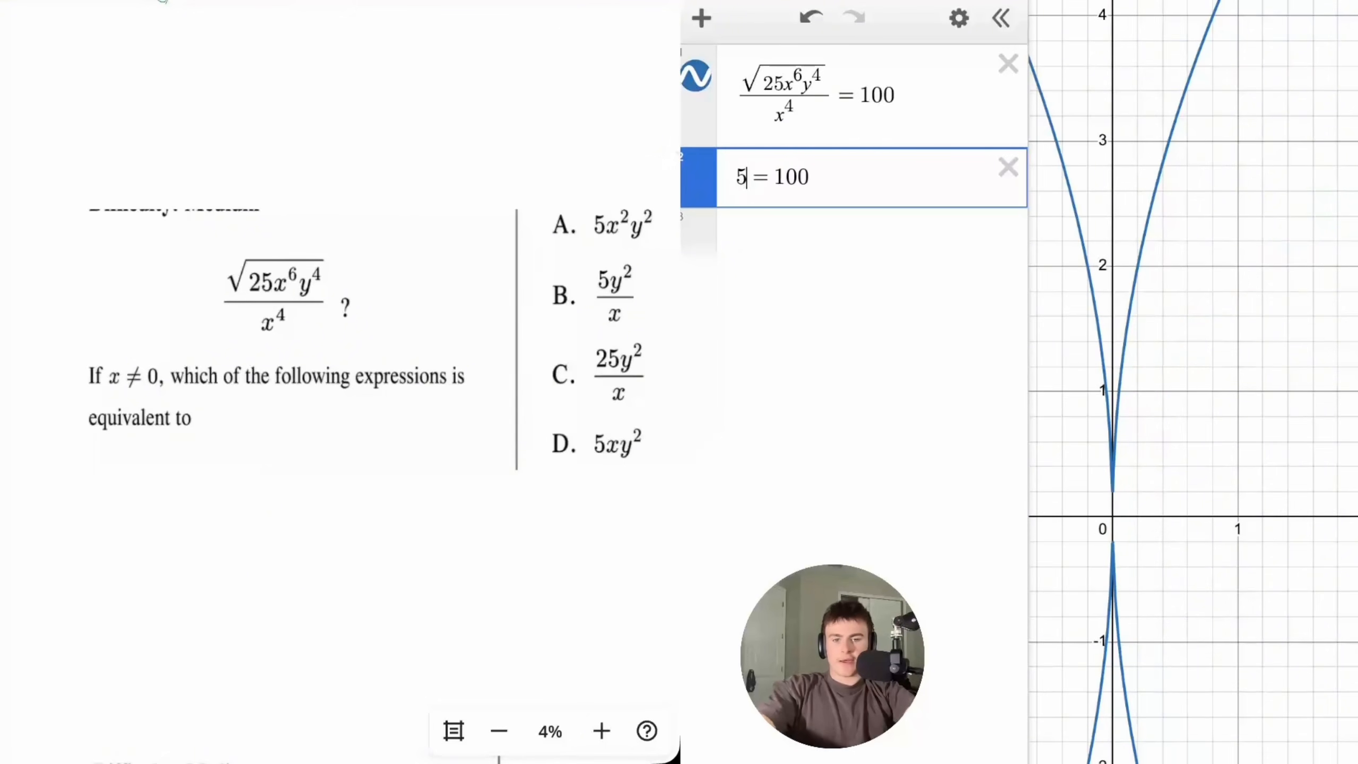
text(xy^2)
scroll(1086, 512, down, 5)
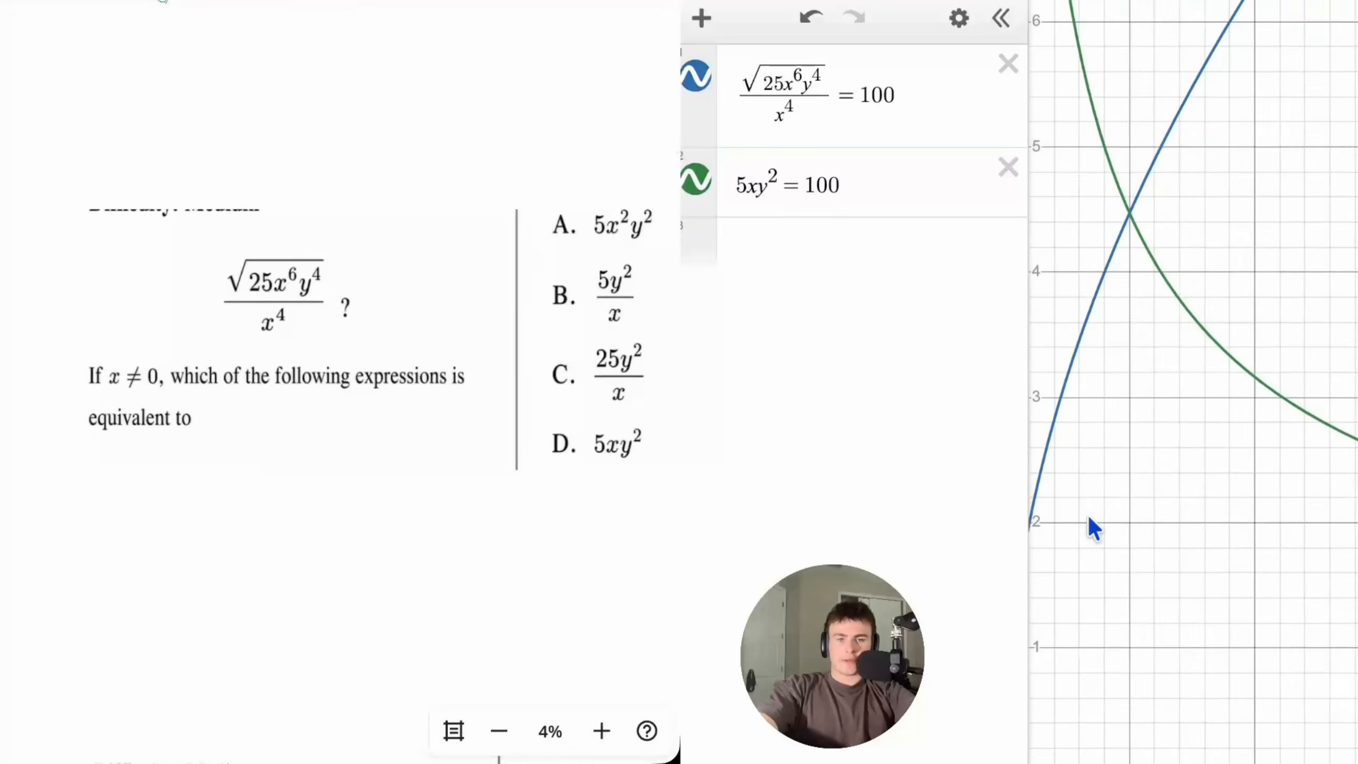
drag(1087, 513, 1253, 446)
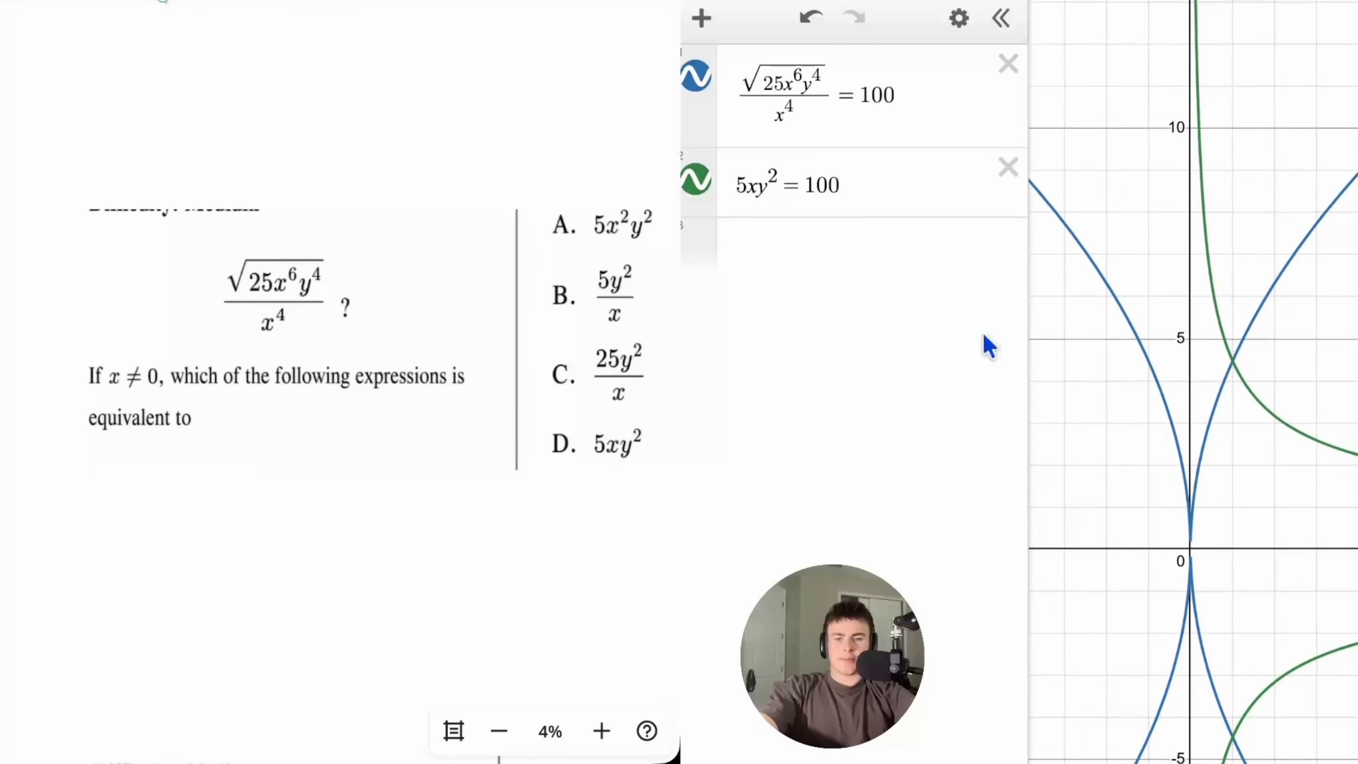
- Put answer choice B, 5y²/x, back as the second equation's left side and check its graph below the x-axis
drag(788, 195, 708, 201)
key(BackSpace)
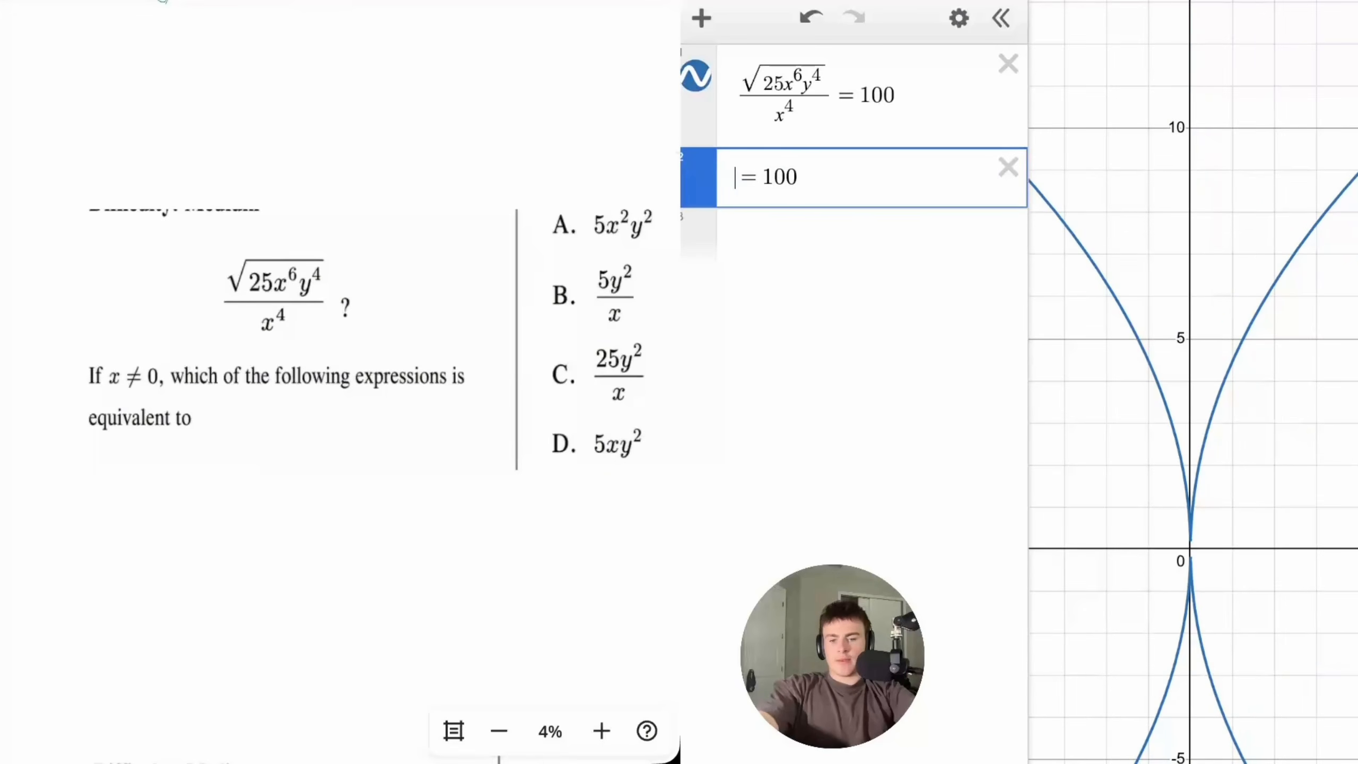
text(5y^2 )
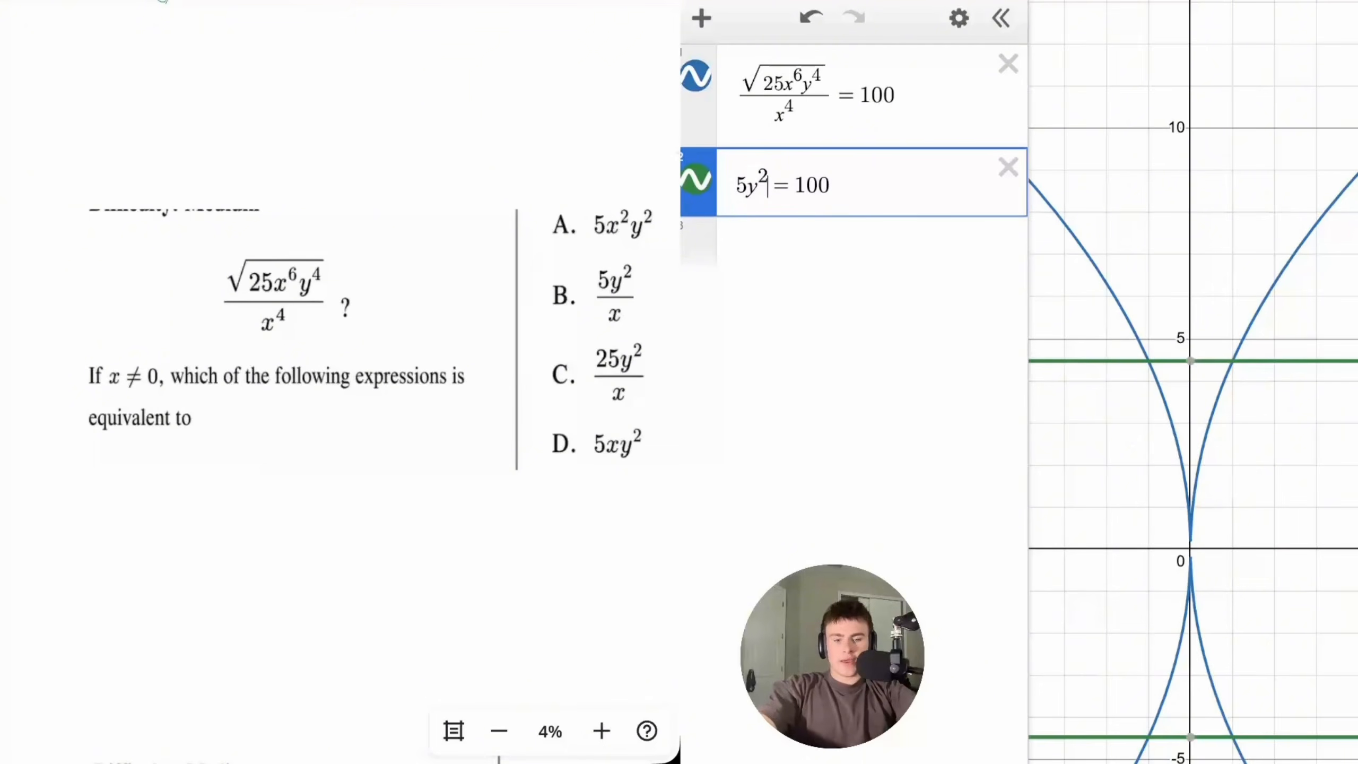
text(/x)
drag(1337, 572, 1329, 207)
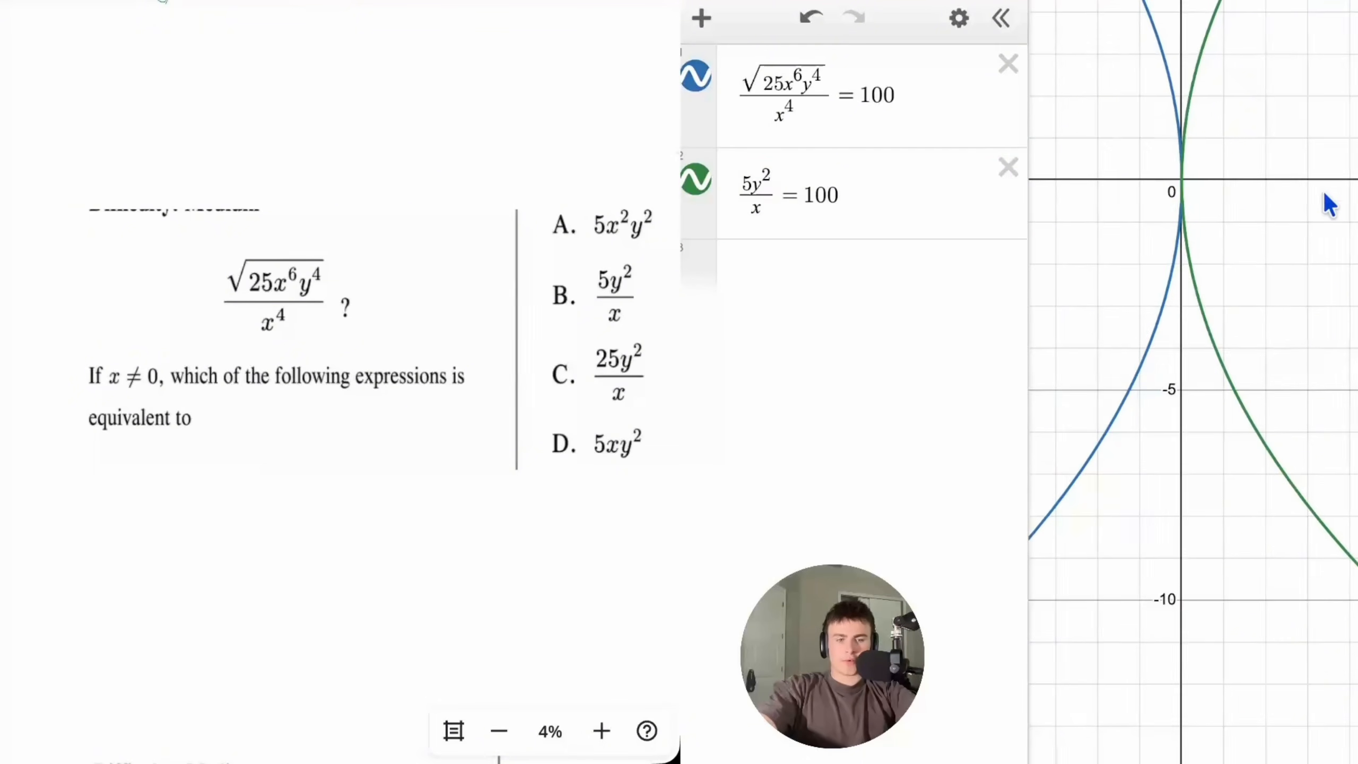
- Set the right side of both equations to 10
drag(1325, 313, 1244, 358)
key(BackSpace)
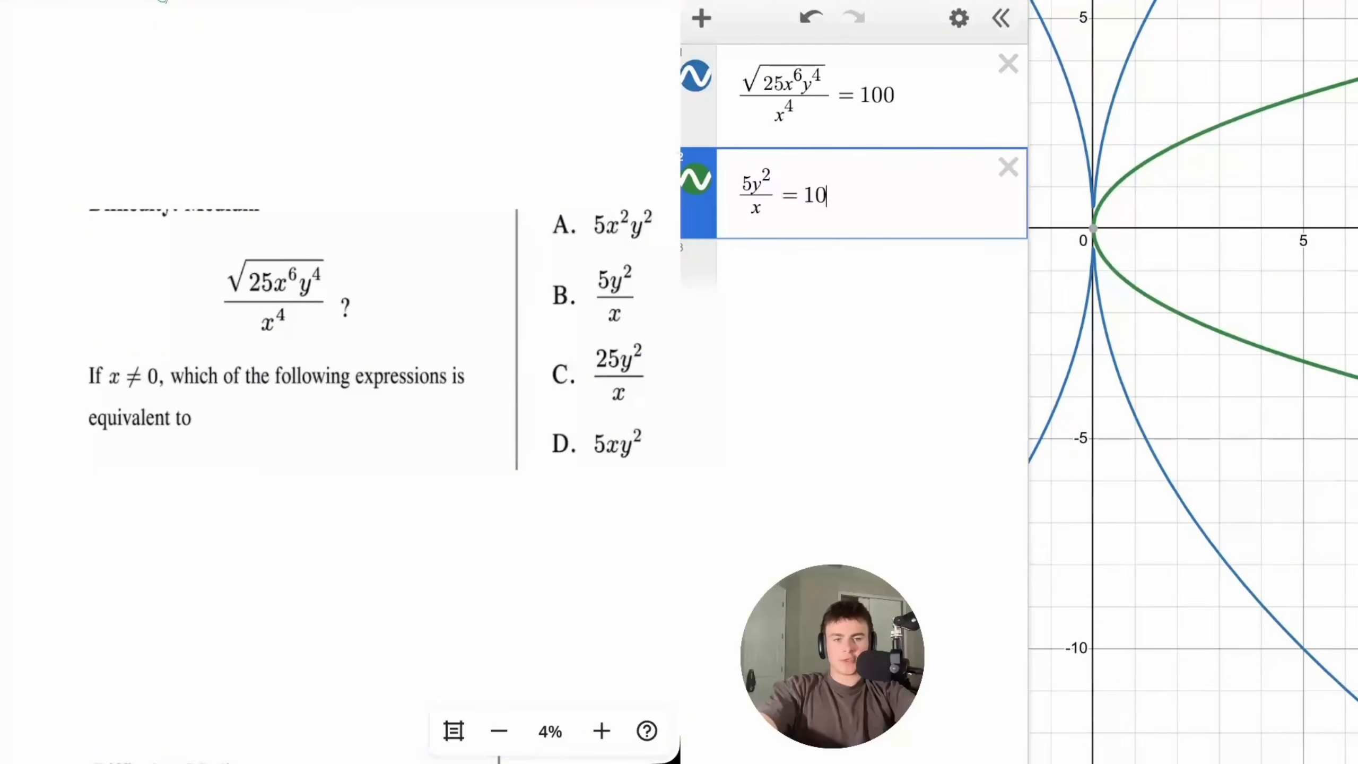
click(931, 112)
key(BackSpace)
drag(1095, 116, 1246, 252)
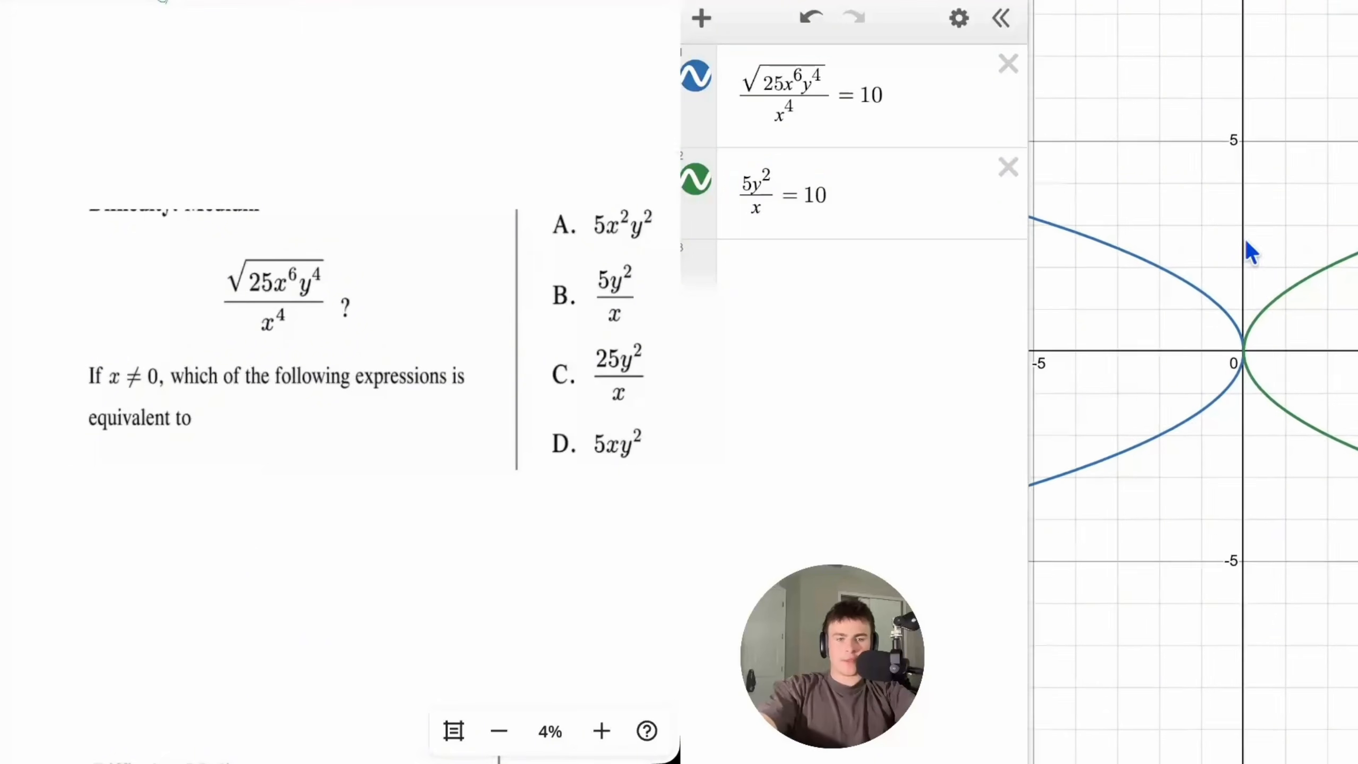
- Hide and show each graph in turn and compare the two curves on both sides of the y-axis
drag(1333, 281, 1153, 300)
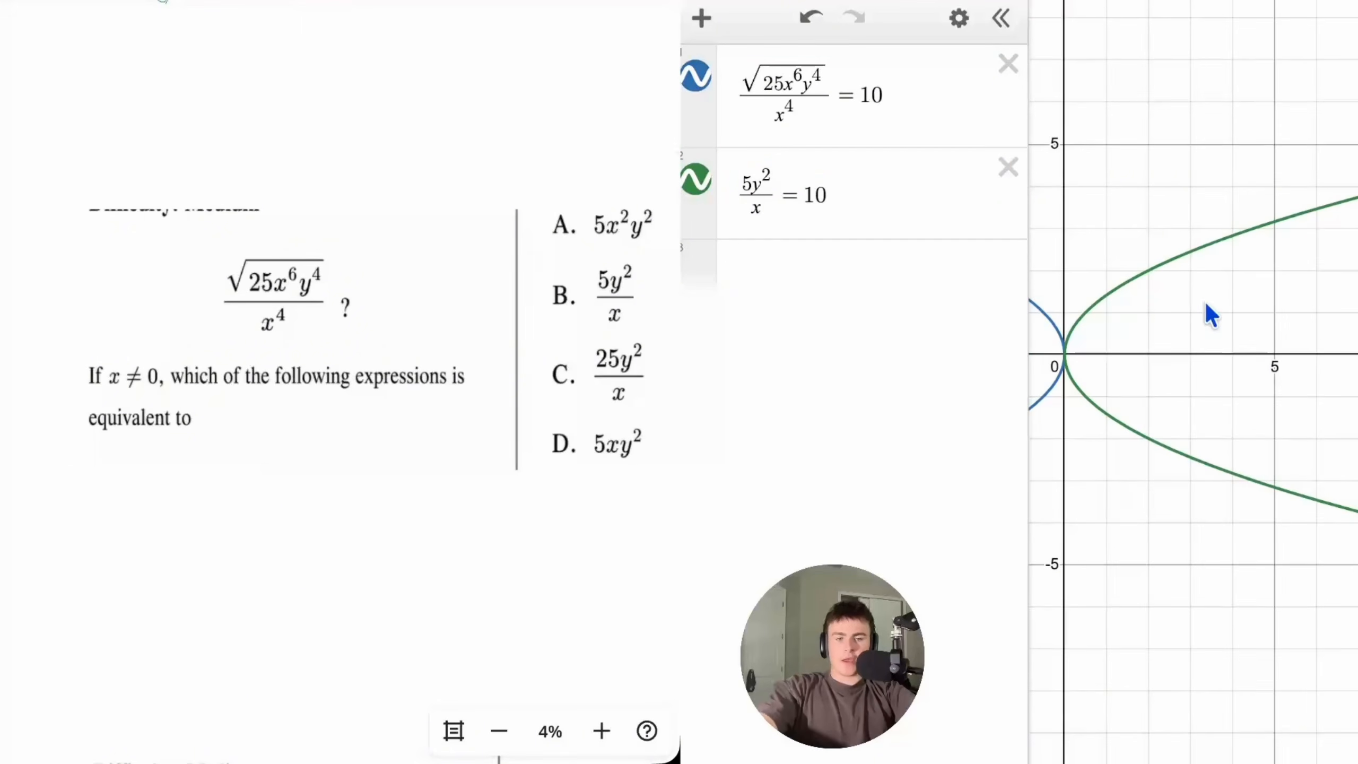
click(1212, 243)
drag(1213, 243, 1357, 243)
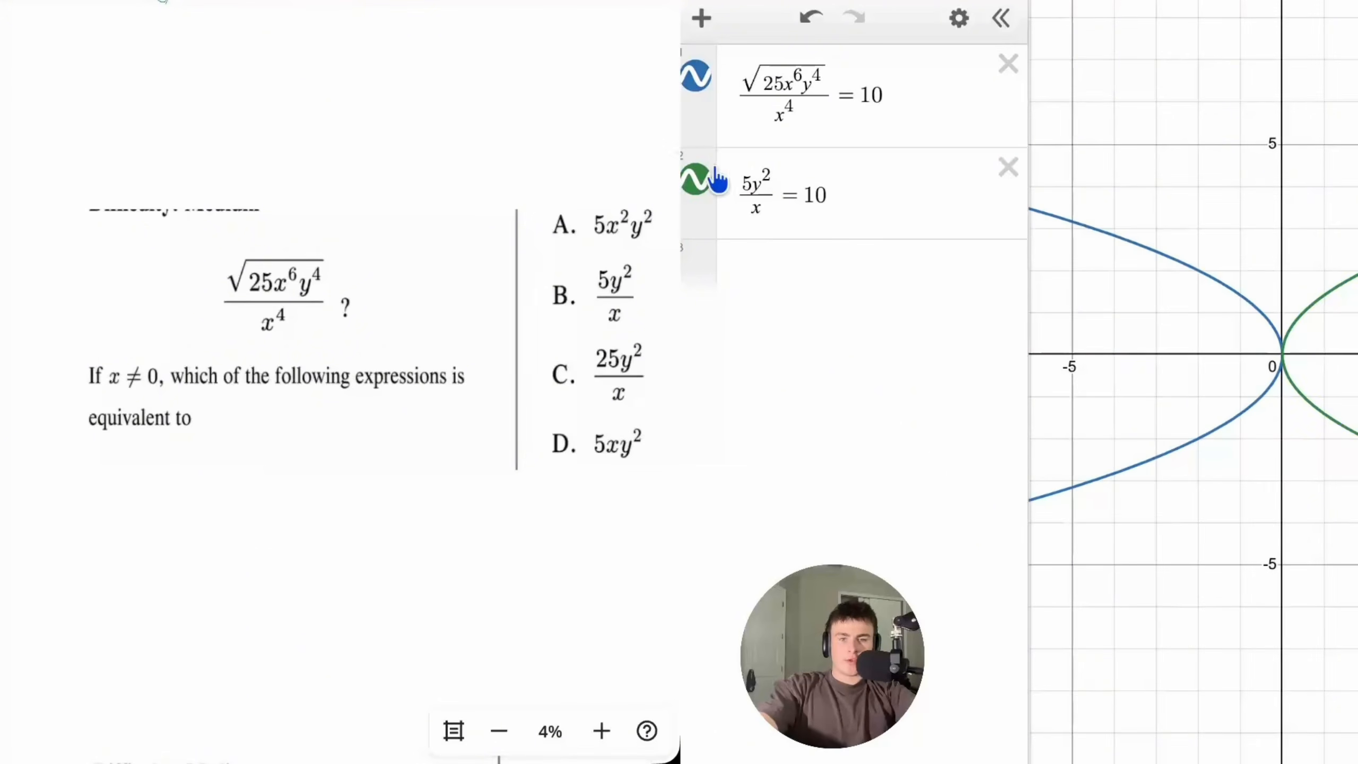
click(692, 180)
click(693, 182)
click(697, 80)
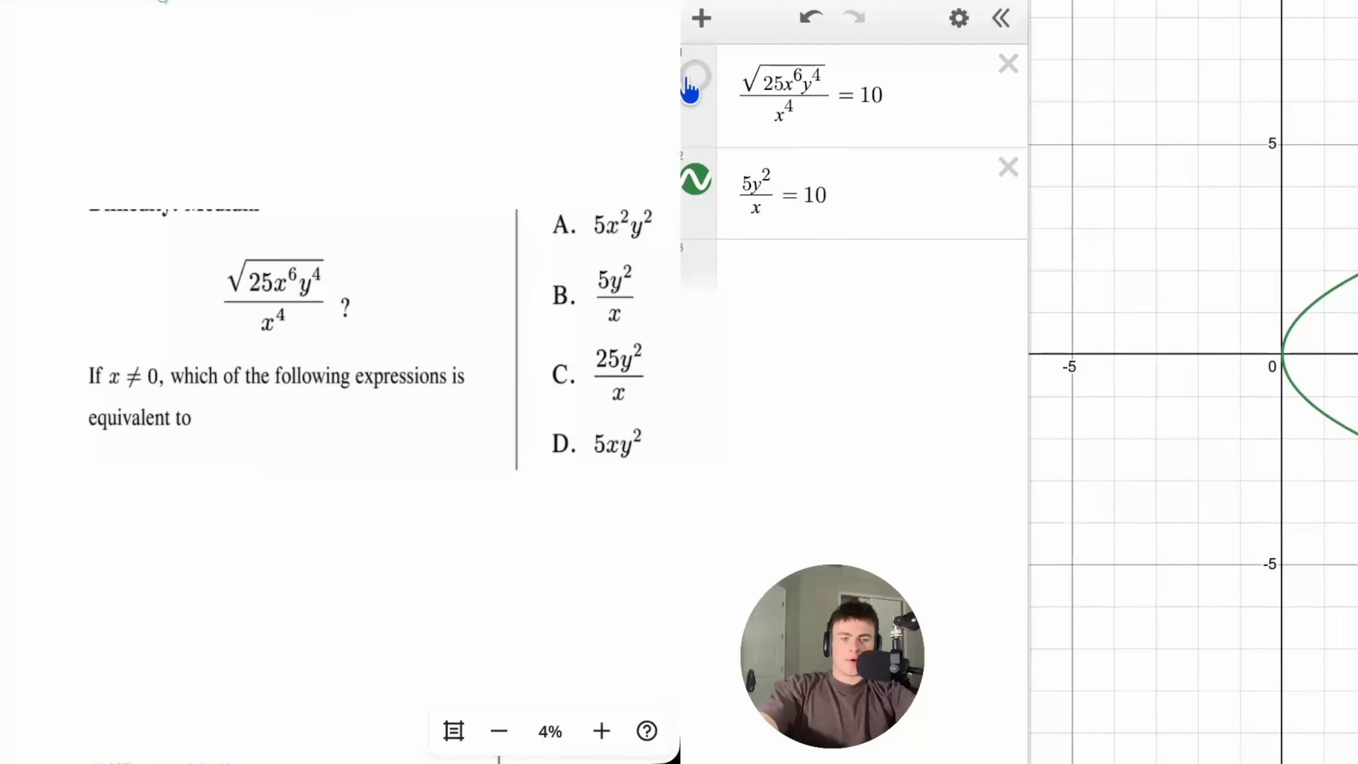
click(697, 80)
click(698, 182)
click(696, 79)
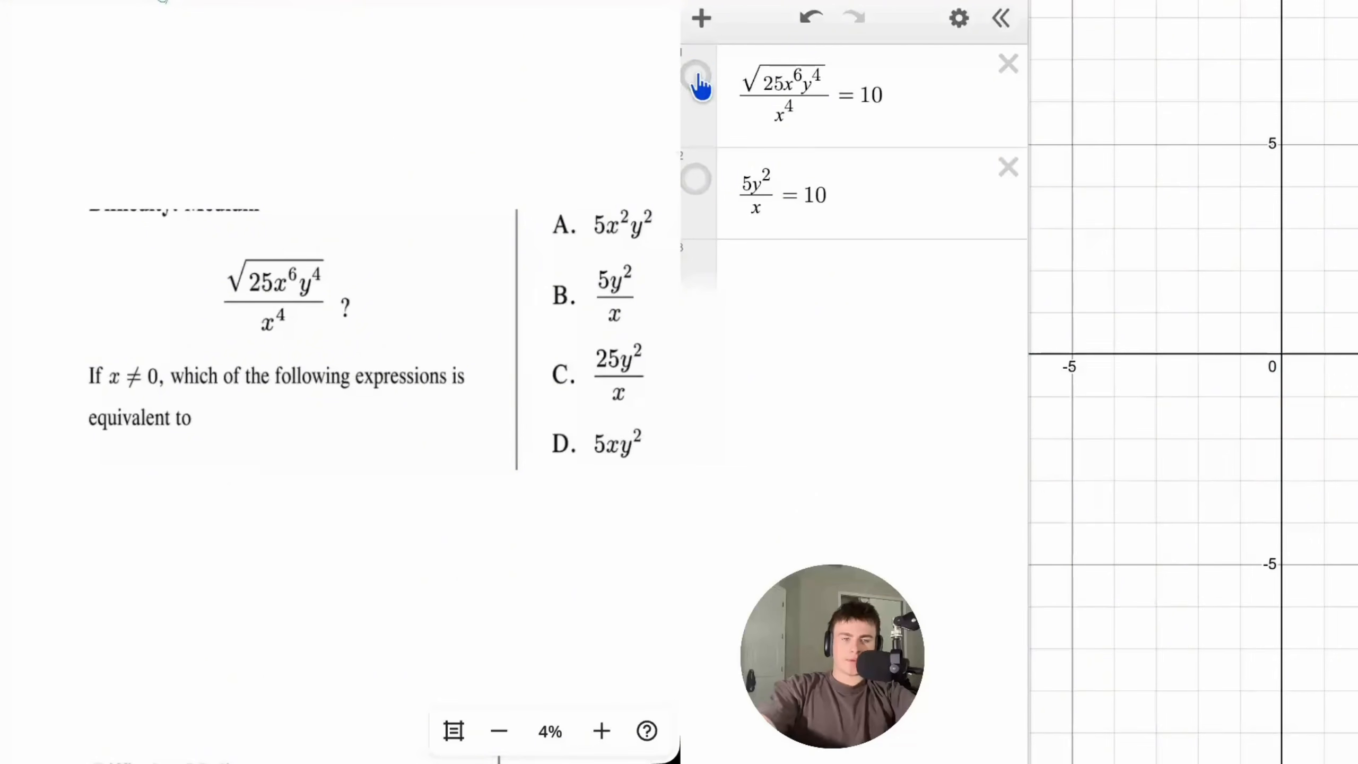
click(696, 80)
click(698, 185)
drag(1351, 216, 1074, 222)
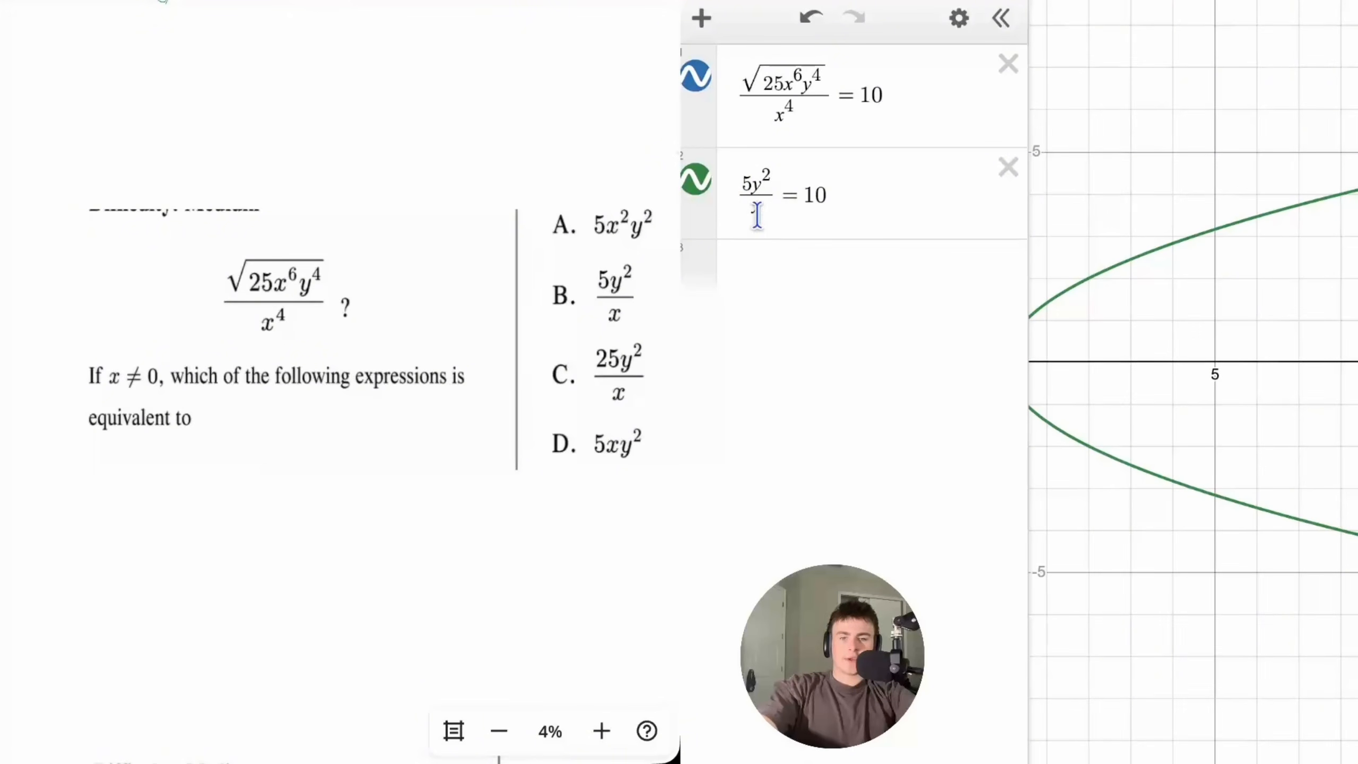
drag(1199, 203, 1091, 351)
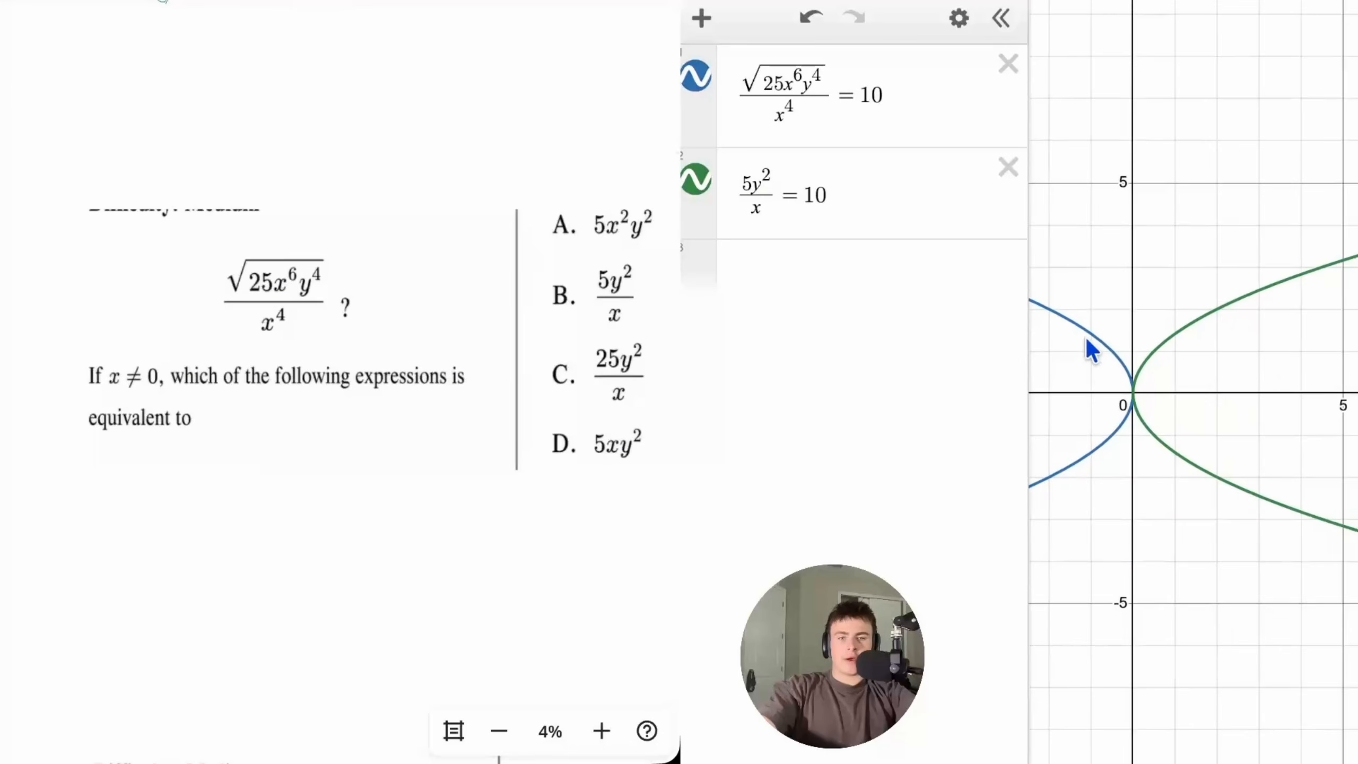
drag(1128, 291, 901, 294)
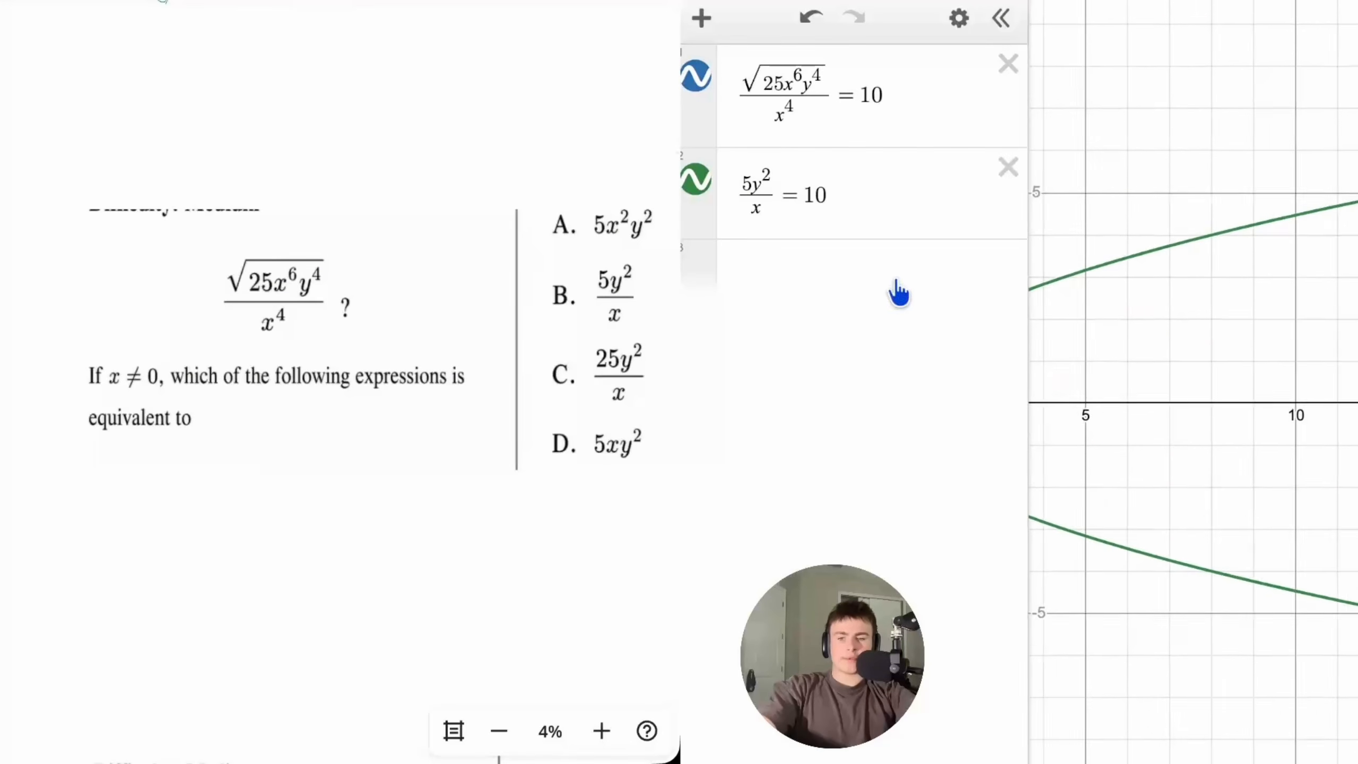
drag(1102, 180, 1266, 207)
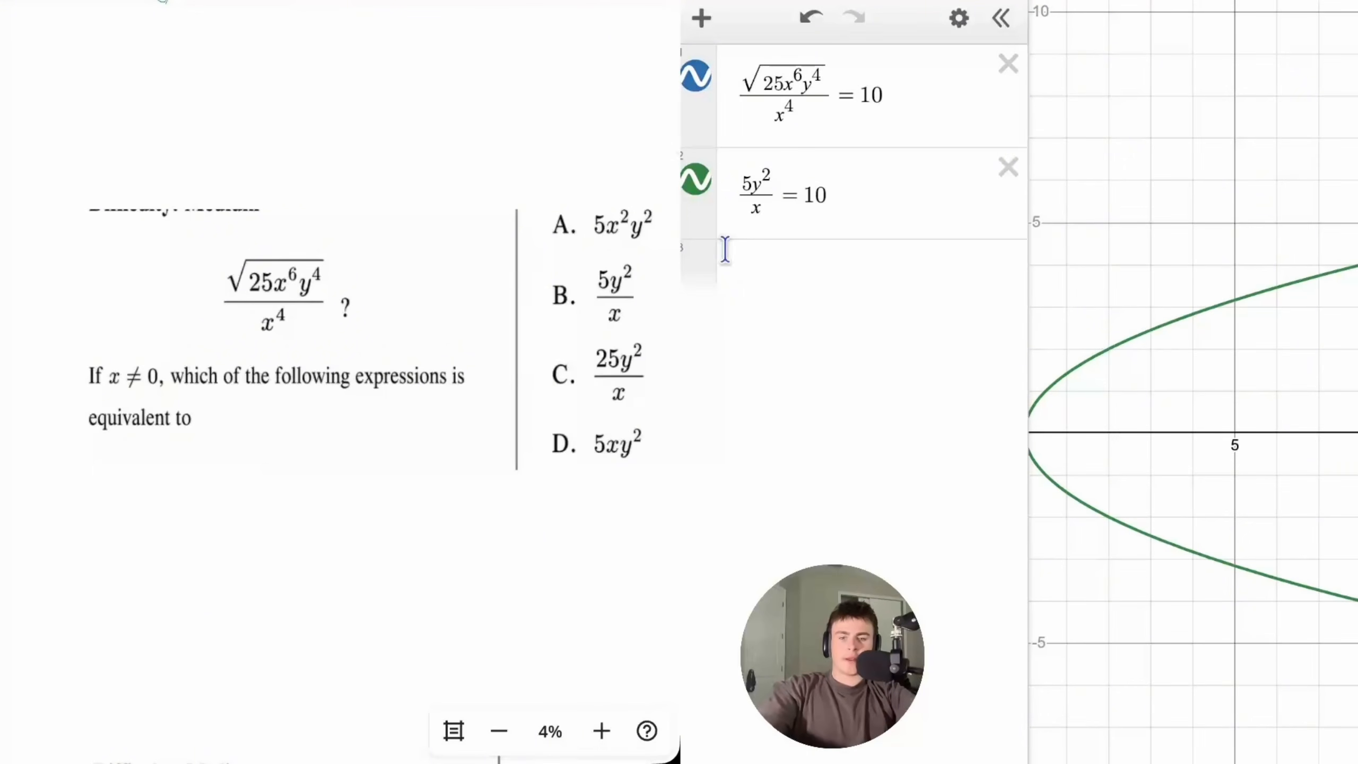
- Circle answer choice B, 5y²/x, with the pen and recheck the curves around the origin
mouse_move(600, 253)
mouse_down()
mouse_move(612, 320)
mouse_move(578, 244)
mouse_up()
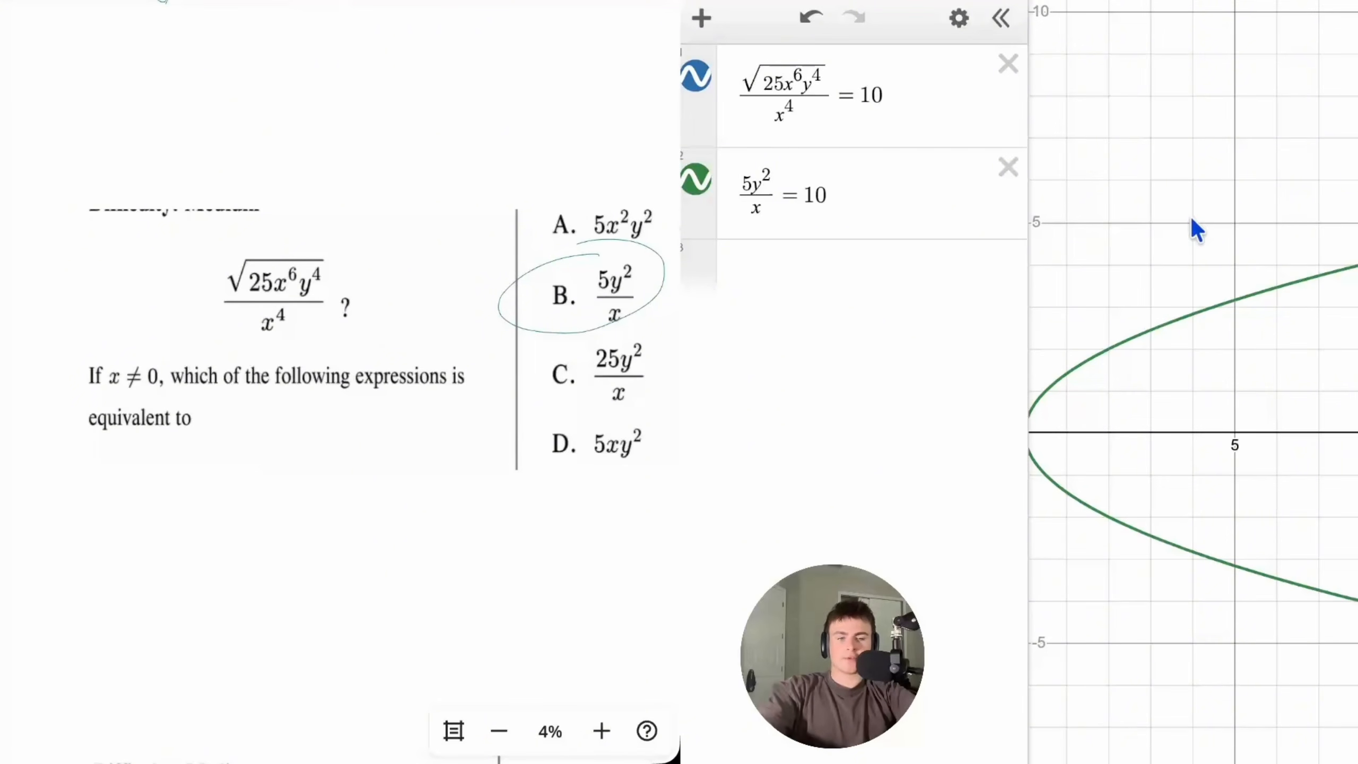
drag(1257, 197, 1223, 203)
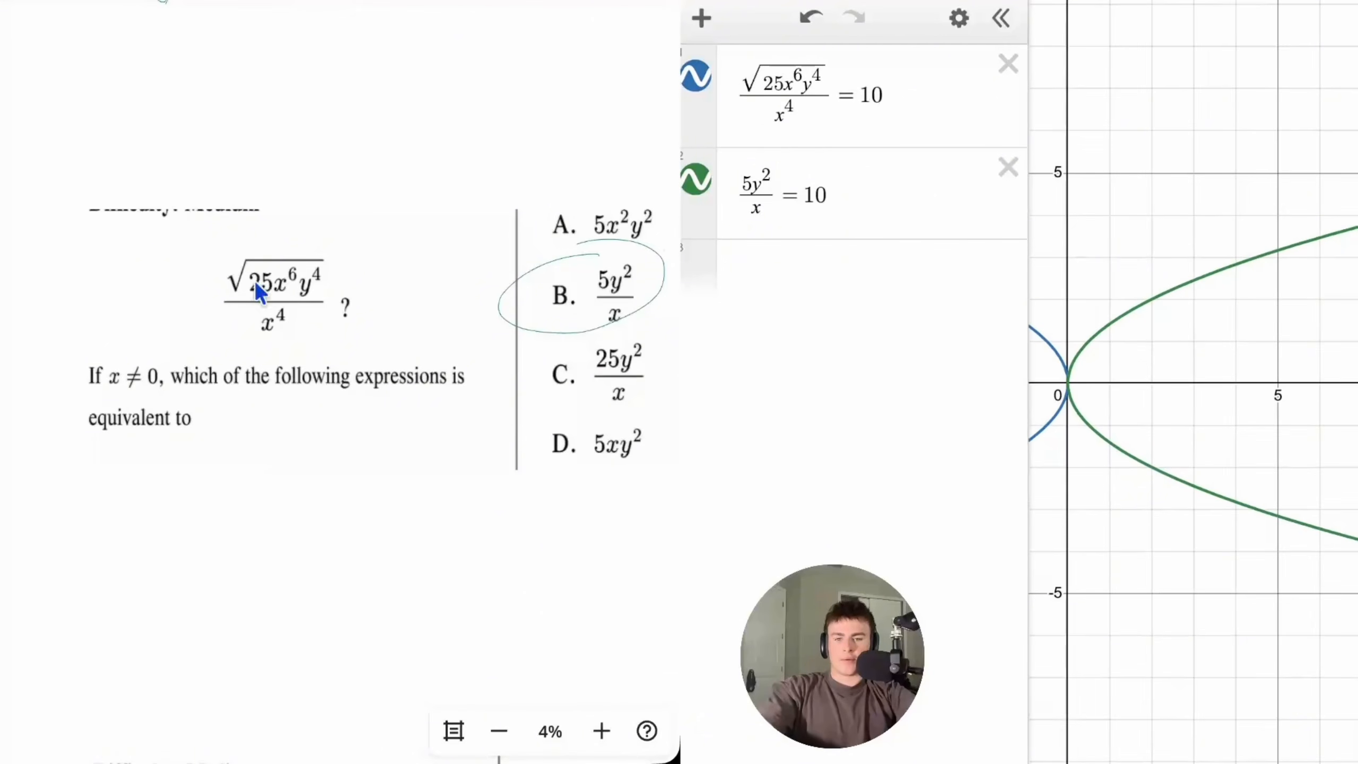
- Delete both equations of the previous question from the expression list
scroll(446, 349, down, 8)
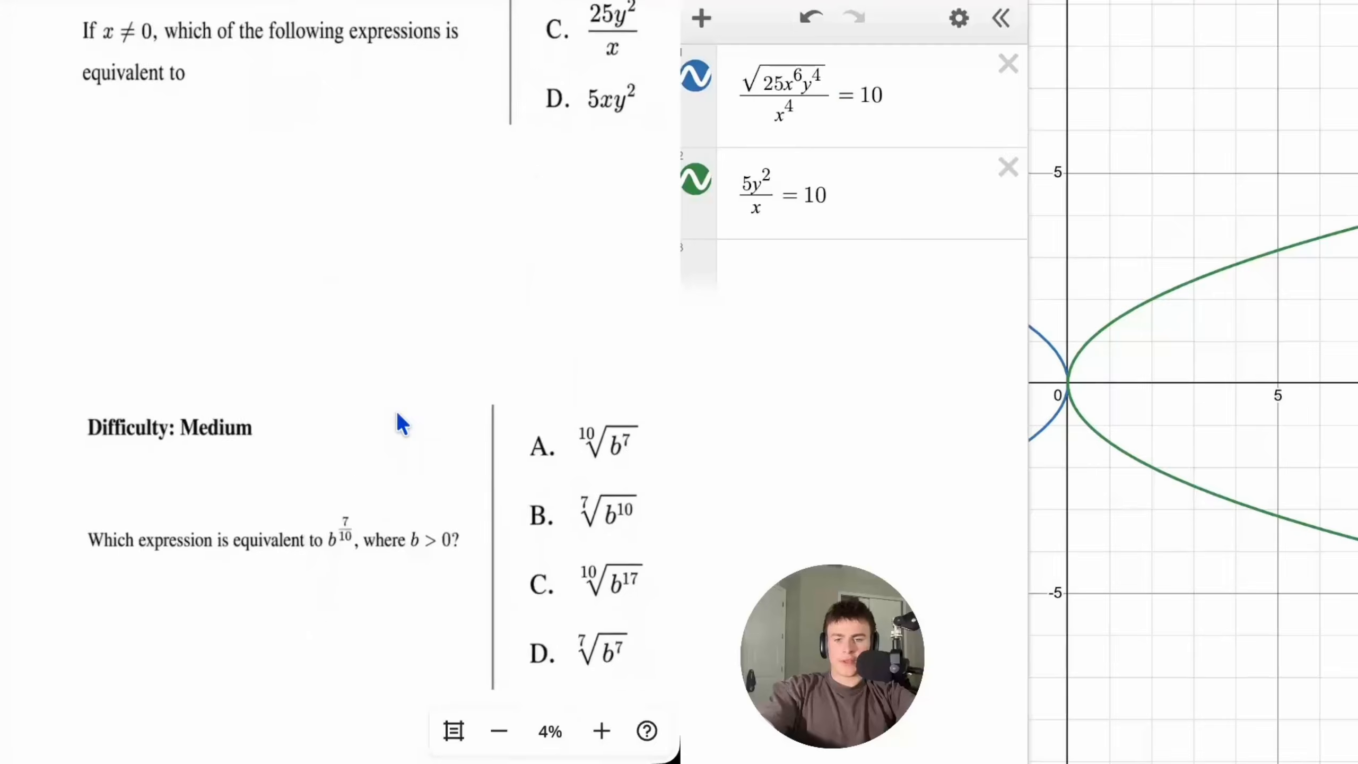
click(1008, 65)
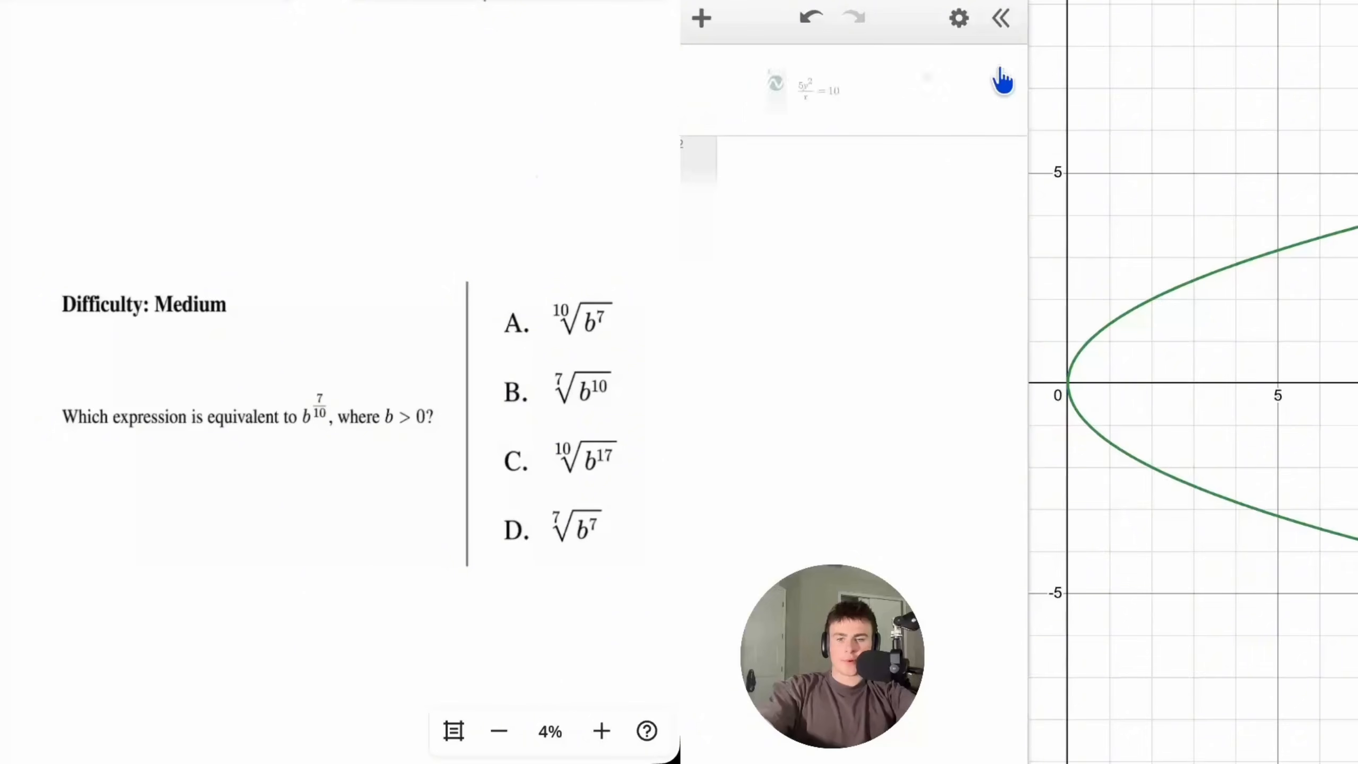
click(1008, 65)
- Graph the question's expression b^(7/10) with x in place of b, as x^(7/10)
scroll(482, 177, down, 2)
scroll(482, 176, down, 1)
scroll(368, 365, up, 1)
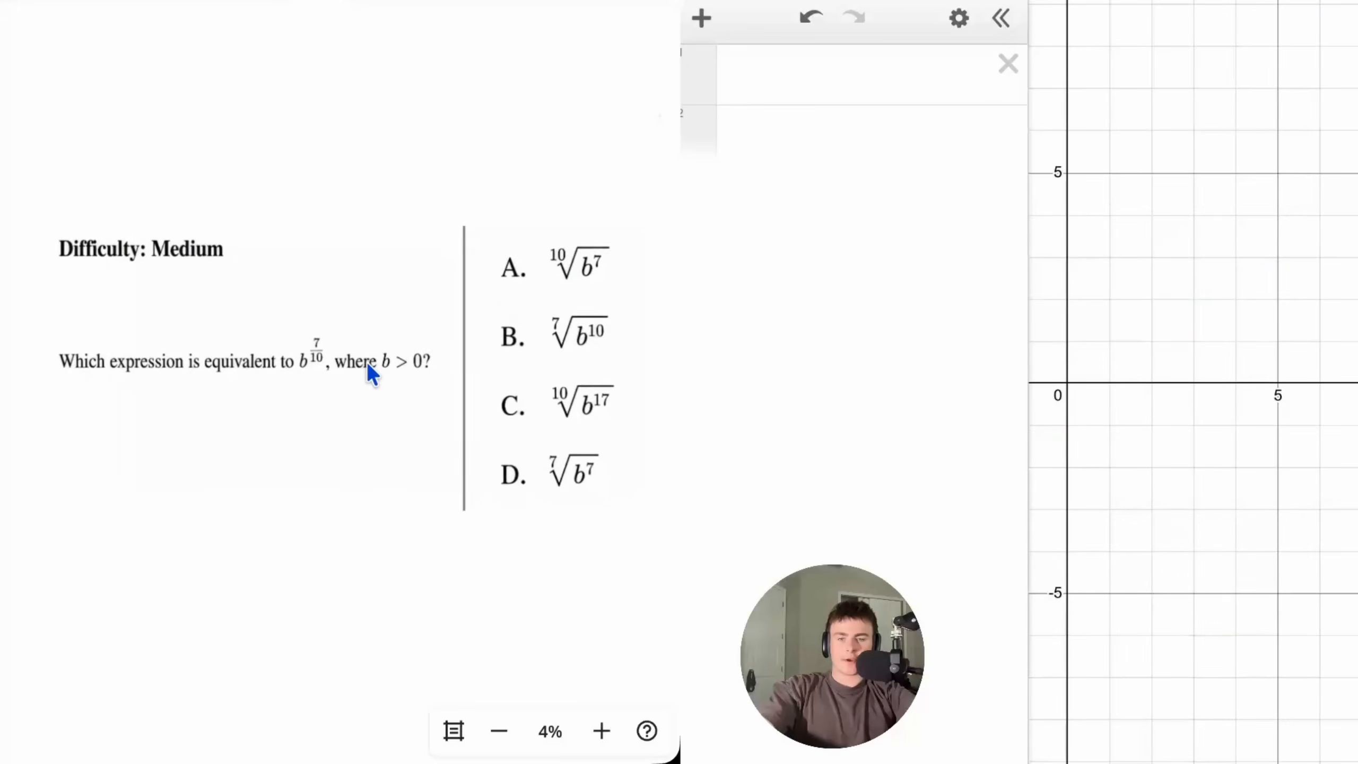
click(870, 73)
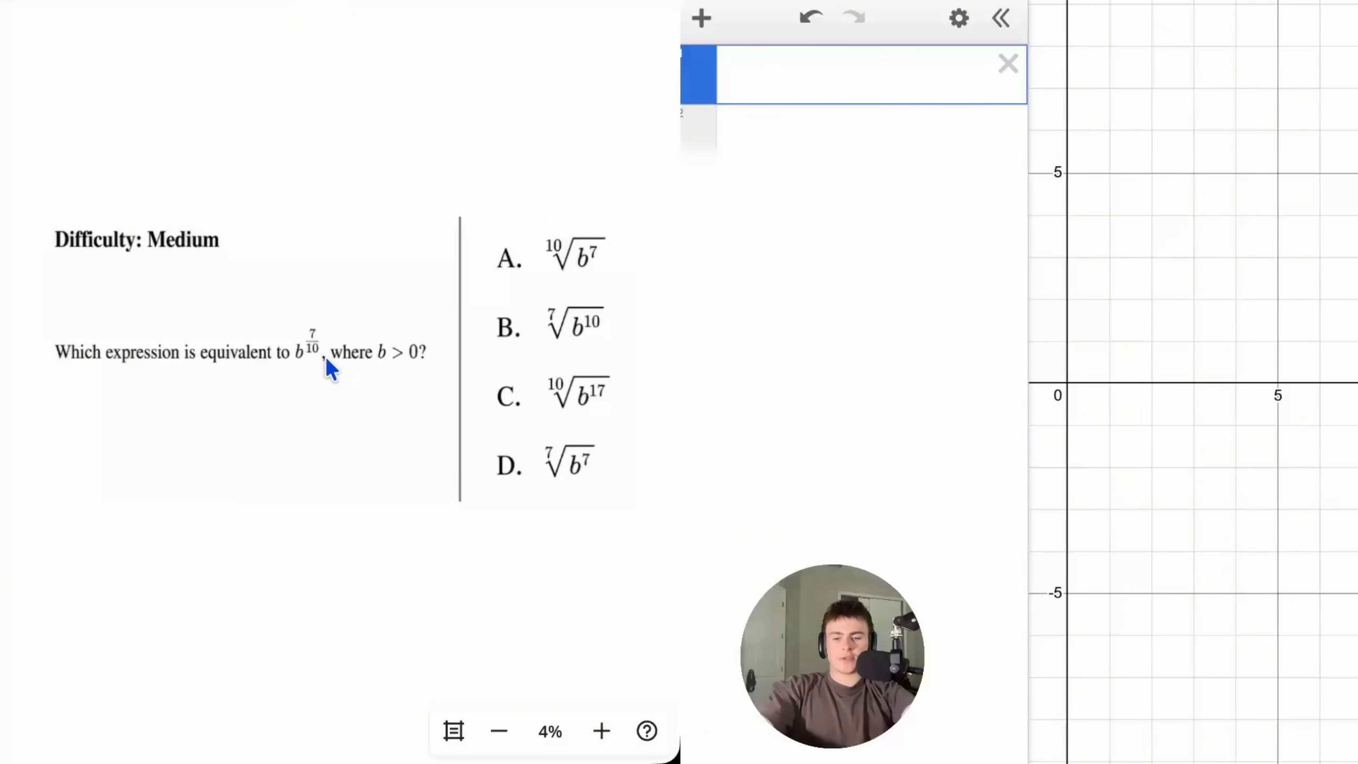
text(x)
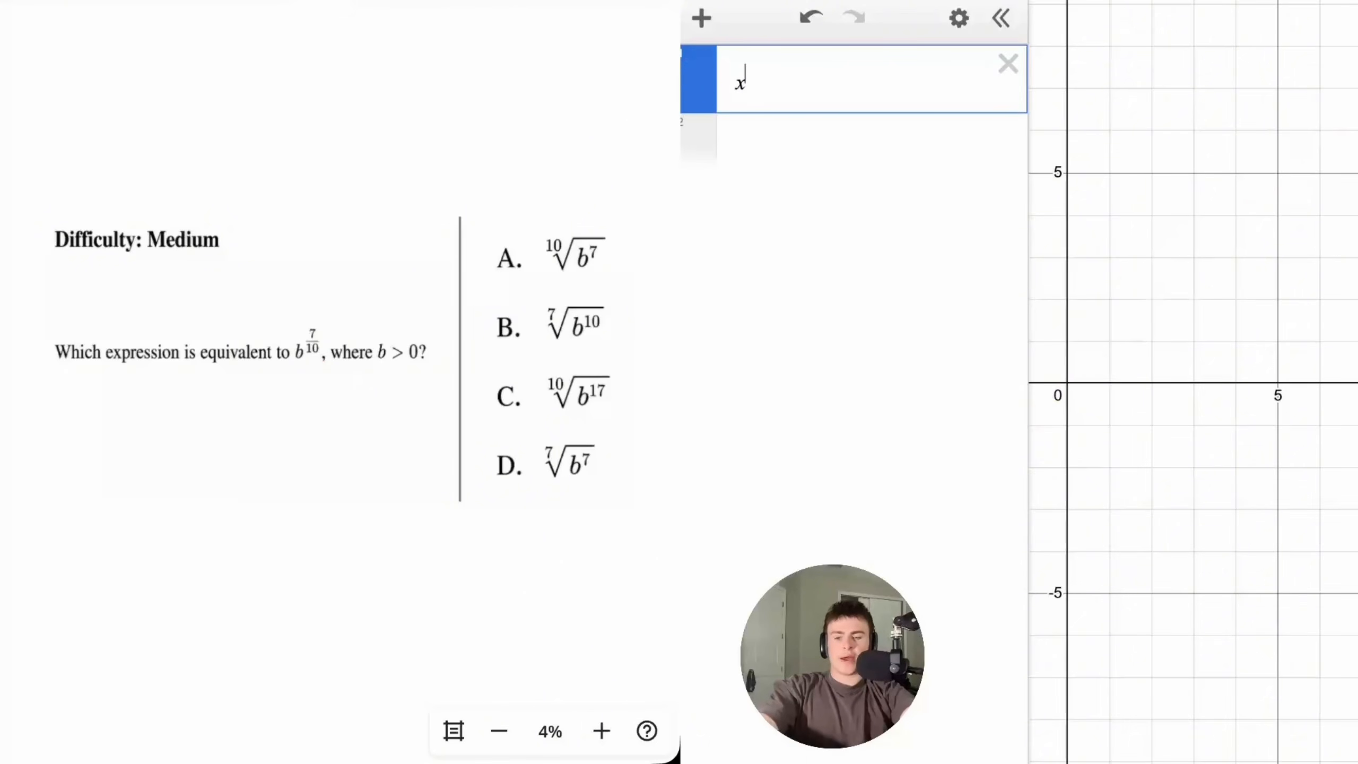
text(^7/10)
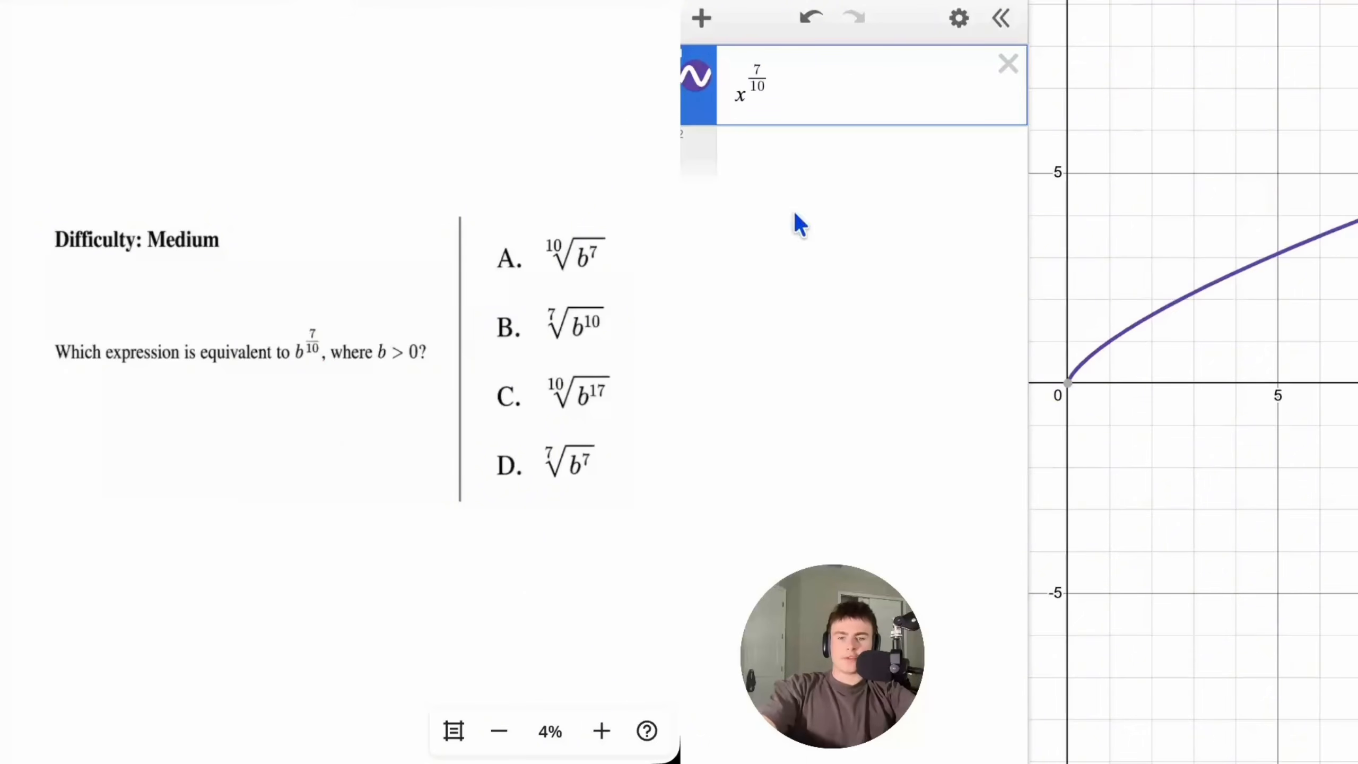
- Enter answer choice A as the tenth root of x^7 on the second line and toggle its graph to compare the curves
click(813, 155)
text(nthroot10)
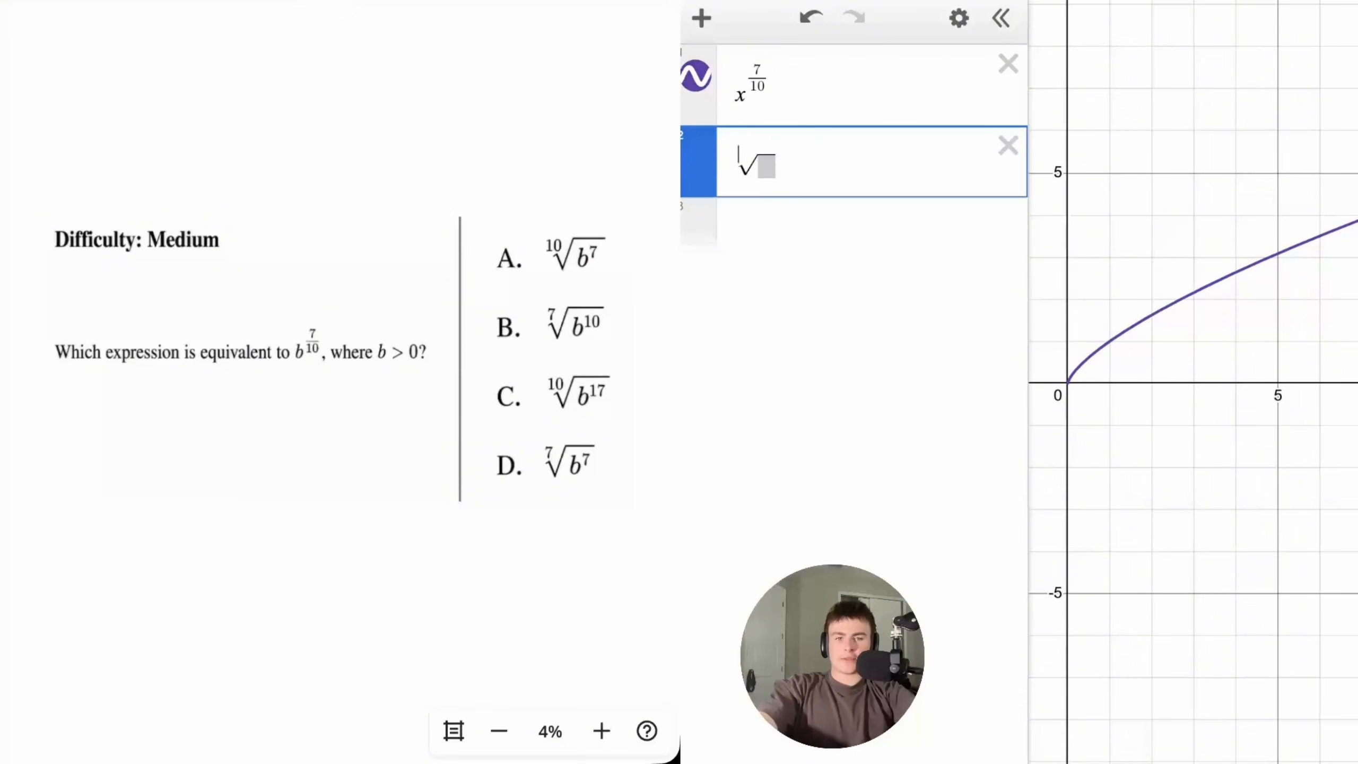
text(b)
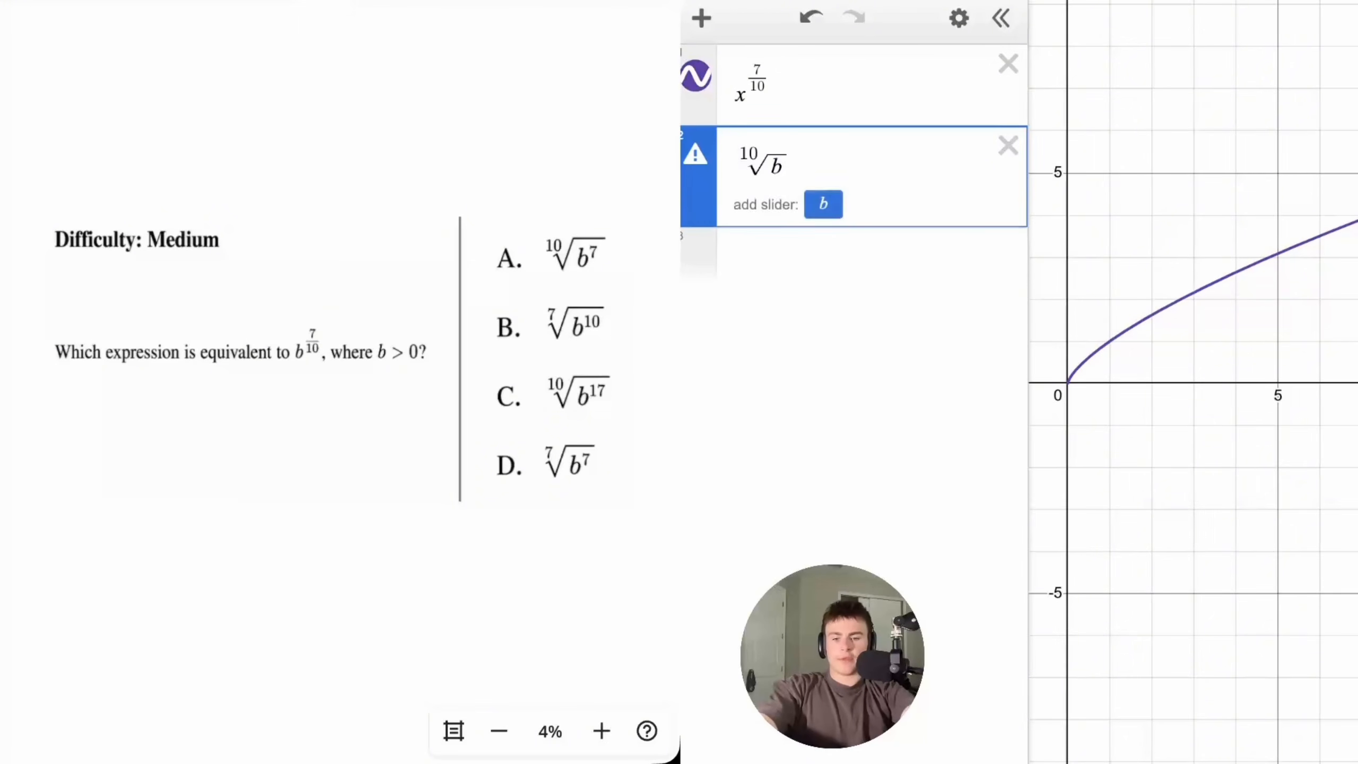
text(^7)
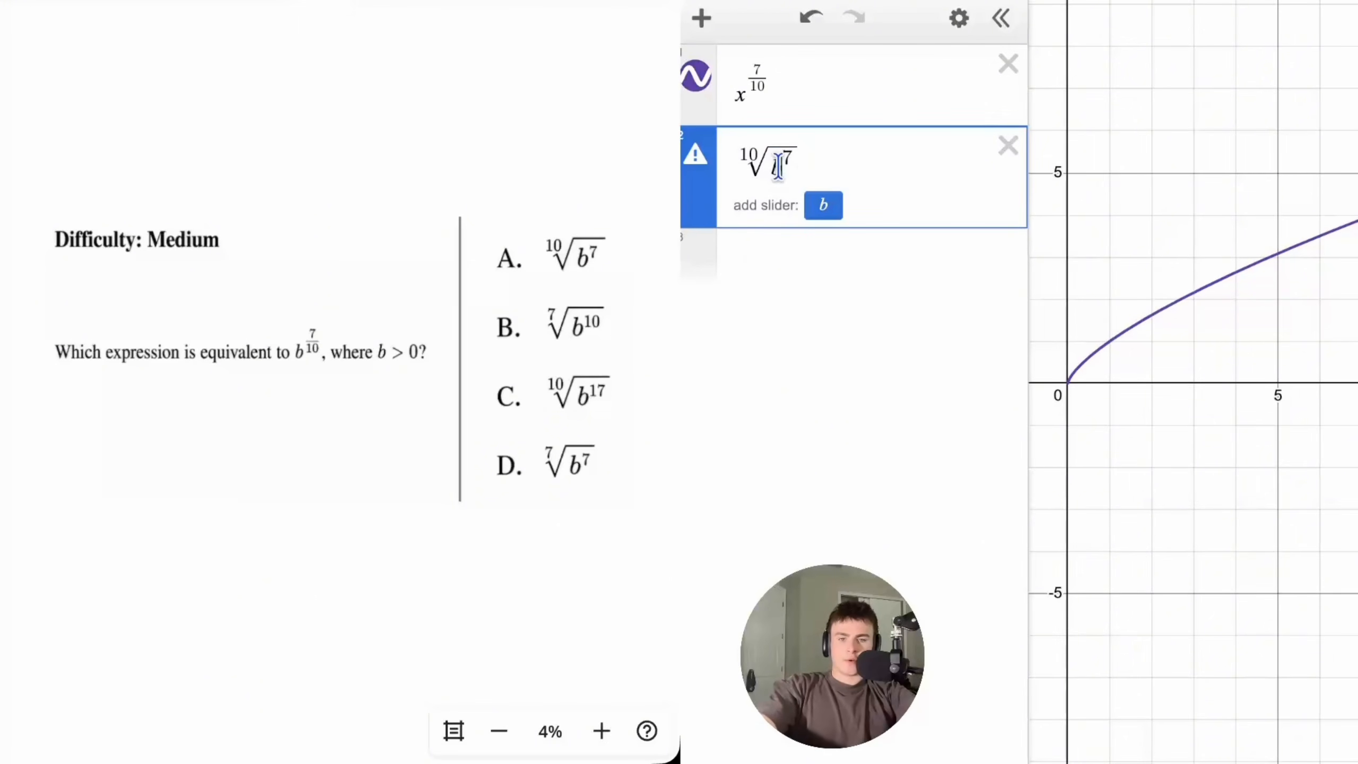
key(BackSpace)
text(x)
click(697, 156)
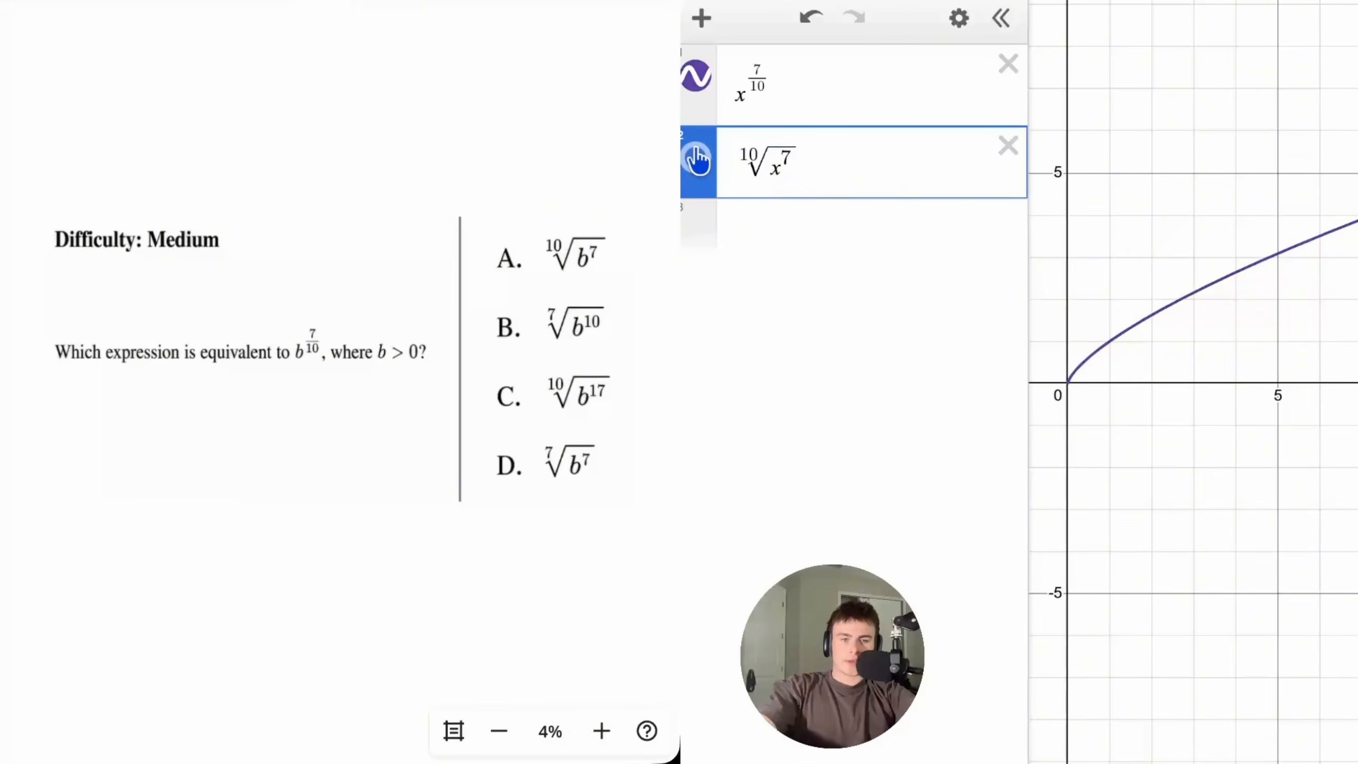
click(696, 156)
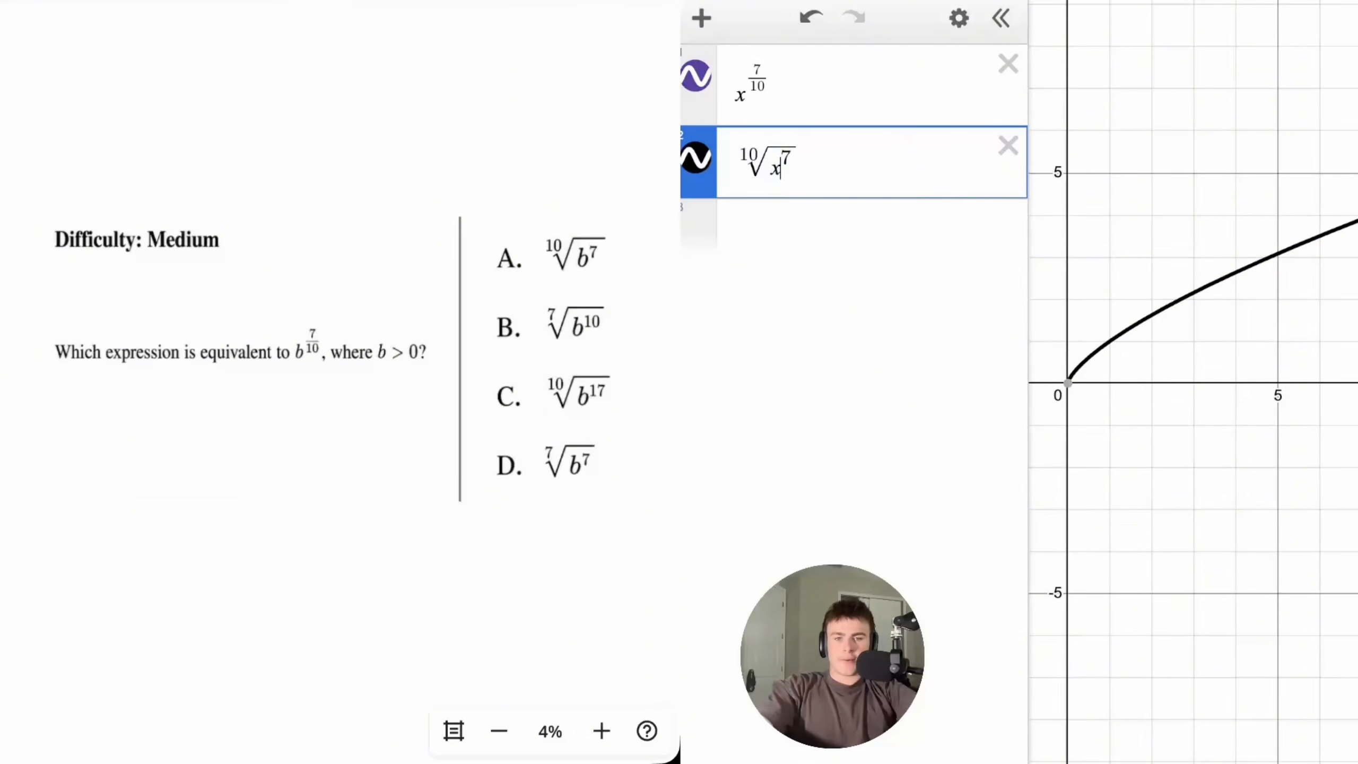
- Replace x with b in both the tenth-root expression and the 7/10 power expression
key(BackSpace)
text(b)
click(738, 88)
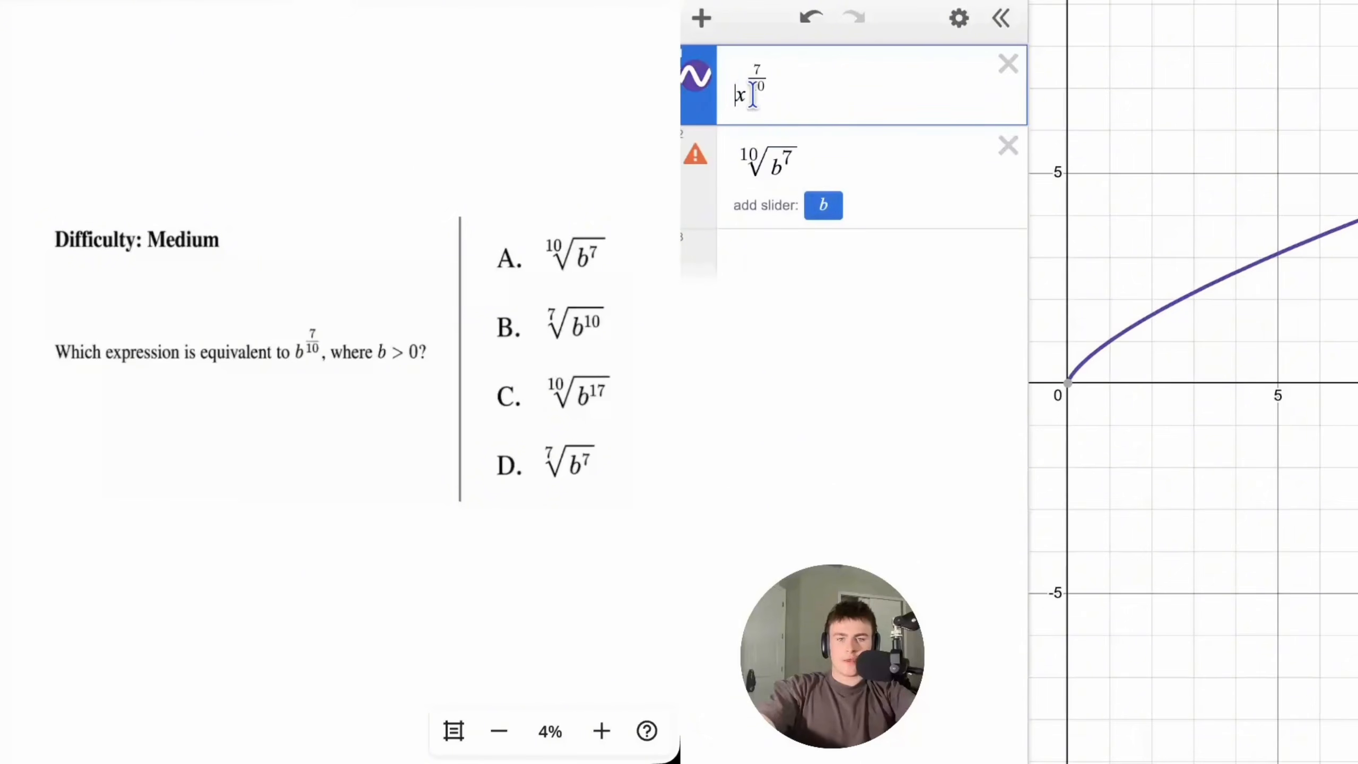
click(753, 95)
key(BackSpace)
text(b)
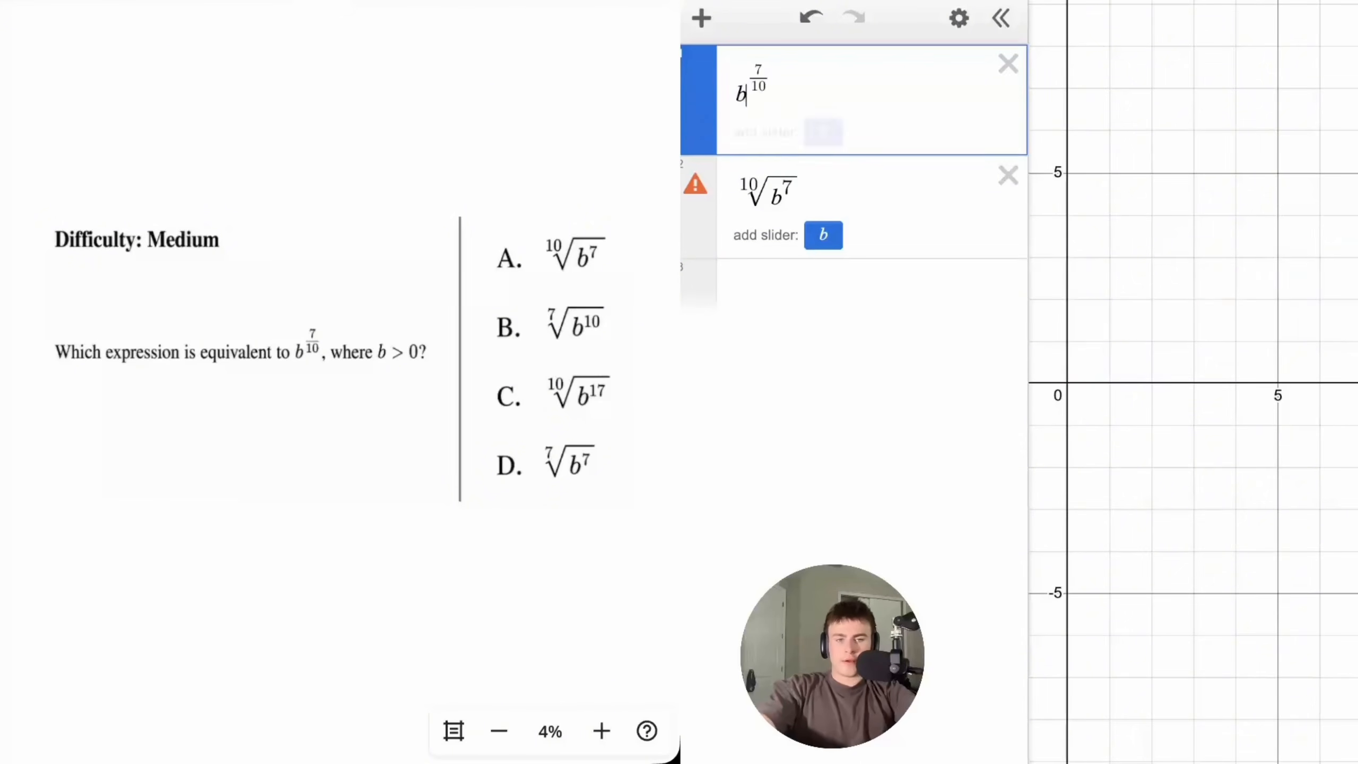
- Add a slider for b, set it to 100, and circle answer choice A with the pen
click(822, 236)
click(824, 306)
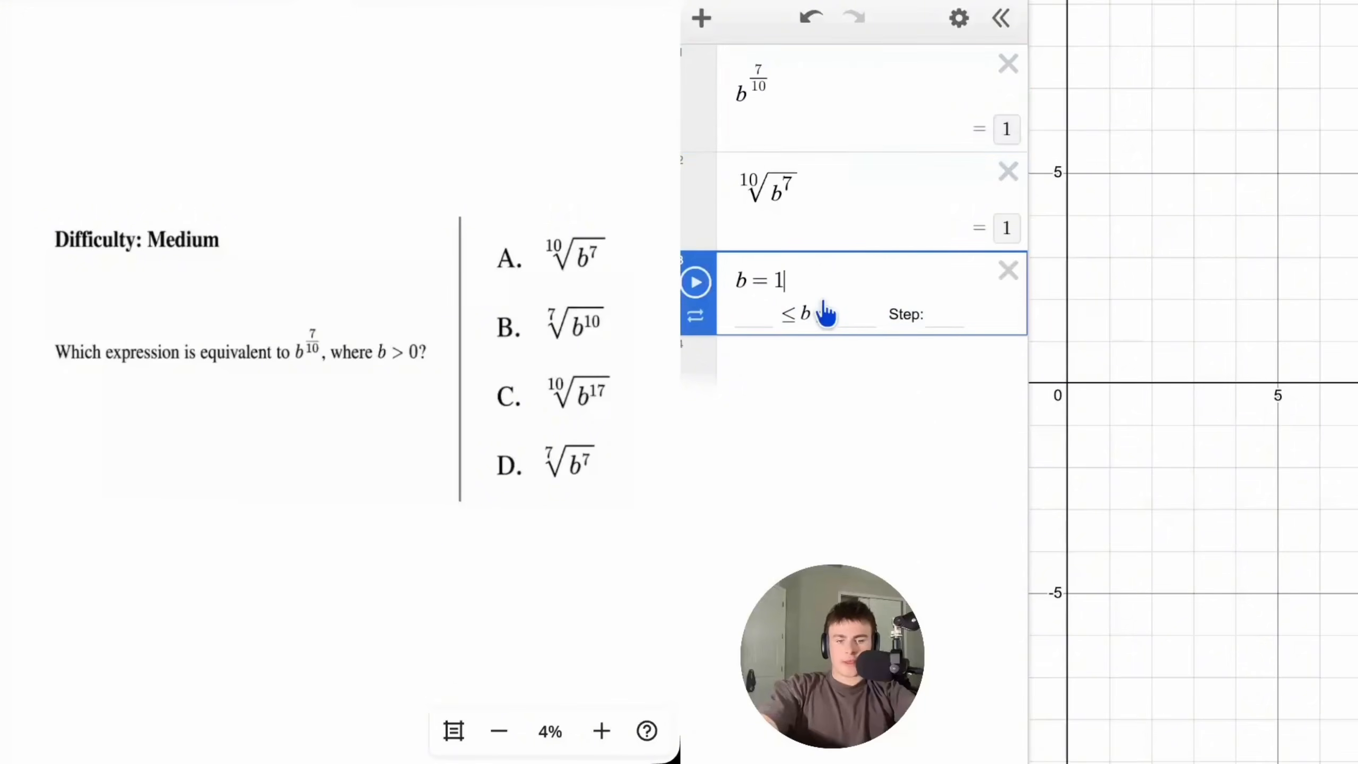
text(00)
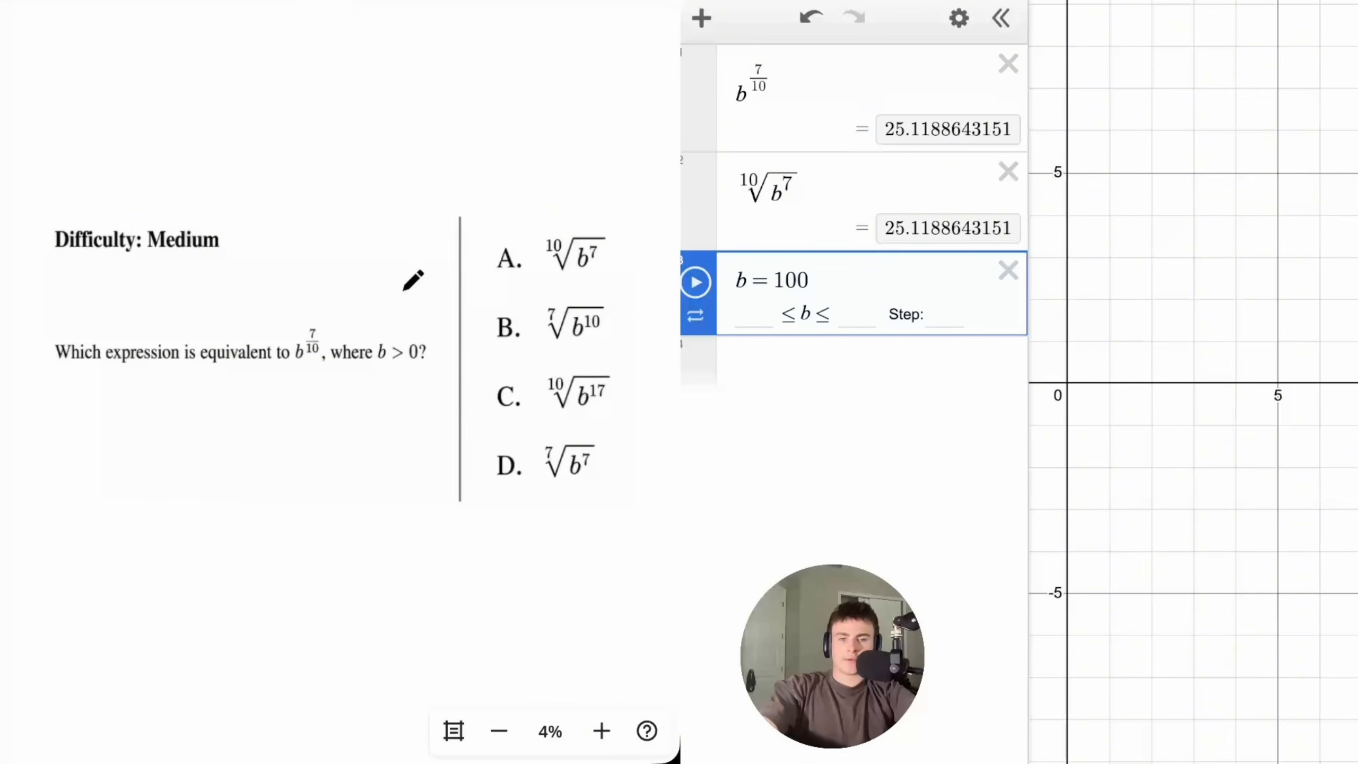
mouse_move(574, 205)
mouse_down()
mouse_move(490, 270)
mouse_move(550, 195)
mouse_up()
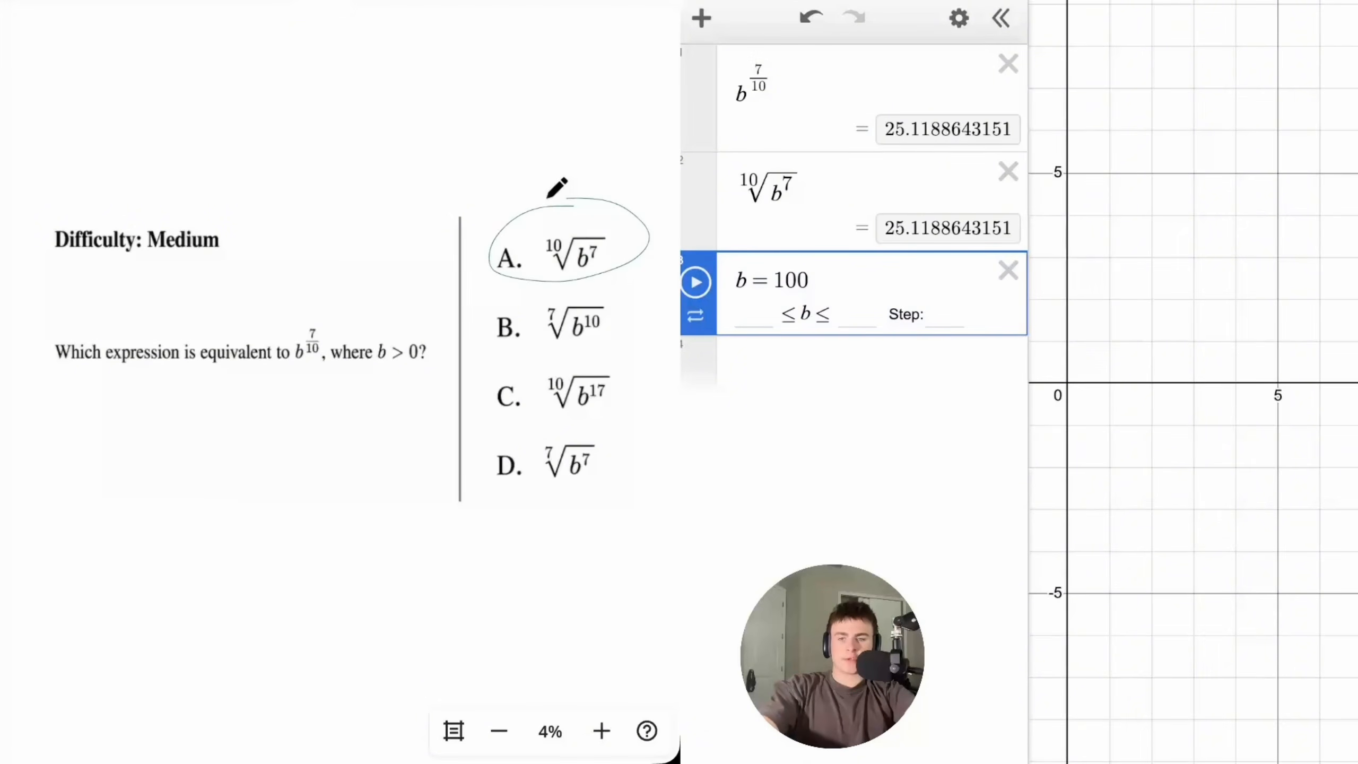
- For the question on (x² − y²)², enter the substituted expression ((m+n) − (m+p))² in the cleared expression list
scroll(541, 195, down, 10)
scroll(548, 198, right, 1)
scroll(548, 198, up, 1)
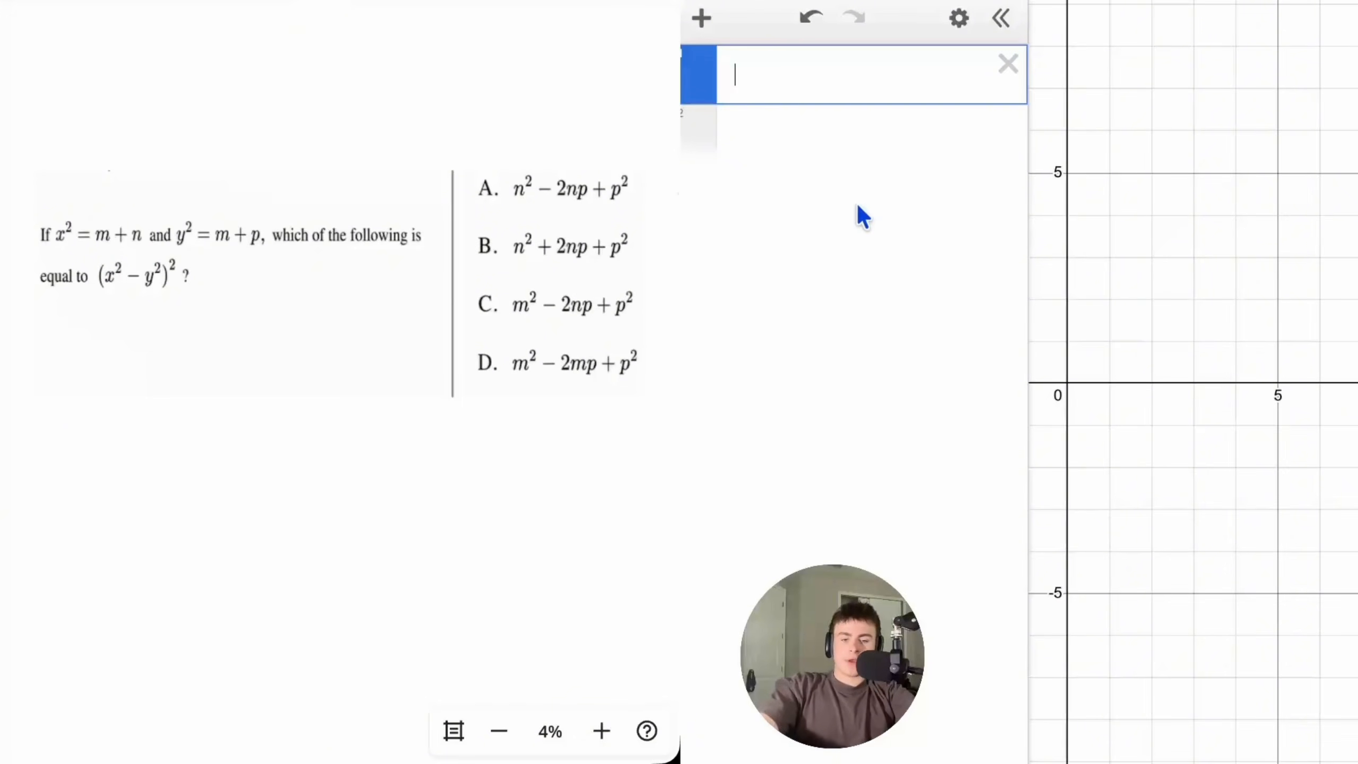
text(()
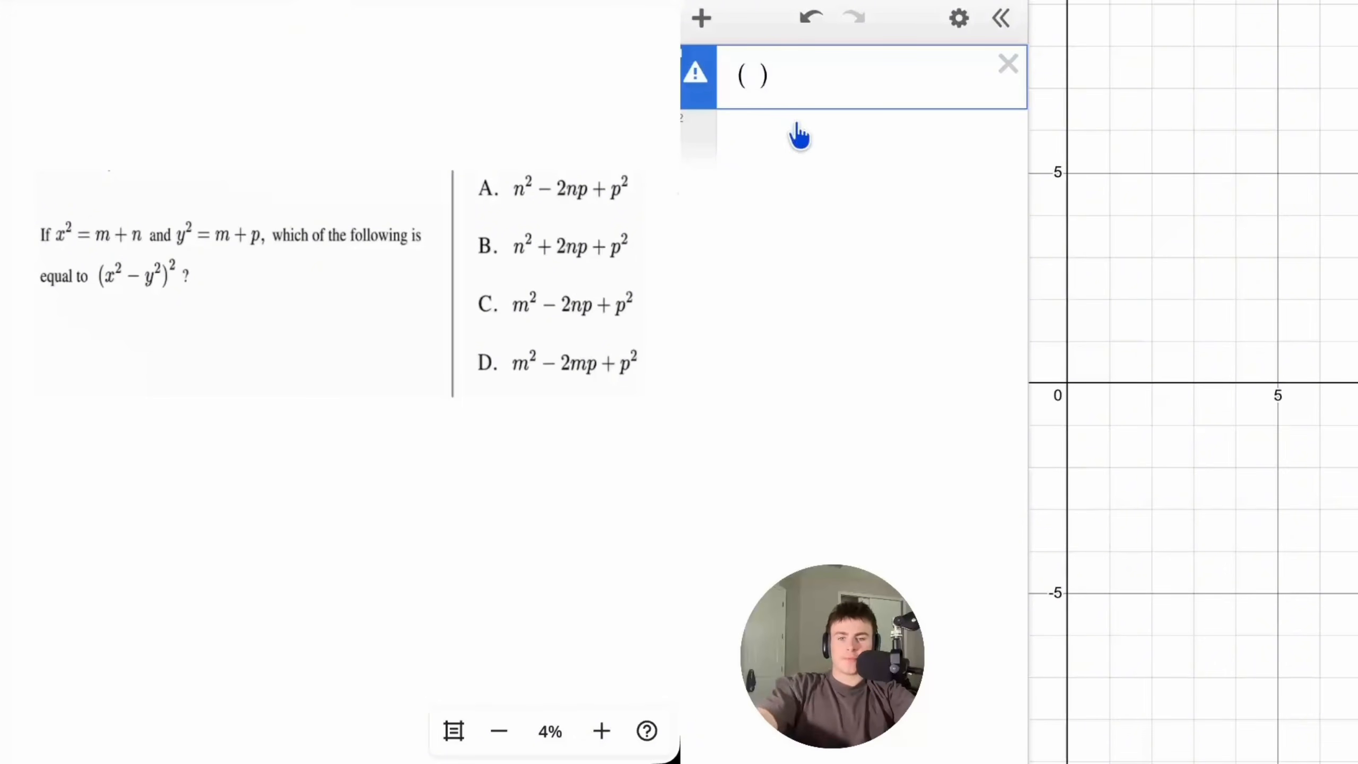
text((m+n))
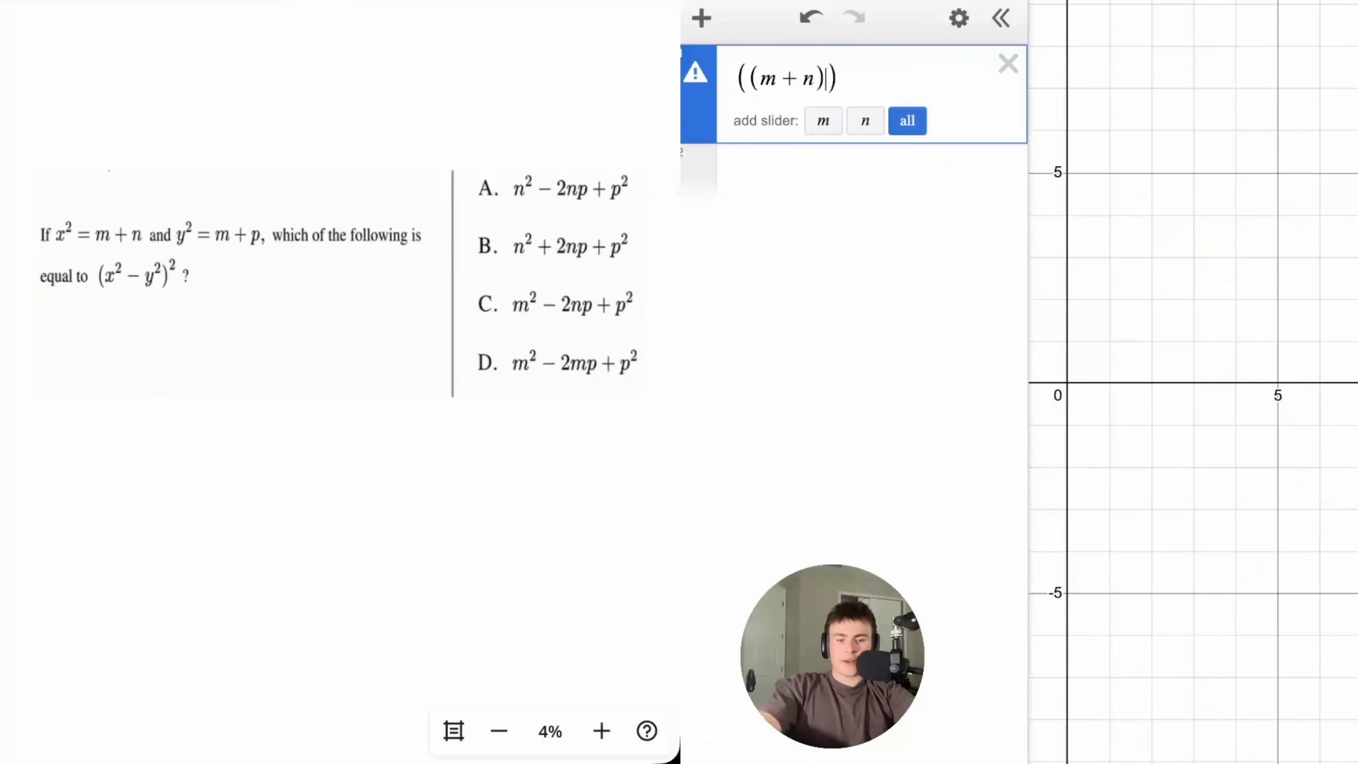
text(-()
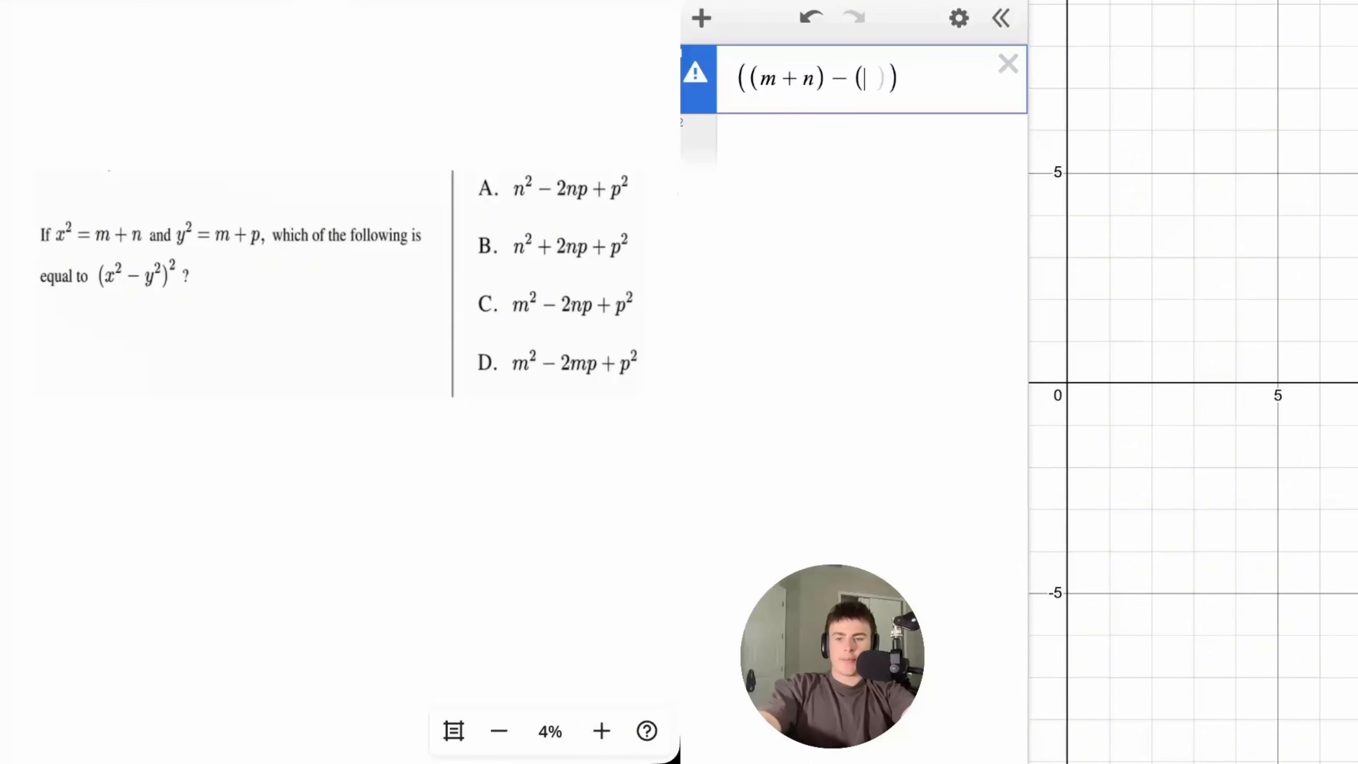
text(m+p)))
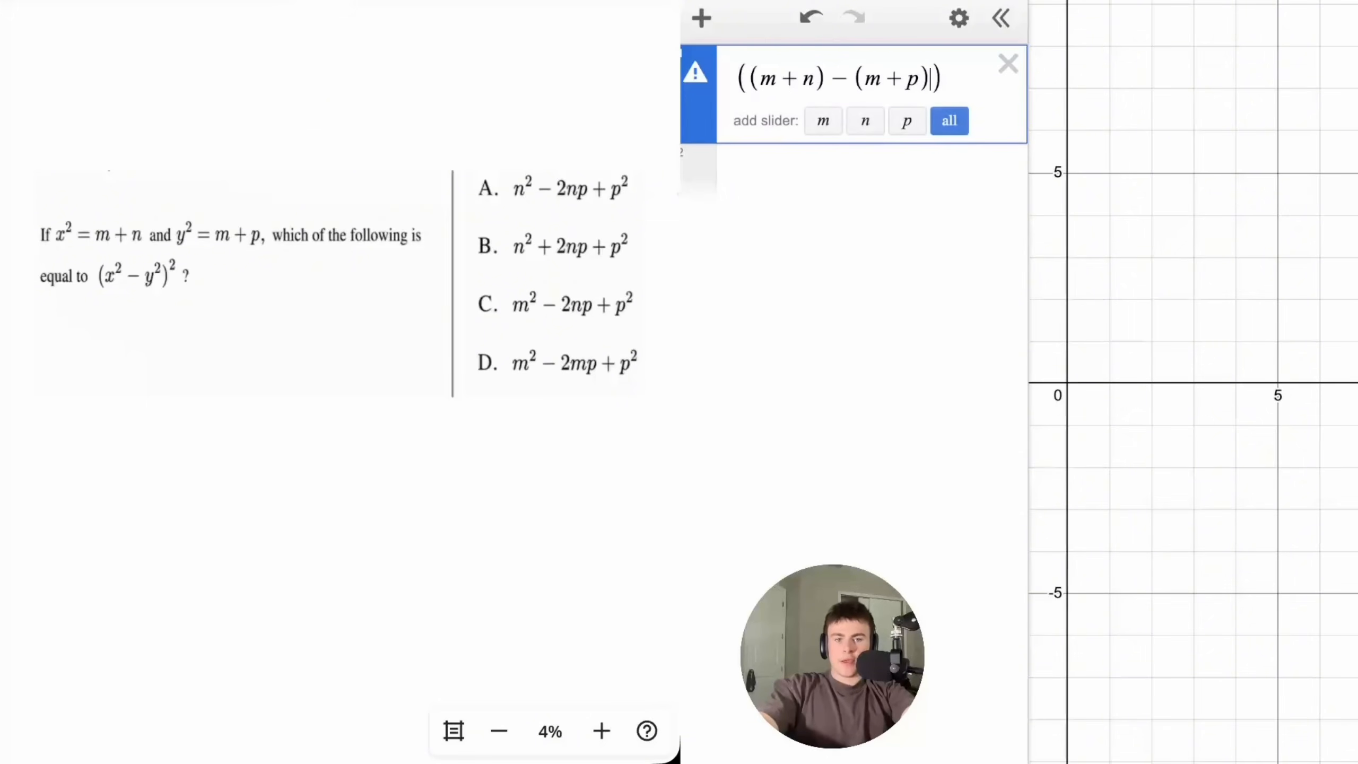
text(^2)
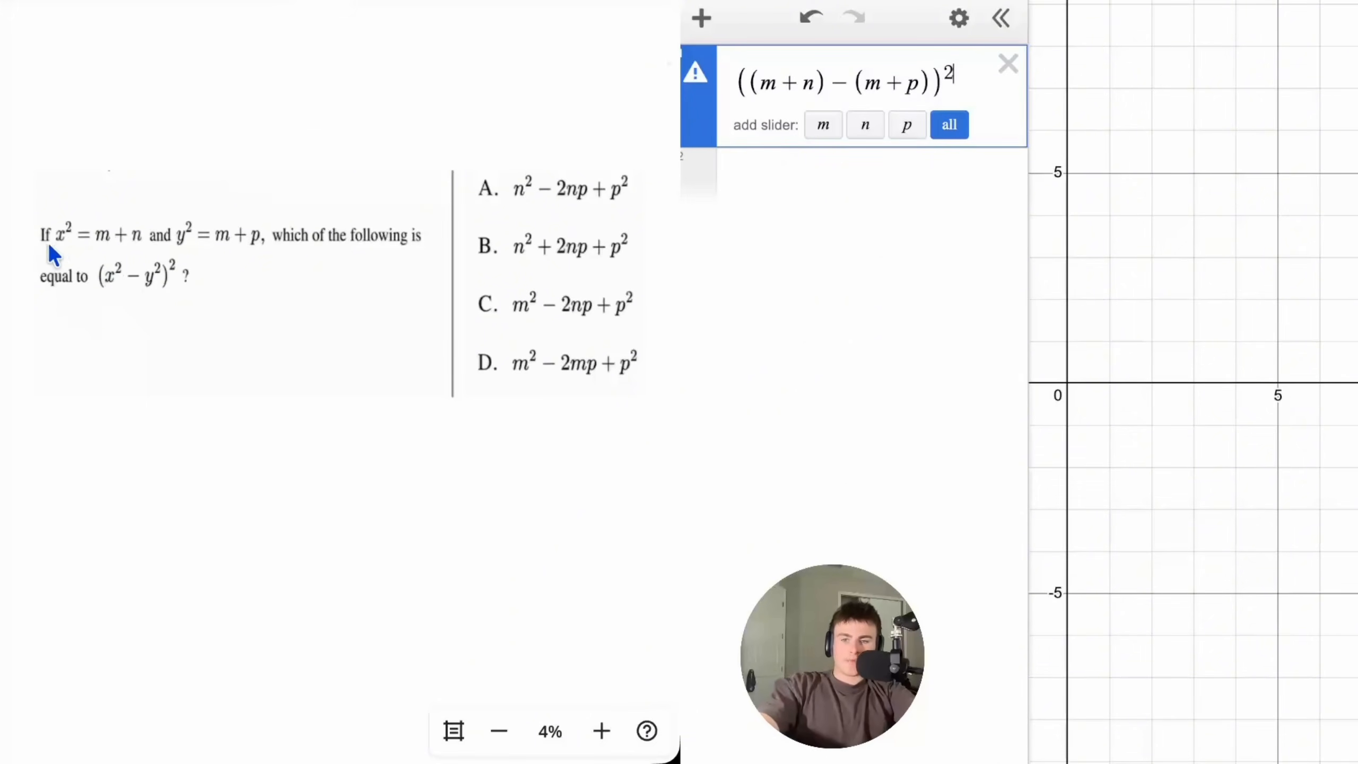
drag(823, 84, 704, 113)
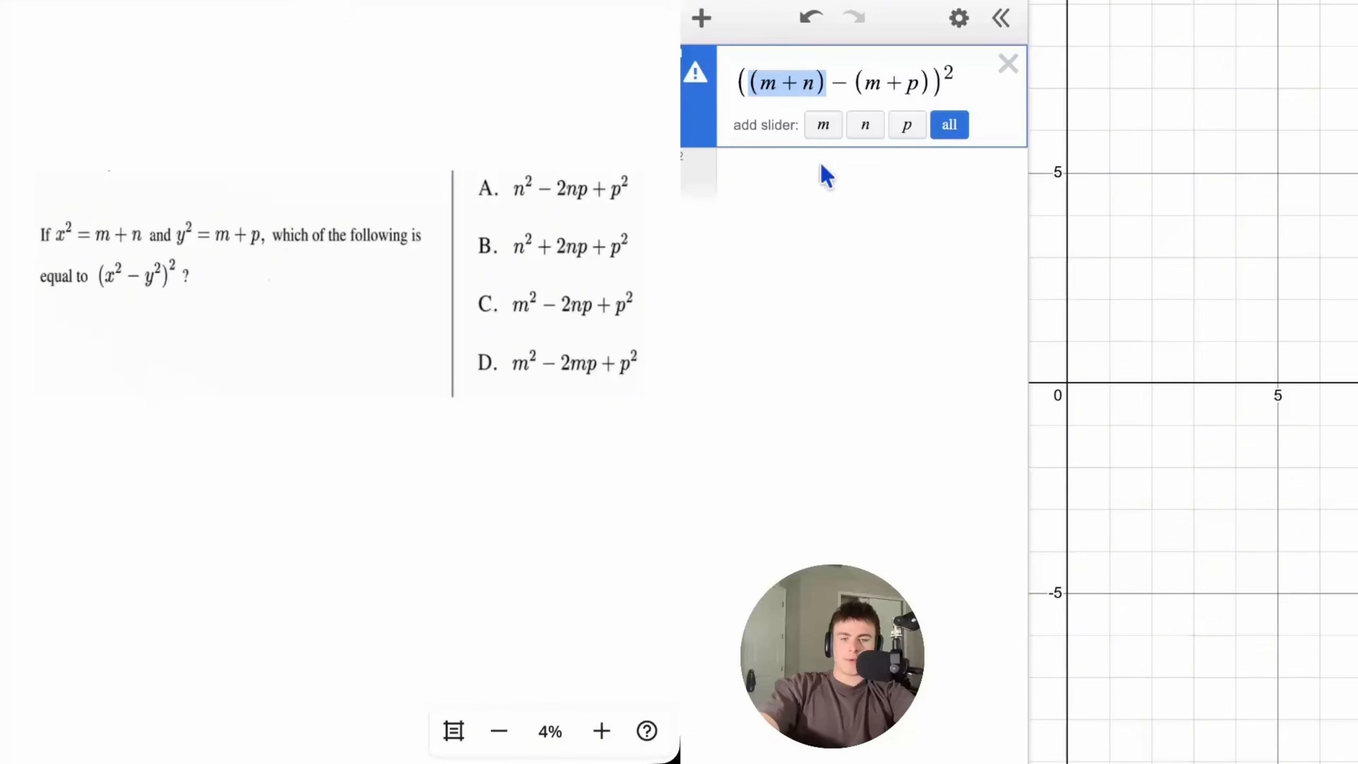
- Add sliders for all three constants and set m to 10, n to 1000 and p to 67.45
click(949, 125)
click(852, 185)
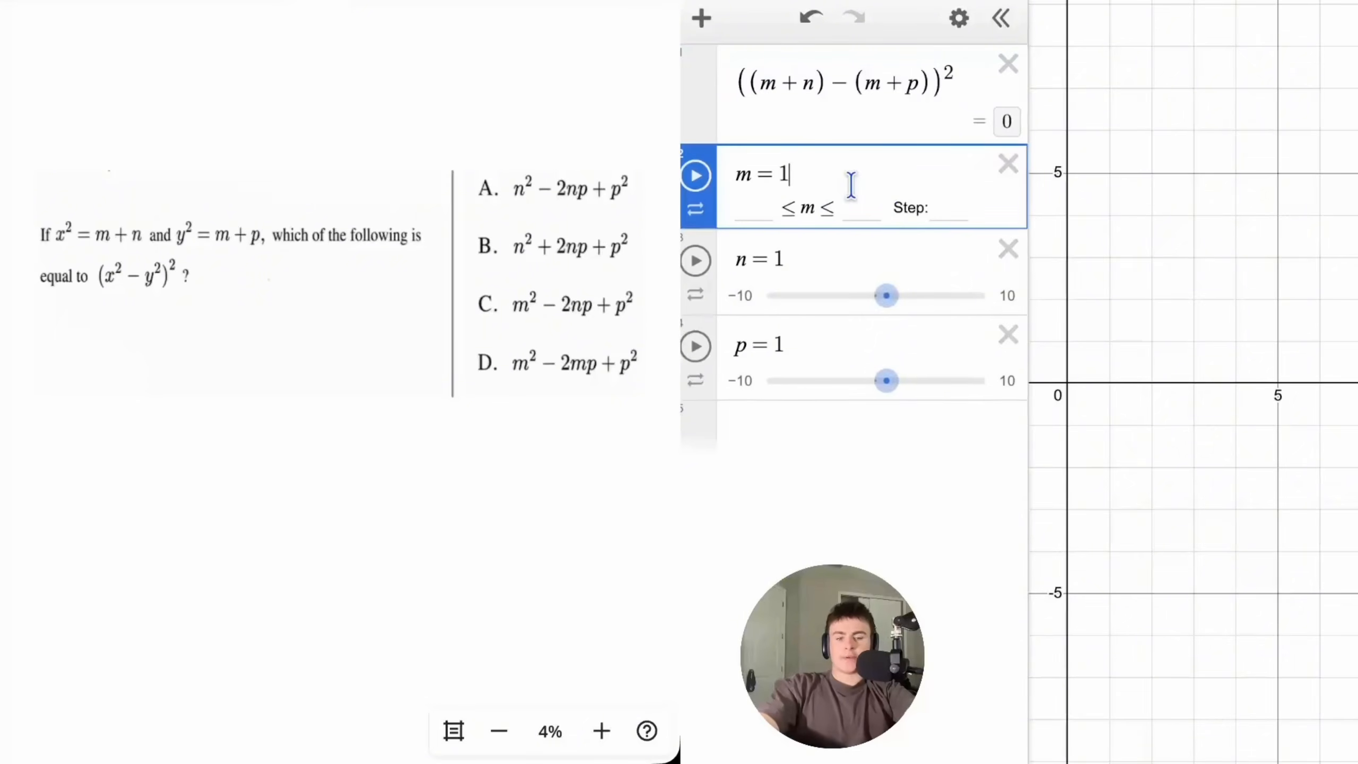
text(0)
click(813, 259)
text(000)
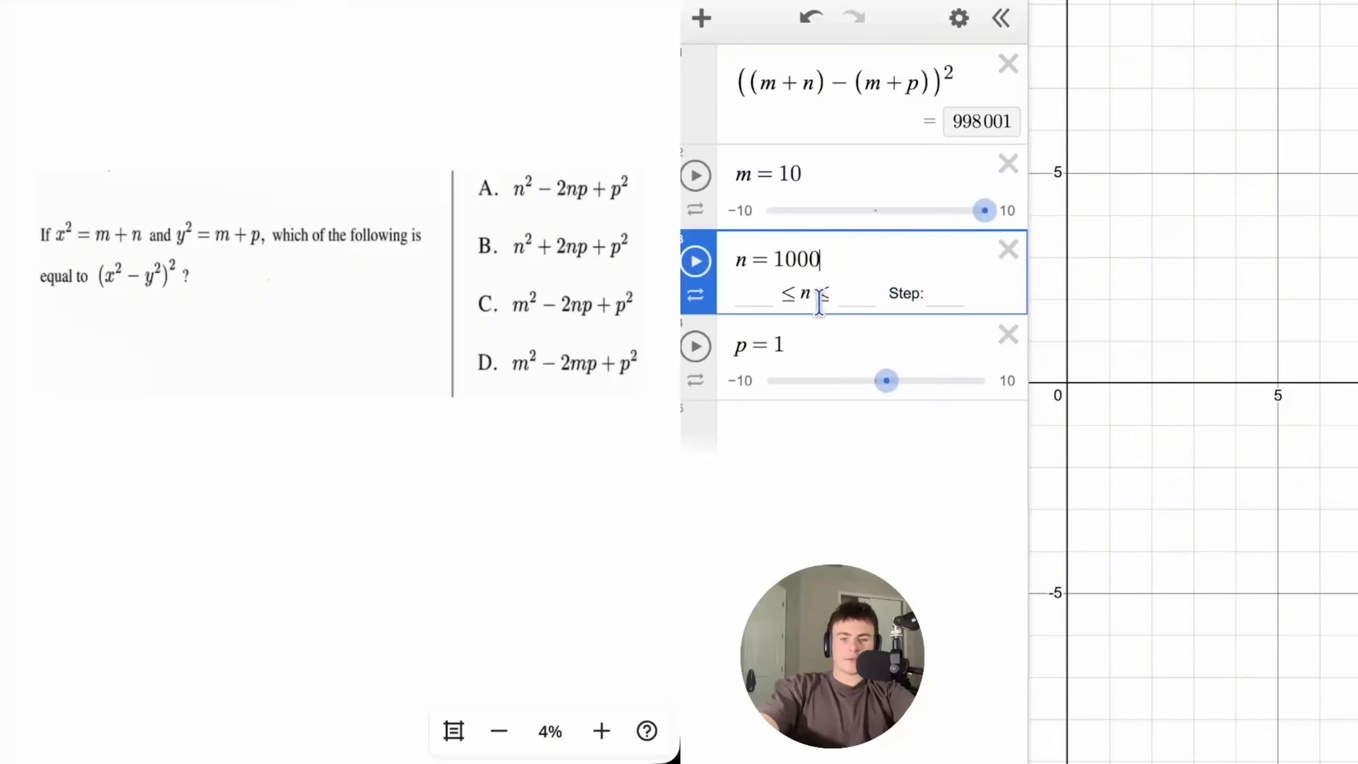
click(809, 364)
key(BackSpace)
text(67)
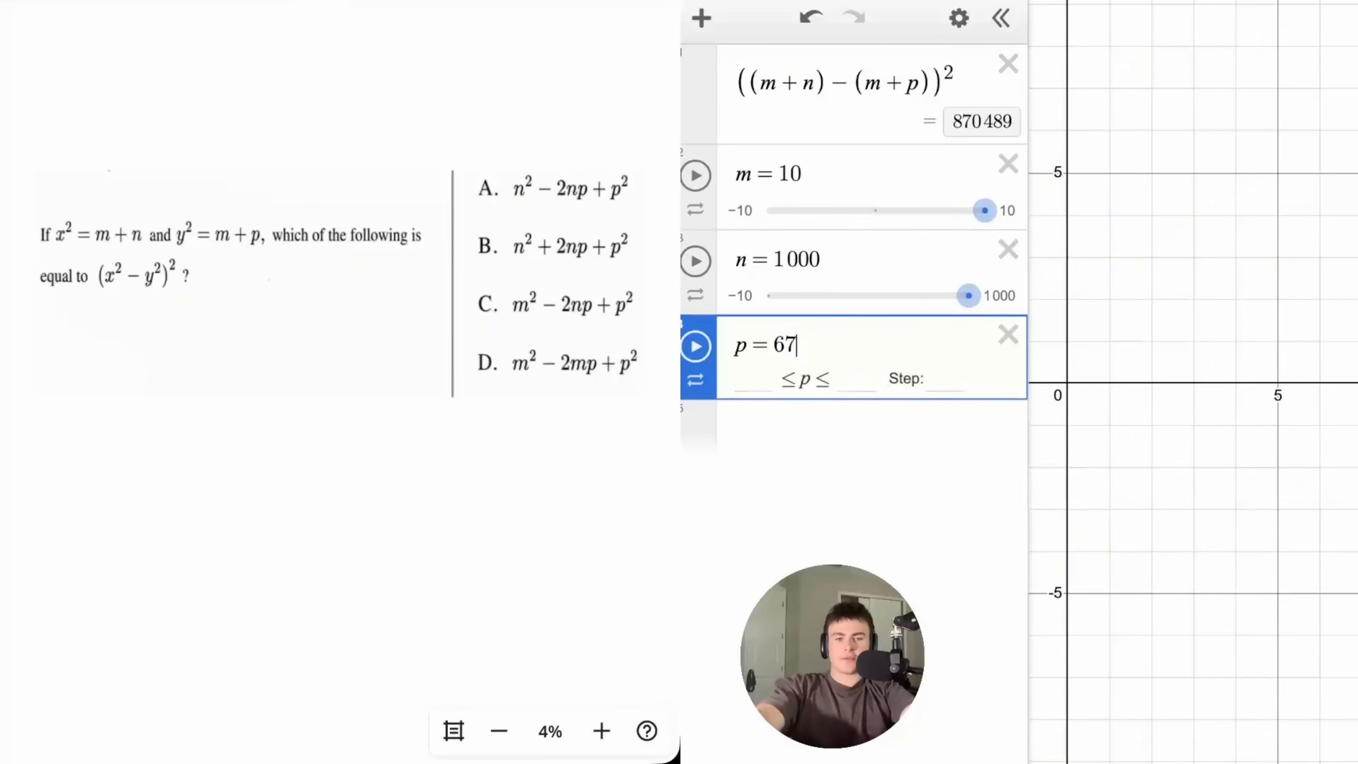
text(.45)
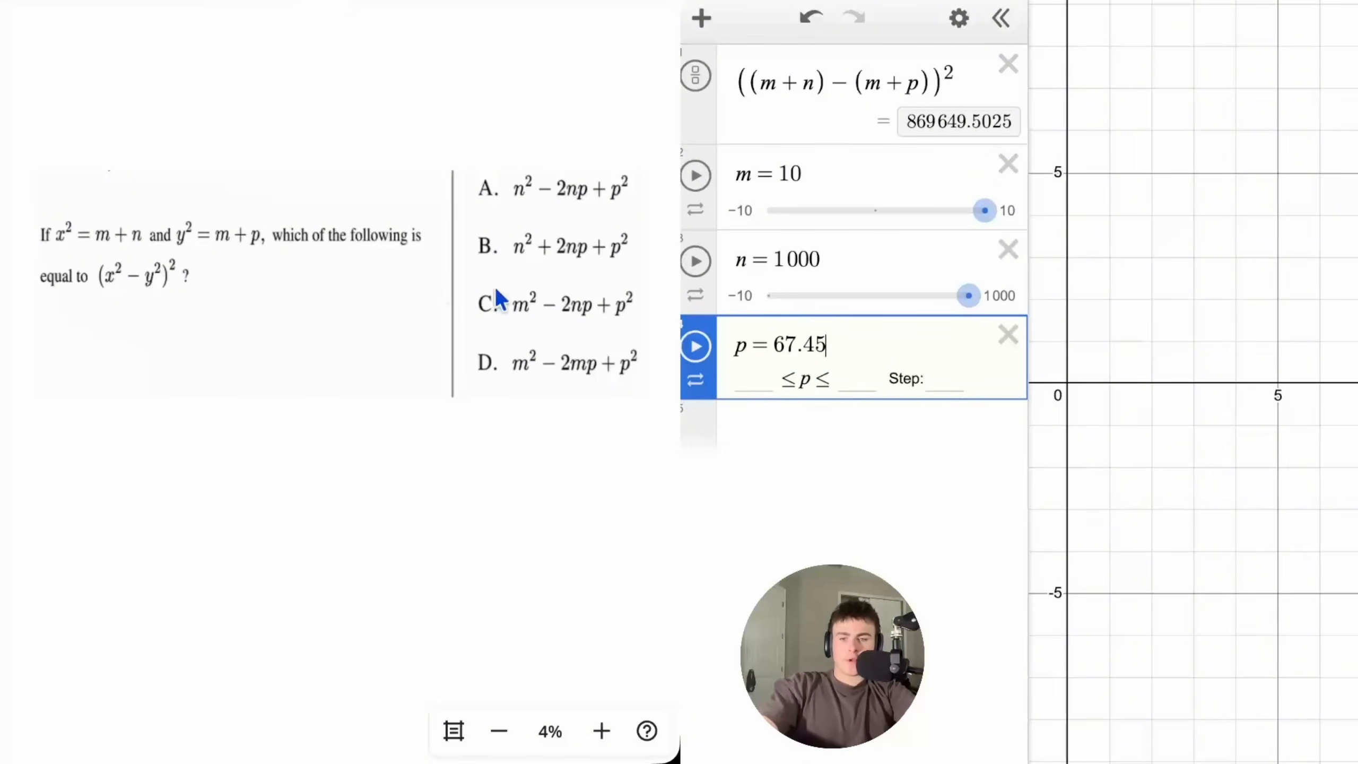
- Enter answer choice A, n² − 2np + p², on a new line below the sliders to evaluate it
click(754, 431)
text(n^2)
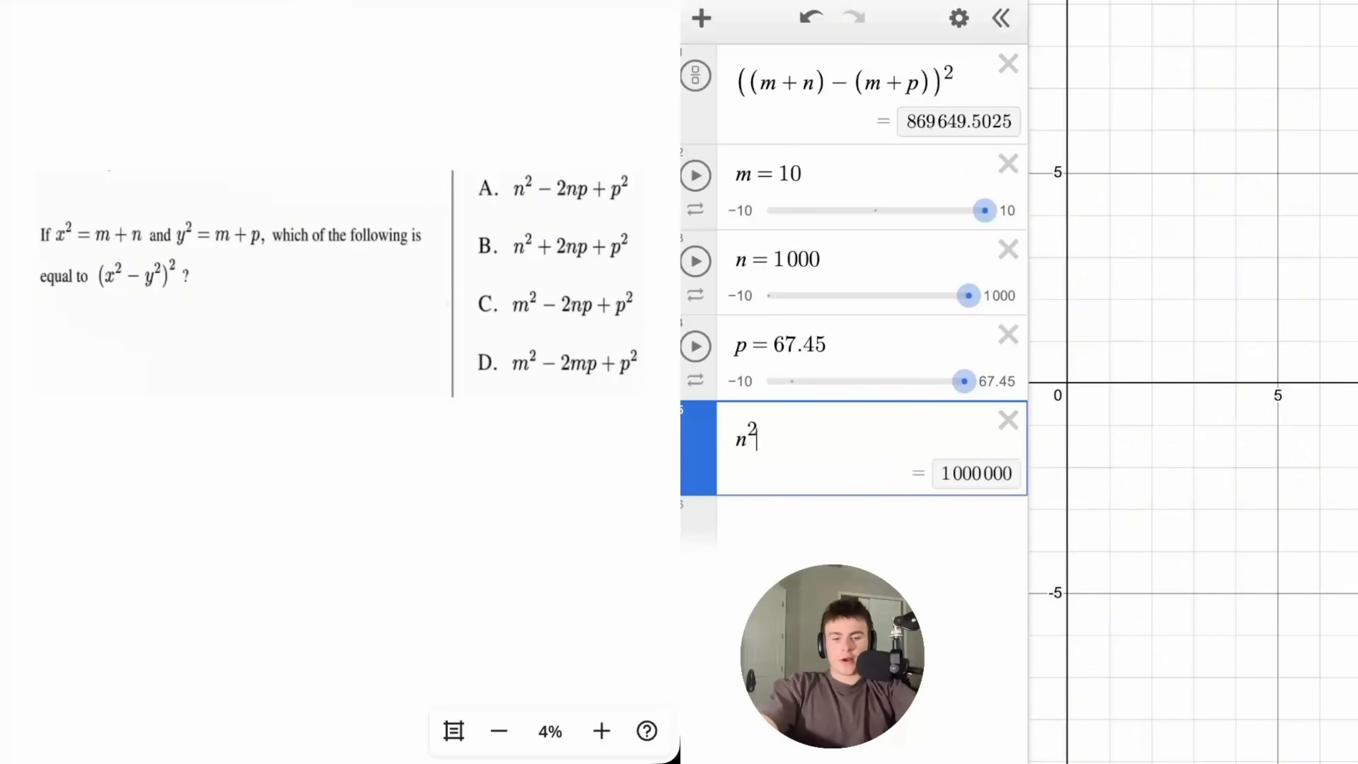
key(Right)
text(-2mp)
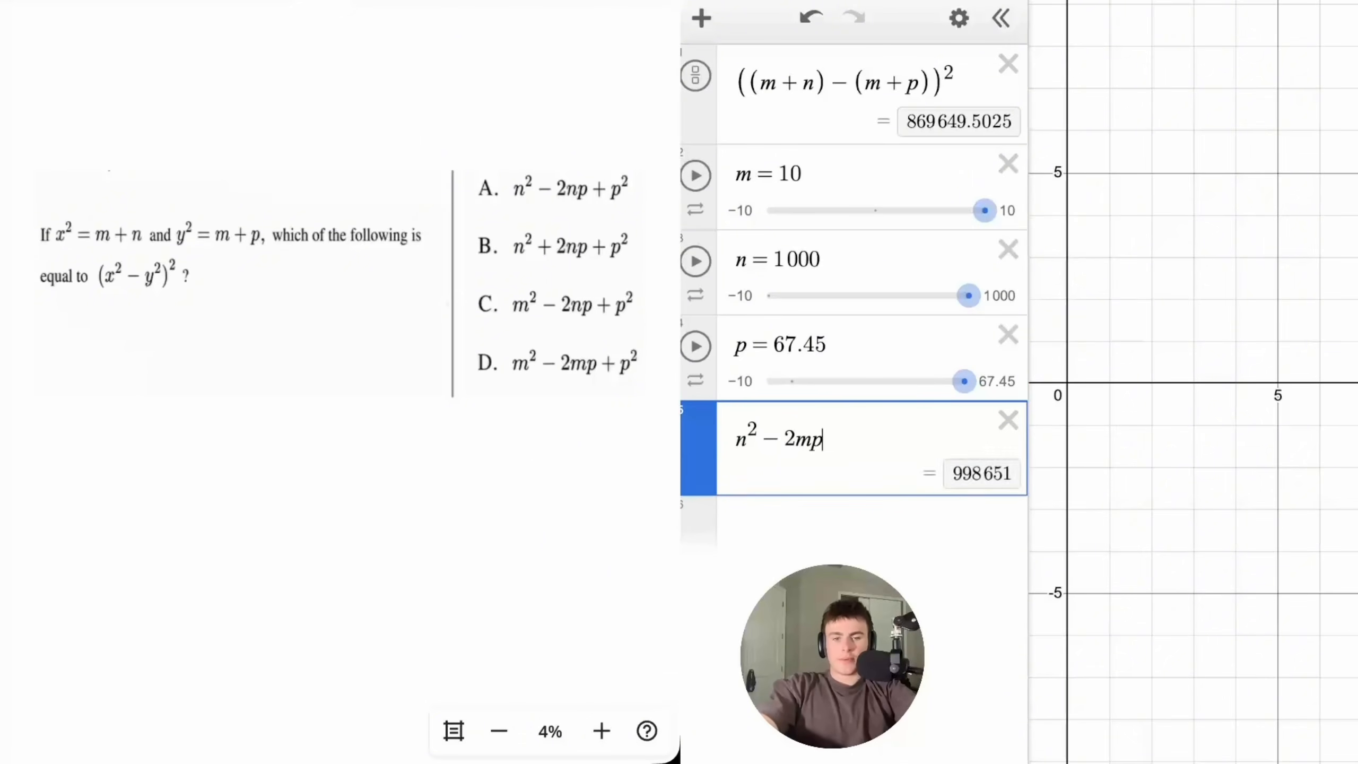
key(BackSpace)
key(BackSpace)
text(np)
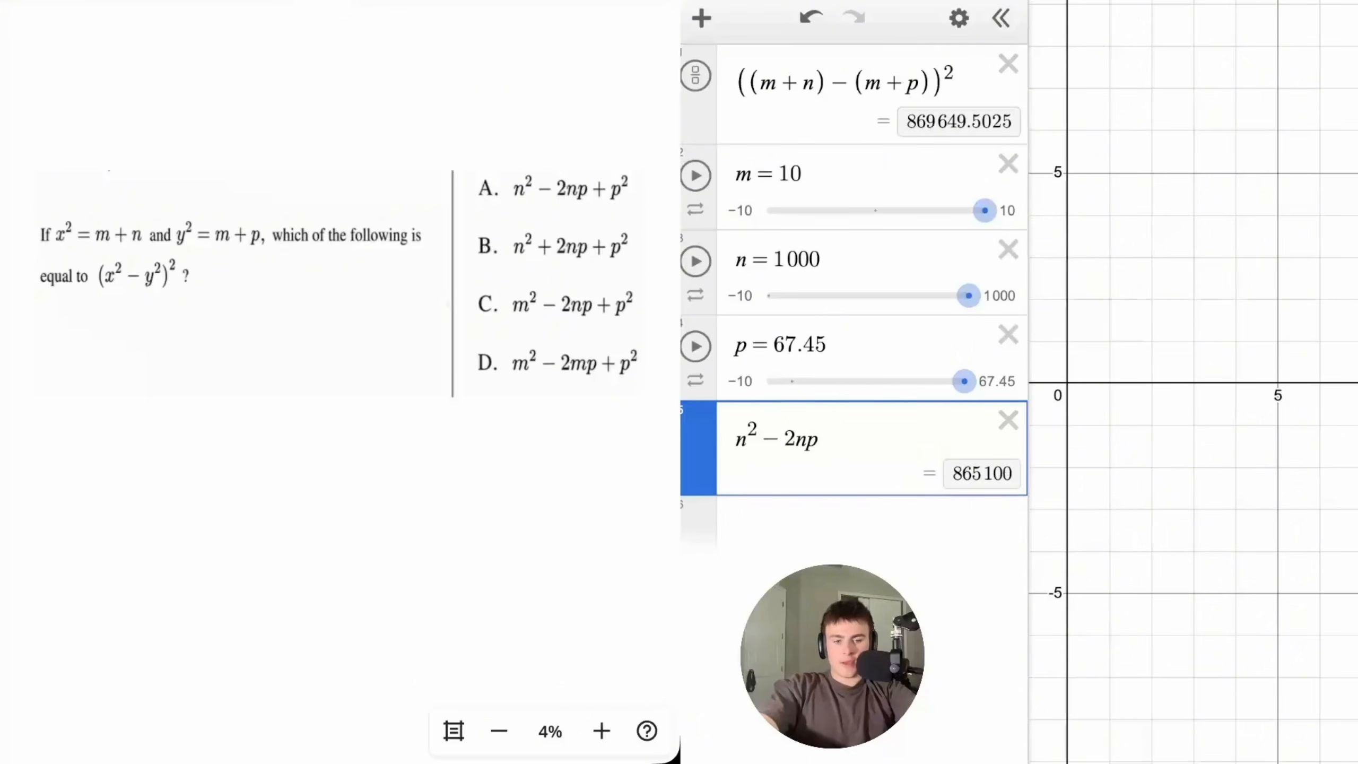
text(+p^2)
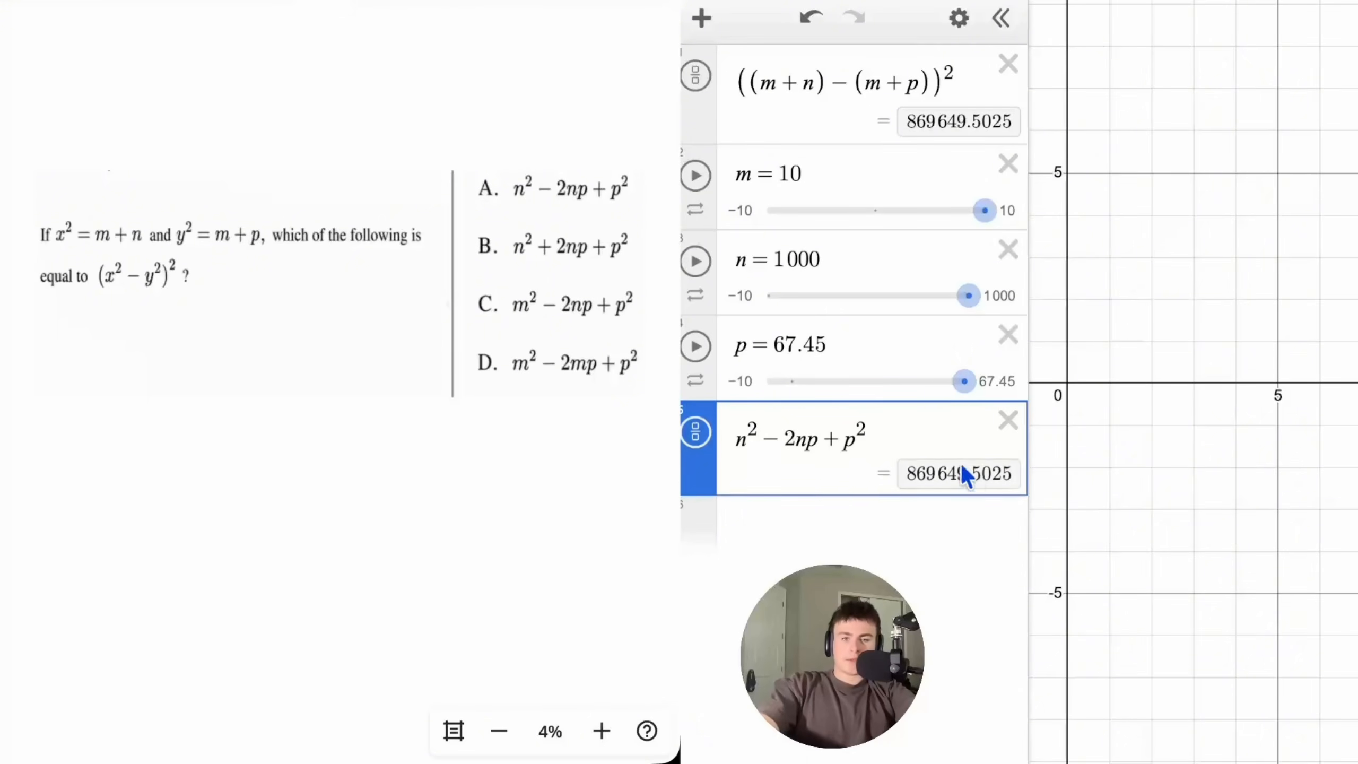
- Evaluate answer choice B, n² + 2np + p², on the next line for comparison and clear that line
click(833, 534)
text(n^2)
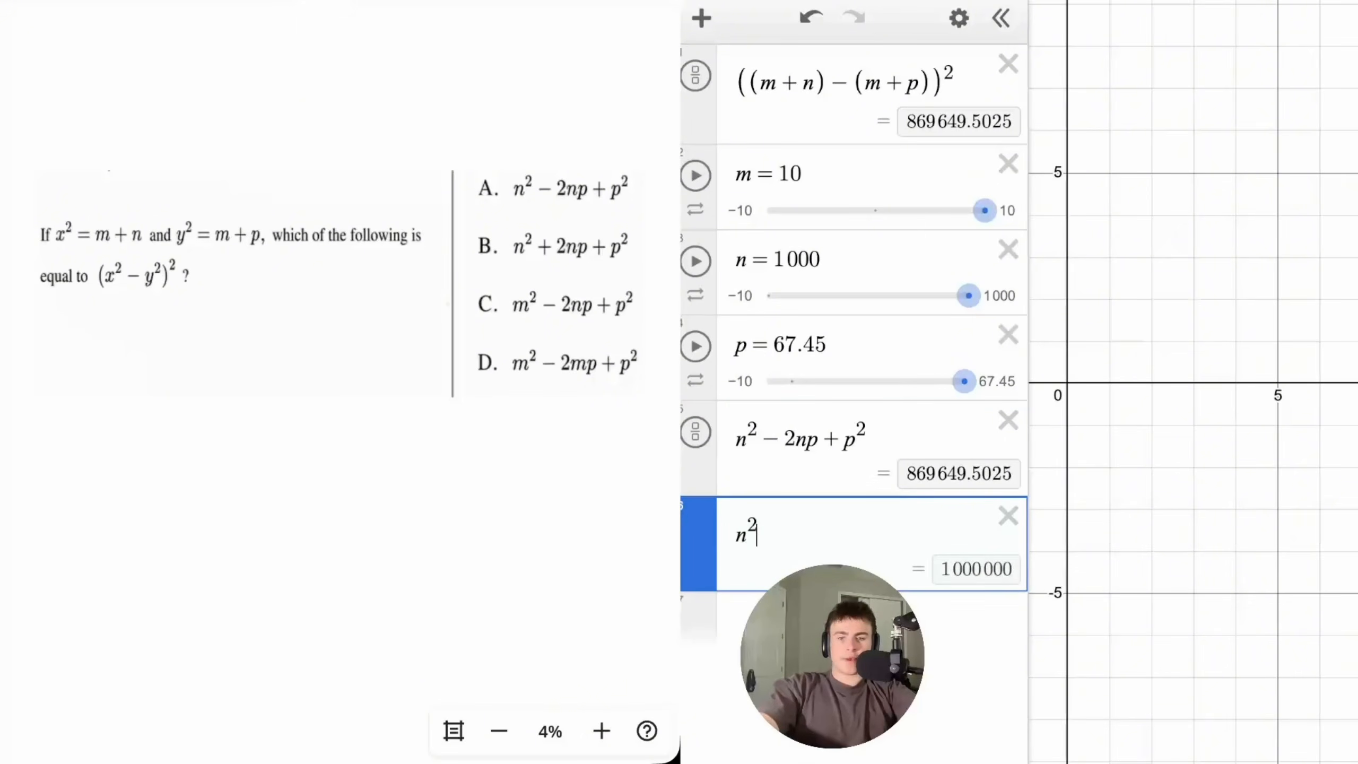
text(+2np+)
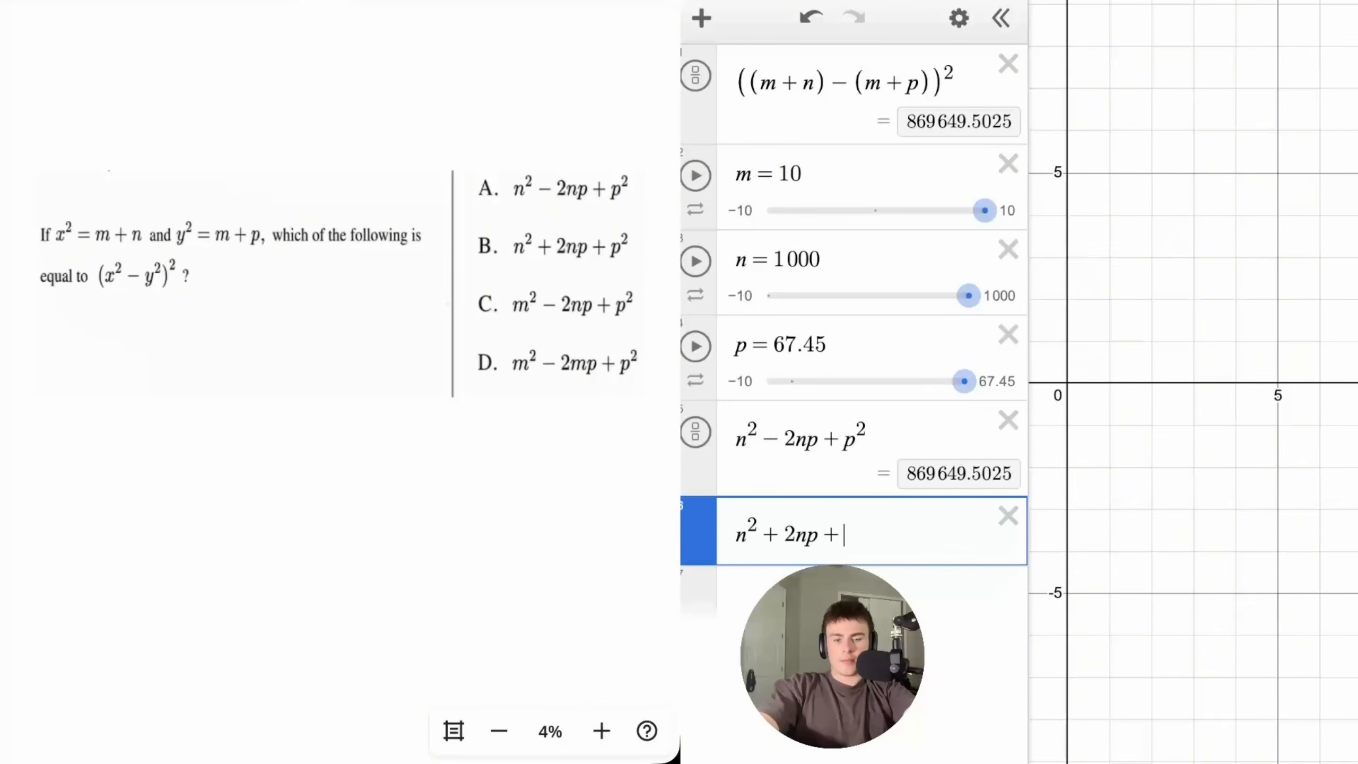
text(p^2)
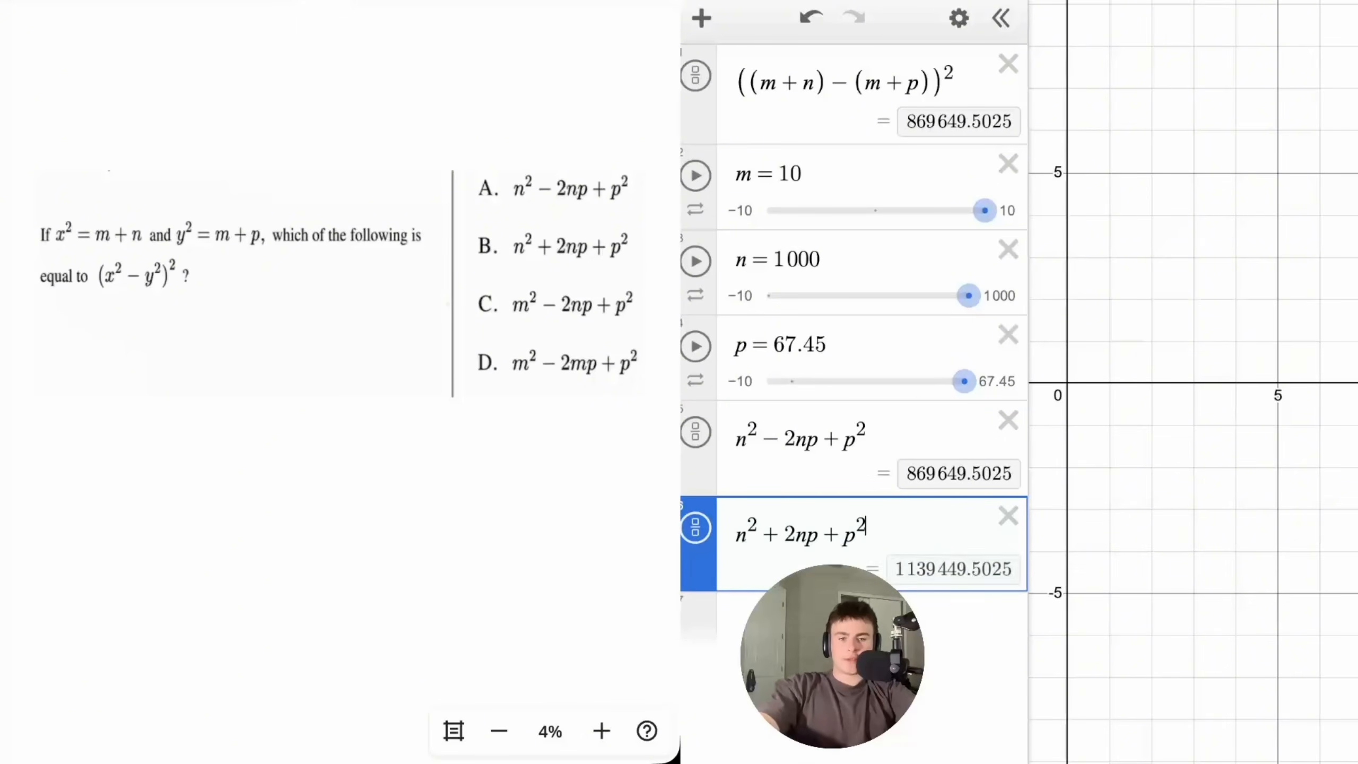
key(ctrl+a)
key(BackSpace)
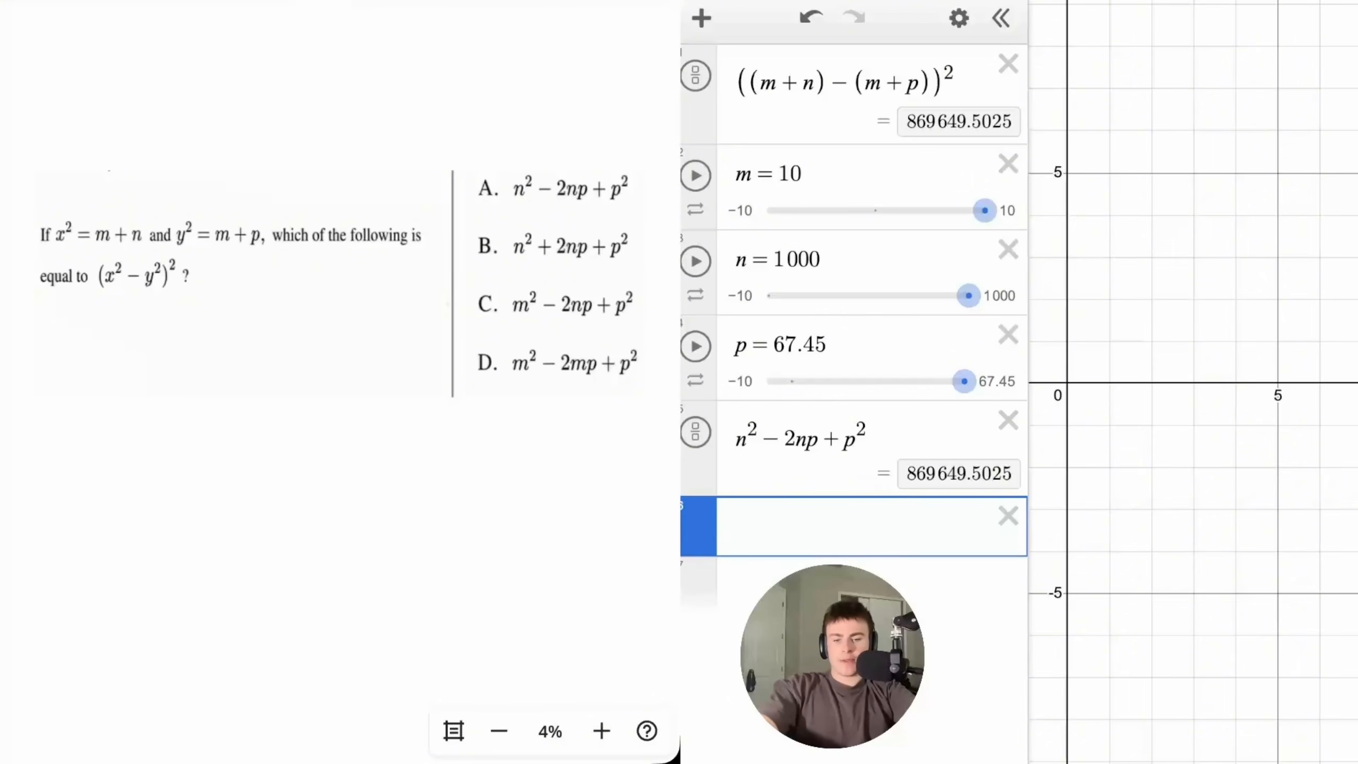
- Evaluate answer choice C, m² − 2np + p², on the empty line below choice A
text(m^2)
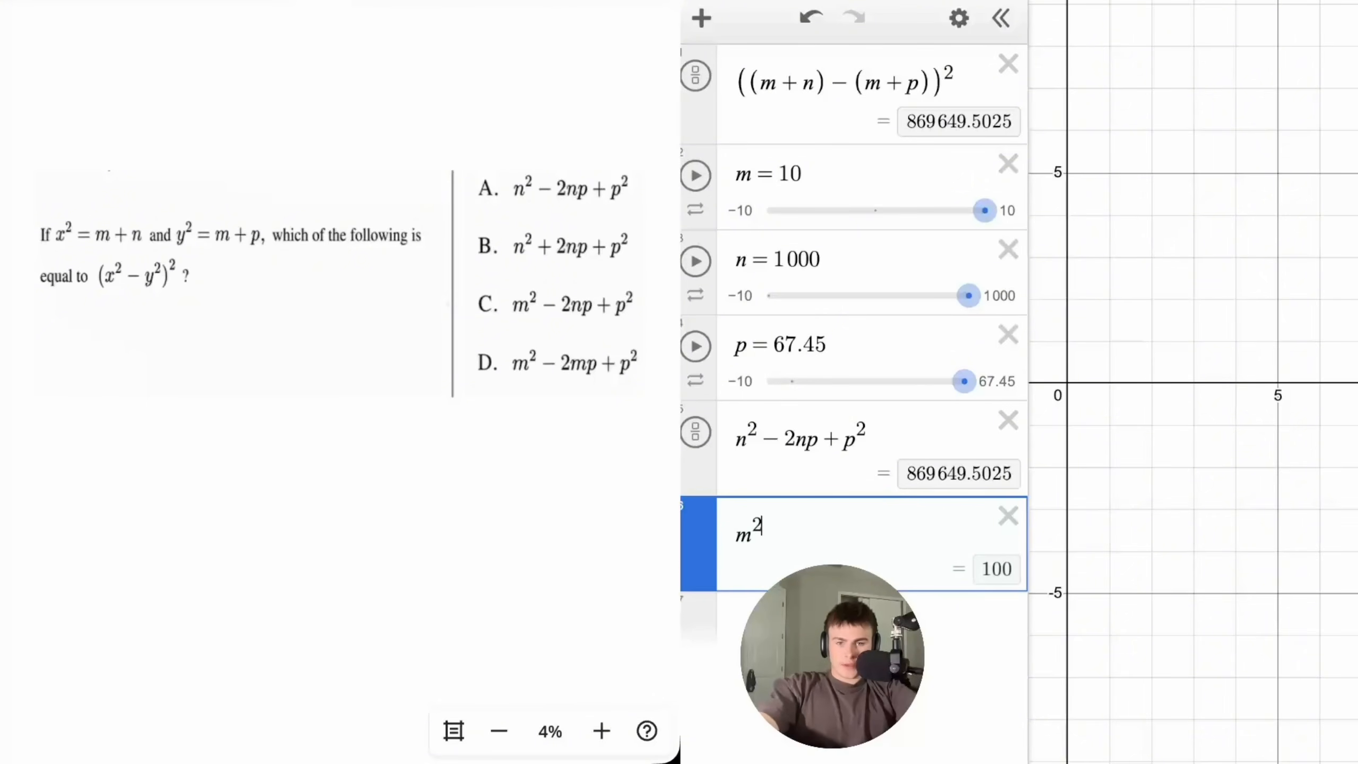
key(Right)
text(-2np+p)
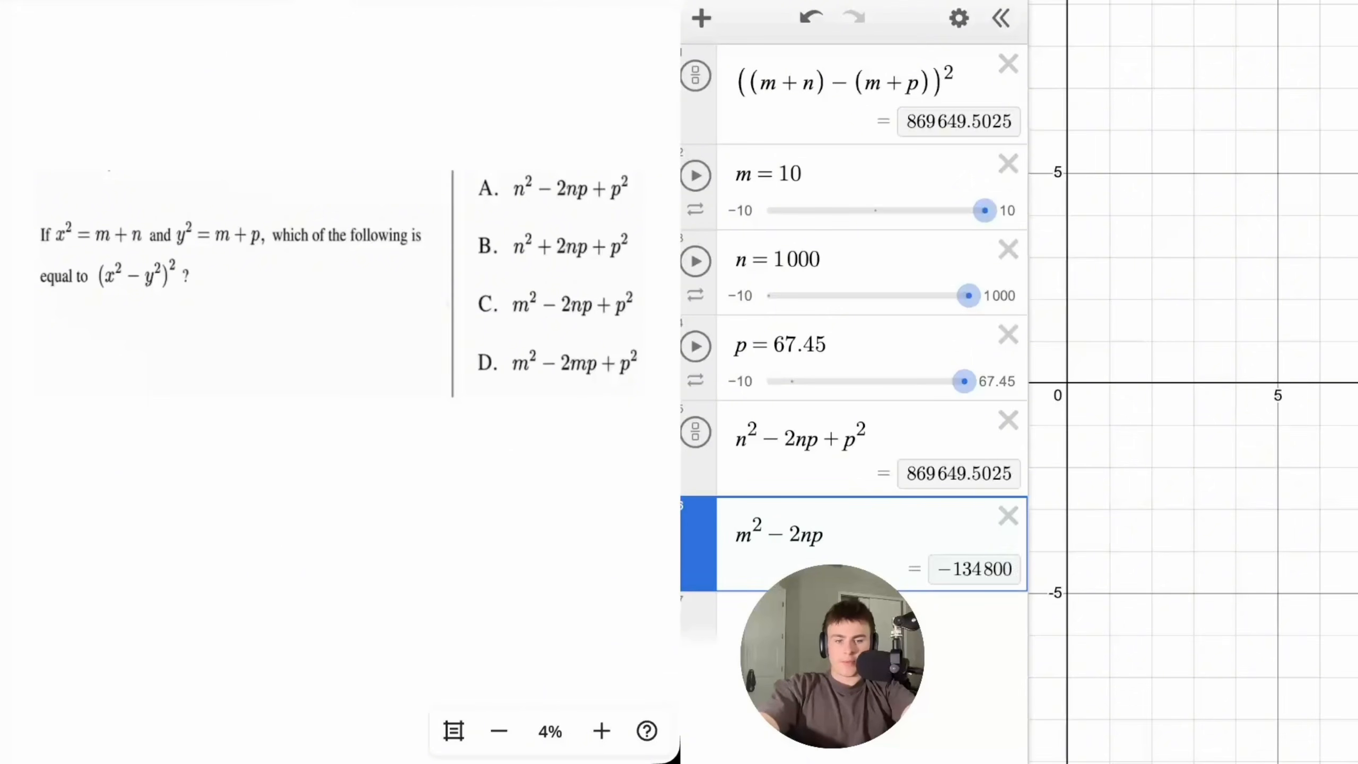
text(^2)
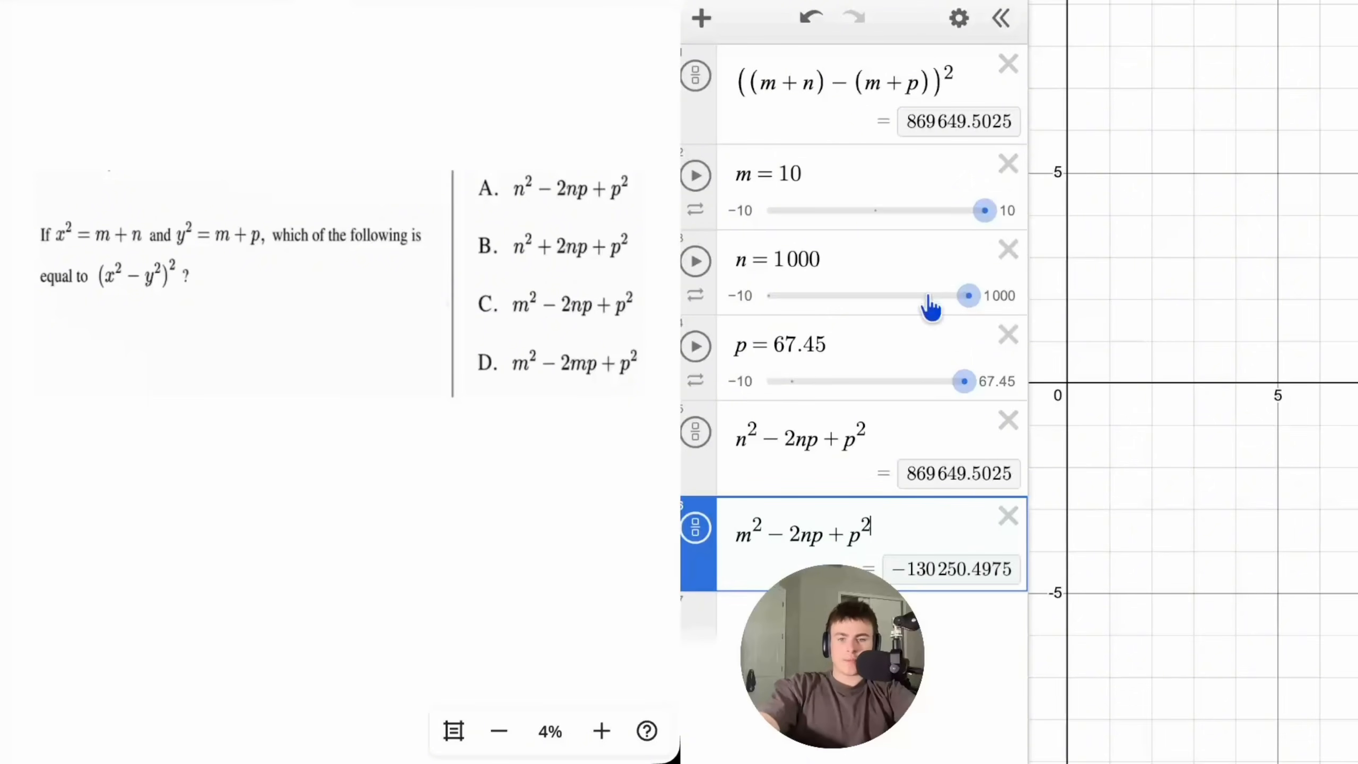
- Change the last expression to answer choice D, m² − 2mp + p², to evaluate it for comparison
key(BackSpace)
key(BackSpace)
key(BackSpace)
key(BackSpace)
key(BackSpace)
key(BackSpace)
key(BackSpace)
key(BackSpace)
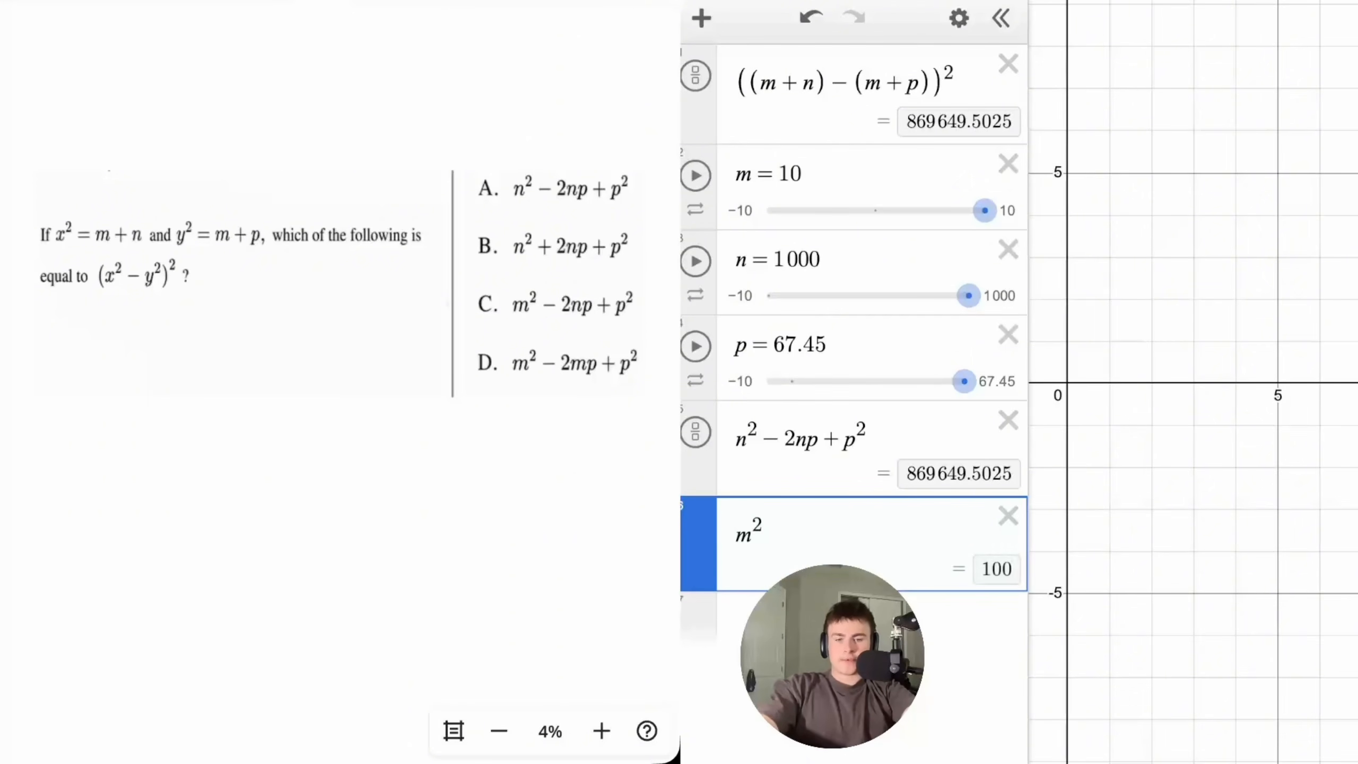
key(Right)
text(-2mp)
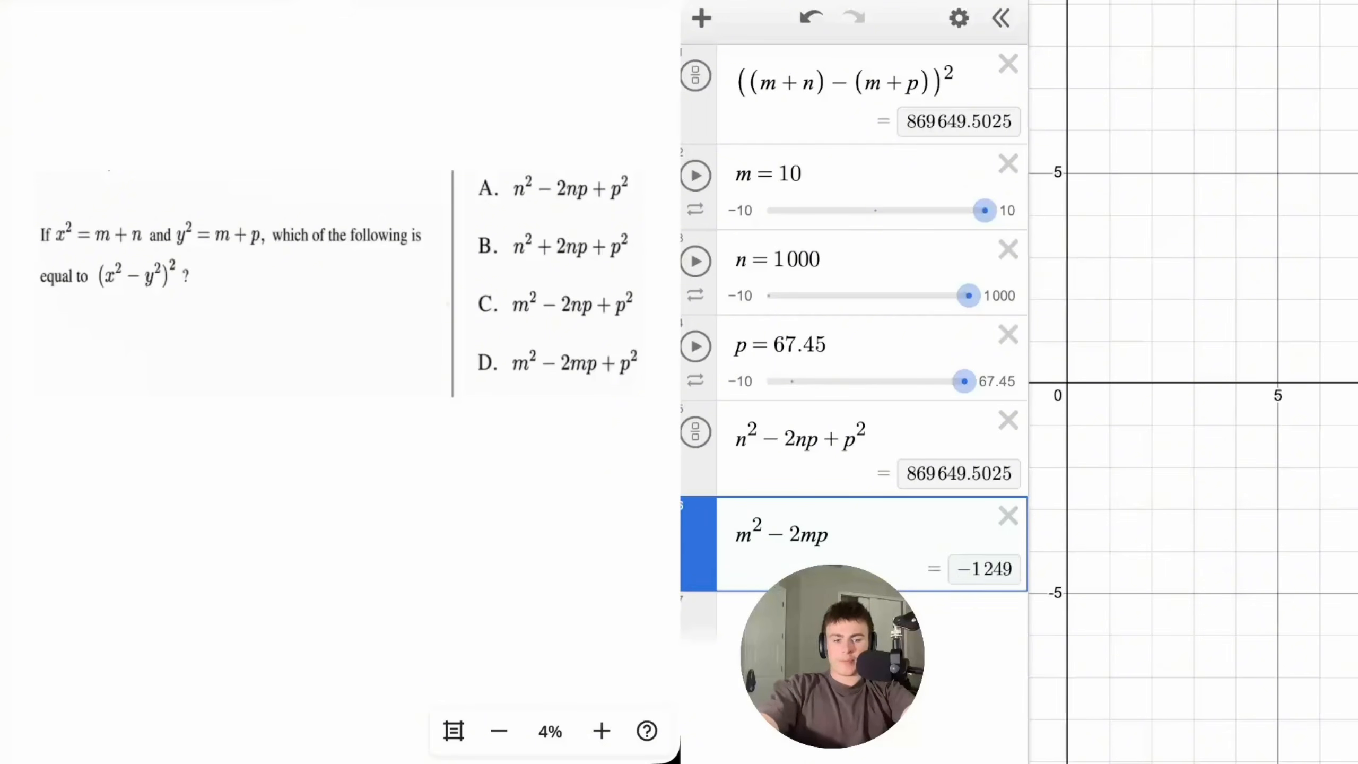
text(+p^2)
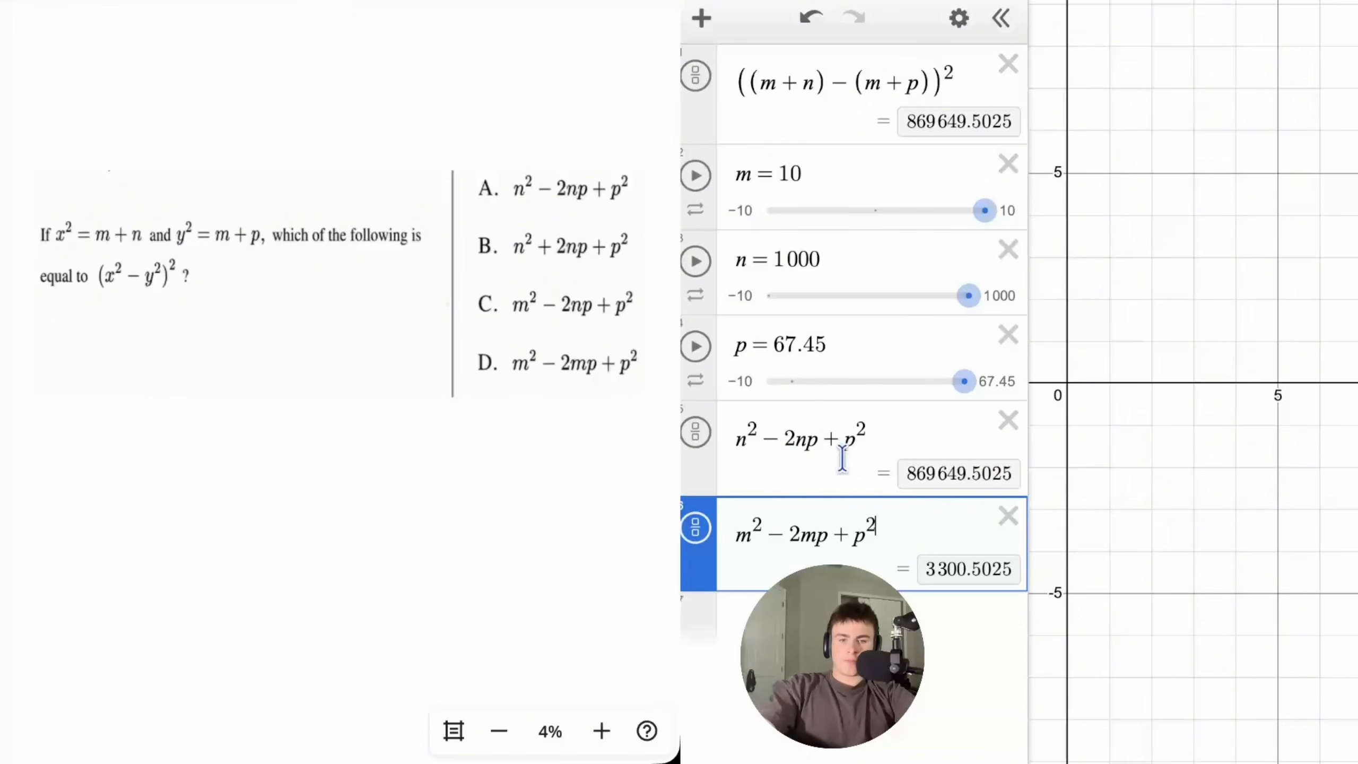
- Draw a box around answer choice A on the whiteboard and delete all expressions and sliders from the calculator
mouse_move(496, 216)
mouse_down()
mouse_move(637, 215)
mouse_move(637, 147)
mouse_move(471, 151)
mouse_move(457, 212)
mouse_move(517, 219)
mouse_up()
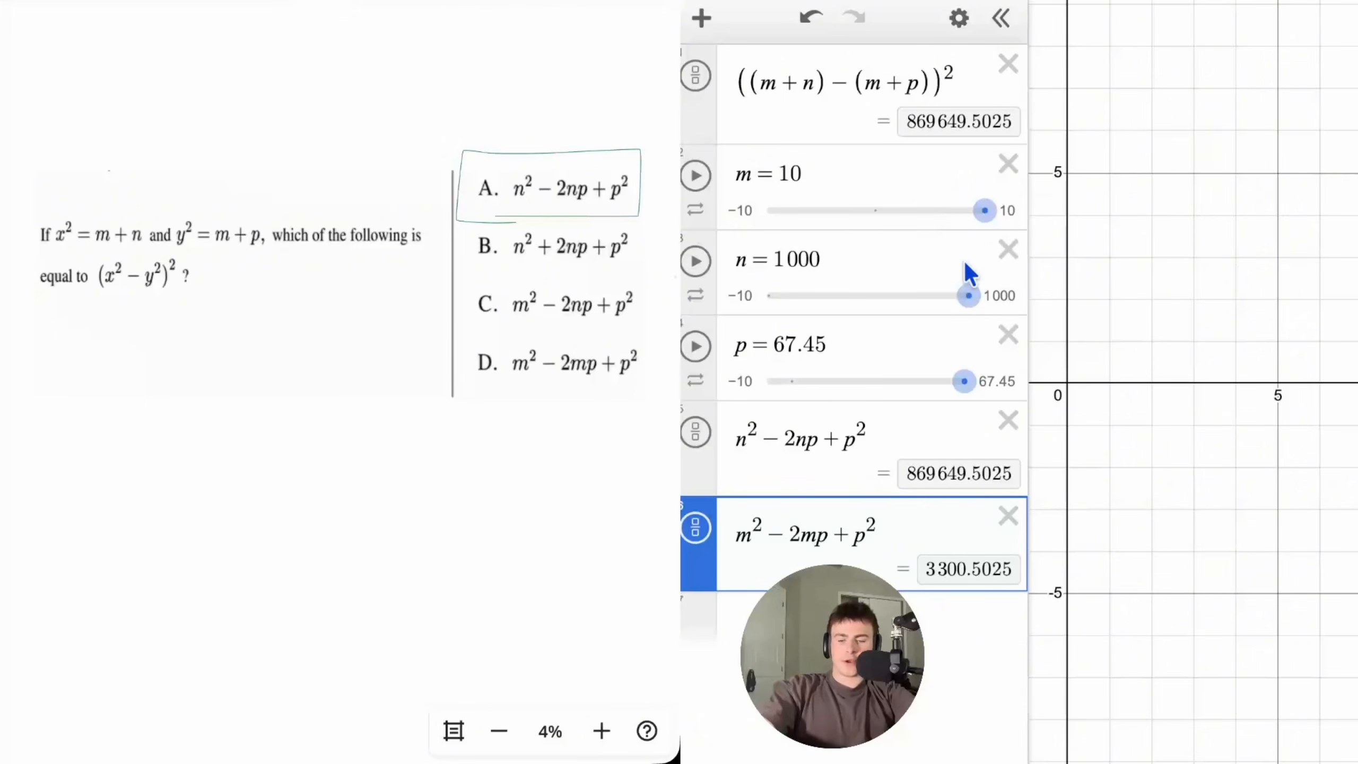
click(1009, 85)
click(1009, 86)
click(1009, 86)
click(1008, 85)
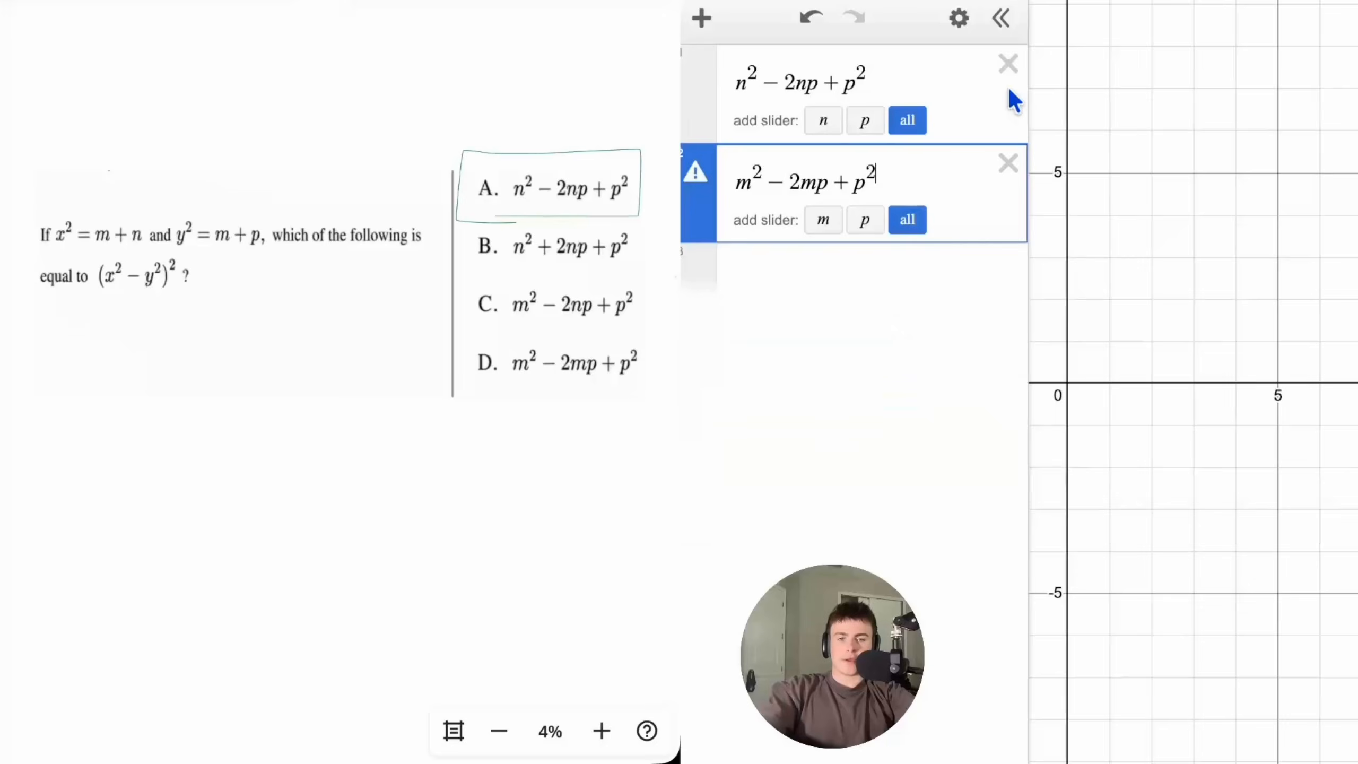
click(1008, 85)
click(1008, 86)
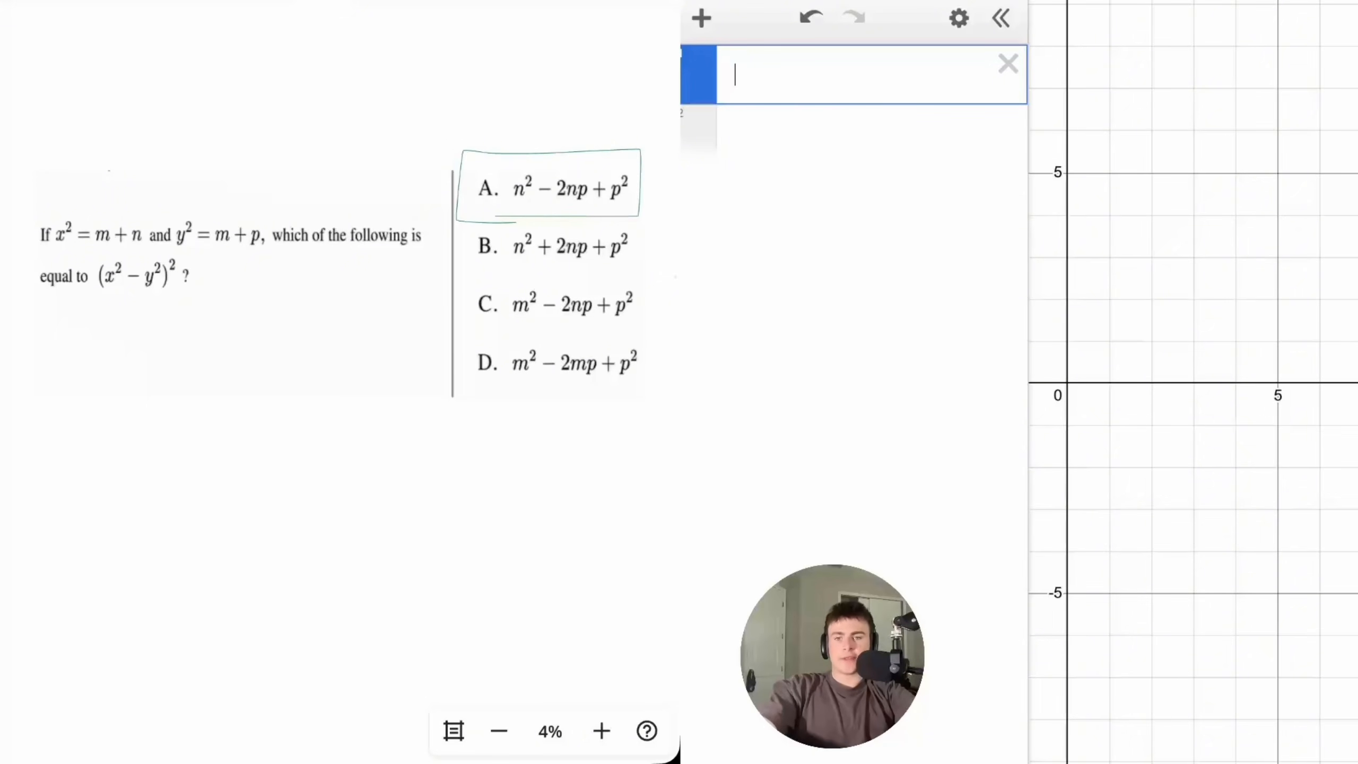
- Review the equivalent expressions summary notes above the practice questions on the whiteboard
scroll(381, 404, up, 3)
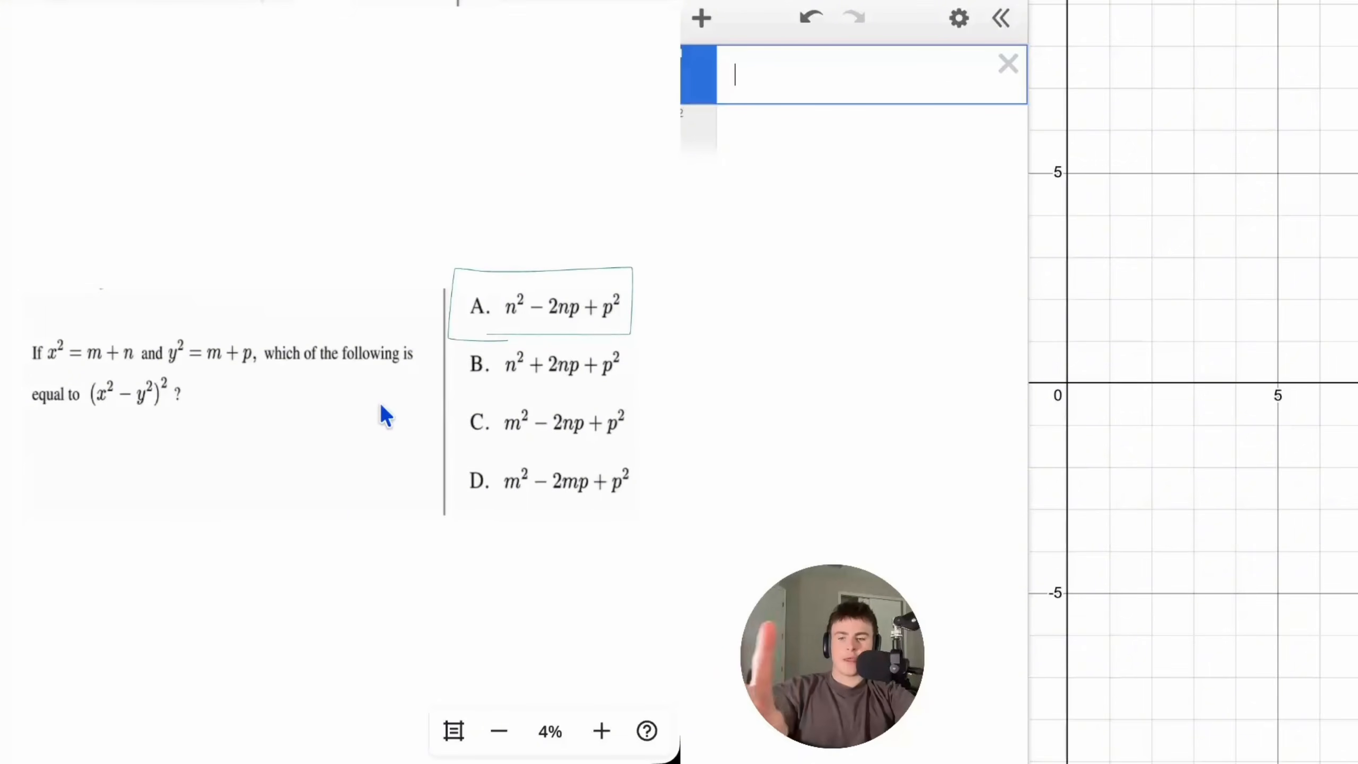
scroll(381, 405, up, 15)
scroll(381, 404, up, 10)
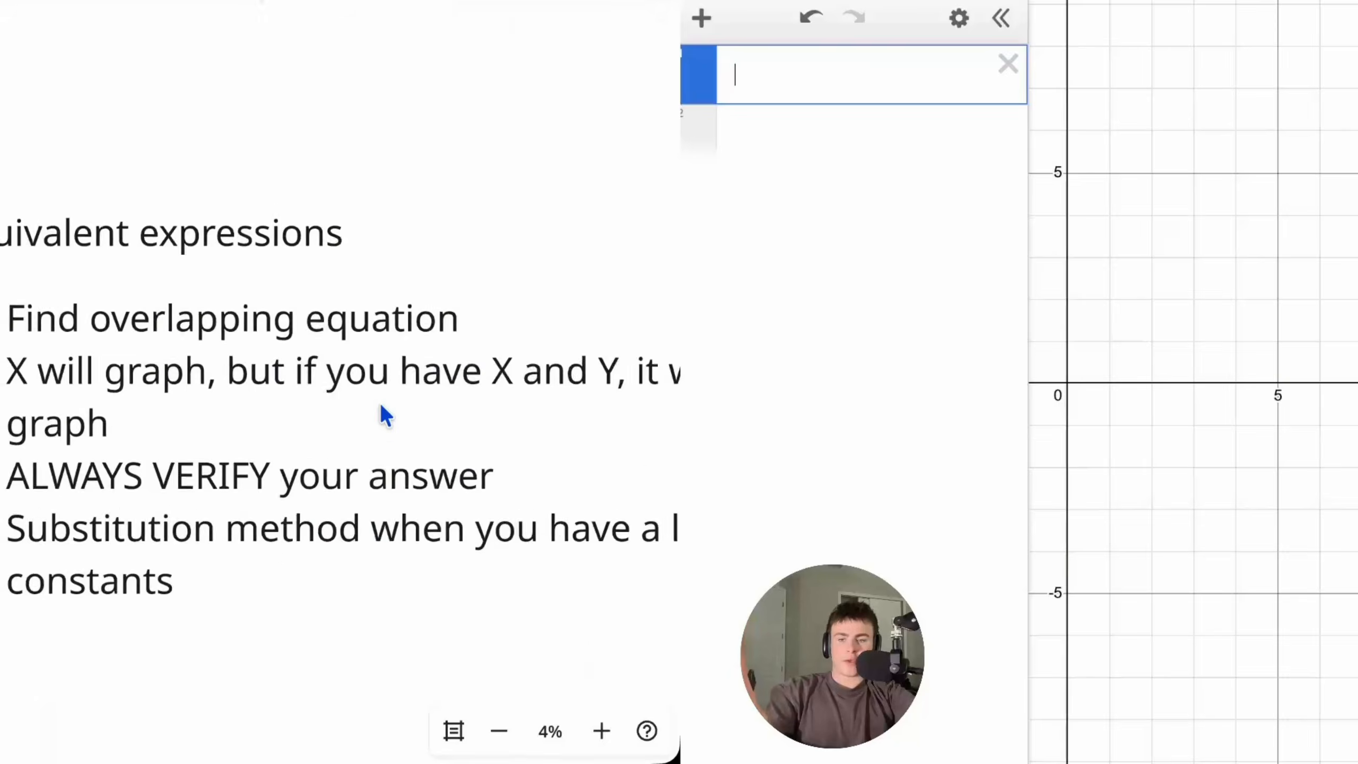
scroll(380, 403, up, 2)
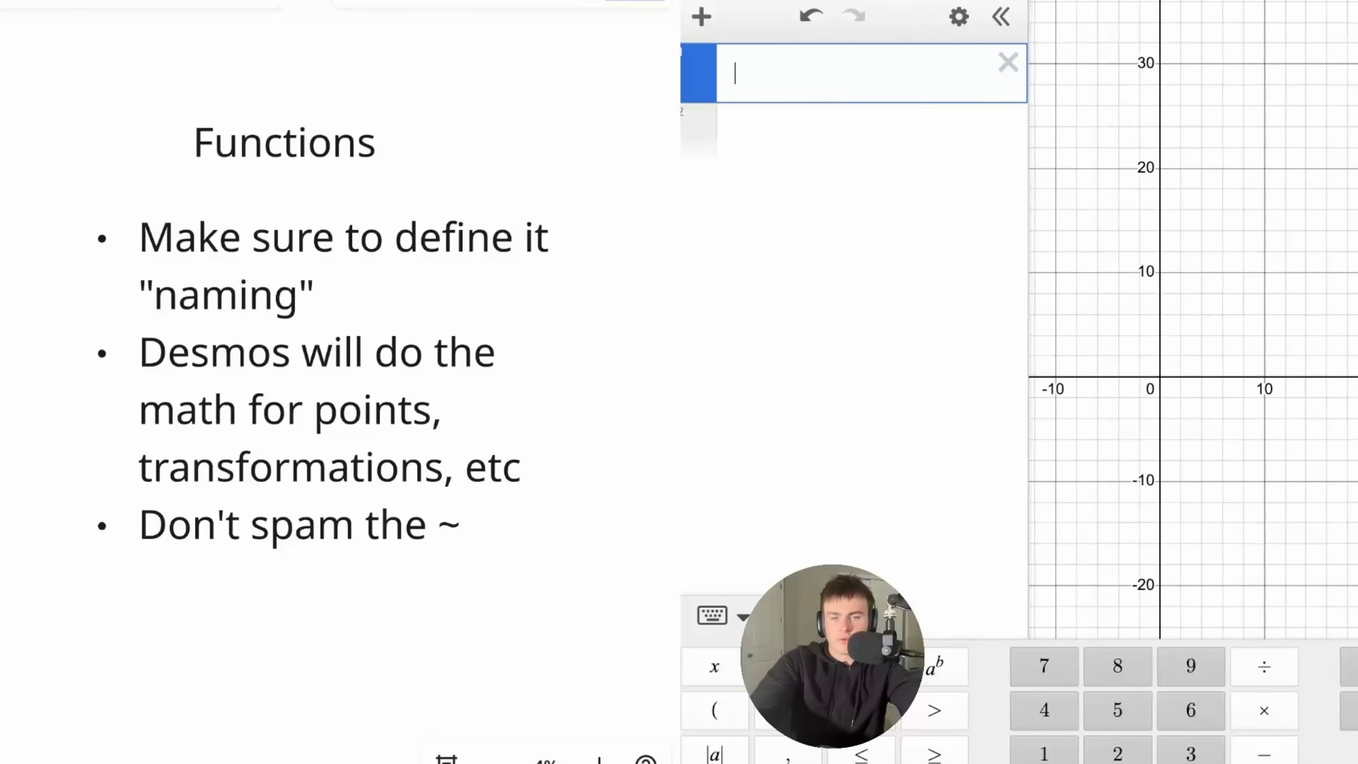
- Hide the on-screen keypad and define the function f(x) = 5x + 10 on the first line
click(725, 620)
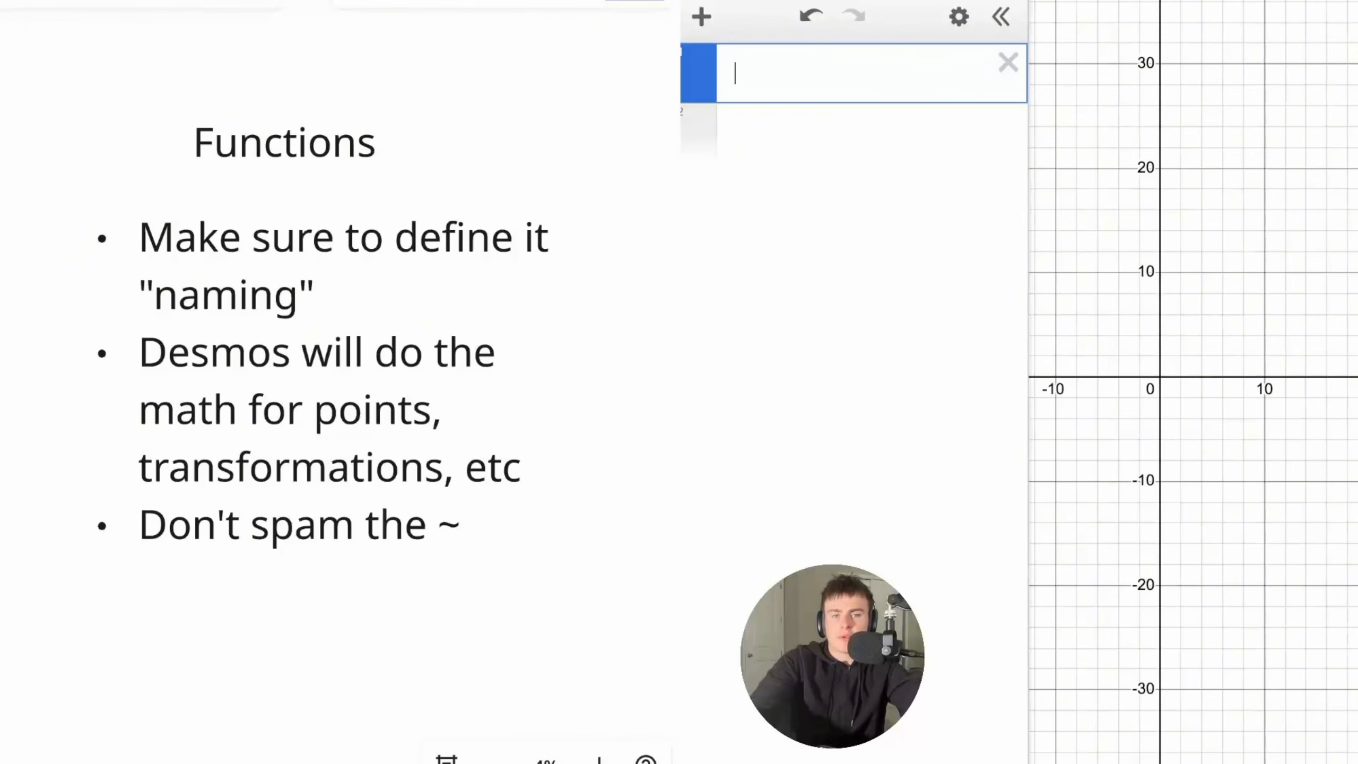
text(f)
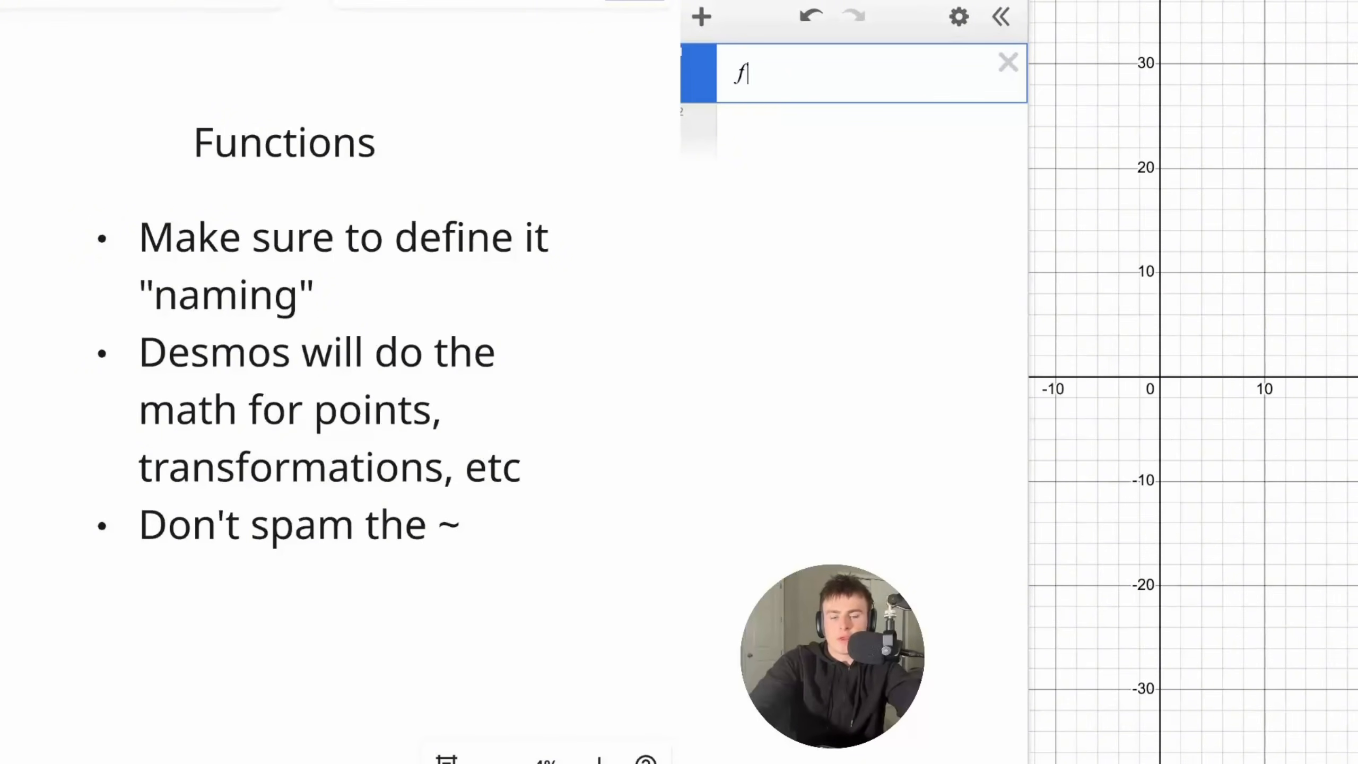
text((x)=5x+10)
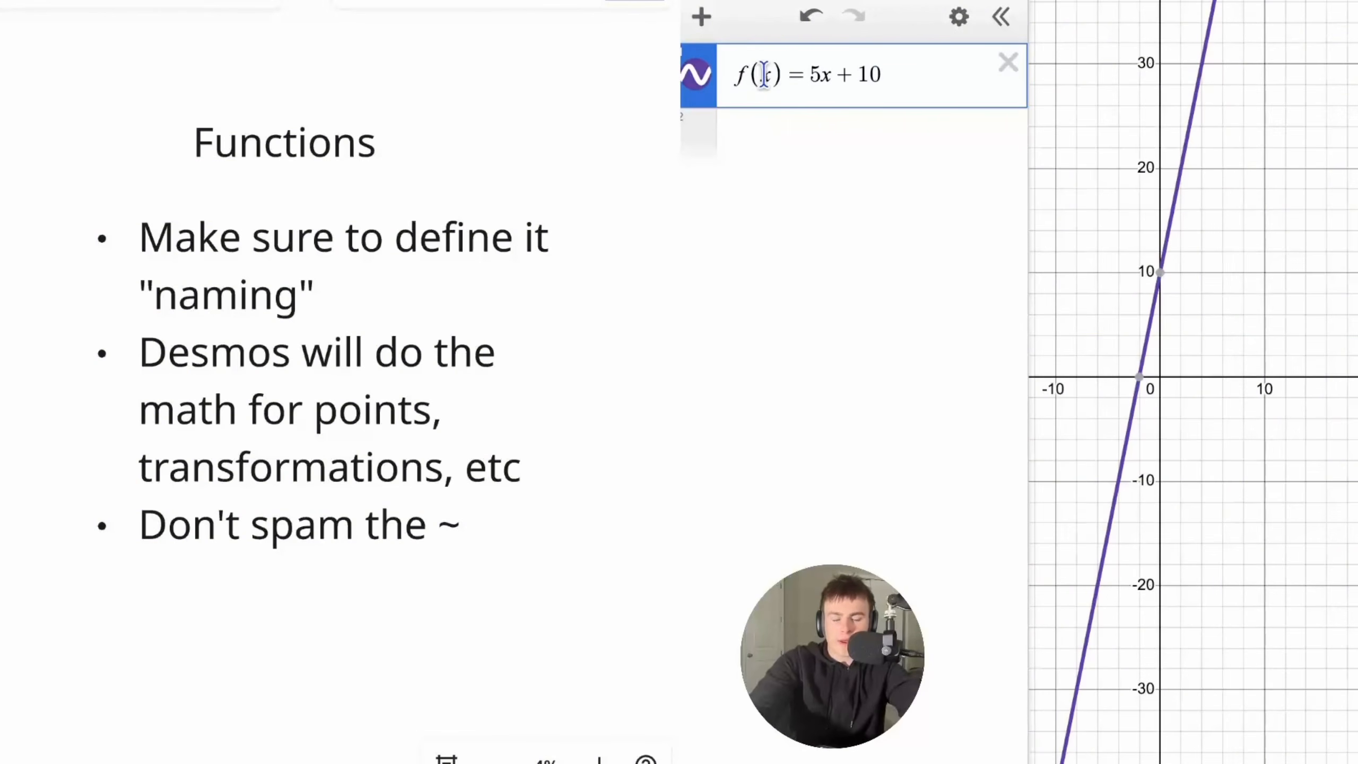
drag(786, 74, 736, 74)
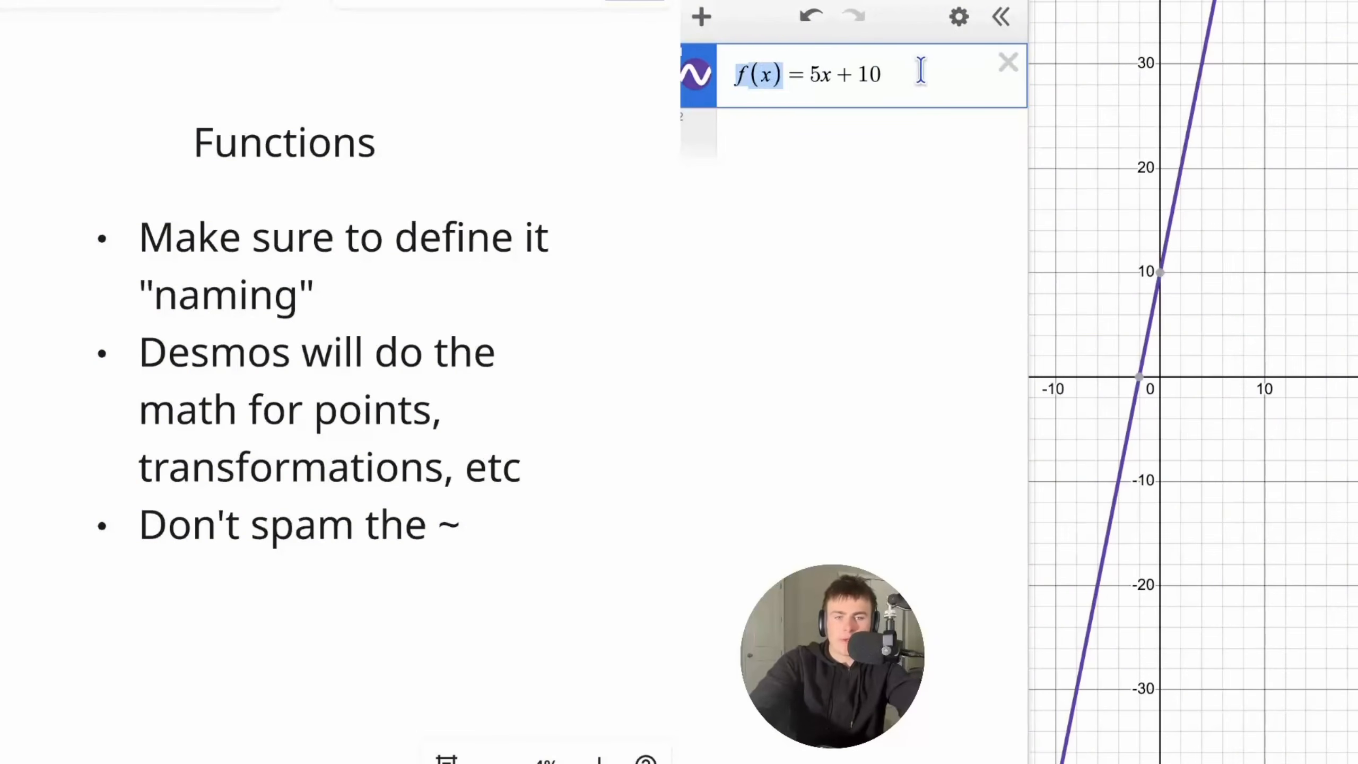
- Evaluate f(10) on the second line and highlight the x and 5x + 10 in the function definition
click(795, 170)
text(f(10))
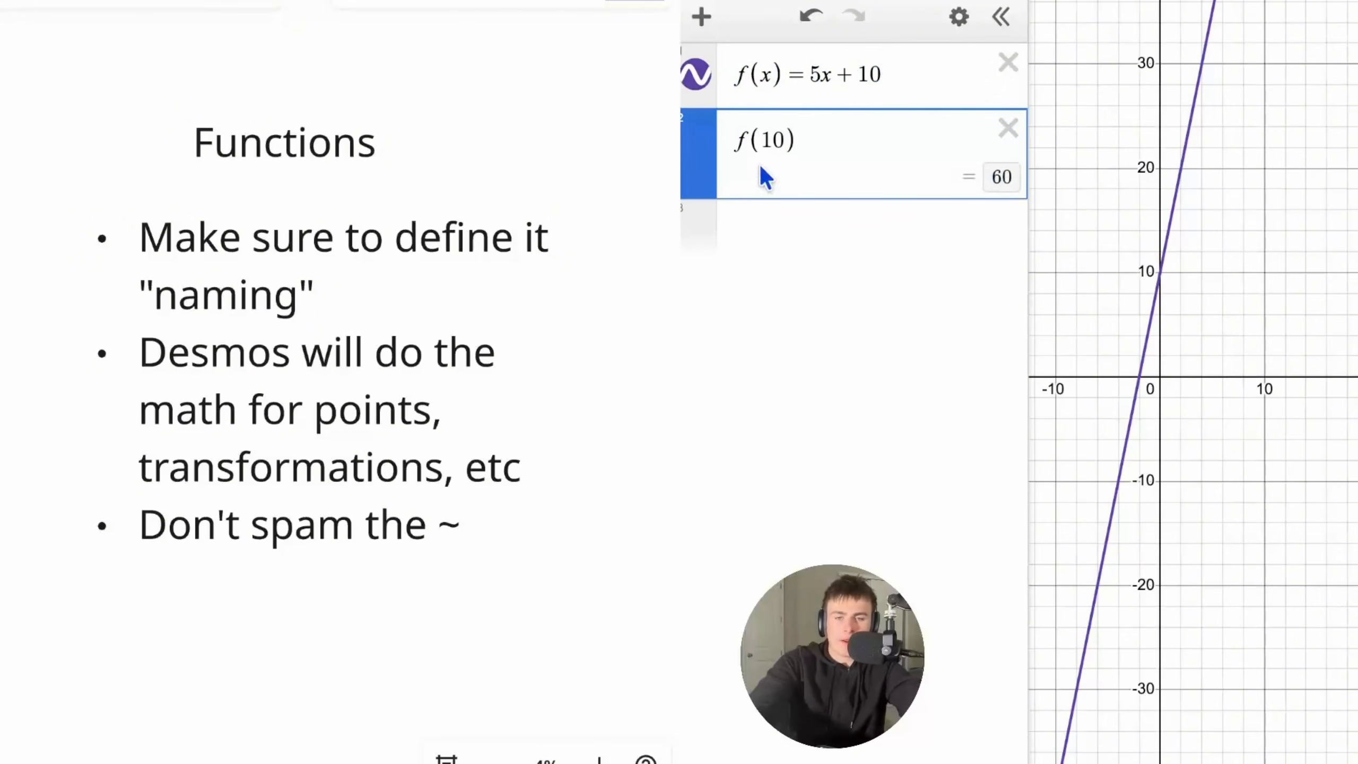
double_click(775, 140)
drag(829, 86, 816, 80)
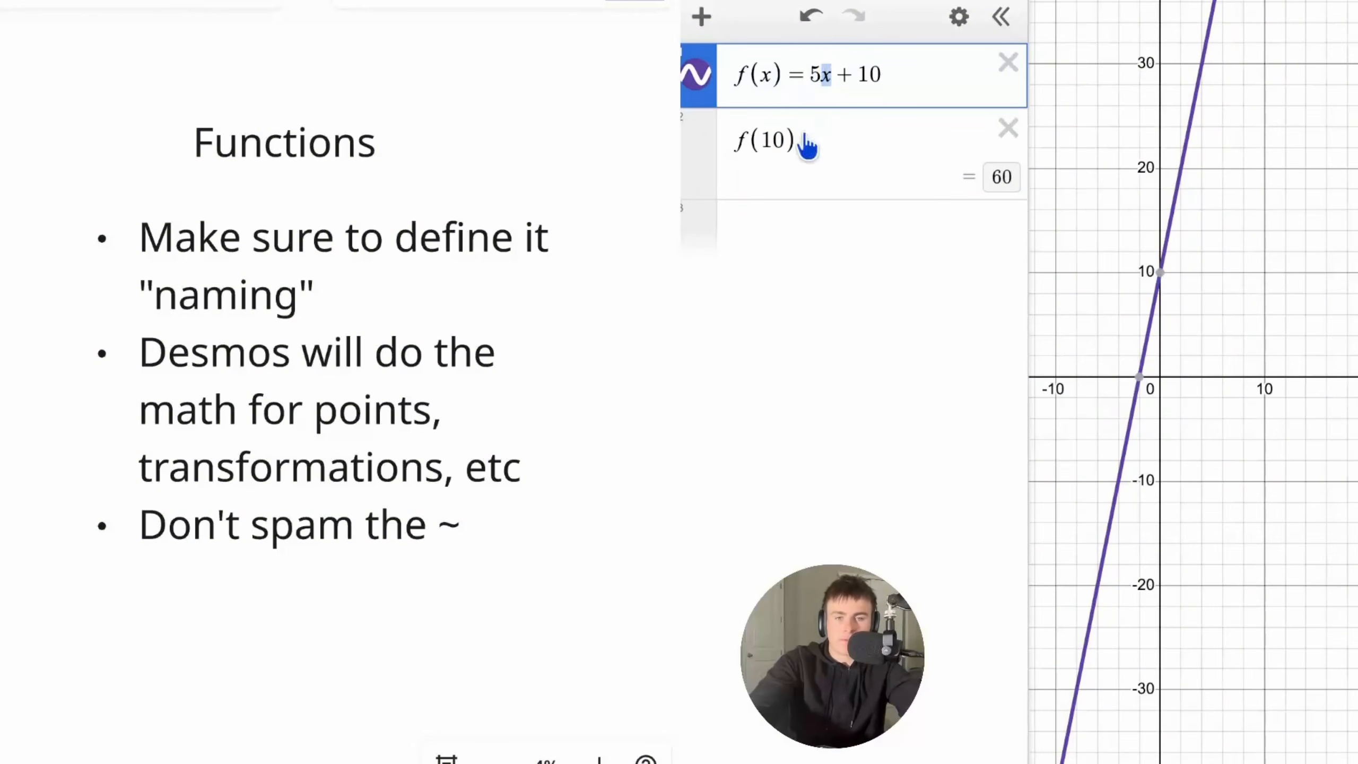
click(885, 74)
drag(886, 74, 812, 191)
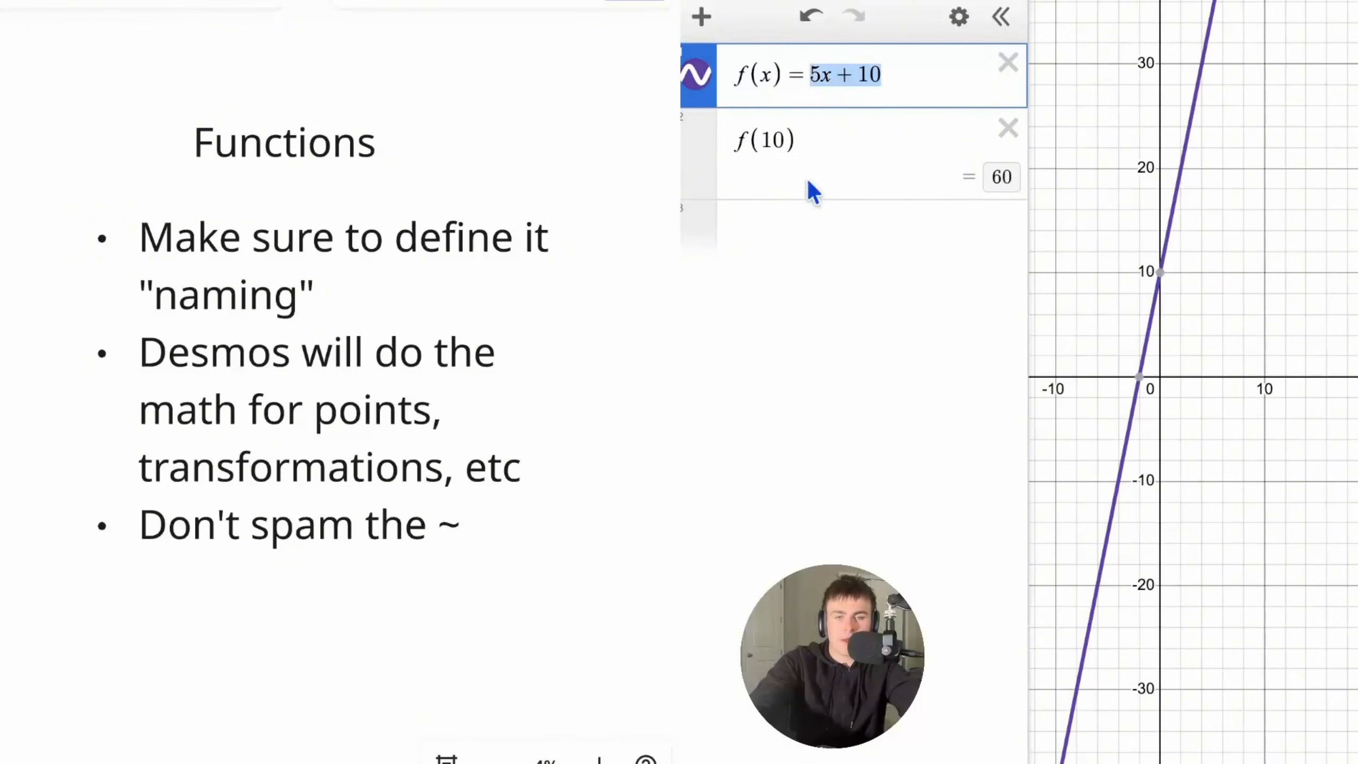
- Extend the f(10) expression to the fraction (f(10) − f(2)) / f(1000)
click(808, 137)
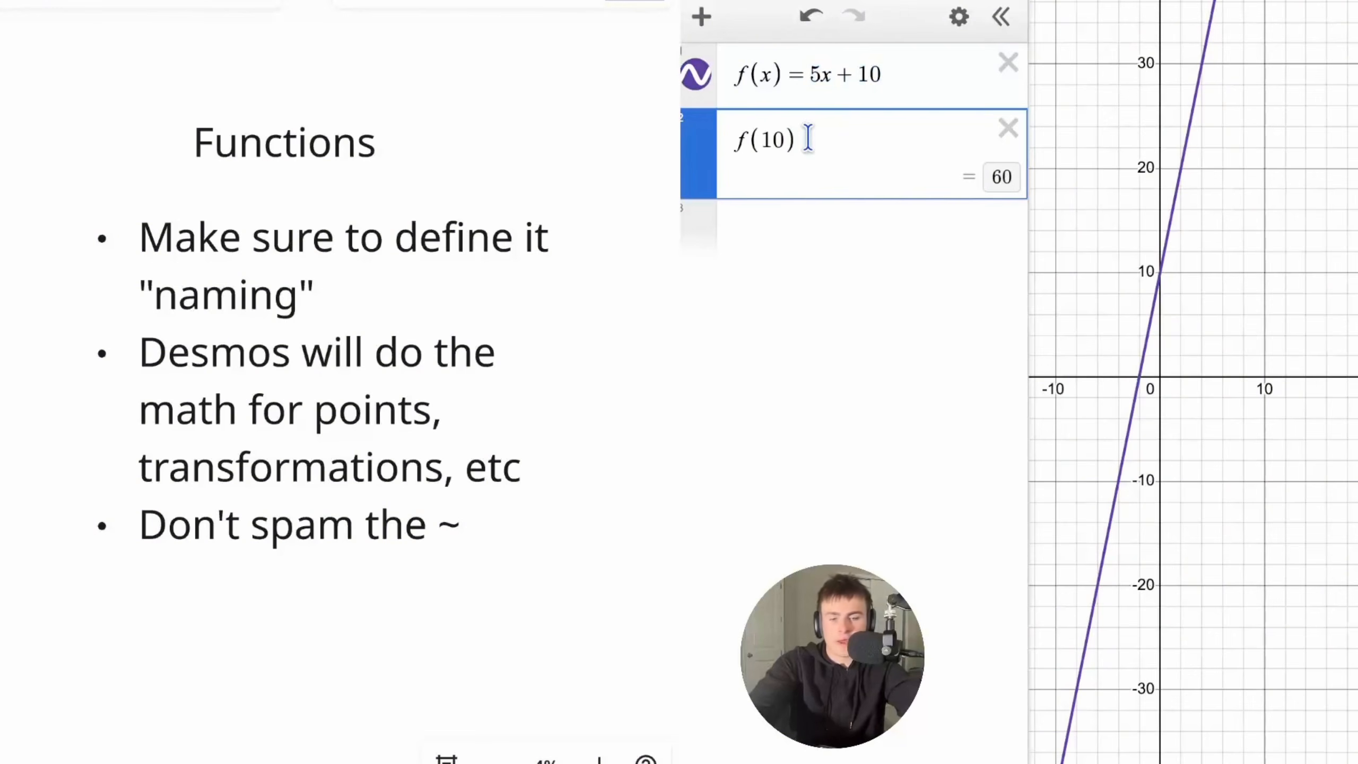
text(-f(2))
drag(907, 129, 675, 140)
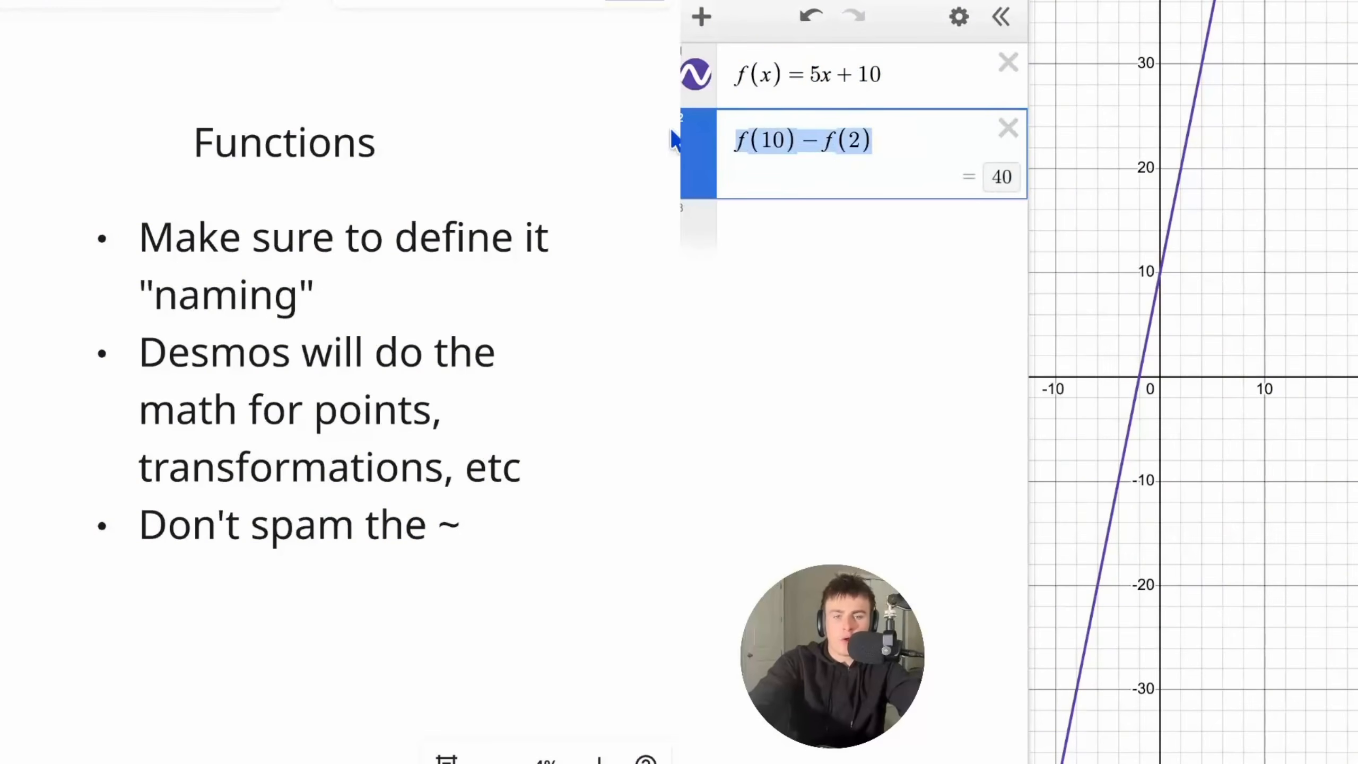
text(/f(1000)
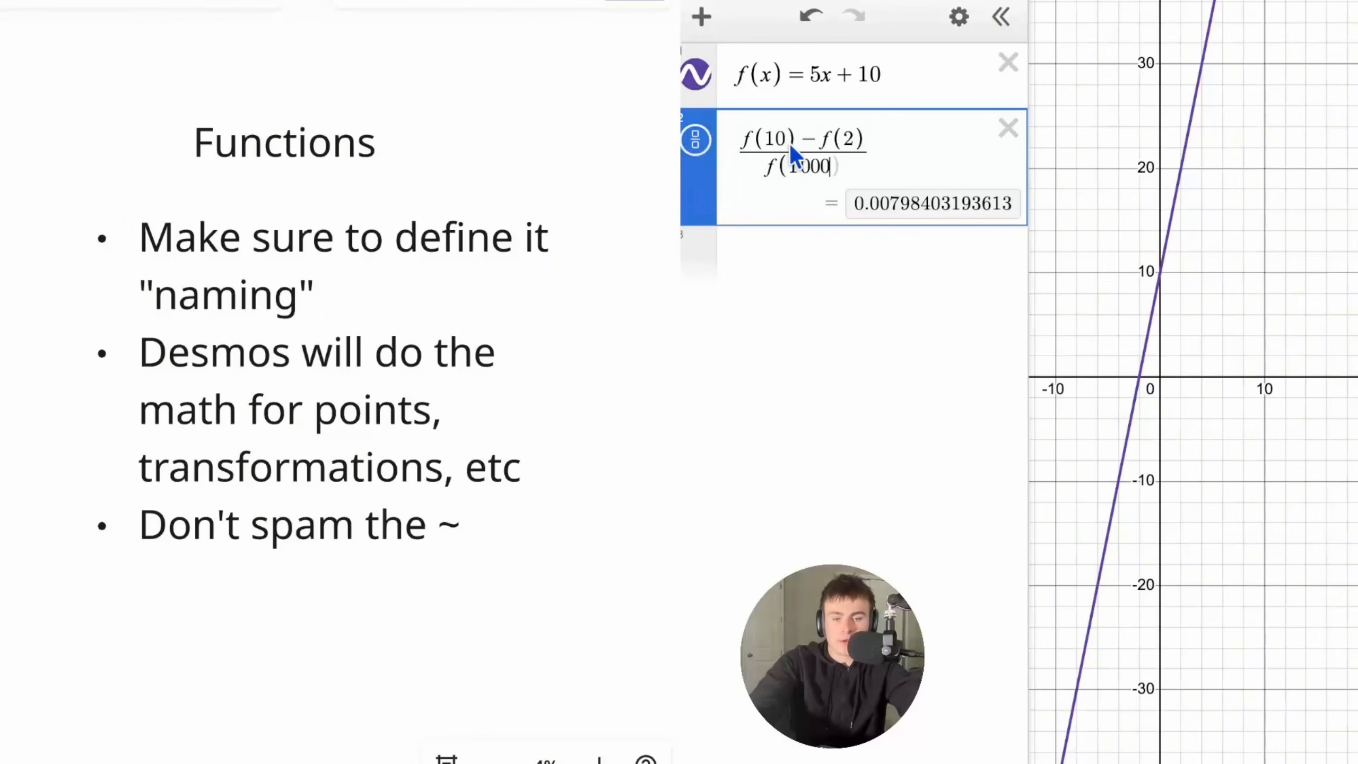
text())
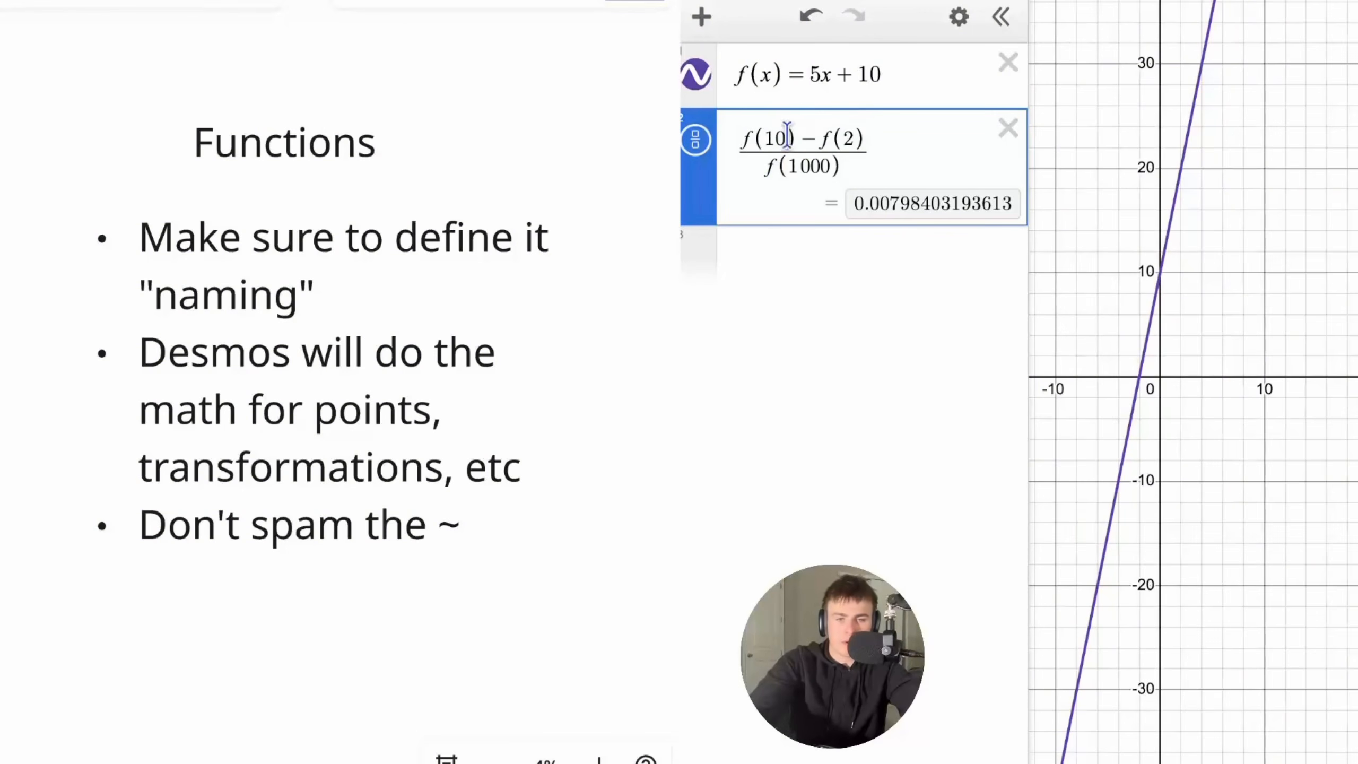
drag(795, 138, 749, 139)
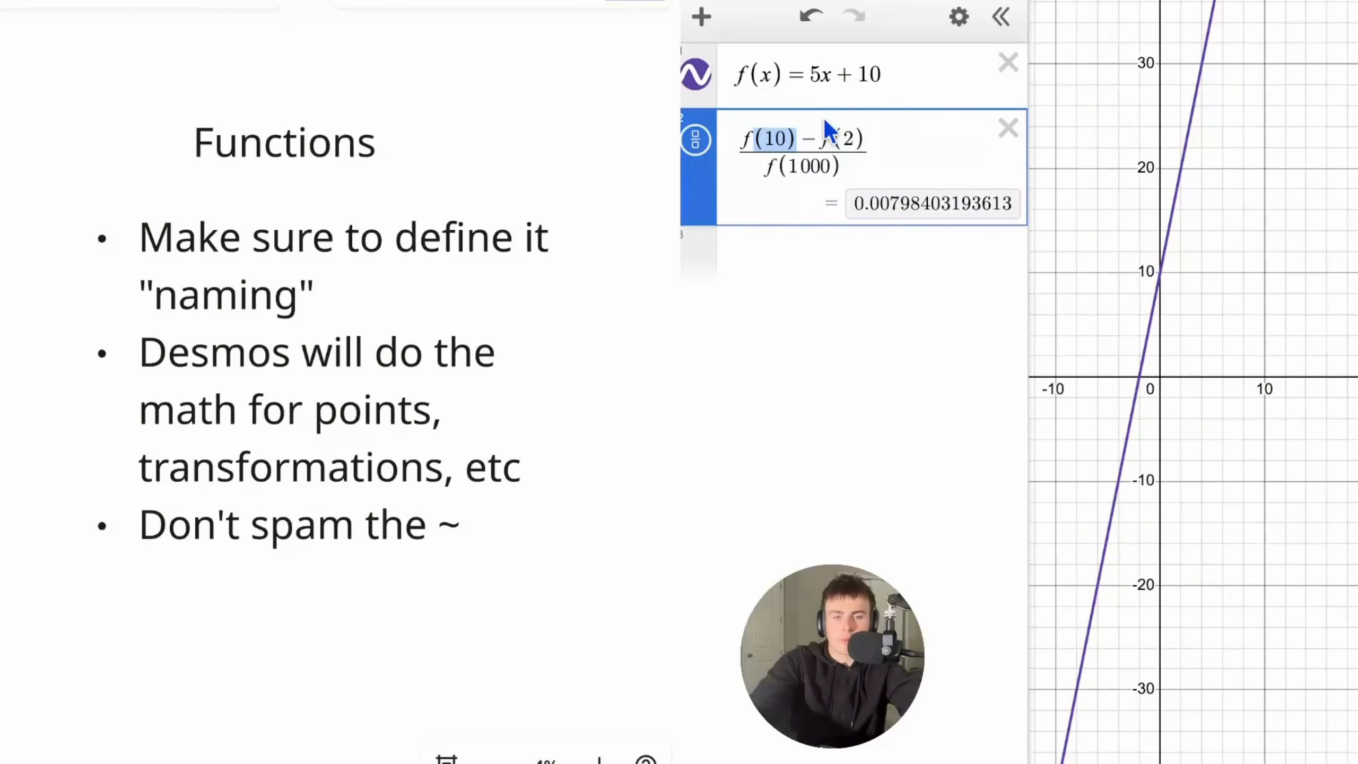
- Try naming the function g in its definition only, and change the name back to f
click(747, 78)
key(BackSpace)
text(g)
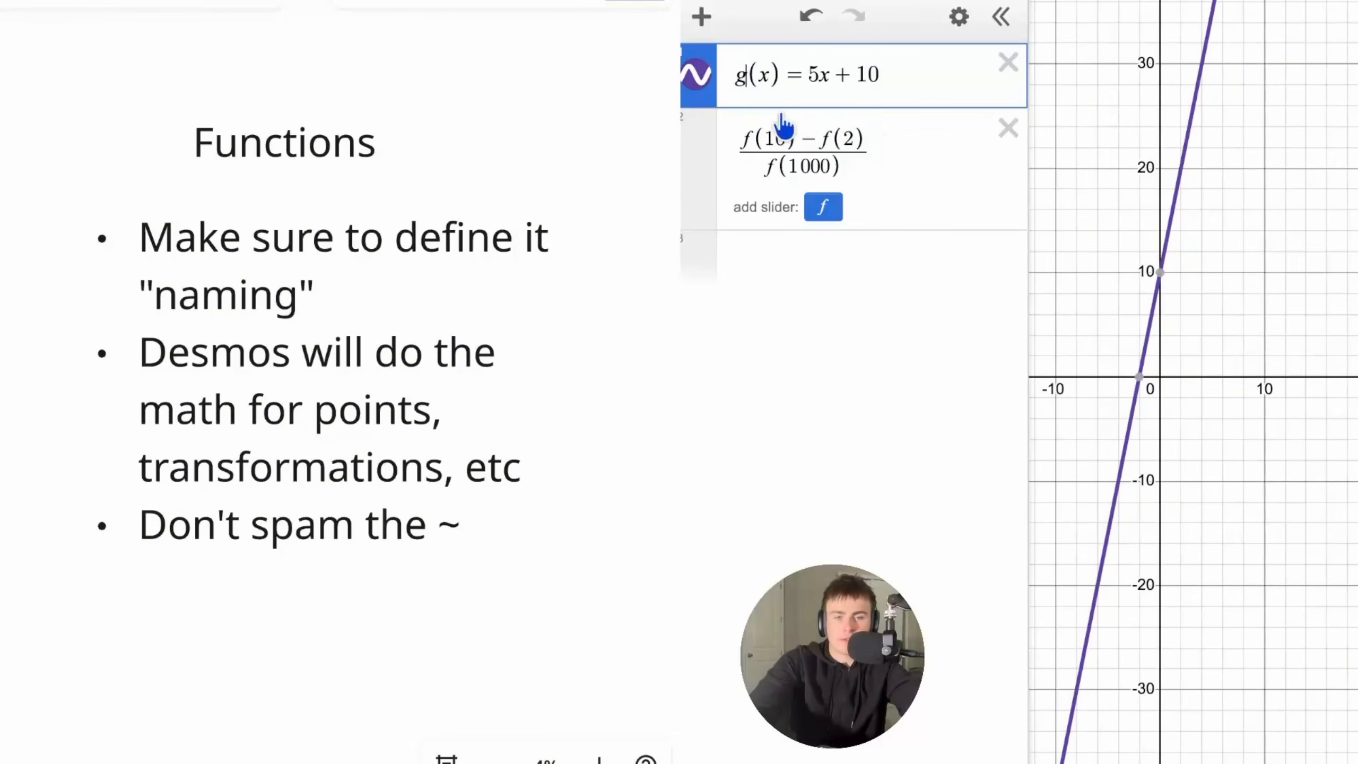
drag(898, 152, 723, 169)
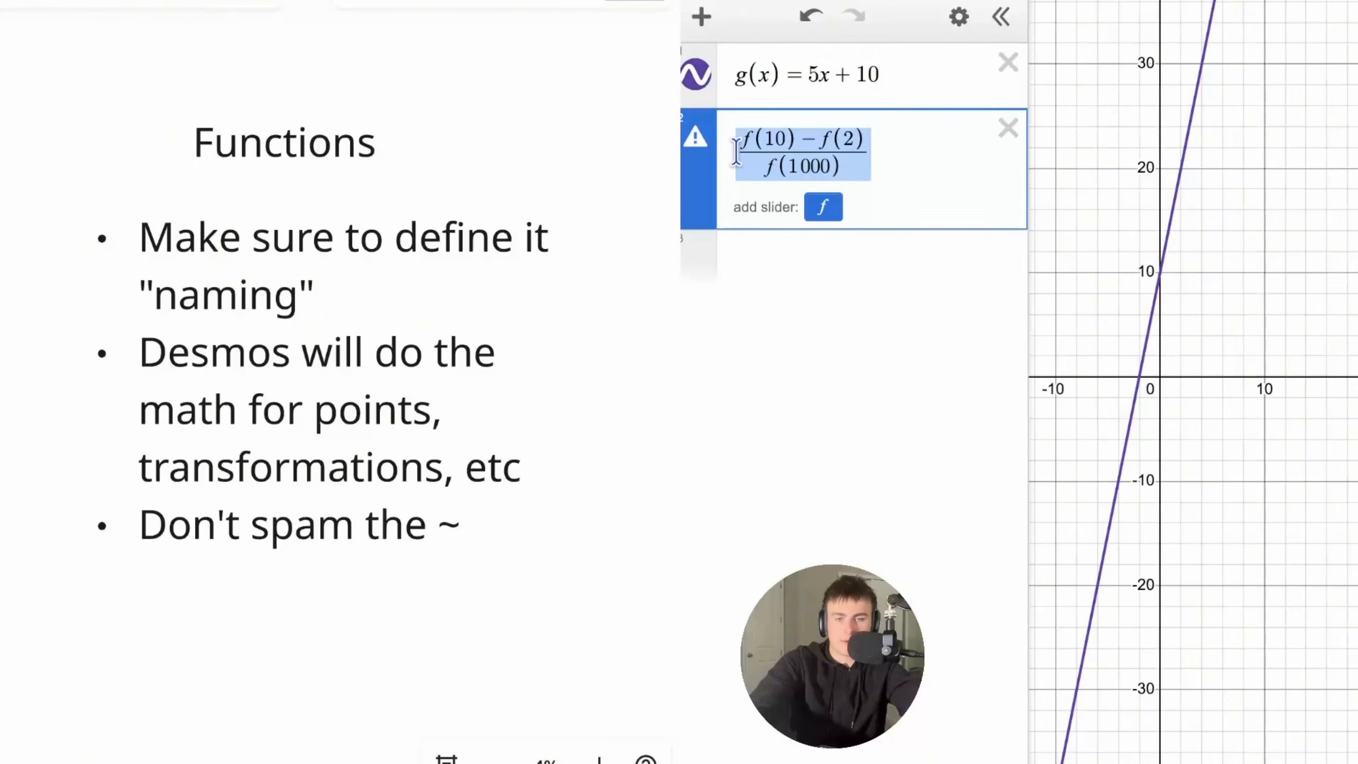
click(744, 80)
key(BackSpace)
text(f)
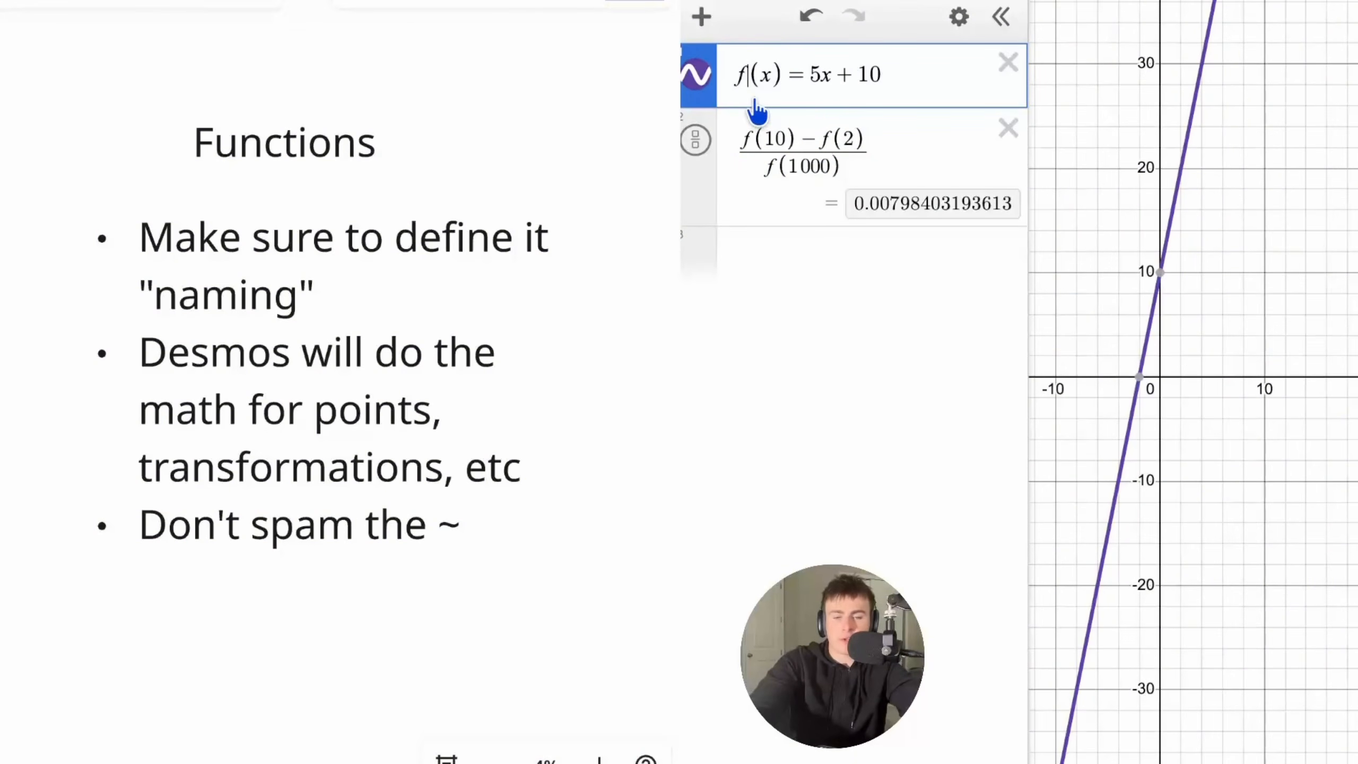
drag(898, 76, 802, 83)
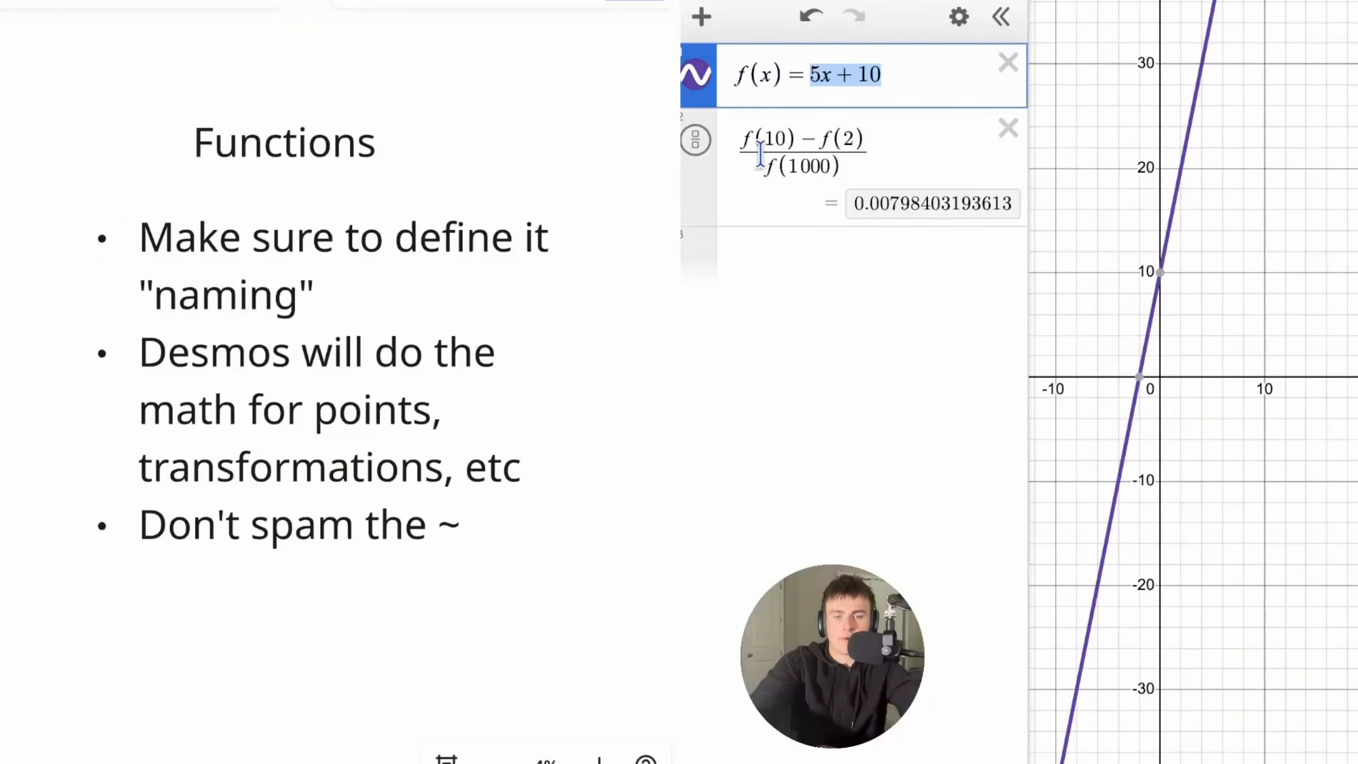
- Rename the function to h in its definition and in all three terms of the fraction
click(744, 80)
key(BackSpace)
text(h)
click(752, 136)
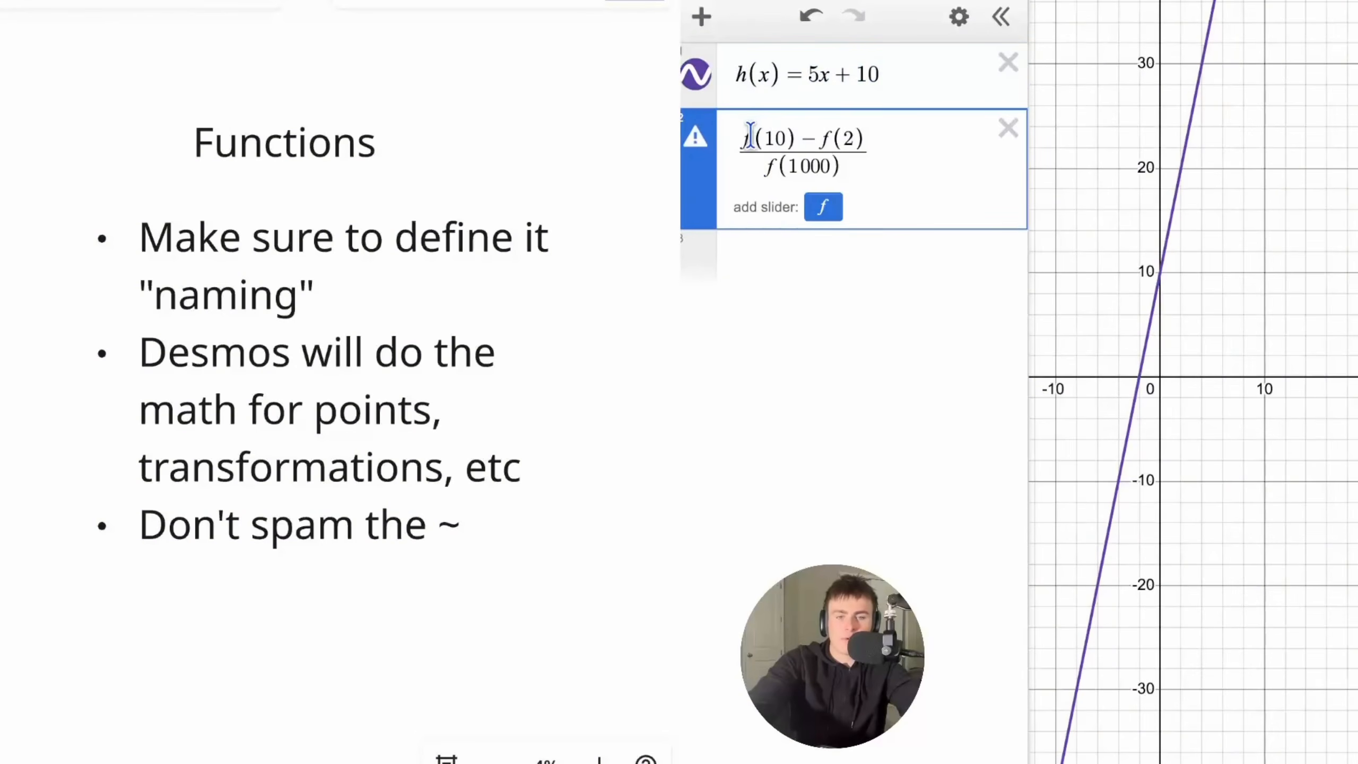
key(BackSpace)
text(h)
click(826, 144)
key(BackSpace)
text(h)
click(774, 167)
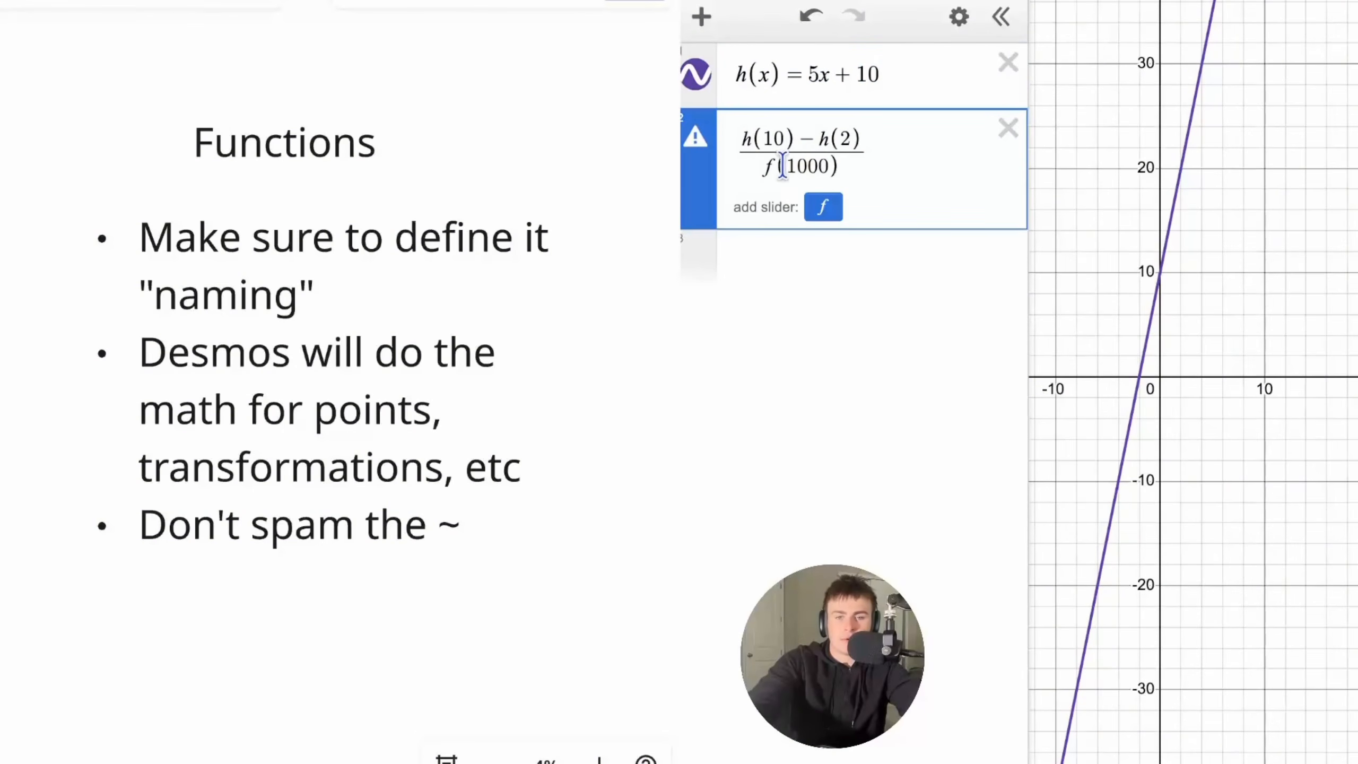
key(BackSpace)
text(h)
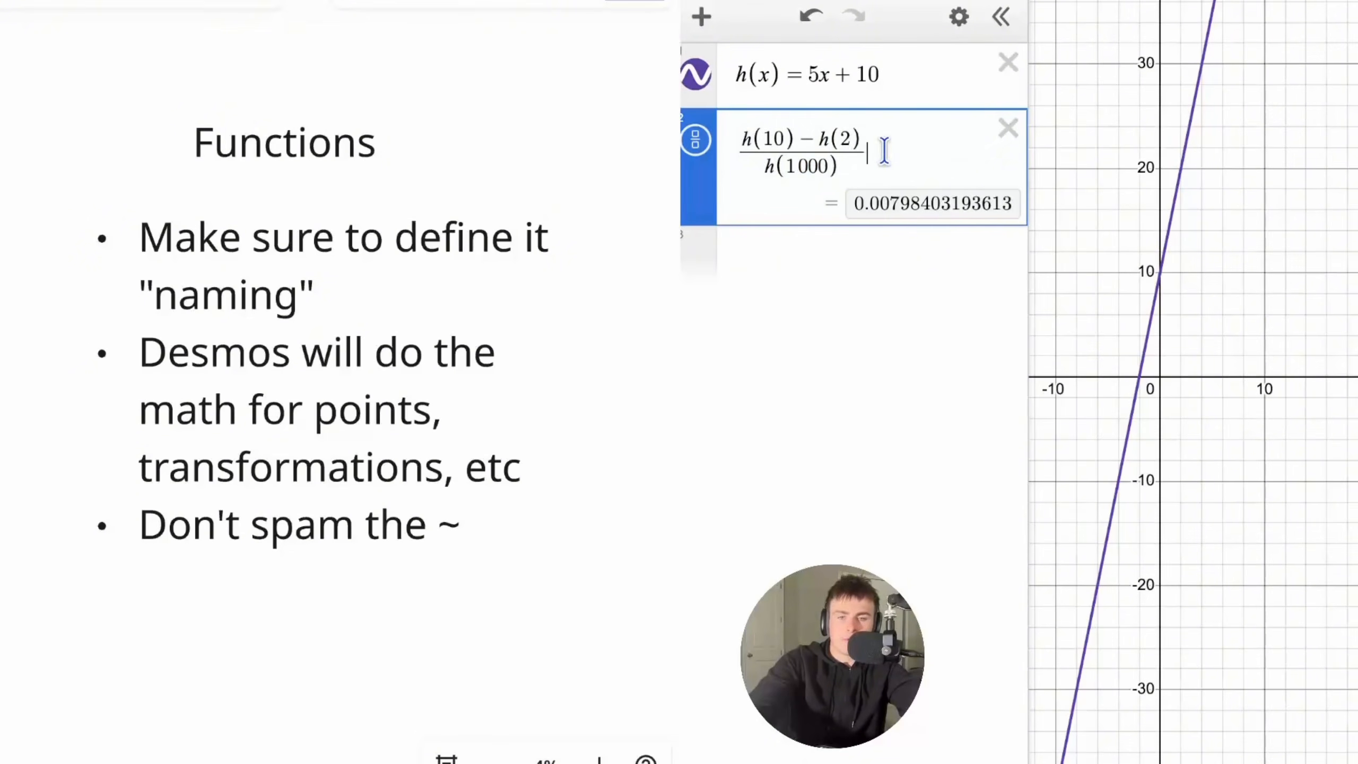
- Replace the fraction on the second line with the product h(10)h(2)h(7)
drag(874, 154, 698, 164)
key(BackSpace)
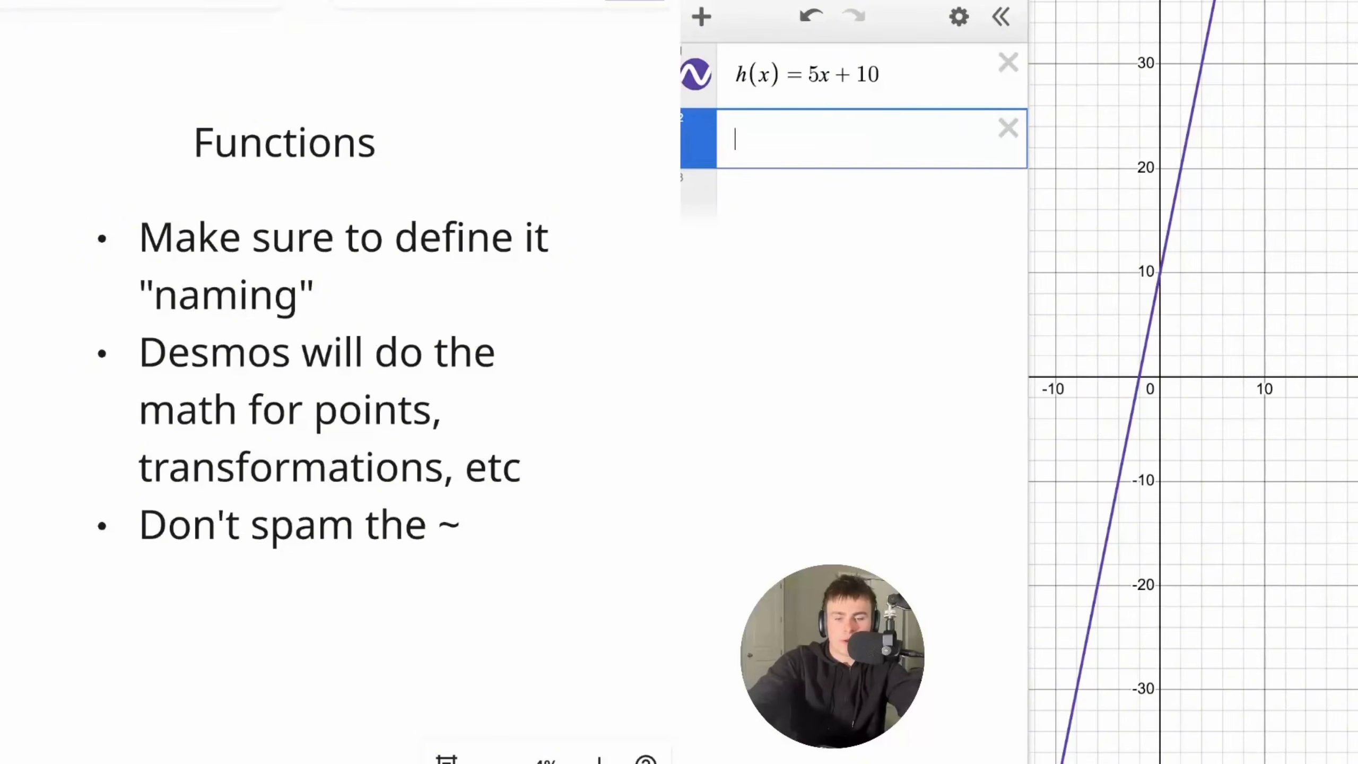
text(h(10)h()
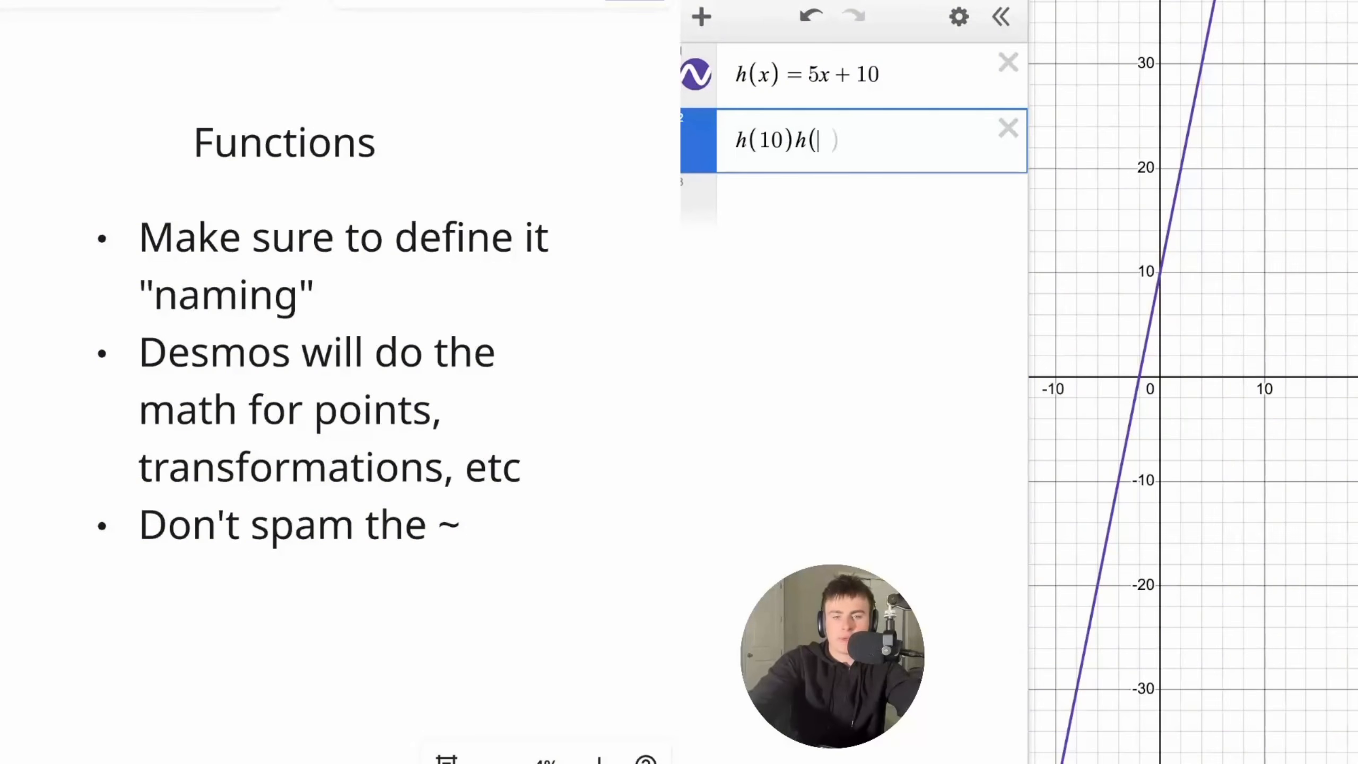
text(2)h)
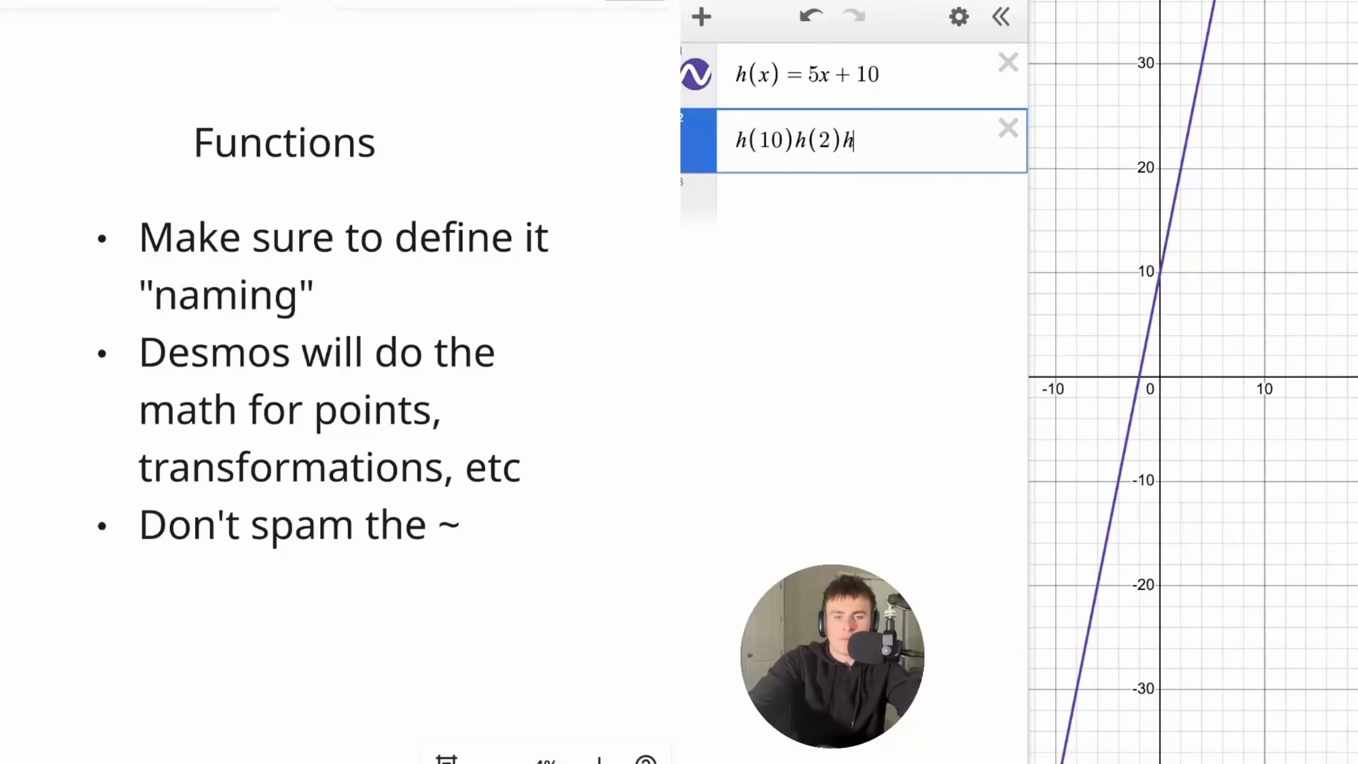
text((7)
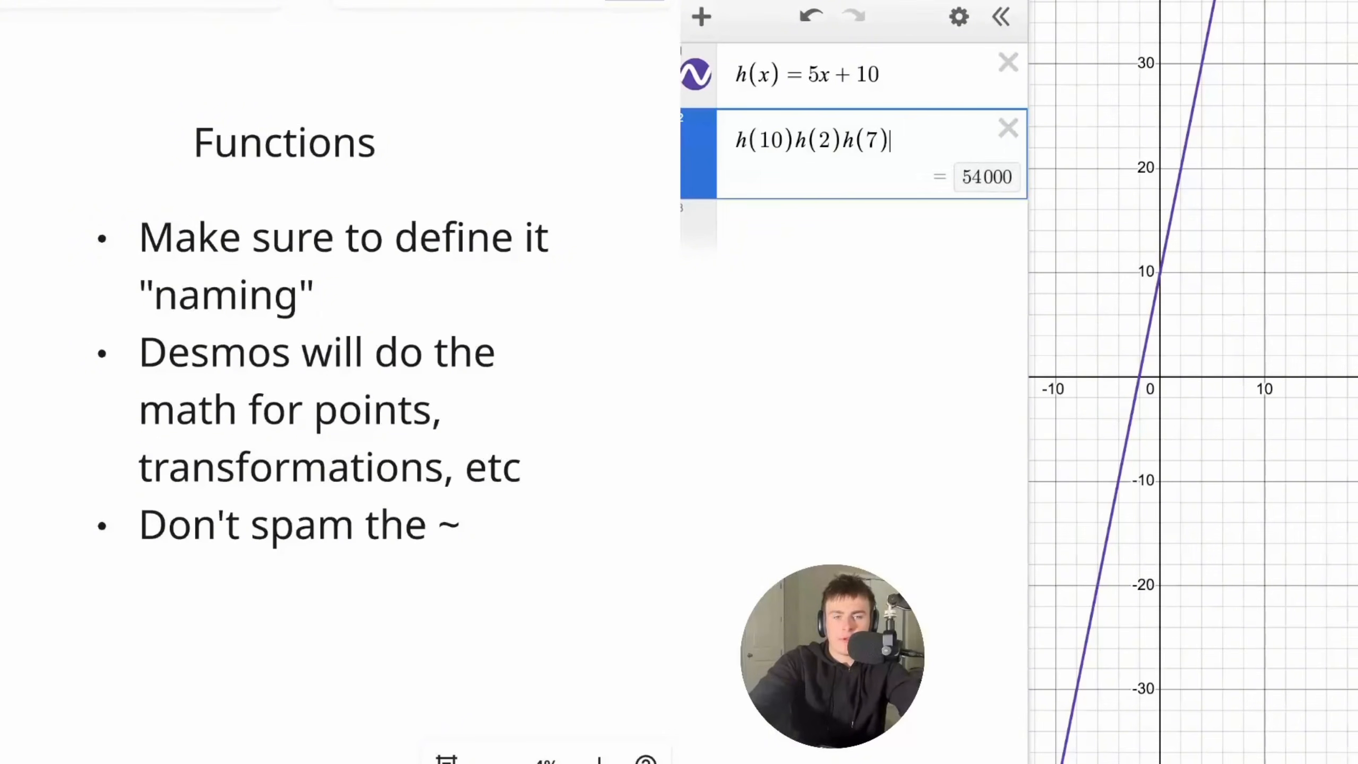
- Divide the product h(10)h(2)h(7) on the second line by h(1)
drag(920, 132, 693, 130)
text(/h(1)
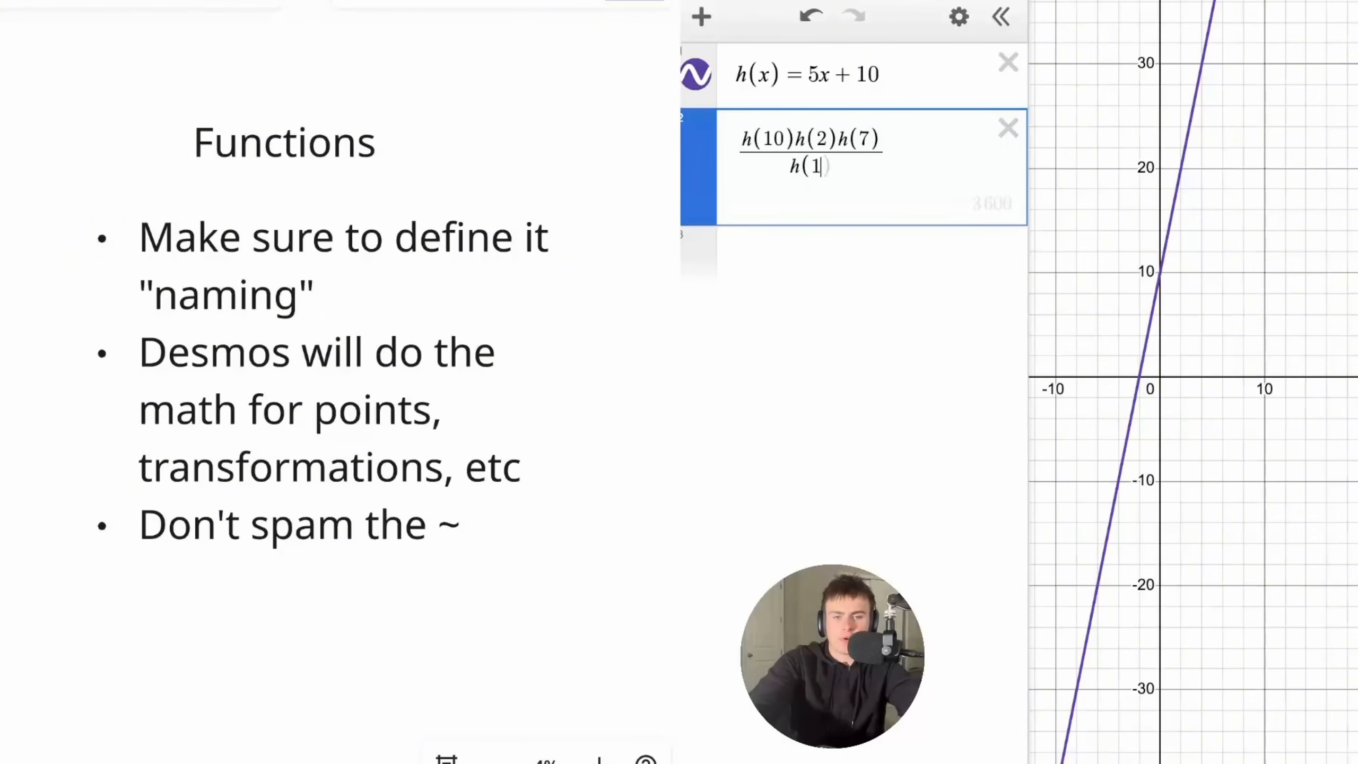
drag(920, 142, 736, 166)
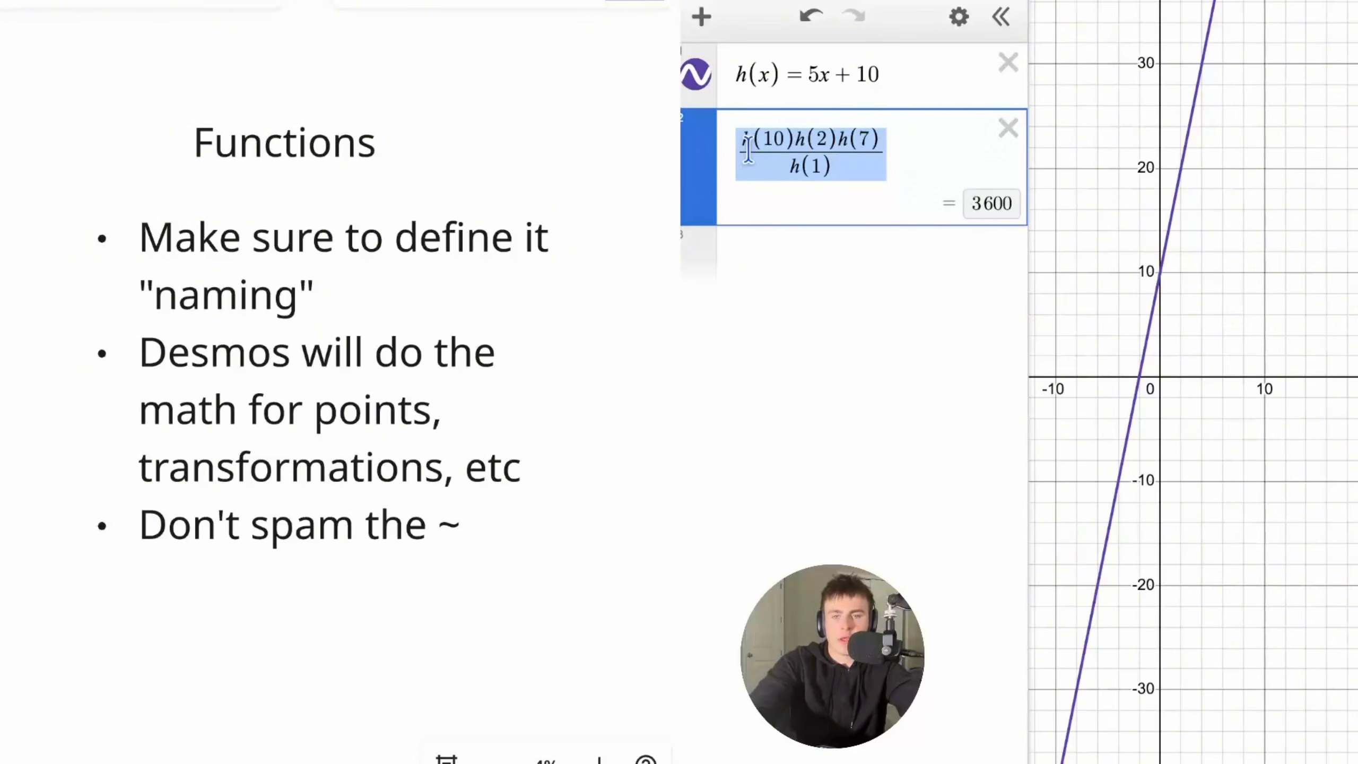
- Replace the fraction on the second line with h(x) − 3 and compare its graph with the original line
click(1018, 146)
click(886, 170)
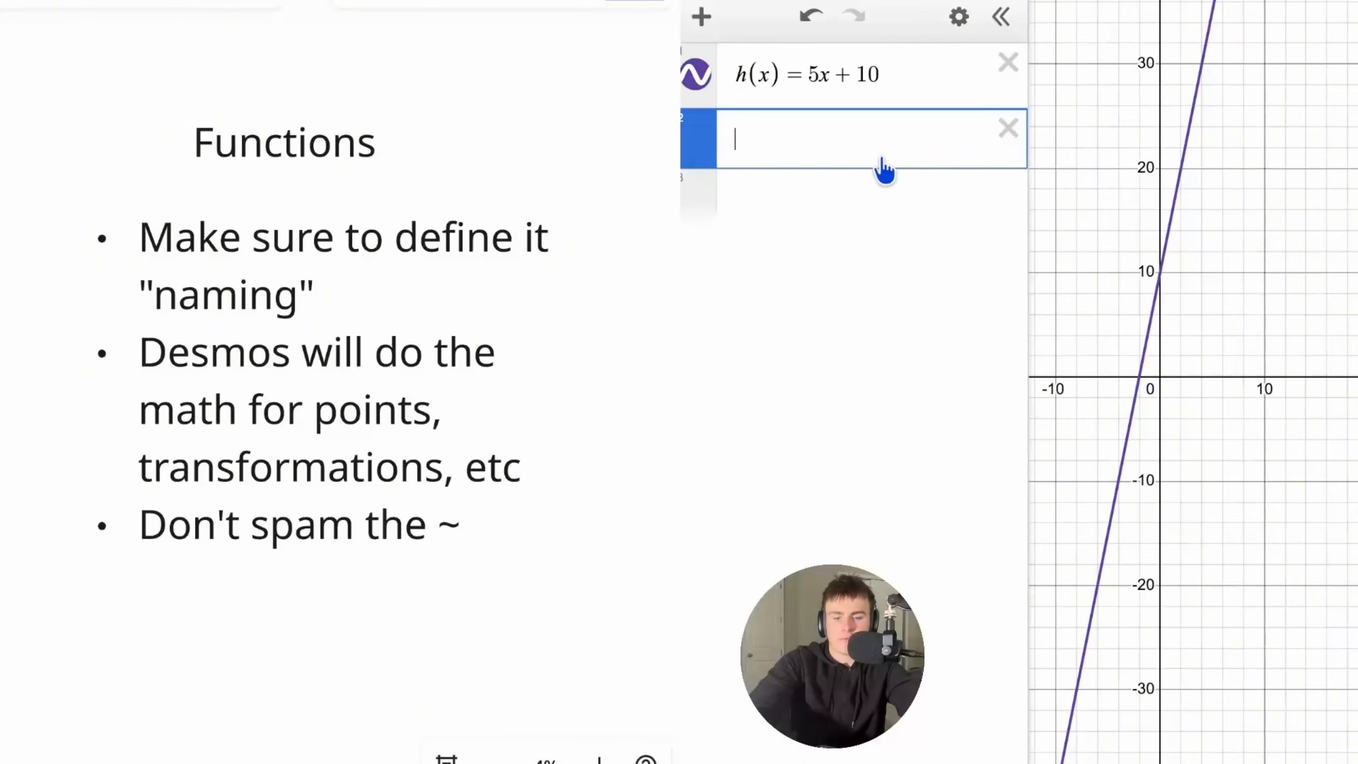
text(h())
key(Left)
text(x)
key(Right)
text(-3)
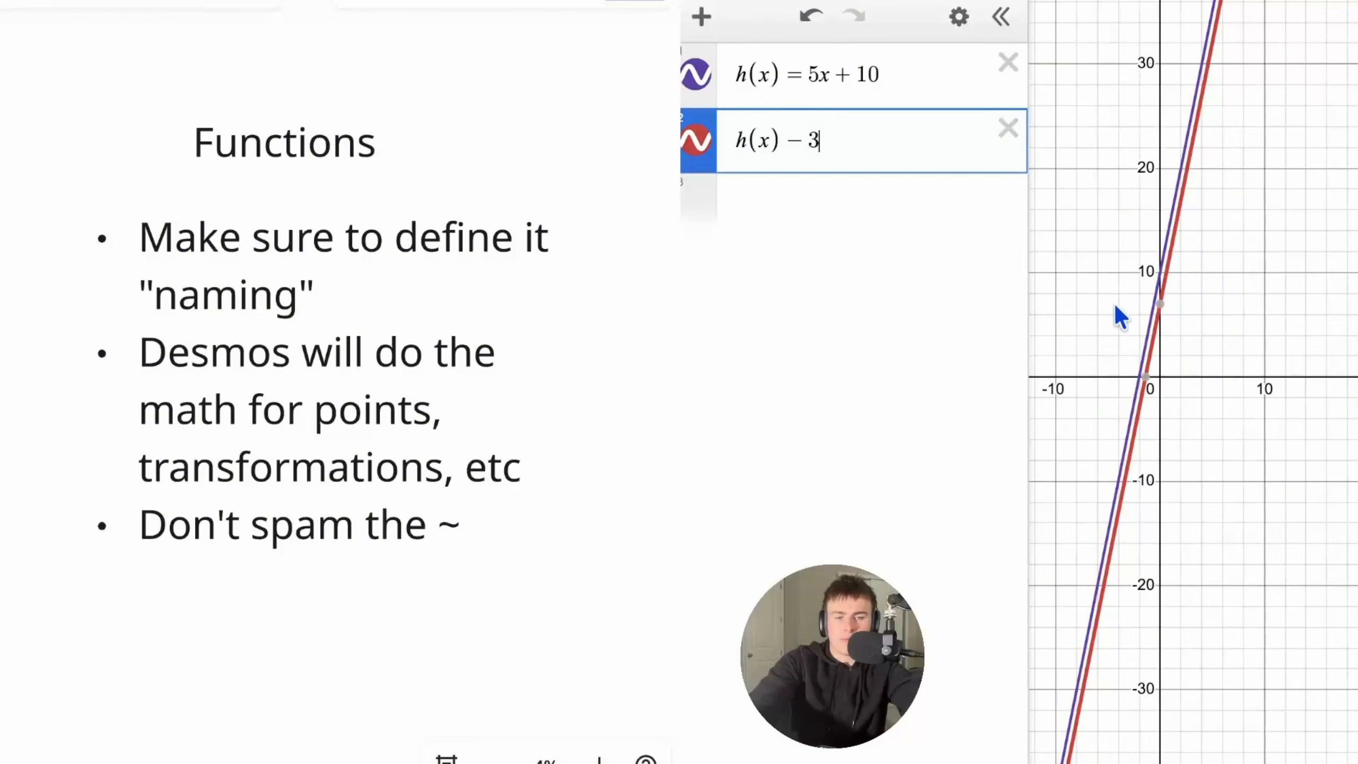
scroll(1157, 320, up, 5)
drag(1250, 269, 1244, 488)
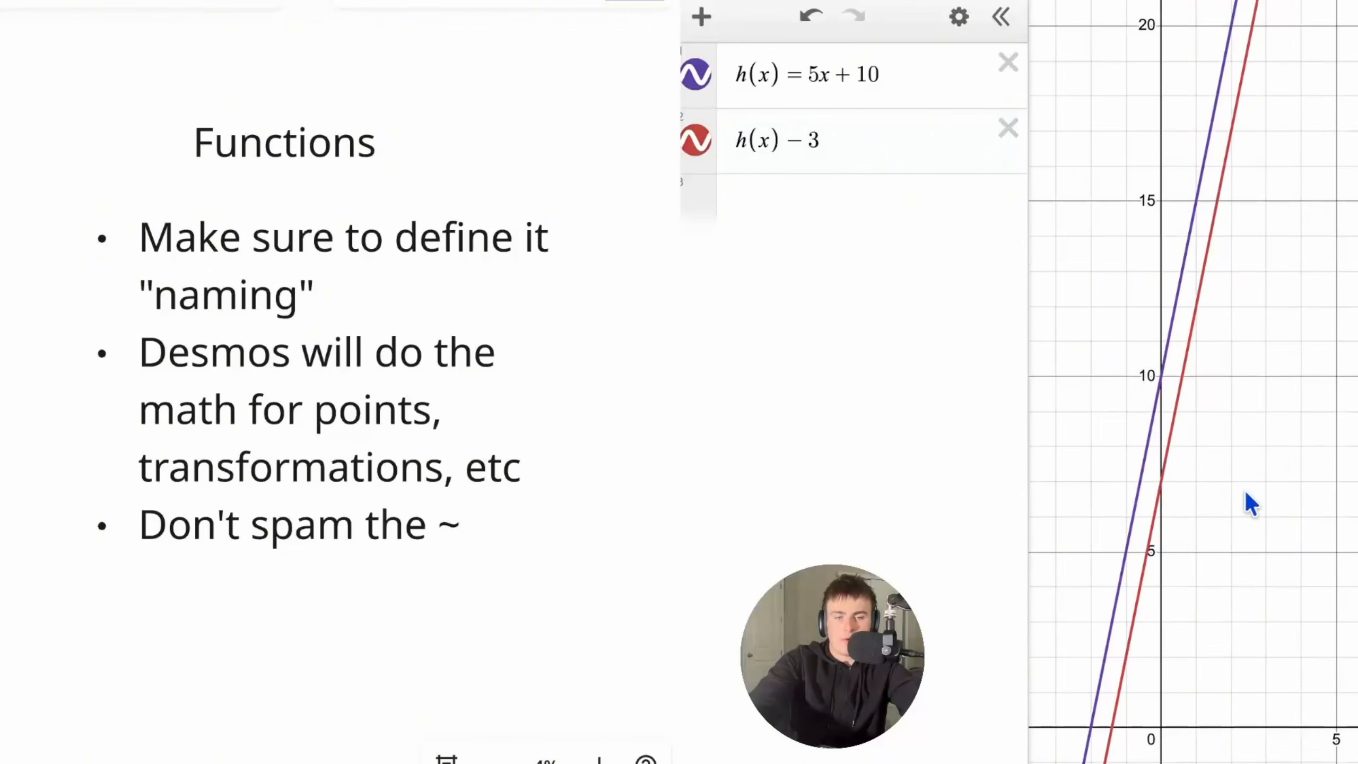
click(1174, 479)
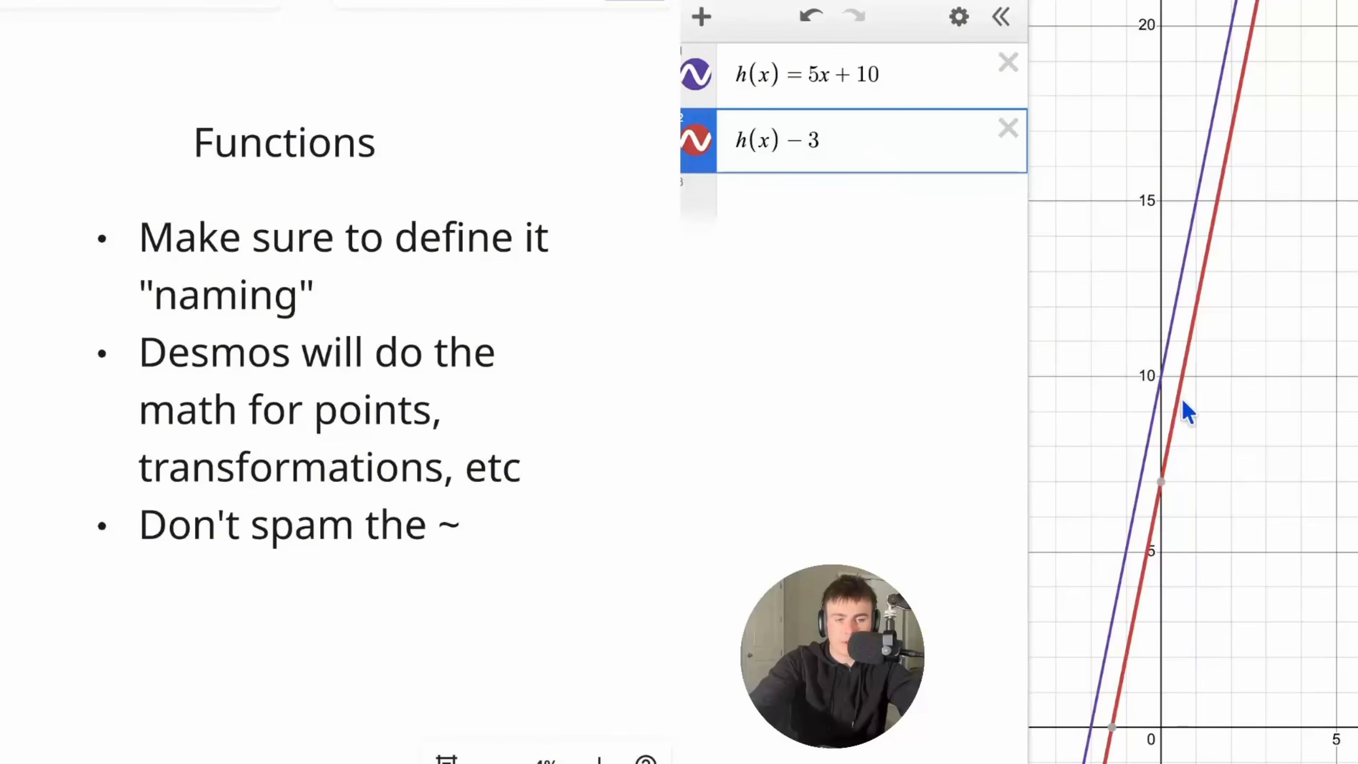
- Change the second line to h(x − 3) by moving the subtraction inside the parentheses
key(BackSpace)
key(BackSpace)
key(BackSpace)
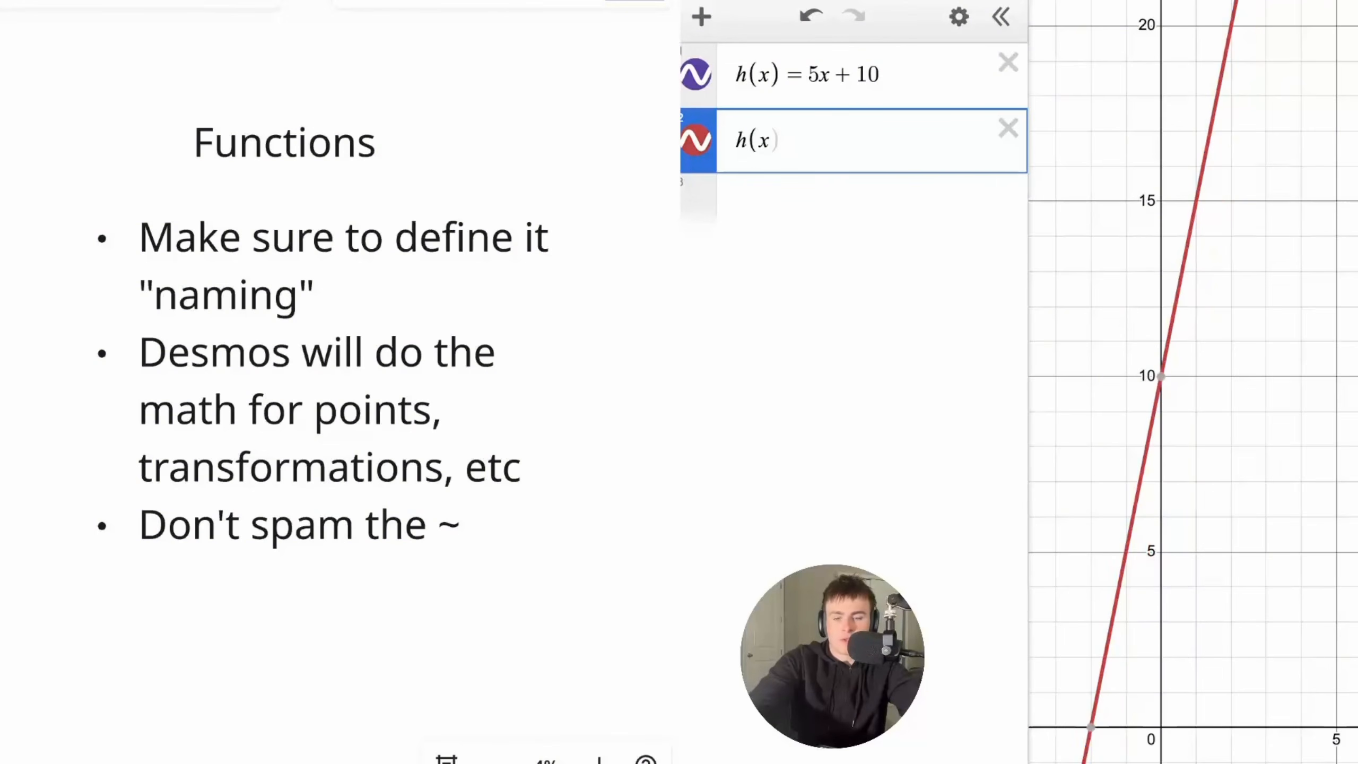
text(-3))
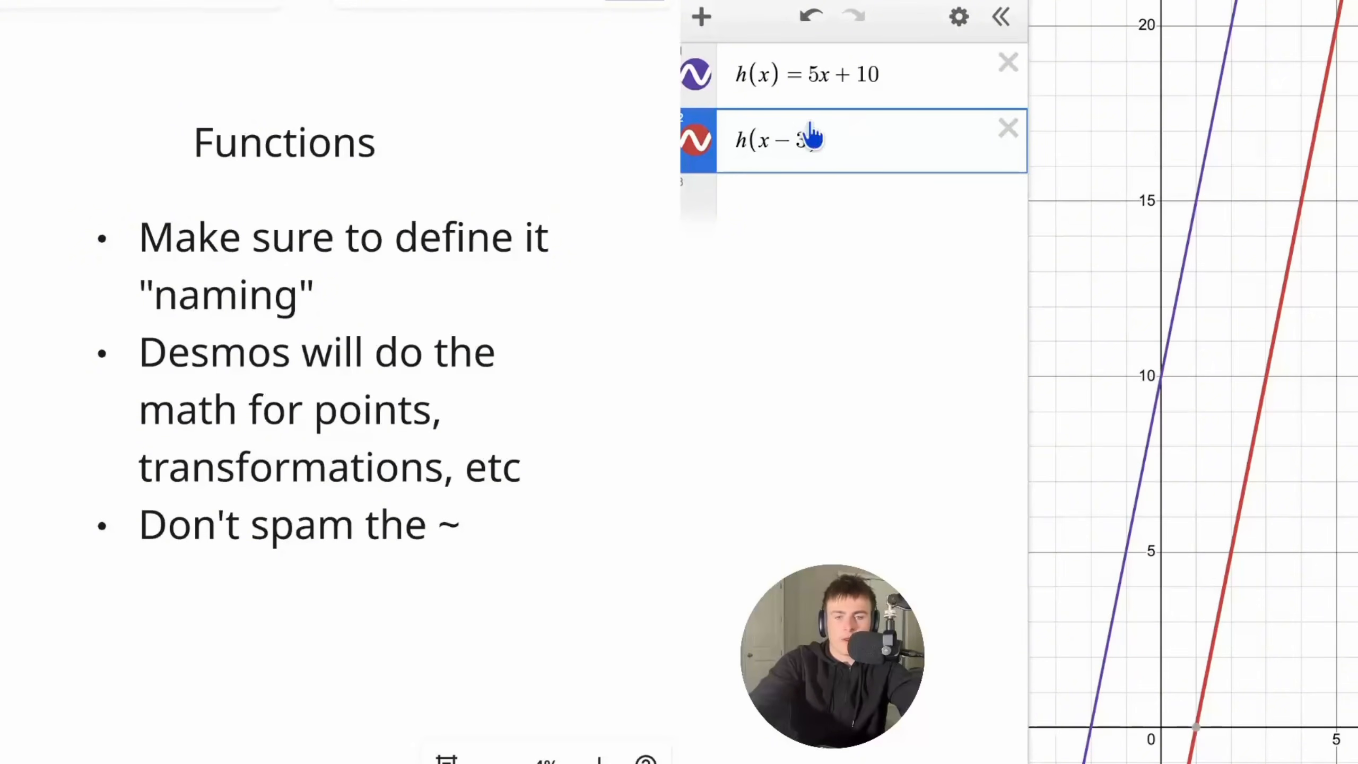
drag(819, 141, 741, 145)
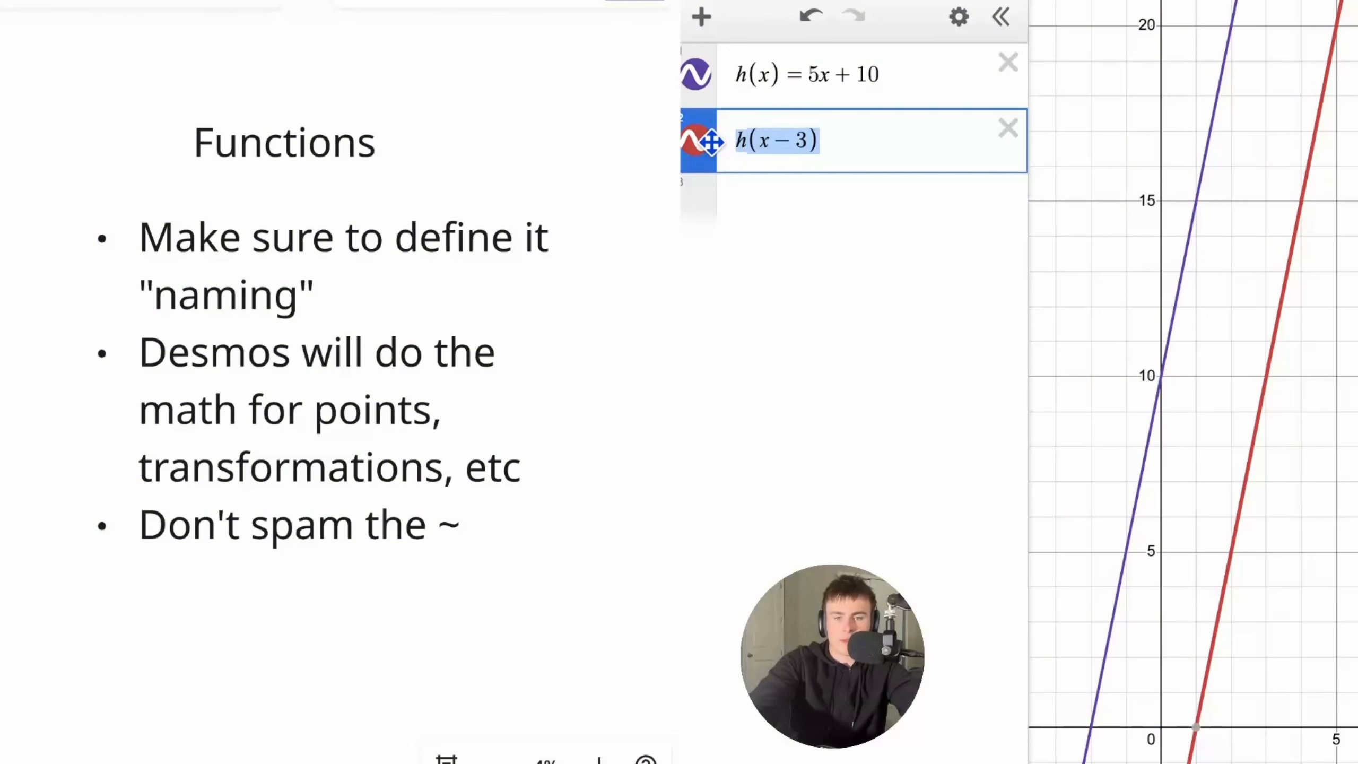
click(871, 138)
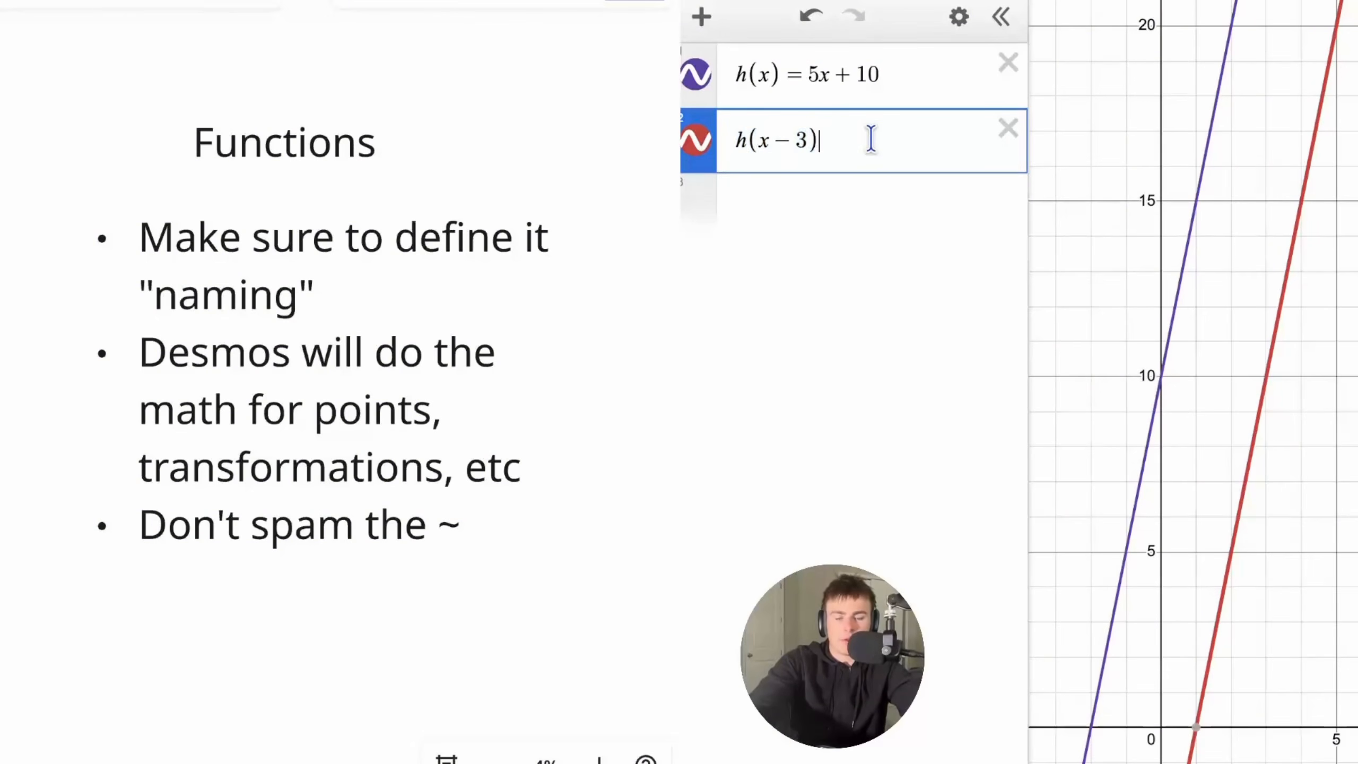
drag(870, 138, 730, 156)
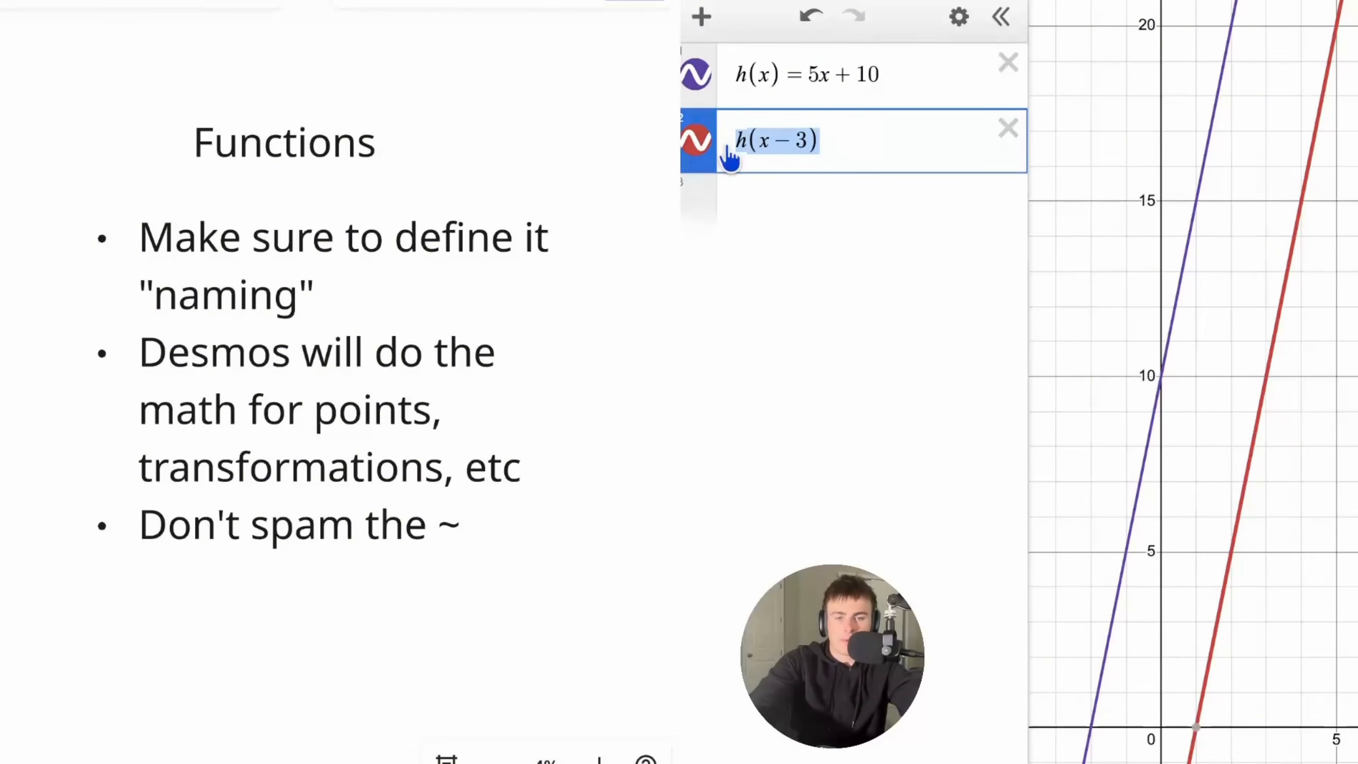
- Change the second line to h(x + 3), compare its graph with the original, and delete that line
click(792, 142)
key(BackSpace)
text(+)
drag(1162, 249, 1213, 255)
drag(843, 143, 738, 142)
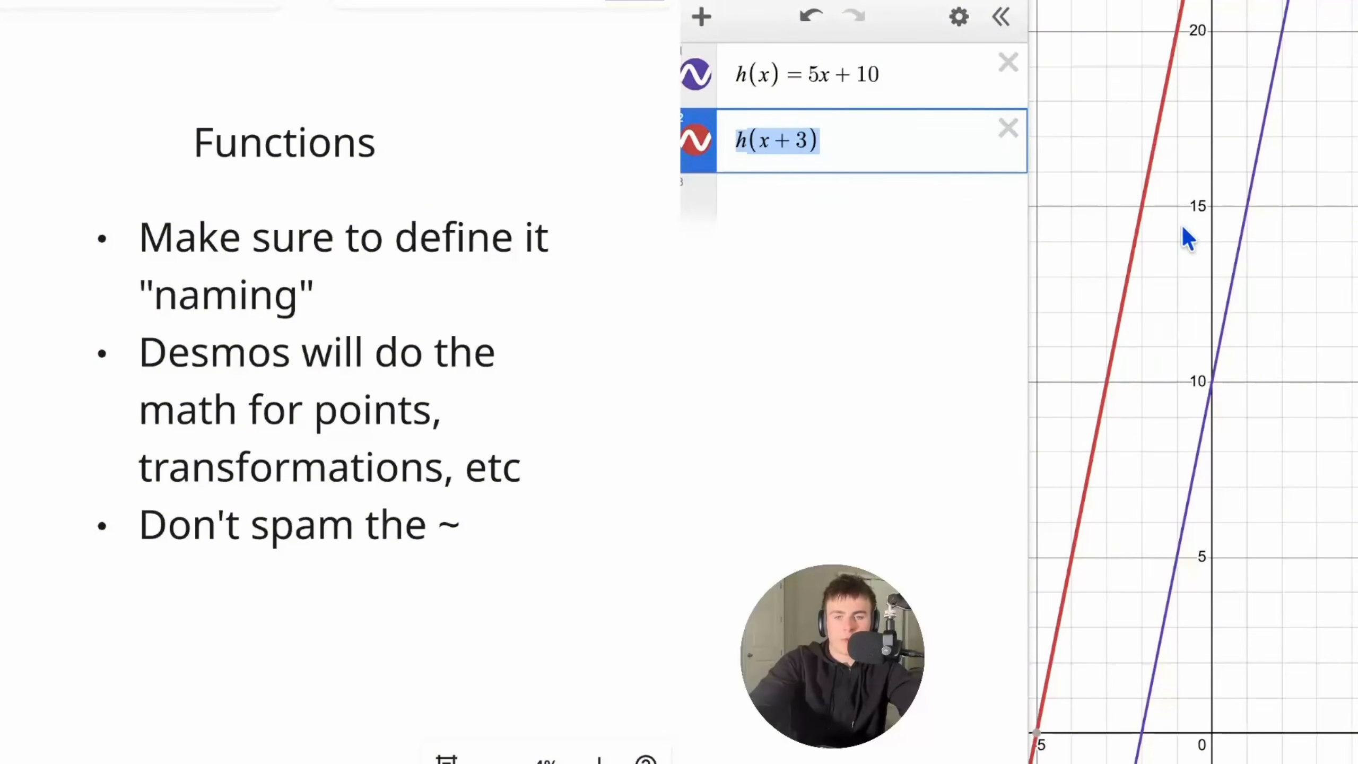
click(1008, 128)
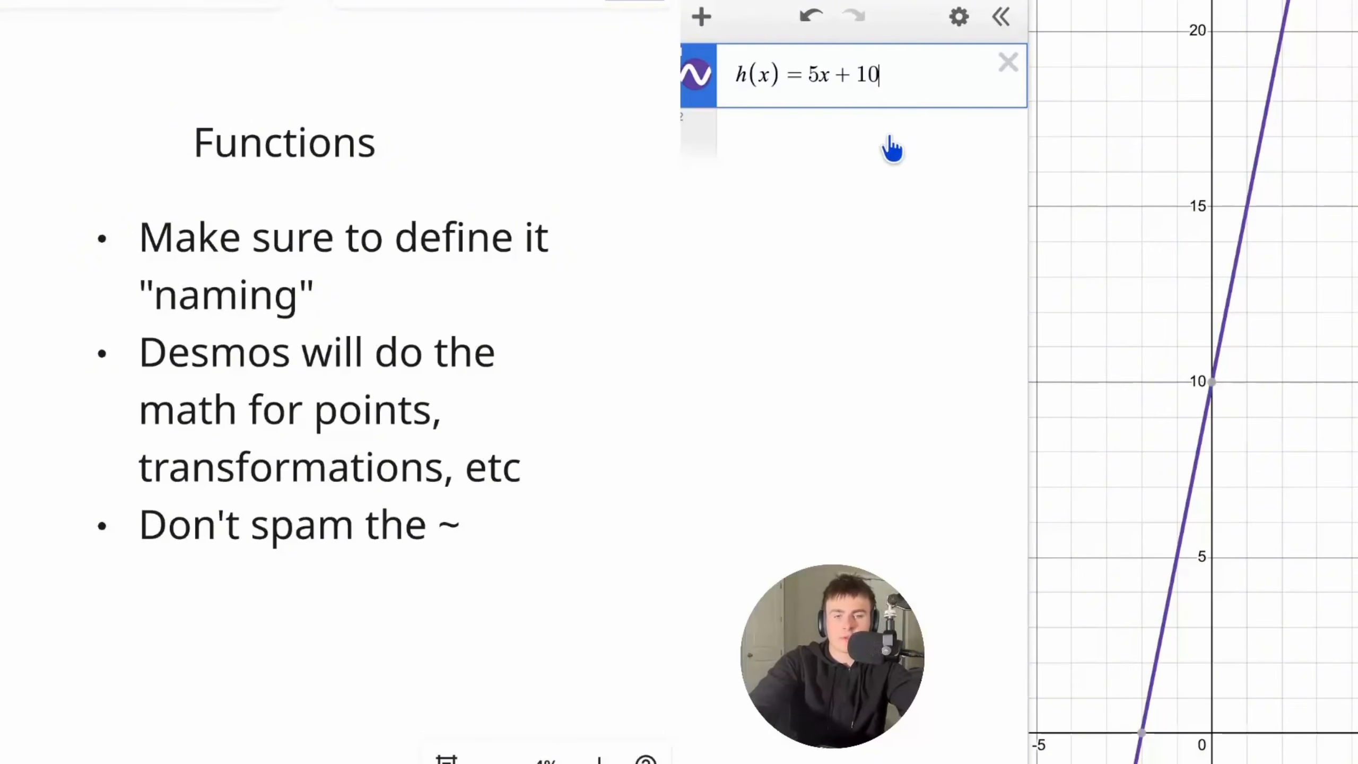
- Try replacing the equals sign in the h(x) definition with ~, and restore the equals sign
click(799, 76)
key(BackSpace)
text(~)
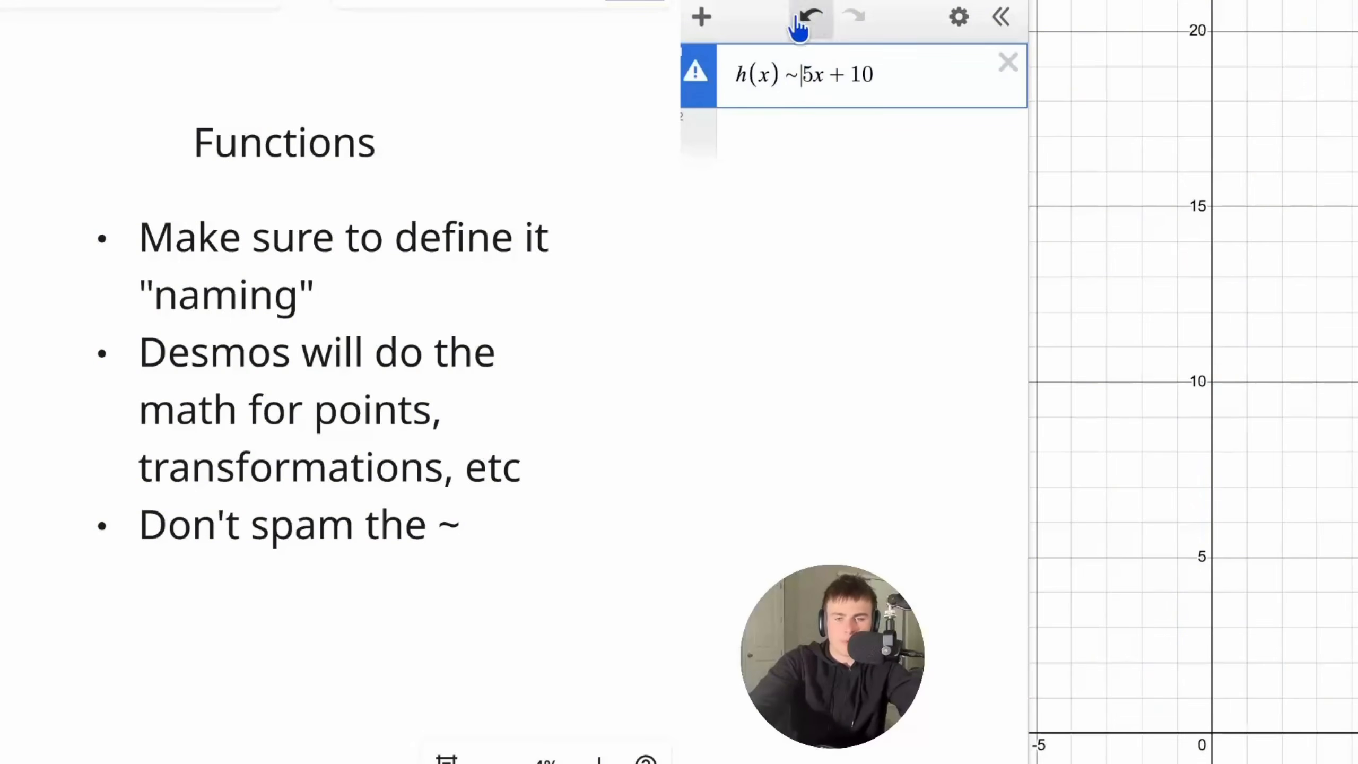
key(BackSpace)
text(=)
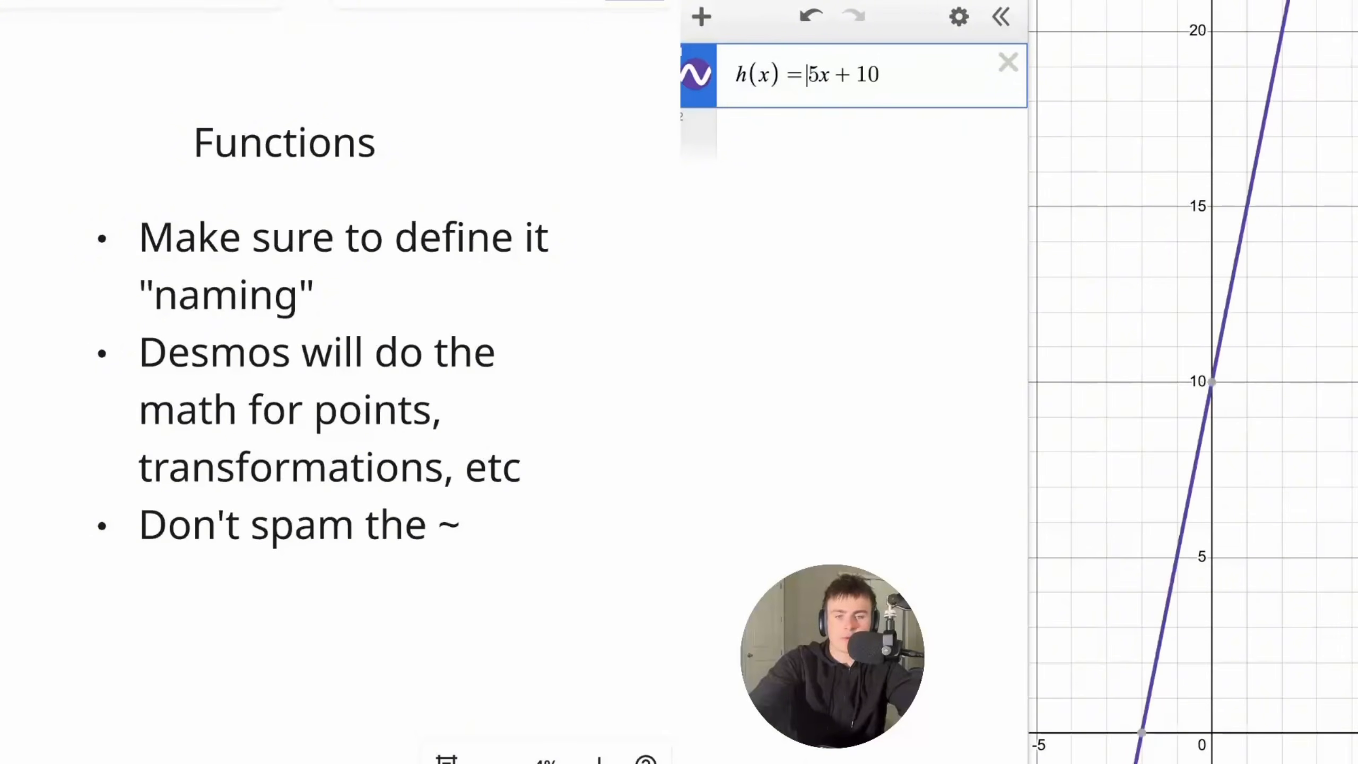
key(BackSpace)
text(~)
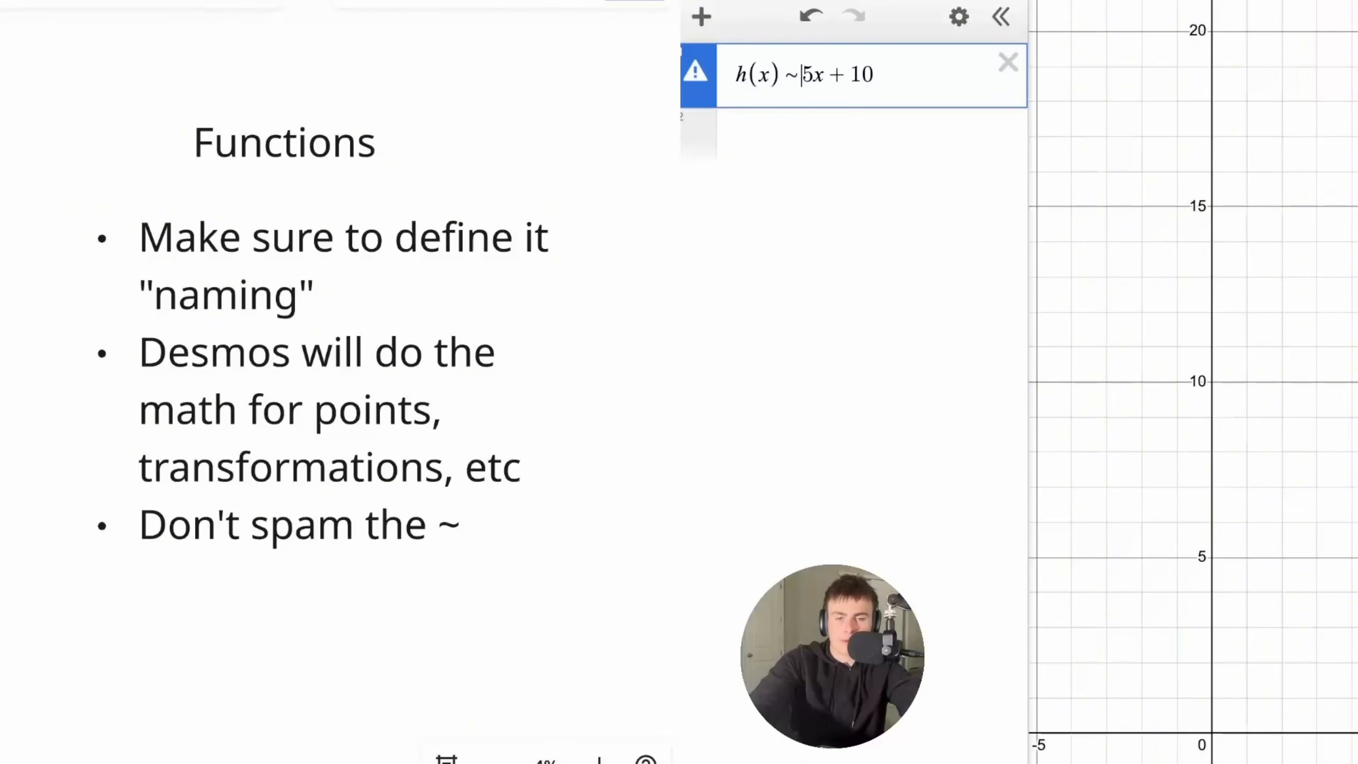
key(BackSpace)
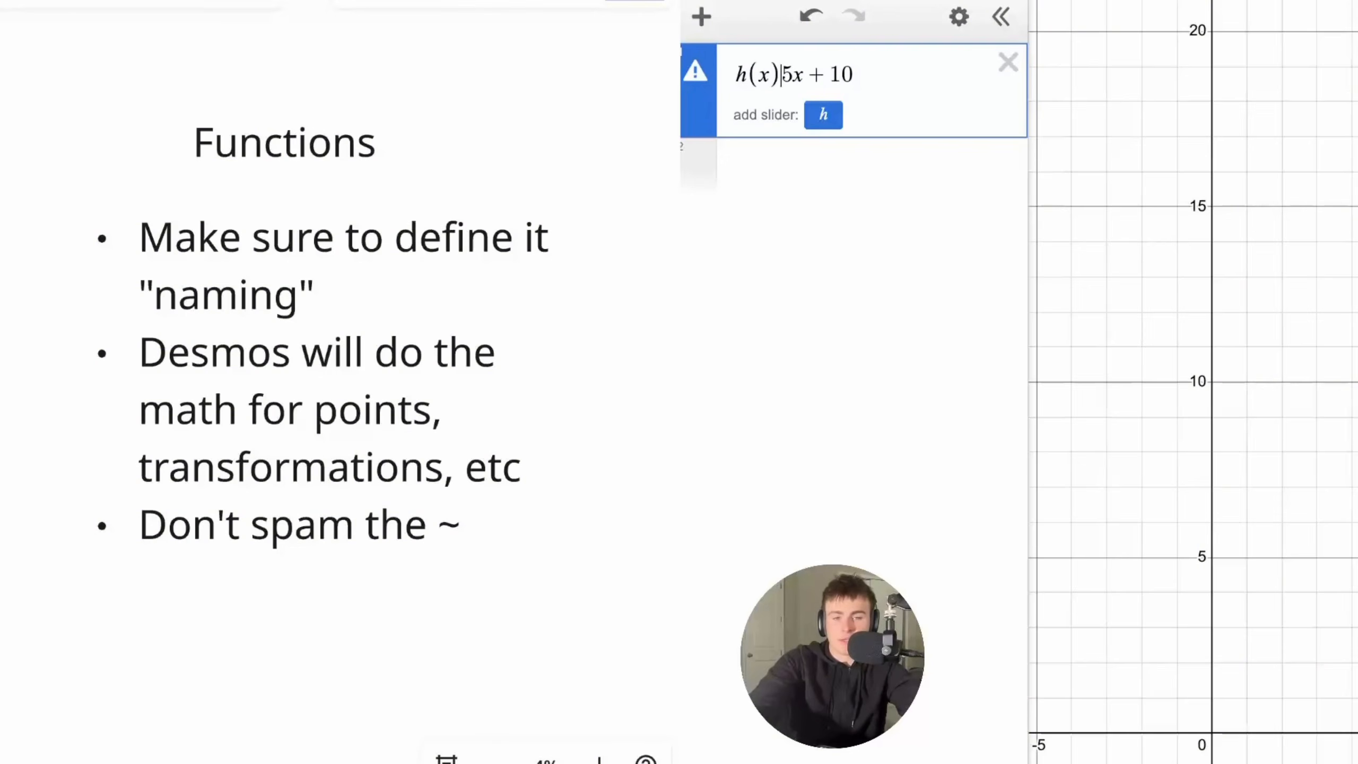
text(=)
- Enter a run of ~ symbols on the second line and erase them all
click(749, 137)
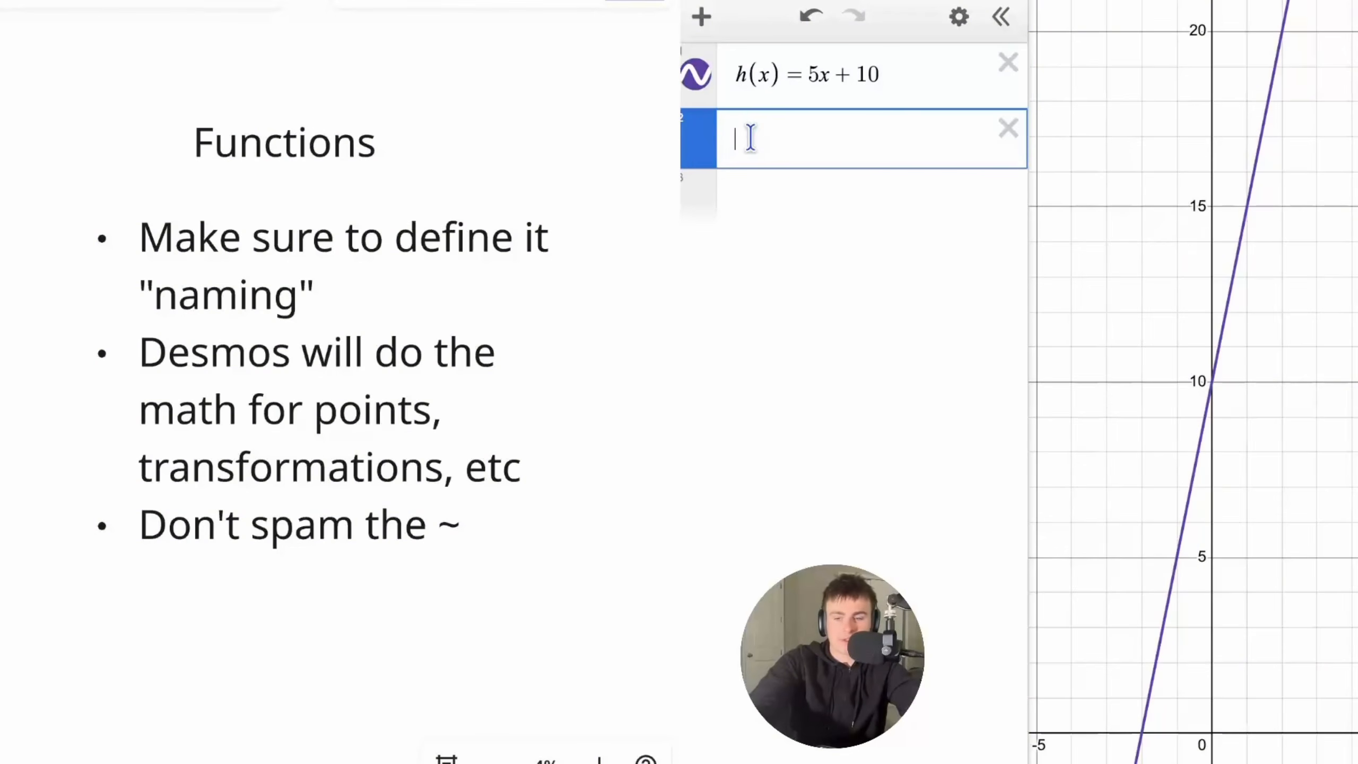
text(~~~~~)
key(BackSpace)
key(BackSpace)
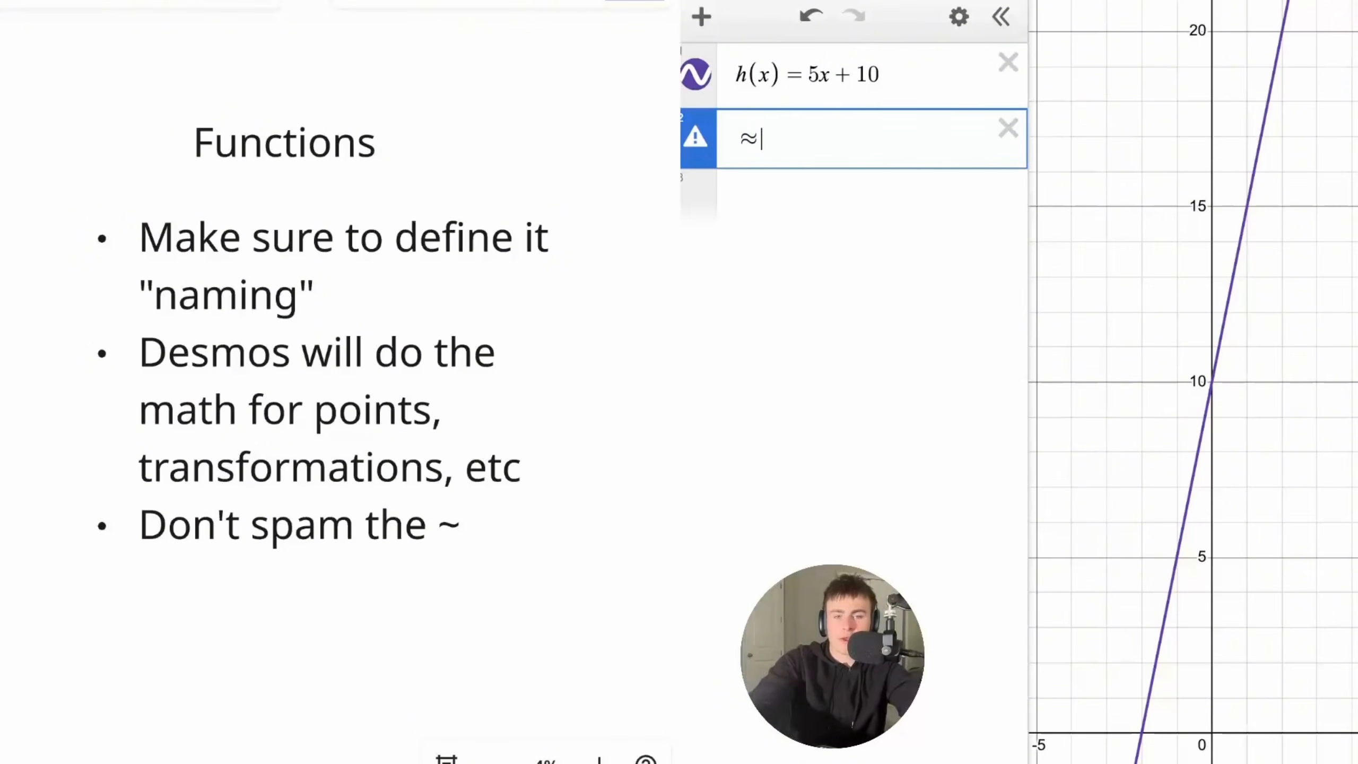
key(BackSpace)
key(BackSpace)
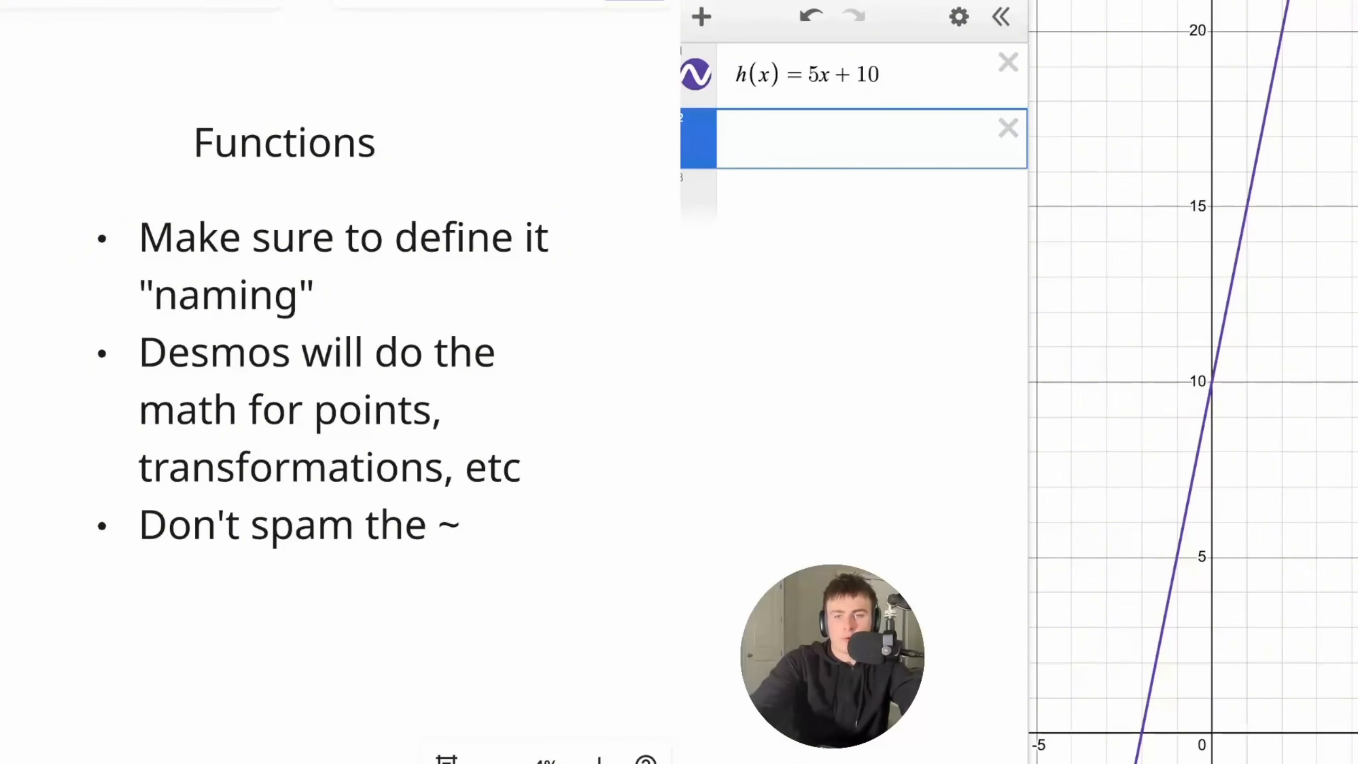
- For the g(20) question, remove the h(x) definition and define g(x) = (9/20)x + 41
scroll(440, 286, down, 10)
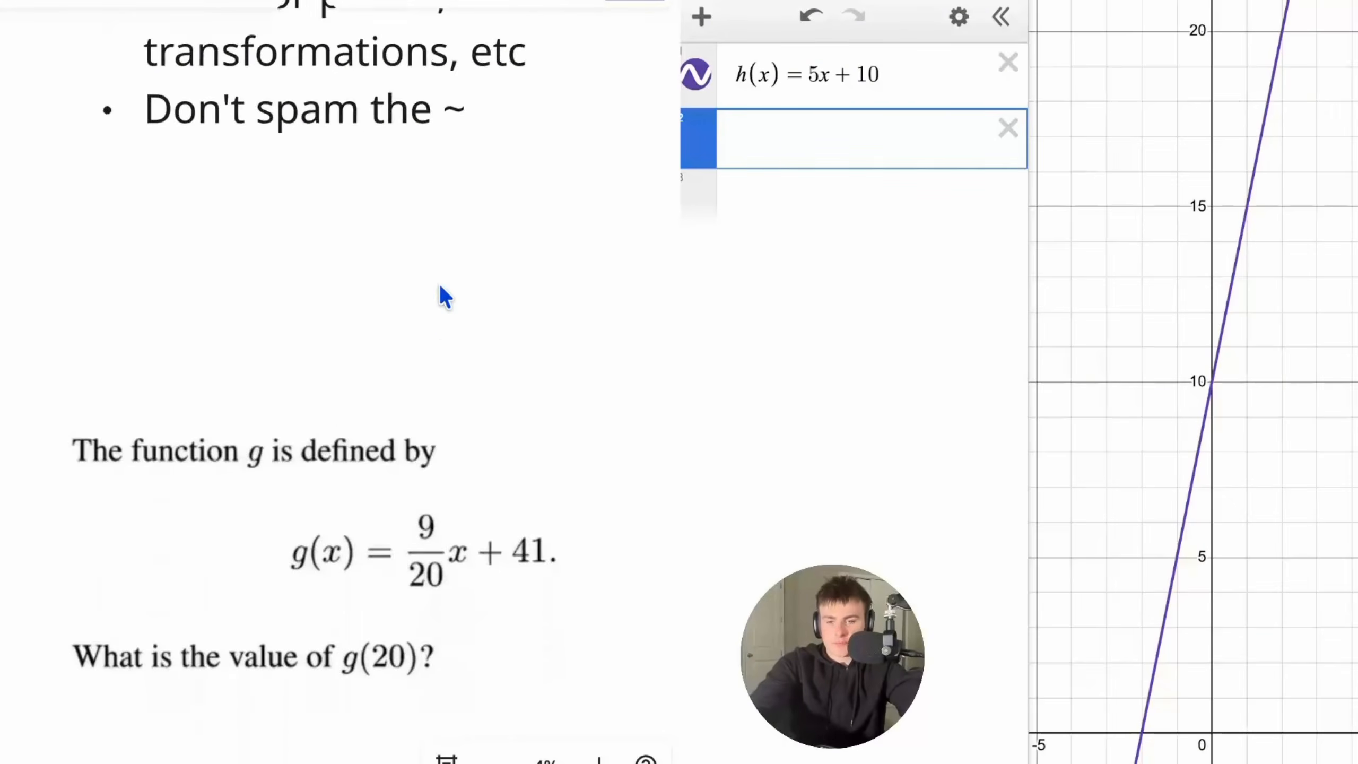
scroll(439, 285, down, 2)
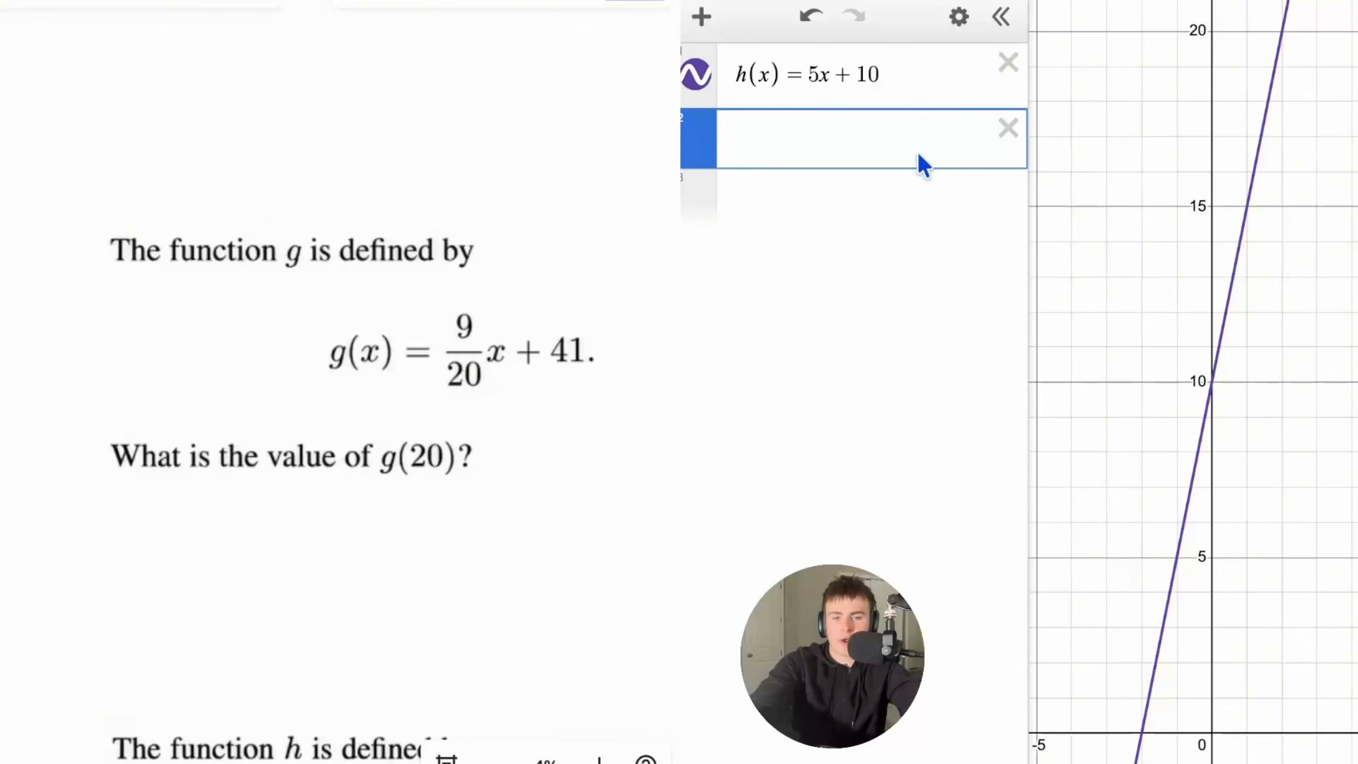
click(1008, 63)
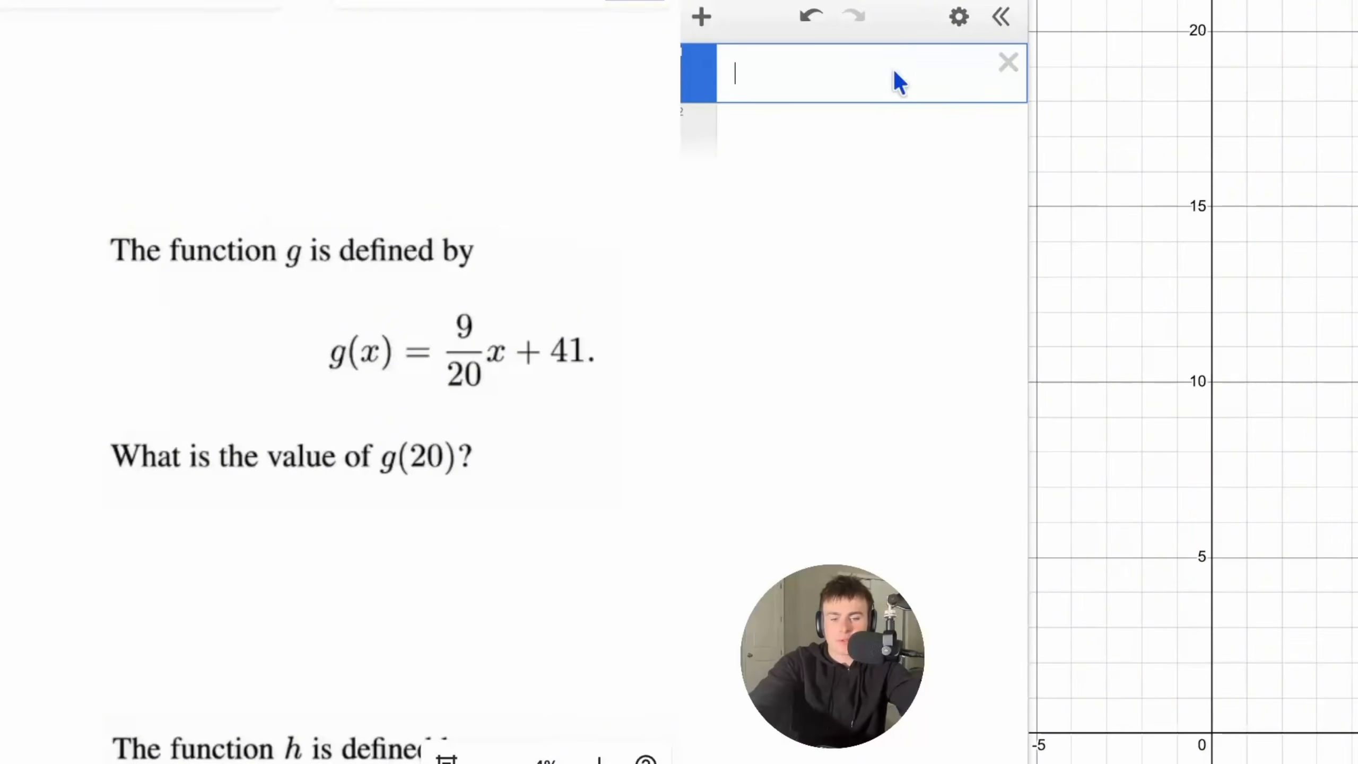
text(g(x)=9/)
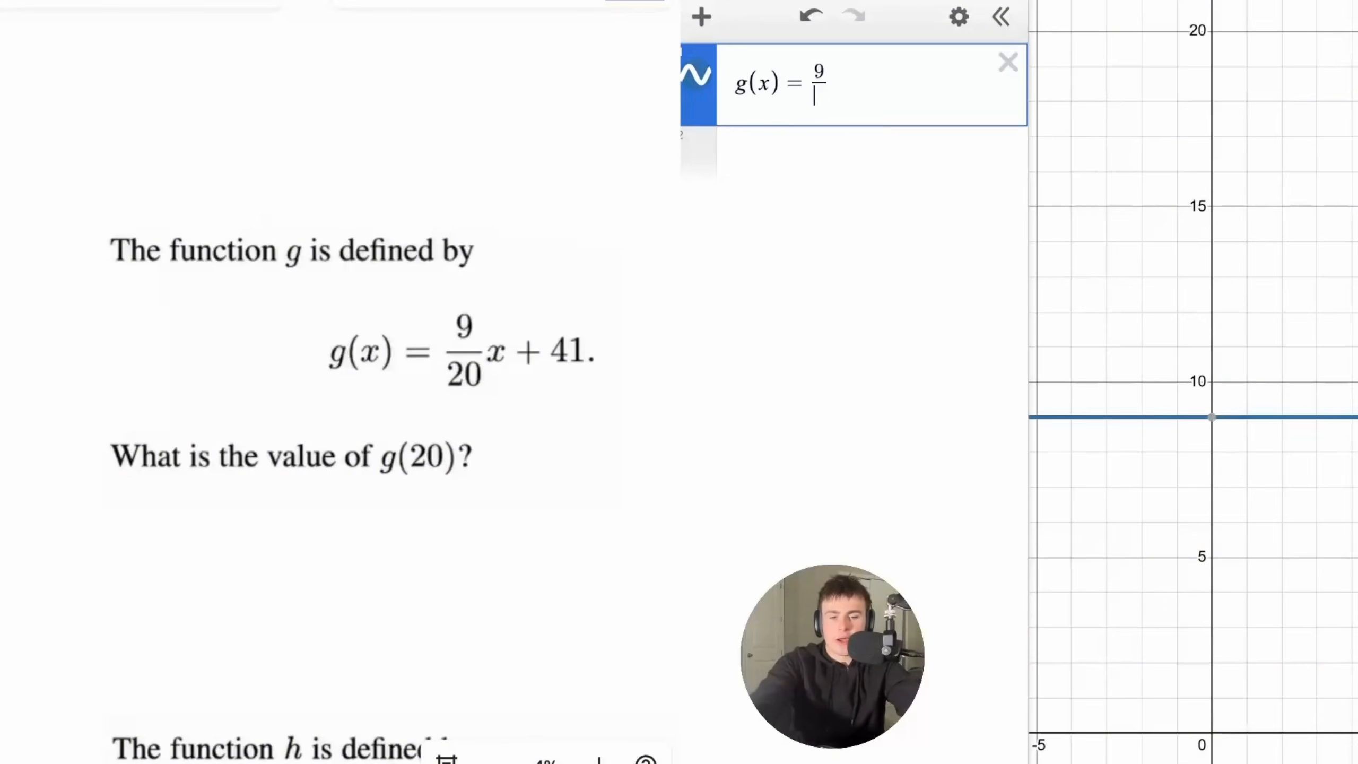
text(20)
key(Right)
text(x+41)
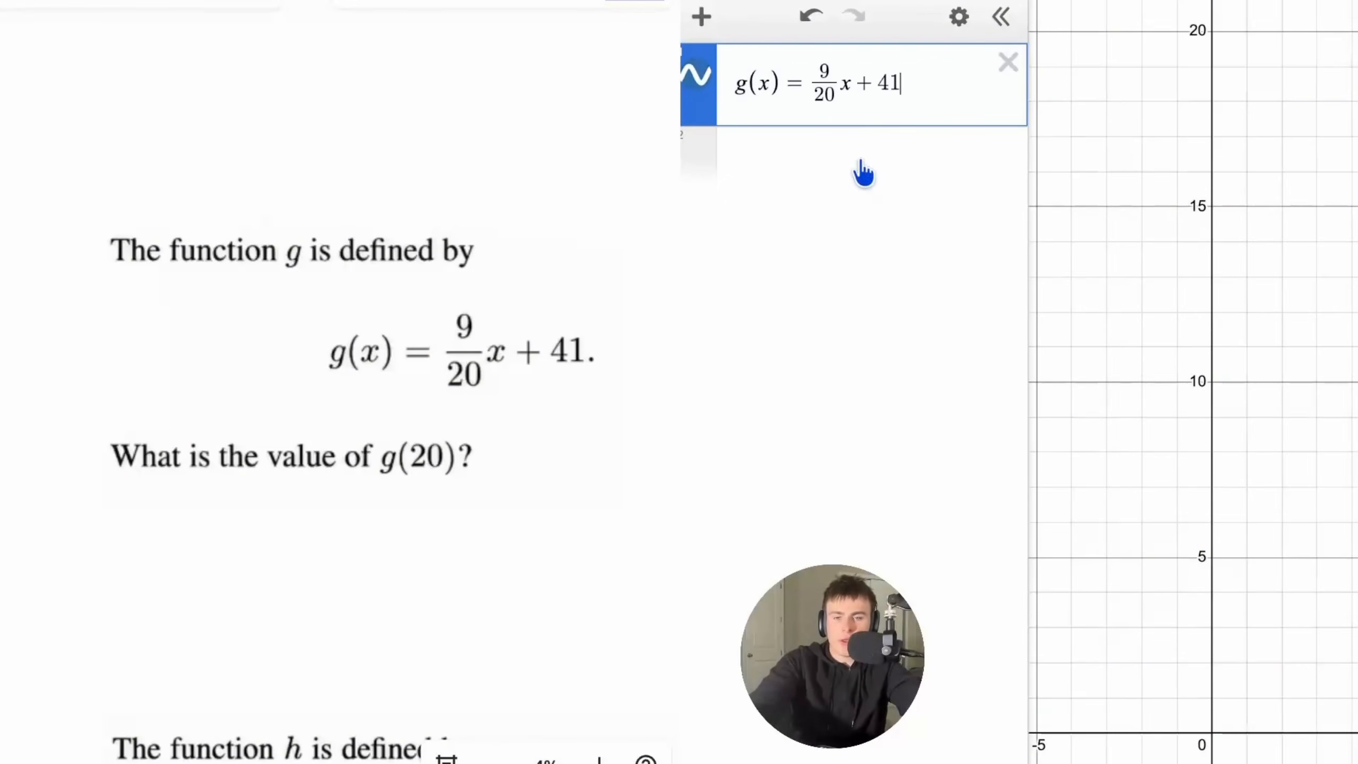
- Evaluate g(20) on the second line and handwrite the answer 50 beside the question
click(864, 174)
text(g(20))
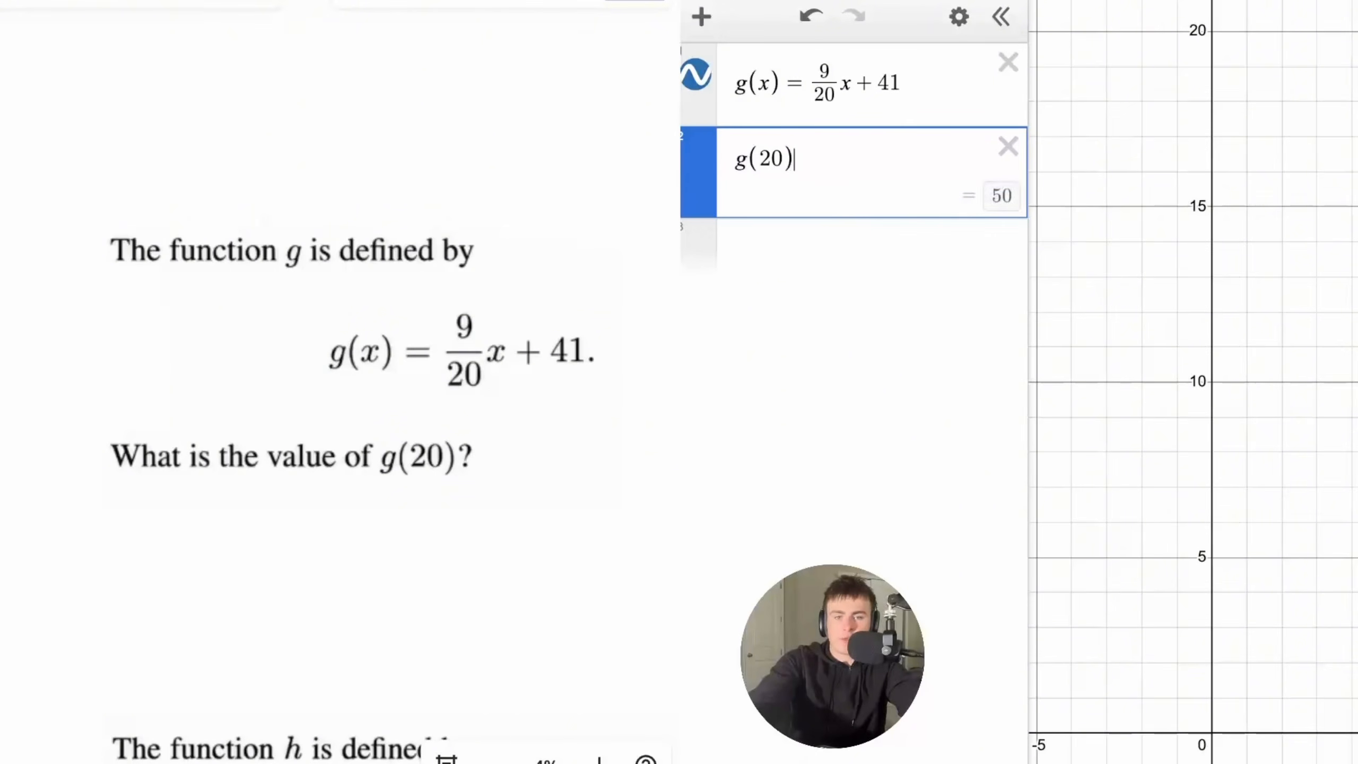
click(1, 399)
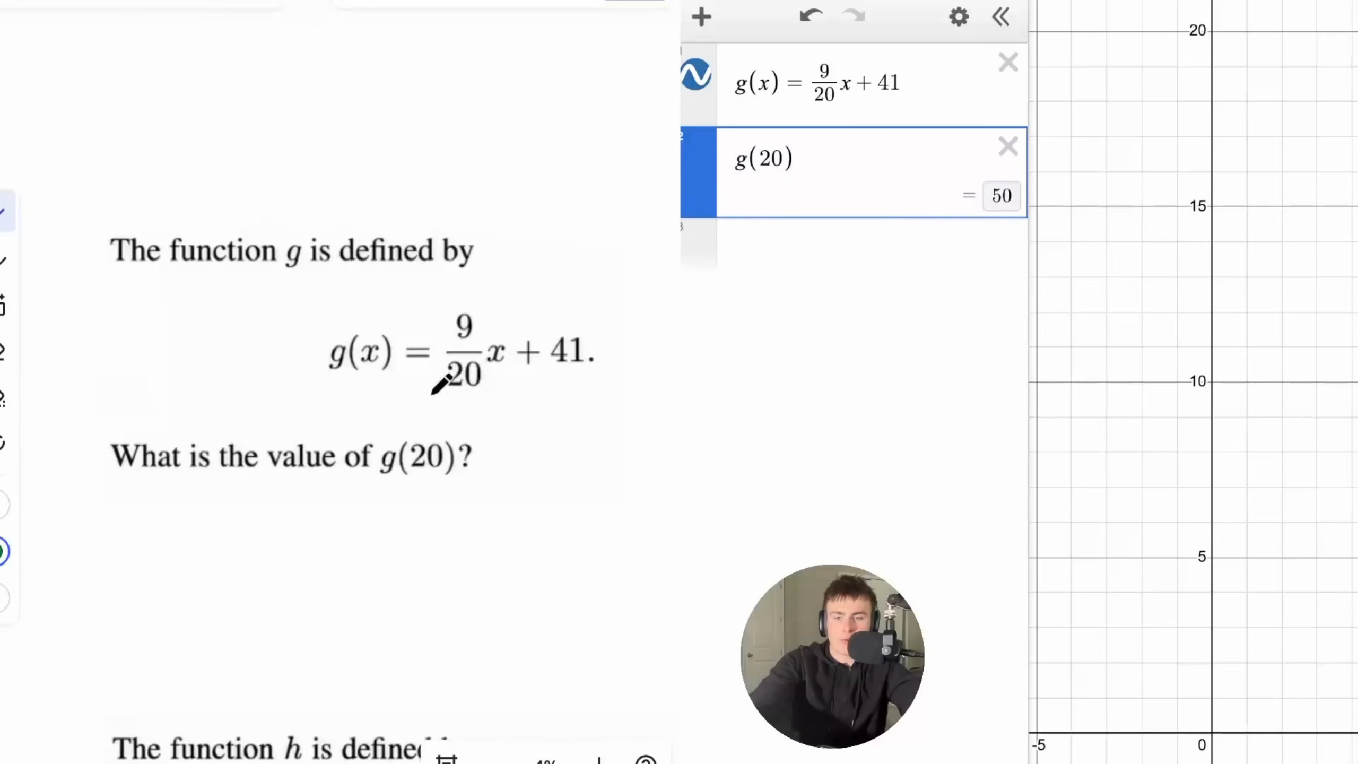
mouse_move(551, 413)
mouse_down()
mouse_move(496, 451)
mouse_move(572, 438)
mouse_up()
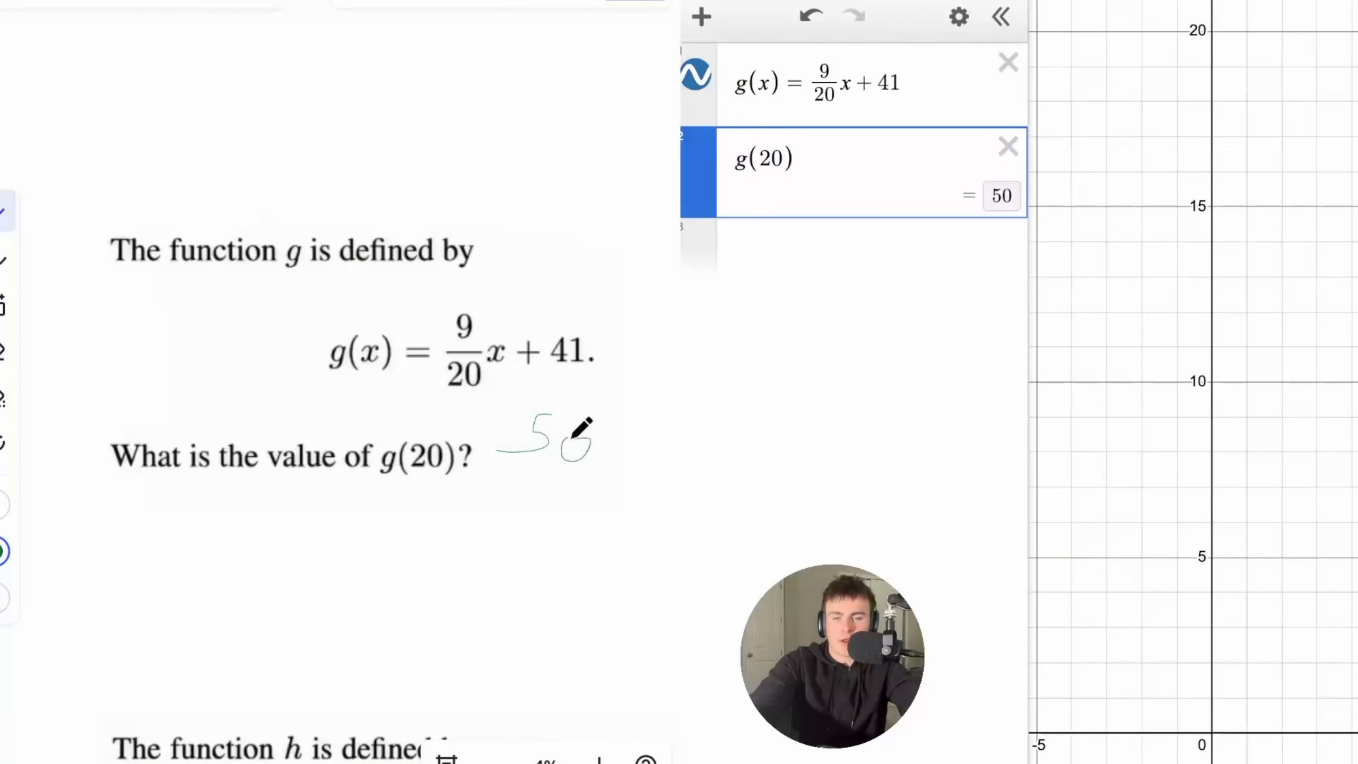
- Rename the function to h in its definition and delete the g(20) line
click(749, 84)
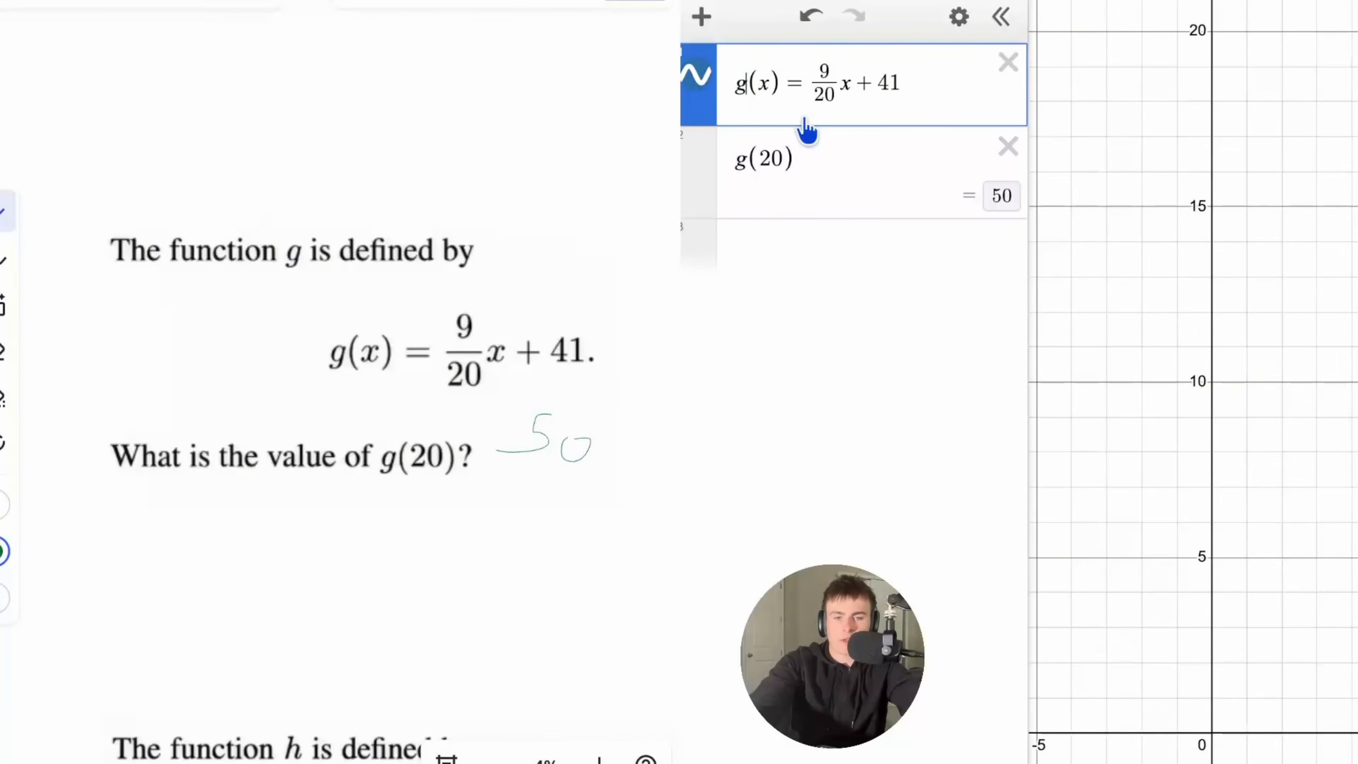
key(BackSpace)
text(h)
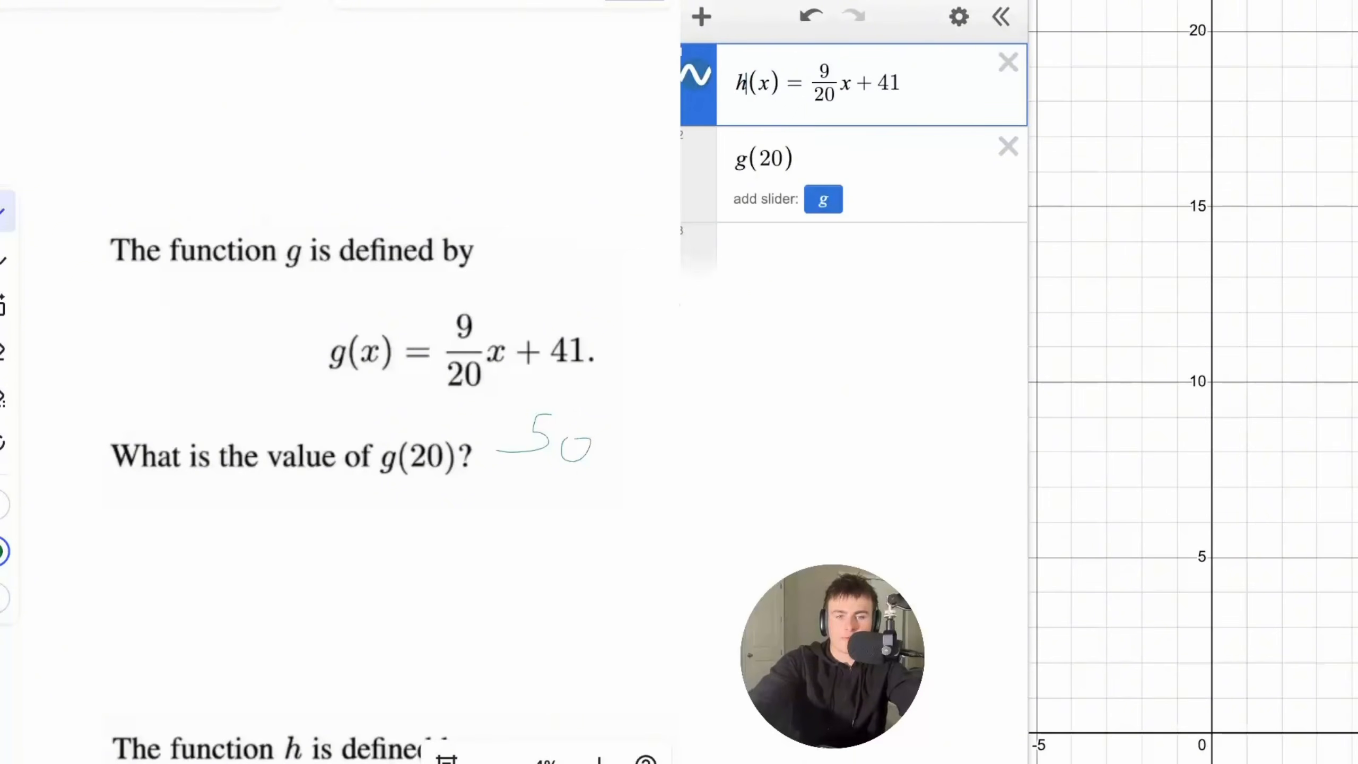
drag(796, 158, 828, 156)
click(998, 155)
- Go to the question defining h(x) = (x + 11)/5 and mark the expression h(14) − h(4) with pen strokes
scroll(376, 316, down, 4)
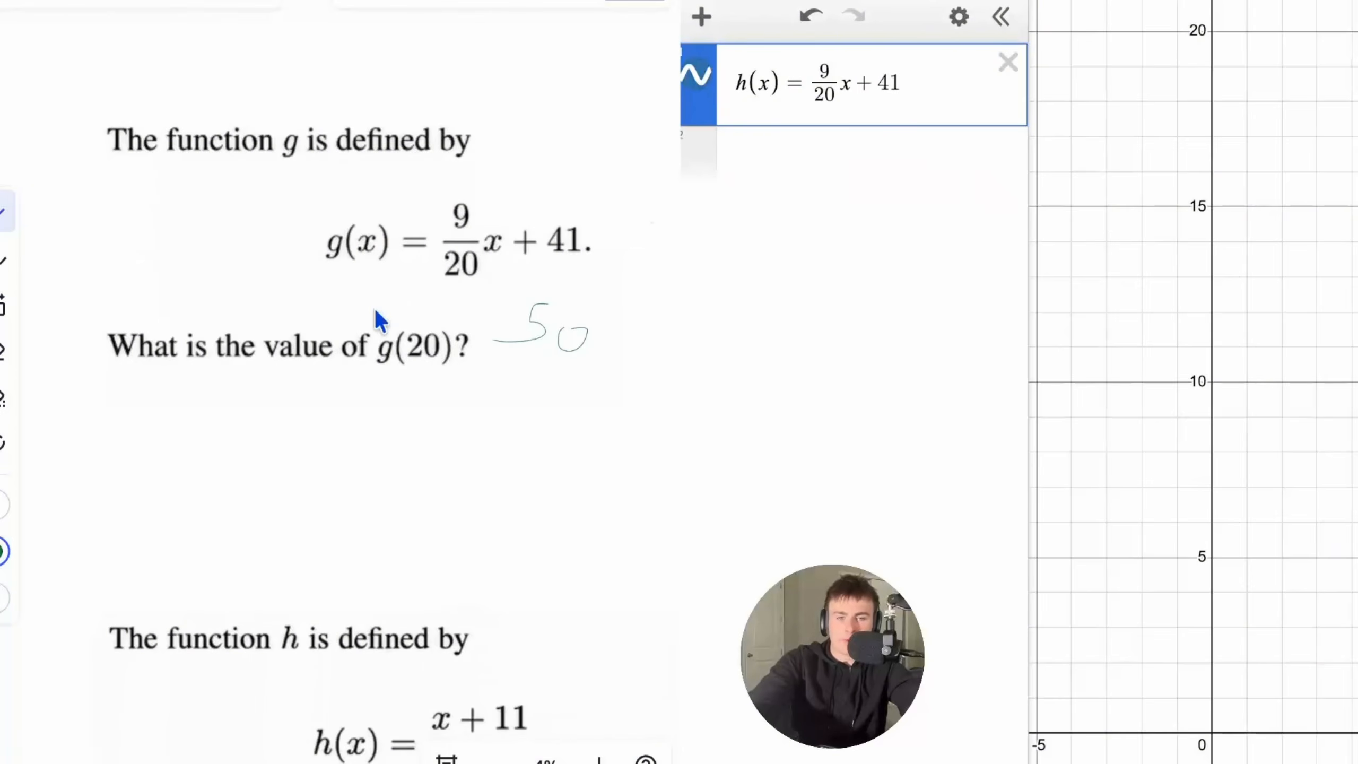
scroll(375, 309, down, 2)
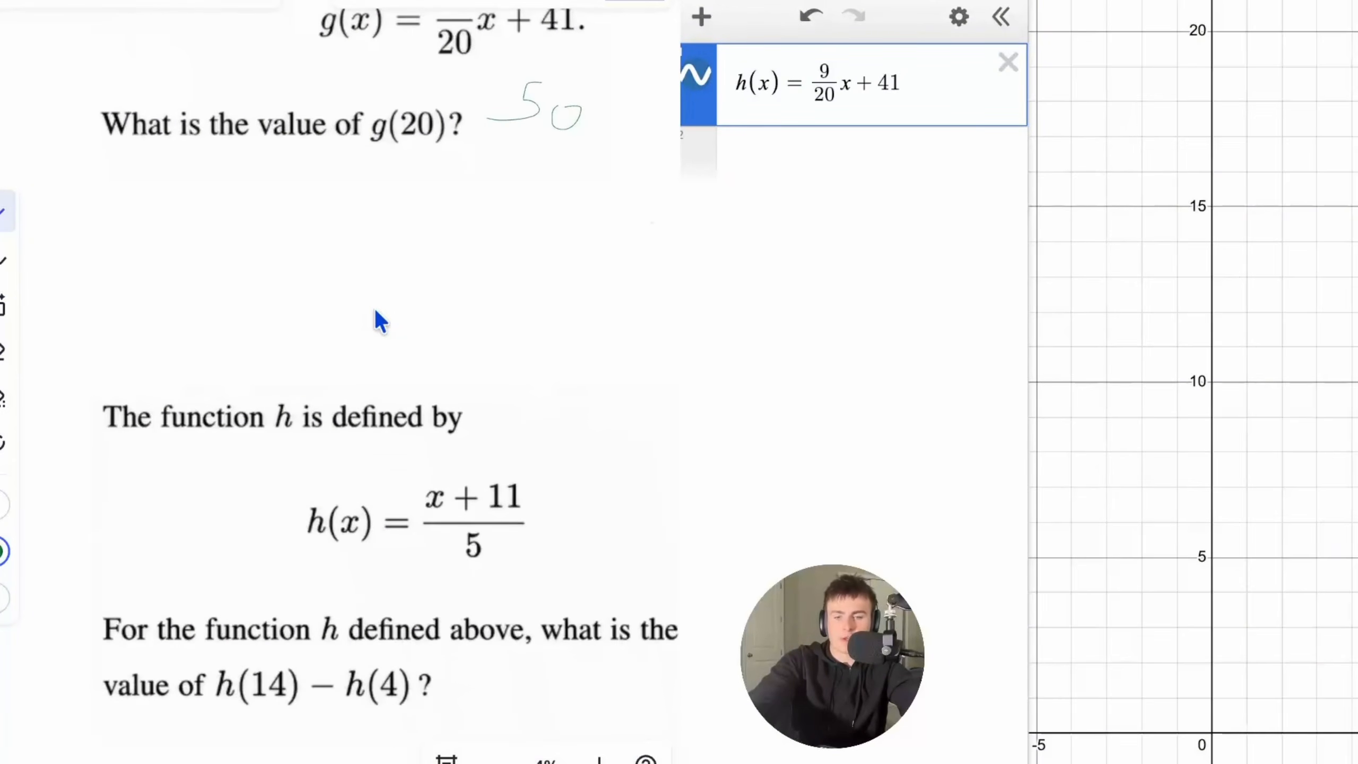
scroll(386, 303, down, 3)
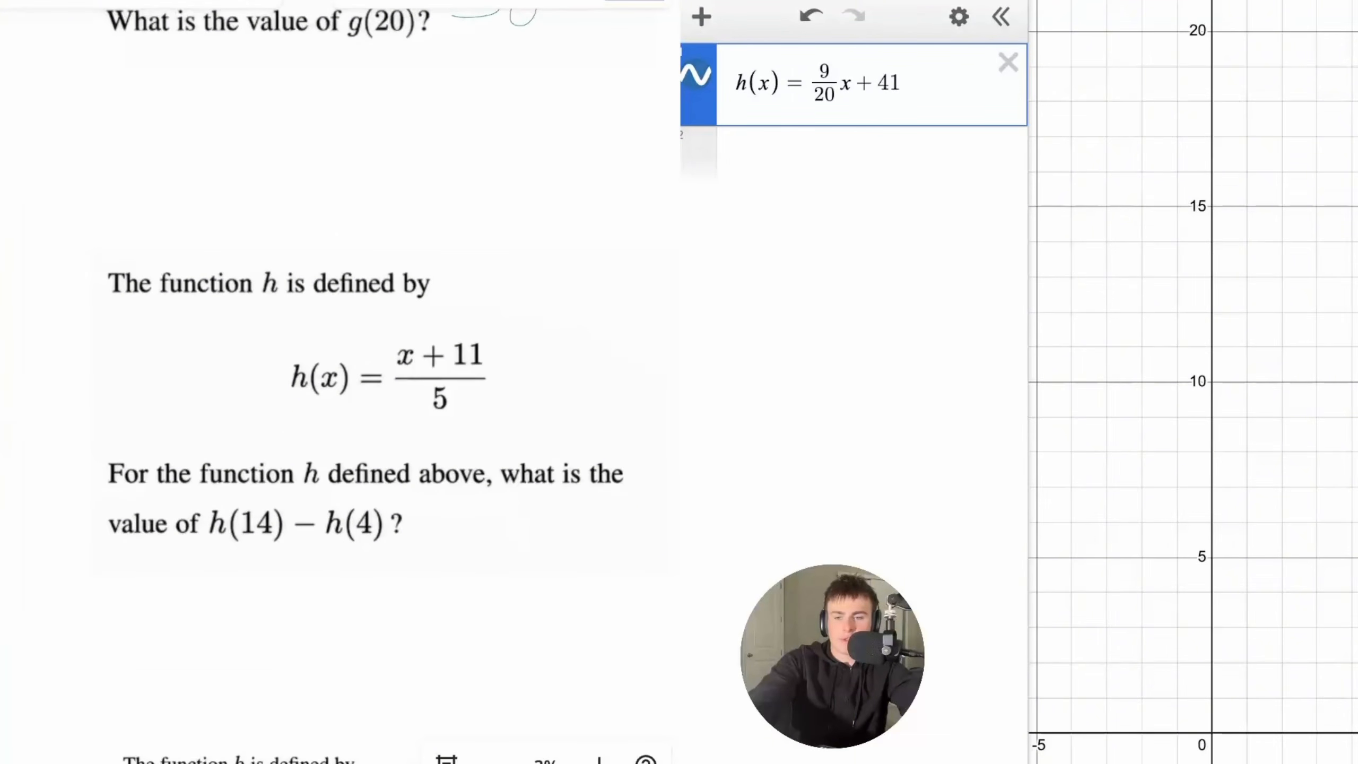
scroll(238, 375, down, 1)
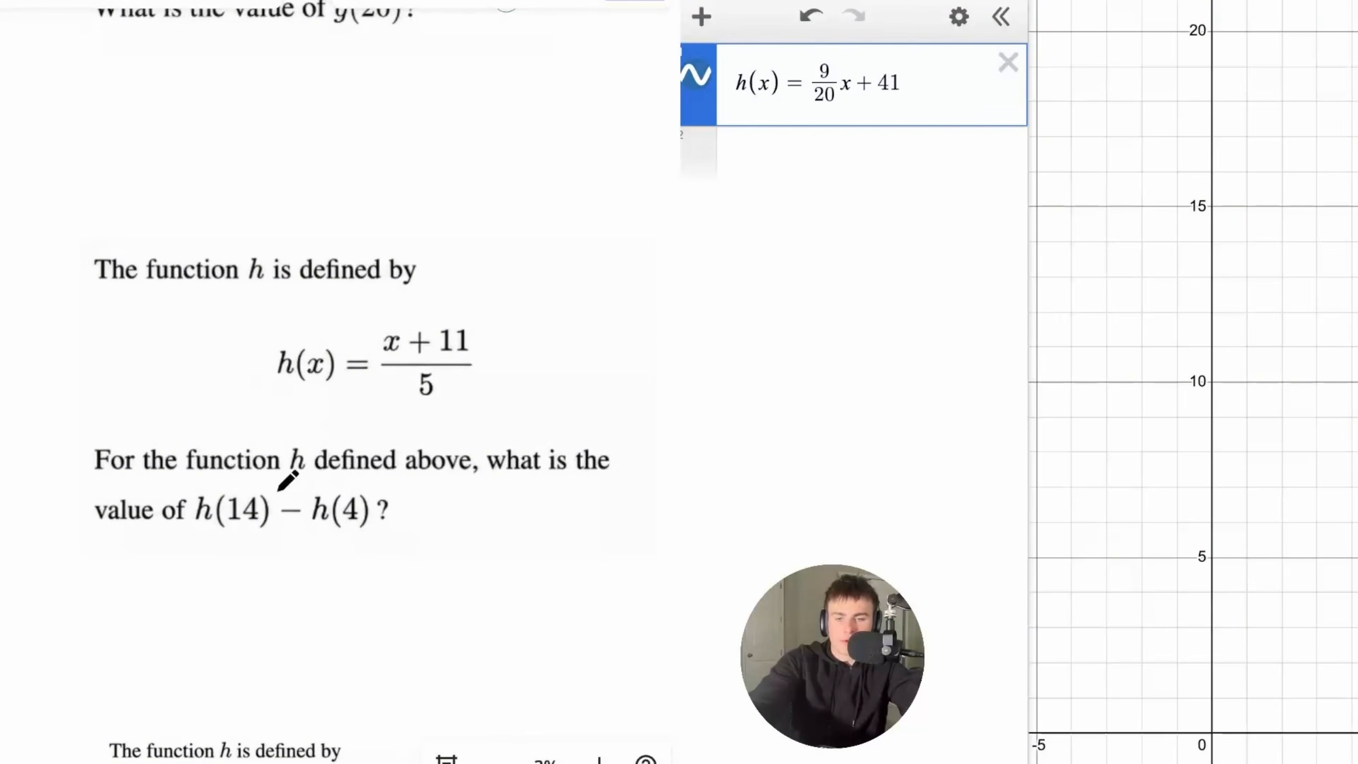
drag(277, 493, 343, 487)
mouse_move(210, 554)
mouse_down()
mouse_move(390, 554)
mouse_move(244, 547)
mouse_up()
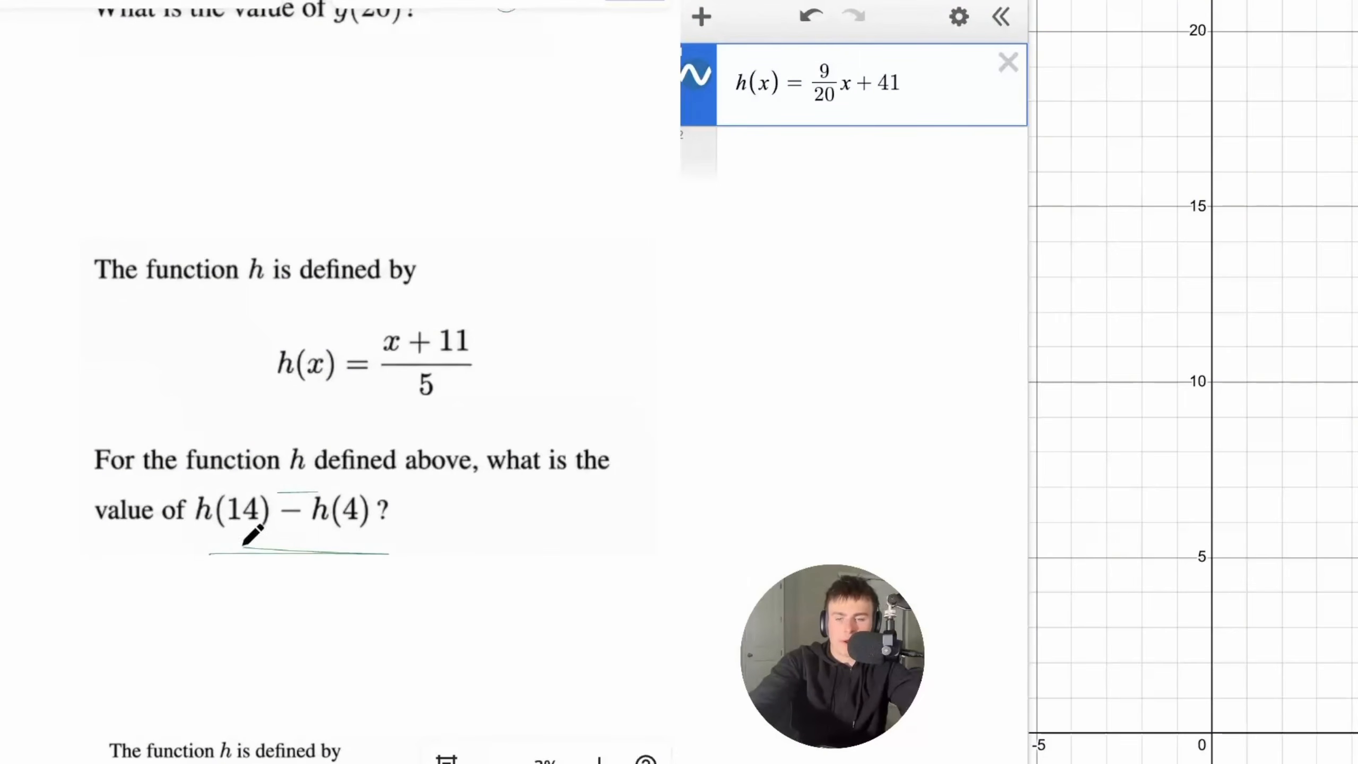
- Underline h(x) in the question and redefine the function in the calculator as h(x) = (x + 11)/5
drag(324, 402, 282, 403)
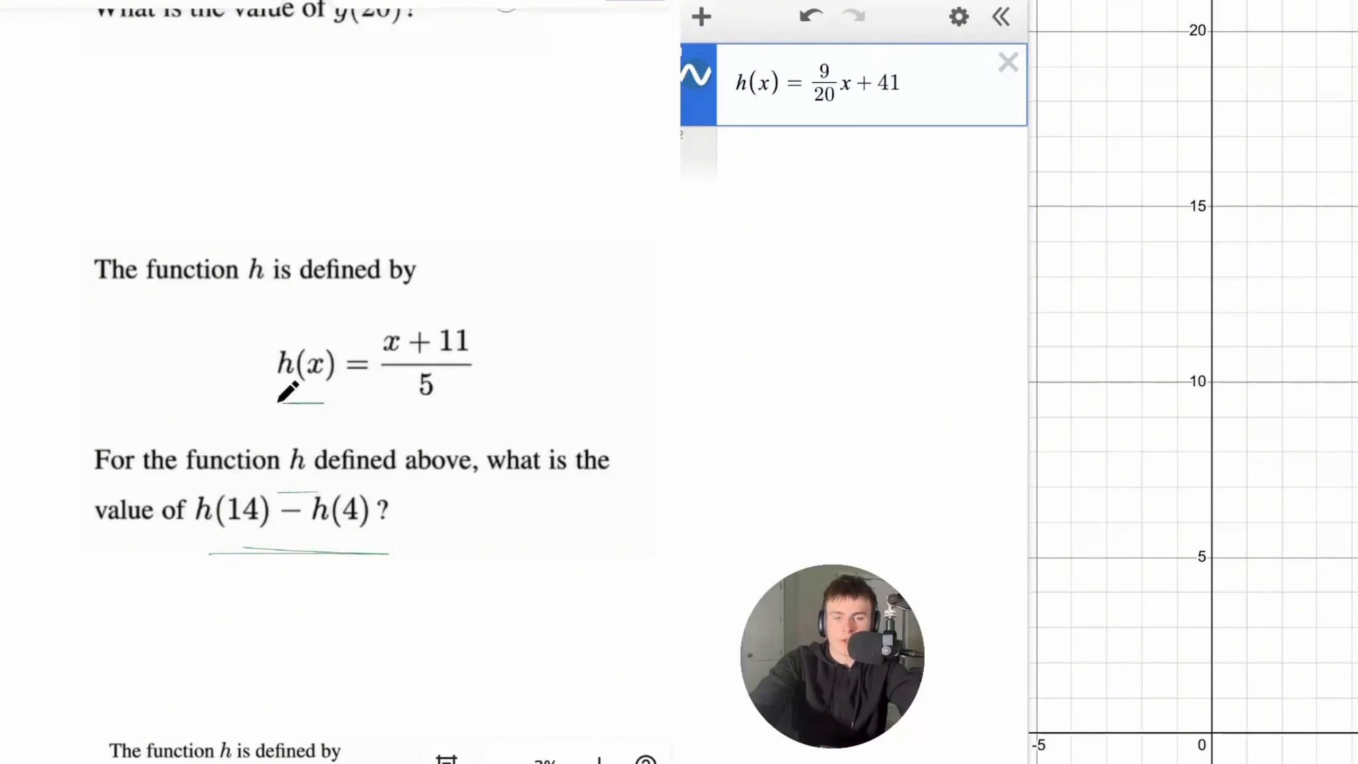
click(928, 84)
key(shift+Left)
key(shift+Left)
key(shift+Left)
key(shift+Left)
key(shift+Left)
key(BackSpace)
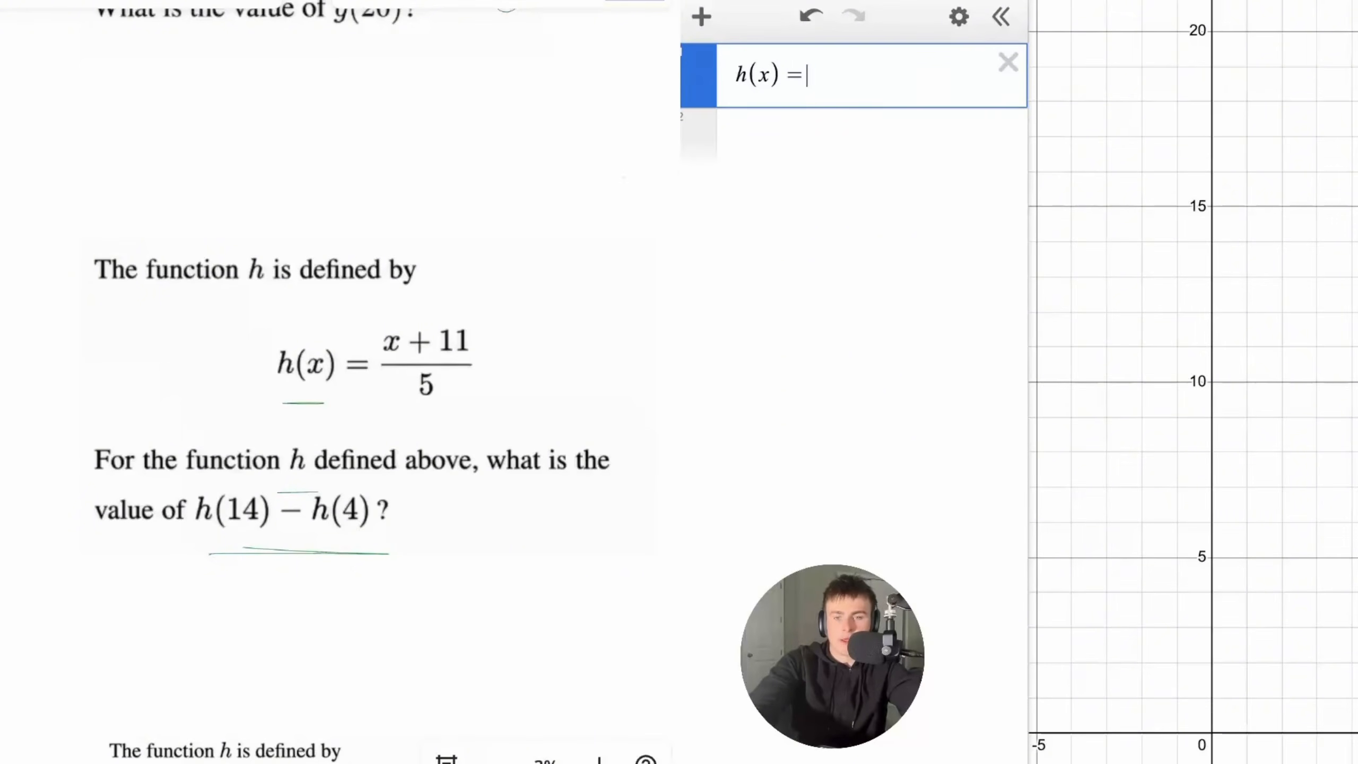
text(/x1+11)
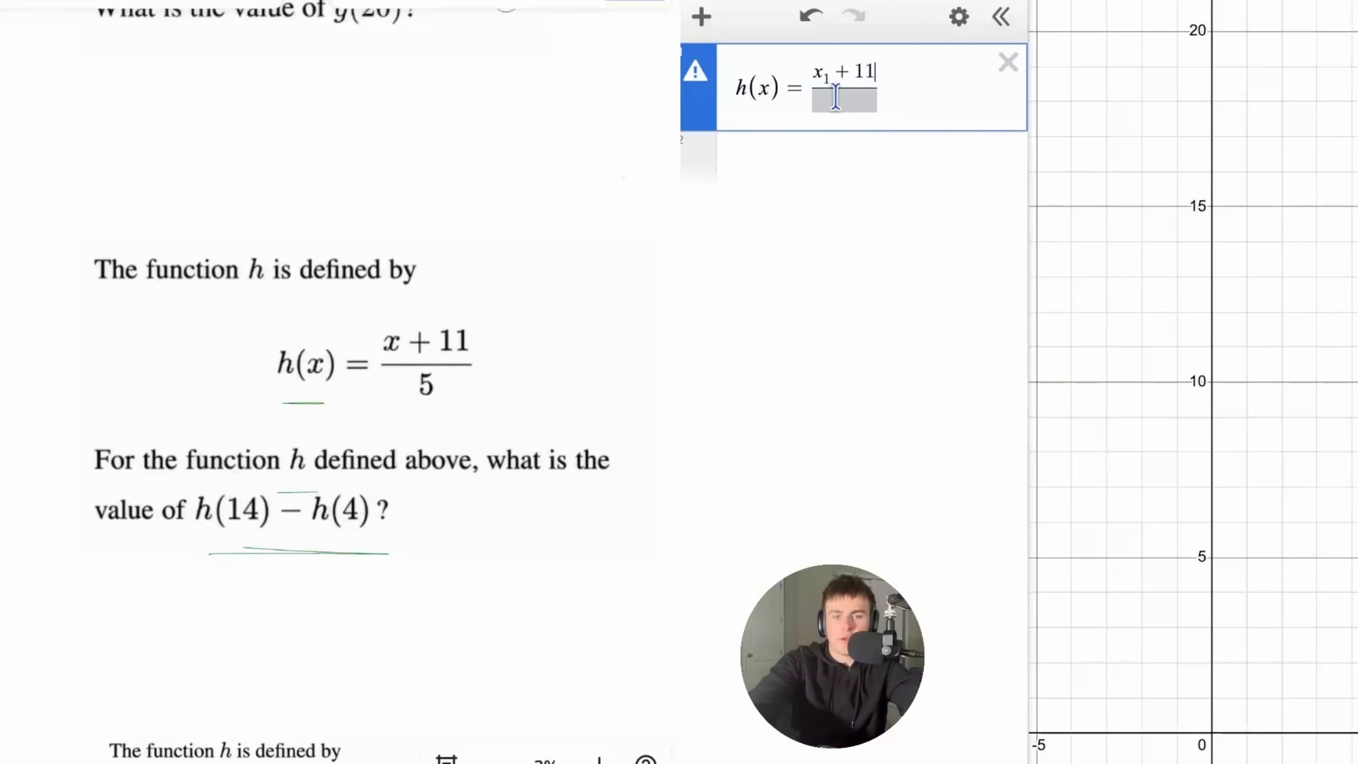
key(BackSpace)
click(837, 100)
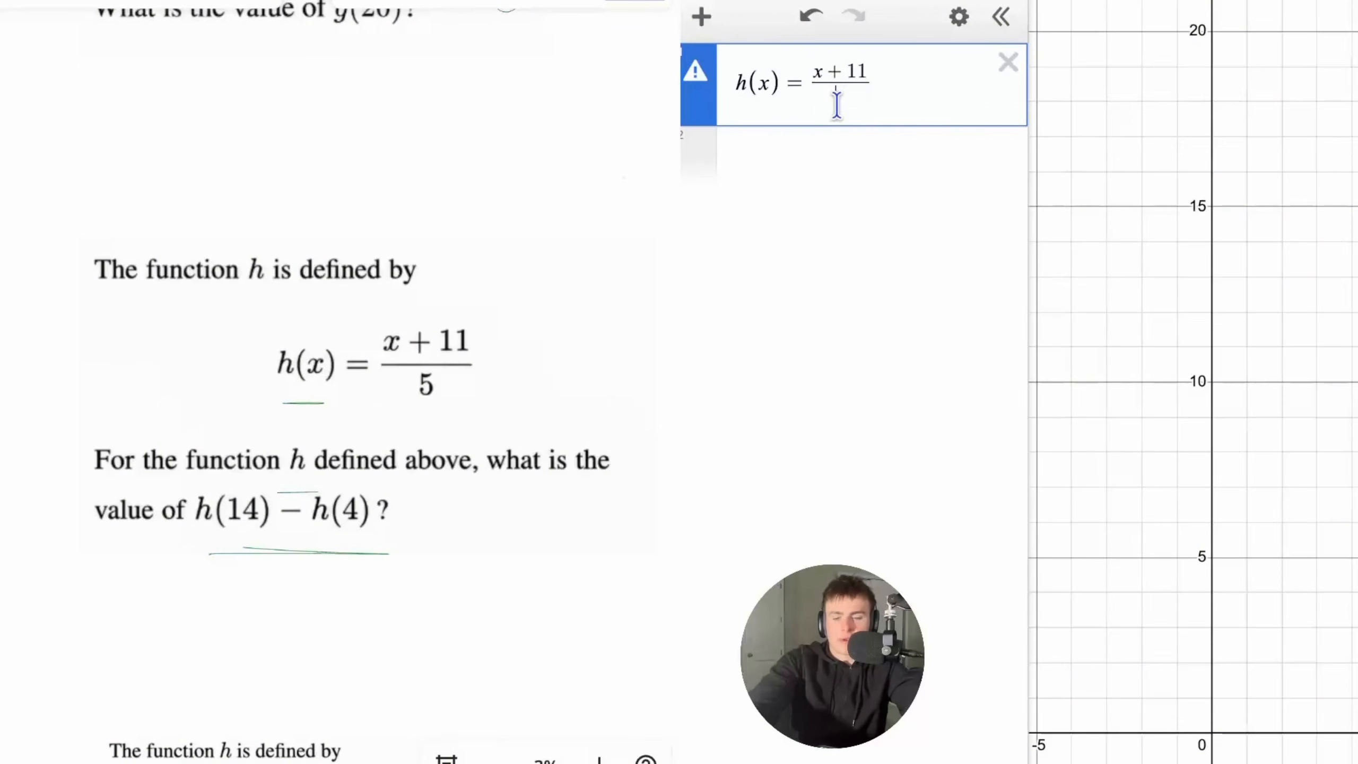
text(5)
- Evaluate h(14) − h(4) on a second line and handwrite the answer 2 beside the question
key(Return)
text(h(14)-h(4)
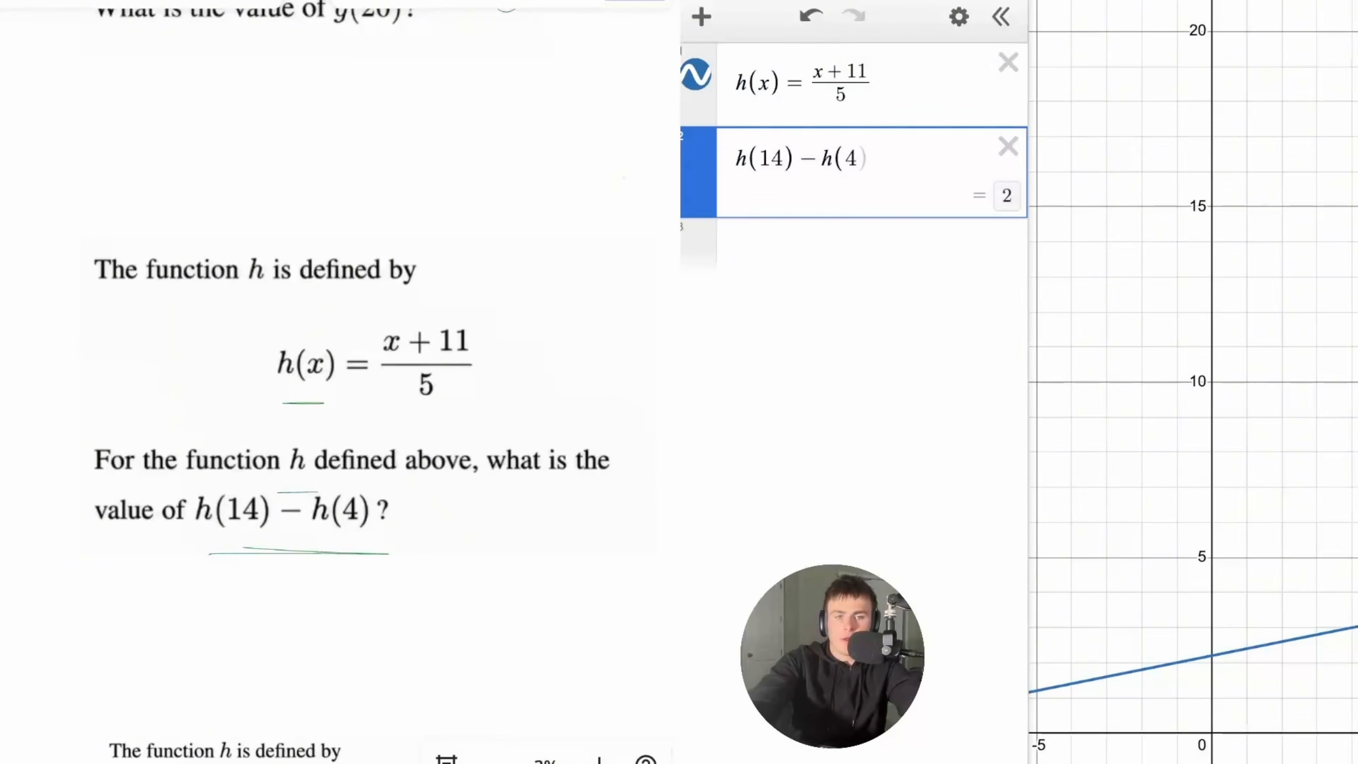
drag(453, 516, 482, 548)
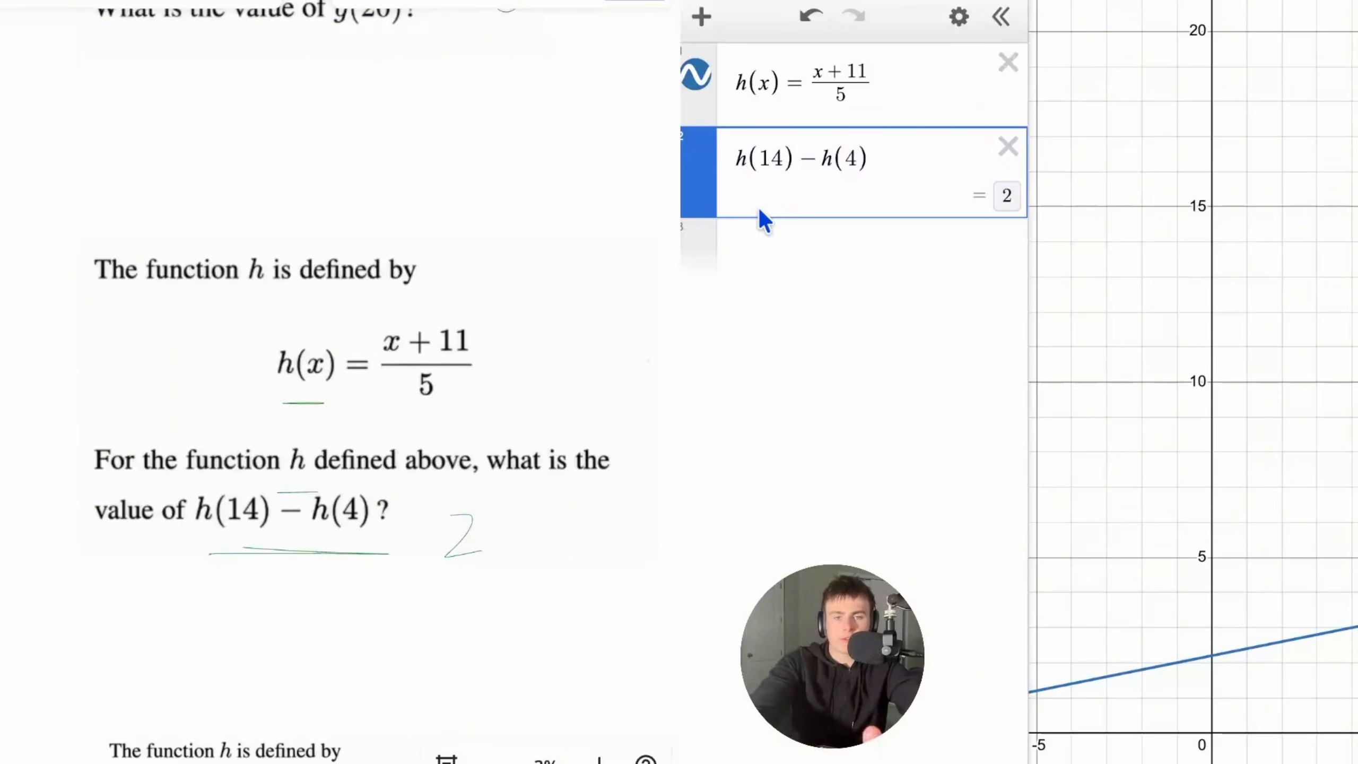
- Go to the question defining h(x) = |b|/b − 9 and underline the condition b < 0
scroll(473, 284, down, 10)
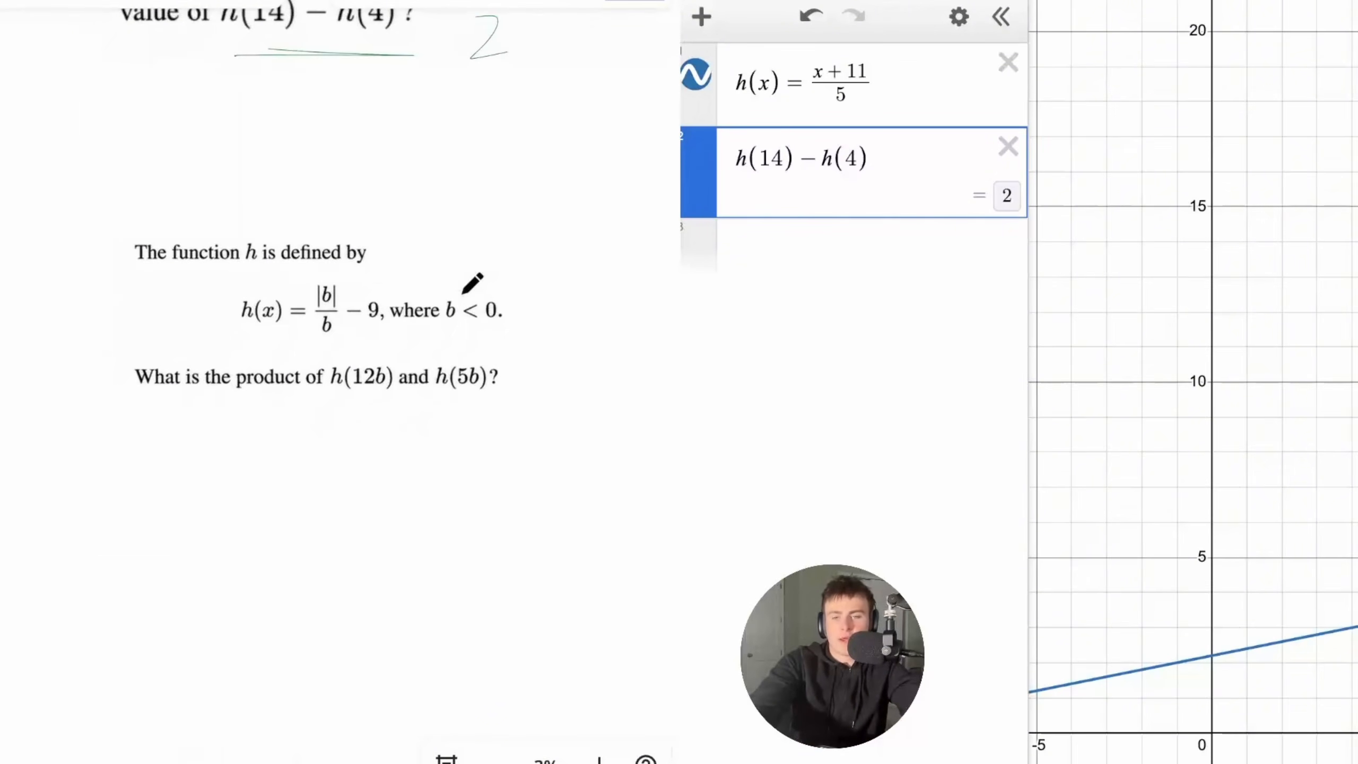
scroll(472, 283, up, 2)
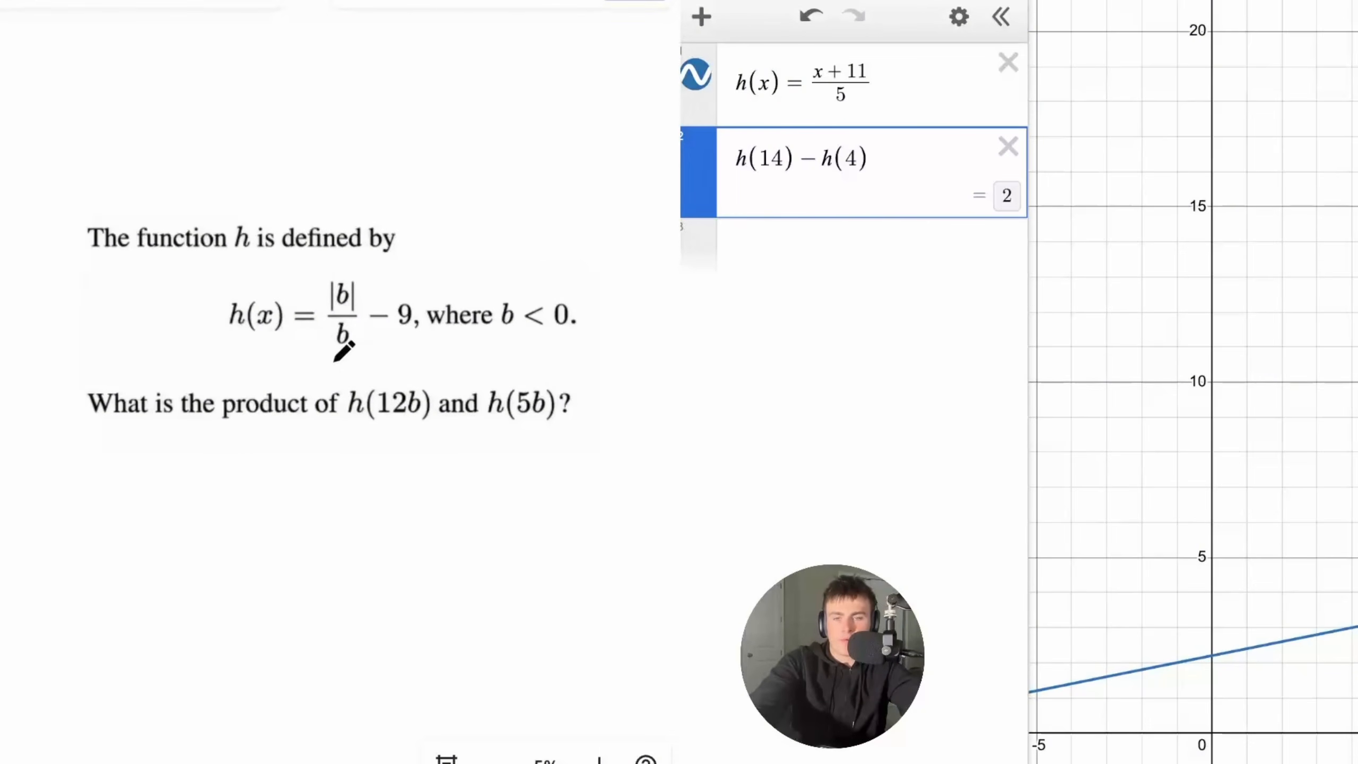
mouse_move(495, 338)
mouse_down()
mouse_move(570, 337)
mouse_move(546, 343)
mouse_up()
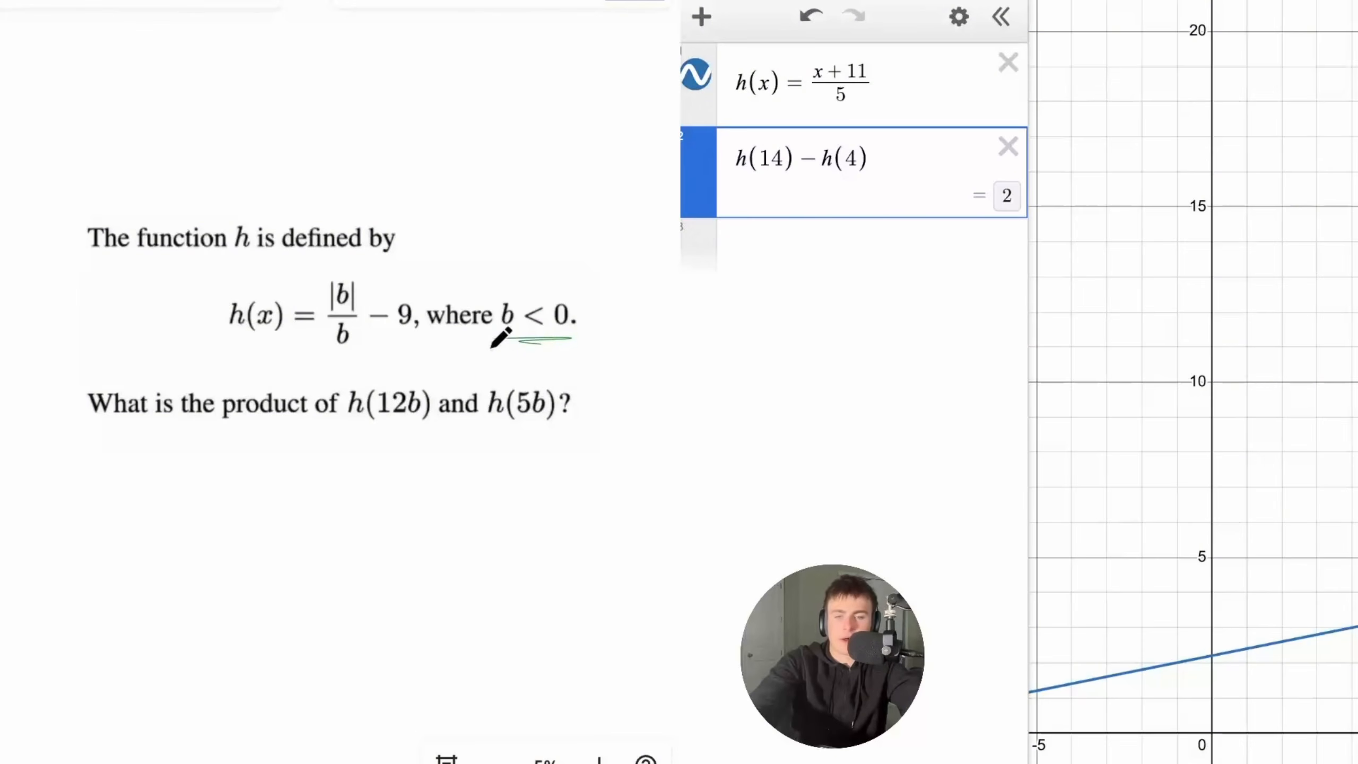
- Delete the h(14) − h(4) line and redefine the function as h(x) = |b|/b − 9
click(1007, 146)
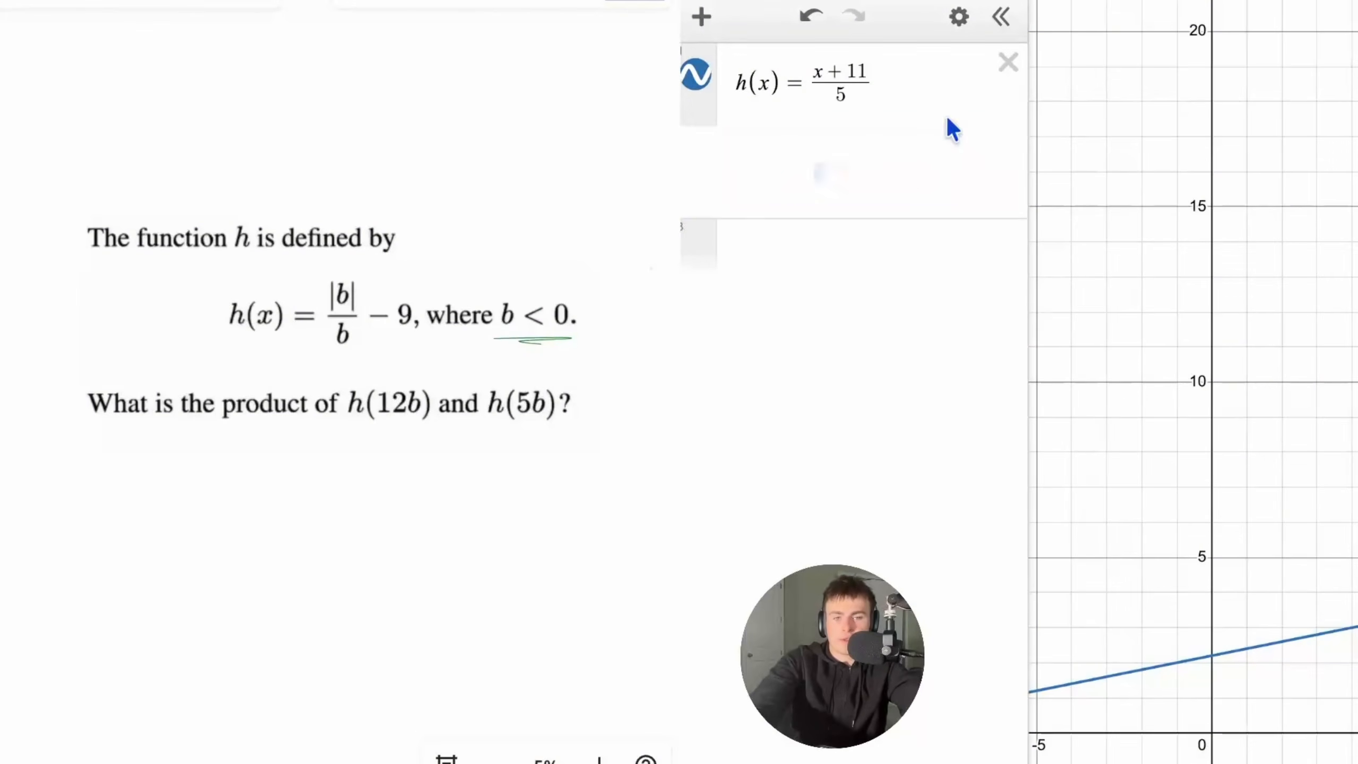
key(BackSpace)
key(BackSpace)
key(BackSpace)
text(/)
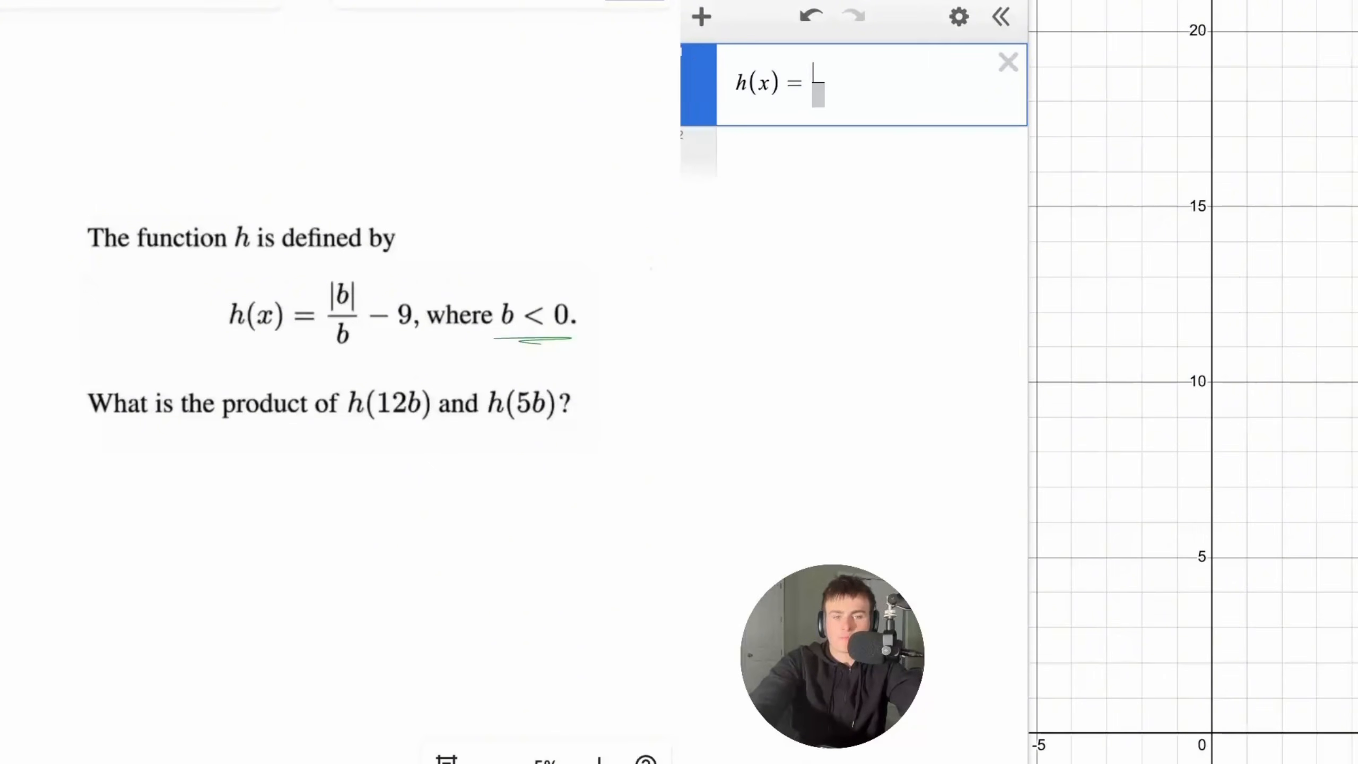
click(700, 762)
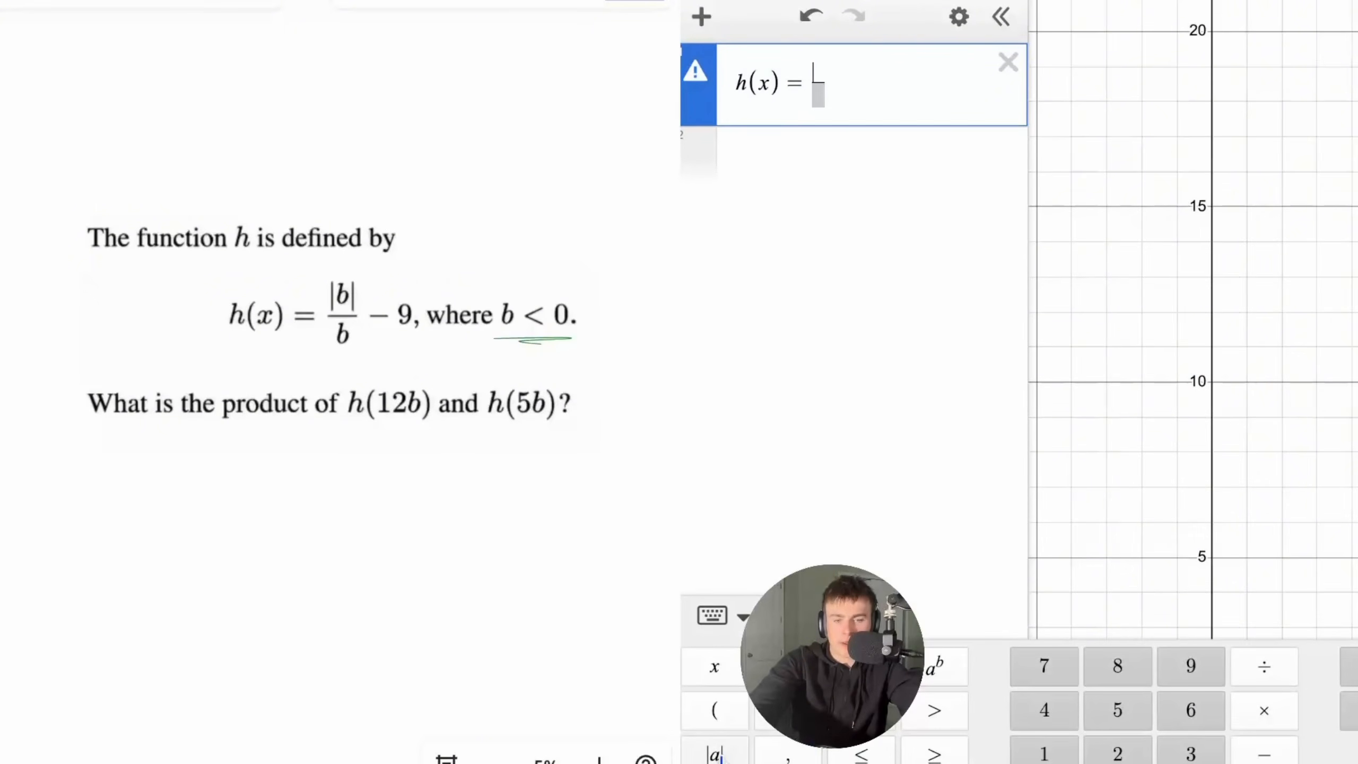
text(|b|/)
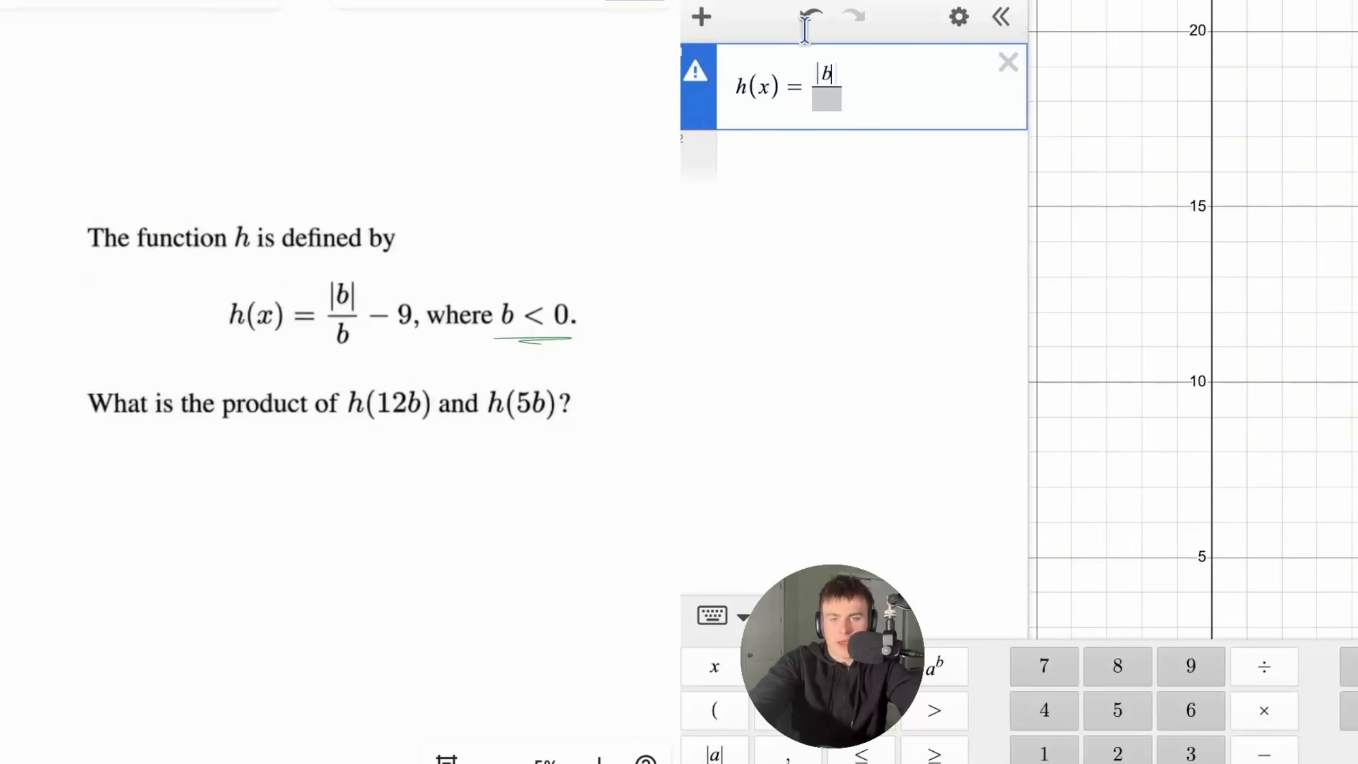
click(827, 98)
text(b)
click(870, 91)
text(-9)
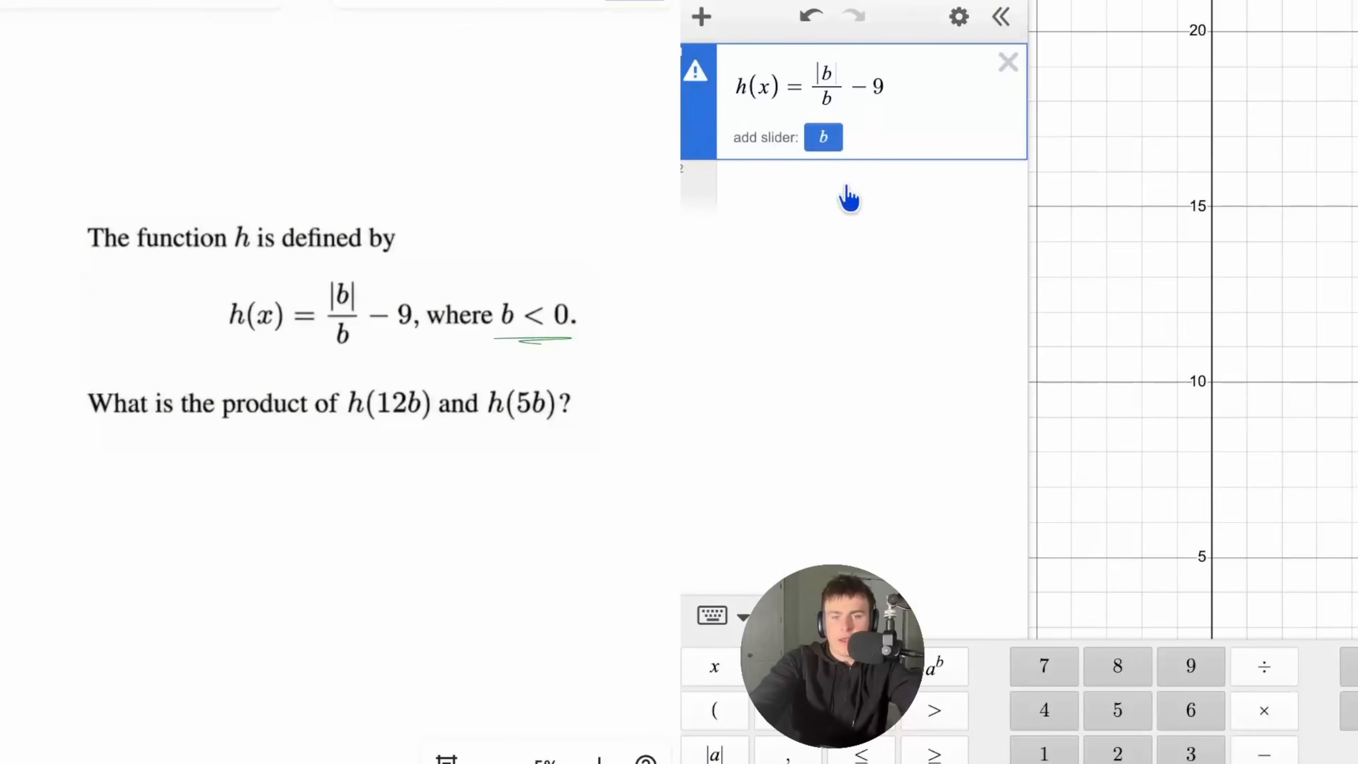
- Add a slider for b and set its value to −100
click(829, 140)
click(808, 171)
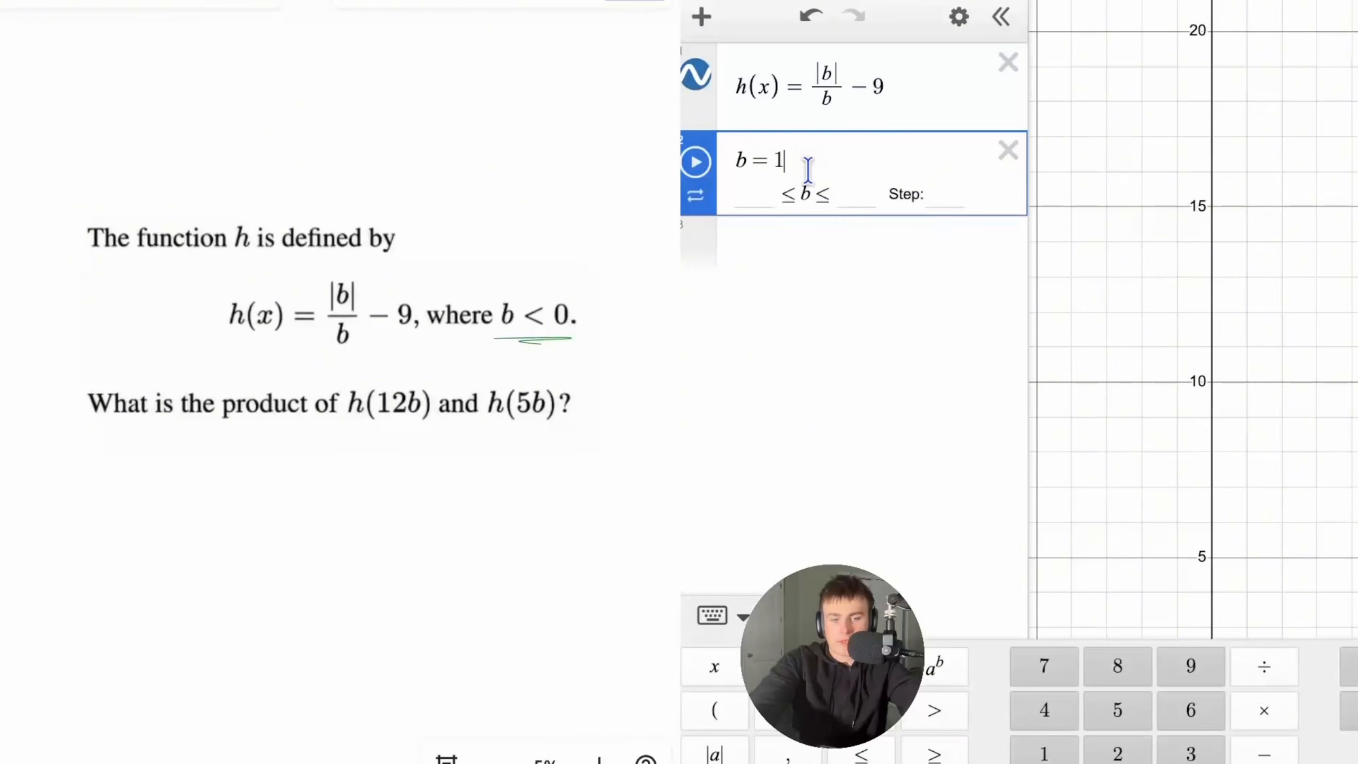
key(BackSpace)
text(-100)
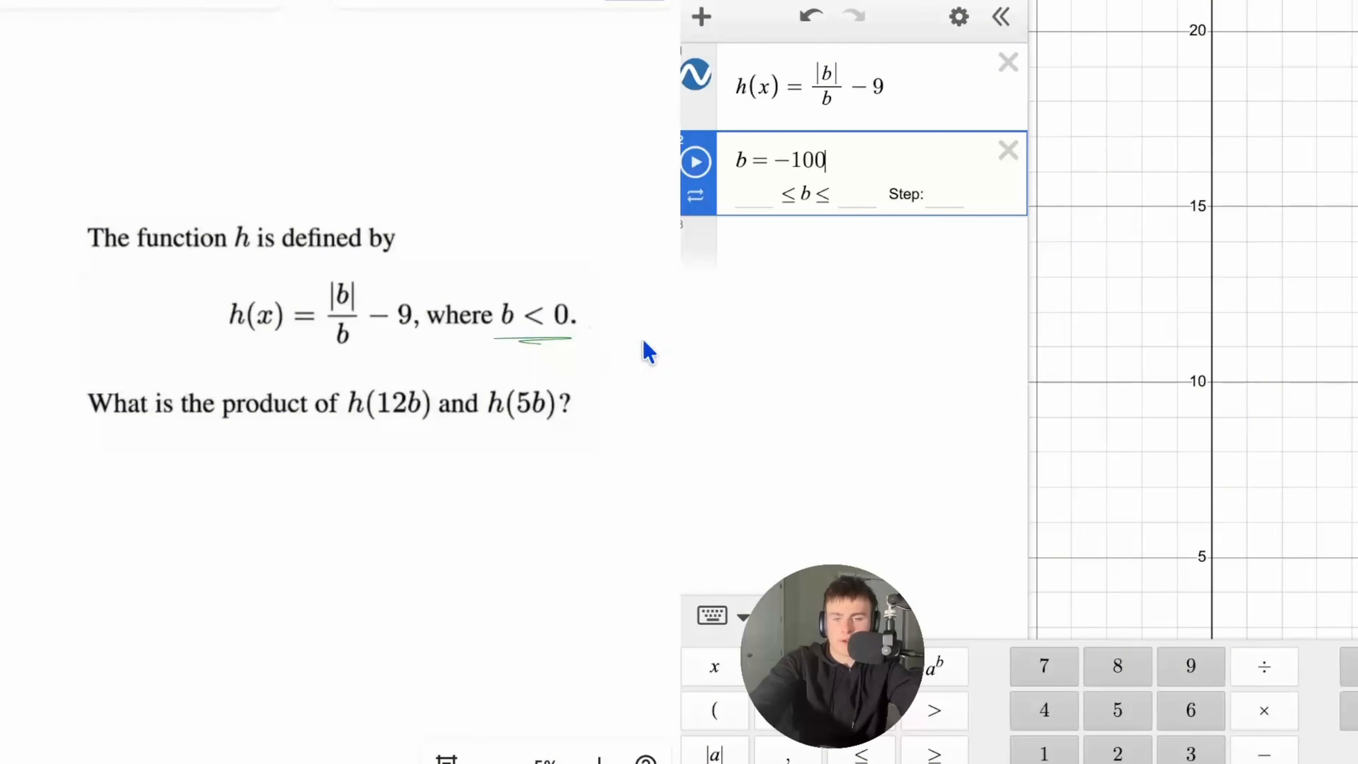
- Evaluate the product h(12b)h(5b) on the line below the slider
click(784, 292)
text(h(12b)
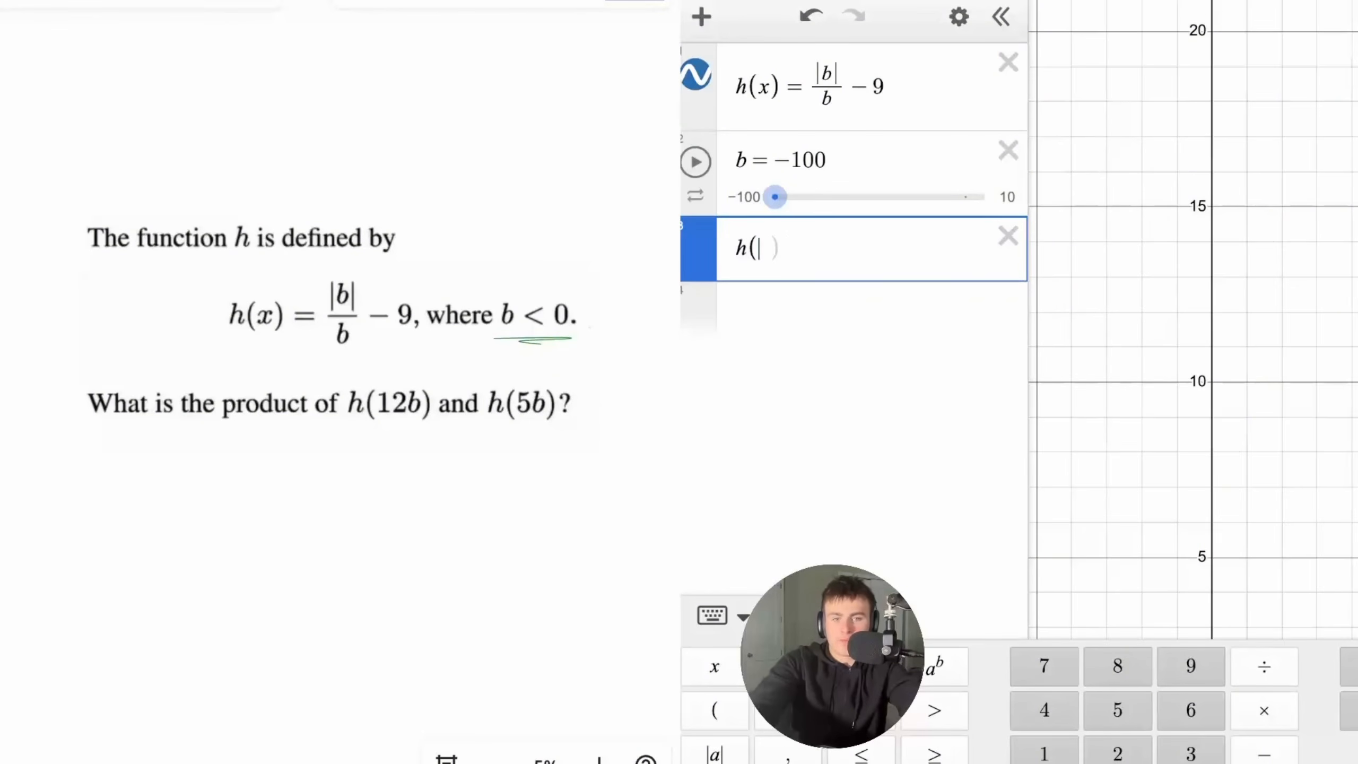
text()h(5b)
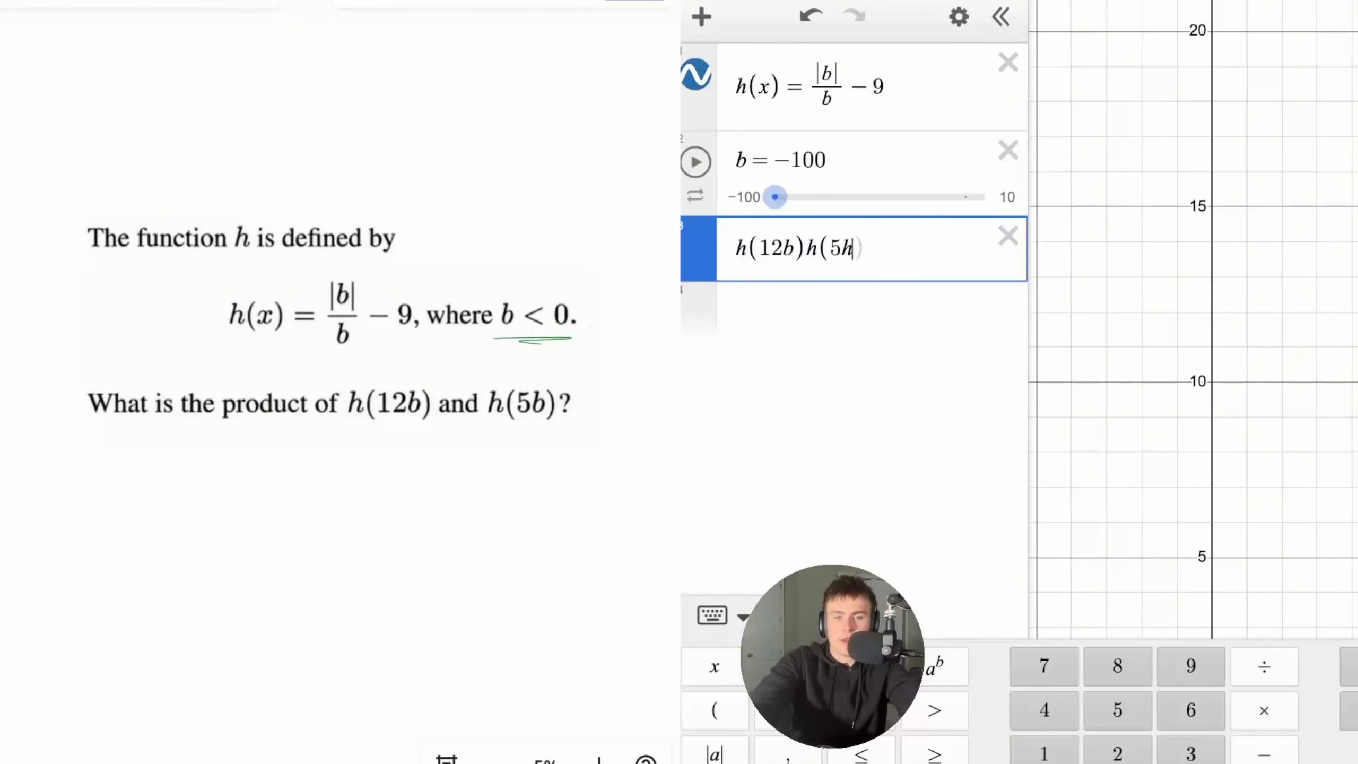
text(b))
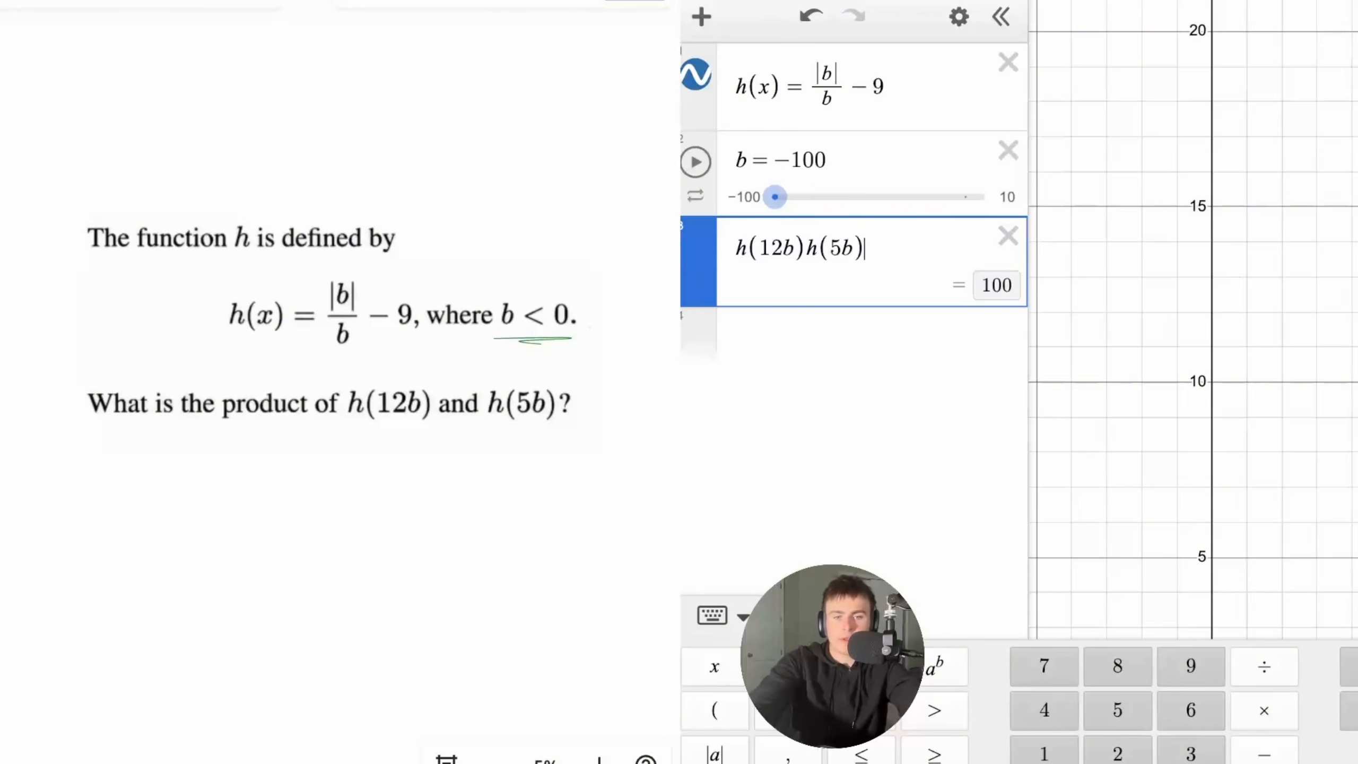
- Test the product by sliding b to 10 and back to −88, and return to the notes on defining functions
click(776, 199)
drag(785, 209, 1003, 212)
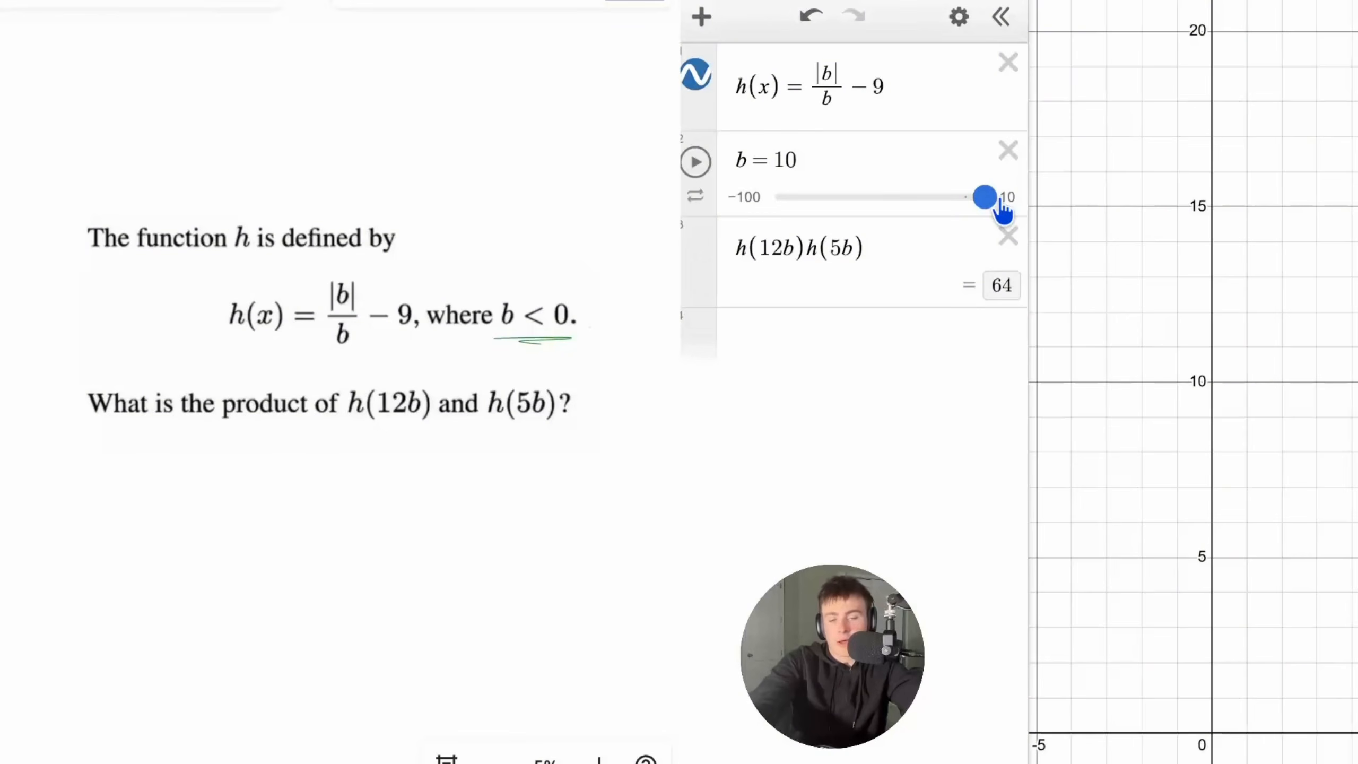
drag(1003, 212, 799, 212)
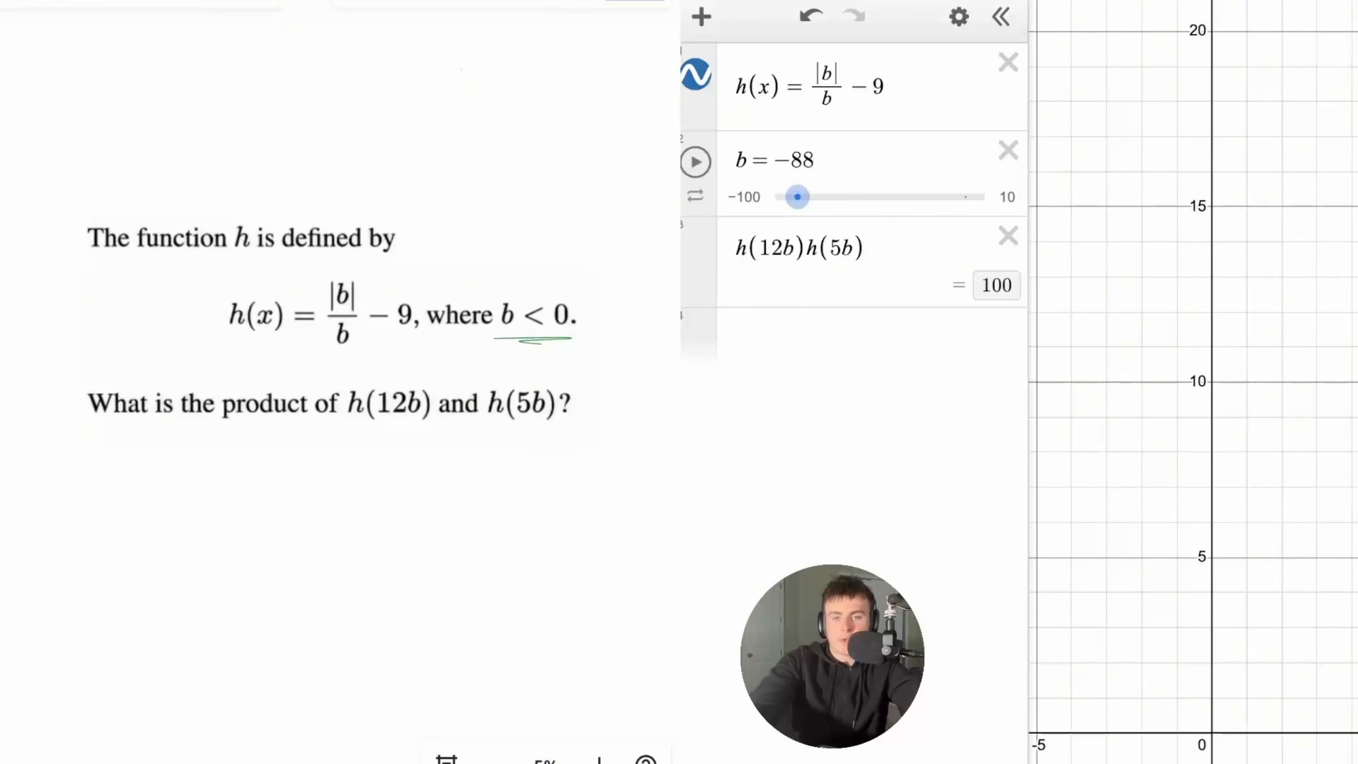
scroll(345, 449, up, 5)
scroll(345, 454, up, 10)
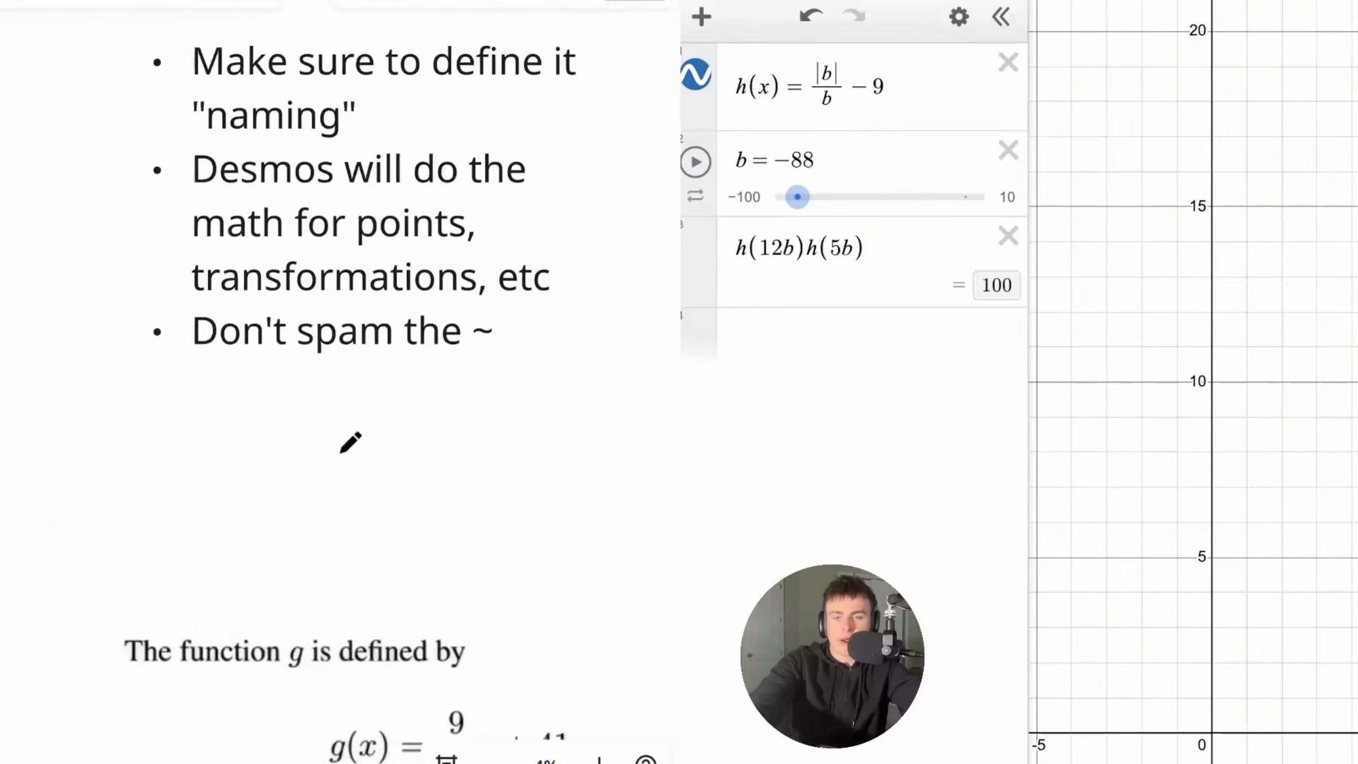
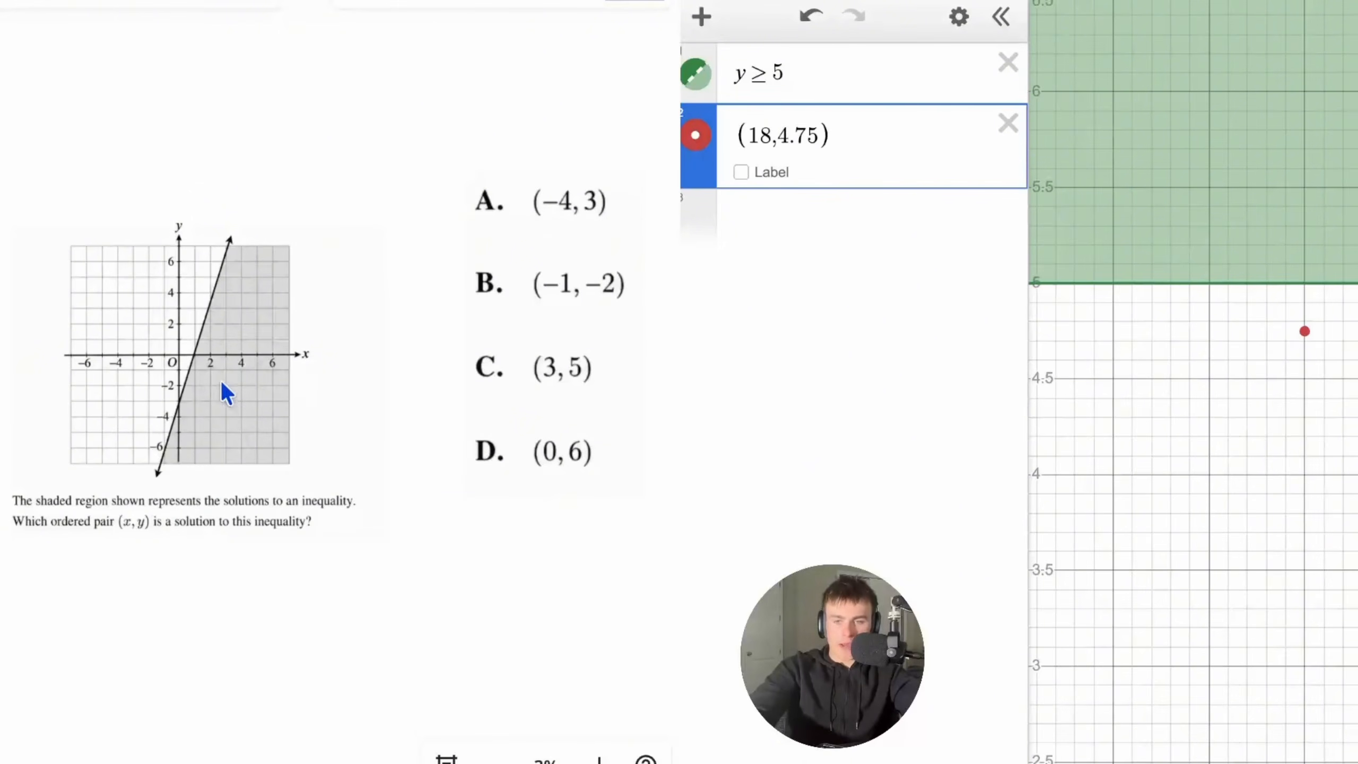
- Replace the existing inequality and point with choice A, (−4, 3), and mark that point by pen on the question's graph
click(1008, 62)
click(1008, 62)
text((-4,3)
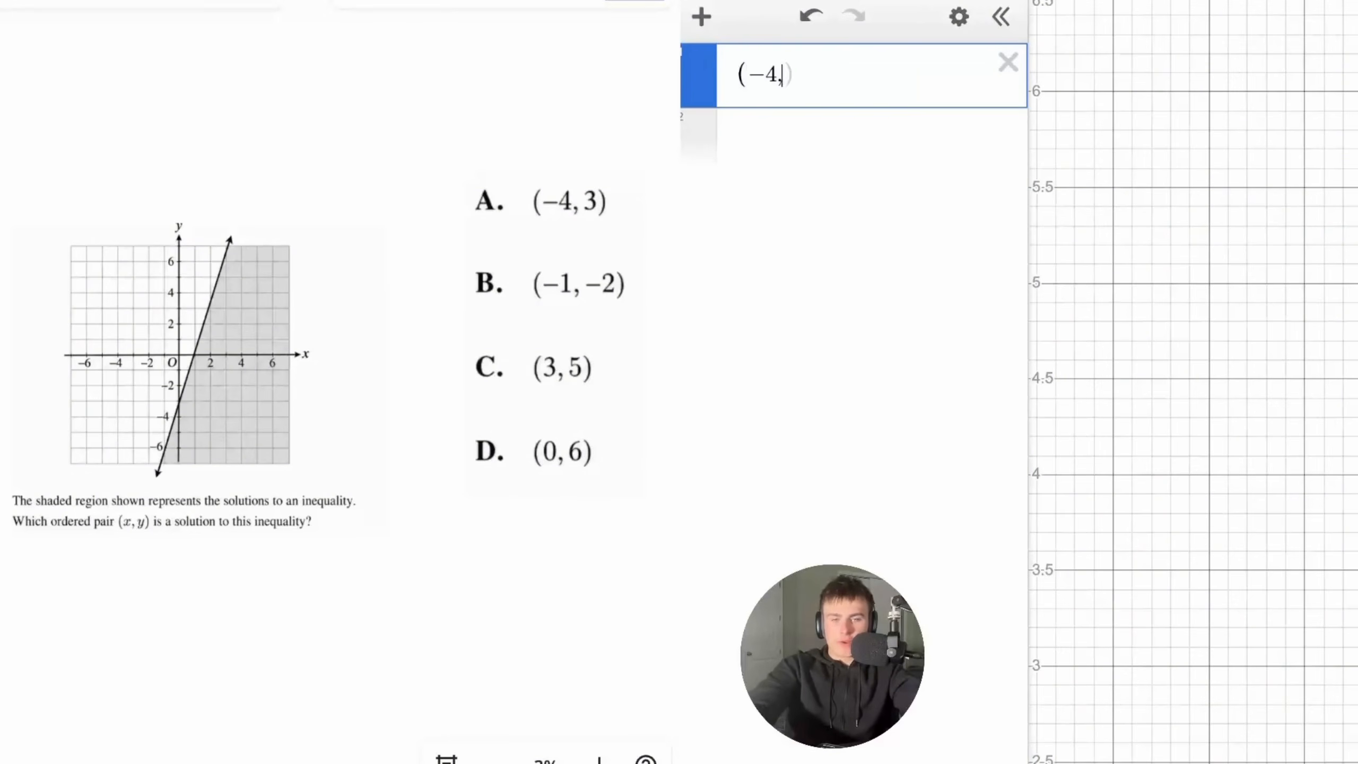
scroll(1299, 230, down, 10)
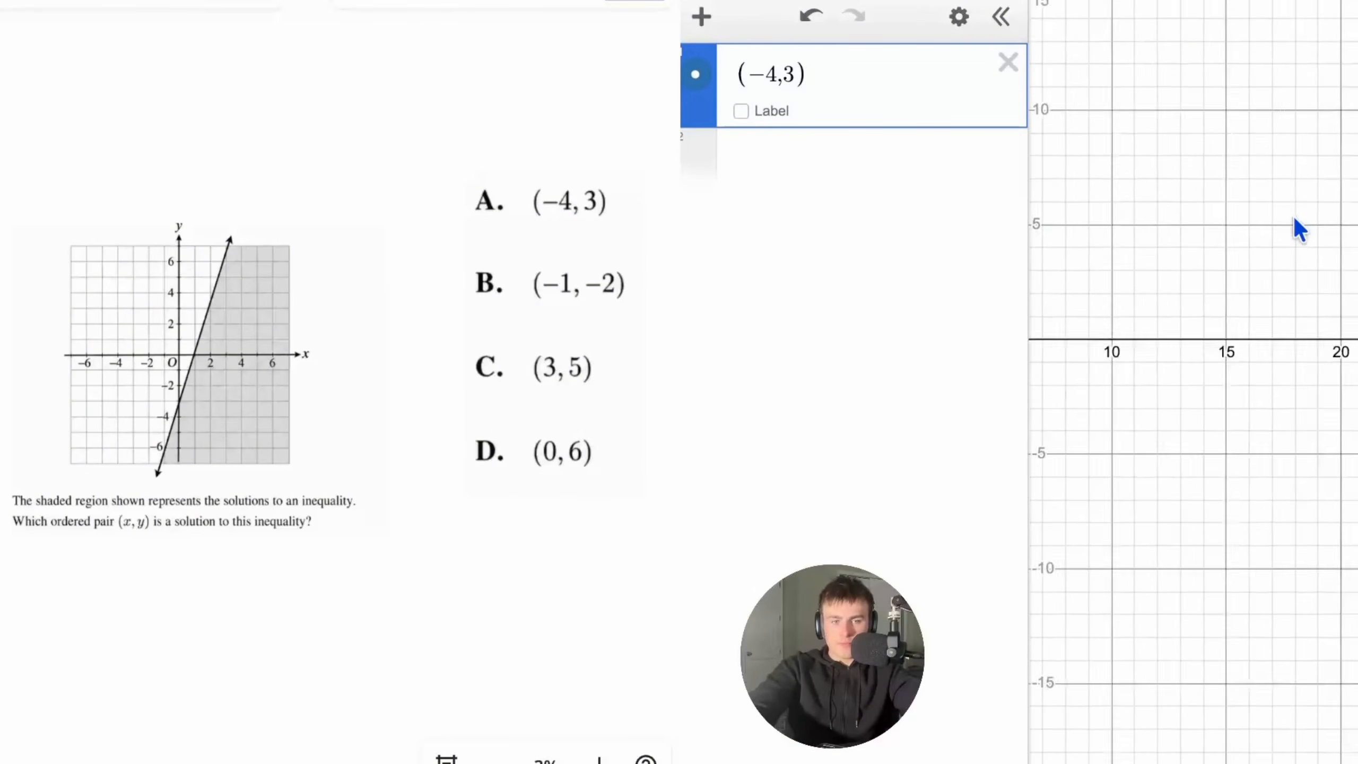
click(1286, 234)
scroll(1249, 327, up, 6)
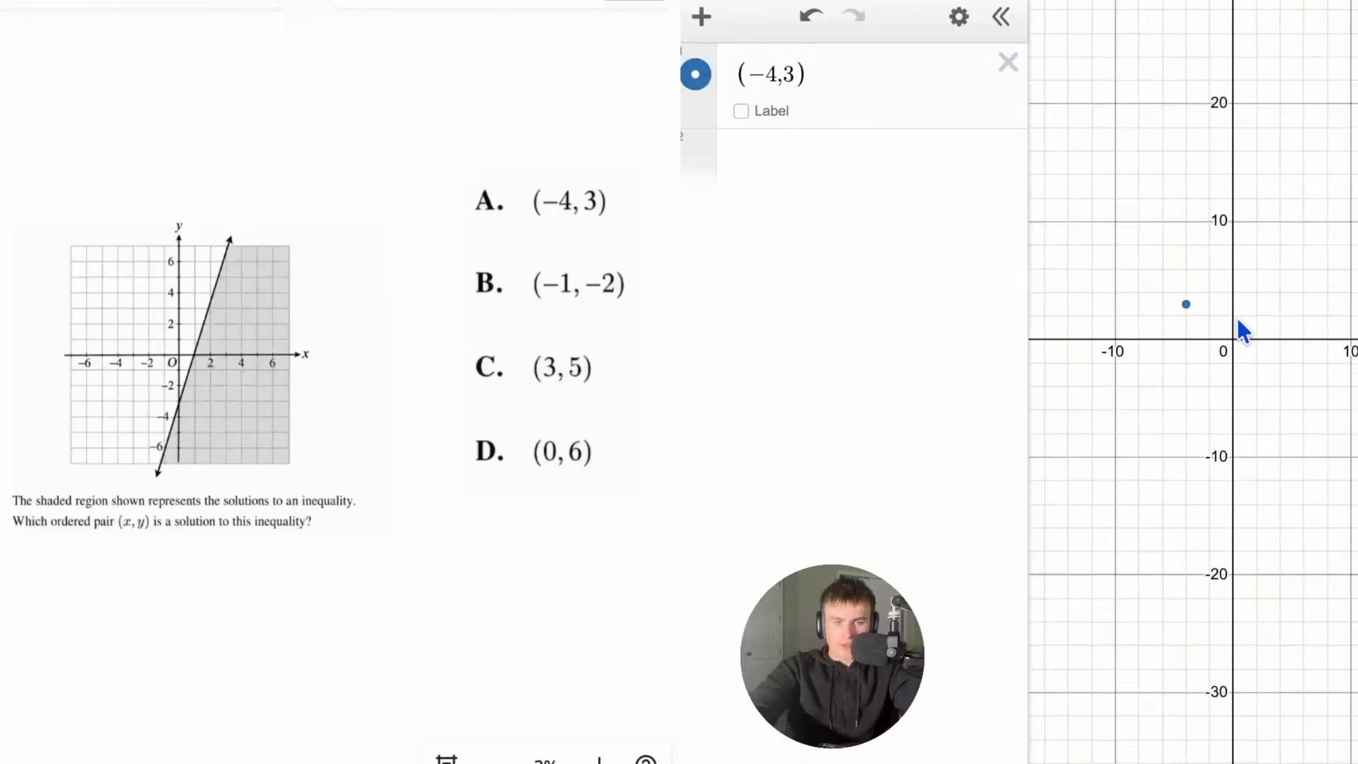
click(1, 423)
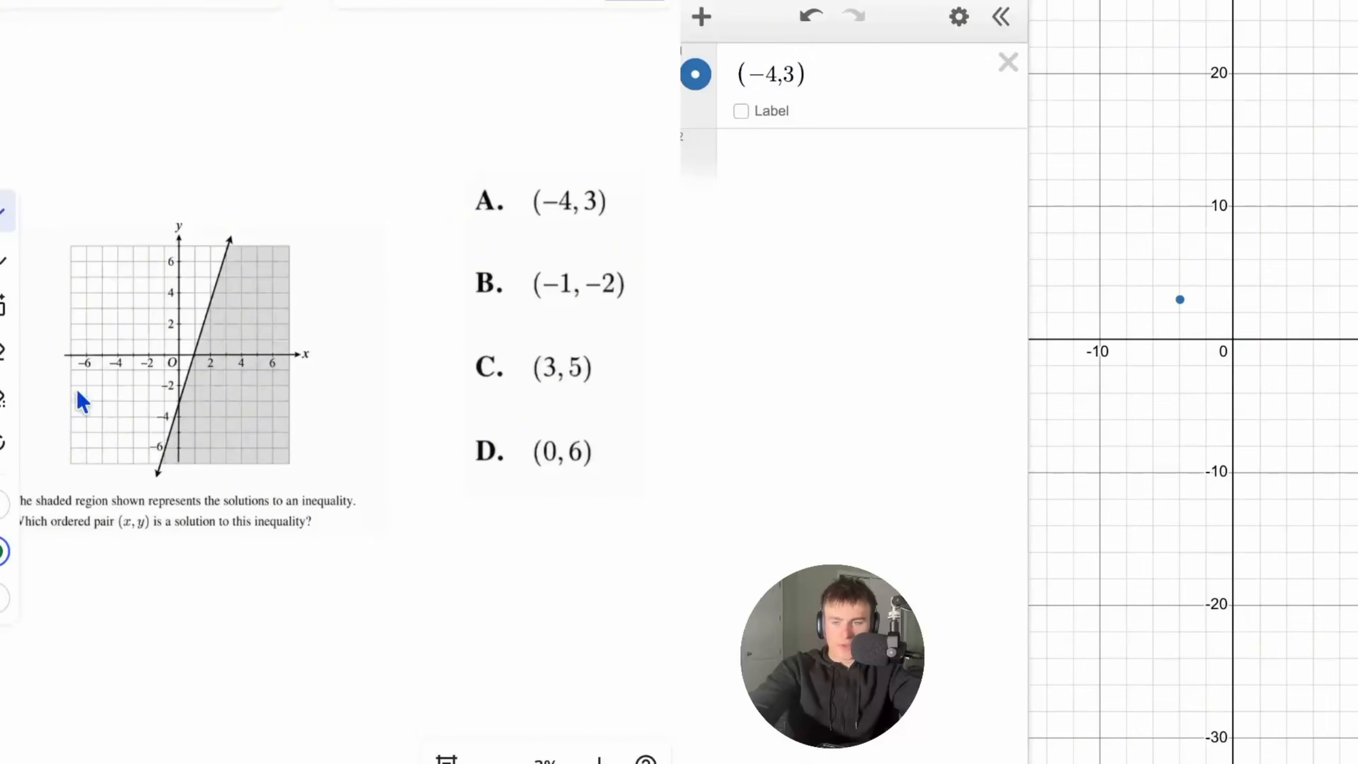
drag(129, 322, 128, 326)
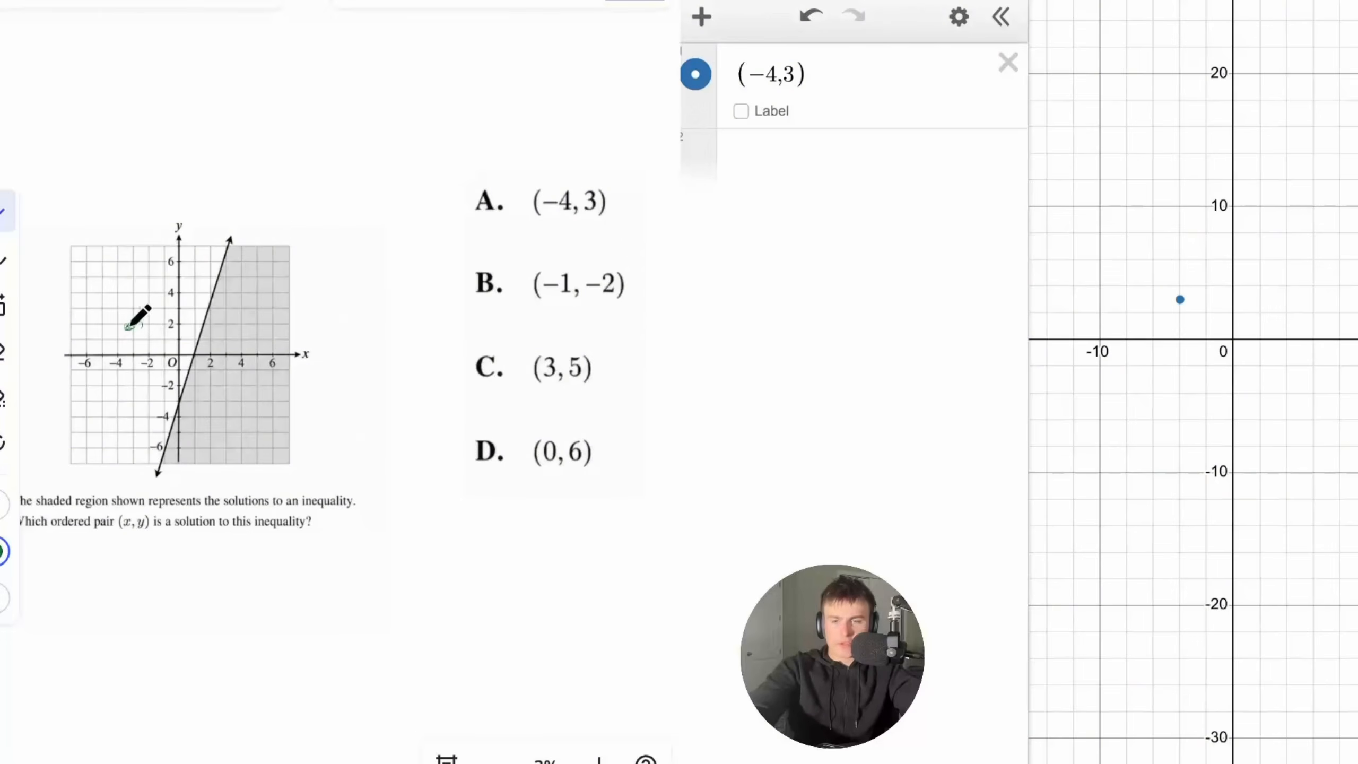
- Clear the point (−4, 3) and plot choice B, (−1, −2), in the calculator
click(1008, 63)
click(929, 63)
text(()
text(-2)
key(BackSpace)
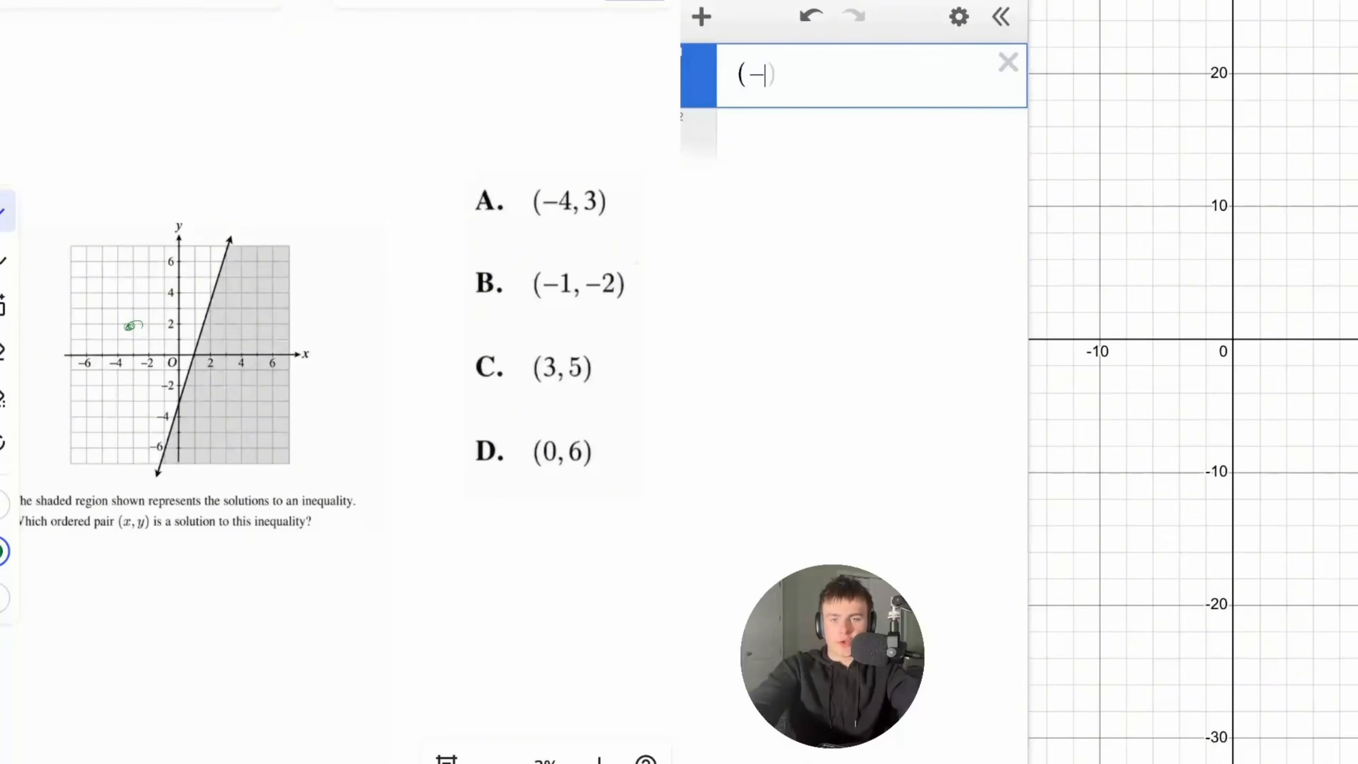
text(1)
key(BackSpace)
text(2)
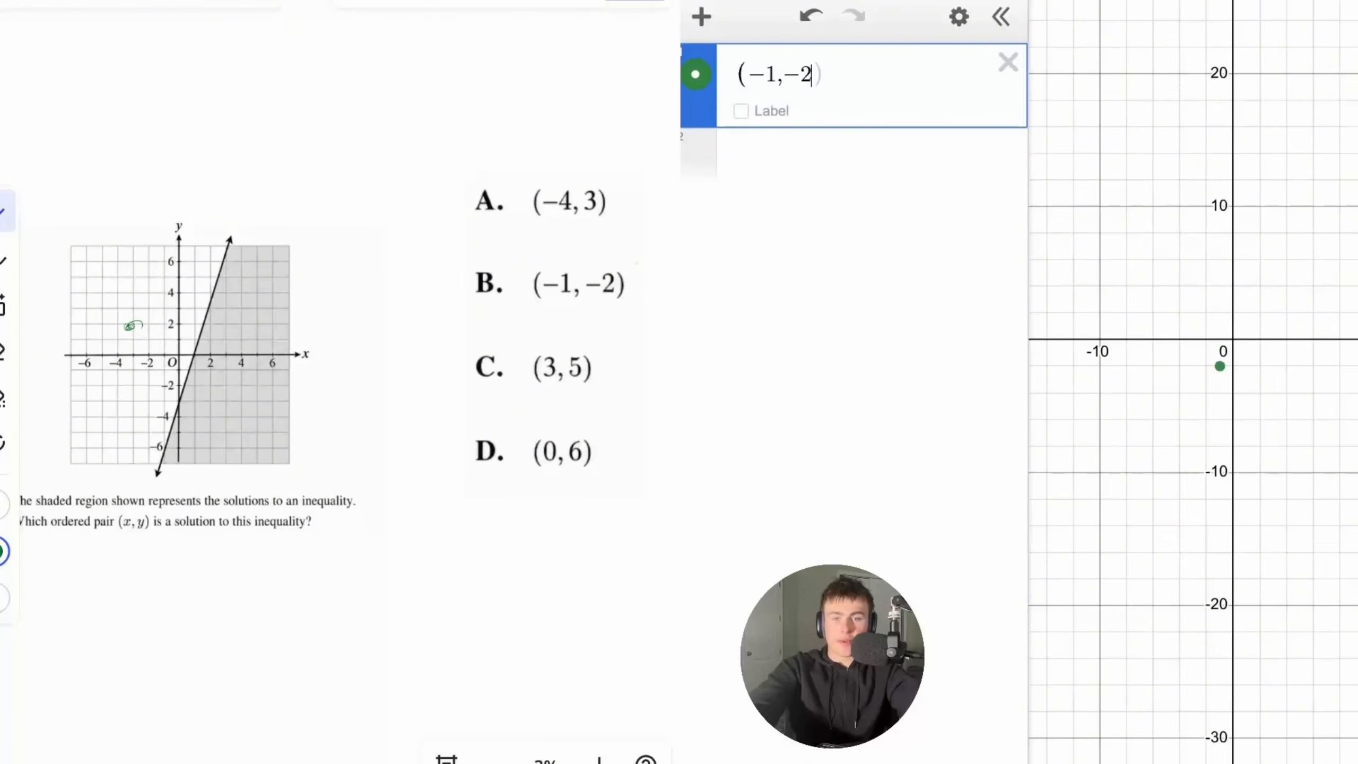
click(1273, 412)
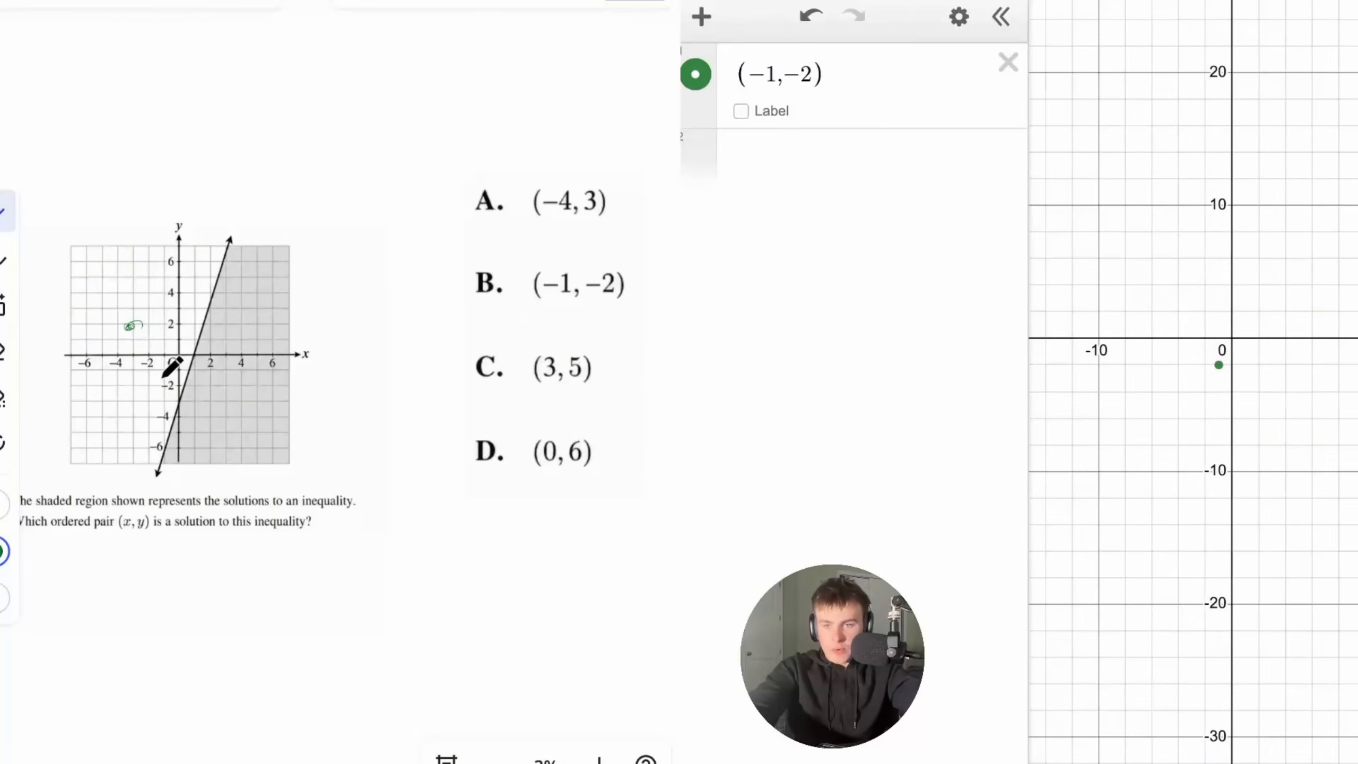
- Mark (−1, −2) by pen on the question's graph and cross out choice B
scroll(164, 383, up, 6)
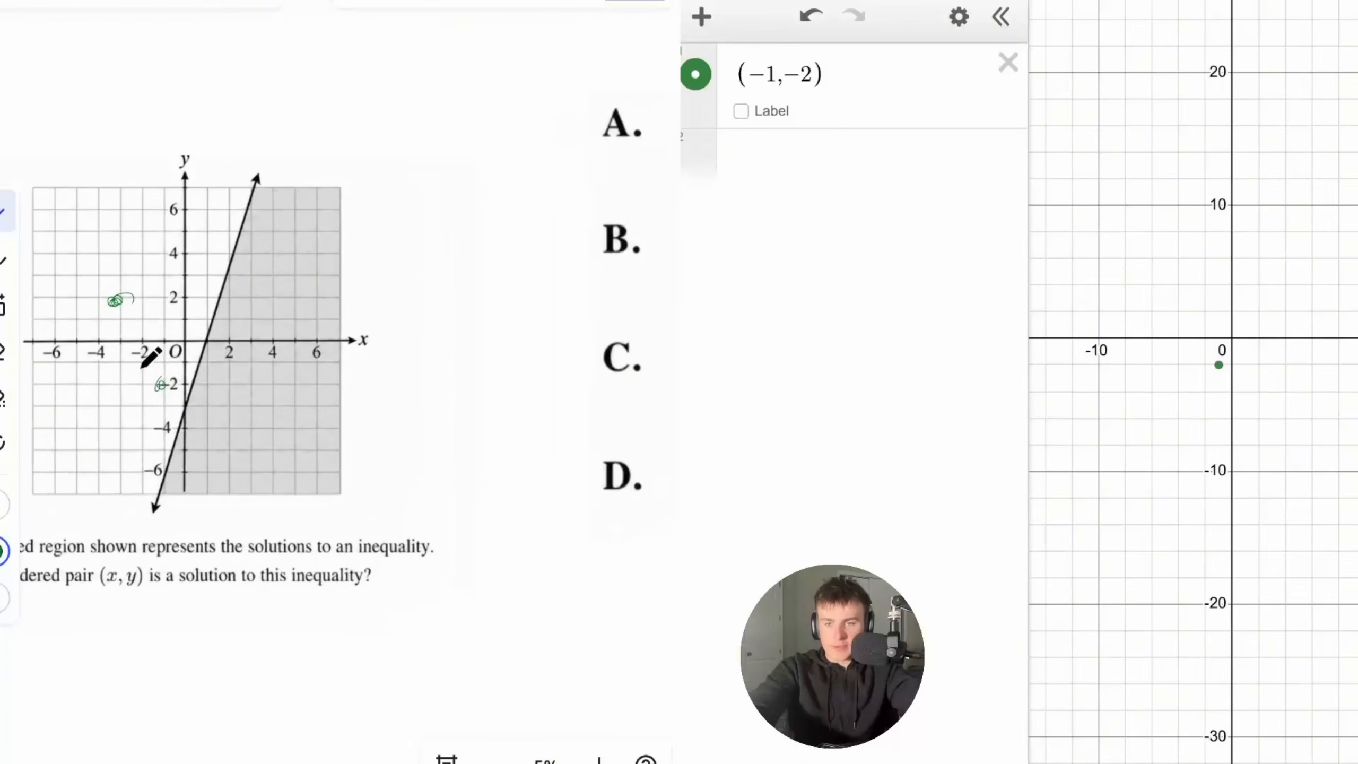
scroll(249, 394, down, 6)
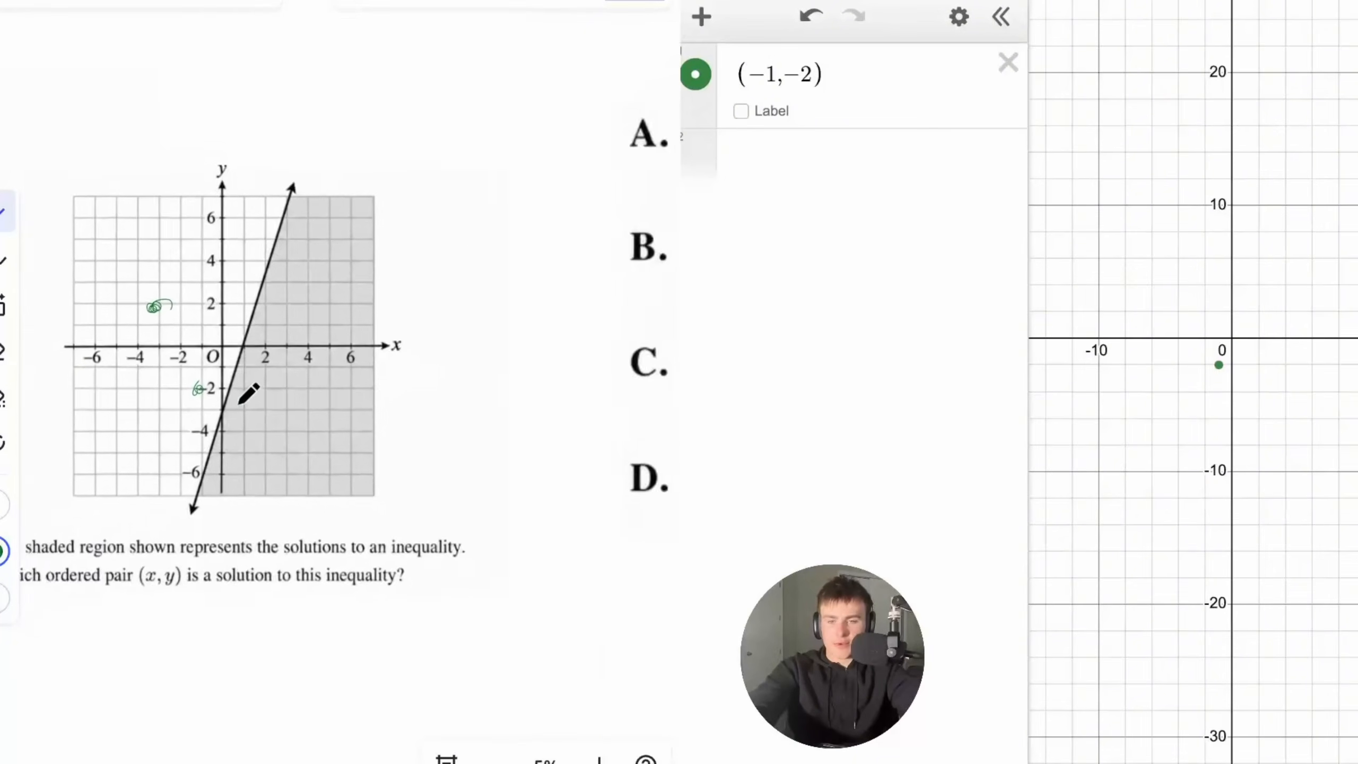
drag(646, 305, 511, 314)
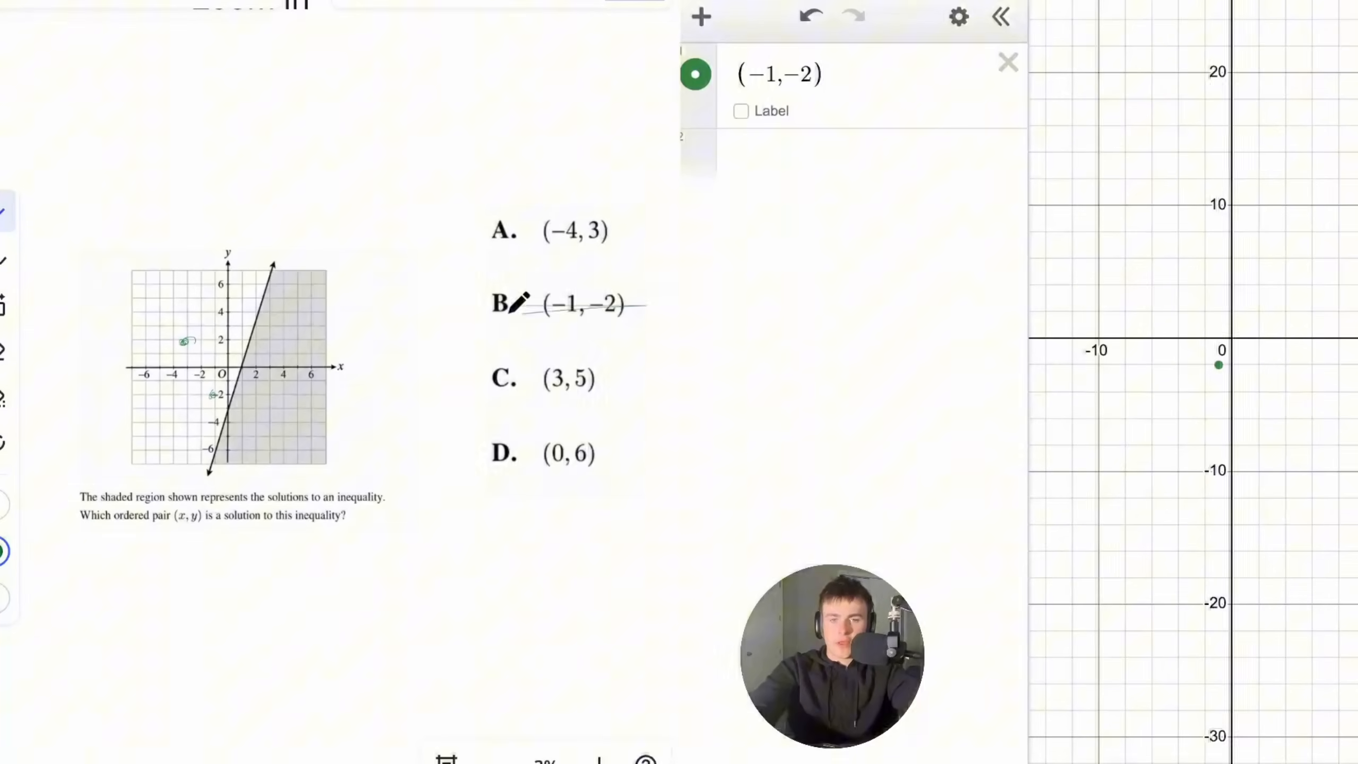
- Replace the plotted point with choice C, (3, 5)
click(946, 80)
key(ctrl+a)
key(BackSpace)
text((3,5))
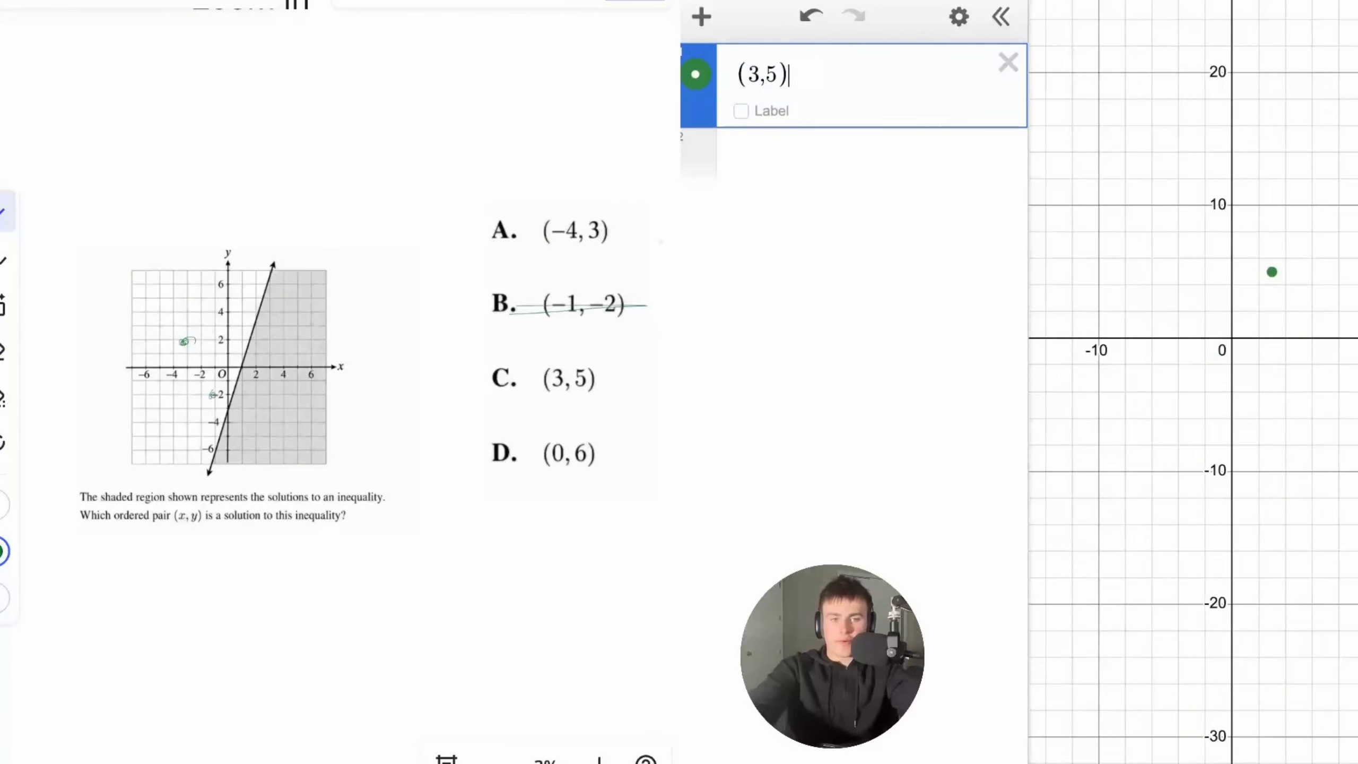
- Mark (3, 5) by pen on the question's graph and circle choice C
scroll(249, 295, up, 5)
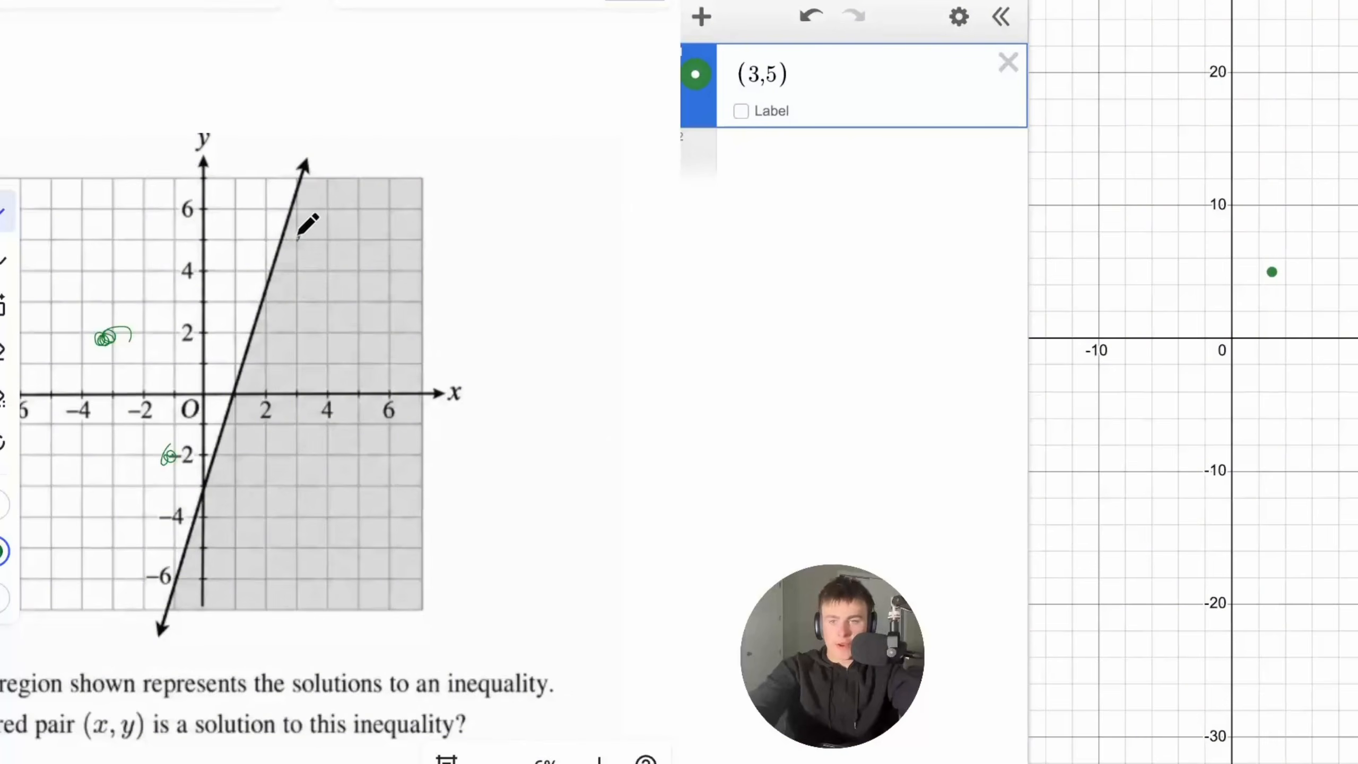
scroll(298, 244, down, 5)
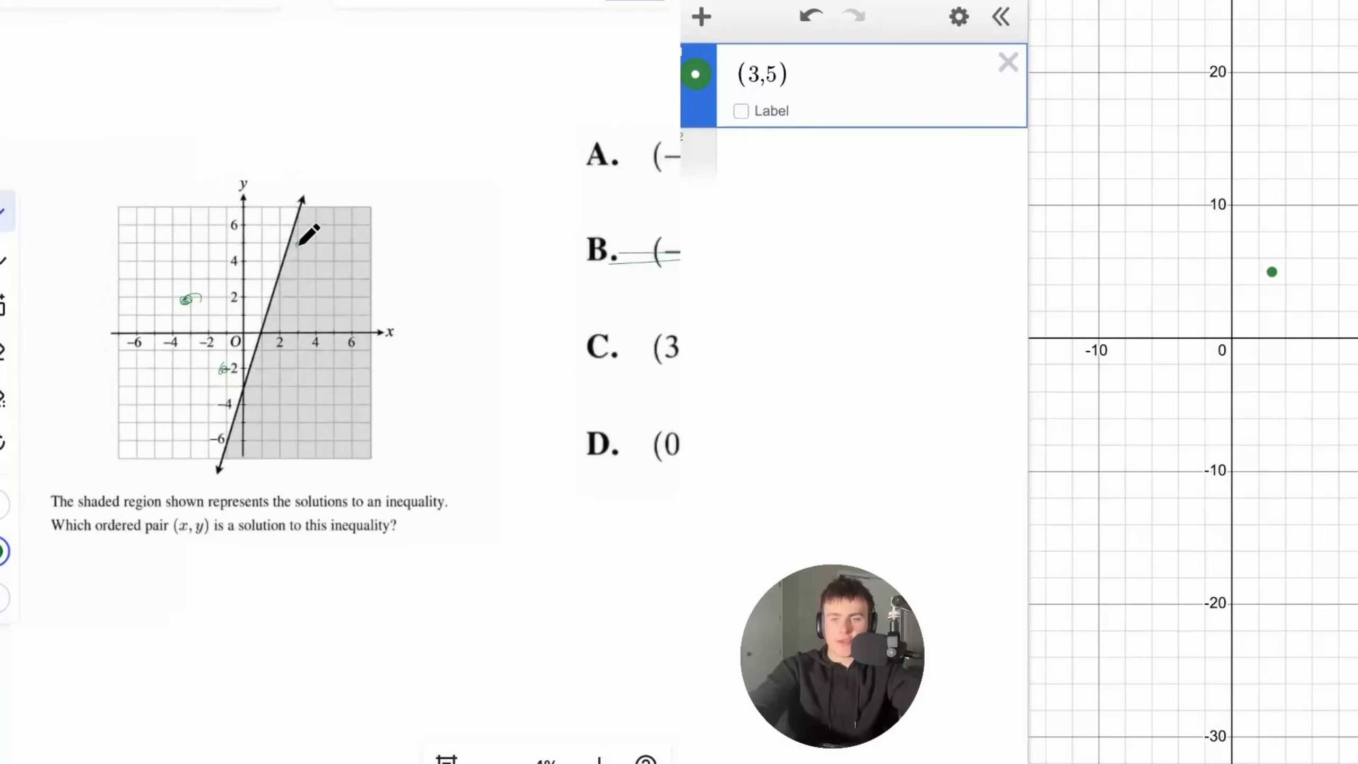
scroll(300, 244, right, 2)
mouse_move(574, 293)
mouse_down()
mouse_move(422, 315)
mouse_move(475, 265)
mouse_up()
- Replace the plotted point with choice D, (0, 6), and mark it by pen on the question's graph
drag(846, 79, 643, 80)
text((0,6))
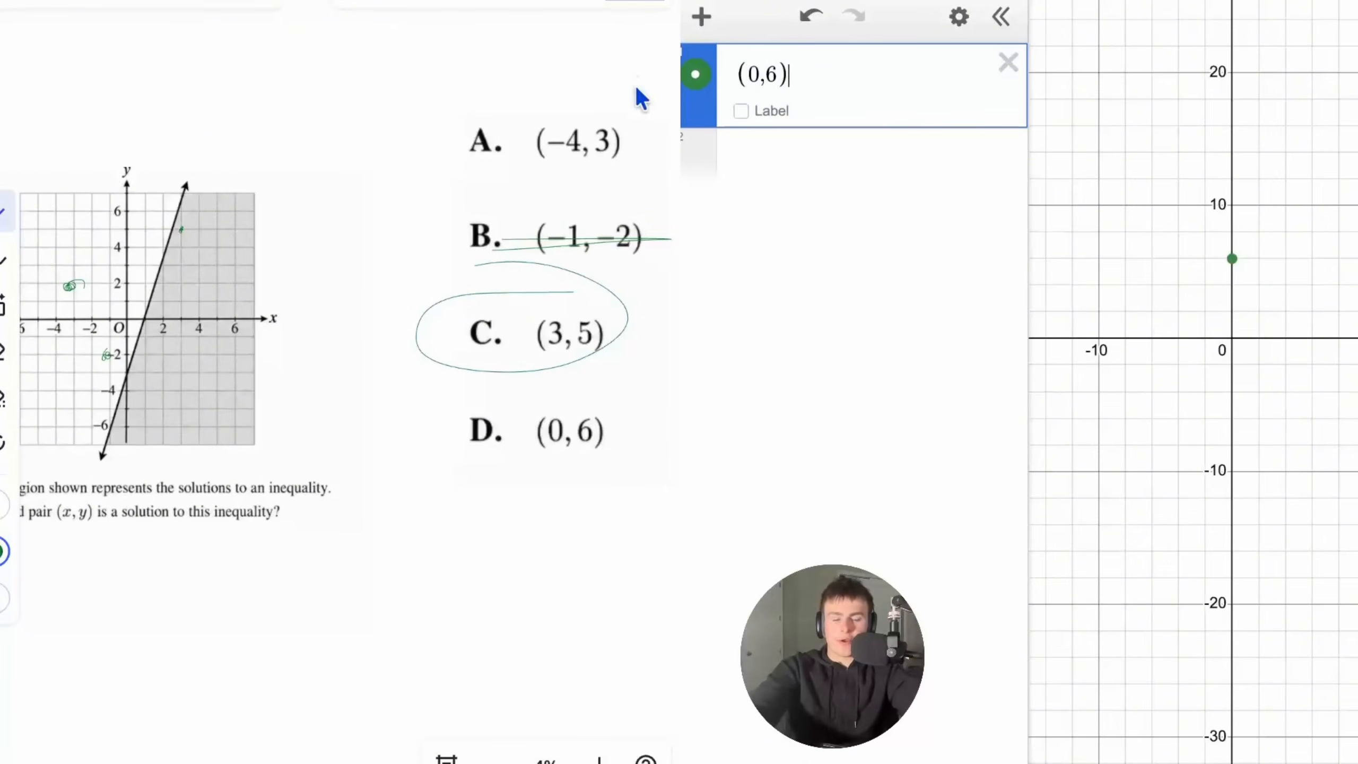
scroll(123, 278, up, 2)
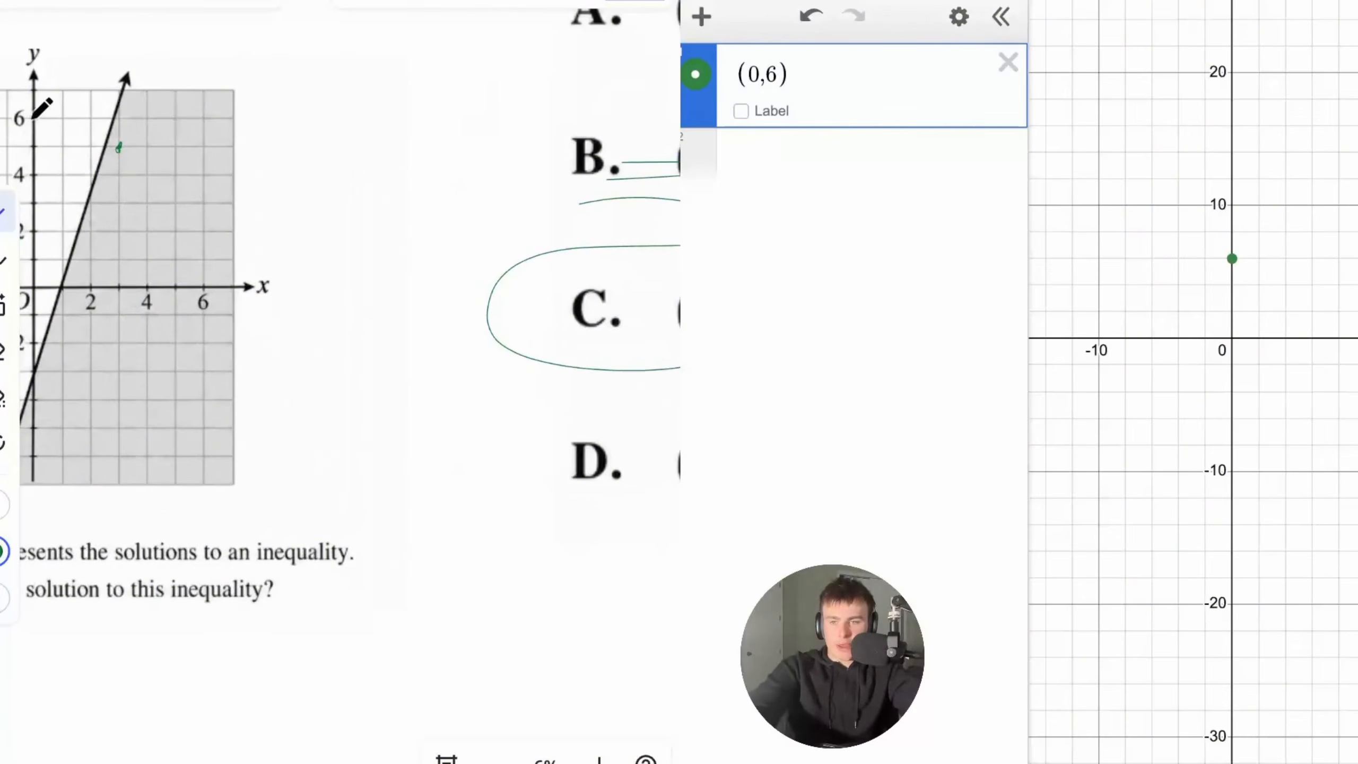
scroll(41, 110, left, 5)
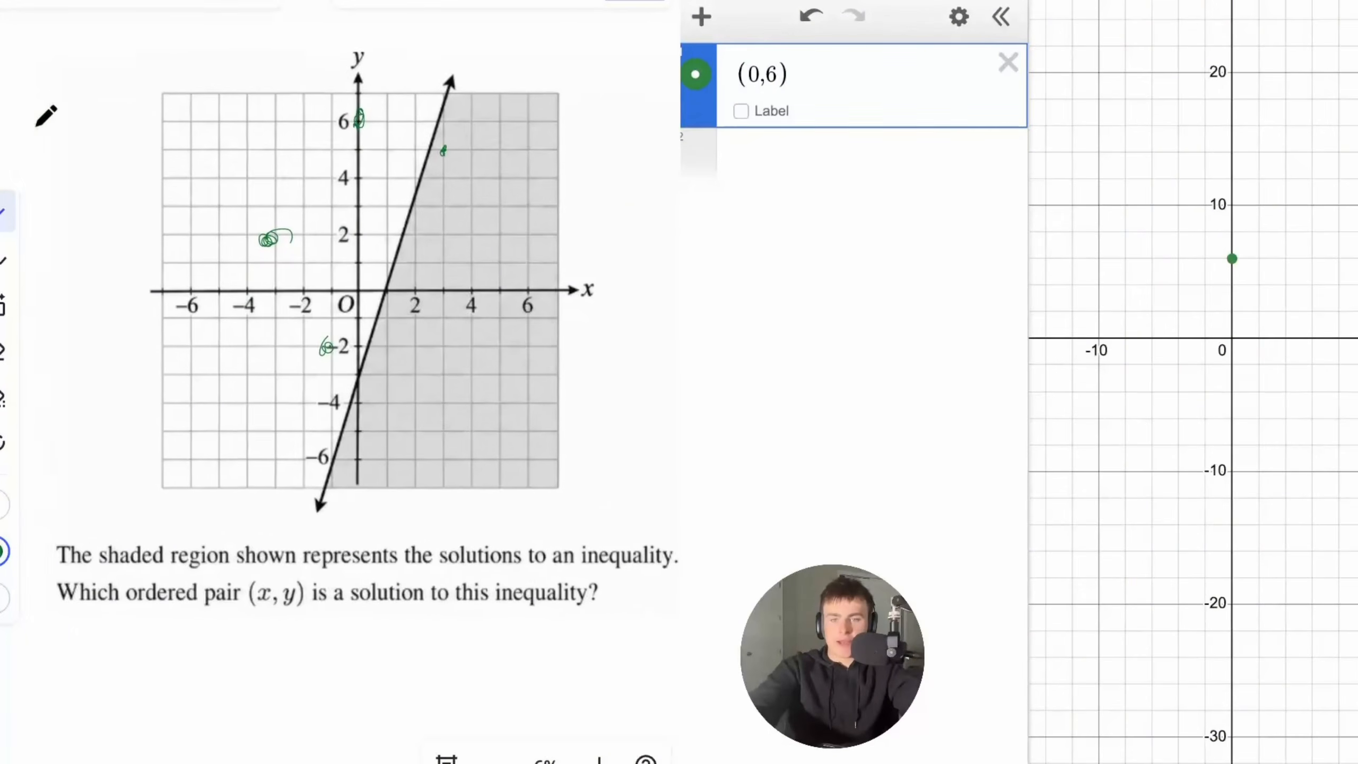
scroll(446, 235, right, 6)
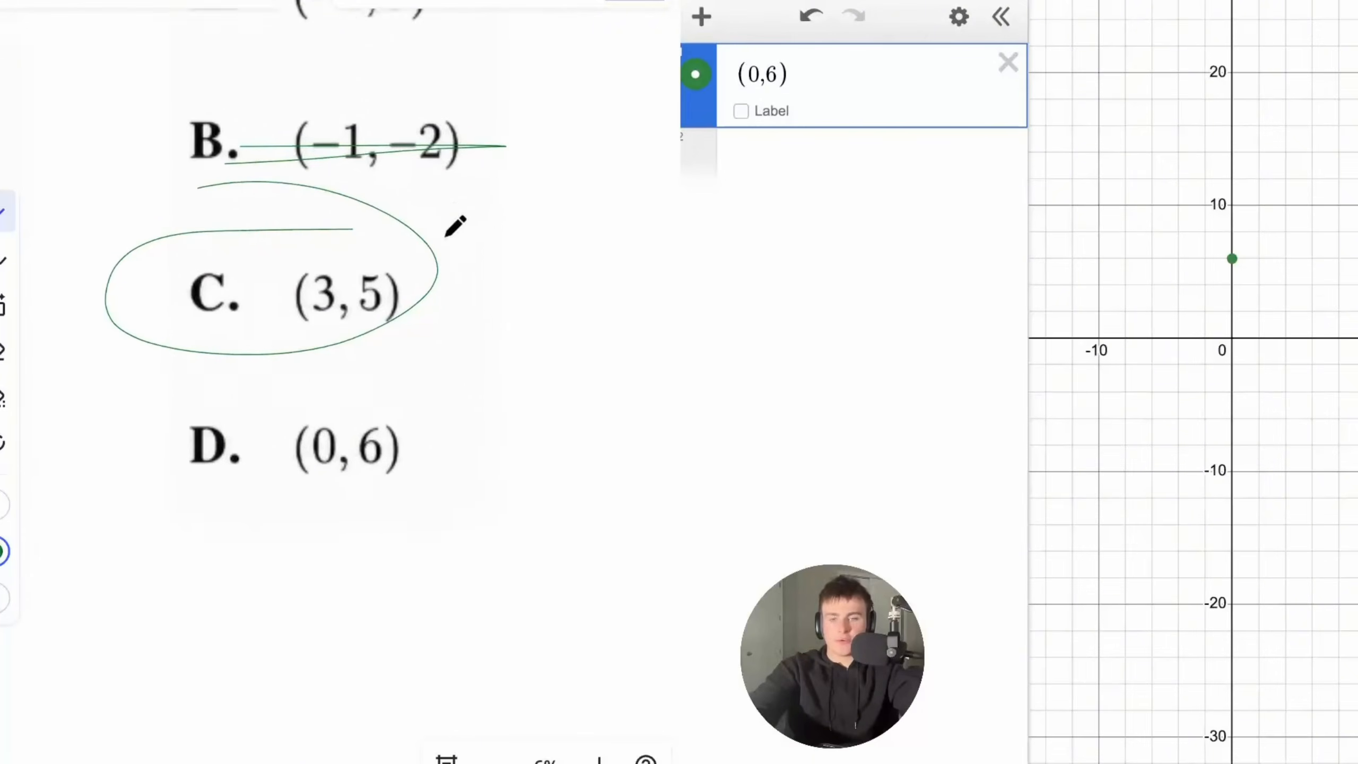
scroll(446, 236, left, 1)
- Go to the system of inequalities question and replace the plotted point with its first inequality, x + y ≤ 2
scroll(490, 199, down, 8)
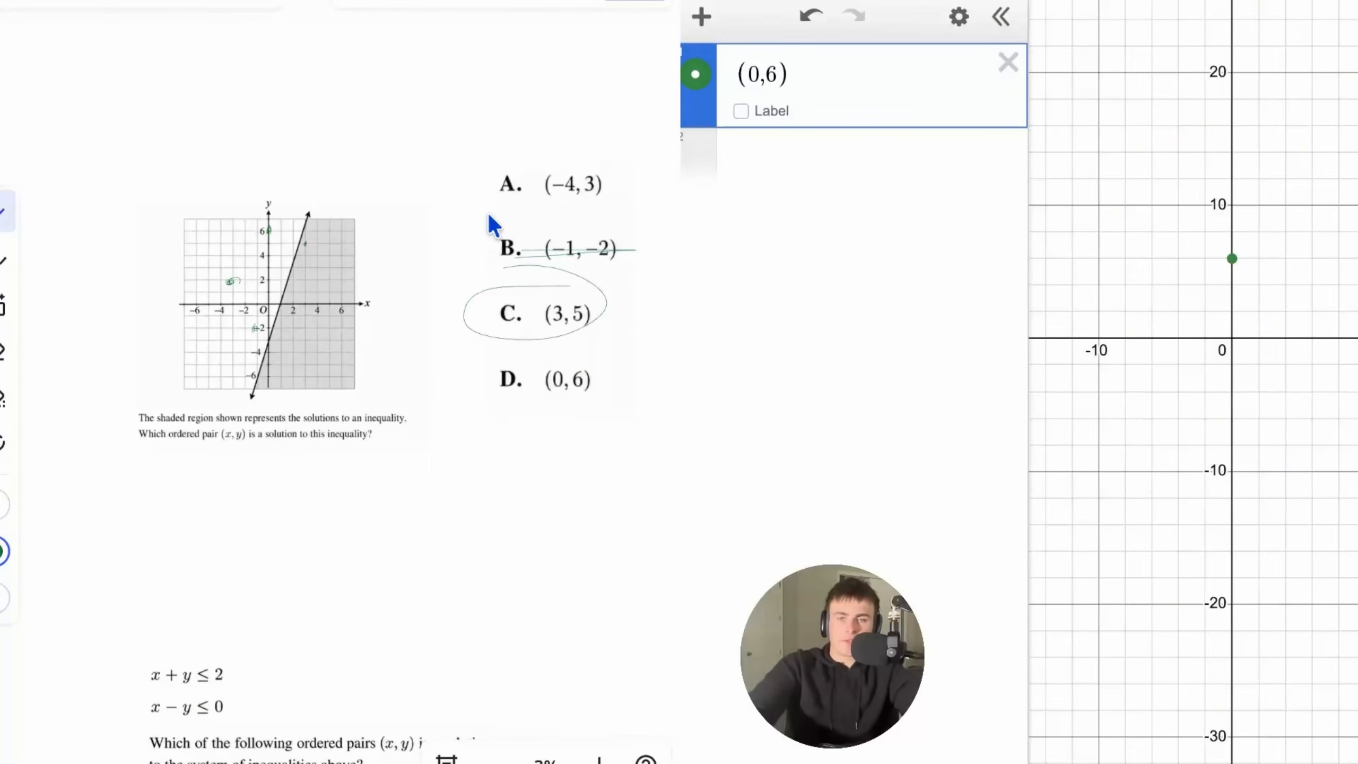
scroll(491, 218, down, 10)
scroll(433, 142, up, 3)
scroll(433, 142, up, 3)
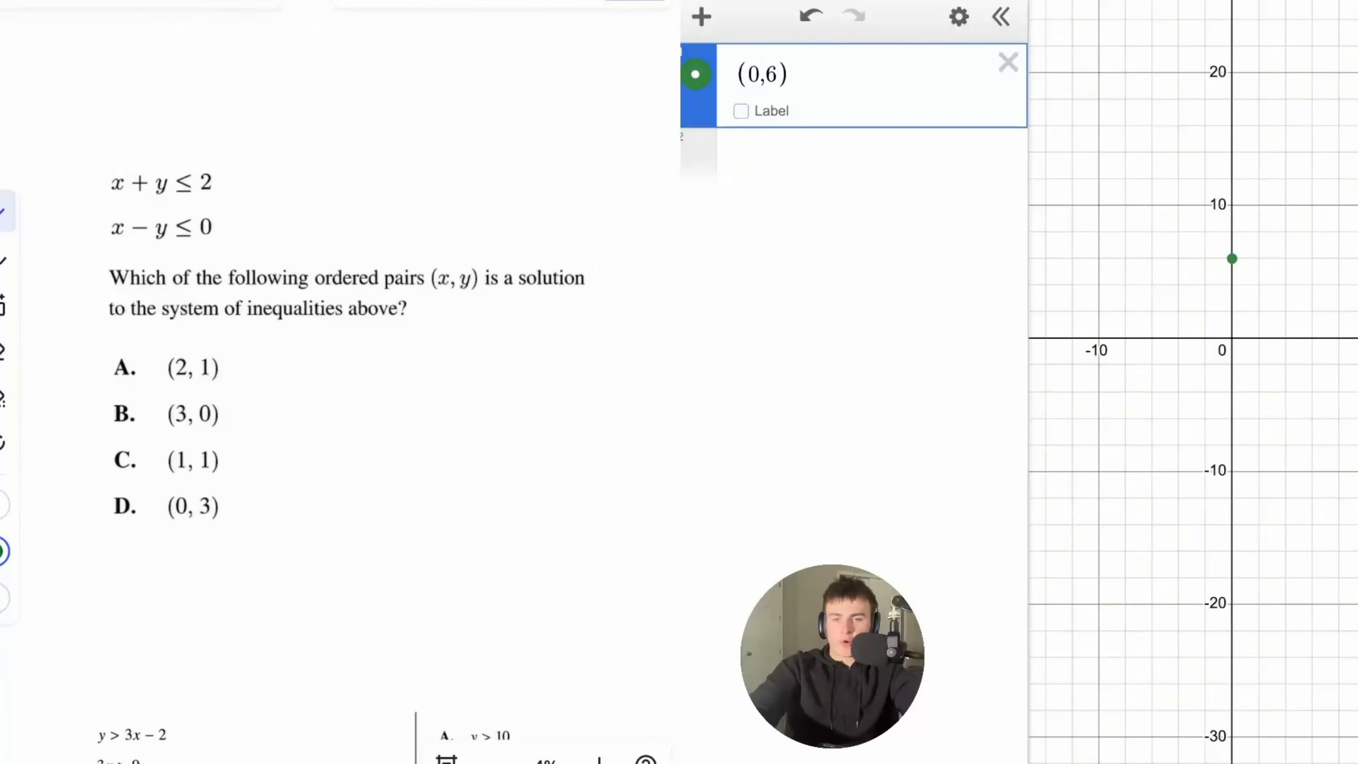
scroll(145, 364, up, 2)
click(984, 78)
text(x+y)
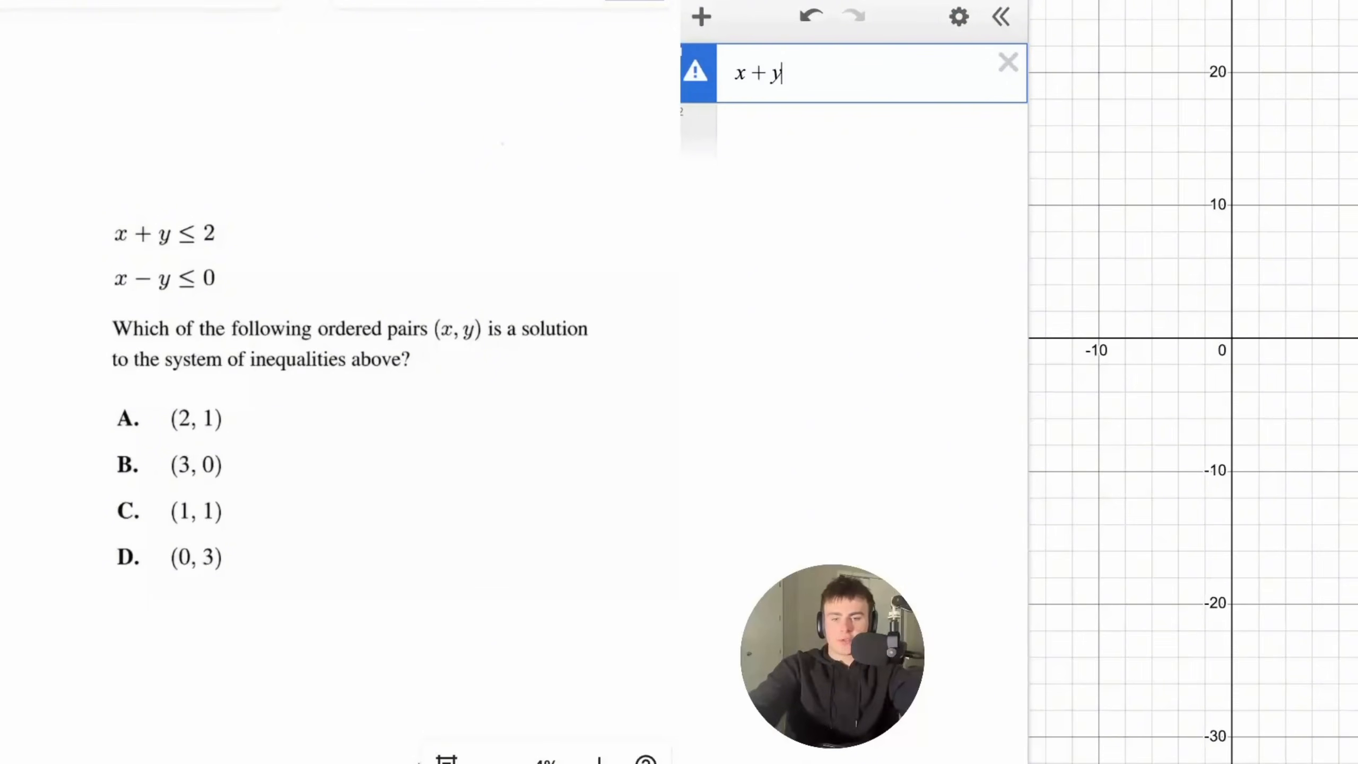
text(<=2)
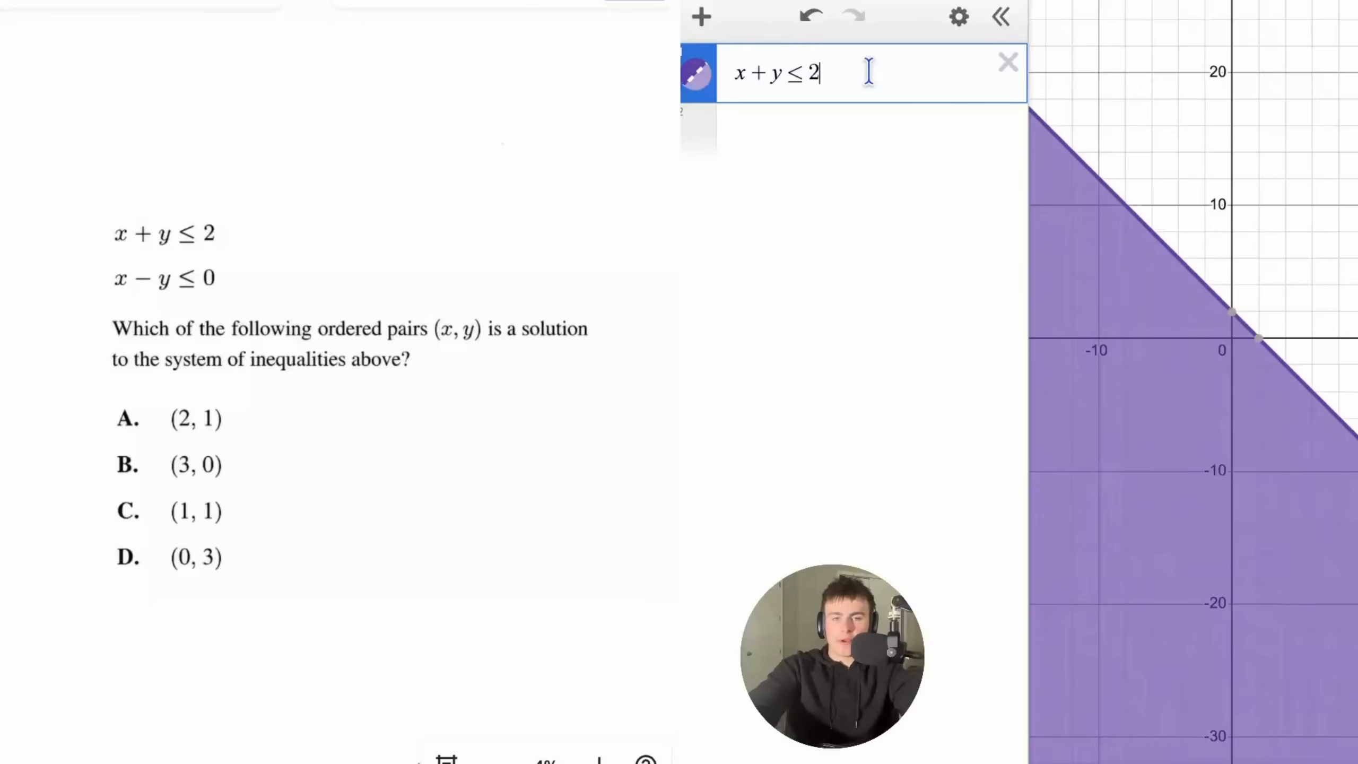
- Add the second inequality, x − y ≤ 0, below the first one in the calculator
click(867, 136)
text(x-y)
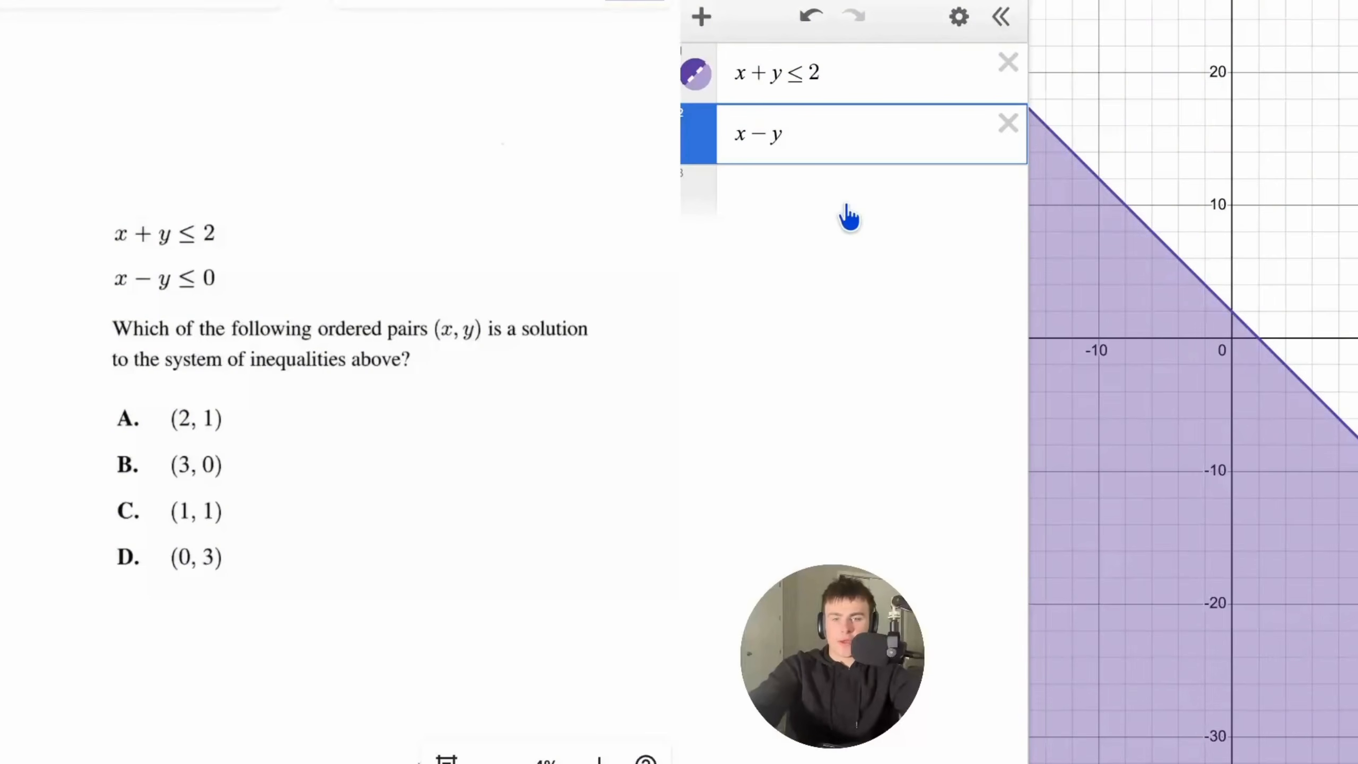
text(<)
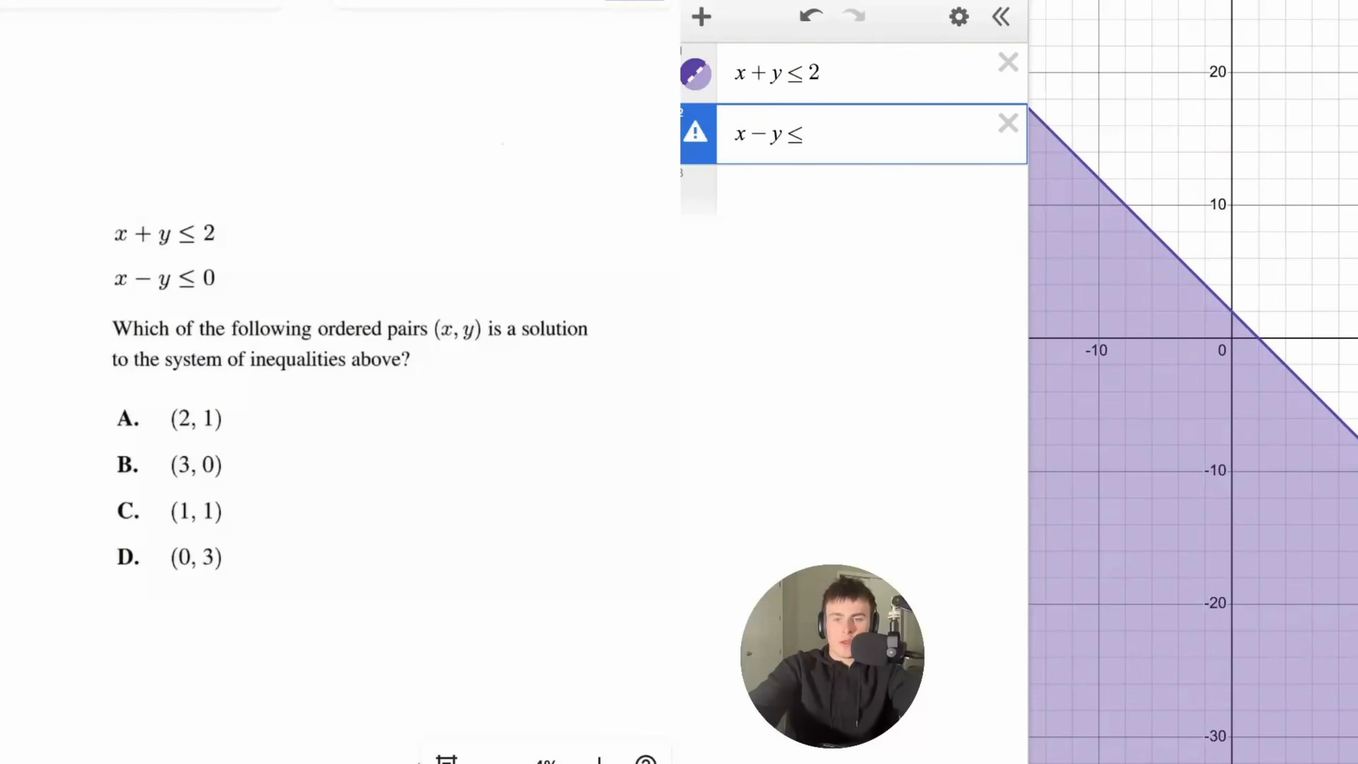
text(0)
- Add a note reading <= below the two inequalities and highlight the ≤ sign in x − y ≤ 0
click(789, 206)
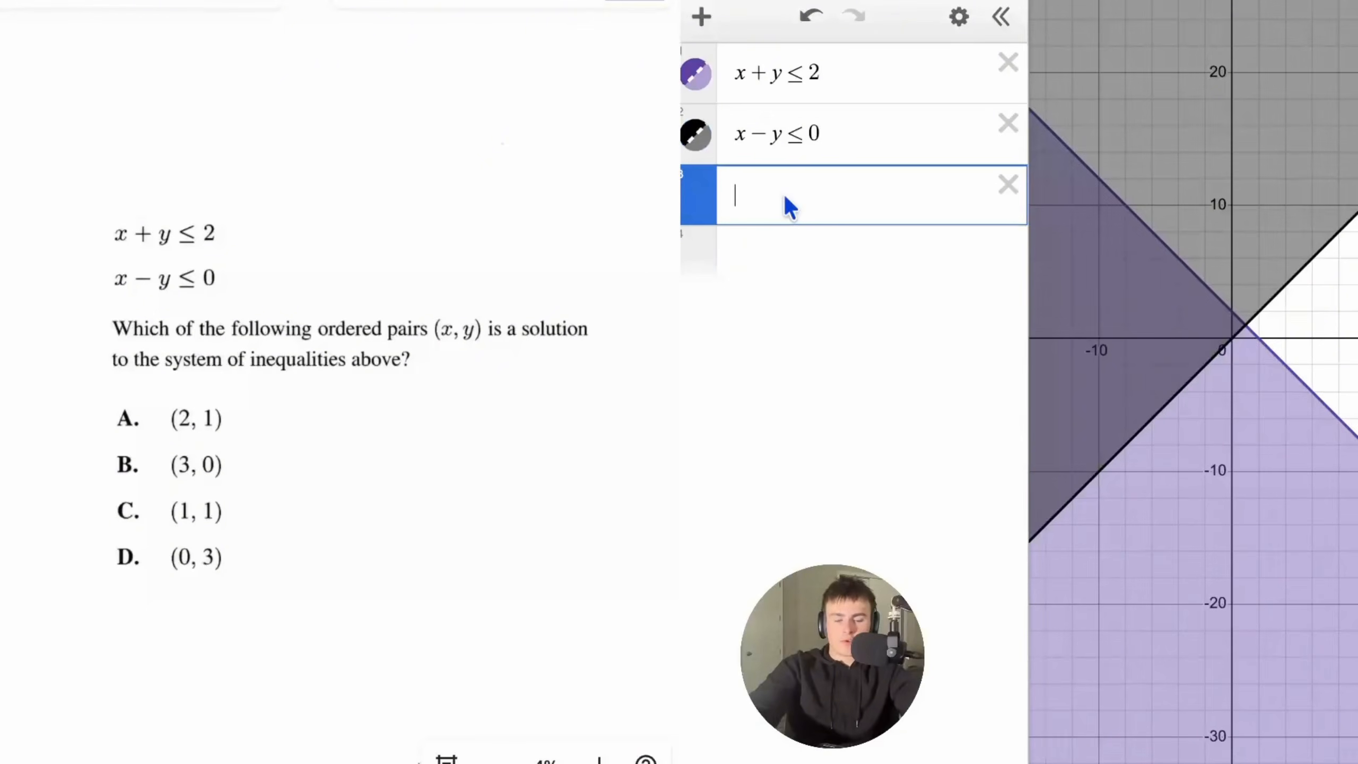
text(")
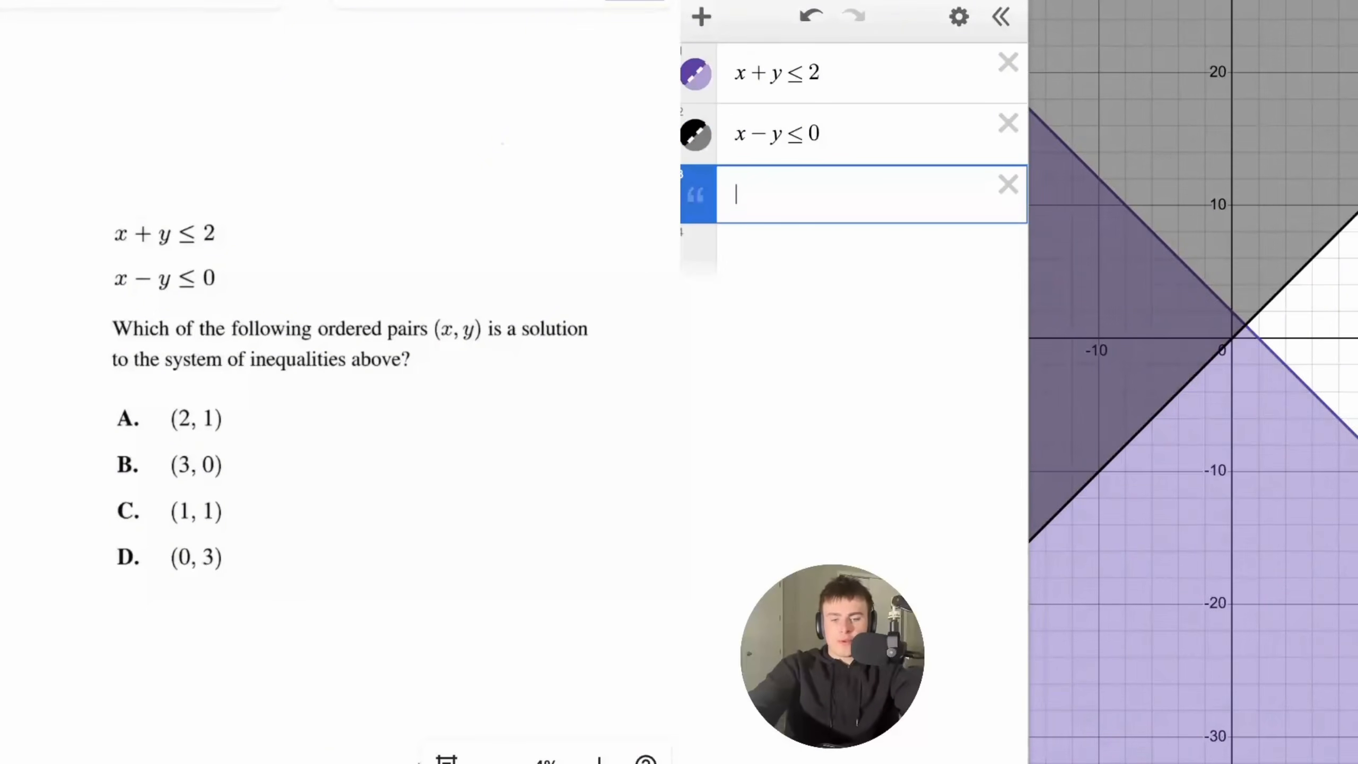
text(<=)
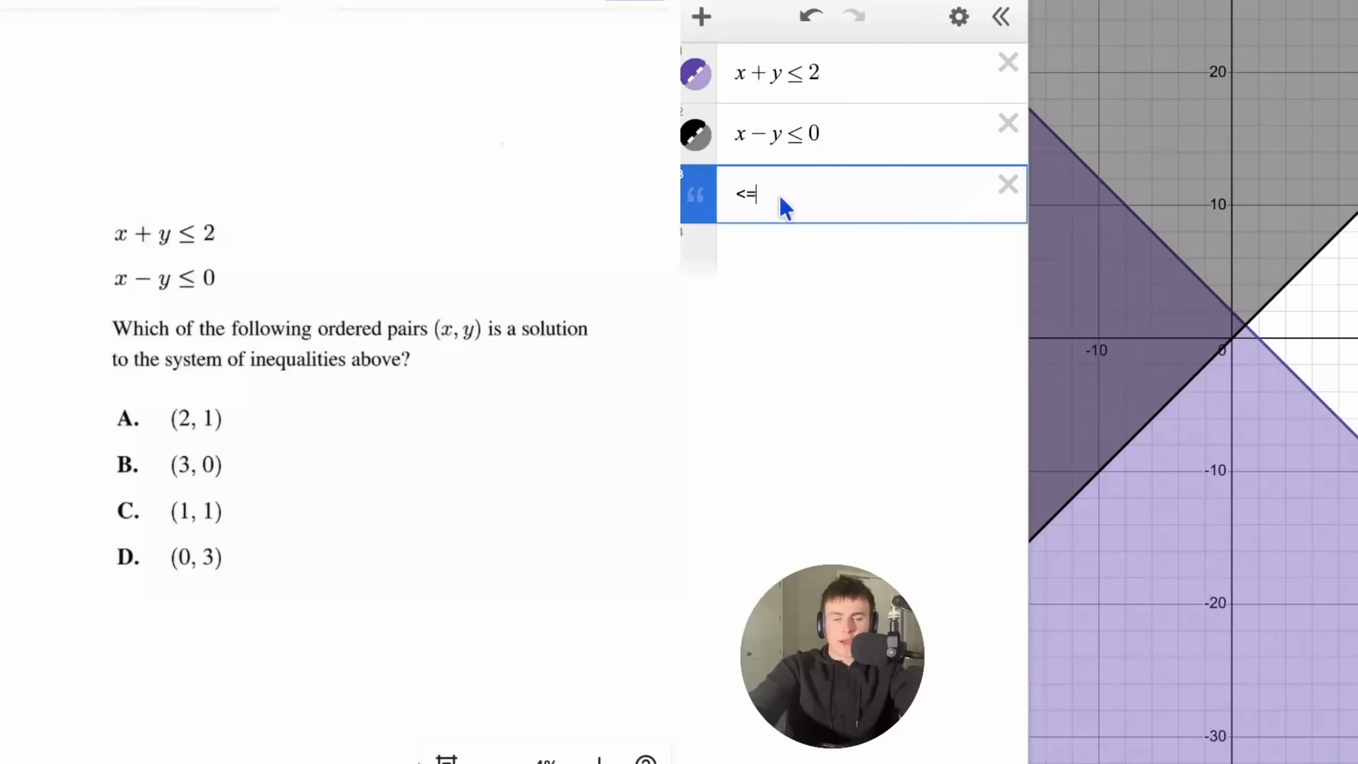
drag(806, 141, 787, 142)
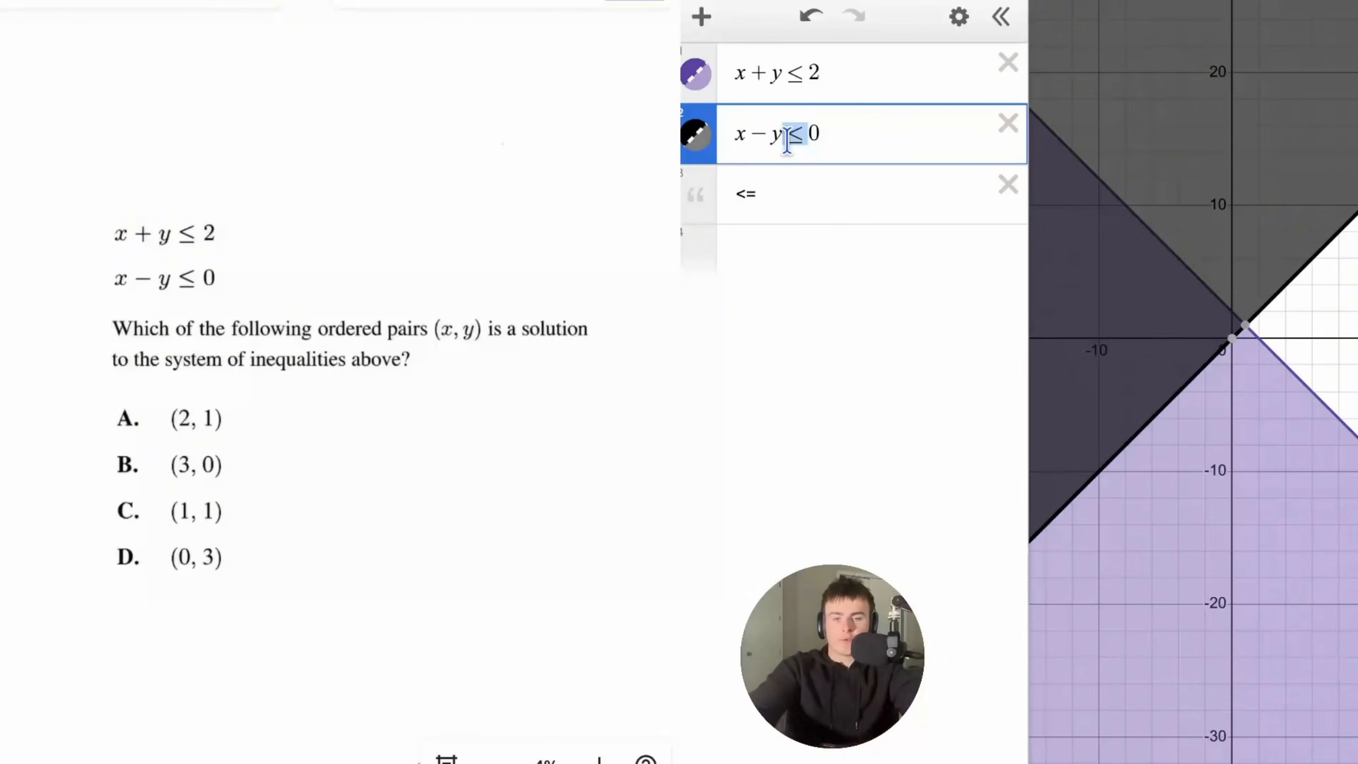
click(767, 279)
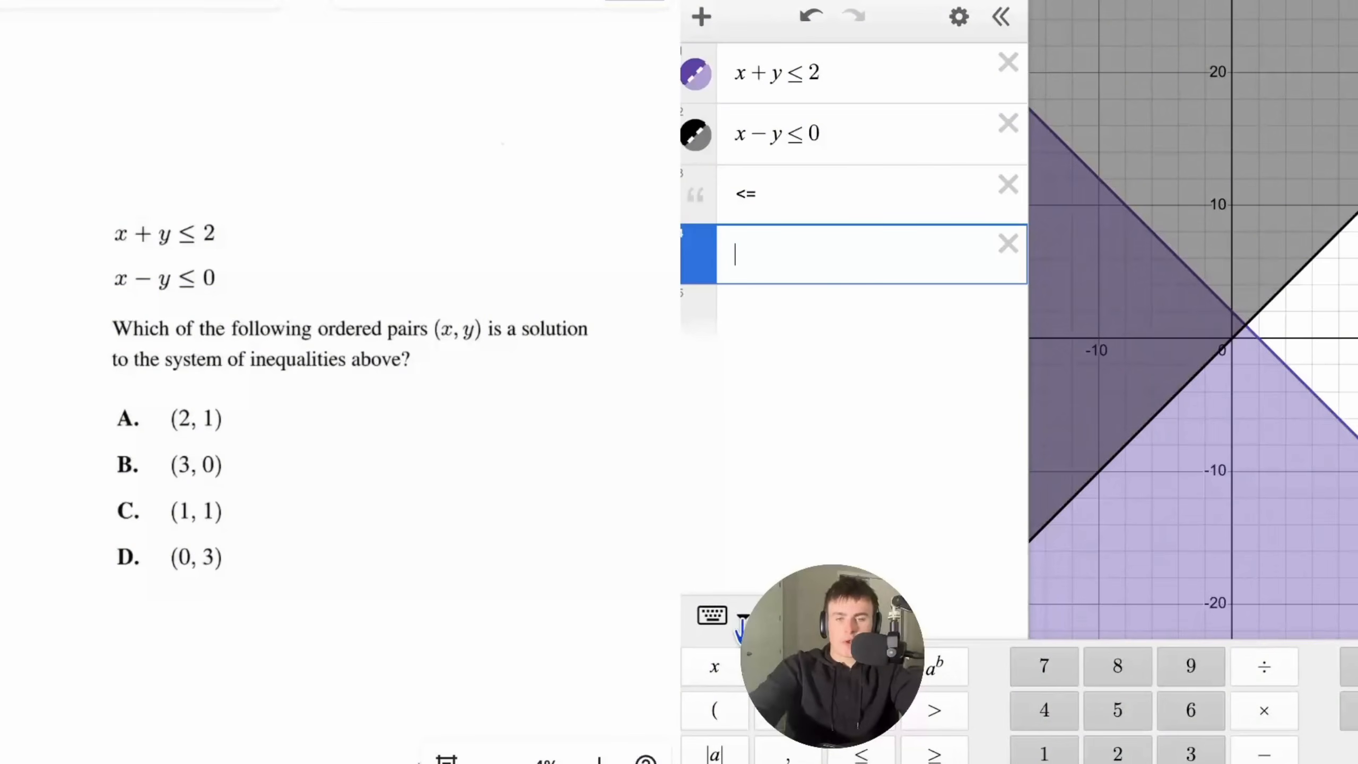
- Delete the <= note and its line from the expression list
click(767, 193)
mouse_move(767, 193)
mouse_down()
mouse_move(733, 193)
mouse_move(744, 193)
mouse_up()
key(BackSpace)
key(BackSpace)
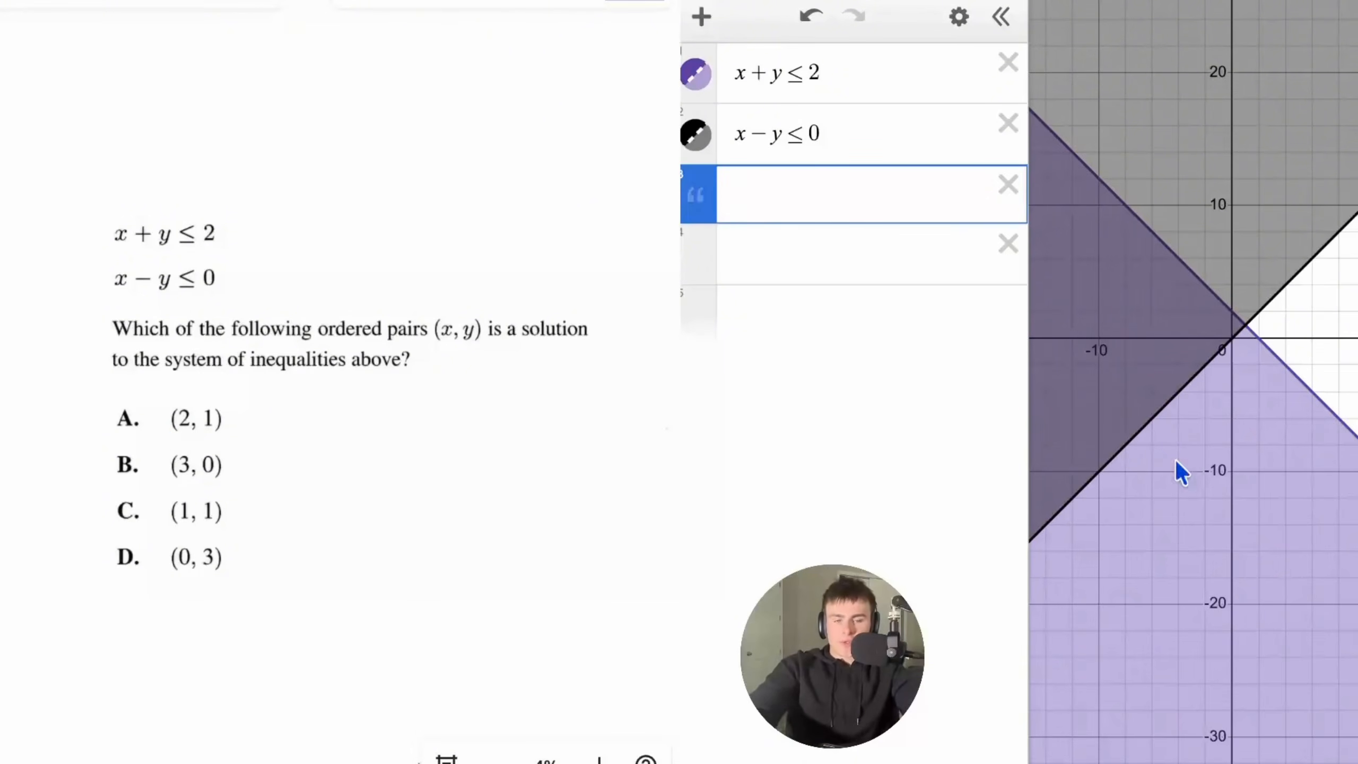
drag(1201, 486, 1231, 494)
click(834, 183)
key(BackSpace)
- Plot choice A, (2, 1), below the inequalities to check it against the overlapping shaded region
click(766, 221)
text((2,1)
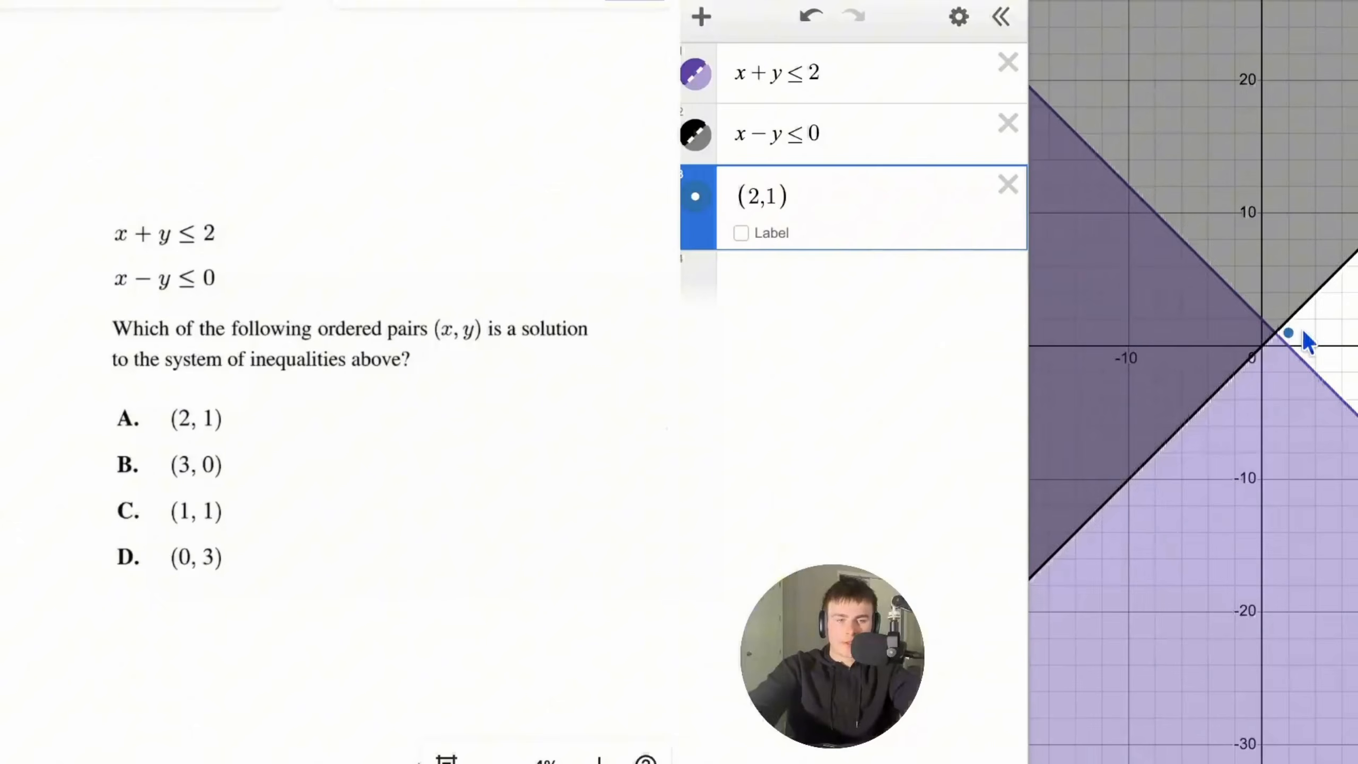
scroll(1303, 337, up, 3)
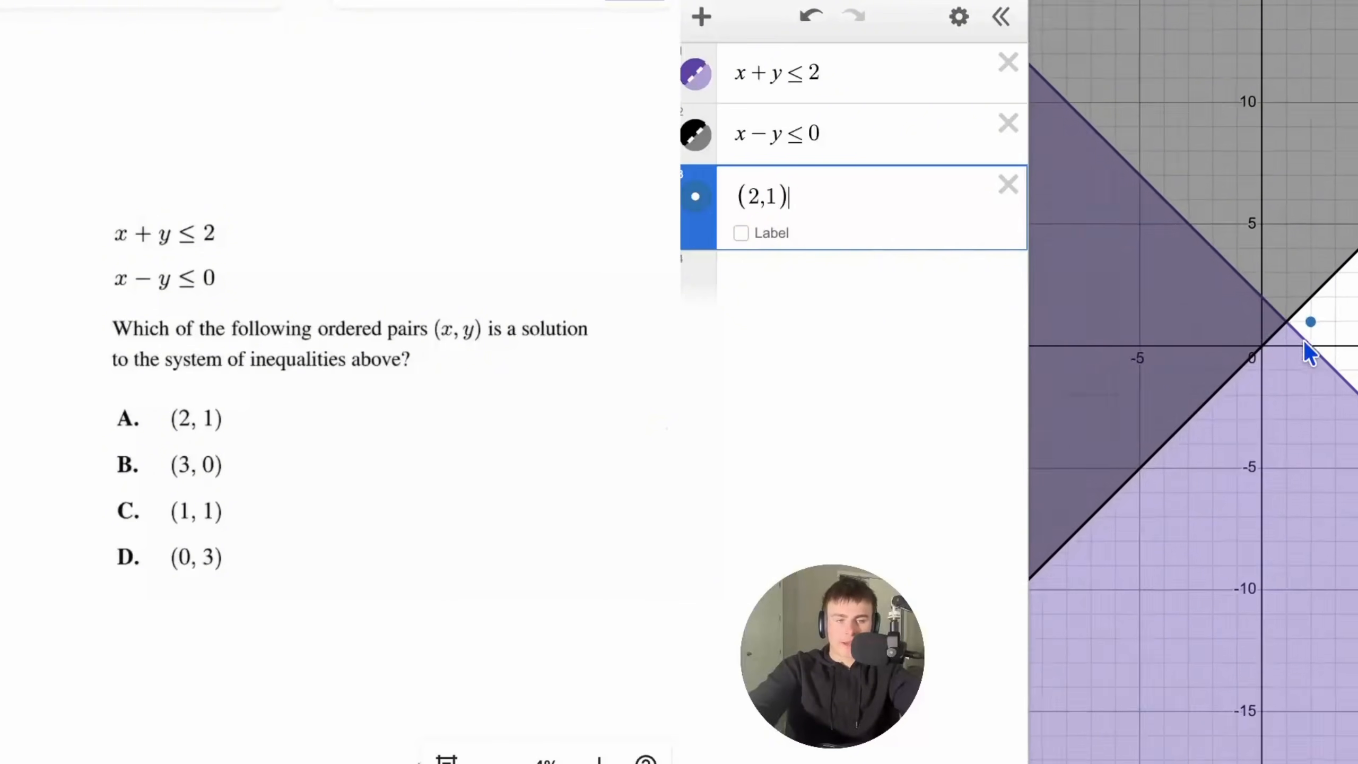
- Replace the coordinates of the plotted point with choice B, (3, 0)
key(BackSpace)
key(BackSpace)
key(BackSpace)
key(BackSpace)
text(3,0)
- Change the plotted point to choice C, (1, 1), and inspect it closely at the intersection of the boundary lines
key(BackSpace)
key(BackSpace)
text(1,1)
scroll(1289, 348, up, 5)
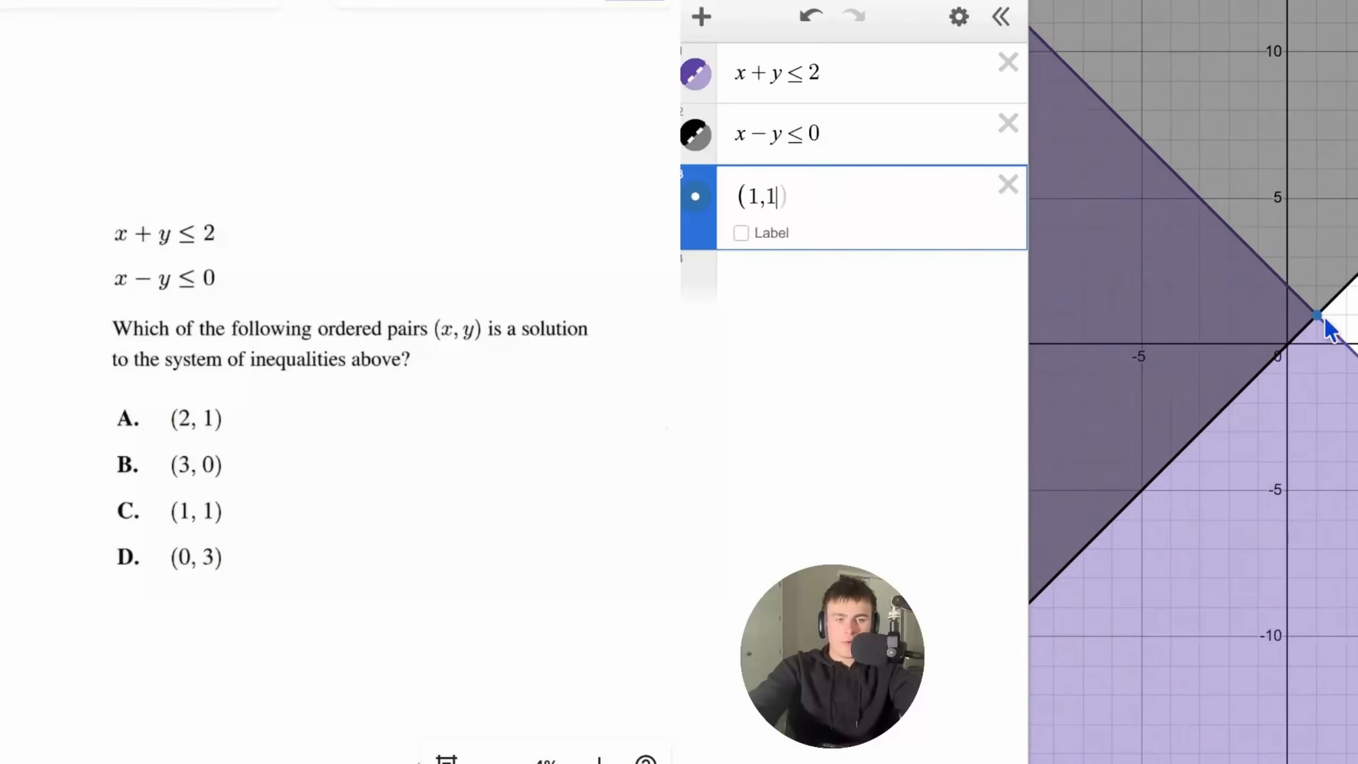
scroll(1337, 214, up, 10)
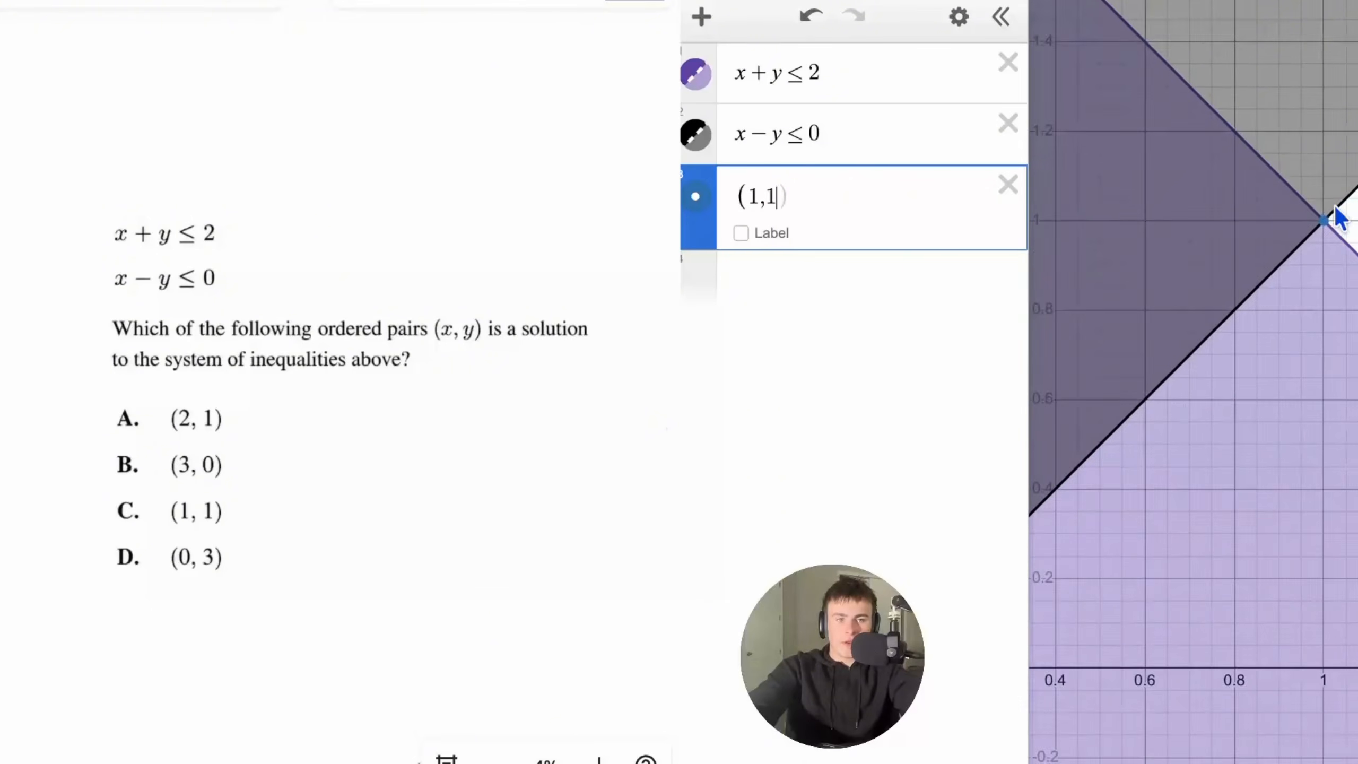
scroll(1273, 283, up, 3)
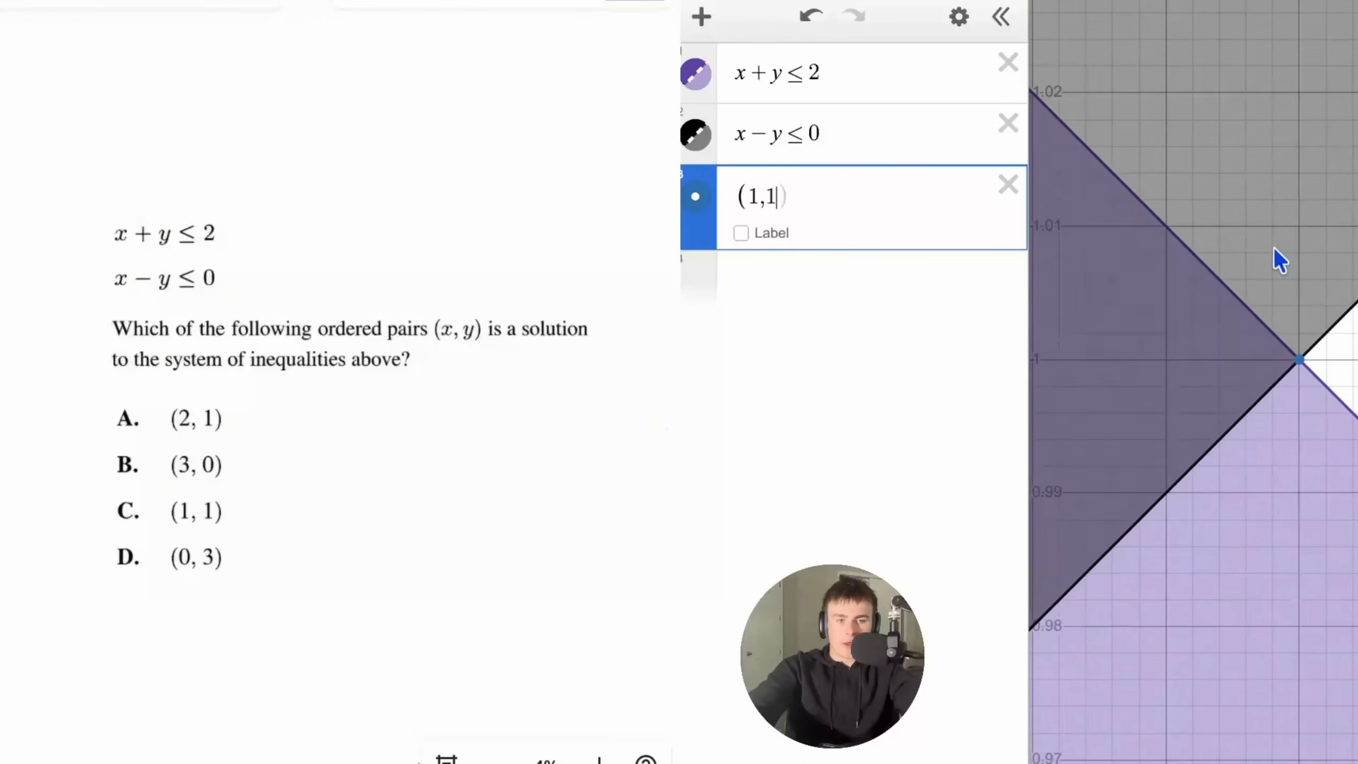
scroll(1353, 305, up, 3)
scroll(1353, 306, down, 10)
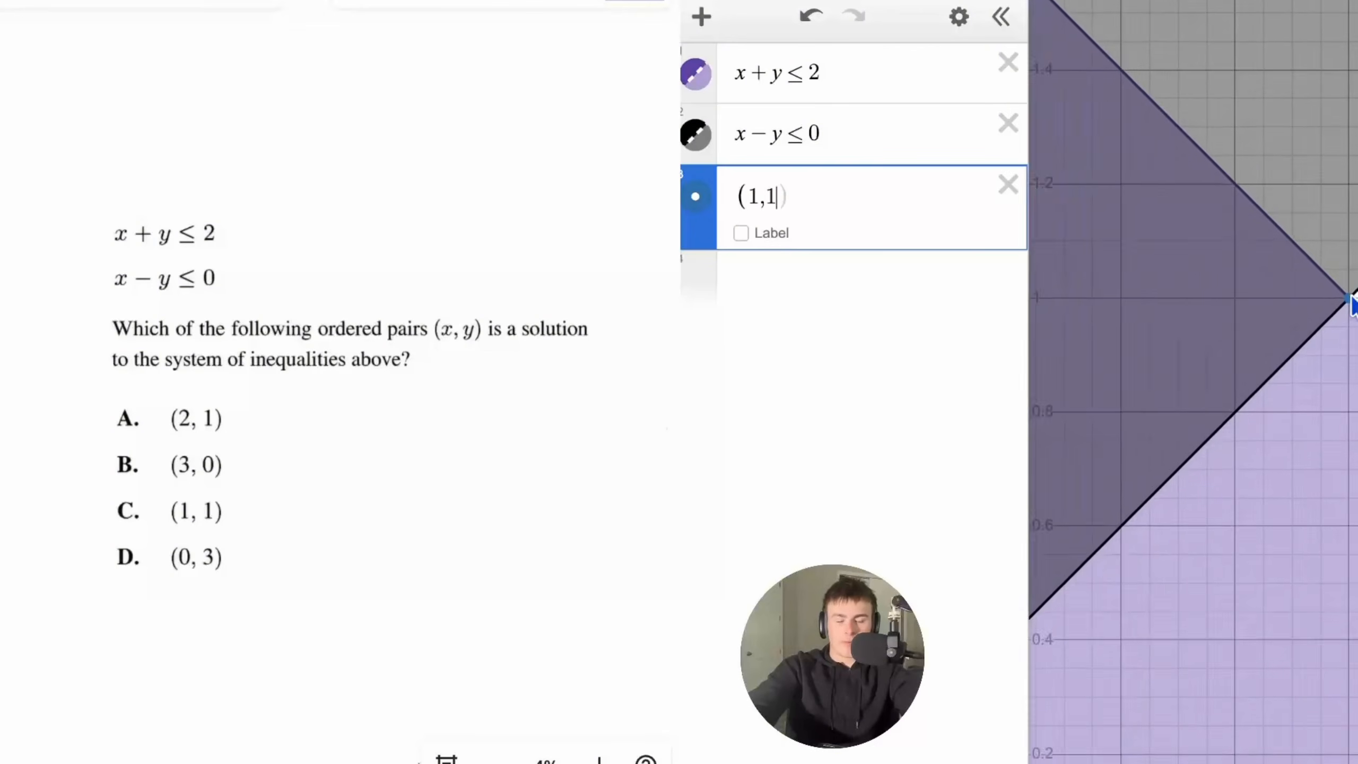
- Replace the plotted point with choice D, (0, 3), and check it against the overlapping shaded region
drag(913, 201, 680, 212)
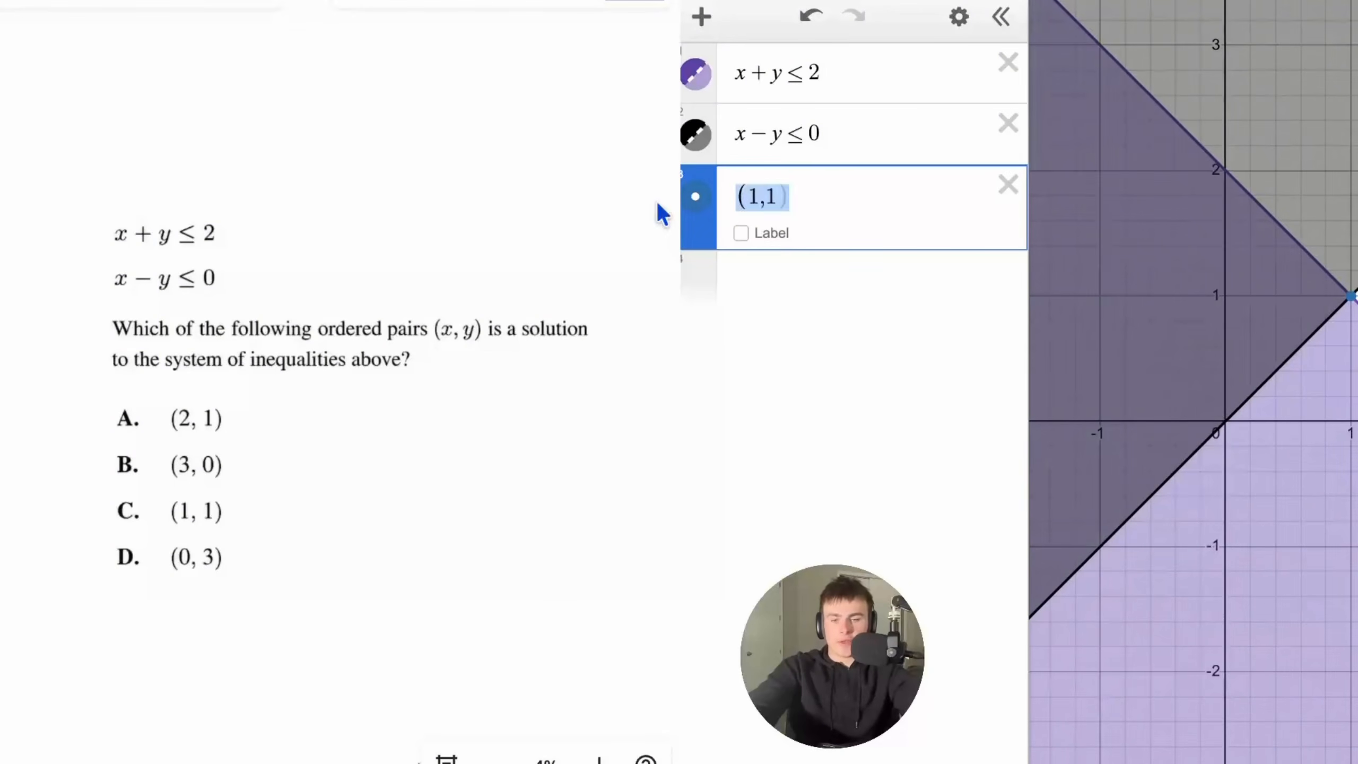
key(BackSpace)
text(0,3))
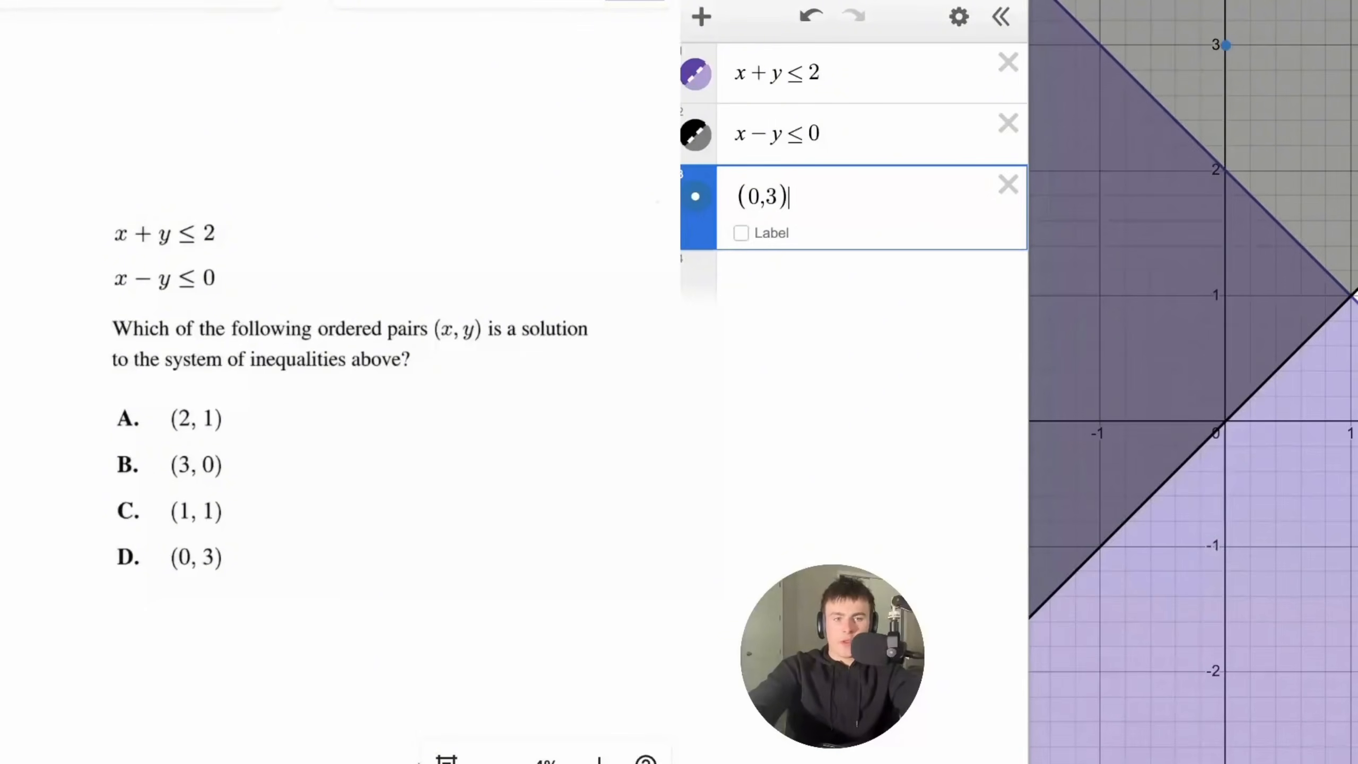
click(1156, 367)
drag(1156, 366, 1143, 435)
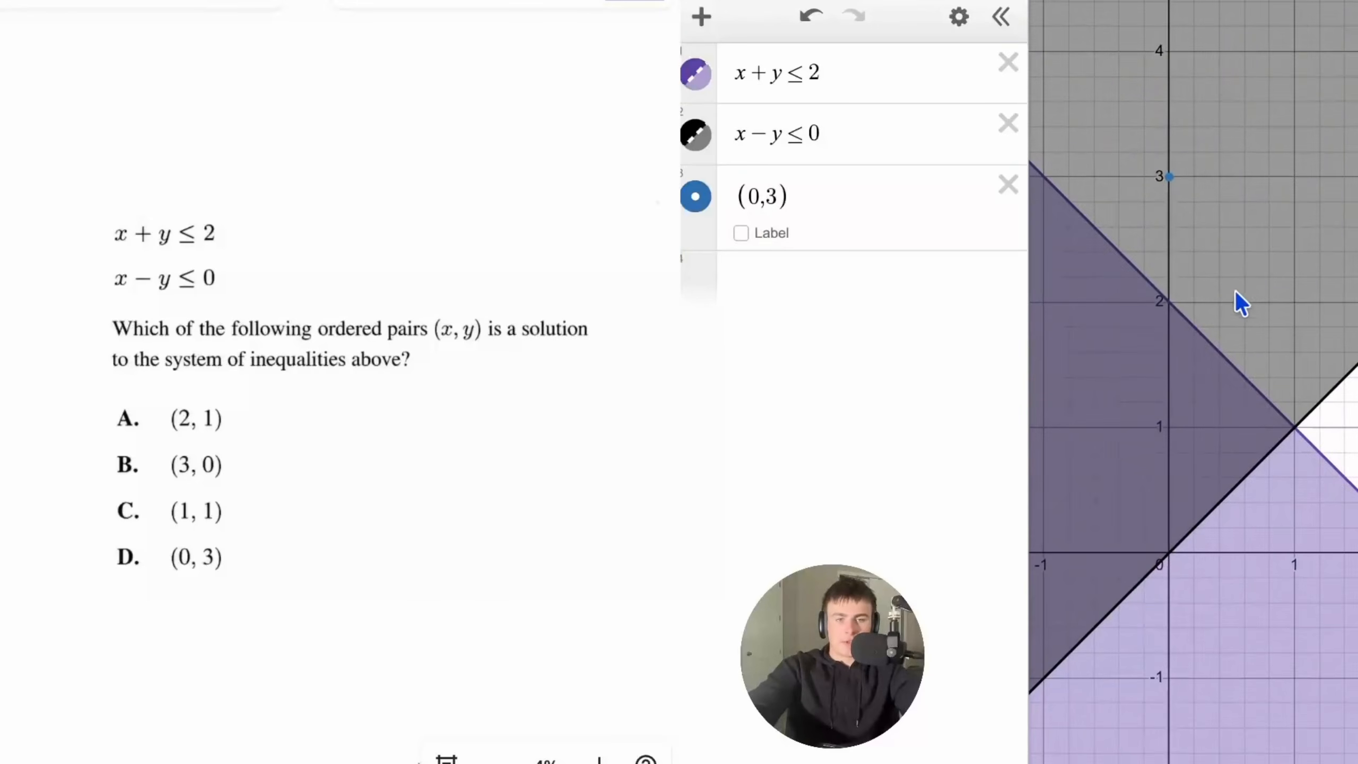
- Clear the coordinates of the plotted point (0, 3)
click(858, 192)
key(BackSpace)
key(BackSpace)
key(BackSpace)
key(BackSpace)
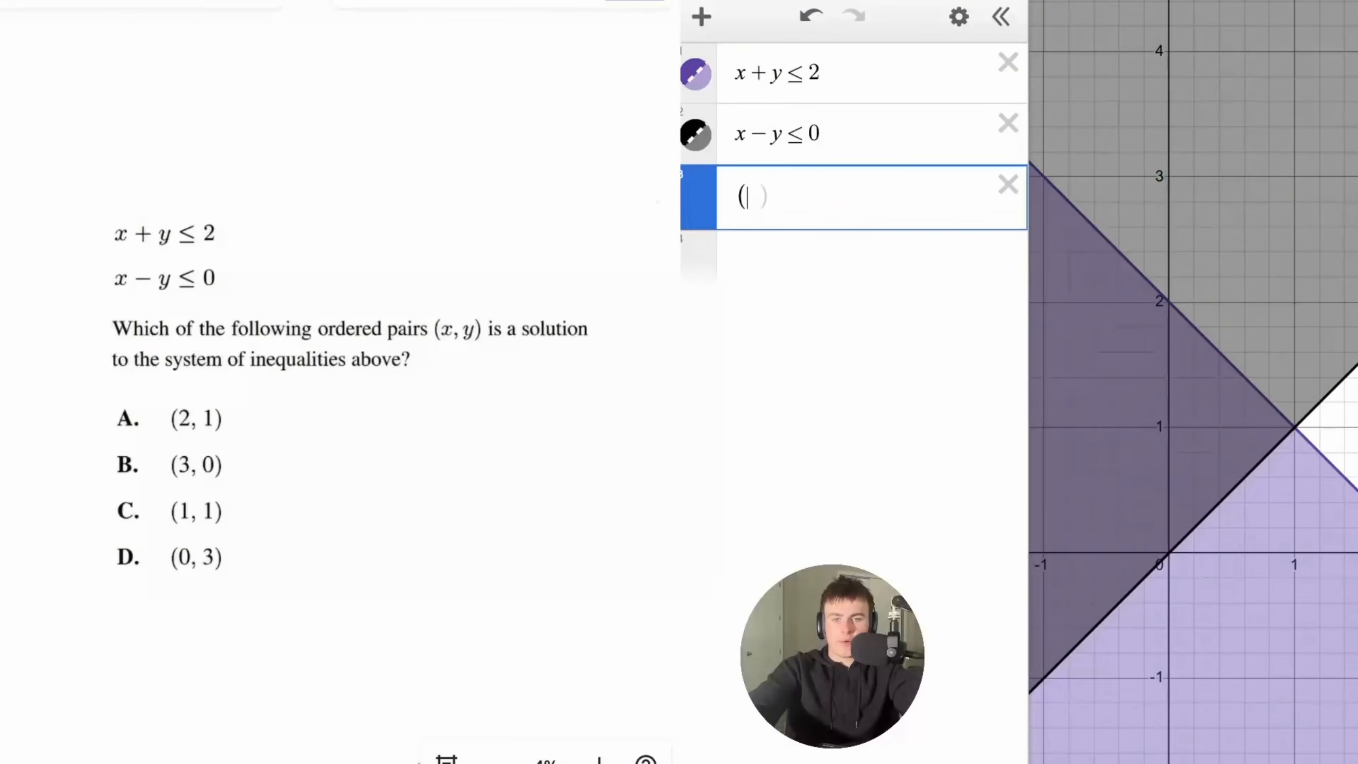
- Plot the point (1,1), compare it with the intersection of the boundary lines, and box answer choice C
text(1,1)
click(1305, 457)
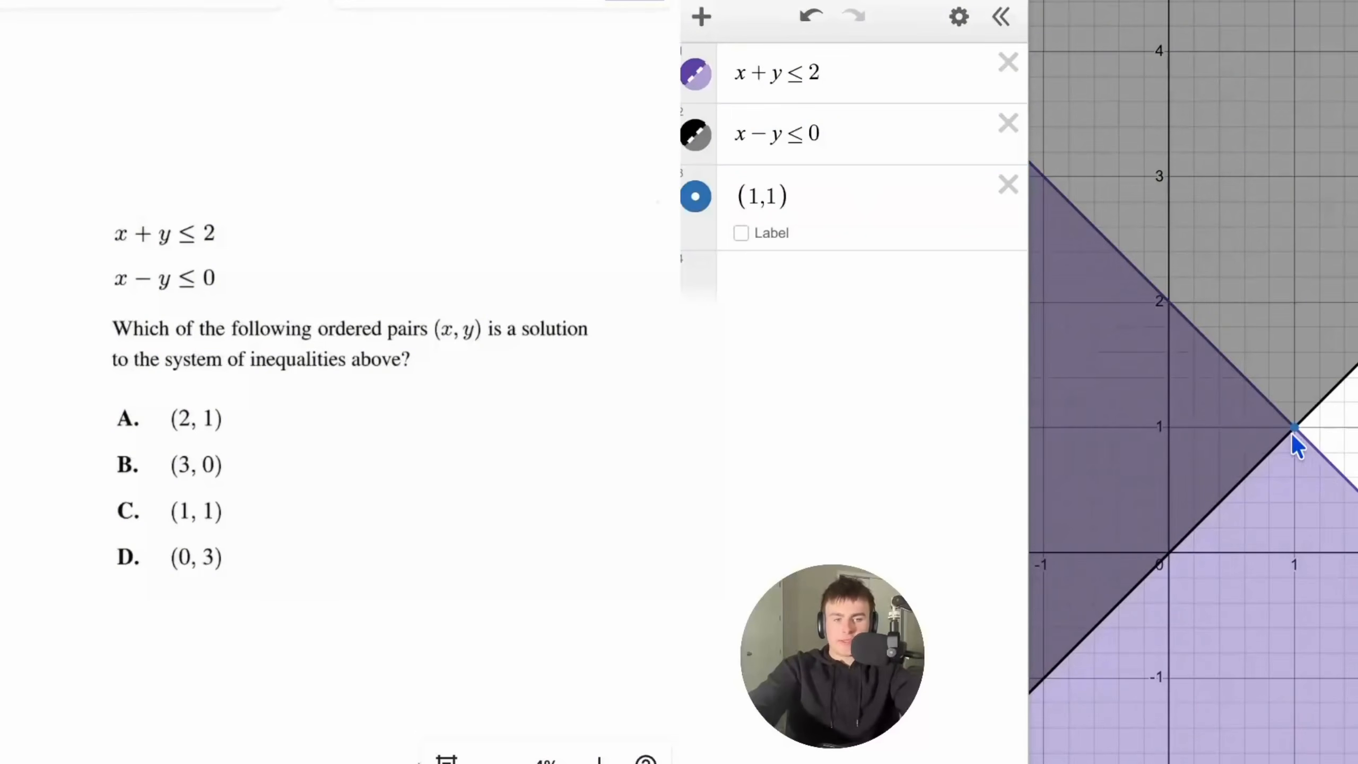
scroll(1293, 433, up, 5)
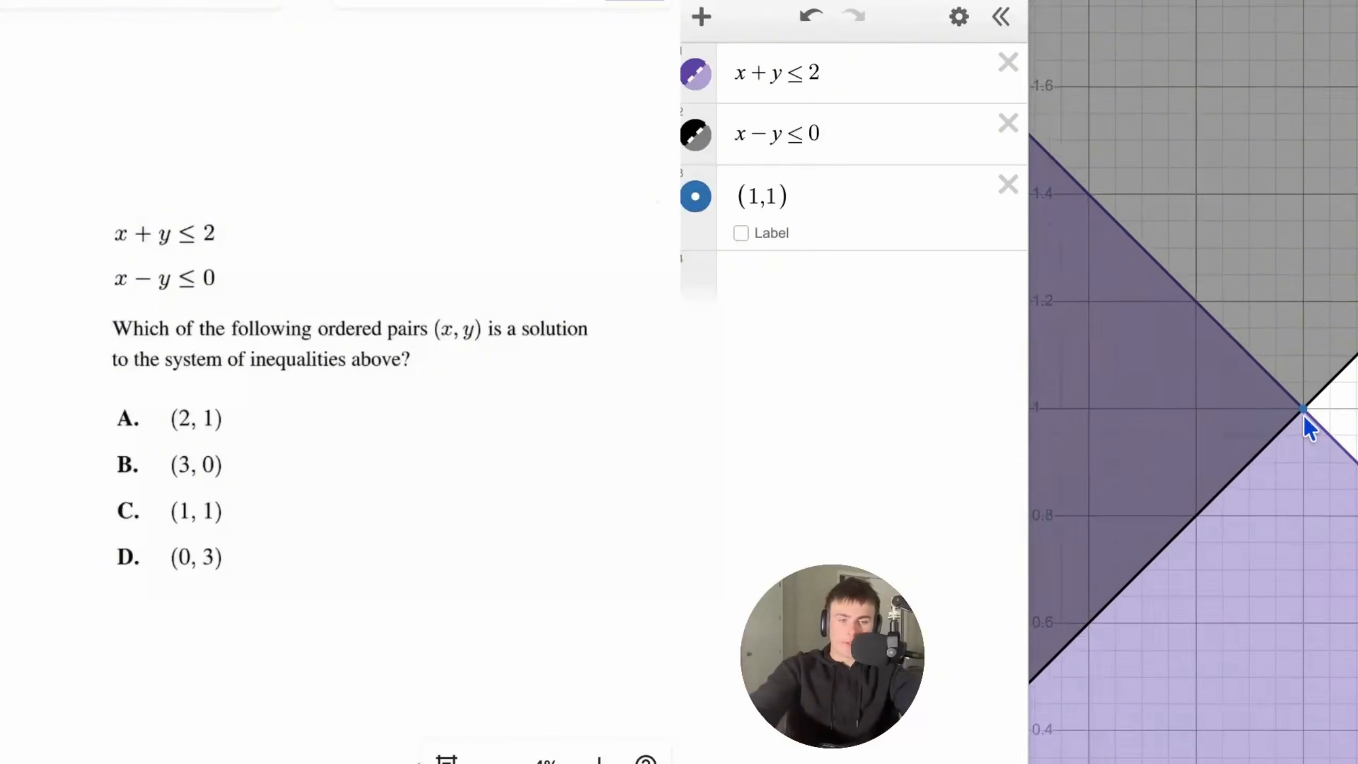
scroll(1305, 417, up, 15)
scroll(1277, 452, up, 10)
scroll(1280, 489, down, 20)
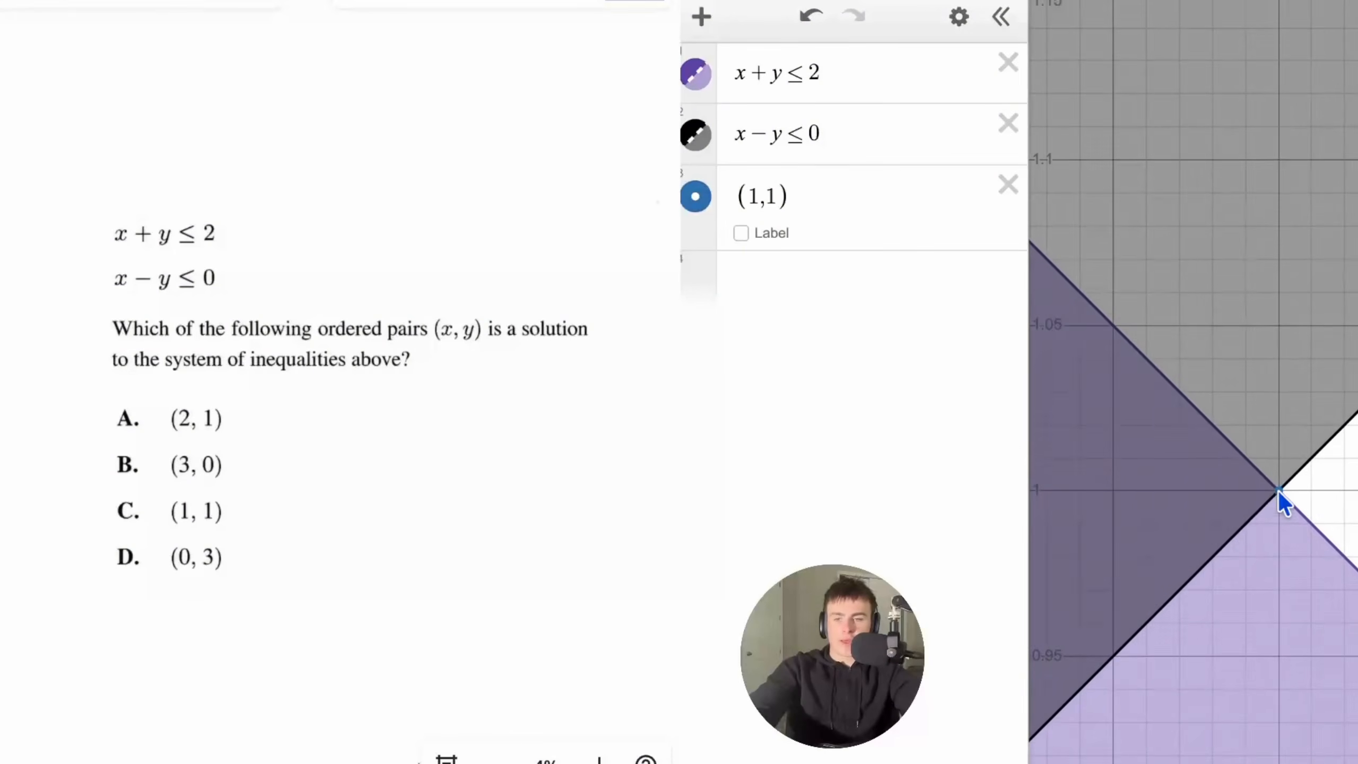
mouse_move(151, 499)
mouse_down()
mouse_move(131, 498)
mouse_move(113, 524)
mouse_move(242, 534)
mouse_move(166, 495)
mouse_up()
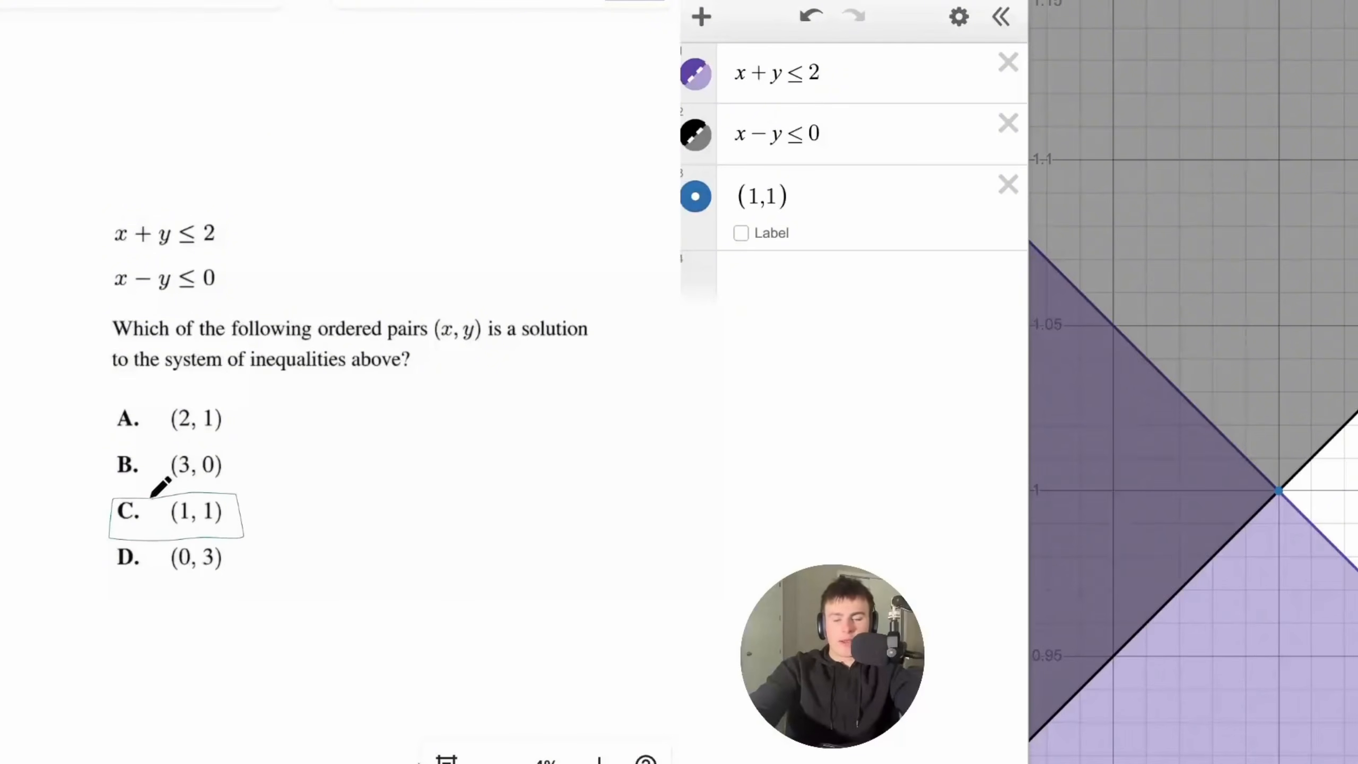
- Clear the previous question's expressions and graph the next question's inequalities y > 3x − 2 and 3x > 9
click(1008, 62)
click(1007, 64)
scroll(485, 282, down, 10)
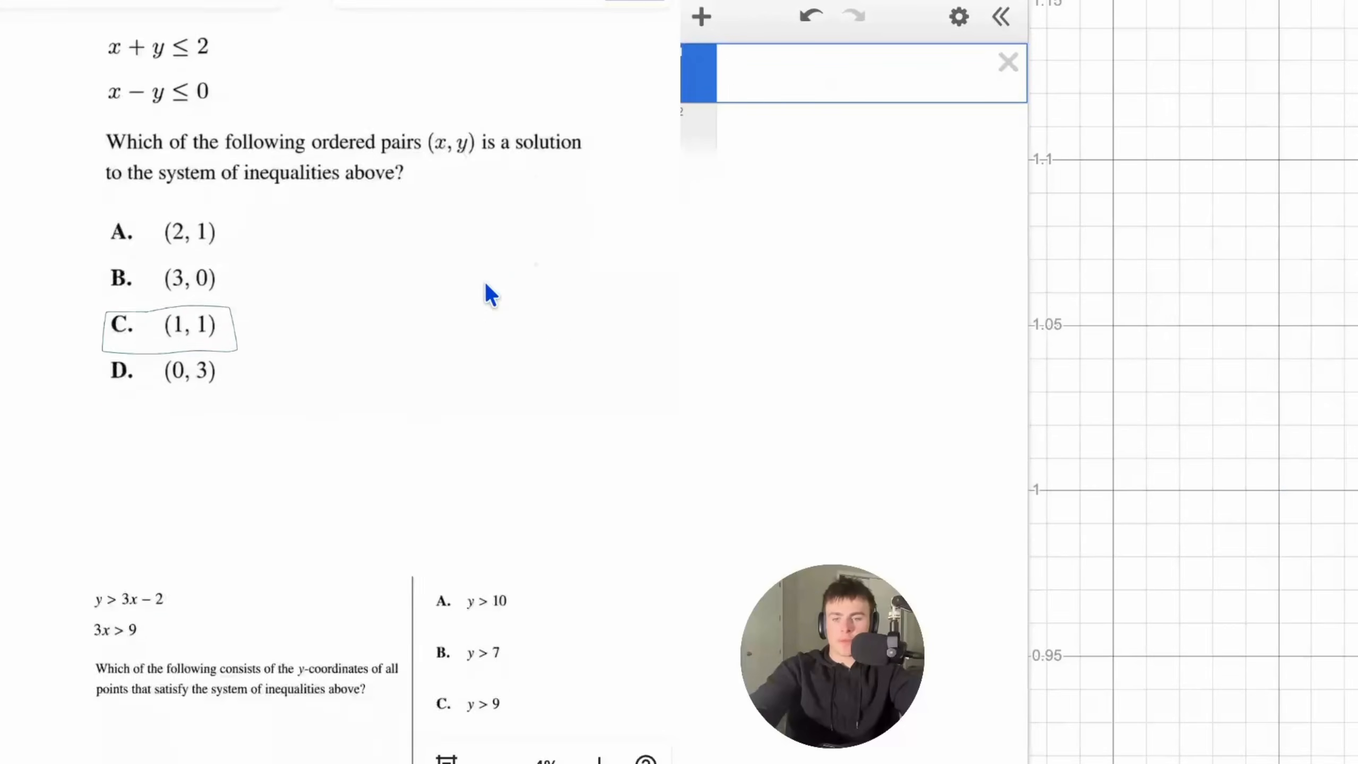
ctrl+scroll(493, 279, up, 3)
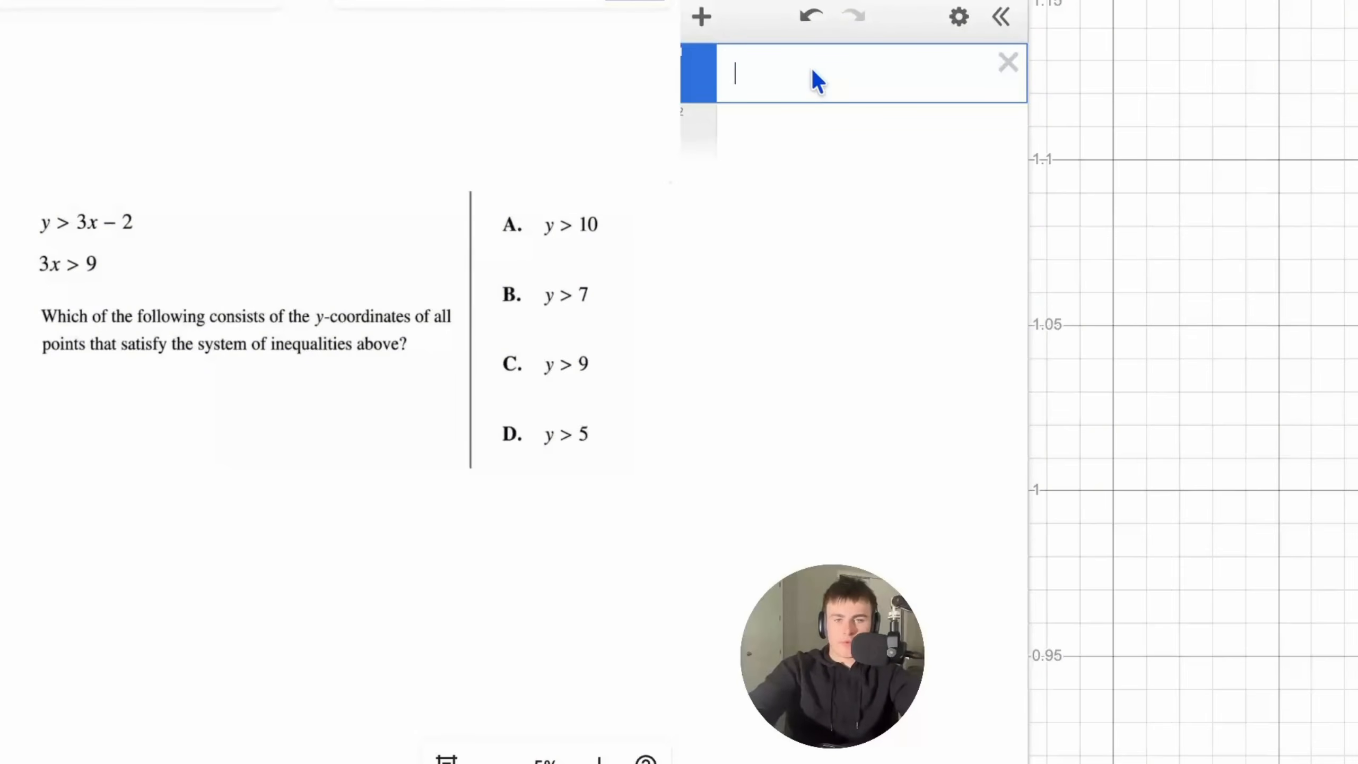
text(y>3x-2)
key(Return)
text(3x>9)
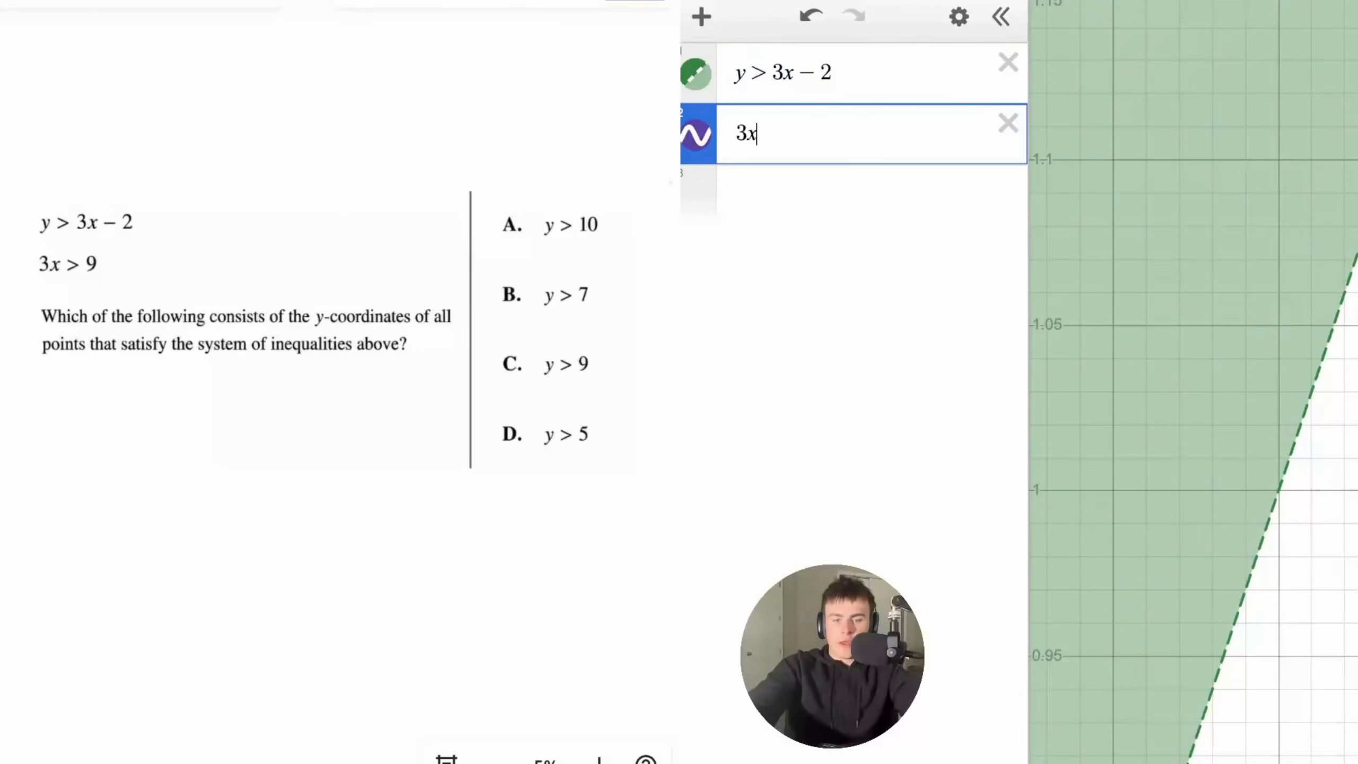
scroll(1171, 345, down, 15)
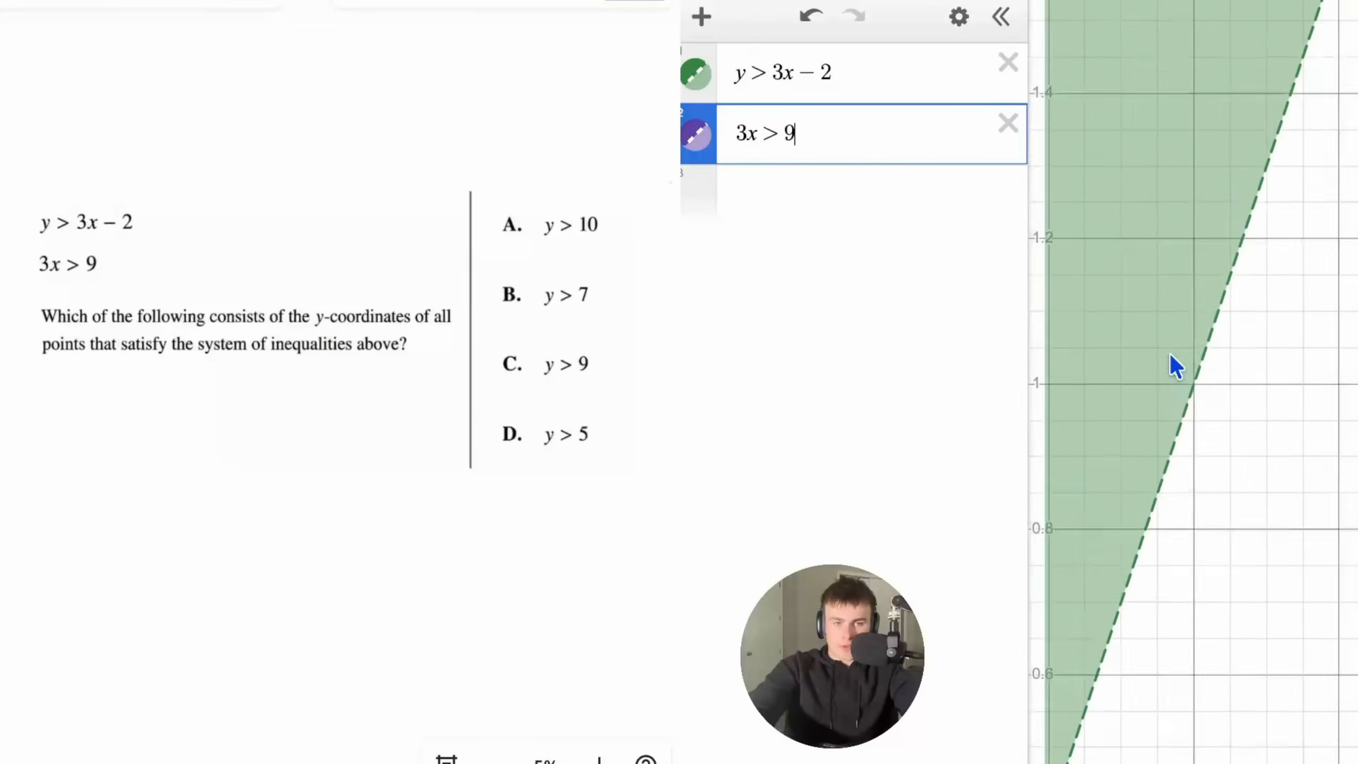
scroll(1171, 356, down, 3)
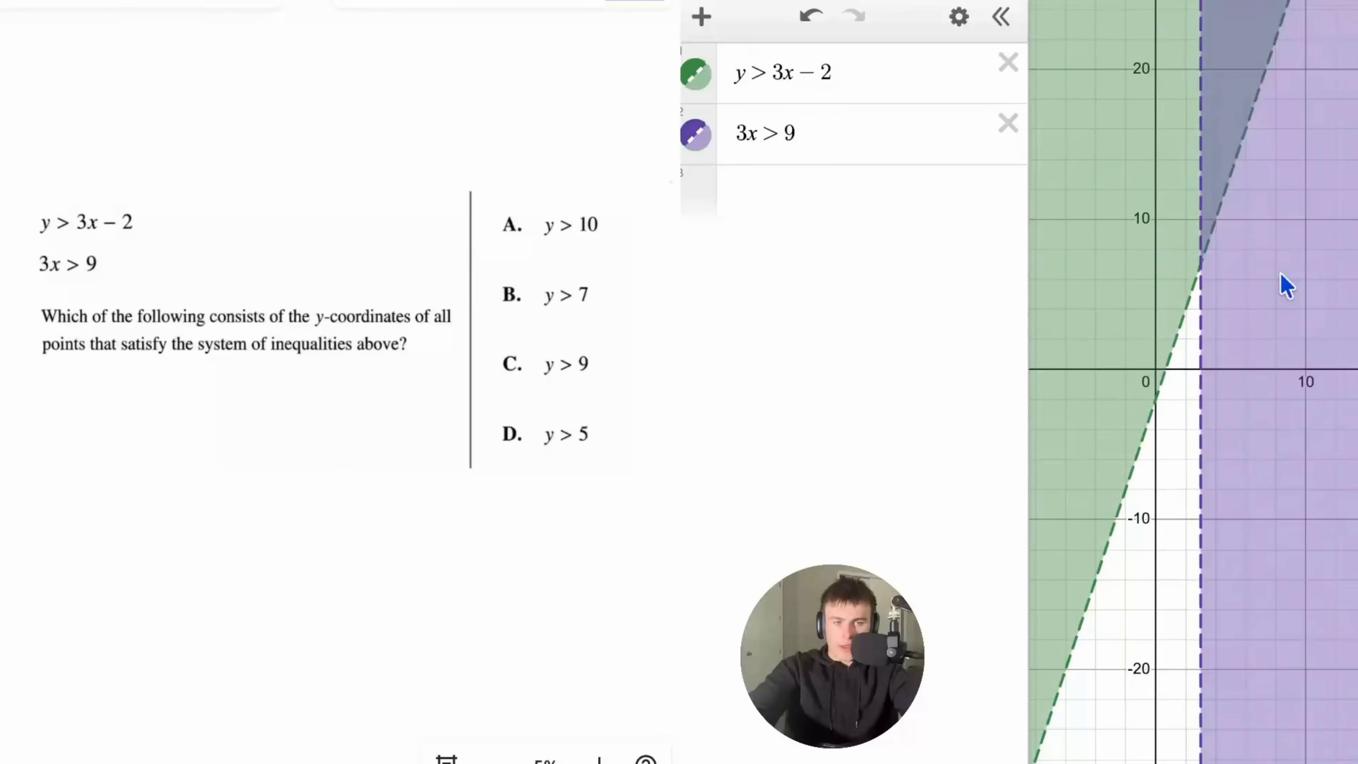
- Examine the overlap of the two shaded regions and the coordinates where the dashed boundaries intersect
drag(1282, 275, 1273, 607)
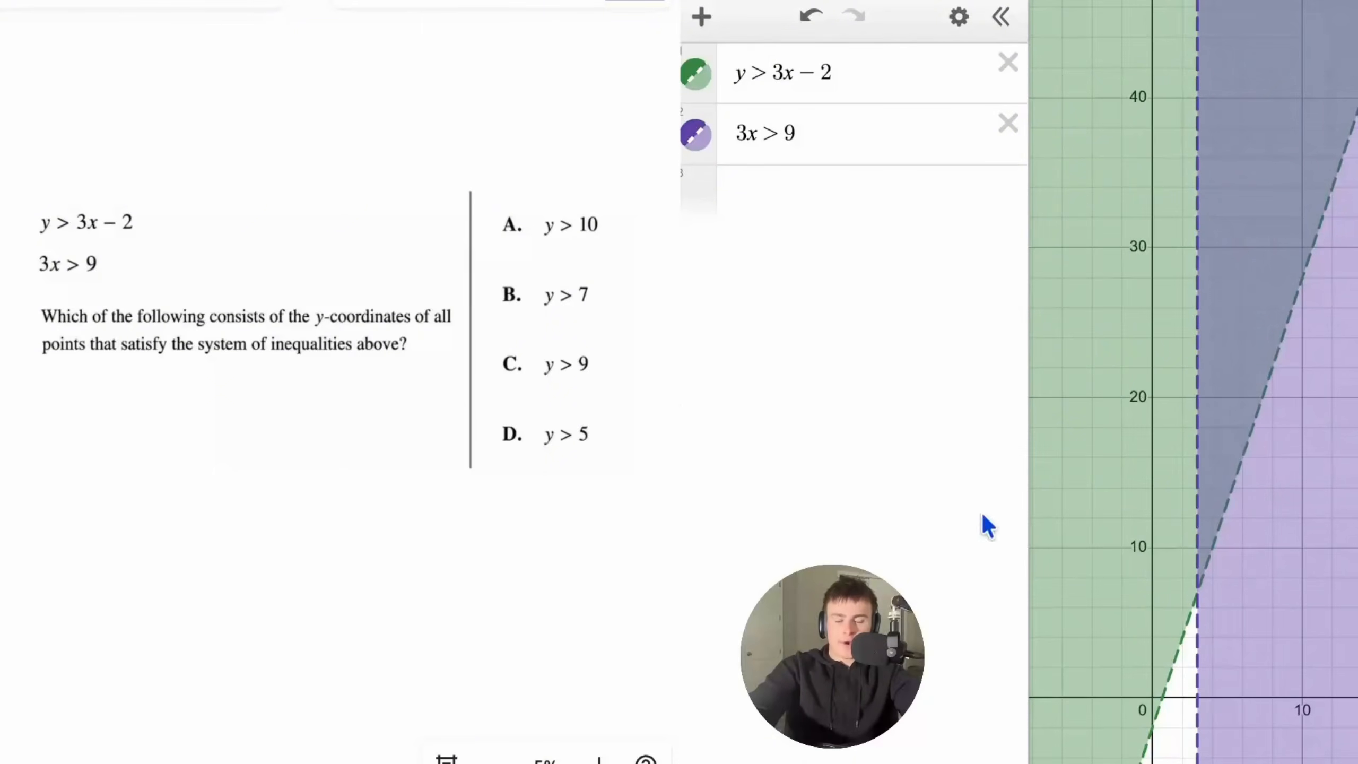
click(1199, 591)
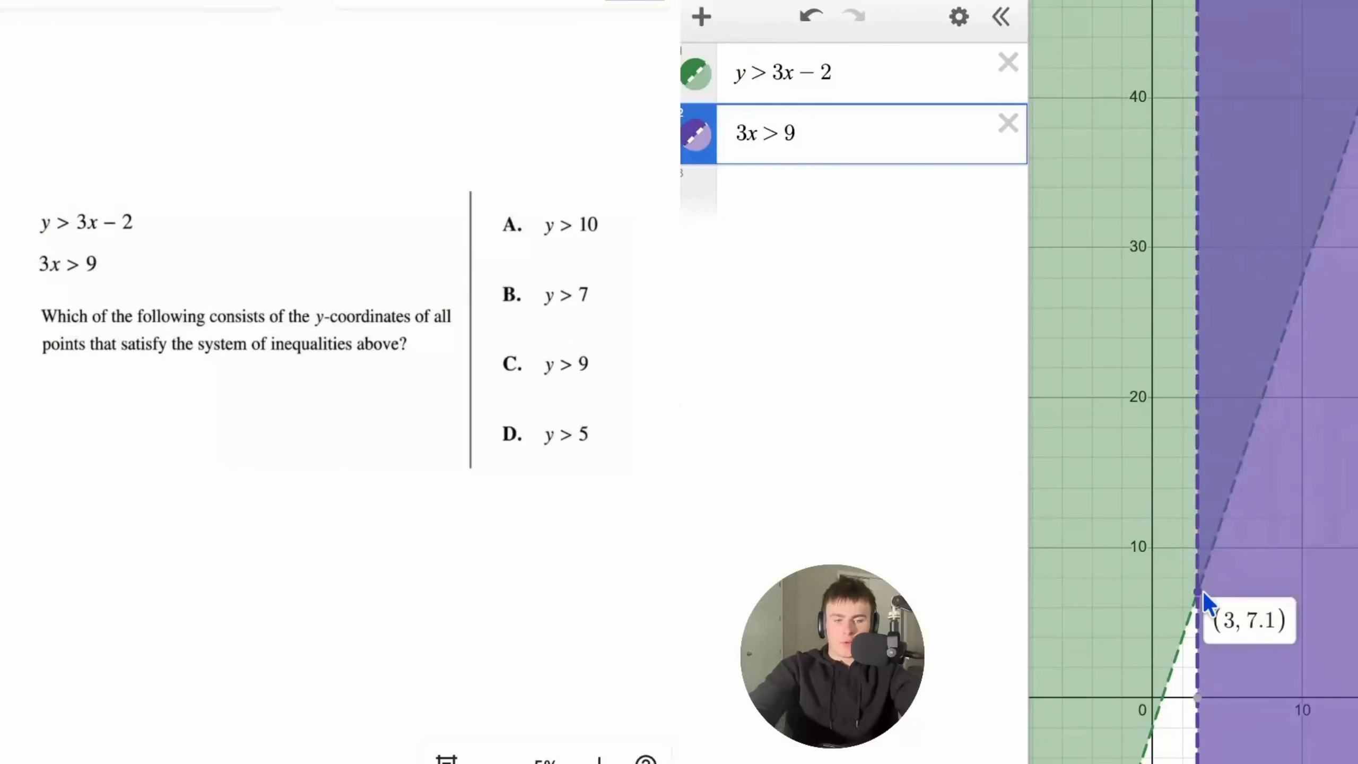
drag(1192, 622, 1204, 624)
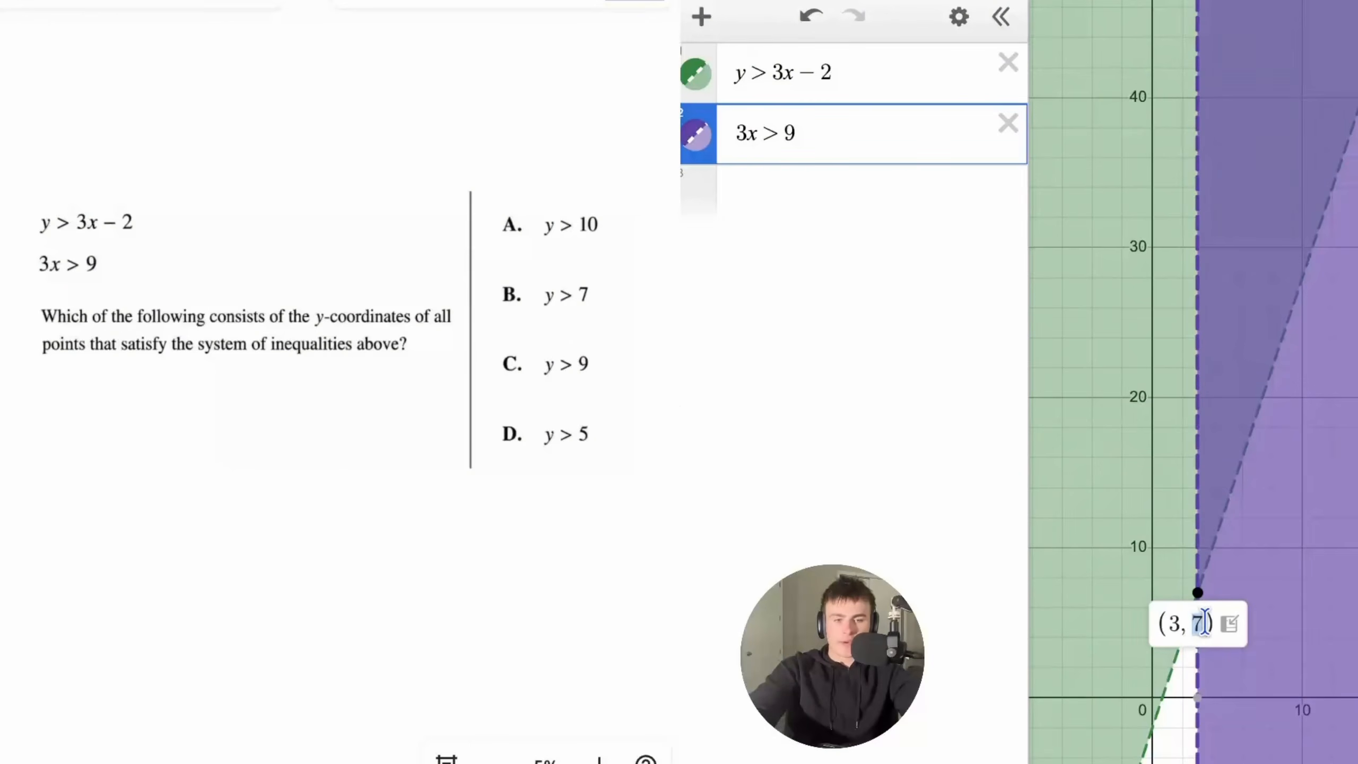
click(1208, 602)
scroll(1201, 599, up, 5)
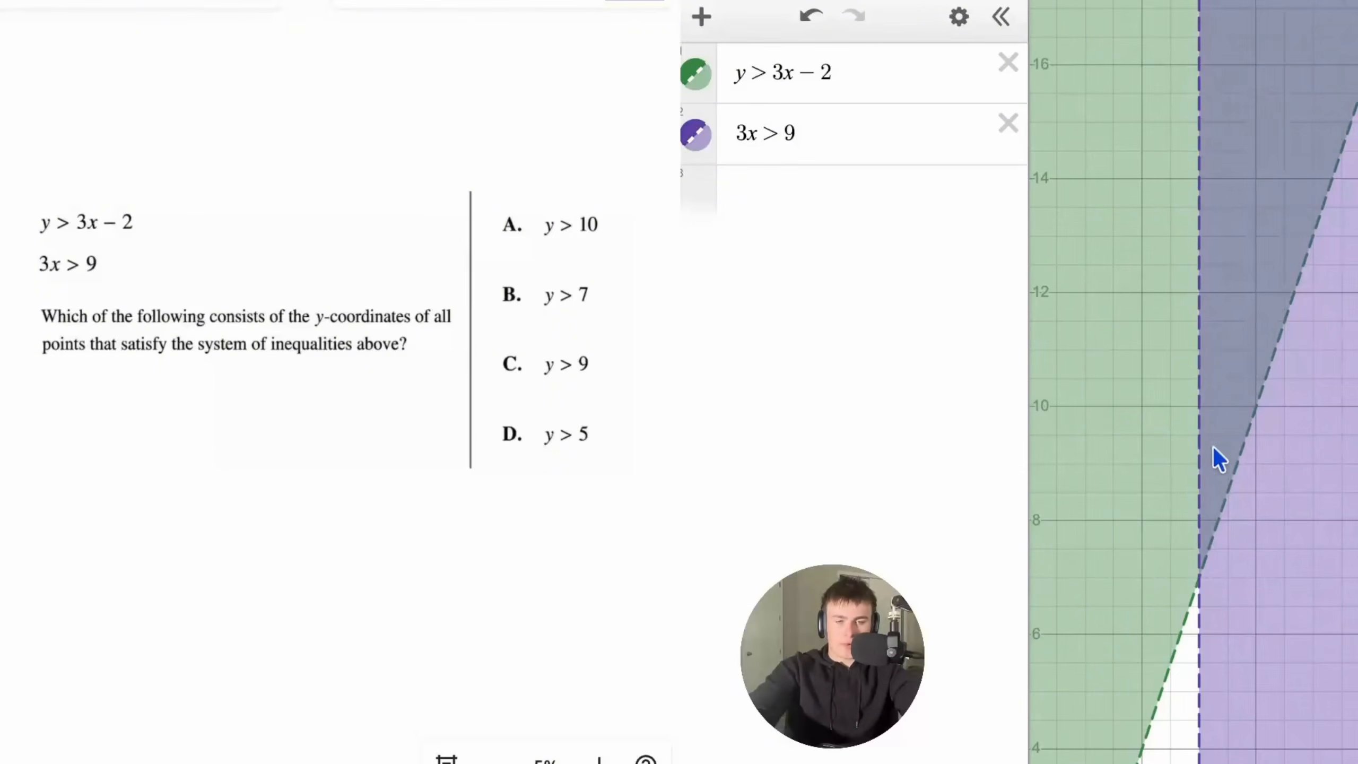
click(1203, 572)
scroll(1202, 581, up, 6)
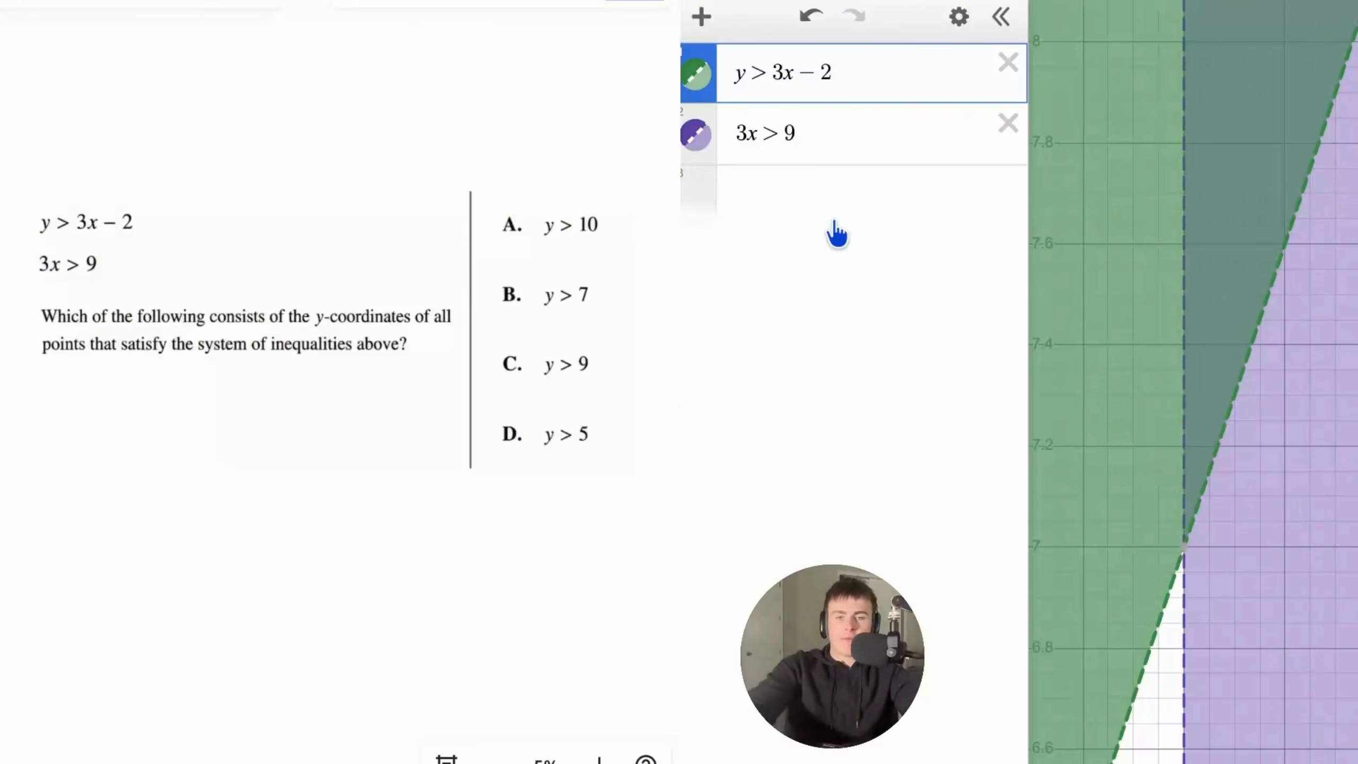
- Plot the test point (5,7) against the overlap region and box answer choice B, y > 7
click(820, 198)
text((5,7))
scroll(1099, 398, down, 5)
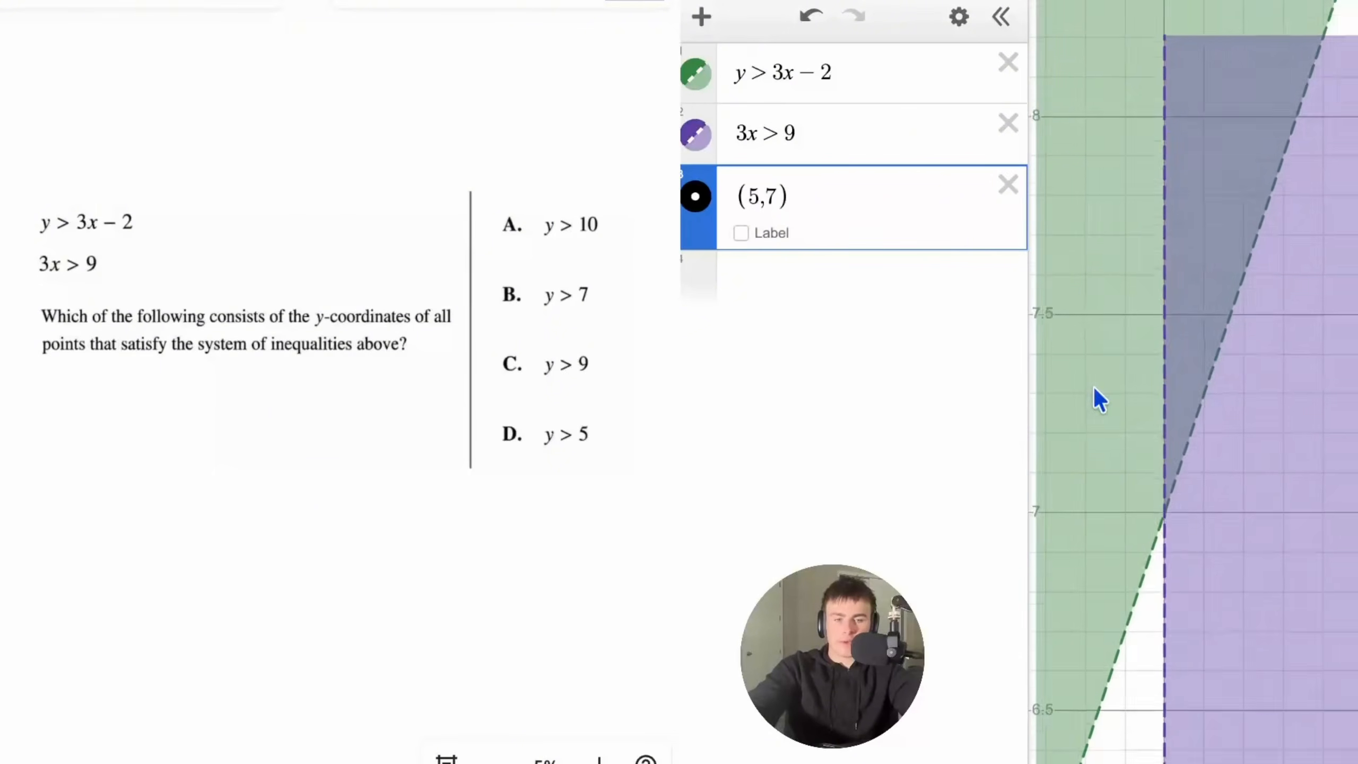
scroll(1099, 399, down, 3)
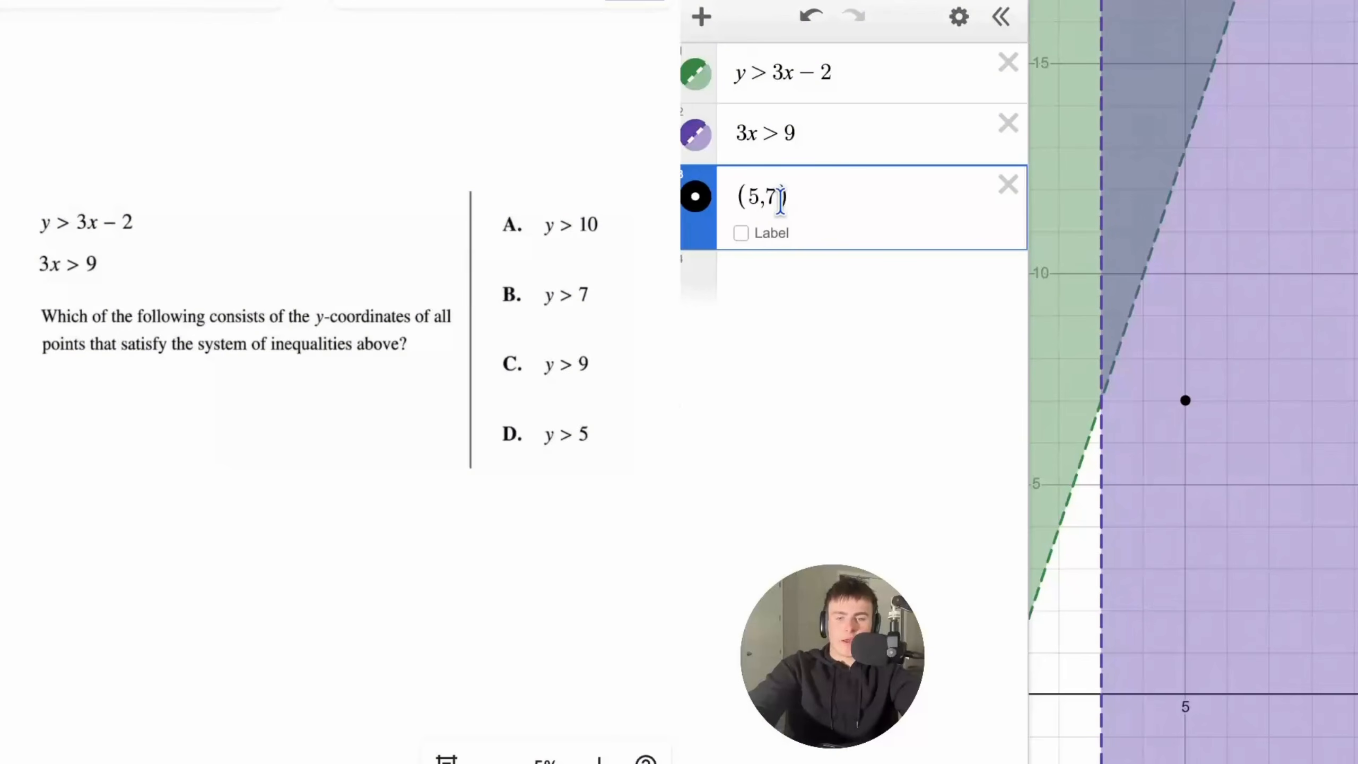
drag(803, 197, 679, 206)
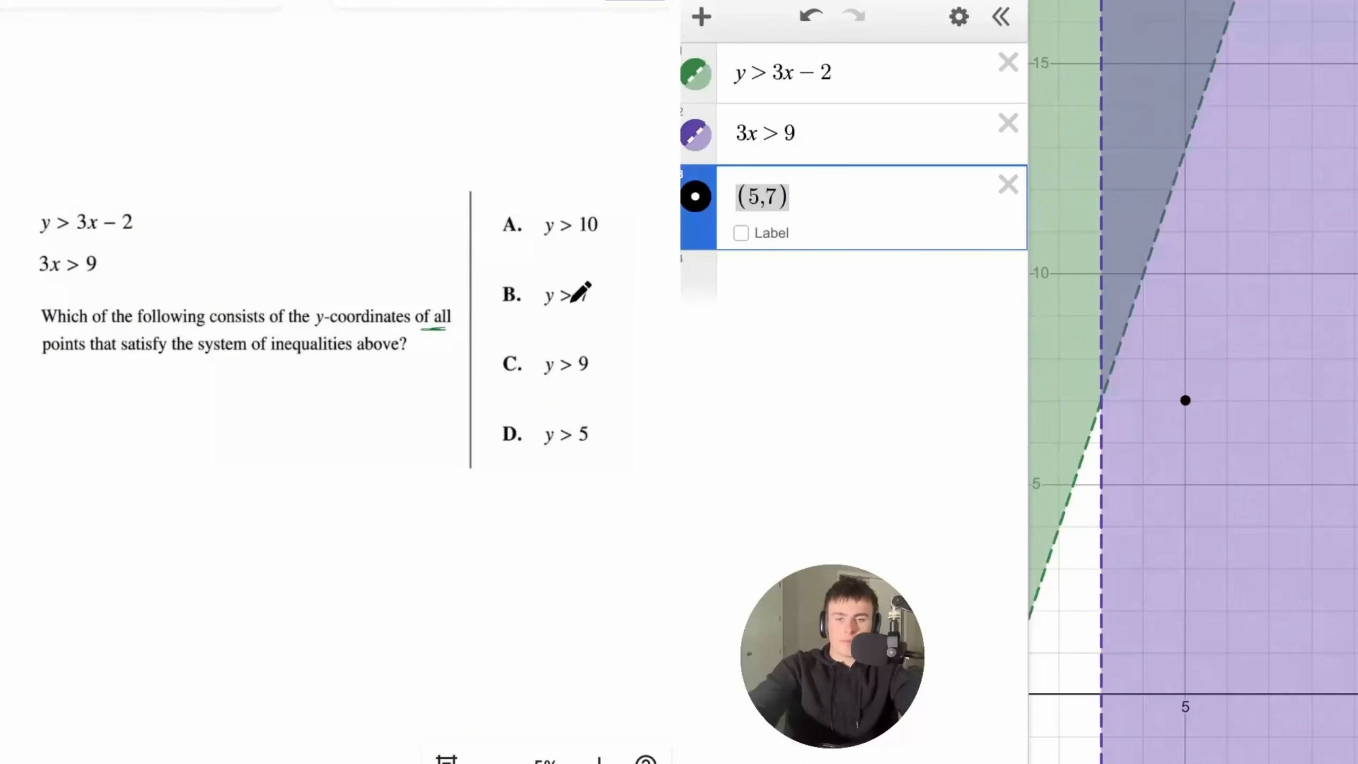
mouse_move(516, 312)
mouse_down()
mouse_move(567, 314)
mouse_move(606, 236)
mouse_move(492, 256)
mouse_move(478, 327)
mouse_move(523, 323)
mouse_up()
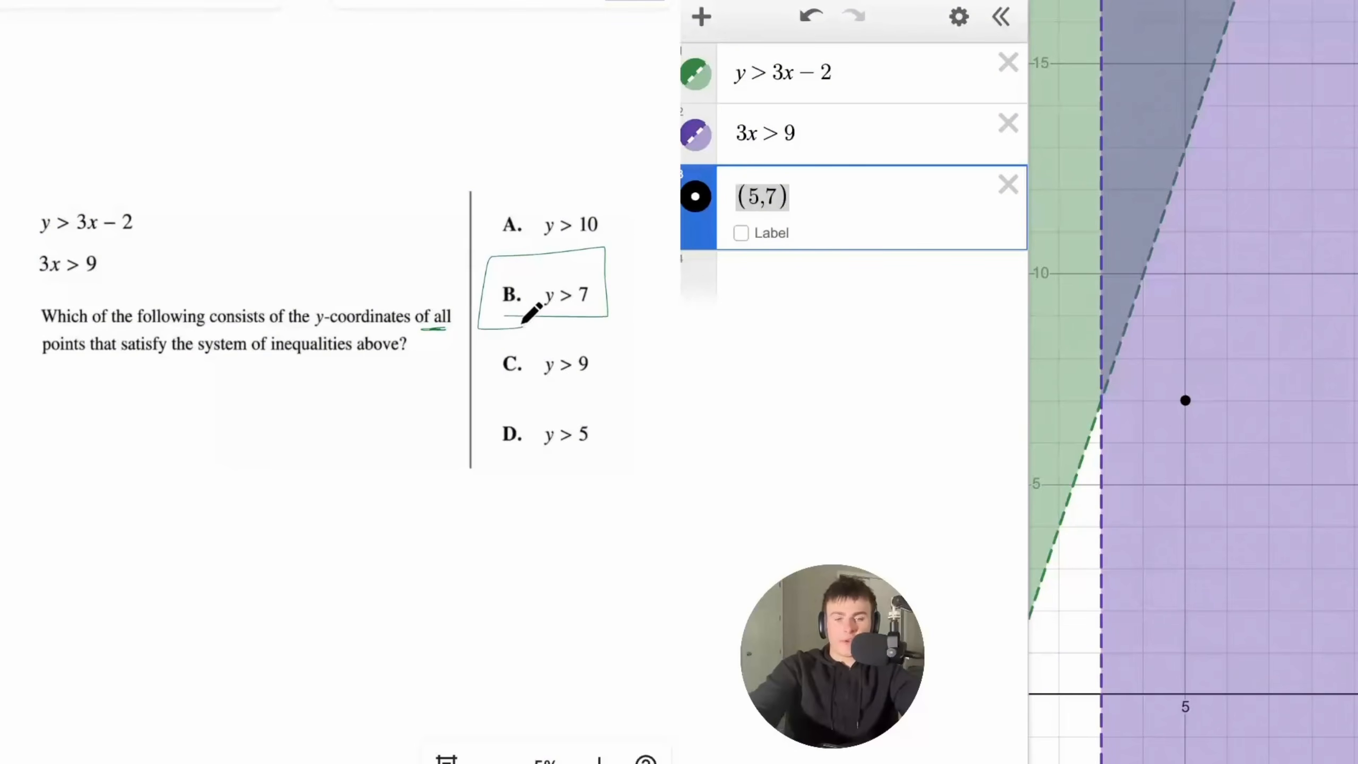
- Replace the test point with (5,14) and show the coordinates of the two boundaries' intersection
click(825, 194)
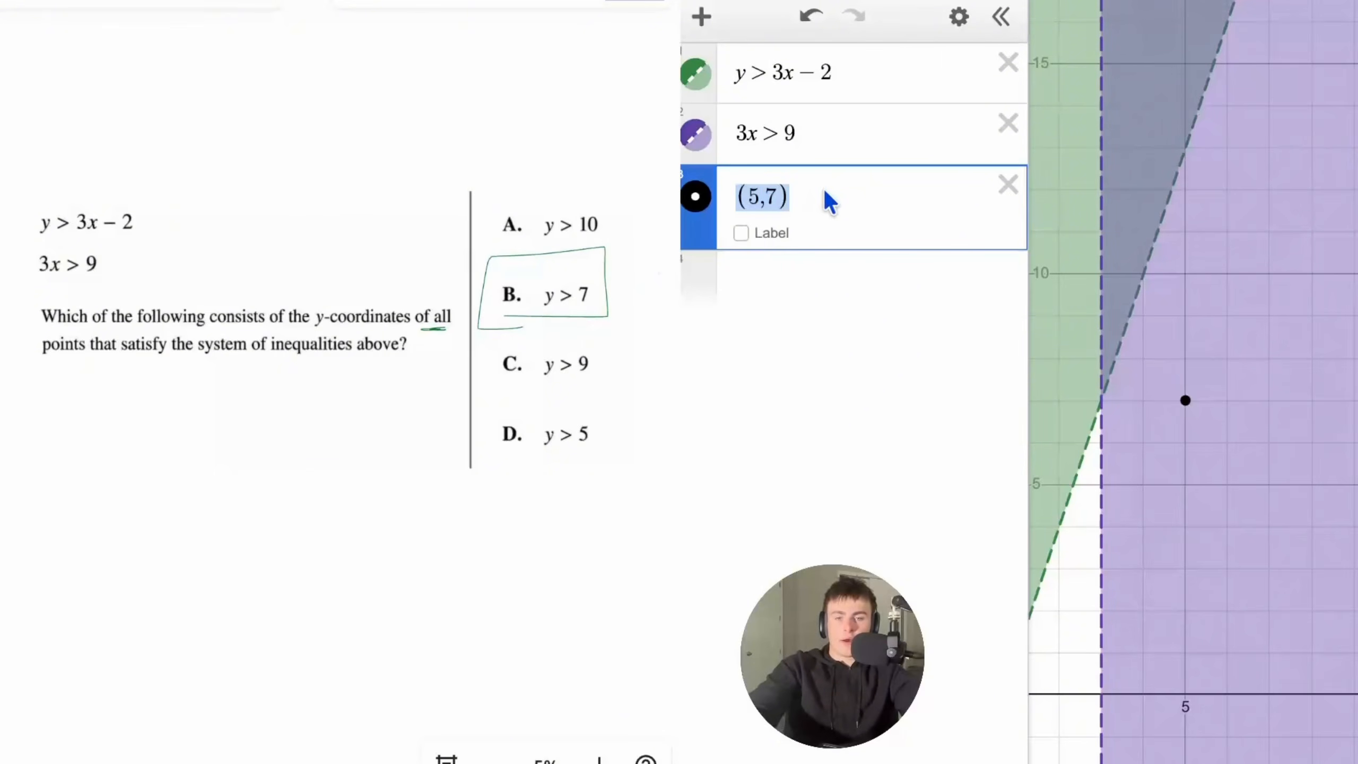
key(BackSpace)
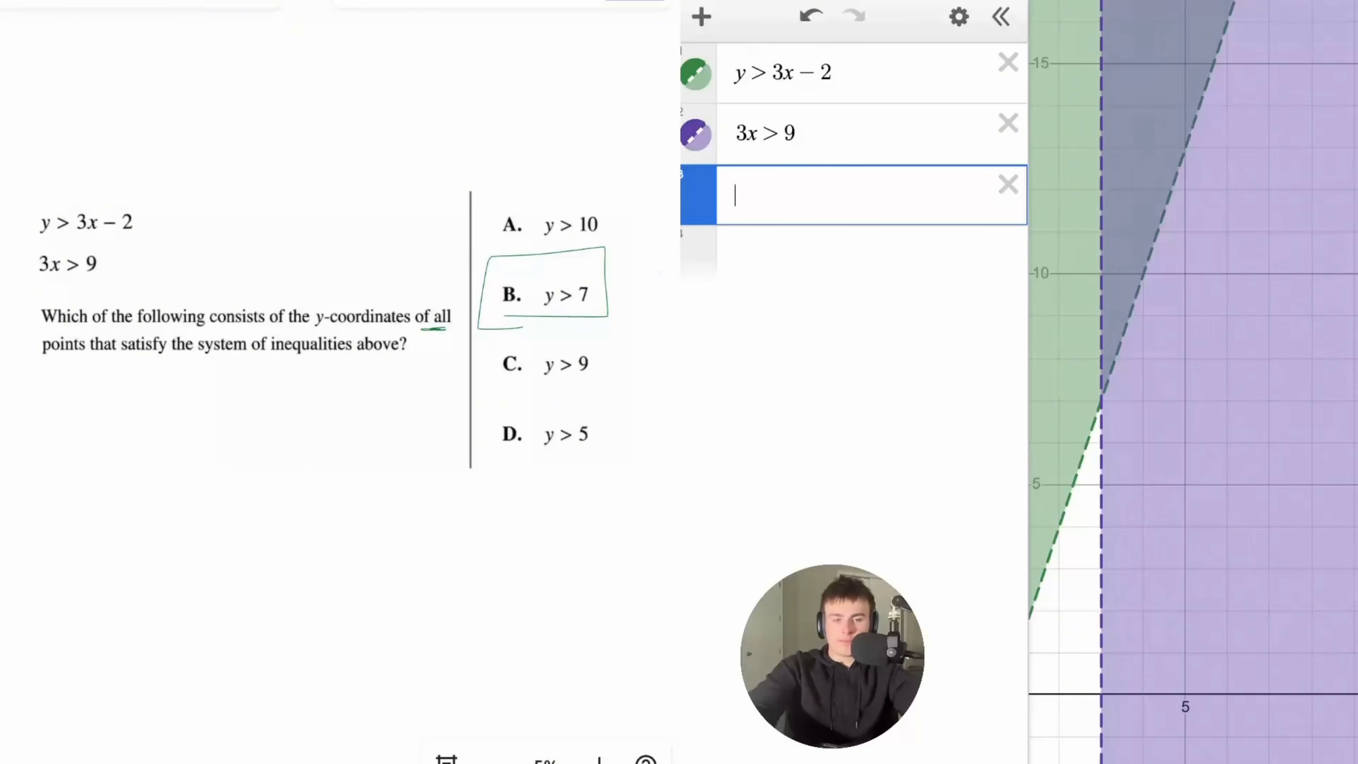
text((5,12)
key(BackSpace)
text(4)
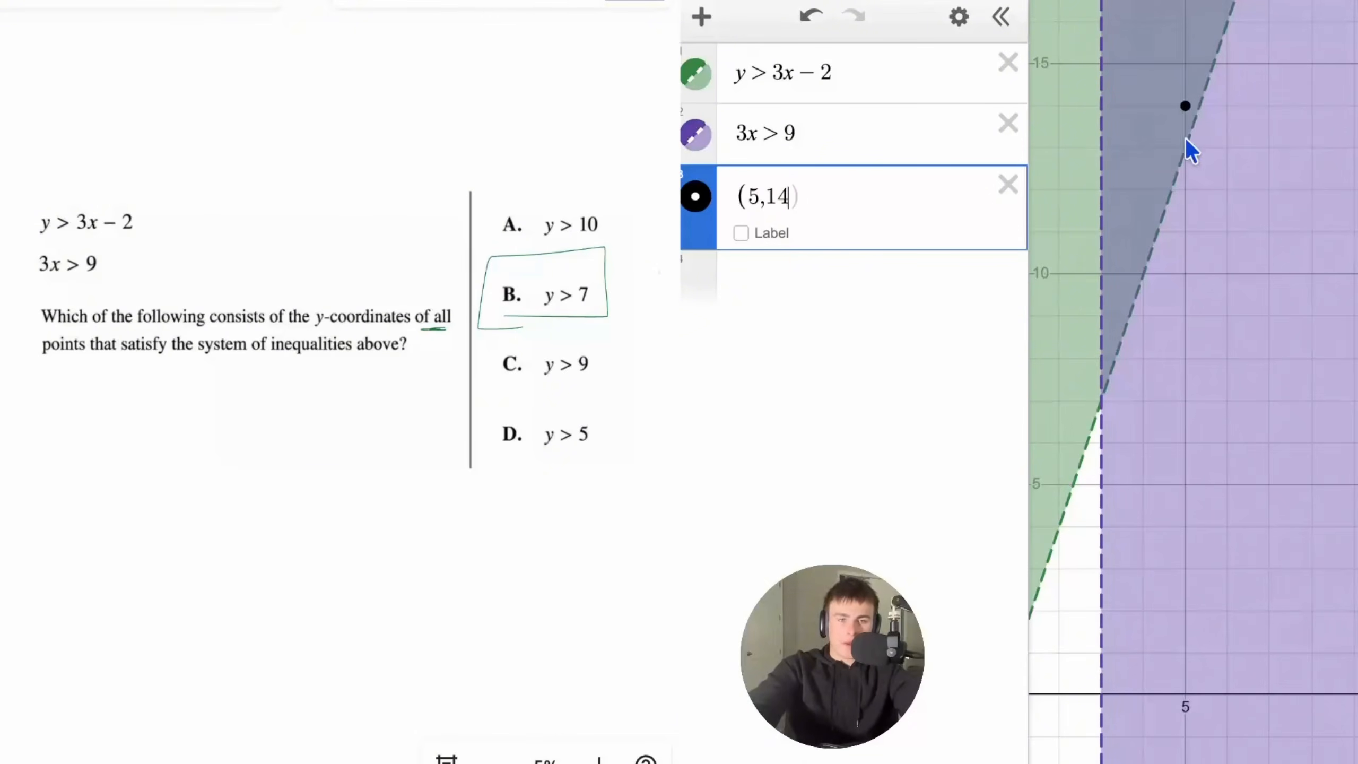
click(1103, 396)
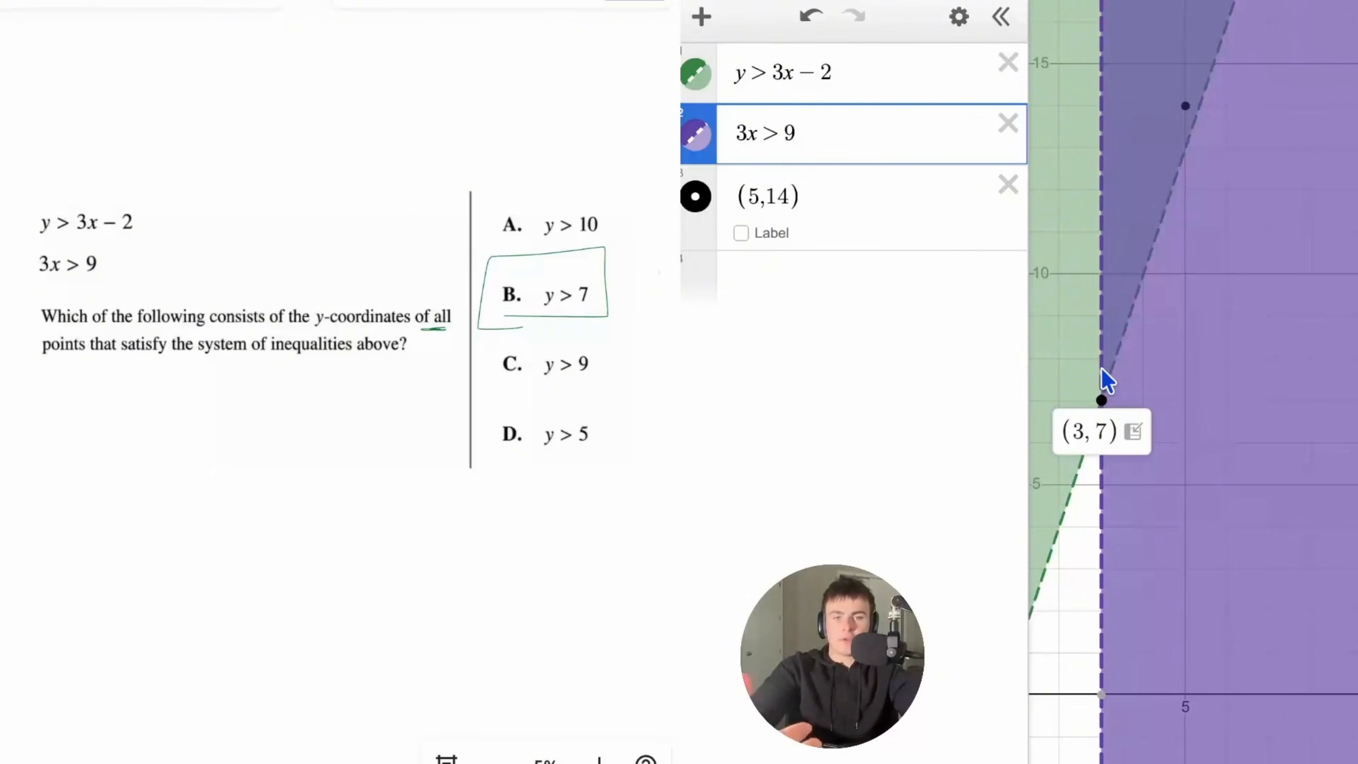
- Delete both inequalities and the test point, and return to the Inequalities summary notes on the whiteboard
click(1008, 62)
click(1008, 62)
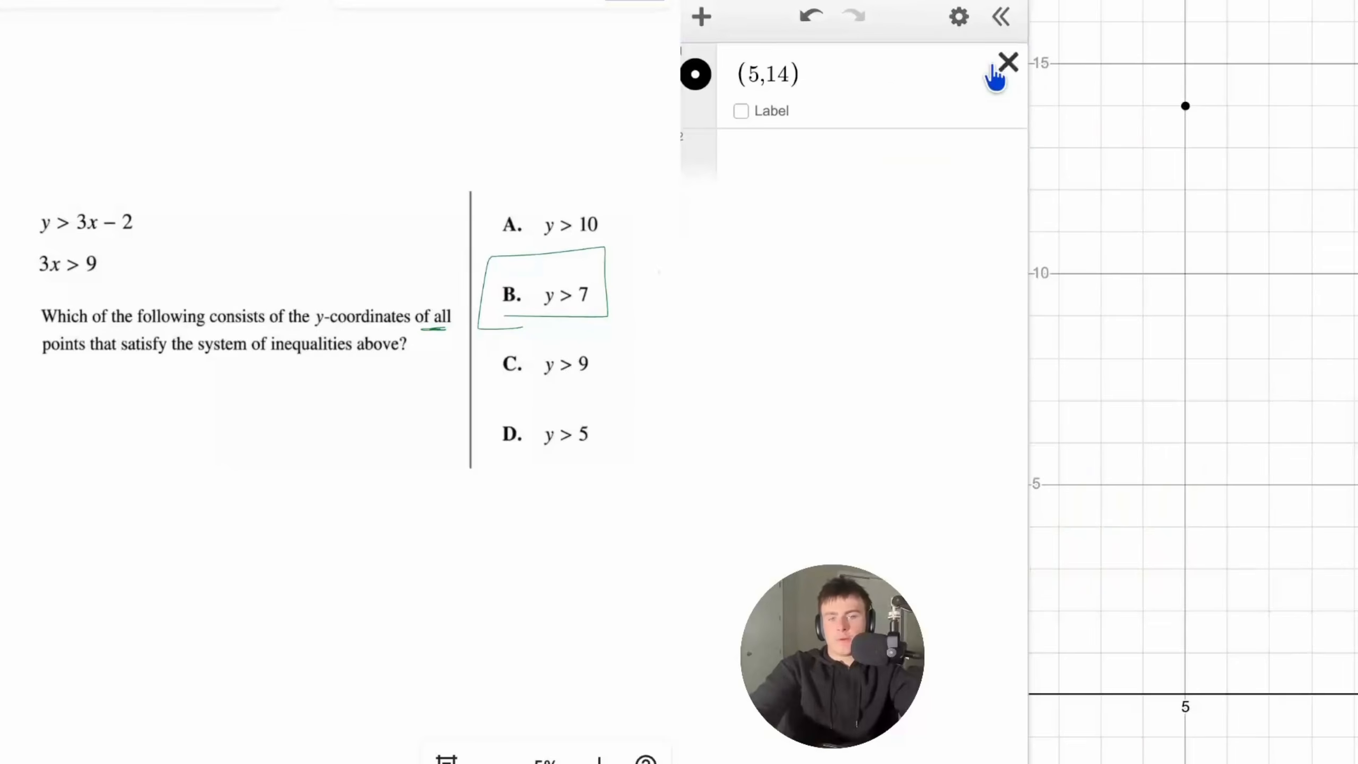
click(1008, 62)
scroll(451, 279, down, 5)
scroll(451, 280, up, 15)
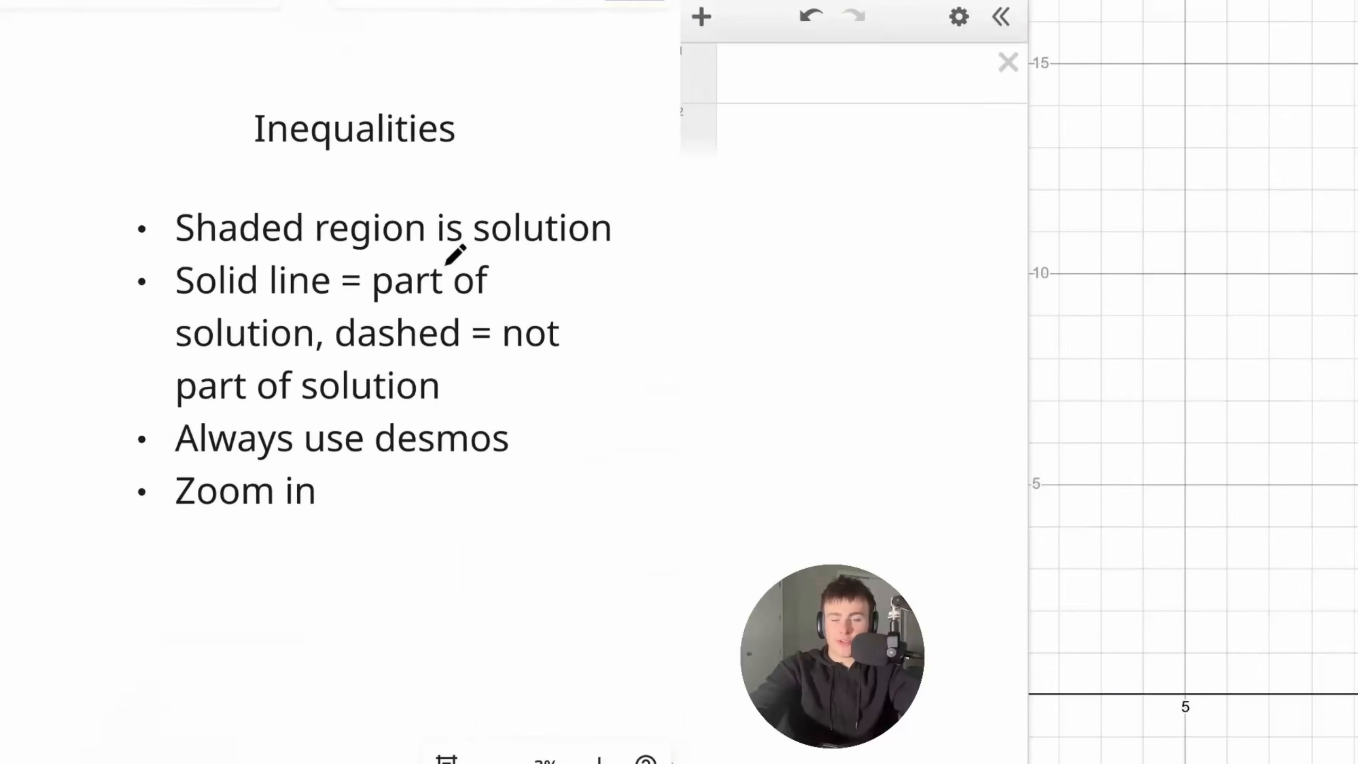
scroll(455, 255, up, 2)
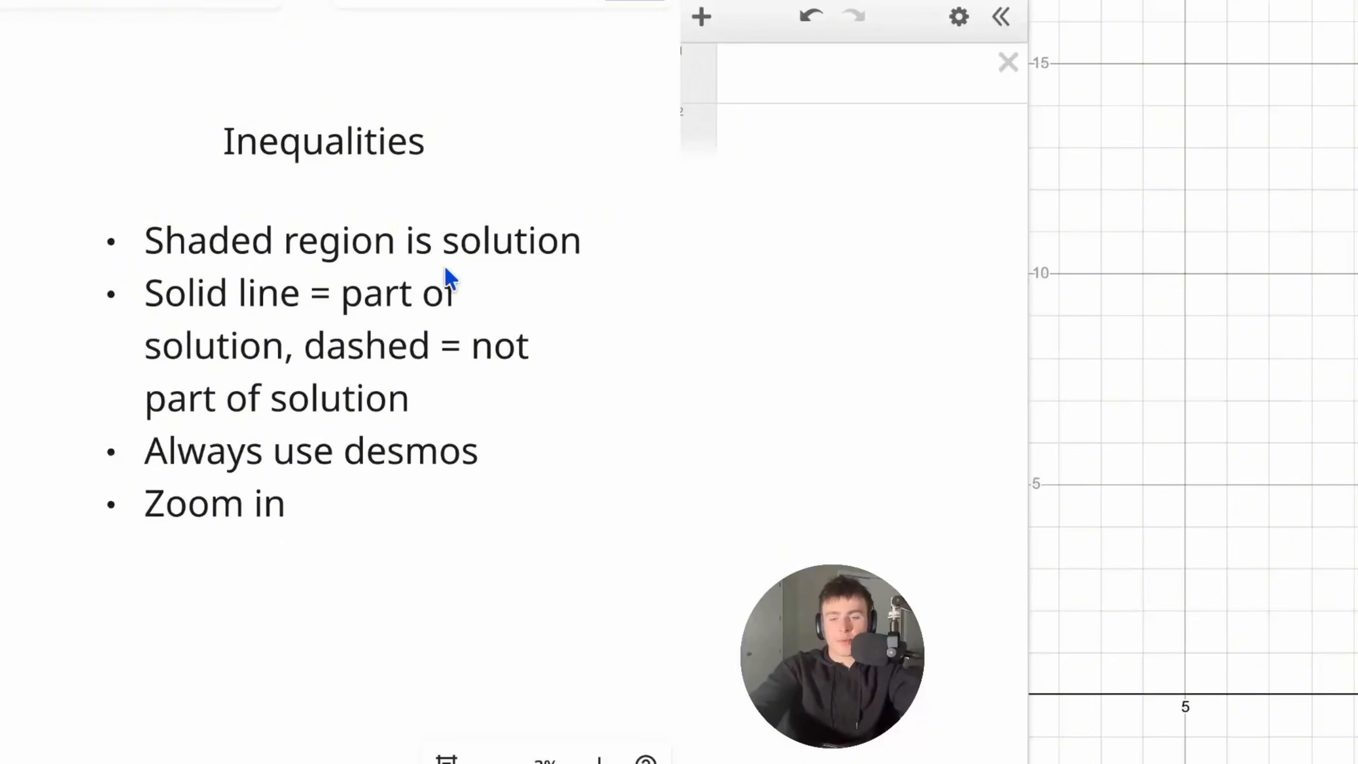
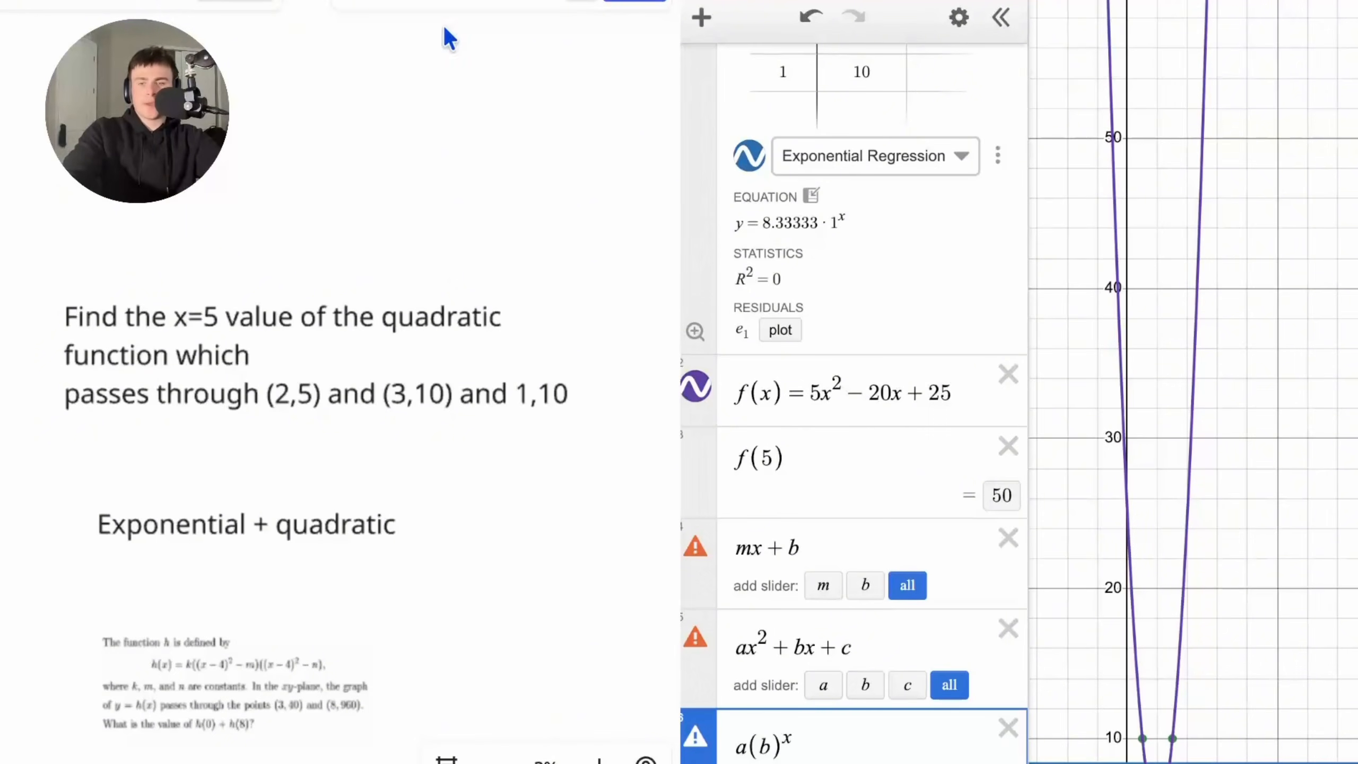
- Review the Regression Part 1 summary notes on the whiteboard
scroll(493, 299, down, 10)
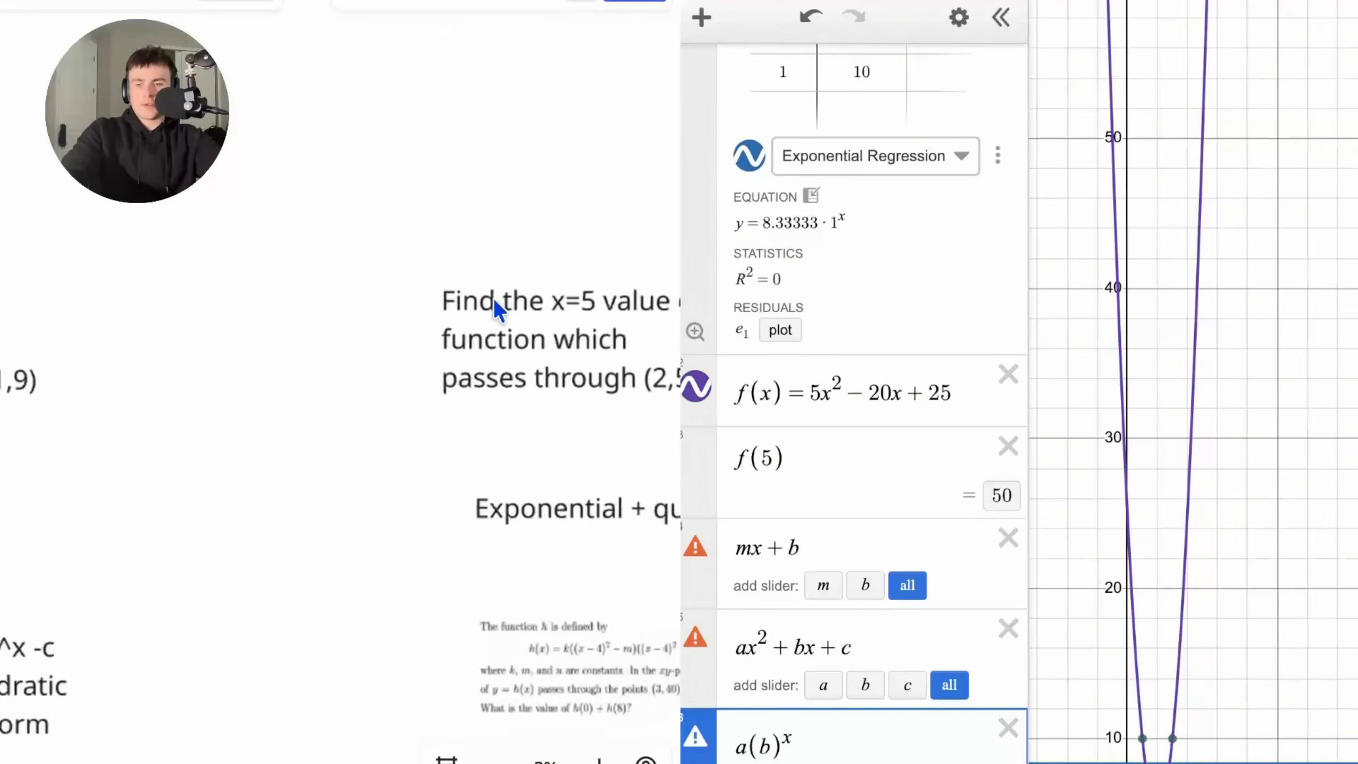
scroll(496, 303, left, 10)
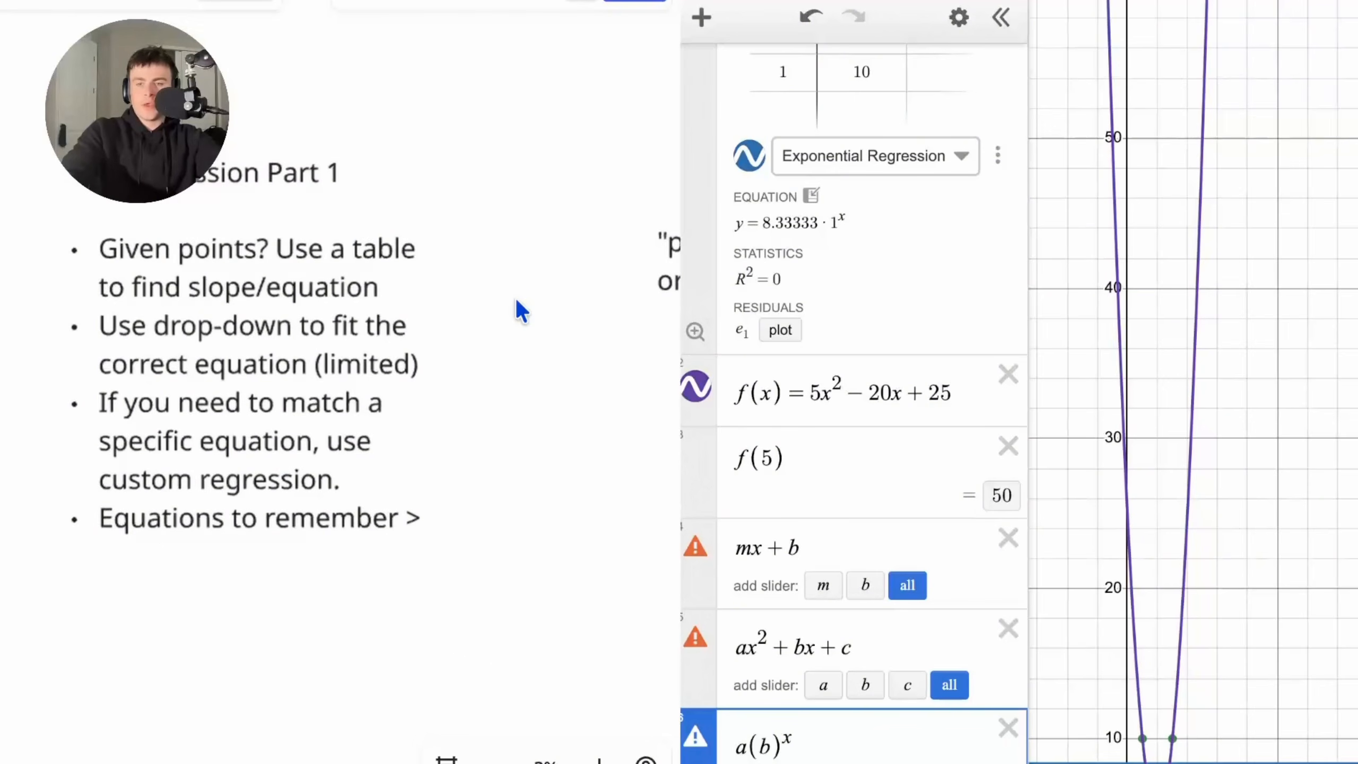
scroll(516, 298, left, 3)
scroll(516, 297, up, 2)
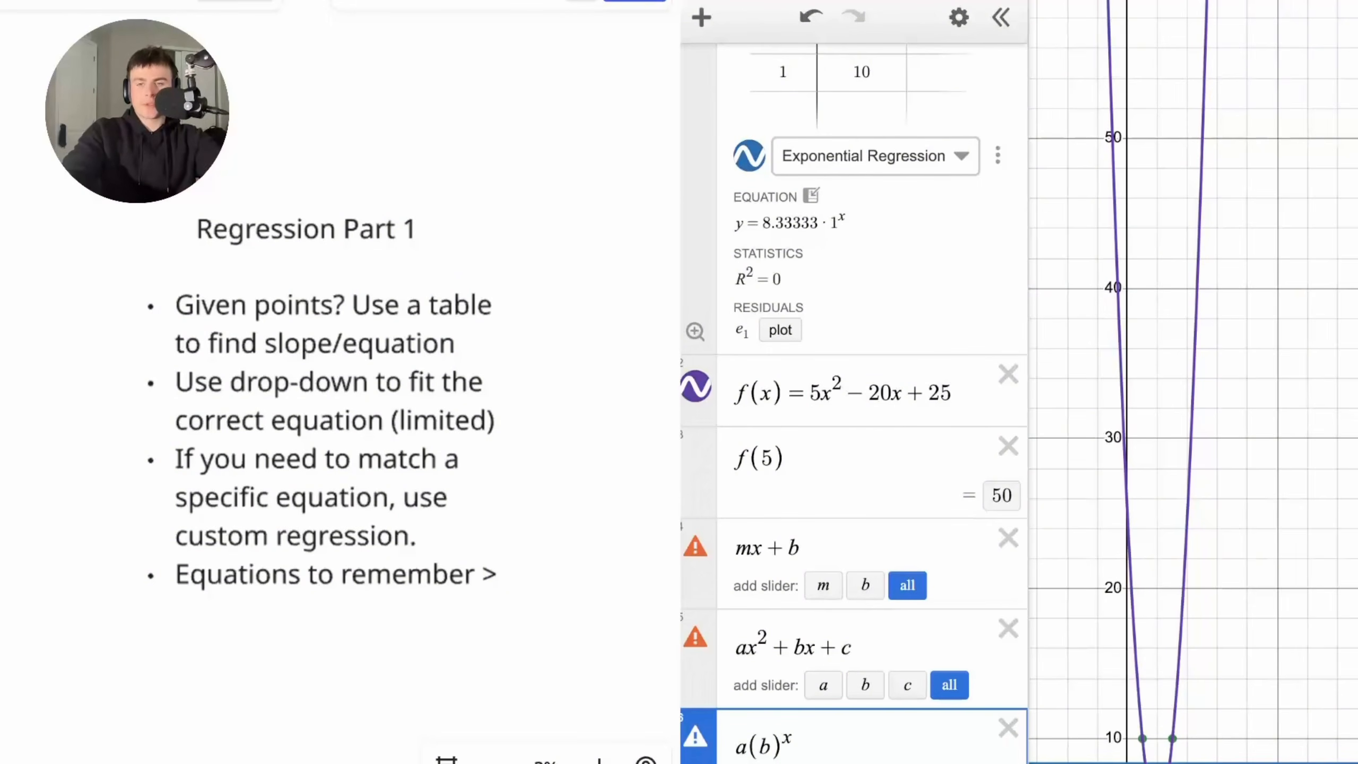
scroll(395, 323, right, 15)
scroll(395, 323, down, 1)
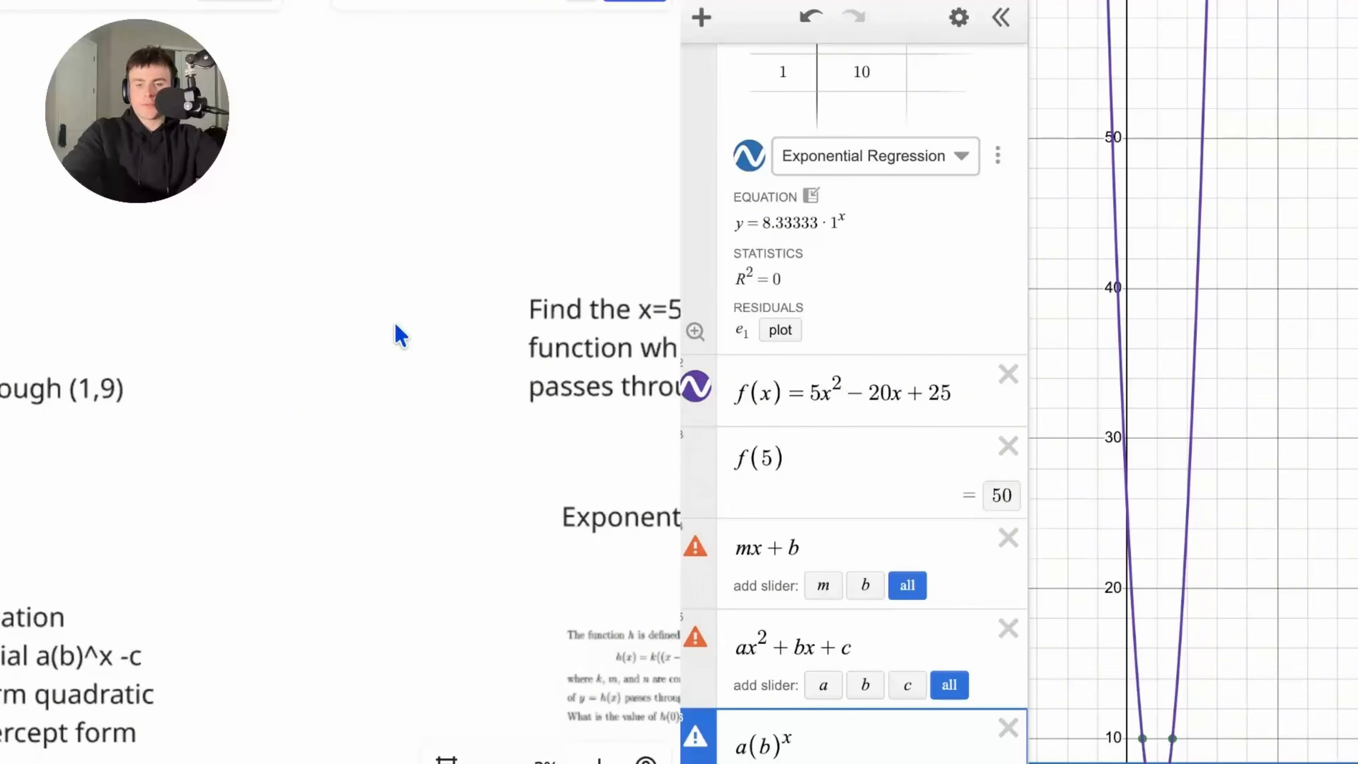
scroll(400, 336, left, 10)
scroll(400, 335, down, 1)
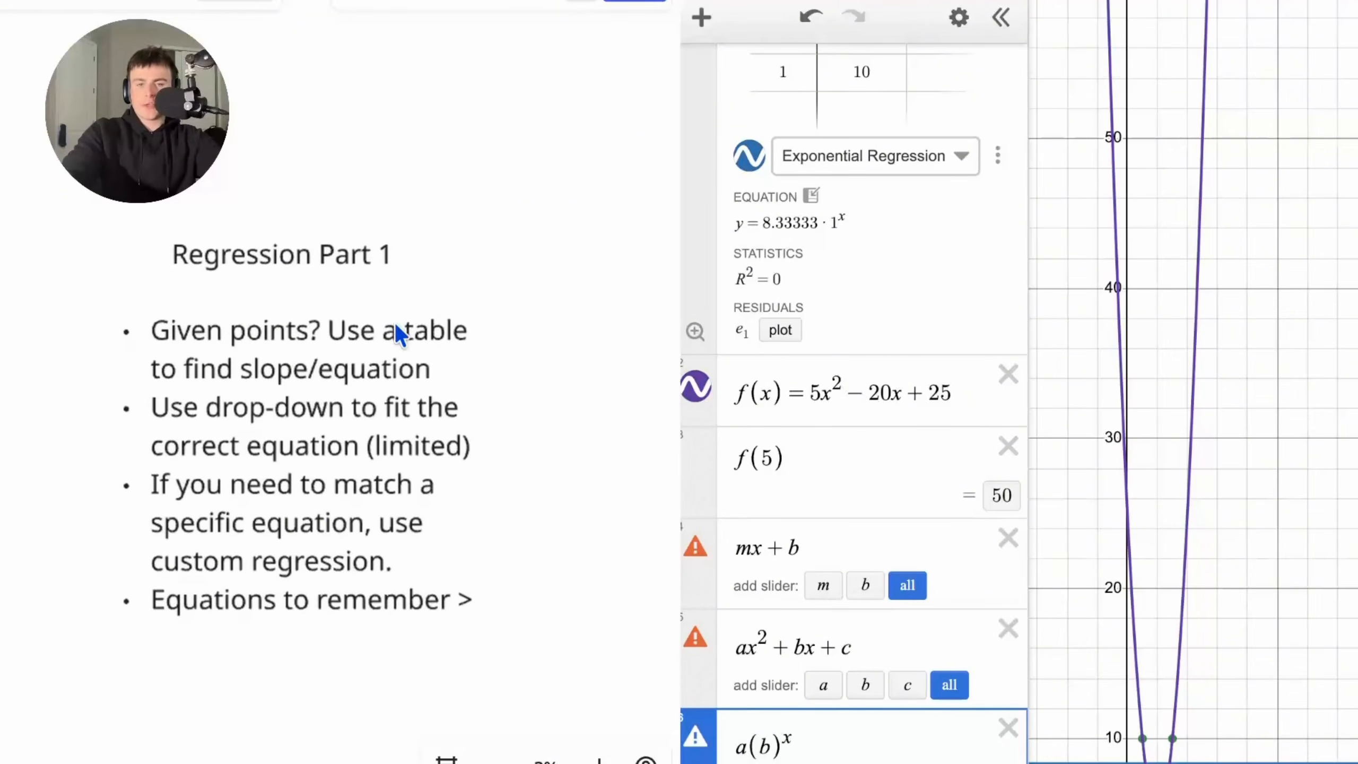
- Delete all expressions below the data table and set the table's fit to Quadratic Regression
click(1007, 376)
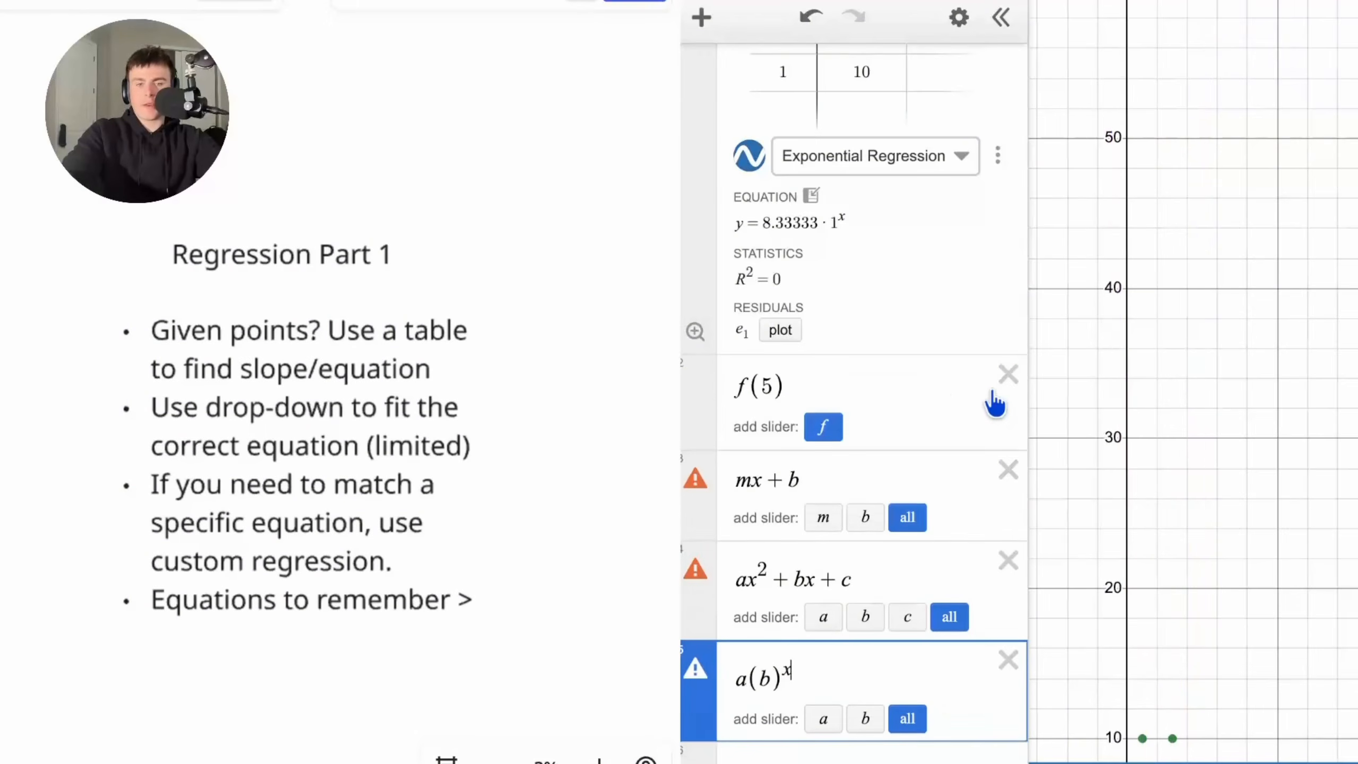
click(1008, 376)
click(1008, 445)
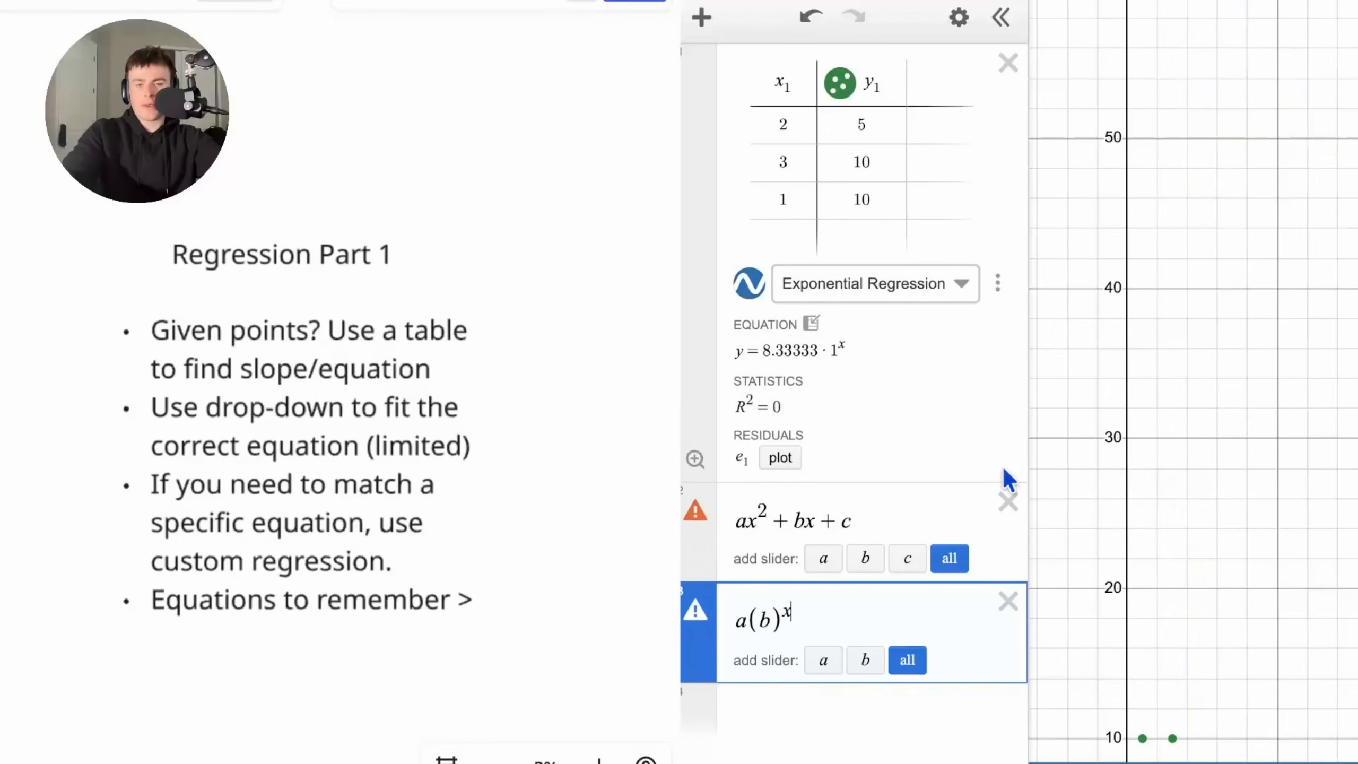
click(1009, 489)
click(1007, 503)
click(909, 283)
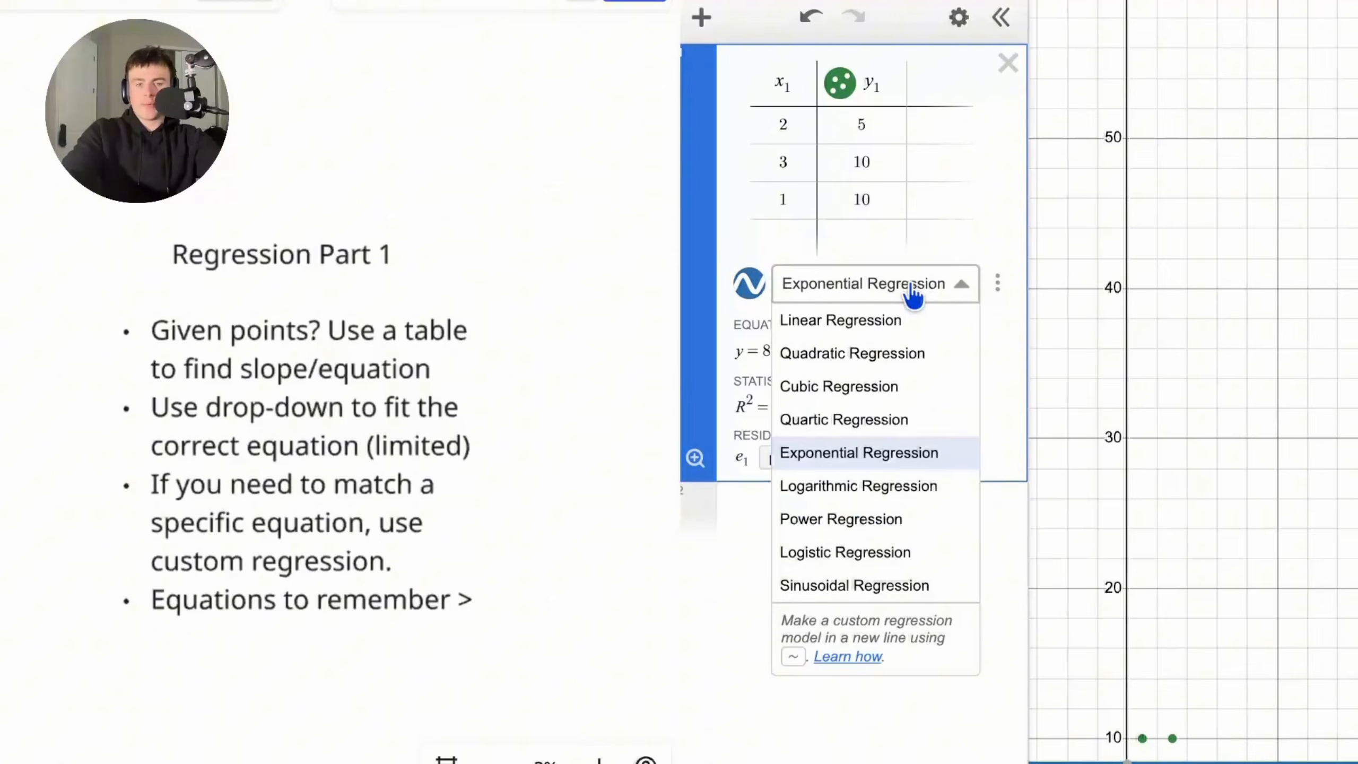
click(867, 355)
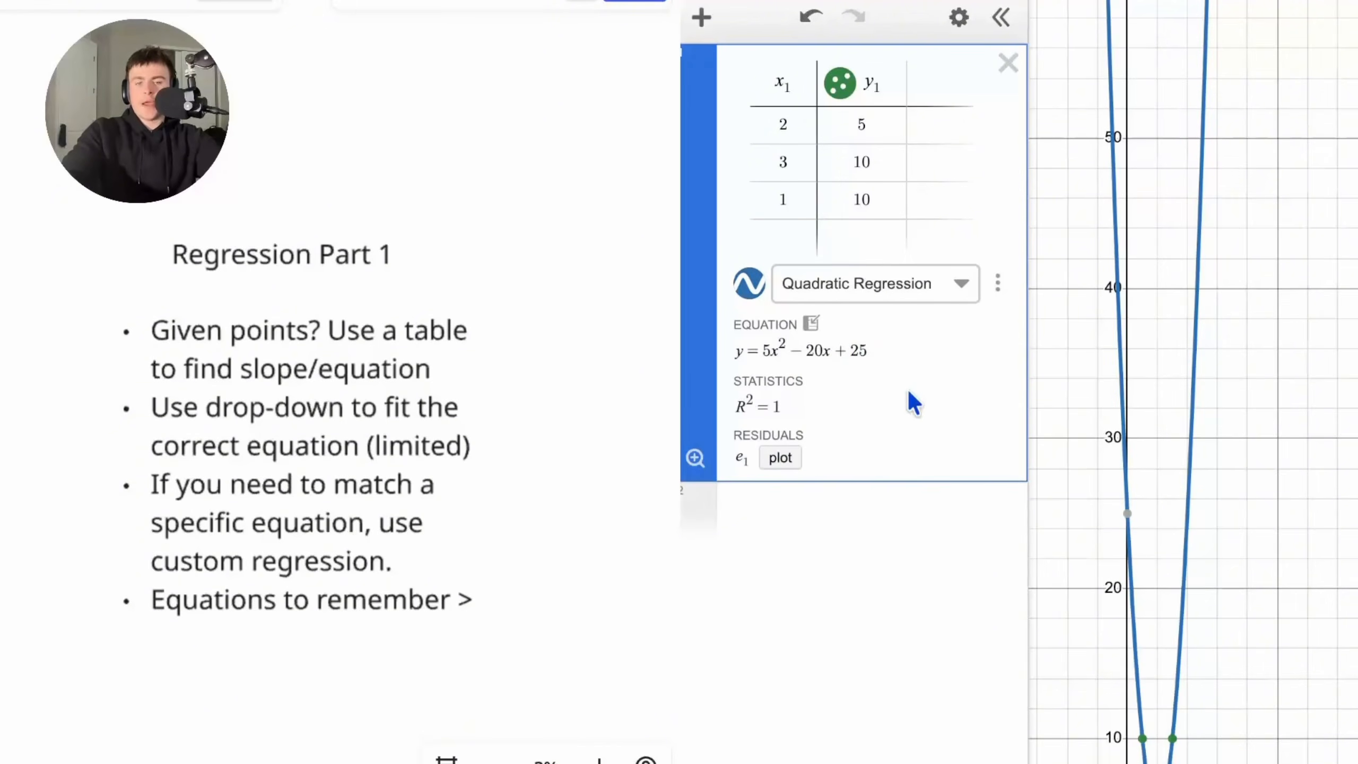
- Enter the expression (5/b)^2 + 5x + c below the data table and highlight the whole expression
click(808, 536)
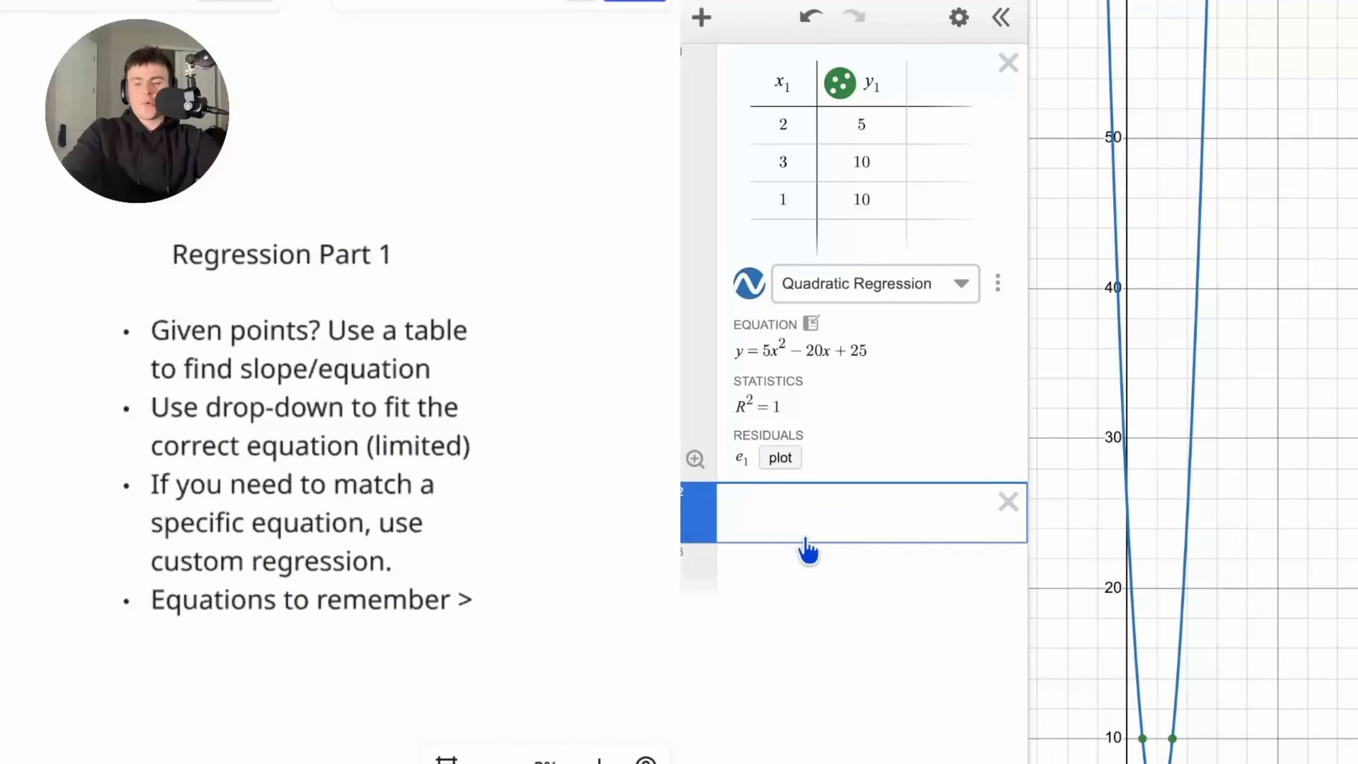
text(5/)
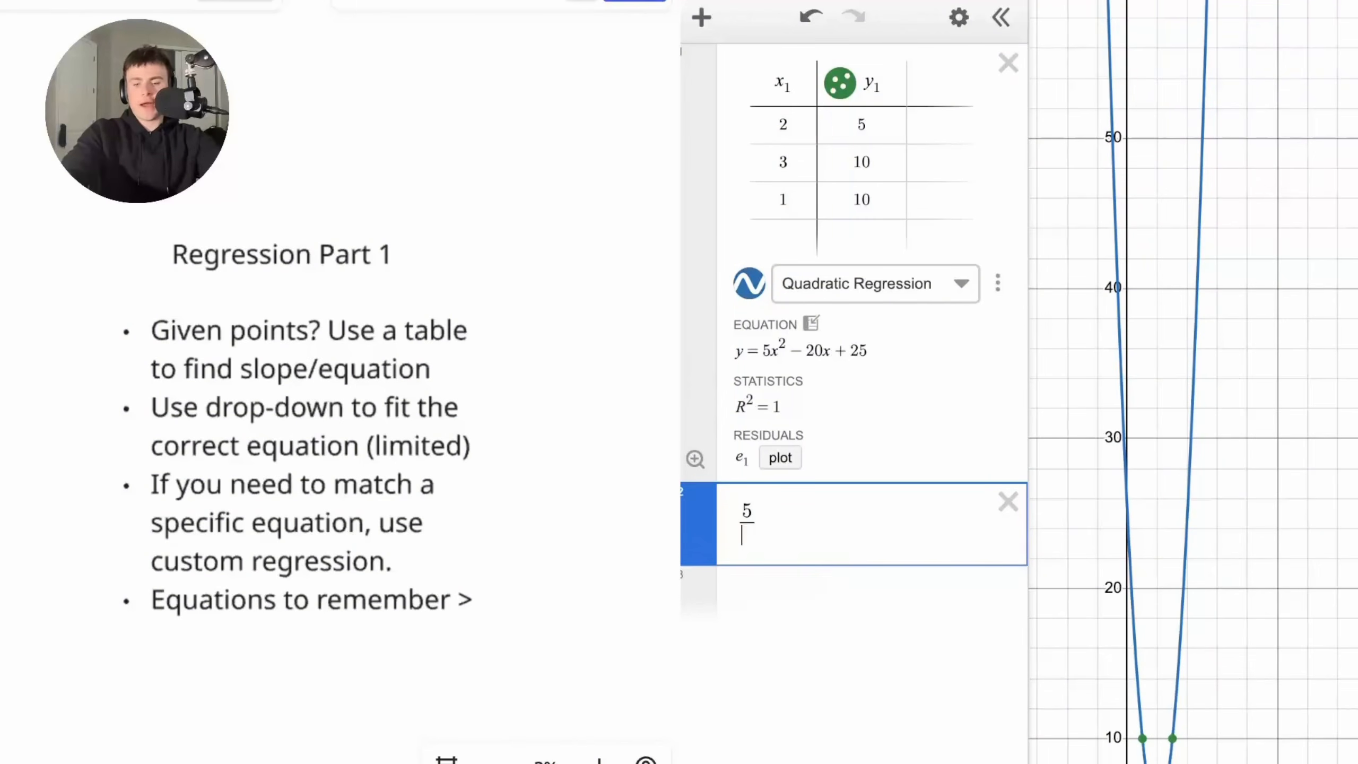
text(b)^2)
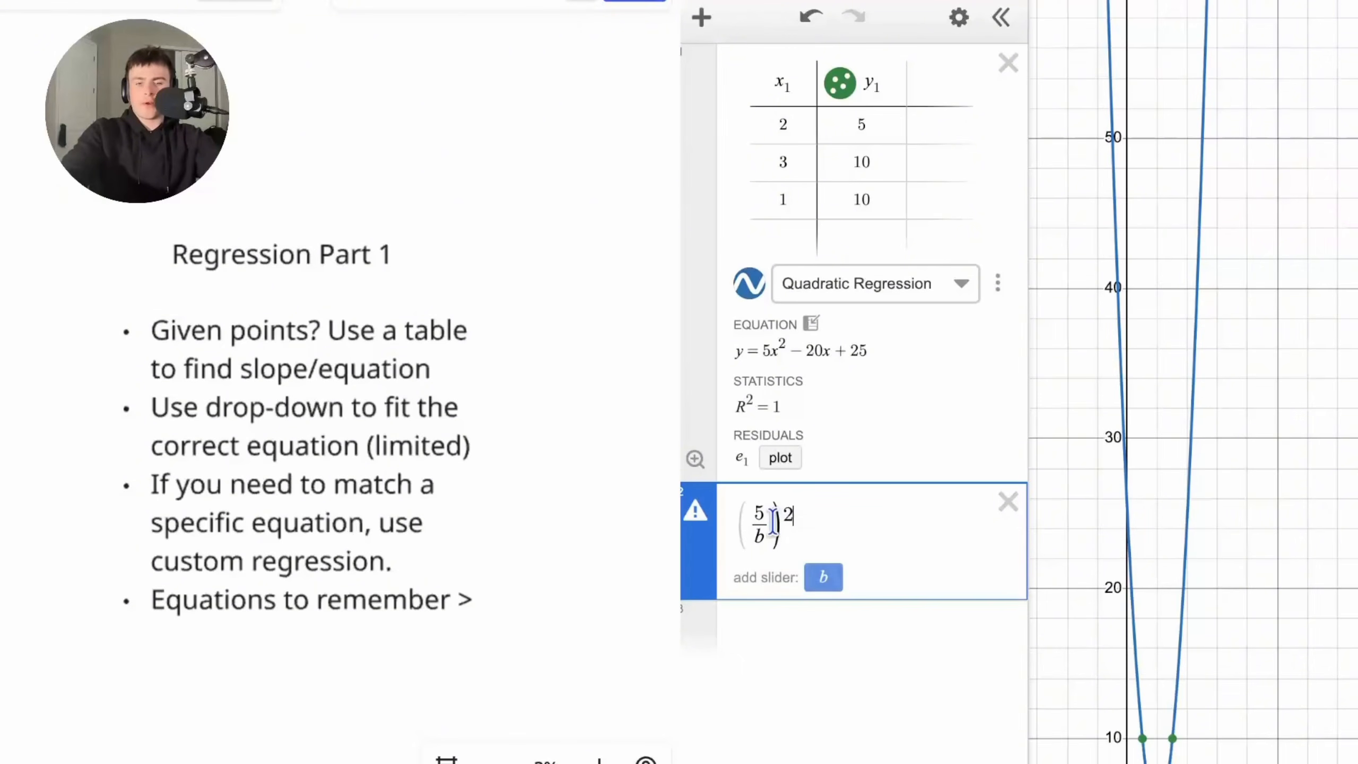
click(748, 526)
text())
key(BackSpace)
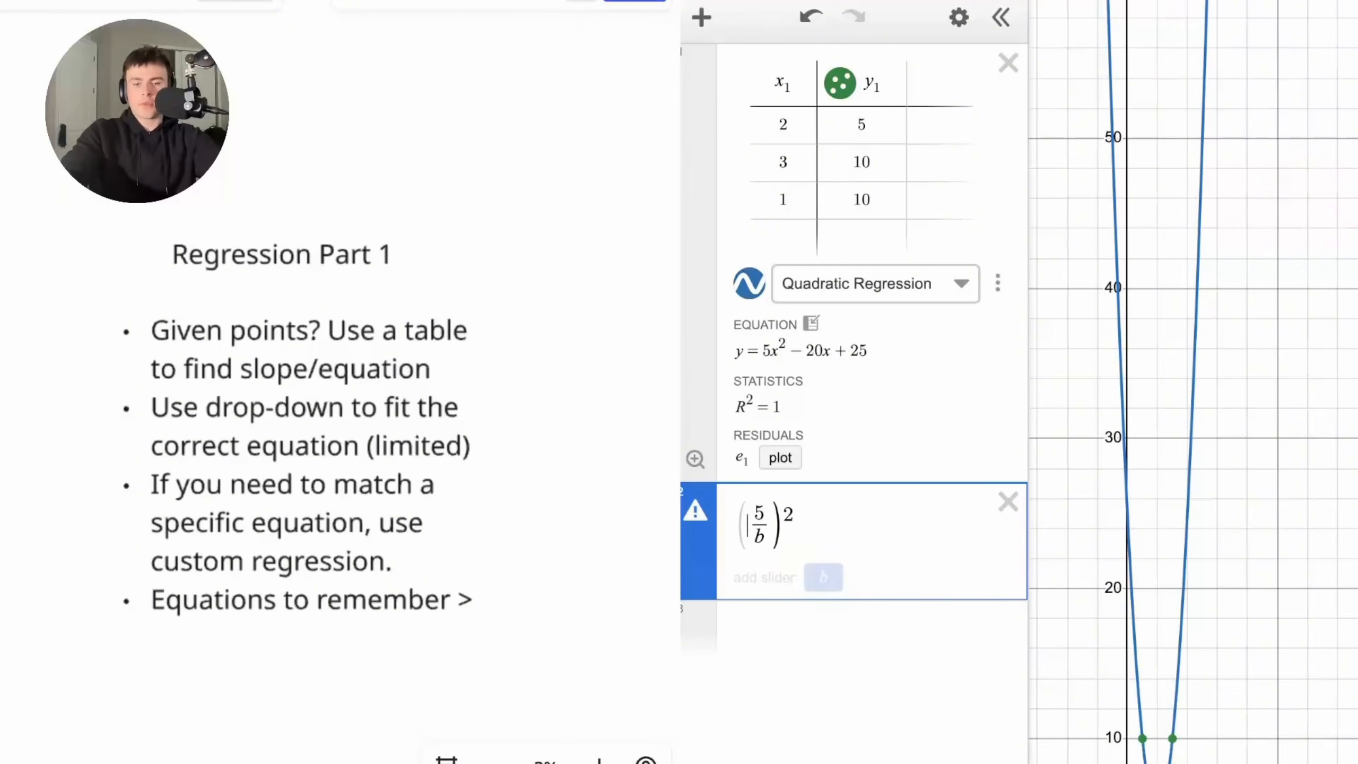
click(900, 522)
text(+ )
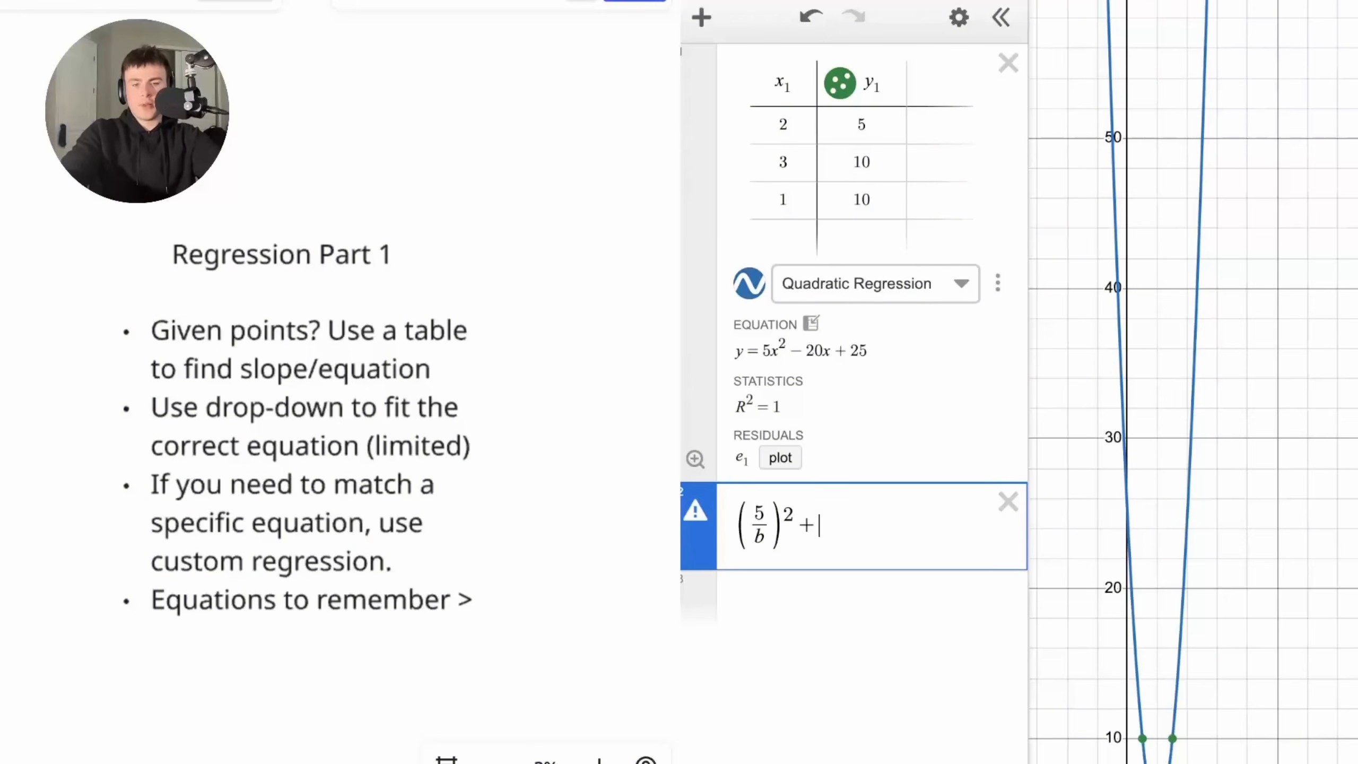
text(5x )
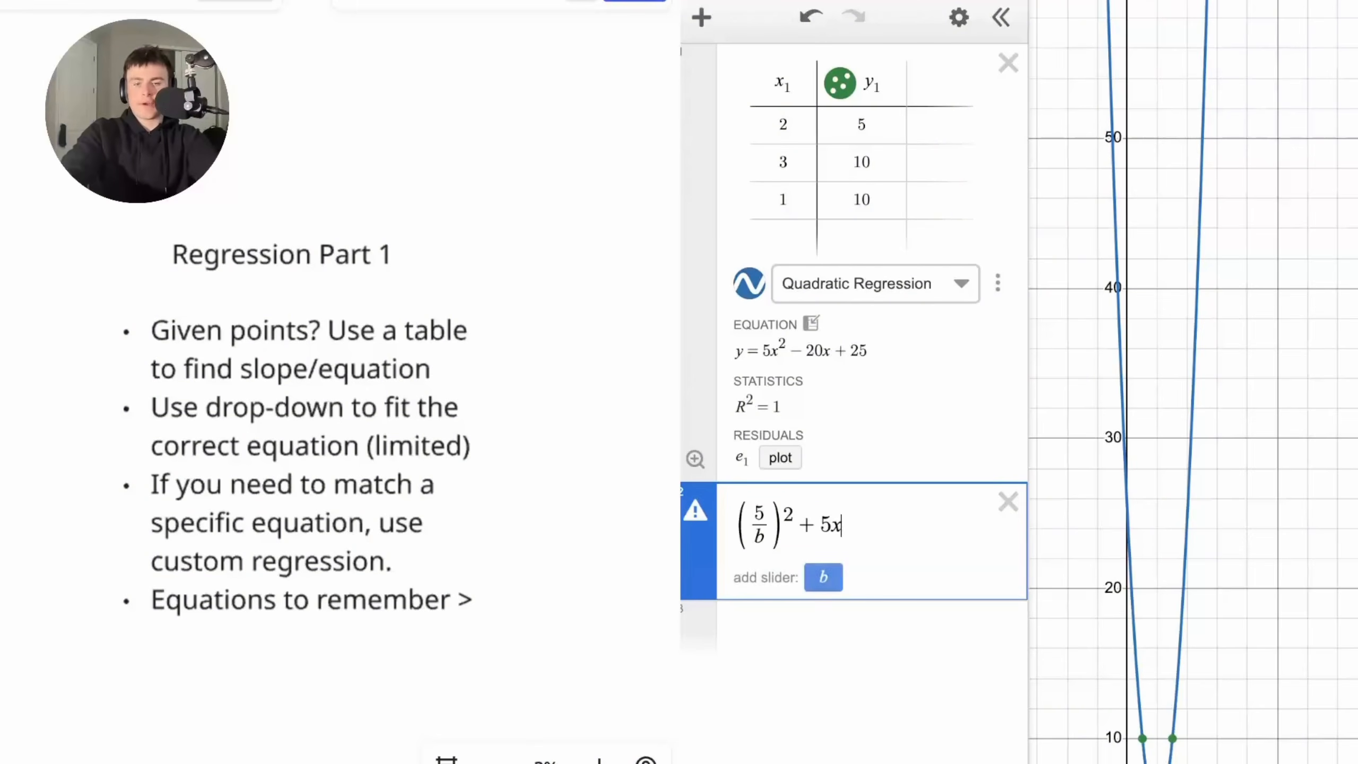
text(+ c)
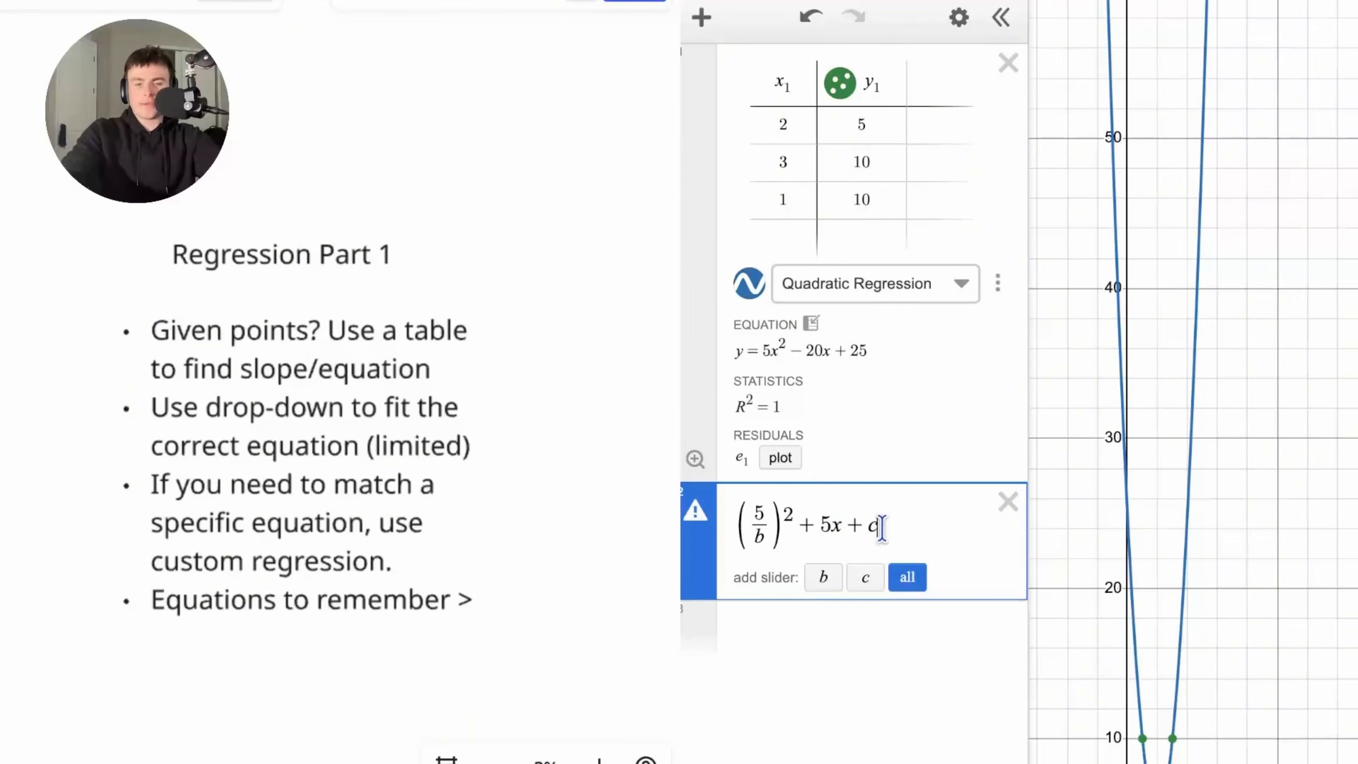
drag(881, 528, 760, 524)
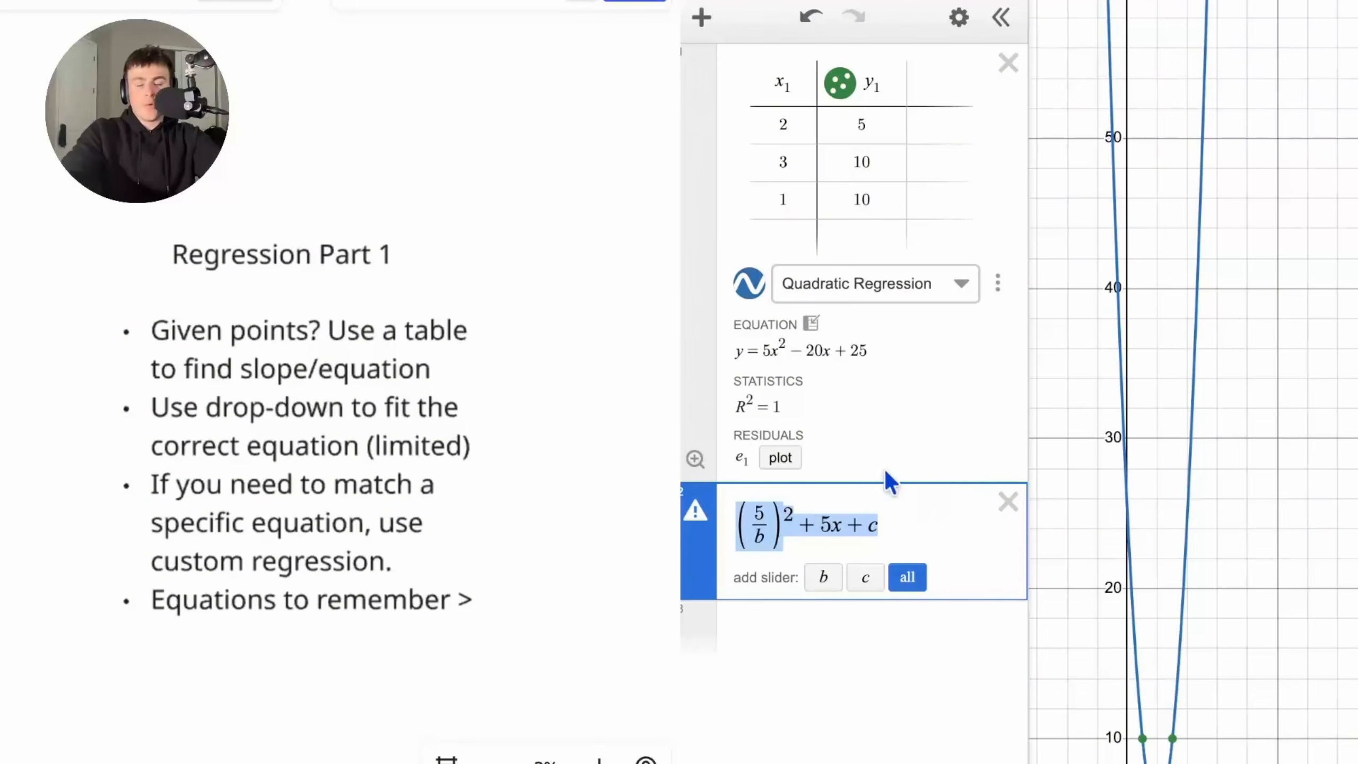
- Export the quadratic fit as a custom regression and change its model to y1 ~ (5/b)^2 + 5x1 + c
click(999, 290)
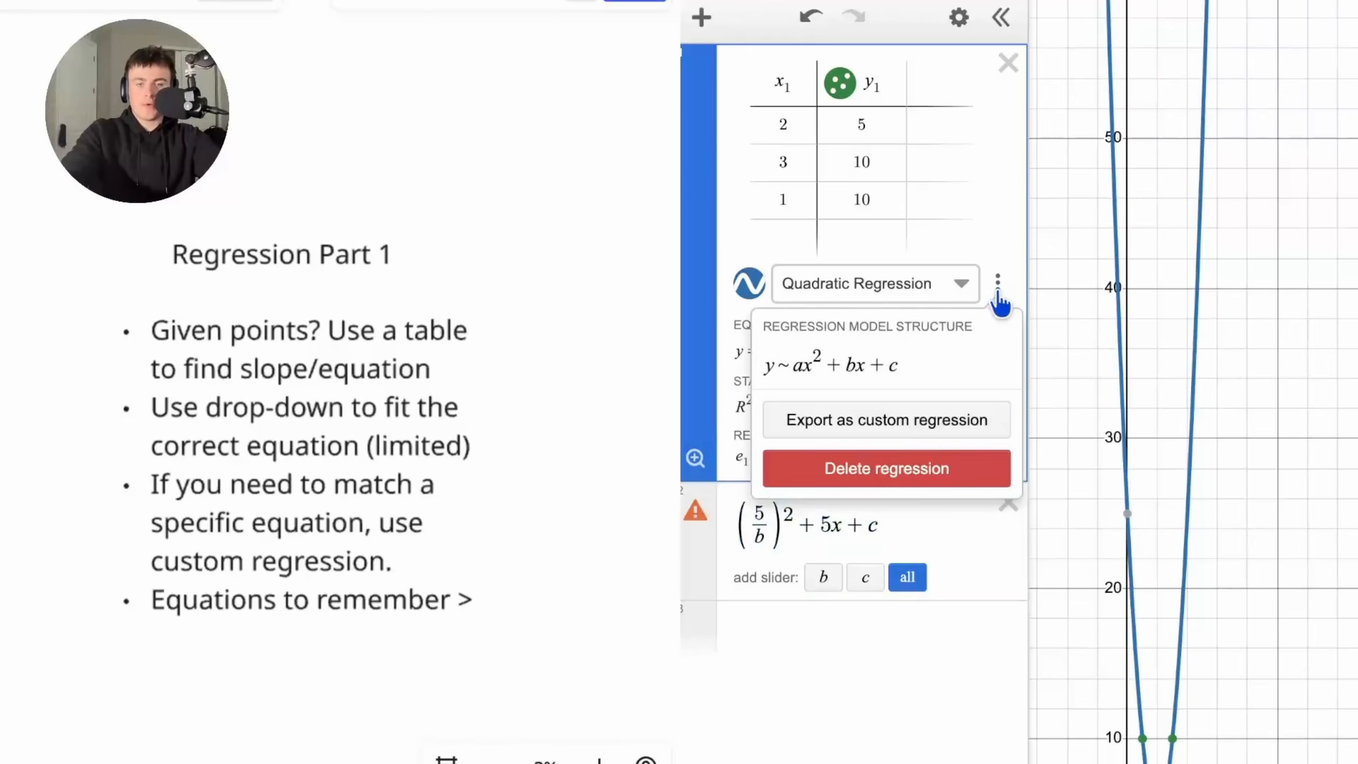
click(894, 424)
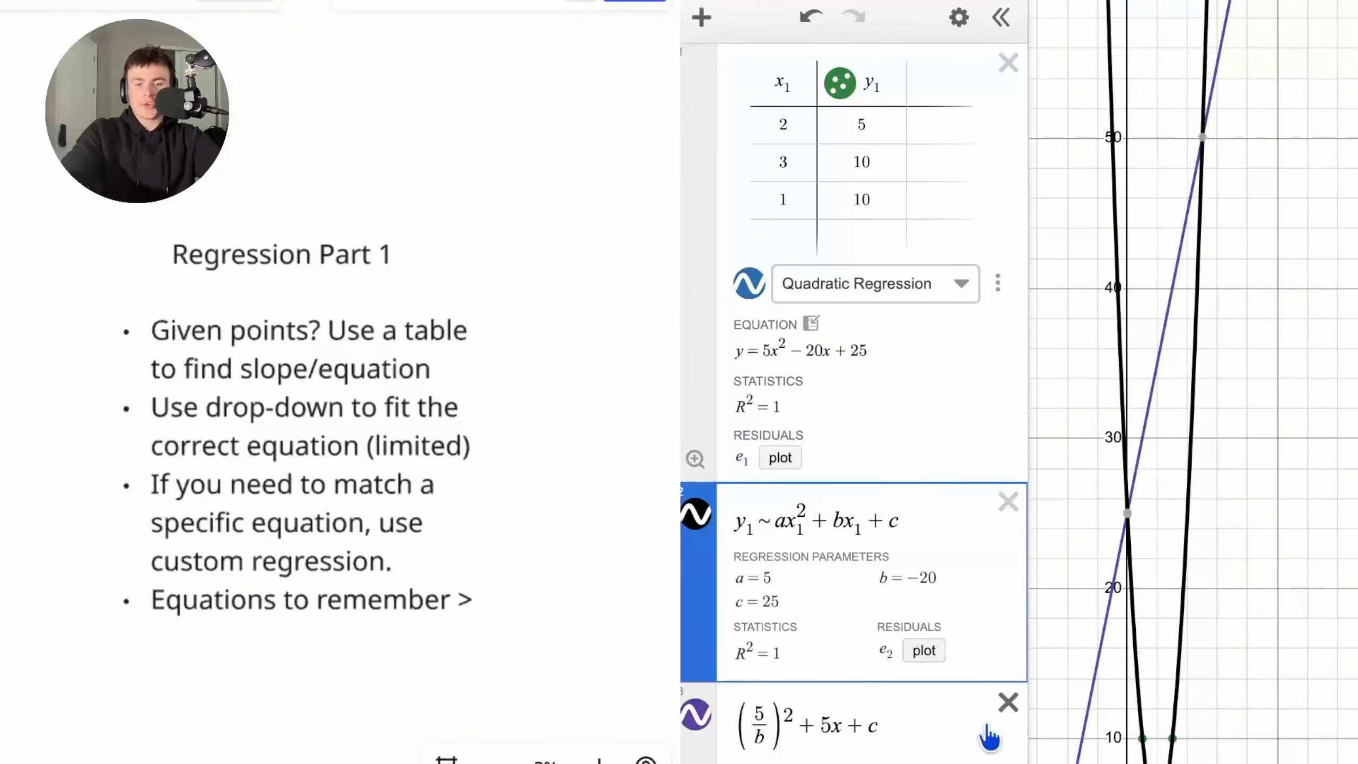
click(786, 520)
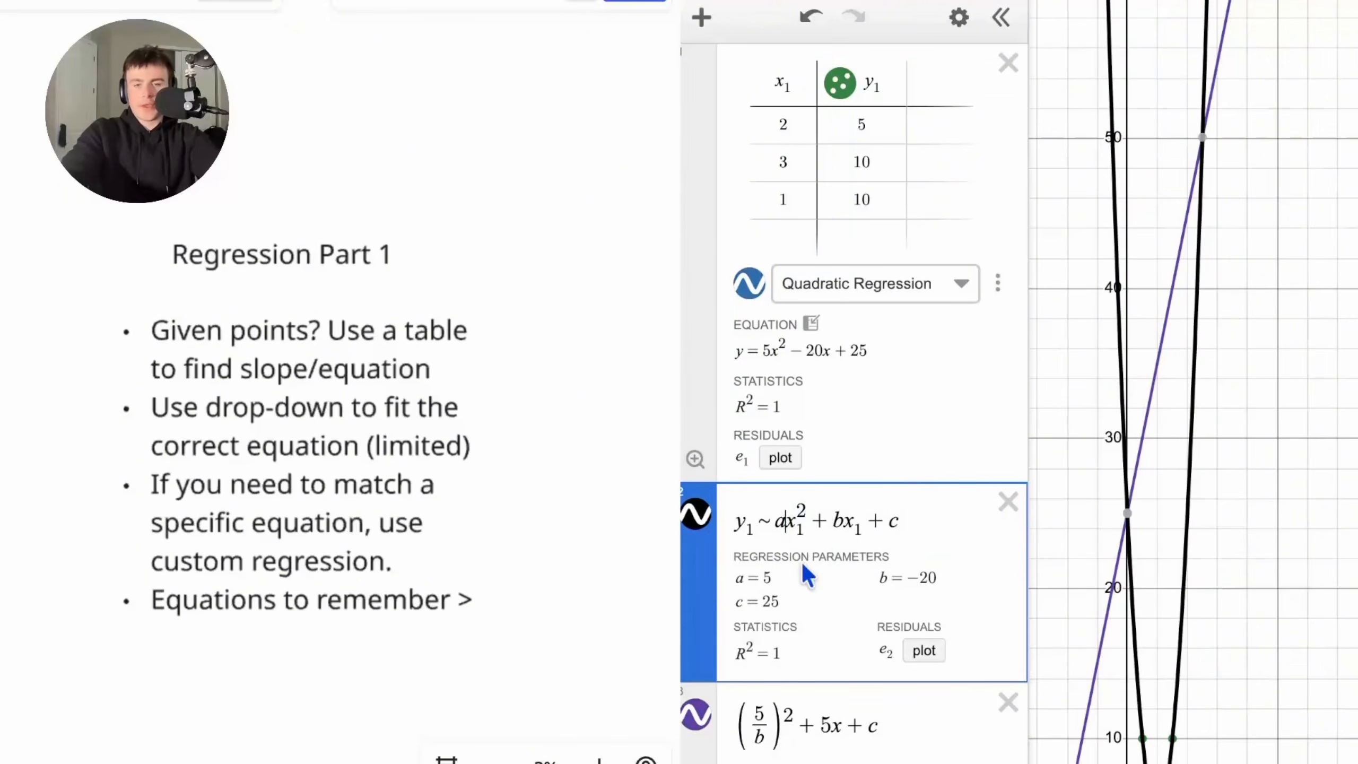
key(BackSpace)
text((5/b)
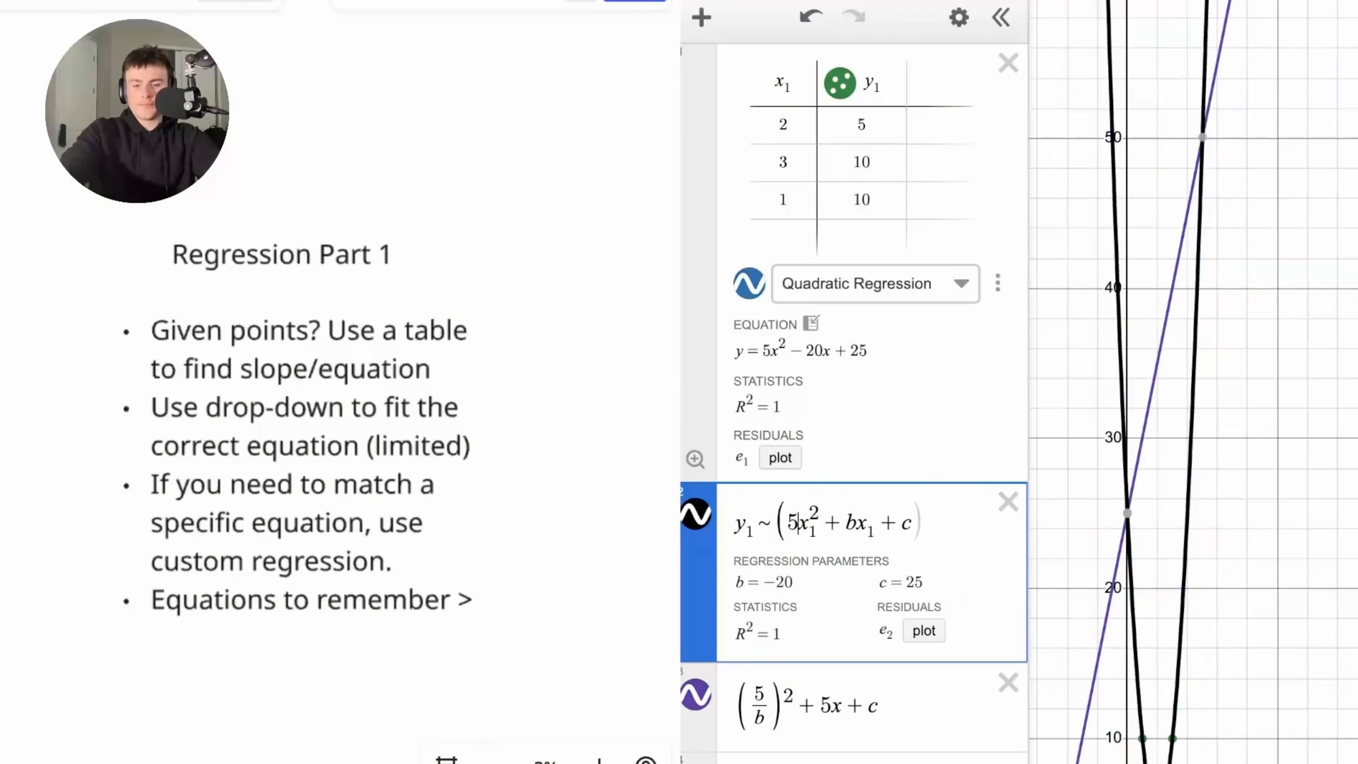
text())
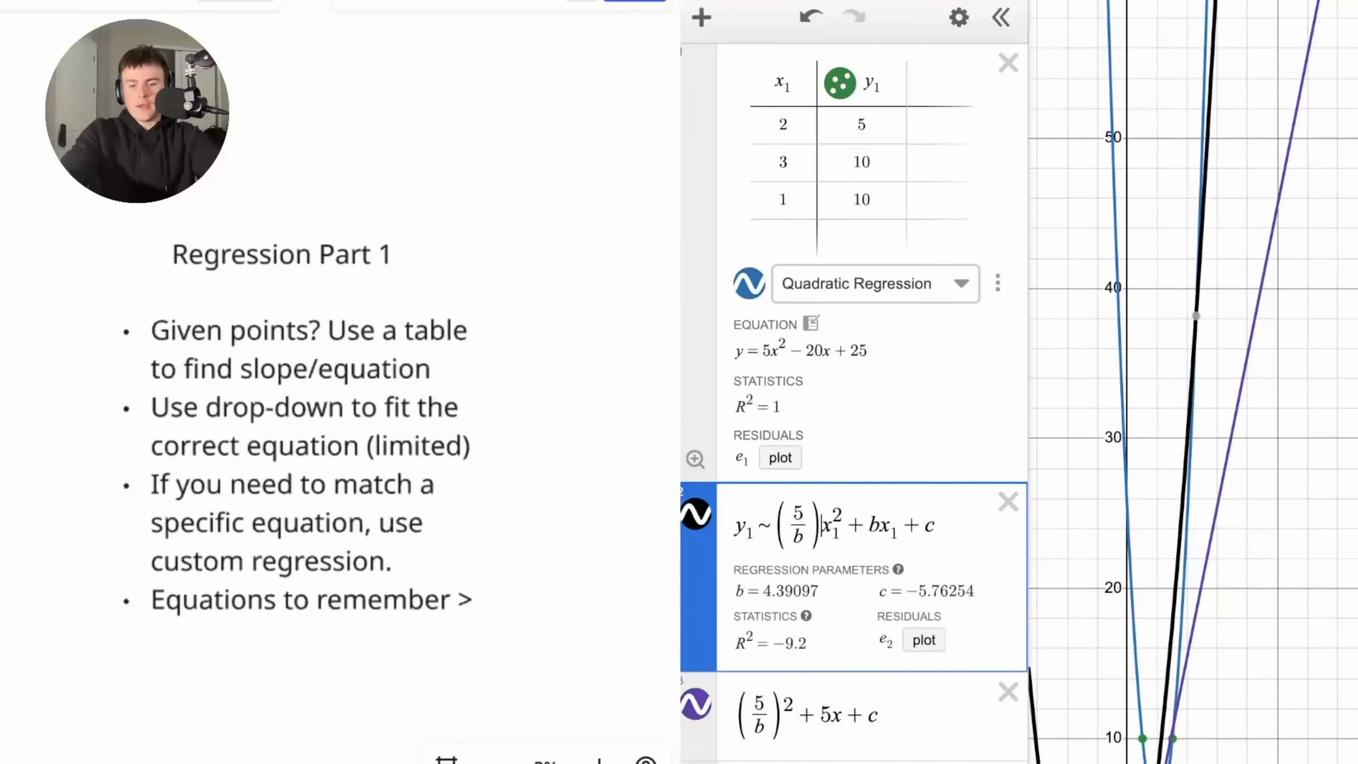
text(^2)
mouse_move(856, 530)
mouse_down()
mouse_move(832, 532)
mouse_move(860, 526)
mouse_up()
key(BackSpace)
text(5)
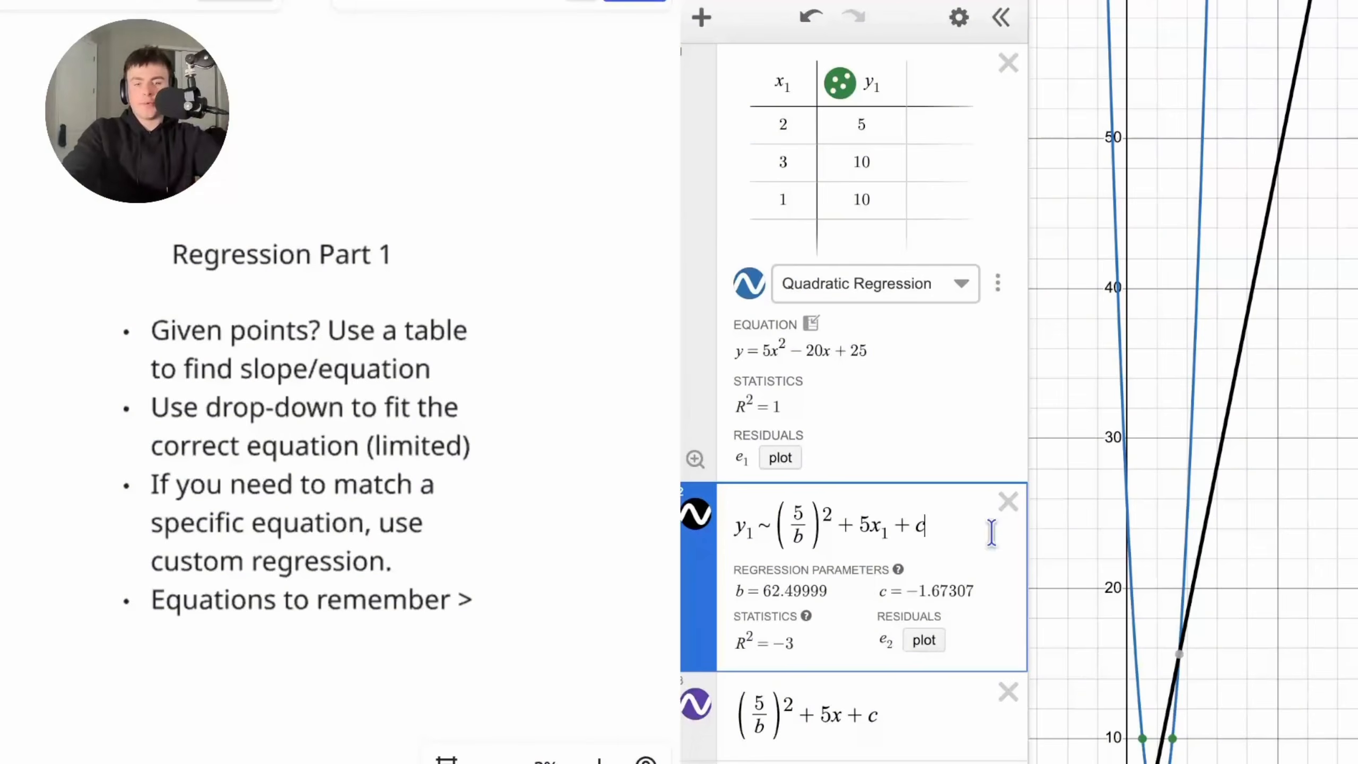
- Delete the custom regression and the (5/b)^2 expression, and open the options of the table's quadratic regression
click(1008, 502)
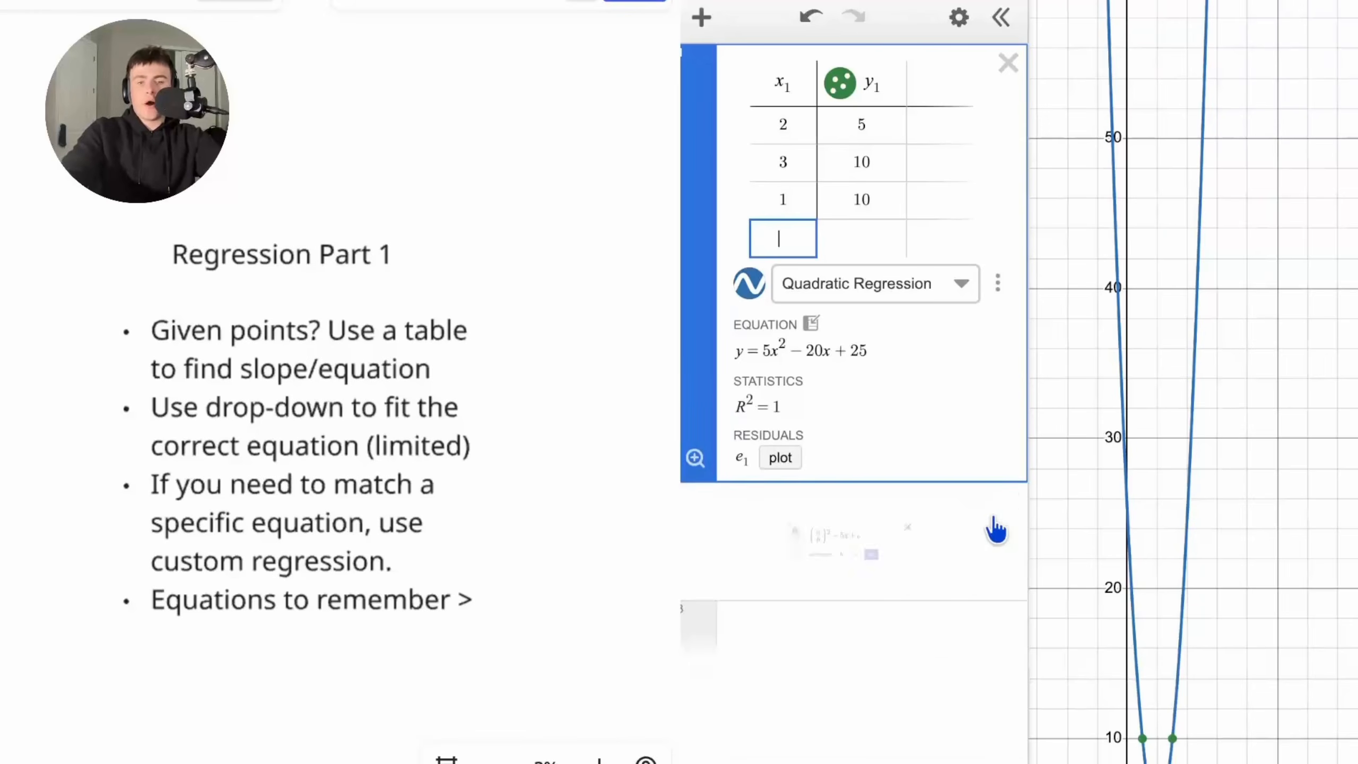
click(1007, 507)
click(998, 282)
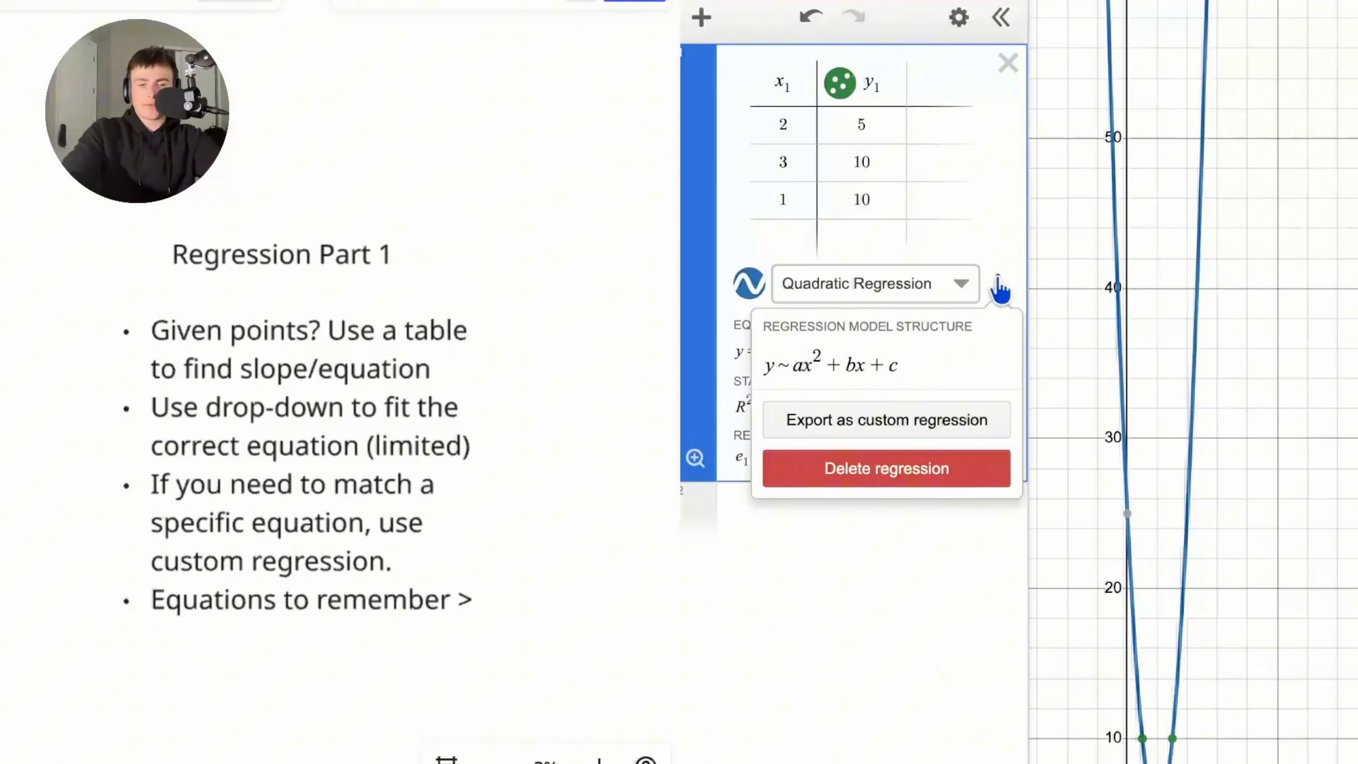
- Enter the custom regression y1 ~ bx1^2 - 20x1 + 25 below the data table
click(805, 543)
text(y1~)
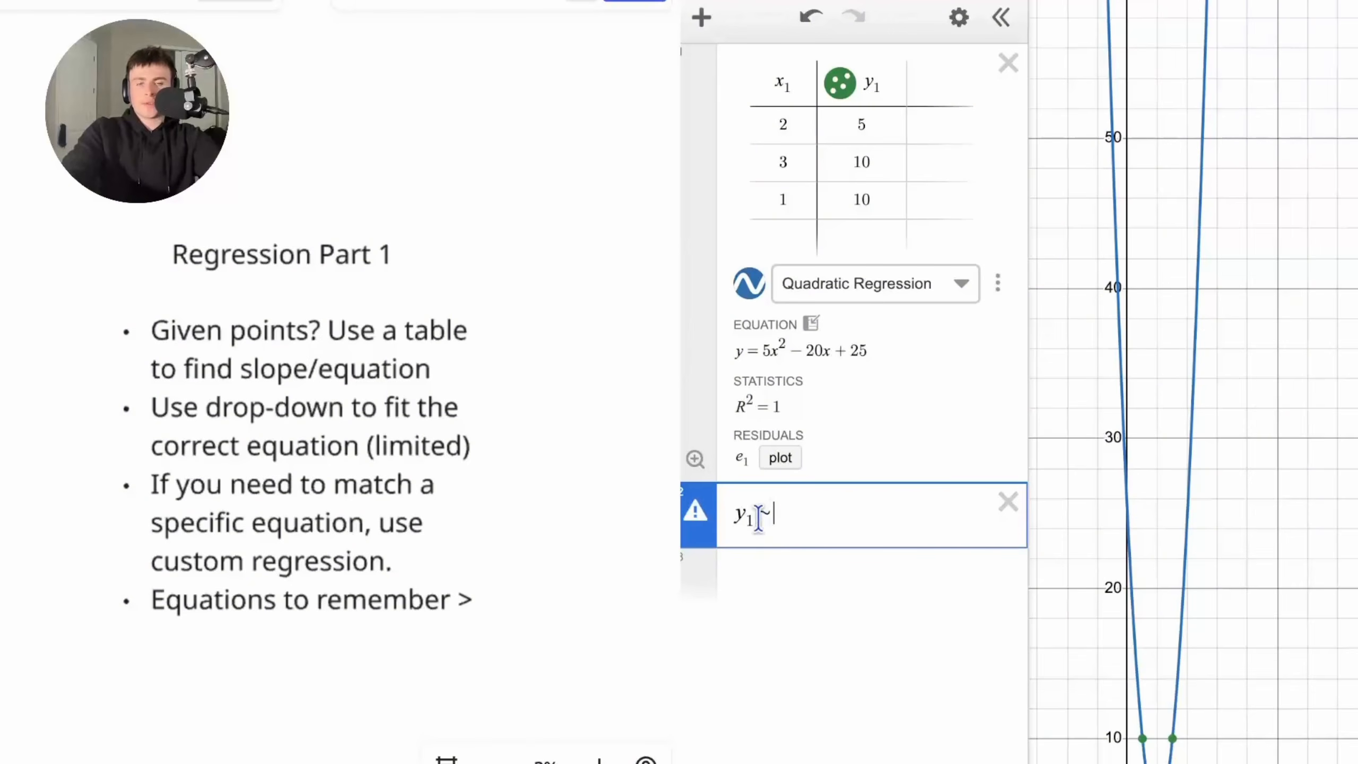
double_click(859, 83)
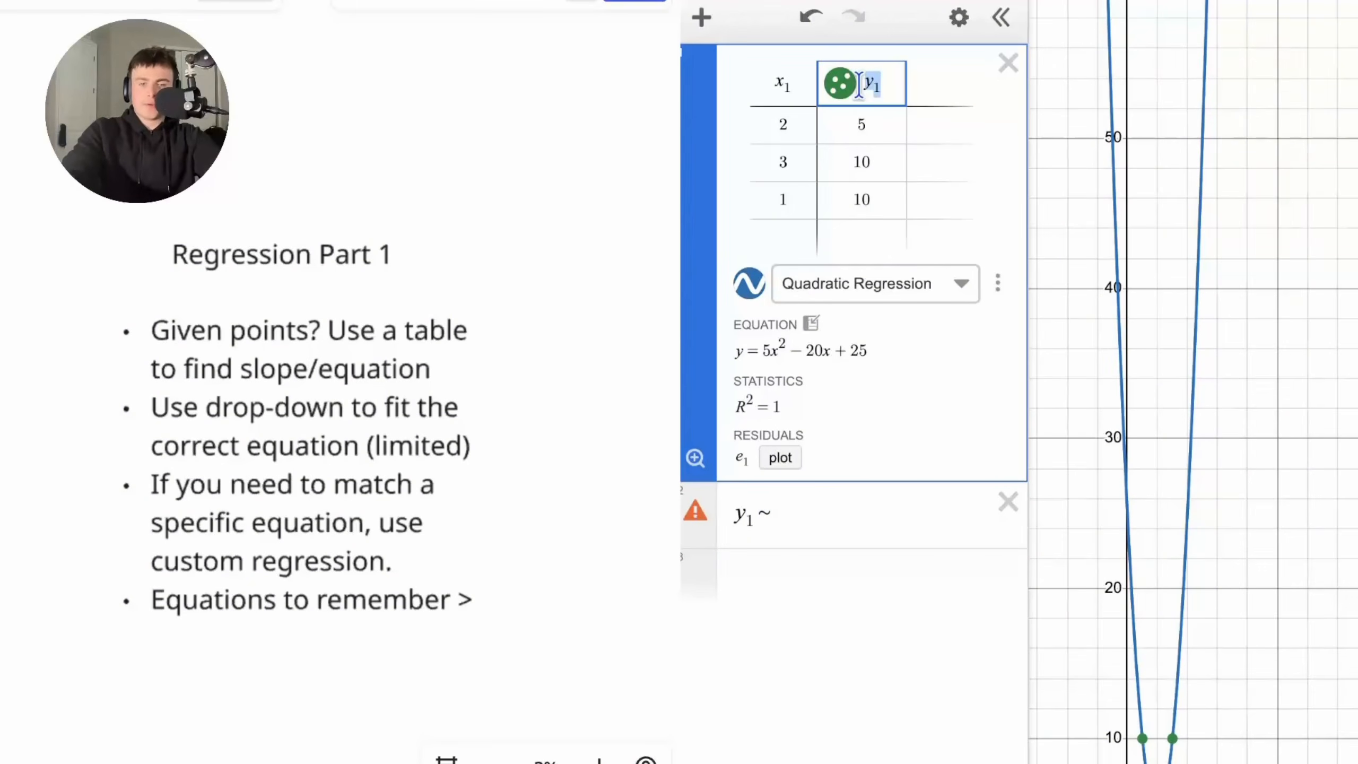
click(813, 508)
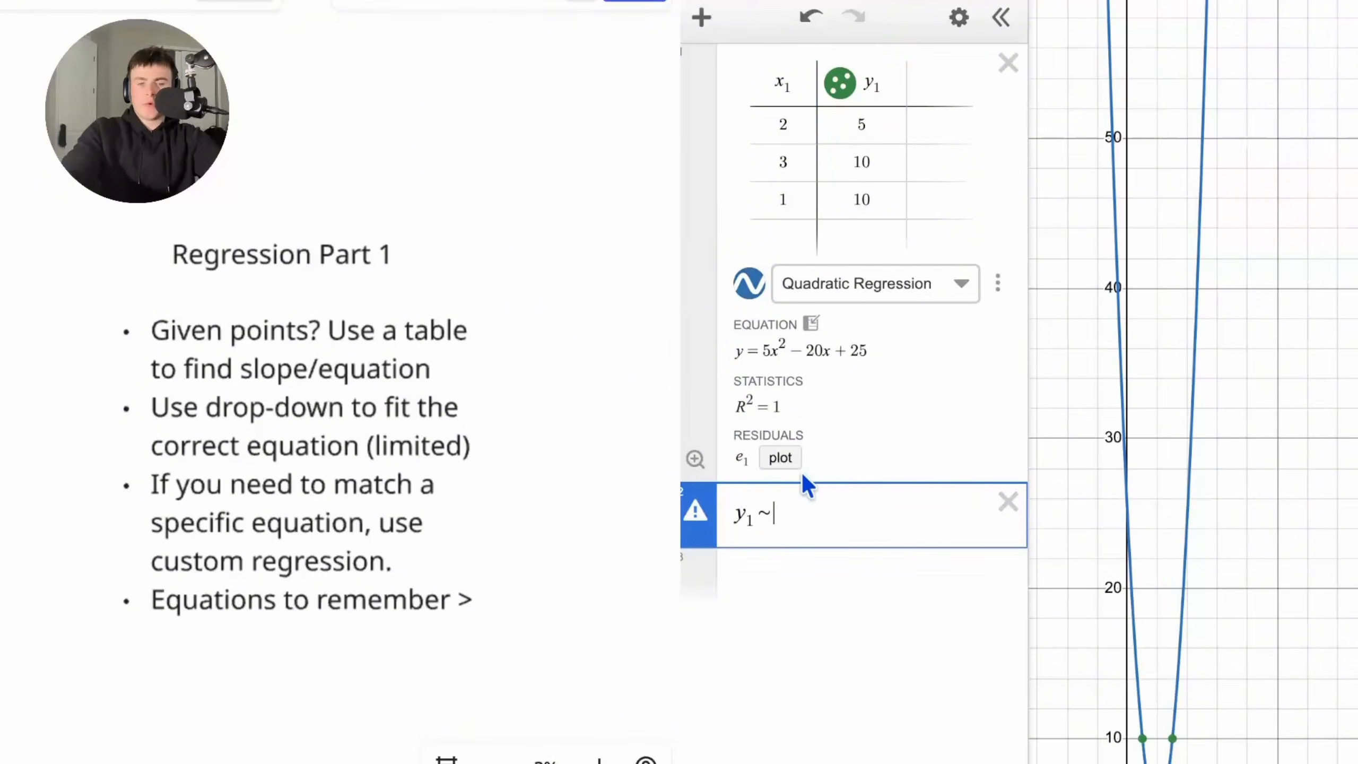
text(bx_1^2)
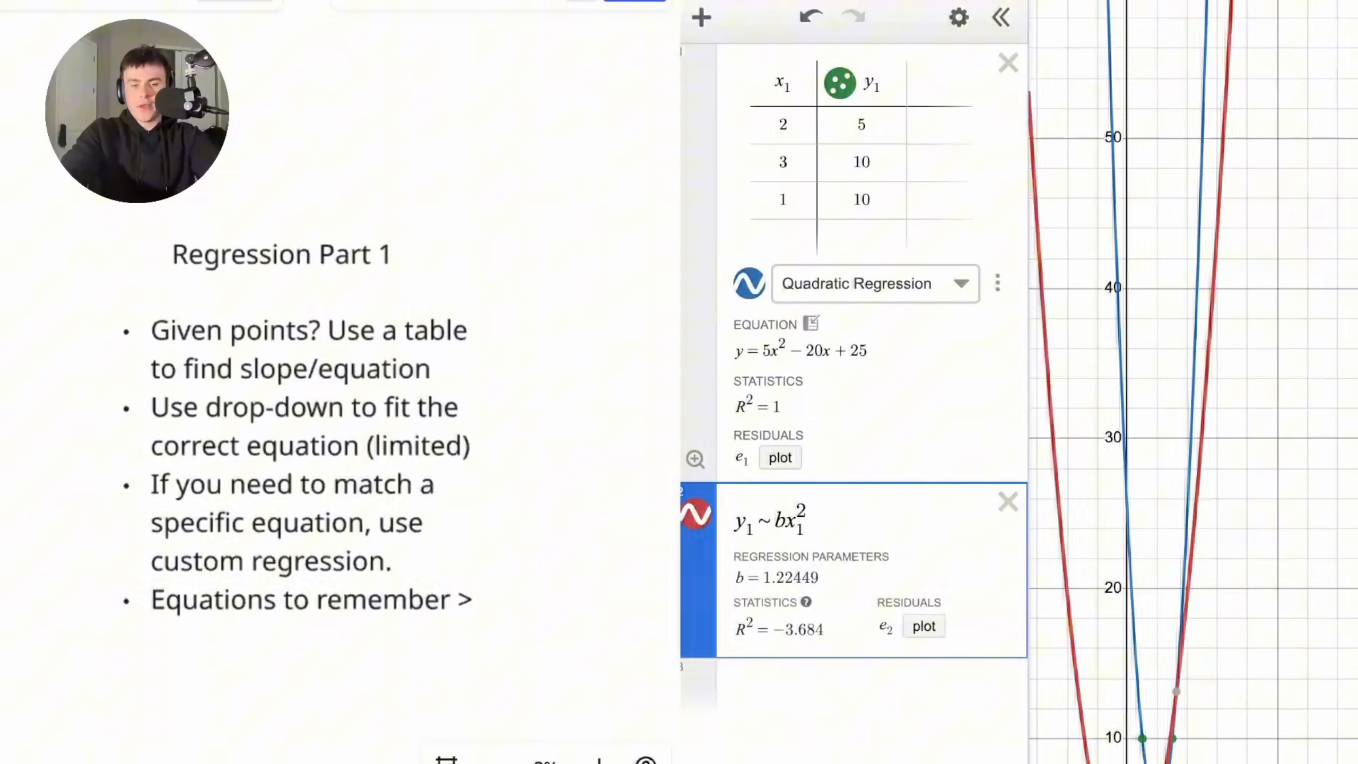
key(Right)
text(-20)
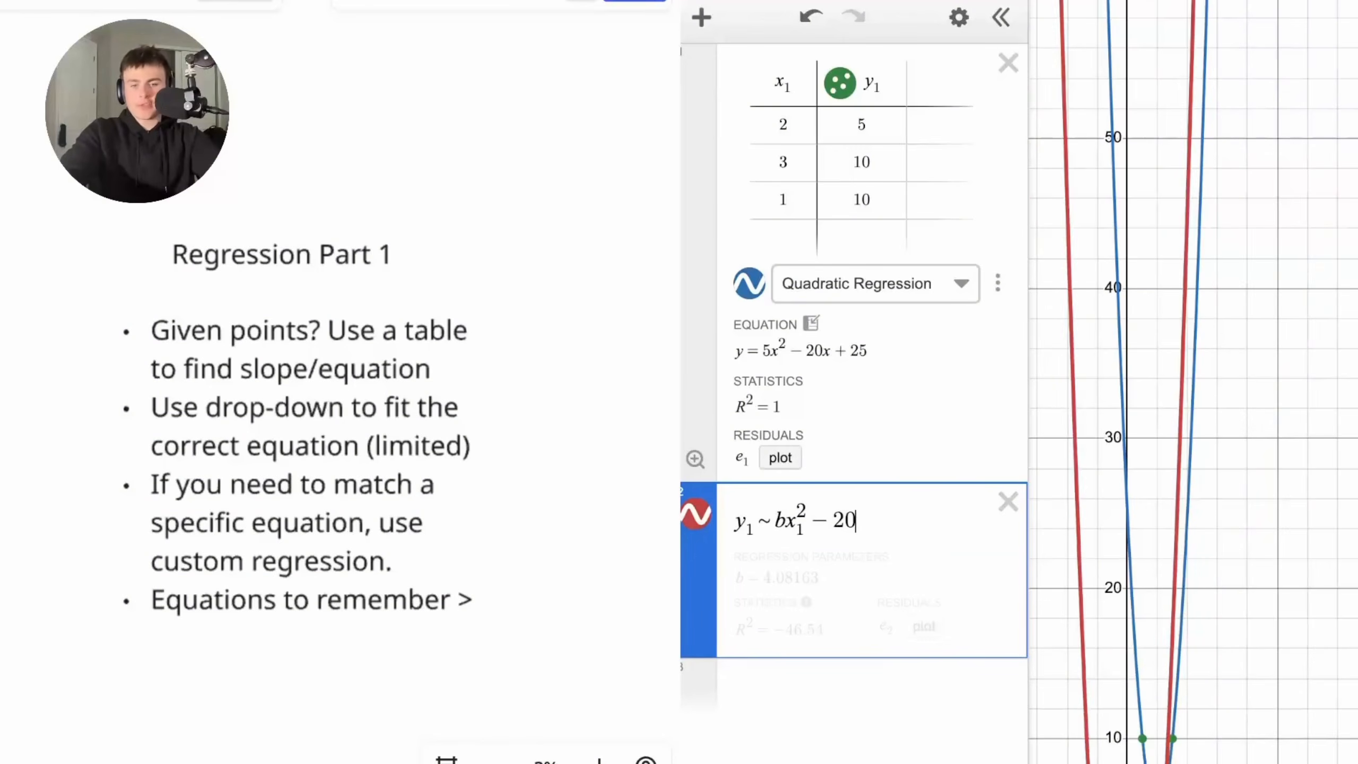
text(x_1+25)
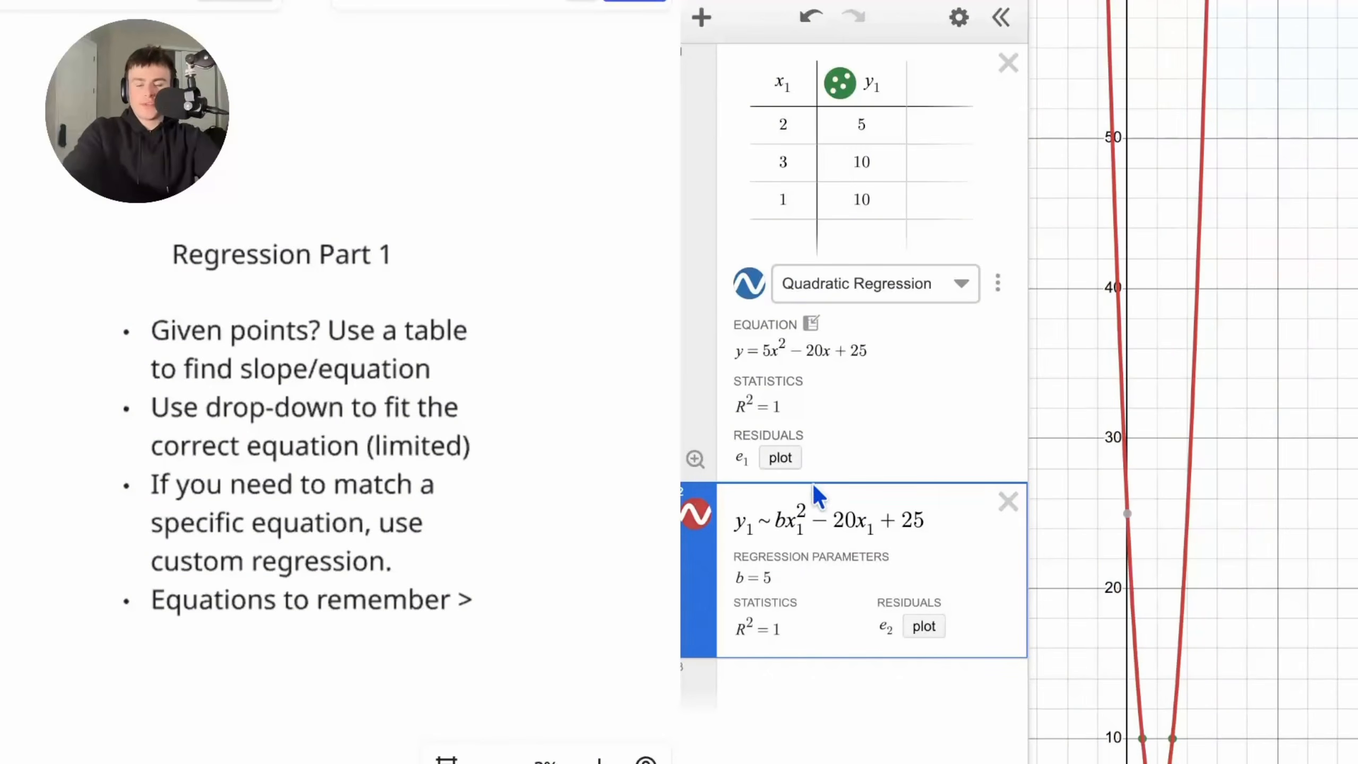
- Examine the fitted parameter b and compare the regression's variable names with the table's column headers
drag(770, 578, 734, 581)
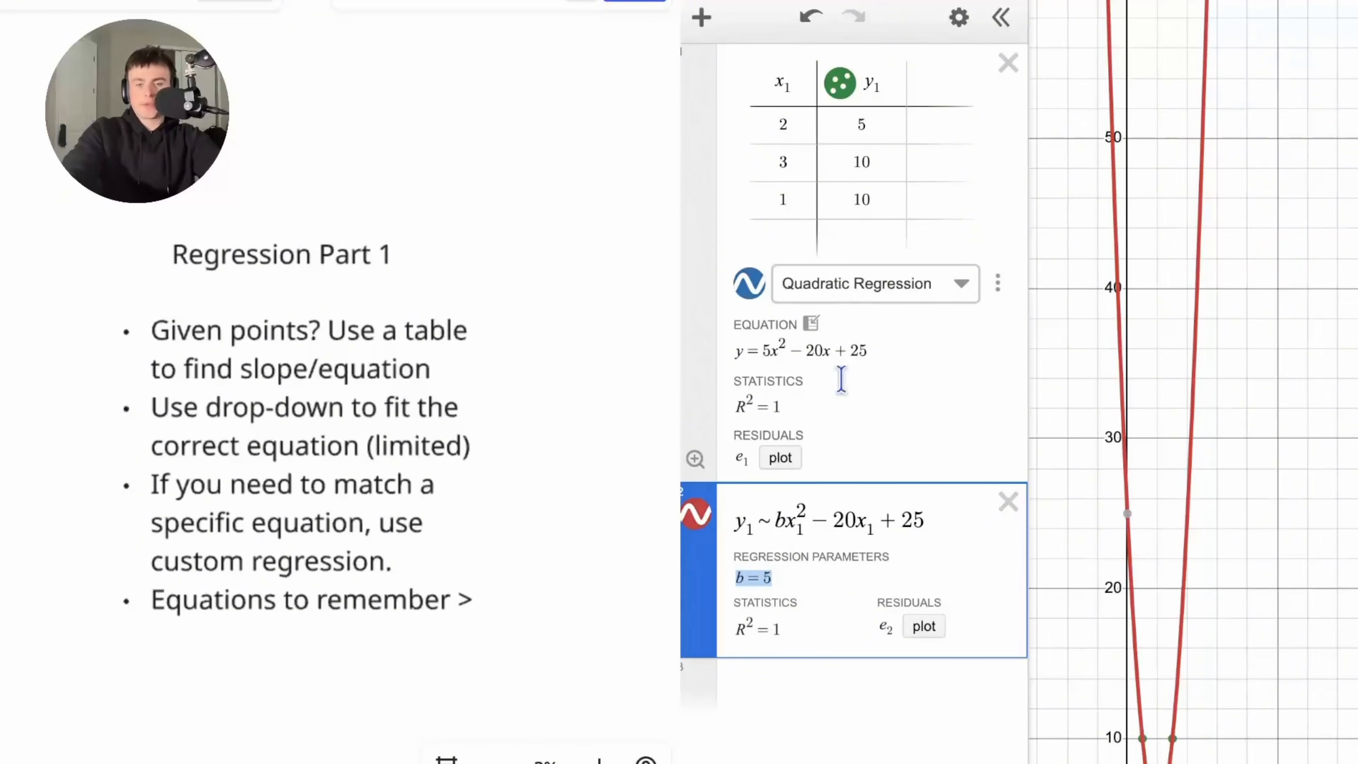
drag(803, 529, 731, 529)
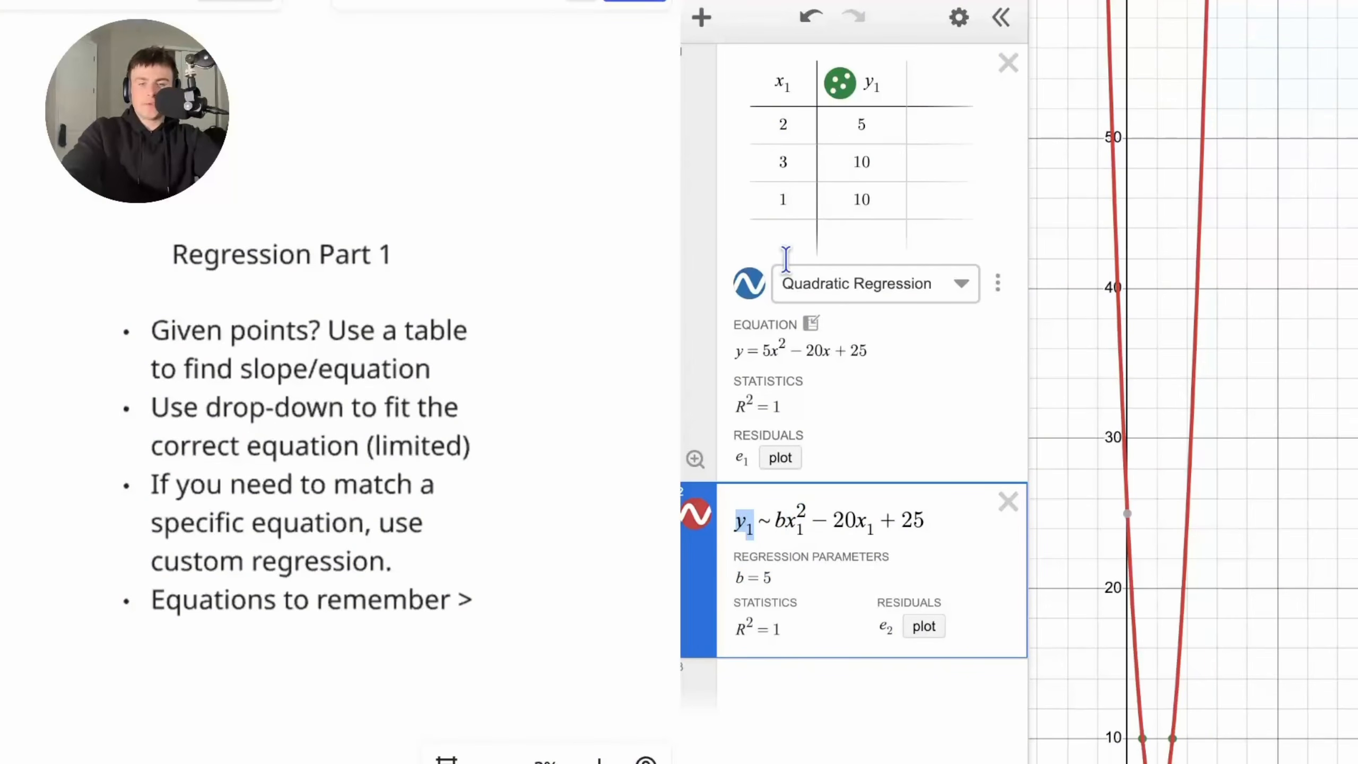
drag(793, 84, 770, 82)
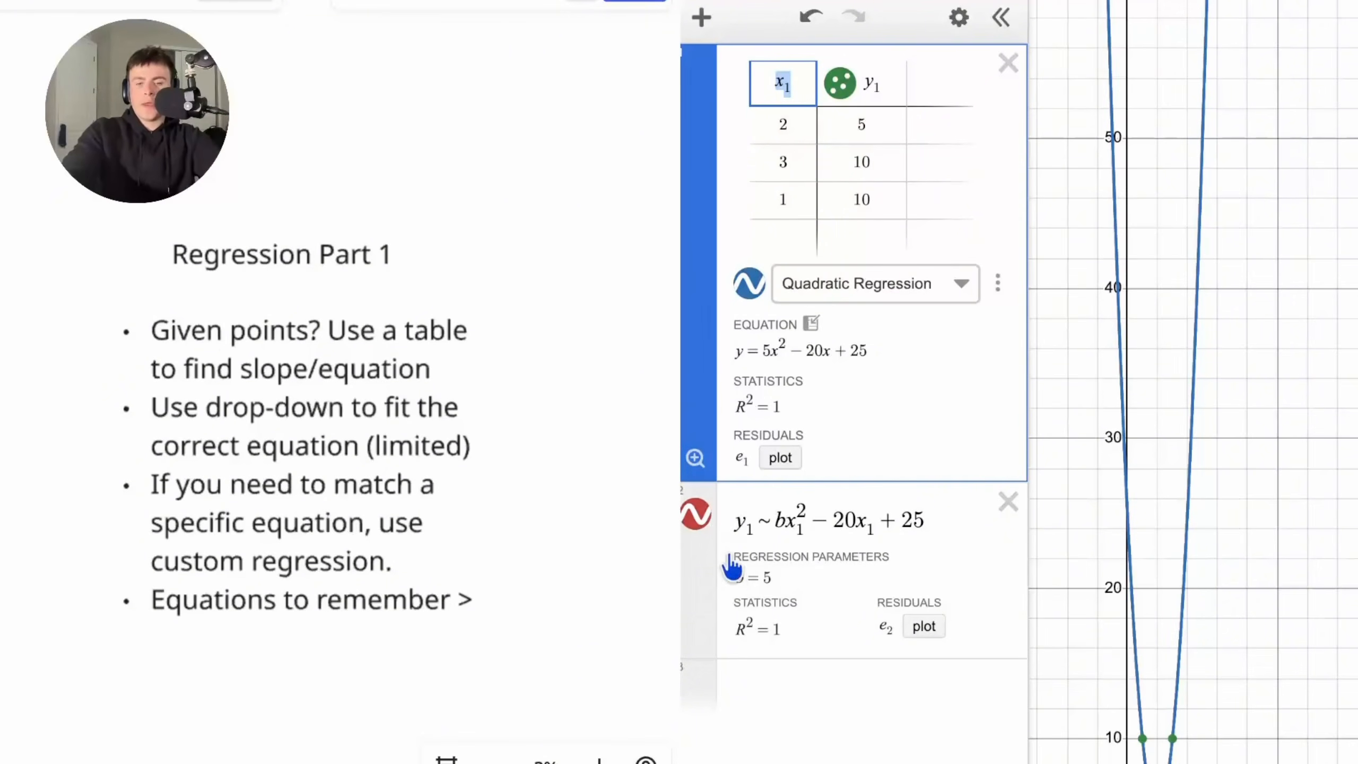
- Change the subscript of the squared x term to 2 in the custom regression and restore it to 1
click(752, 529)
click(802, 531)
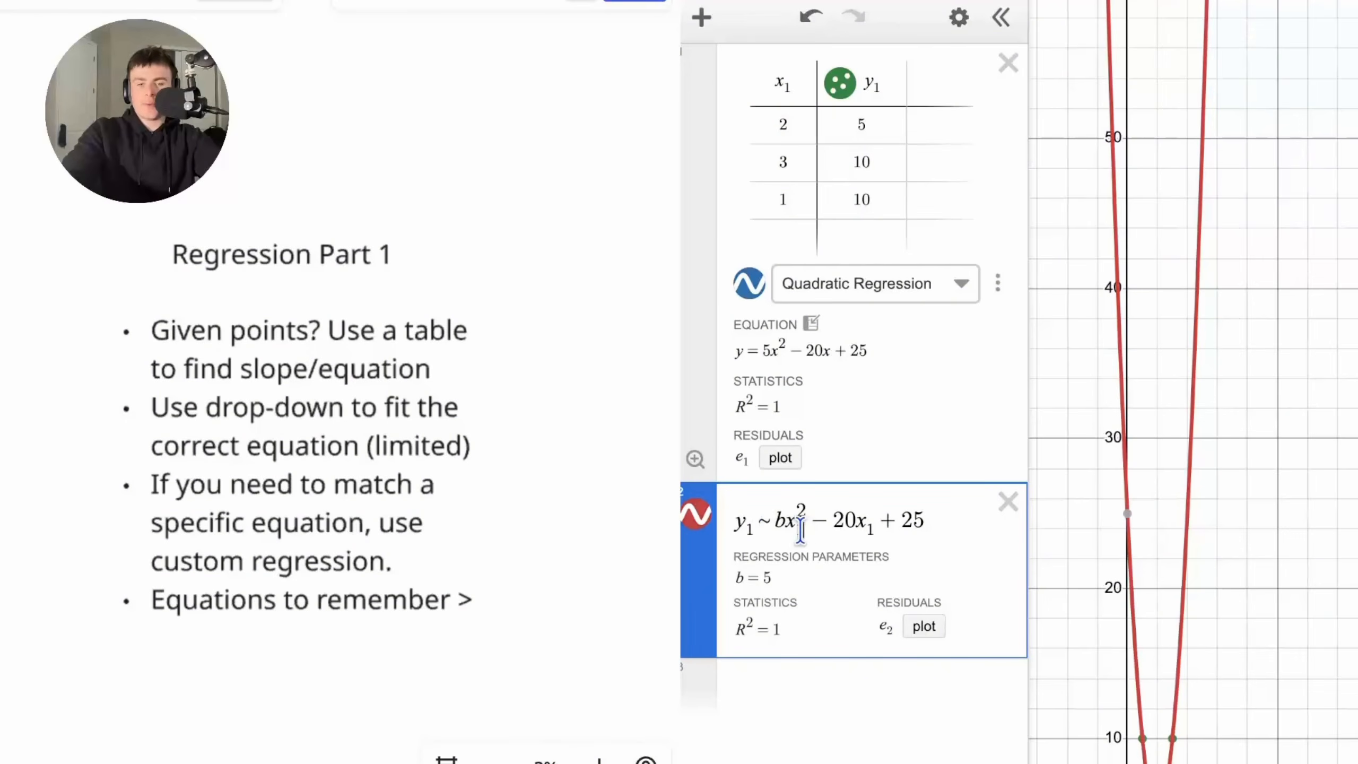
key(BackSpace)
text(2)
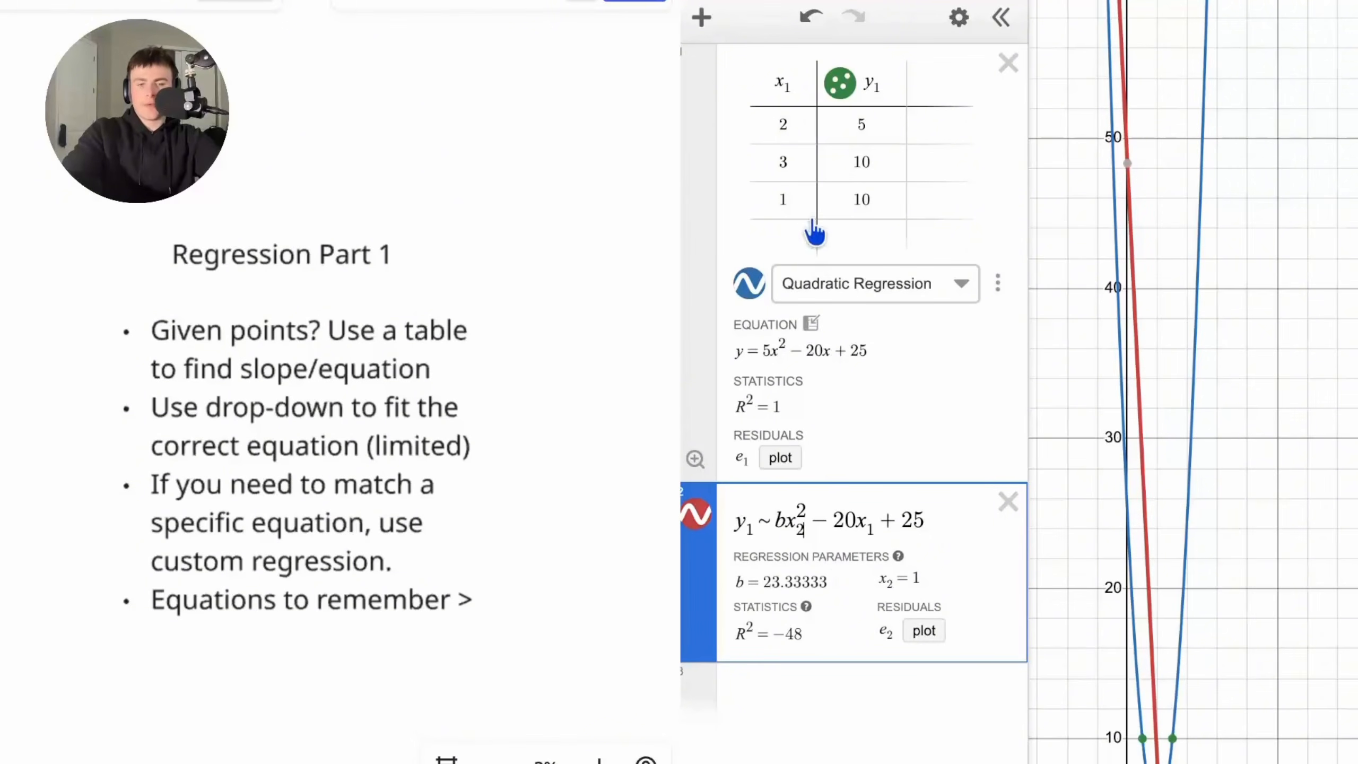
key(BackSpace)
text(1)
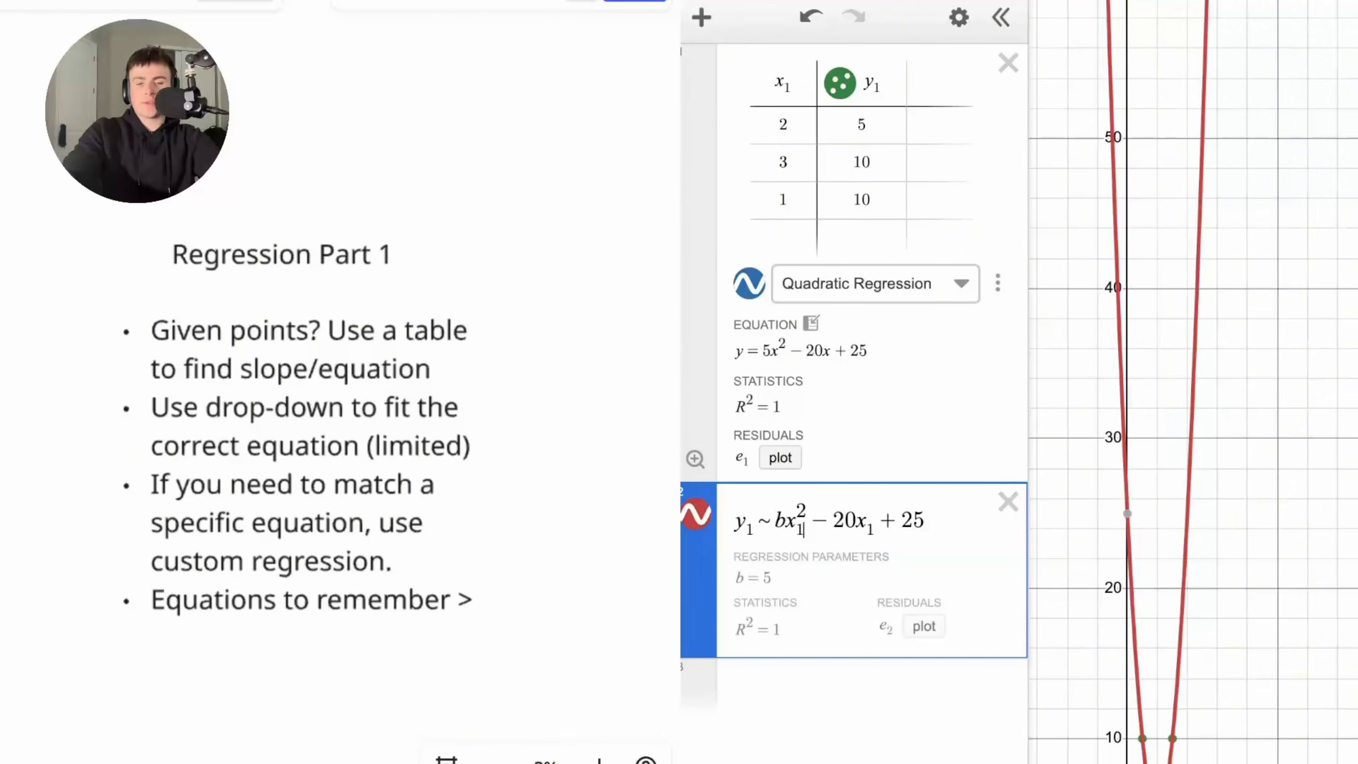
- Delete the data table and the custom regression, and go to the Exponential + quadratic questions on the whiteboard
click(1046, 90)
click(1012, 63)
click(1012, 63)
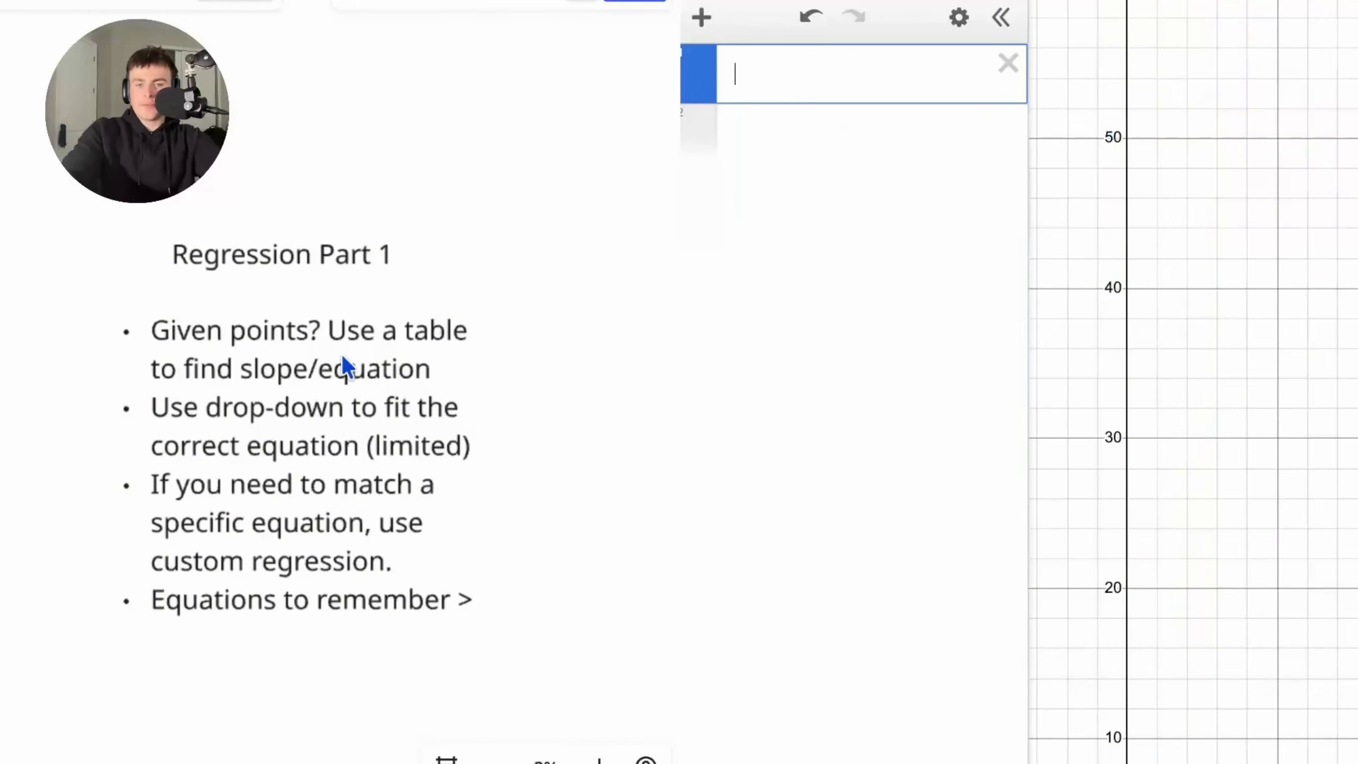
scroll(344, 353, down, 10)
scroll(375, 369, down, 3)
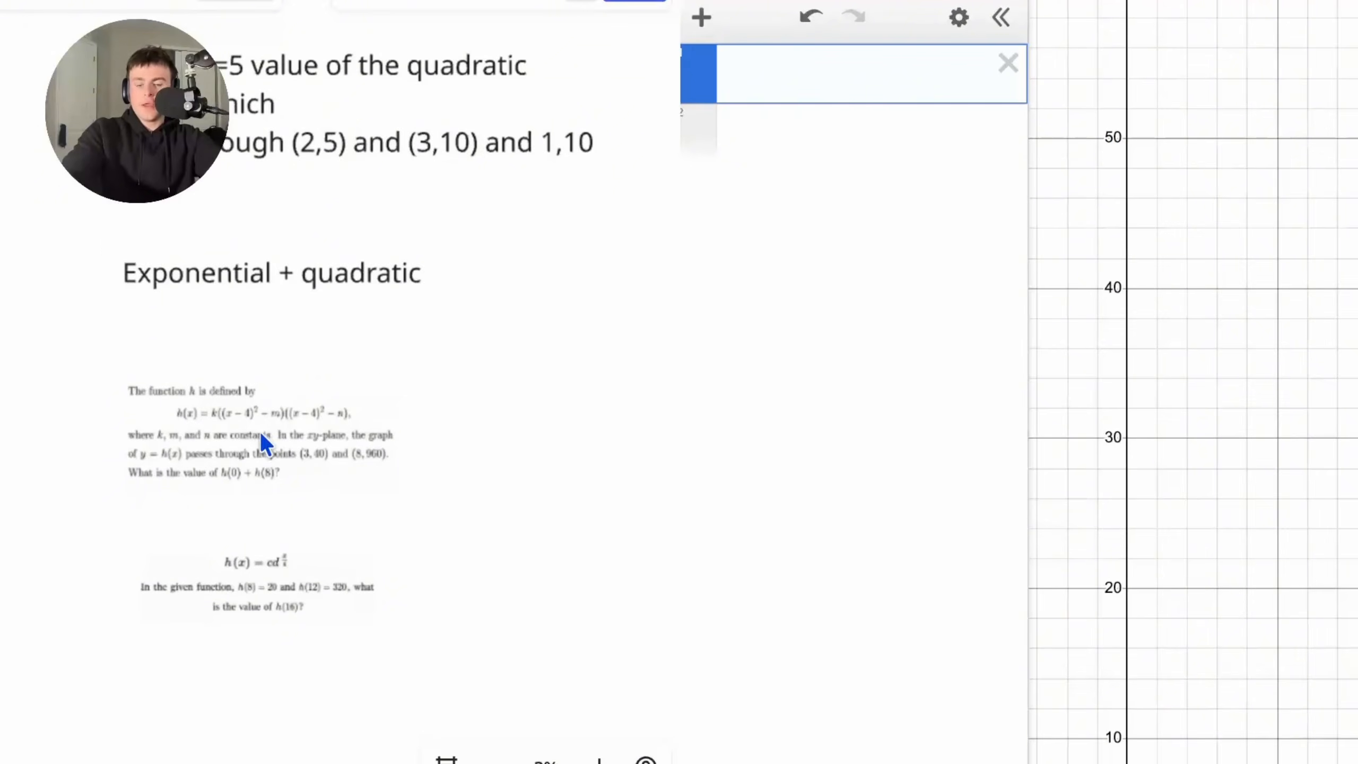
scroll(260, 432, up, 5)
scroll(260, 431, down, 2)
scroll(260, 431, left, 2)
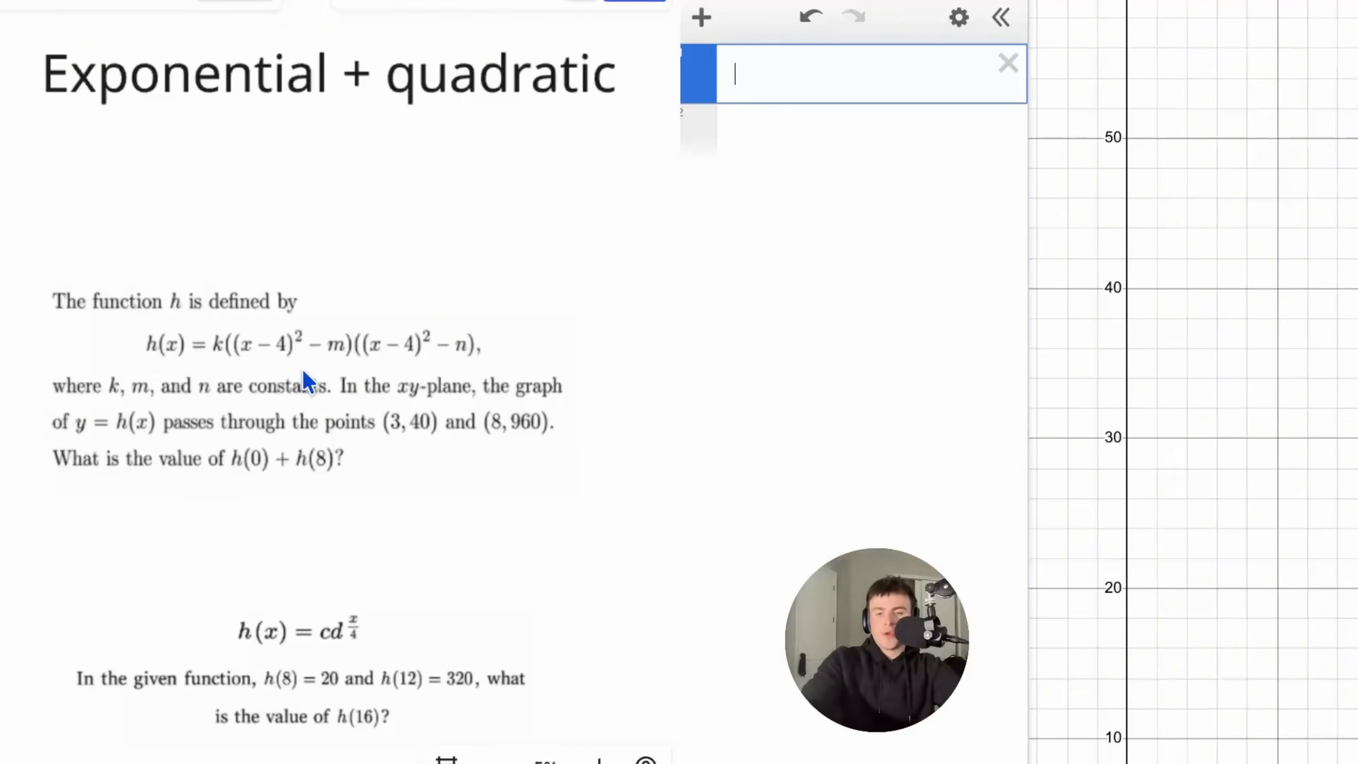
- Create a table with the points (3, 40) and (8, 960), and add an empty expression below it
text(table)
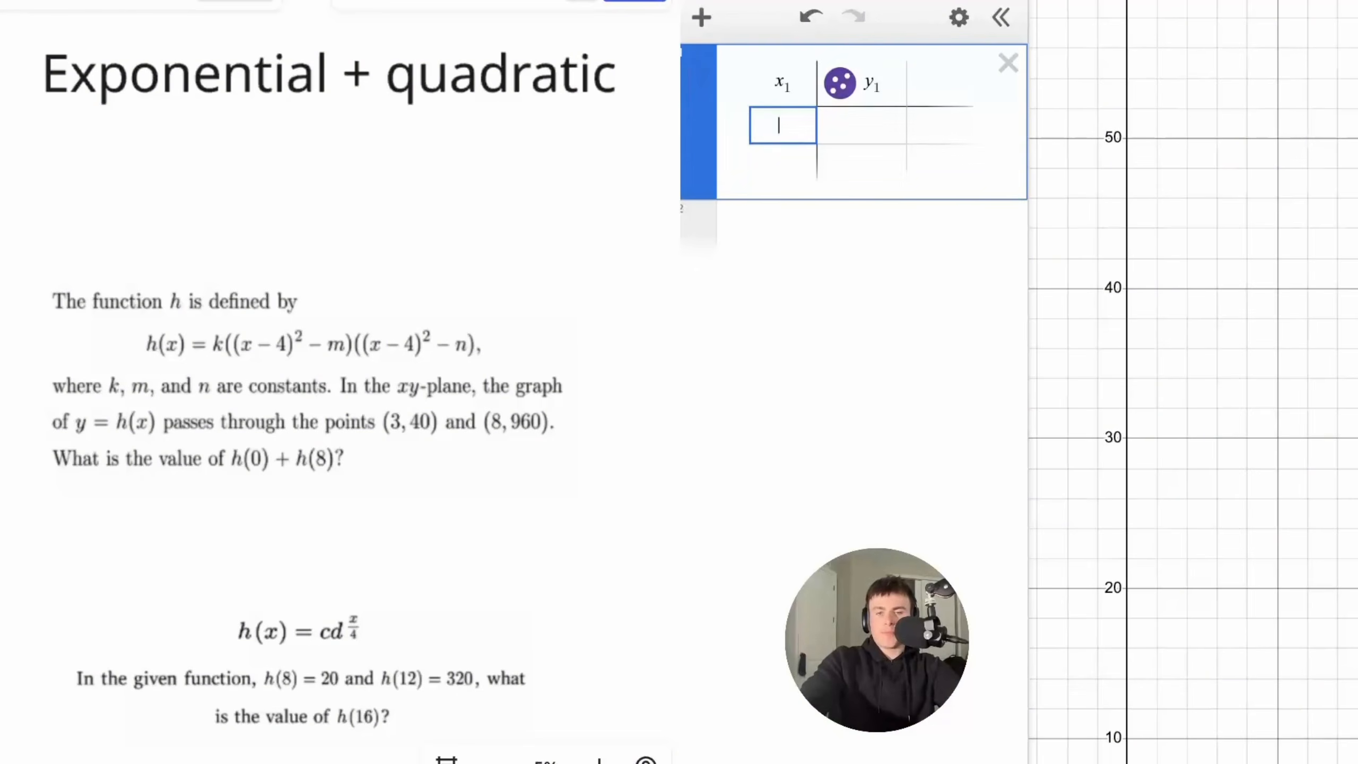
text(3)
key(Tab)
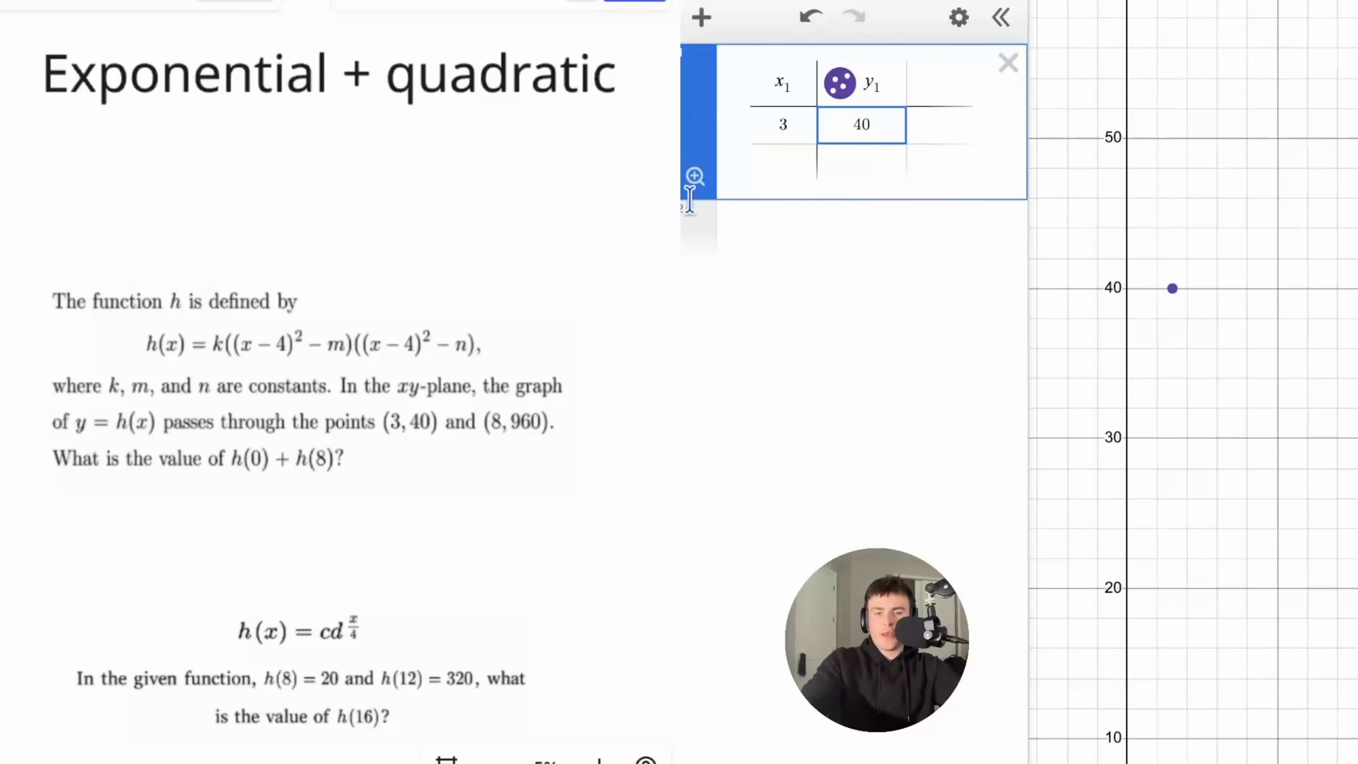
click(780, 162)
text(8)
click(861, 168)
text(960)
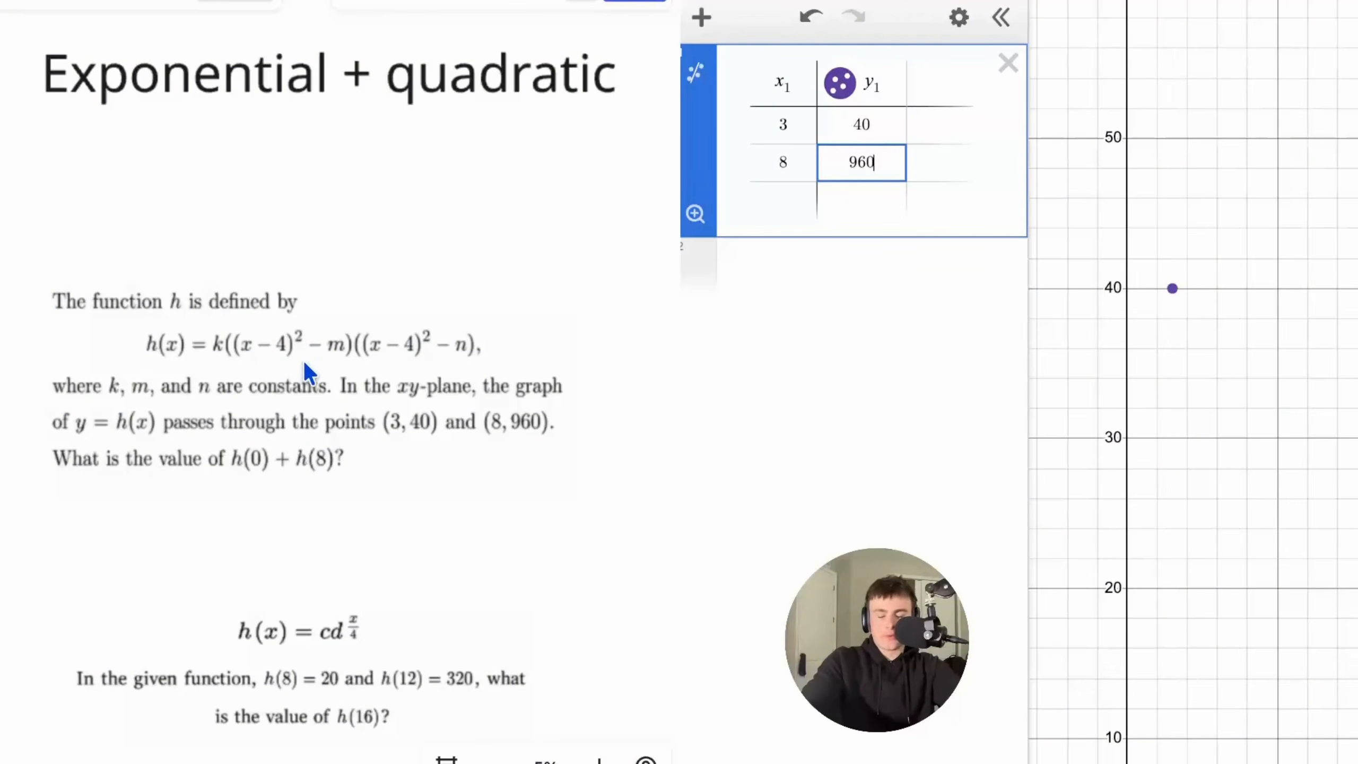
click(790, 294)
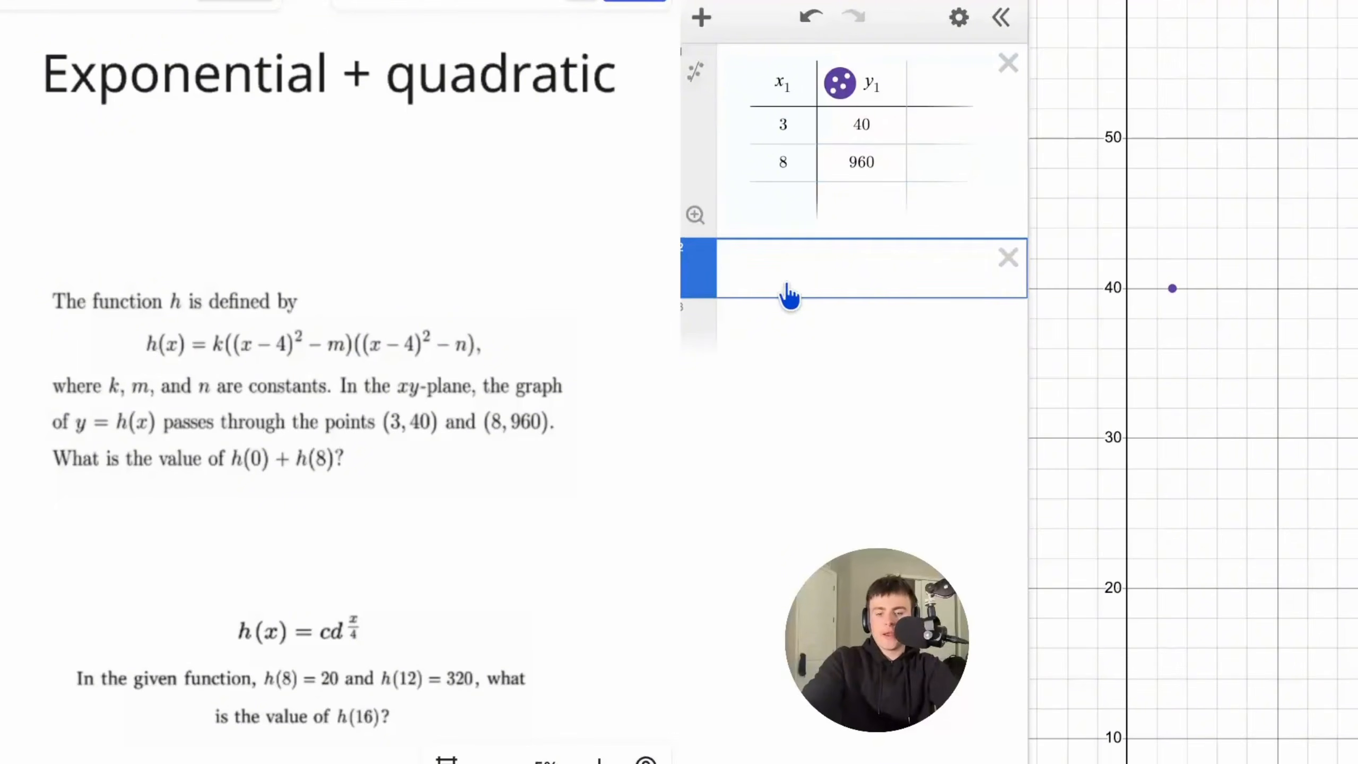
- Enter the custom regression y₁ ~ k((x₁−4)²−m)((x₁−4)²−n) and widen the expression list to show the whole formula
text(y1~)
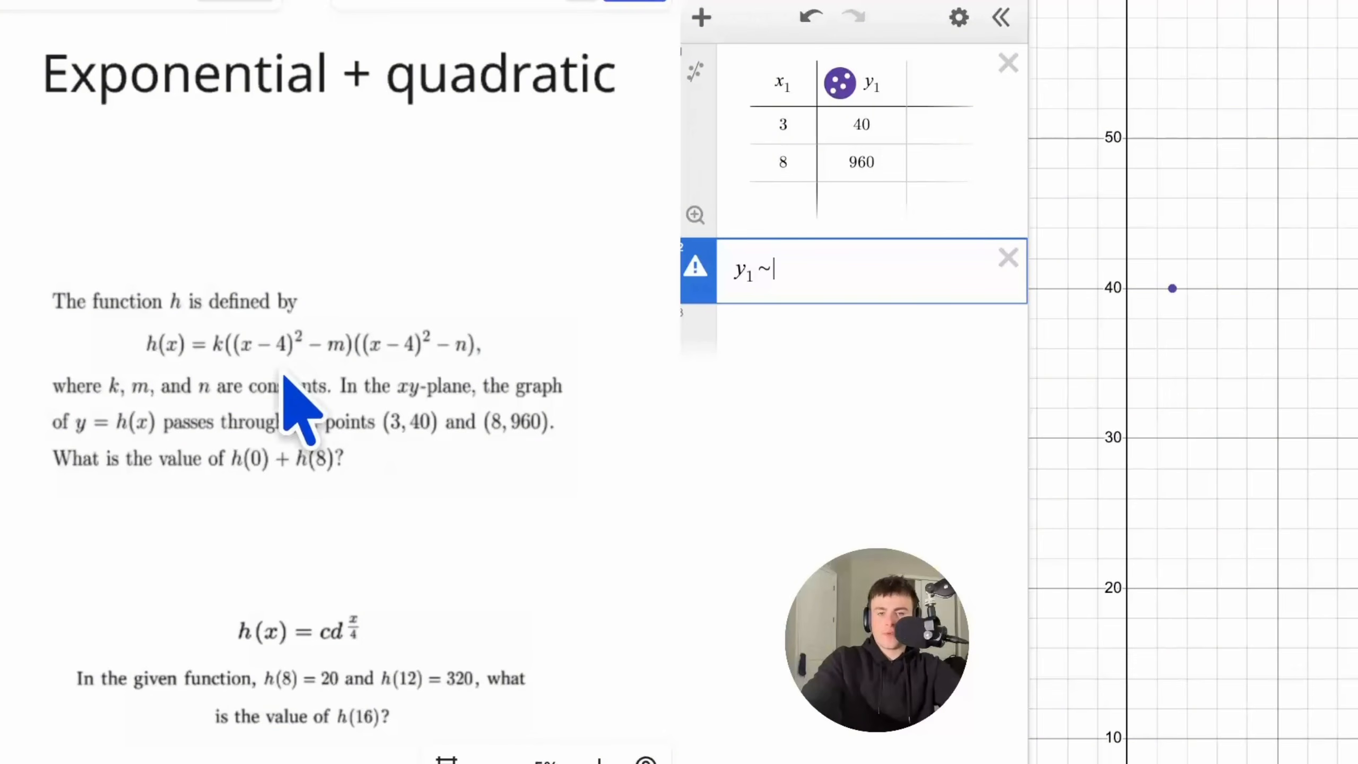
text(k(()
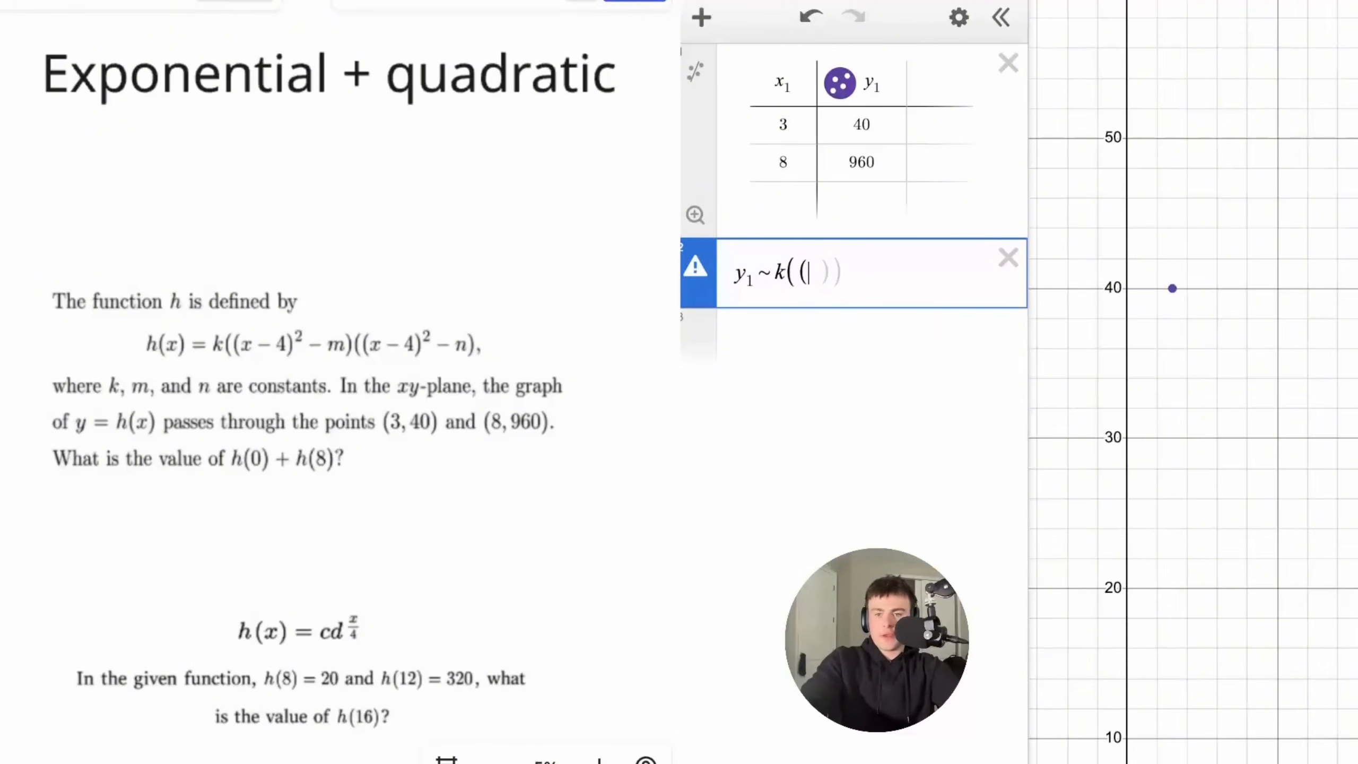
text(x1-4)^2)
key(Right)
text(-m))
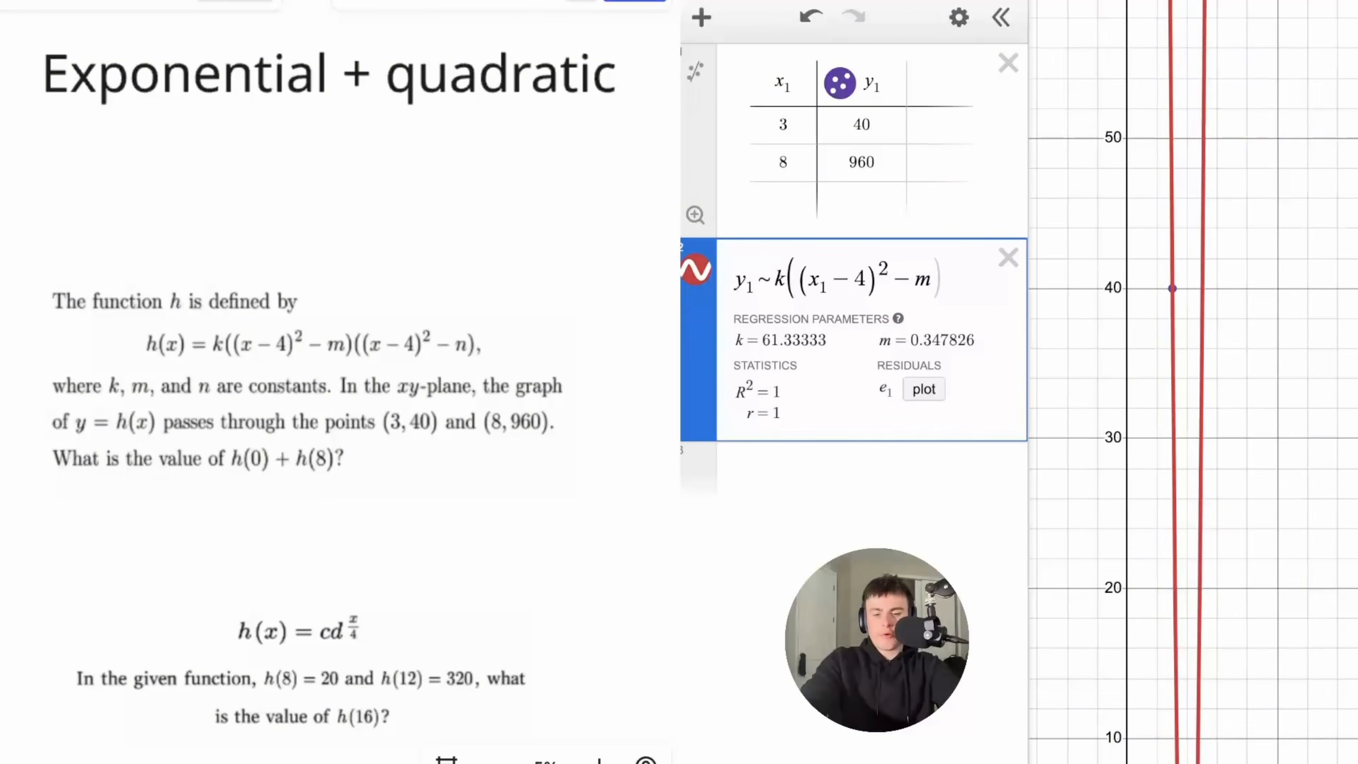
text(()
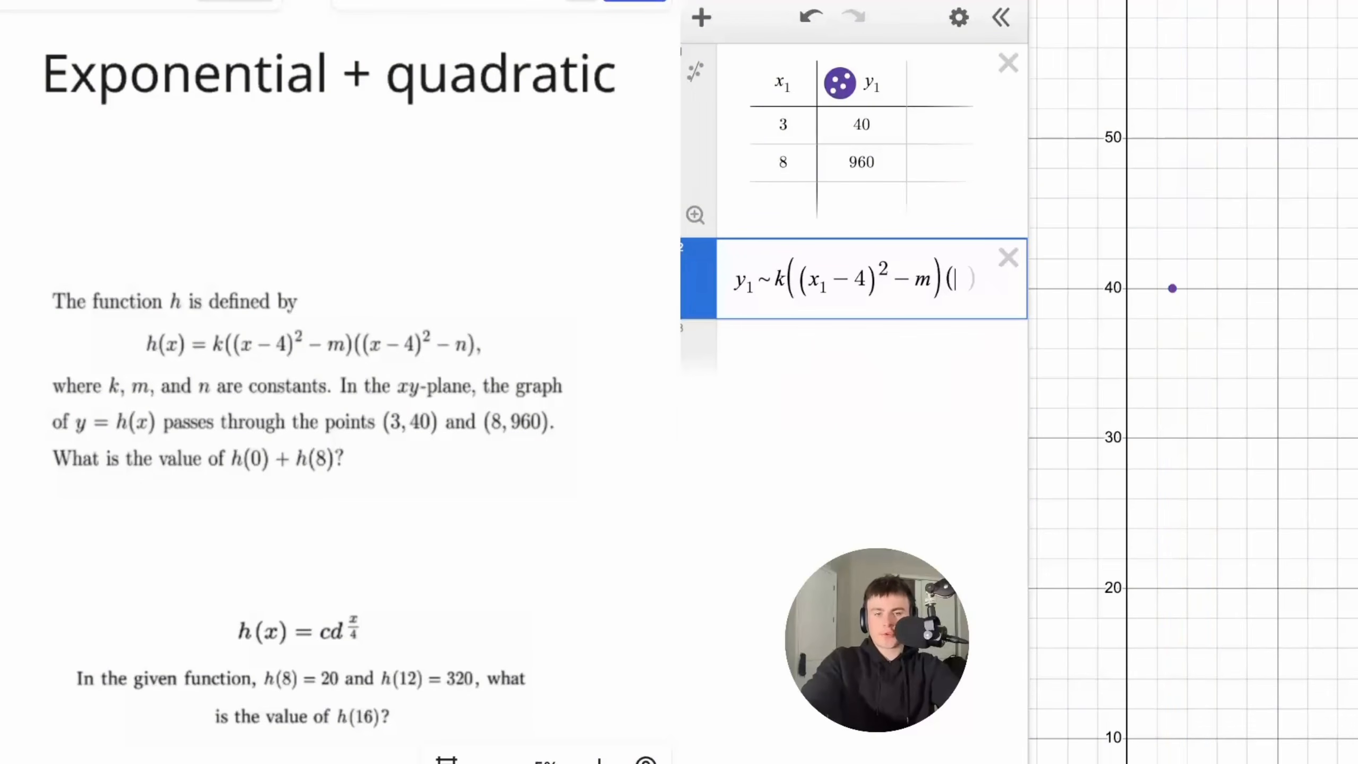
text((x_1-4))
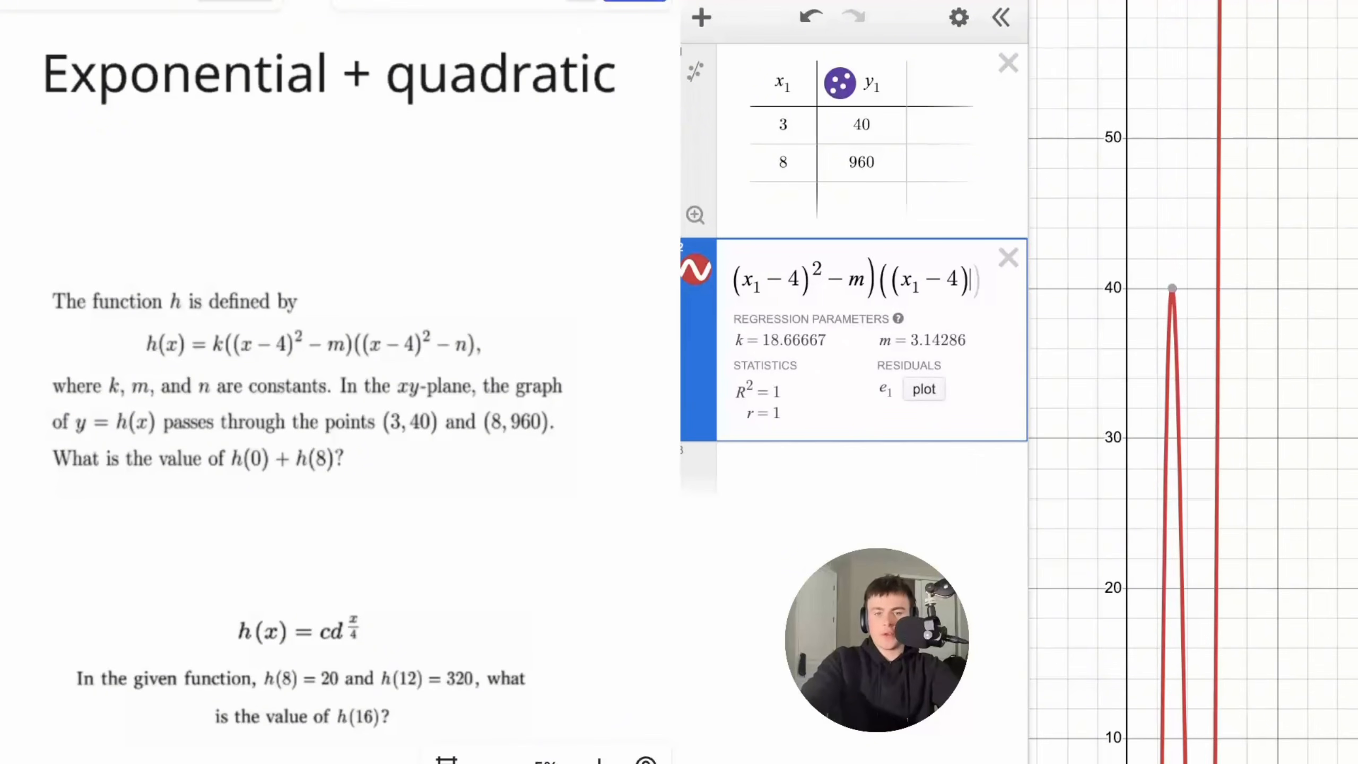
text(^2)
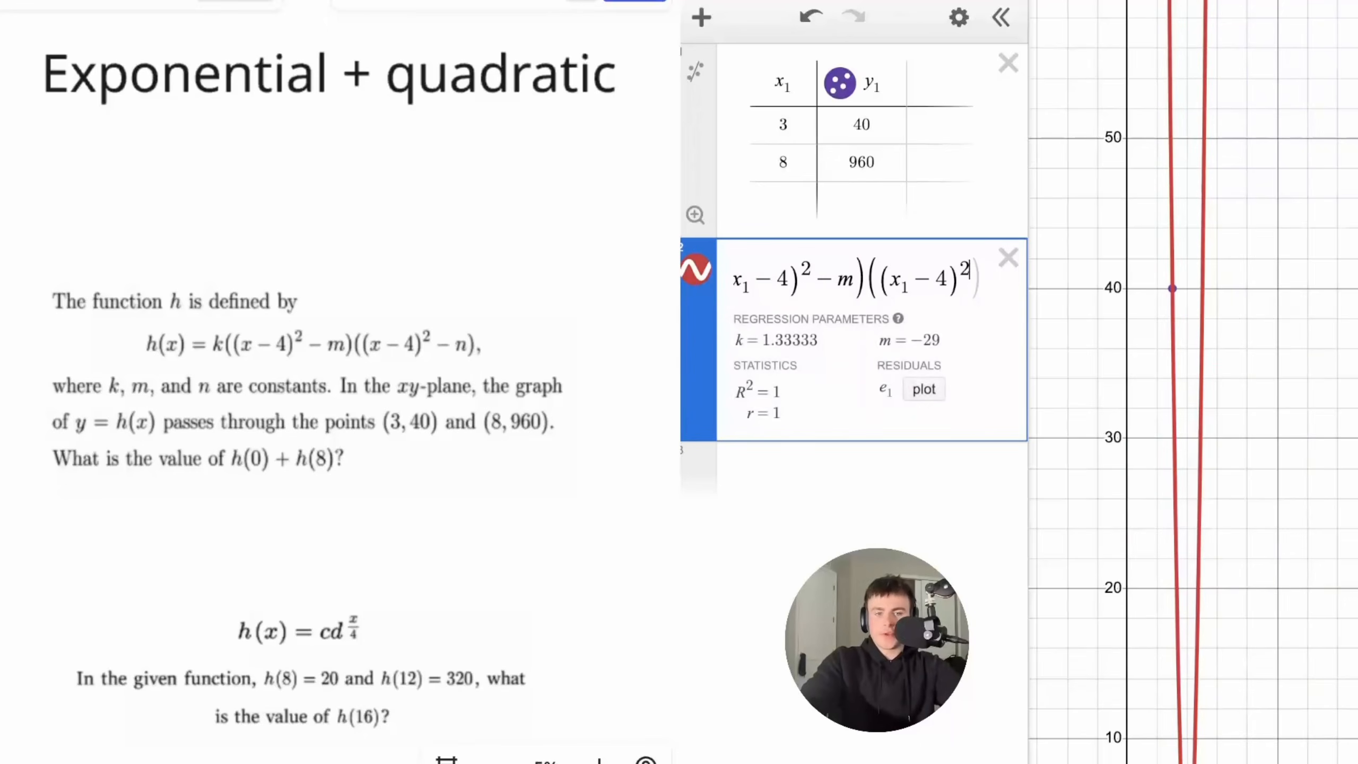
key(Right)
text(-n)
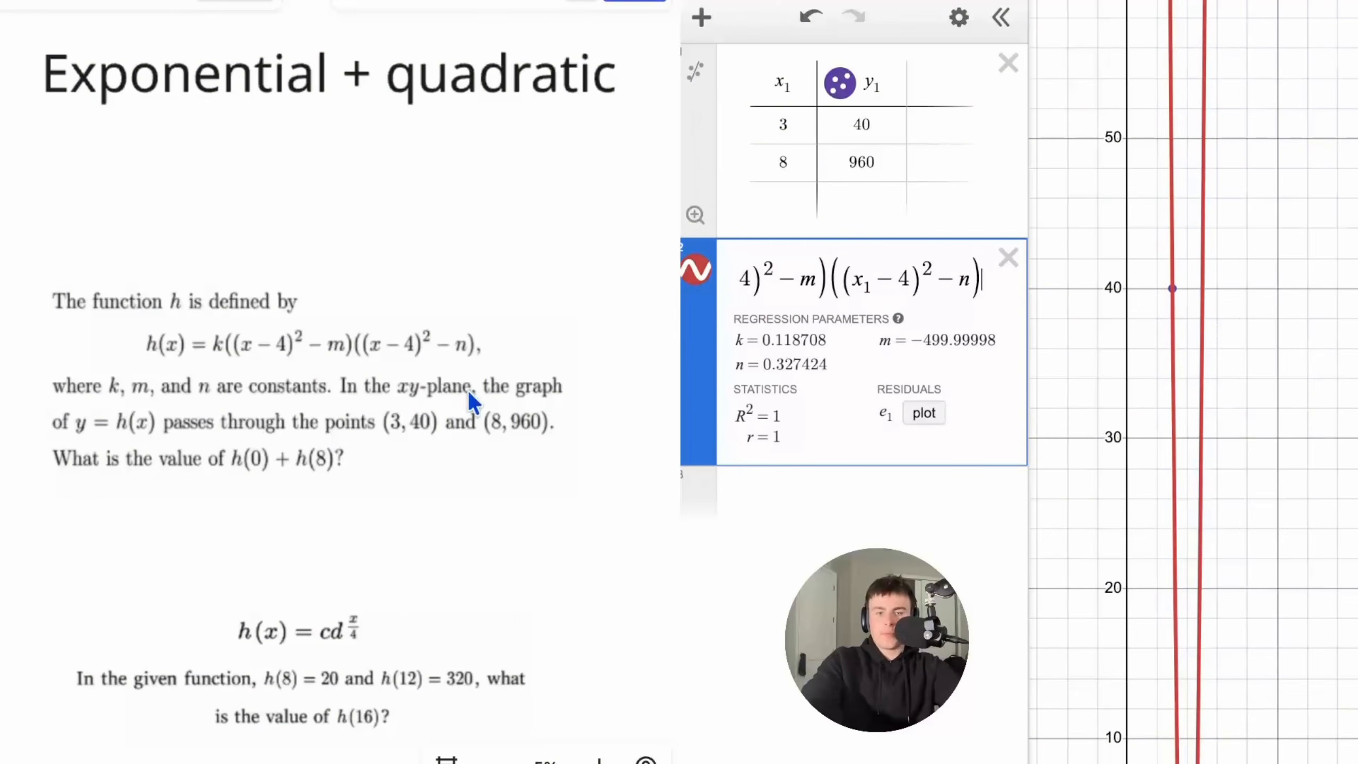
drag(1029, 139, 1152, 140)
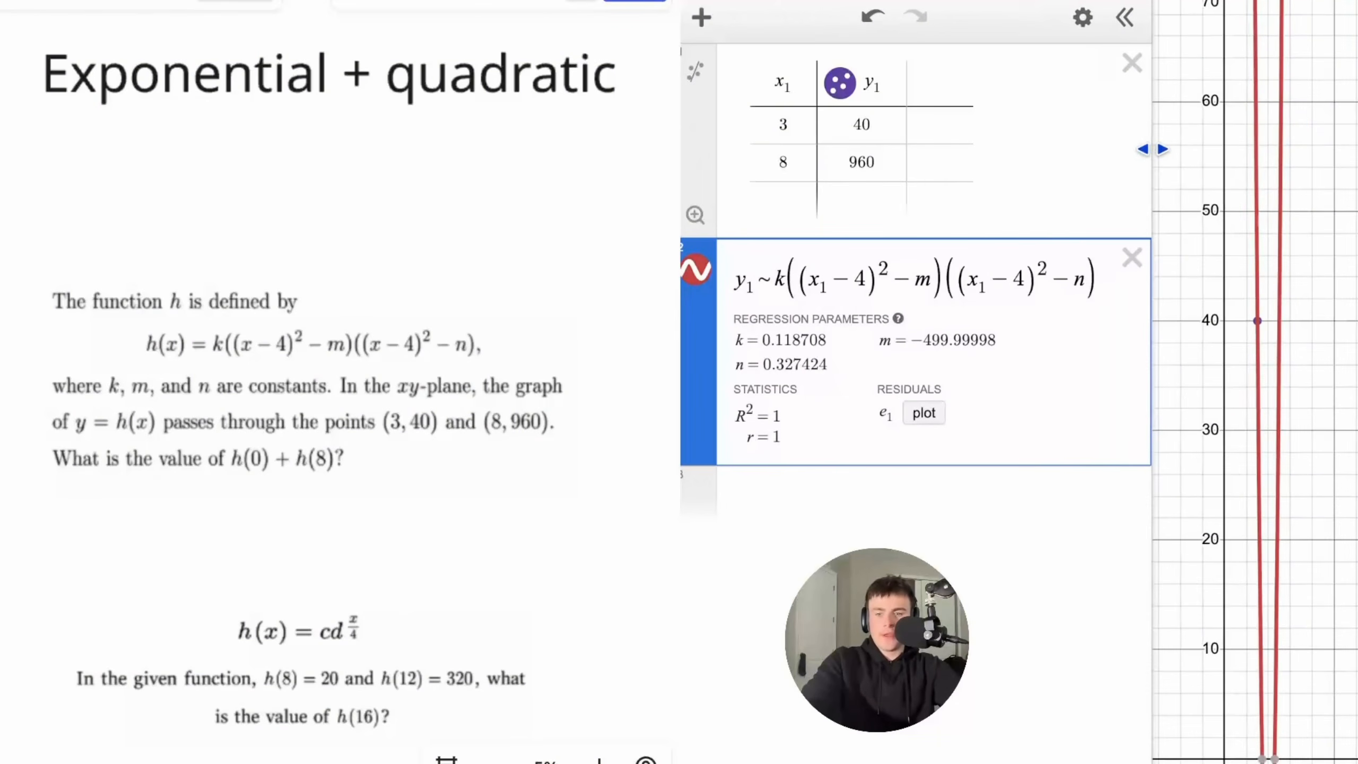
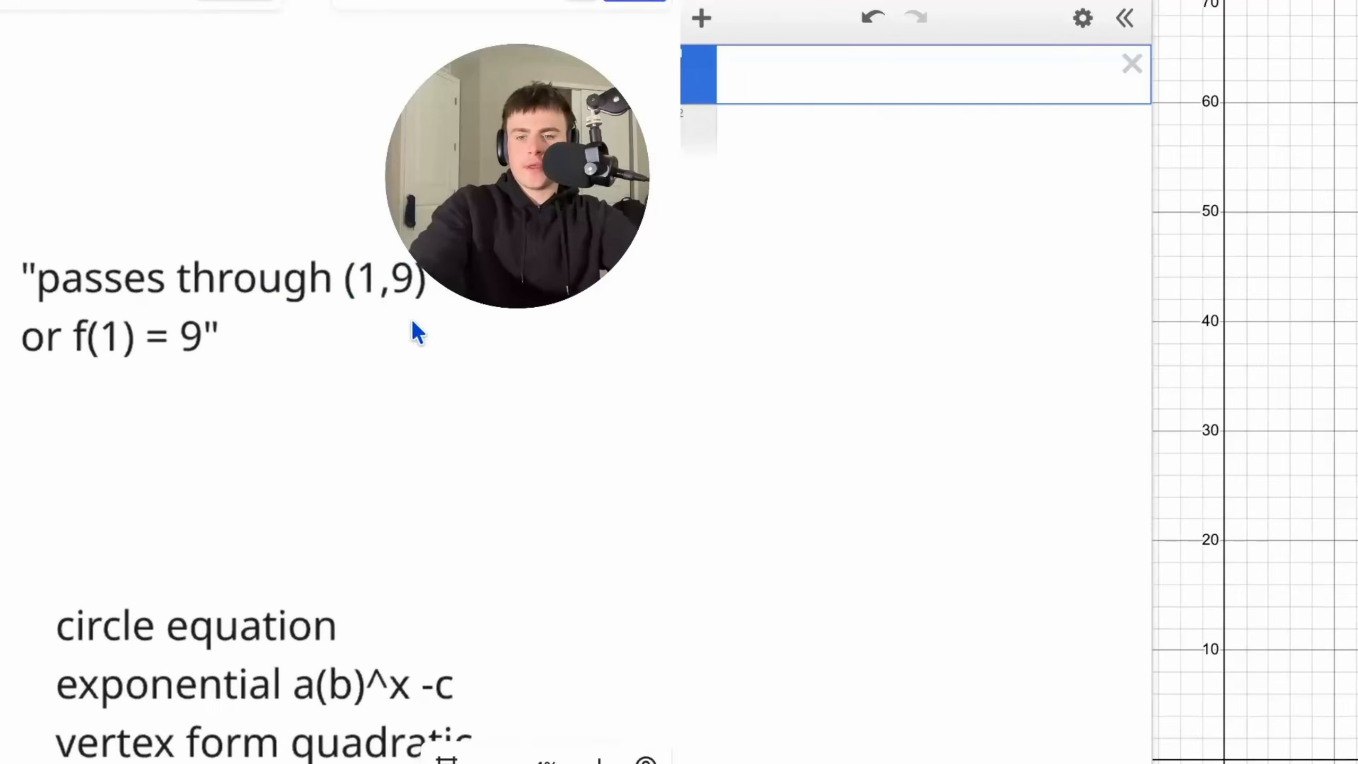
- Enter the point (1,9) and replace it with f(1) = 9 in the same expression
text((1,9))
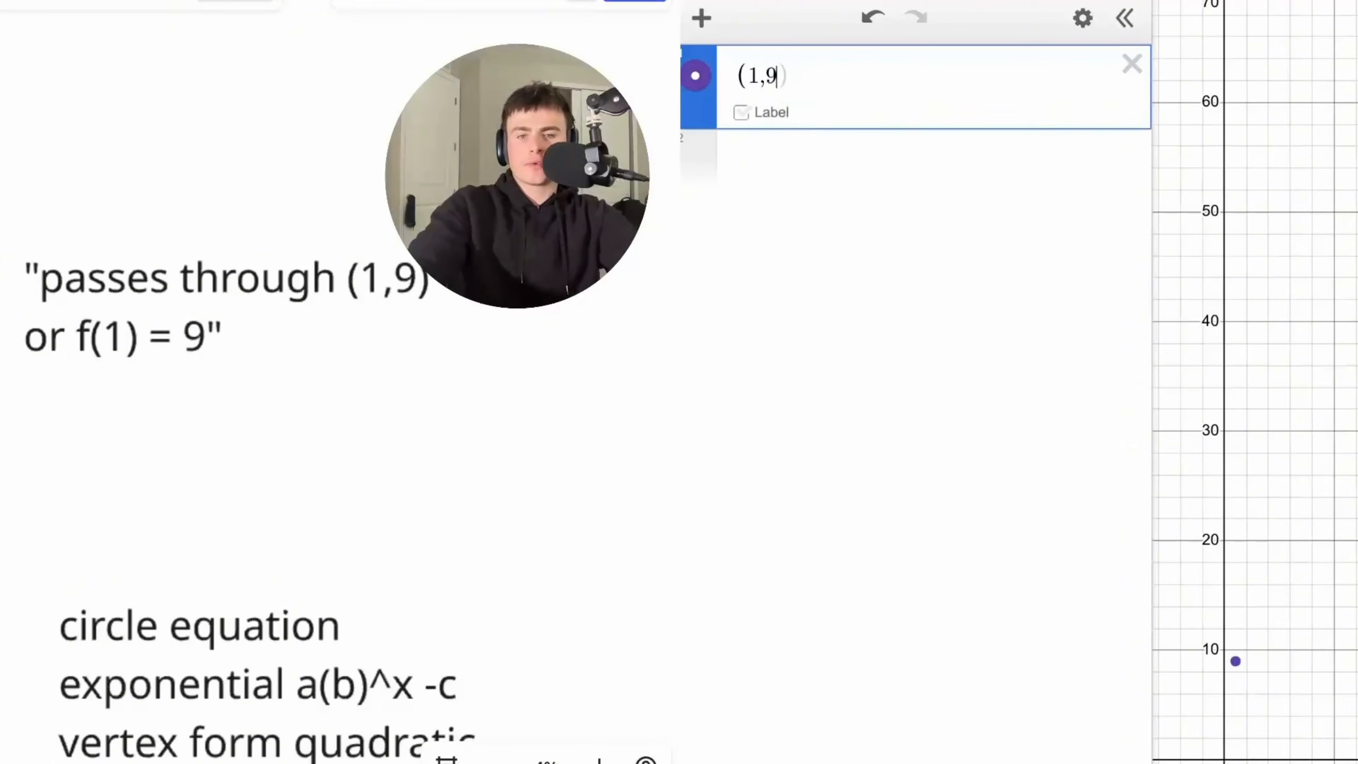
key(BackSpace)
key(BackSpace)
key(BackSpace)
key(BackSpace)
key(BackSpace)
key(BackSpace)
text(f(1)=9)
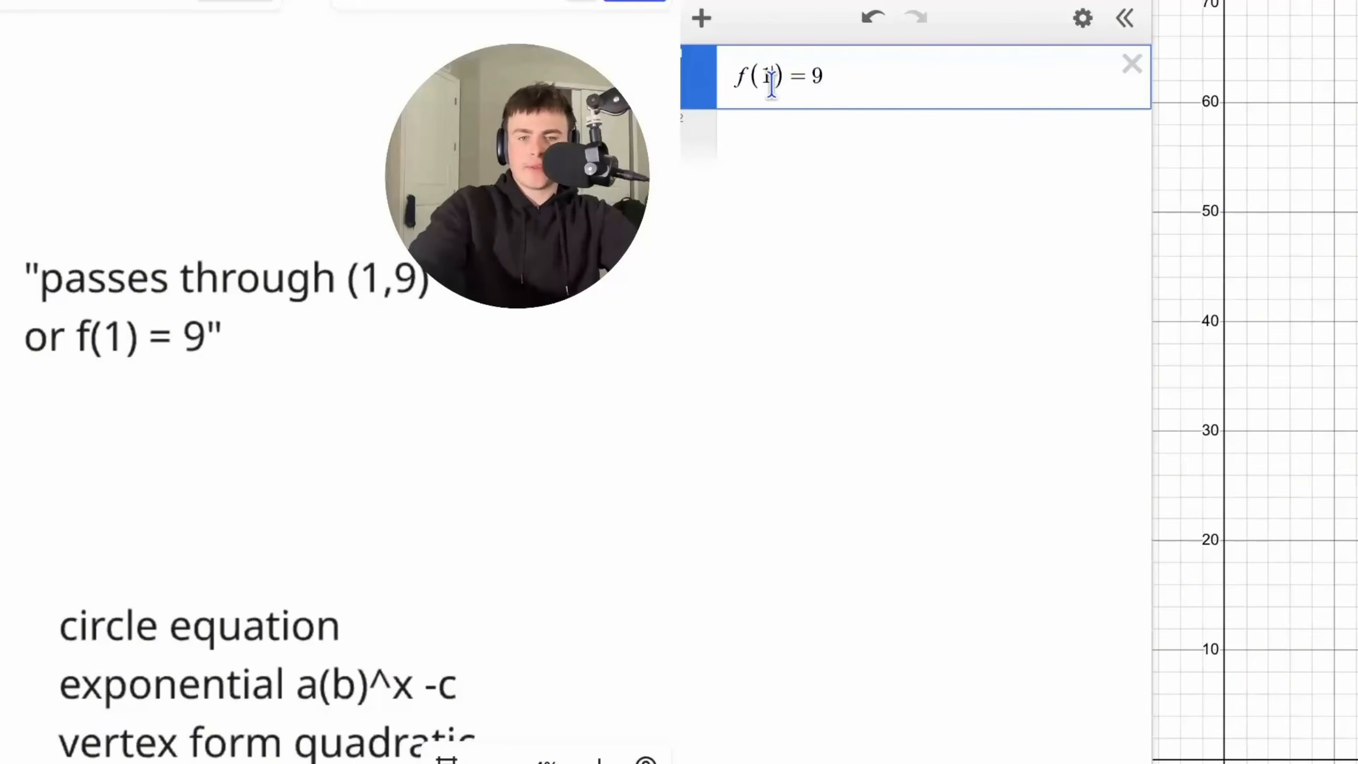
double_click(823, 84)
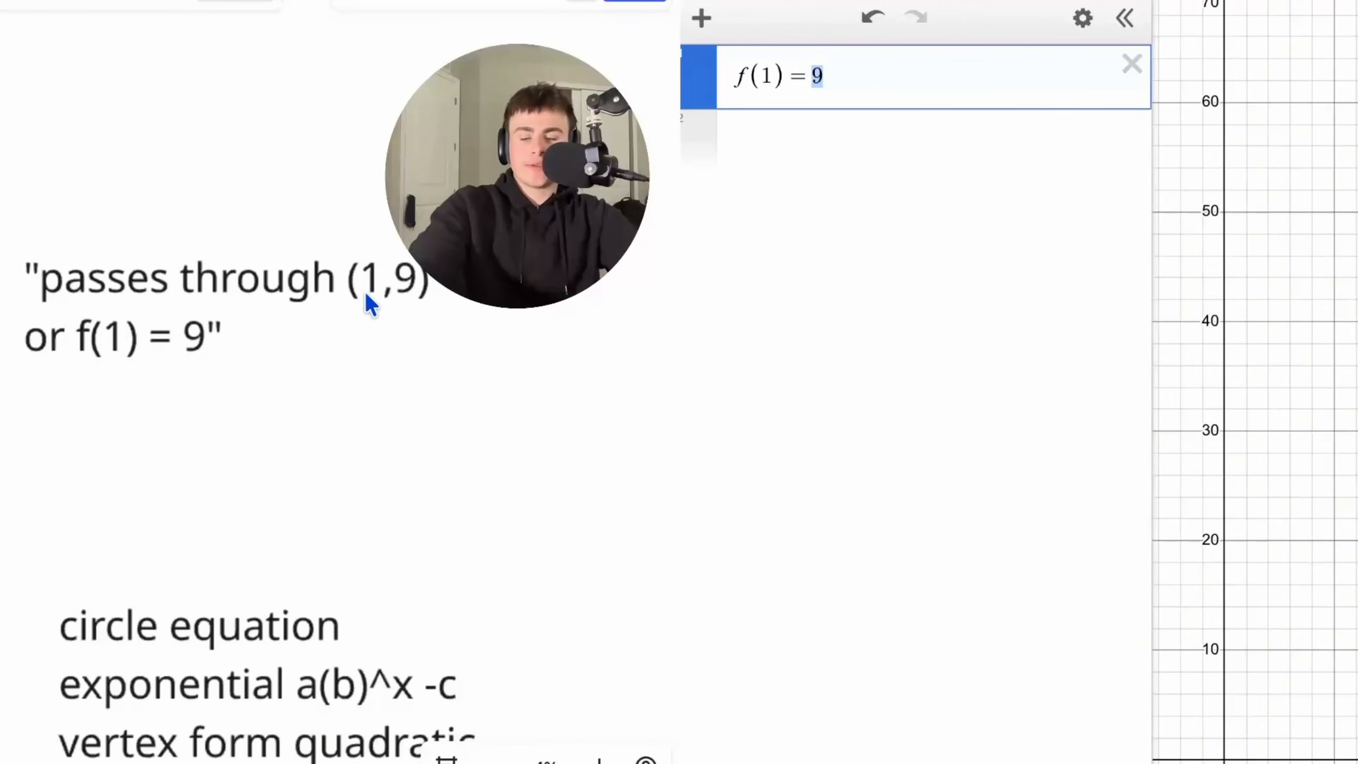
- Start a coordinate pair with x-value 1 in a new expression below f(1) = 9
click(797, 125)
text(()
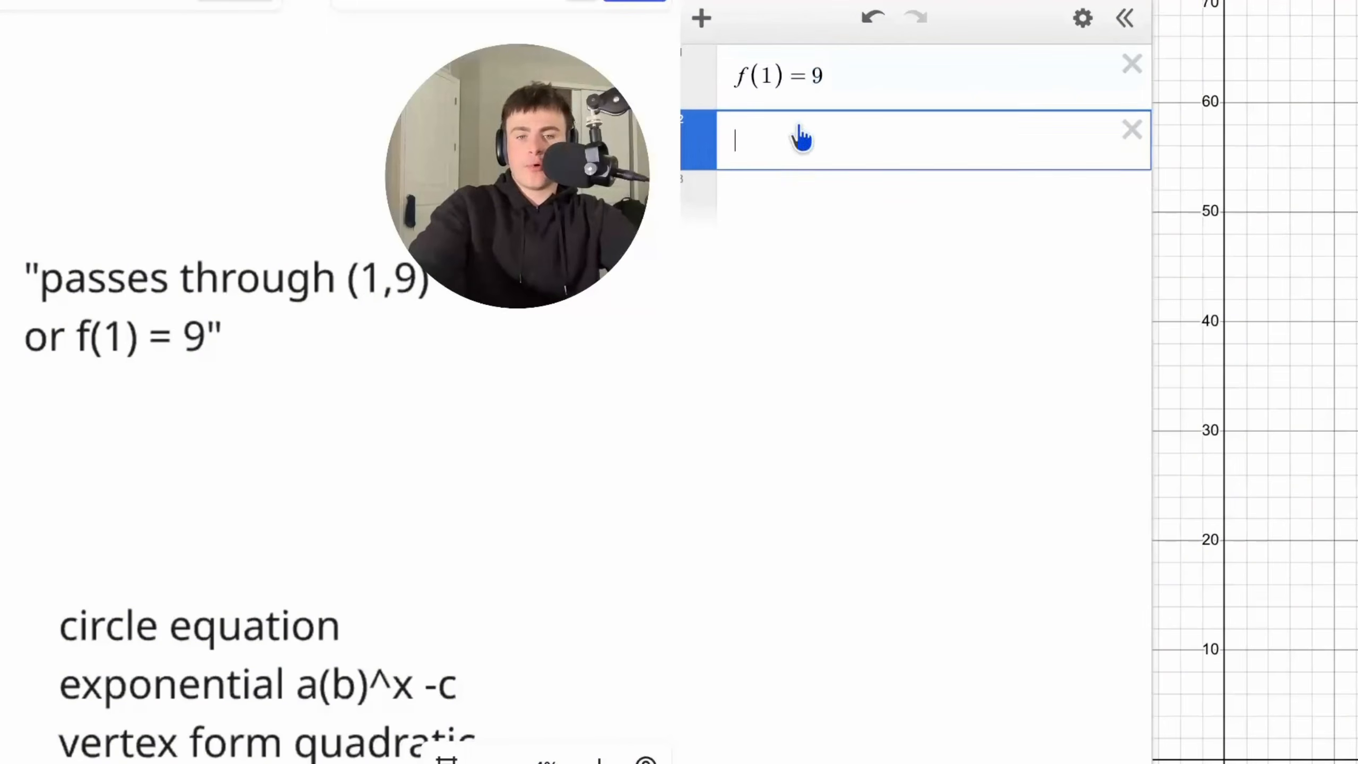
text(1,)
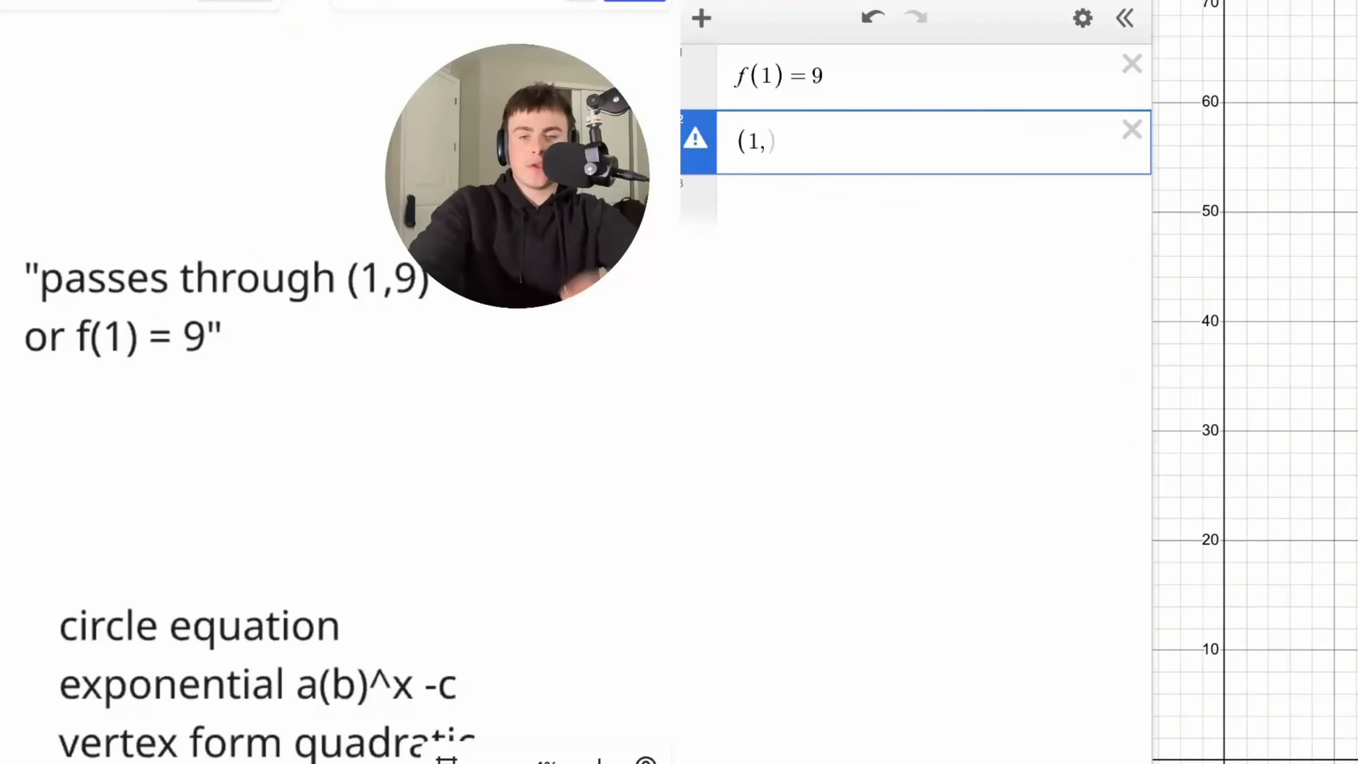
- Go to the h(x) = cd^(x/4) question on the whiteboard and delete both existing expressions
scroll(464, 445, down, 15)
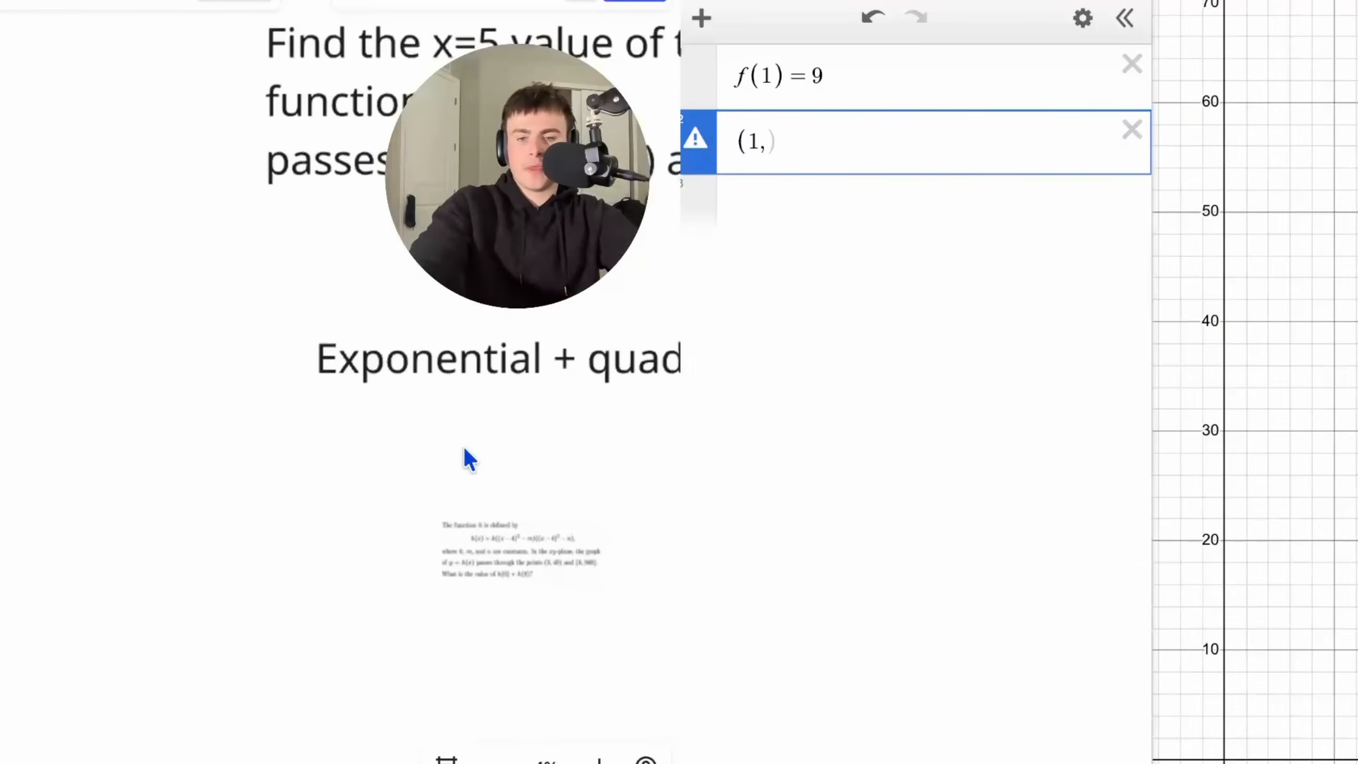
scroll(249, 484, up, 5)
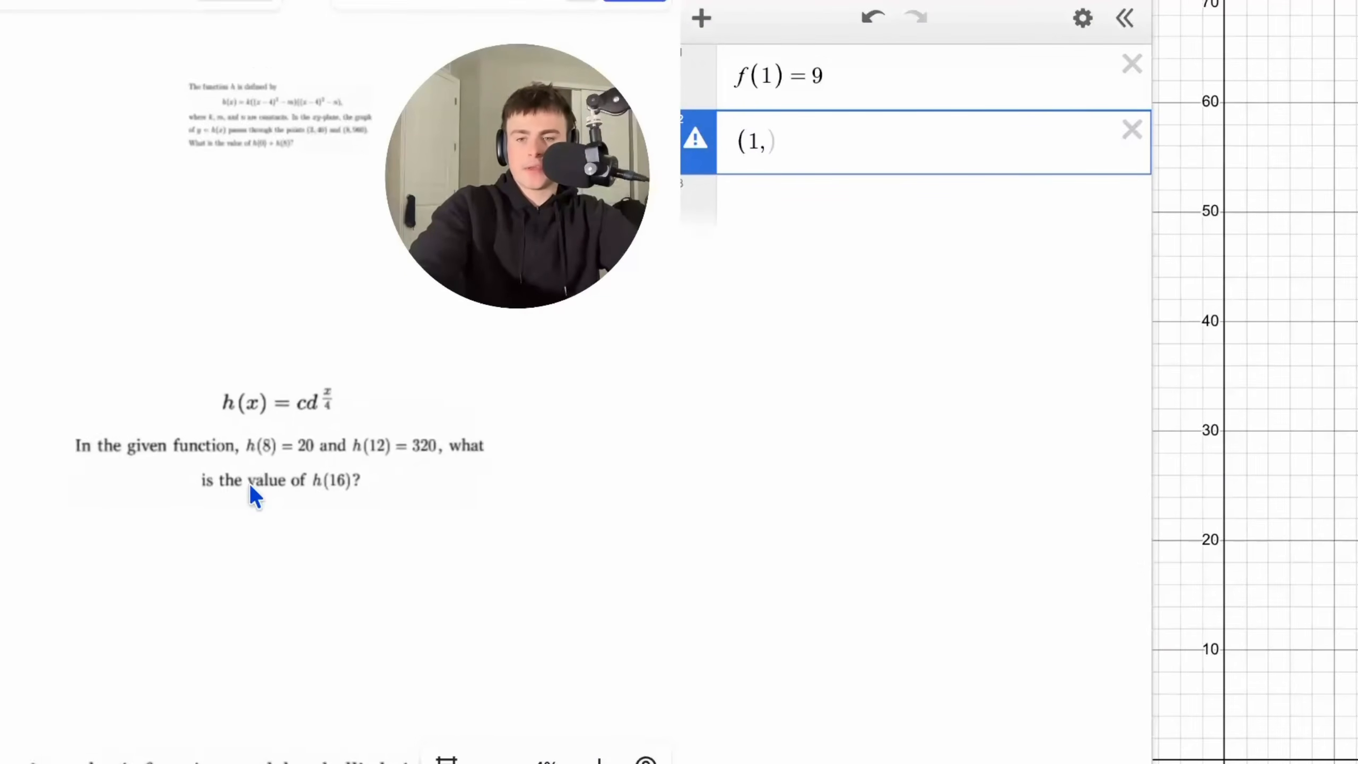
scroll(249, 485, left, 1)
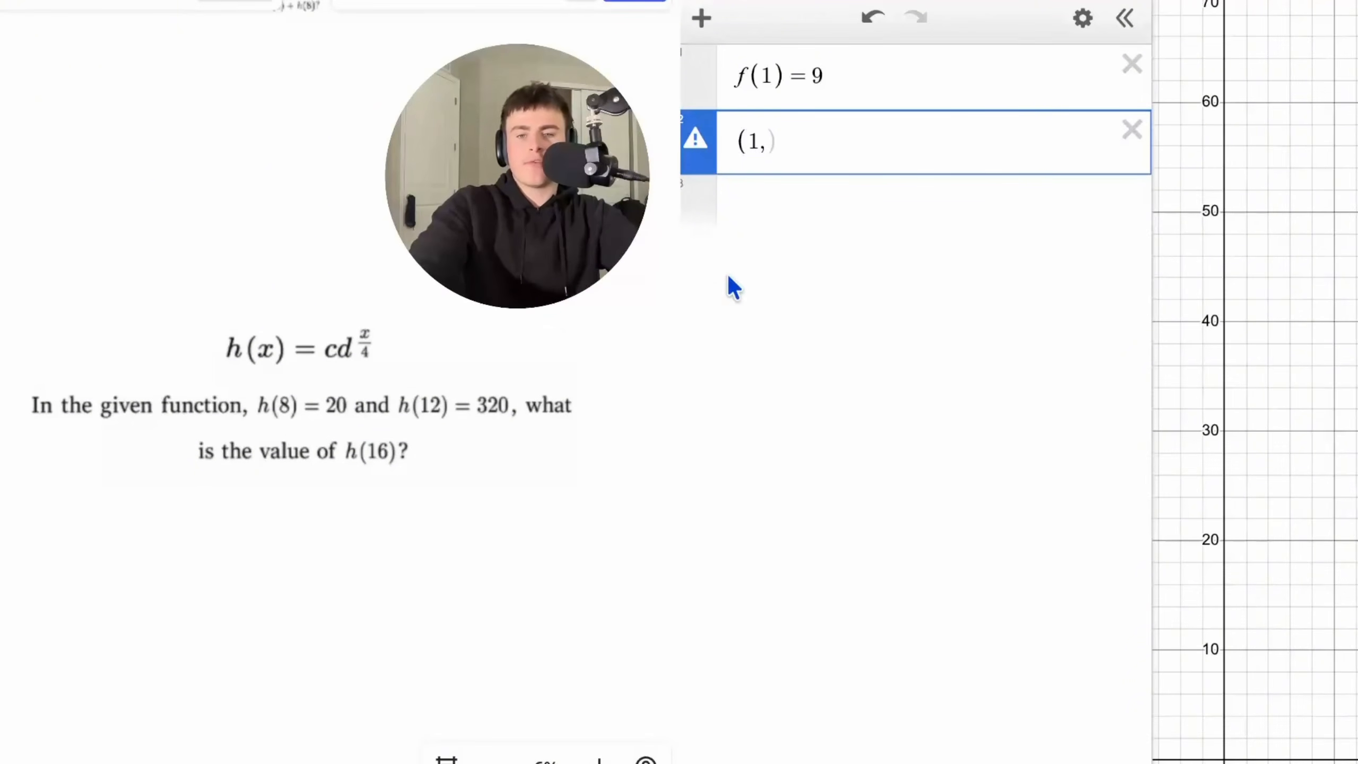
click(1134, 67)
click(1134, 67)
- Create a table with the points (8, 20) and (12, 320)
text(tabl)
text(e)
text(8)
key(Tab)
text(20)
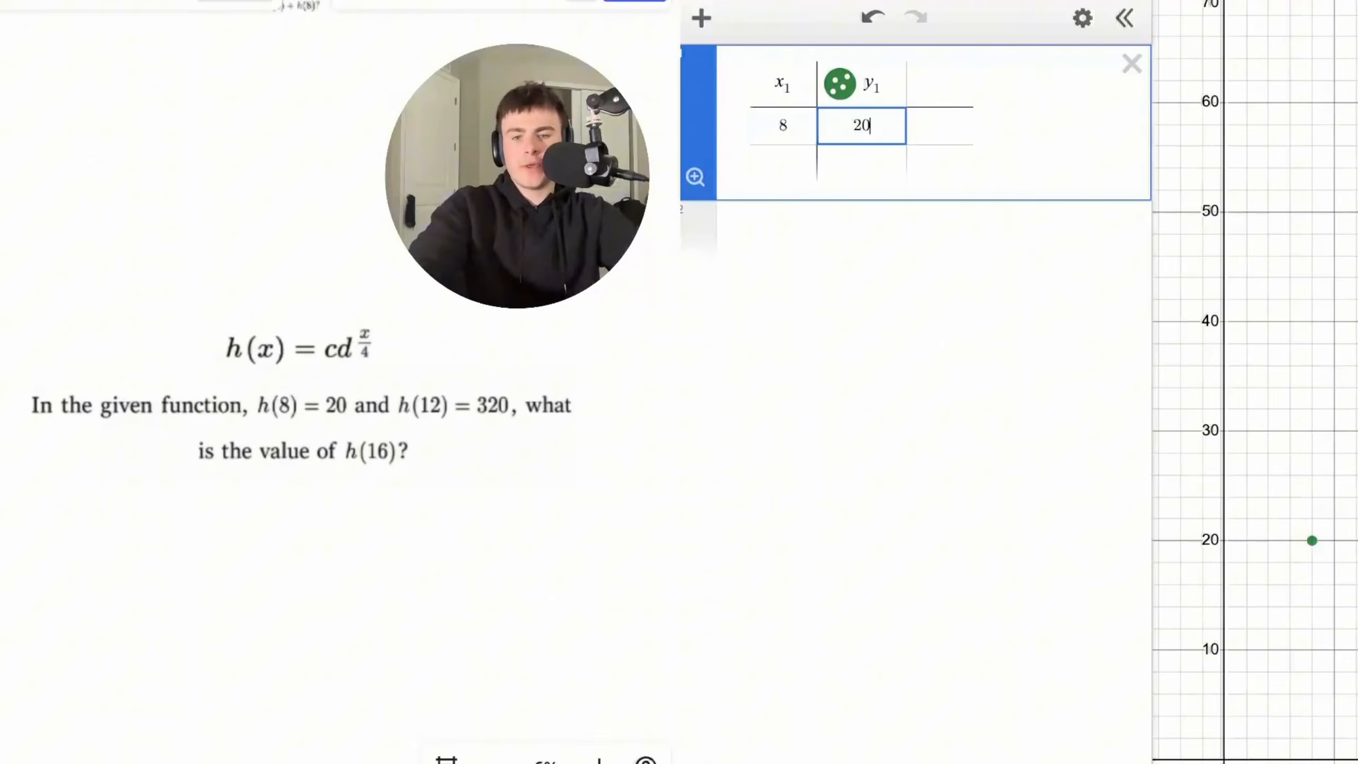
click(818, 166)
text(12)
key(Tab)
text(320)
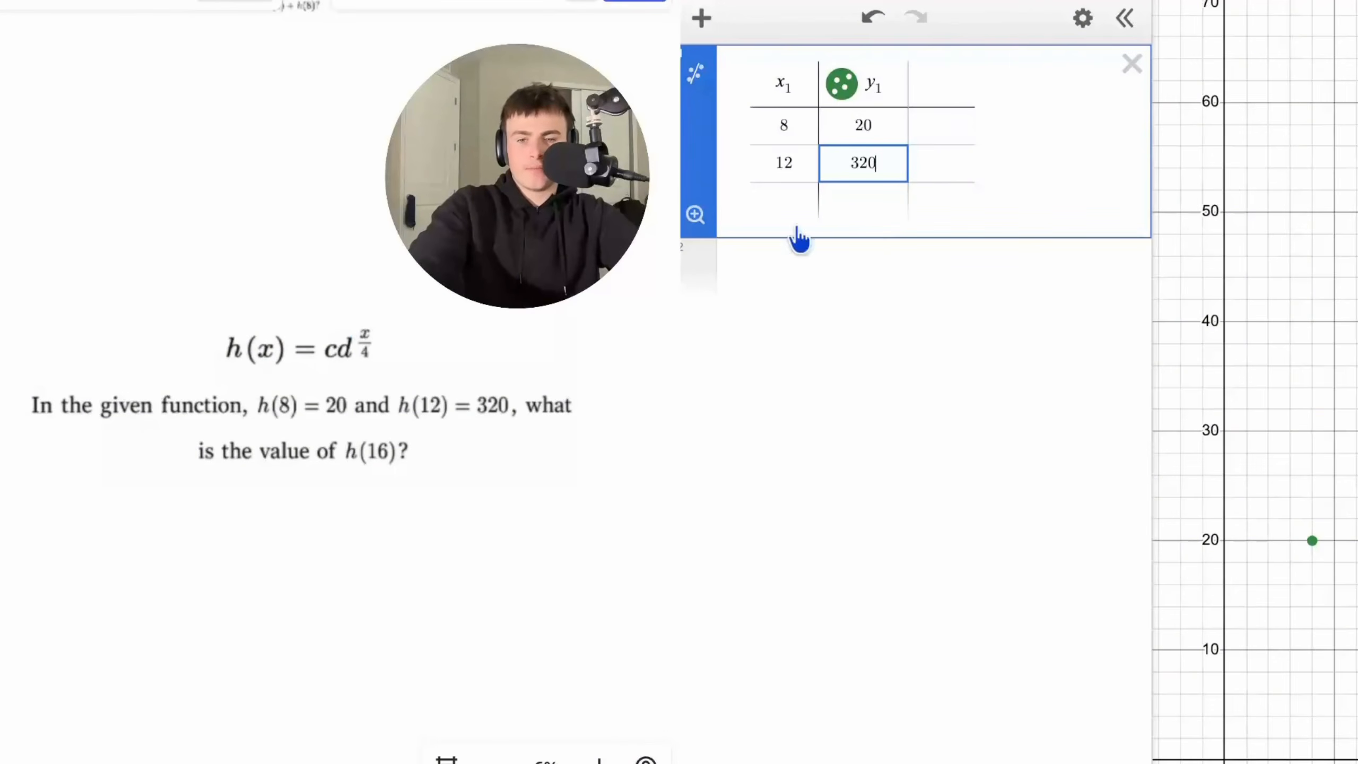
- Enter the custom regression y₁ ~ cd^(x₁/4) below the table
click(885, 310)
text(y1~)
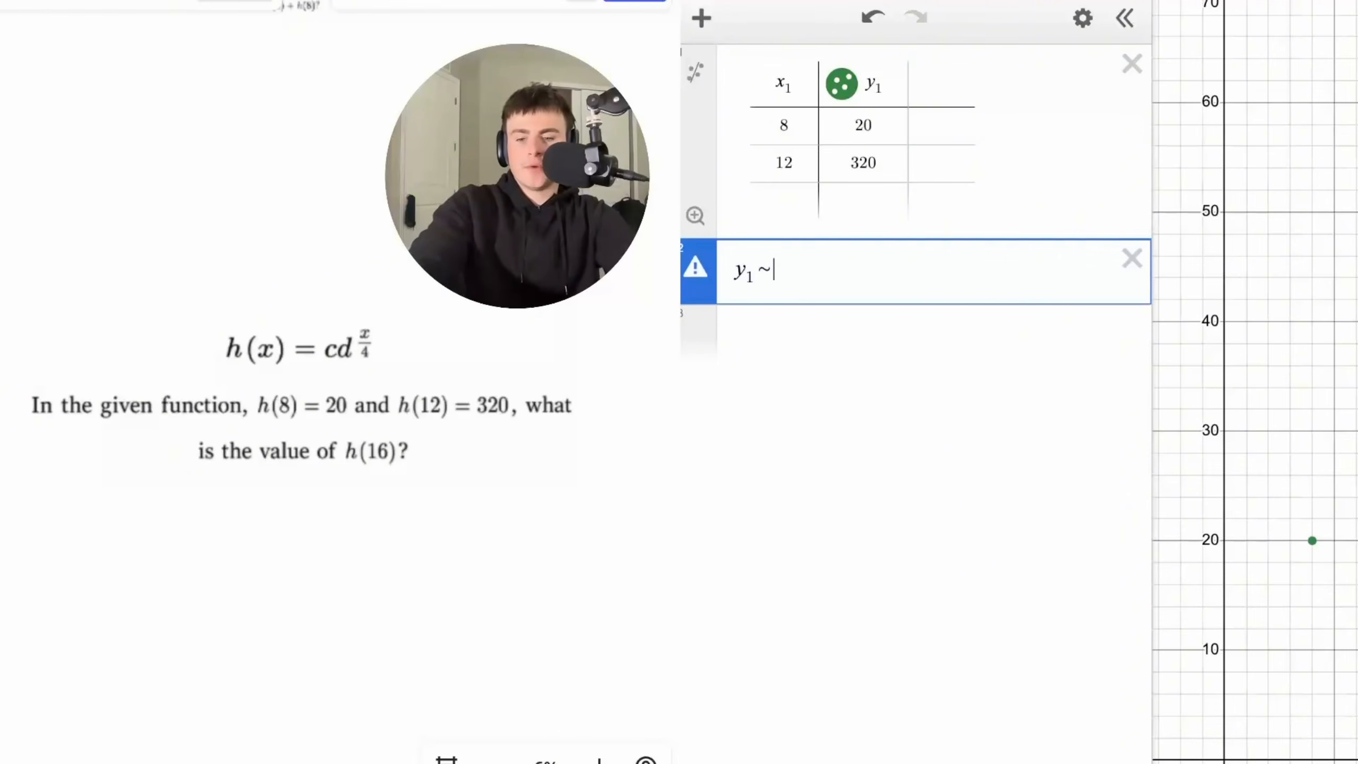
text(cd^x)
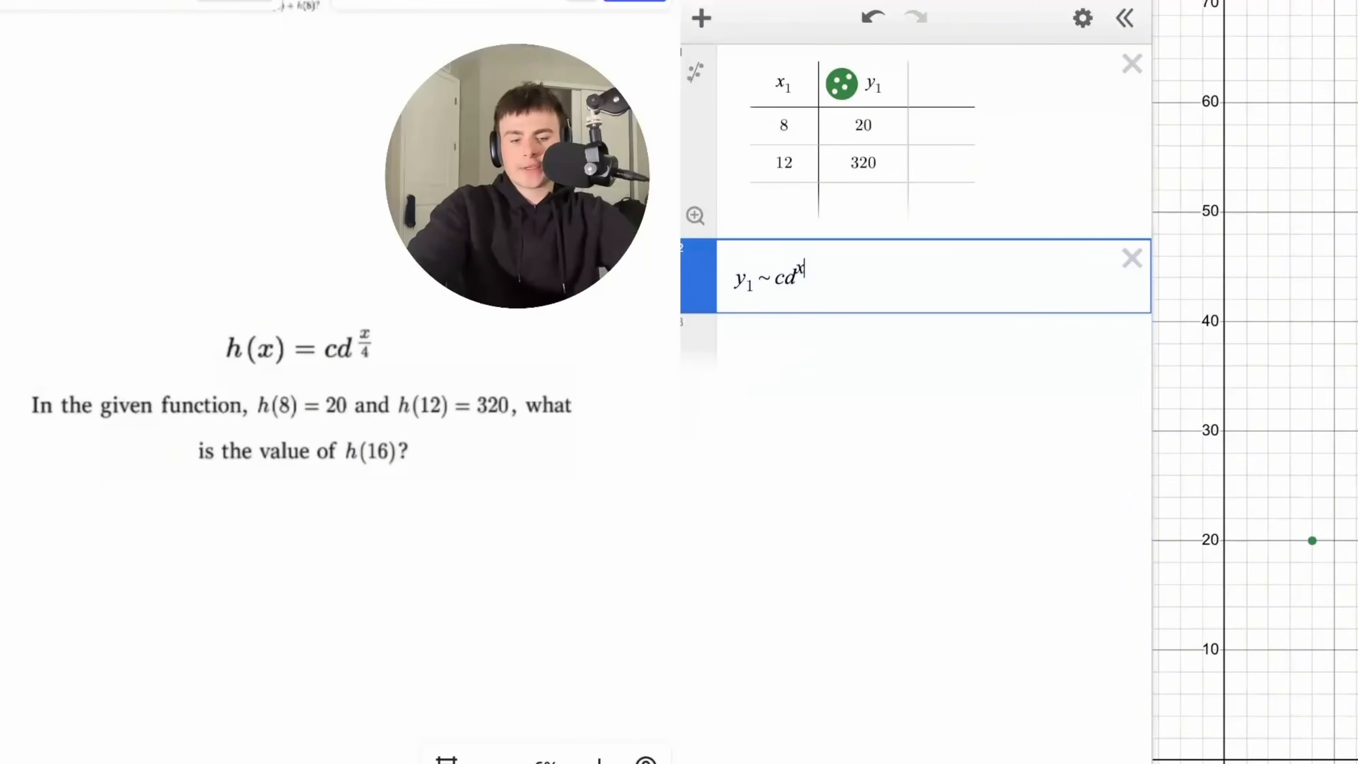
text(1/4)
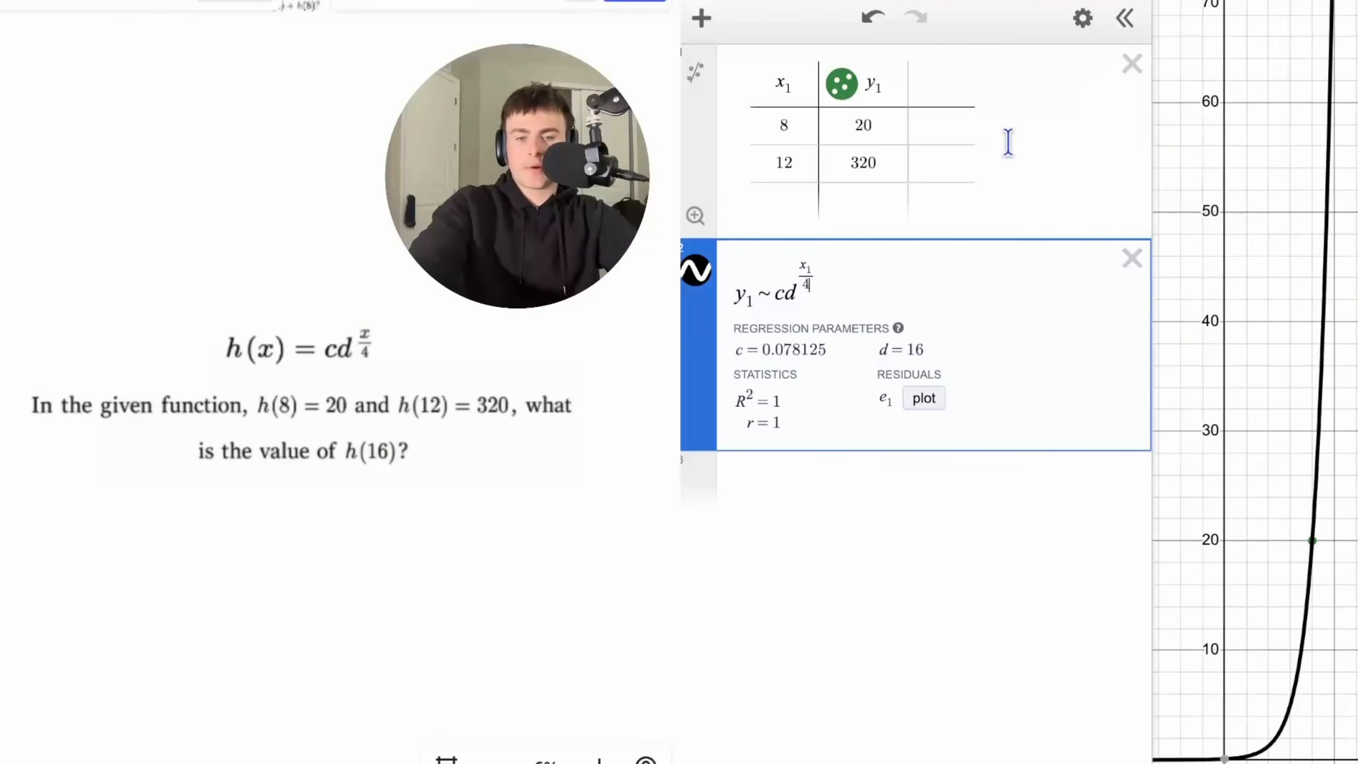
- Duplicate the exponential regression and turn the copy into the function h(x) = cd^(x/4)
drag(756, 299, 737, 302)
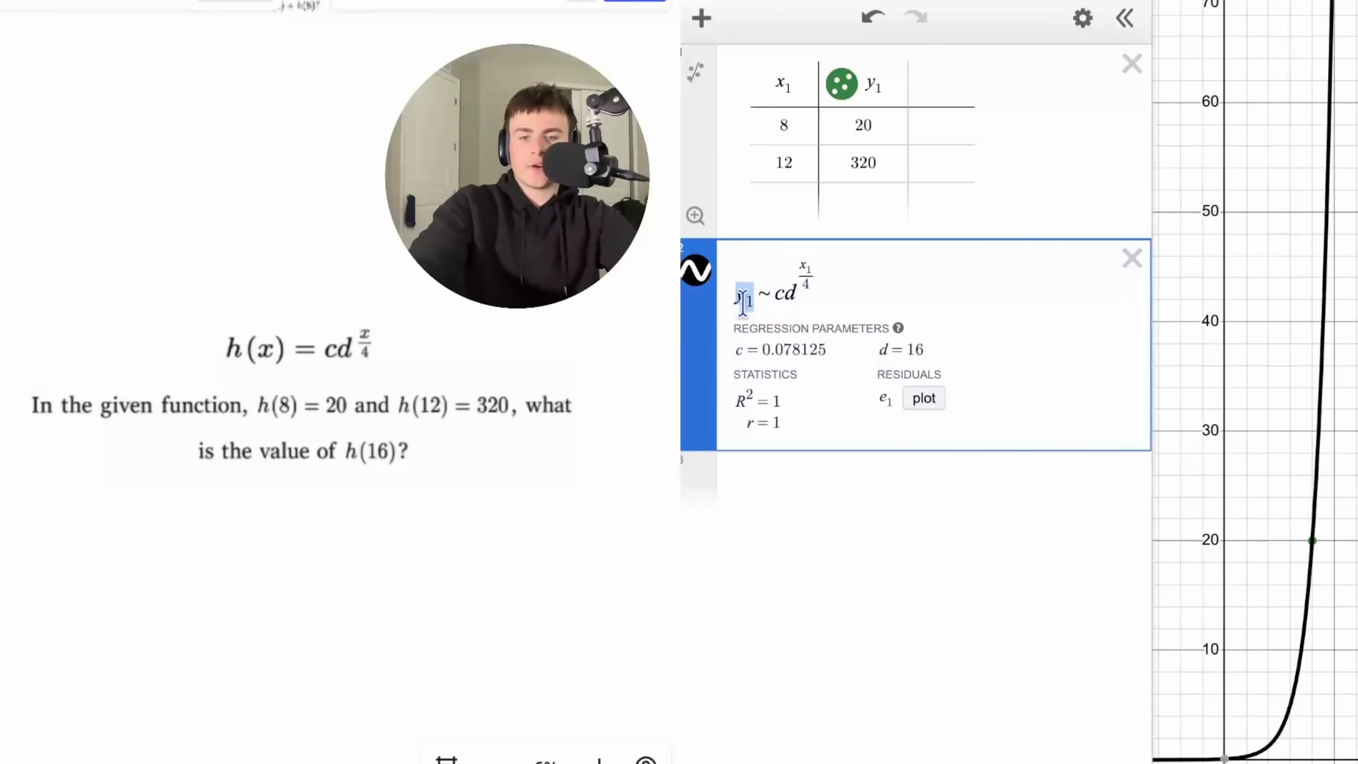
click(1082, 17)
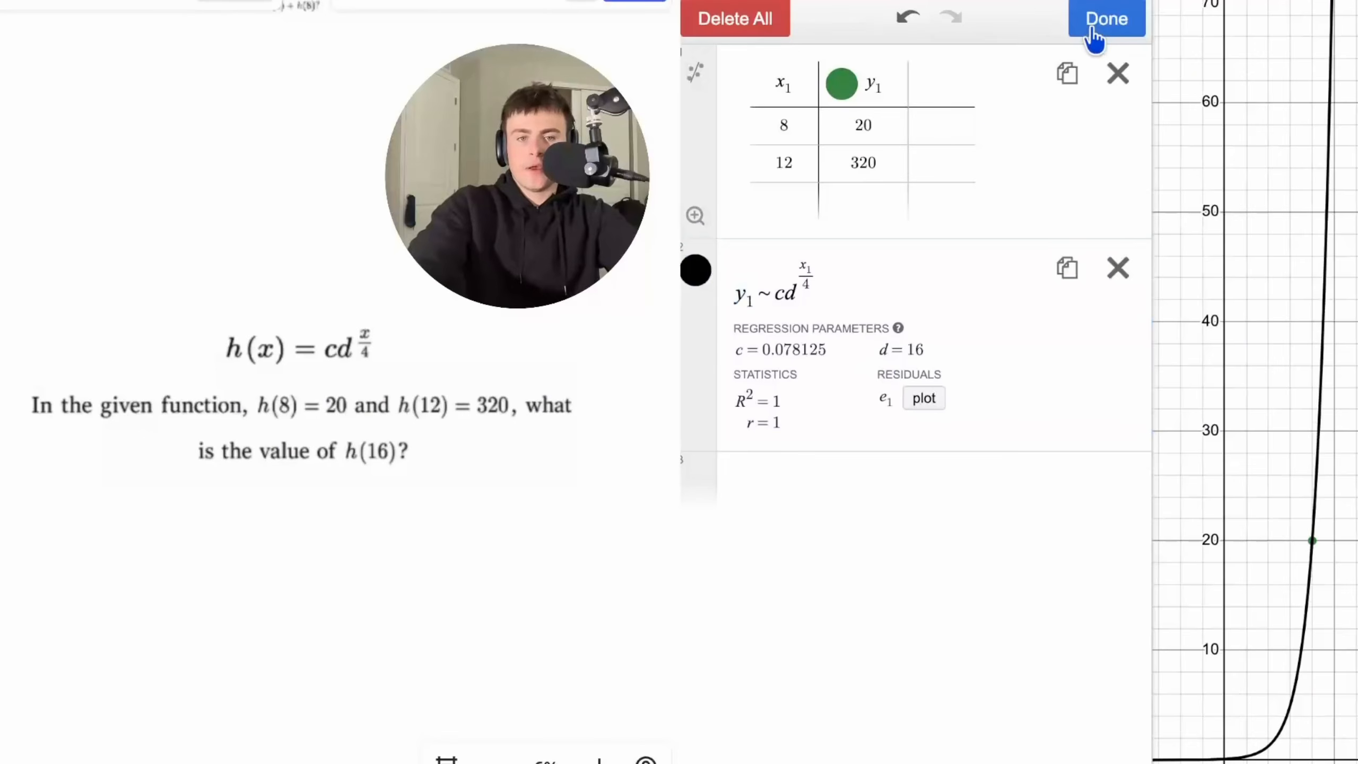
click(1062, 267)
click(827, 485)
drag(759, 511, 701, 510)
text(h(x)~cd^(x_1/4)
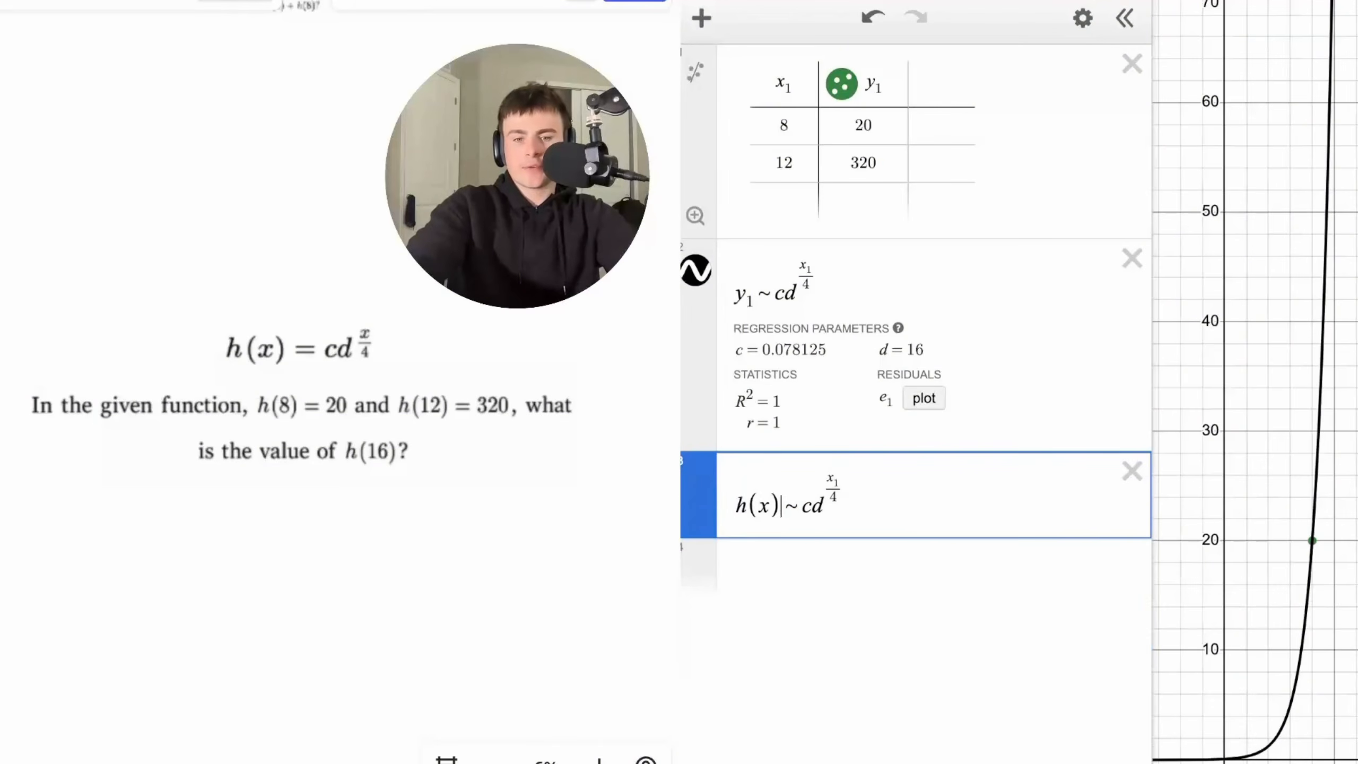
key(BackSpace)
text(=)
click(838, 497)
key(Up)
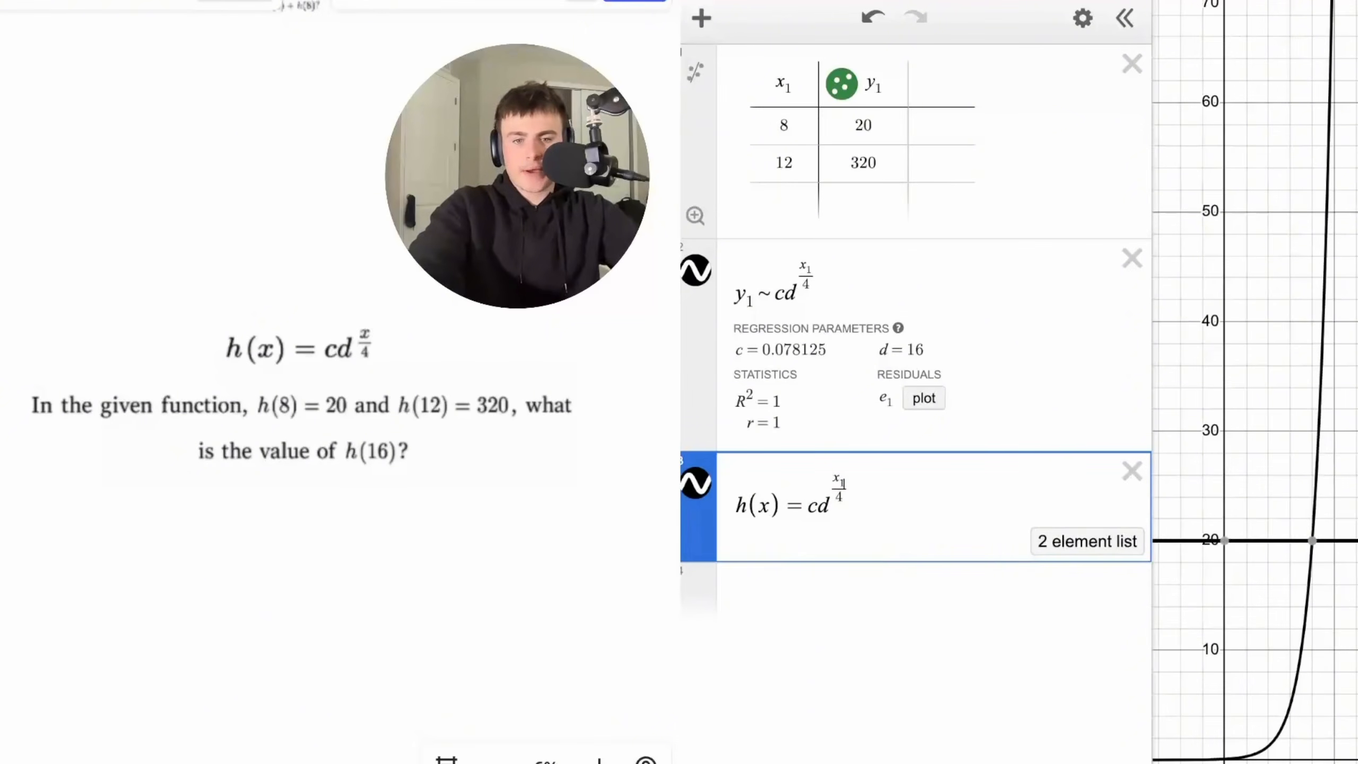
key(BackSpace)
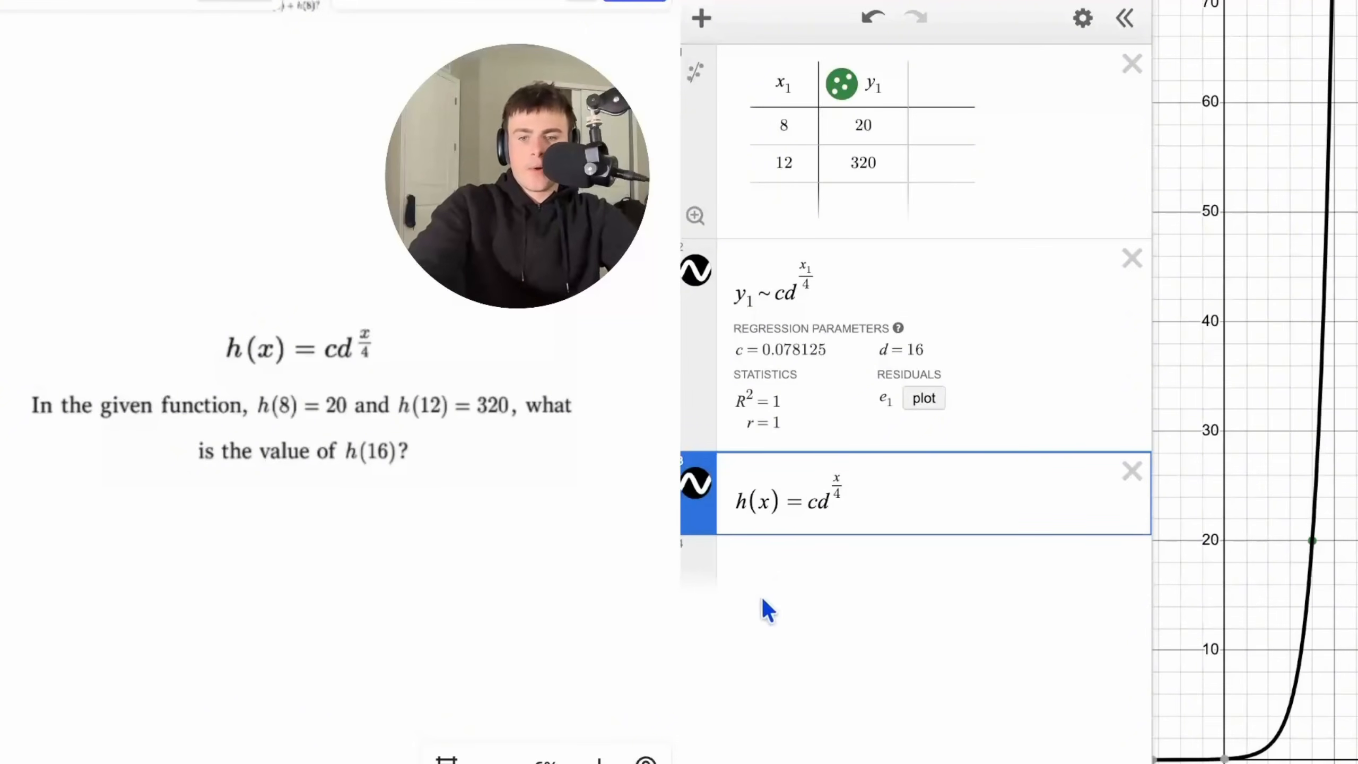
- Evaluate h(16) in a new expression and enter 5120 as a separate expression below it
click(781, 568)
text(h(16))
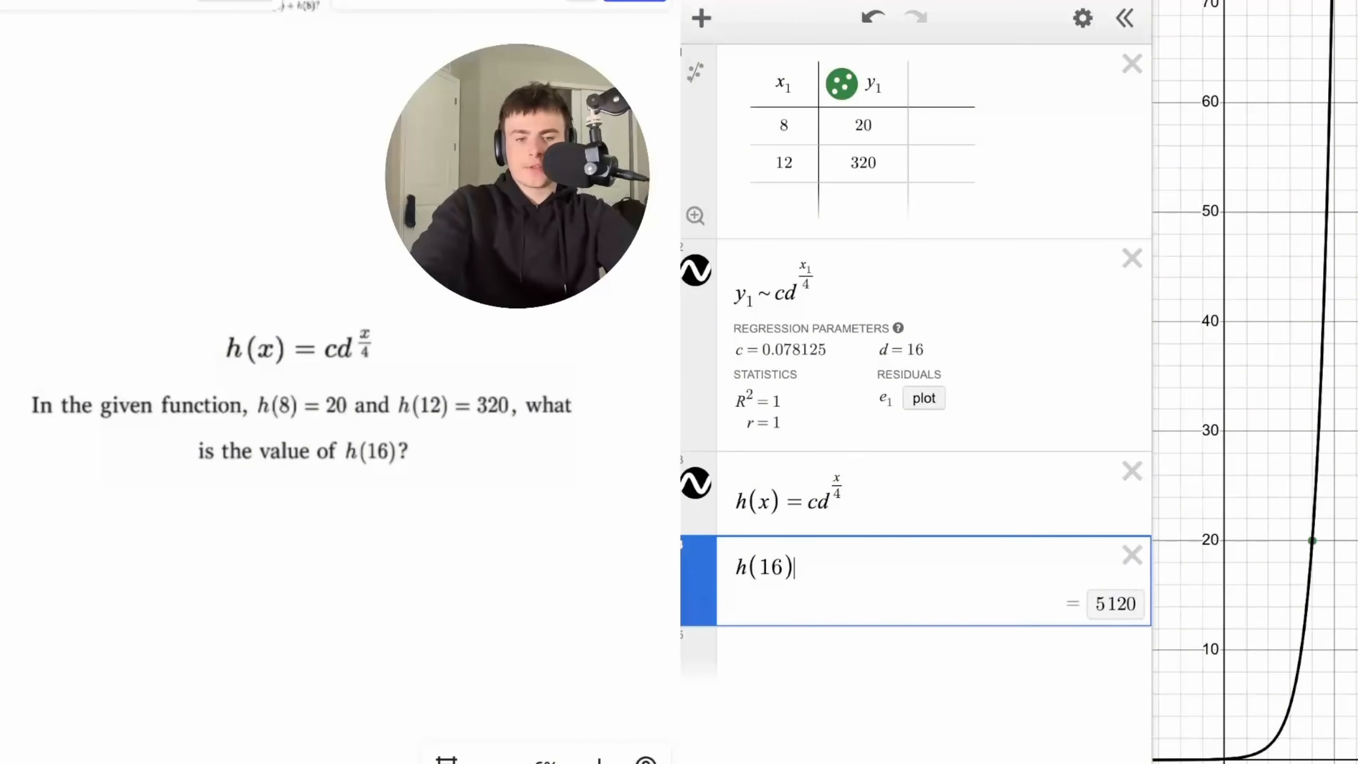
click(780, 662)
text(5)
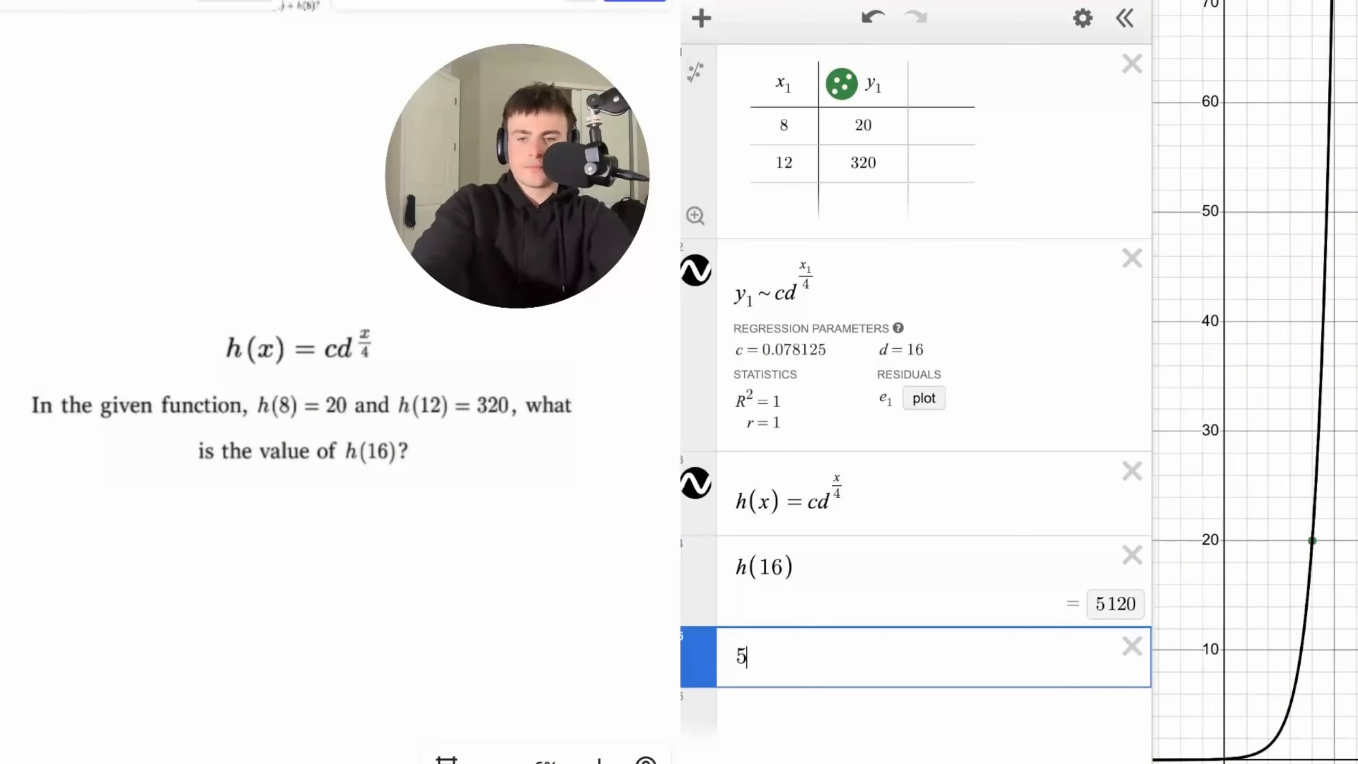
text(120)
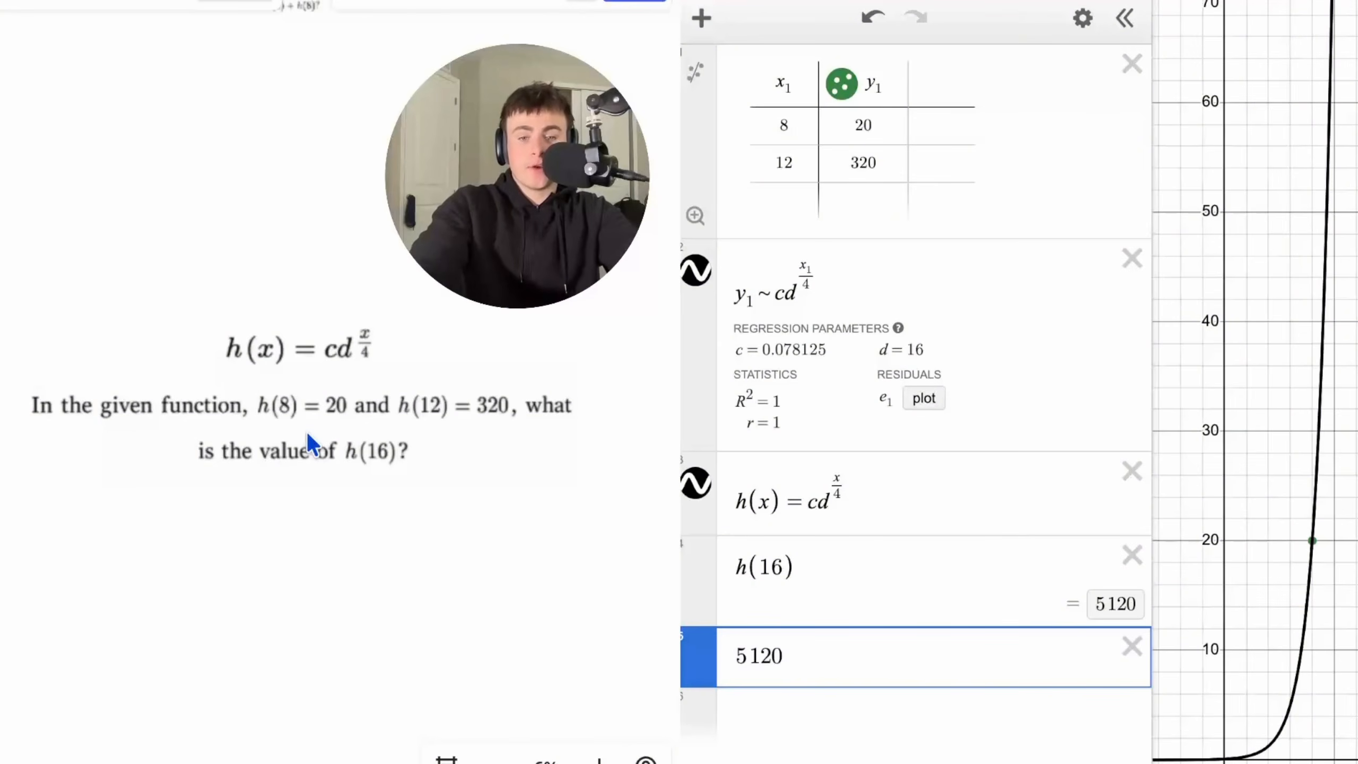
drag(830, 508, 723, 514)
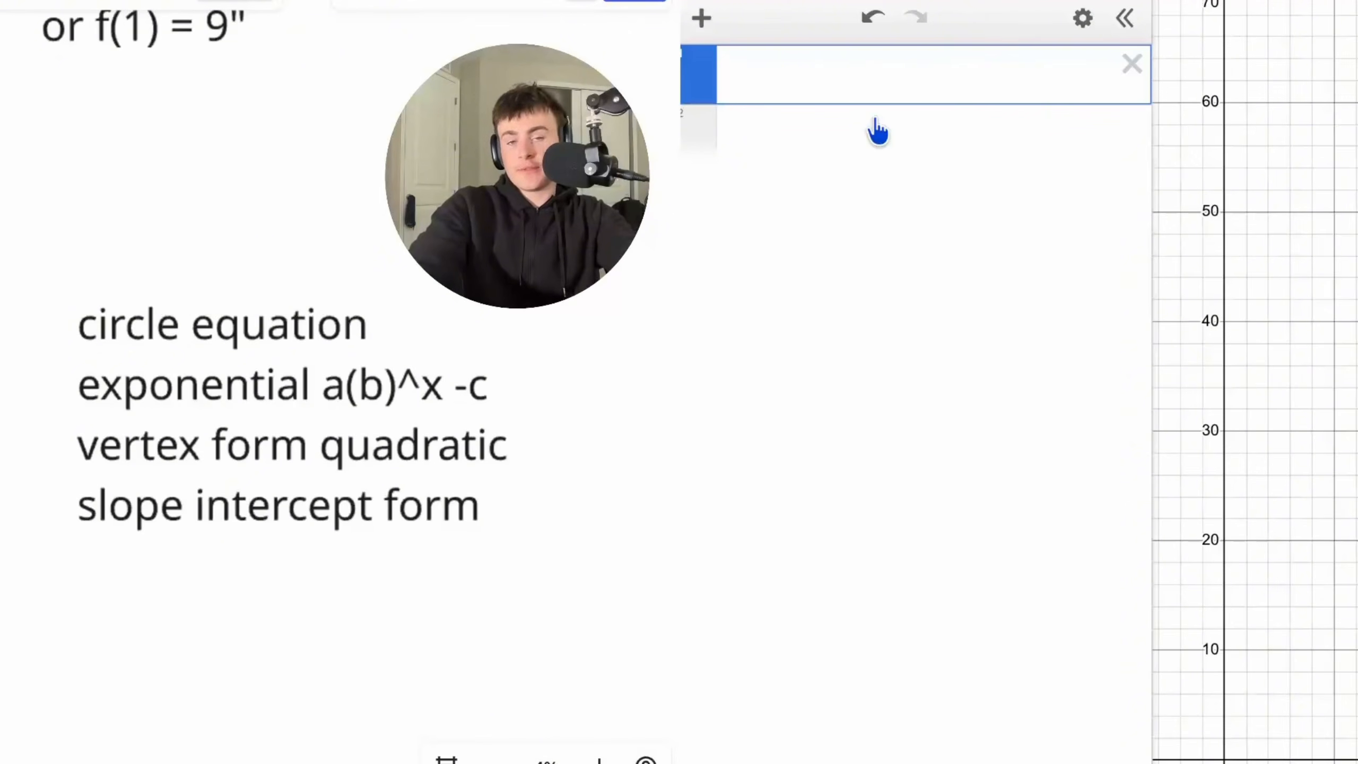
- Enter (h−k)²+(y−k) in the empty expression as the start of a circle equation
text((h-k(2)
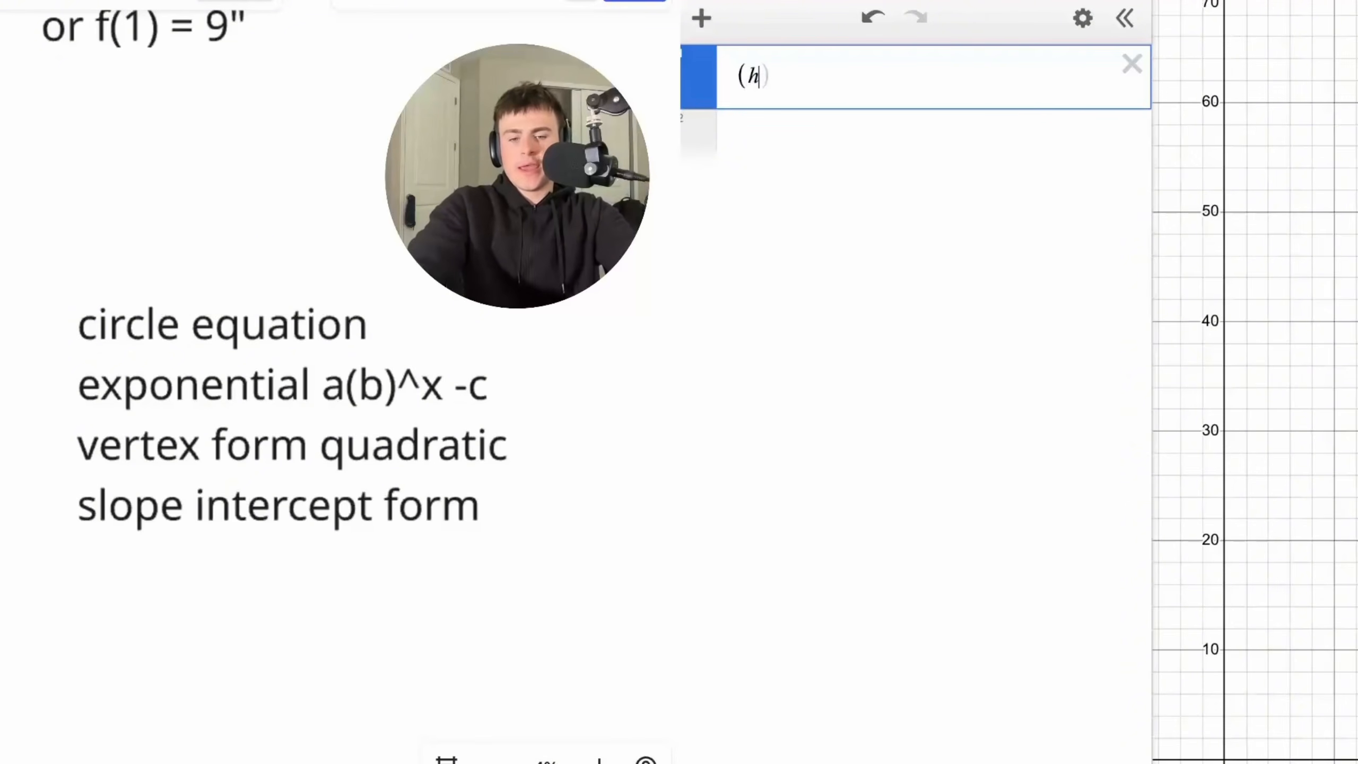
key(BackSpace)
key(BackSpace)
key(BackSpace)
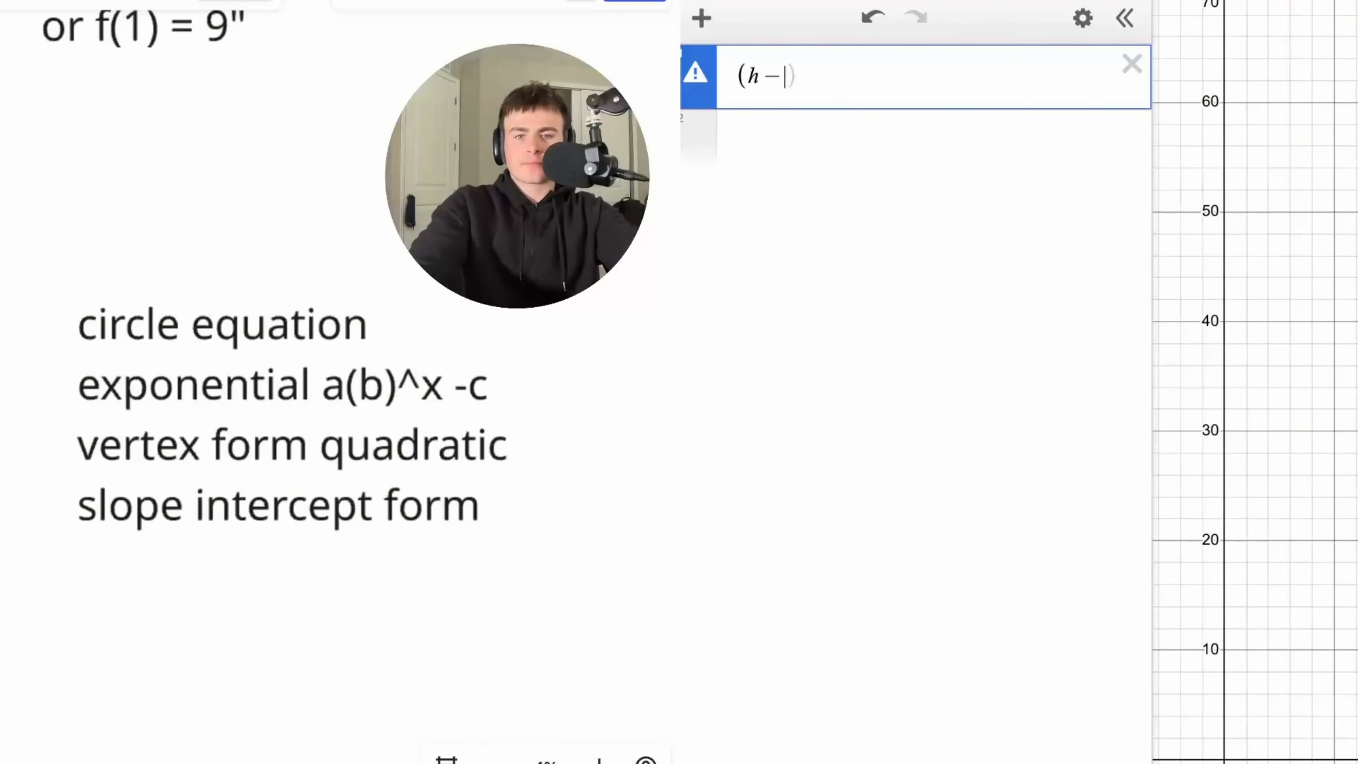
text(k)^2)
key(Right)
text(+(y-k)
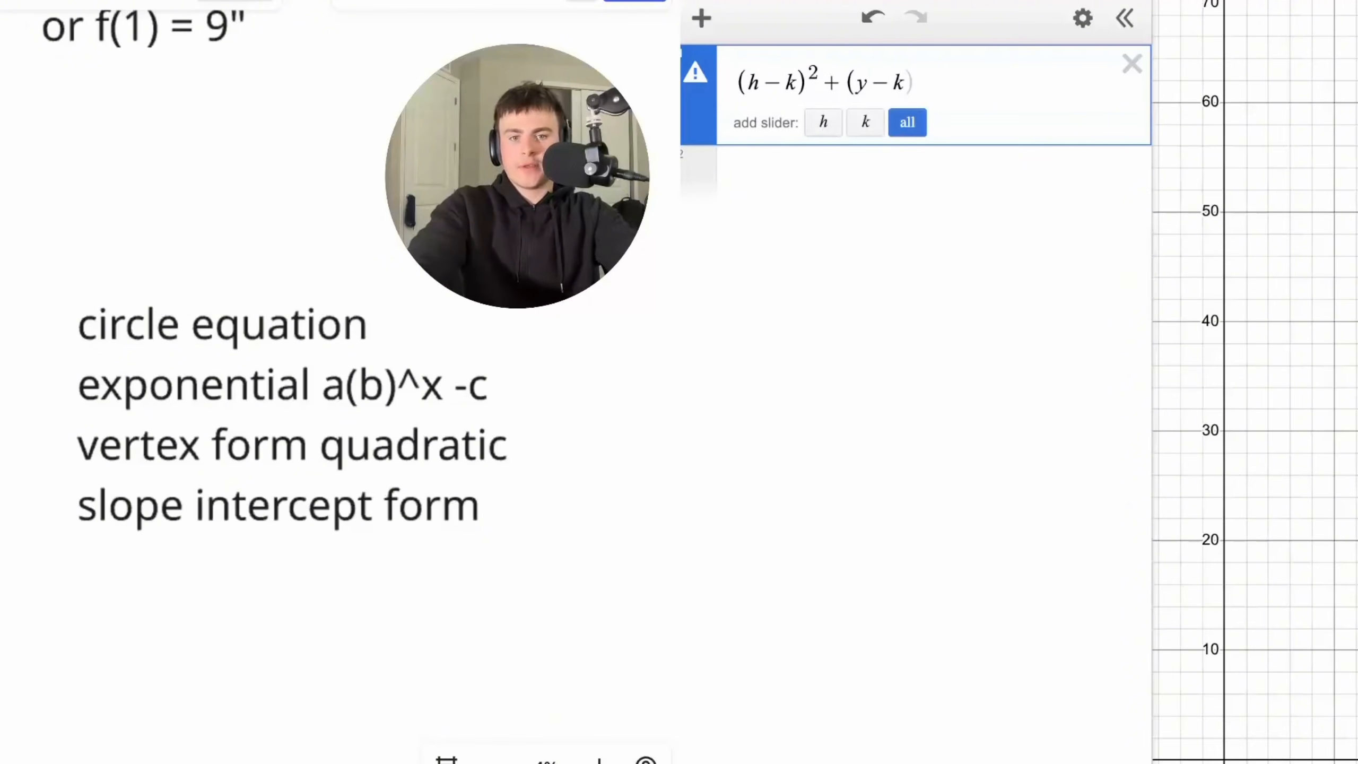
- Correct the first squared term of the circle equation to (x−h)²
click(797, 82)
key(BackSpace)
key(BackSpace)
key(BackSpace)
text(x-h)
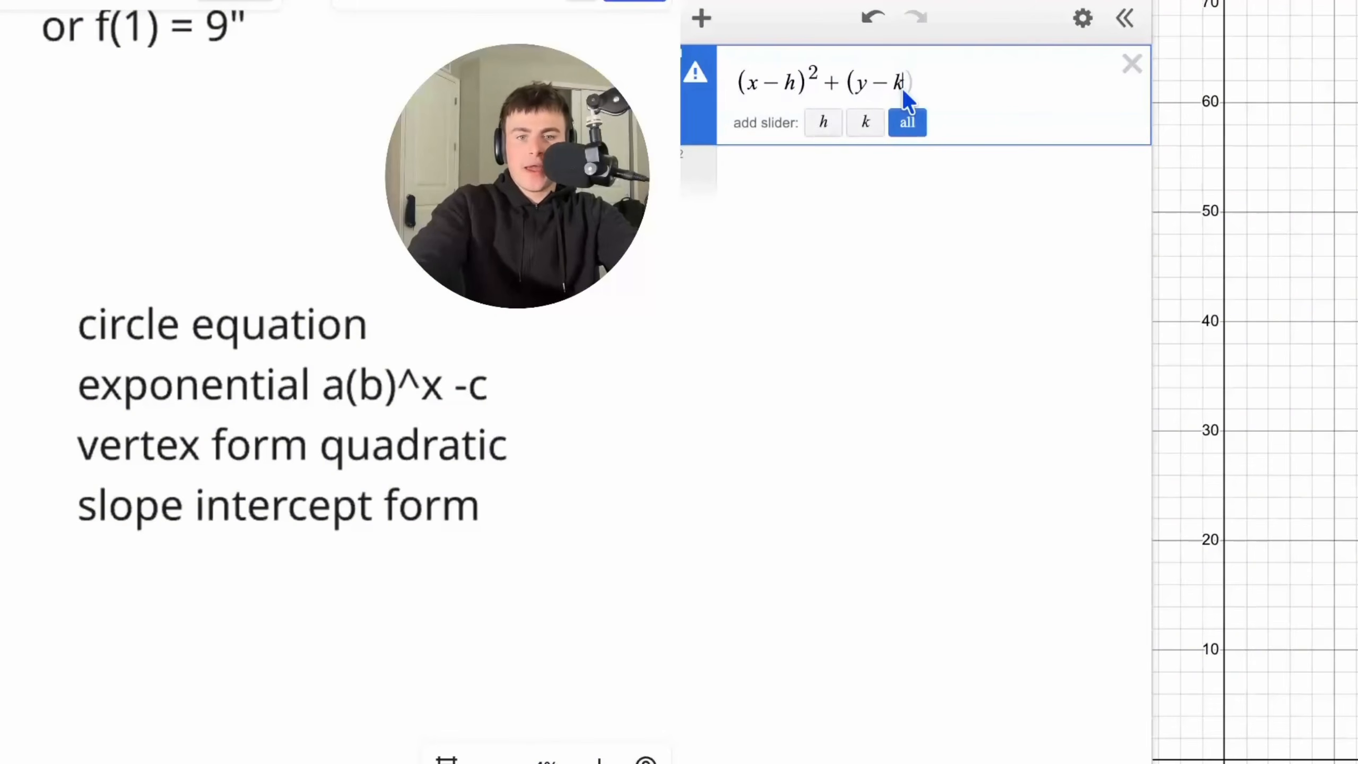
- Complete the circle equation as (x−h)²+(y−k)²=r² and enter its centre (h,k) as a separate expression below
text()^2+(y-k)^2=r)
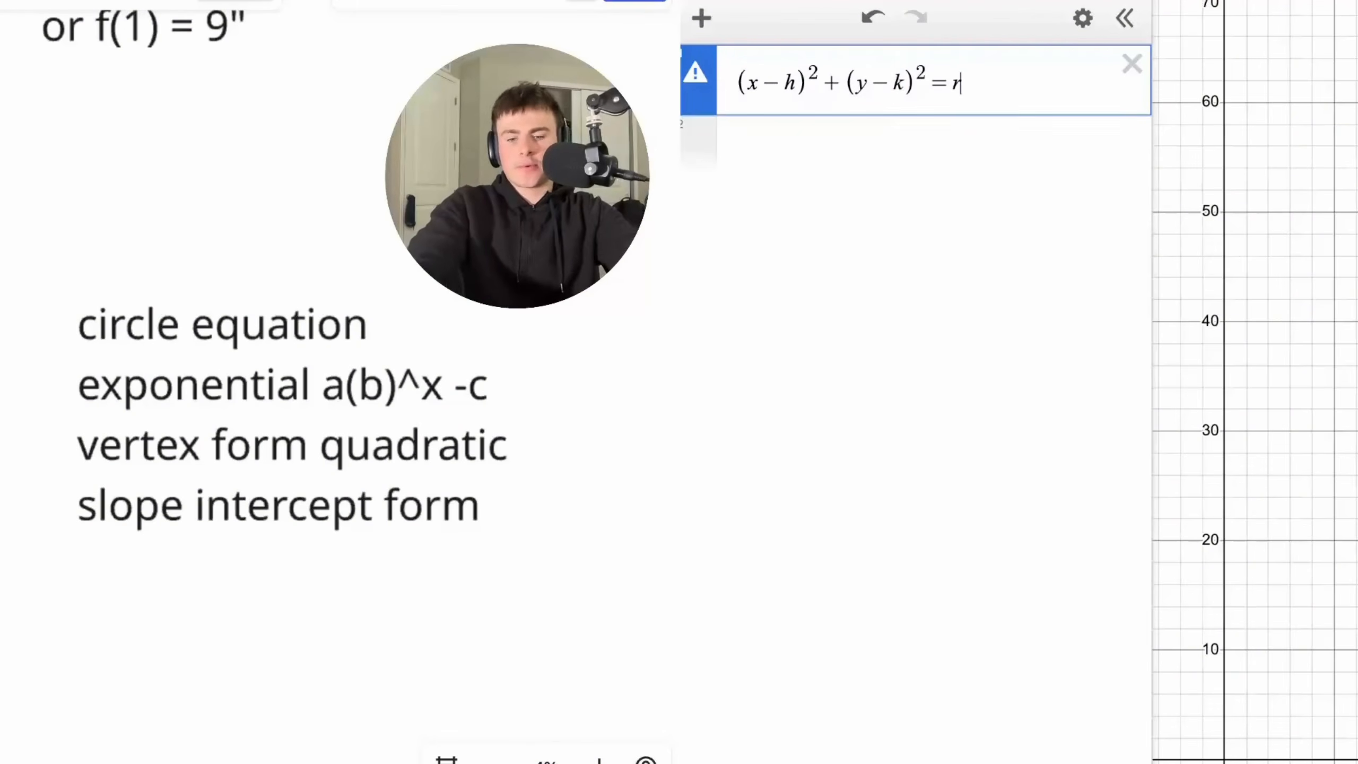
text(^2)
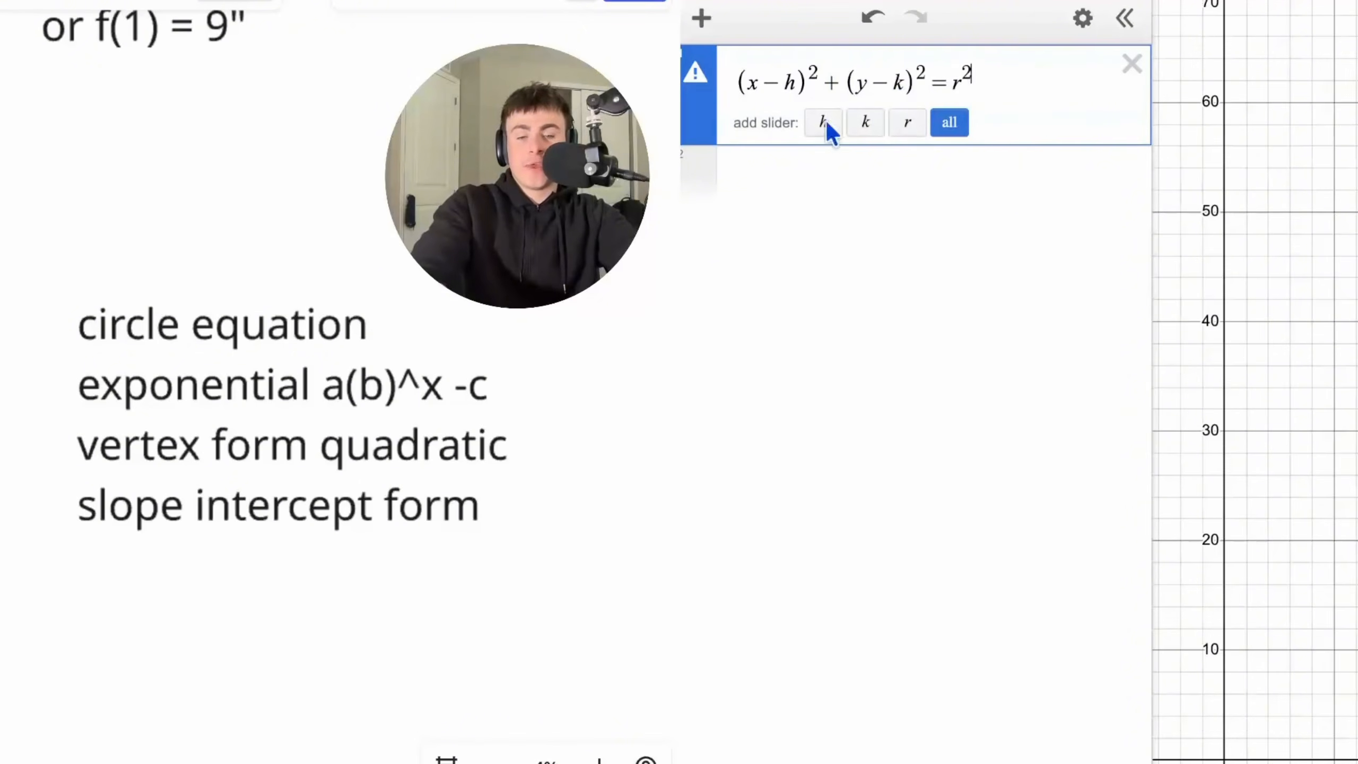
click(808, 182)
text(( )h,k)
key(Left)
text(h)
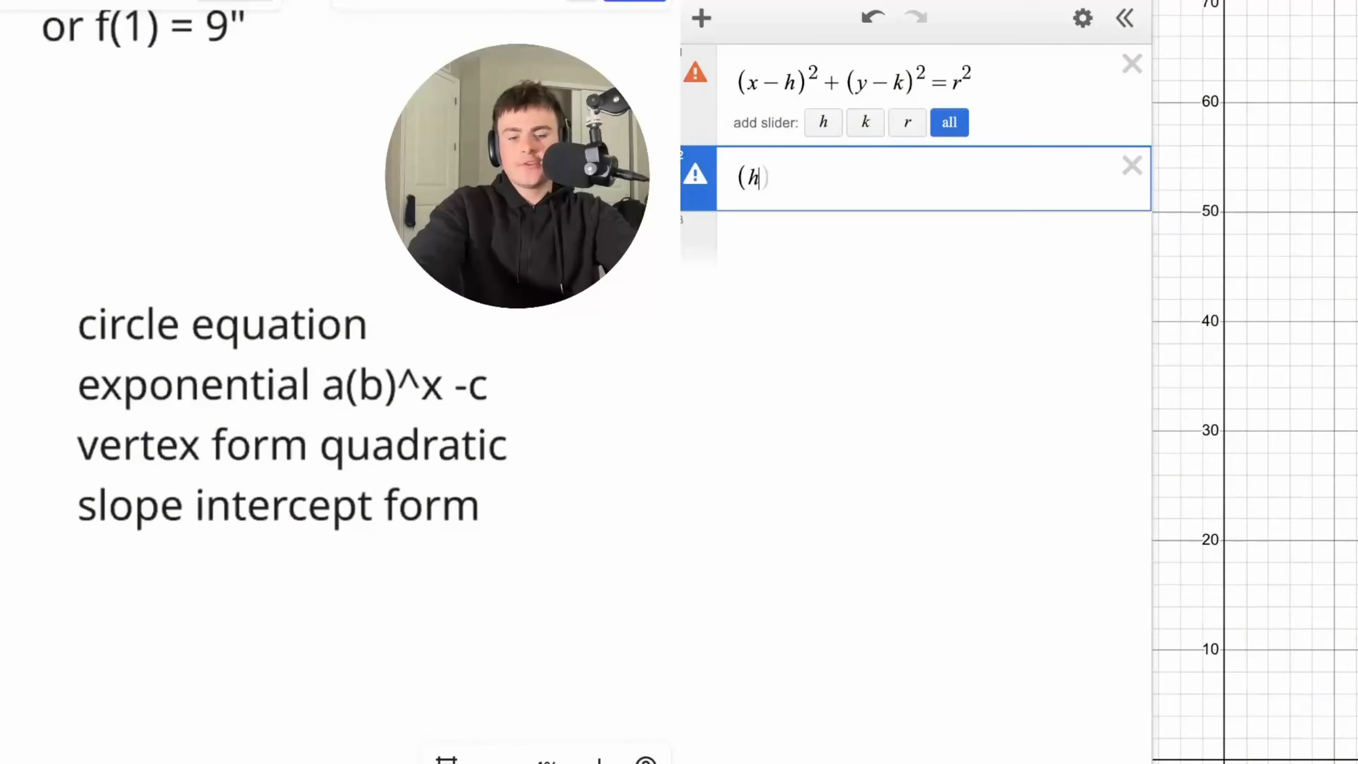
text(,k))
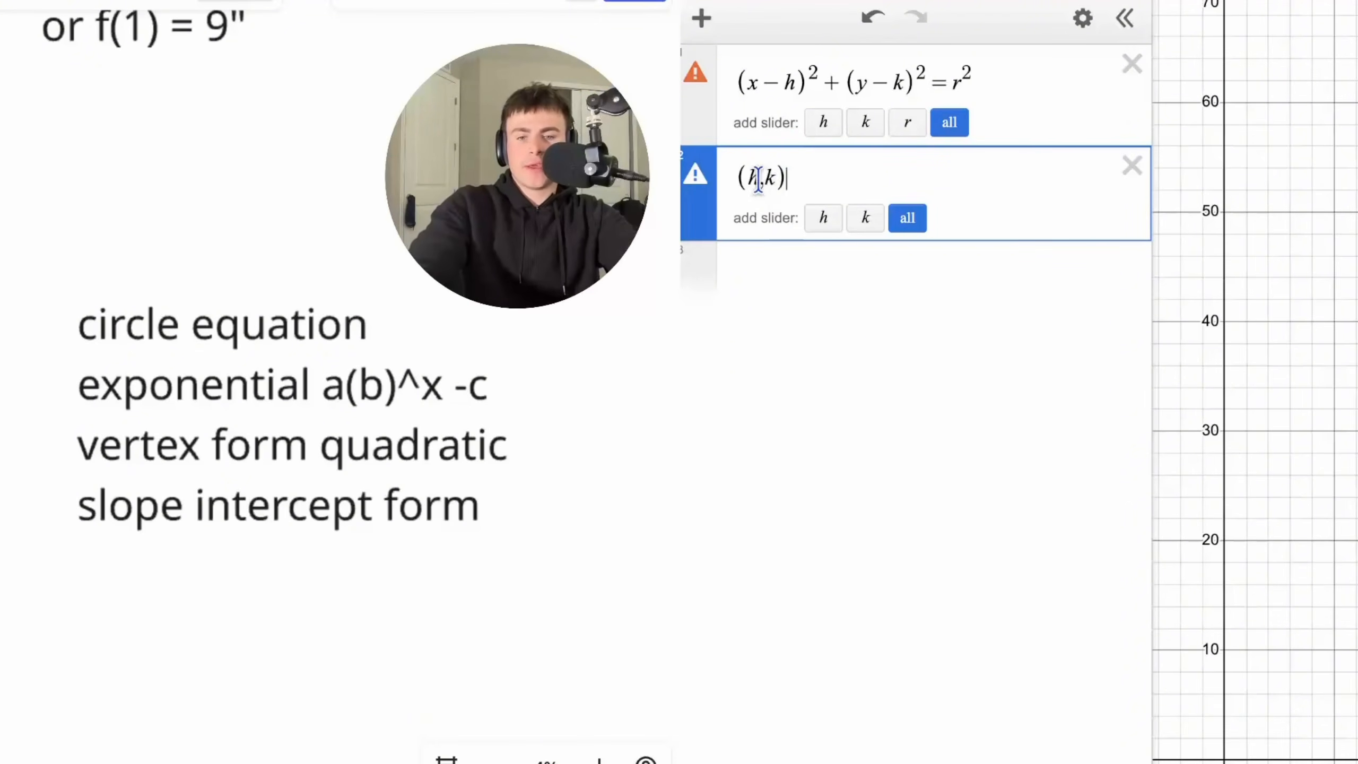
- Add the example centre (3,5) as a new expression and substitute 3 for h and 5 for k in the circle equation
click(774, 269)
text((3,5))
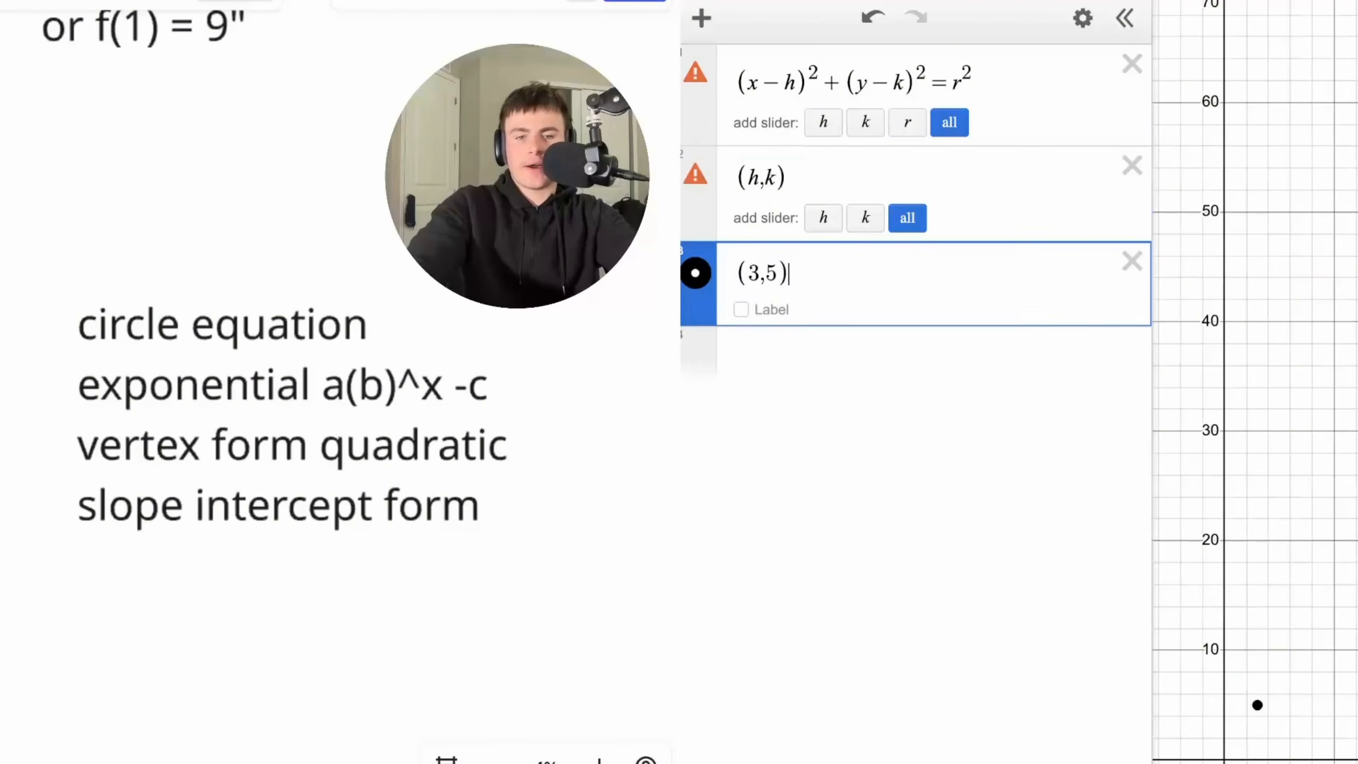
click(796, 81)
key(BackSpace)
text(3)
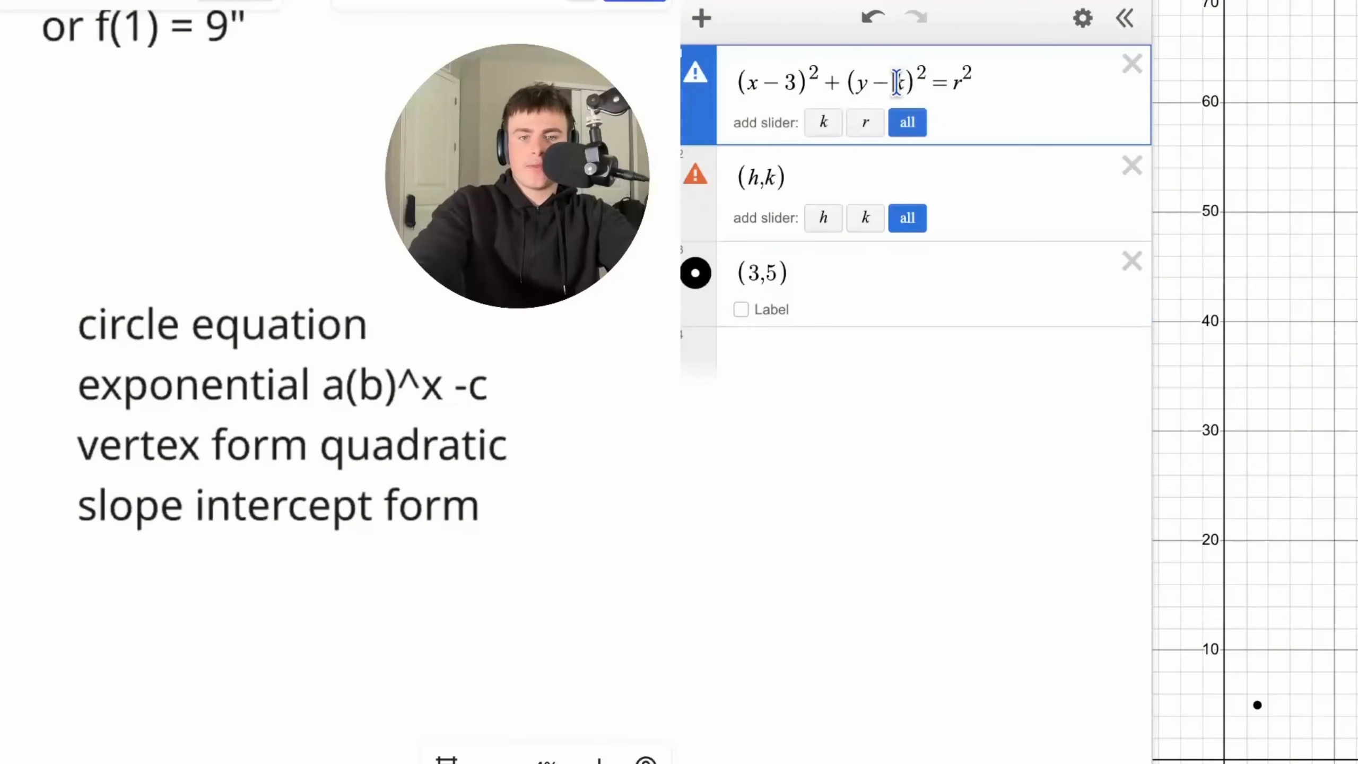
click(902, 81)
key(BackSpace)
text(5)
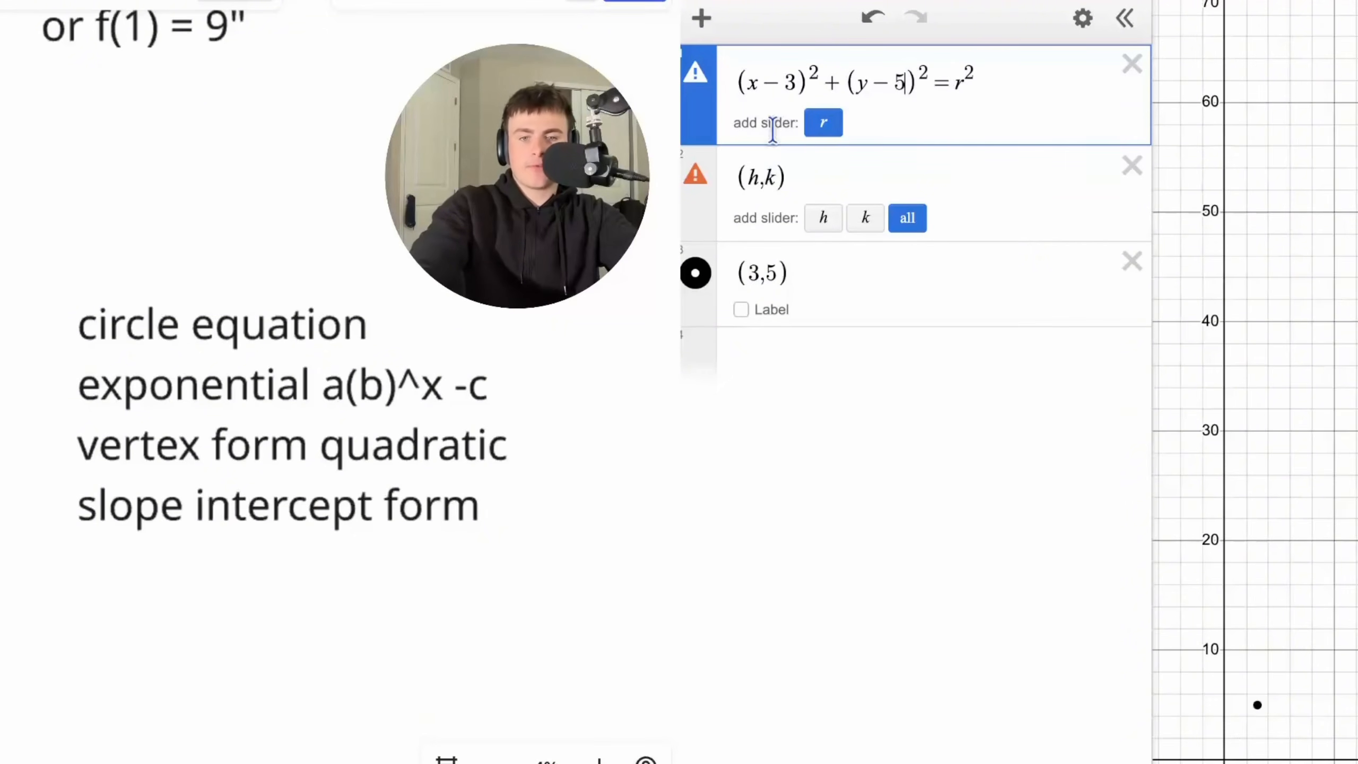
- Delete the point (3,5) and enter the note "radius is 5" in its place
drag(766, 84, 800, 88)
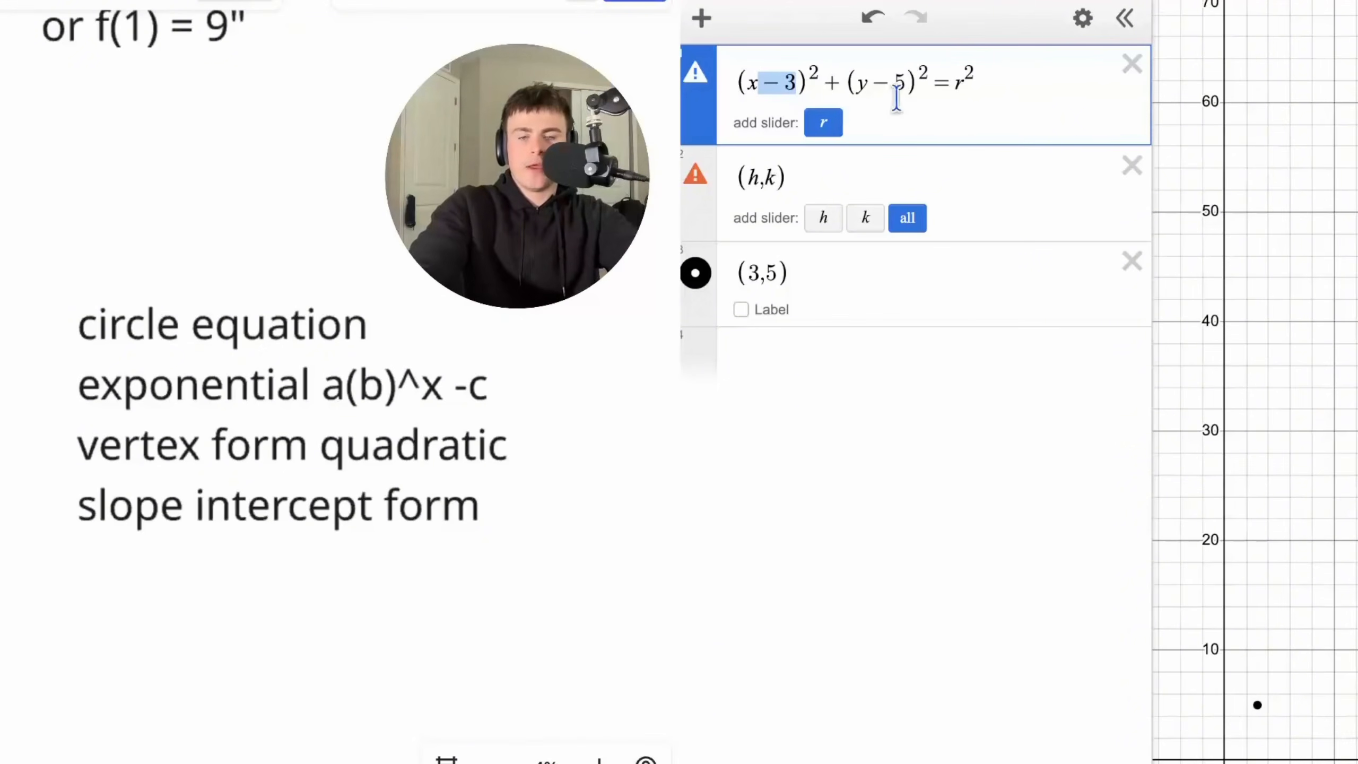
click(909, 187)
click(1130, 263)
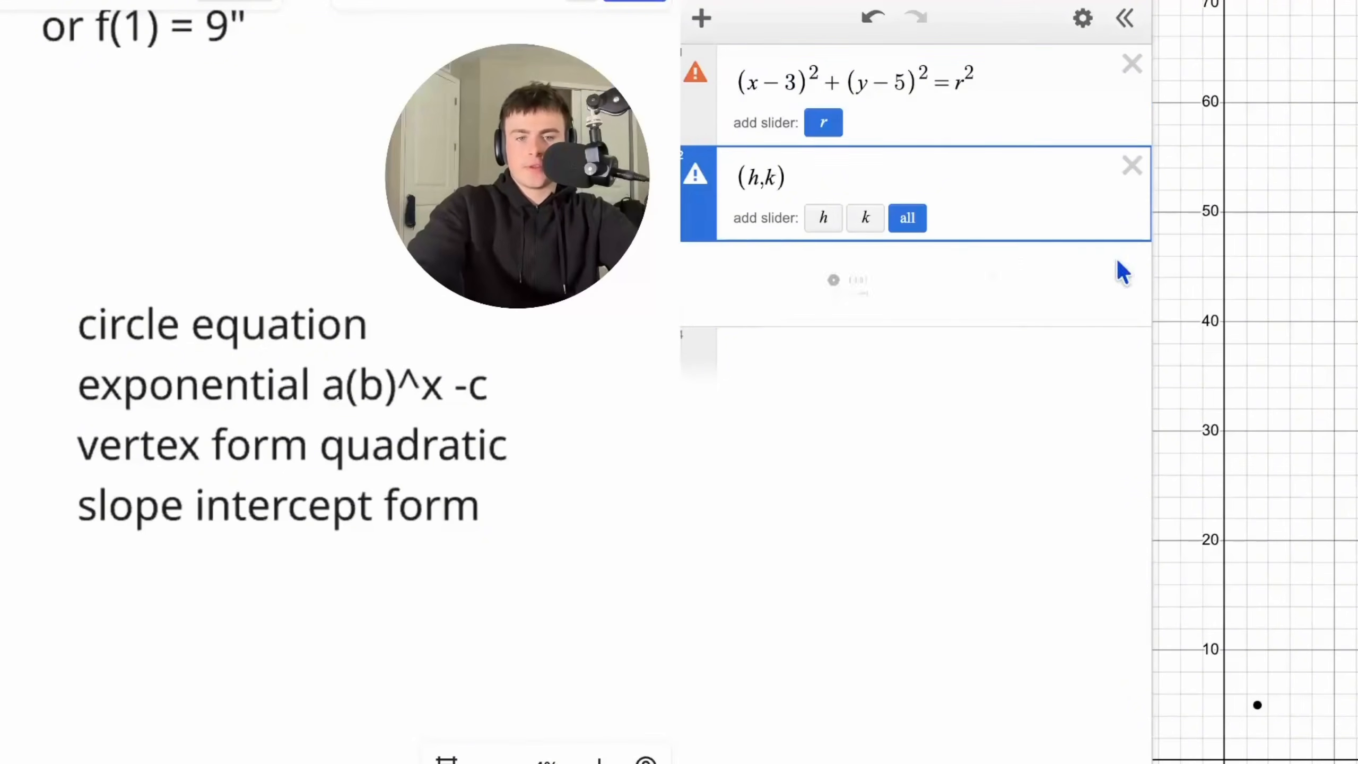
text("radius is 5)
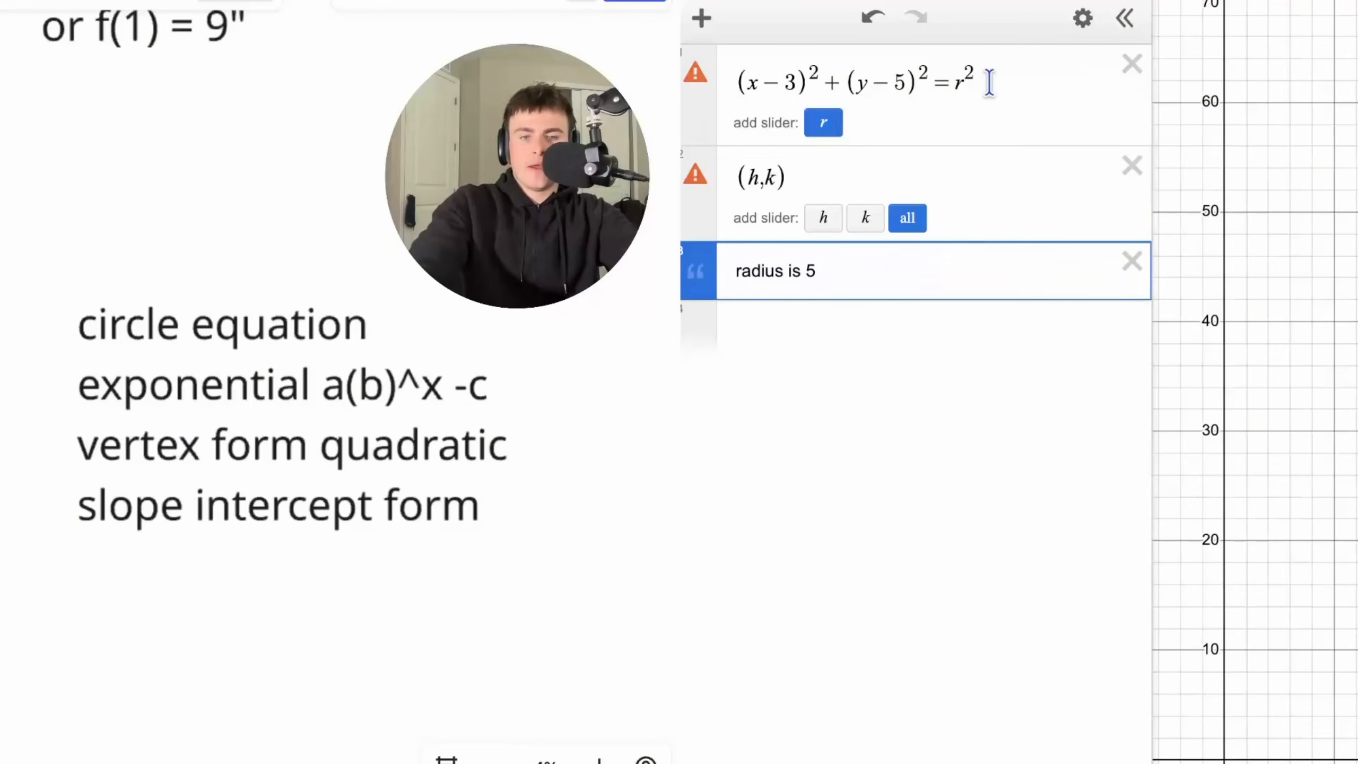
- Replace r² with 25 in the circle equation
drag(1010, 82, 957, 83)
key(BackSpace)
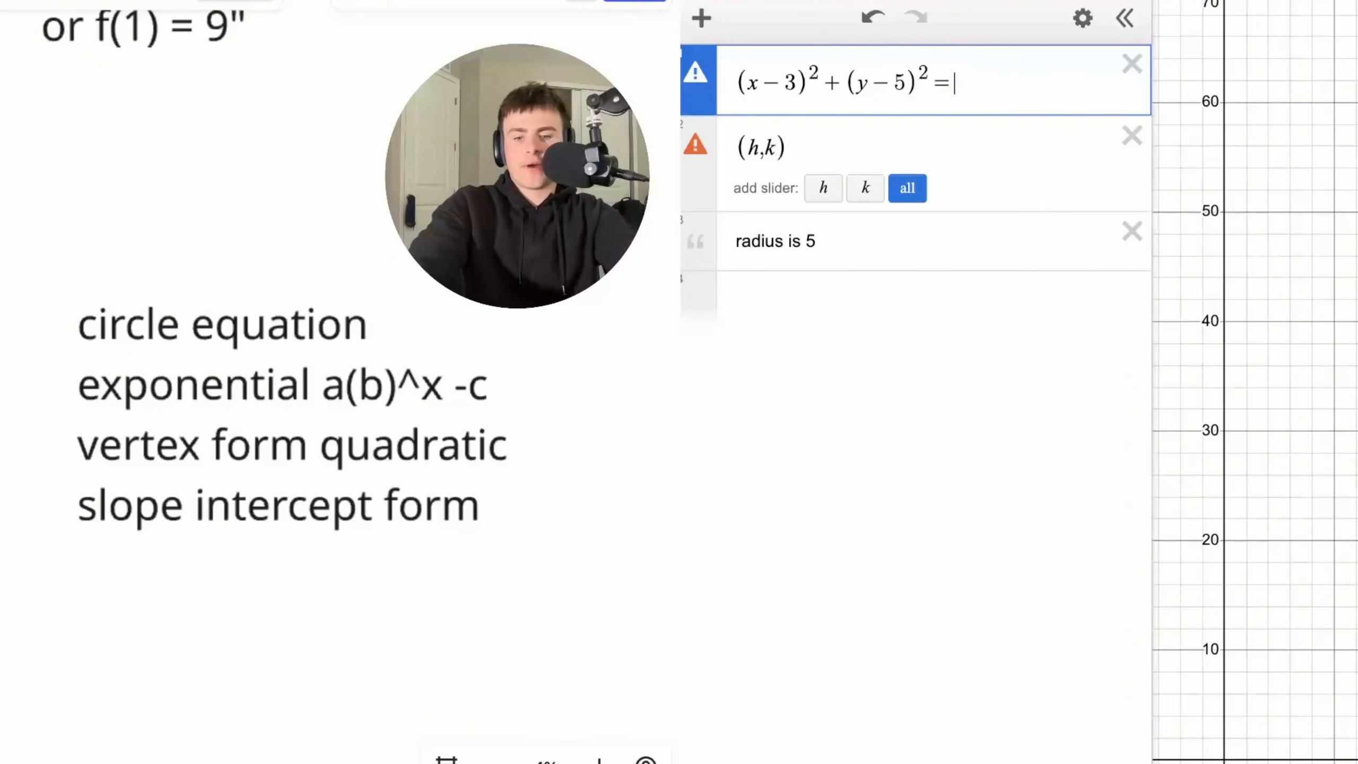
text(25)
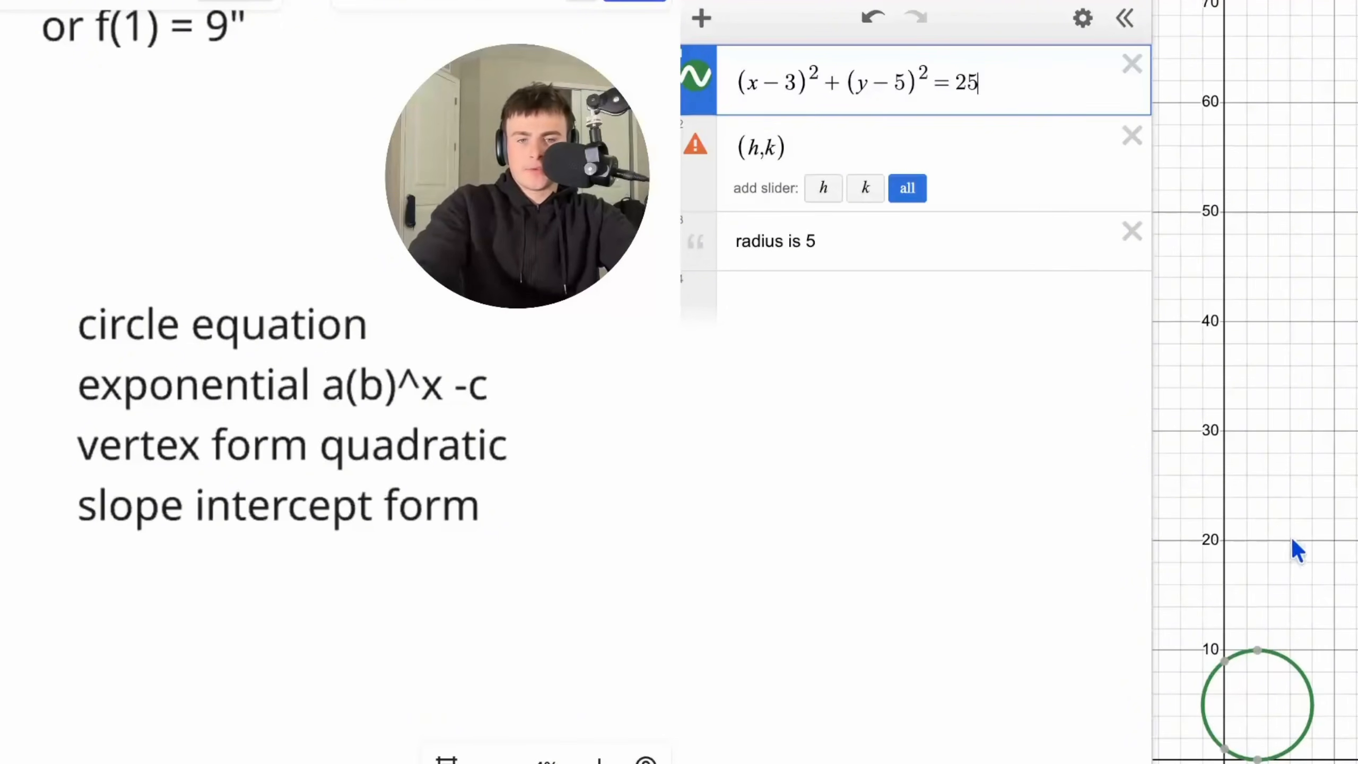
drag(1249, 546, 1345, 364)
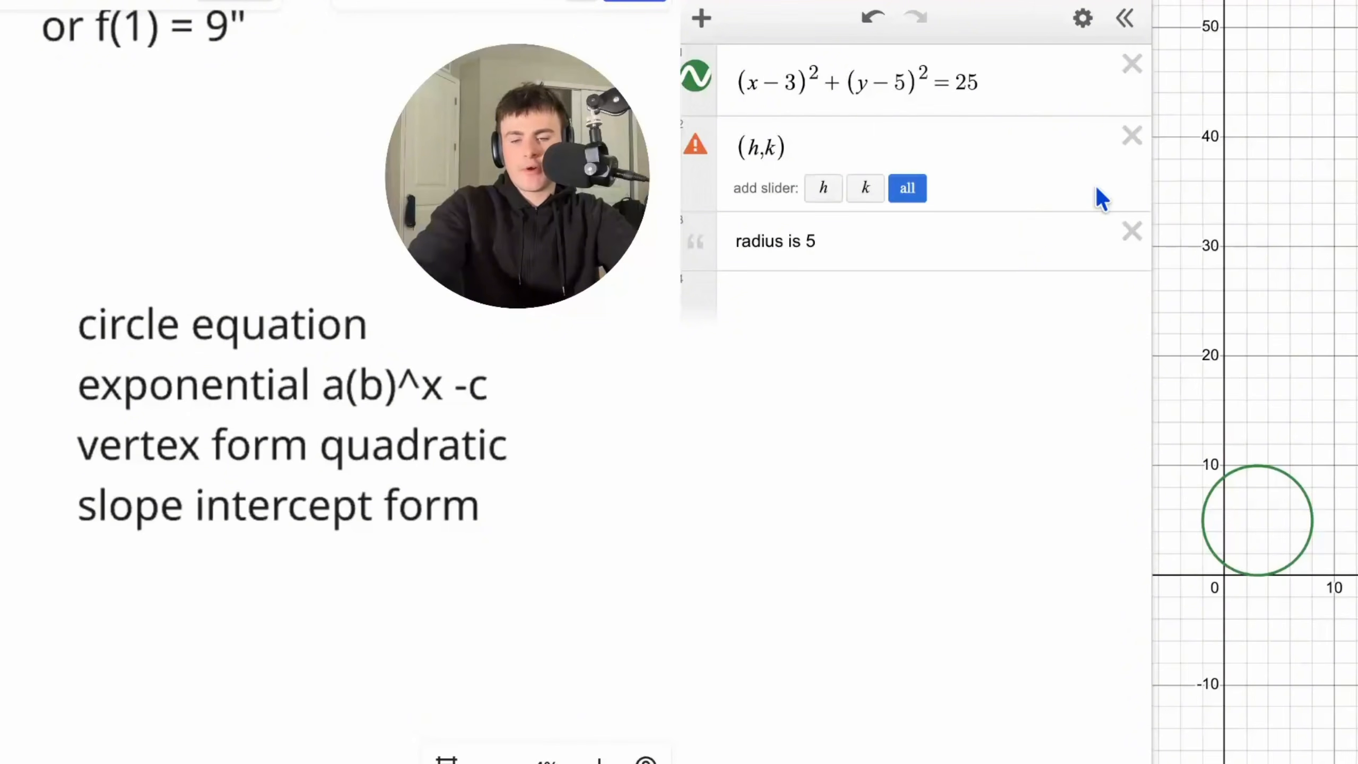
- Delete the (h,k) expression, the circle equation and the radius note
click(1132, 135)
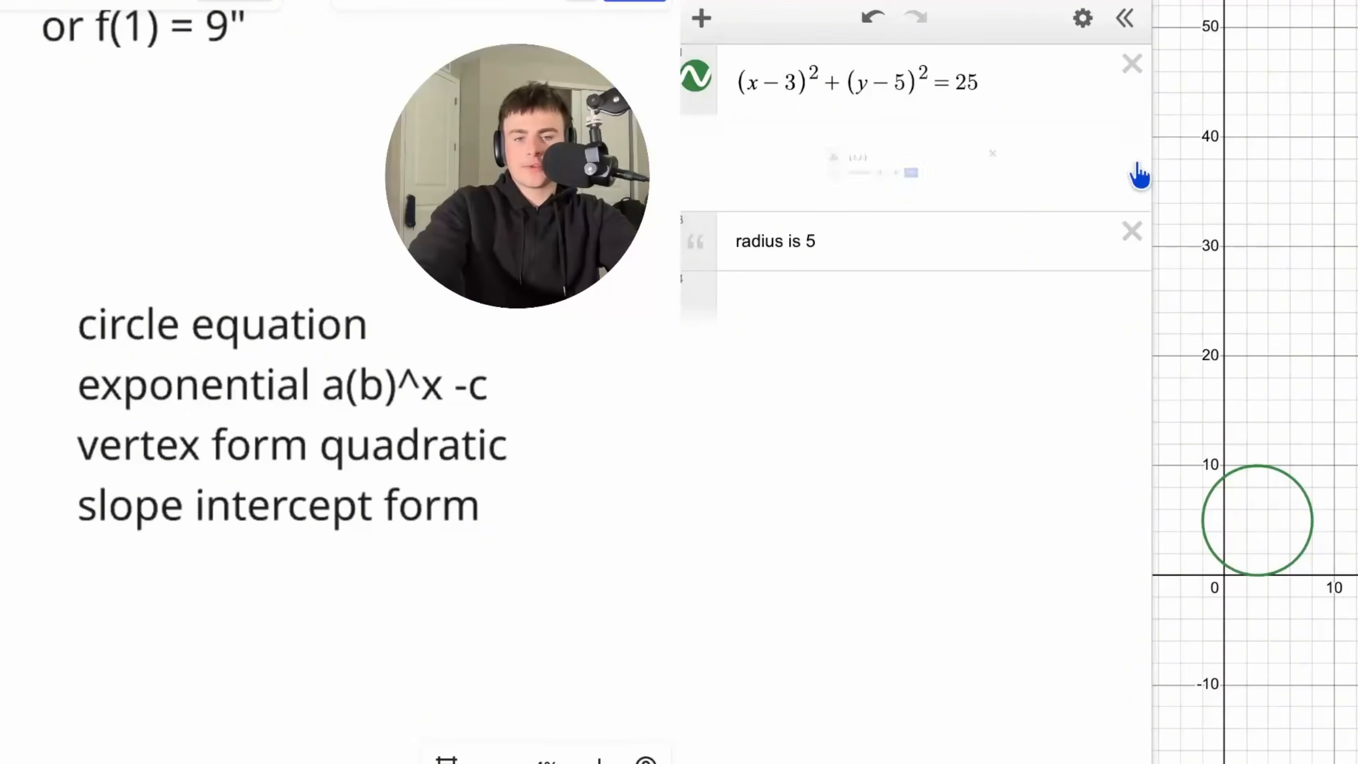
click(1134, 65)
click(1133, 64)
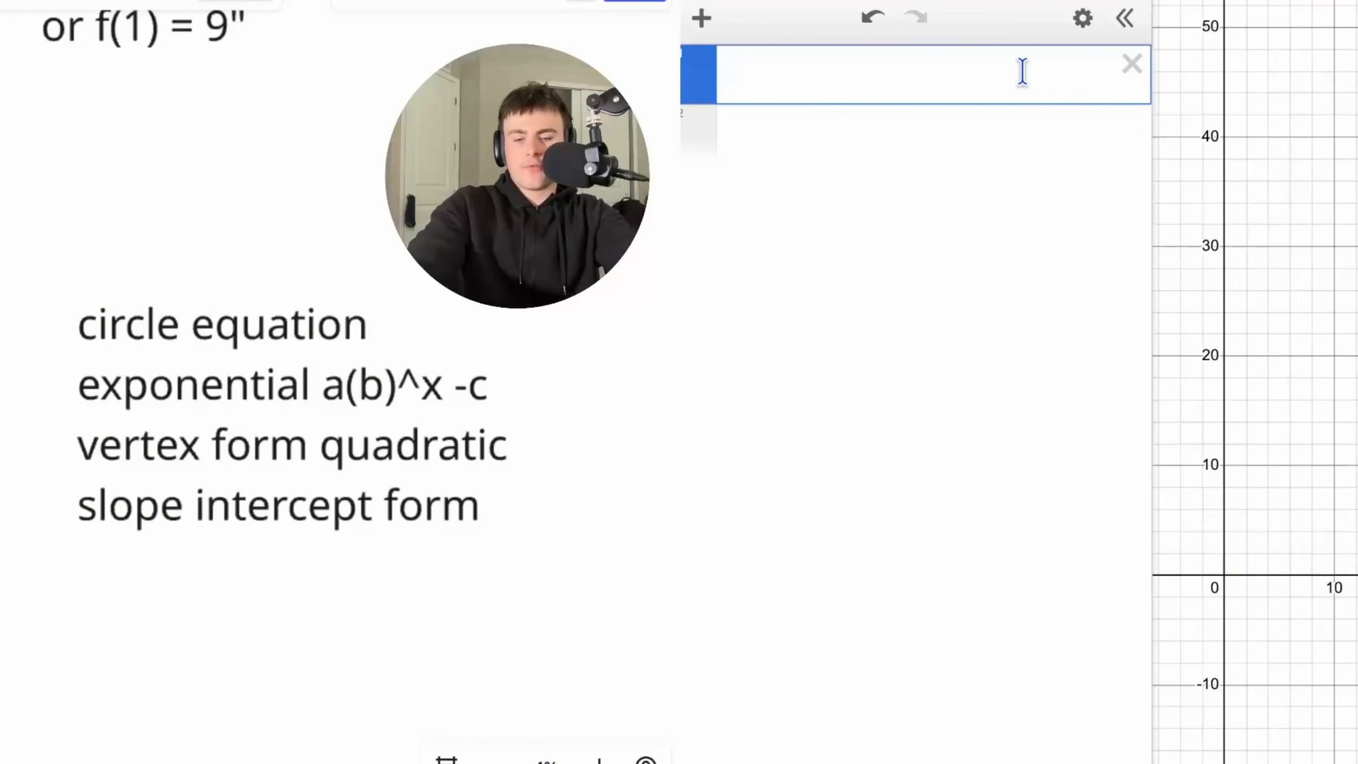
- Enter the exponential form a(b)^x − c in the empty expression
text(a(b))
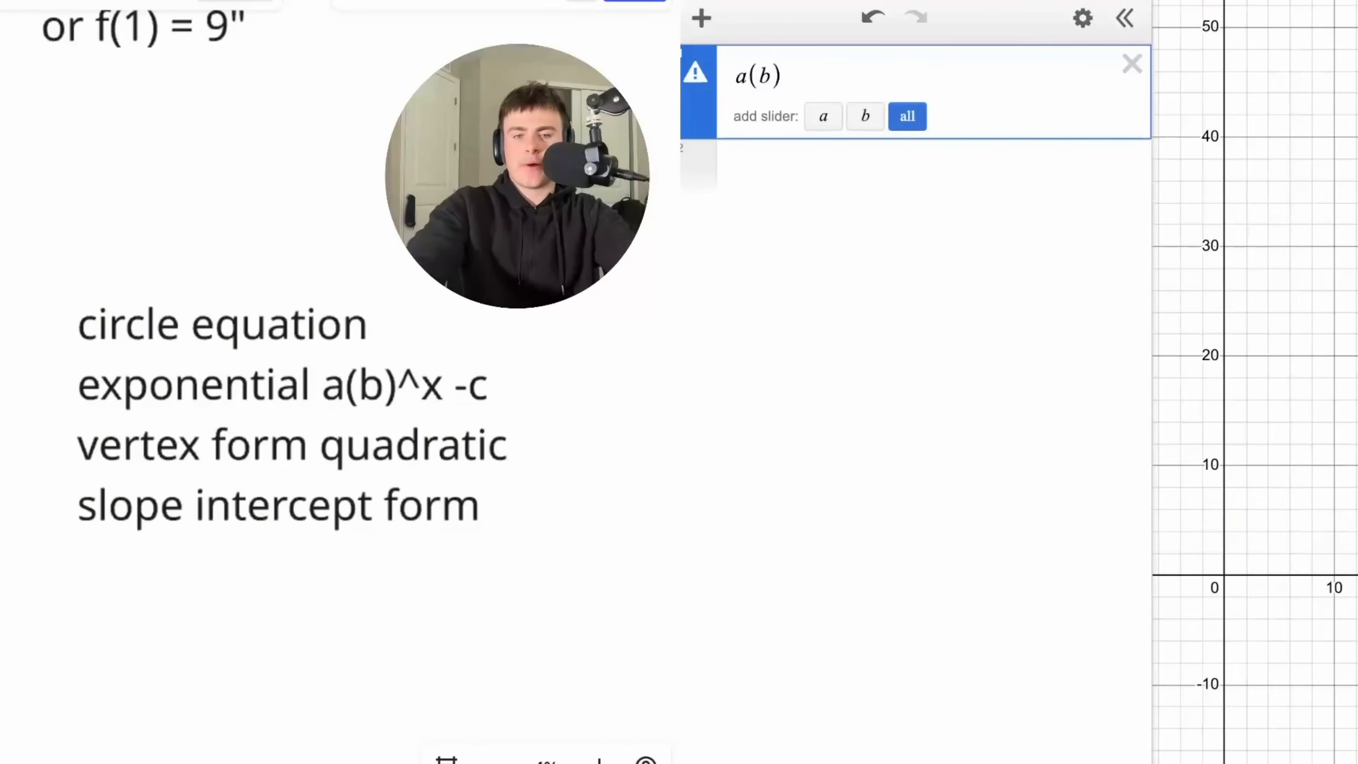
text(^x)
key(Right)
text(-c)
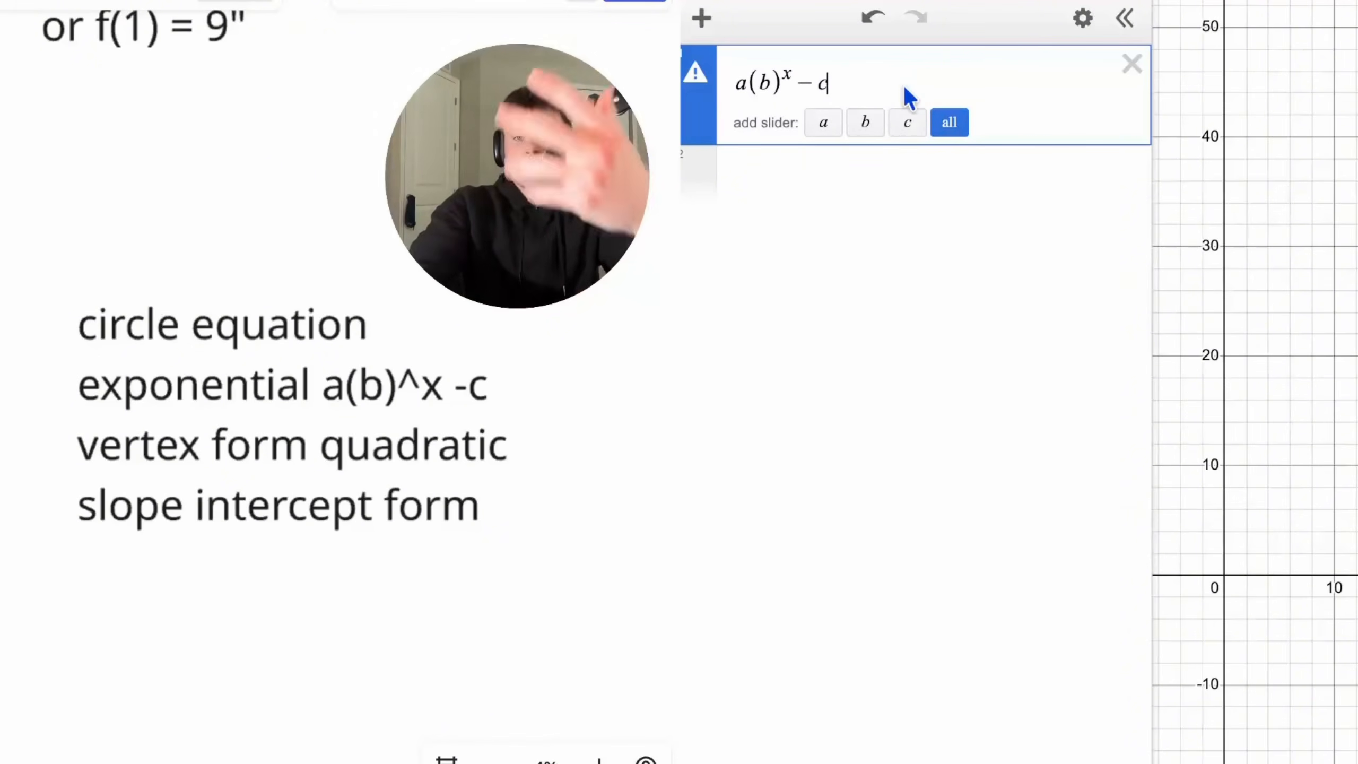
mouse_move(787, 83)
mouse_down()
mouse_move(747, 85)
mouse_move(763, 86)
mouse_up()
click(744, 84)
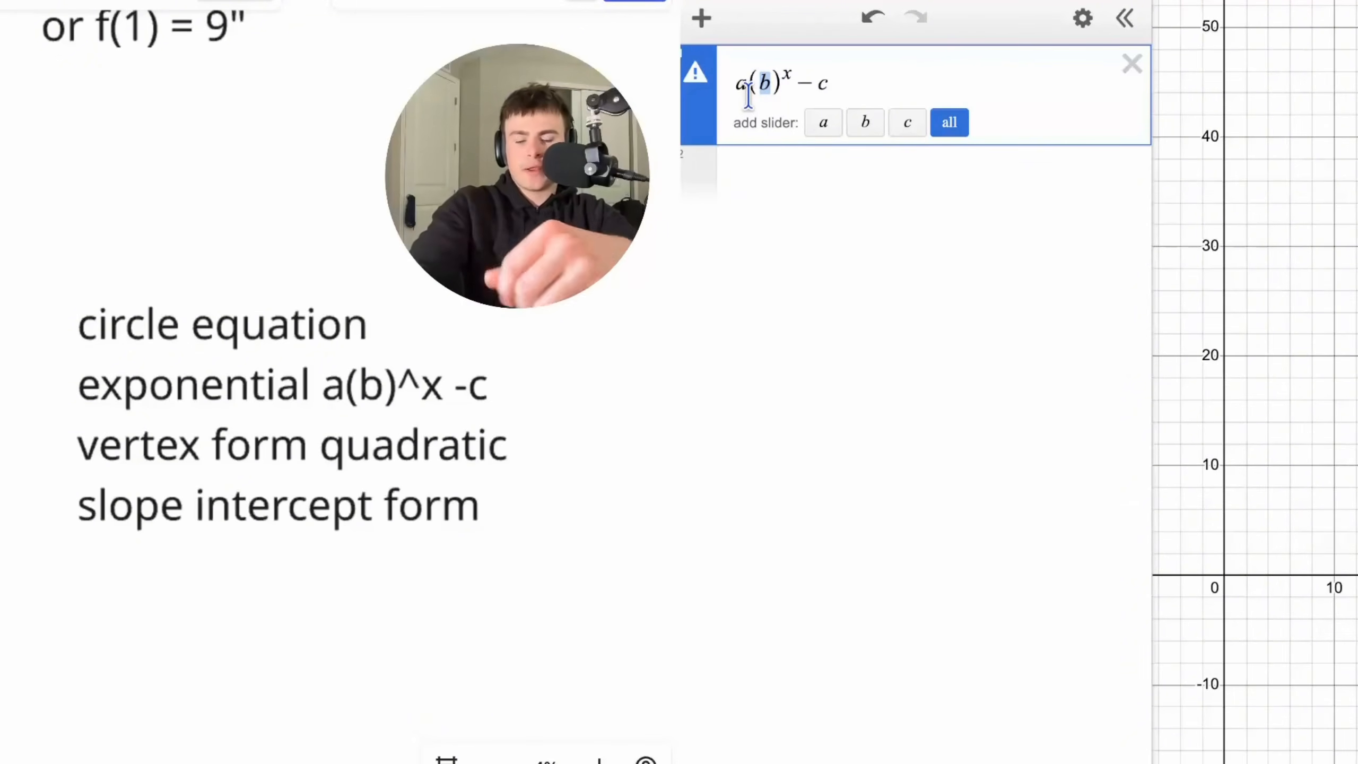
click(748, 93)
drag(748, 93, 738, 96)
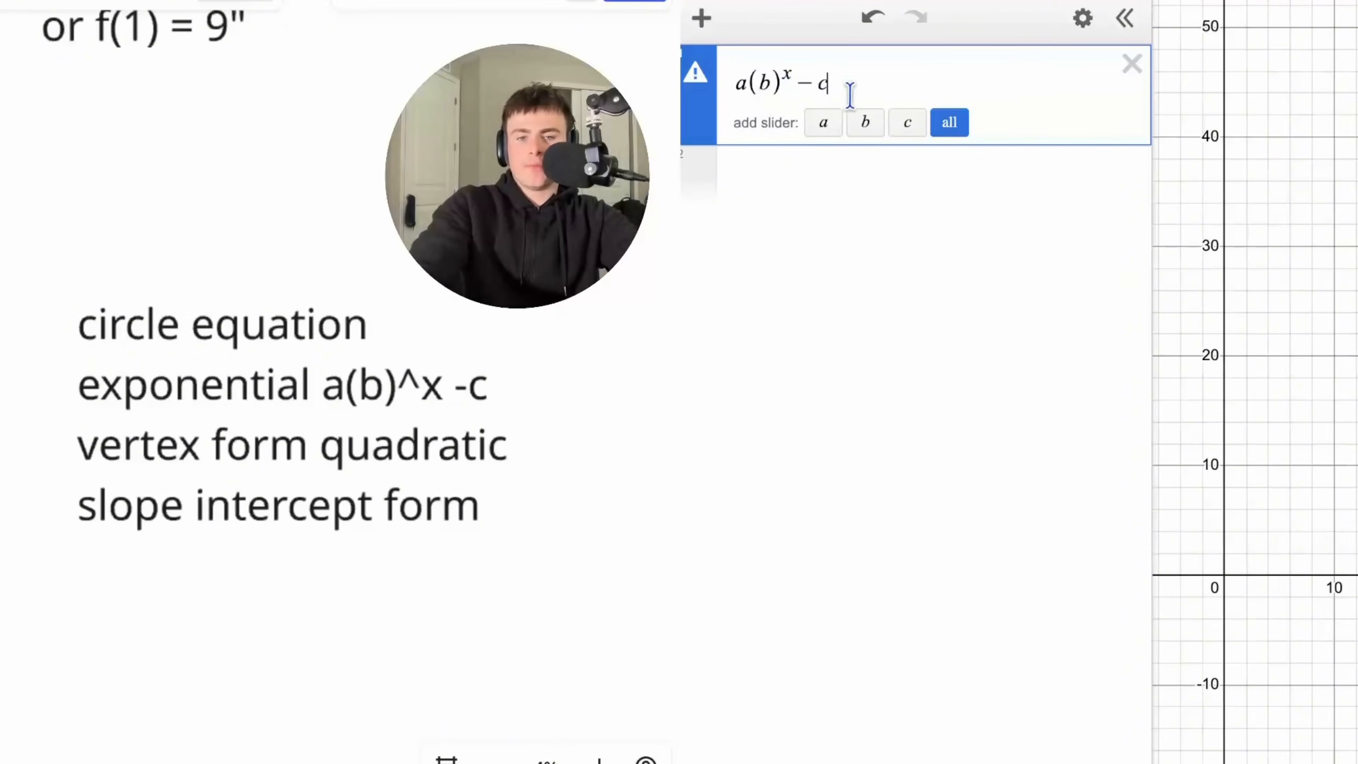
- Turn the exponential form into the regression y₁ ~ a(b)^(x₁) − c
drag(856, 95, 740, 92)
click(737, 94)
text(y1~)
click(830, 78)
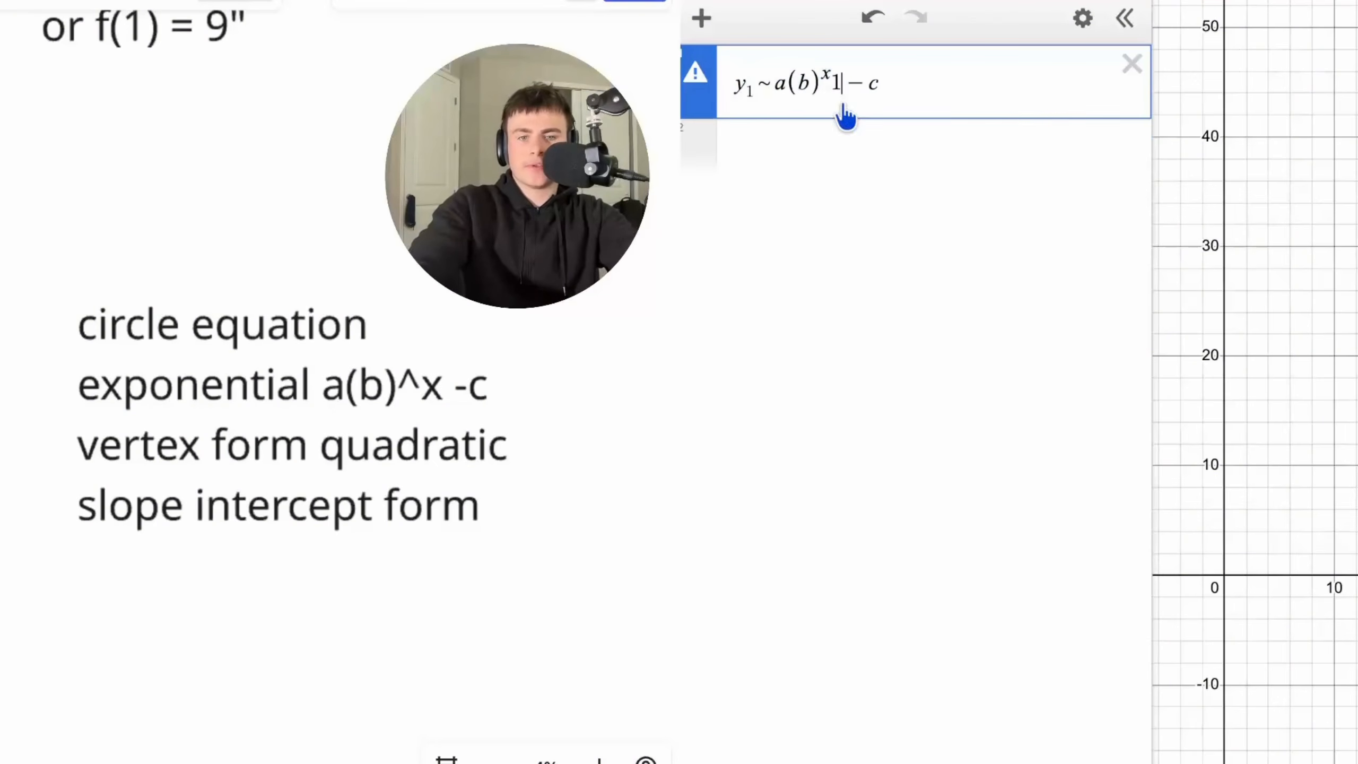
text(1)
- Clear the exponential regression and enter the note "vertex is (2,5)" in its place
drag(877, 93, 766, 95)
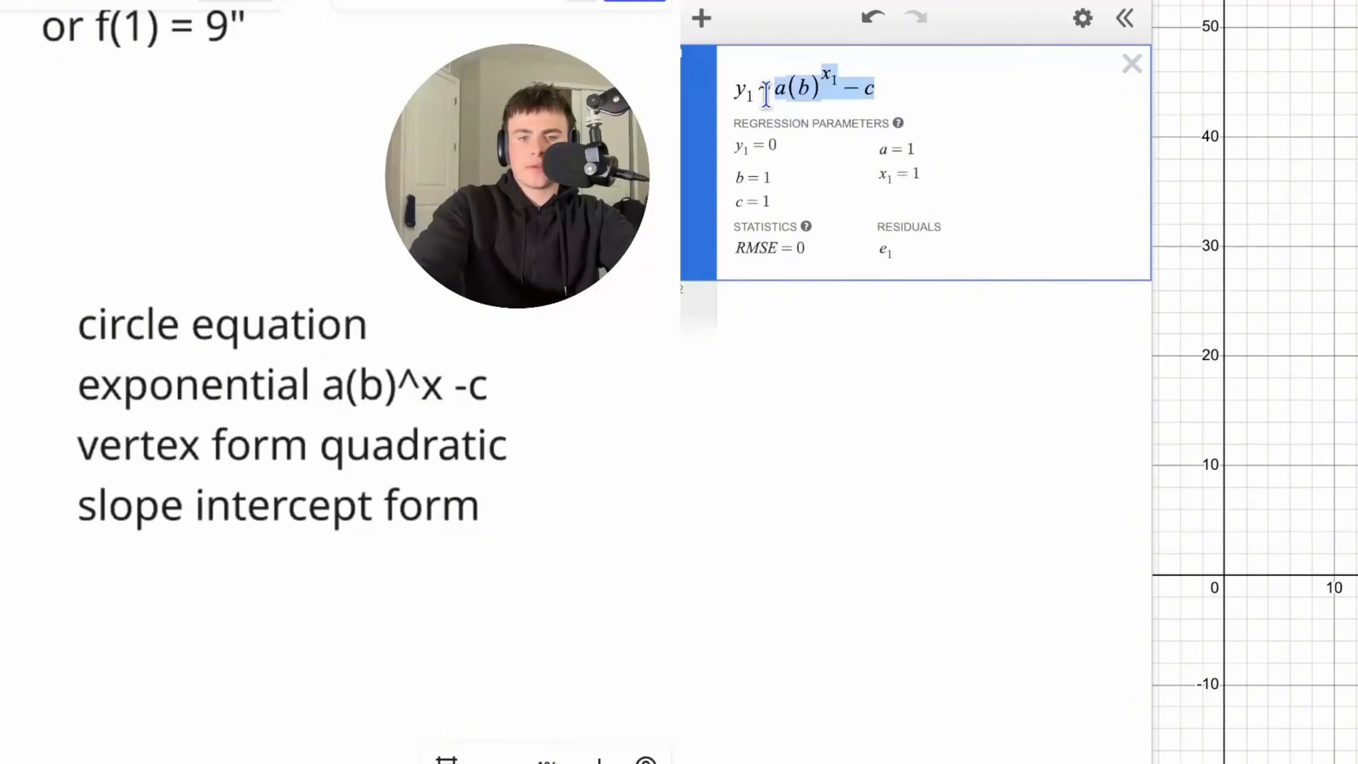
key(BackSpace)
key(BackSpace)
key(BackSpace)
key(BackSpace)
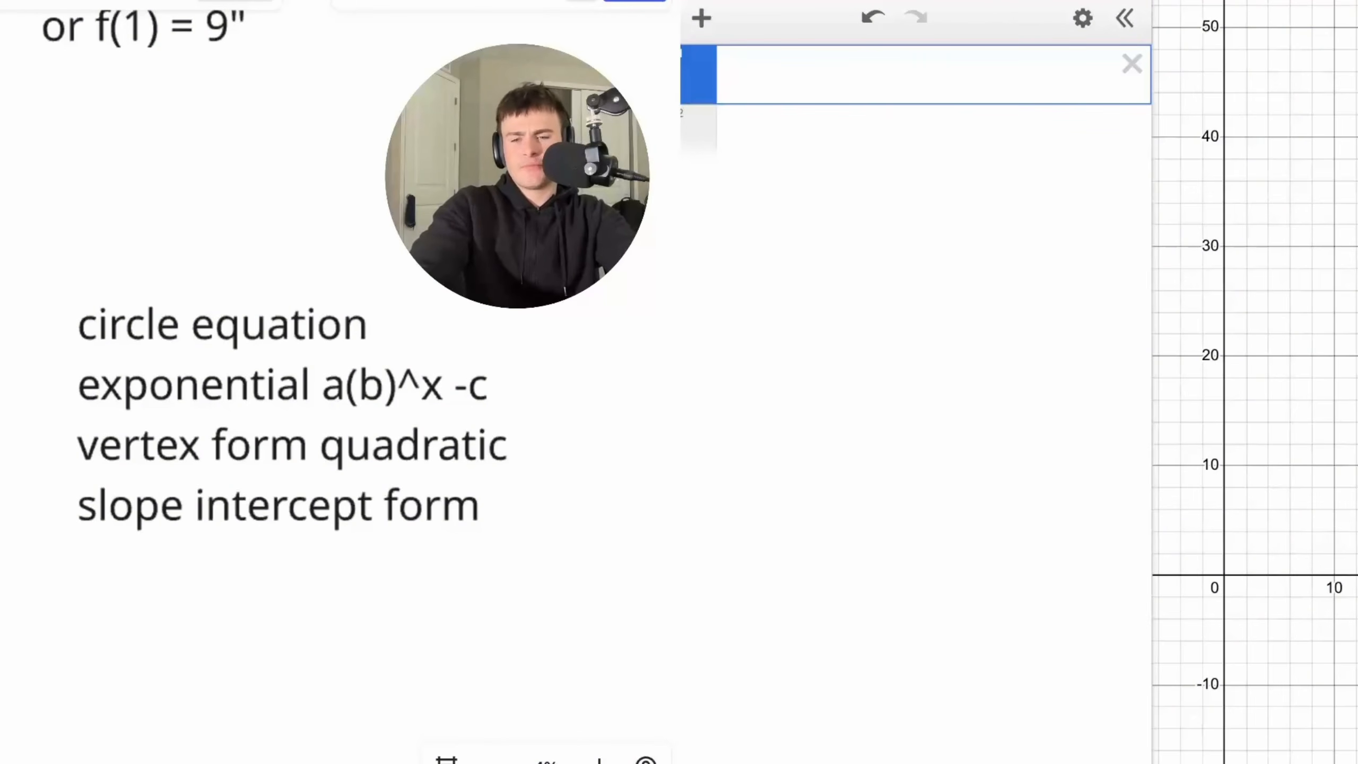
text(")
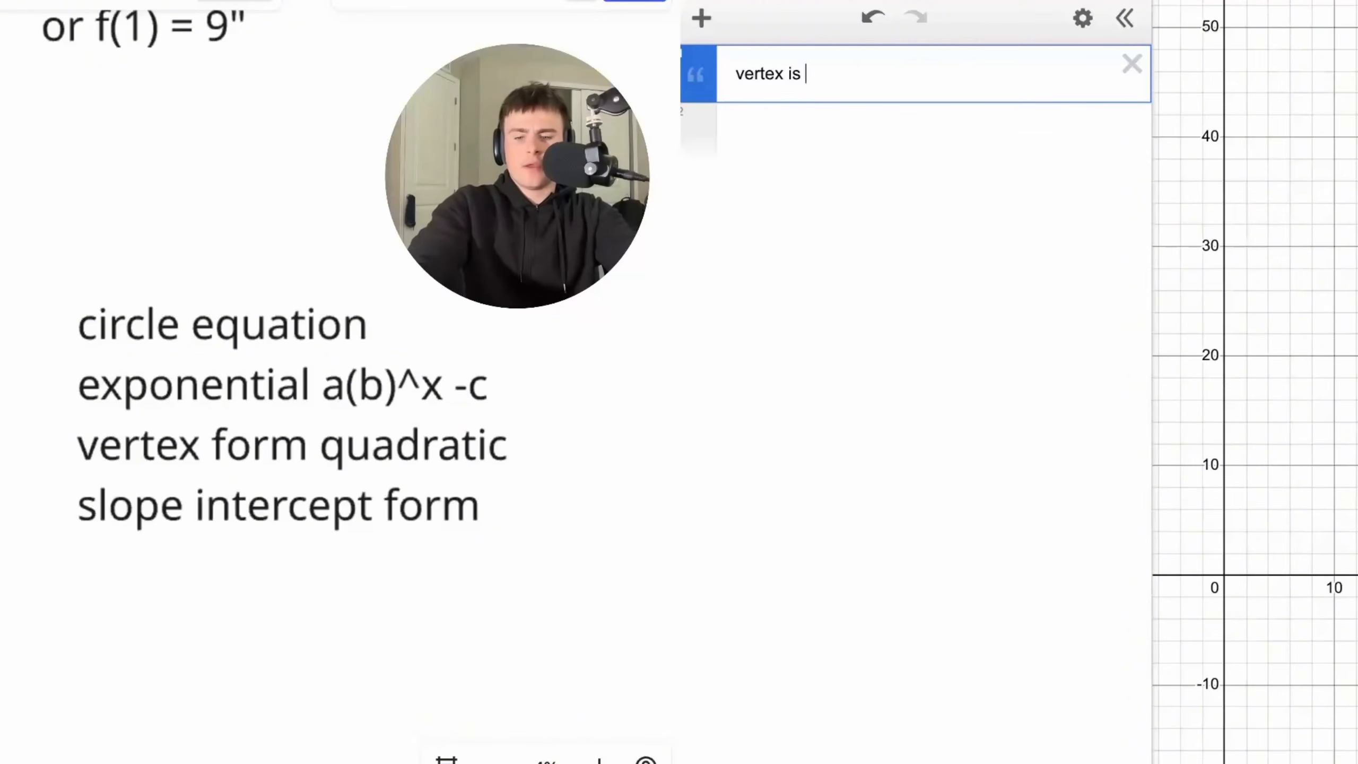
text(vertex is (2,5))
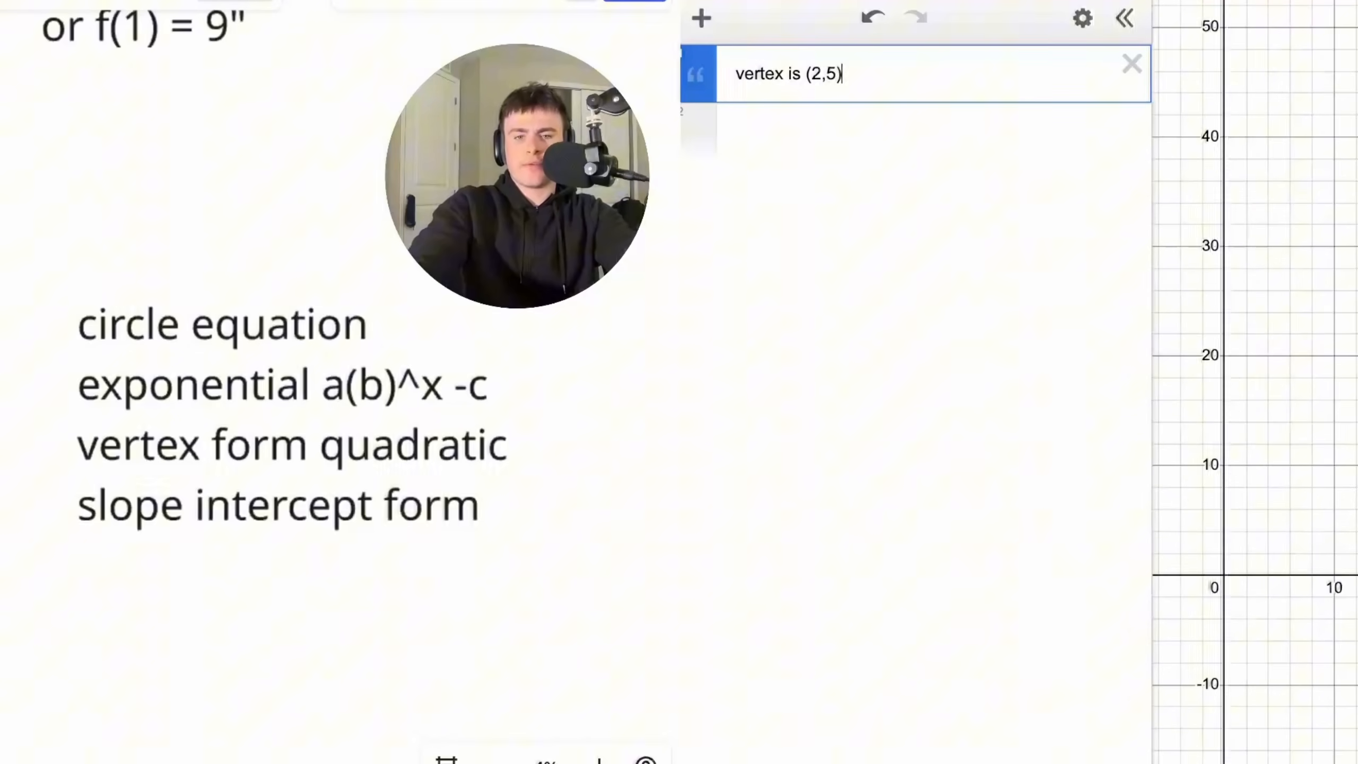
- Enter the quadratic vertex form a(x−h)²+k in a new expression below the vertex note
click(757, 138)
text(a(x)
text(-h))
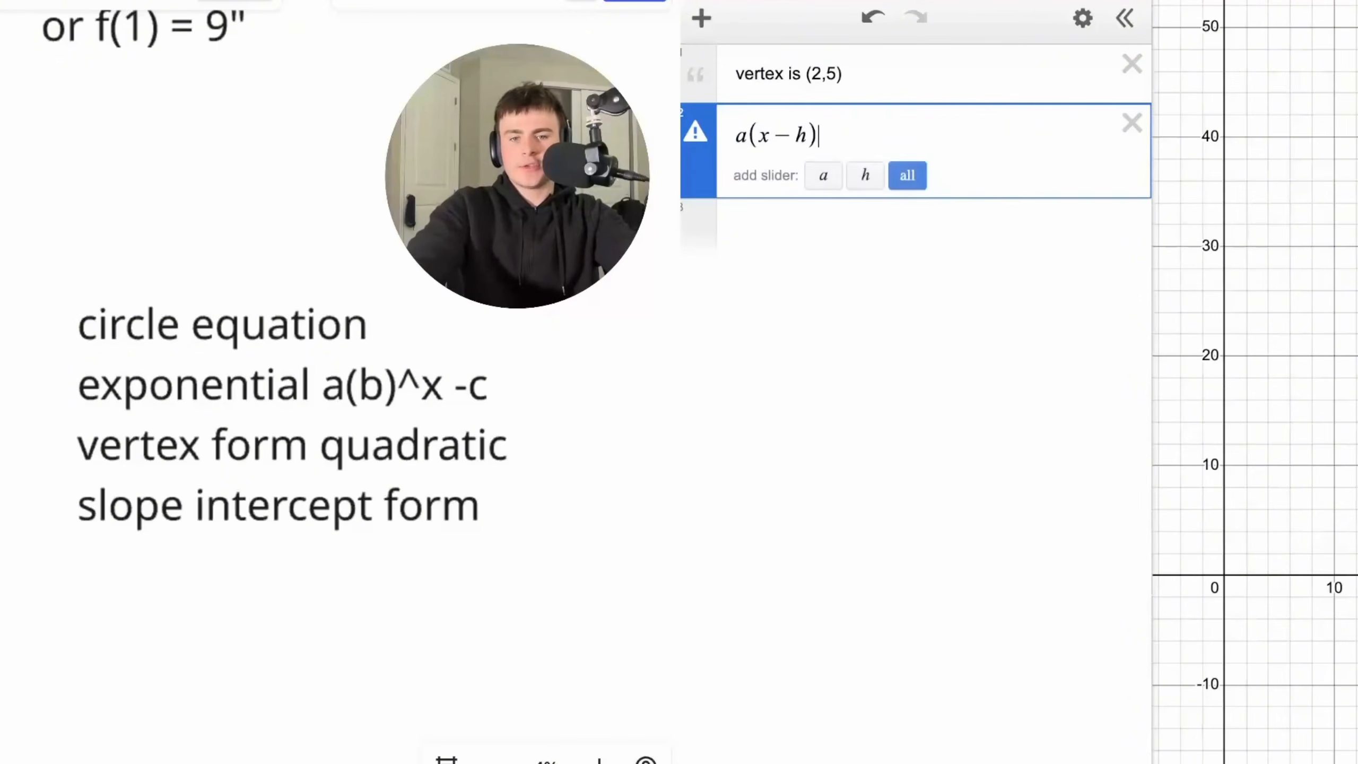
text(^2)
key(Right)
text(+k)
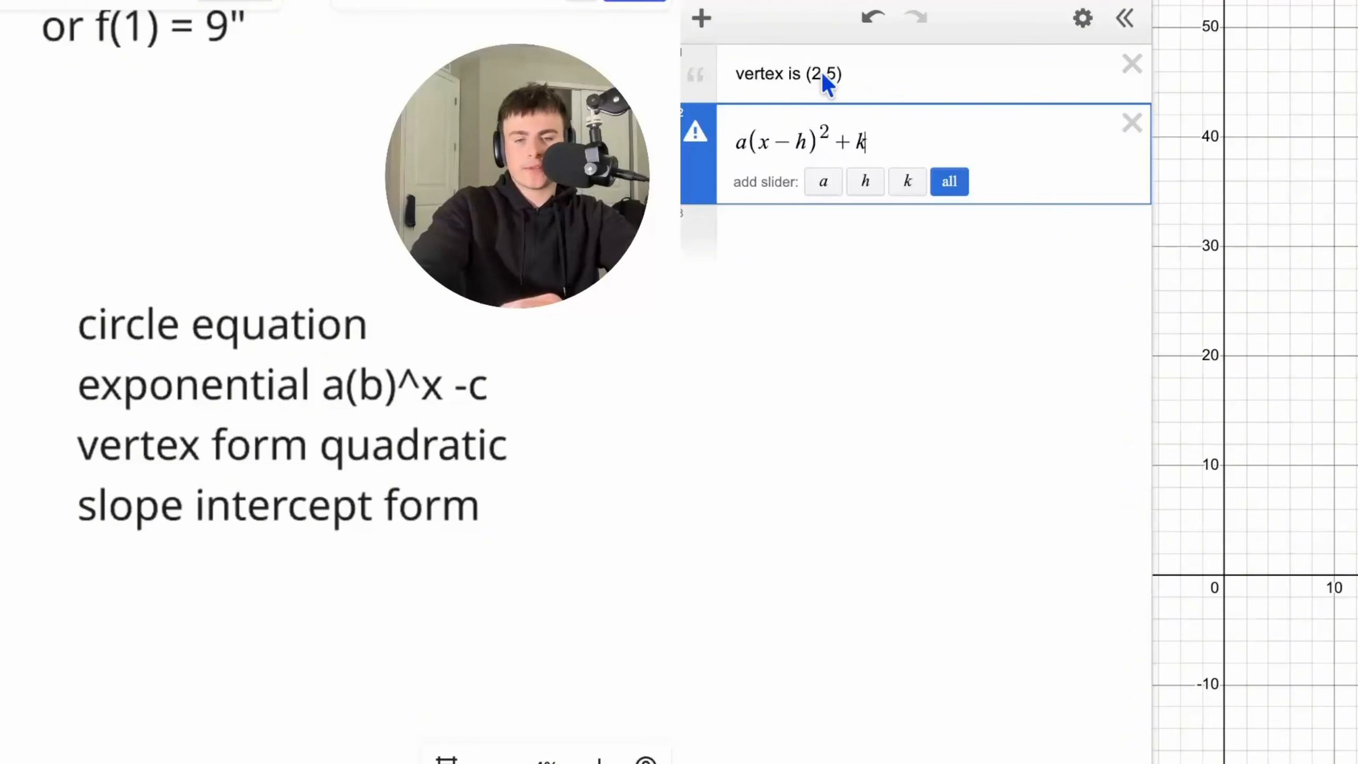
- Substitute the vertex (2,5) into the vertex form, putting 2 for h and 5 for k
click(807, 143)
key(BackSpace)
text(2)
click(867, 141)
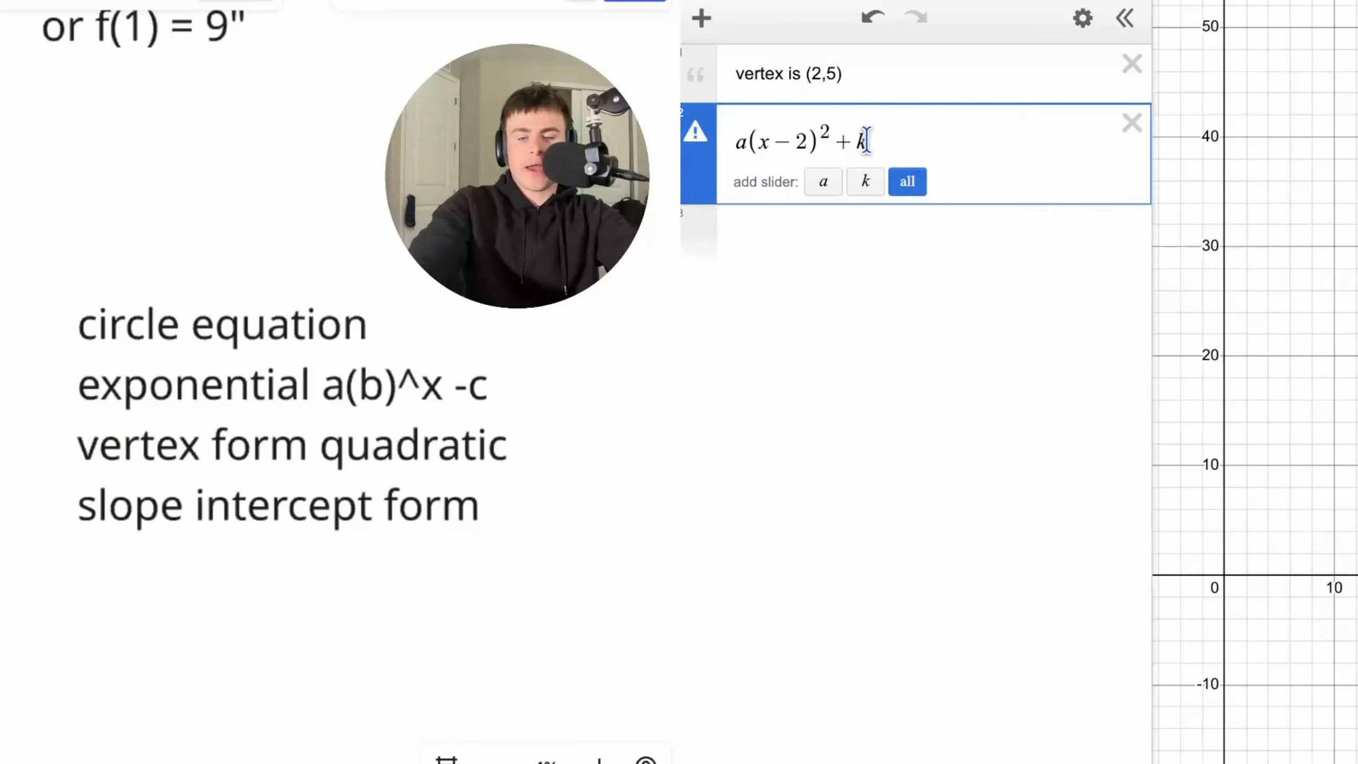
key(BackSpace)
text(5)
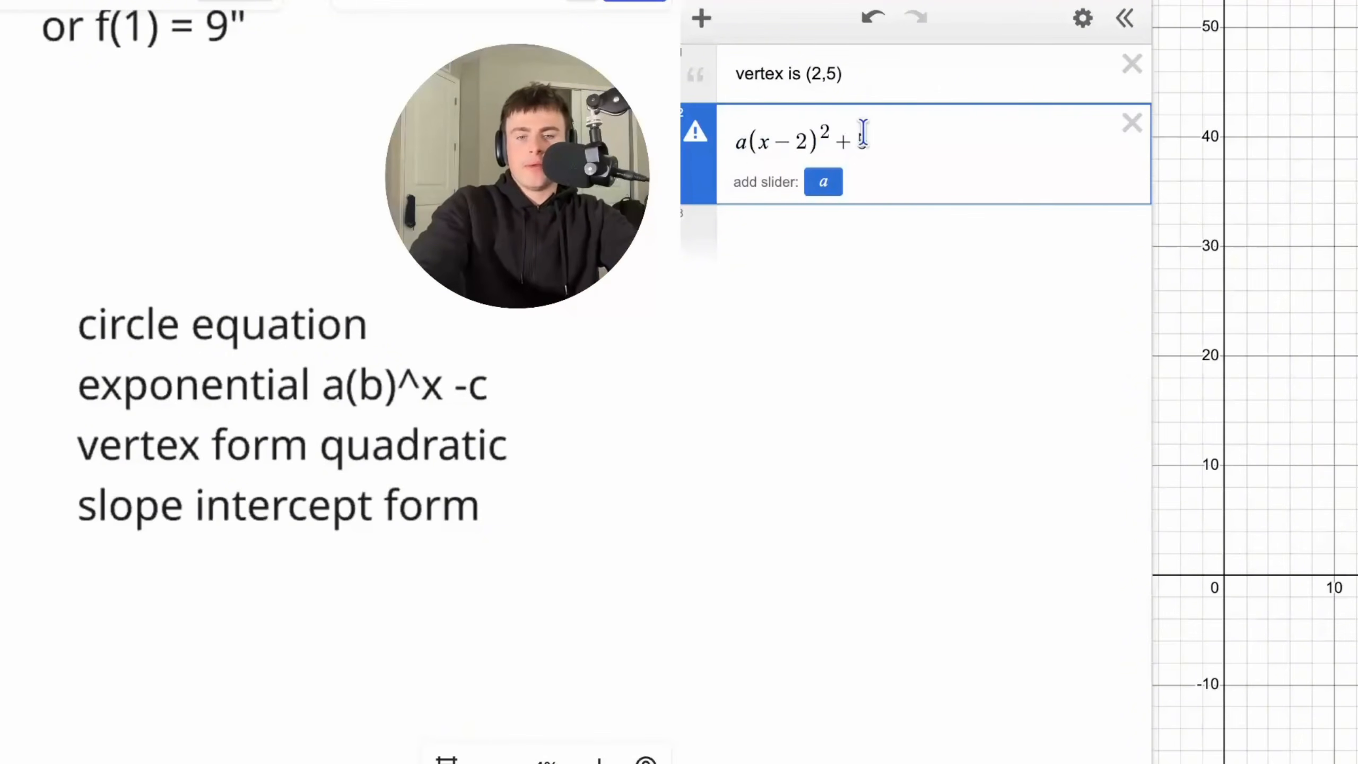
drag(875, 138, 706, 147)
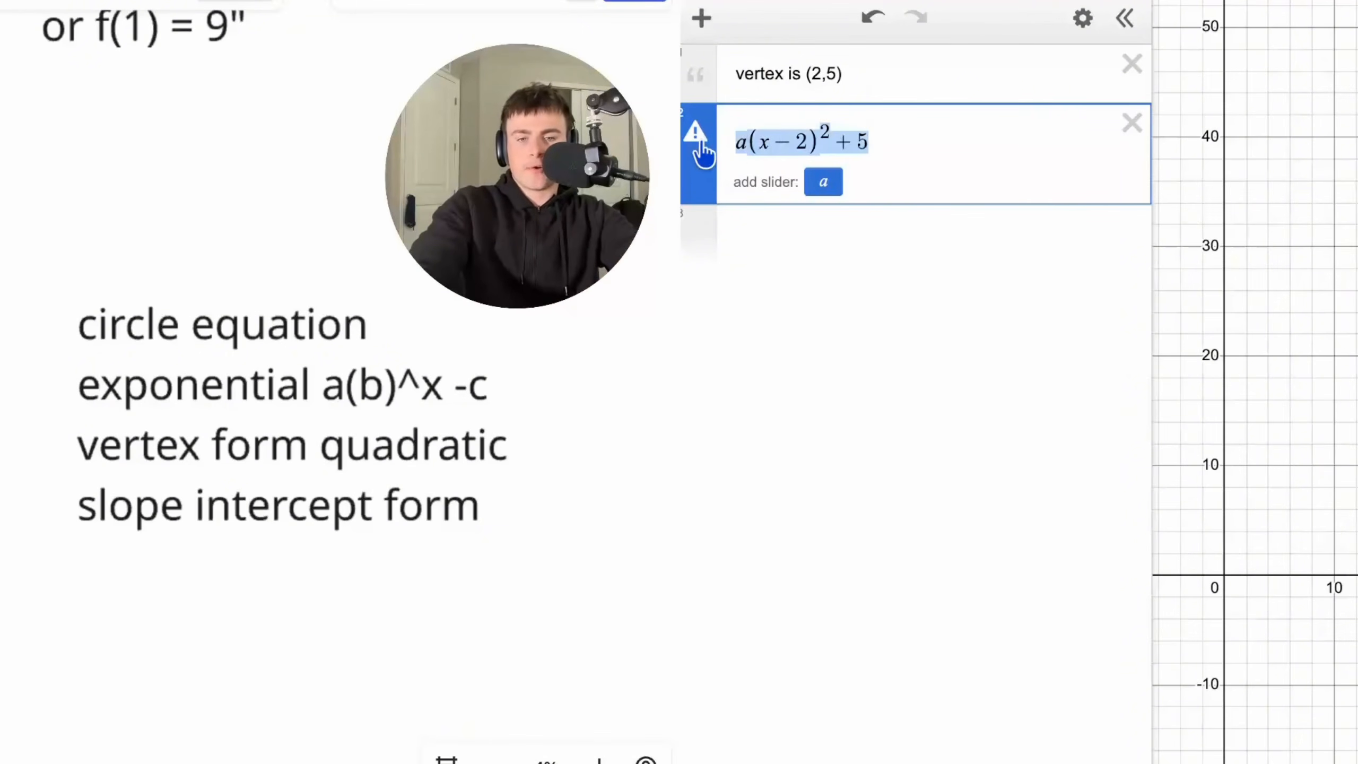
- Insert an empty x₁, y₁ table below the vertex form and add a blank expression beneath it
click(806, 234)
text(thale)
key(BackSpace)
key(BackSpace)
key(BackSpace)
key(BackSpace)
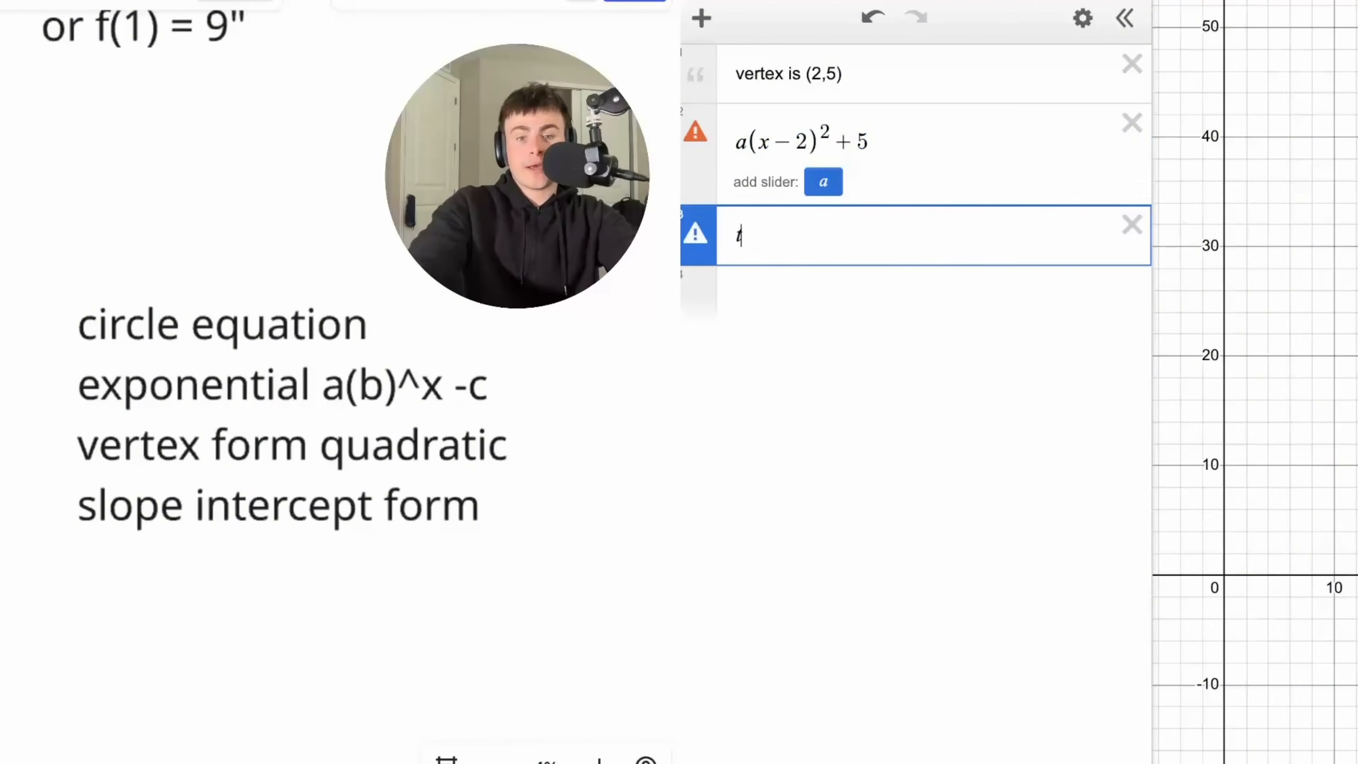
text(able)
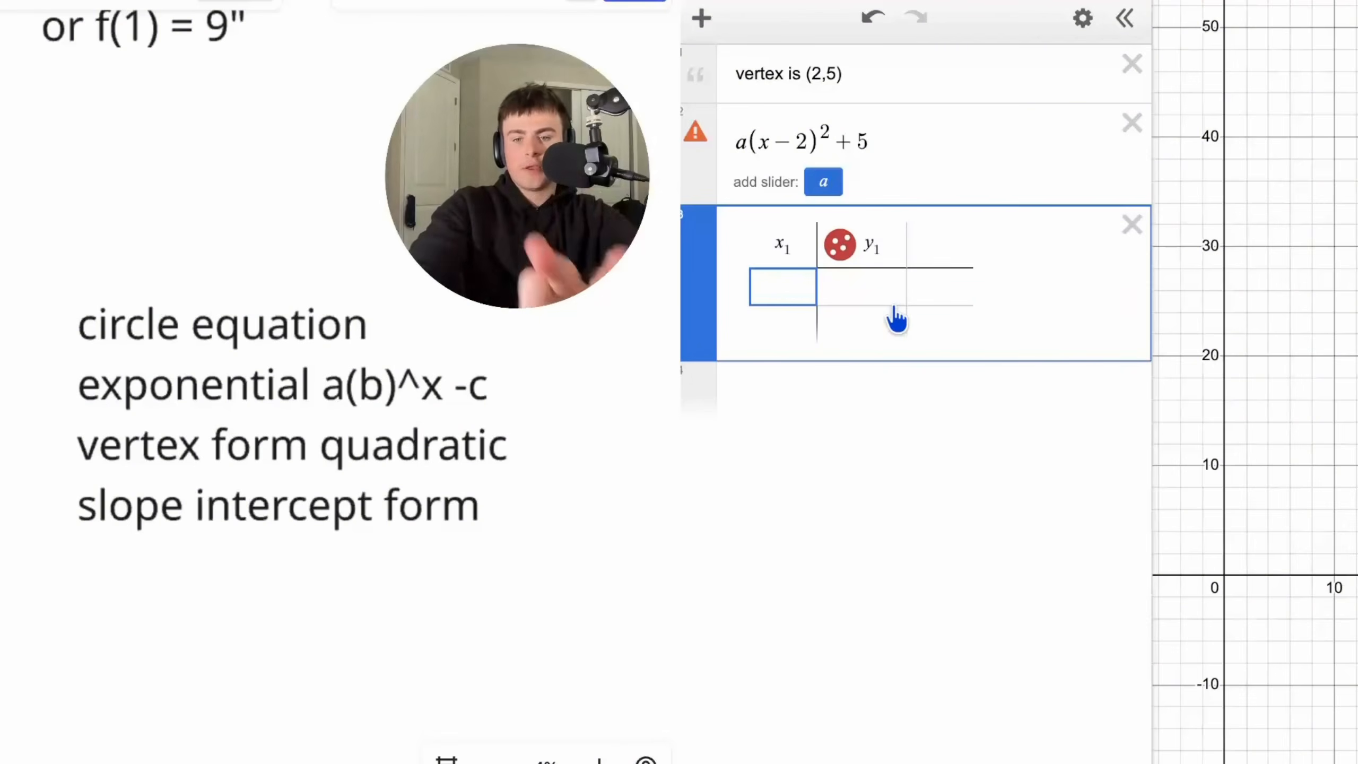
click(832, 415)
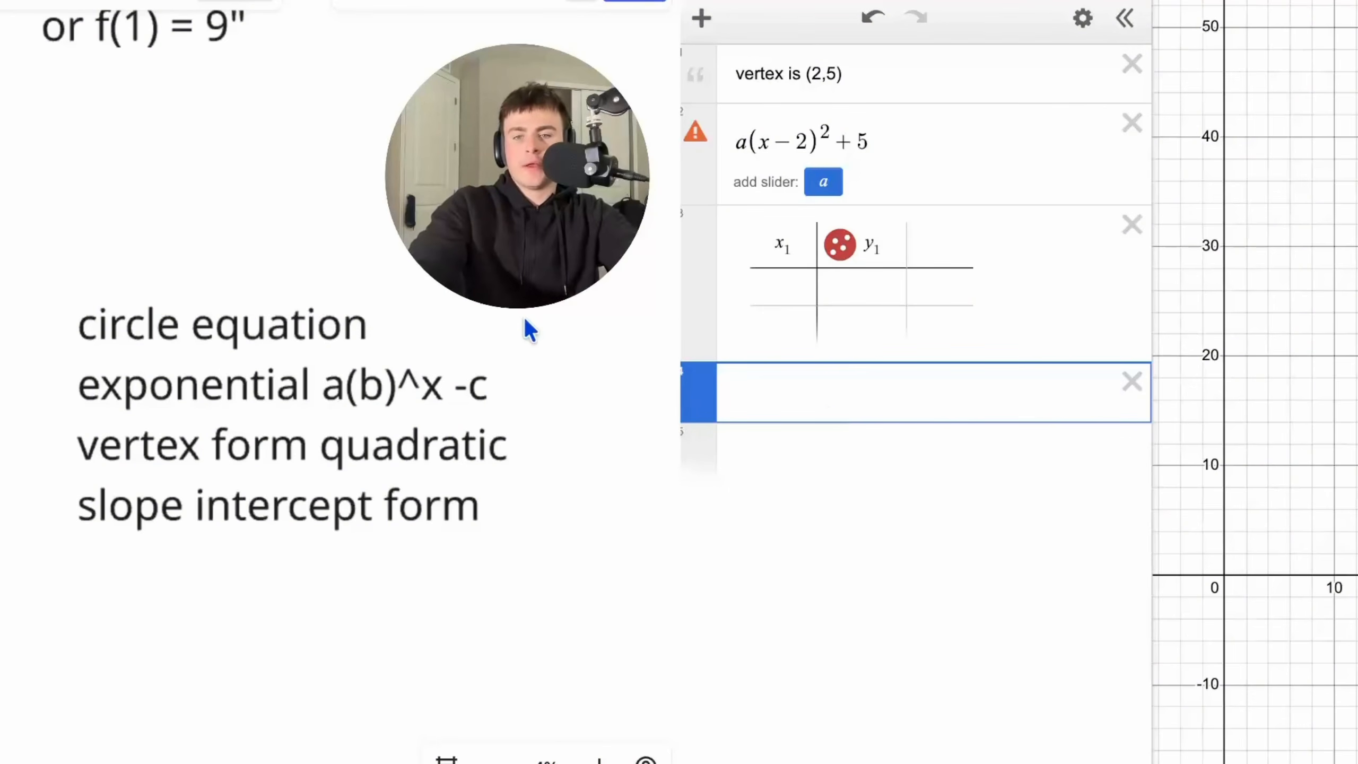
- Enter the maximum point from the whiteboard's ball-height question, x₁ = 4 and y₁ = 288, as the table's first row
scroll(524, 317, right, 7)
scroll(524, 316, up, 4)
scroll(521, 340, down, 5)
scroll(521, 340, right, 9)
scroll(260, 541, down, 6)
scroll(256, 537, up, 6)
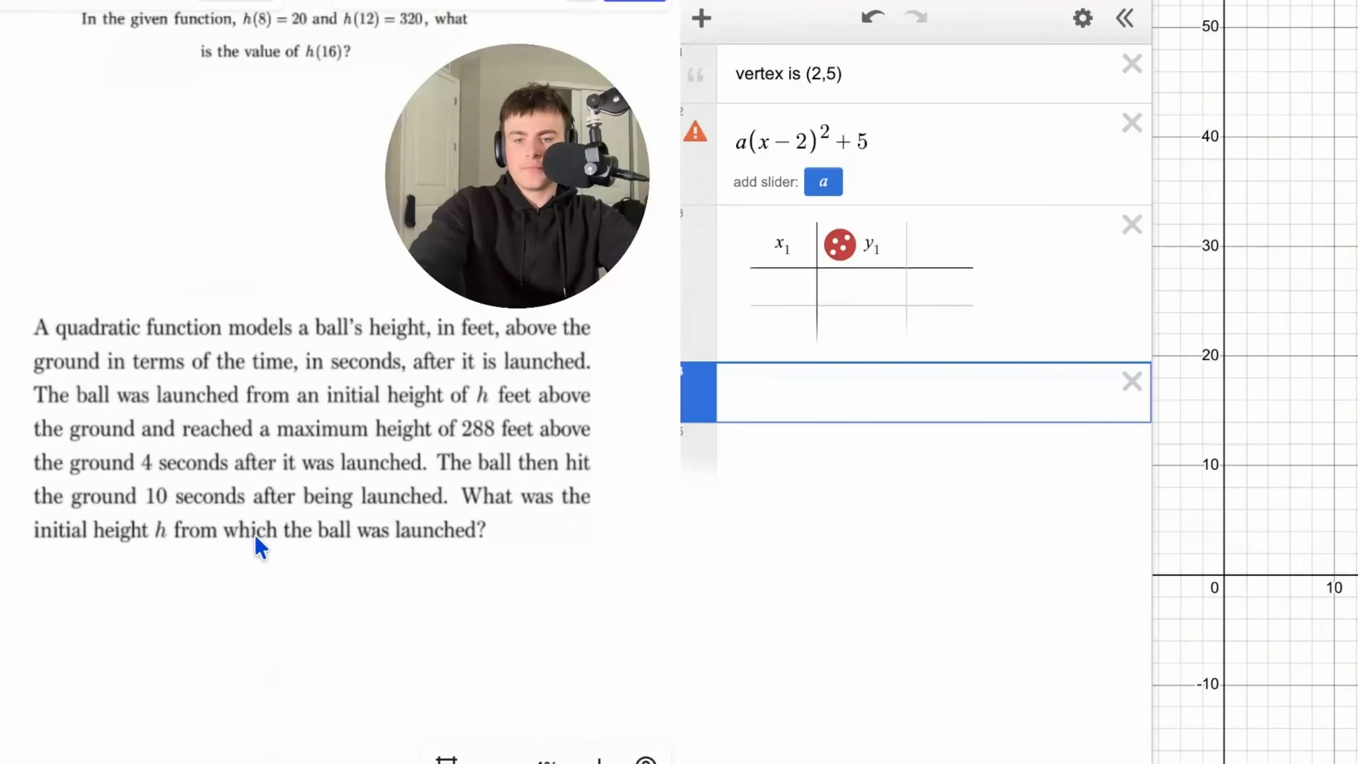
scroll(255, 535, left, 1)
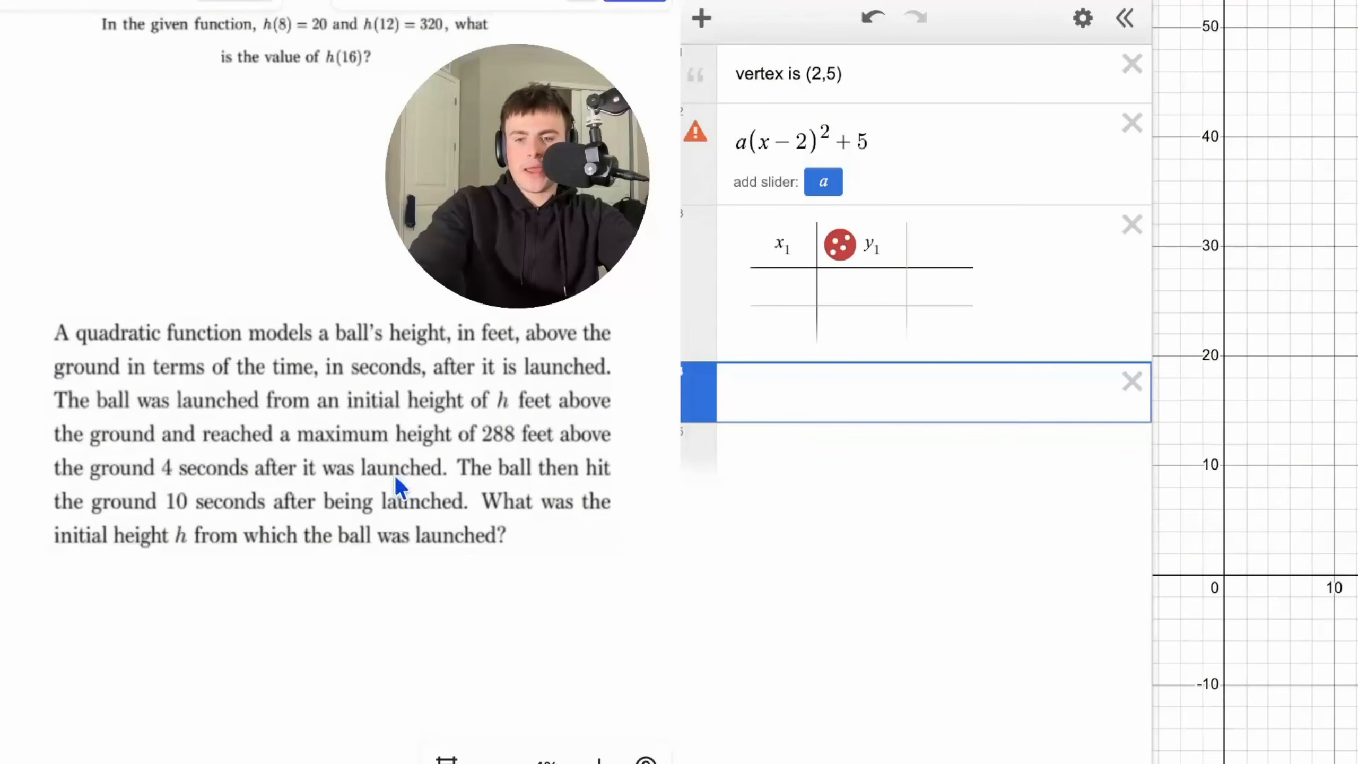
click(769, 280)
text(4)
click(859, 286)
text(288)
key(Return)
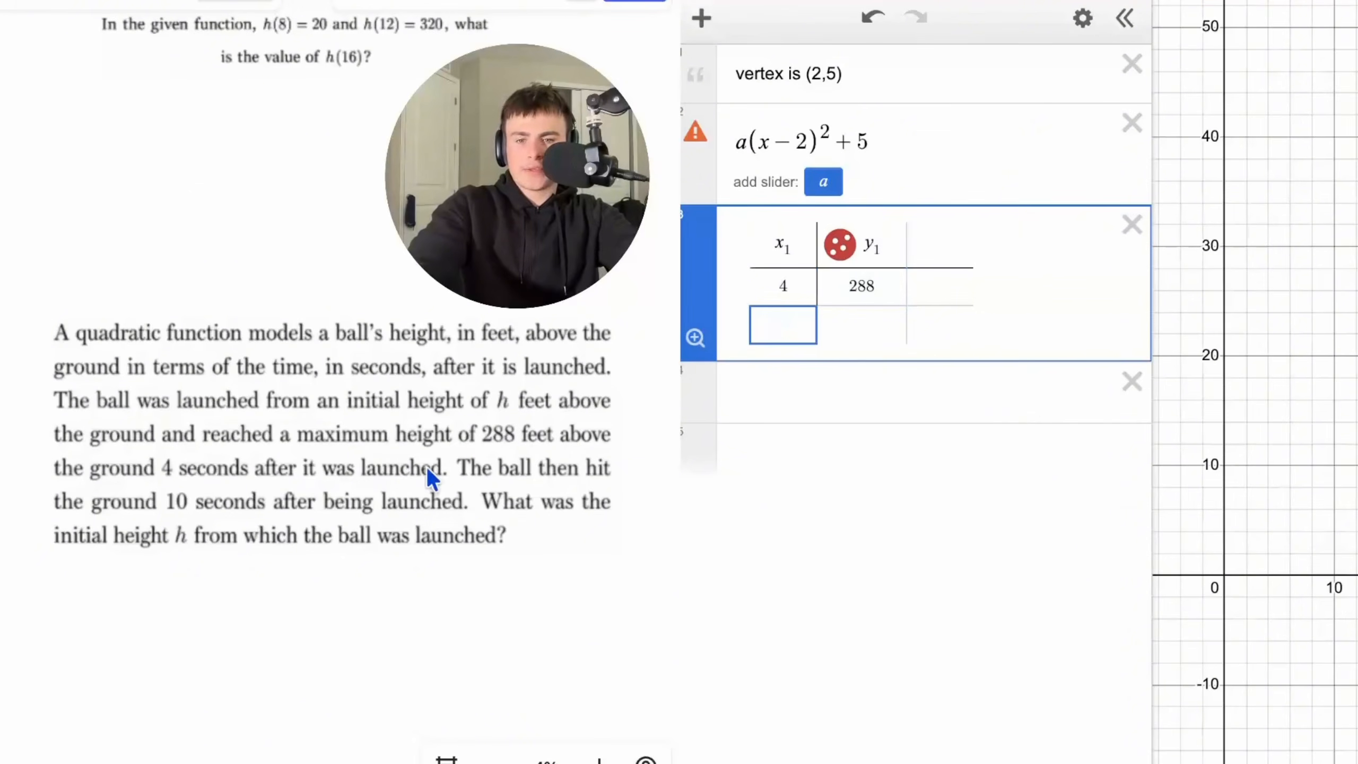
- Add the ground-impact point, x₁ = 10 and y₁ = 0, to the table and fit a quadratic regression to it
text(10)
click(861, 322)
click(696, 216)
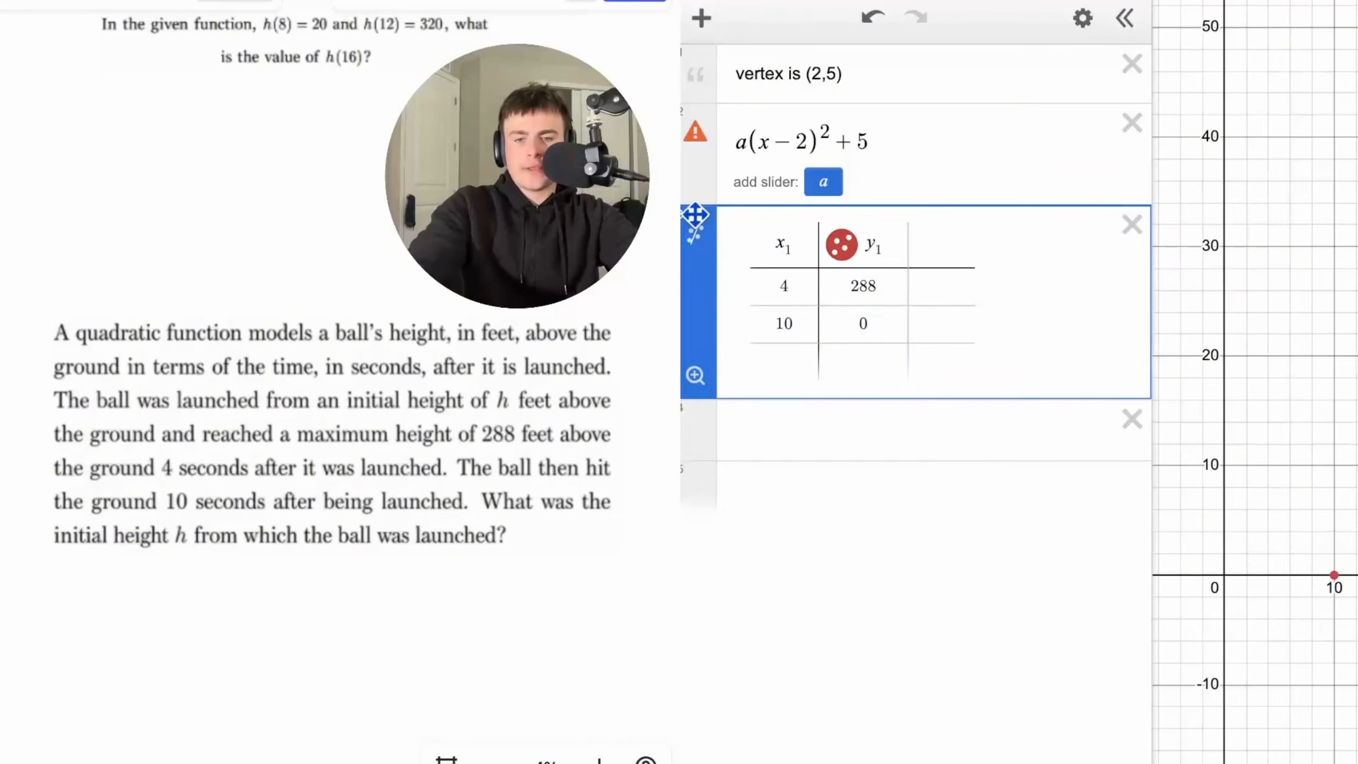
click(699, 221)
click(858, 411)
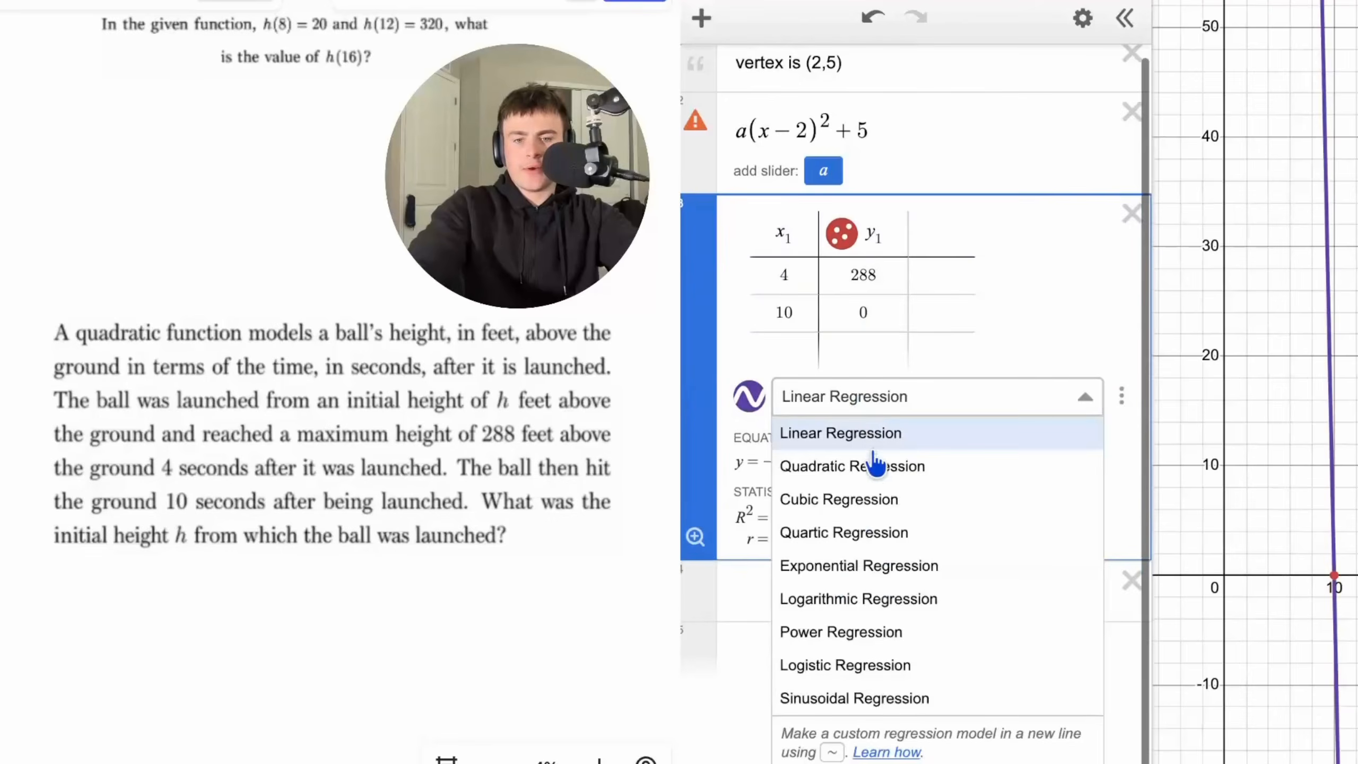
click(875, 461)
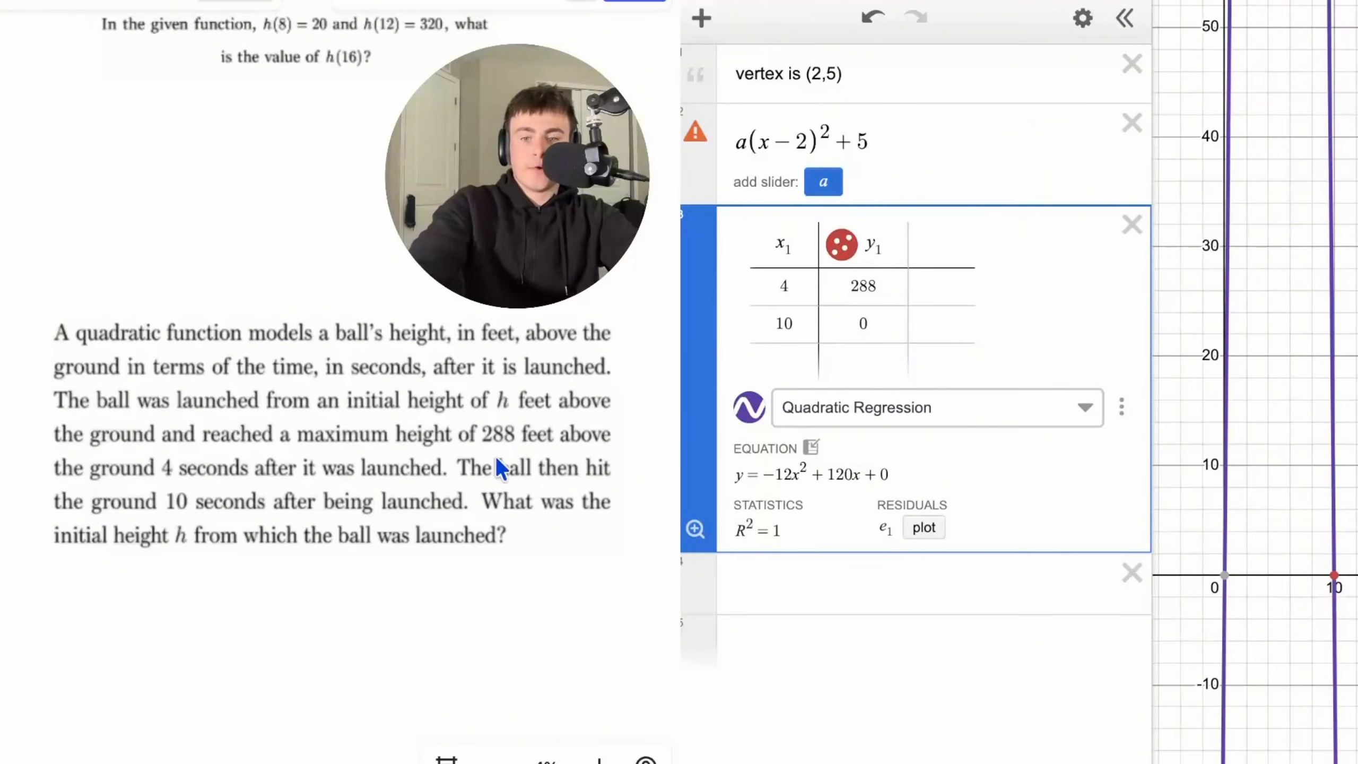
- Check the regression's peak against the point (4, 288) on the graph, and export the quadratic regression as a custom regression
scroll(1268, 434, down, 5)
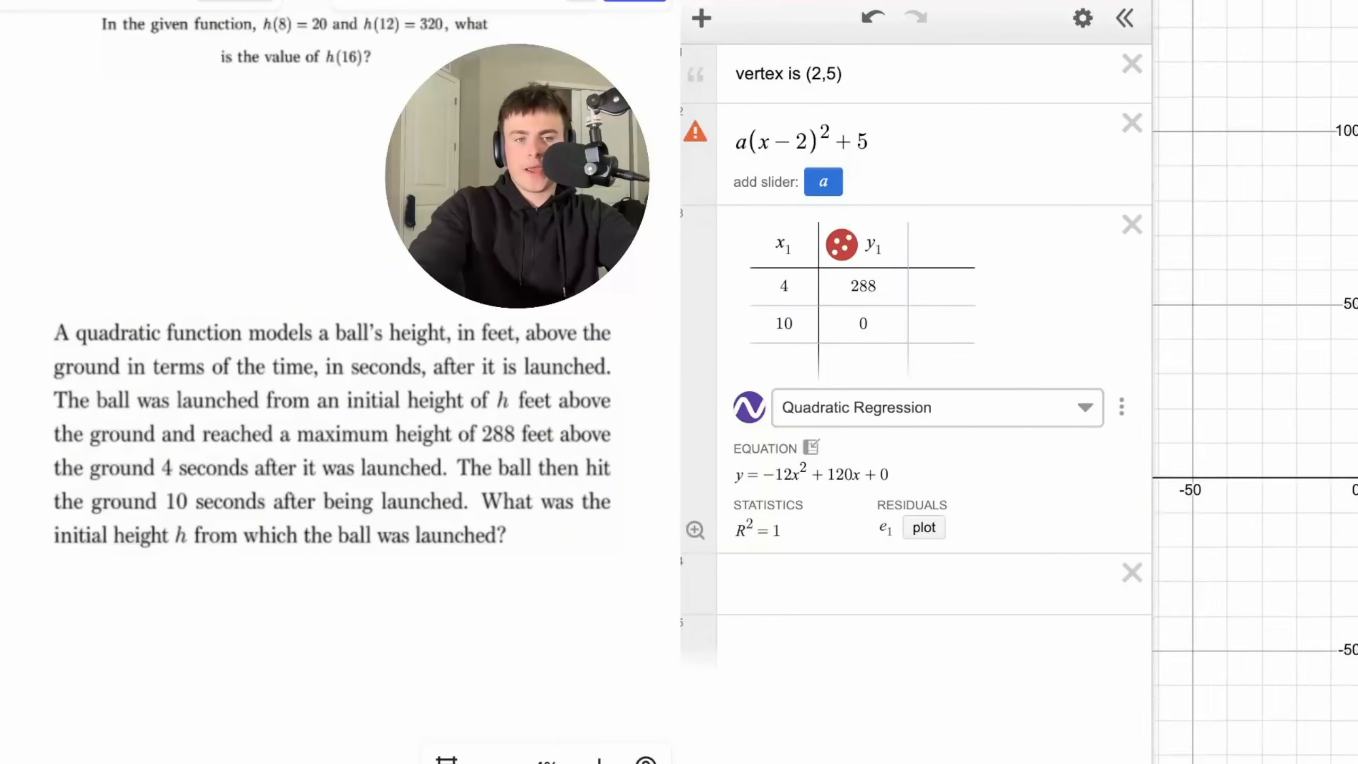
drag(1345, 176, 1285, 671)
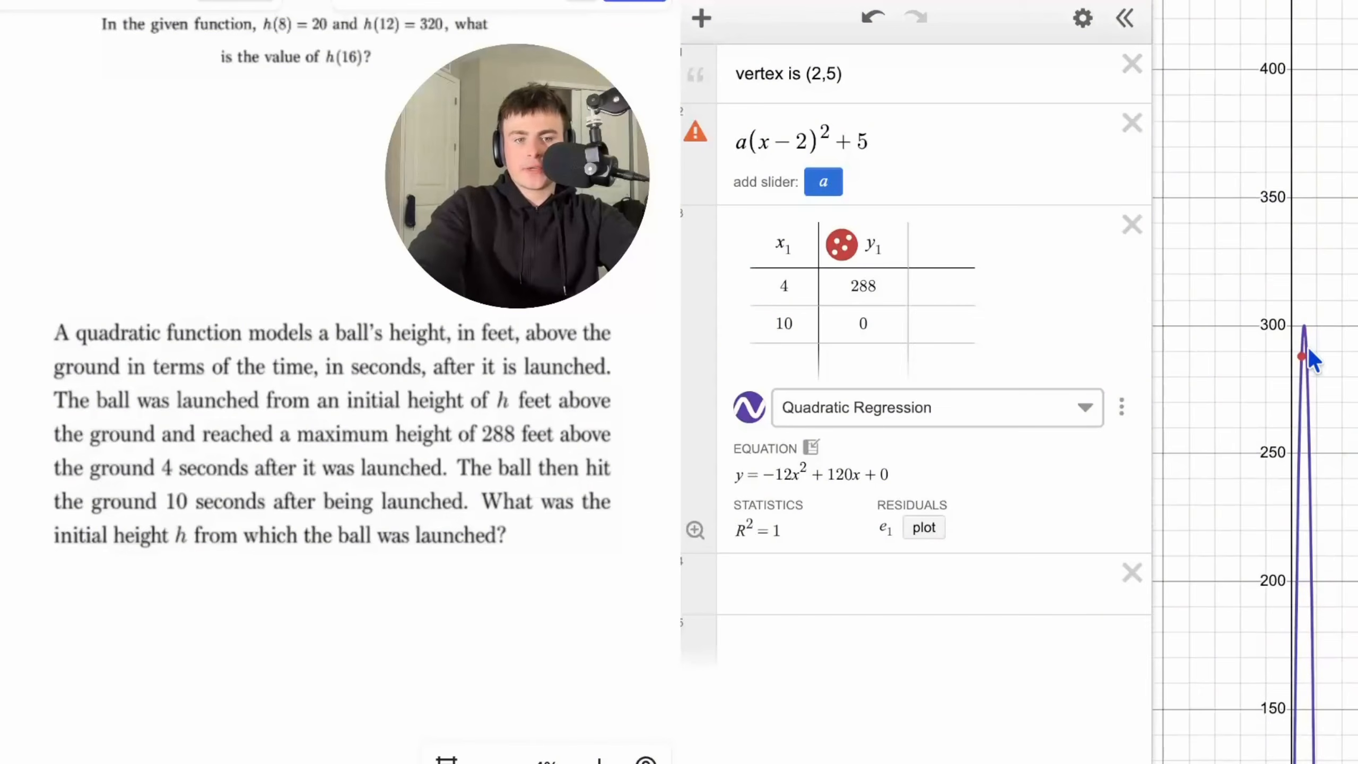
scroll(1309, 347, up, 5)
scroll(1307, 344, up, 3)
mouse_move(1269, 400)
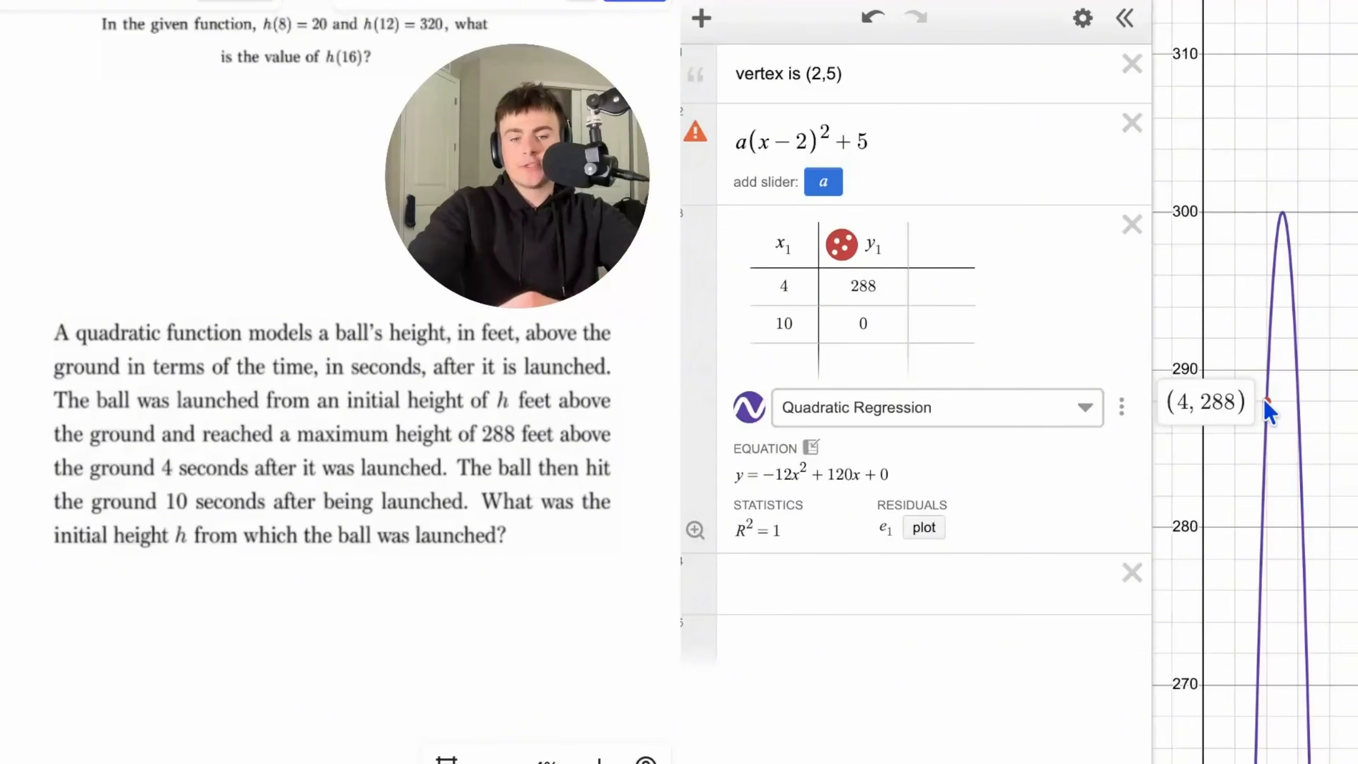
click(1121, 411)
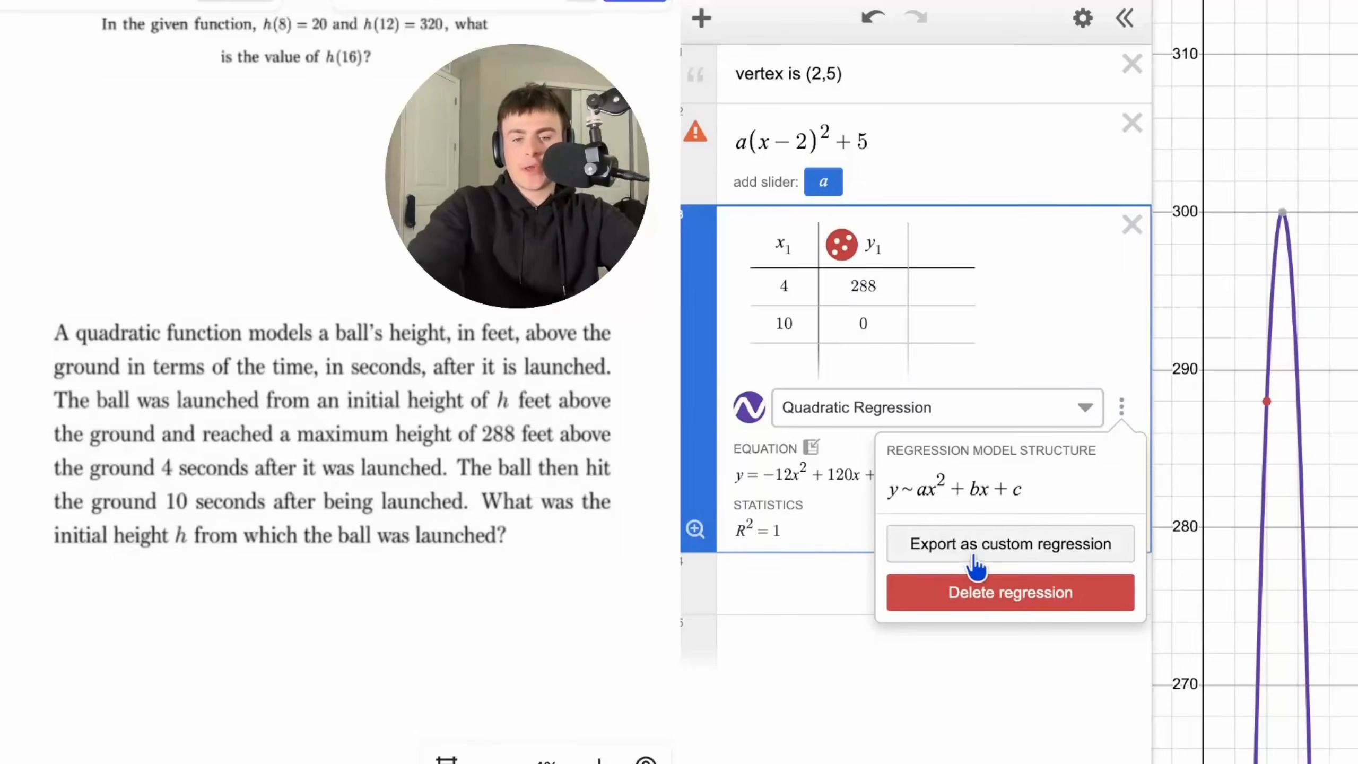
click(978, 560)
- Replace the exported regression's right-hand side with the vertex form, giving y₁ ~ a(x₁ − 4)² + 288
drag(884, 554, 795, 557)
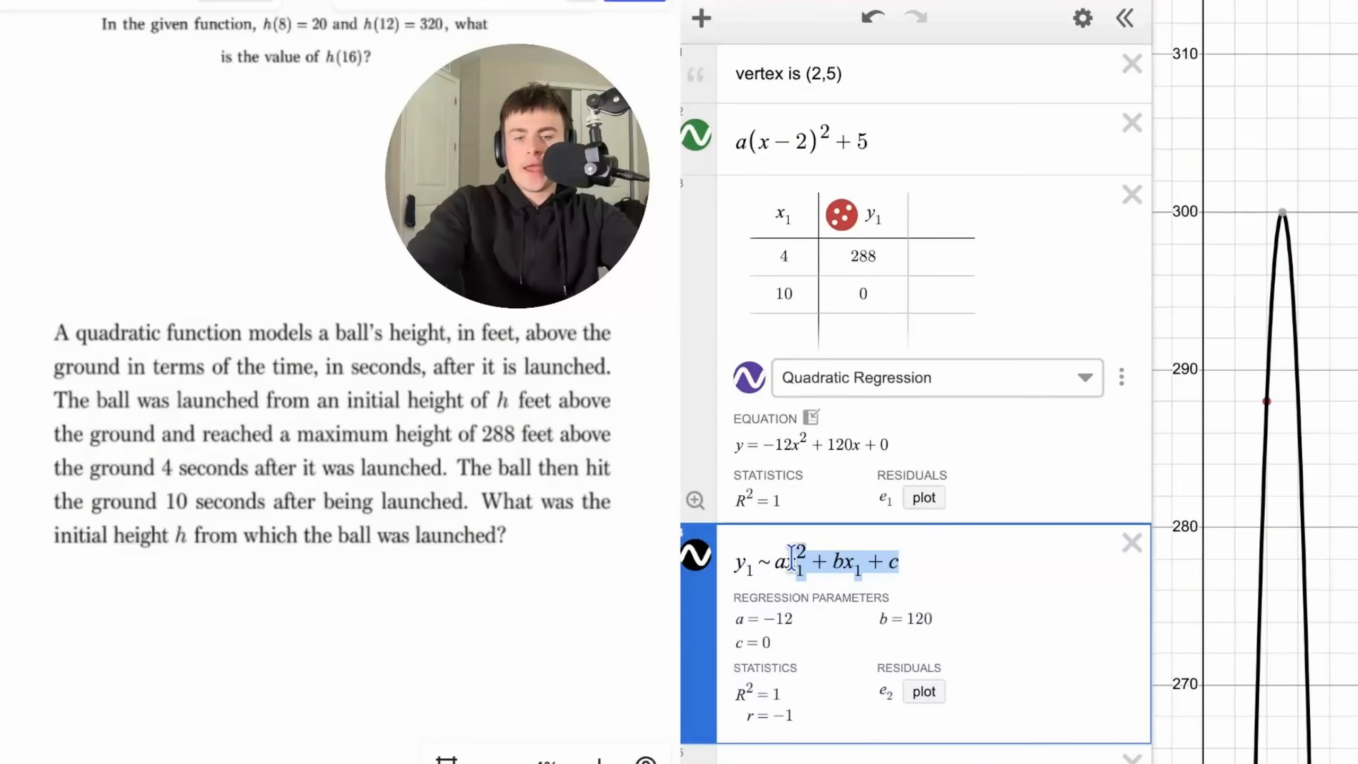
key(BackSpace)
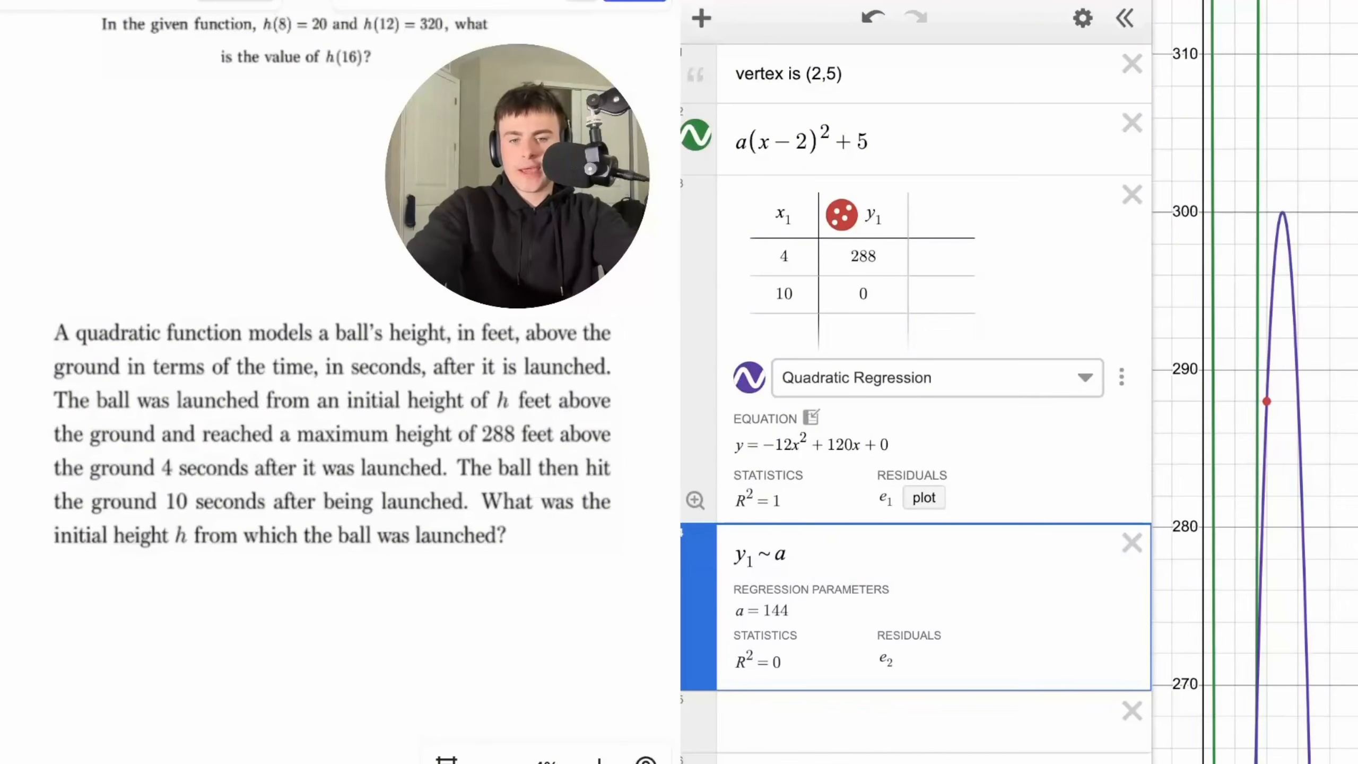
text((x1-)
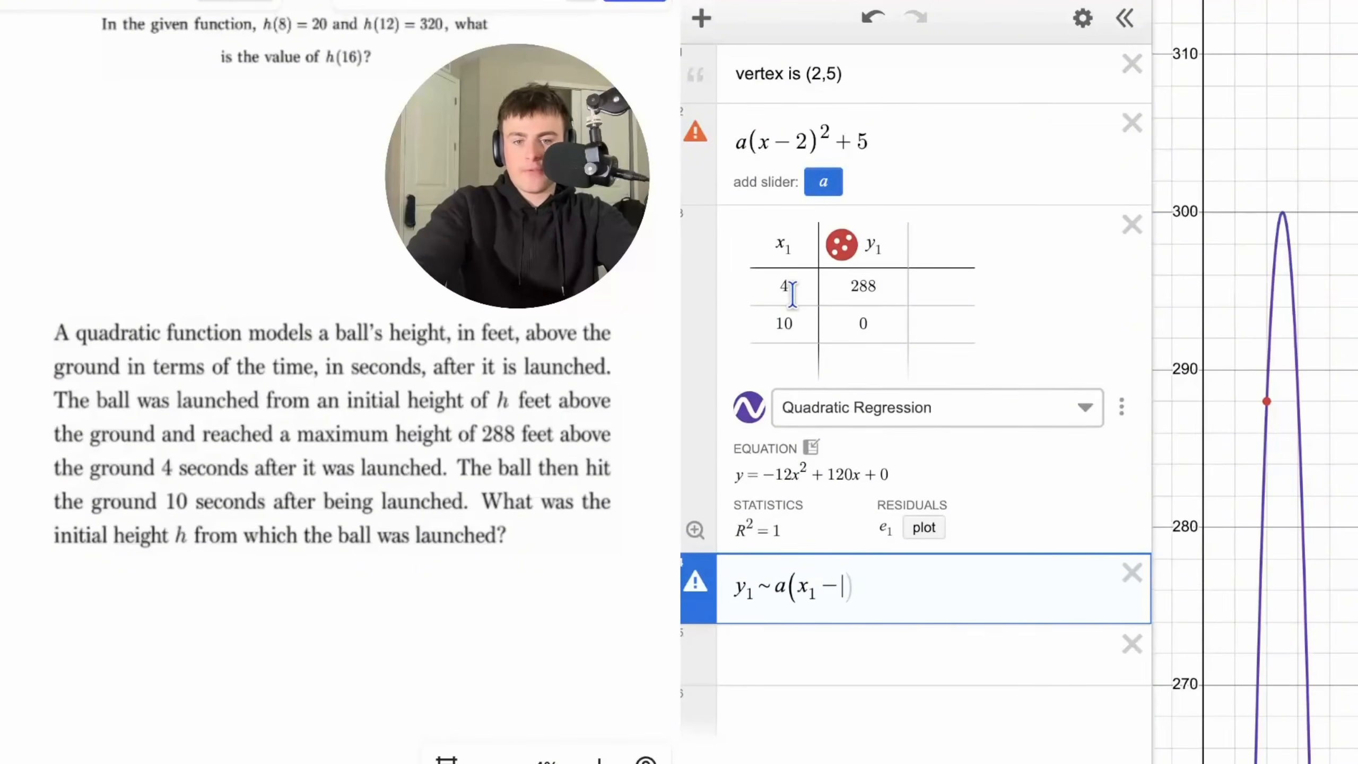
text(4)^2+288)
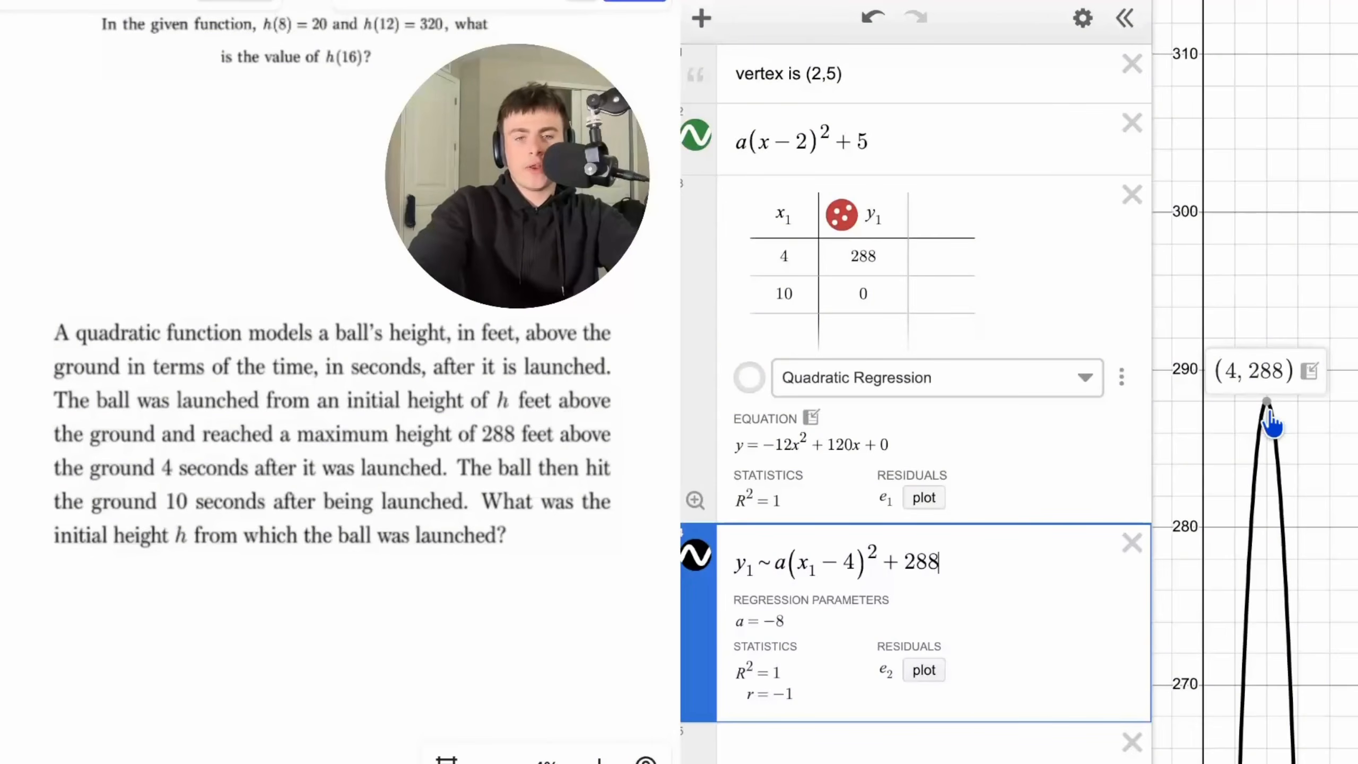
- Undo the latest regression edits and delete the vertex note, the vertex form, the table and the custom regression
key(ctrl+z)
key(ctrl+z)
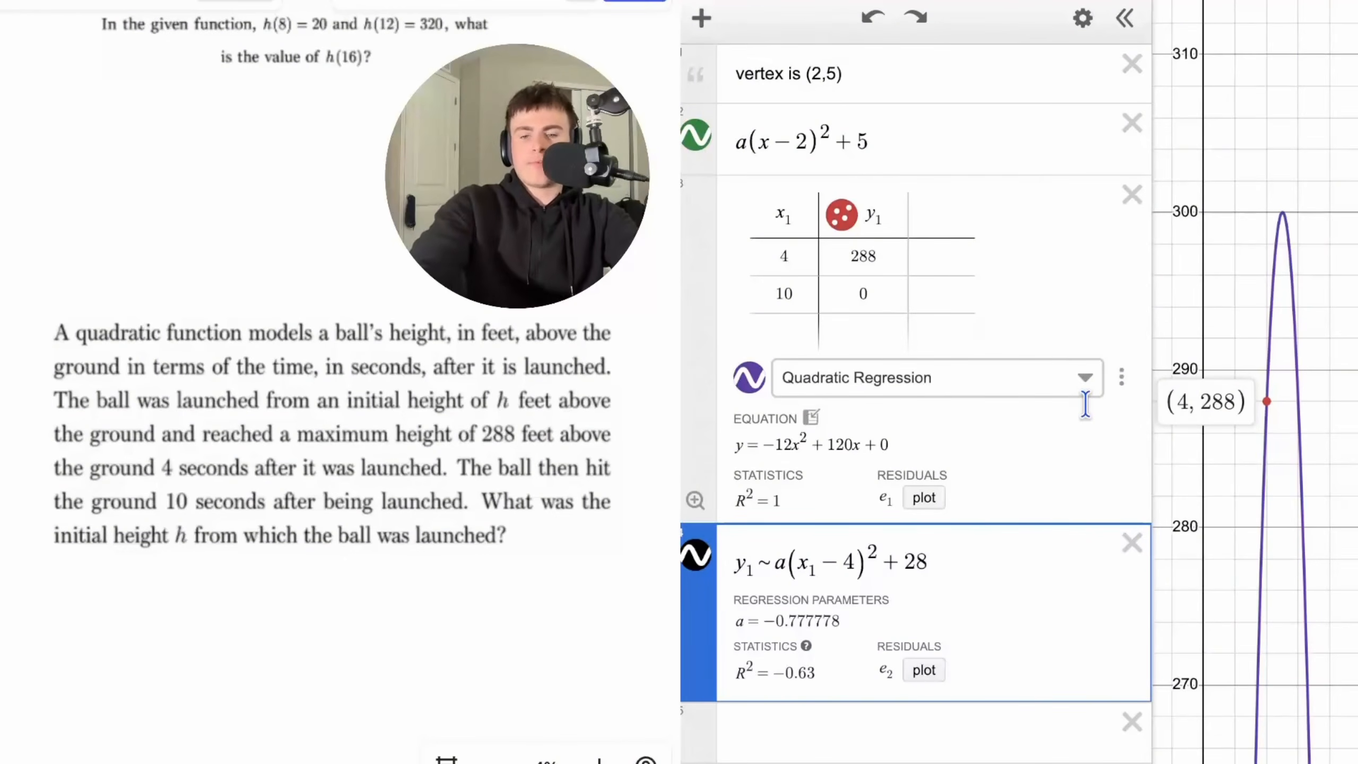
click(1134, 74)
click(1133, 75)
click(1133, 64)
click(1133, 64)
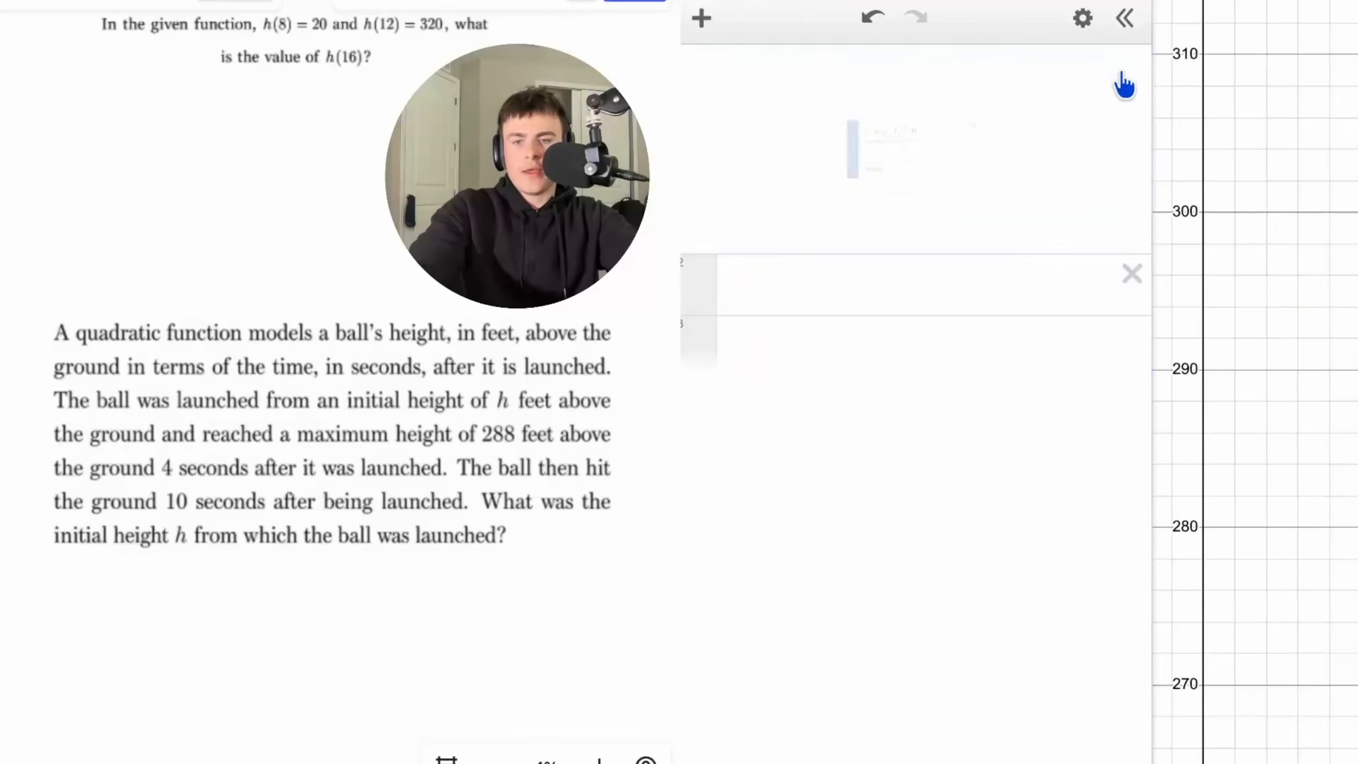
- Enter the slope-intercept form mx+b from the whiteboard's list of equation forms and highlight its b term
scroll(315, 282, left, 5)
scroll(315, 281, left, 10)
scroll(316, 282, right, 1)
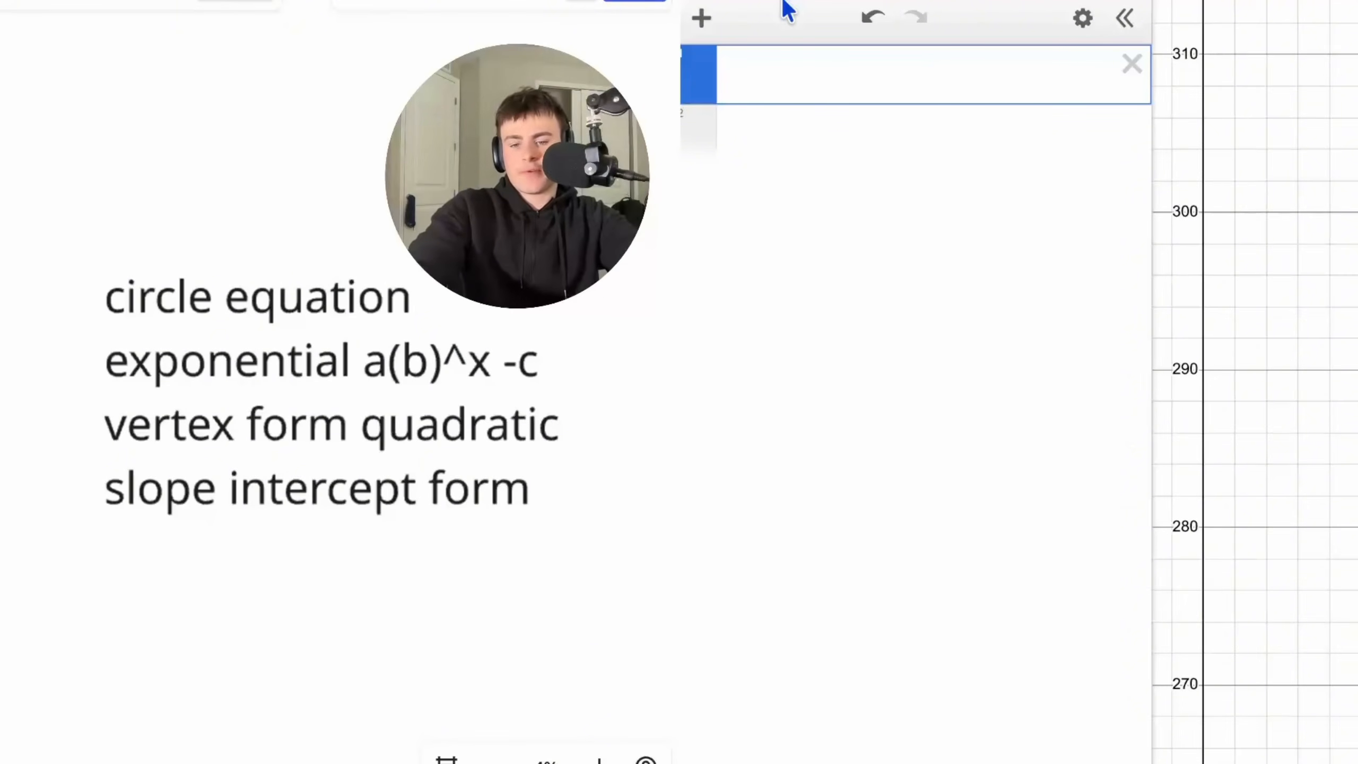
text(mx+b)
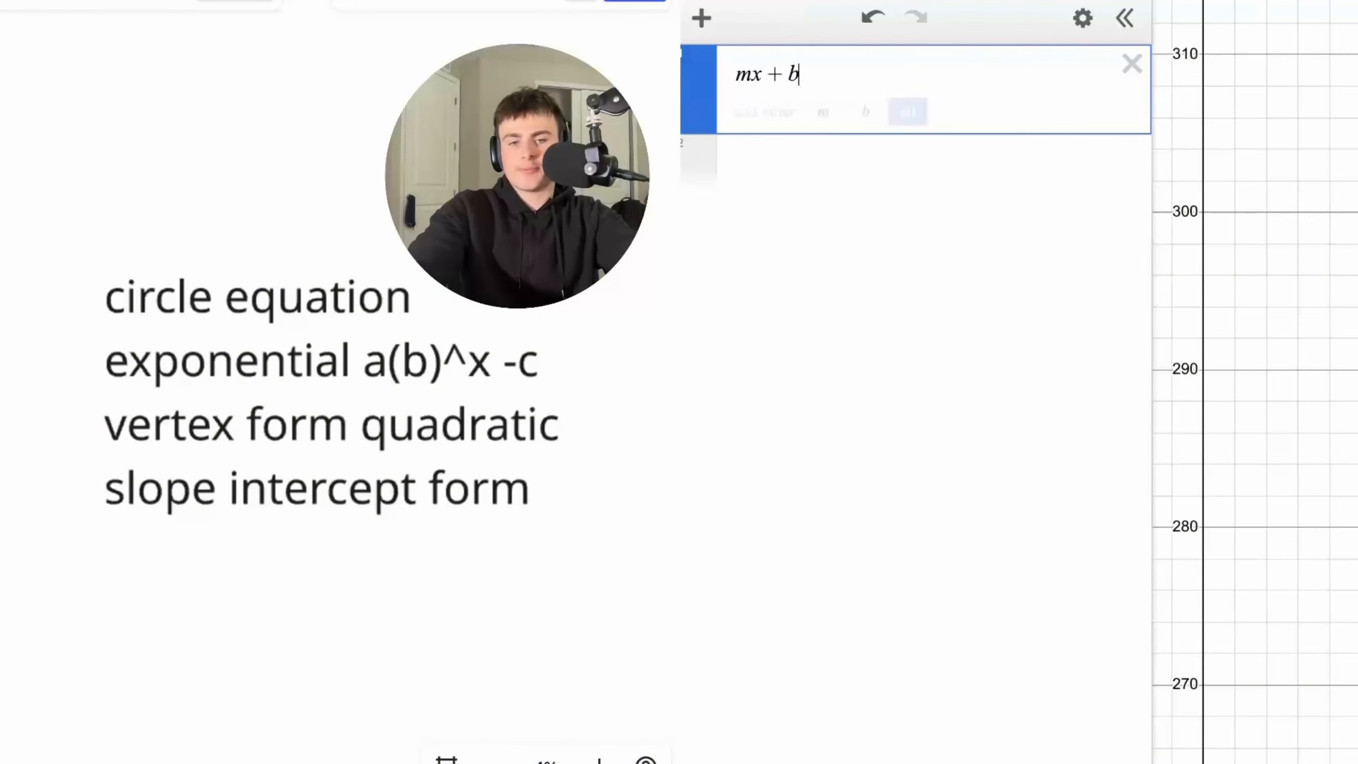
drag(809, 79, 790, 75)
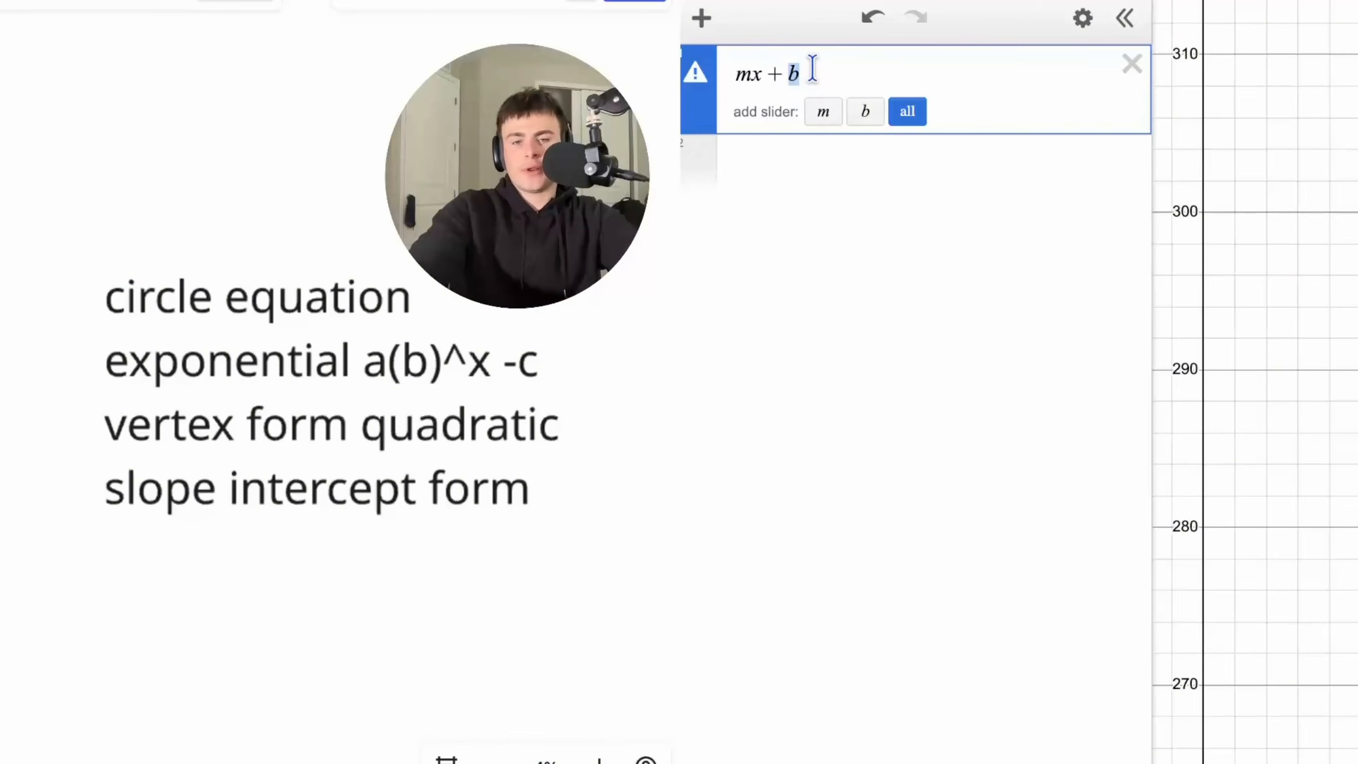
- Return the whiteboard to the ball-height question and delete the mx+b expression
scroll(540, 228, down, 4)
scroll(540, 228, right, 12)
scroll(541, 228, down, 4)
scroll(449, 370, down, 4)
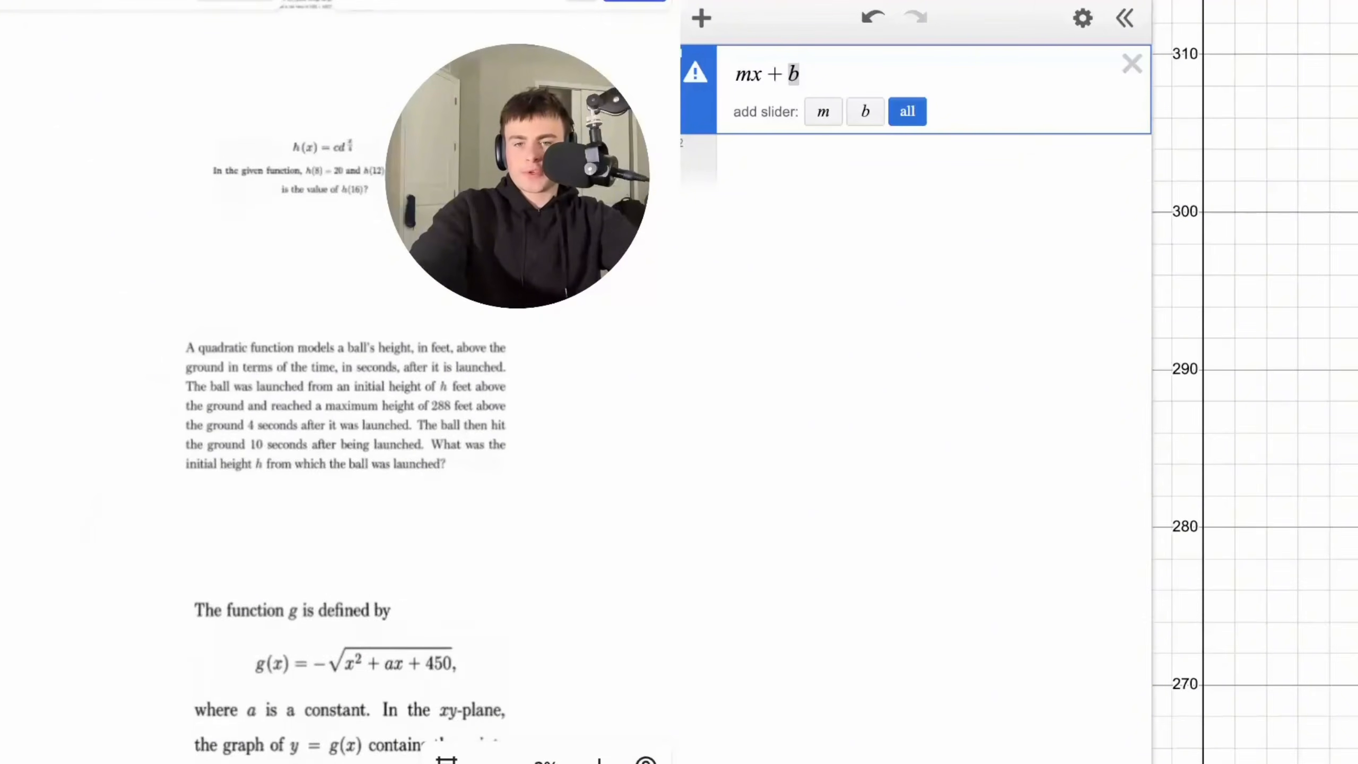
scroll(449, 370, up, 5)
scroll(449, 363, left, 3)
scroll(449, 364, up, 2)
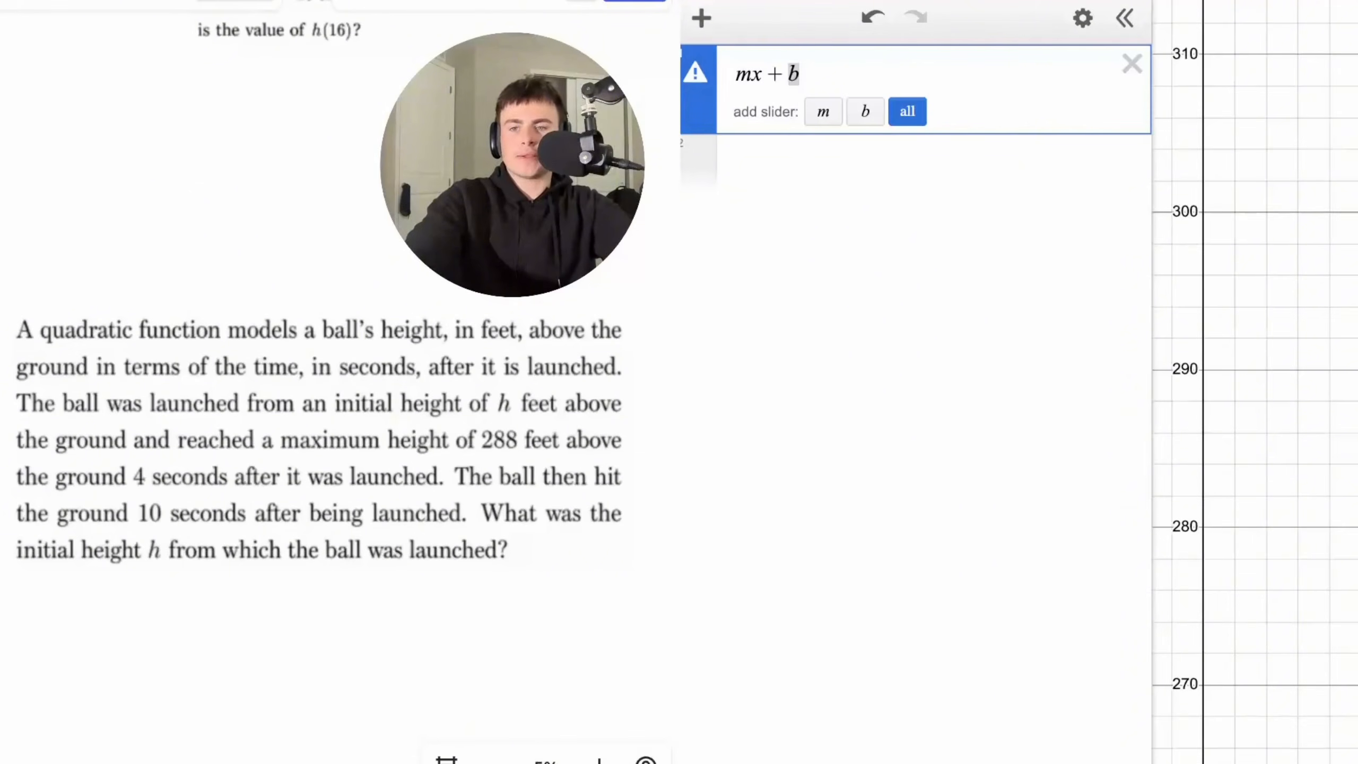
click(1100, 114)
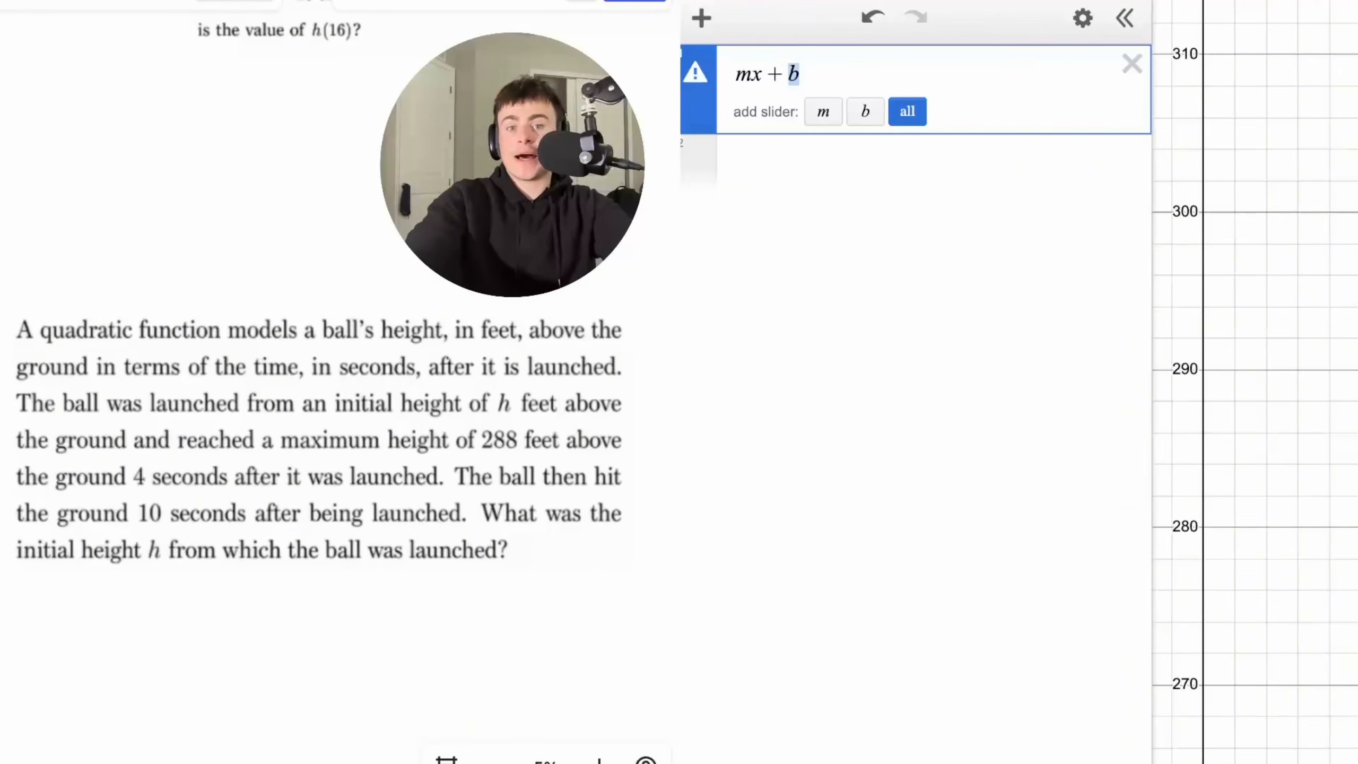
click(1126, 91)
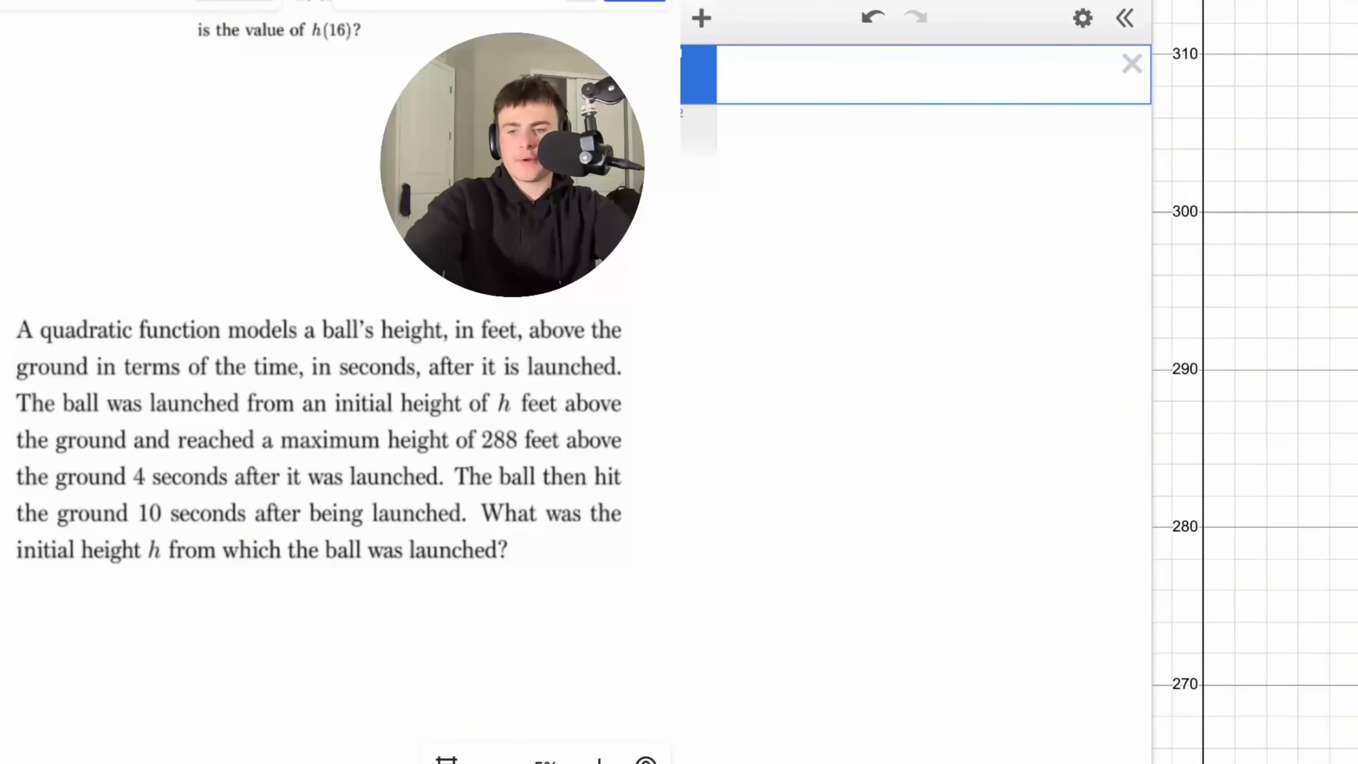
- Handwrite "X =" in green above the ball-height question, with a second line ending in "= ft" beneath it
click(1, 398)
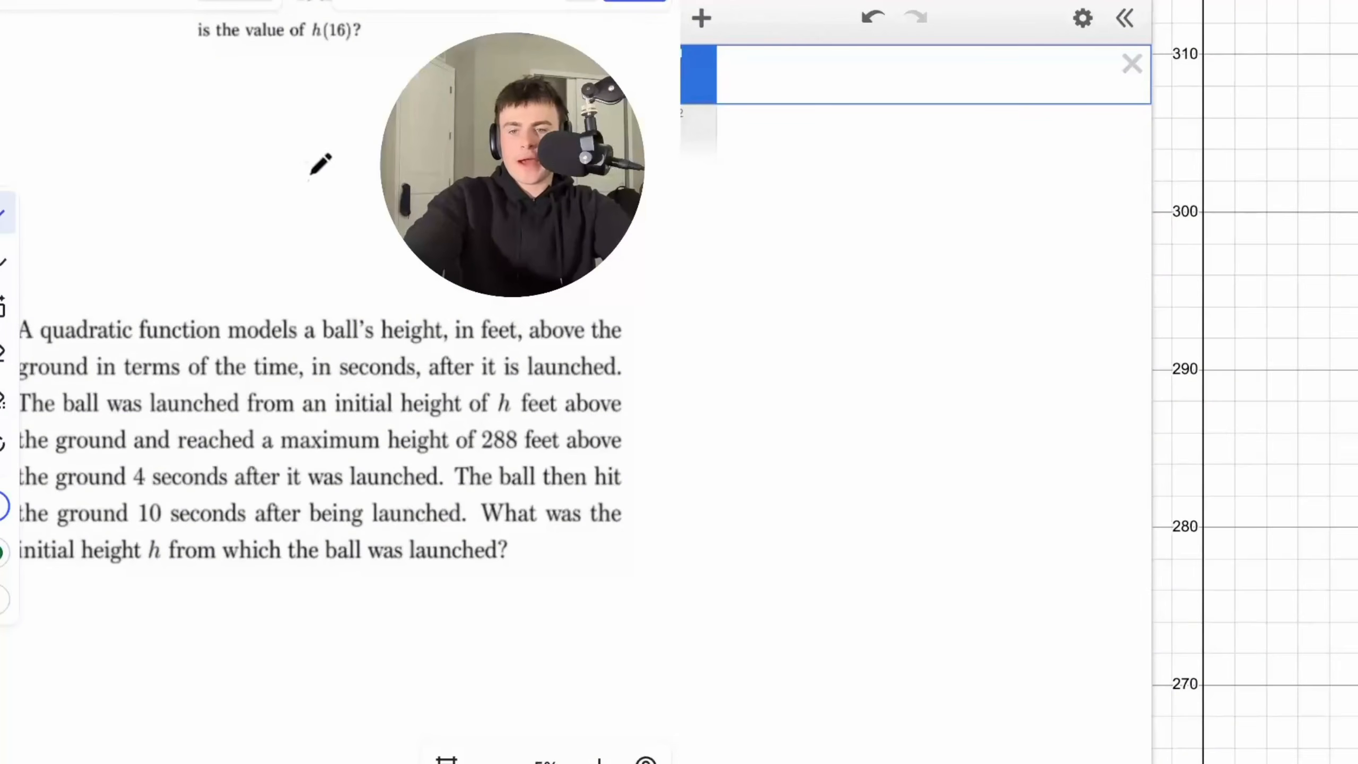
click(4, 553)
mouse_move(238, 147)
mouse_down()
mouse_move(276, 185)
mouse_move(276, 132)
mouse_move(346, 178)
mouse_up()
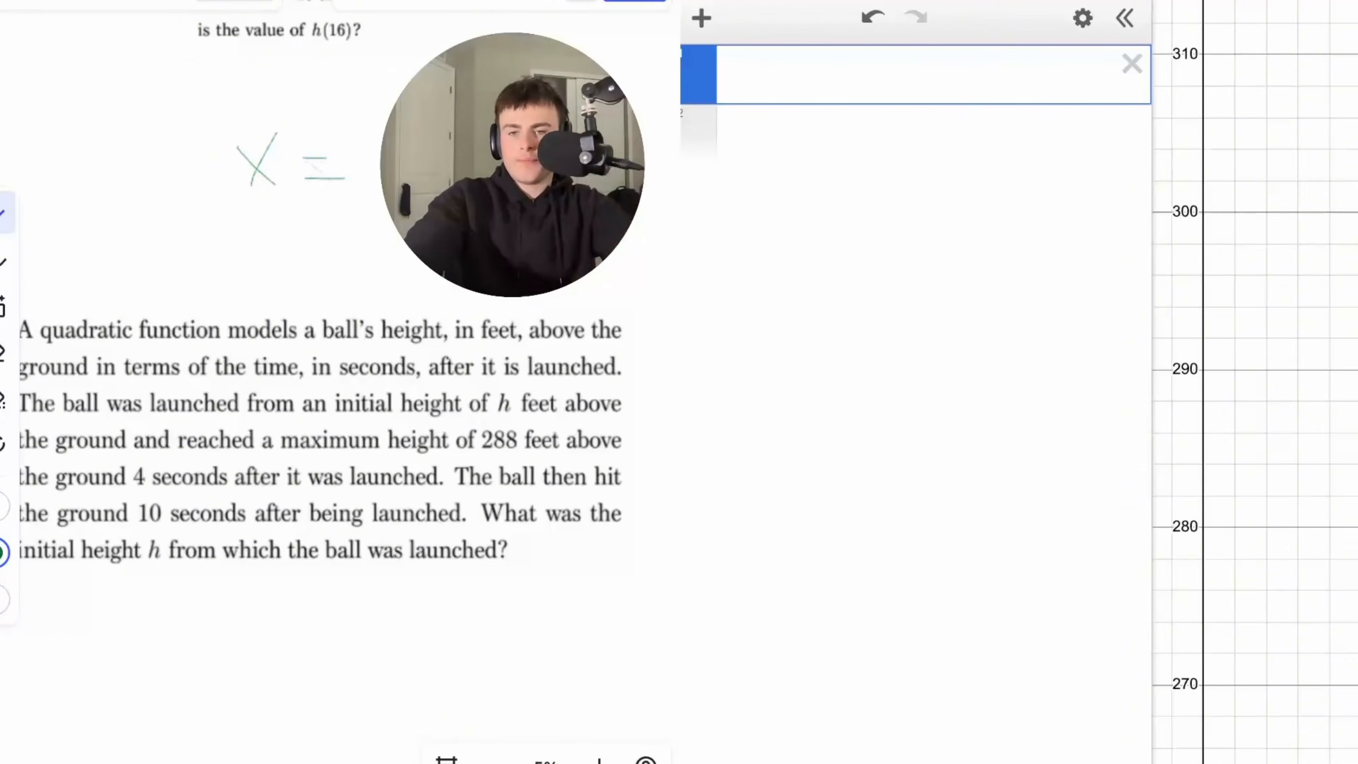
mouse_move(250, 240)
mouse_down()
mouse_move(248, 260)
mouse_move(342, 248)
mouse_move(356, 261)
mouse_move(367, 247)
mouse_up()
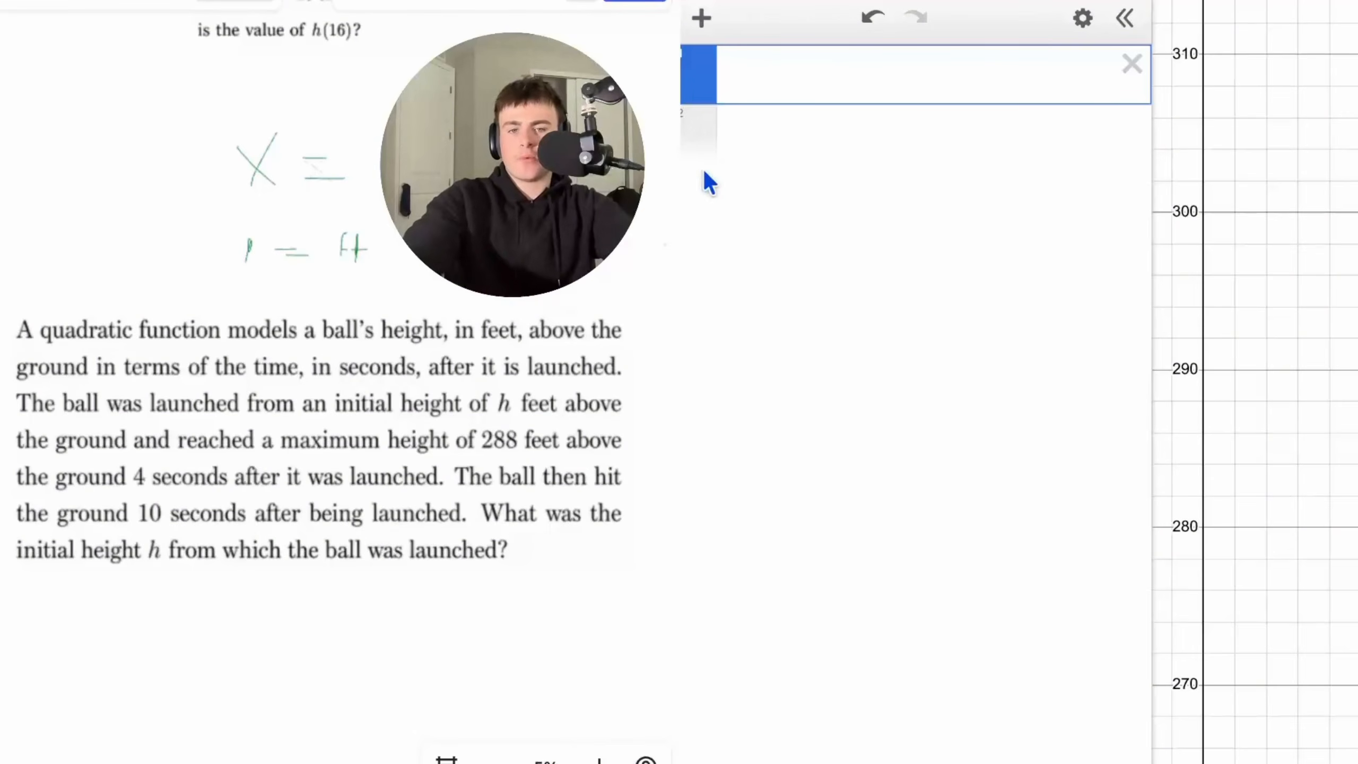
- Enter the ball question's two points, (4,288) and (10,0), as separate expressions
text((4,)
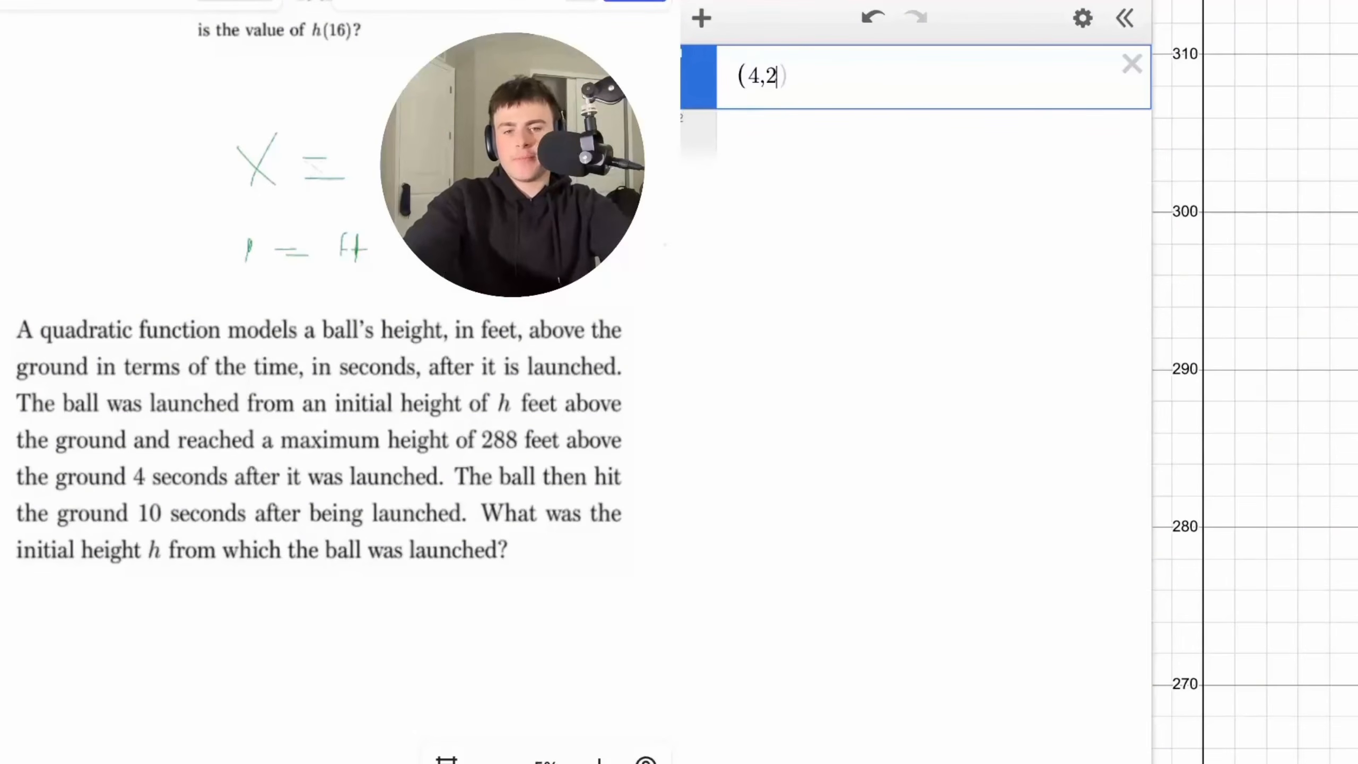
text(288))
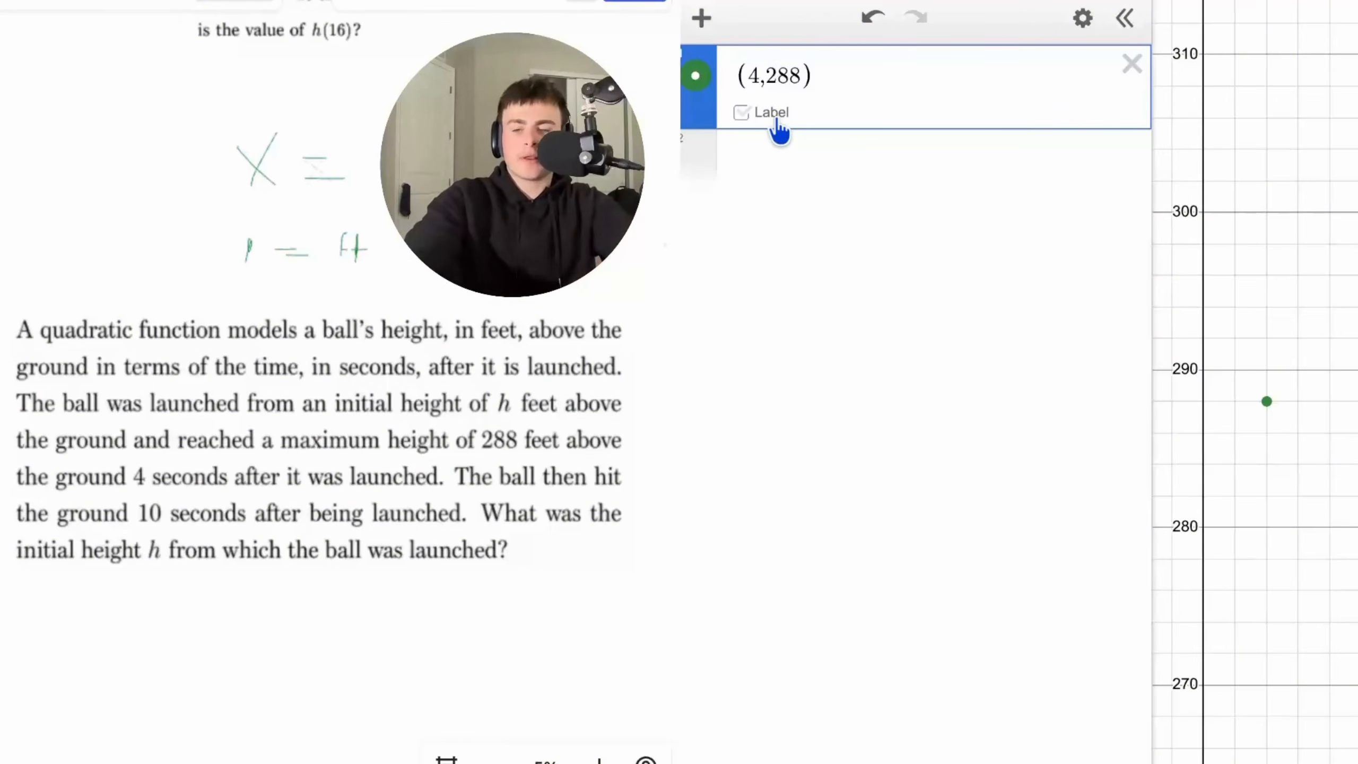
click(776, 143)
text((10,)
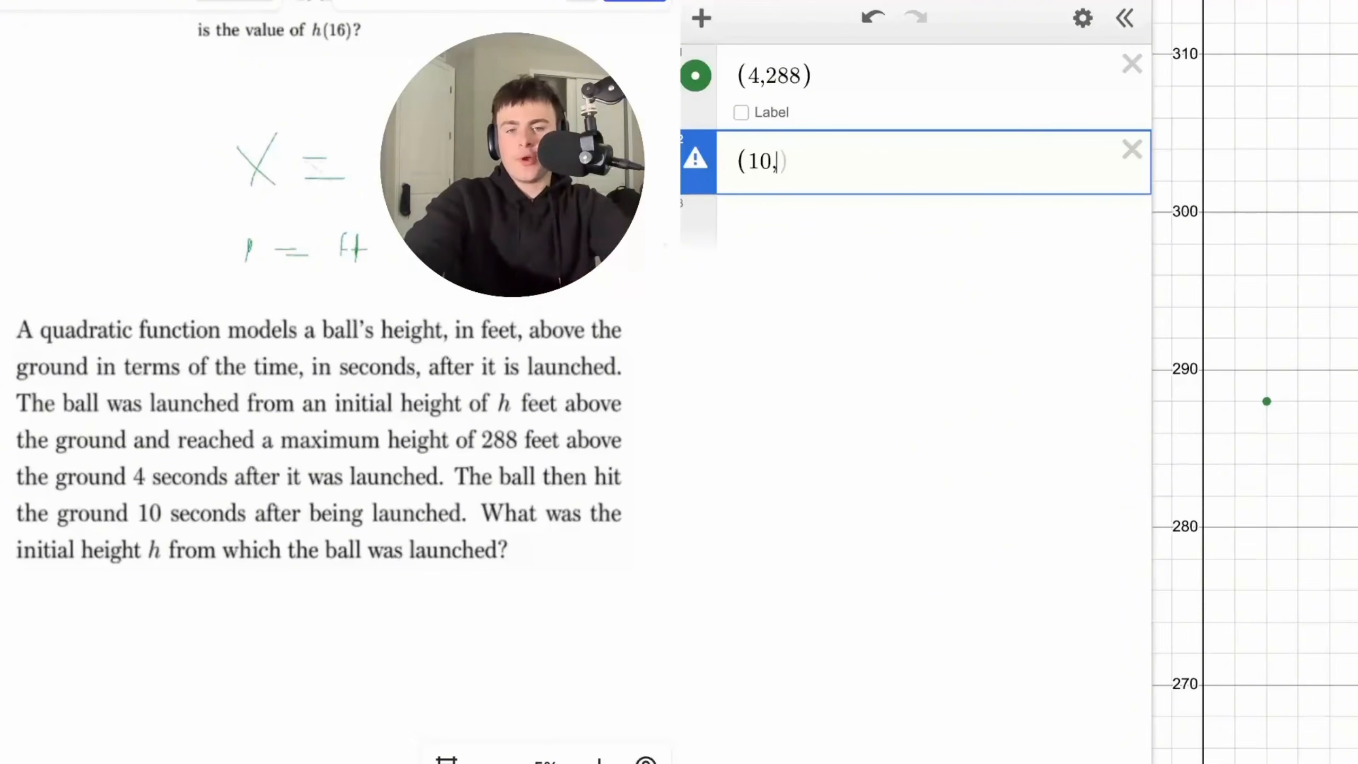
text(0)
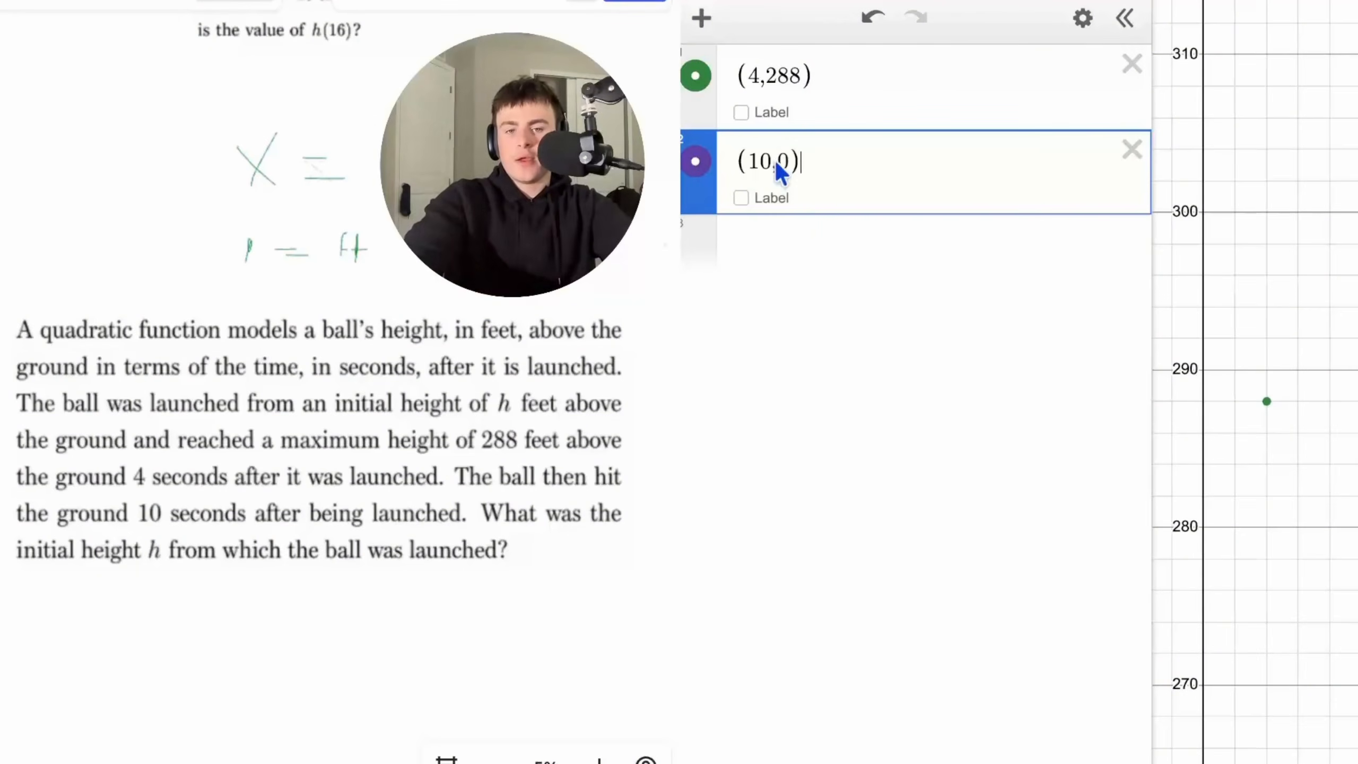
- Insert a table below the two points and fill its rows with 4, 288 and 10, 0
click(819, 237)
text(table)
text(4)
key(Tab)
text(288)
click(774, 339)
text(10)
click(849, 347)
text(0)
- Fit a quadratic regression to the table and delete the two separate point expressions above it
click(695, 245)
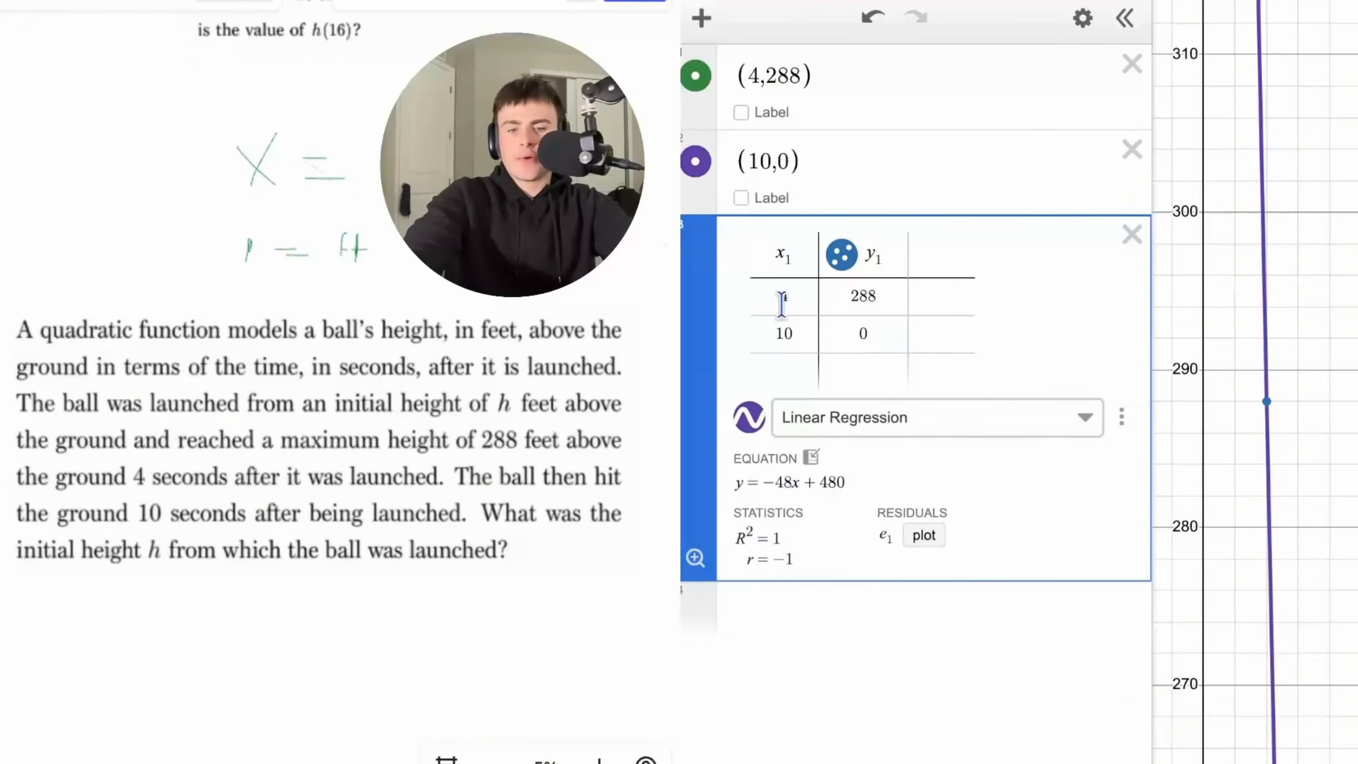
click(867, 420)
click(861, 466)
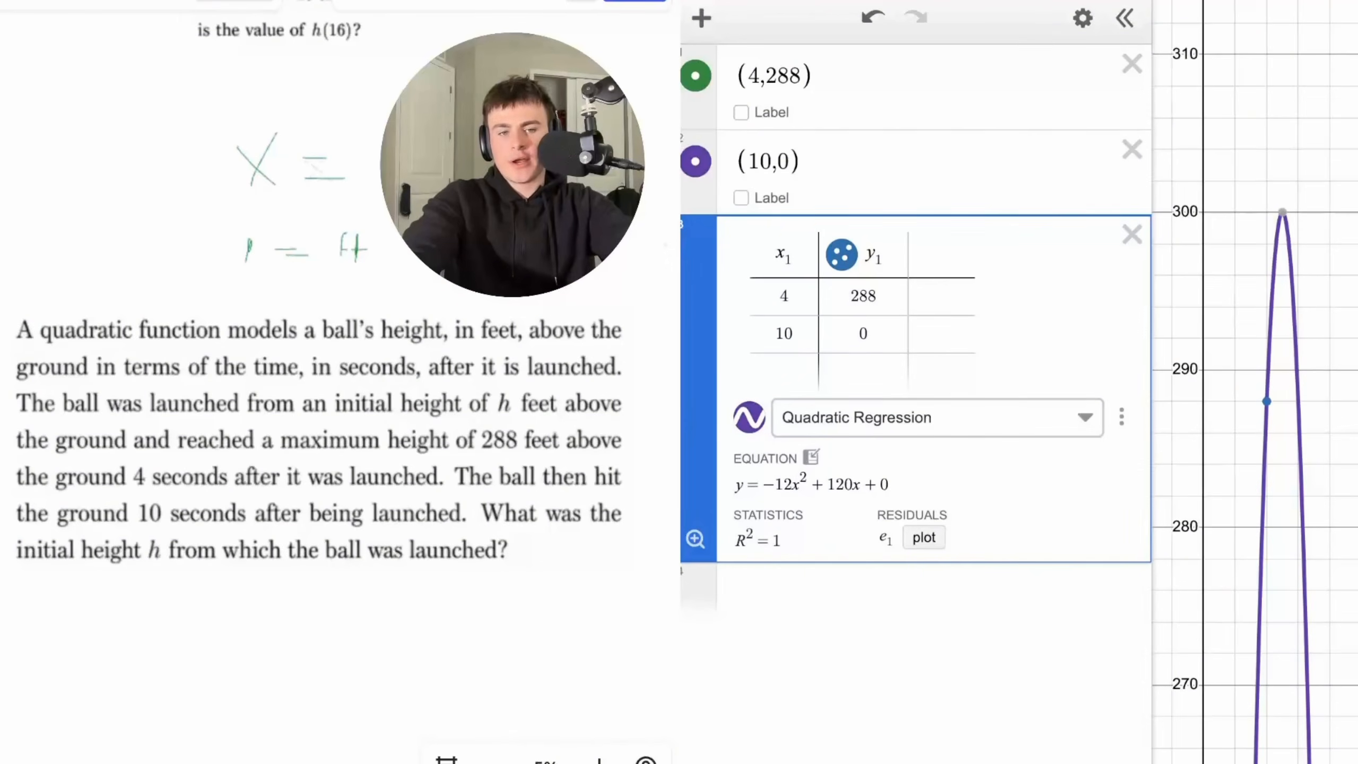
click(1132, 63)
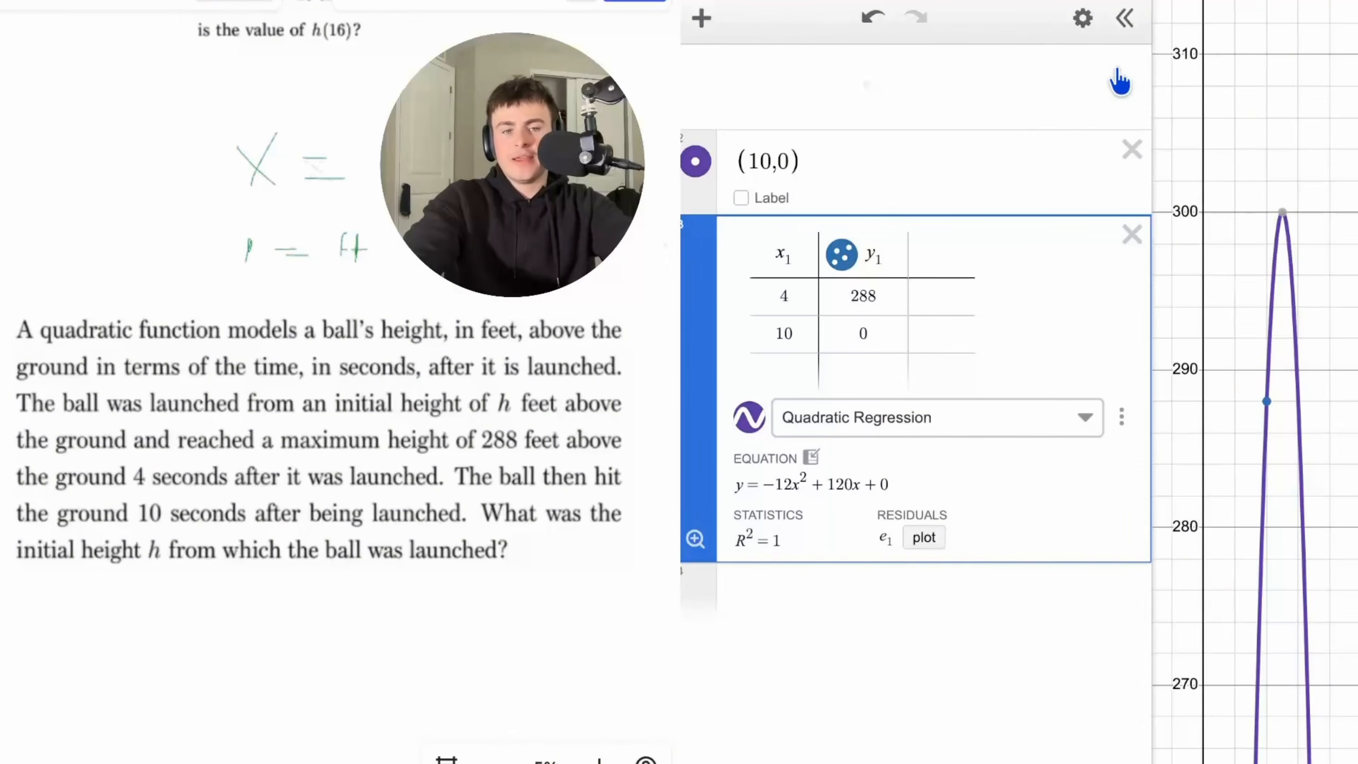
click(1133, 64)
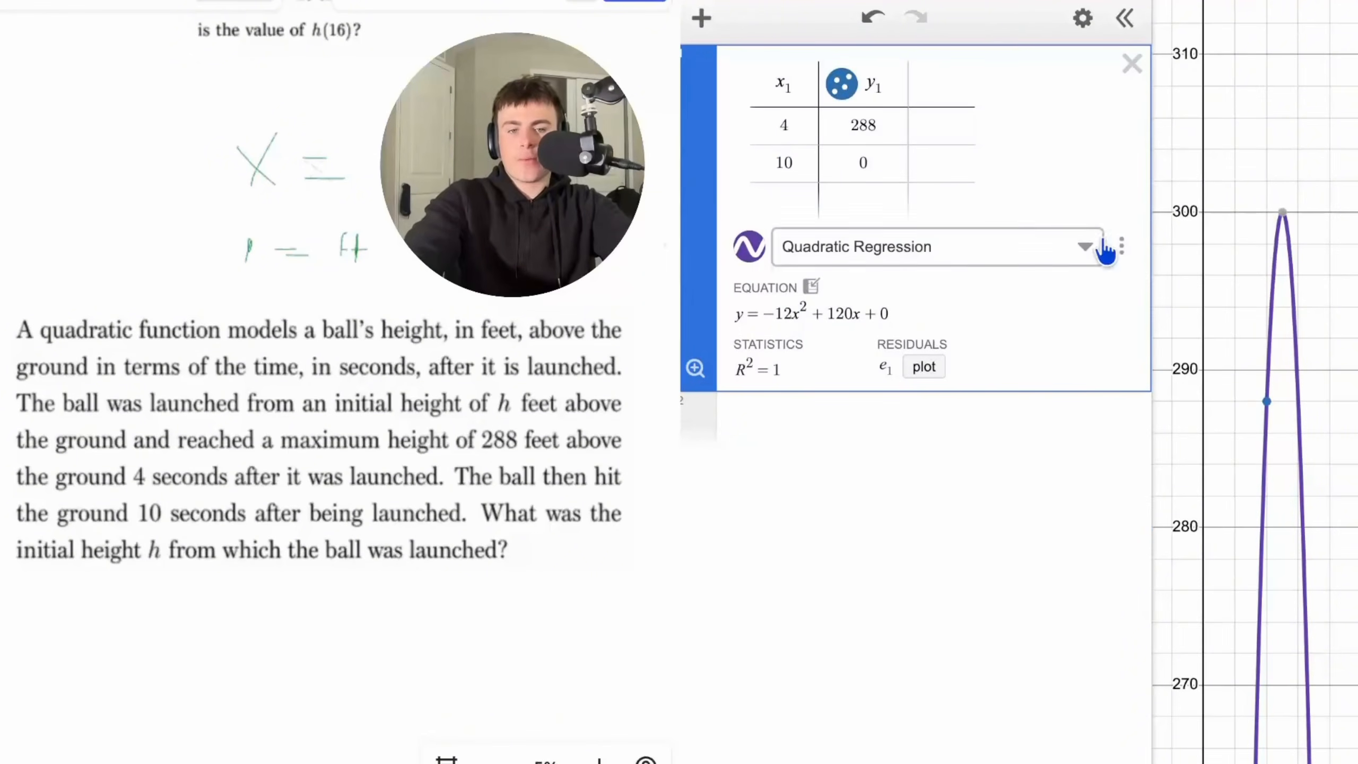
- Export the regression as a custom one rewritten as y₁ ~ a(x₁ − 4)² + 288, and hide the original quadratic regression curve
click(1122, 245)
click(1008, 384)
drag(919, 437, 778, 431)
text(a()
text(x1-)
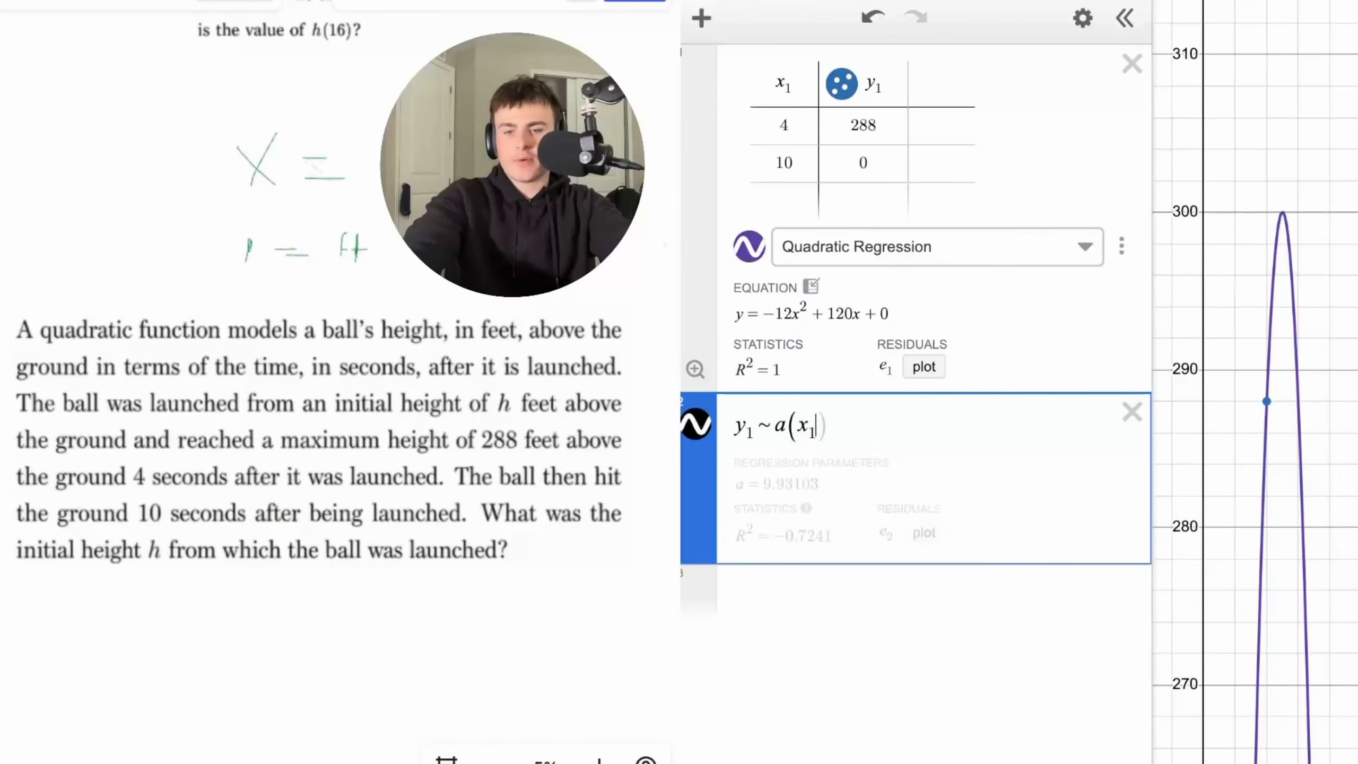
text(4)^2)
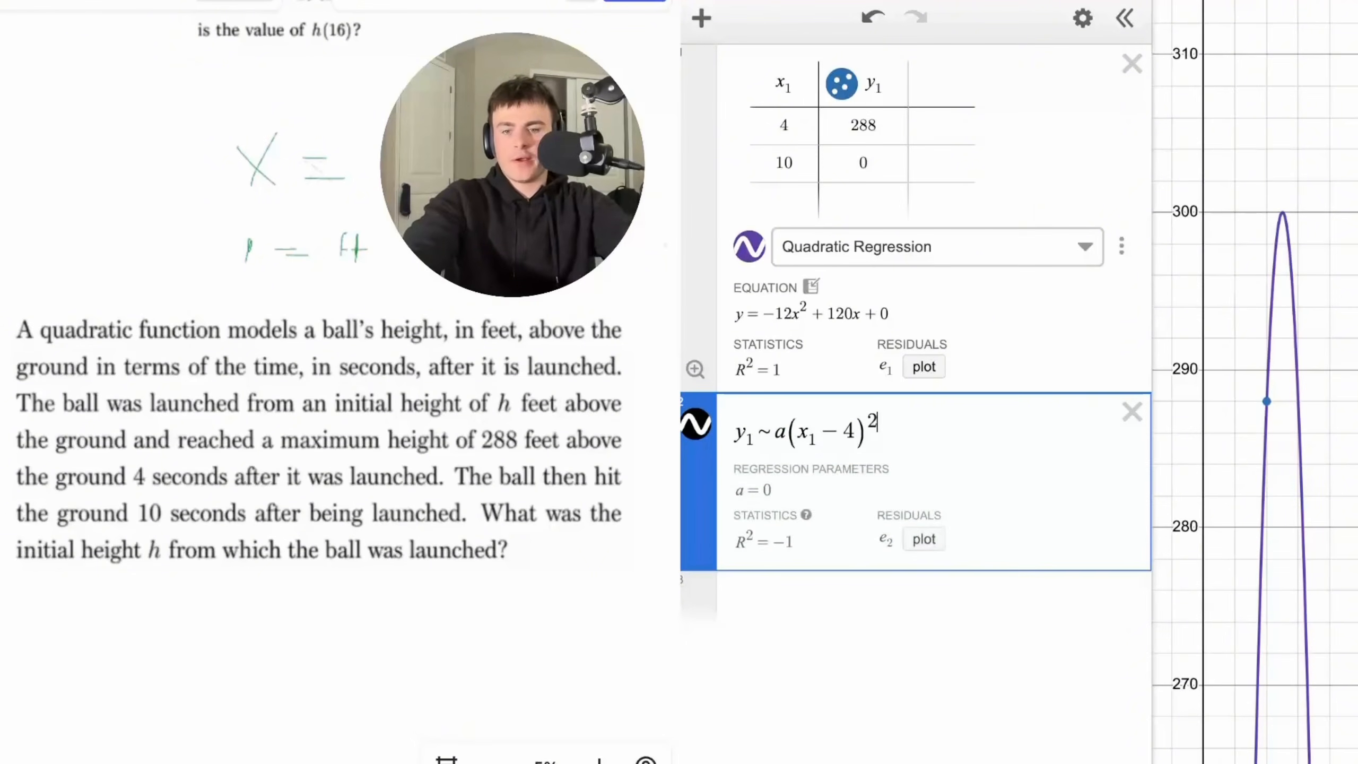
key(Right)
text(+288)
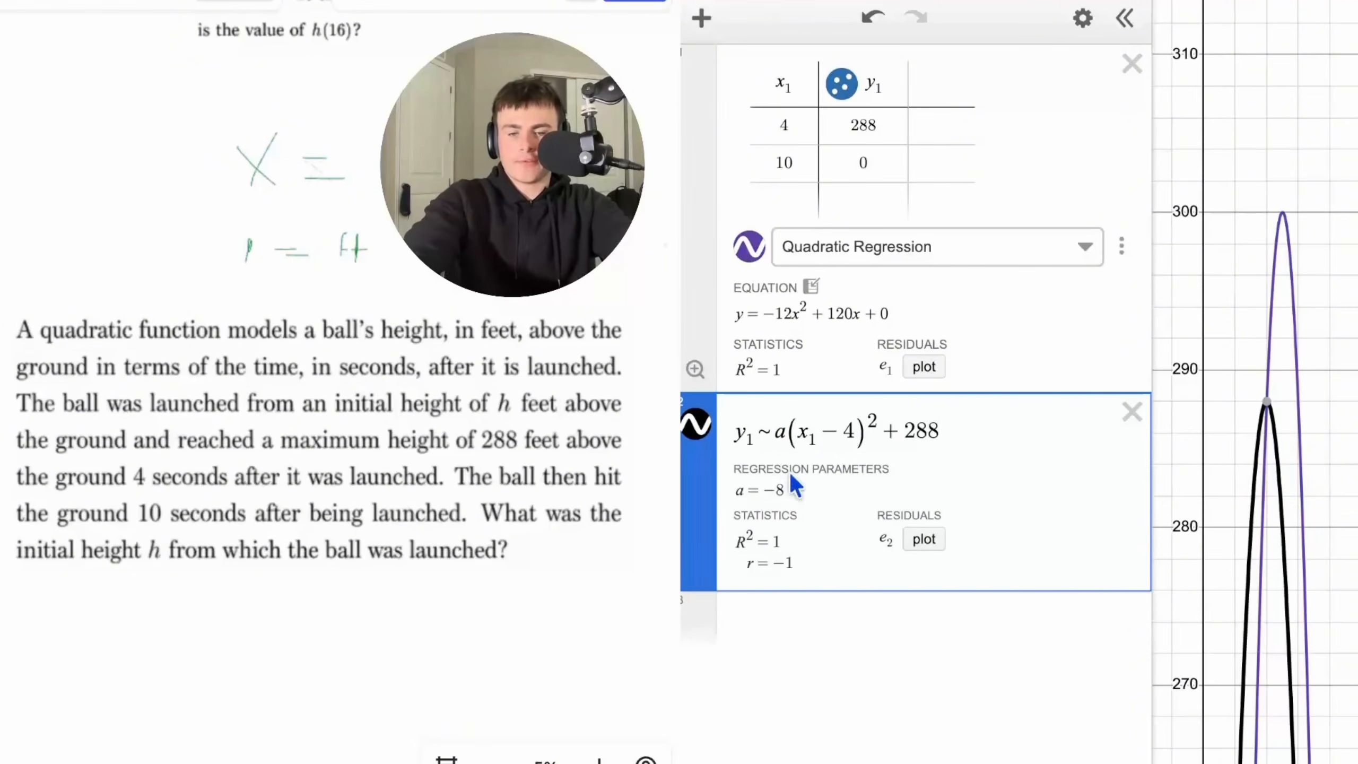
click(749, 256)
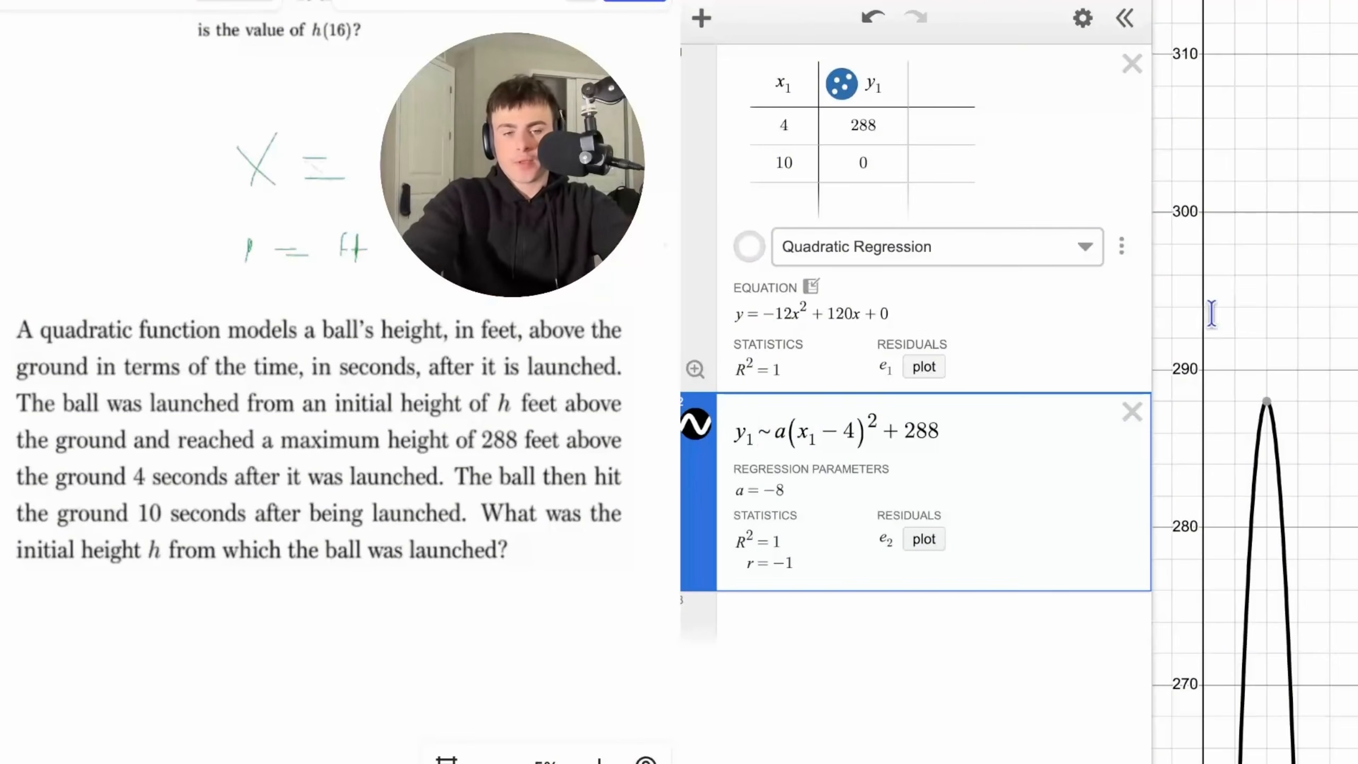
- Examine where the custom regression curve meets the y-axis to find the ball's initial height
click(1311, 118)
scroll(1312, 118, down, 3)
scroll(1353, 283, down, 3)
drag(1342, 696, 1331, 540)
drag(1330, 727, 1330, 608)
click(1335, 616)
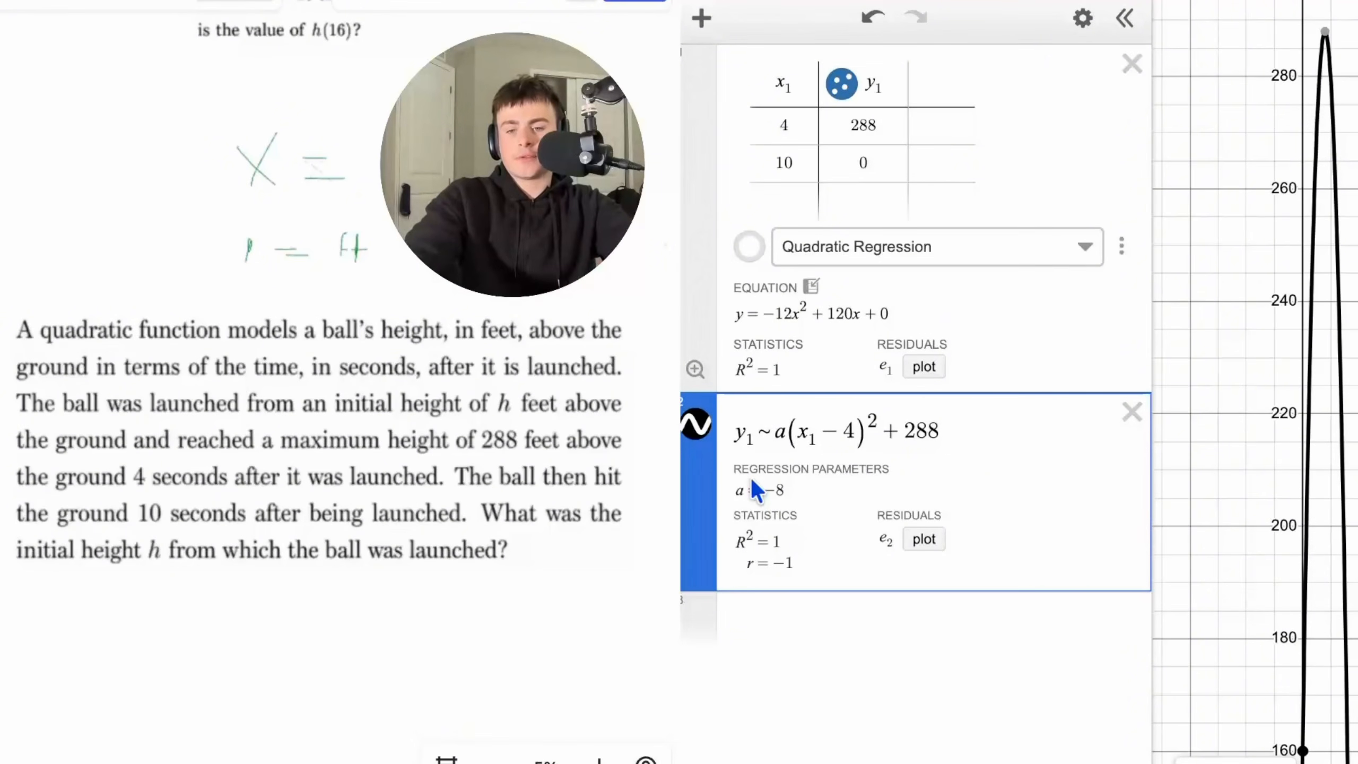
- Highlight the vertex-form regression and review the whiteboard's list of equation forms for comparison
drag(970, 428, 730, 447)
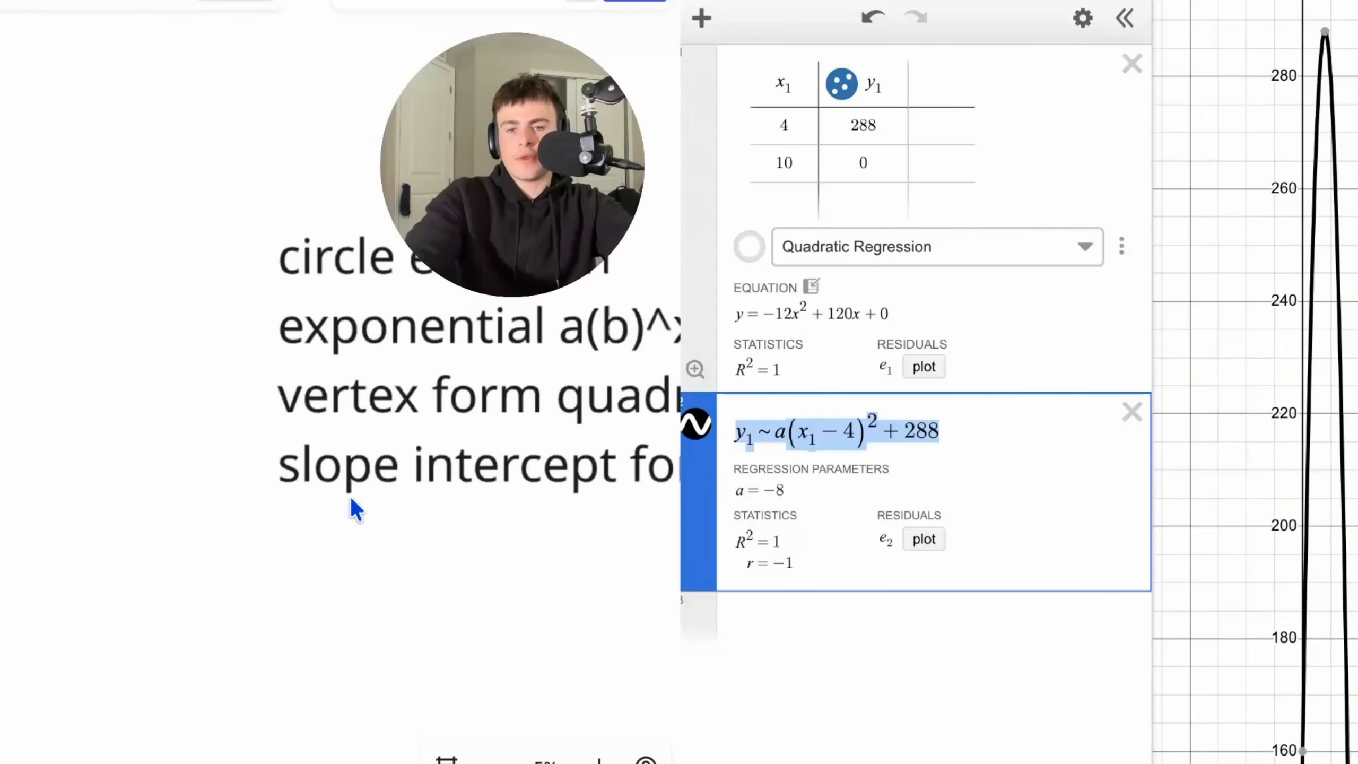
scroll(350, 497, right, 3)
click(357, 616)
scroll(357, 616, right, 2)
scroll(357, 616, up, 1)
scroll(357, 616, up, 1)
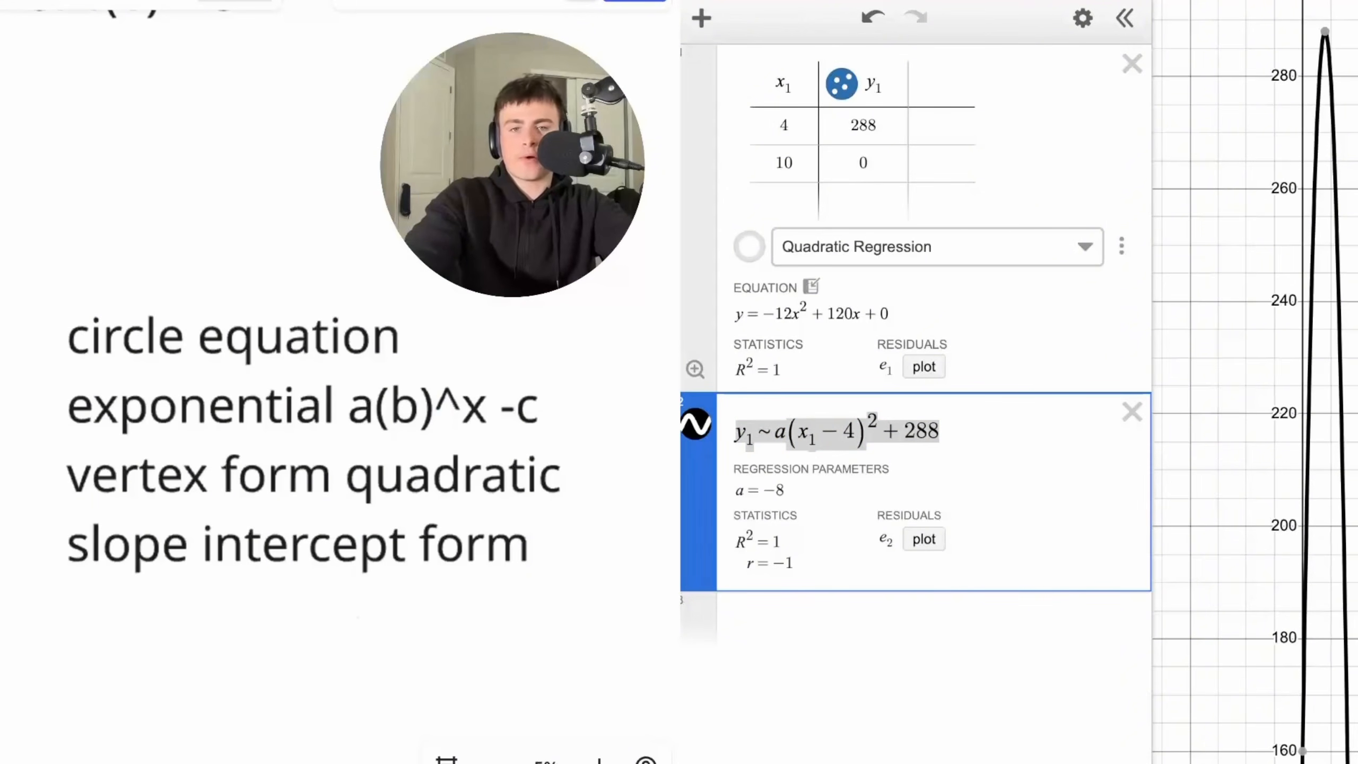
- Clear the table and regression from the expression list and bring up the whiteboard question on g(x) = −√(x² + ax + 450)
click(1133, 64)
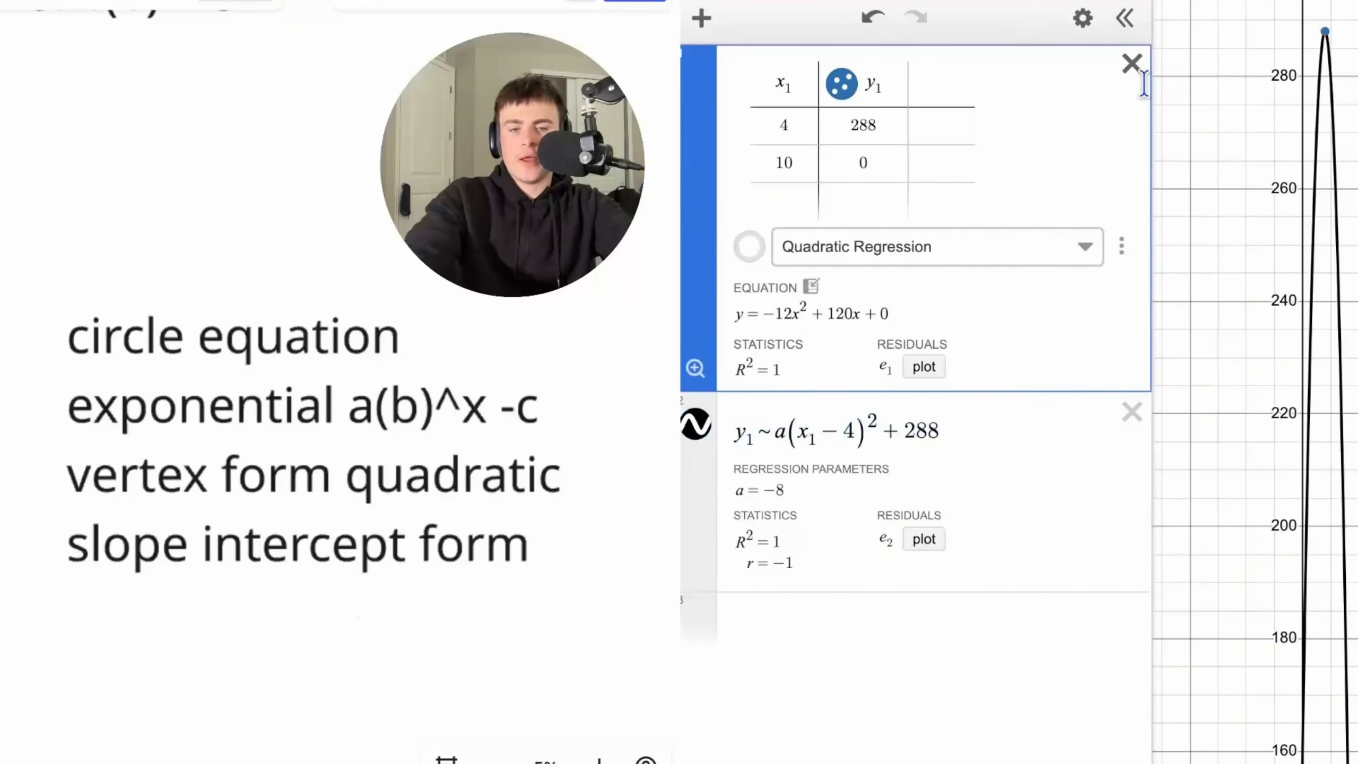
click(1142, 74)
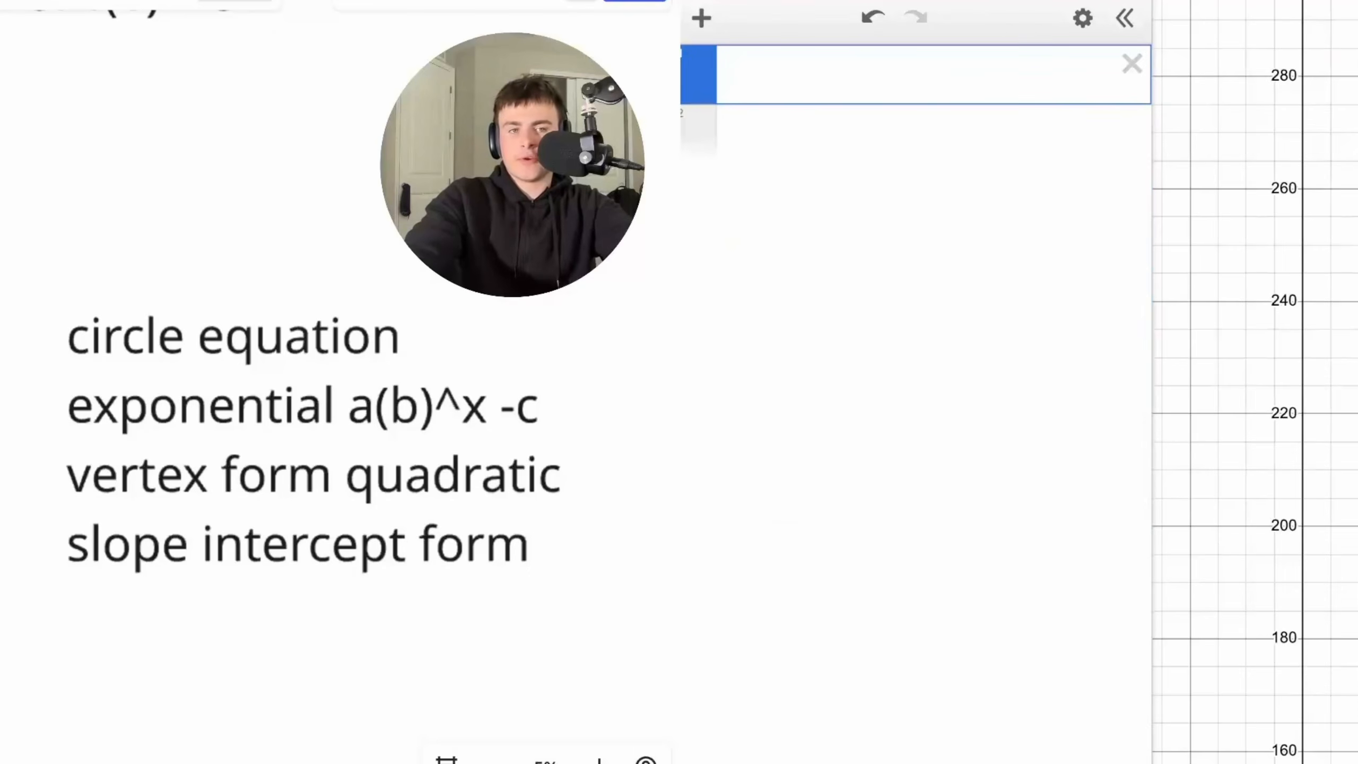
scroll(290, 377, down, 5)
scroll(291, 376, left, 10)
scroll(292, 376, right, 3)
scroll(329, 375, right, 10)
scroll(329, 374, down, 5)
scroll(459, 393, down, 5)
scroll(452, 411, up, 5)
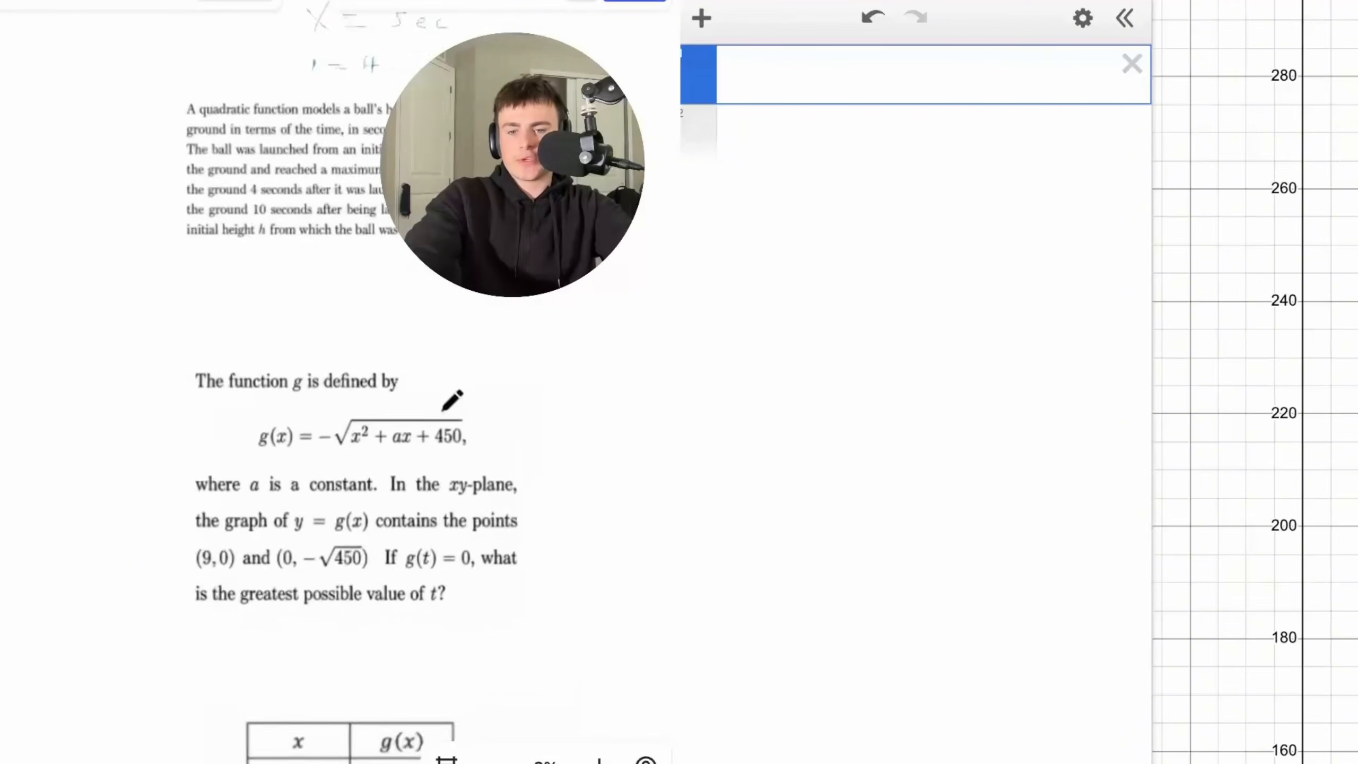
scroll(448, 430, up, 3)
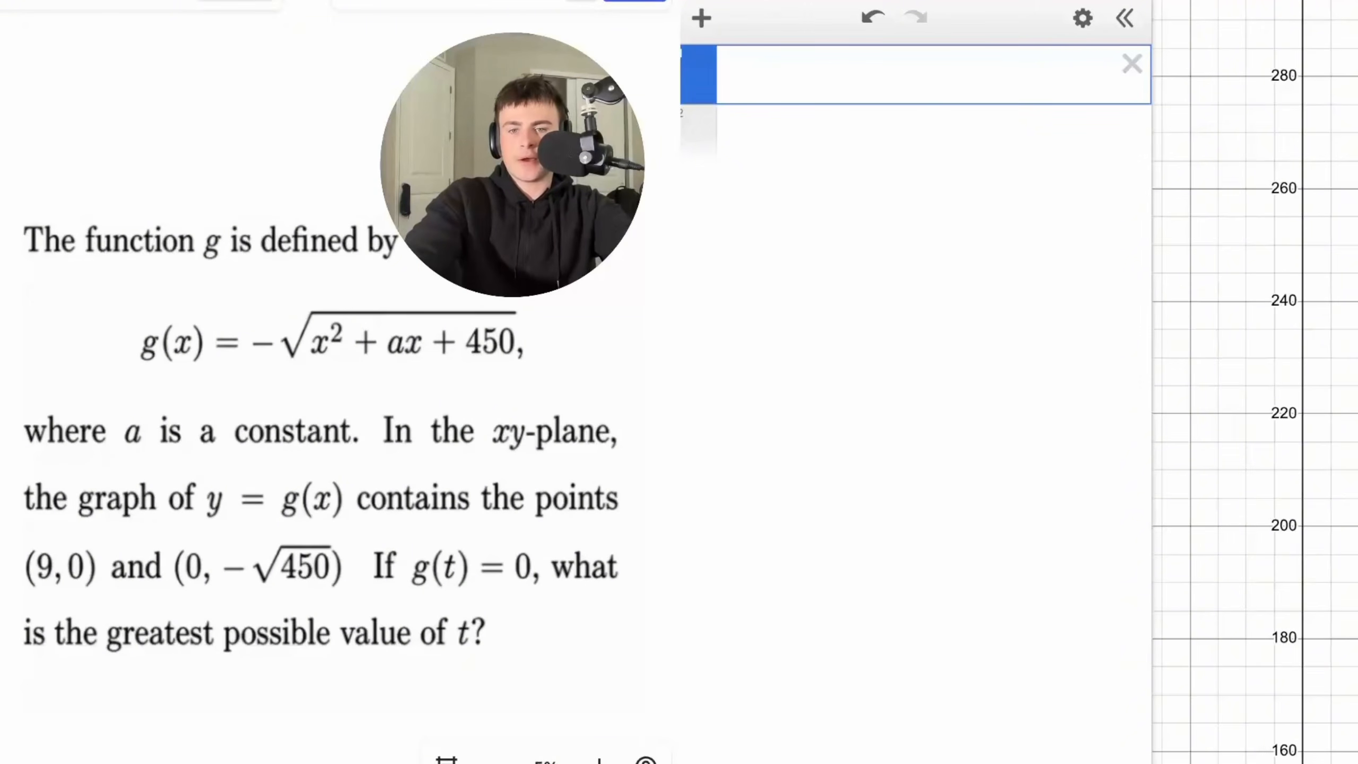
drag(381, 33, 429, 69)
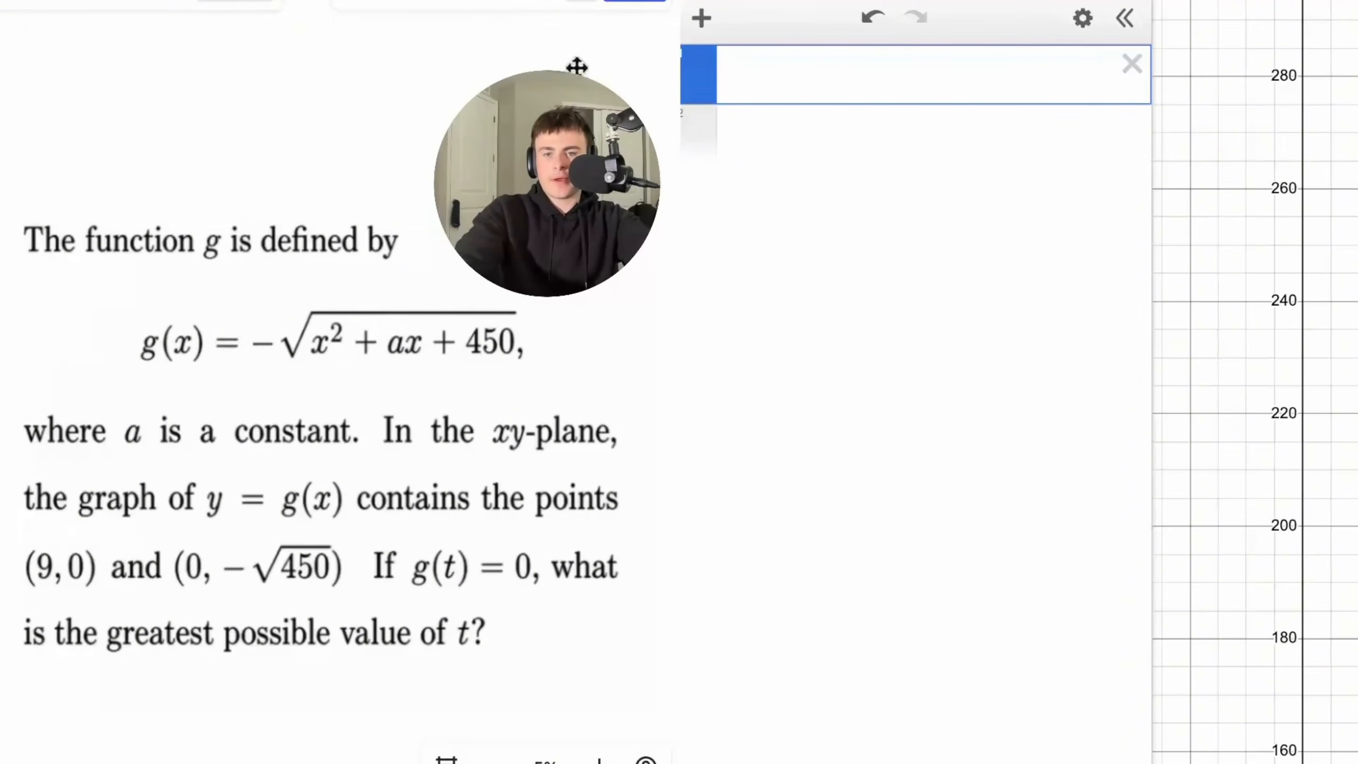
drag(576, 67, 573, 39)
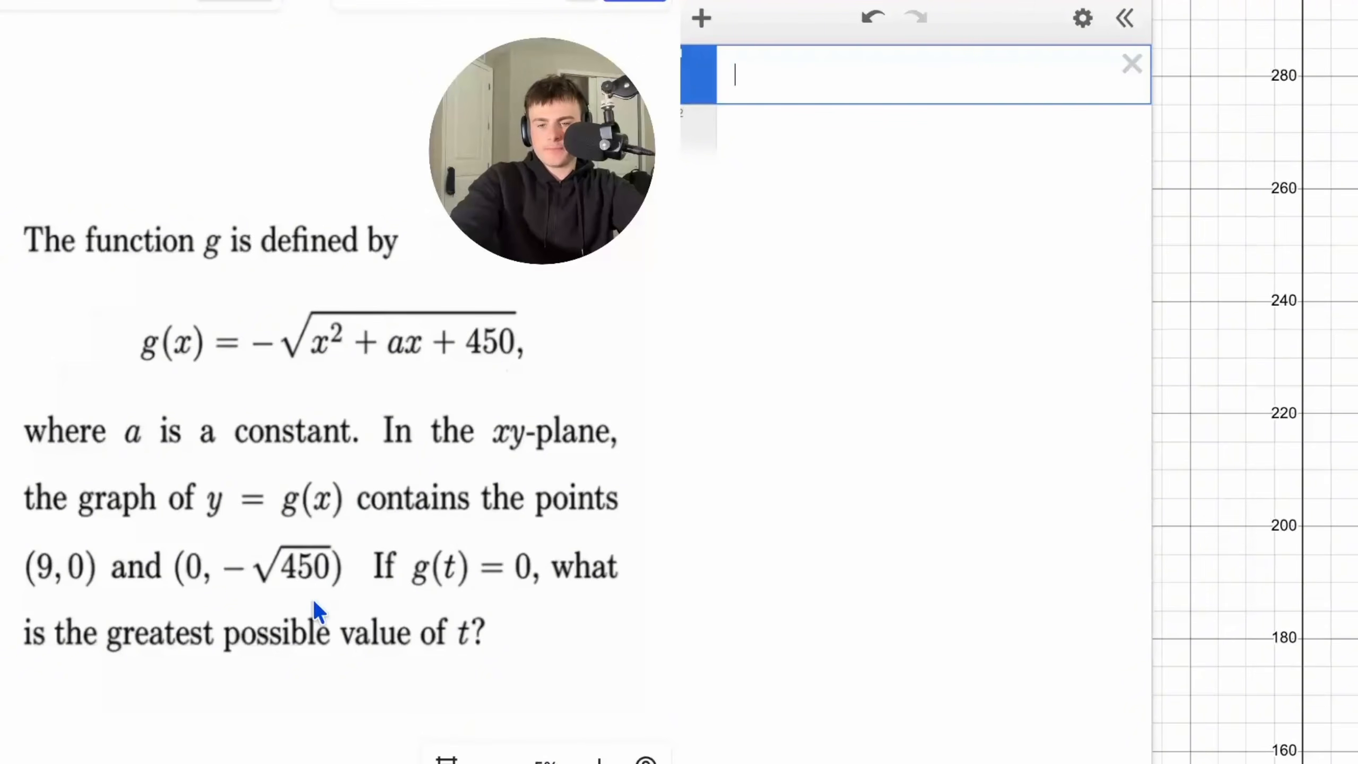
click(3, 289)
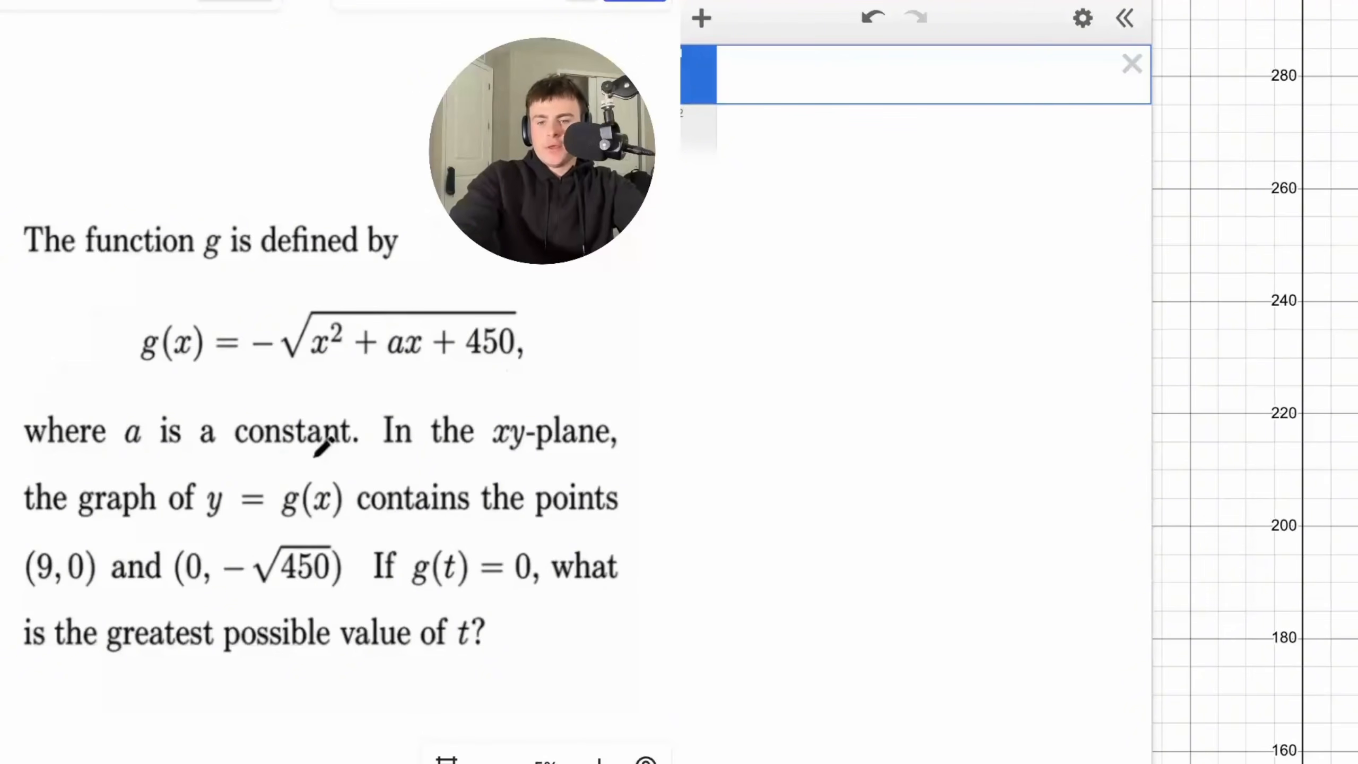
- Insert a table and fill its rows with the points 9, 0 and 0, −√450
click(800, 78)
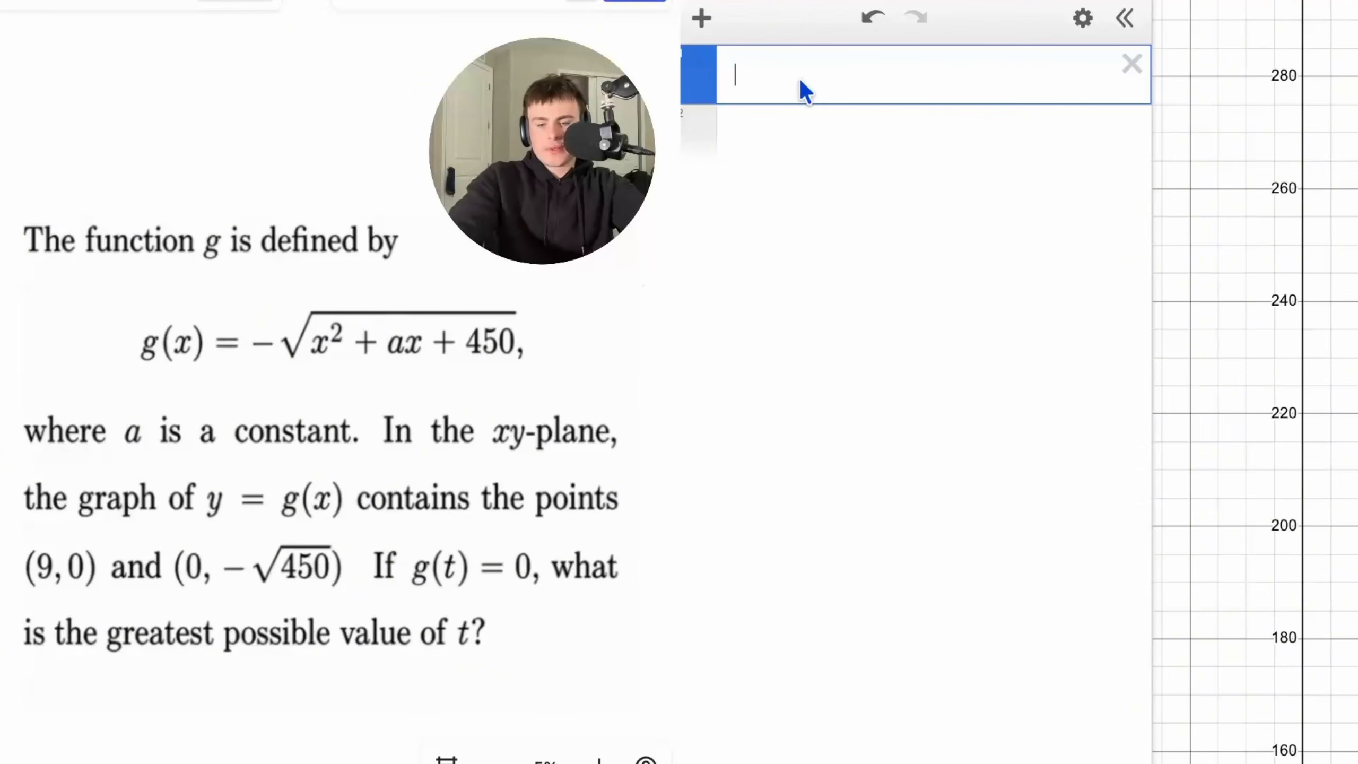
text(table)
text(9)
key(Tab)
text(0)
click(779, 163)
text(0)
click(852, 163)
text(-sqrt450)
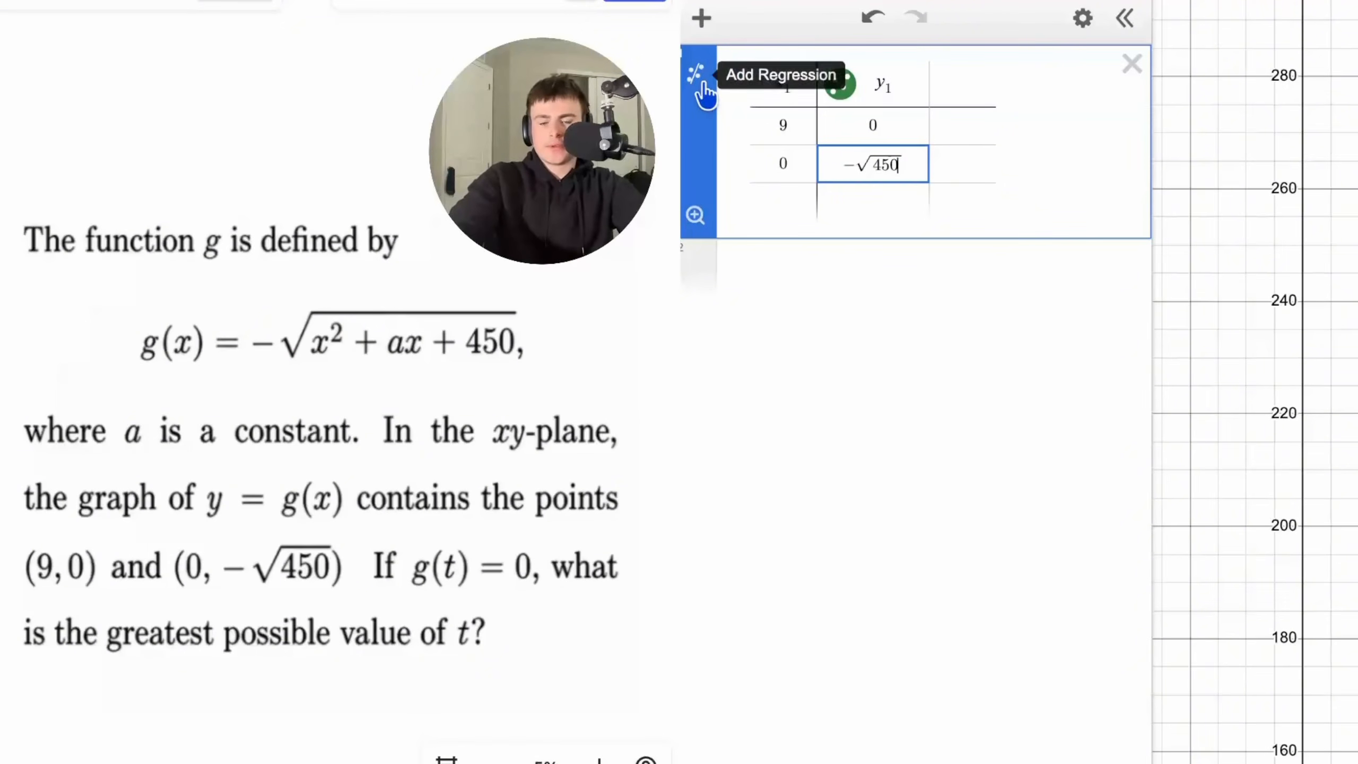
- Enter the custom regression y₁ ~ −√(x₁² + ax₁ + 450) below the table
click(821, 292)
text(y1~-sqrtx1^2+ax1+4)
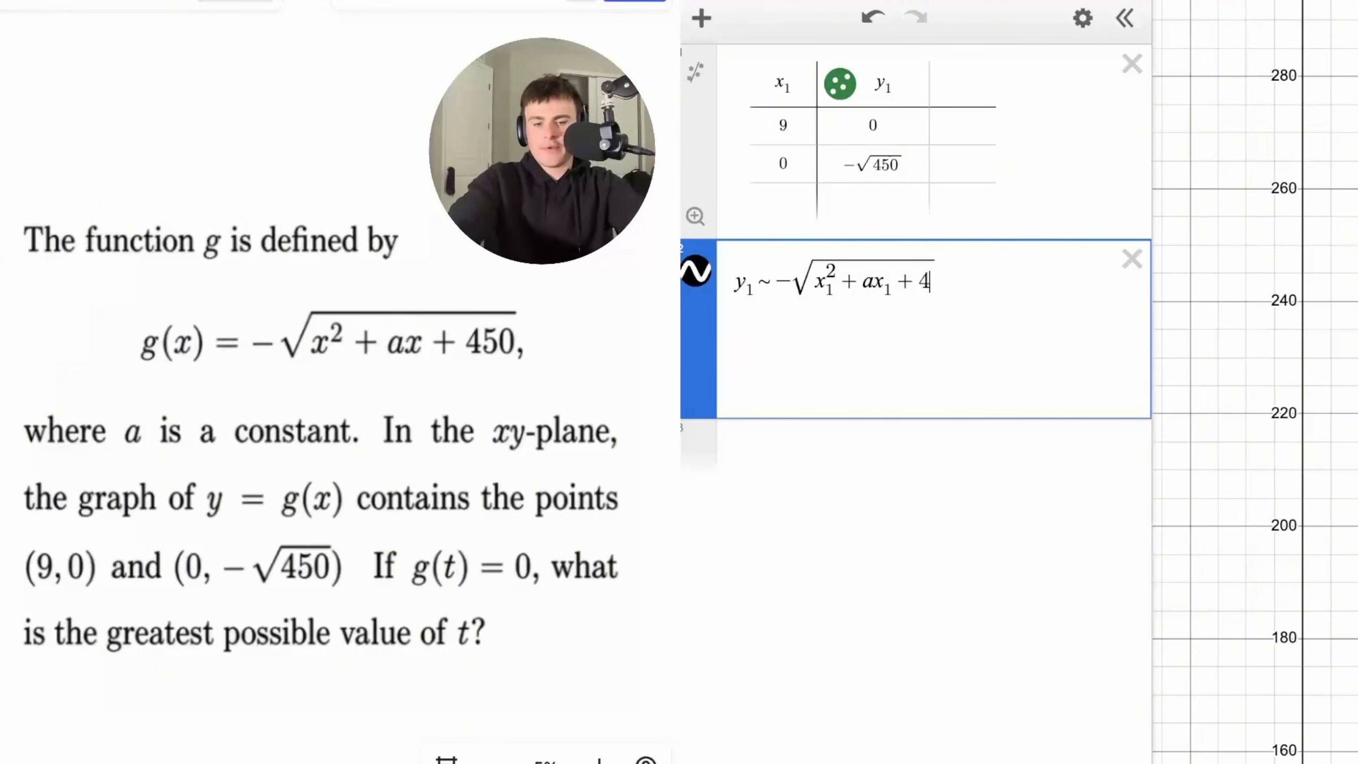
text(50)
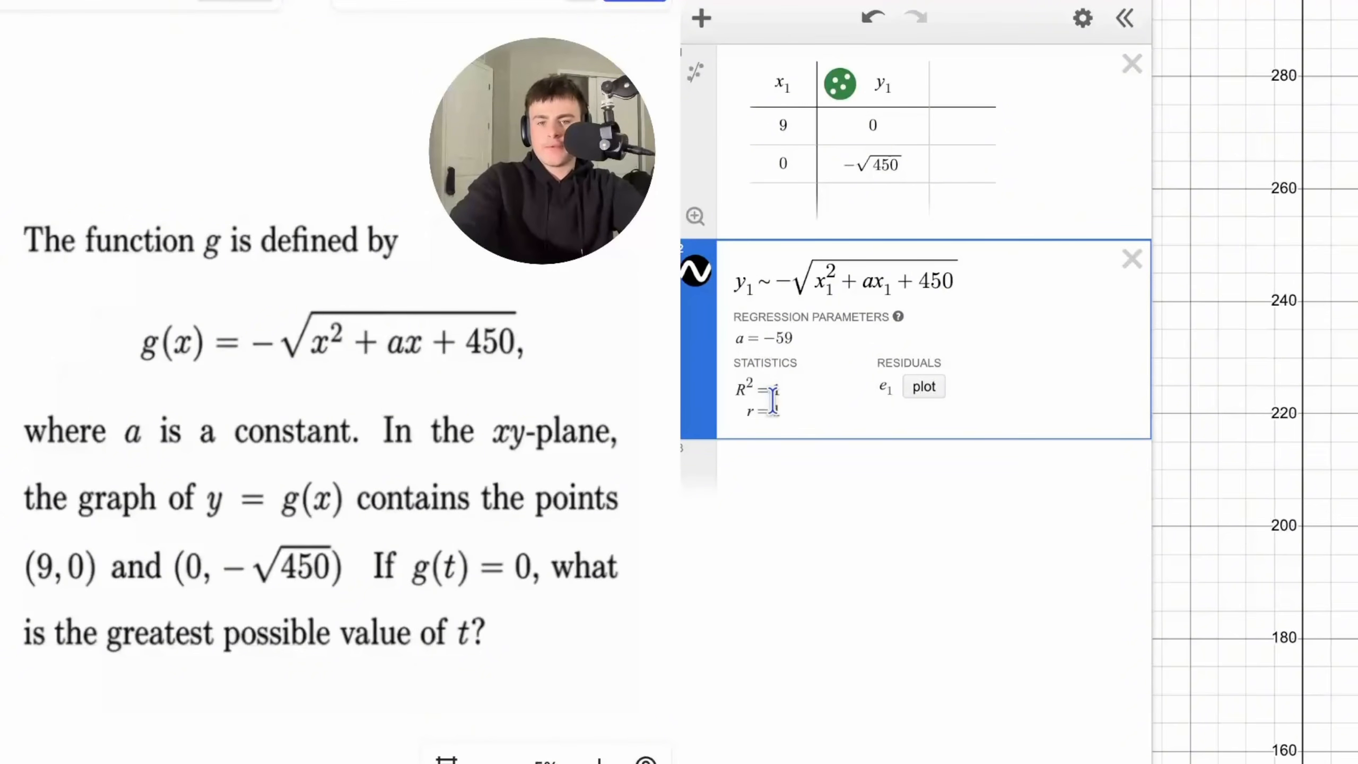
- Examine the fitted square-root curve's x-intercepts on the graph to find the greatest one
click(1221, 439)
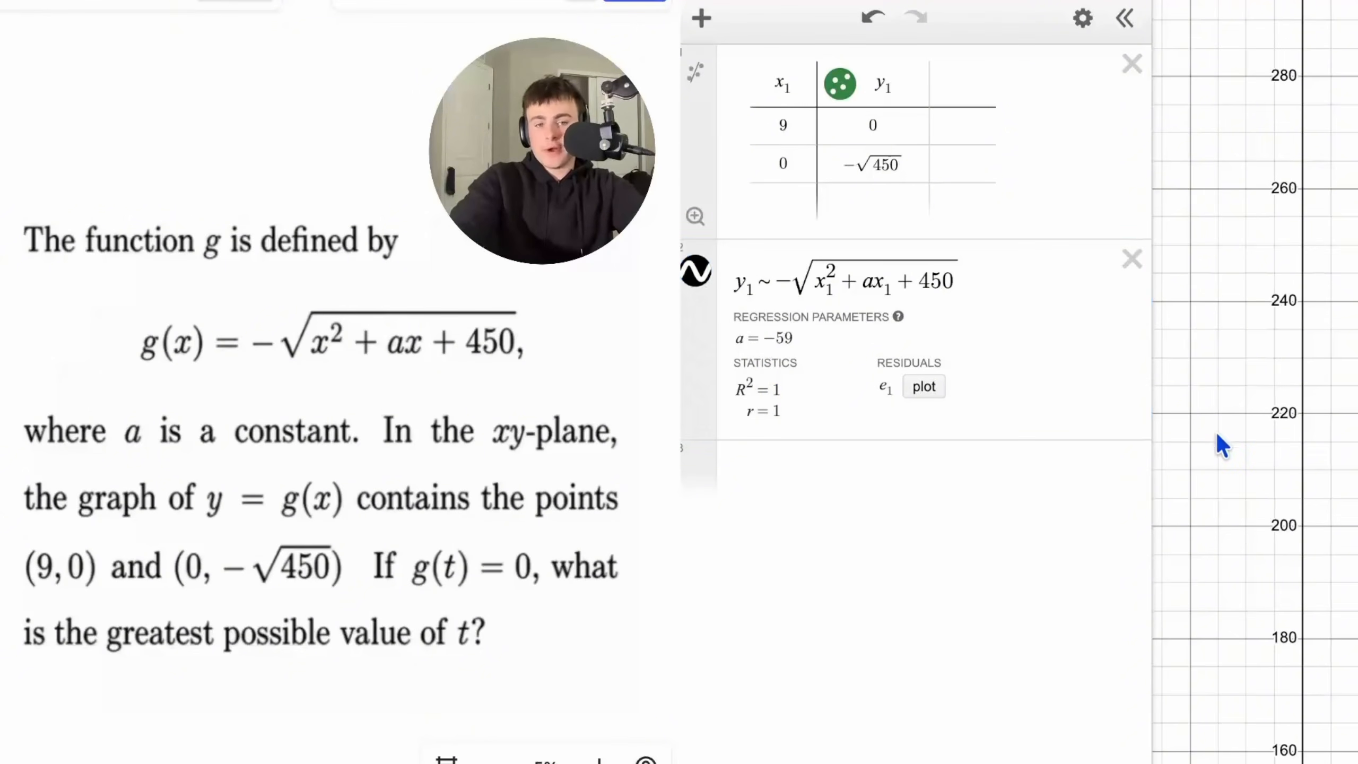
scroll(1221, 440, down, 10)
click(1273, 573)
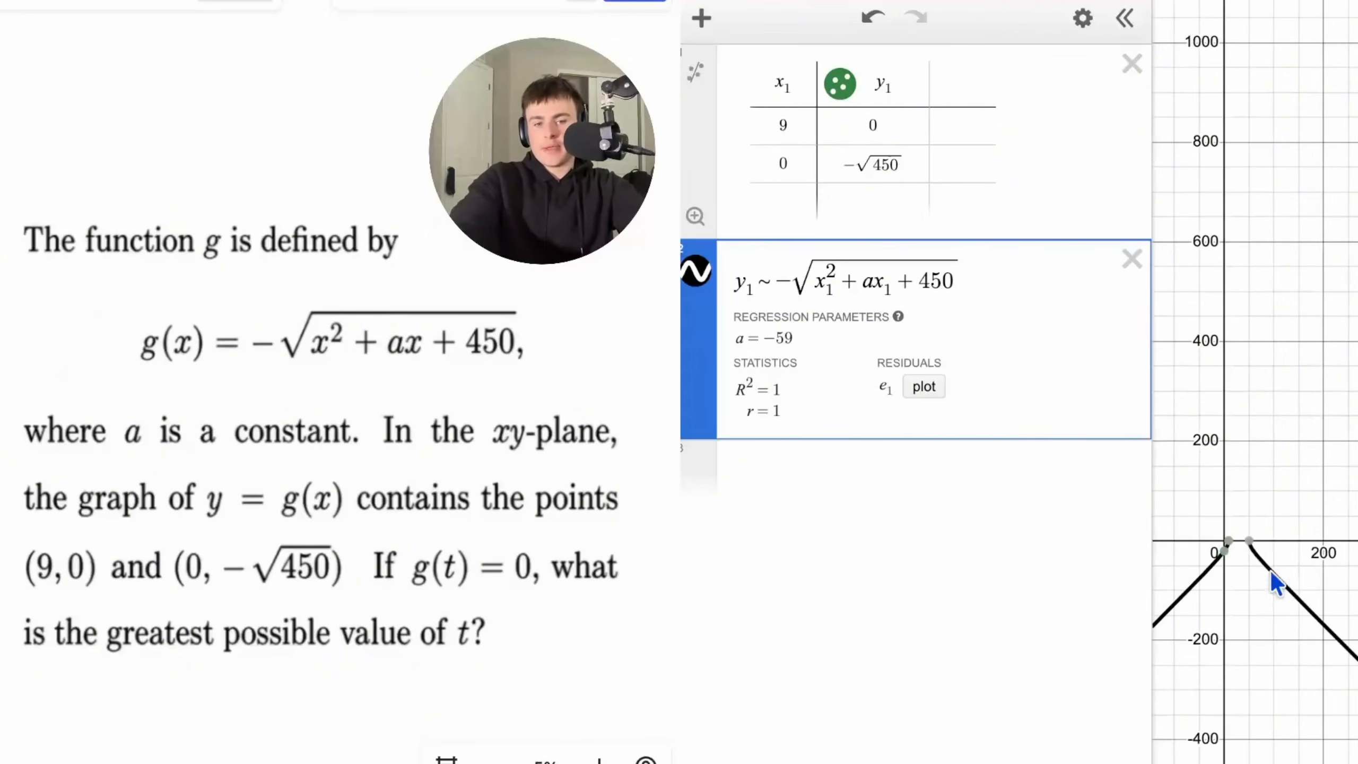
scroll(1256, 554, up, 8)
scroll(1253, 548, up, 1)
drag(1302, 581, 1253, 524)
click(1293, 504)
mouse_move(1273, 490)
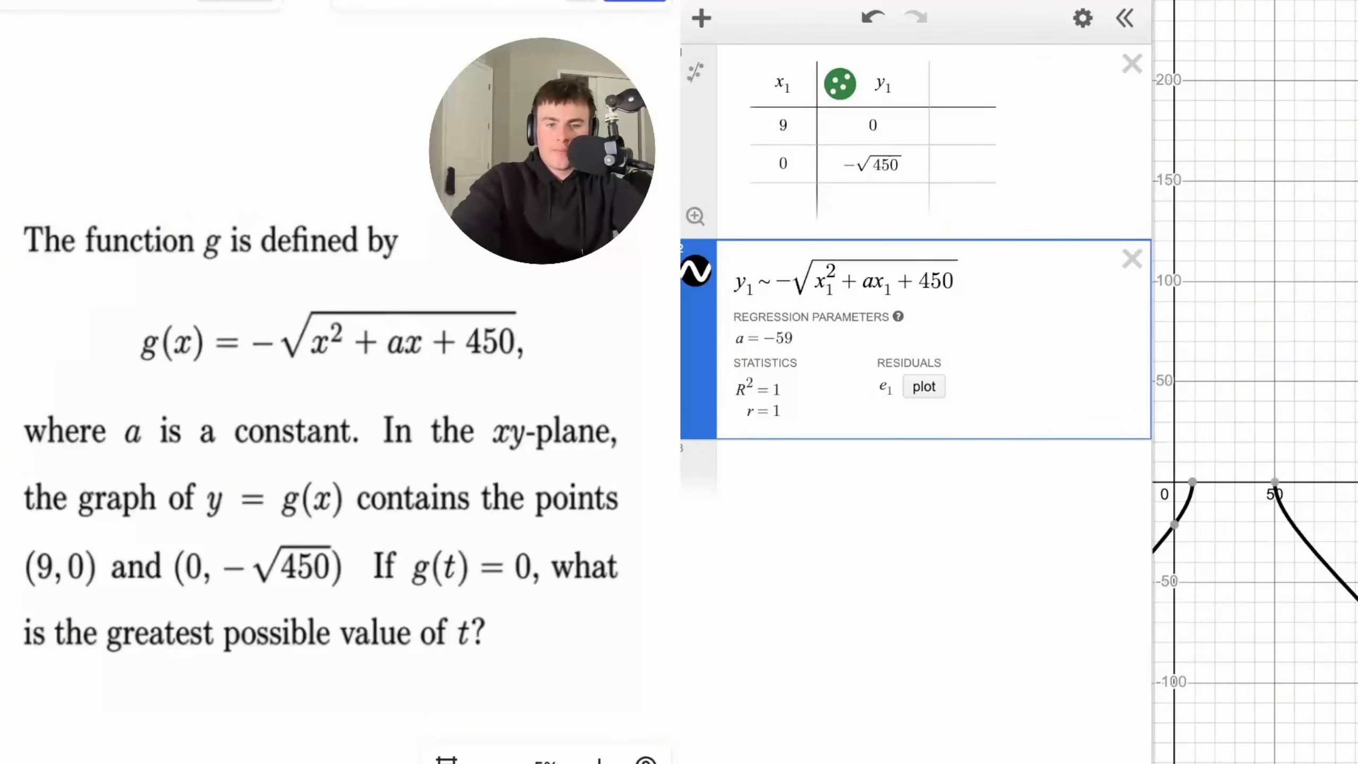
- Highlight the regression's R² statistic and add a note reading "R^2 =" below the regression
drag(783, 398, 734, 402)
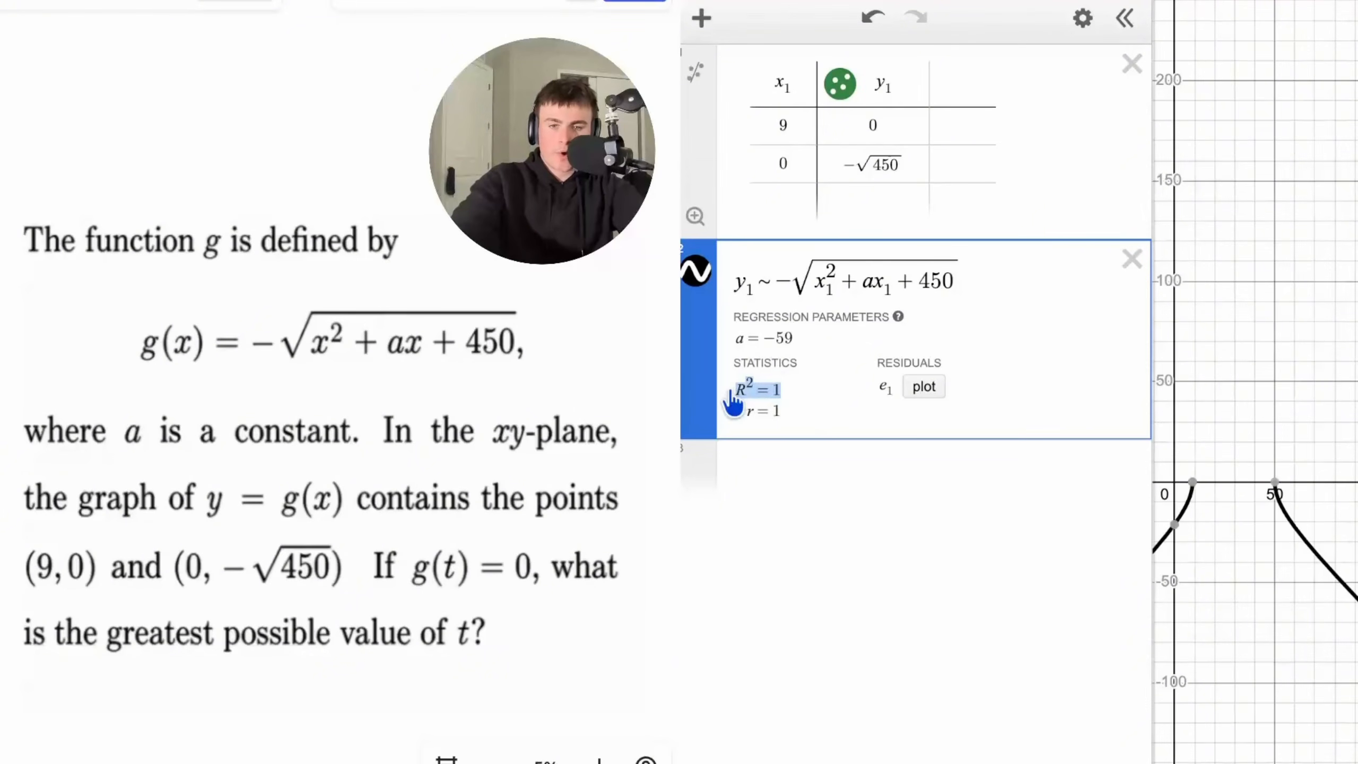
click(778, 471)
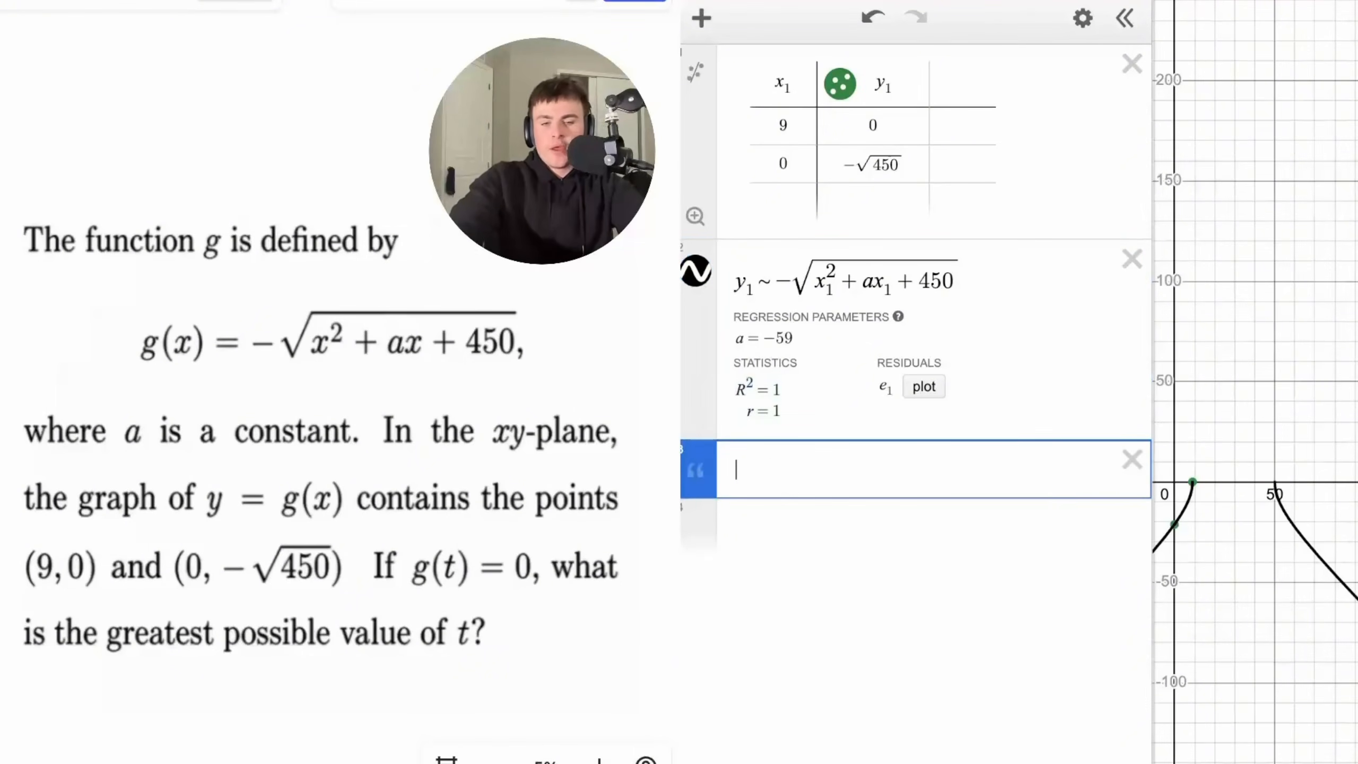
text(R^2 =)
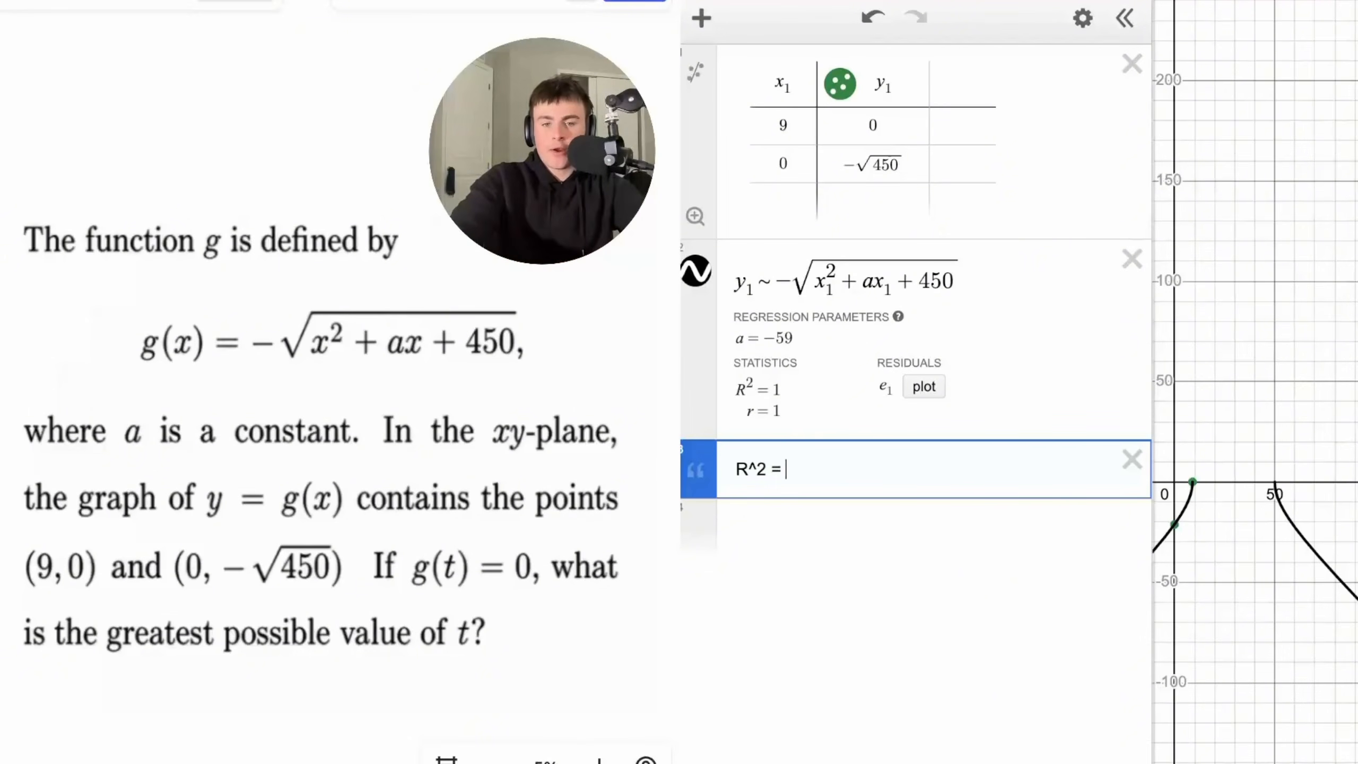
drag(793, 345, 763, 345)
click(768, 527)
text(a=-59)
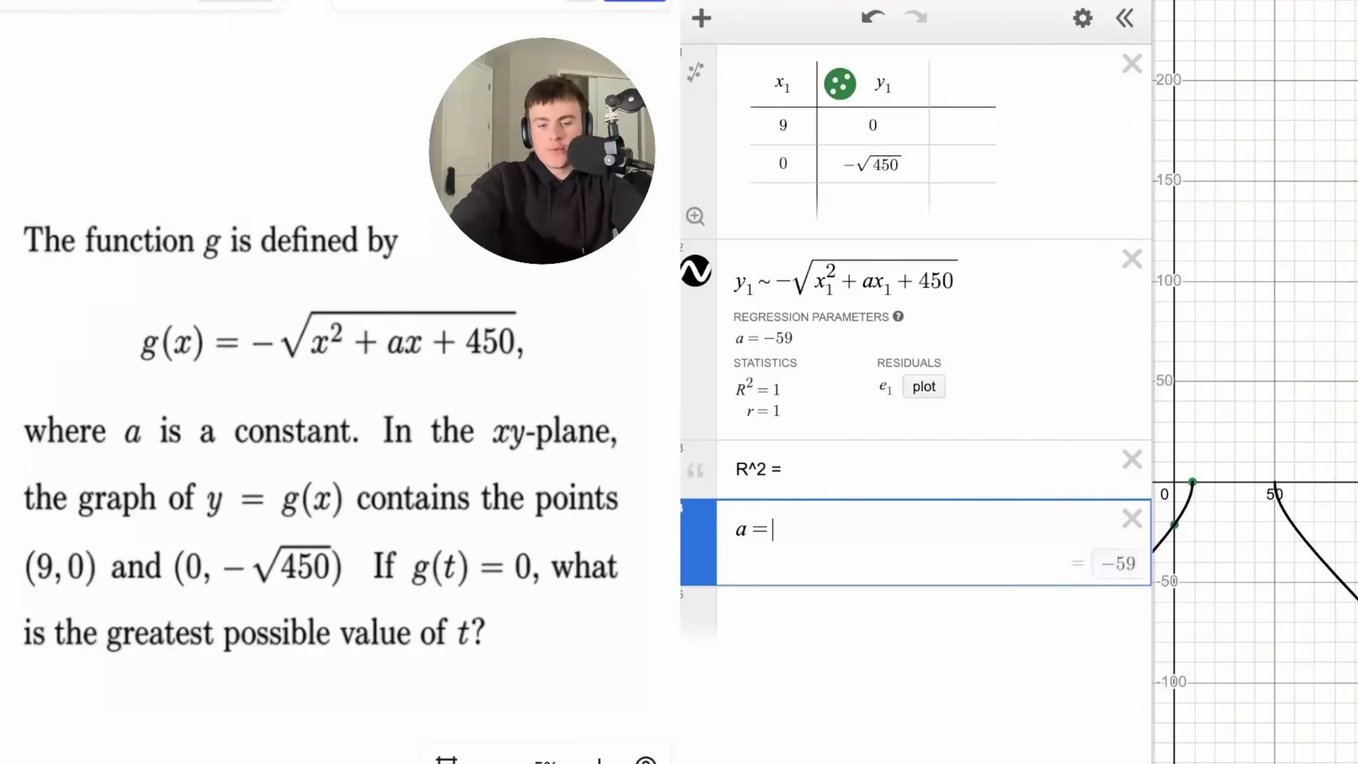
key(BackSpace)
key(BackSpace)
key(BackSpace)
key(BackSpace)
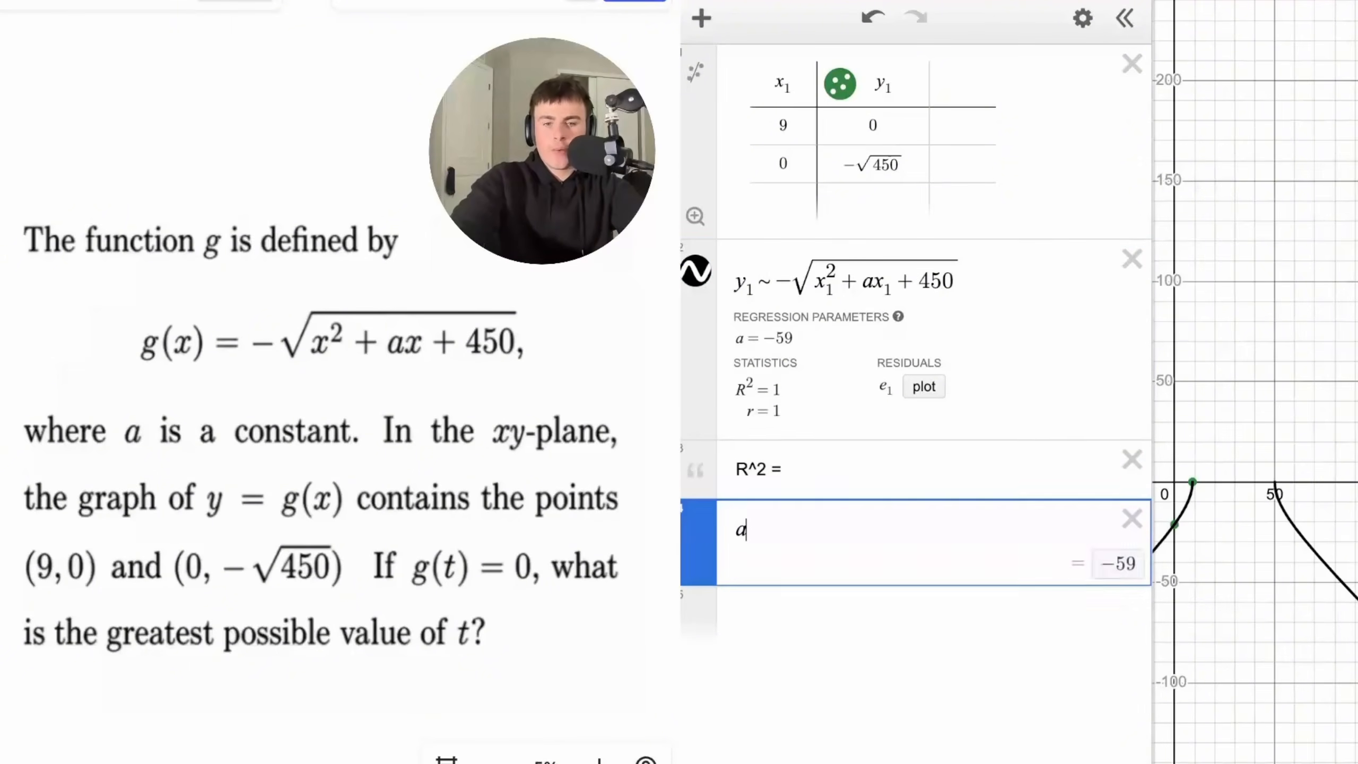
key(BackSpace)
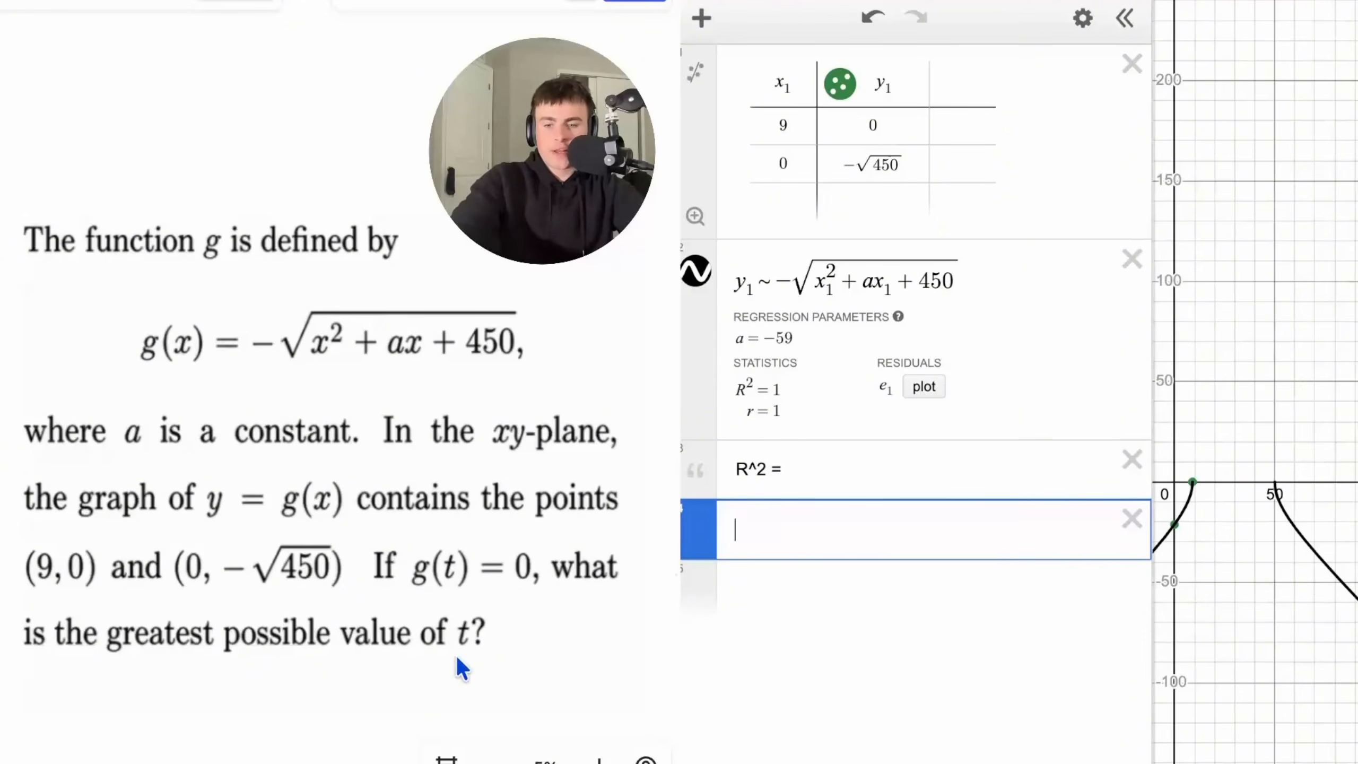
- Underline g(t) in the question, graph y = 0 and inspect where that line meets the regression curve
mouse_move(416, 602)
mouse_down()
mouse_move(478, 600)
mouse_move(432, 606)
mouse_up()
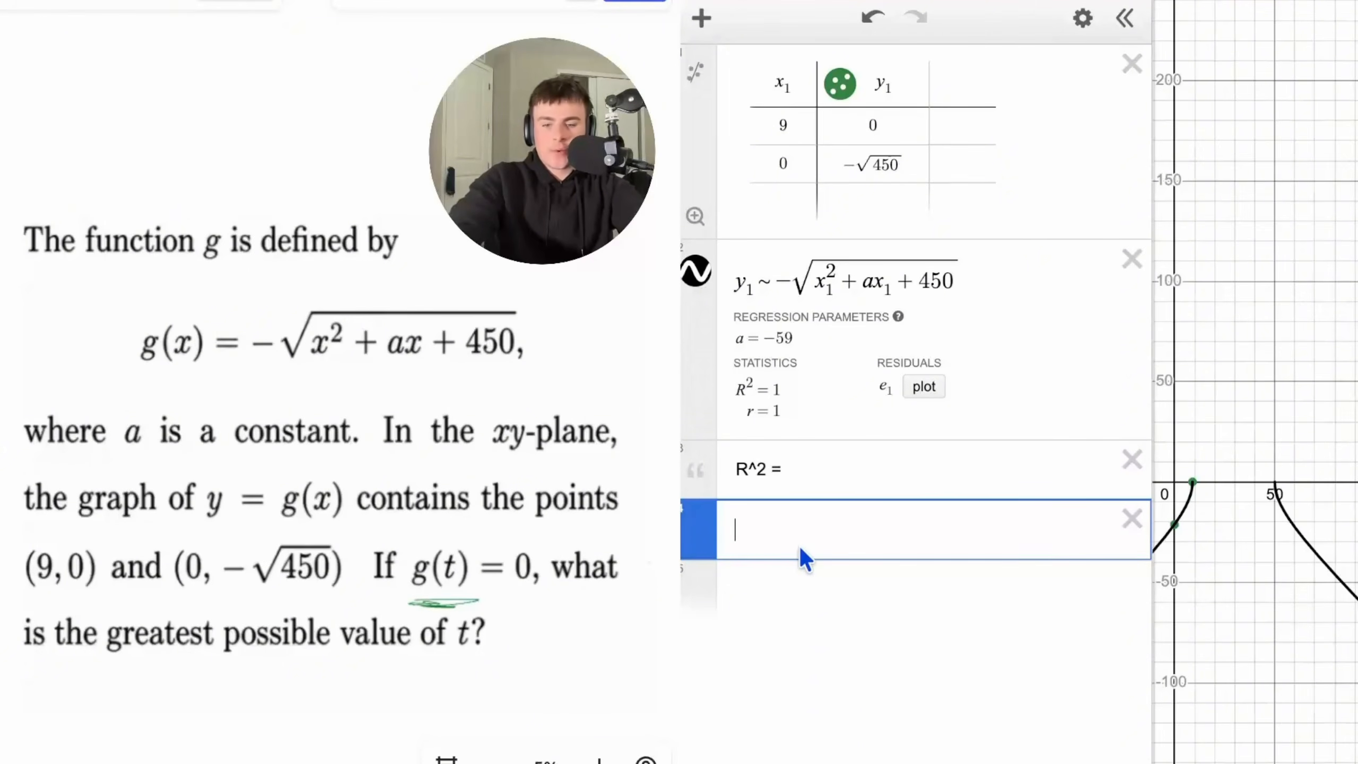
text(y=0)
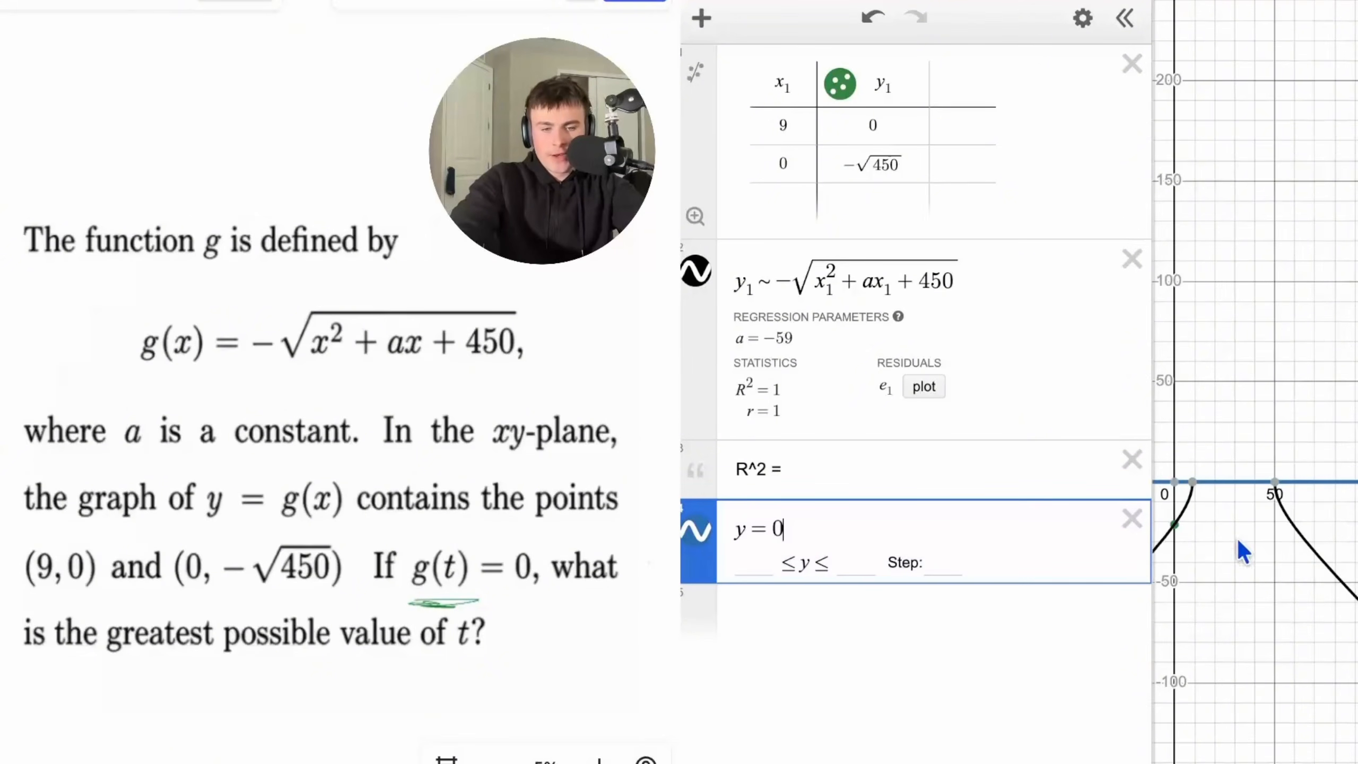
click(1202, 491)
click(1263, 490)
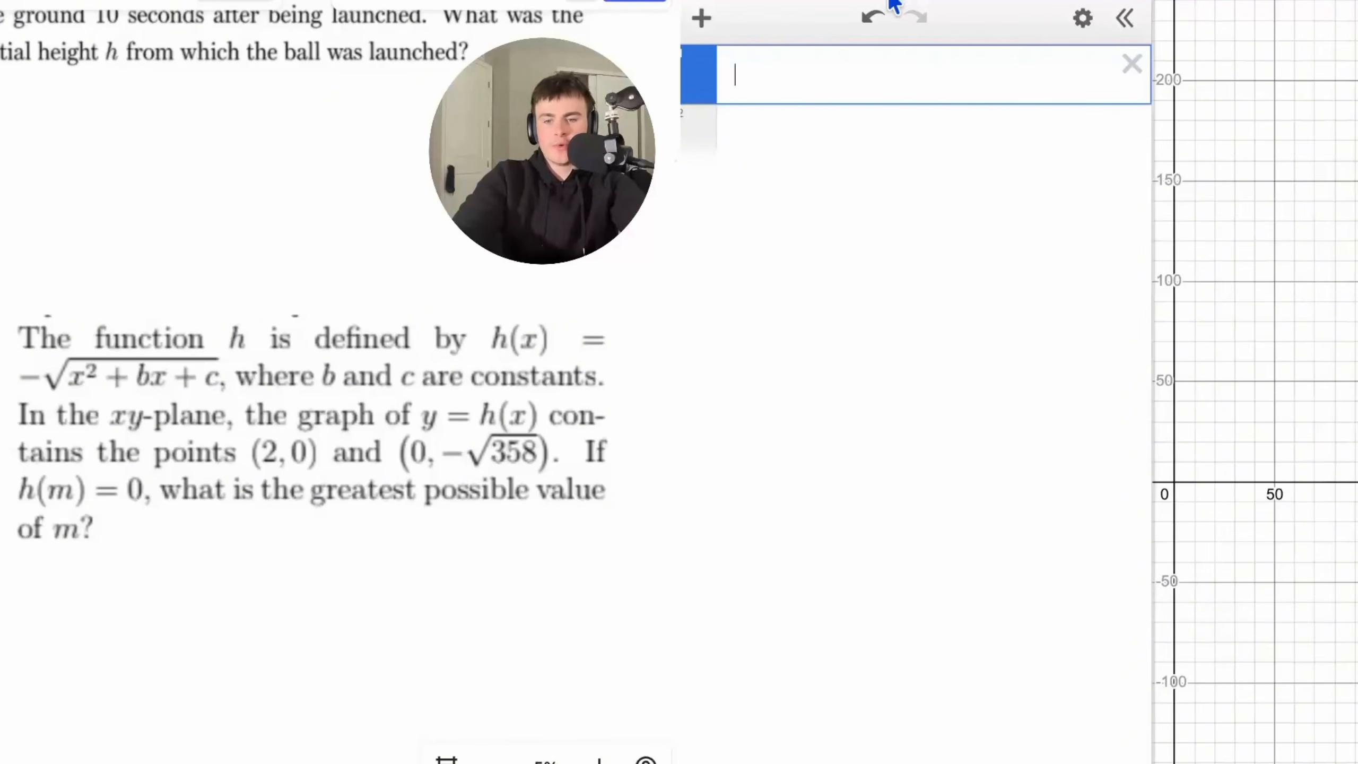
- Insert a table for the h(x) question and fill its rows with 2, 0 and 0, −√358
text(table)
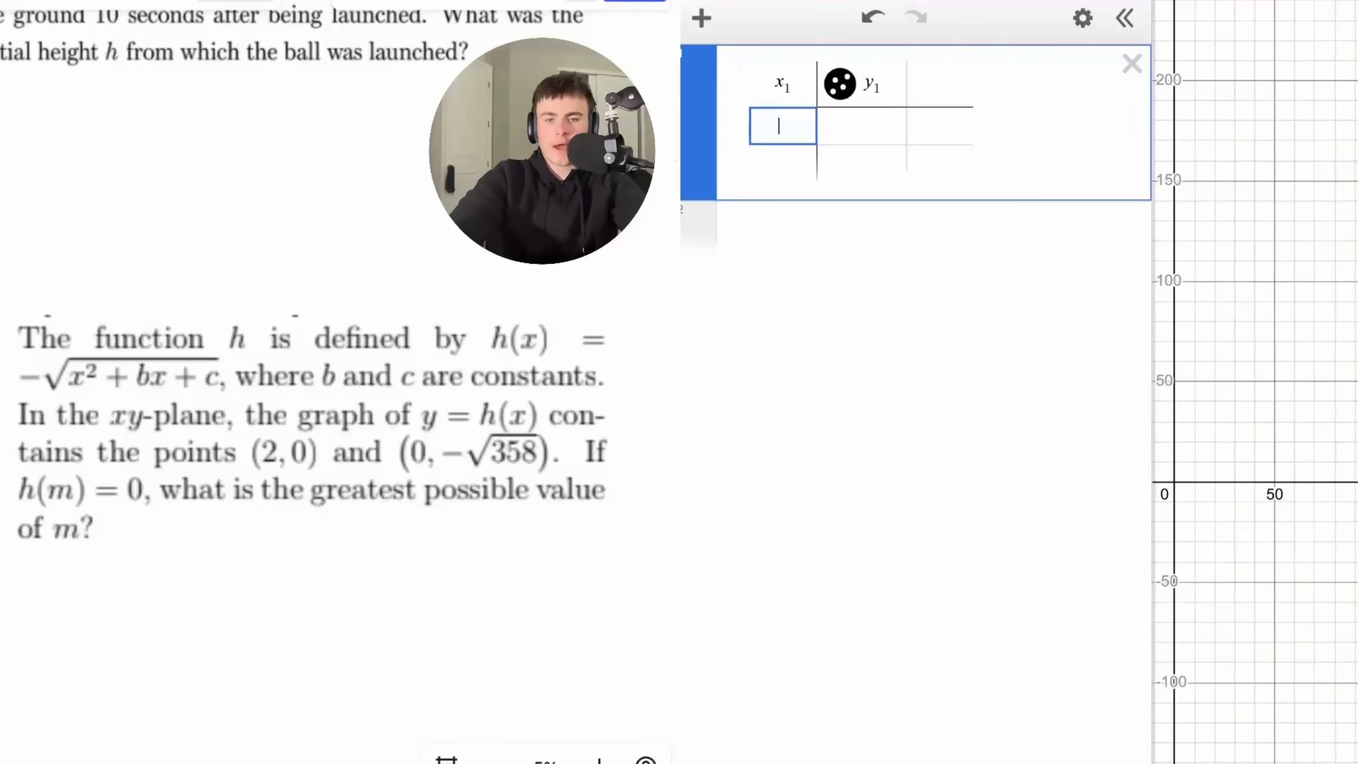
text(2)
key(Tab)
text(0)
click(787, 161)
text(0)
click(856, 168)
text(-sqrt)
text(358)
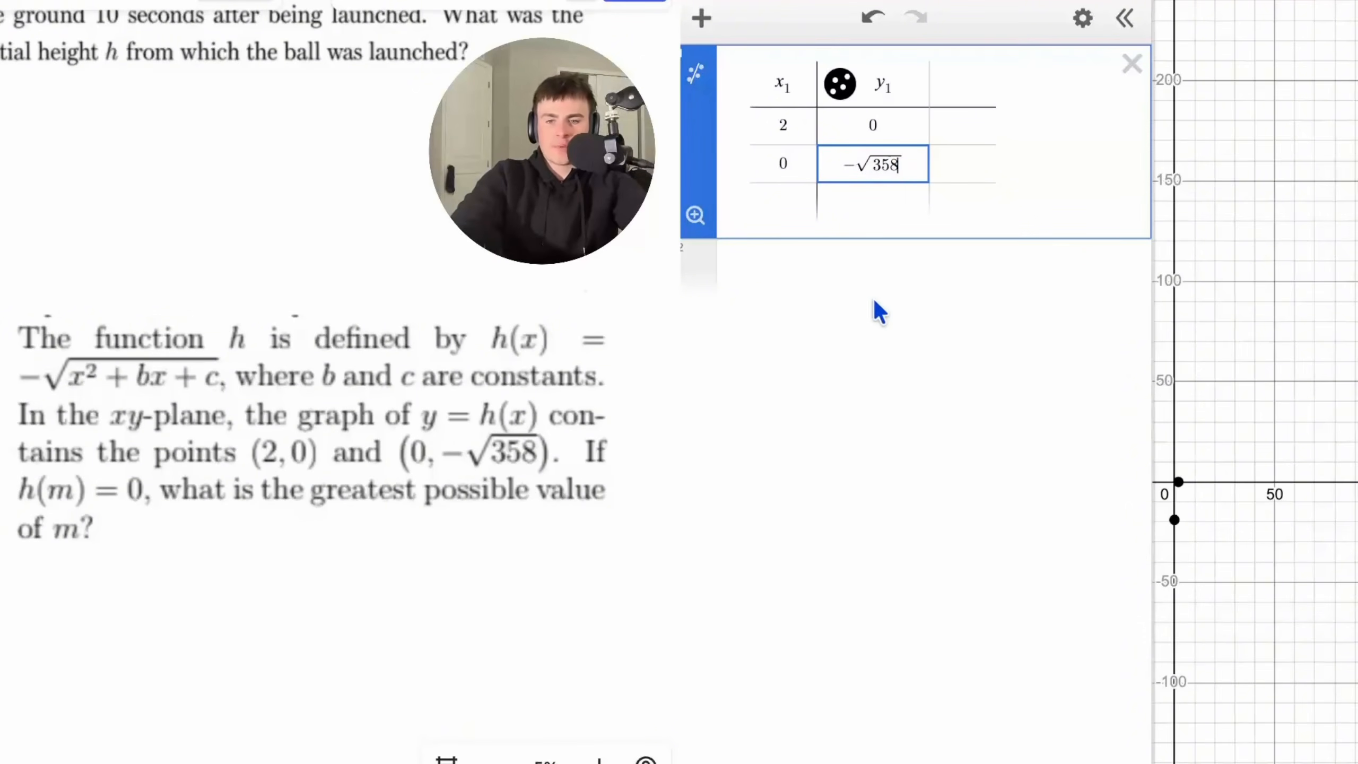
- Enter the custom regression y₁ ~ −√(x₁² + bx₁ + c) below the table
click(888, 294)
text(y1~-sqrtx1^2)
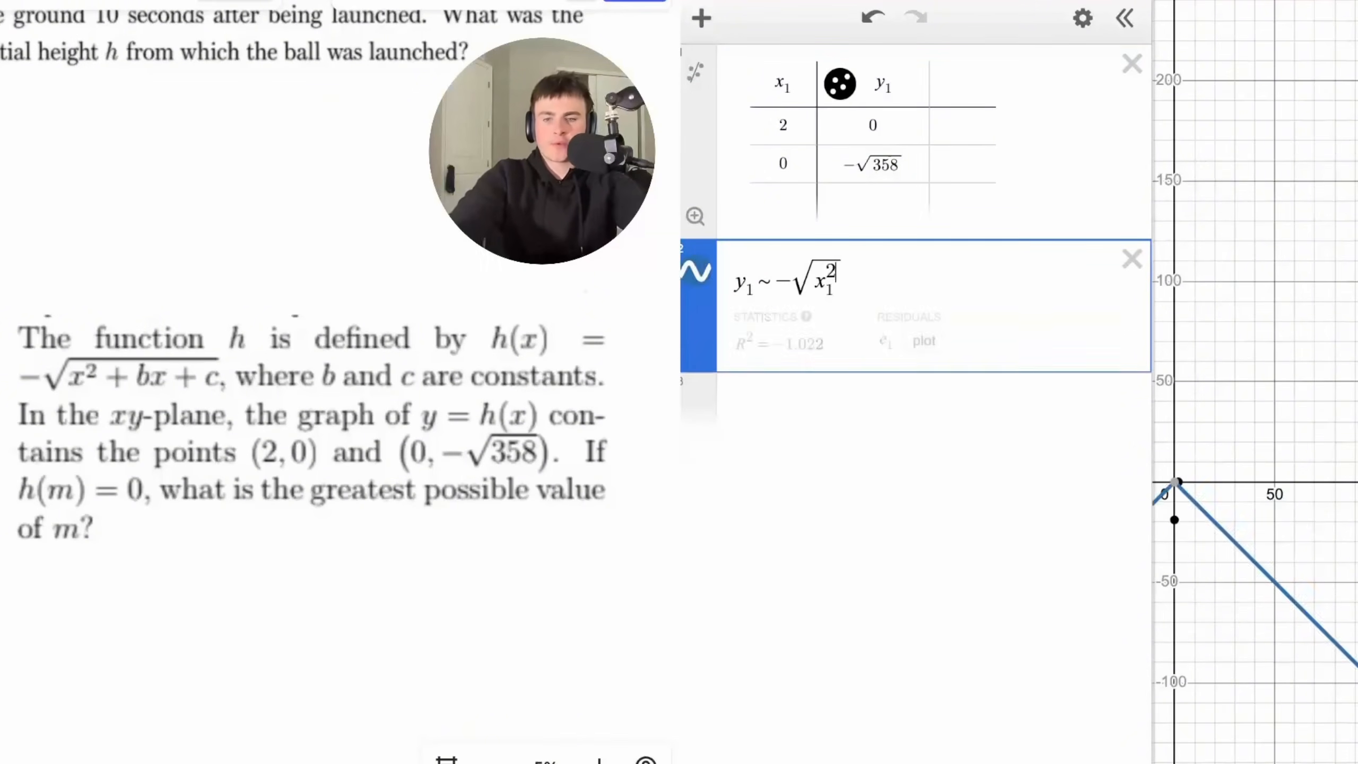
key(Right)
text(+bx1+c)
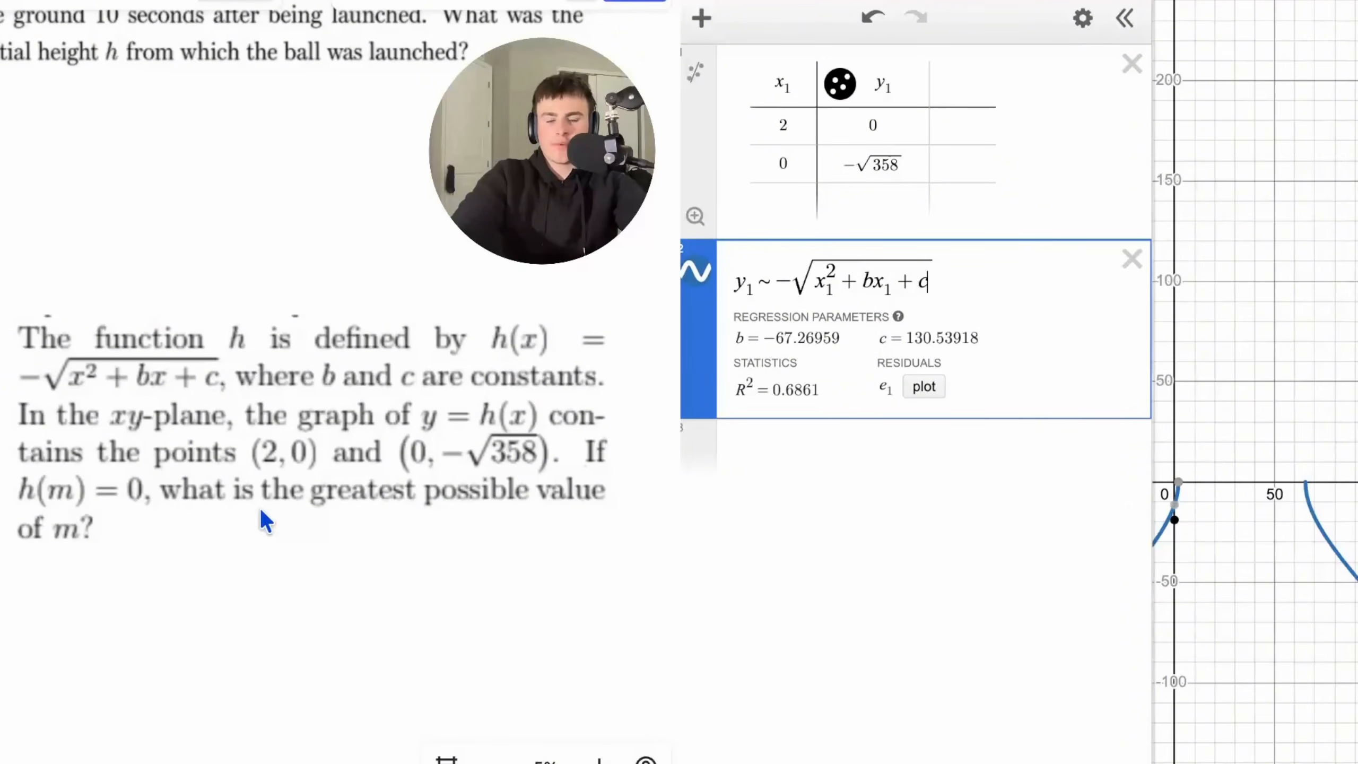
- Check the regression's x-intercept and R² value, and compare its curve with the two table points
click(1306, 493)
drag(1305, 493, 1305, 484)
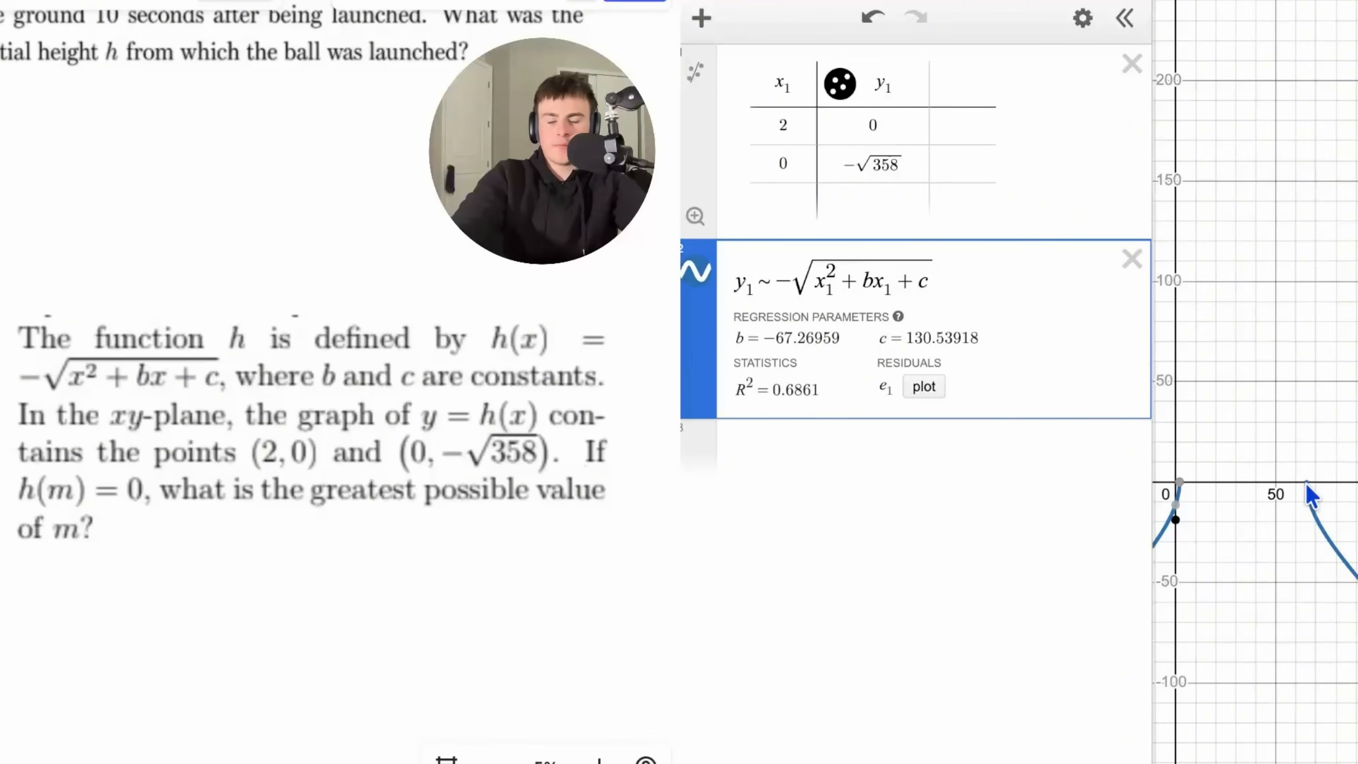
triple_click(778, 393)
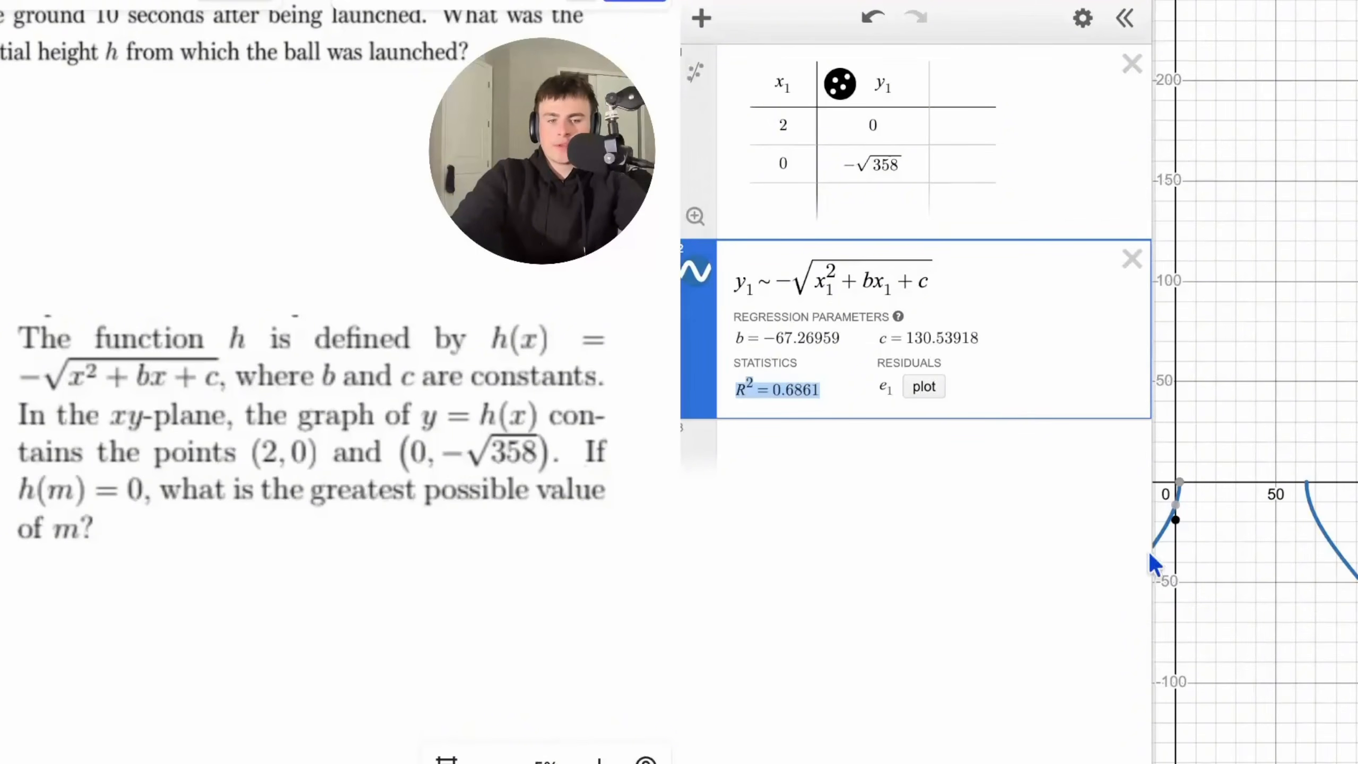
drag(1216, 568, 1238, 546)
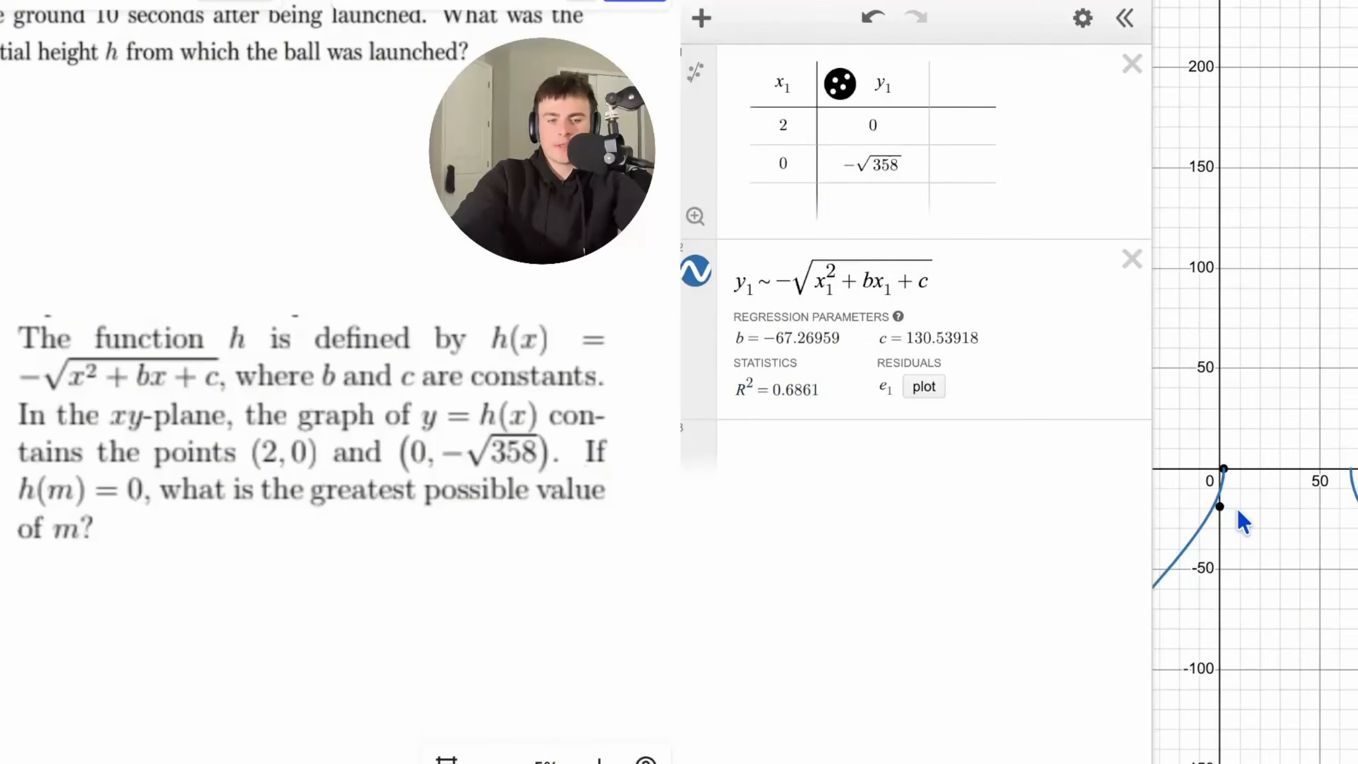
scroll(1237, 505, up, 5)
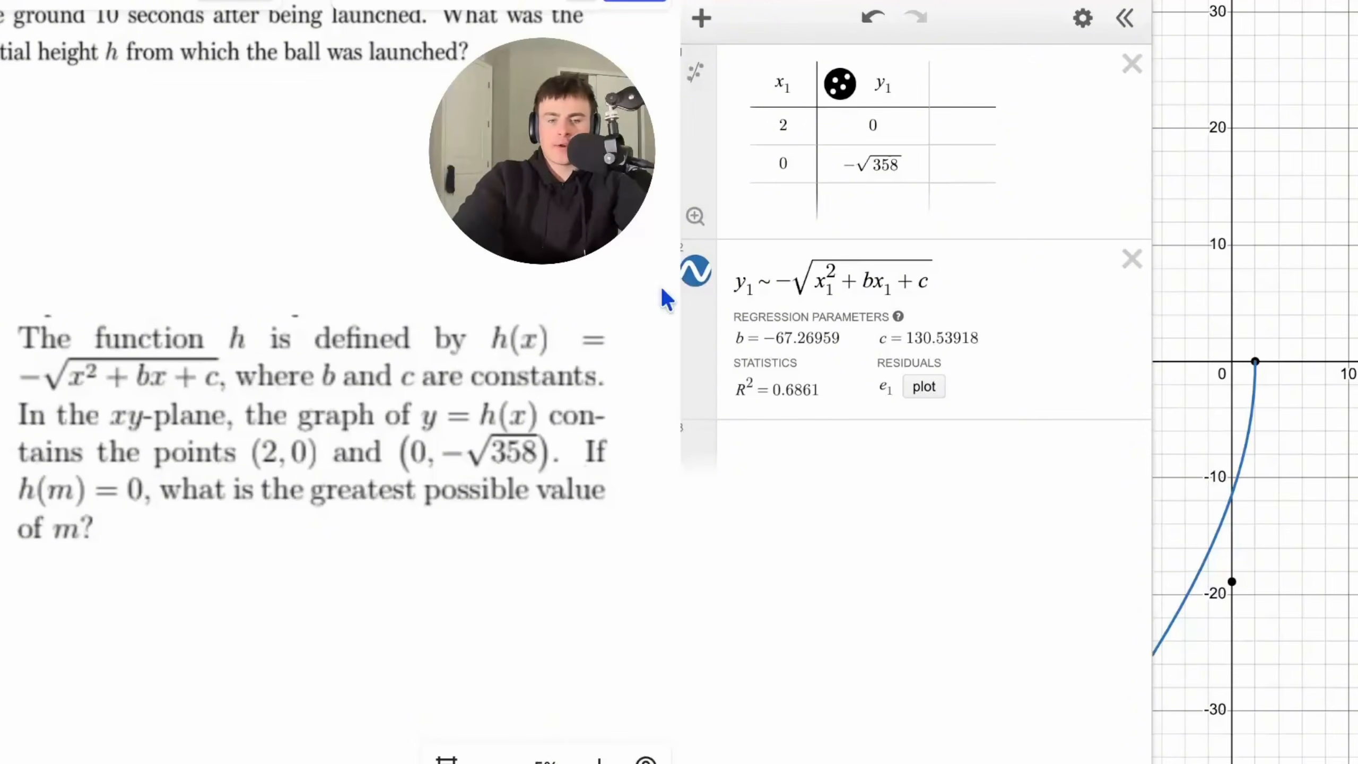
scroll(583, 362, left, 1)
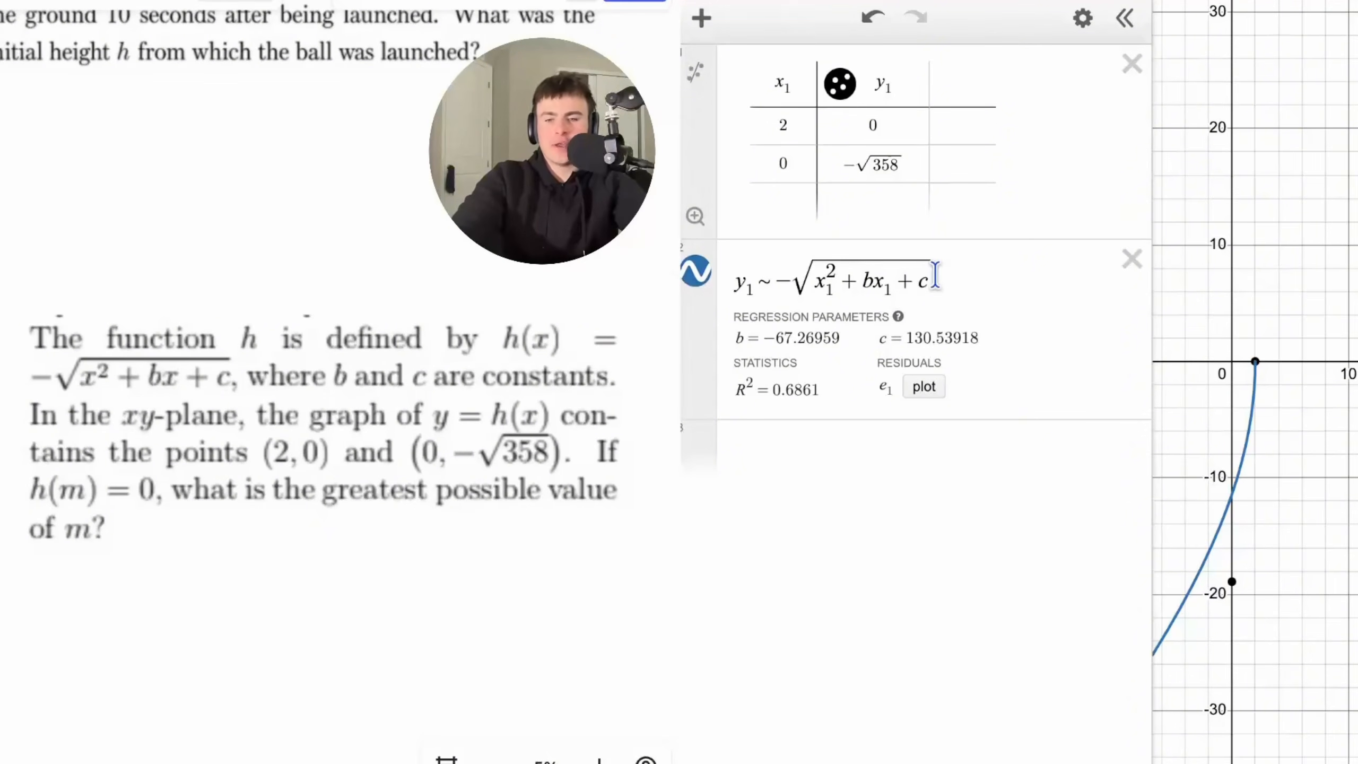
- Append a tiny constant after the regression's square root, trying 0.00001, 0.00000001 and 0.0001 before settling on 0.0000001
click(977, 281)
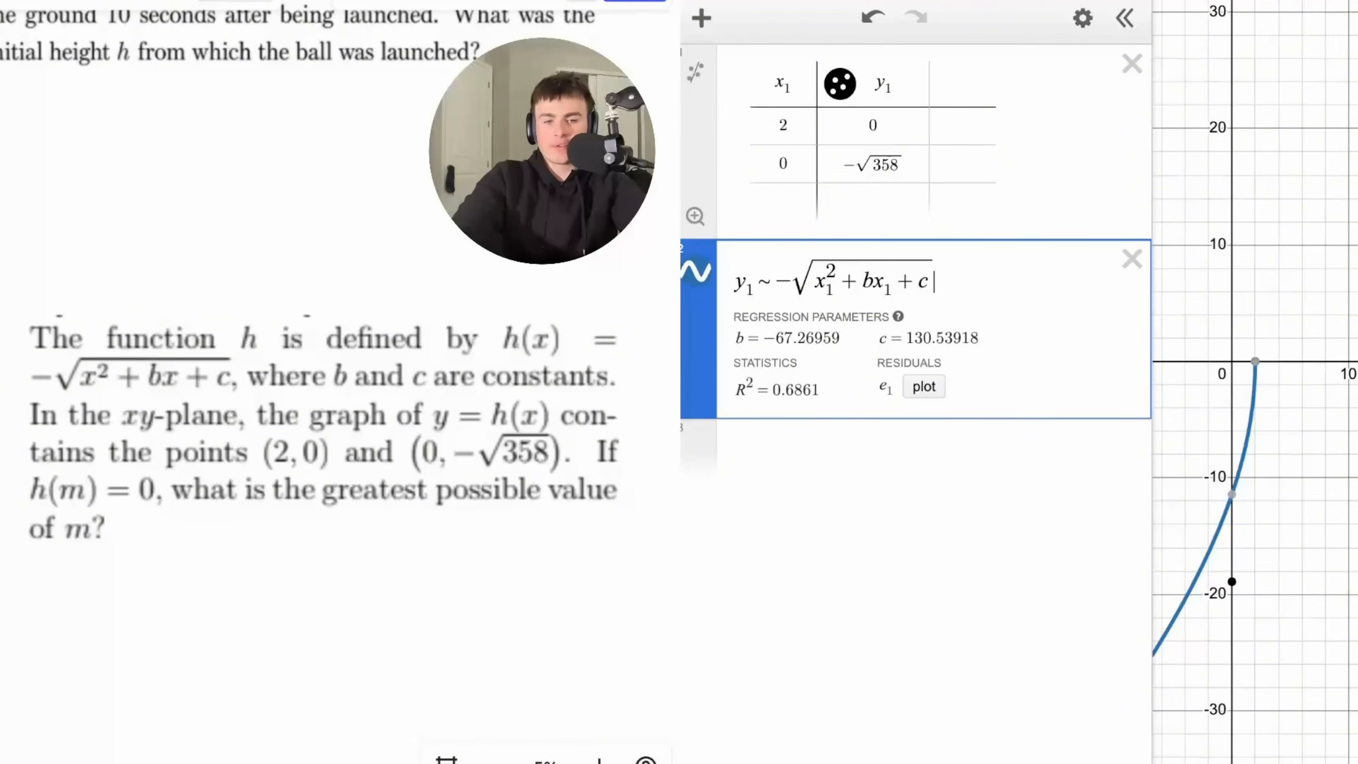
text(+0.00001)
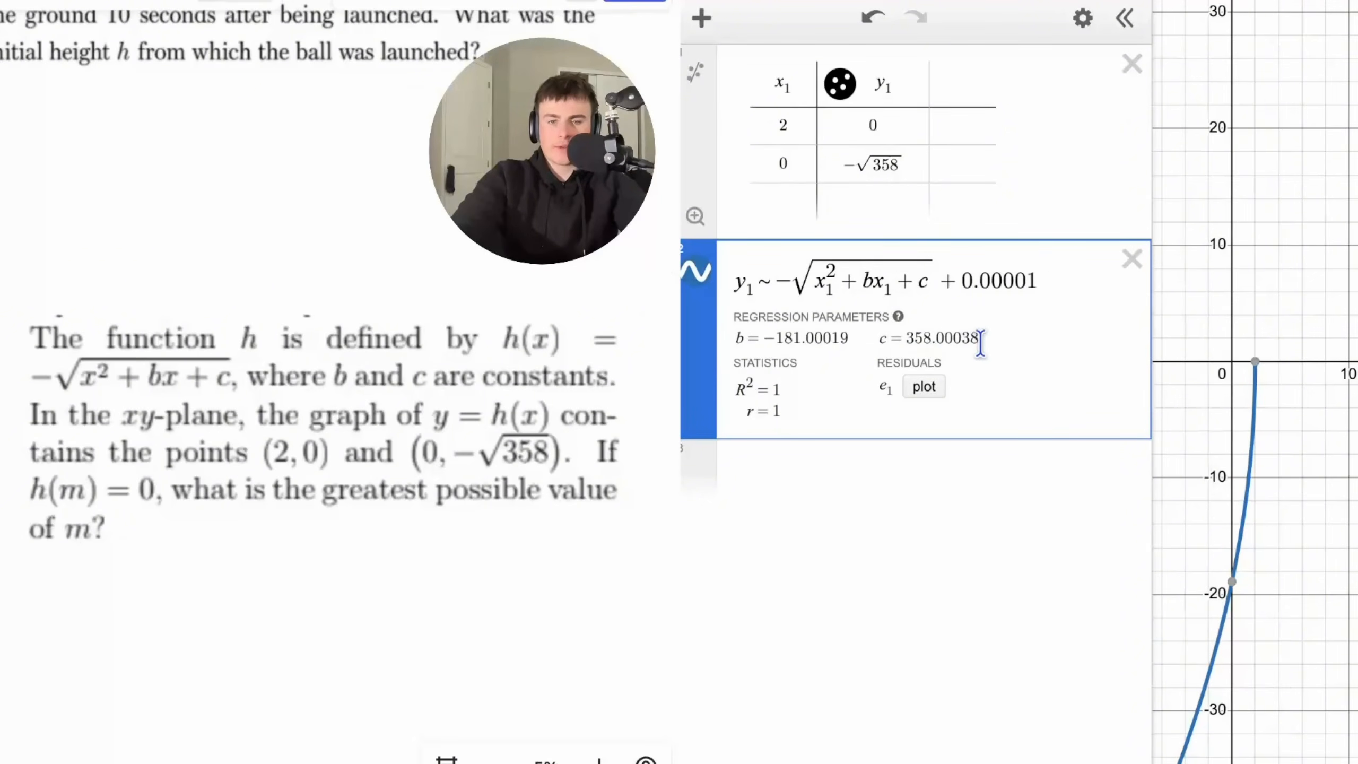
key(BackSpace)
text(000)
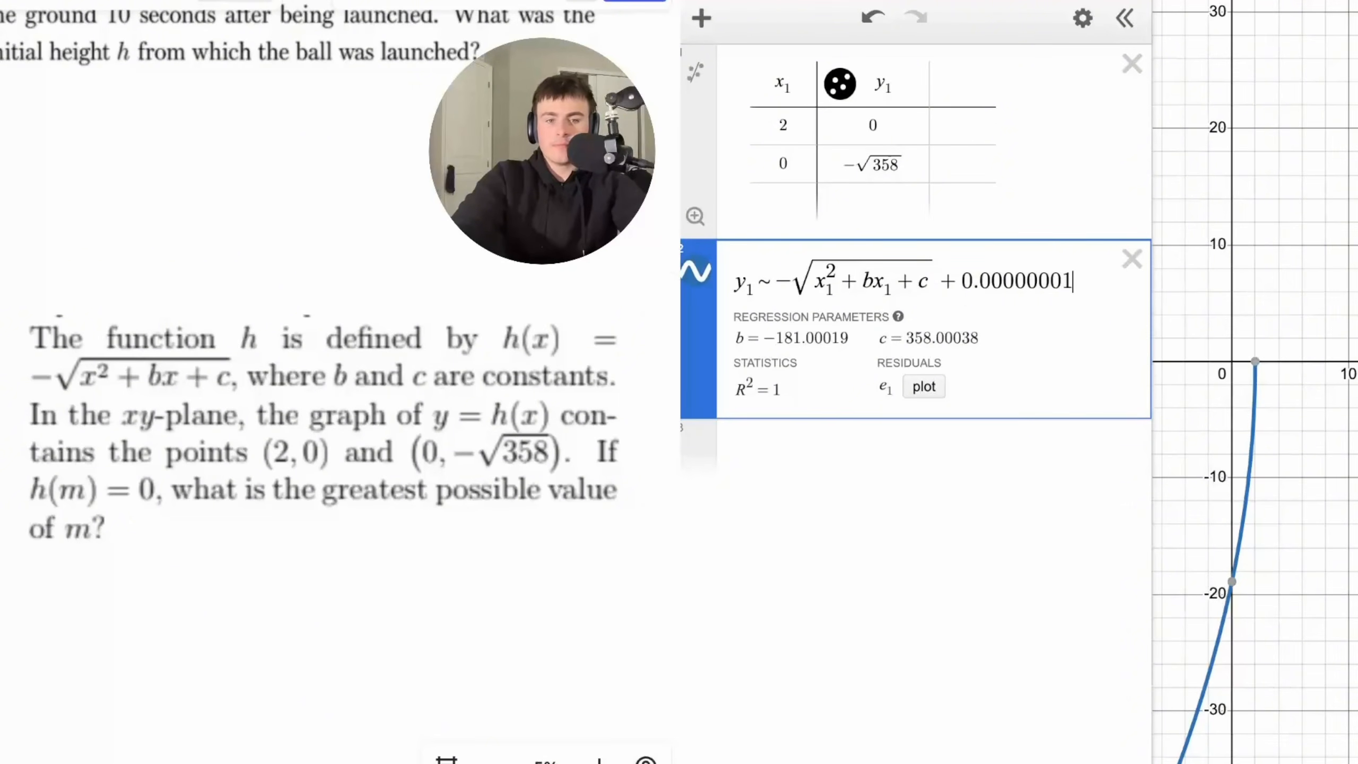
key(BackSpace)
key(BackSpace)
key(BackSpace)
text(1)
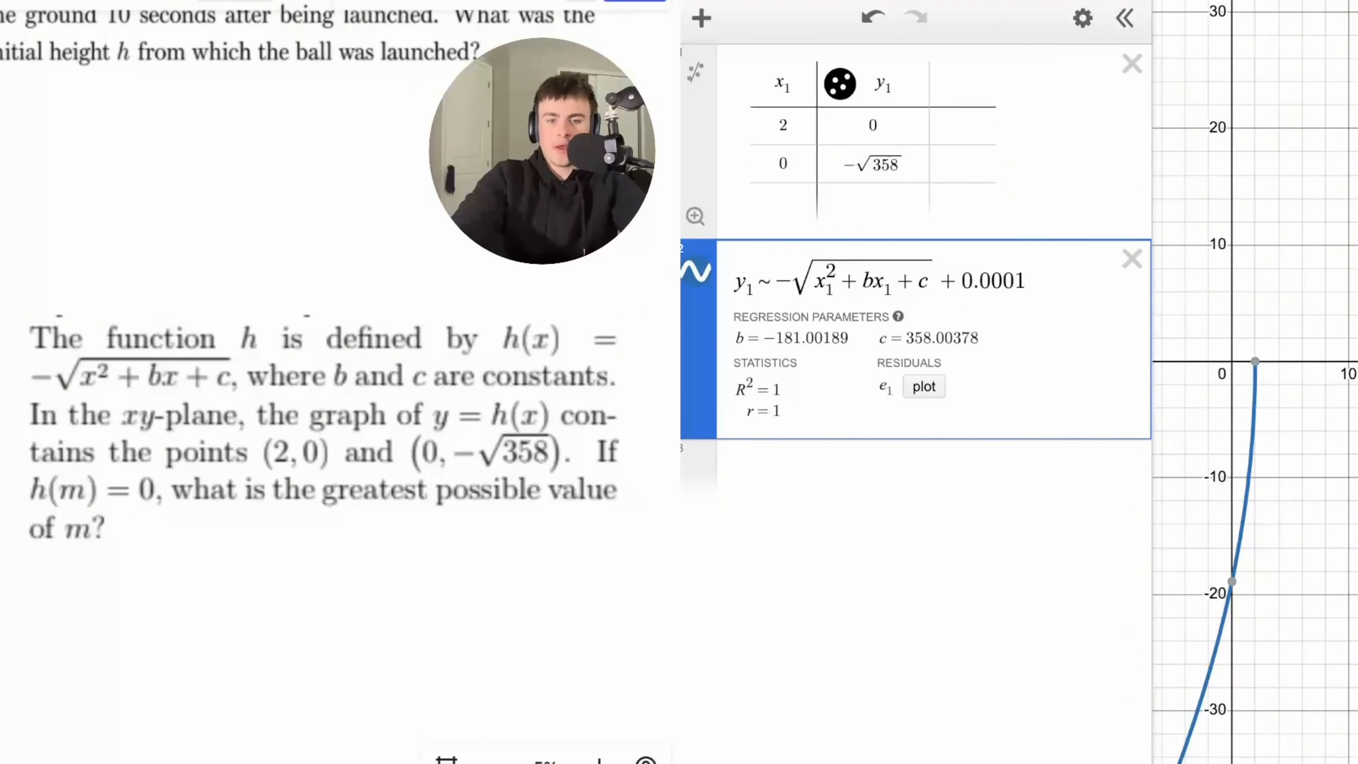
key(BackSpace)
text(0001)
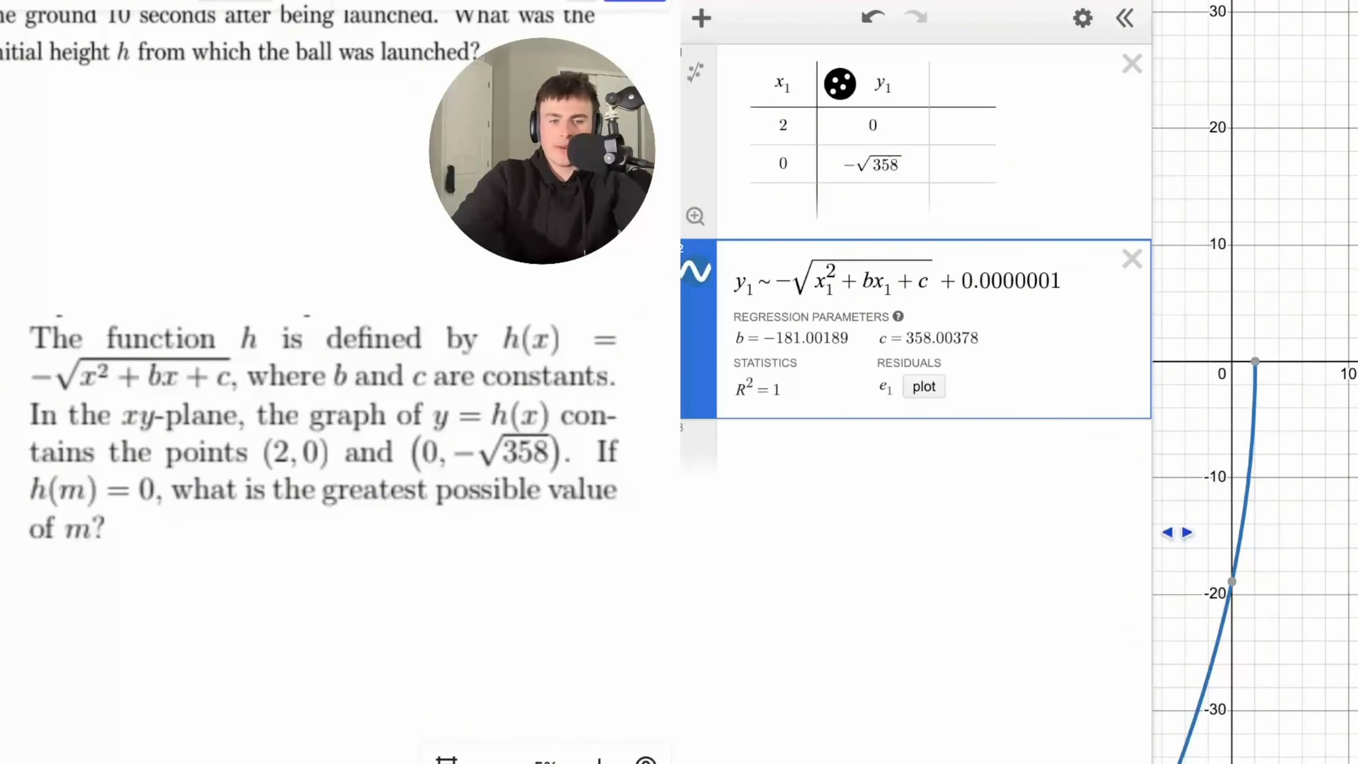
- Compare the adjusted curve with the two table points and inspect where its far branch meets the x-axis
click(1234, 587)
click(1257, 367)
drag(1346, 429, 1274, 430)
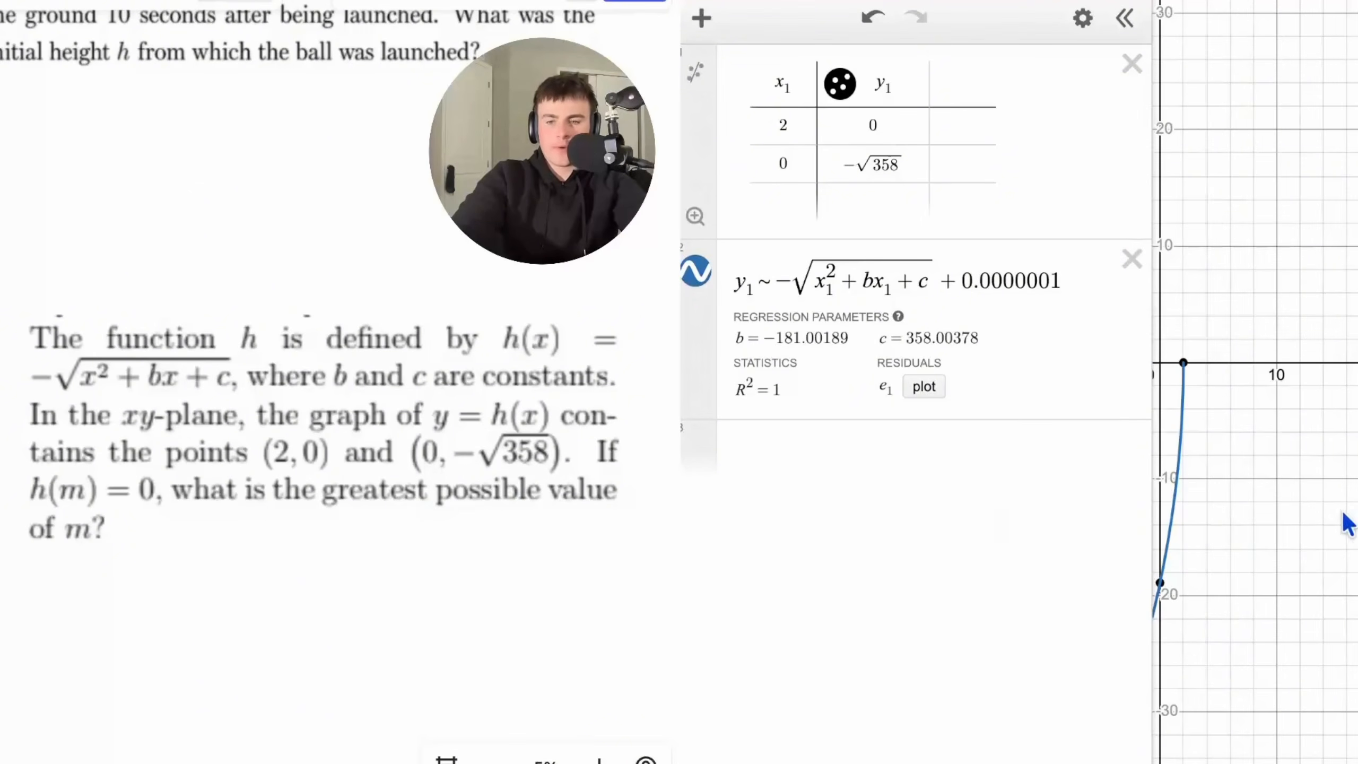
scroll(1355, 519, down, 3)
scroll(1357, 518, down, 3)
drag(1357, 518, 1241, 518)
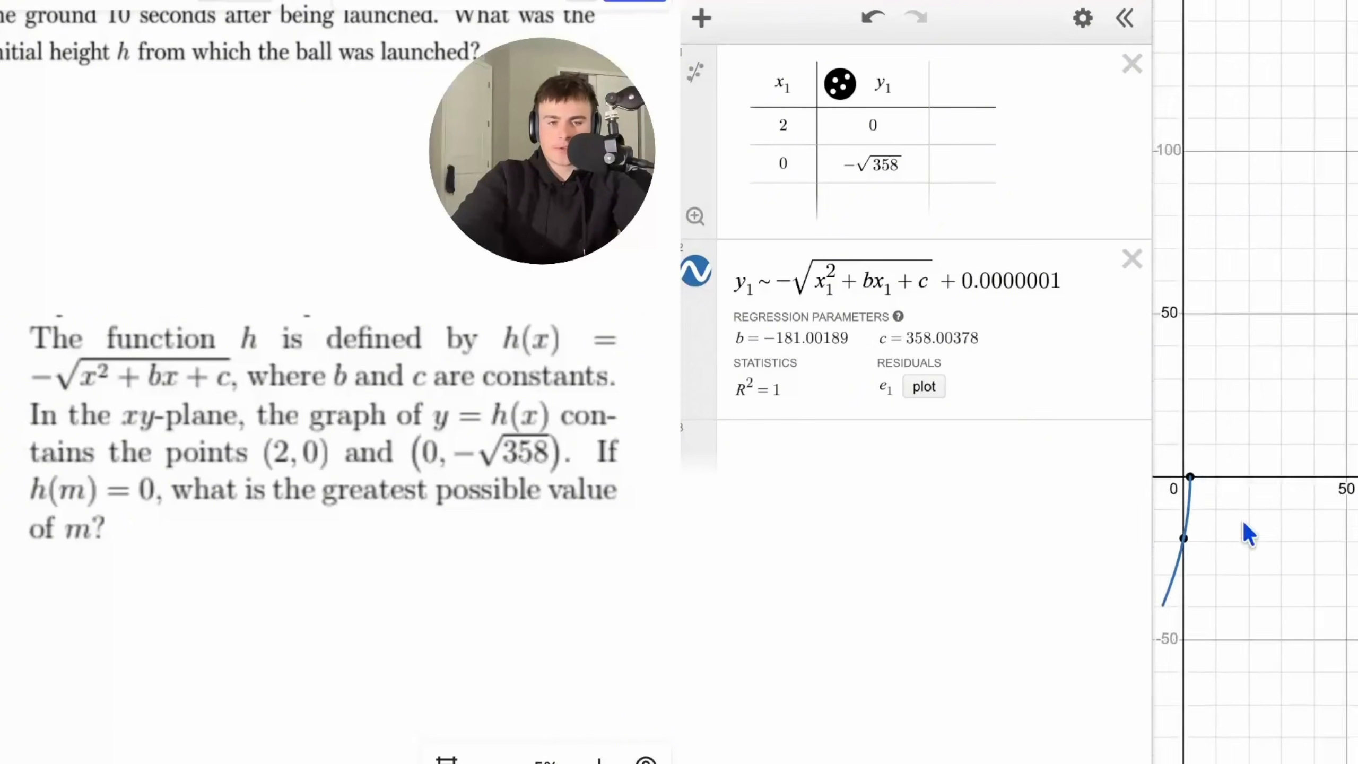
scroll(1242, 517, down, 6)
click(1356, 514)
drag(1357, 517, 1357, 519)
scroll(1356, 512, up, 10)
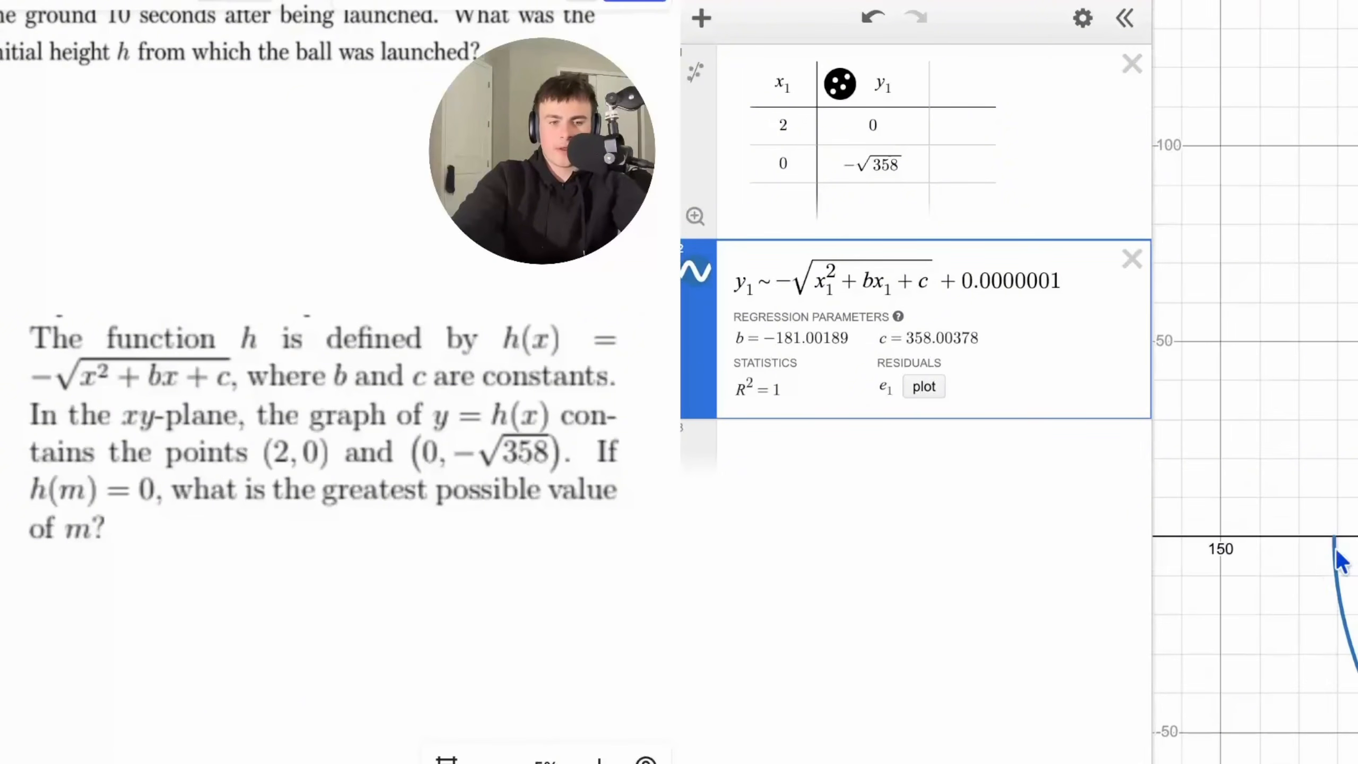
scroll(1346, 542, down, 10)
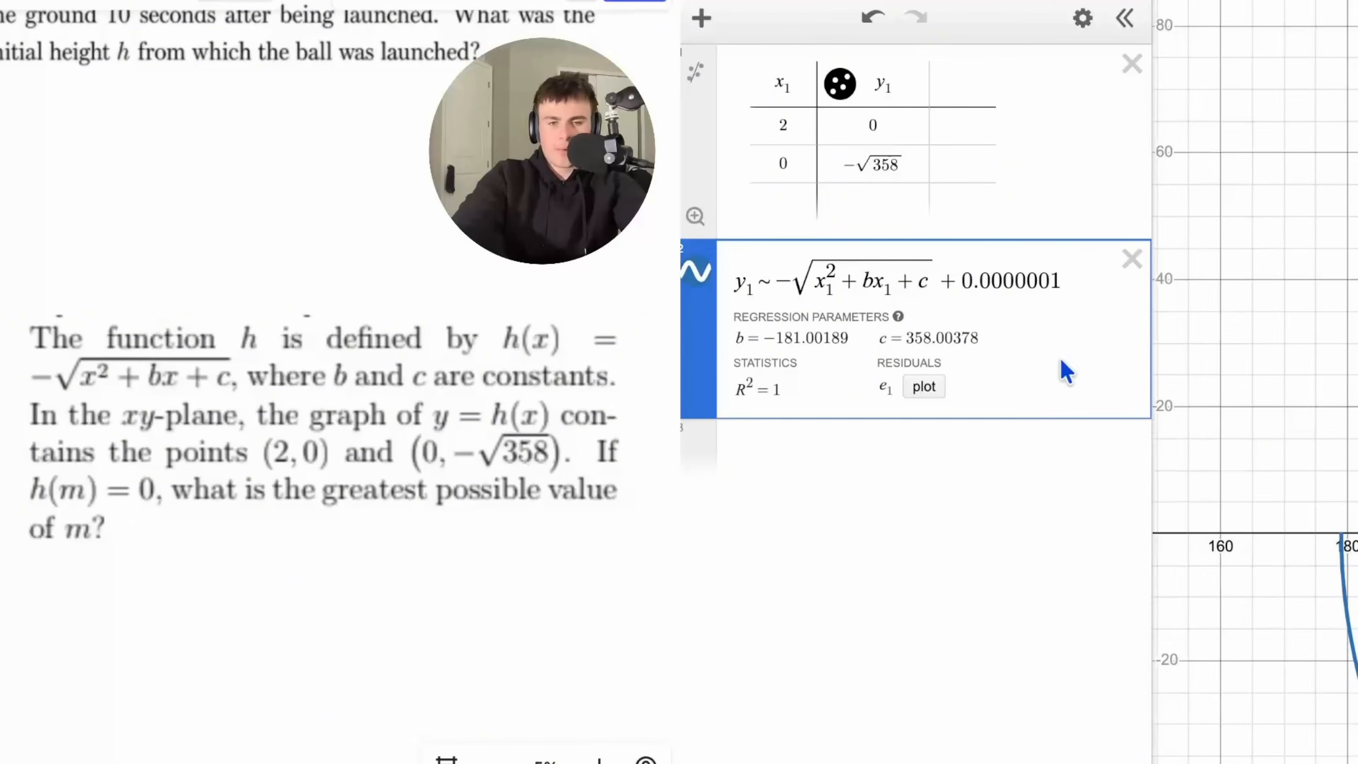
- Remove the added constant 0.0000001 from the end of the regression
drag(1065, 283, 1049, 286)
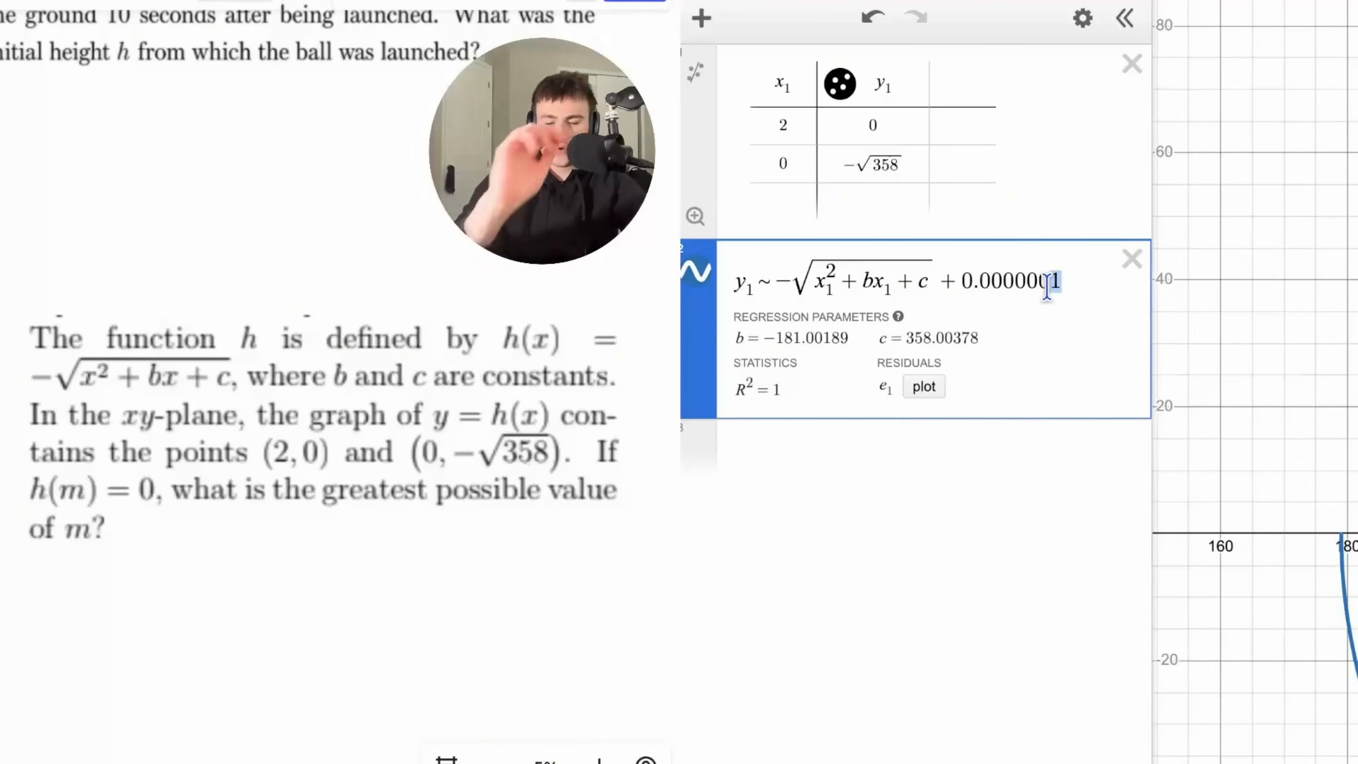
drag(1061, 282, 947, 282)
key(BackSpace)
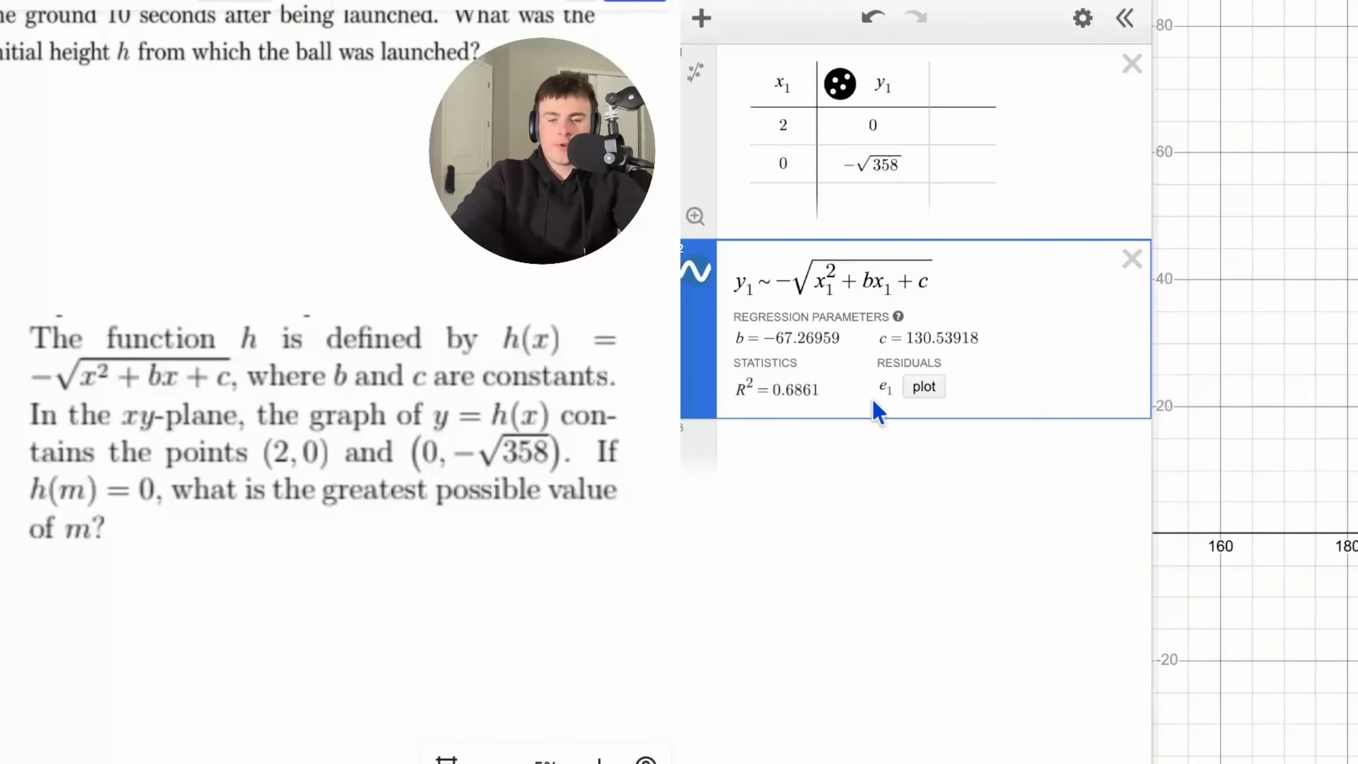
- Enter −√(x² + bx + c) as a new expression below the regression
click(840, 482)
text(-sqrt()
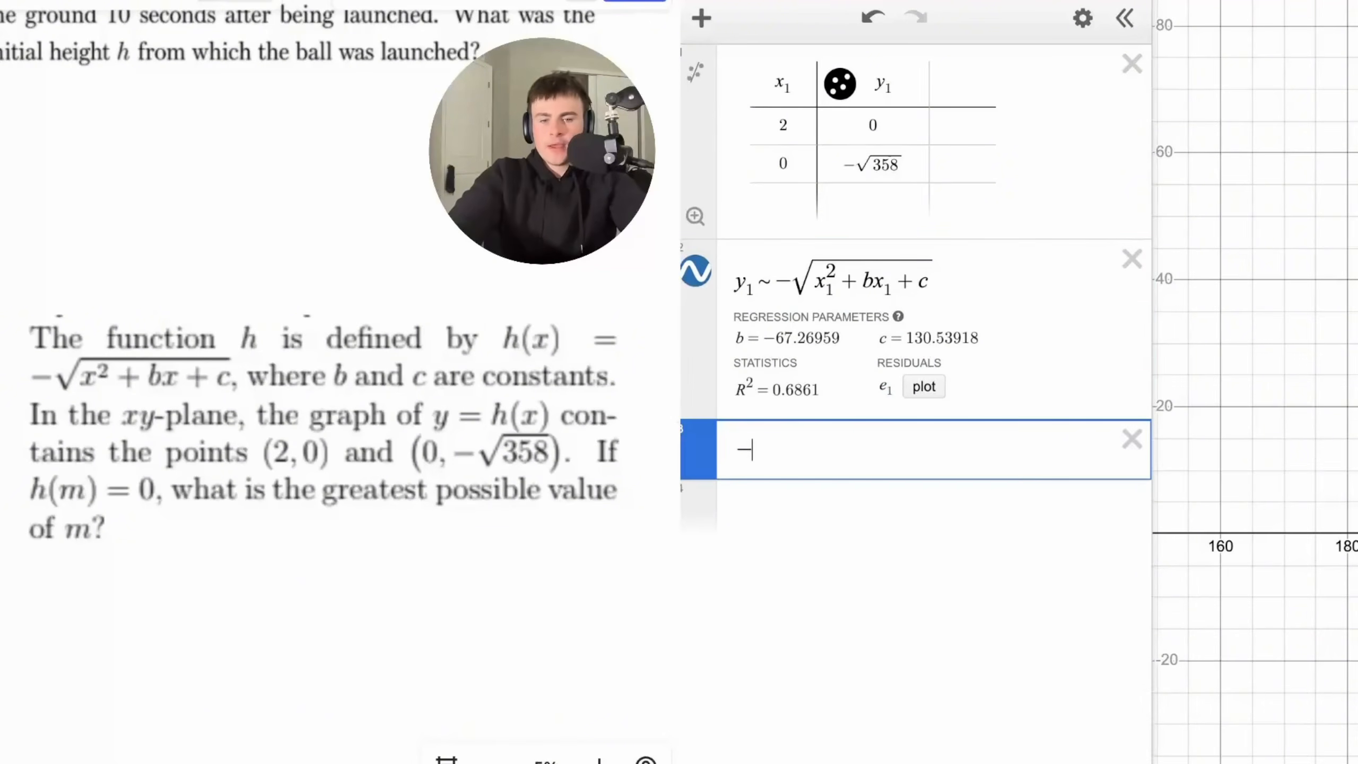
text(x^2)
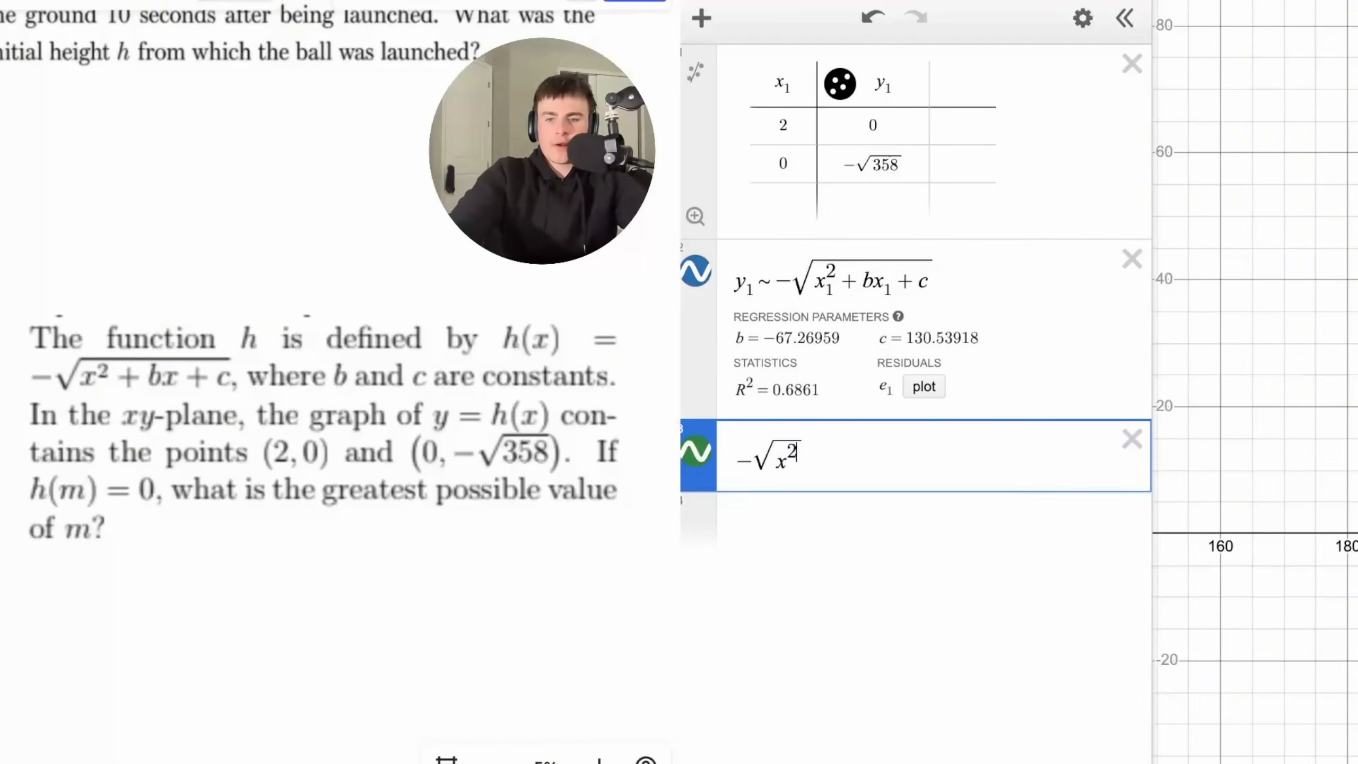
text(+bx+c)
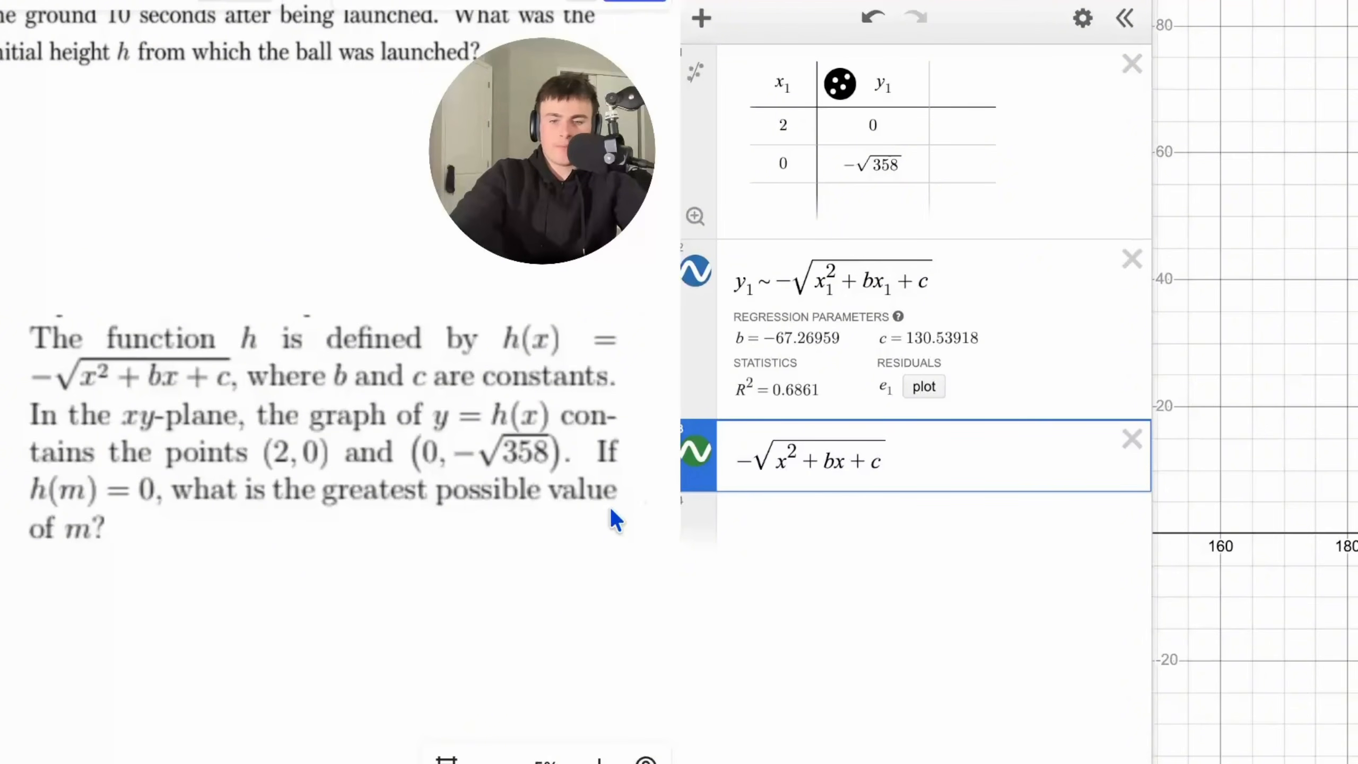
- Reduce the new expression to −√c and turn it into the regression −√c ~ −√358 to solve for c
mouse_move(797, 460)
mouse_down()
mouse_move(768, 460)
mouse_move(786, 457)
mouse_up()
key(BackSpace)
key(BackSpace)
key(BackSpace)
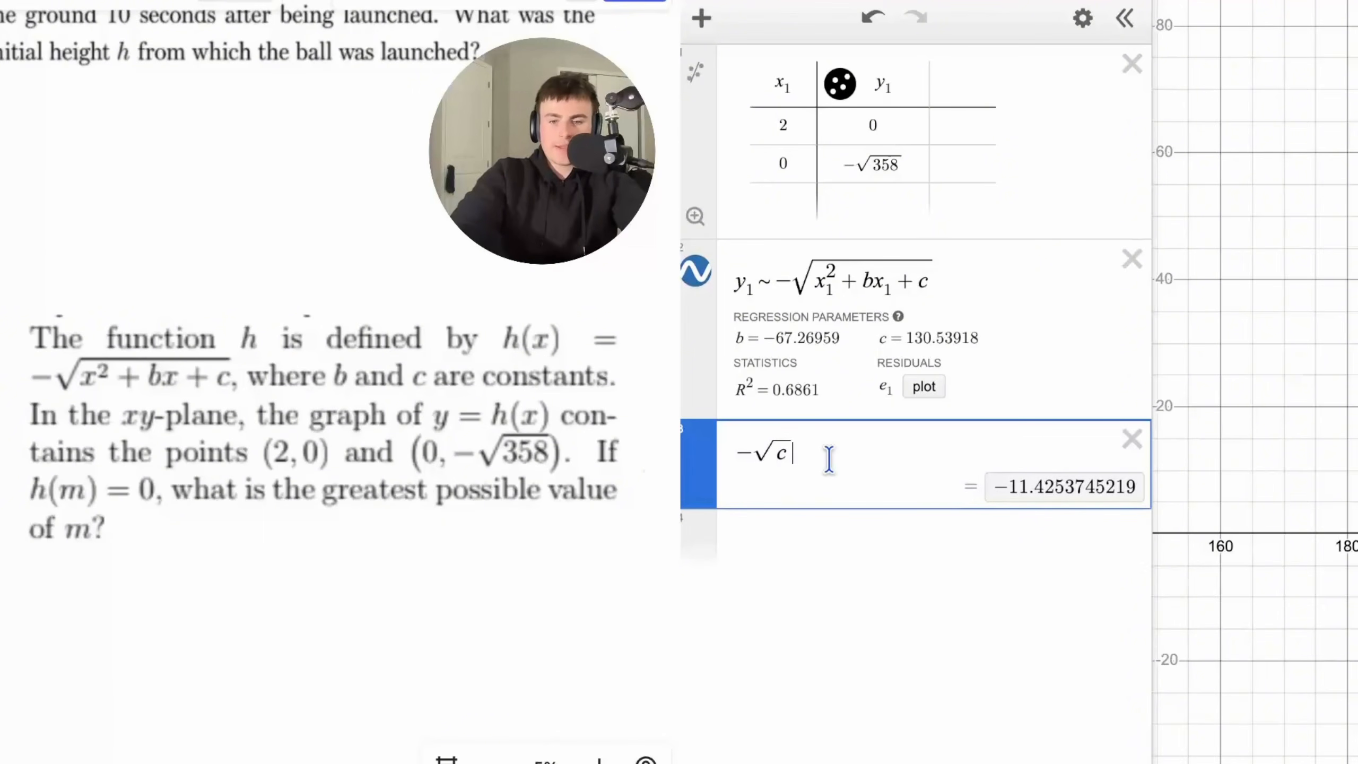
click(829, 459)
text(~)
text(-sqrt358)
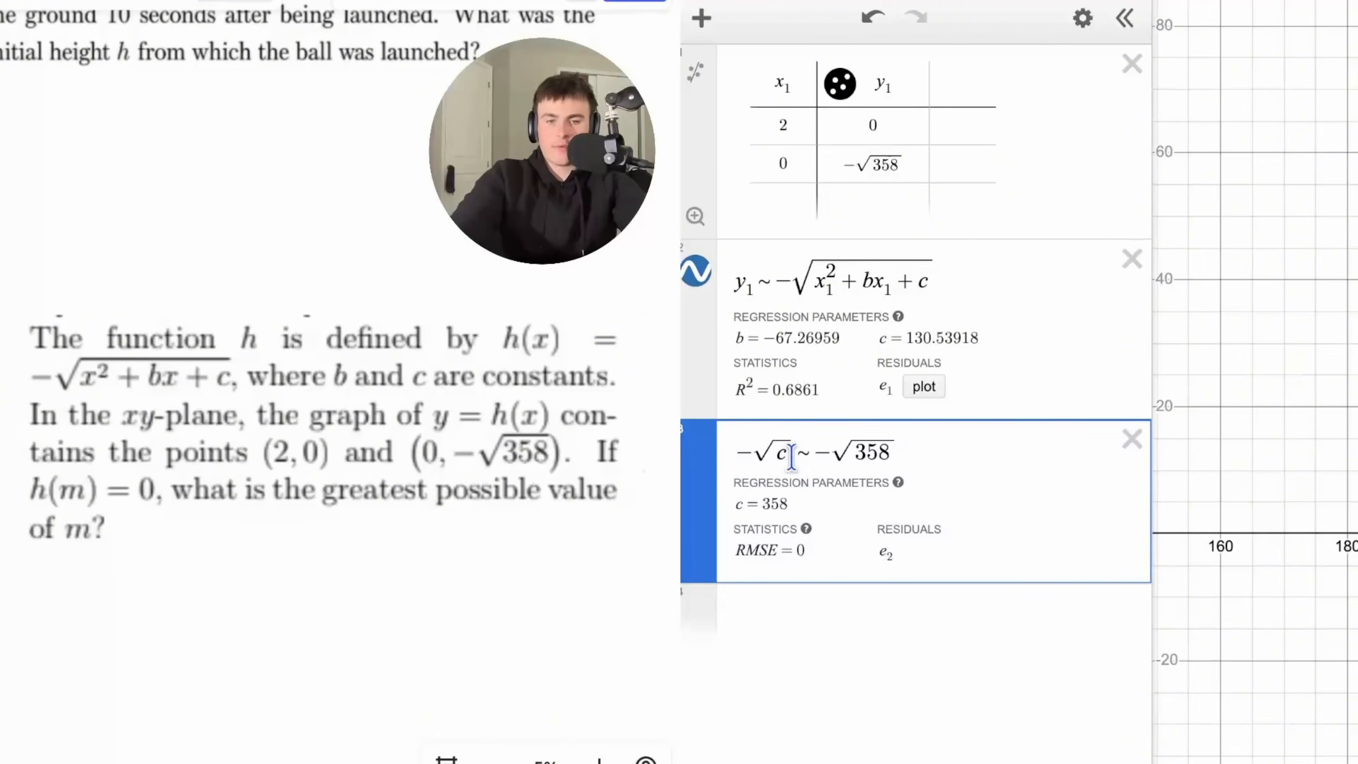
- Replace the −√c regression with the constant definition c = 358
drag(911, 458, 737, 458)
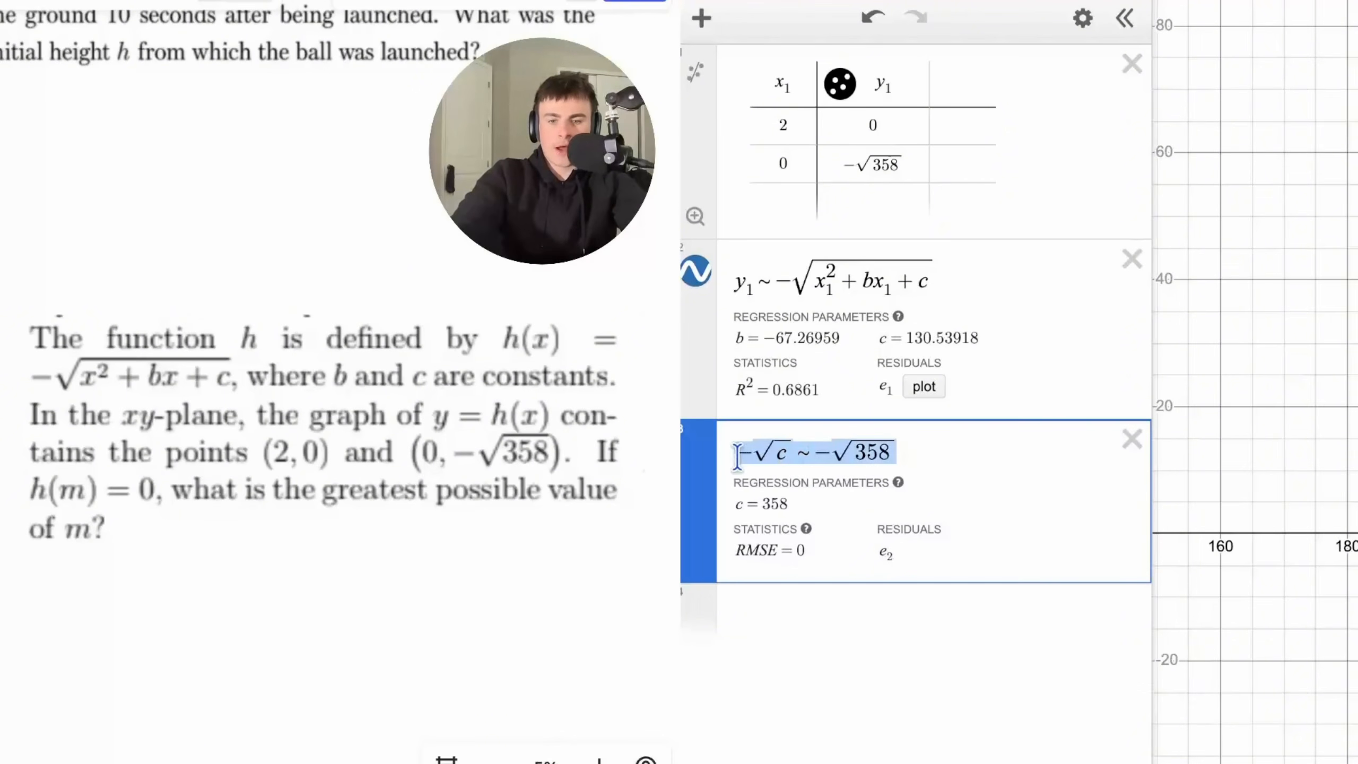
click(1128, 444)
click(938, 476)
text(c=358)
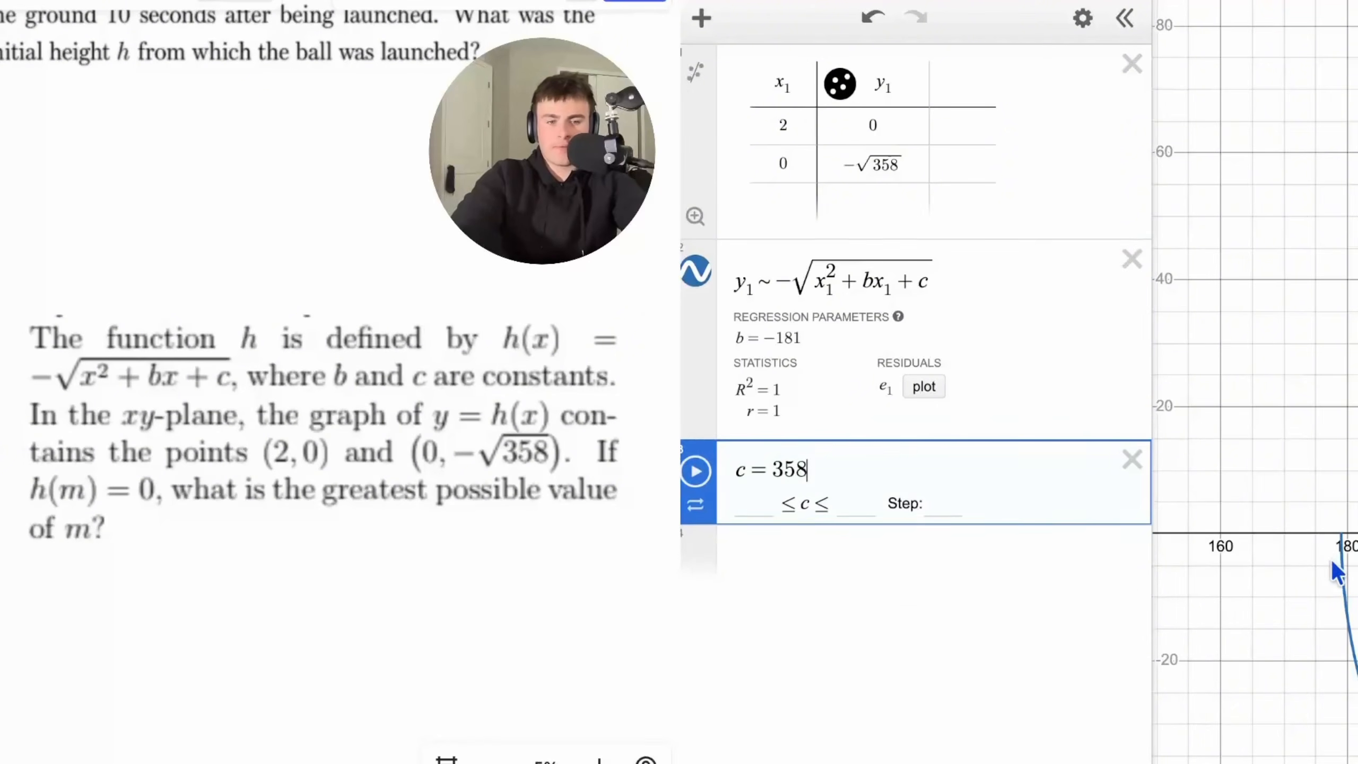
- Check the fitted value of b and inspect the curve's greatest x-intercept and the branch through the table points
click(792, 345)
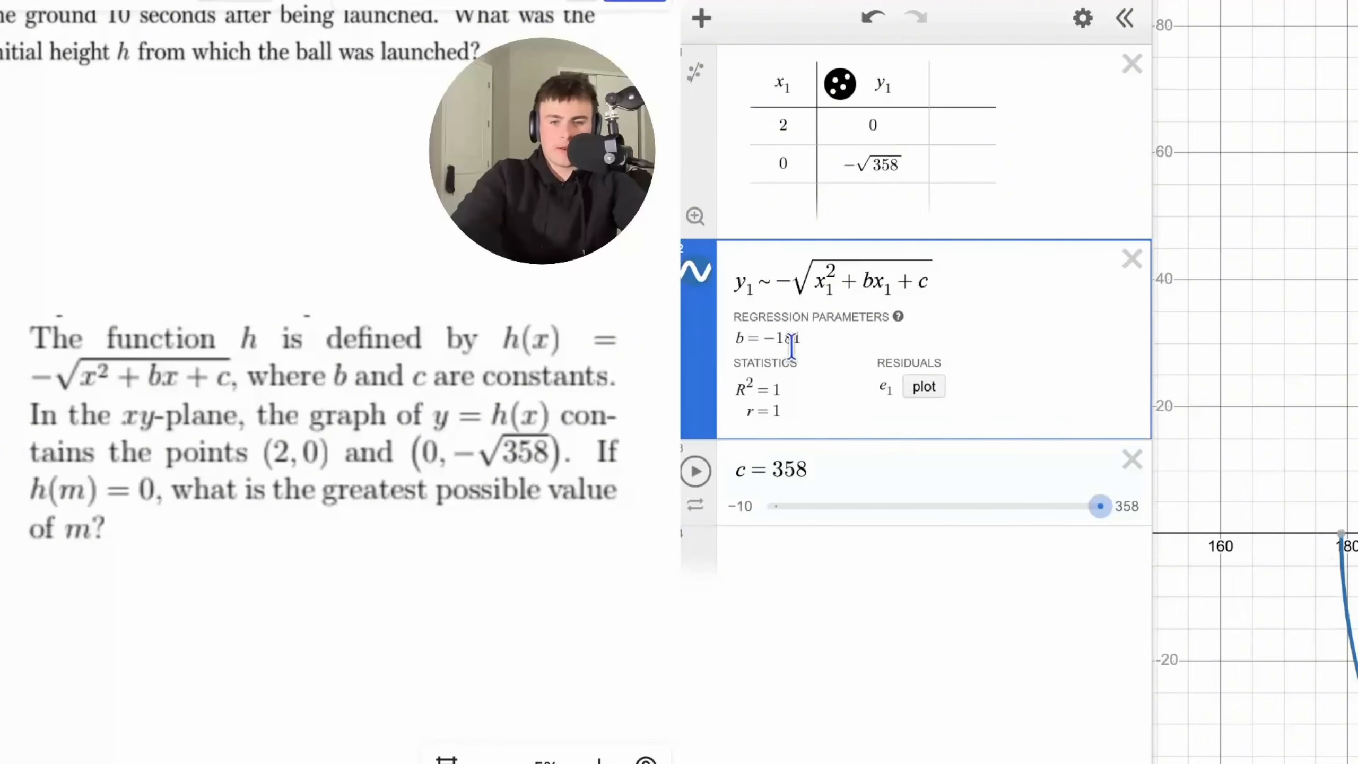
click(1340, 535)
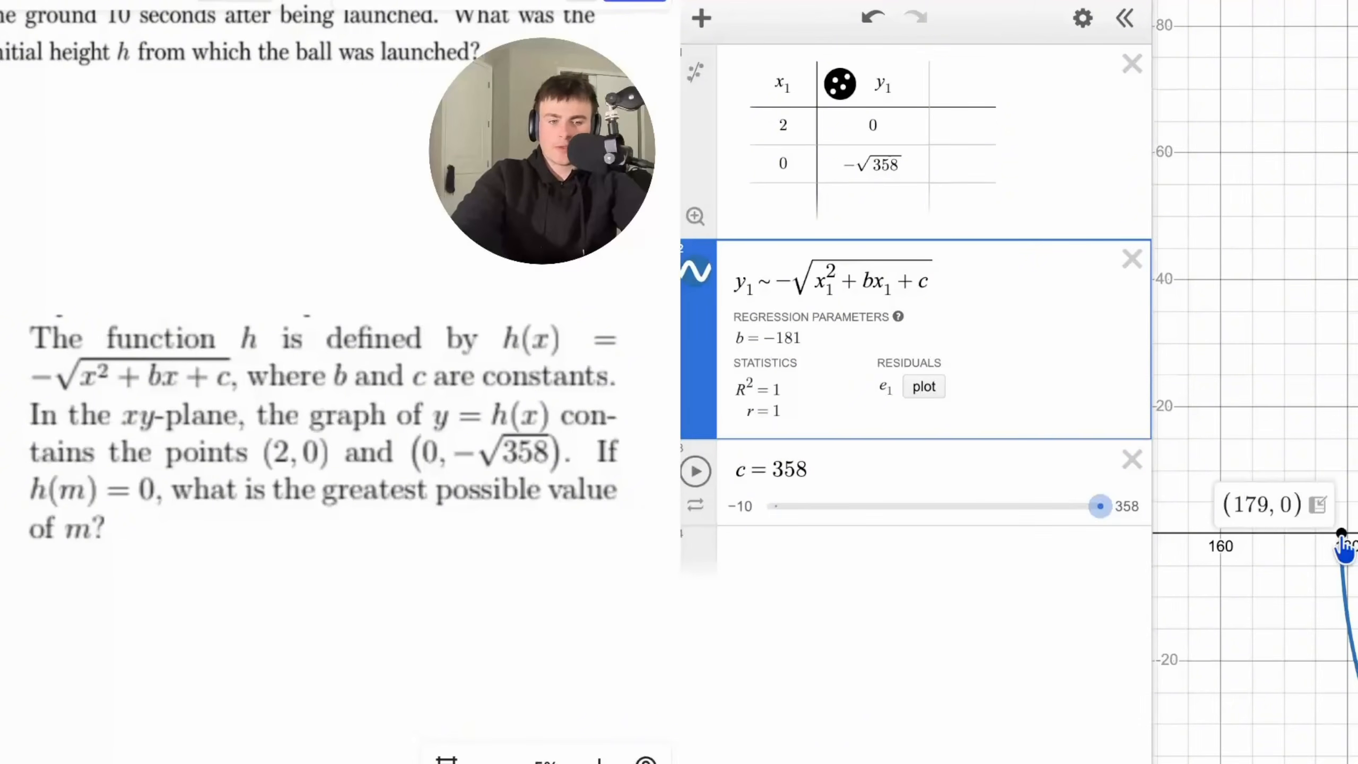
scroll(1321, 588, down, 5)
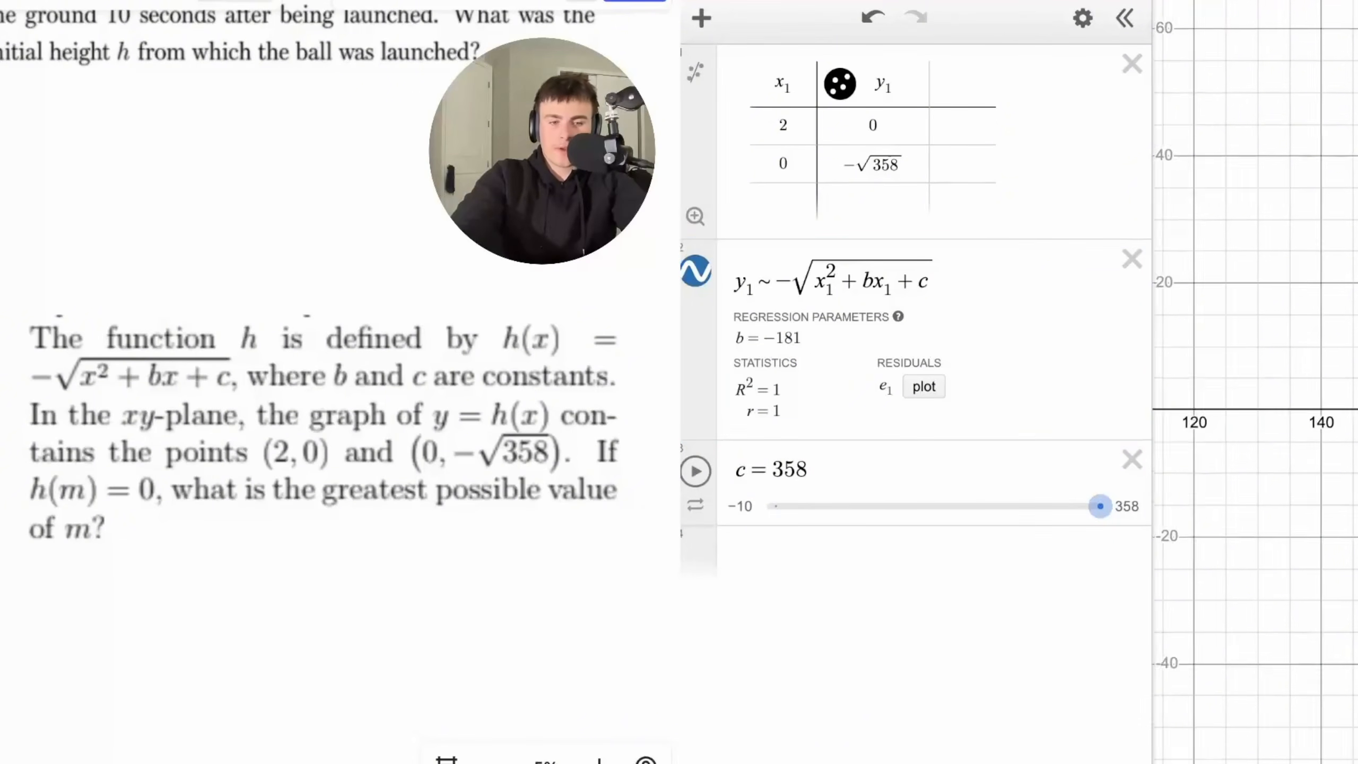
drag(1286, 650, 1275, 535)
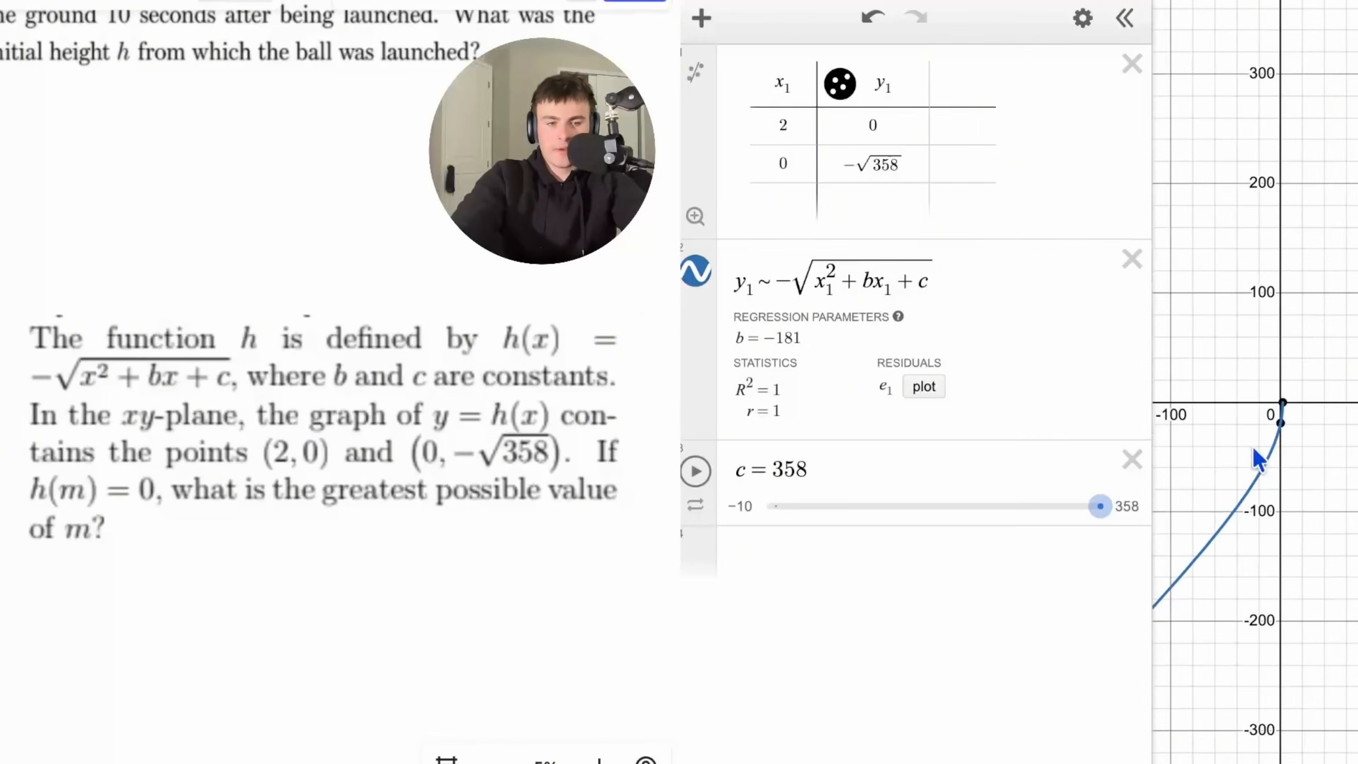
click(1282, 425)
drag(1357, 409, 1307, 449)
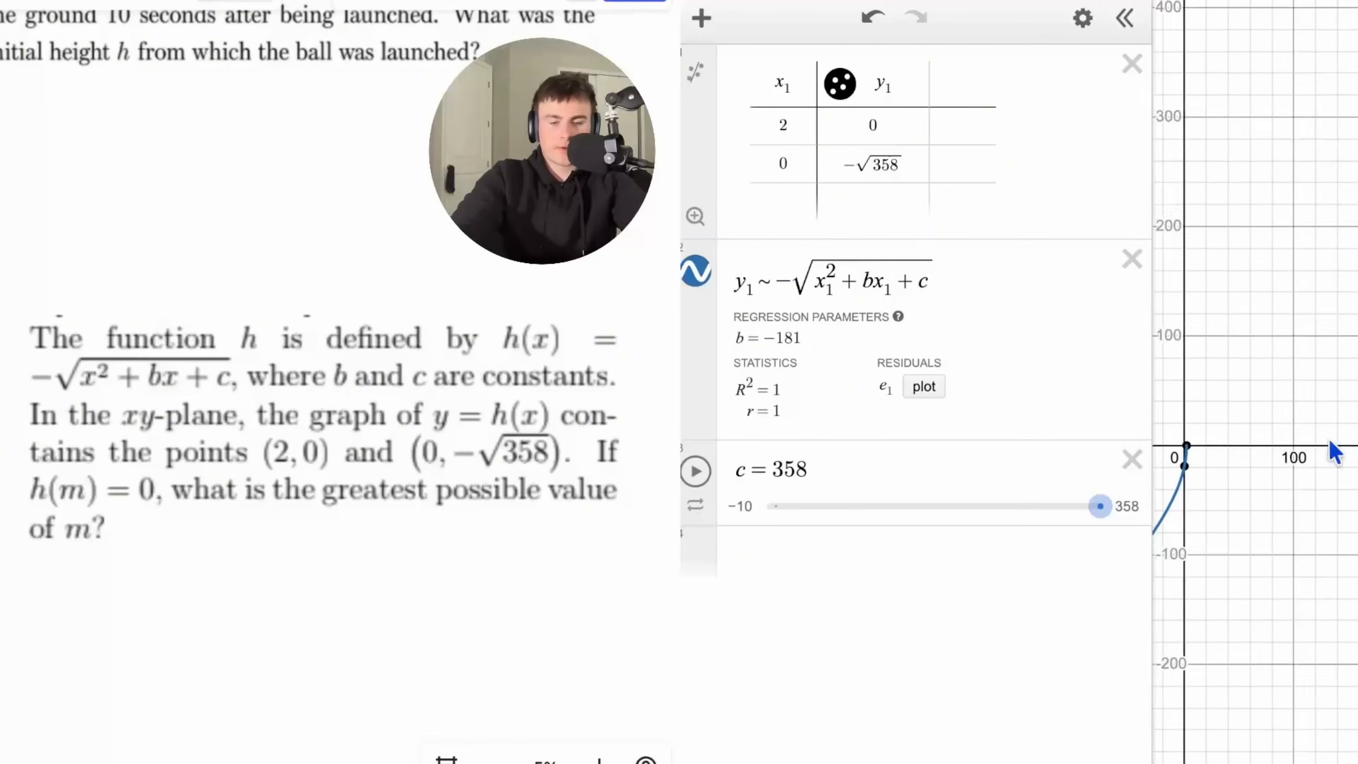
scroll(1357, 439, up, 5)
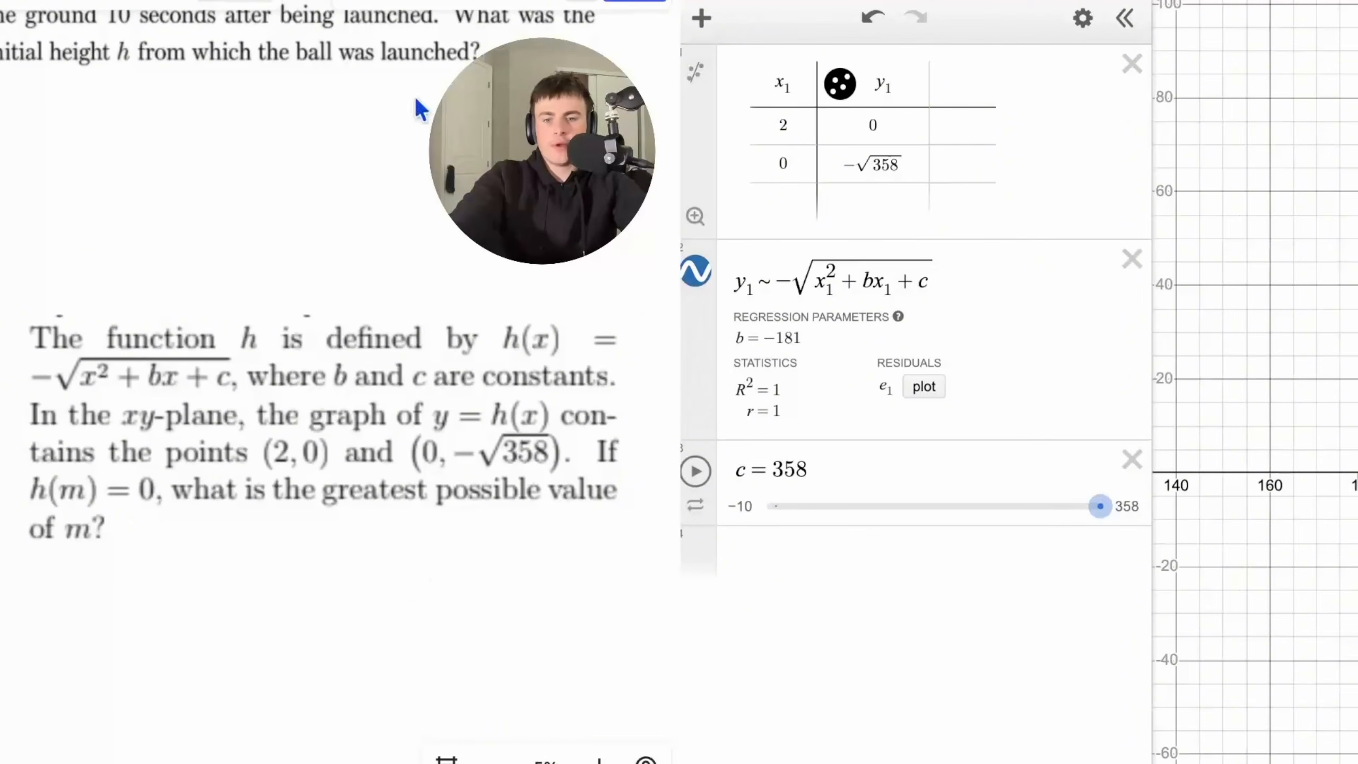
- Clear all the h(x) expressions and underline "f is a linear function" in the g(x) table question
scroll(309, 236, down, 10)
scroll(299, 238, down, 3)
scroll(298, 238, down, 1)
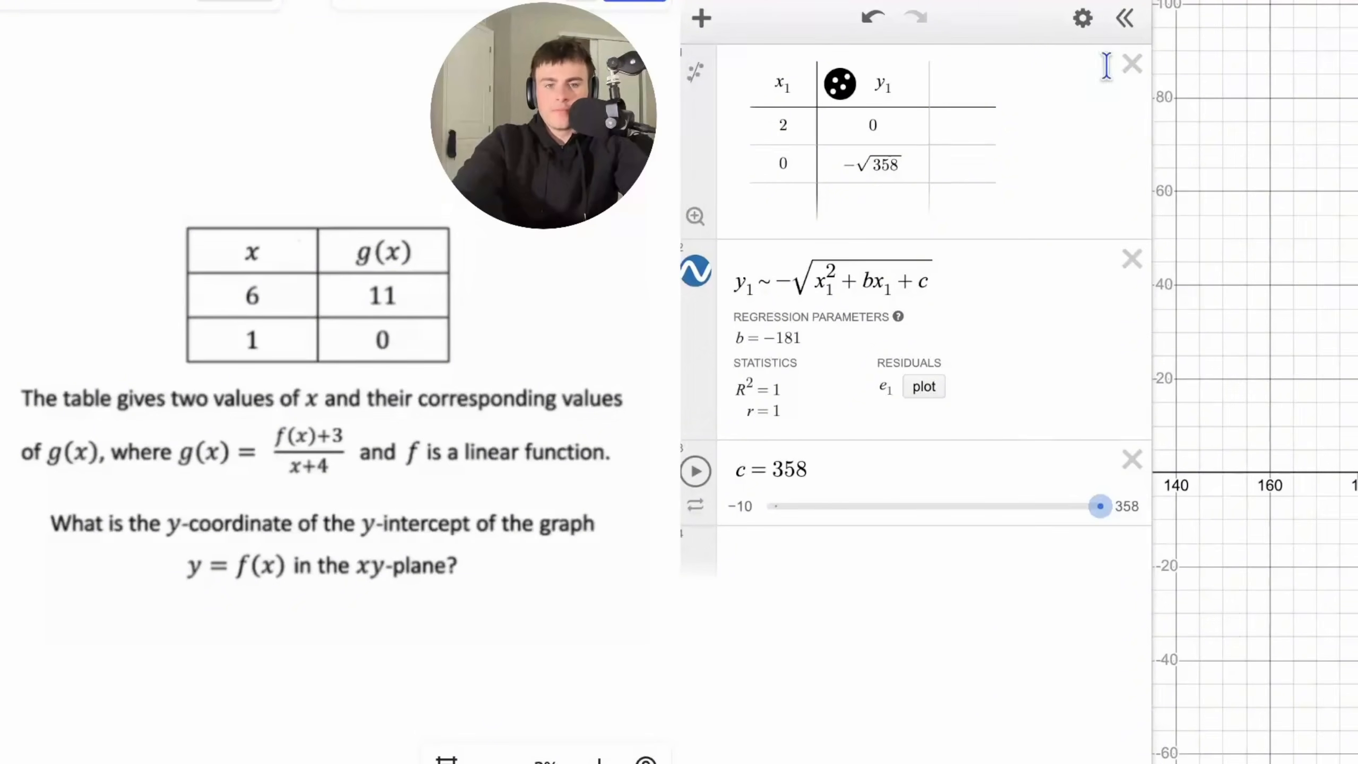
click(1140, 79)
click(1140, 79)
click(1140, 79)
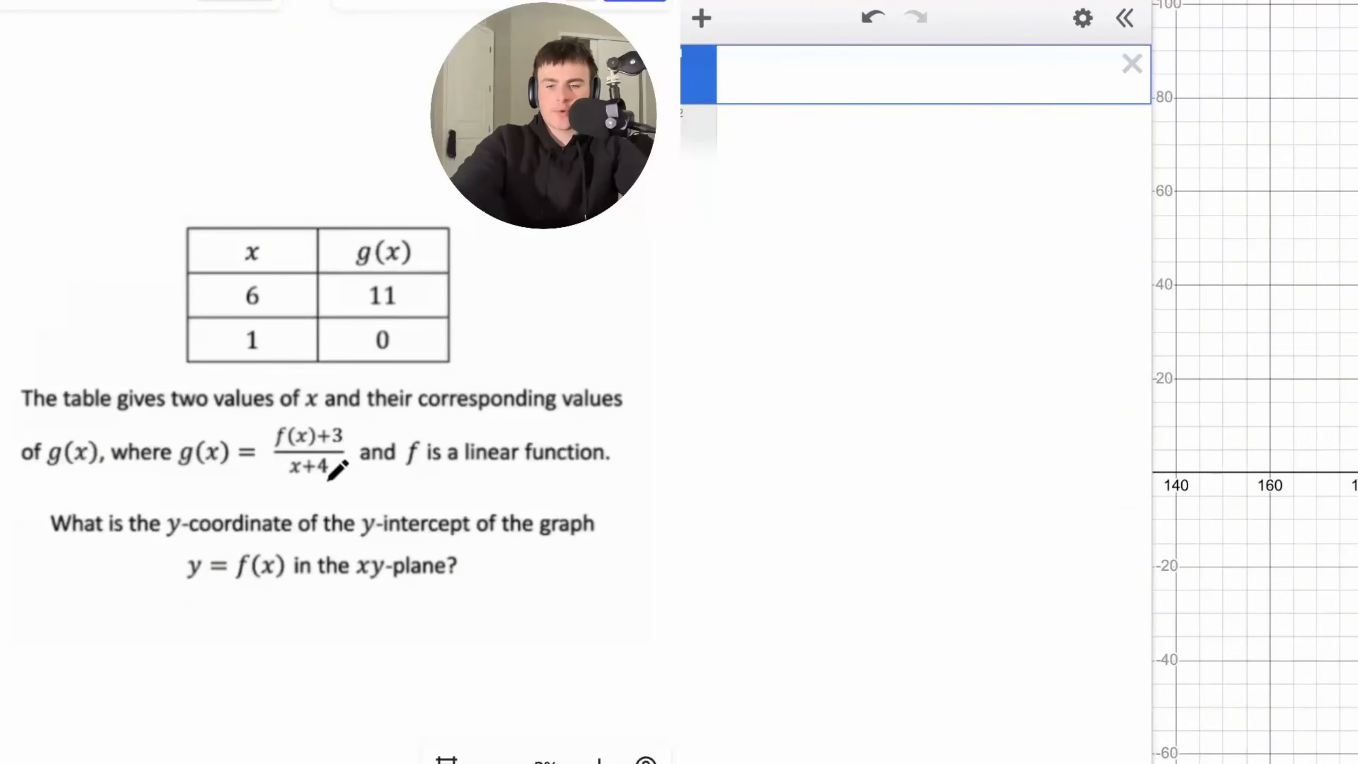
drag(399, 478, 584, 478)
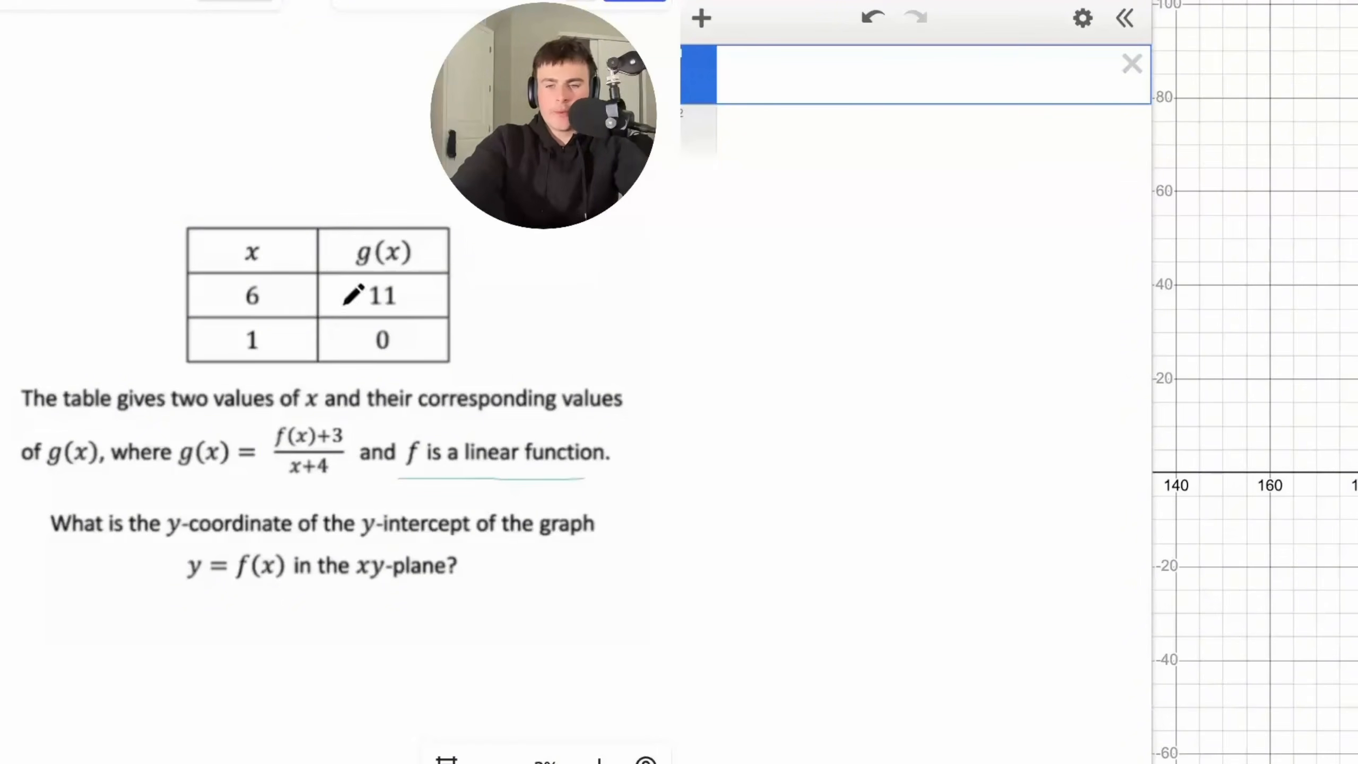
- Insert a table for the g(x) question and fill its rows with 6, 11 and 1, 0
click(883, 73)
text(fable)
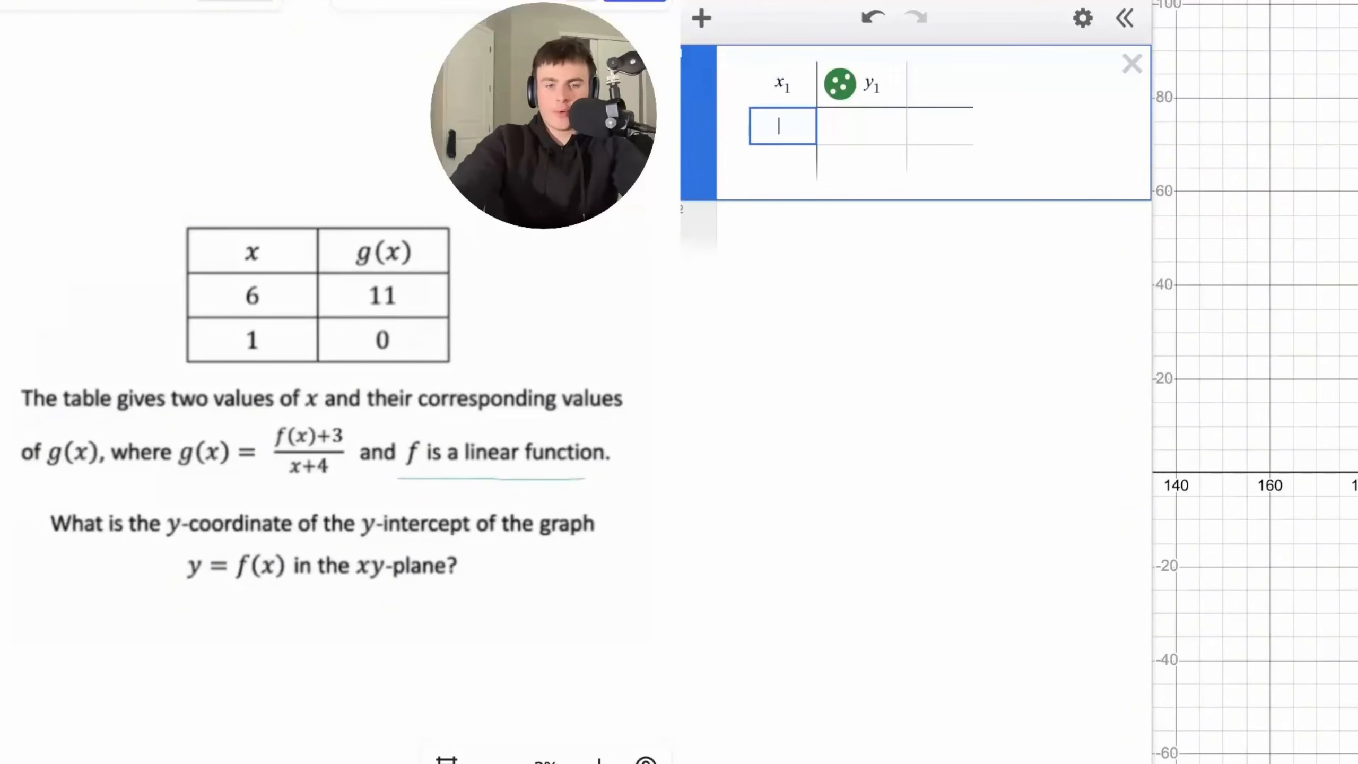
text(6)
key(Return)
text(1)
key(Right)
key(Up)
key(Up)
key(Down)
text(11)
key(Return)
text(0)
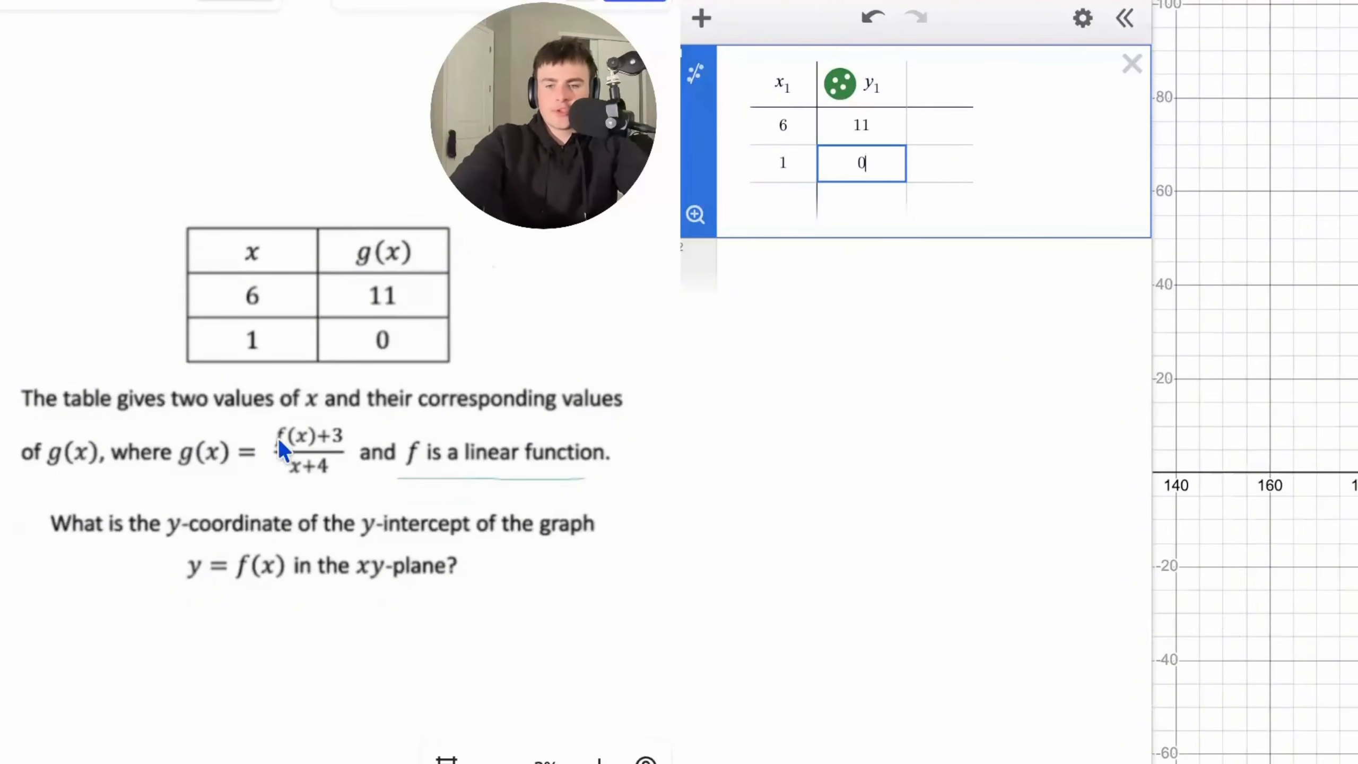
click(1019, 140)
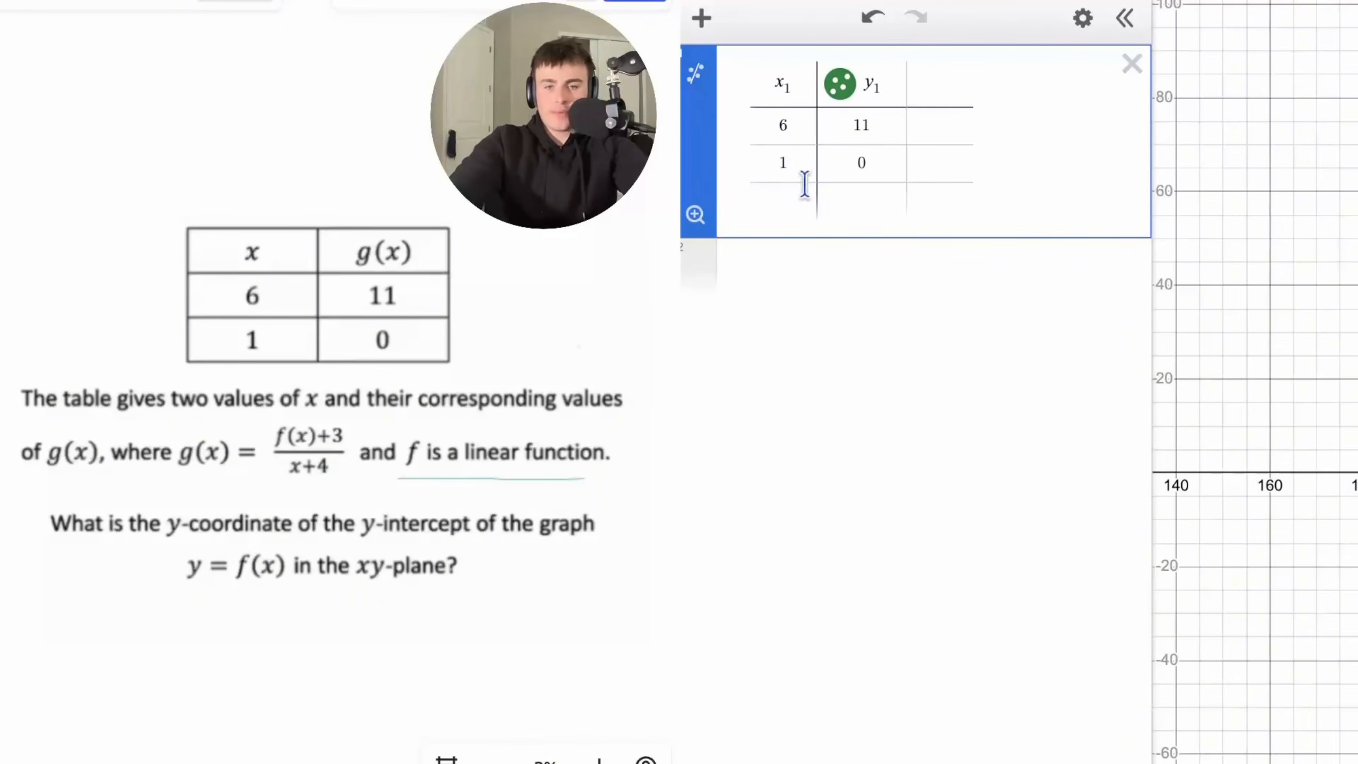
- Enter the regression y₁ ~ (f(x₁) + 3)/(x₁ + 4) below the table
click(809, 267)
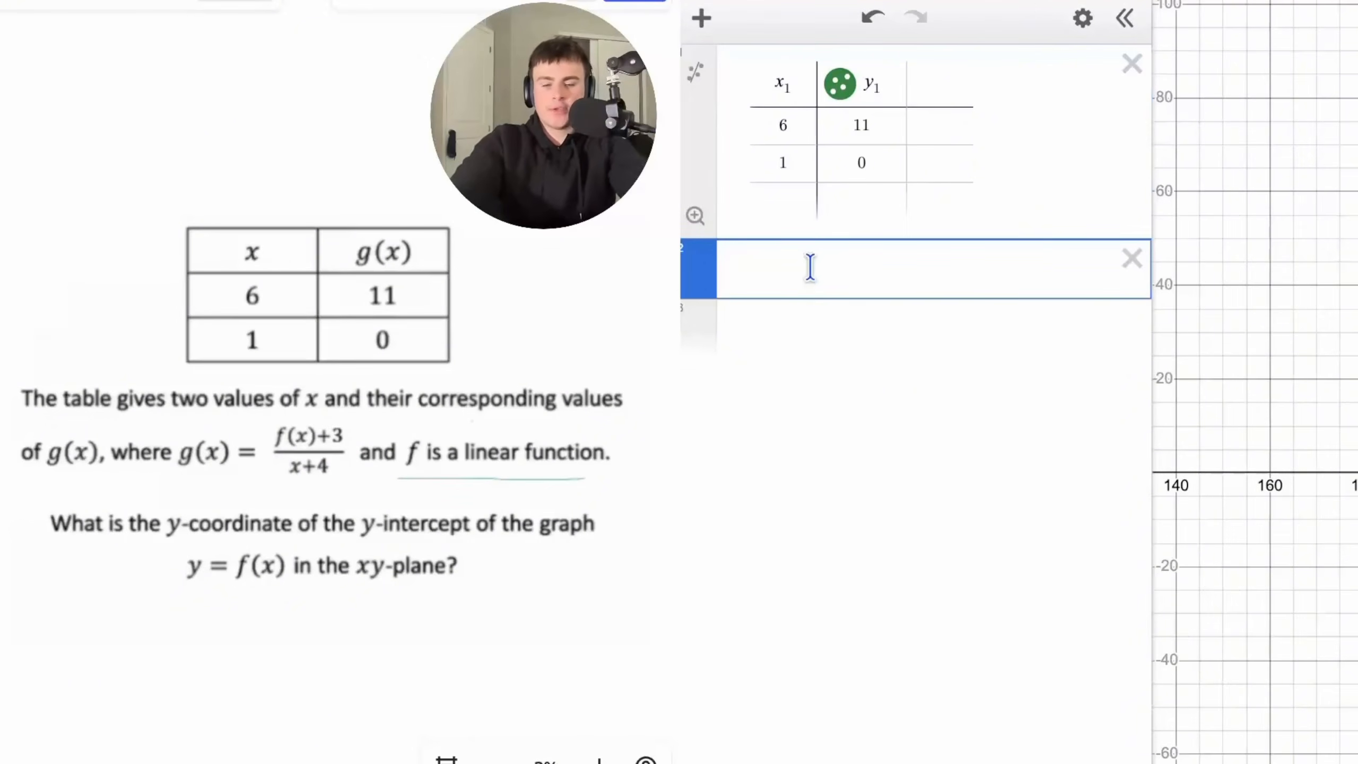
text(y1)
text(~/f(x)+3)
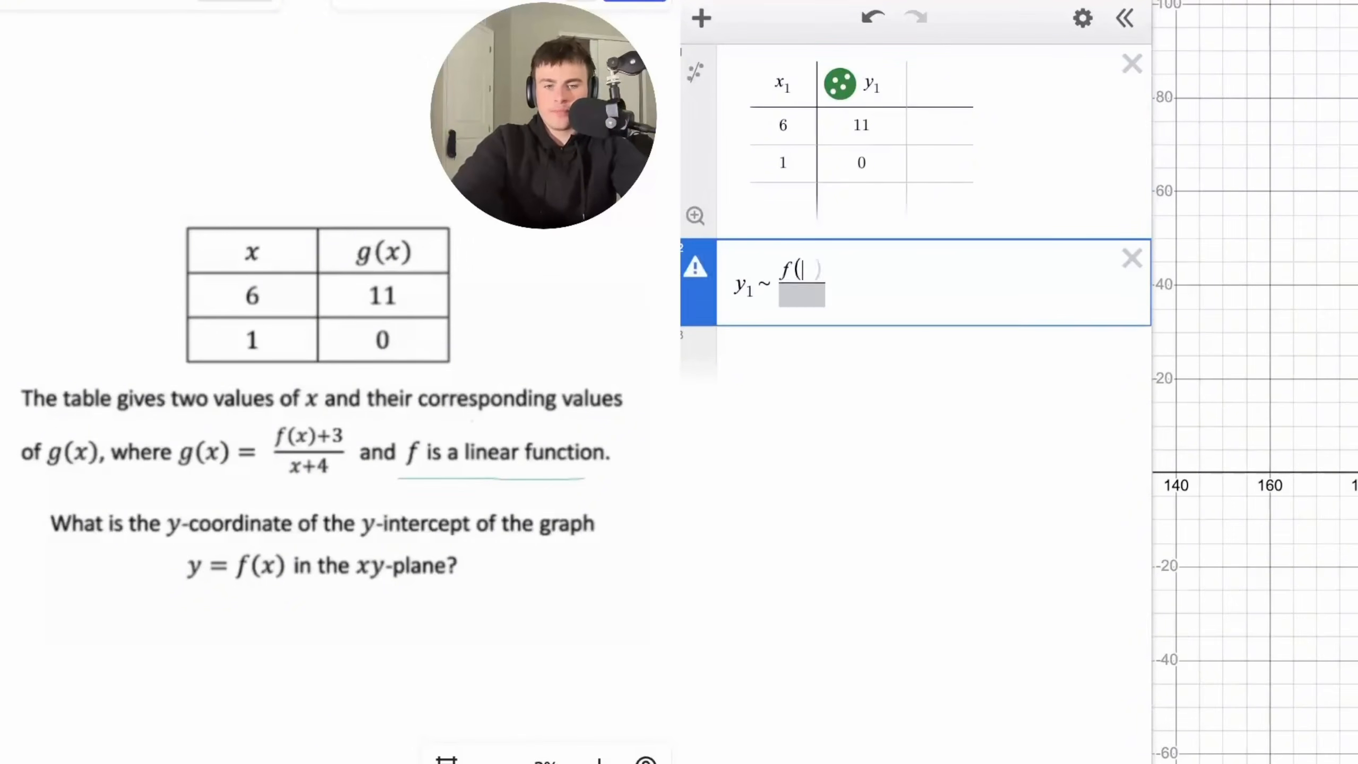
click(797, 300)
text(x1+4)
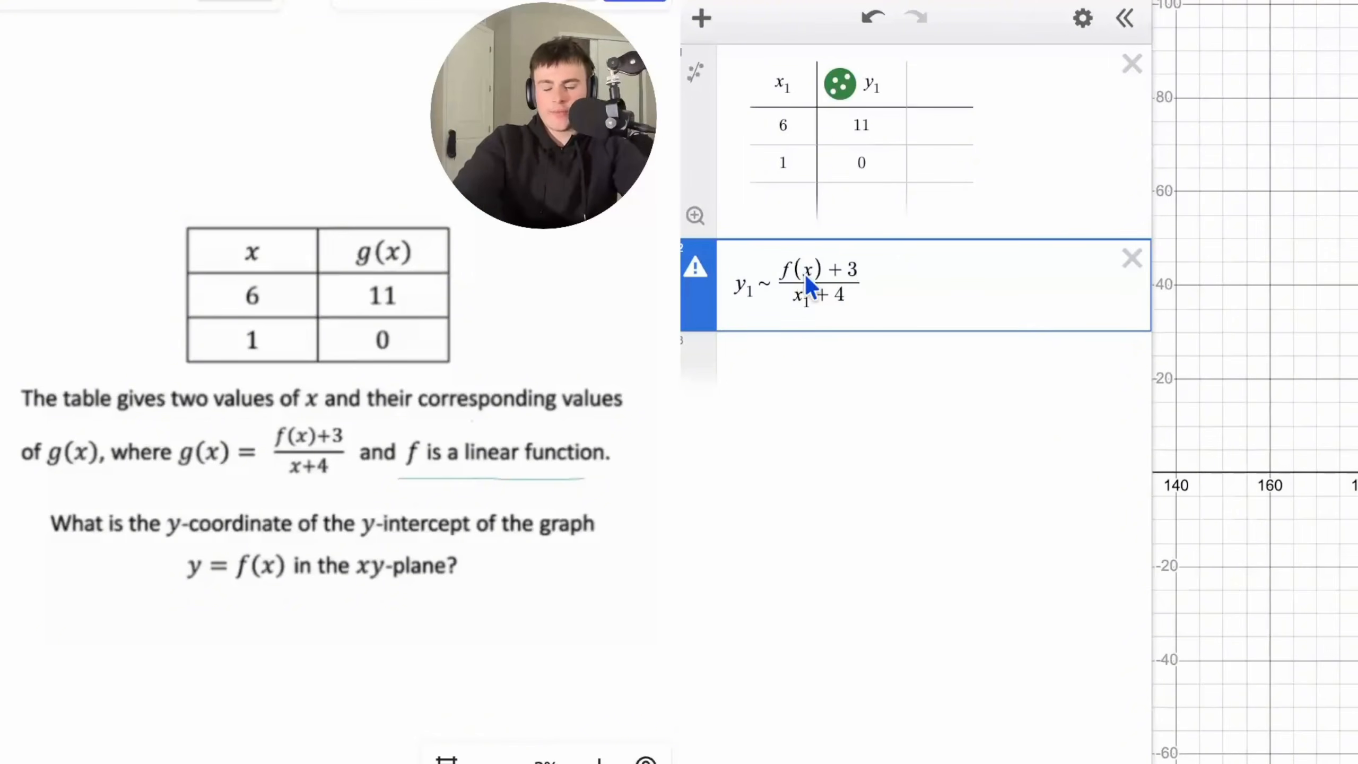
click(813, 273)
text(1)
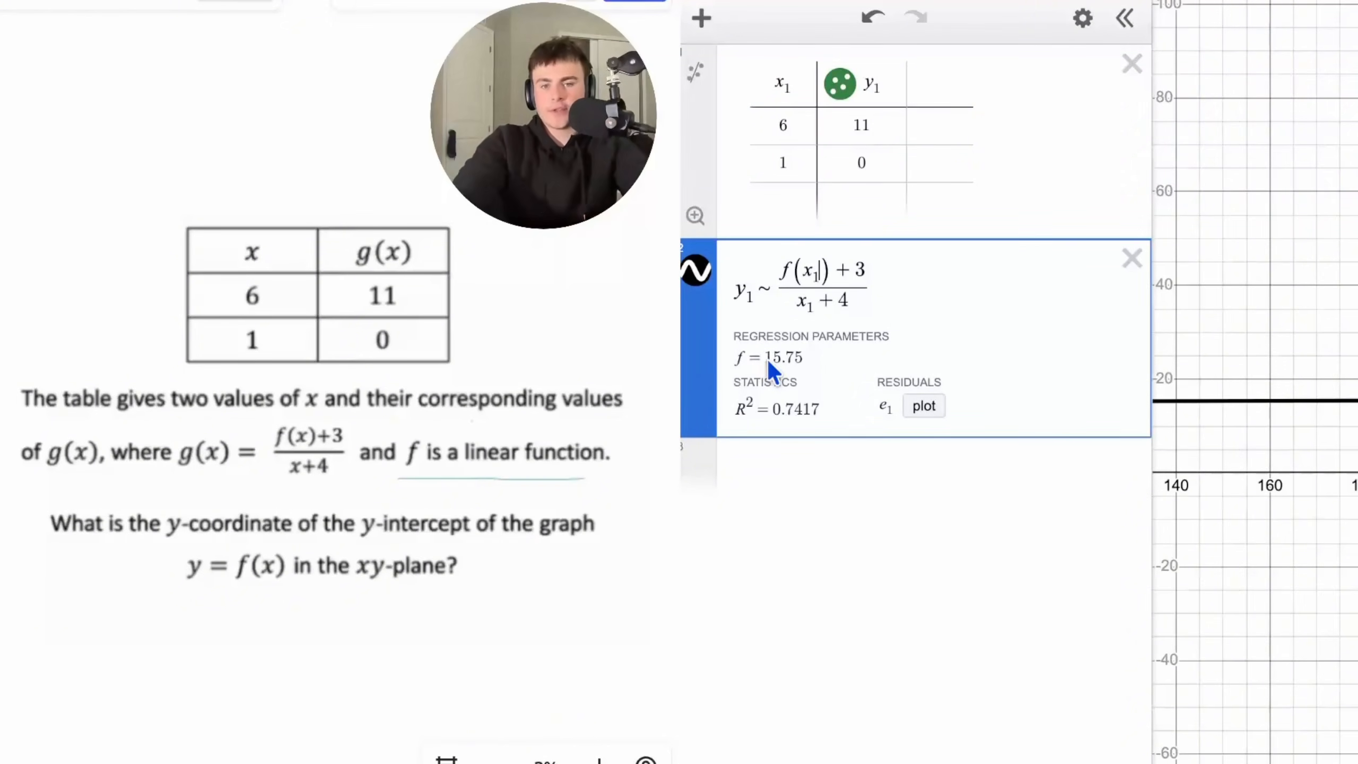
- Add a note reading f(x1) below the regression and shorten it to f
click(822, 500)
key(shift+apostrophe)
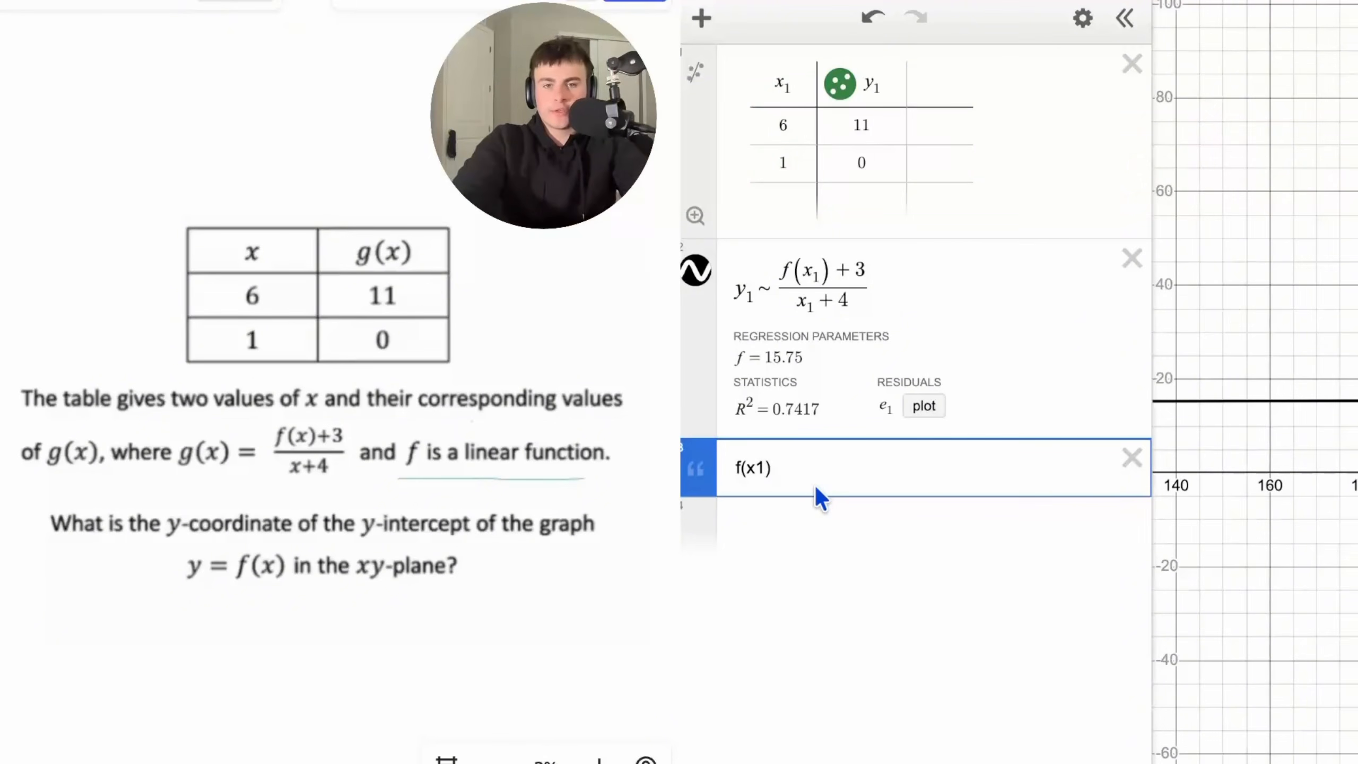
key(BackSpace)
key(BackSpace)
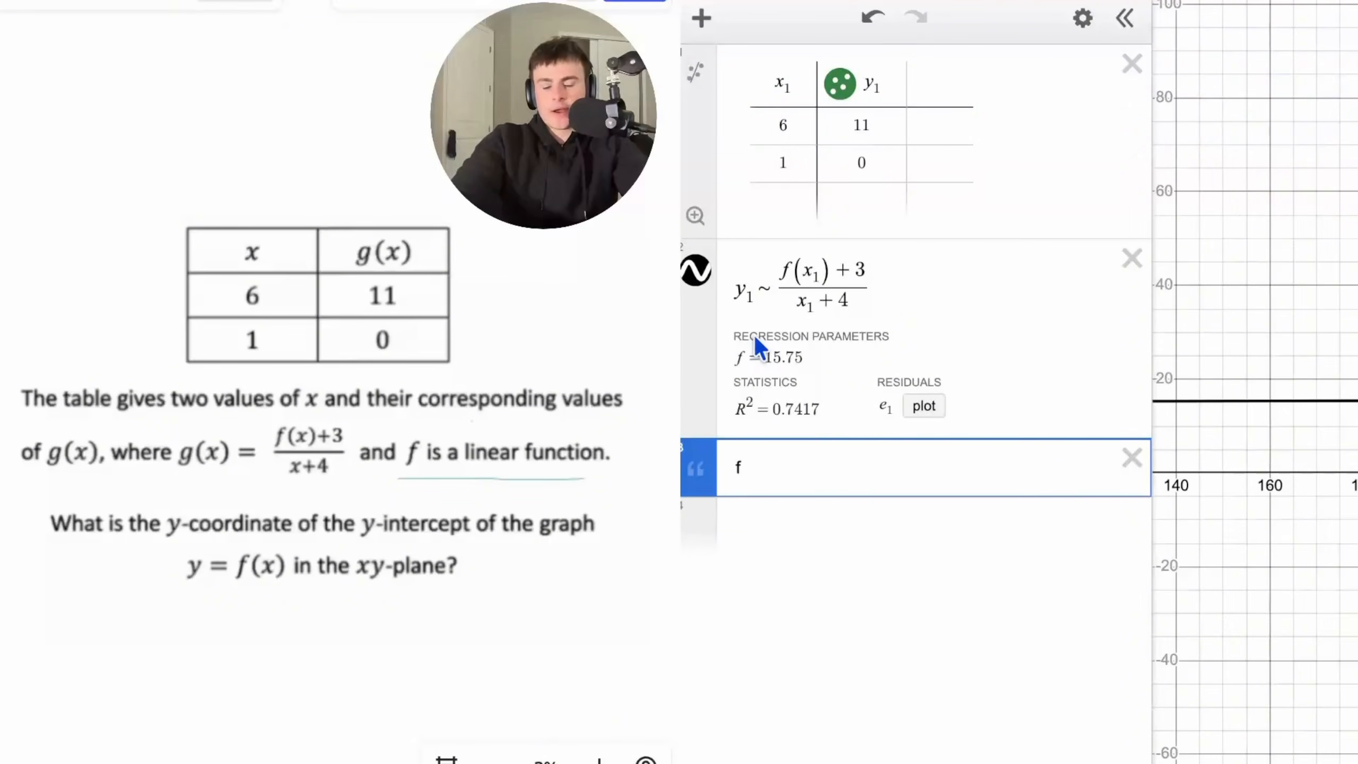
- Remove the subscript from f(x₁) in the regression and underline f in the question's linear-function statement
click(818, 274)
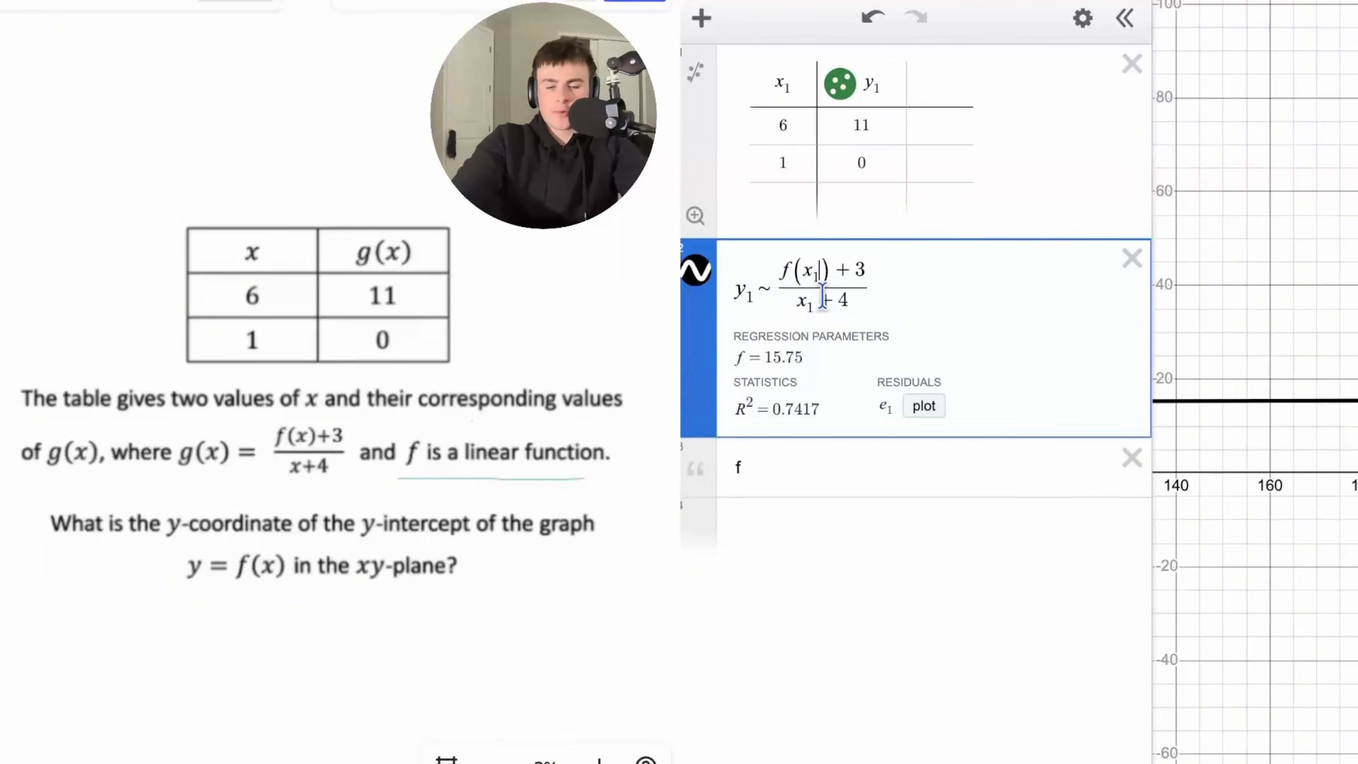
key(BackSpace)
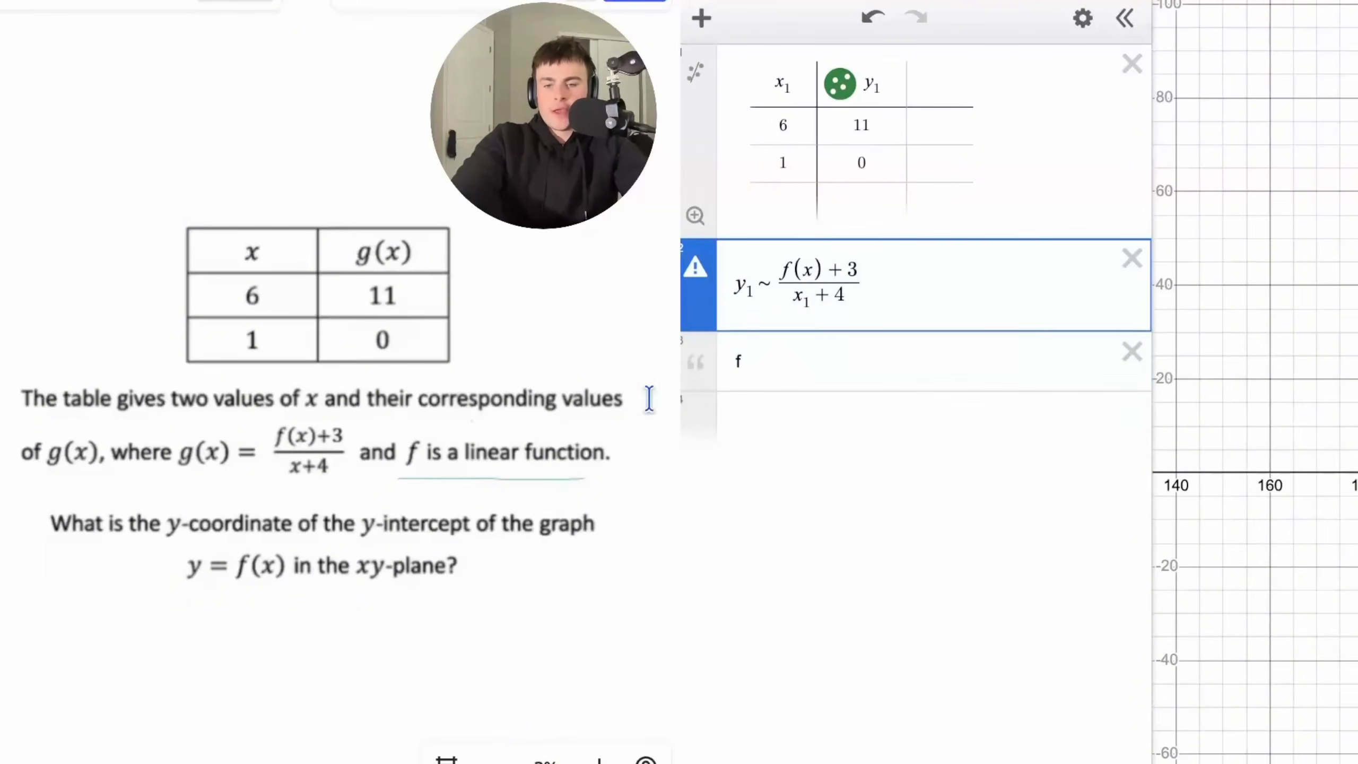
key(p)
drag(395, 473, 430, 473)
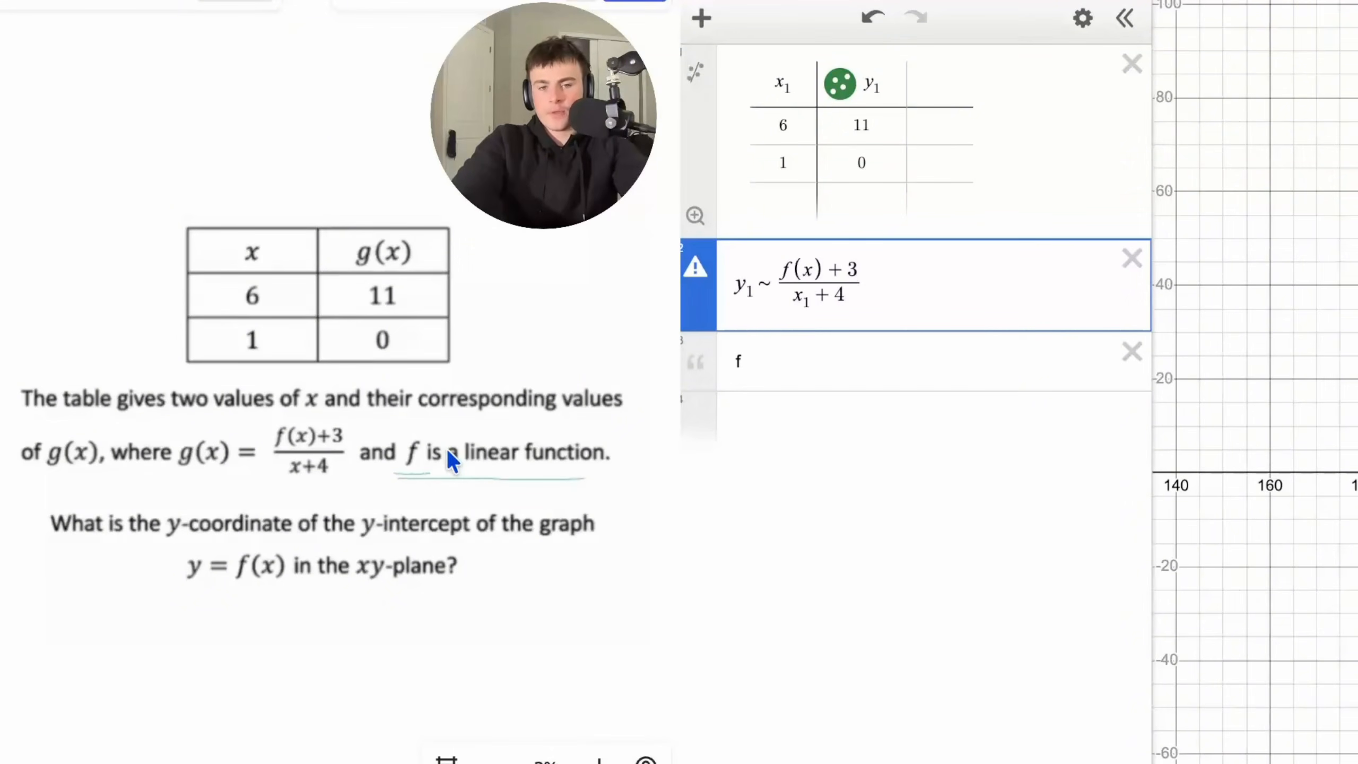
- Replace f(x) in the regression's numerator with mx₁ + b and delete the note f below it
click(822, 265)
drag(806, 265, 781, 261)
text(m)
text(+b)
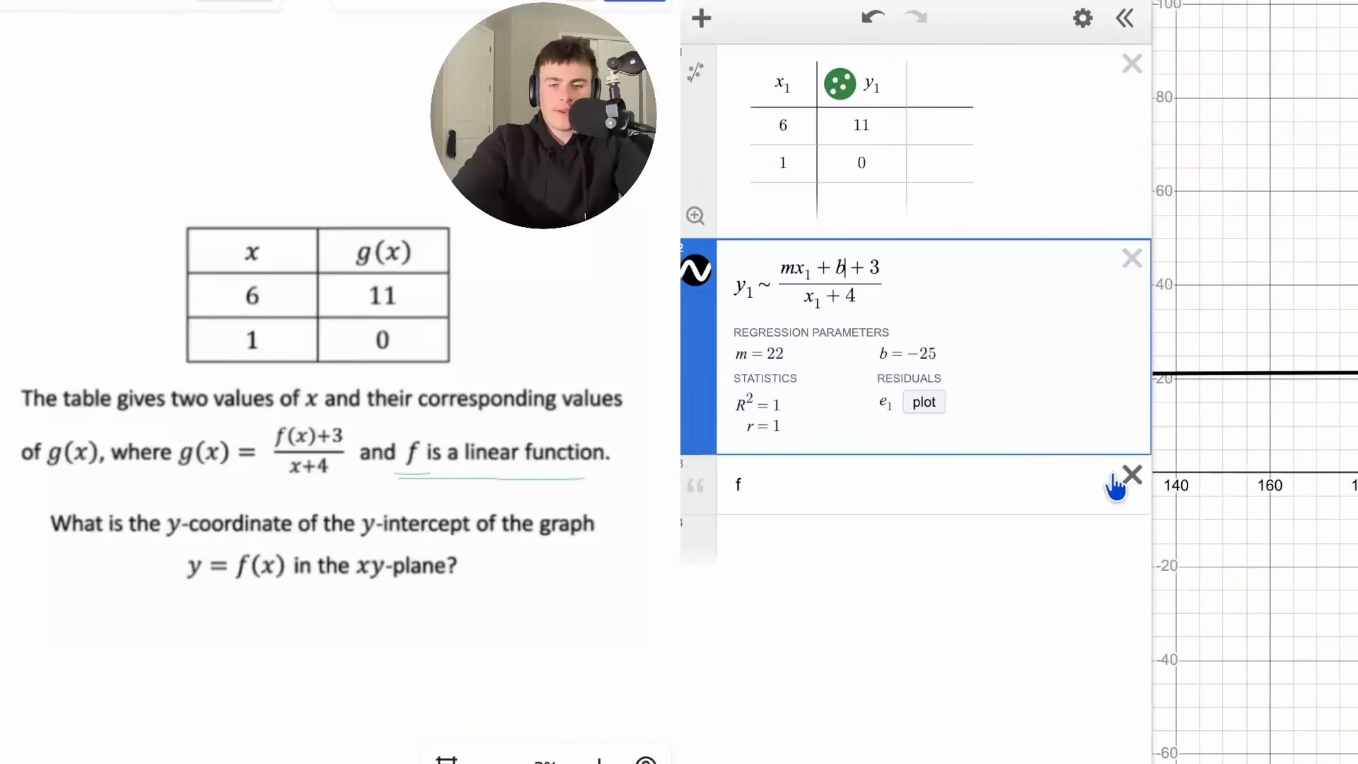
click(1132, 474)
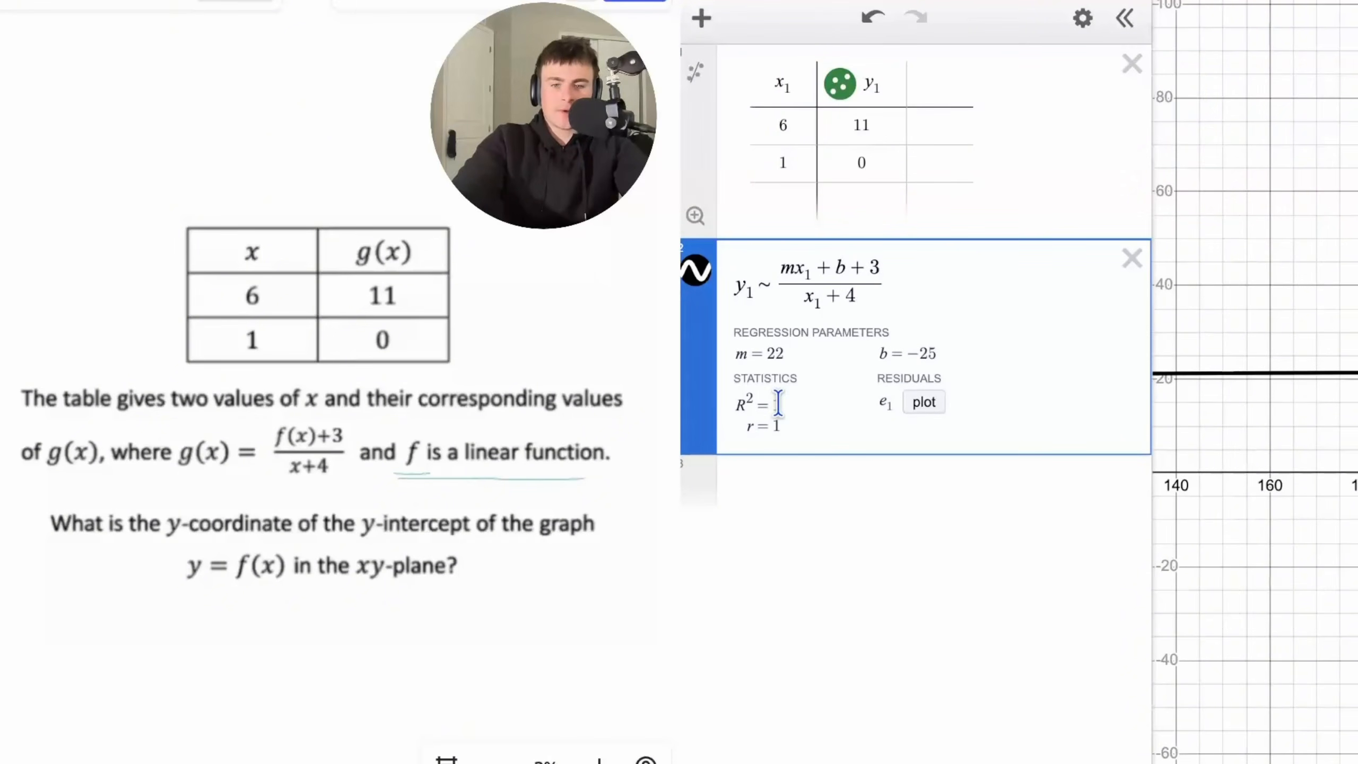
- Check the regression's R² and b values and underline "y-intercept" in the question
drag(780, 402, 737, 414)
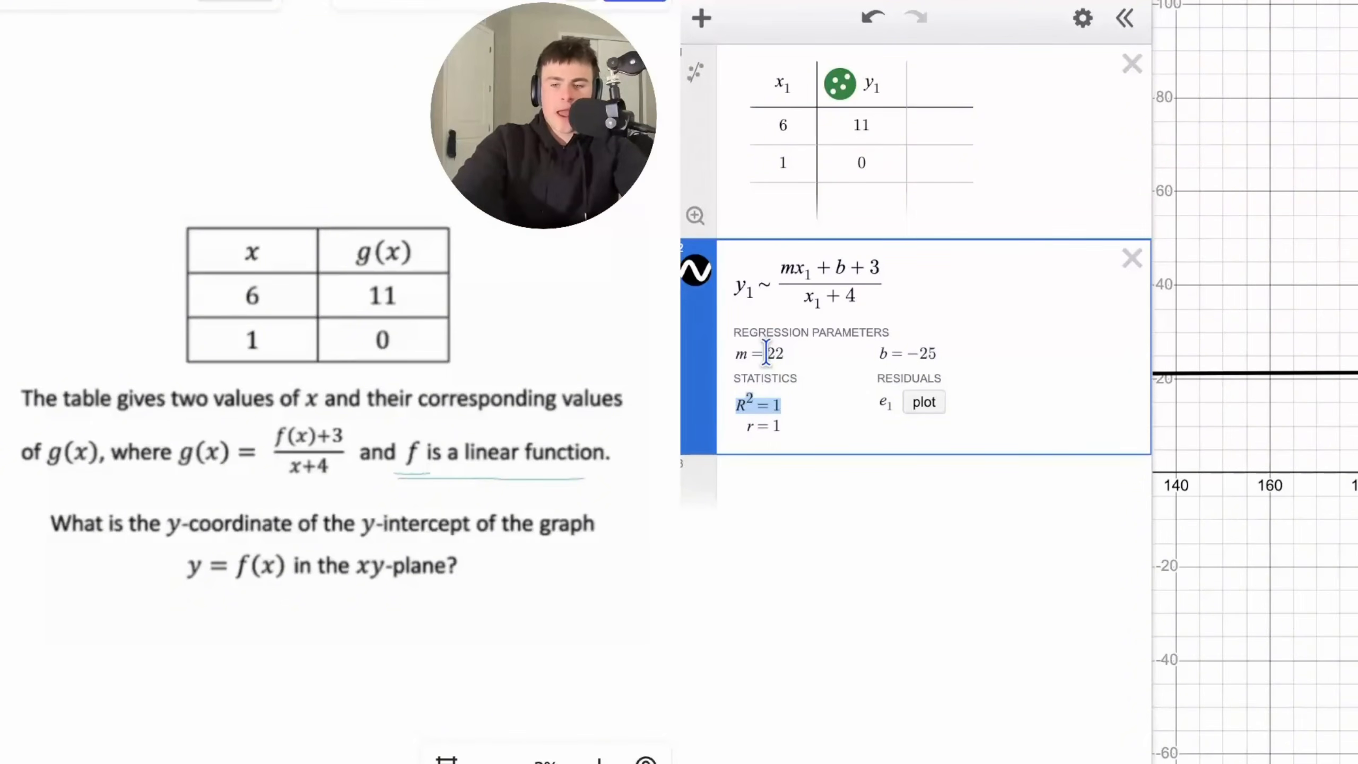
click(460, 593)
drag(362, 551, 455, 552)
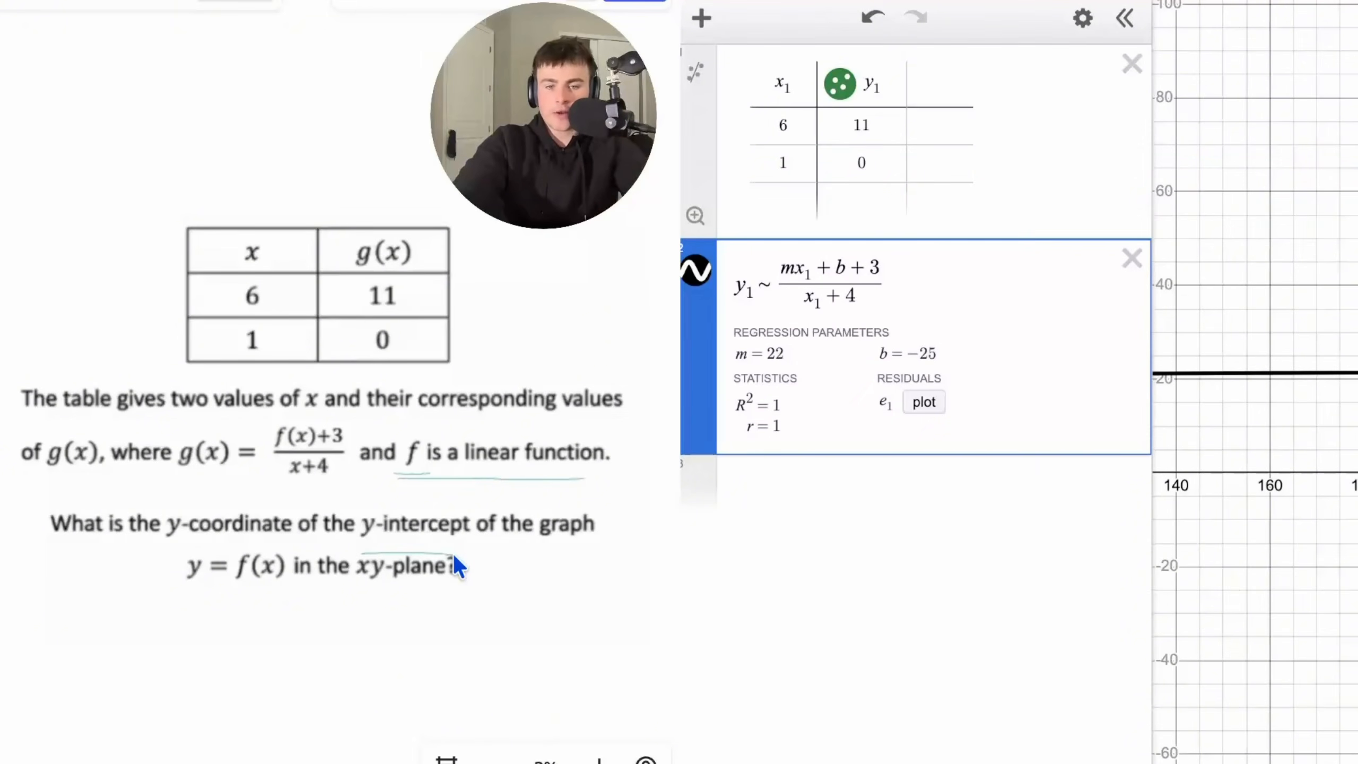
drag(913, 352, 913, 405)
- Add a note with the answer -25 below the regression and underline the fraction (f(x)+3)/(x+4) in the question
click(873, 479)
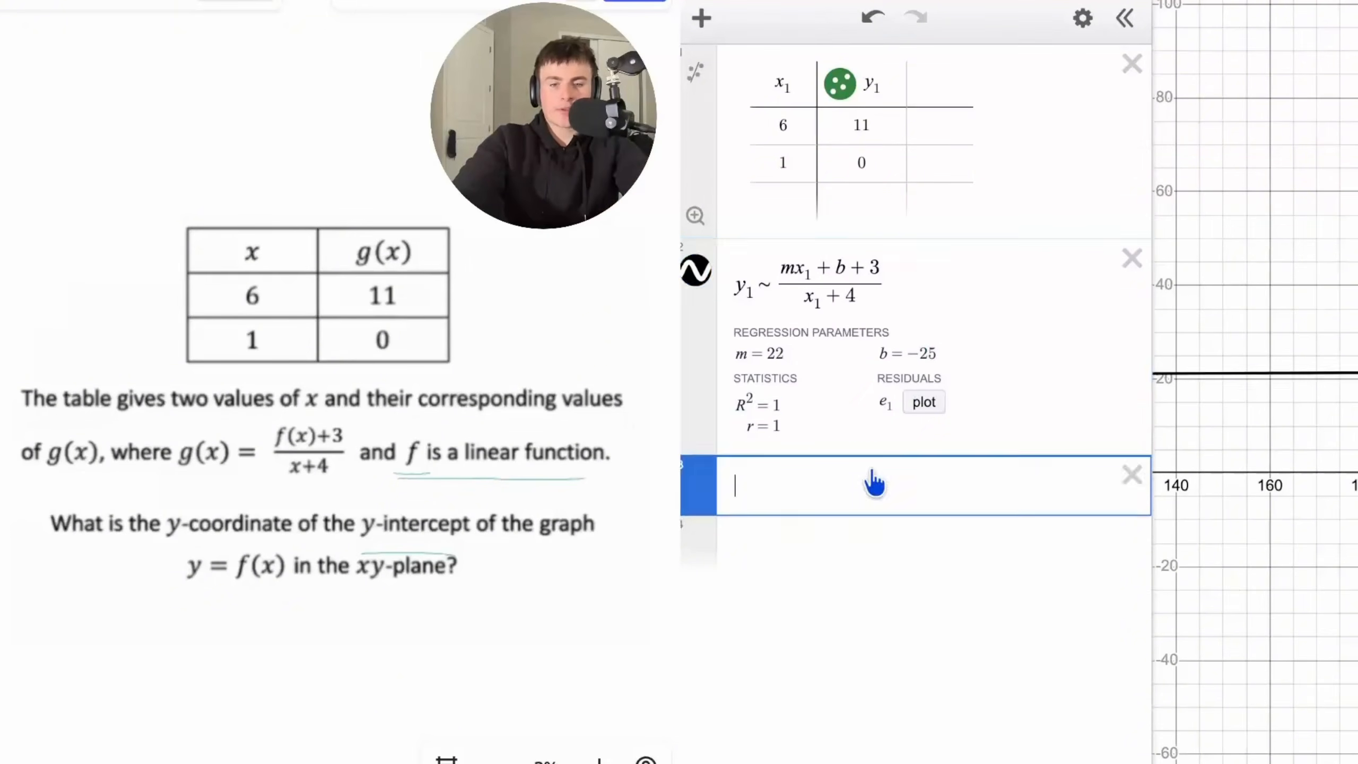
text("-25)
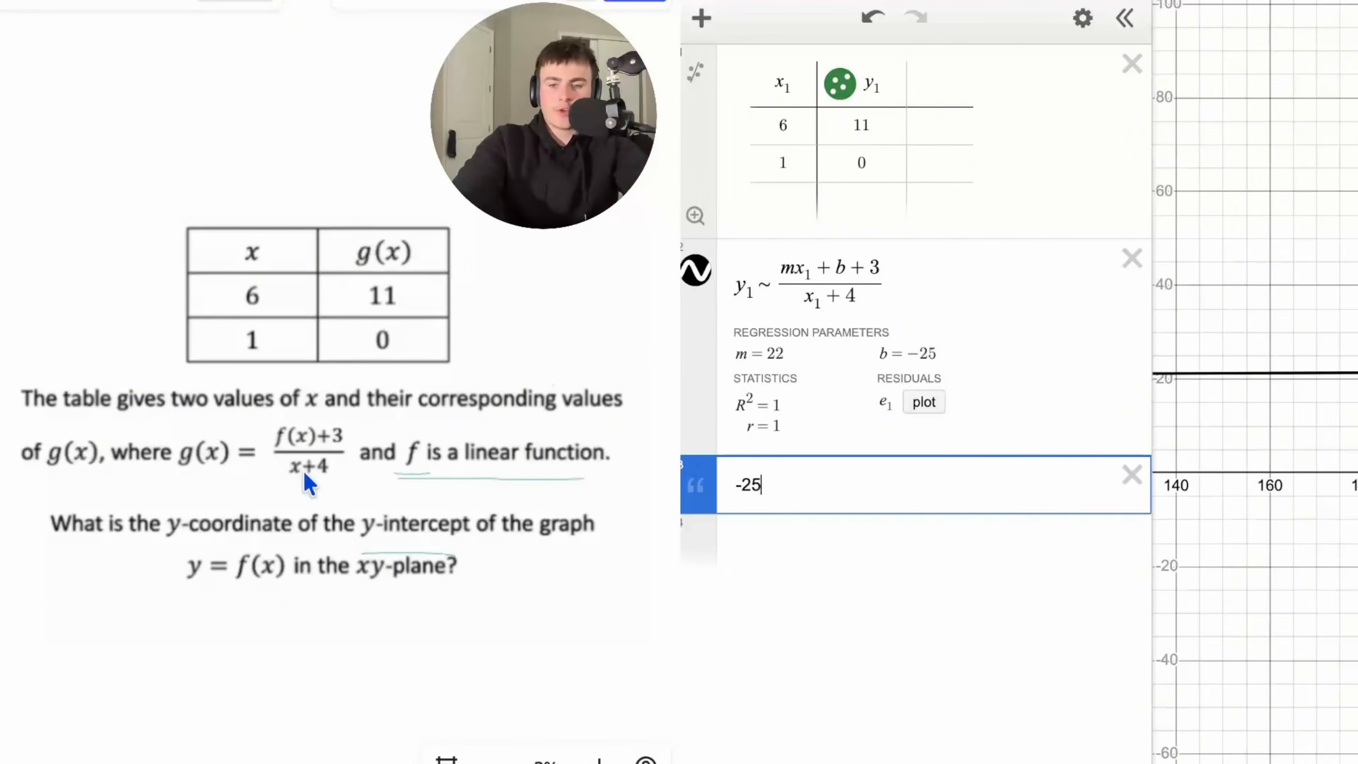
mouse_move(269, 479)
mouse_down()
mouse_move(347, 480)
mouse_move(319, 483)
mouse_up()
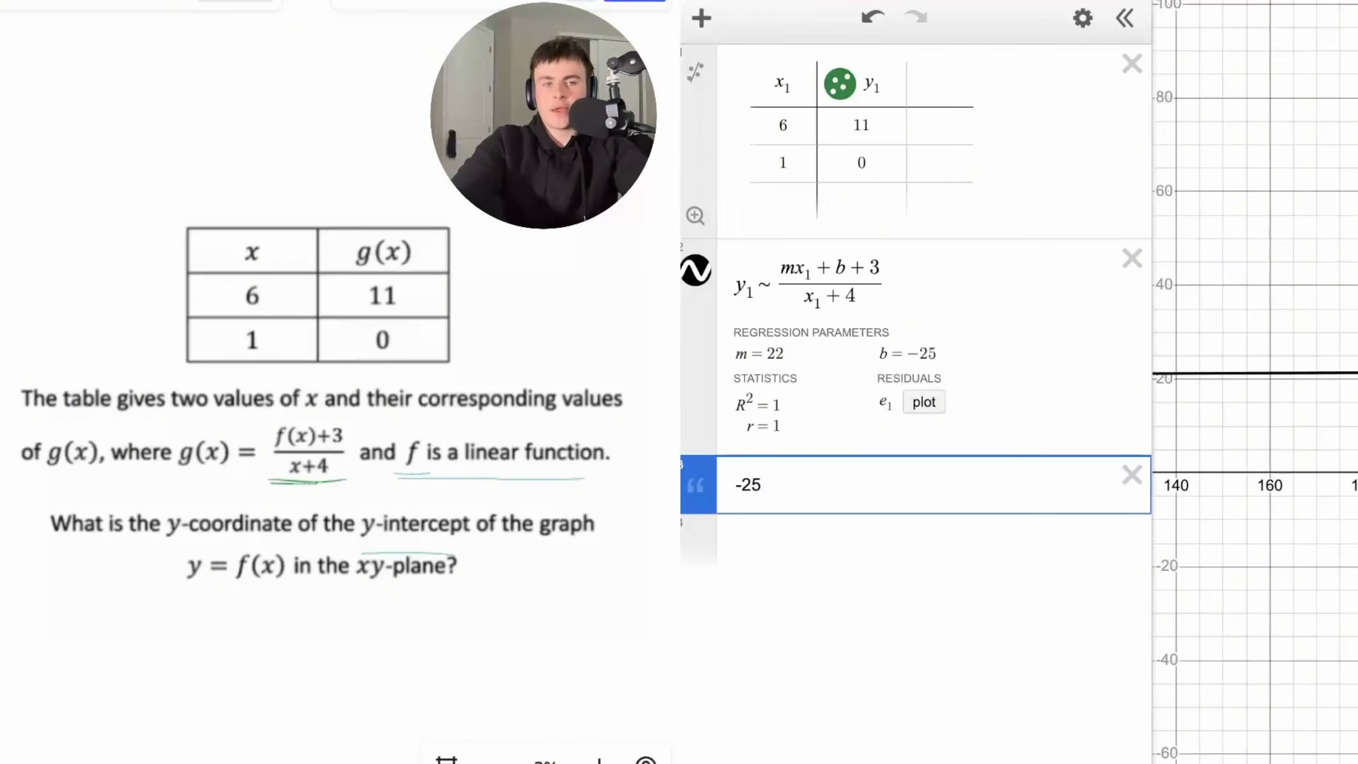
- Find the "Common mistakes" list on the whiteboard and enlarge it for reading
scroll(363, 201, left, 10)
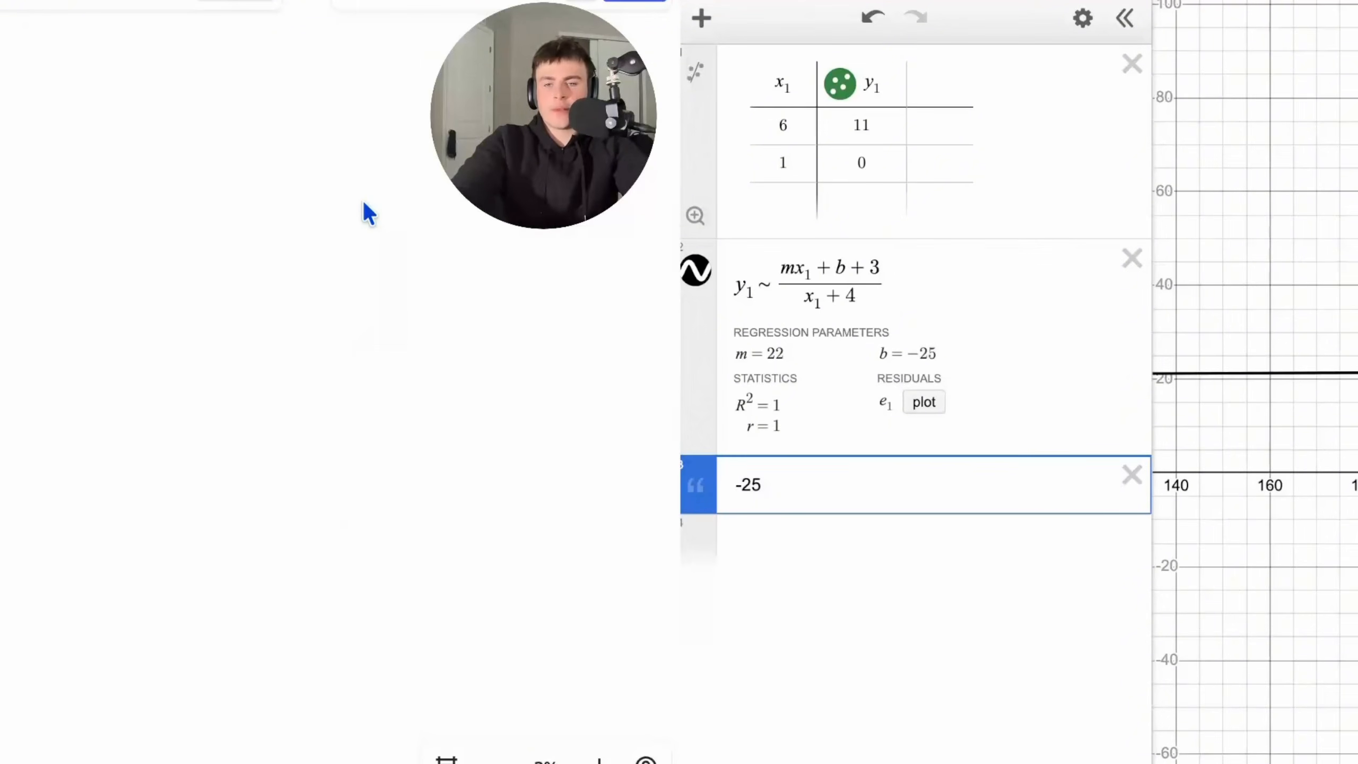
scroll(363, 199, up, 7)
scroll(363, 199, left, 3)
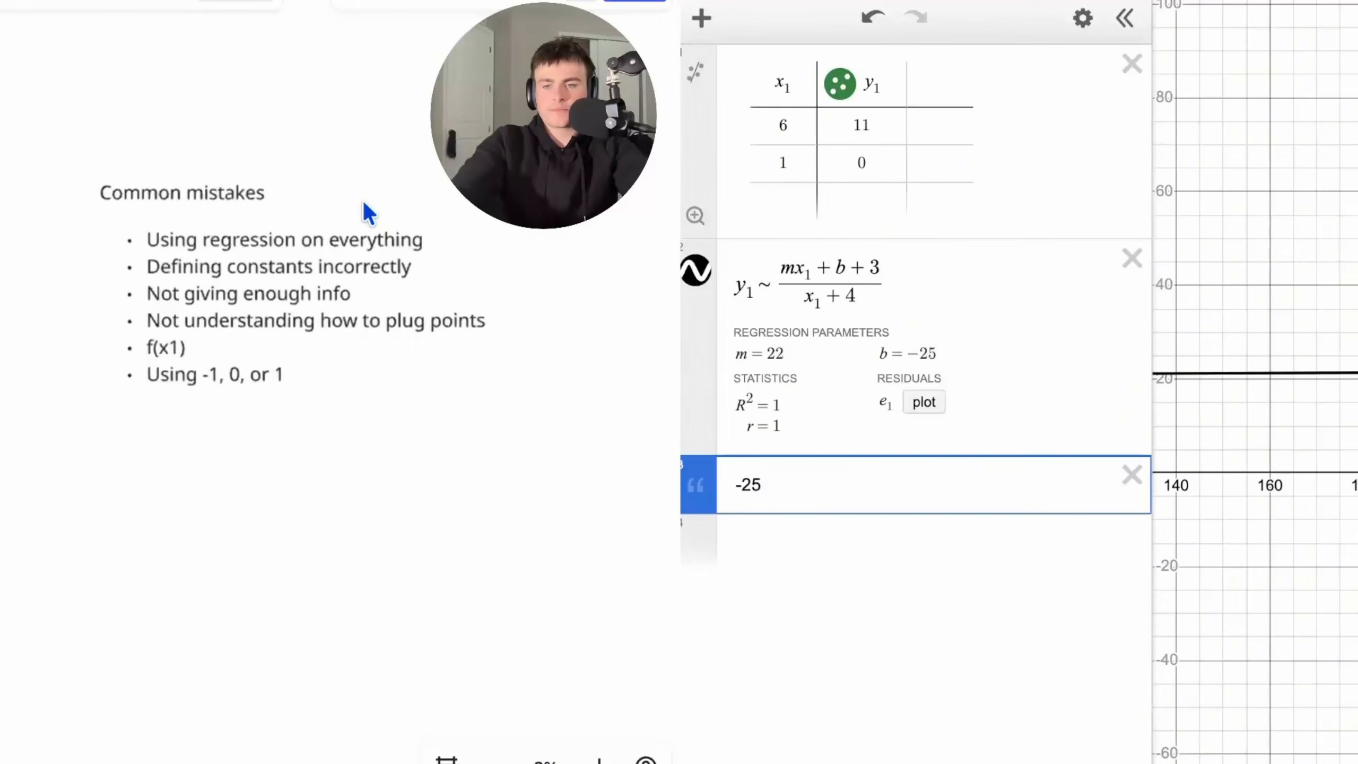
scroll(373, 250, up, 3)
scroll(373, 250, up, 2)
scroll(373, 250, left, 1)
scroll(373, 250, up, 1)
scroll(373, 250, right, 1)
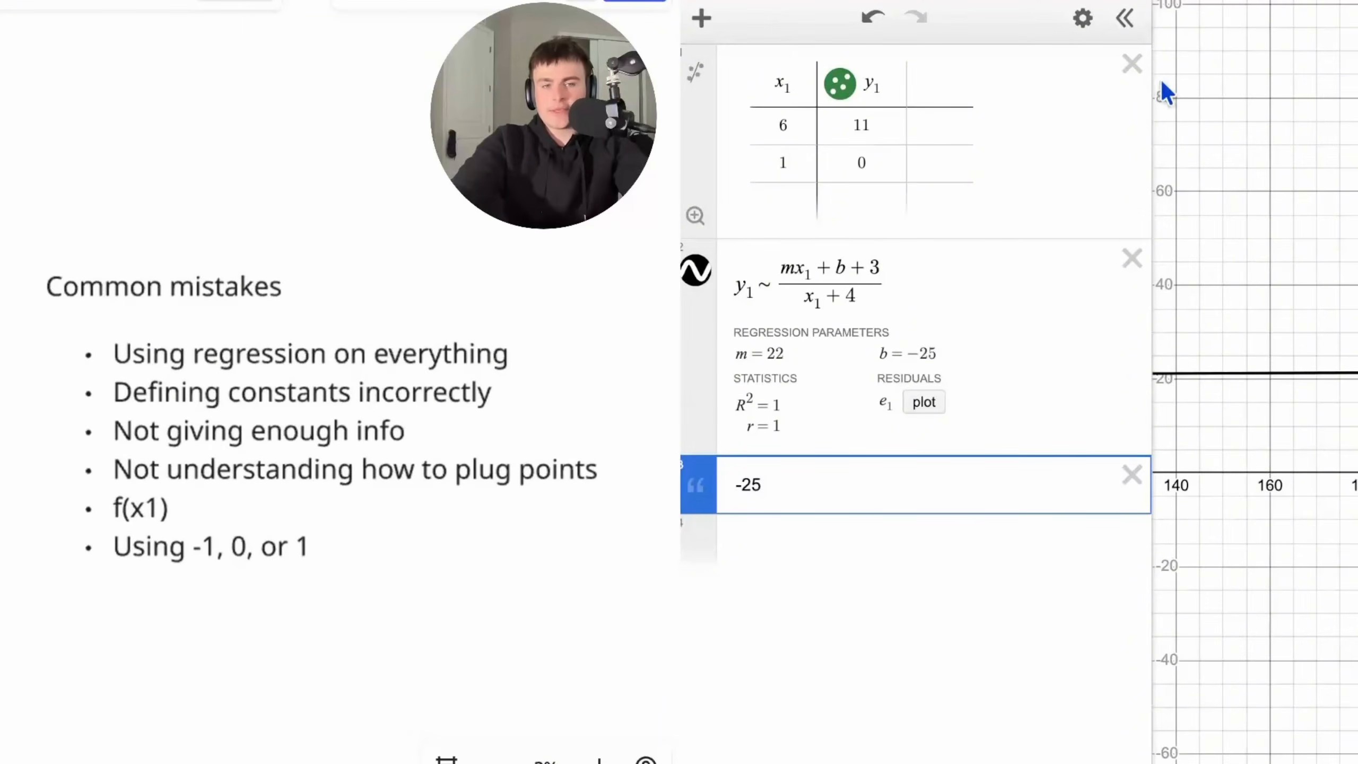
- Delete the g(x) table, its regression and the -25 note, and write a note reading "ab c and d"
click(1132, 67)
click(1132, 67)
click(1132, 70)
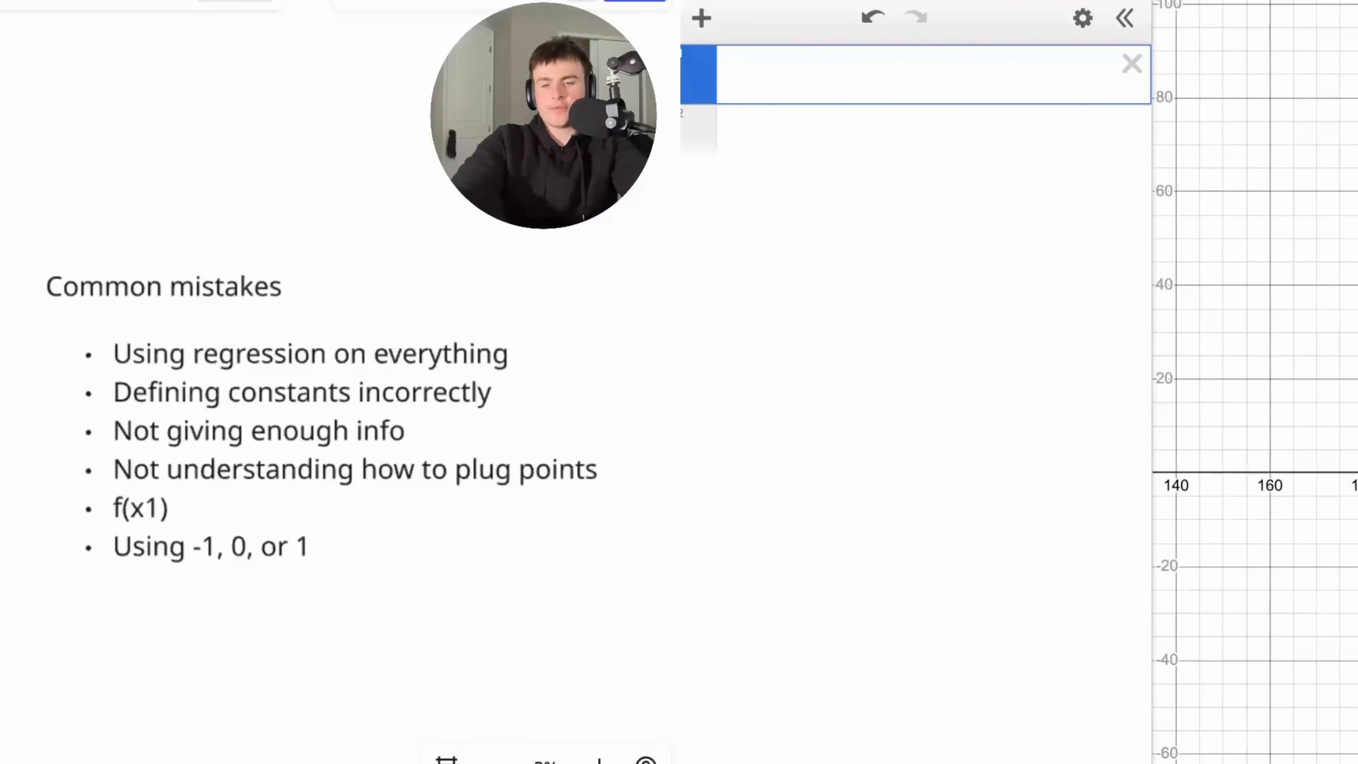
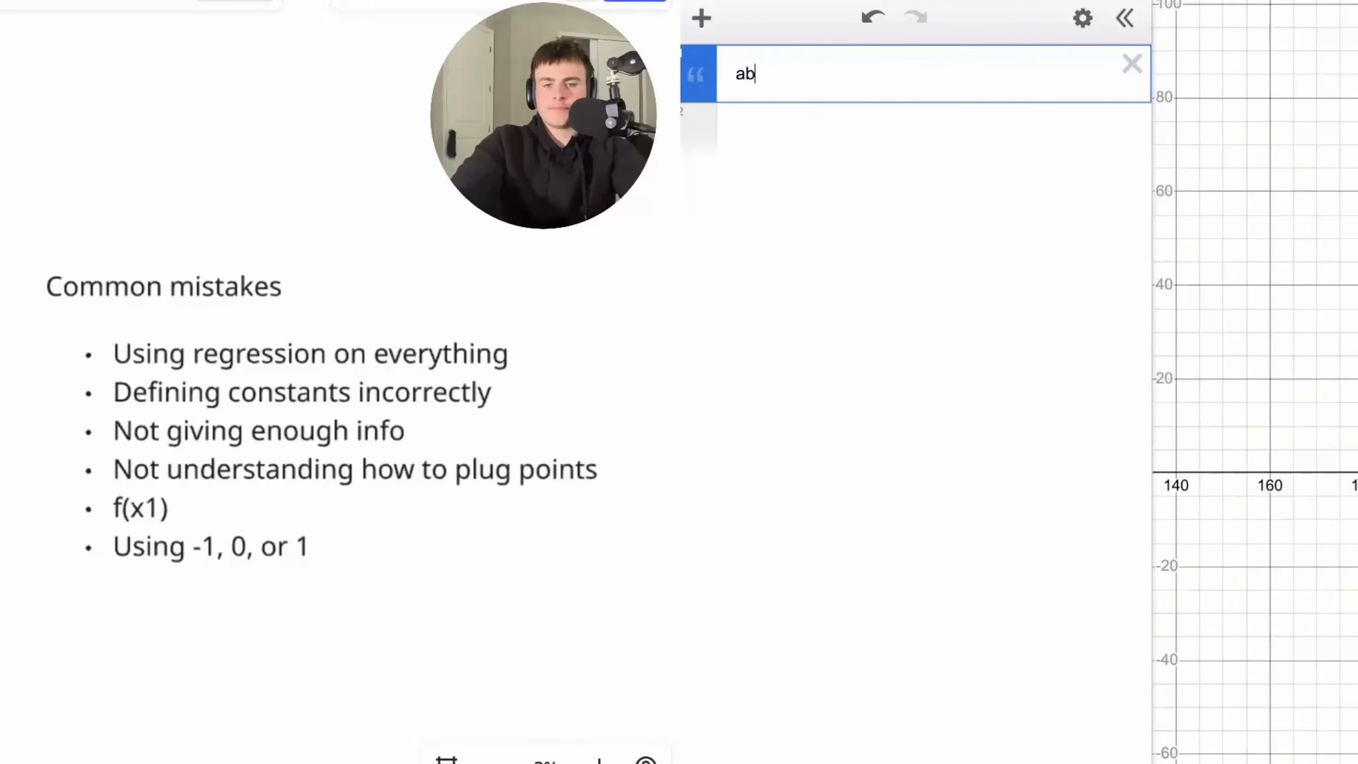
text(c and d)
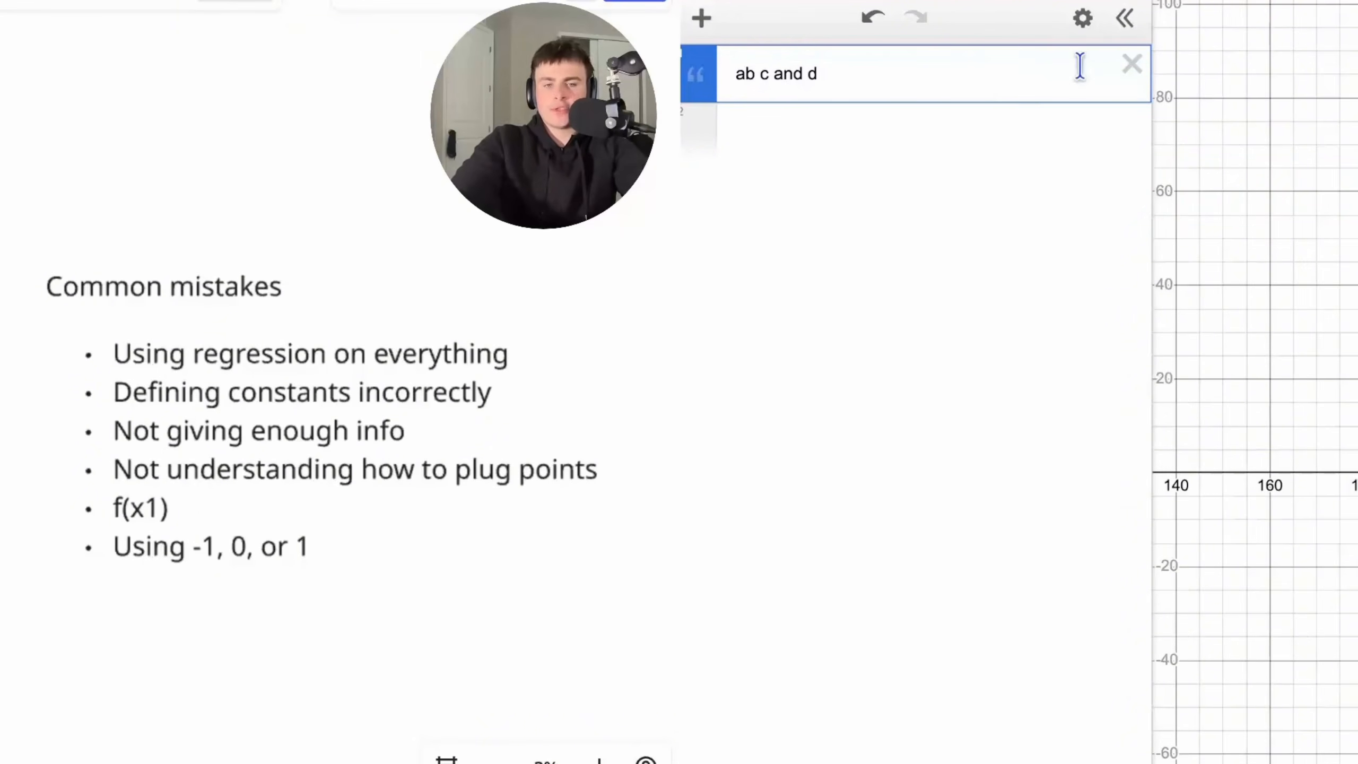
- Replace the note with the expression f(x₁) and change its function letter to g
click(1132, 64)
text(f(x1))
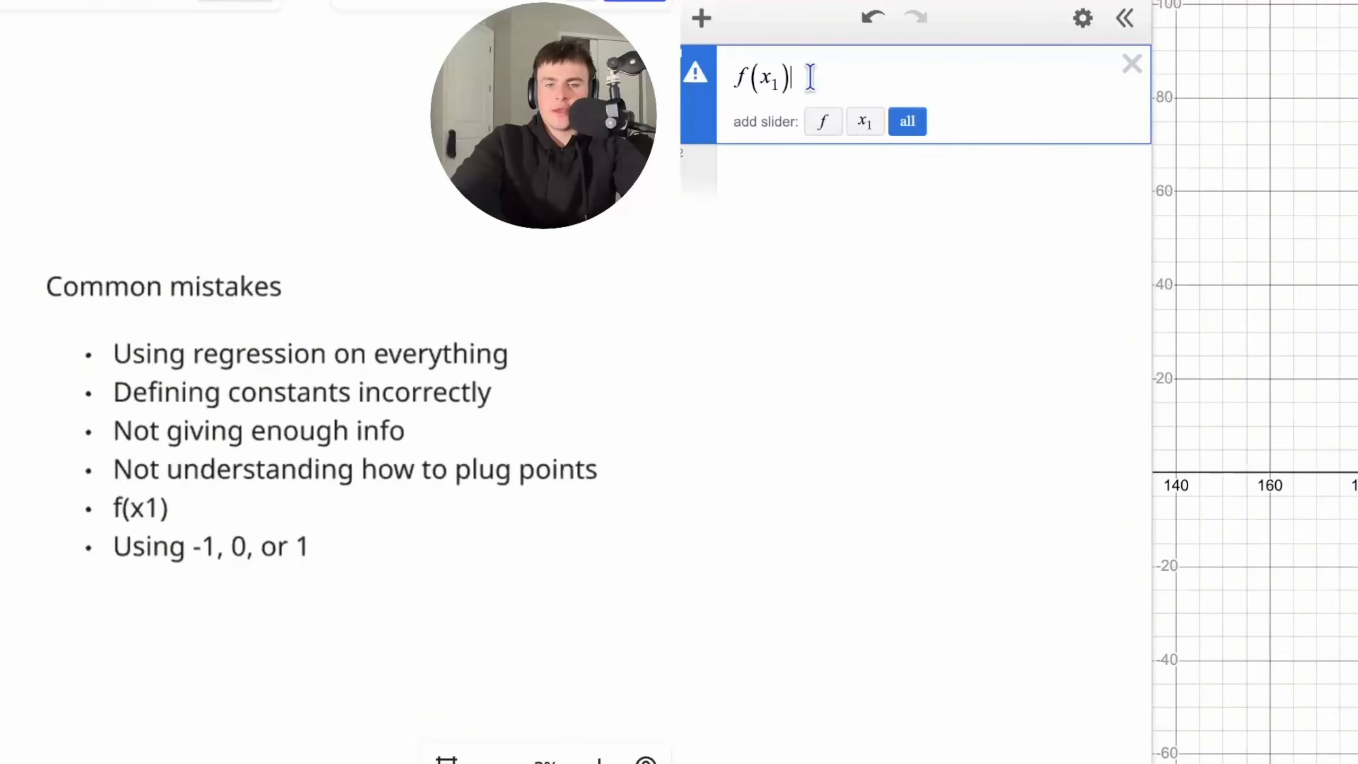
double_click(740, 78)
text(g)
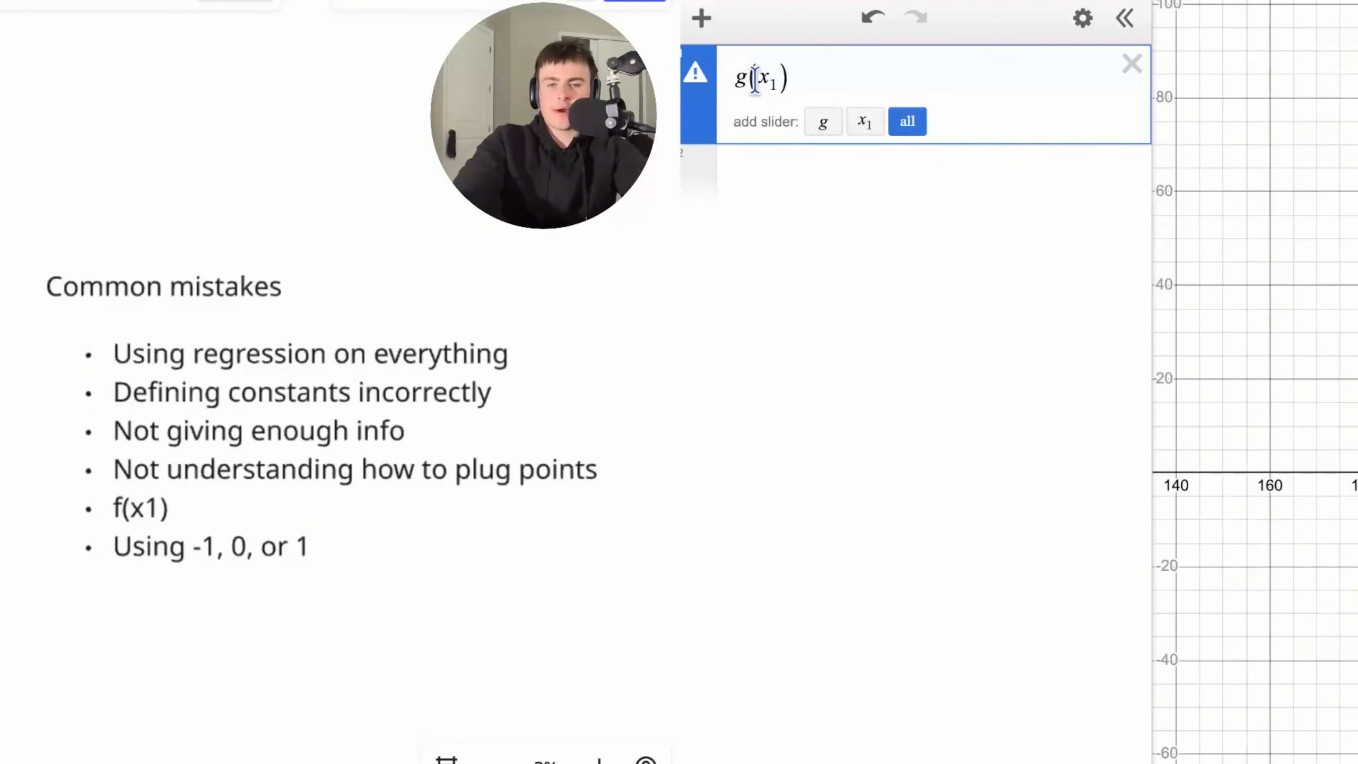
- Highlight the expression g(x₁) and erase it completely
drag(803, 81, 707, 100)
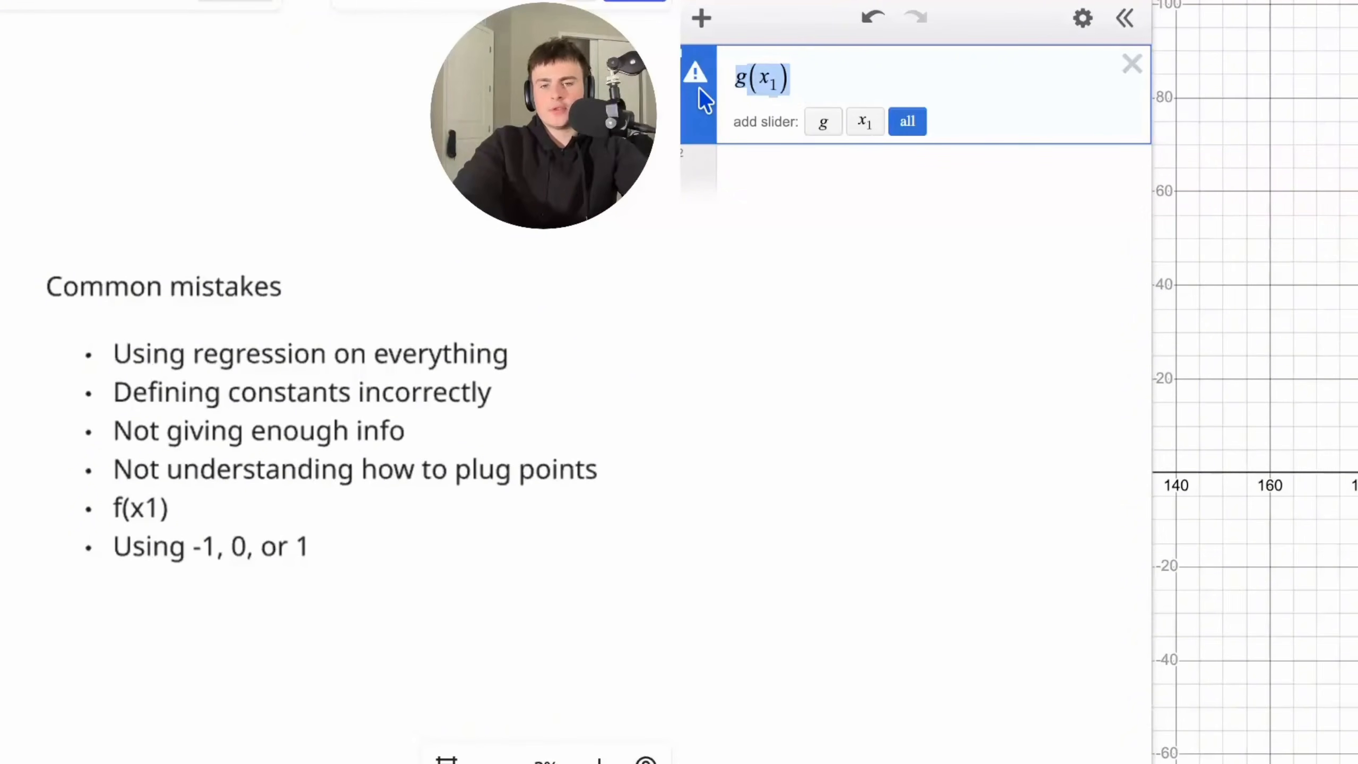
click(842, 81)
key(BackSpace)
key(BackSpace)
key(BackSpace)
key(BackSpace)
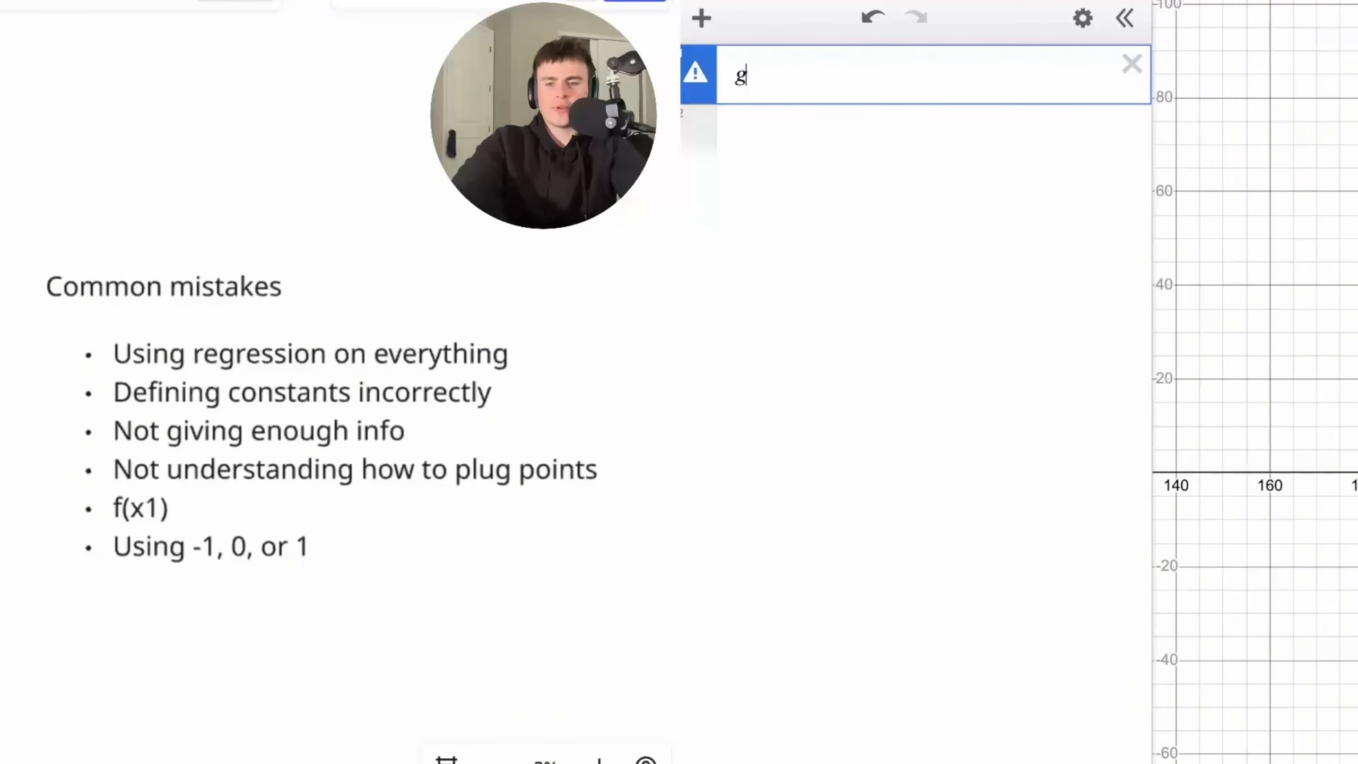
key(BackSpace)
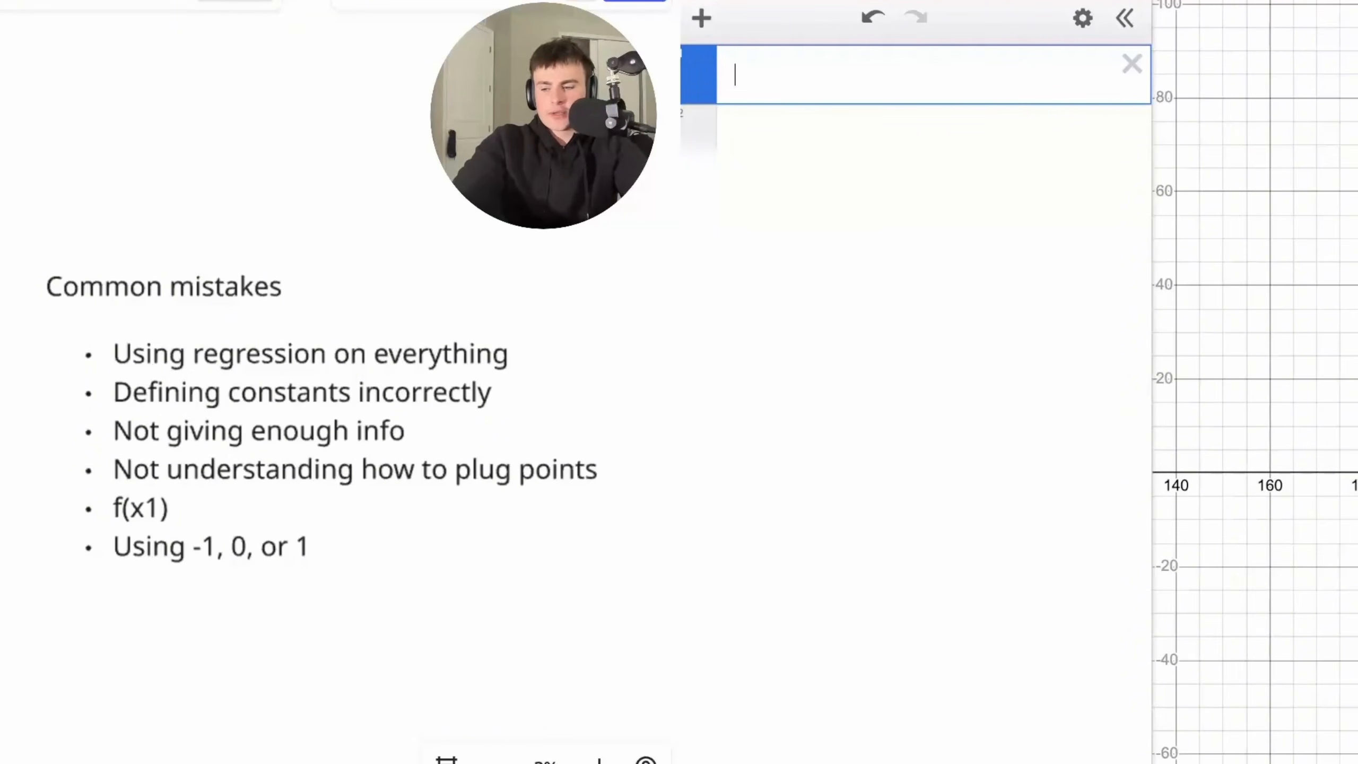
- Define the constant a = 0, change its value to 2, and delete it
text(a=0)
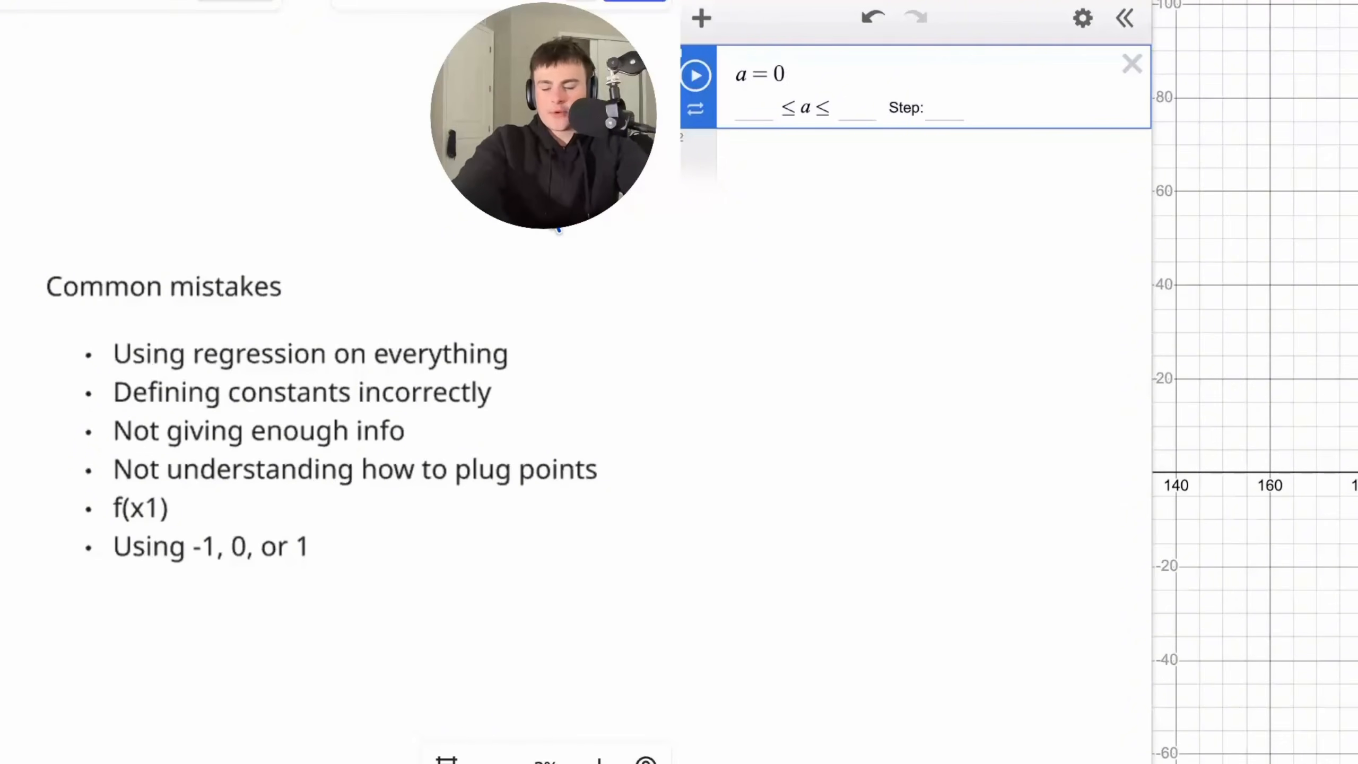
click(817, 166)
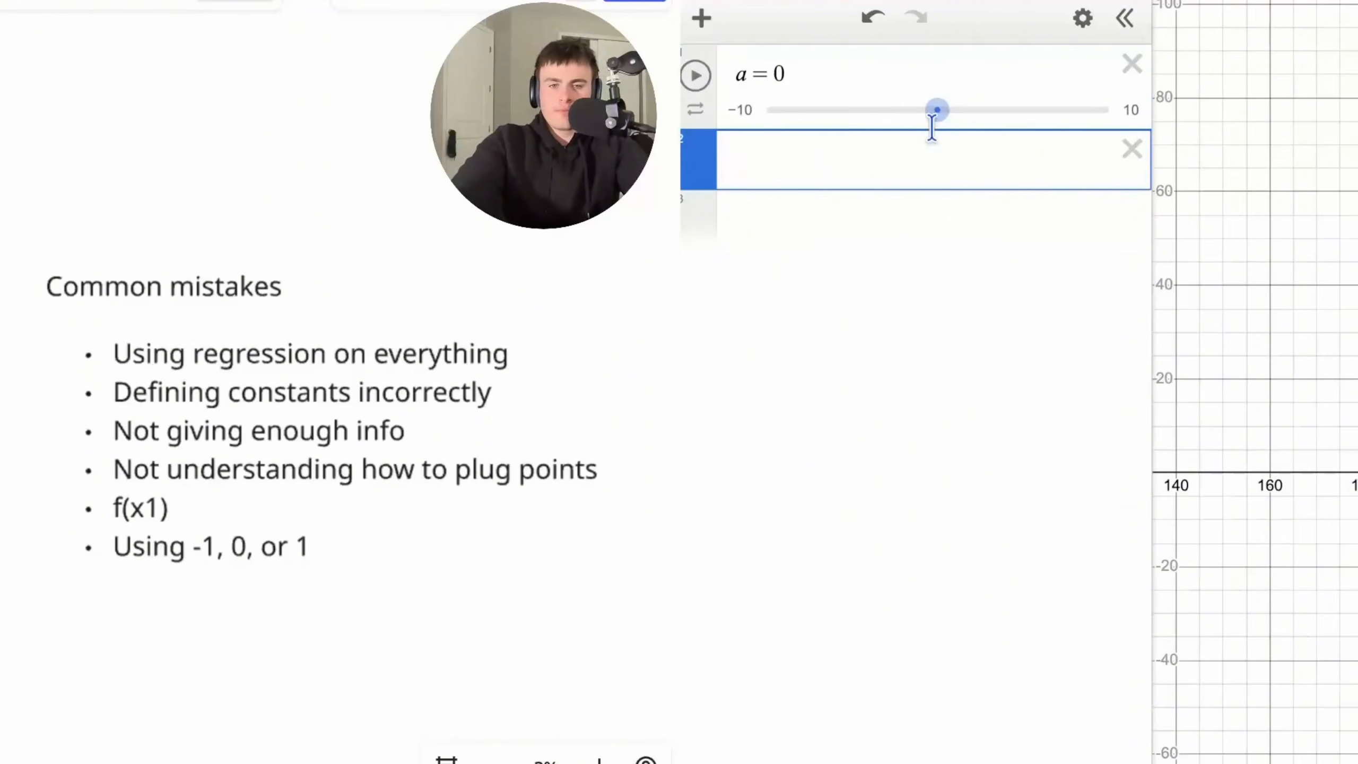
click(897, 65)
key(BackSpace)
text(2)
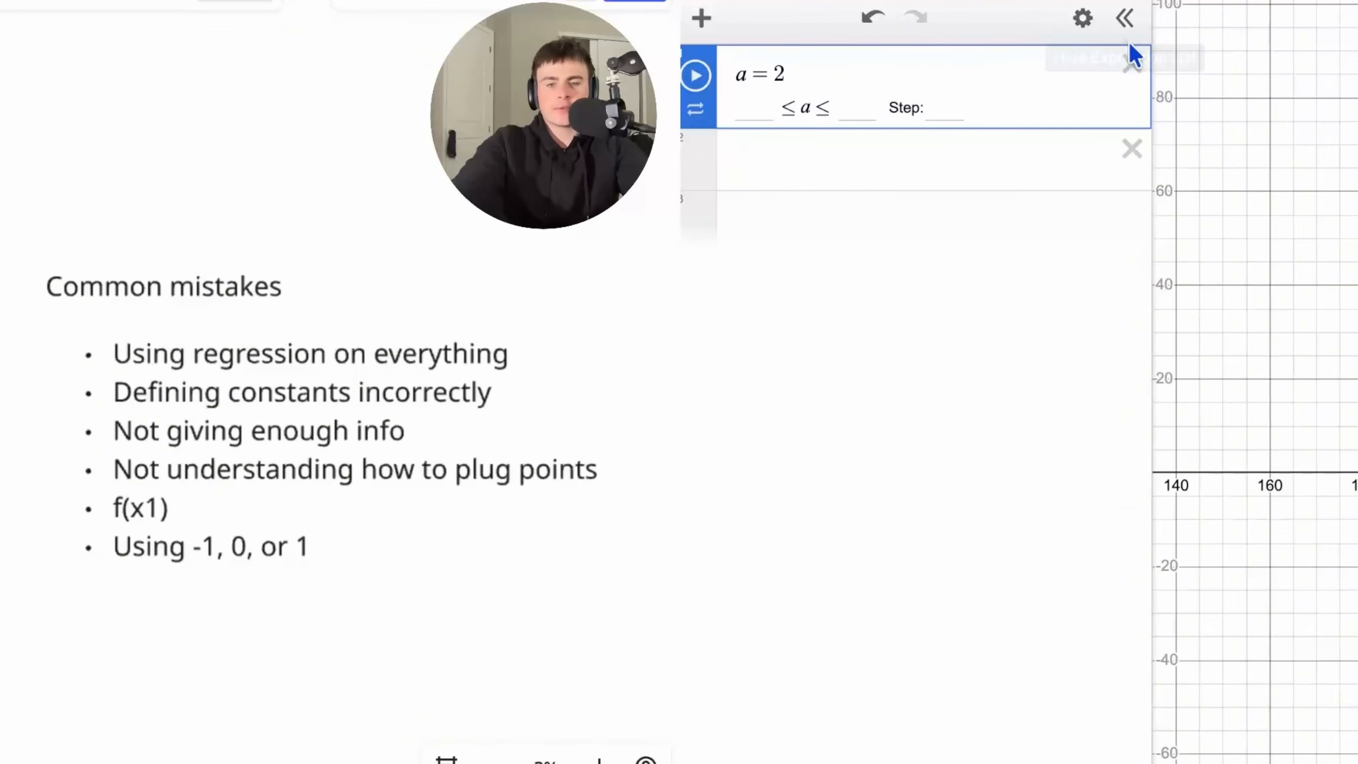
click(1133, 64)
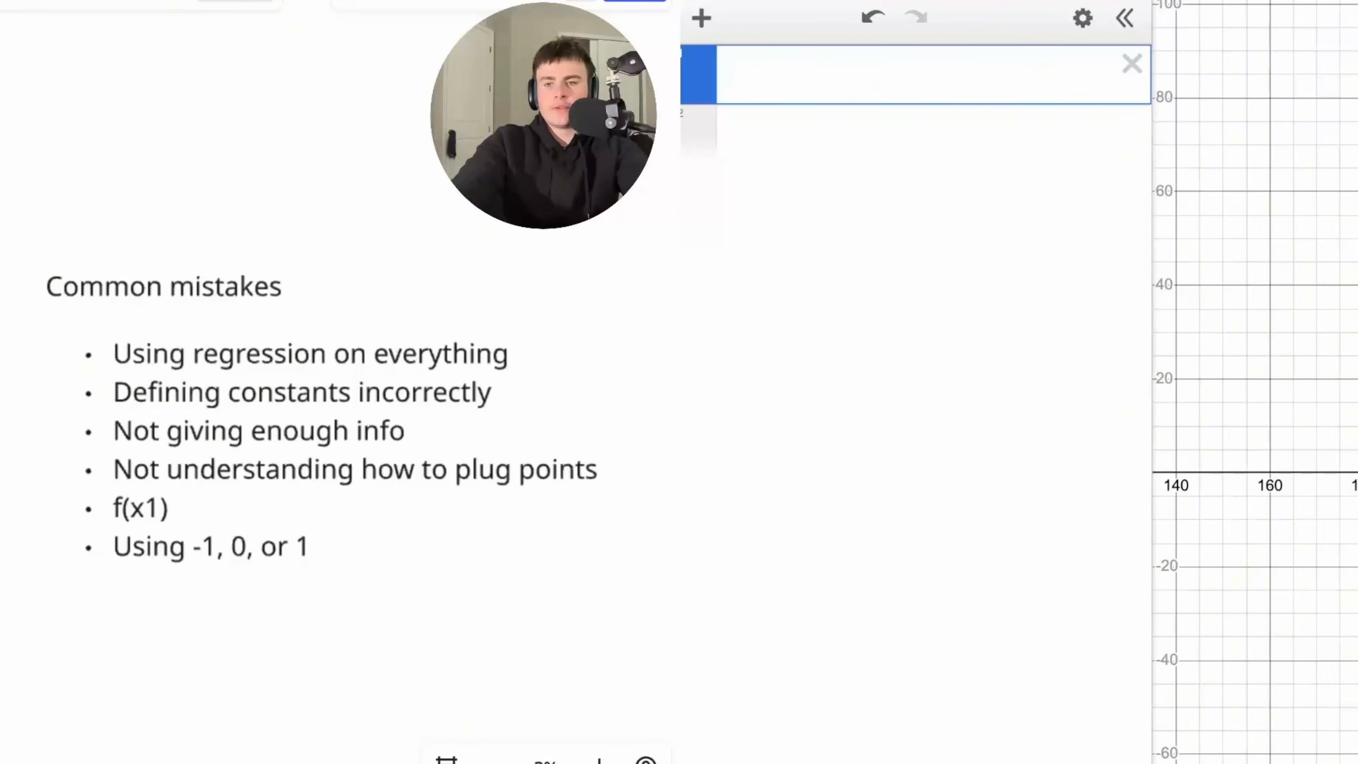
- Review the Regression Part 1 notes and the list of equations to remember on the whiteboard
scroll(334, 292, down, 6)
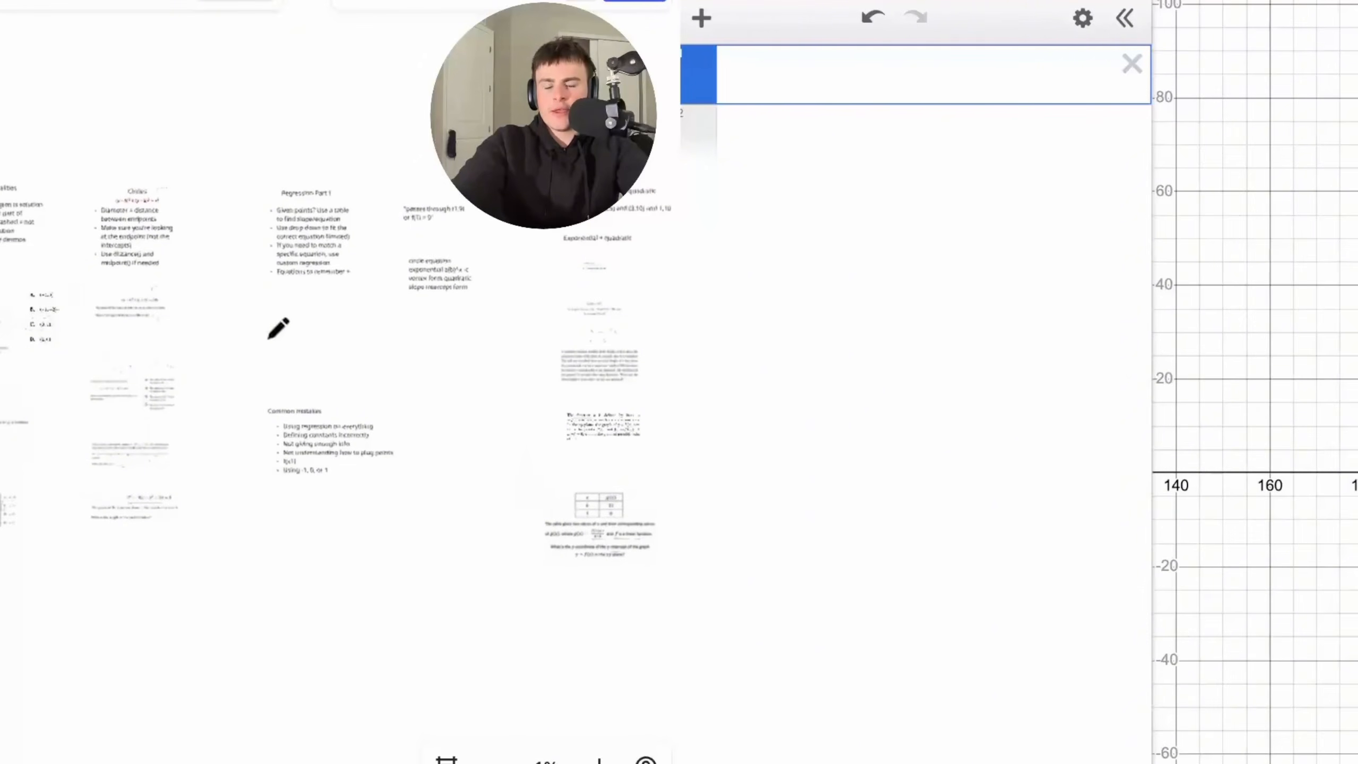
scroll(262, 336, up, 4)
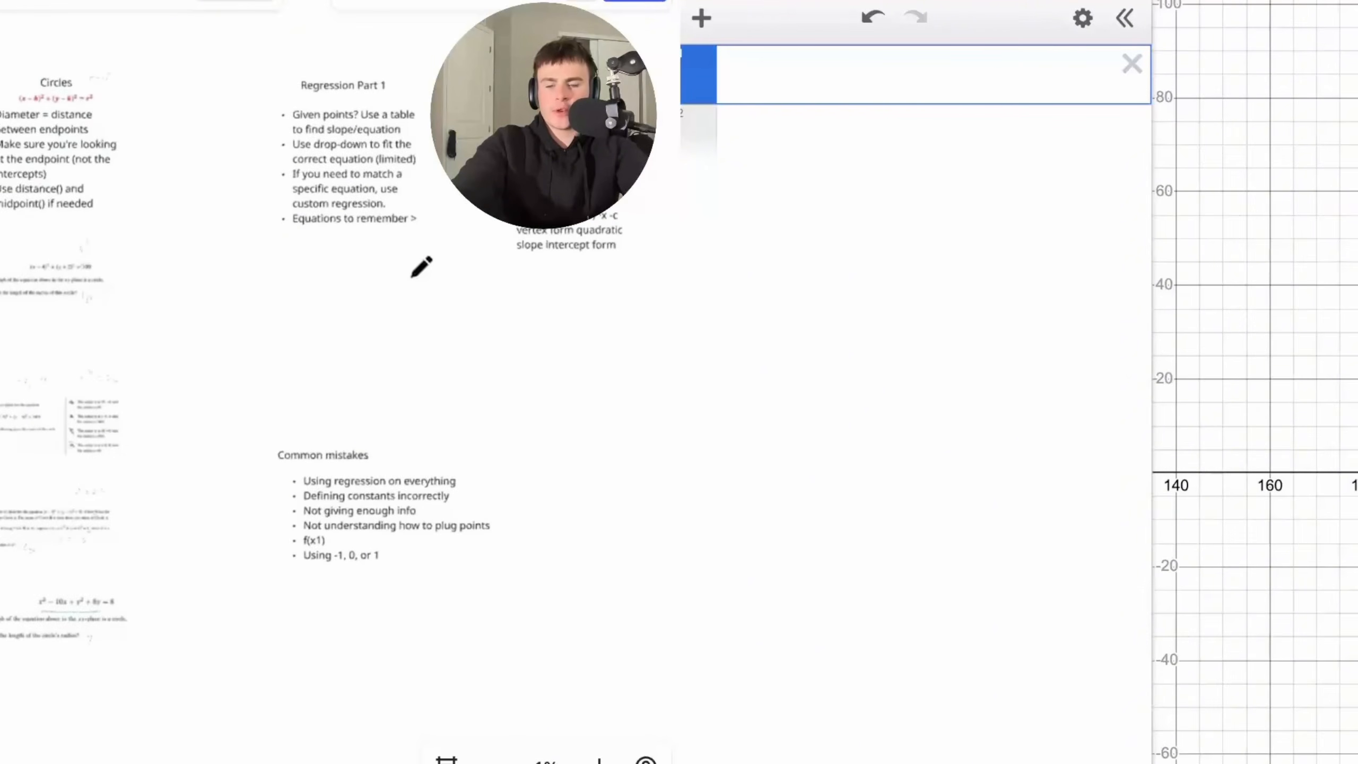
scroll(421, 267, up, 5)
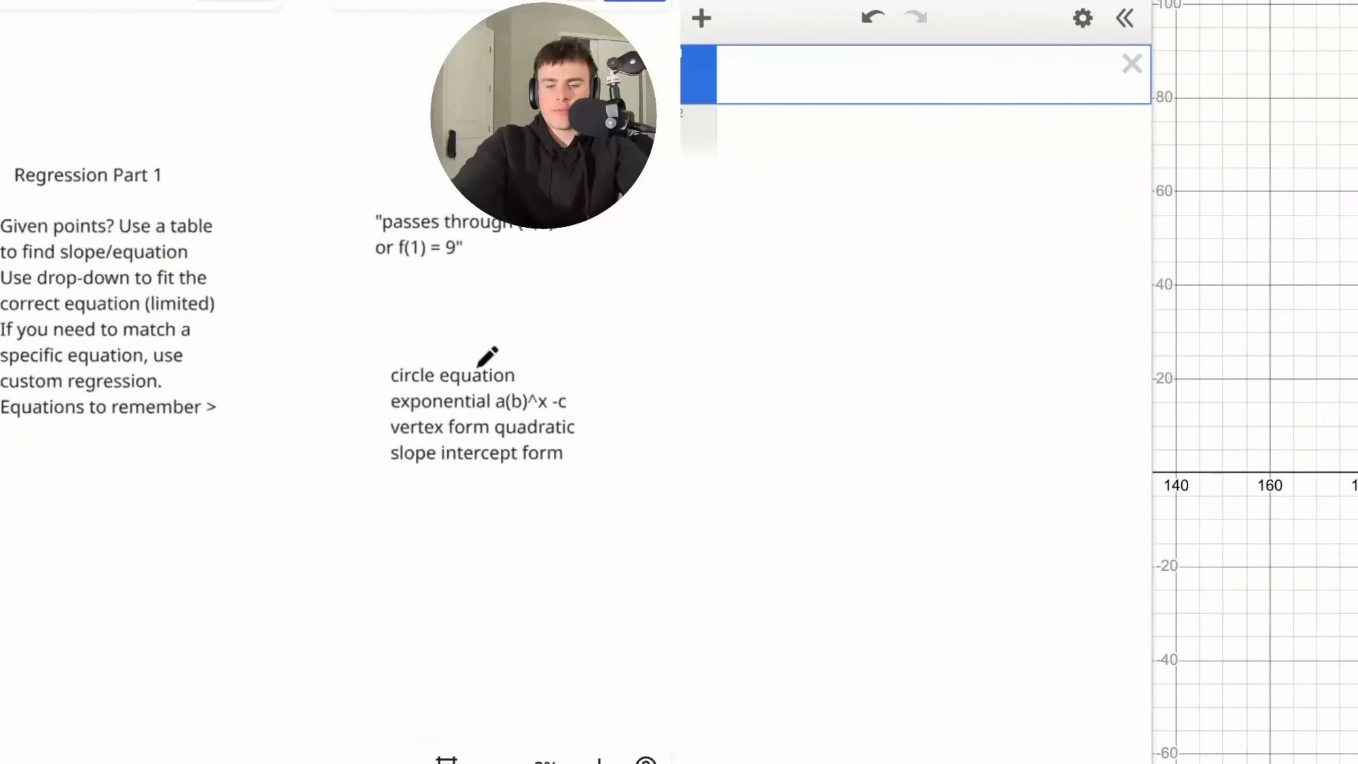
scroll(485, 358, up, 5)
scroll(478, 368, up, 2)
- Enter = and ~ on two separate expression lines and highlight the equals sign
click(814, 309)
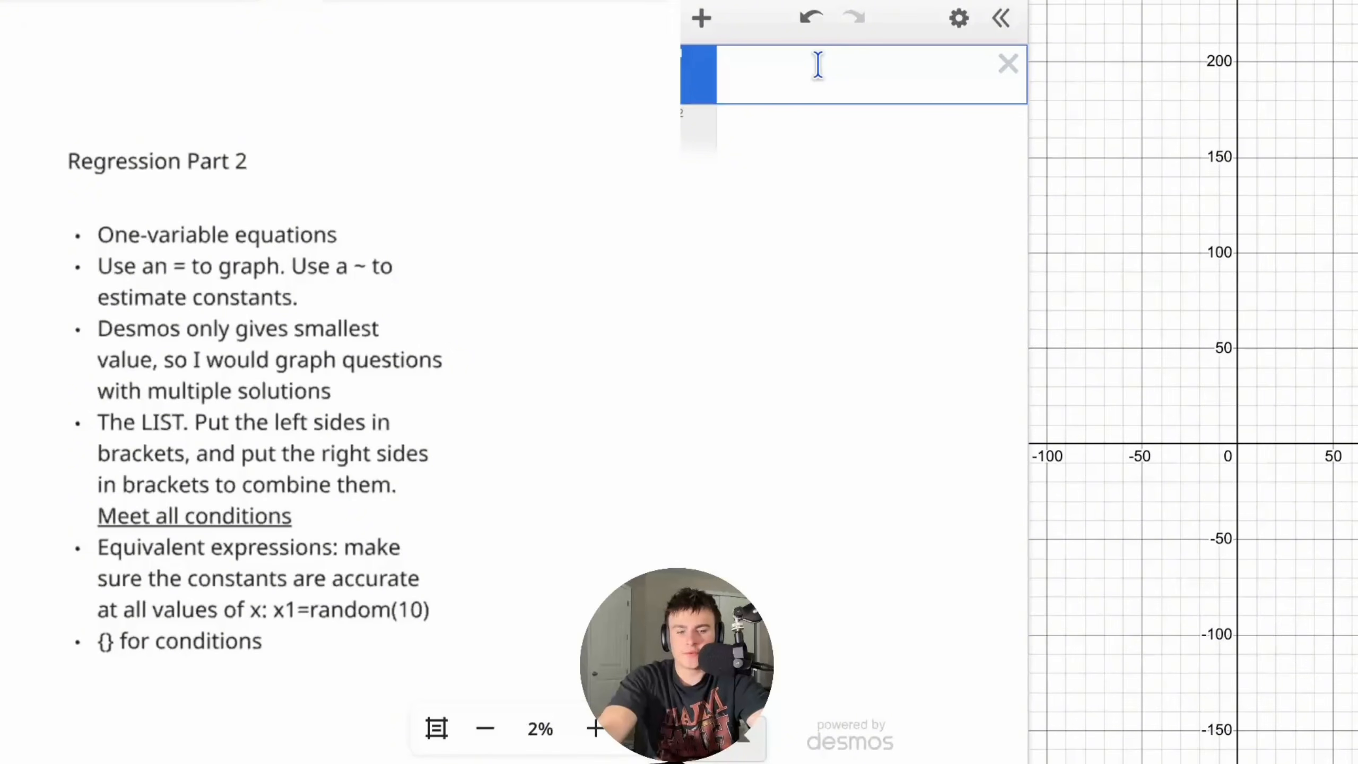
text(=)
click(779, 142)
text(~)
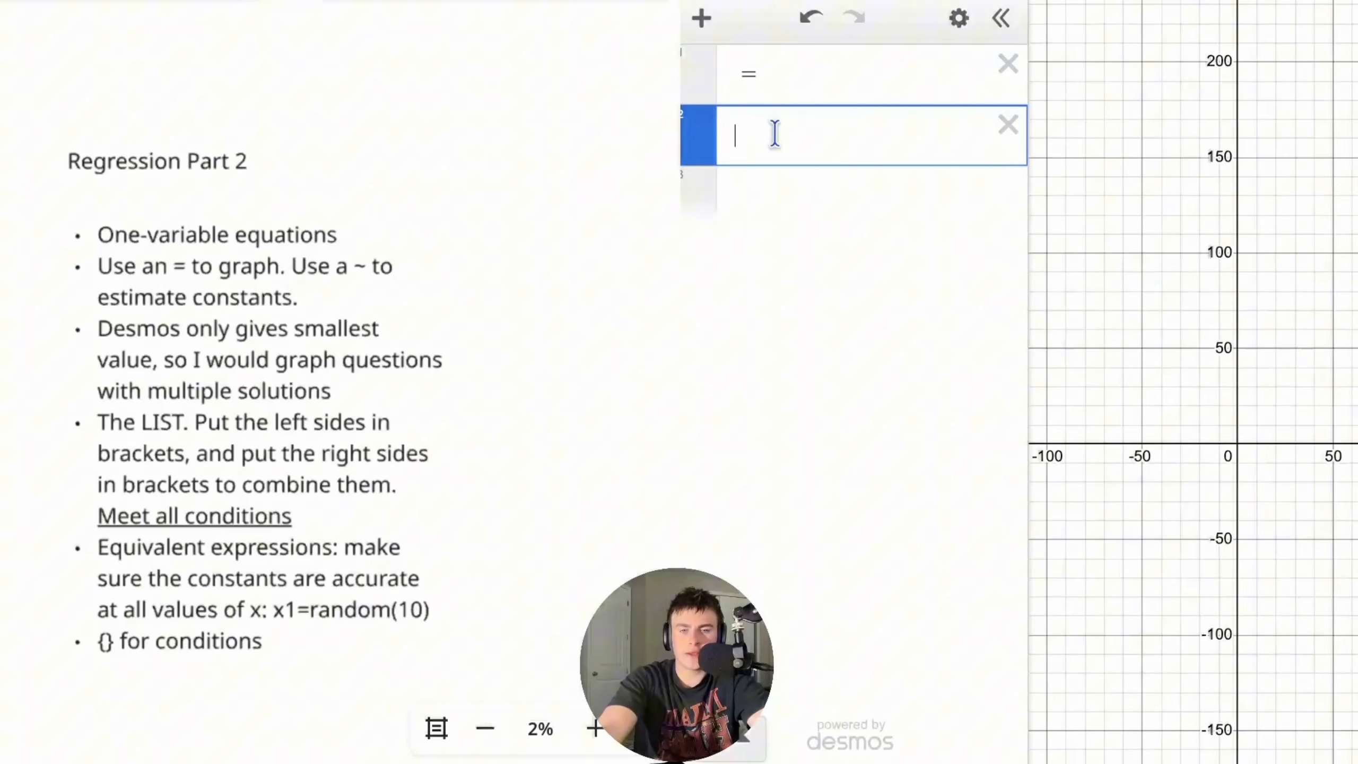
click(783, 68)
drag(783, 68, 728, 91)
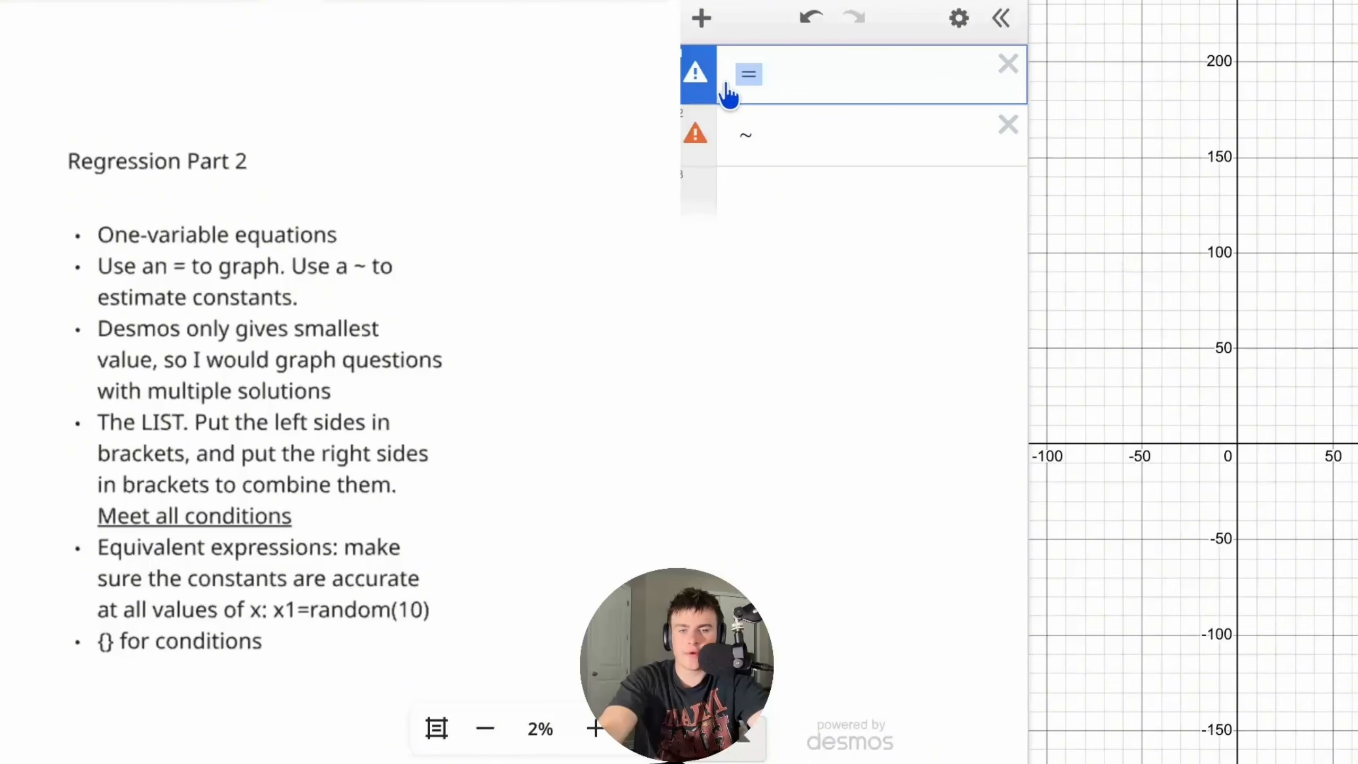
click(765, 80)
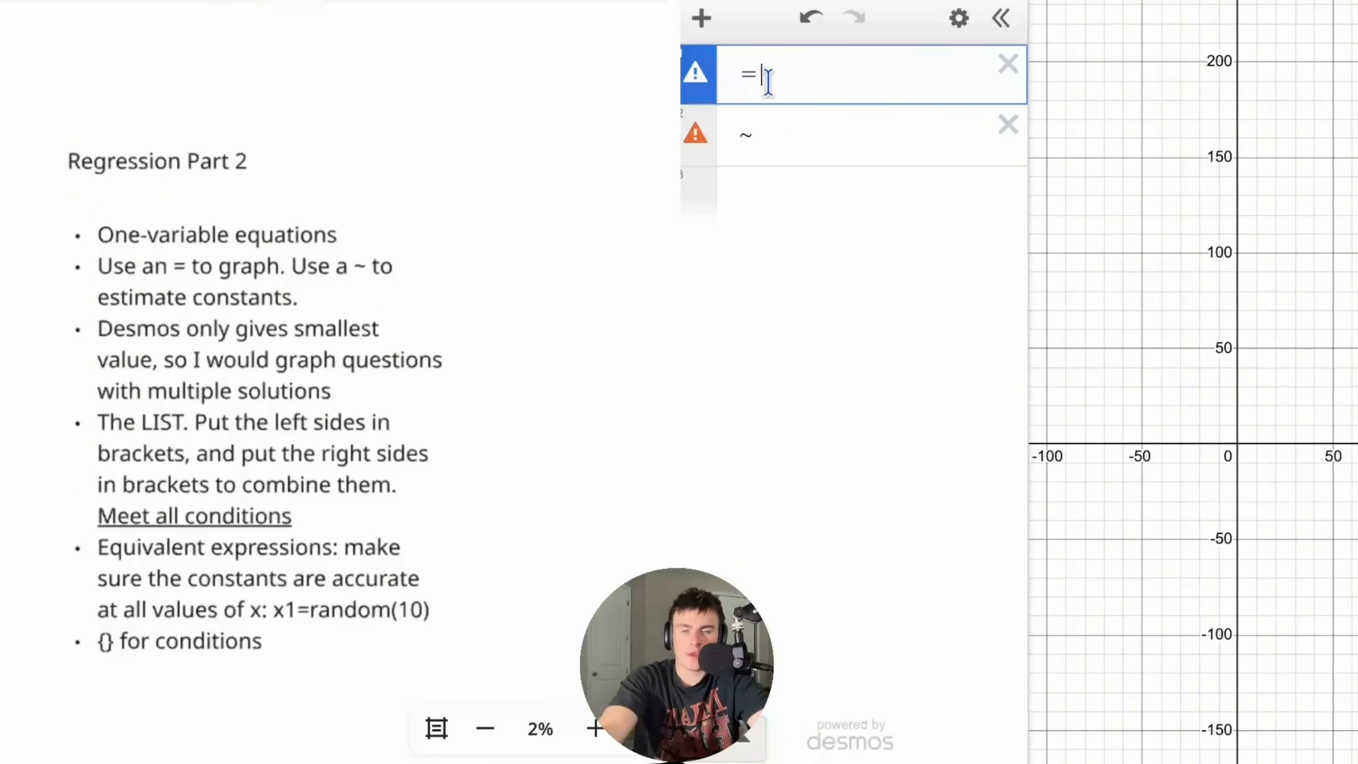
- Graph the equation 5x = 4 on a new expression line below the = and ~ lines
click(755, 200)
text(5x = )
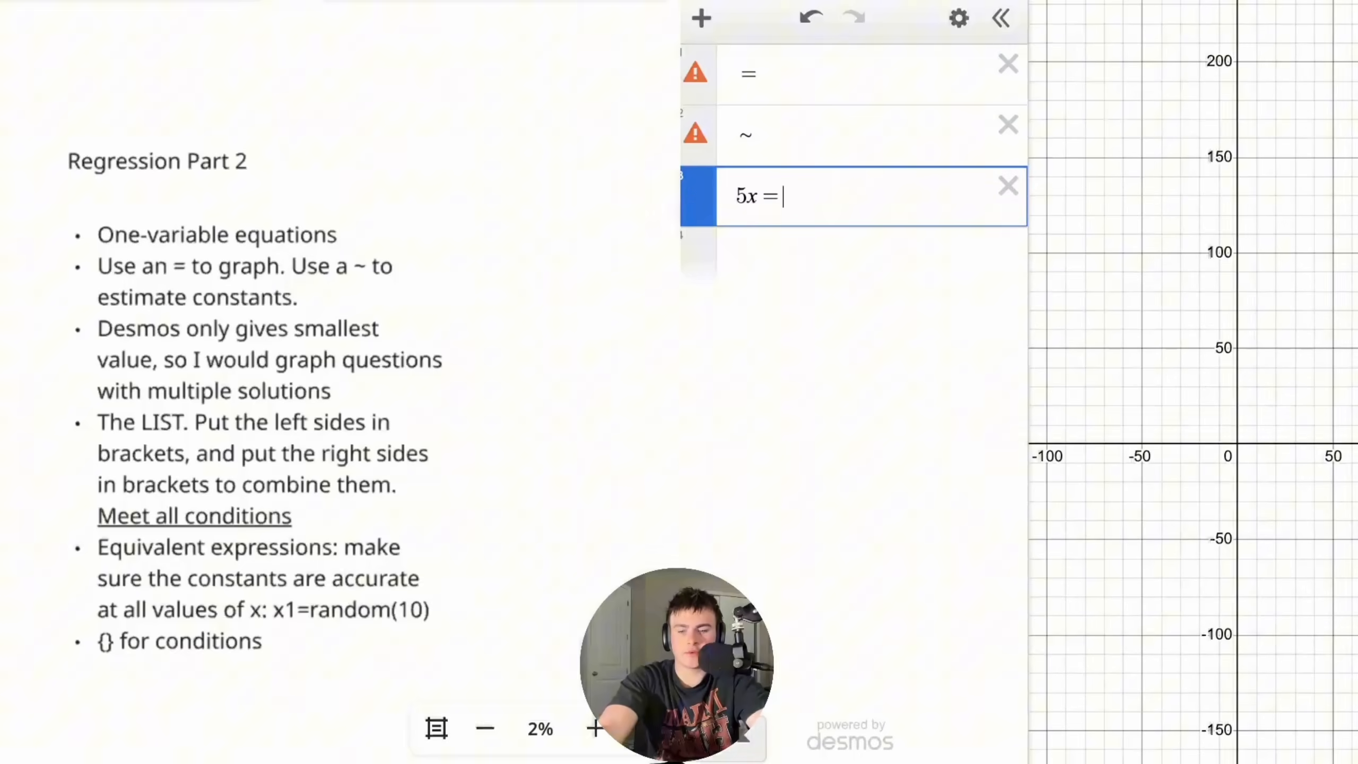
text(4)
scroll(1233, 458, up, 5)
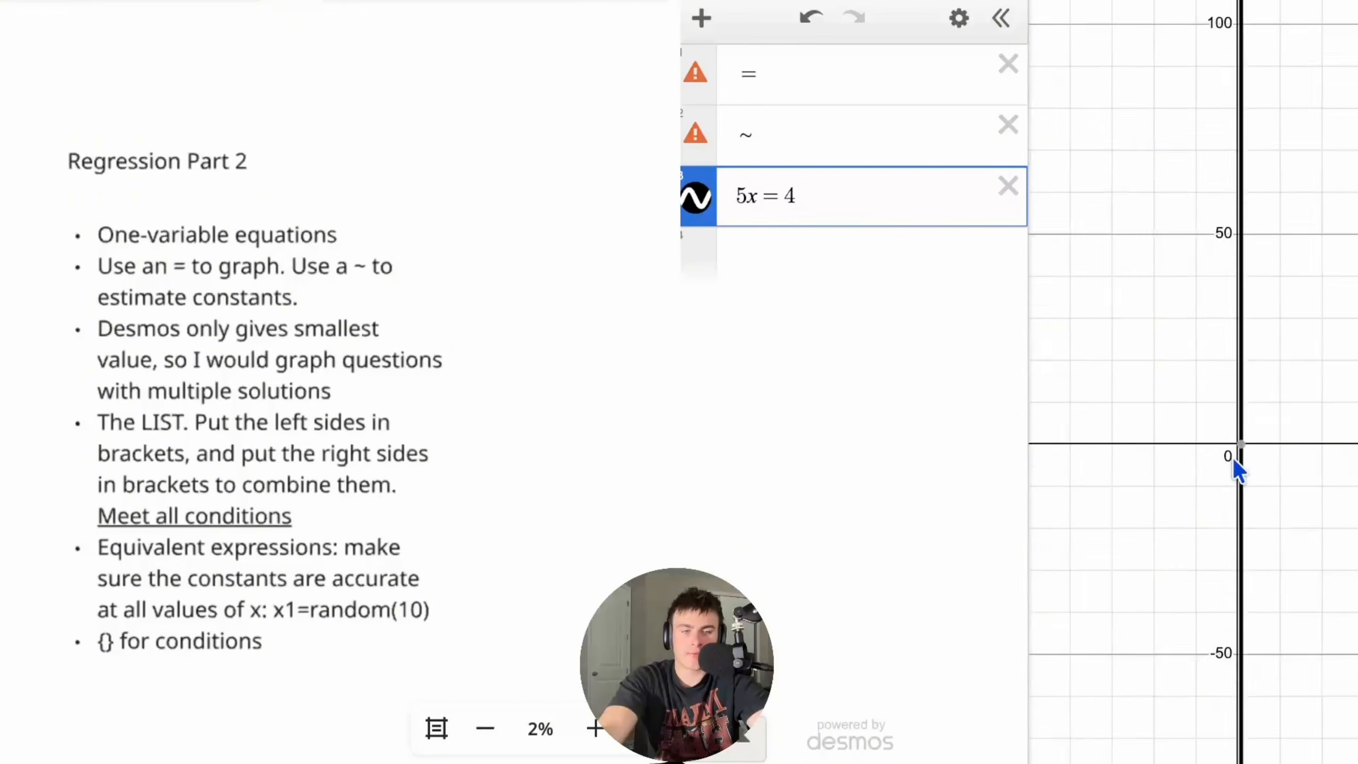
scroll(1233, 457, up, 5)
click(1008, 186)
click(810, 127)
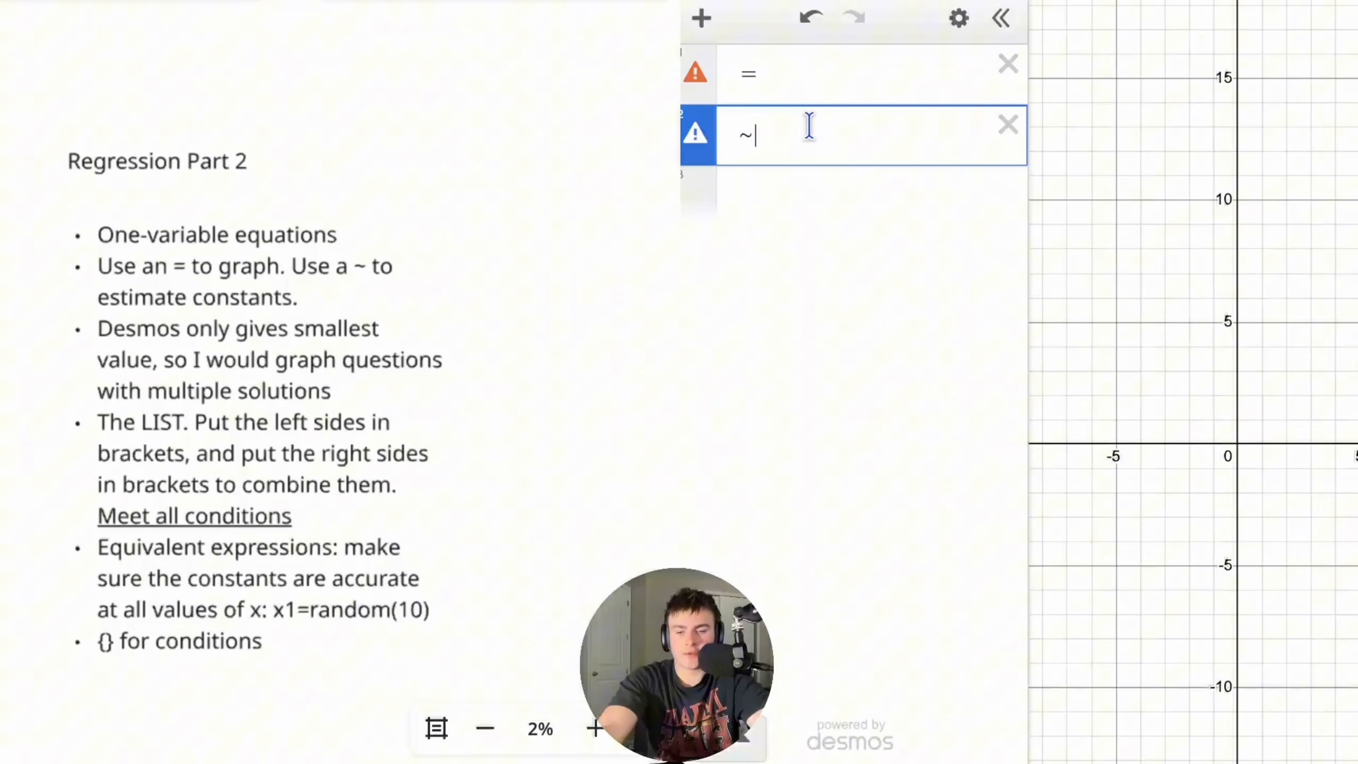
key(ctrl+z)
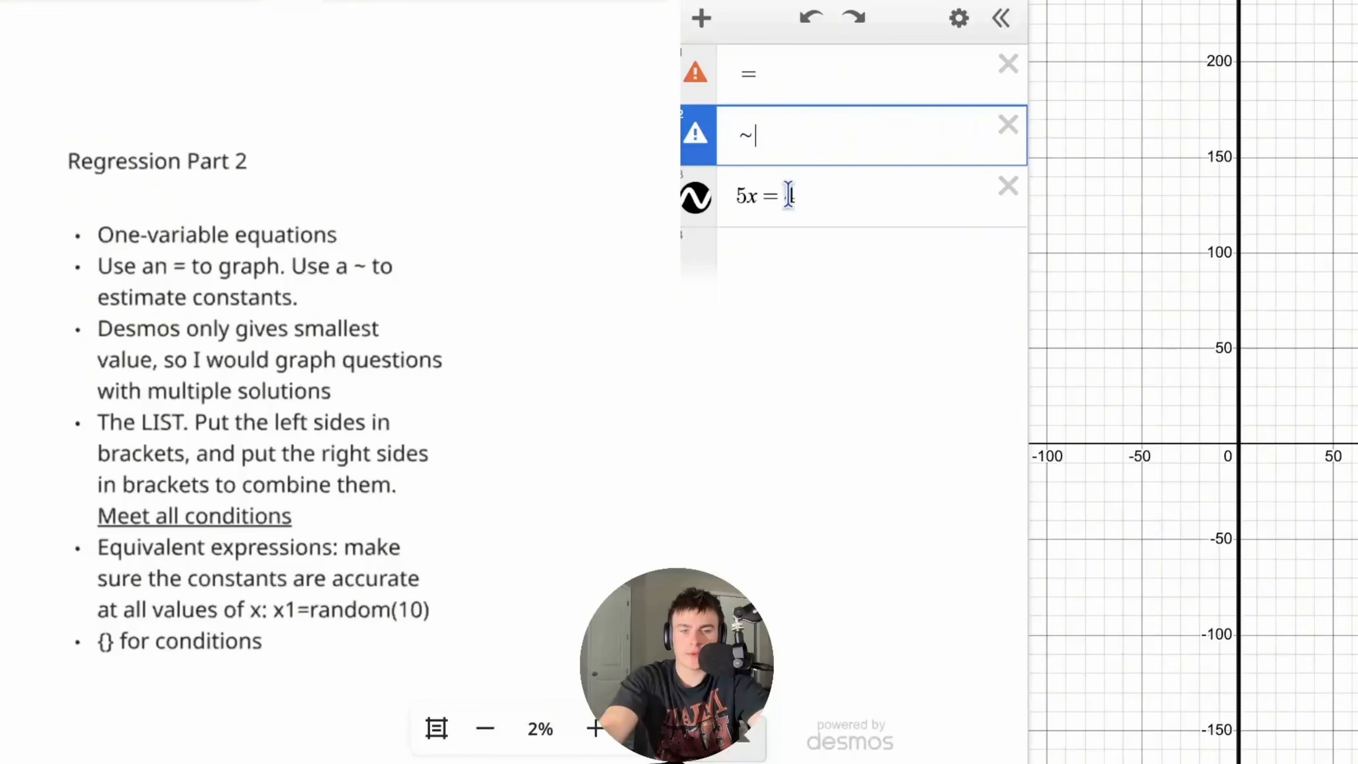
- Enter the regression 5x₁ ~ 4 on a new line below the equation 5x = 4
click(770, 265)
text(5x1-)
key(BackSpace)
text(~4)
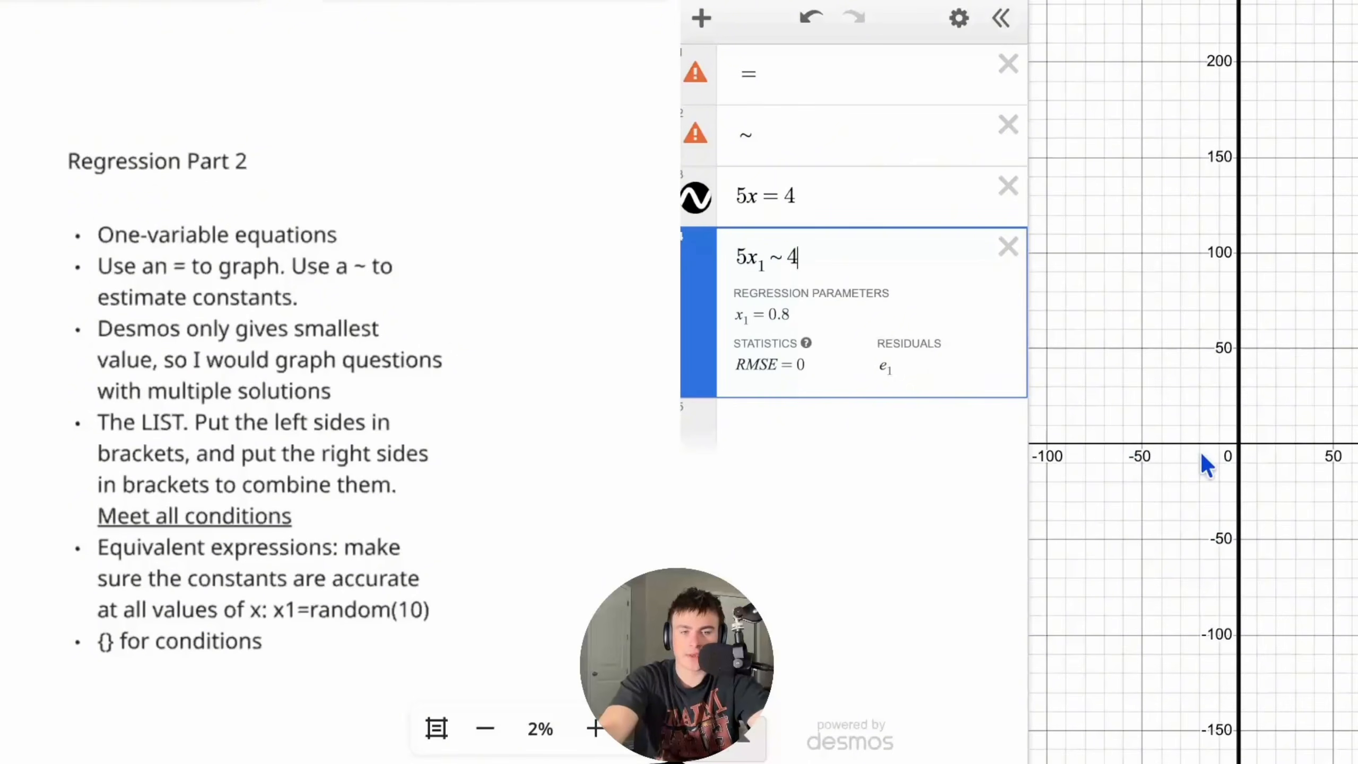
- Hide the graph of 5x = 4 and delete that equation's line
click(1239, 451)
click(699, 199)
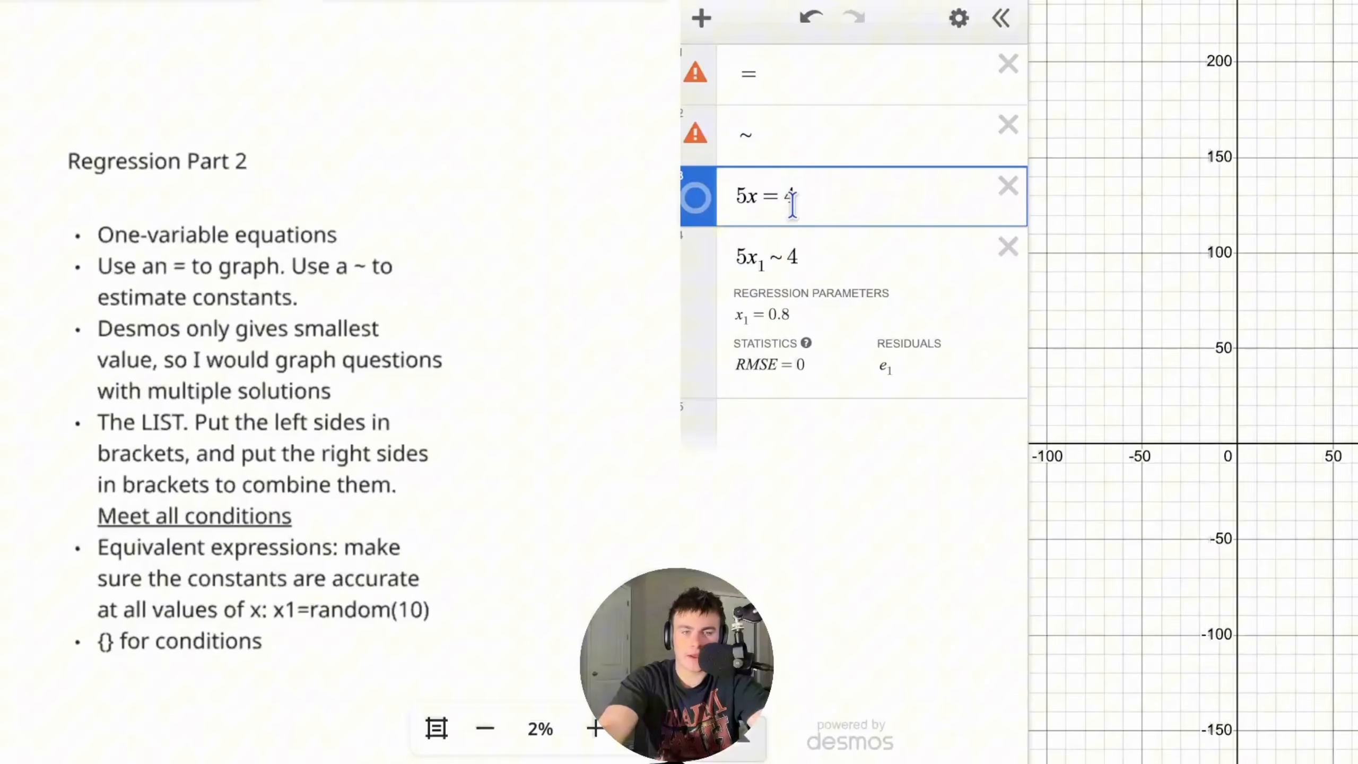
drag(825, 196, 723, 208)
click(1009, 190)
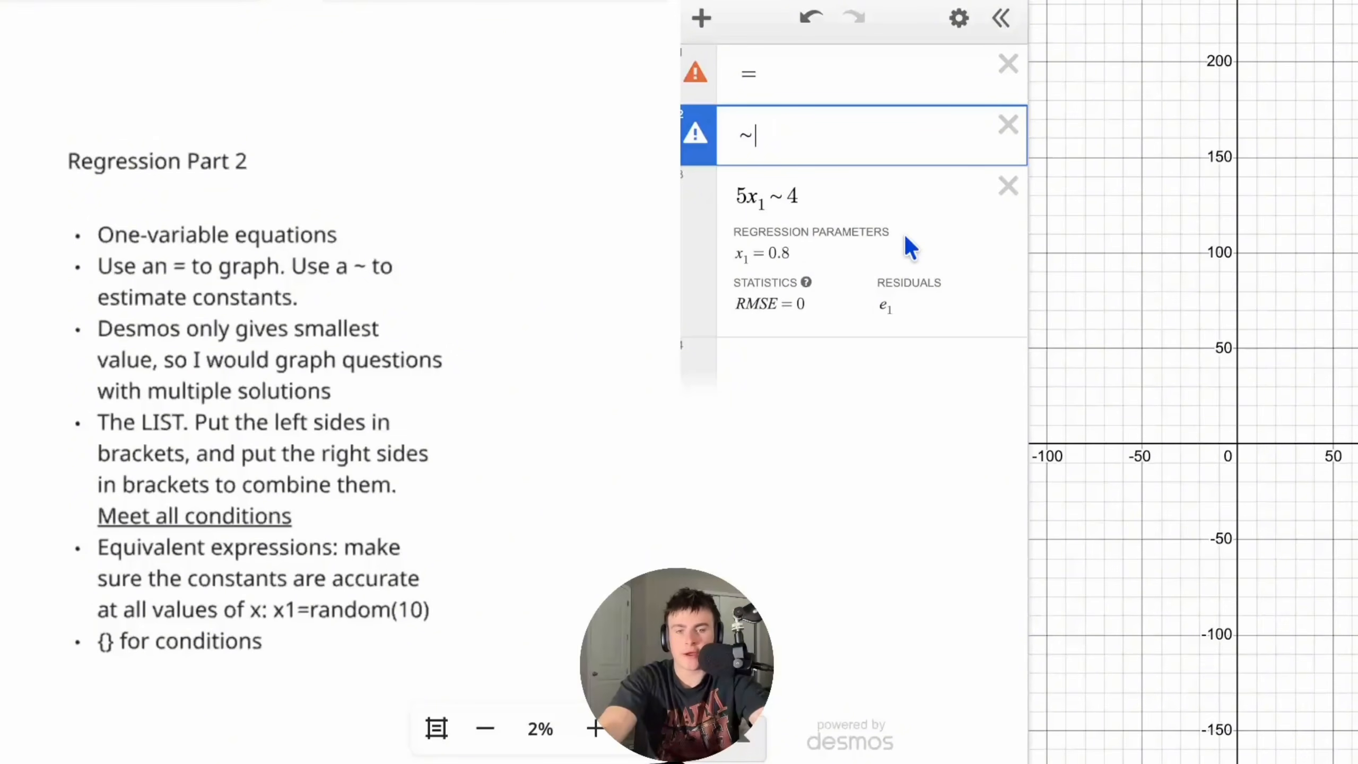
- Delete the 5x₁ ~ 4 regression and clear the remaining = and ~ lines
click(1008, 186)
key(Up)
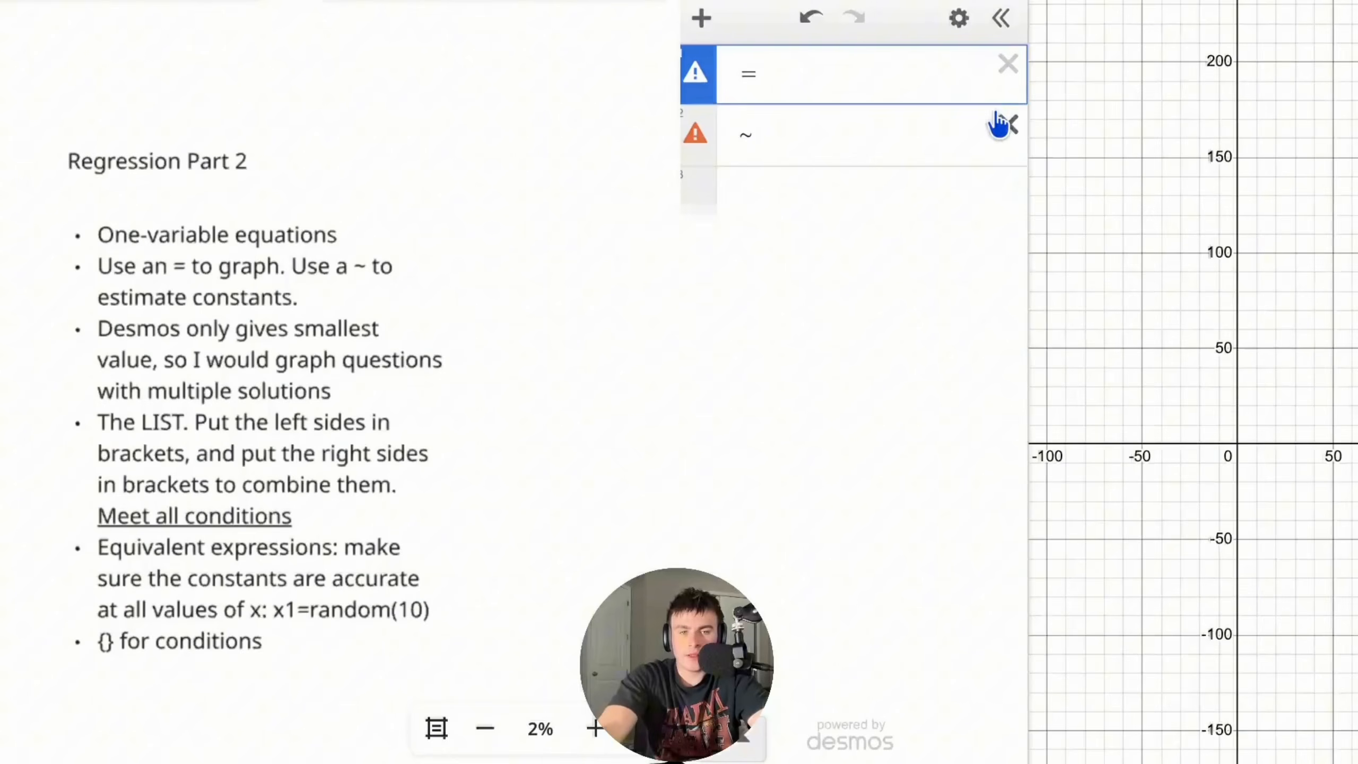
click(1006, 123)
key(BackSpace)
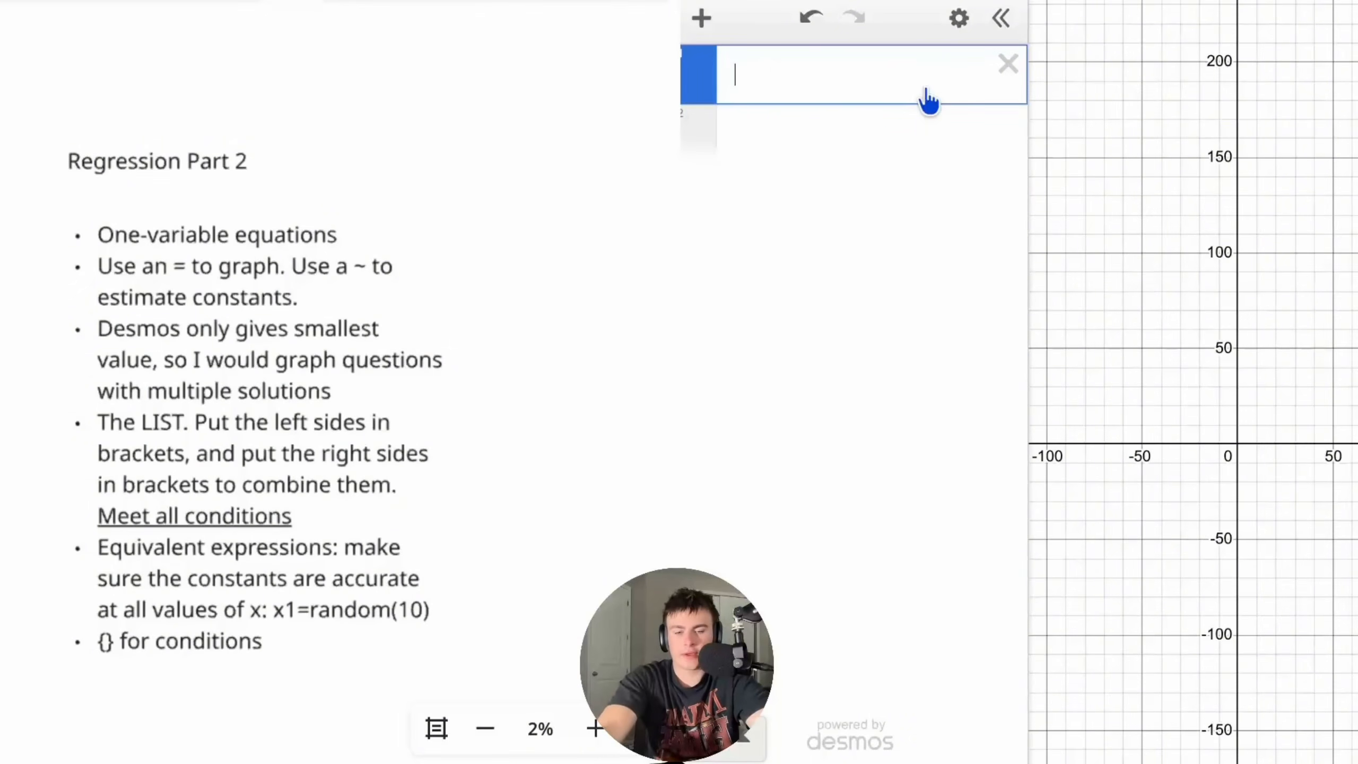
- Graph the one-variable equation 3x + 5 = 2x + 30 and show the coordinates of its x-intercept
text(3x + 5 = 2x + 30)
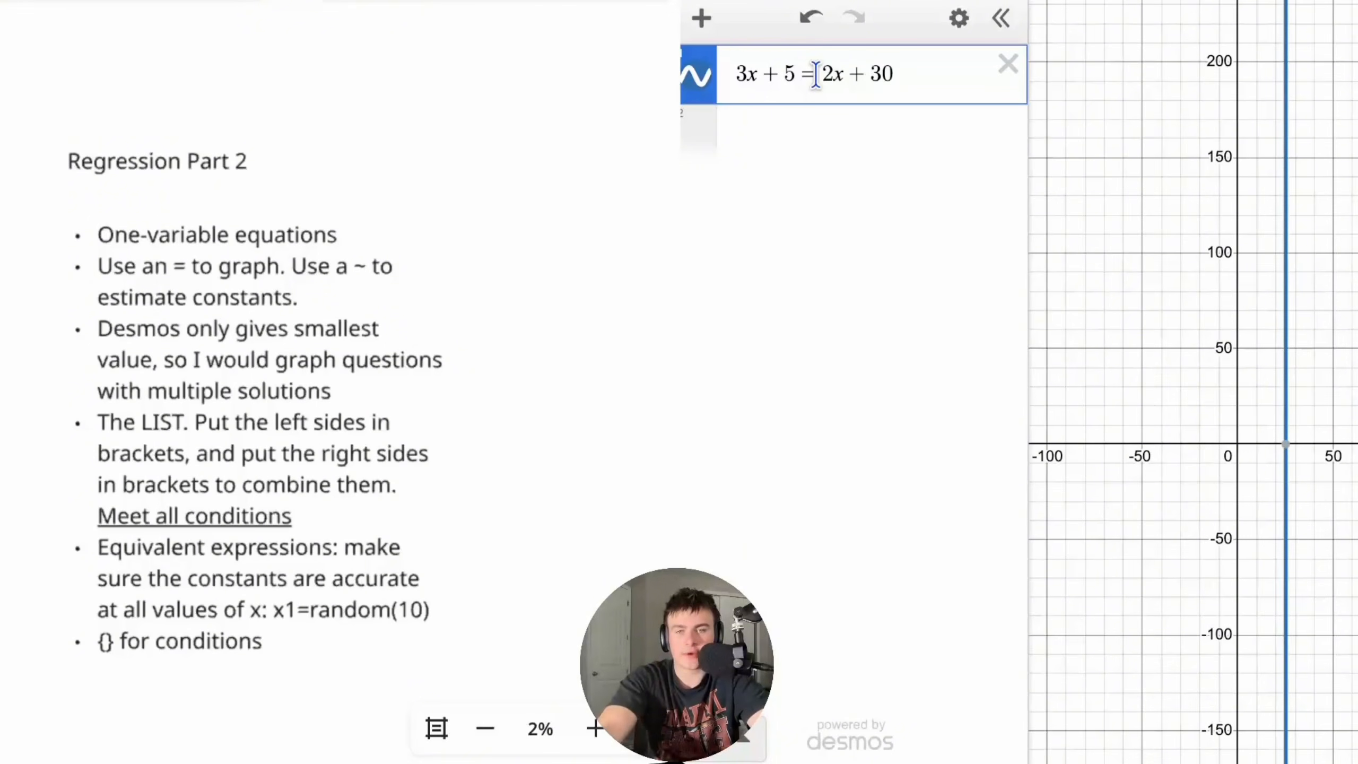
click(1289, 451)
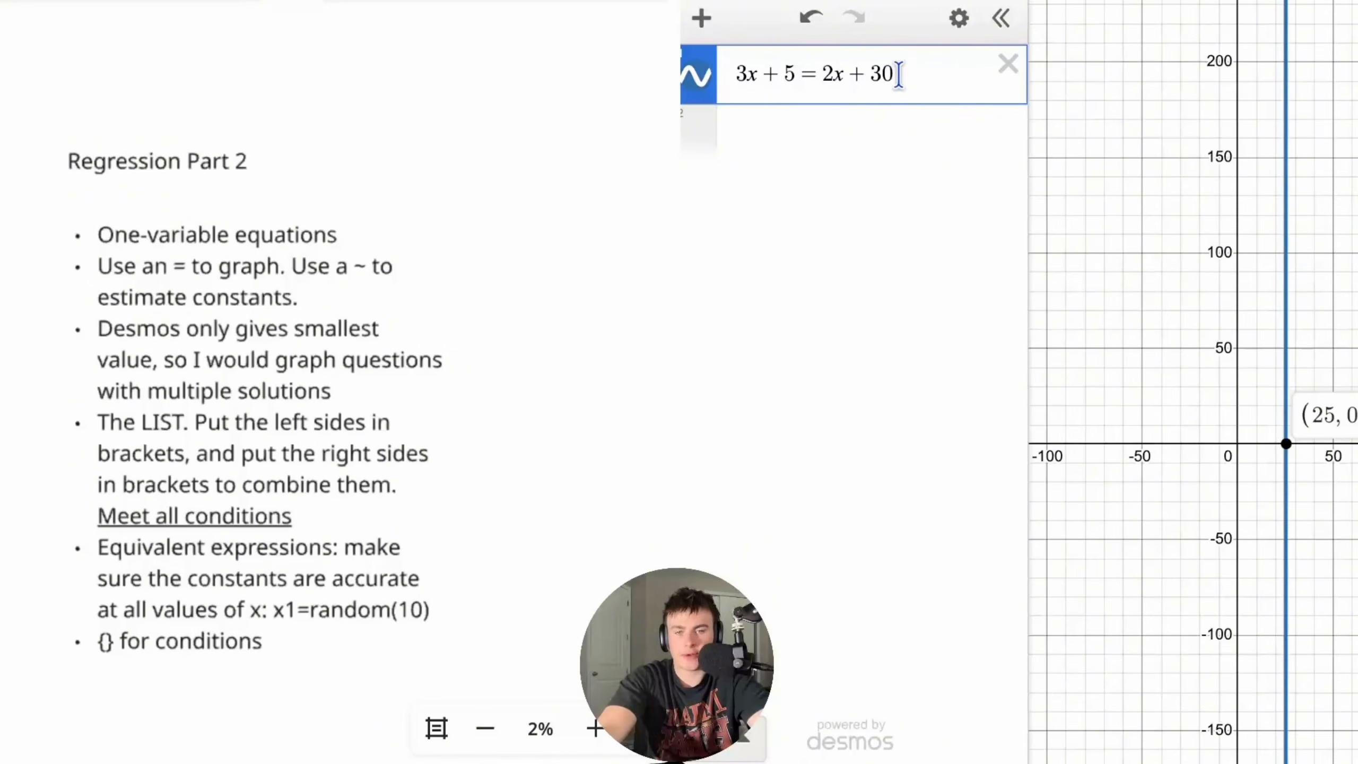
- Convert the equation into the regression 3x₁ + 5 ~ 2x₁ + 30 and highlight the estimated x₁ parameter
click(814, 75)
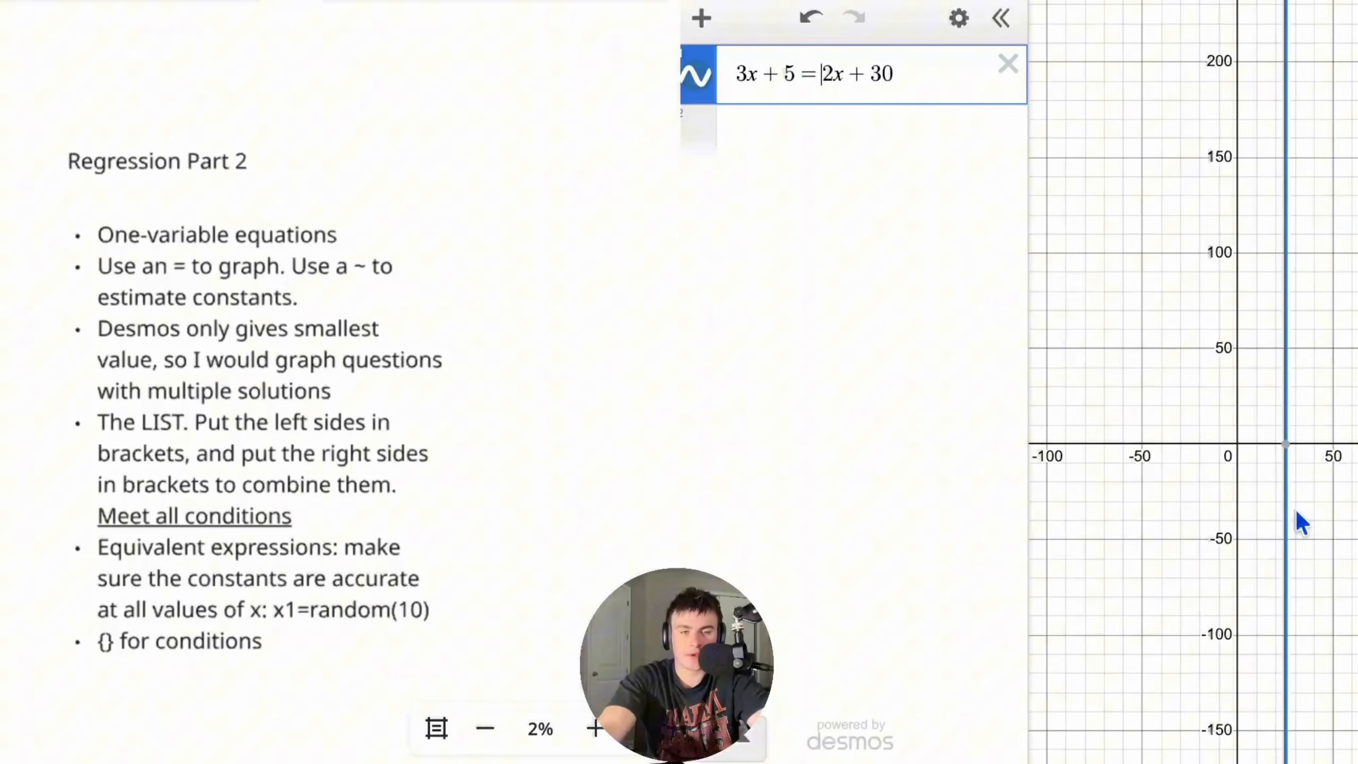
key(BackSpace)
text(~)
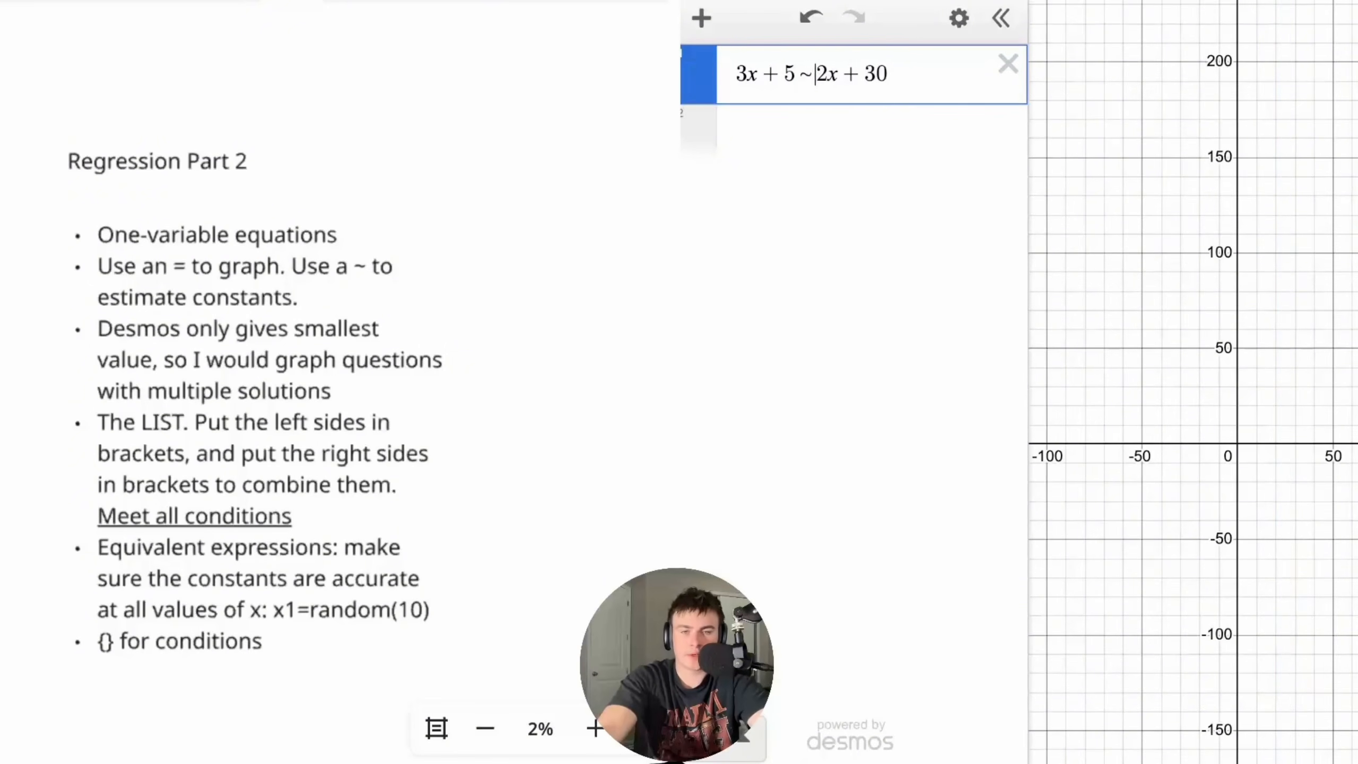
click(758, 79)
text(_1)
click(844, 80)
text(_1)
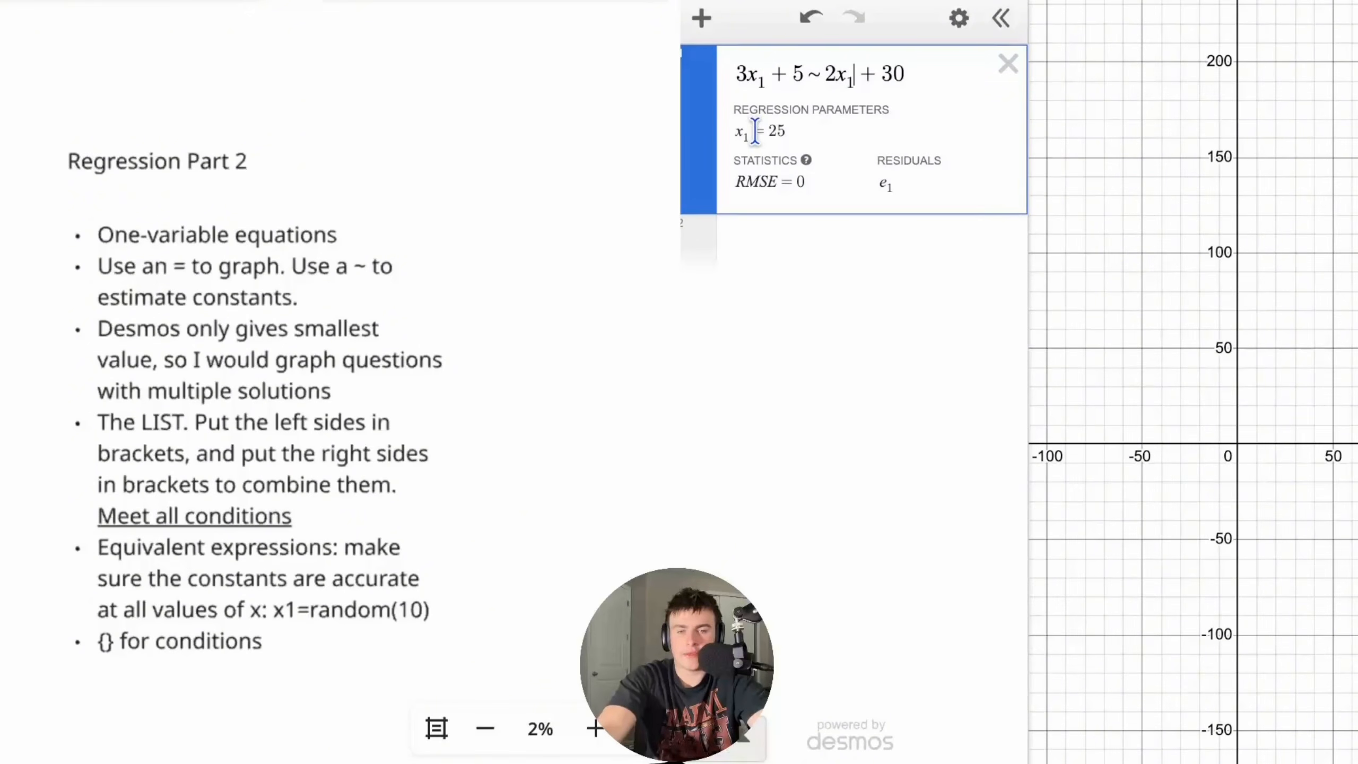
drag(797, 137, 734, 149)
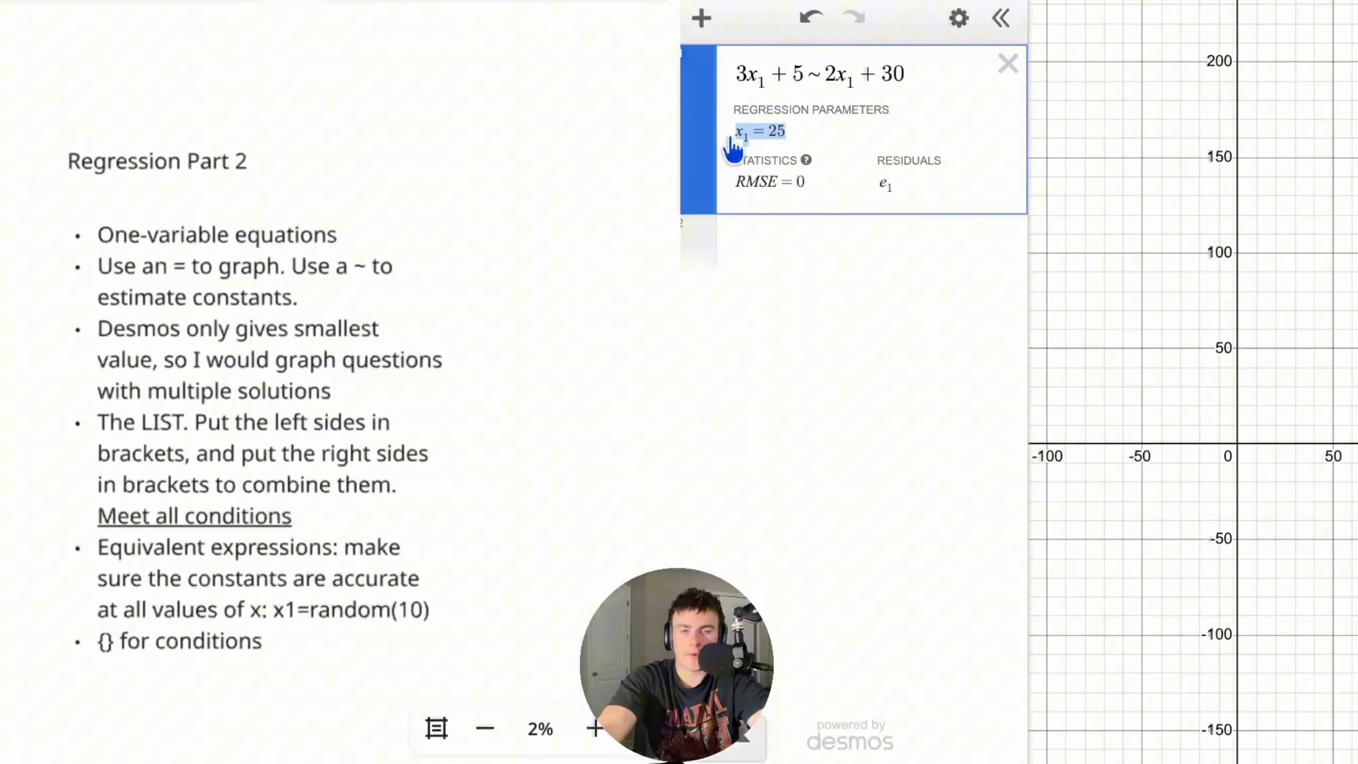
click(797, 252)
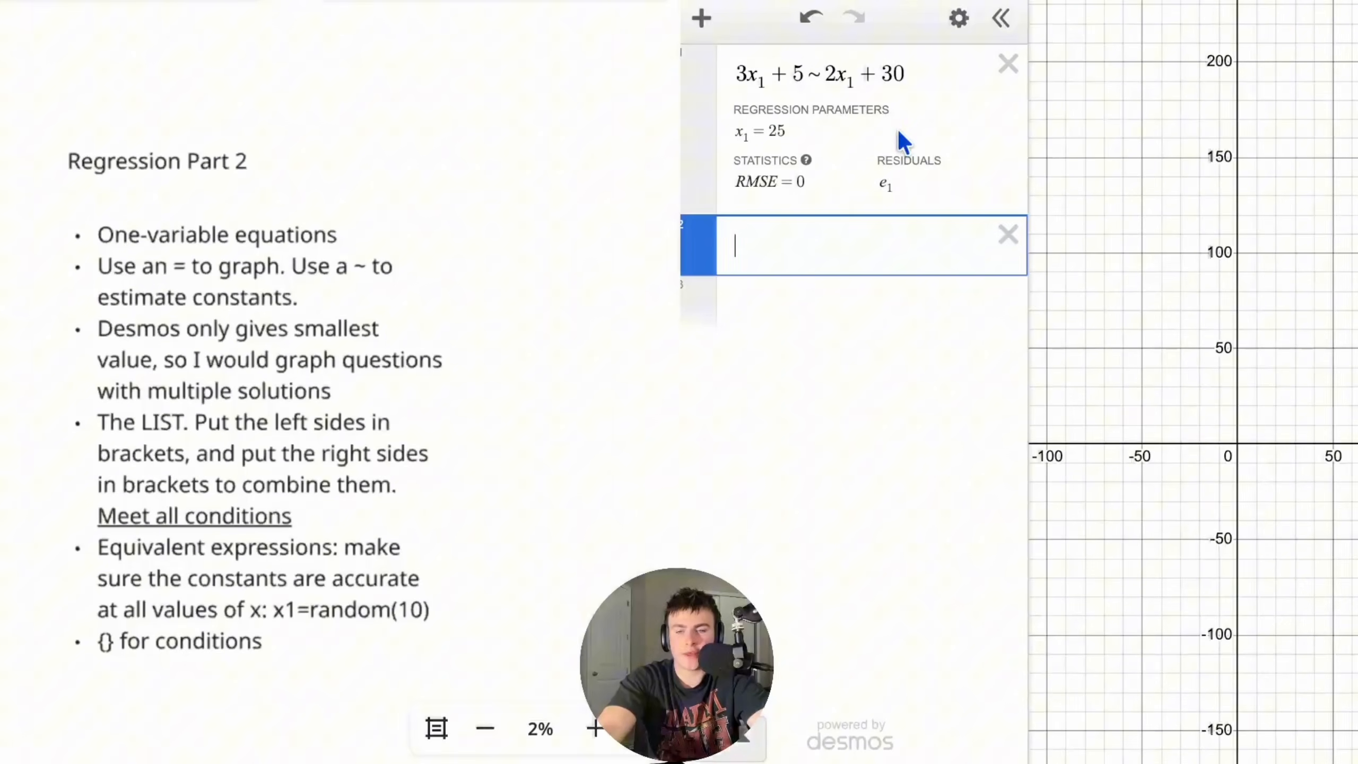
- Replace the regression with the equation x² = 5x and show the coordinates of both x-intercepts on the graph
click(1008, 63)
text(x)
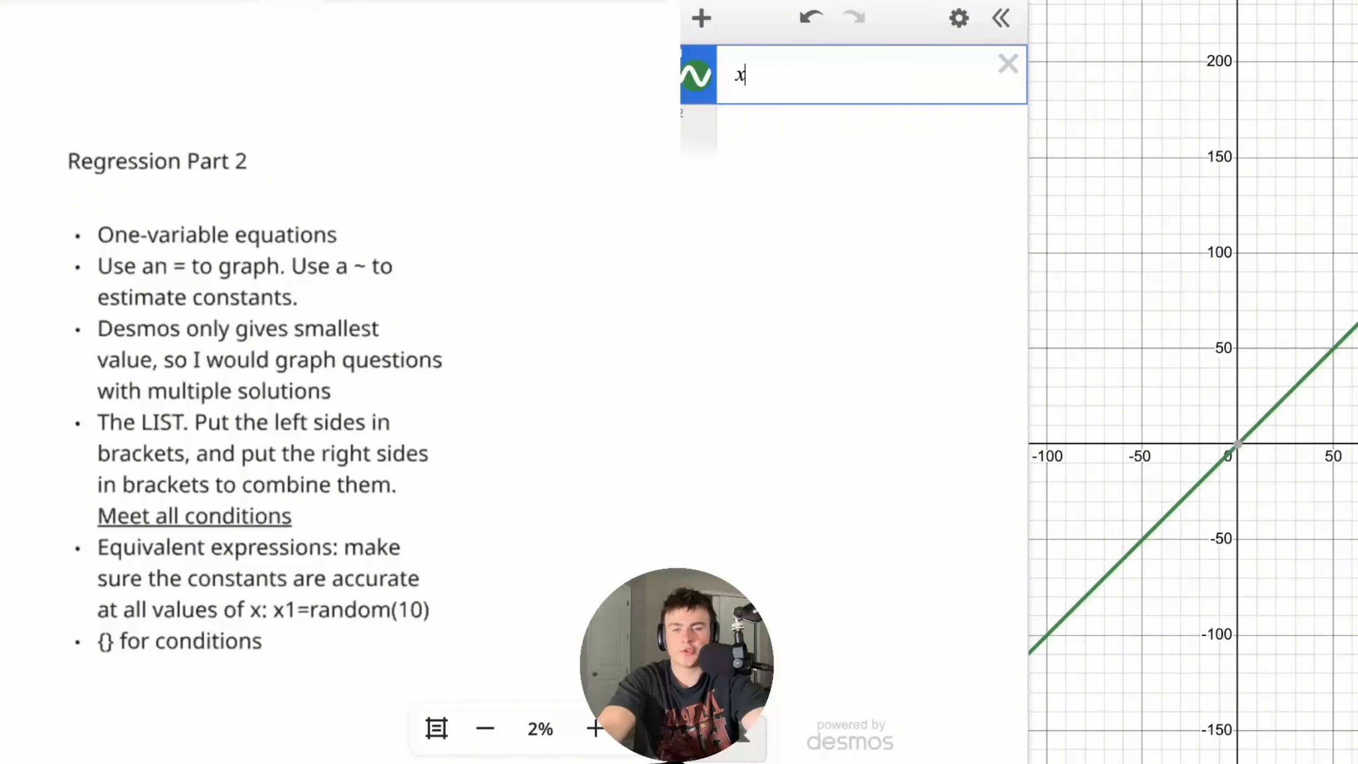
text(^2=5x)
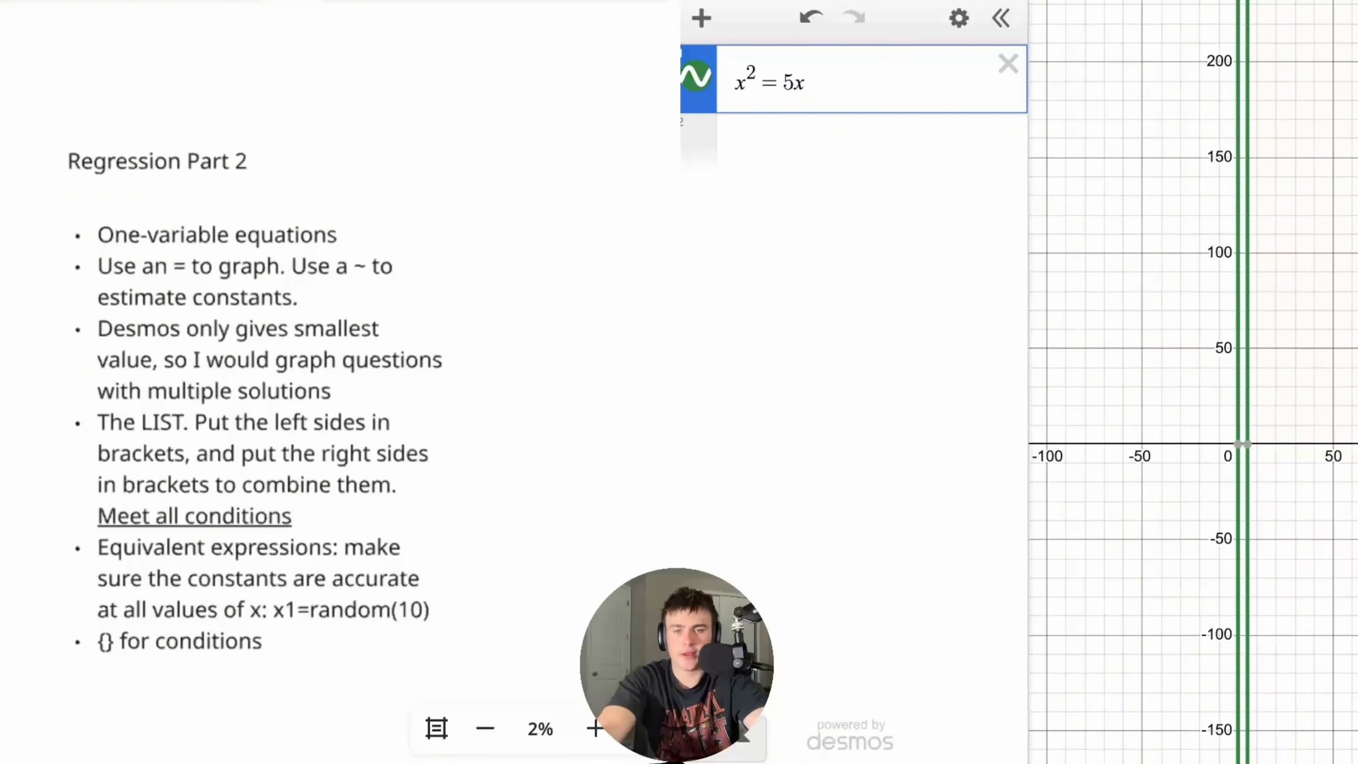
scroll(1251, 479, up, 5)
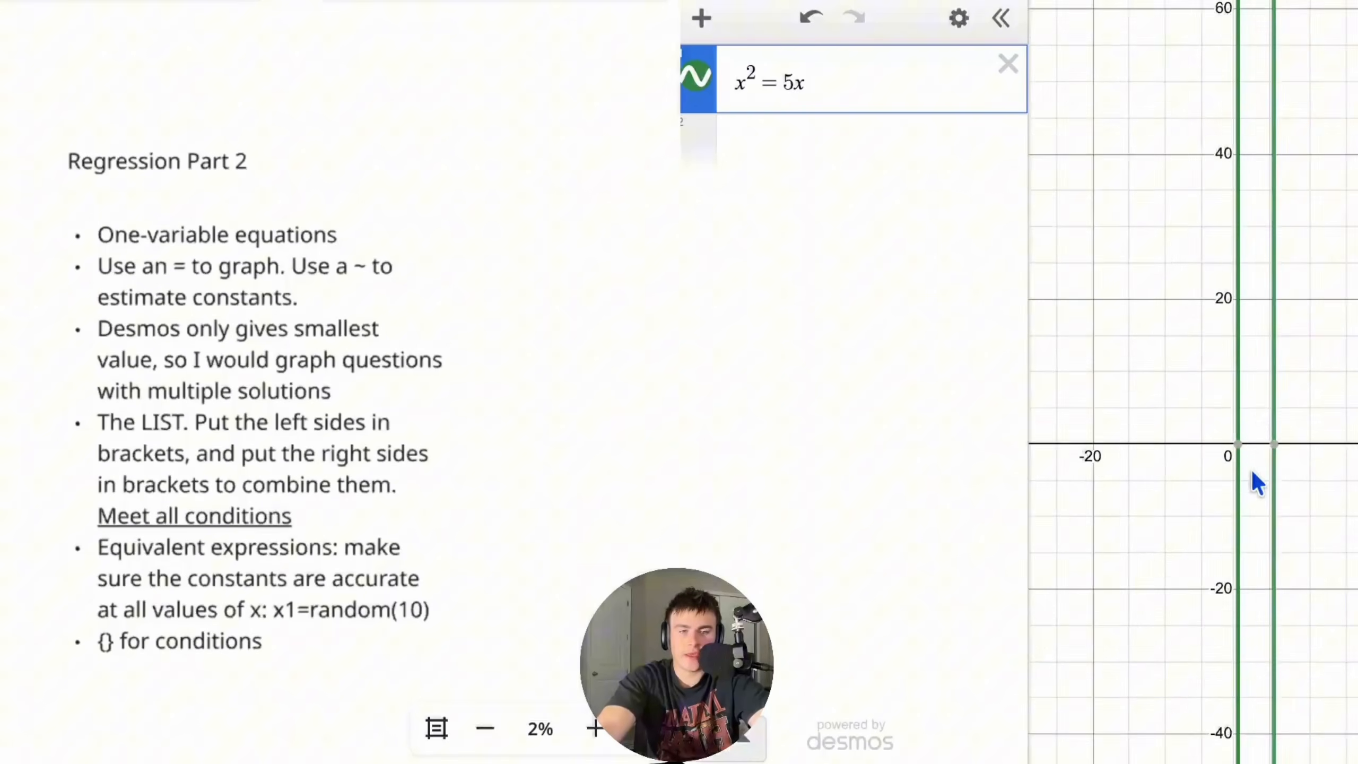
click(1241, 455)
click(1289, 452)
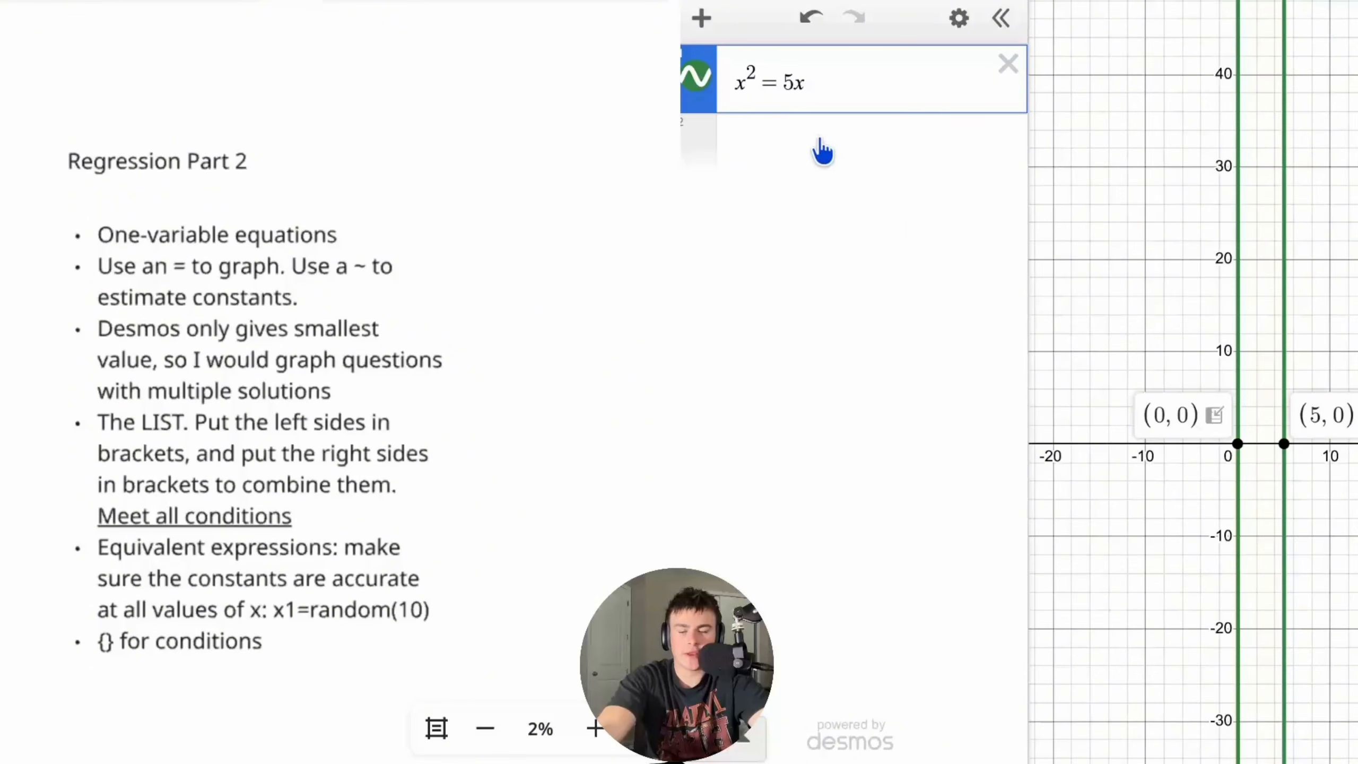
- Convert x² = 5x into the regression x₁² ~ 5x₁
click(784, 83)
key(BackSpace)
text(~)
click(746, 83)
text(_1)
click(801, 83)
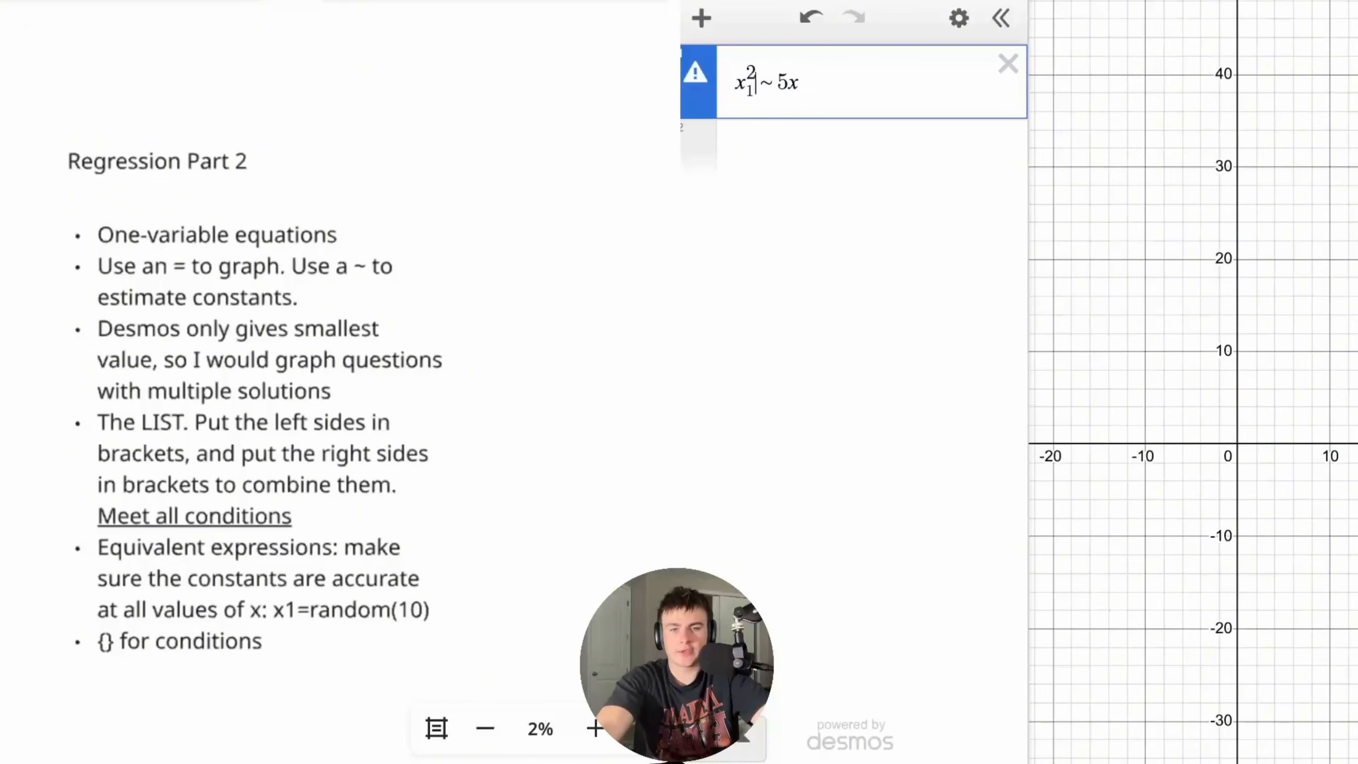
text(_1)
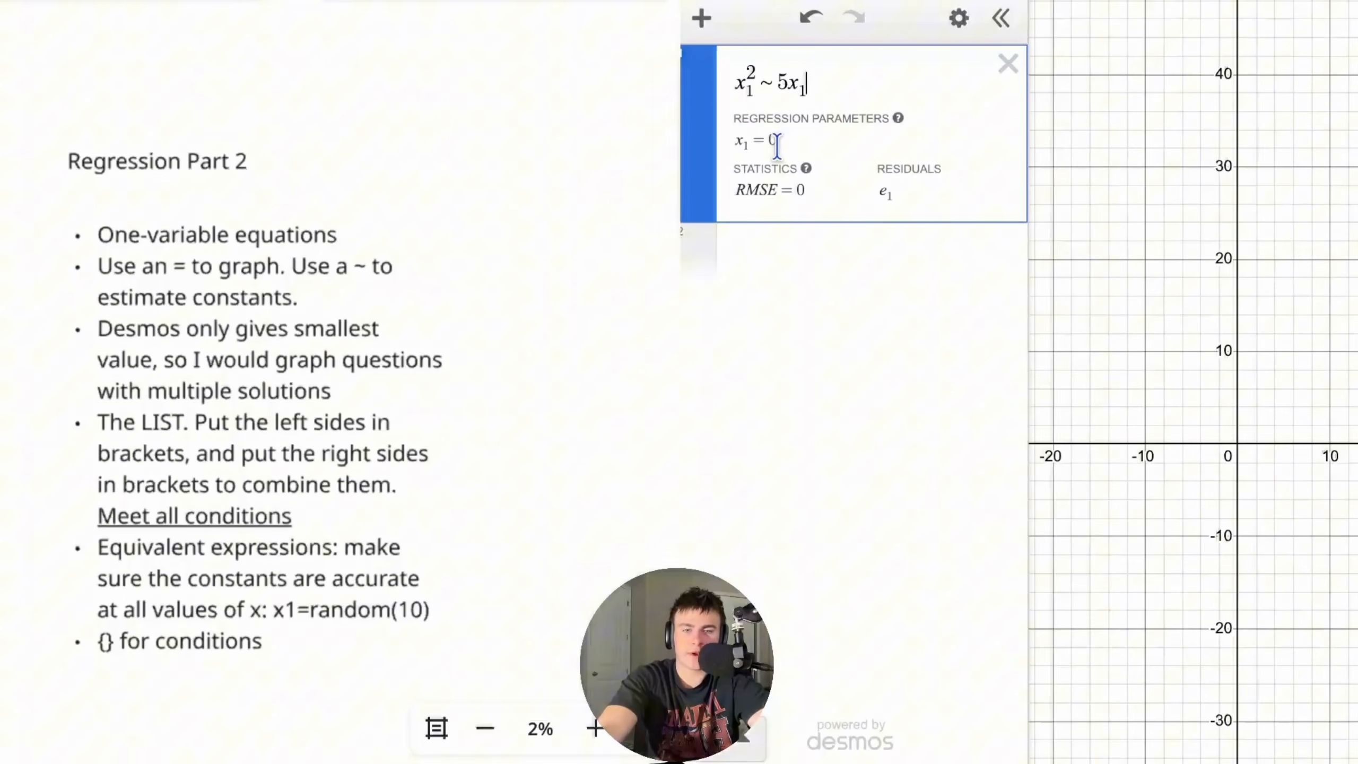
- Remove both x subscripts and replace ~ with = to graph x² = 5x again
key(BackSpace)
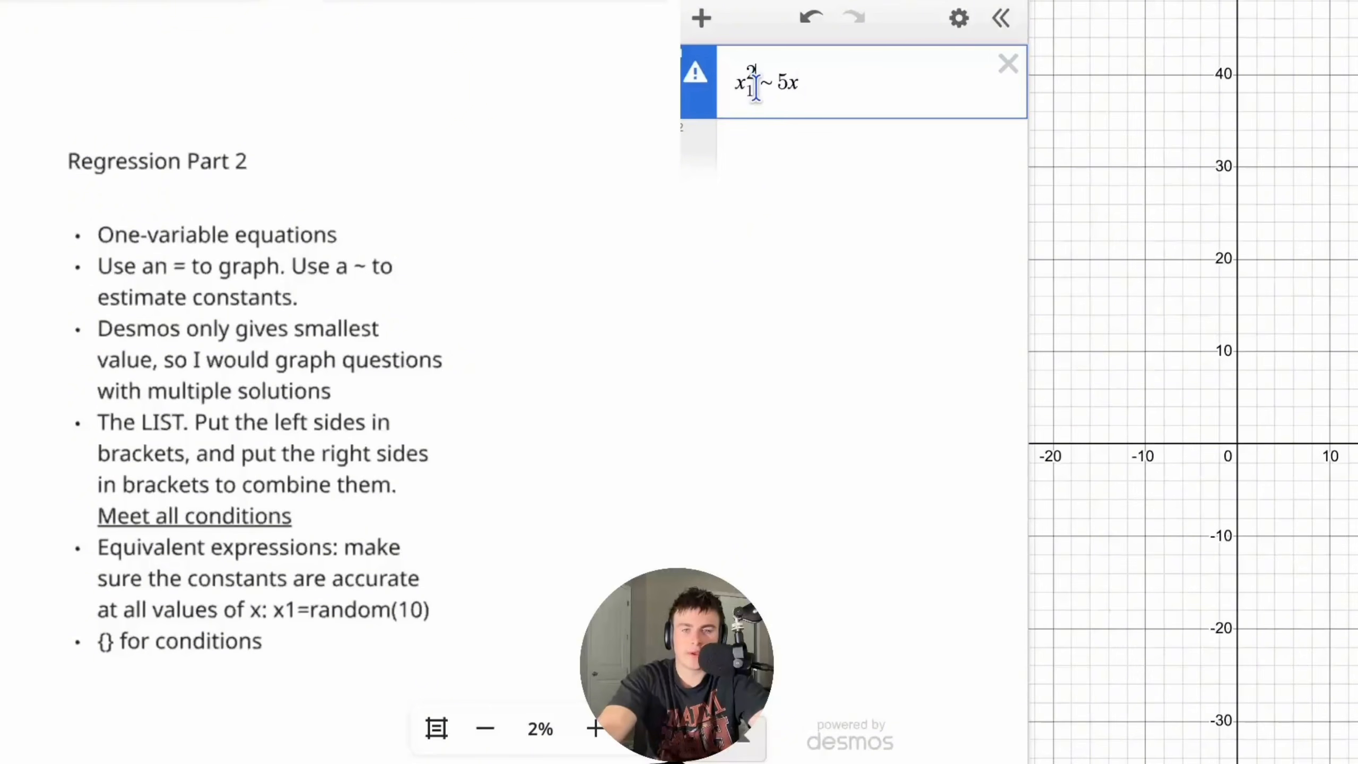
click(758, 90)
key(BackSpace)
key(BackSpace)
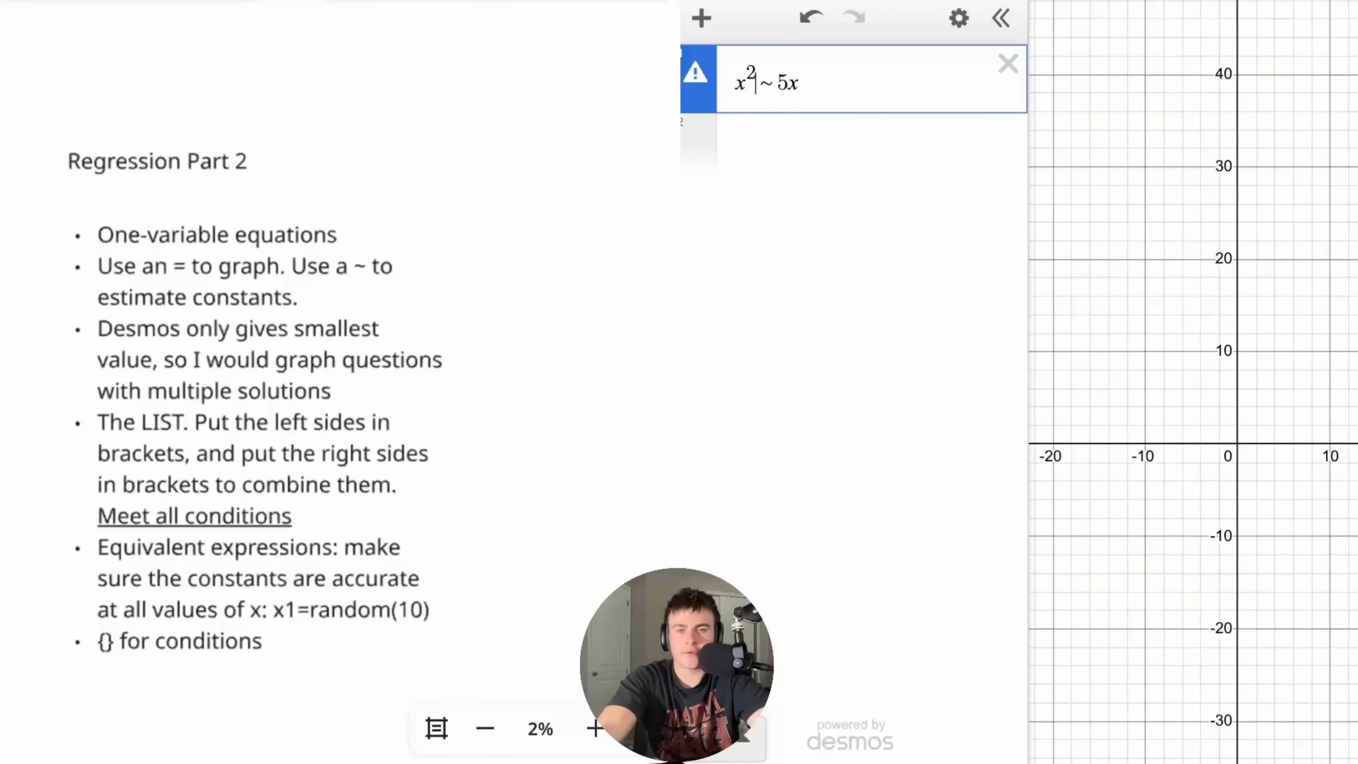
click(773, 84)
key(BackSpace)
text(=)
mouse_move(1282, 461)
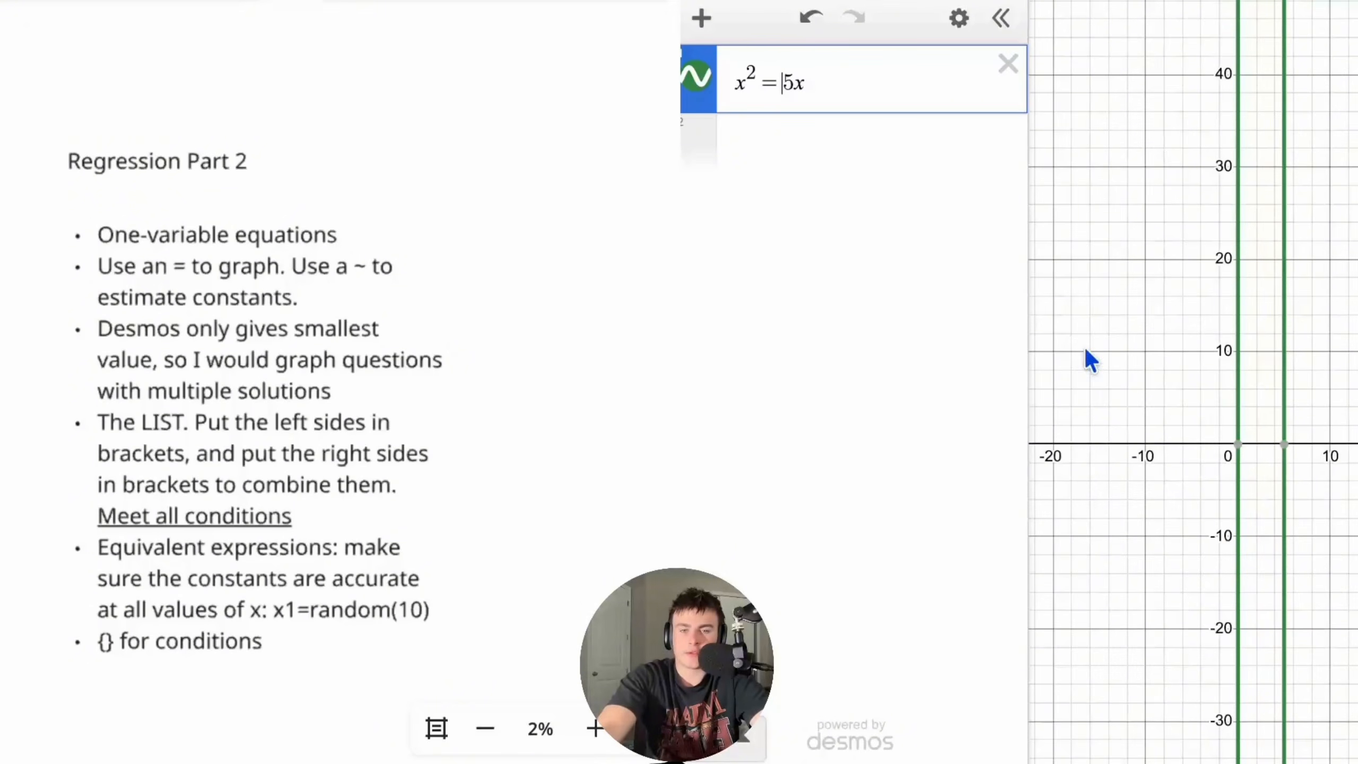
- Replace the equation x² = 5x with a² = a + 2a
click(871, 76)
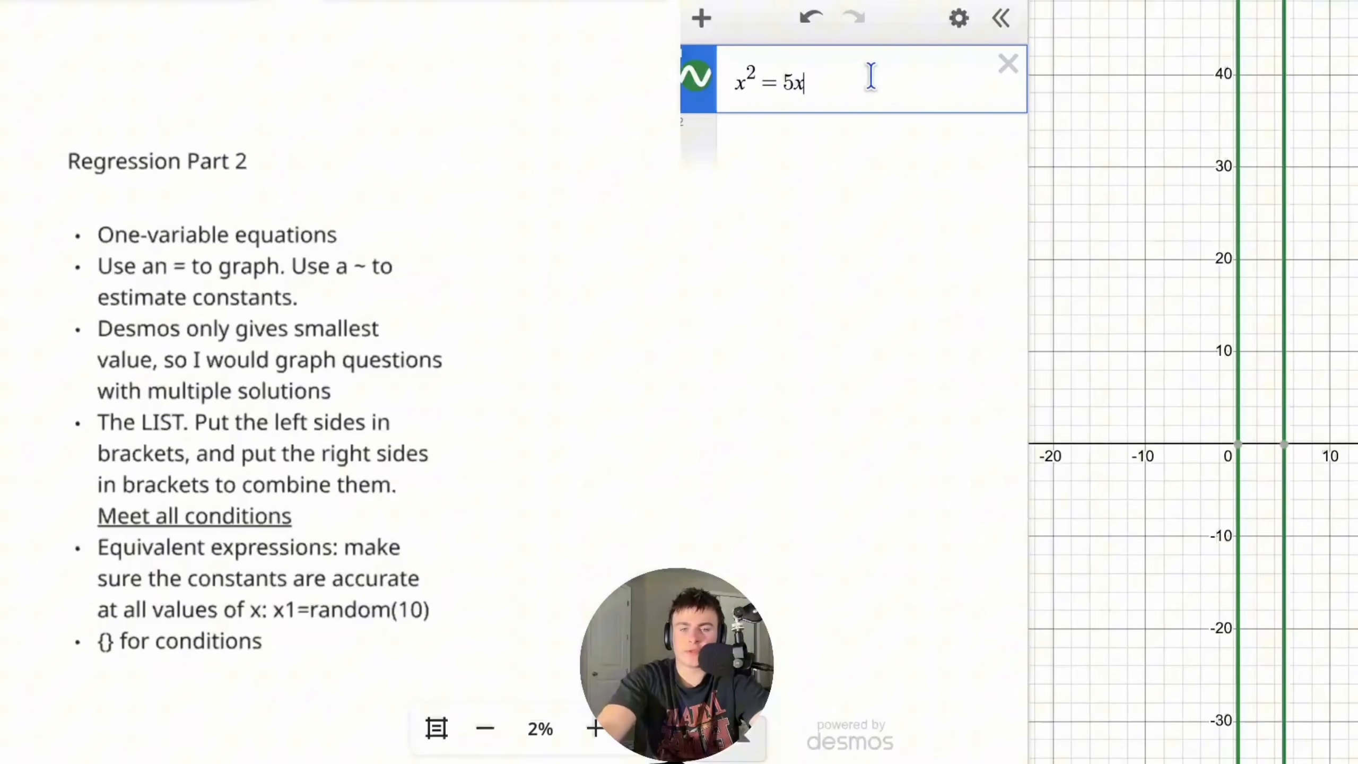
drag(870, 77, 646, 87)
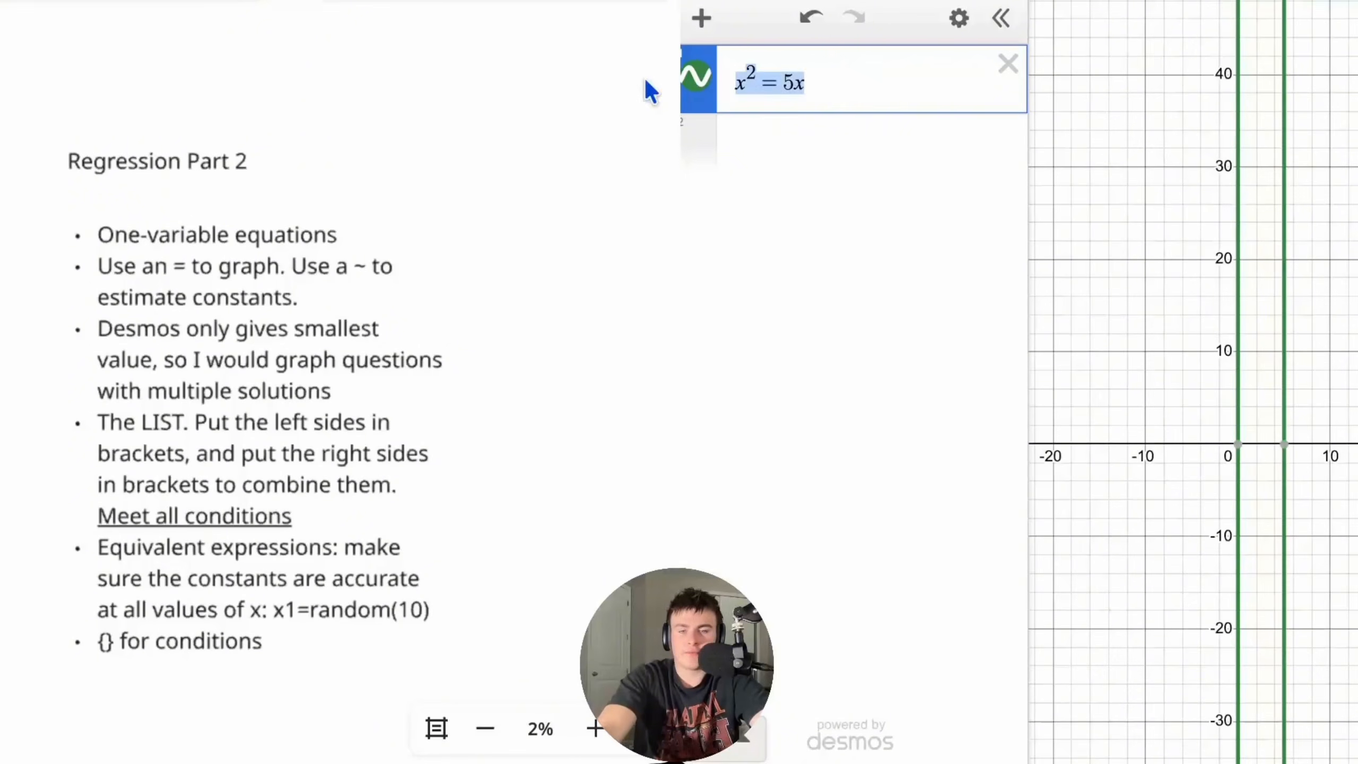
key(BackSpace)
text(a^2)
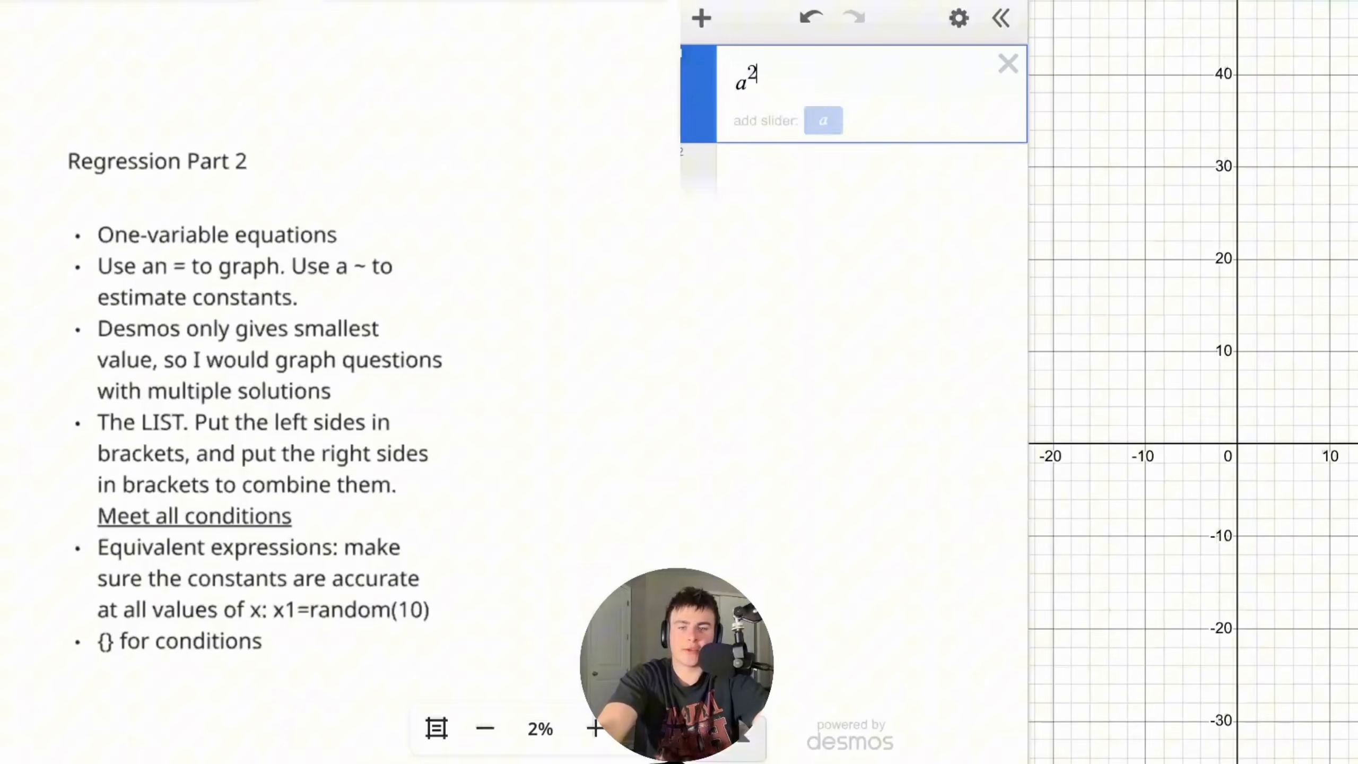
text(=a+)
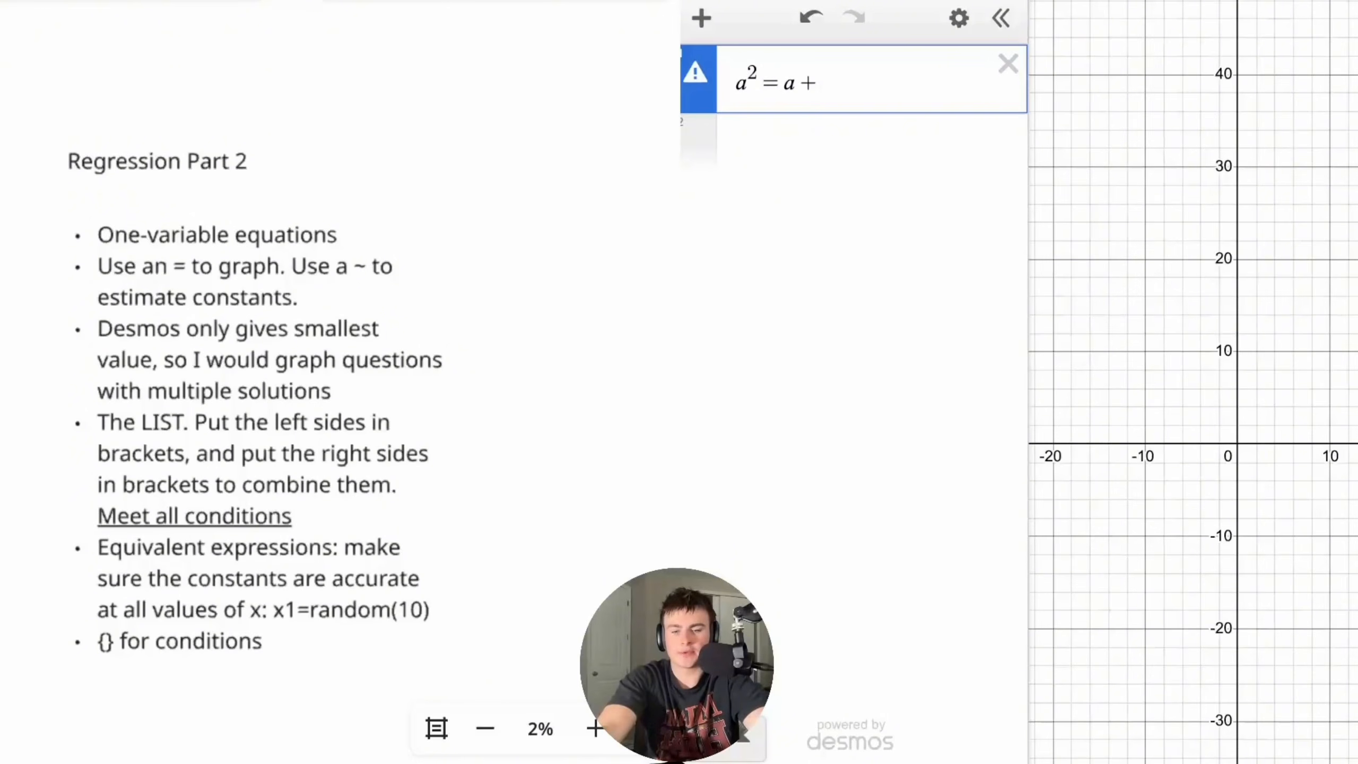
text(2a)
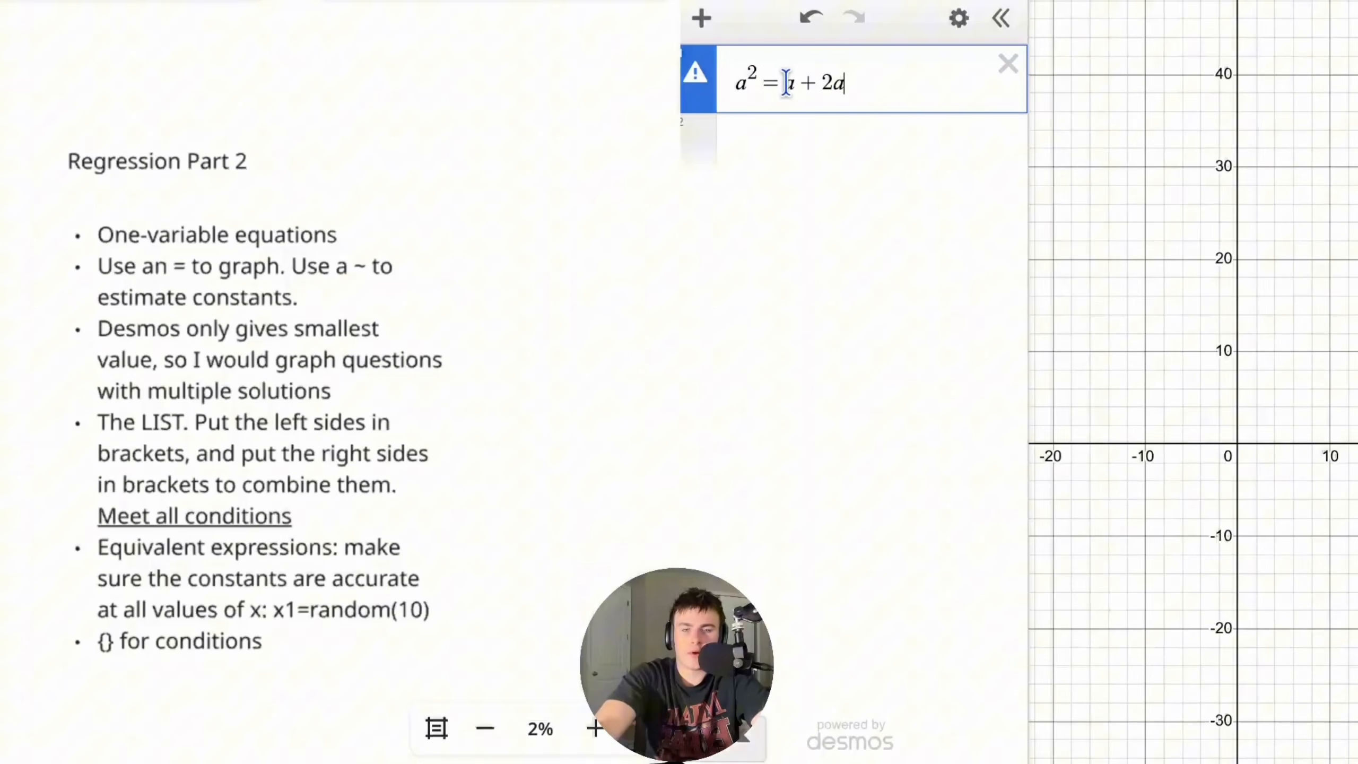
- Turn the equation into the regression a² ~ a + 2a, add an empty line below, and highlight the regression expression
click(777, 84)
key(BackSpace)
text(~)
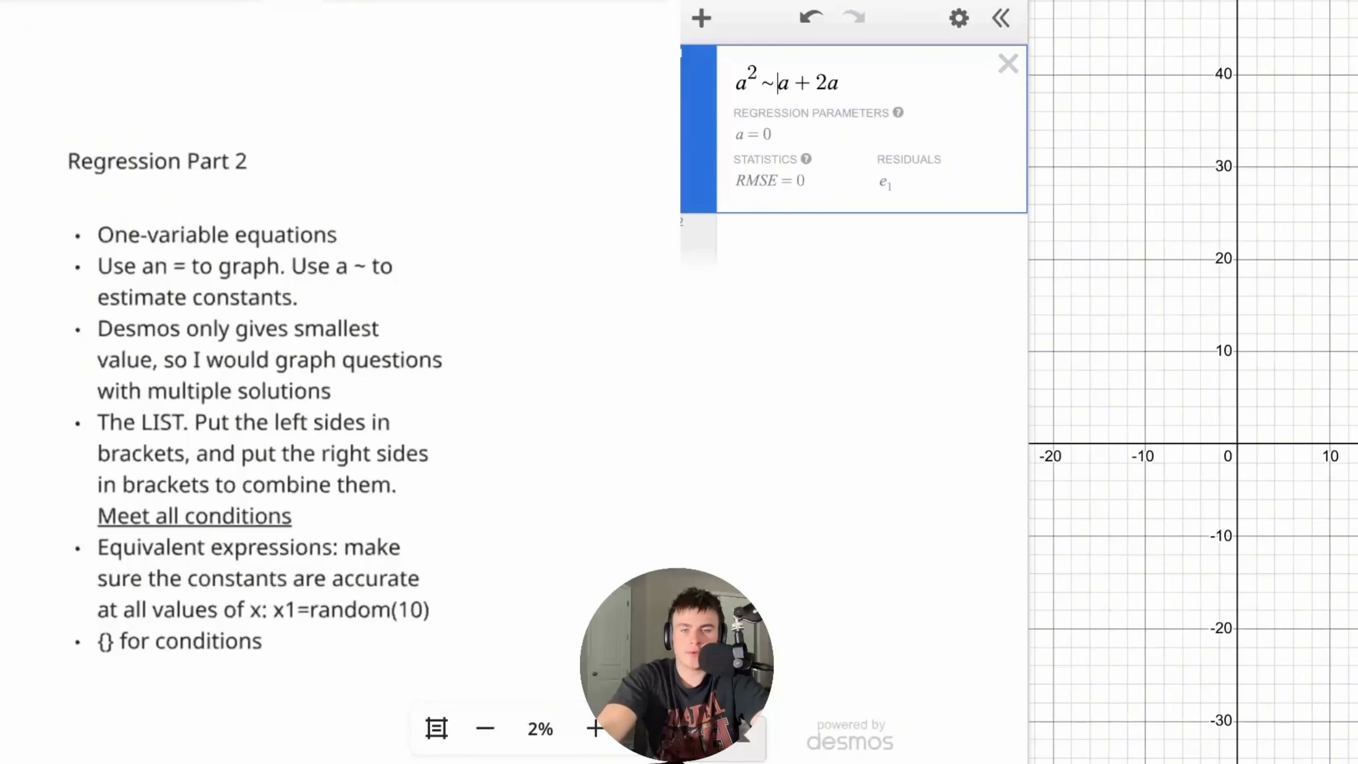
click(794, 256)
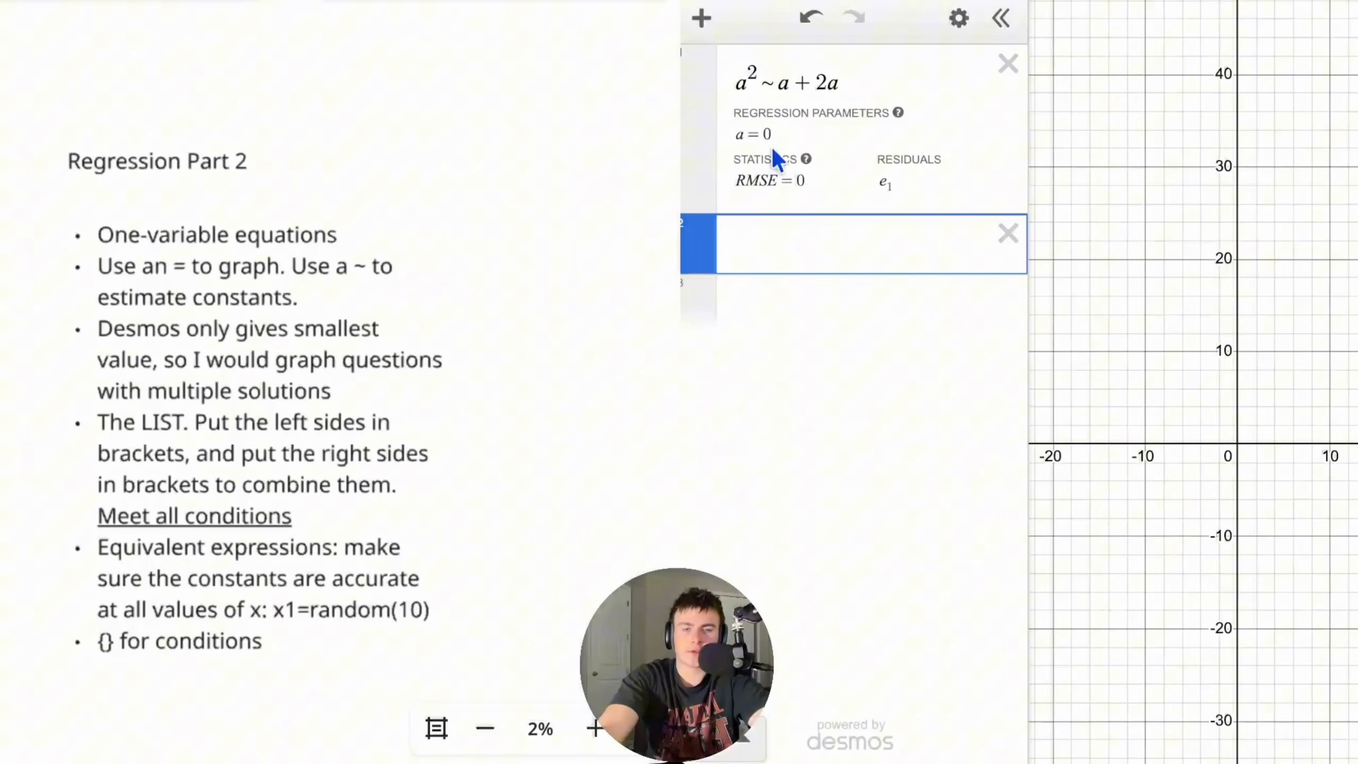
drag(850, 84, 728, 83)
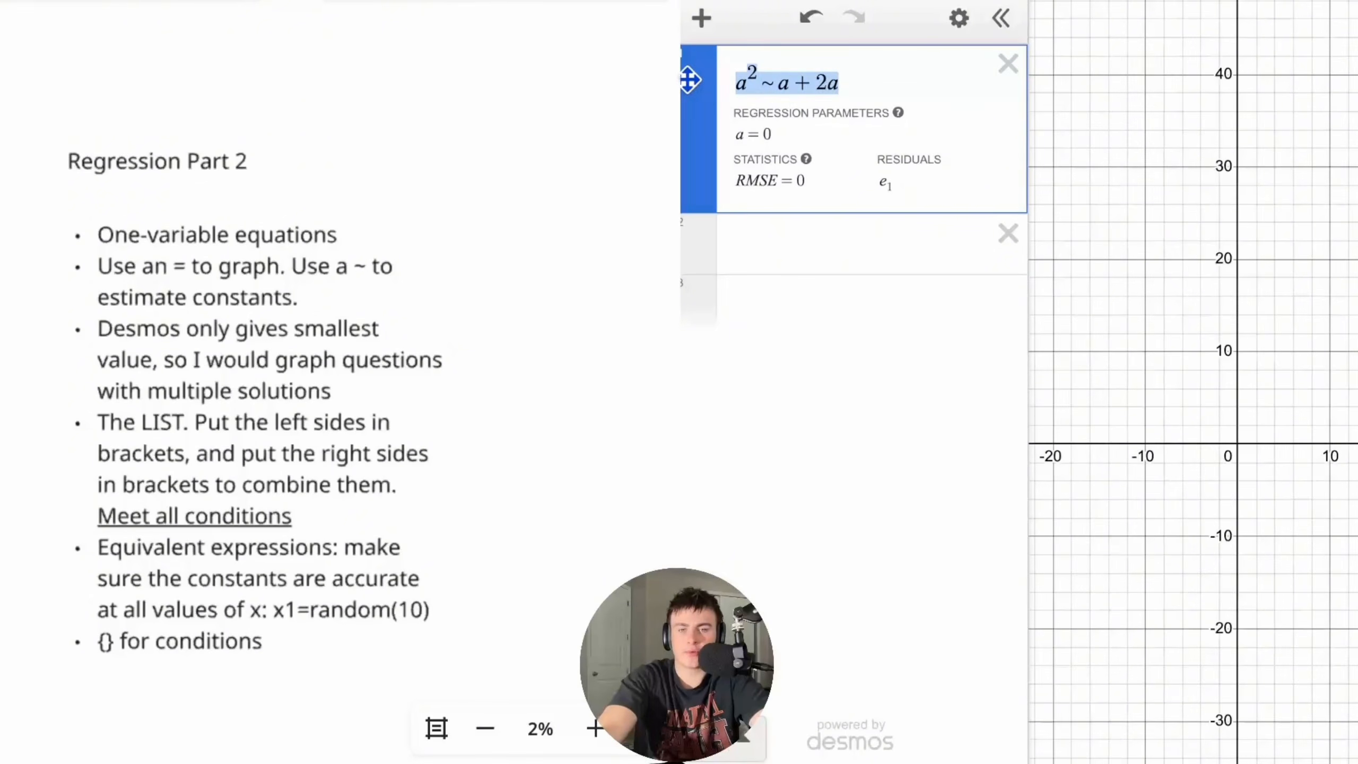
click(787, 88)
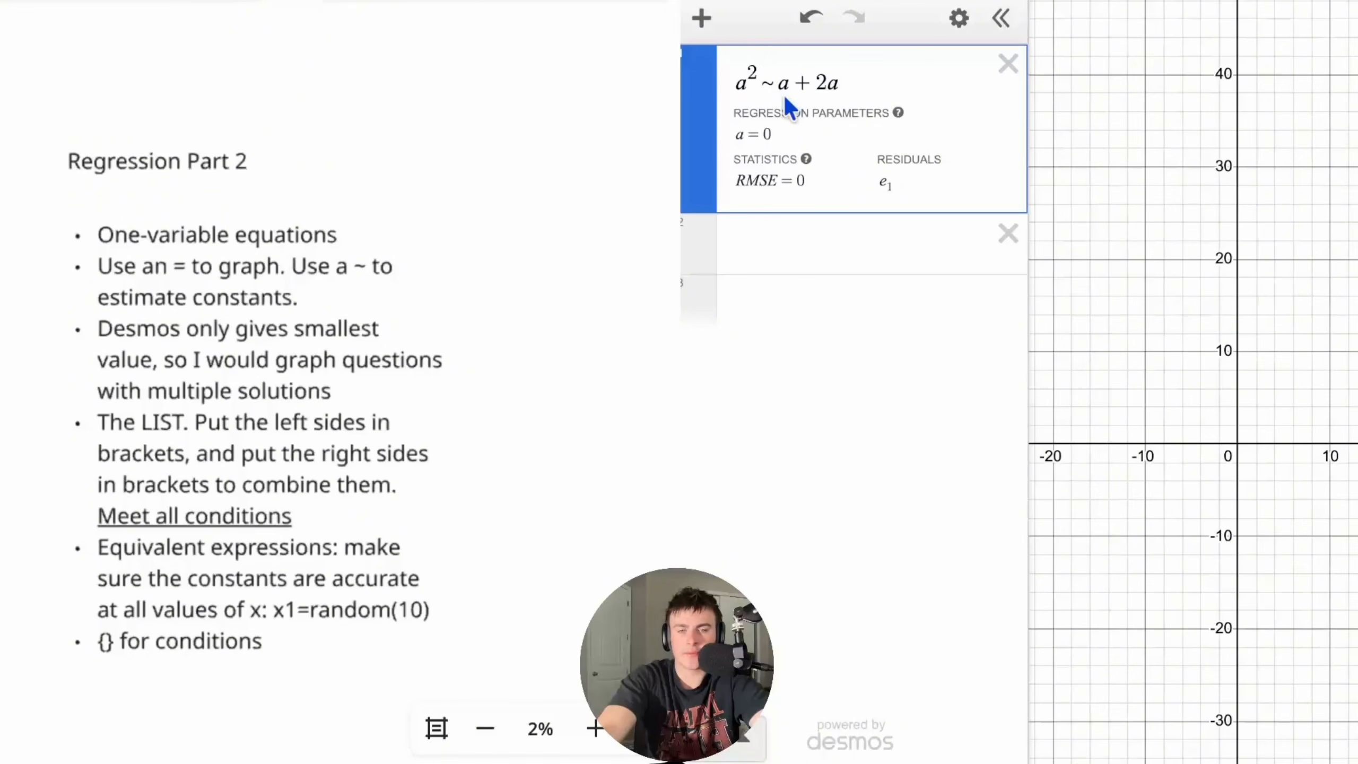
- Enter x₁ in the line below the regression and highlight the first a after the ~ for comparison
click(737, 247)
text(x_1)
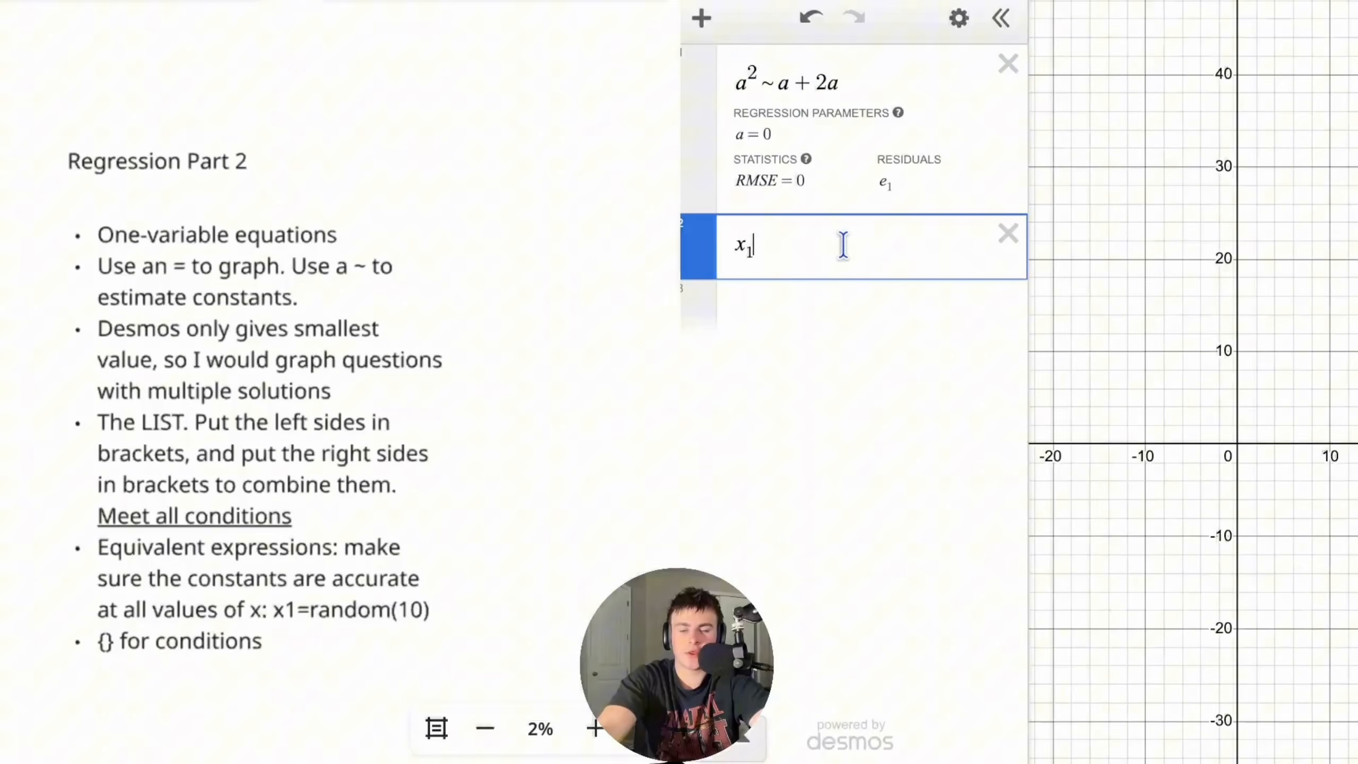
drag(753, 250, 705, 257)
drag(790, 89, 779, 89)
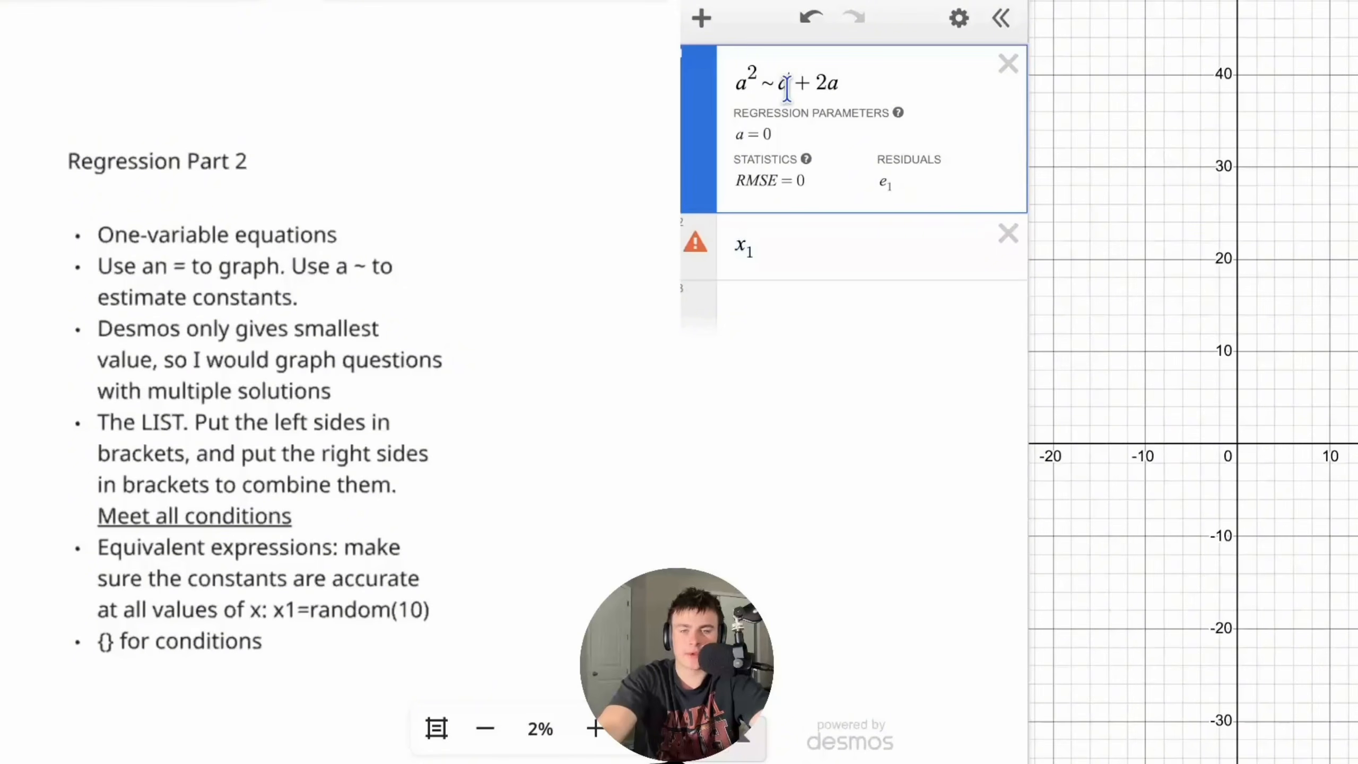
- Remove the subscript from x₁ to graph plain x, restore the subscript 1, and highlight x₁
click(807, 236)
drag(807, 236, 745, 245)
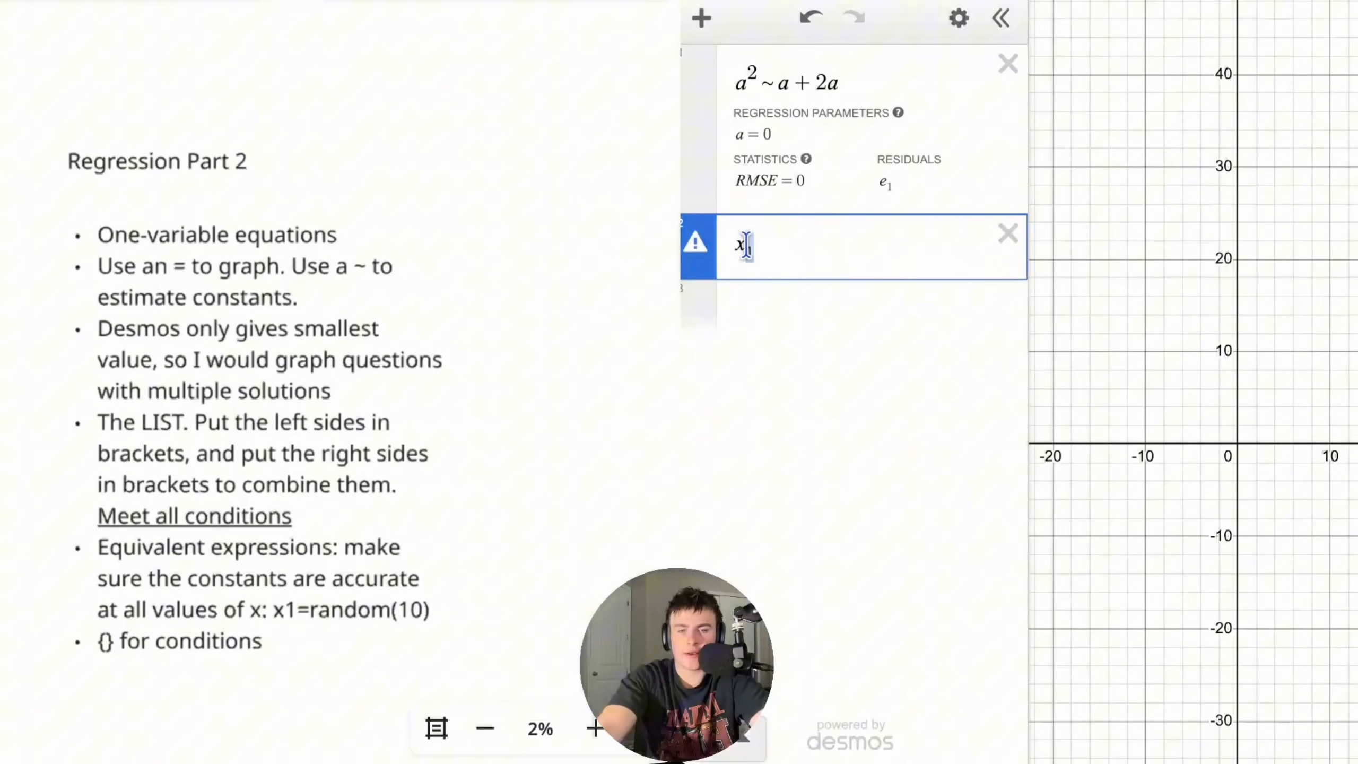
key(BackSpace)
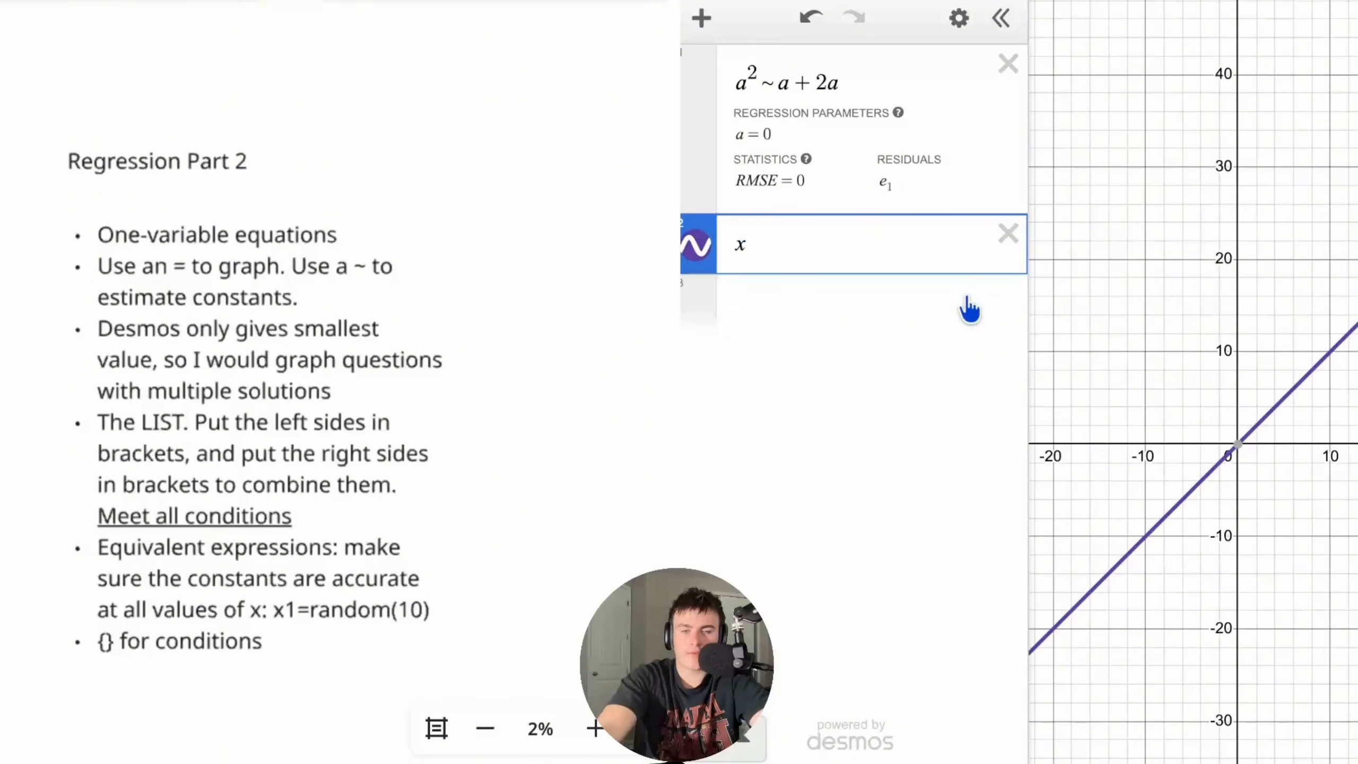
text(1)
drag(813, 243, 680, 244)
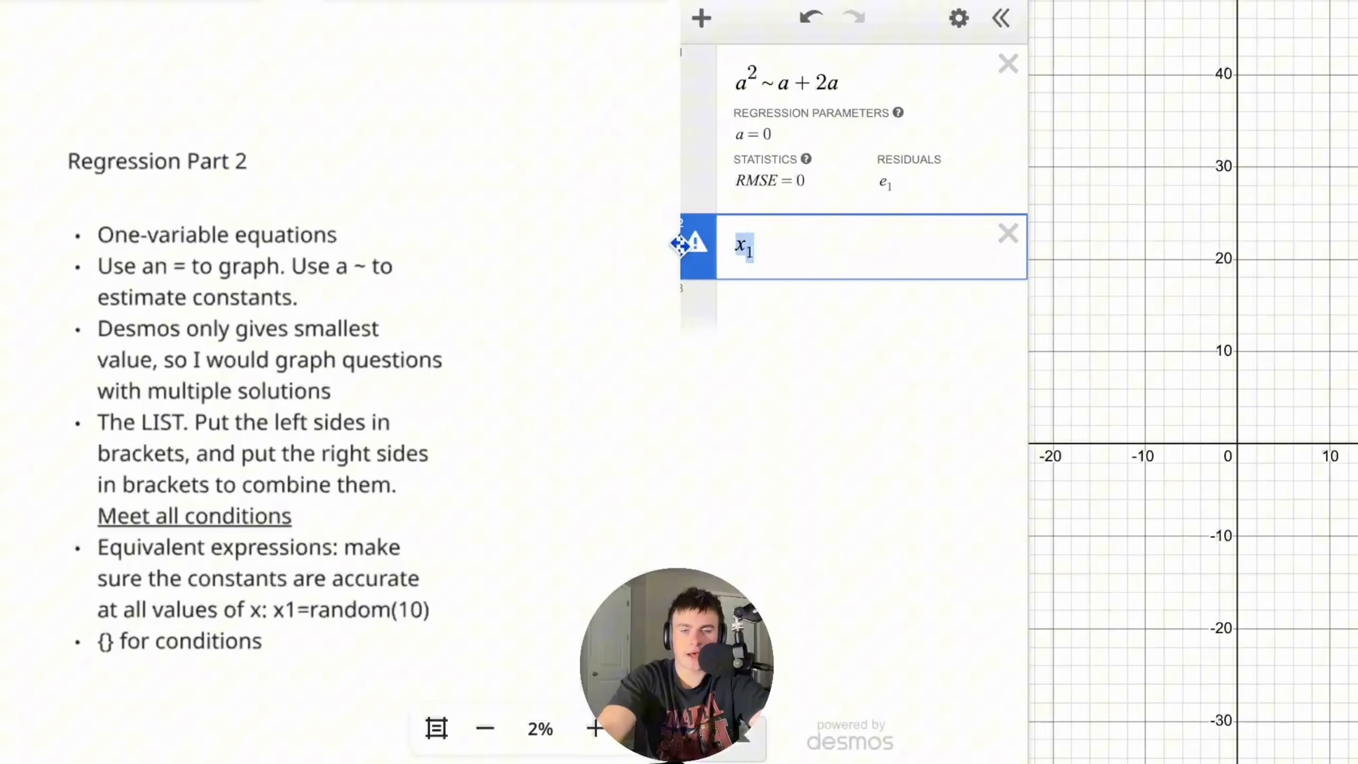
- Add a second x₁ on a new line below the first one and delete that line again
click(782, 246)
click(792, 292)
click(785, 243)
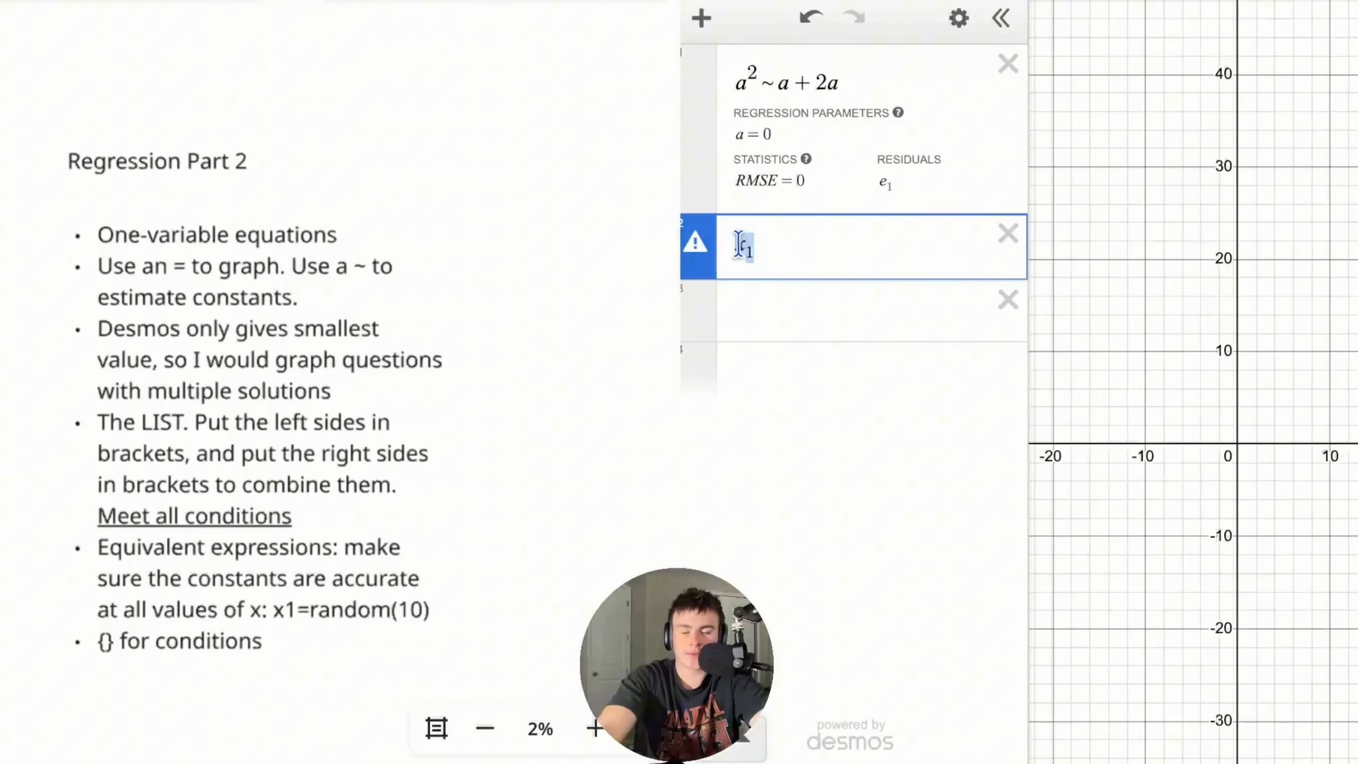
click(774, 318)
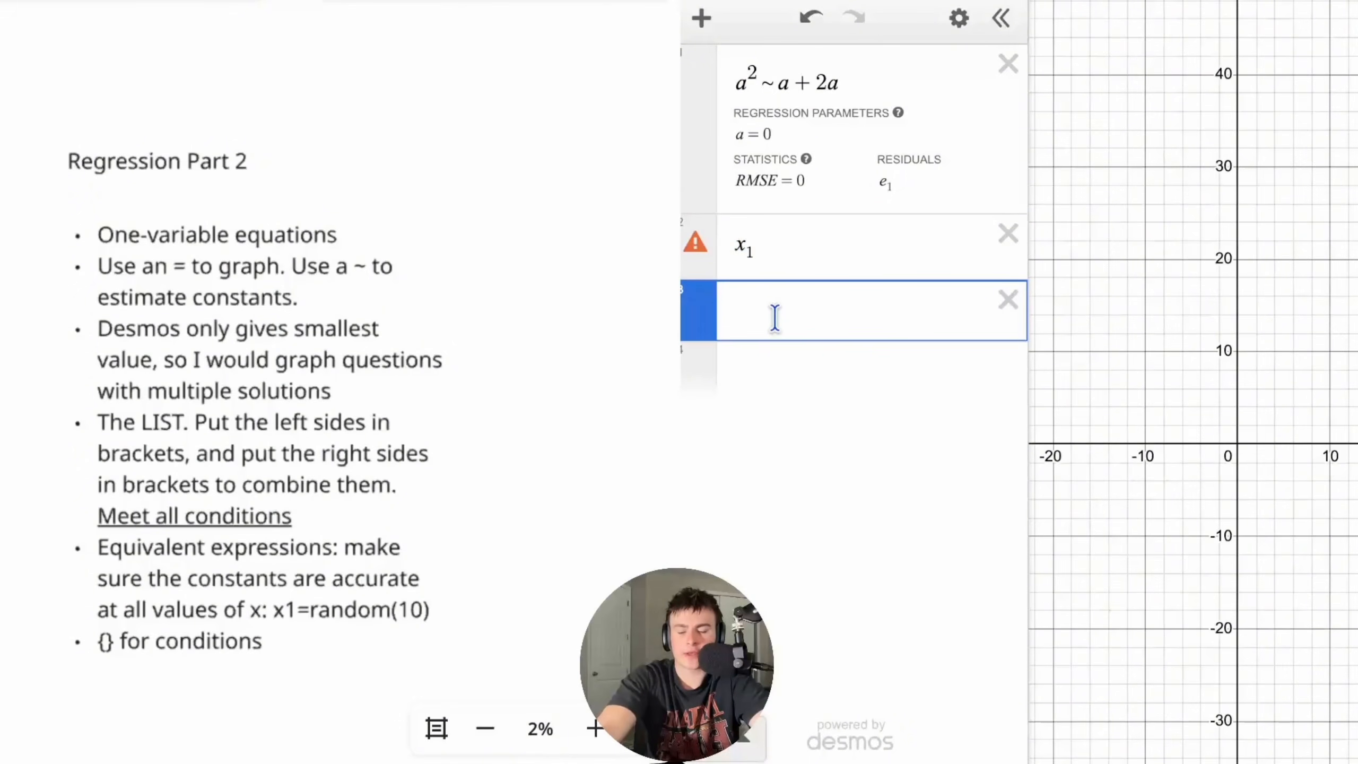
text(x_1)
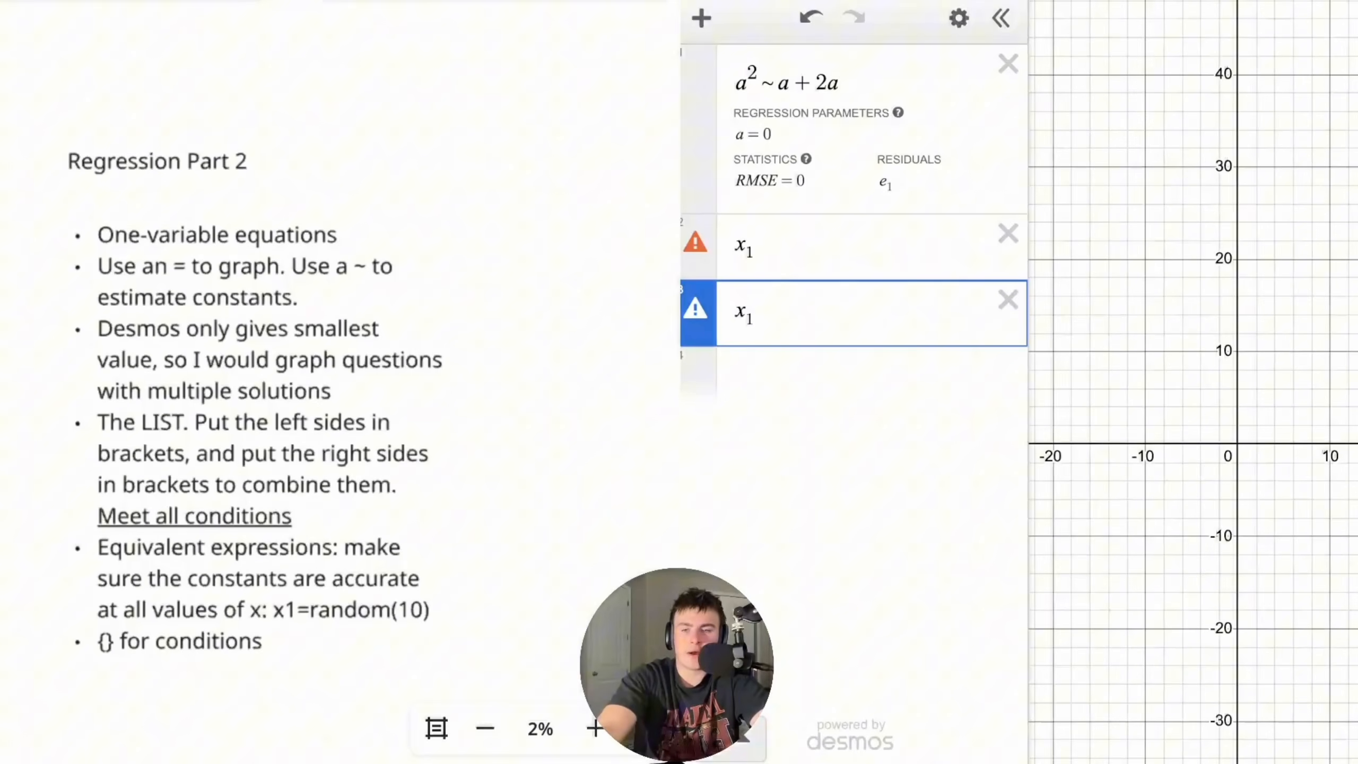
key(BackSpace)
key(BackSpace)
key(BackSpace)
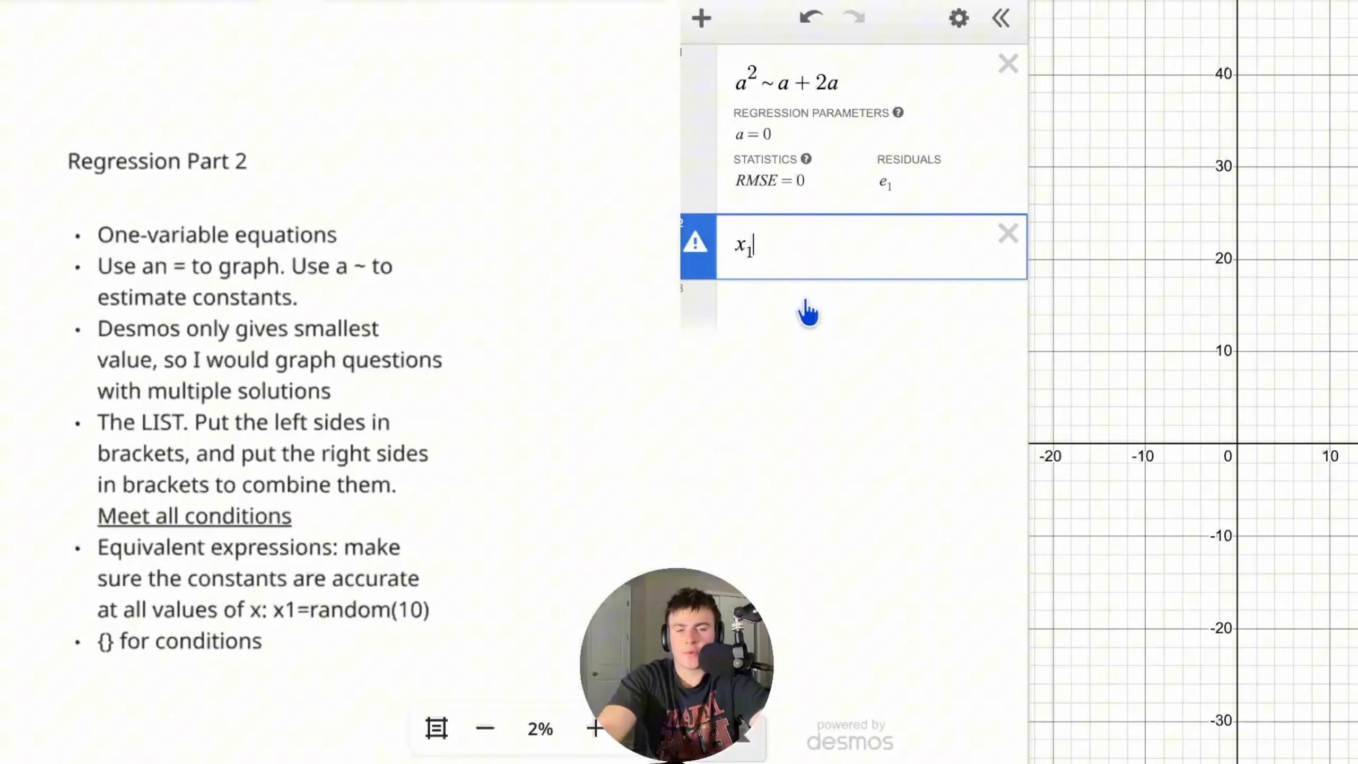
- Check the warning beside x₁ and delete both the x₁ line and the a² ~ a + 2a regression
mouse_move(692, 257)
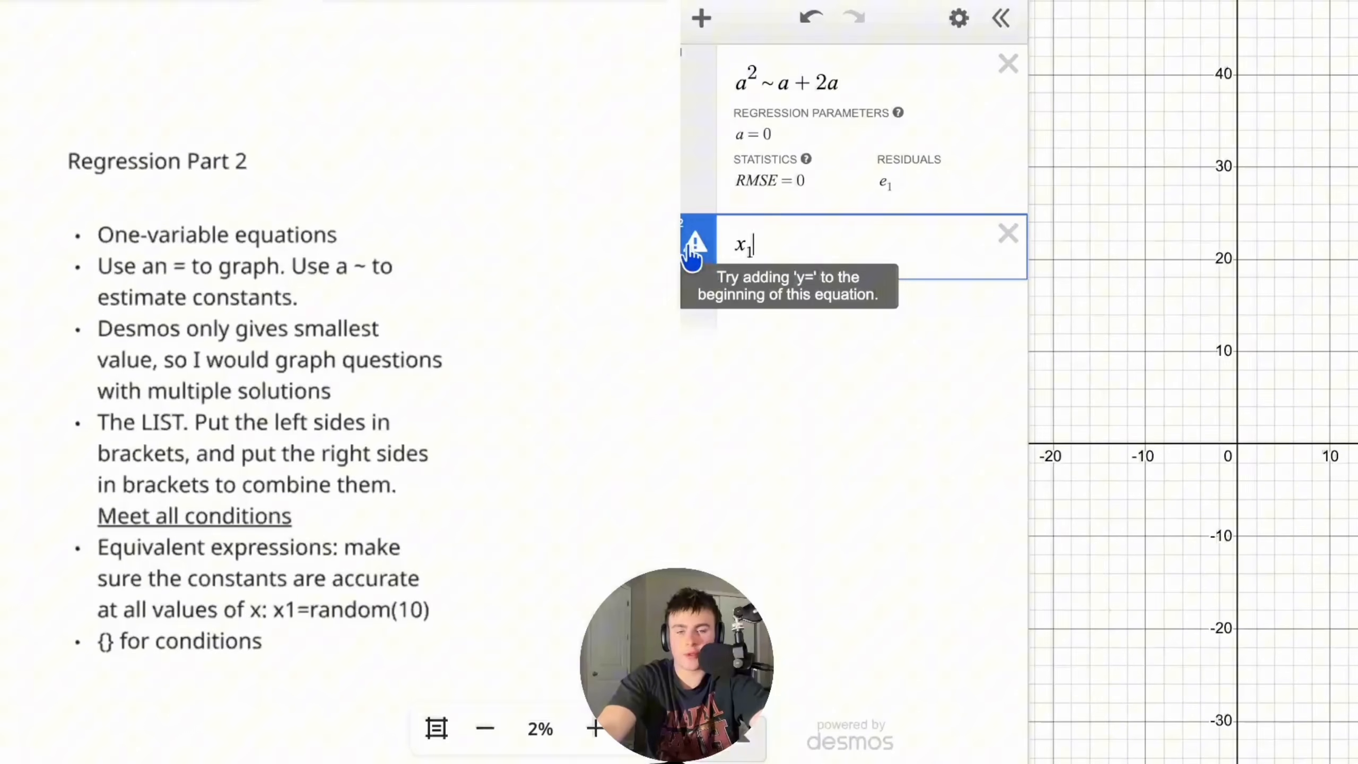
click(992, 67)
click(992, 67)
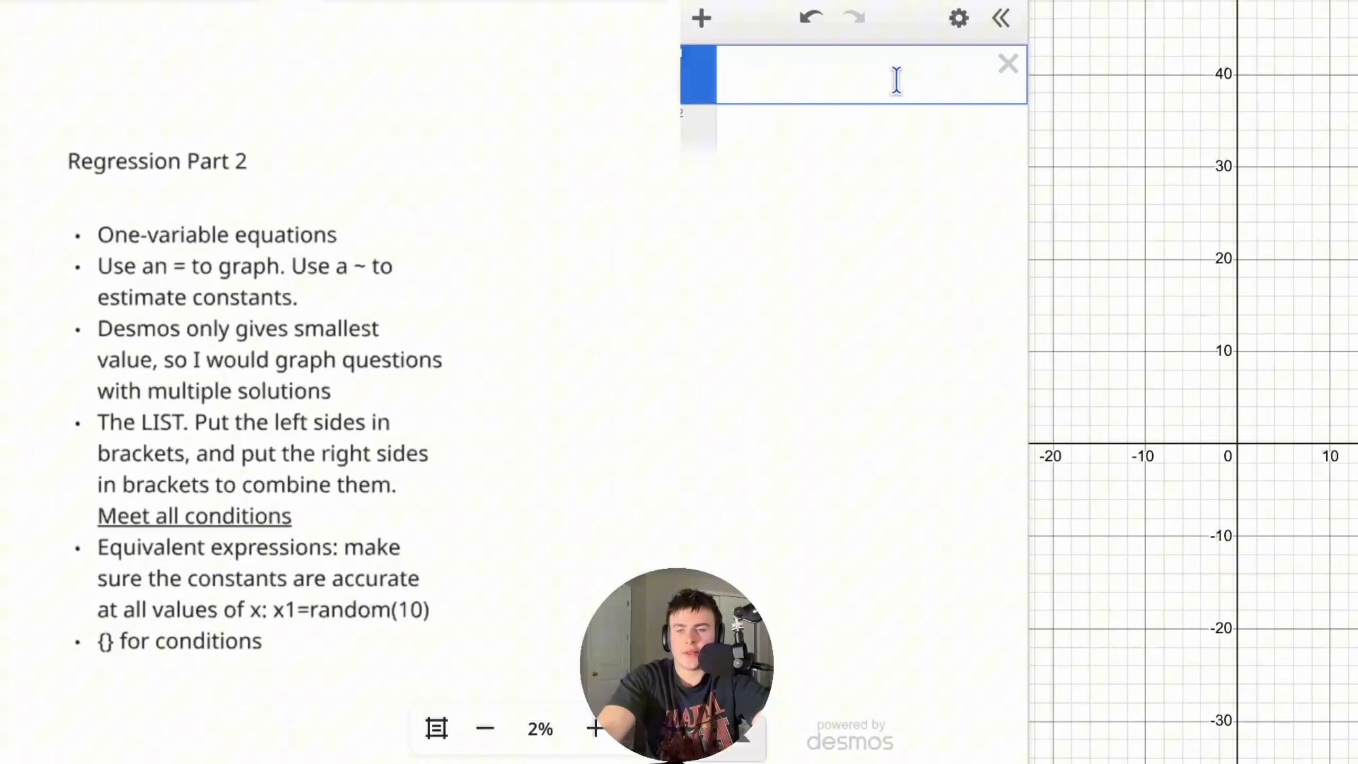
- Enter the regression 3x₁ − 12 ~ k(x₁ − 4) for the question about infinitely many solutions
scroll(452, 310, right, 8)
scroll(453, 309, up, 8)
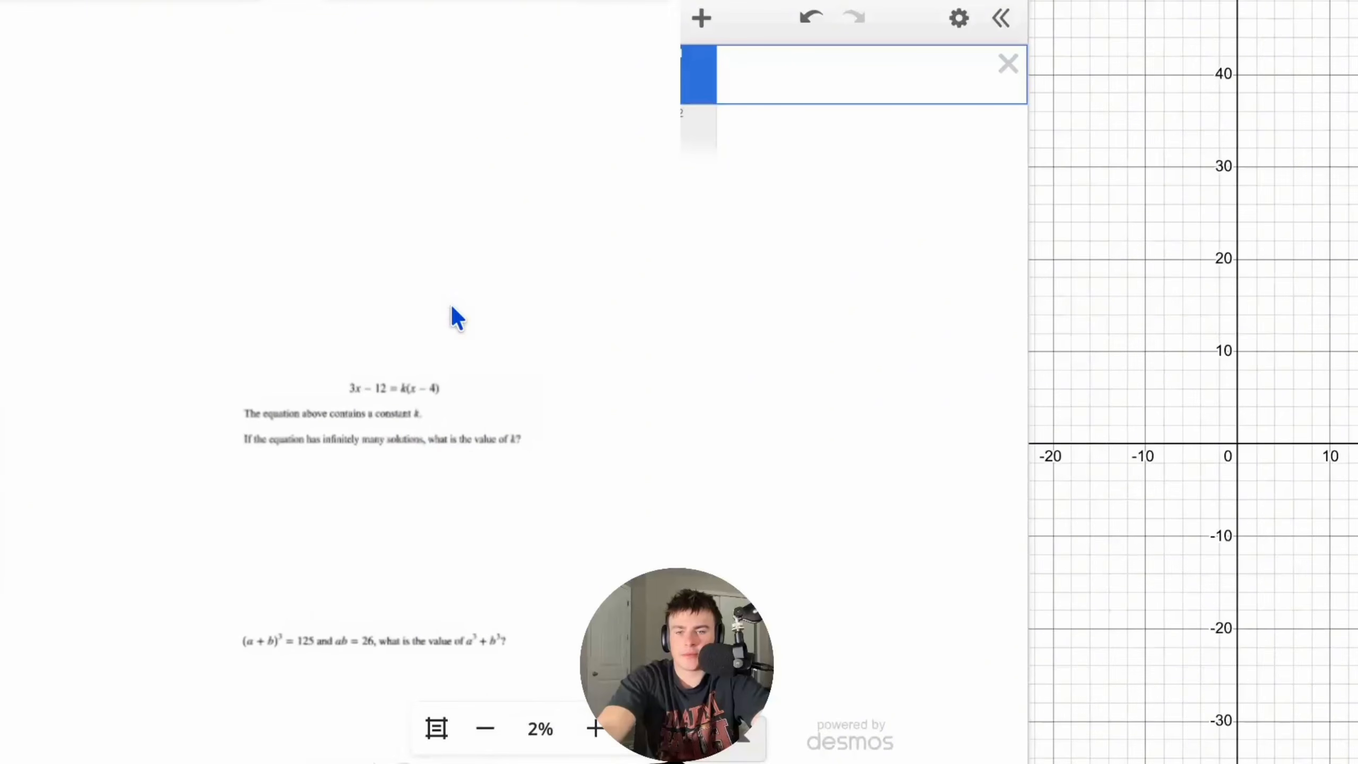
scroll(453, 316, down, 8)
scroll(453, 316, left, 8)
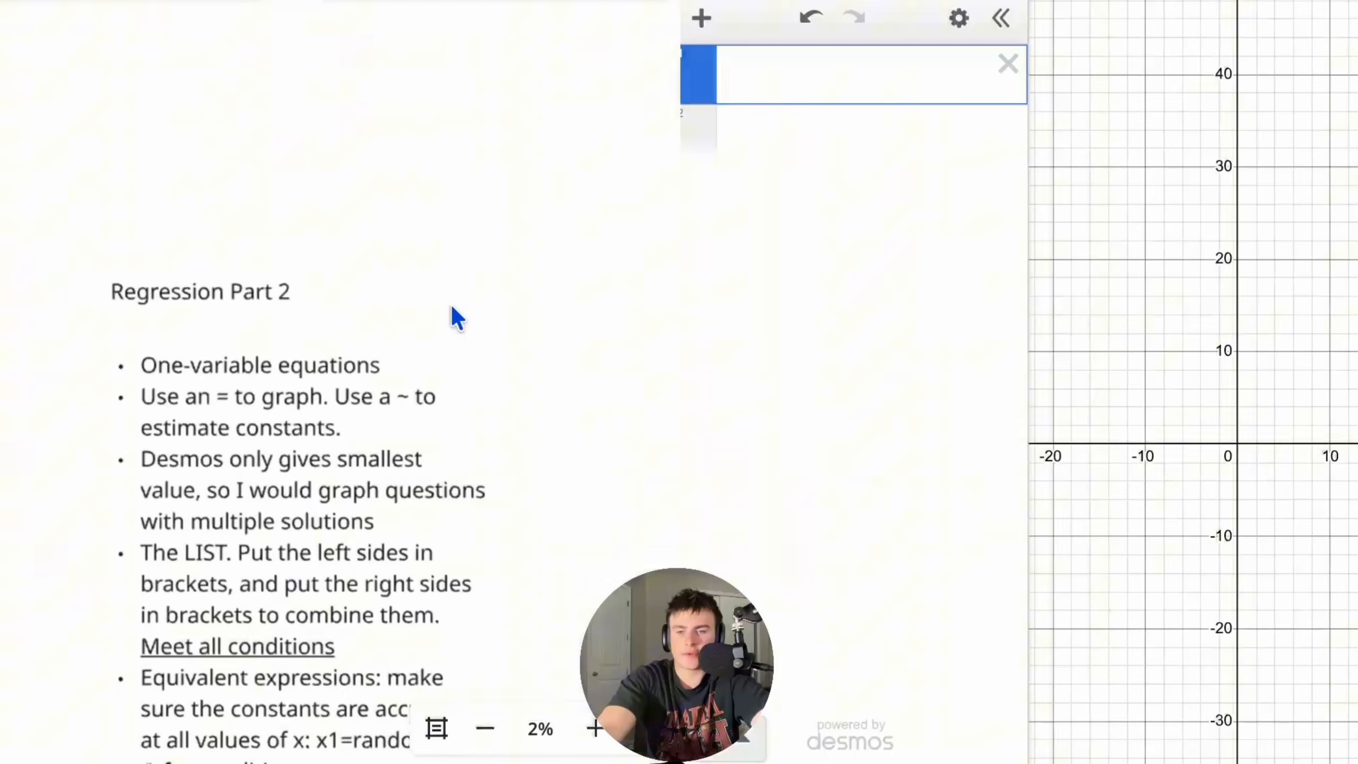
scroll(452, 360, right, 8)
scroll(452, 360, up, 8)
scroll(601, 364, up, 2)
scroll(599, 372, right, 3)
scroll(599, 372, down, 1)
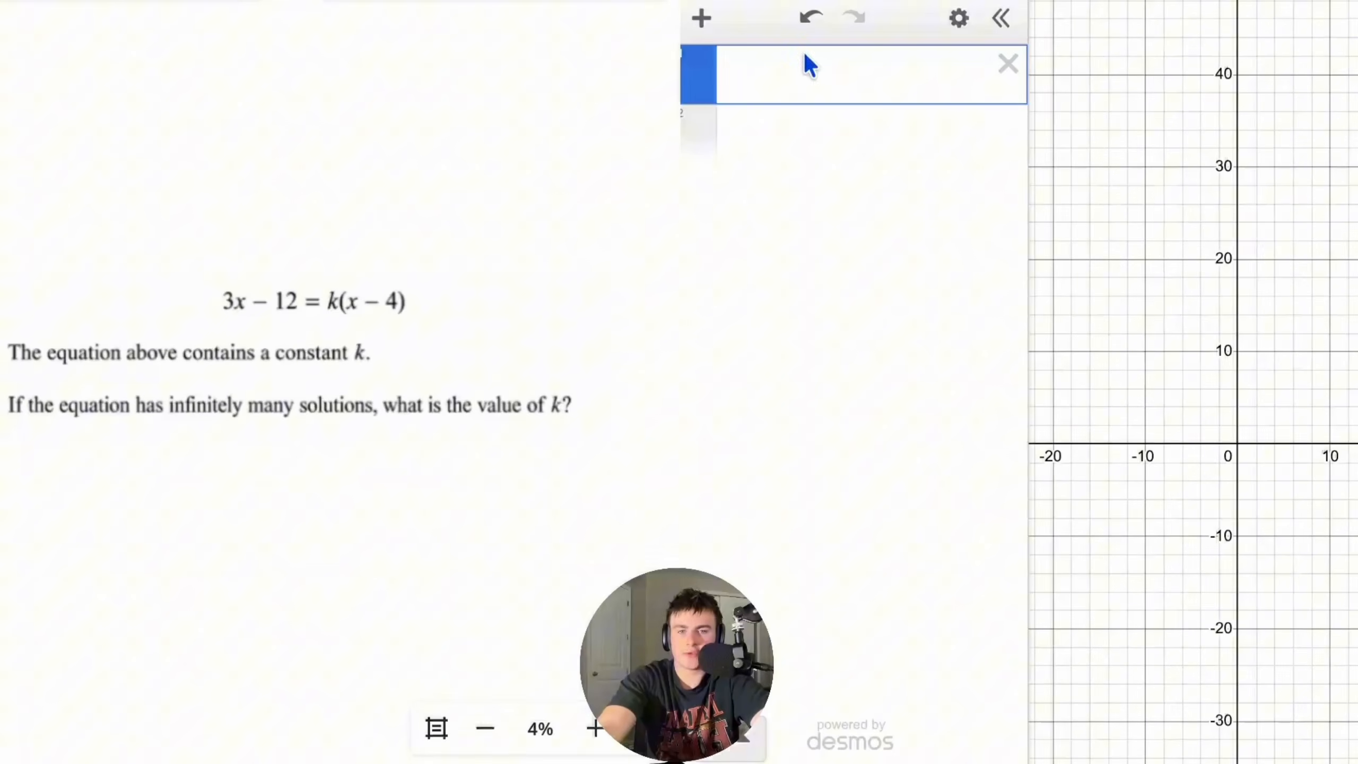
scroll(505, 297, left, 2)
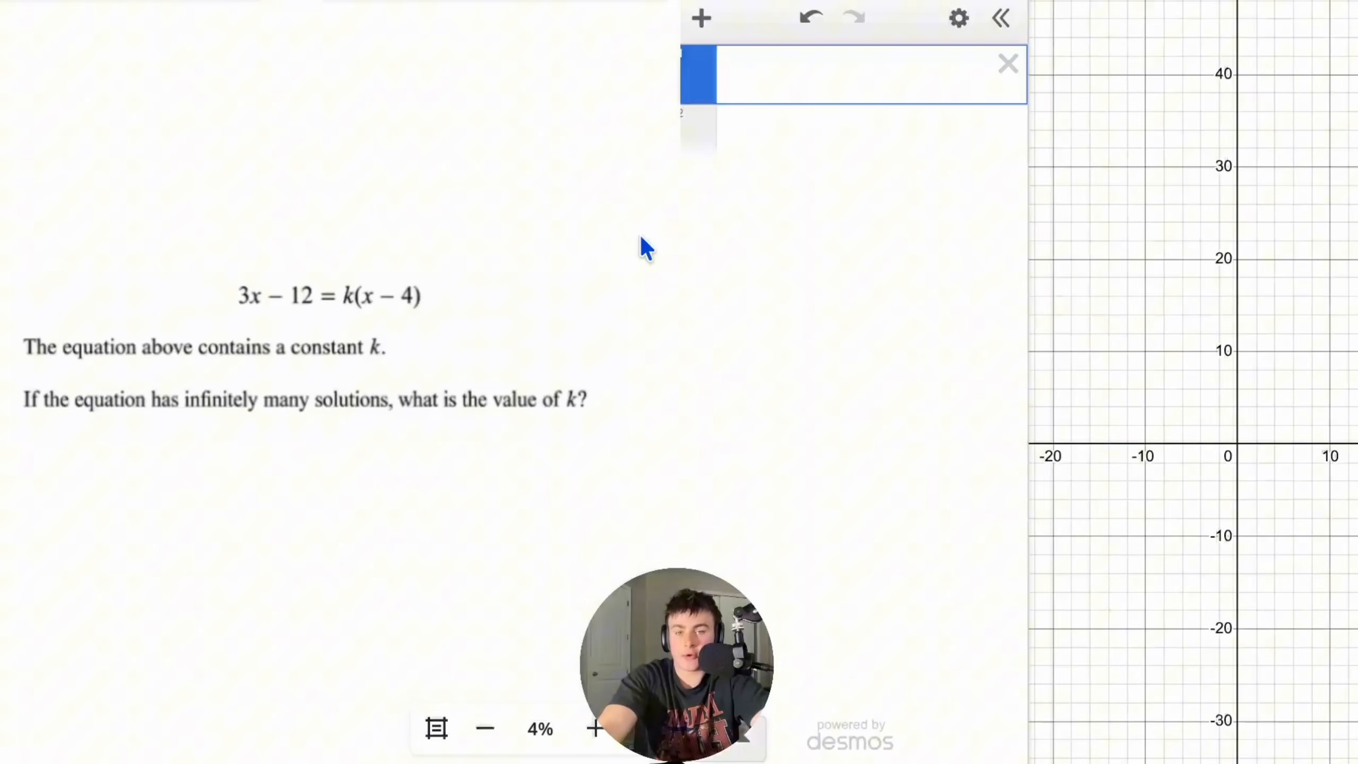
text(3x1-12~k(x1-4))
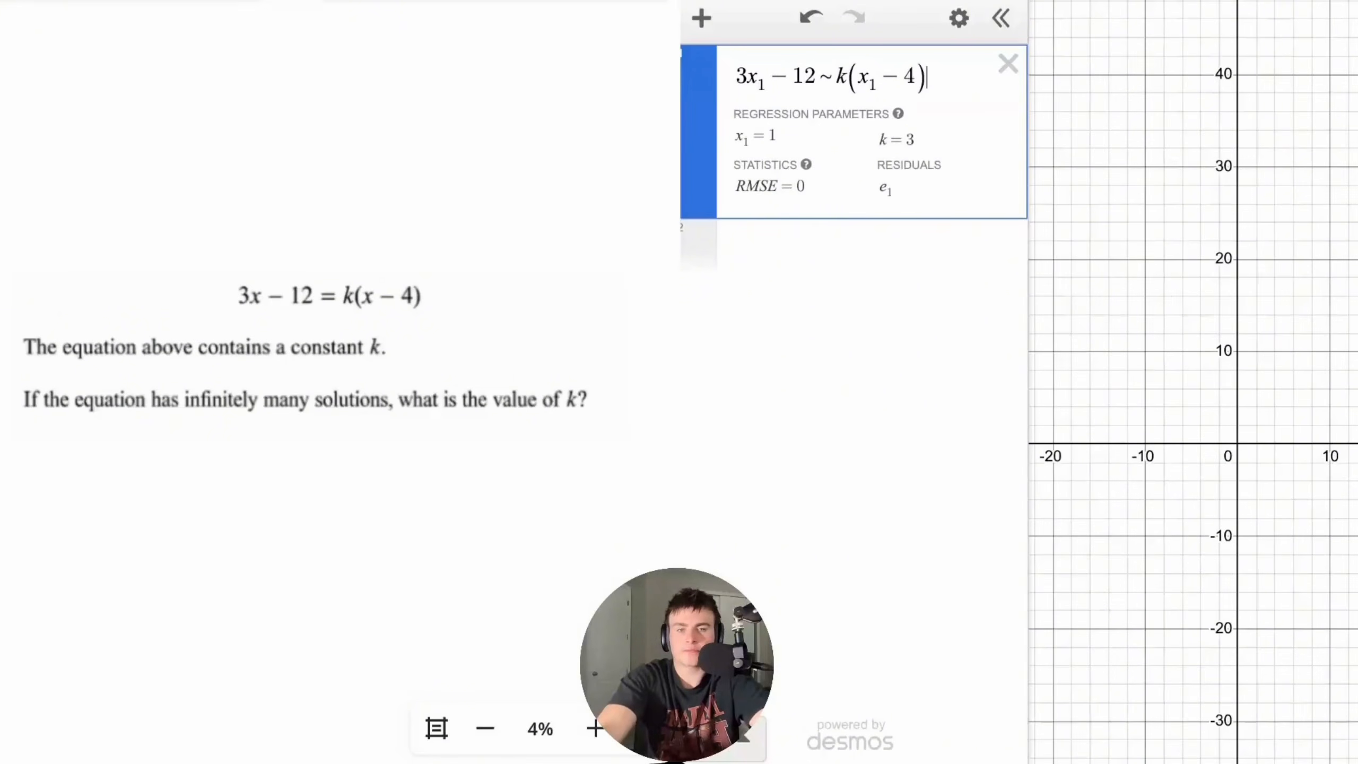
- Define x₁ = random(10) below the regression to test k at many x values, and clear that definition
click(806, 267)
text(x1=rd)
text(ndom(10))
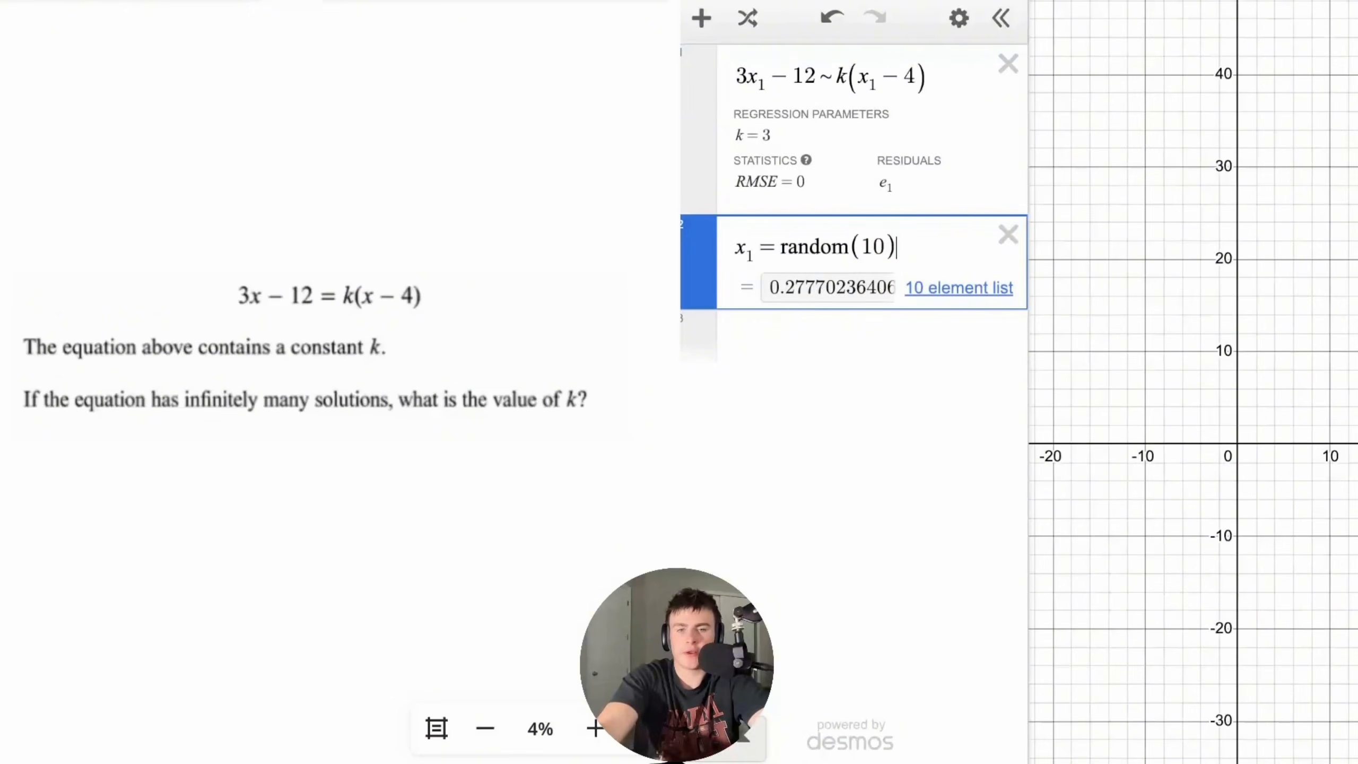
drag(902, 247, 735, 248)
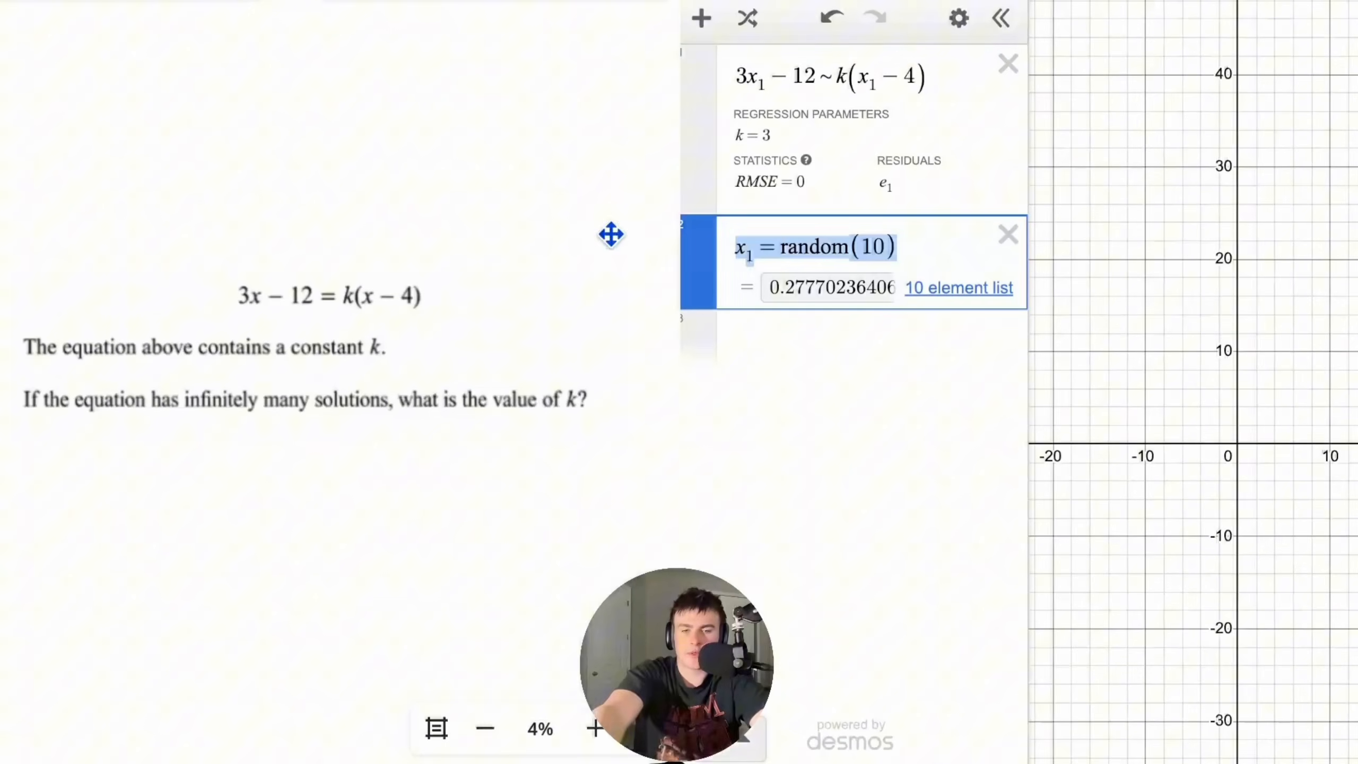
key(BackSpace)
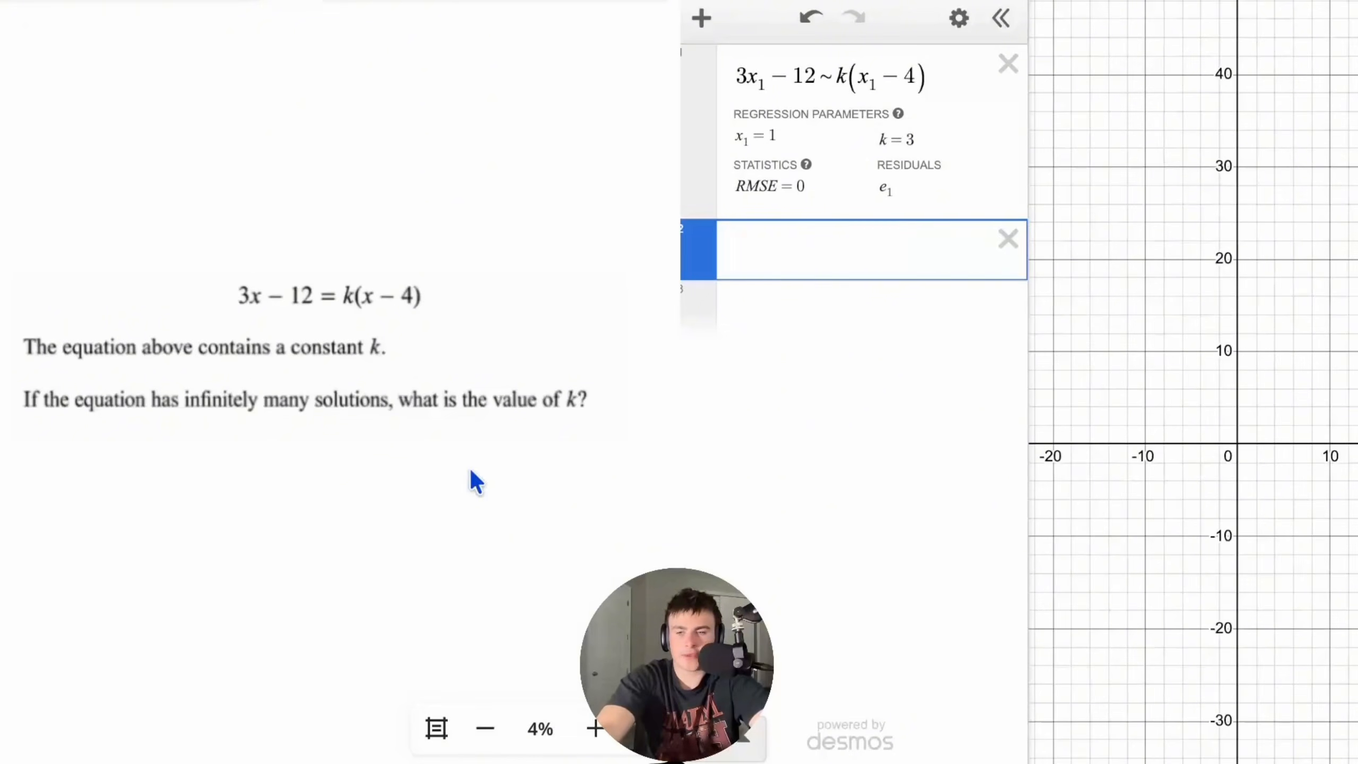
- Write the answer 3 below the question and underline the words about infinitely many solutions
drag(520, 451, 519, 480)
drag(282, 427, 168, 428)
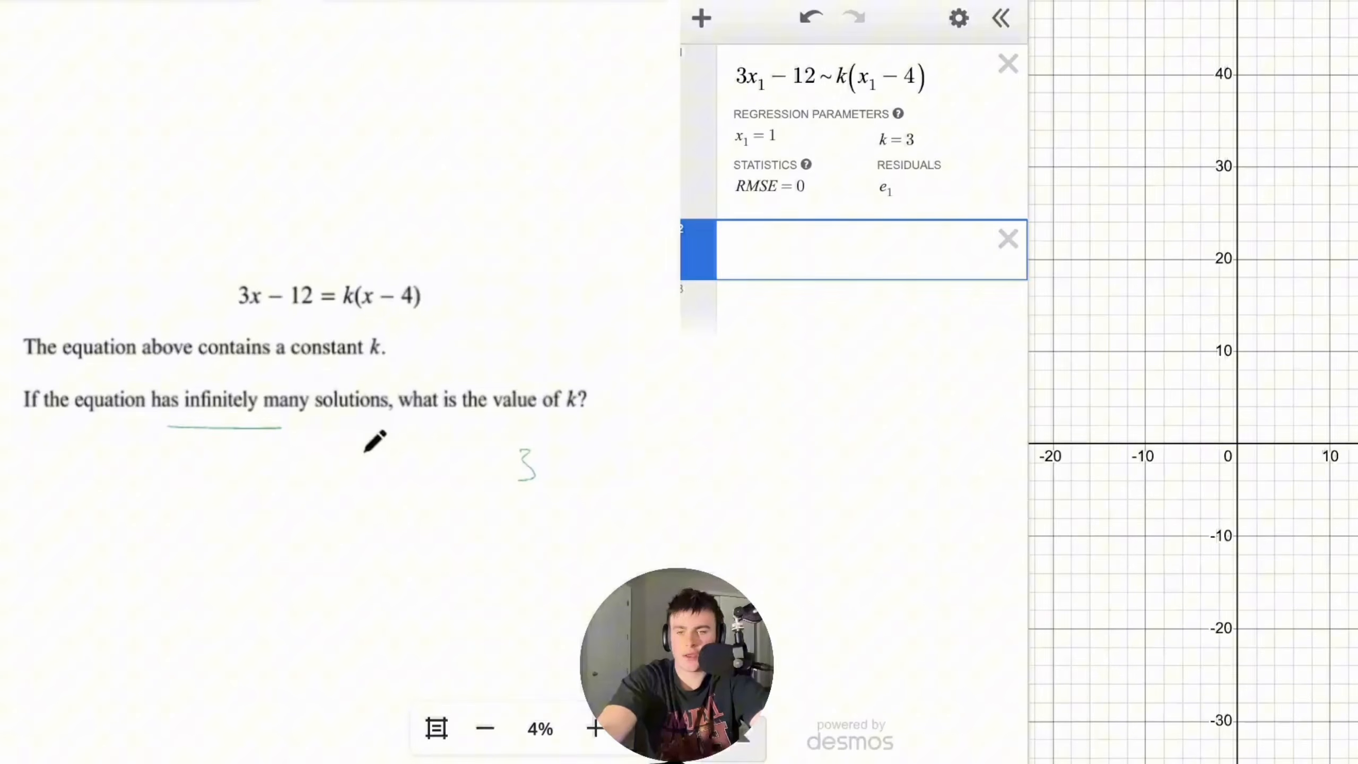
click(411, 474)
- Replace the k regression with the empty list regression [ ] ~ [ ] and highlight each pair of brackets
scroll(410, 474, left, 2)
scroll(411, 474, down, 3)
scroll(411, 474, left, 4)
scroll(410, 476, down, 7)
scroll(410, 477, left, 7)
scroll(420, 466, down, 5)
scroll(420, 467, right, 3)
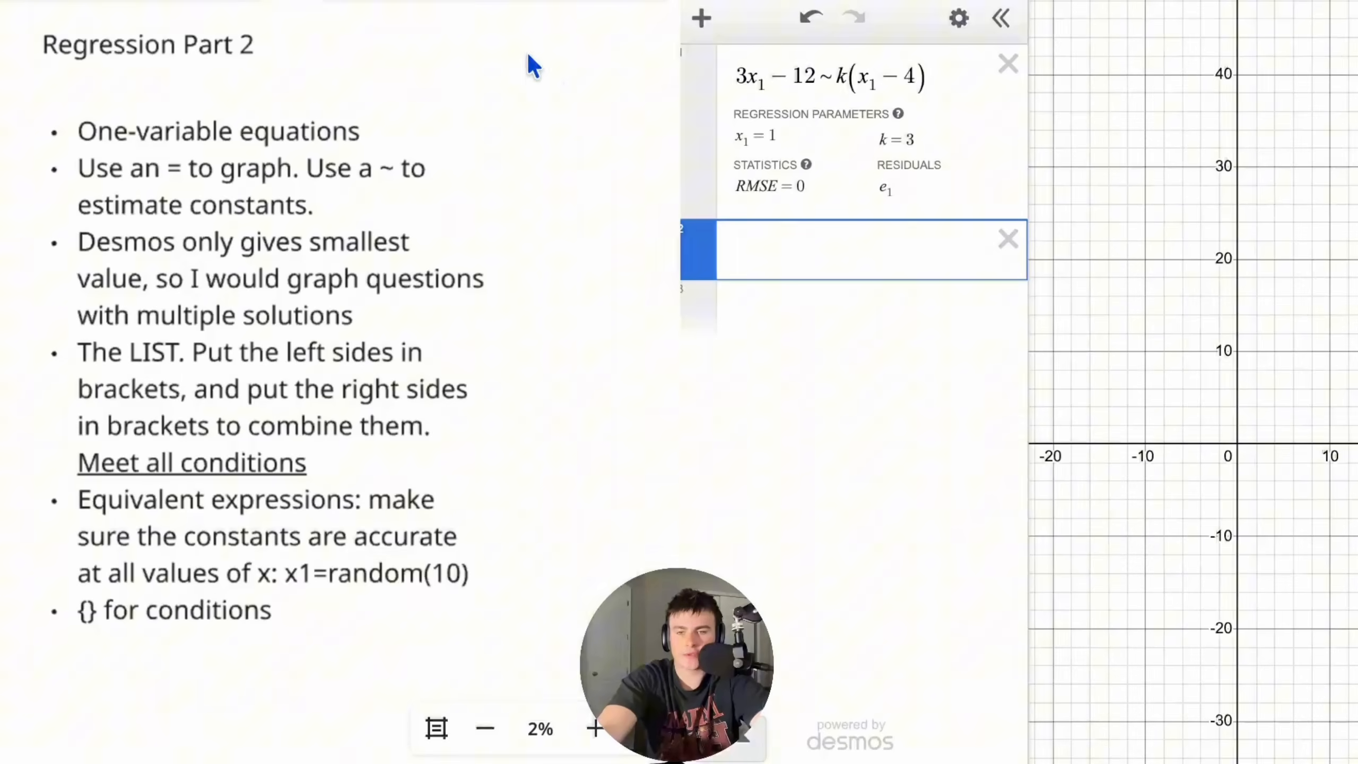
scroll(491, 123, up, 1)
scroll(491, 124, left, 1)
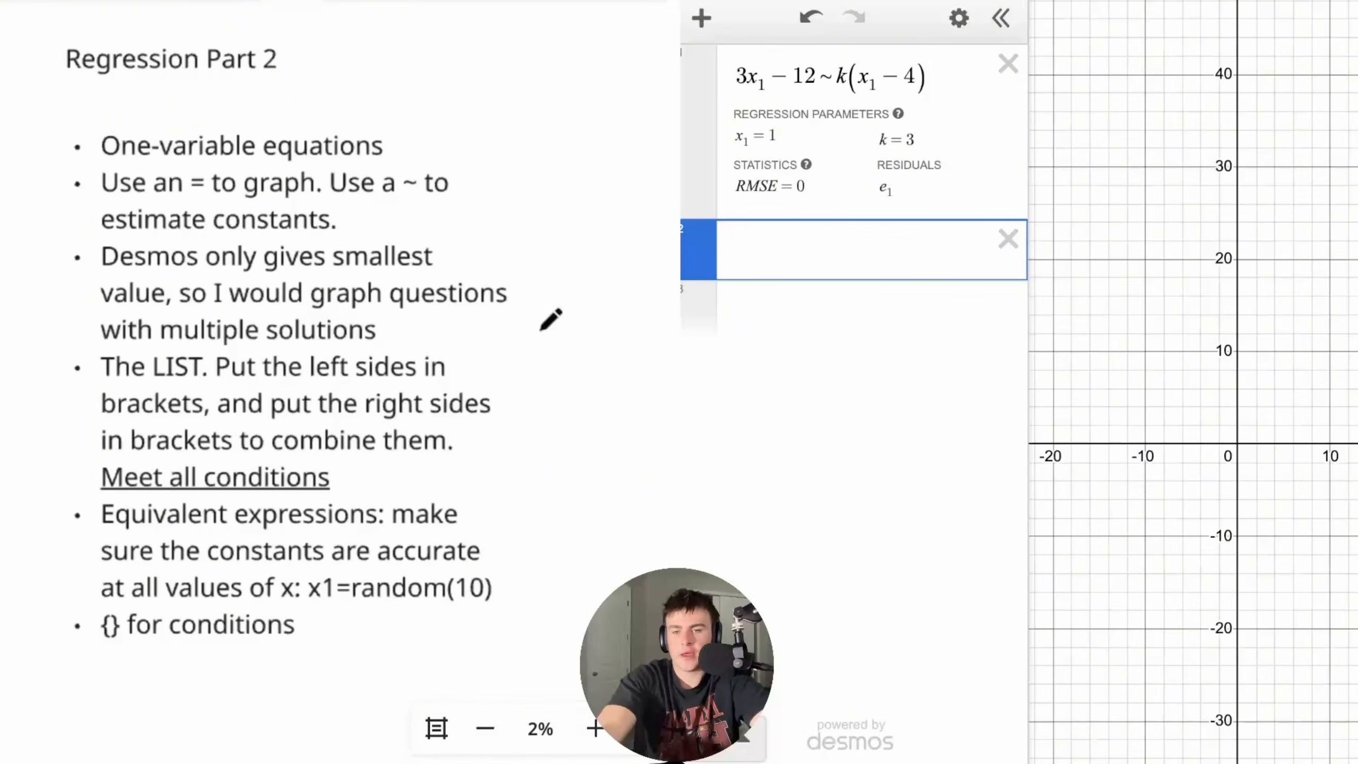
click(1006, 64)
text([]~[)
drag(770, 81, 720, 80)
drag(829, 80, 788, 79)
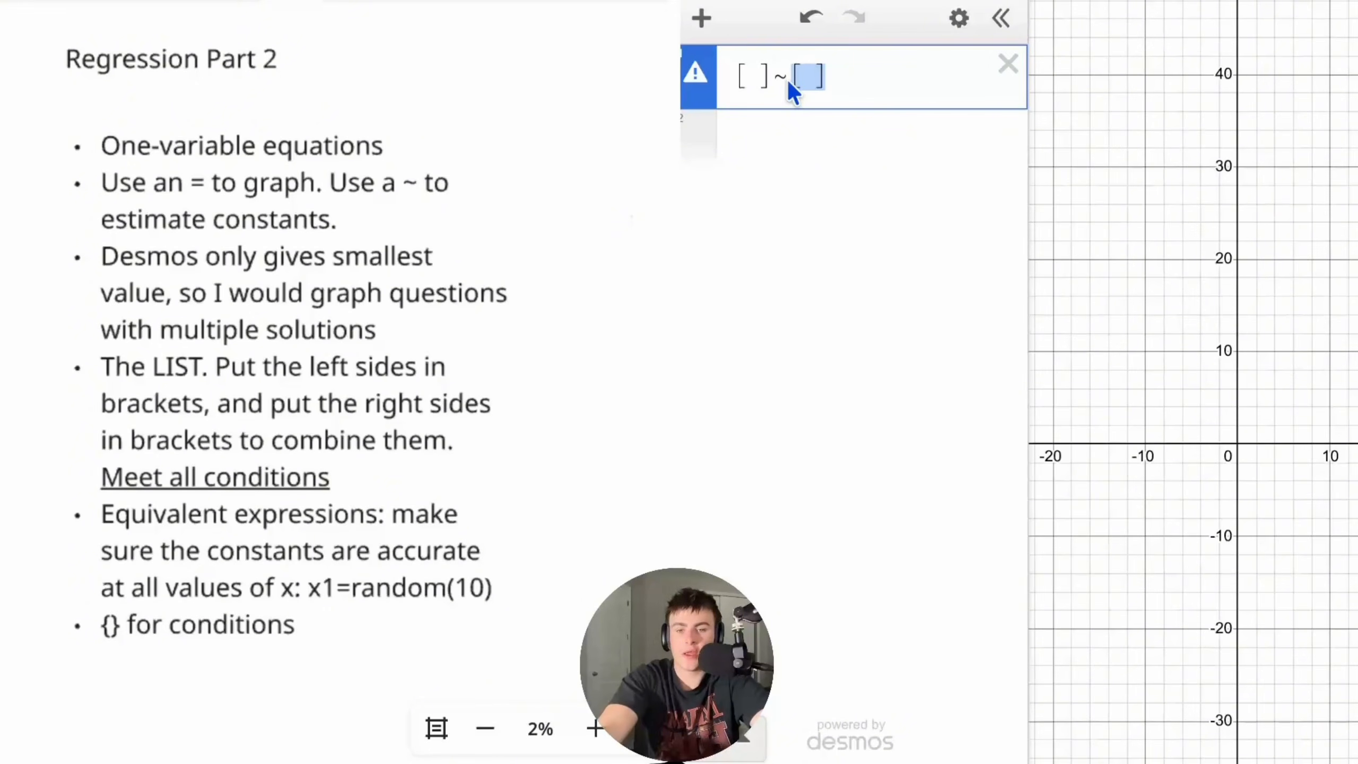
- Add a text note below the list regression reading "a = 20 and b is c+10"
click(765, 75)
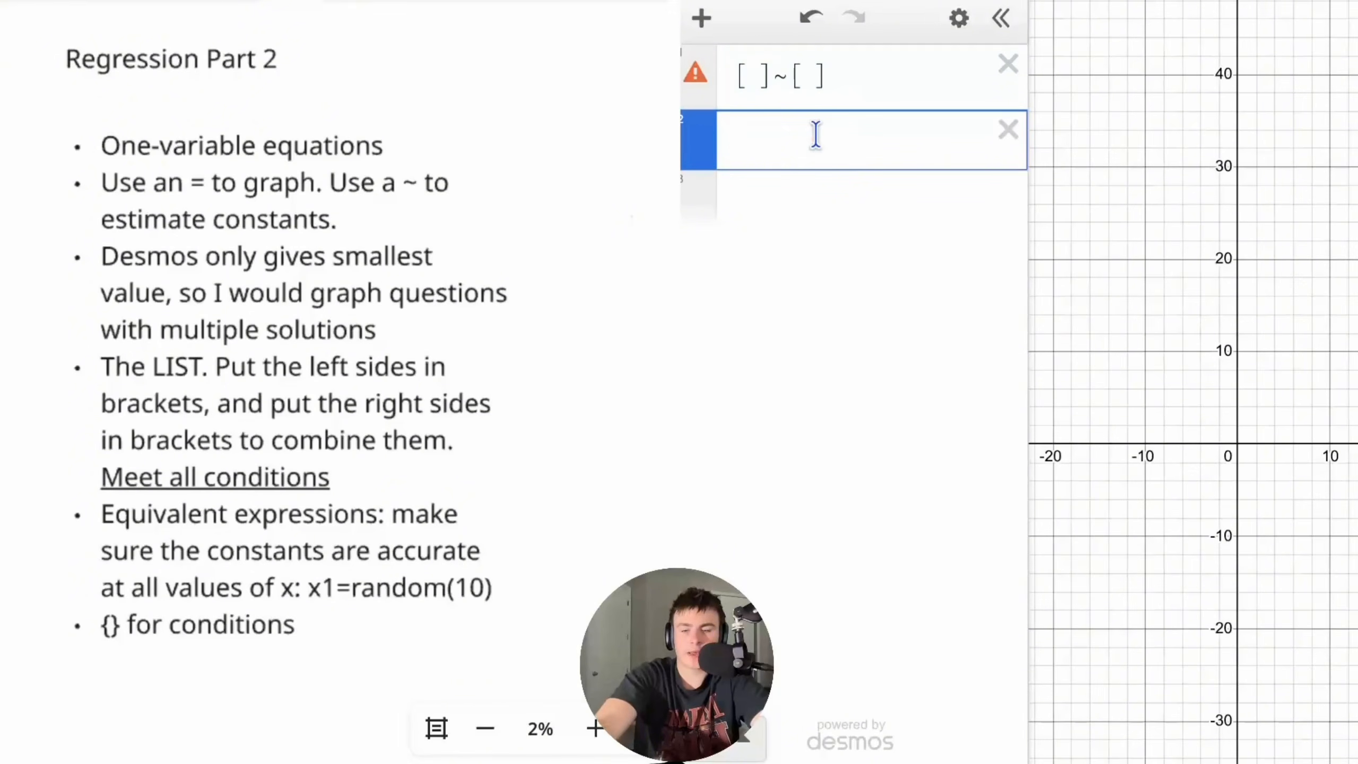
text(")
text(a = 20)
text( and b)
text( is )
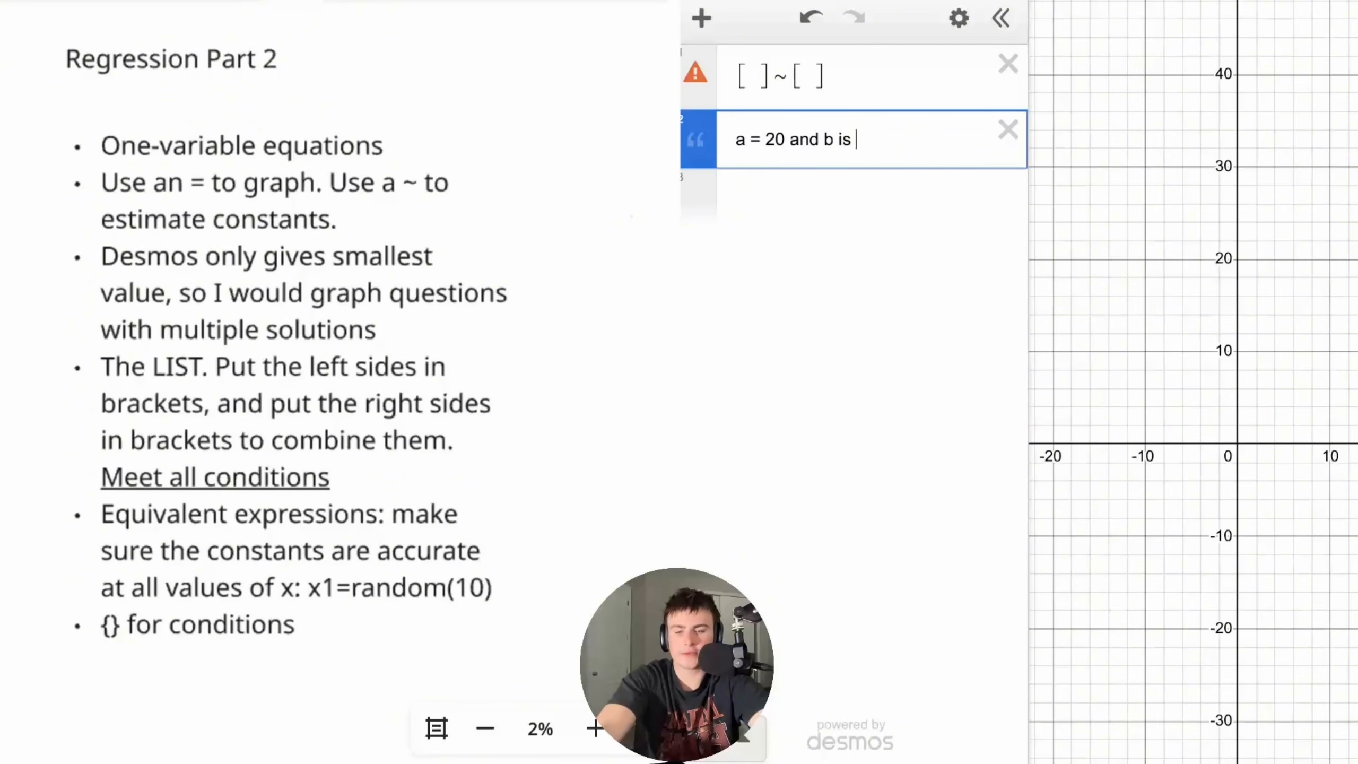
text(c+10)
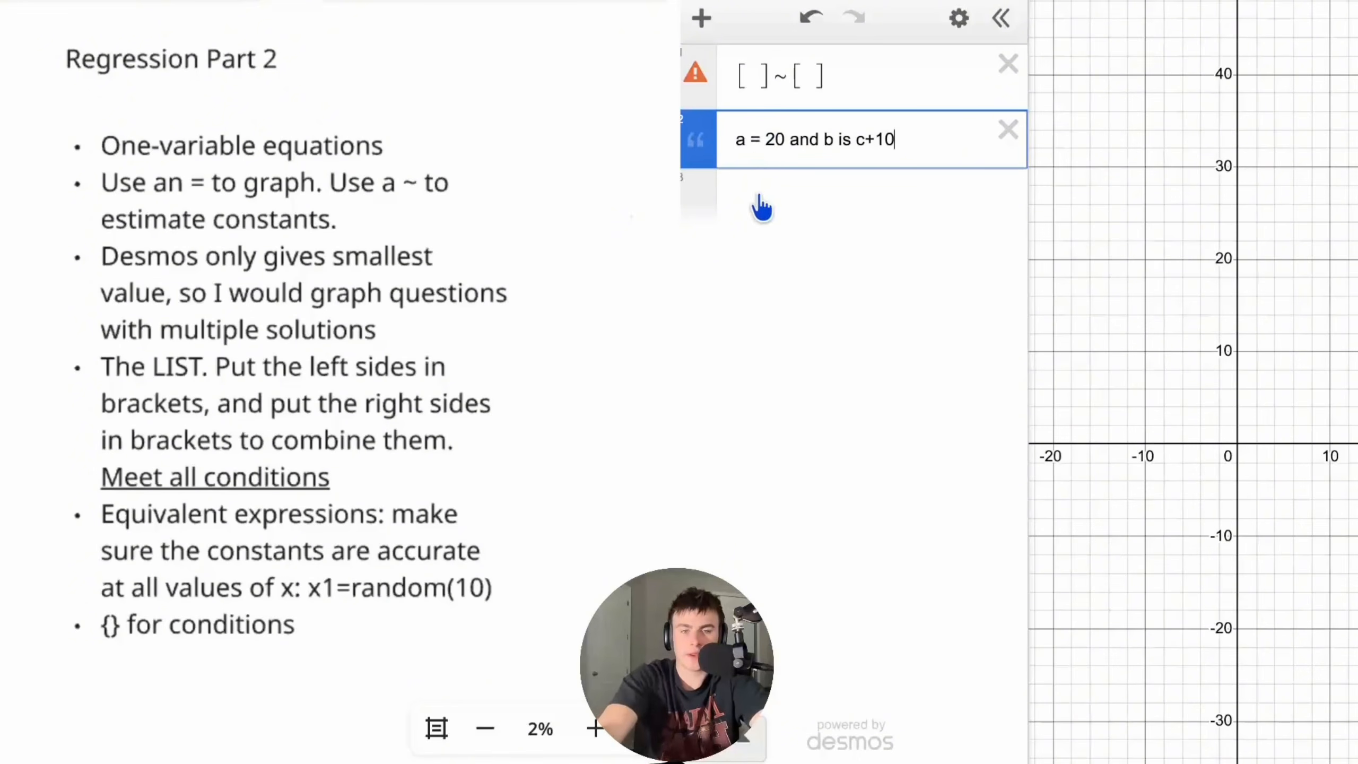
- Fill the left list with a,b and the right list with 20 so the regression reads [a,b] ~ [20]
click(751, 83)
text(a)
key(Right)
key(Right)
key(Right)
text(20)
click(766, 75)
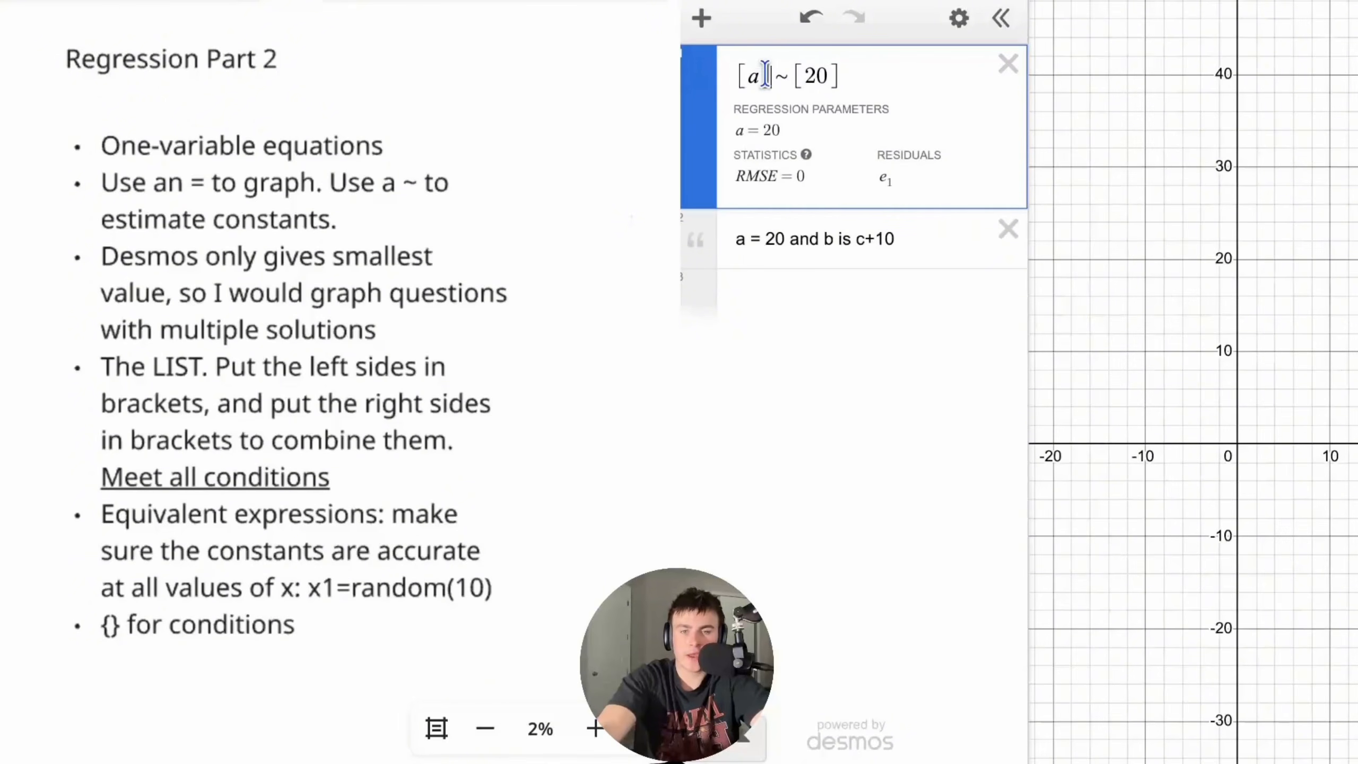
text(,b)
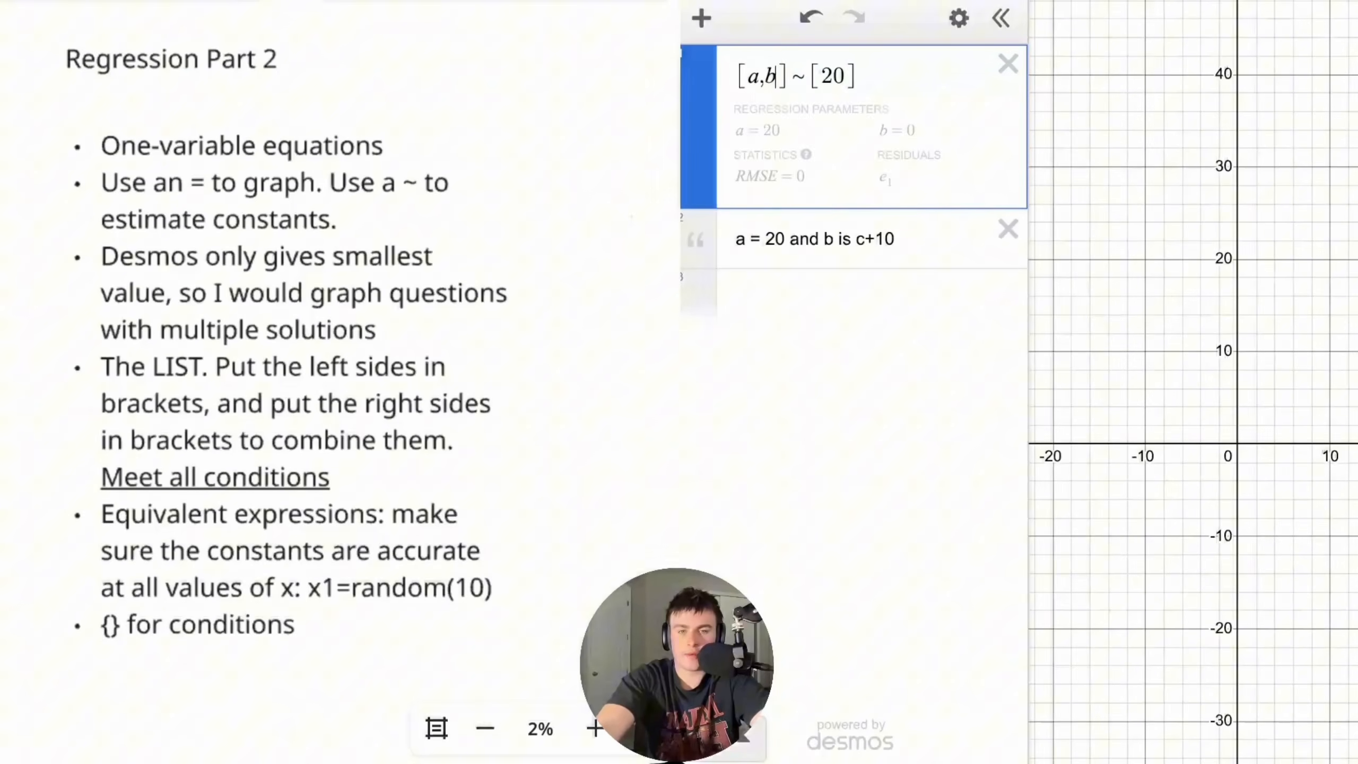
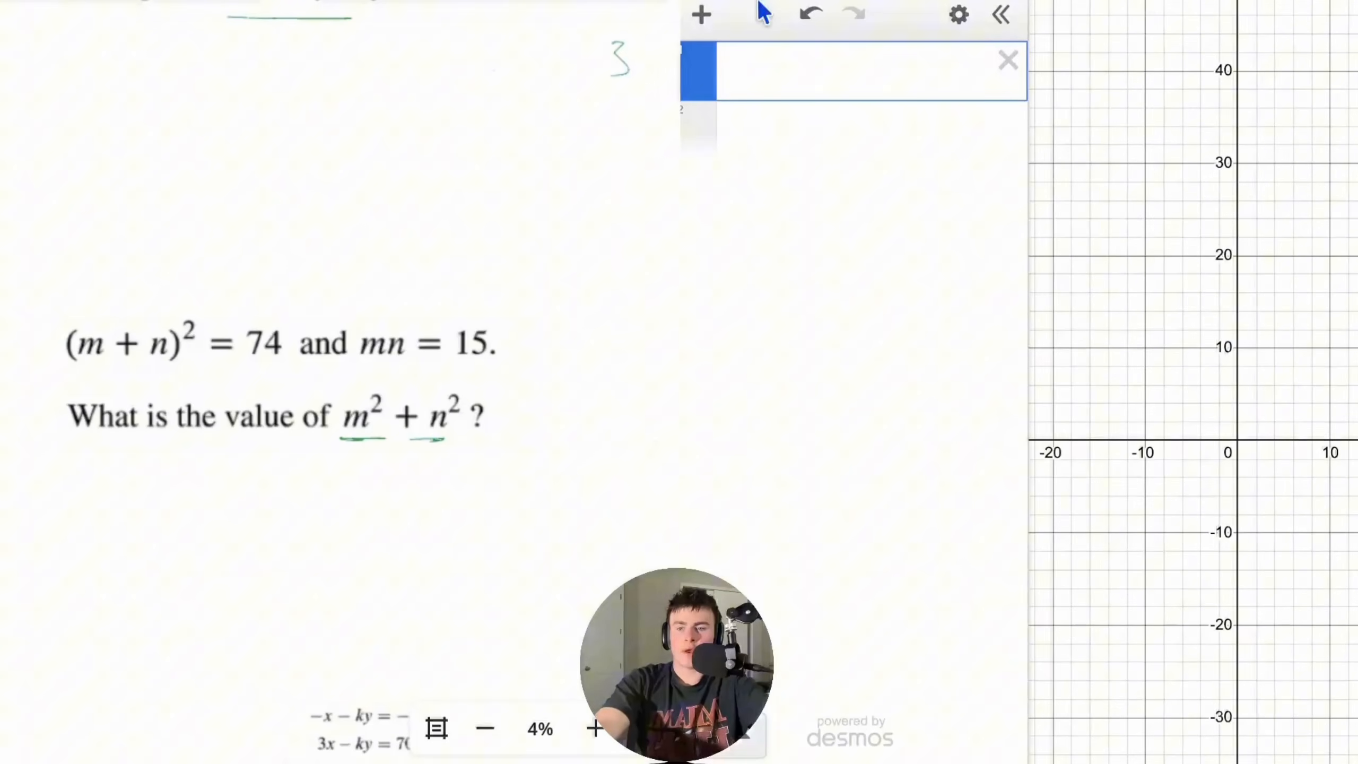
- Start an empty list regression [ ] ~ [ ] for the question with (m + n)² = 74 and mn = 15
text([~[)
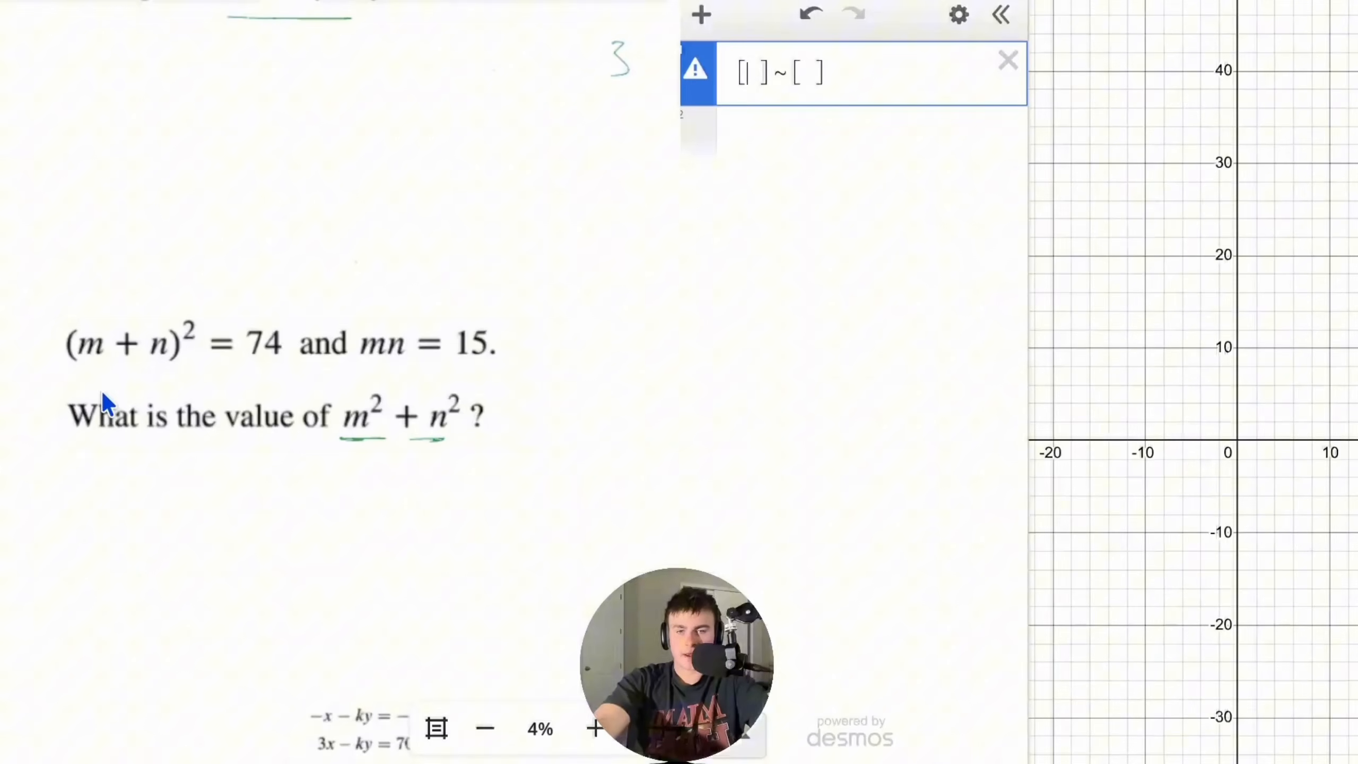
- Fill the list regression with (m+n)^2 and mn as the left sides and 74 and 15 as the right sides
text((m+n)^2)
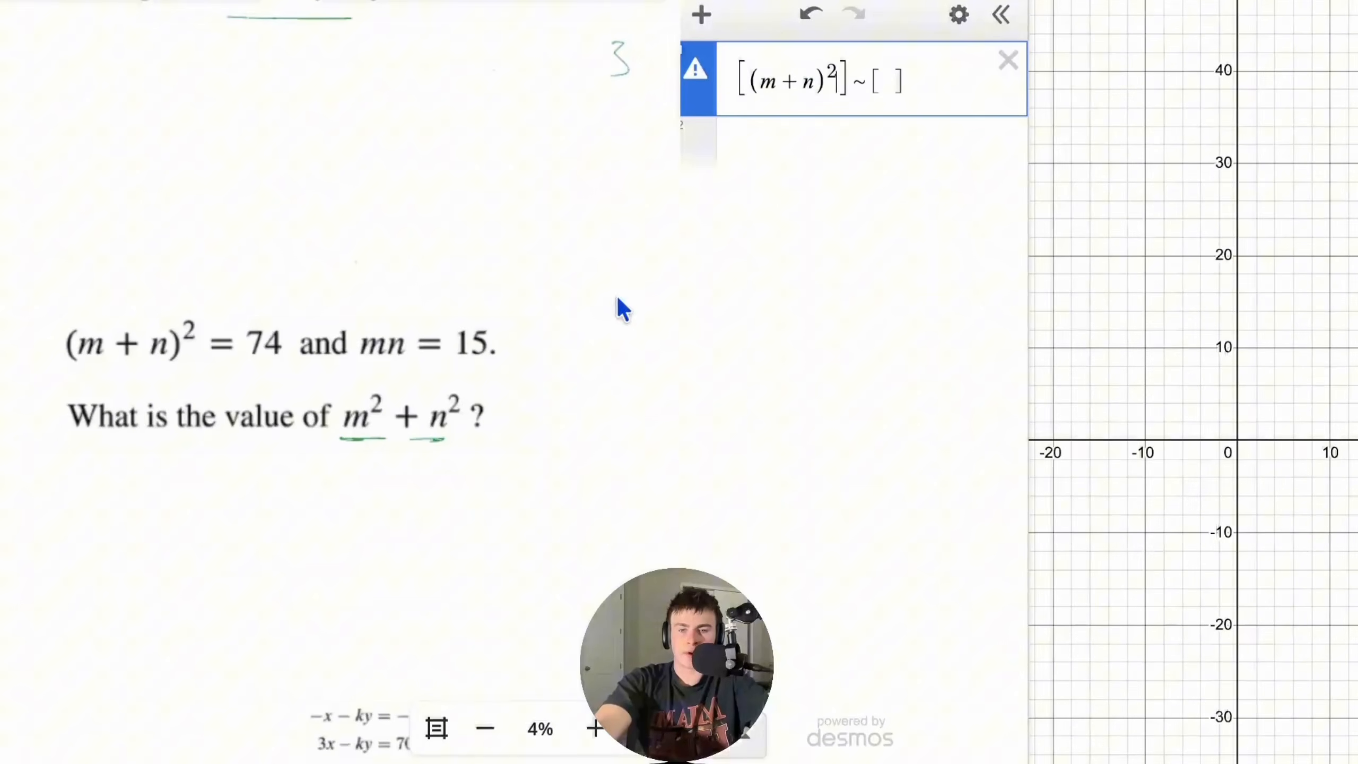
key(Right)
text(,mn)
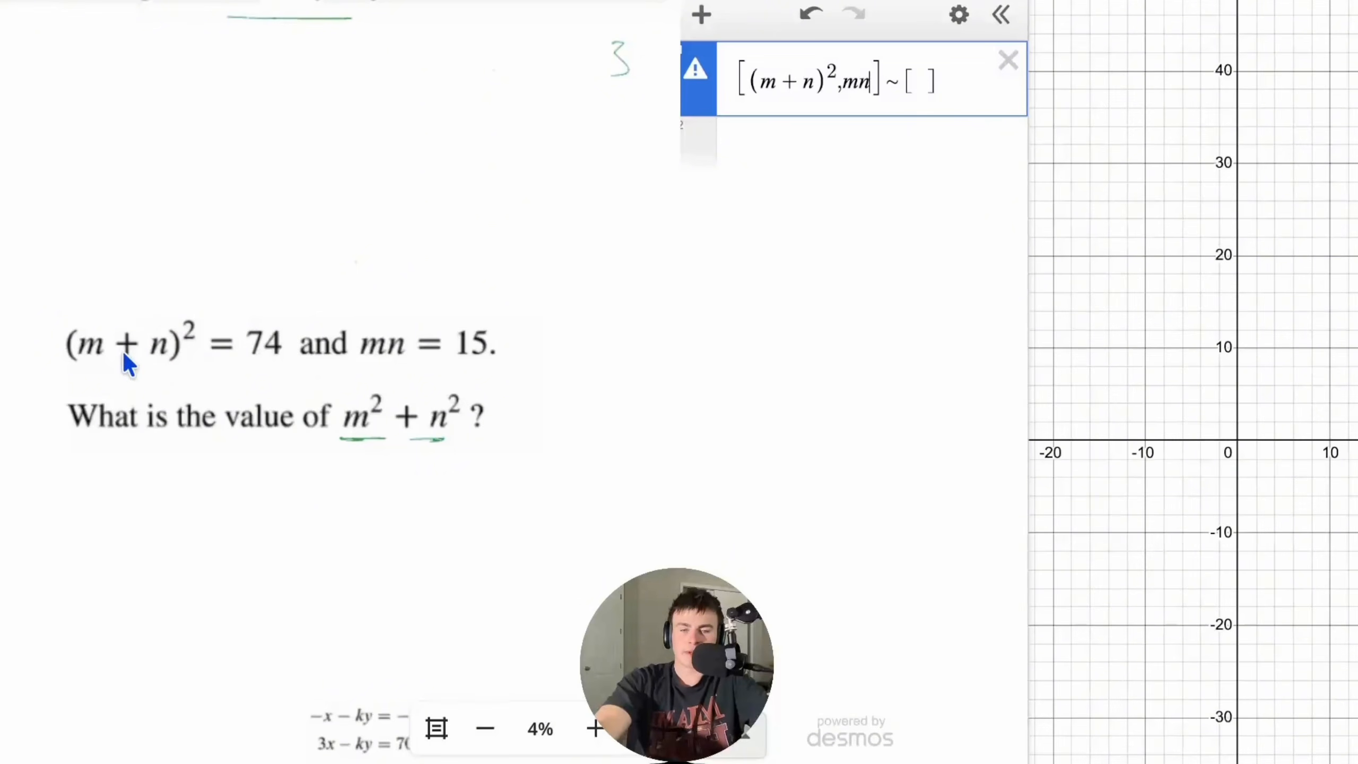
click(920, 81)
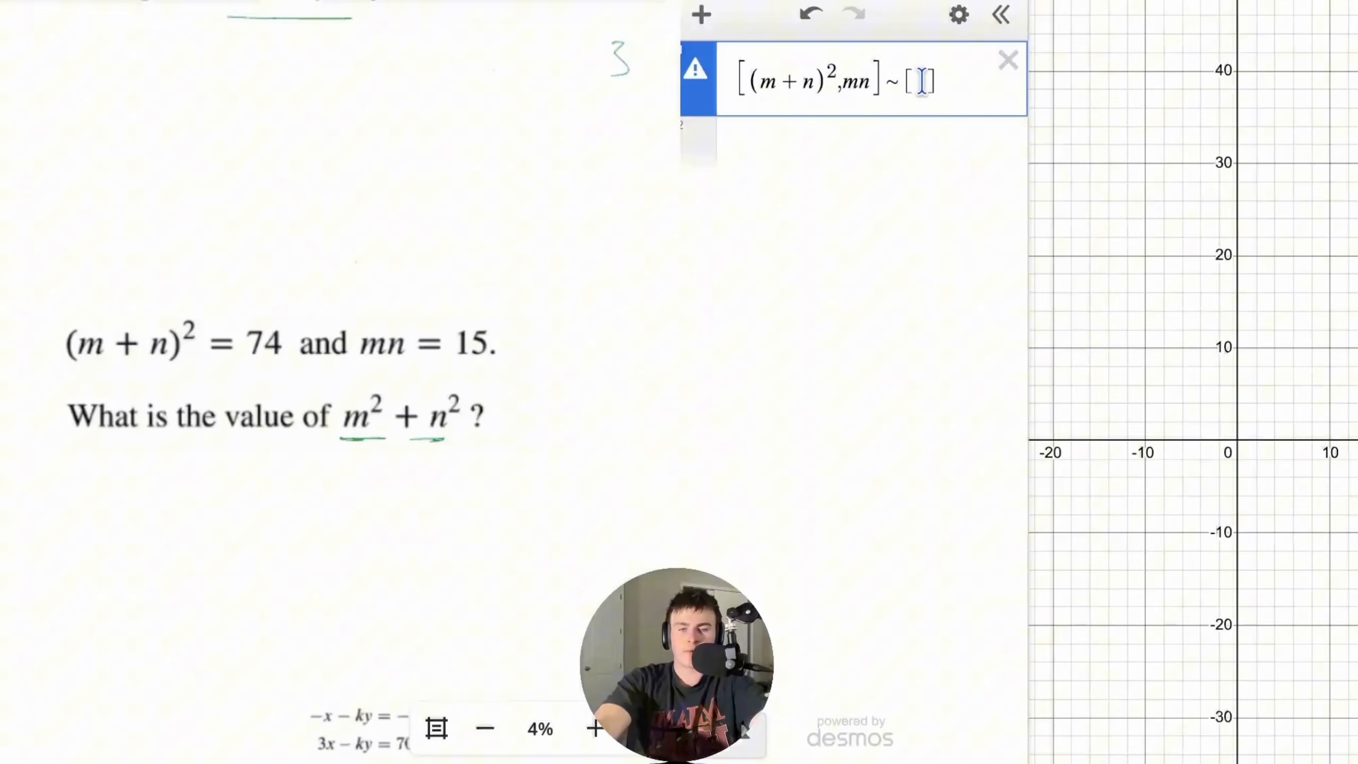
text(74)
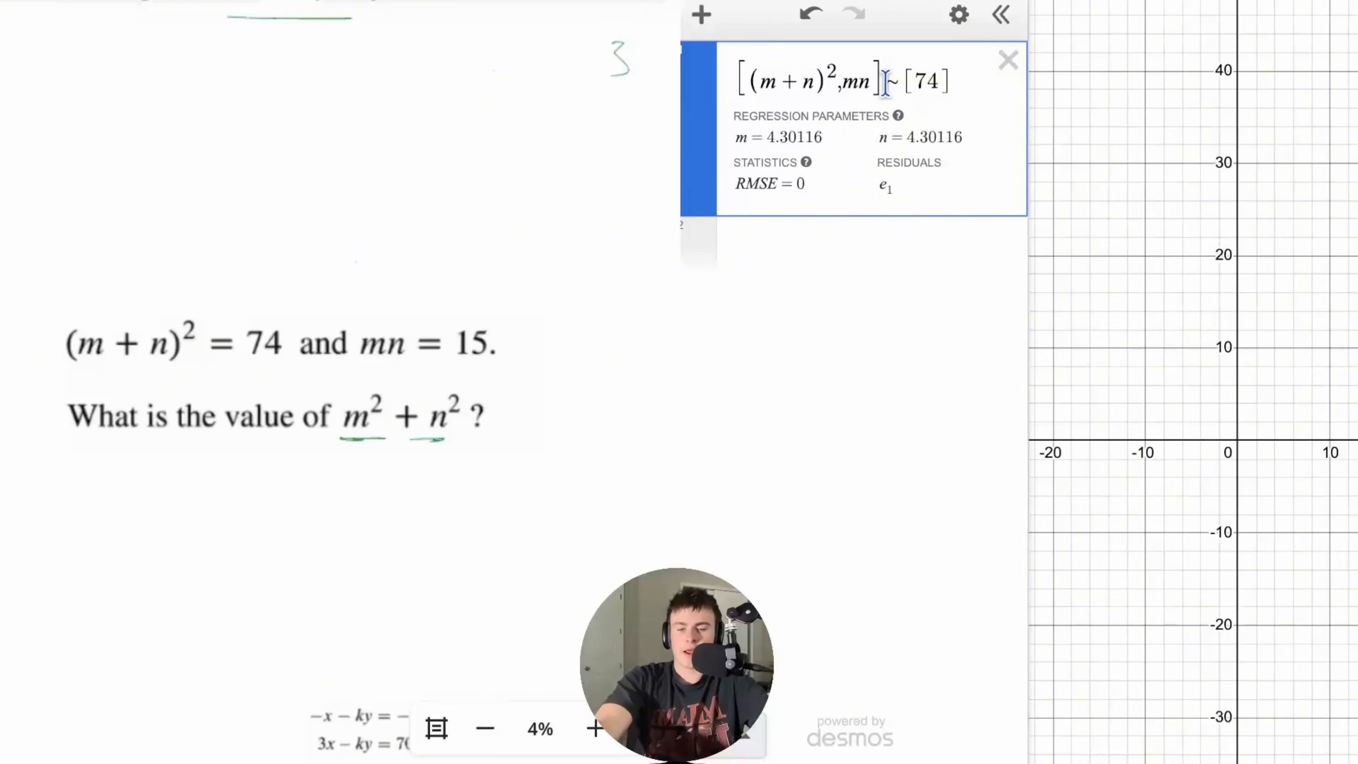
text(,15)
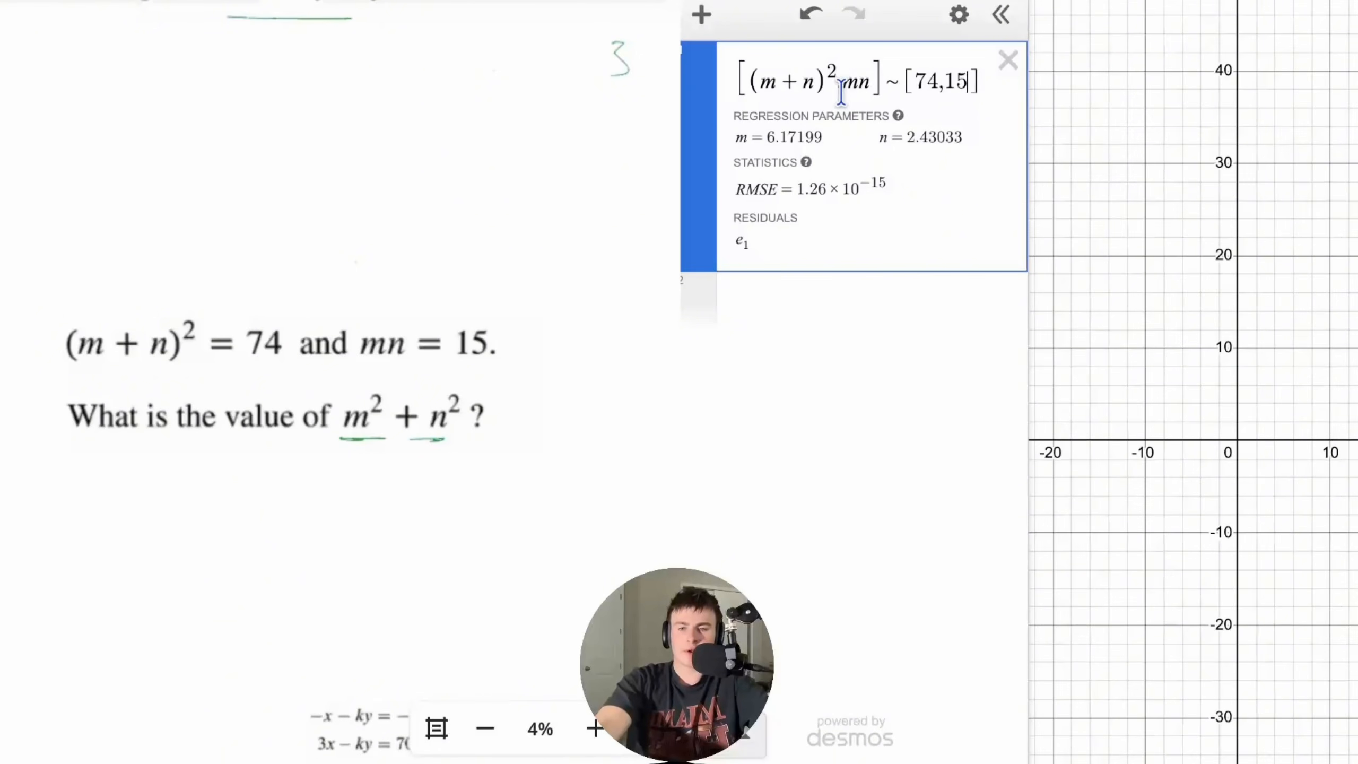
- Examine the regression's first right-side entry and its RMSE statistic
drag(942, 80, 912, 81)
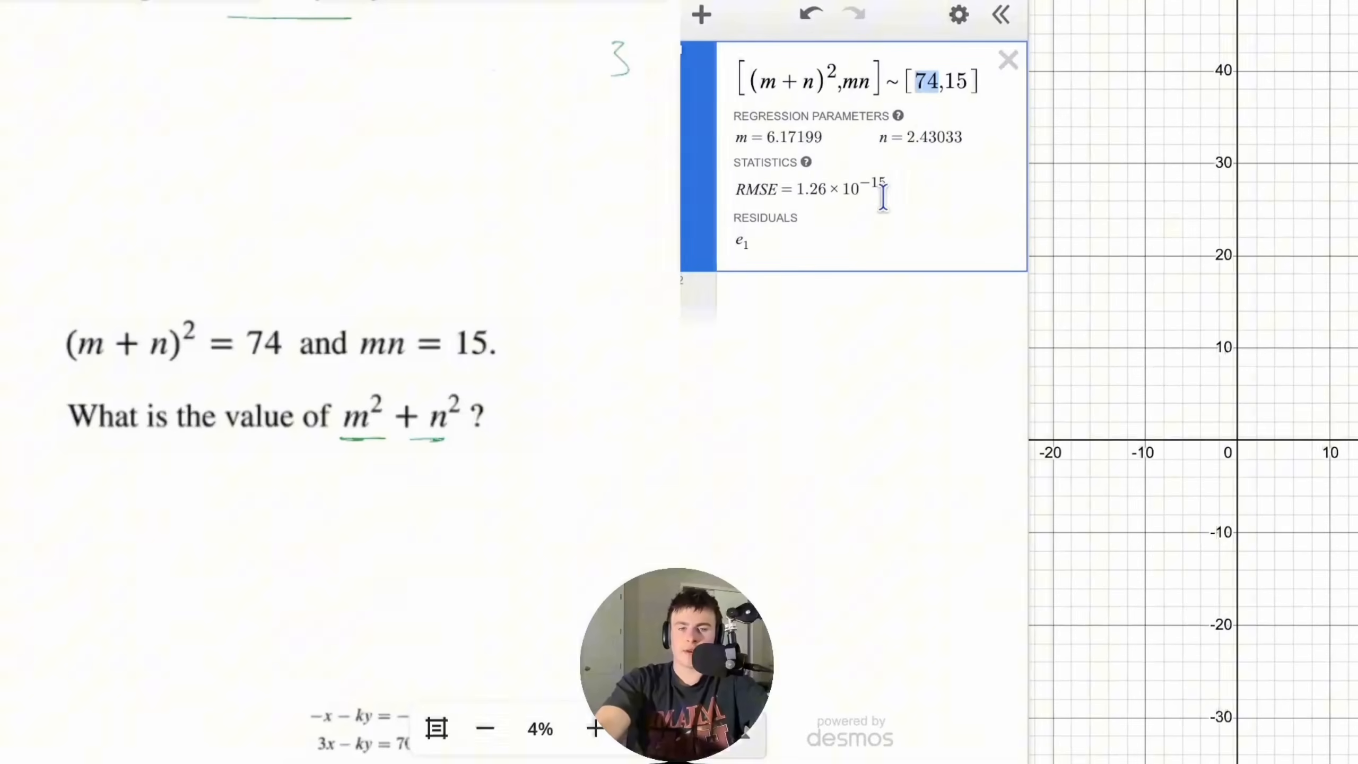
drag(779, 188, 886, 188)
drag(795, 189, 738, 190)
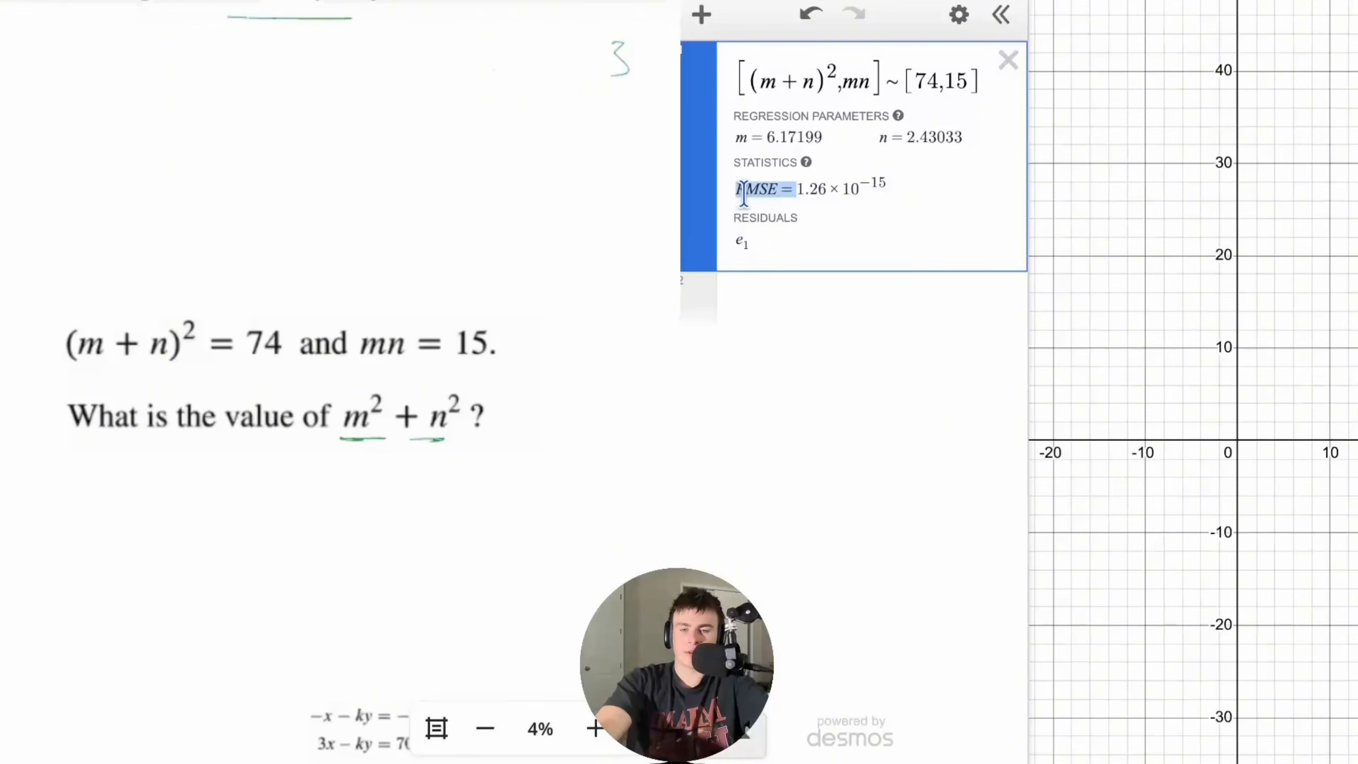
- Evaluate m^2+n^2 in a new expression and handwrite 44 beside the problem's question
click(819, 312)
text(m^2+n^2)
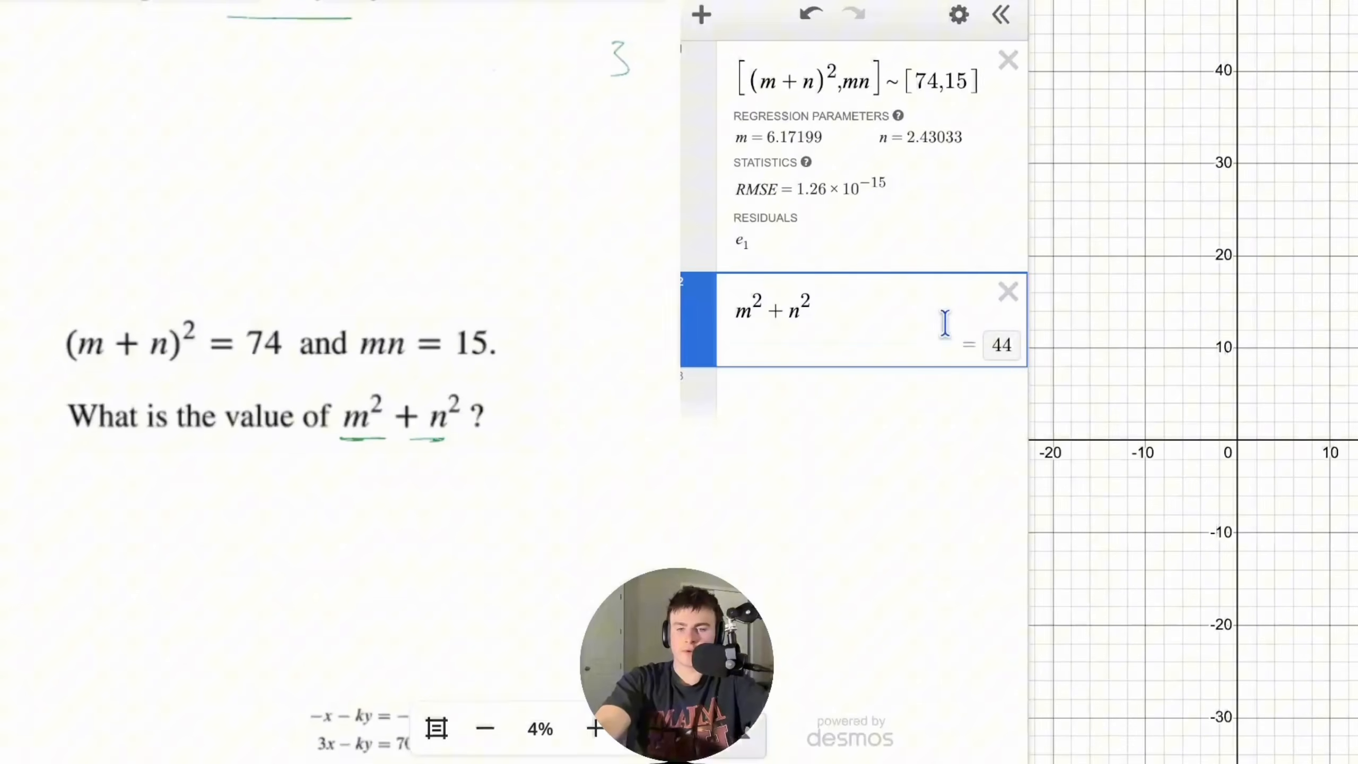
drag(499, 405, 526, 429)
mouse_move(520, 413)
mouse_down()
mouse_move(520, 450)
mouse_move(567, 443)
mouse_up()
drag(568, 421, 568, 456)
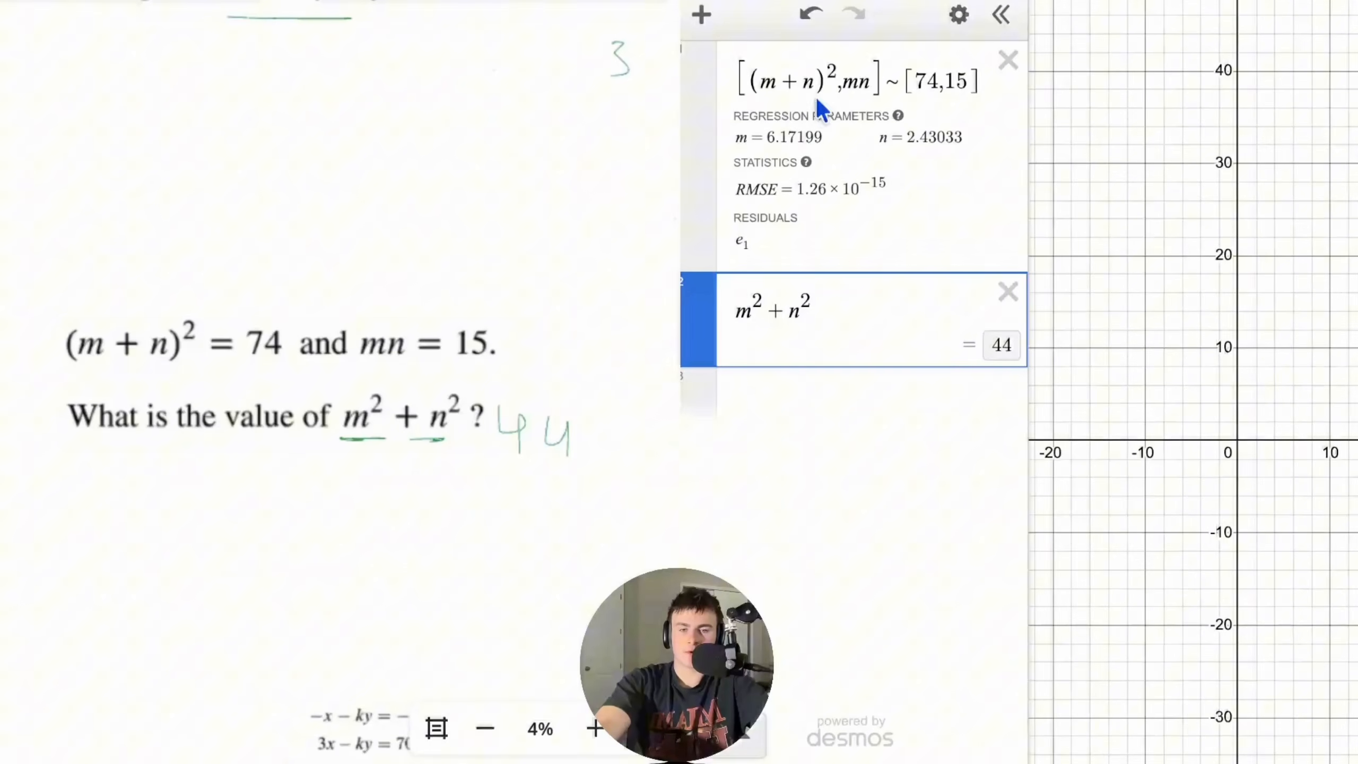
- Underline 74 in the problem and highlight the matching left-side and right-side entries of the regression
drag(231, 369, 300, 369)
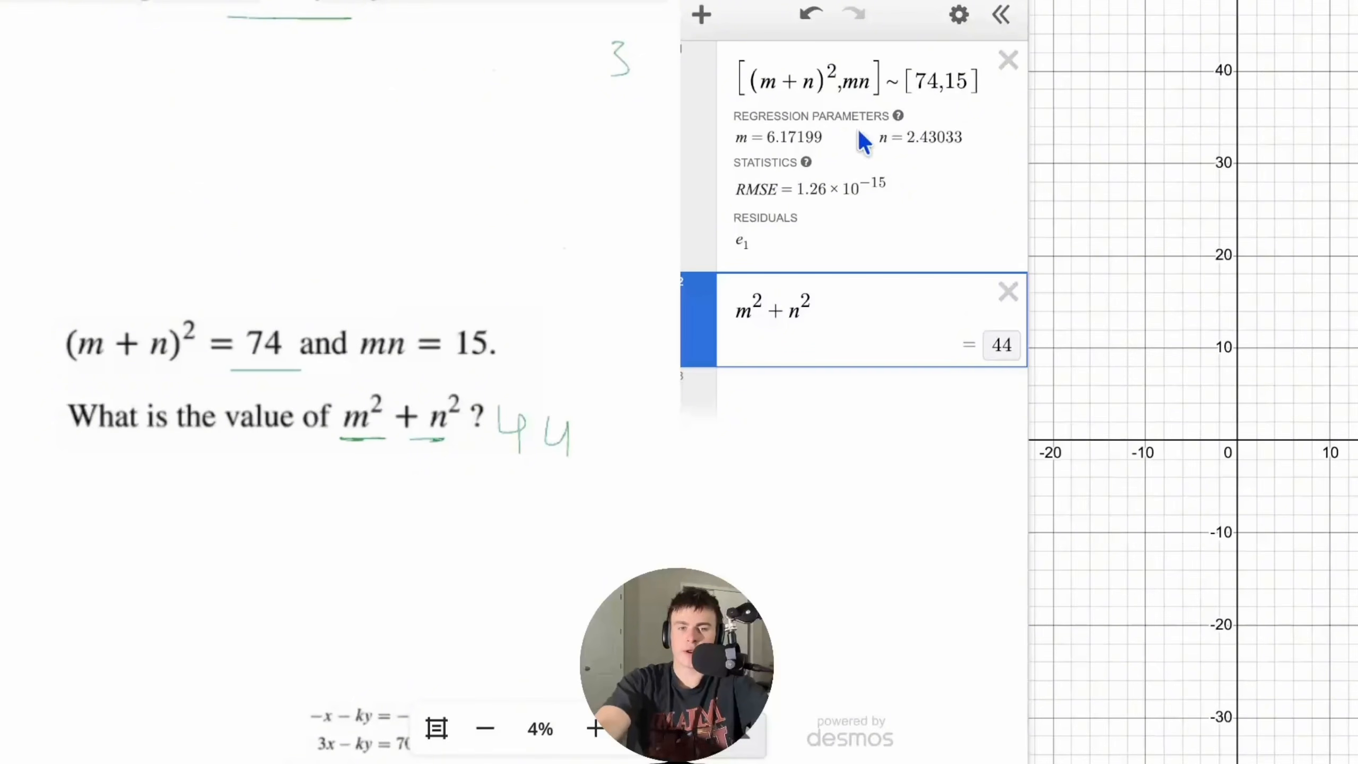
drag(835, 80, 753, 80)
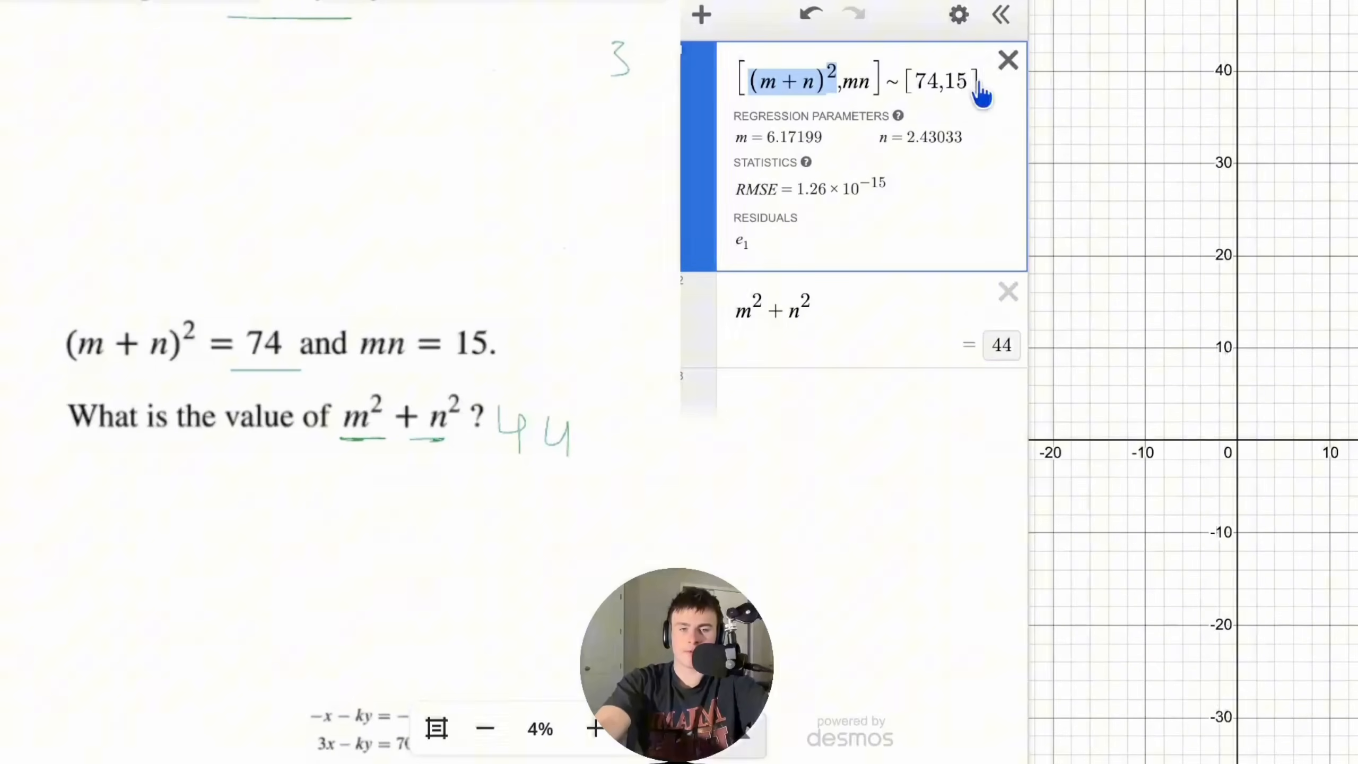
drag(844, 97, 831, 92)
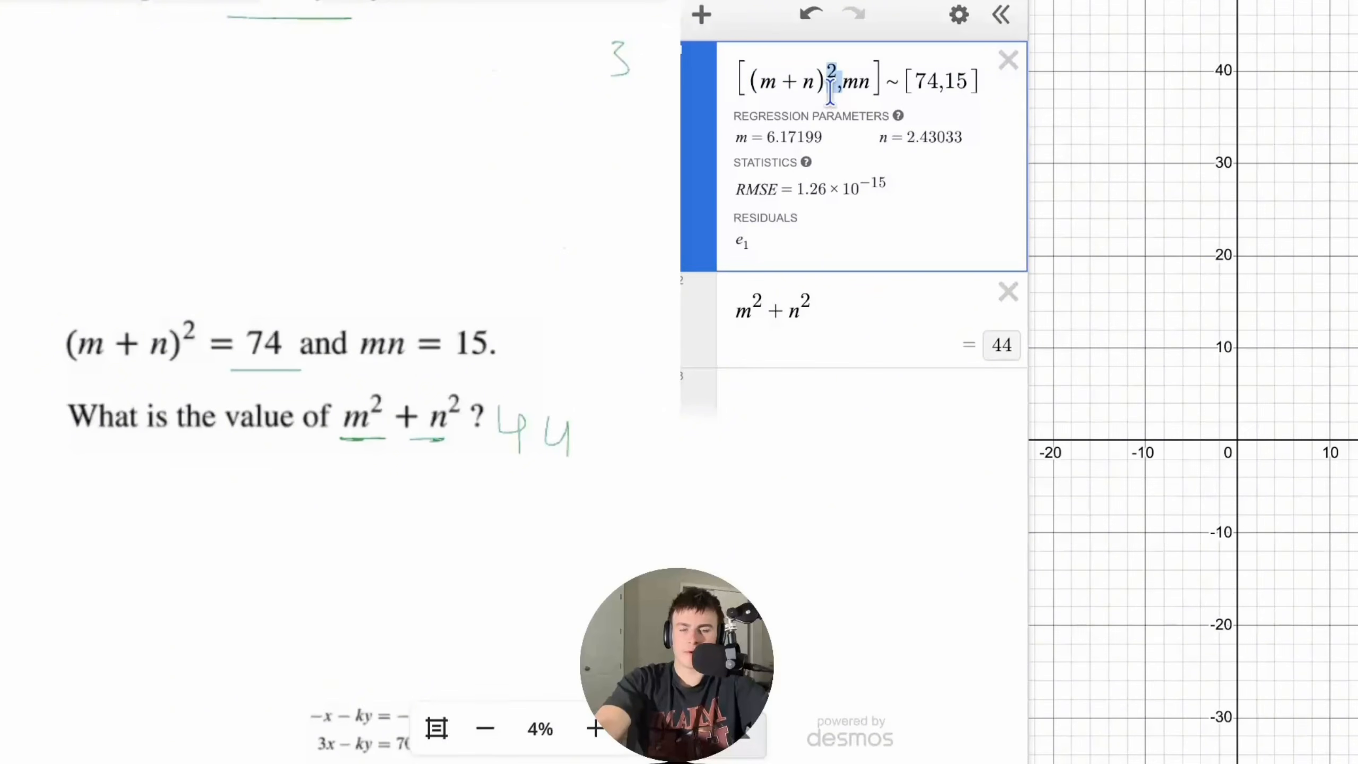
click(841, 92)
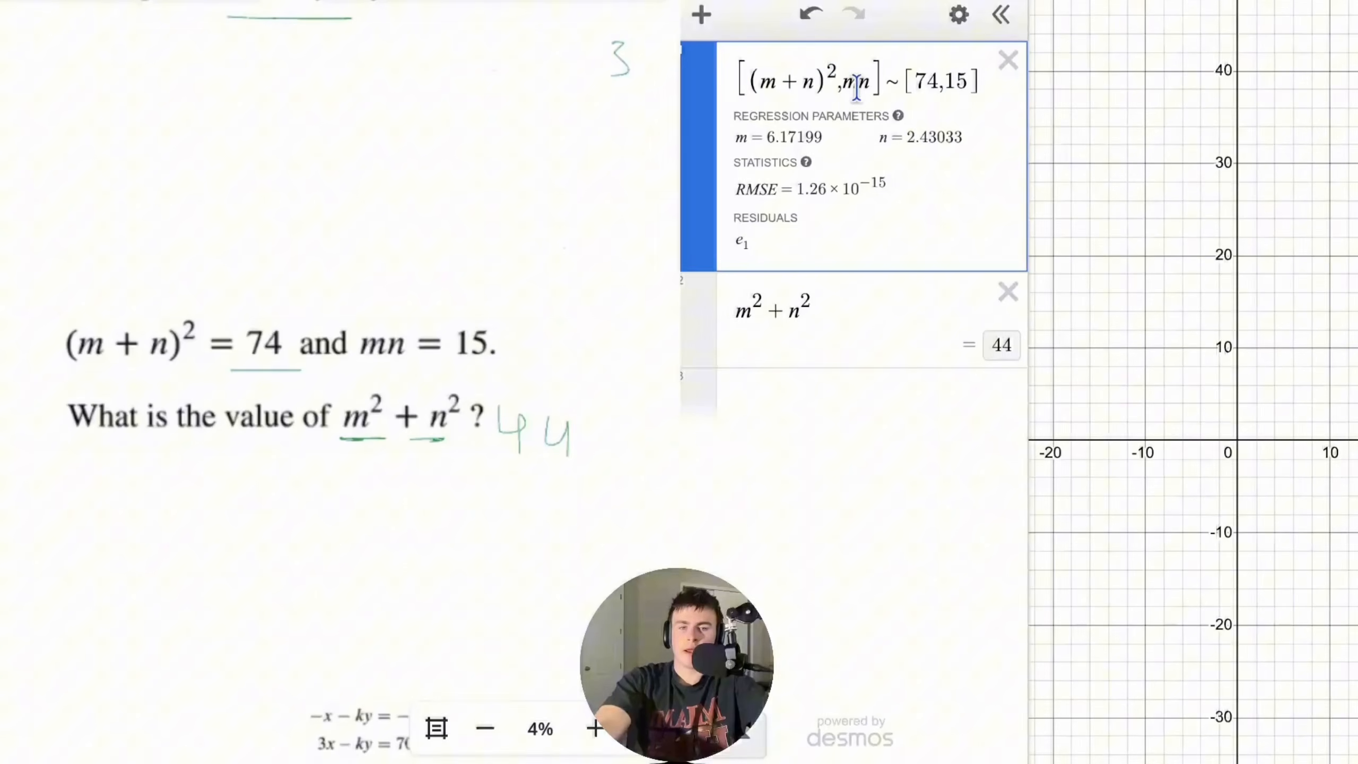
drag(873, 85, 839, 84)
drag(963, 85, 943, 88)
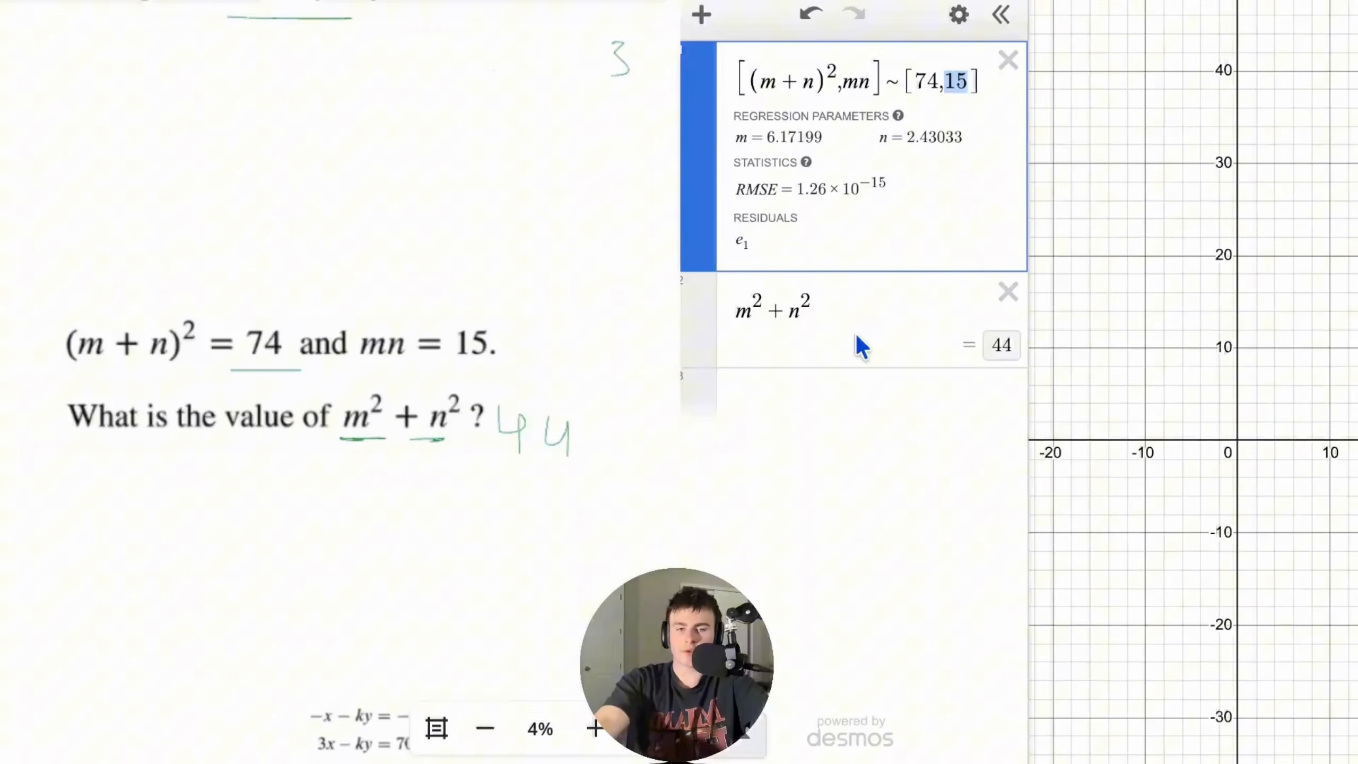
- Go to the Regression Part 2 notes on the whiteboard and underline the "{} for conditions" bullet
scroll(547, 475, left, 5)
scroll(546, 475, left, 10)
scroll(546, 475, down, 5)
click(547, 475)
key(p)
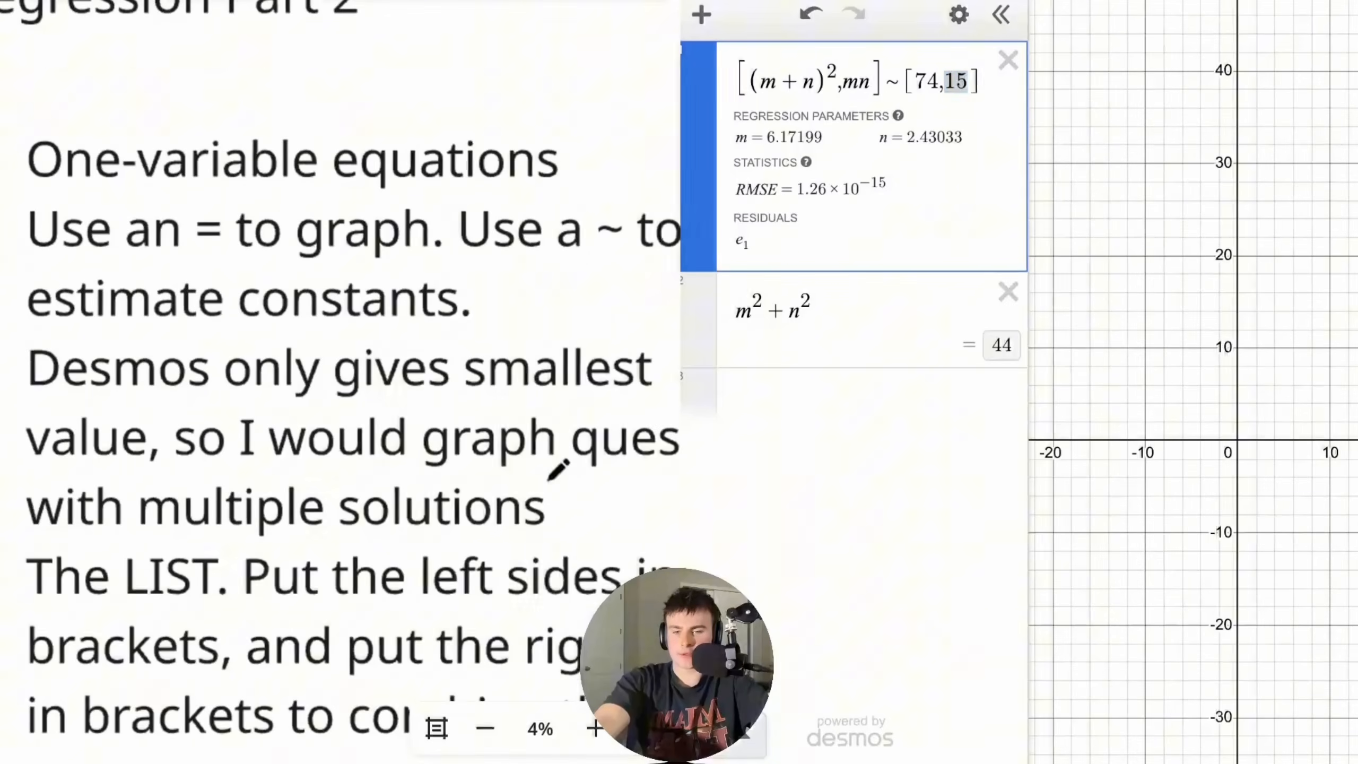
scroll(548, 480, down, 2)
scroll(558, 463, down, 3)
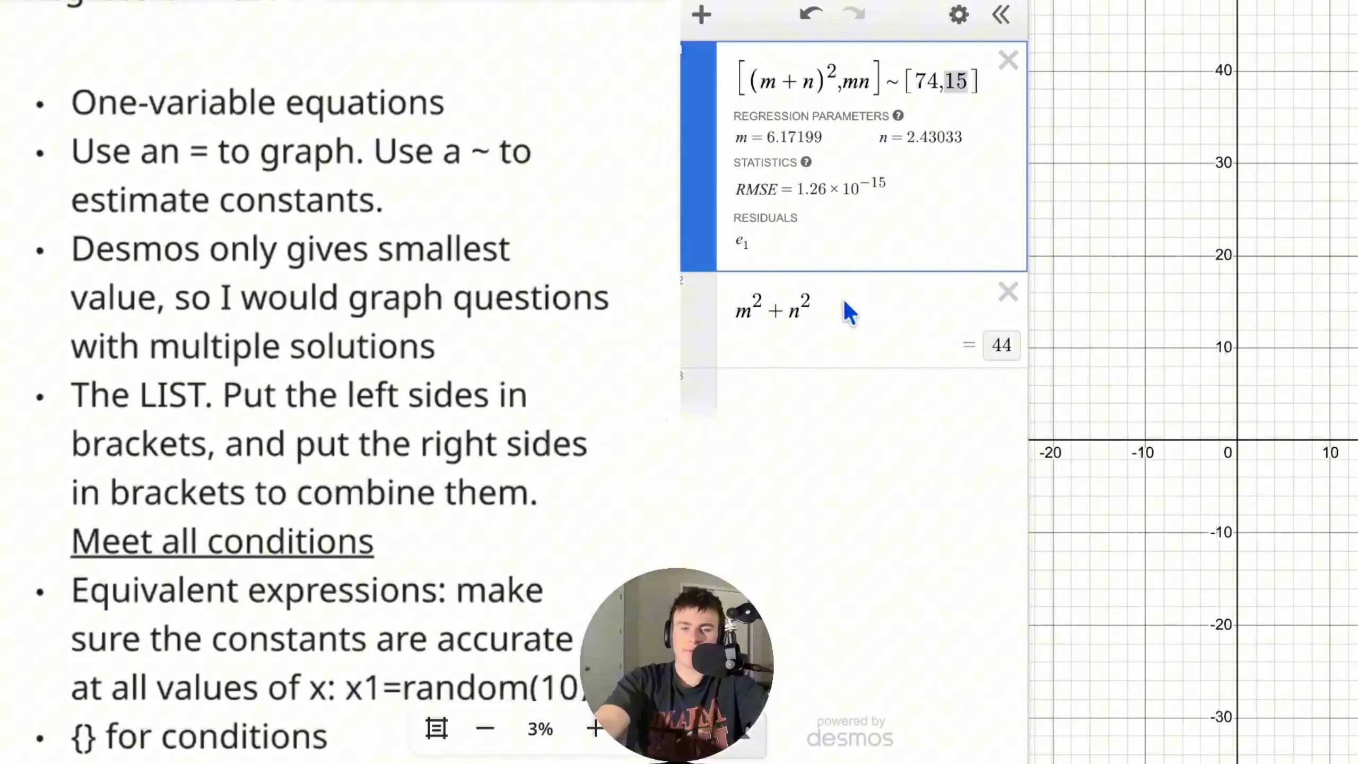
click(835, 401)
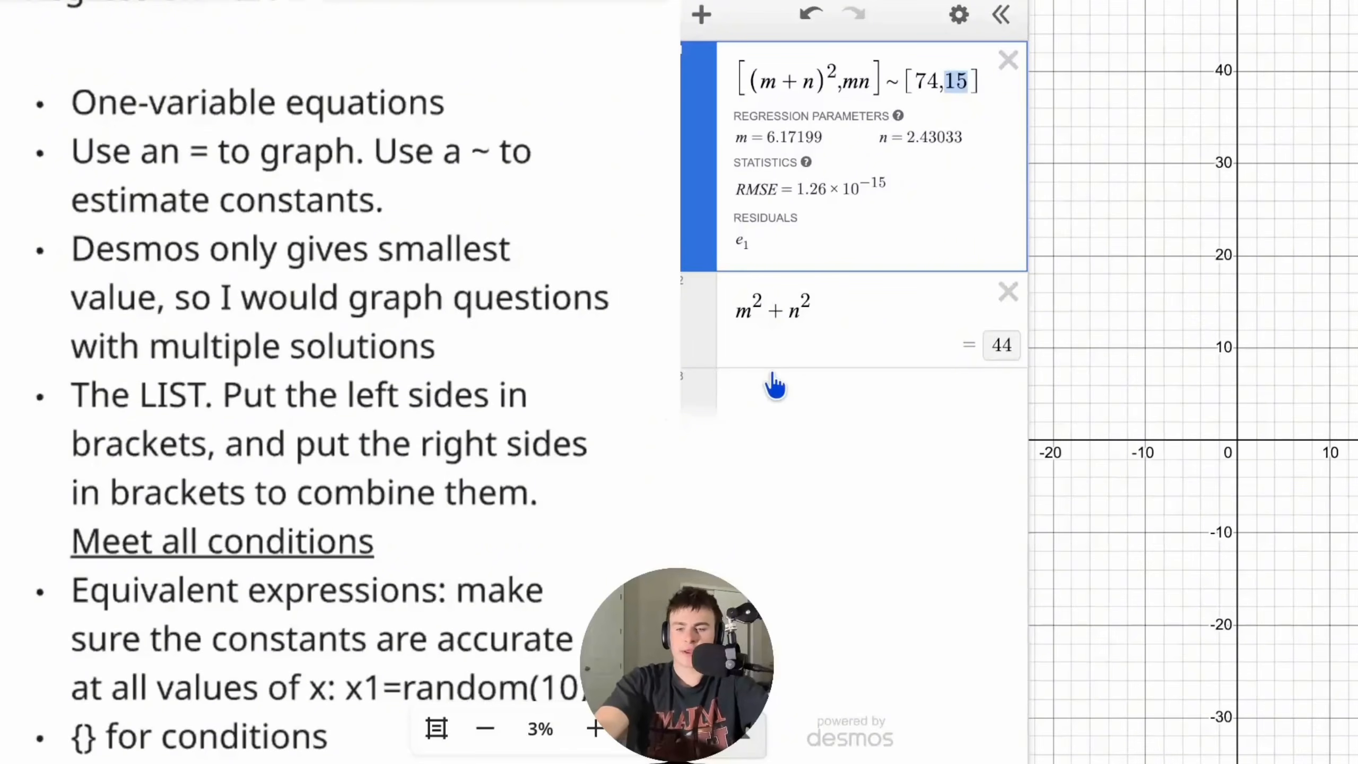
click(321, 519)
scroll(320, 519, down, 3)
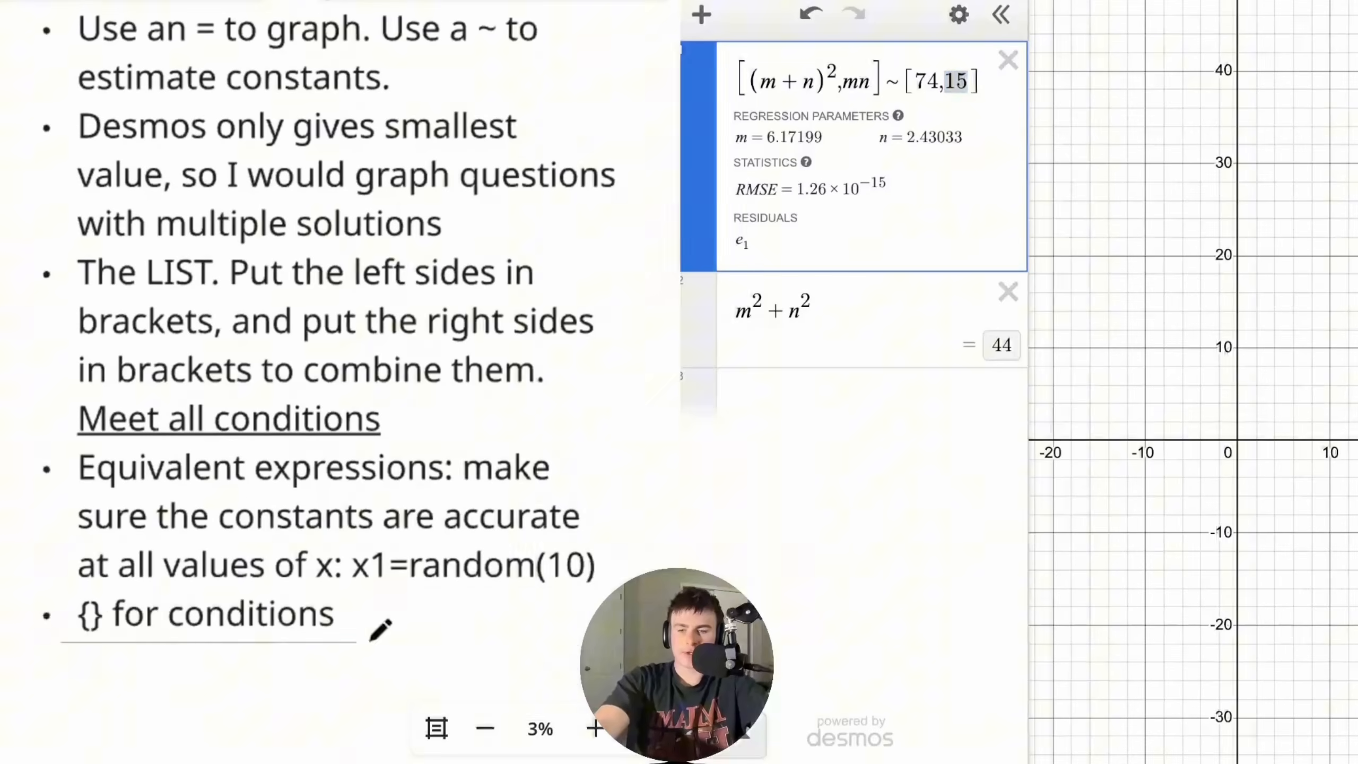
- Append the condition {m>1} to the end of the list regression and highlight it
key(Left)
text({)
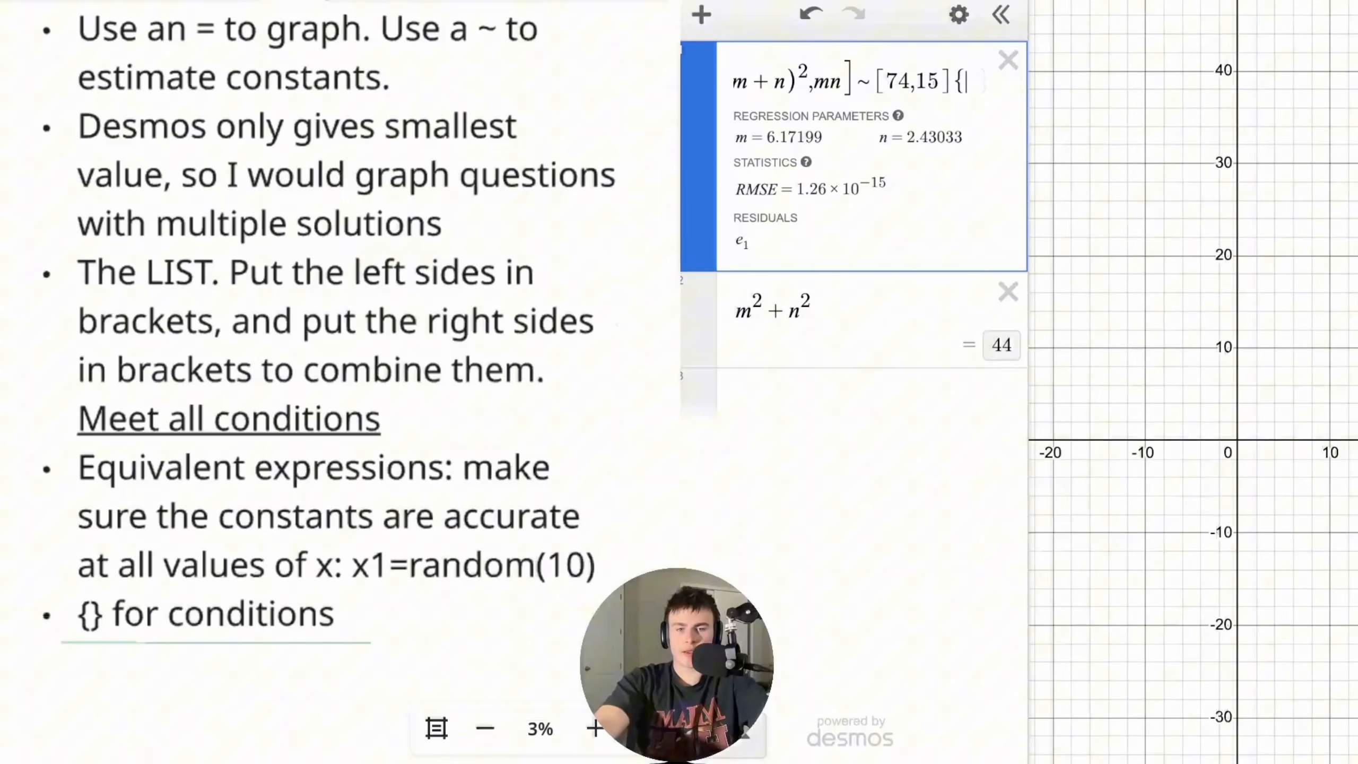
text(m>1)
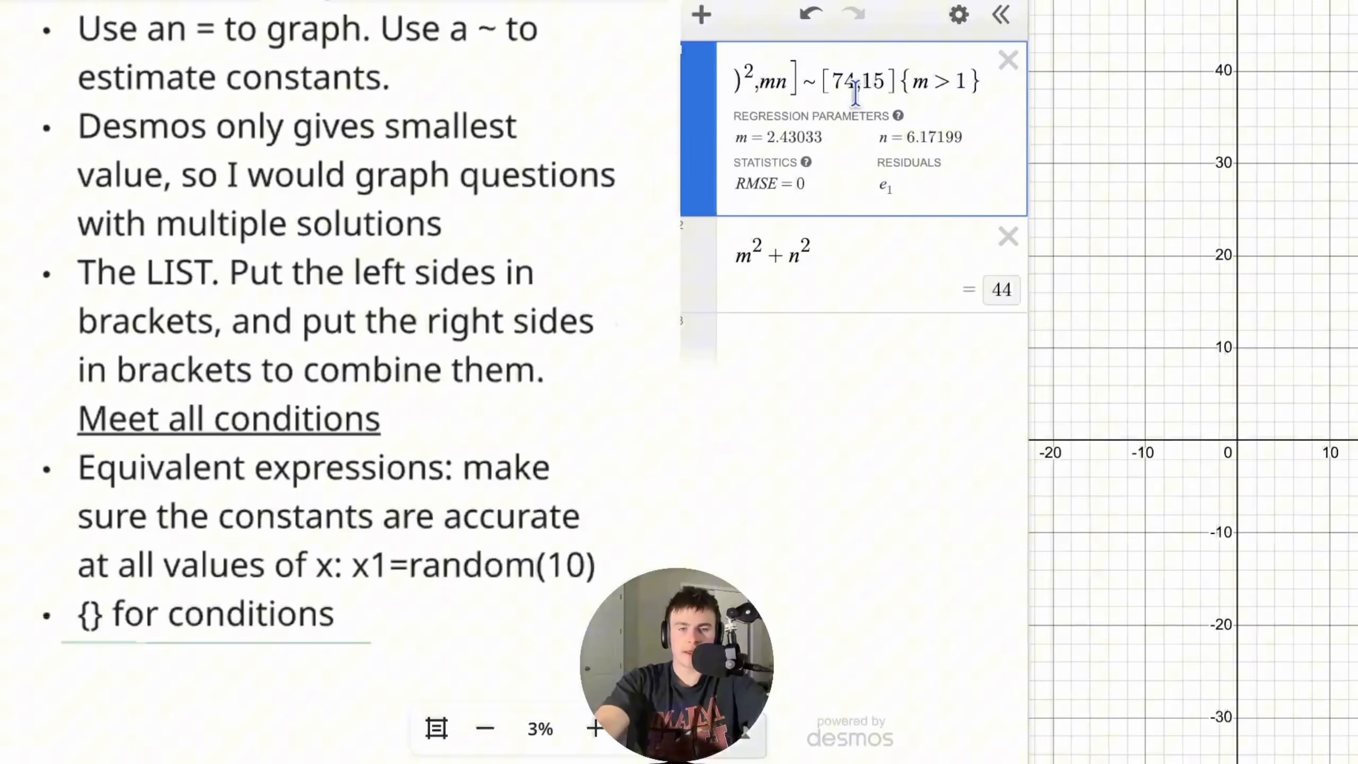
drag(880, 82, 973, 83)
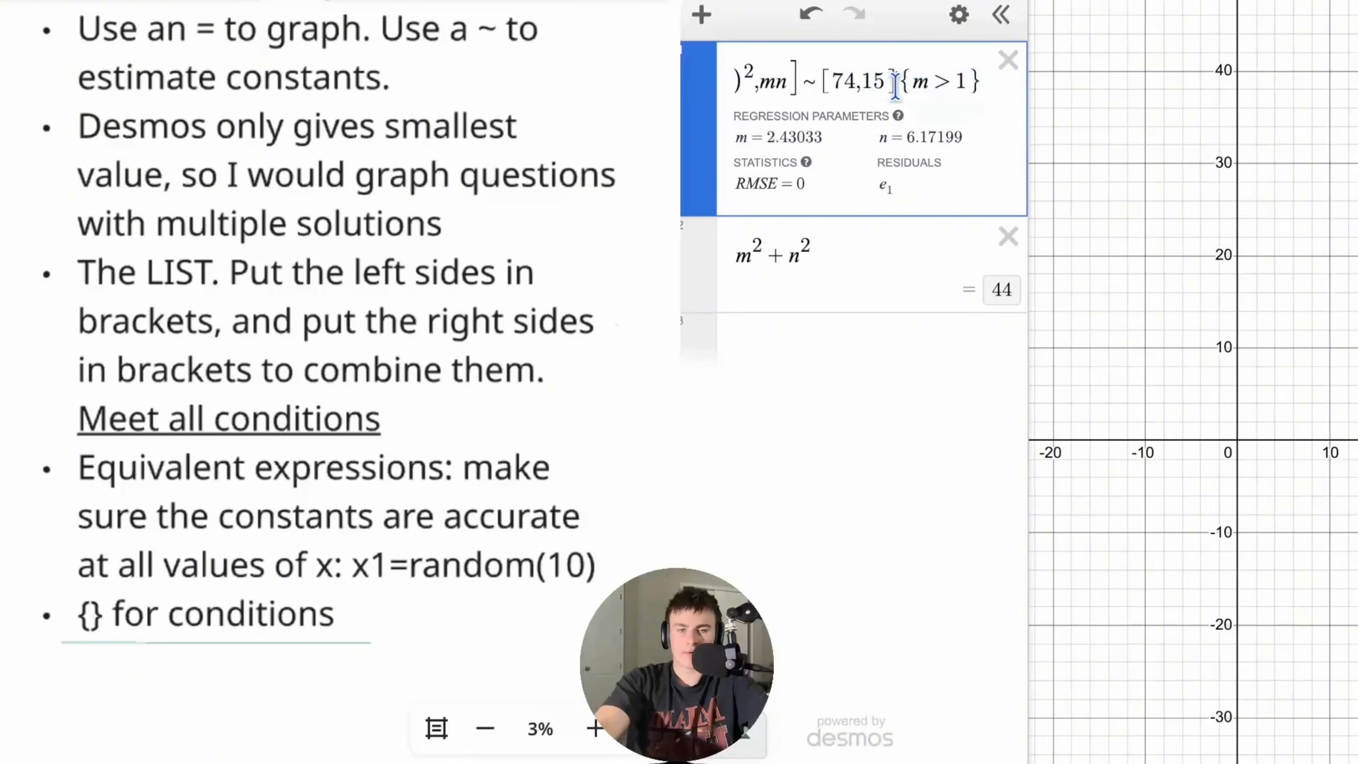
drag(900, 82, 946, 83)
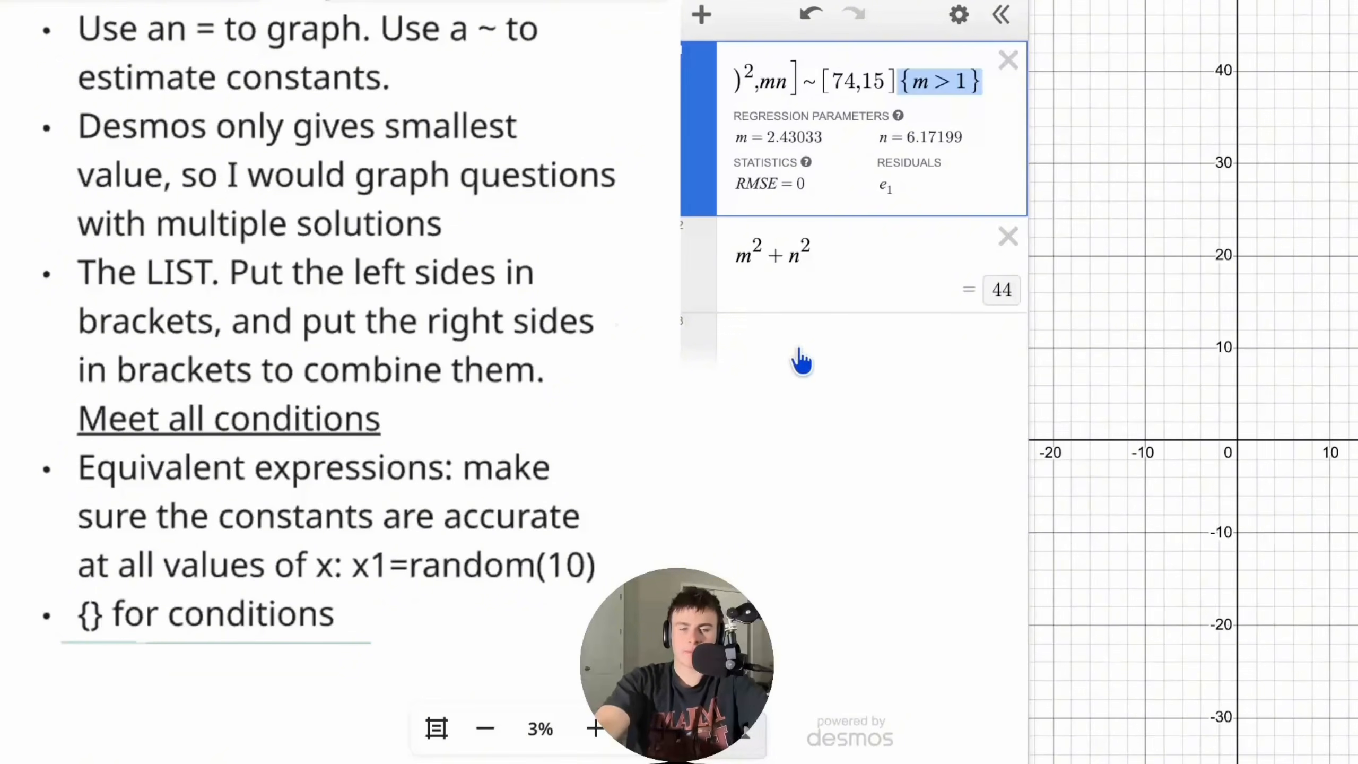
click(903, 79)
drag(902, 79, 984, 81)
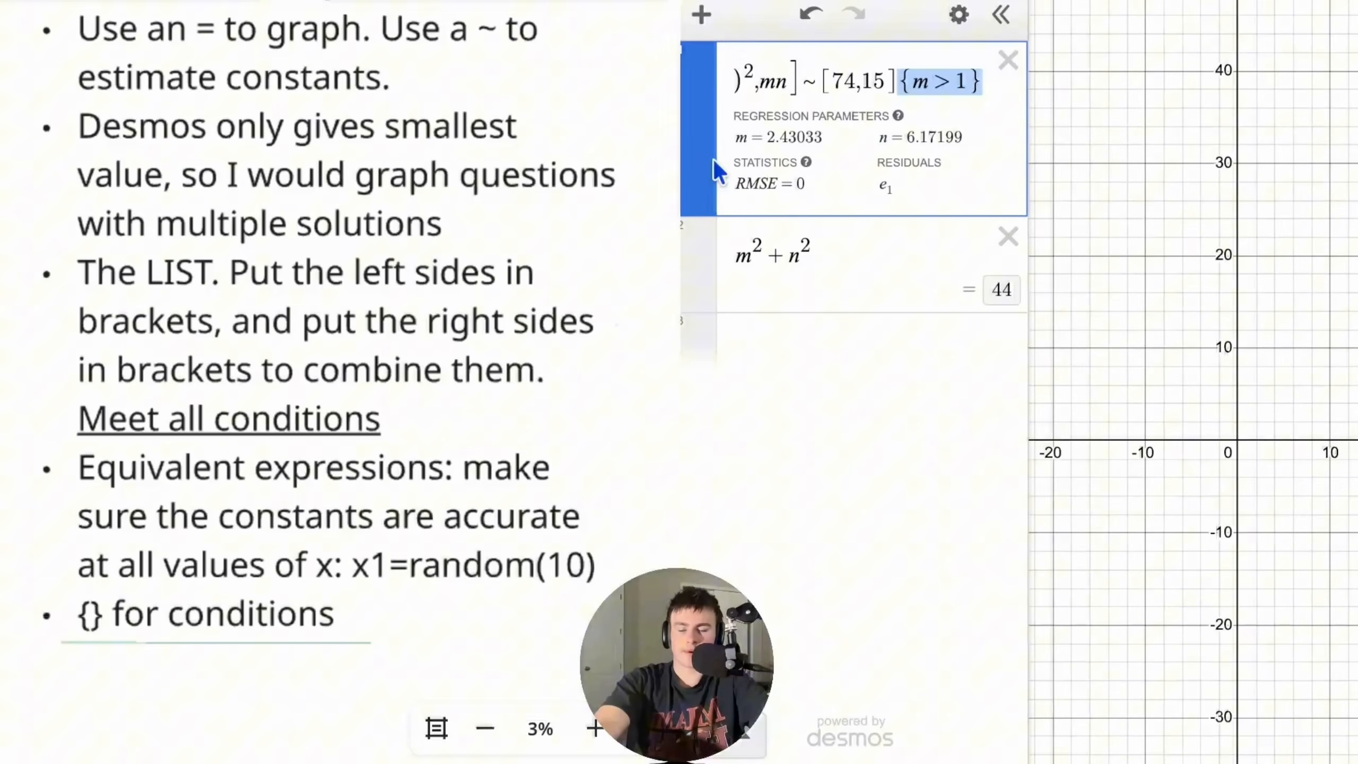
- Clear the expression list and go to the whiteboard problem with the system −x − ky = −170 and 3x − ky = 70
click(1008, 72)
scroll(375, 283, down, 20)
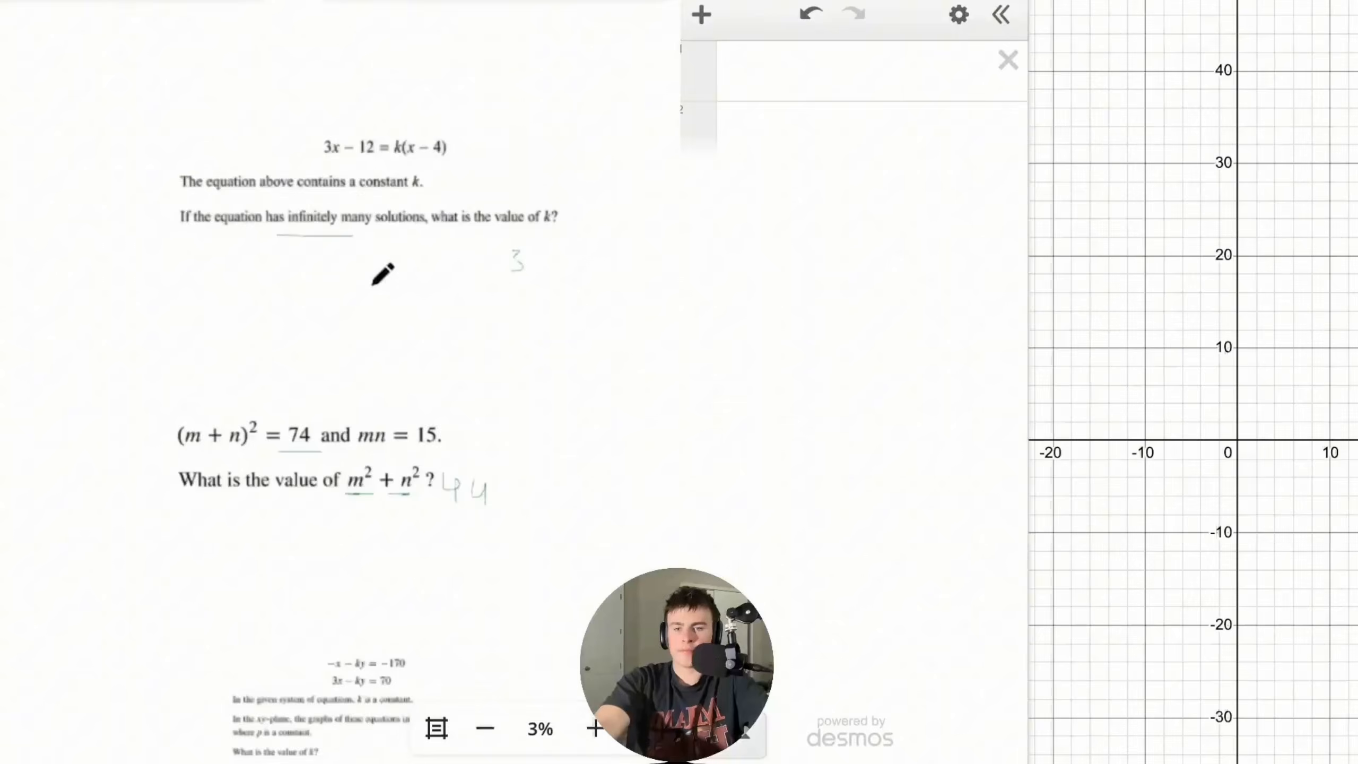
scroll(347, 367, up, 5)
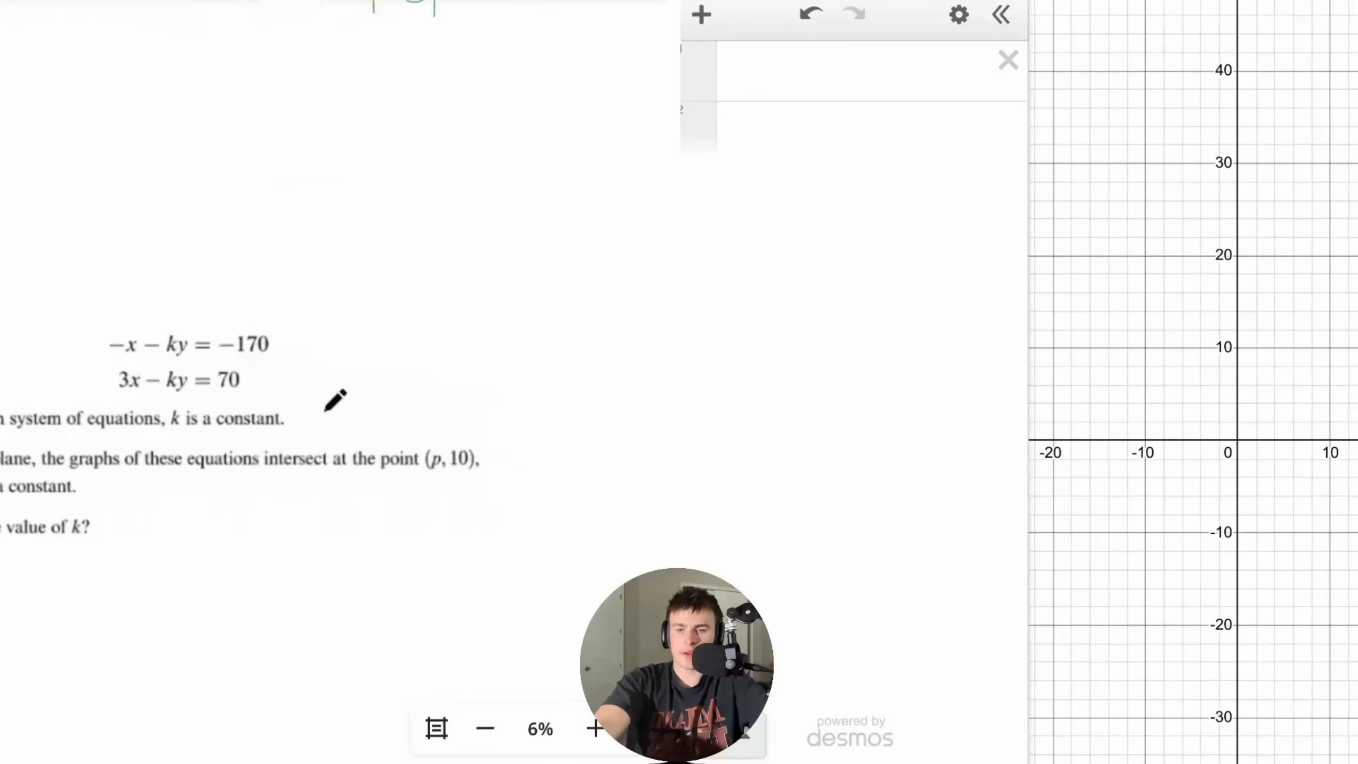
scroll(326, 411, down, 1)
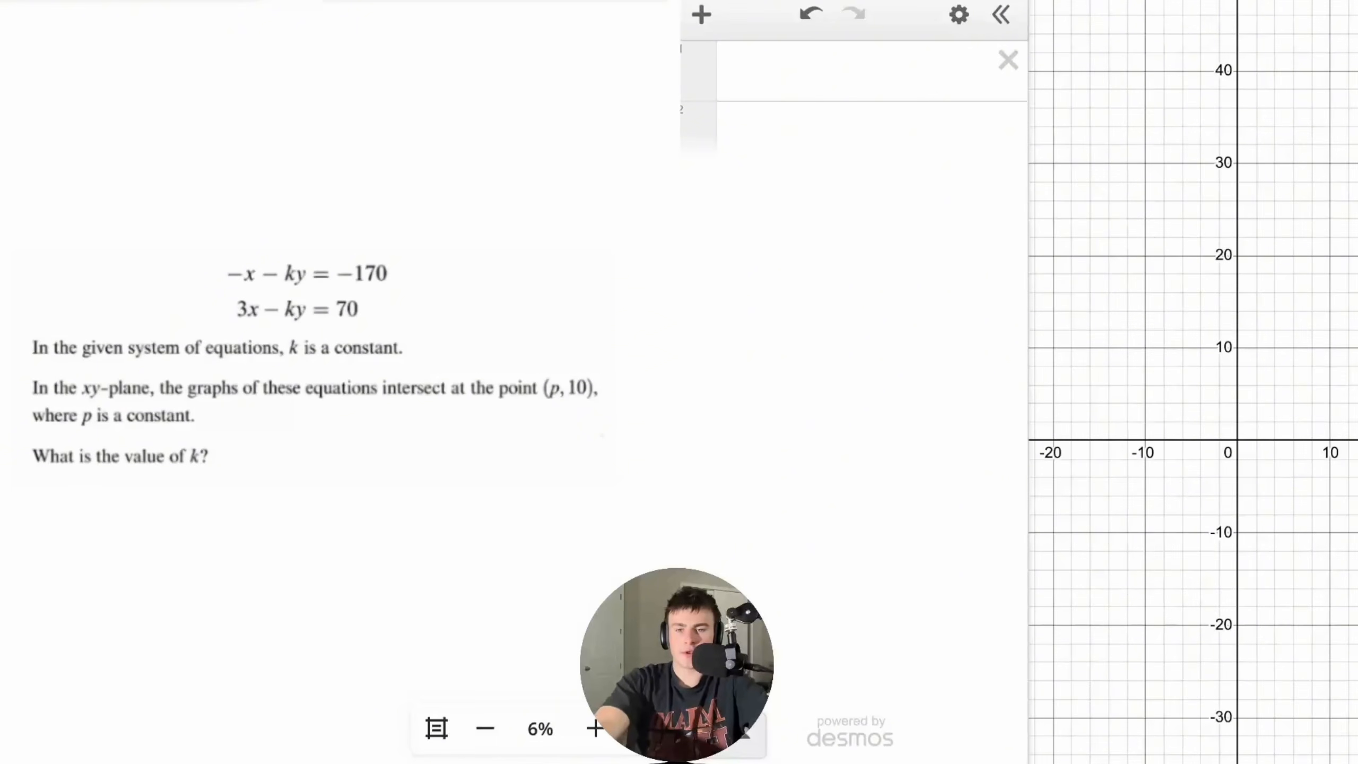
- Underline the intersection point (p, 10) in green and draw an arrow down to it
click(788, 95)
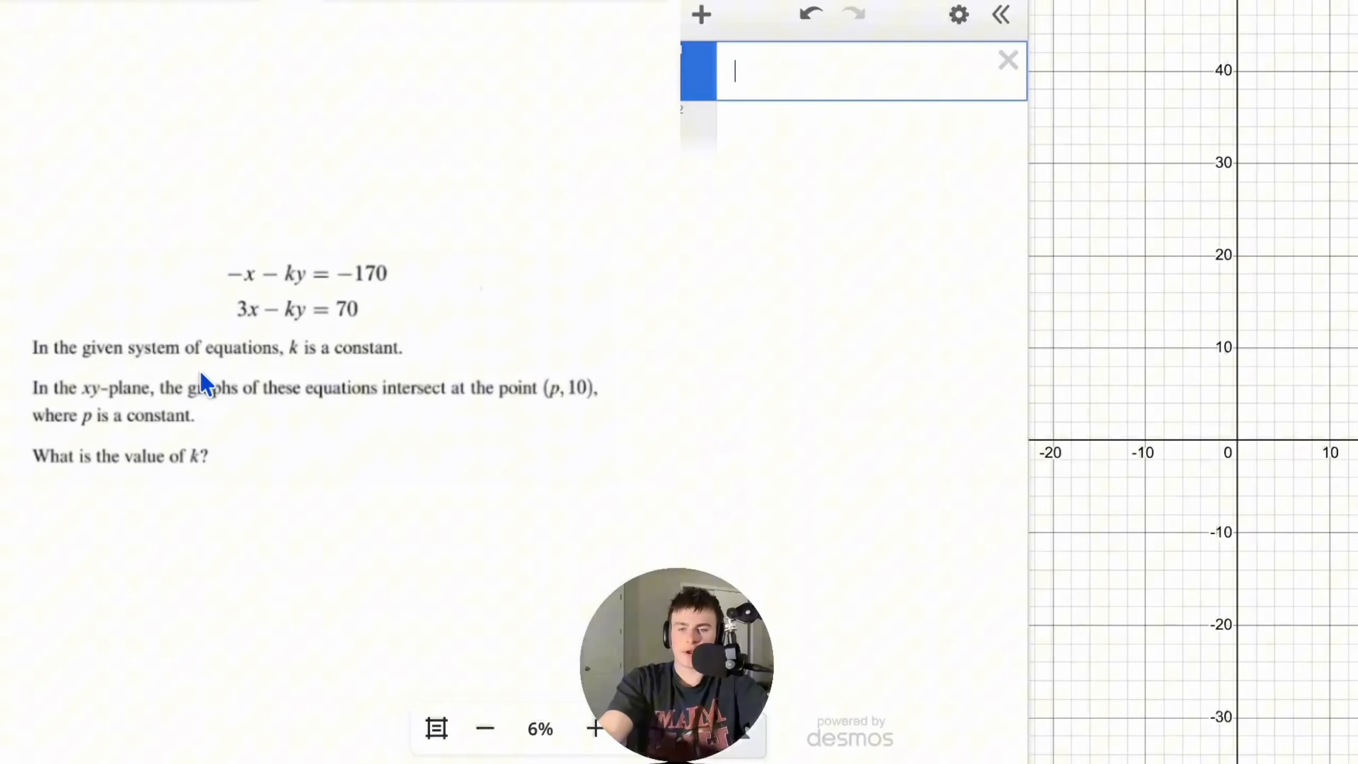
drag(611, 409, 551, 413)
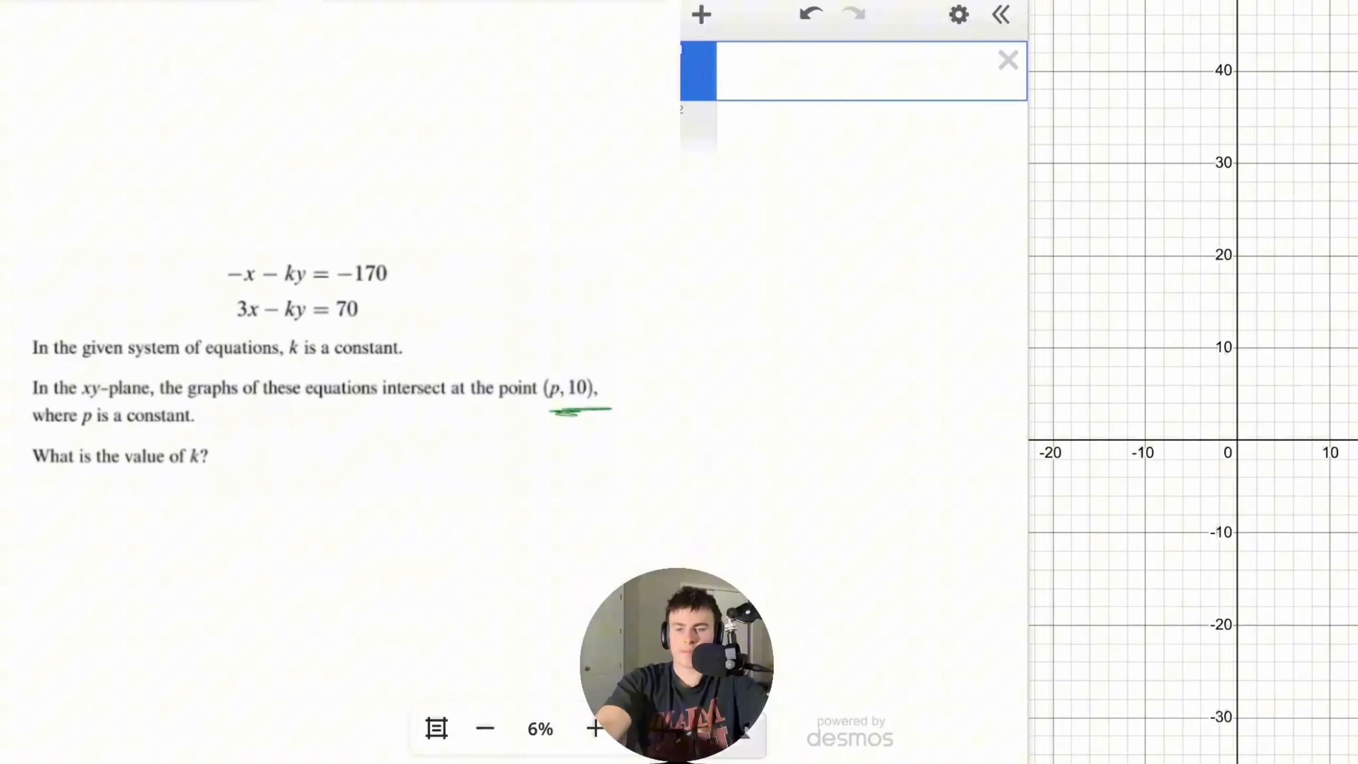
click(4, 509)
drag(119, 300, 197, 331)
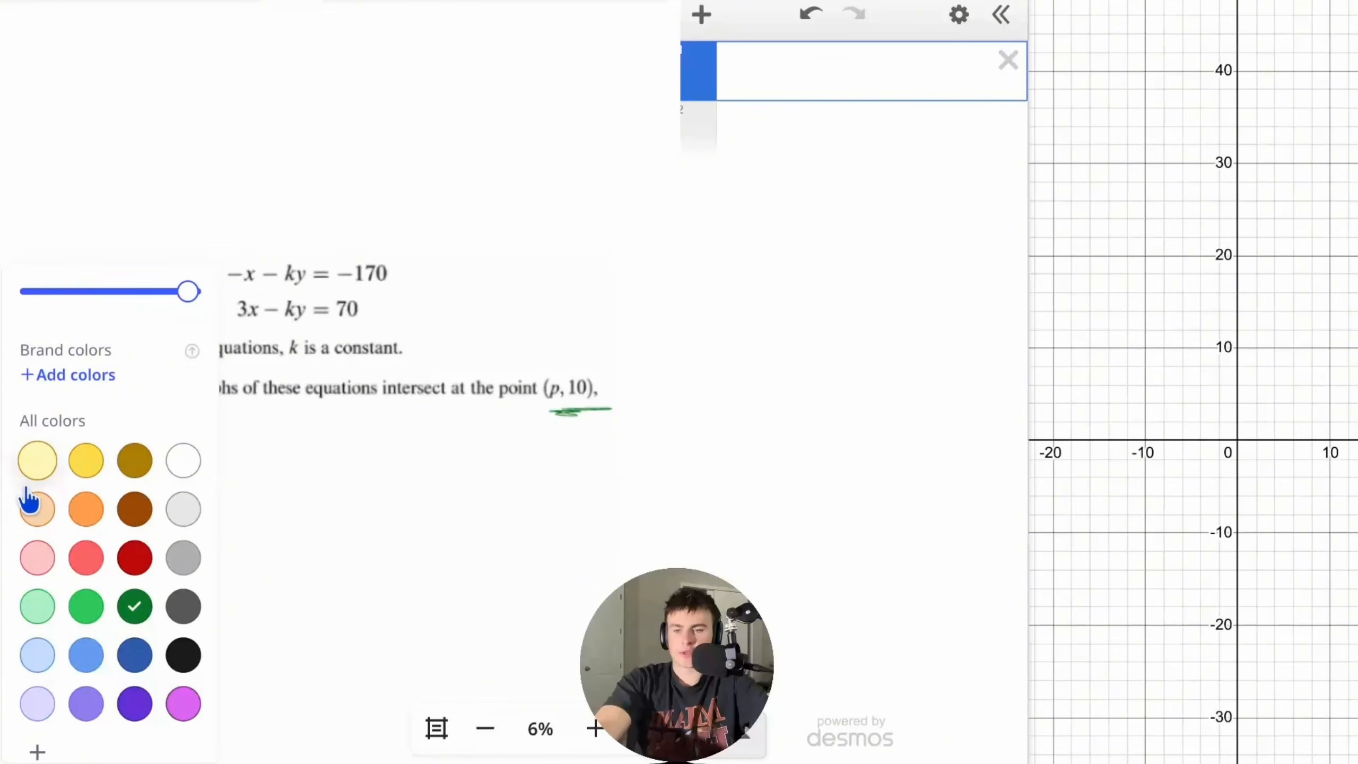
click(5, 508)
drag(581, 321, 586, 364)
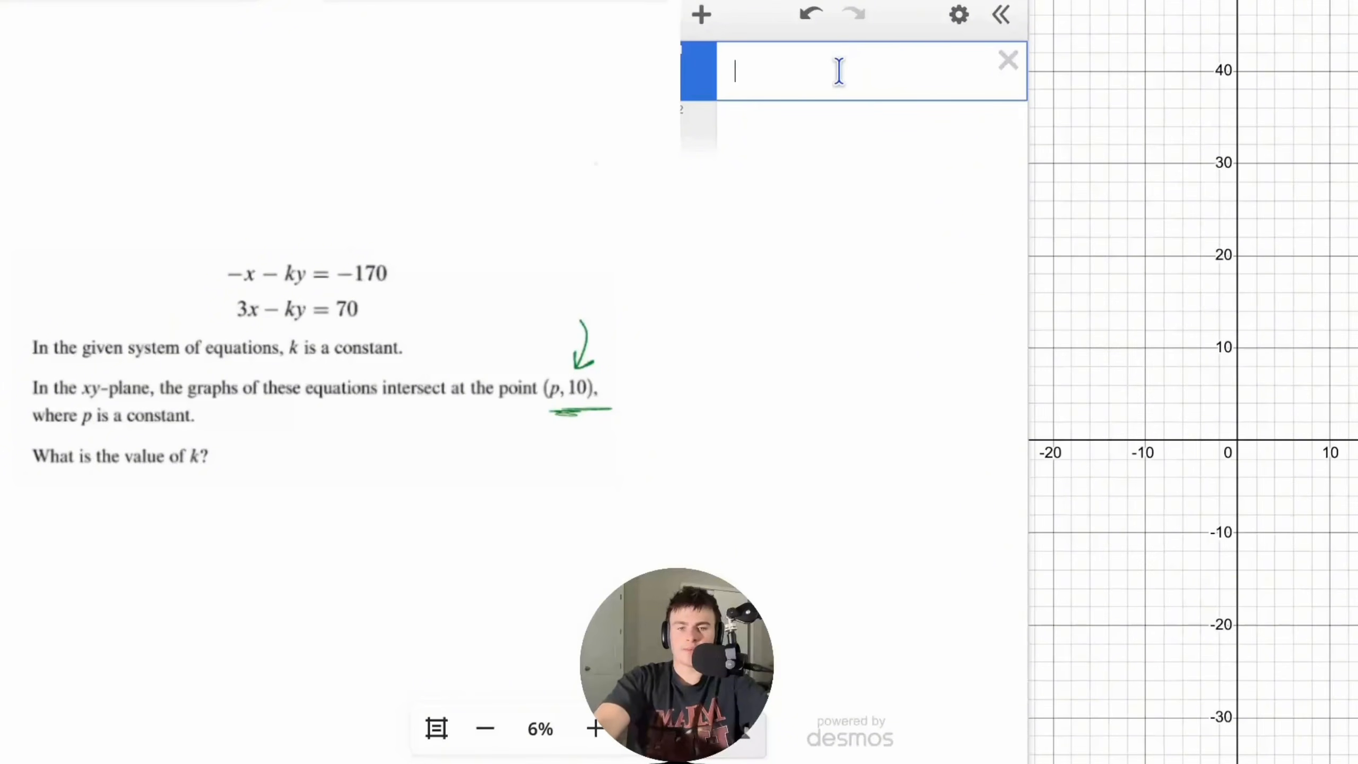
- Enter the first equation as the list regression [−x1 − ky1] ~ [−170] and underline the constant k in the problem
text([]~[)
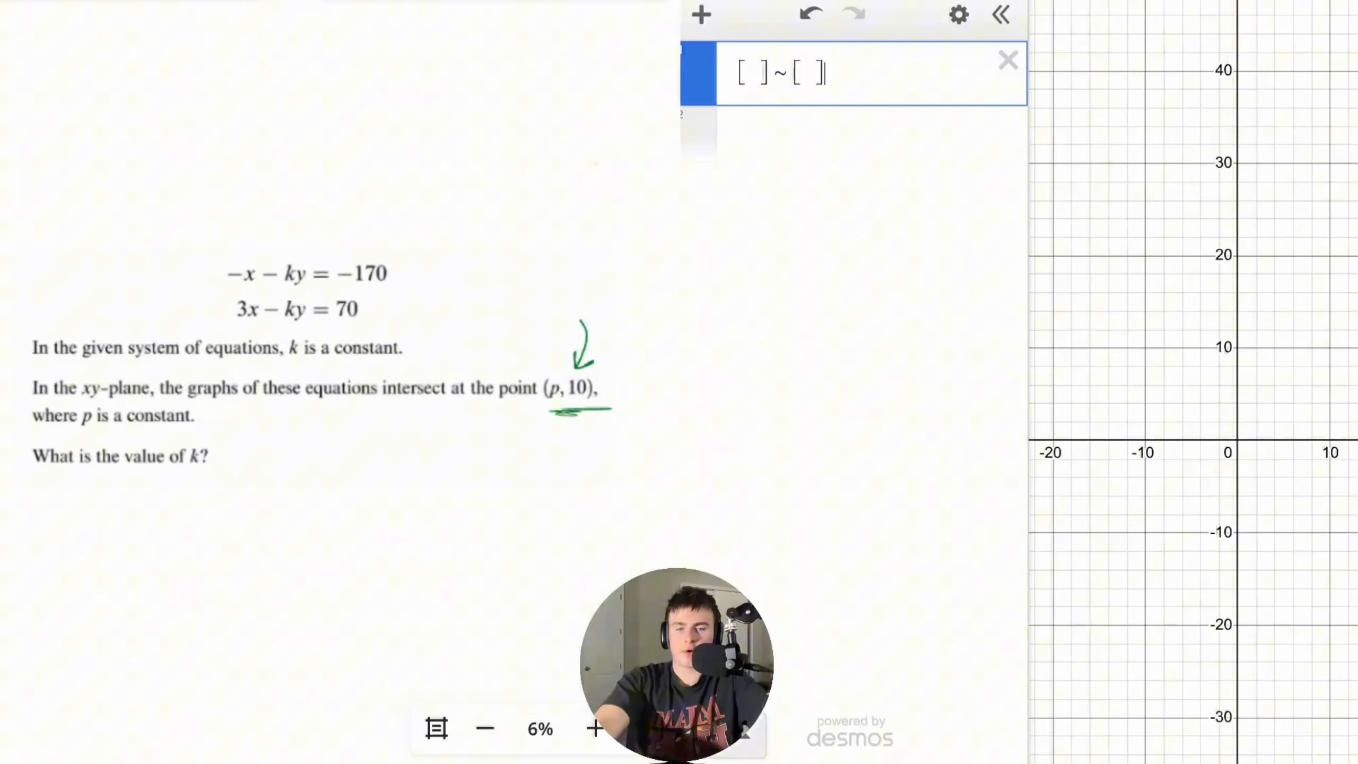
drag(283, 363, 305, 362)
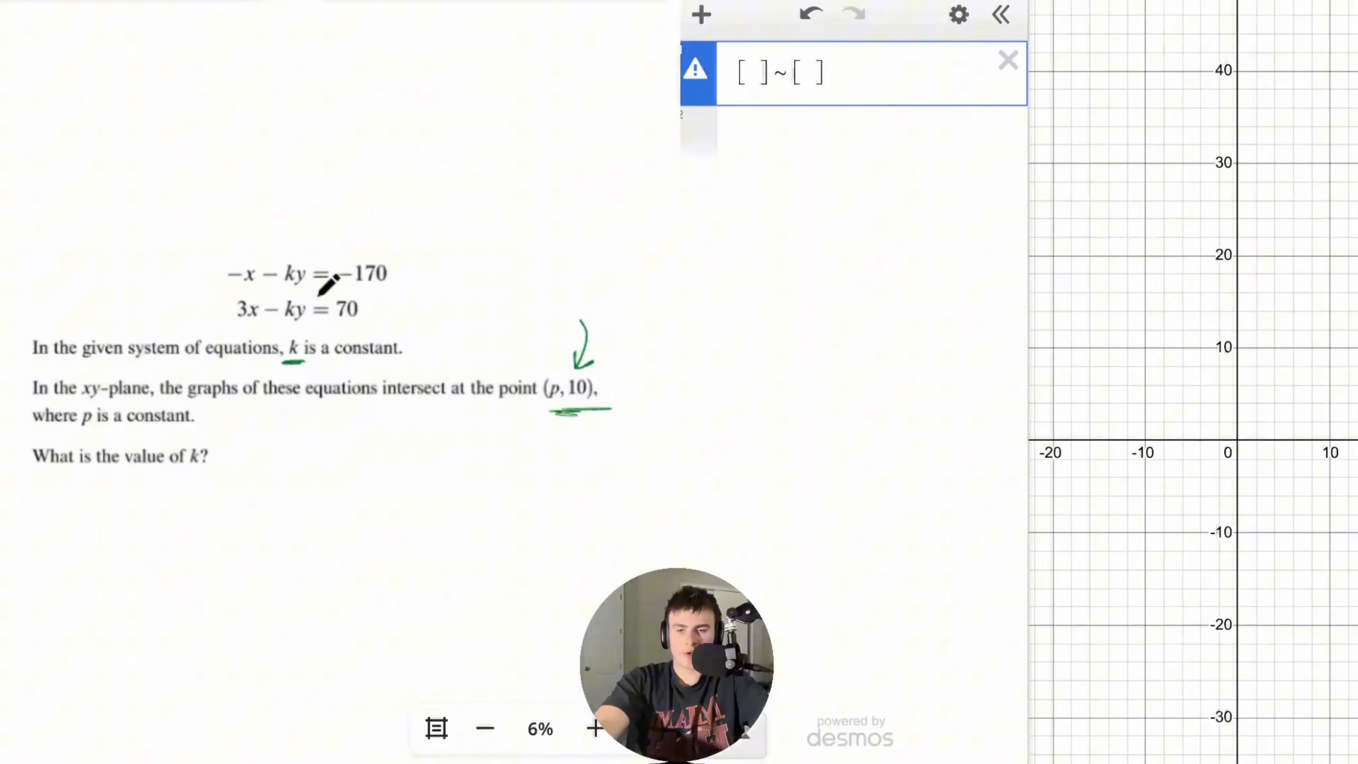
click(750, 72)
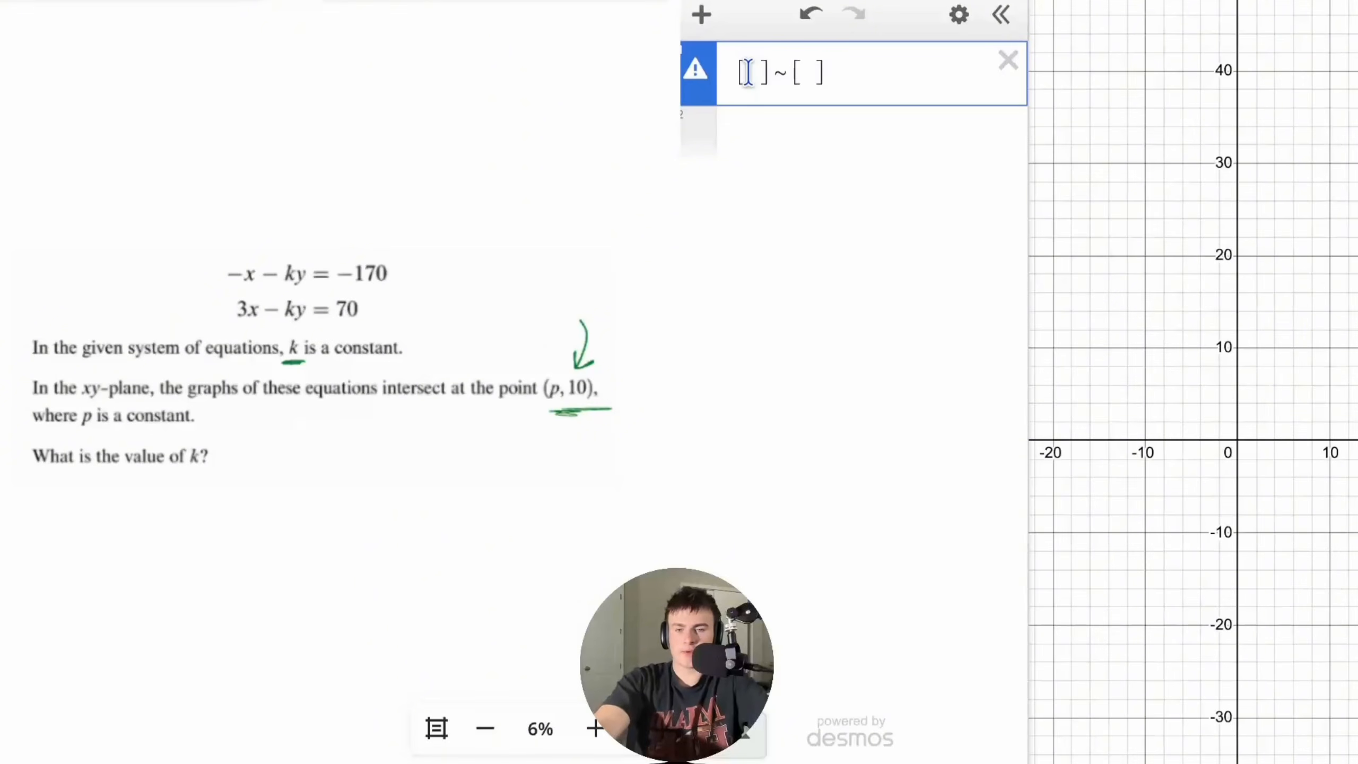
text(-x)
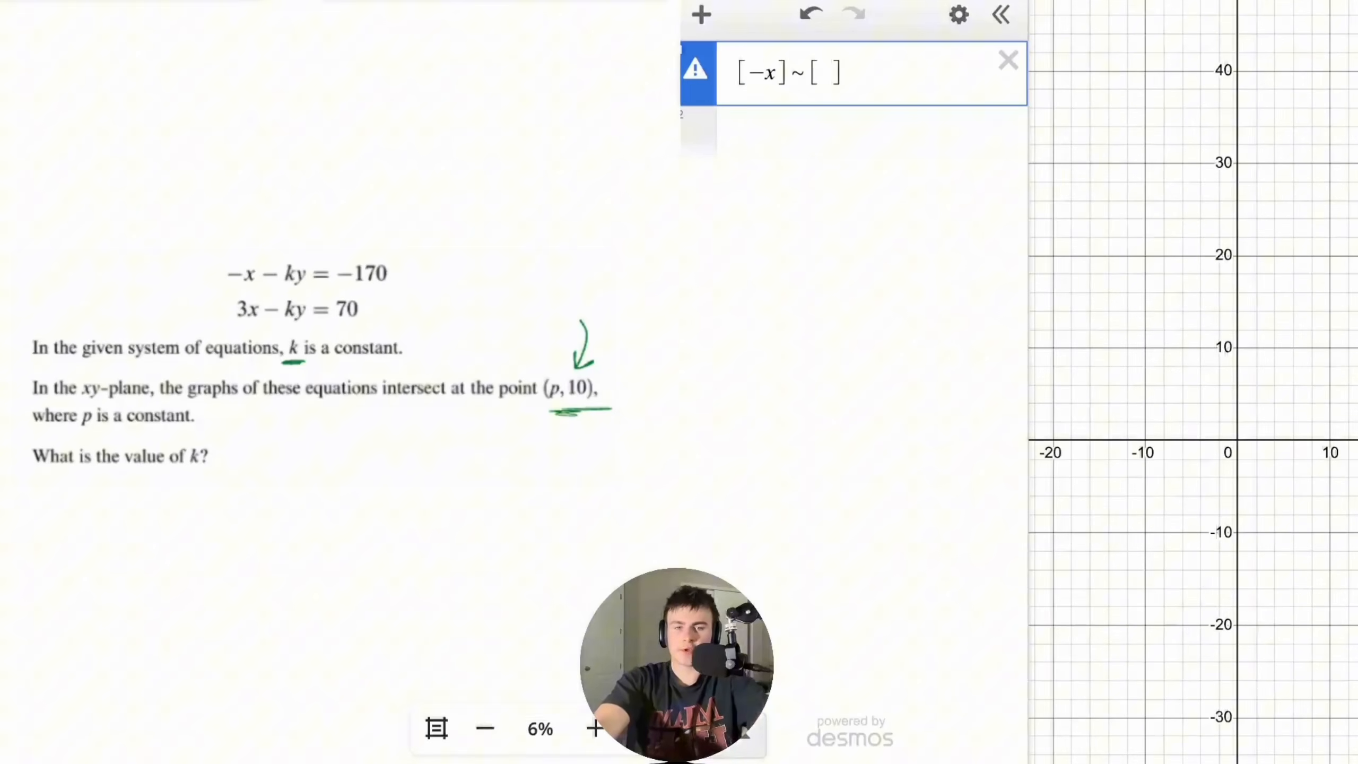
text(1 - ky1)
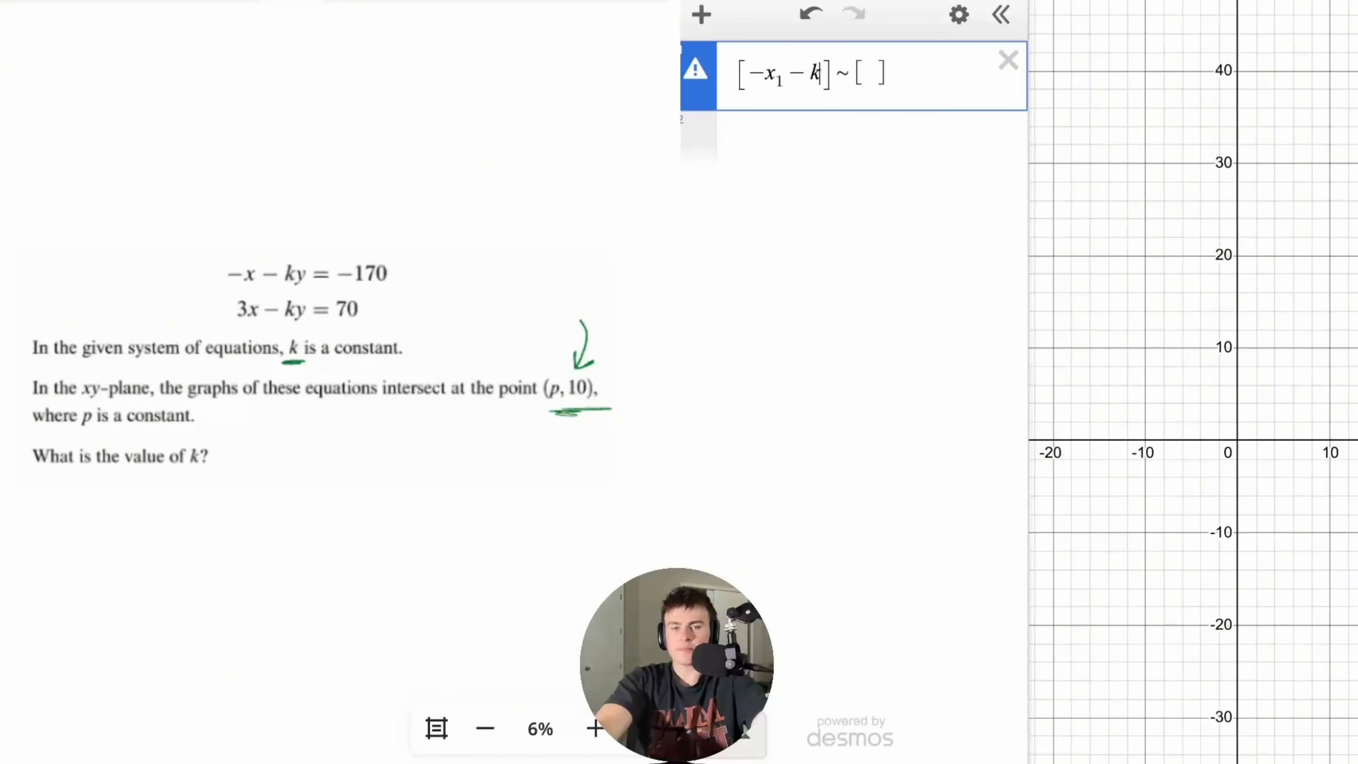
click(892, 75)
text(-170)
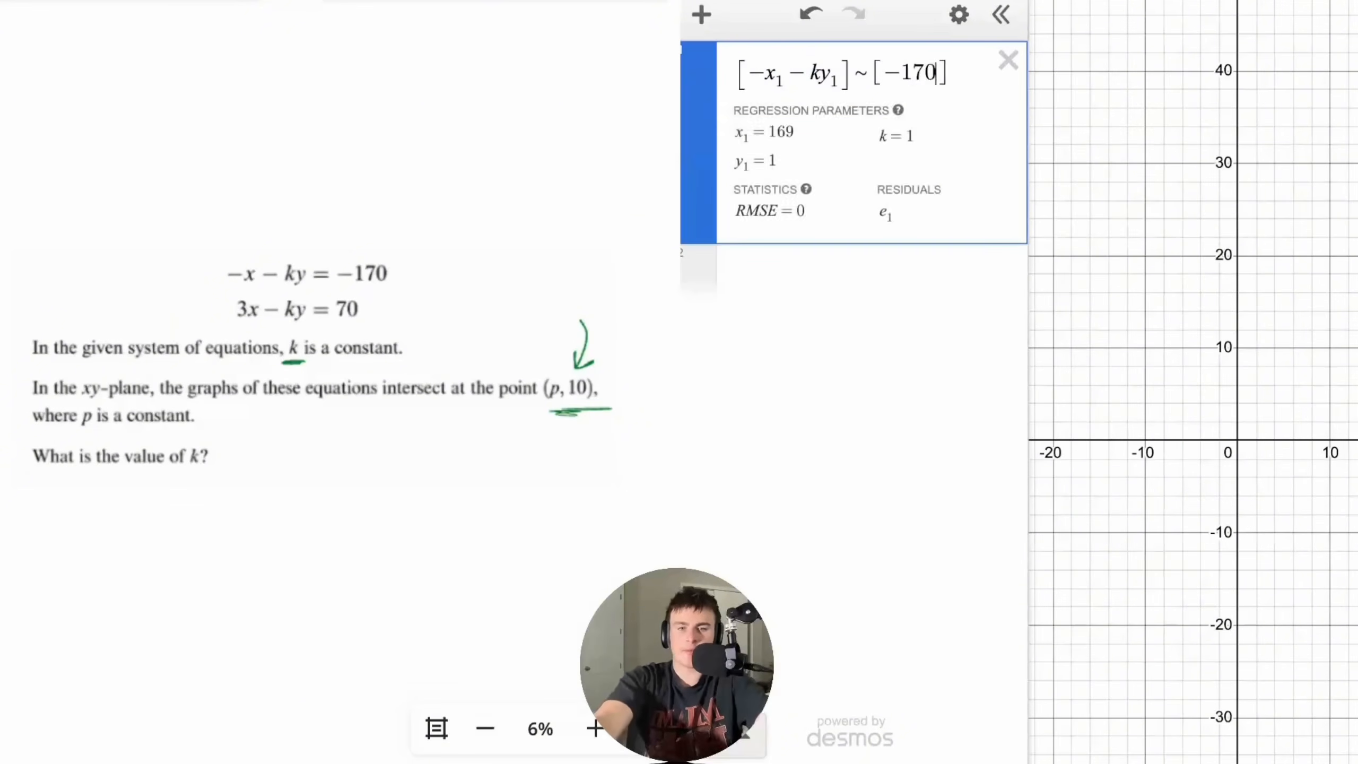
- Add 3x1 − ky1 as the second item of the regression's left-hand list
click(840, 74)
text(,)
key(BackSpace)
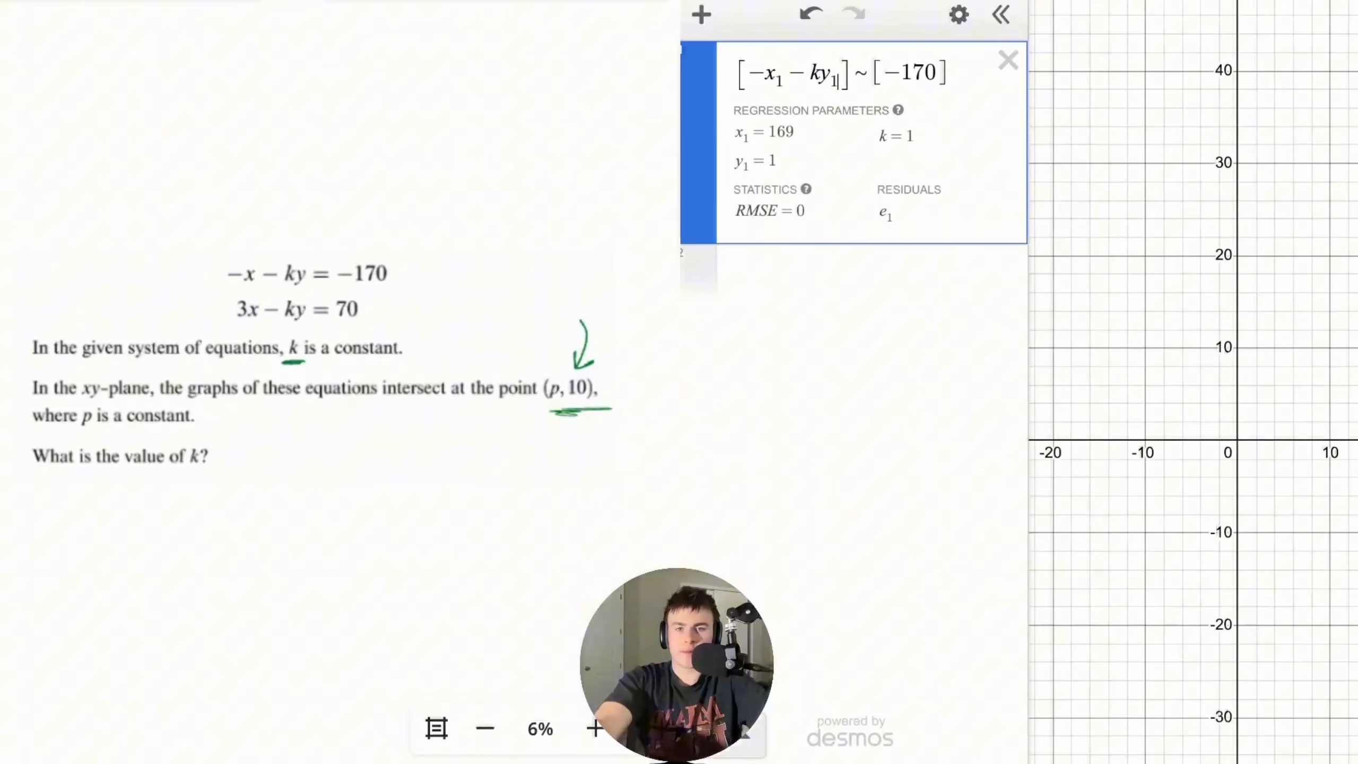
text(,)
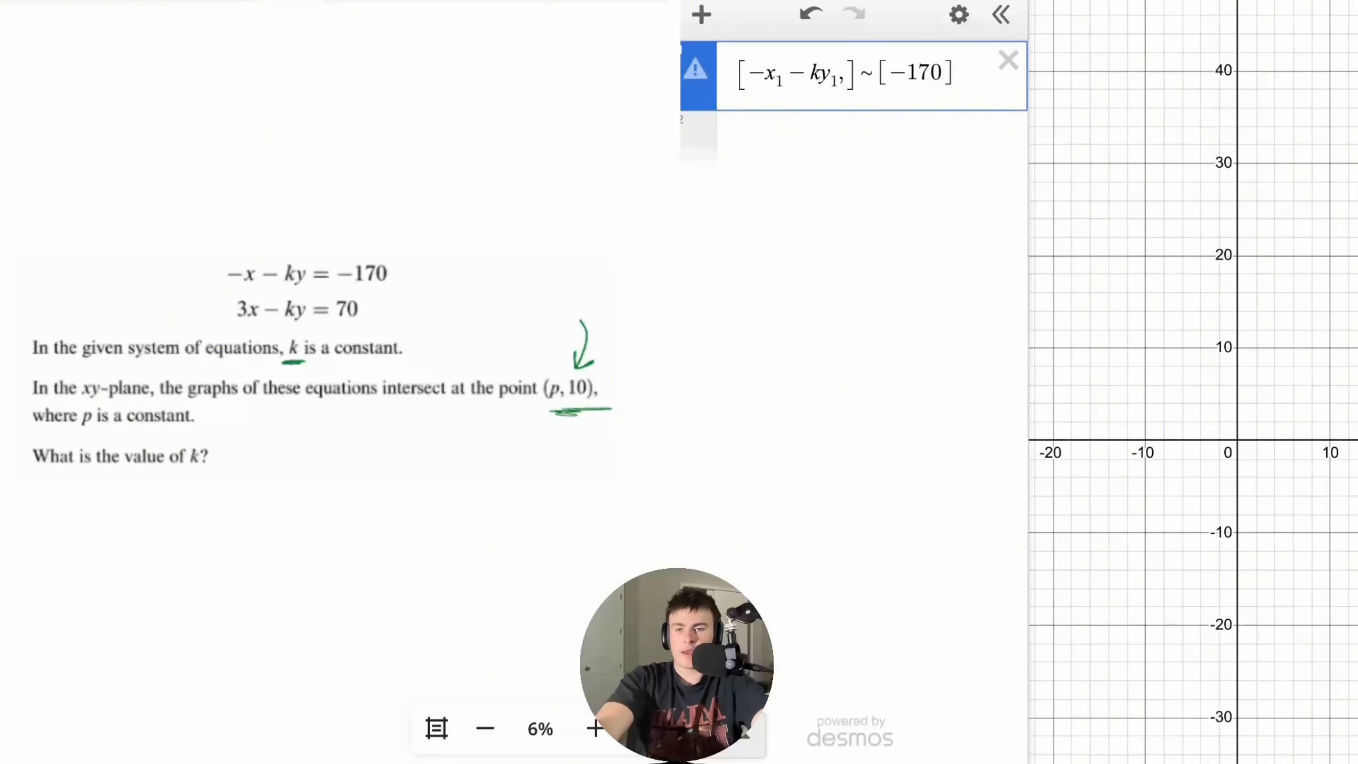
text(3x1-3k)
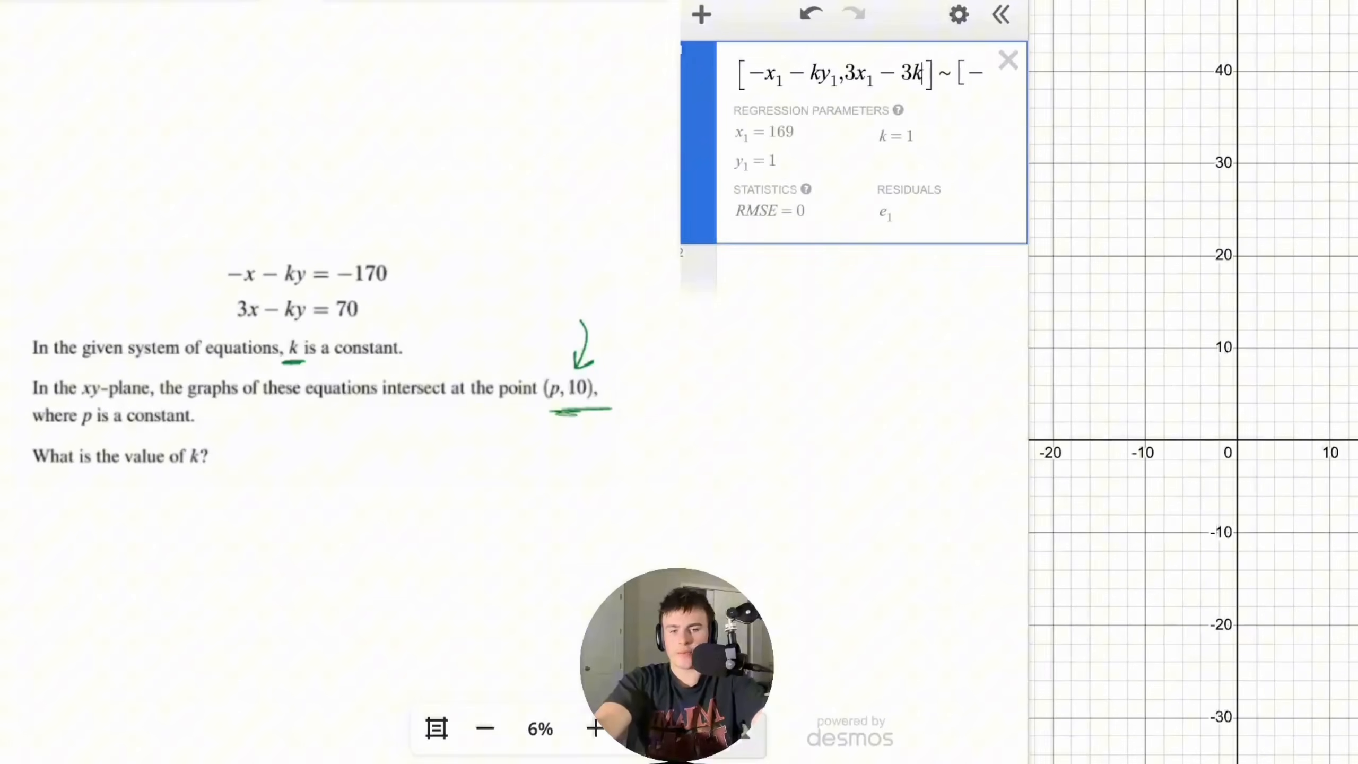
text(y1)
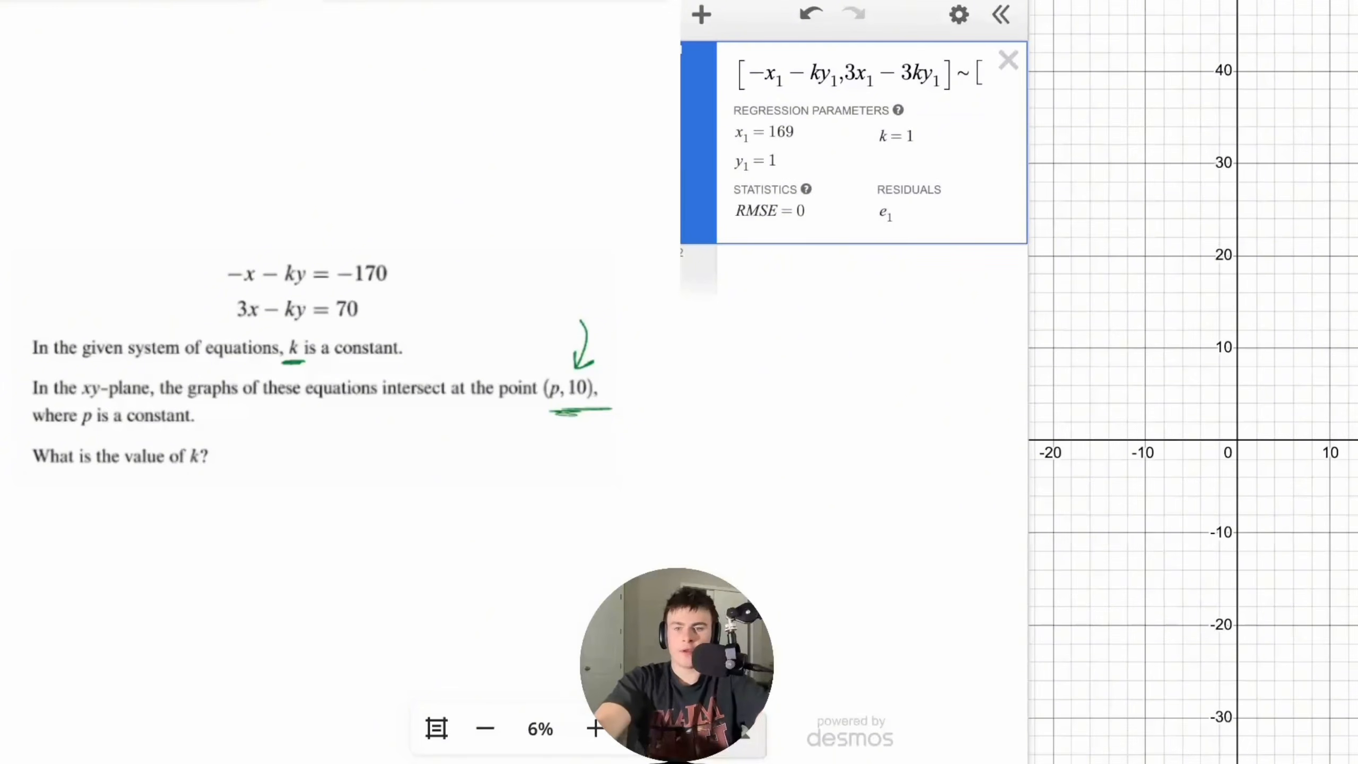
key(Left)
key(Left)
key(Left)
key(Left)
key(BackSpace)
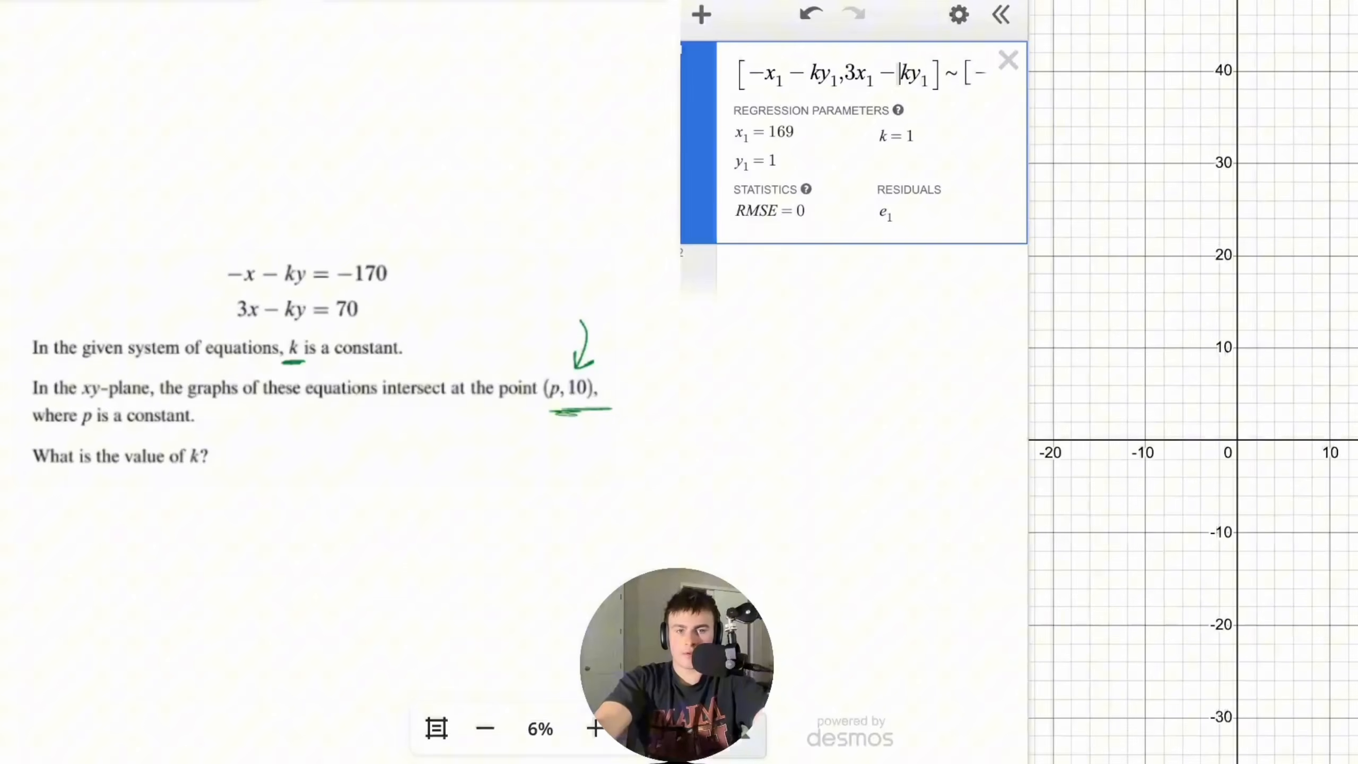
- Add 70 as the second item of the regression's right-hand list
key(Right)
key(Right)
key(Right)
key(Right)
key(Right)
key(Right)
key(Right)
key(Right)
key(Right)
key(Right)
key(Right)
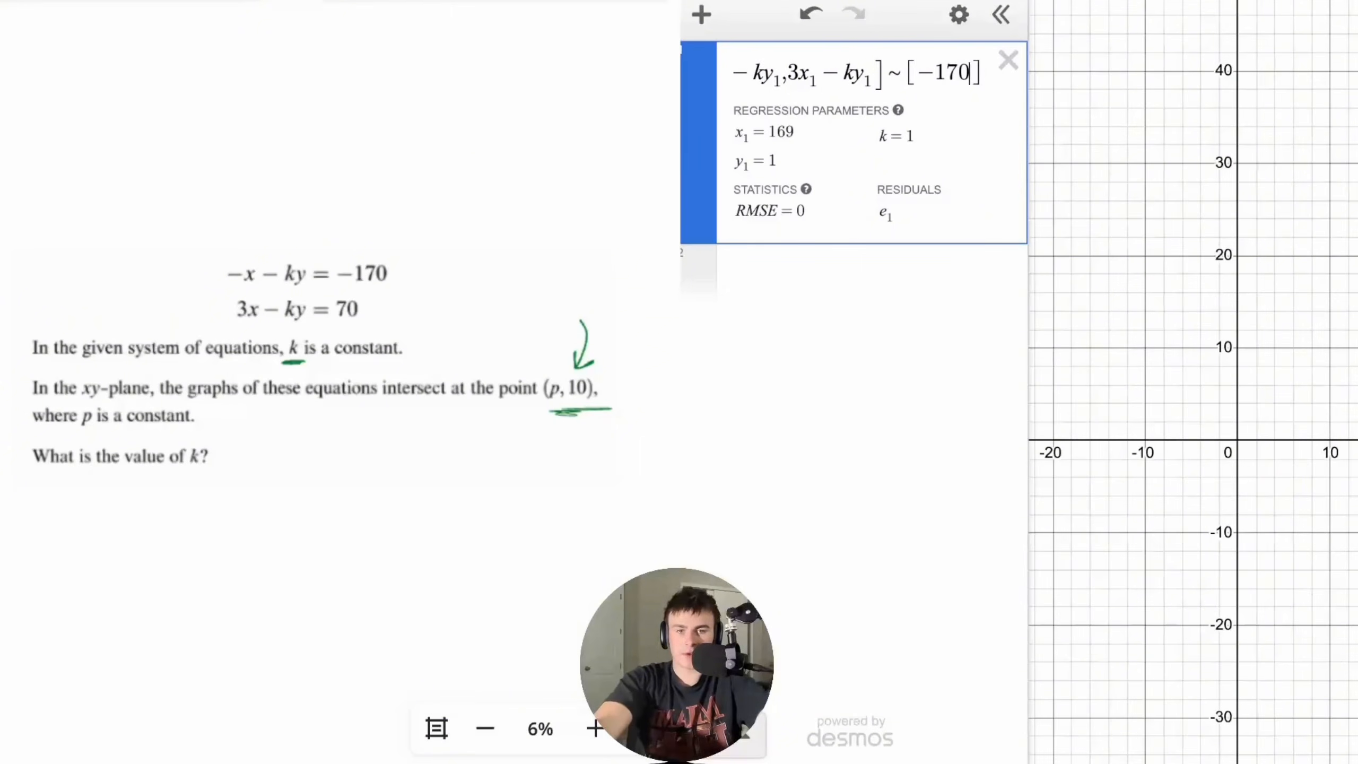
text(,70)
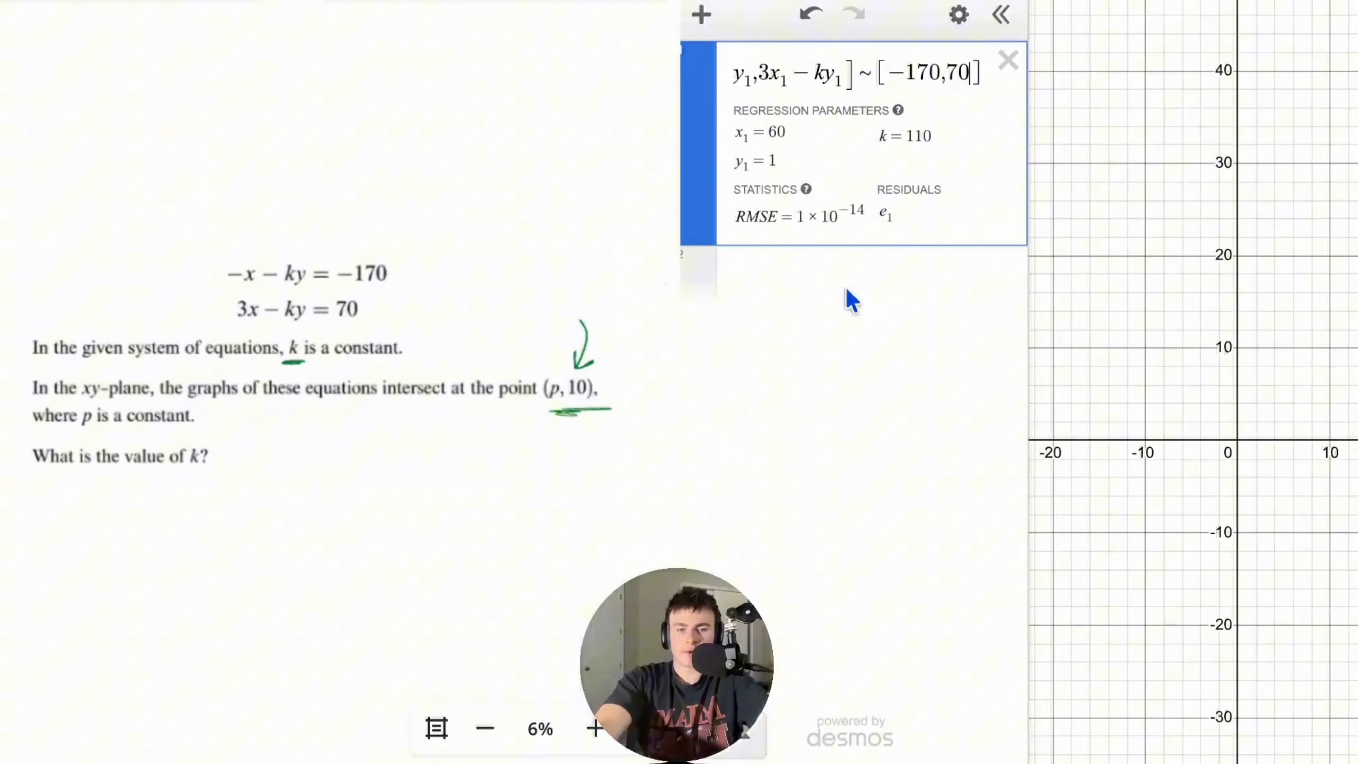
click(828, 298)
text(110)
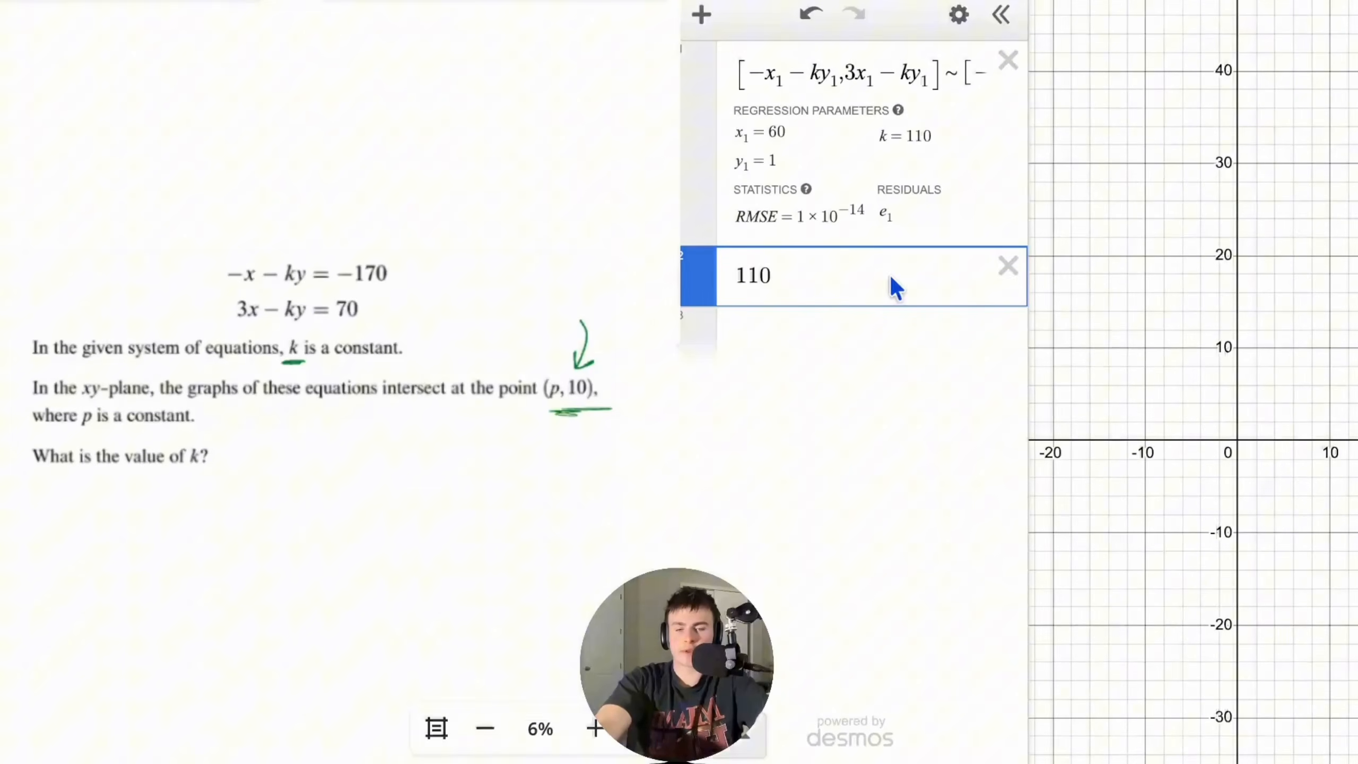
click(1010, 268)
- Go to the Regression Part 2 notes on the whiteboard and mark "Meet all conditions" with a green underline
scroll(354, 418, left, 20)
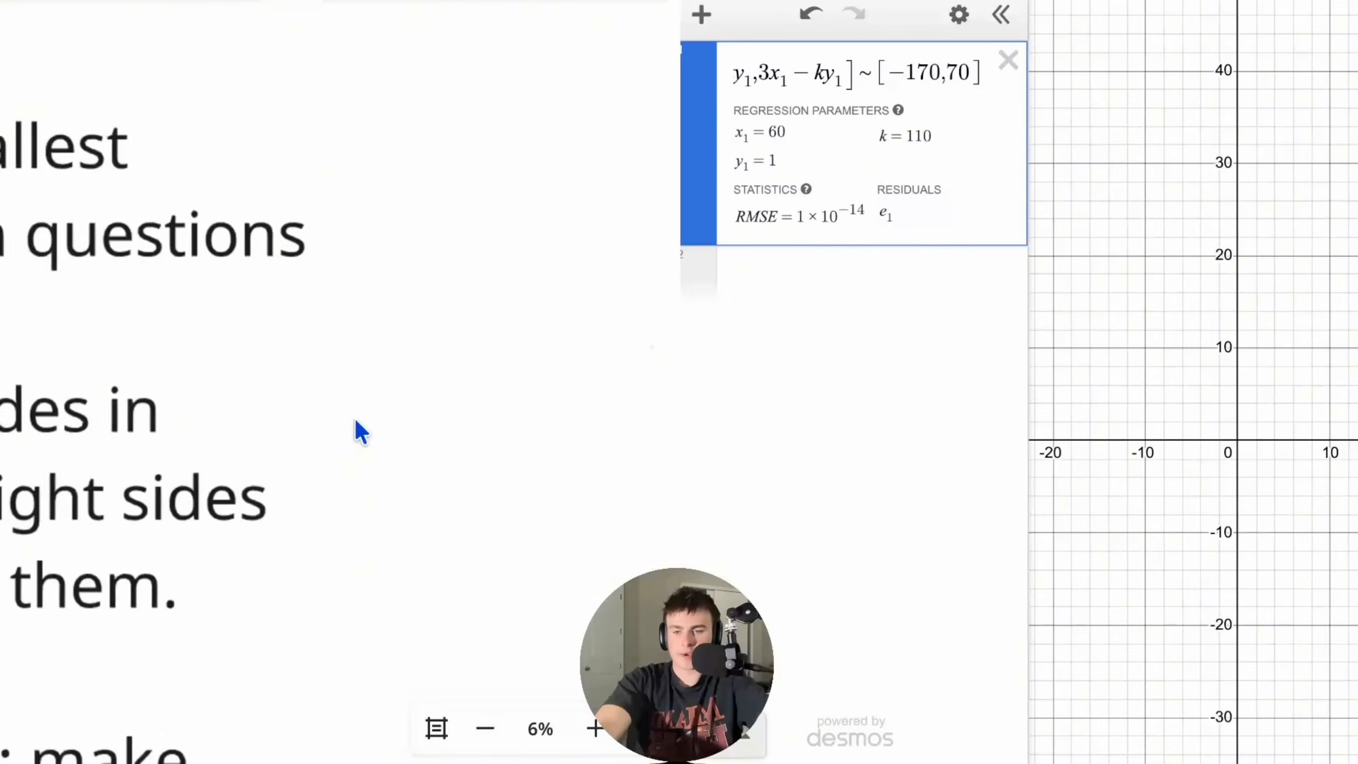
scroll(354, 419, down, 5)
scroll(284, 557, down, 2)
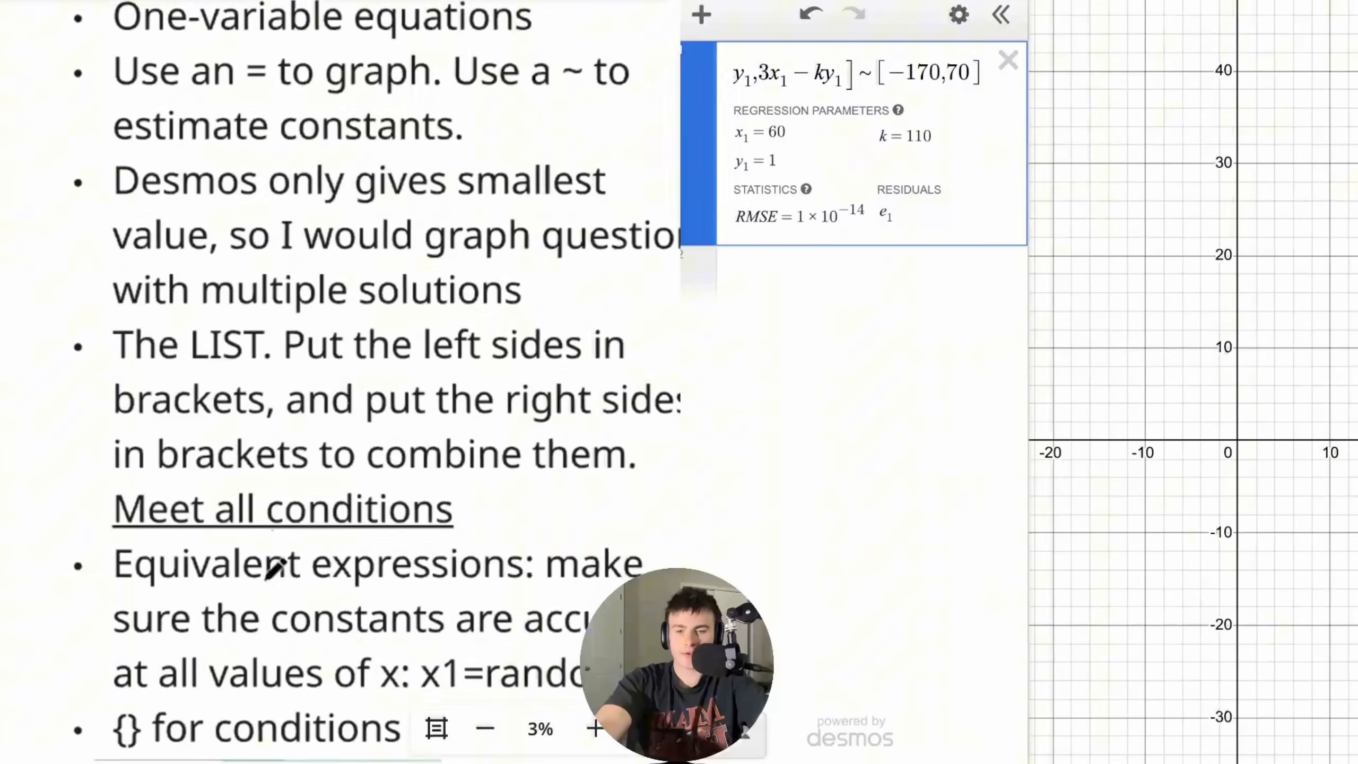
mouse_move(265, 530)
mouse_down()
mouse_move(460, 523)
mouse_move(385, 503)
mouse_move(308, 534)
mouse_up()
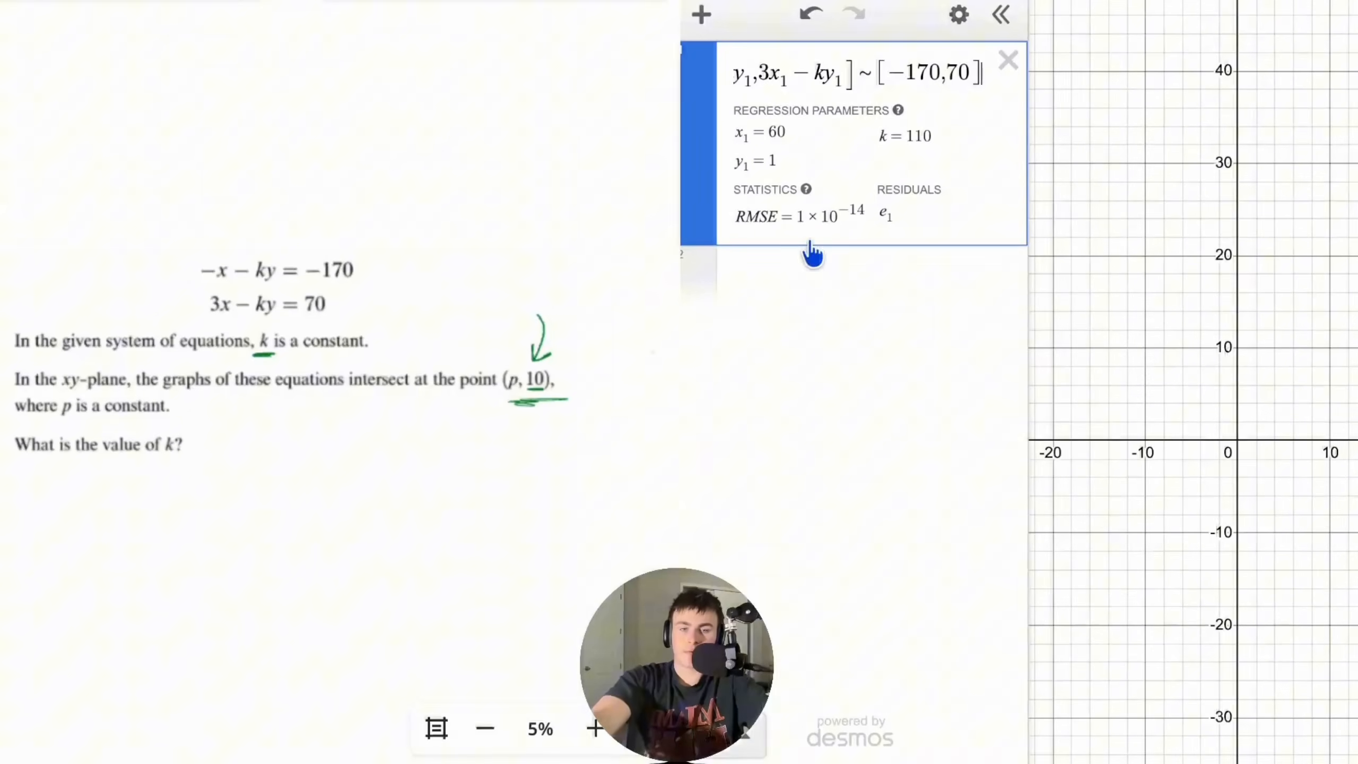
- Highlight the y1 regression parameter and add the condition y1 = 10 as a new expression
drag(781, 164, 731, 164)
click(779, 272)
text(y1=10)
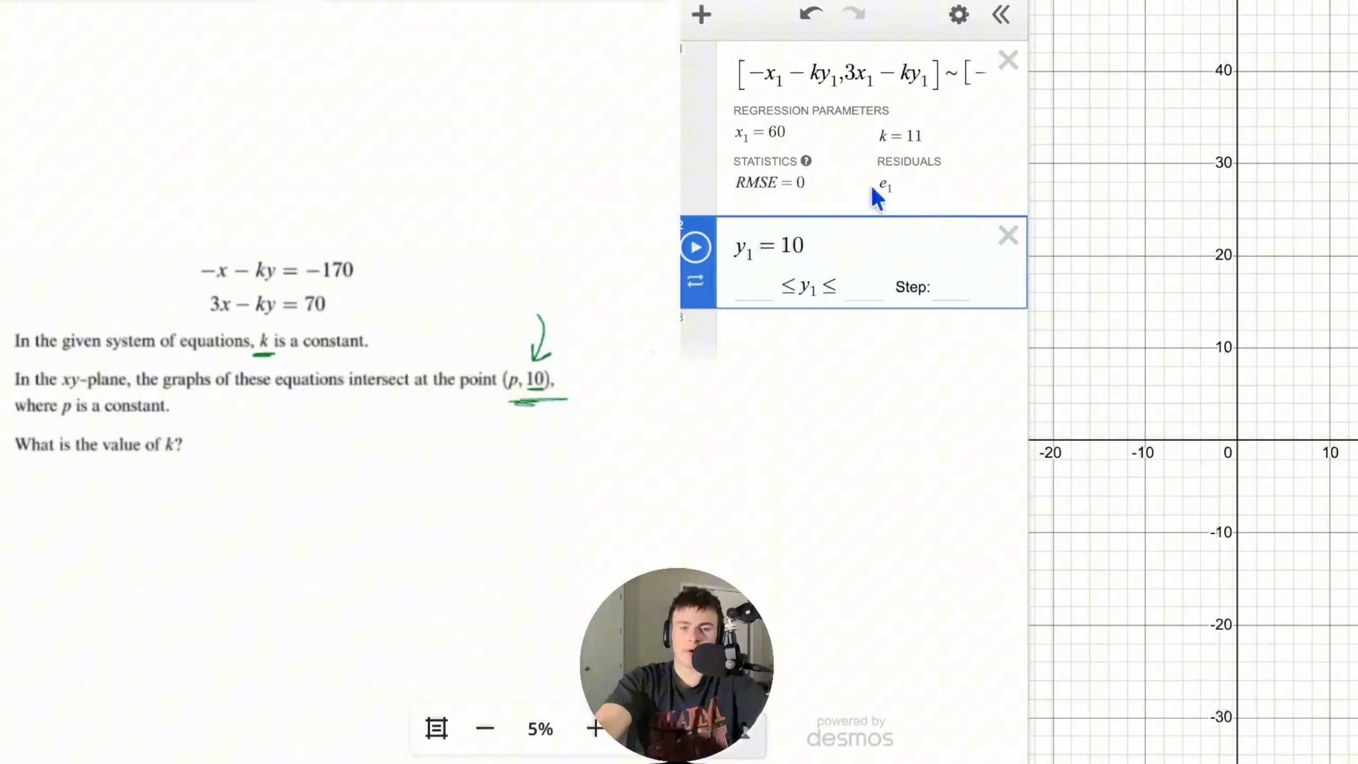
click(797, 356)
text(k = 11)
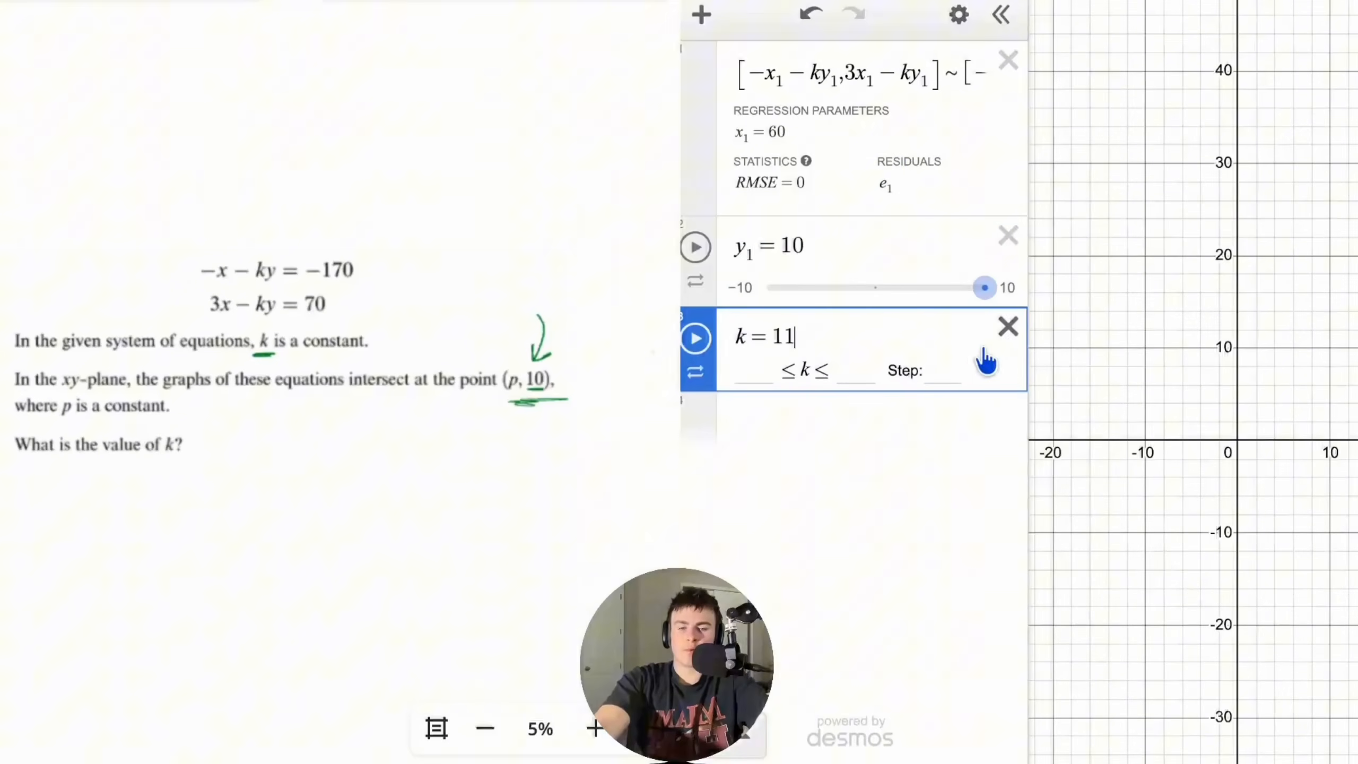
click(1008, 327)
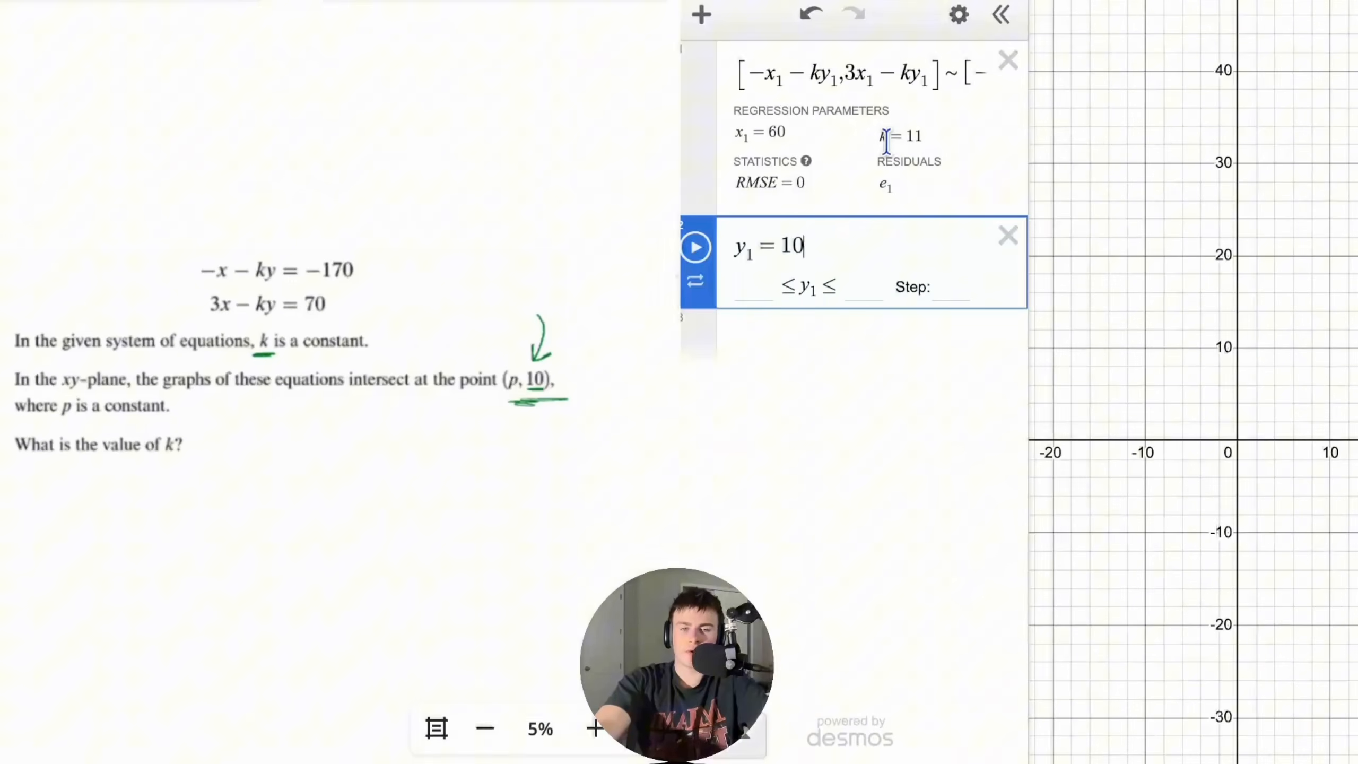
- Highlight the k parameter and the RMSE statistic in the regression results
drag(886, 140, 937, 142)
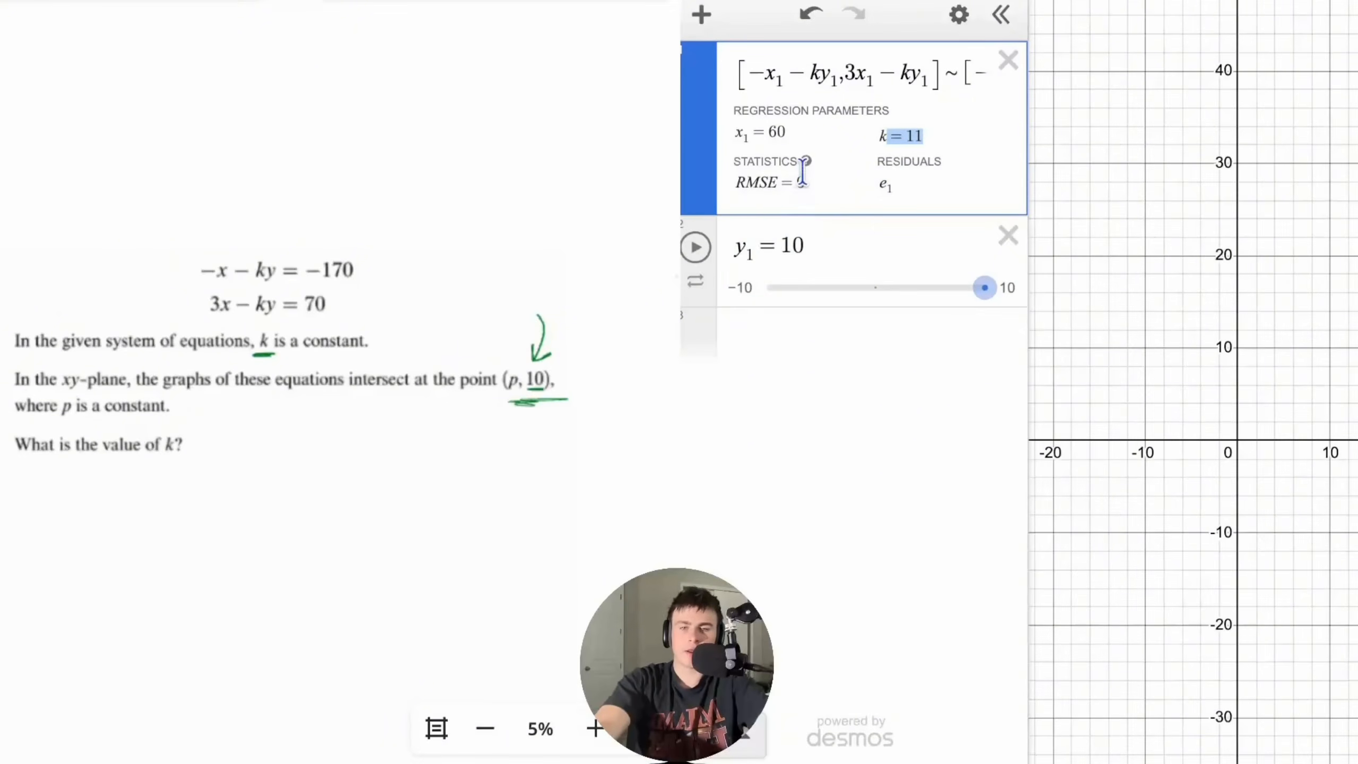
drag(805, 185, 736, 183)
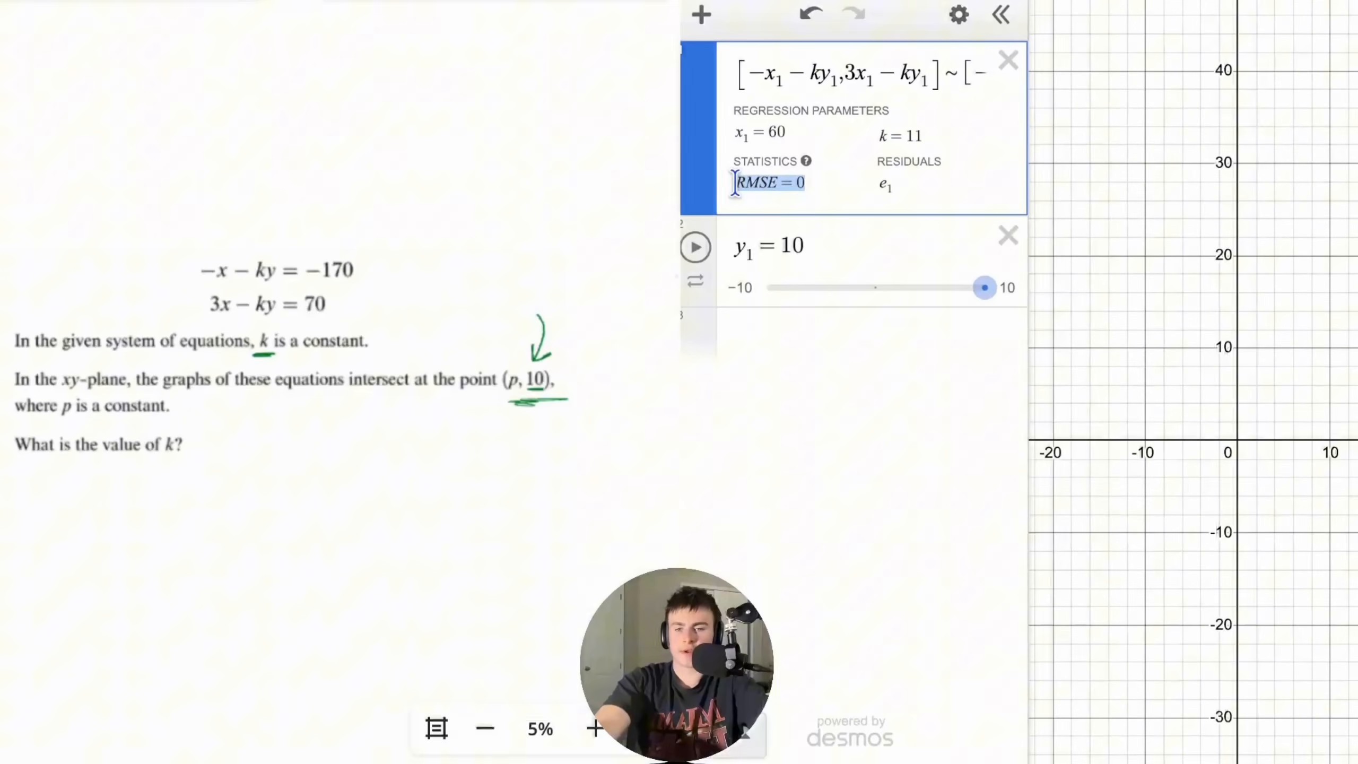
click(434, 267)
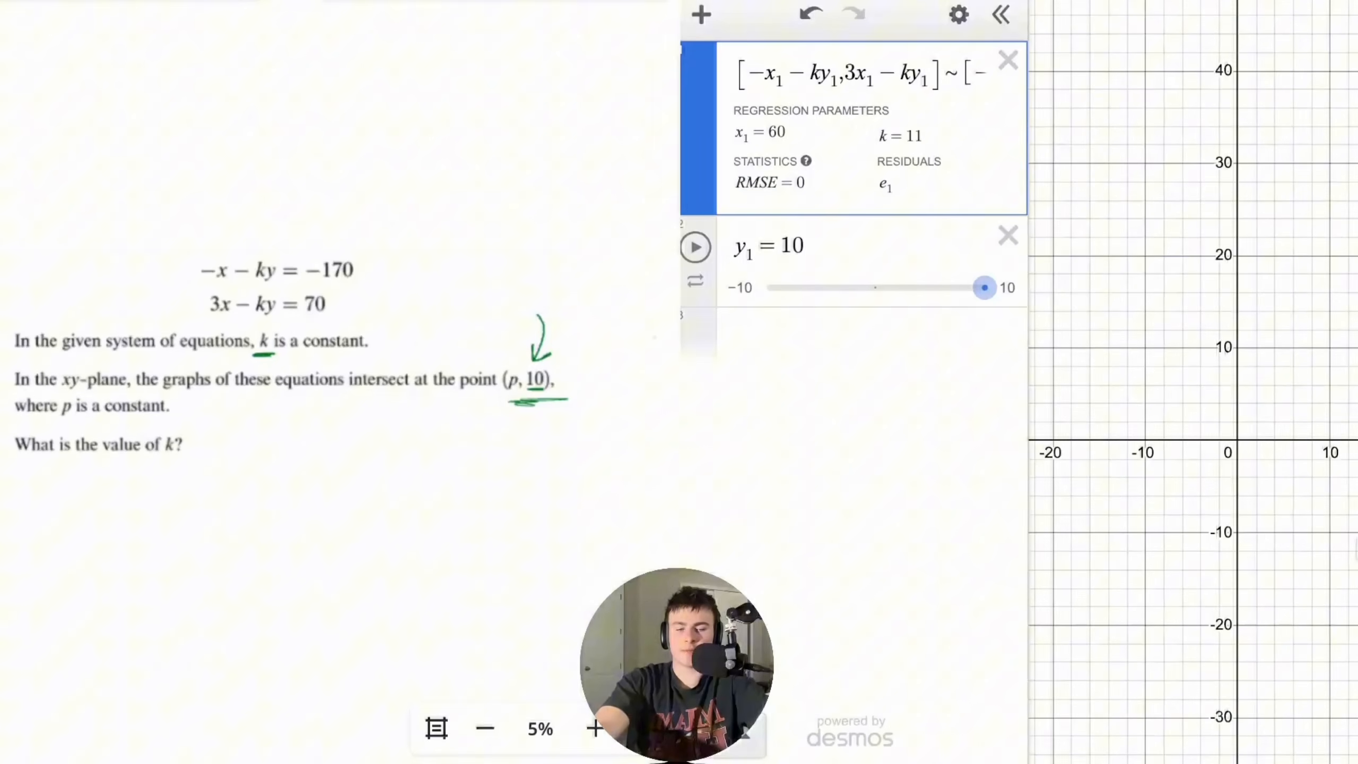
drag(805, 184, 736, 183)
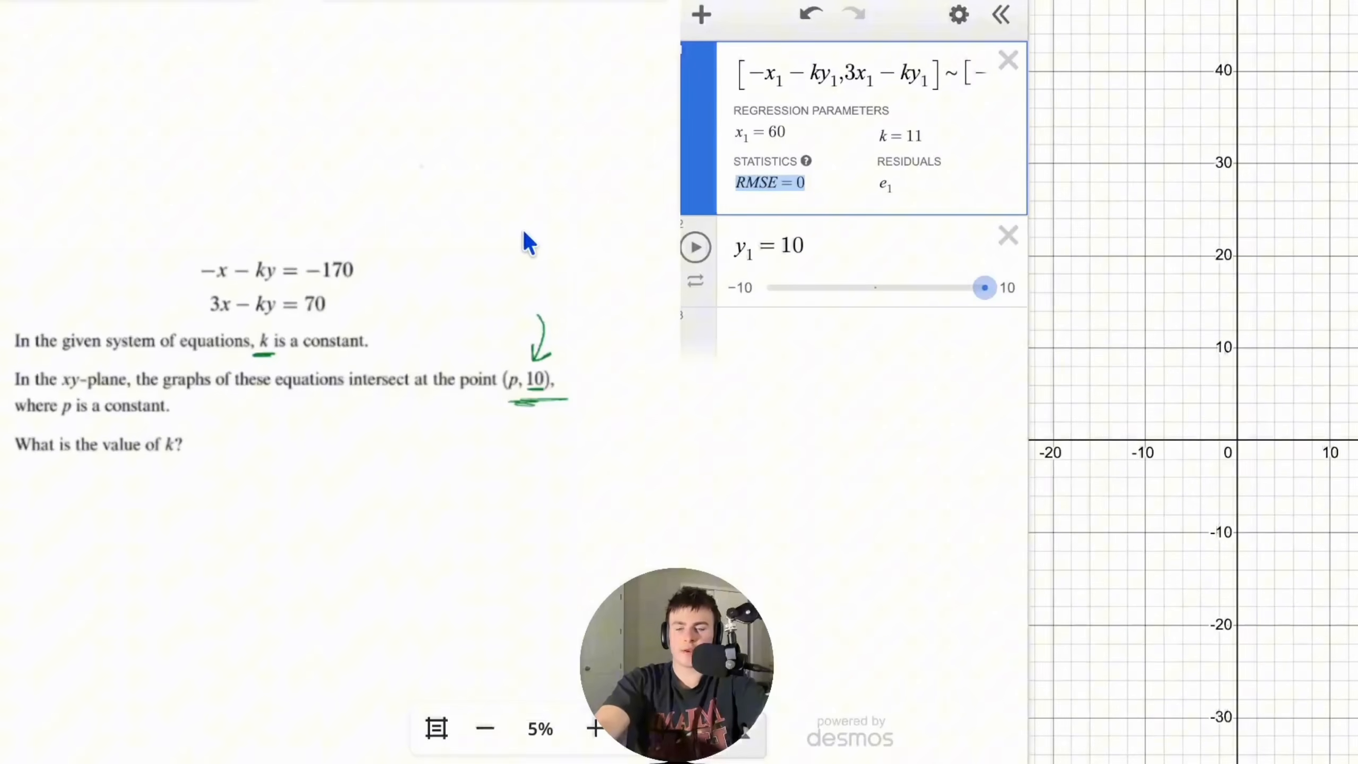
- Return to the Regression Part 2 notes and delete both the list regression and the y1 = 10 expression
click(544, 239)
scroll(485, 231, left, 9)
scroll(484, 226, left, 6)
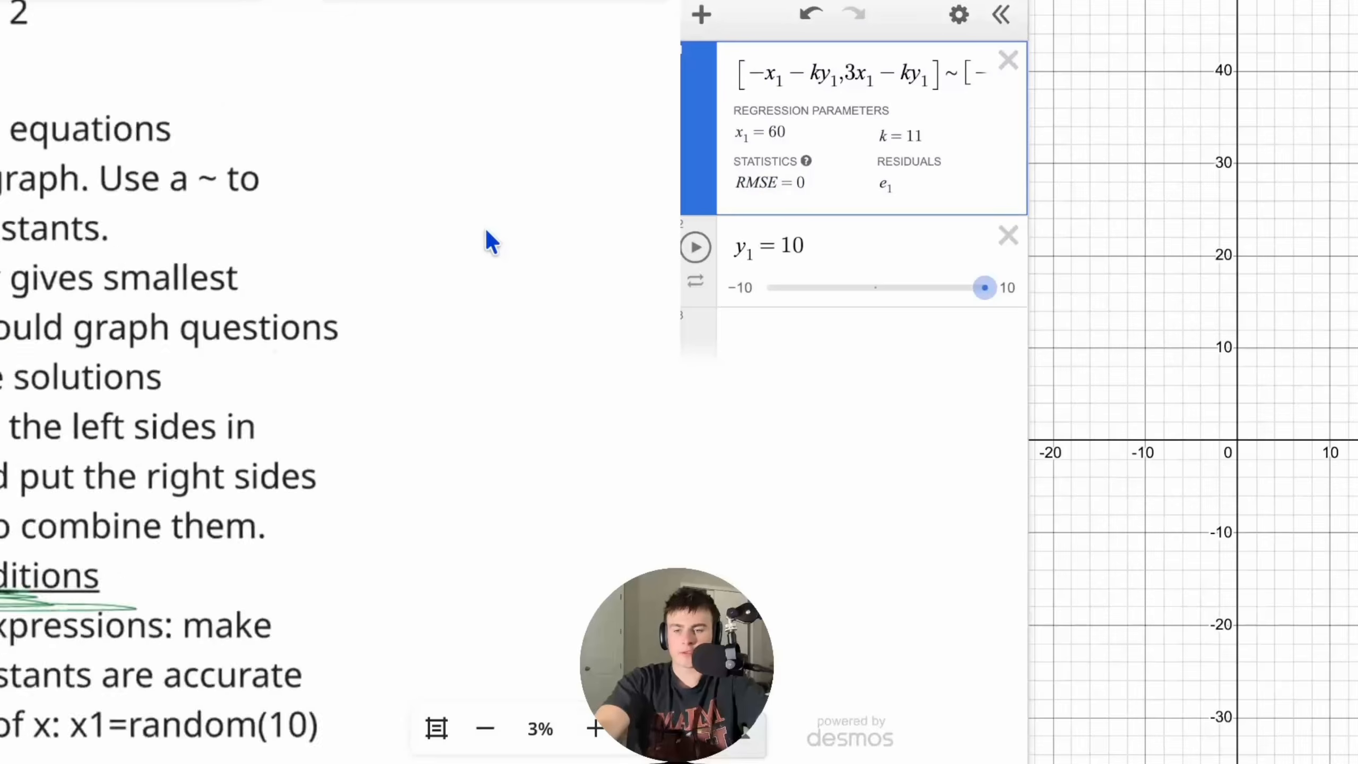
scroll(486, 228, right, 10)
scroll(486, 229, left, 10)
scroll(487, 229, down, 2)
scroll(486, 229, left, 2)
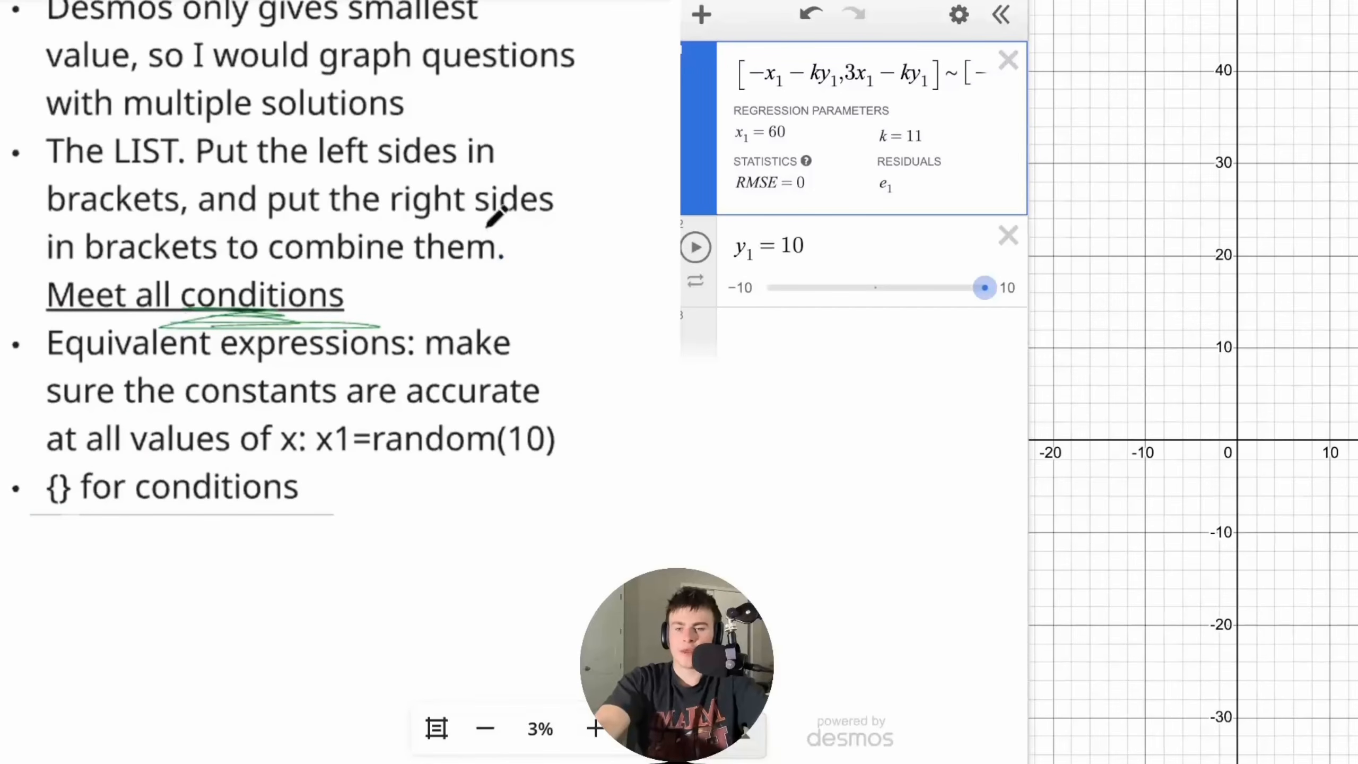
scroll(495, 217, up, 2)
click(1008, 60)
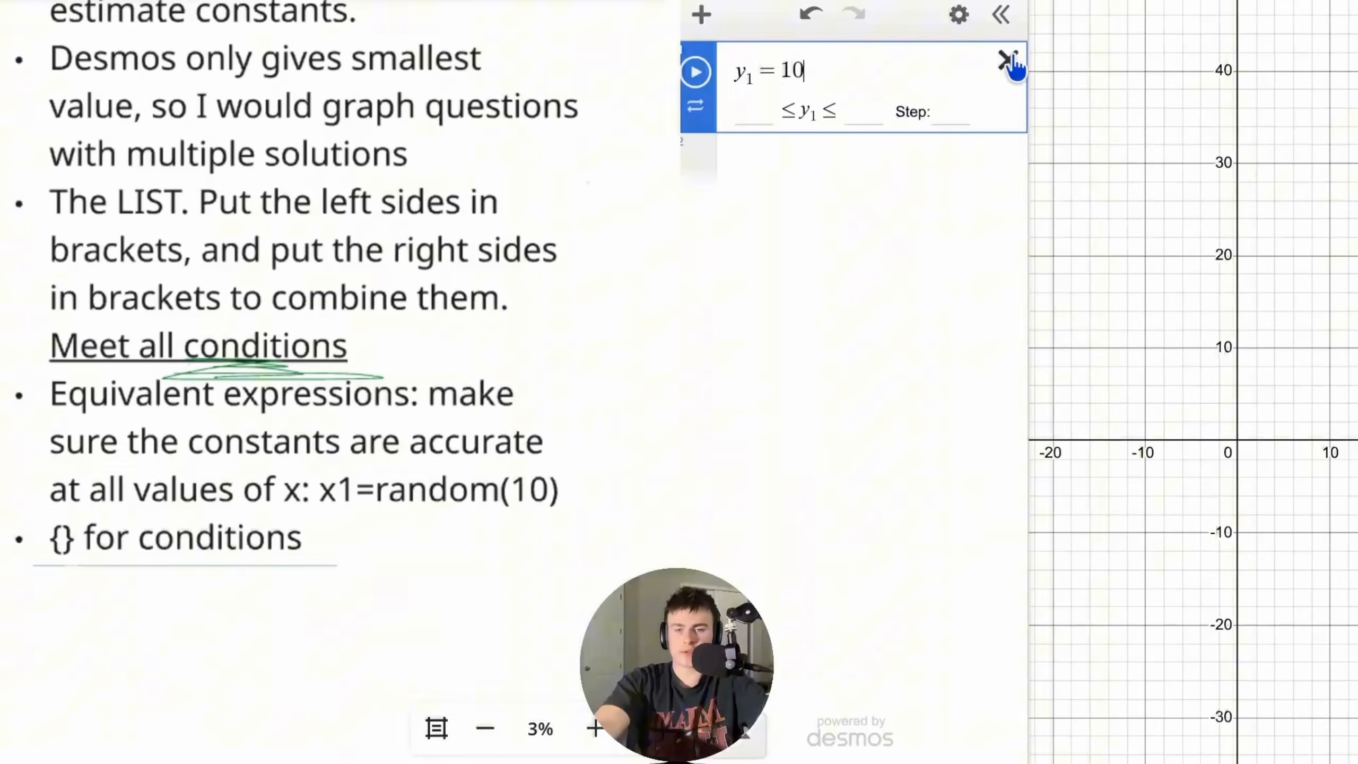
click(1013, 62)
scroll(461, 291, down, 3)
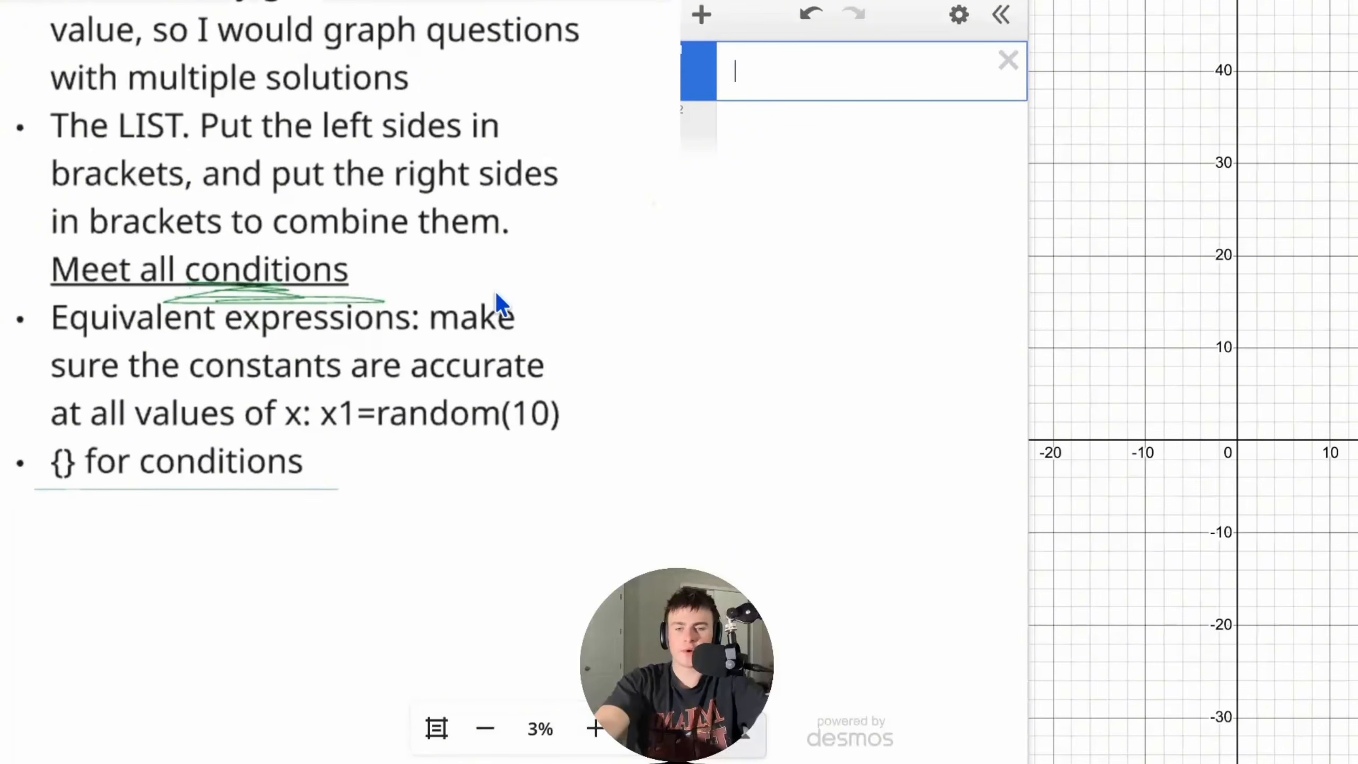
- Enter the equation 5x + 2 = 3x + 10 and convert it to the regression 5x1 + 2 ~ 3x1 + 10
text(5x)
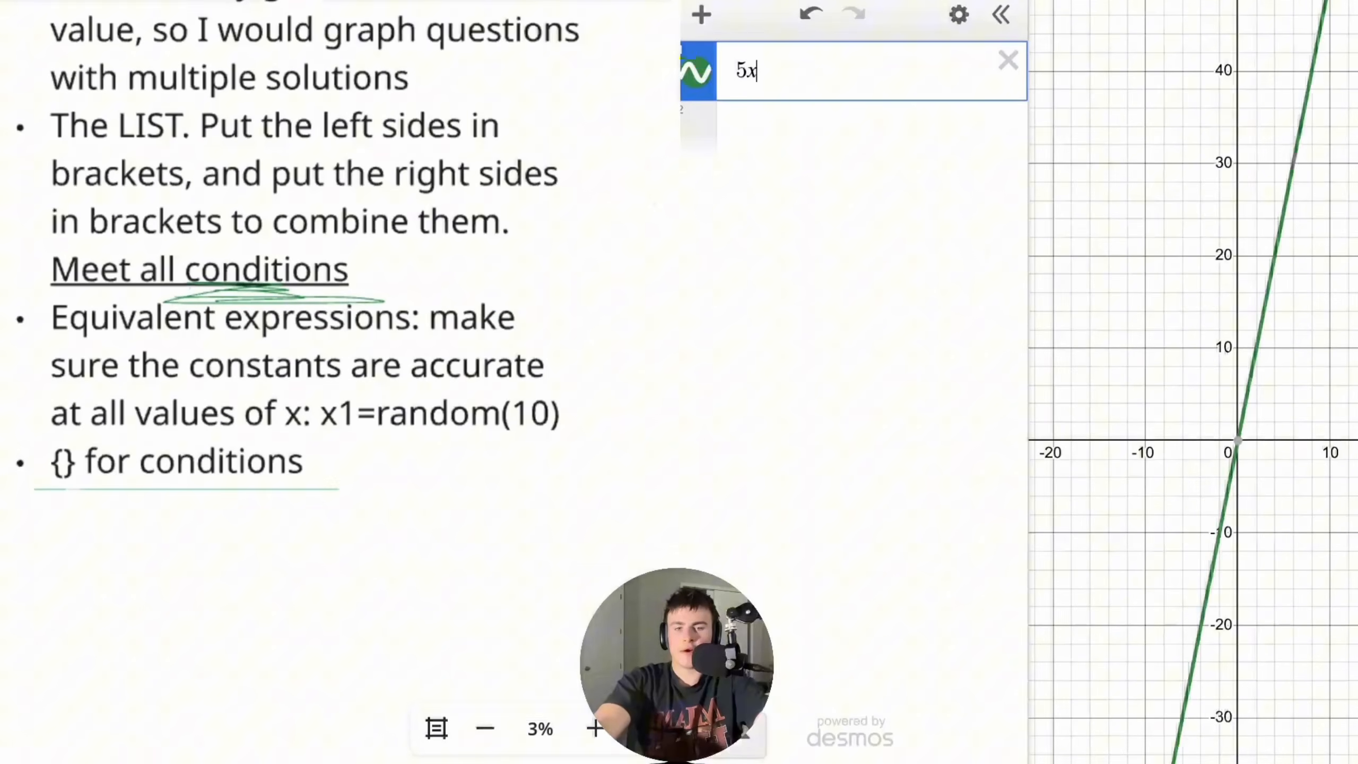
text(+2=3x+10)
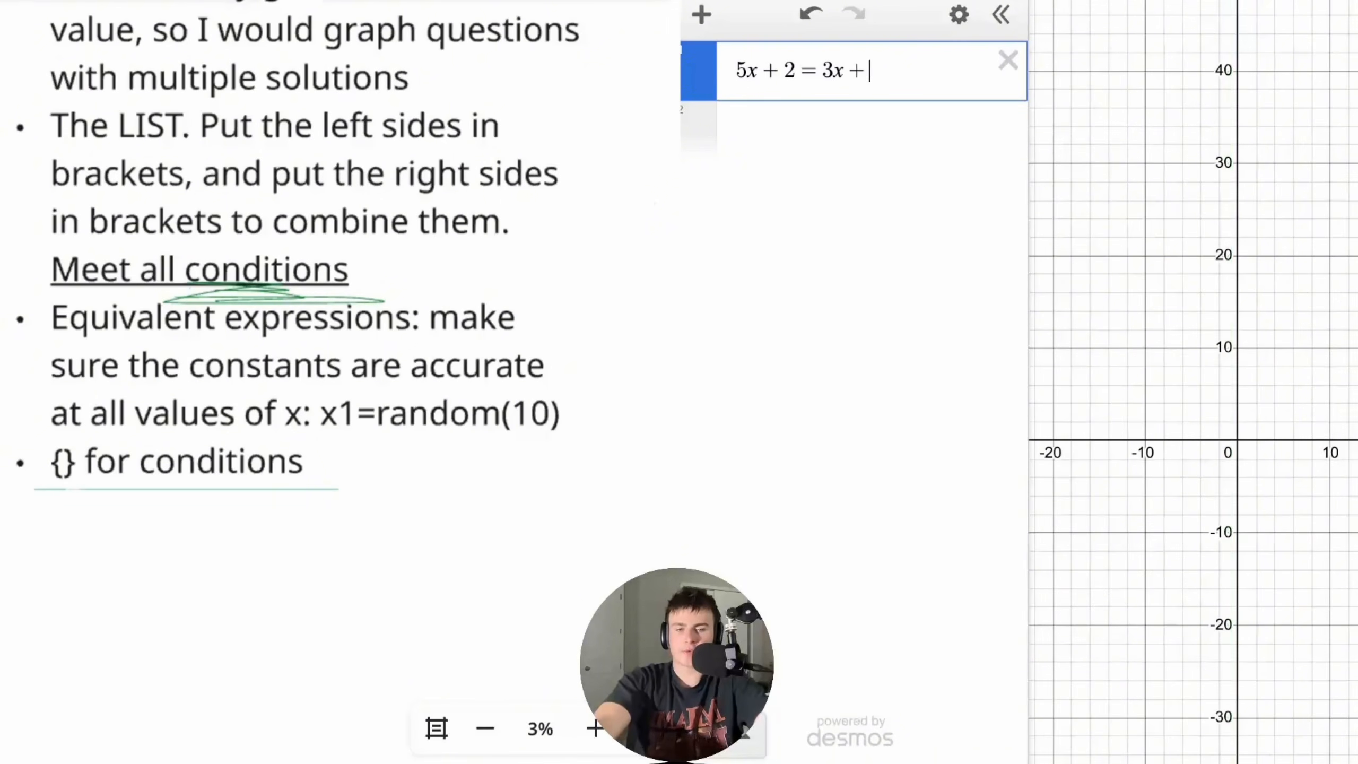
click(813, 70)
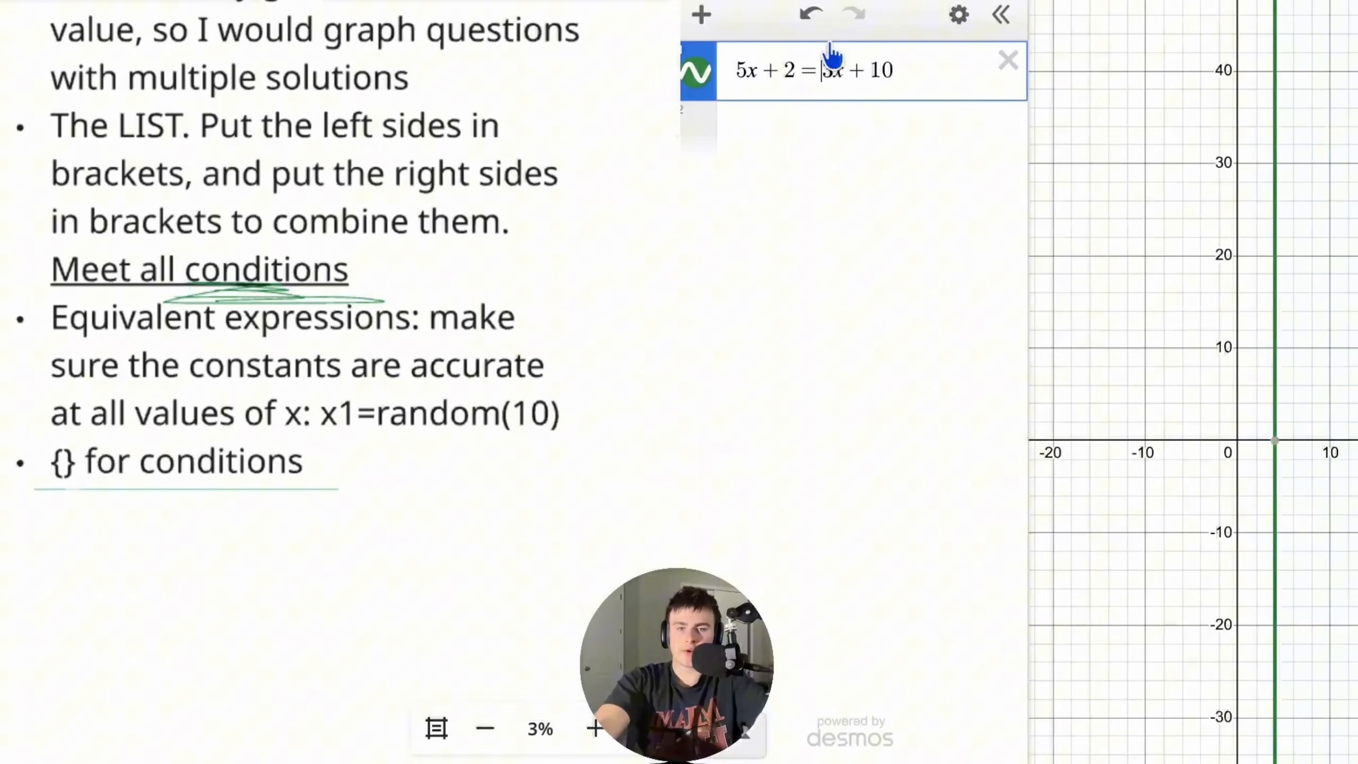
key(BackSpace)
text(~)
click(753, 71)
text(1)
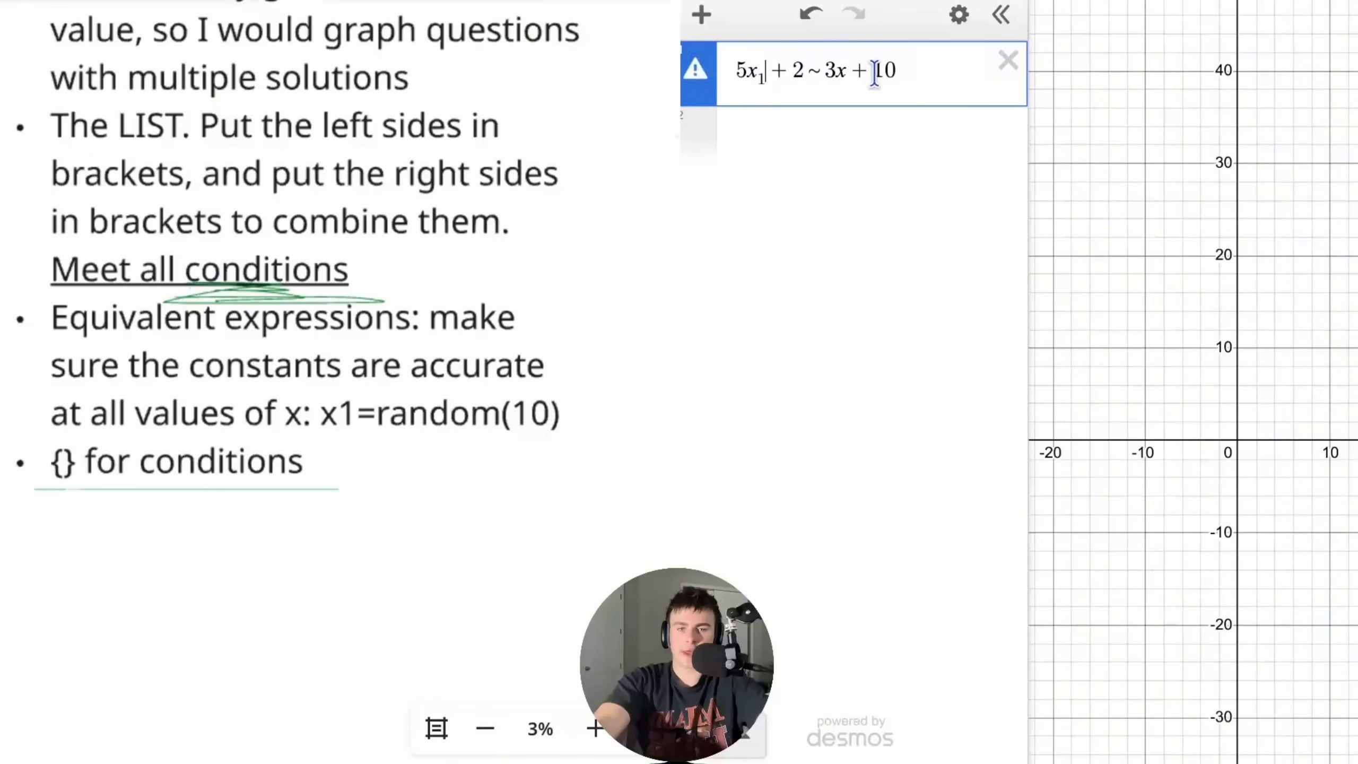
click(836, 70)
text(1)
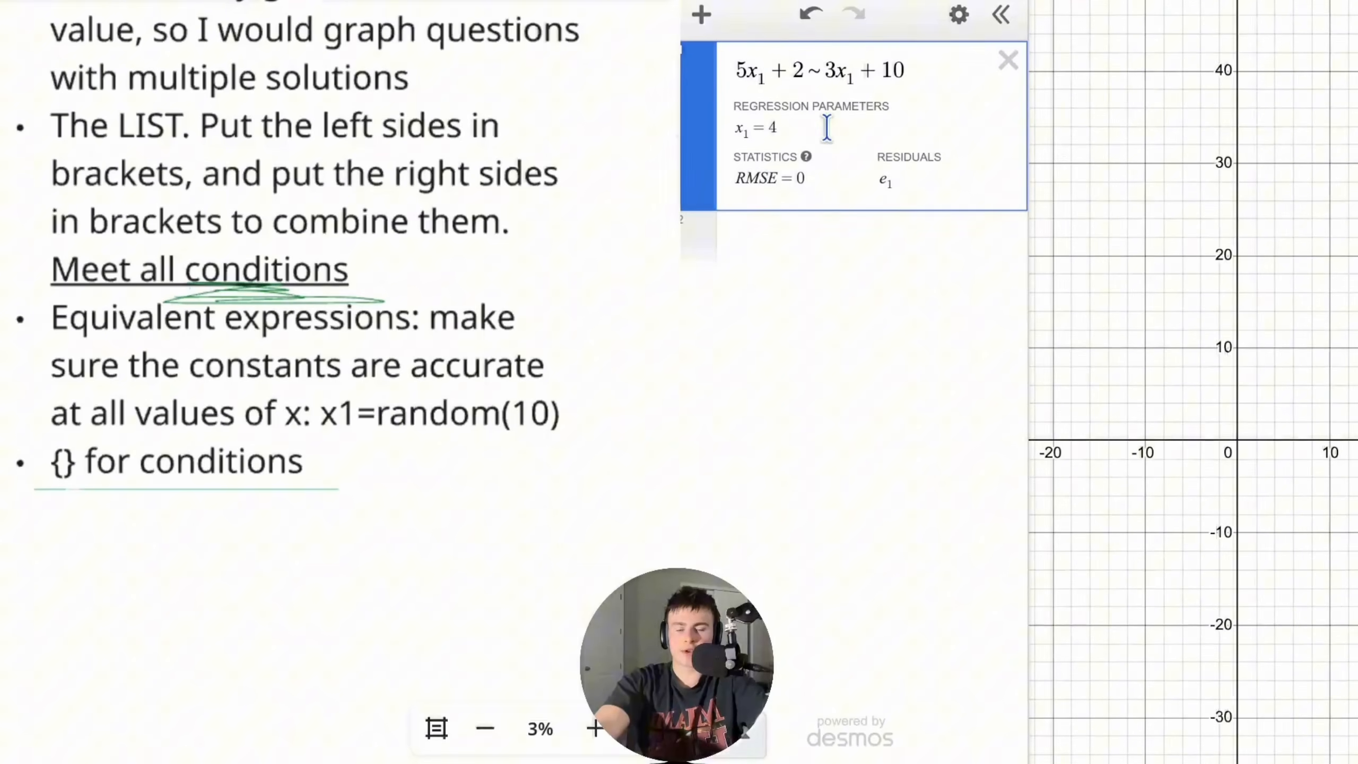
- Append + a + b + c to the right side of the regression
click(919, 75)
text(+a+b+c)
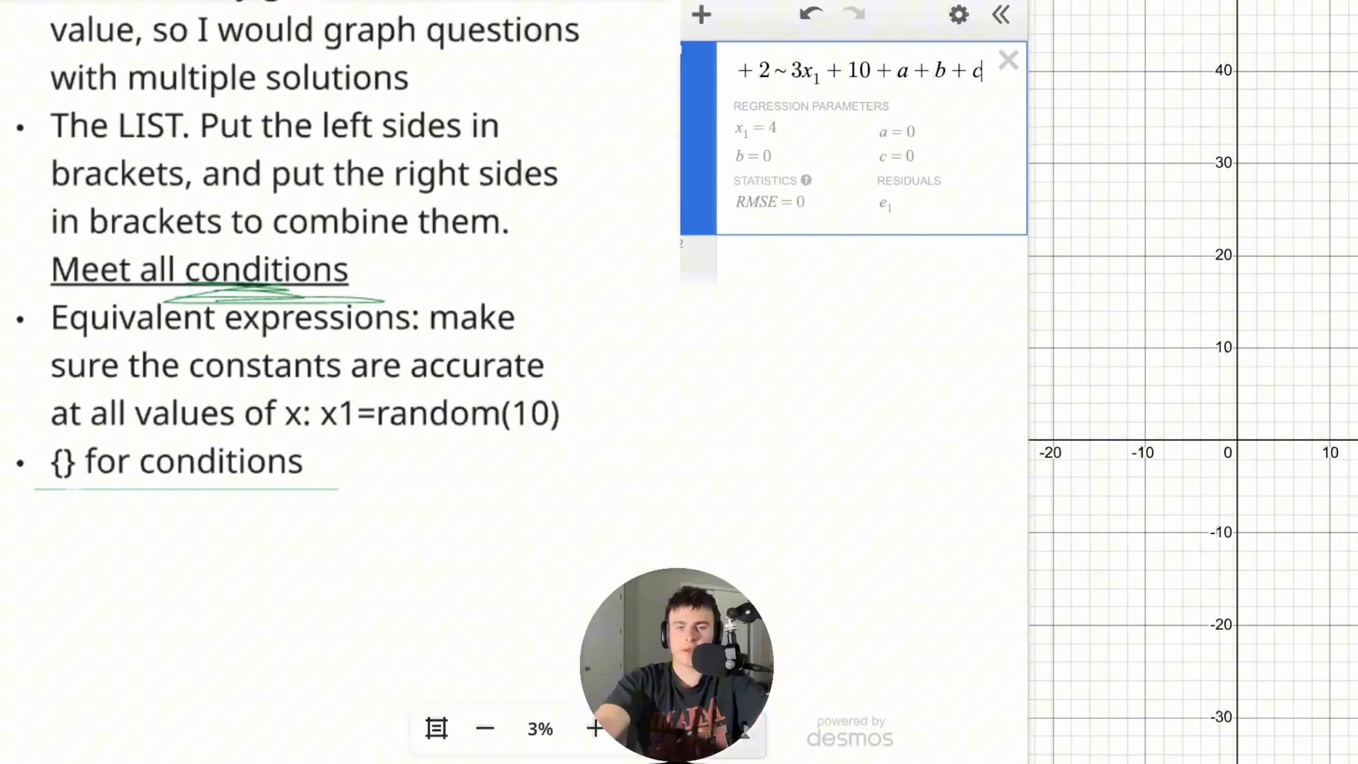
key(BackSpace)
key(BackSpace)
text(+c)
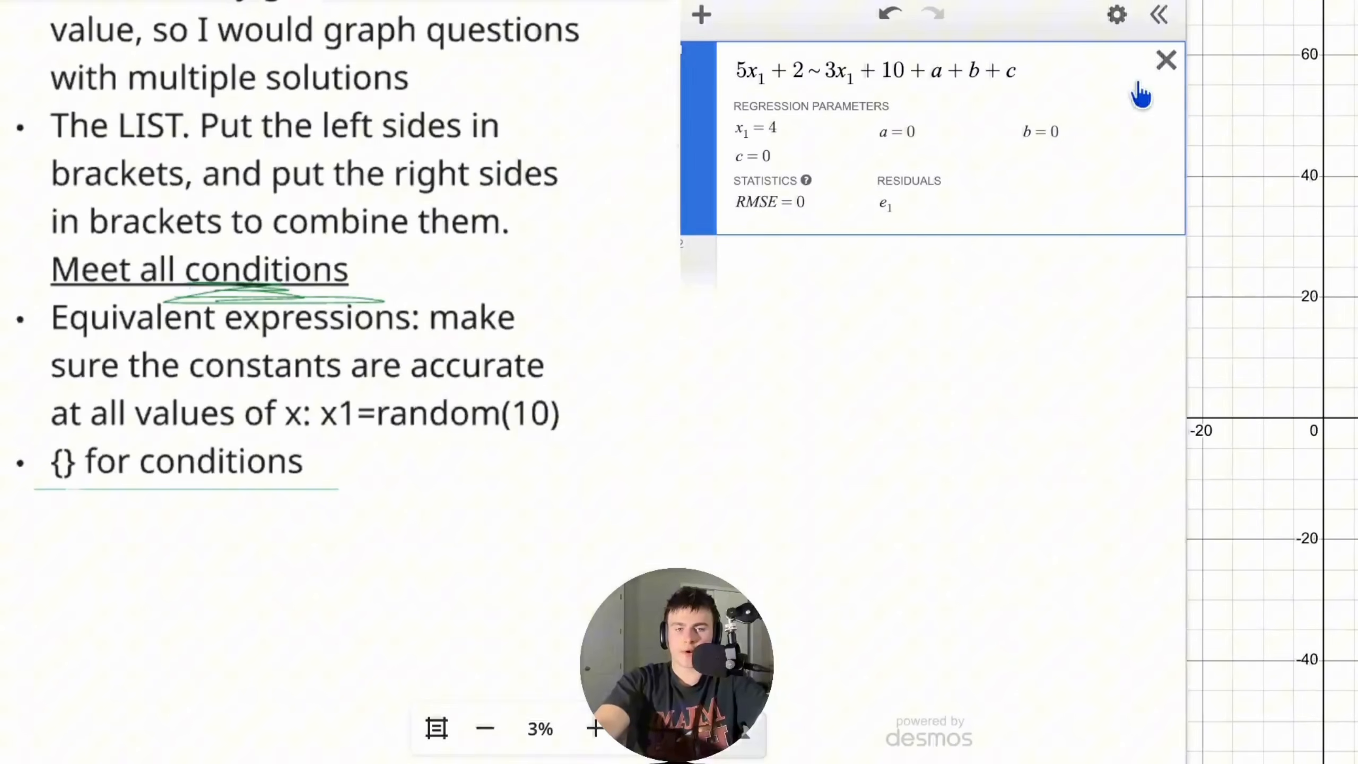
- Delete the 5x1 + 2 regression and bring the rational-equation problem with ax³ + bx² + cx + d into view on the whiteboard
click(1166, 60)
scroll(386, 281, right, 12)
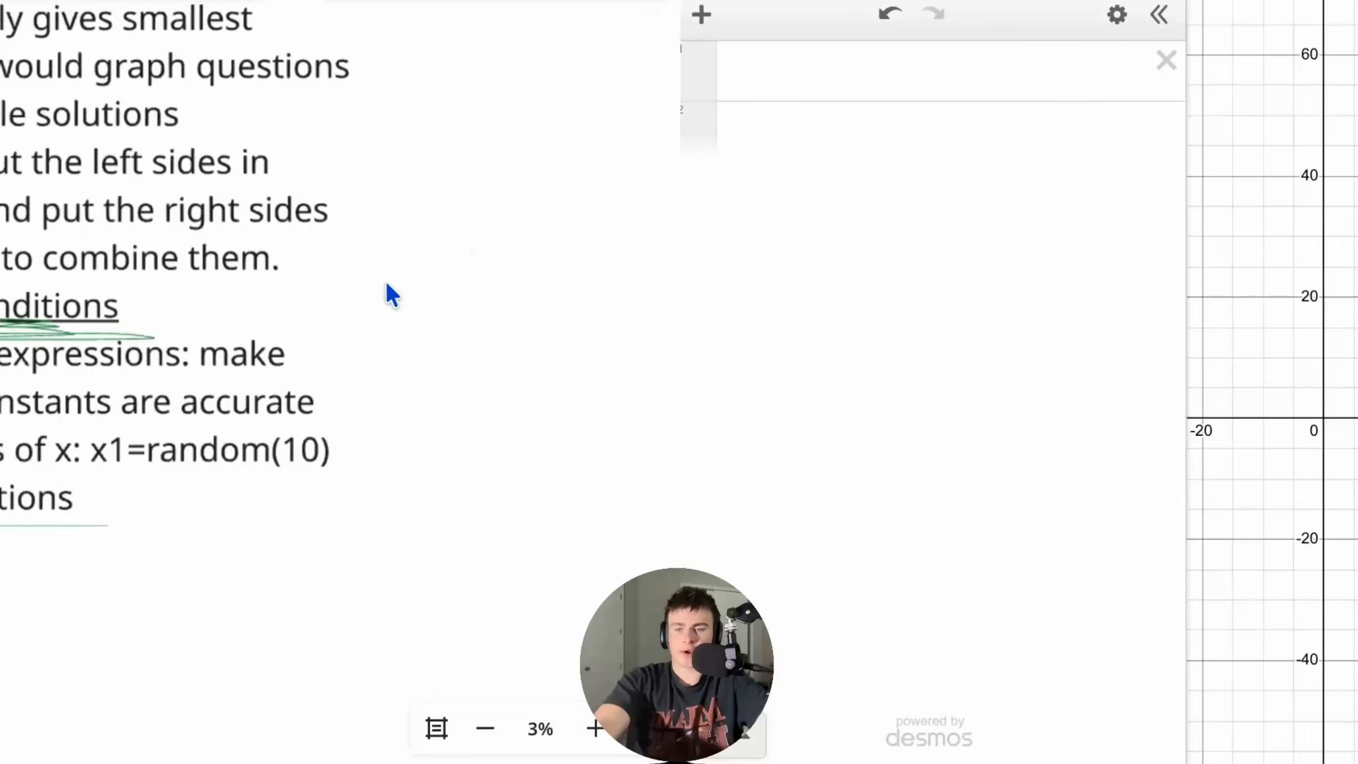
scroll(387, 282, left, 2)
scroll(389, 294, up, 2)
scroll(388, 295, left, 3)
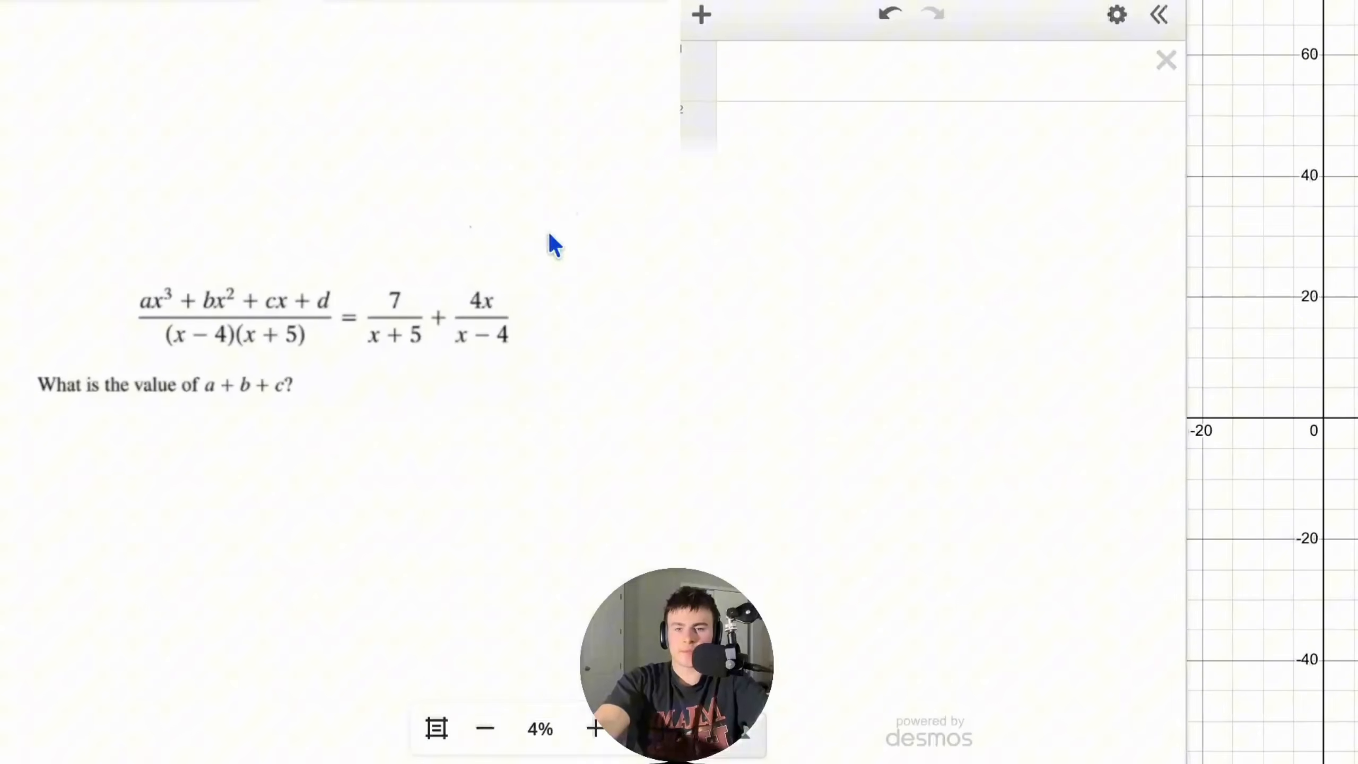
scroll(295, 354, up, 1)
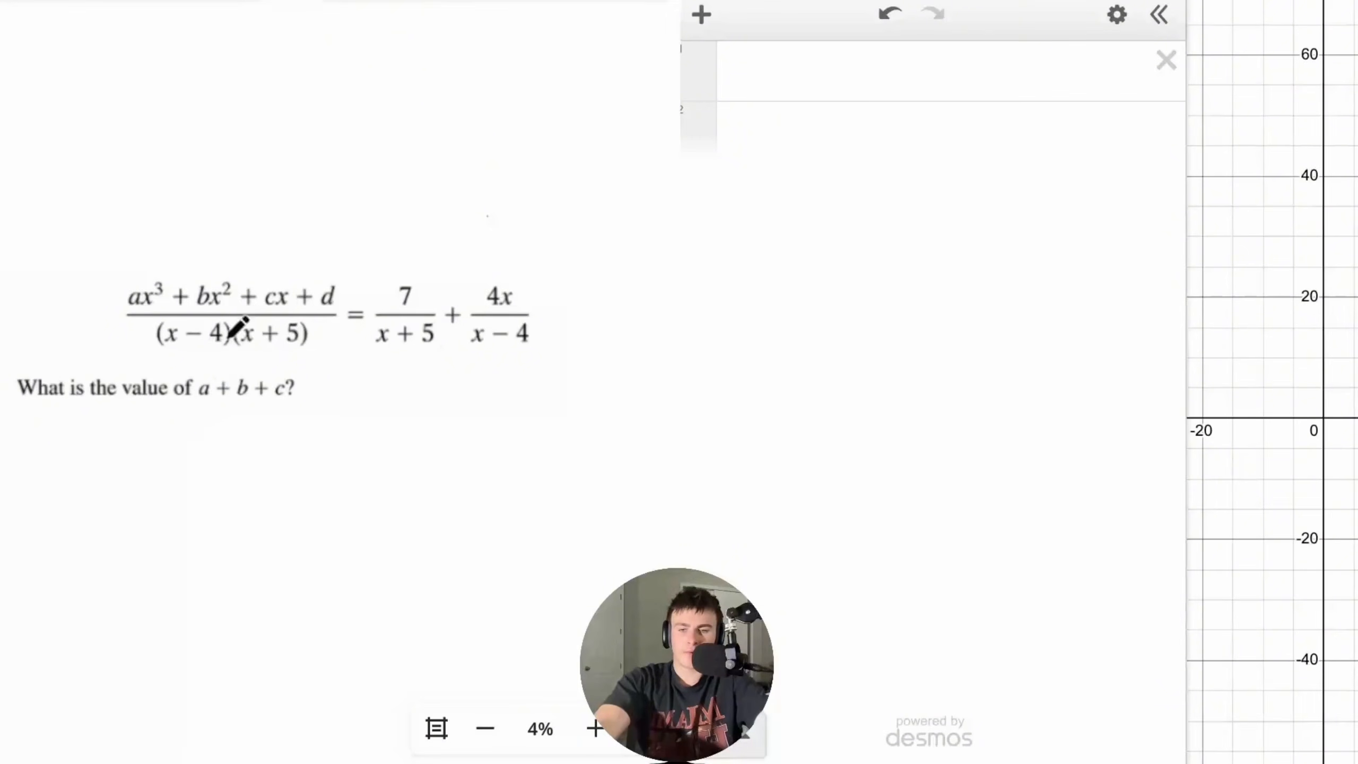
- Enter the equation's left side as the fraction (ax1^3 + bx1^2 + cx1 + d) over (x1 - 4)(x1 + 5)
click(780, 70)
text(/ax^3)
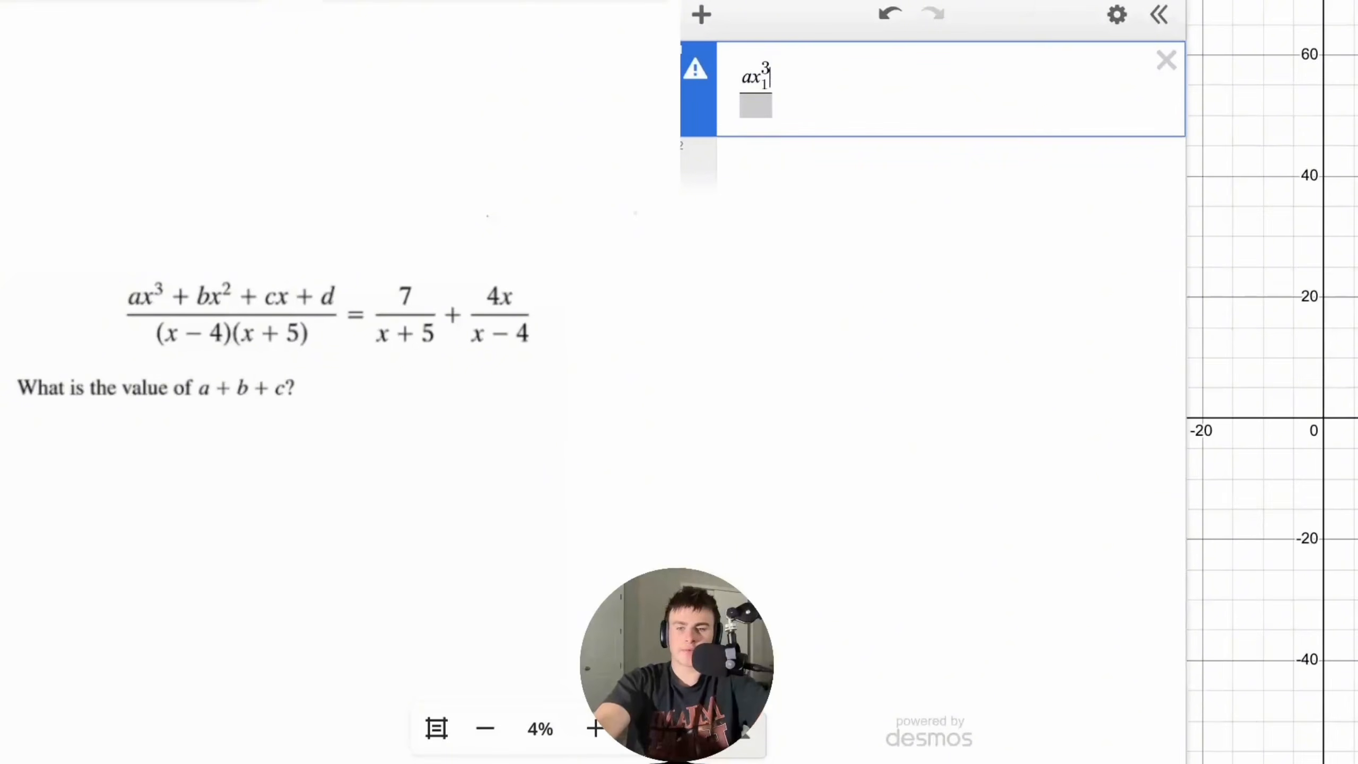
text(+bx_1)
text(^2+cx)
text(+ bx_1^2 + cx_1 + d)
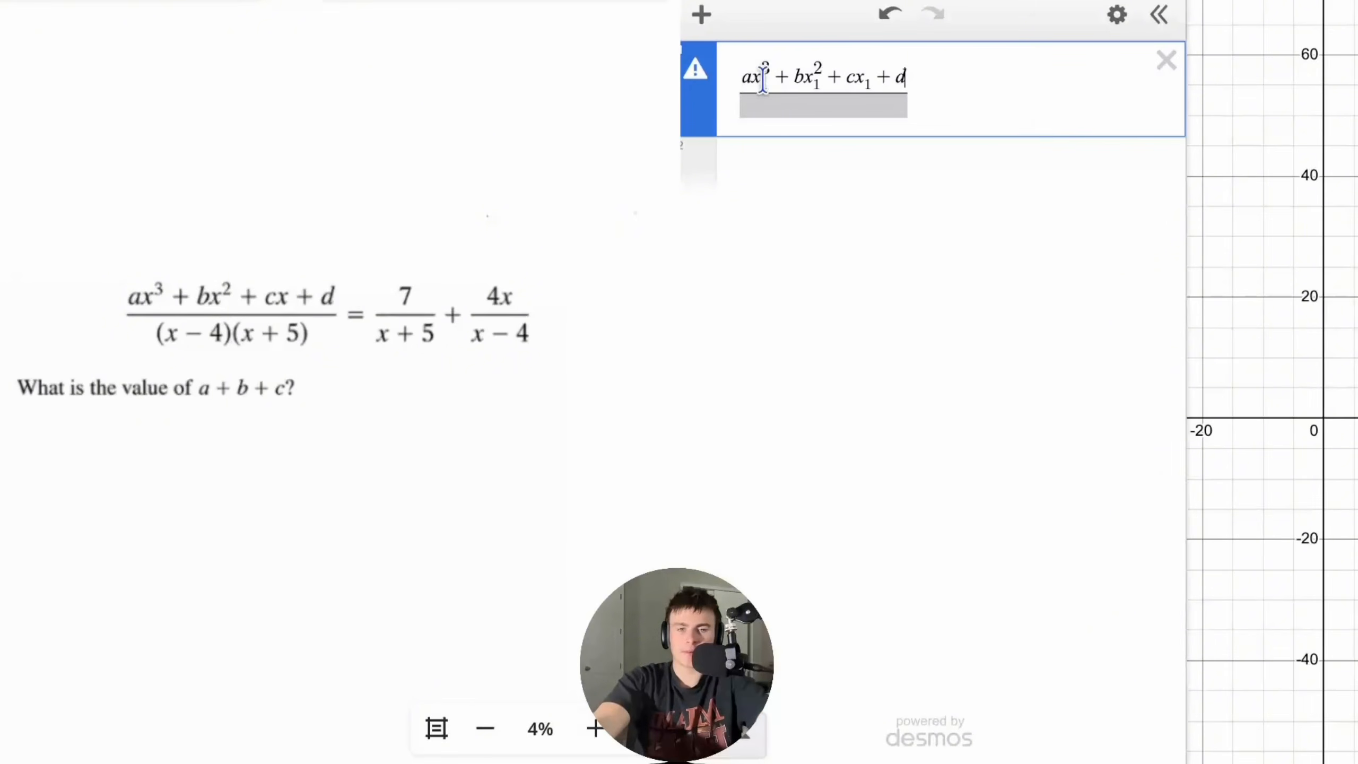
click(773, 103)
text((x1-4)()
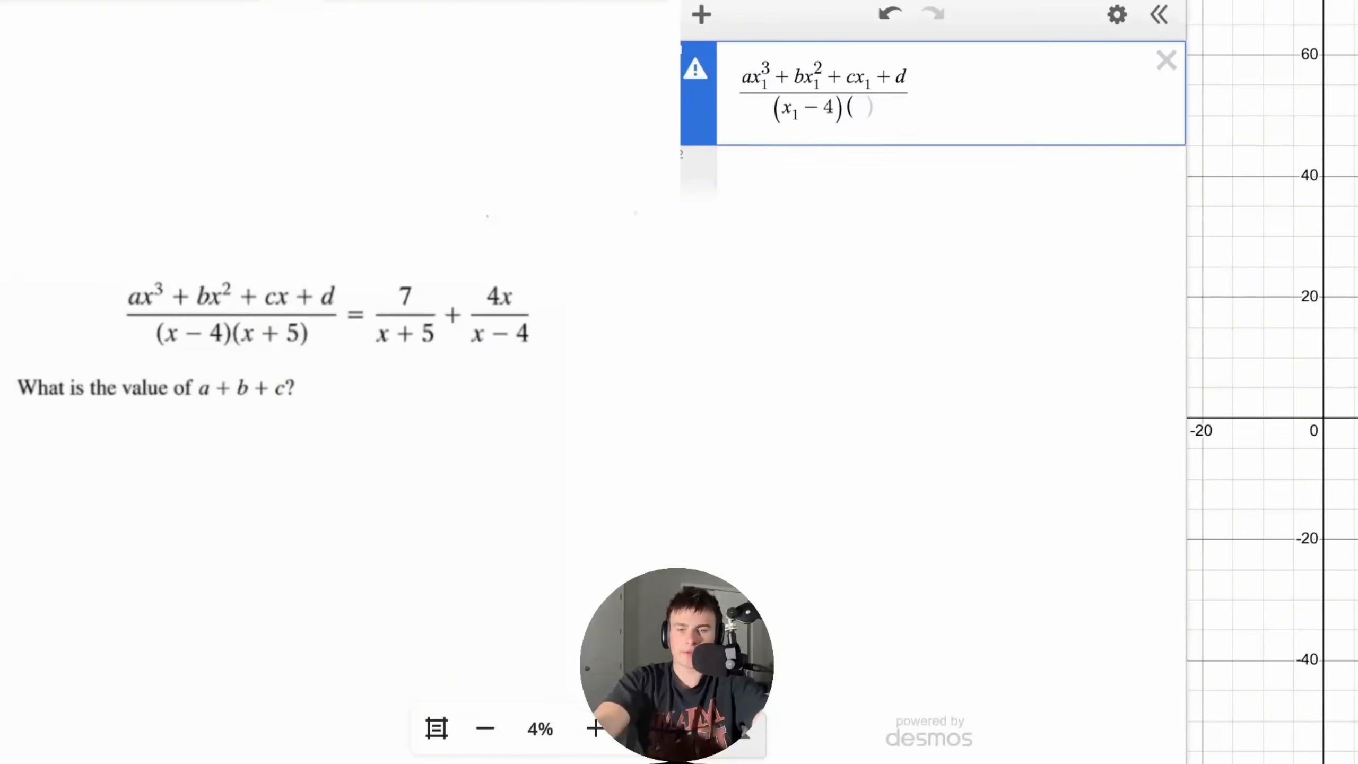
text(x1+5)
click(918, 107)
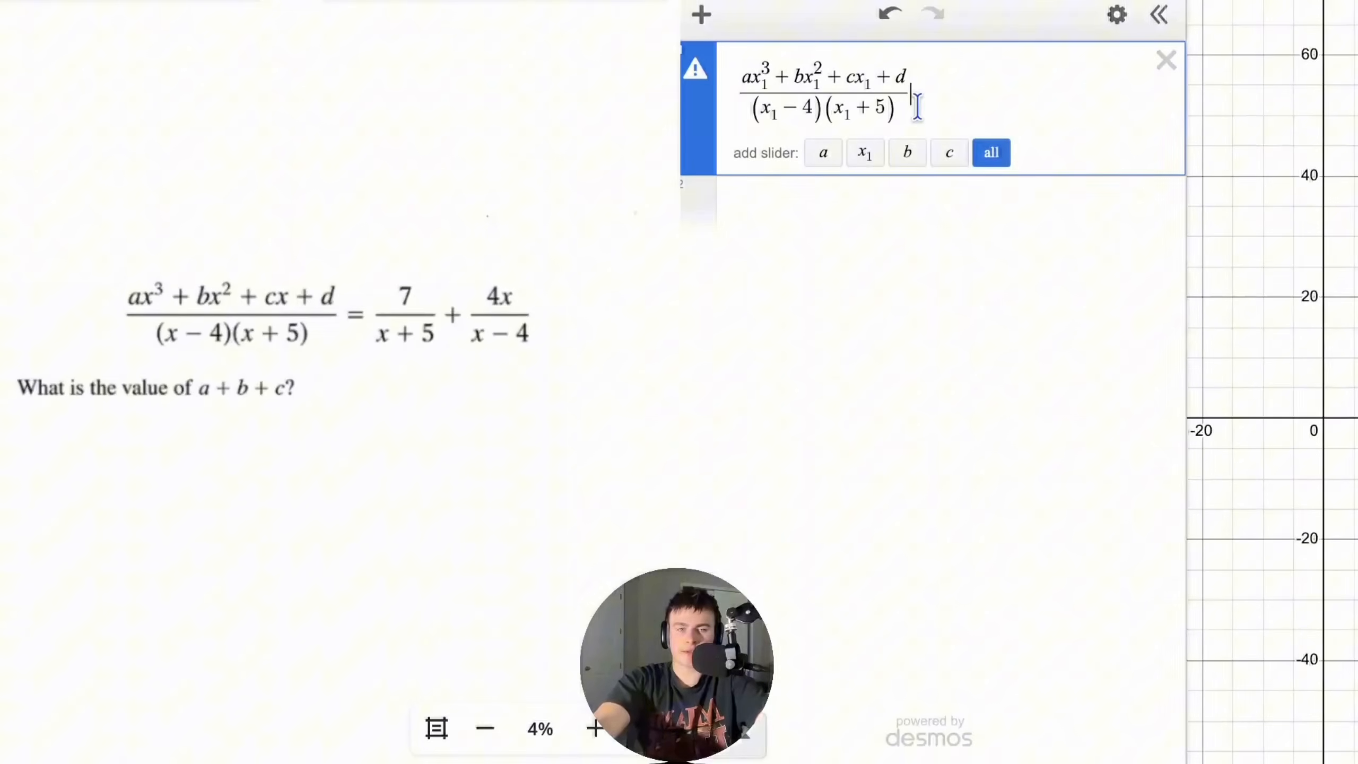
- Complete the regression with ~ 7/(x1 + 5) + 4x1/(x1 - 4) as its right side
text(~ )
text(7/x)
key(BackSpace)
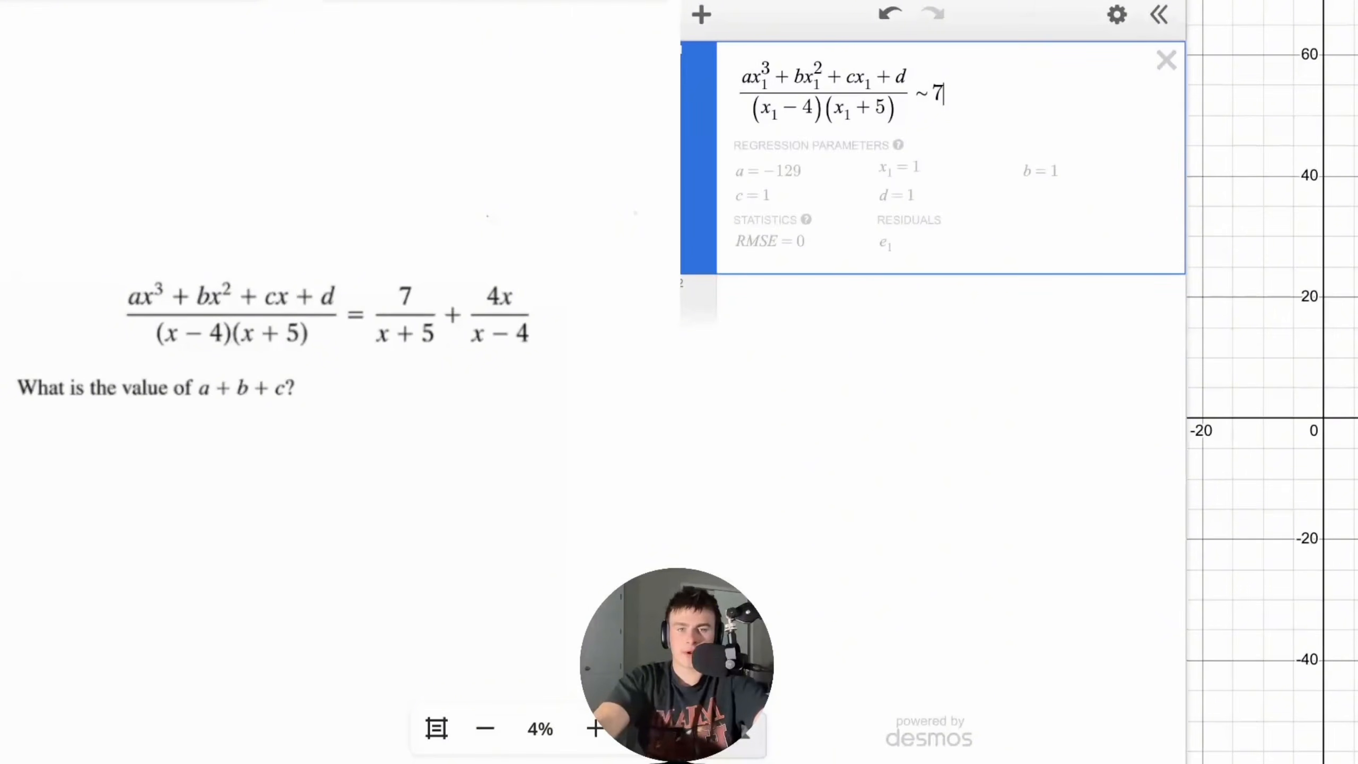
text(/(x_1+5)
key(Right)
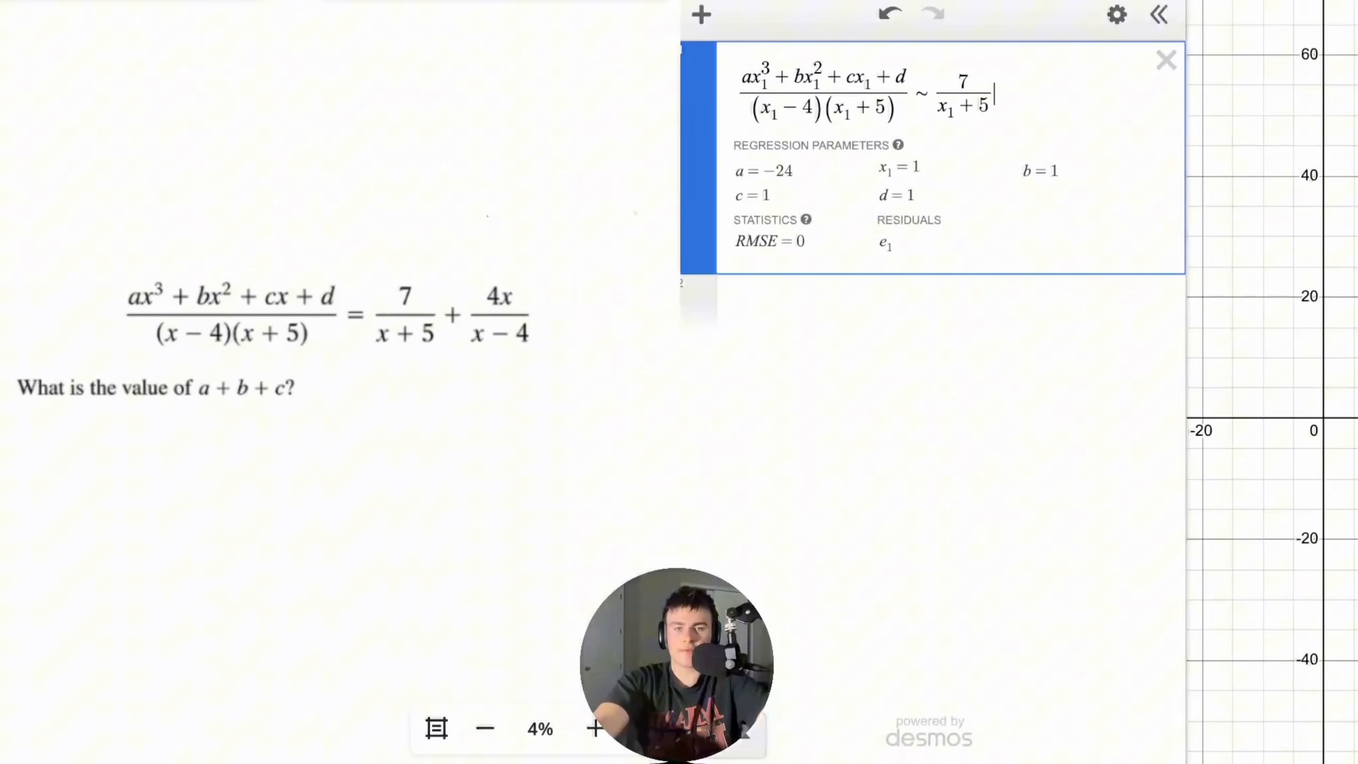
text(+4x1/1)
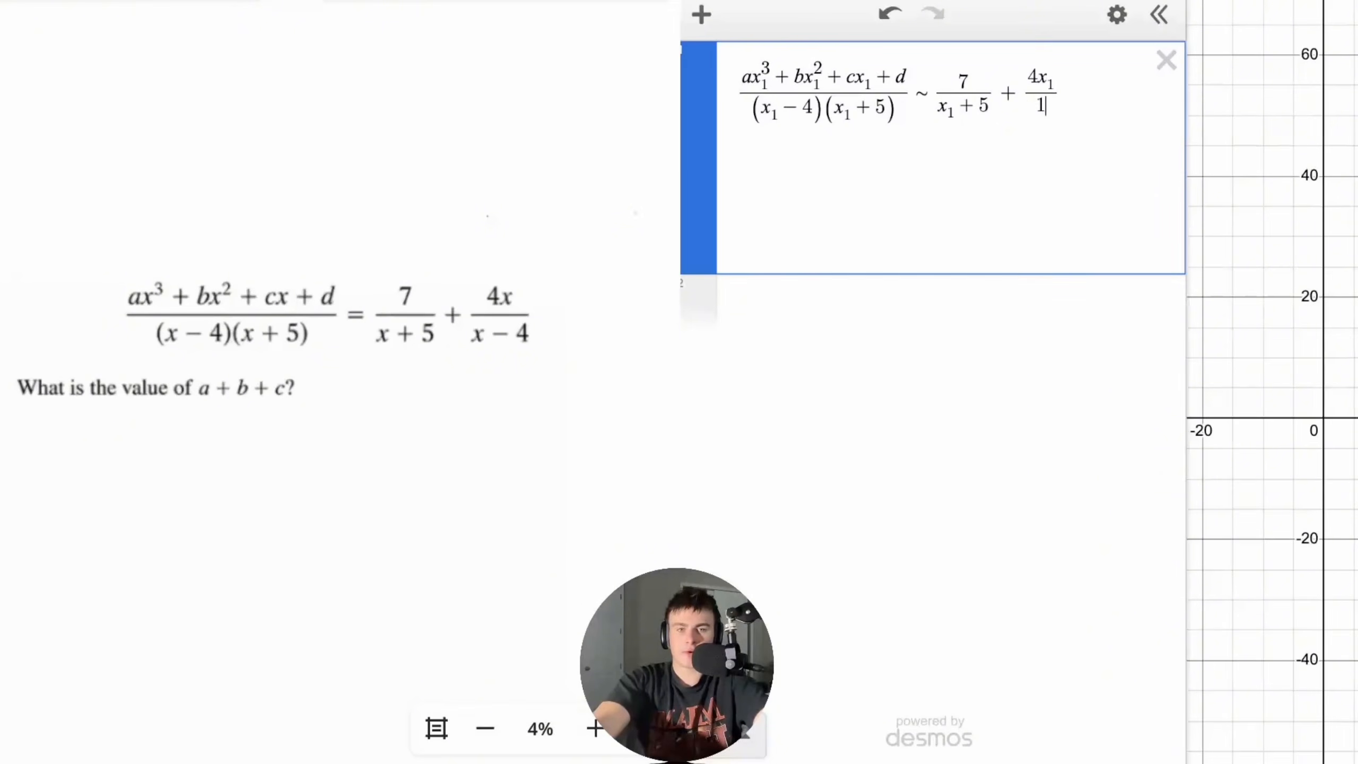
key(BackSpace)
text(x1-4)
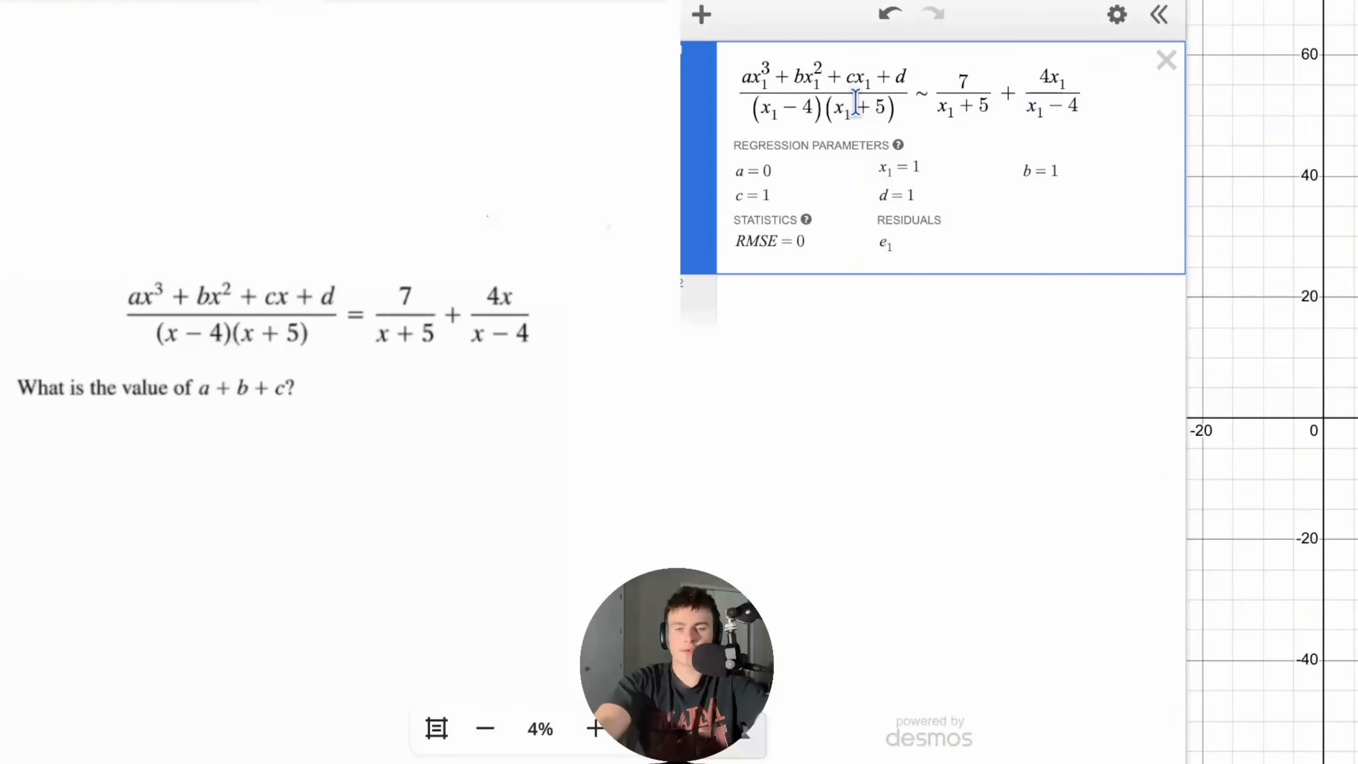
- Define x1 as the list [1,2,3,4,5,6,7,8] in a new expression
click(819, 316)
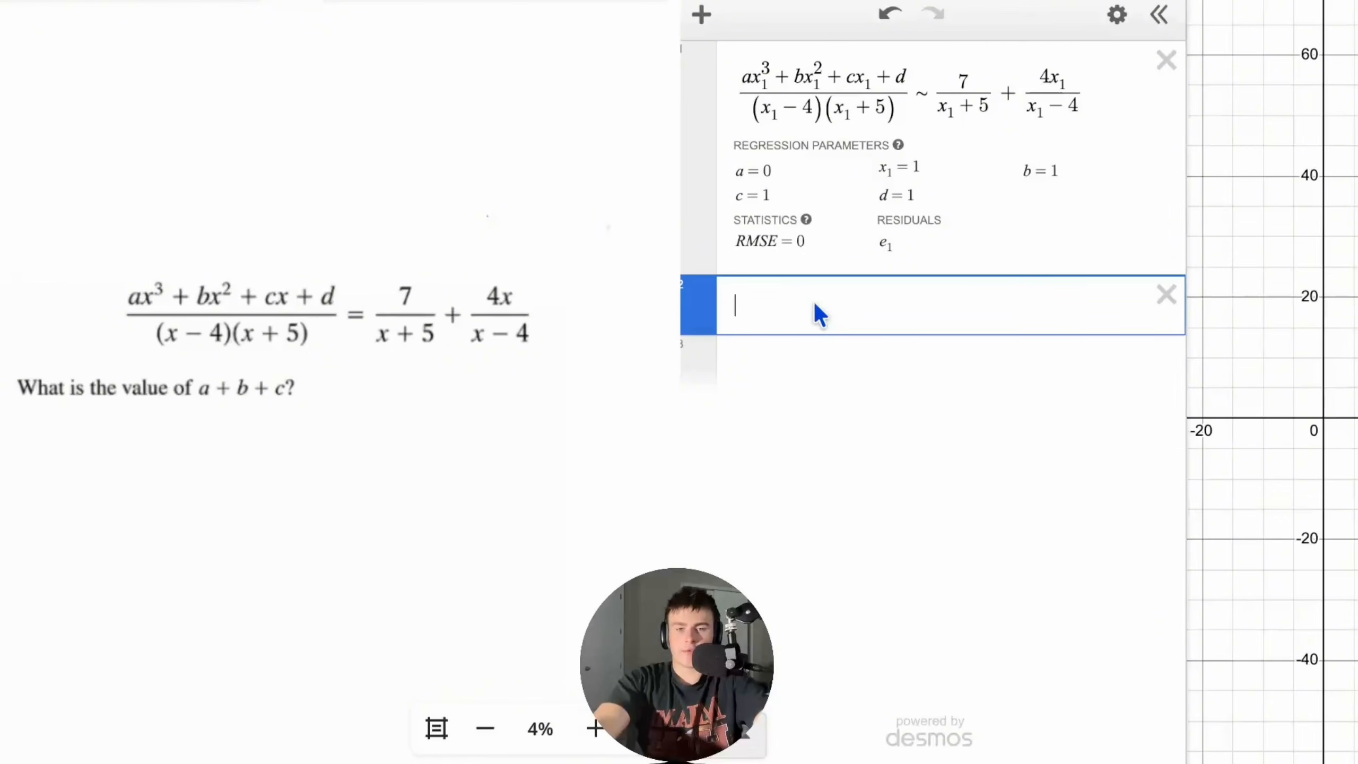
text(x1)
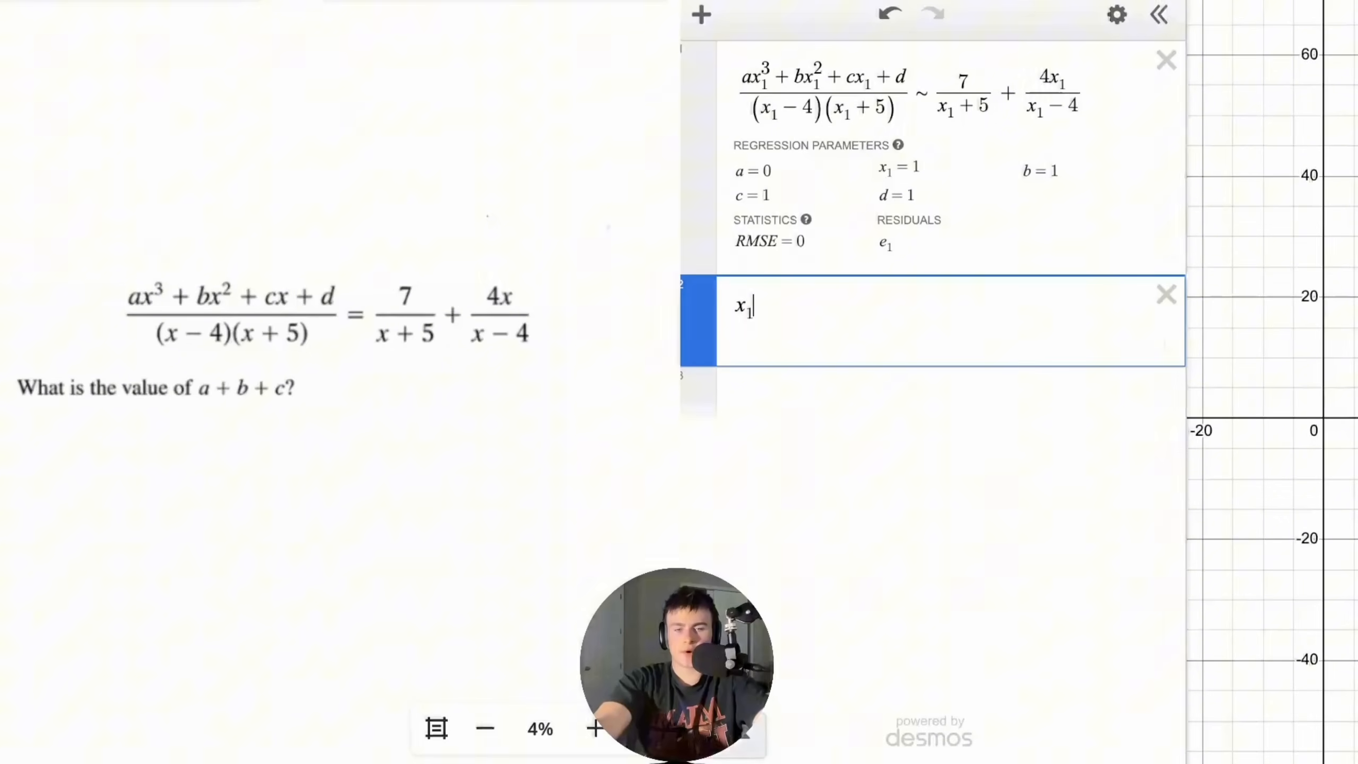
text(=[1,2,3,4)
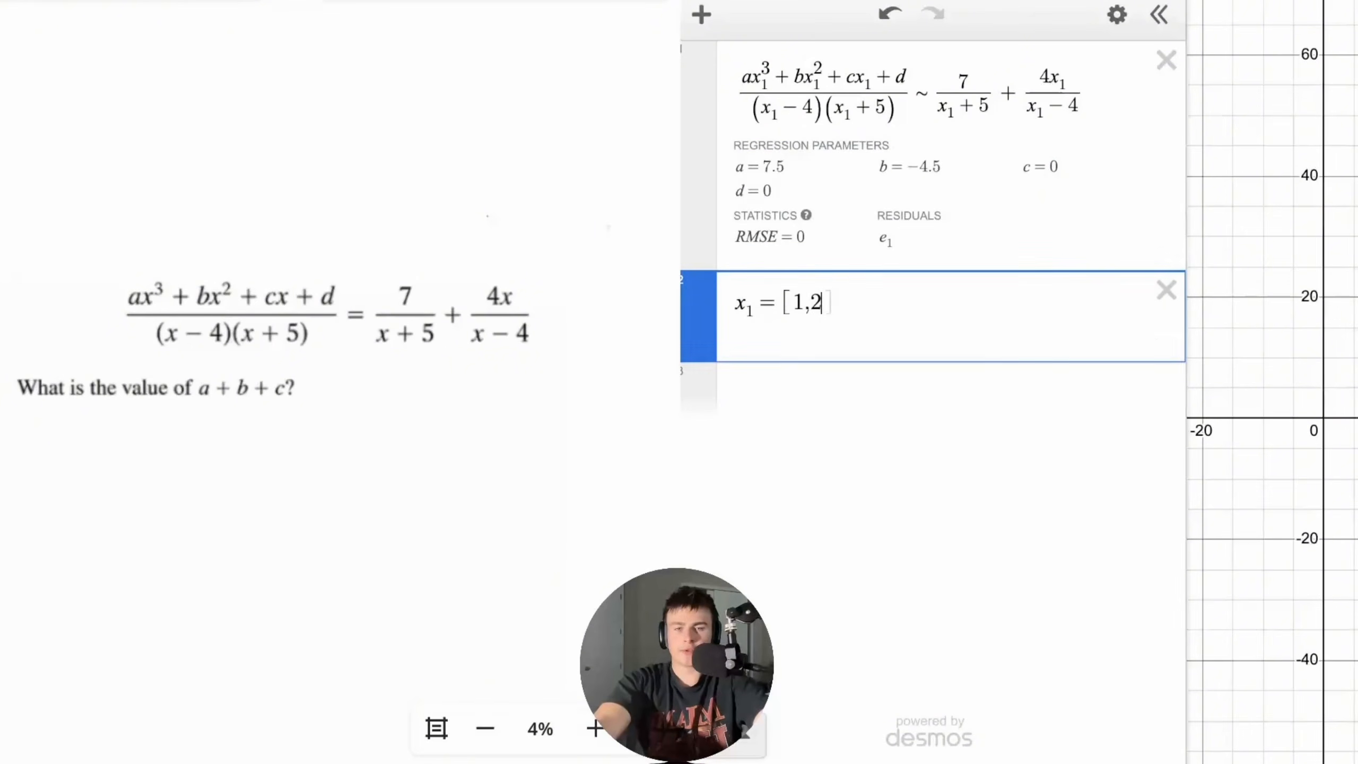
text(,5,6,7)
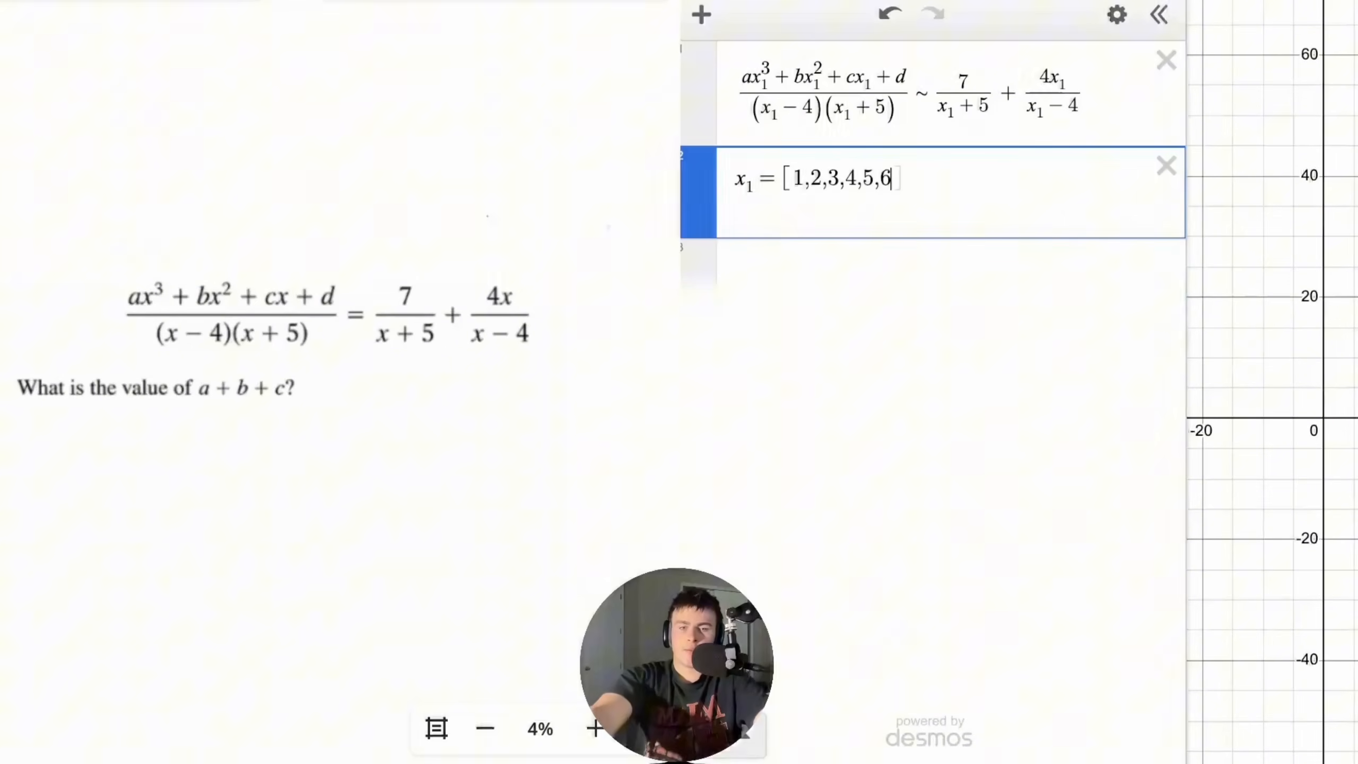
text(,8)
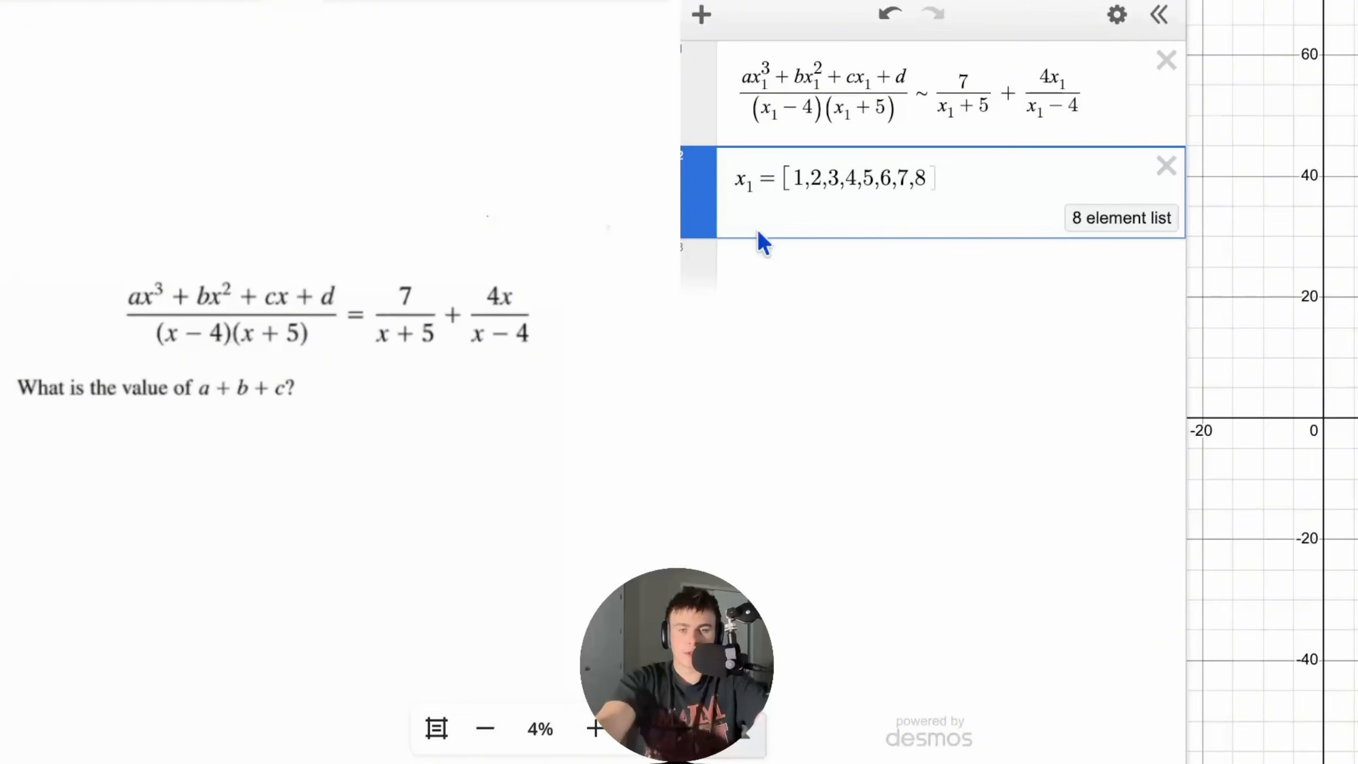
- Highlight the value 4 in the x1 list to compare it with the x1 - 4 factor in the denominator
drag(857, 184, 842, 182)
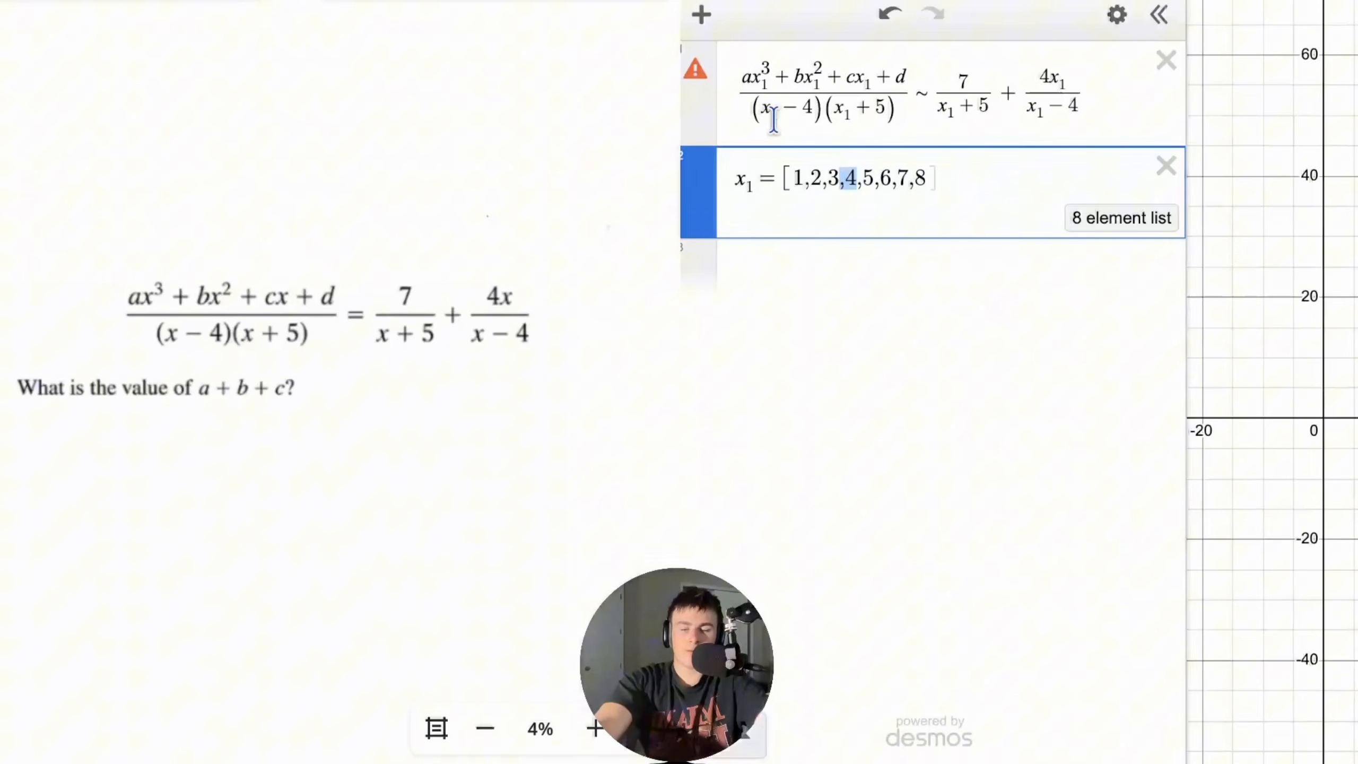
click(845, 180)
drag(876, 181, 756, 185)
click(889, 179)
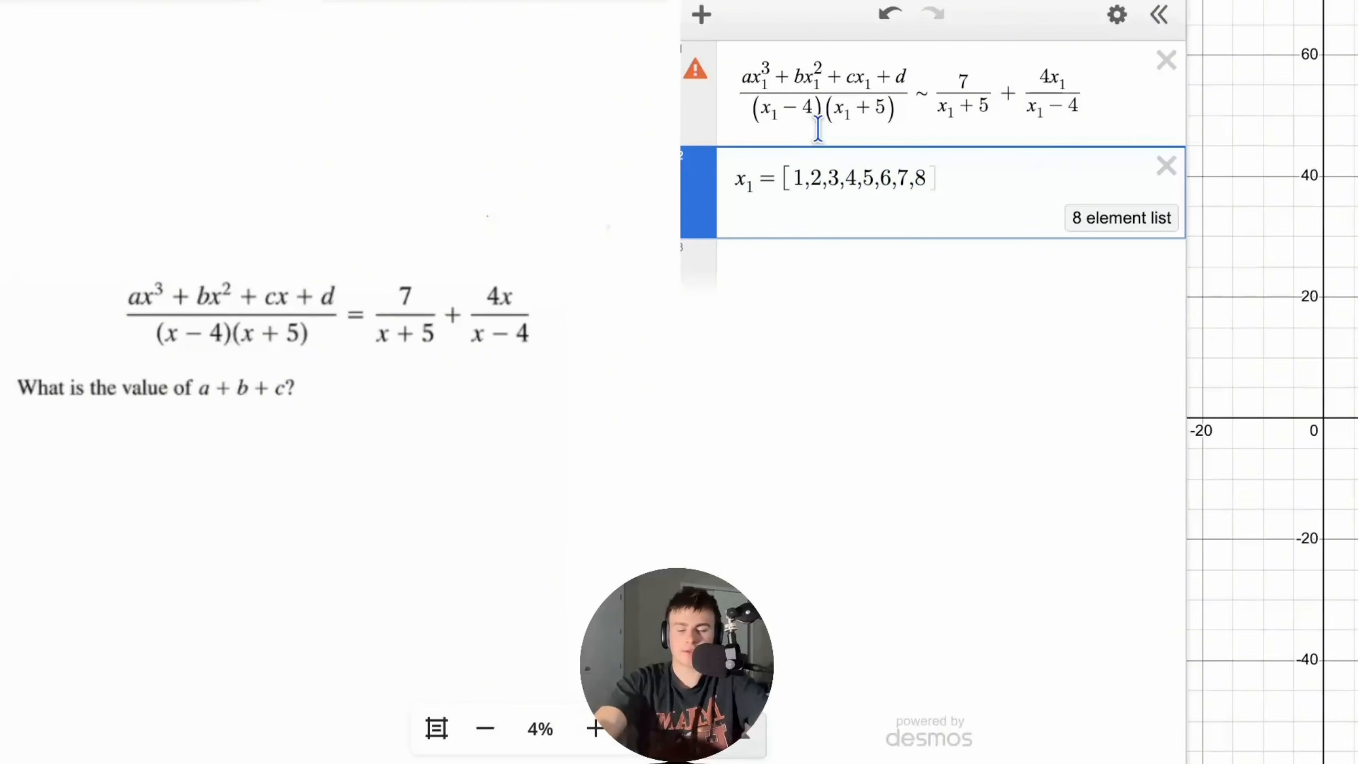
drag(862, 180, 846, 180)
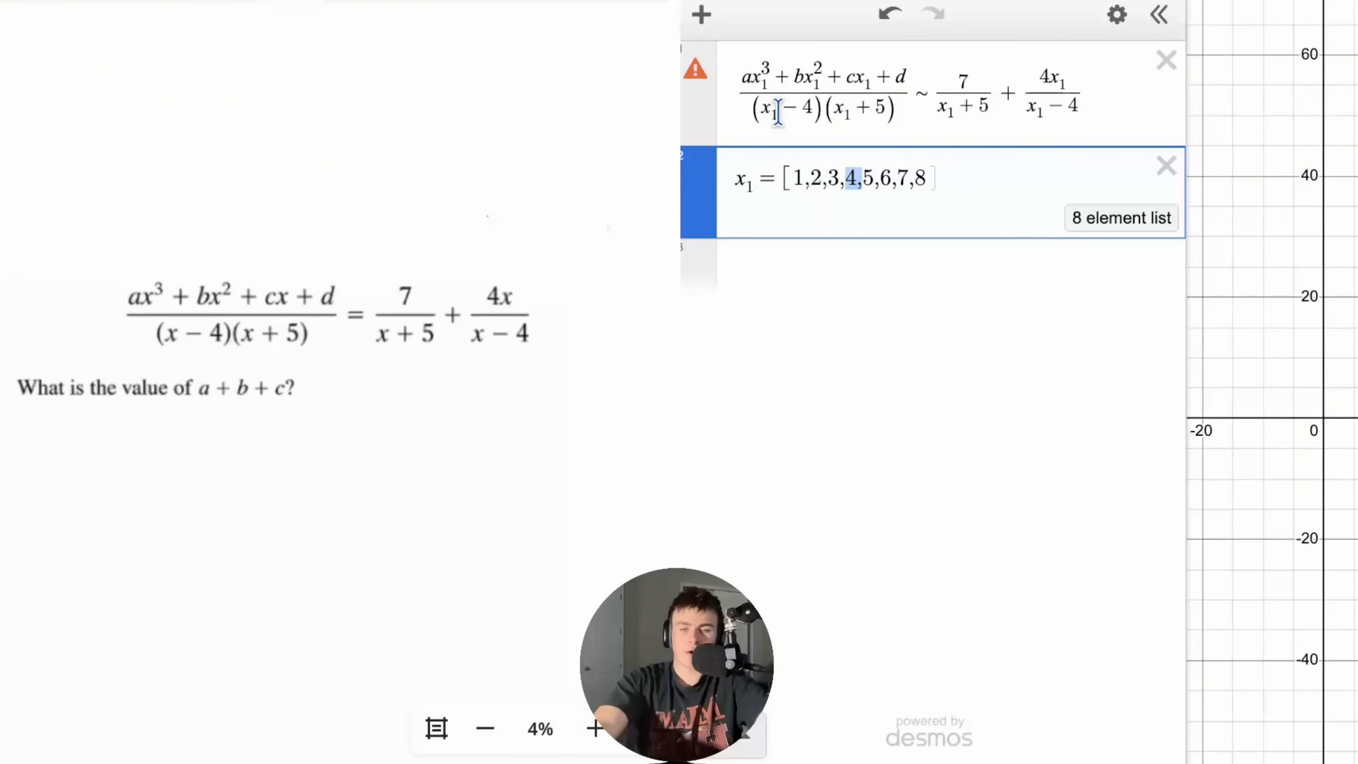
- Enter a division by zero in a new expression and erase it
click(849, 264)
text(/0)
drag(799, 268, 735, 269)
key(BackSpace)
- Replace the x1 list with random(10) and expand its list of generated values
drag(968, 183, 916, 180)
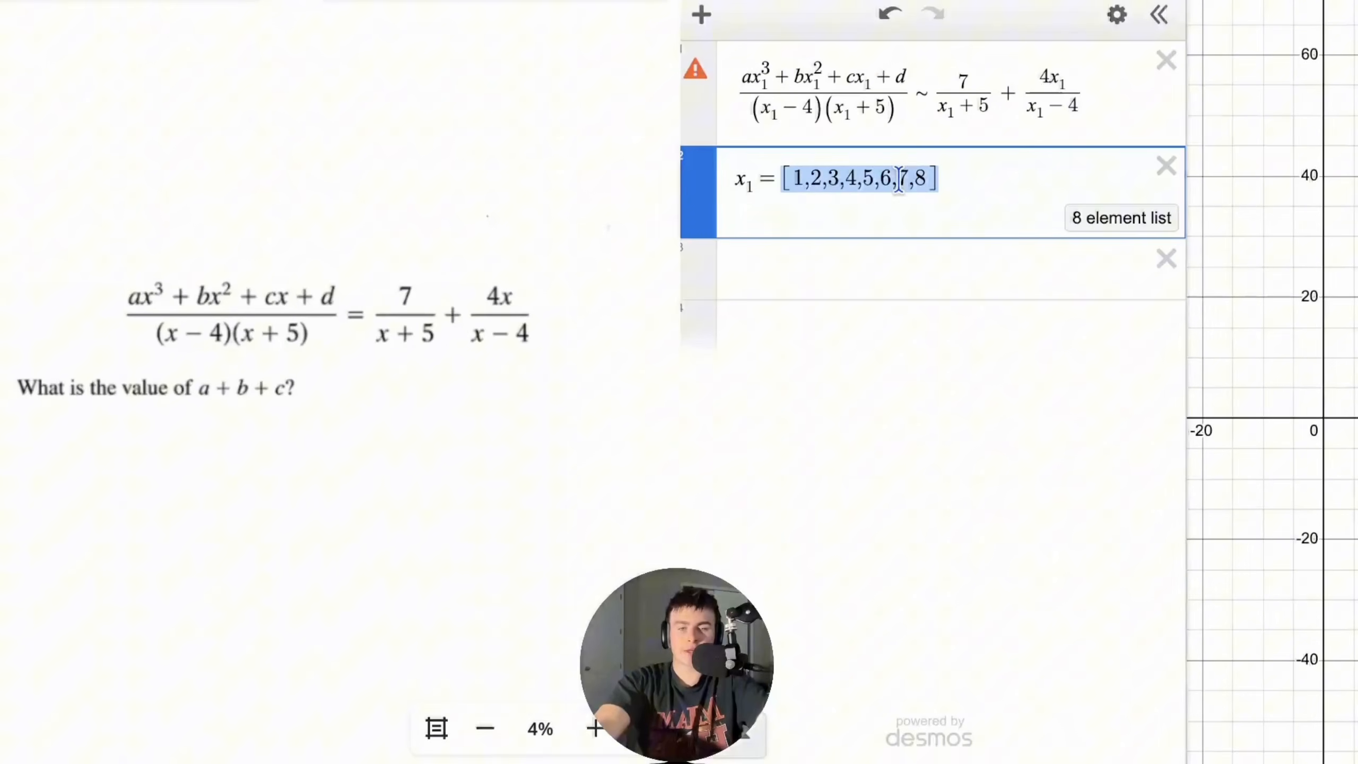
text(r)
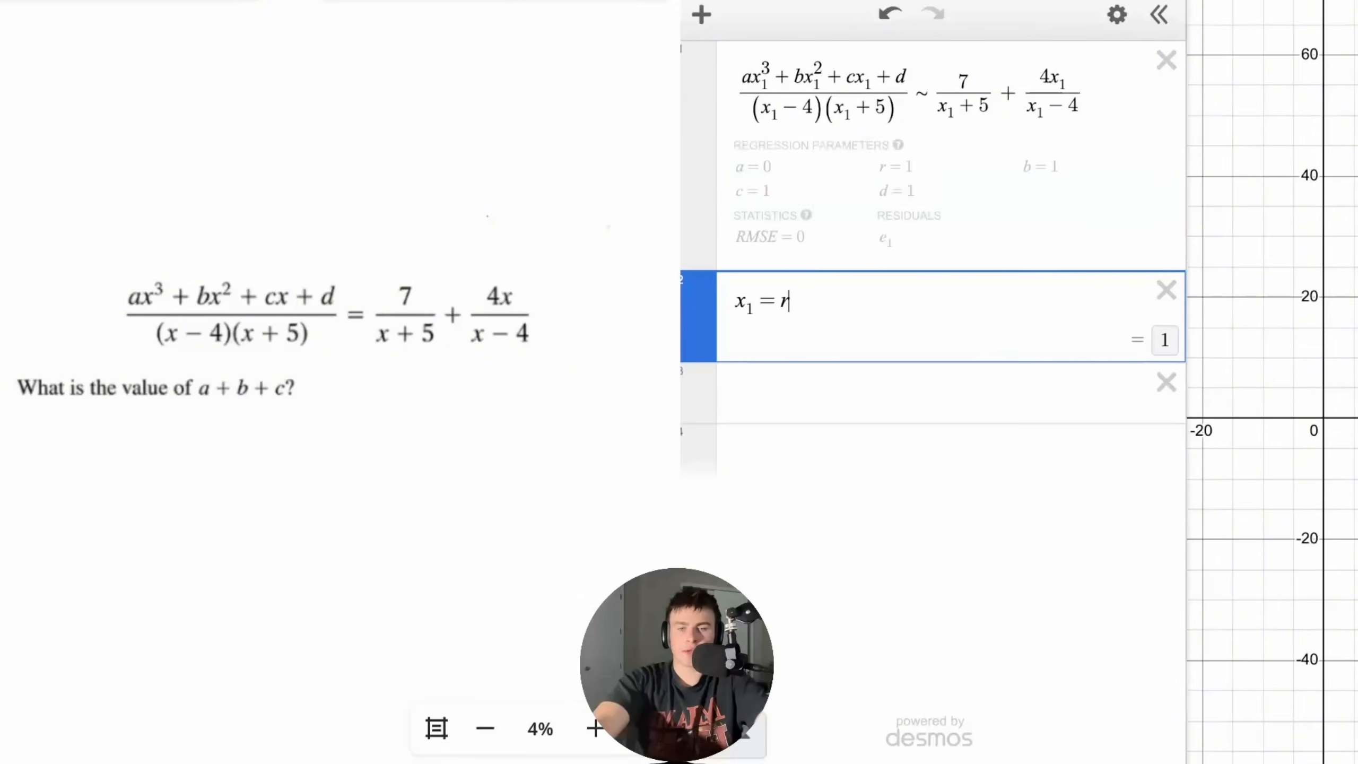
text(andom(10))
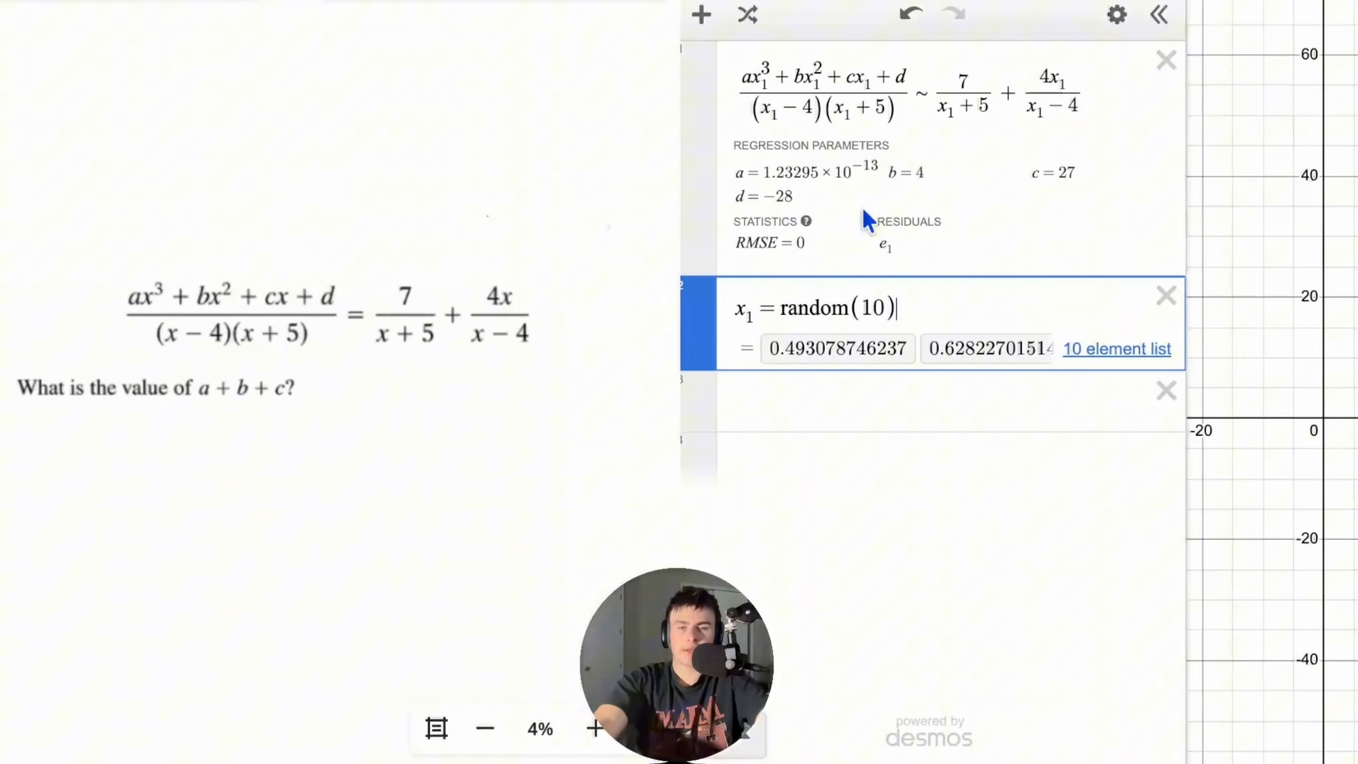
click(1117, 352)
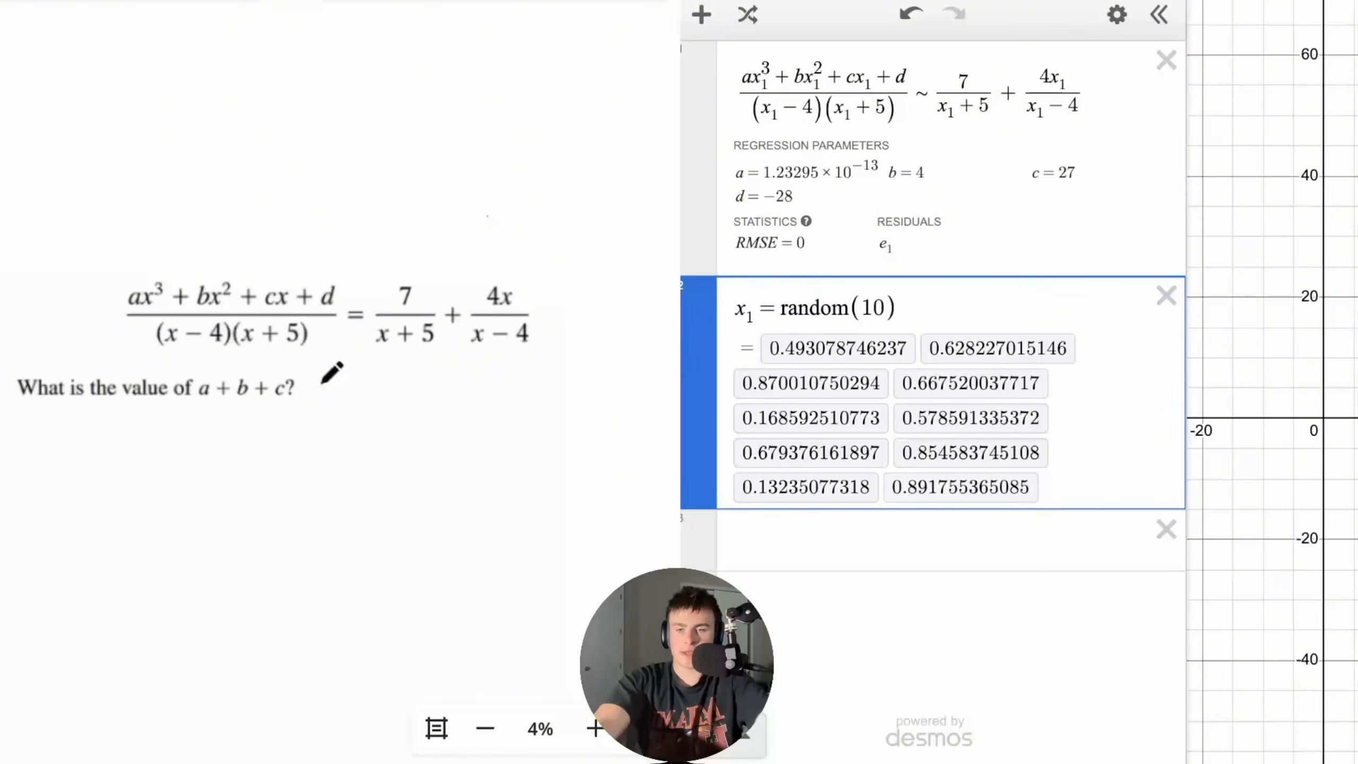
- Annotate the question by crossing out a and writing d, and evaluate b + c + d in a new expression
drag(325, 389, 333, 402)
drag(217, 380, 211, 379)
click(749, 559)
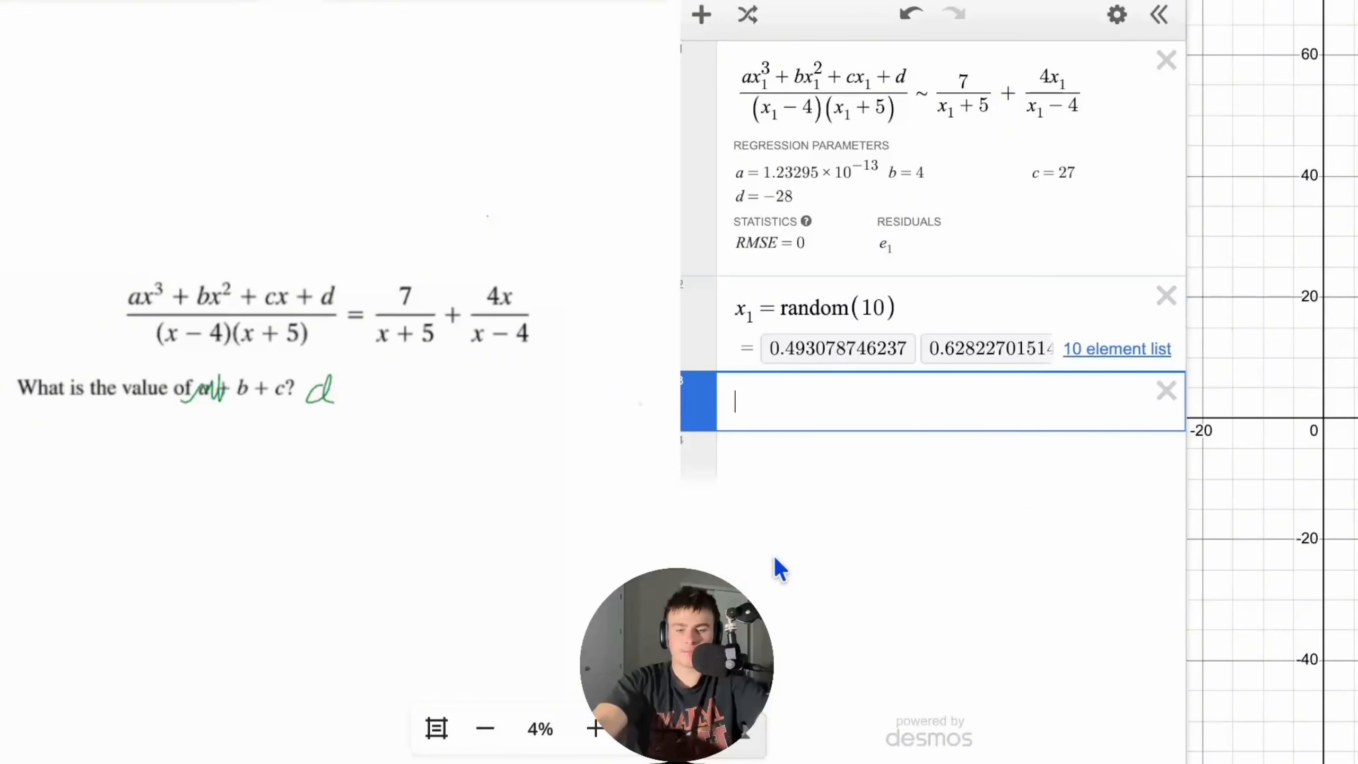
text(b+c+d)
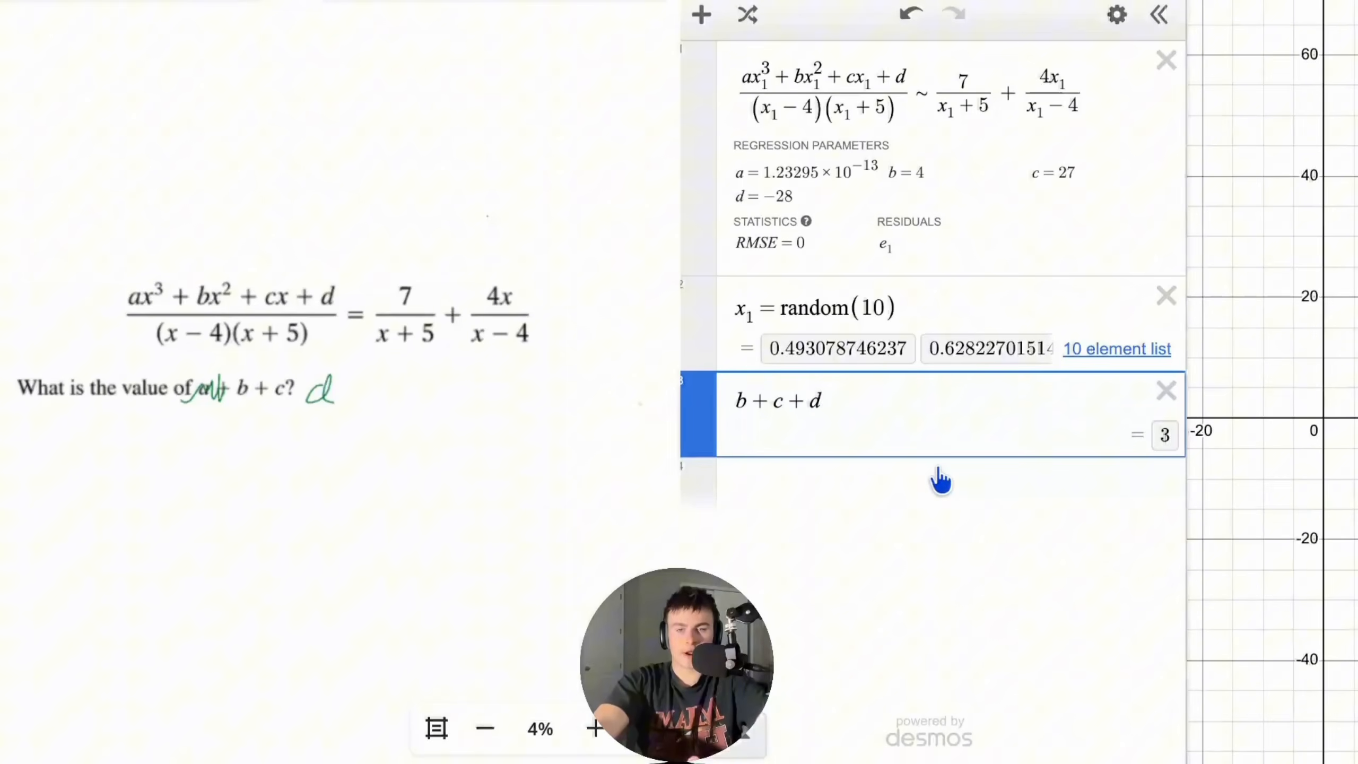
- Highlight the regression's left fraction and each of the fractions on its right side
click(833, 95)
drag(832, 95, 748, 95)
drag(1022, 102, 929, 89)
drag(1098, 88, 1031, 87)
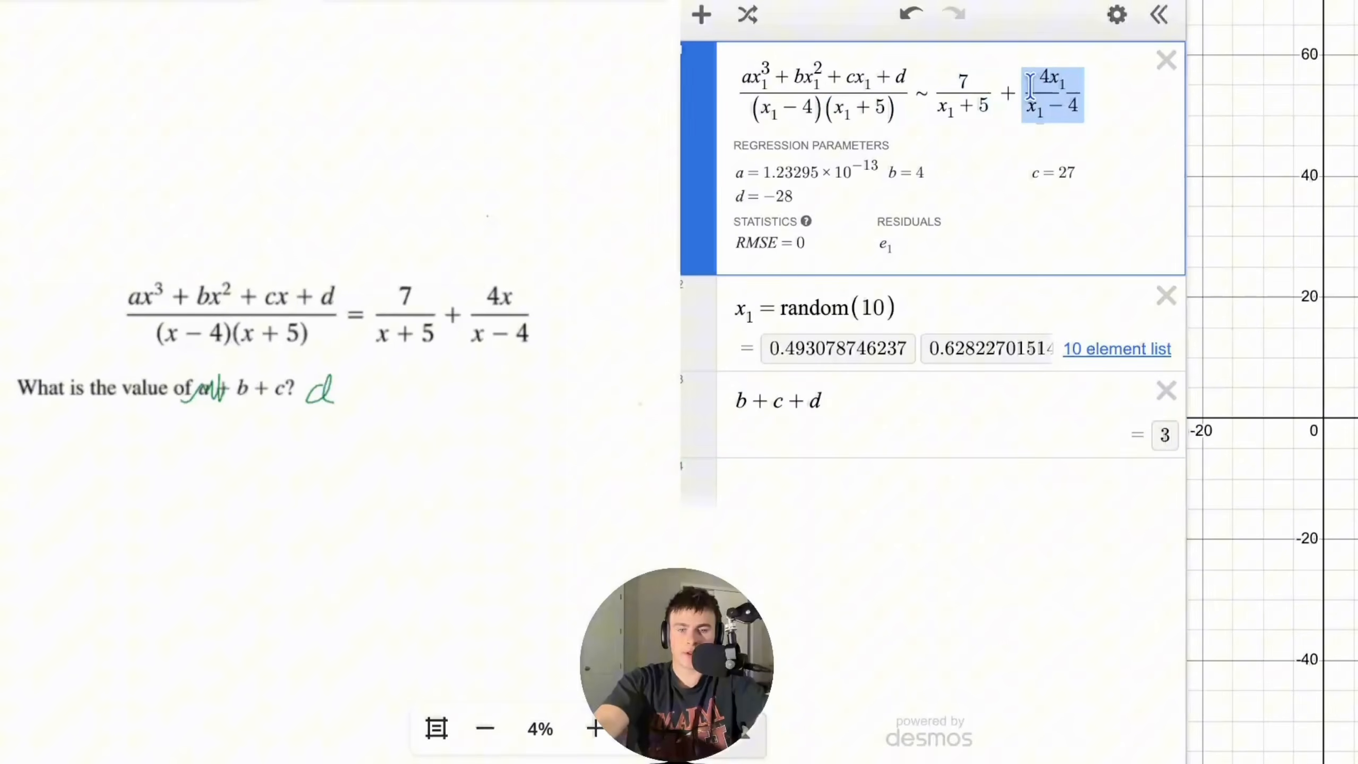
- Switch the x1 definition between random(100) and random(10) to compare the regression parameters, ending on random(100)
click(890, 308)
text(0)
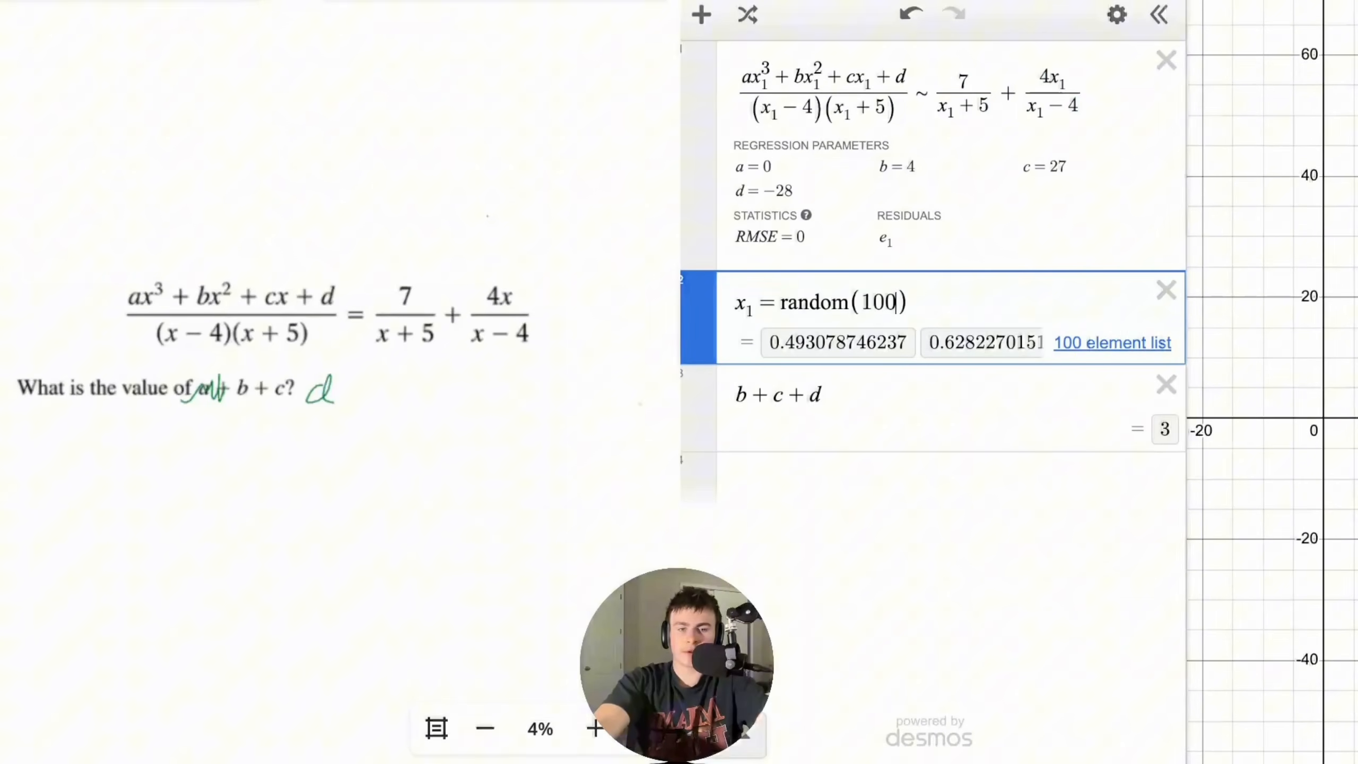
key(BackSpace)
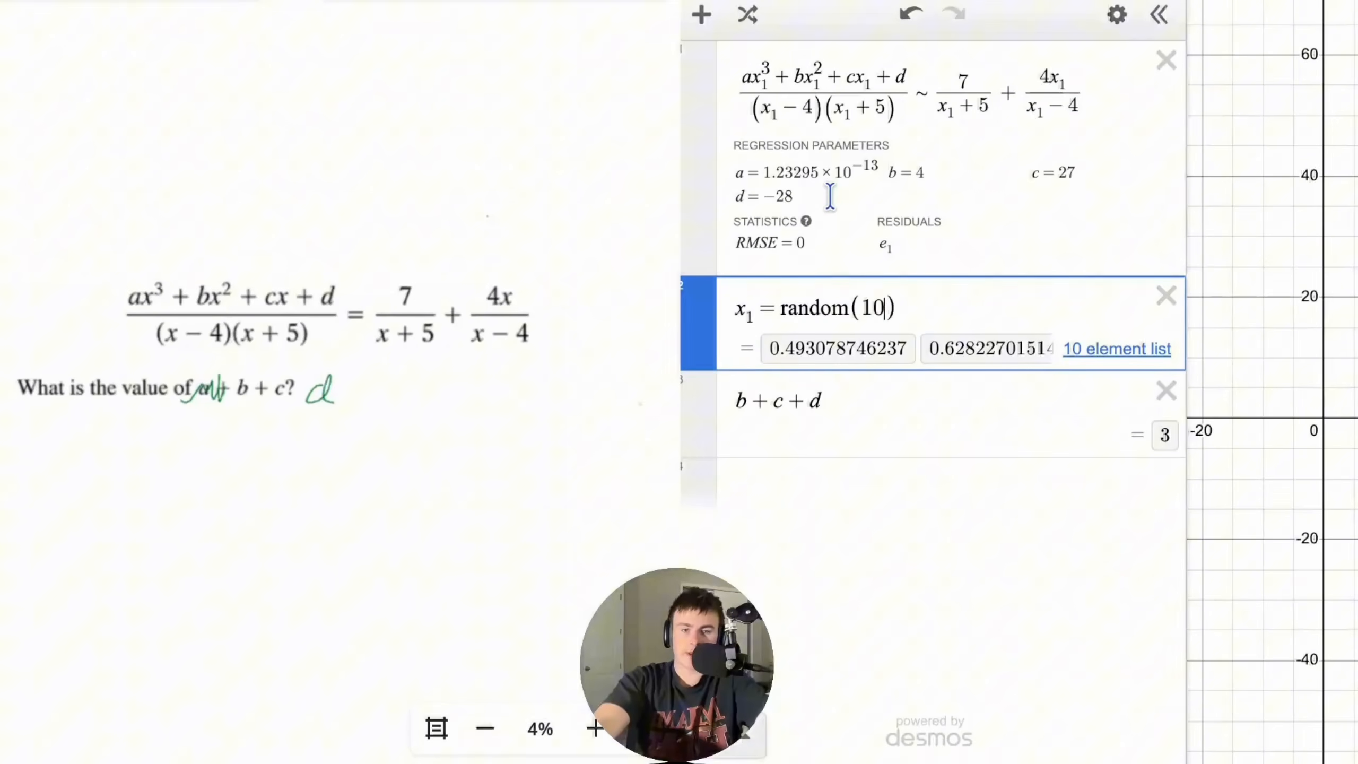
text(0)
key(BackSpace)
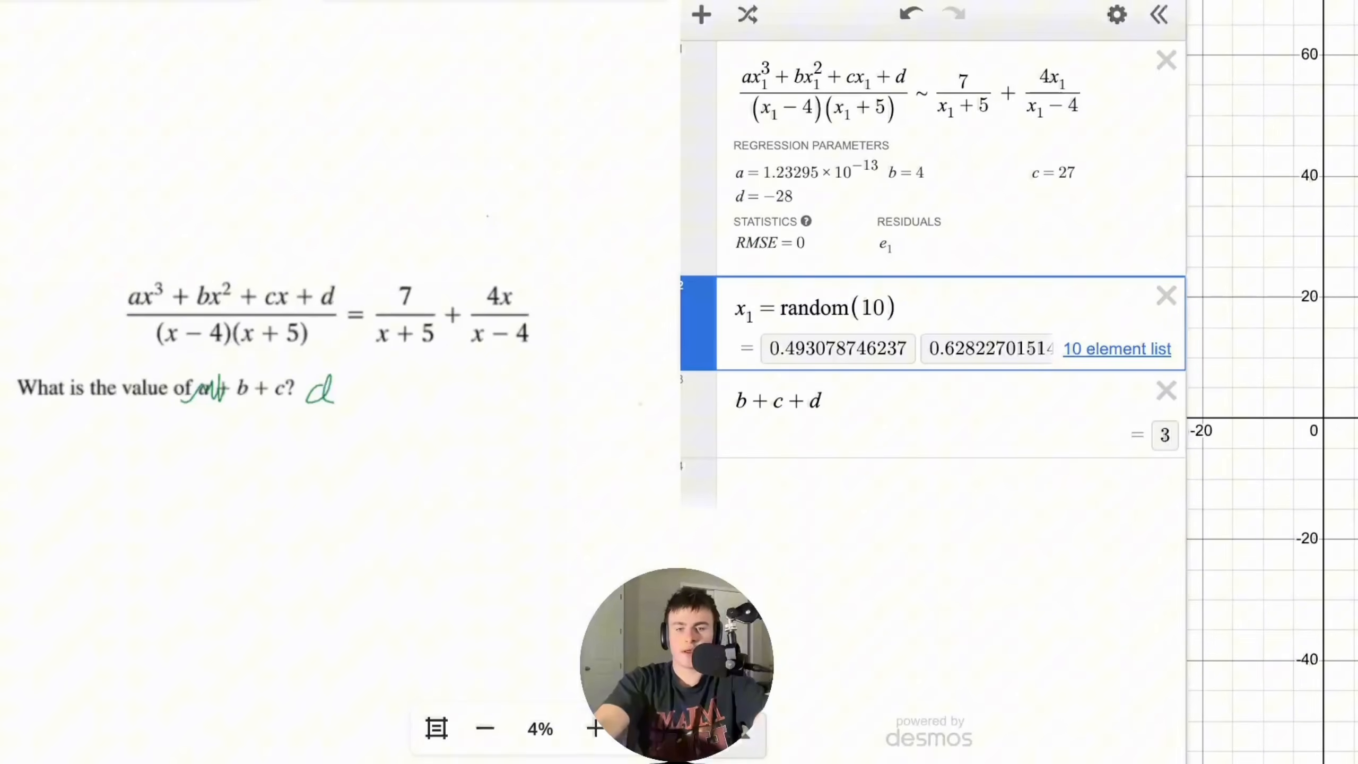
text(0)
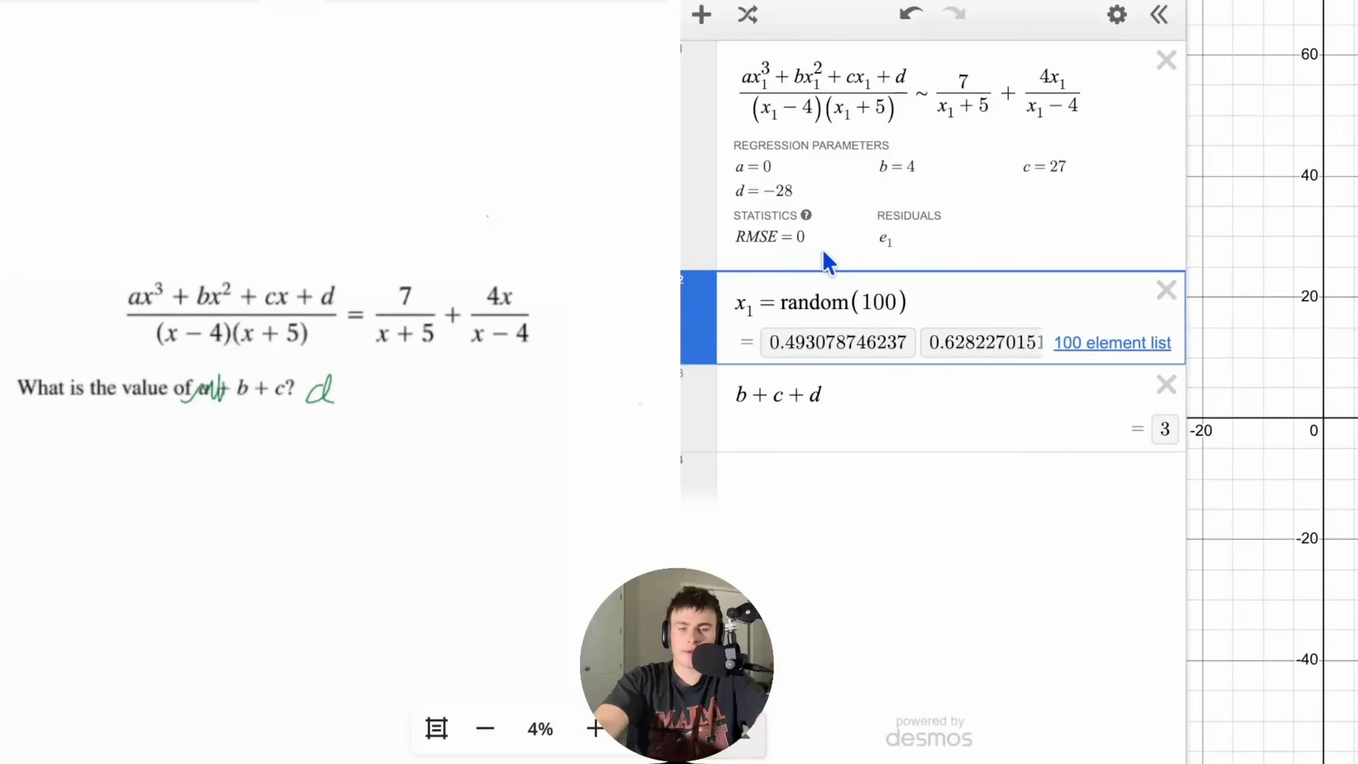
- Replace random(100) in the x1 definition with the list [1,2,3,4,5,6,7] and highlight x1 - 4 in the regression's denominator
drag(916, 315, 782, 304)
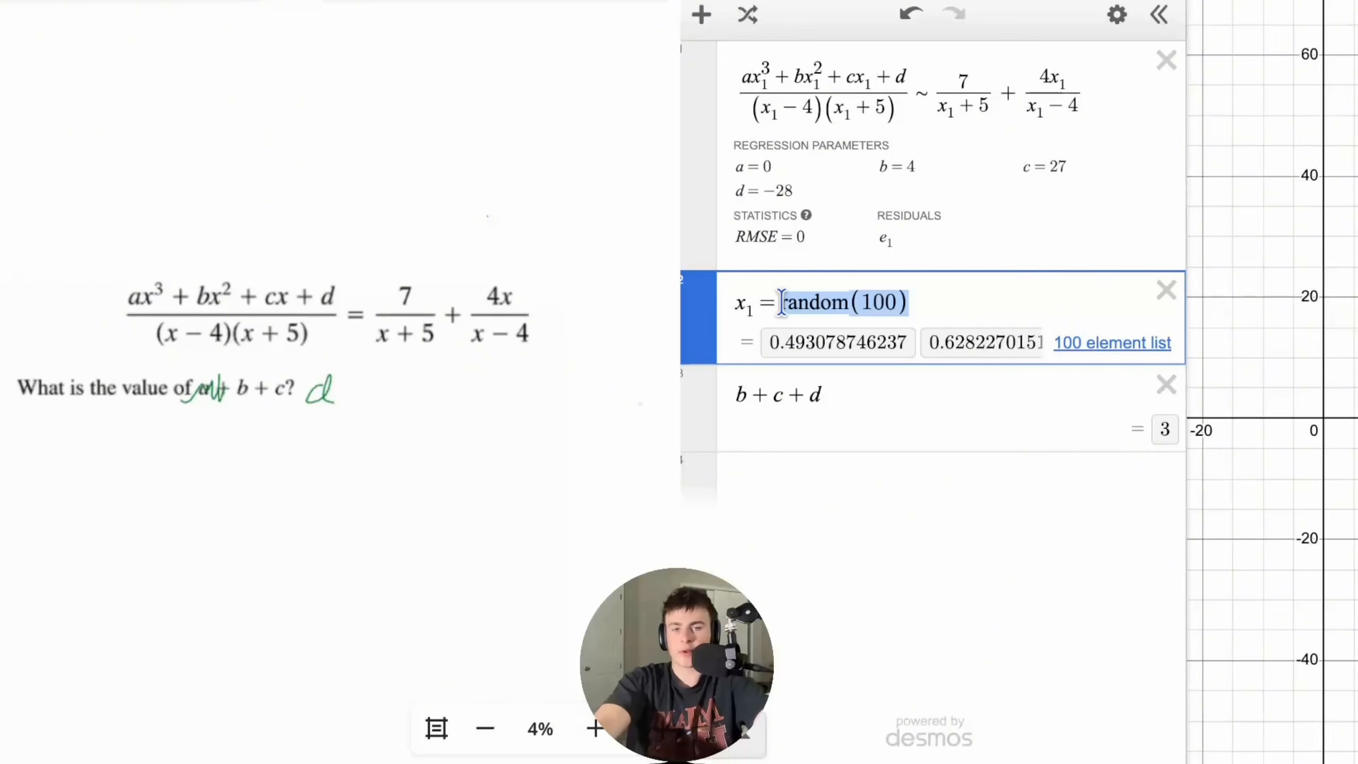
key(BackSpace)
text([1)
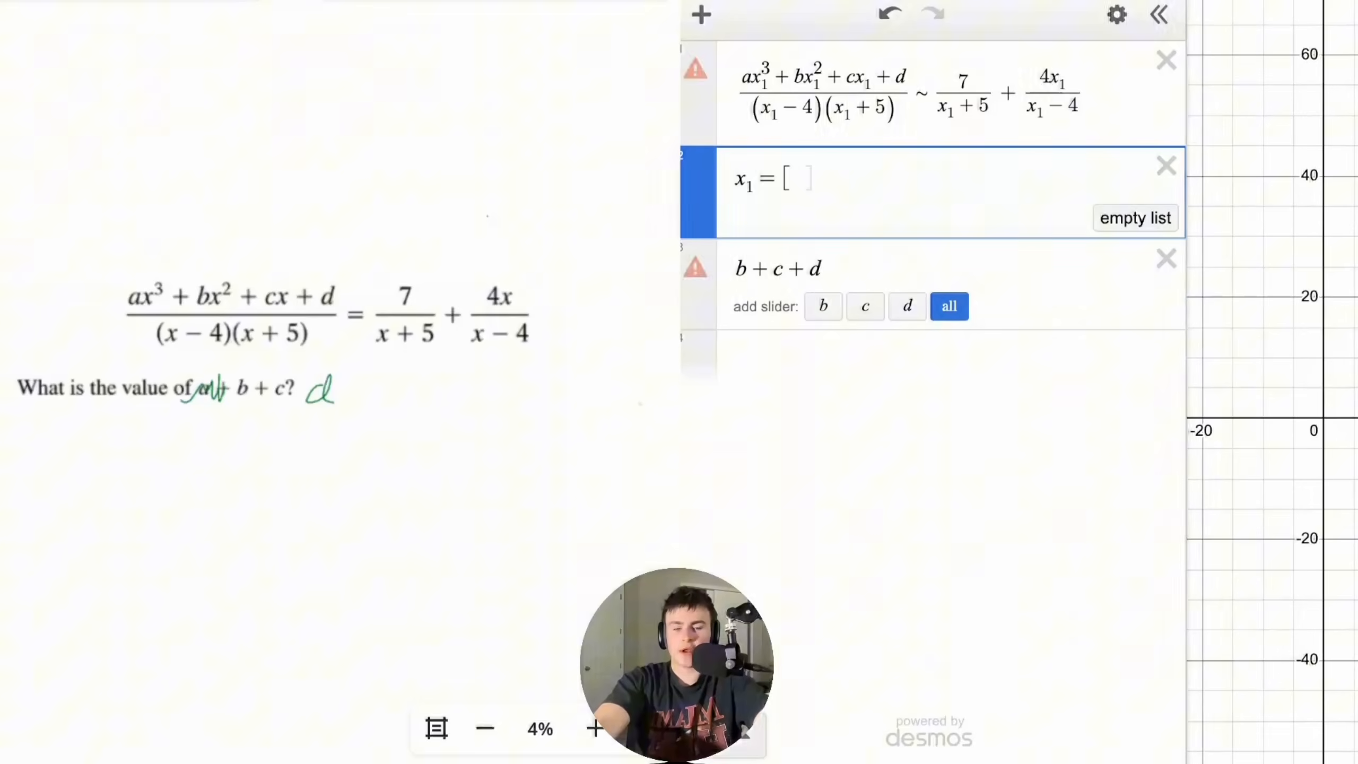
text(,2,3,4,5)
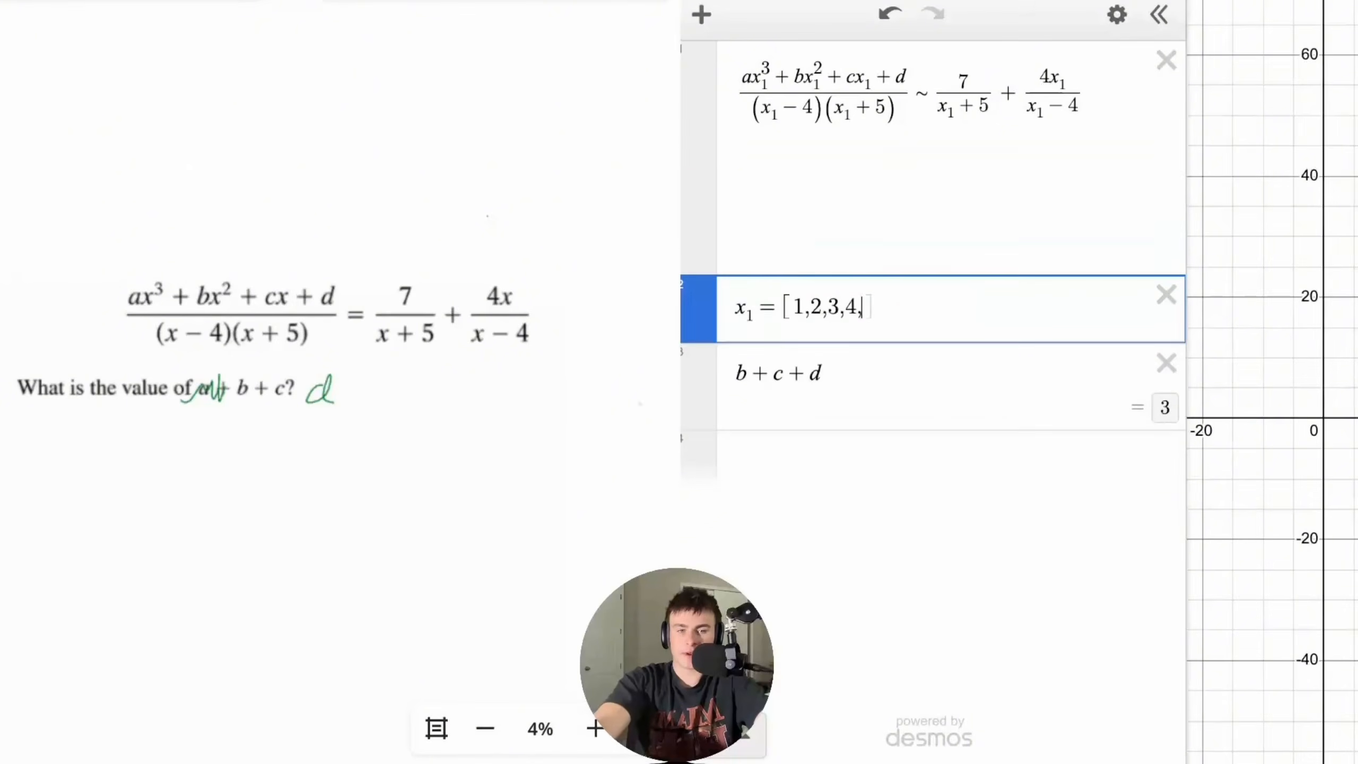
text(,6,7)
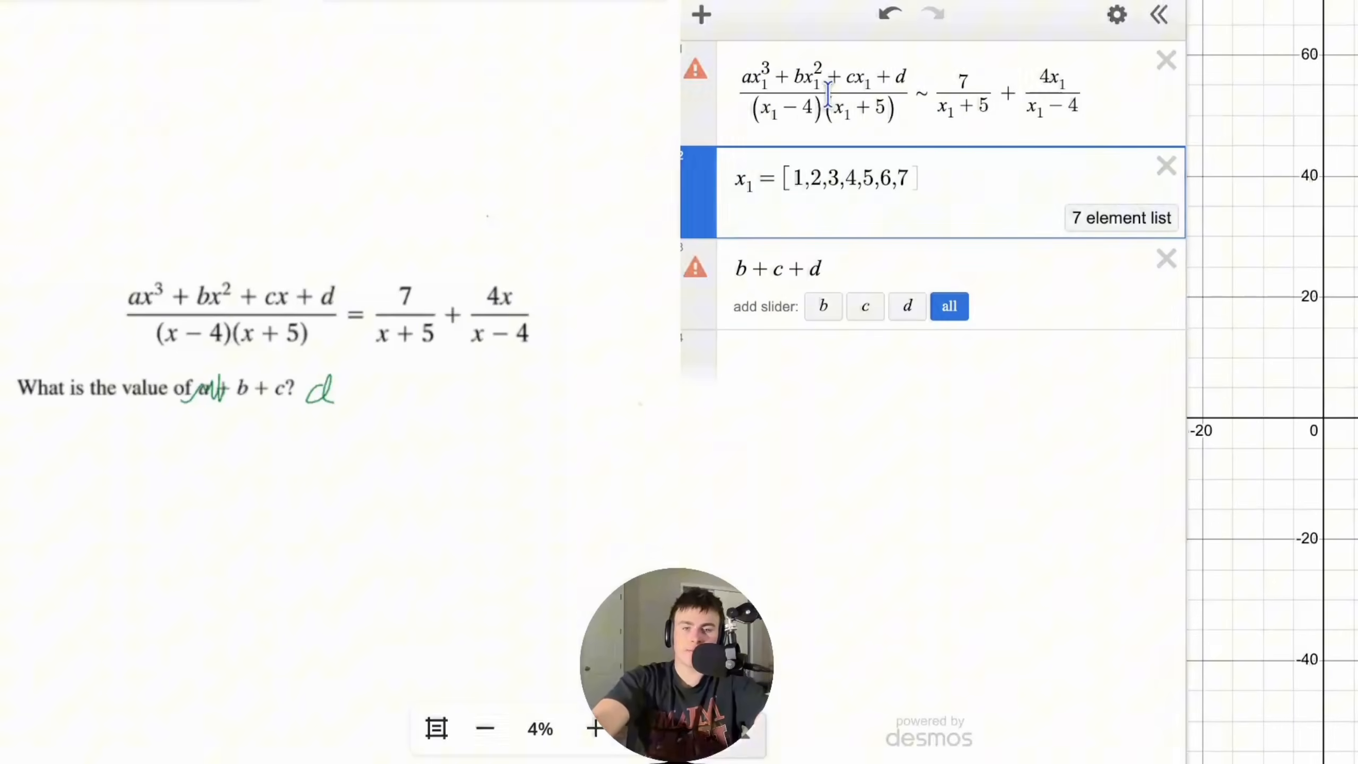
drag(803, 107, 770, 110)
click(933, 170)
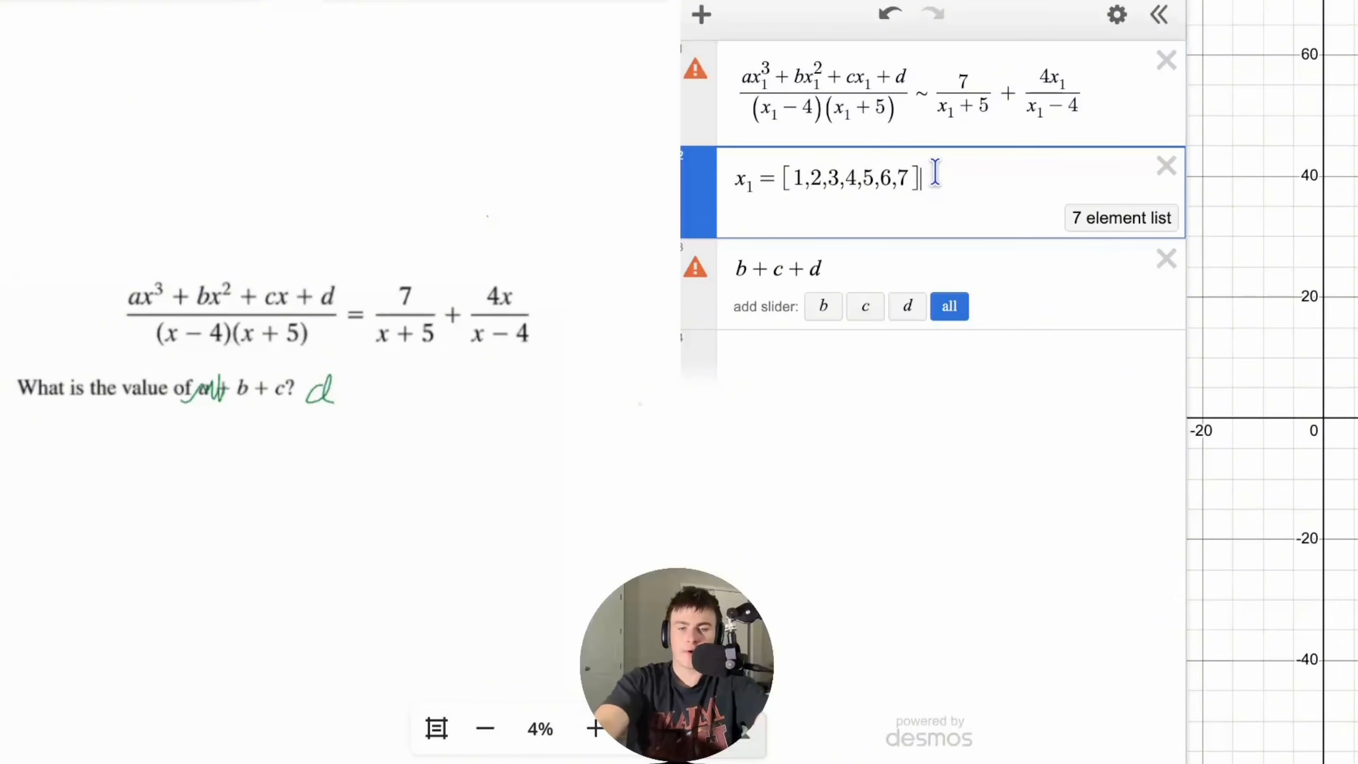
- Highlight the regression's left denominator, and replace the list in the x1 definition with random(10)
drag(934, 170, 775, 196)
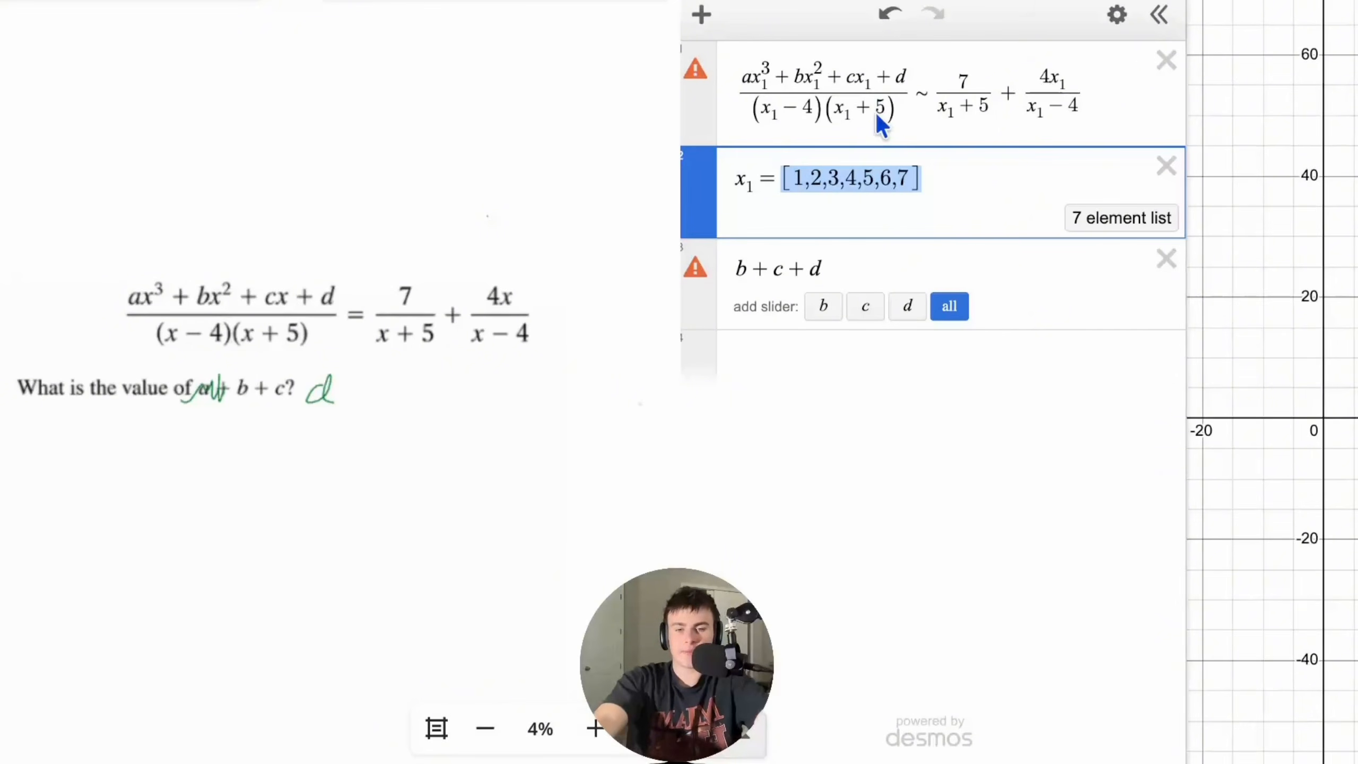
drag(877, 114, 764, 104)
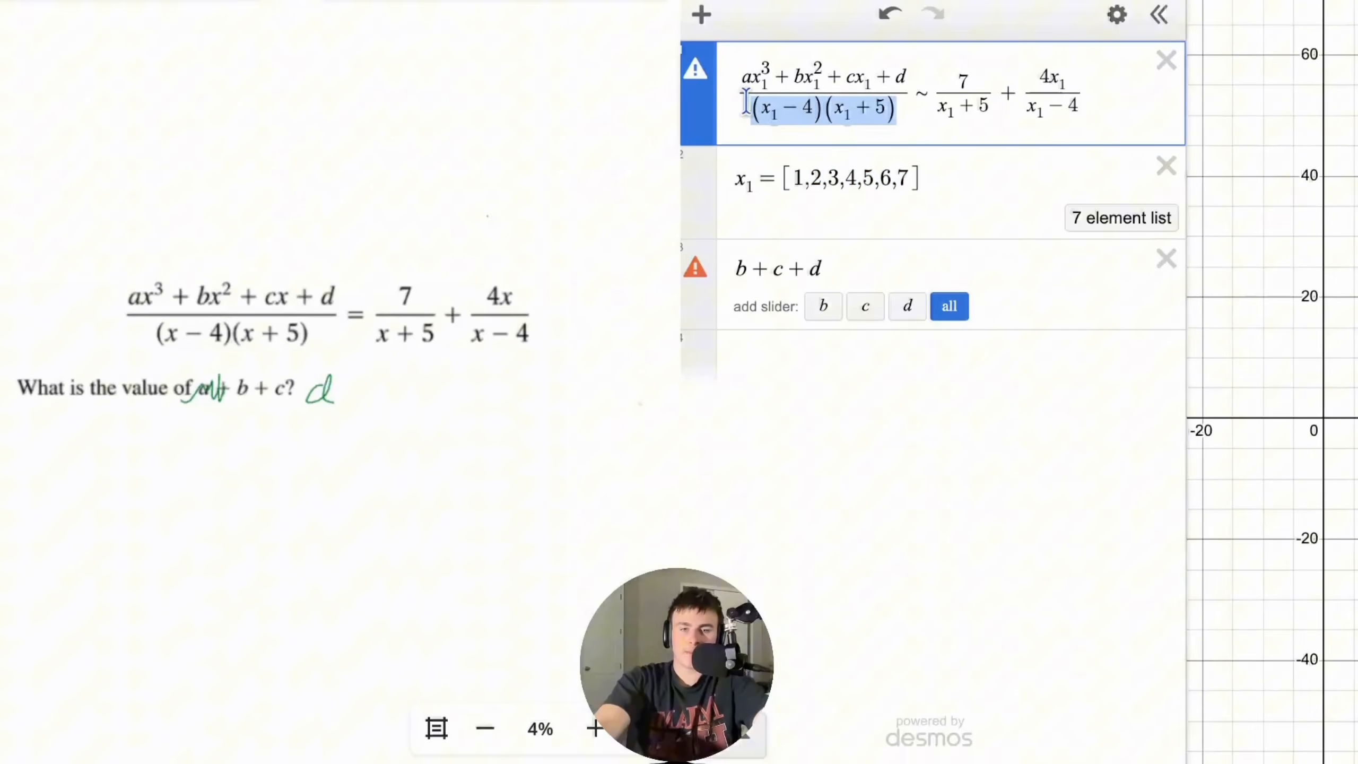
click(943, 171)
drag(943, 171, 794, 170)
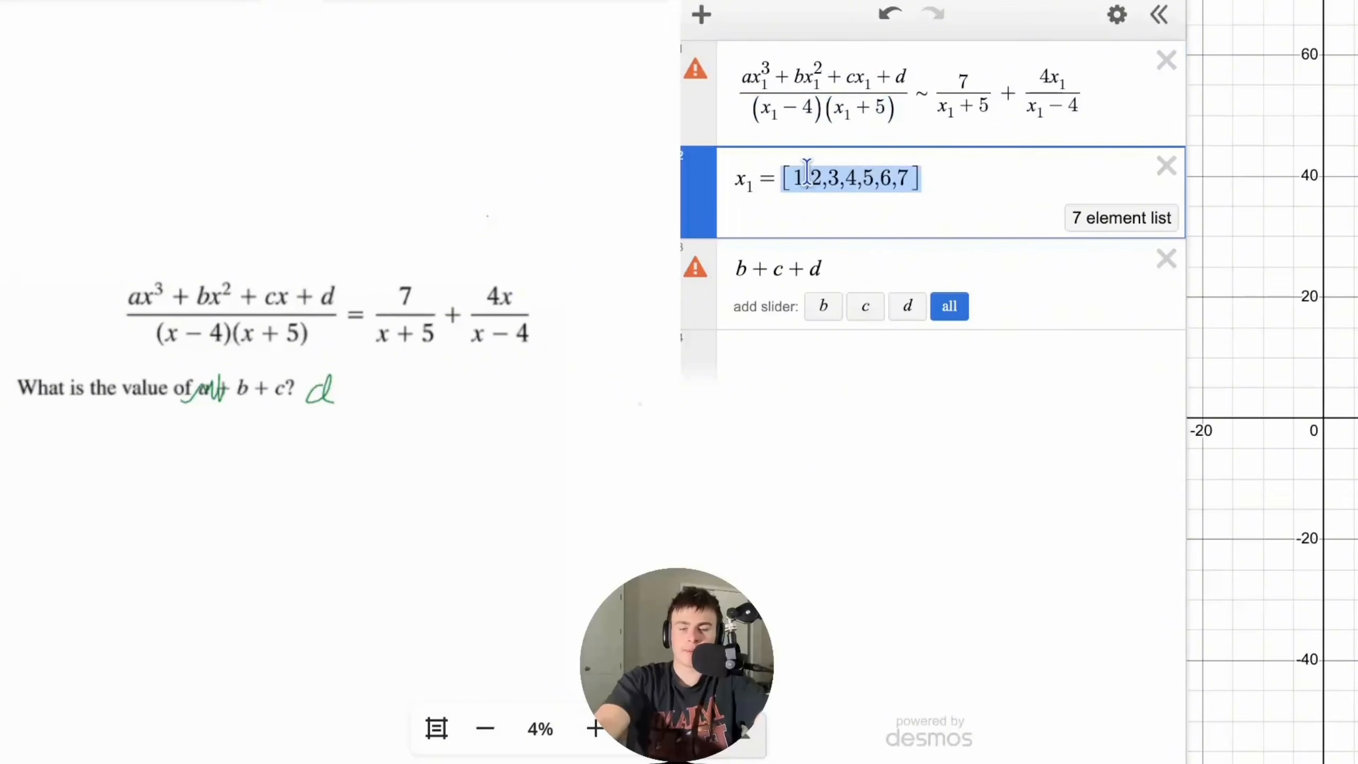
text(rdmndpm)
key(BackSpace)
key(BackSpace)
key(BackSpace)
key(BackSpace)
key(BackSpace)
text(ndom(10))
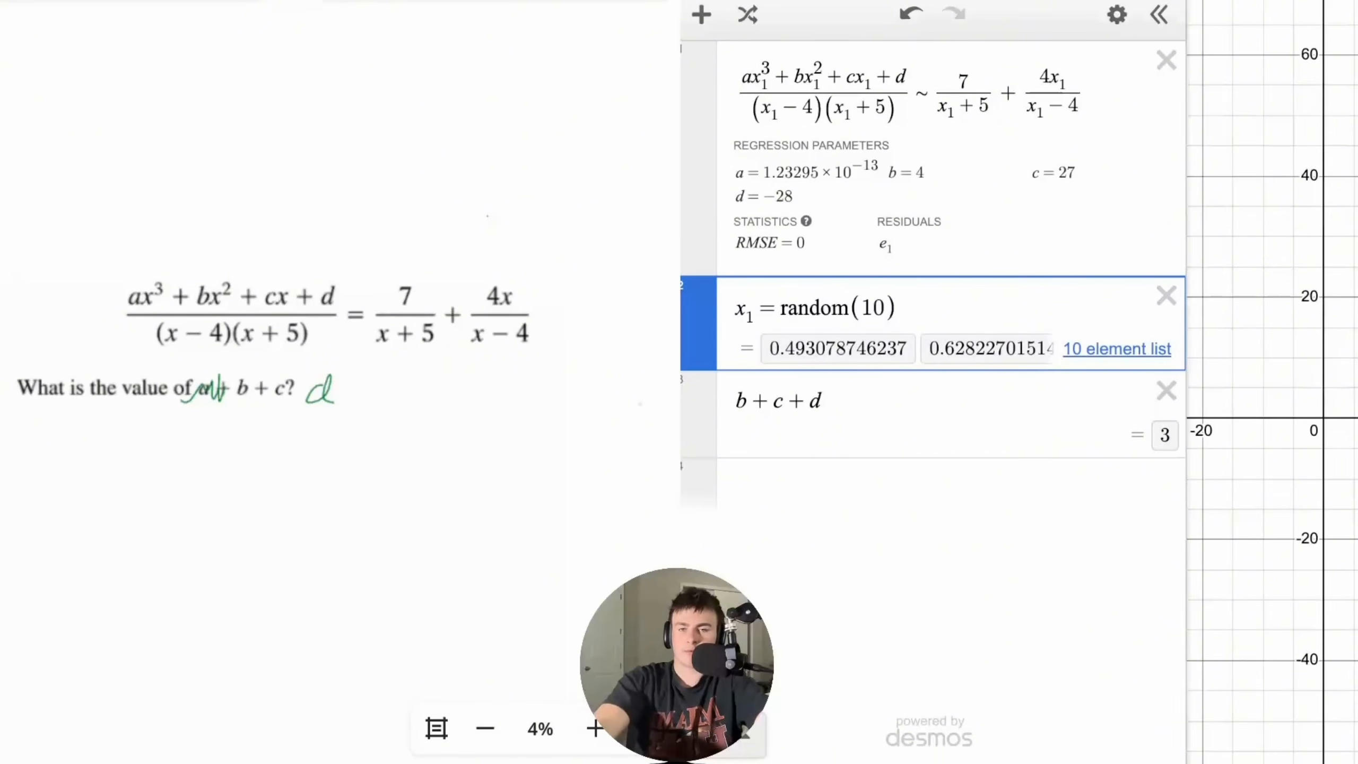
- Write x1 > 10 beside the question and set the x1 definition to the list [11,12,13,14,15]
drag(921, 310, 779, 309)
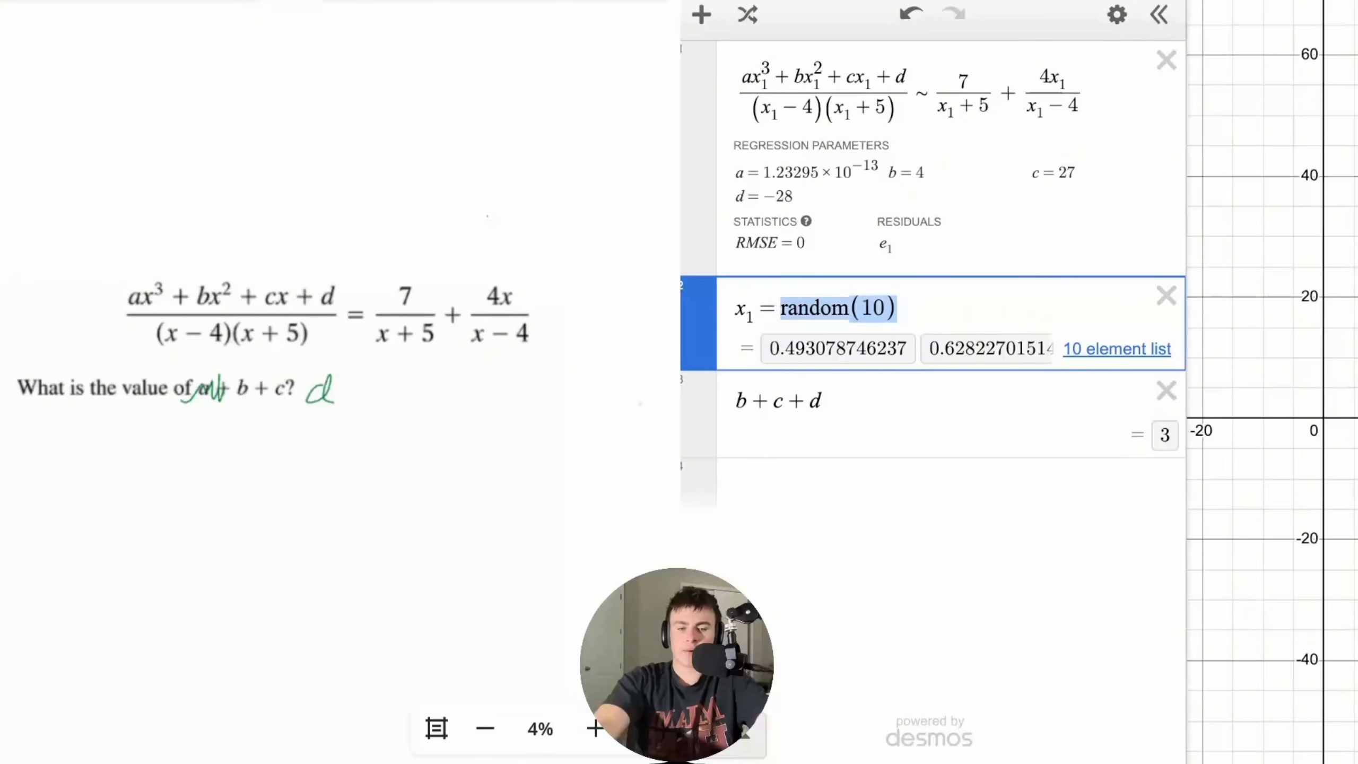
text([)
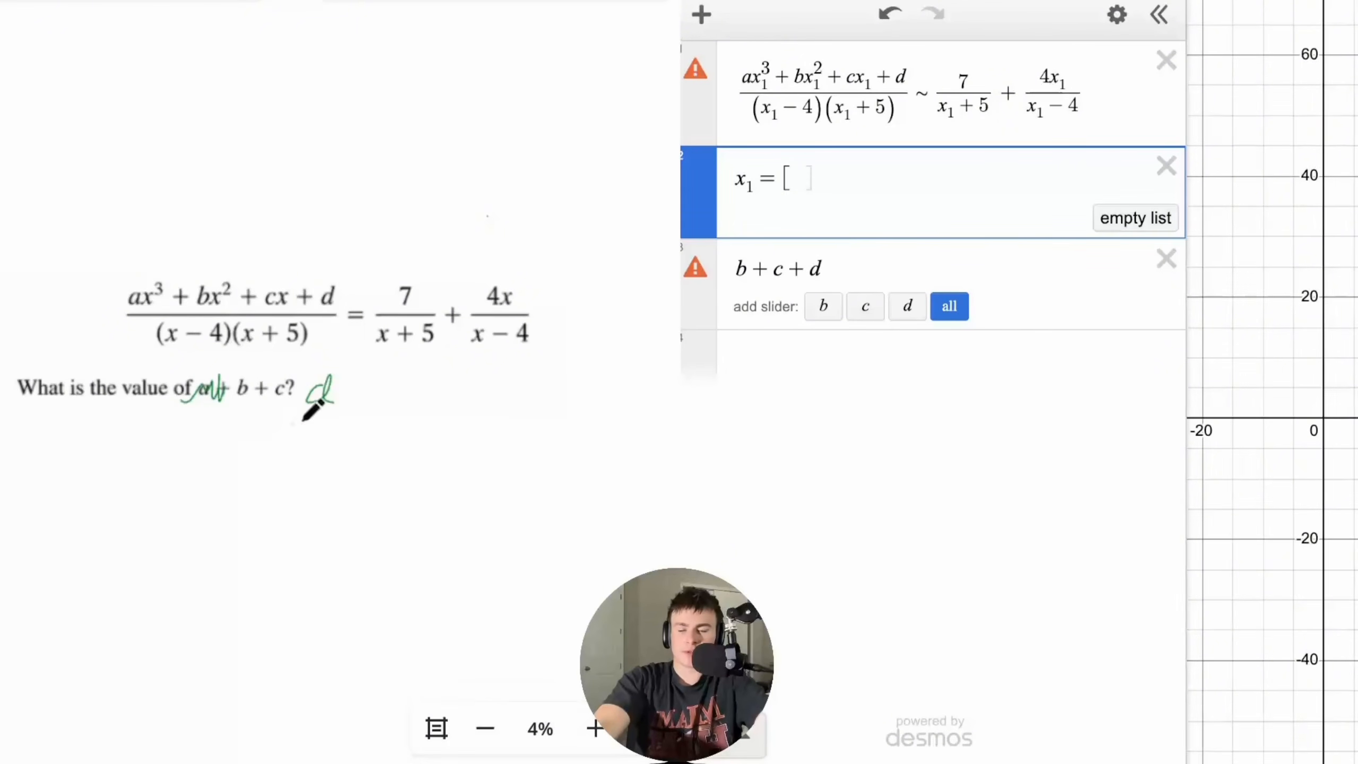
mouse_move(396, 390)
mouse_down()
mouse_move(418, 410)
mouse_move(398, 410)
mouse_move(558, 400)
mouse_up()
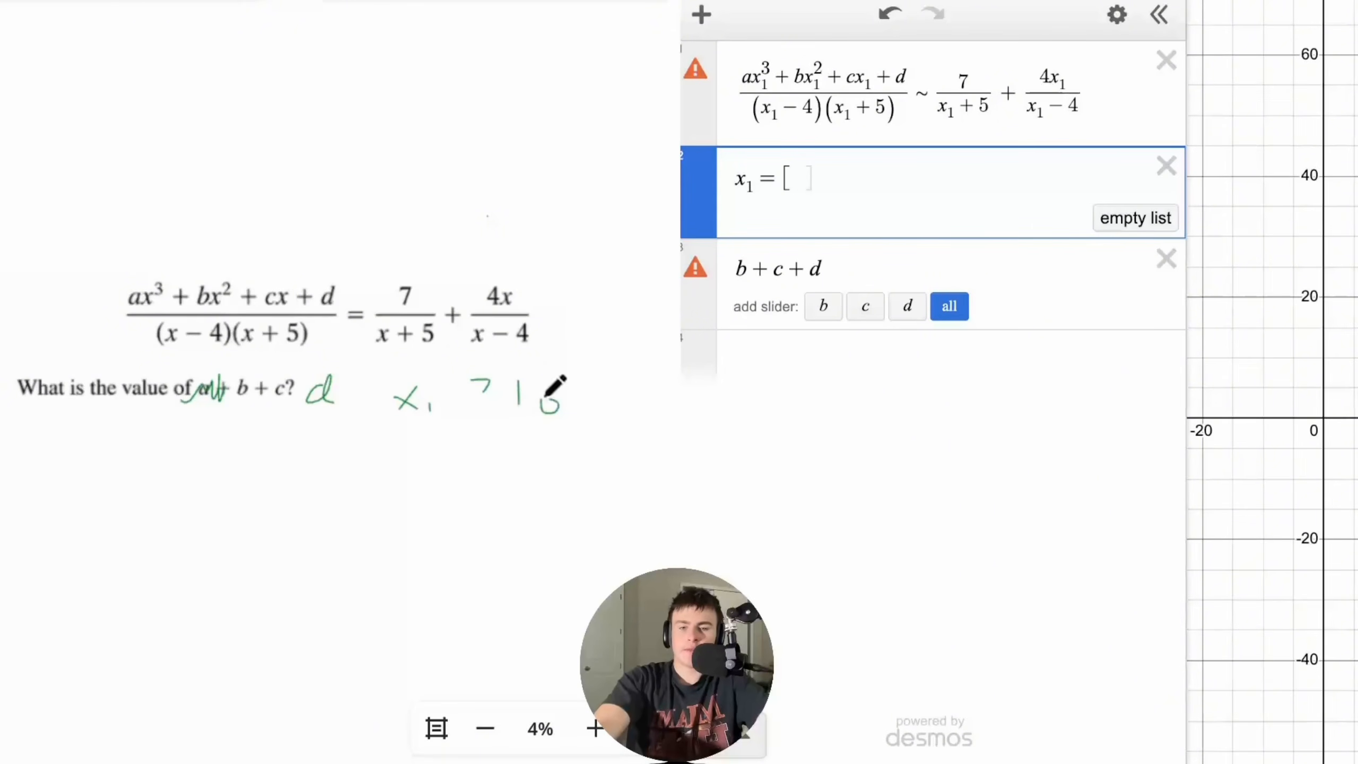
text(11,2,12)
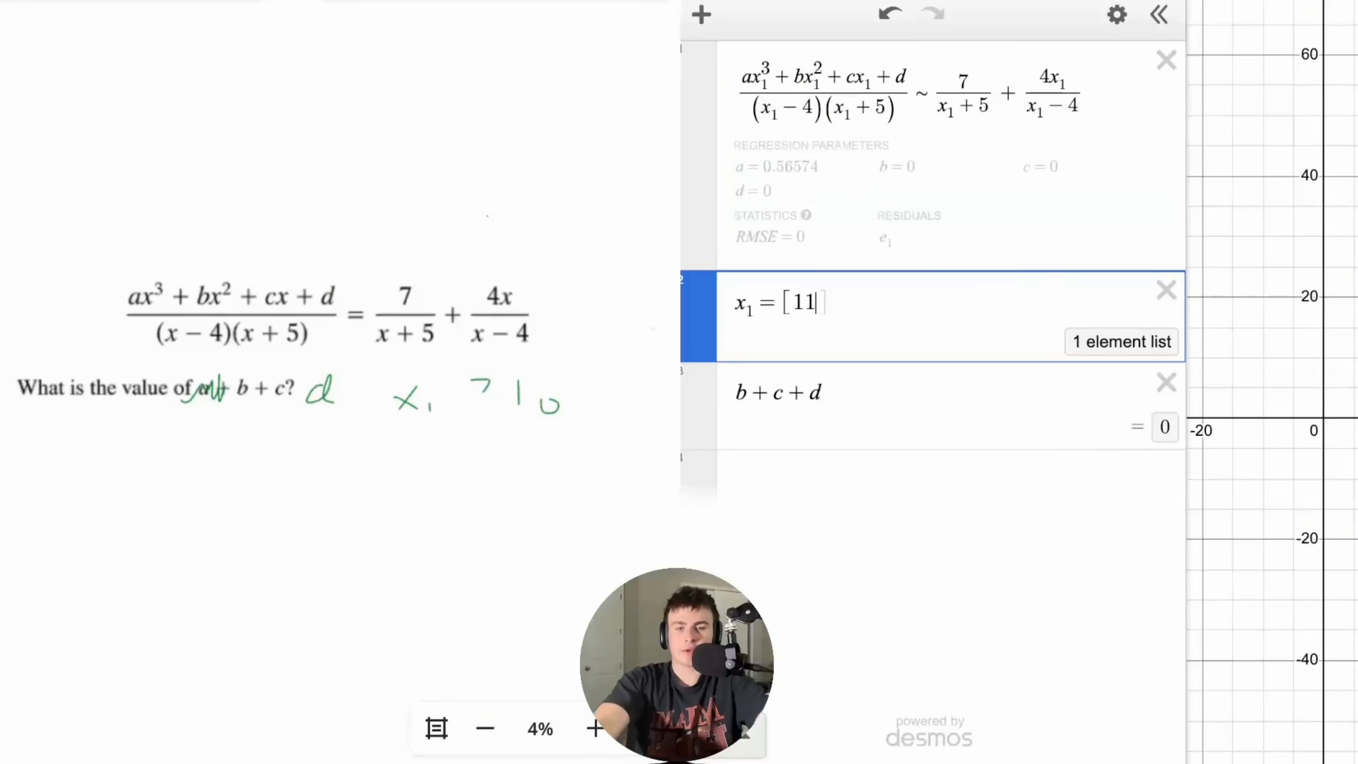
key(BackSpace)
key(BackSpace)
key(BackSpace)
key(BackSpace)
key(BackSpace)
text(,12,13,14,15)
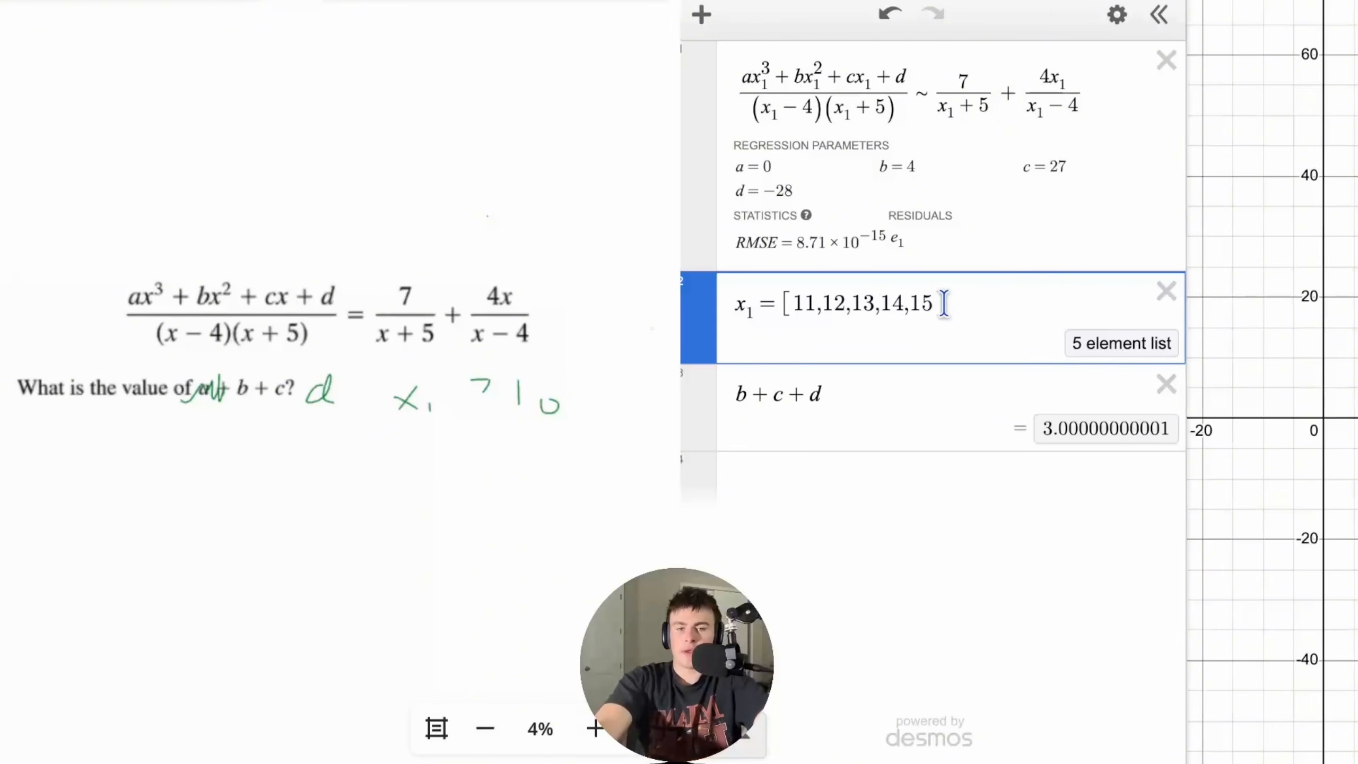
- Replace the list [11,12,13,14,15] in the x1 definition with random(10)
drag(944, 304, 782, 303)
text(random(10))
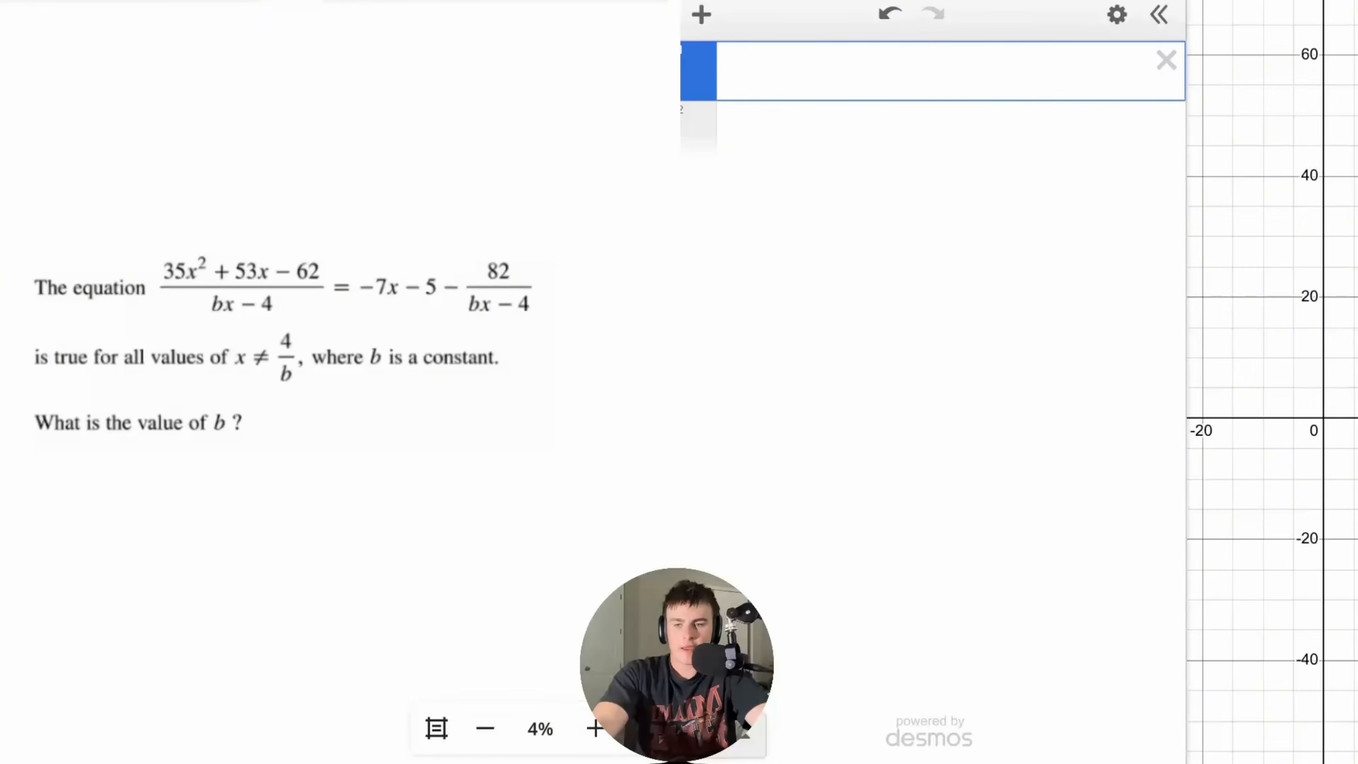
- Underline the 4/b restriction in the question and enter the regression (35x1^2 + 53x1 - 62)/(bx1 - 4) ~ -7x1 - 5 - 82/(bx1 - 4)
mouse_move(235, 407)
mouse_down()
mouse_move(282, 401)
mouse_move(267, 395)
mouse_up()
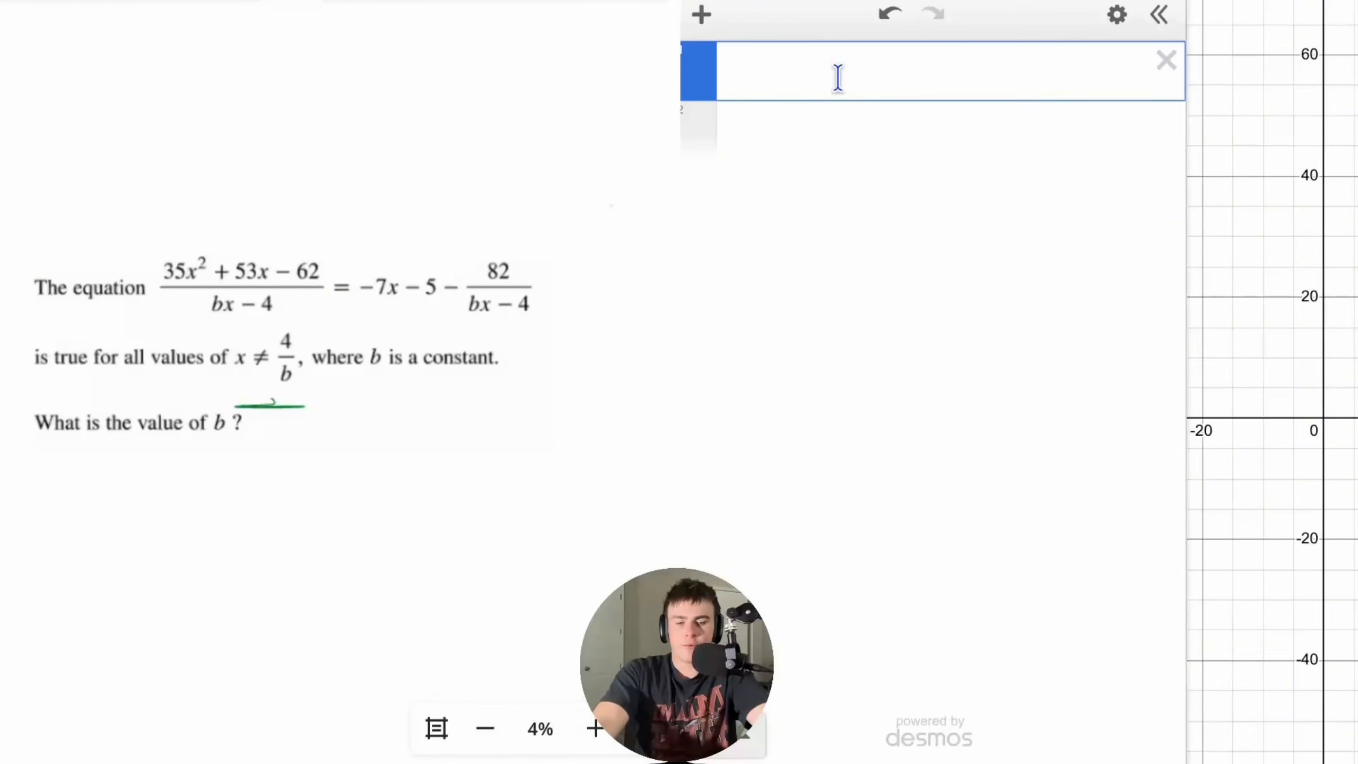
text(/35x1)
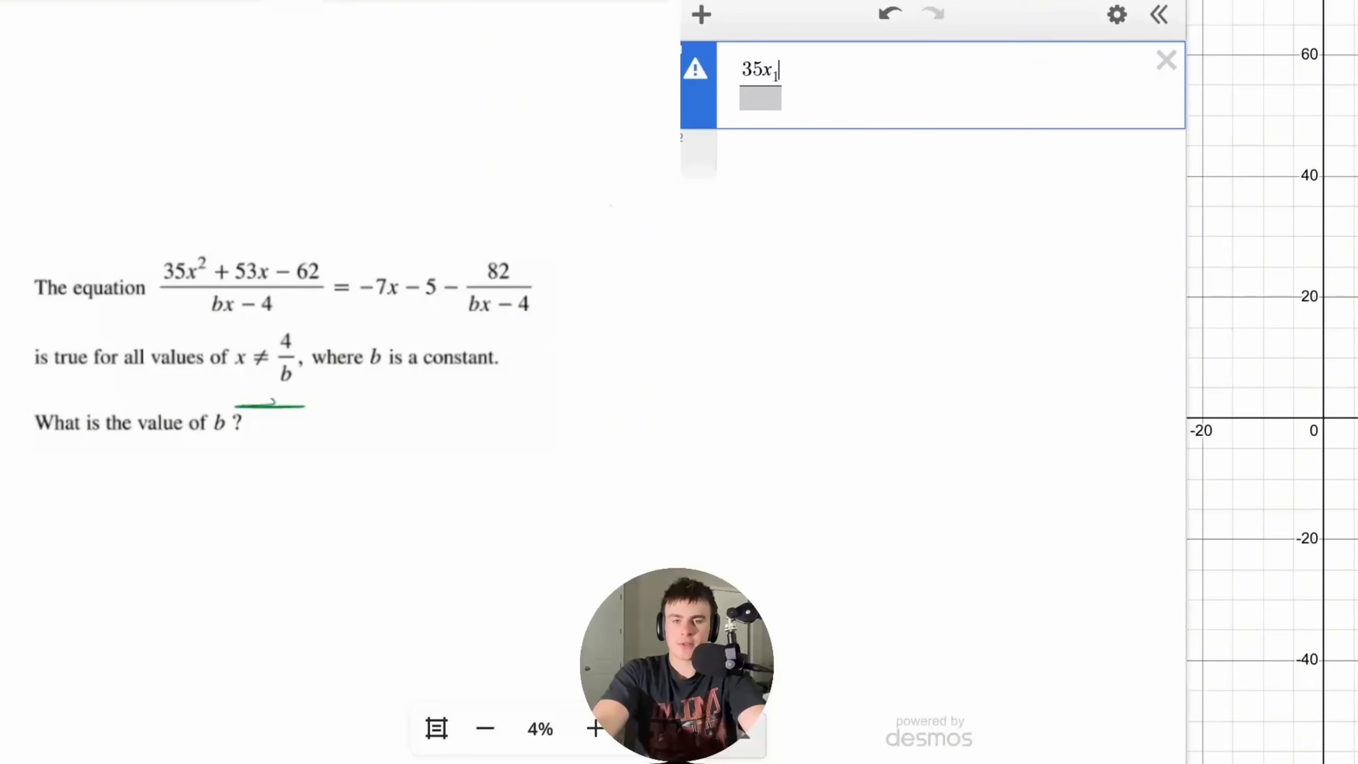
text(^2+)
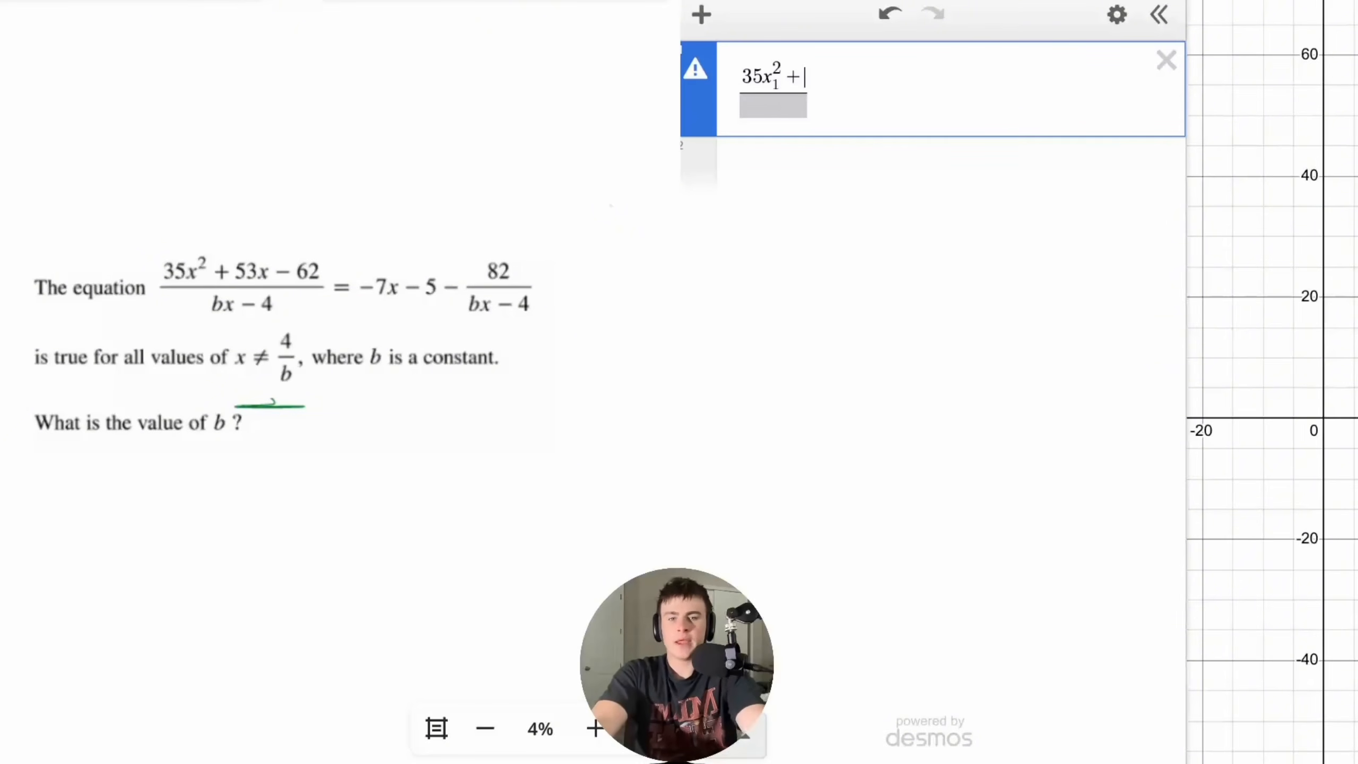
text(53x1-62)
key(BackSpace)
text(2)
click(809, 99)
text(bx_1-4)
key(Right)
text(~ )
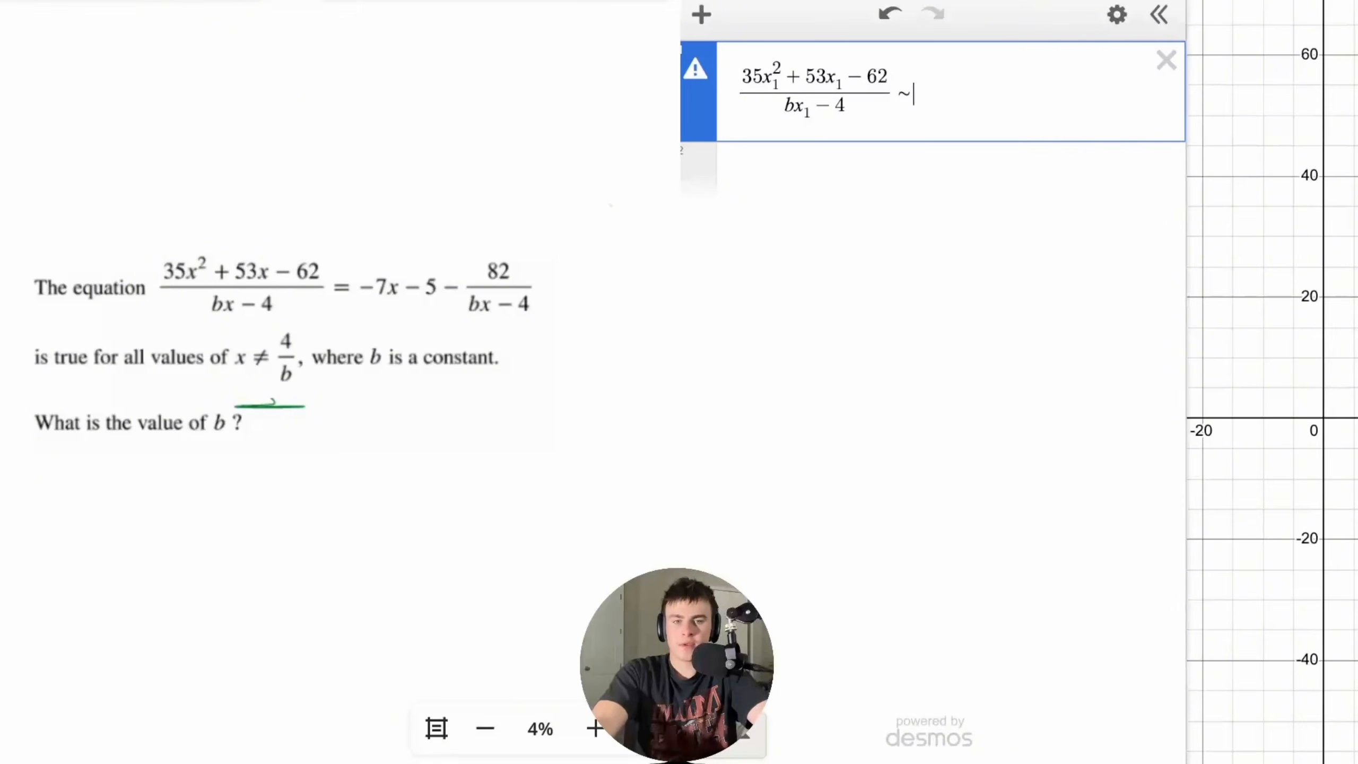
text(-7x_1-5)
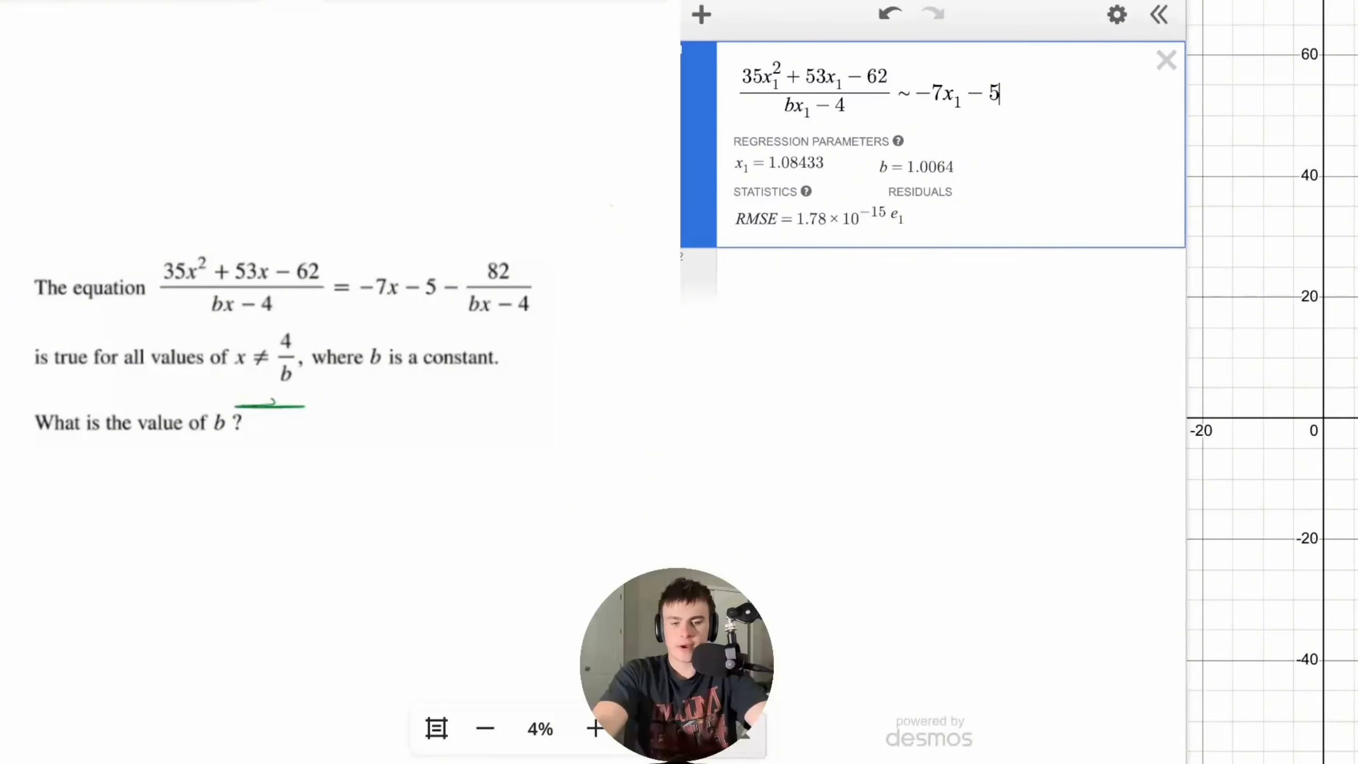
text(-82/(bx_1-4)
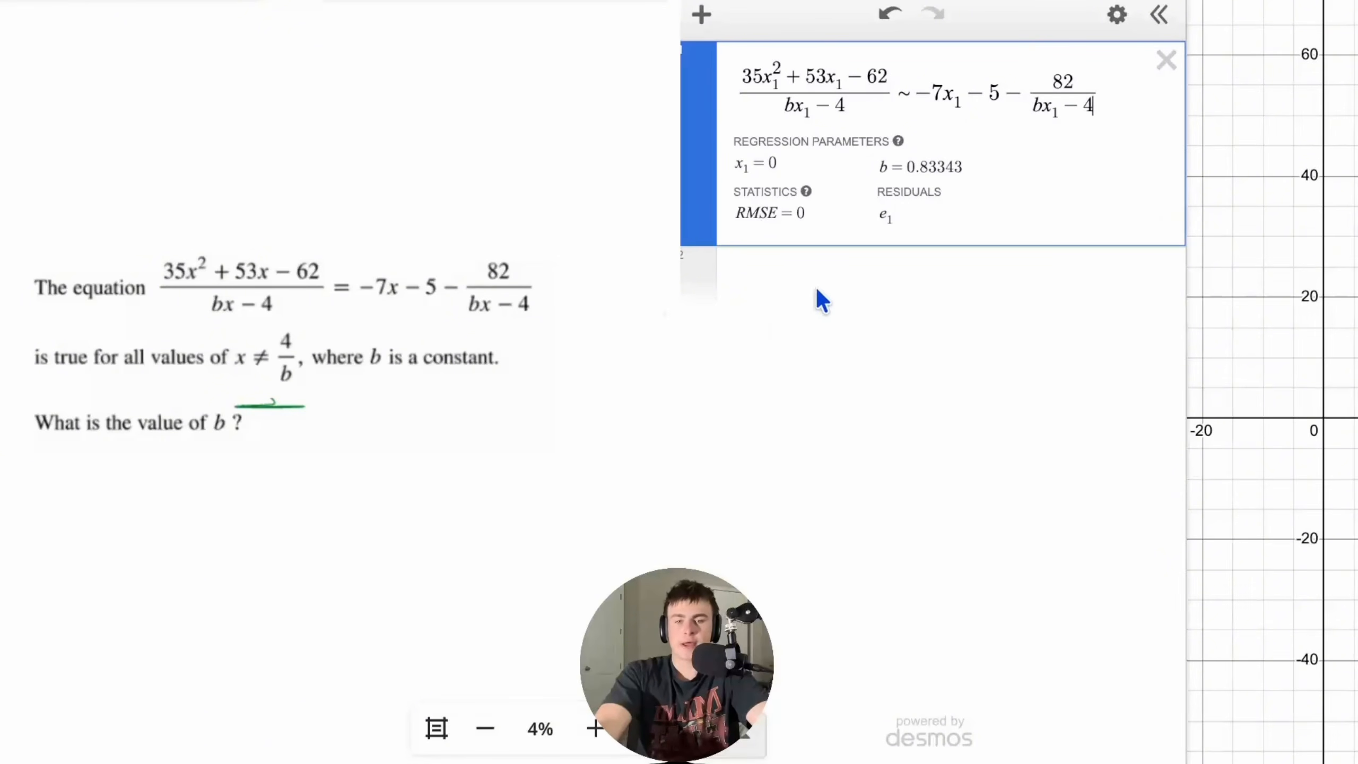
- Define x1 as random(10) in a new expression below the regression
click(791, 289)
text(x_1=randmo()
key(BackSpace)
key(BackSpace)
key(BackSpace)
text(om(10))
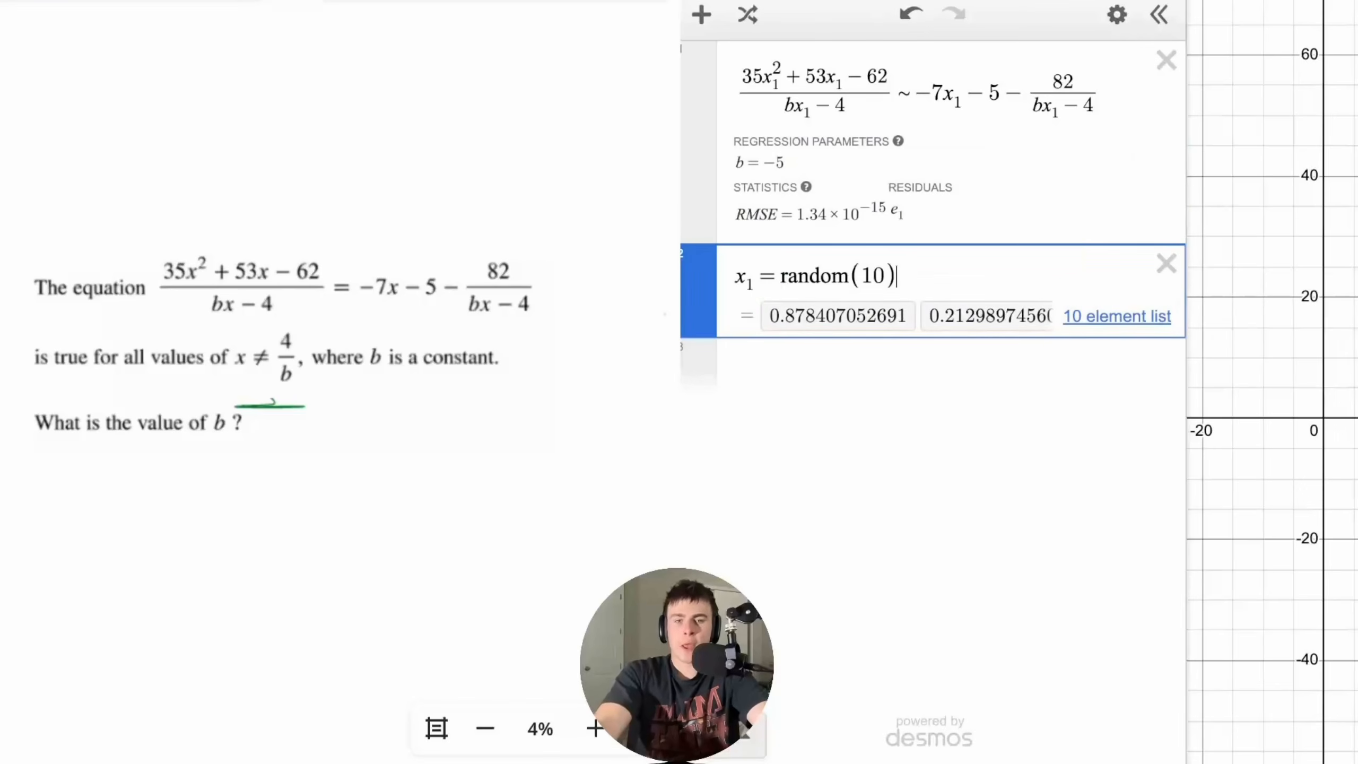
- Evaluate 4/b in a new expression and expand the x1 list to check its values against it
click(780, 364)
text(4/b)
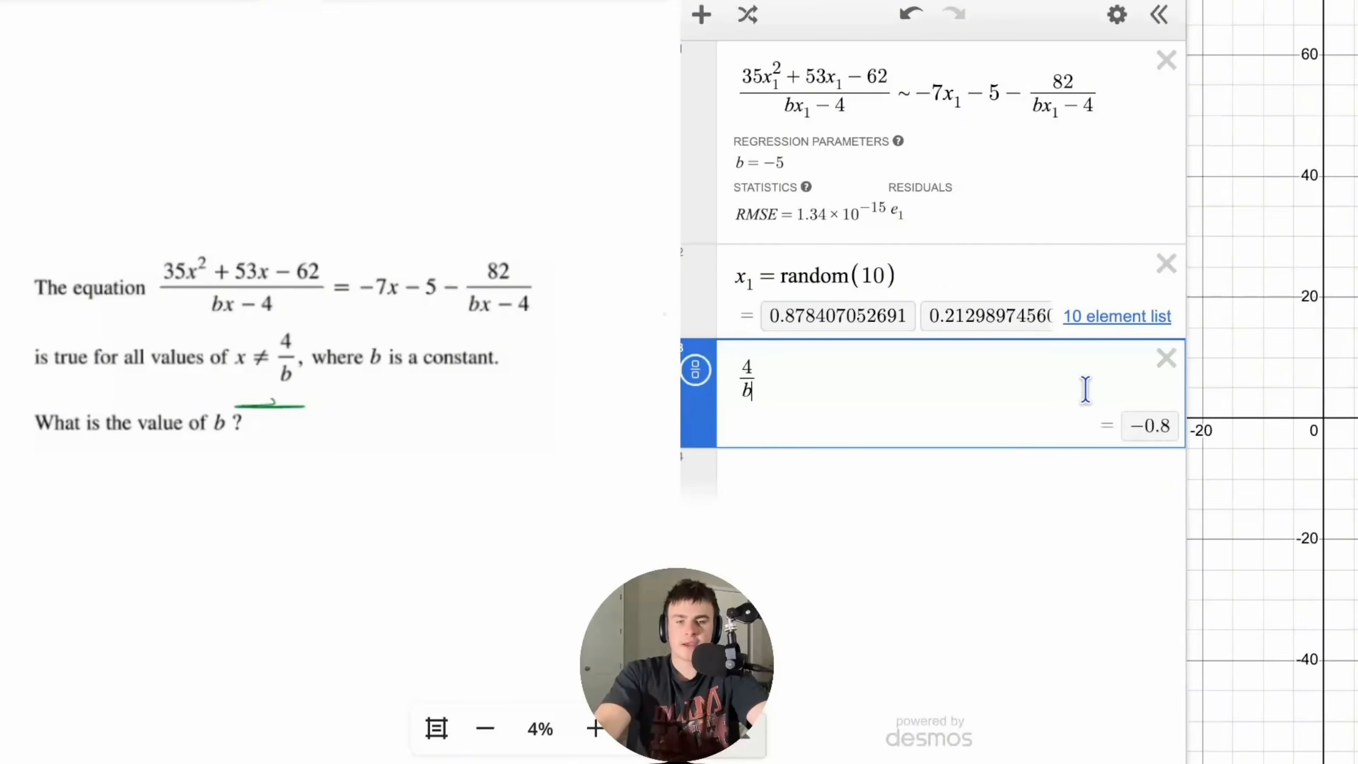
click(1107, 319)
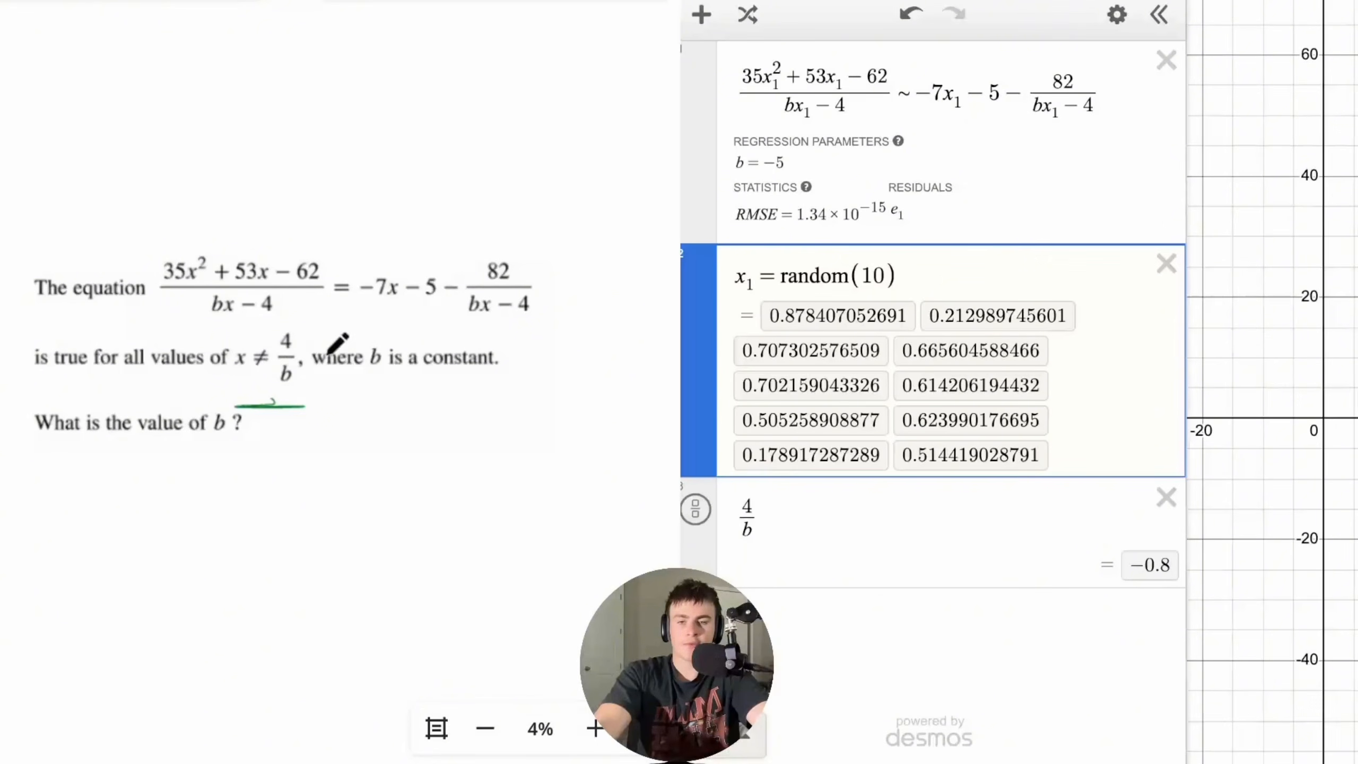
click(1064, 103)
key(Right)
key(Right)
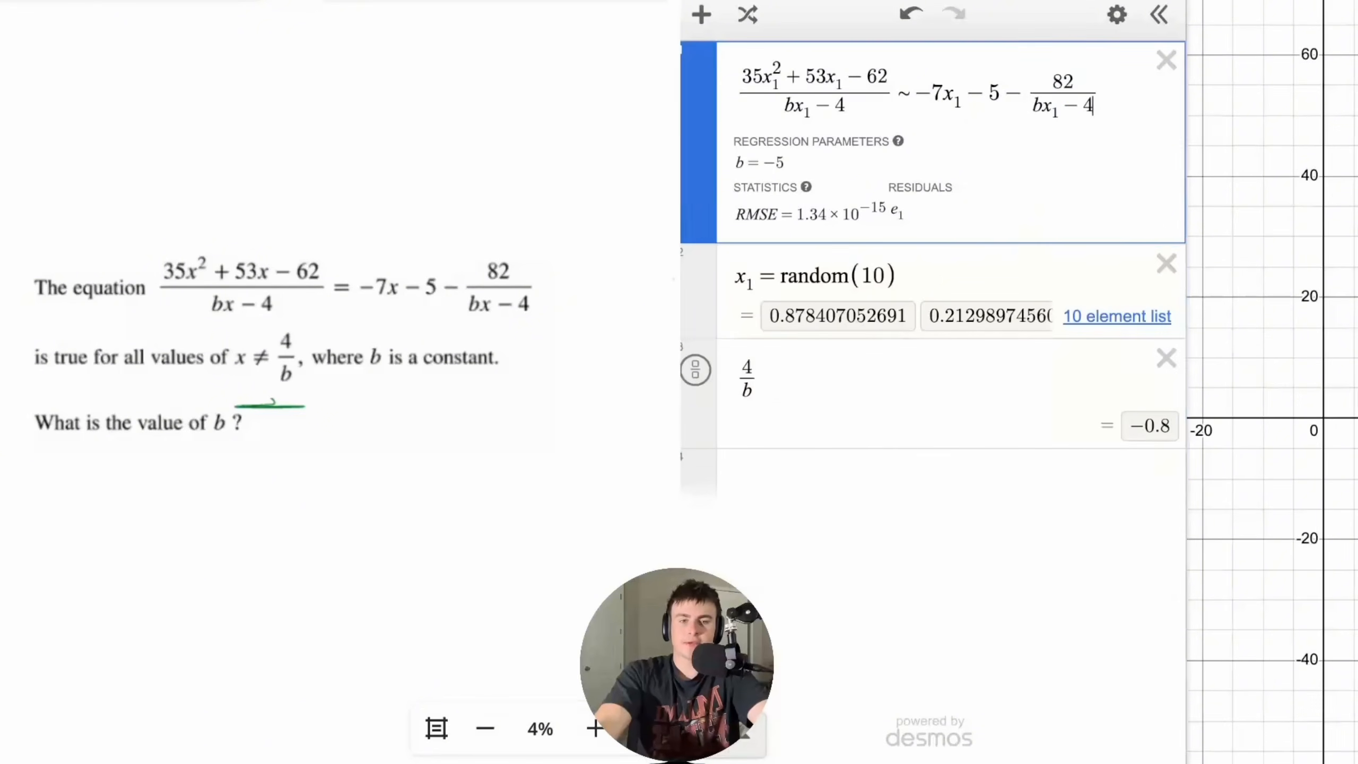
text({)
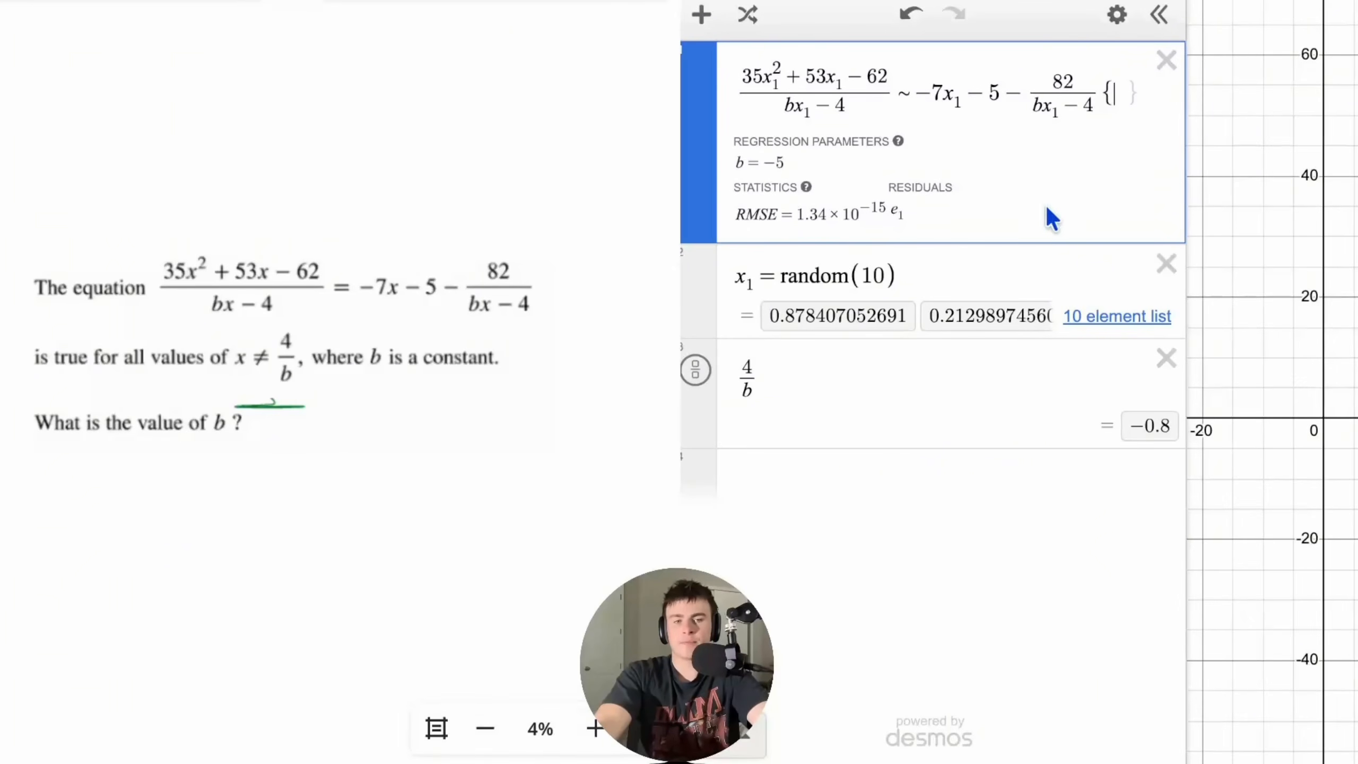
key(BackSpace)
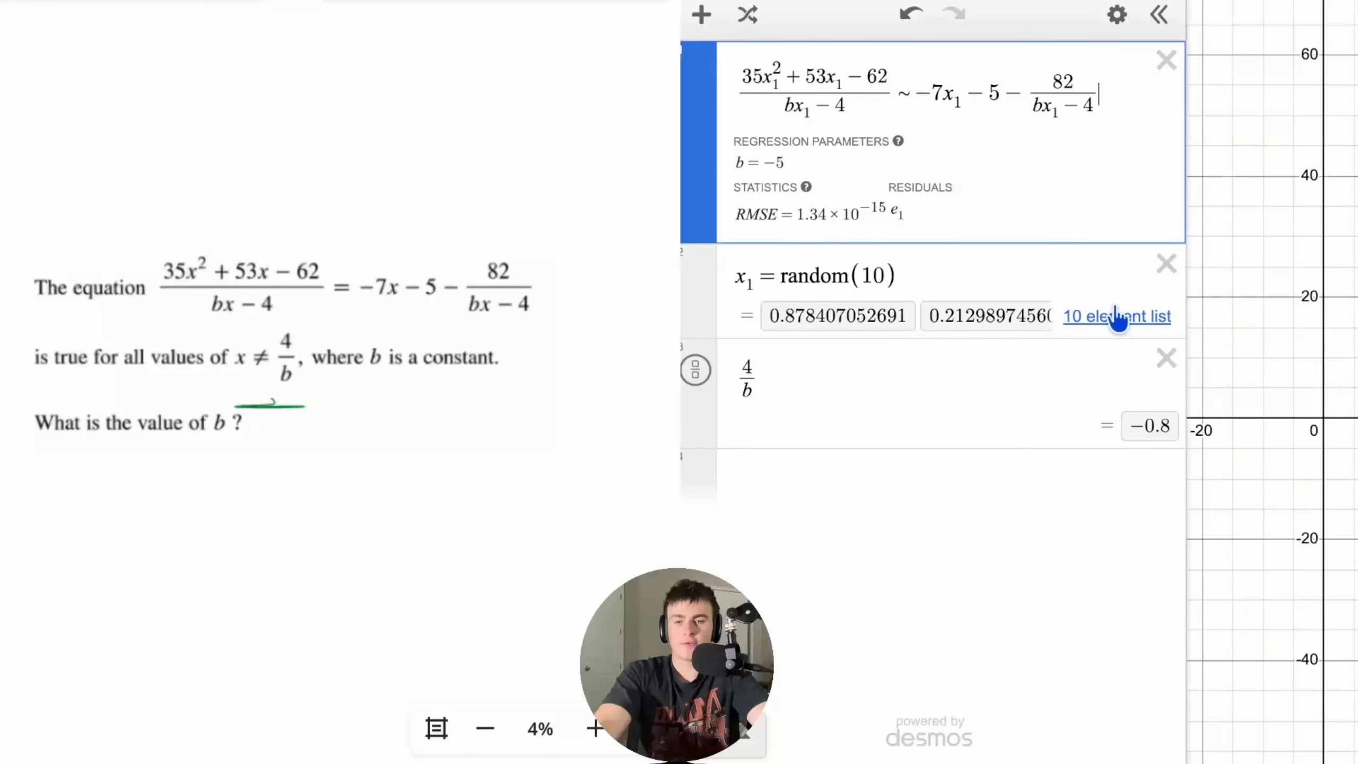
- Delete the 4/b expression and add a text note reading -5 in its place
click(1166, 358)
click(1023, 371)
key(quotedbl)
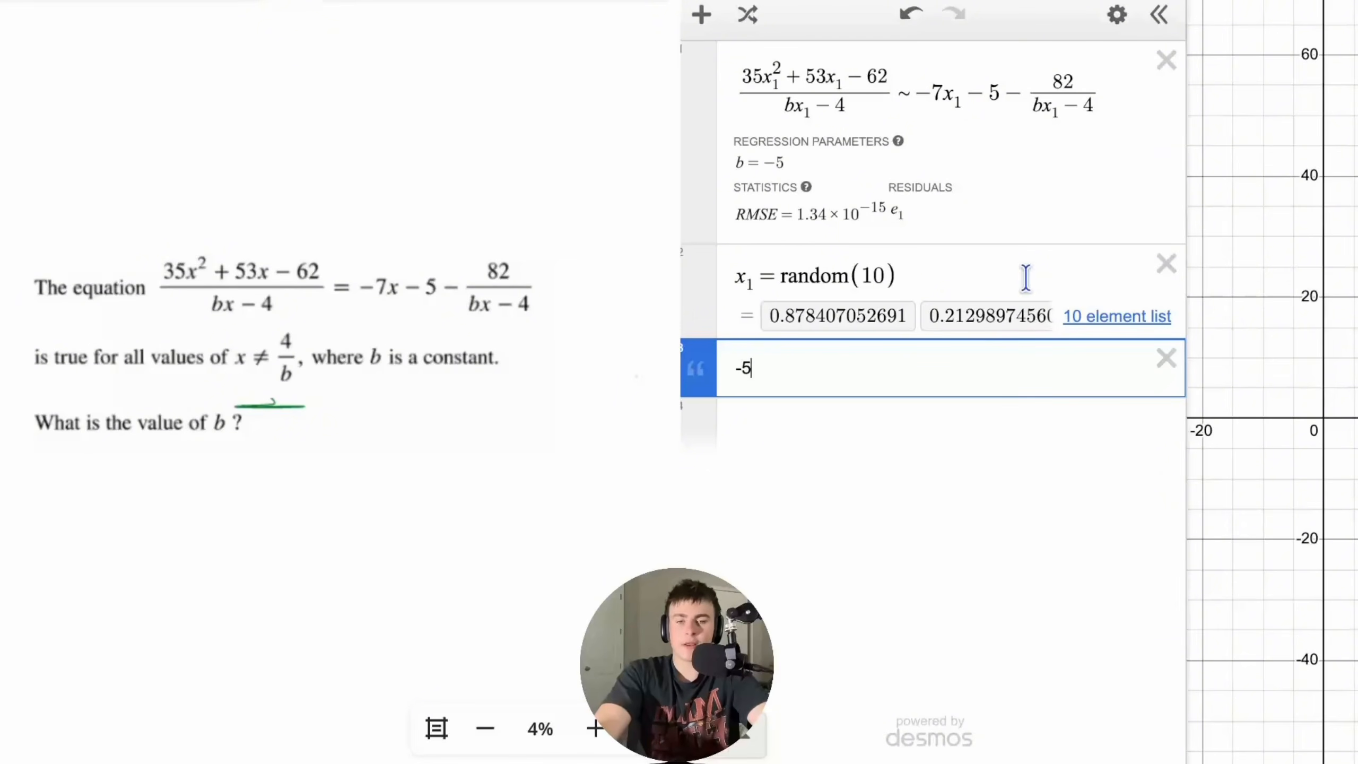
click(974, 448)
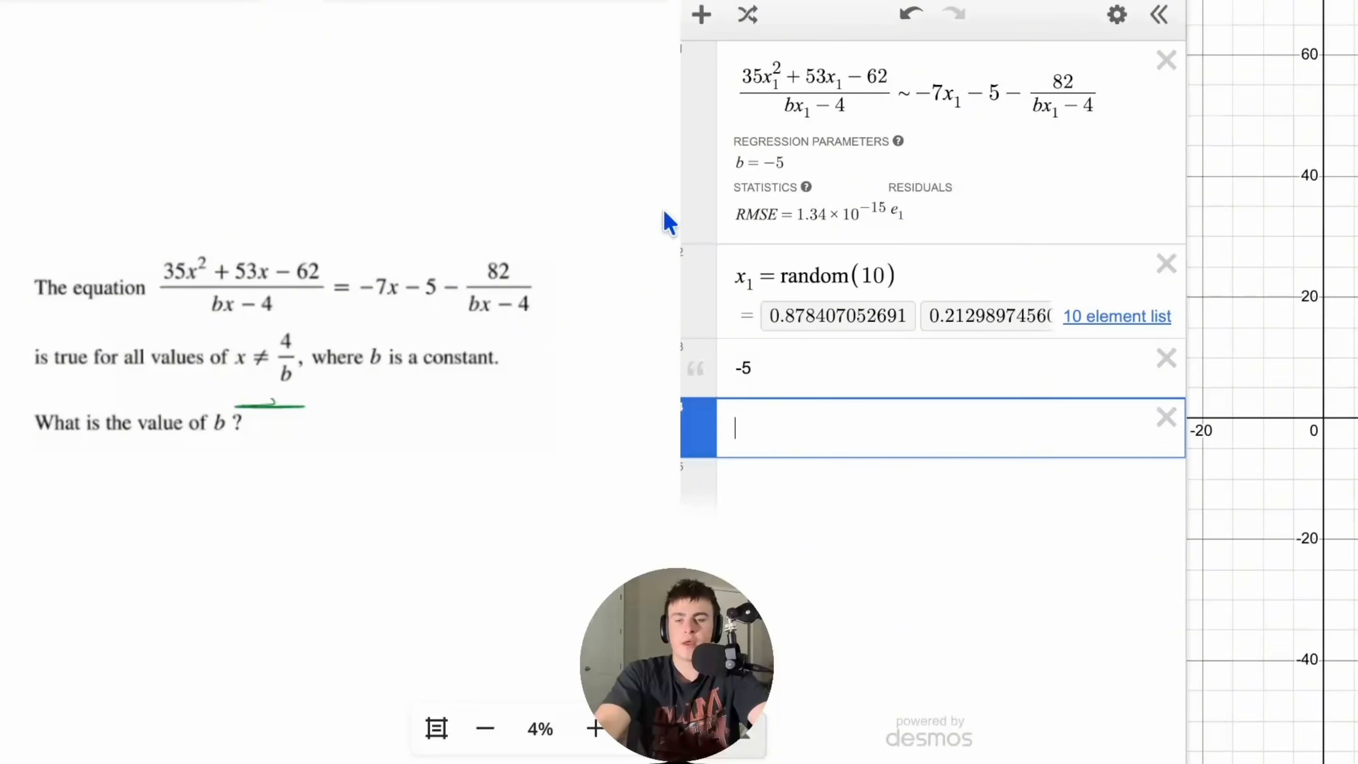
- Underline "integer constants" and "must be an integer" in the whiteboard question about (mx + n)(px + r) = cx^2 + dx + 48
scroll(584, 149, left, 8)
scroll(585, 149, down, 3)
scroll(585, 149, right, 4)
scroll(585, 149, left, 8)
scroll(584, 149, right, 10)
scroll(584, 149, up, 1)
scroll(579, 376, up, 5)
scroll(580, 376, down, 2)
scroll(579, 376, down, 3)
scroll(580, 376, left, 2)
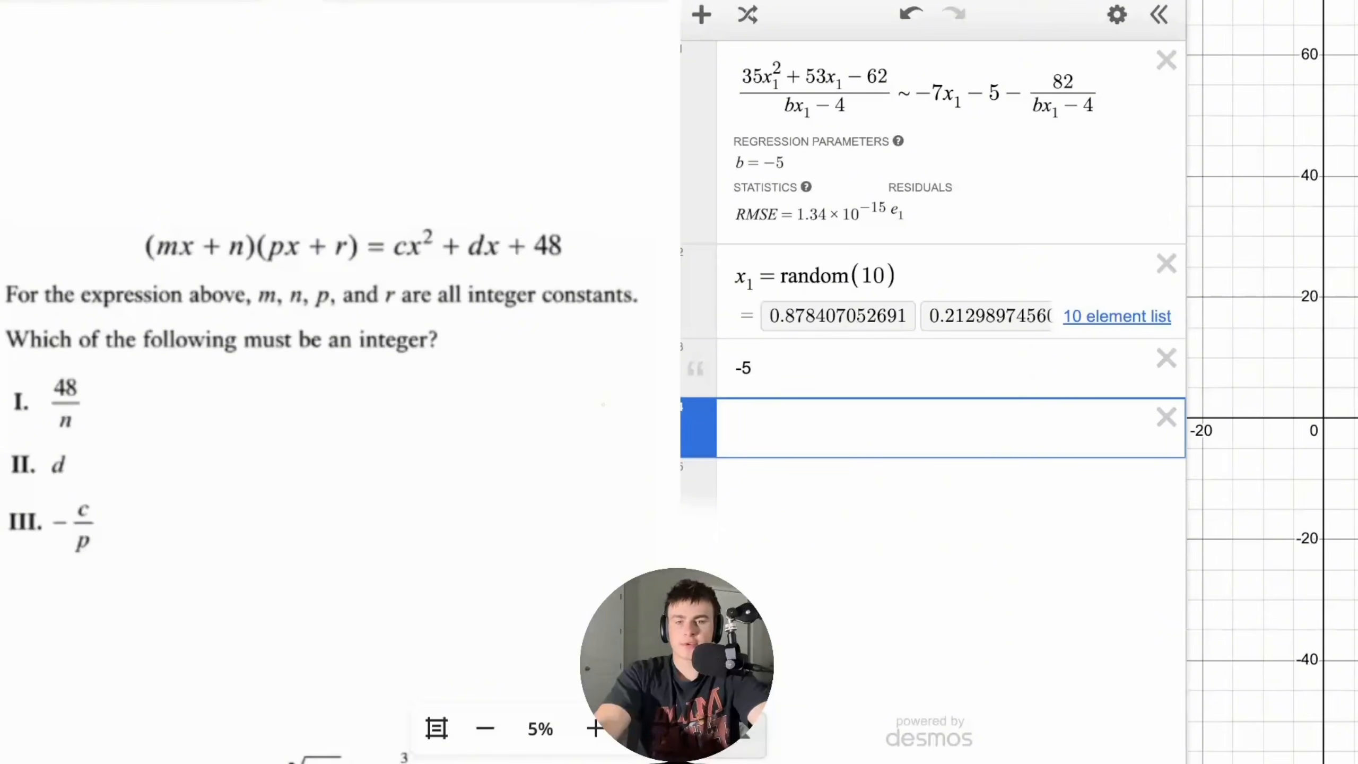
scroll(319, 278, down, 1)
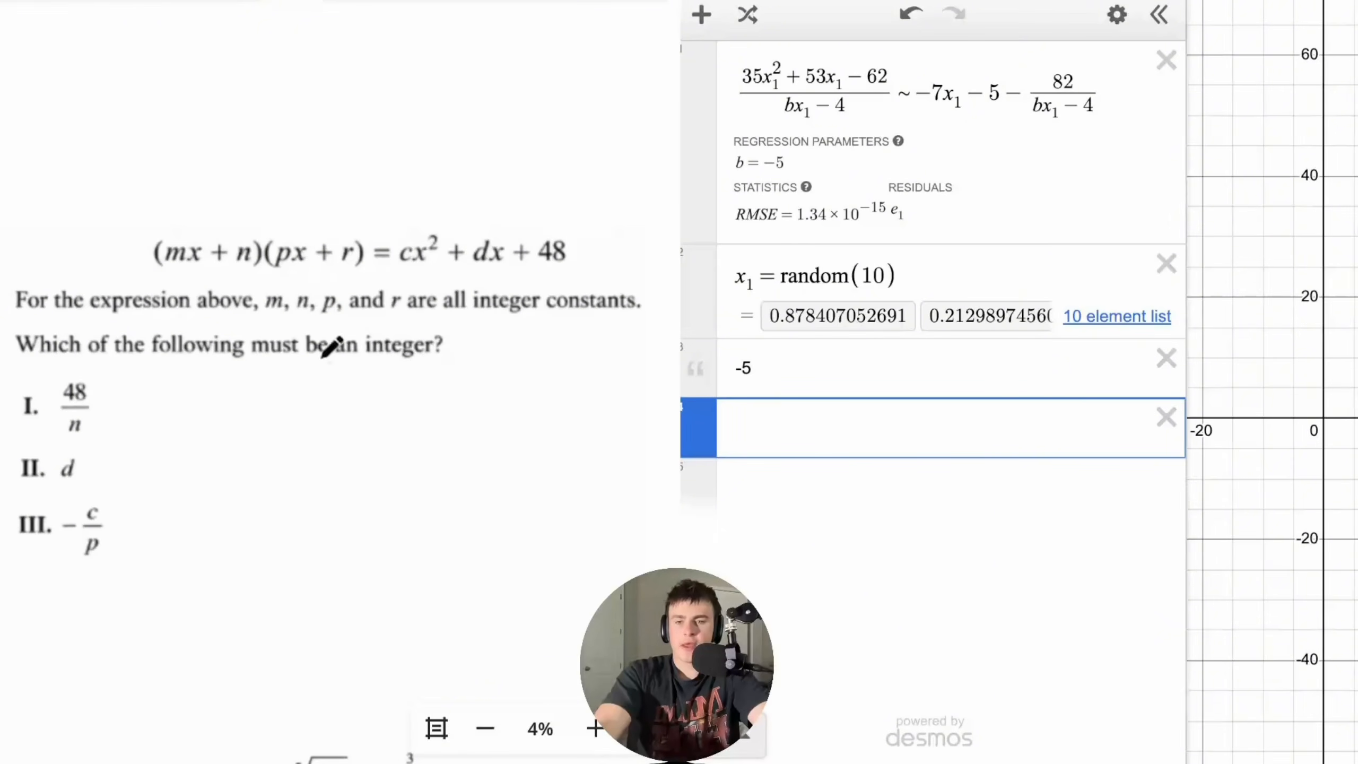
mouse_move(478, 325)
mouse_down()
mouse_move(633, 325)
mouse_move(548, 328)
mouse_up()
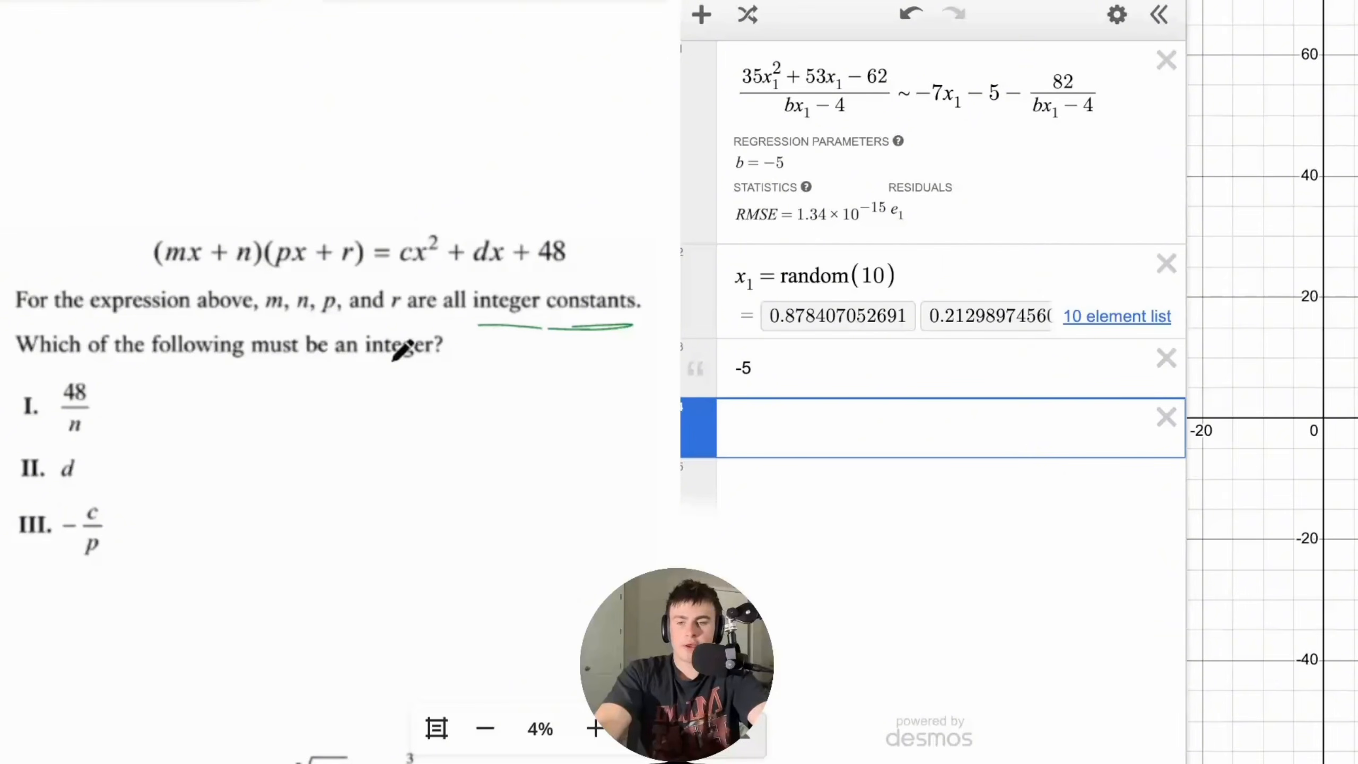
drag(253, 370, 470, 370)
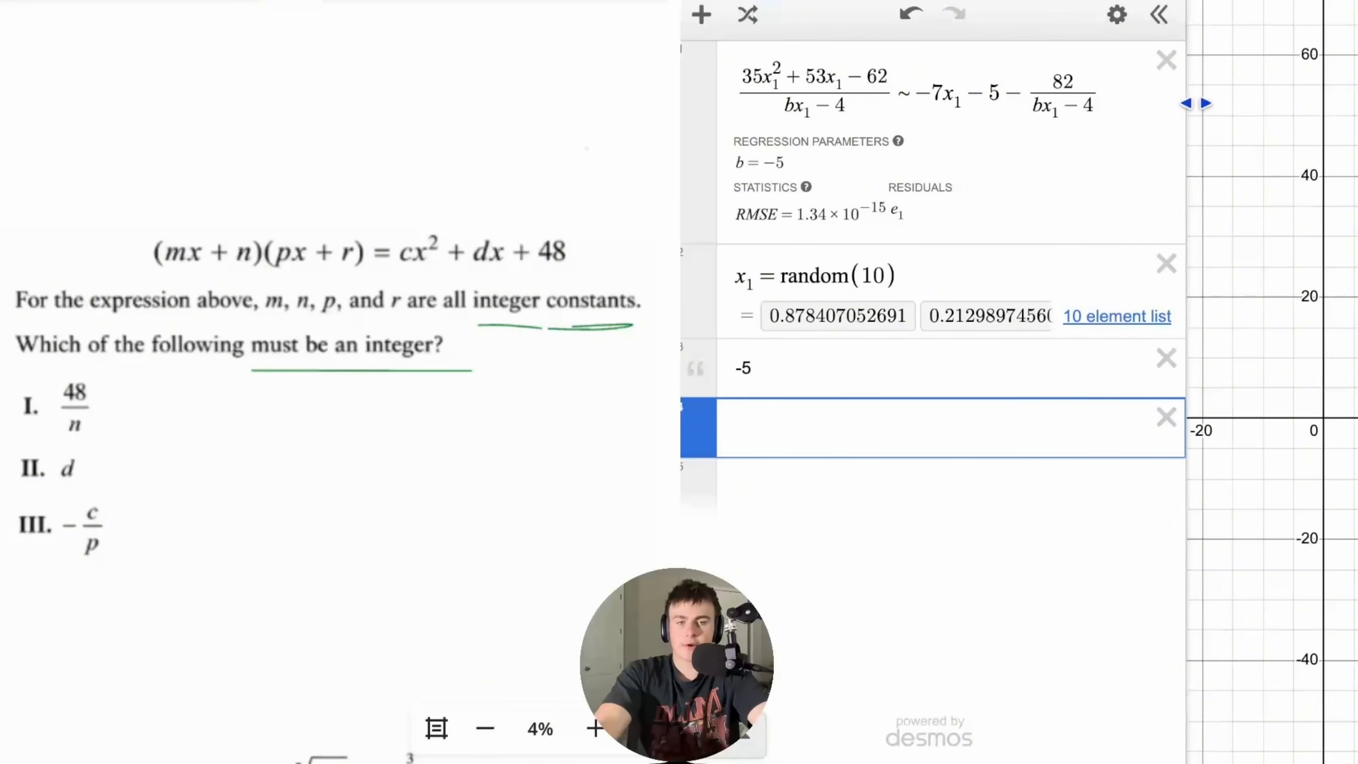
- Clear the previous problem's expressions and enter the regression (mx1 + n)(px1 + r) ~ cx1^2 + dx1 + 48
click(1168, 64)
click(1168, 64)
click(1168, 64)
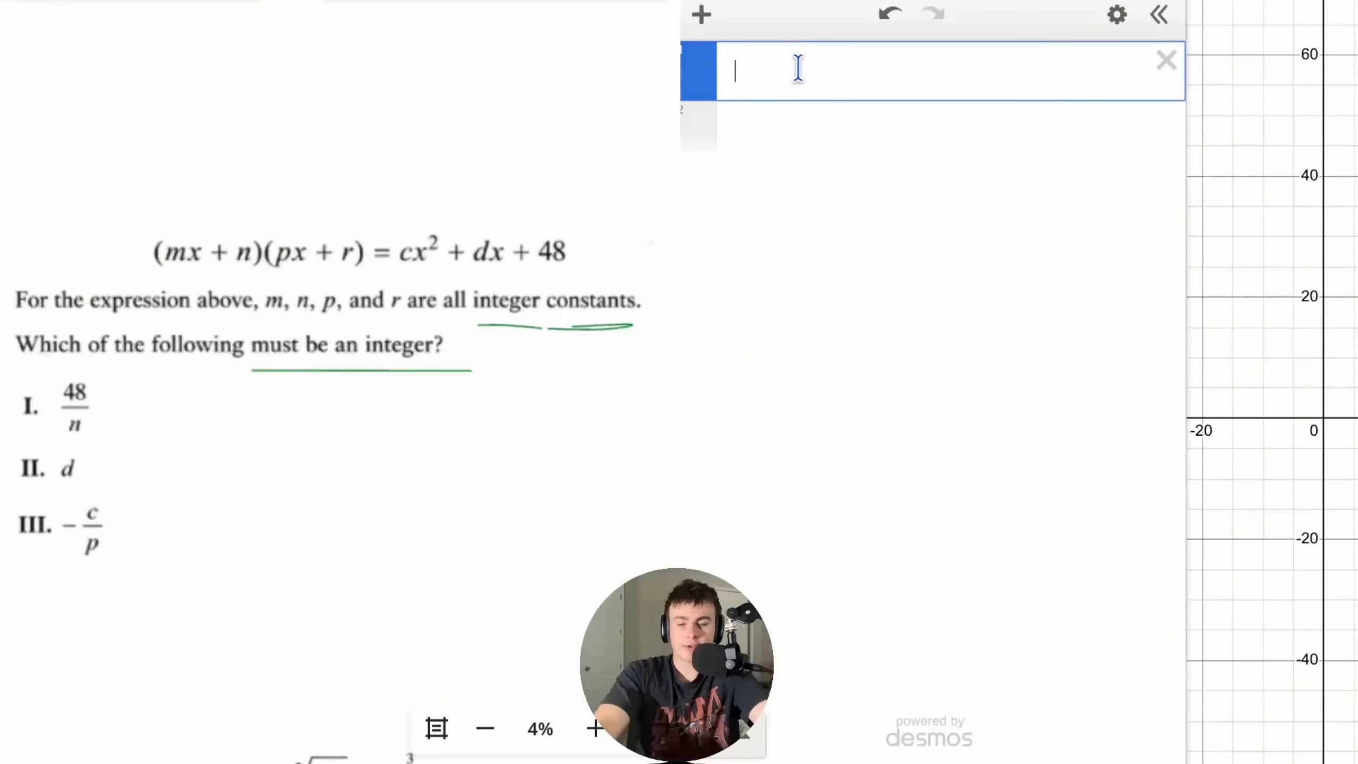
text((mx1)
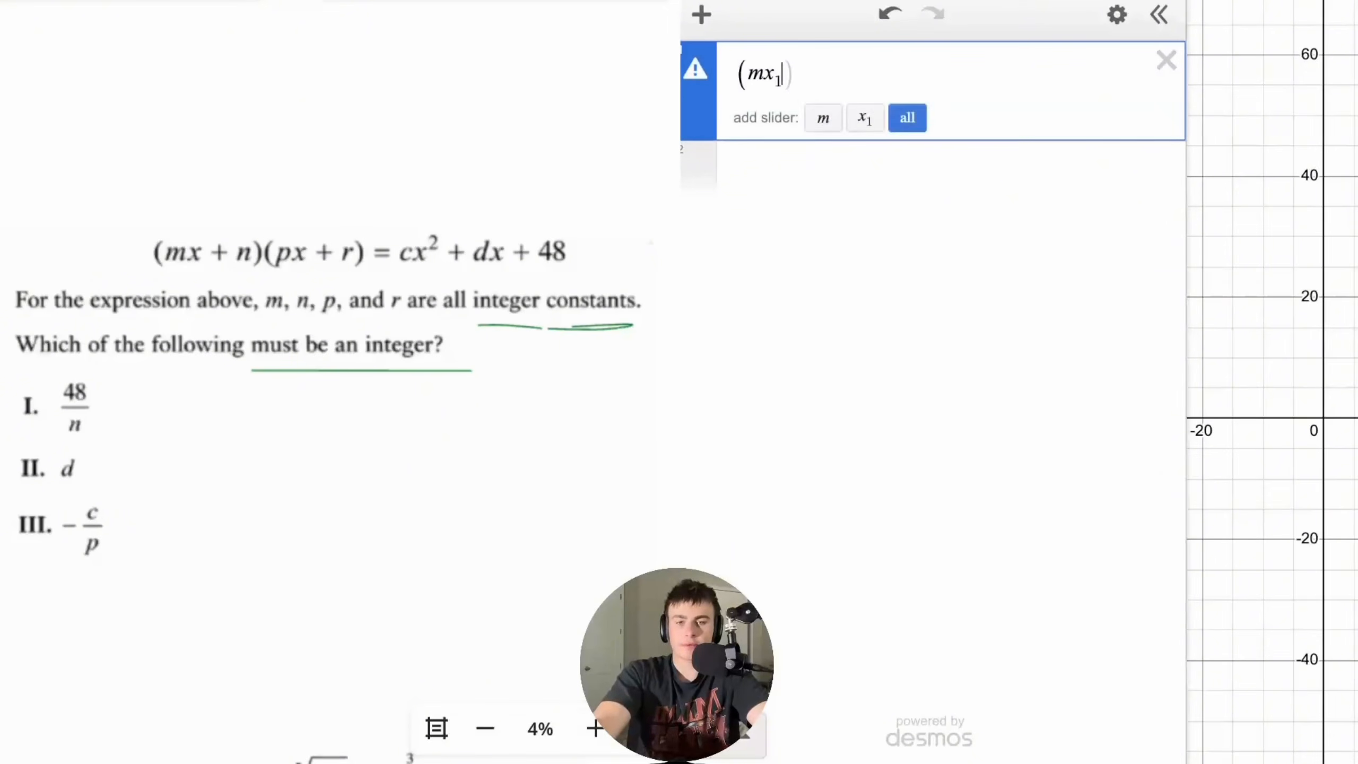
text(+n)()
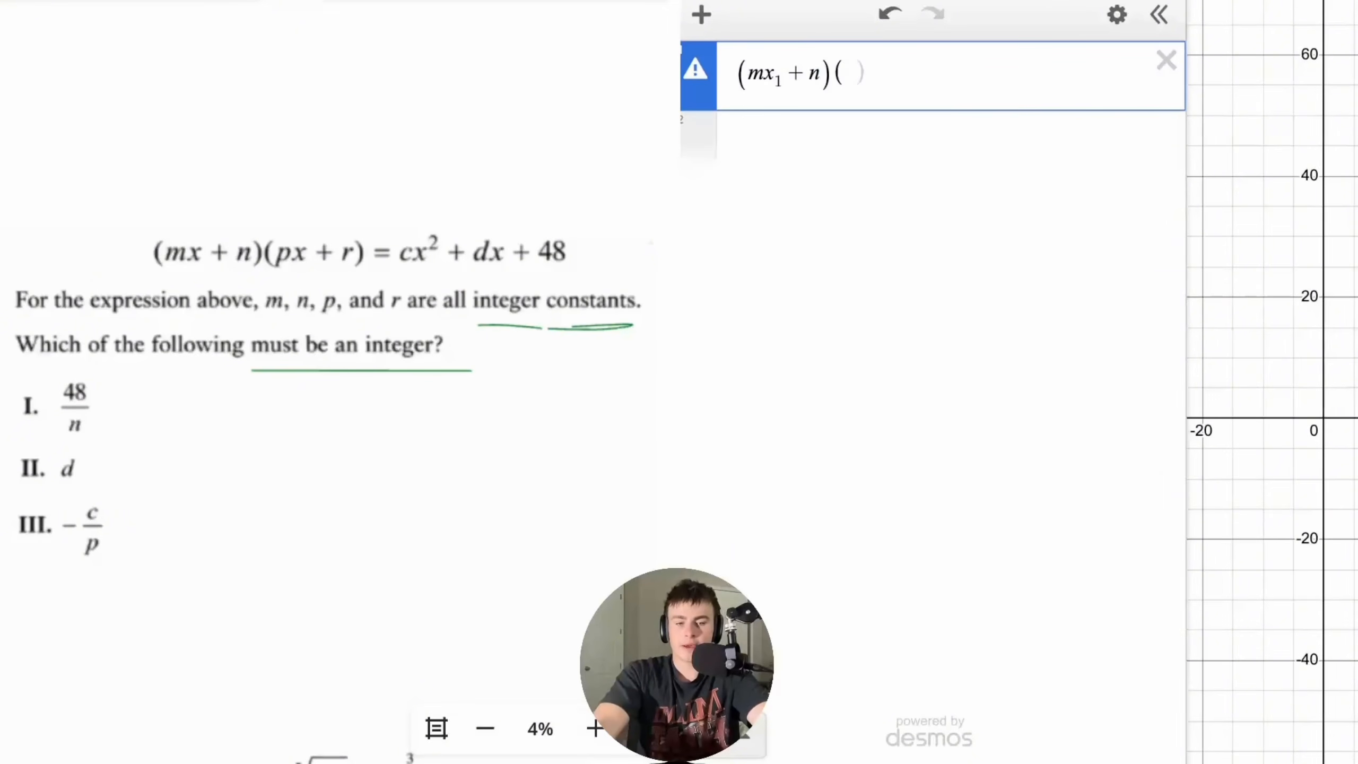
text(px1+r)~cx1^2)
key(Right)
text(+dx1+48)
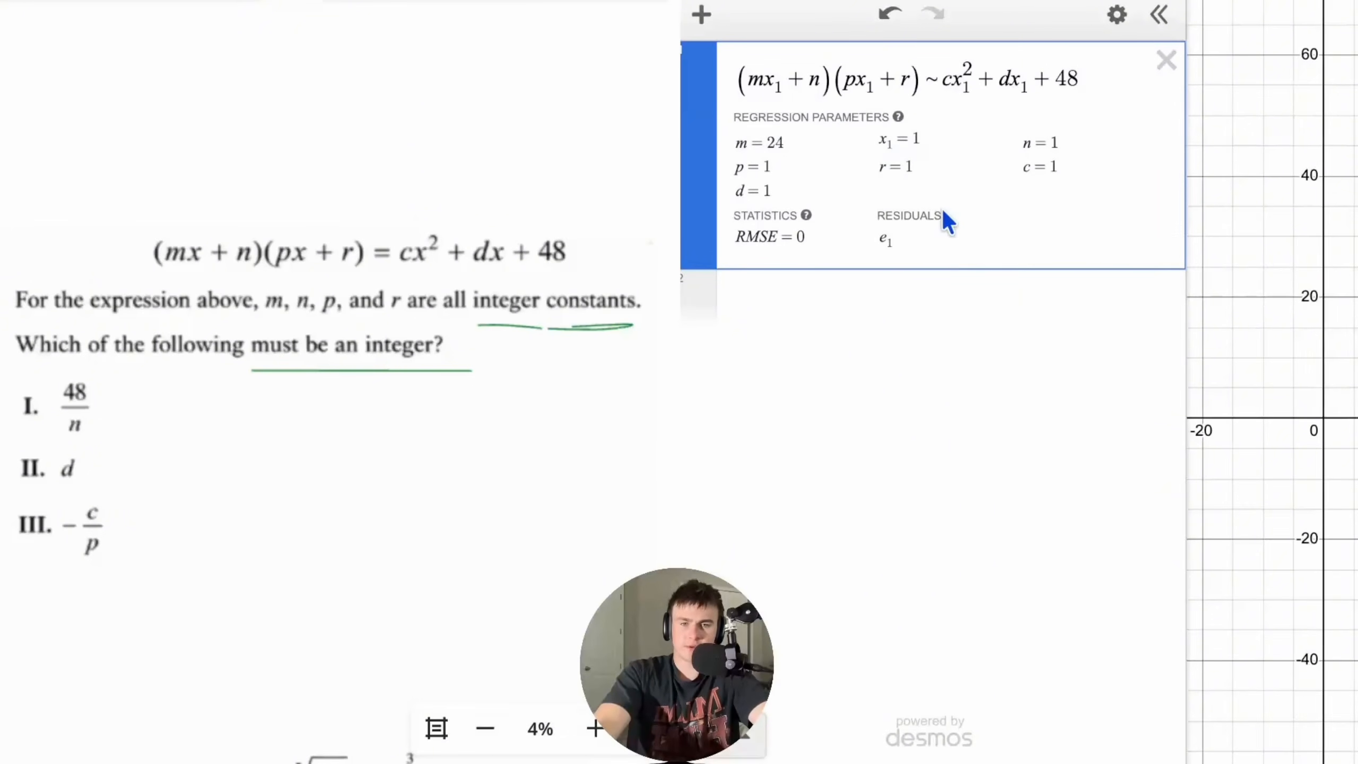
- Define x1 as random(10) below the regression, highlight its RMSE value, and start a new expression
click(826, 321)
text(x1=random(10))
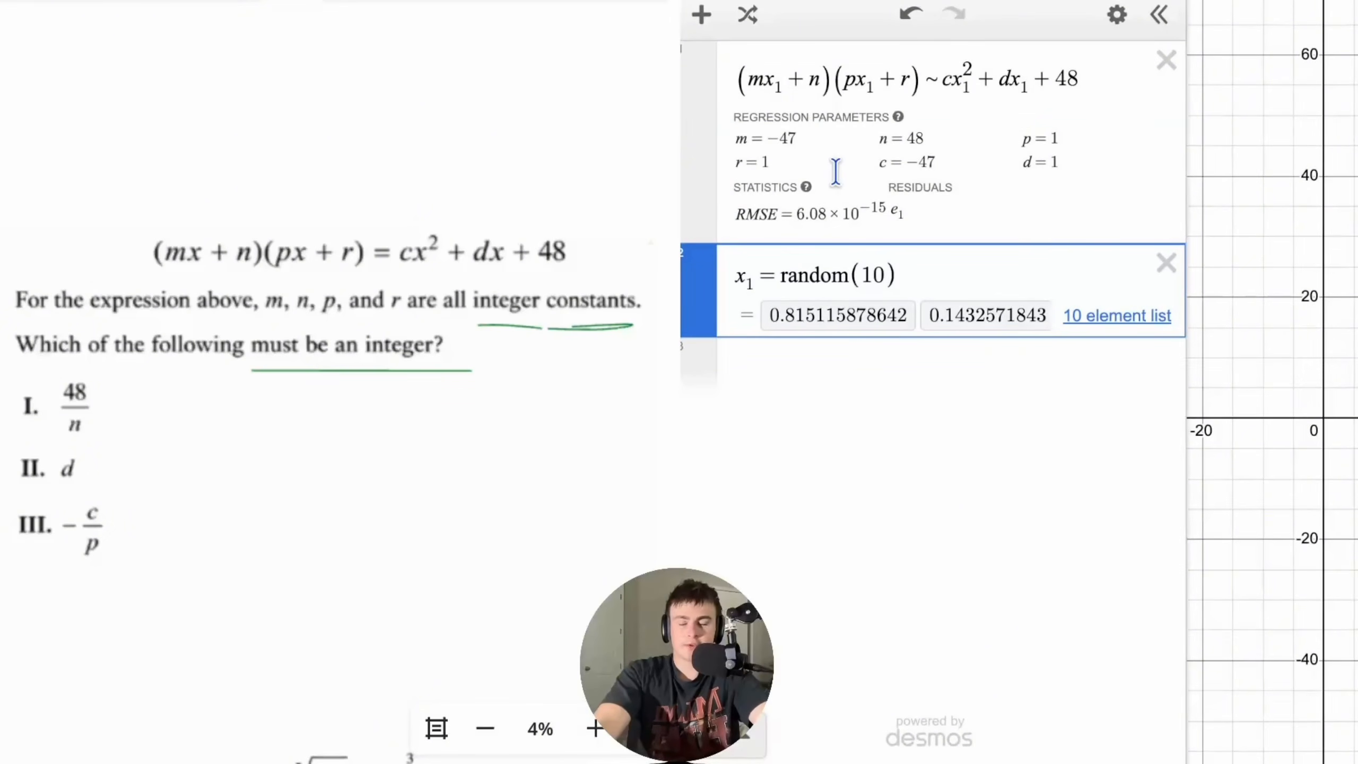
drag(797, 216, 883, 216)
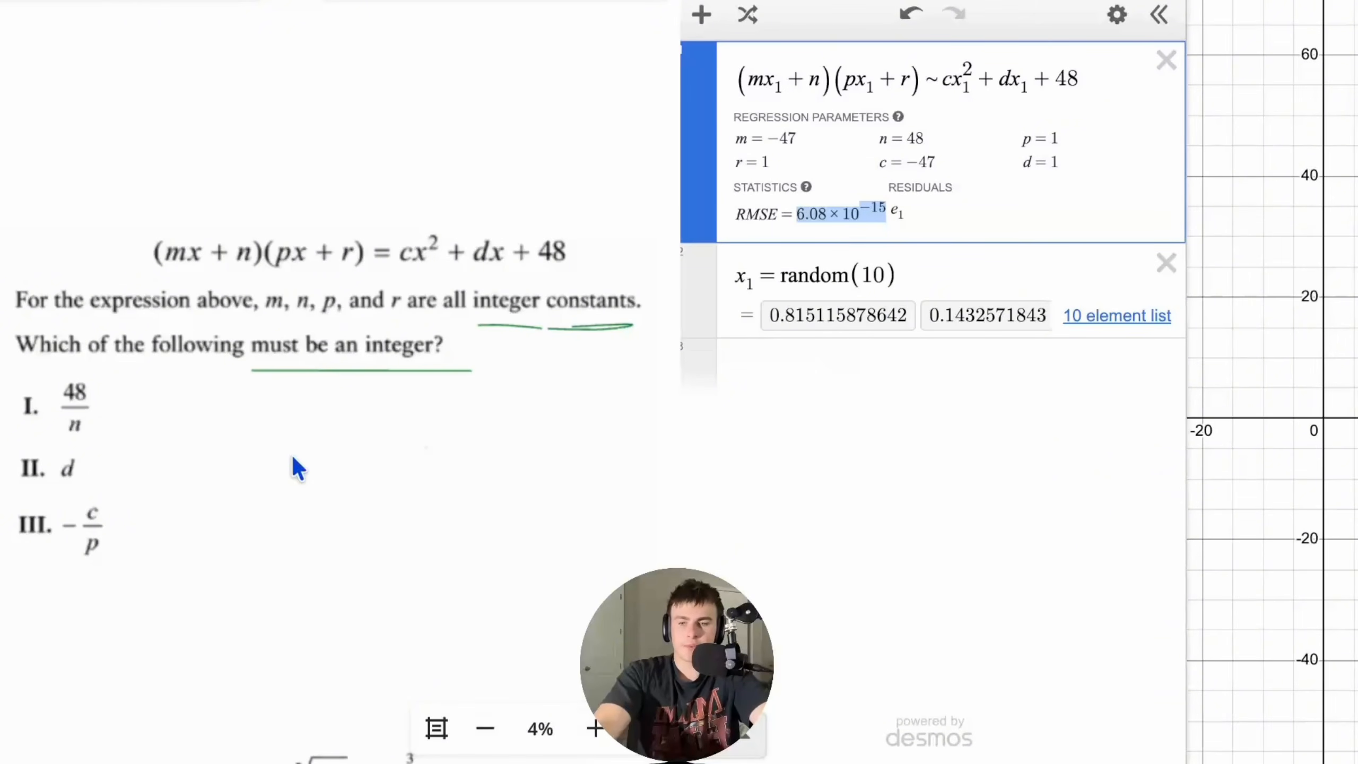
click(821, 393)
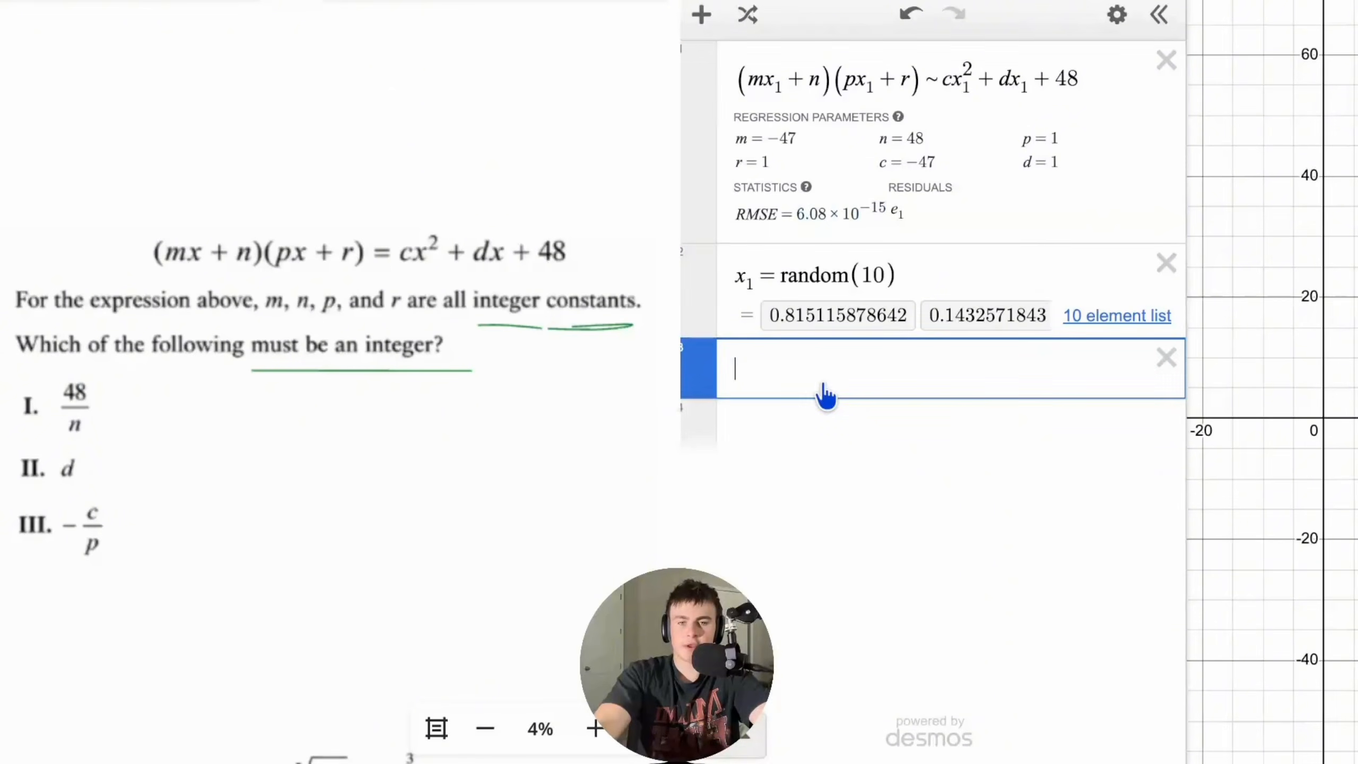
- Evaluate 48/n, d and -c/p as separate expressions, and draw a short green mark below option III on the whiteboard
text(48/n)
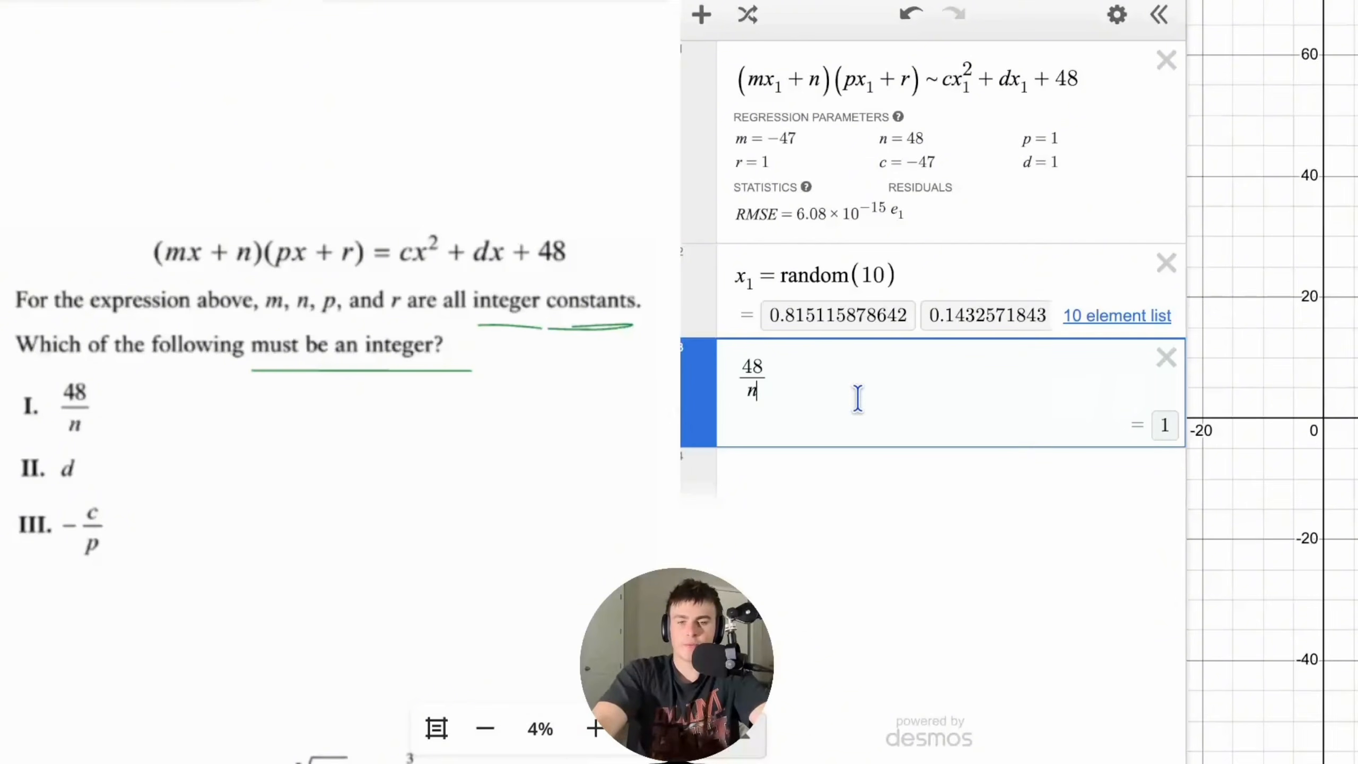
key(Return)
text(d)
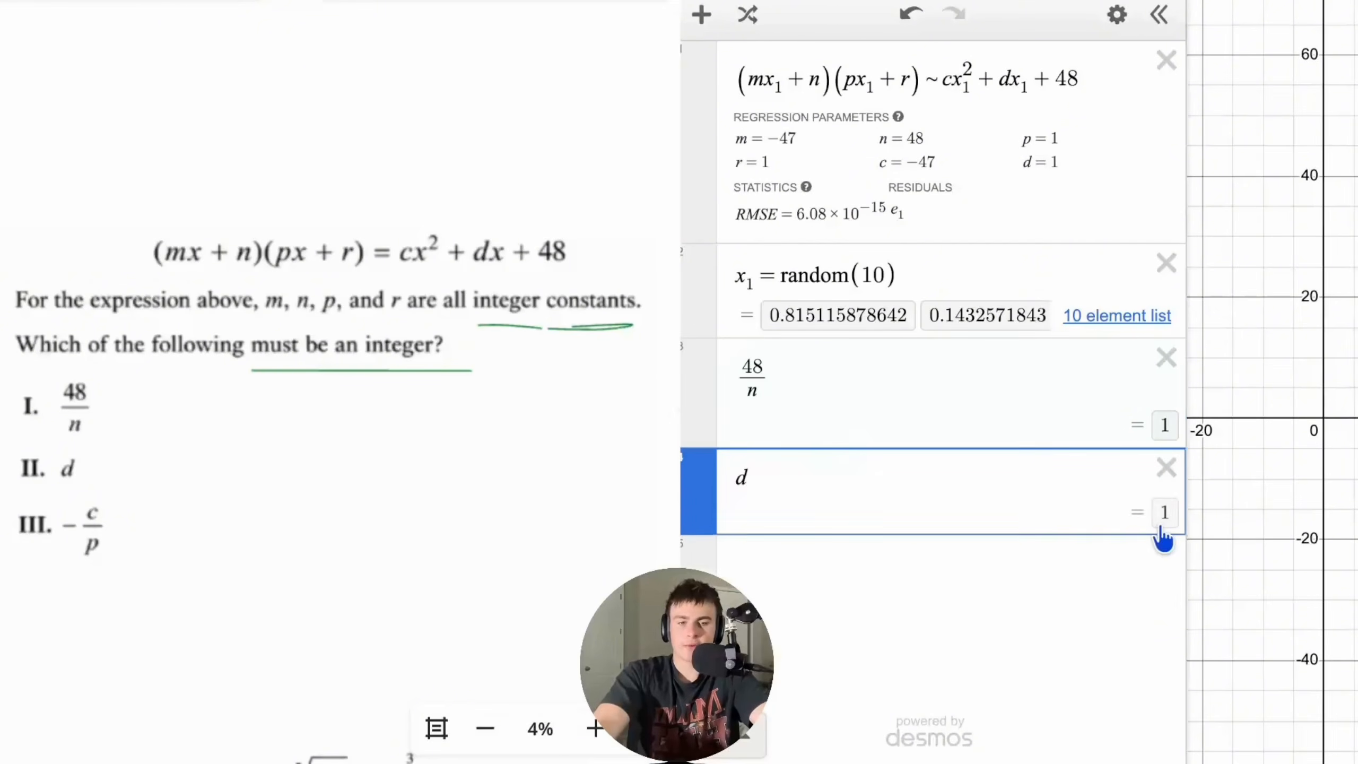
click(931, 591)
text(-c)
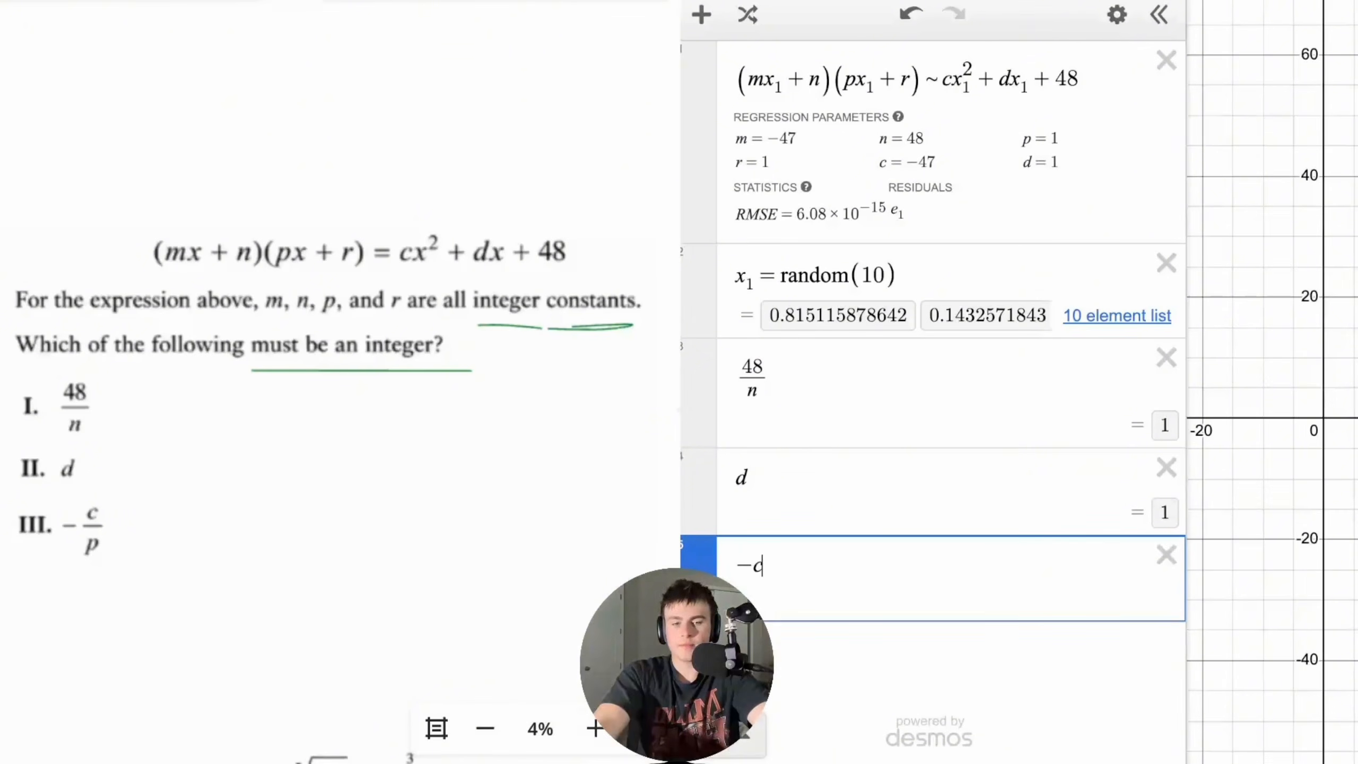
text(/p)
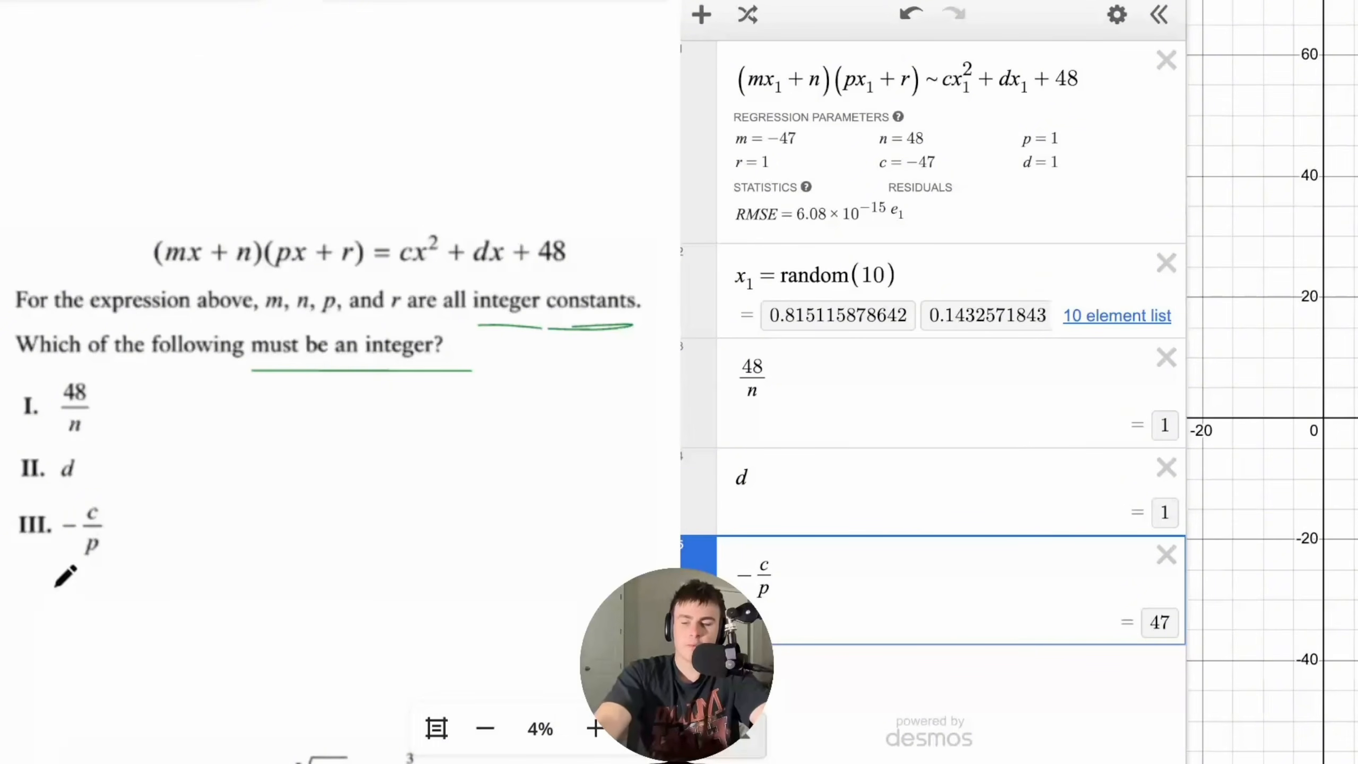
mouse_move(55, 647)
mouse_down()
mouse_move(58, 631)
mouse_move(93, 634)
mouse_up()
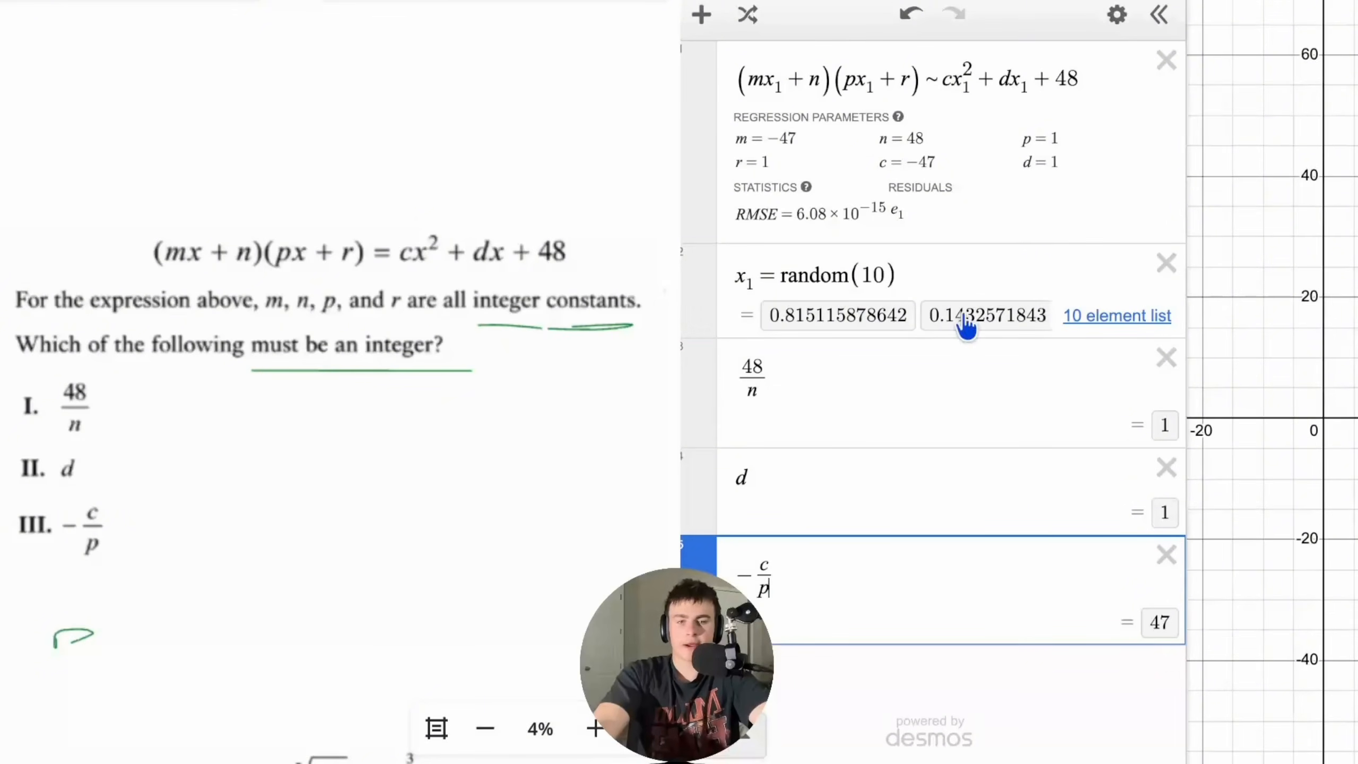
- Redefine x1 as the list [1...10] in place of random(10), and delete the x1 definition
click(877, 278)
key(BackSpace)
key(BackSpace)
key(BackSpace)
key(BackSpace)
key(BackSpace)
key(BackSpace)
key(BackSpace)
key(BackSpace)
key(BackSpace)
key(BackSpace)
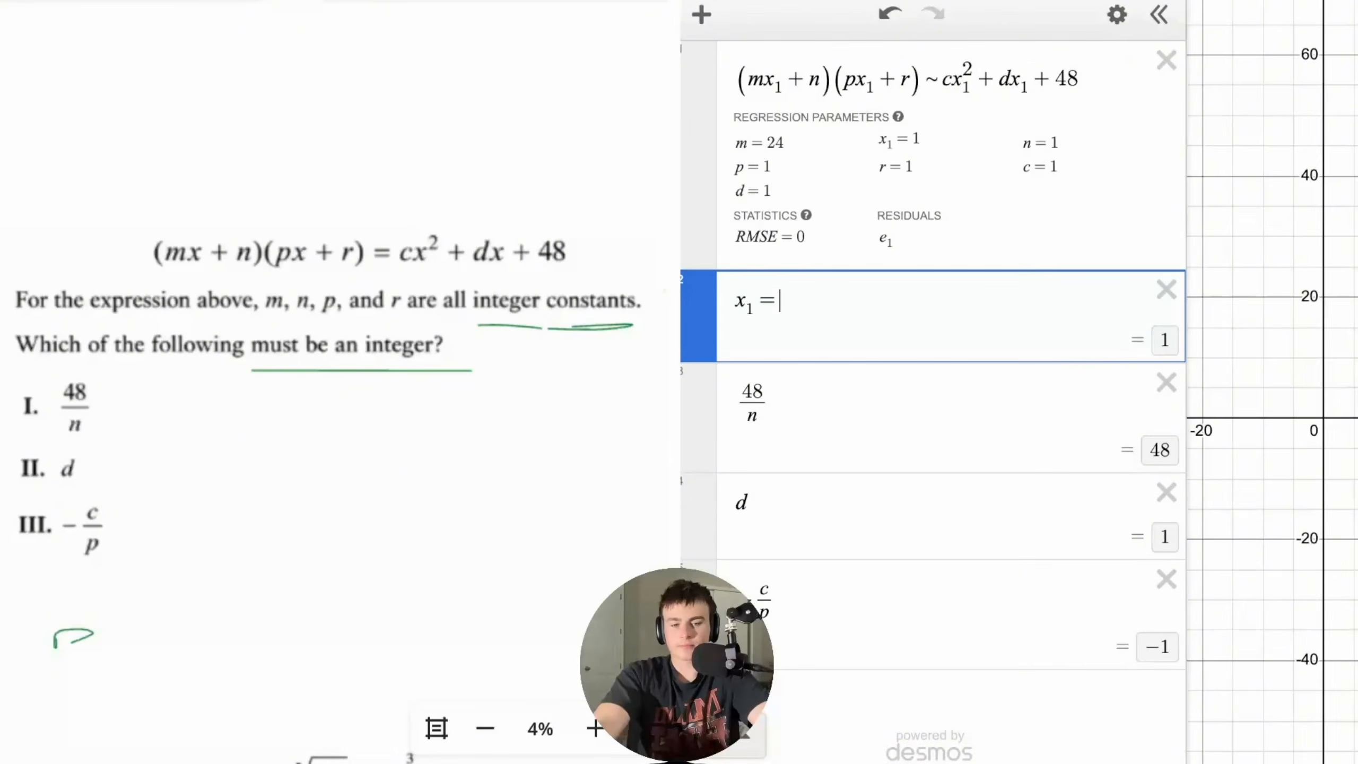
text([1...10)
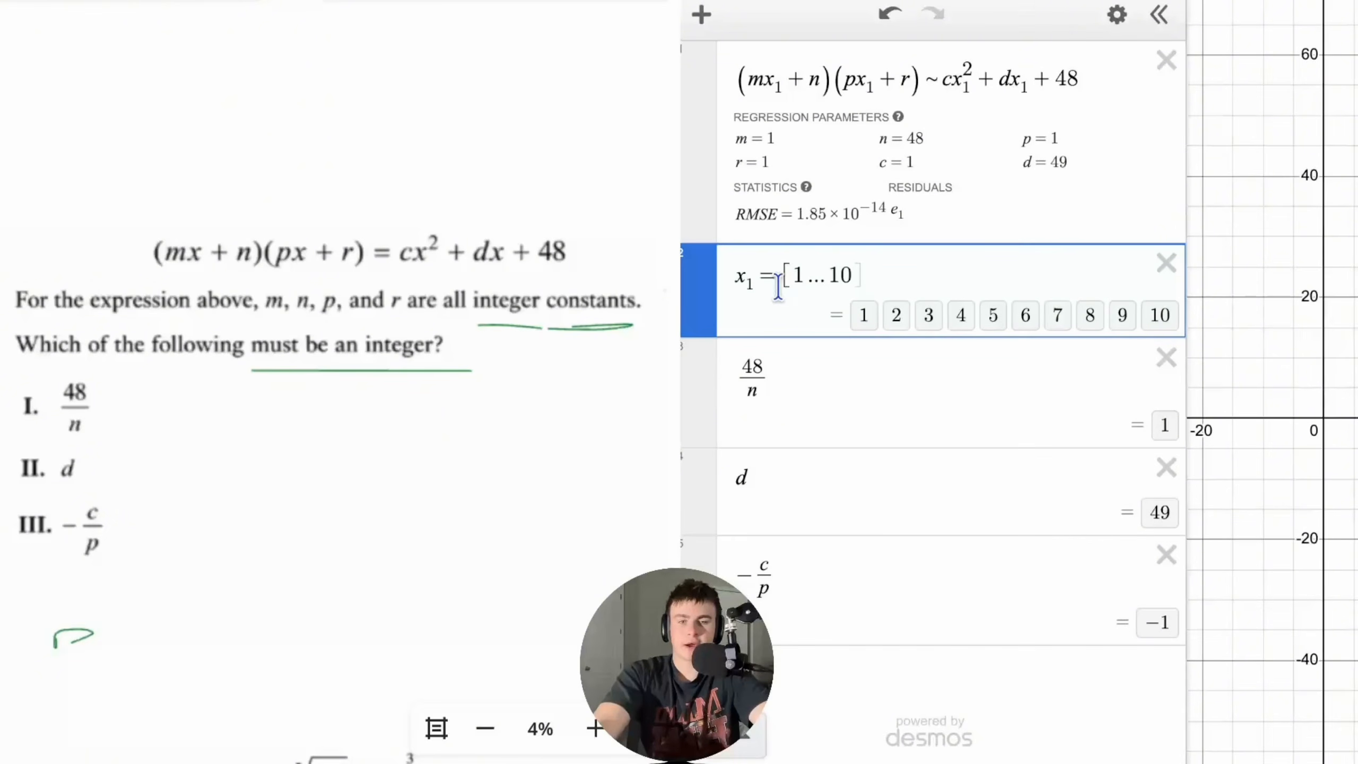
drag(827, 278, 803, 282)
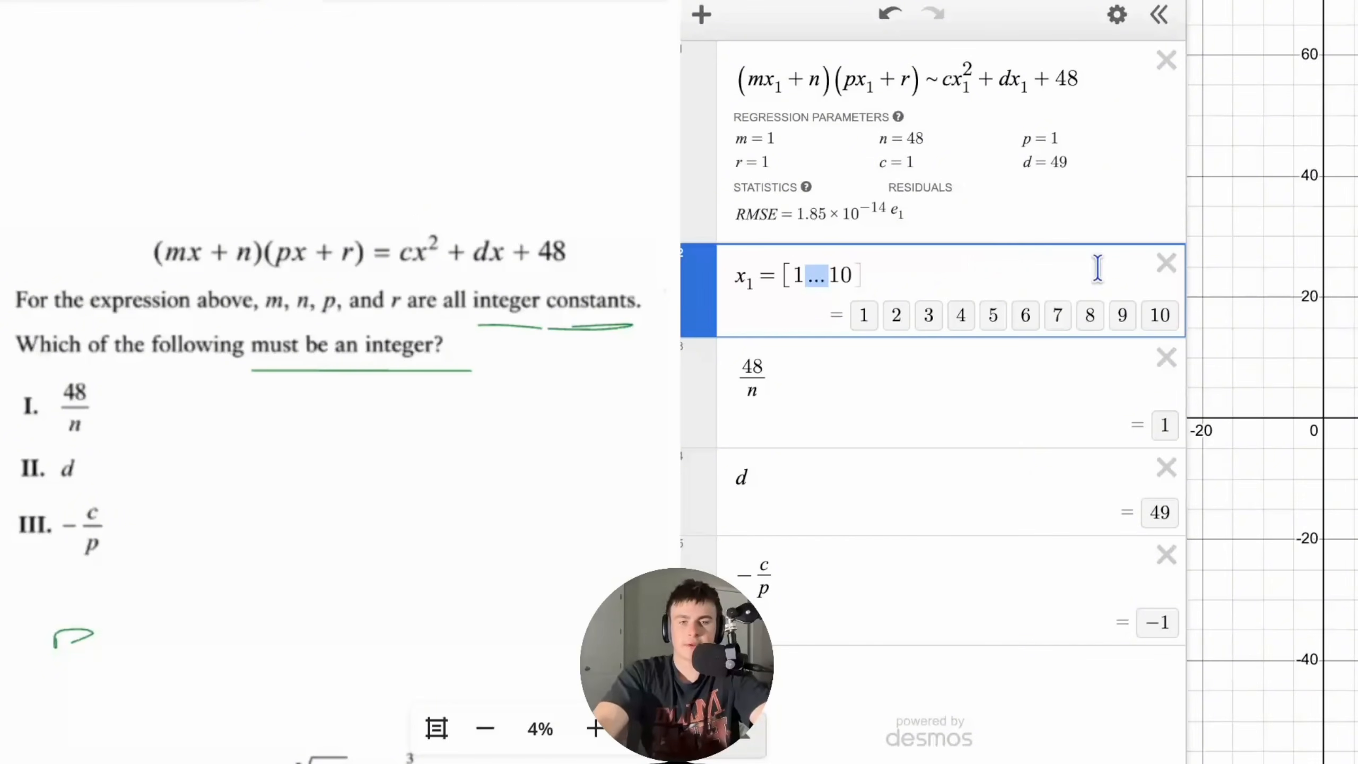
drag(748, 278, 989, 262)
click(1167, 266)
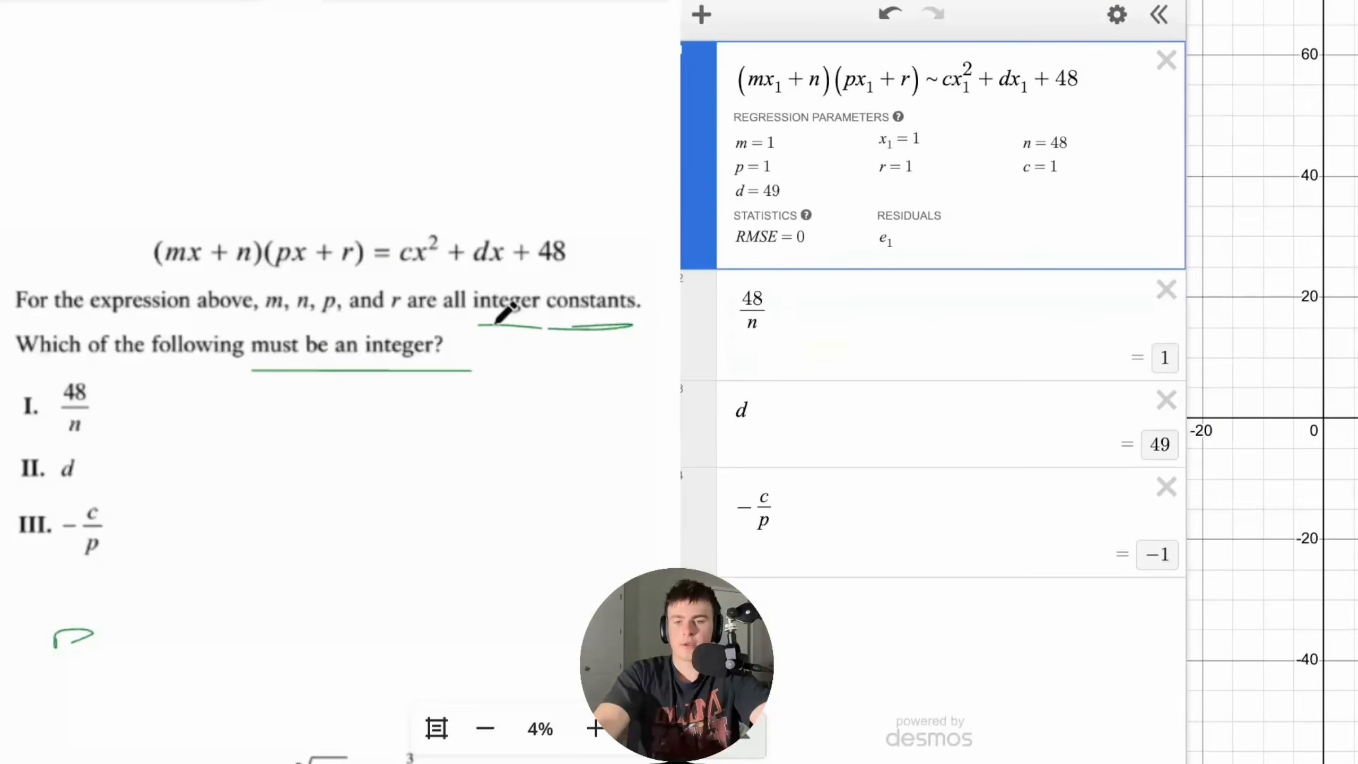
- Underline m > 1 and r > 1 in the whiteboard question about the fifth root of m^3 equalling r^(3/5)
scroll(496, 323, down, 5)
scroll(495, 323, left, 12)
scroll(495, 323, down, 1)
scroll(494, 327, down, 10)
scroll(500, 331, up, 5)
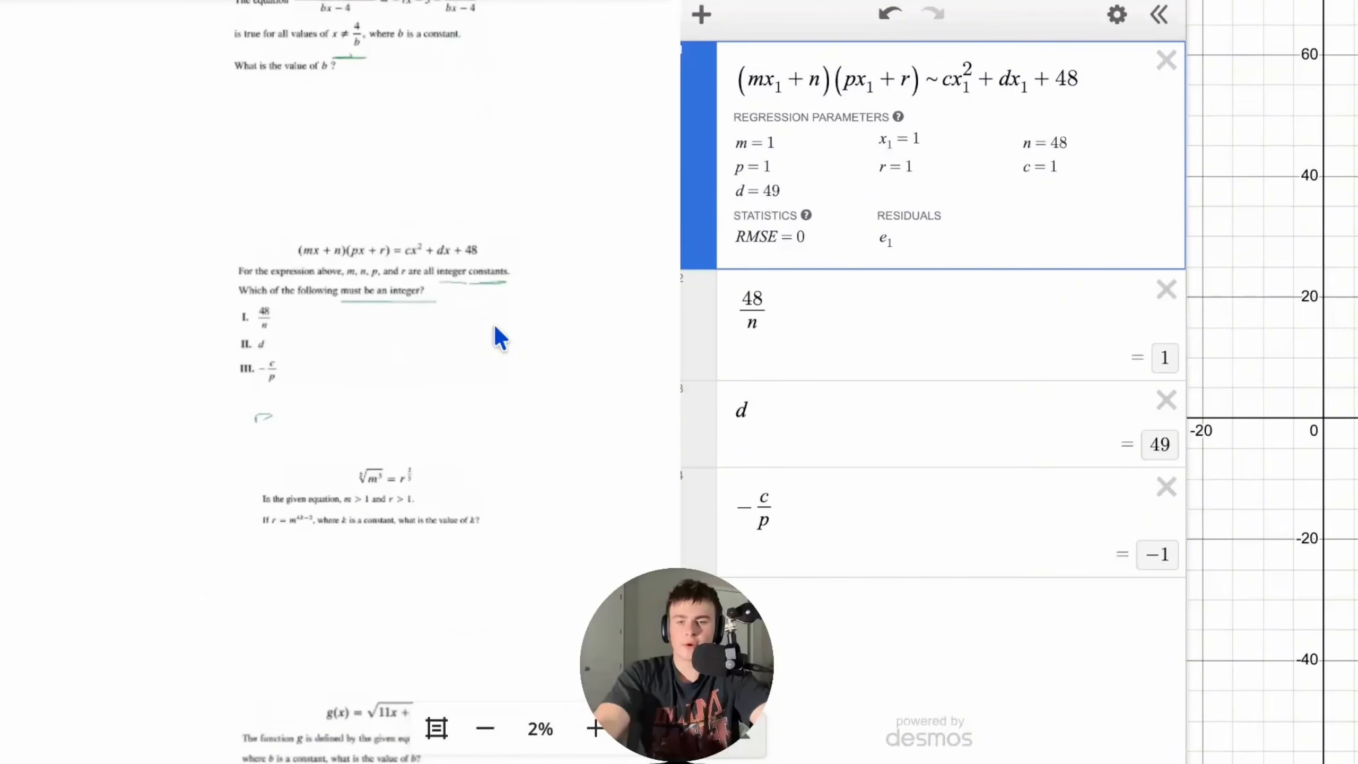
scroll(455, 556, up, 4)
scroll(454, 558, down, 2)
scroll(454, 558, left, 2)
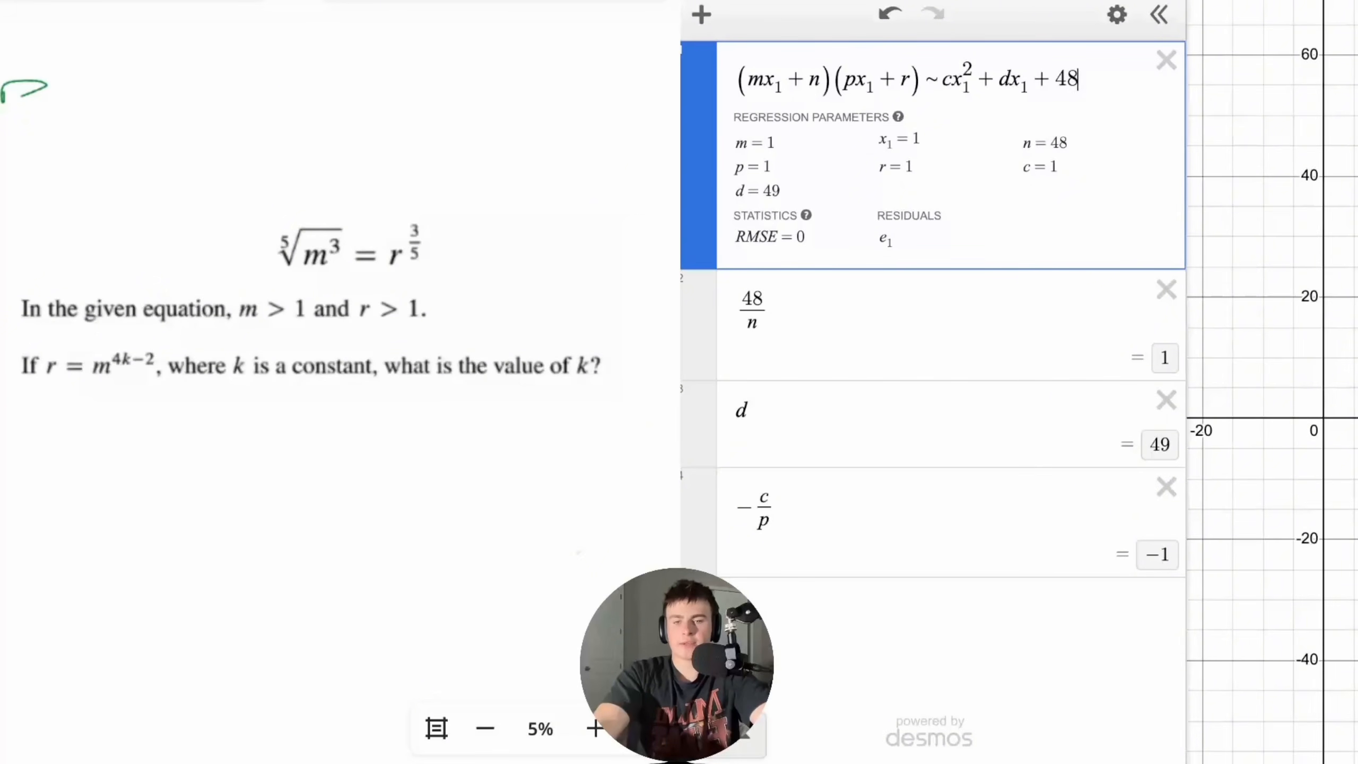
drag(245, 331, 314, 328)
drag(436, 336, 361, 338)
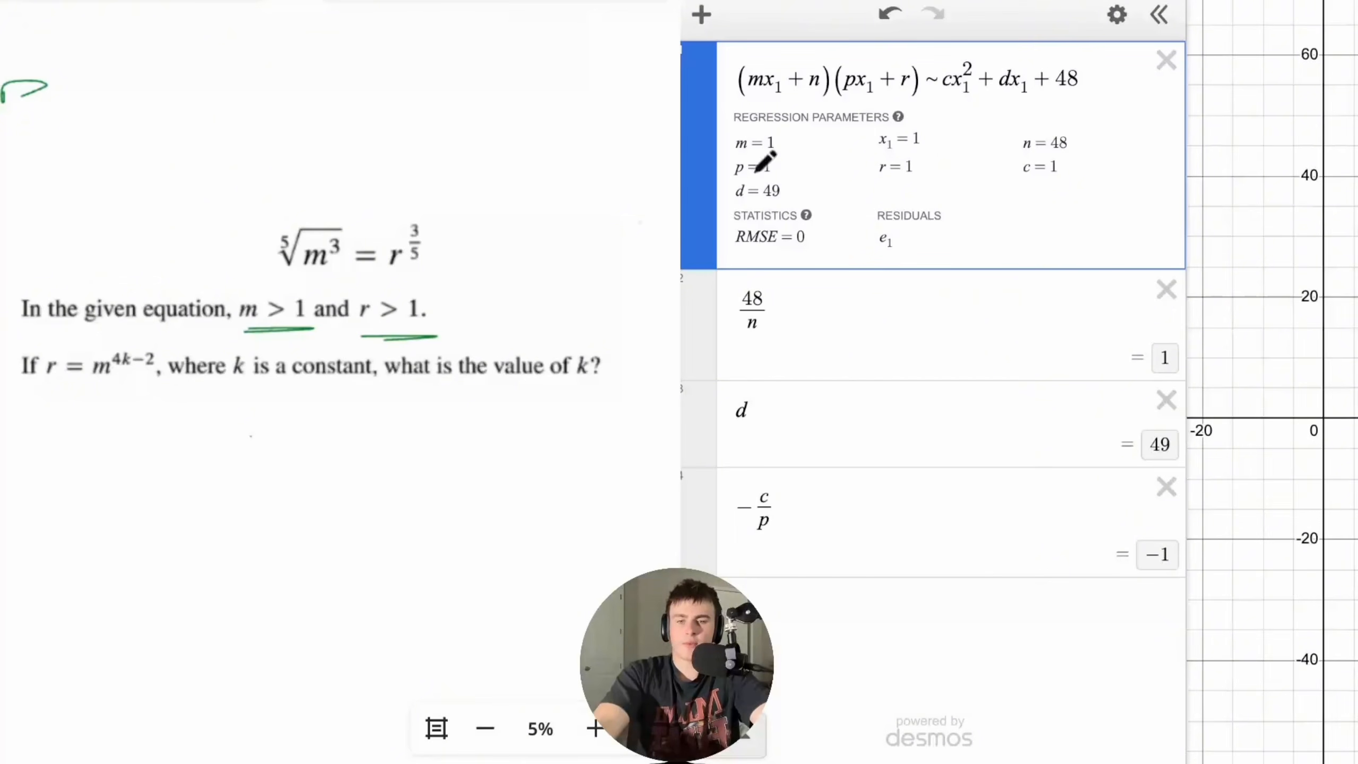
- Delete the previous problem's regression and the 48/n, d and -c/p expressions
click(1161, 67)
click(1161, 67)
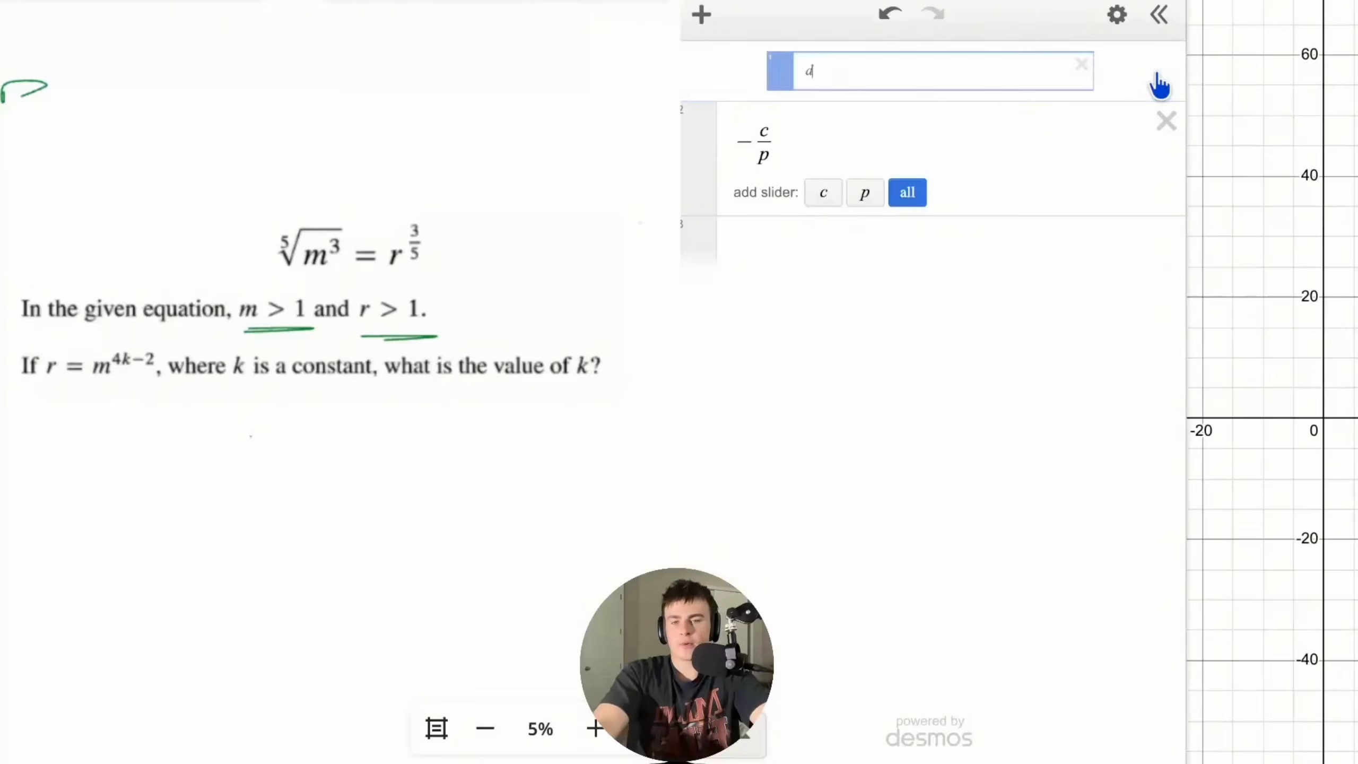
click(1160, 67)
click(1161, 67)
- Enter a list regression with the fifth root of m^3 in one list and r^(3/5) in the other
click(1049, 88)
text([]~[])
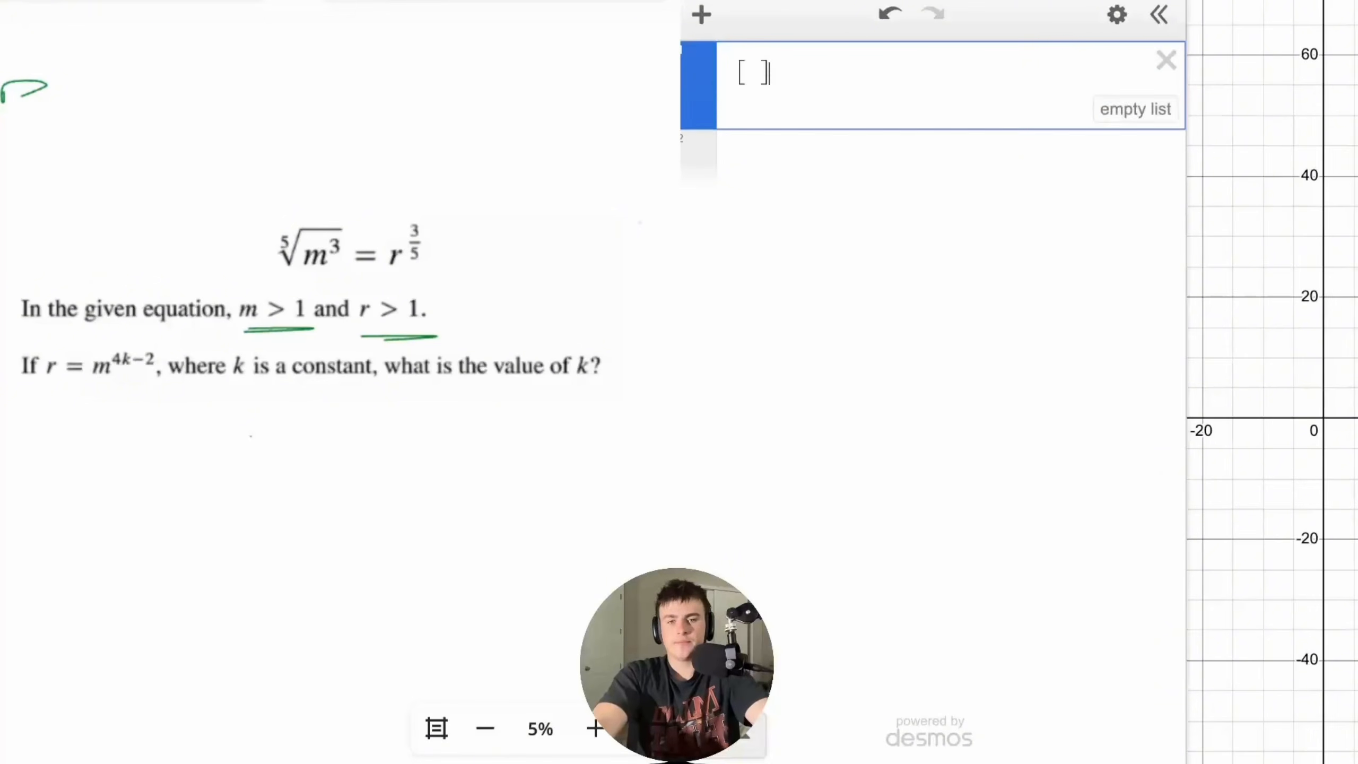
click(752, 74)
text(nthroot)
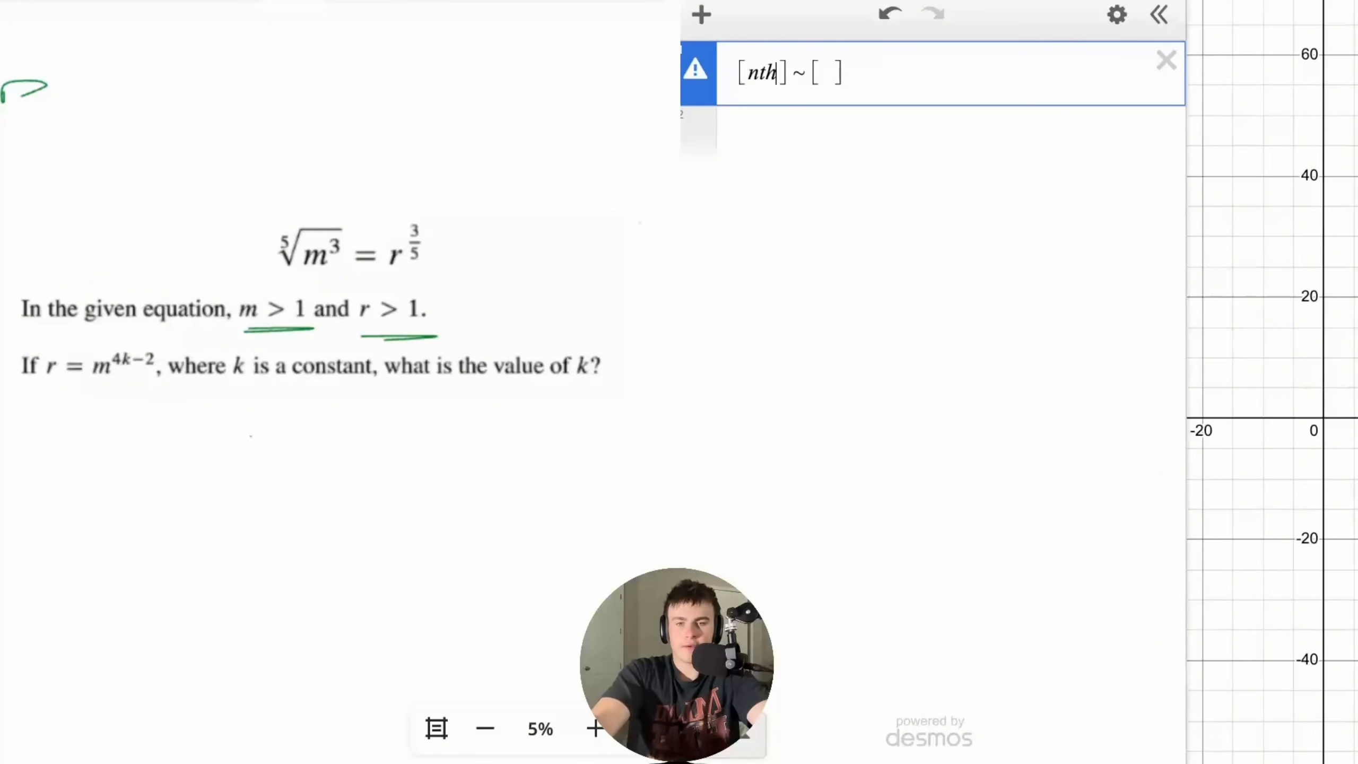
text(5)
key(Right)
text(m^3)
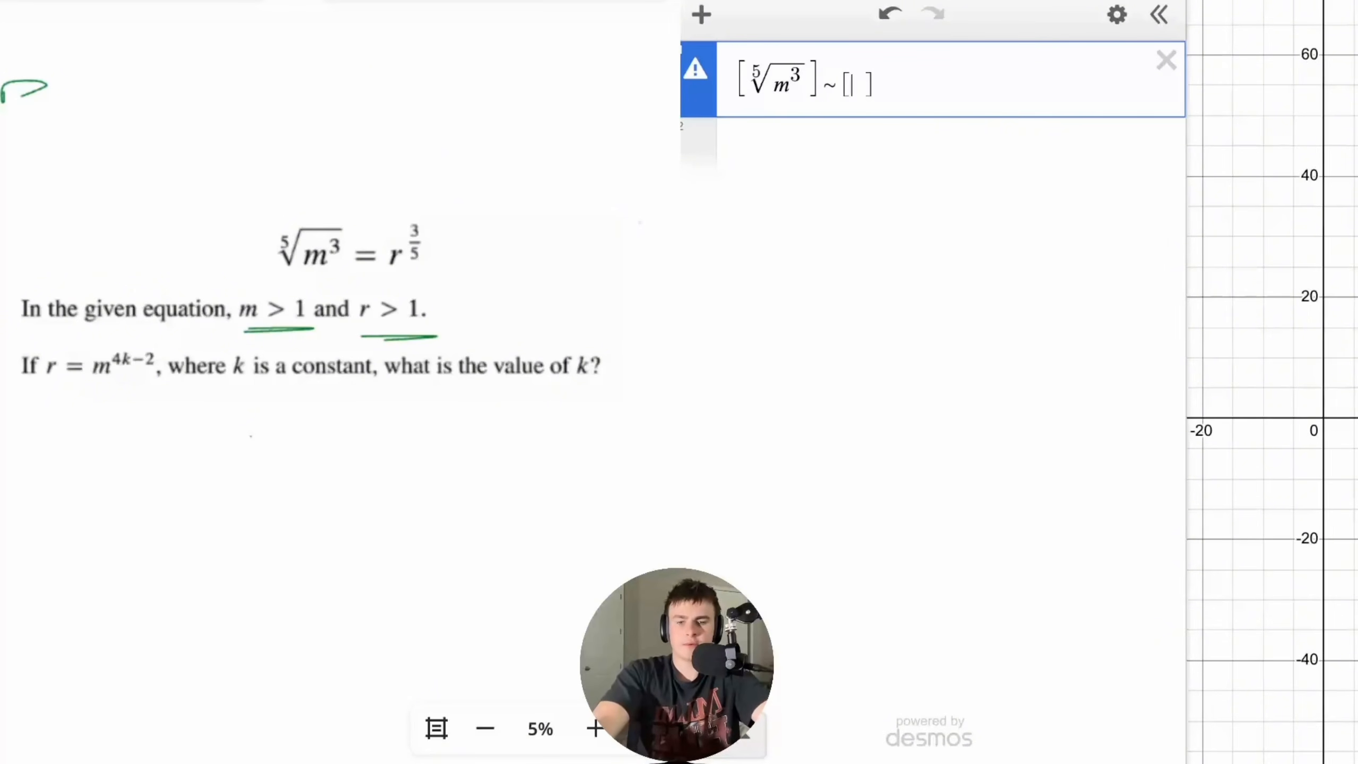
text(r^3/5)
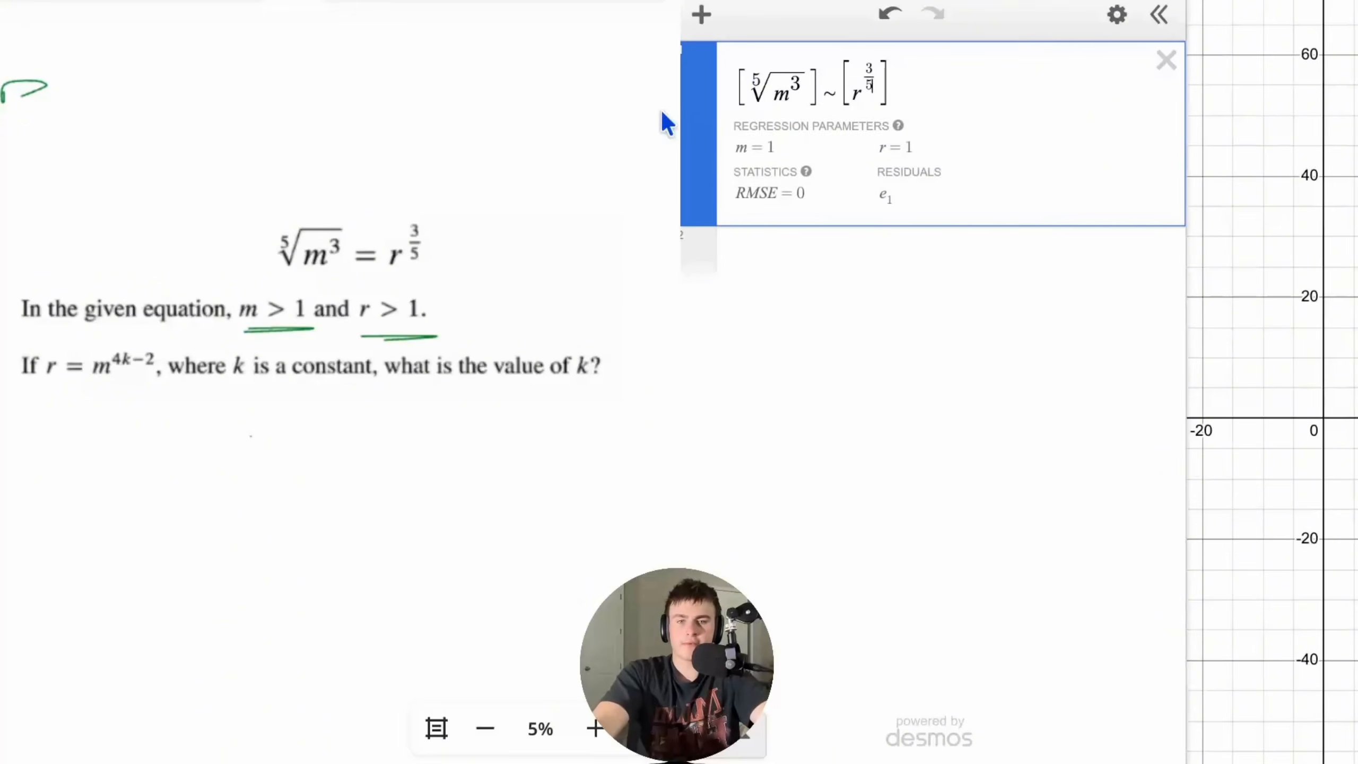
- Extend the regression lists with the second equation, adding r on the left side and m^(4k-2) on the right
click(816, 88)
text(,r]~[r^(3/5))
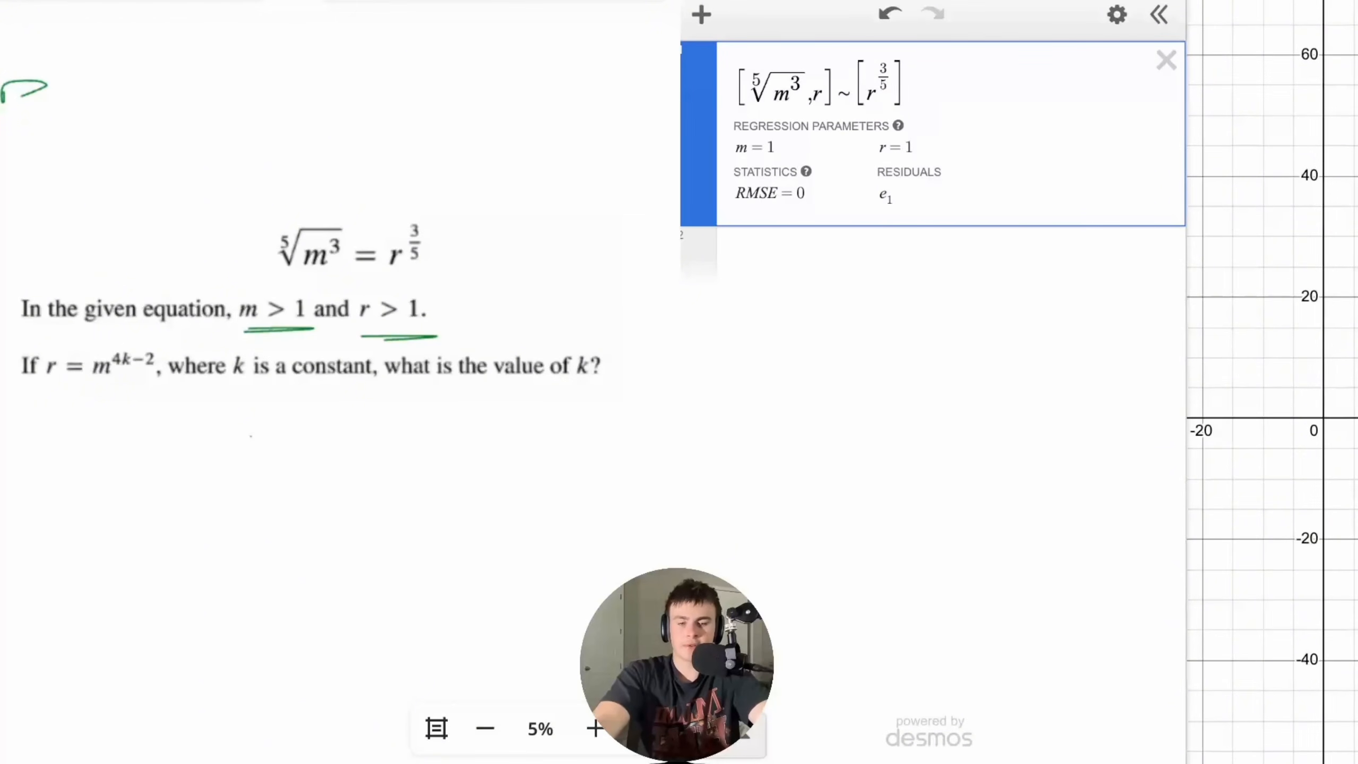
text(,m)
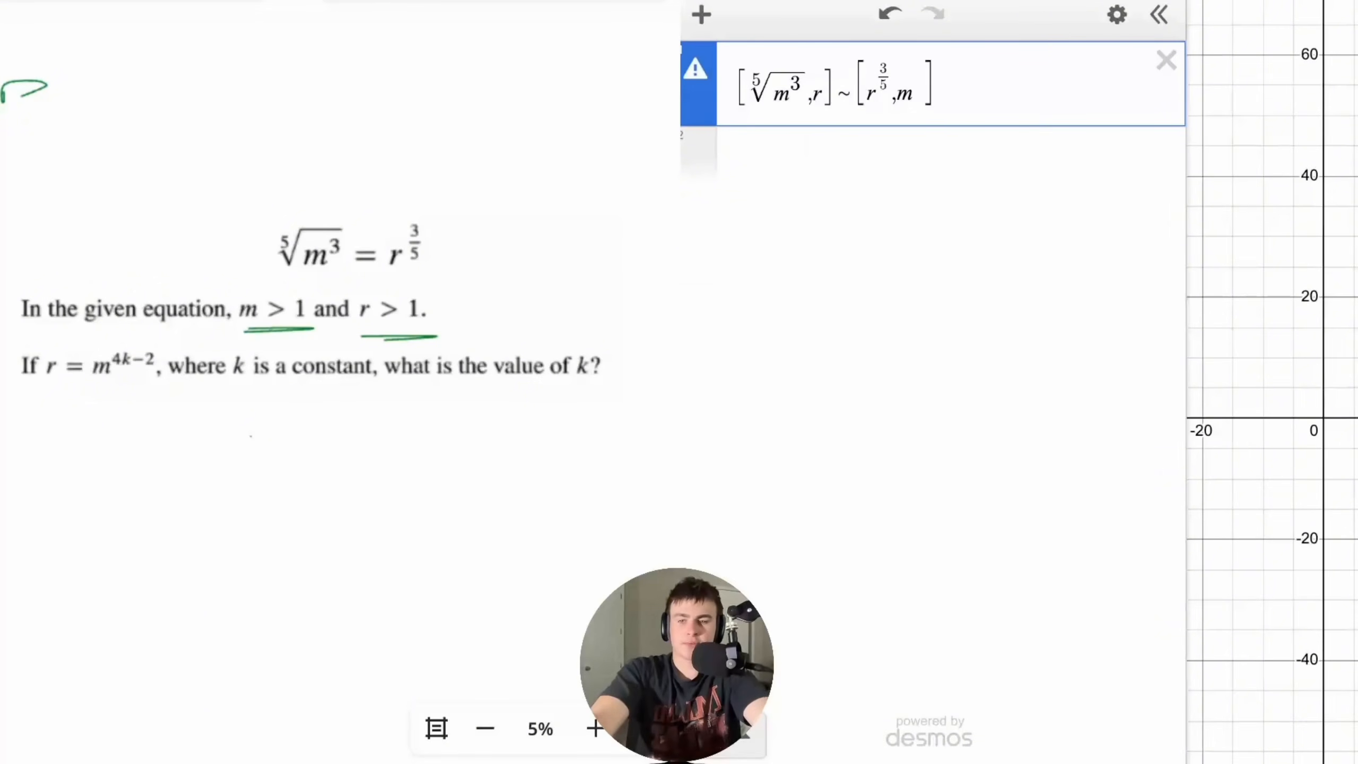
text(^(4k)
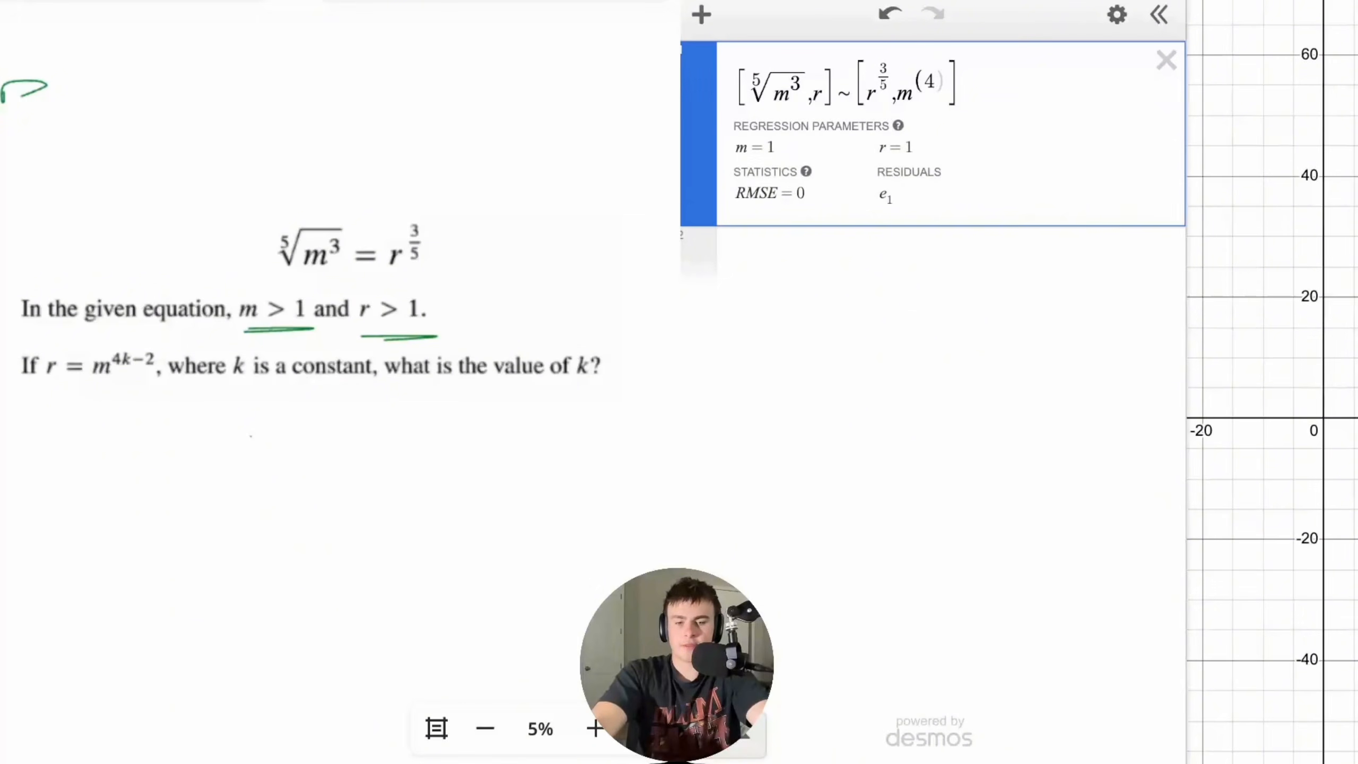
text(-2))
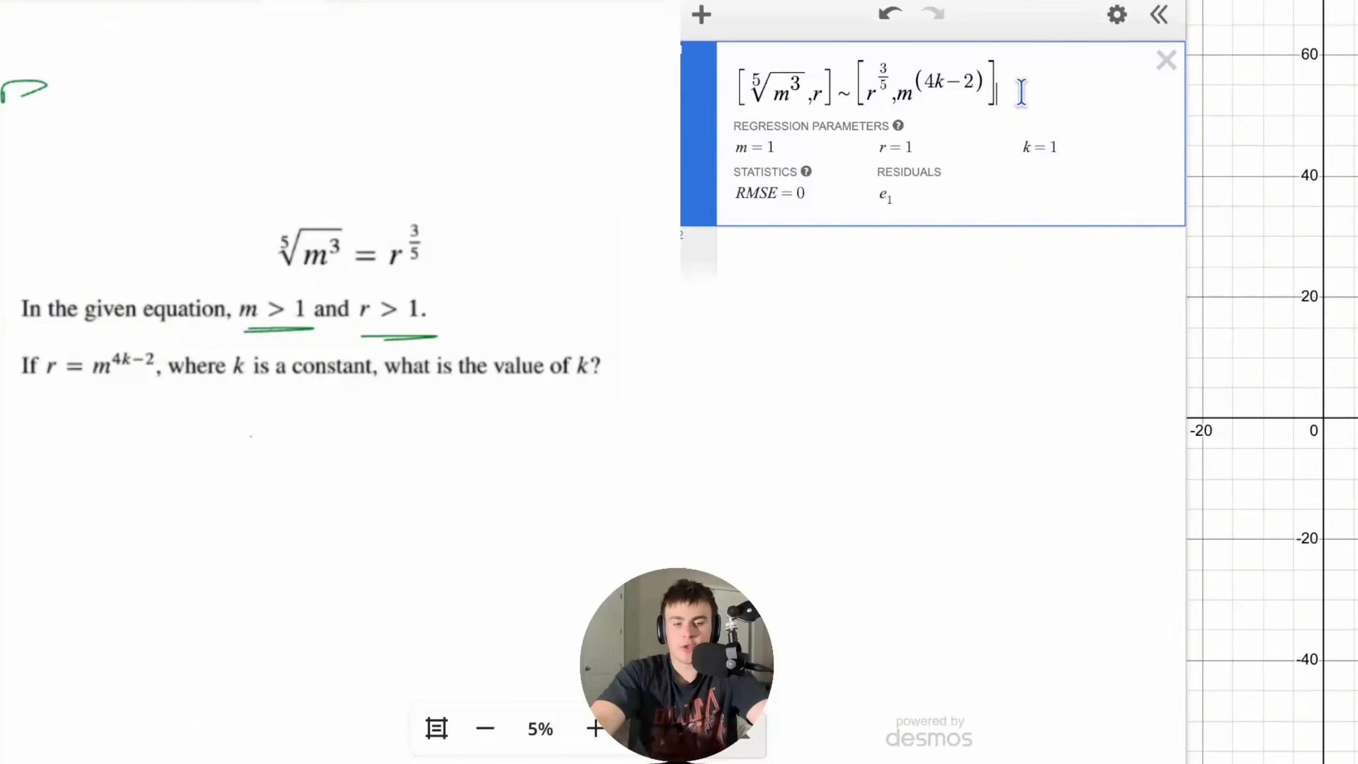
- Append the restrictions {m>1} and {r>1} to the regression, and handwrite .75 below the whiteboard question
text({m>1)
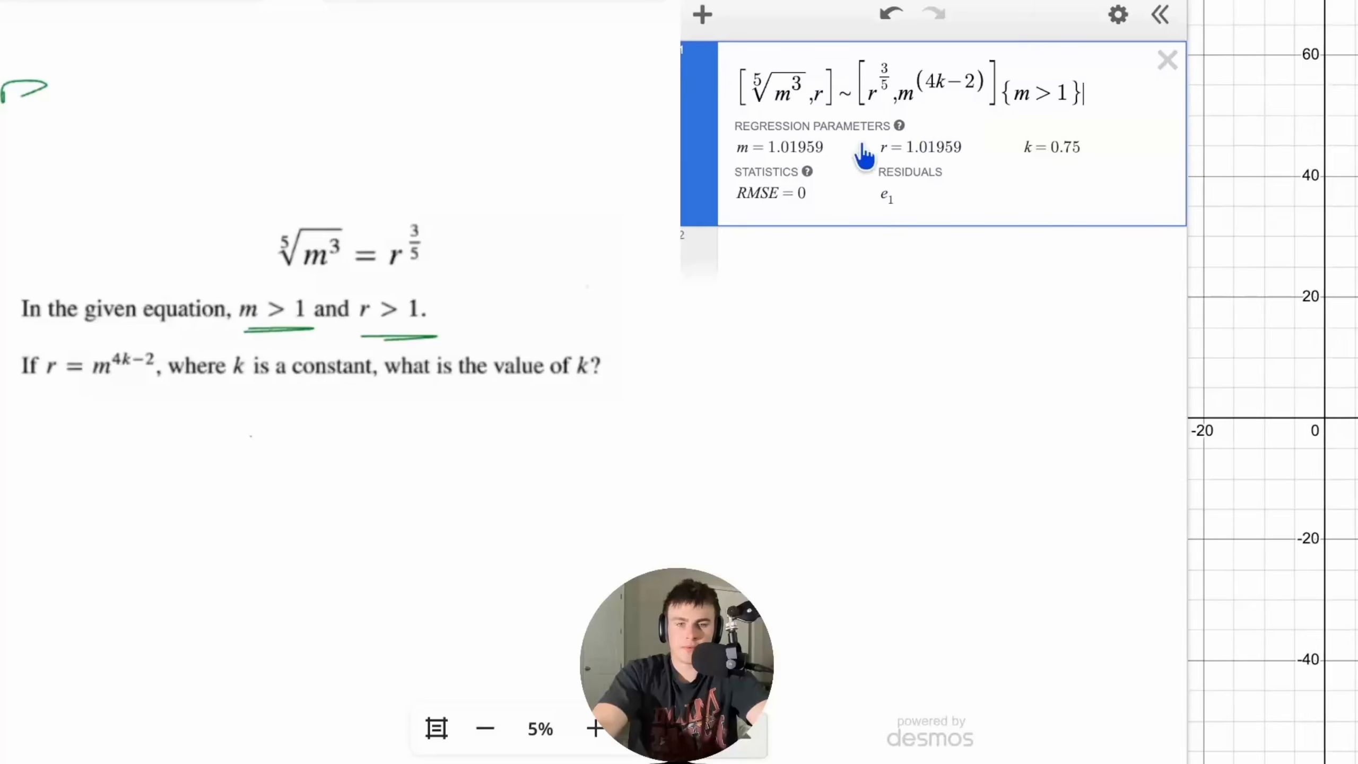
text({r>1)
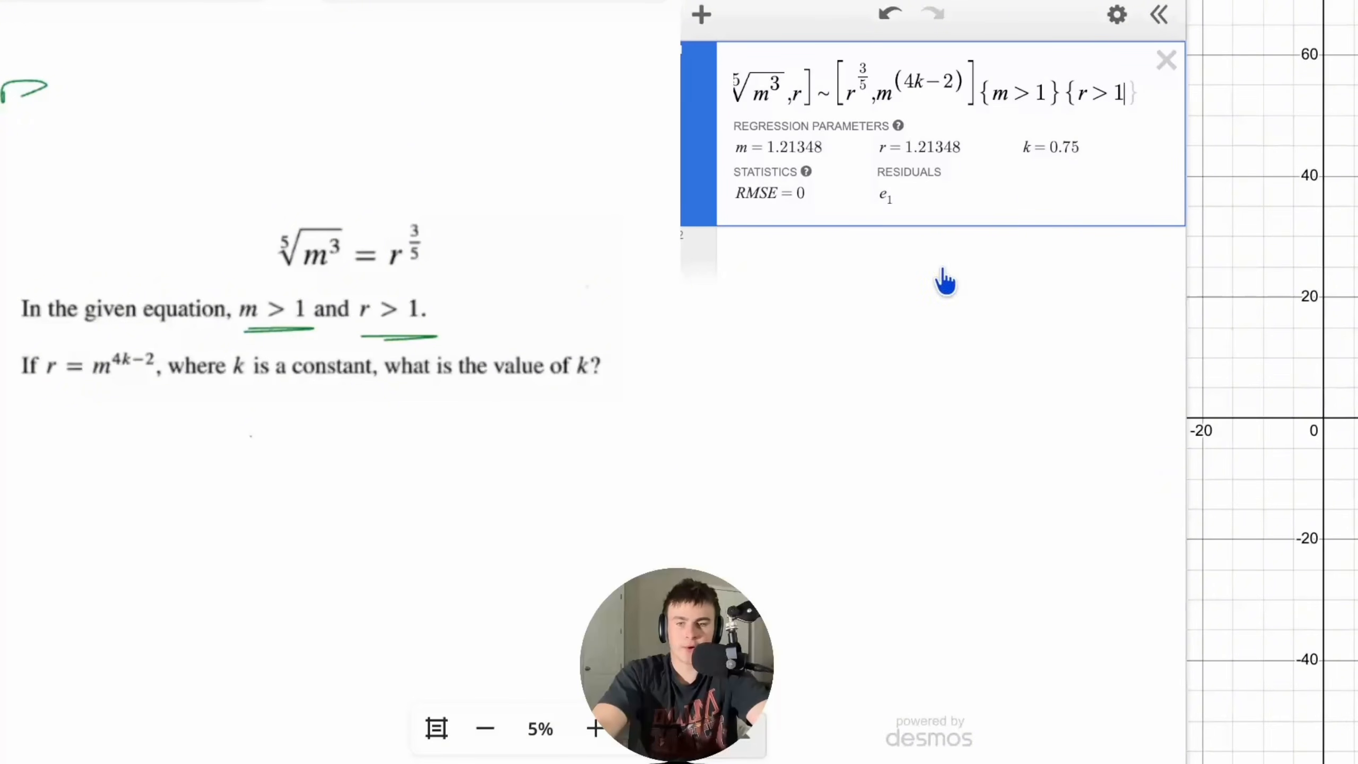
click(452, 427)
mouse_move(481, 411)
mouse_down()
mouse_move(487, 435)
mouse_move(510, 431)
mouse_move(447, 432)
mouse_up()
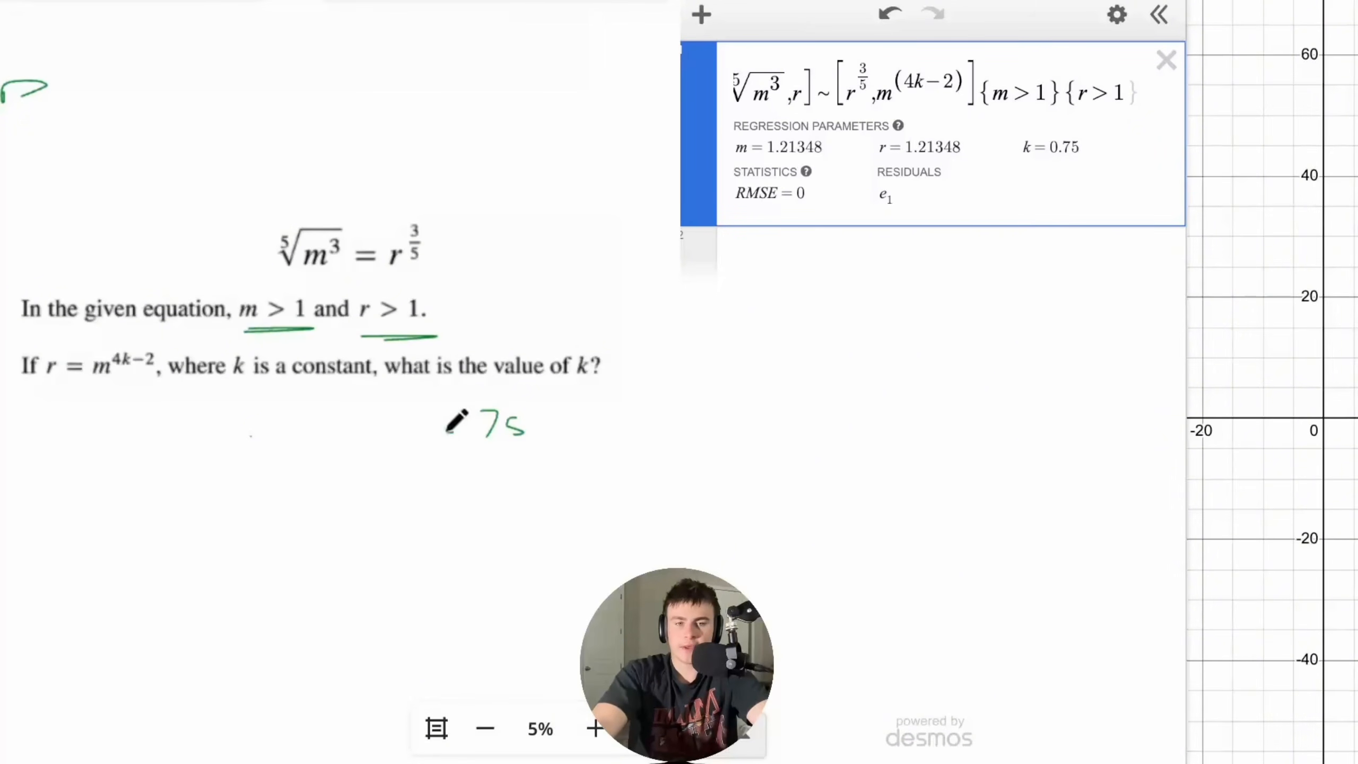
- Remove the {m>1}{r>1} restrictions from the regression, define m = 5 below it, and highlight the resulting r parameter
drag(979, 98, 1150, 99)
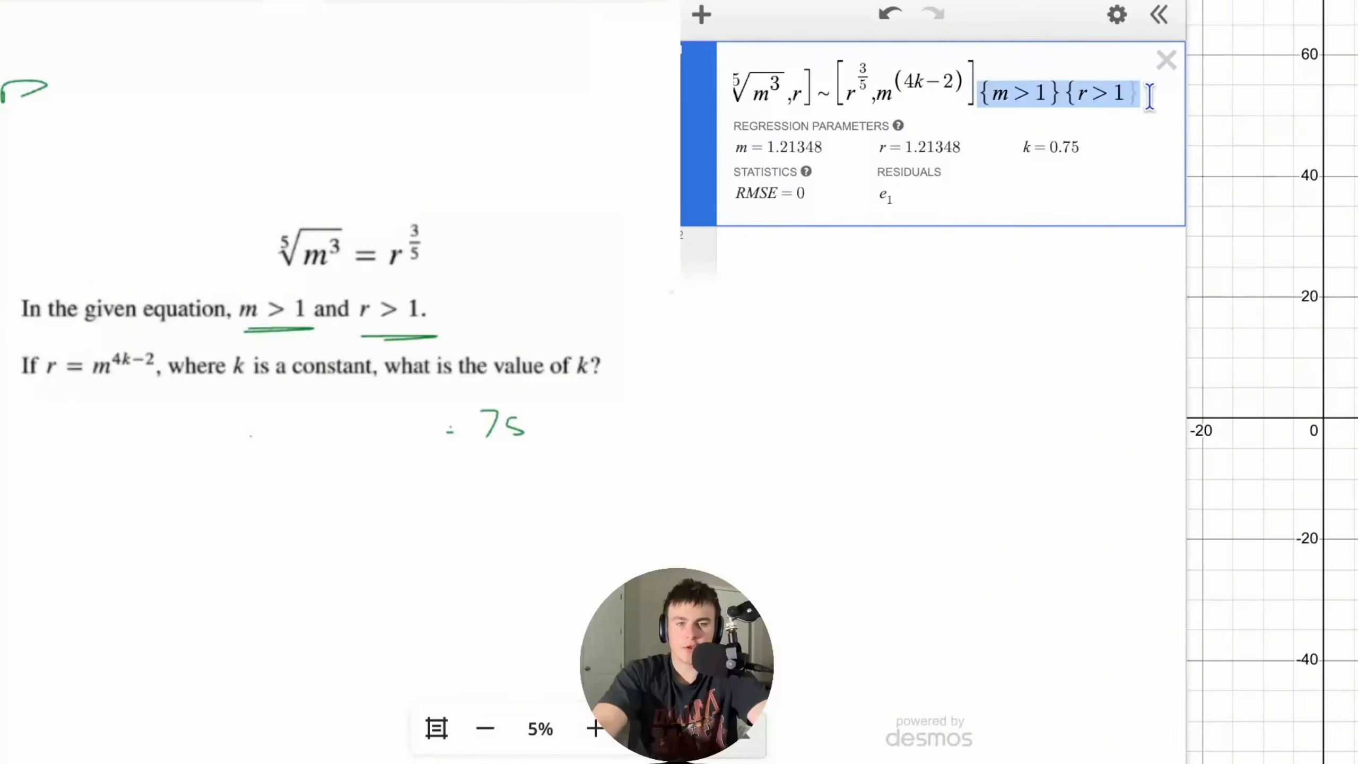
key(BackSpace)
click(916, 257)
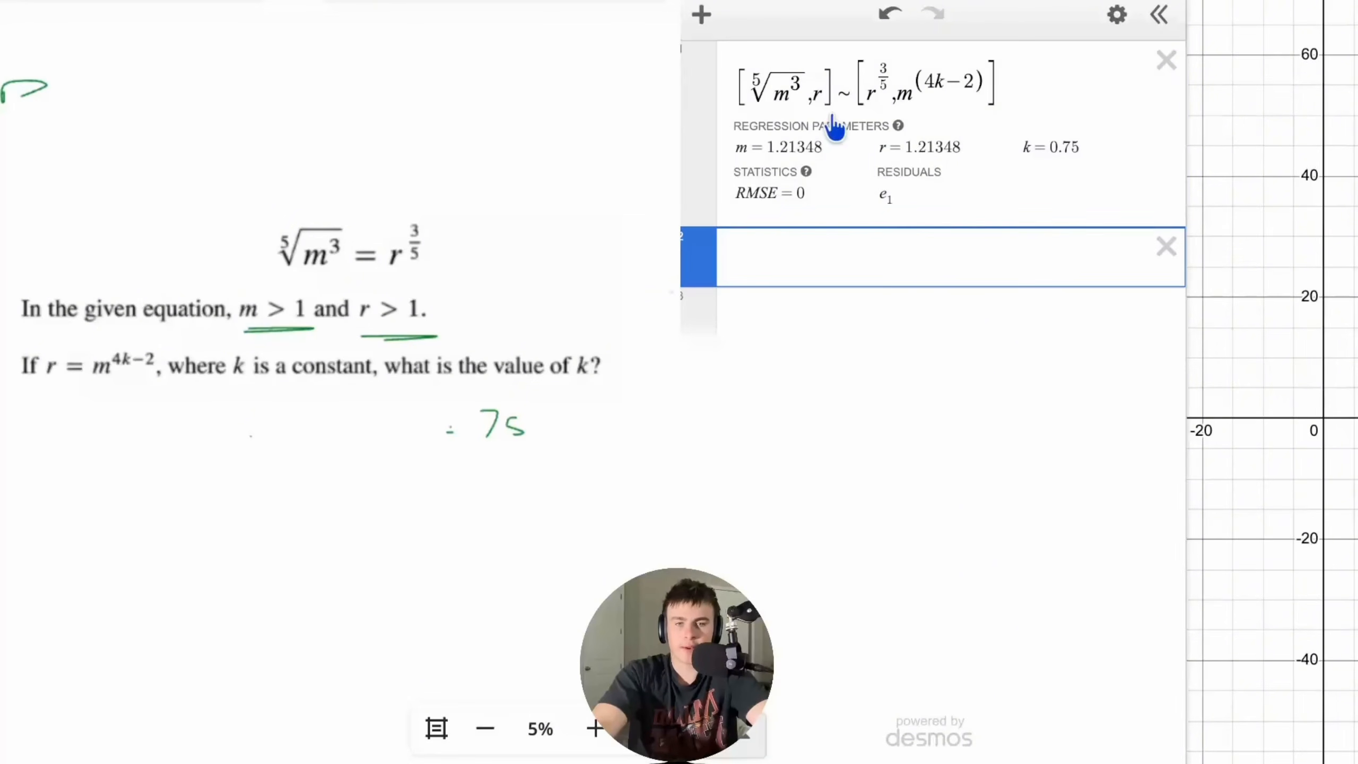
click(854, 94)
click(784, 282)
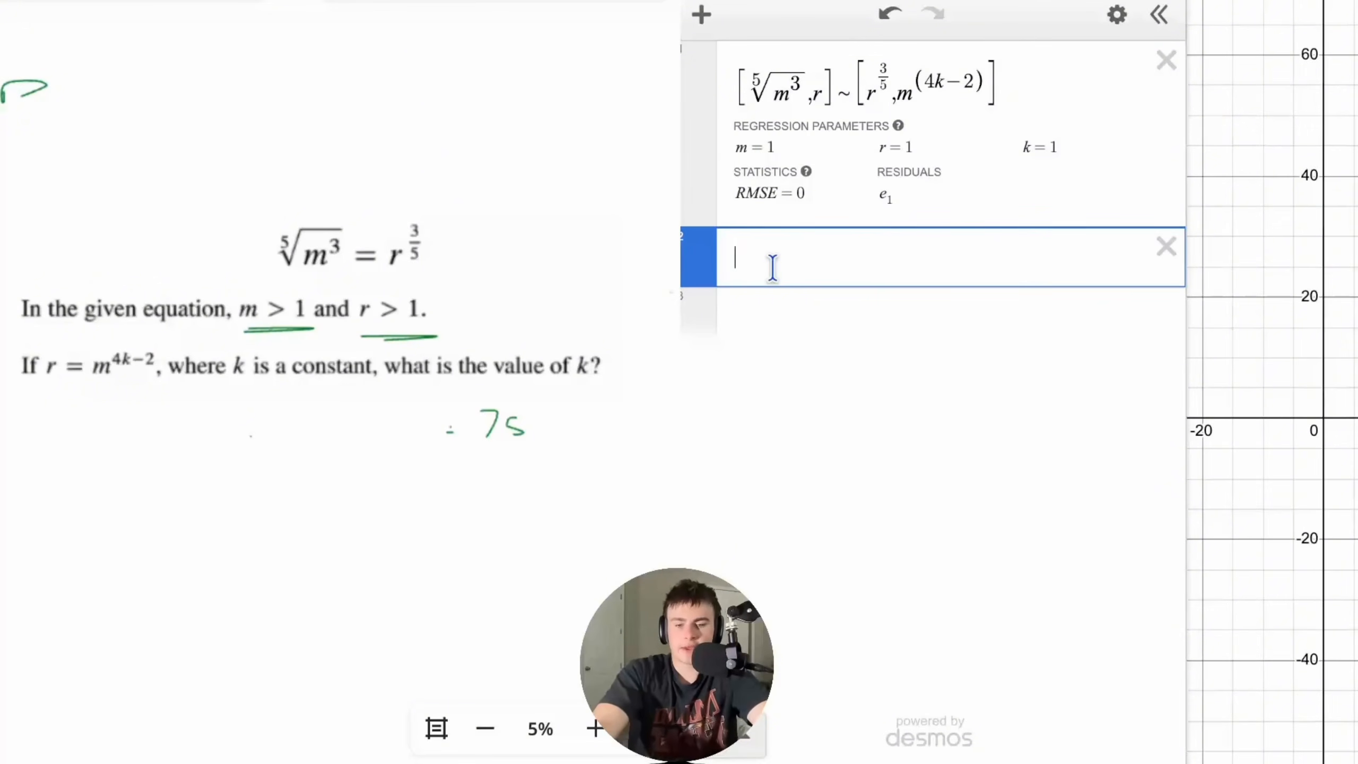
text(m=5)
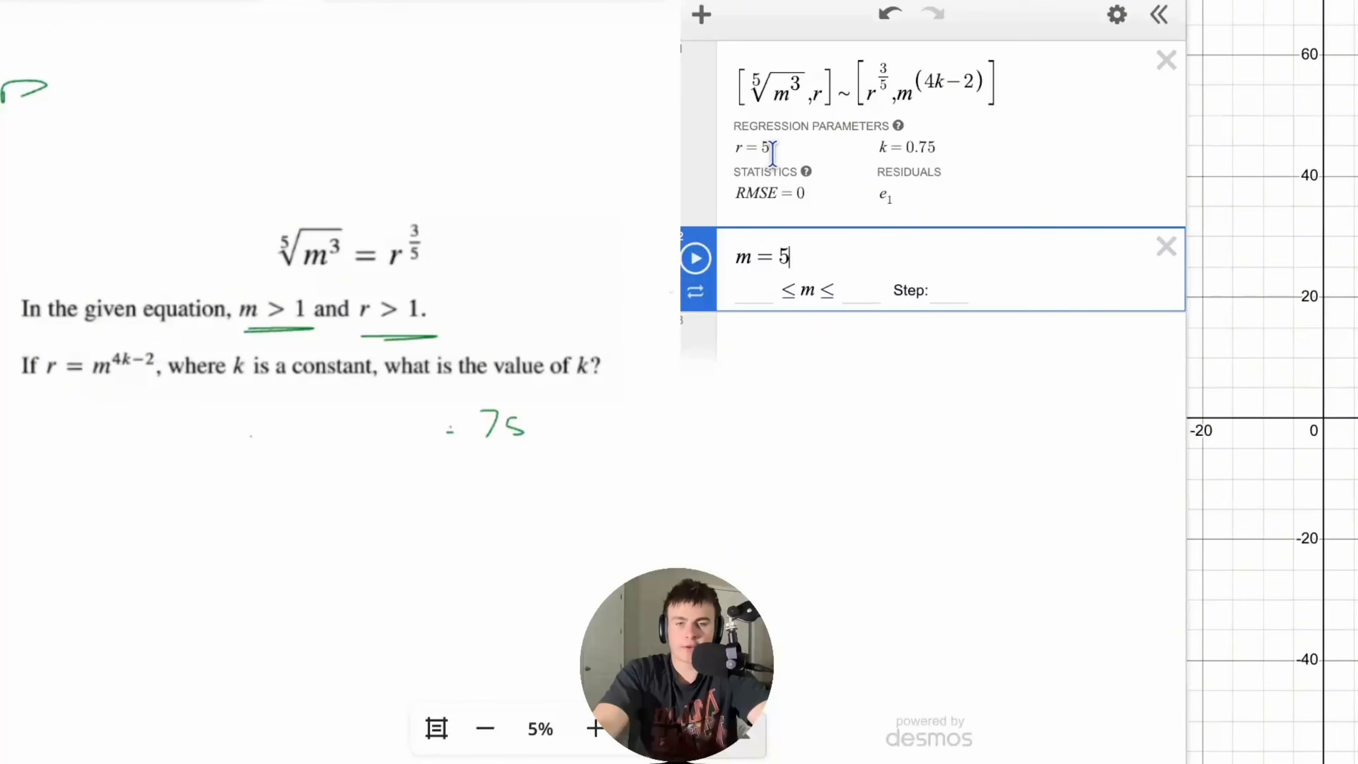
drag(772, 153, 734, 161)
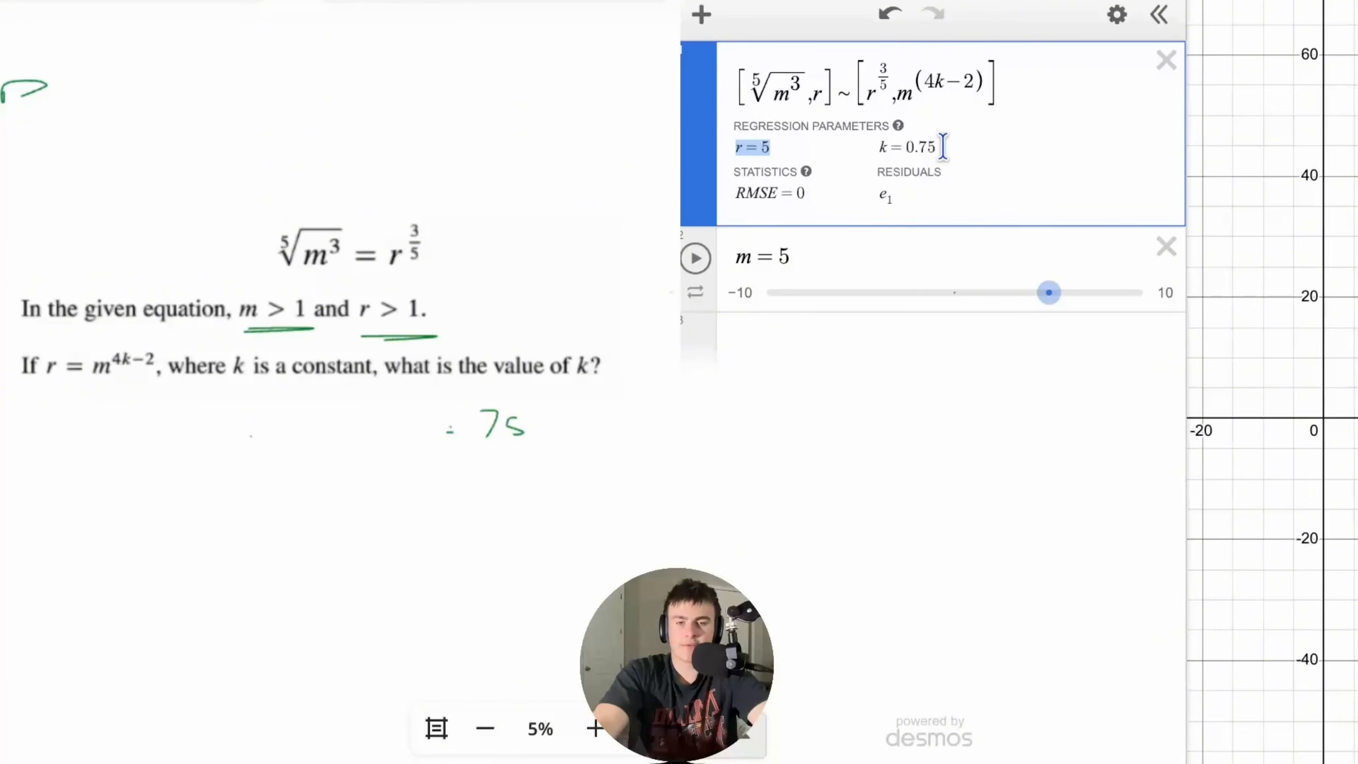
- Try defining r = 10 below m = 5, and delete that definition
click(802, 353)
text(r=10)
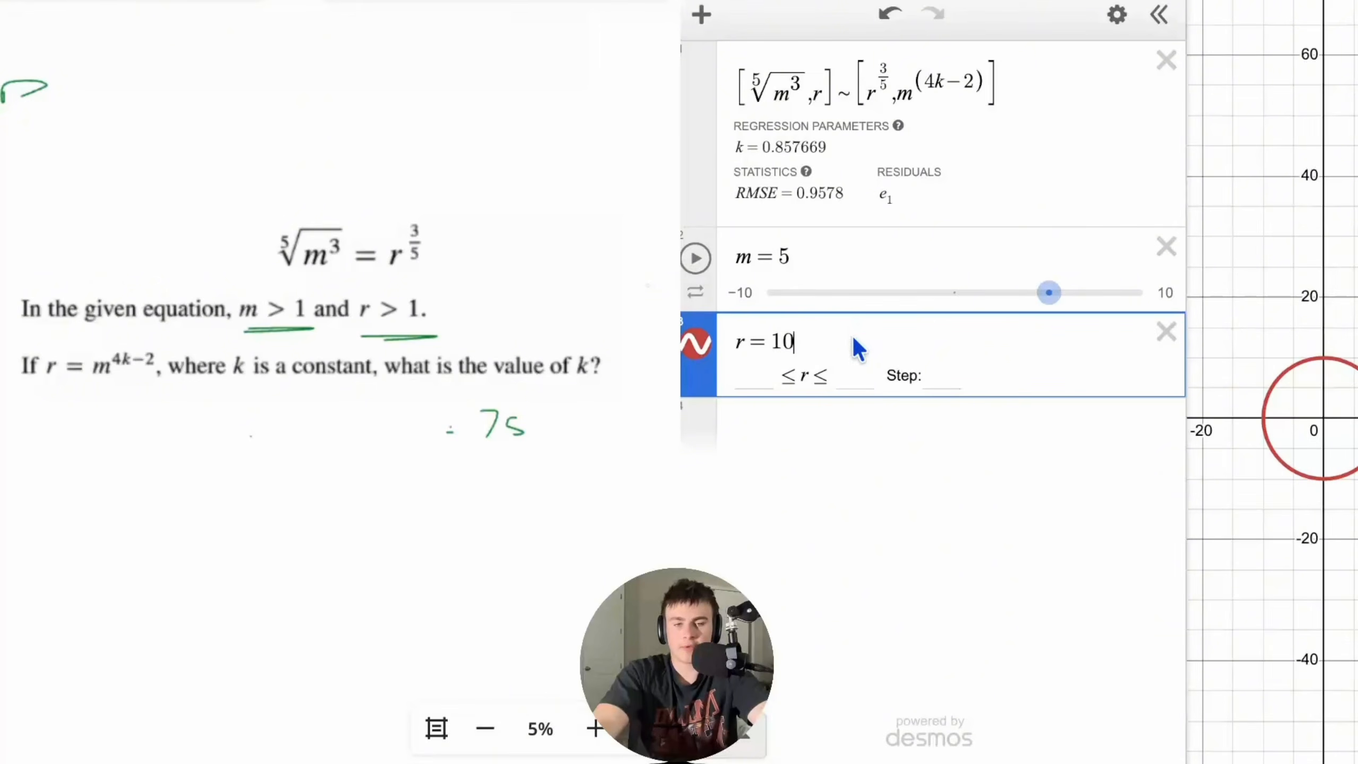
click(1166, 331)
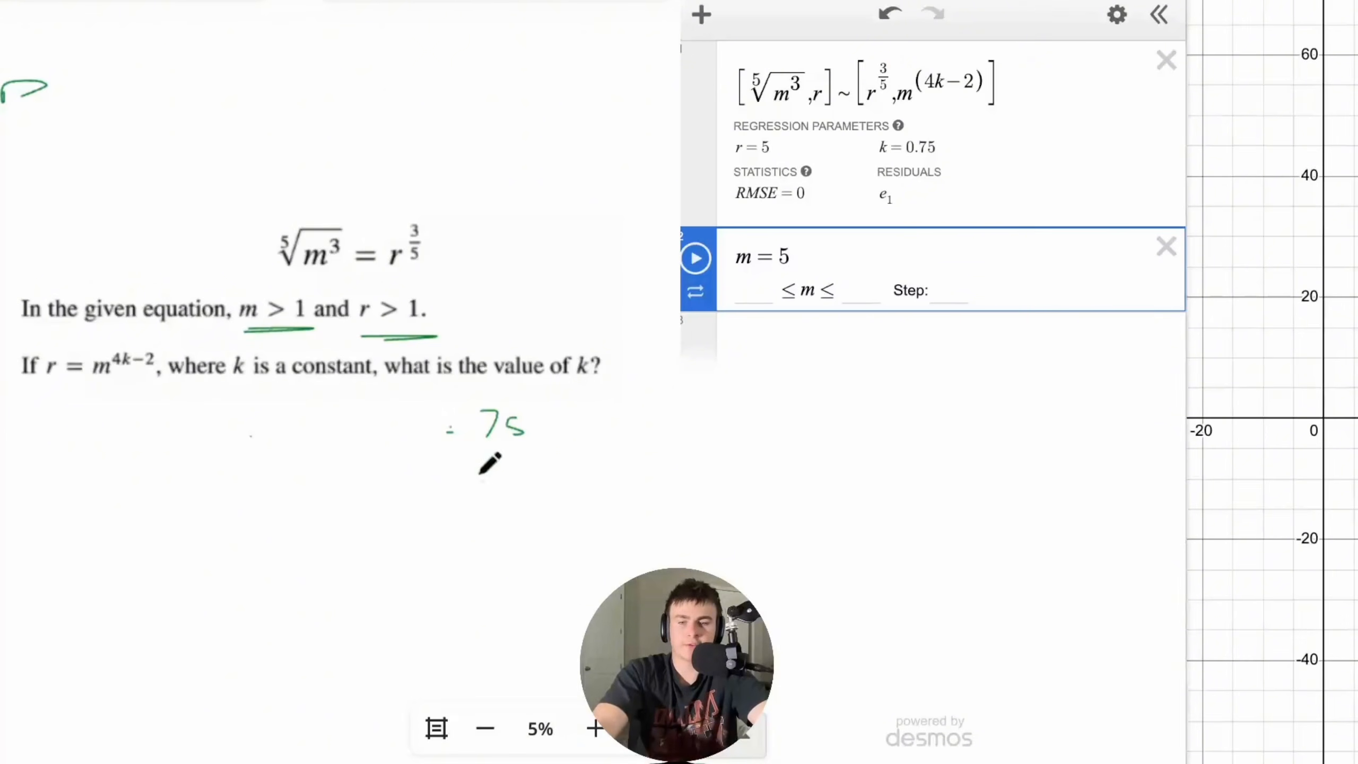
- Add .75 and 3/4 as separate expressions, and convert the .75 result to a fraction
click(804, 370)
text(.75)
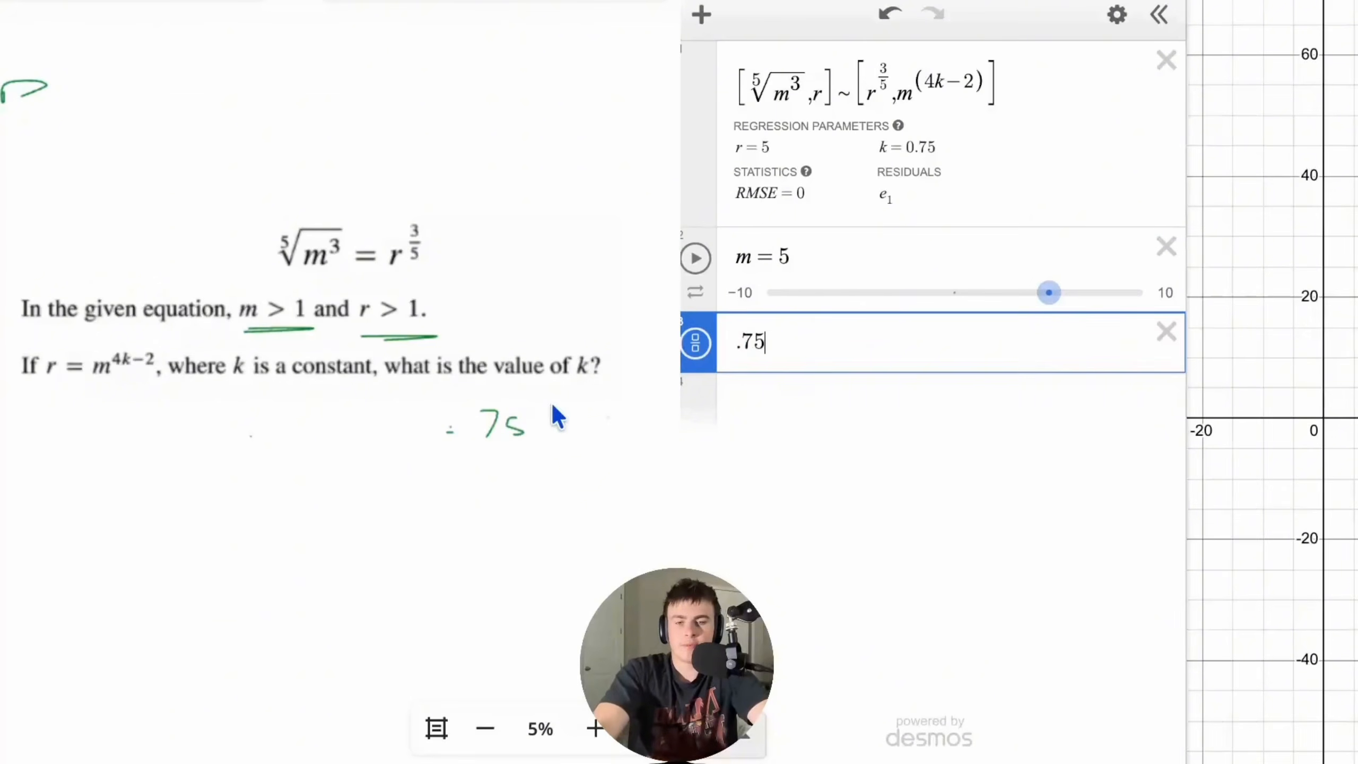
click(843, 400)
text(3/4)
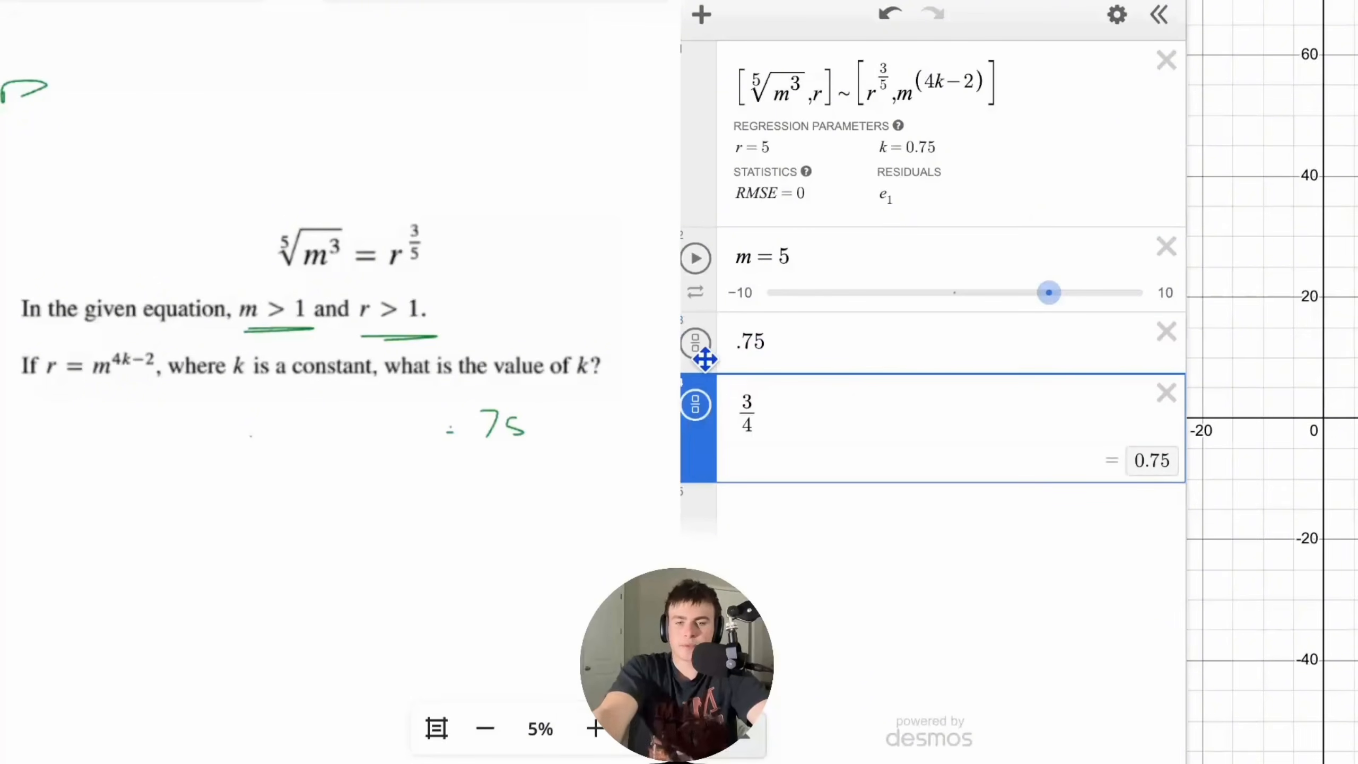
click(696, 344)
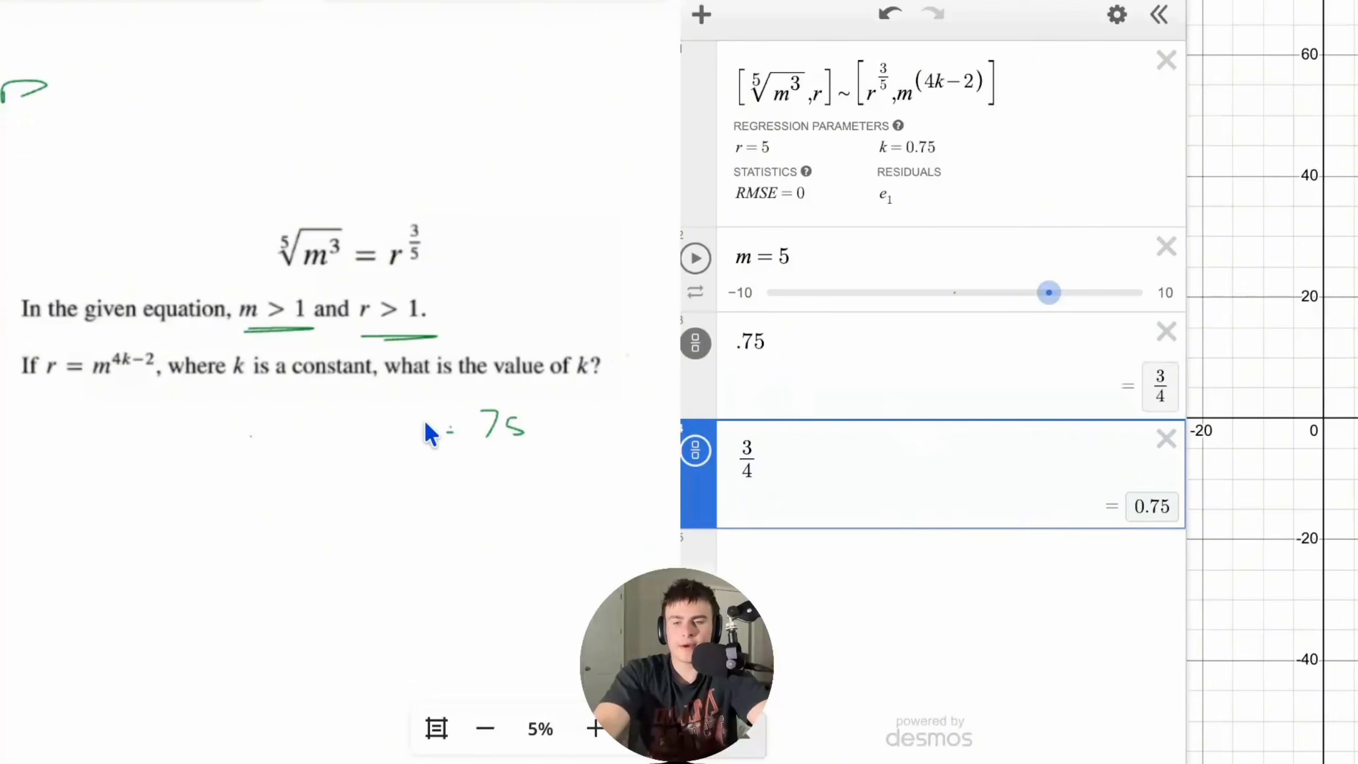
- Bring up the g(x) = √(11x + 14) question on the whiteboard and delete all existing expressions from the calculator
scroll(428, 434, down, 2)
scroll(433, 407, down, 3)
scroll(408, 391, up, 3)
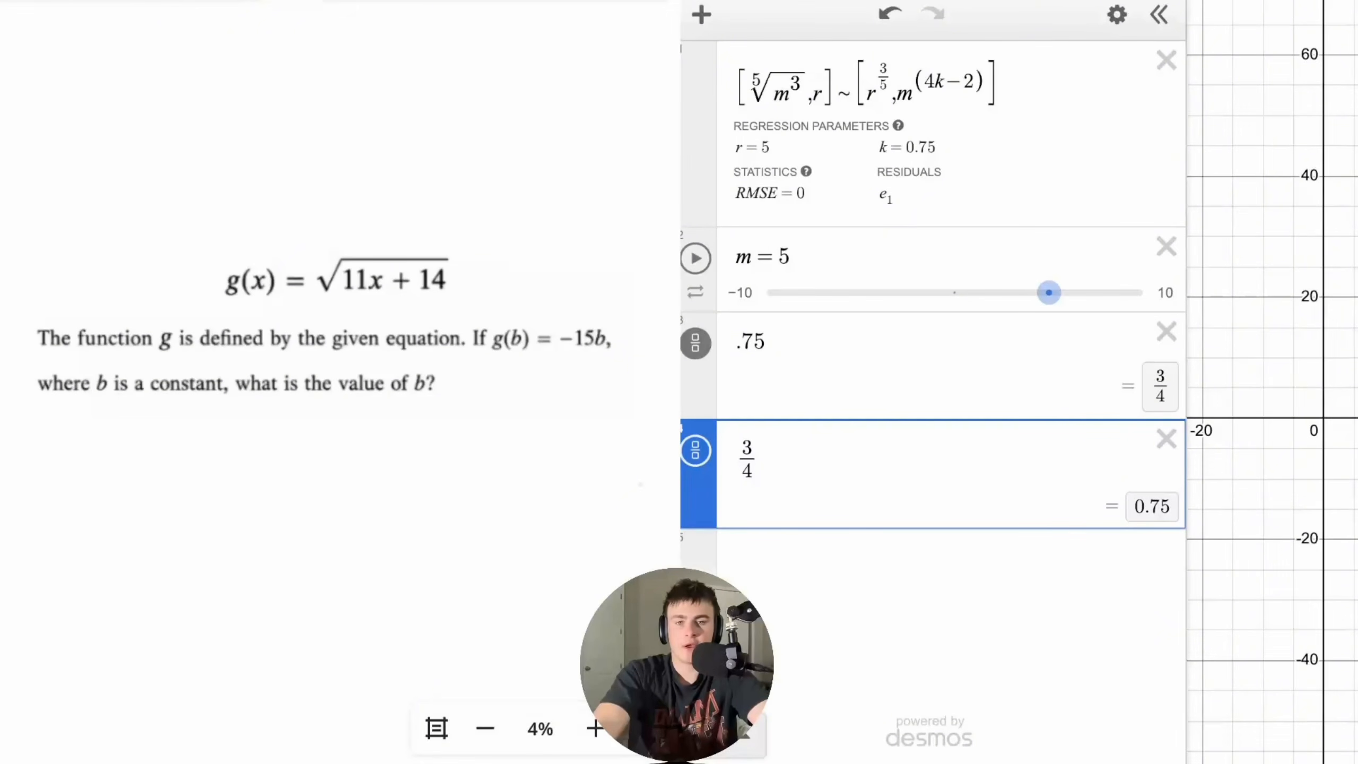
click(1164, 63)
click(1165, 63)
click(1164, 63)
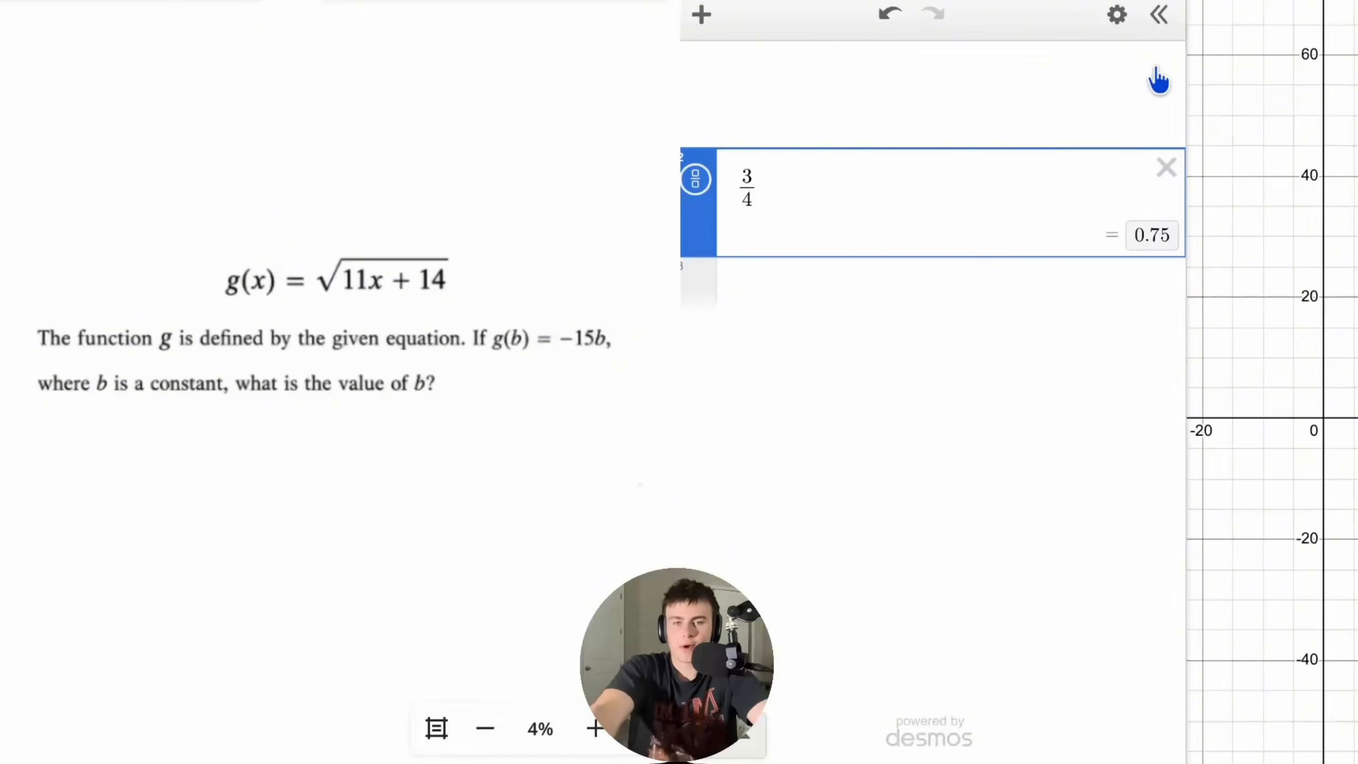
click(1165, 63)
- Define the function g(x) = √(11x + 14) as the first expression
click(1024, 69)
text(g()
text(x)=)
text(sqrt)
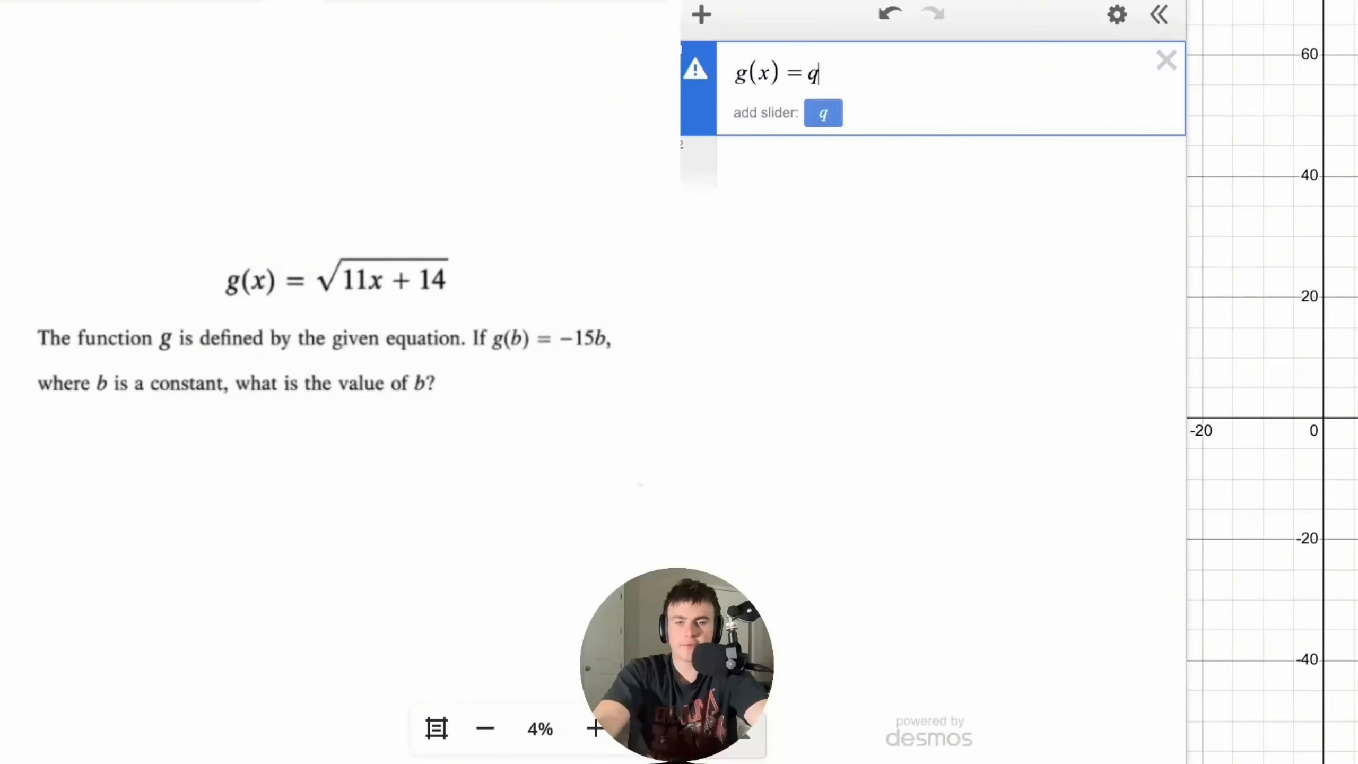
text(11x+14)
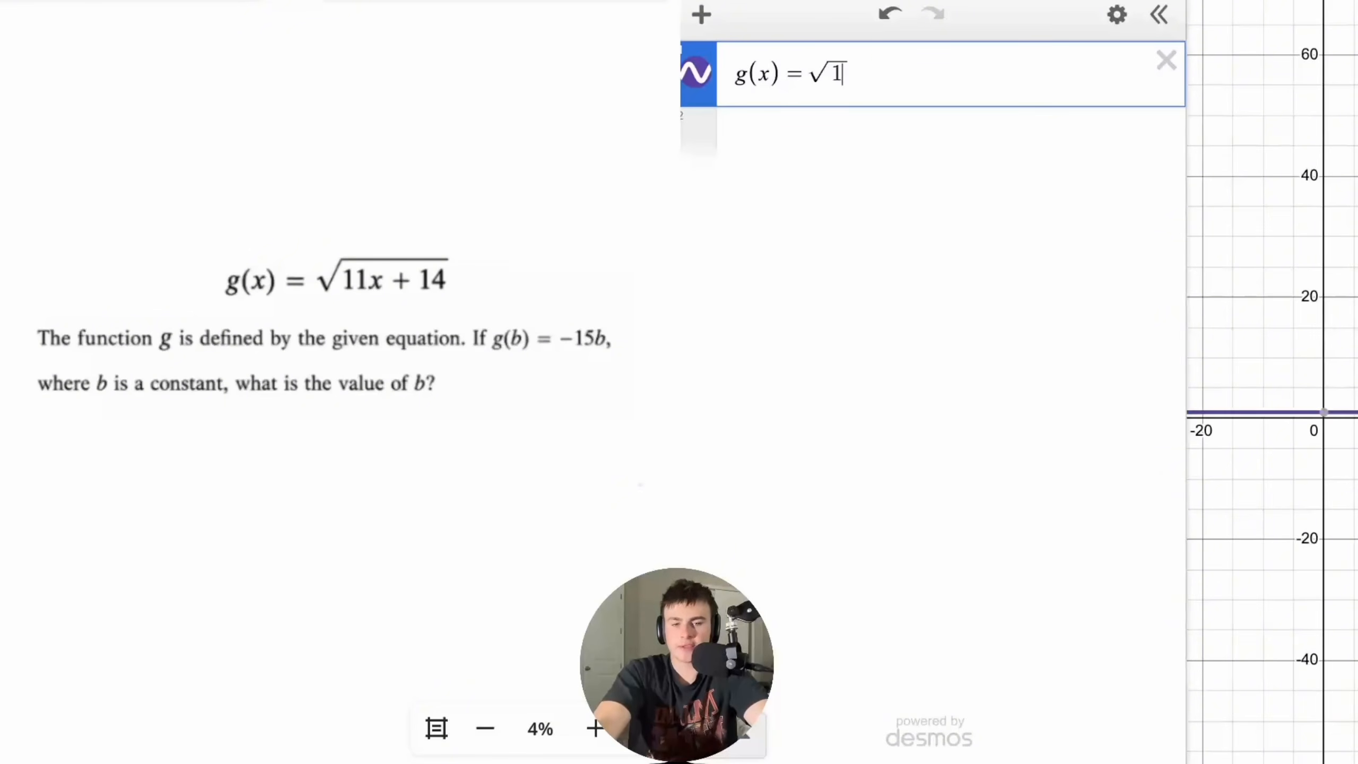
click(937, 150)
text(g(x1) ~)
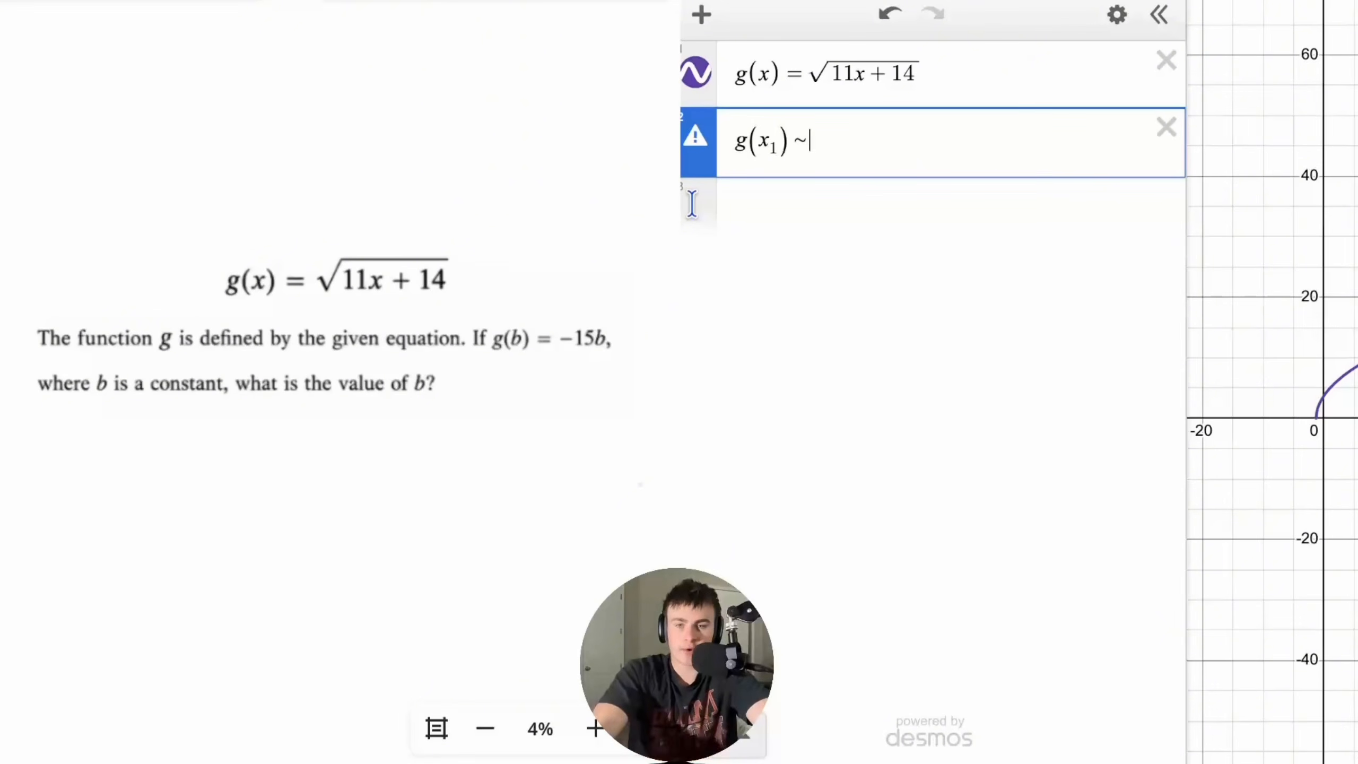
key(BackSpace)
key(BackSpace)
key(BackSpace)
key(BackSpace)
key(BackSpace)
key(BackSpace)
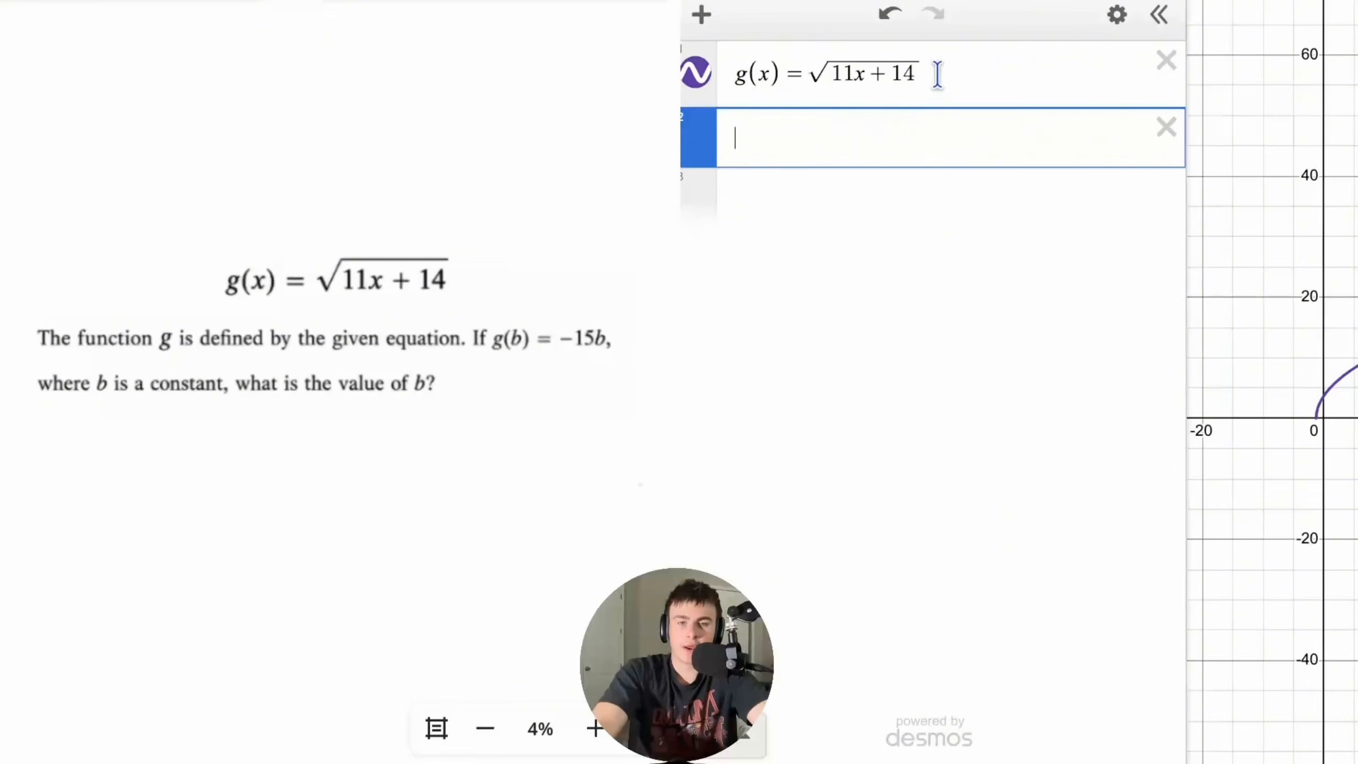
- Underline g(b) and −15b in the whiteboard question, and enter the regression g(b) ~ −15b below the function
drag(931, 76, 705, 83)
drag(487, 371, 621, 361)
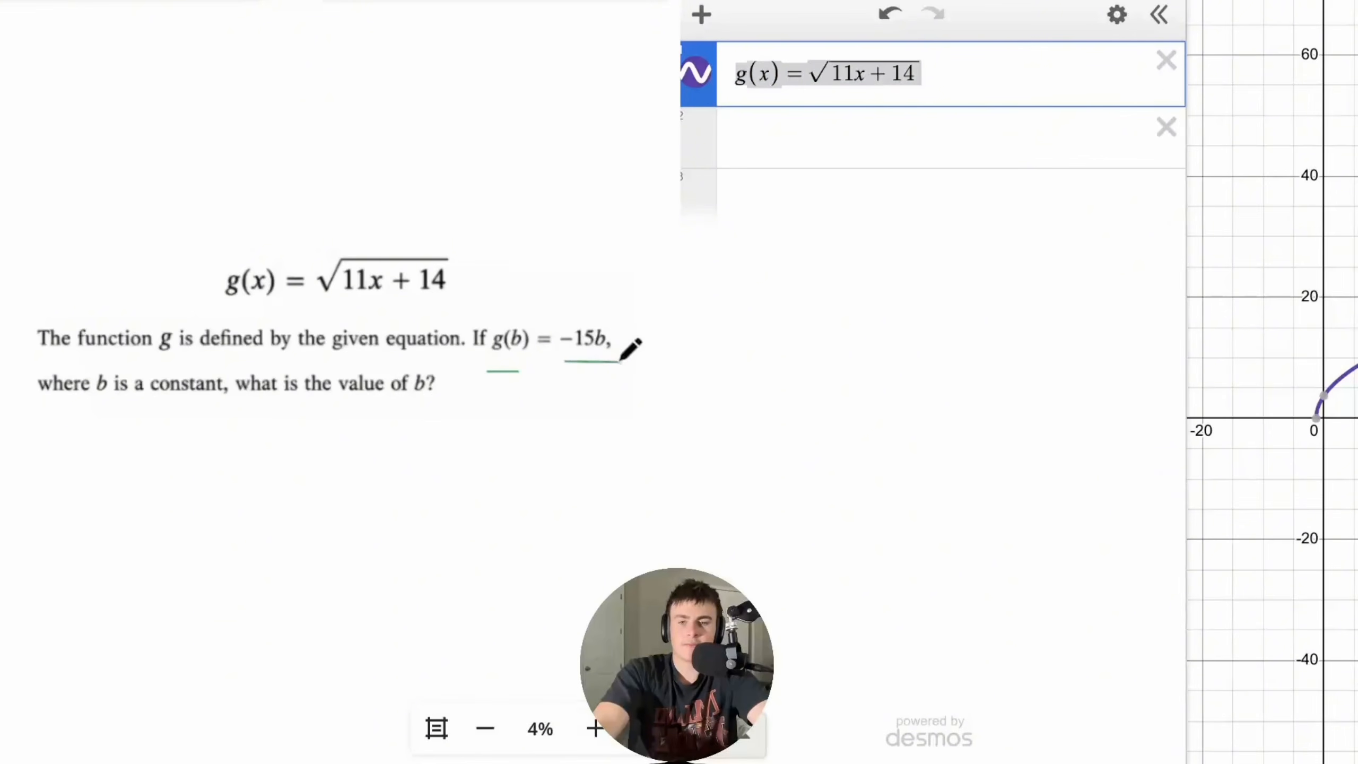
click(795, 142)
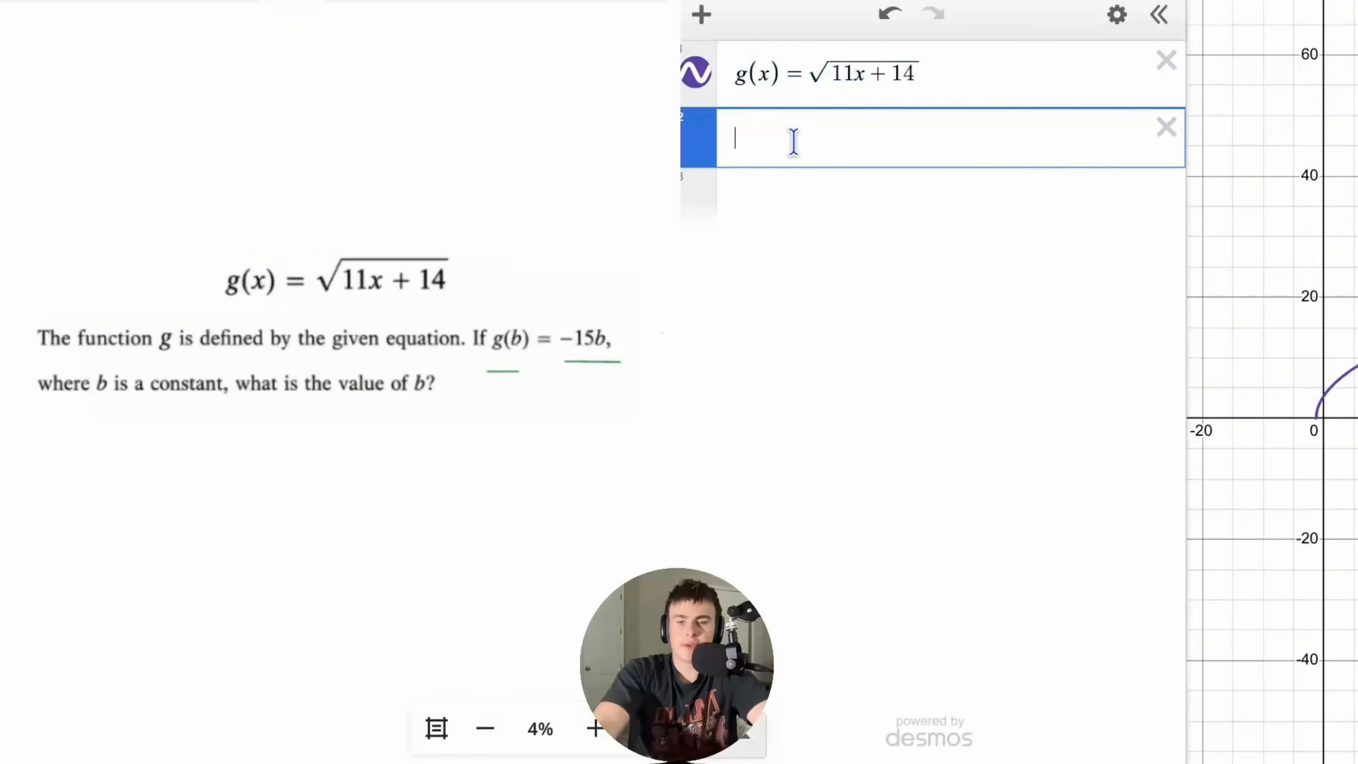
text(g(b))
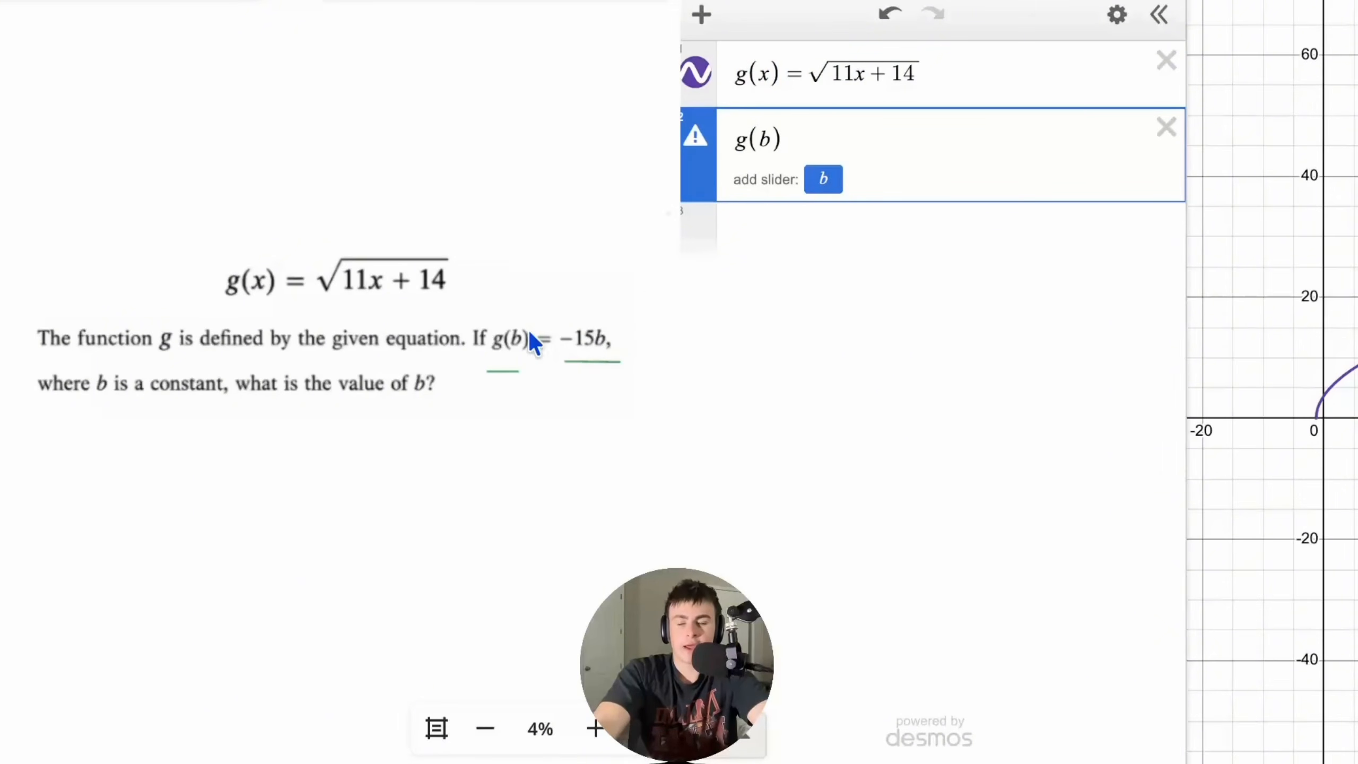
drag(951, 66, 728, 77)
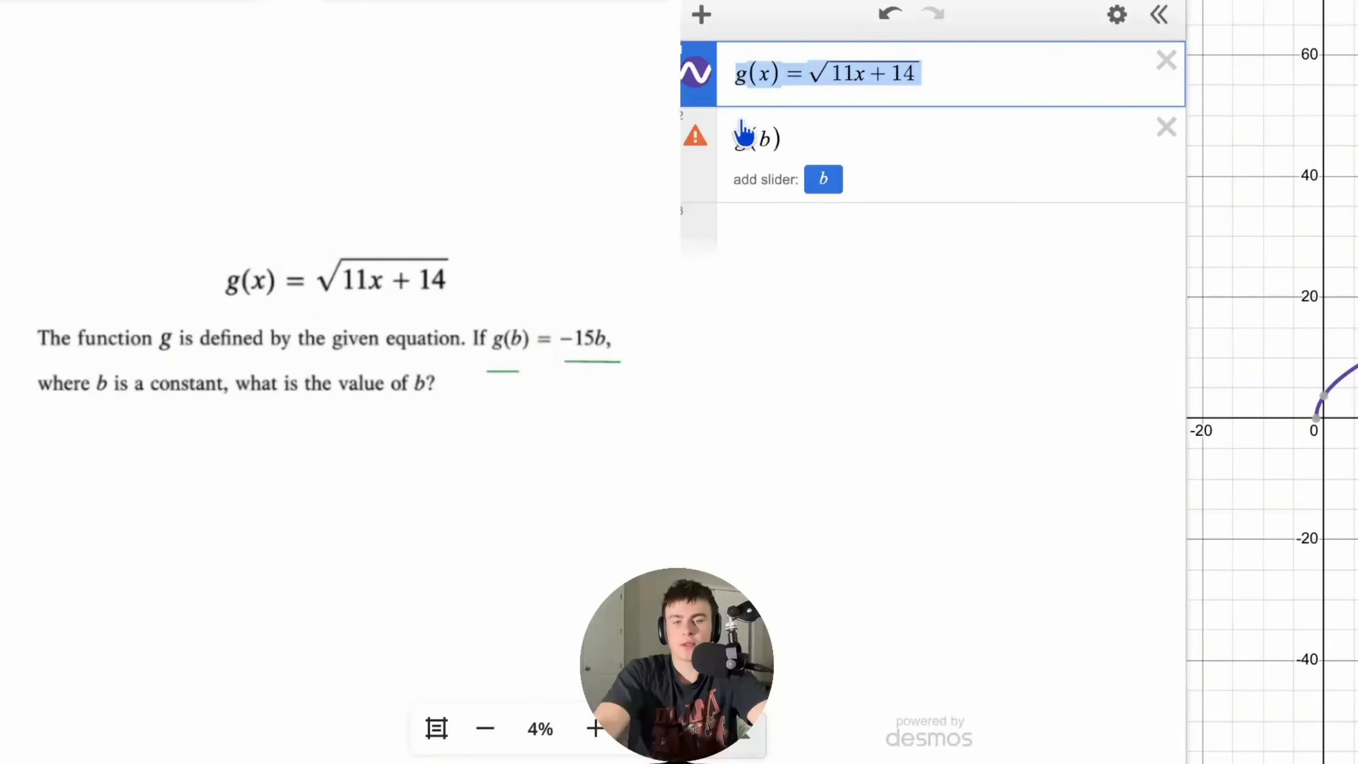
click(786, 131)
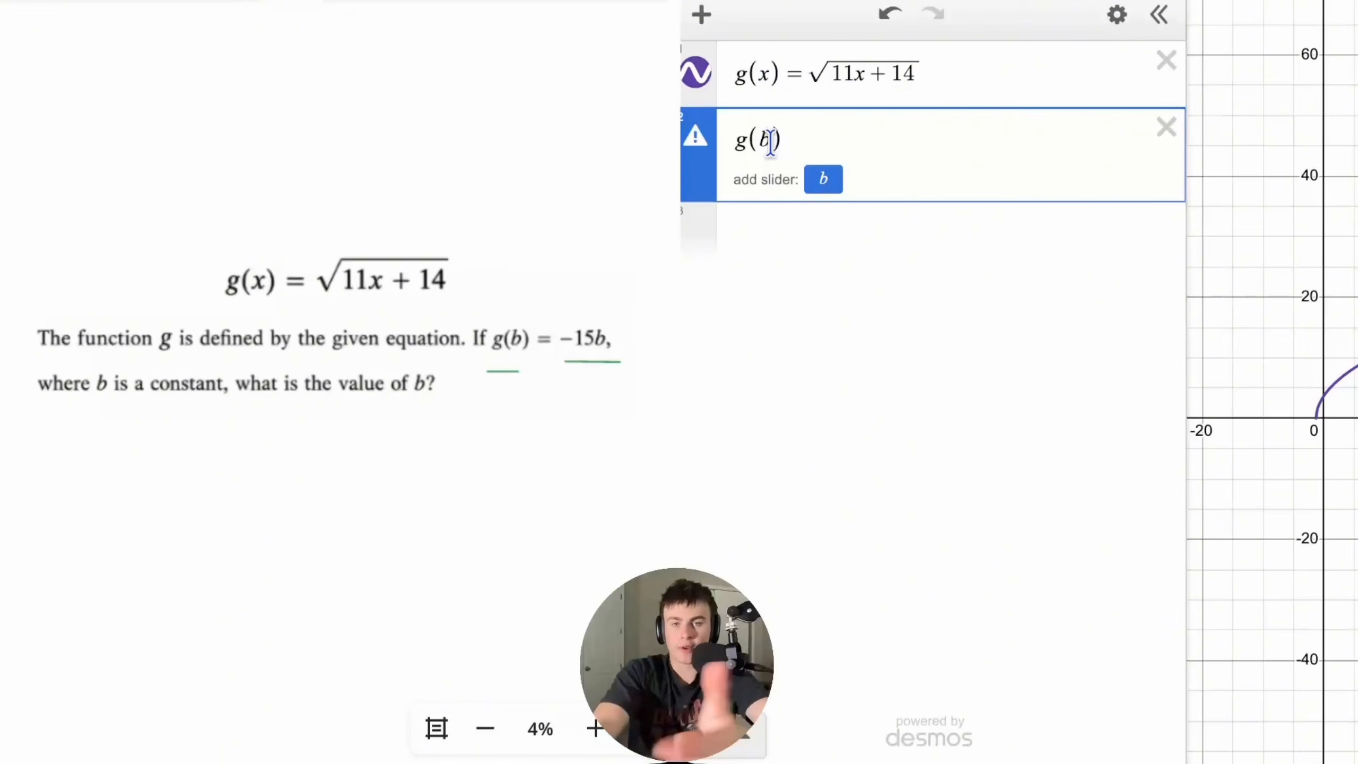
text(~ )
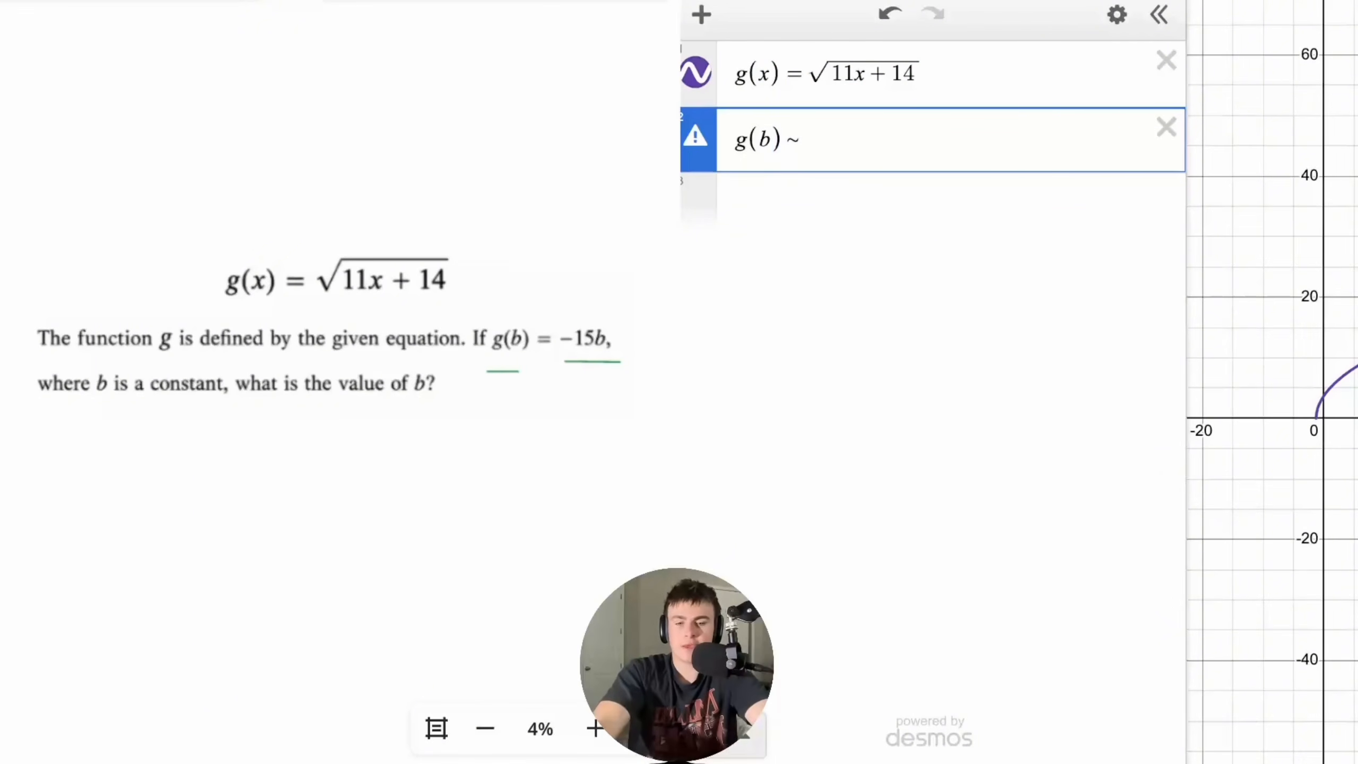
text(-15b)
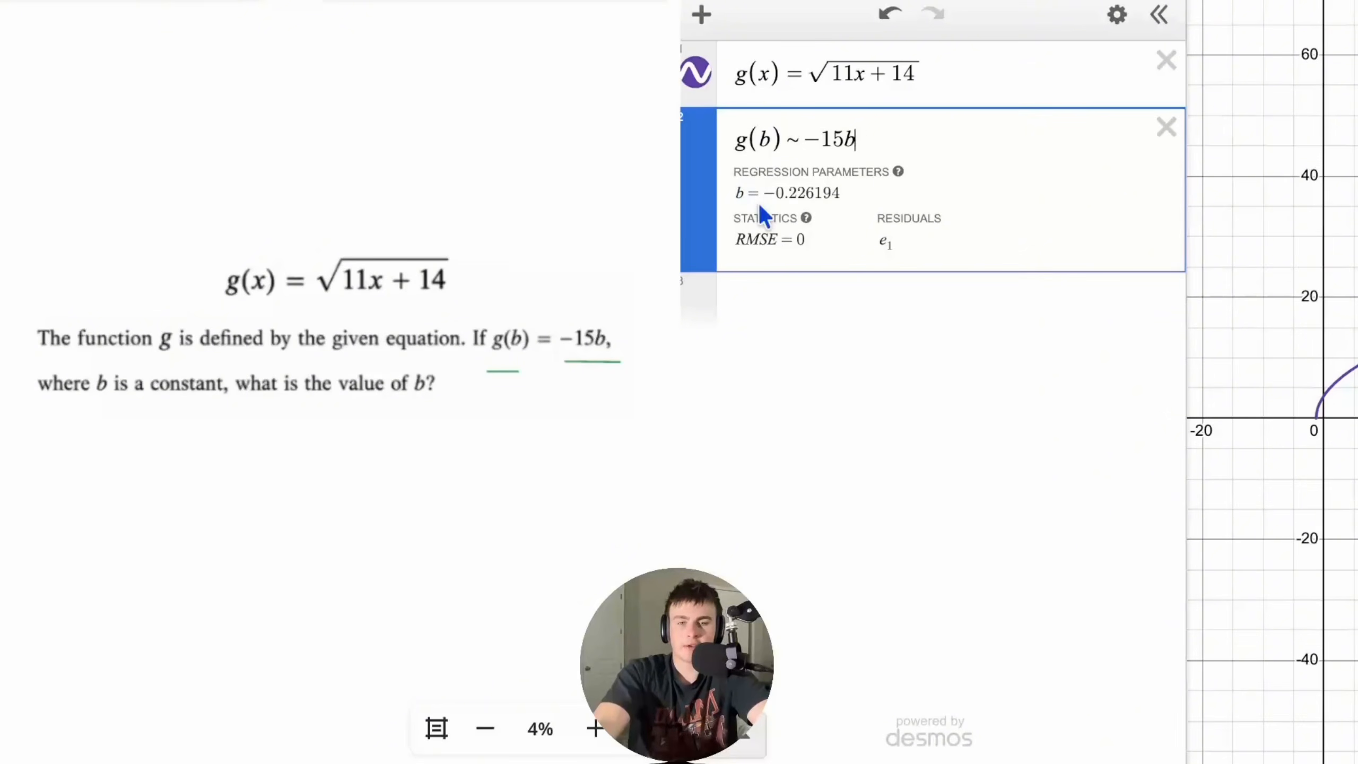
- Highlight the g(x) definition and the g(b) ~ −15b regression, comparing b with the x it replaces
drag(930, 73, 737, 80)
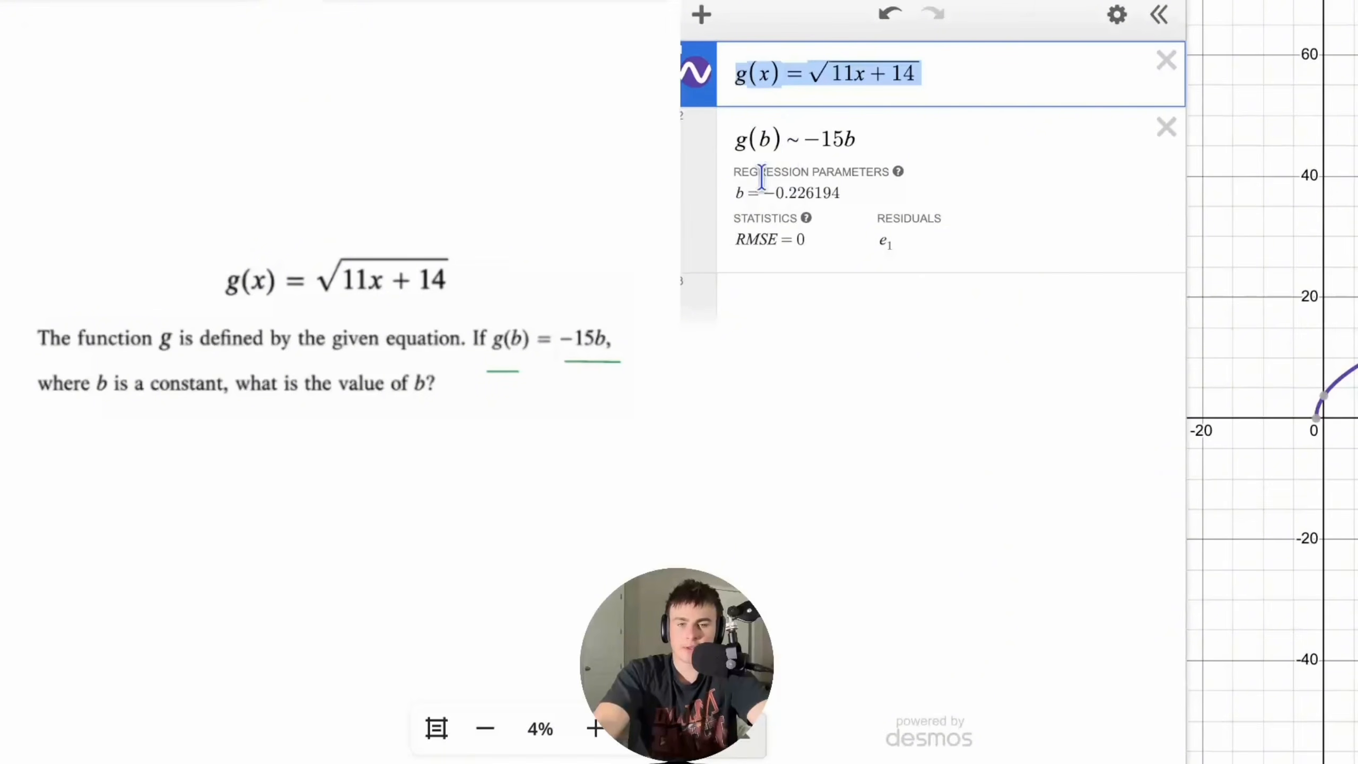
click(770, 140)
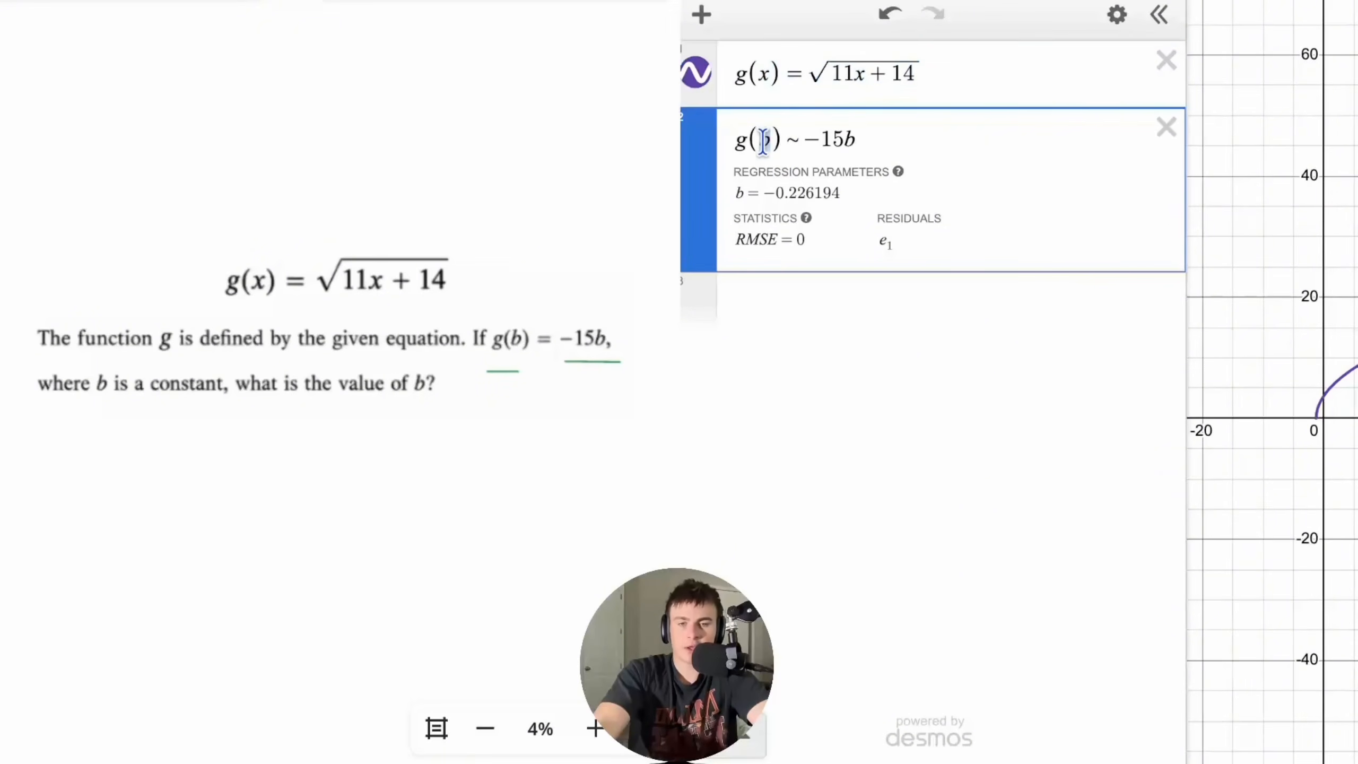
double_click(765, 75)
click(872, 77)
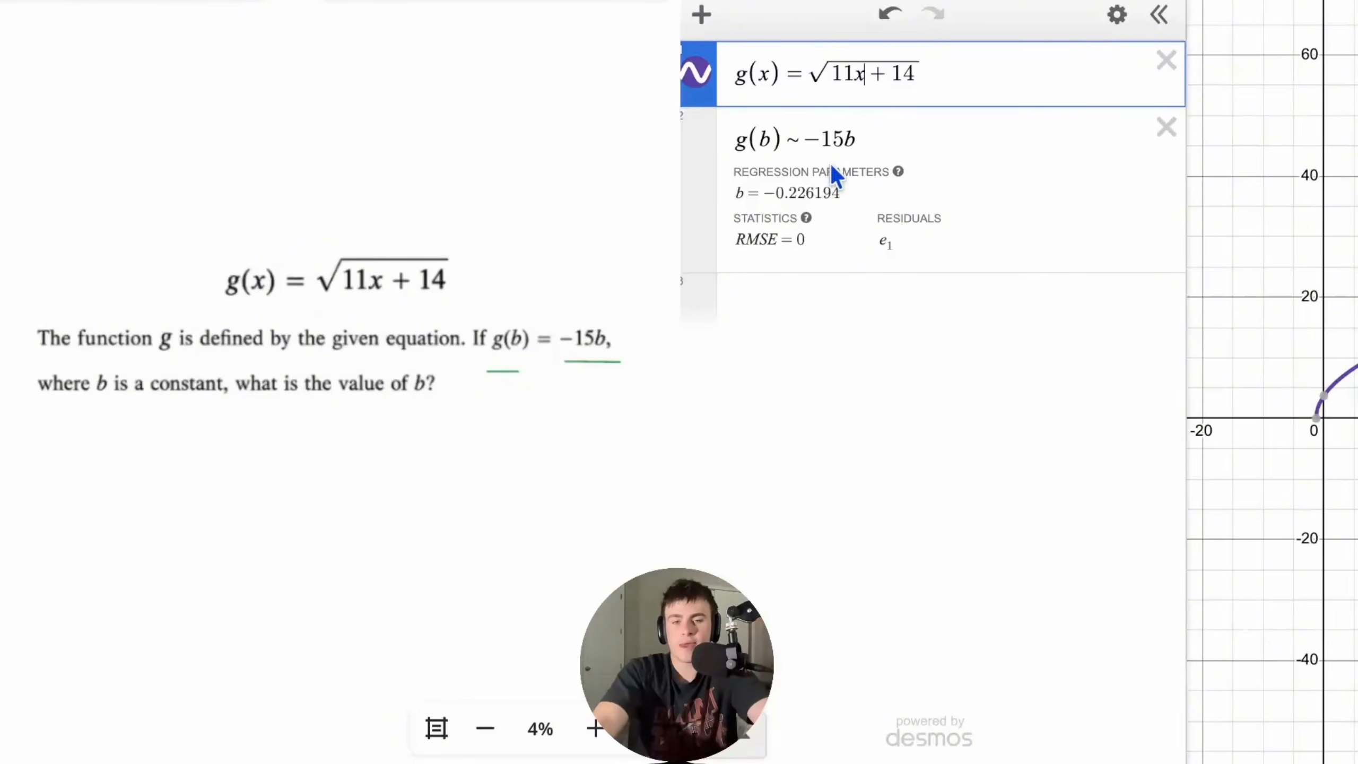
drag(874, 130, 726, 146)
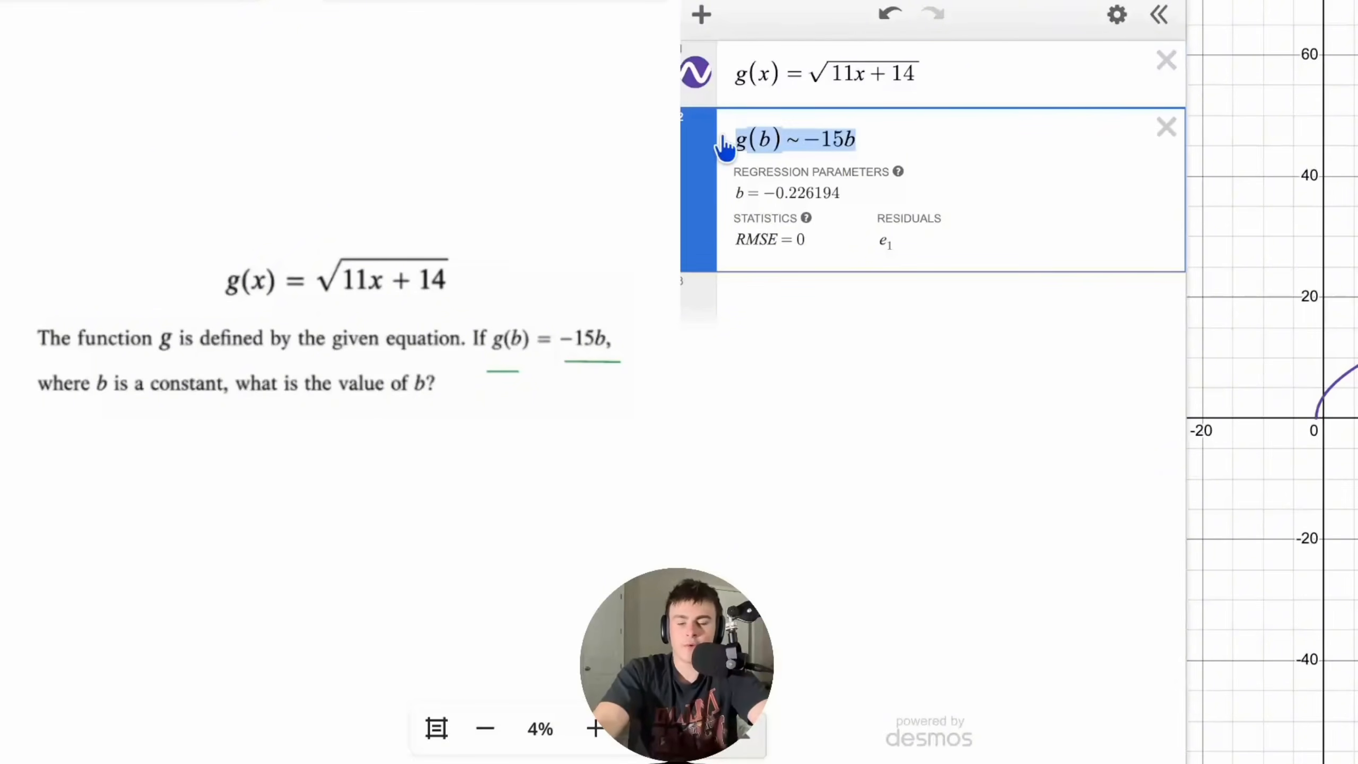
mouse_move(805, 221)
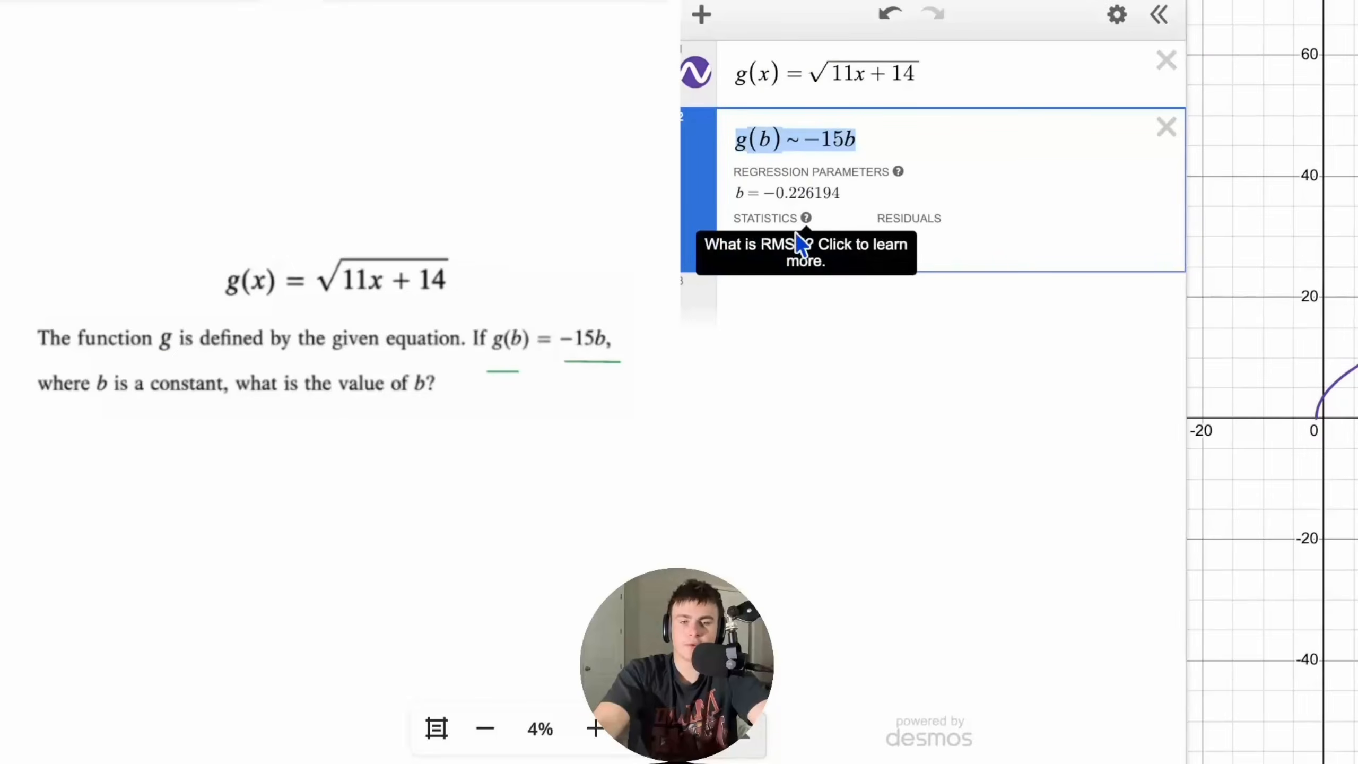
- Enter the rounded answer −.2262 as a separate expression below the regression, and highlight its digits
click(774, 311)
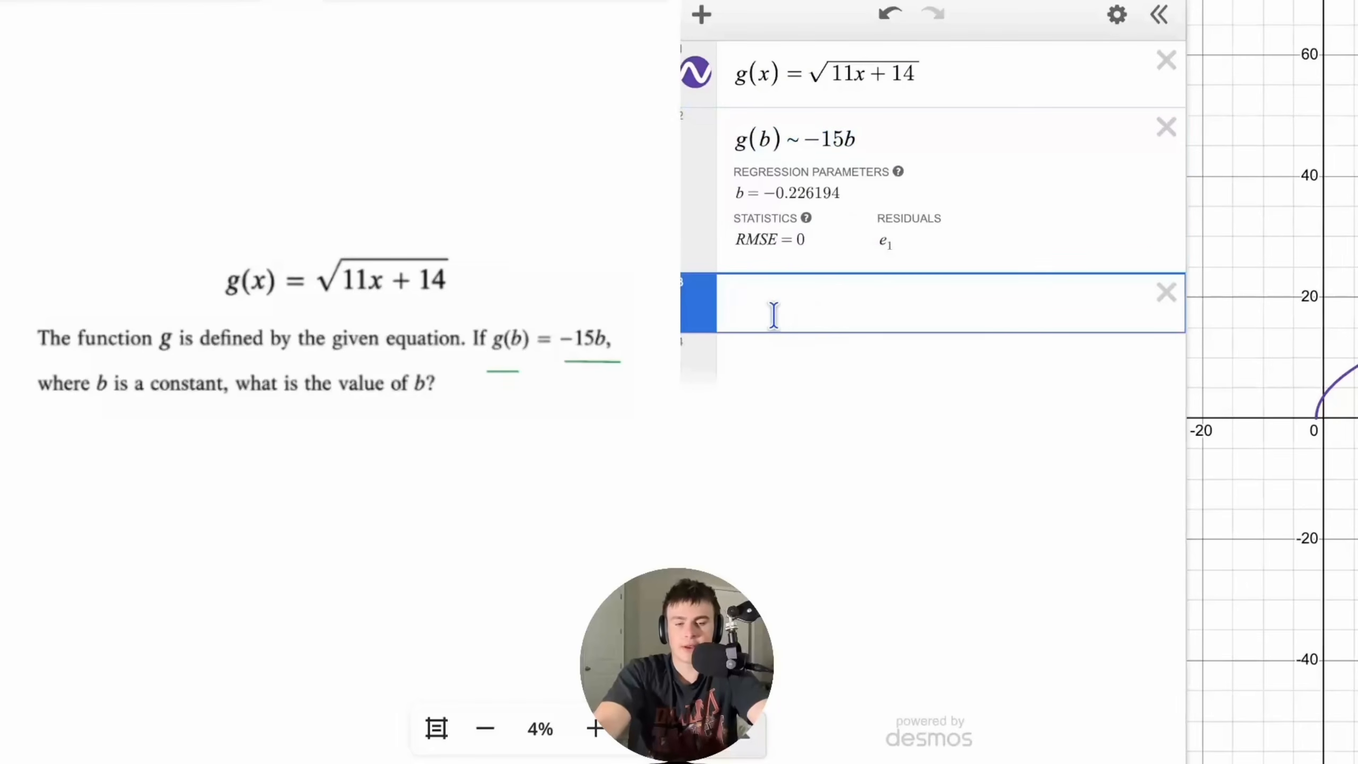
text(-.2)
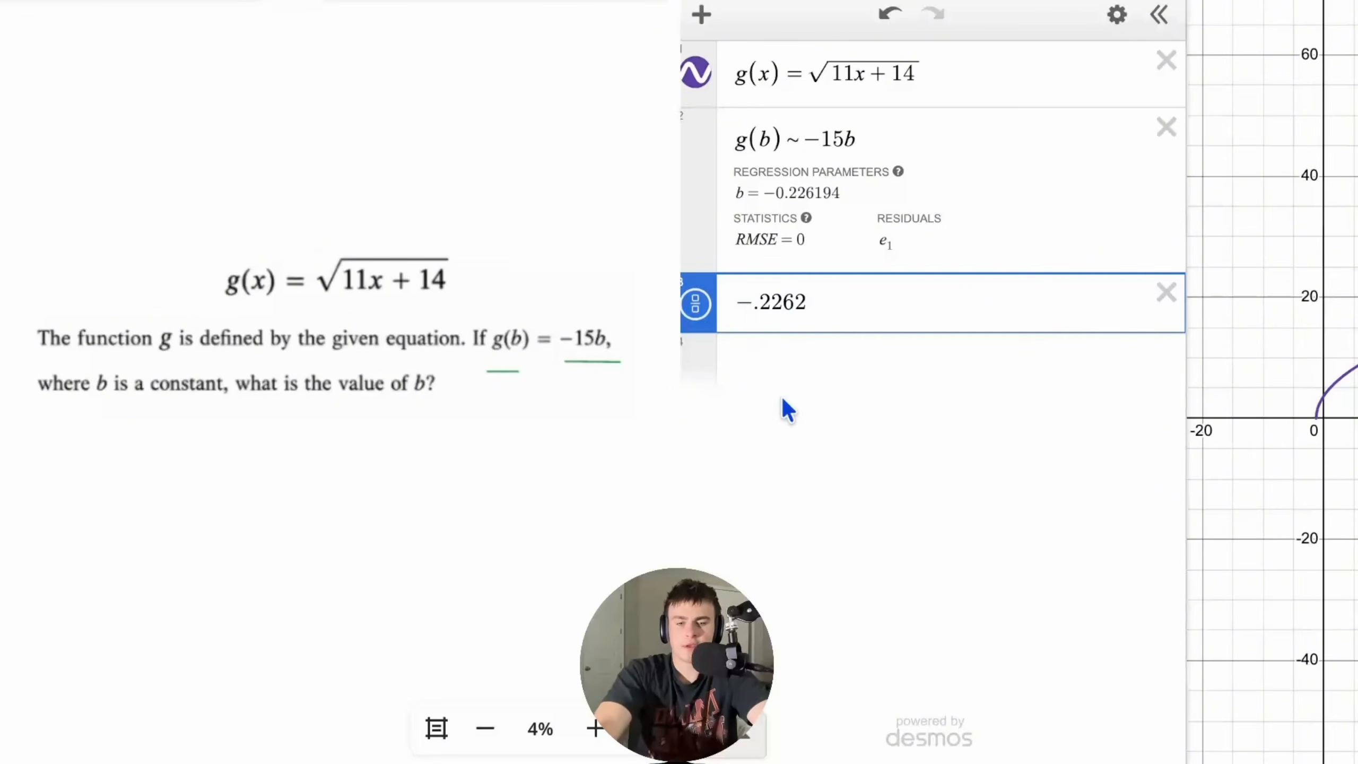
drag(828, 303, 747, 305)
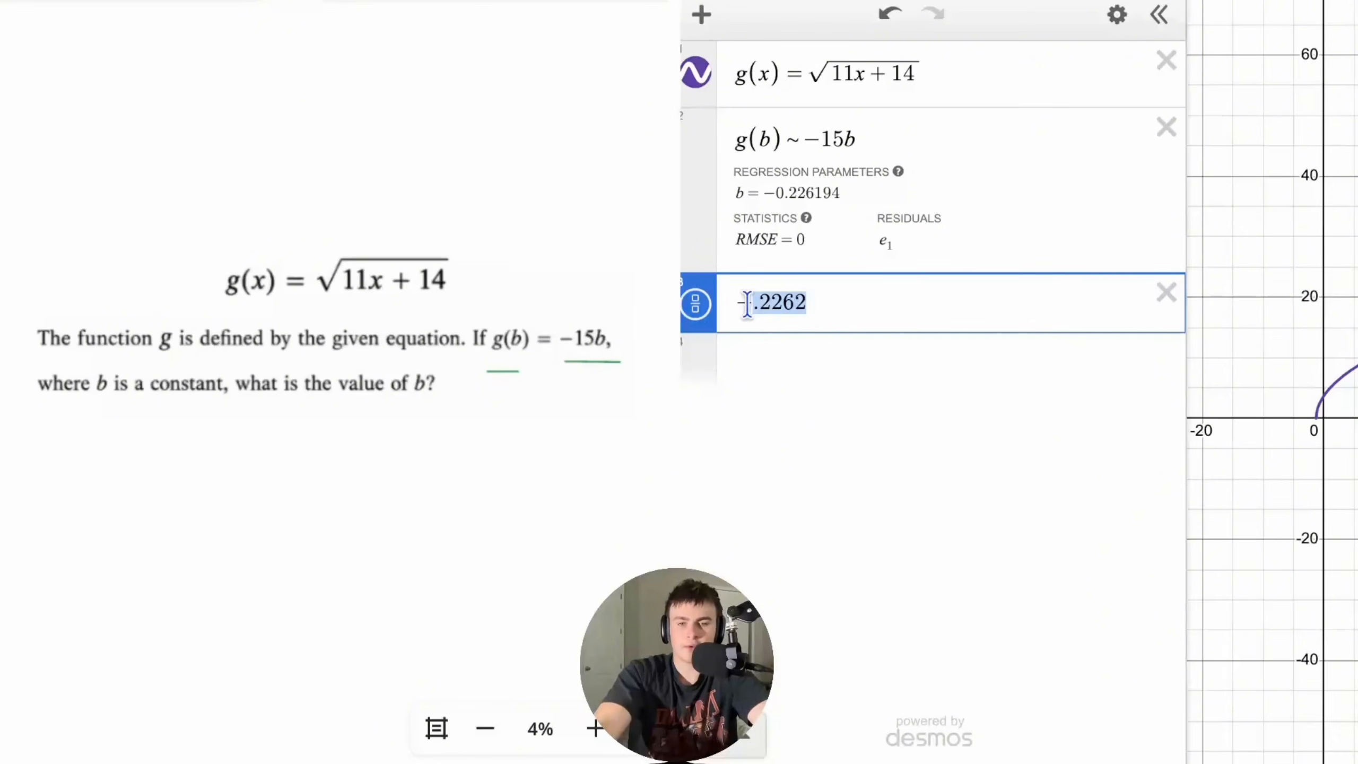
click(743, 303)
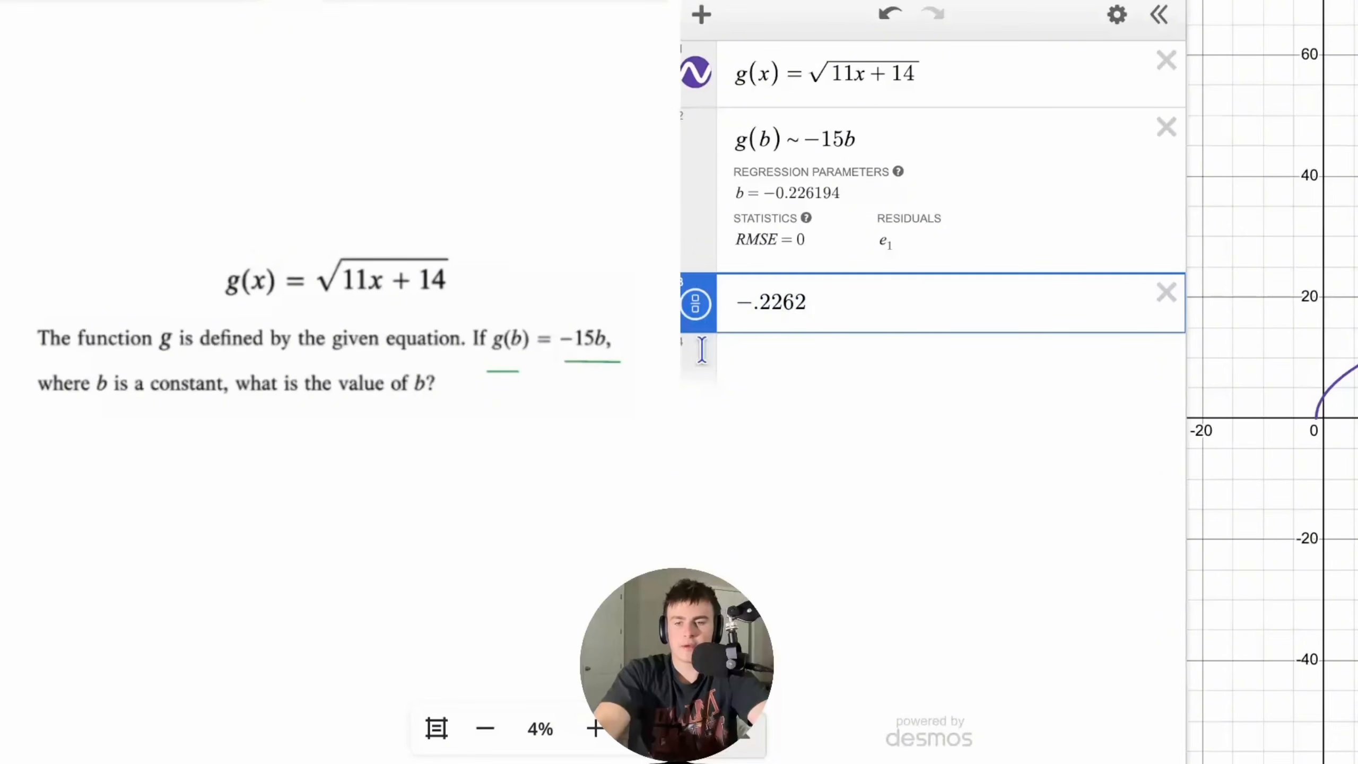
- Highlight the g(b) ~ −15b regression again and delete the −.2262 expression below it
scroll(542, 402, up, 1)
scroll(542, 402, down, 1)
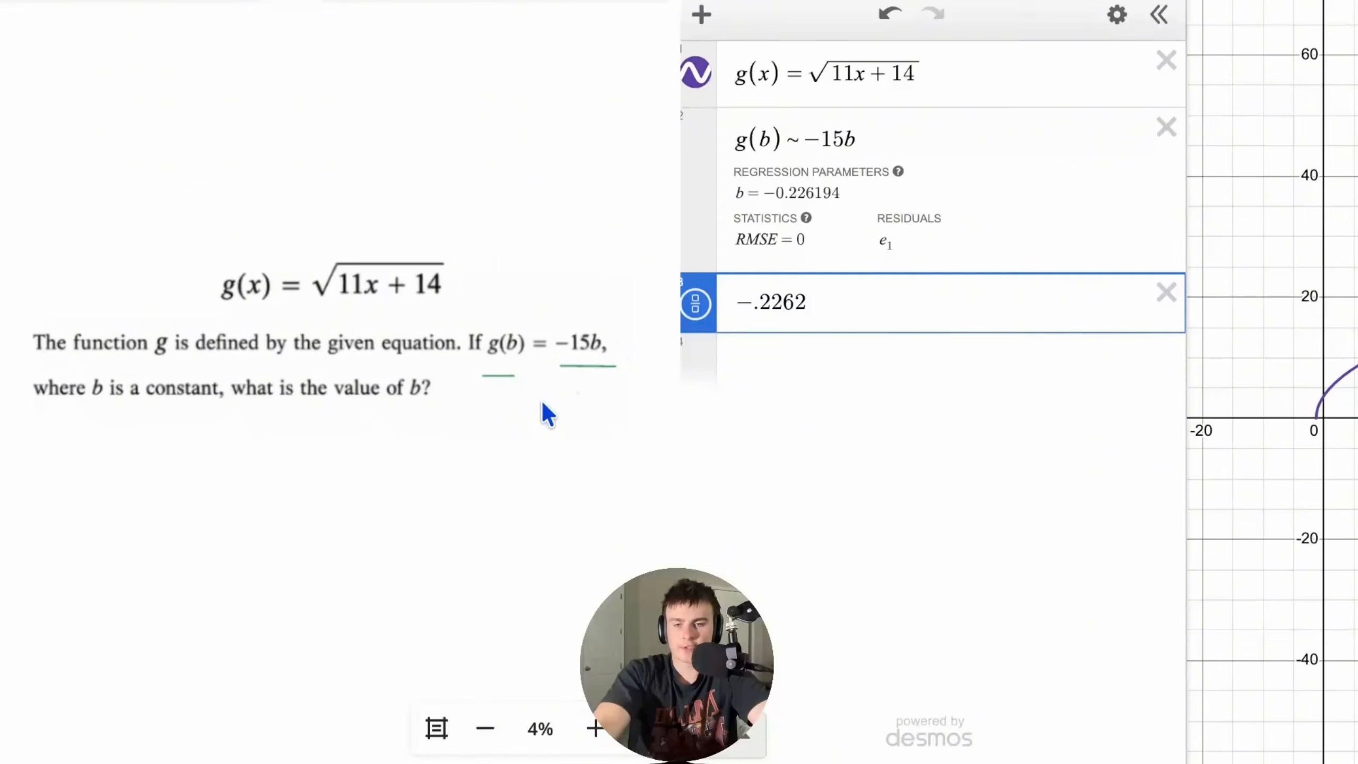
click(872, 135)
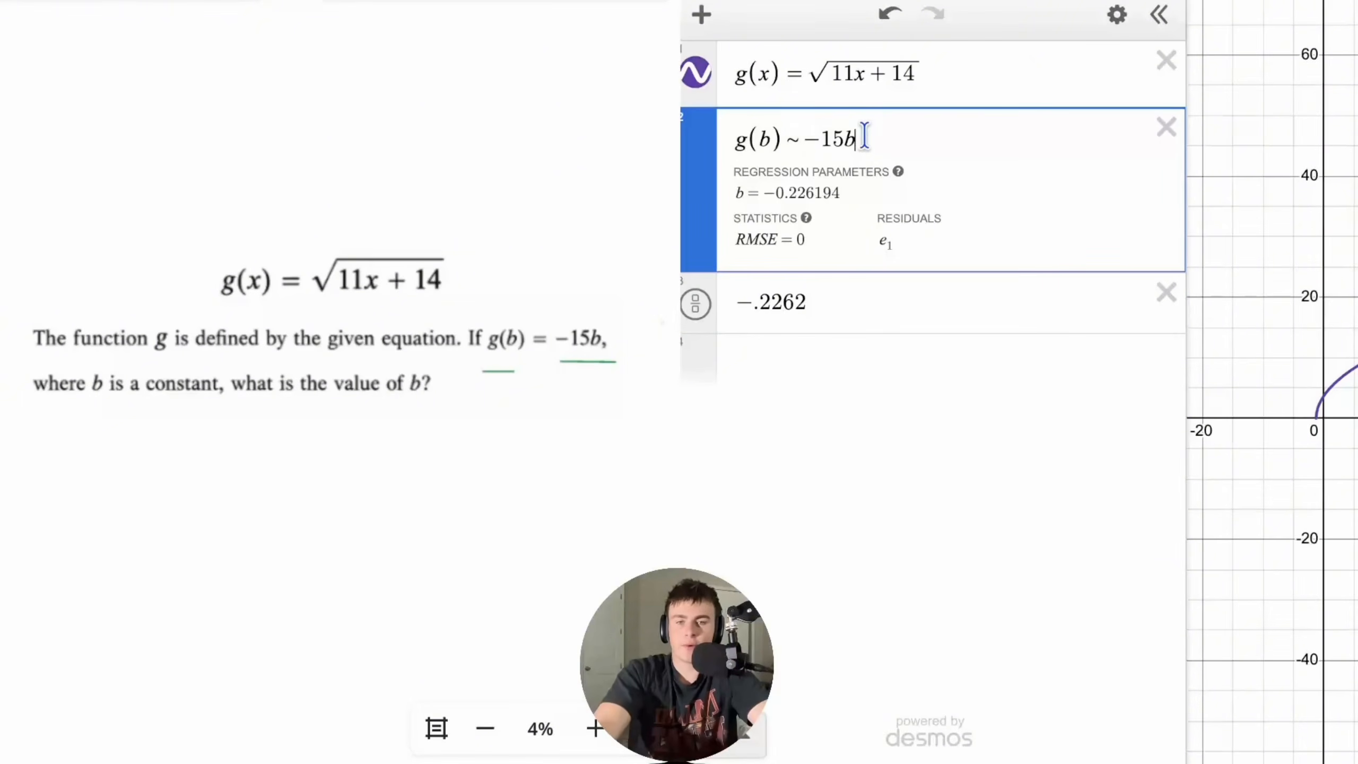
drag(873, 137, 722, 143)
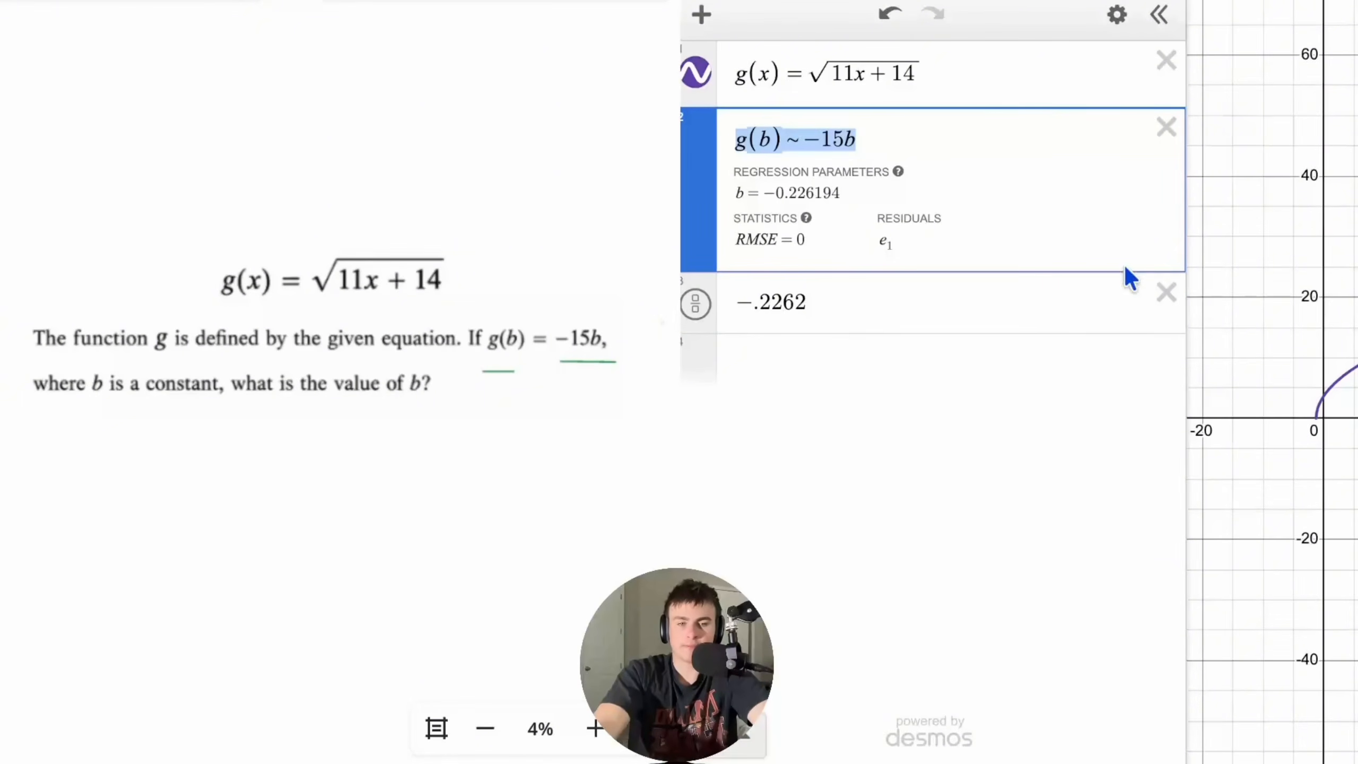
click(1166, 293)
- Try removing g(x) from the function definition to see its effect on the regression, and restore g(x)
drag(986, 83, 705, 80)
key(BackSpace)
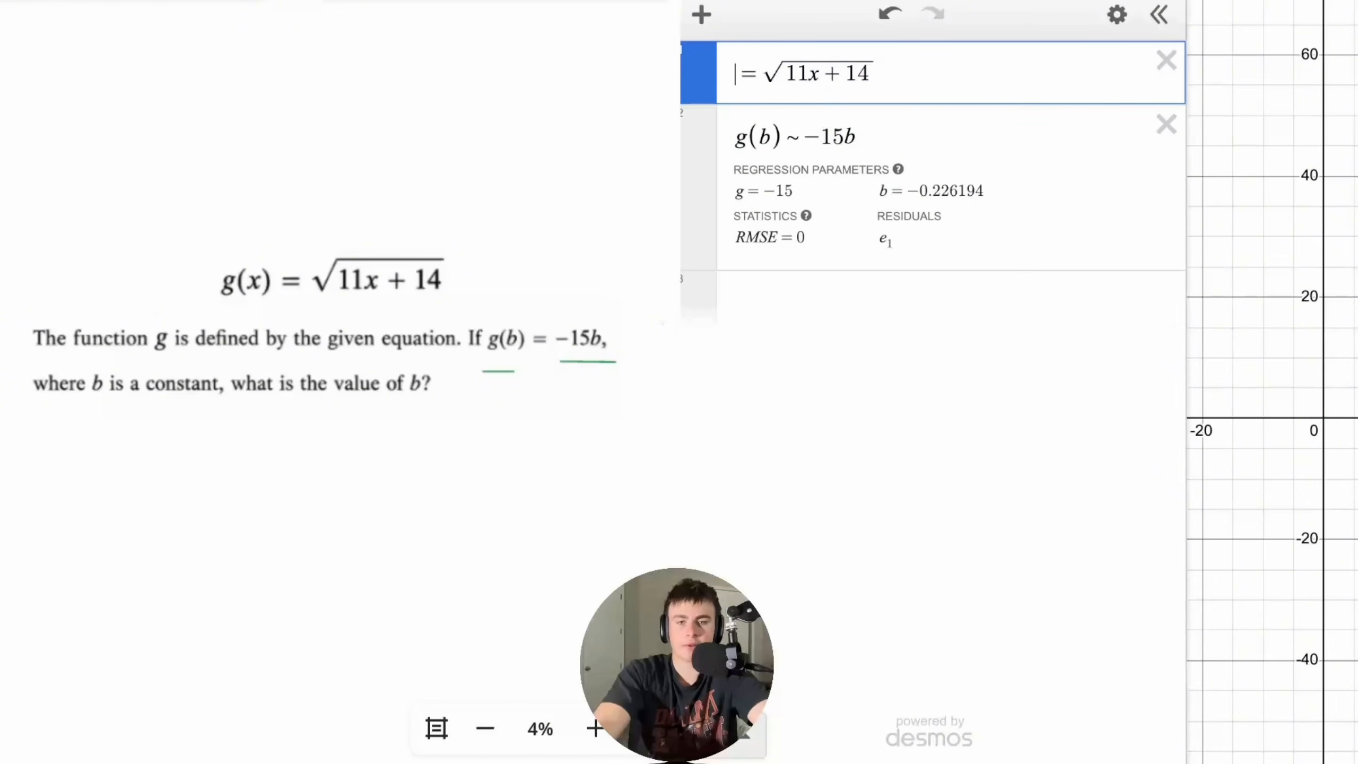
click(810, 134)
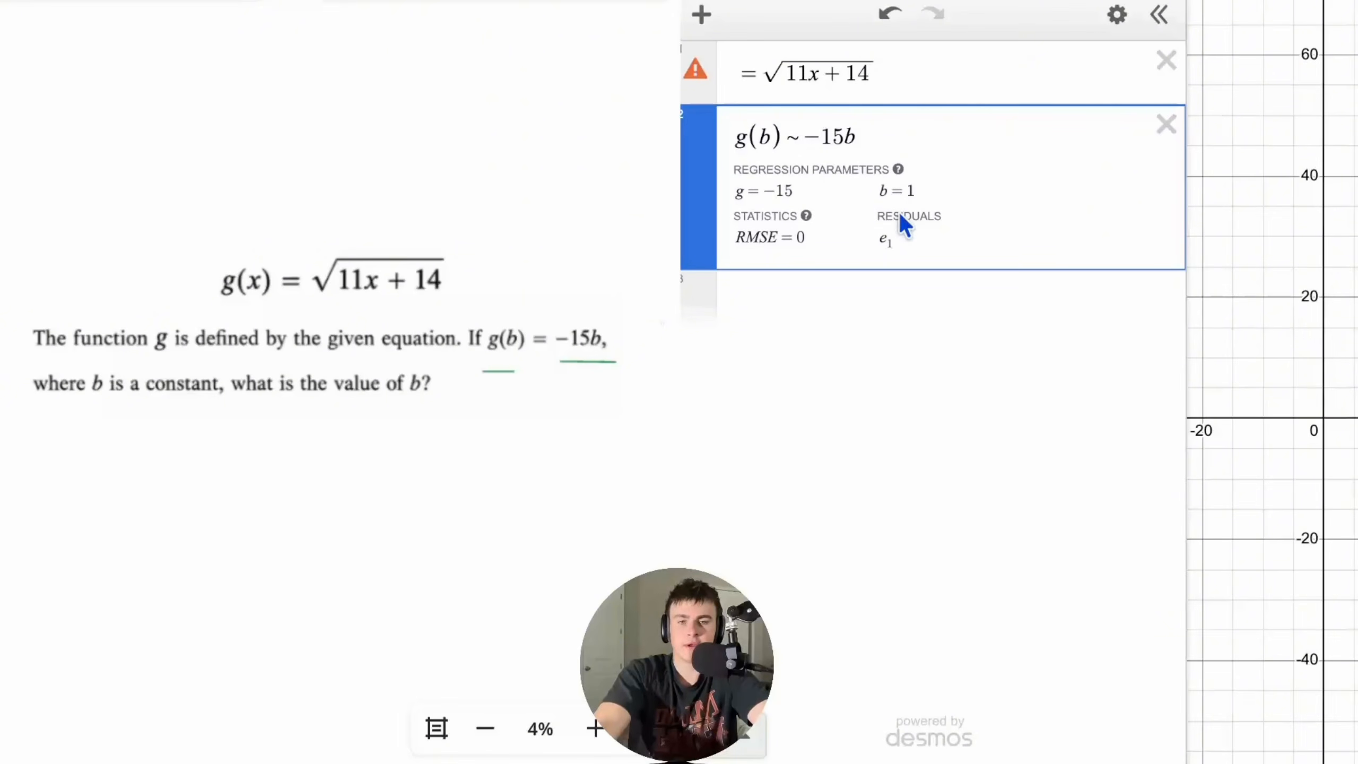
click(737, 73)
text(g(x))
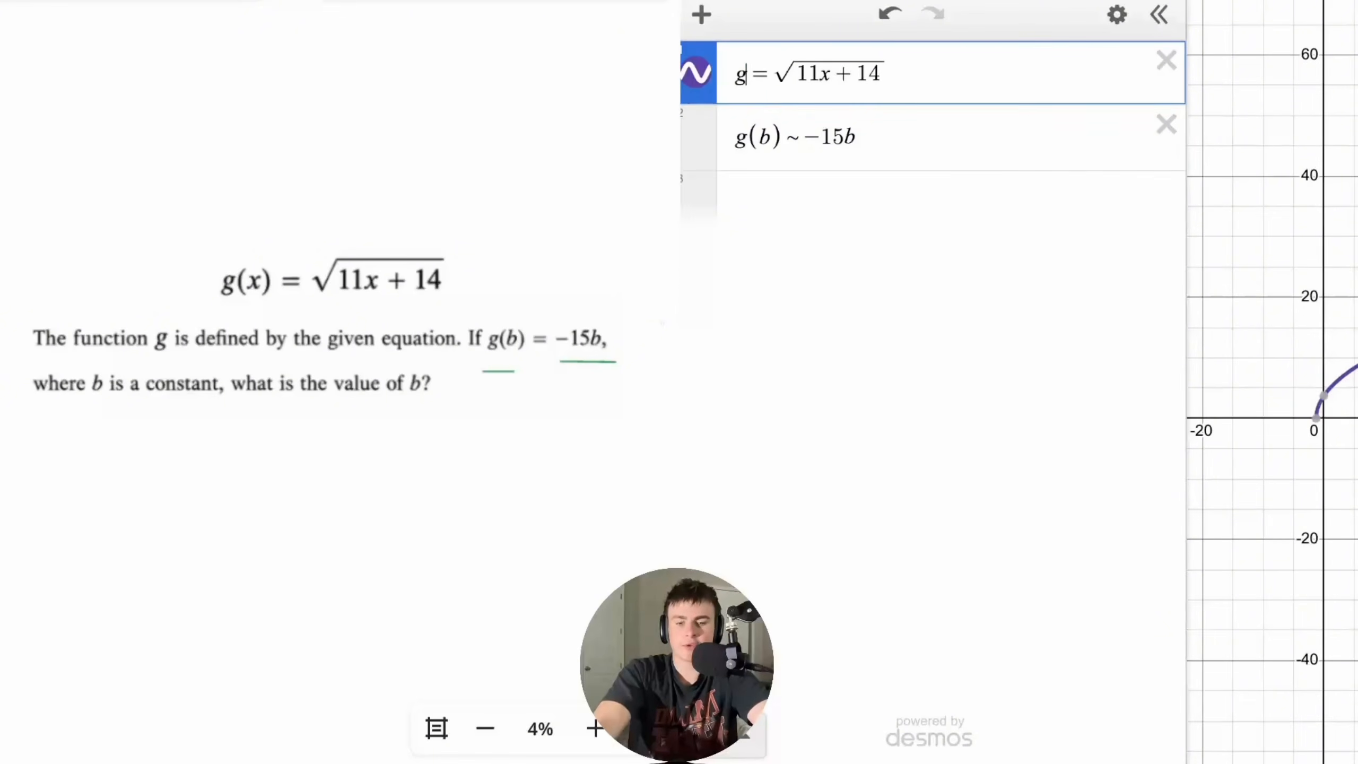
- Return to the Regression Part 2 notes, underline the ~ symbol, and draw a tilde above the One-variable equations bullet
drag(856, 140, 734, 180)
scroll(471, 283, down, 5)
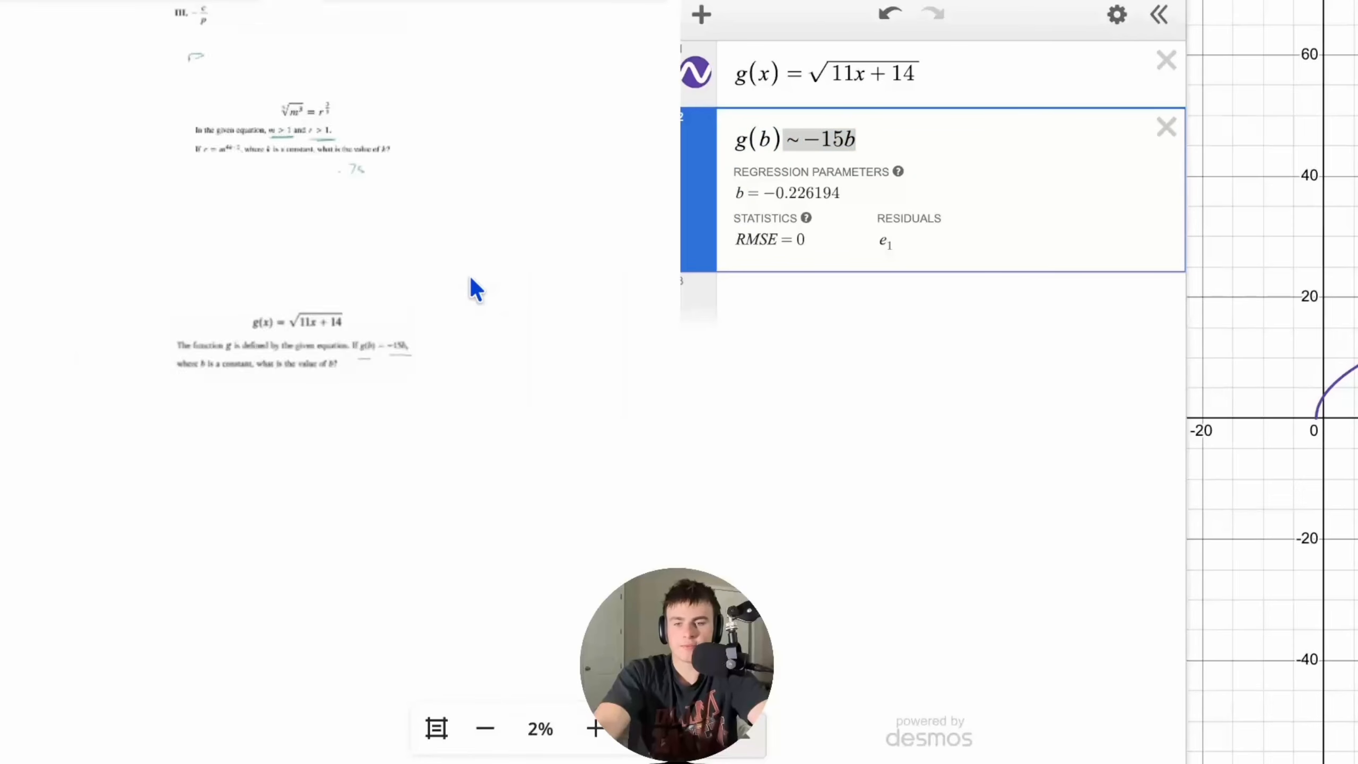
scroll(182, 316, up, 8)
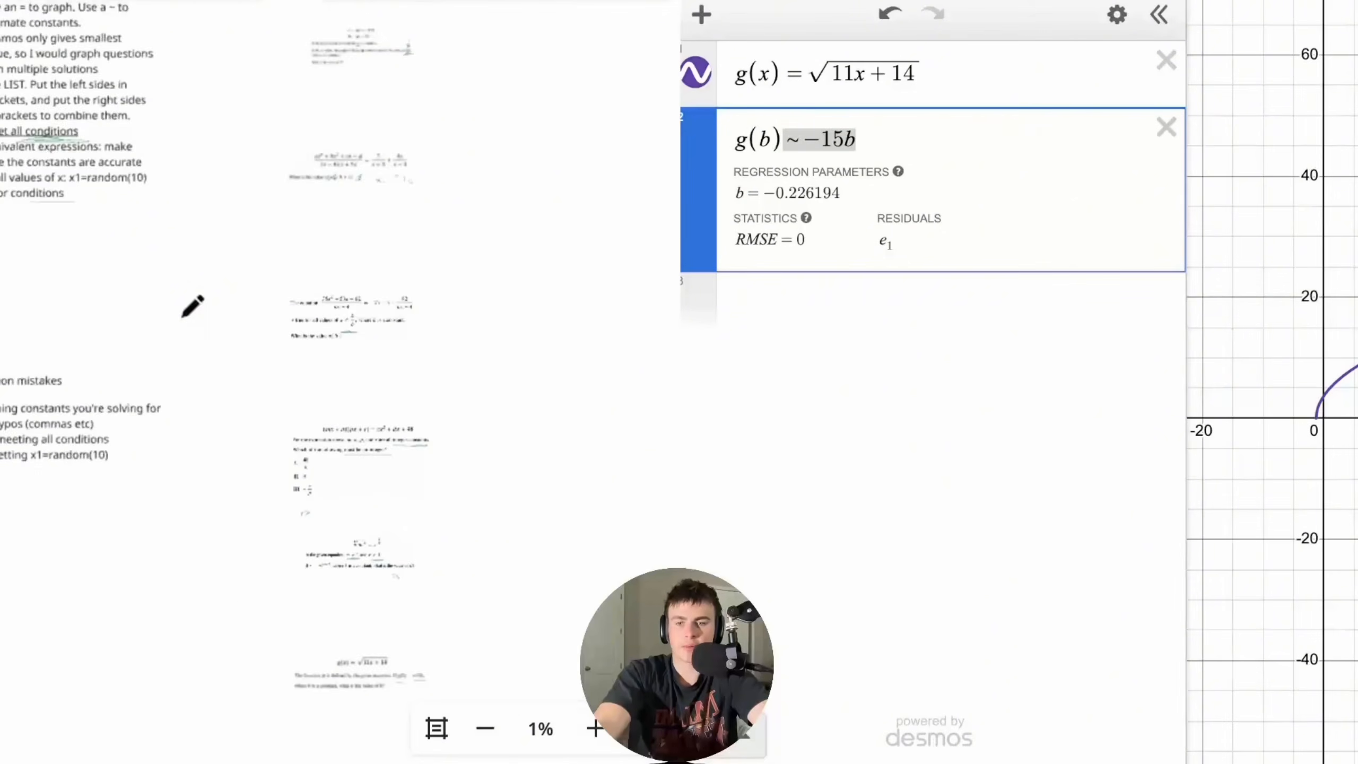
scroll(217, 256, up, 4)
scroll(228, 245, down, 10)
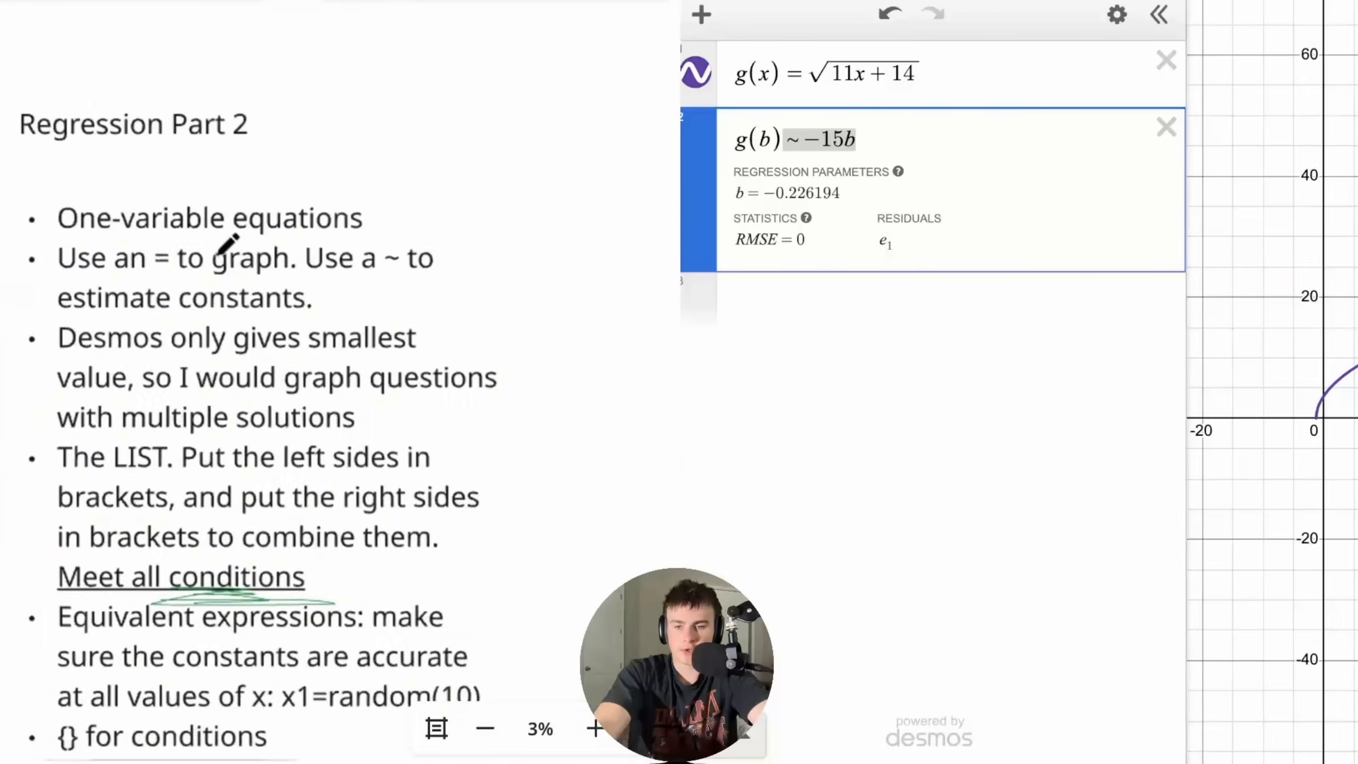
scroll(227, 244, down, 3)
scroll(219, 228, up, 4)
scroll(218, 228, left, 2)
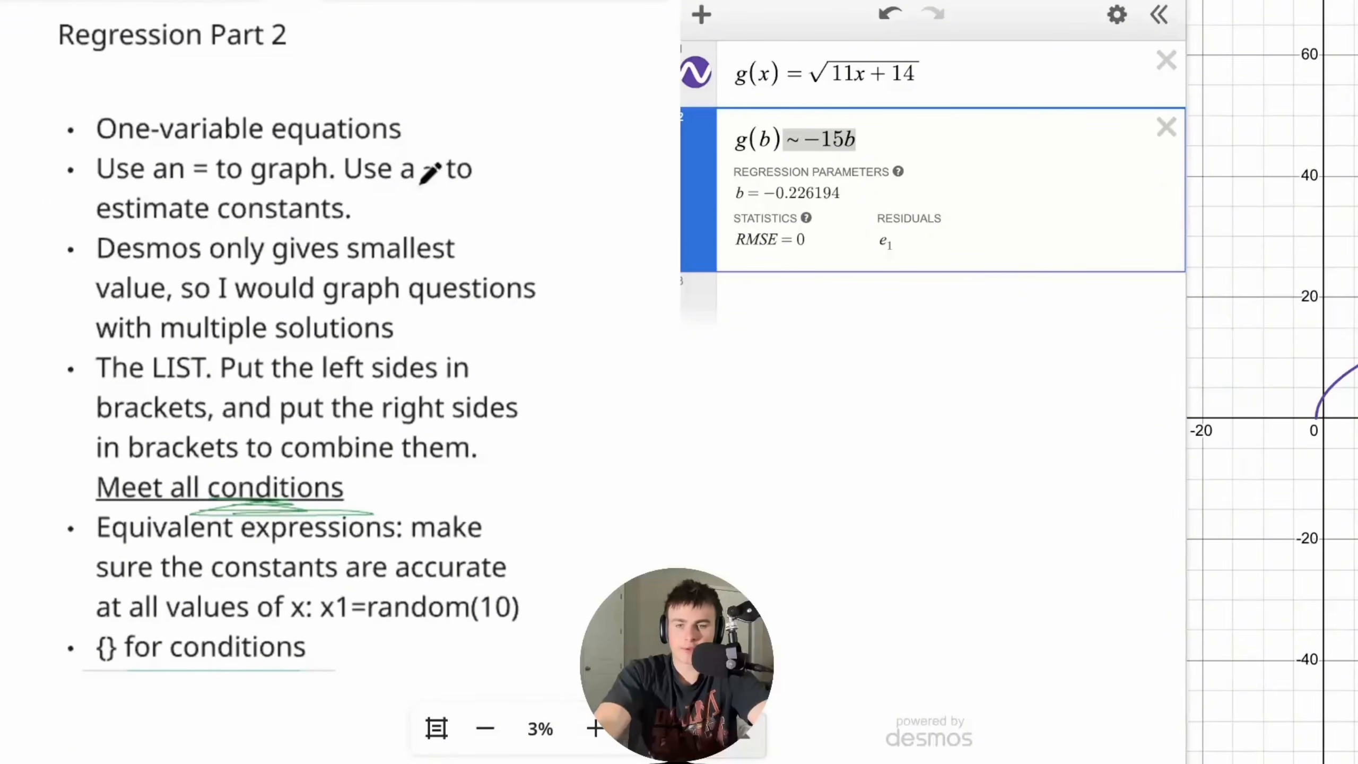
drag(432, 187, 412, 189)
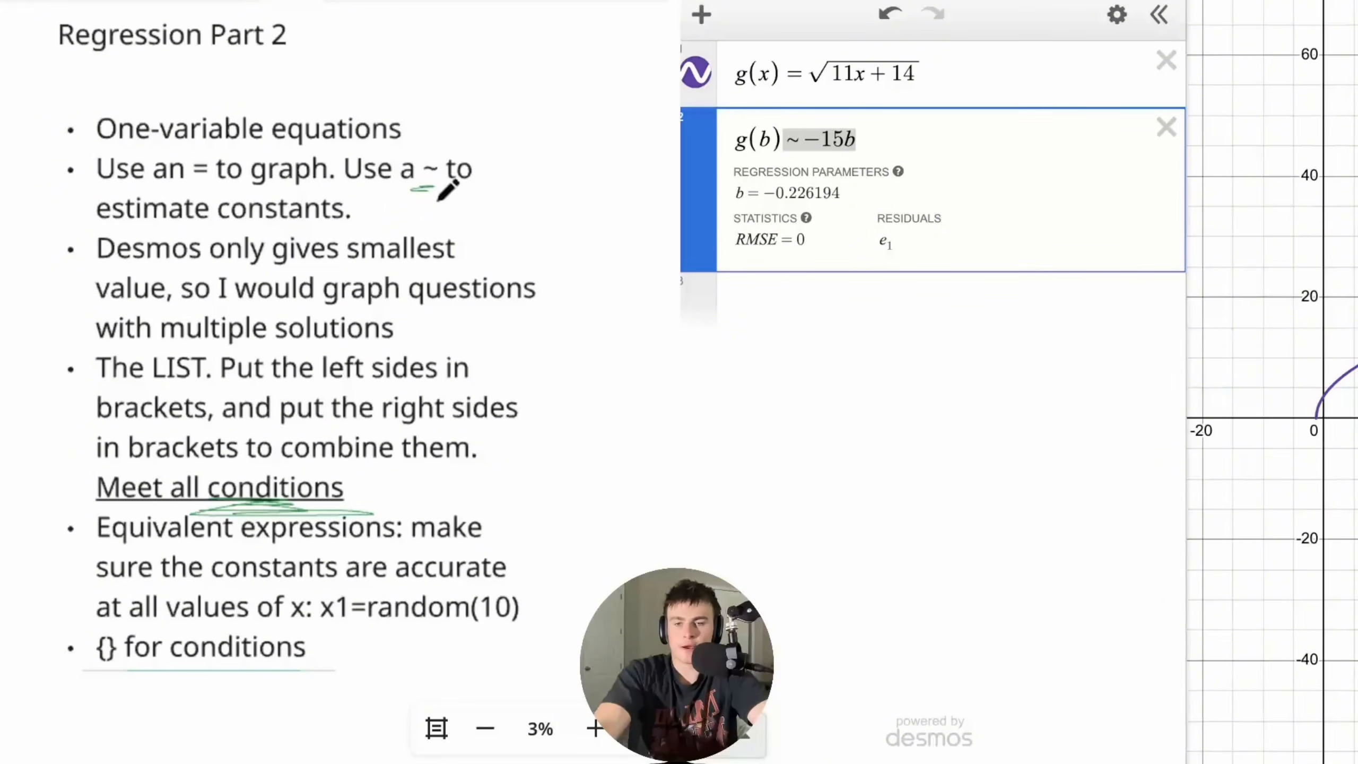
mouse_move(383, 85)
mouse_down()
mouse_move(395, 70)
mouse_move(422, 76)
mouse_up()
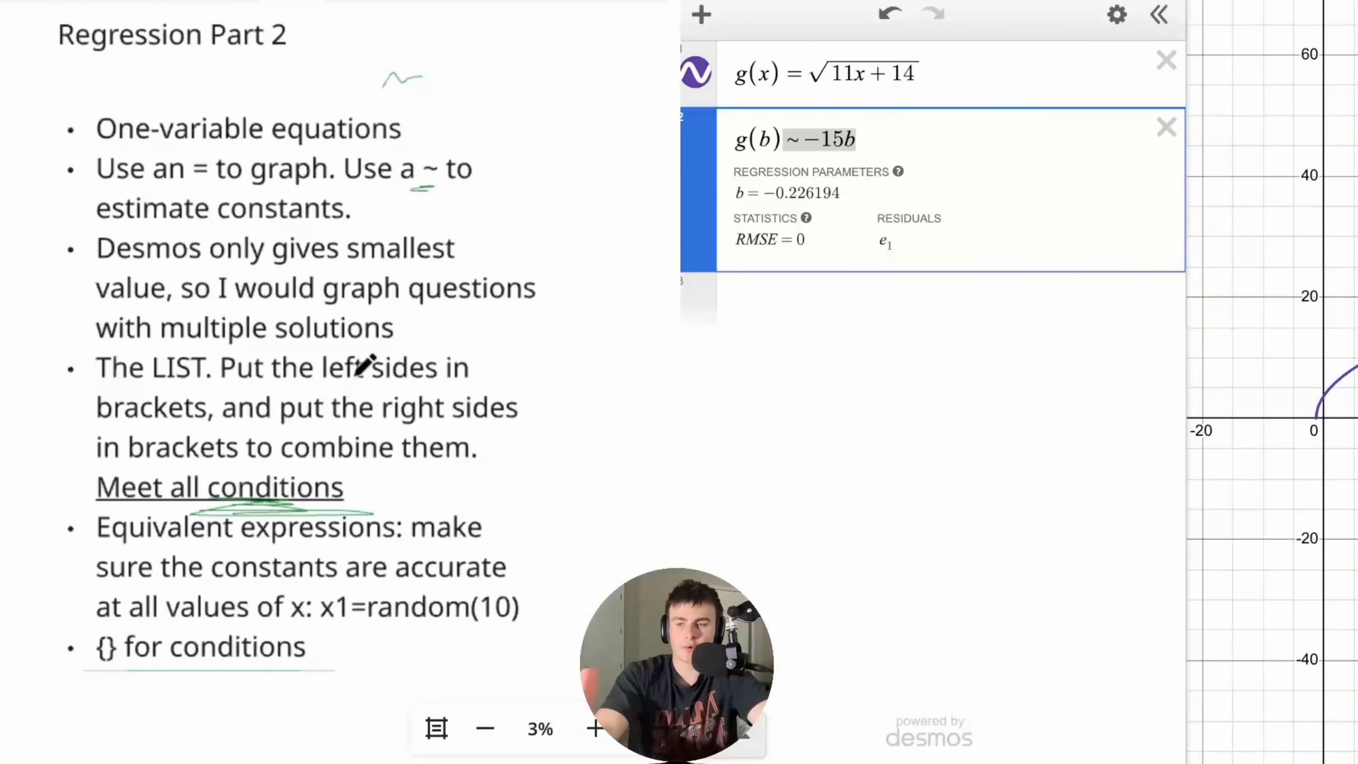
click(827, 324)
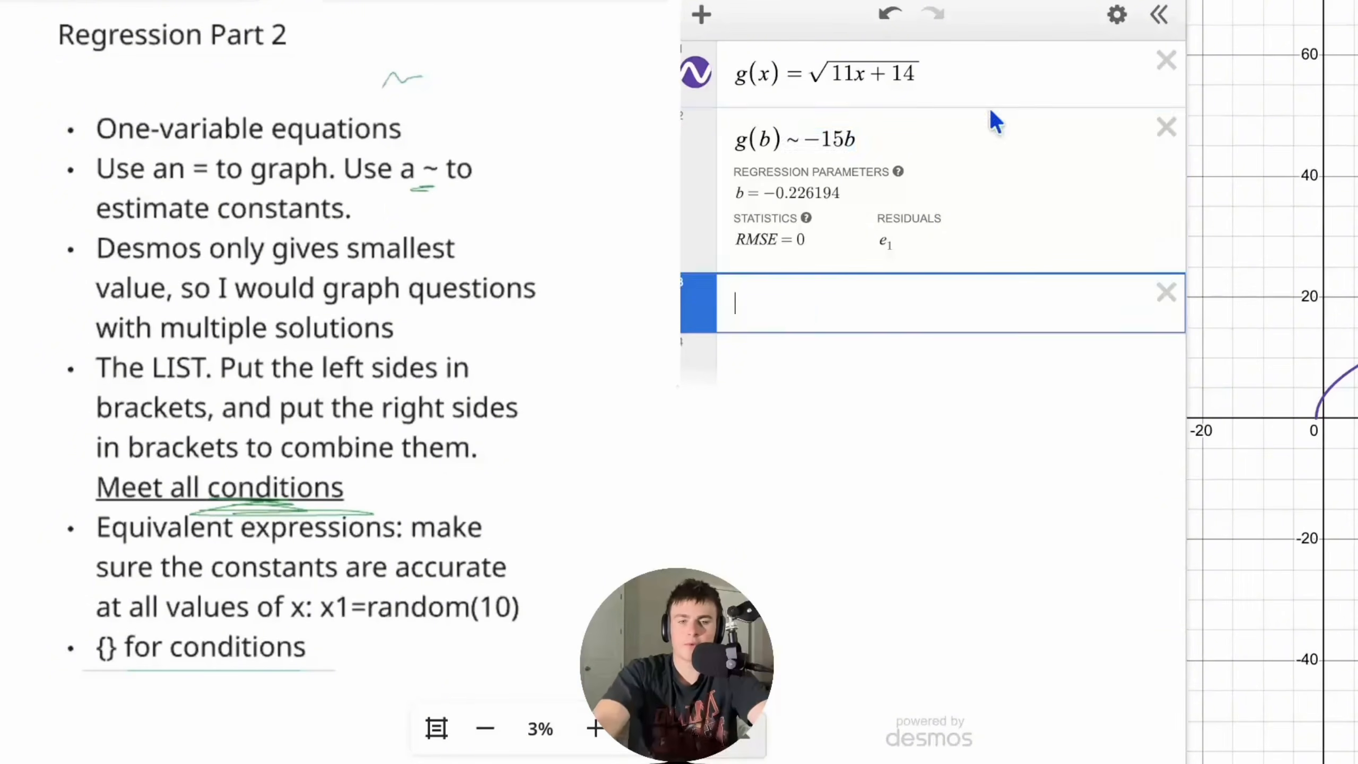
- Delete the g(b) regression and the g(x) definition, and enter the text note "a is 10 and b is 20 and c is 30"
click(1150, 131)
click(1166, 60)
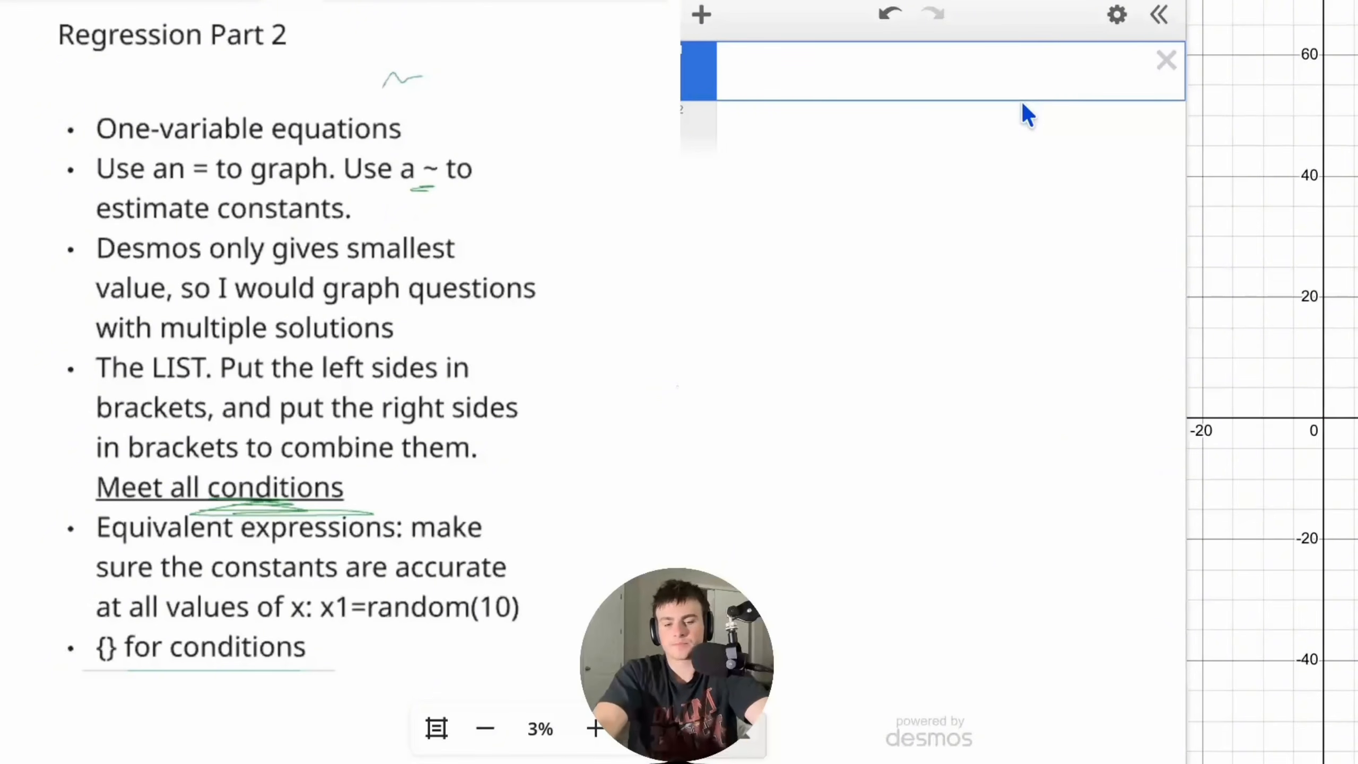
text({}at)
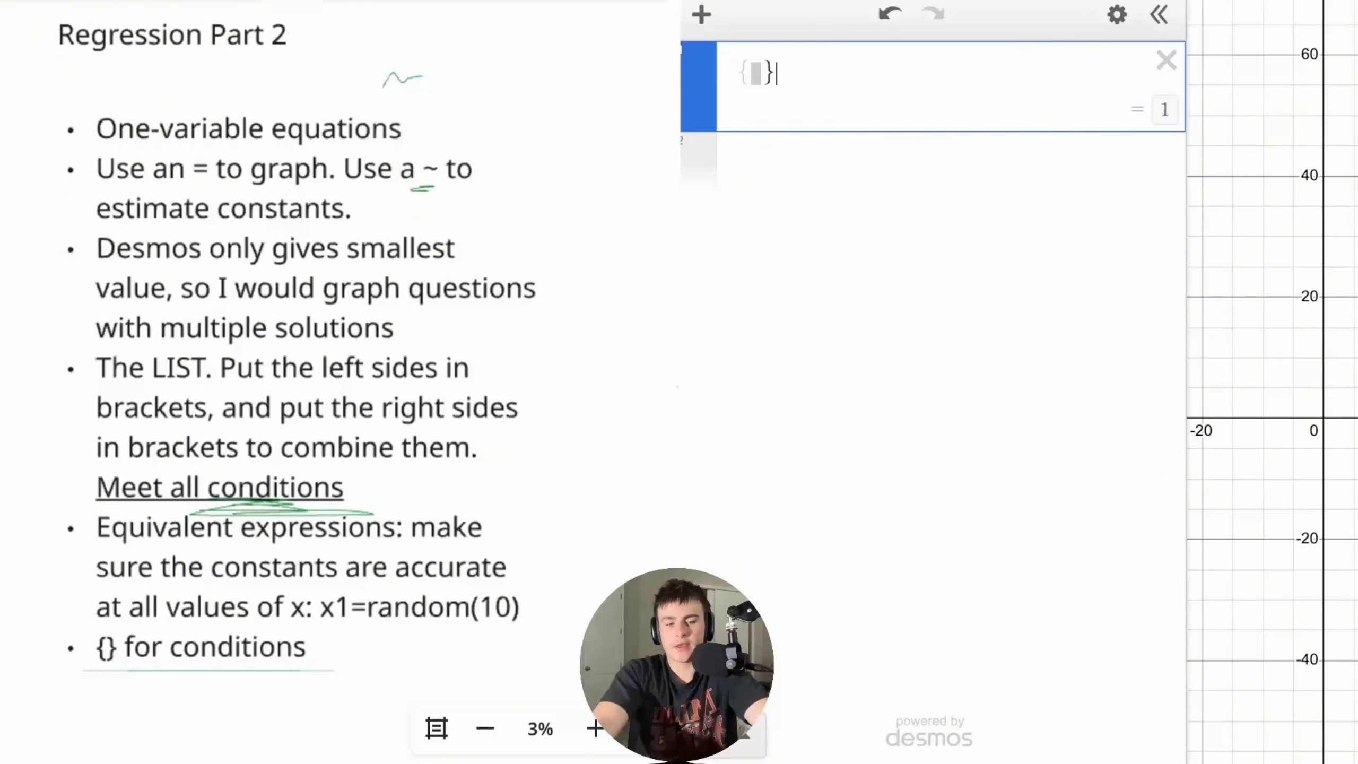
key(BackSpace)
key(BackSpace)
key(BackSpace)
key(BackSpace)
text("a is 10 and b is 20 and c is 30)
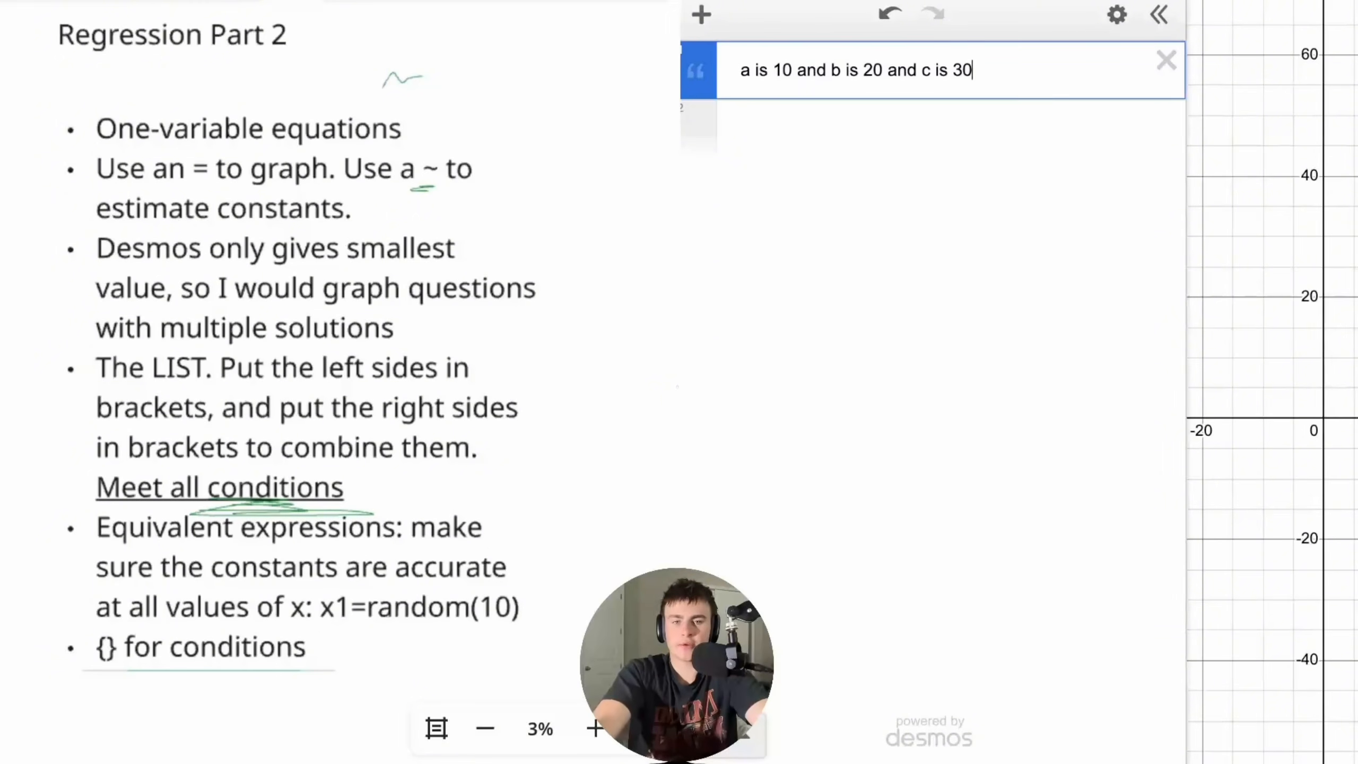
- Create a bracketed list regression [a] ~ [10] below the note
click(942, 130)
text([a]~[])
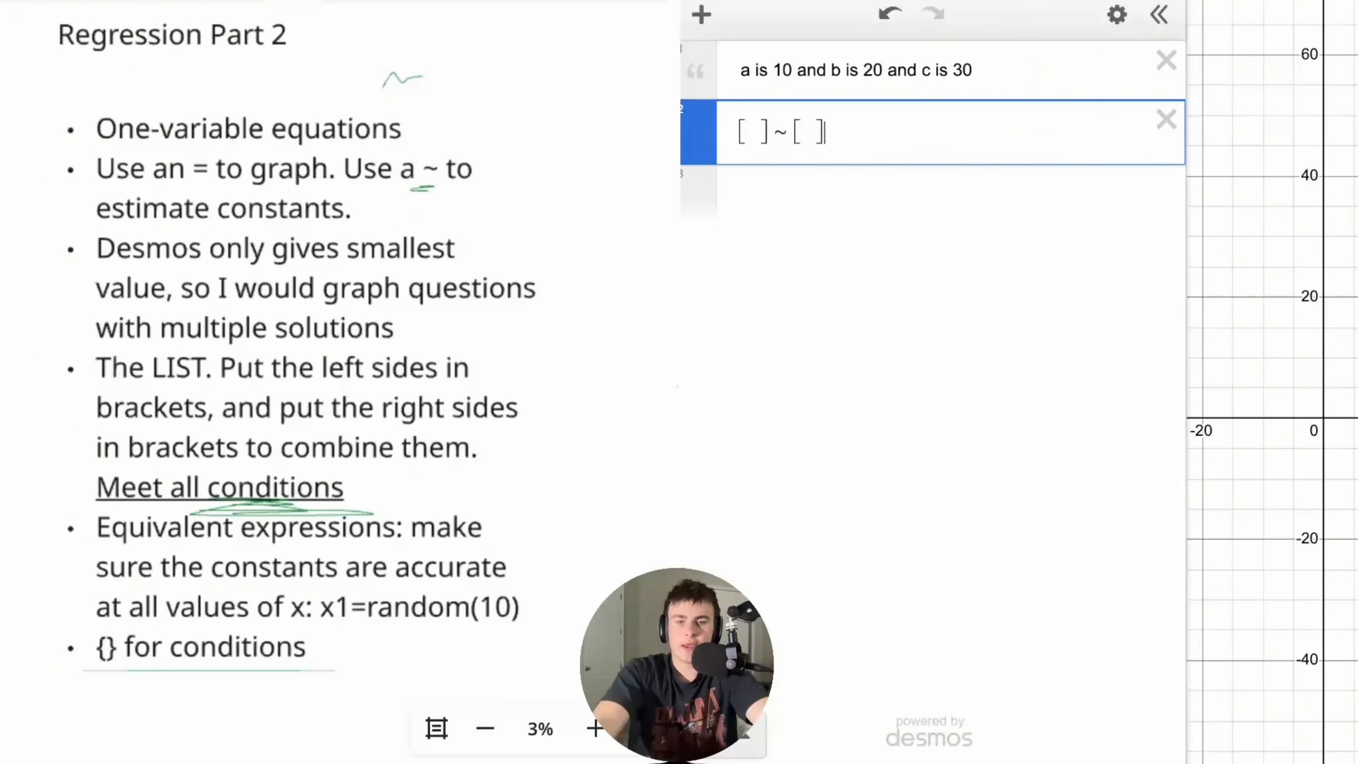
click(754, 133)
text(a)
click(810, 133)
text(10)
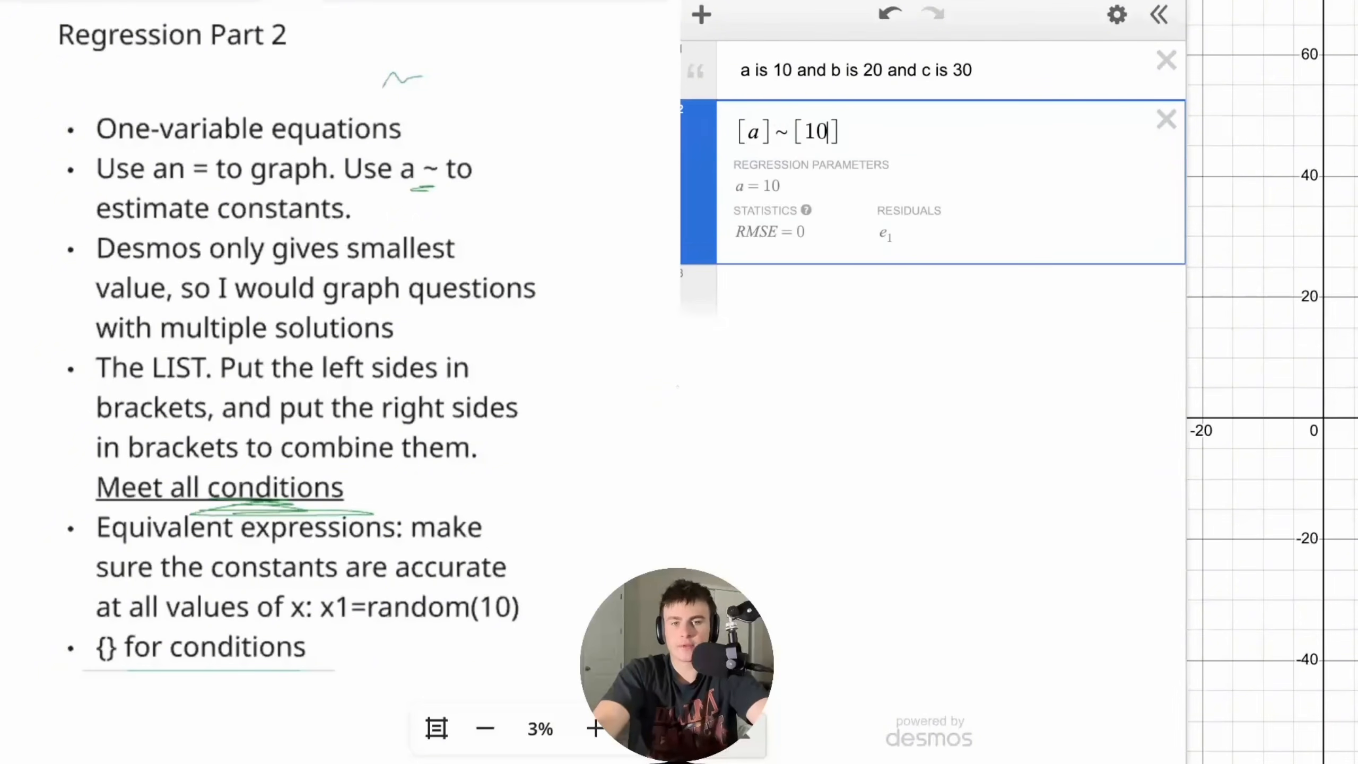
- Extend the list regression with the other two constants and values to get [a,b,c] ~ [10,20,30]
click(754, 132)
text(,b)
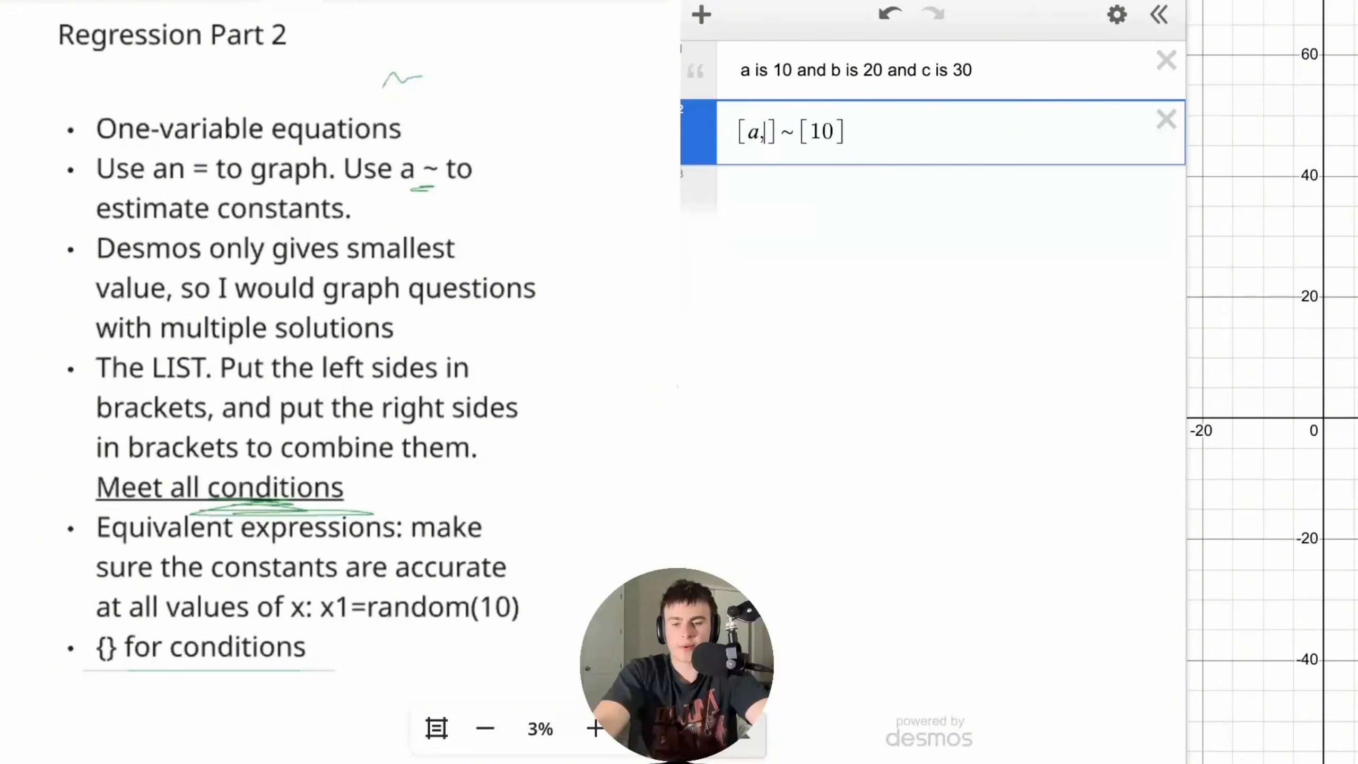
click(837, 132)
text(,20)
click(776, 133)
text(,c)
click(889, 132)
text(,30)
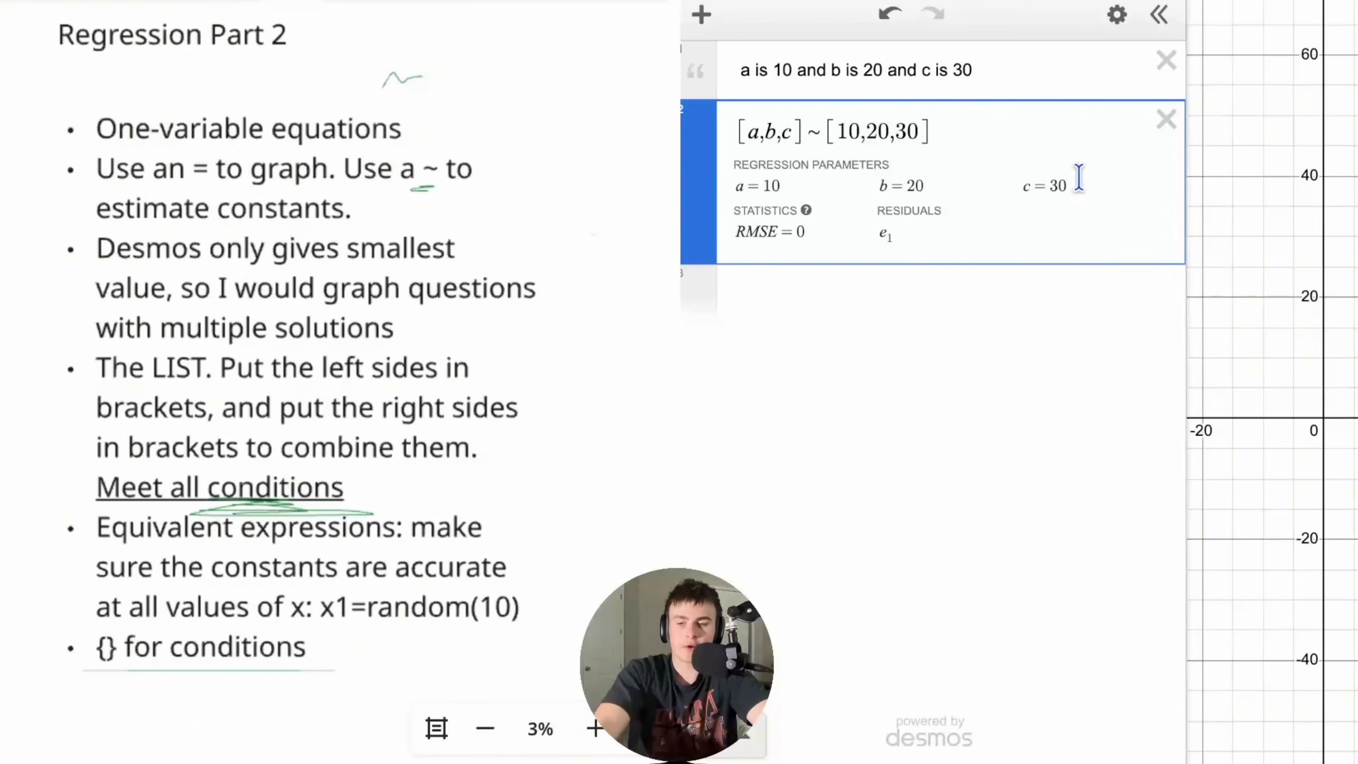
- Delete the list regression and its text note, and underline "of x" in the Equivalent expressions bullet
click(1166, 119)
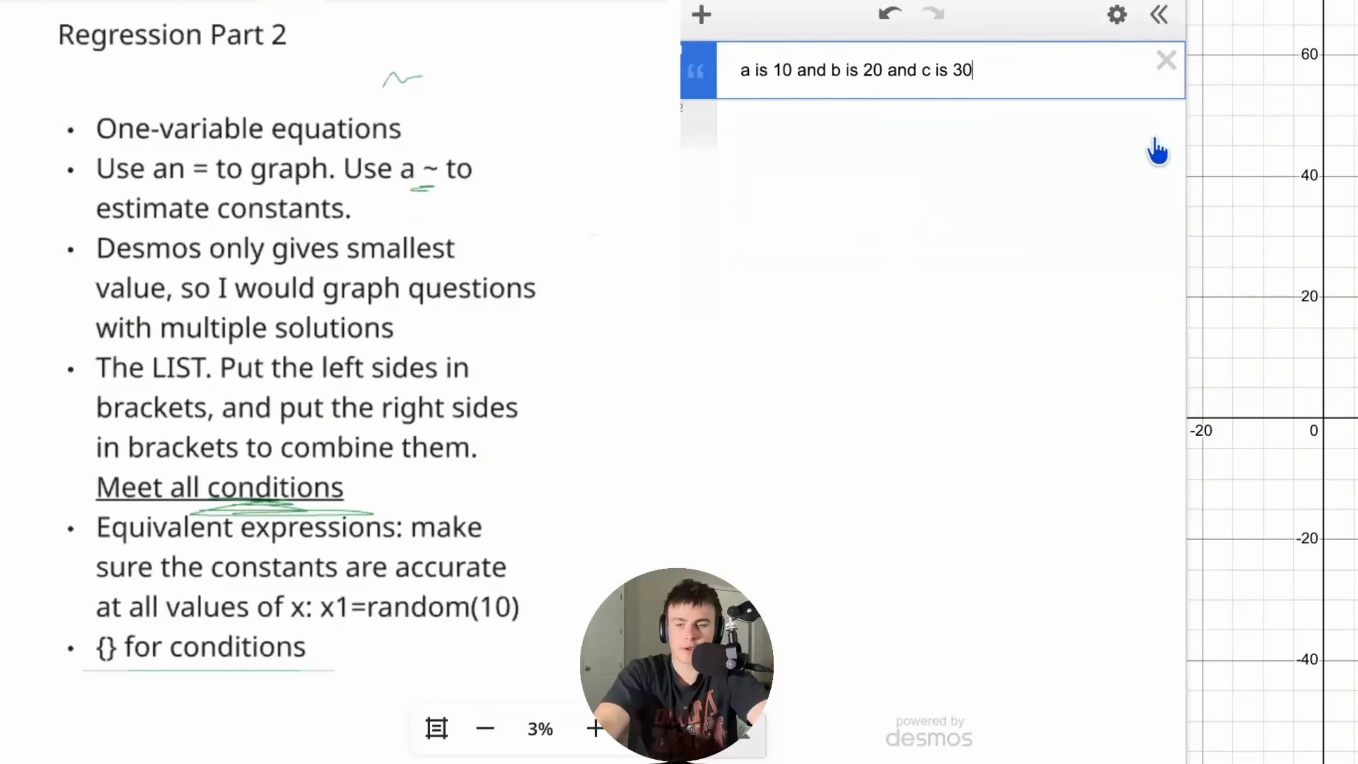
click(1172, 68)
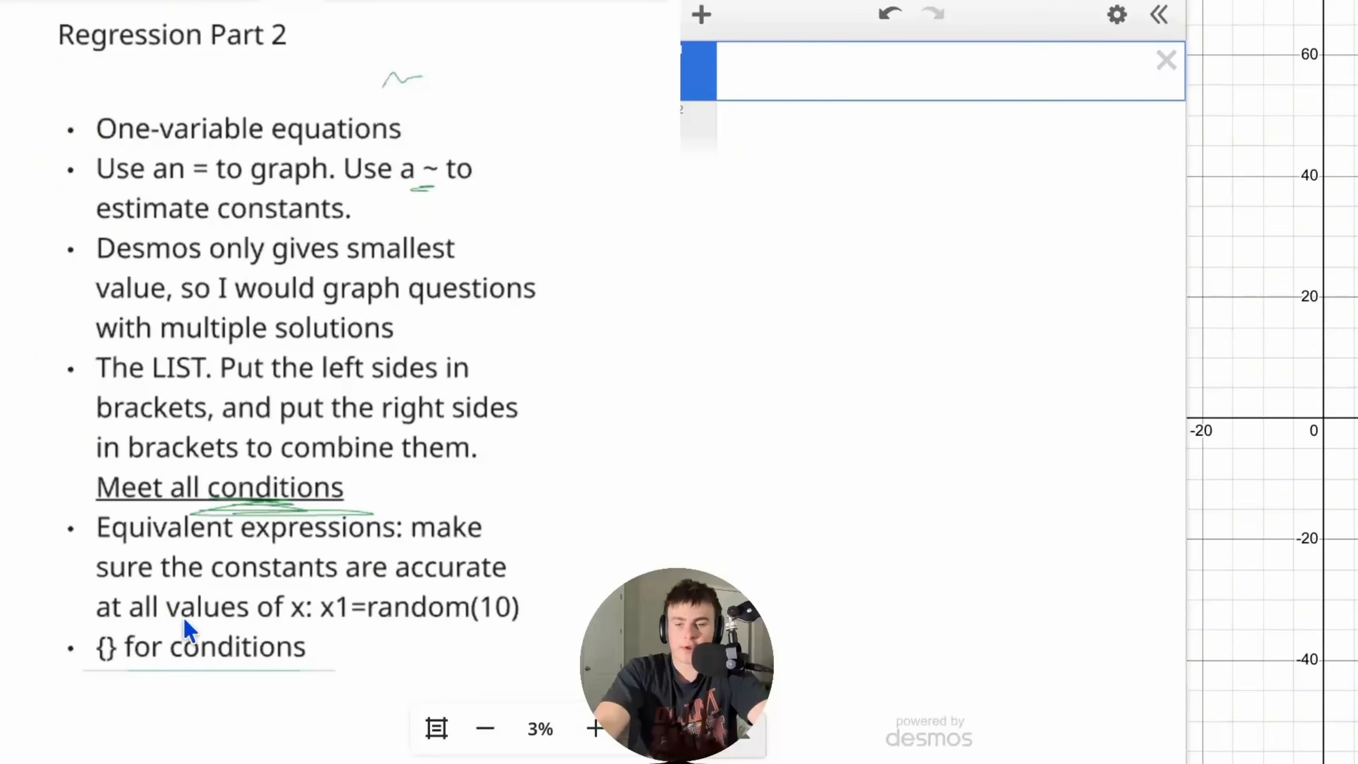
drag(237, 632, 300, 630)
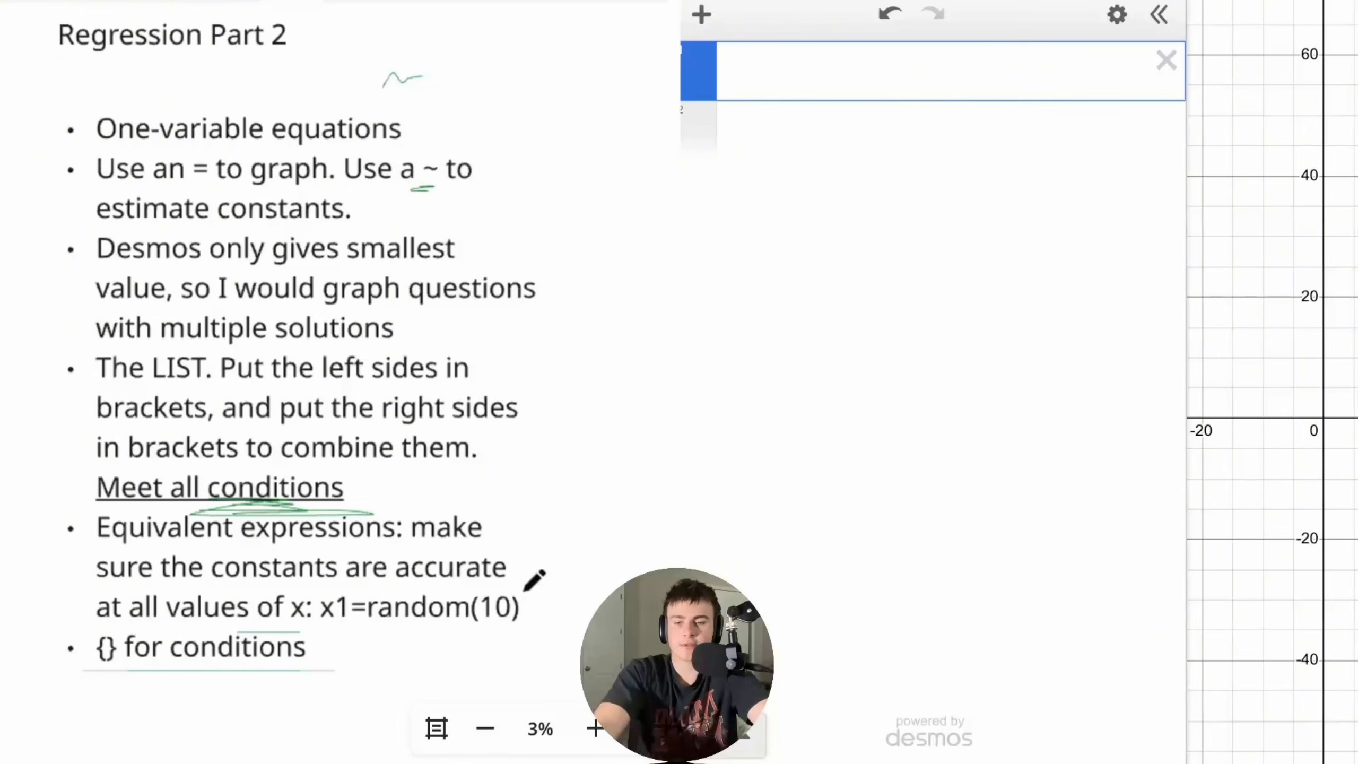
- Enter the condition {x1 > 10} as an expression and highlight it
click(882, 73)
text({x1 )
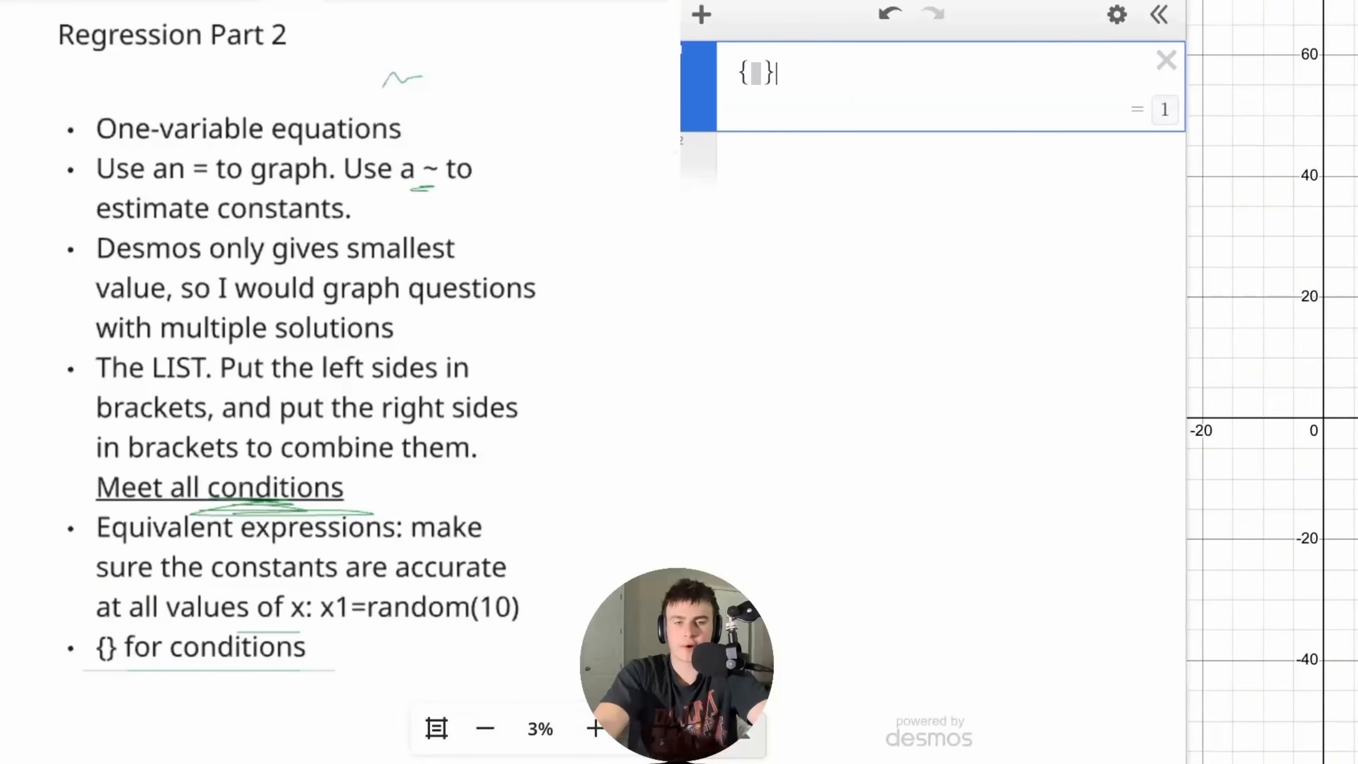
text(> 10)
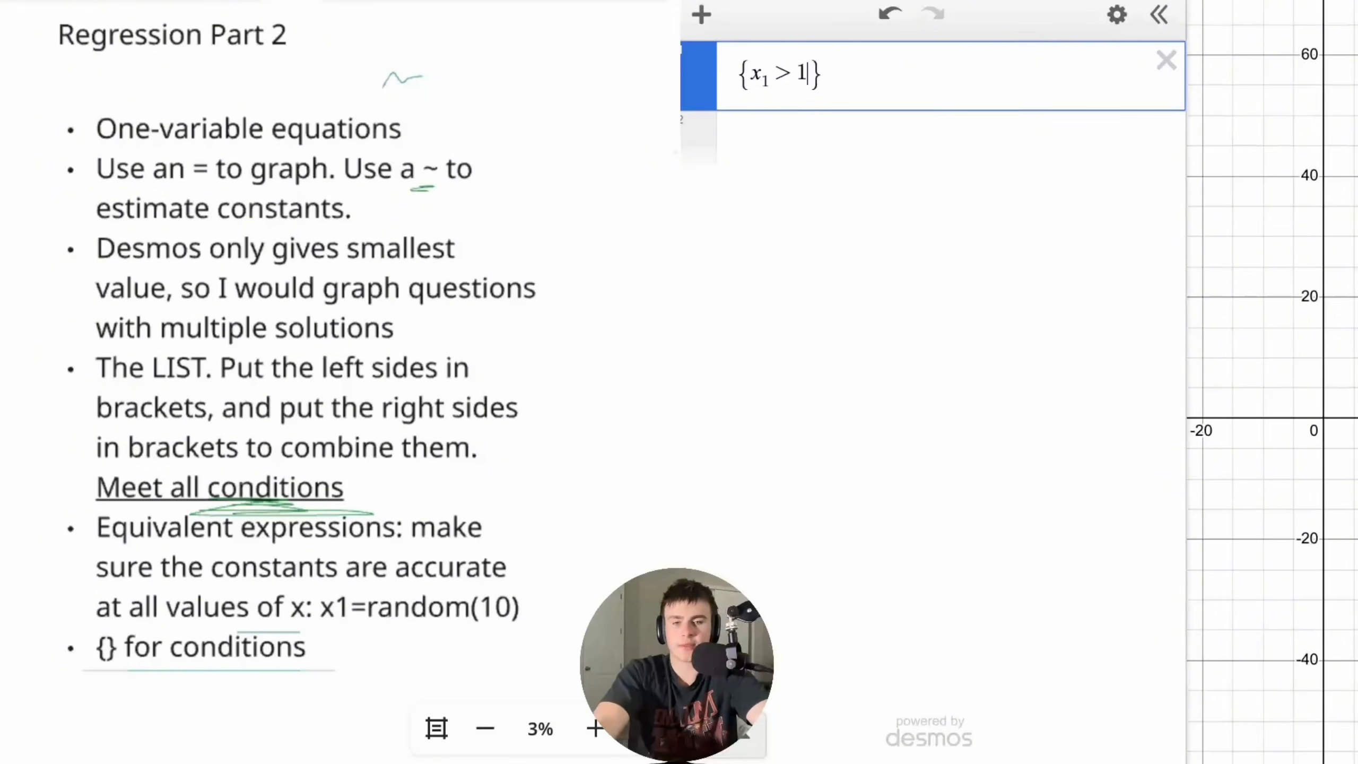
drag(851, 70, 726, 79)
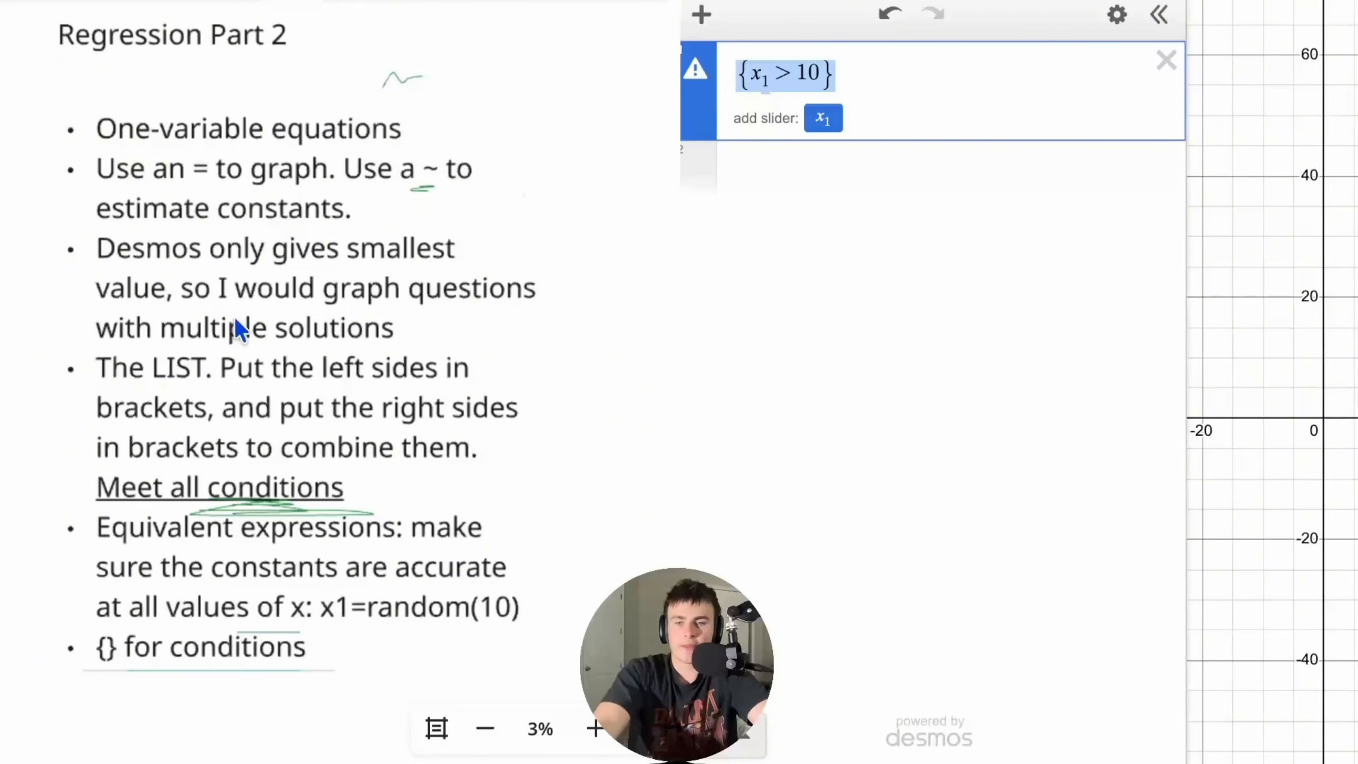
- Go to the Common mistakes notes, replace the condition with expressions a and a = 10, and highlight "= 10"
scroll(425, 452, down, 10)
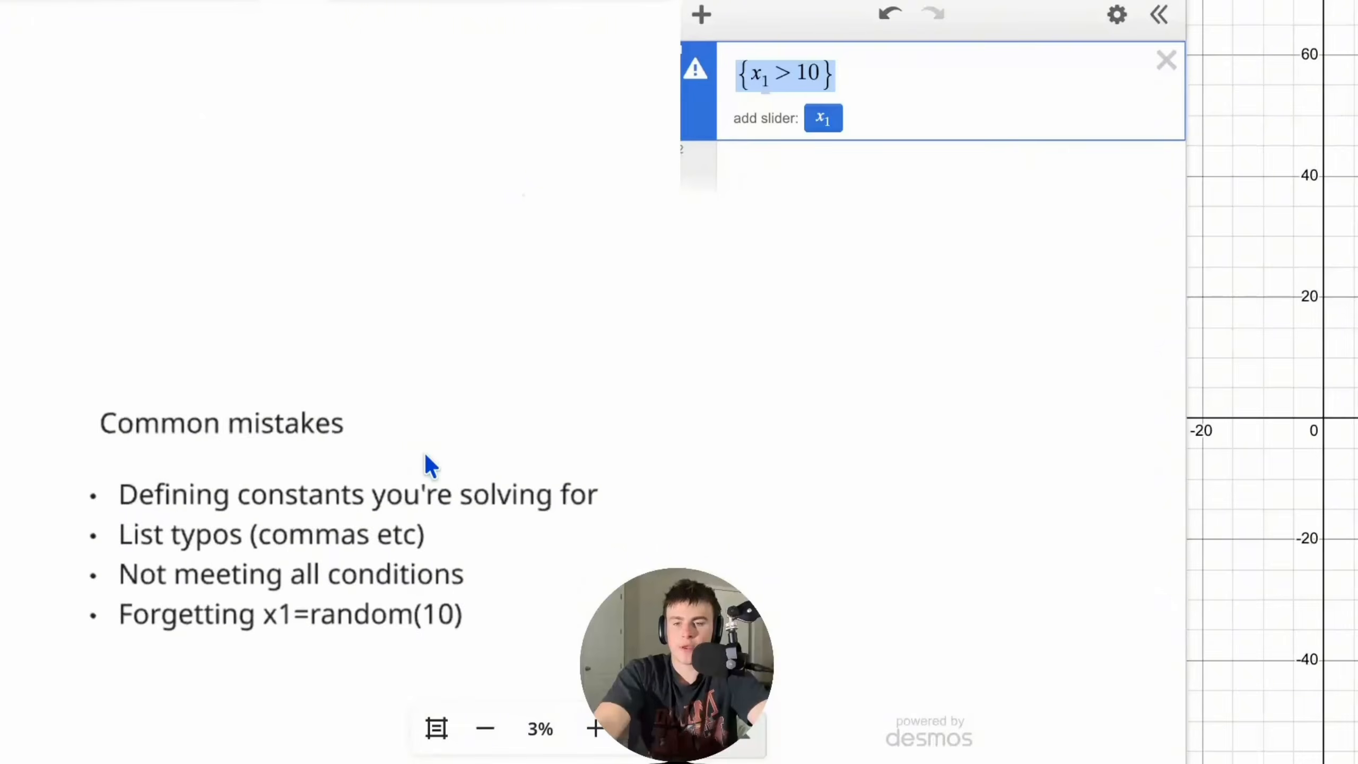
scroll(472, 455, down, 3)
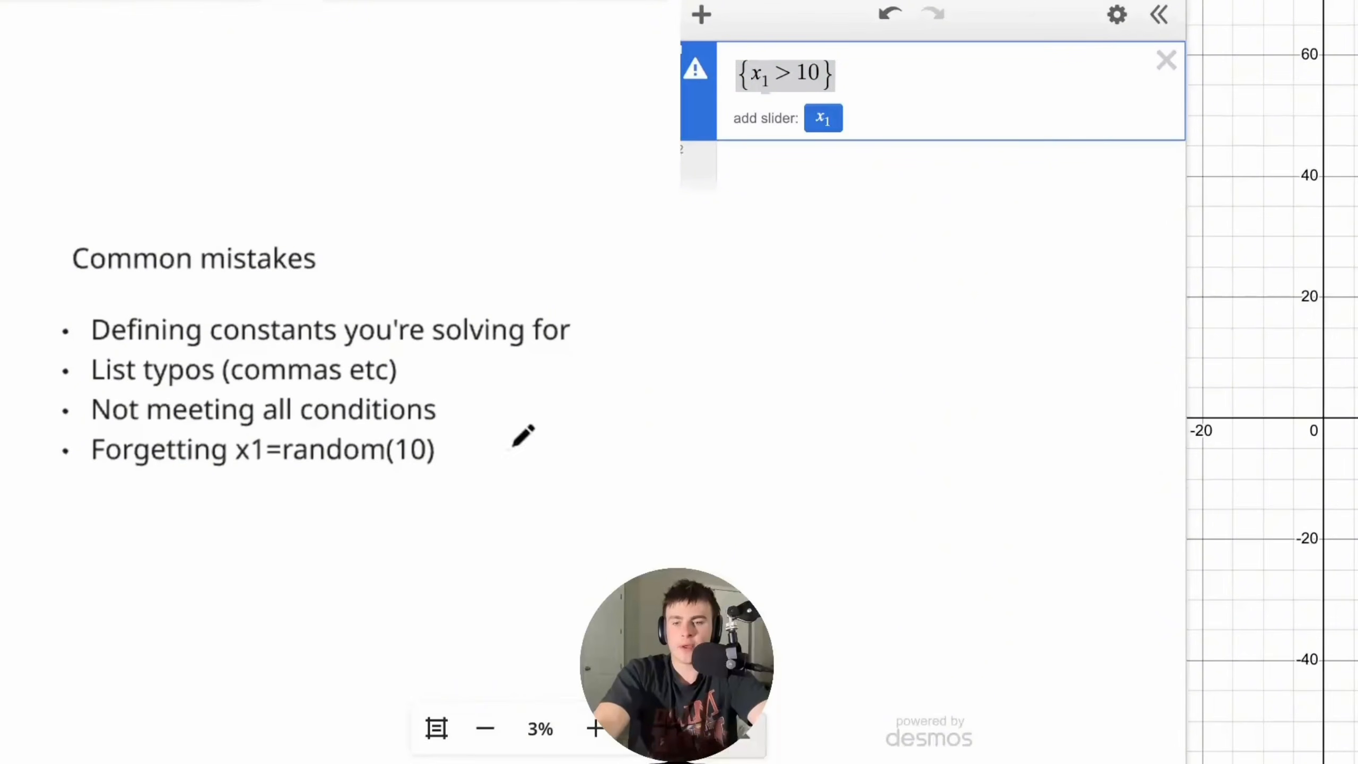
click(1159, 61)
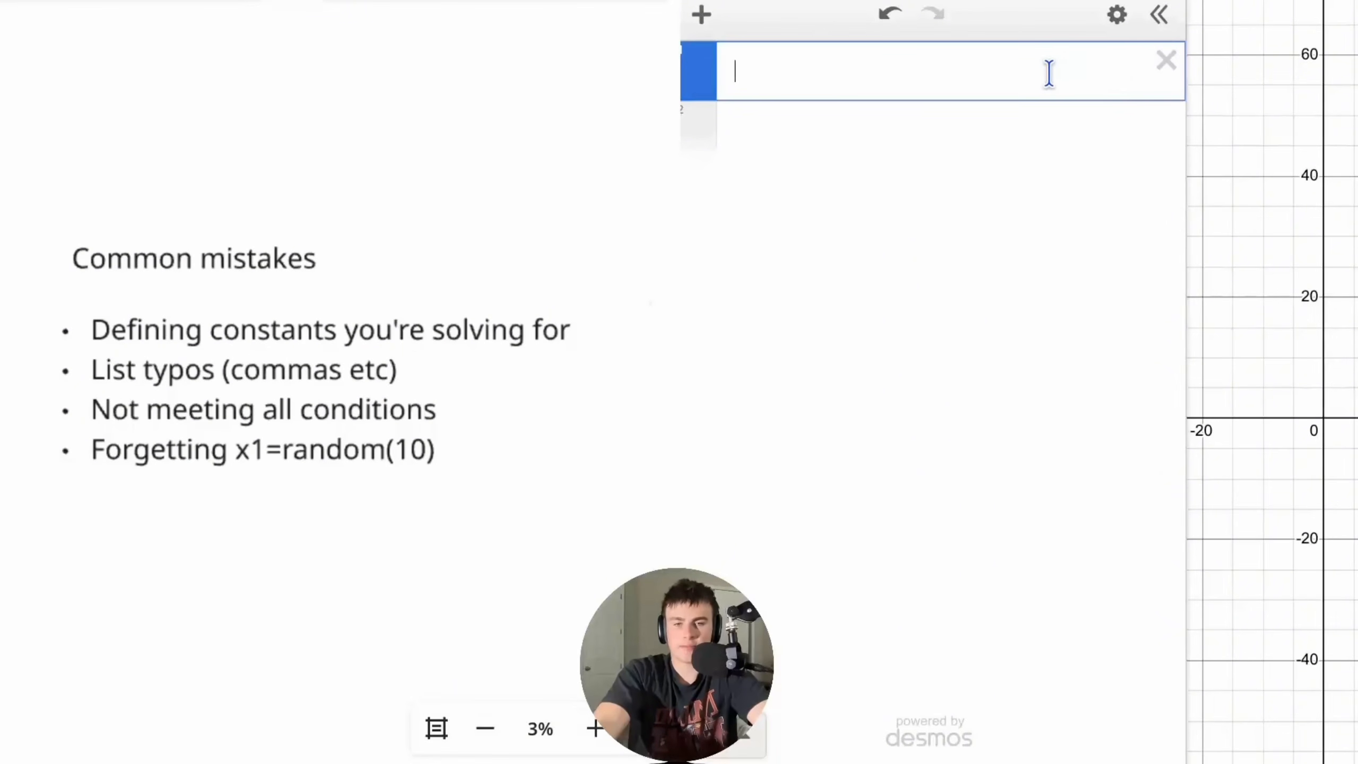
text(a)
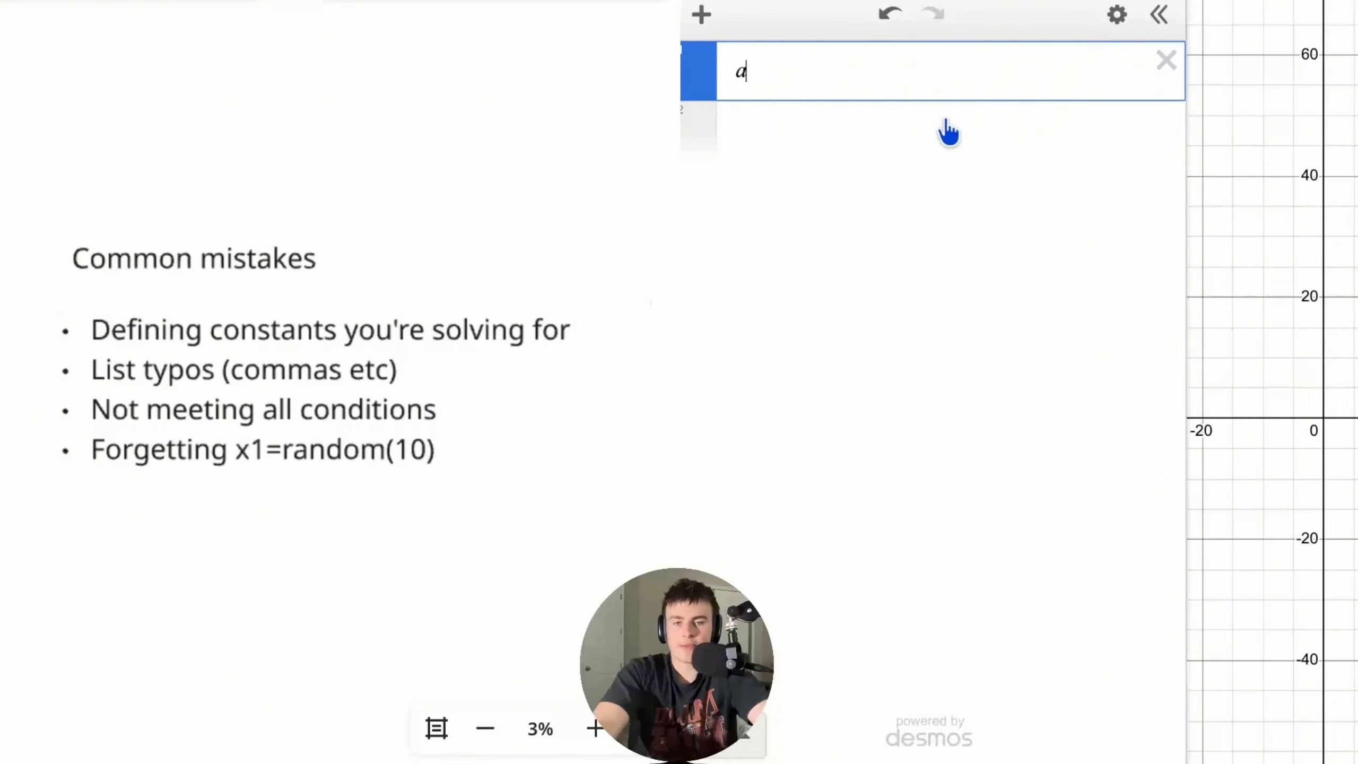
key(Return)
text(a = 10)
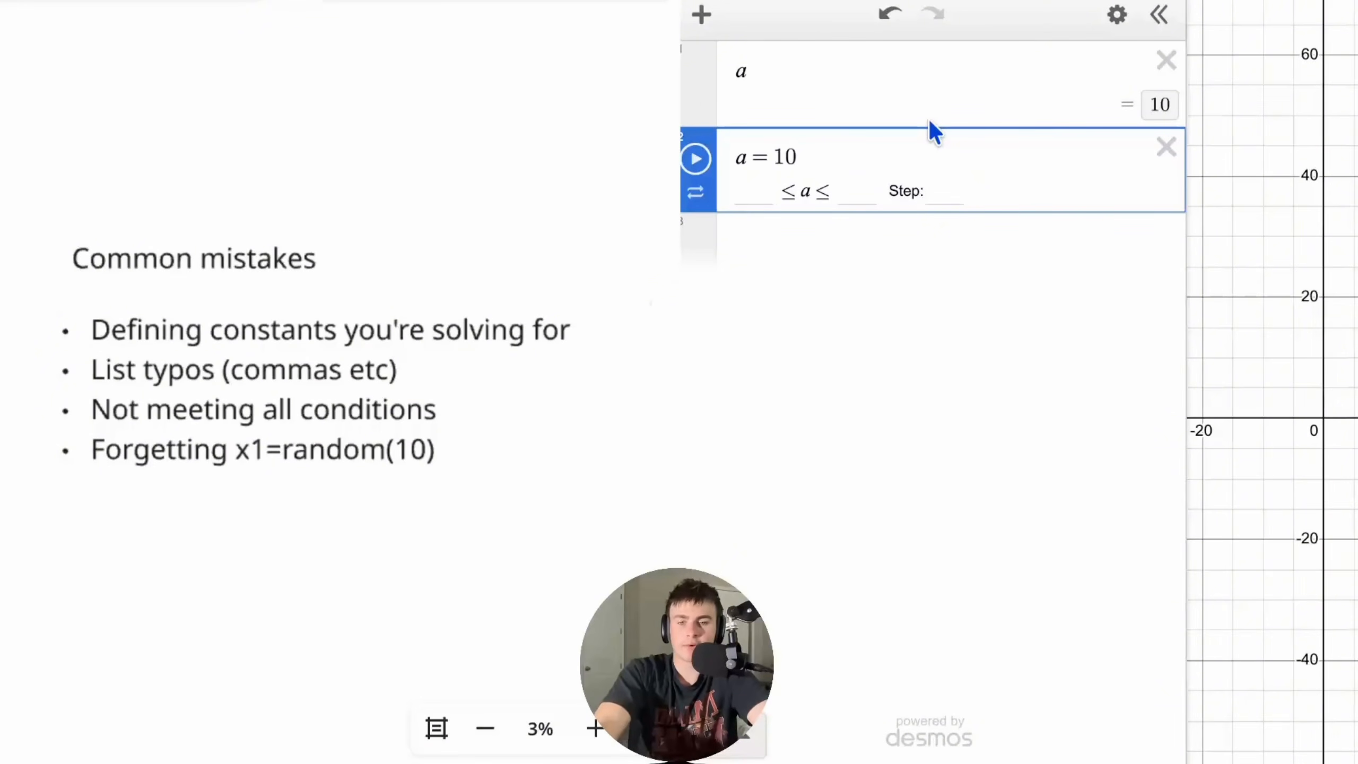
drag(824, 151, 760, 153)
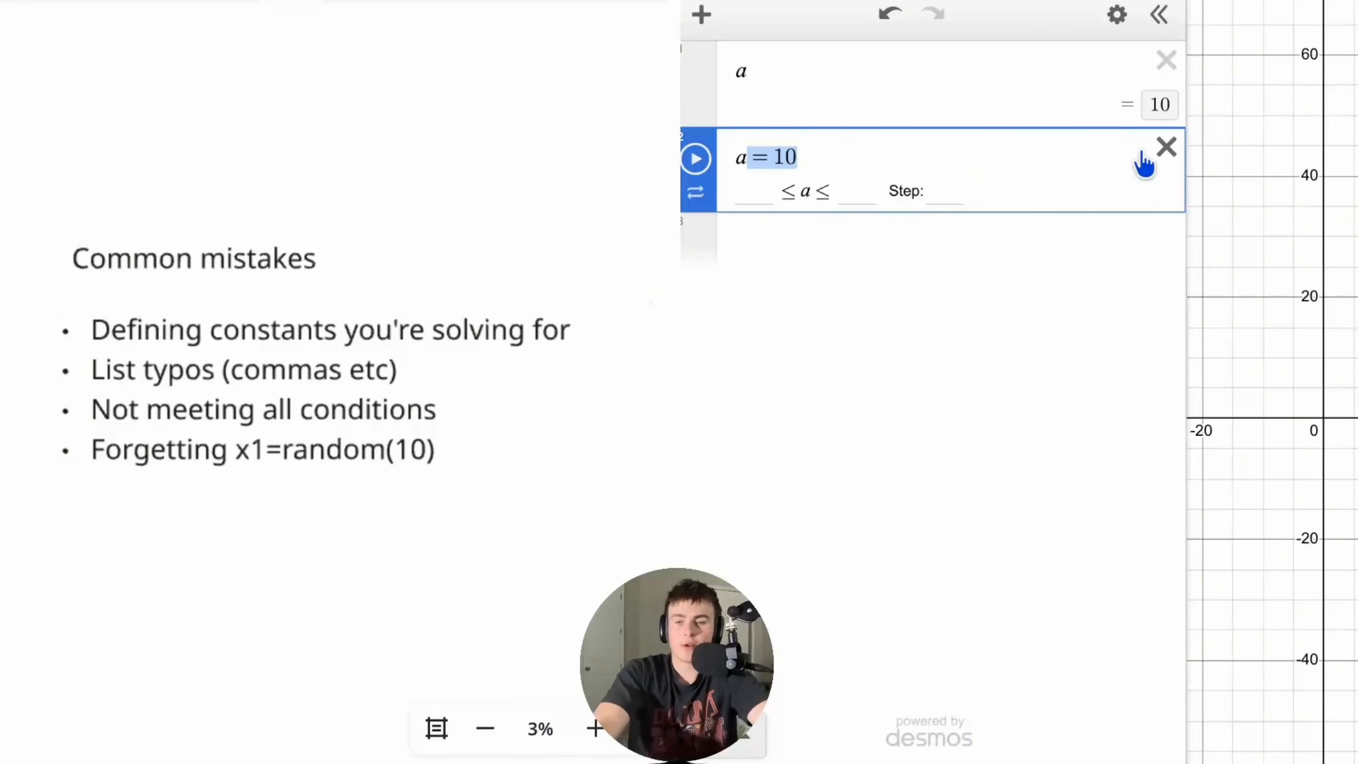
- Delete both a expressions and start a list regression [a,b,c] ~ [ ] with an empty right-hand list
click(1164, 150)
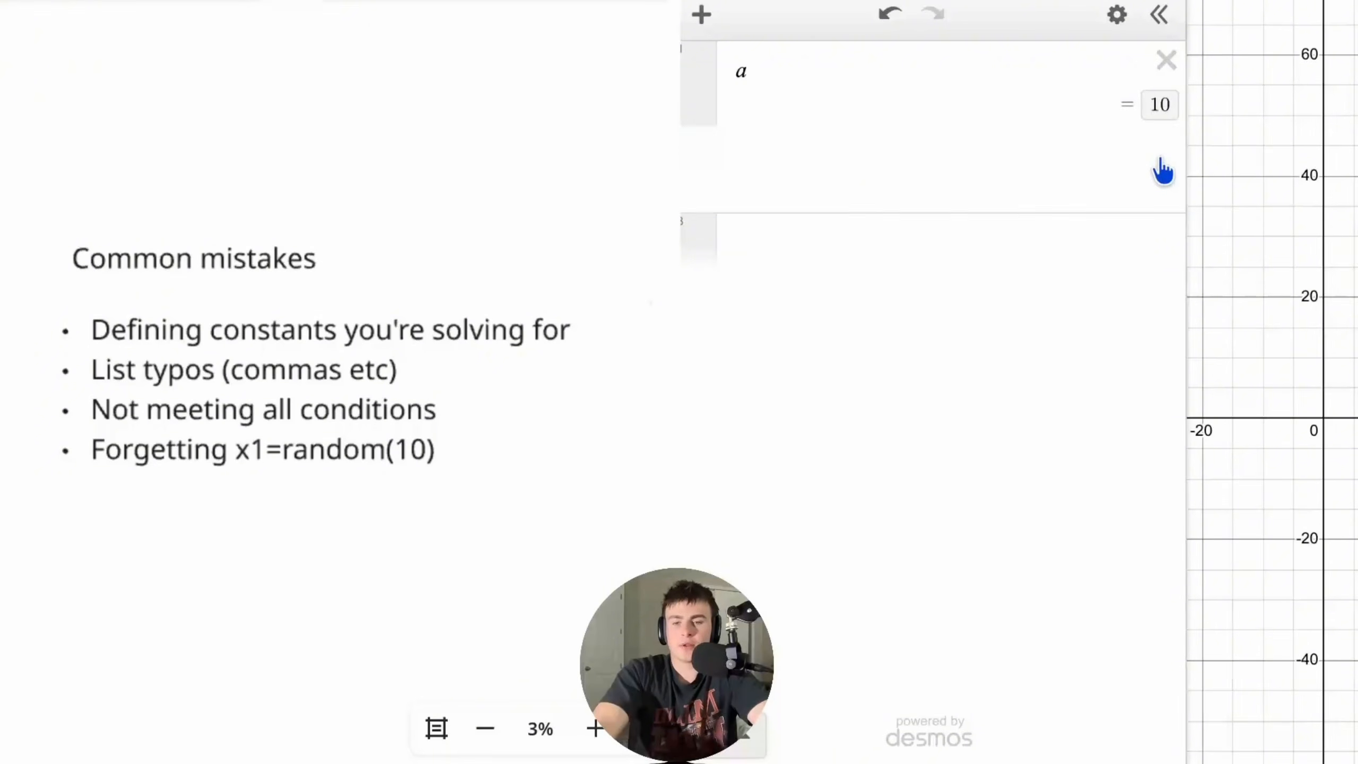
click(1170, 75)
click(1009, 70)
text([]~[])
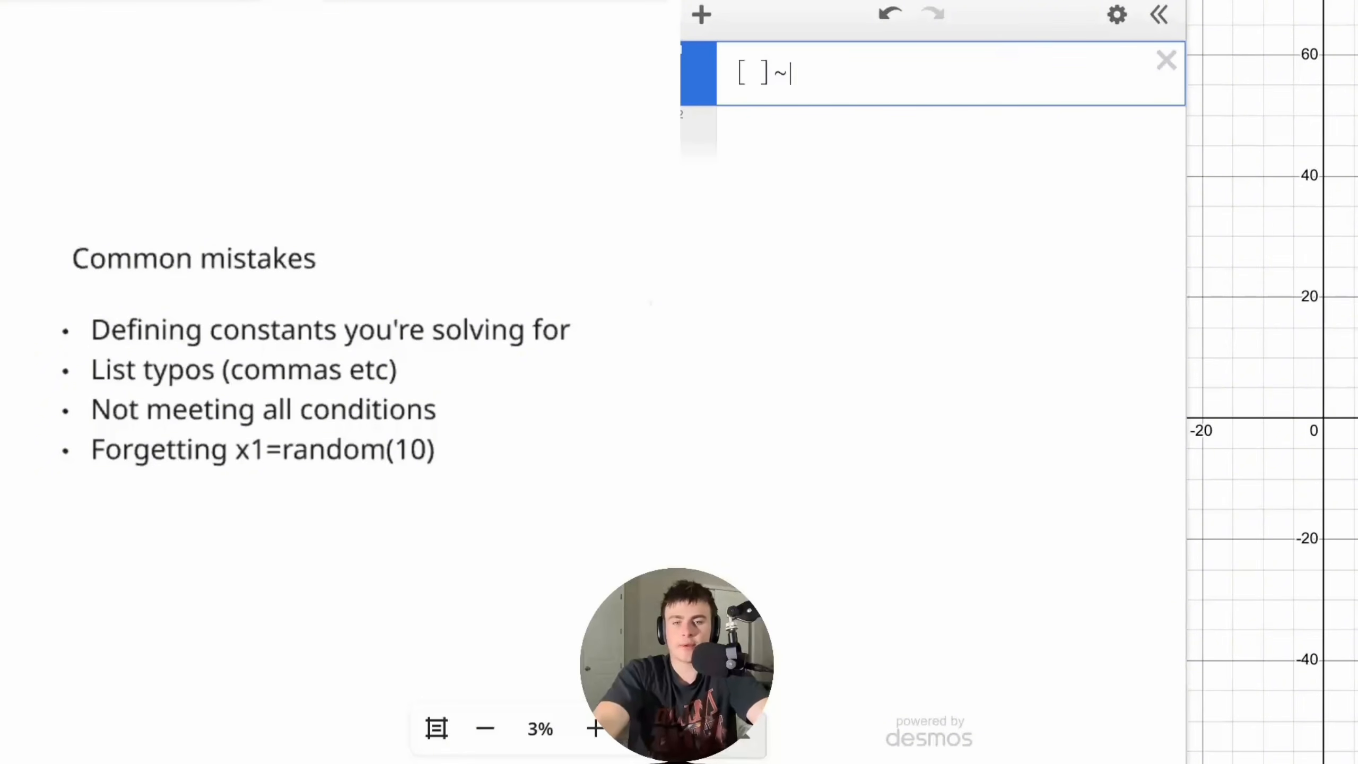
click(754, 73)
text(a,b)
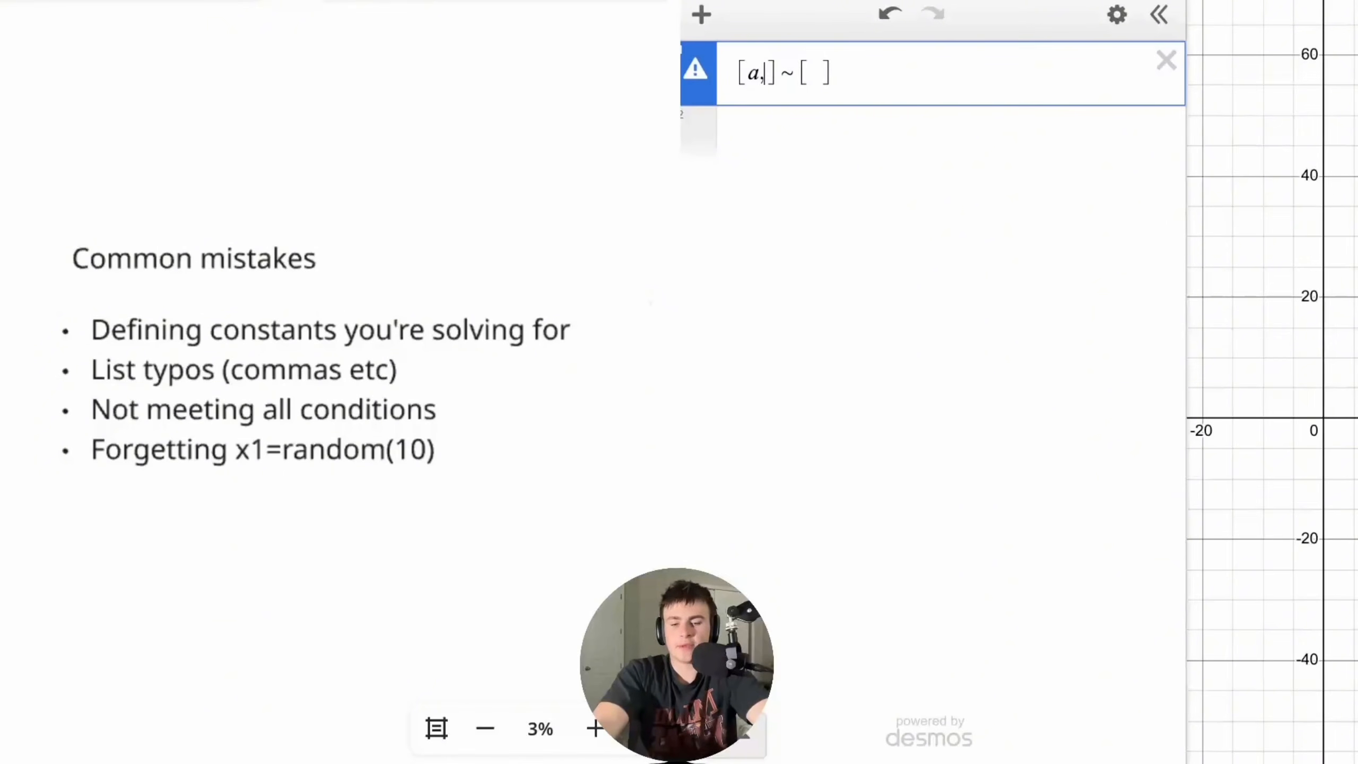
text(,c)
- Try removing the comma between a and b in the list, and restore it
click(761, 80)
key(BackSpace)
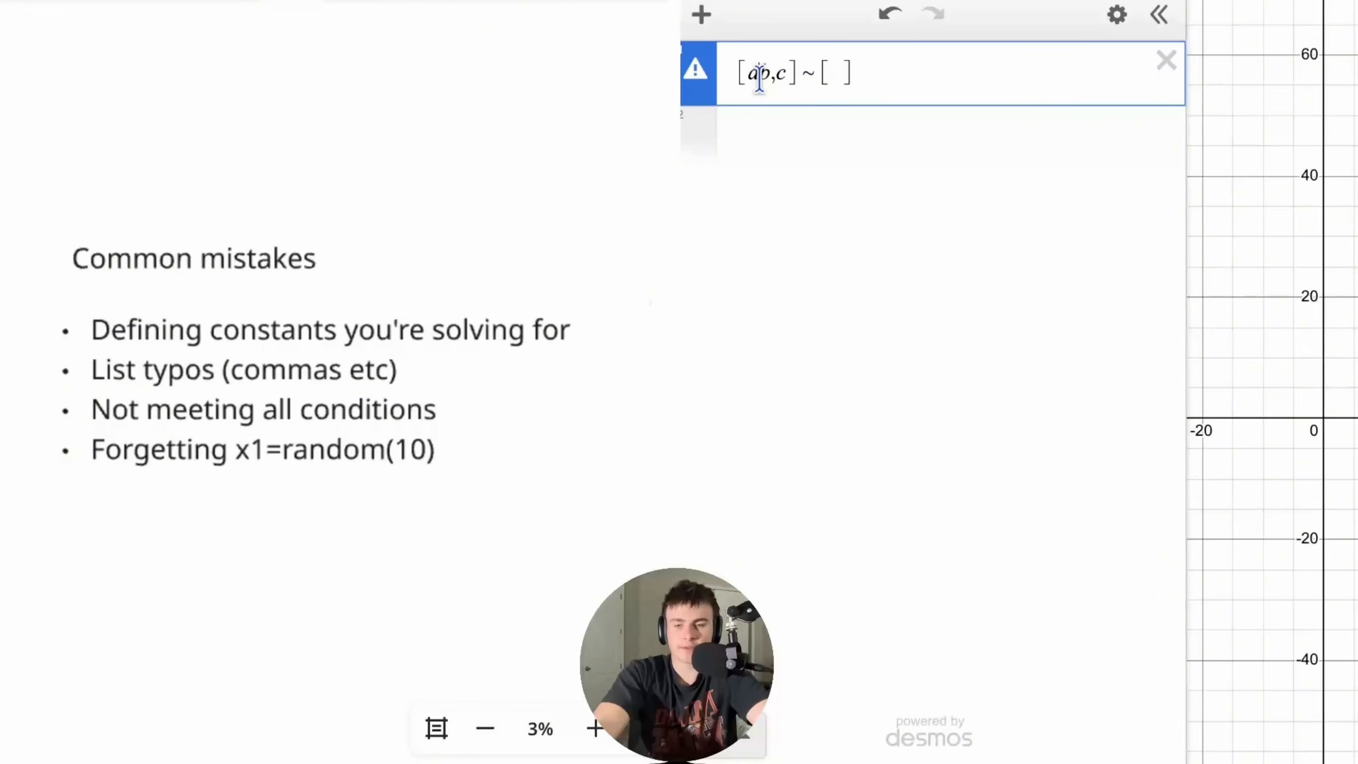
text(,)
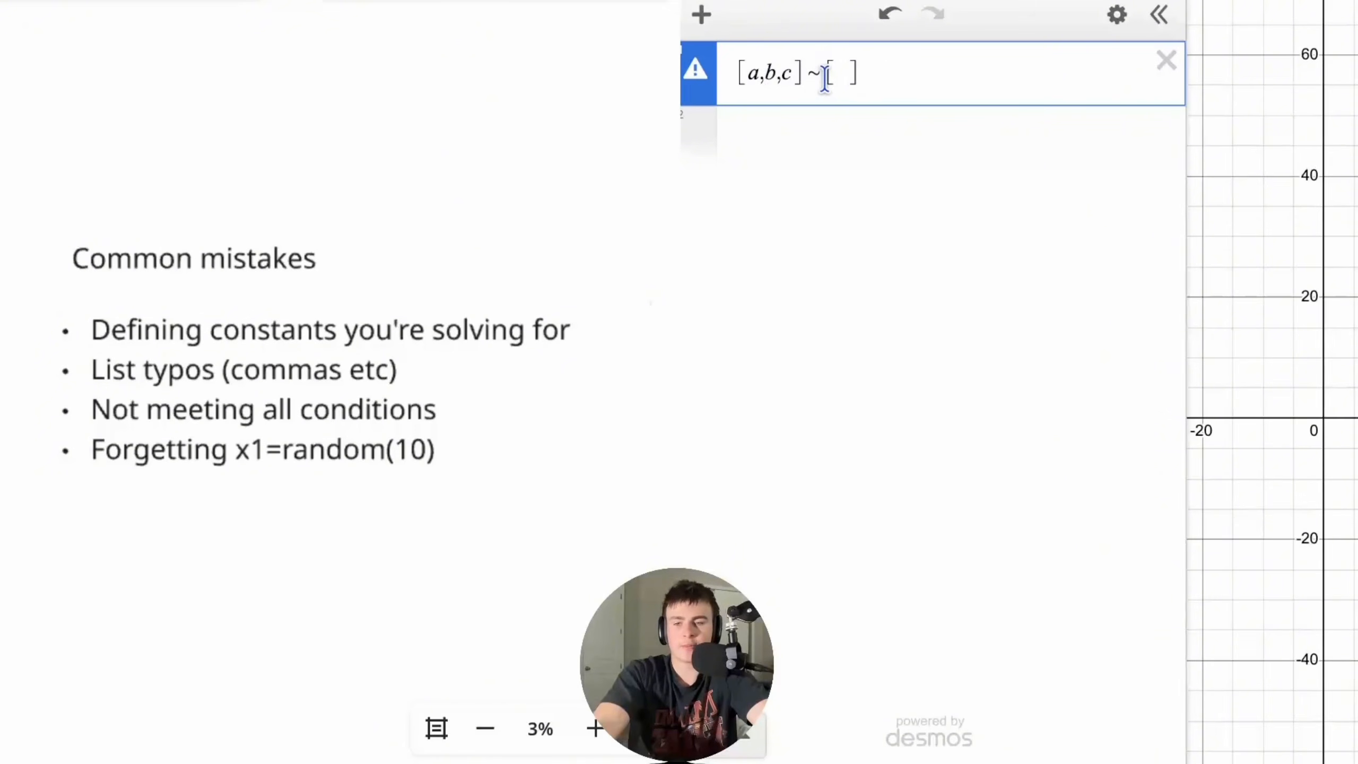
- Replace the list regression with the condition {b > 1} and highlight it
key(ctrl+a)
key(BackSpace)
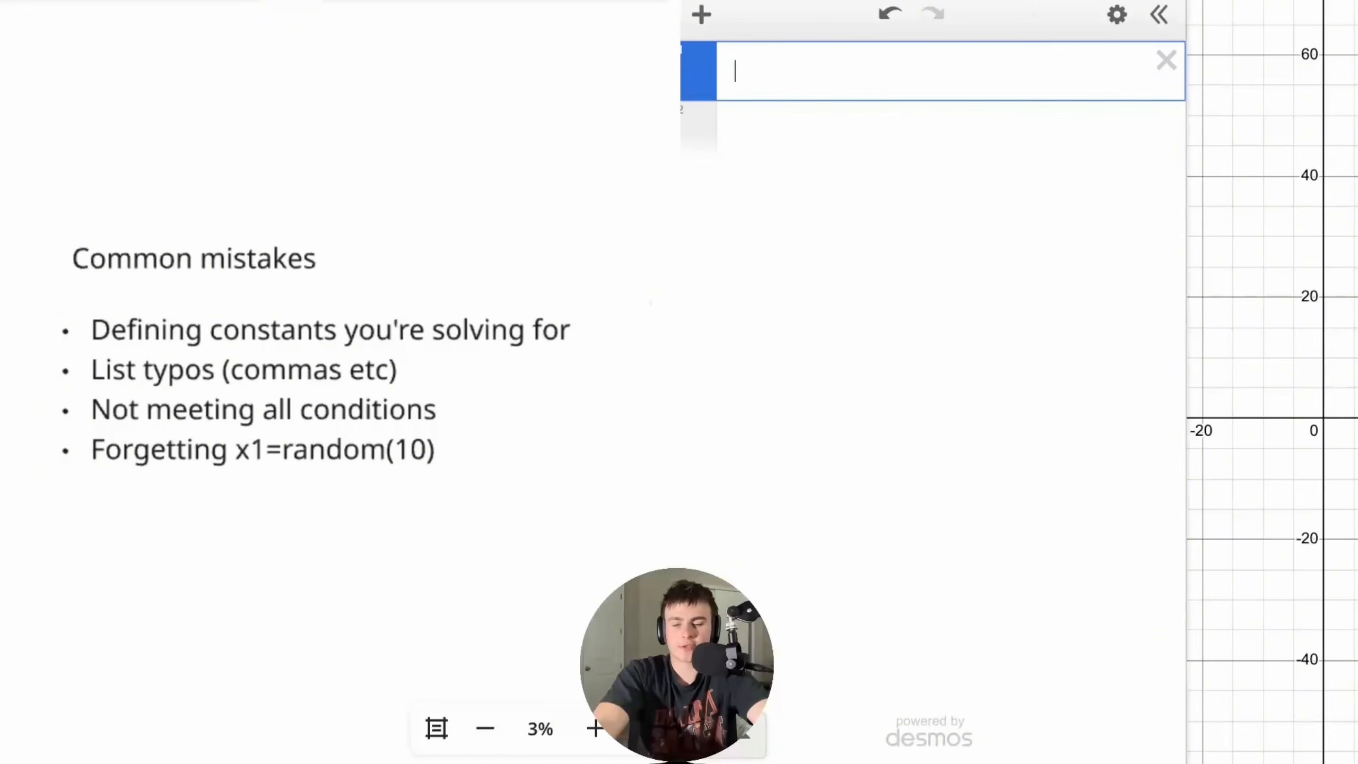
text({)
text(b>1)
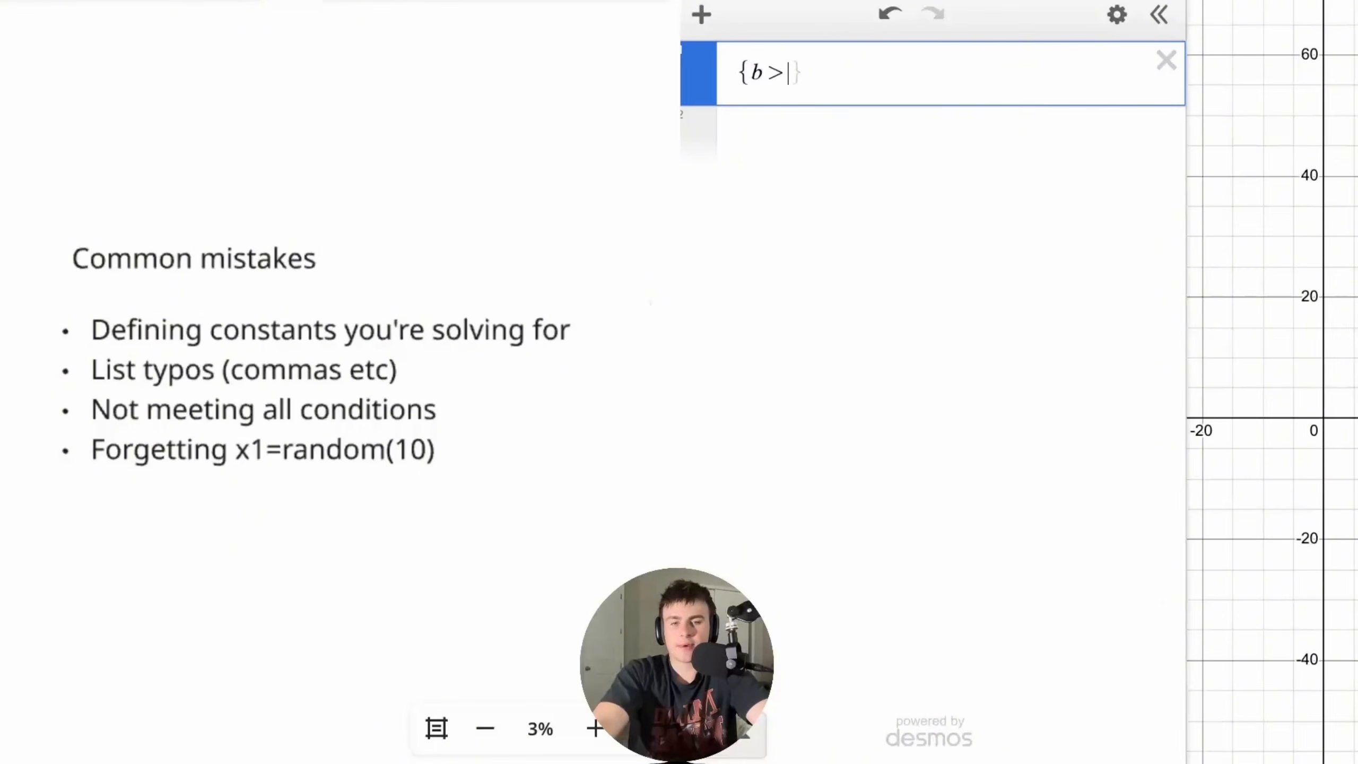
text(})
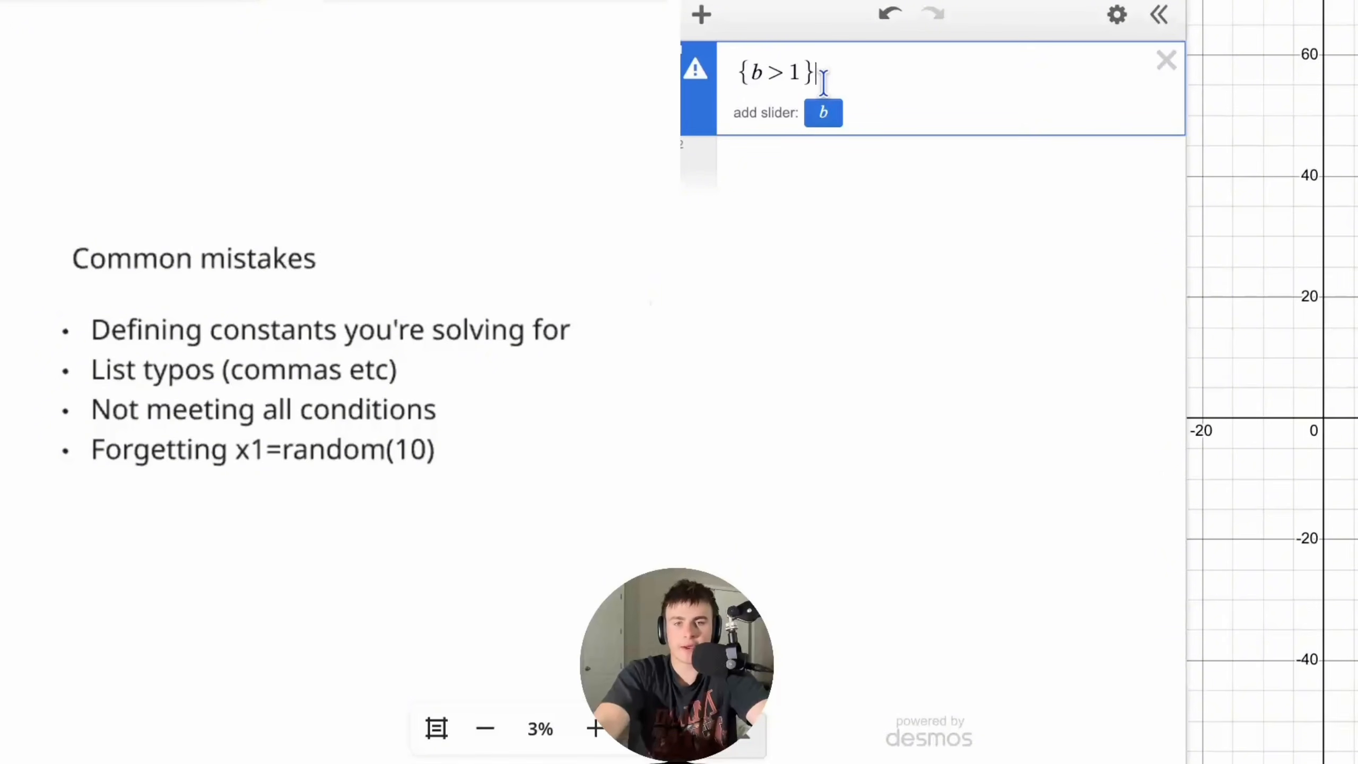
drag(816, 73, 739, 70)
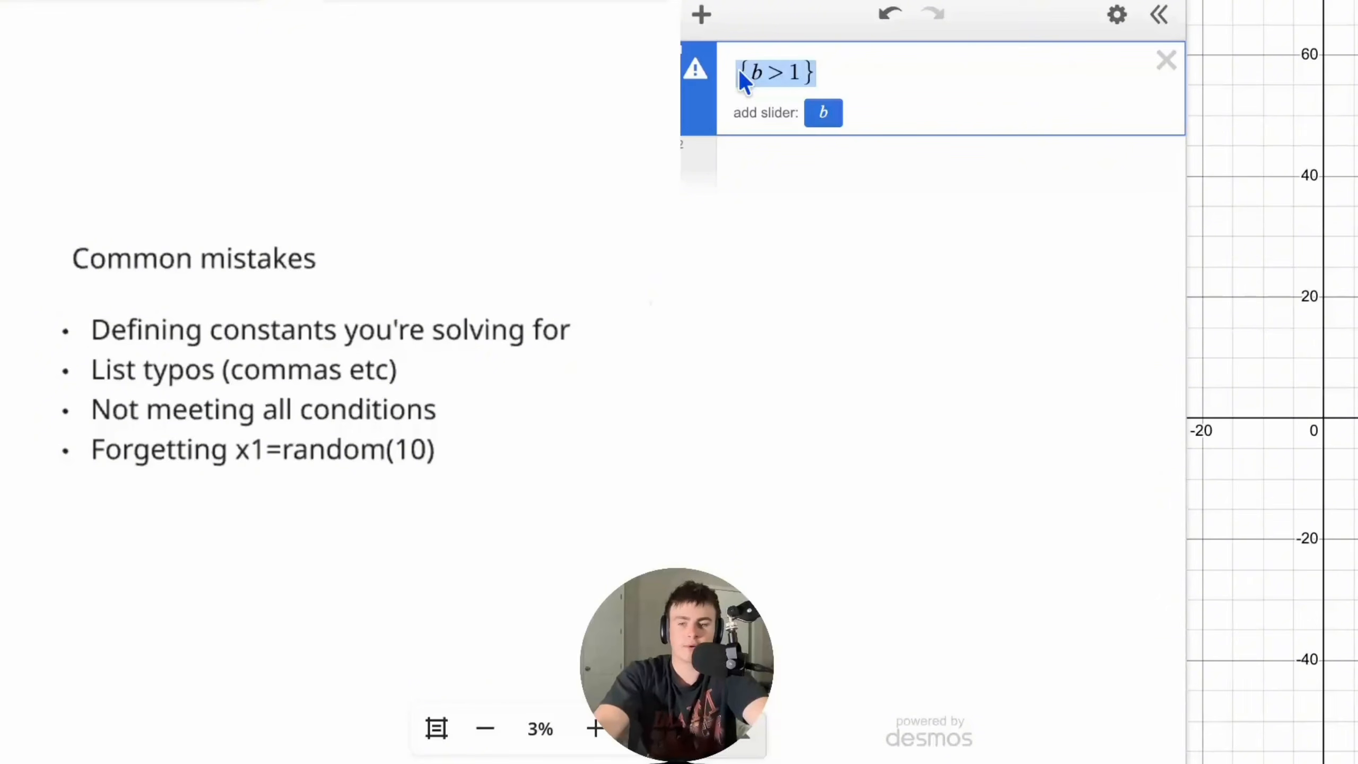
- Delete the {b > 1} condition and begin a definition with x1 =
drag(816, 77, 681, 65)
key(BackSpace)
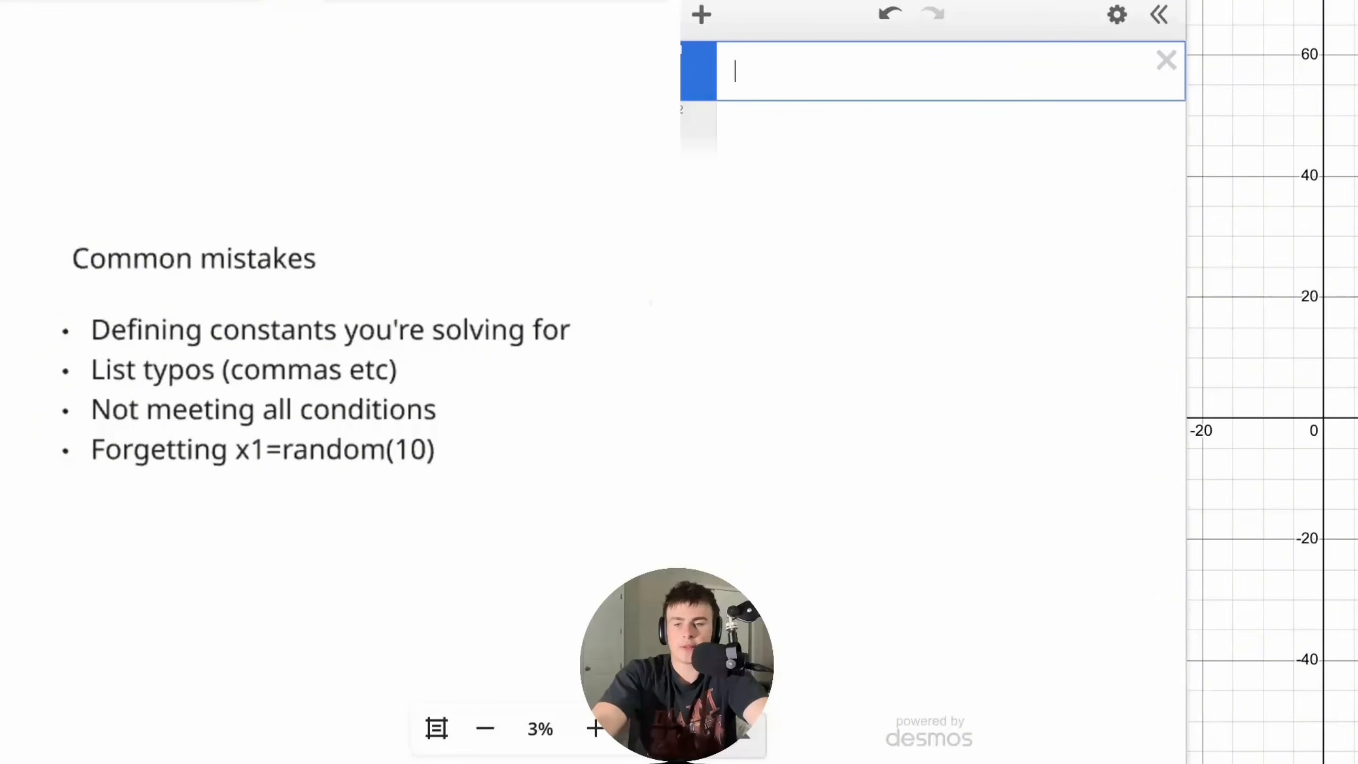
text(x1=)
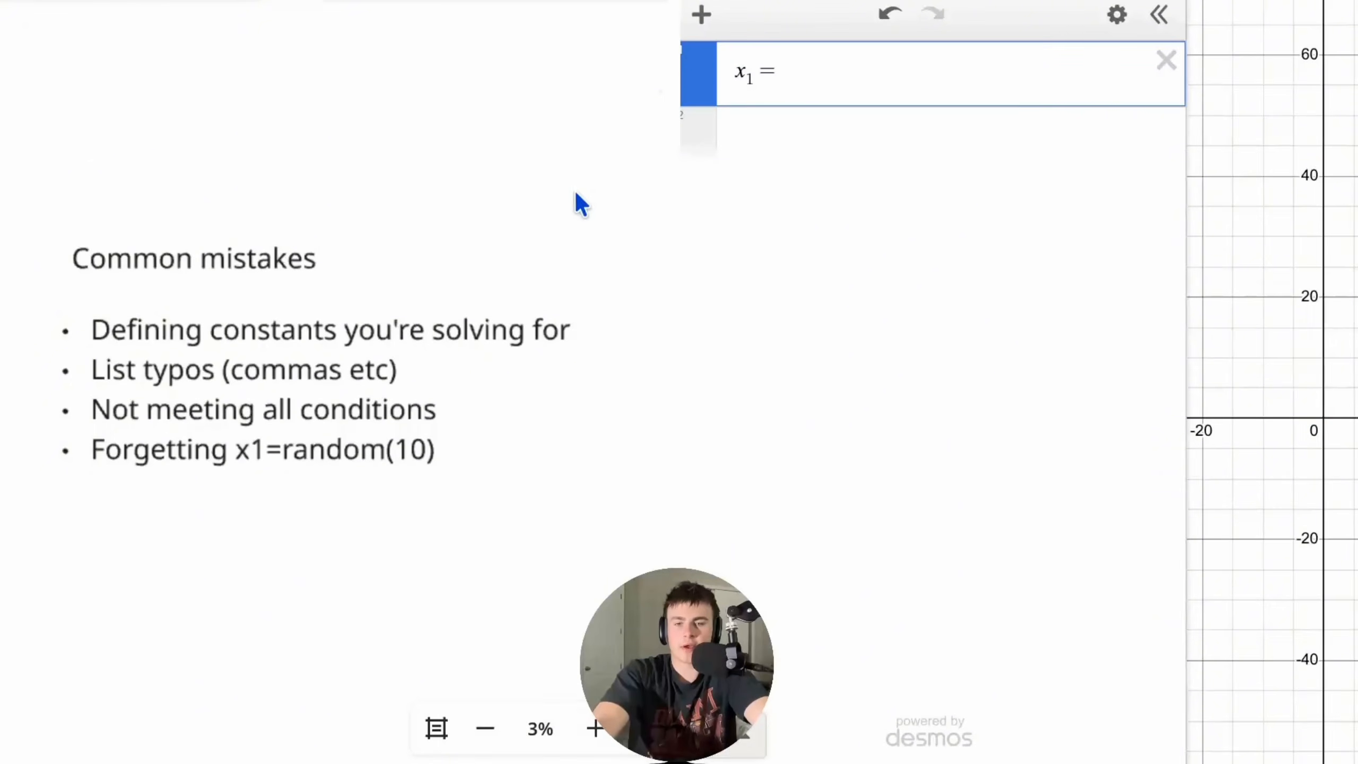
- Examine the rational equation question with constants a, b, c and d, and return to the Common mistakes notes
scroll(549, 221, up, 5)
scroll(548, 221, down, 3)
scroll(366, 197, down, 2)
scroll(343, 173, up, 6)
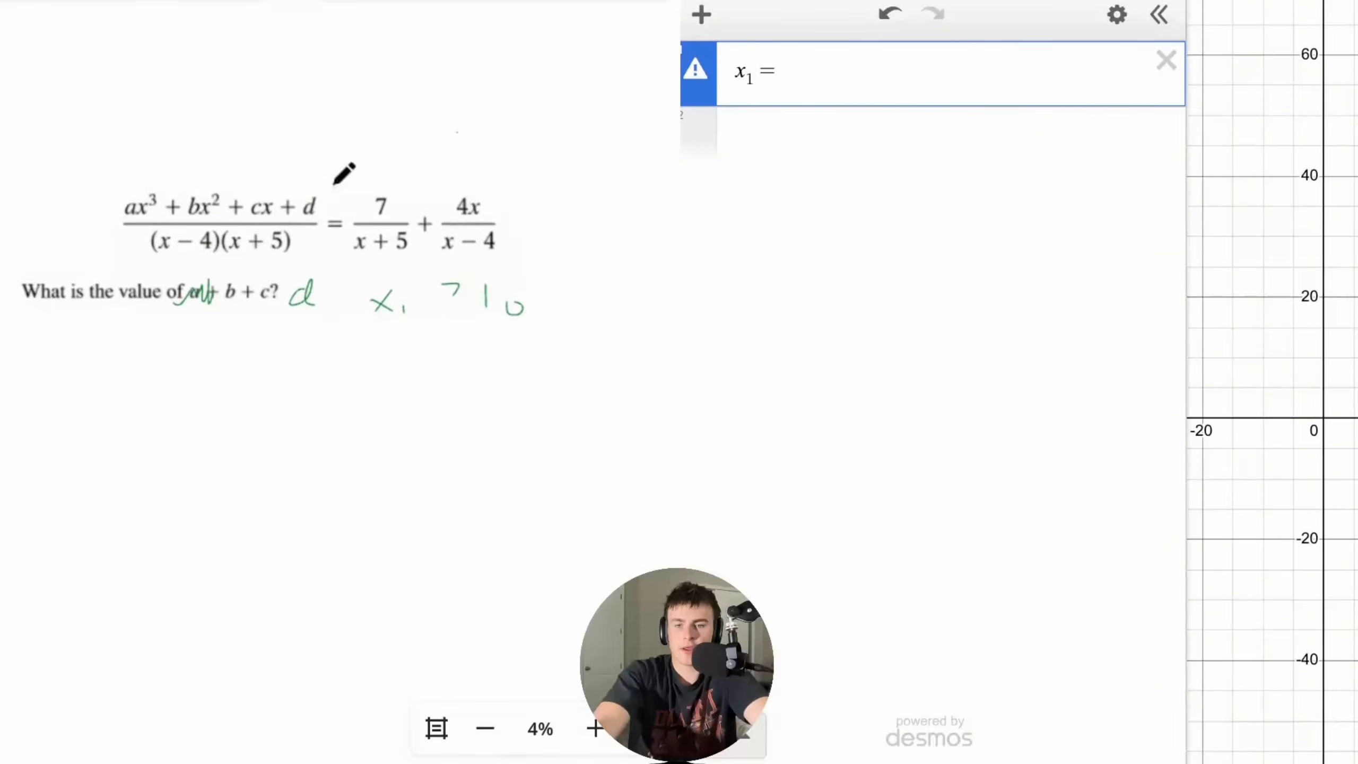
scroll(343, 173, up, 2)
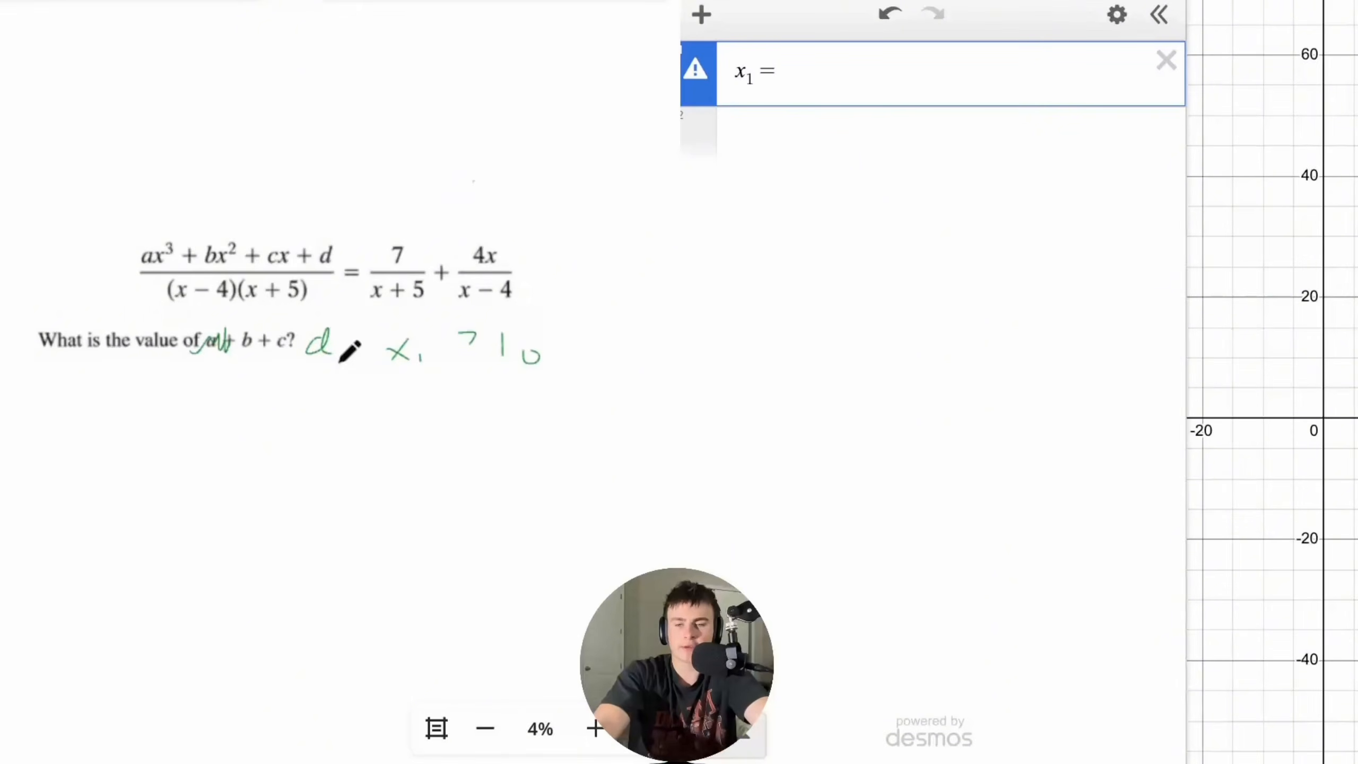
scroll(338, 291, up, 2)
scroll(338, 289, down, 3)
scroll(338, 290, down, 5)
scroll(338, 289, down, 10)
scroll(348, 278, left, 5)
scroll(349, 278, up, 10)
scroll(343, 289, down, 10)
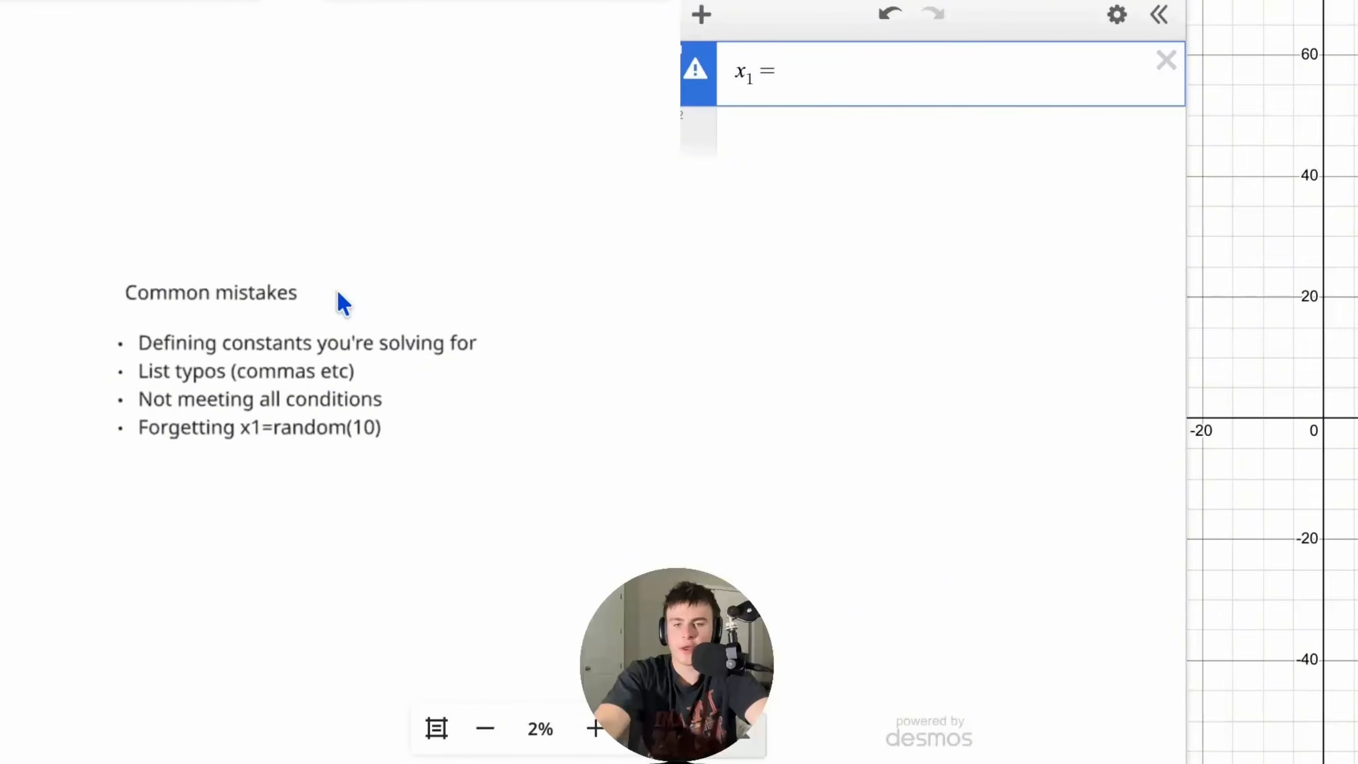
scroll(338, 293, up, 2)
click(797, 83)
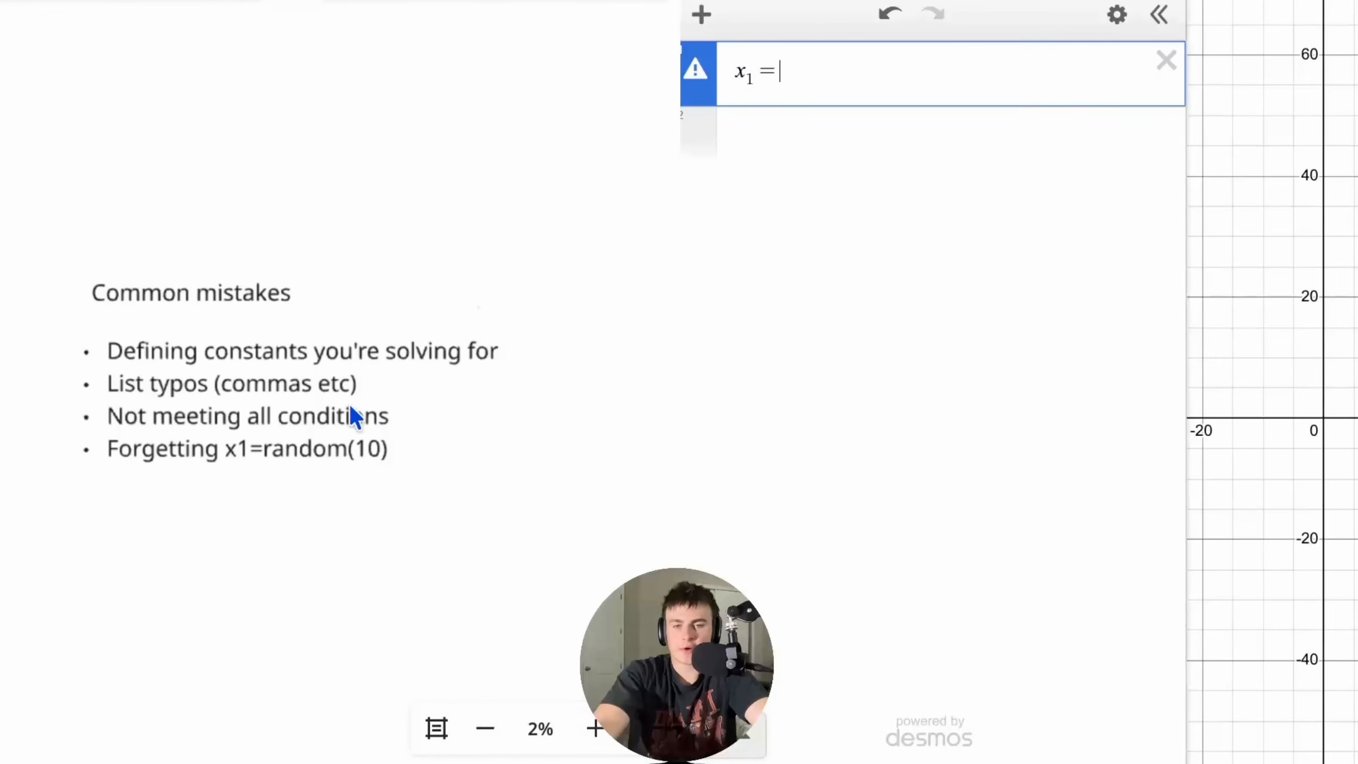
scroll(409, 385, up, 1)
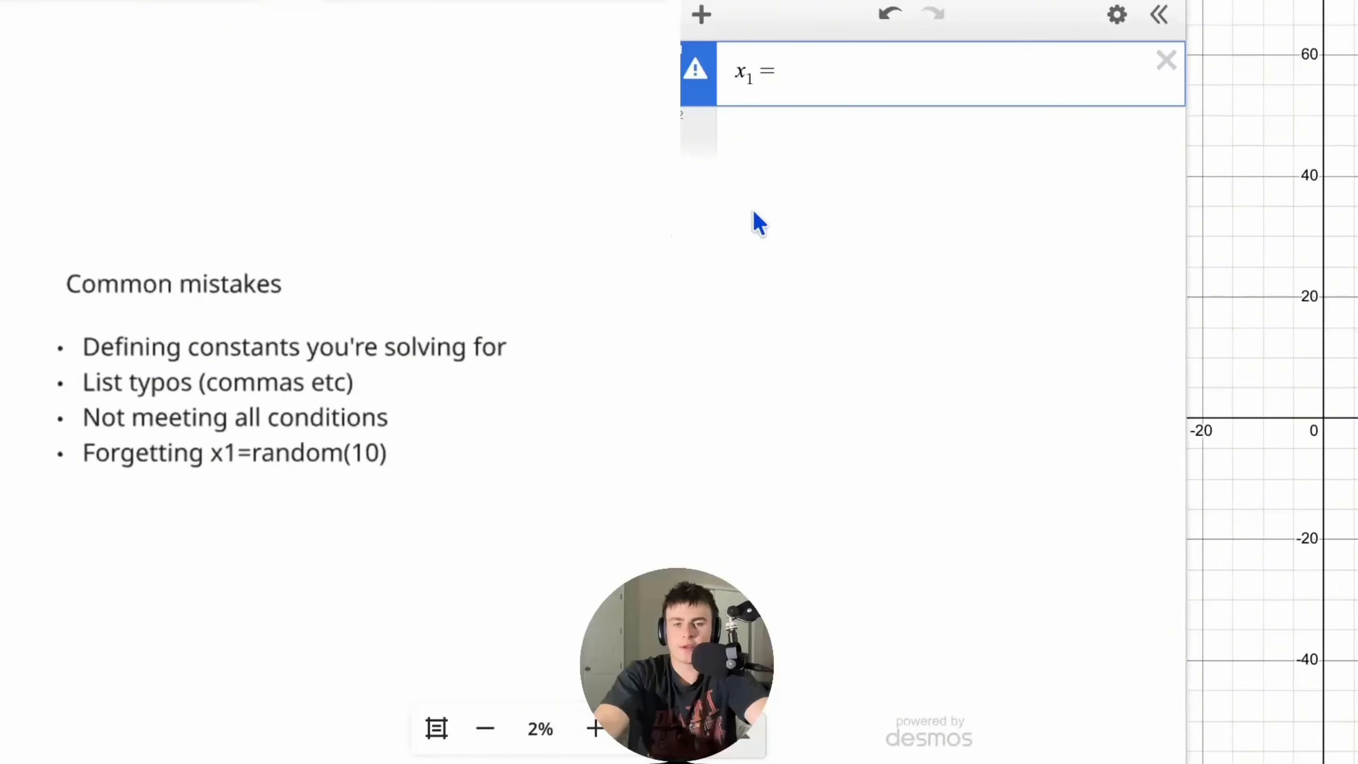
- Add a note reading "a is 30% of B, B is equal to 100, and B is 20% of C. what is the value of C?"
click(813, 125)
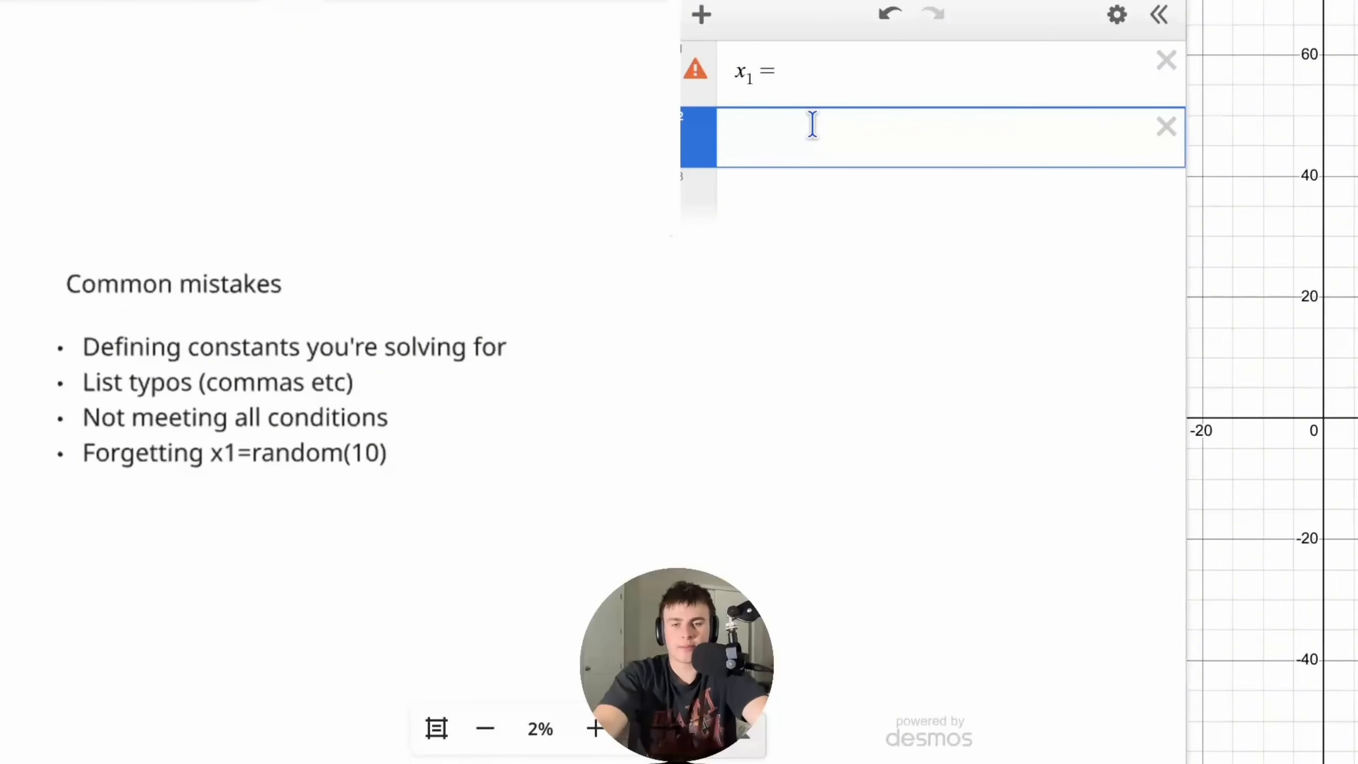
text([)
key(BackSpace)
text(")
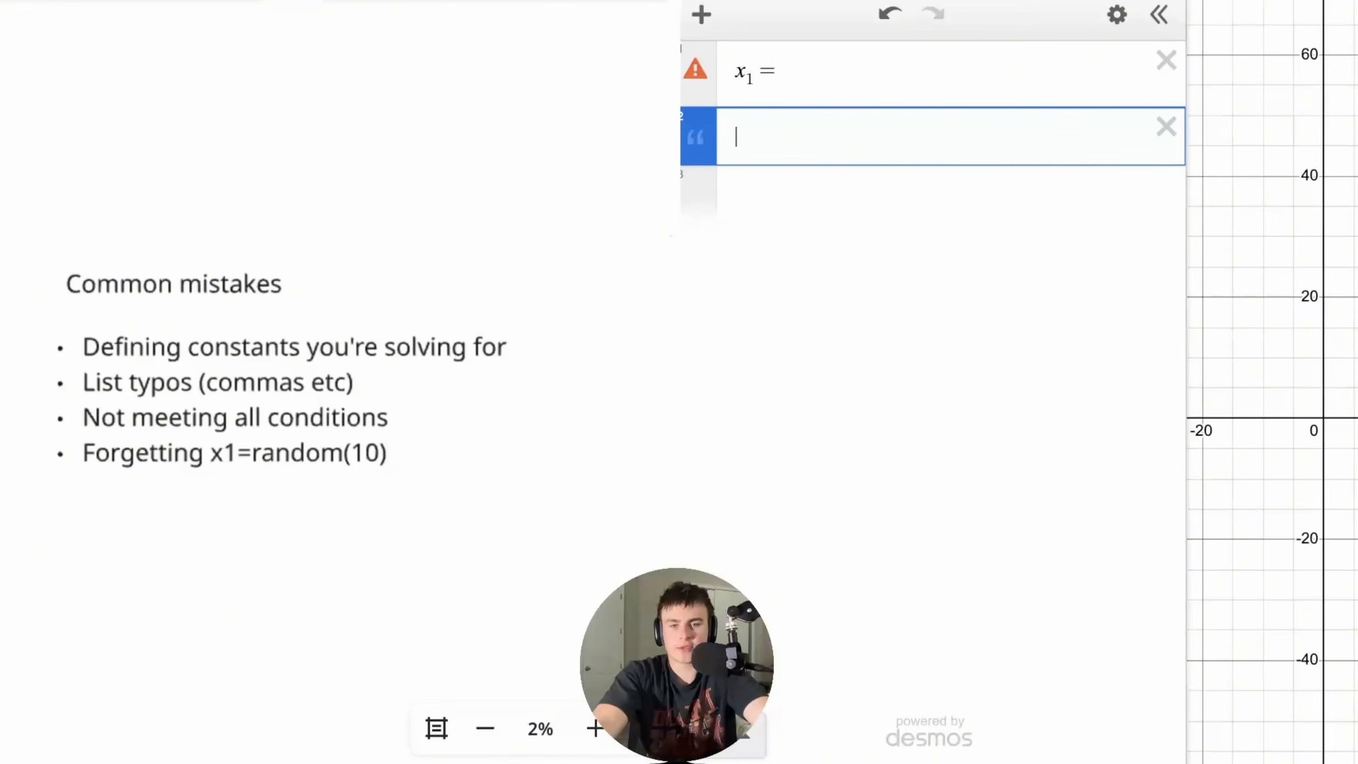
text(a is 30%)
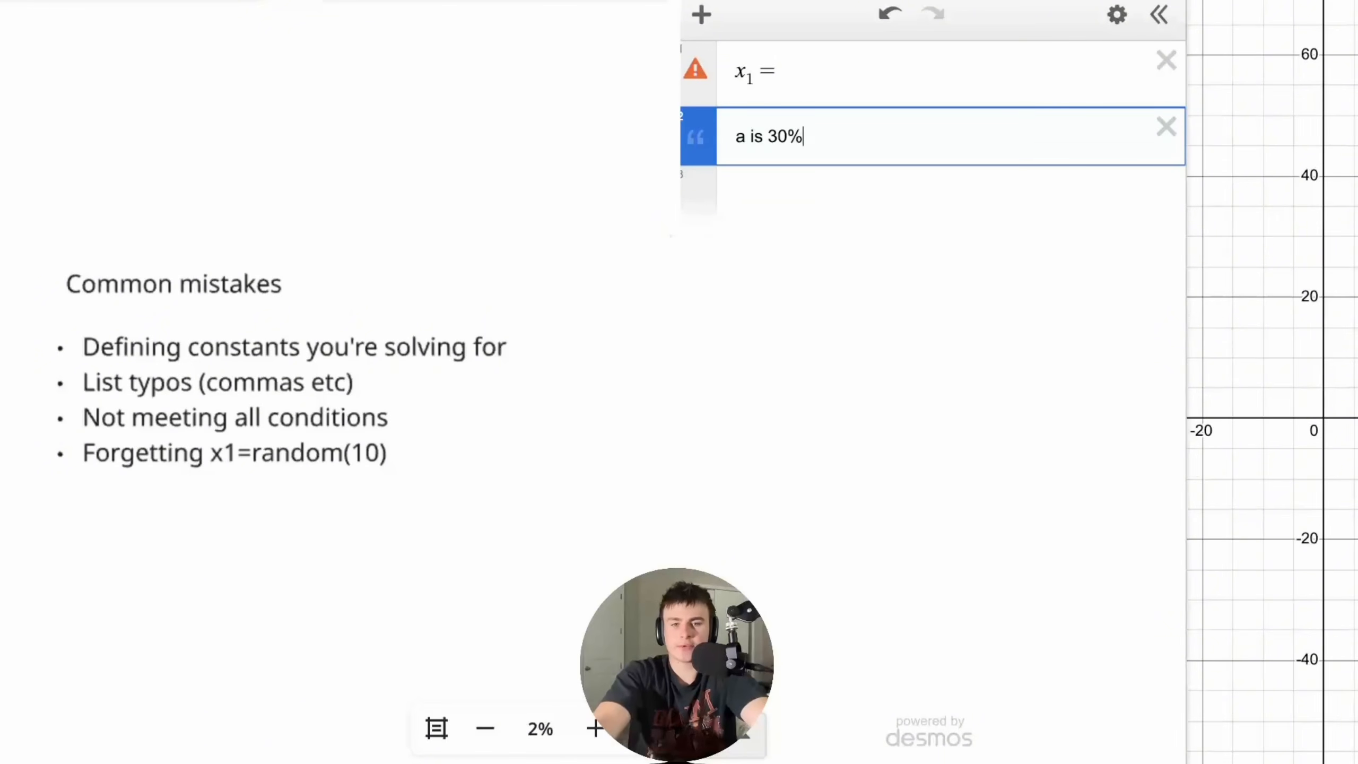
text( of B, B is equal to )
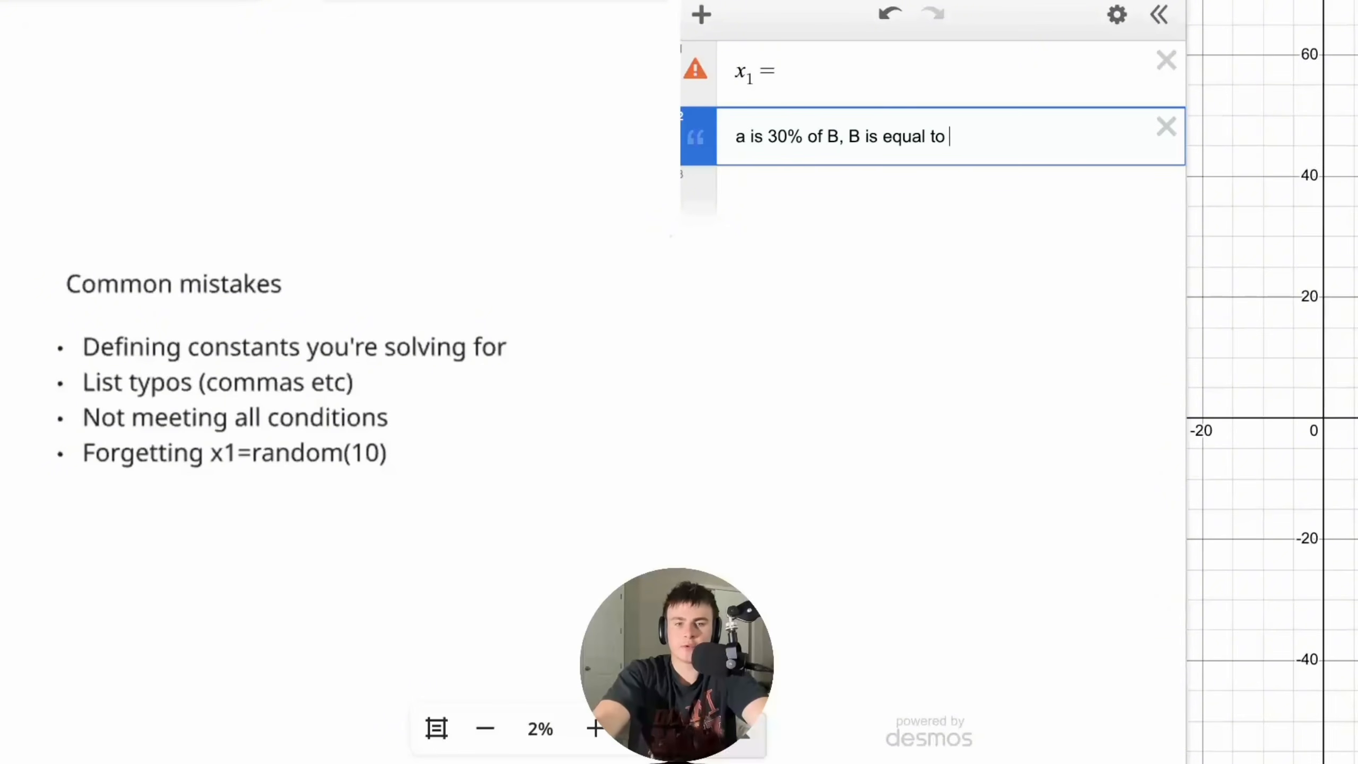
text(100, and B is )
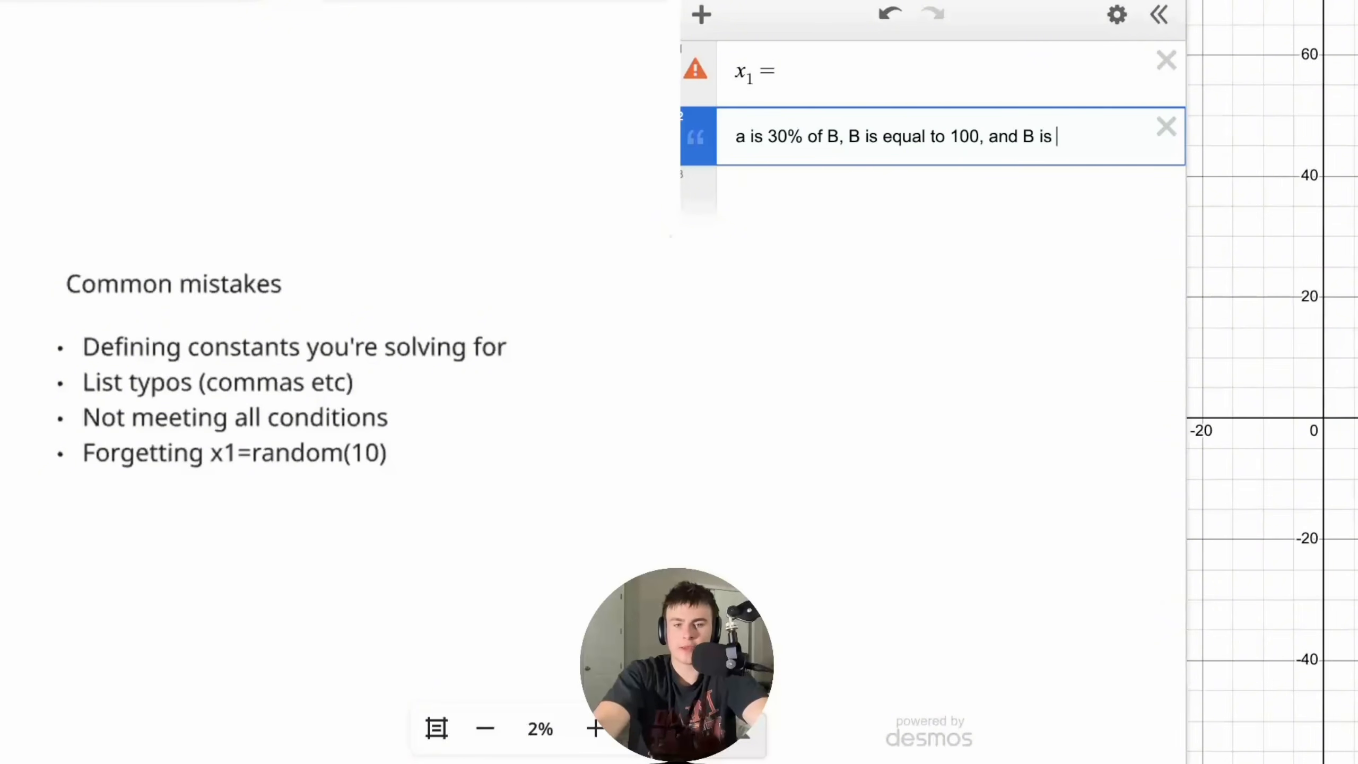
text(20% of C)
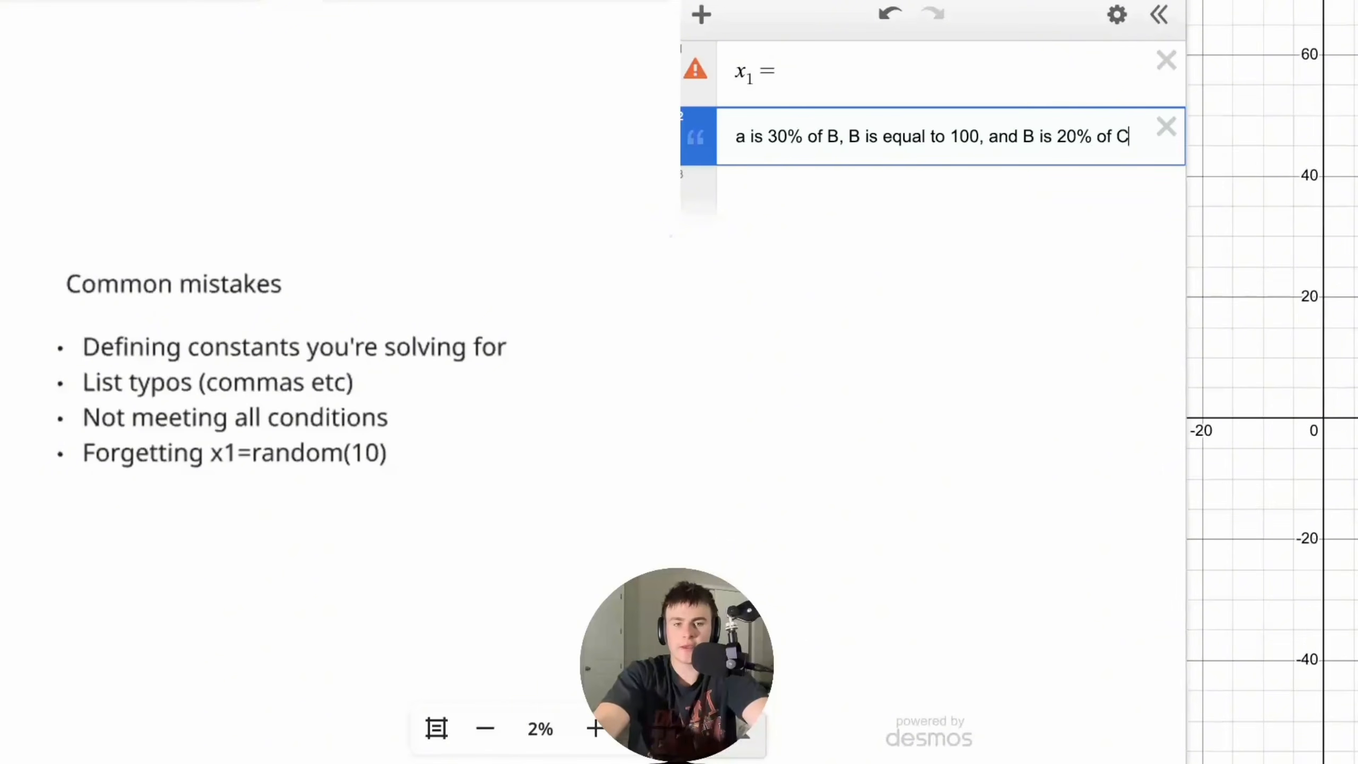
text(. what is the vbalue of C?)
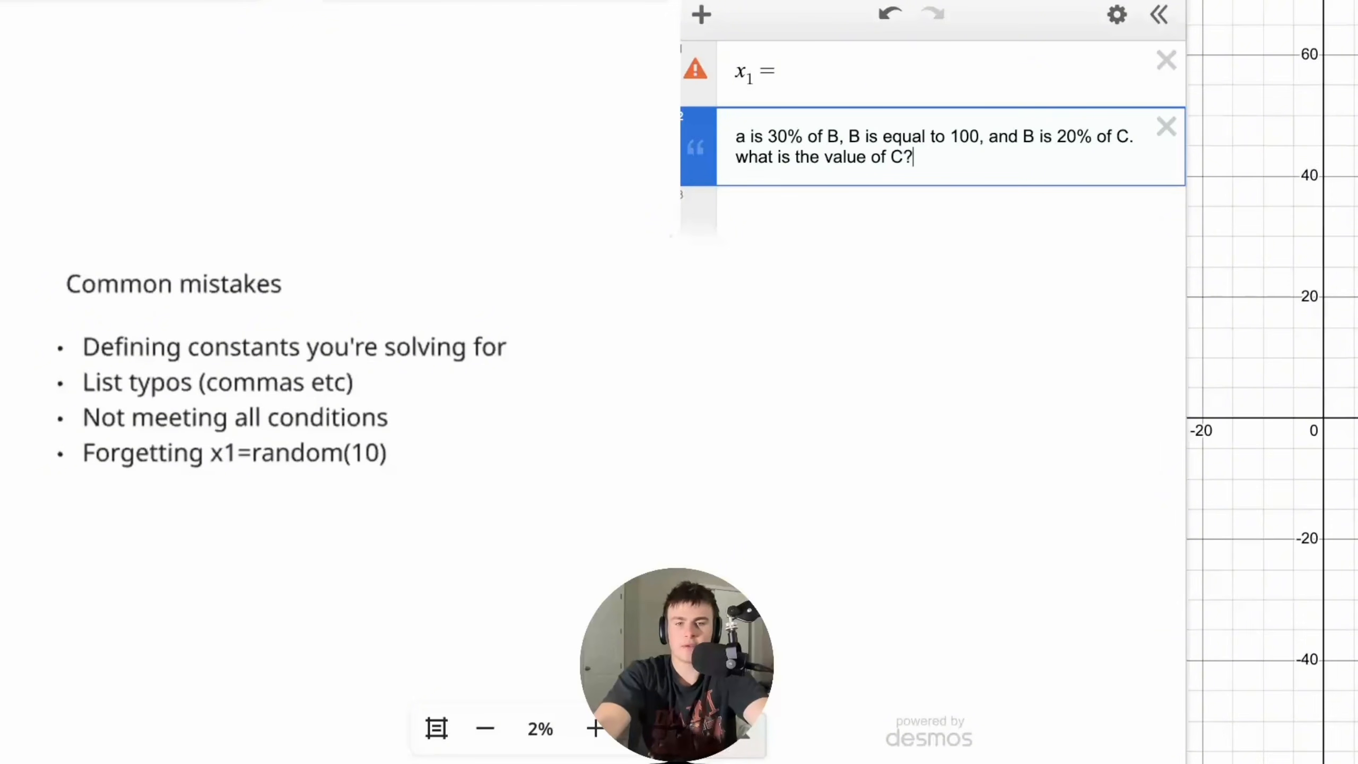
- Enter the list regression [a] ~ [30% of b] below the note
click(785, 219)
text([)
key(Right)
text(~[)
click(745, 219)
text(a)
click(813, 220)
text(30% of)
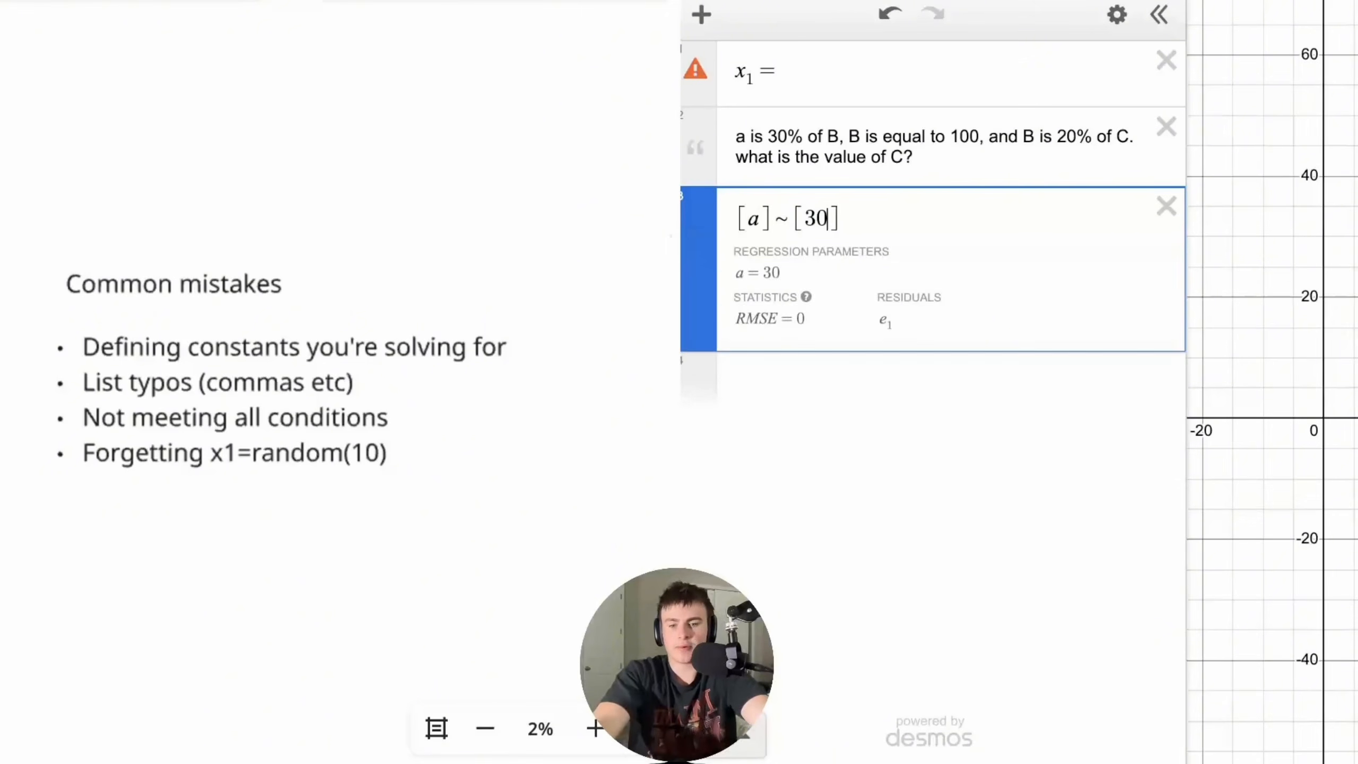
click(814, 219)
text(b)
key(BackSpace)
click(871, 219)
text(b)
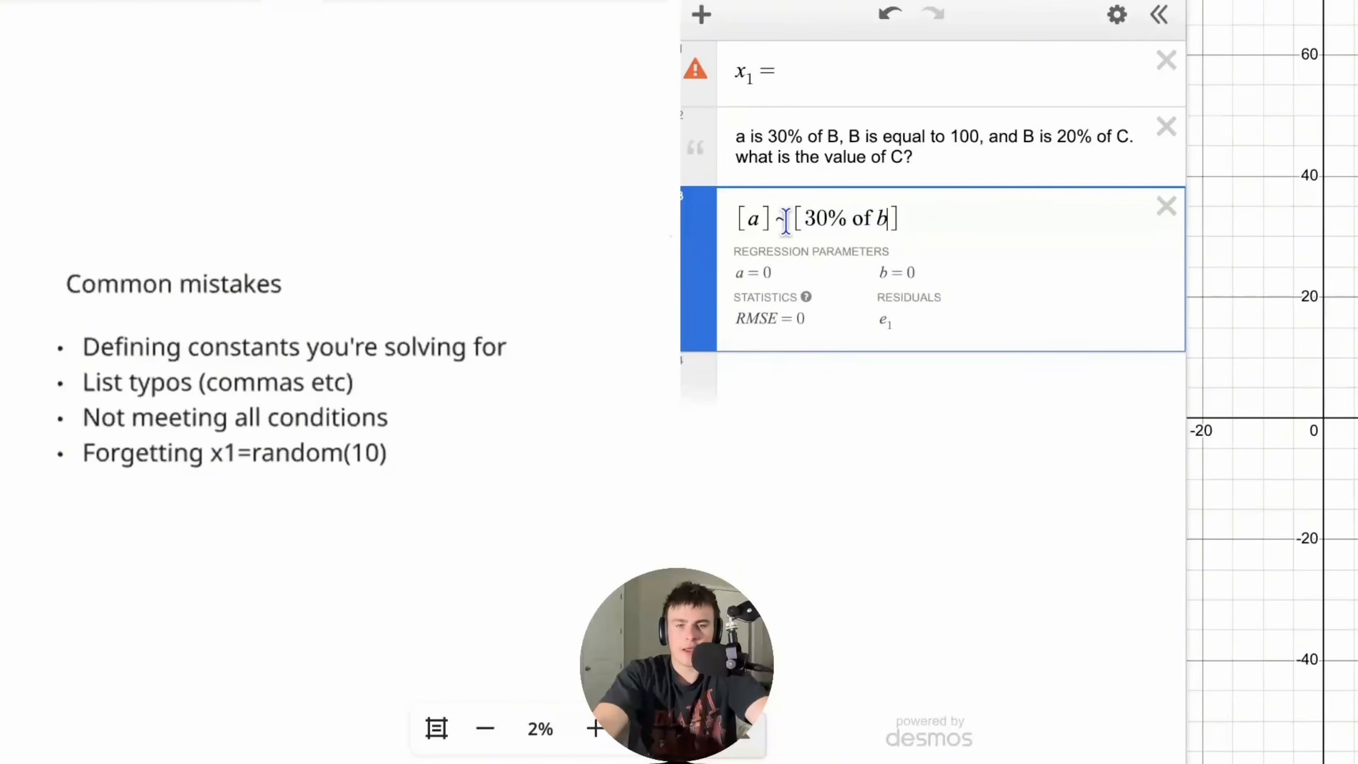
- Extend the list regression to [a,b,c] ~ [30% of b,100,20% of c]
click(760, 219)
text(,b)
click(908, 220)
text(,100)
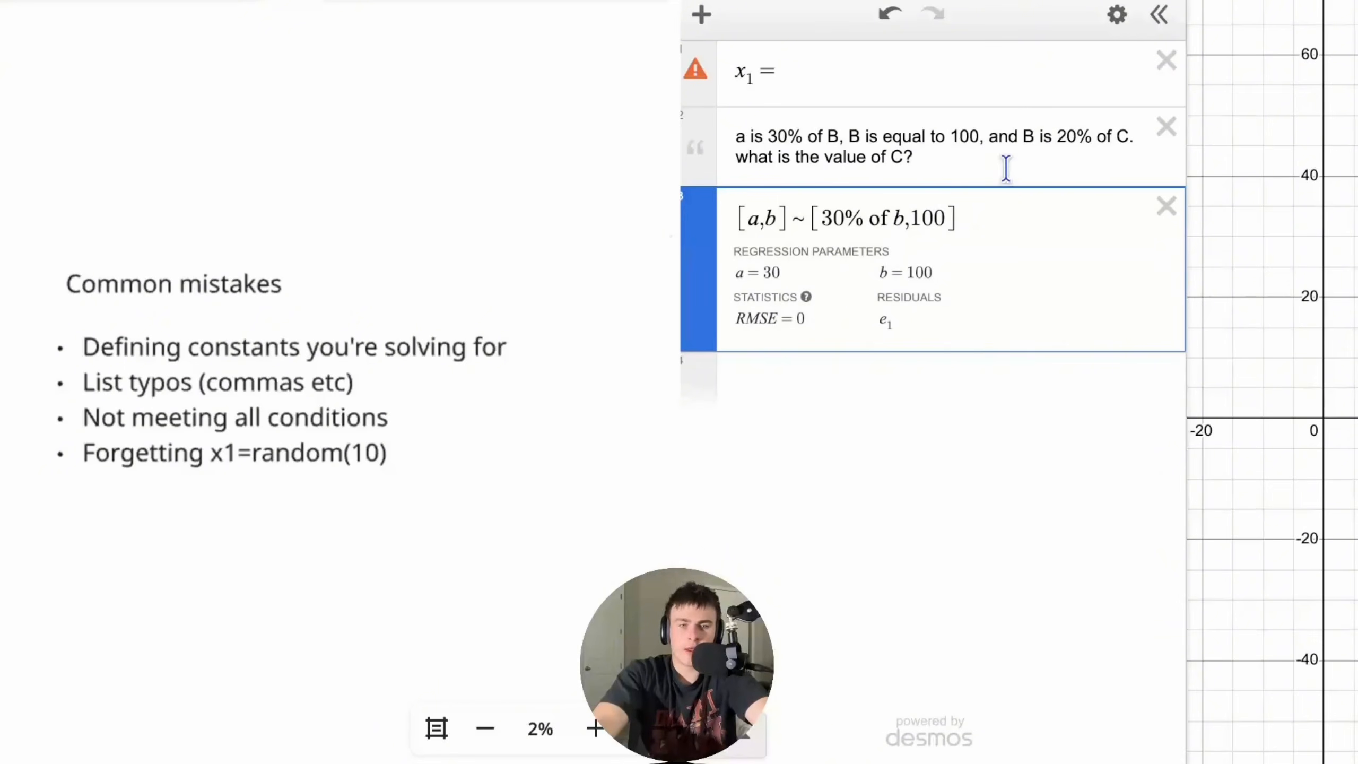
click(776, 220)
text(,c)
click(961, 219)
text(,20% of c)
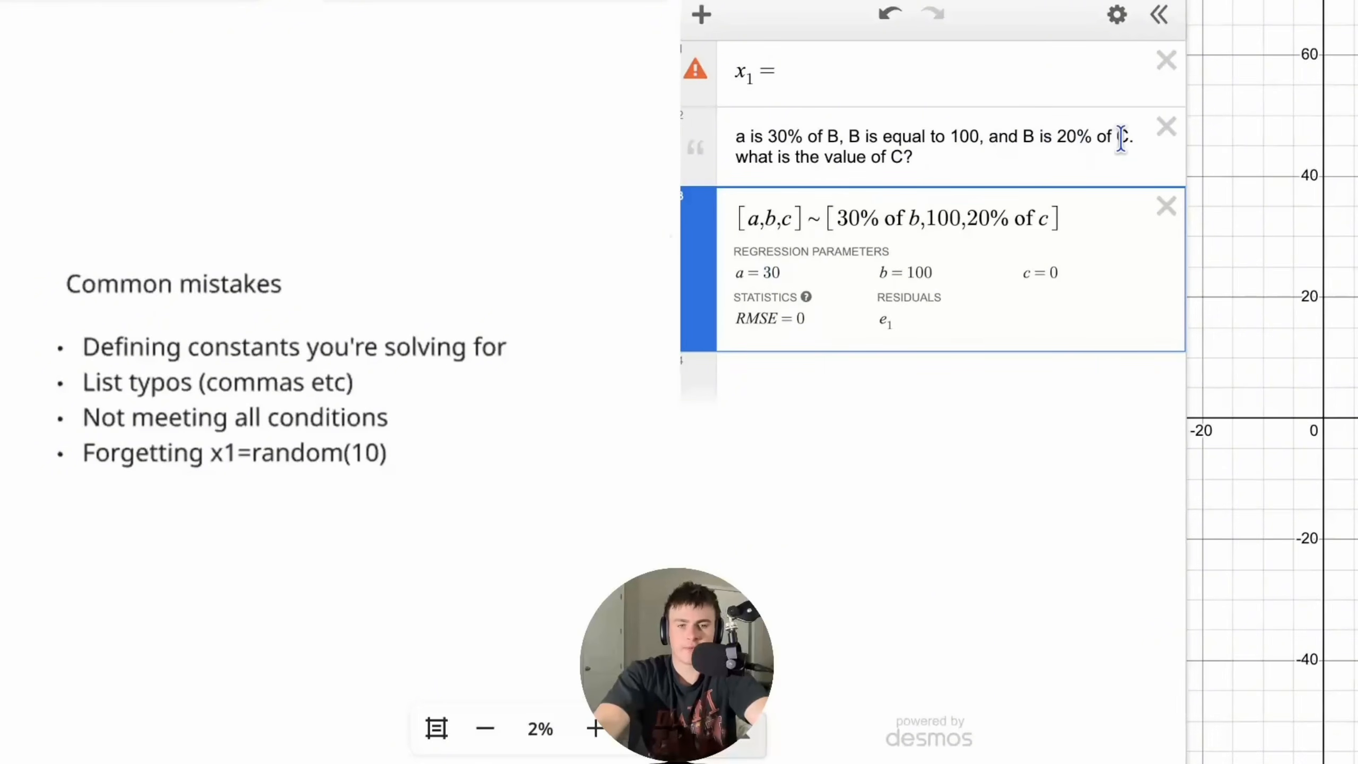
- Replace c in the left list with b, and write the answer 500 in a new expression
click(1105, 151)
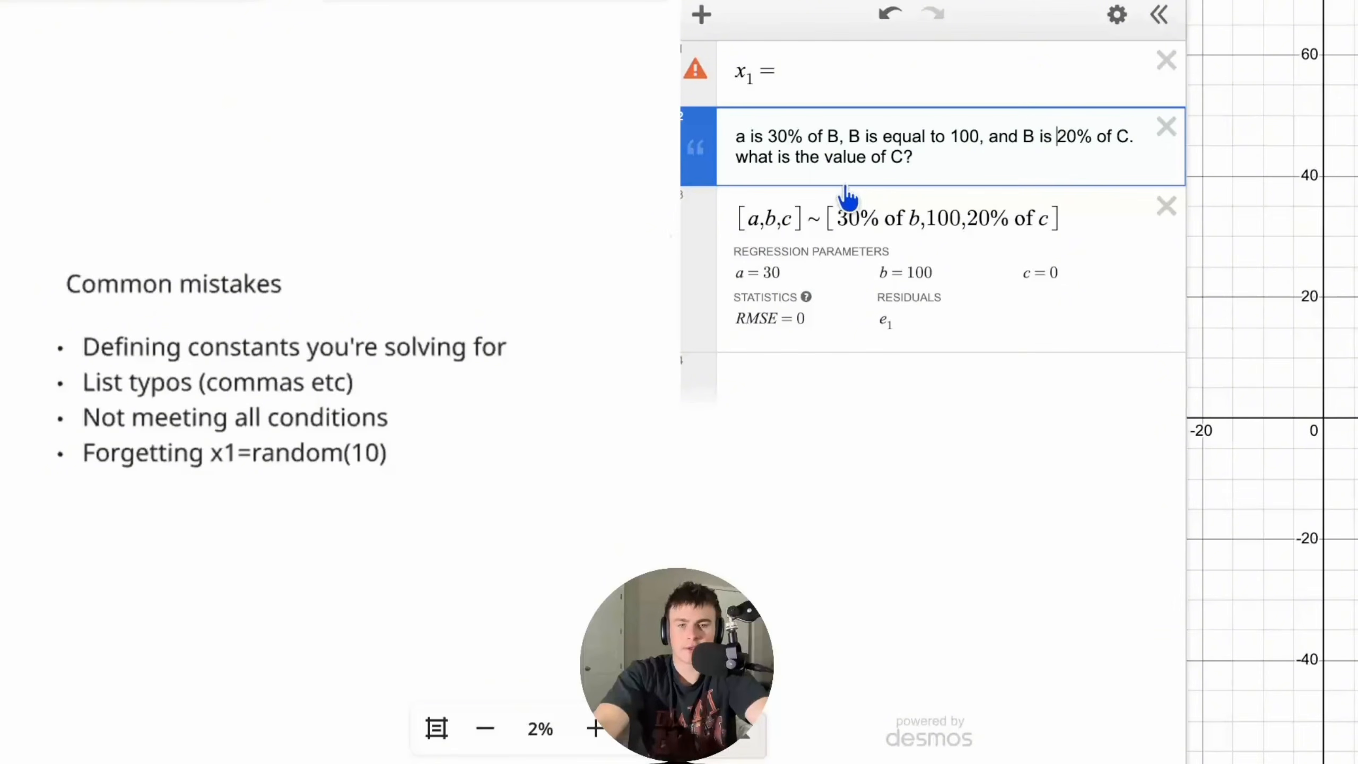
click(792, 218)
key(BackSpace)
text(b)
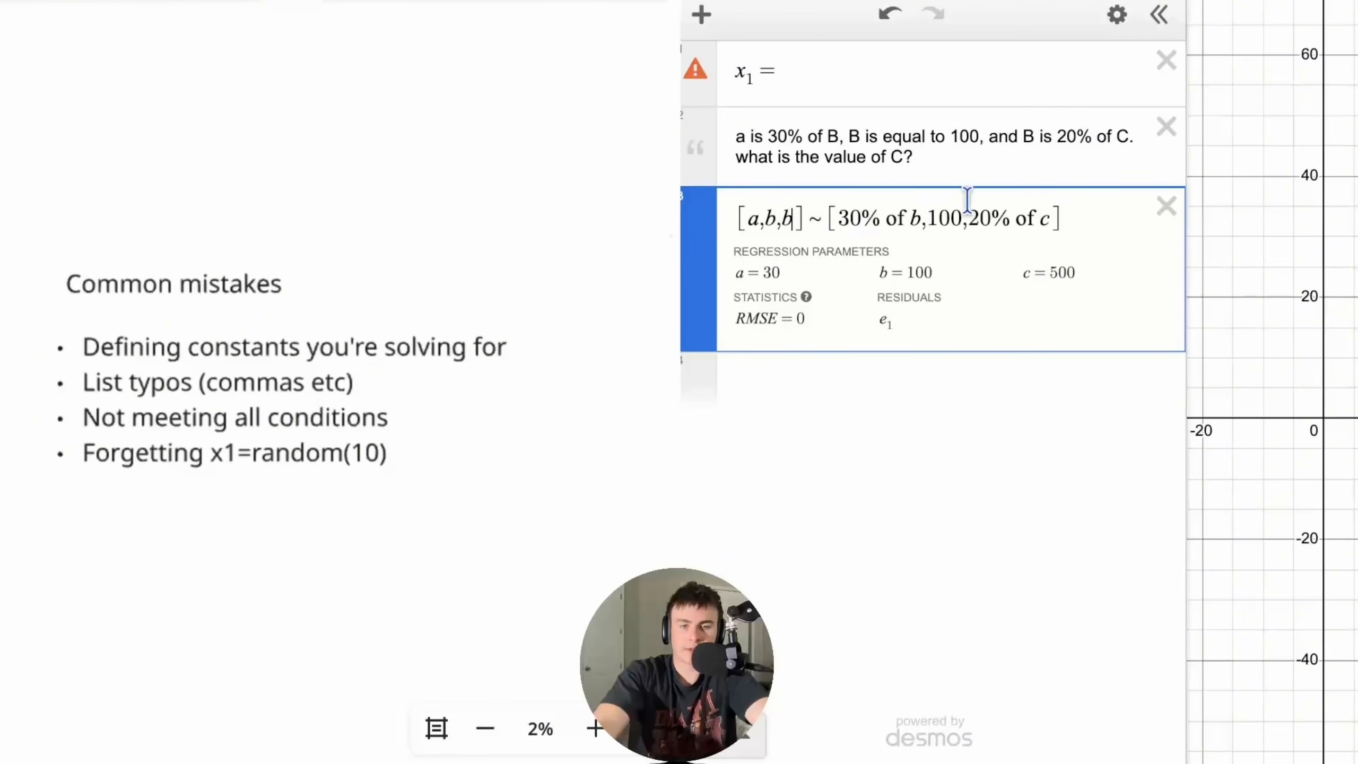
click(1059, 273)
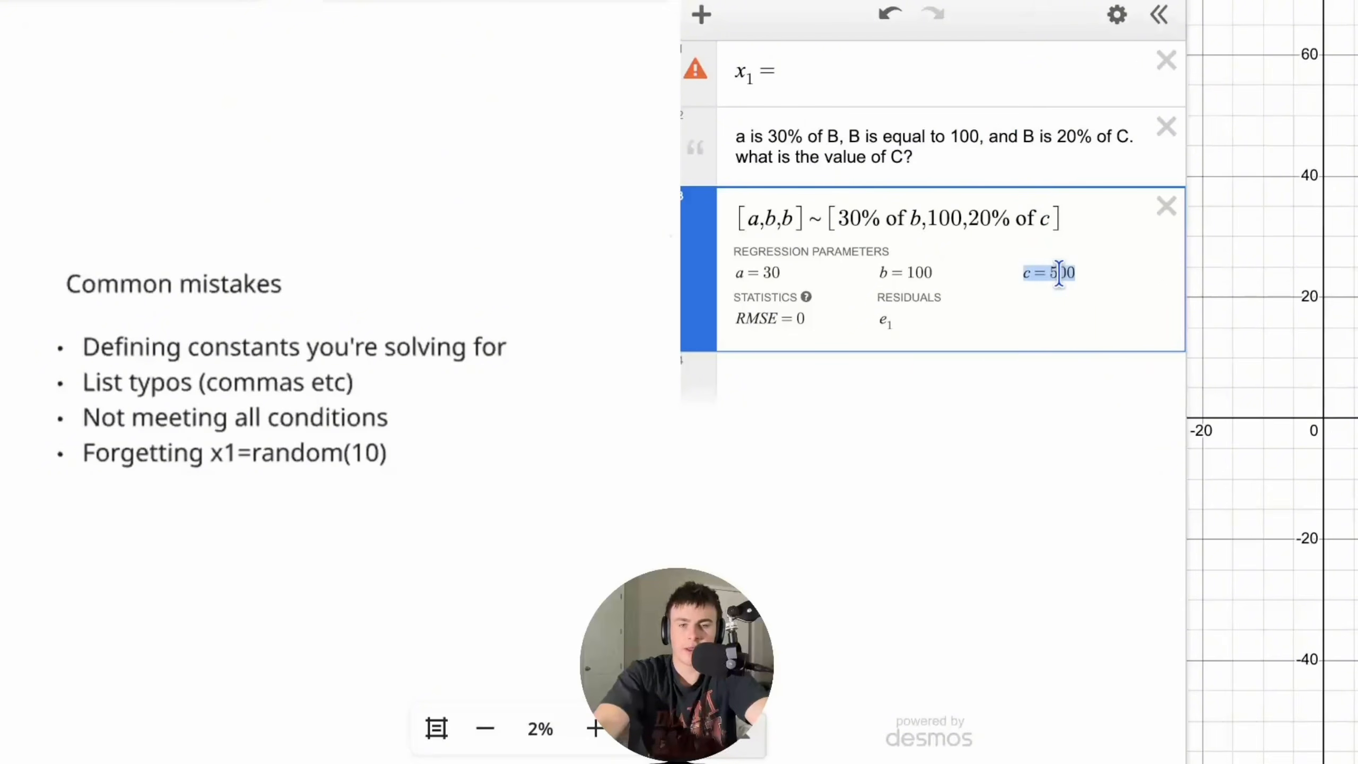
click(937, 379)
text(500)
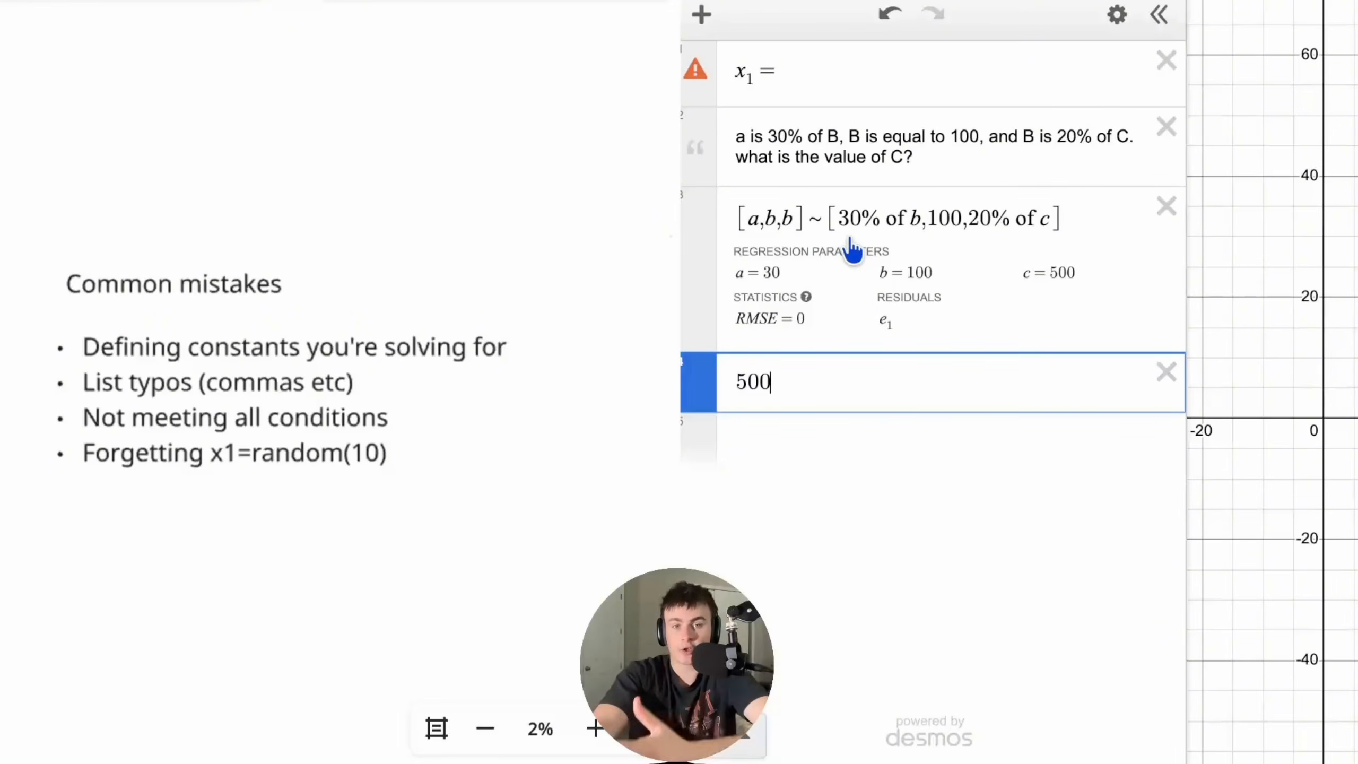
- Examine how the repeated b in the left list pairs with the right-hand list, highlighting the matching entries
double_click(772, 217)
click(797, 219)
drag(969, 218, 1051, 220)
drag(804, 218, 763, 219)
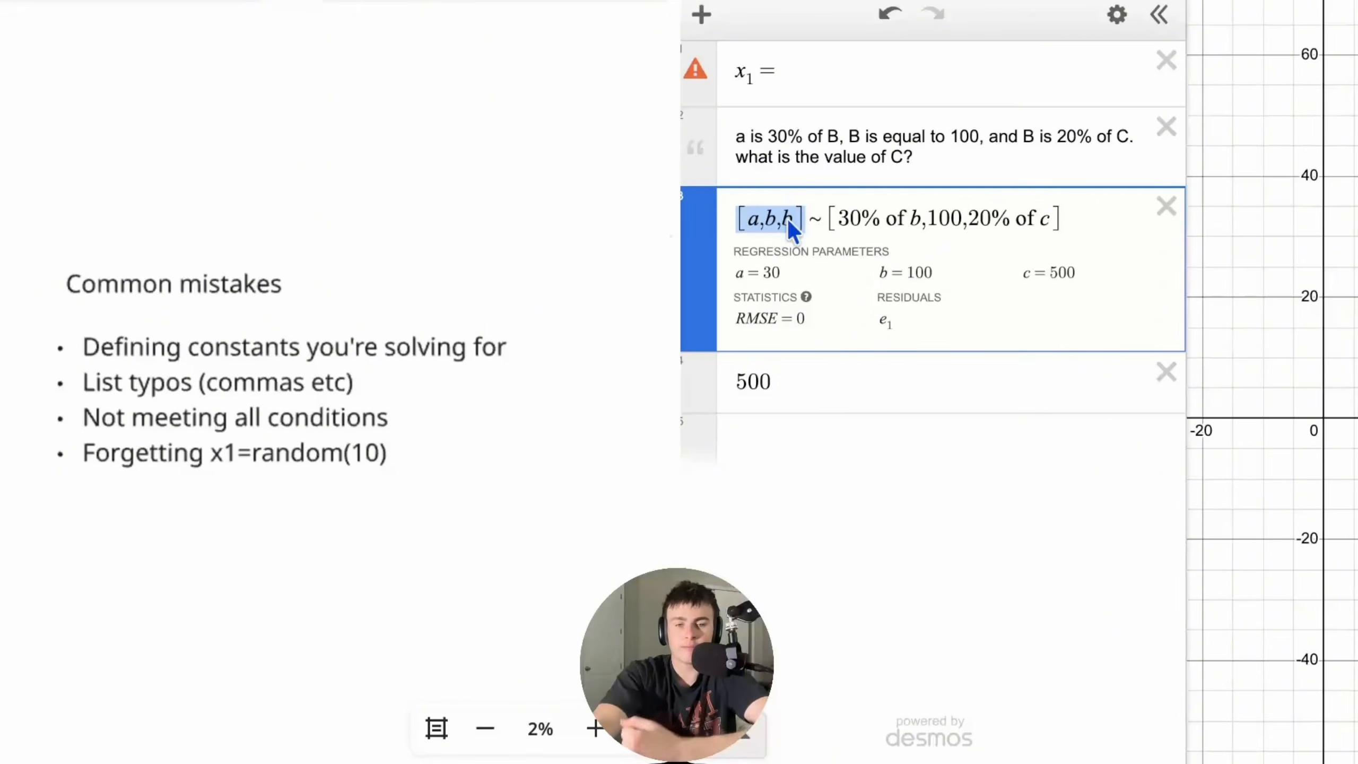
drag(794, 225, 761, 219)
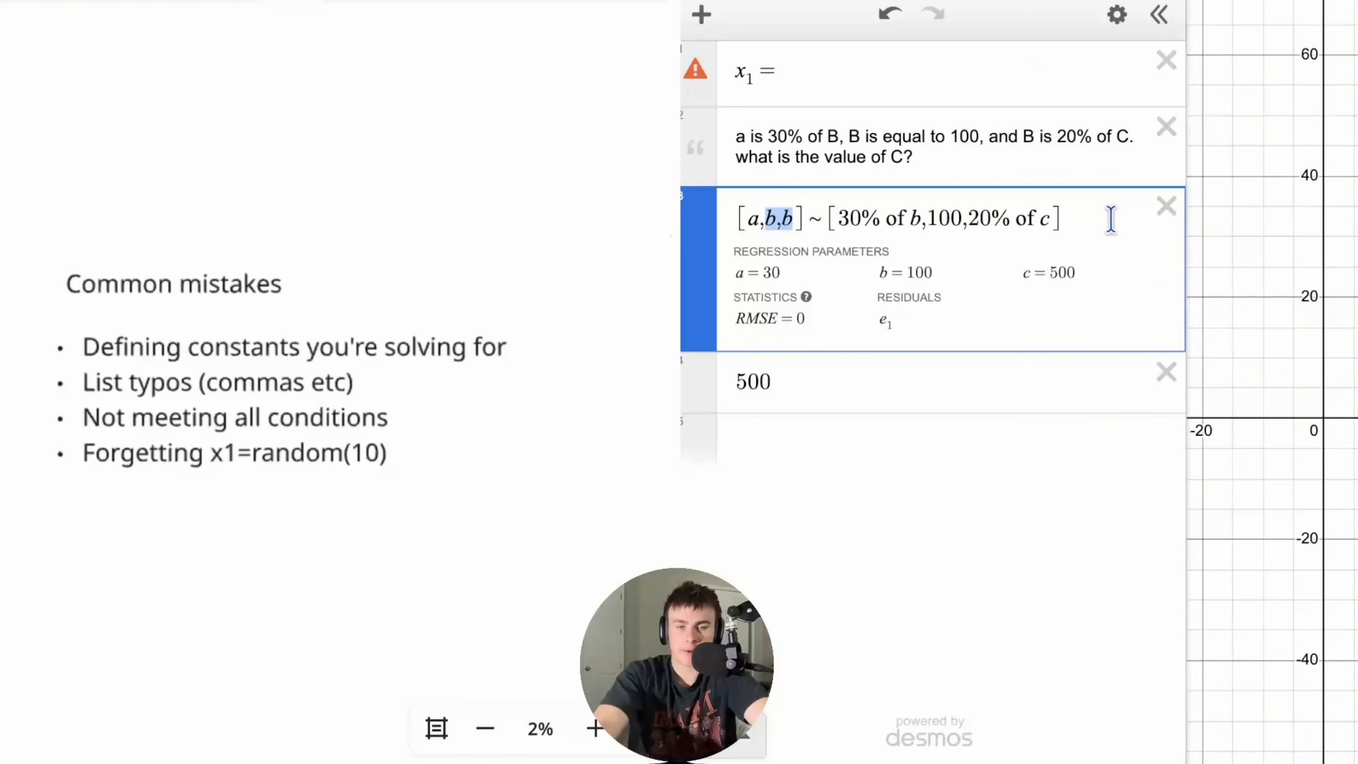
- Delete all expressions of the percent example, including the unfinished x1 = definition
key(ctrl+a)
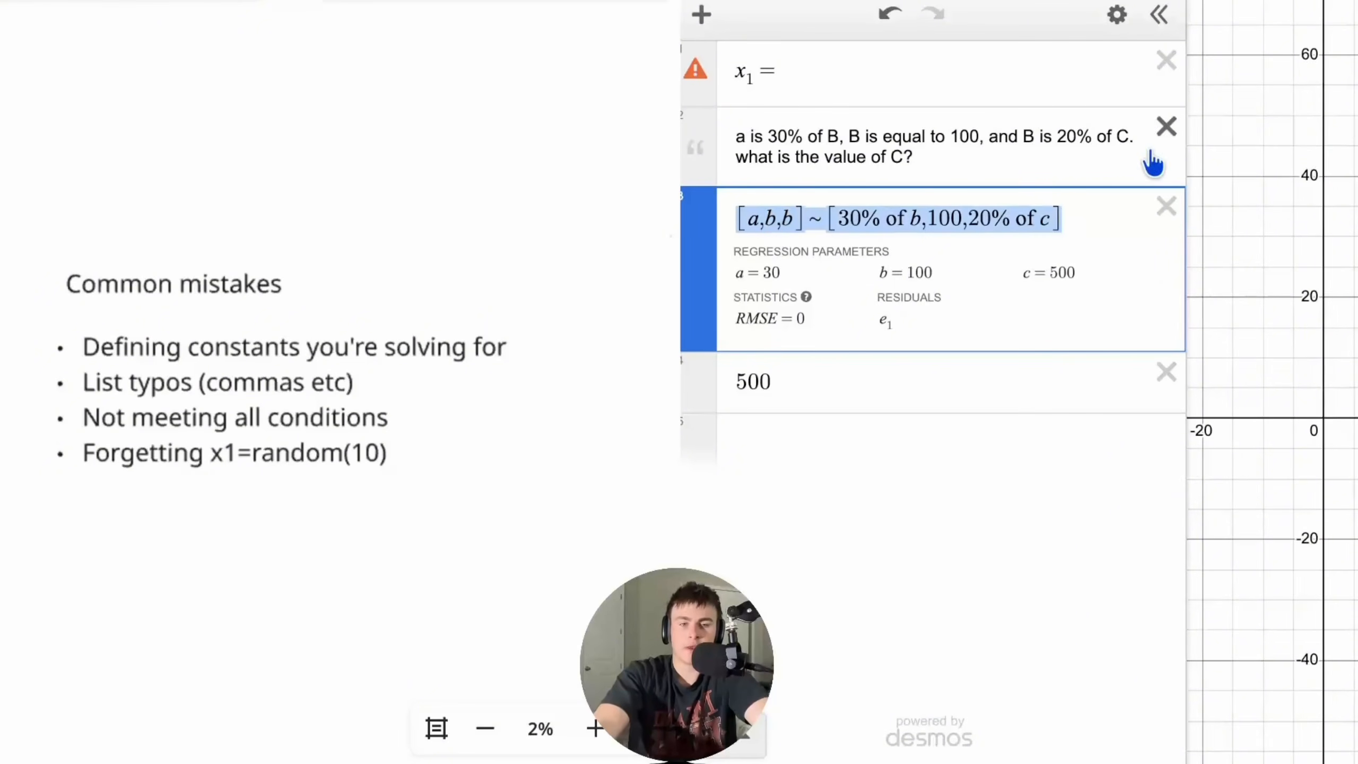
click(1167, 63)
click(1168, 62)
click(1167, 62)
click(1168, 63)
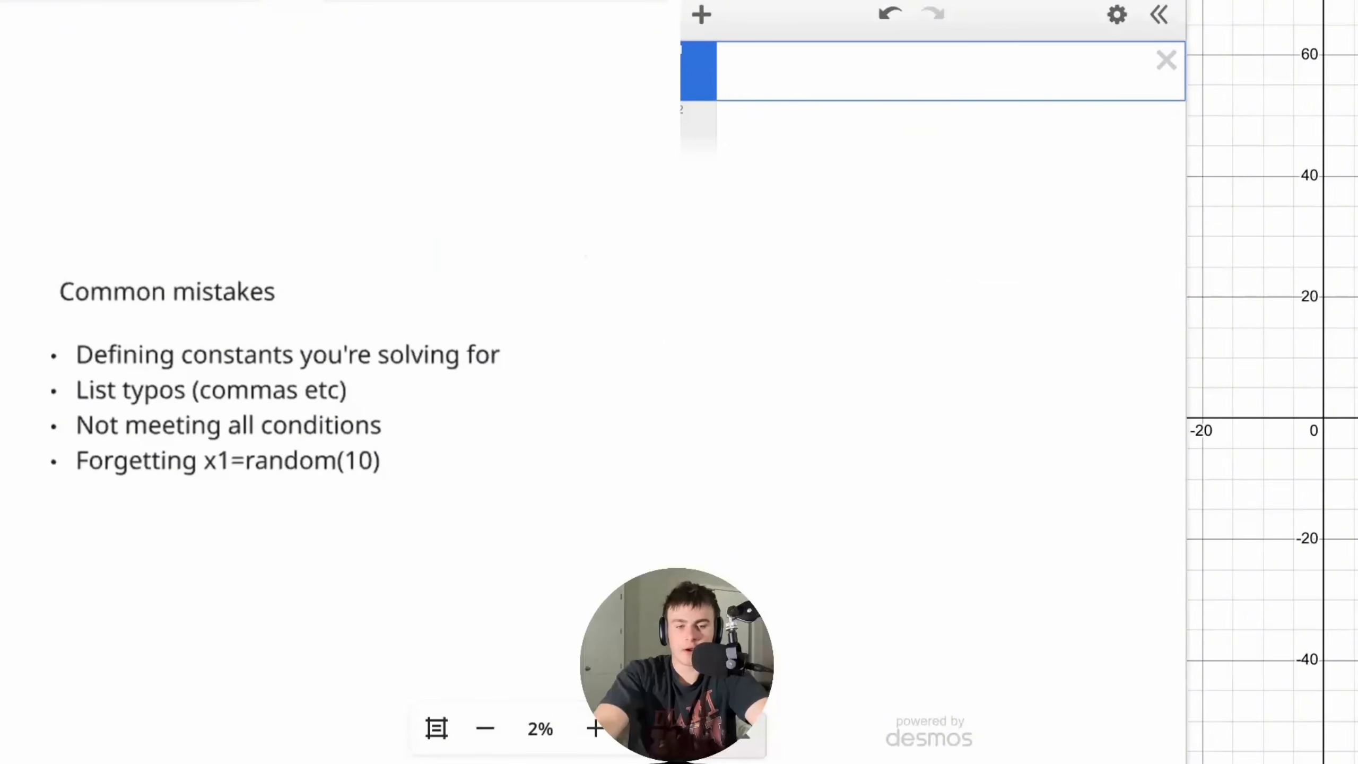
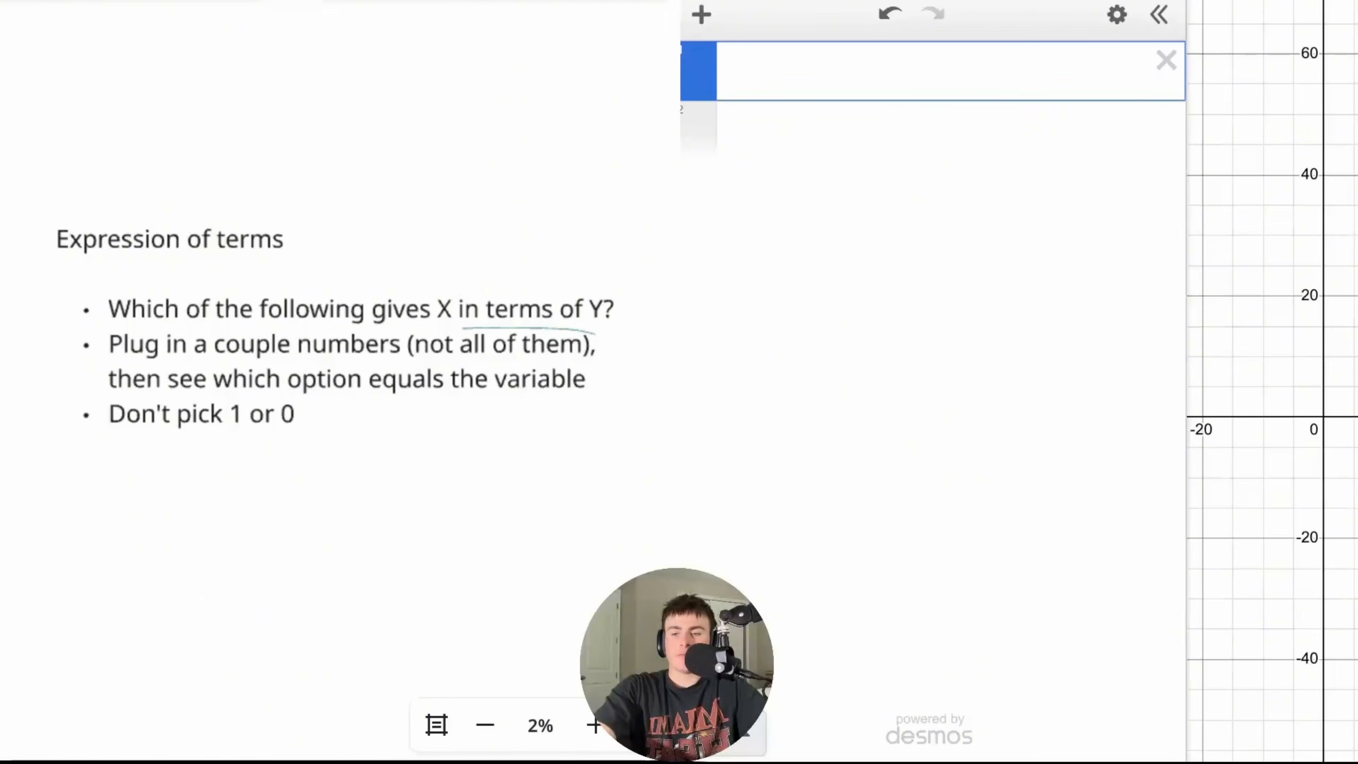
- Handwrite a = b + c + d above the Expression of terms notes and enter it as the regression a ~ b + c + d
mouse_move(213, 107)
mouse_down()
mouse_move(218, 128)
mouse_move(271, 105)
mouse_move(283, 121)
mouse_move(384, 132)
mouse_move(416, 151)
mouse_move(458, 156)
mouse_move(484, 138)
mouse_move(492, 166)
mouse_up()
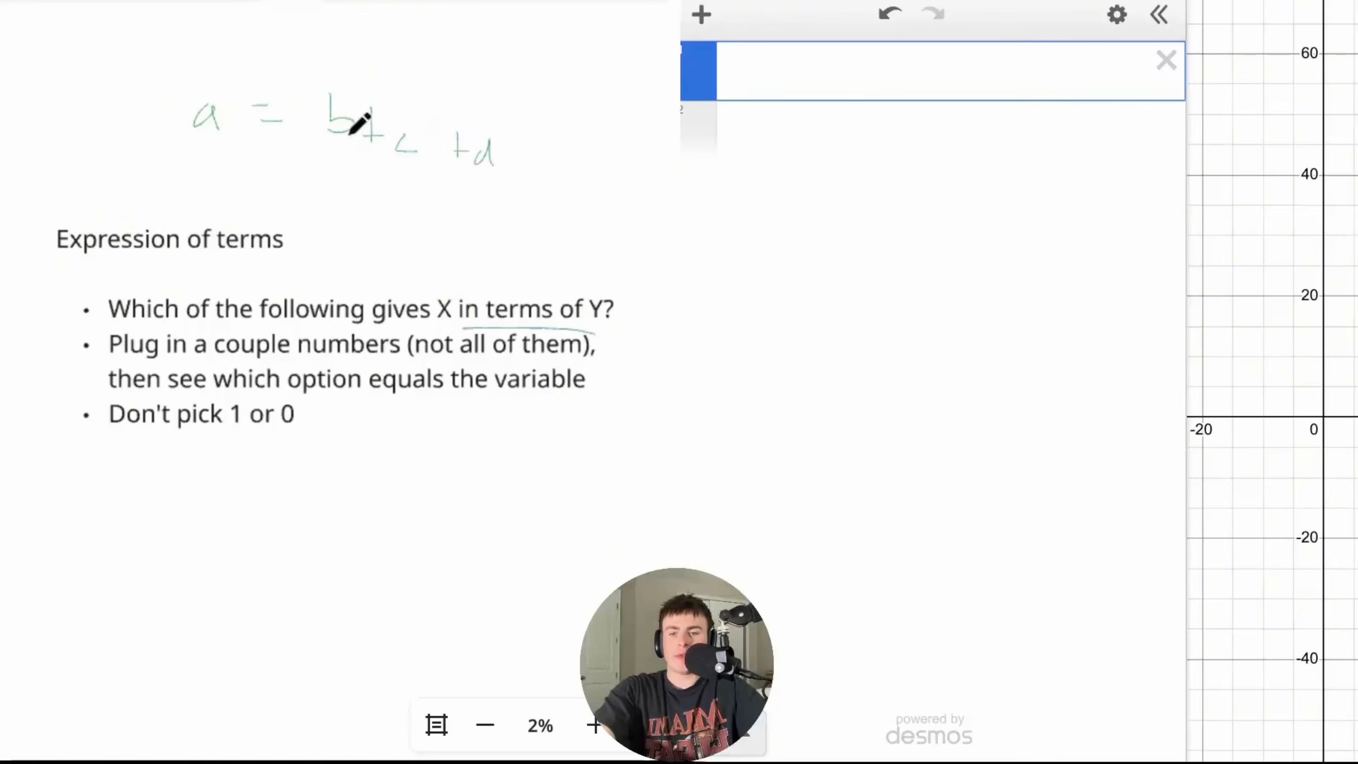
click(782, 80)
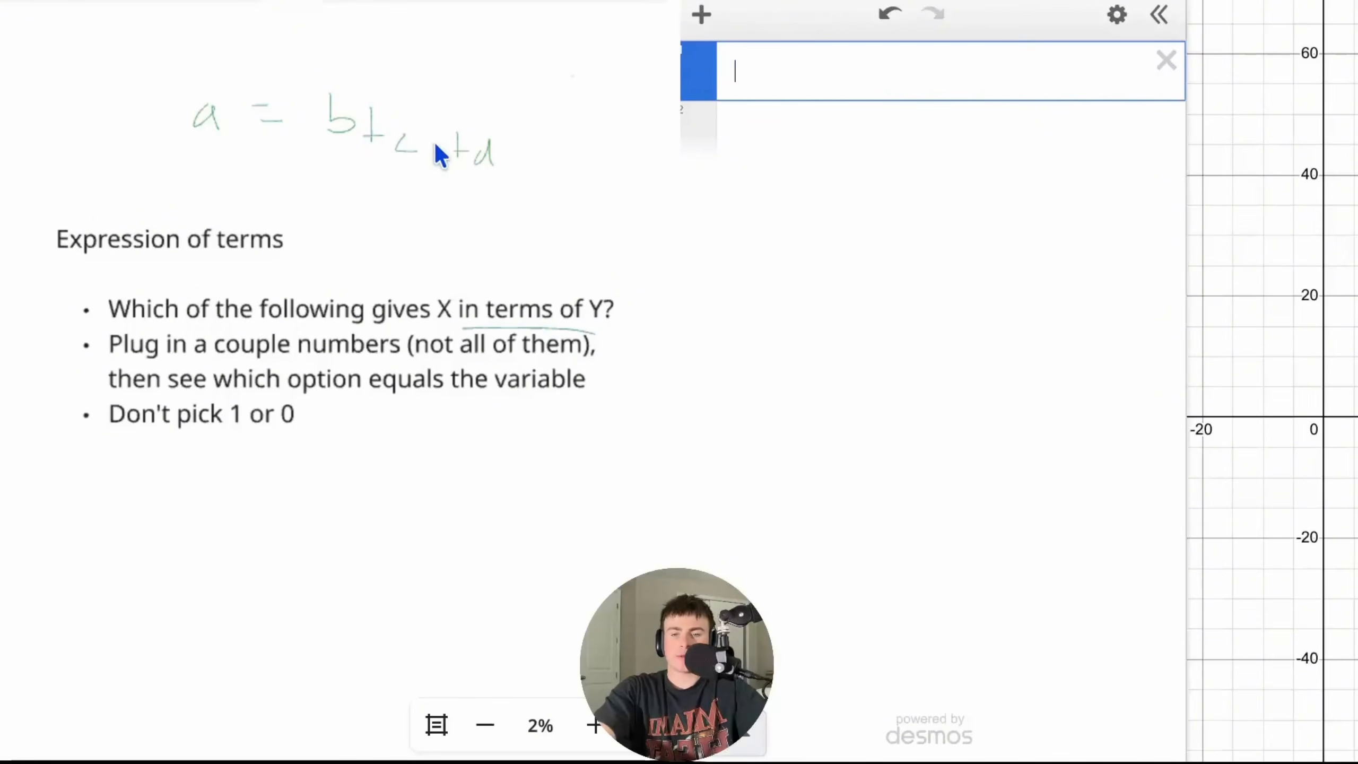
text(d~b+c+d)
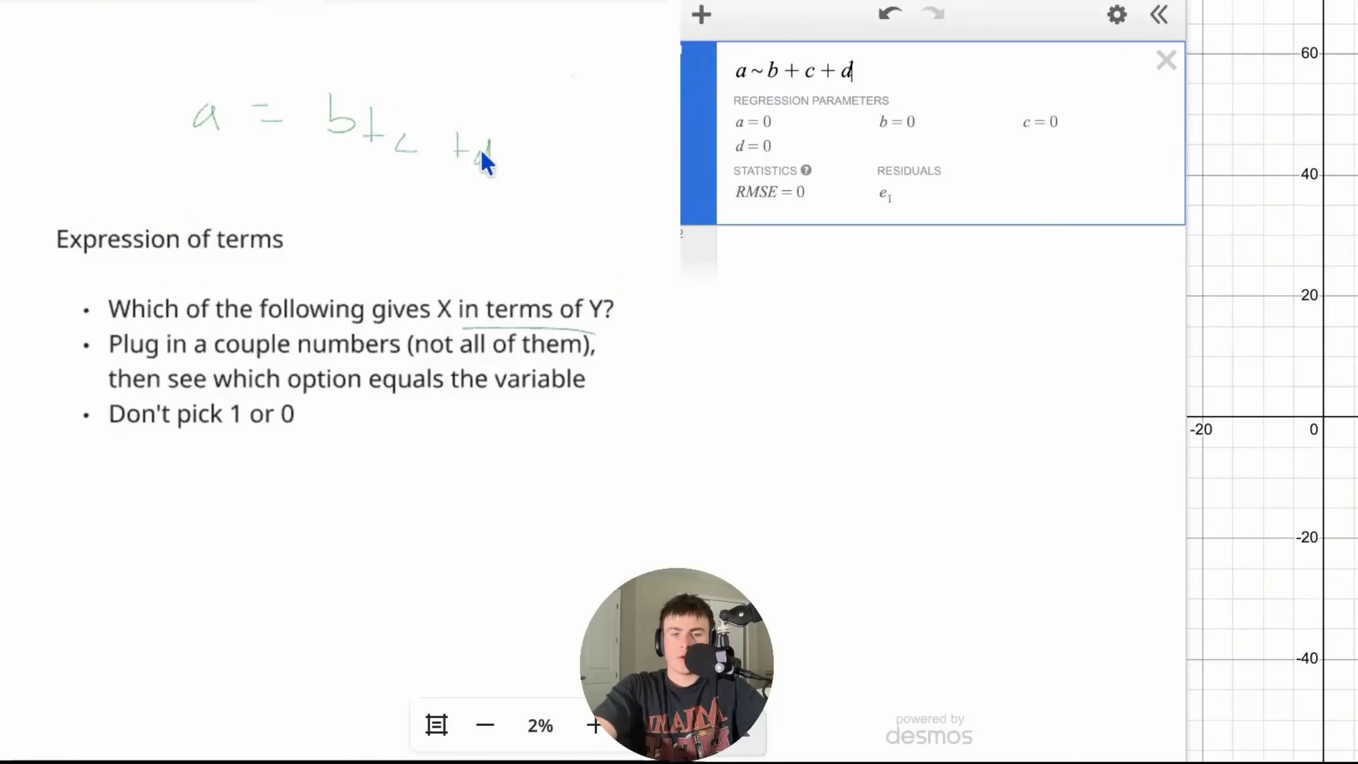
- Define a = 10, c = 2 and d = 5, and highlight the resulting value of b
click(780, 247)
text(a=10)
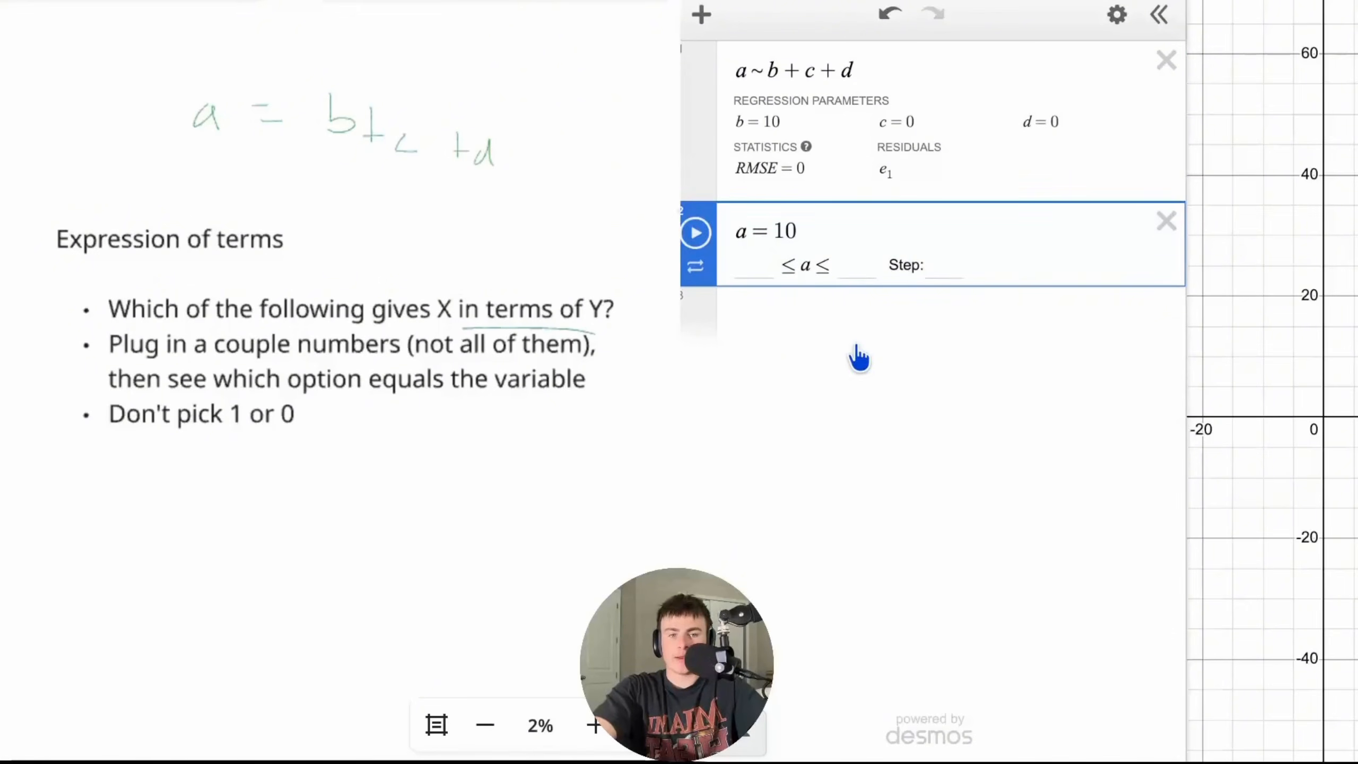
click(860, 358)
text(c=2)
click(891, 400)
text(d=5)
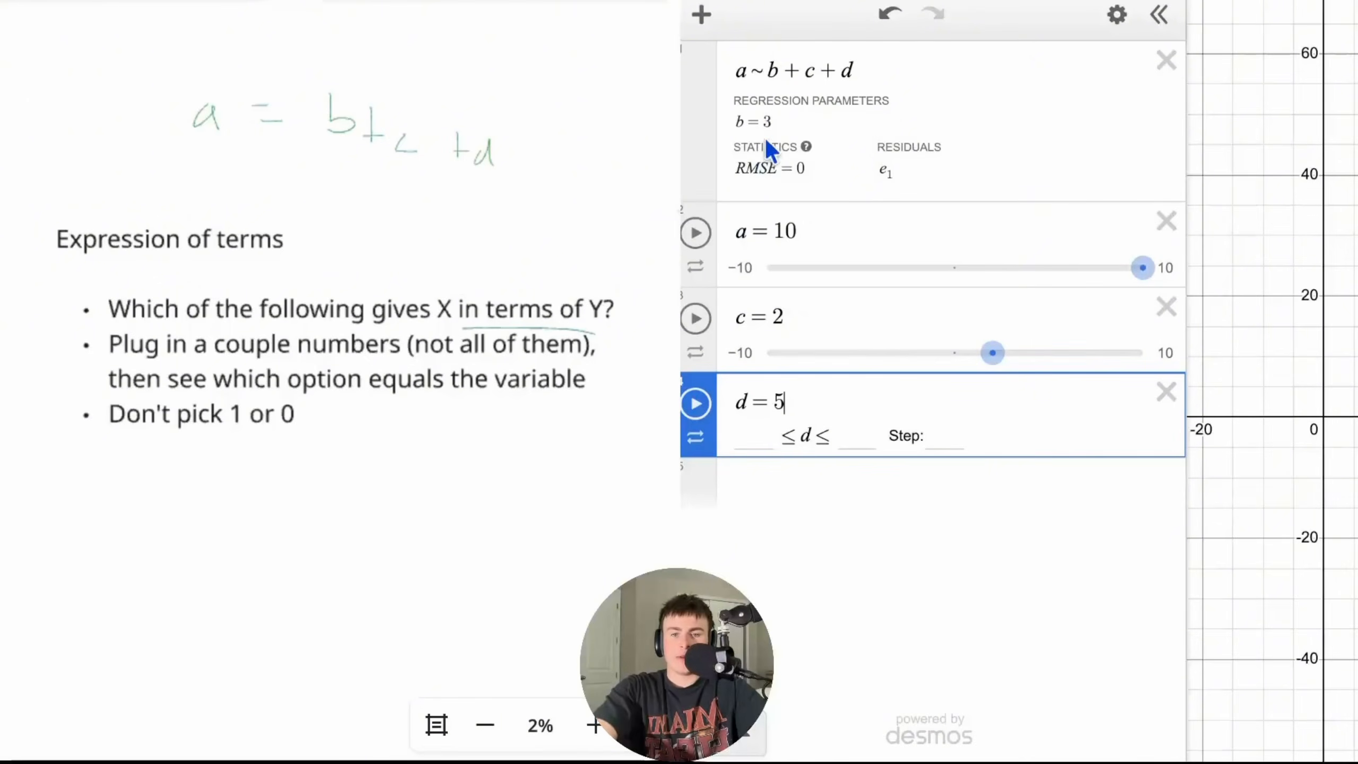
drag(773, 122, 734, 123)
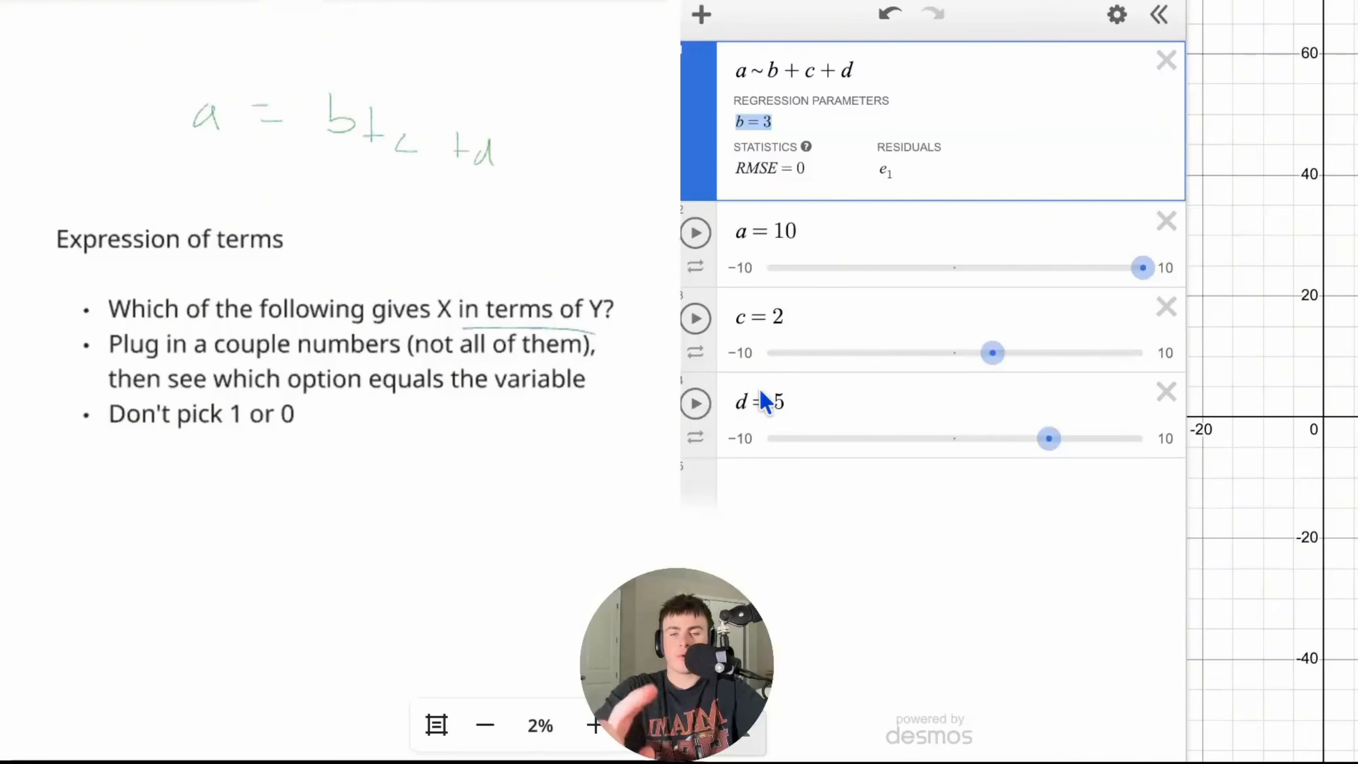
- Delete the a ~ b + c + d regression and the definitions of a, c and d
click(1166, 224)
click(1166, 61)
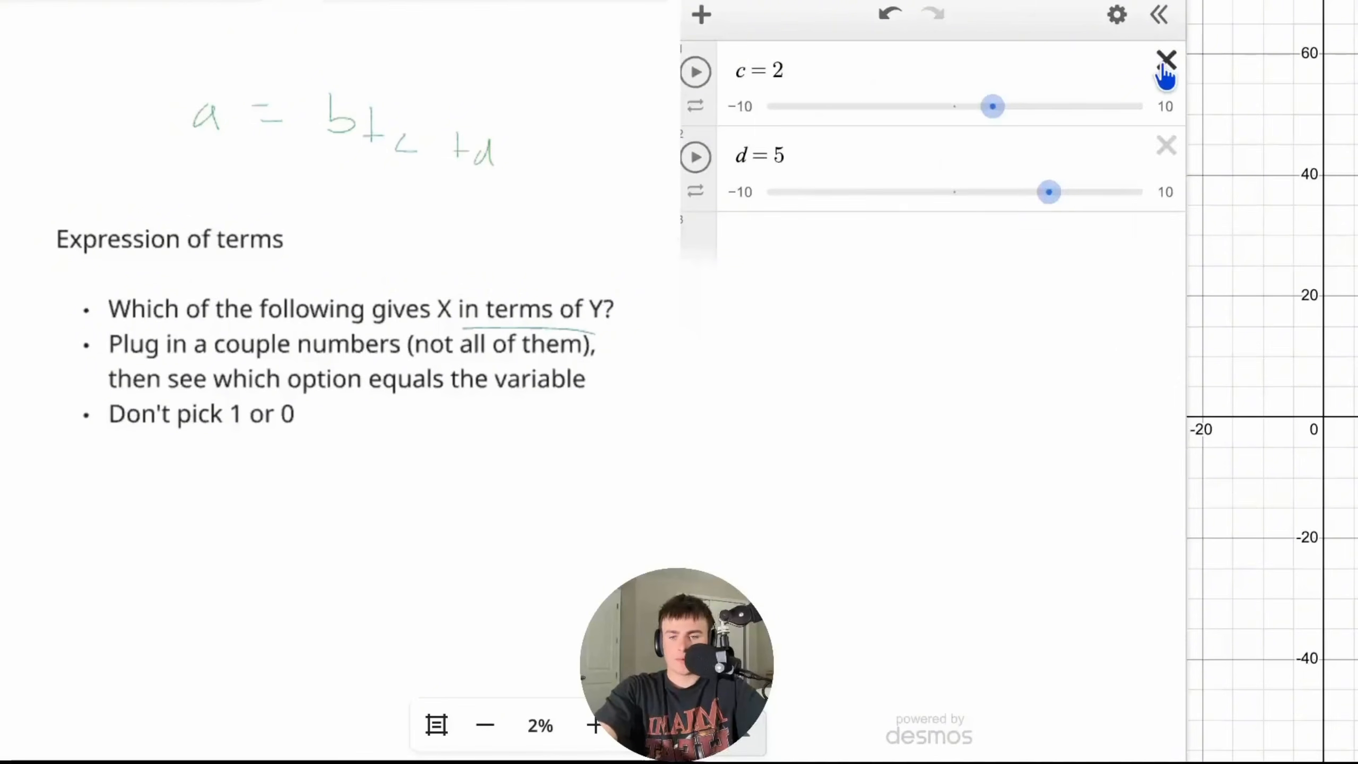
click(1166, 68)
click(1164, 66)
- Bring up the question expressing m in terms of p and q, and underline m in its wording
scroll(595, 230, right, 8)
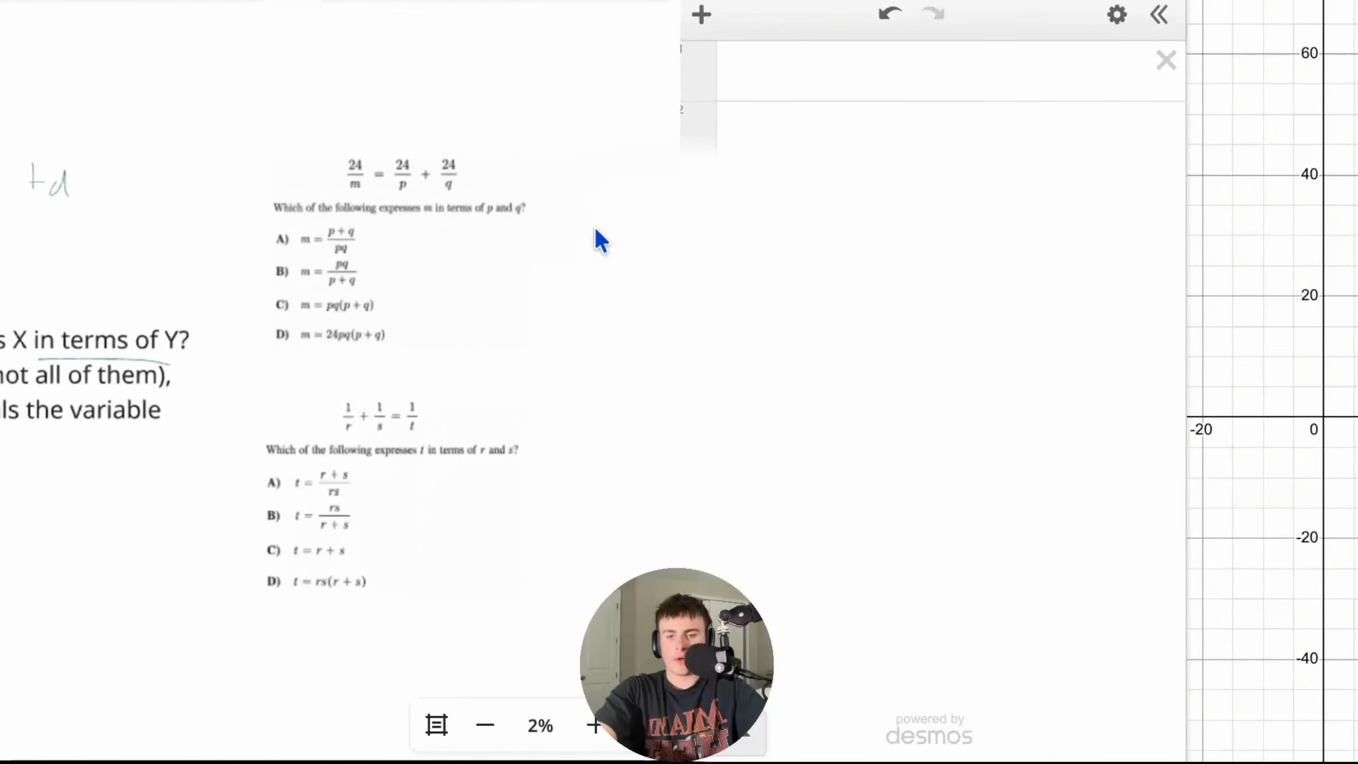
scroll(595, 226, right, 3)
scroll(394, 303, up, 4)
scroll(386, 316, left, 1)
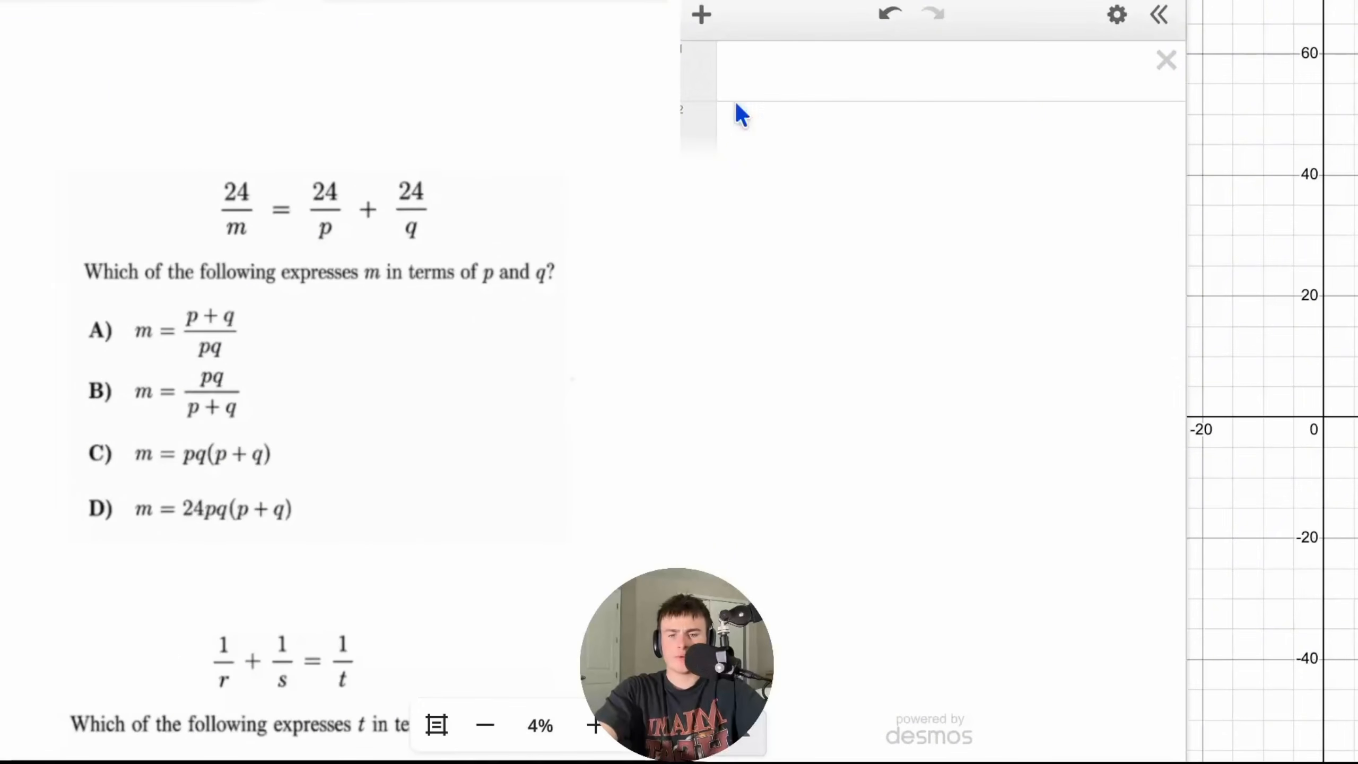
click(827, 65)
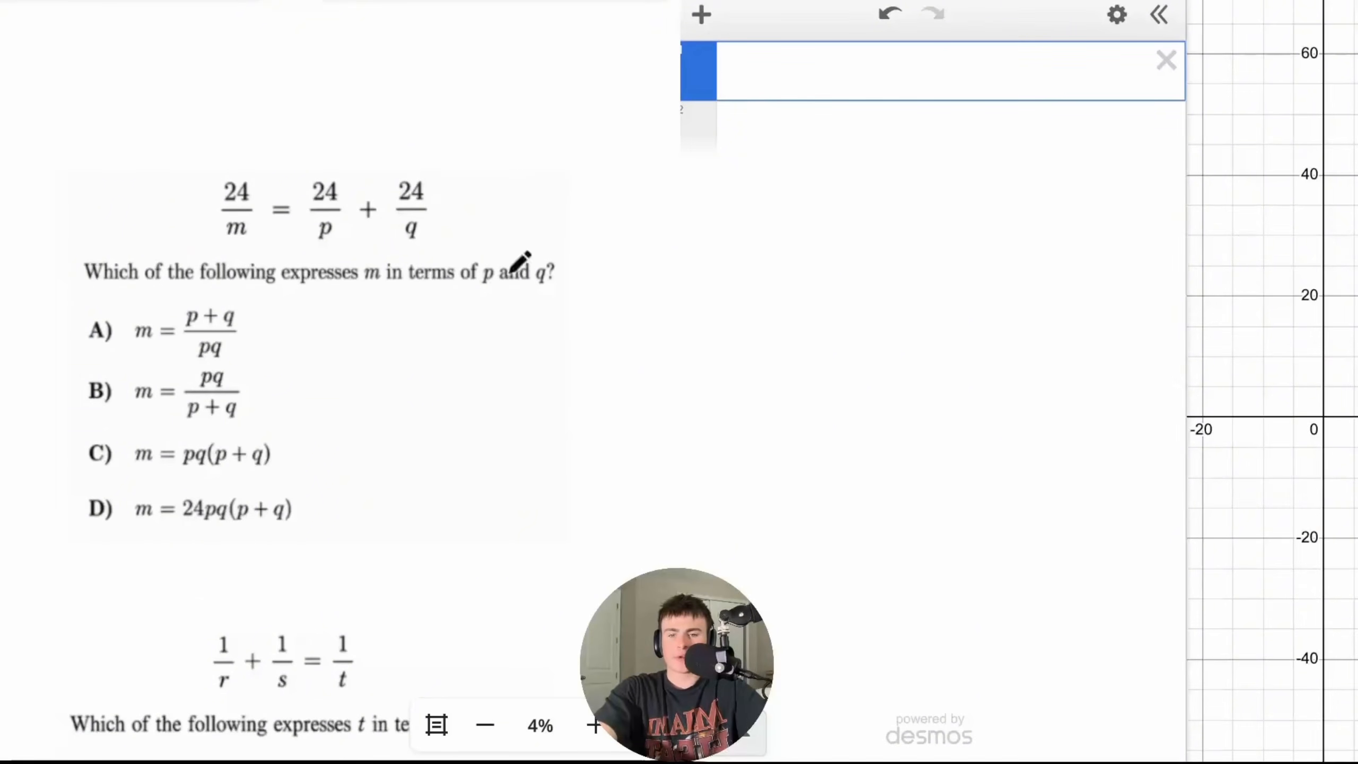
drag(358, 297, 380, 297)
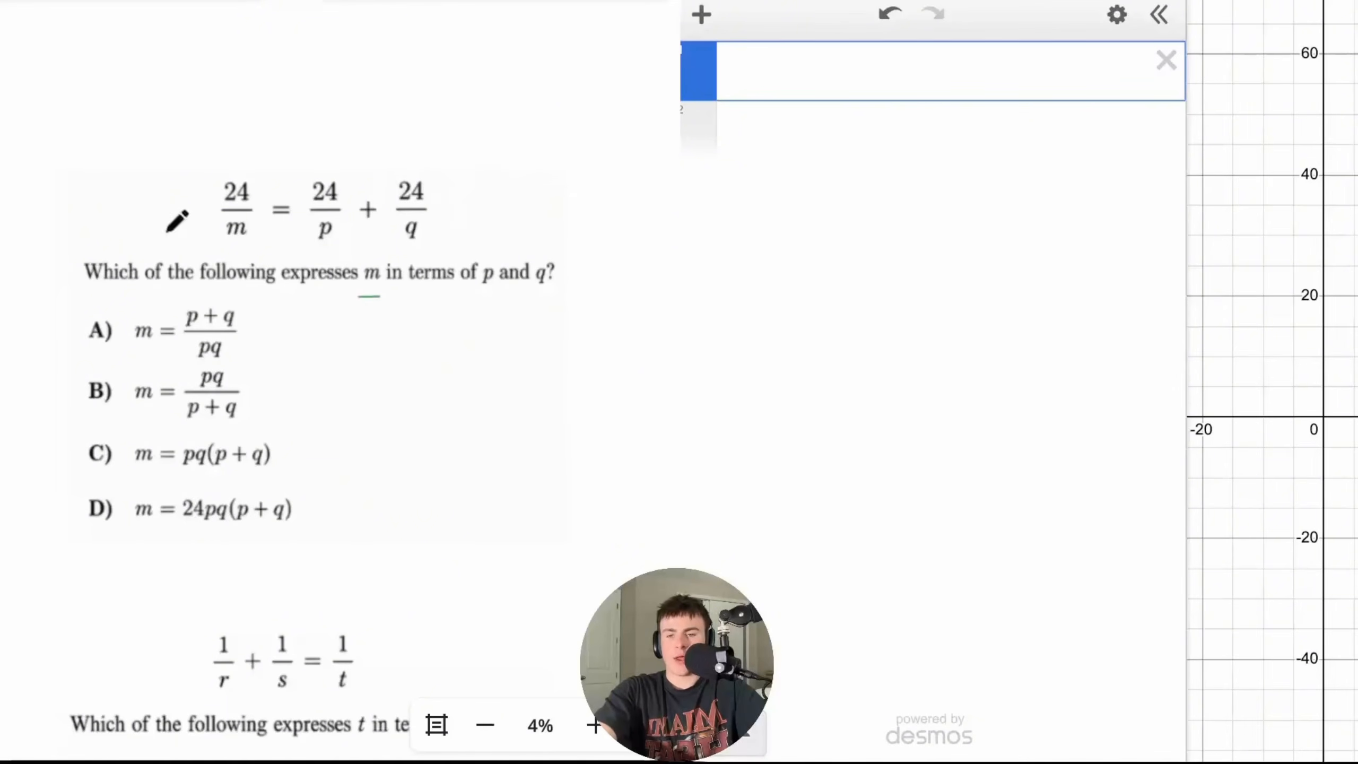
- Enter the regression 24/m ~ 24/p + 24/q and define m = 100
click(789, 67)
text(24/m)
key(Right)
text(~24/p)
key(Right)
text(+24/)
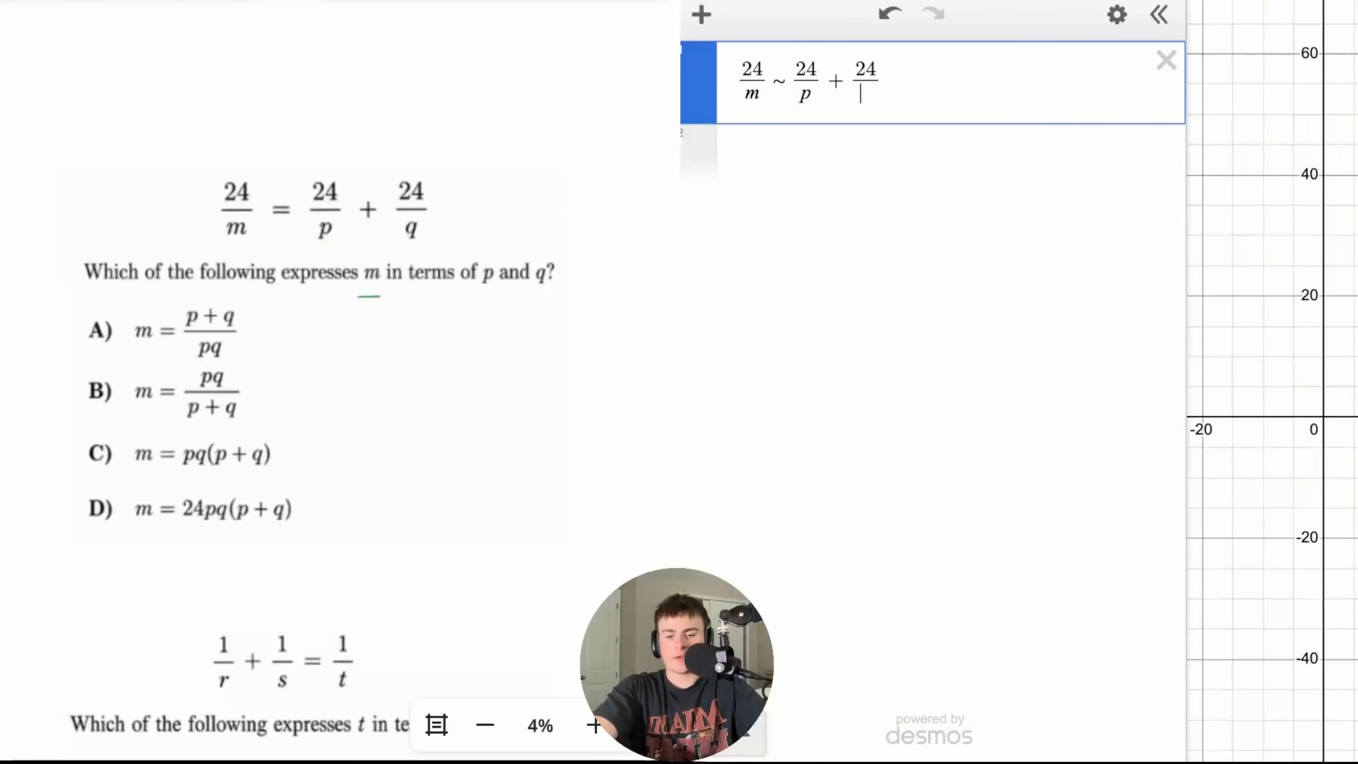
text(q)
click(831, 272)
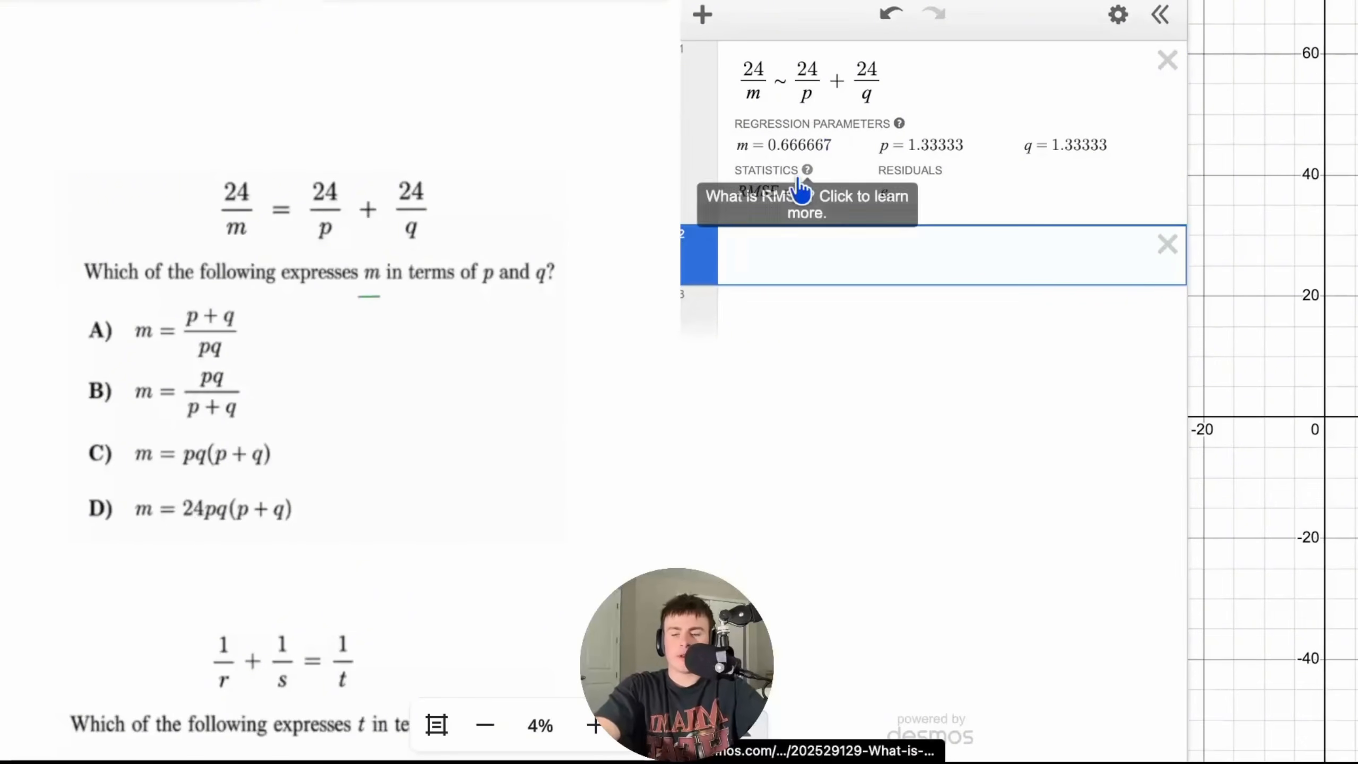
text(m=100)
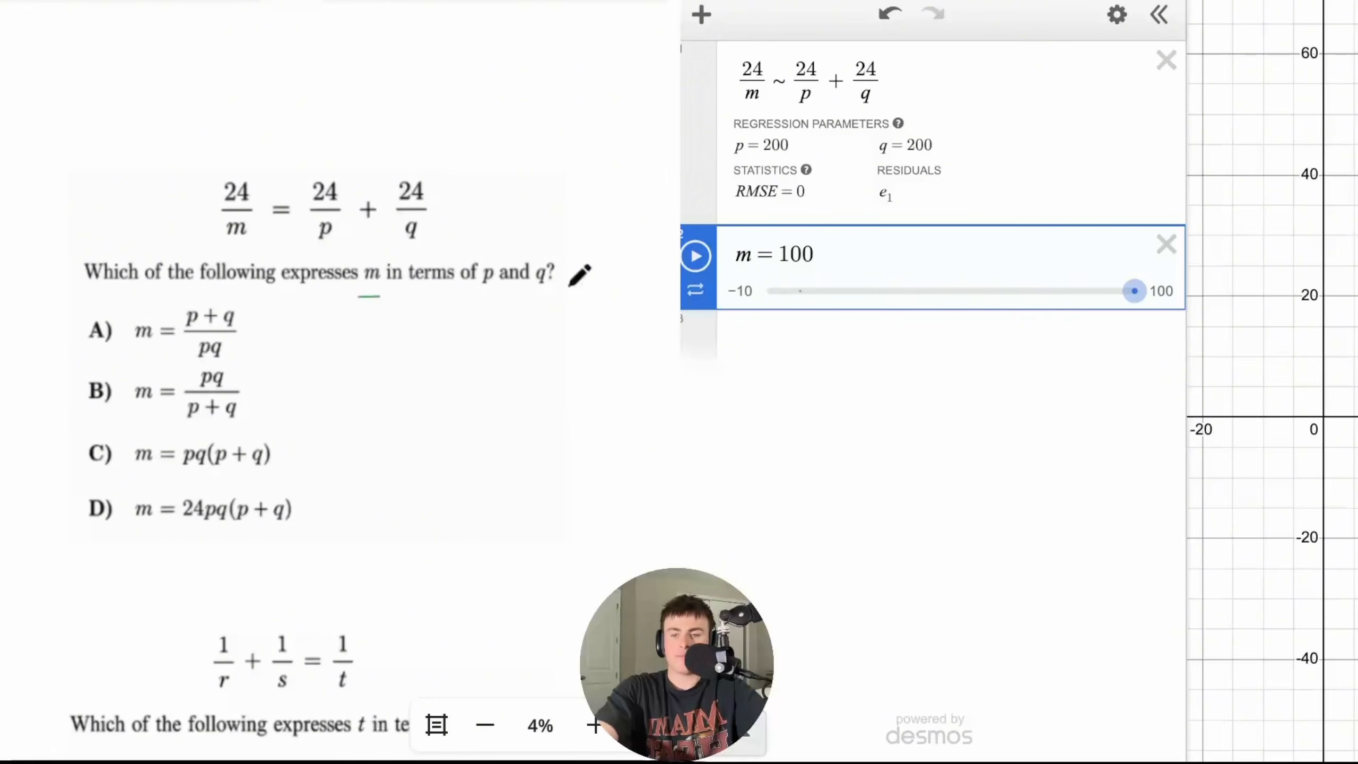
- Evaluate choice A by entering (p+q)/(pq) below m = 100, and cross out choice A in the question
click(855, 356)
text(/p+q)
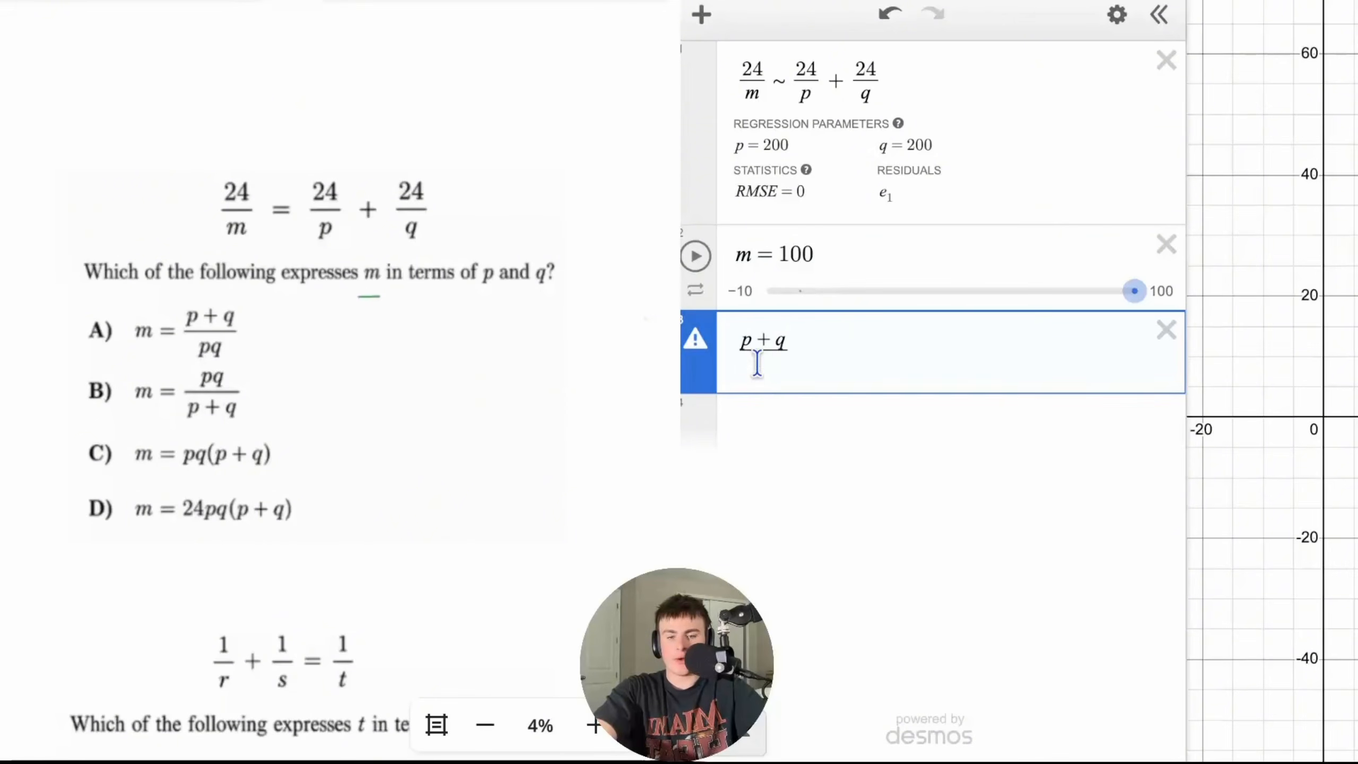
text(pq)
drag(876, 254, 733, 256)
drag(128, 307, 159, 316)
- Replace the test expression with choice B, pq/(p+q), compare its value with m, and circle and underline choice B
click(865, 369)
key(ctrl+a)
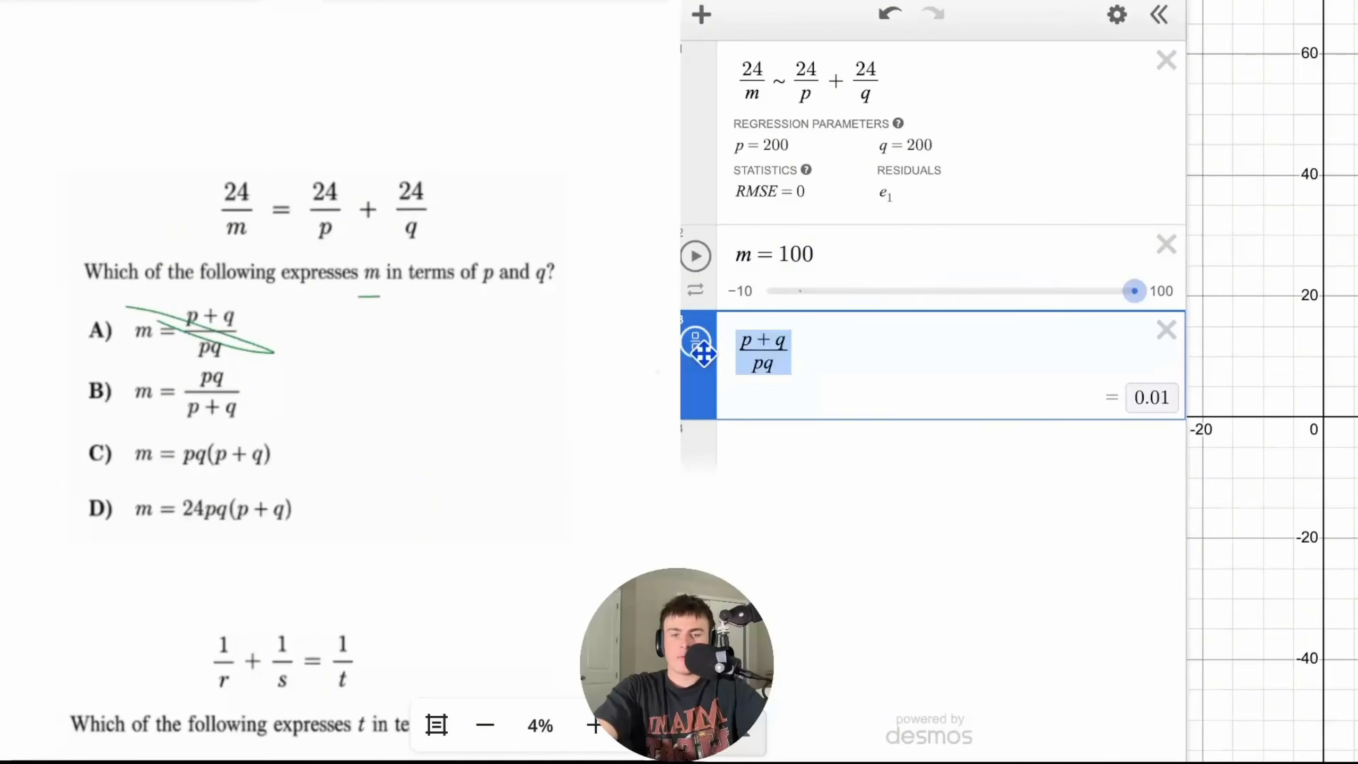
key(BackSpace)
text(pq/p+q)
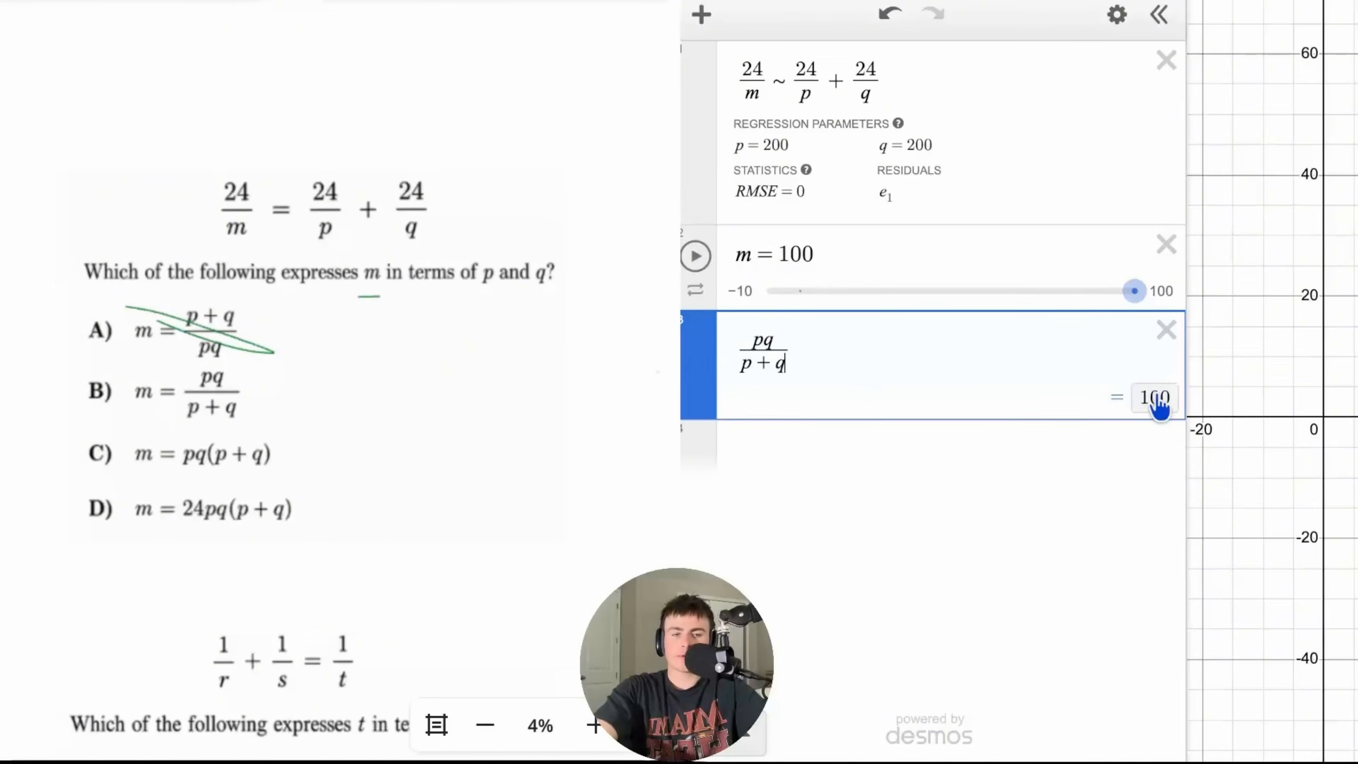
click(1157, 399)
drag(860, 364, 733, 367)
click(836, 361)
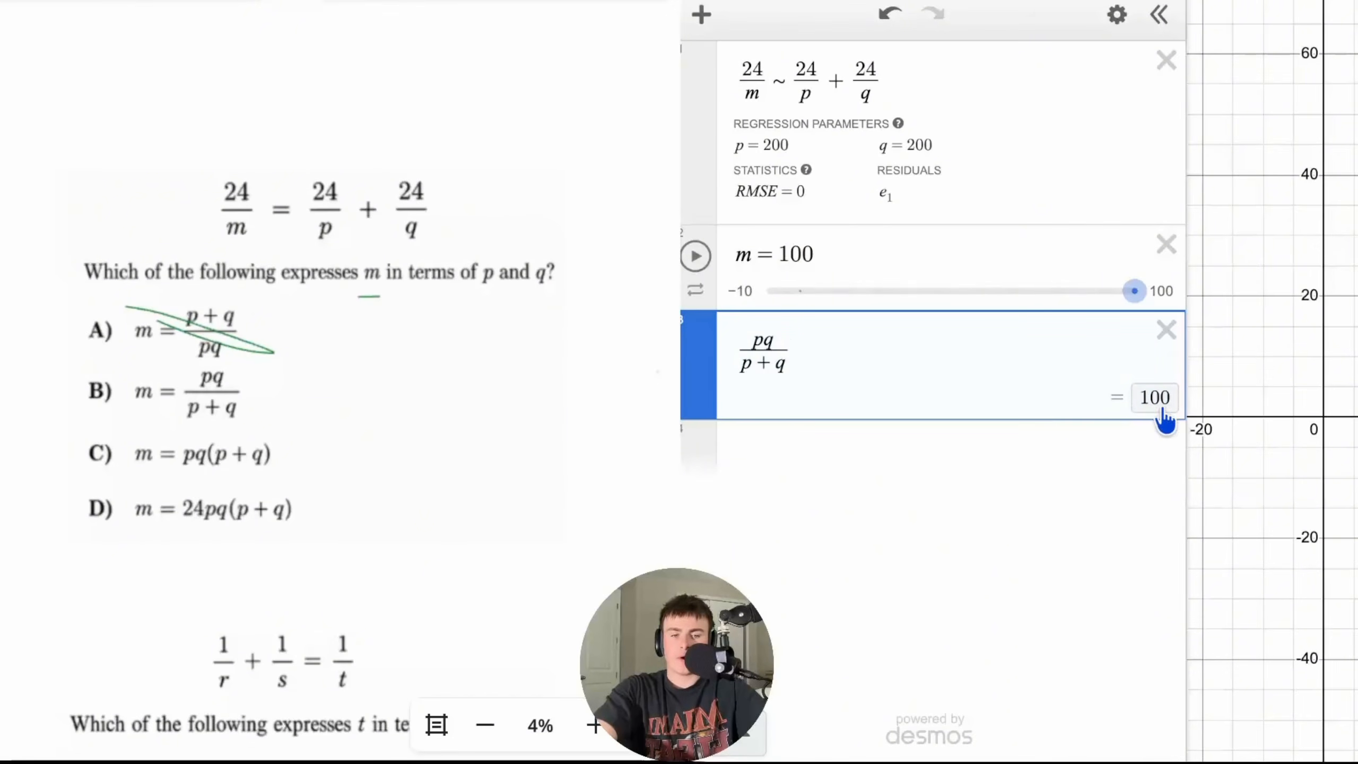
drag(816, 253, 618, 291)
drag(174, 429, 262, 429)
mouse_move(92, 378)
mouse_down()
mouse_move(62, 397)
mouse_move(68, 357)
mouse_up()
- Replace the test expression with choice C, pq(p+q)
click(872, 373)
key(ctrl+a)
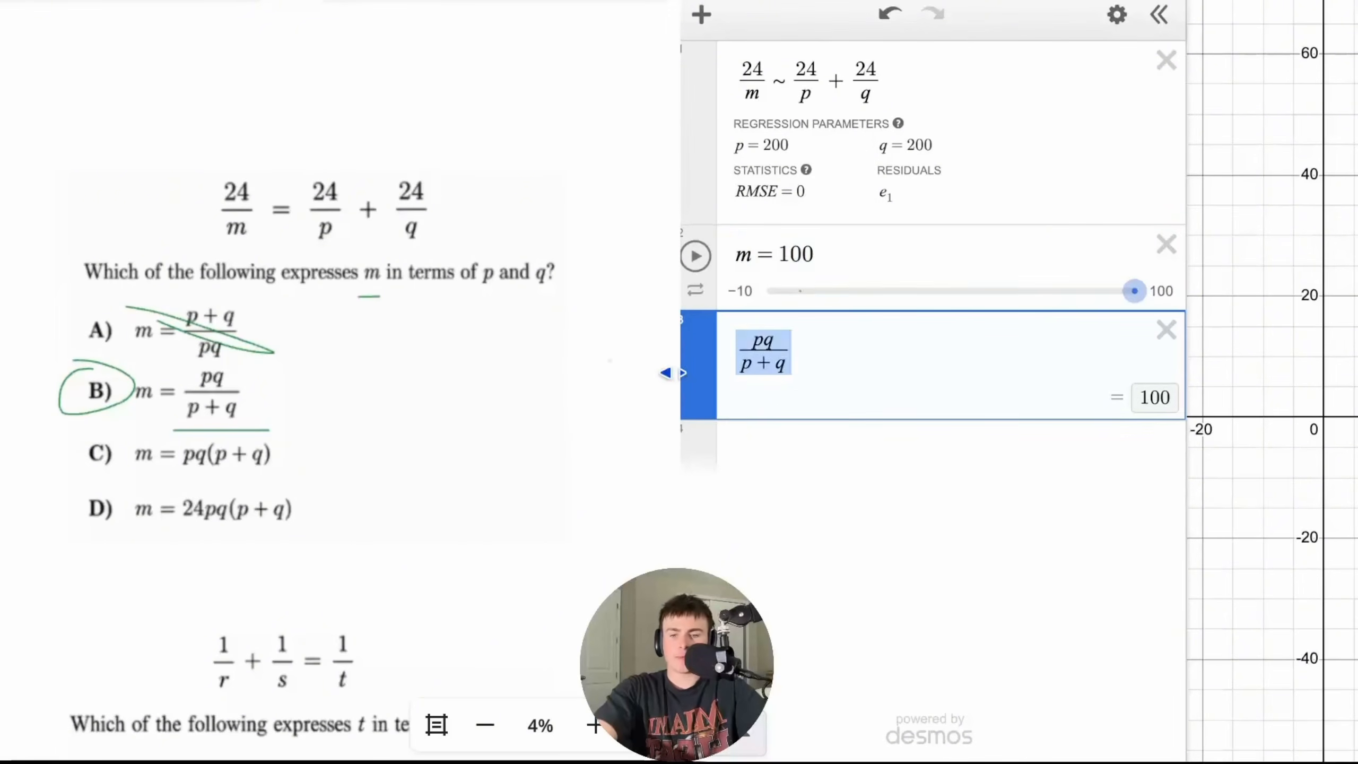
key(BackSpace)
text(pq(p+q)
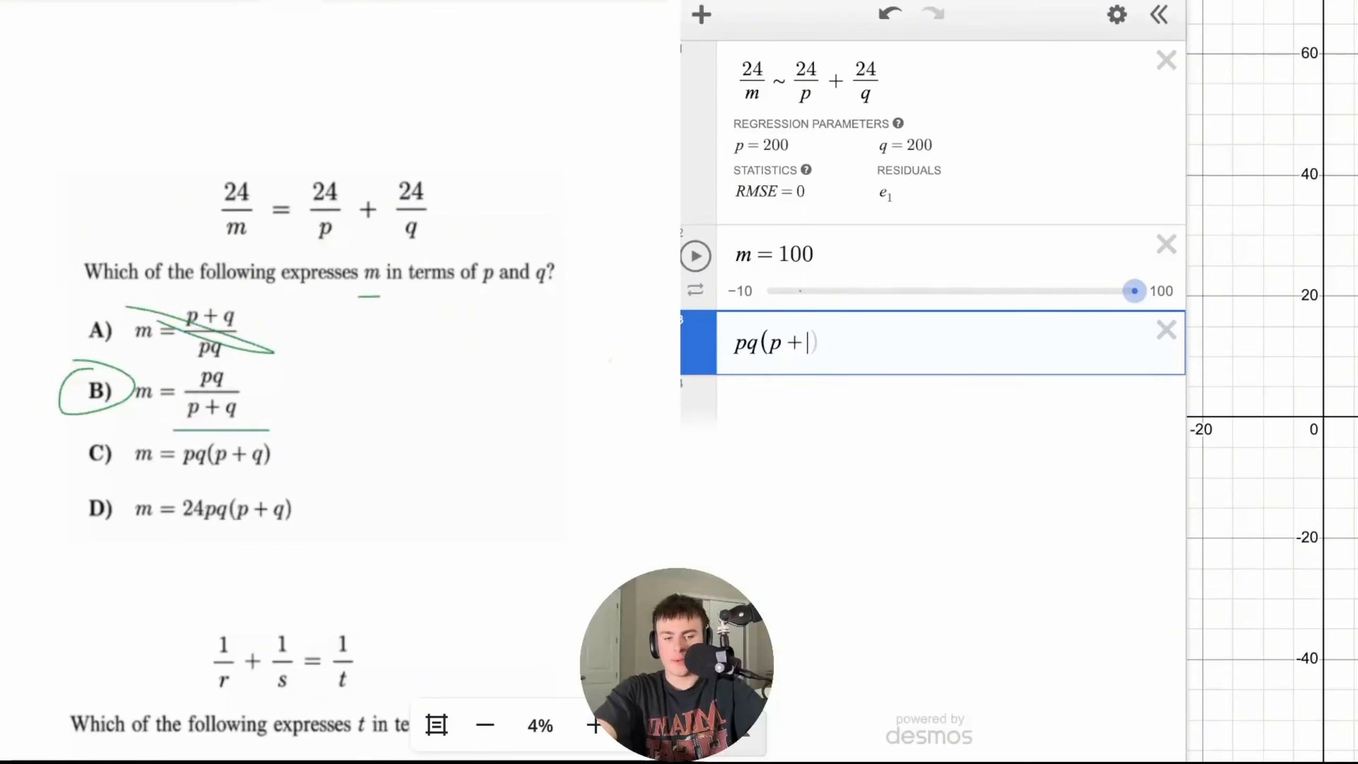
- Replace the test expression with choice D, 24pq(p+q), and highlight its value
key(ctrl+a)
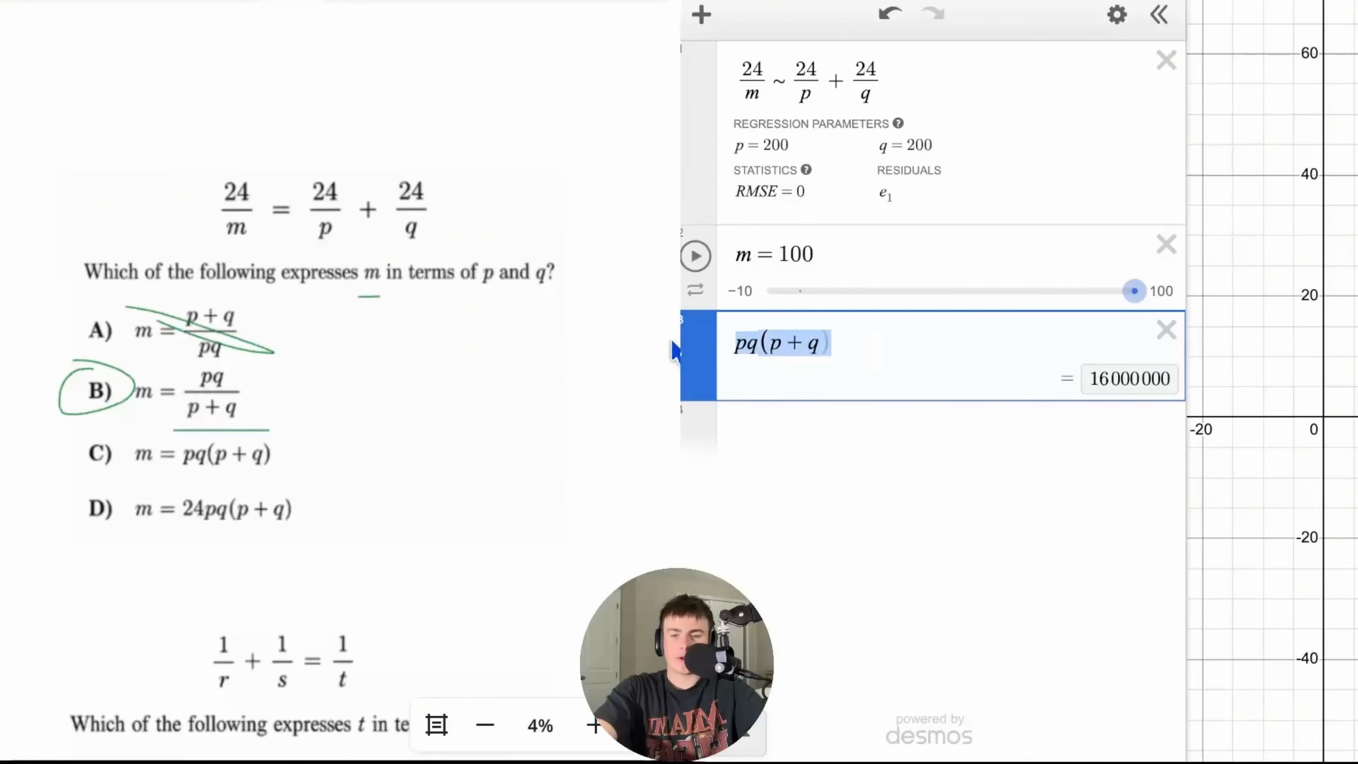
key(BackSpace)
text(24pq)p)
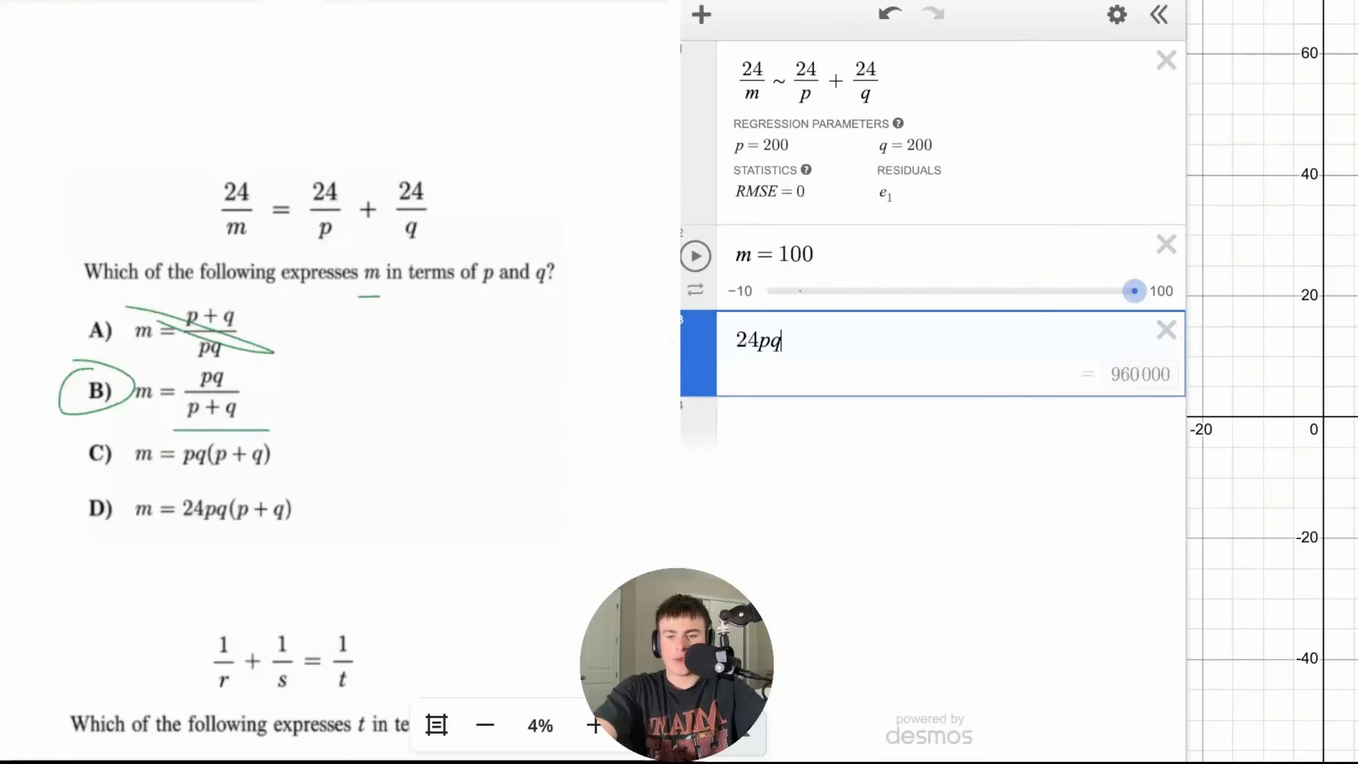
key(BackSpace)
key(BackSpace)
text((p+q)
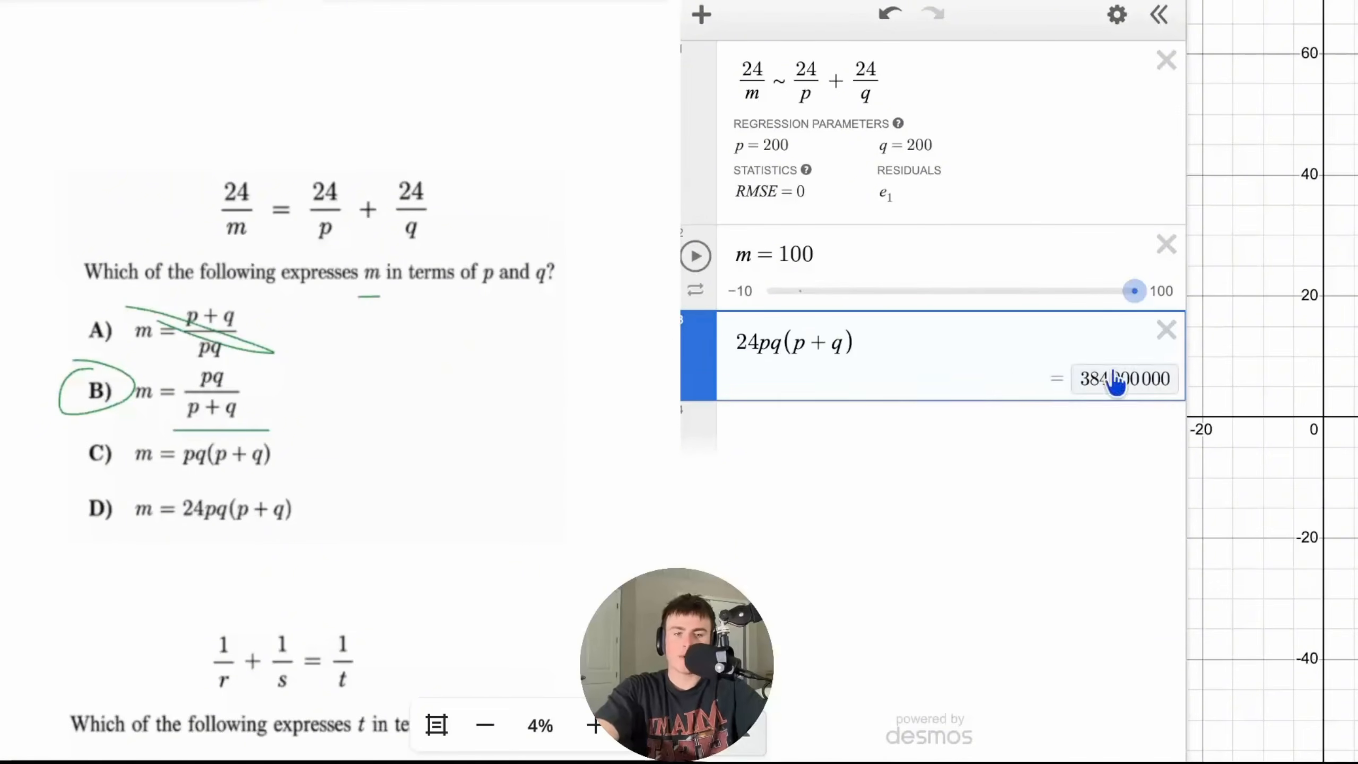
click(1146, 384)
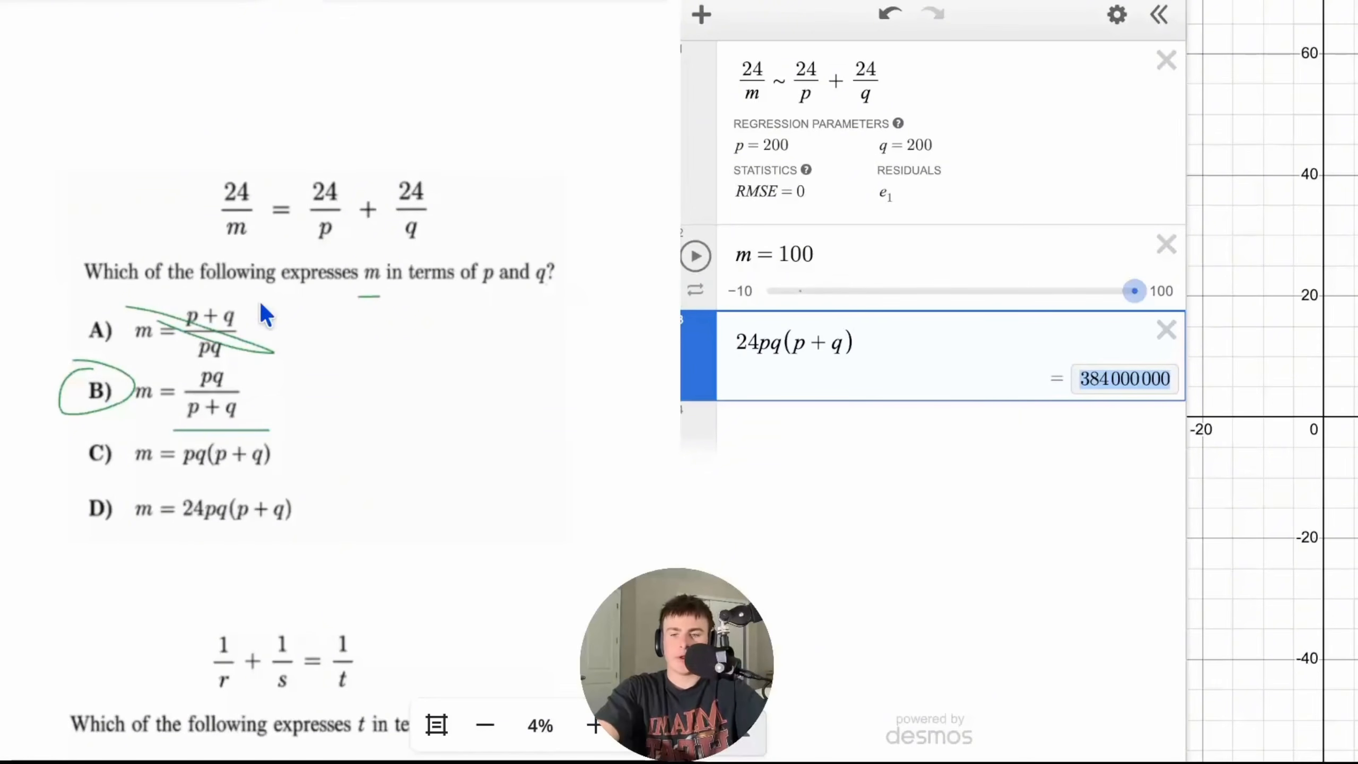
- Replace 24pq(p+q) with pq/(p+q) again and lower the m slider to 76.6
click(792, 255)
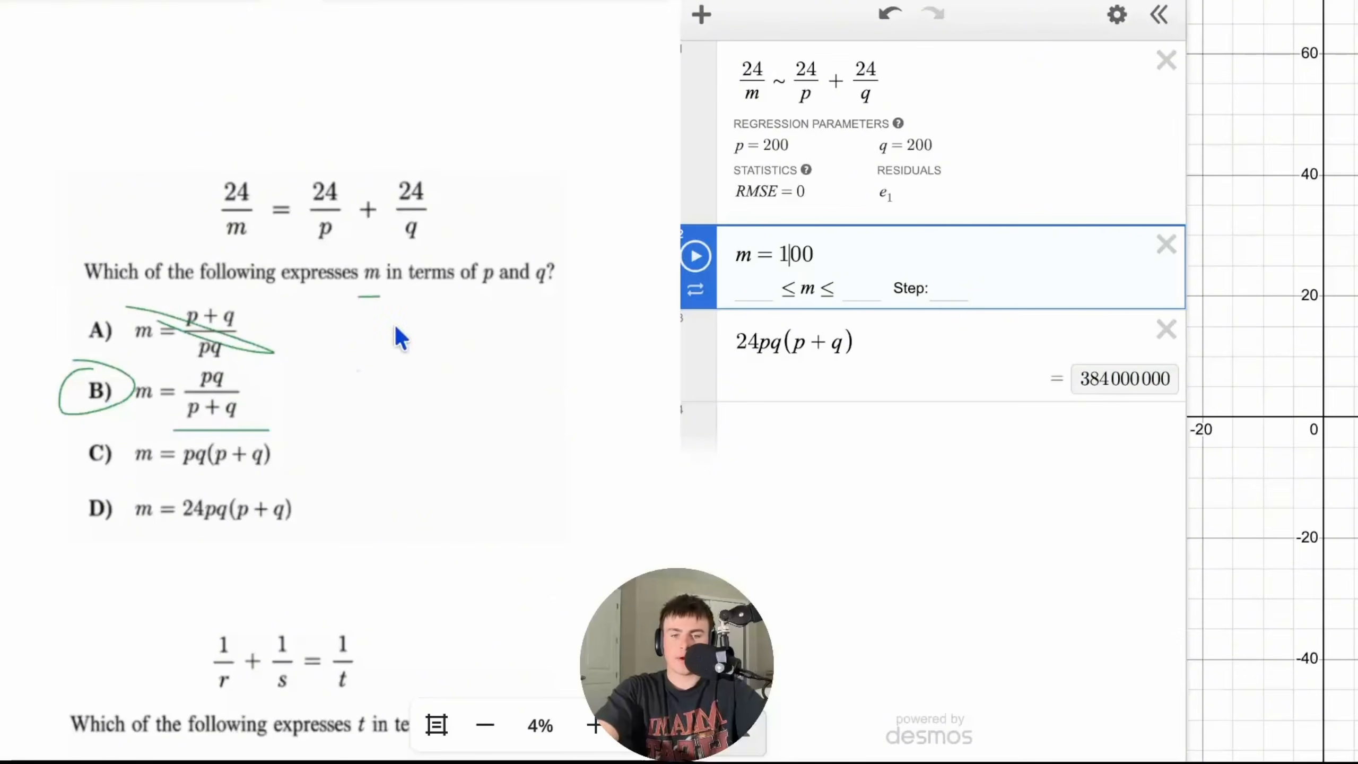
click(1166, 329)
click(813, 338)
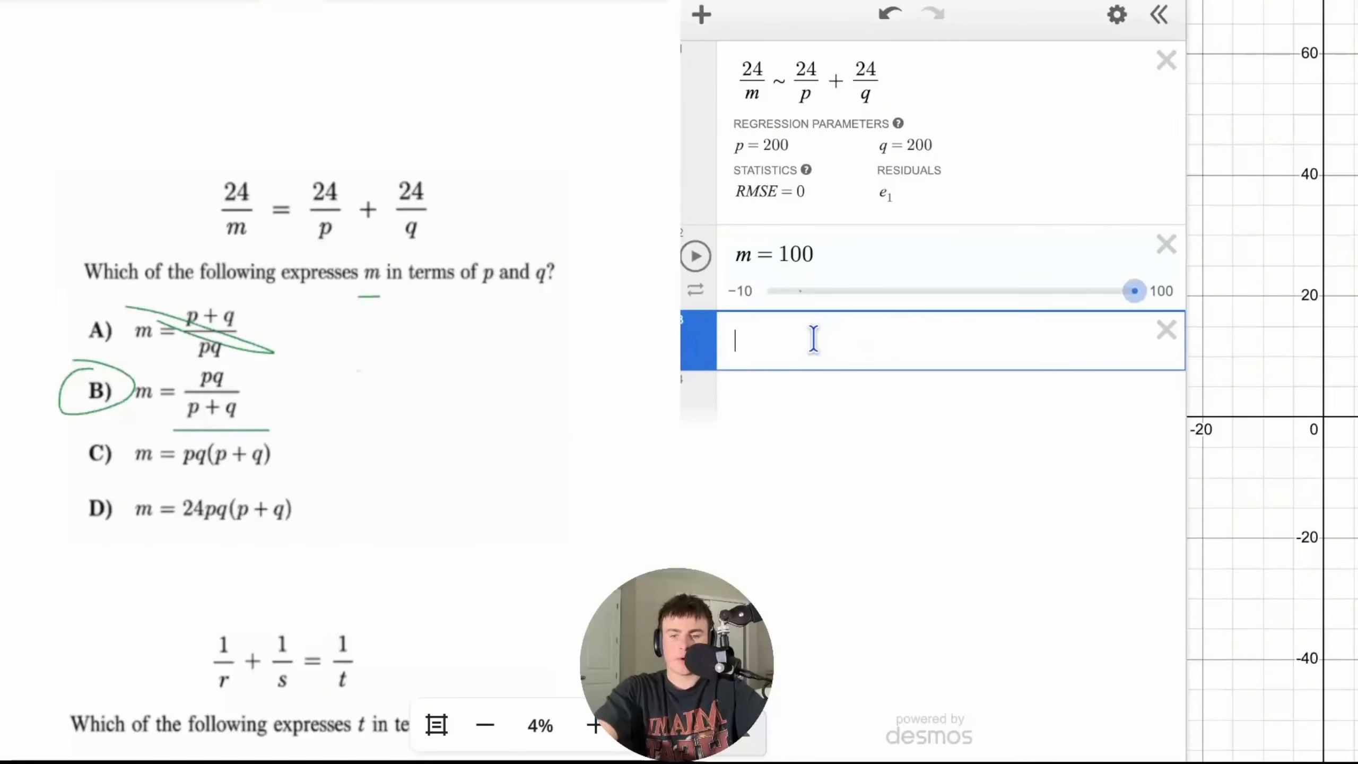
text(pq/)
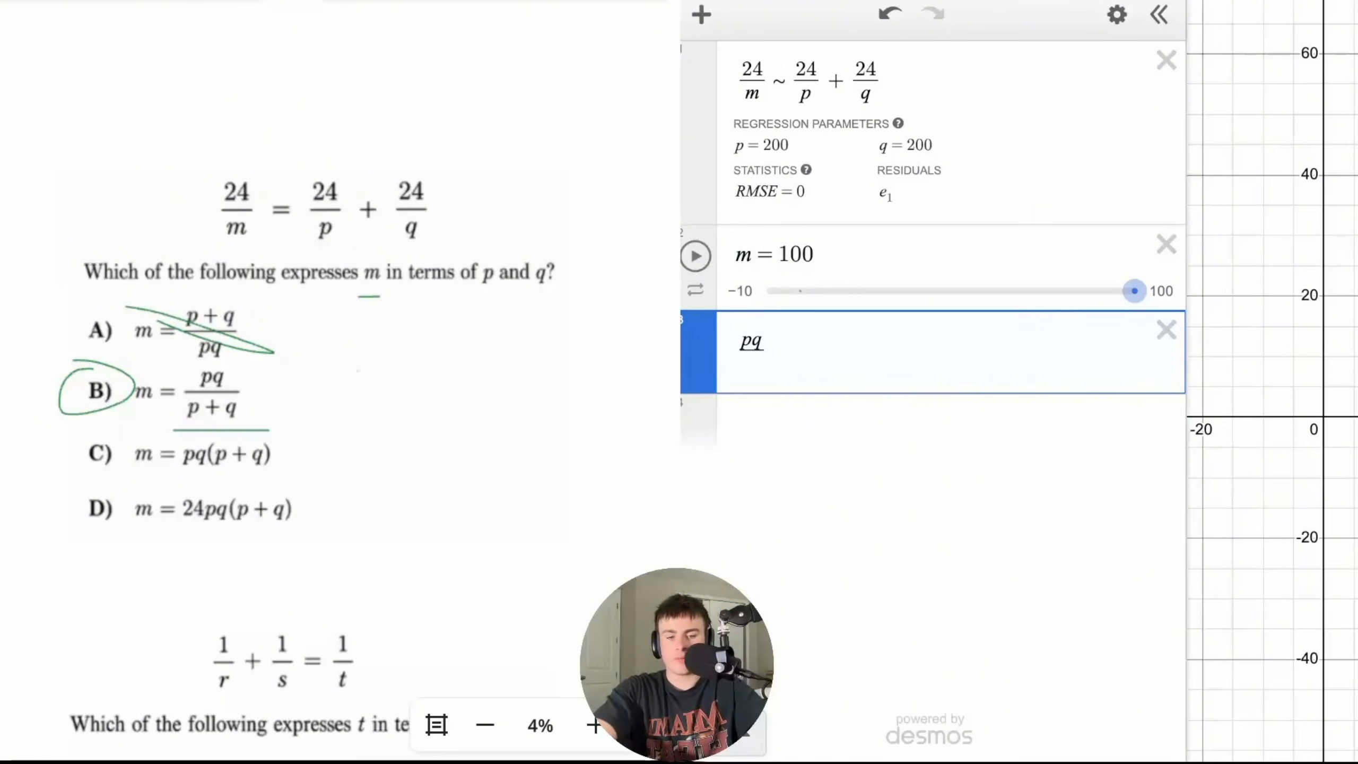
text((p+q)
drag(1135, 293, 1056, 293)
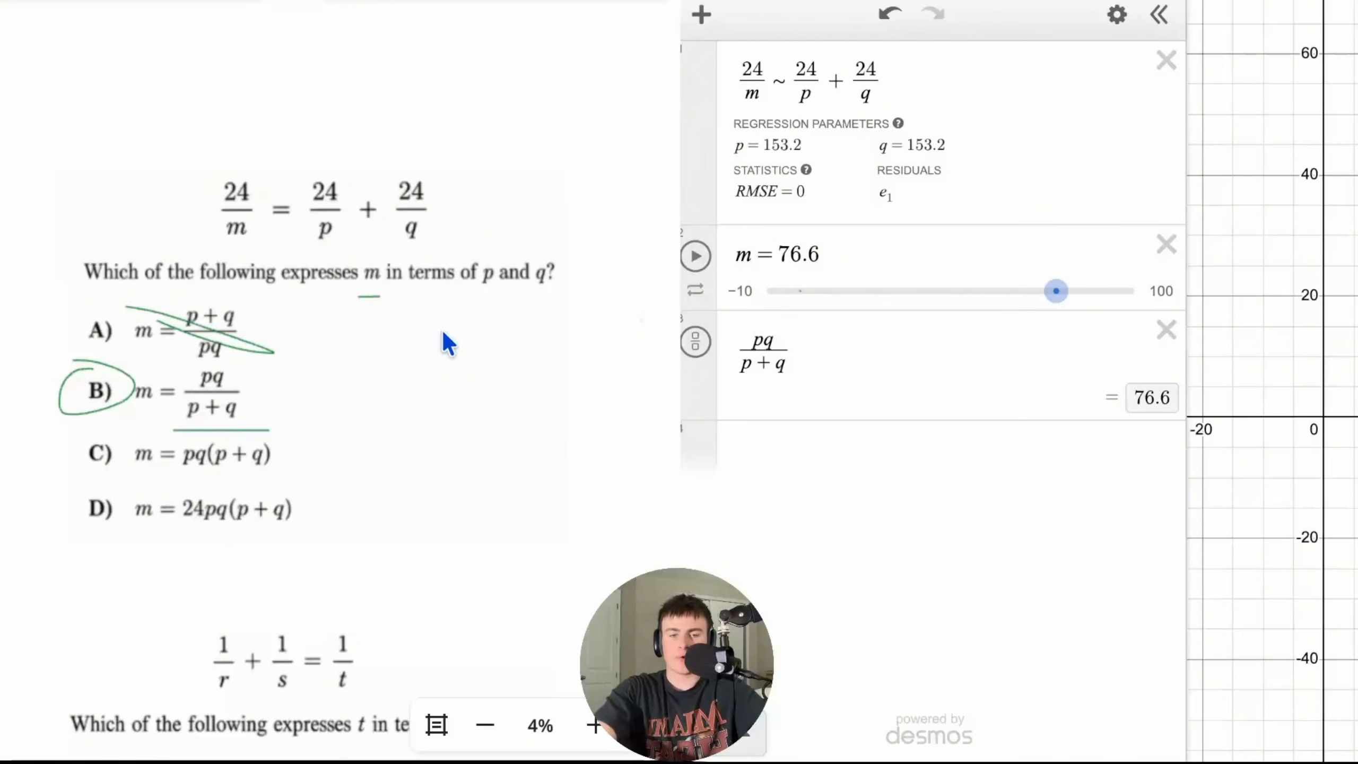
- Bring up the question expressing t in terms of r and s, and delete all expressions from the previous question
scroll(455, 425, down, 9)
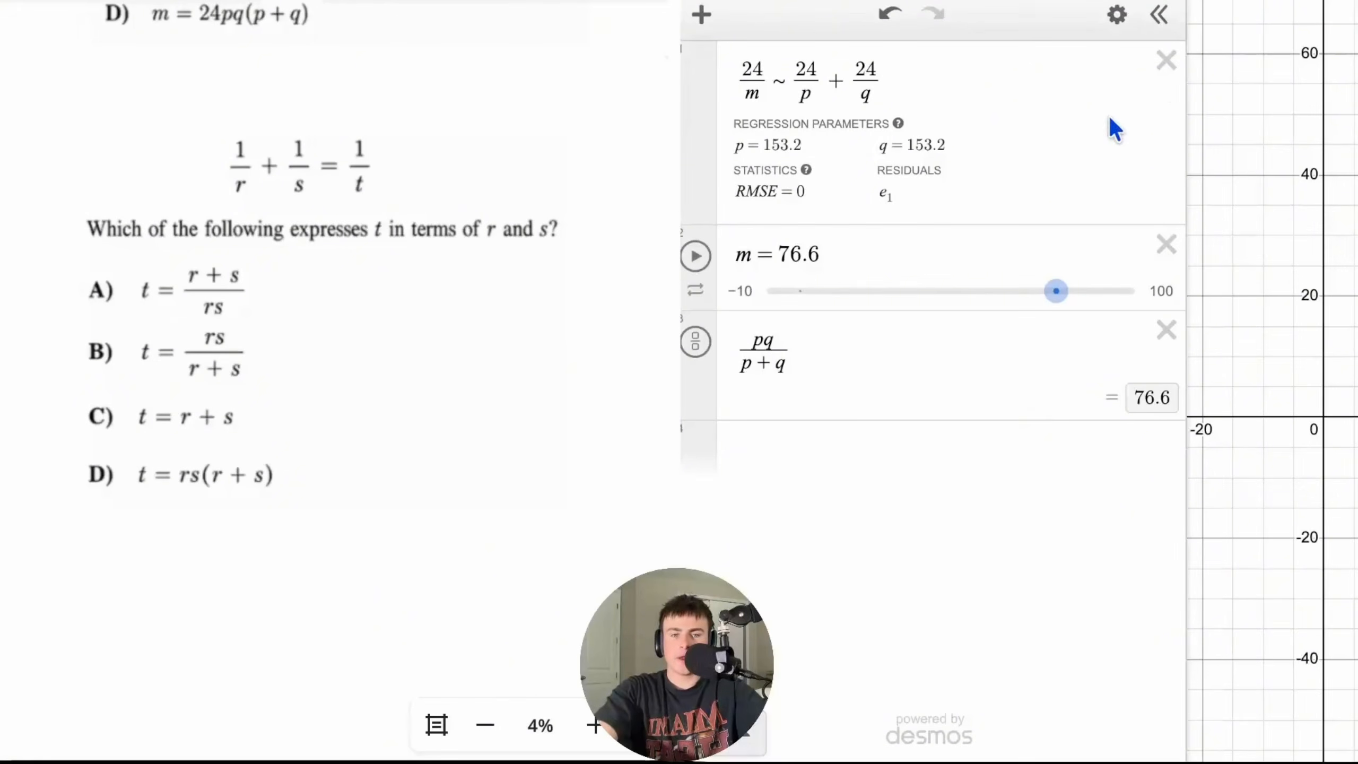
click(1165, 80)
click(1164, 80)
click(1166, 80)
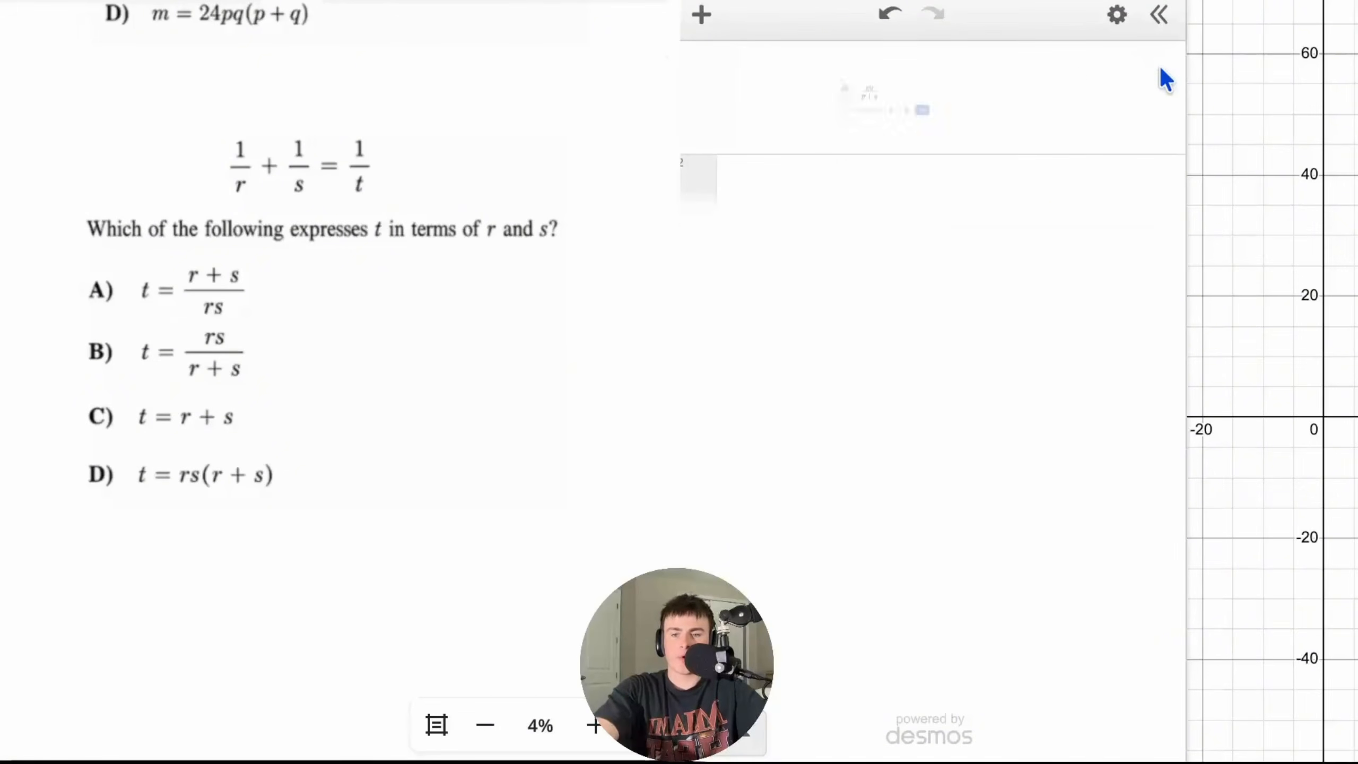
- Enter the regression 1/r + 1/s ~ 1/t
click(1016, 91)
key(p)
click(789, 89)
text(1/)
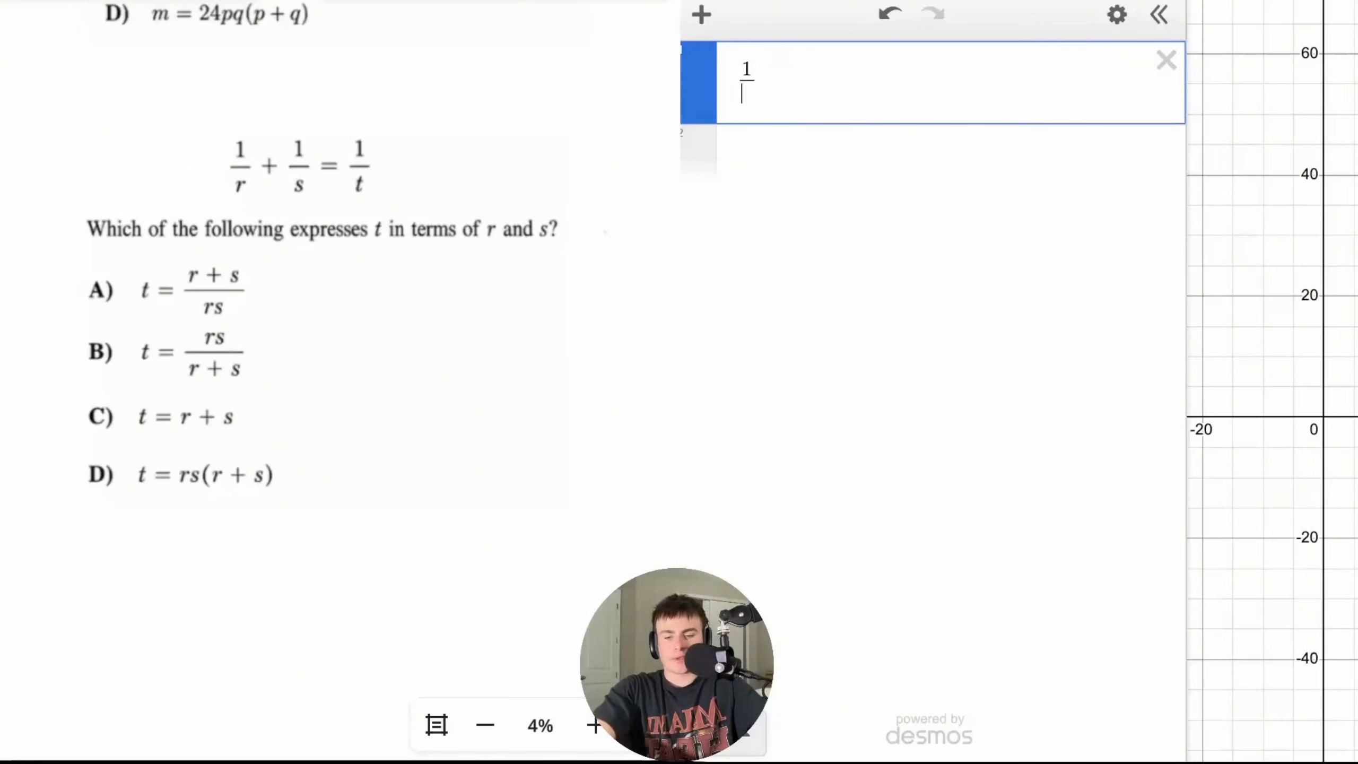
text(r+1/s)
key(Right)
text(~ 1/t)
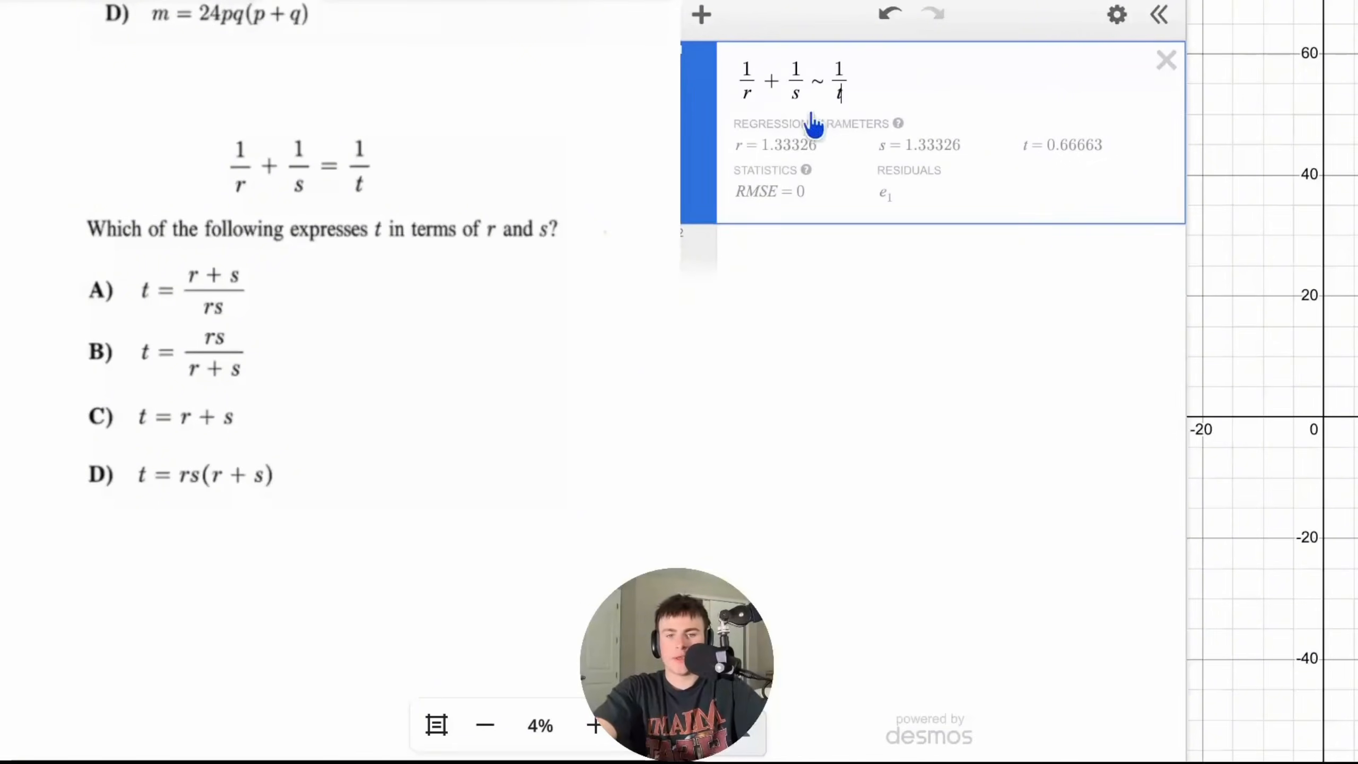
- Define s = 100 and add t on its own line to show its full value
click(846, 251)
text(s = 100)
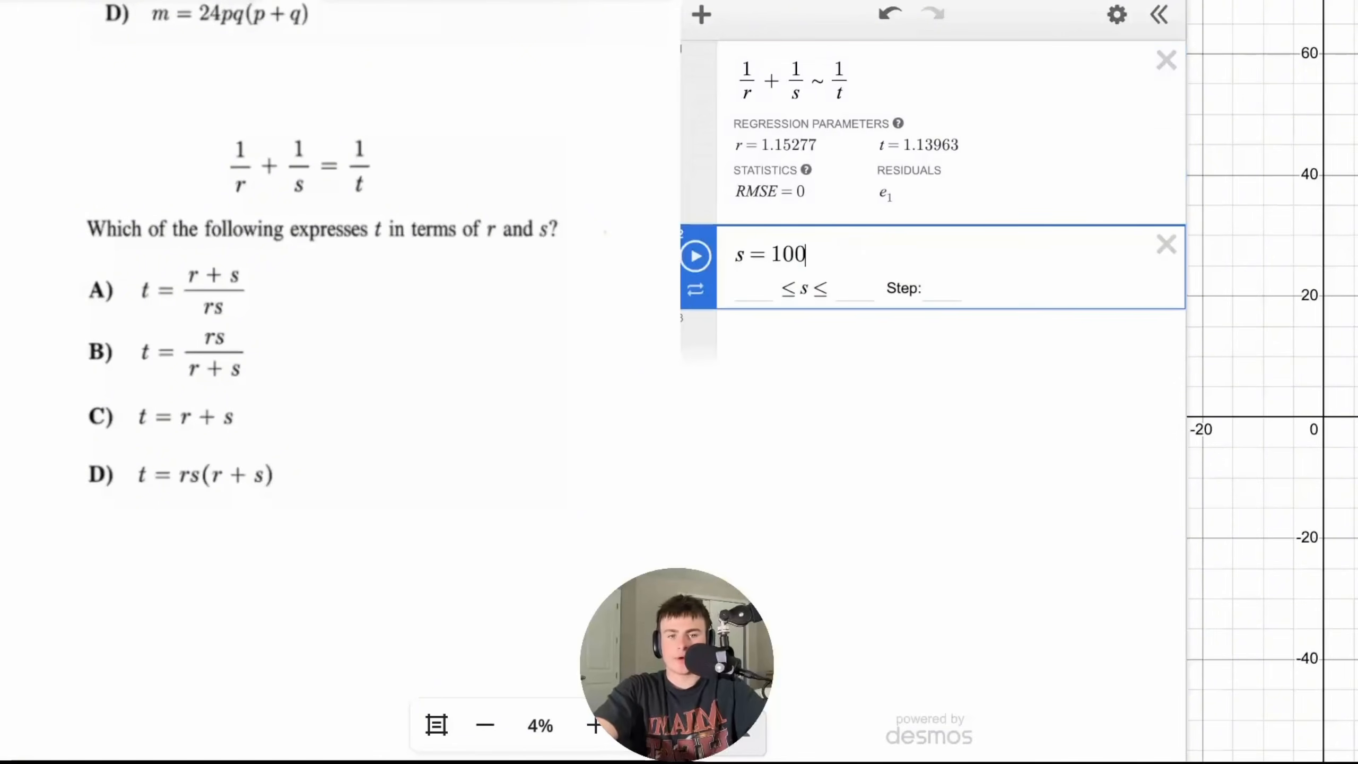
click(868, 356)
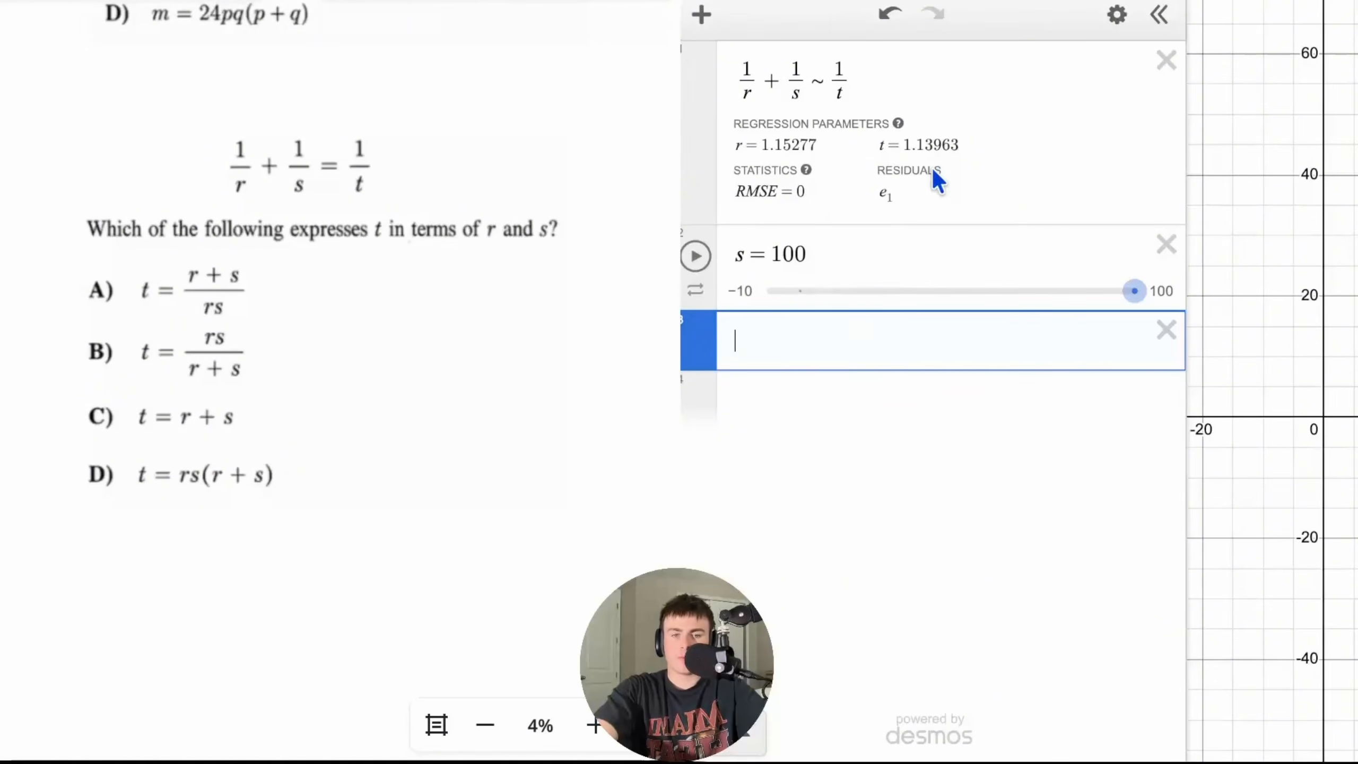
text(t)
key(Return)
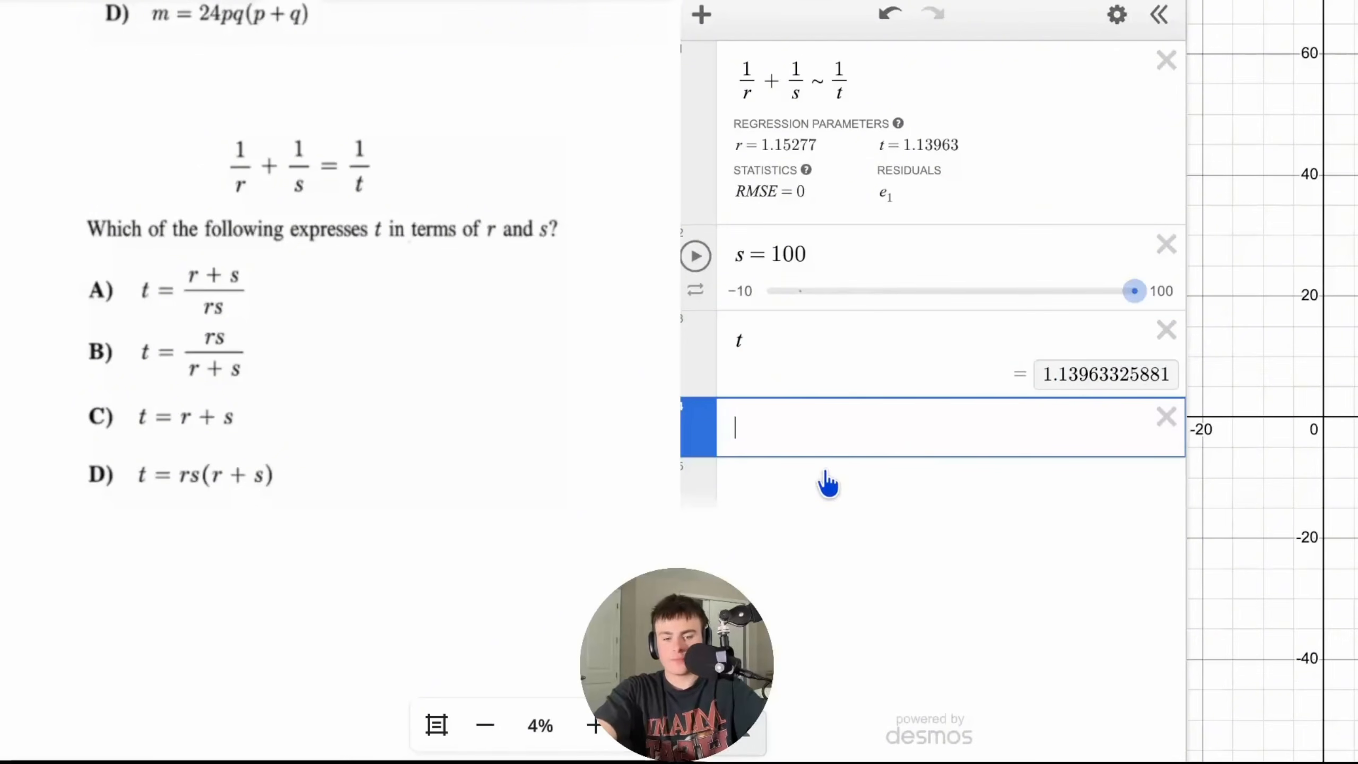
- Test choice A by evaluating (r+s)/(rs), and replace it with choice B, rs/(r+s)
text(/r+s)
click(759, 447)
text(rs)
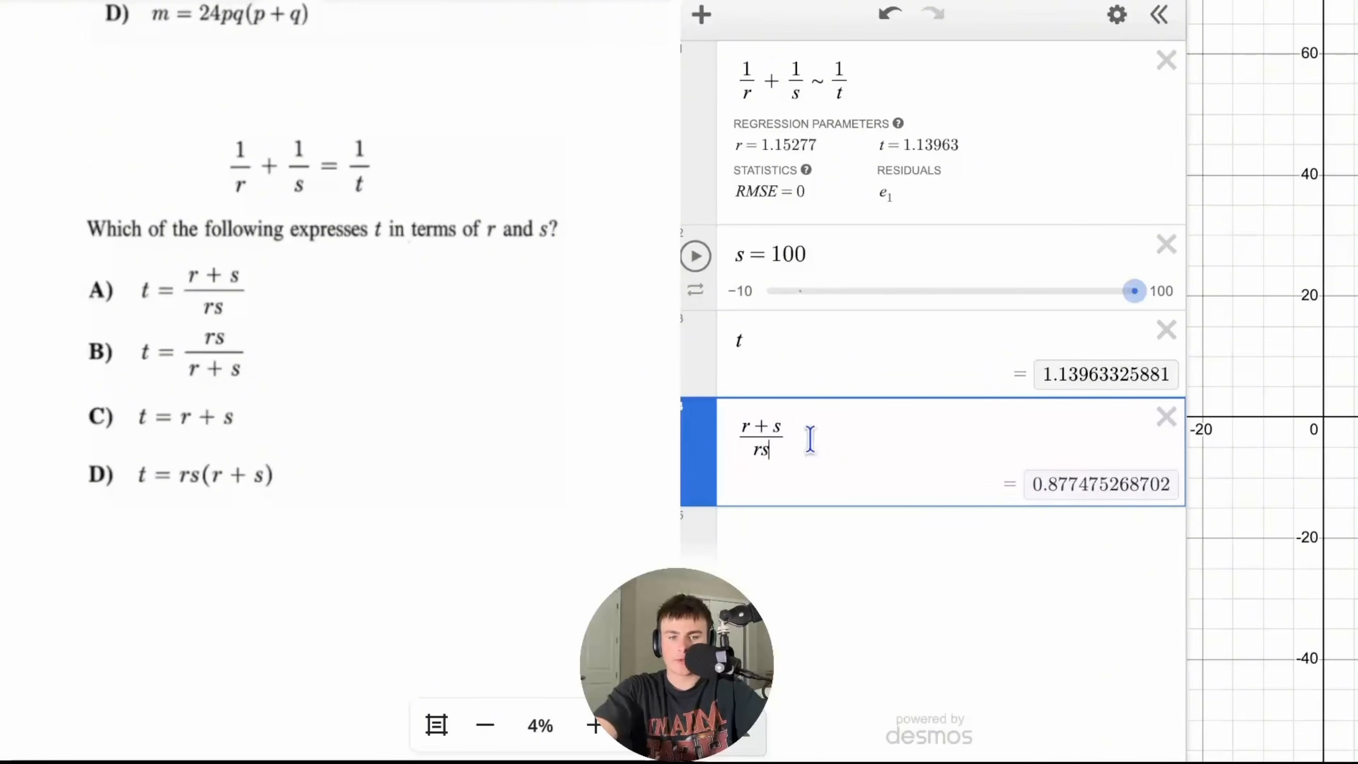
key(ctrl+a)
text(rs/r+s)
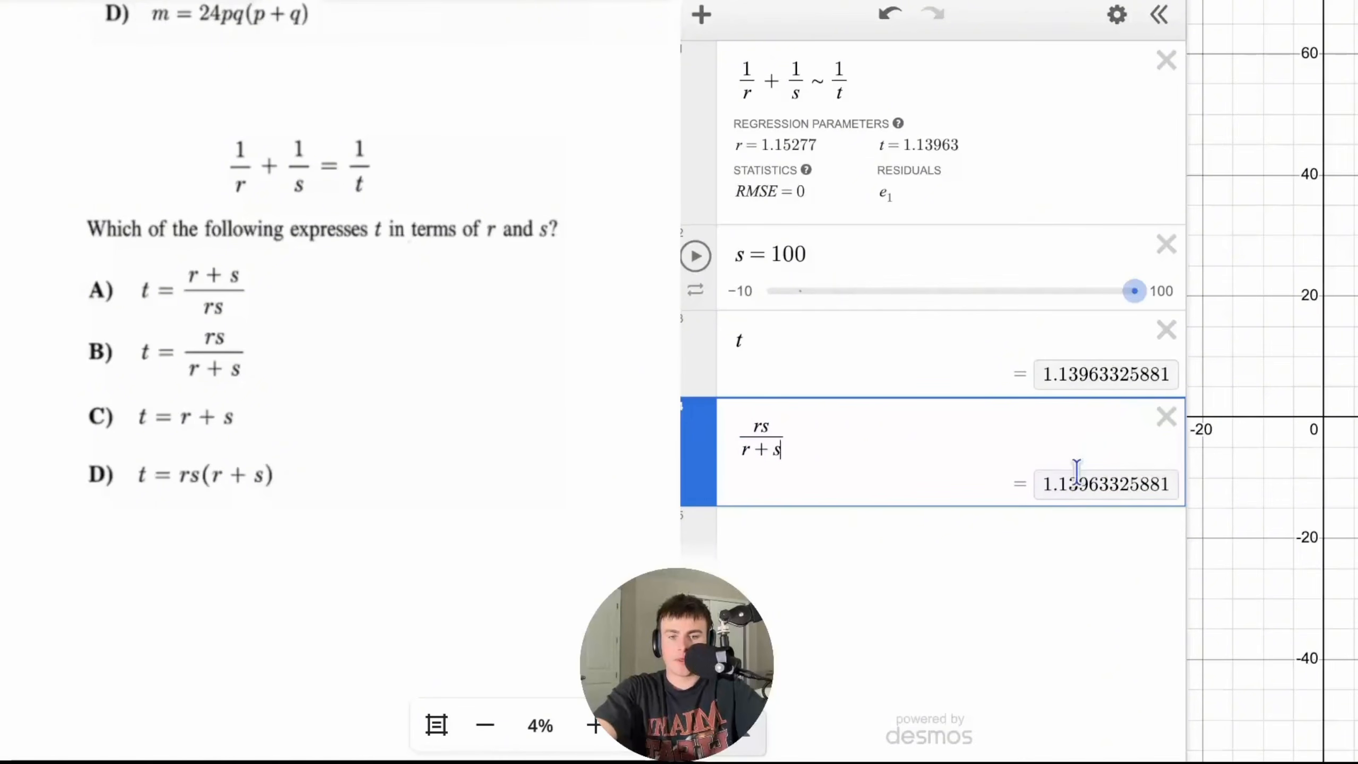
- Lower the s slider to 64, and mark the question by boxing choice B and underlining "expresses"
mouse_move(1134, 294)
mouse_down()
mouse_move(996, 322)
mouse_move(1015, 324)
mouse_up()
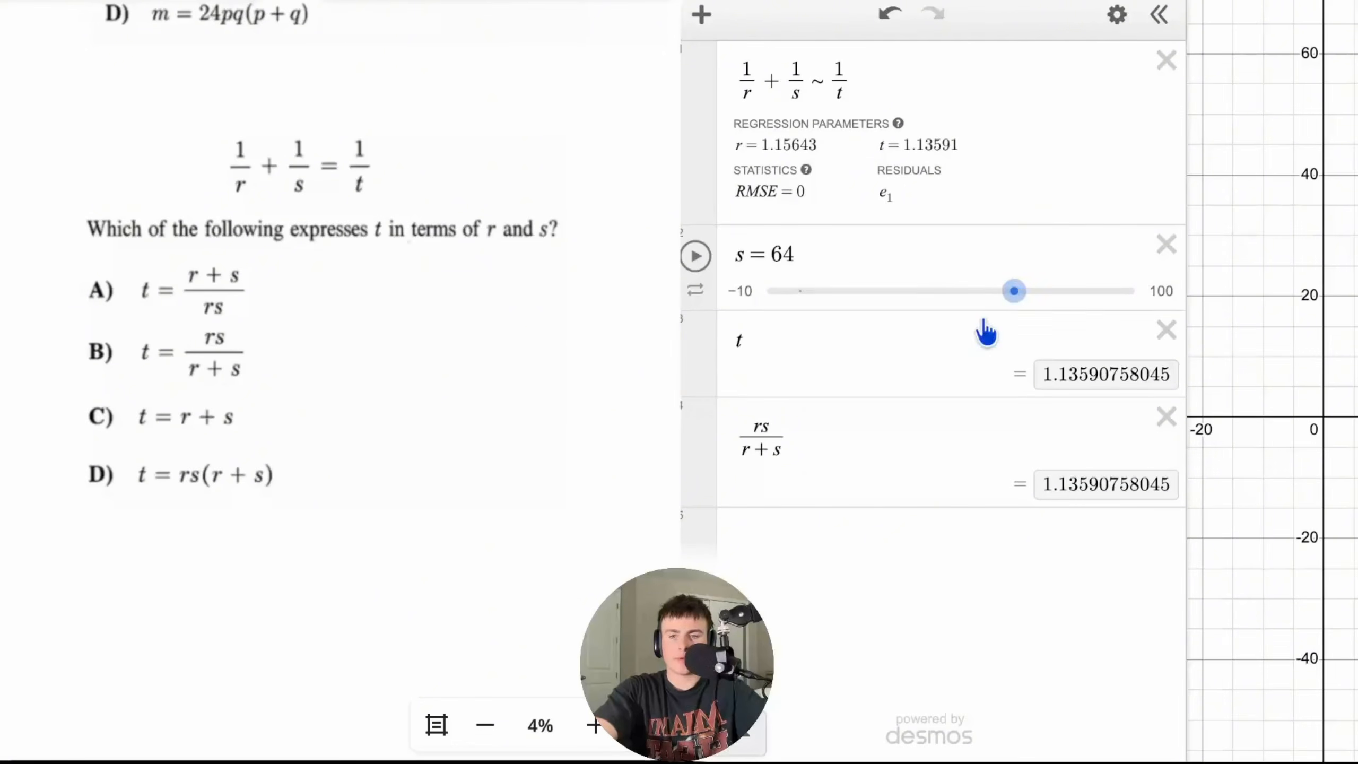
mouse_move(119, 325)
mouse_down()
mouse_move(76, 386)
mouse_move(291, 356)
mouse_move(154, 323)
mouse_up()
drag(297, 256, 364, 241)
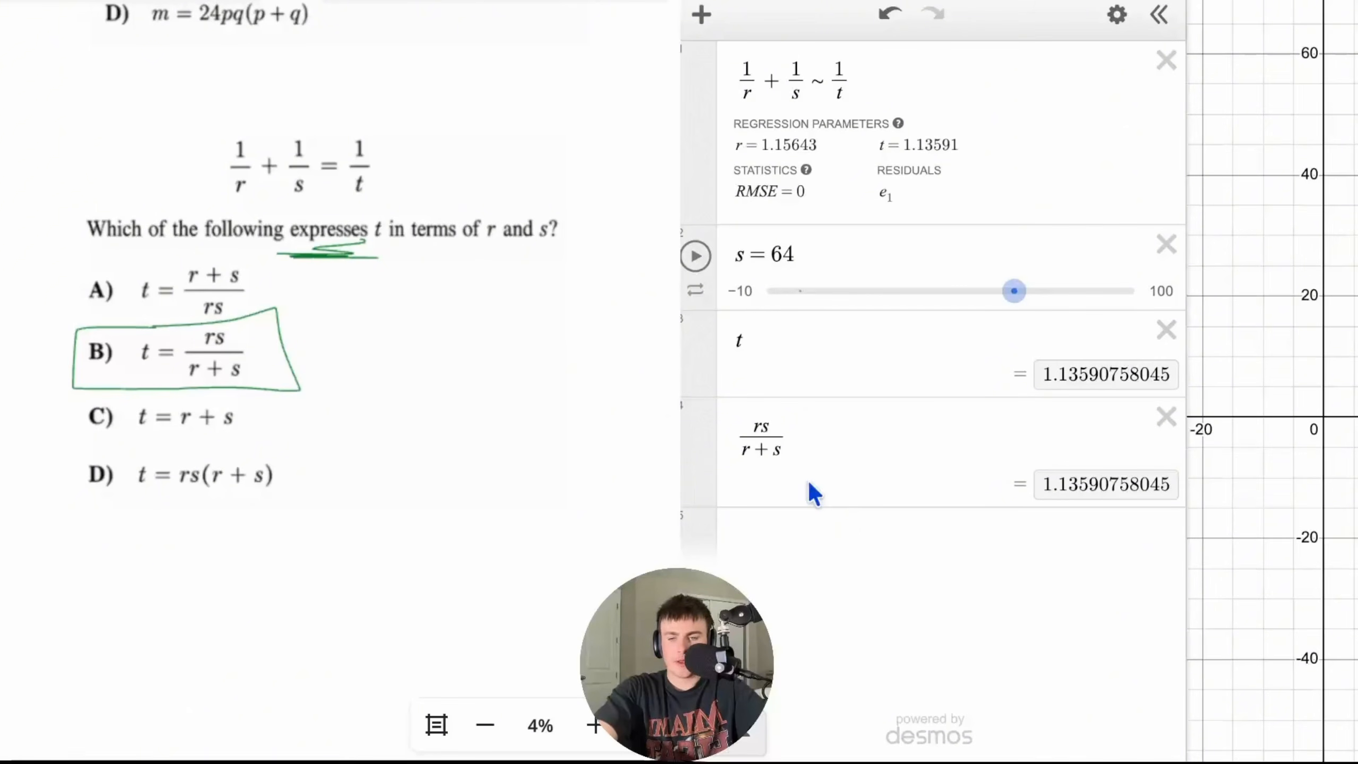
- Move from the expression-of-terms notes to the Factoring notes and clear the calculator's expressions
scroll(361, 395, up, 5)
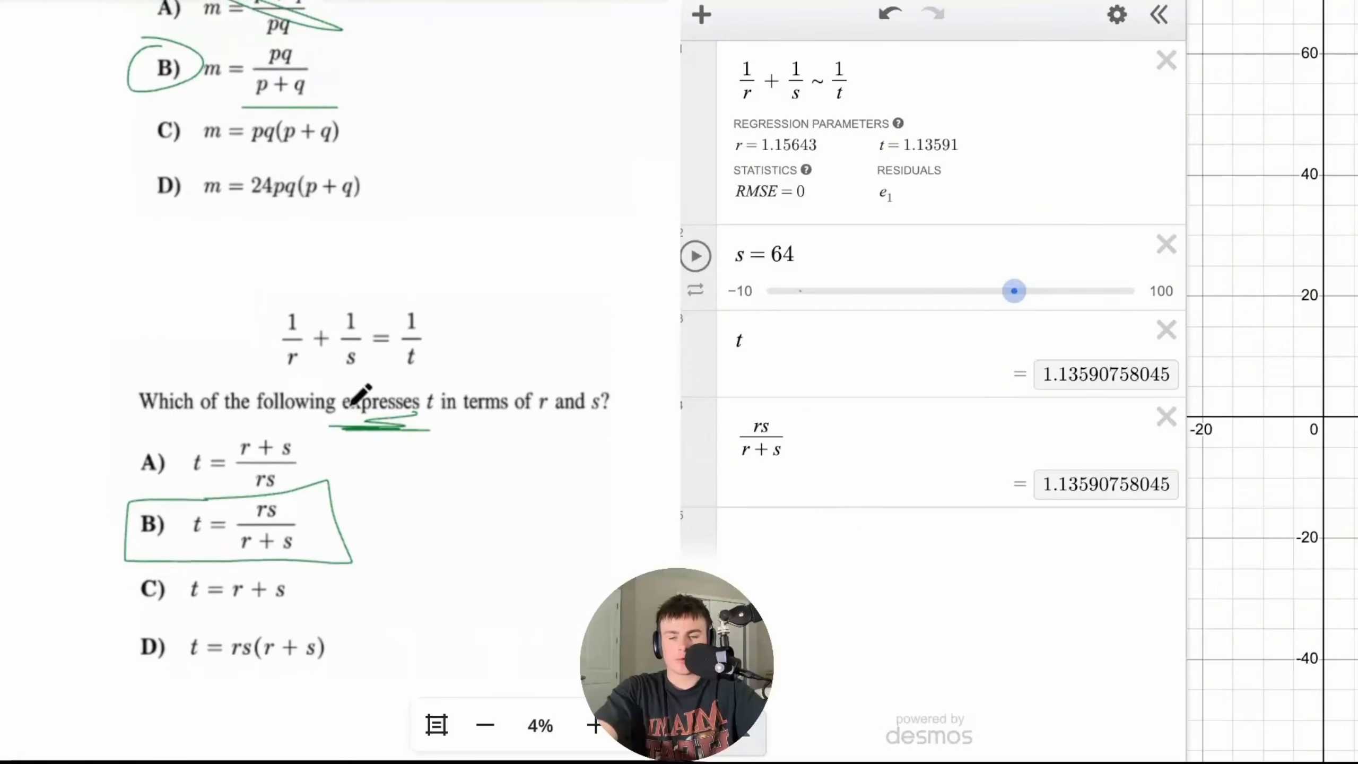
scroll(357, 394, left, 10)
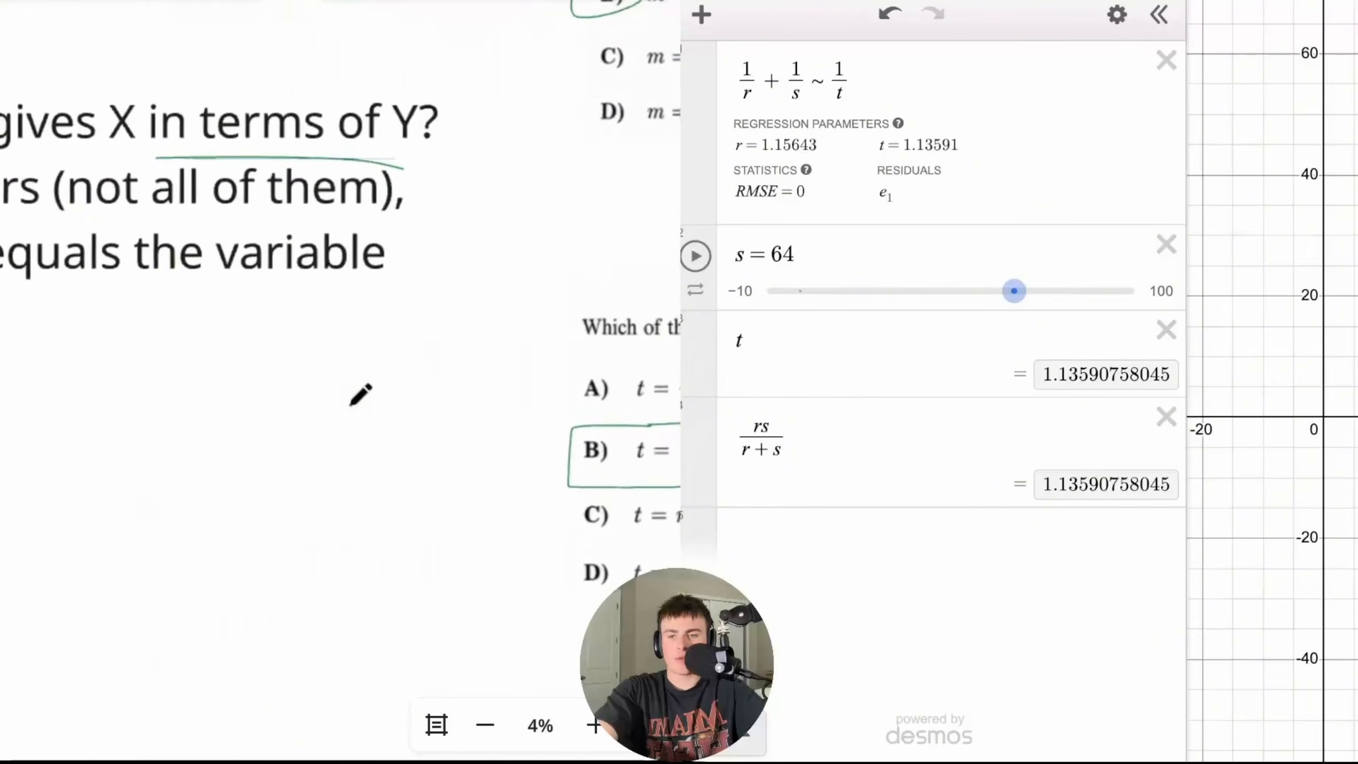
scroll(354, 419, down, 2)
scroll(361, 396, down, 1)
scroll(361, 396, right, 3)
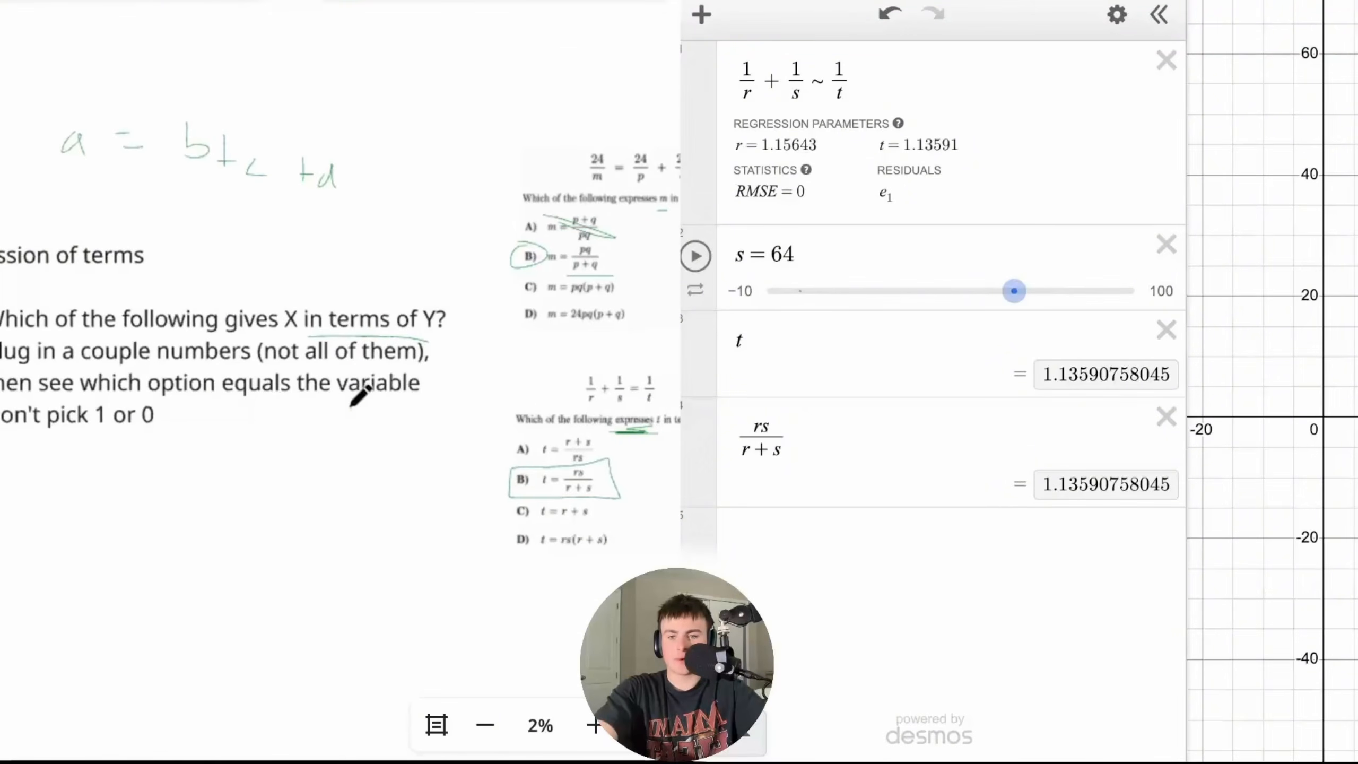
scroll(361, 396, left, 4)
scroll(358, 394, left, 2)
scroll(358, 394, up, 1)
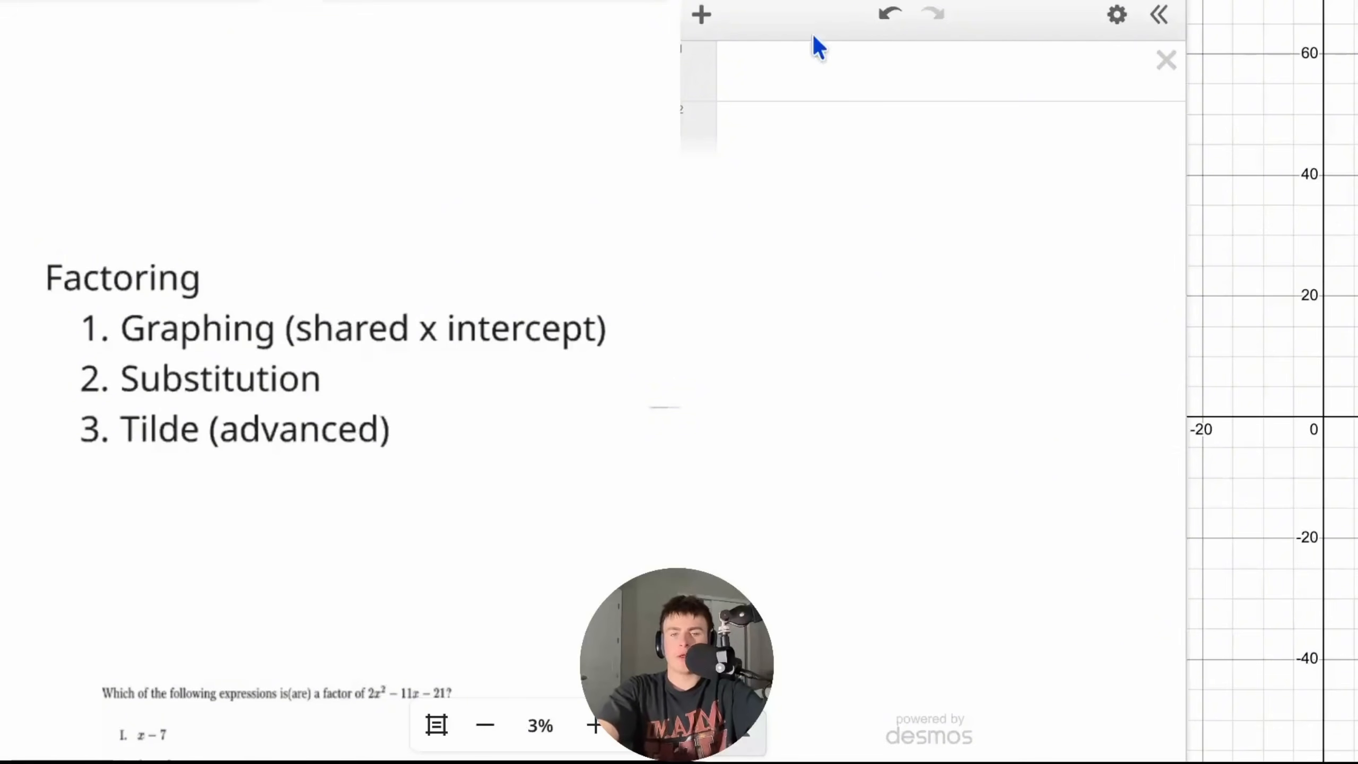
- Graph x and x^2 as two separate expressions
click(779, 90)
text(x)
key(Return)
text(x^2)
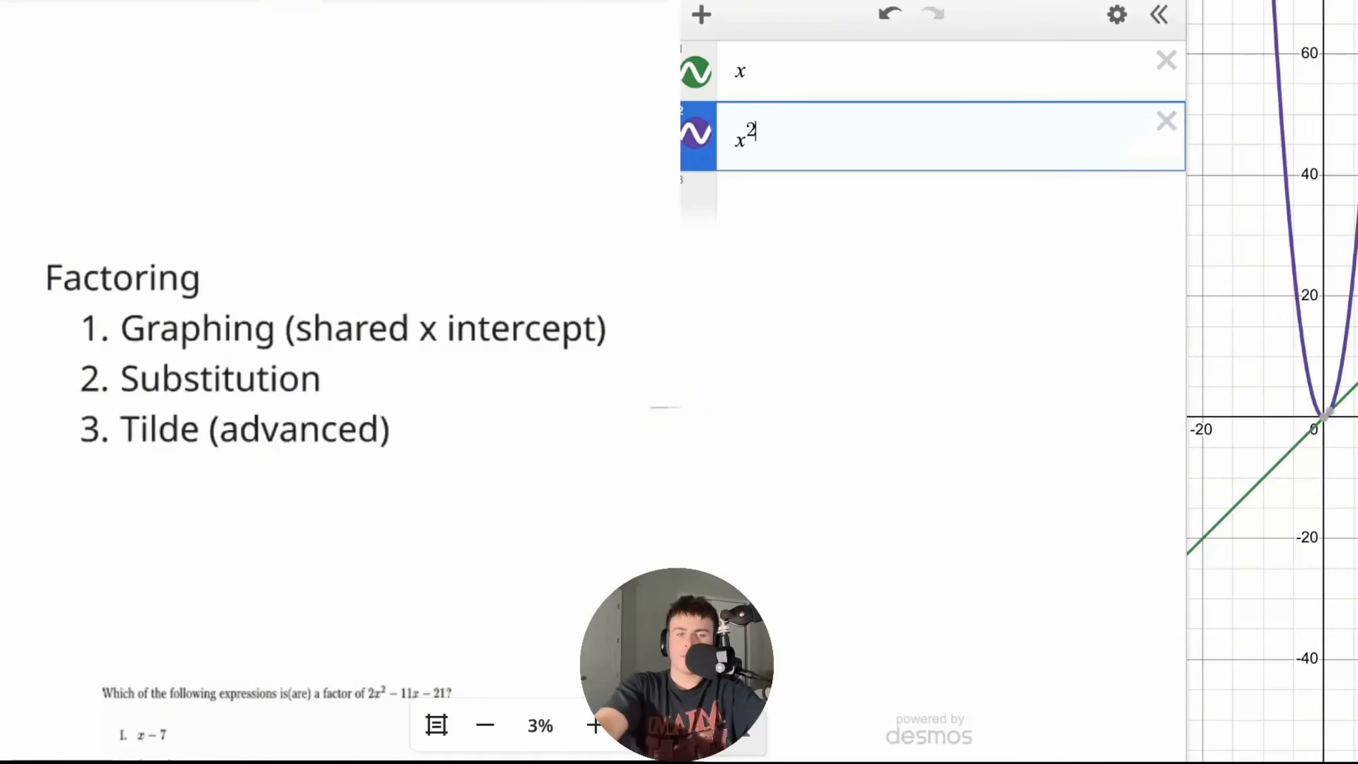
- Highlight the x^2 expression and the x expression in turn to compare them
click(783, 75)
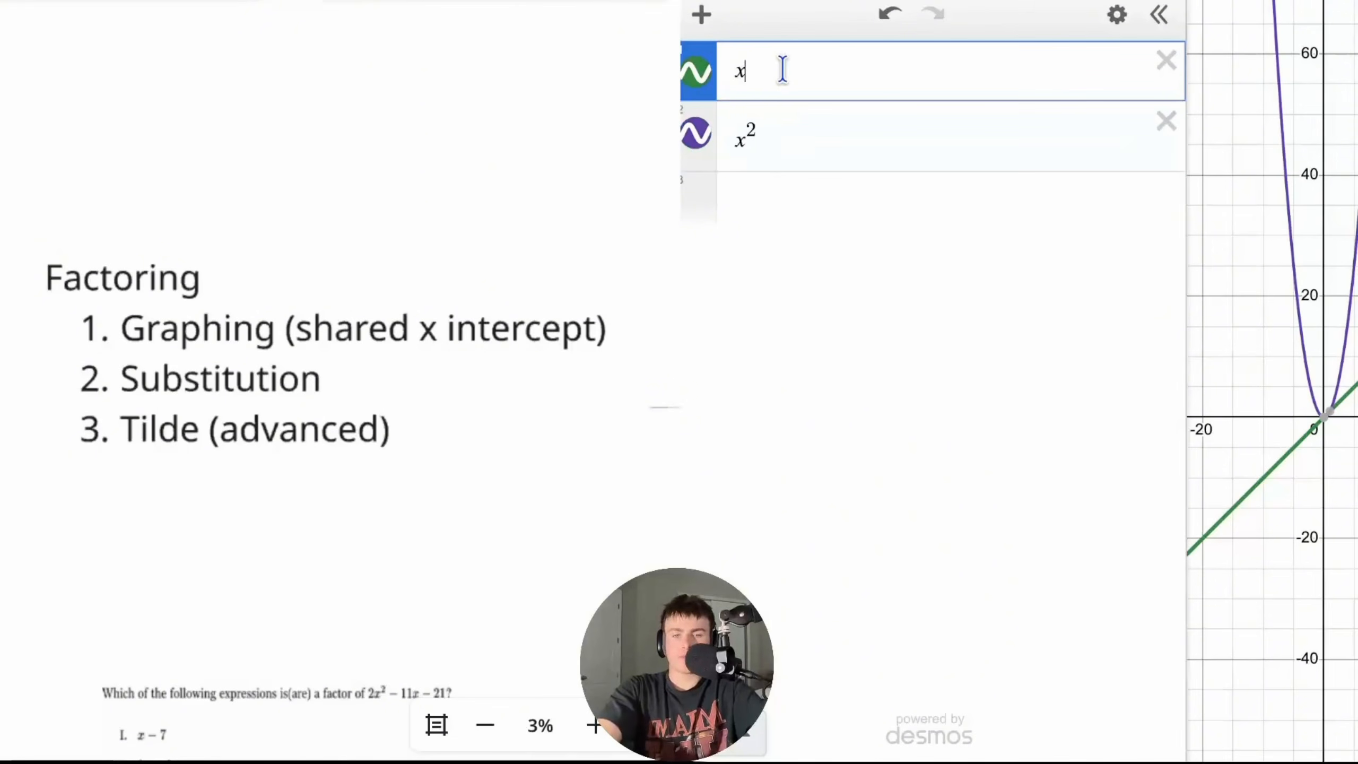
drag(783, 136, 733, 150)
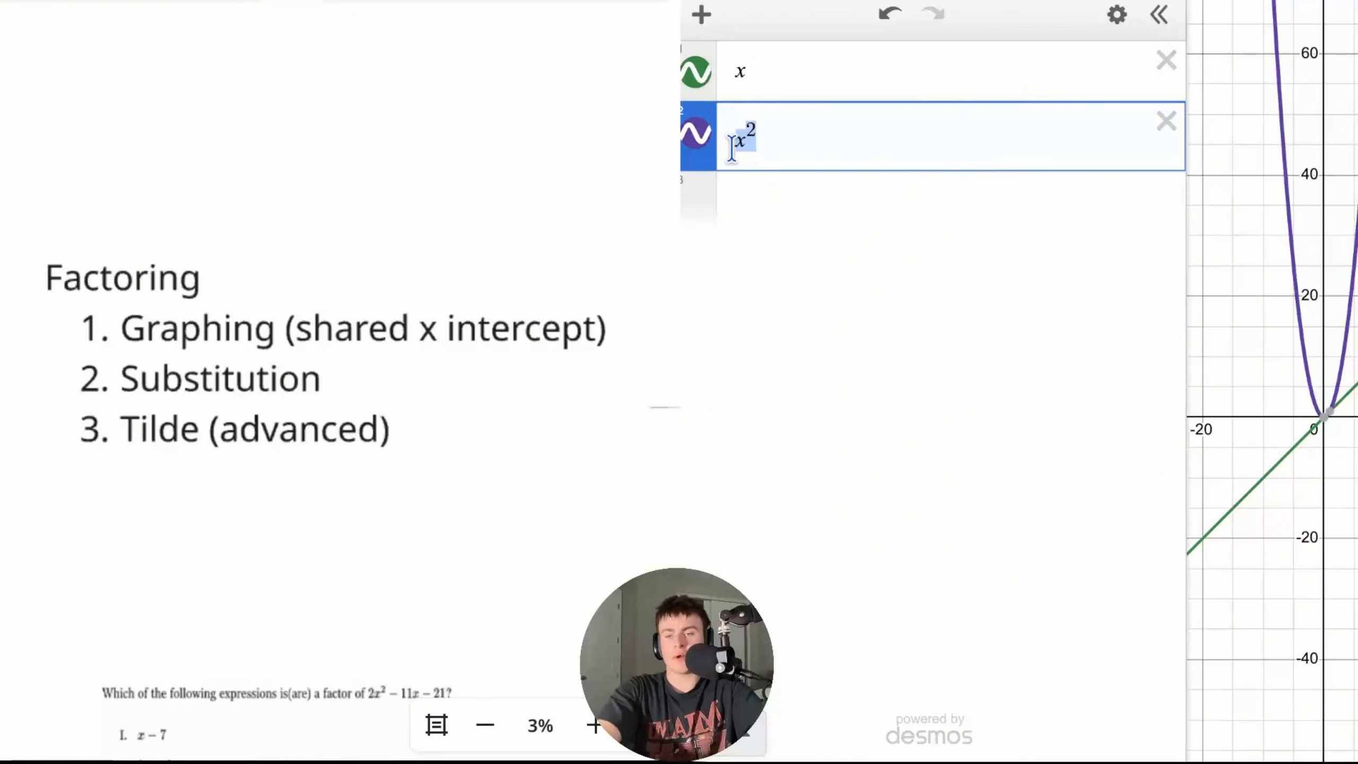
drag(774, 75, 711, 76)
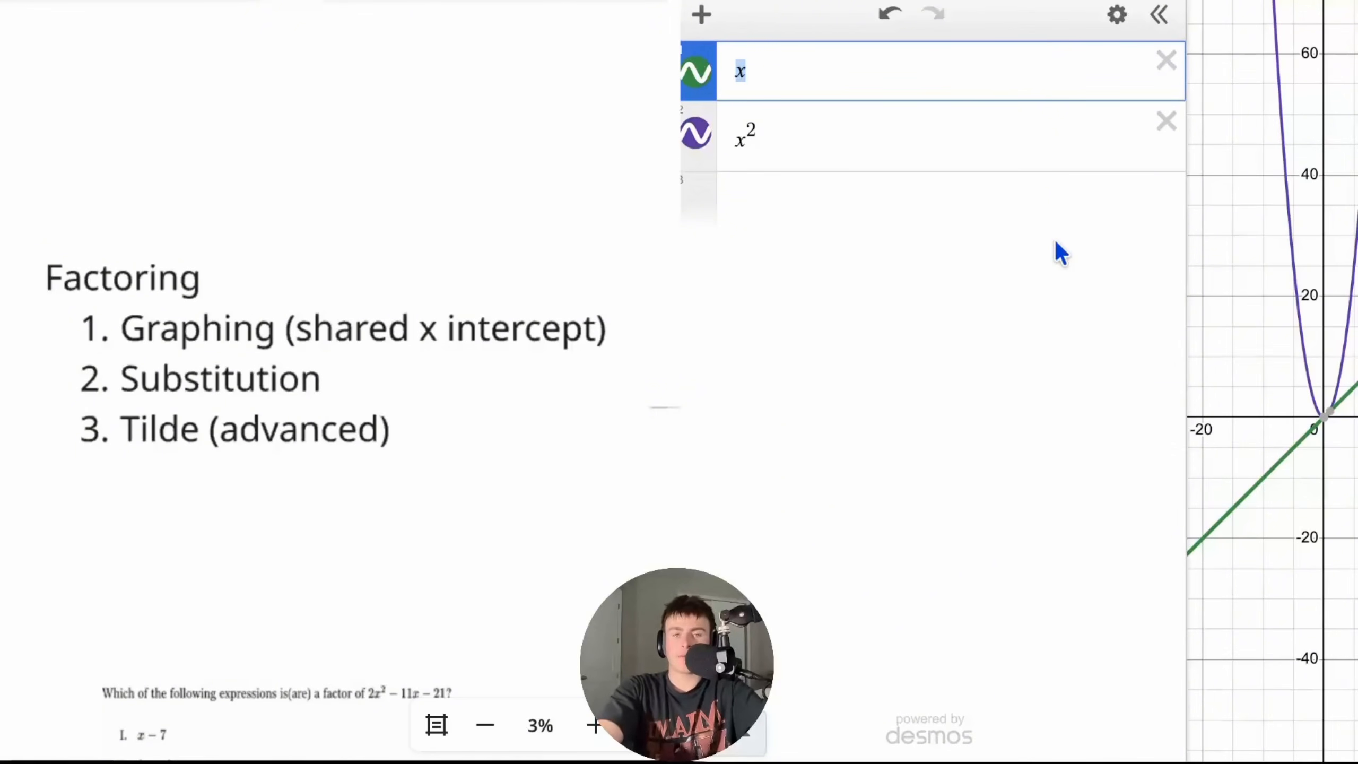
- Widen the graph area and zoom in around the origin to examine where x and x^2 share an x-intercept
scroll(1287, 420, up, 3)
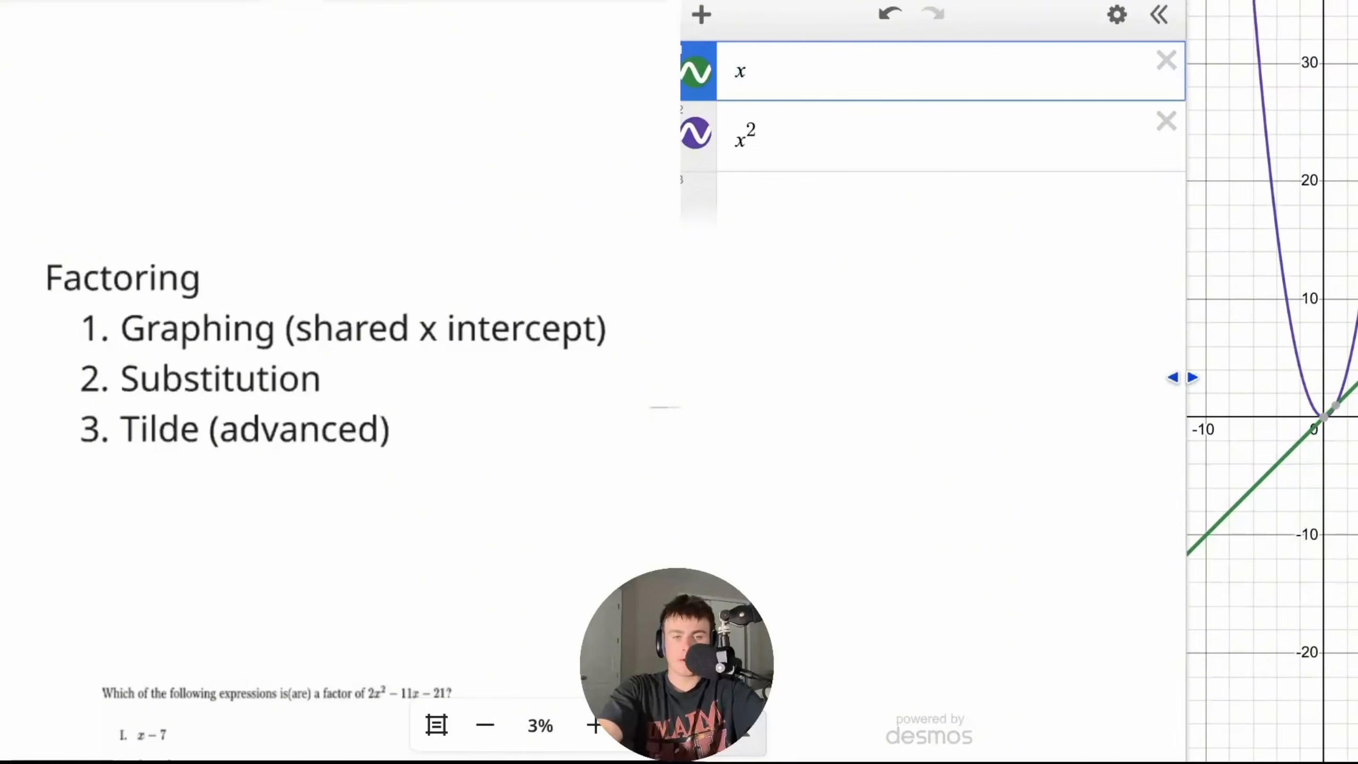
drag(1185, 379, 932, 369)
scroll(1224, 448, up, 3)
scroll(1225, 448, up, 3)
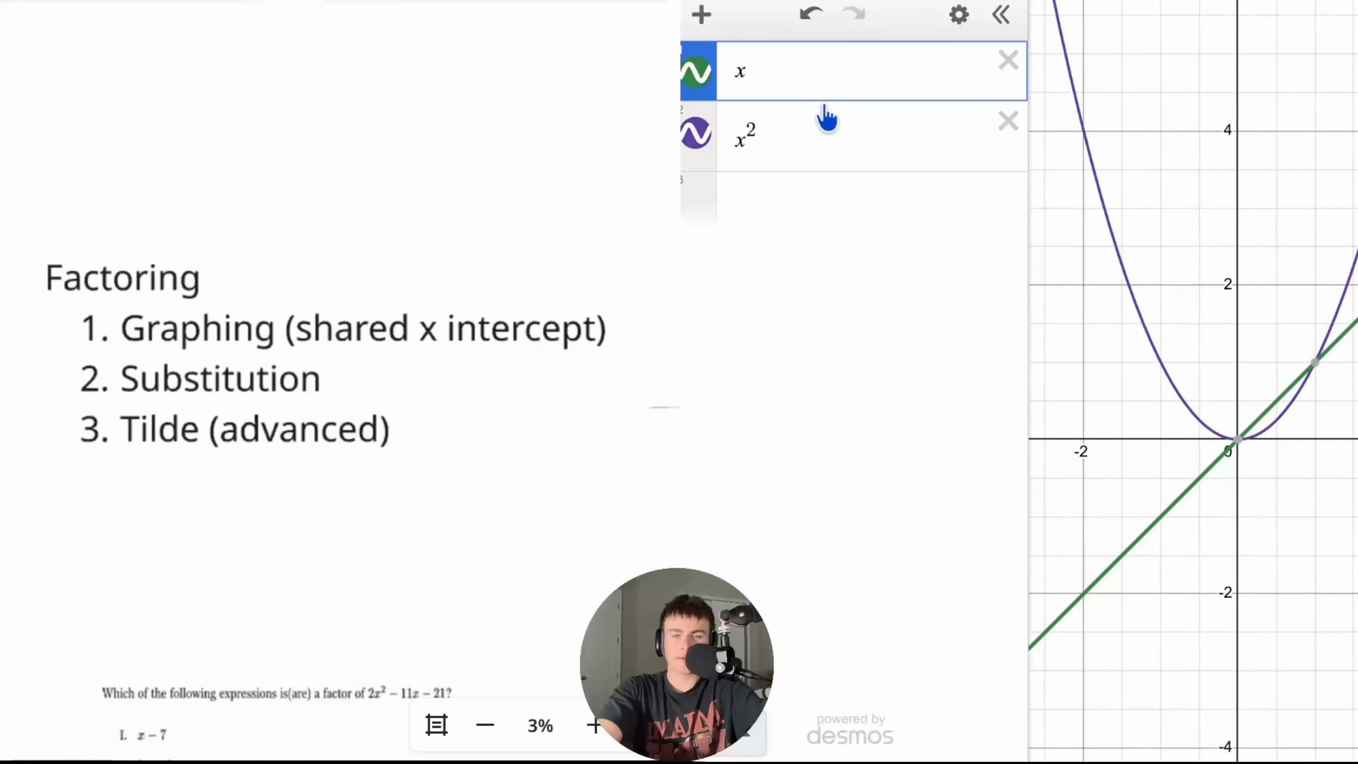
- Change the x^2 expression to x^3 and check the x-intercept it shares with x at the origin
click(1239, 441)
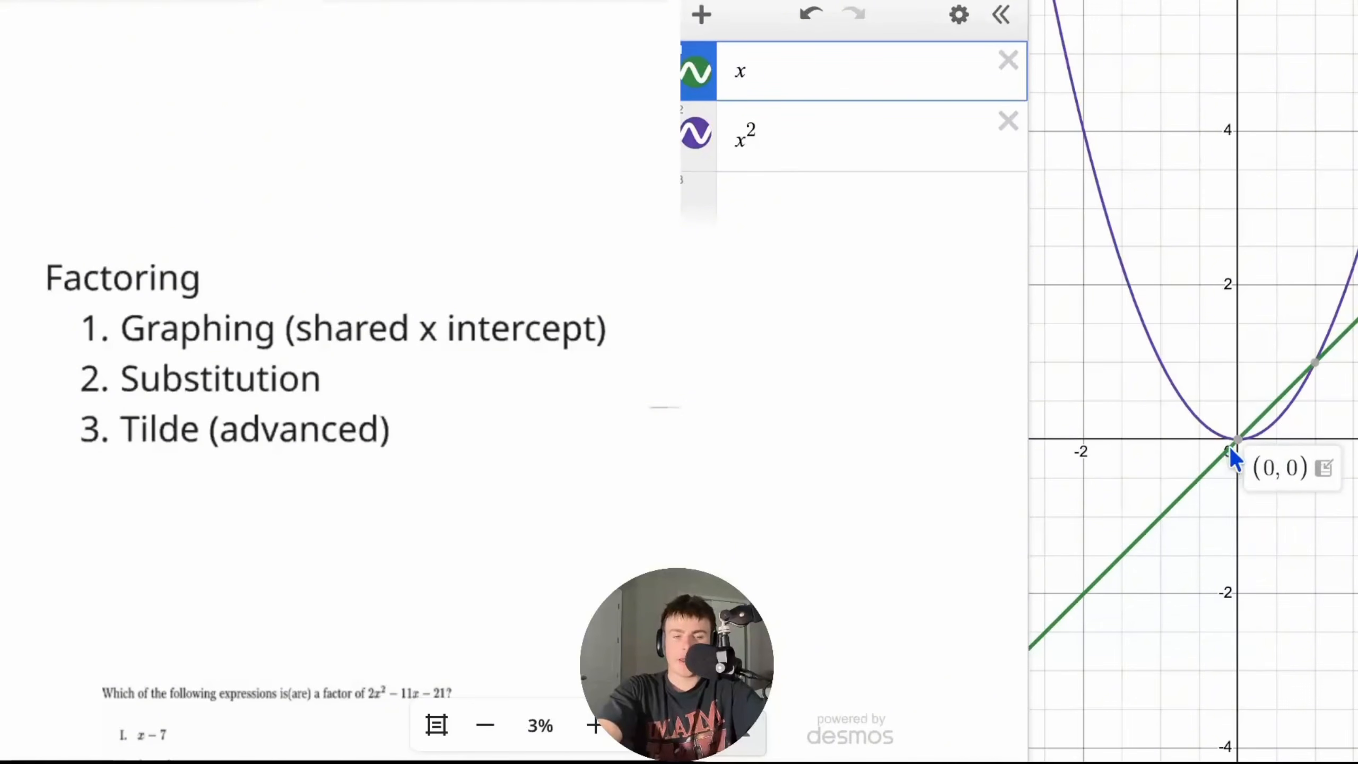
click(1239, 441)
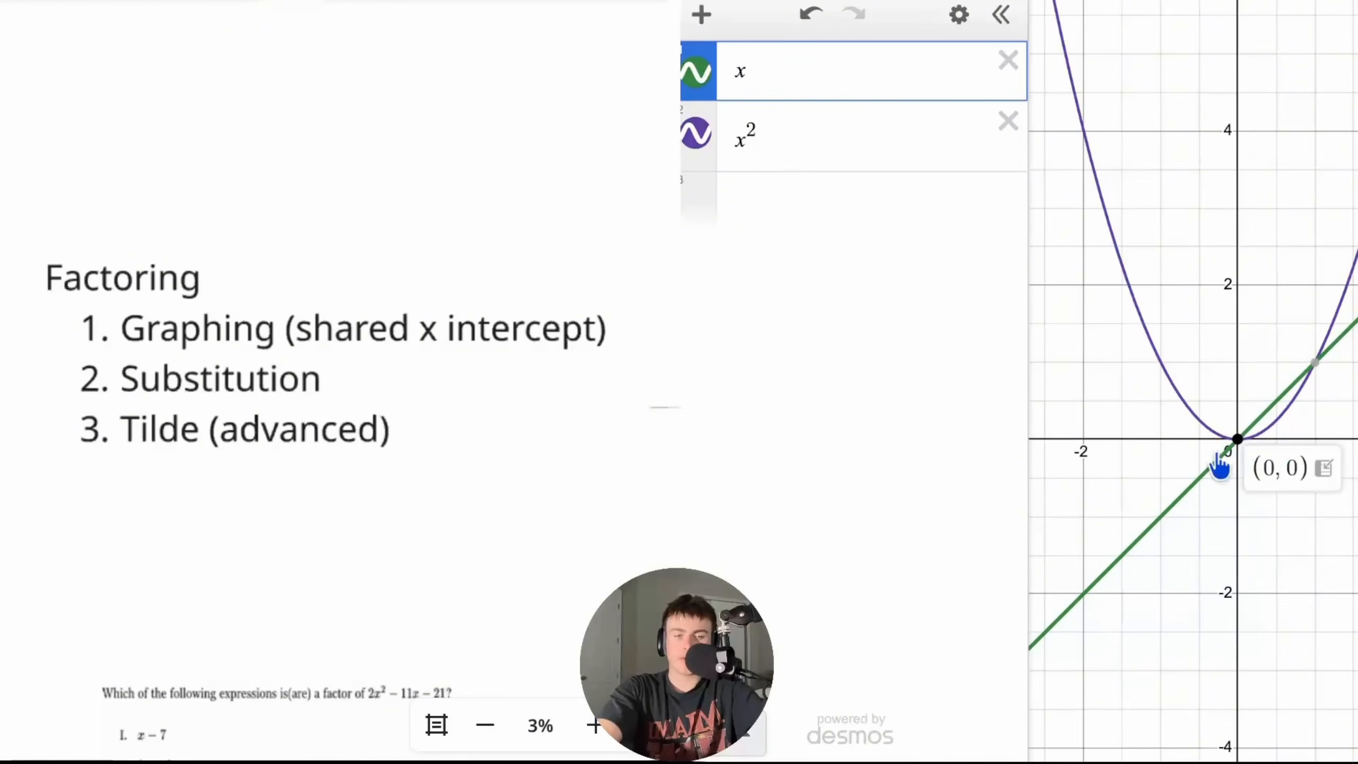
click(792, 121)
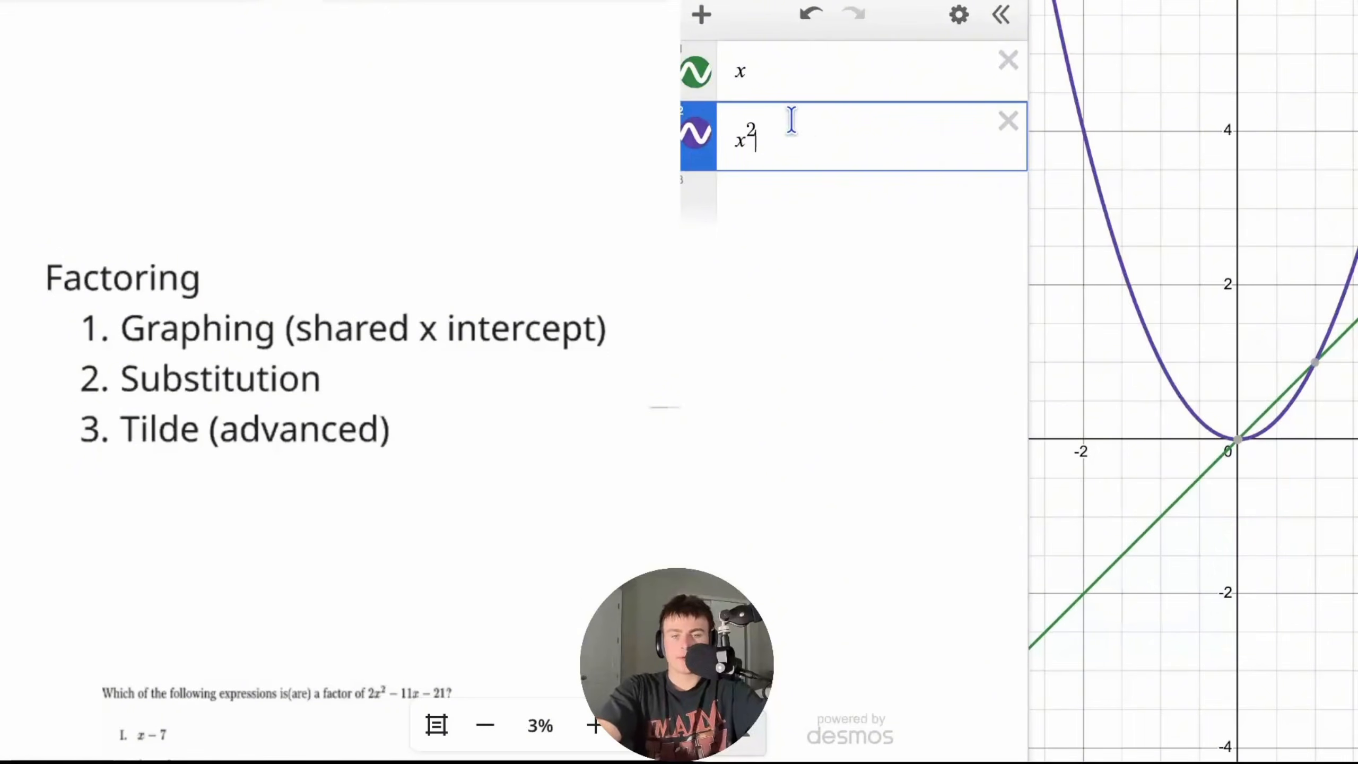
key(BackSpace)
text(4)
key(BackSpace)
text(3)
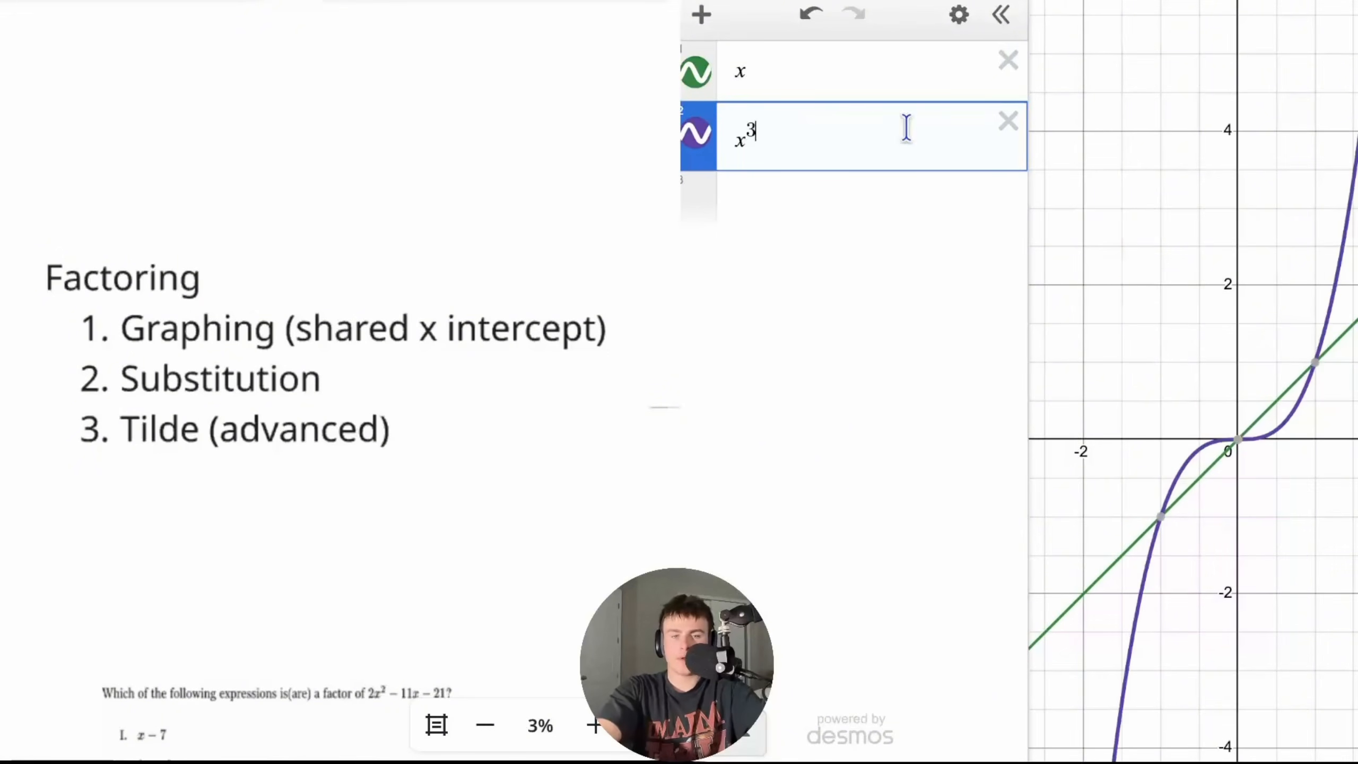
click(1238, 439)
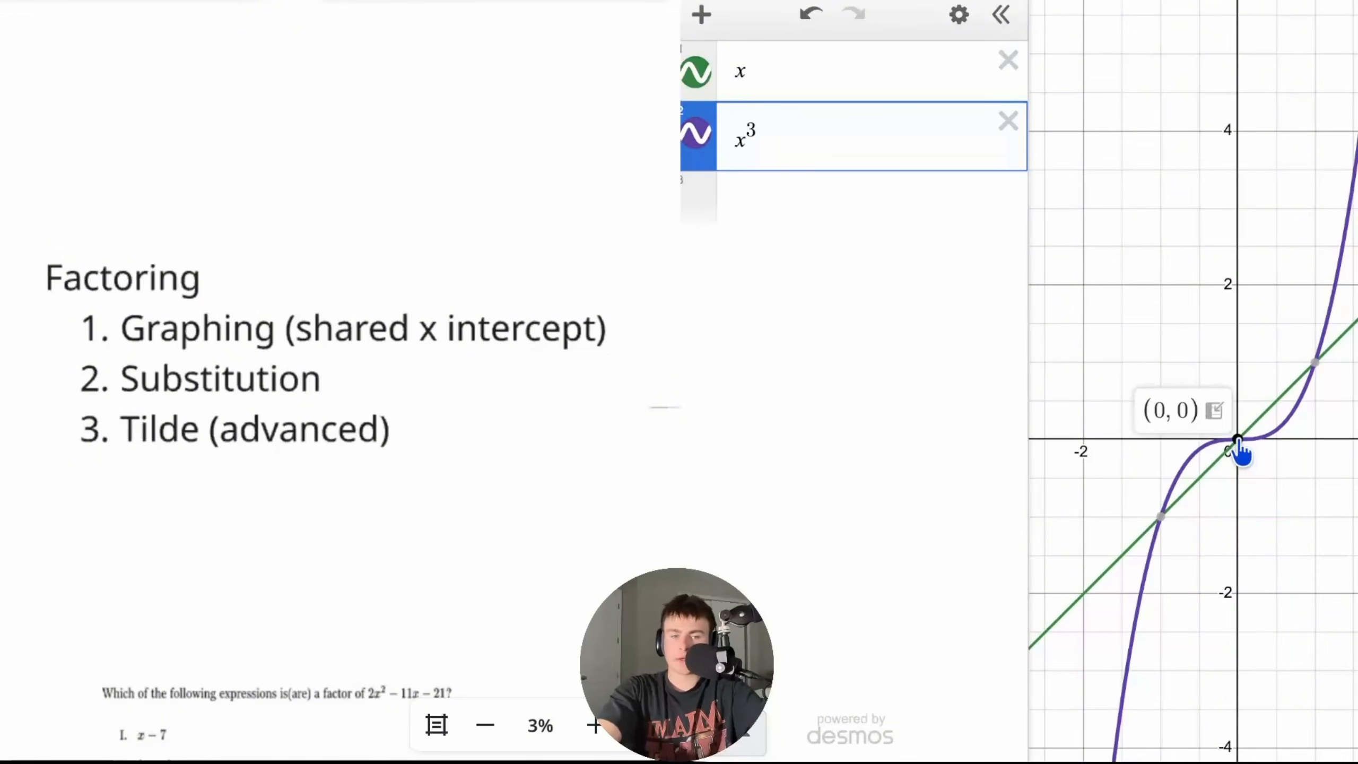
double_click(769, 67)
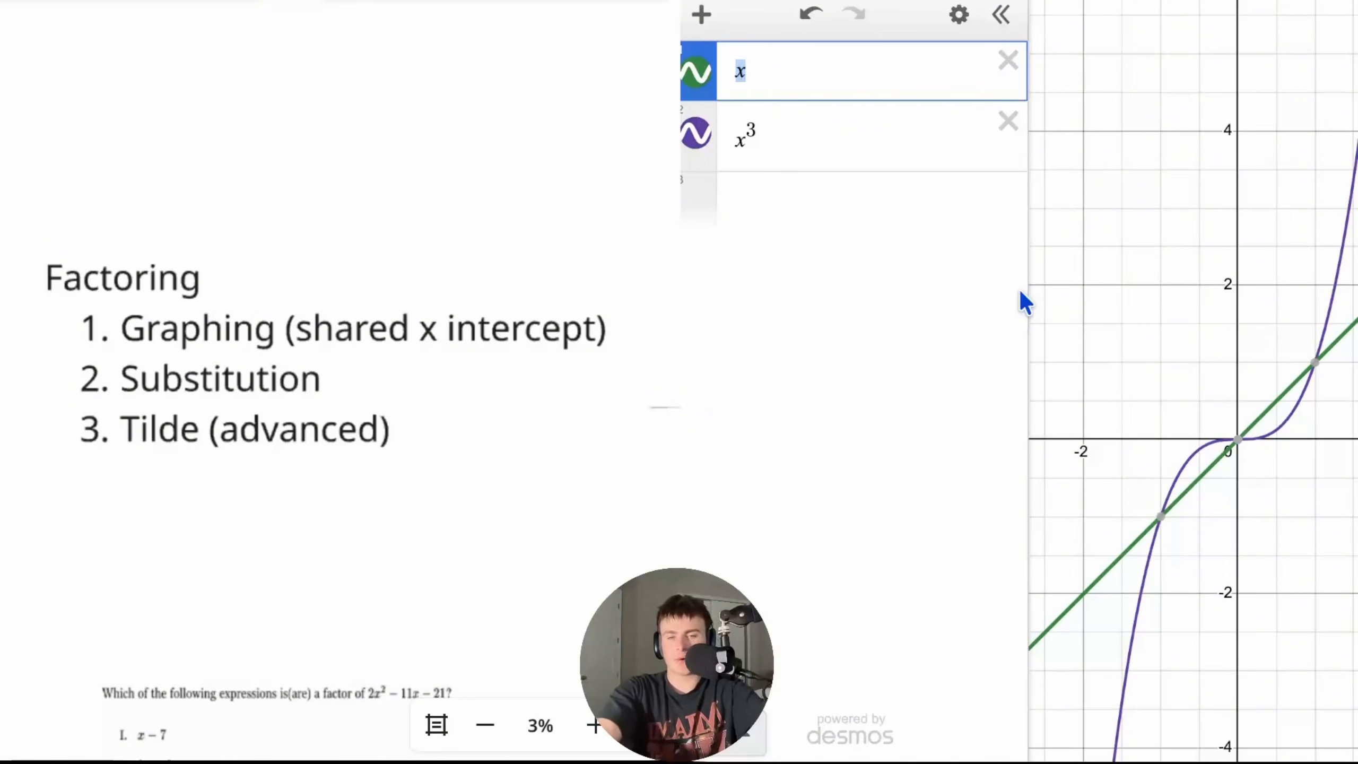
- Move to the first factoring question, clear both expressions and graph 2x^2 − 11x − 21 with the whole parabola in view
scroll(341, 395, down, 10)
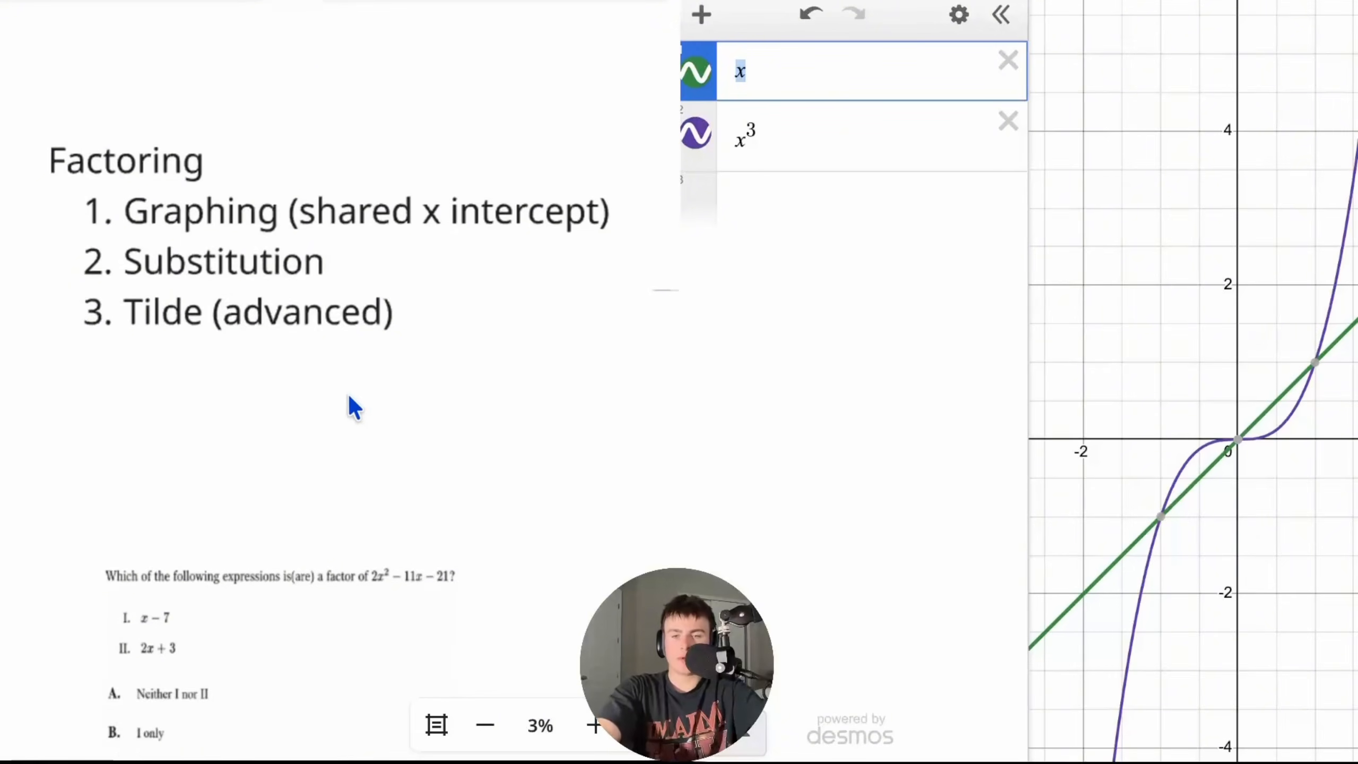
scroll(342, 417, up, 1)
scroll(344, 424, up, 1)
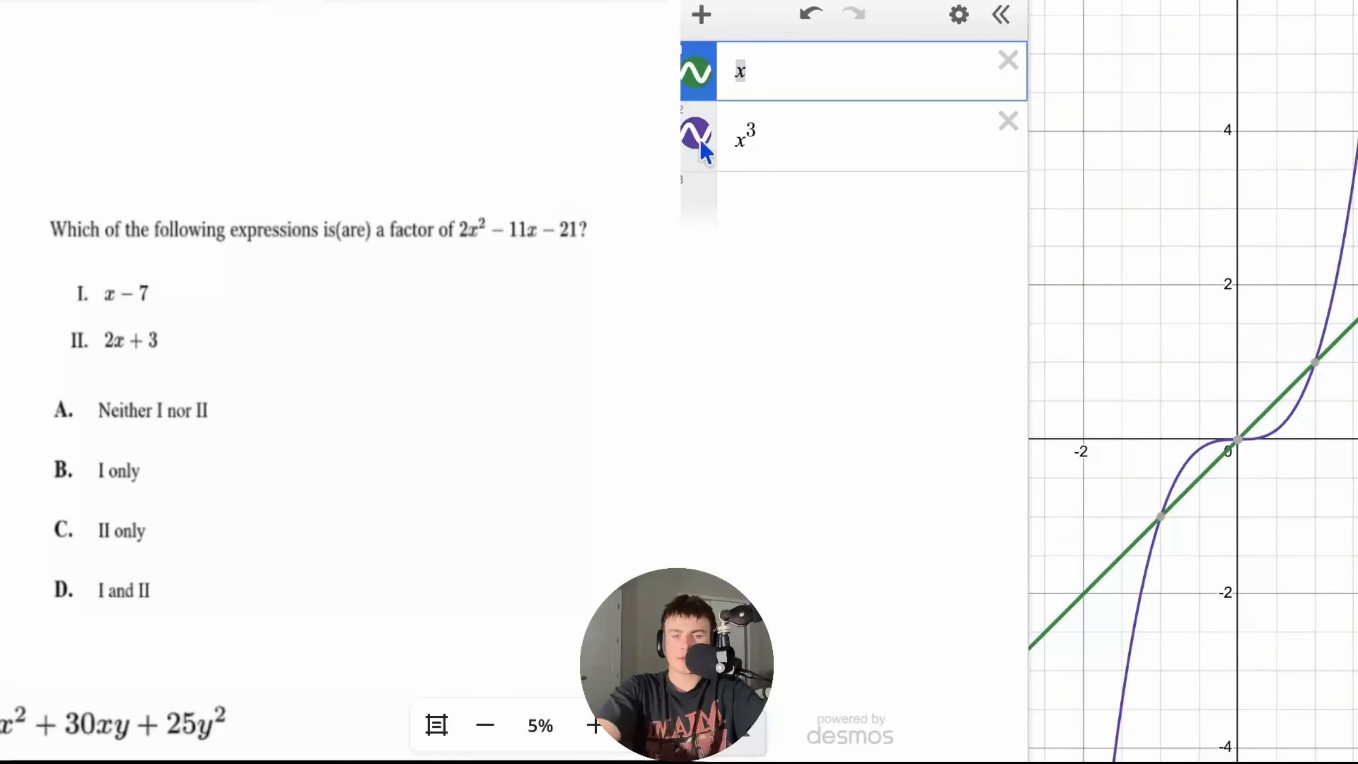
click(1008, 61)
click(1008, 61)
text(2x^2)
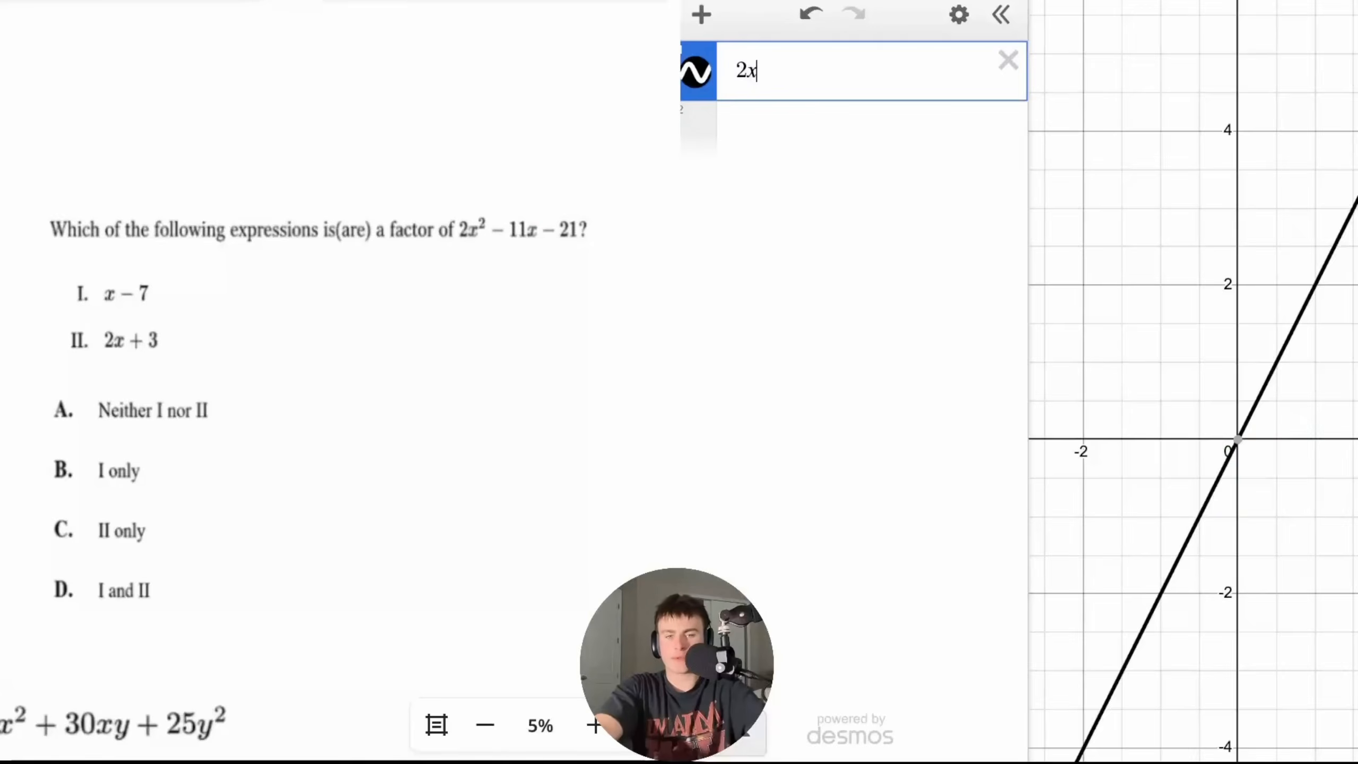
key(Right)
text(--11x-21)
scroll(1193, 382, down, 5)
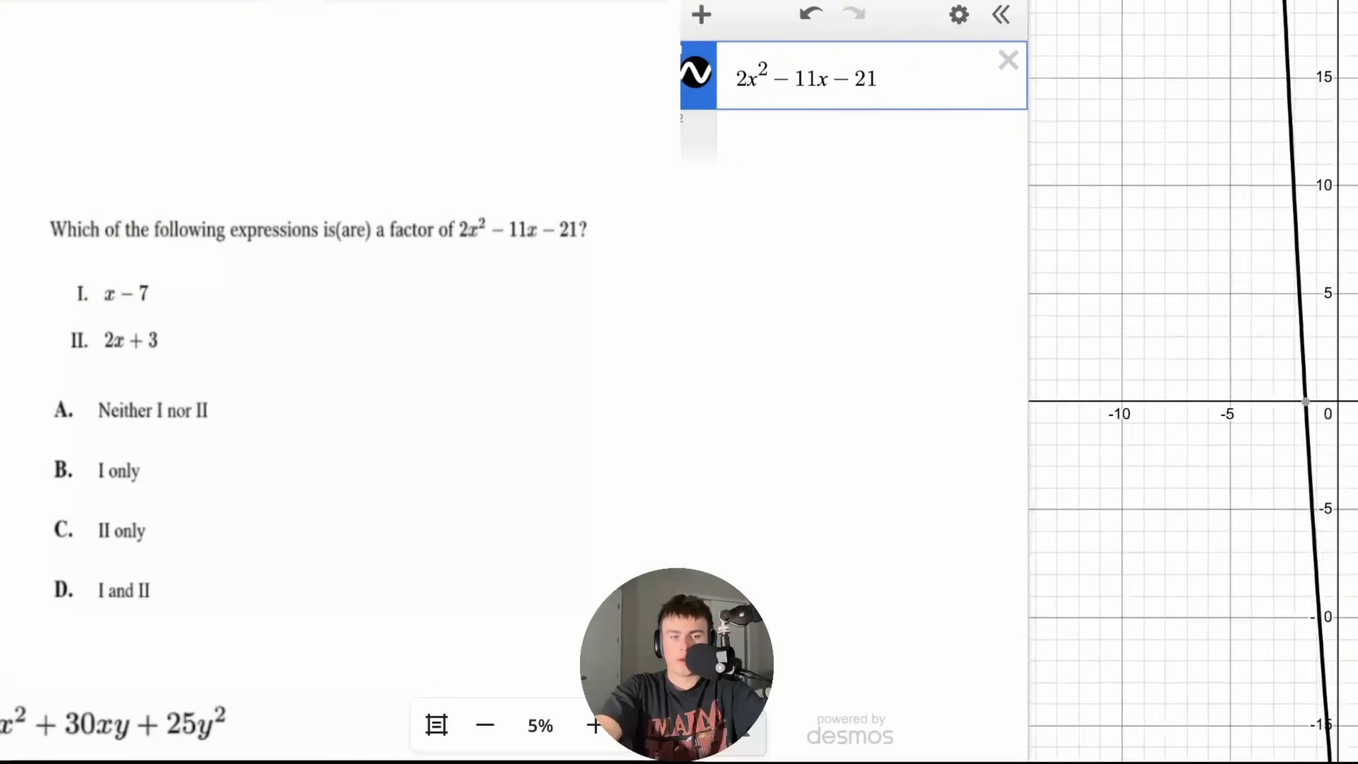
scroll(1356, 389, down, 5)
drag(1356, 390, 1204, 353)
scroll(1284, 397, up, 5)
scroll(1204, 354, down, 5)
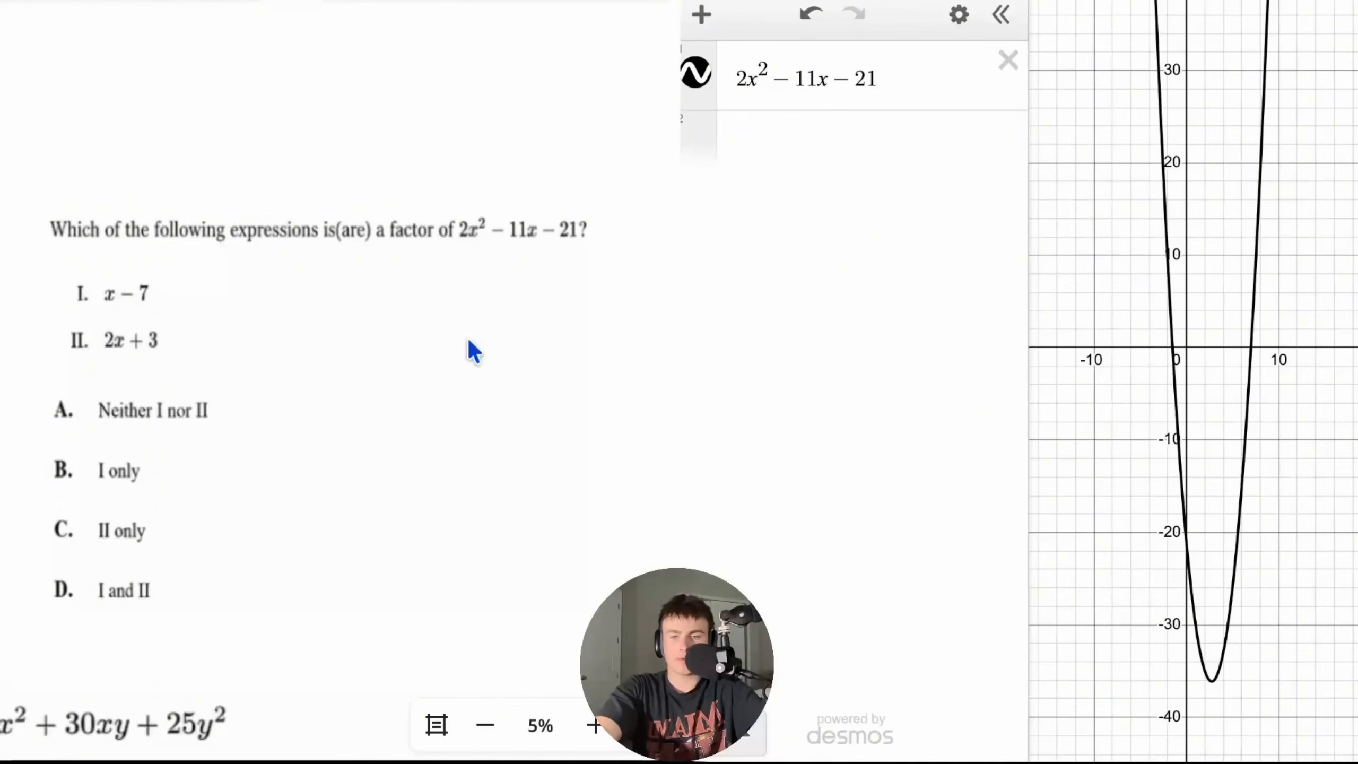
- Graph x − 7, compare its x-intercept with the parabola's, and tick statement I in the question
click(780, 161)
text(x-7)
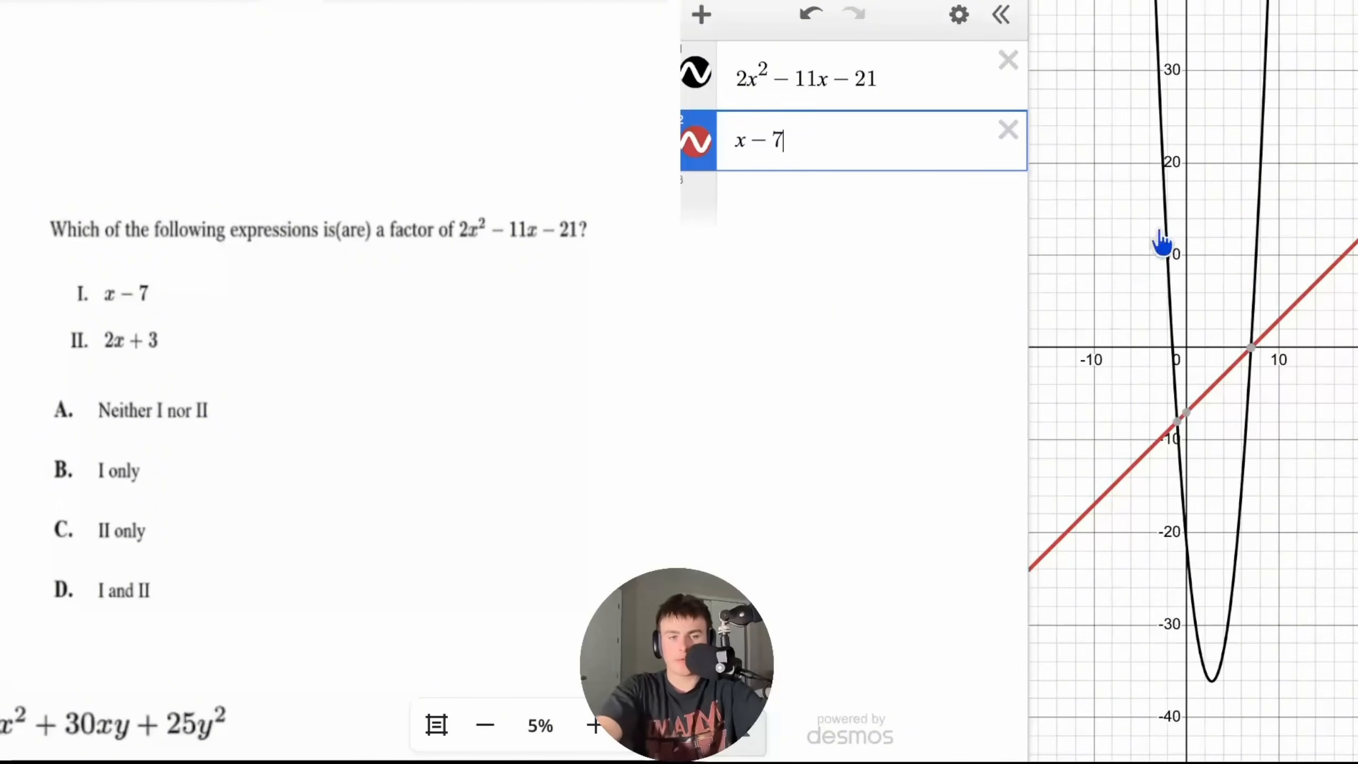
scroll(1176, 364, up, 3)
scroll(1299, 354, up, 5)
scroll(1337, 321, down, 8)
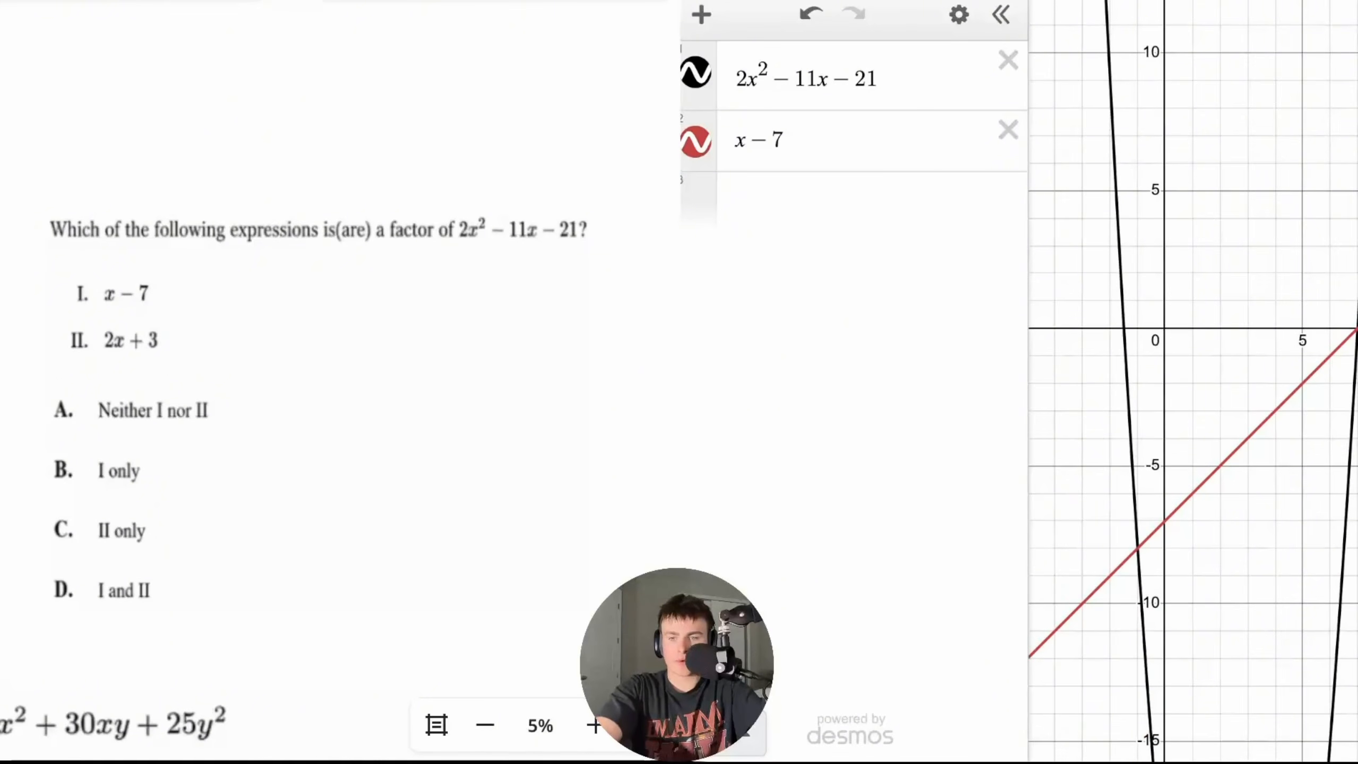
drag(184, 272, 187, 264)
- Replace x − 7 with 2x + 3 to check its x-intercept against the parabola, then tick statement II and box answer D
click(812, 135)
key(BackSpace)
key(BackSpace)
key(BackSpace)
text(2x + 3)
mouse_move(1126, 331)
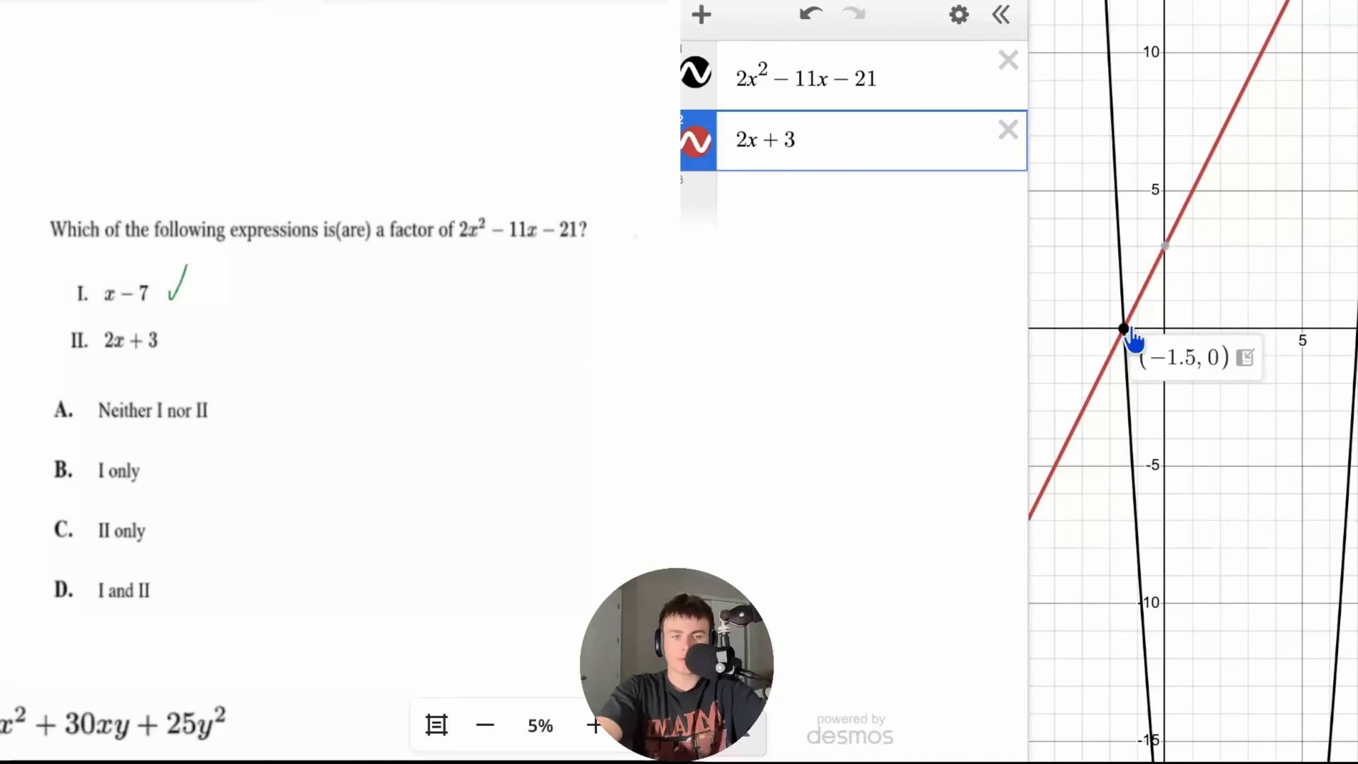
scroll(1129, 332, up, 10)
scroll(1135, 320, down, 10)
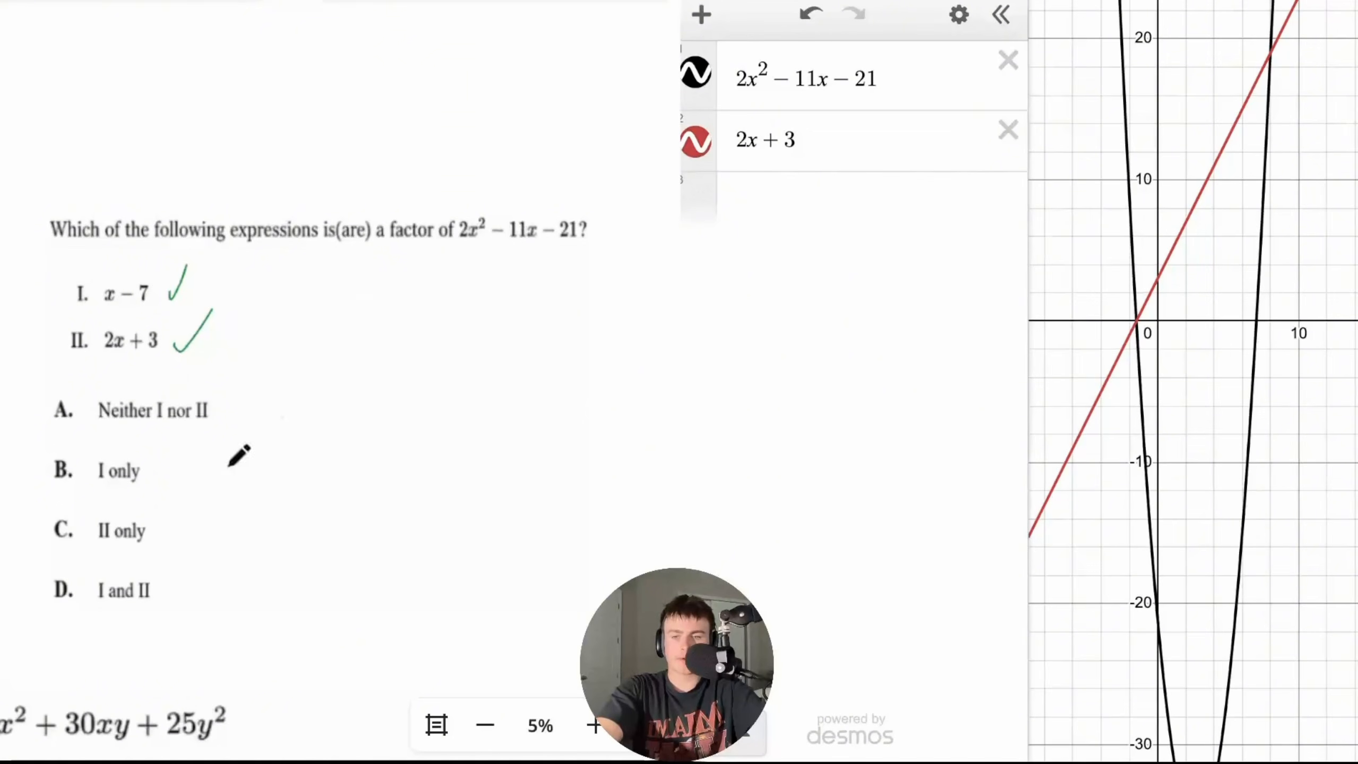
mouse_move(77, 568)
mouse_down()
mouse_move(46, 612)
mouse_move(192, 593)
mouse_move(149, 560)
mouse_move(83, 560)
mouse_up()
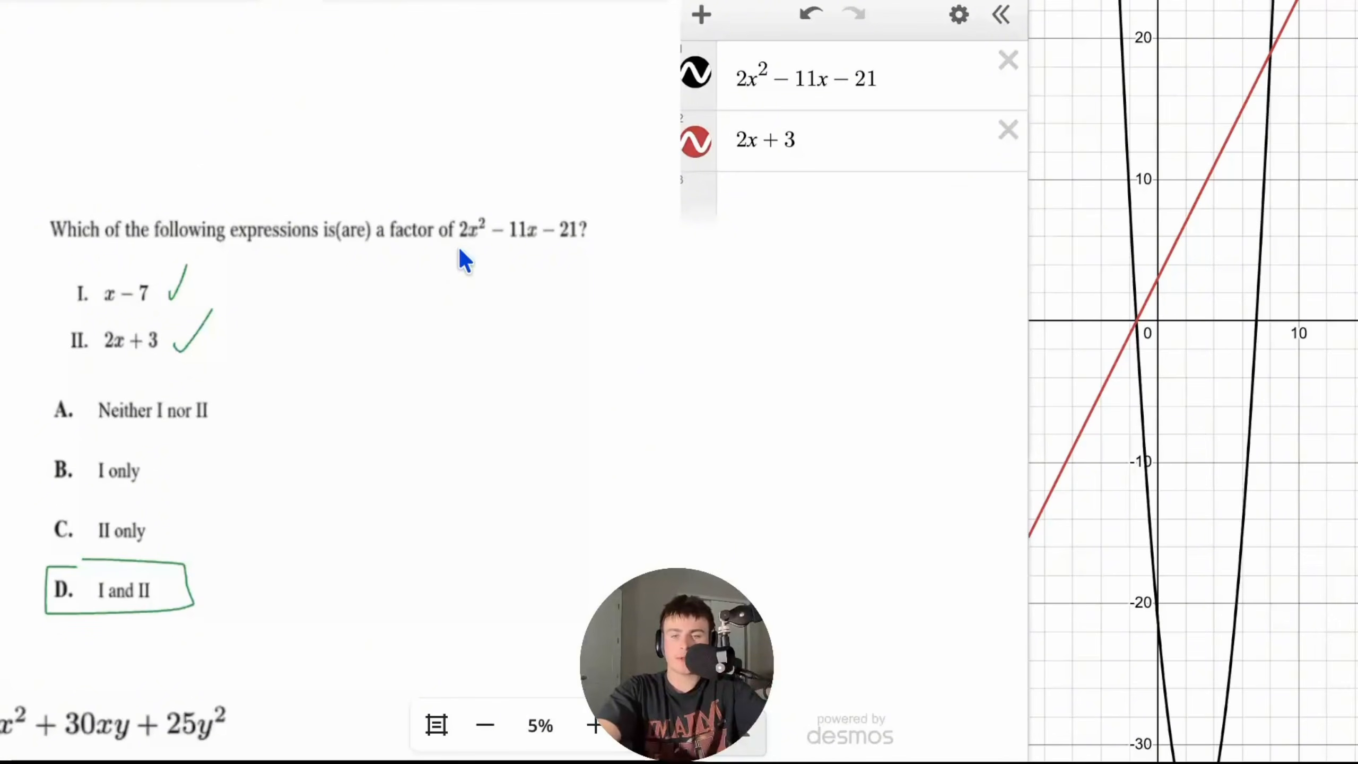
- Revisit the Factoring notes, then move on to the 9x^2 + 30xy + 25y^2 question and clear both calculator expressions
scroll(458, 248, up, 10)
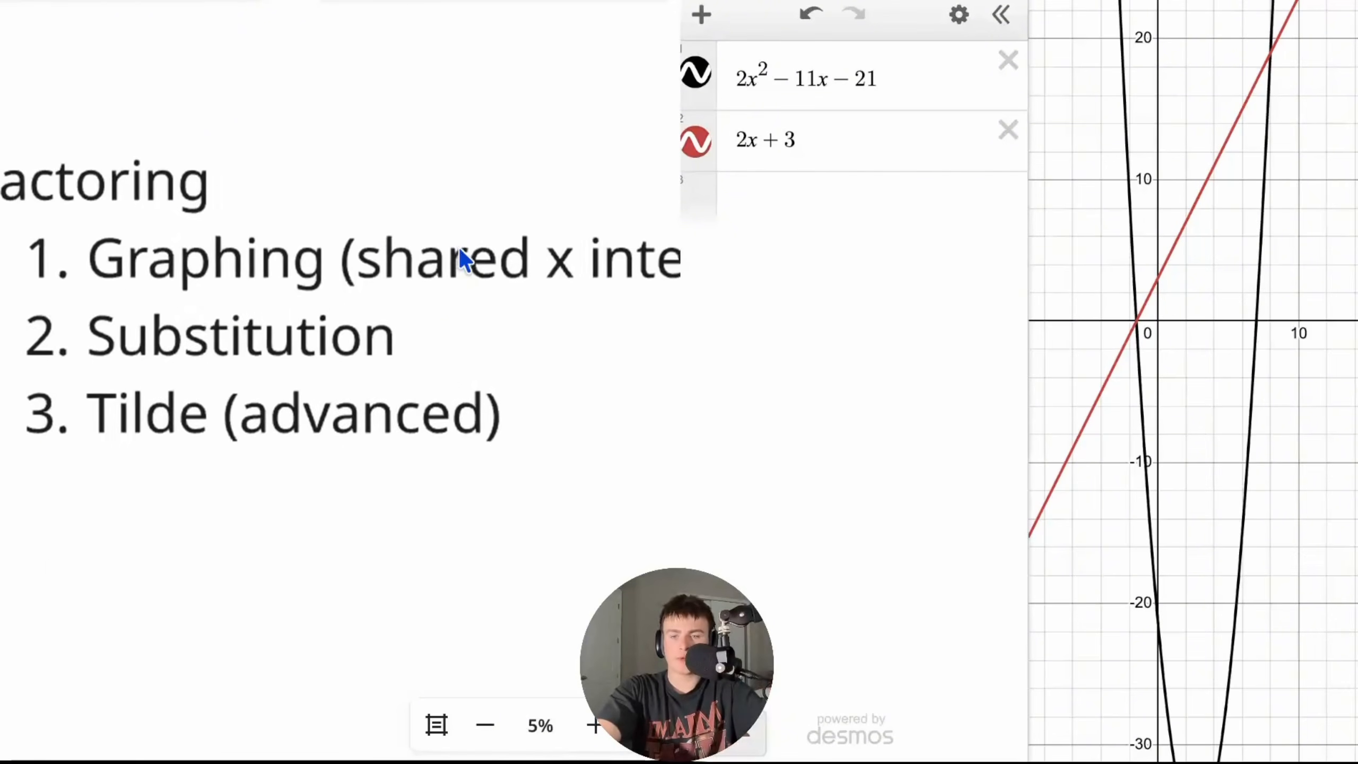
scroll(459, 248, down, 3)
scroll(458, 247, up, 2)
scroll(458, 248, right, 2)
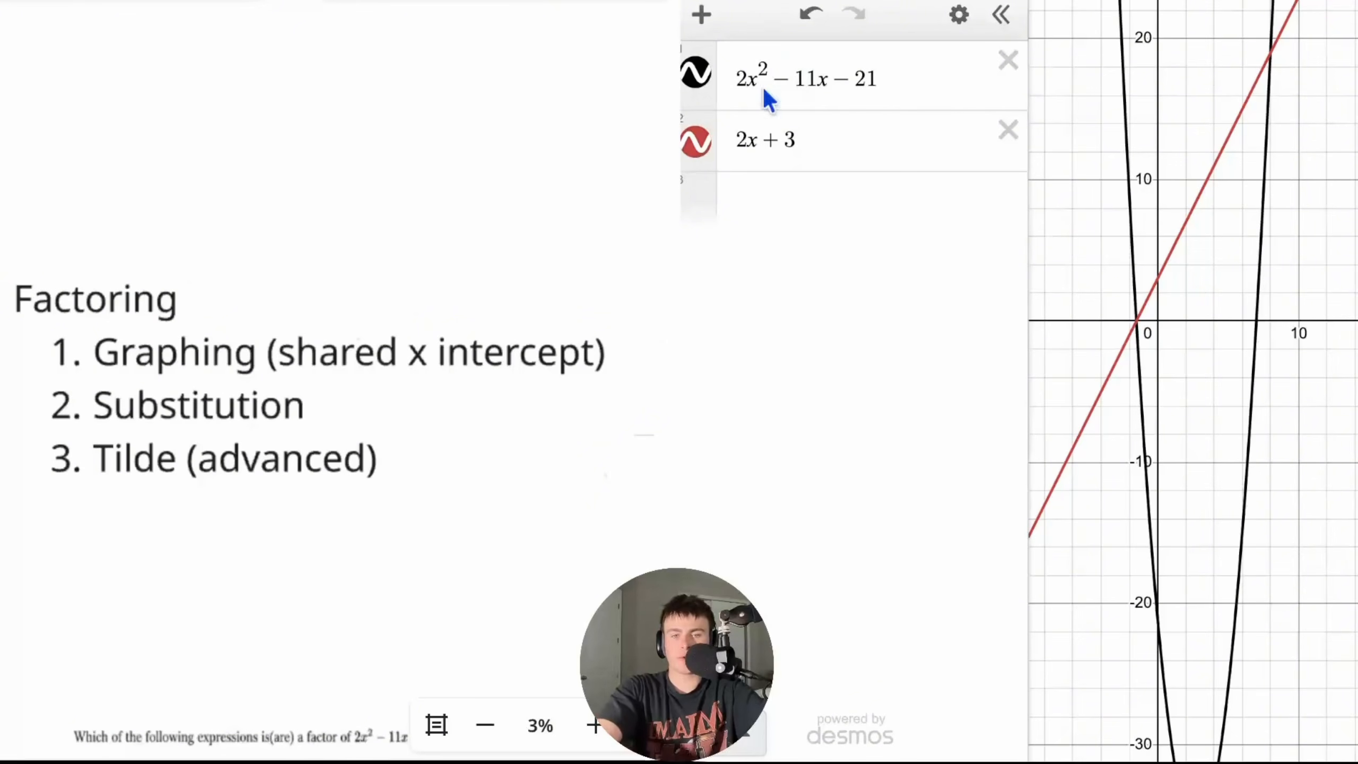
scroll(537, 251, down, 10)
scroll(535, 250, down, 2)
scroll(465, 218, up, 2)
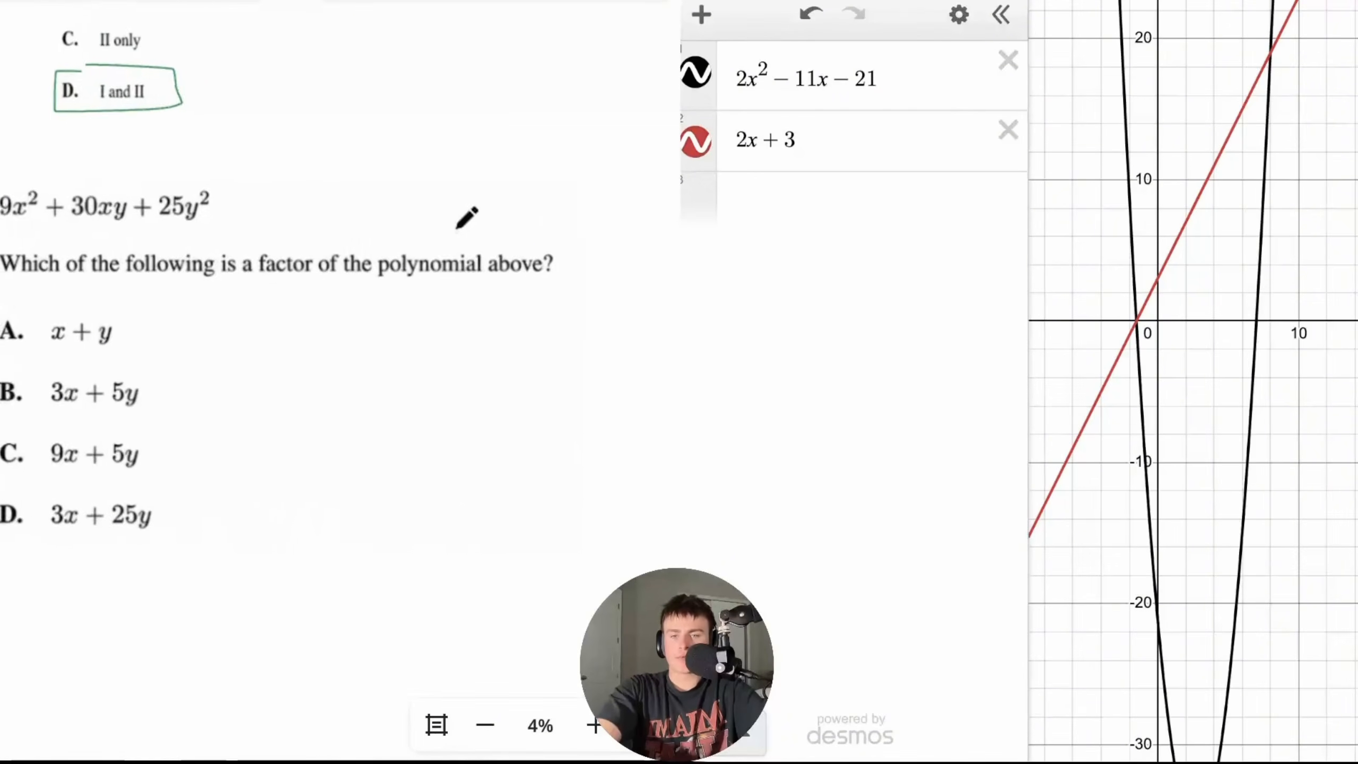
click(1012, 83)
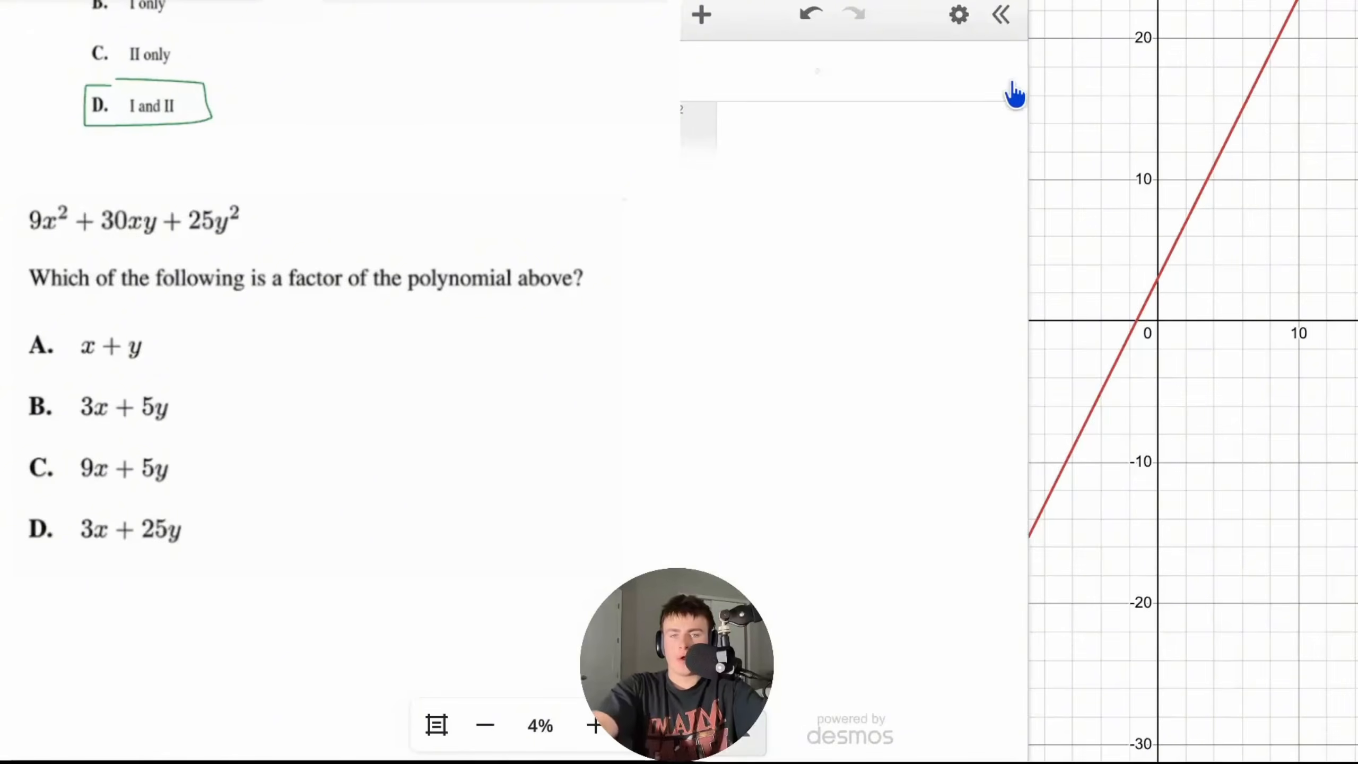
click(1013, 91)
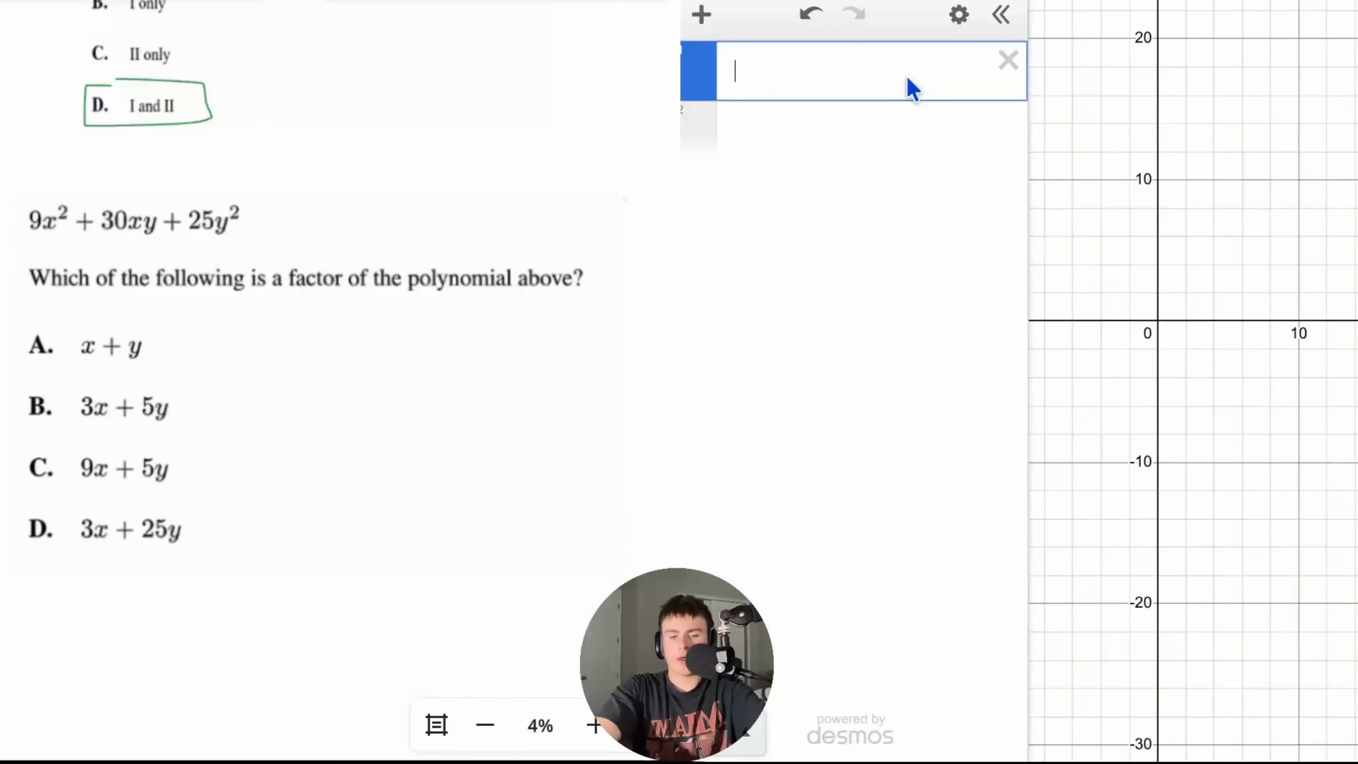
- Enter the question's polynomial with subscripted variables as 9x_1^2 + 30x_1y_1 + 25y_1^2
text(9x1^2)
key(Right)
text(+30)
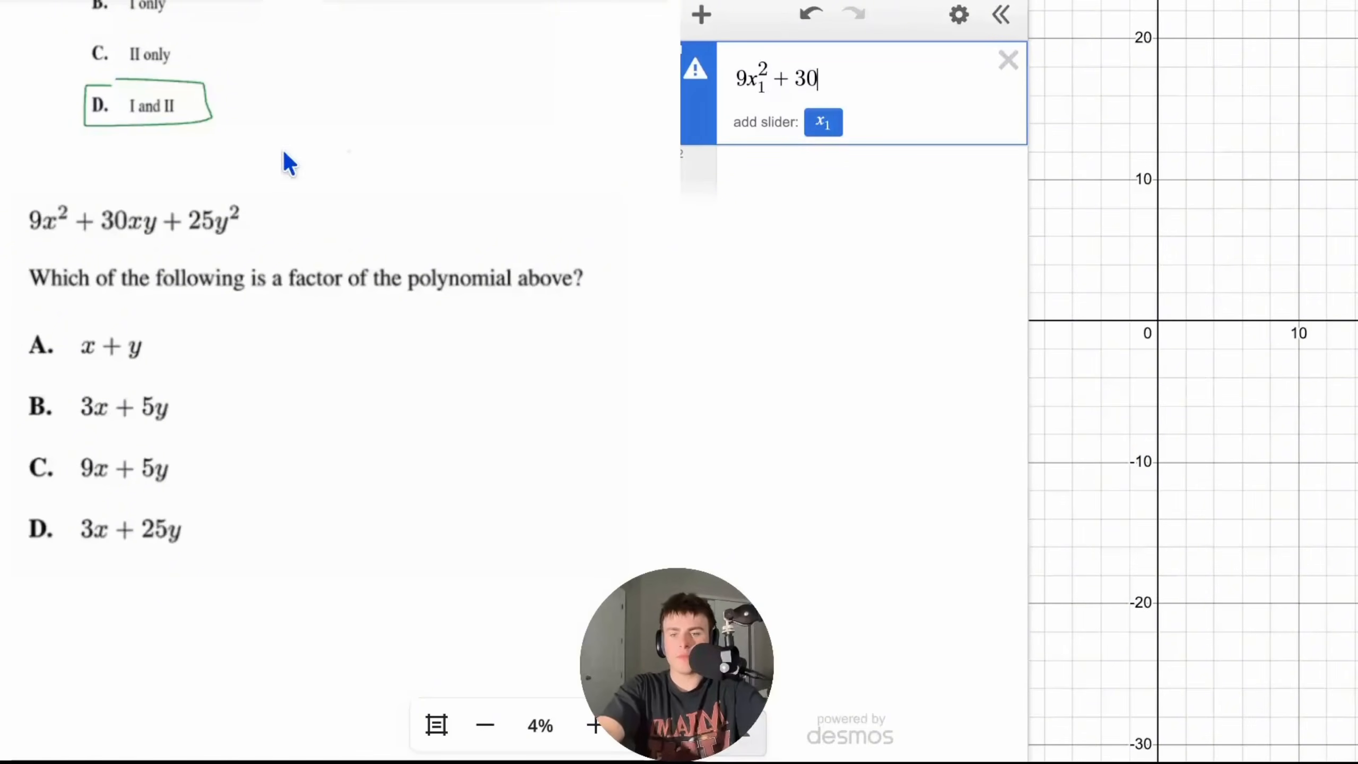
text(x_1y_1+)
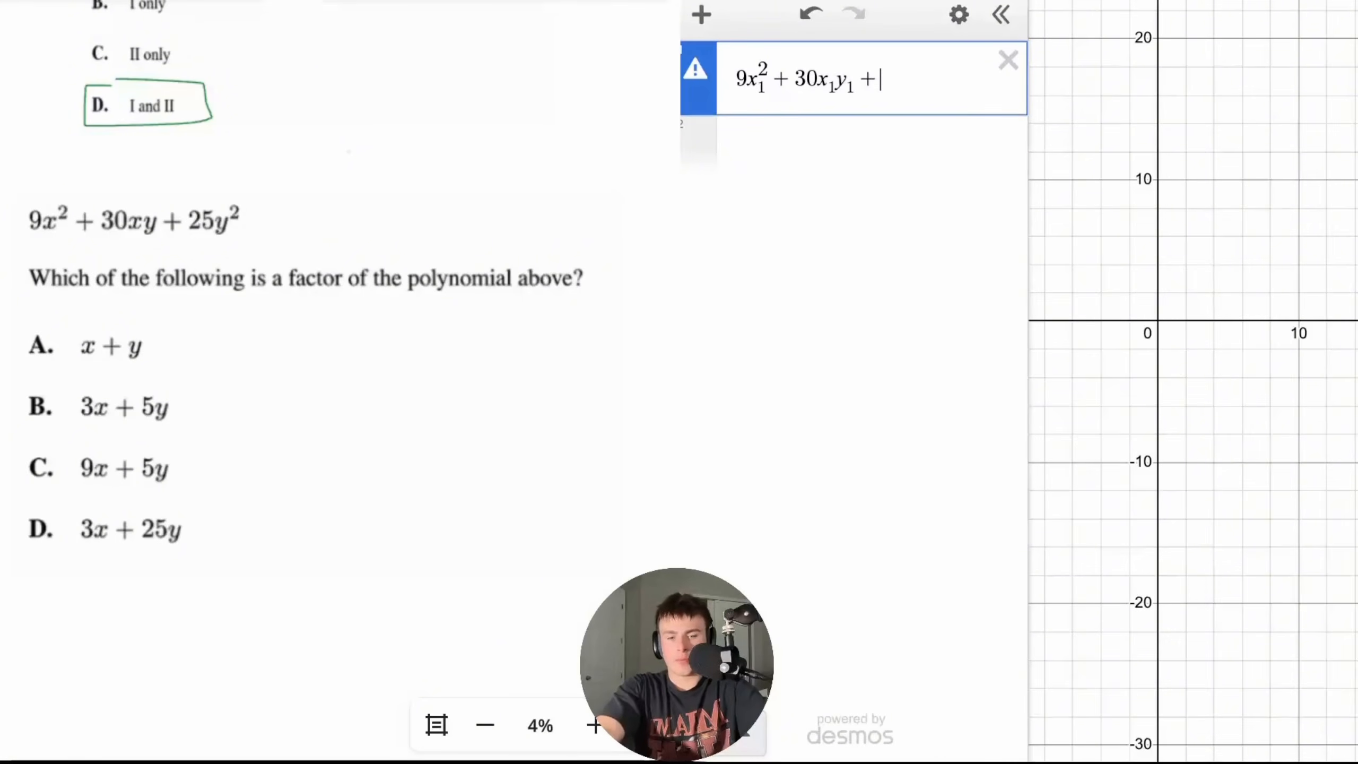
text(25y_1^2)
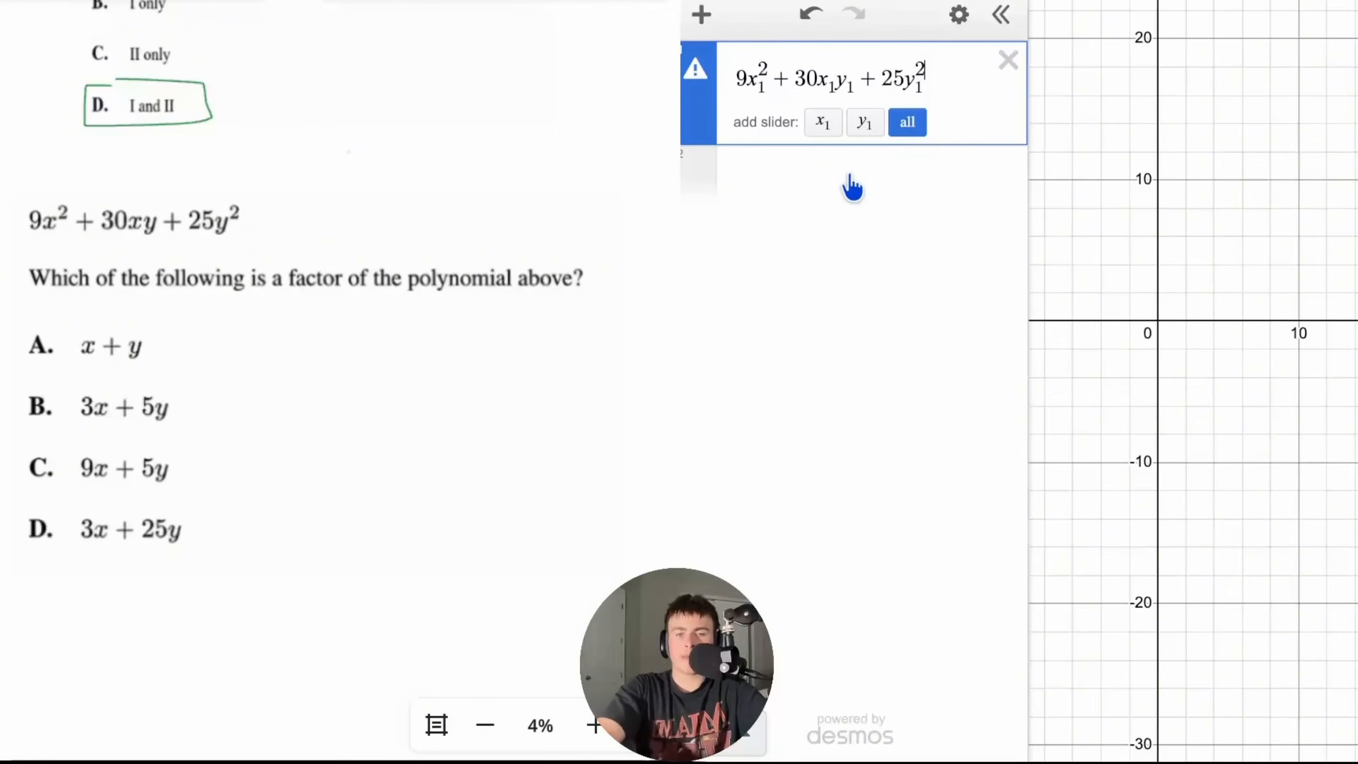
- Add sliders for both variables and set x_1 to 10 and y_1 to 4
click(908, 124)
click(848, 183)
text(0)
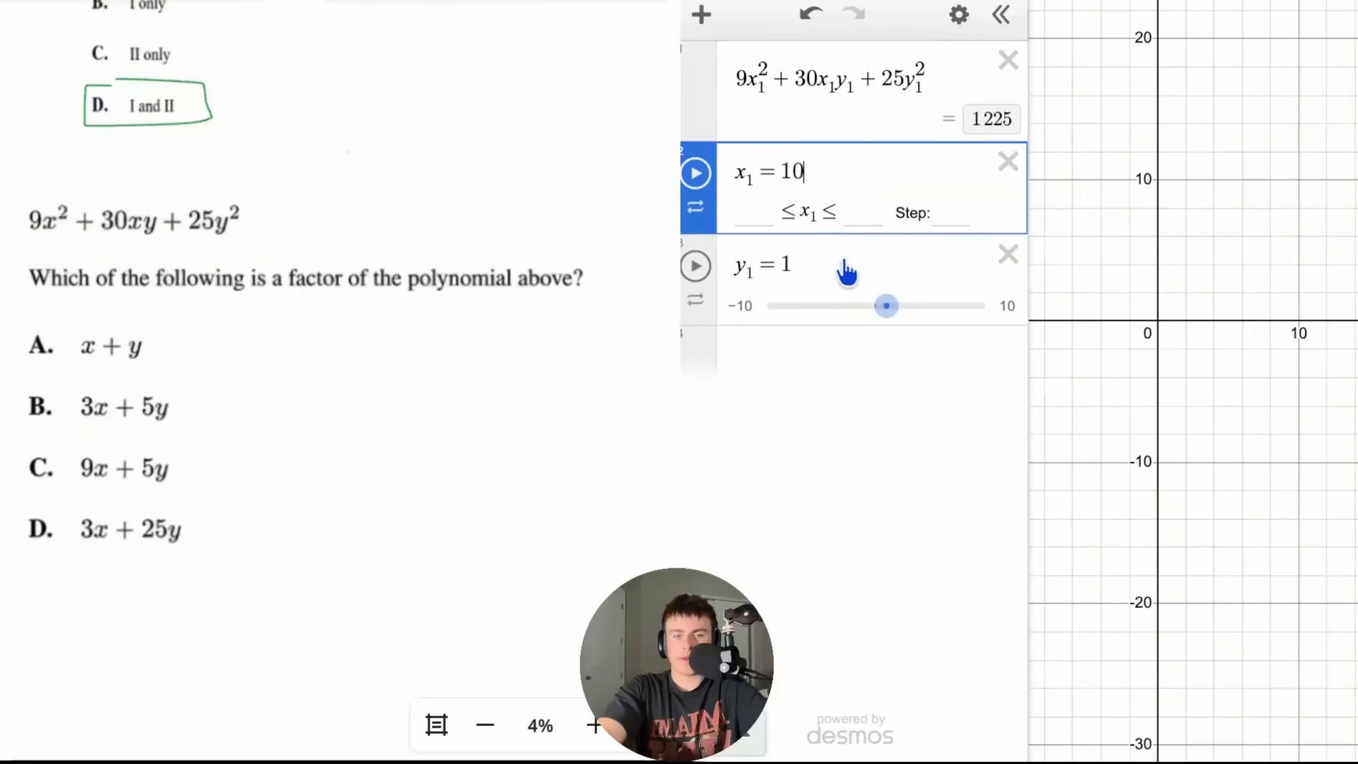
click(838, 296)
key(BackSpace)
text(4)
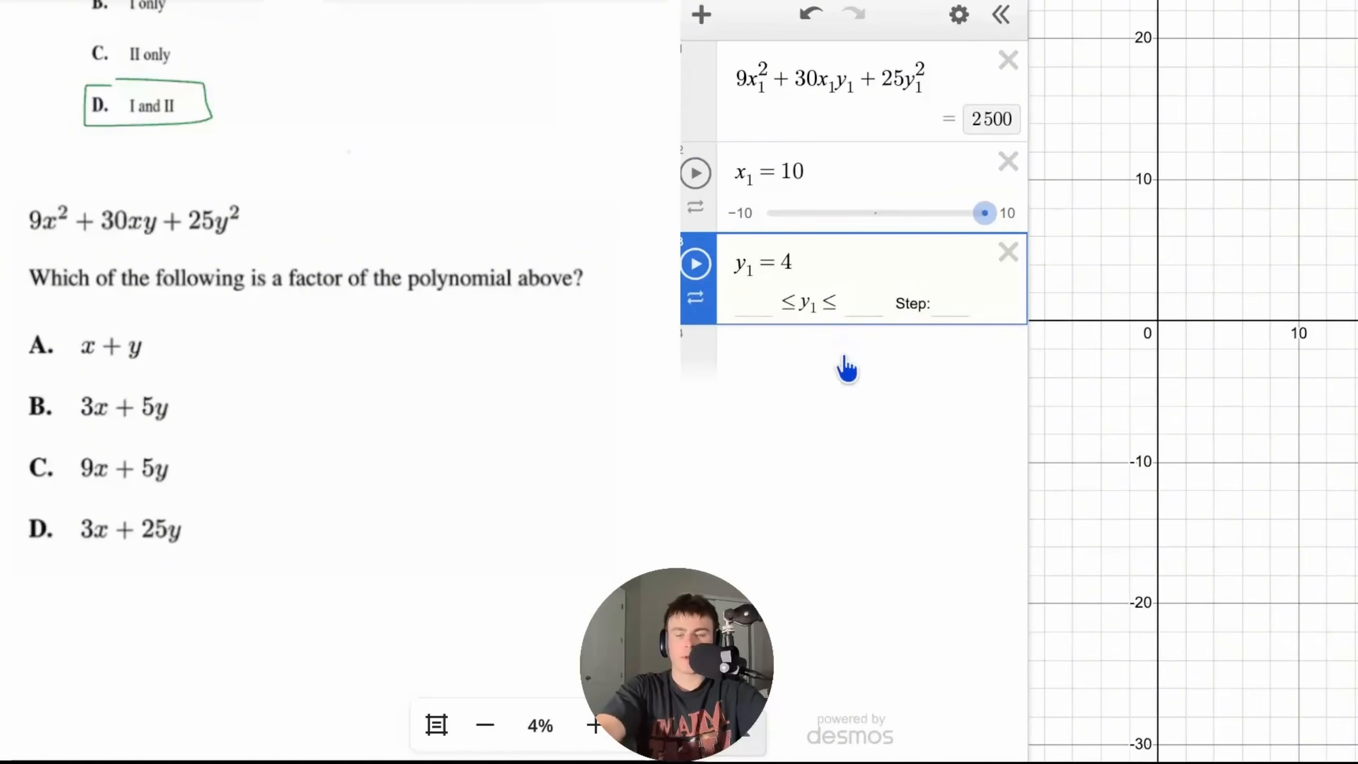
- Test choice A by evaluating x_1 + y_1 and dividing 2500 by 14 on a separate line
click(805, 353)
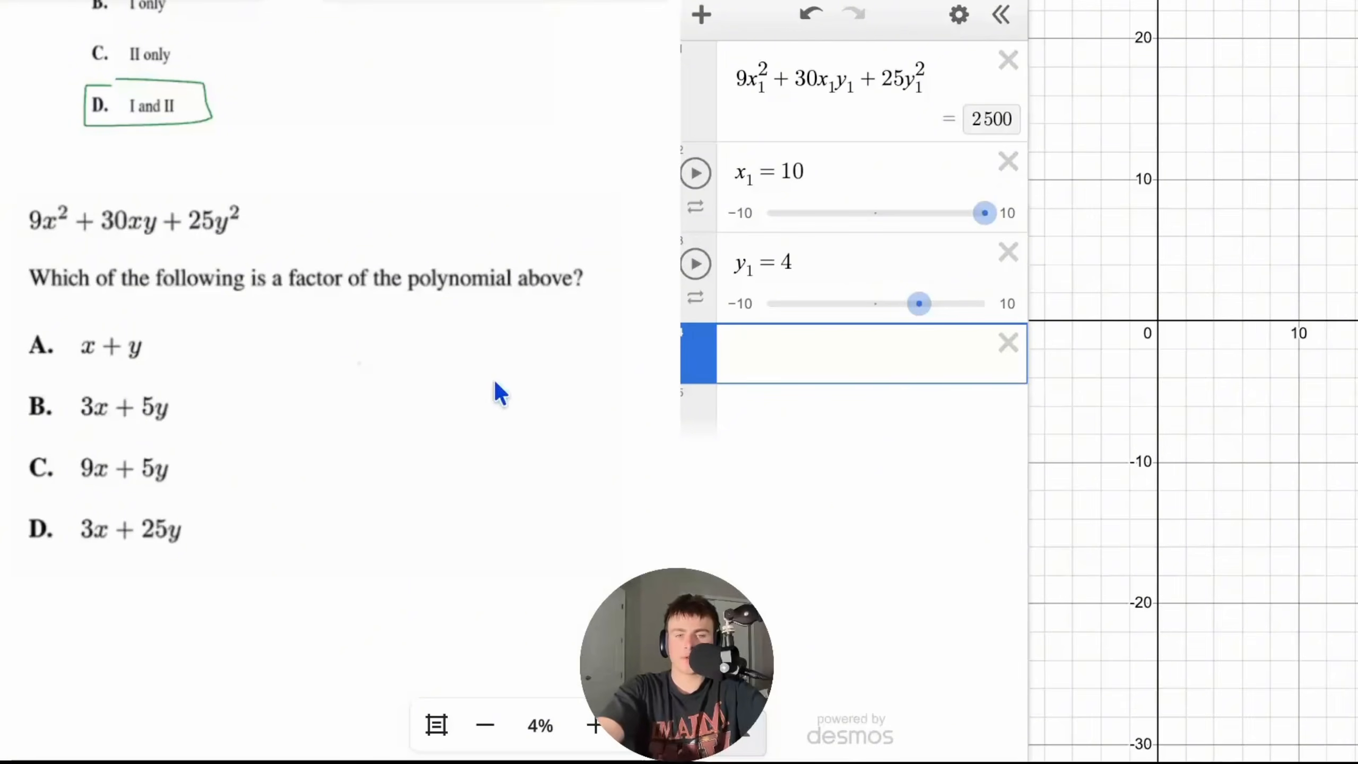
text(x1+y1)
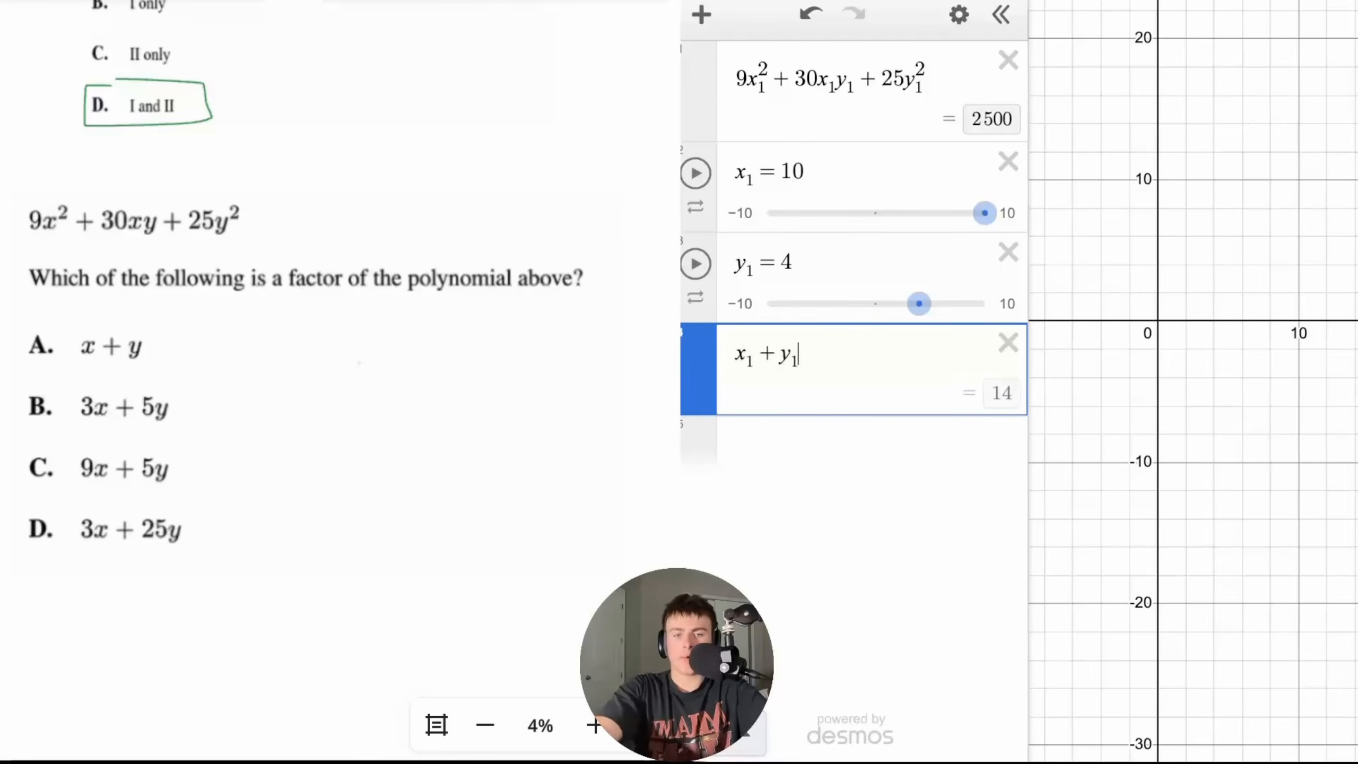
click(934, 449)
text(2500)
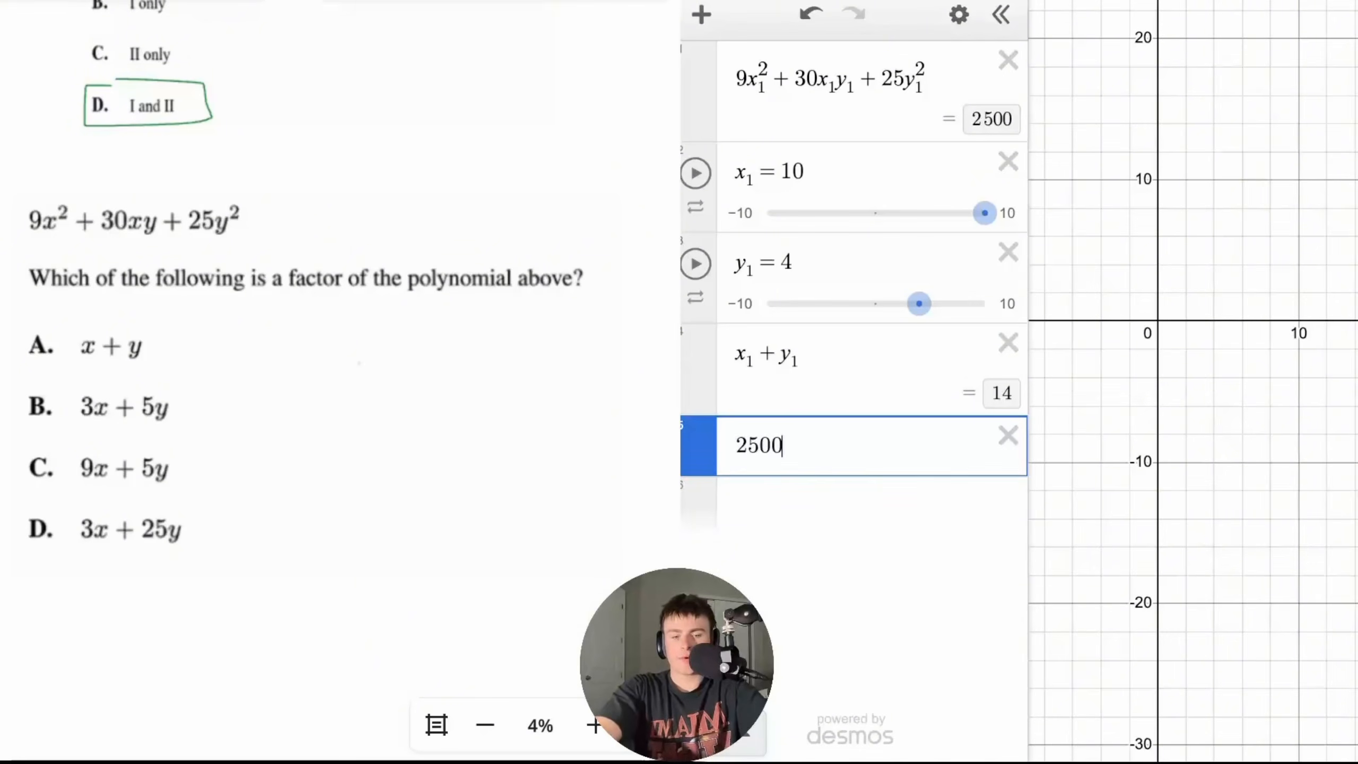
text(/14)
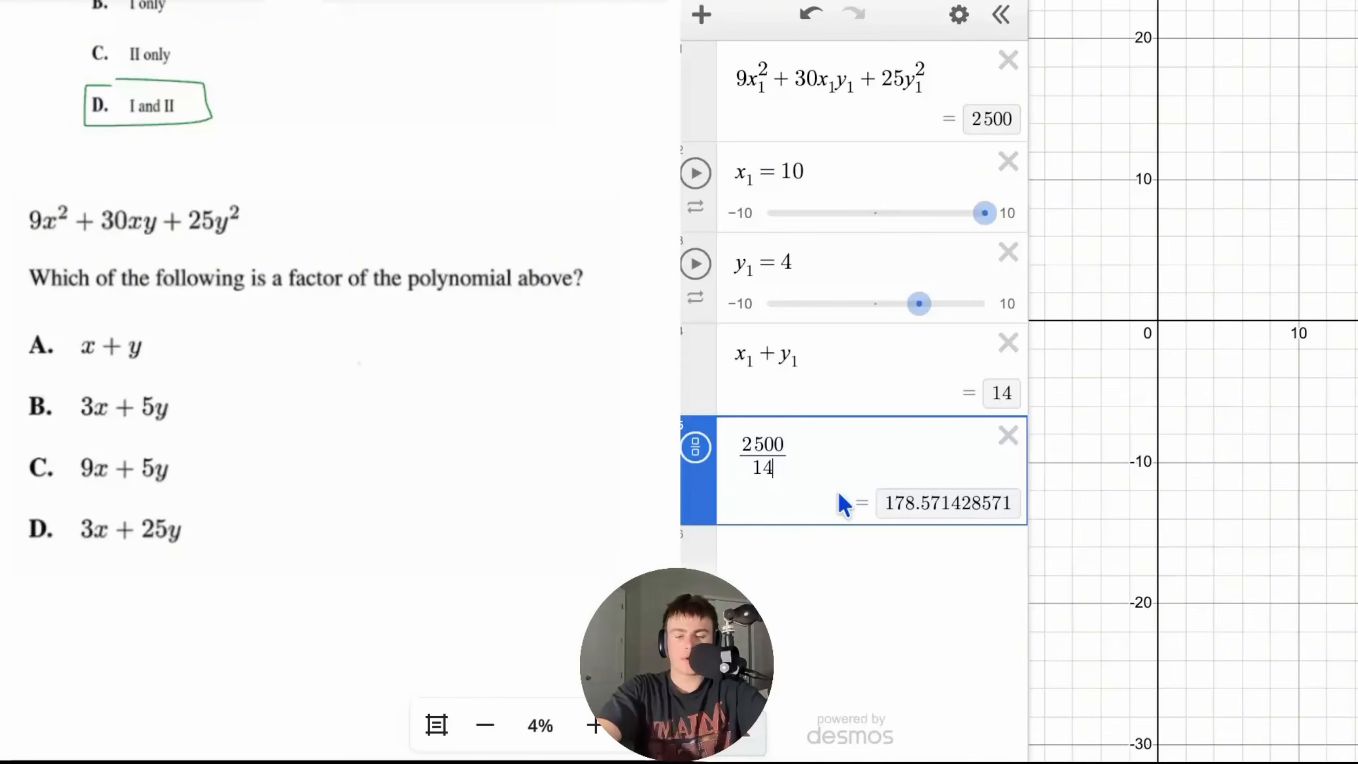
click(912, 512)
- Replace the 2500/14 quotient with choice B's expression, 3x_1 + 5y_1
drag(806, 480, 720, 456)
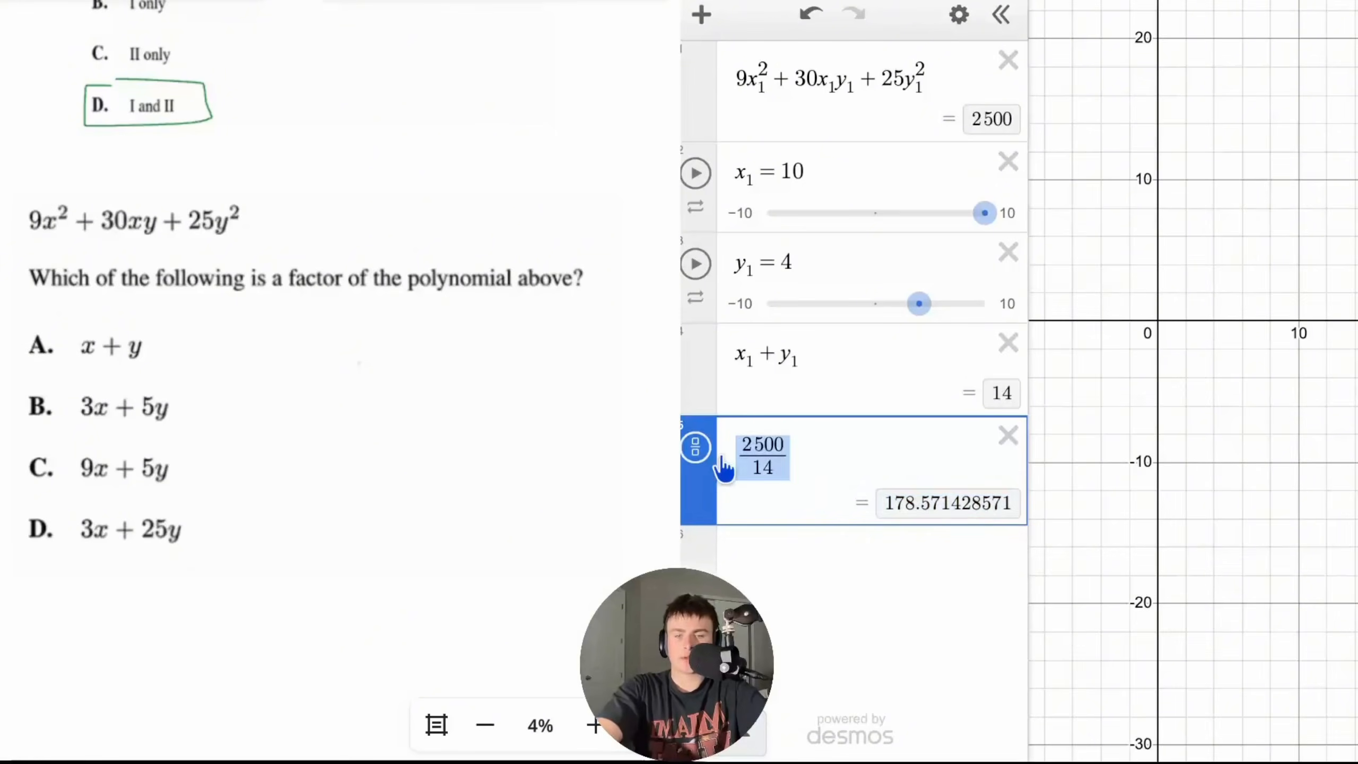
key(BackSpace)
text(3x_1+5y)
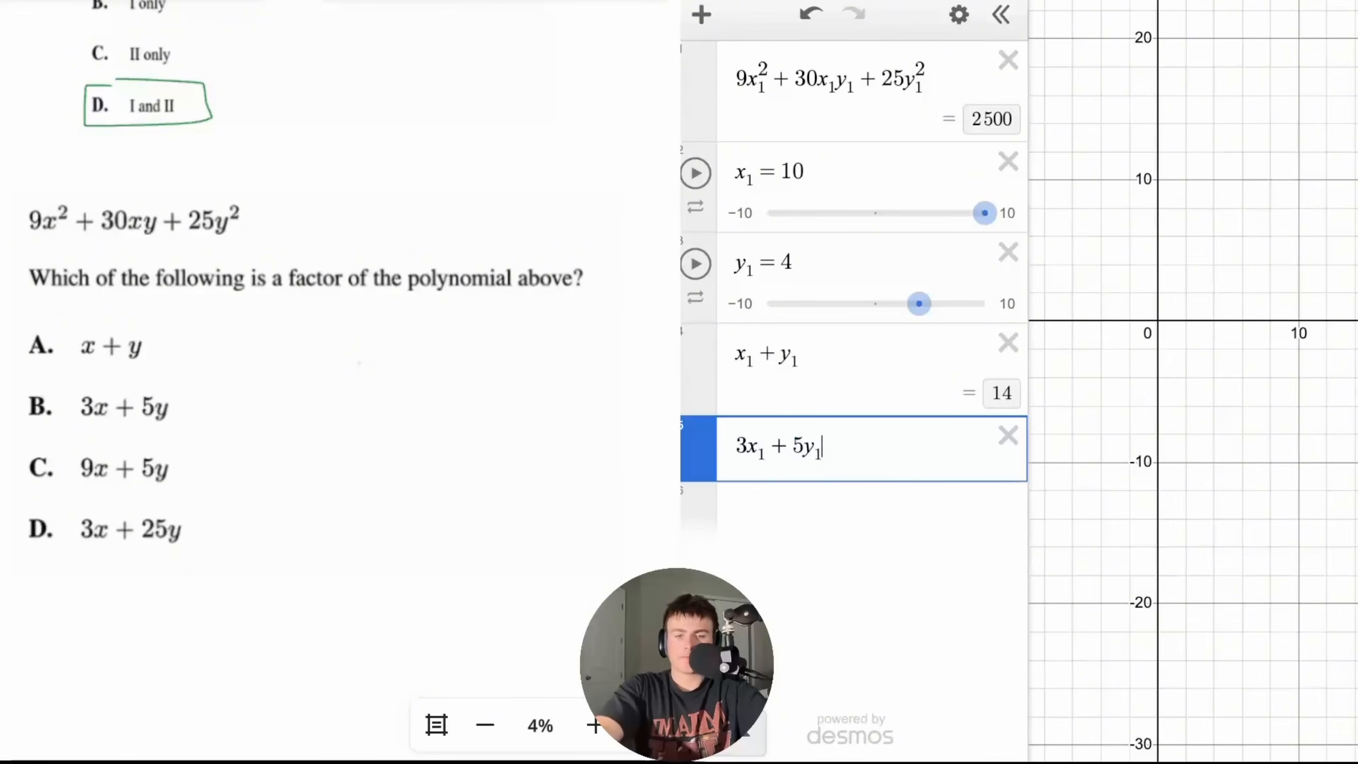
text(_1)
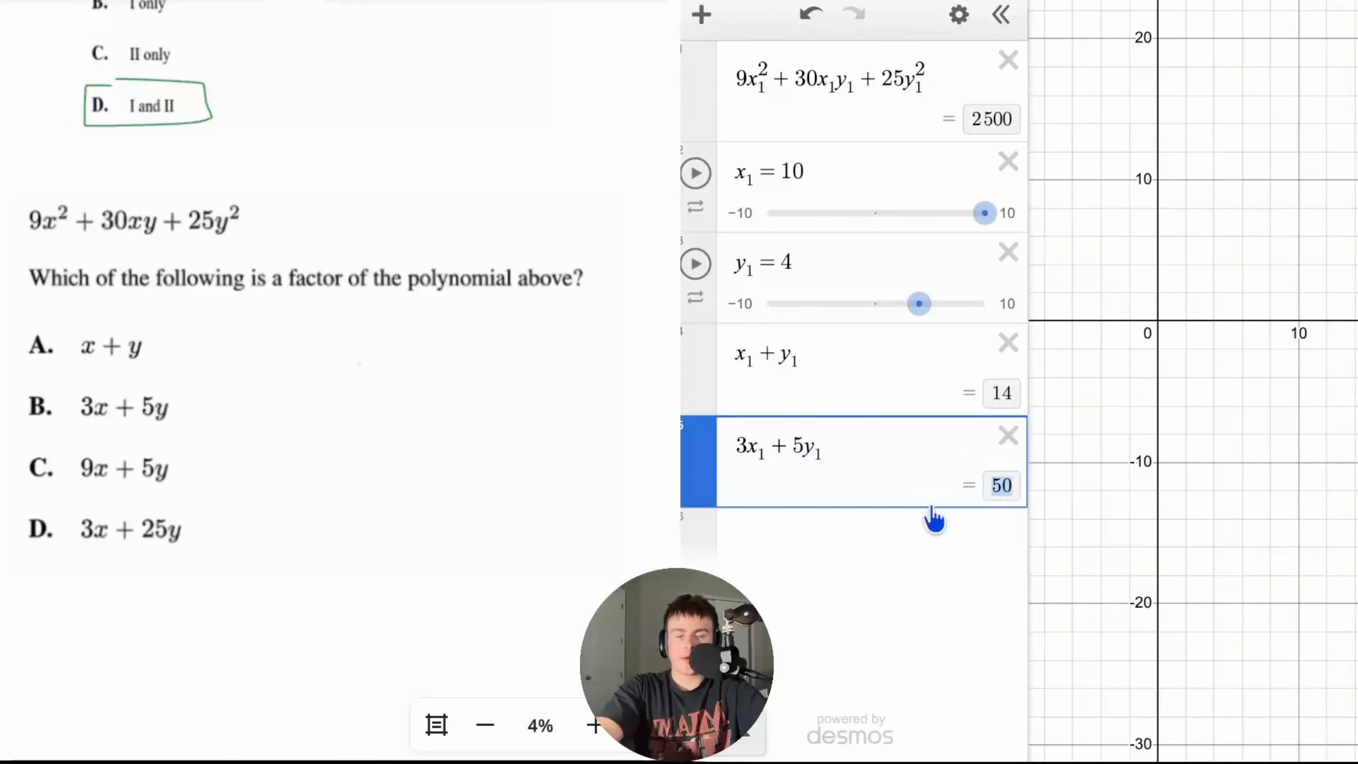
- Test 3x + 5y as a factor by computing 2500/50 in a new expression
click(919, 536)
text(250)
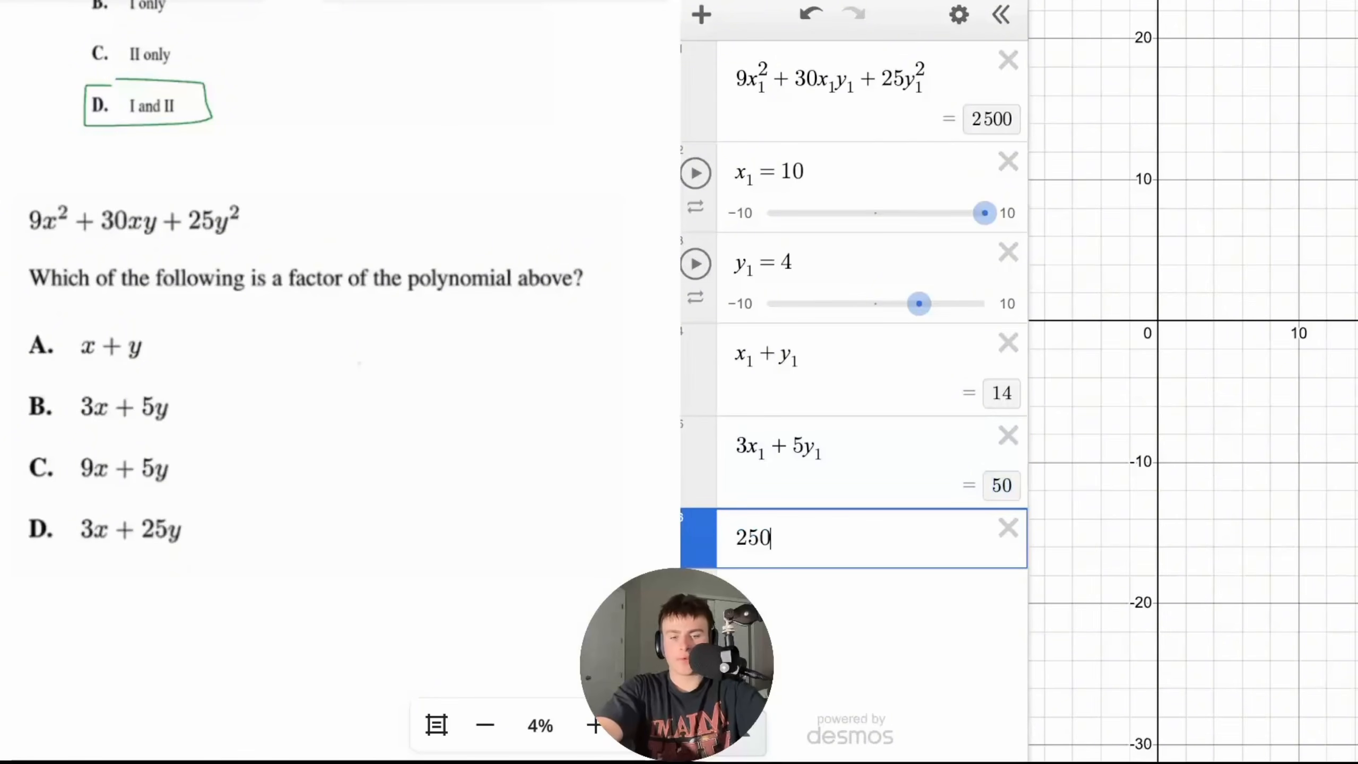
text(0/50)
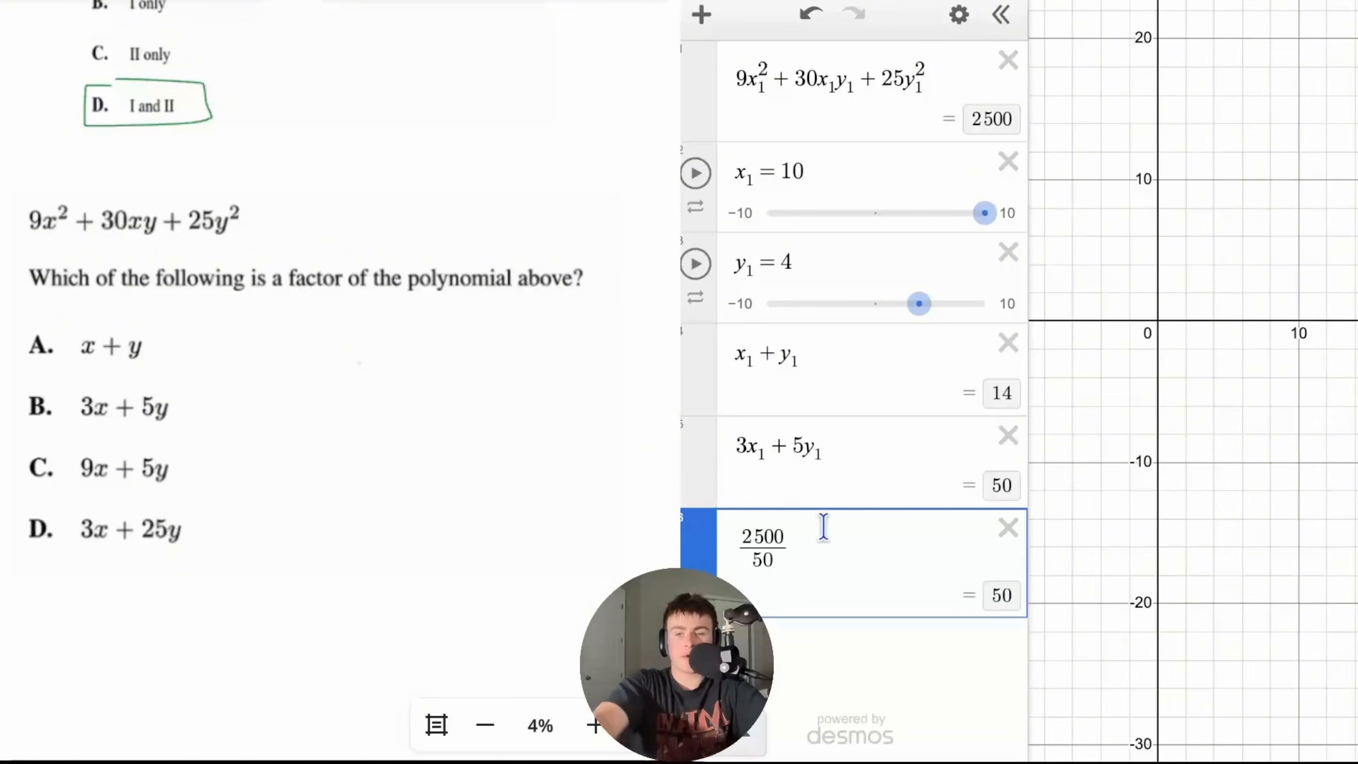
- Replace the quotient with 9x_1+5y_1 and test that choice by computing 2500/110 below it
drag(825, 527, 694, 550)
key(BackSpace)
text(9x_1+5y_1)
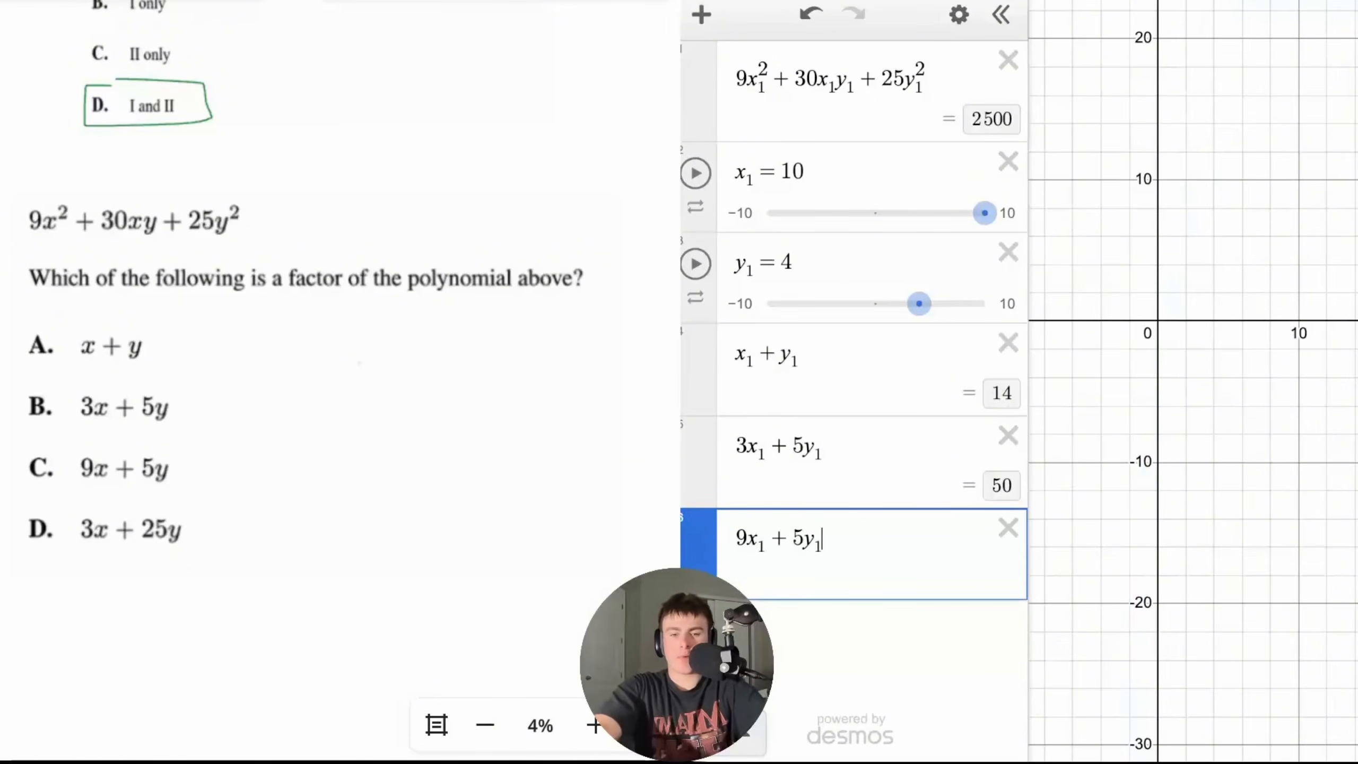
key(Return)
text(25-0)
key(BackSpace)
key(BackSpace)
text(00/)
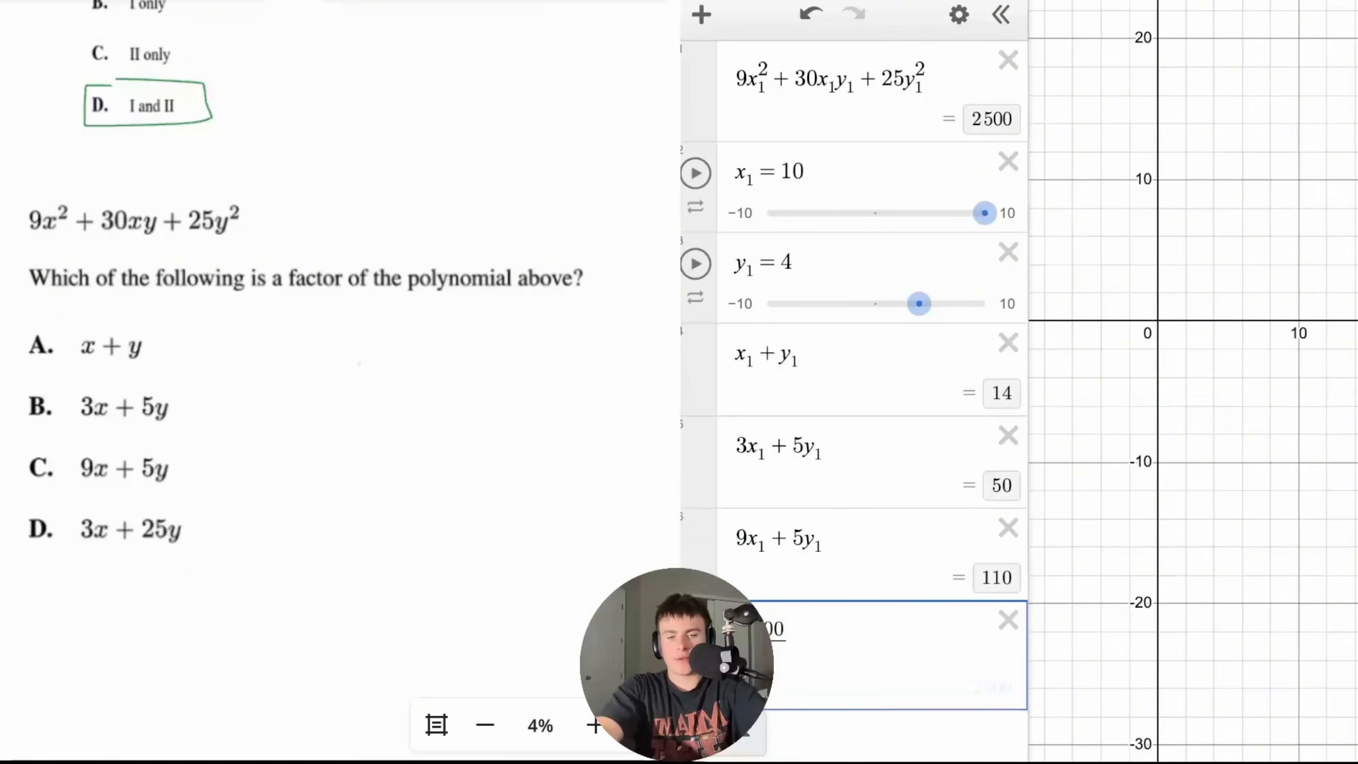
text(110)
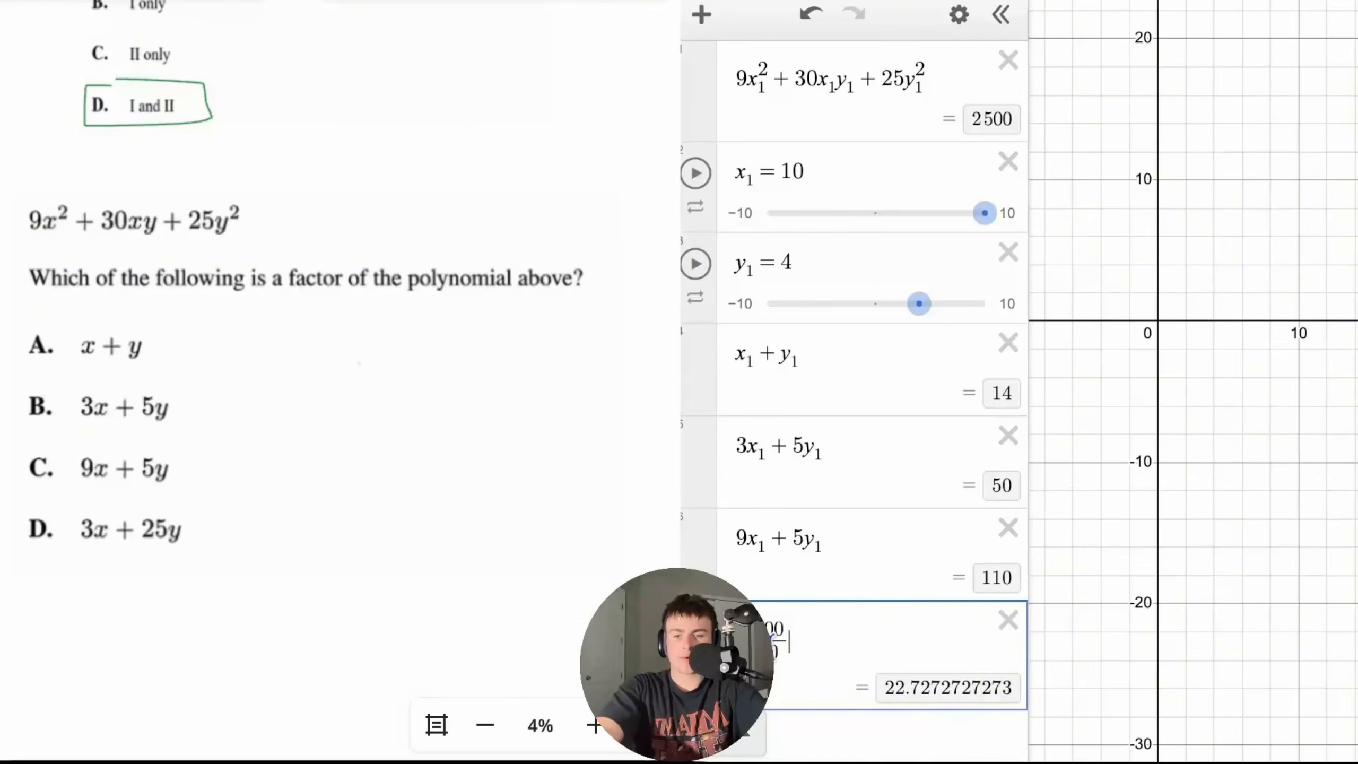
- Replace the quotient with 3x_1+25y_1 and test that choice by computing 2500/130 below it
drag(824, 647, 734, 644)
key(BackSpace)
text(3x1+)
text(25y1)
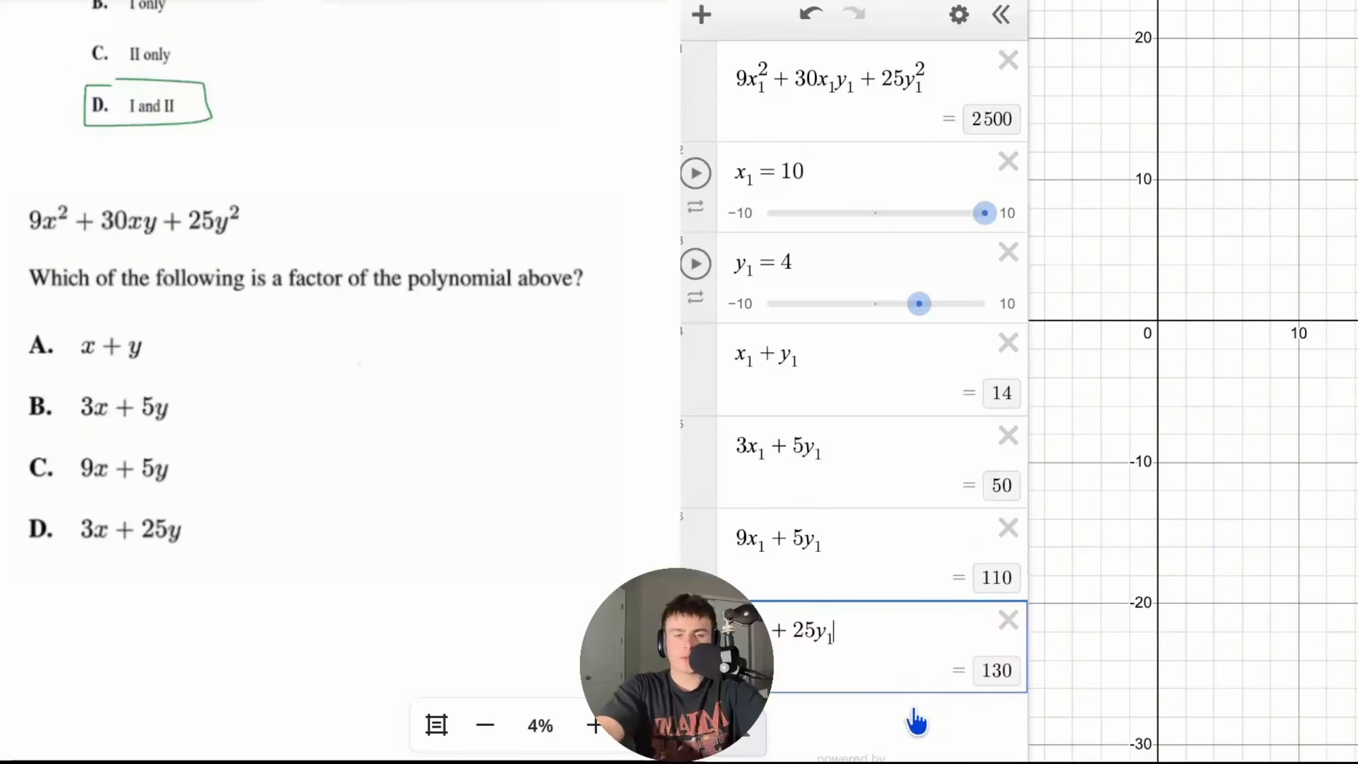
key(Return)
text(2500/130)
- Delete the expressions for the rejected choices, keeping only 3x_1+5y_1 below the x_1 and y_1 sliders
click(1009, 665)
click(1008, 580)
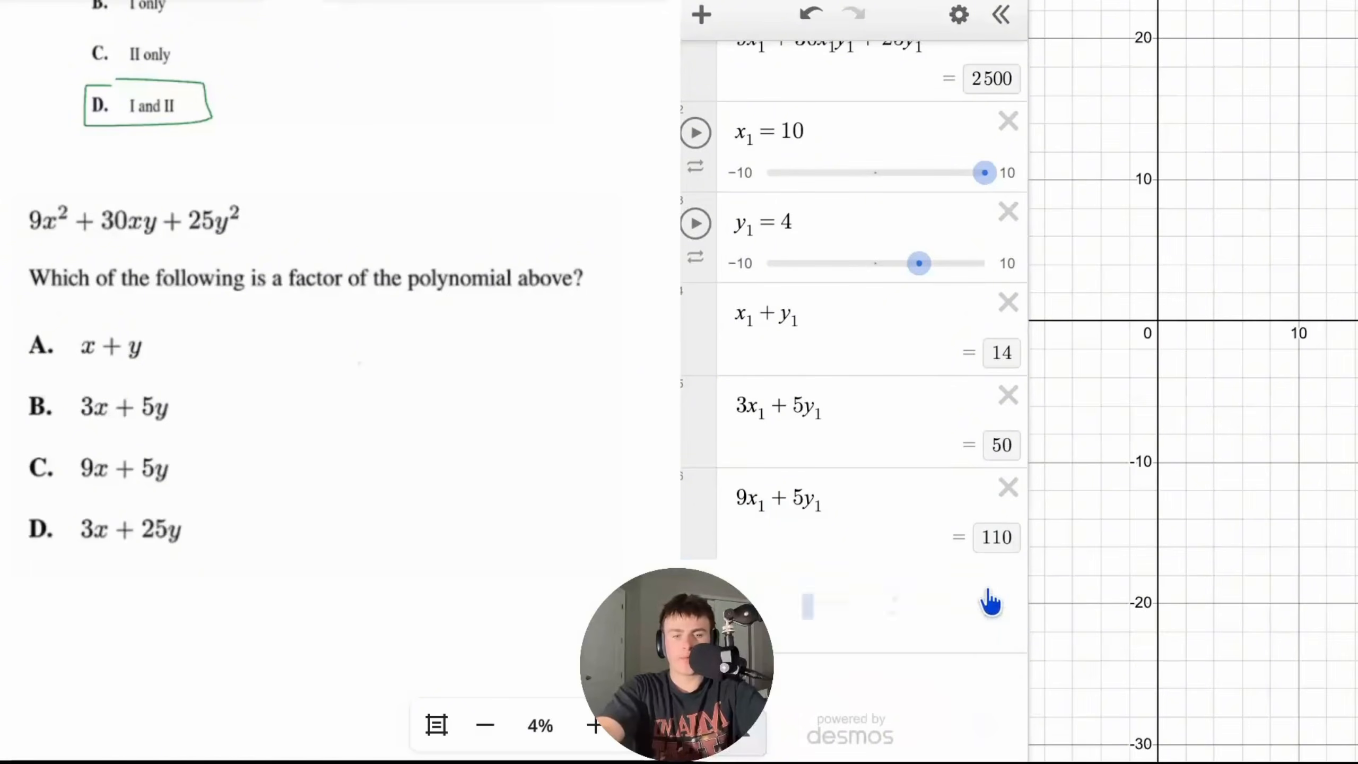
click(1009, 526)
click(1009, 348)
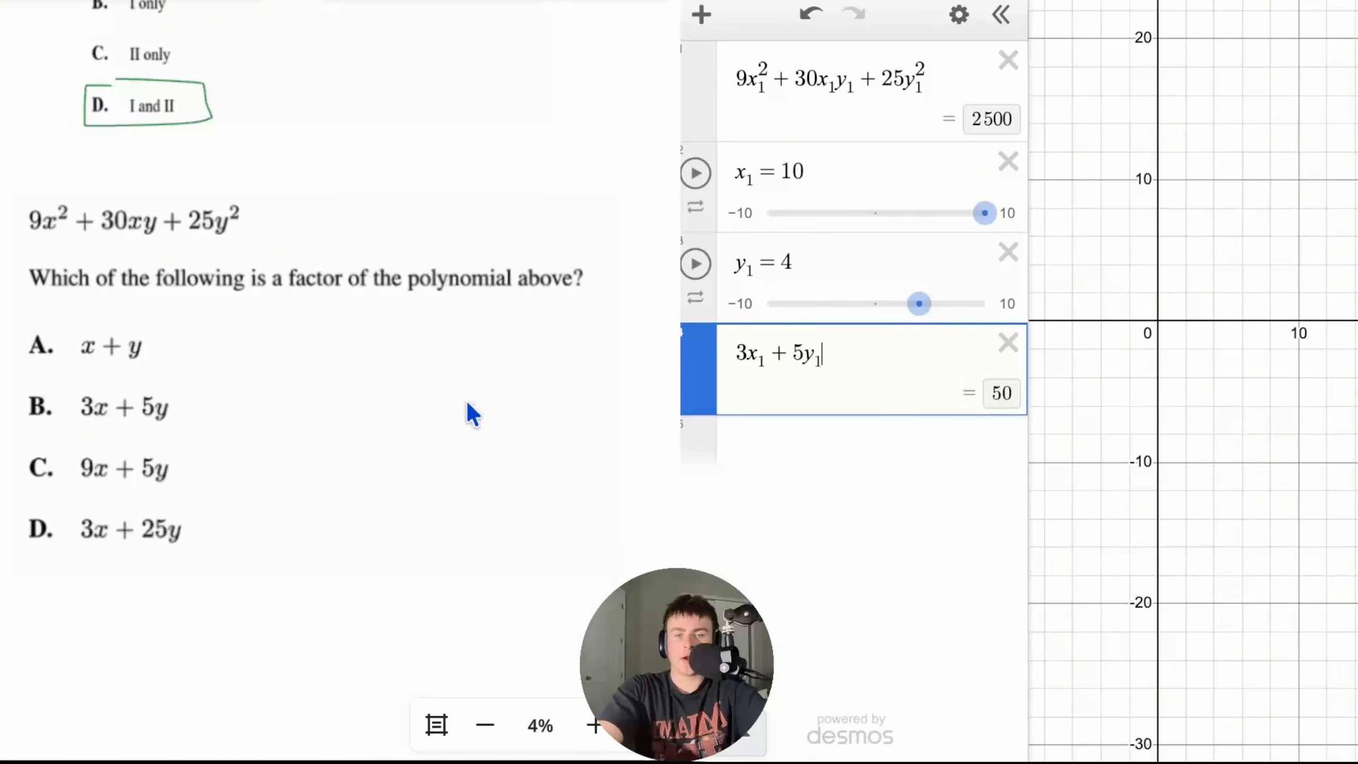
mouse_move(984, 212)
mouse_down()
mouse_move(971, 218)
mouse_move(996, 222)
mouse_up()
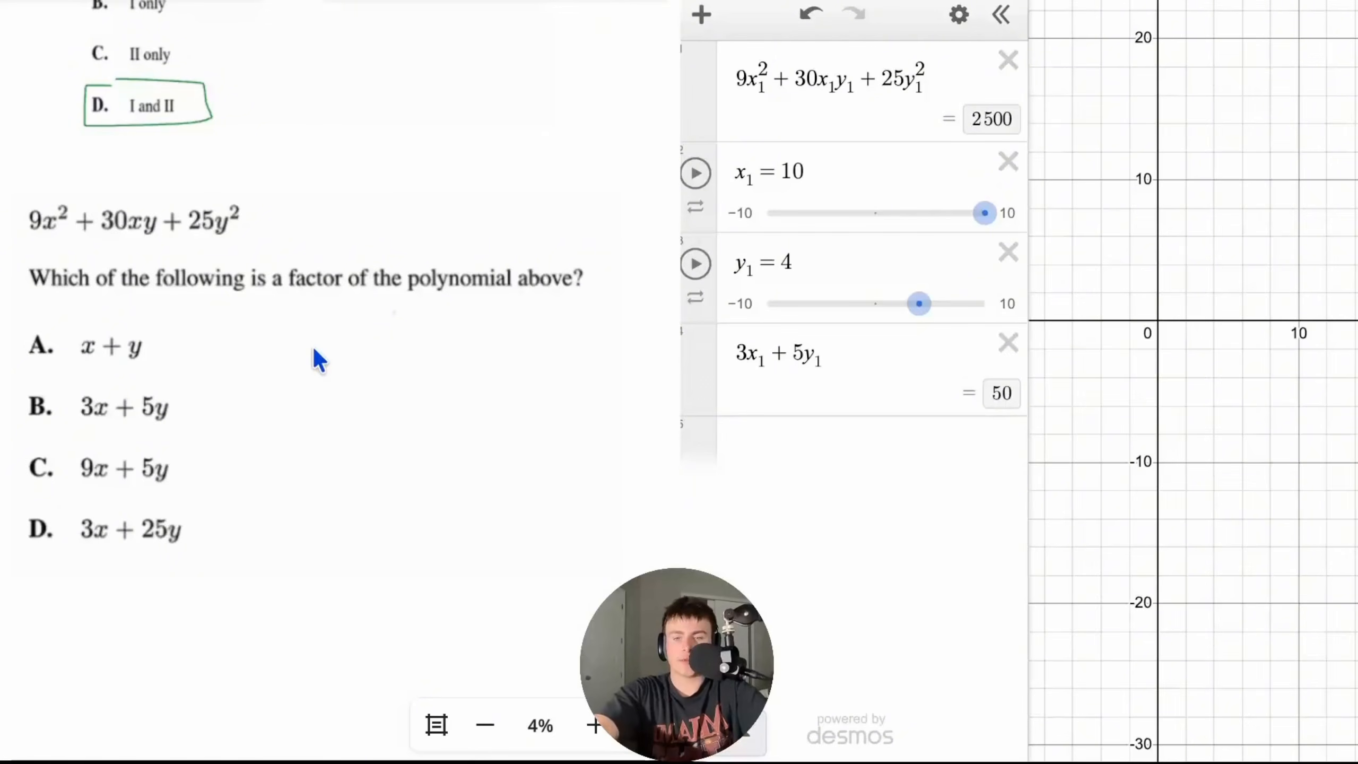
- For the 38x⁴ + 155x² + 77 question, clear all calculator expressions and underline "ab" in the question with the pen
scroll(314, 350, up, 15)
scroll(314, 354, up, 2)
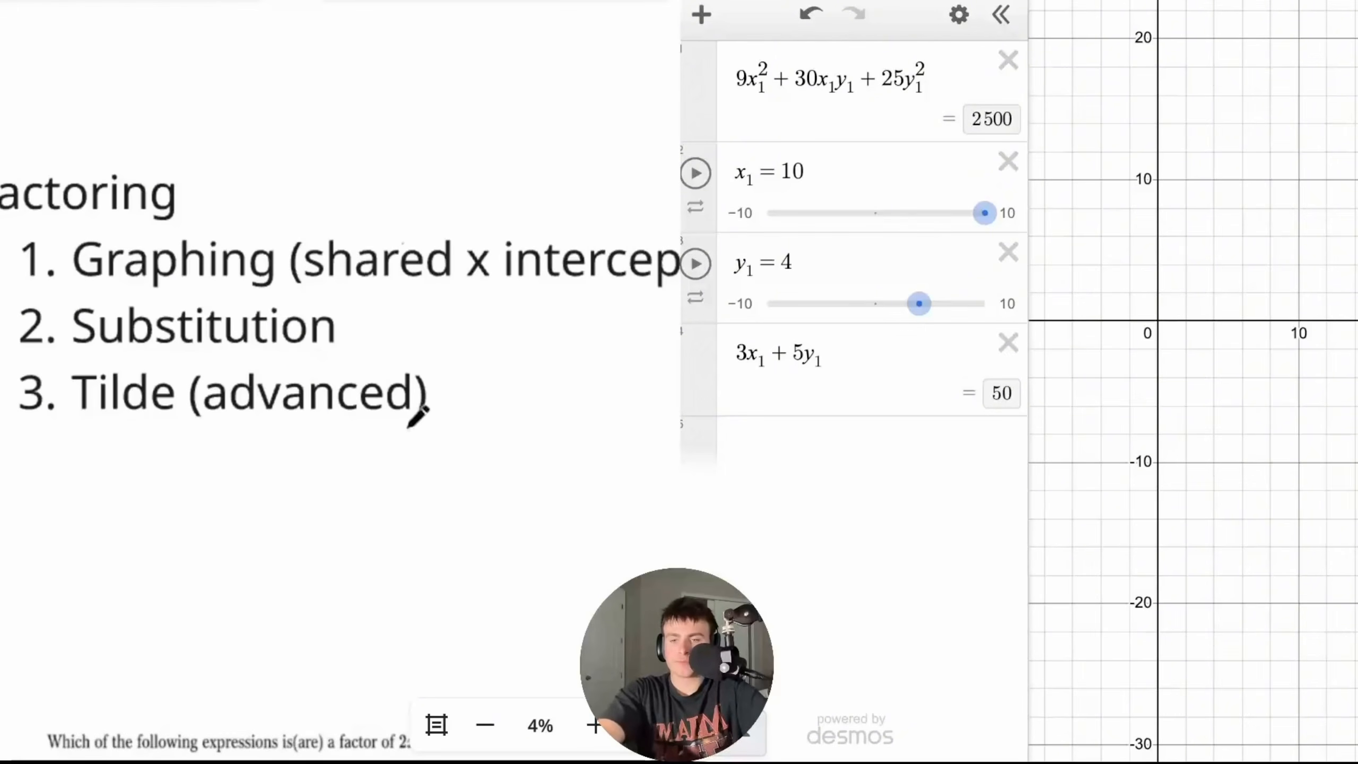
scroll(416, 396, down, 10)
scroll(417, 421, down, 15)
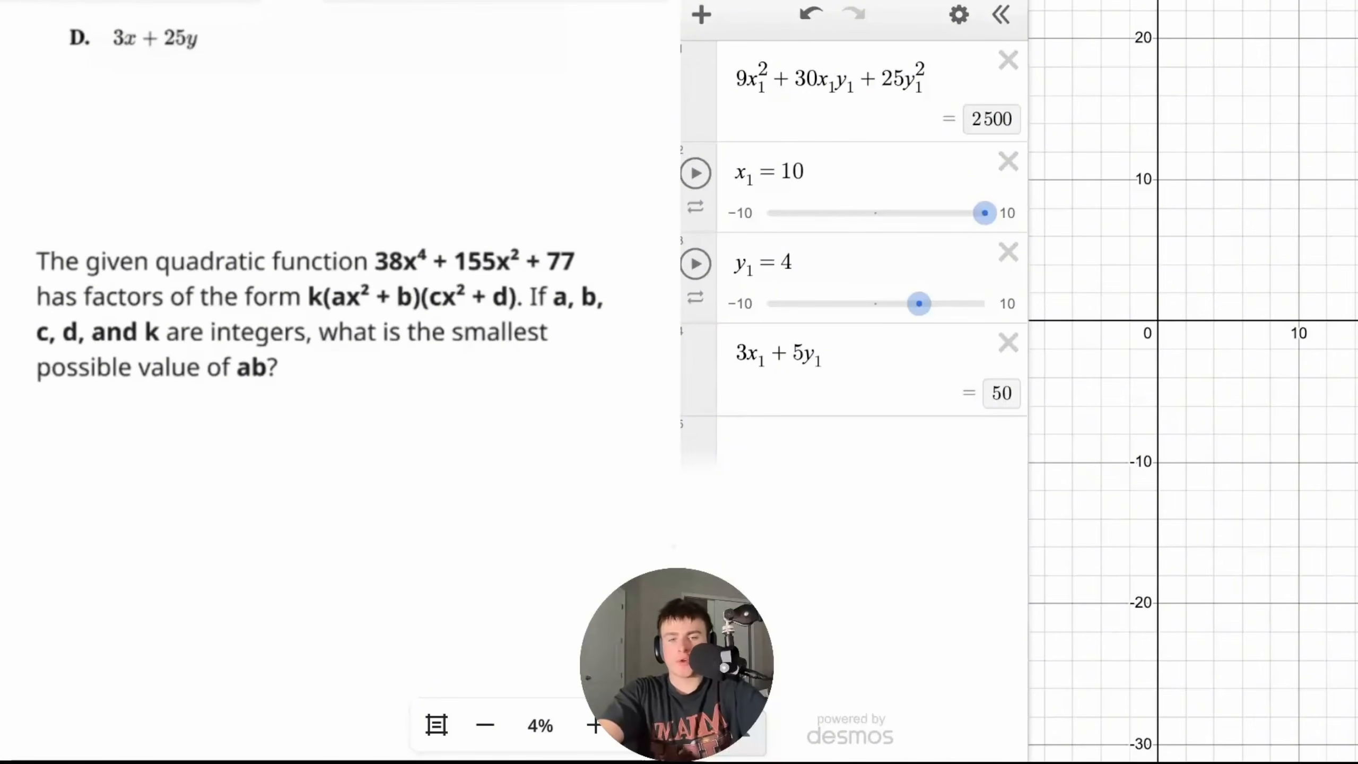
click(1008, 60)
click(1007, 61)
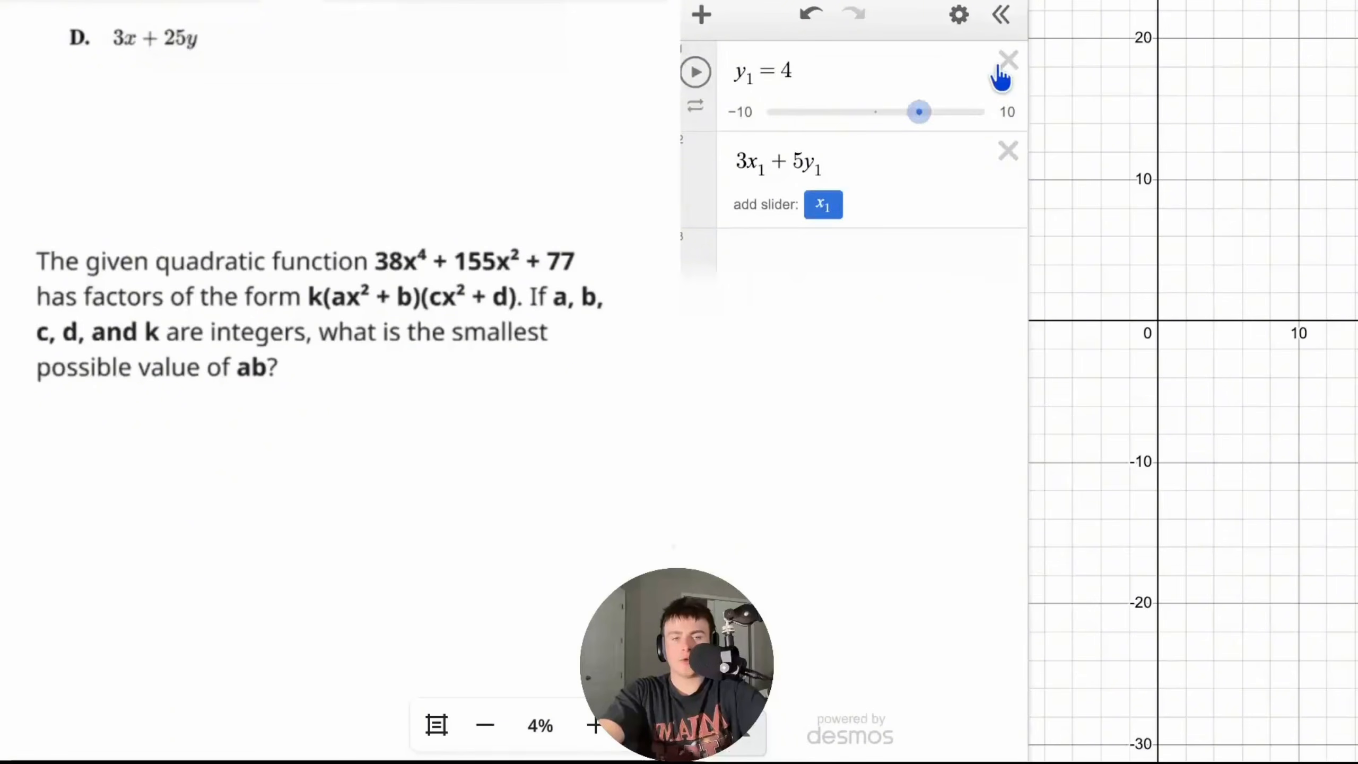
click(1007, 64)
click(1008, 61)
key(p)
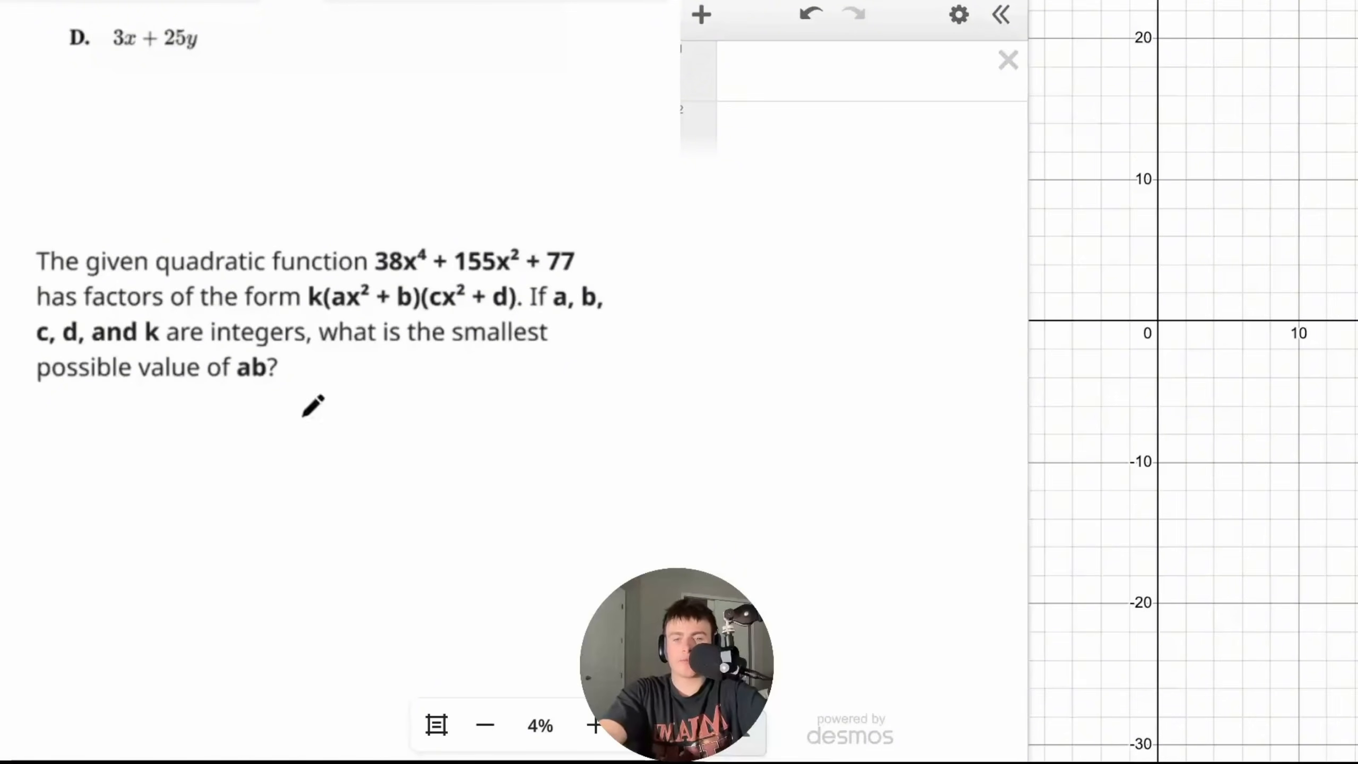
drag(221, 408, 274, 399)
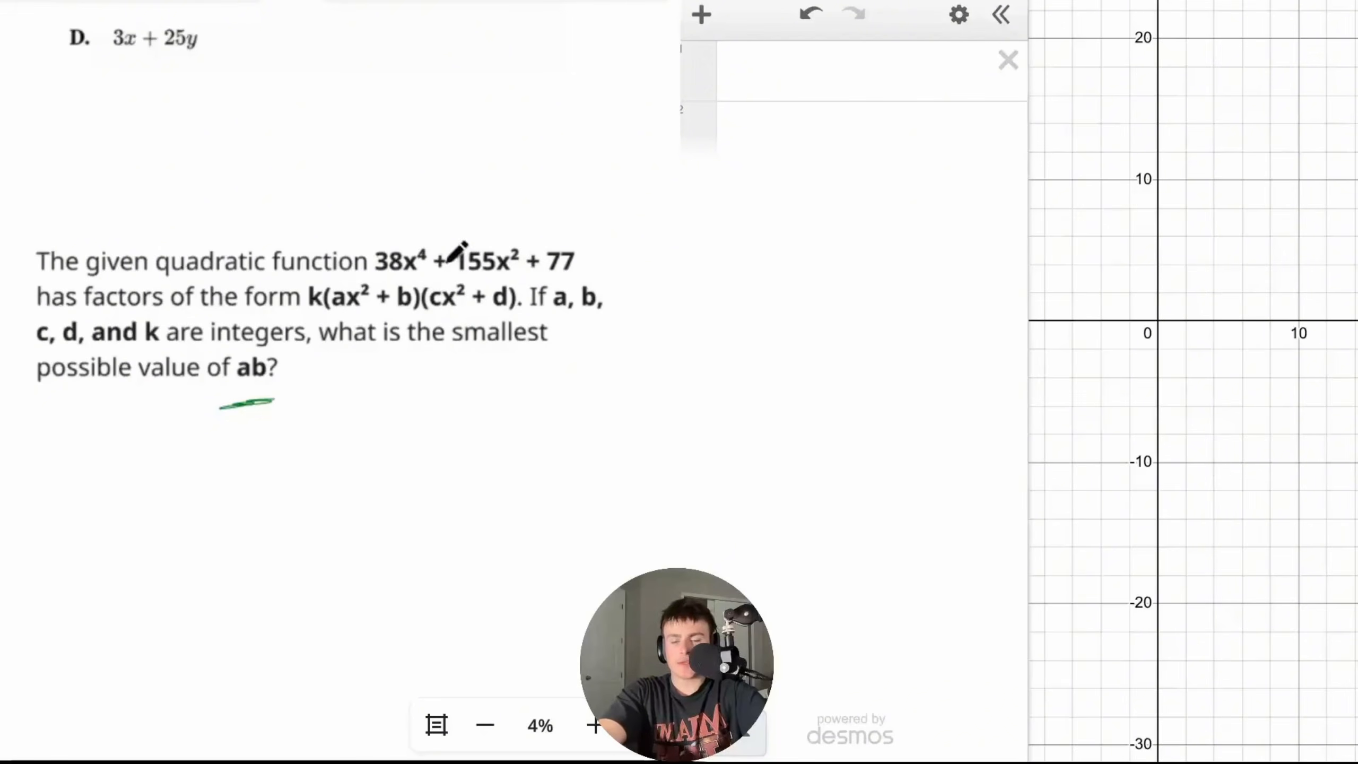
- Start a regression in the first expression with 38x_1^4 + 155x_1^2 + 77 on the left of the tilde
click(778, 76)
text(38x1^4)
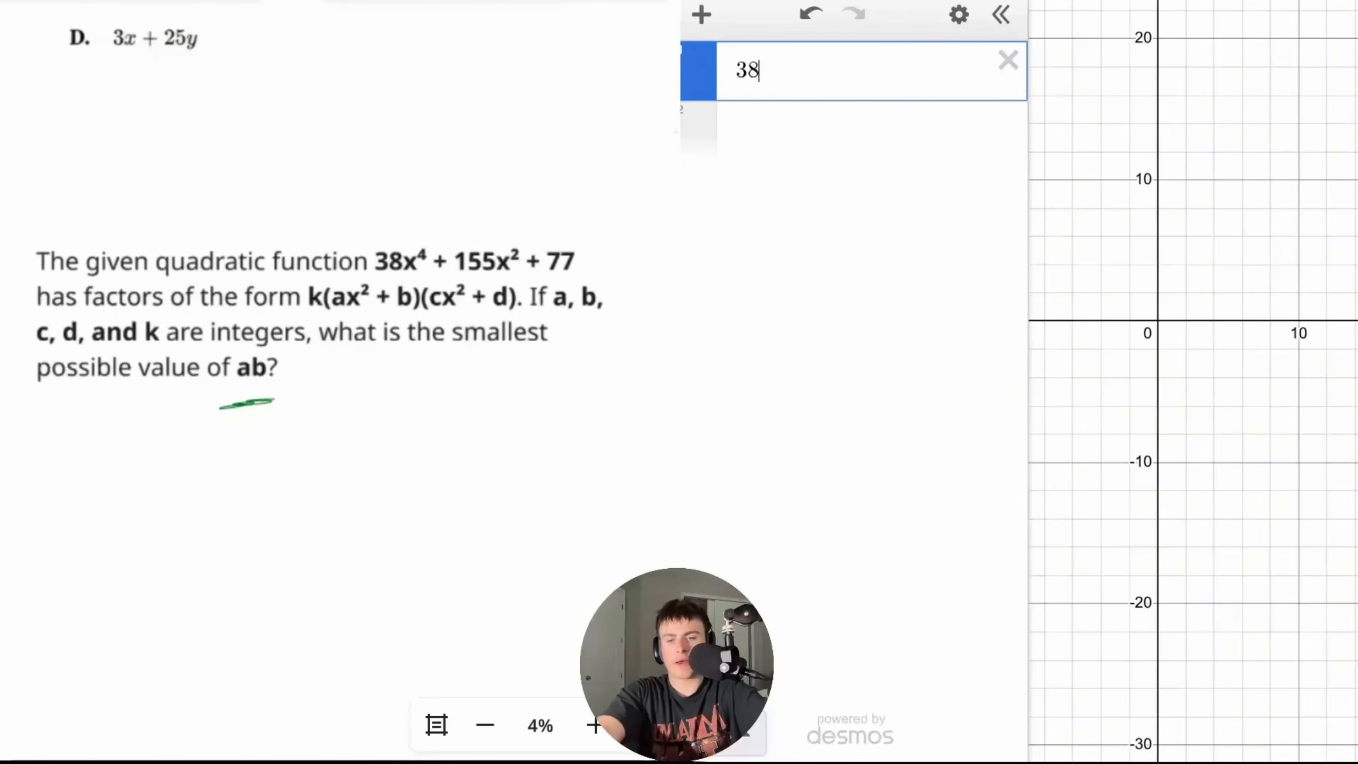
key(Right)
text(+)
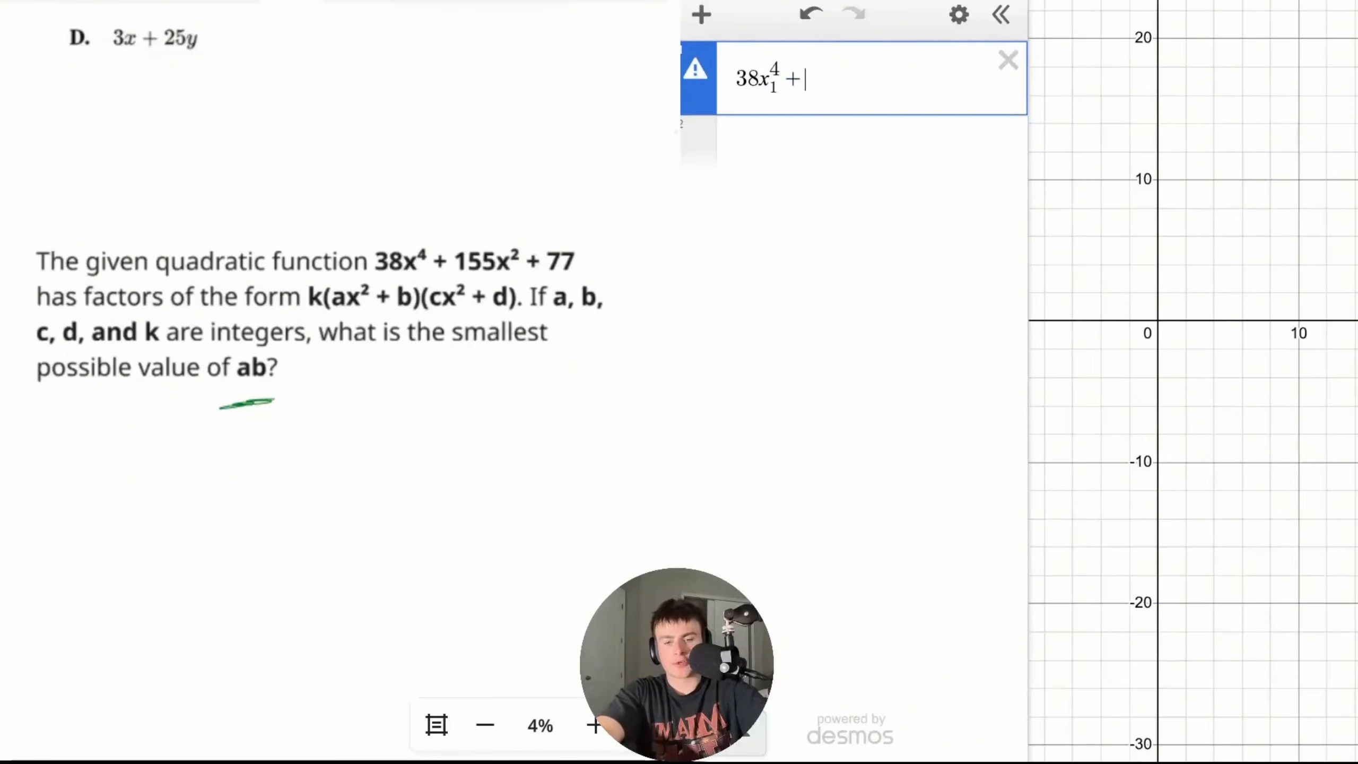
text( 155x_1^2)
key(Right)
text(+77~)
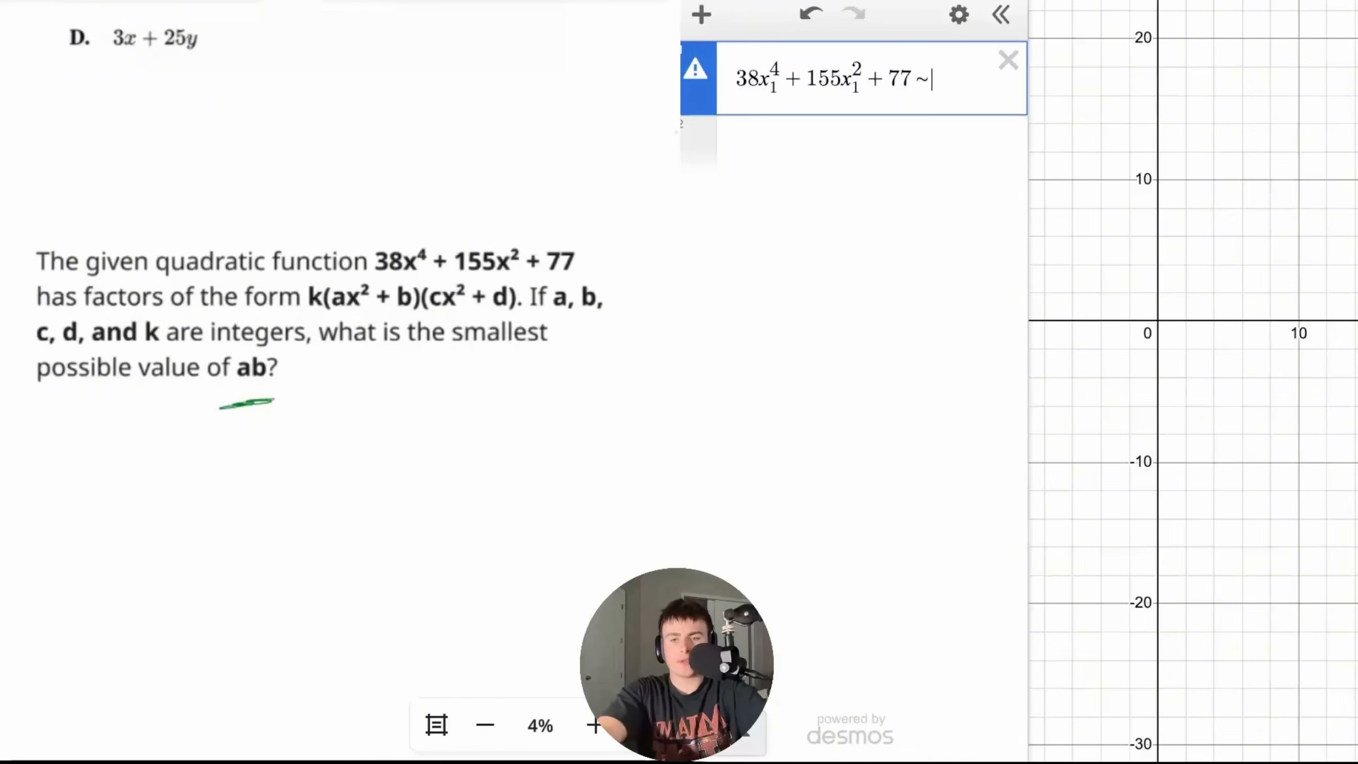
- Complete the regression with k(ax_1^2+b)(cx_1^2+d) on the right of the tilde and widen the expression list to show it entirely
text(k(ax_1^2)
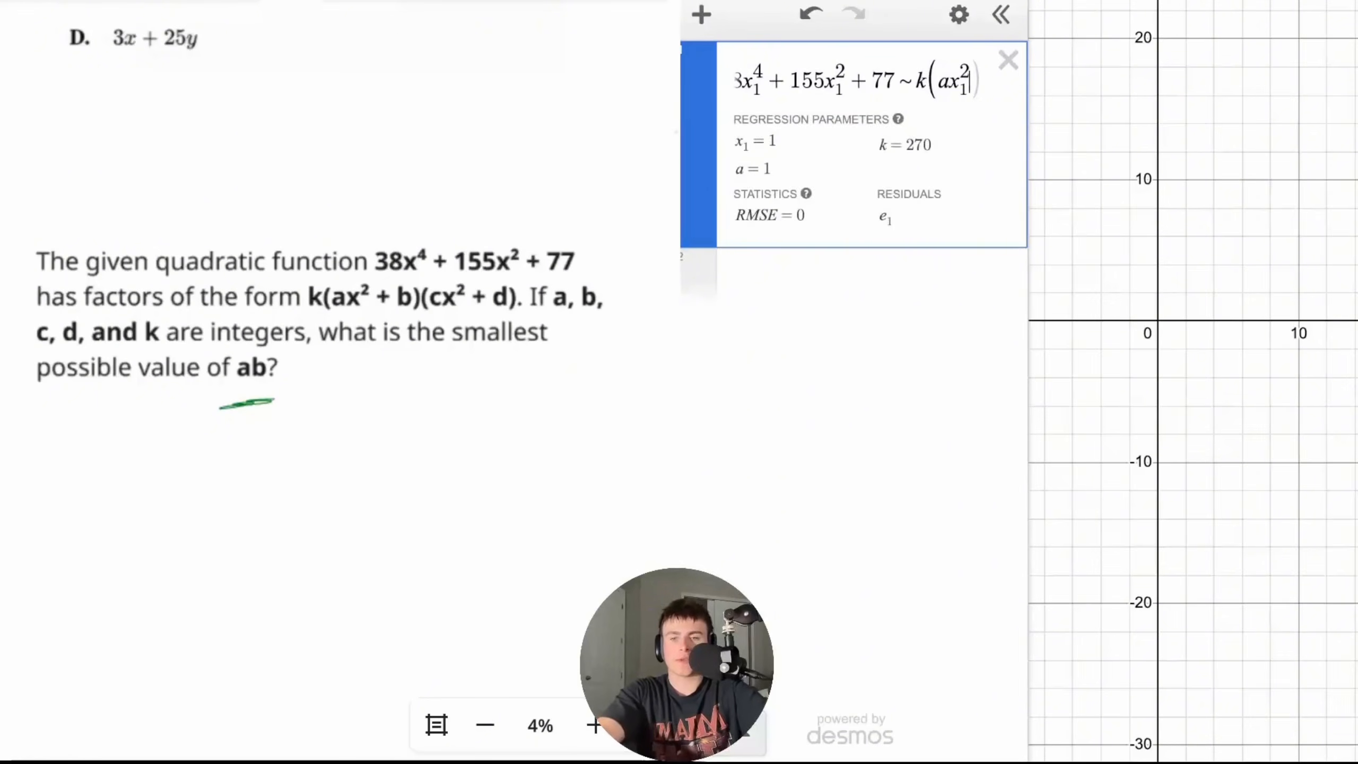
key(Right)
text(+b)(cx_1^2)
key(Right)
text(d)
key(BackSpace)
text(+d)
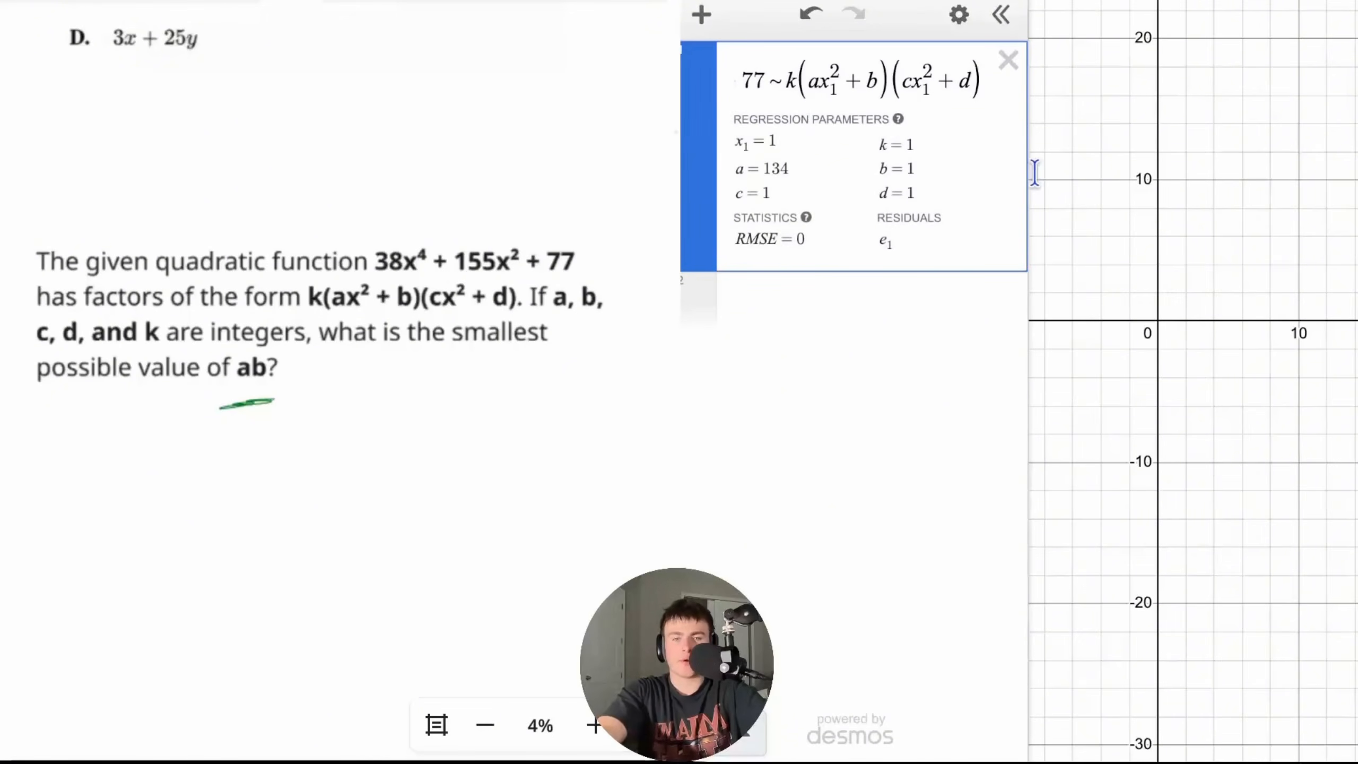
drag(1031, 168, 1230, 167)
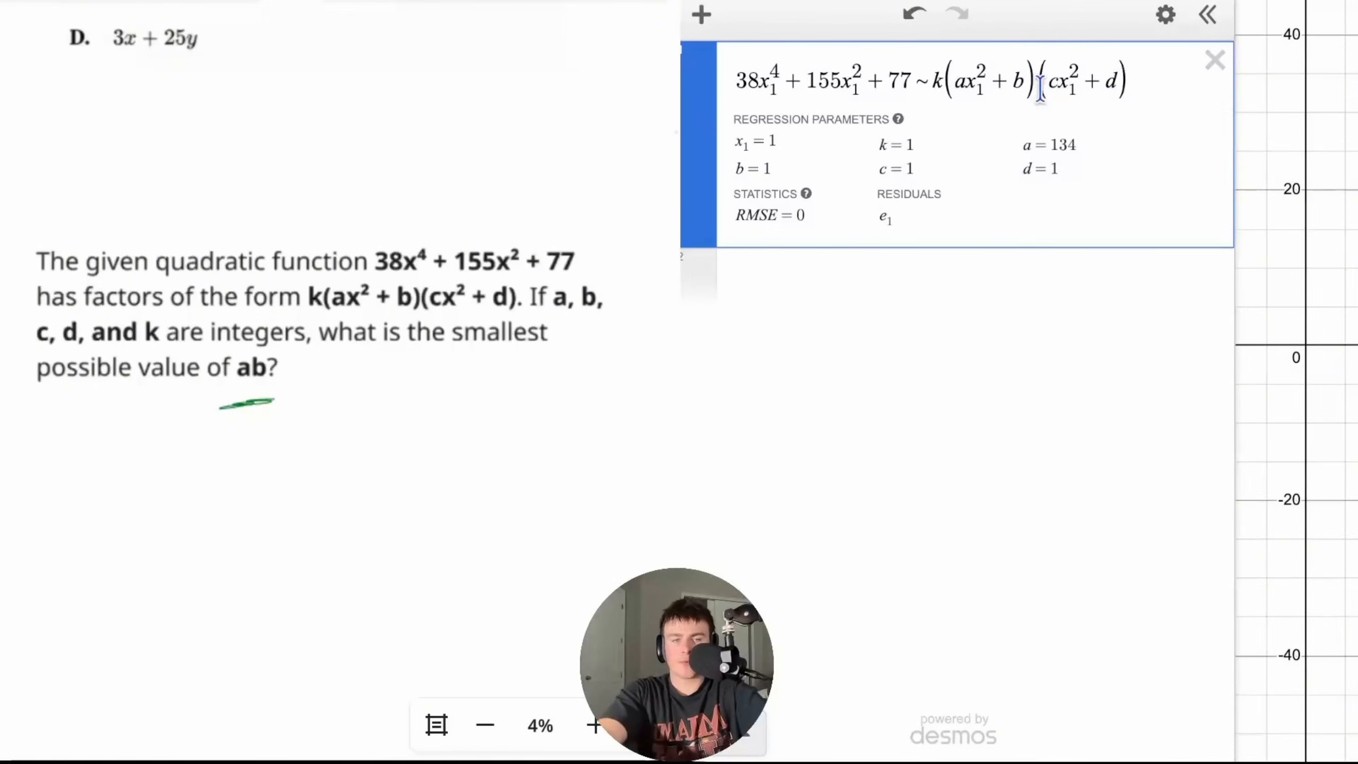
- Define x_1=random(10) in the expression below the regression
drag(1158, 84, 926, 83)
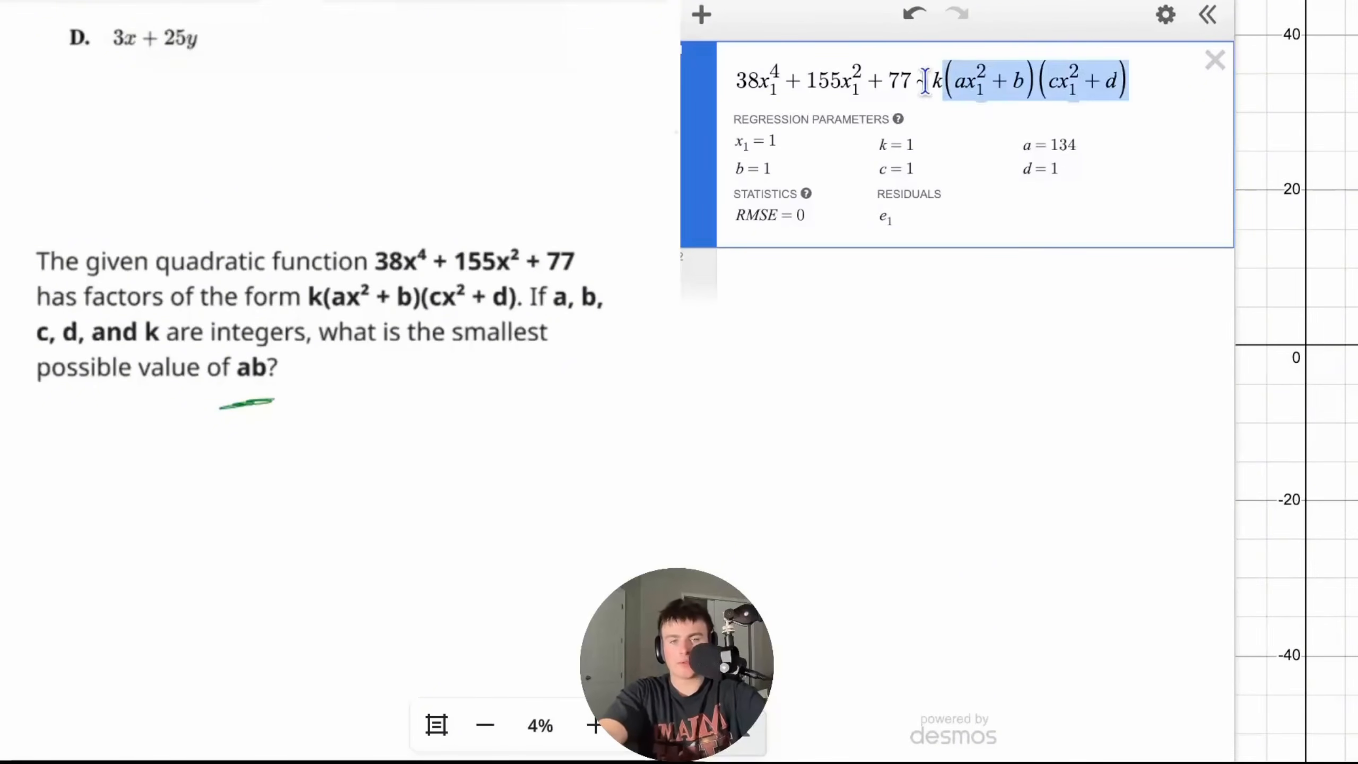
click(885, 289)
text(x_1=random(10))
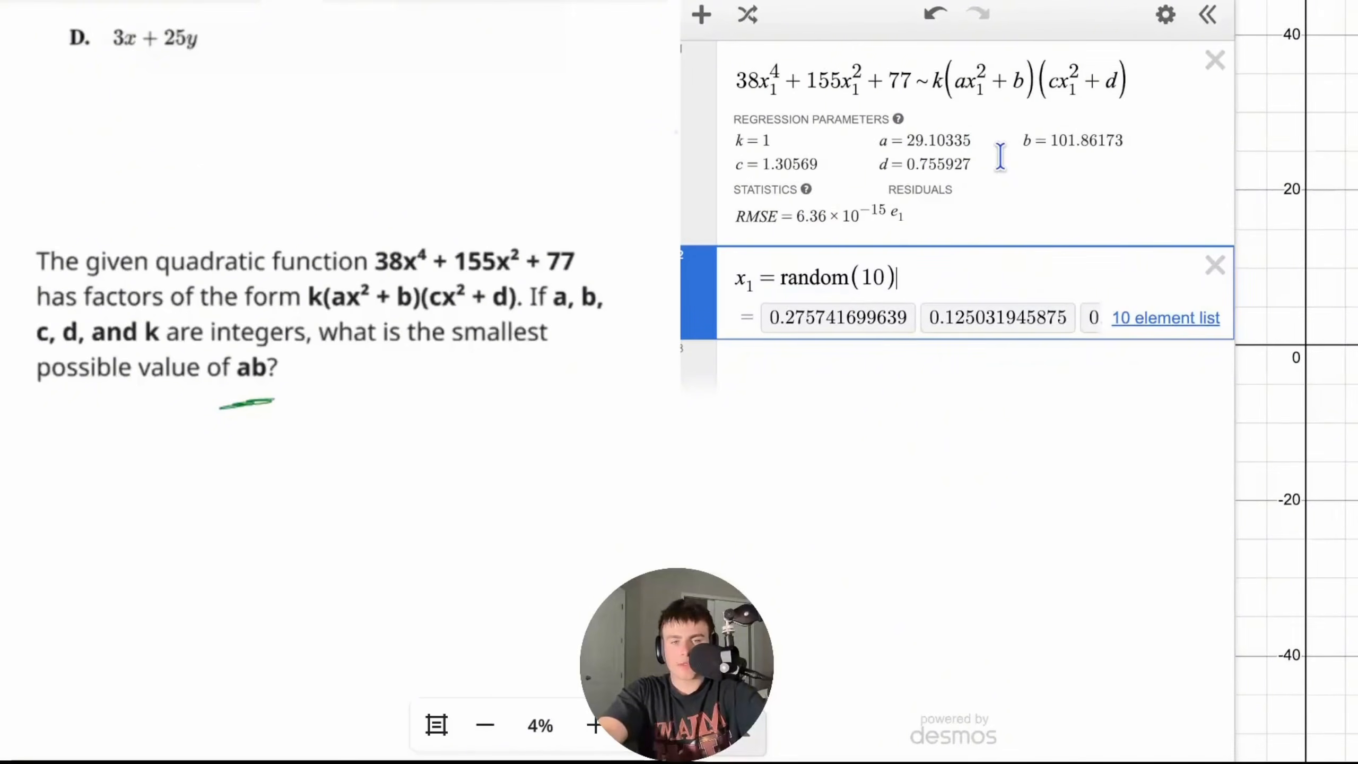
- Compute the greatest common factor of the polynomial's coefficients with gcf(38,155,77) to find k
click(942, 86)
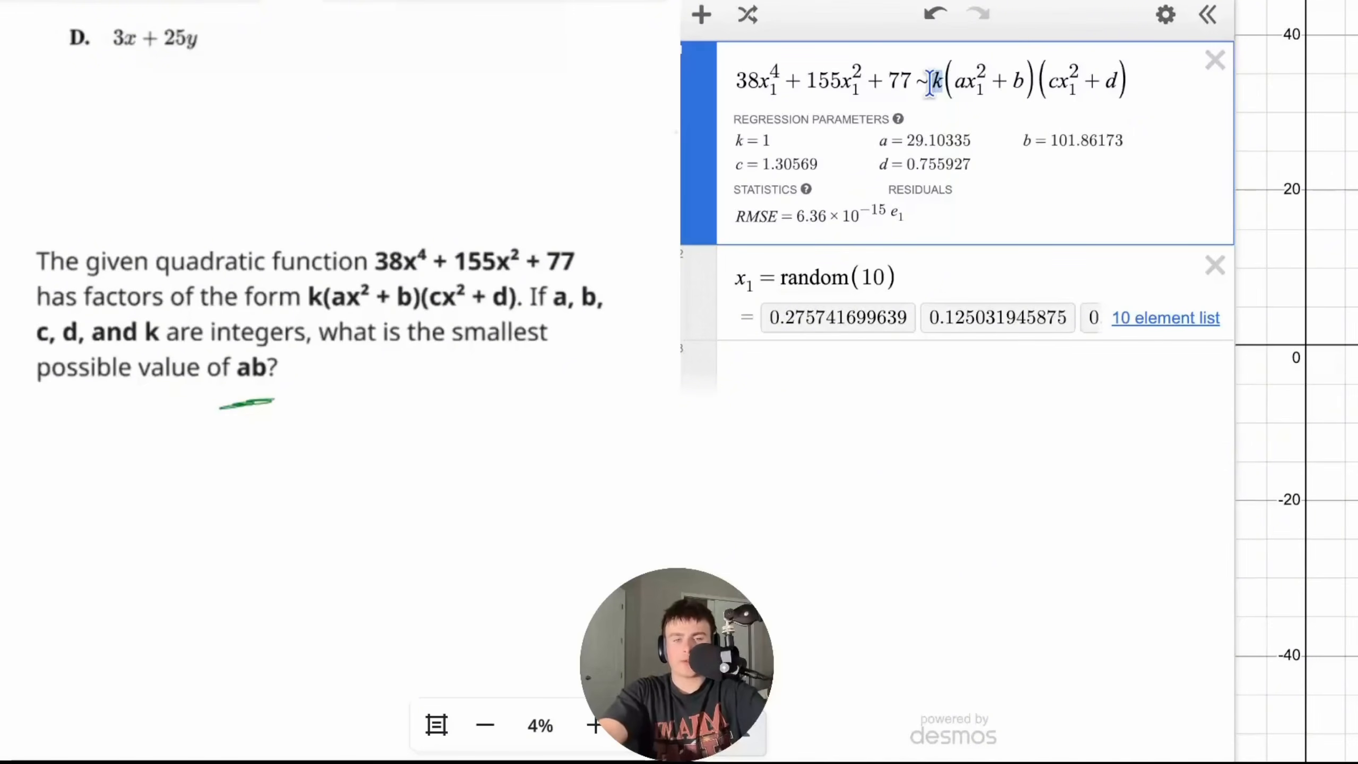
click(834, 367)
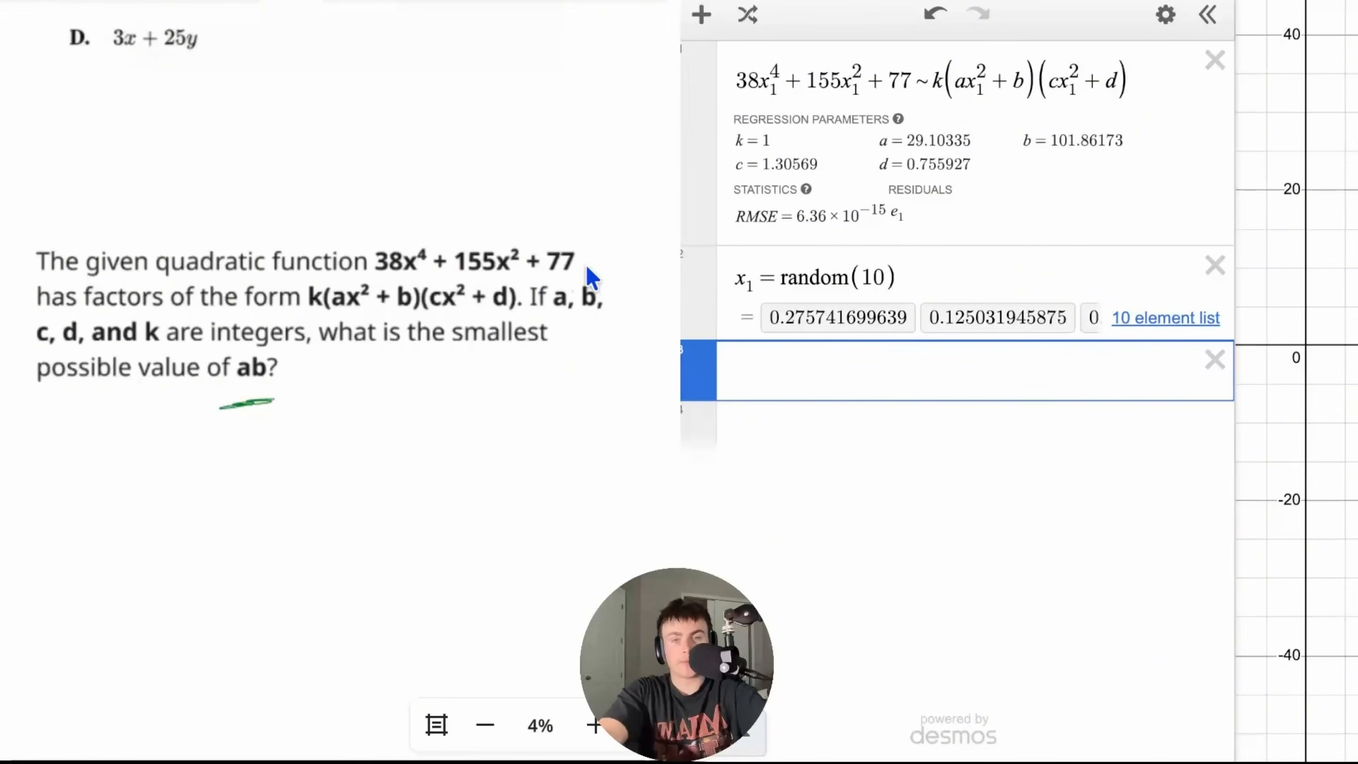
text(gcf)
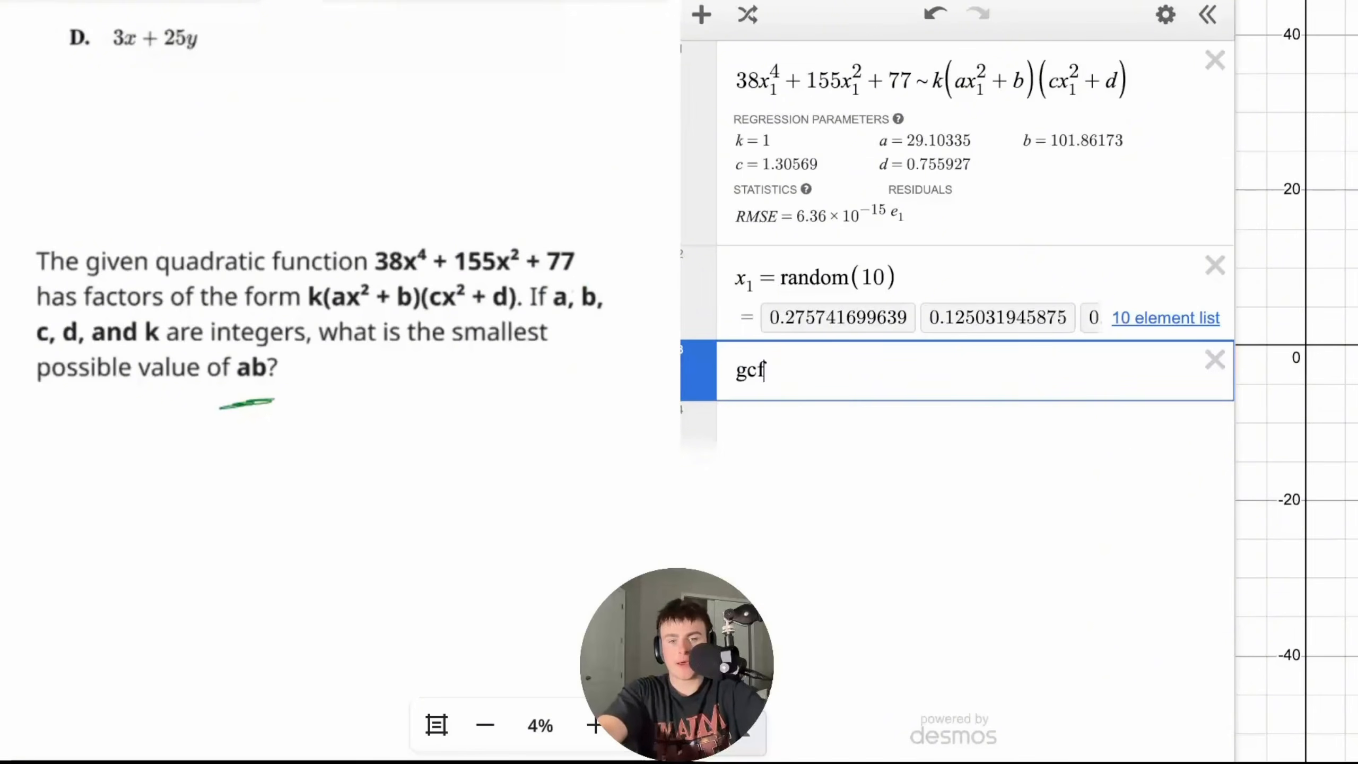
text((38,)
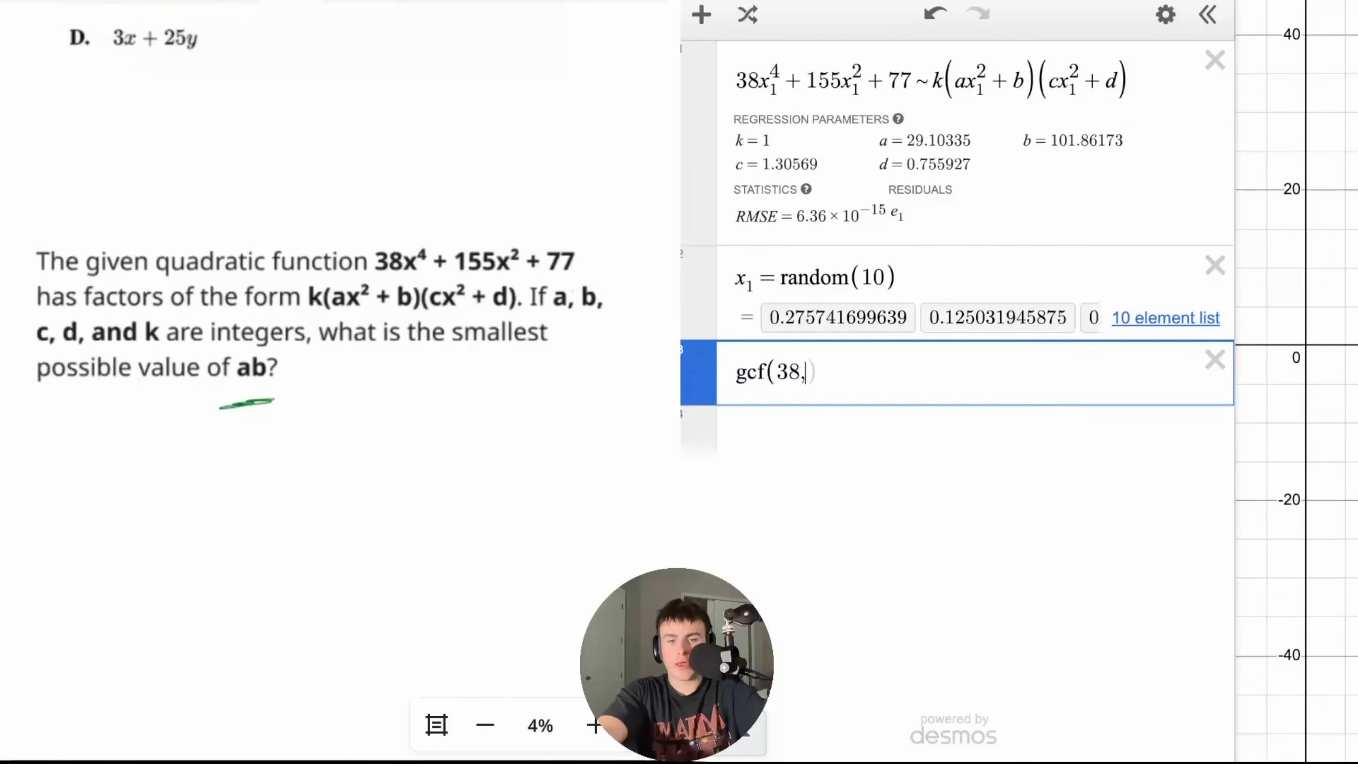
text(155,77)
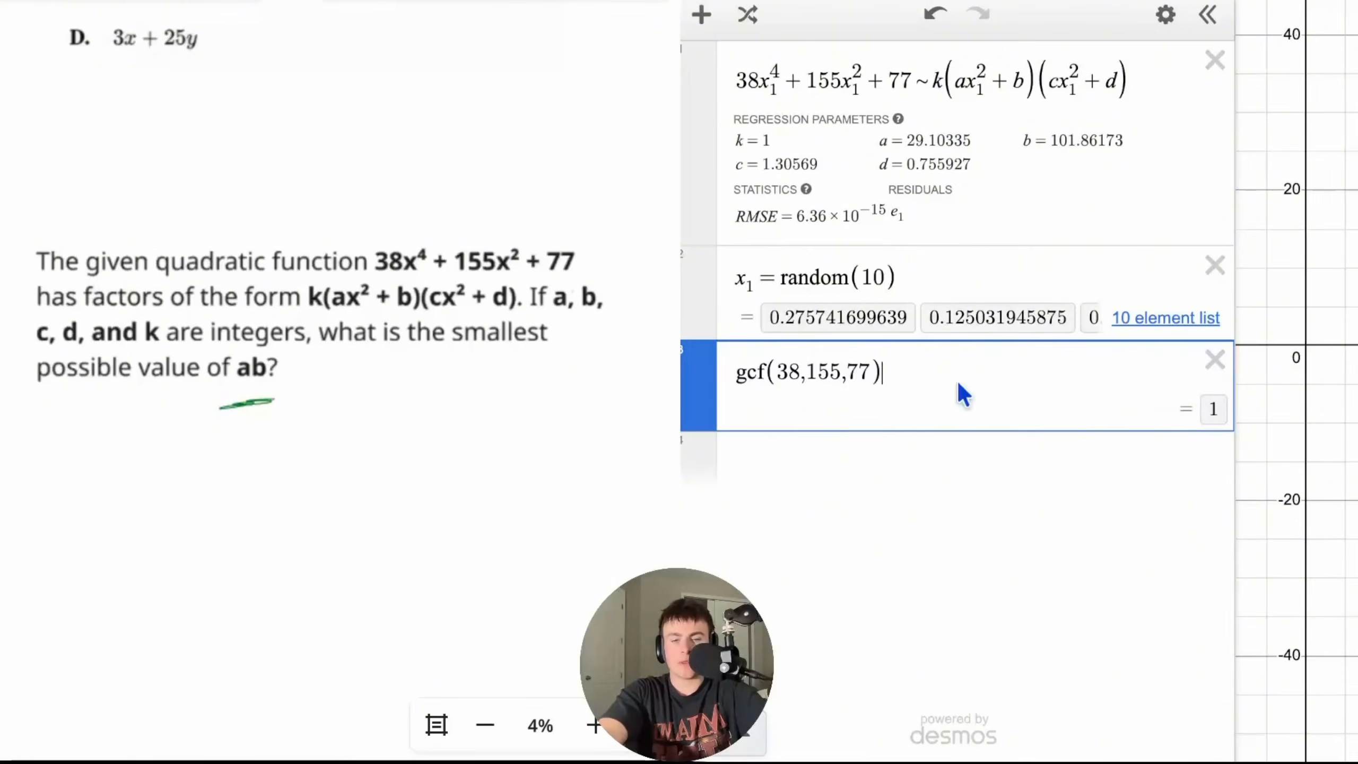
- Replace the gcf expression with k=1
key(BackSpace)
key(BackSpace)
key(BackSpace)
key(BackSpace)
key(BackSpace)
key(BackSpace)
key(BackSpace)
key(BackSpace)
key(BackSpace)
key(BackSpace)
key(BackSpace)
key(BackSpace)
key(BackSpace)
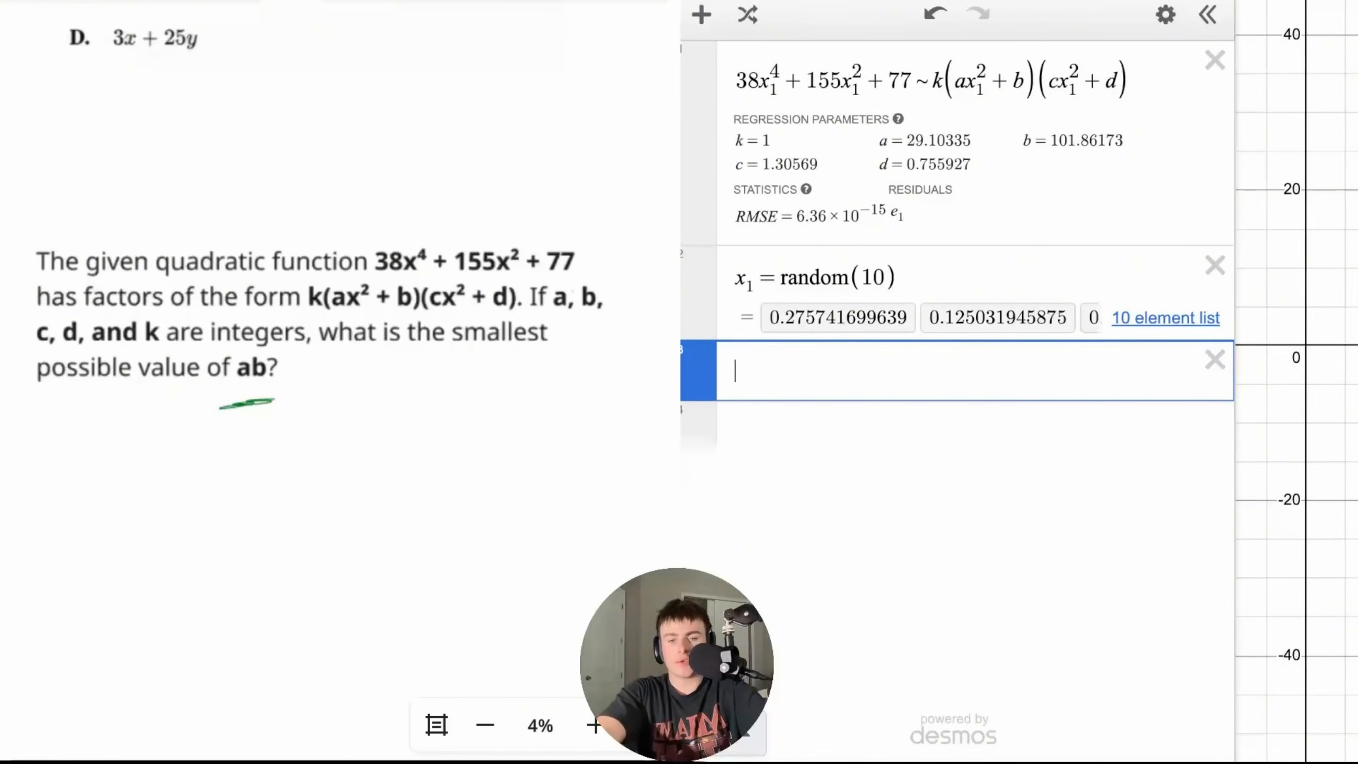
key(BackSpace)
text(k=1)
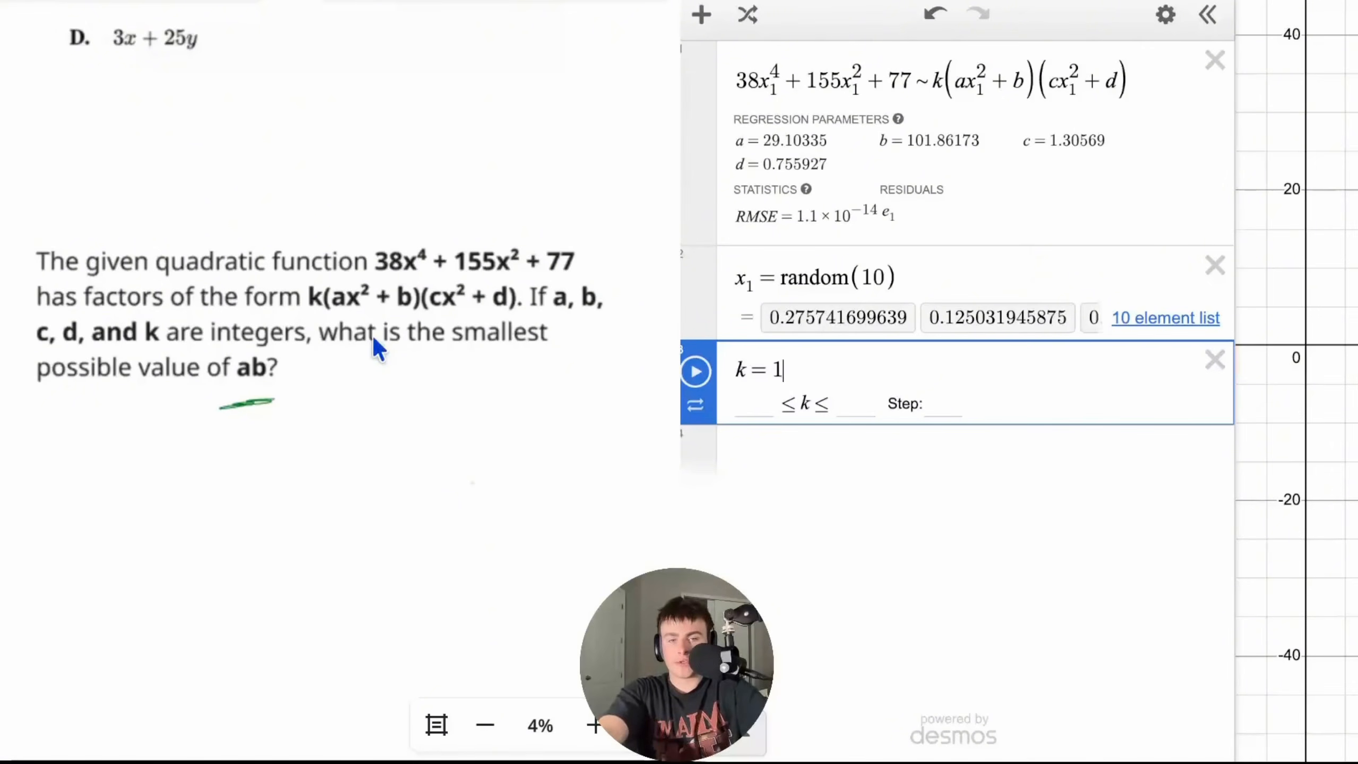
- Add a slider a=1 below k and set its step to 1
click(770, 480)
text(a=1)
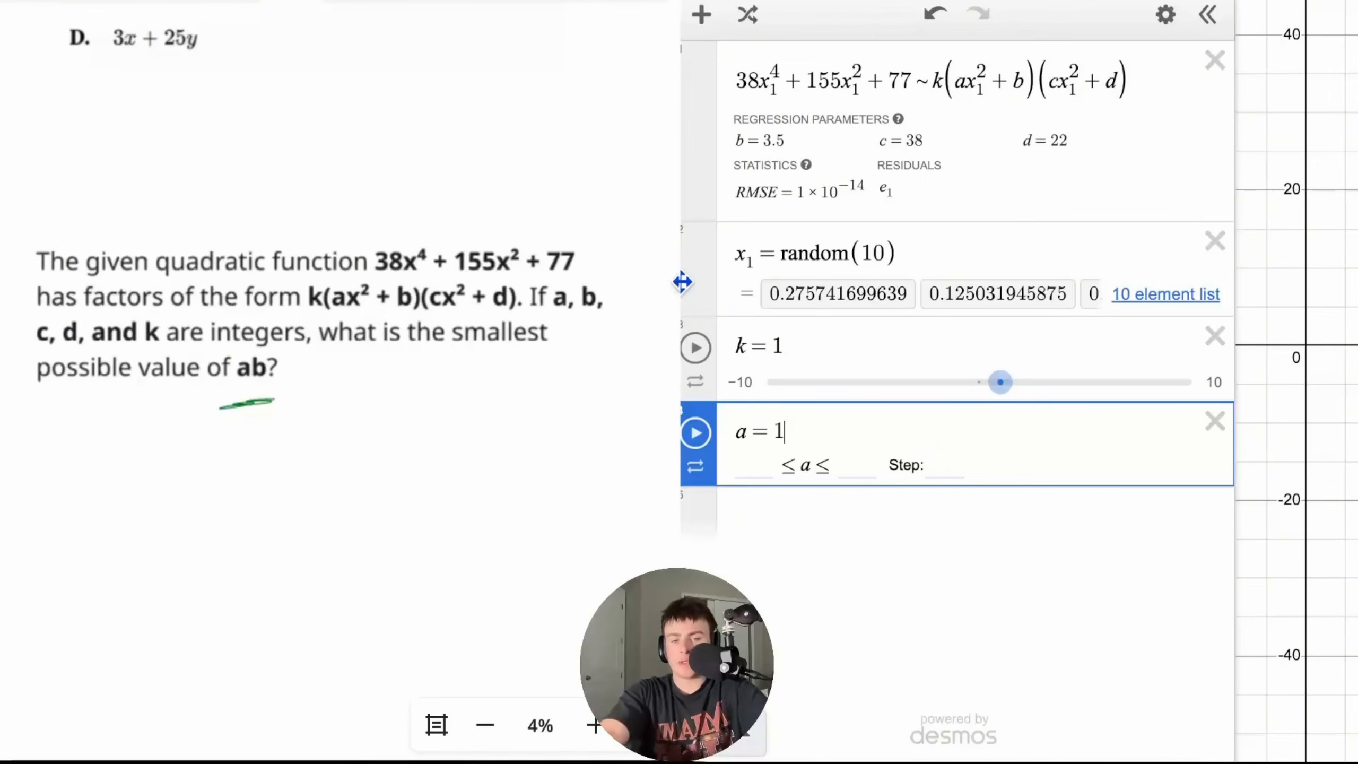
text(1)
key(Return)
click(1003, 471)
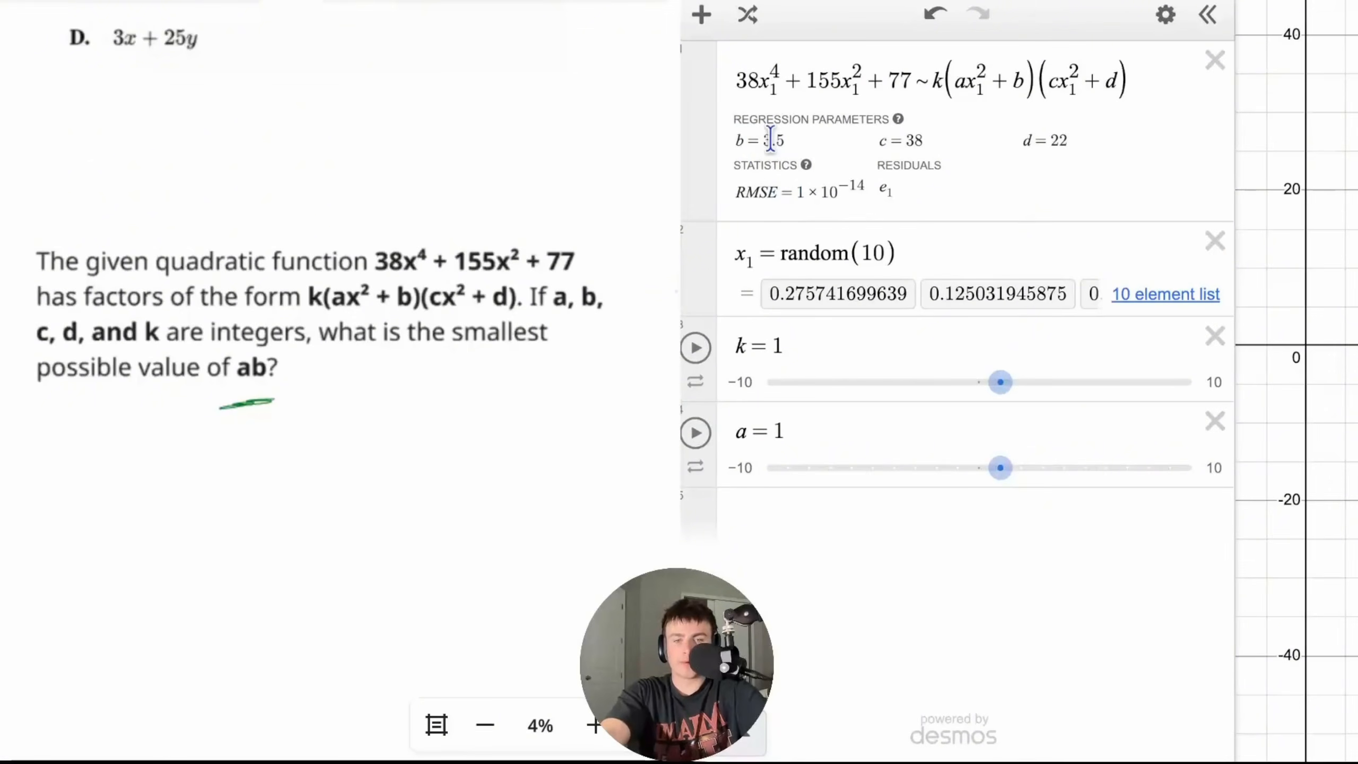
- Set the a slider to 2 and evaluate the product ab in a new expression
drag(1001, 468, 1021, 468)
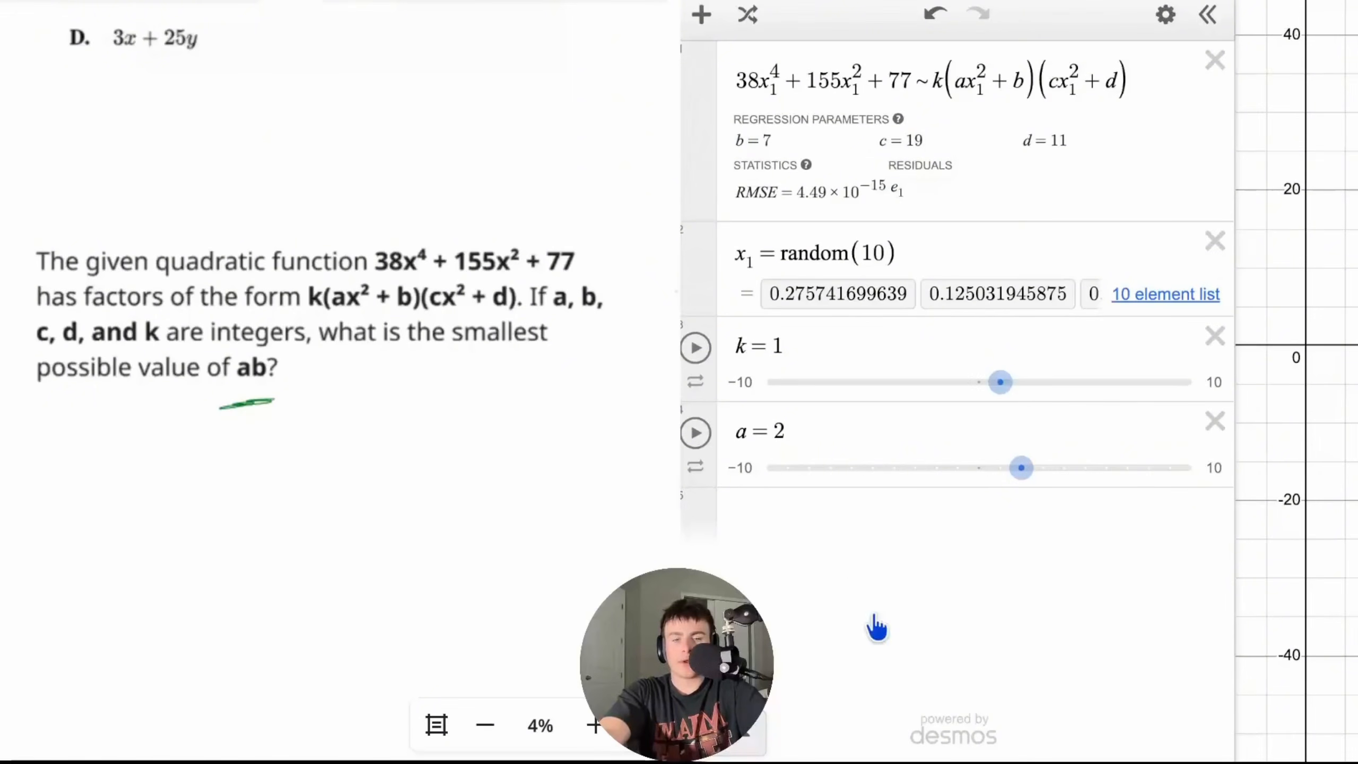
click(839, 524)
text(ab)
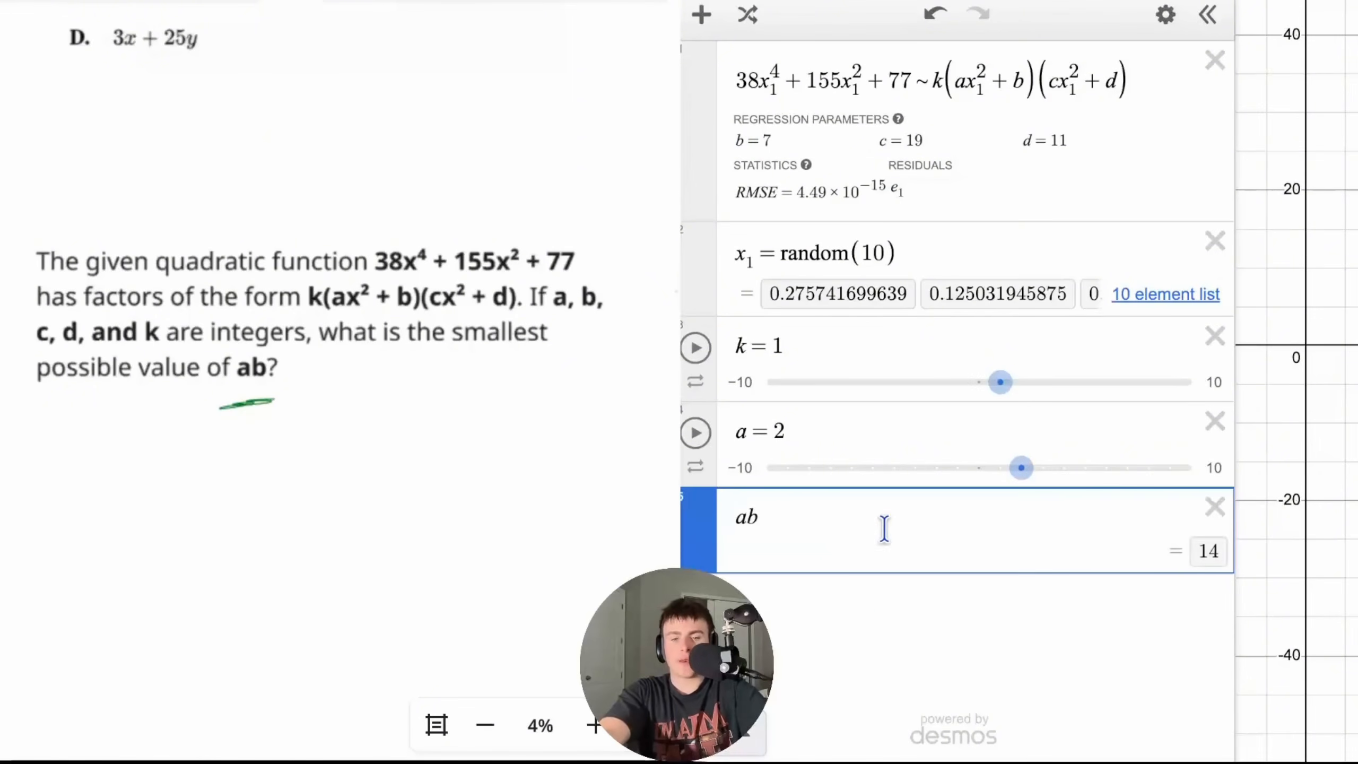
mouse_move(1017, 484)
mouse_down()
mouse_move(1199, 471)
mouse_move(1035, 485)
mouse_up()
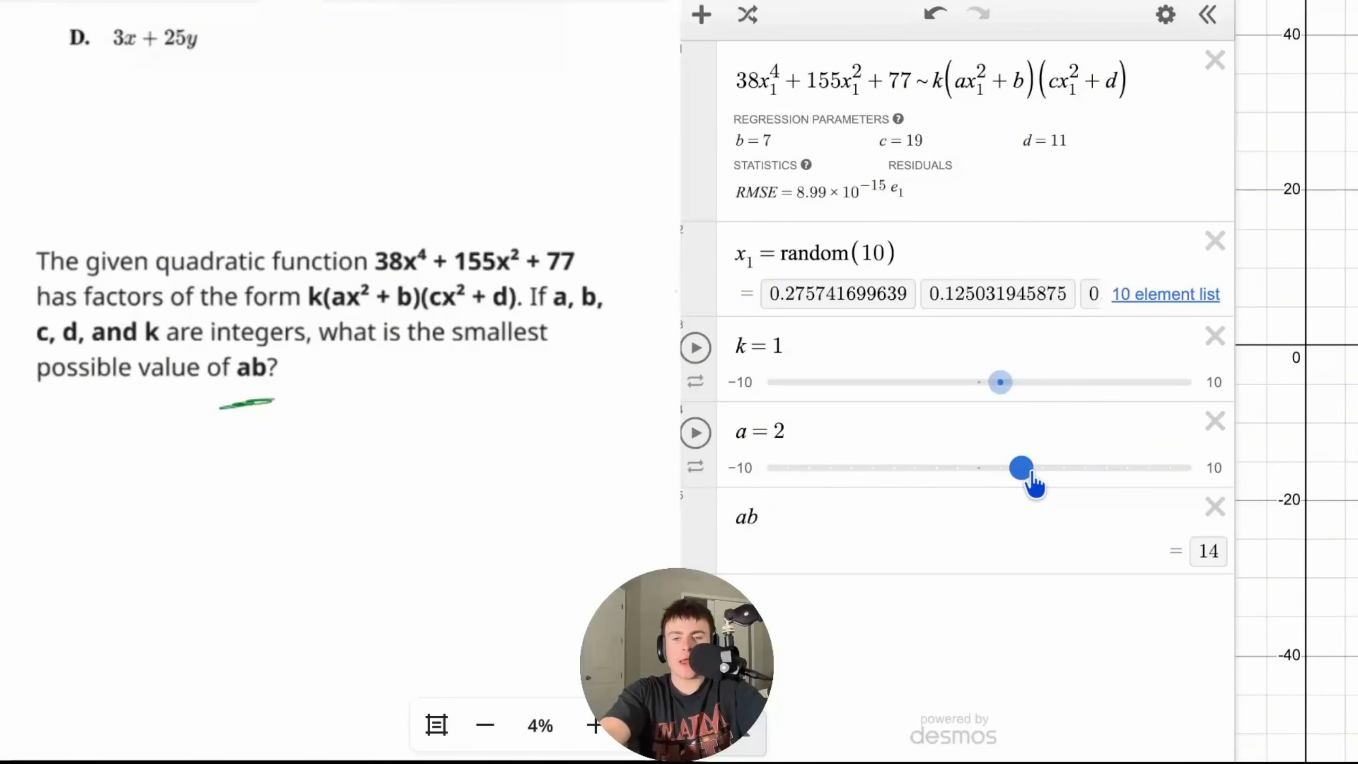
drag(1035, 484, 1035, 484)
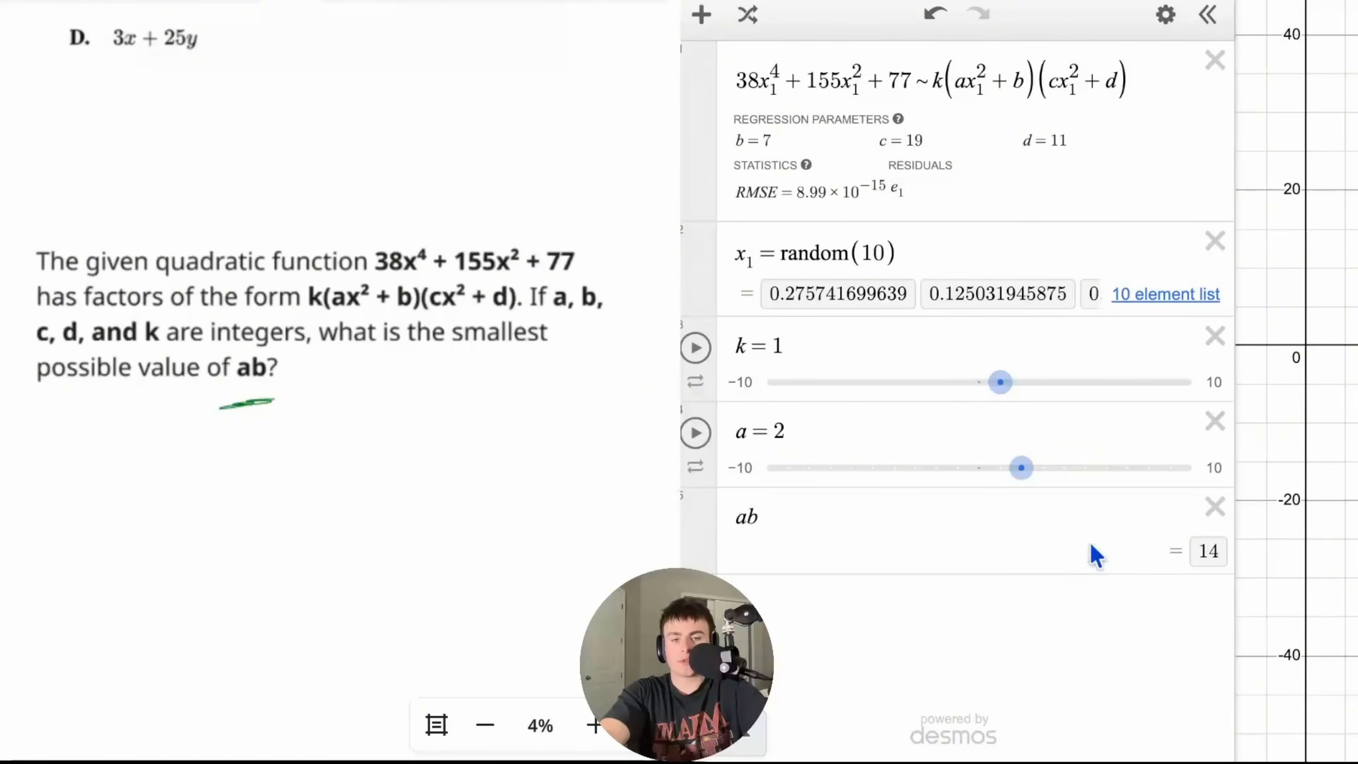
- Replace the a=2 slider definition with b=7 so the regression solves for a instead
mouse_move(1020, 472)
mouse_down()
mouse_move(1006, 474)
mouse_move(1021, 473)
mouse_up()
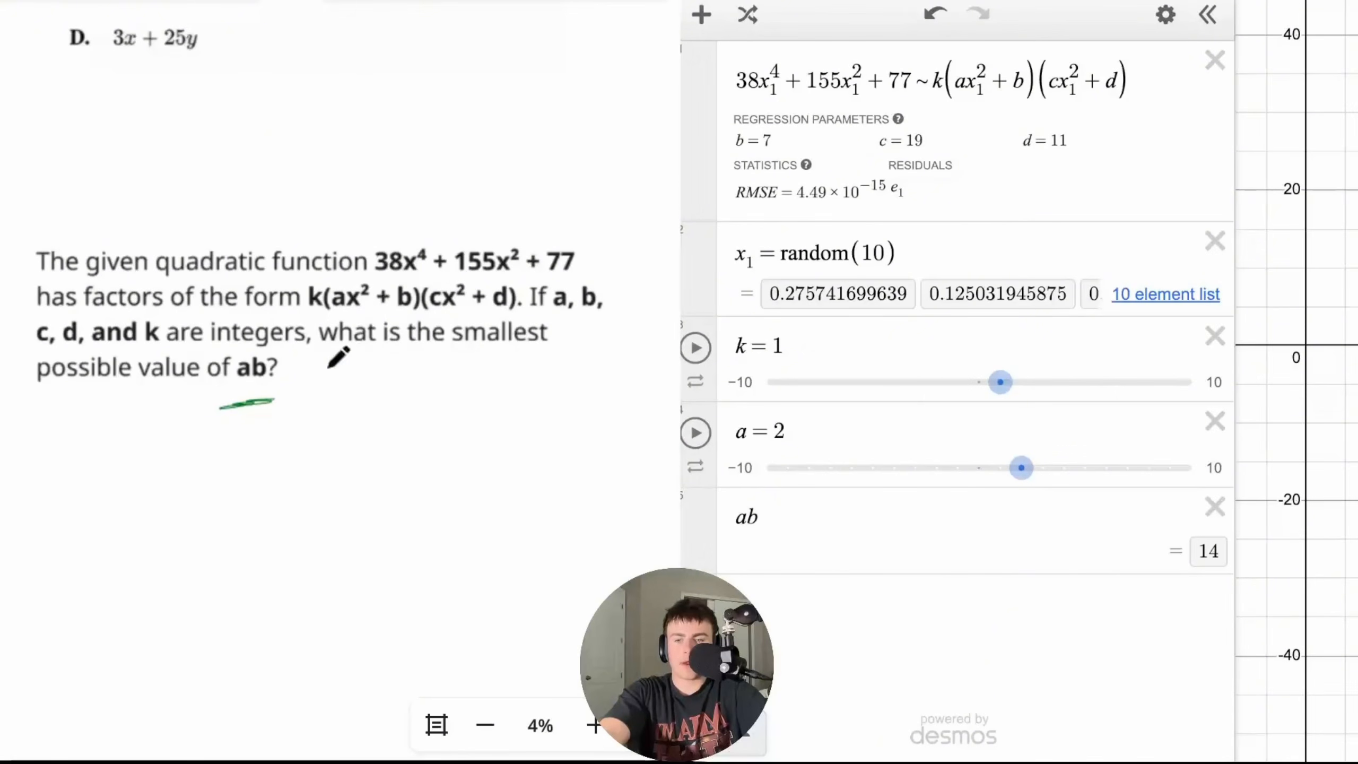
drag(85, 407, 105, 400)
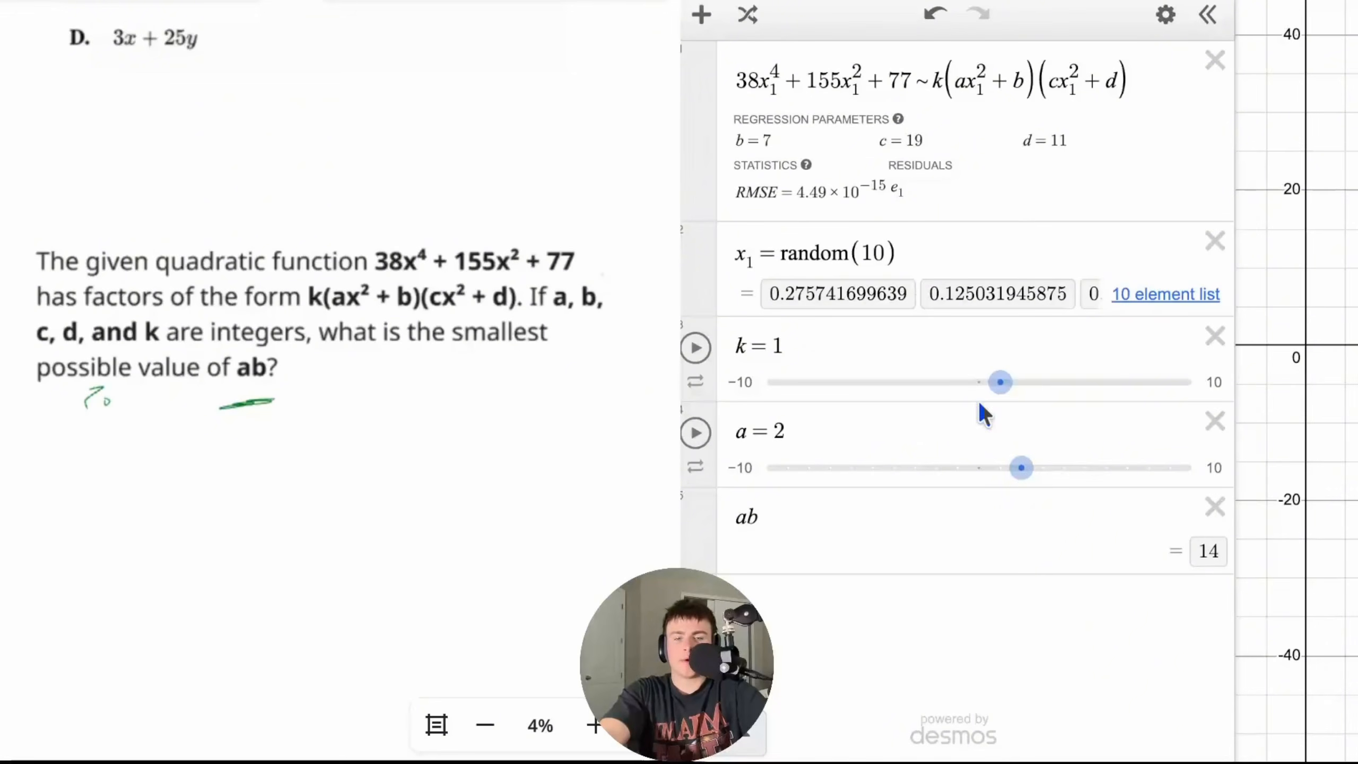
mouse_move(1019, 469)
mouse_down()
mouse_move(1000, 469)
mouse_move(1023, 470)
mouse_up()
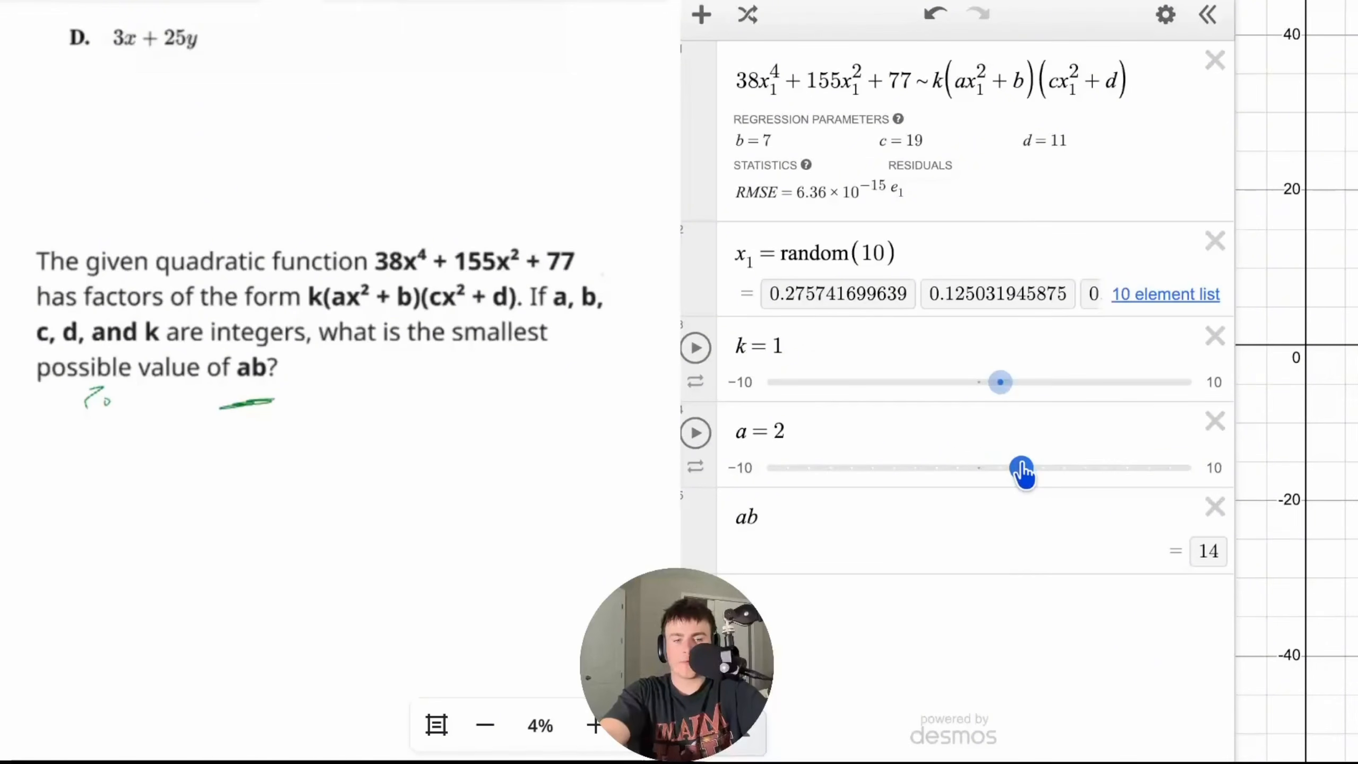
click(793, 431)
drag(793, 431, 730, 433)
text(b=7)
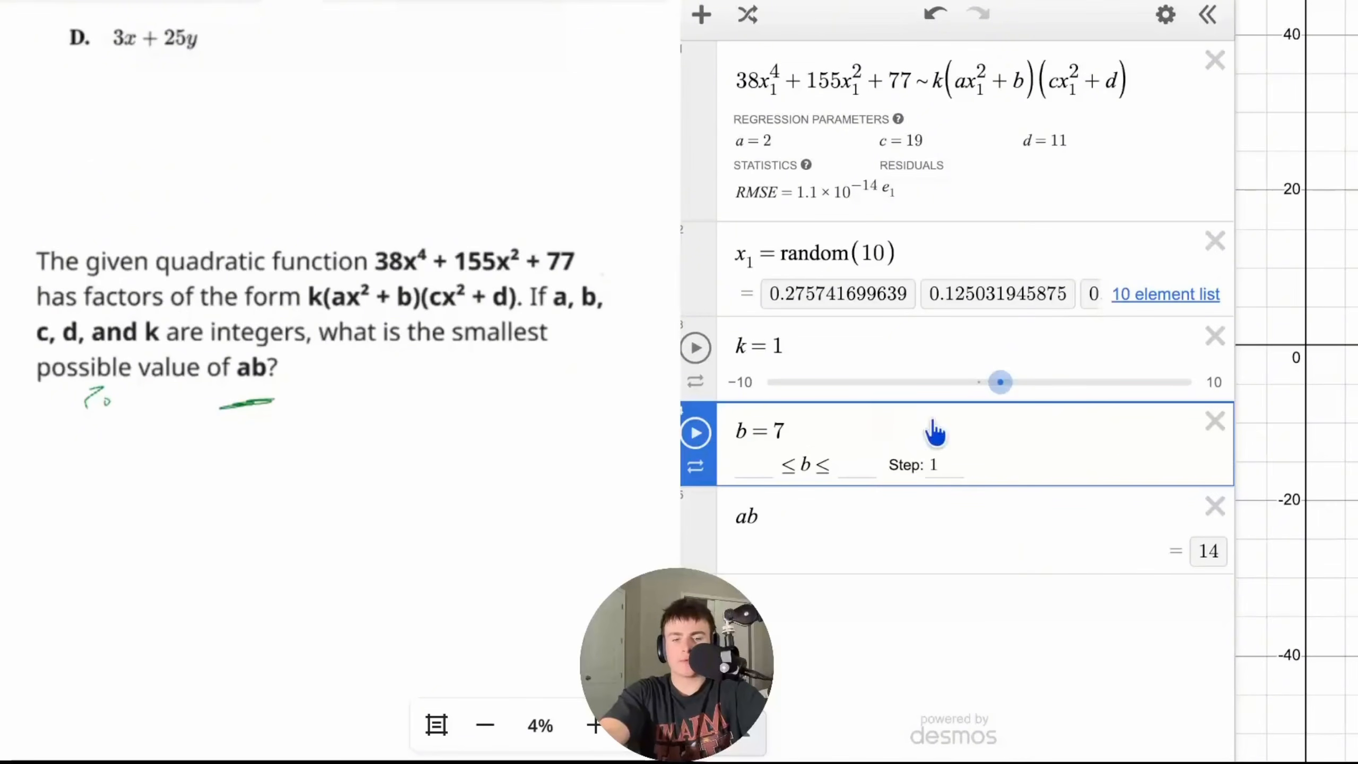
- Delete the b, k, ab and x_1 rows, leaving only the regression expression
click(1197, 425)
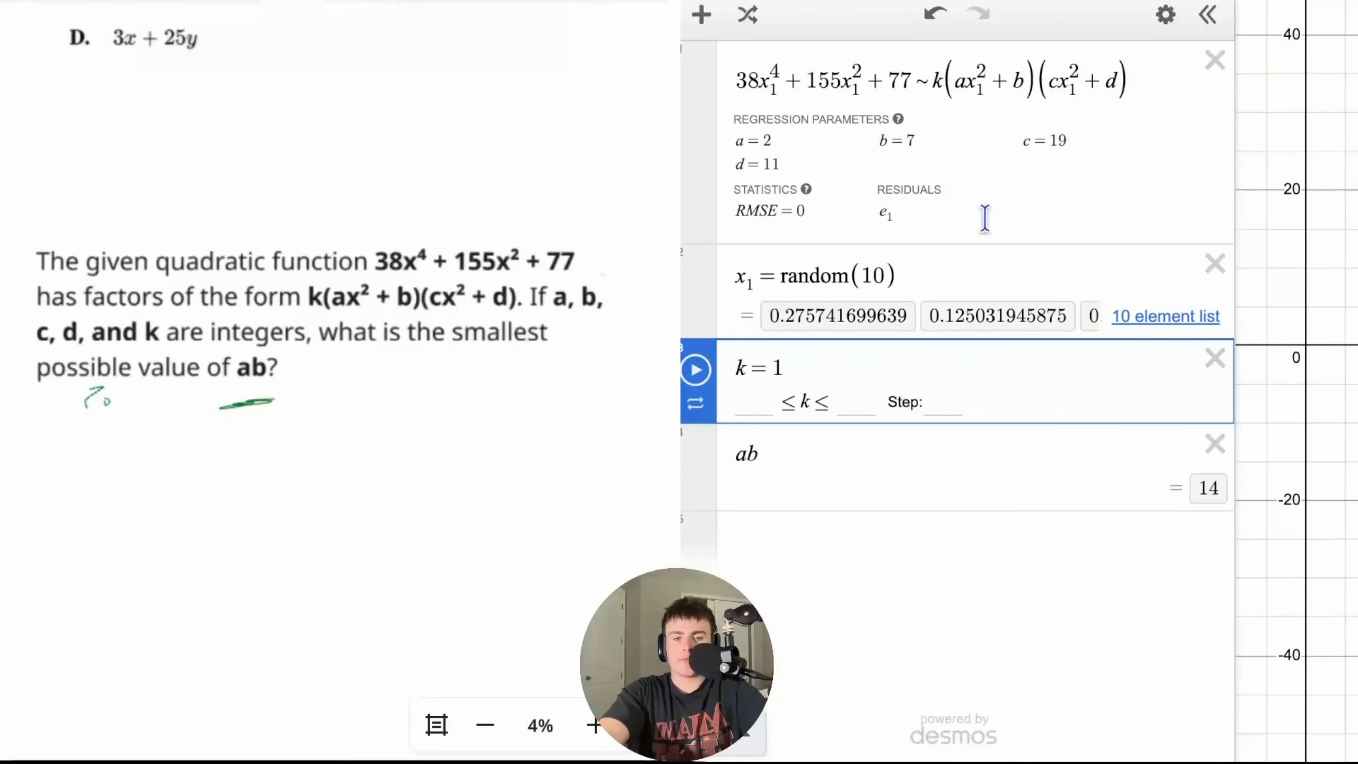
click(1214, 358)
click(1214, 359)
click(1215, 263)
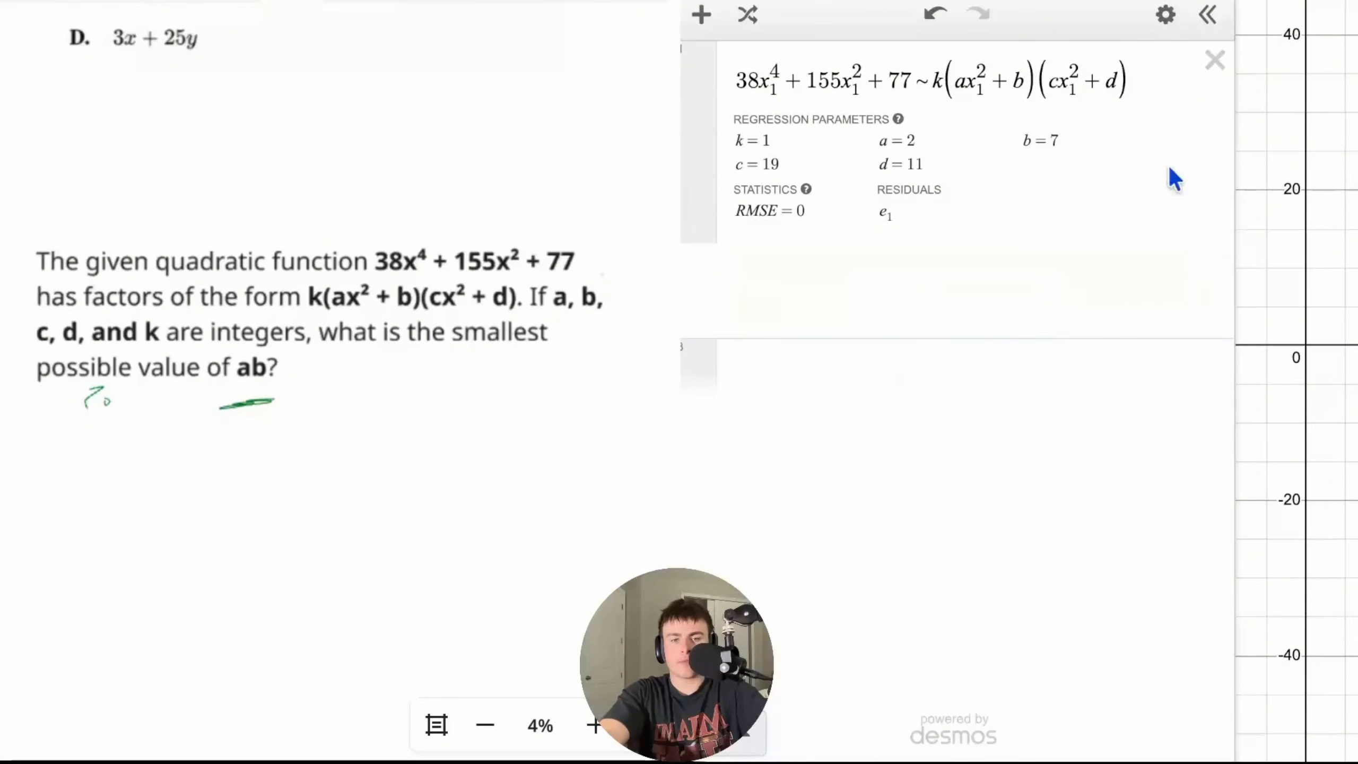
- Remove the constant k and the second factor from the regression, leaving (ax_1^2+b) on its right-hand side
double_click(935, 83)
key(BackSpace)
drag(1114, 80, 726, 89)
key(BackSpace)
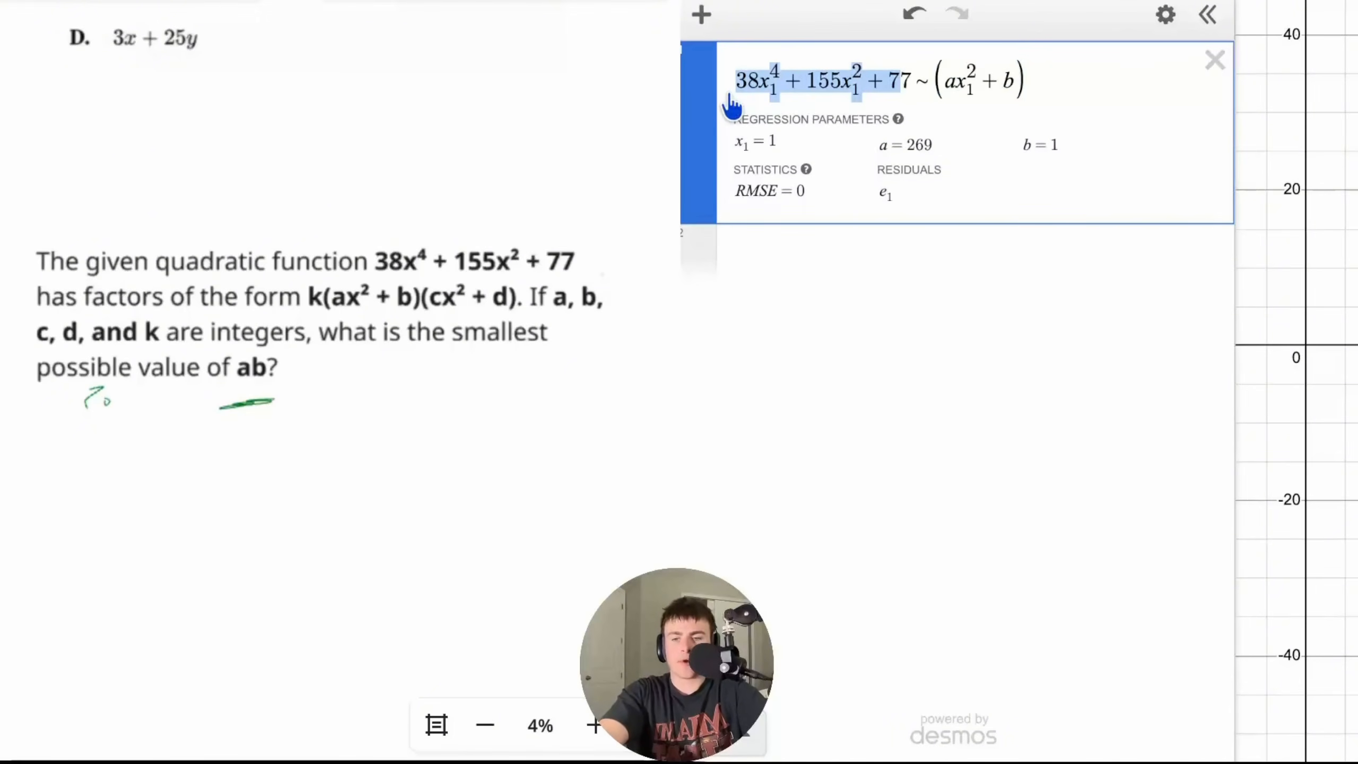
- Add a second factor (dx_1^2+z) after (ax_1^2+b) in the regression
click(999, 81)
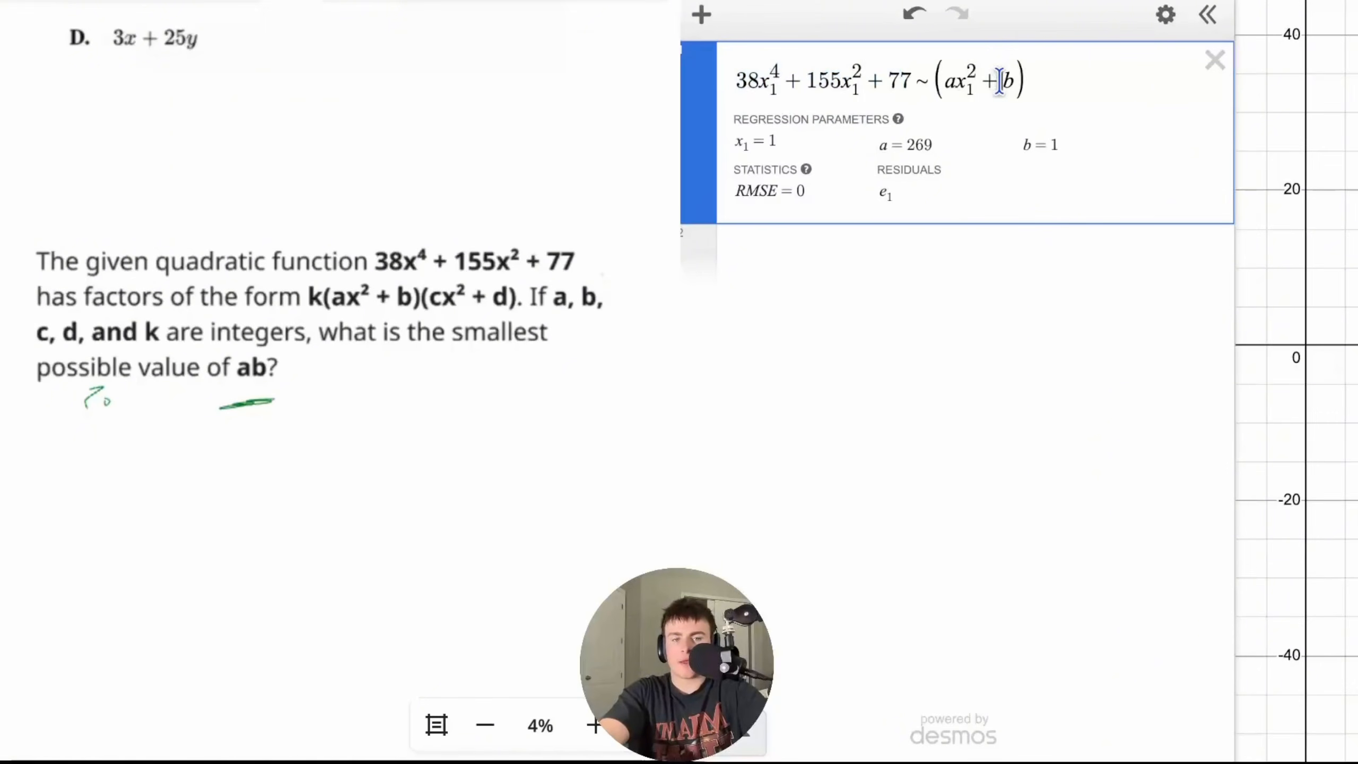
drag(1037, 75, 741, 85)
click(908, 85)
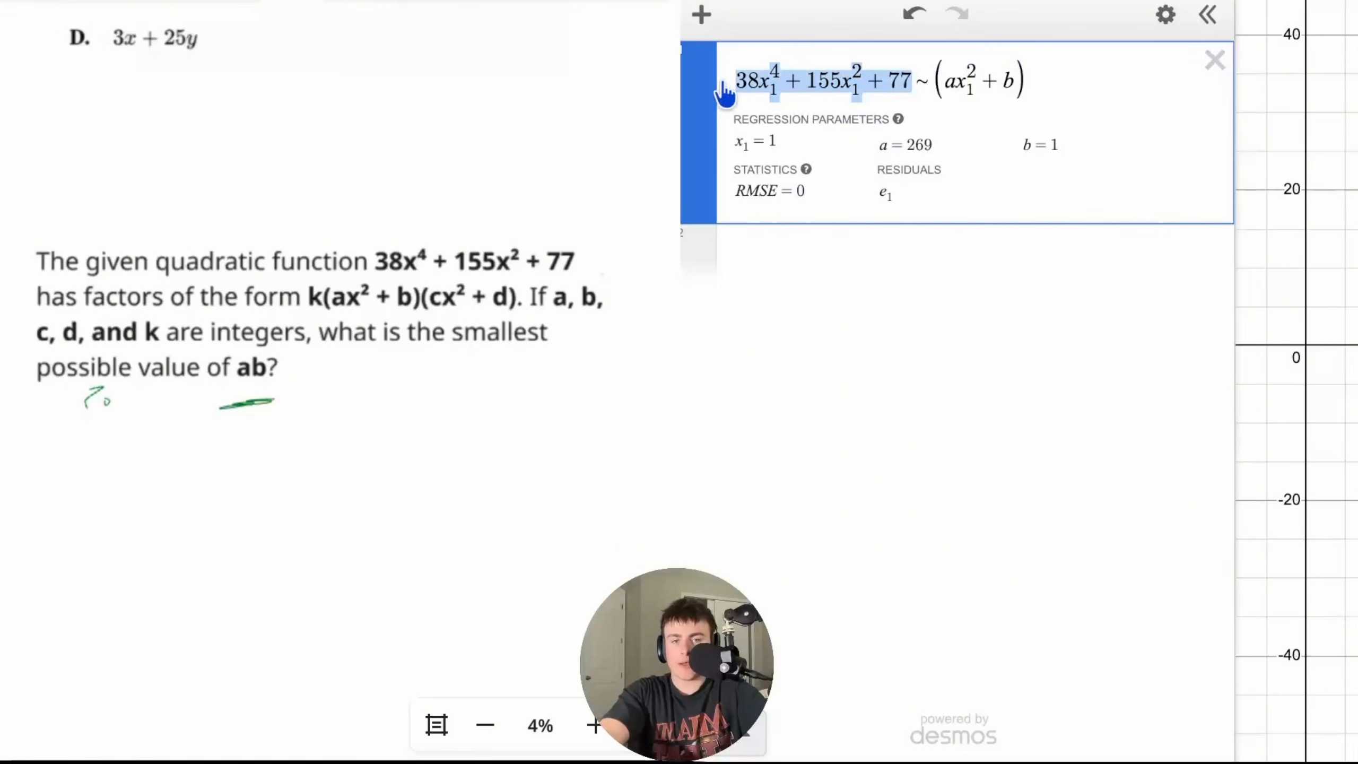
drag(1005, 83, 759, 82)
click(1096, 70)
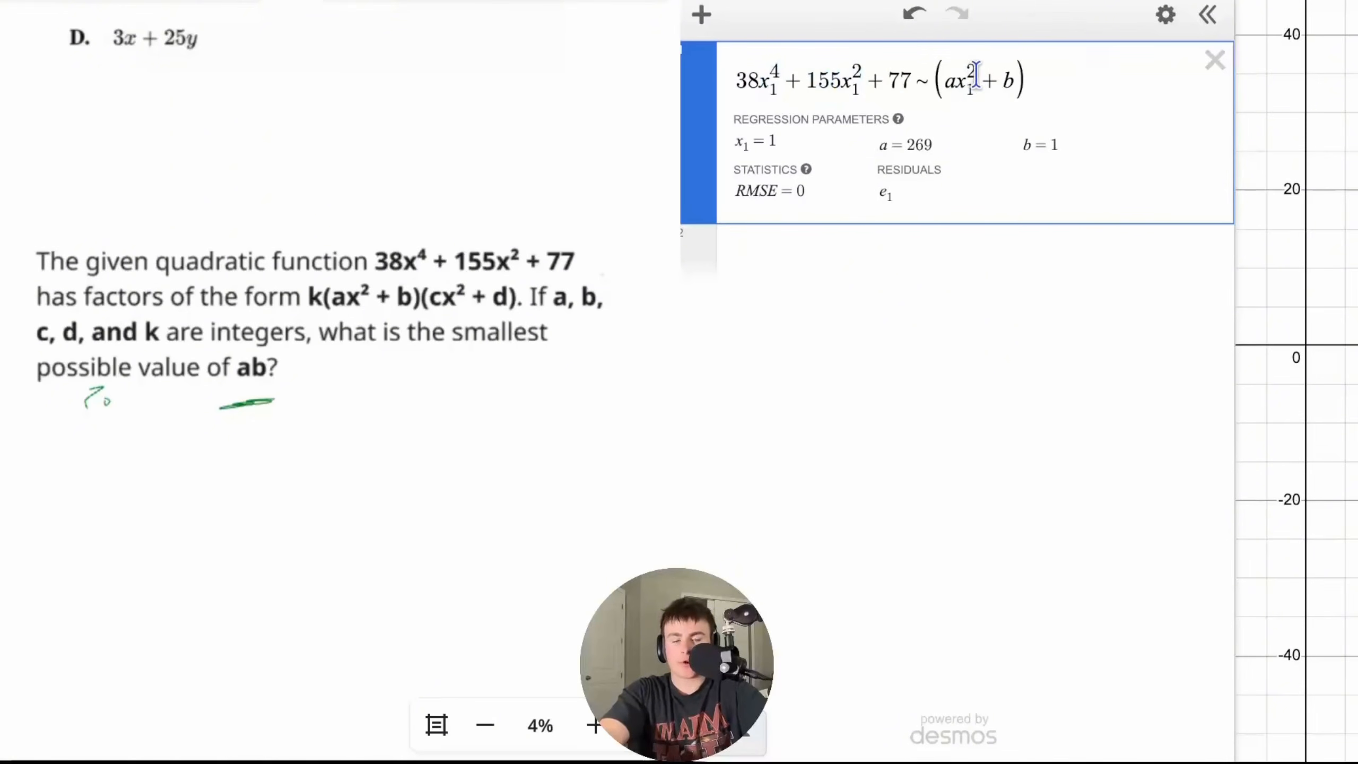
drag(978, 69, 948, 72)
click(1063, 71)
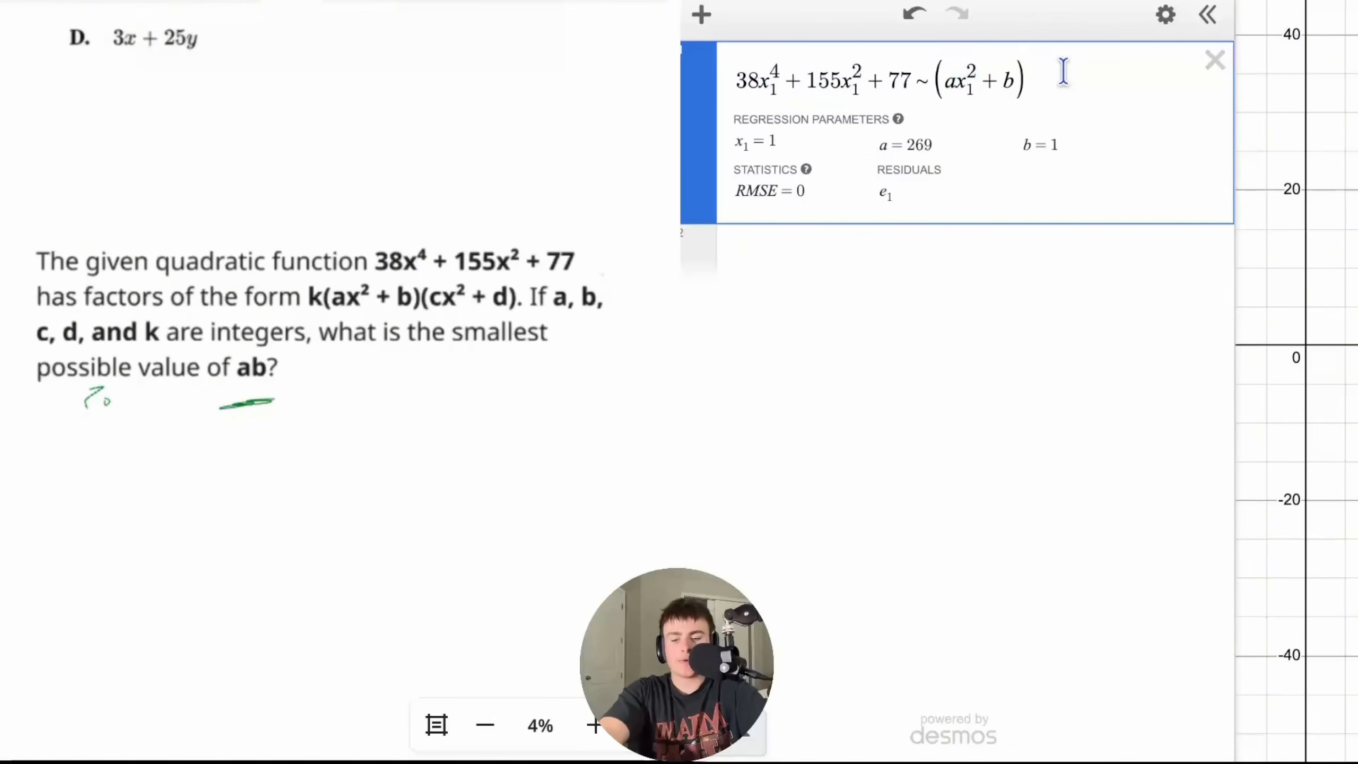
text(()
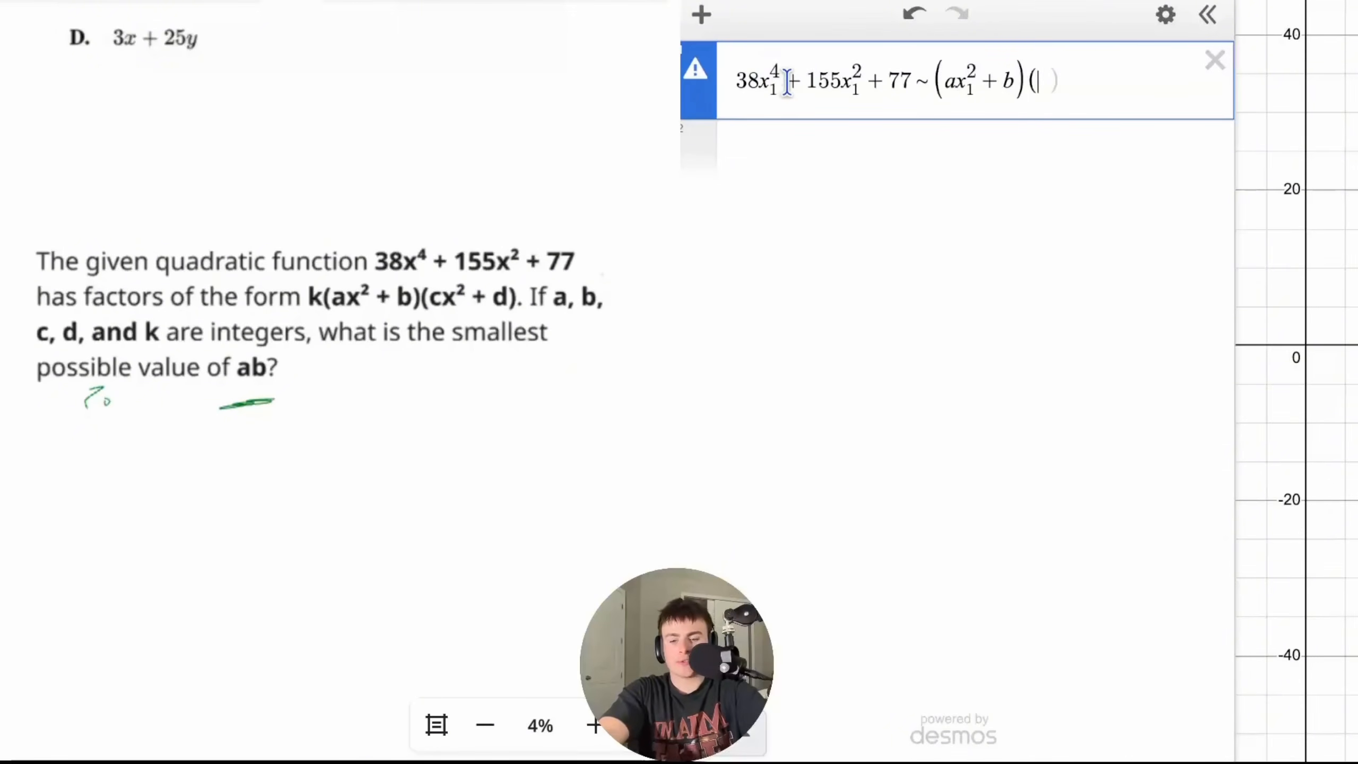
text(dx_1^2+z)
drag(1129, 90, 727, 97)
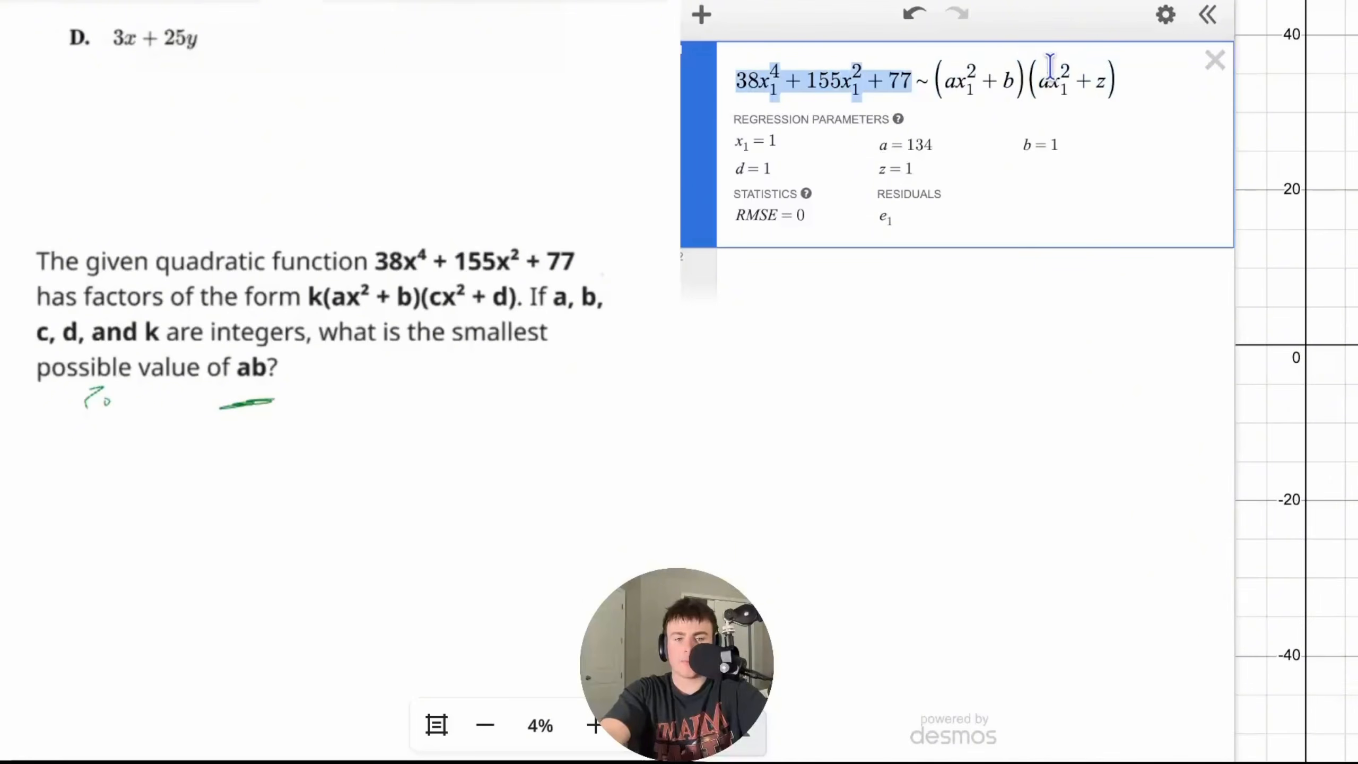
click(765, 85)
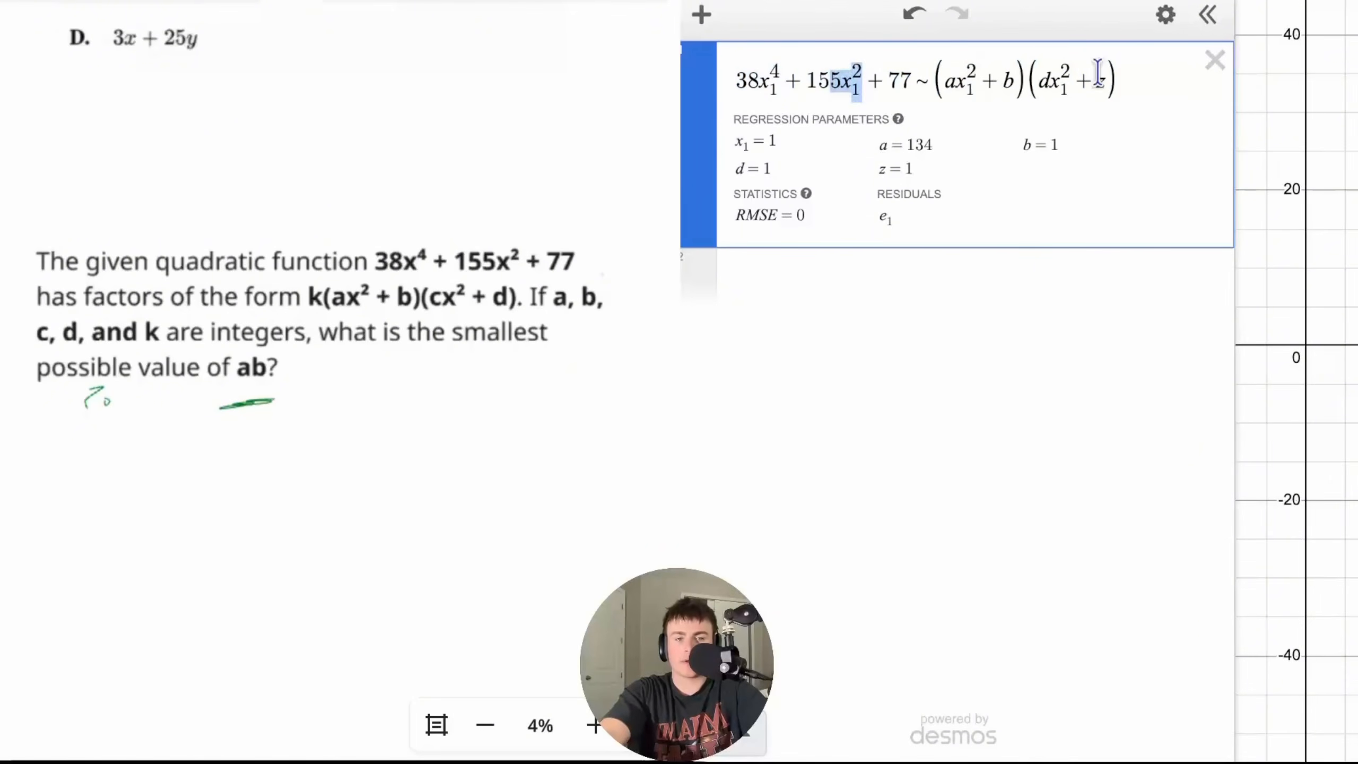
- Define x_1=random(10) and a=2 below the regression, and evaluate the product ab
click(926, 283)
text(x_1=random(10))
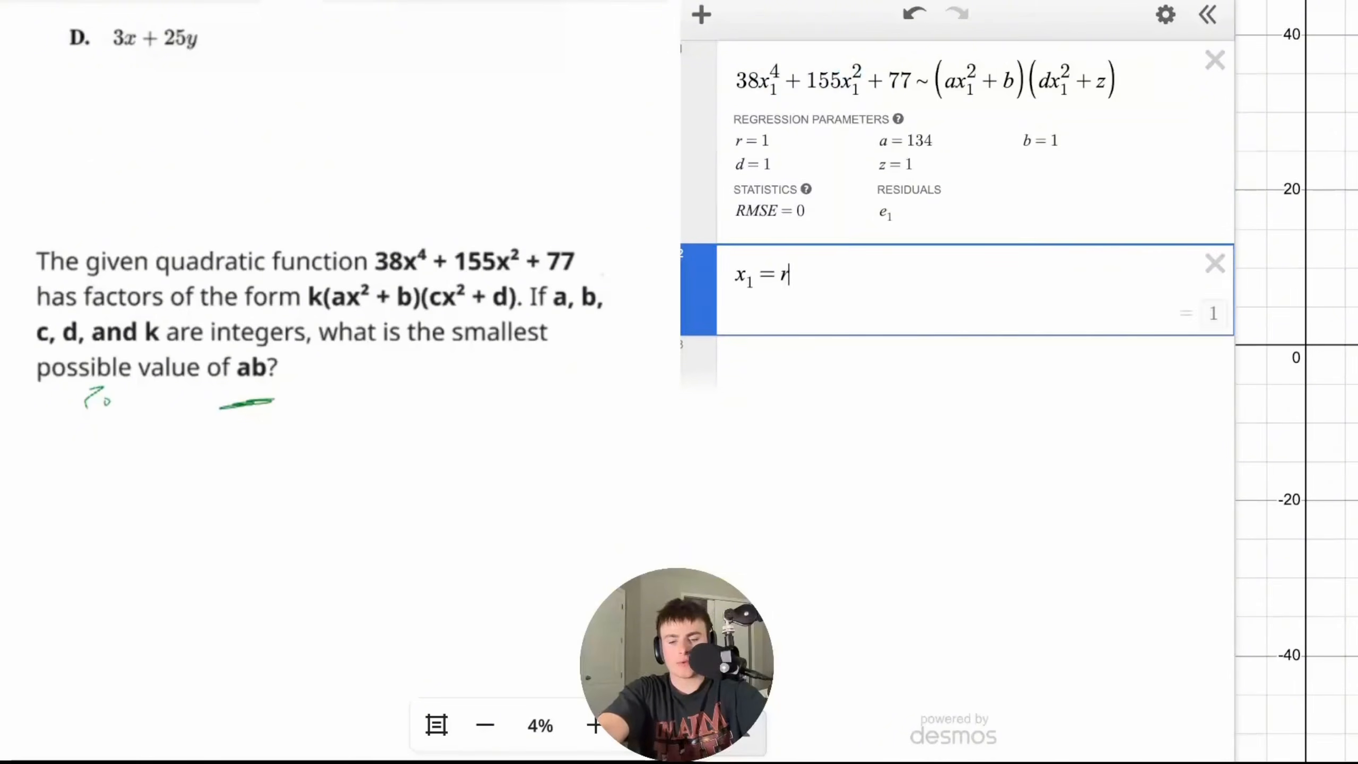
click(888, 388)
text(a=1)
key(BackSpace)
text(2)
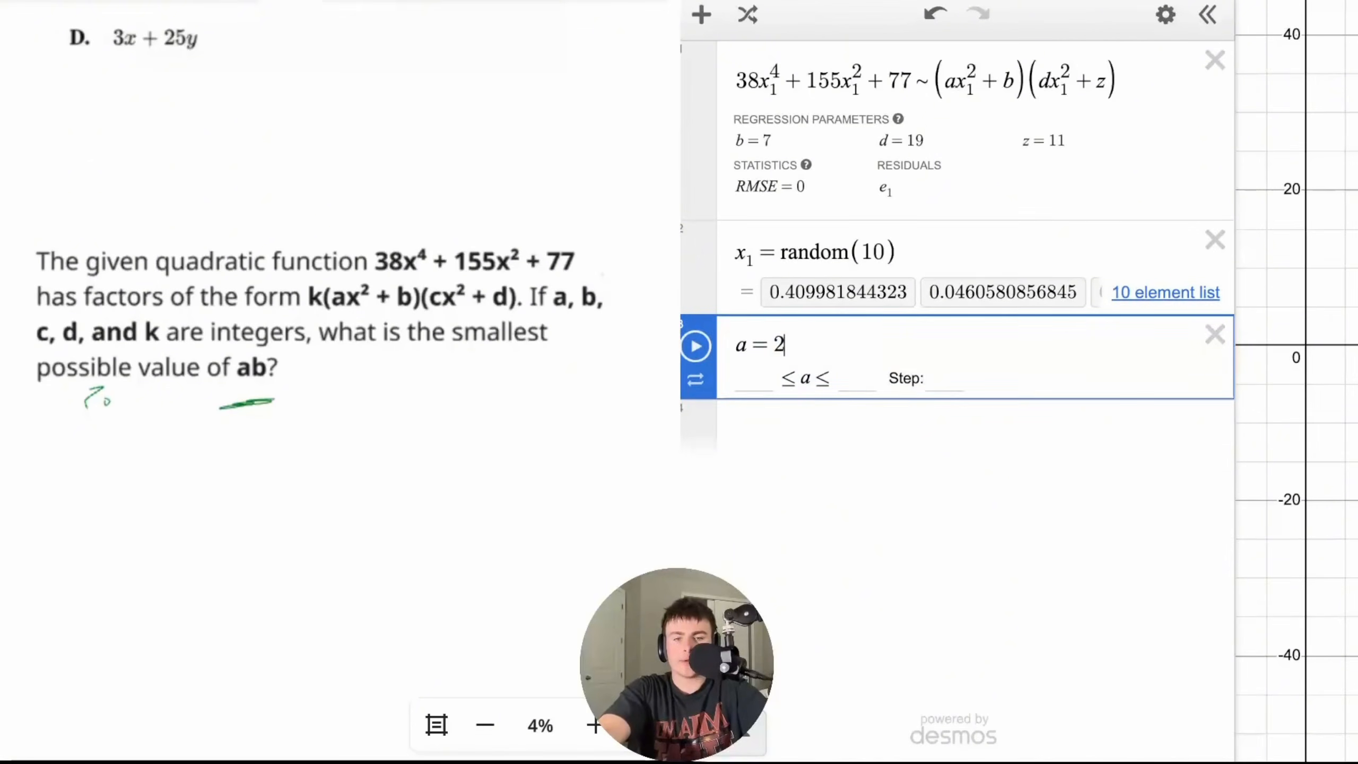
click(865, 425)
text(ab)
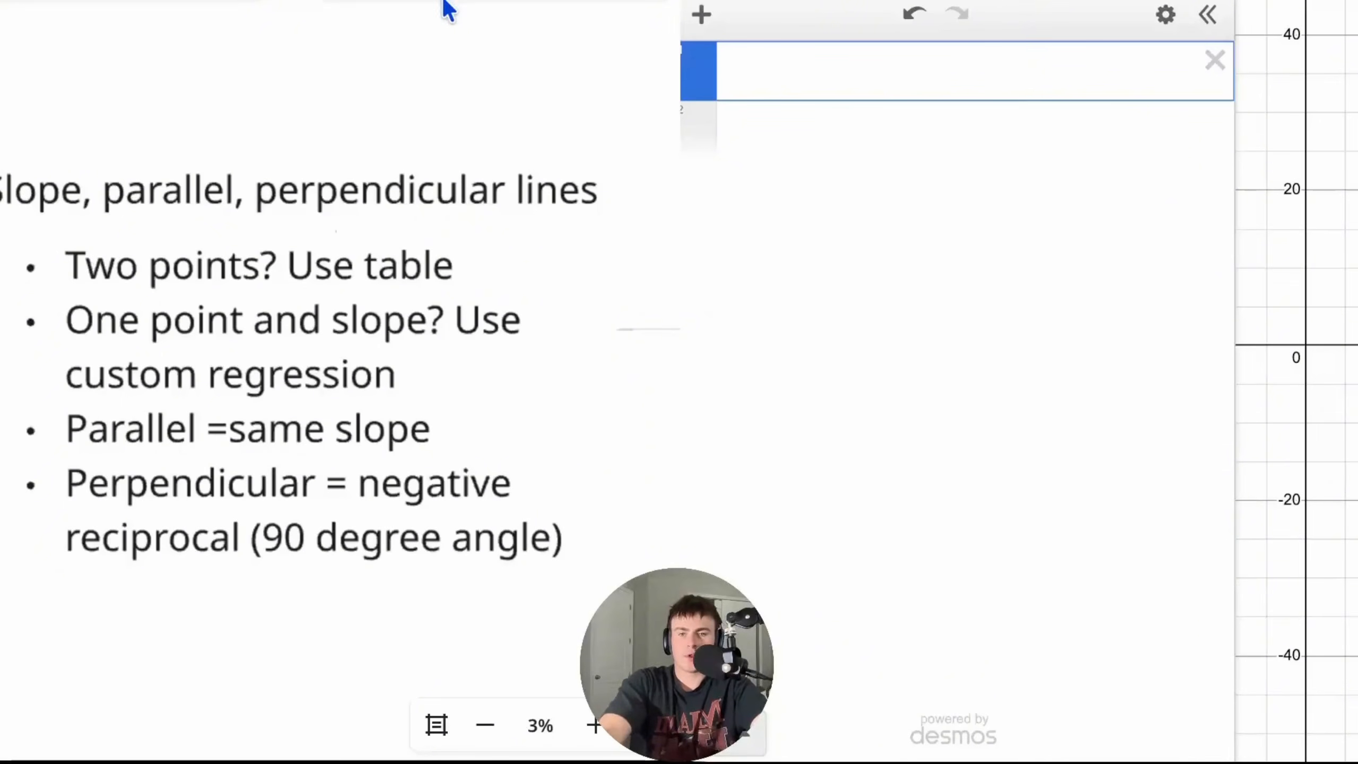
- Shift the "Slope, parallel, perpendicular lines" heading slightly so it sits over its bullet list
drag(362, 195, 385, 195)
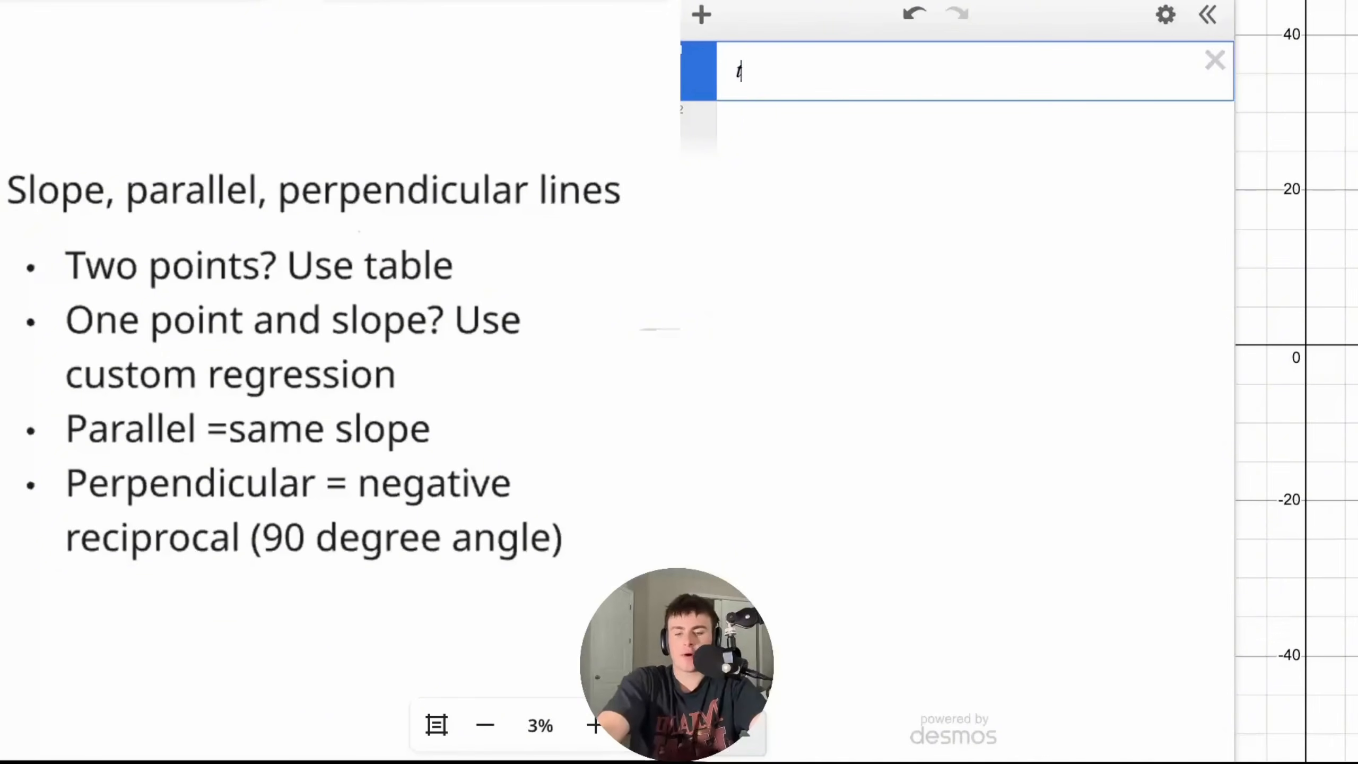
- Create a table with the points (2, 5) and (10, 30) and fit a linear regression to it
key(ctrl+alt+t)
text(2)
key(Tab)
text(5)
key(Return)
text(10)
click(873, 167)
text(30)
click(693, 80)
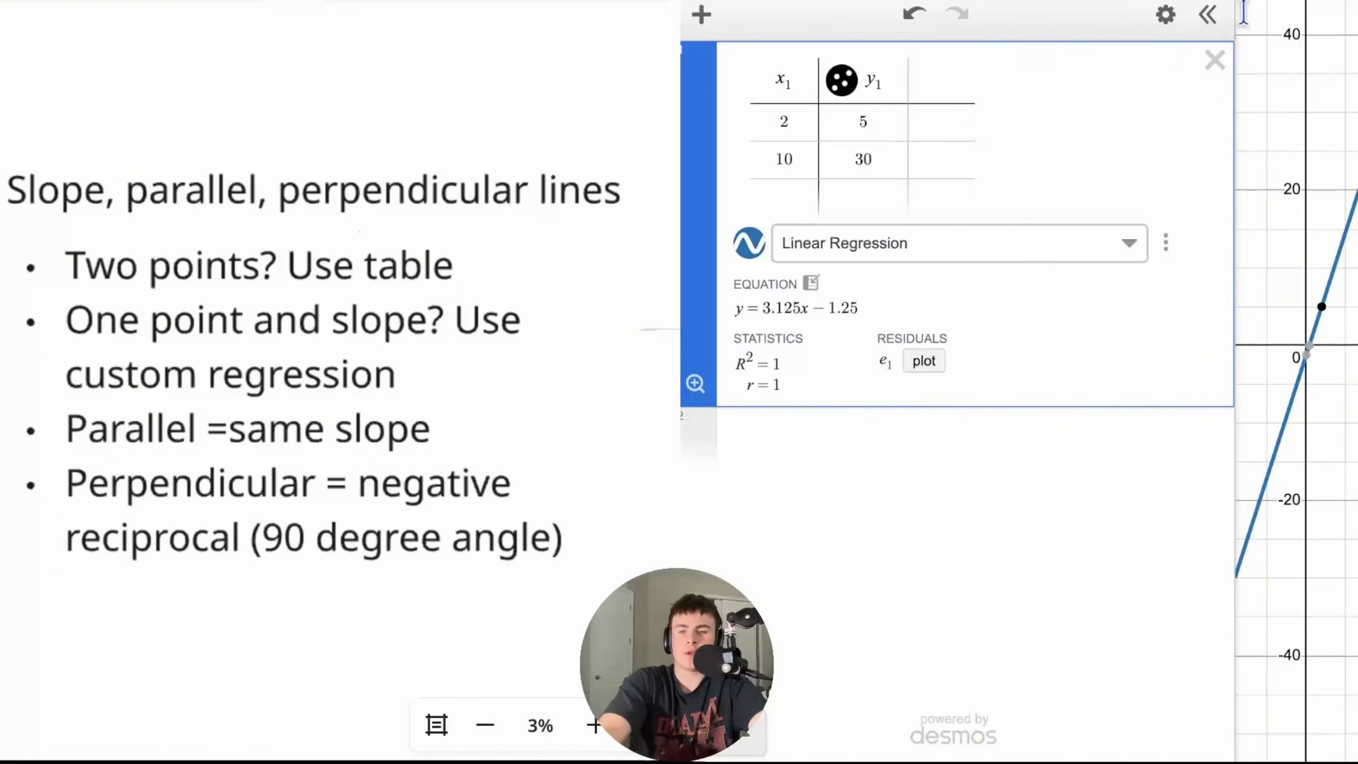
- Delete the two-point table and add a note reading "(5,10) slope is 10"
click(1212, 68)
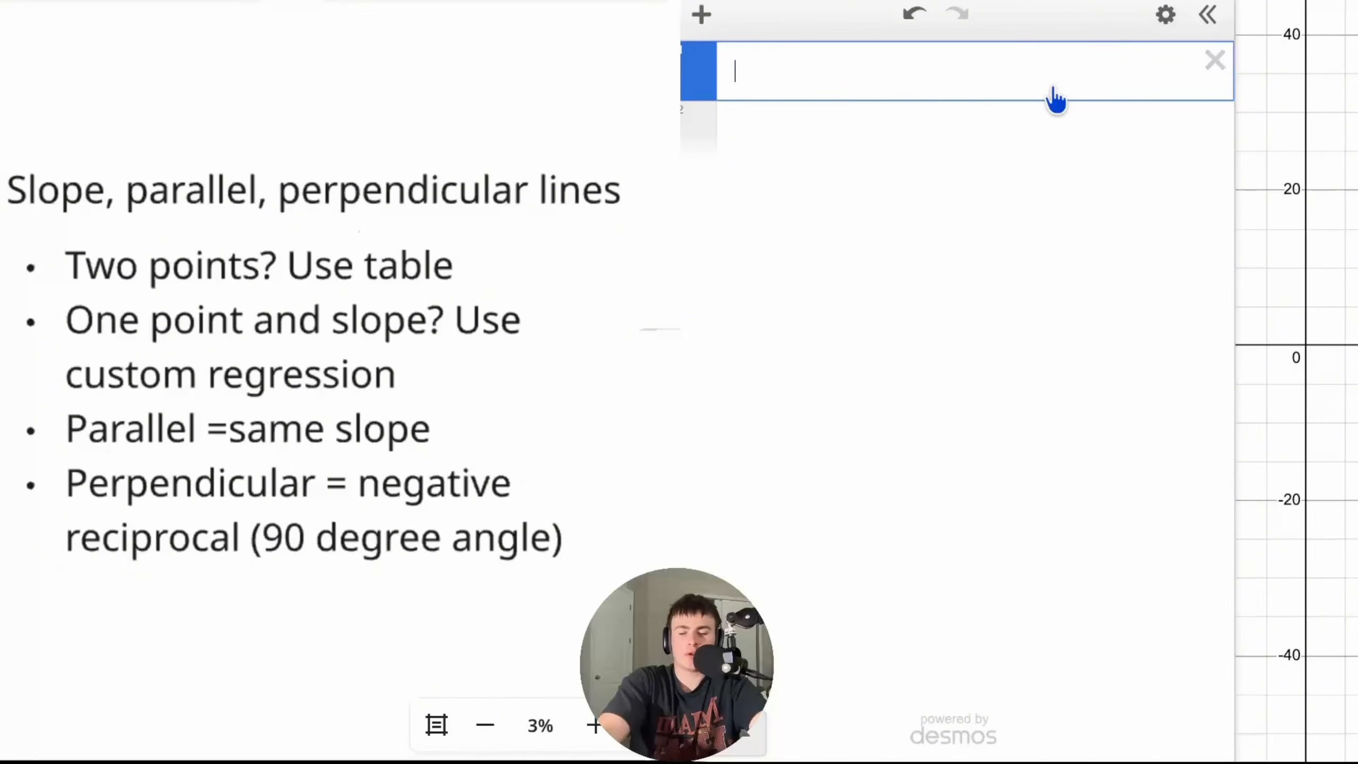
text(")
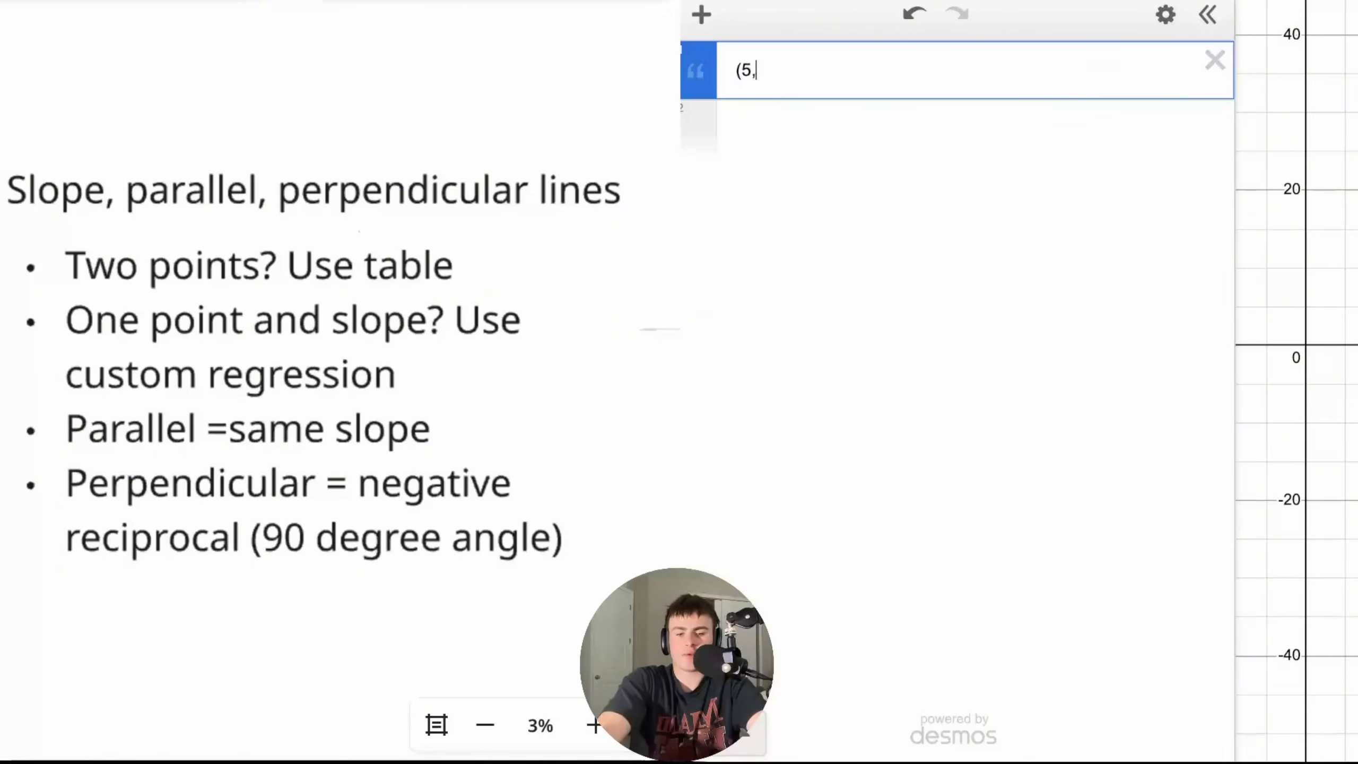
text((5,10) slope is 10)
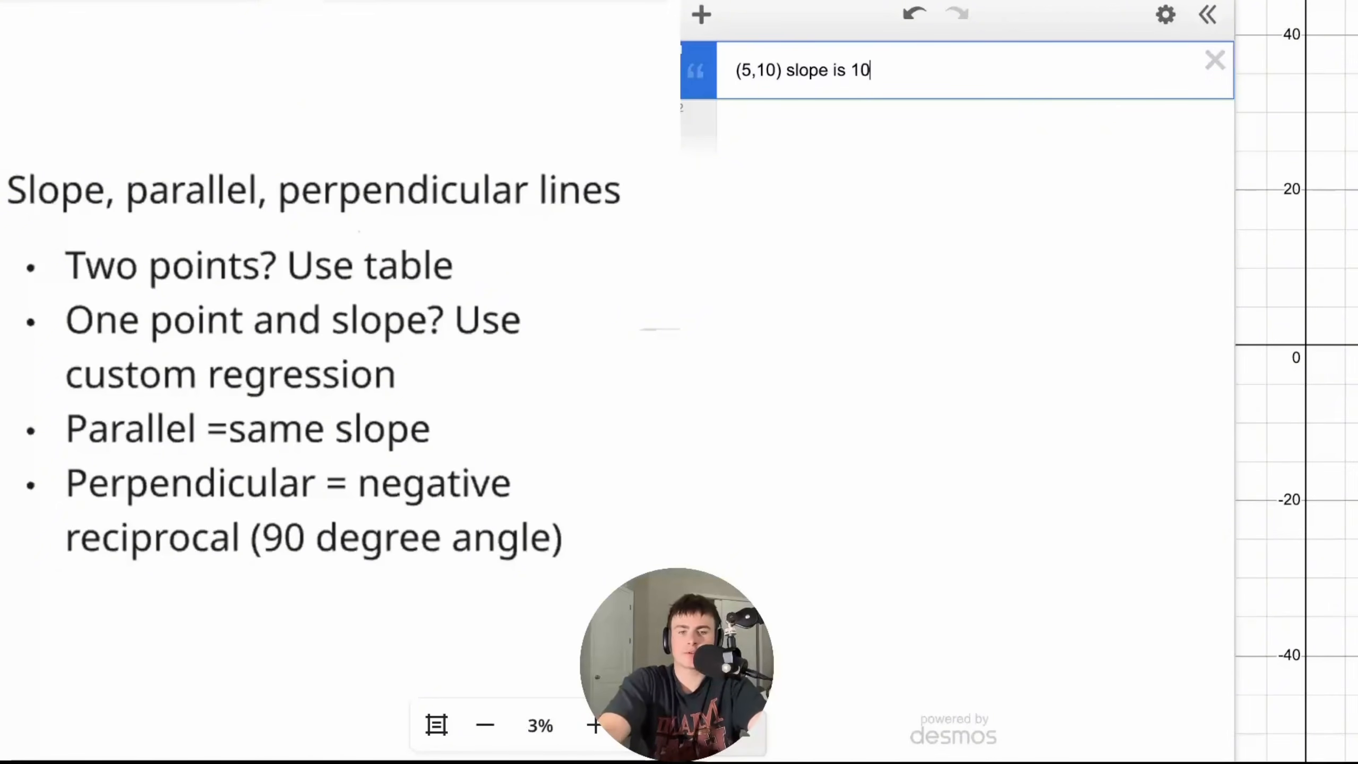
- Add a table below the note containing the single point (5, 10)
click(864, 134)
click(702, 15)
click(754, 166)
text(5)
click(861, 181)
text(10)
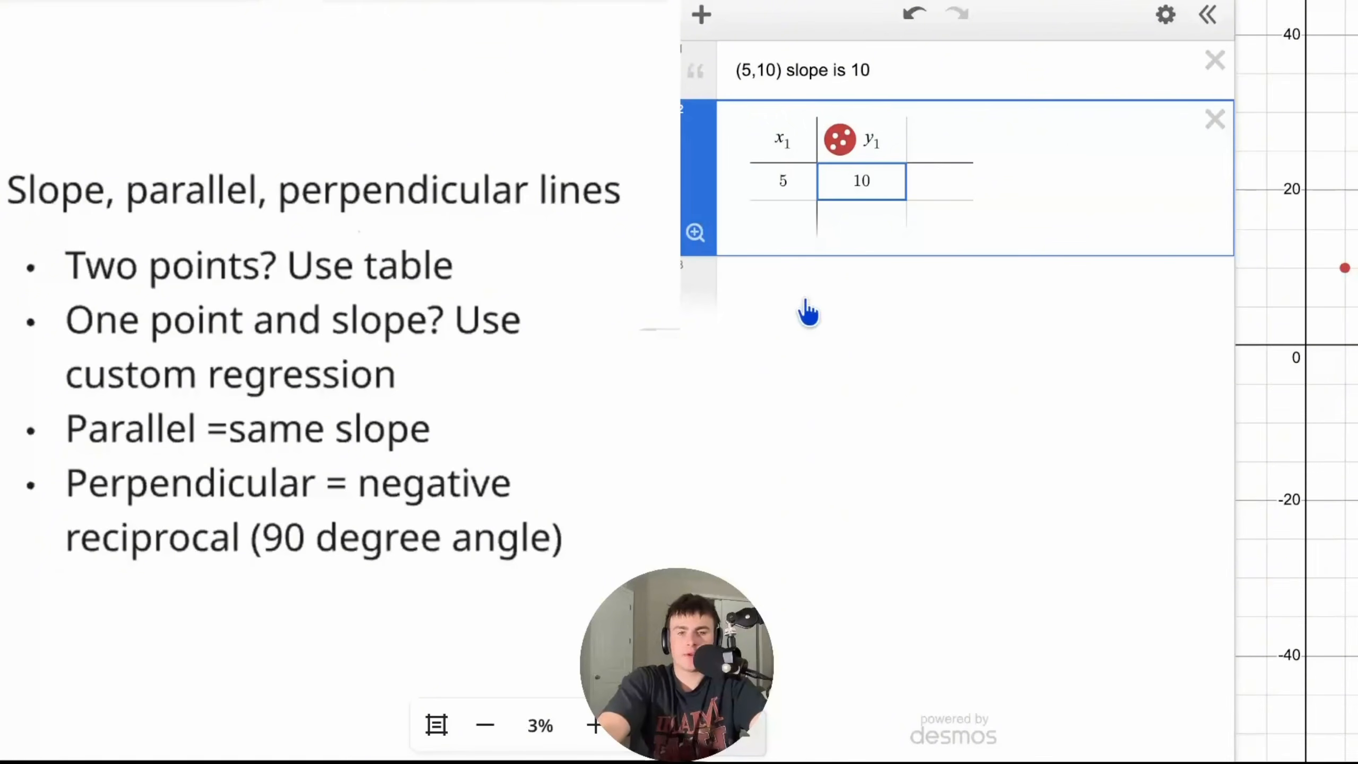
- Enter the custom regression y_1~10x_1+b below the table, with mx+b in a separate row as the reference form
click(824, 292)
text(y1~)
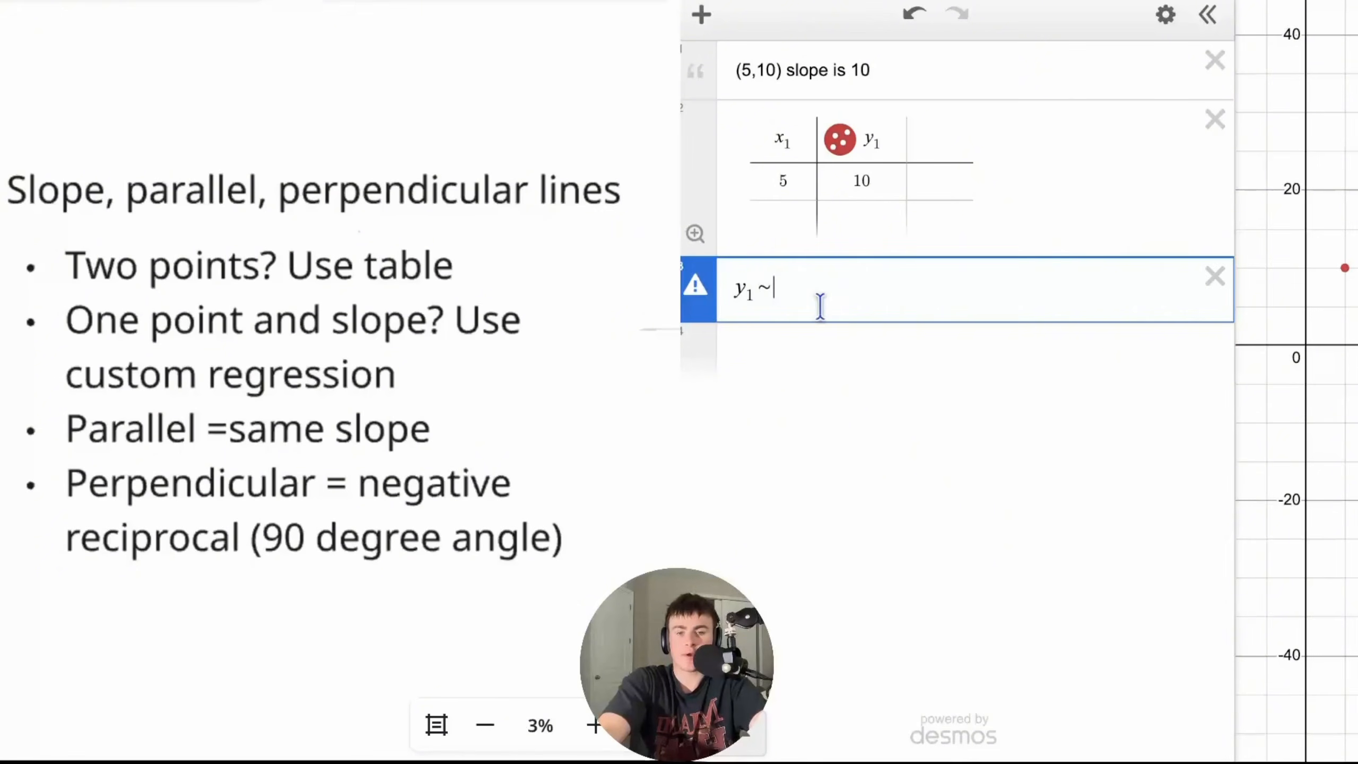
click(807, 367)
text(mx + b)
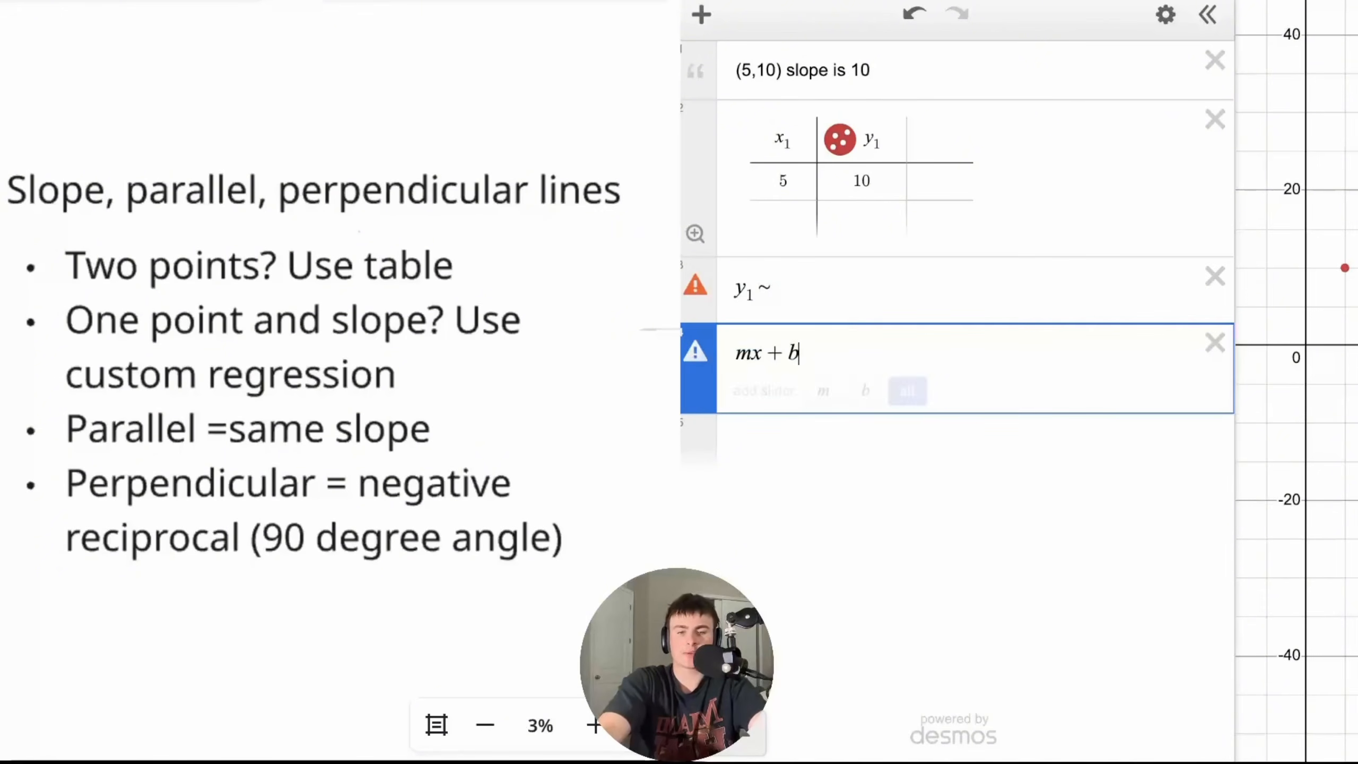
click(773, 286)
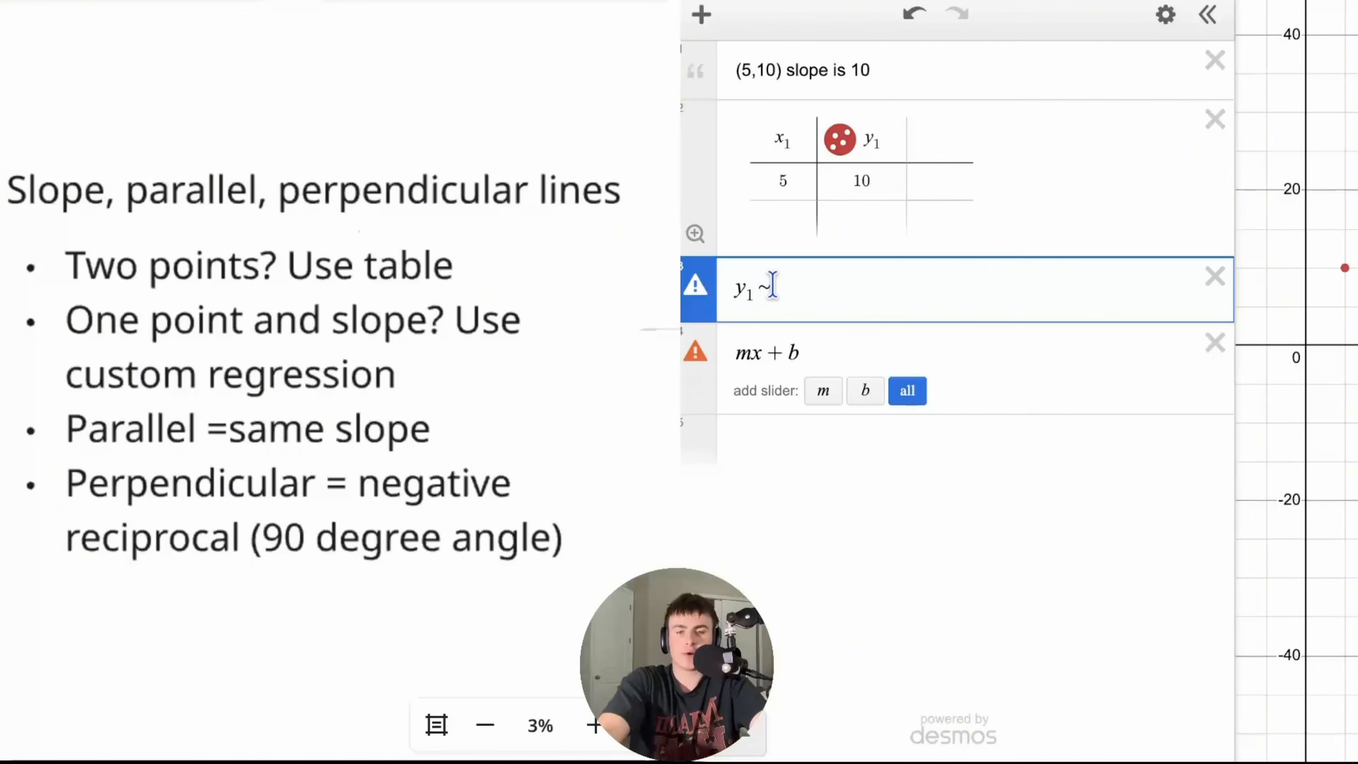
text(10x1+b)
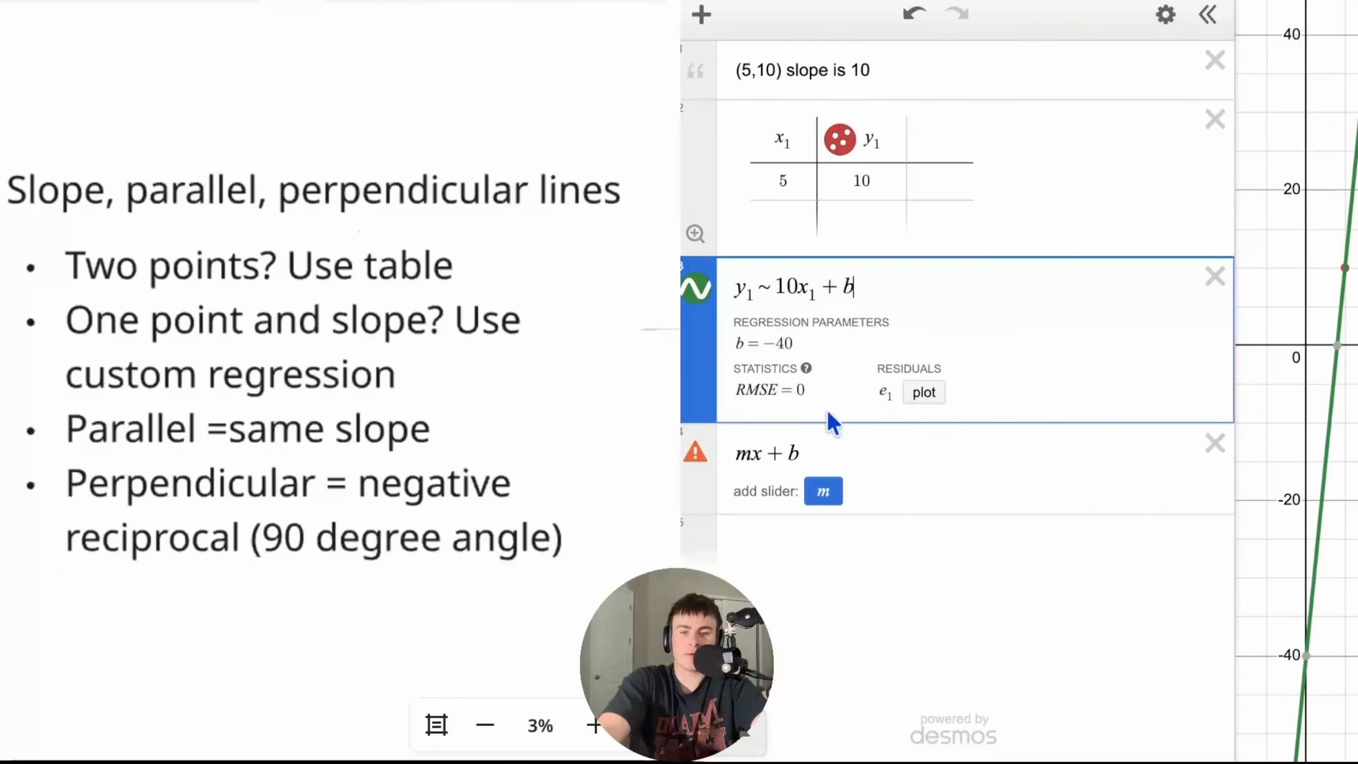
- Extend the note with ". the point goes through (10, k) what is K"
click(918, 69)
text(.)
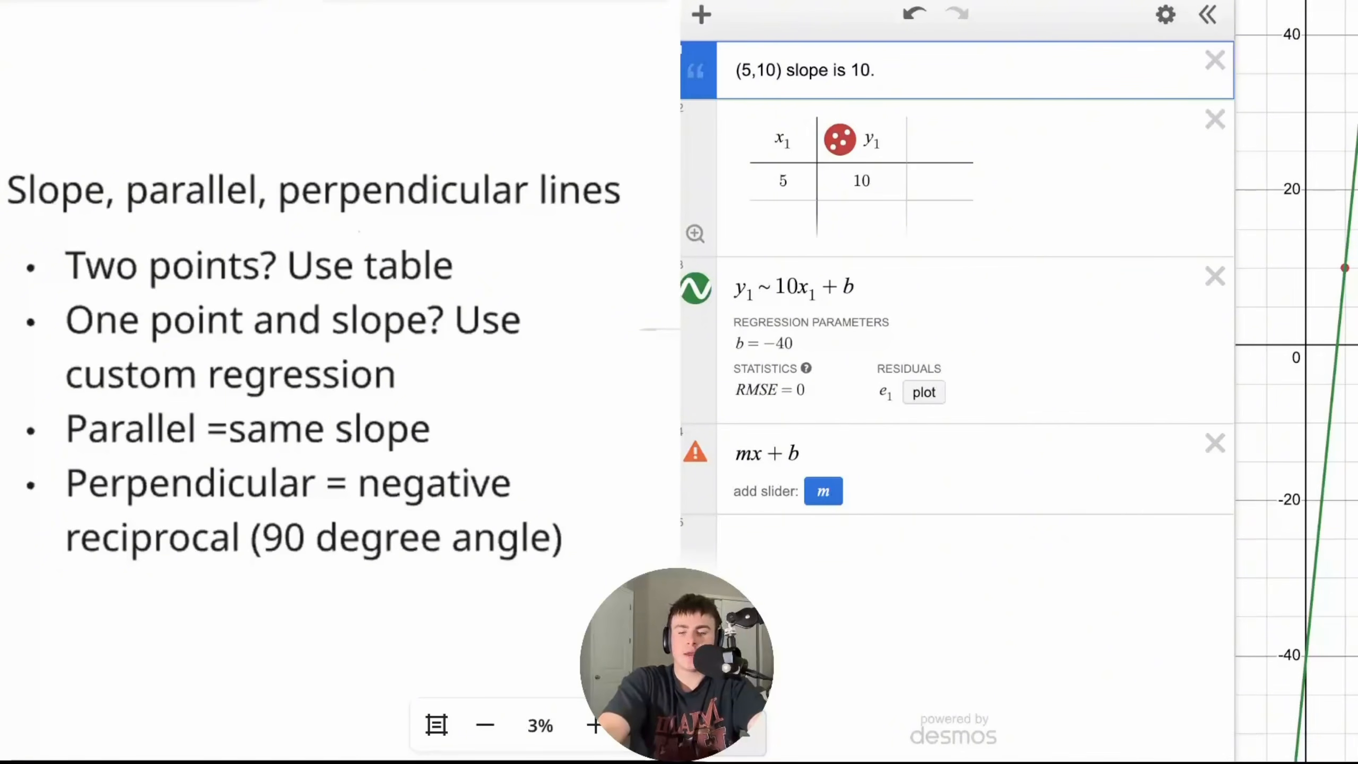
text( the p)
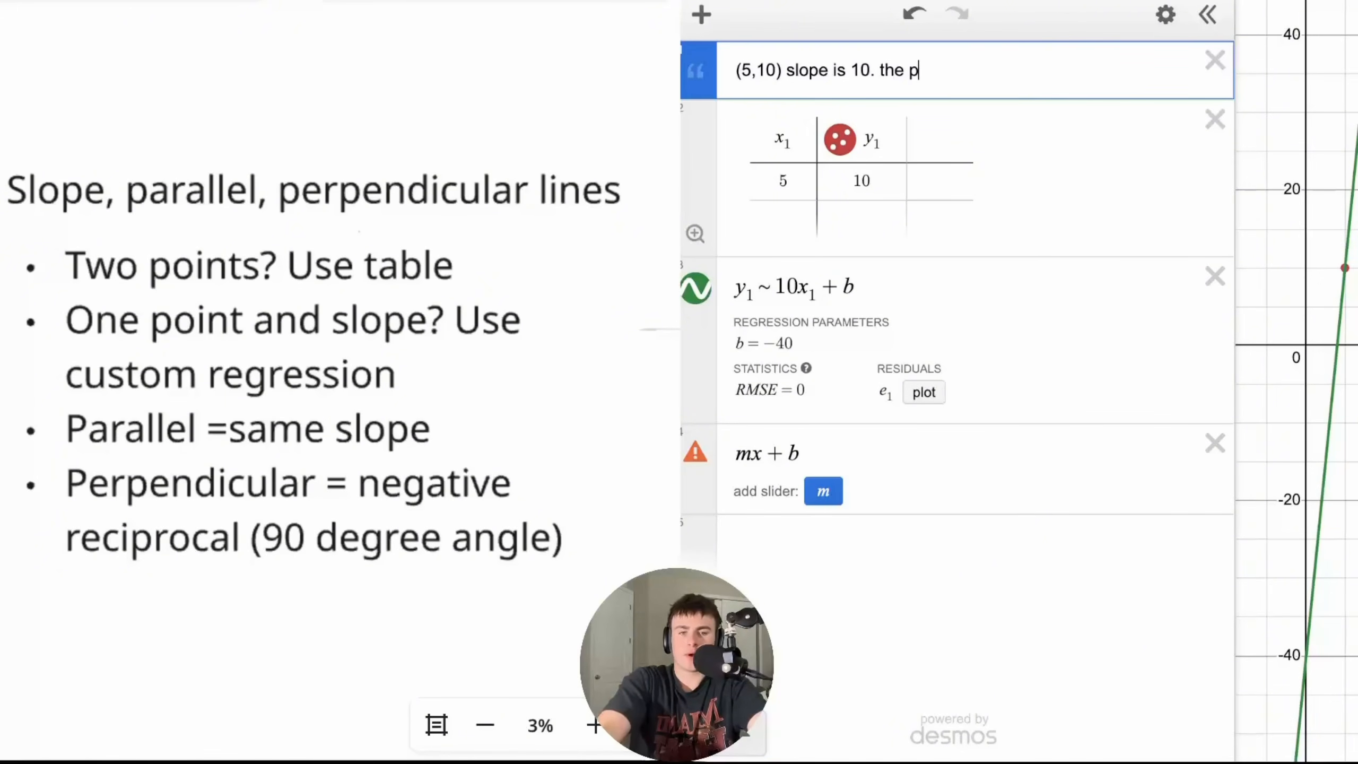
text(oint goes through (10, k) what is K)
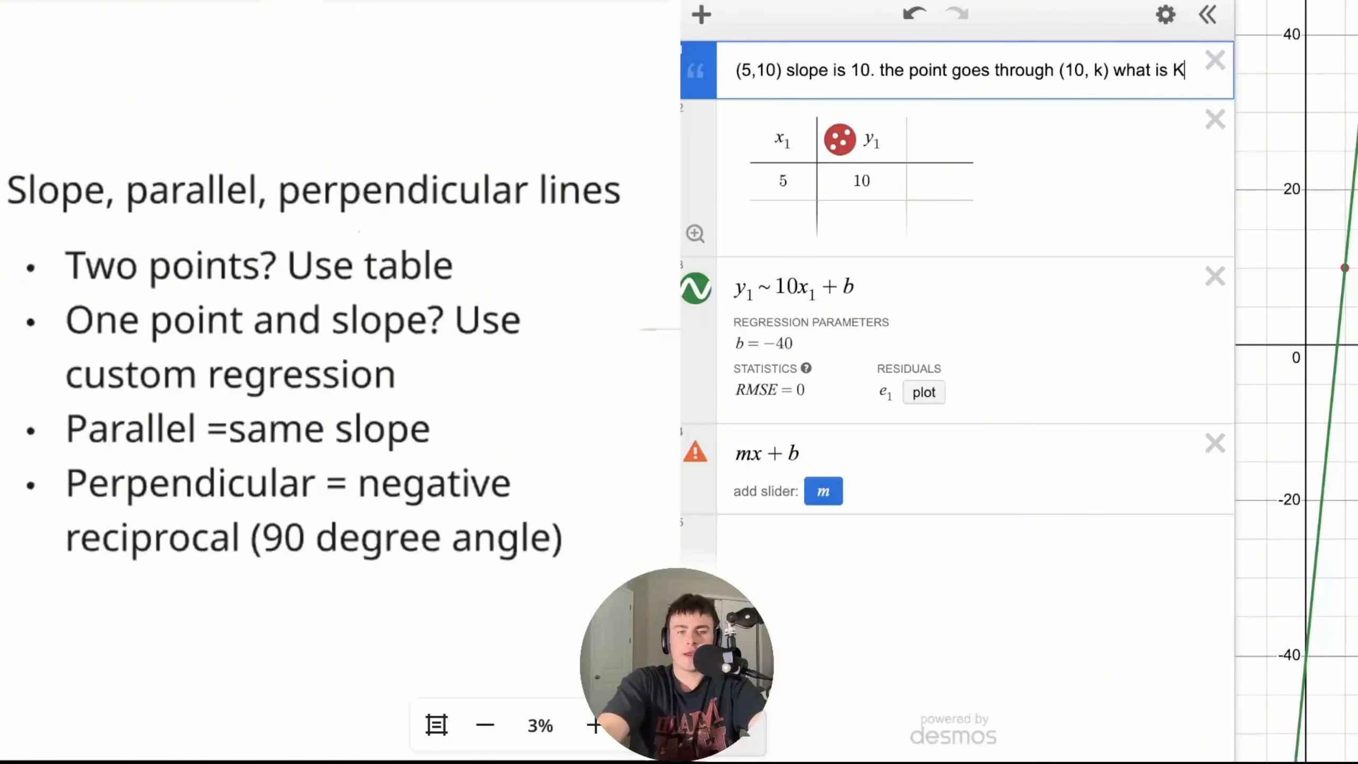
- Graph x=10 in a new row and inspect its intersection with the regression line to find k
click(951, 557)
text(=)
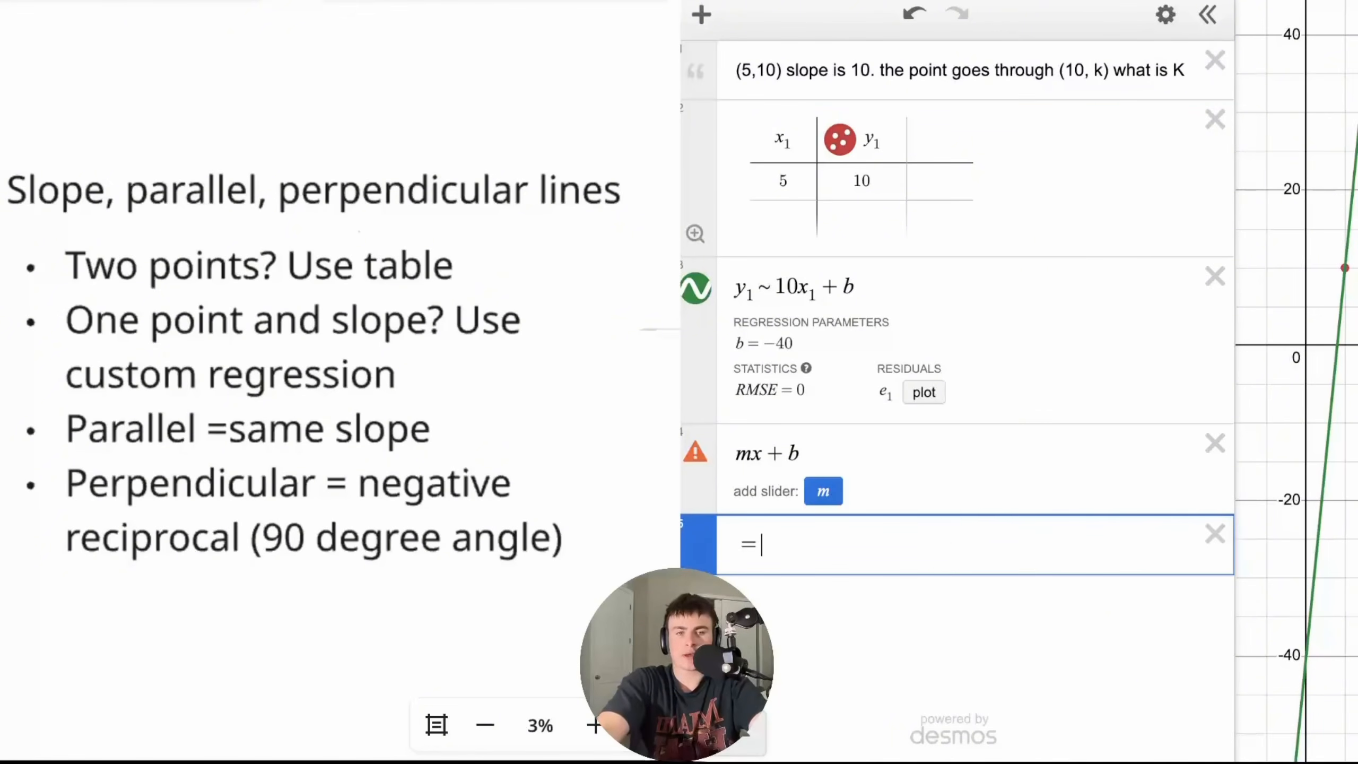
text(x=10)
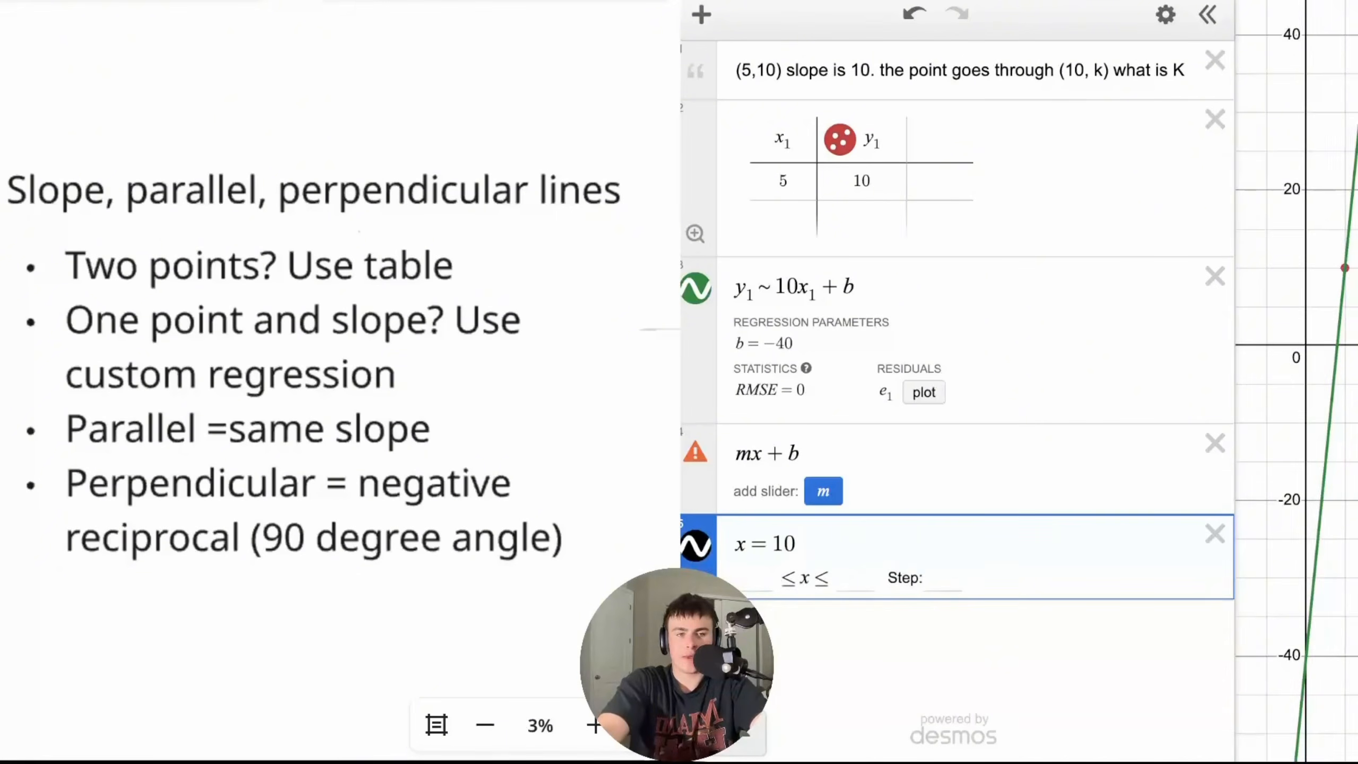
drag(1357, 329, 1354, 628)
drag(1287, 289, 1294, 182)
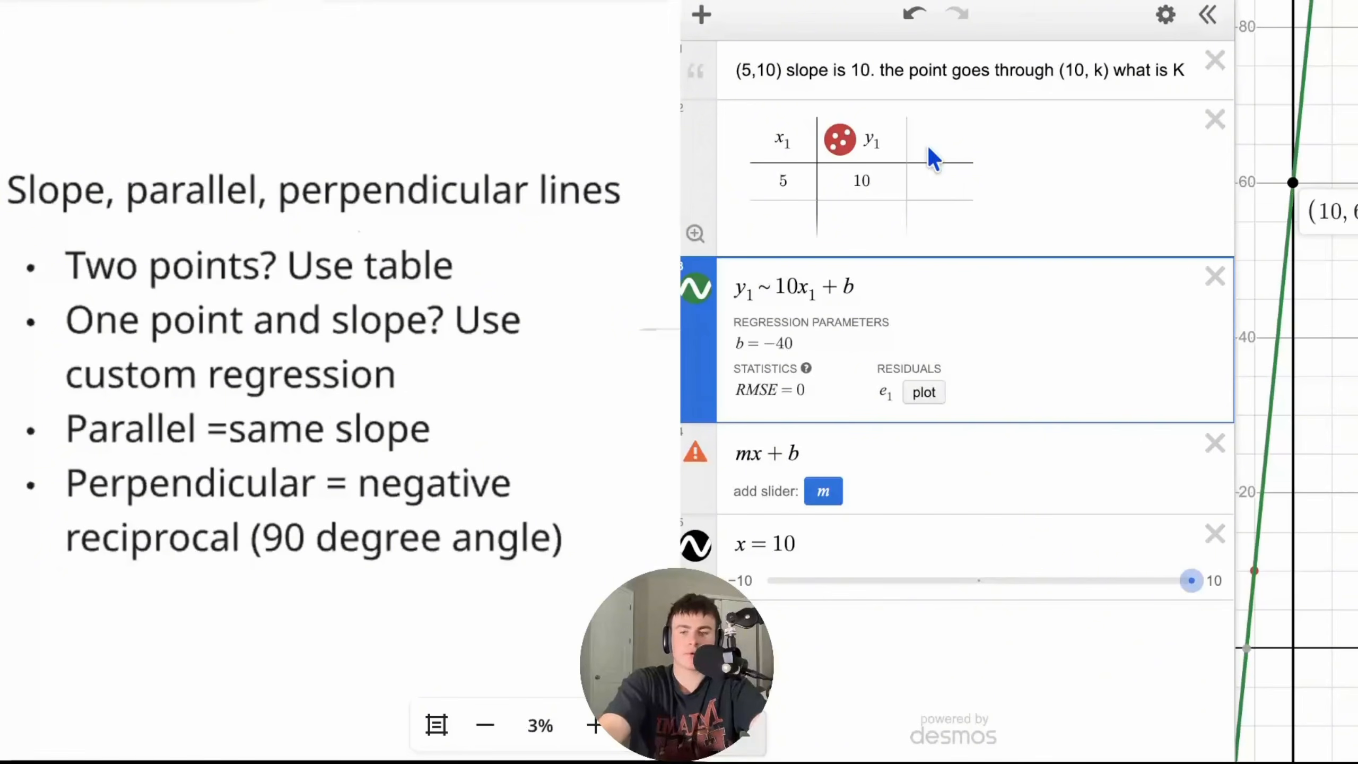
- Delete the note, the table and all remaining expressions to clear the expression list
click(1207, 80)
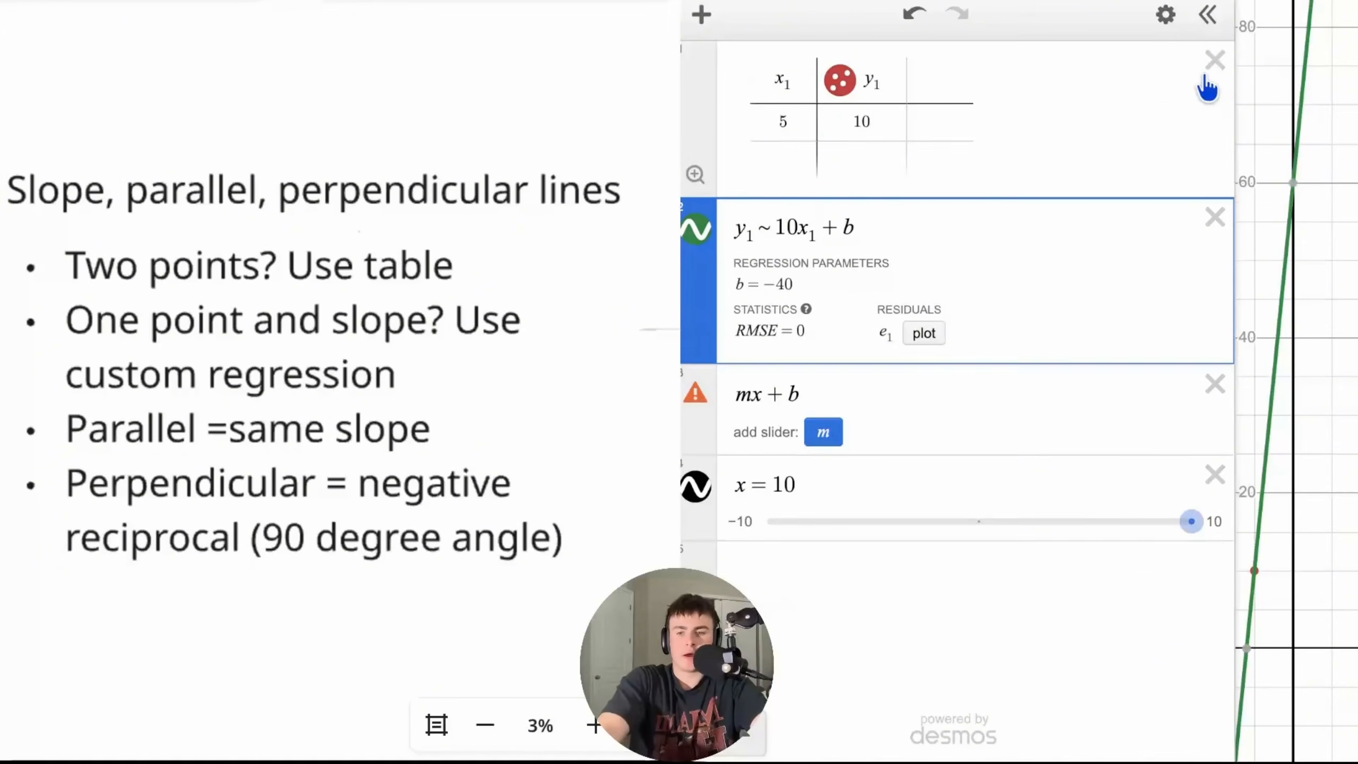
click(1206, 78)
click(1207, 79)
click(1206, 79)
click(1207, 79)
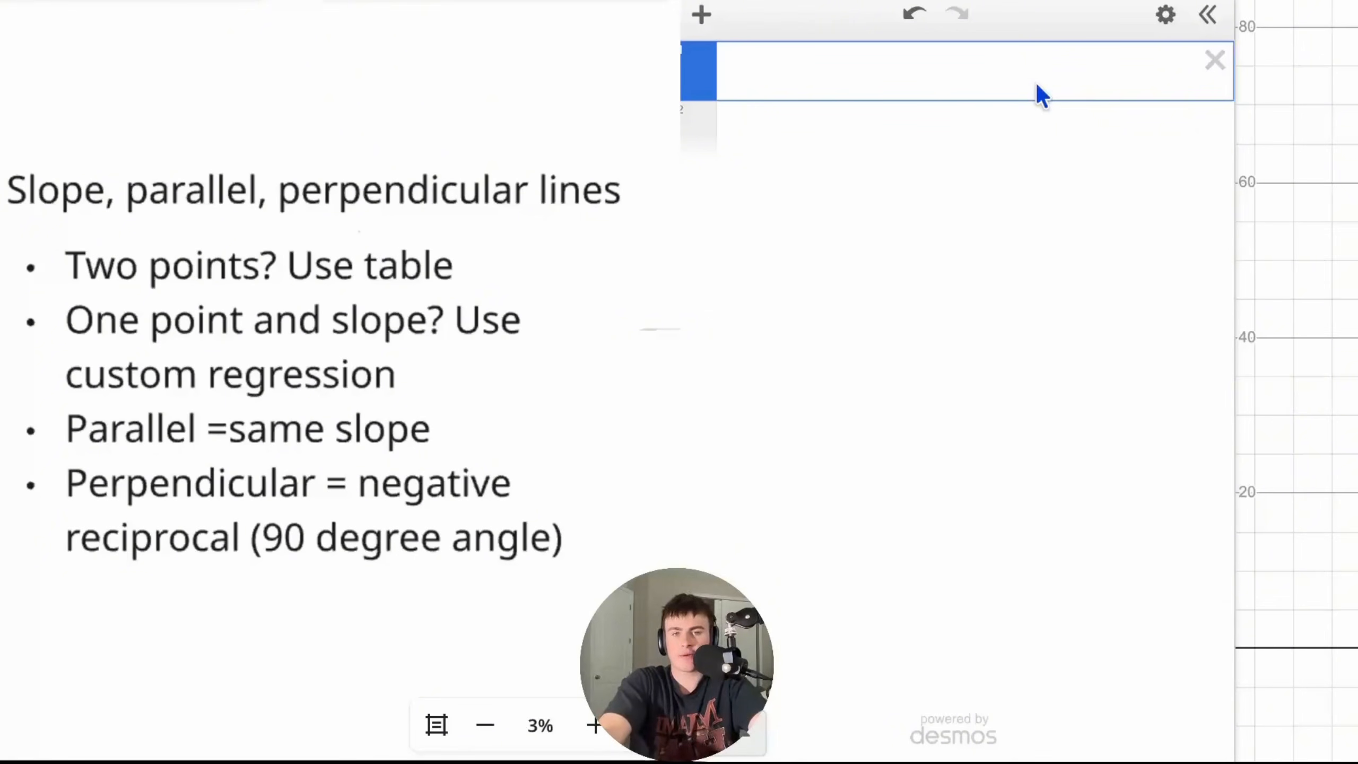
- Graph the parallel lines 5x+2 and 5x+20 in separate rows
text(5x+2)
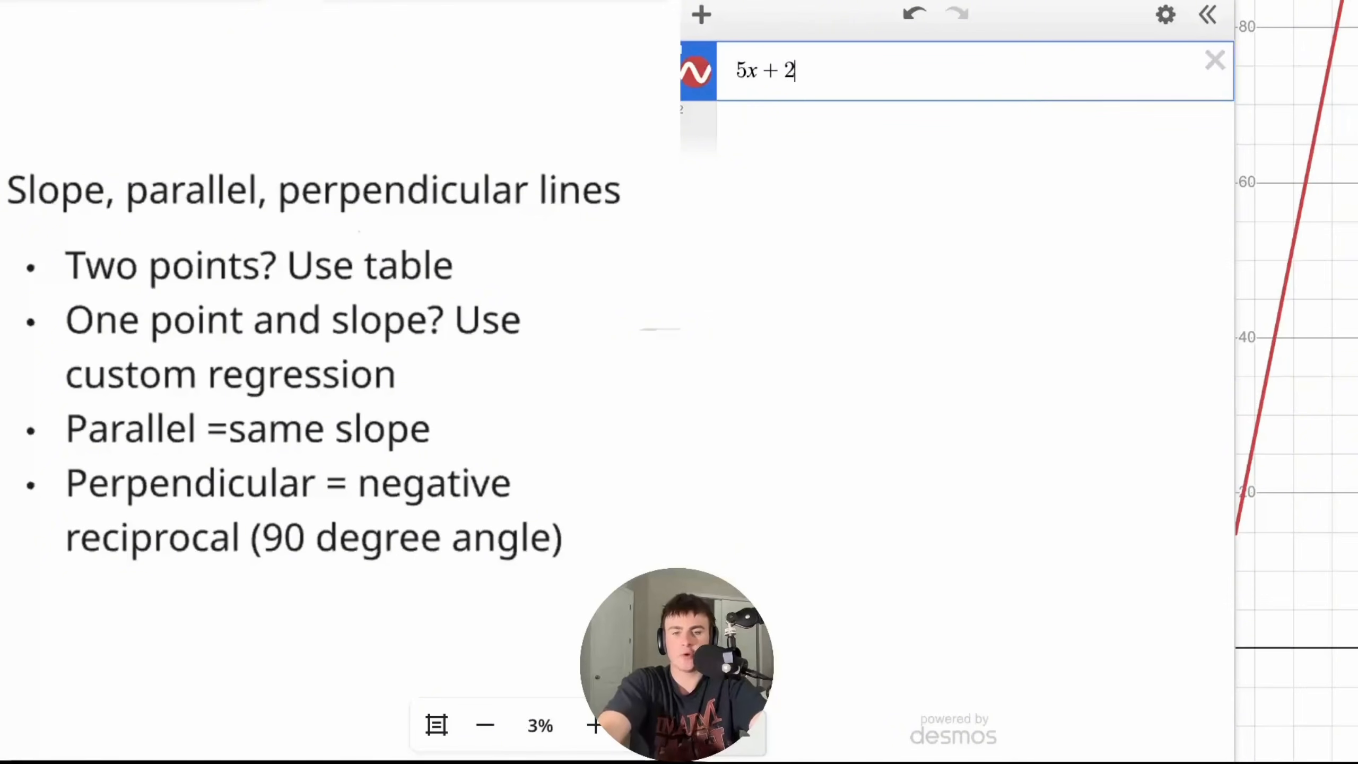
key(Return)
text(5x+20)
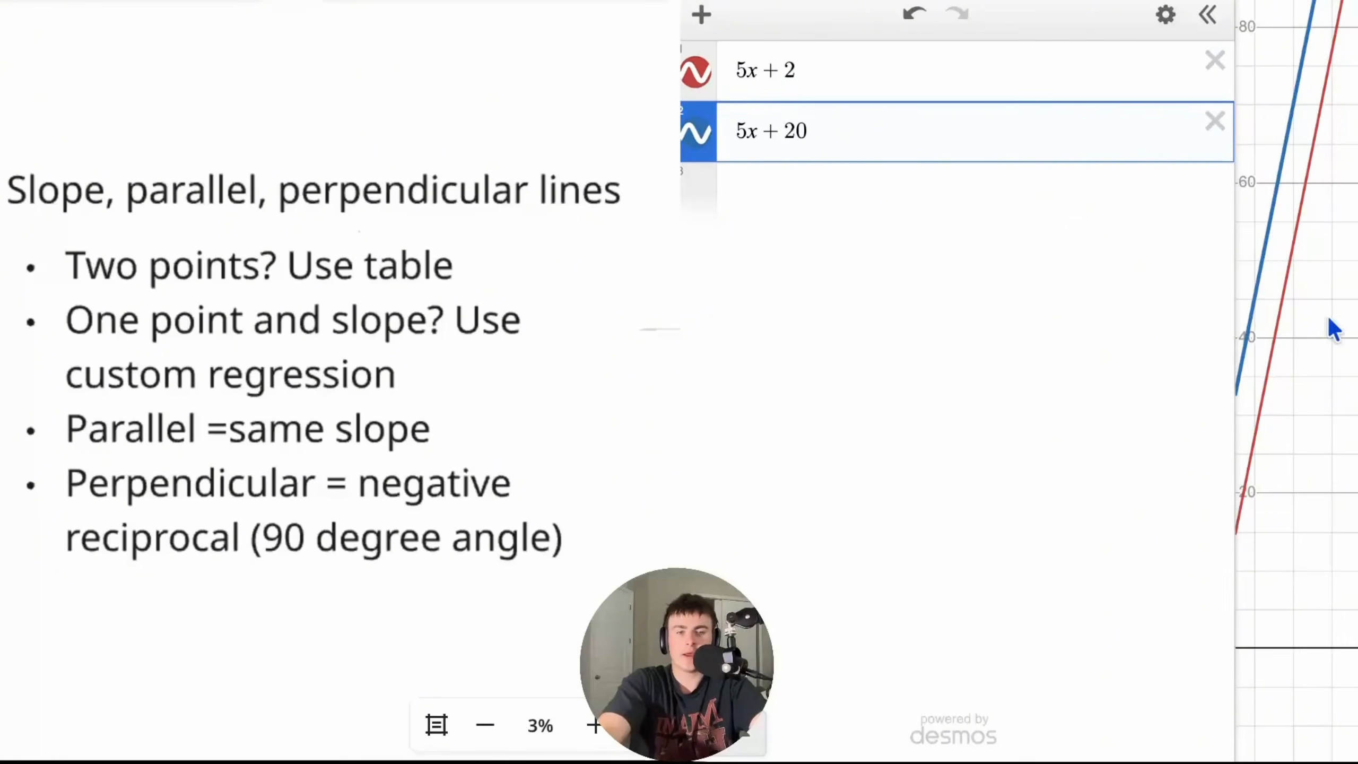
drag(1310, 328, 1349, 469)
scroll(1347, 469, down, 3)
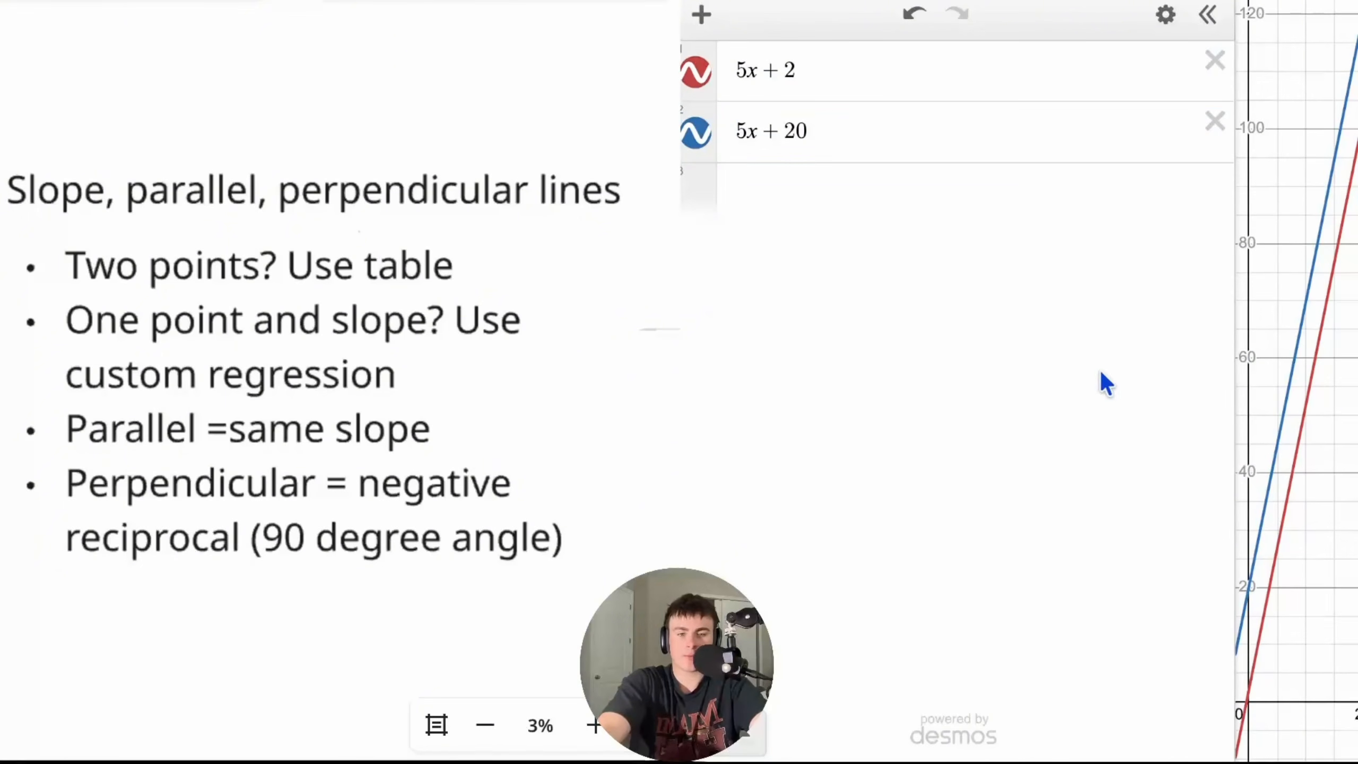
- Narrow the expression list to enlarge the graph area, keeping both parallel lines in view
drag(1235, 346, 879, 351)
drag(1326, 346, 1269, 698)
scroll(1285, 459, down, 5)
drag(1343, 399, 1305, 385)
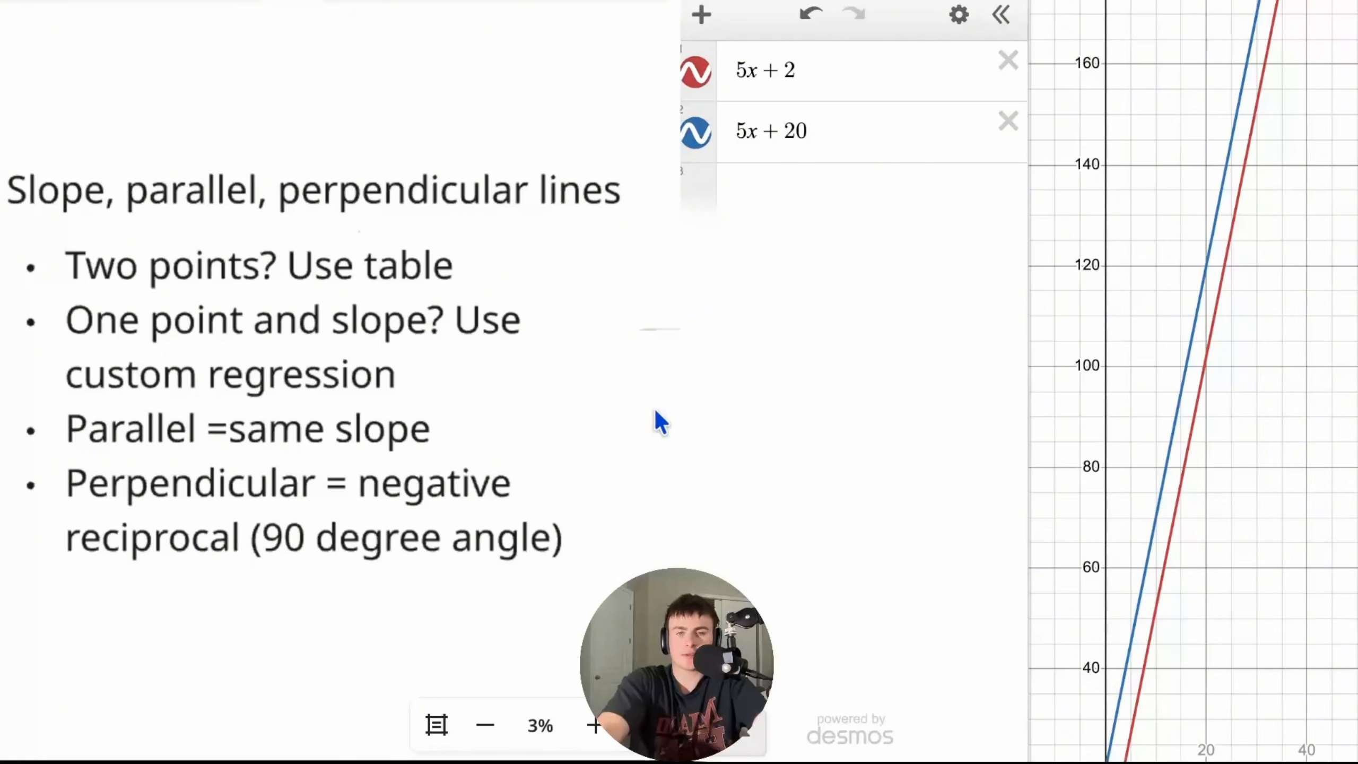
- Delete the 5x+20 line, keeping 5x+2 as the reference line
click(931, 139)
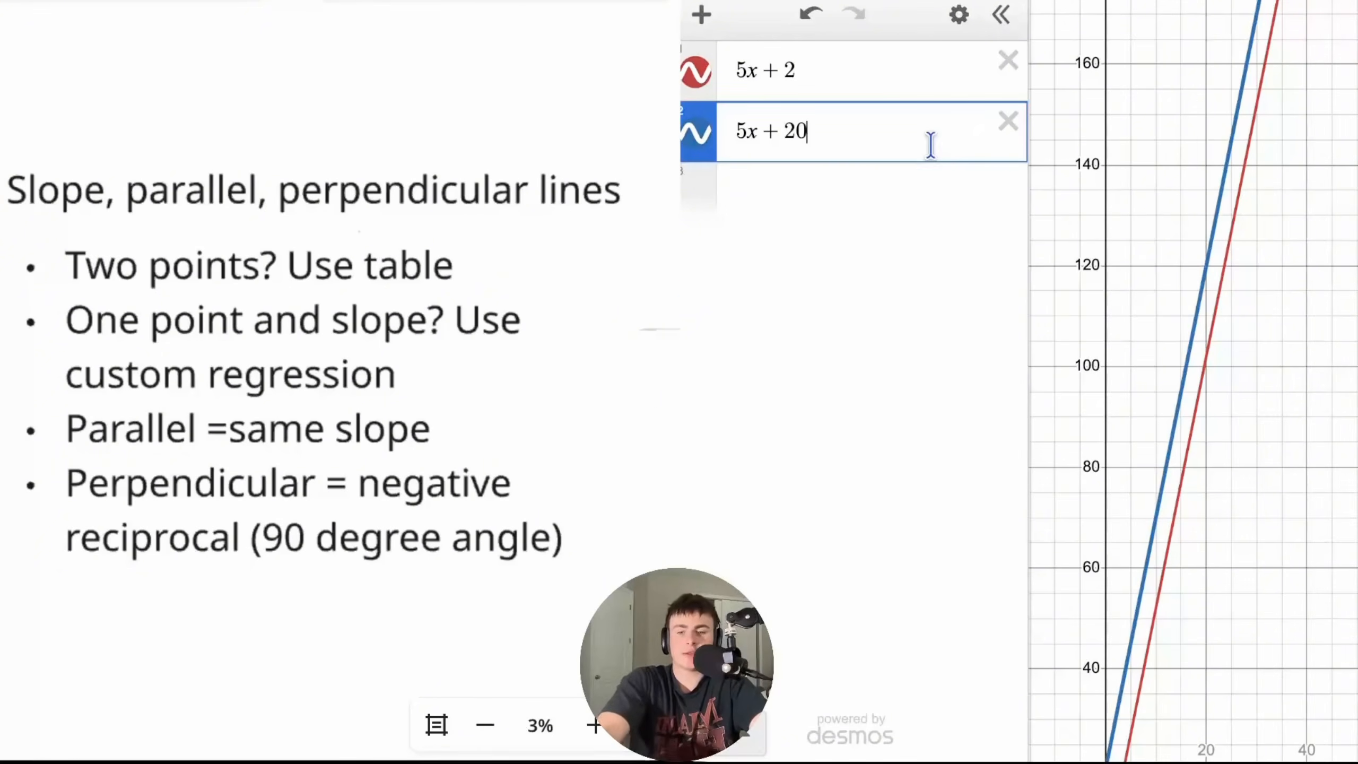
click(1008, 122)
drag(845, 63, 738, 64)
click(824, 156)
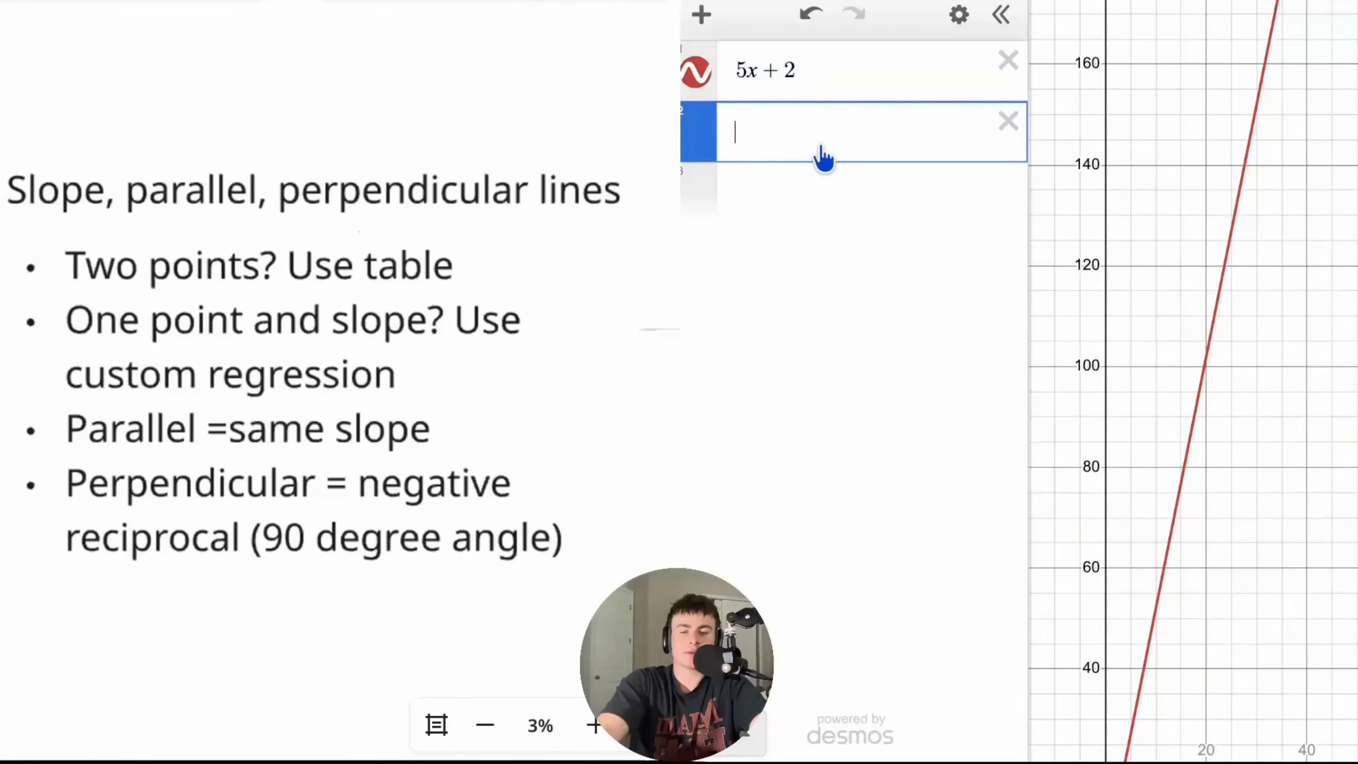
text("line k is perp)
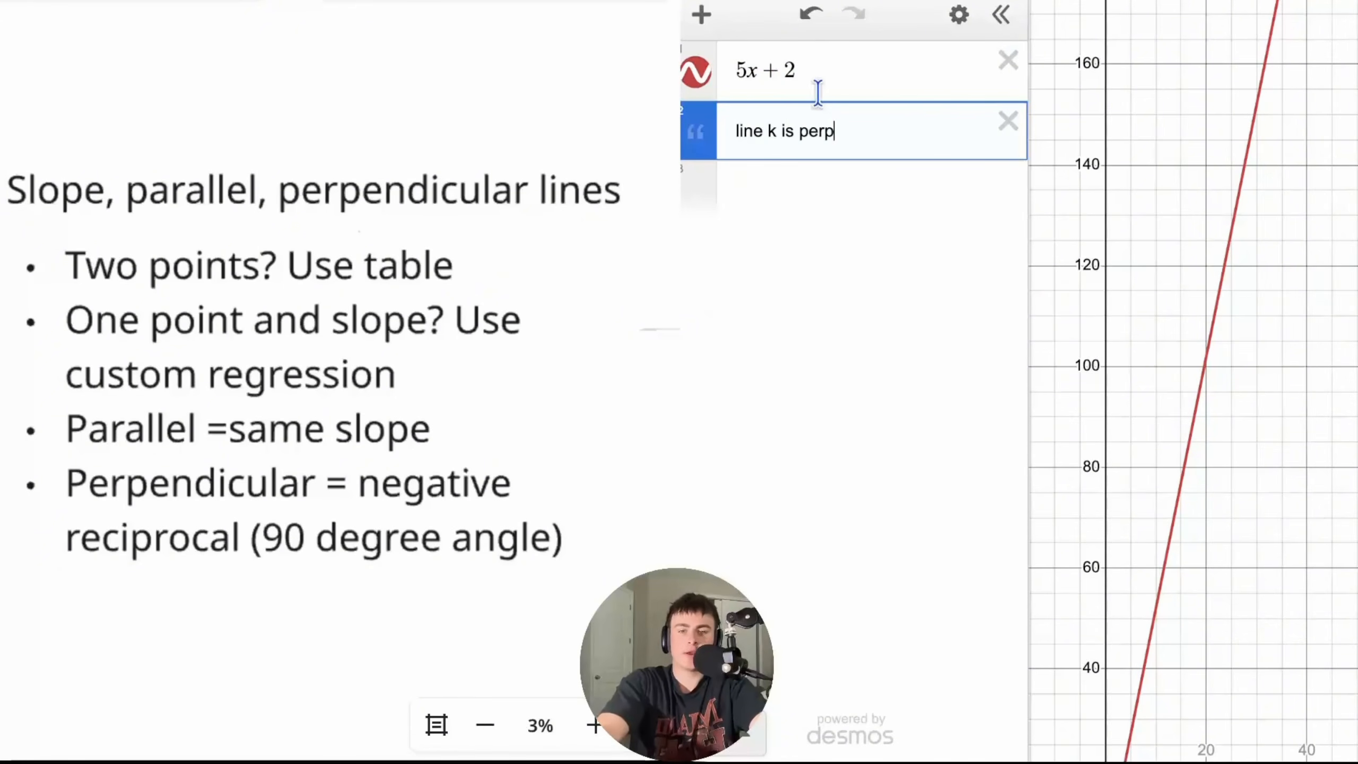
drag(846, 129, 733, 130)
key(BackSpace)
key(BackSpace)
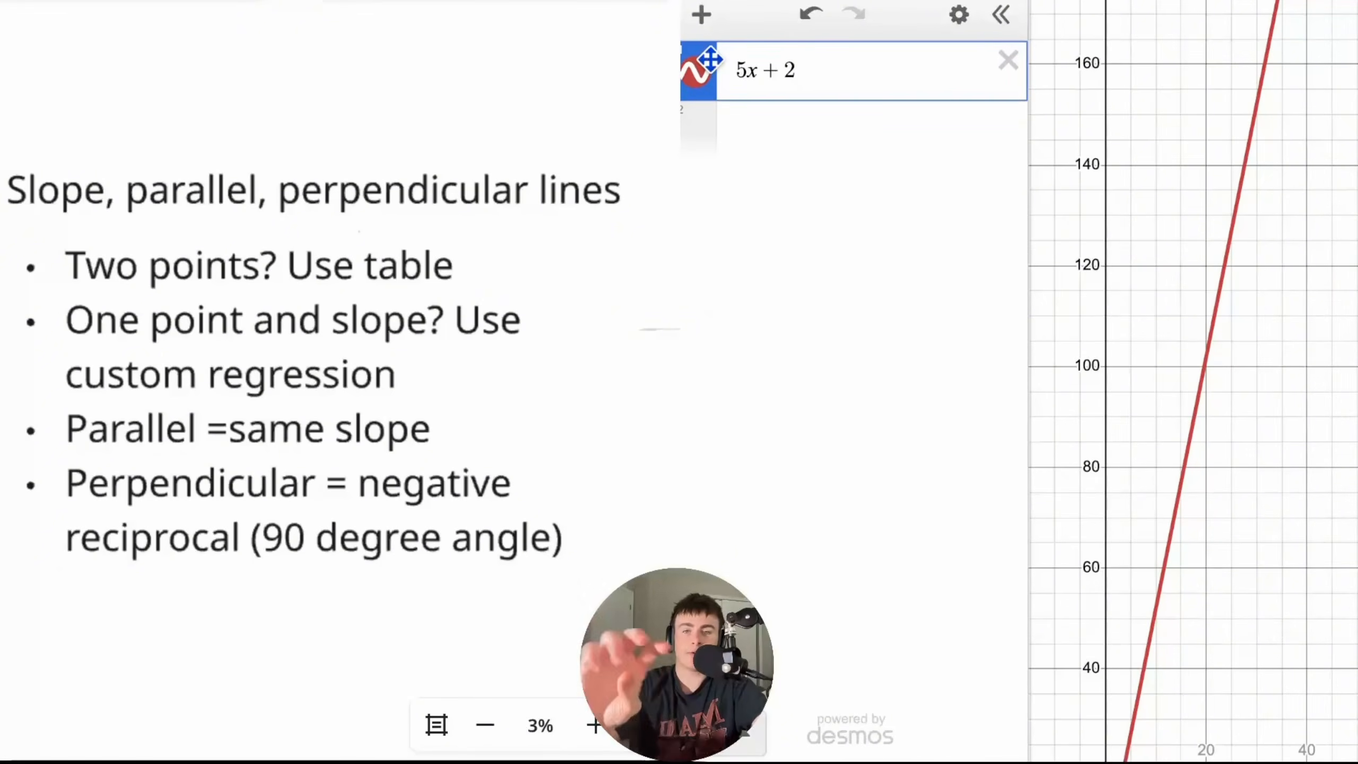
- Graph the perpendicular line -1/5x in a new row below 5x+2
click(765, 140)
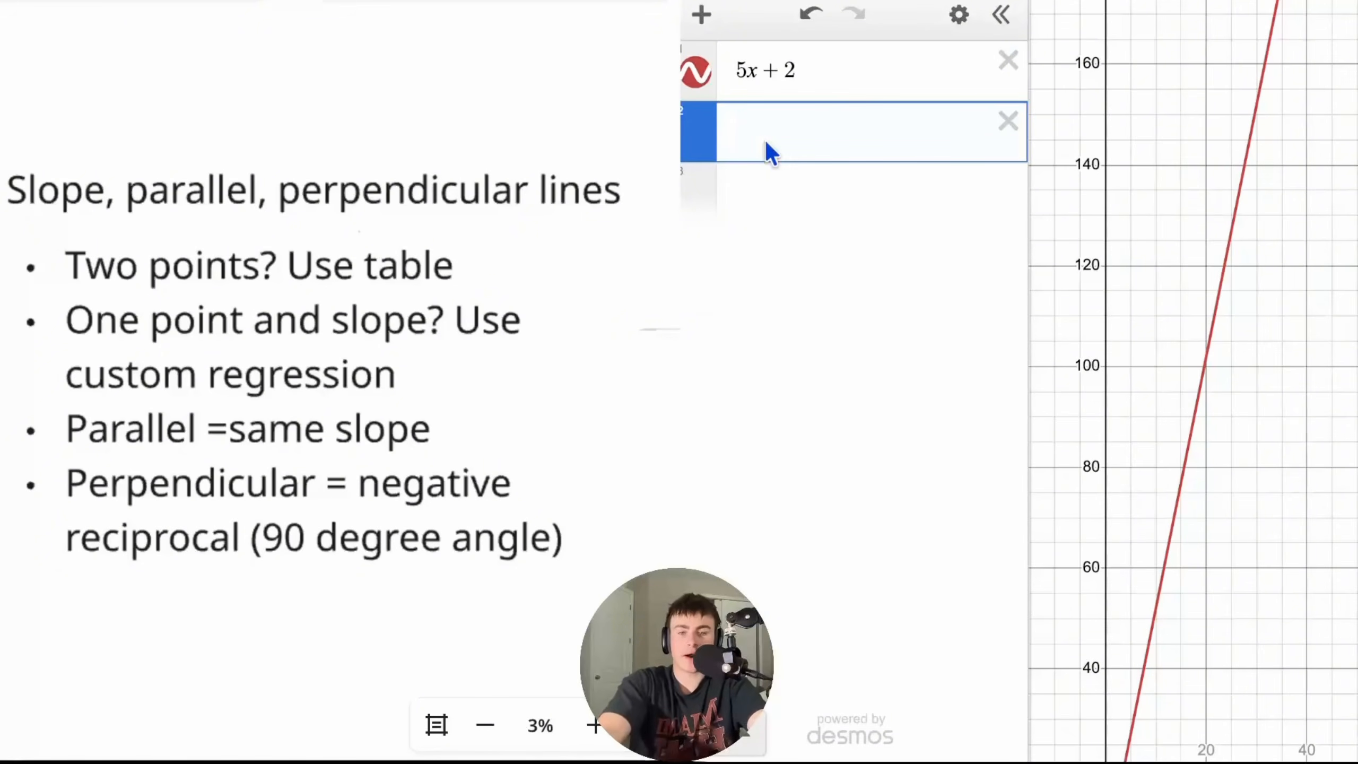
text(-1/5x)
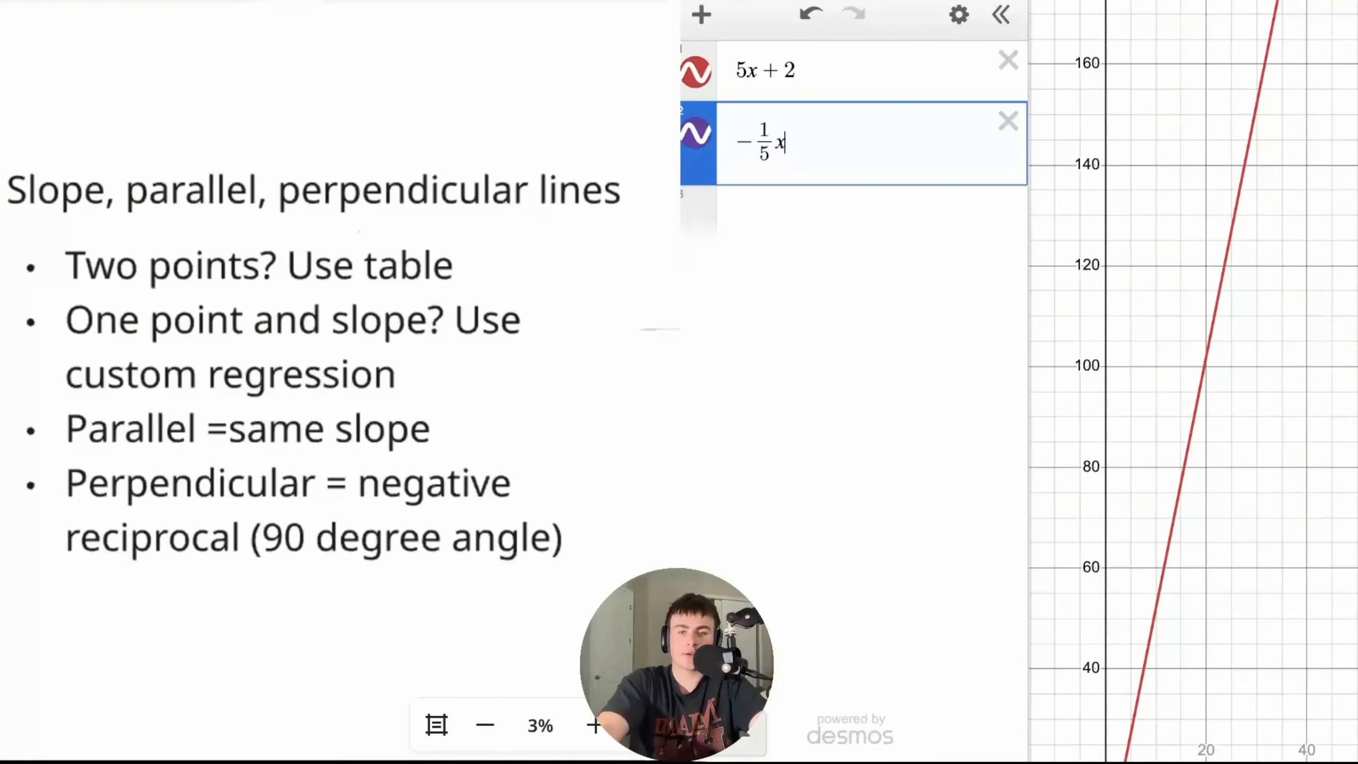
scroll(1353, 500, down, 3)
drag(1353, 503, 1340, 332)
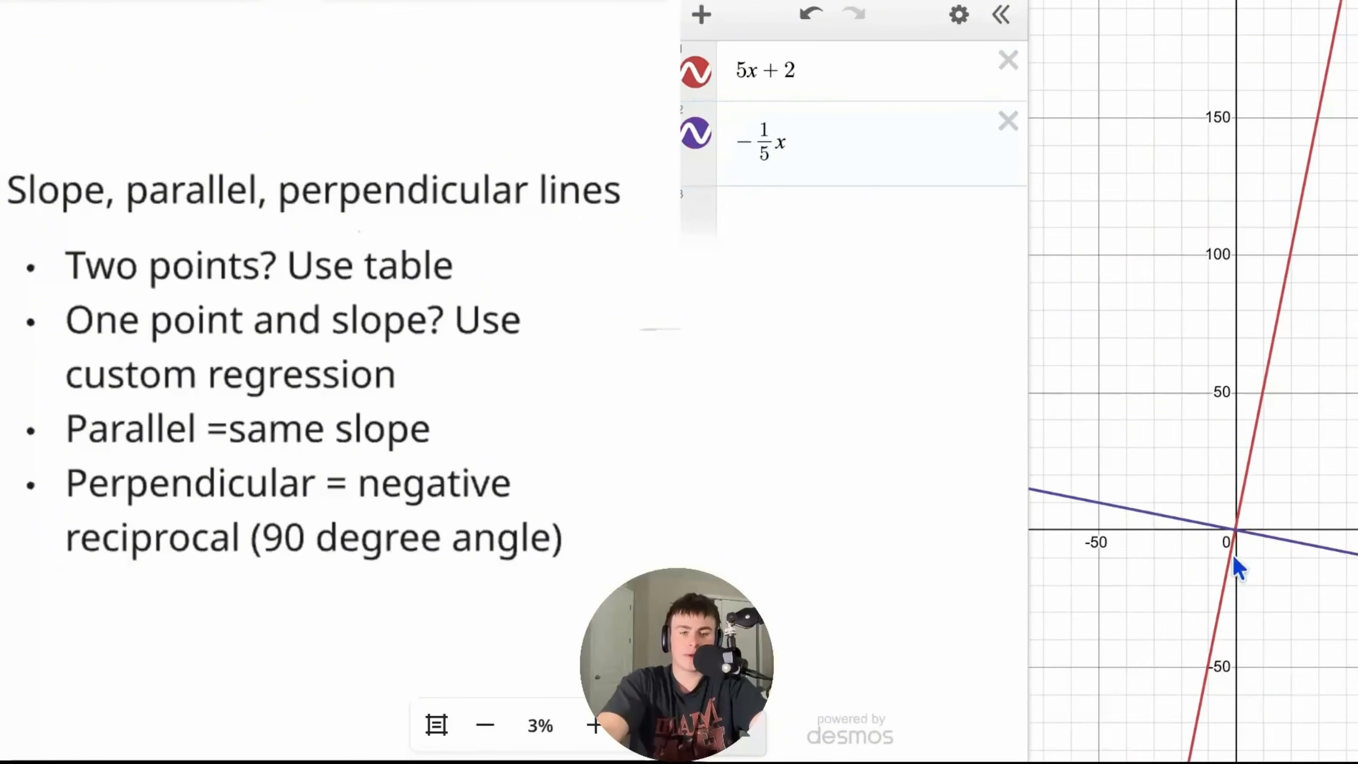
- Examine up close where the lines 5x+2 and -1/5x cross and the angle between them
drag(1215, 527, 1238, 529)
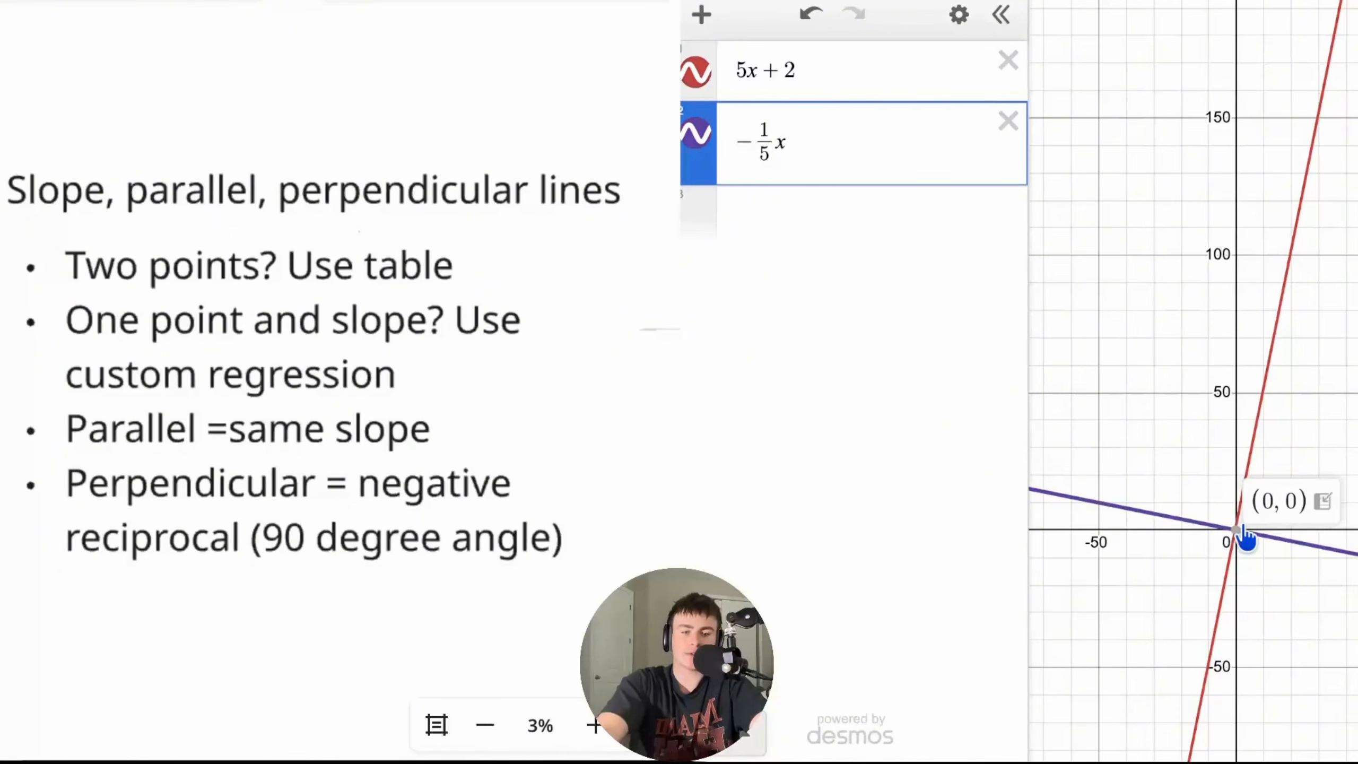
click(1246, 489)
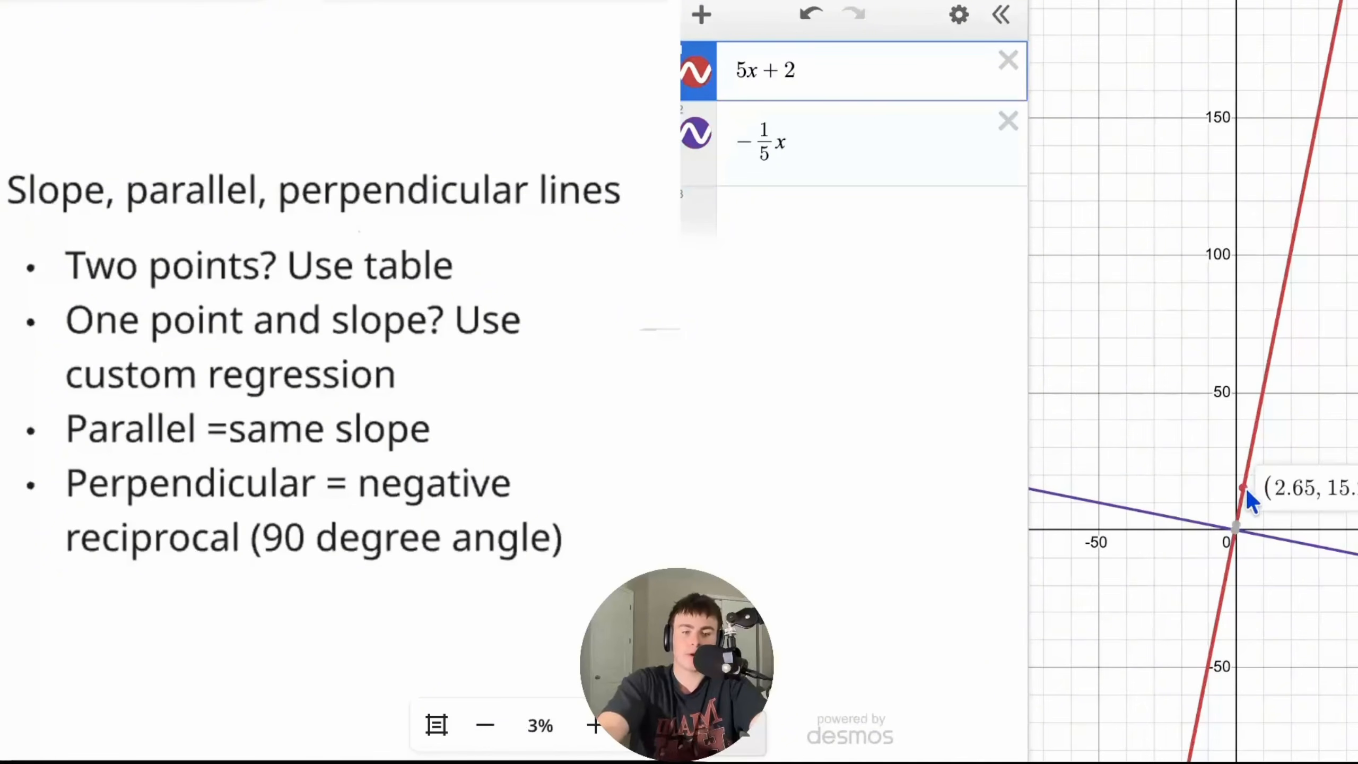
click(1216, 523)
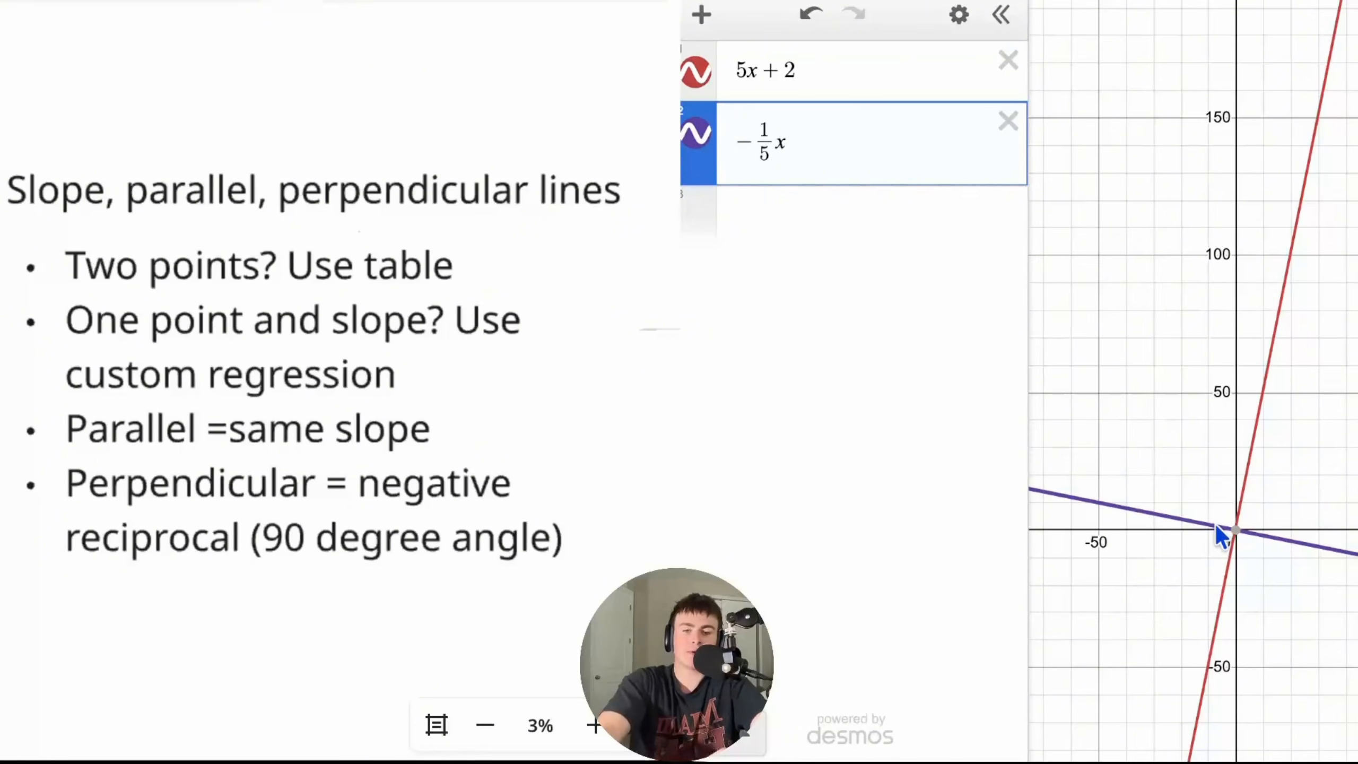
scroll(1216, 524, up, 10)
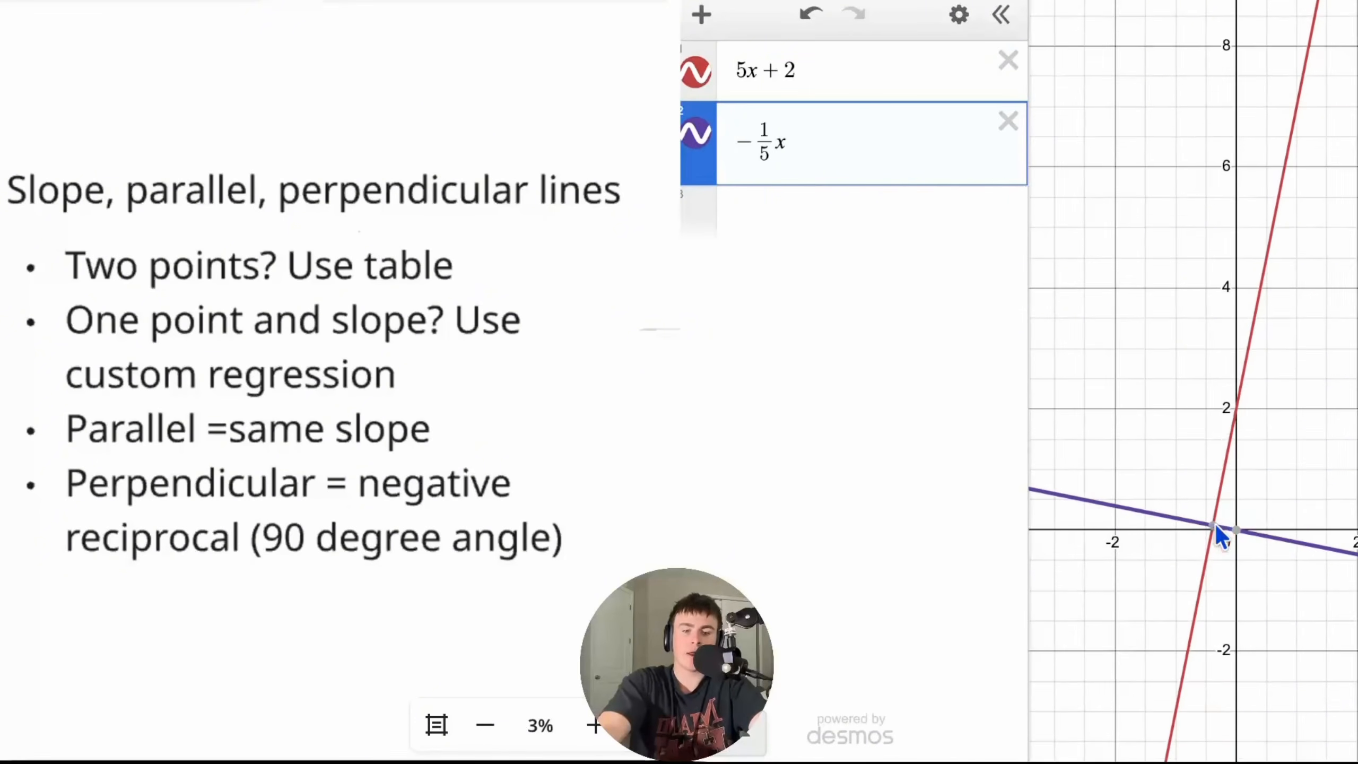
drag(1164, 476, 1232, 461)
drag(806, 161, 736, 160)
drag(815, 144, 734, 147)
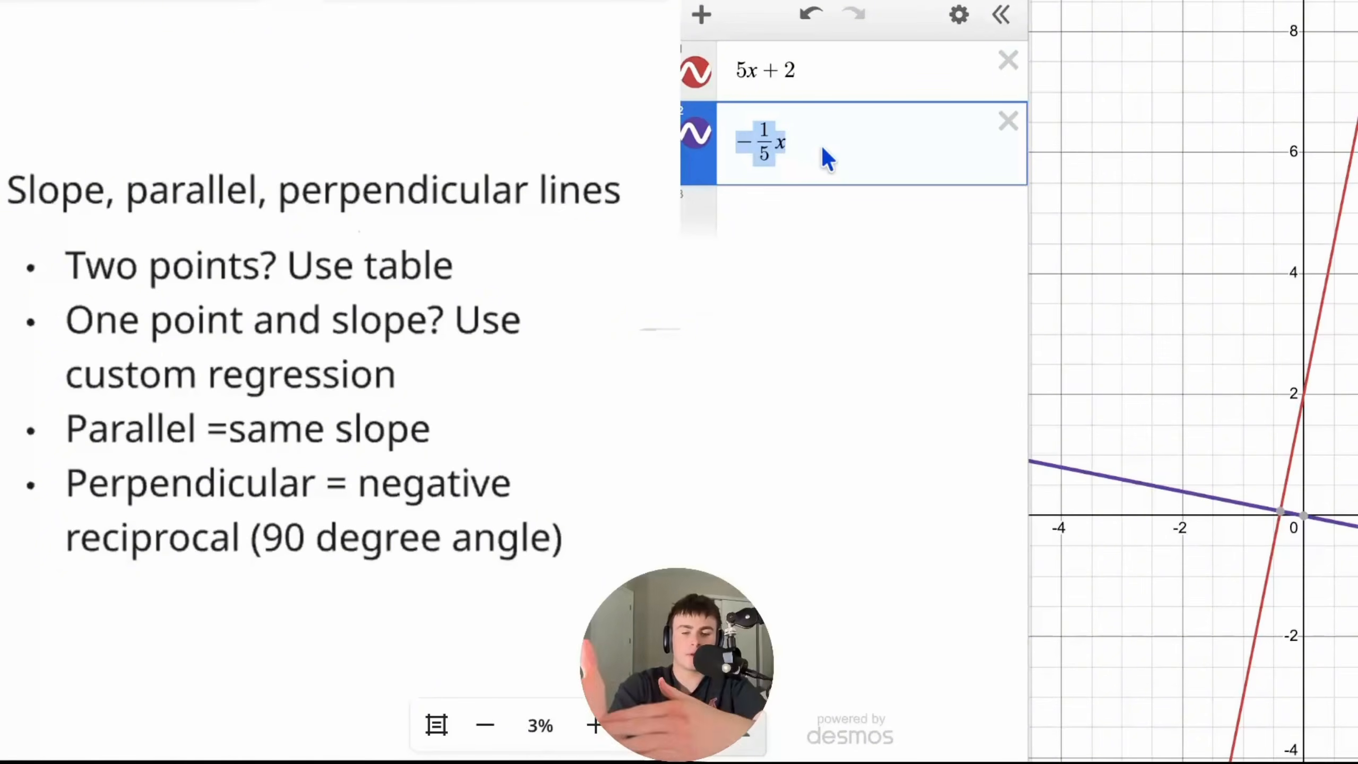
- Delete both perpendicular line expressions to clear the expression list
click(955, 76)
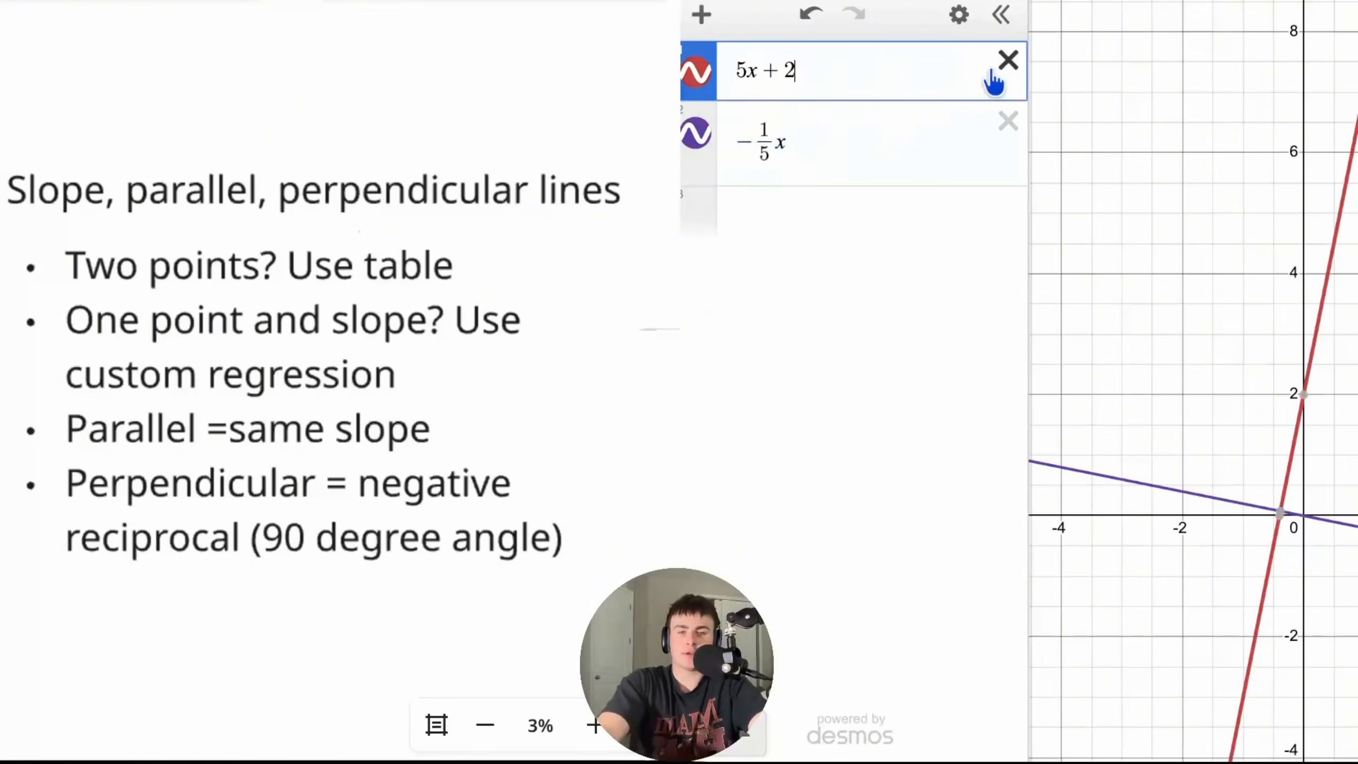
click(992, 72)
click(992, 72)
- Enter the slope -1/9 and its negative reciprocal 9 in separate rows
text(1-)
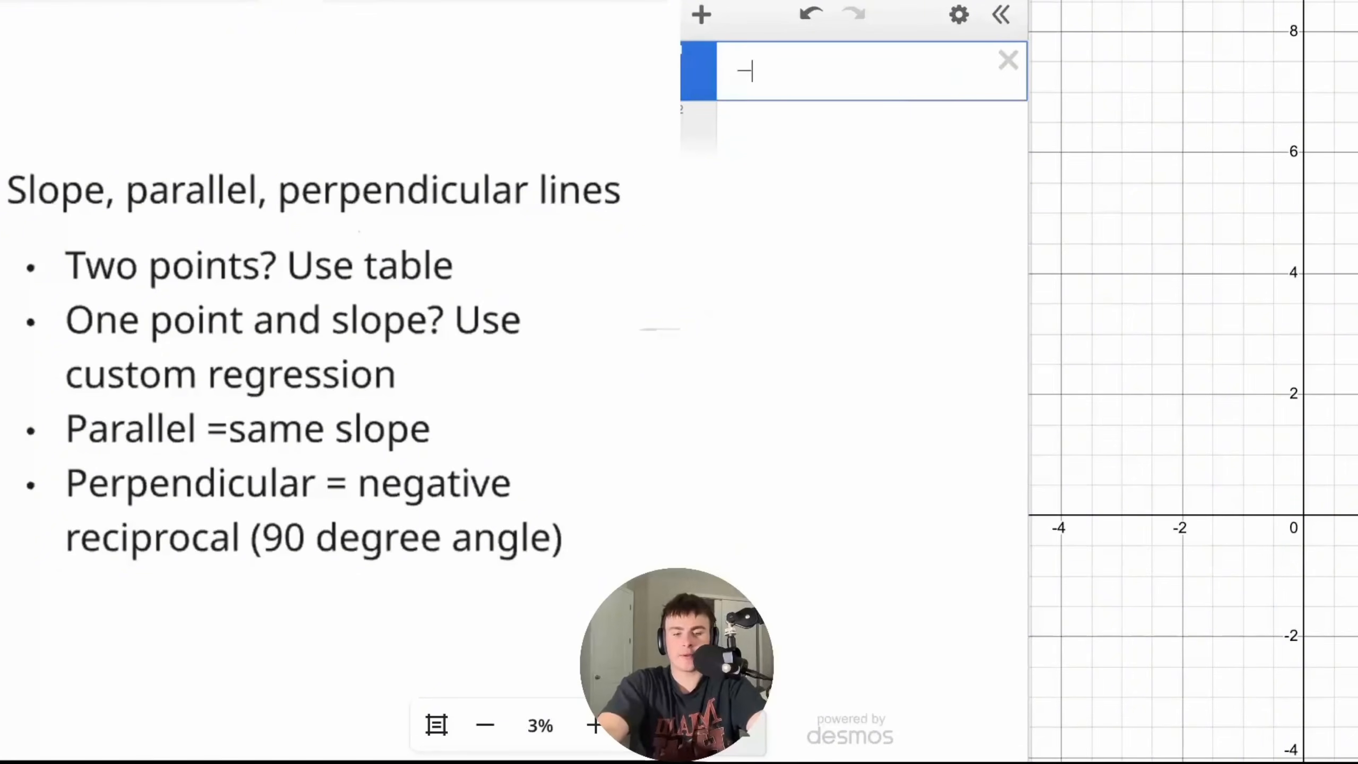
text(1/9)
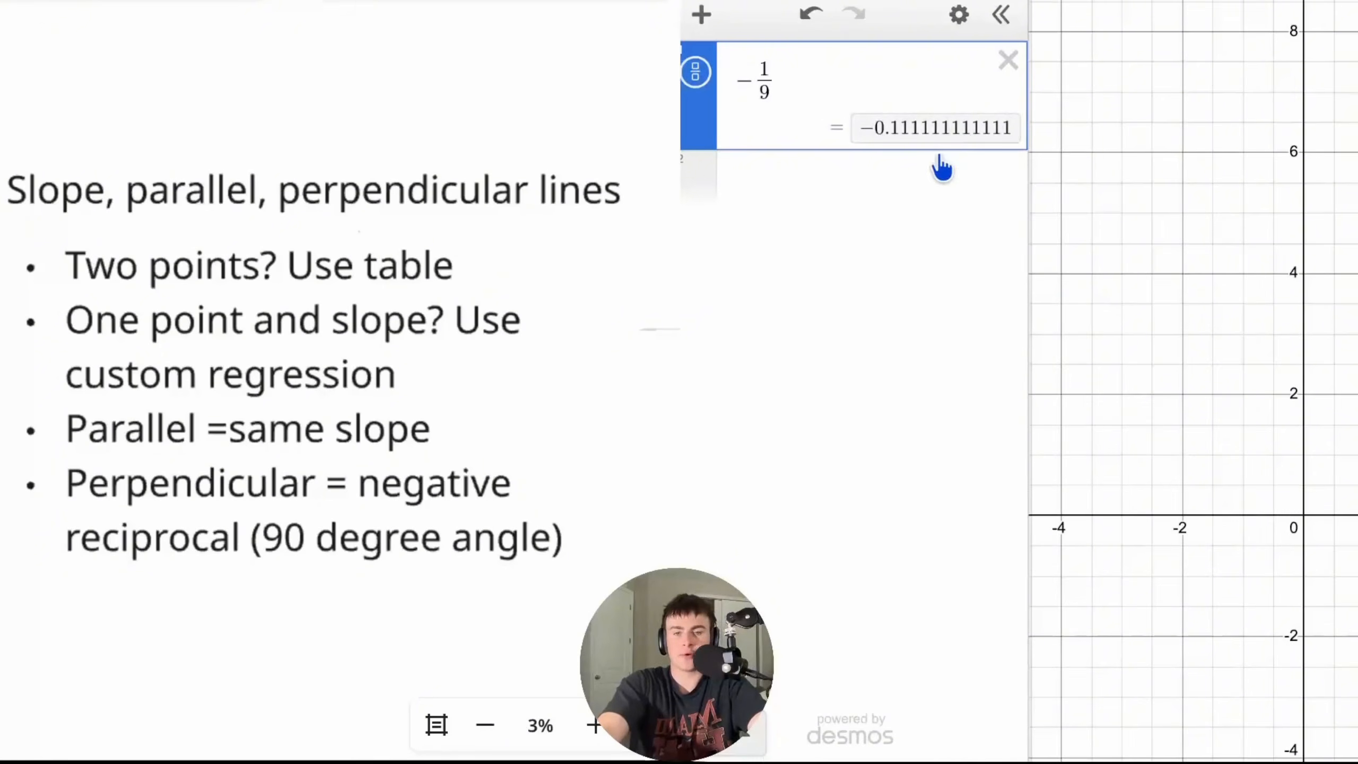
click(913, 174)
text(9/)
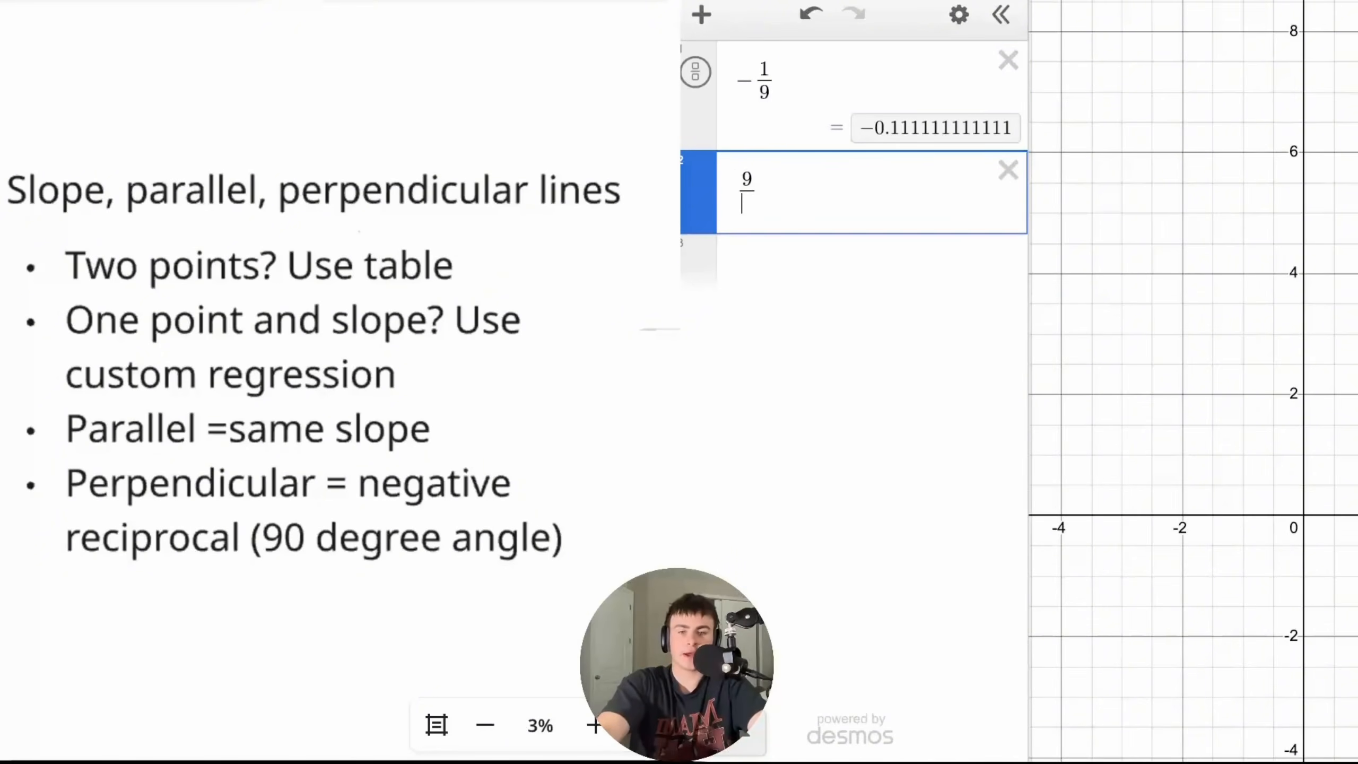
key(BackSpace)
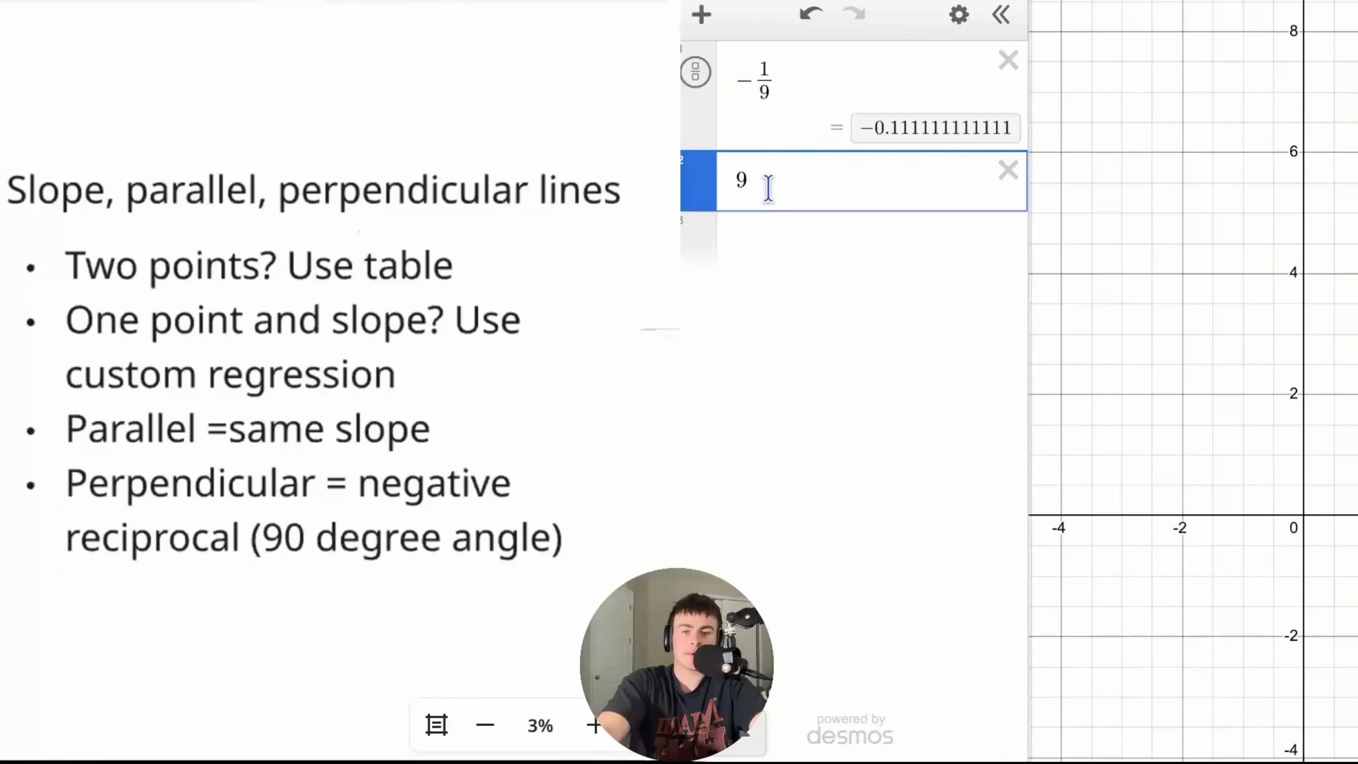
- Delete the -1/9 and 9 rows to clear the list
click(750, 80)
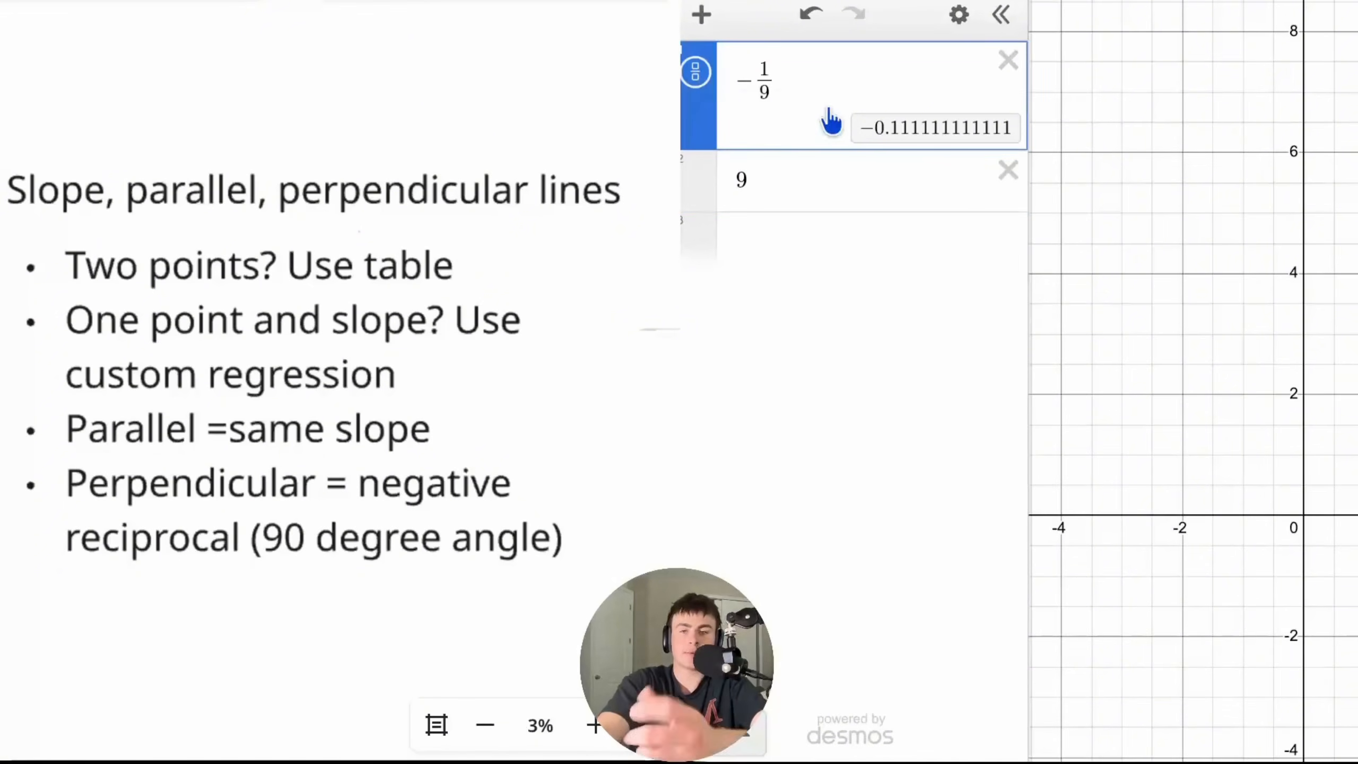
click(1006, 67)
click(1006, 66)
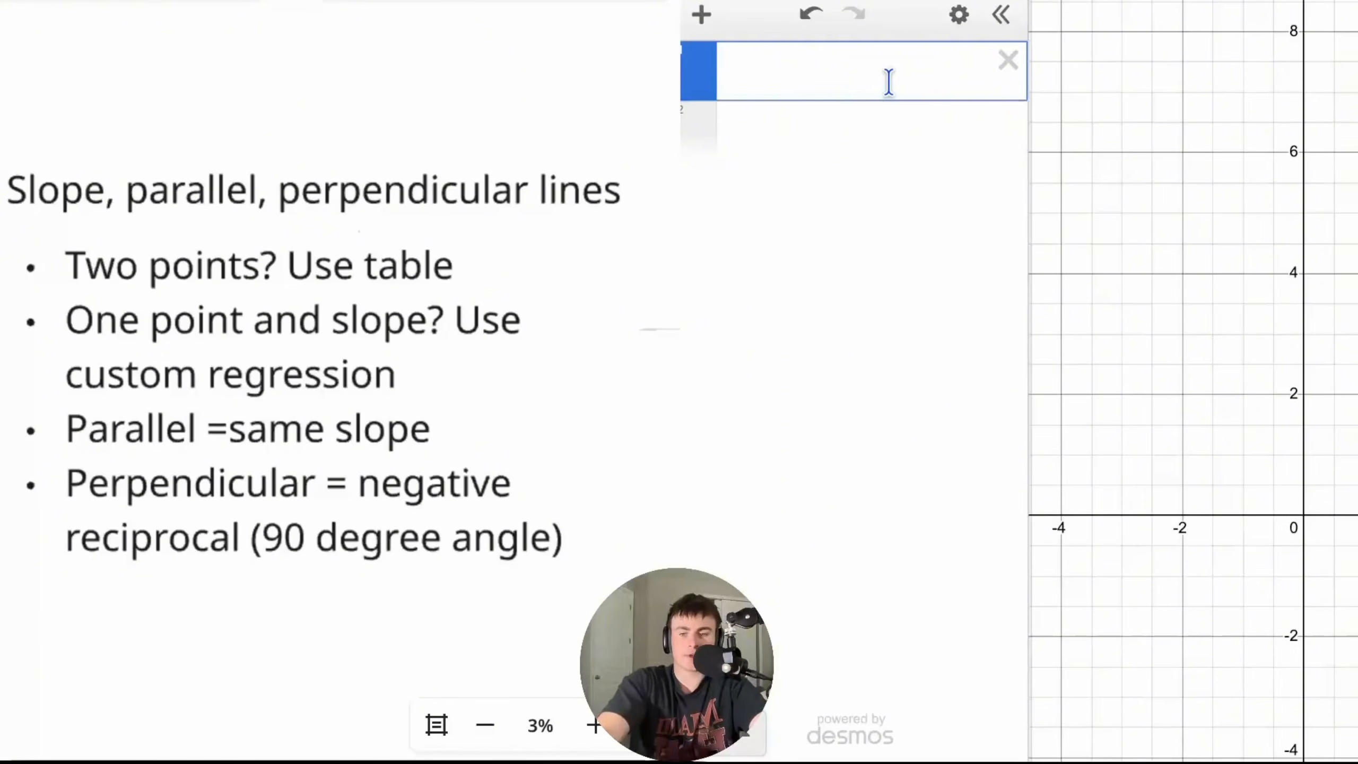
- Enter the practice slopes 1/3, -2 and -100 in three separate rows
text(1/3)
click(849, 211)
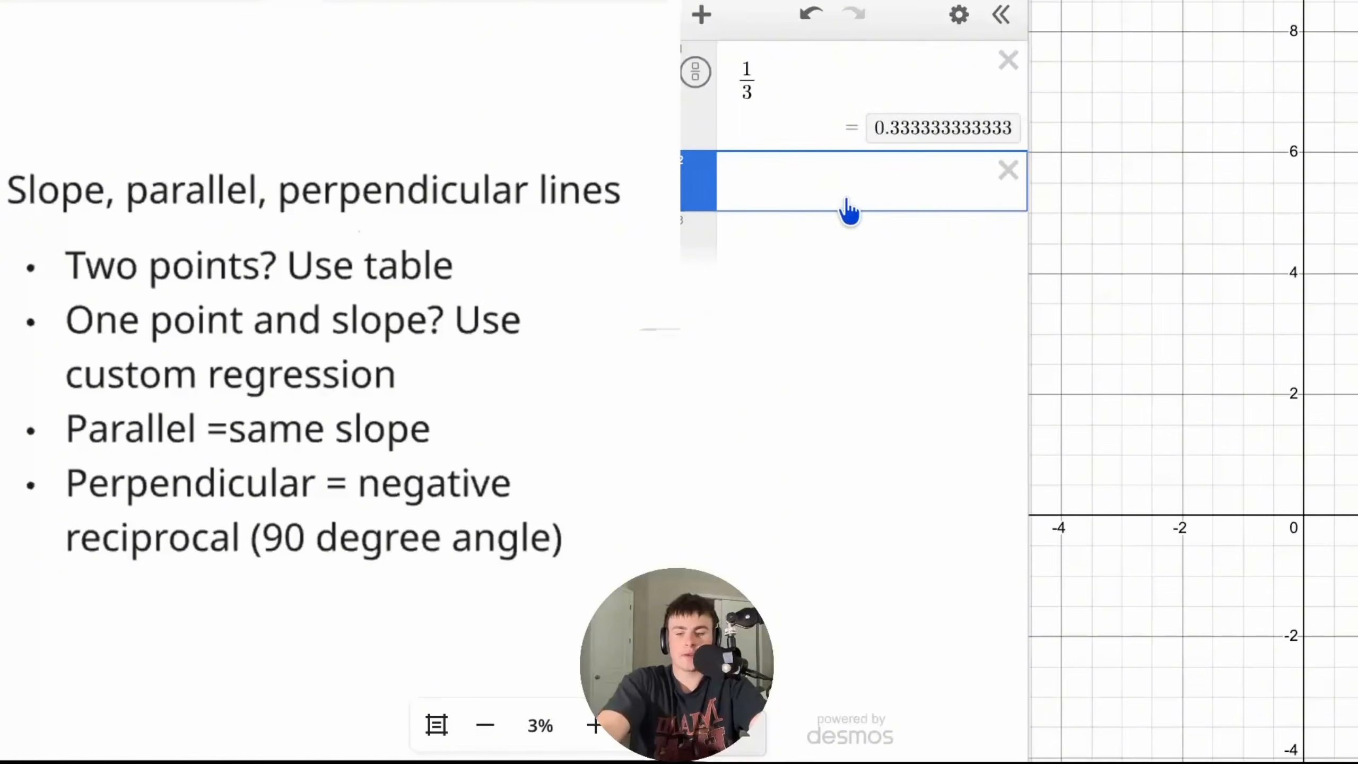
text(-2)
click(838, 254)
text(-10)
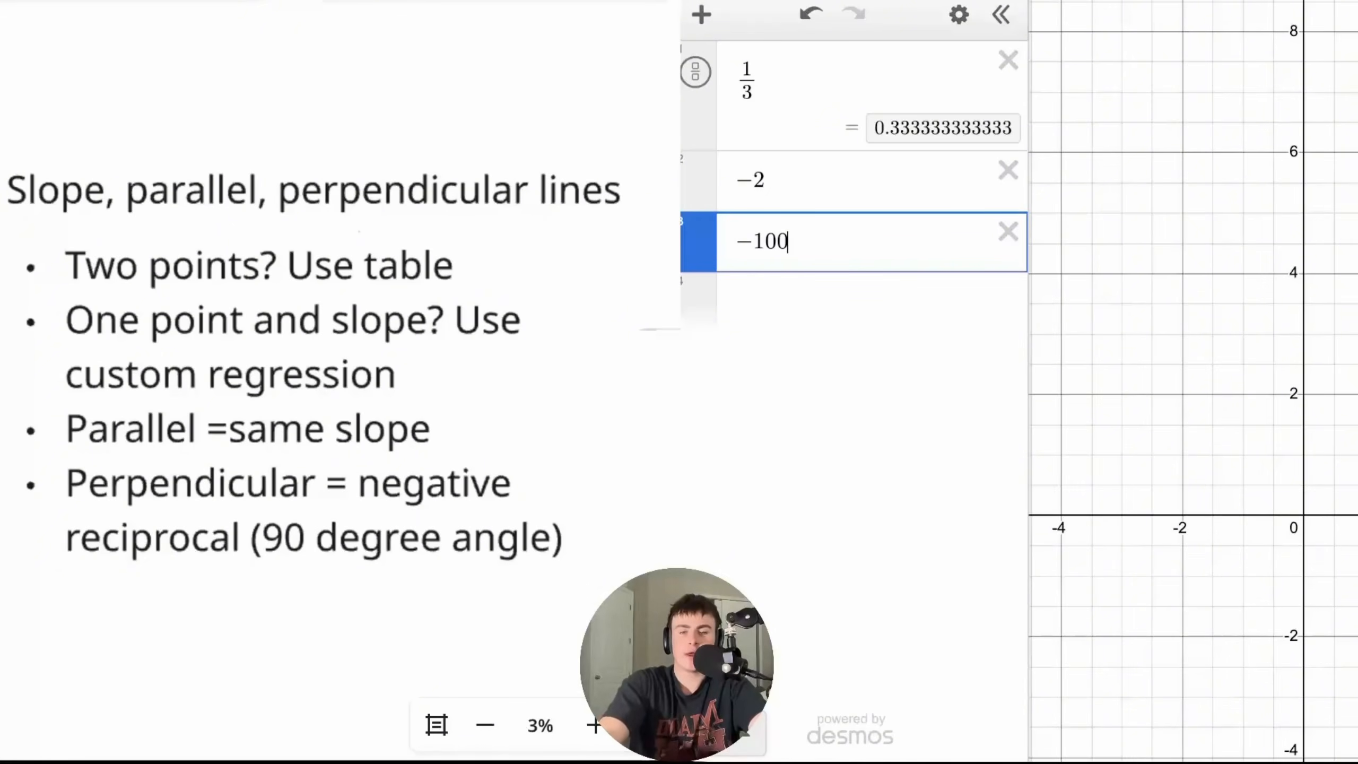
text(0)
- Append each practice slope's negative reciprocal after an arrow: 1/3→-3, -2→1/2 and -100→1/100
click(773, 85)
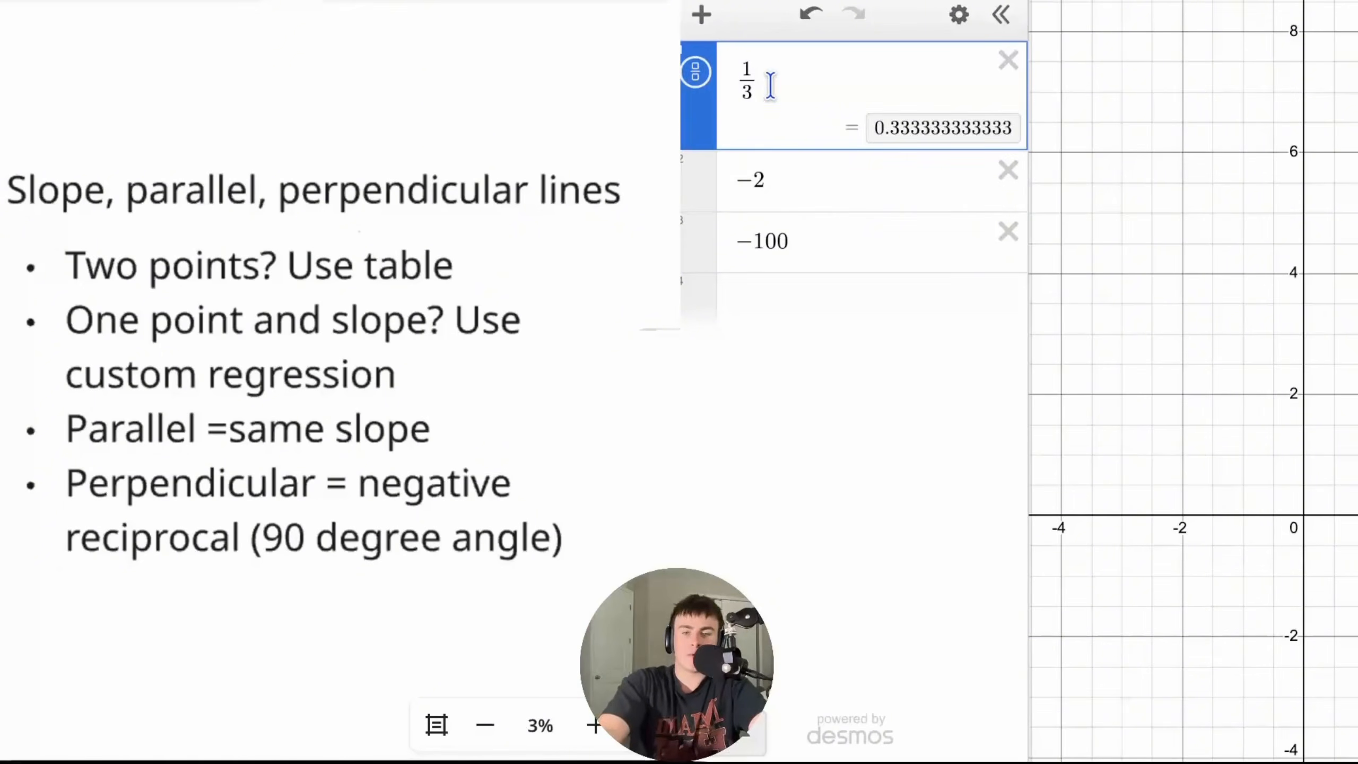
text(-)
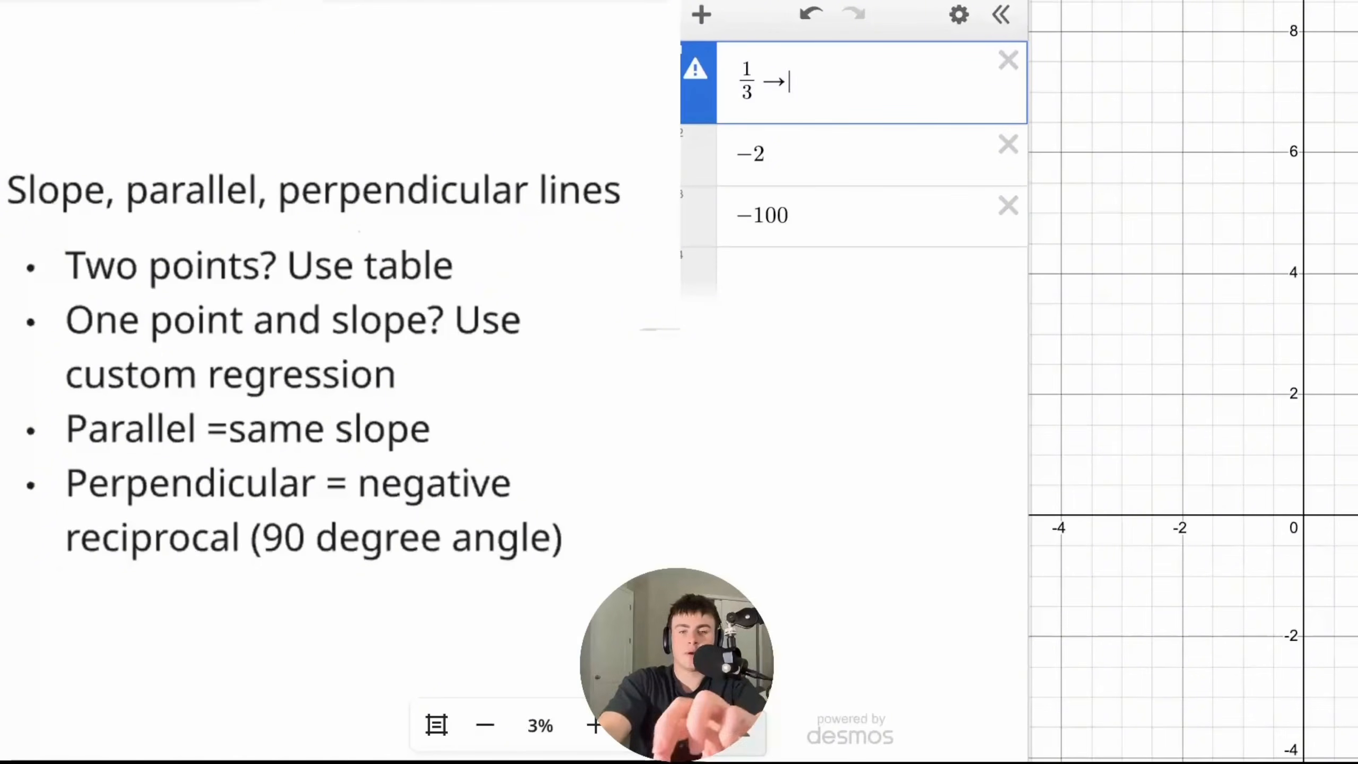
text(-3)
click(788, 156)
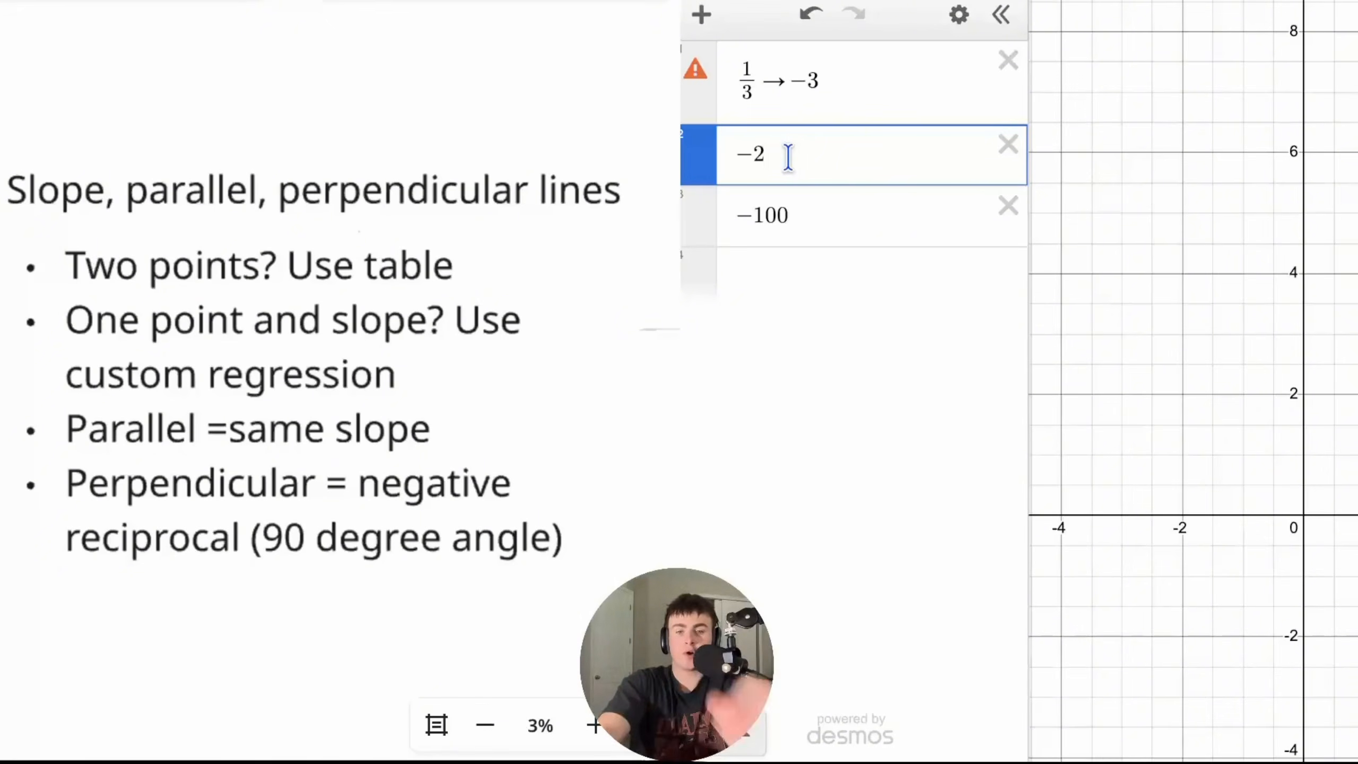
text(->1/2)
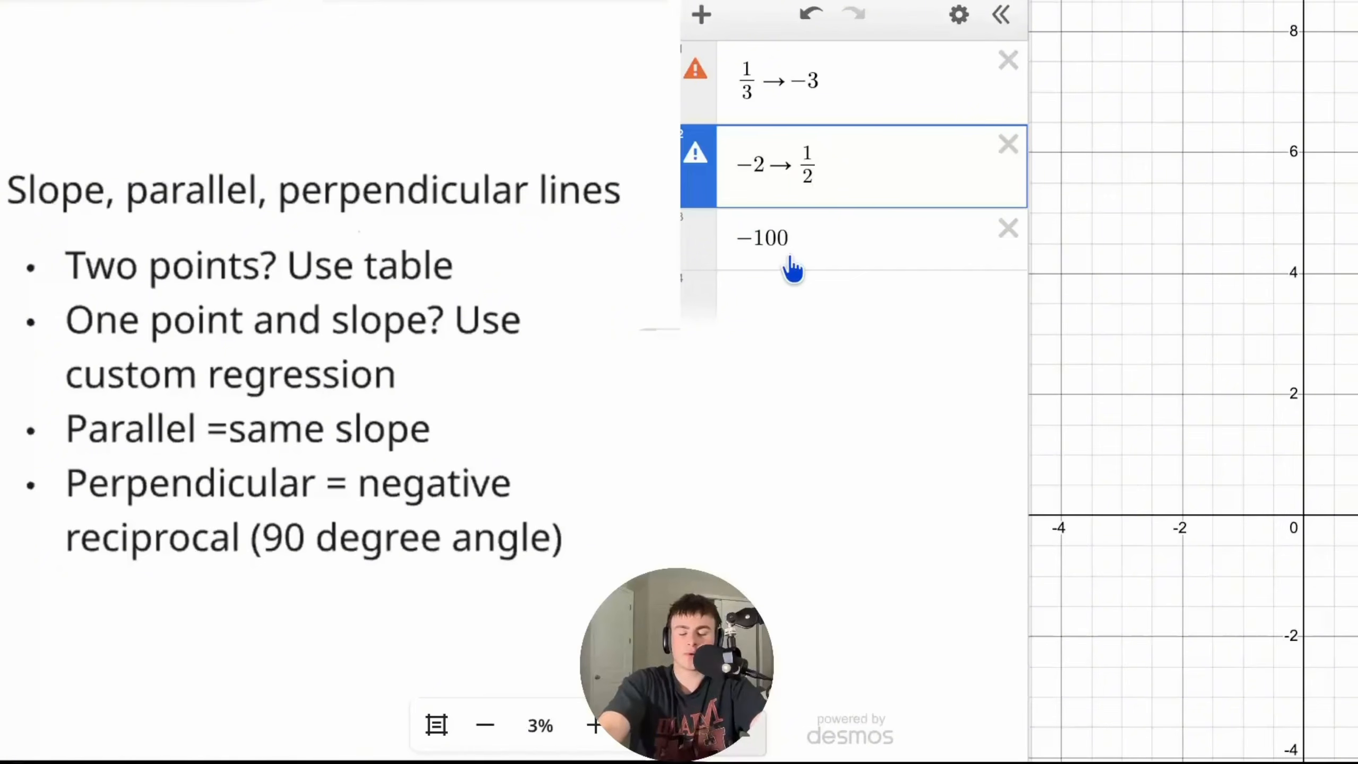
click(821, 238)
text(->1/100)
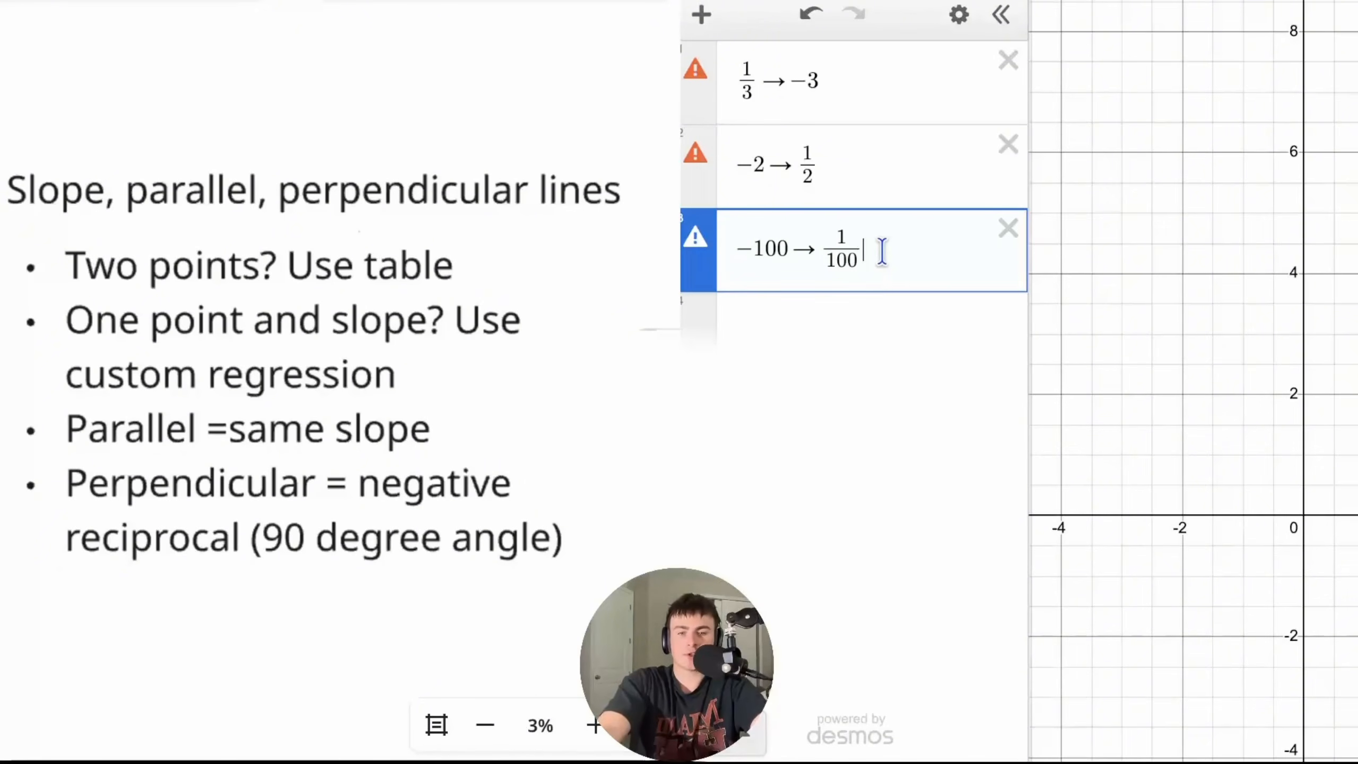
- Graph -100x and -1/100x in two new rows below the slope pairs to compare the lines
click(809, 320)
text(-100x)
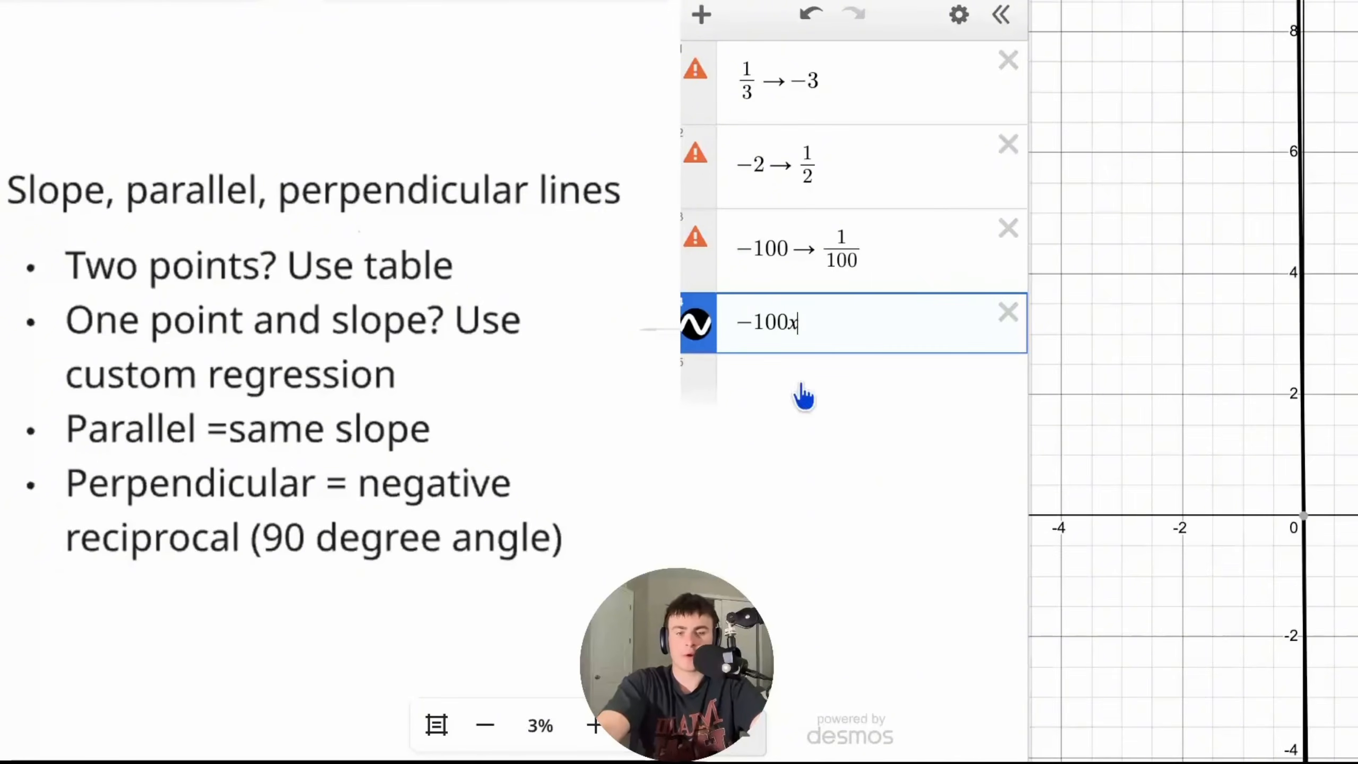
click(798, 384)
text(--)
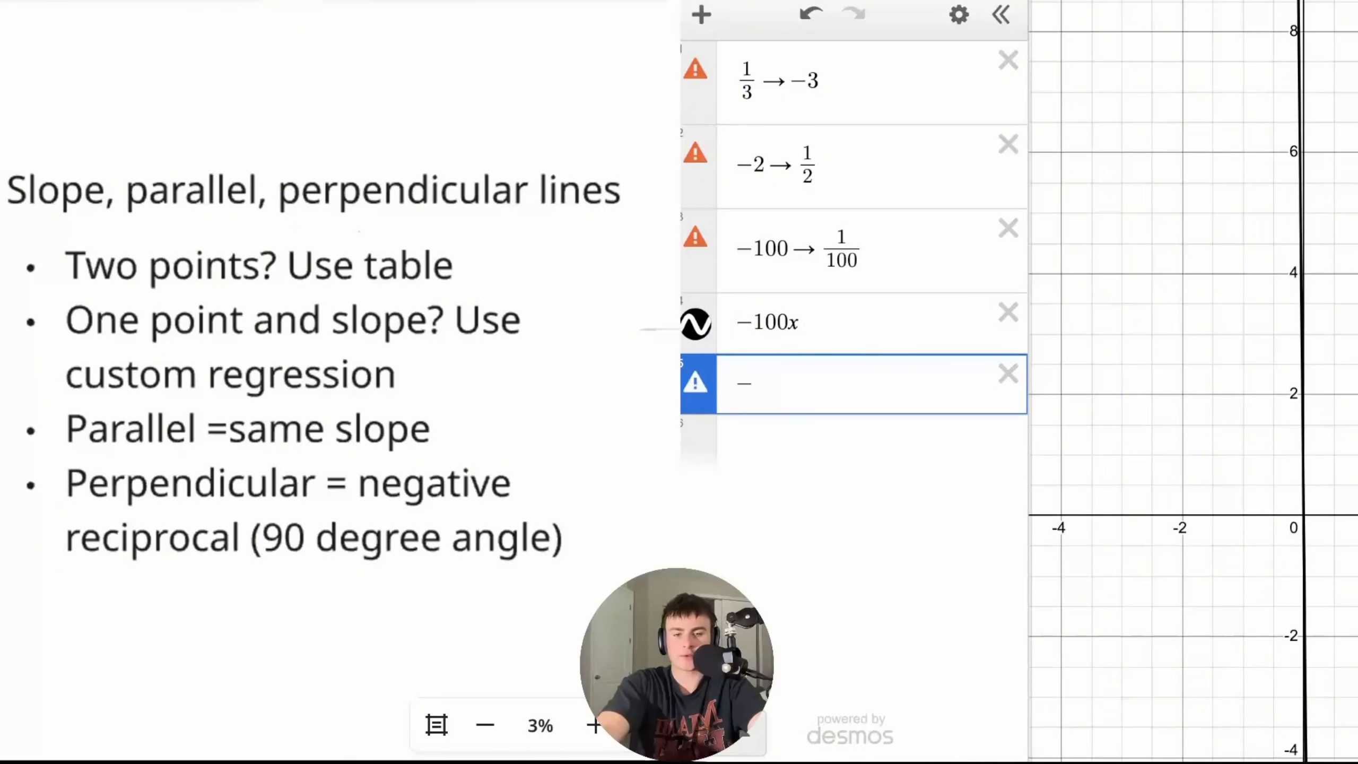
text(1/100)
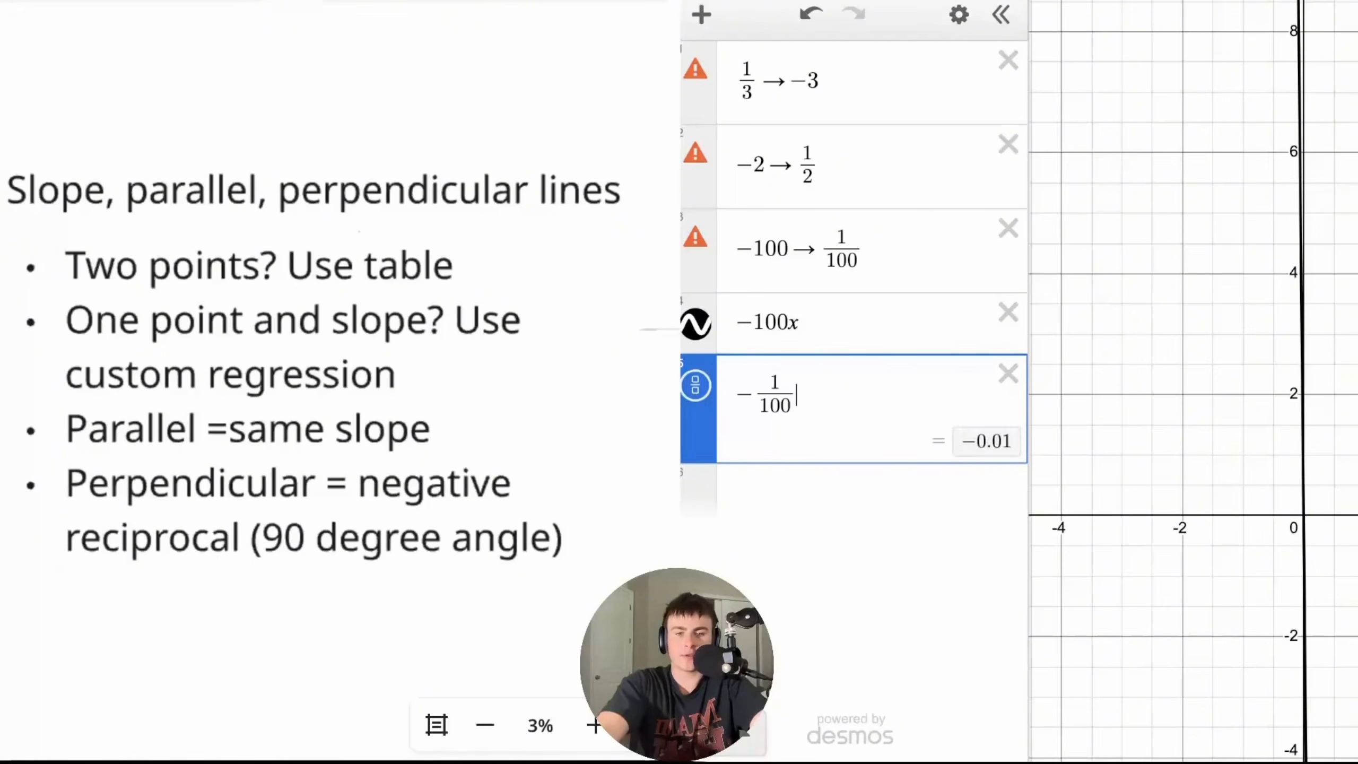
key(Right)
text(x)
scroll(1342, 548, up, 10)
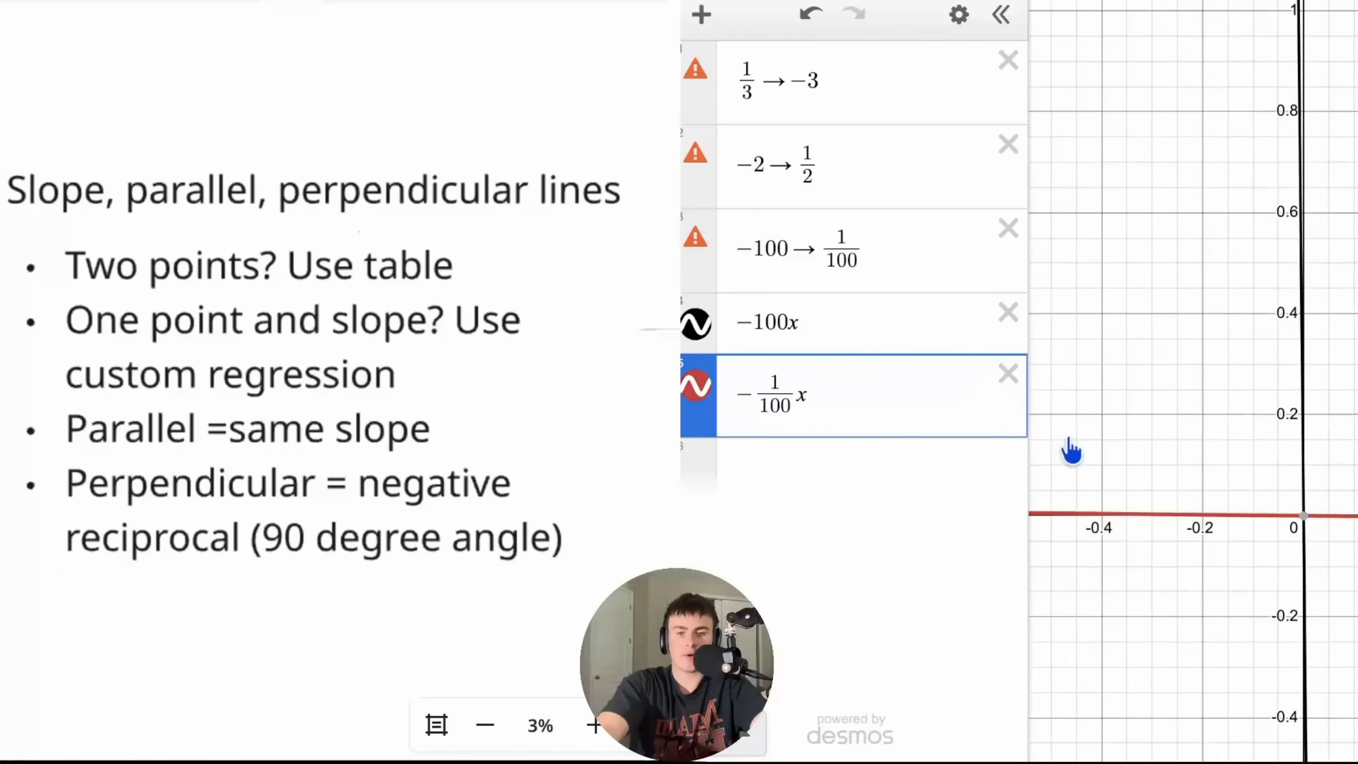
- Replace the two comparison lines below the slope pairs with -2x and 1/2x
click(1008, 313)
click(1008, 313)
click(922, 333)
text(-2x)
key(Return)
text(1/2)
key(Right)
text(x)
- Delete the two comparison lines and the three practice slope pairs so the expression list is empty
click(1009, 314)
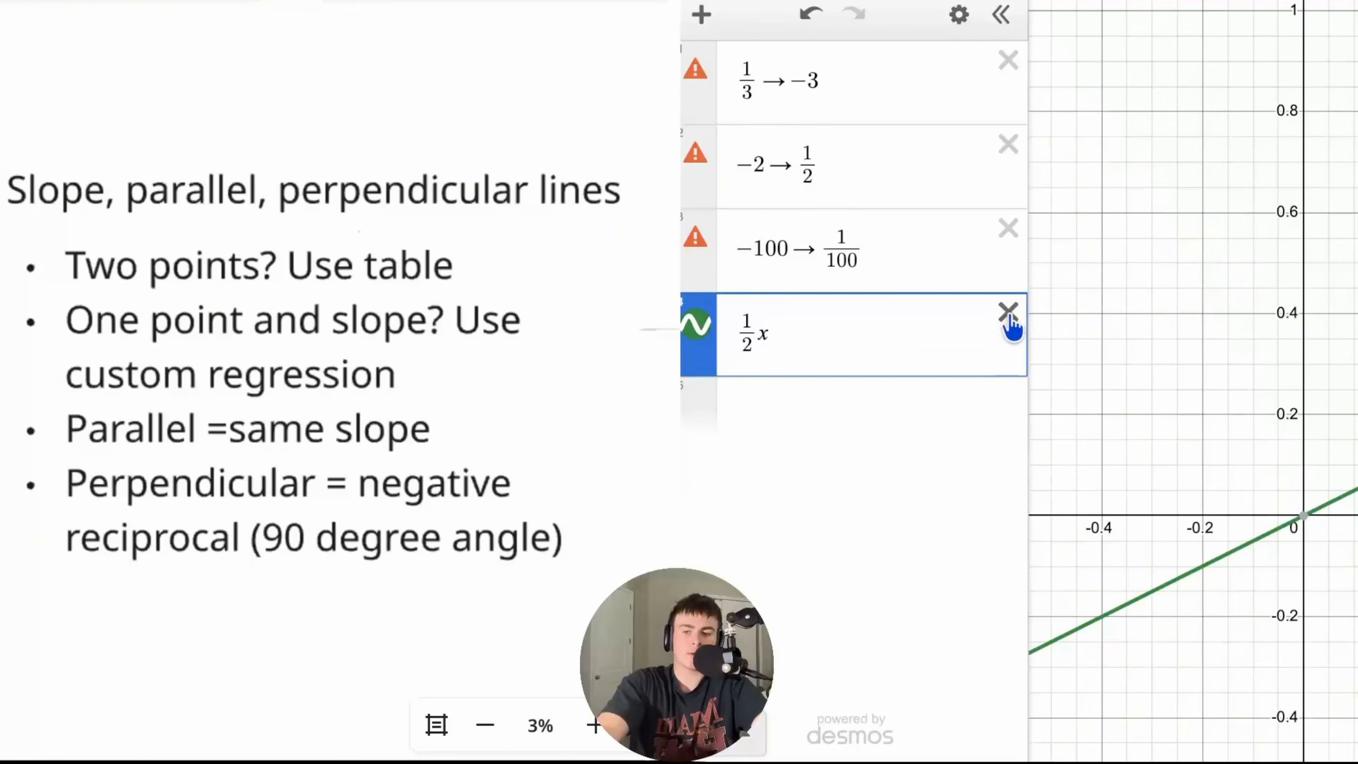
click(1009, 315)
click(1009, 228)
click(1009, 144)
click(1009, 60)
scroll(391, 361, down, 10)
scroll(391, 362, up, 2)
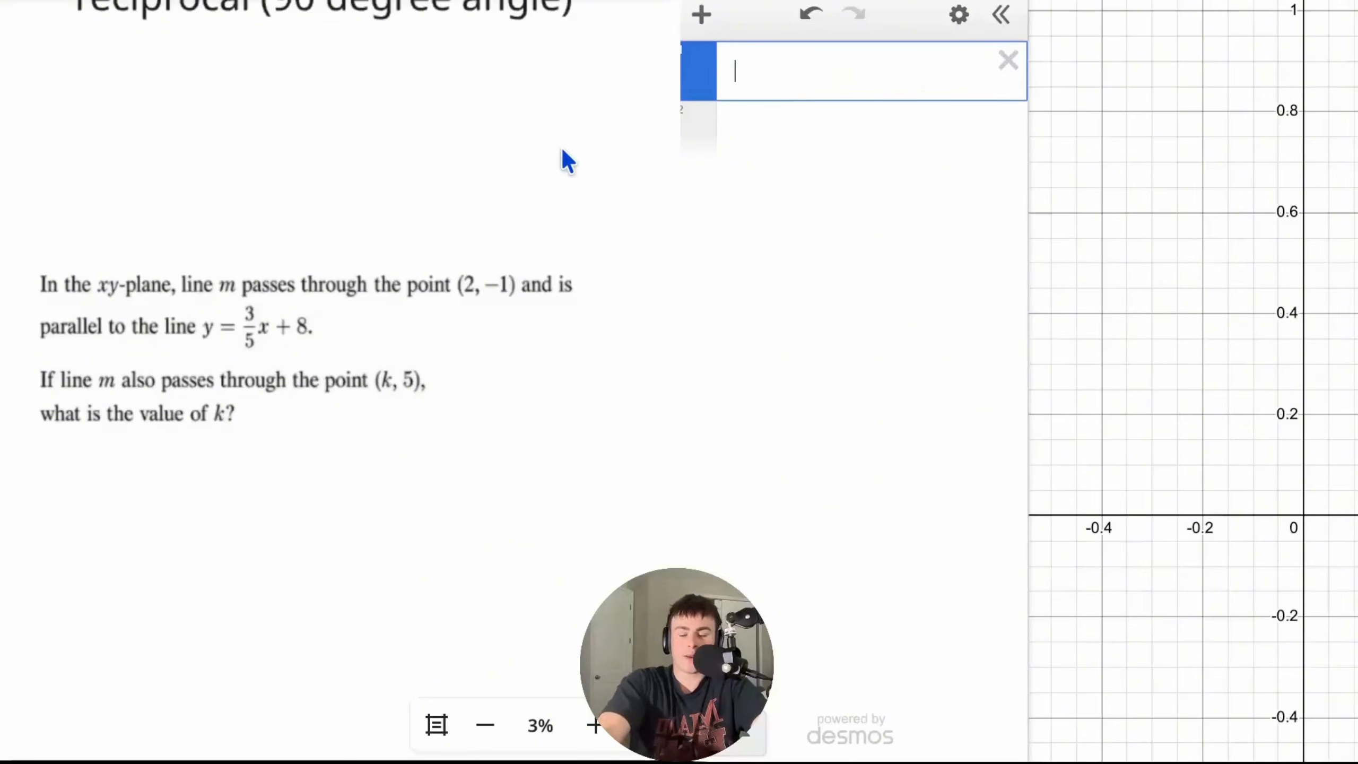
text(3/)
key(Right)
text(5)
key(BackSpace)
key(BackSpace)
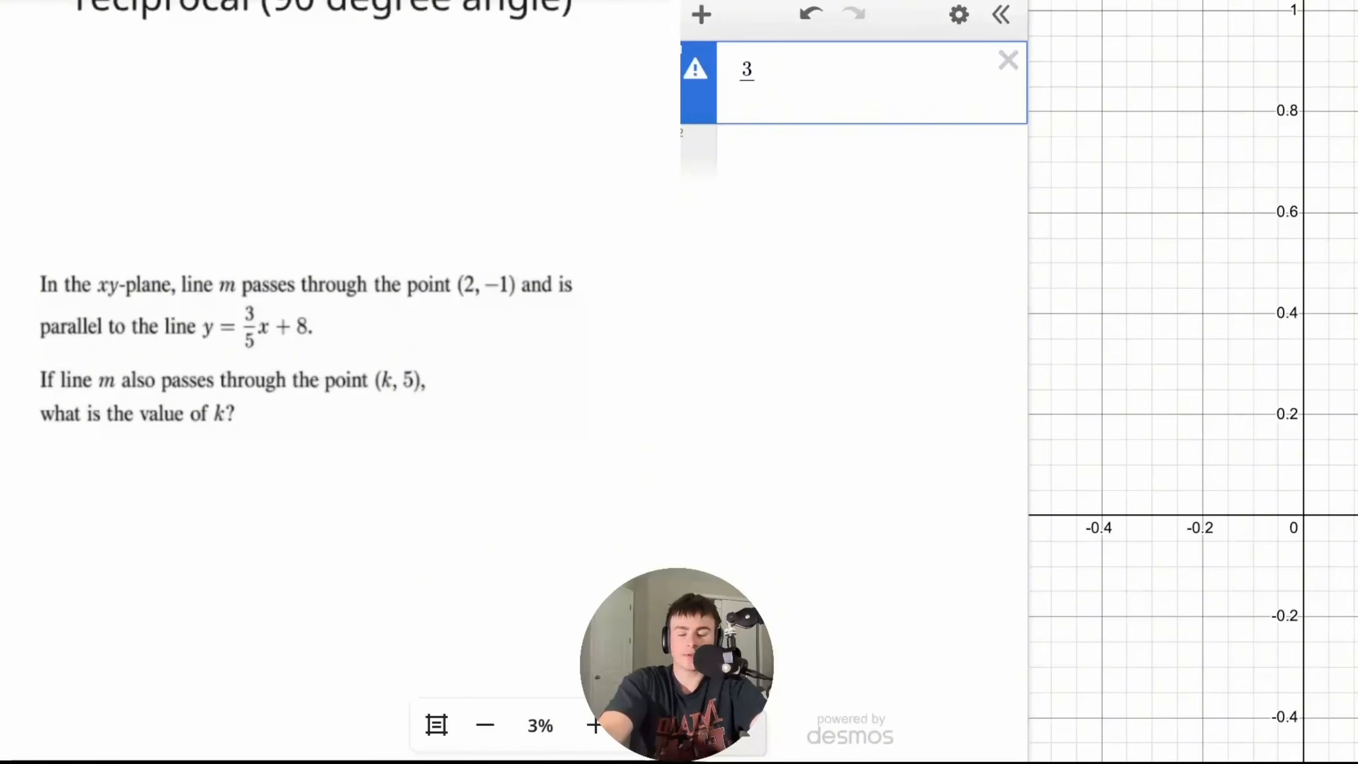
key(BackSpace)
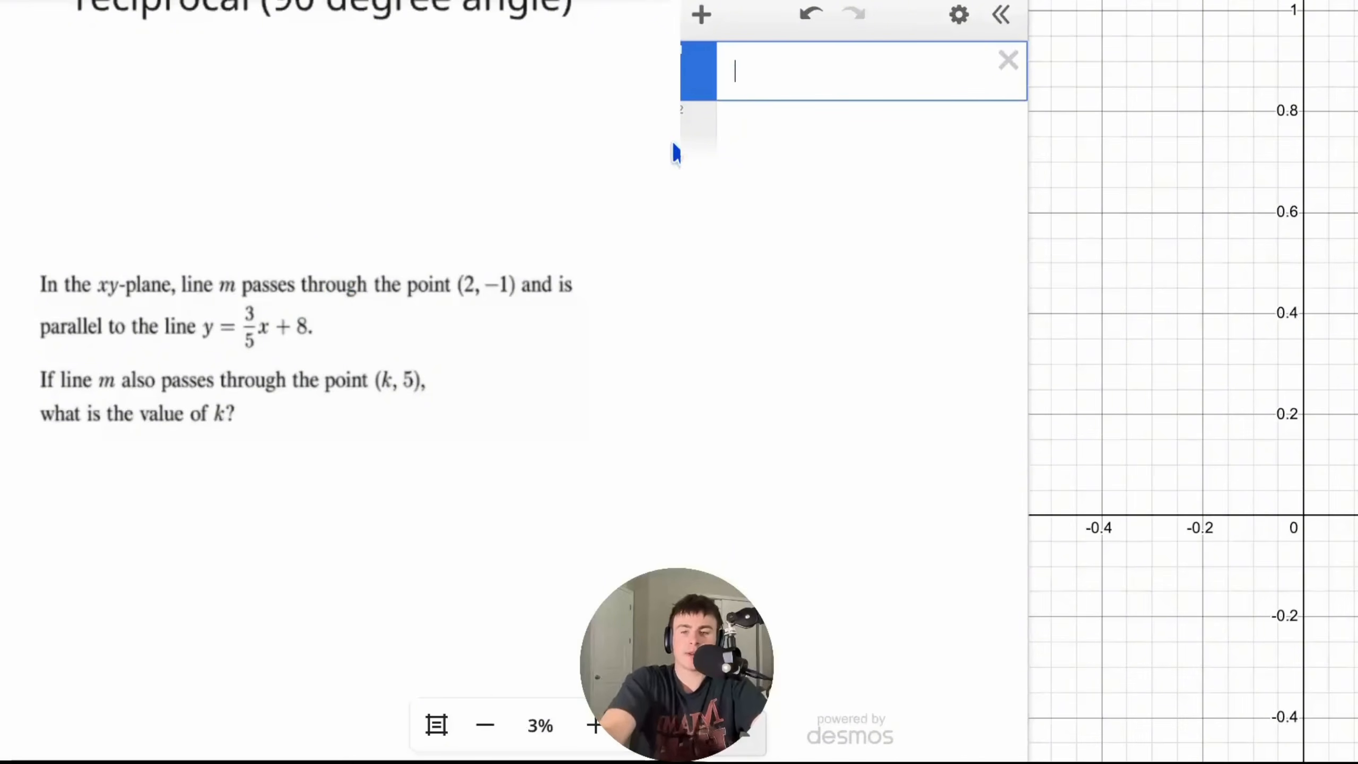
- Create a table in the second row containing the point (2, -1)
click(779, 132)
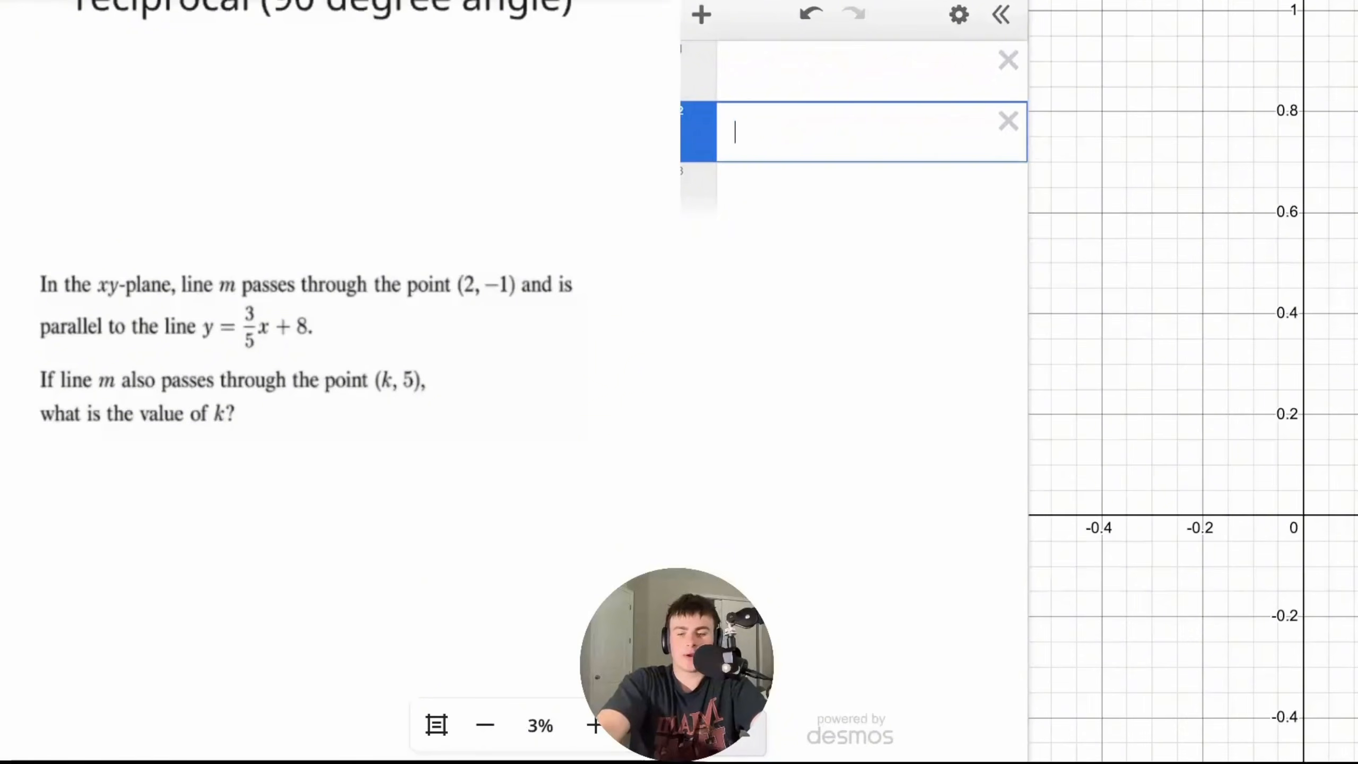
text(table)
key(Tab)
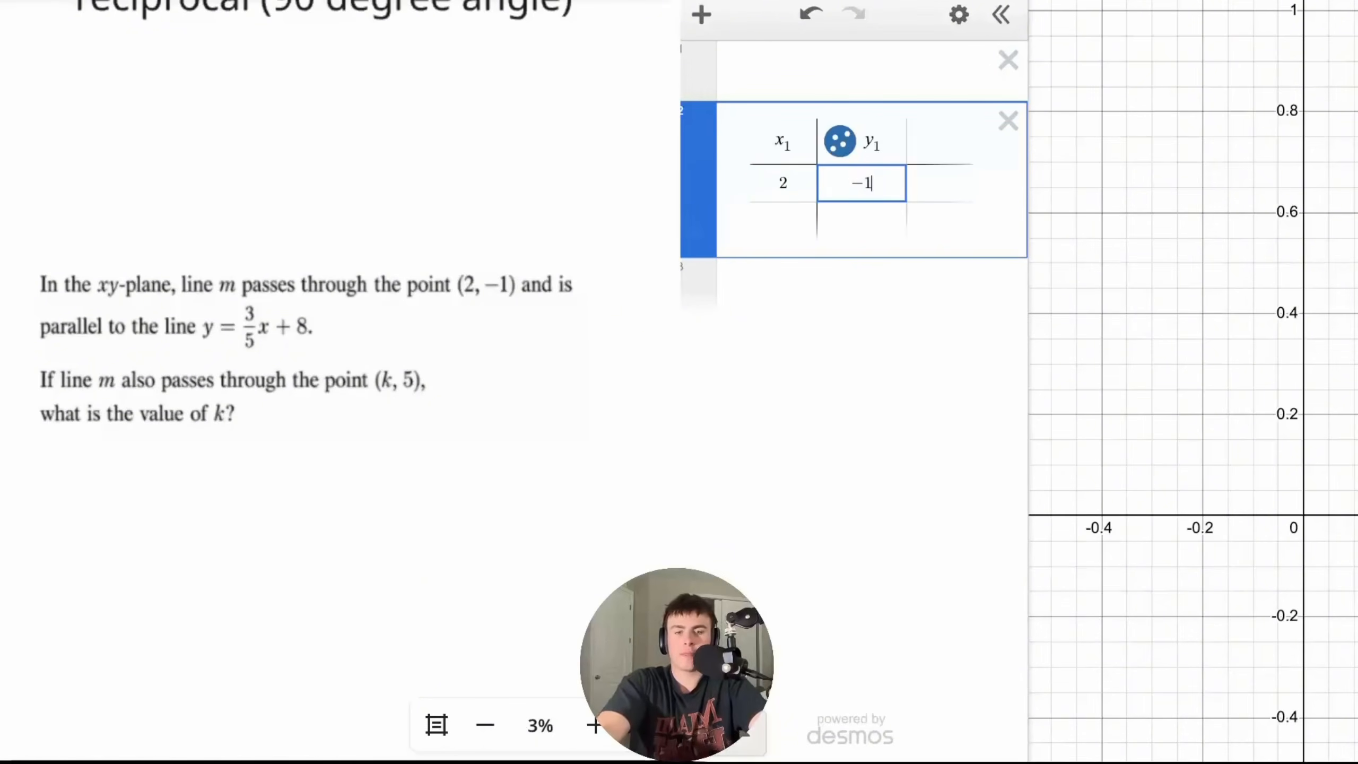
text(-1)
- Add the regression y1 ~ 3/5 x1 + b below the table, using the parallel line's slope
click(819, 322)
click(776, 222)
click(795, 296)
text(y1~3/5)
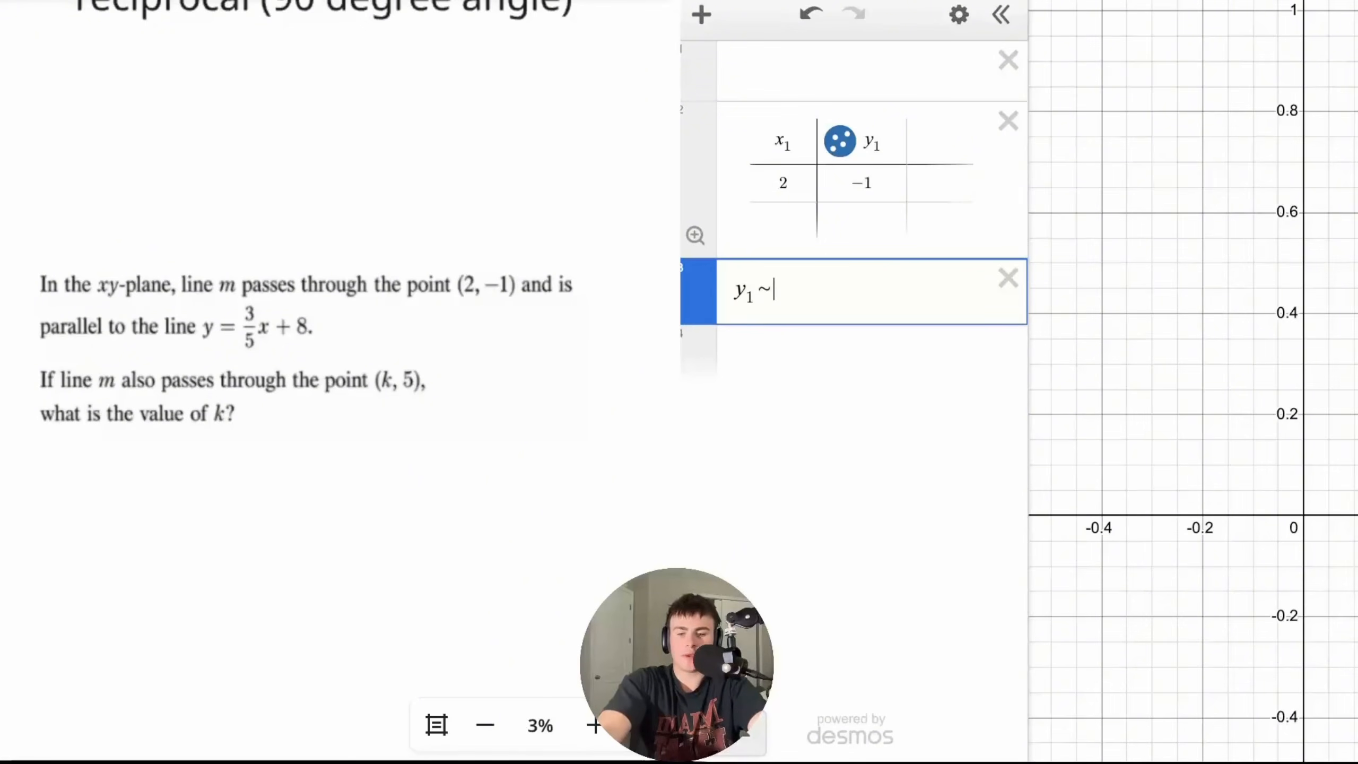
key(Right)
text(x1)
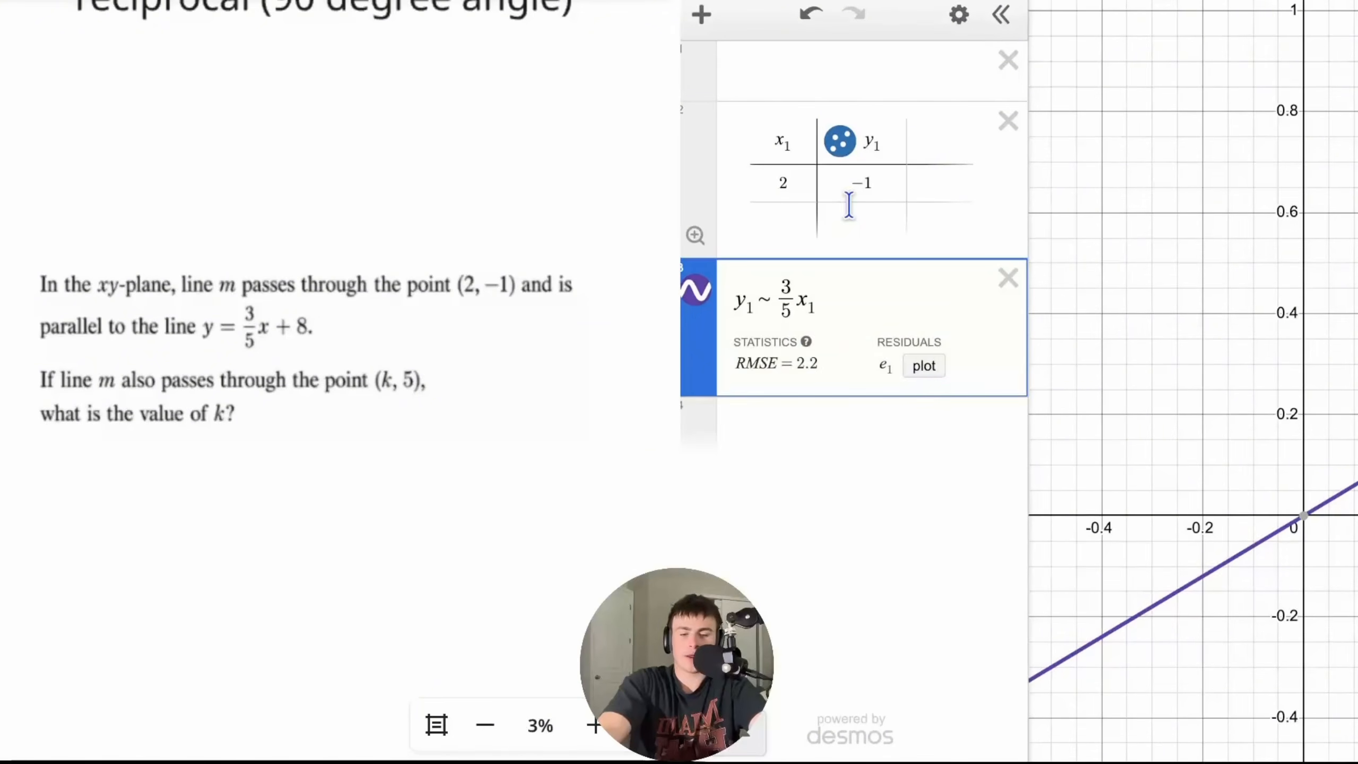
text(+b)
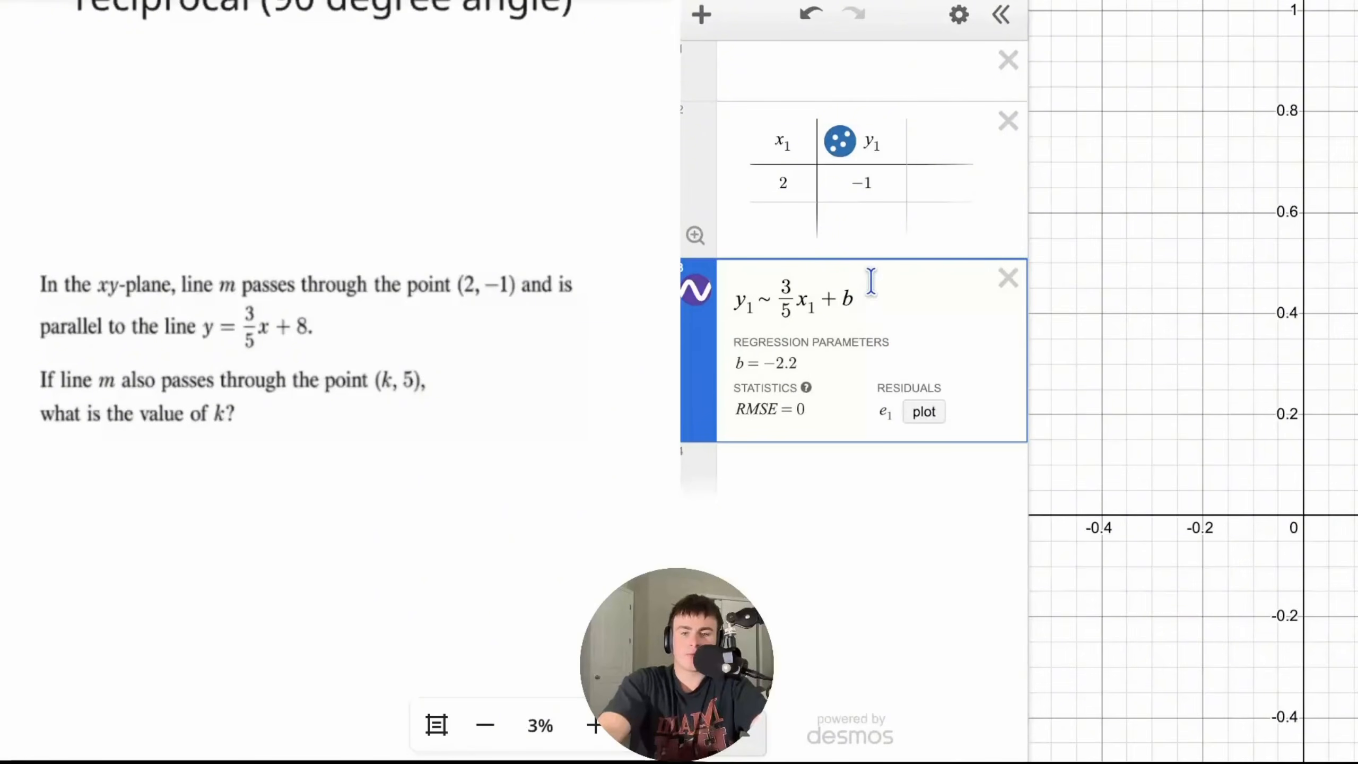
drag(855, 301, 772, 306)
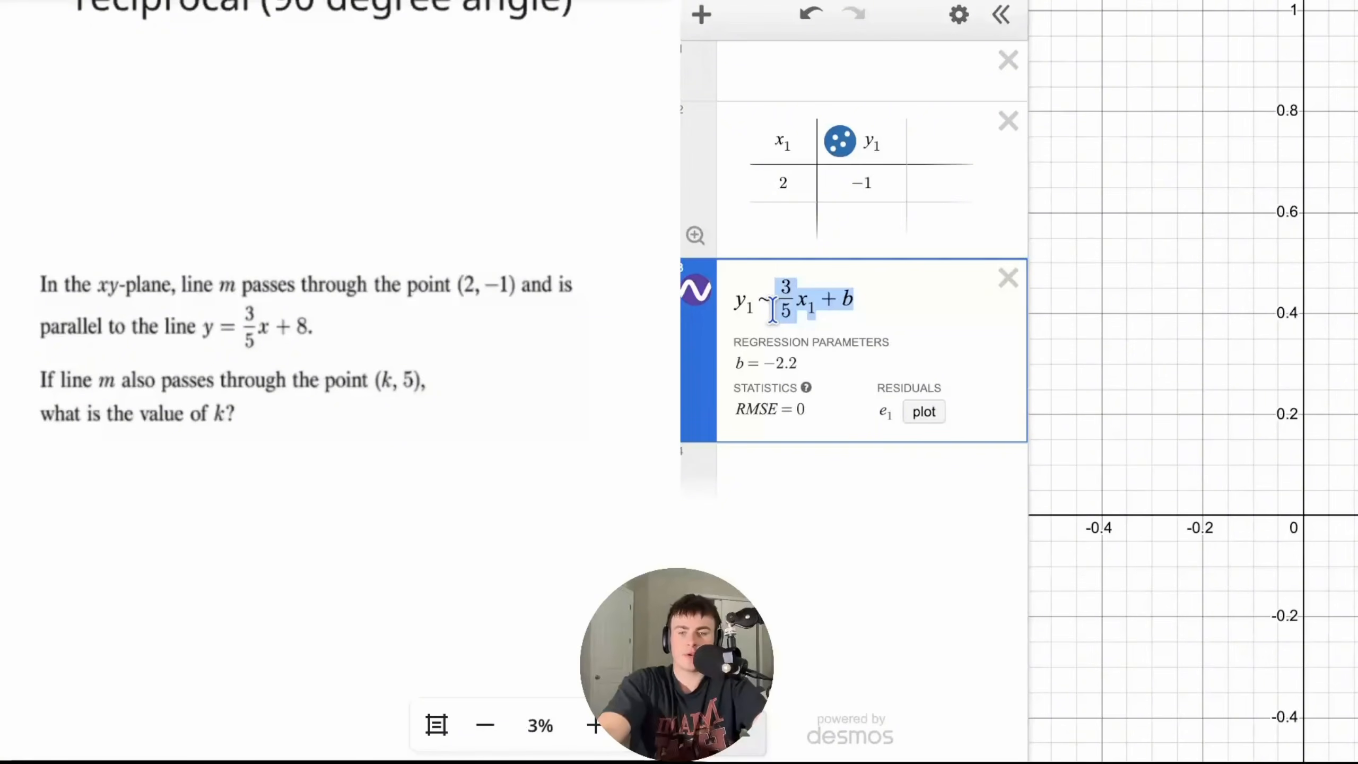
drag(1211, 474, 1191, 291)
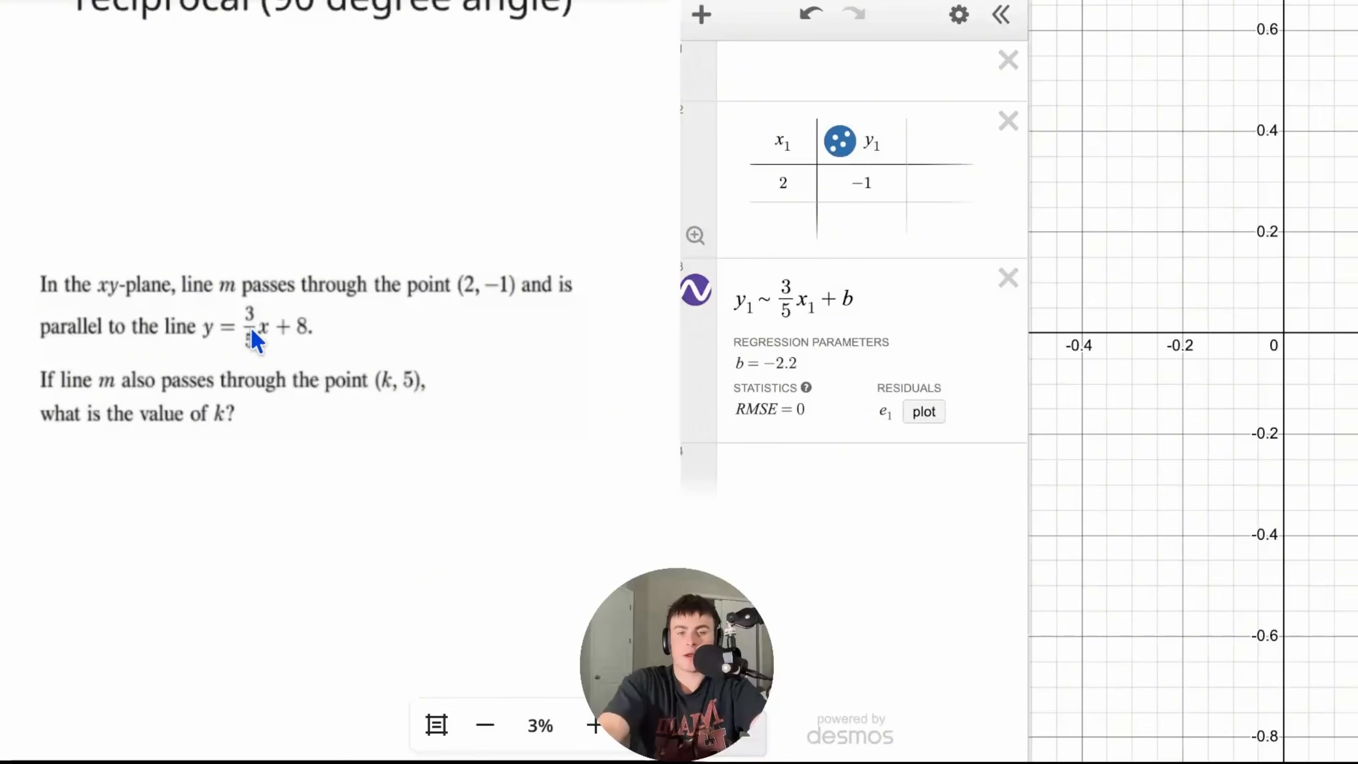
double_click(843, 301)
click(843, 307)
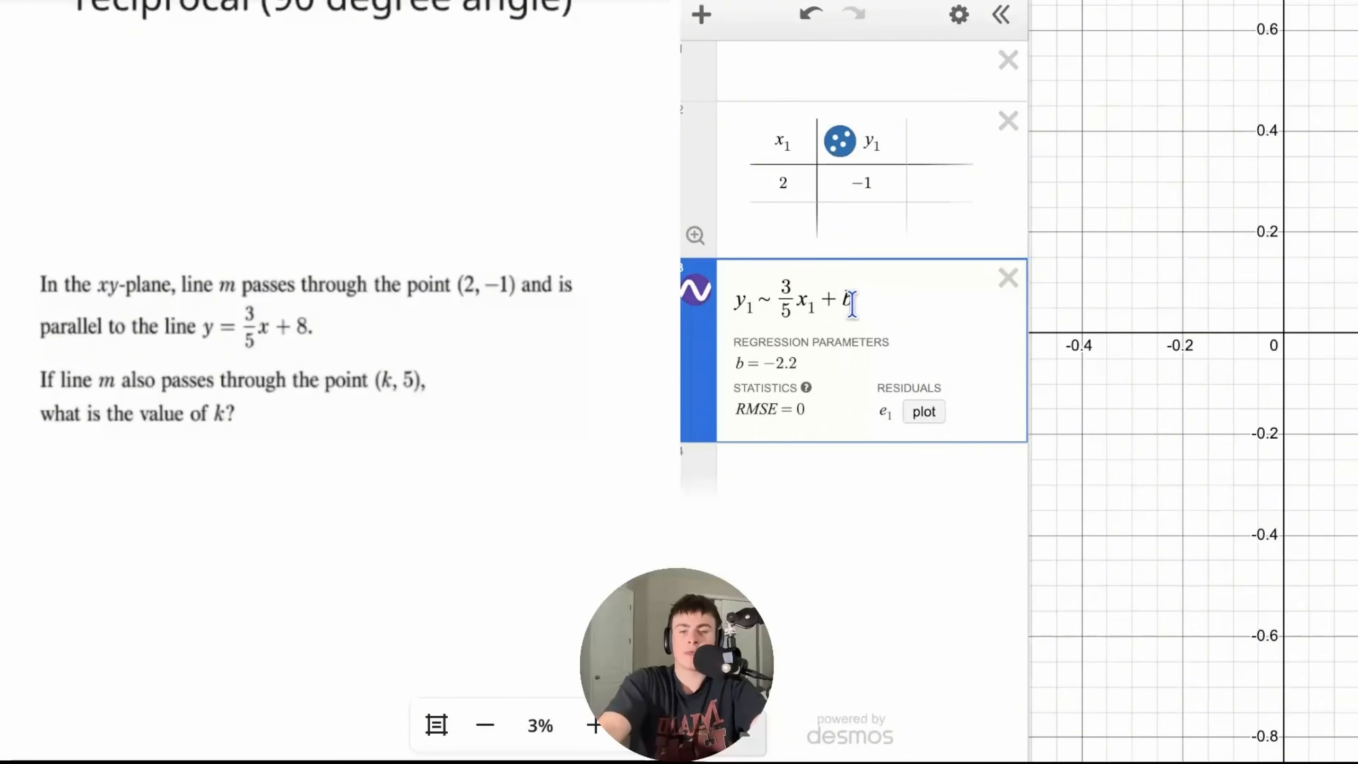
drag(883, 303, 749, 320)
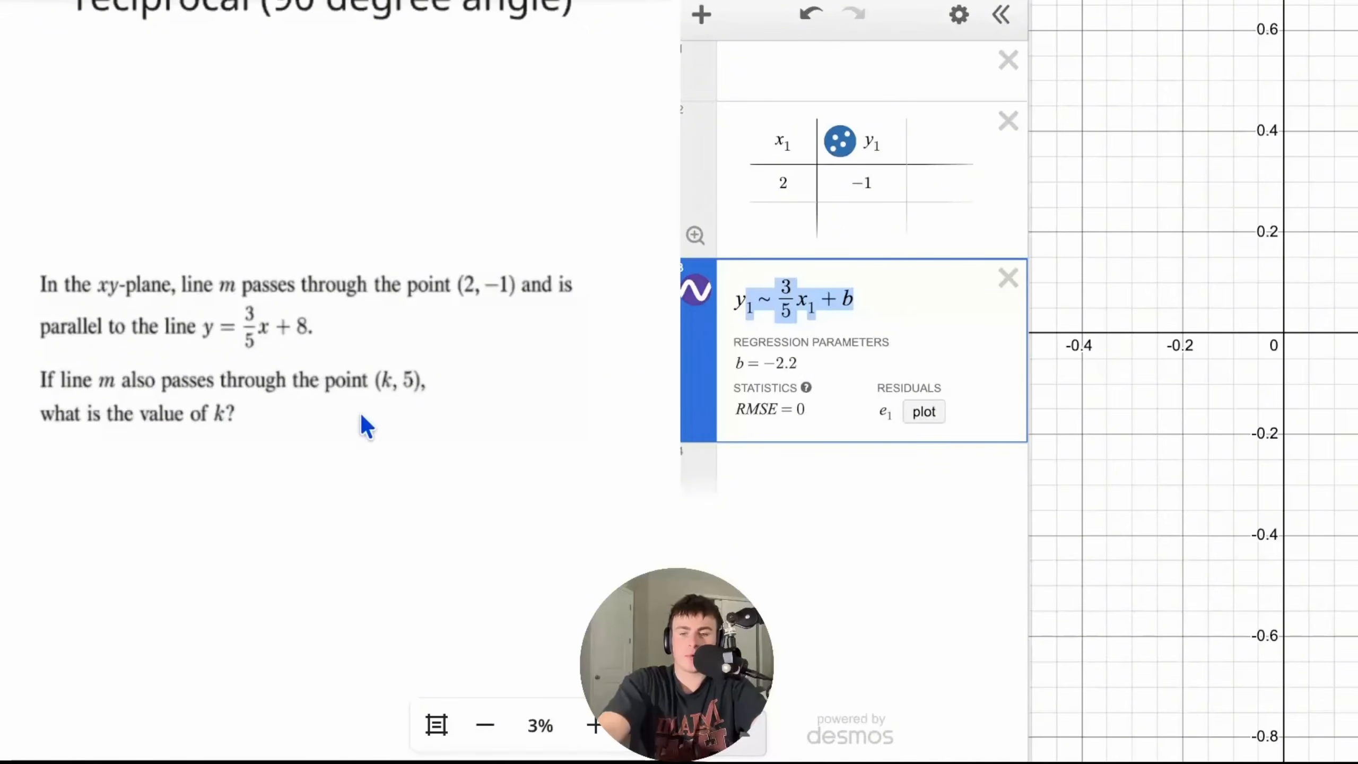
- Graph y = 5 to find where it meets the regression line and handwrite 12 beside the question about k
click(847, 482)
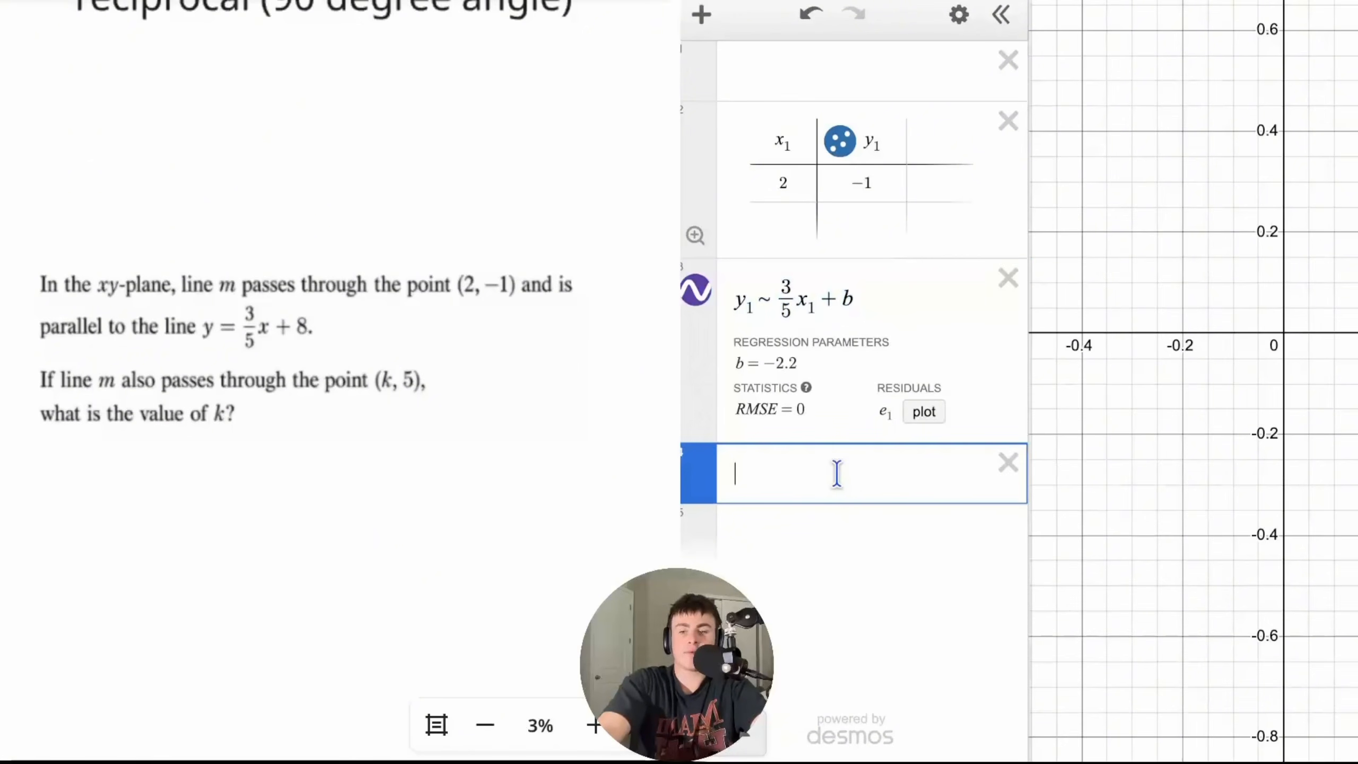
text(y=5)
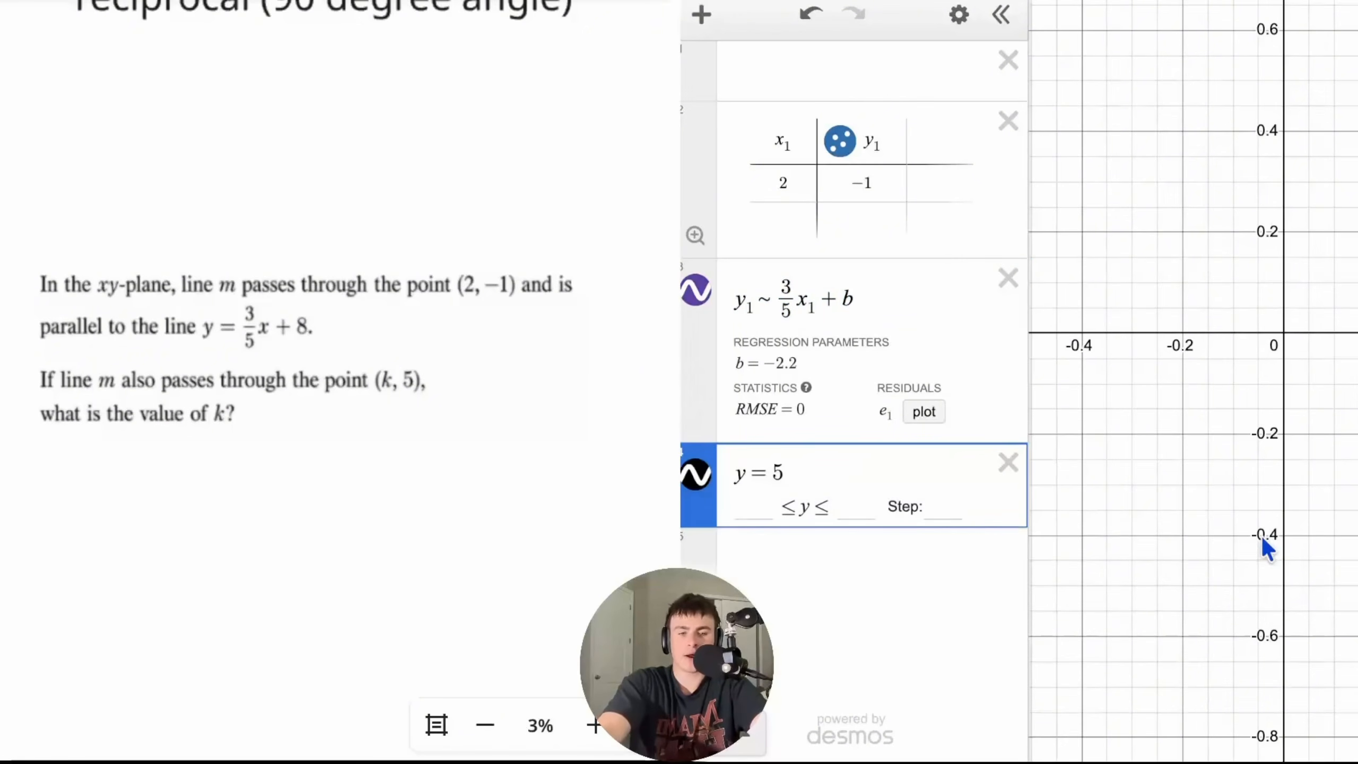
scroll(1259, 551, down, 5)
scroll(1107, 461, down, 5)
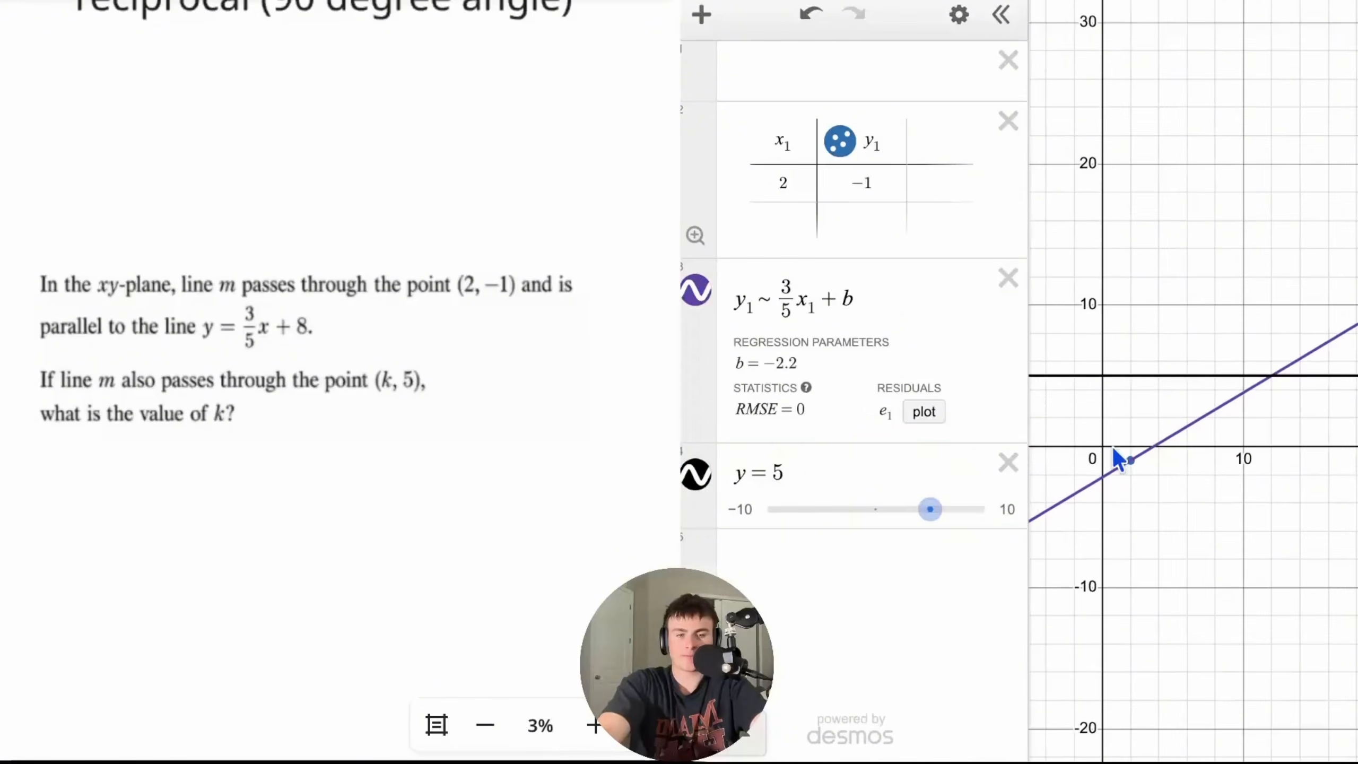
click(1272, 377)
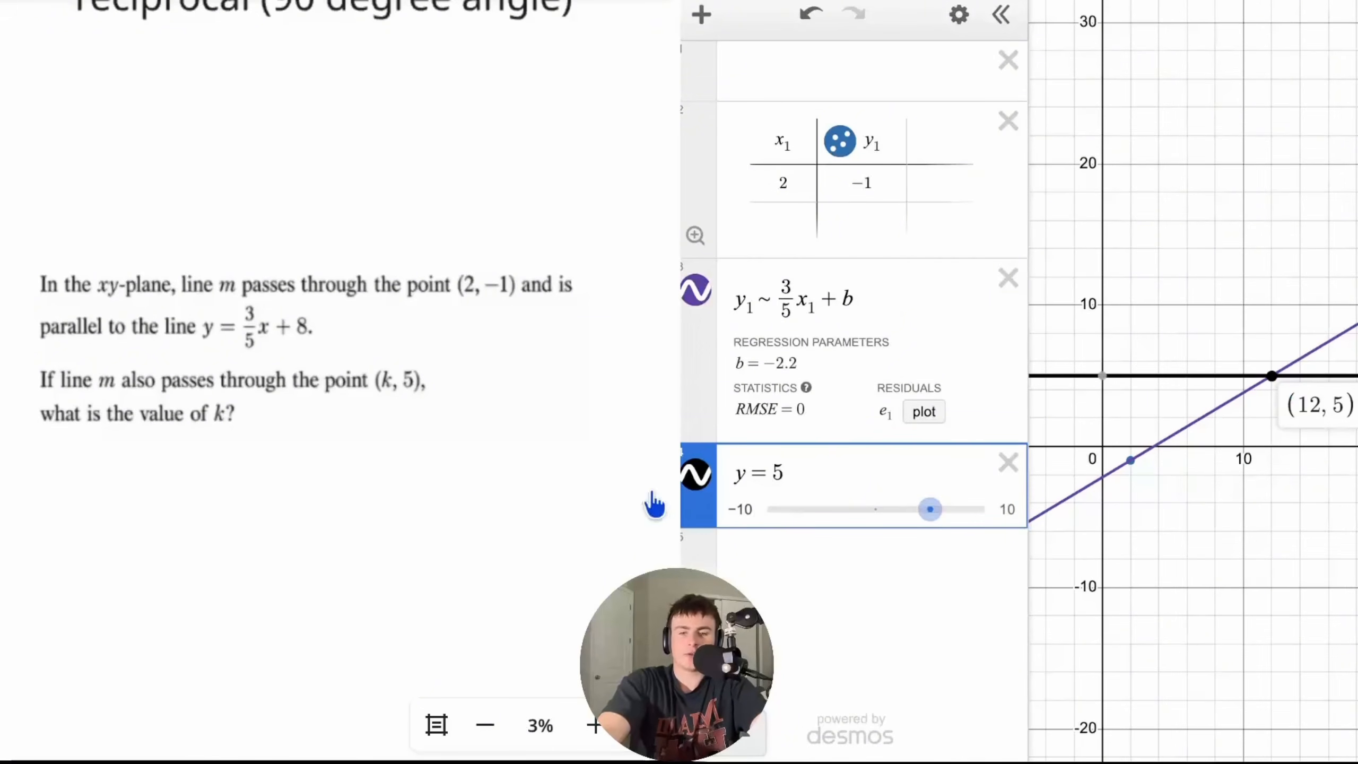
mouse_move(358, 406)
mouse_down()
mouse_move(358, 426)
mouse_move(380, 410)
mouse_move(388, 426)
mouse_up()
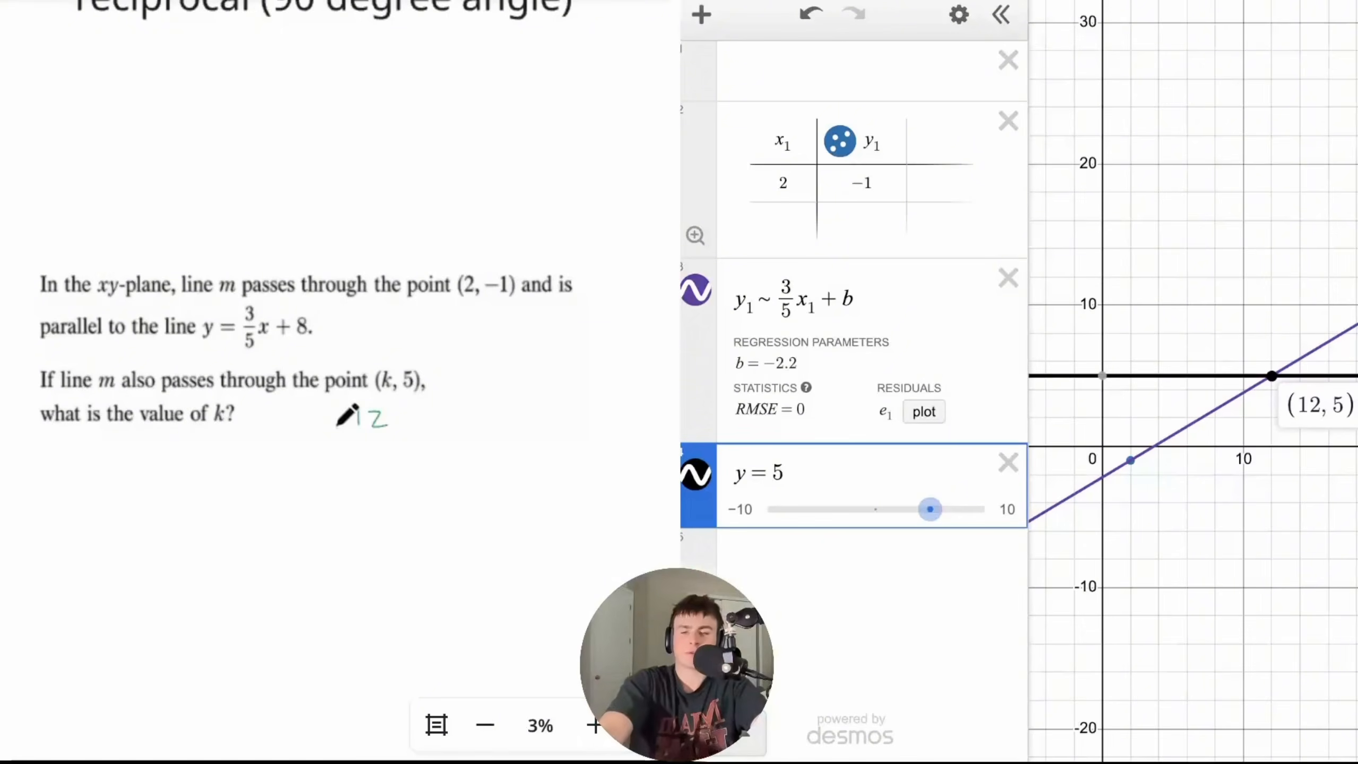
- In the perpendicular line problem, underline n and m and handwrite the slope 9/4 and its negative reciprocal -4/9
scroll(337, 428, down, 10)
scroll(337, 428, down, 1)
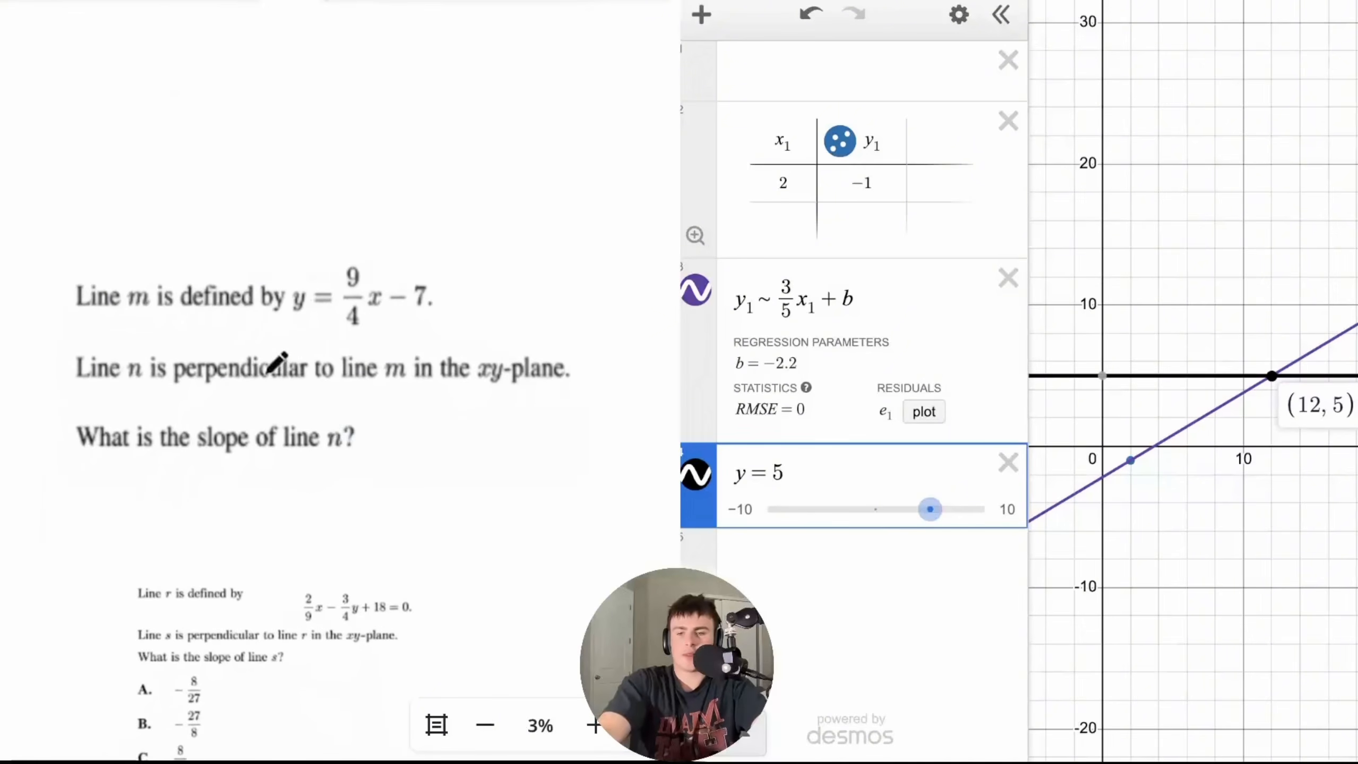
drag(124, 394, 141, 393)
drag(378, 390, 402, 389)
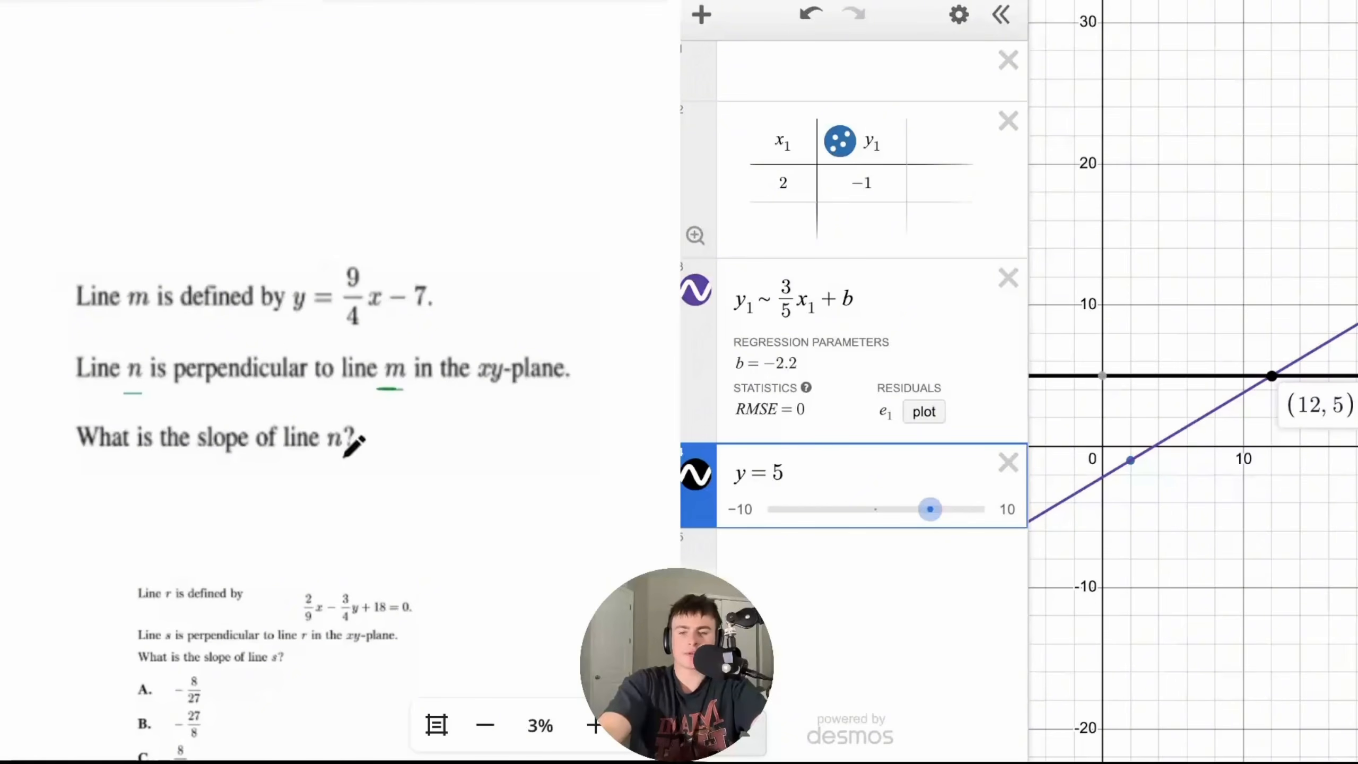
drag(325, 464, 358, 463)
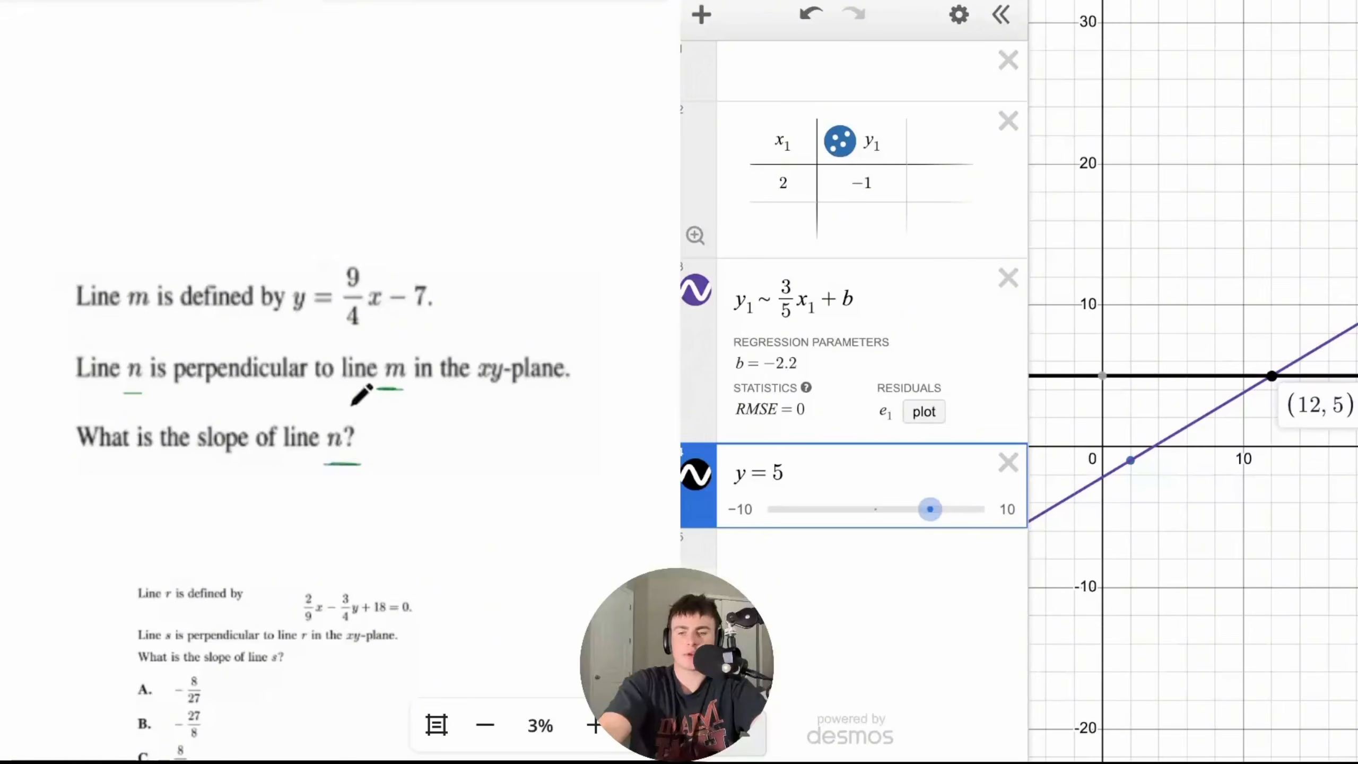
mouse_move(344, 156)
mouse_down()
mouse_move(337, 182)
mouse_move(377, 206)
mouse_move(368, 242)
mouse_up()
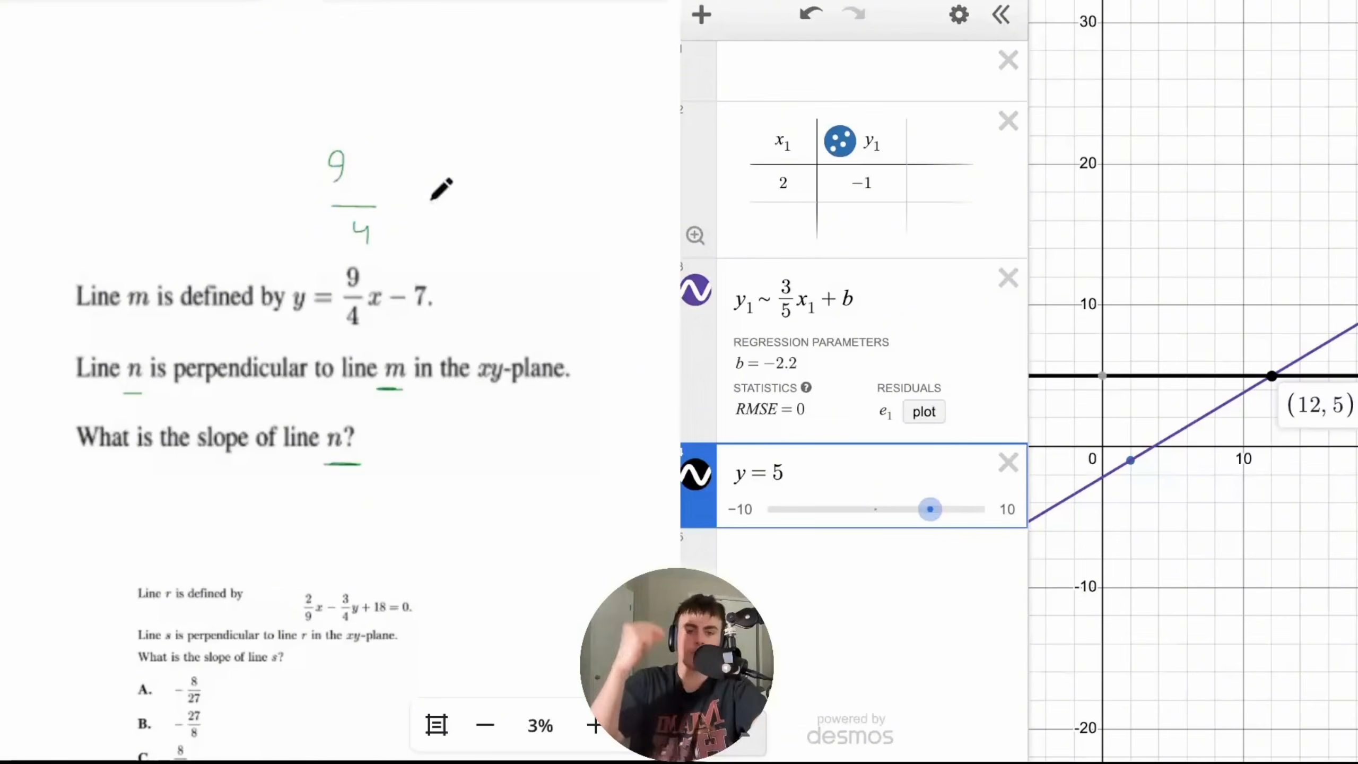
mouse_move(429, 436)
mouse_down()
mouse_move(488, 435)
mouse_move(497, 455)
mouse_move(471, 471)
mouse_move(470, 503)
mouse_up()
- Enter -0.4 with the digit 4 repeated many times in a new row to convert the decimal to a fraction
click(805, 564)
text(-0.444444444444)
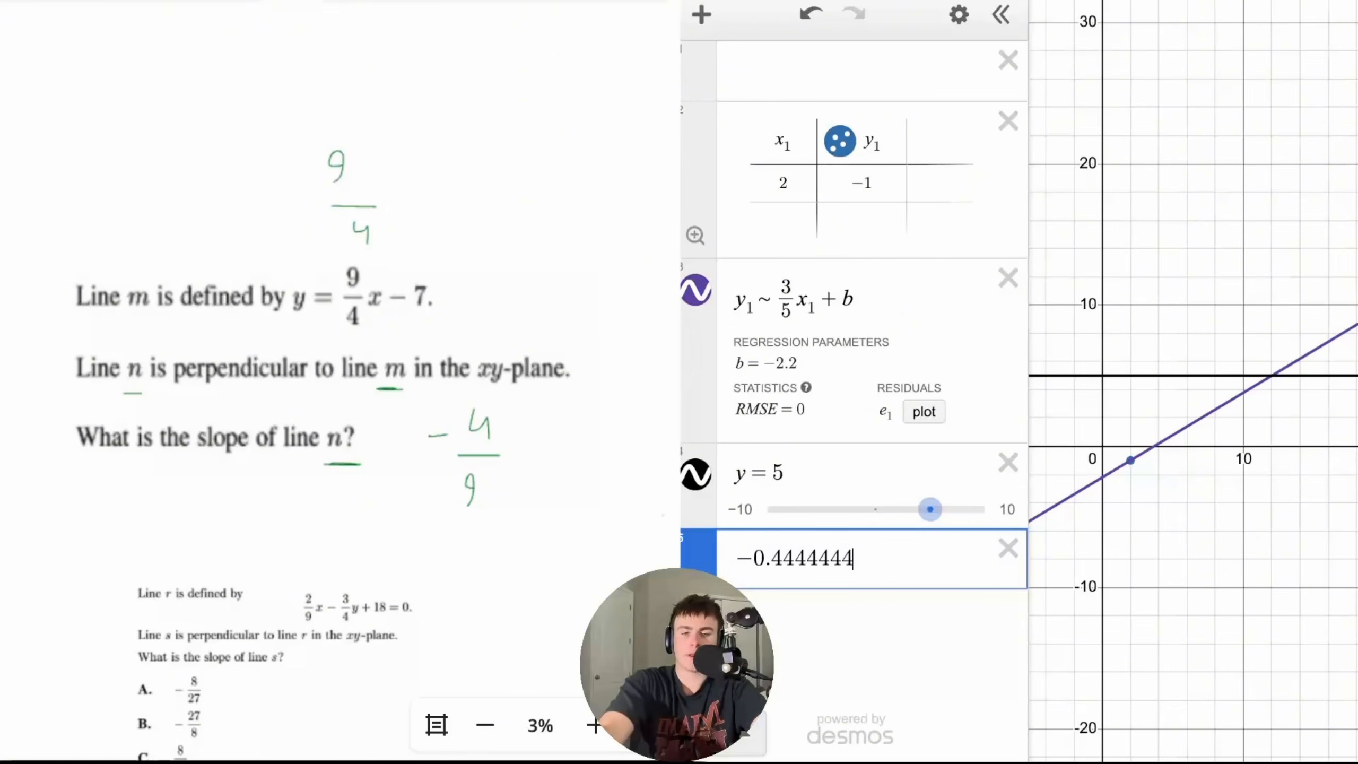
text(4444444444)
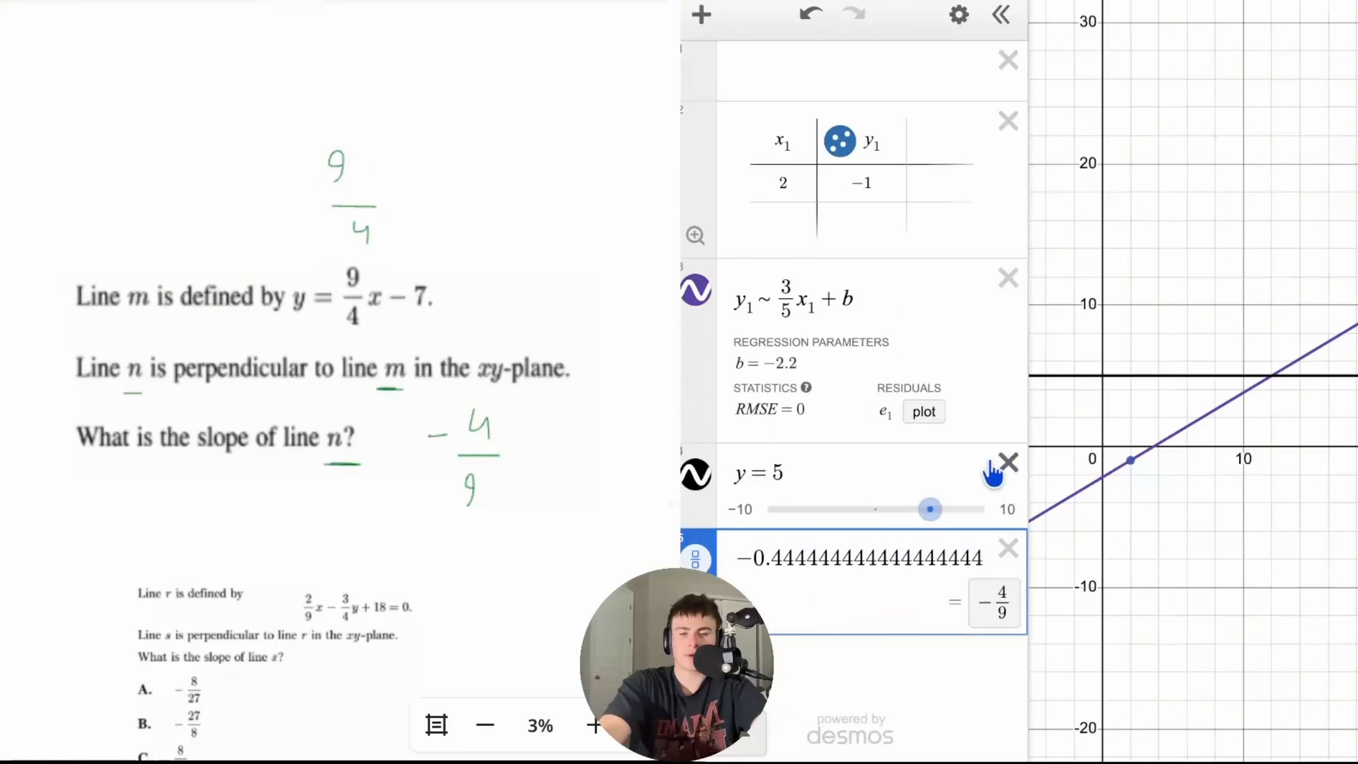
- Delete the y = 5 line, the regression, the table and the repeating decimal from the expression list
click(1009, 462)
click(1009, 278)
click(1009, 121)
click(1008, 121)
scroll(566, 305, down, 3)
scroll(560, 295, down, 7)
scroll(365, 234, up, 2)
scroll(297, 227, up, 4)
scroll(218, 221, up, 2)
scroll(303, 221, up, 1)
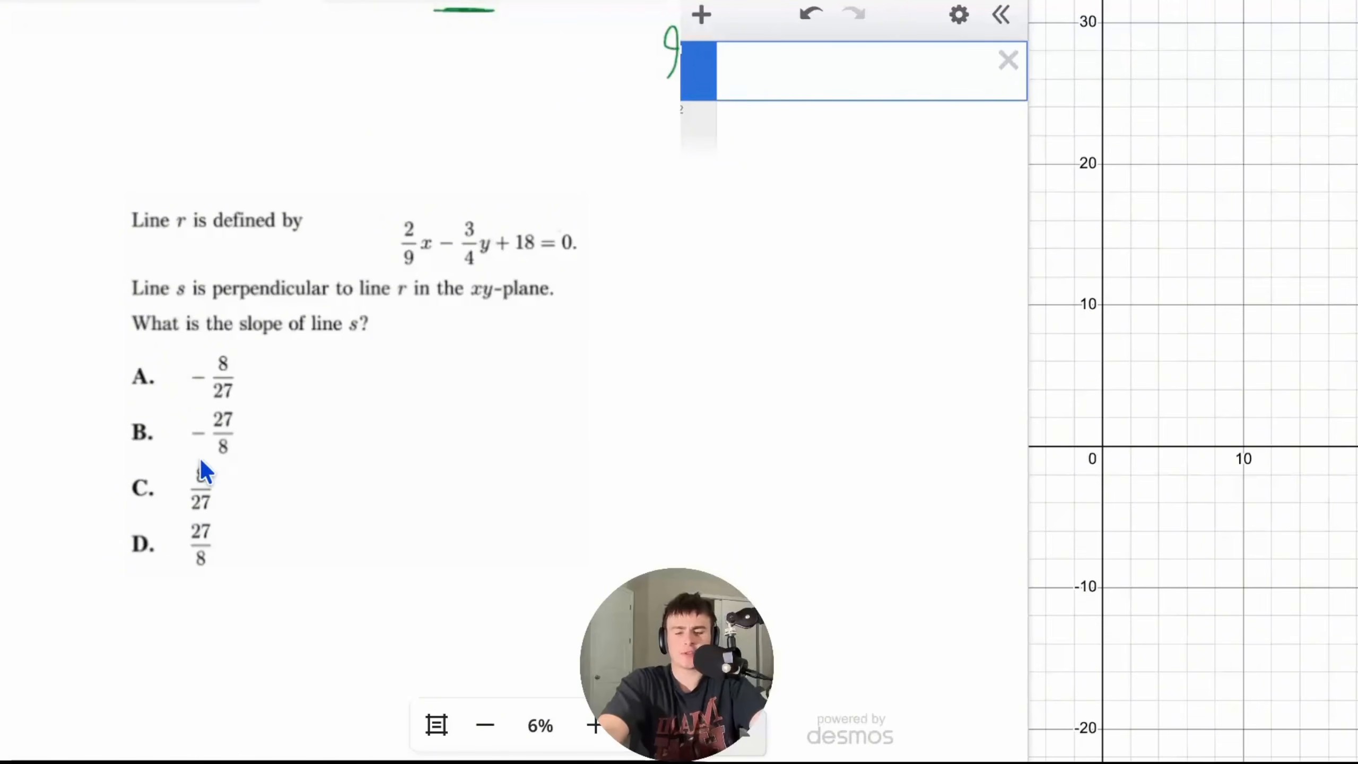
- Graph line r in the first row as 2/9x - 3/4y + 18 = 0
text(/)
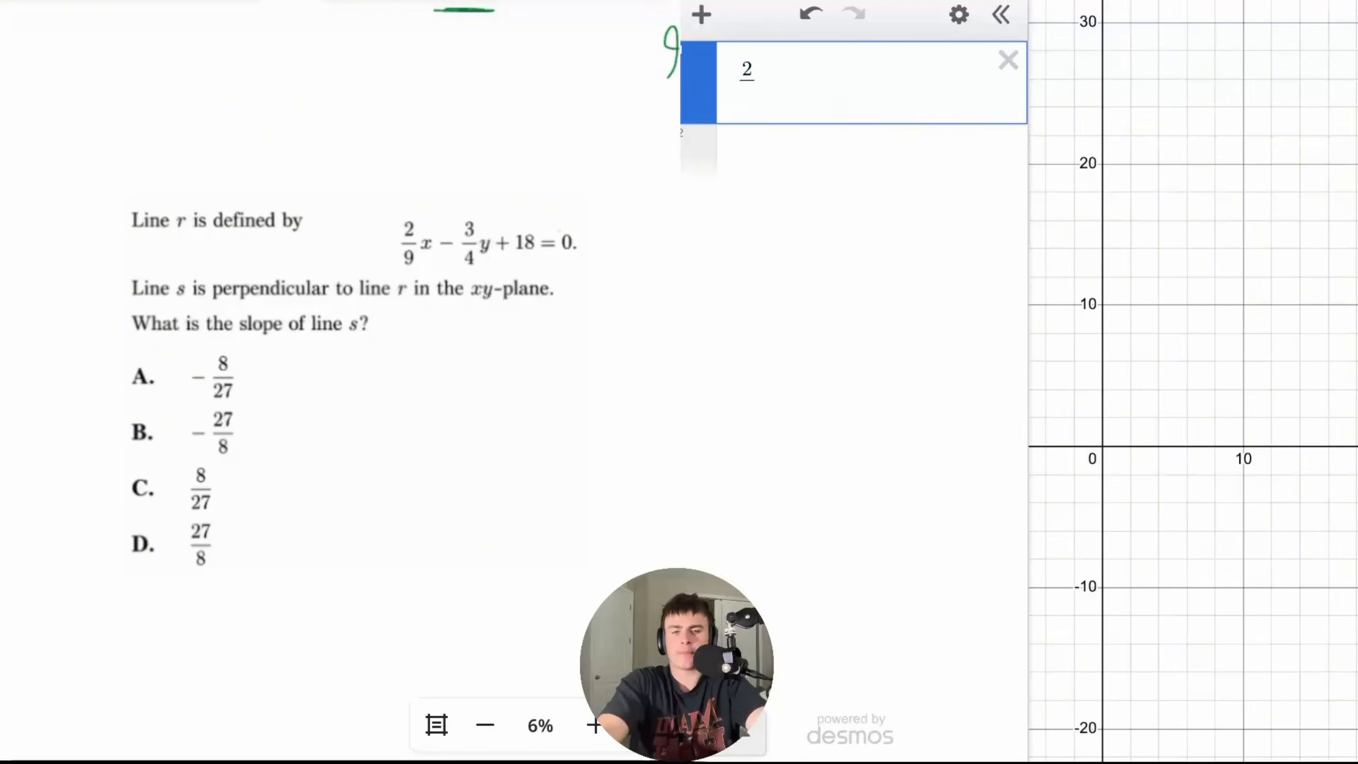
text(9)
key(BackSpace)
key(BackSpace)
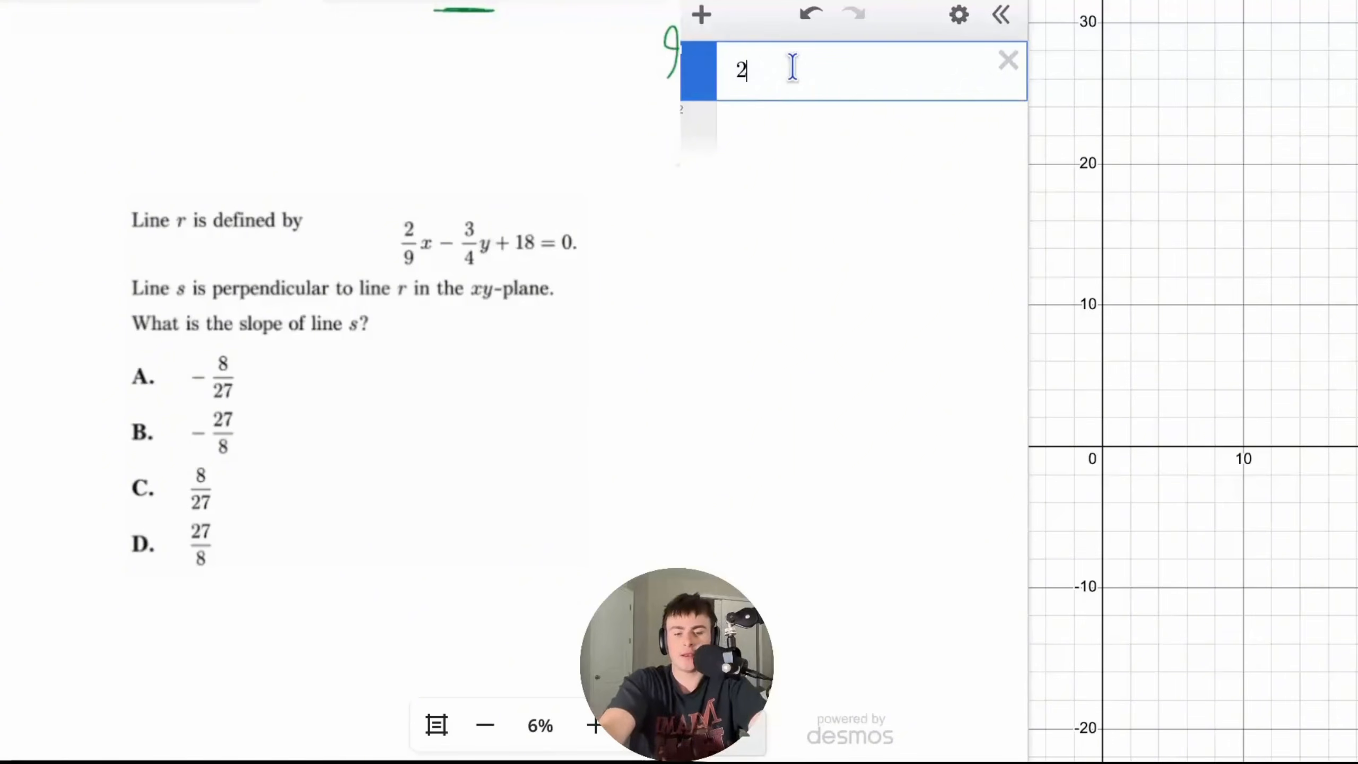
text(/9)
key(Right)
text(x-3/4)
key(Right)
text(y+18=0)
scroll(1074, 133, down, 5)
drag(1218, 301, 1357, 420)
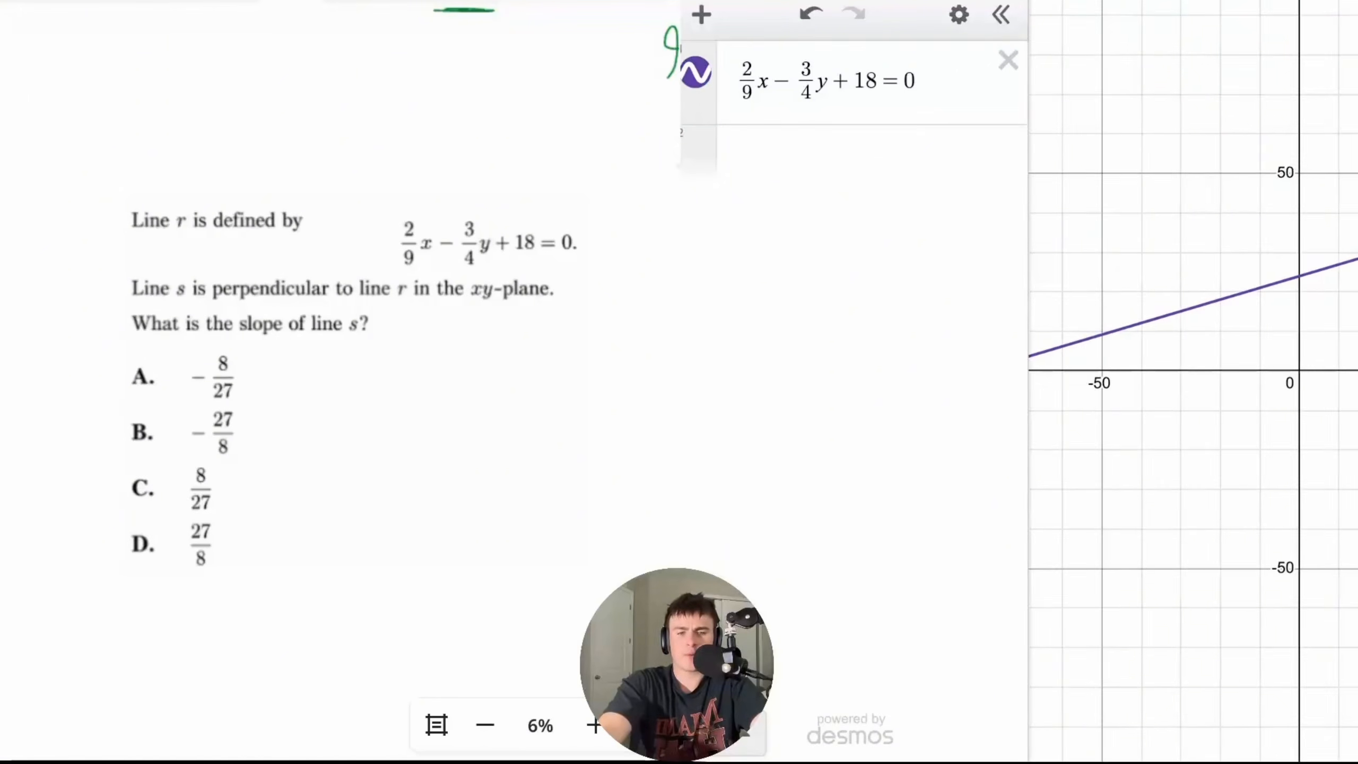
- Graph answer choice A as -8/27x in the second row and compare its angle with line r
click(800, 150)
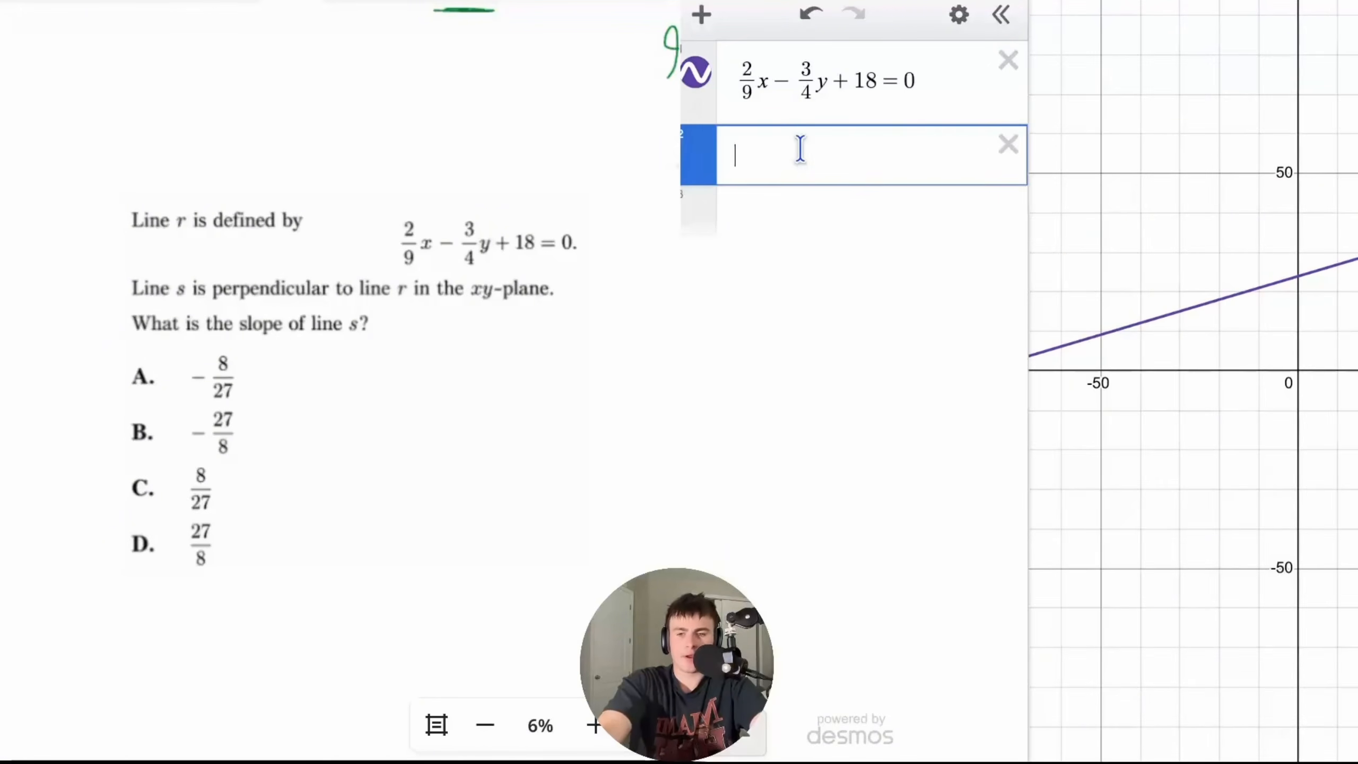
text(-8/27)
key(Right)
text(x)
click(1176, 436)
scroll(1344, 516, down, 6)
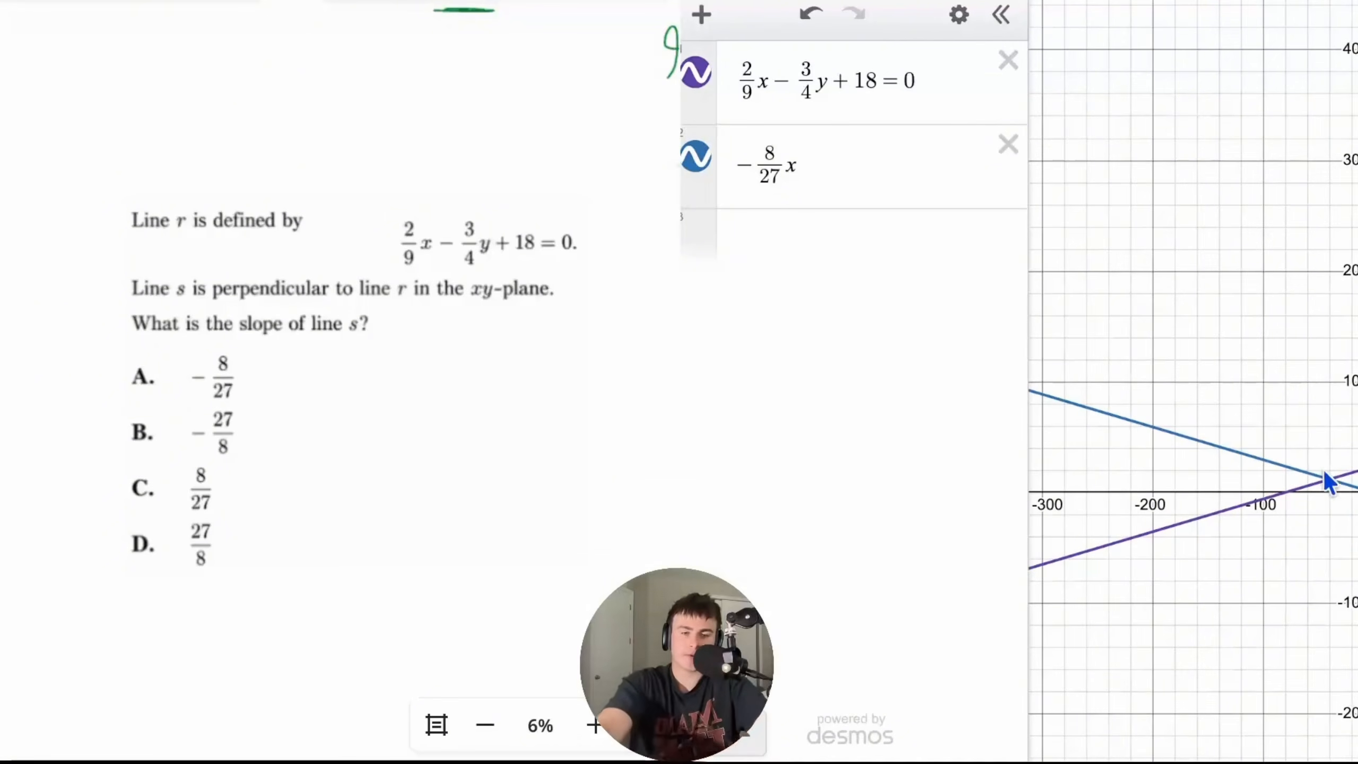
scroll(1328, 477, up, 6)
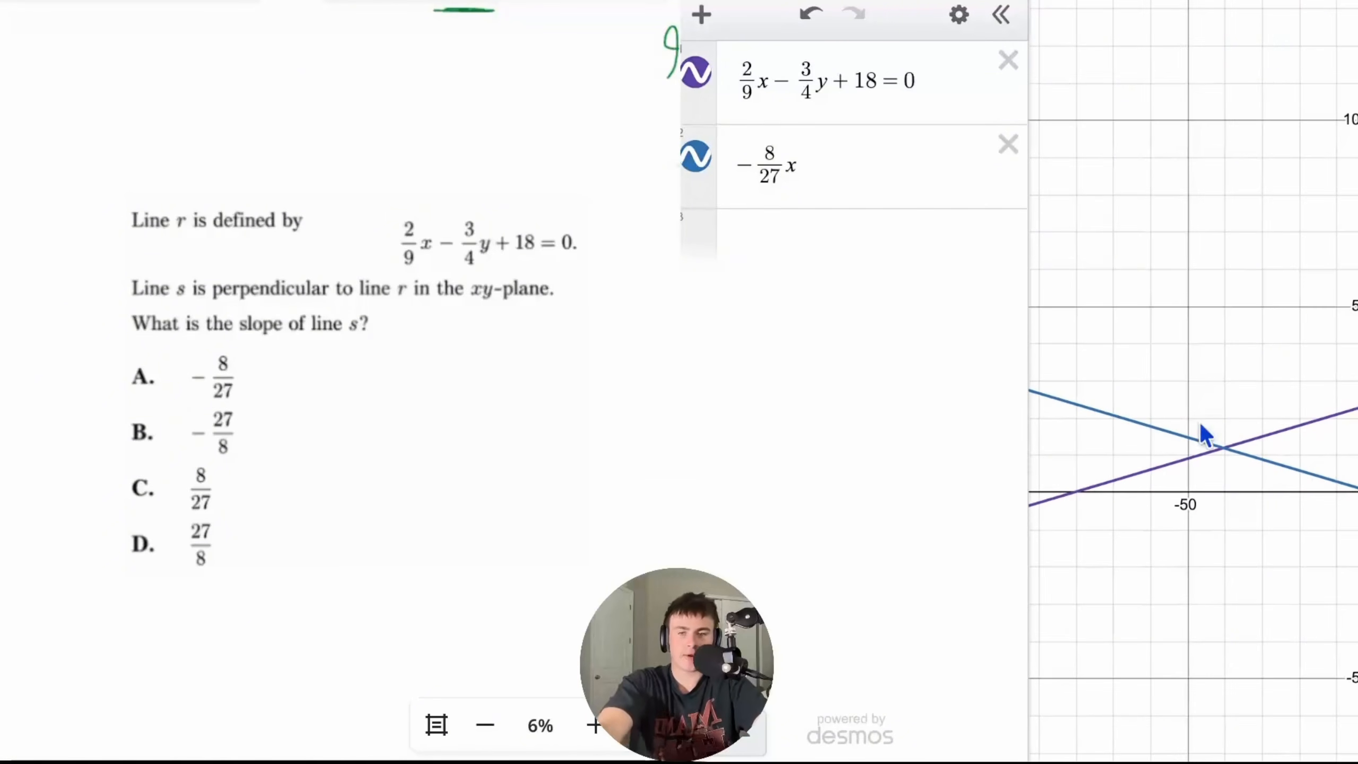
- Change the second row to answer choice B, -27/8x, and inspect where its line crosses line r
click(804, 168)
key(BackSpace)
key(BackSpace)
key(BackSpace)
key(BackSpace)
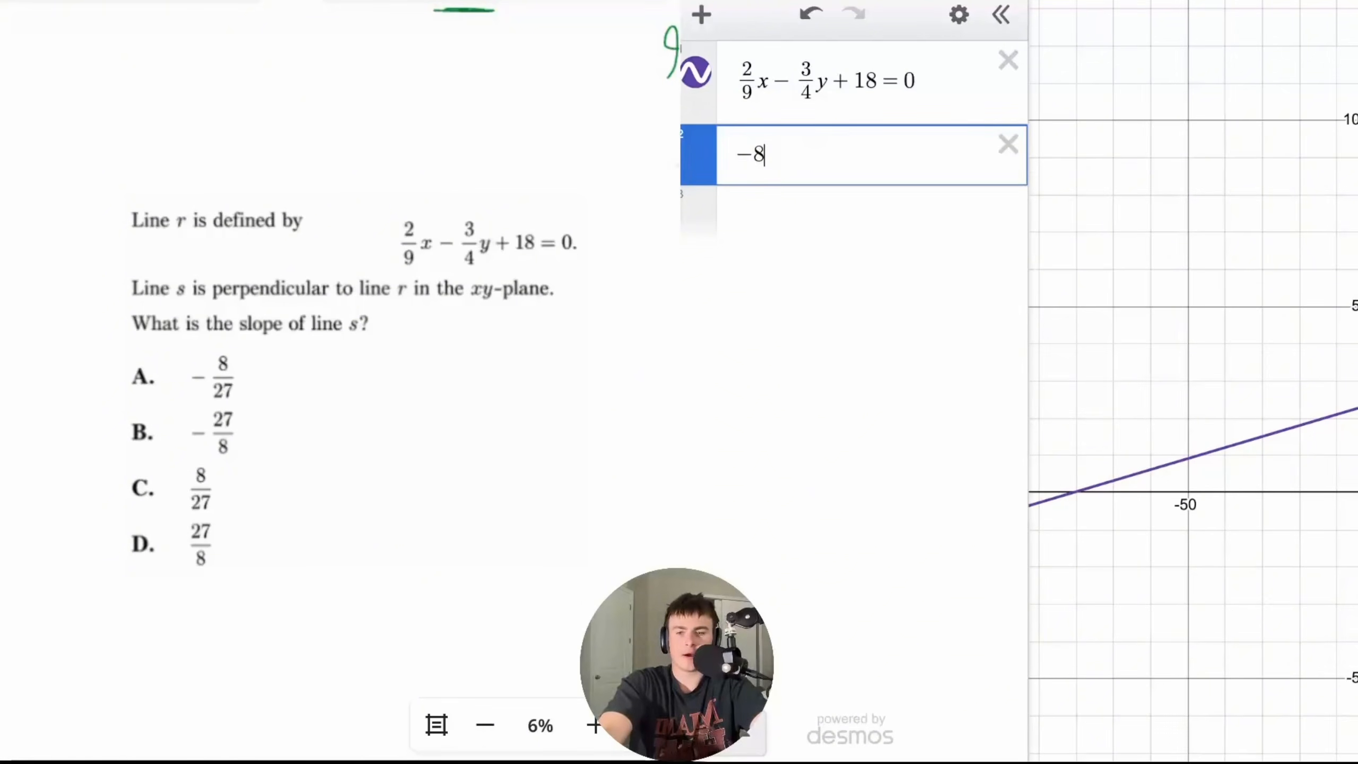
text(27/8)
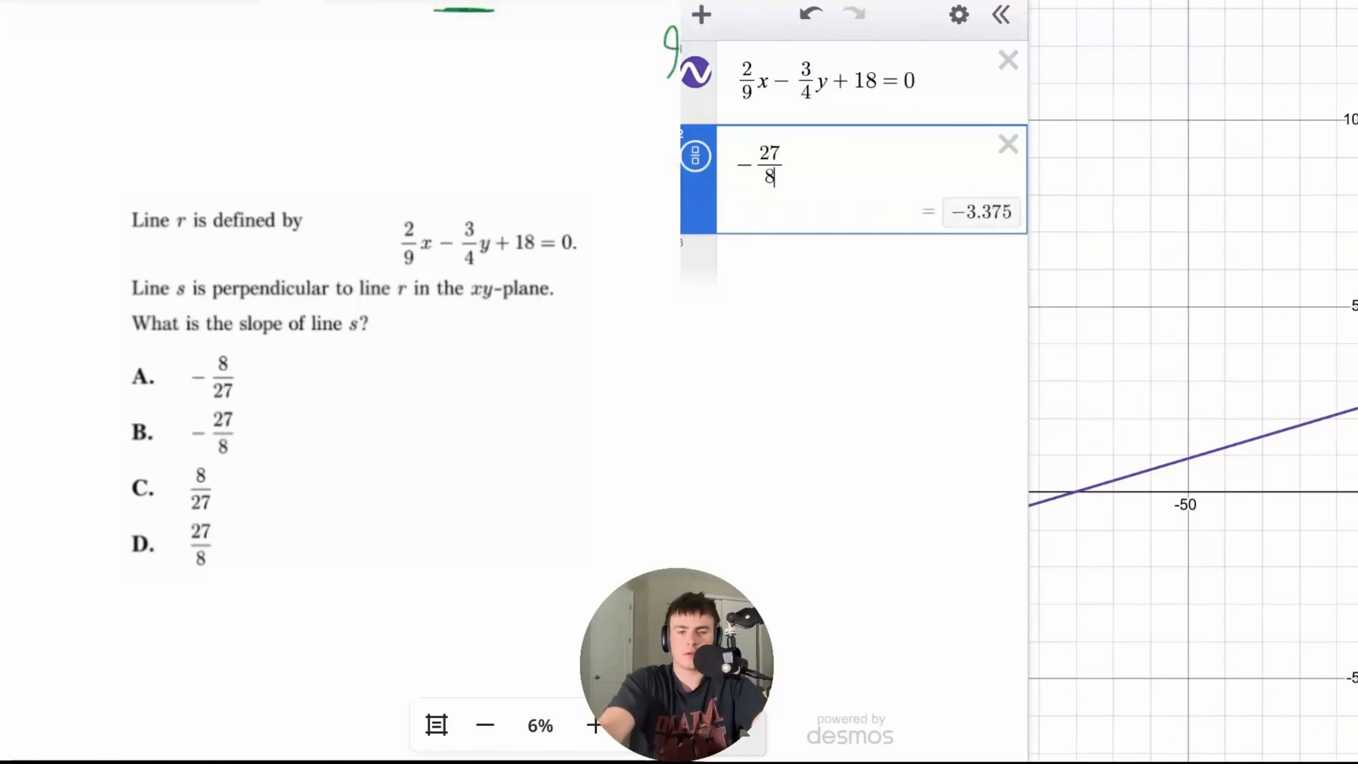
key(Right)
text(x)
scroll(1315, 397, down, 10)
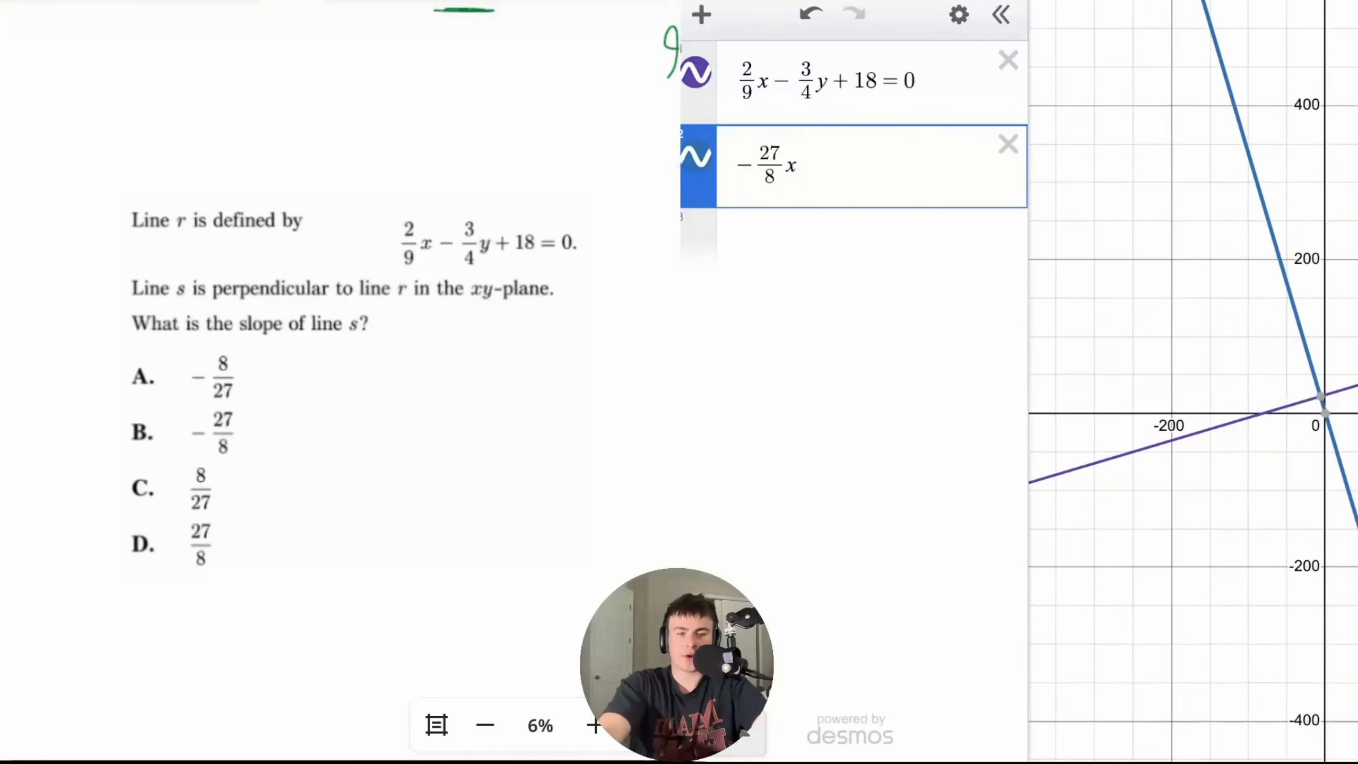
drag(1357, 410, 1302, 480)
click(1259, 485)
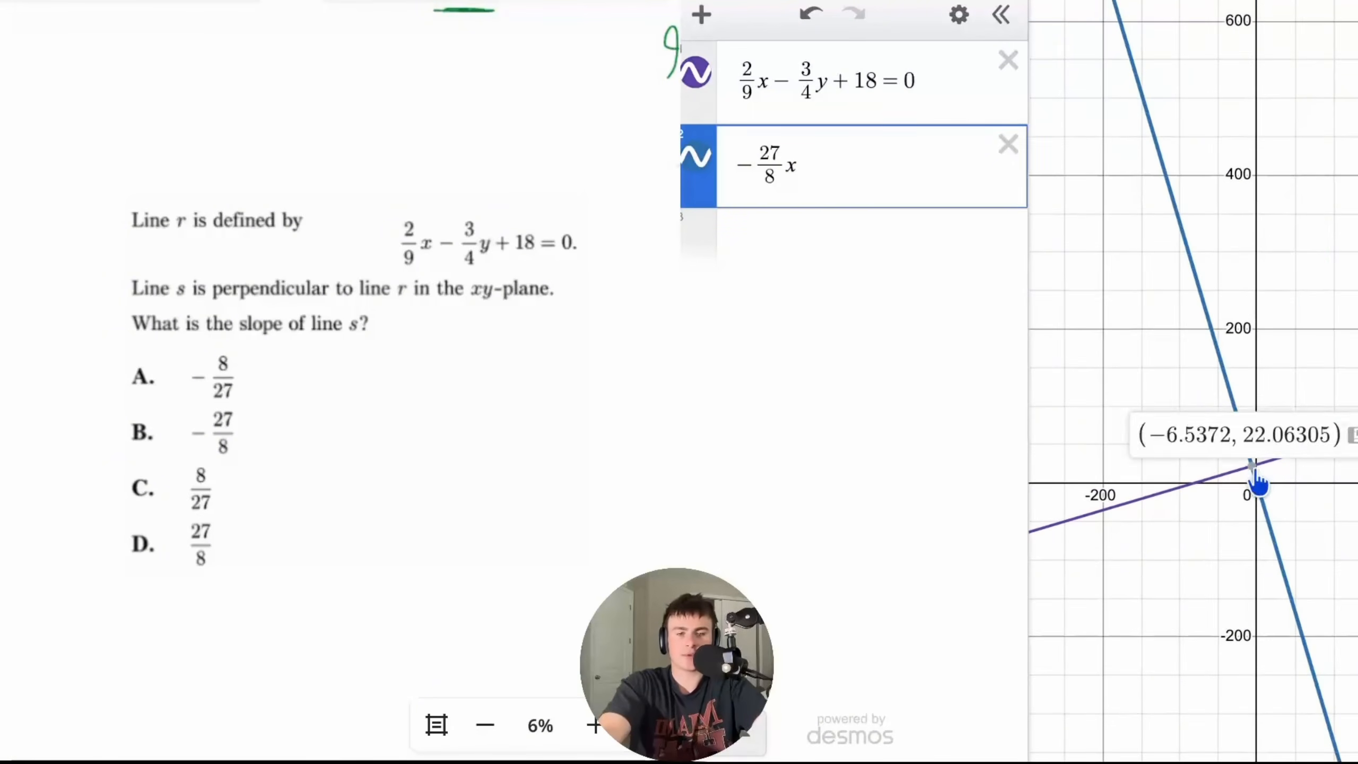
- Graph answer choice C as 8/27x in the third row to compare it with line r
click(852, 267)
text(8/27)
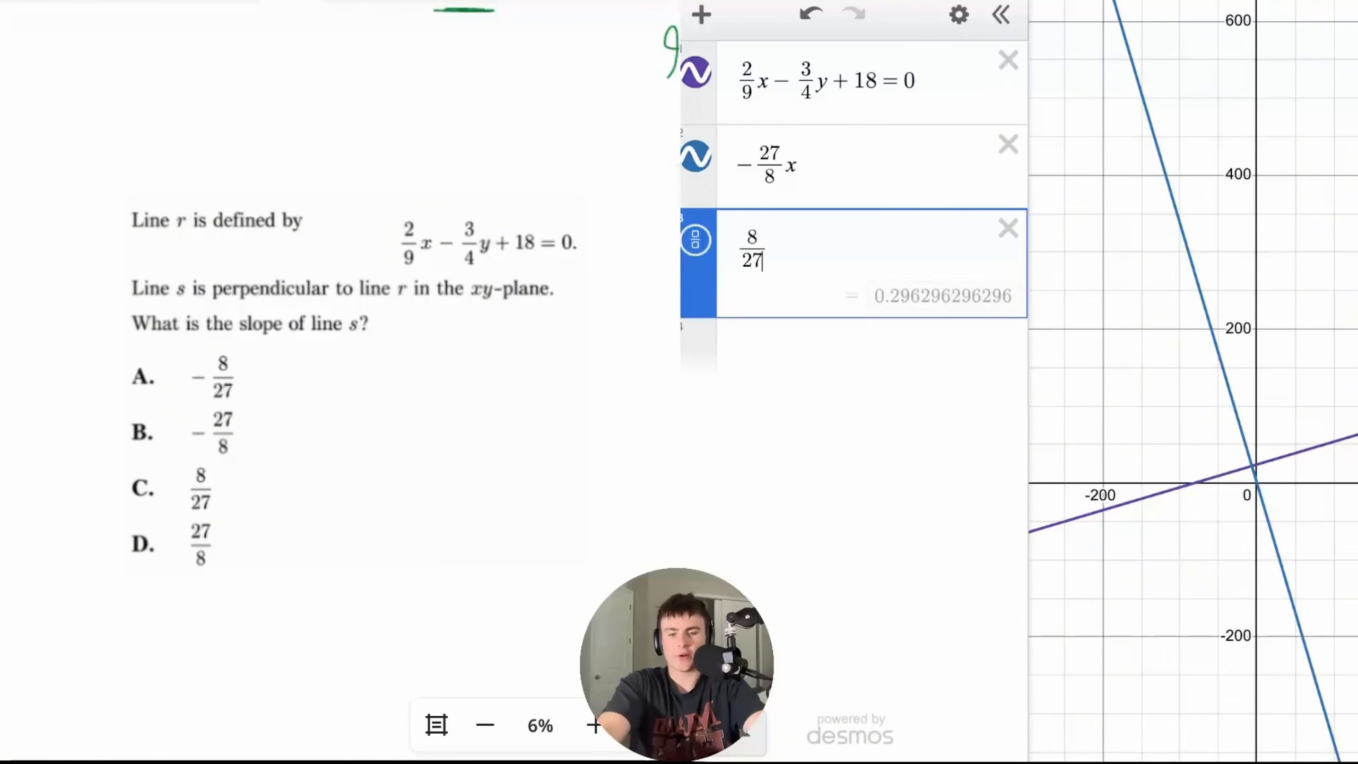
key(Right)
text(x)
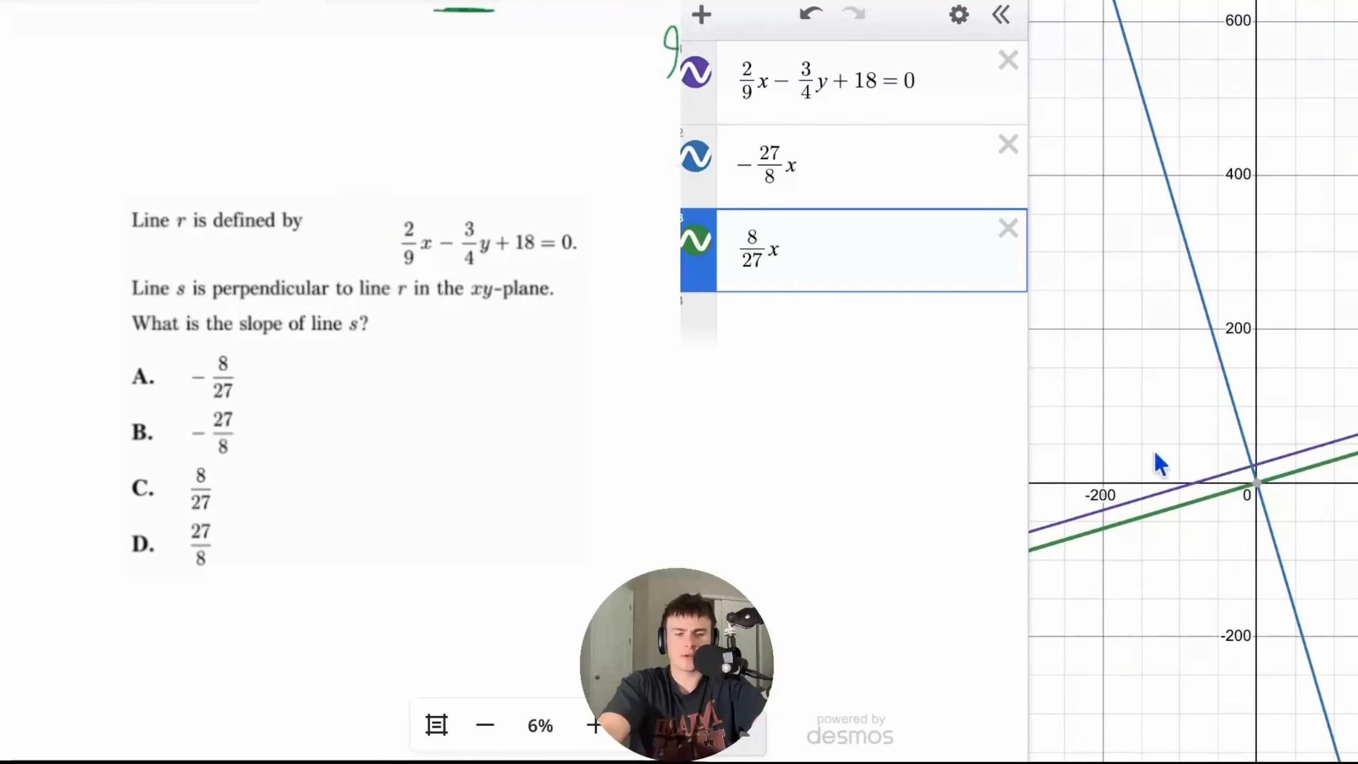
- Change the third row to answer choice D, 27/8x, hide choice B's line, and inspect the crossing with line r
drag(858, 243, 687, 254)
key(BackSpace)
text(27/8)
key(Right)
text(x)
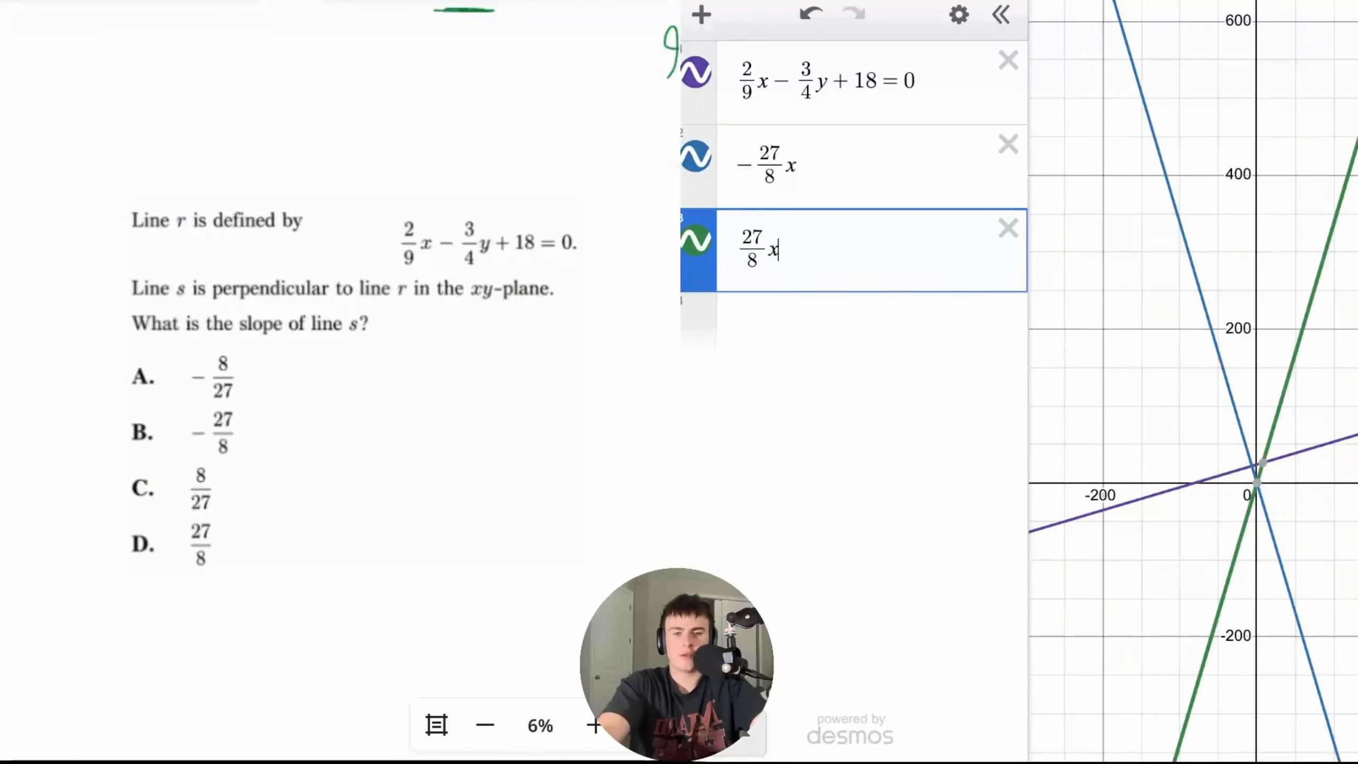
click(695, 156)
scroll(1283, 472, up, 4)
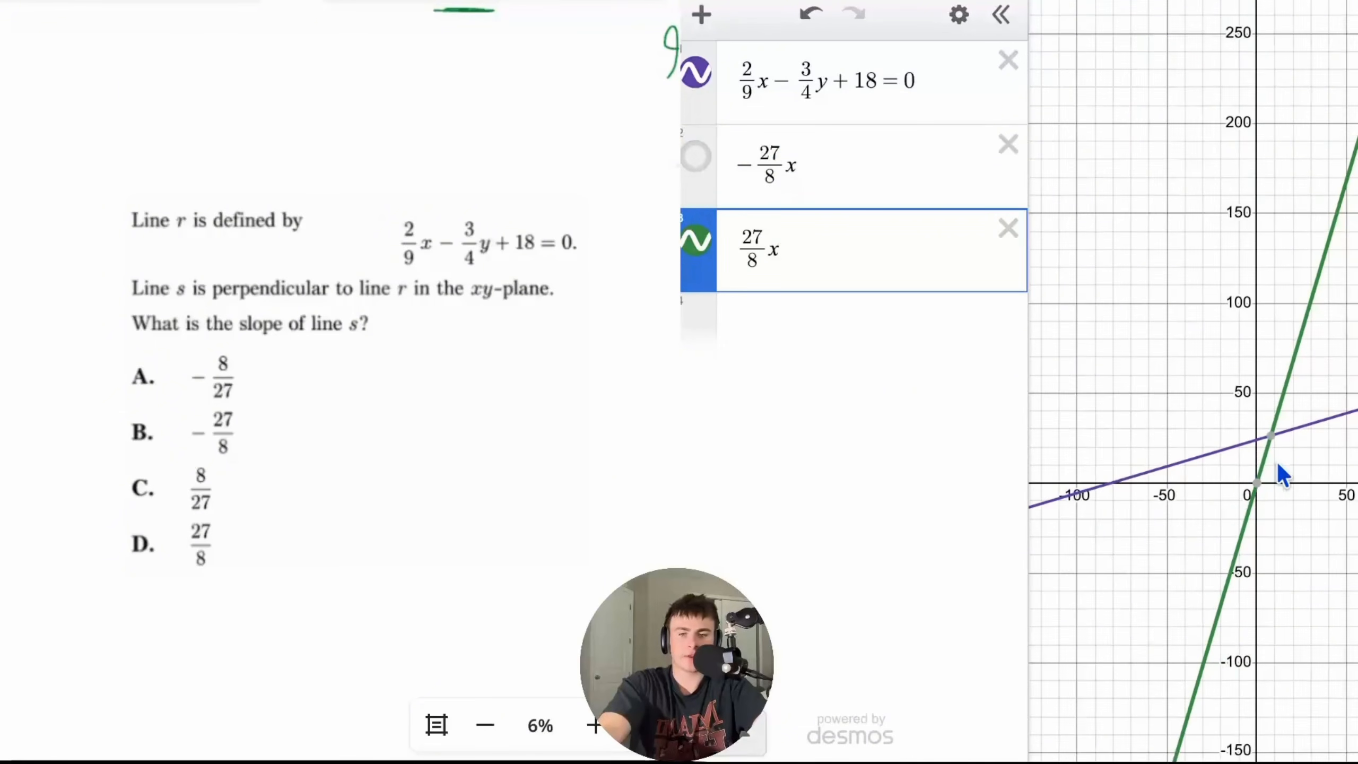
- Delete the 27/8x expression, show the -27/8x line again, and box answer choice B in the problem
click(1008, 228)
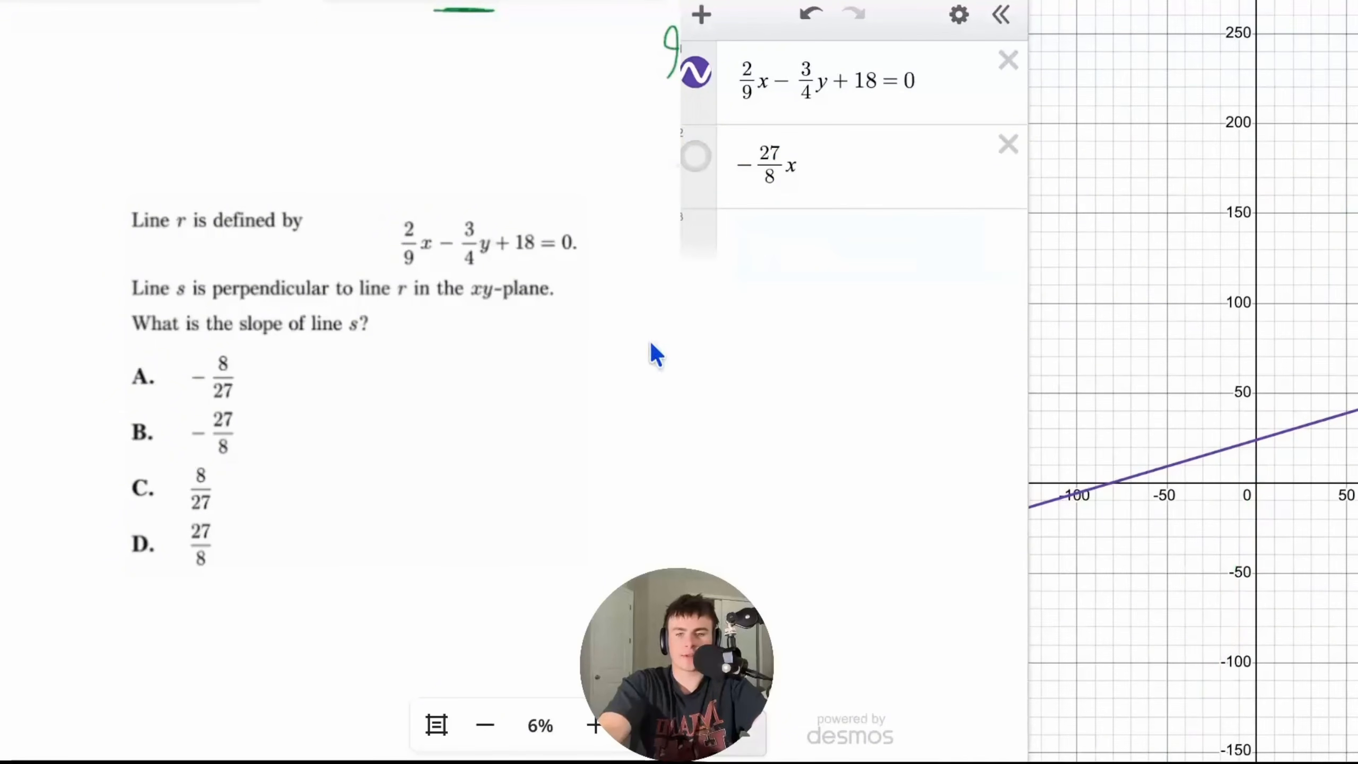
click(696, 156)
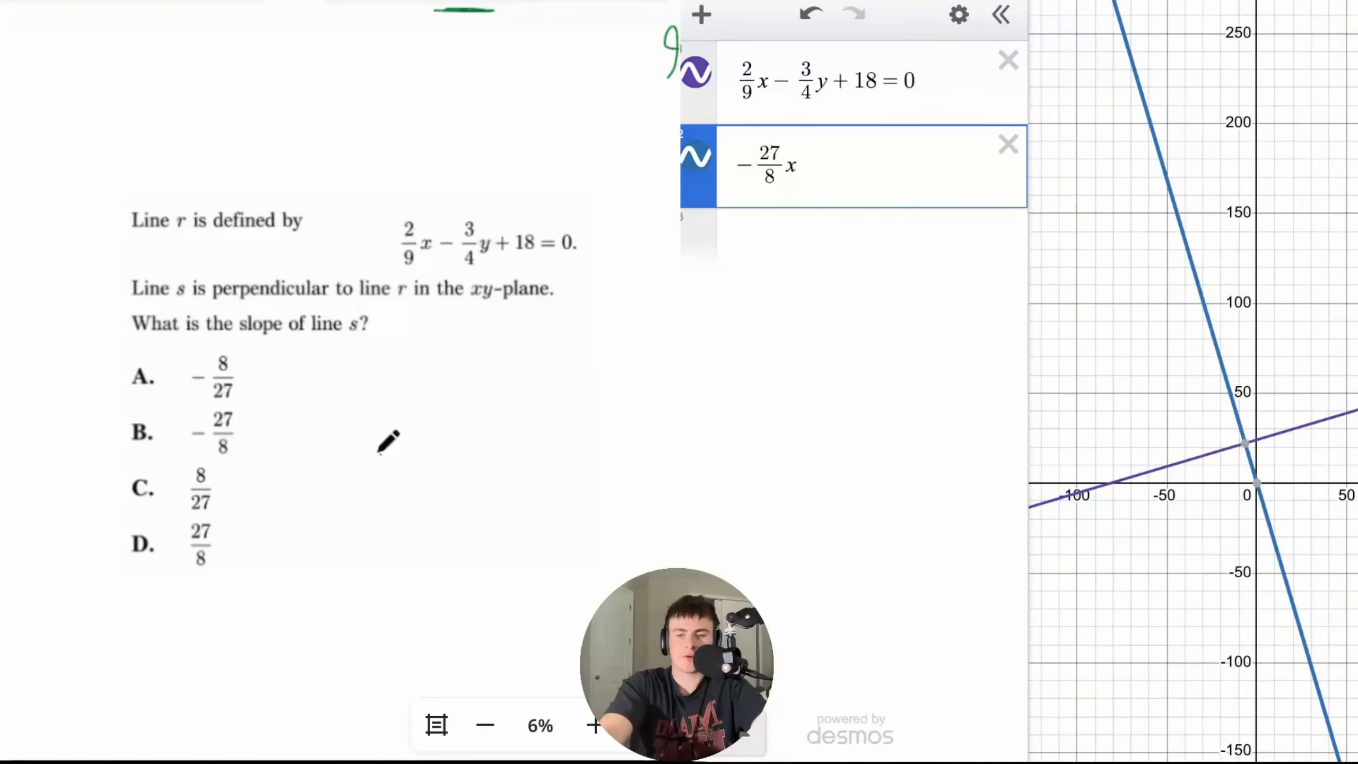
mouse_move(117, 454)
mouse_down()
mouse_move(304, 437)
mouse_move(129, 411)
mouse_move(118, 455)
mouse_up()
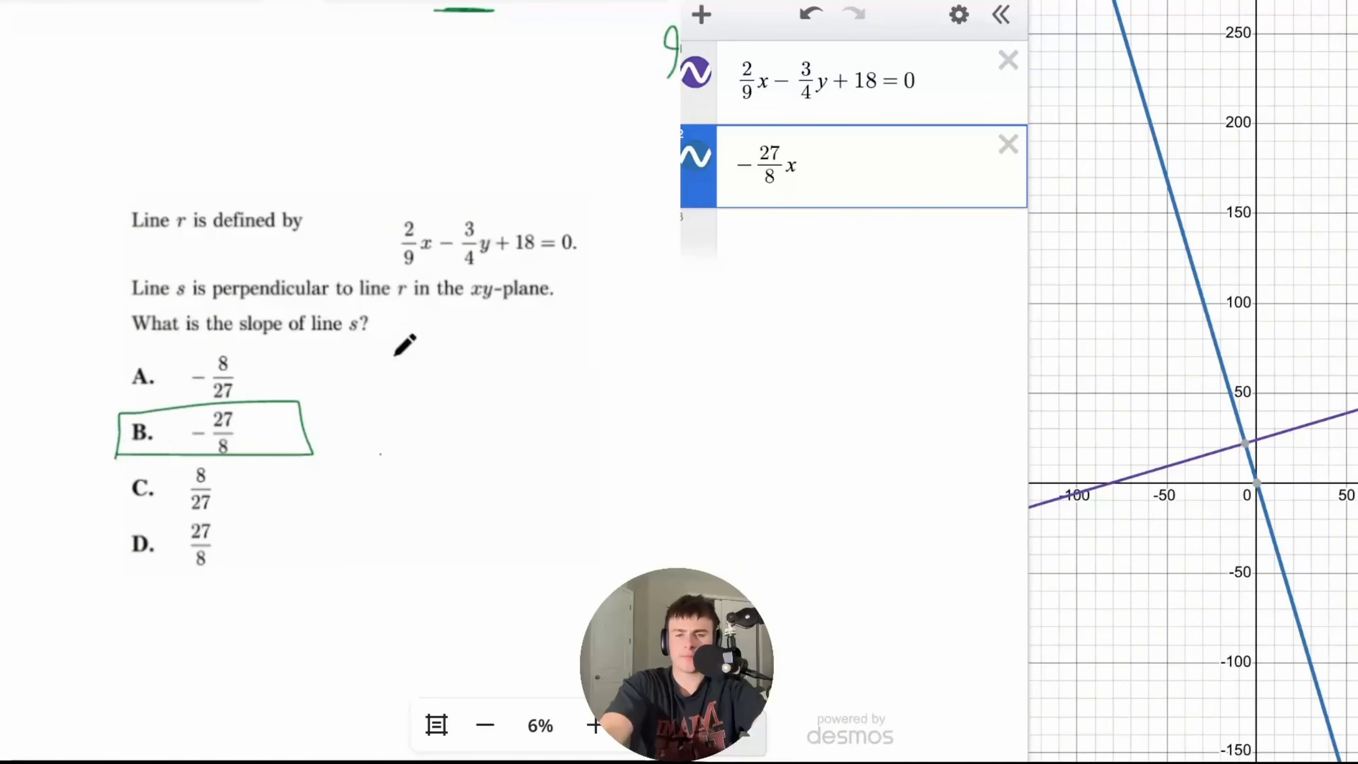
- Go to the perpendicular pair problem with constants c and d, and underline cx, dy and the word "perpendicular"
scroll(397, 355, up, 6)
scroll(397, 356, down, 16)
scroll(405, 345, down, 5)
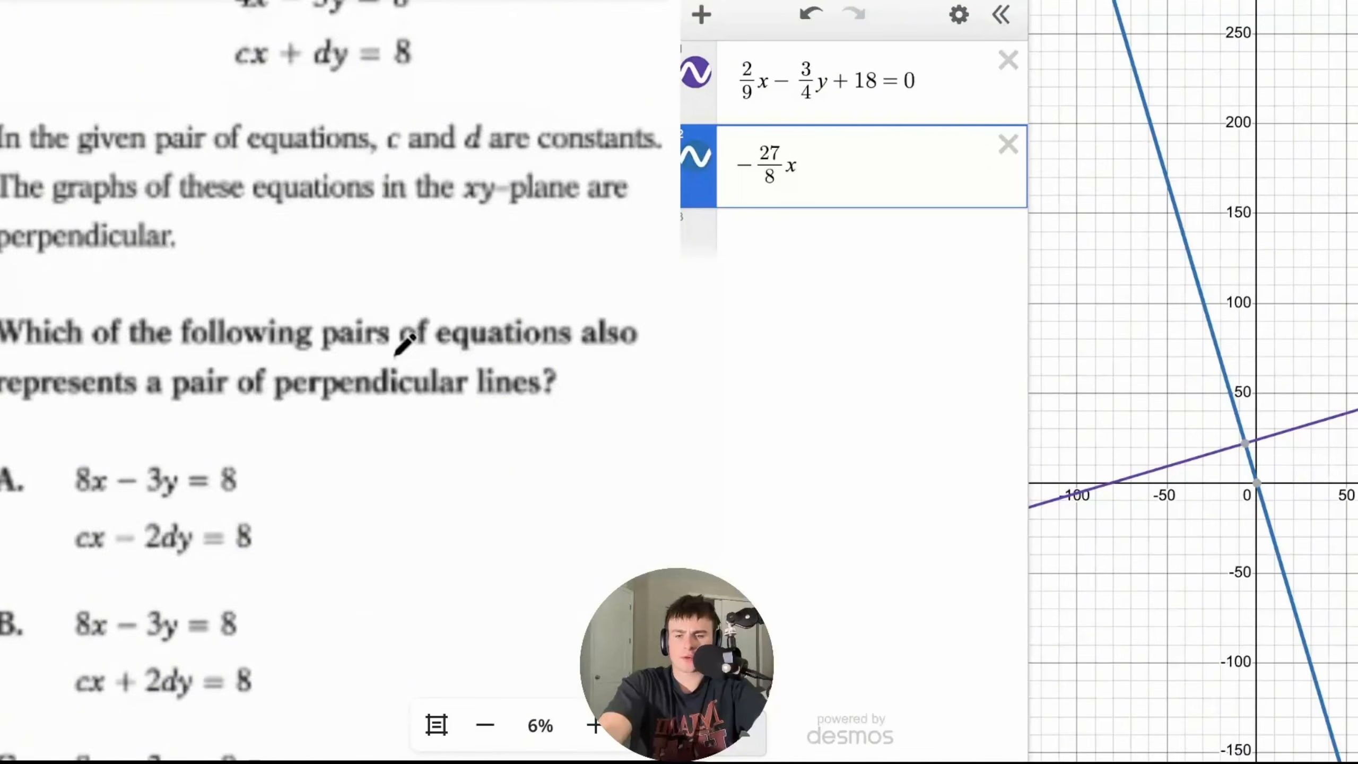
scroll(405, 345, down, 3)
scroll(395, 356, up, 1)
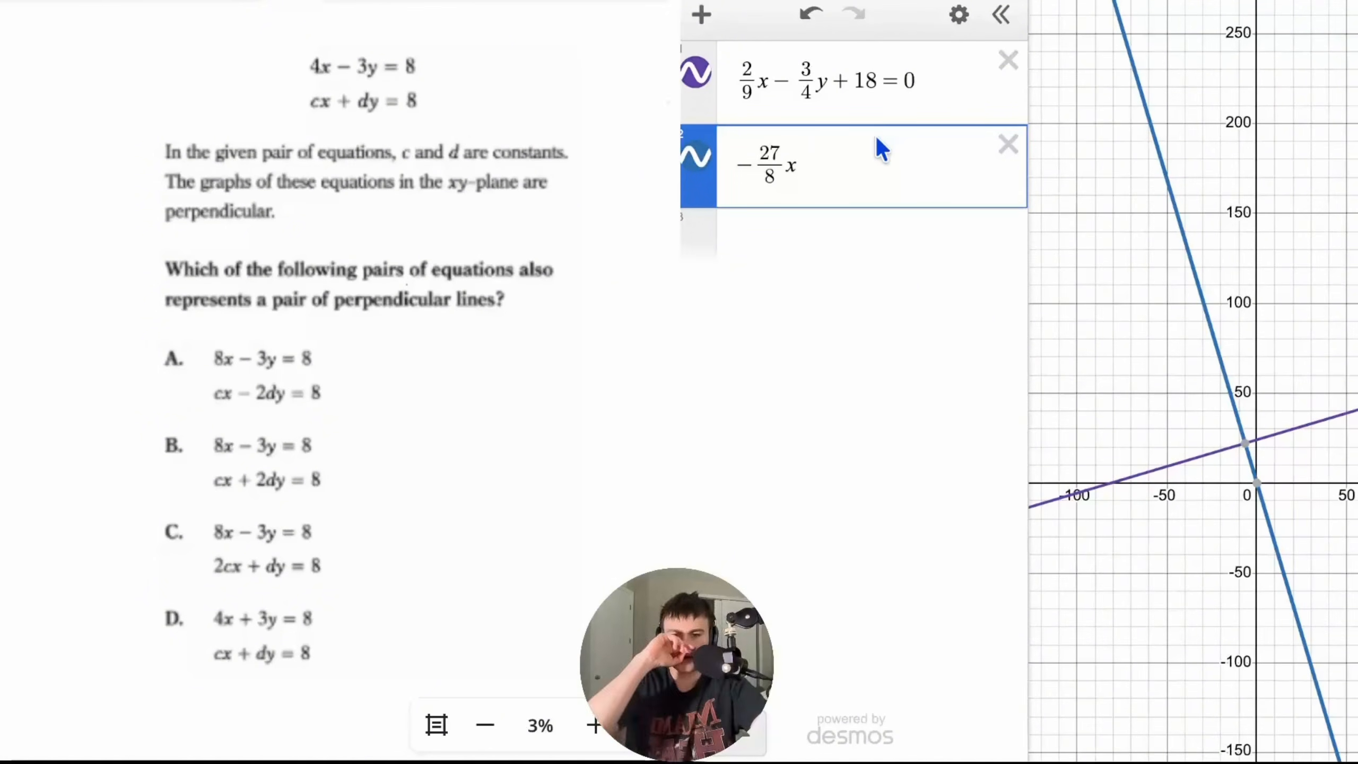
drag(307, 117, 377, 117)
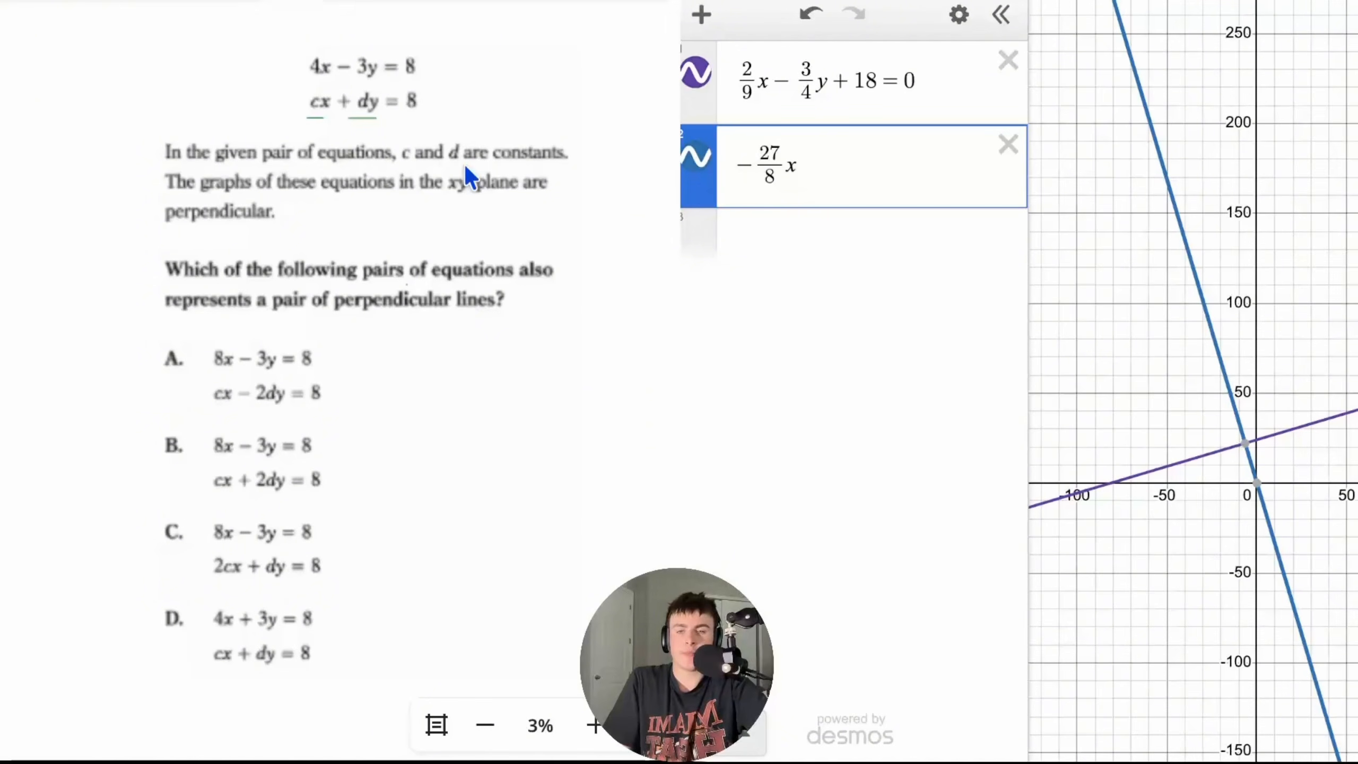
drag(162, 227, 264, 227)
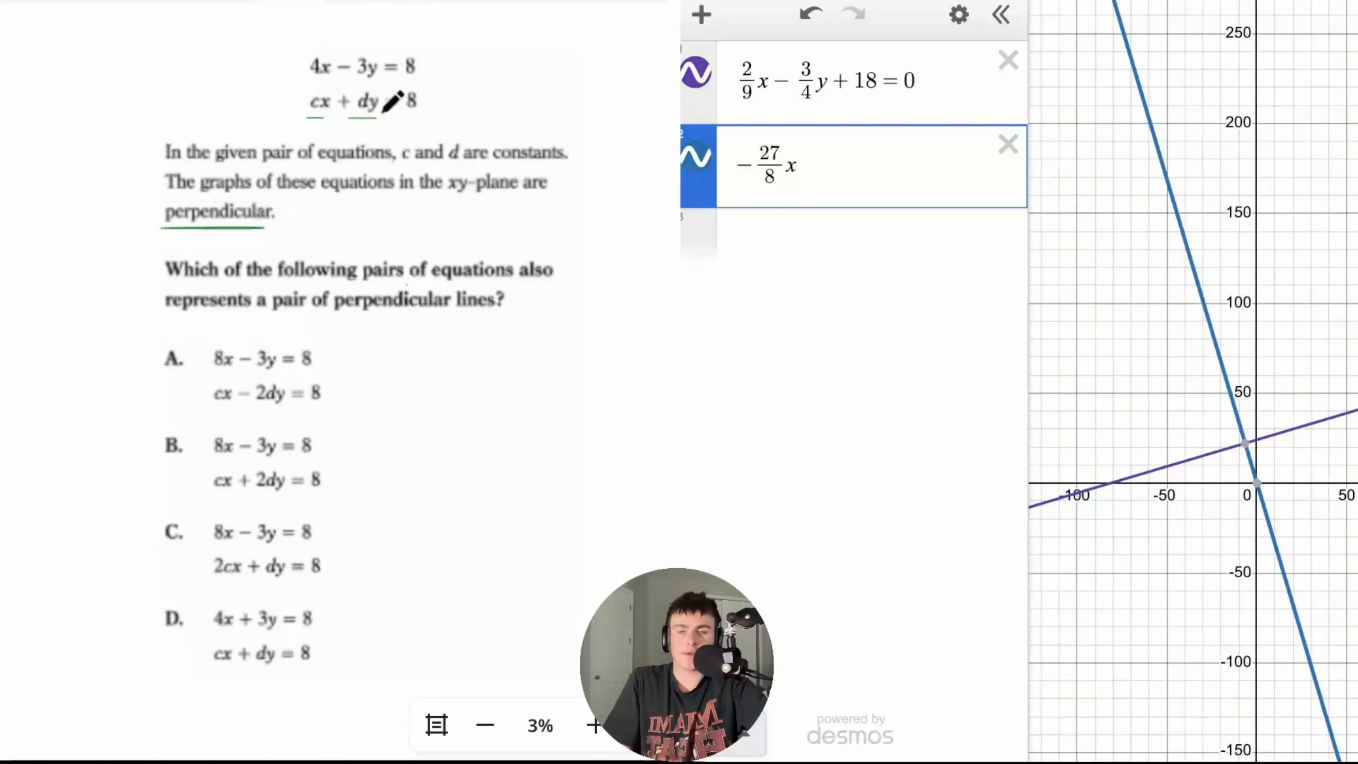
- Delete line r and replace the remaining expression with 4x - 3y = 8
click(1008, 61)
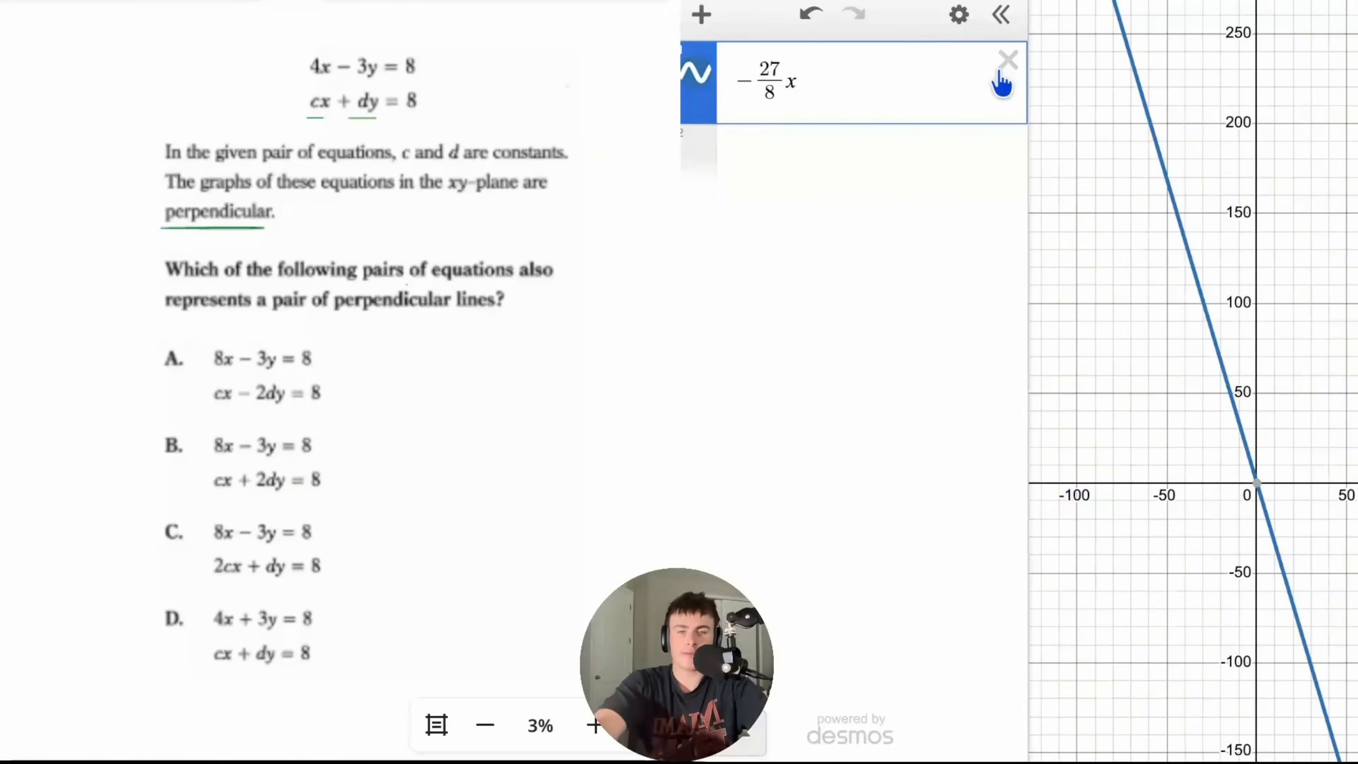
key(ctrl+a)
key(BackSpace)
text(4x)
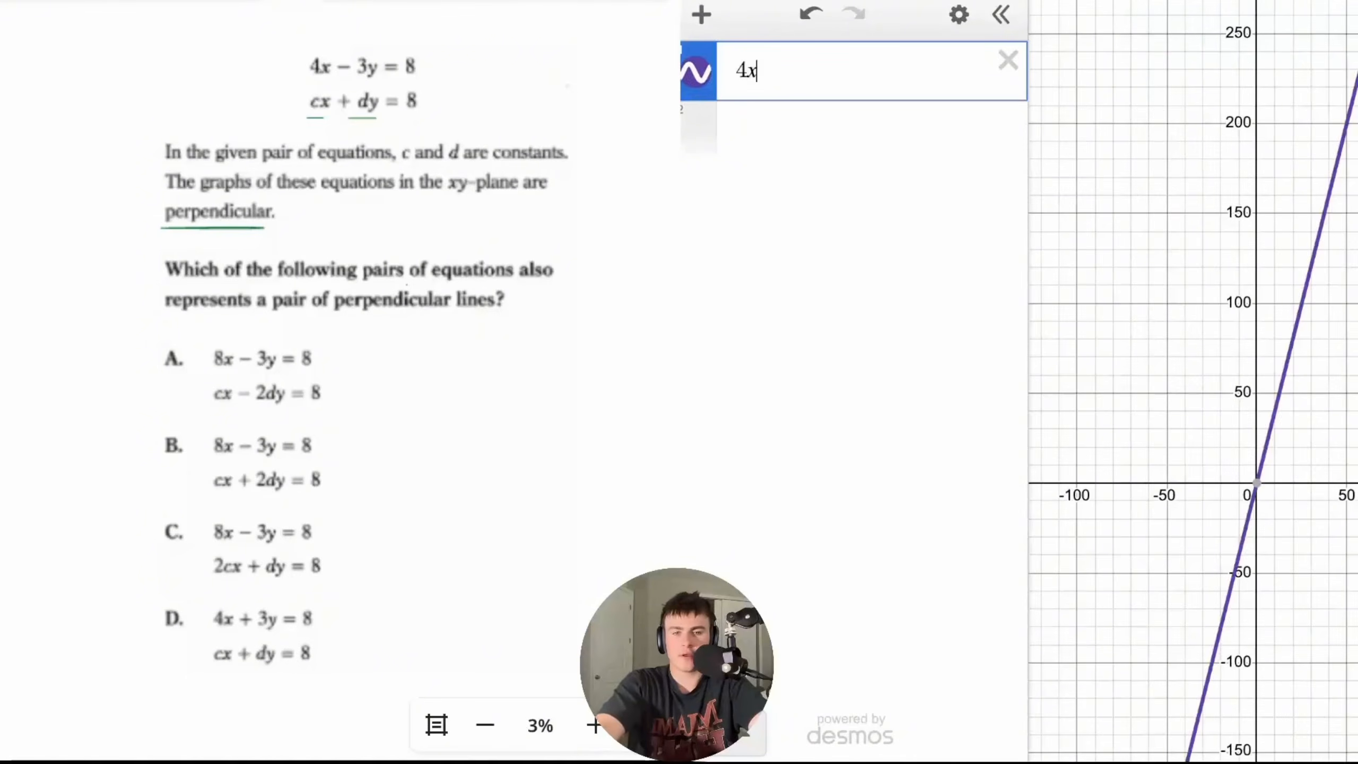
text(-3y=8)
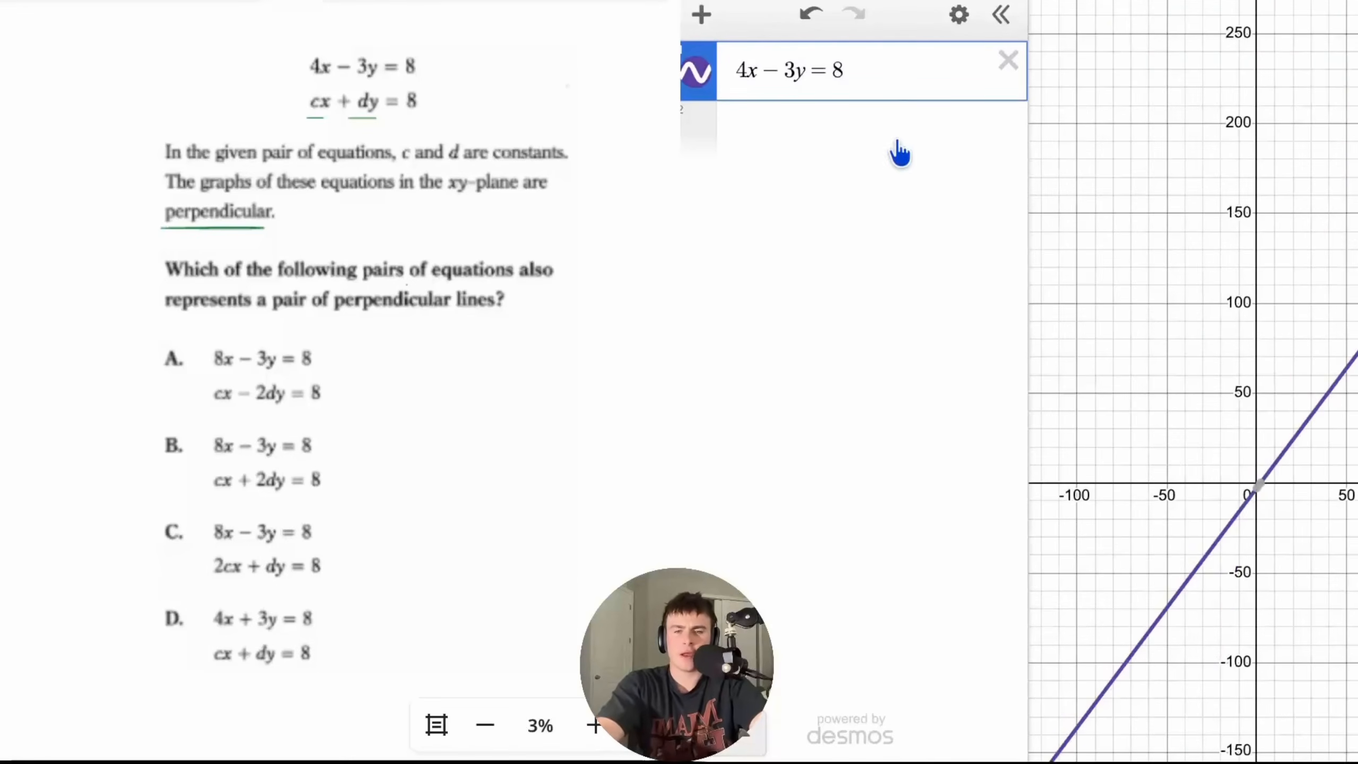
- Graph cx + dy = 8 in the second row and add sliders for both c and d
click(898, 152)
text(cx+dy=8)
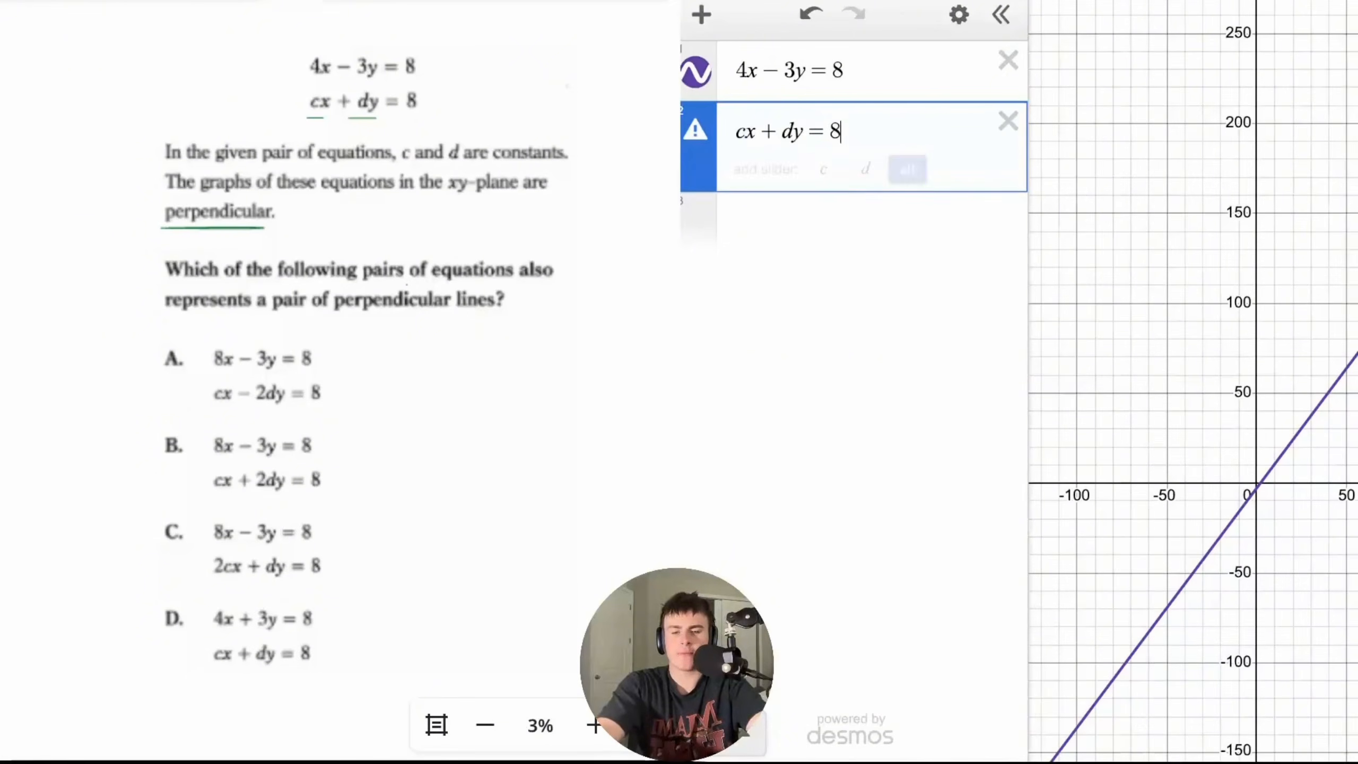
click(915, 176)
- Adjust the sliders to c = 0.7 and d = 0.8, and inspect the angle where the two lines cross
drag(1236, 499, 1237, 382)
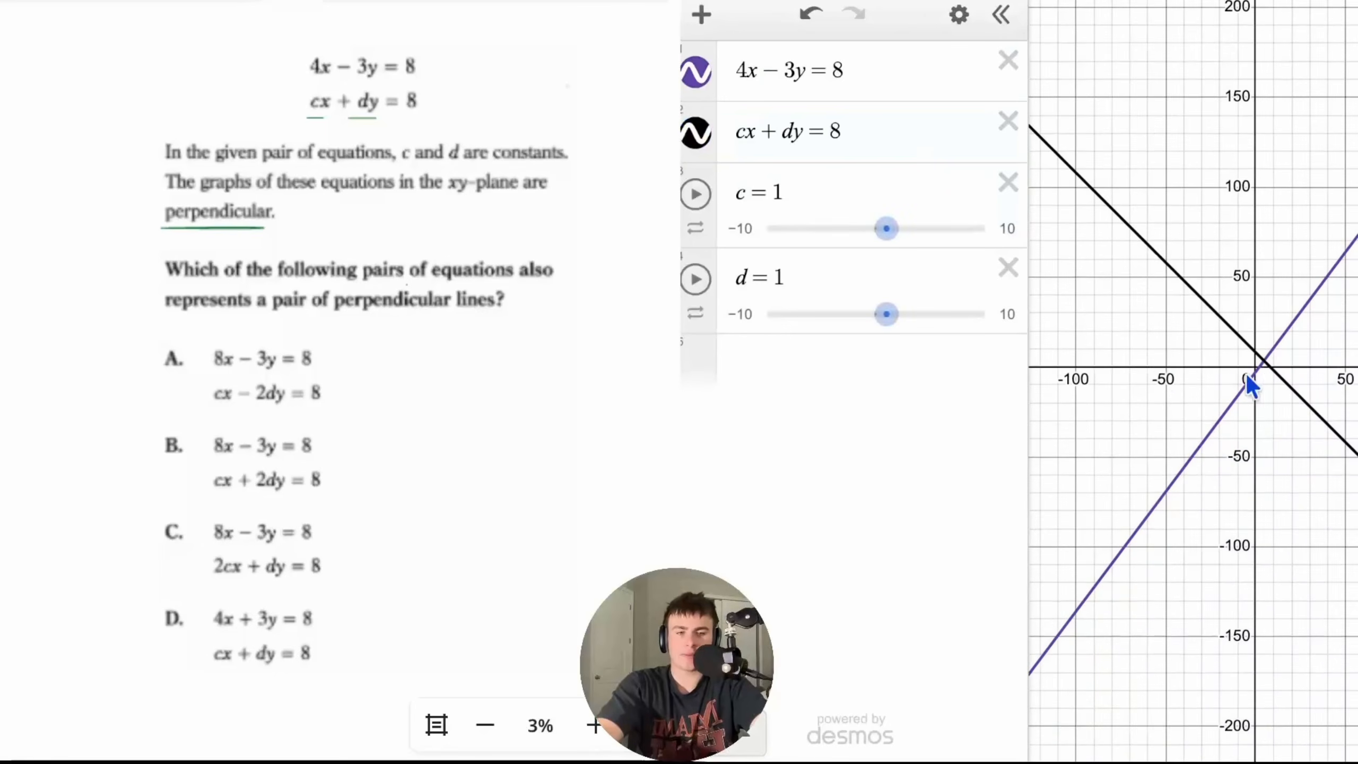
drag(886, 244, 883, 251)
mouse_move(886, 313)
mouse_down()
mouse_move(977, 315)
mouse_move(886, 333)
mouse_up()
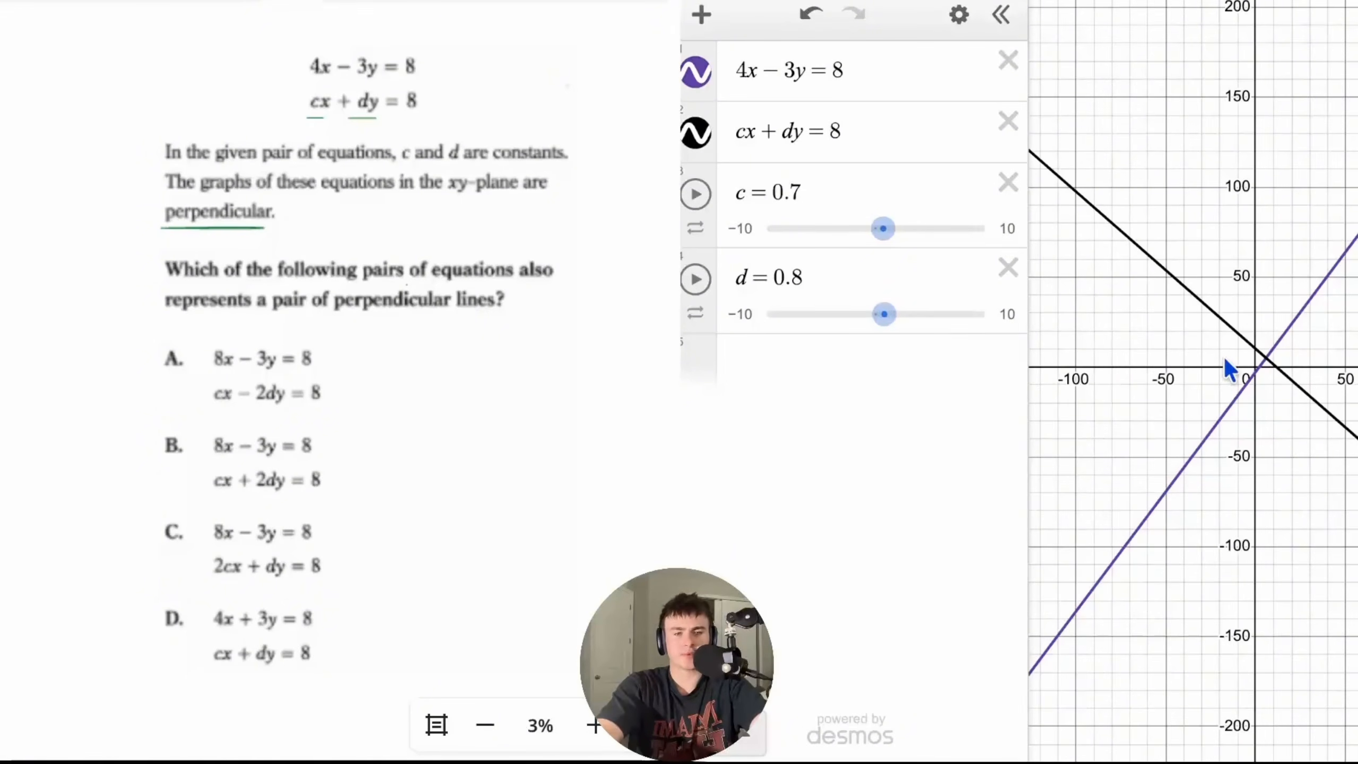
drag(1228, 370, 1228, 457)
scroll(1285, 462, up, 10)
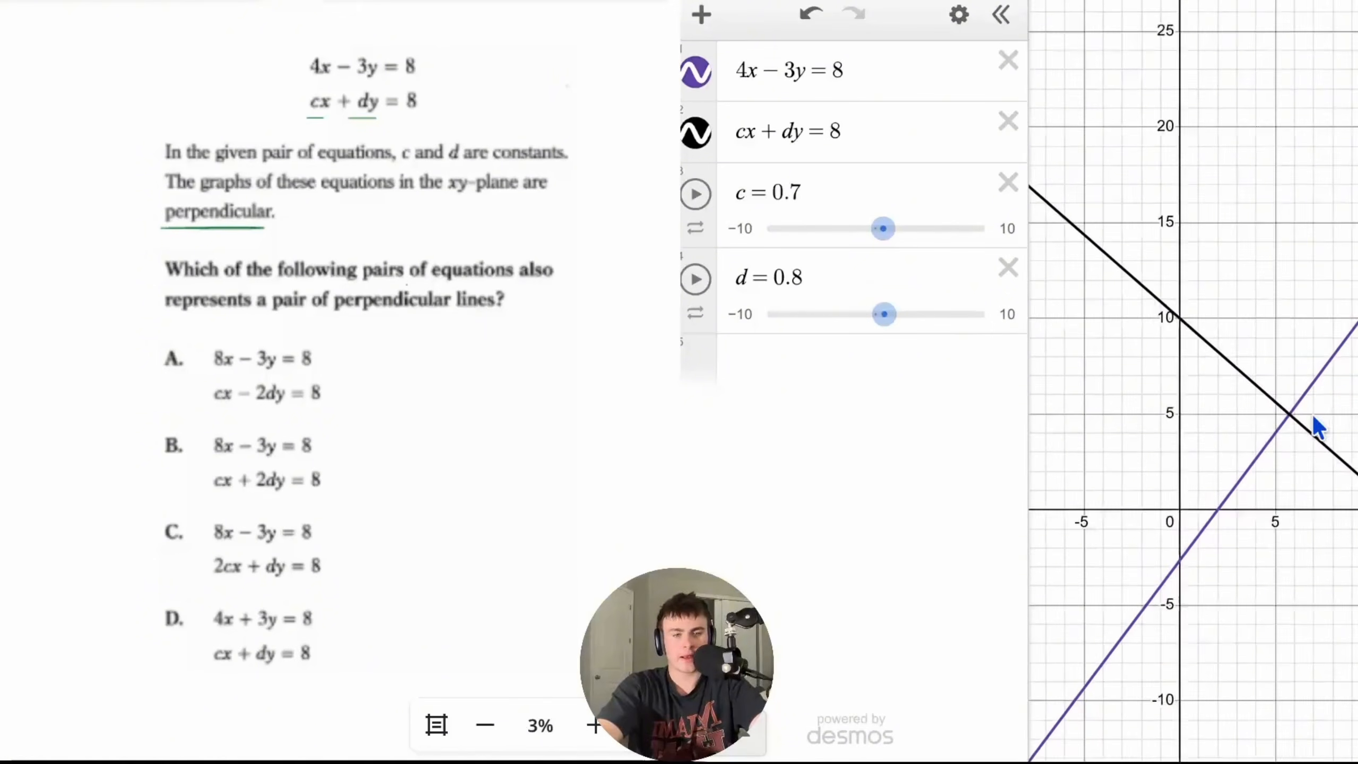
scroll(1355, 383, down, 8)
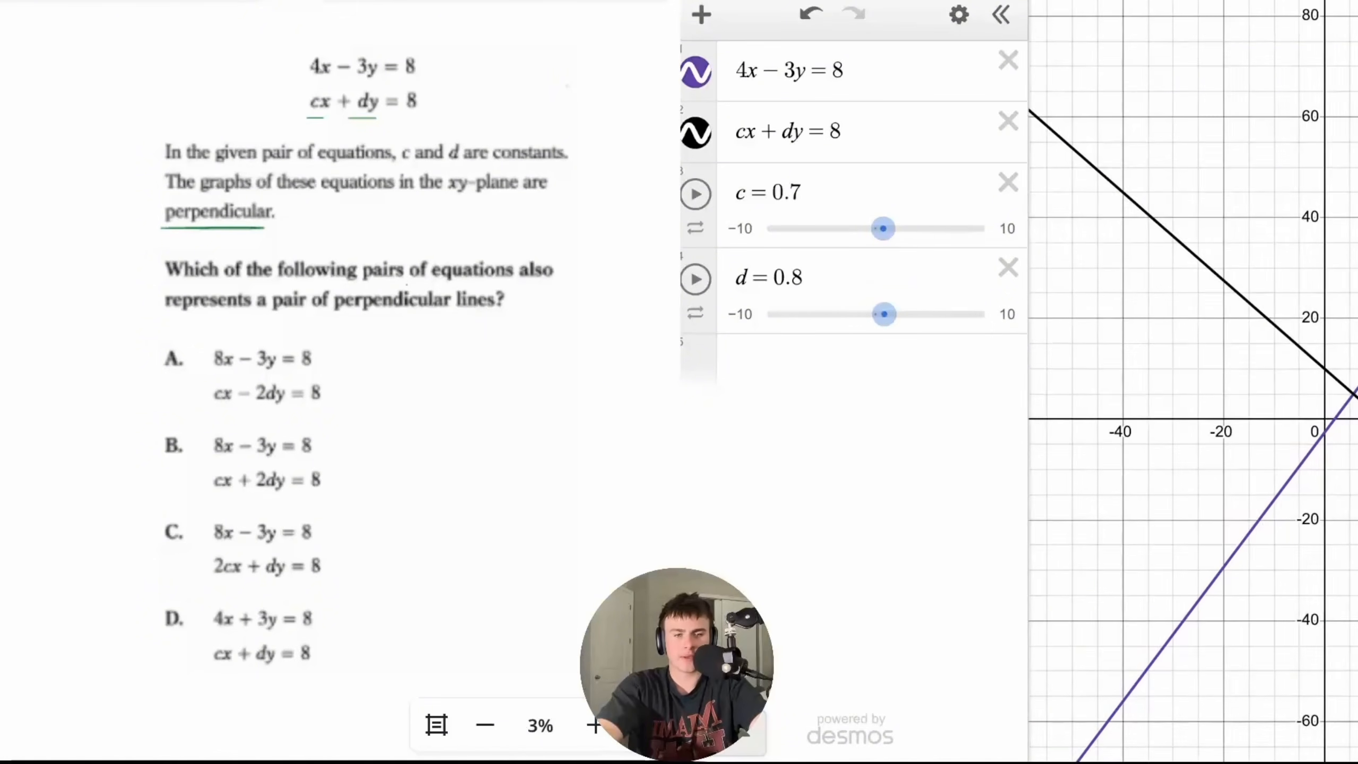
mouse_move(1353, 383)
mouse_down()
mouse_move(1098, 425)
mouse_move(1335, 380)
mouse_up()
drag(1182, 374, 1155, 343)
- Fine-tune c by trying values such as 0.64, and settle on c = 0.65 to bring the lines close to perpendicular
click(894, 206)
text(1)
key(BackSpace)
text(2)
key(BackSpace)
key(BackSpace)
text(65)
key(BackSpace)
text(4)
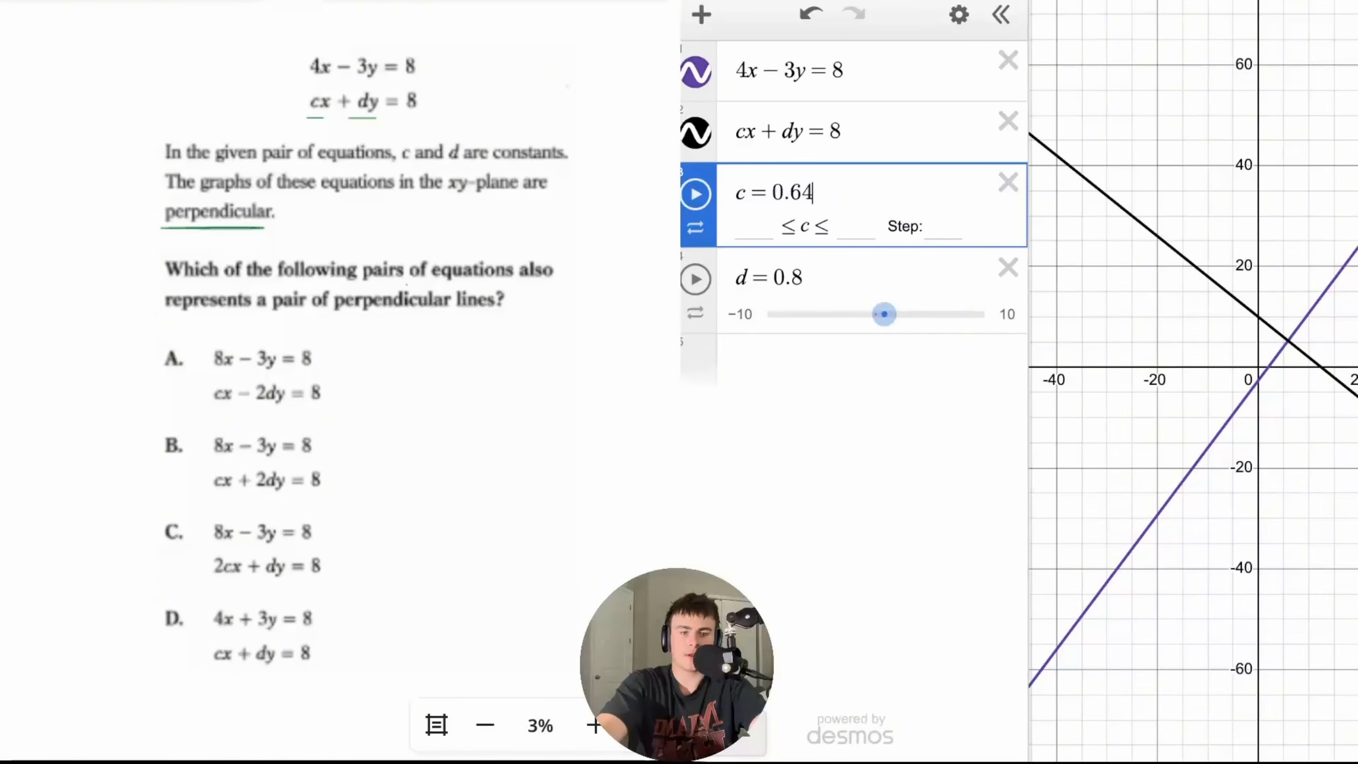
key(BackSpace)
text(5)
click(1167, 343)
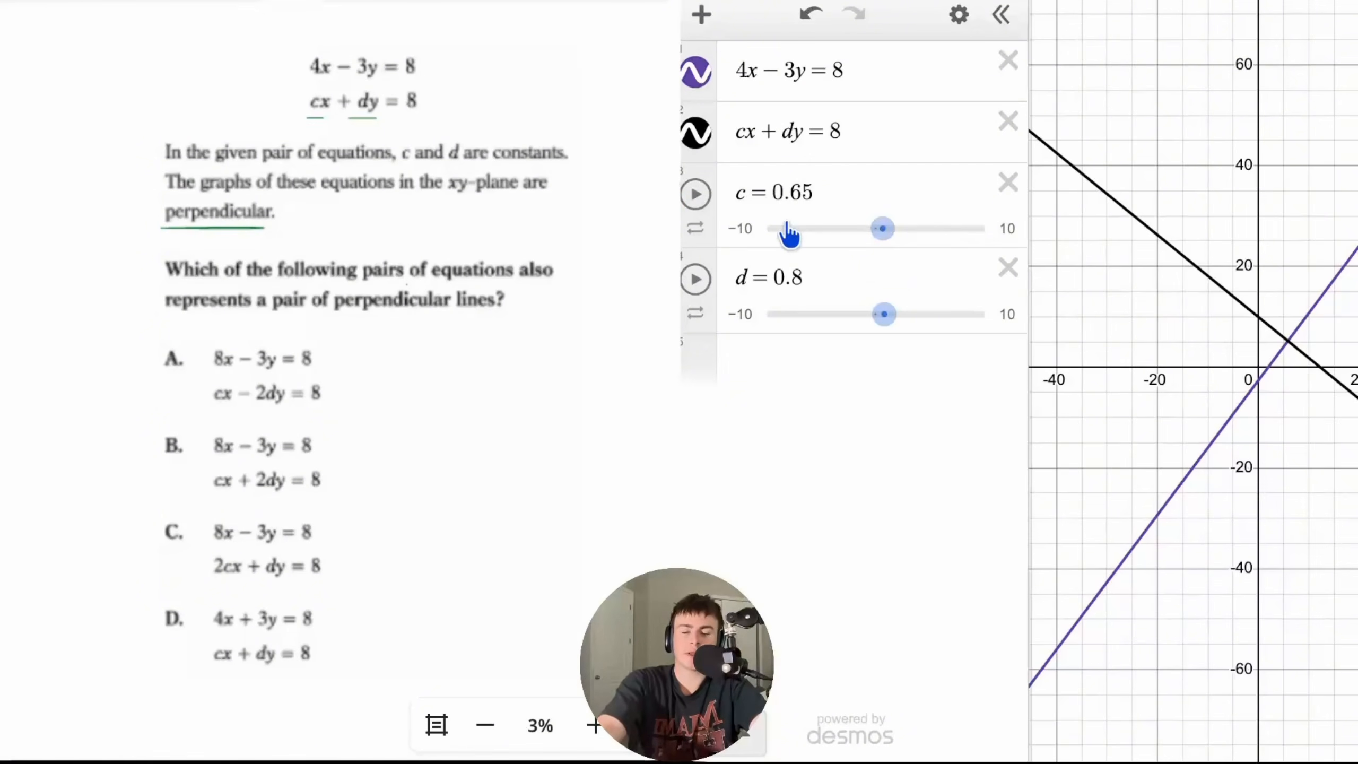
- Replace the original pair of equations with answer choice A's pair, 8x - 3y = 8 and cx - 2dy = 8, keeping the sliders
click(1009, 61)
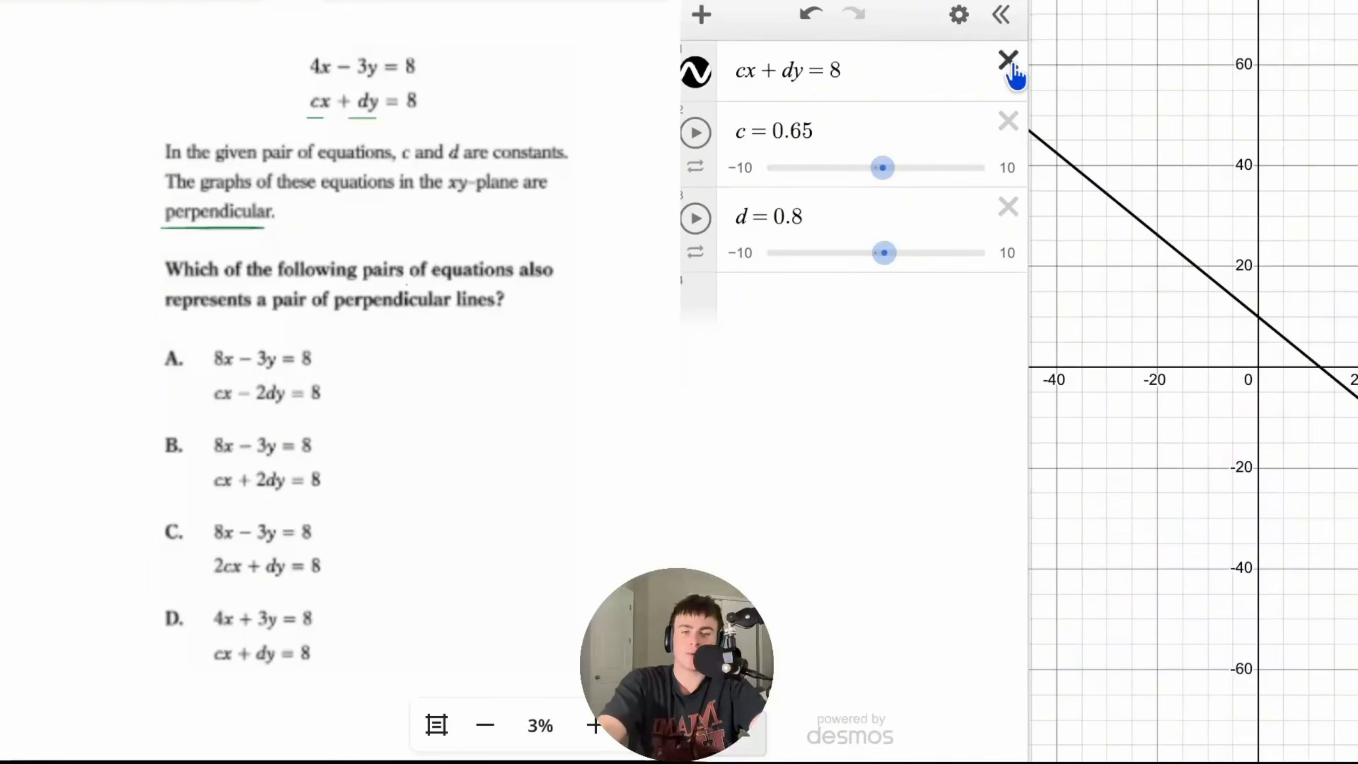
click(1009, 61)
click(765, 245)
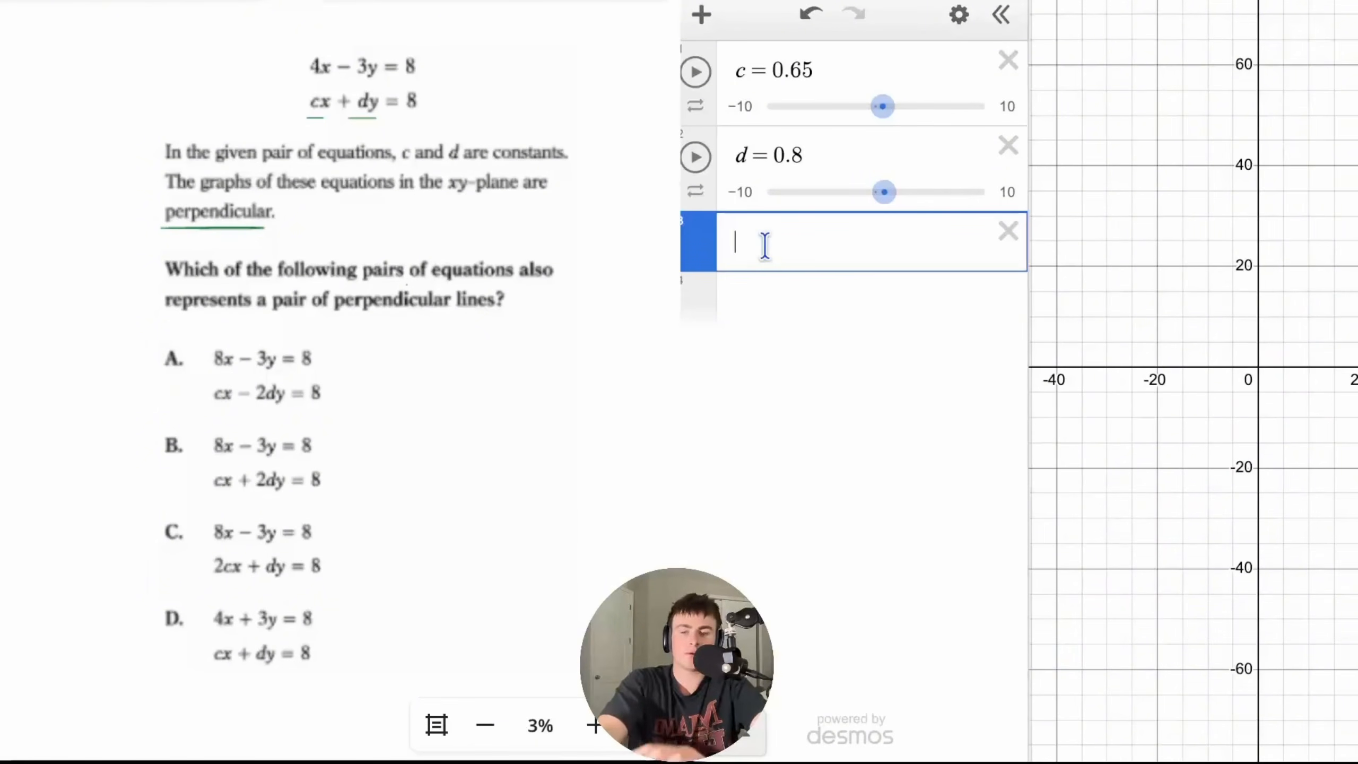
text(8x-3y=8)
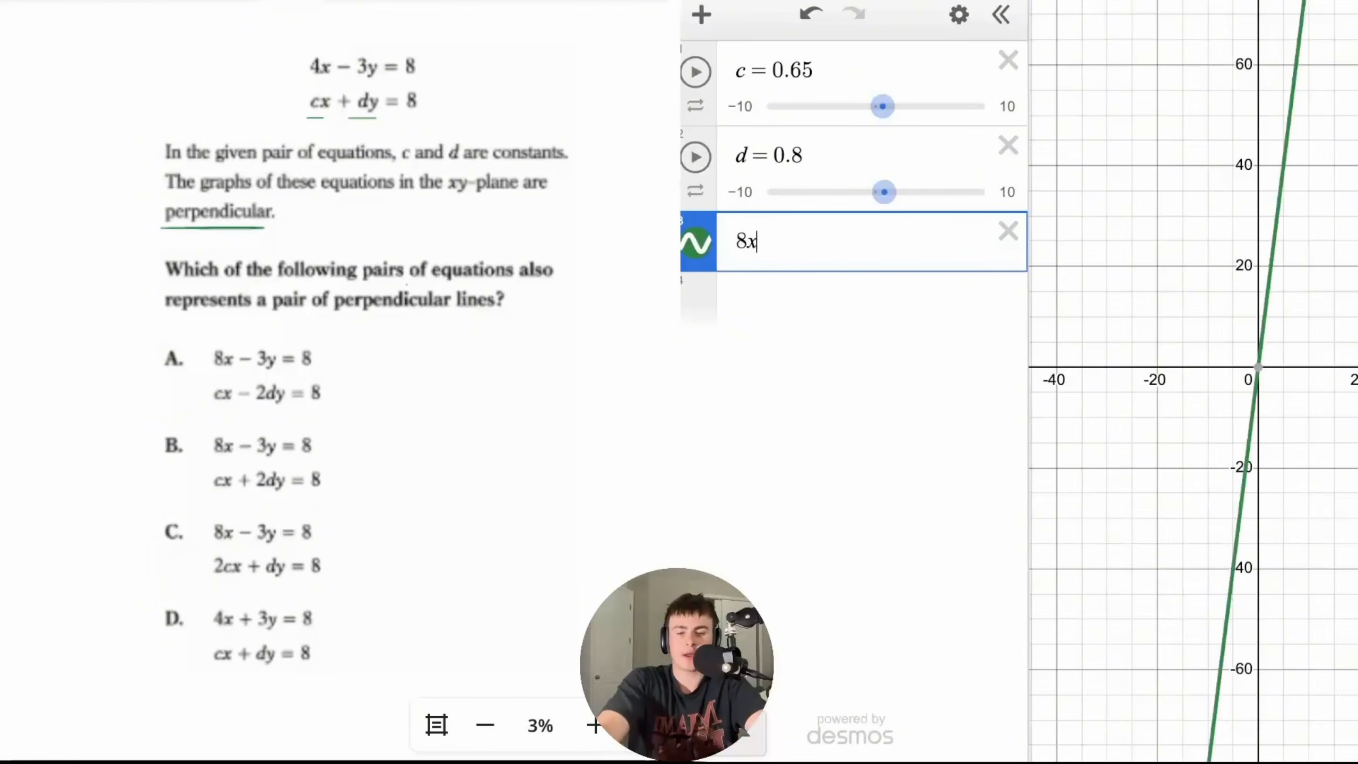
click(812, 304)
text(cx)
text(-2d)
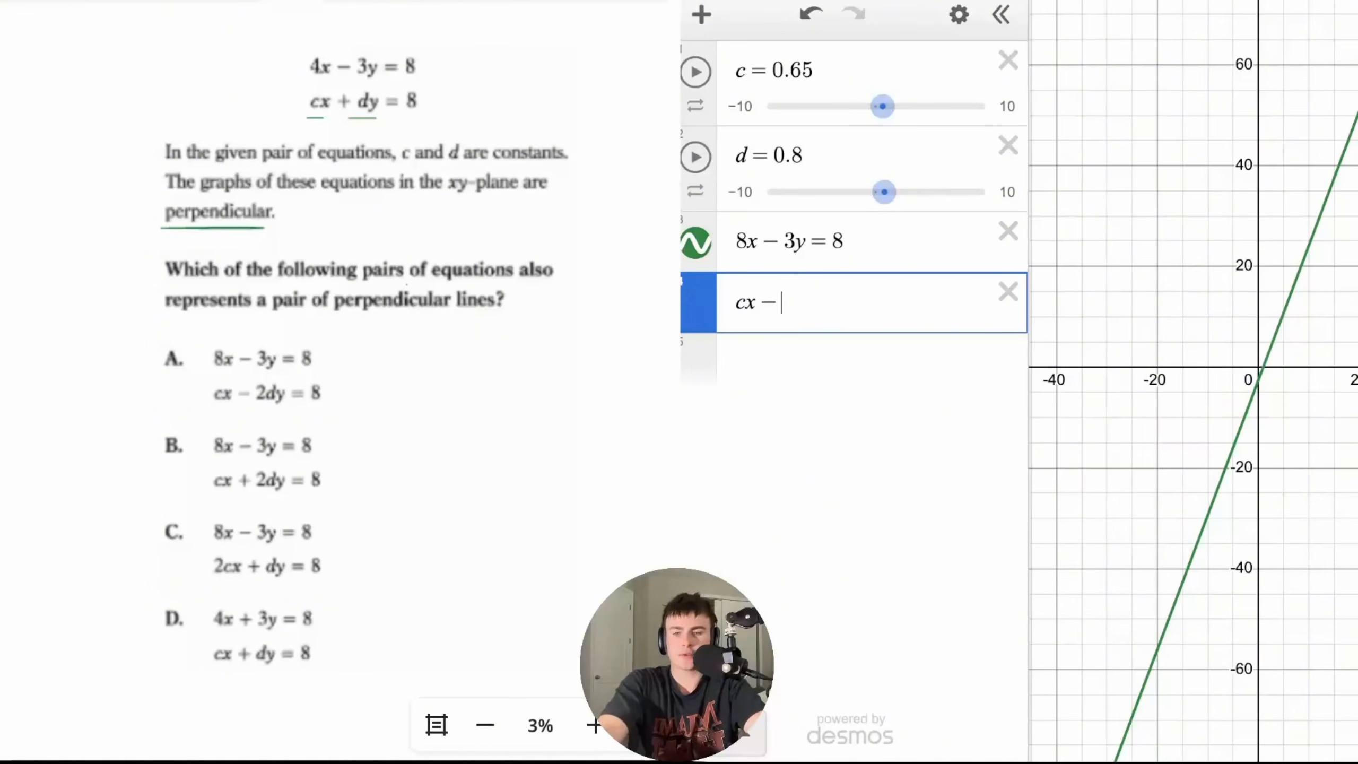
text(y=8)
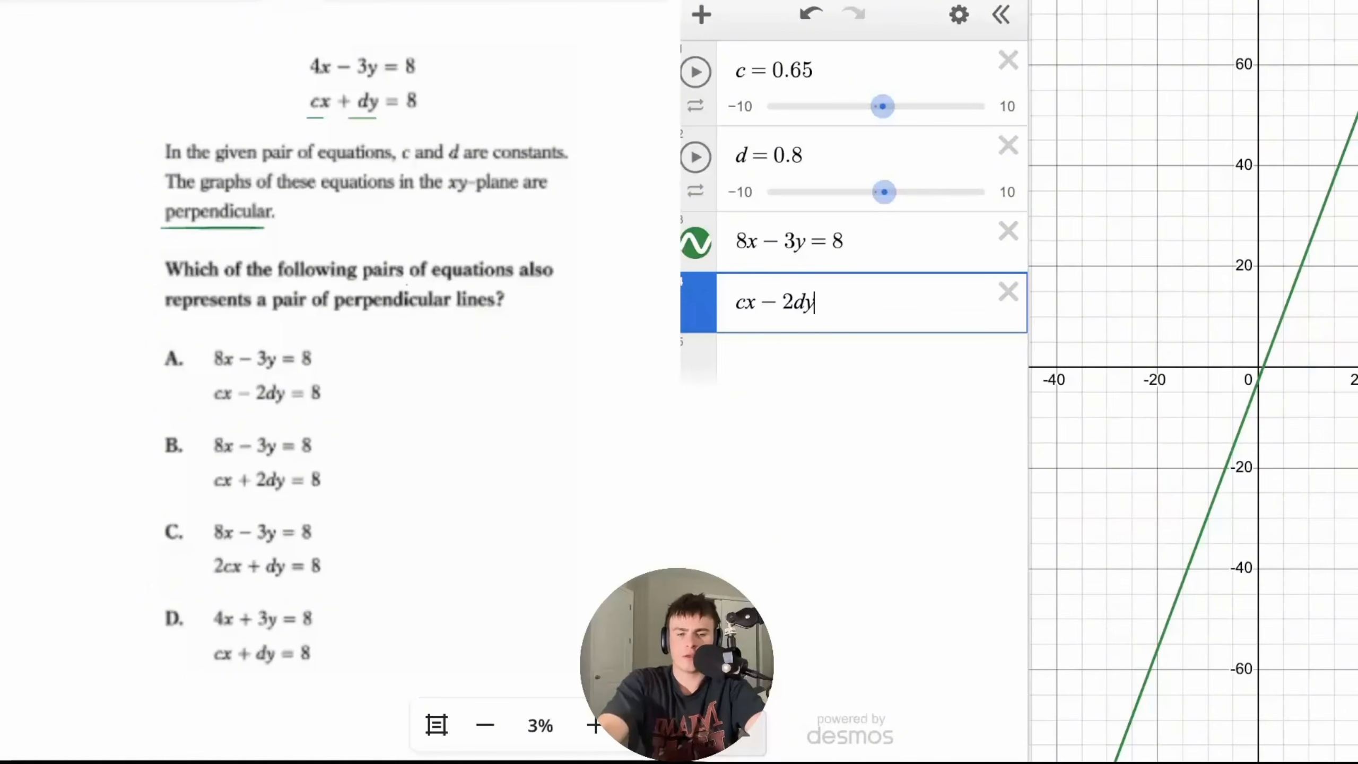
mouse_move(1255, 405)
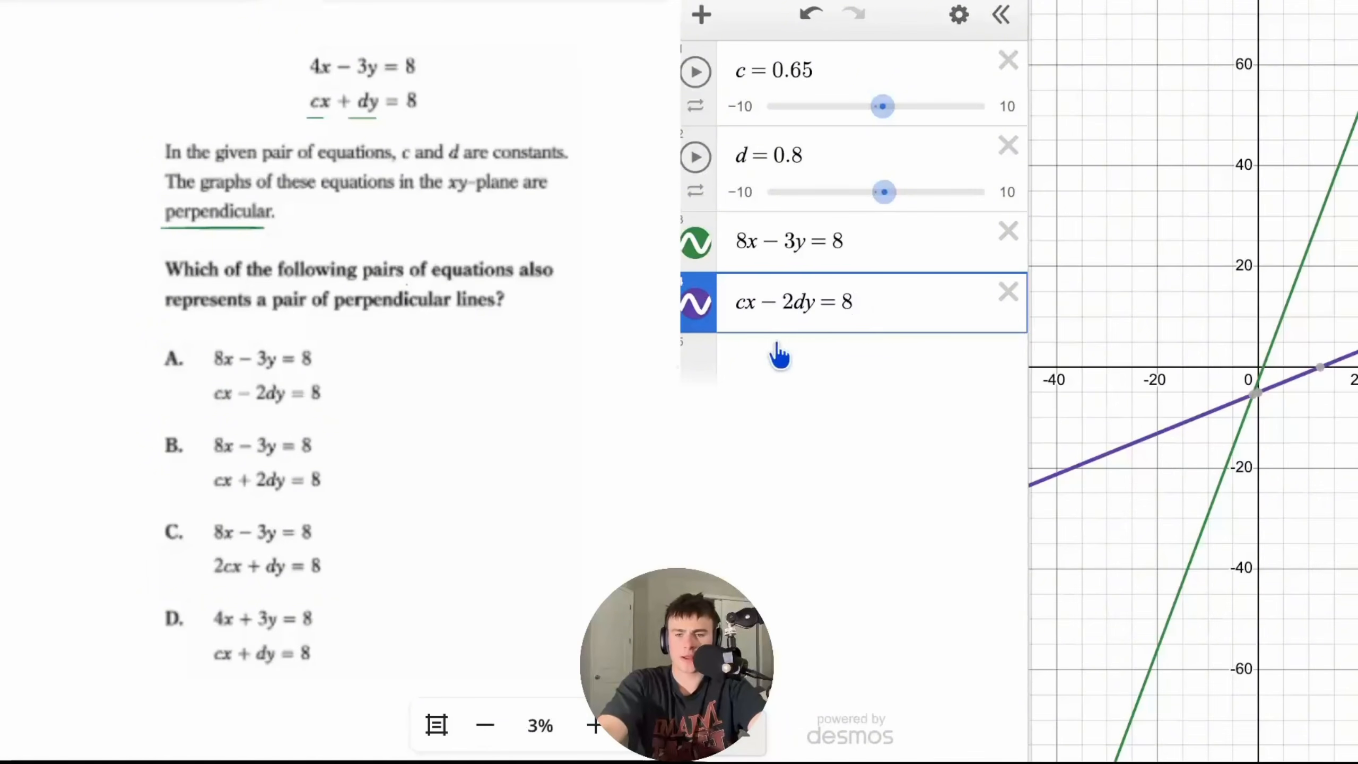
- Change the second equation to choice B's cx + 2dy = 8, inspect the crossing angle, and circle answer choice B
click(779, 302)
key(BackSpace)
text(+)
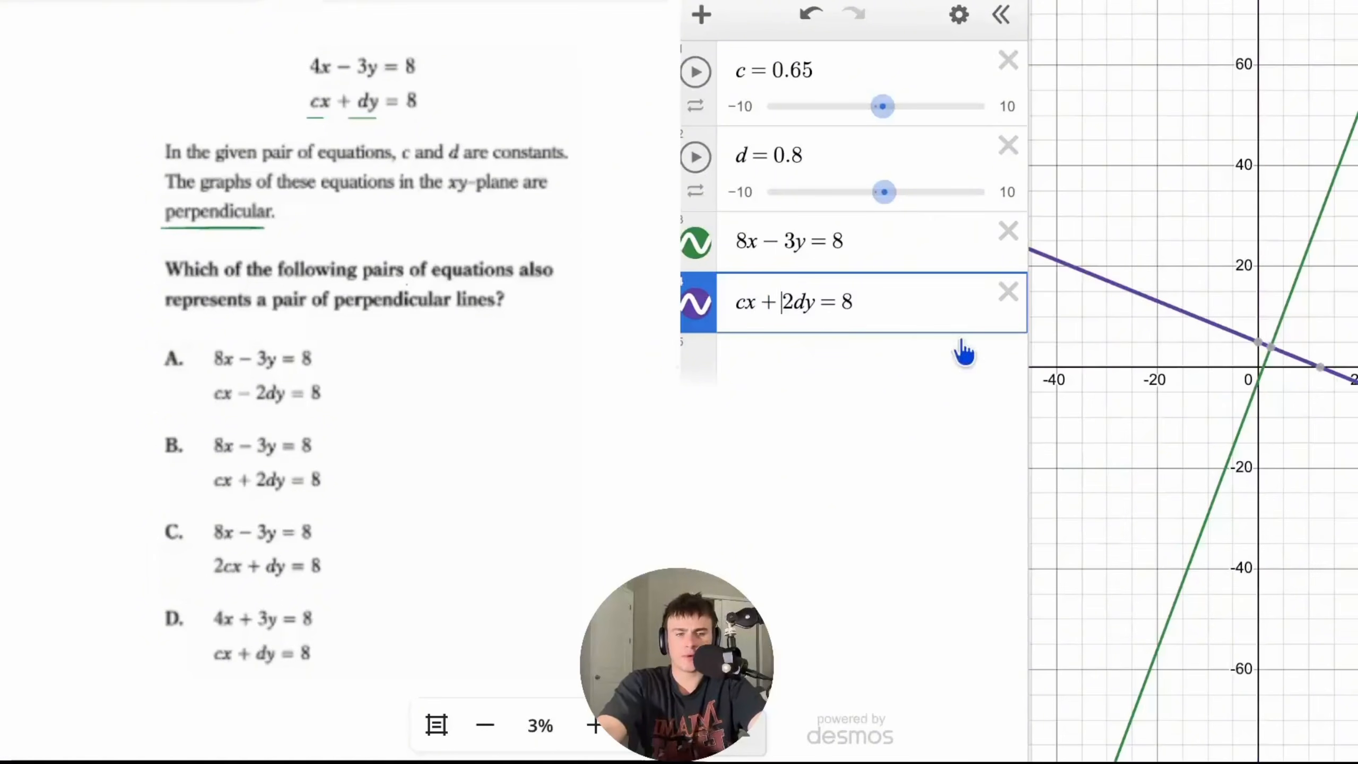
drag(1222, 388, 1188, 459)
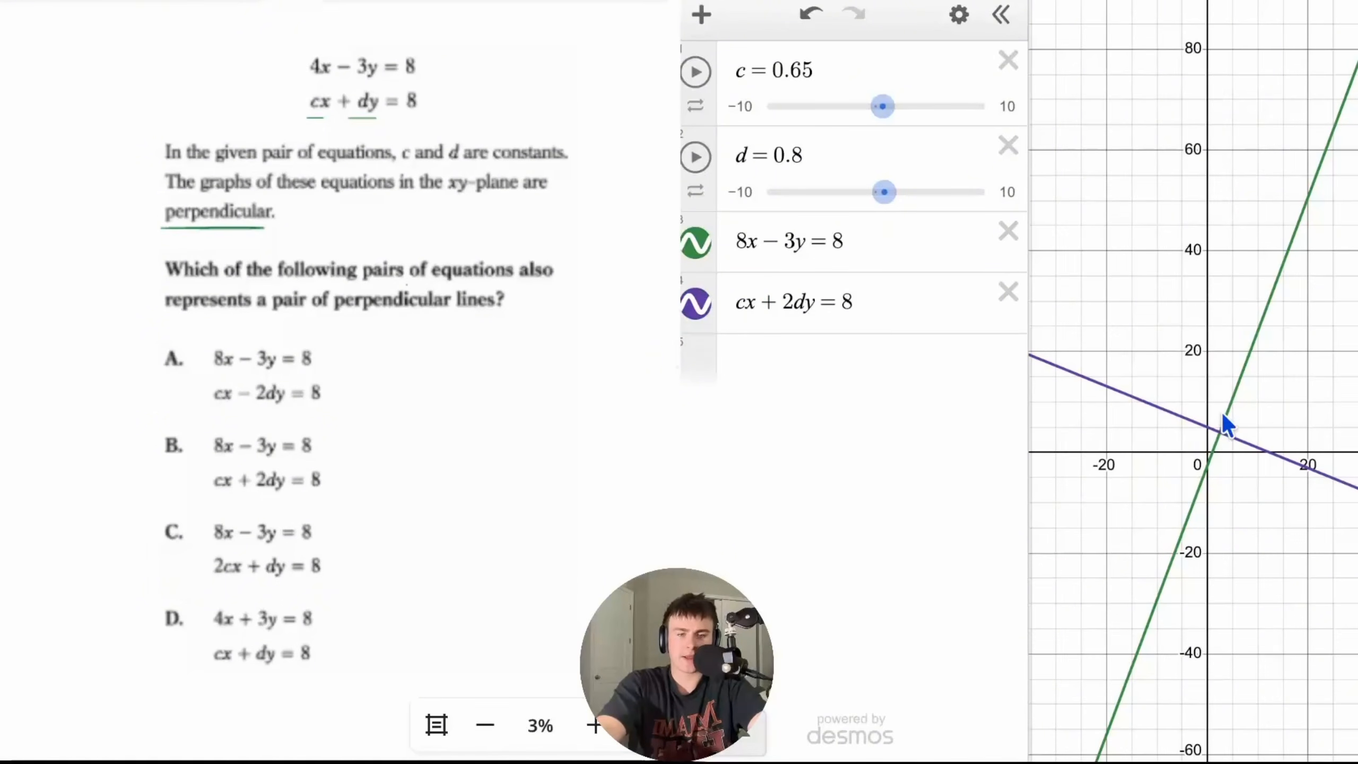
scroll(1223, 412, up, 5)
scroll(1264, 368, down, 8)
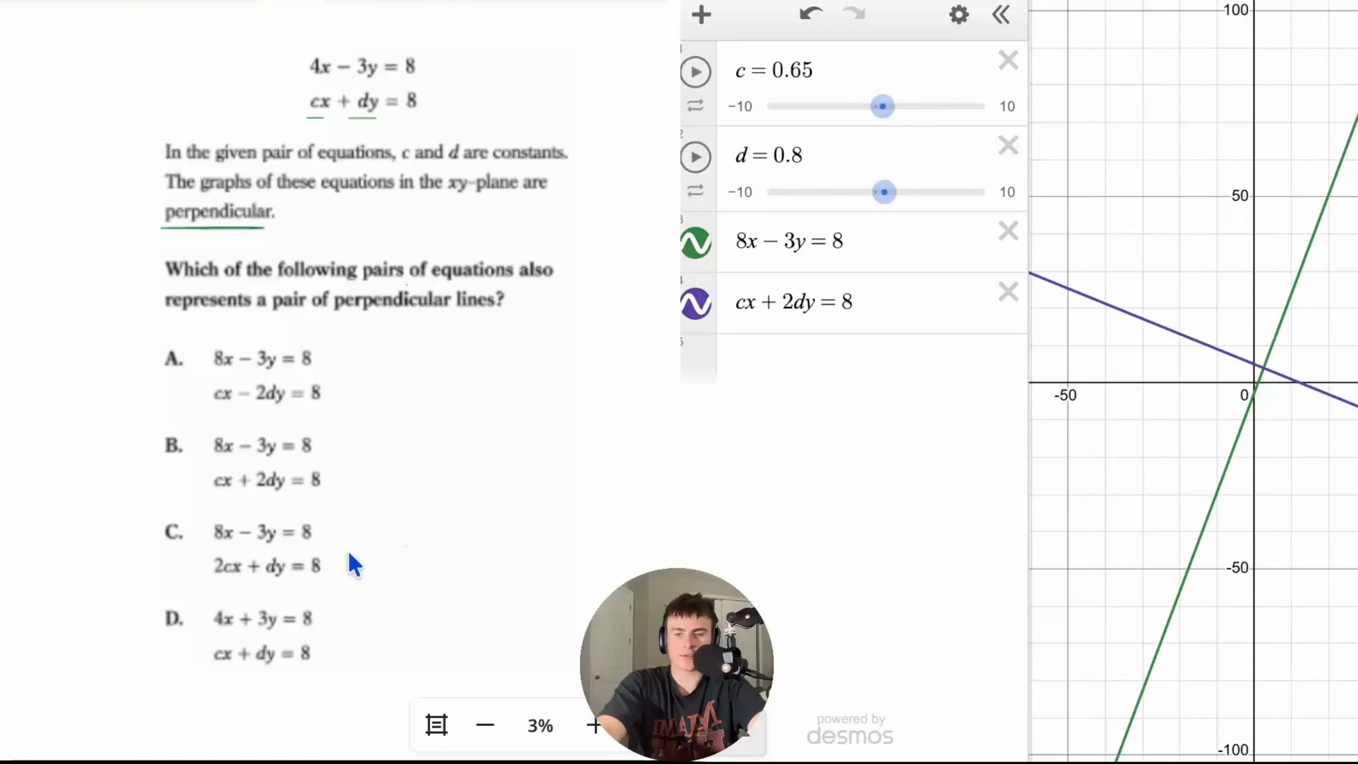
mouse_move(143, 461)
mouse_down()
mouse_move(235, 458)
mouse_move(135, 456)
mouse_move(133, 468)
mouse_up()
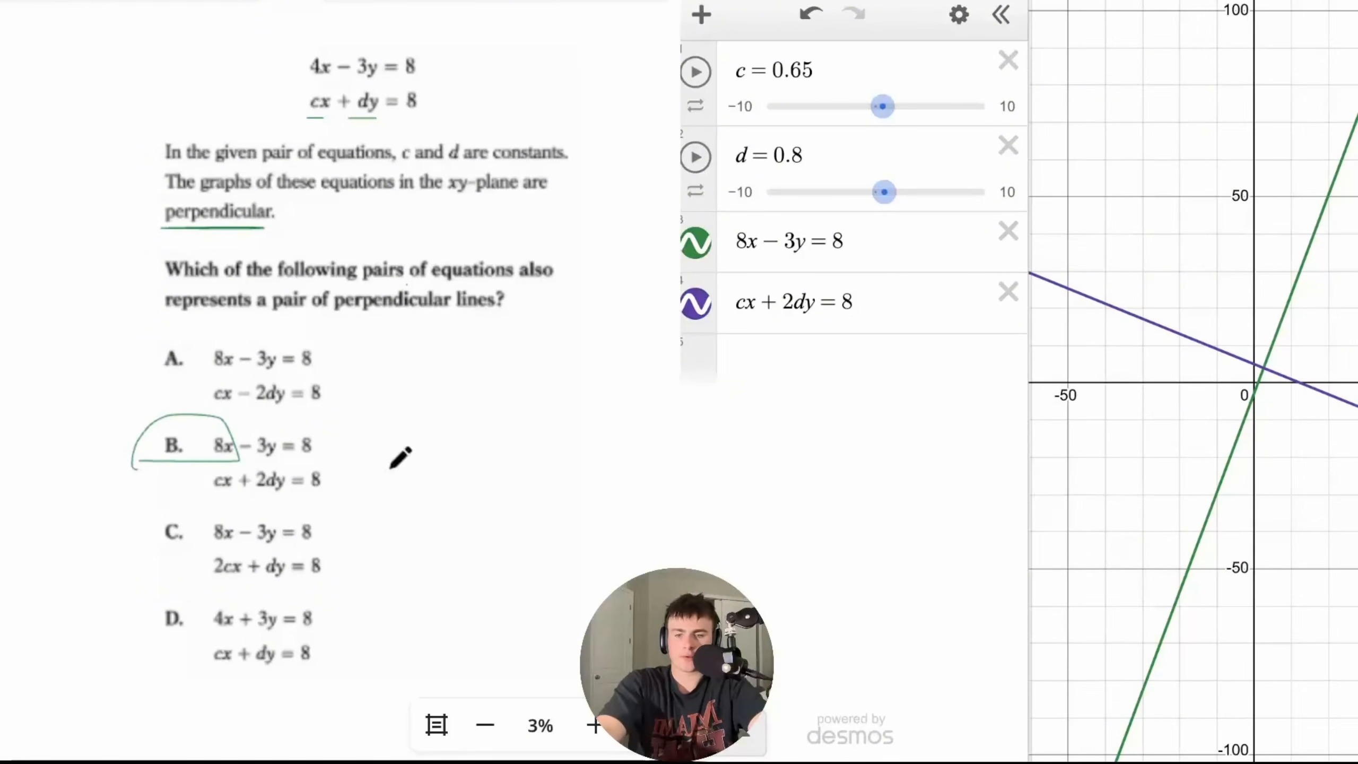
- Change the second equation to answer choice C's 2cx + dy = 8 to check its angle with 8x - 3y = 8
drag(874, 295, 736, 300)
text(2cx+dy)
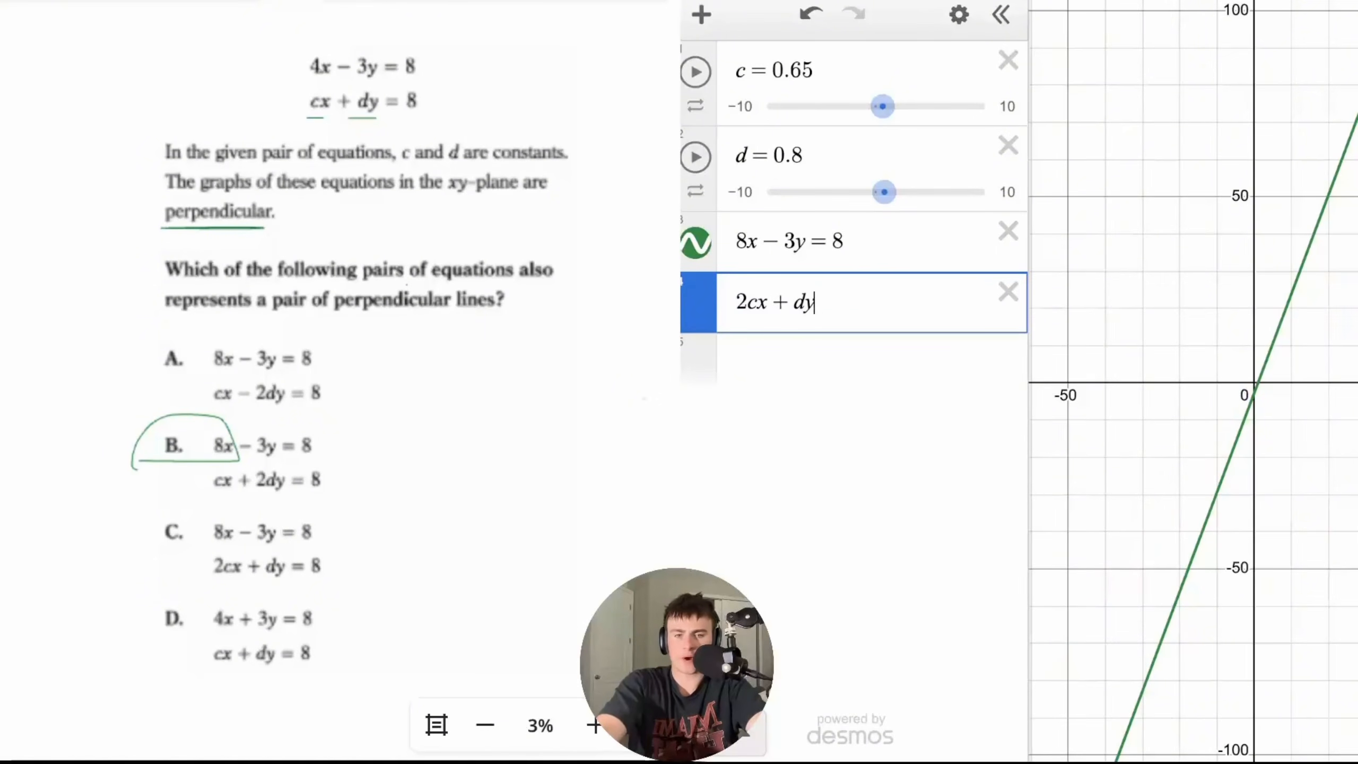
text(=8)
- Replace both equations with answer choice D's pair, 4x + 3y = 8 and cx + dy = 8
drag(853, 301, 696, 308)
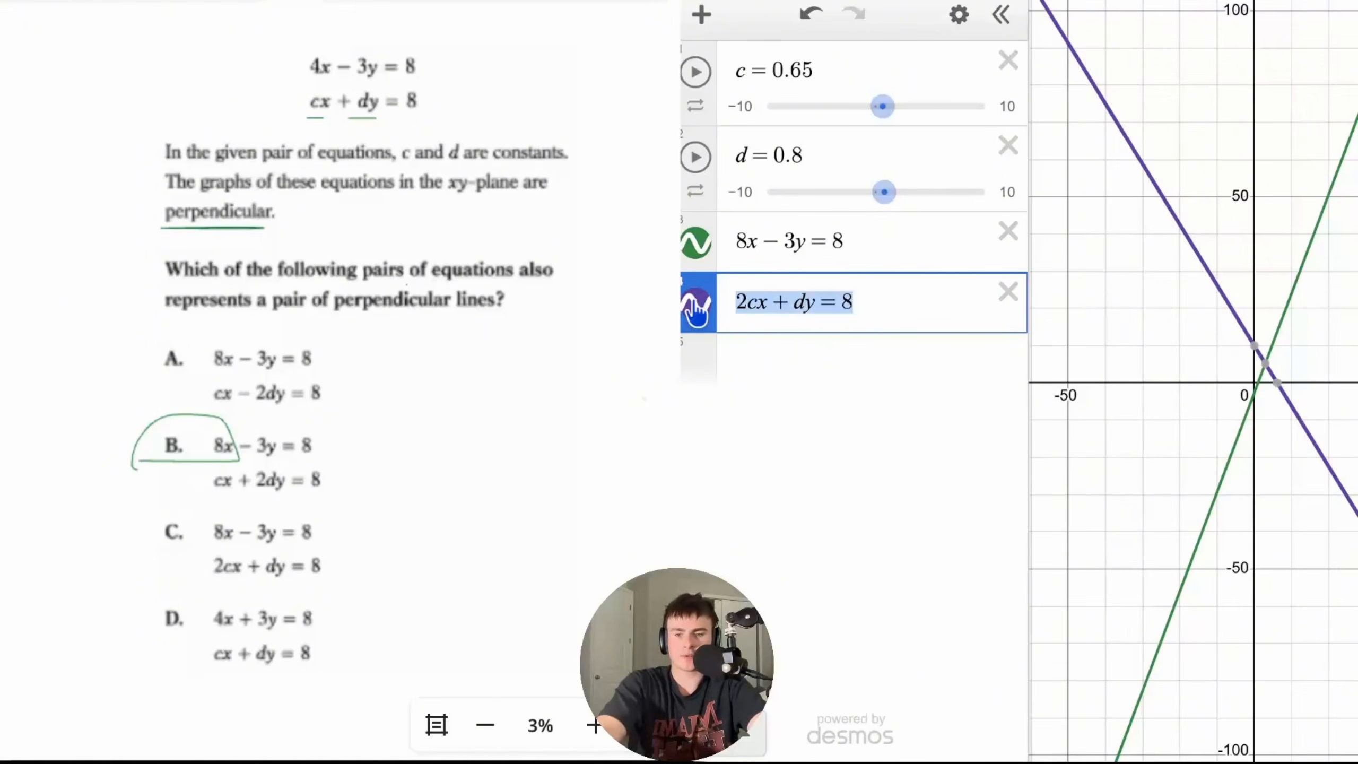
key(BackSpace)
text(cx + dy = 8)
drag(870, 236, 675, 238)
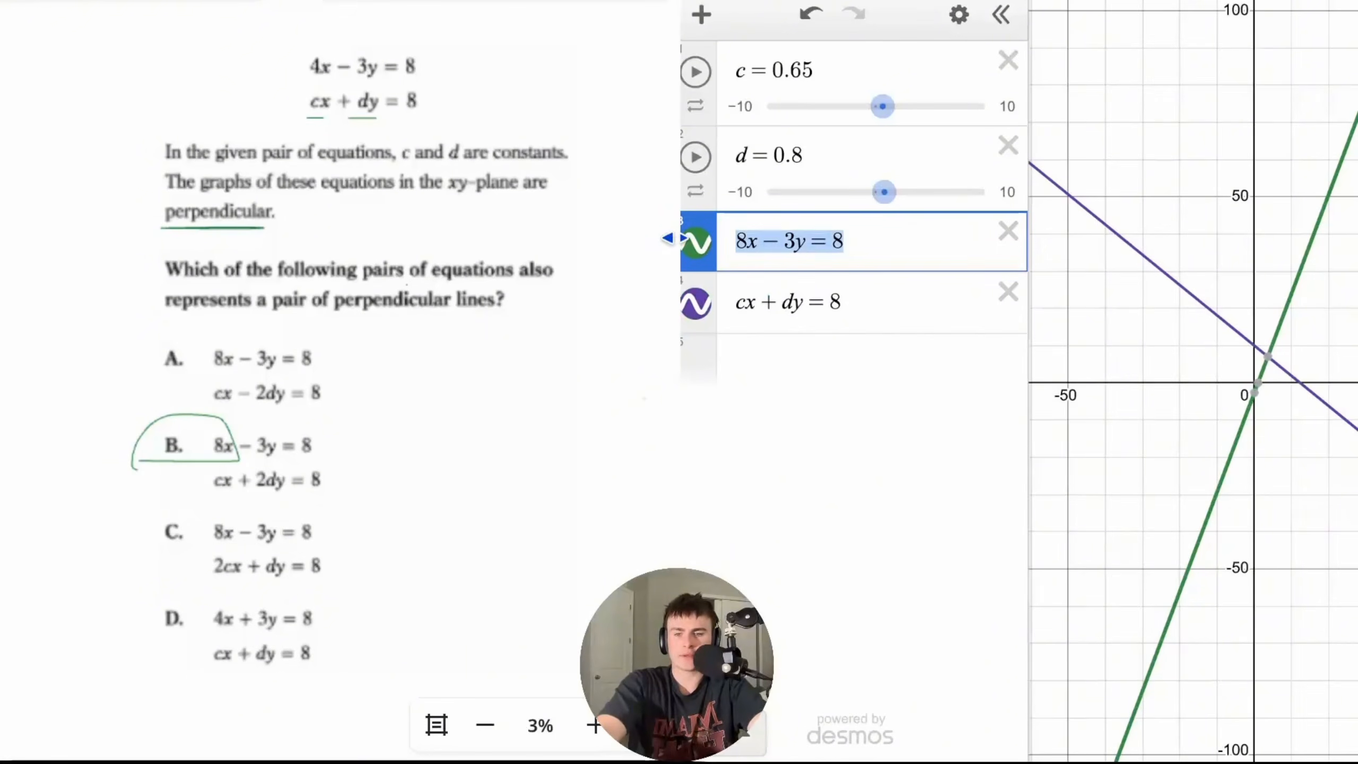
text(4x+3y=8)
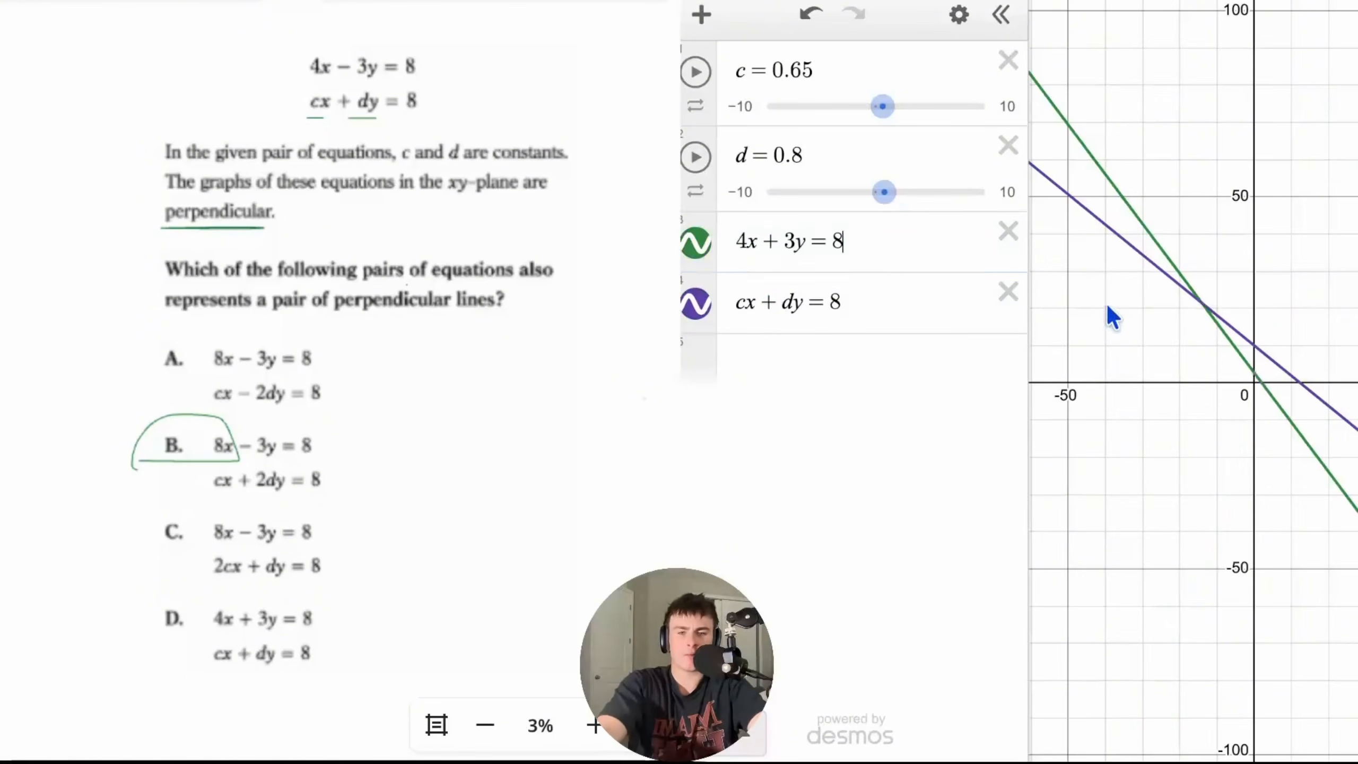
- Inspect the crossing angle of choice D's lines, and delete both equations along with the c and d sliders
drag(1106, 304, 1161, 371)
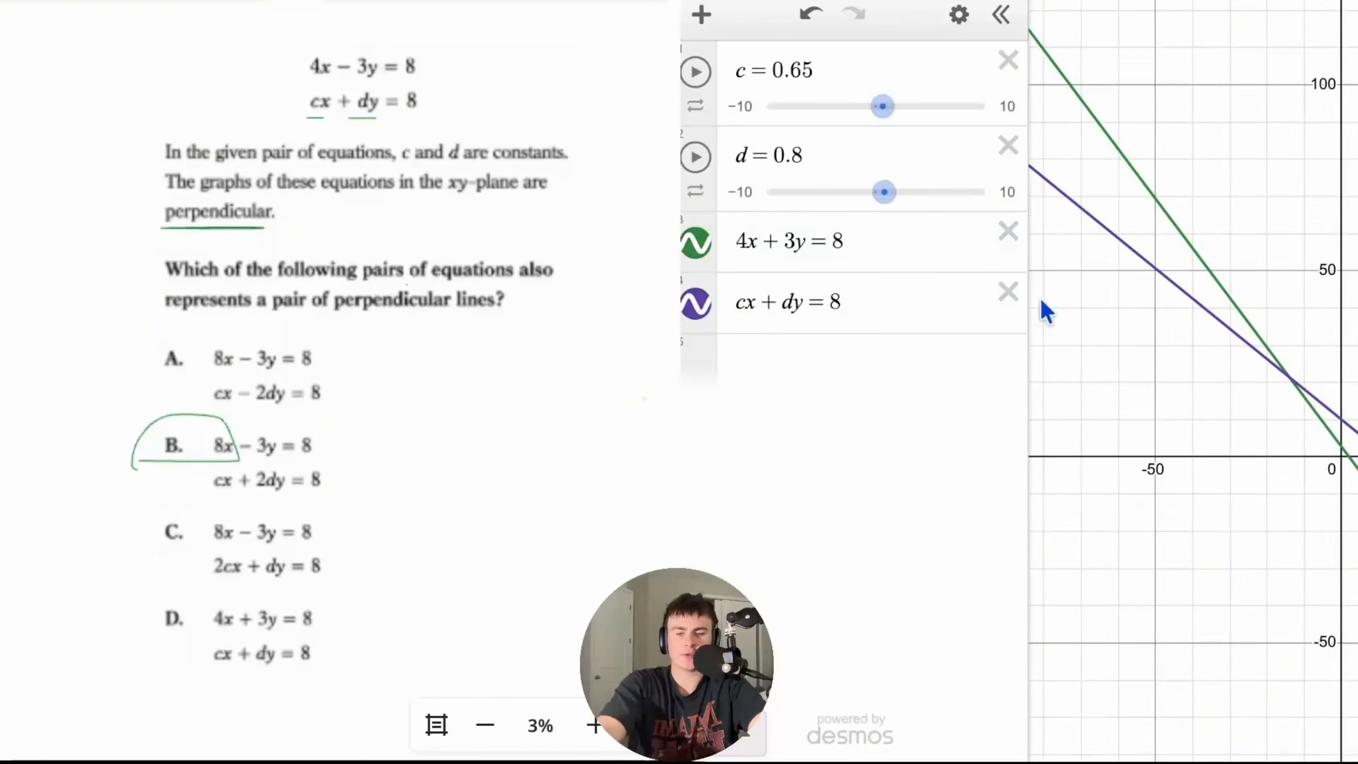
click(1000, 245)
click(1007, 233)
click(1007, 147)
click(1007, 62)
- Review the "Slope, parallel, perpendicular lines" summary notes on the whiteboard
scroll(555, 328, down, 1)
scroll(555, 327, up, 10)
scroll(554, 327, up, 8)
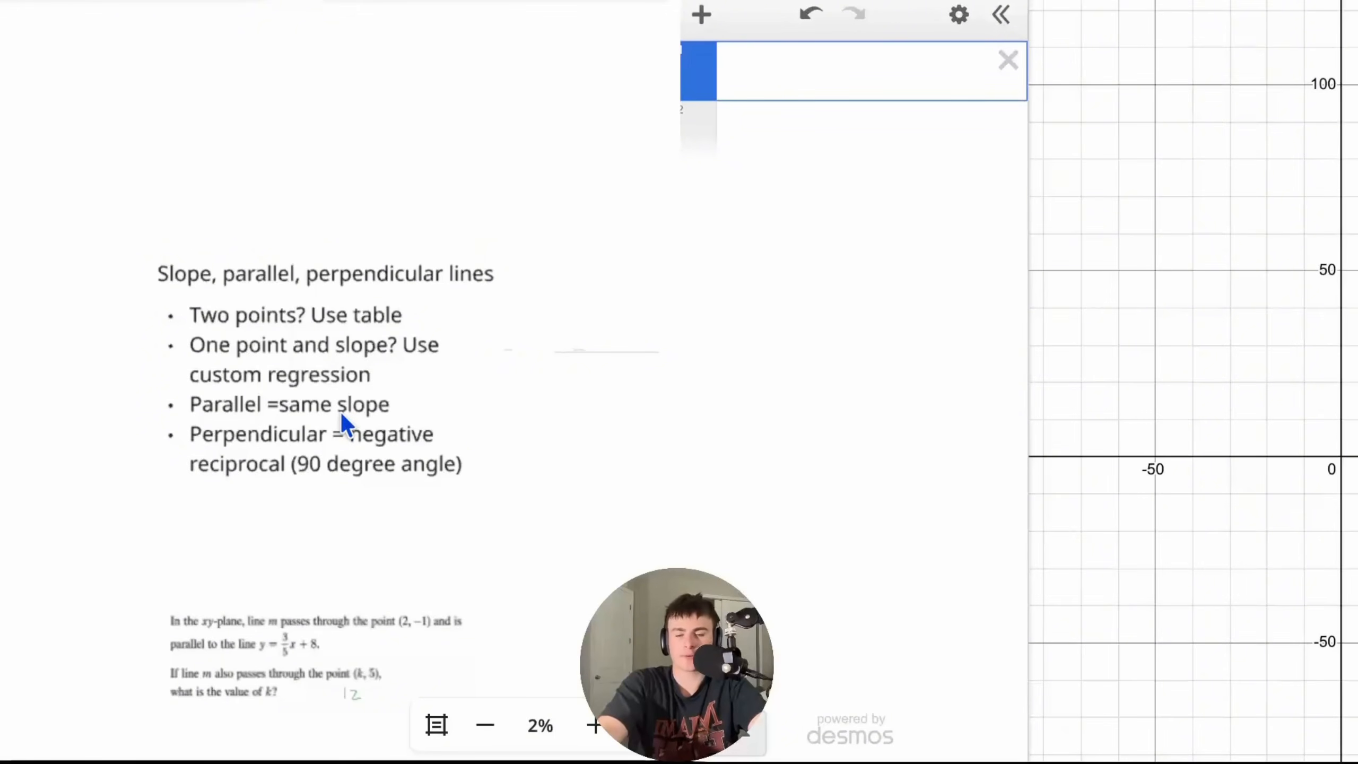
scroll(341, 411, up, 1)
scroll(340, 412, down, 2)
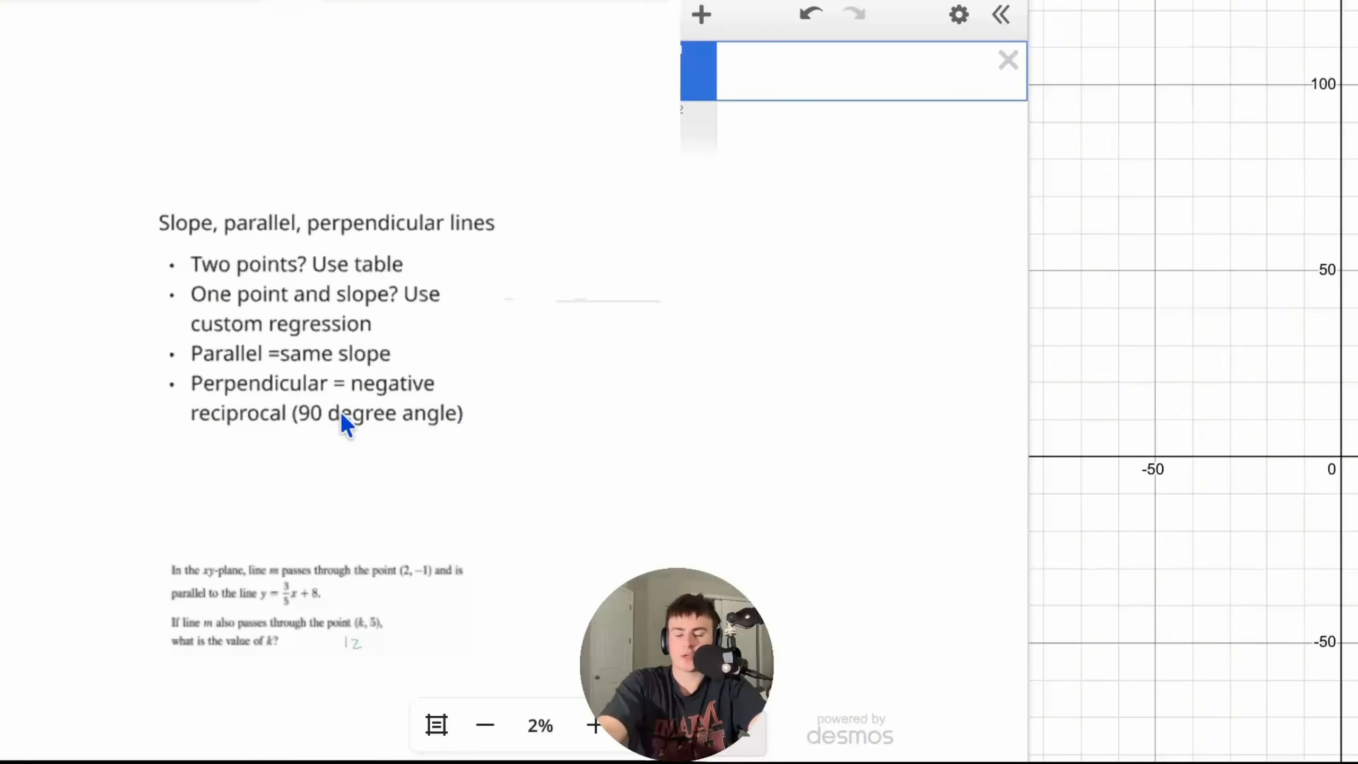
scroll(341, 418, up, 1)
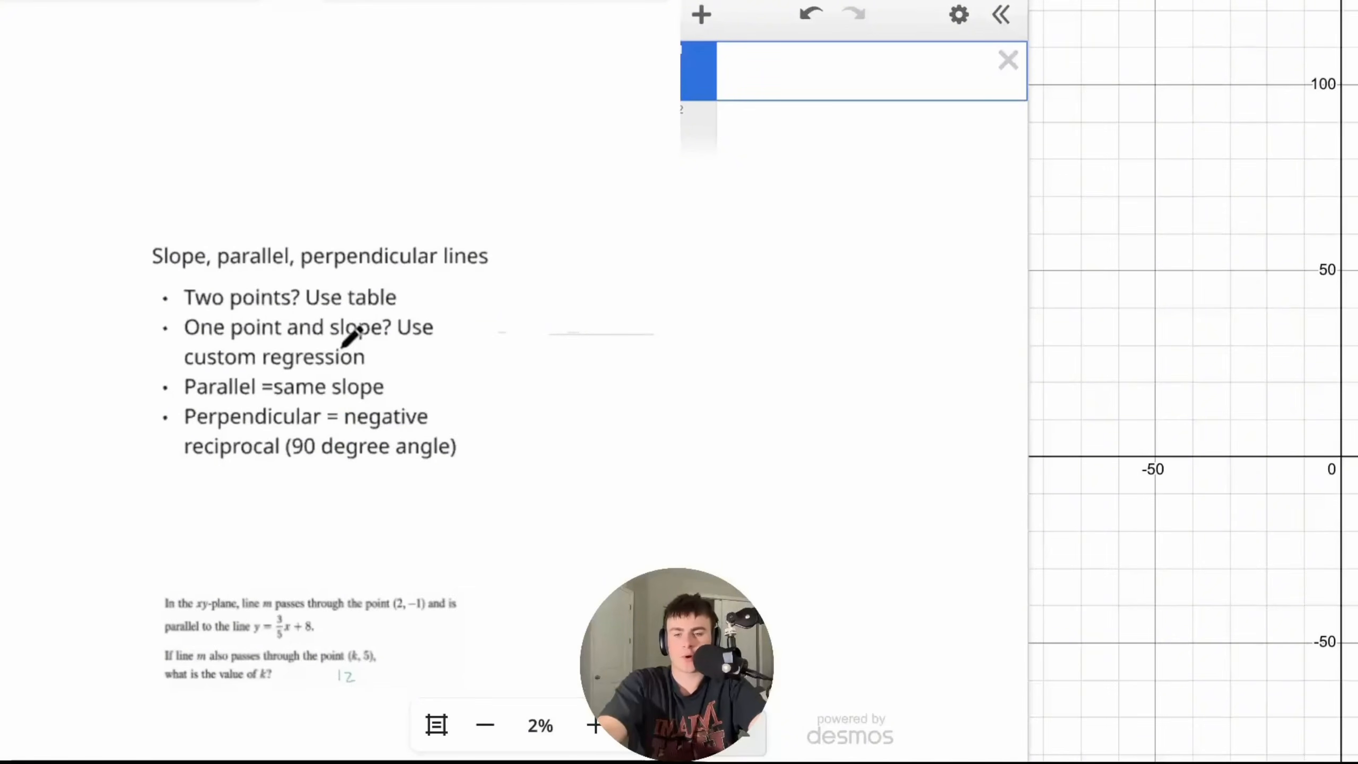
scroll(346, 337, up, 2)
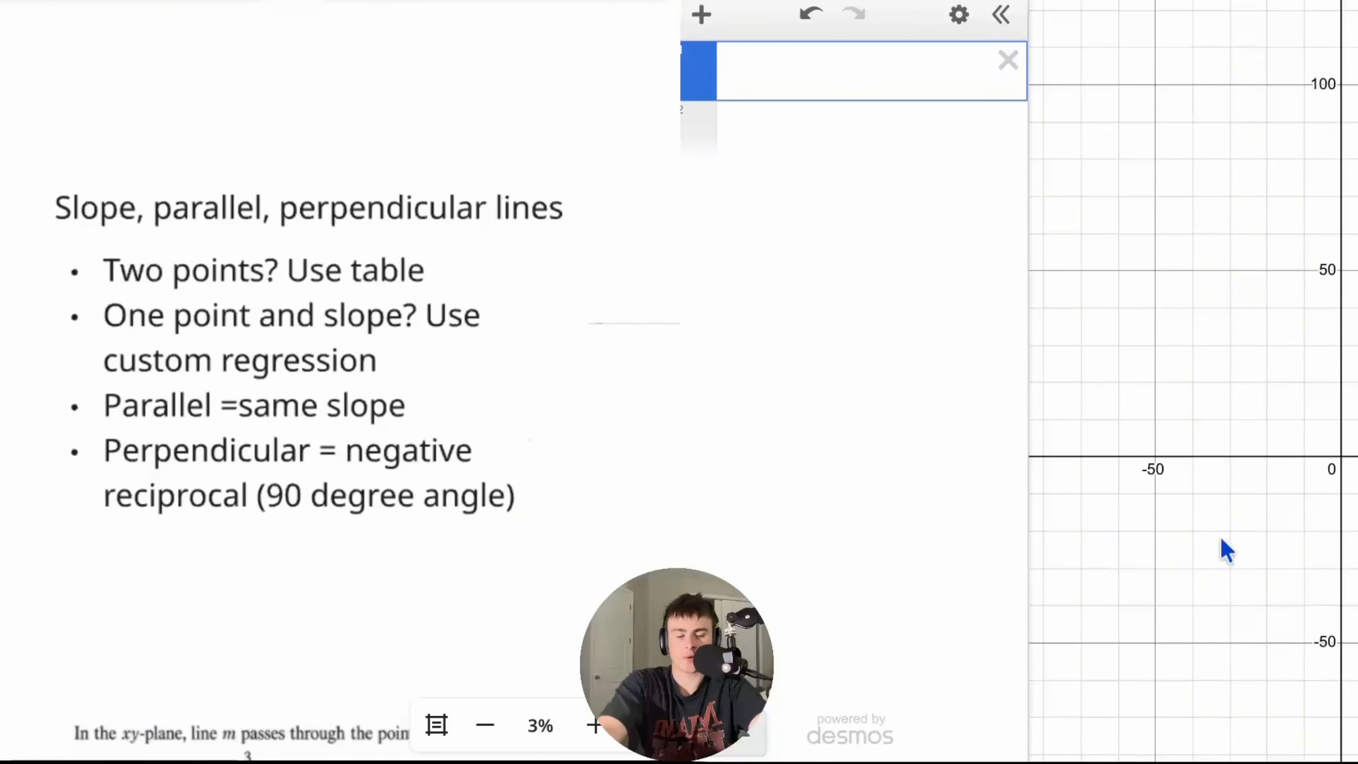
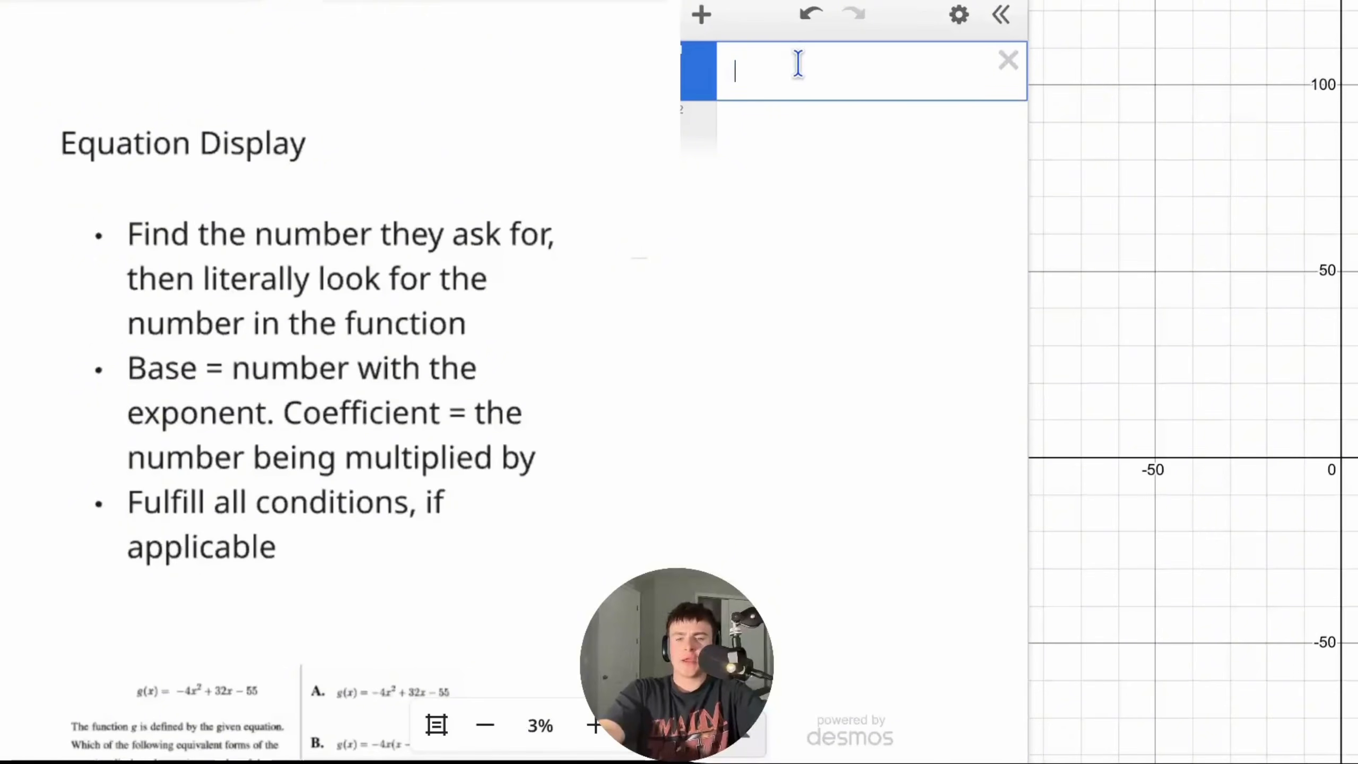
- Enter the general exponential expression a(b)^x and replace its base b with 1.5
text(a)
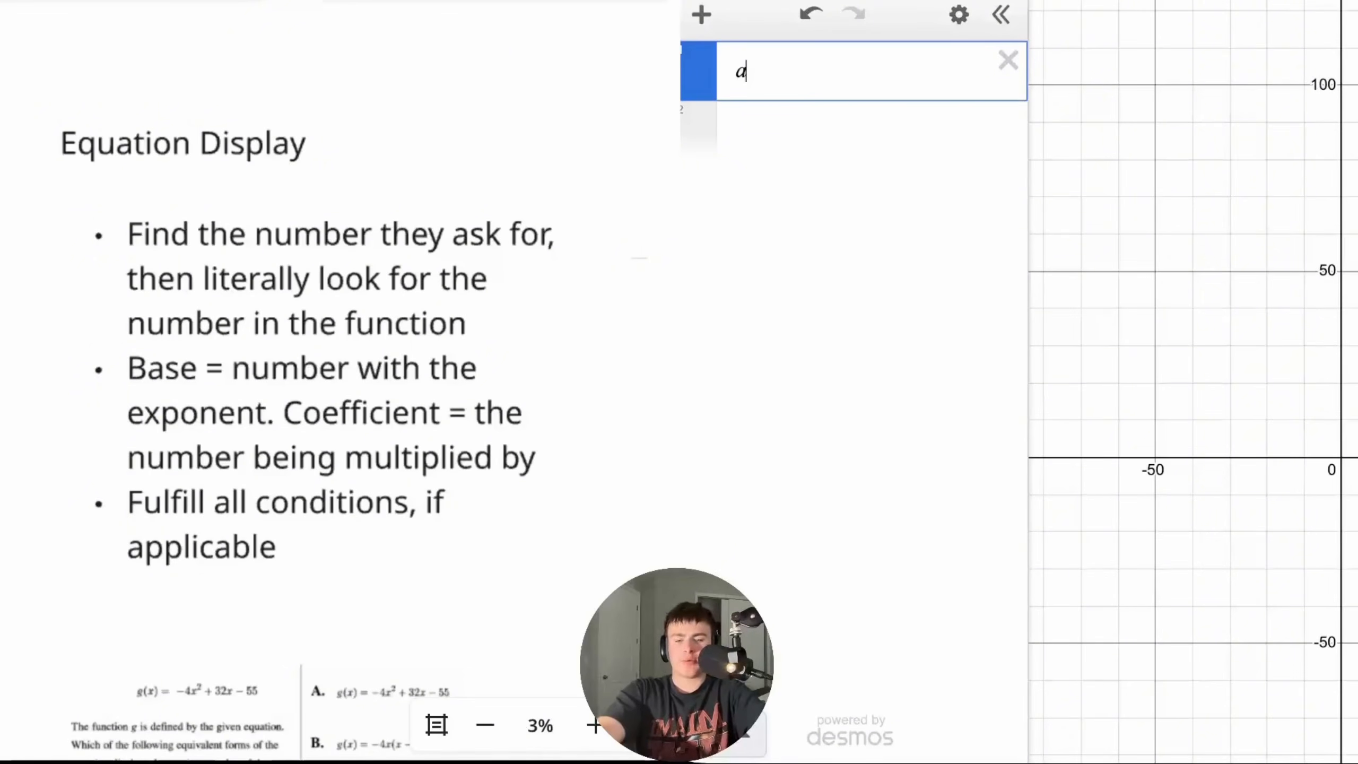
text((b)^x)
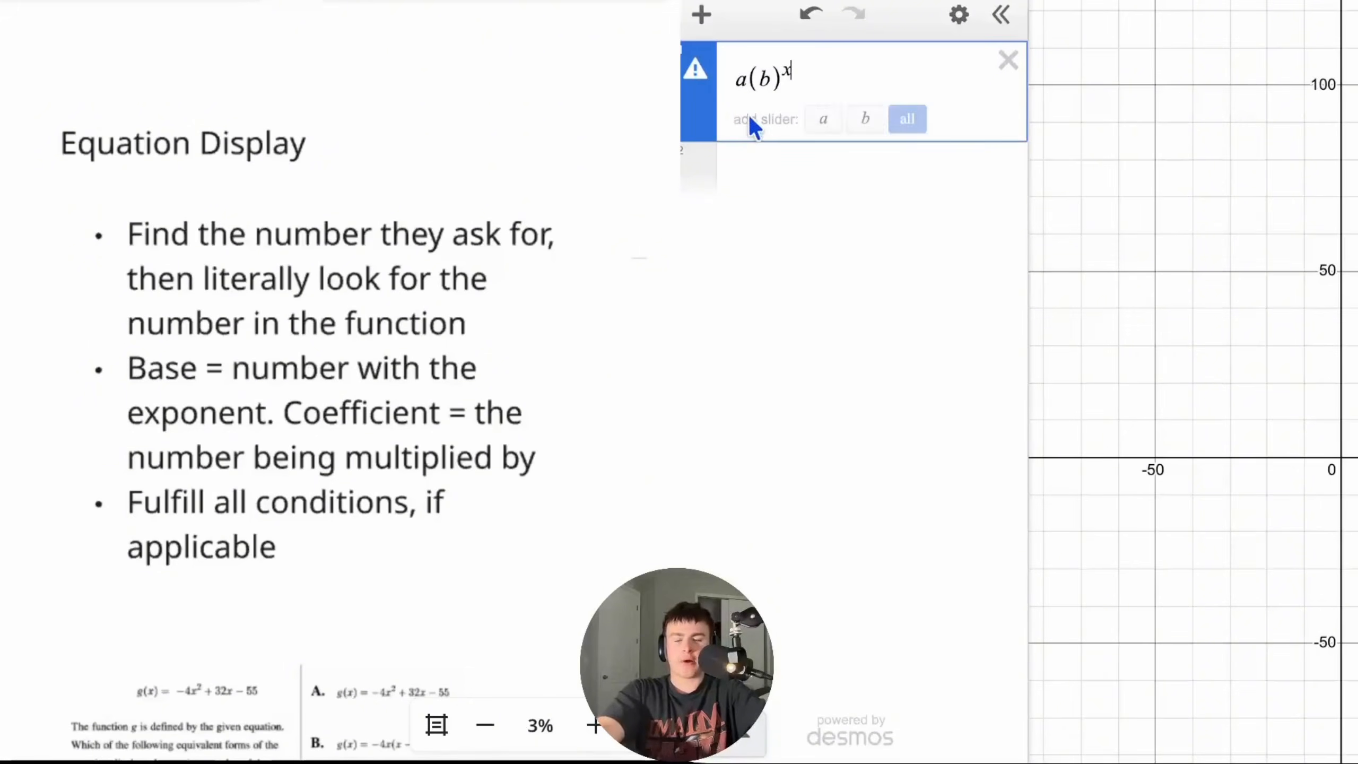
drag(782, 84, 749, 83)
click(778, 83)
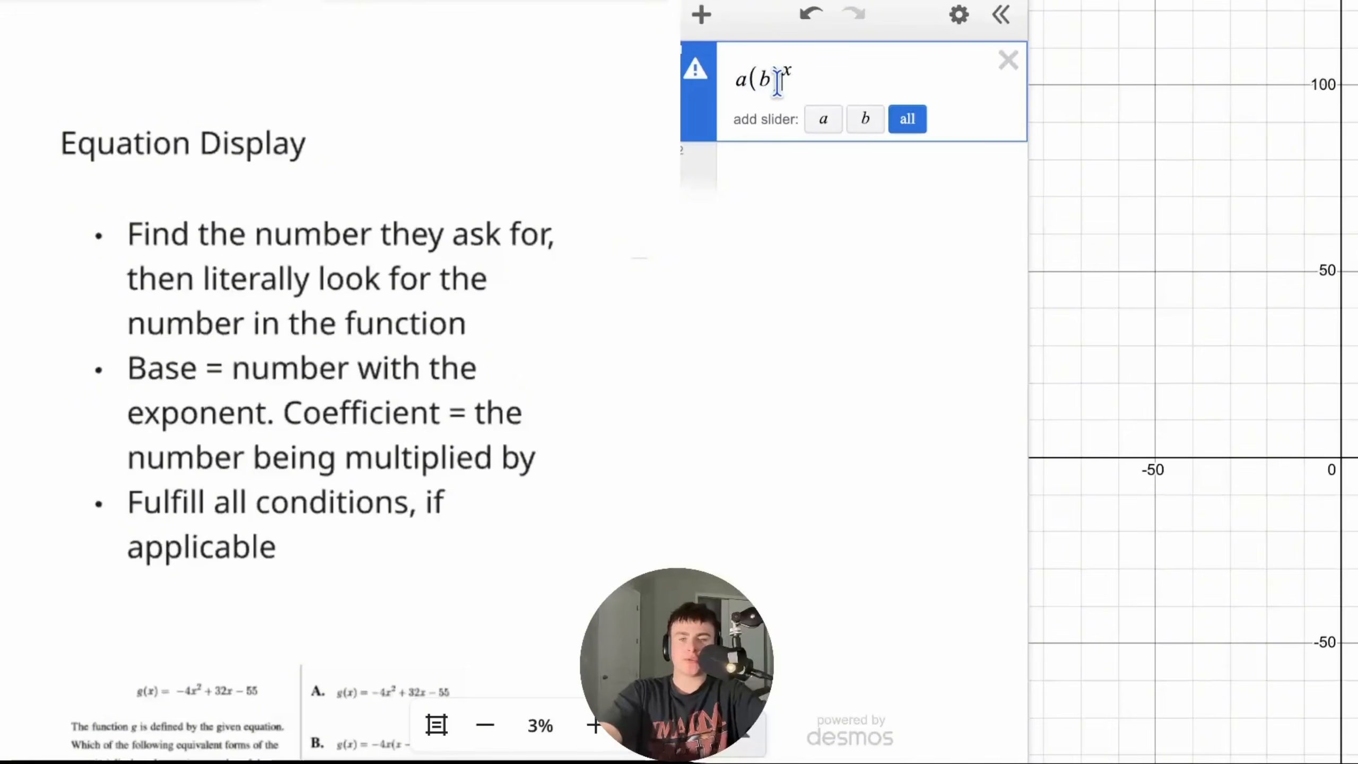
key(BackSpace)
text(0.5)
key(BackSpace)
key(BackSpace)
key(BackSpace)
text(1.5)
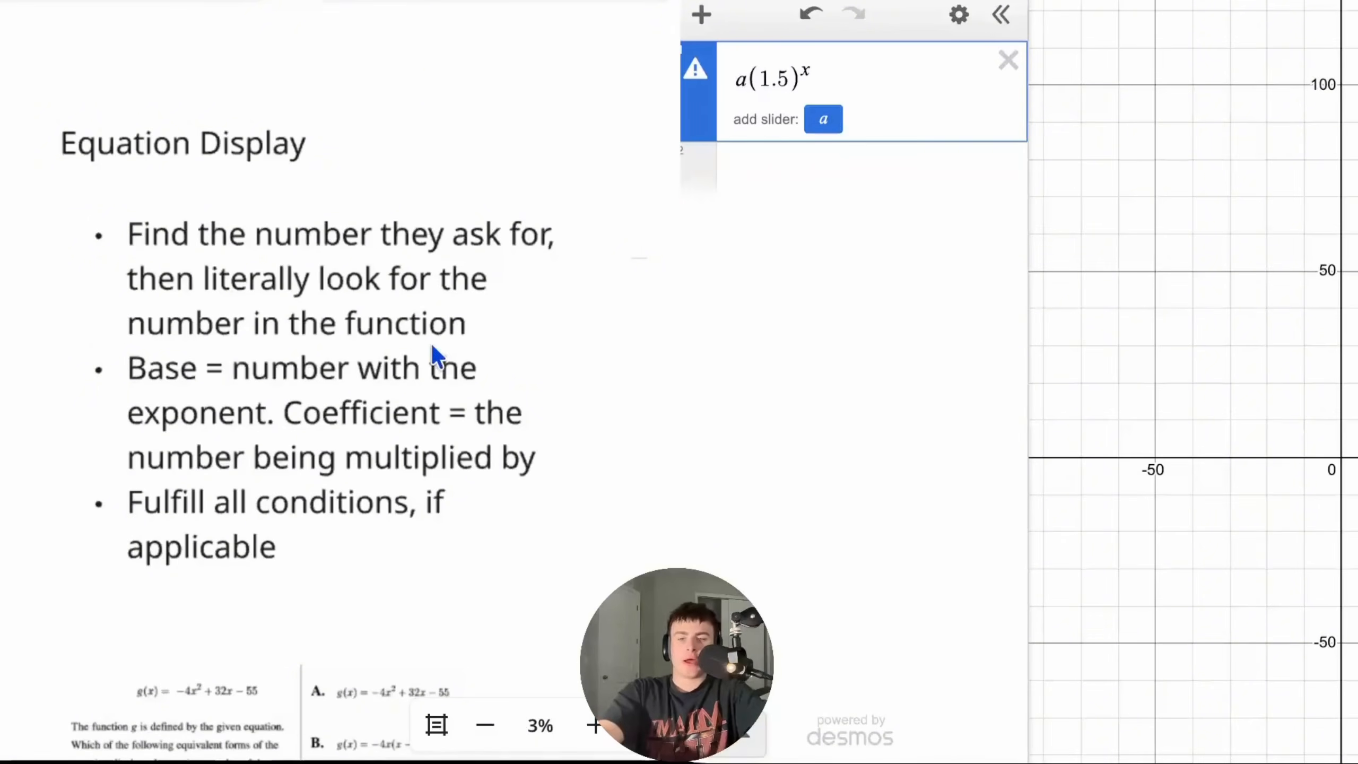
- Replace the coefficient a with 2 in the exponential, and enter "max is 2" on the line beneath it
click(740, 77)
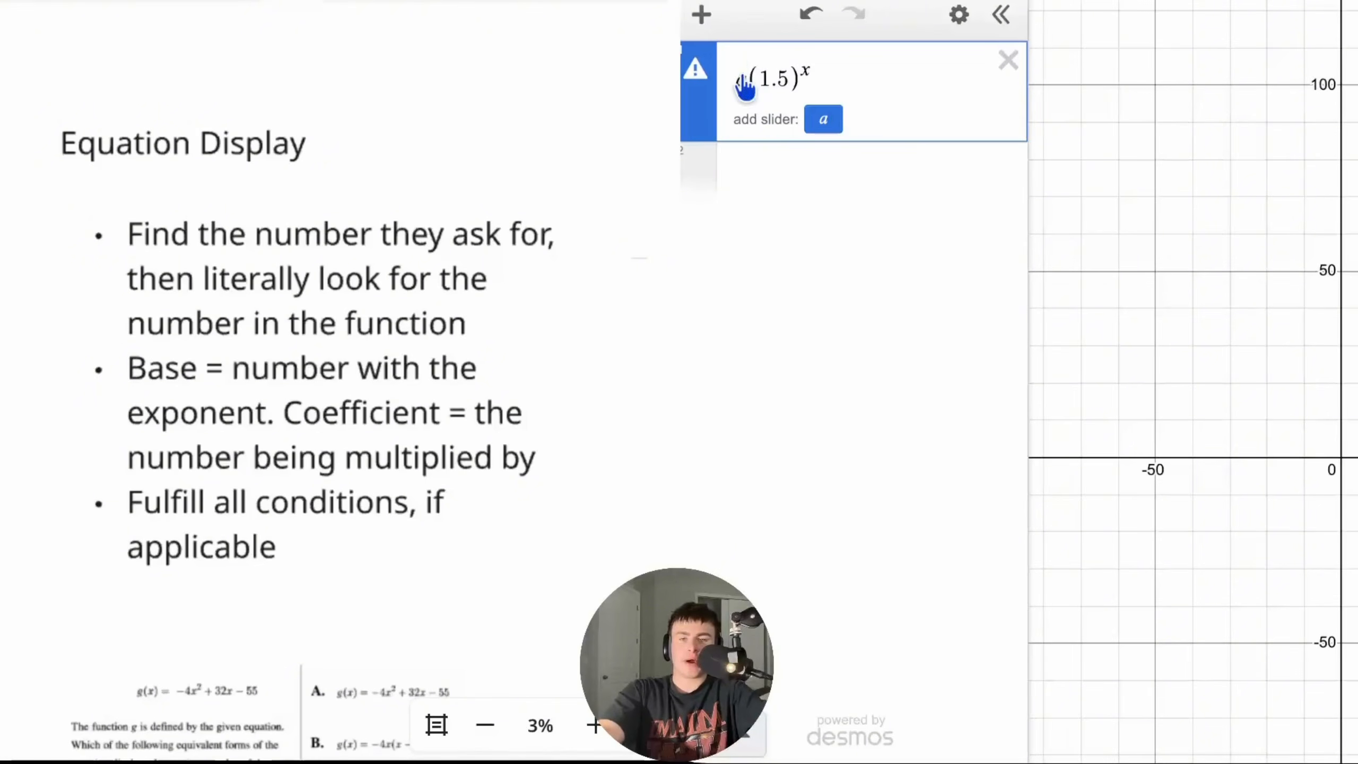
drag(749, 83, 734, 82)
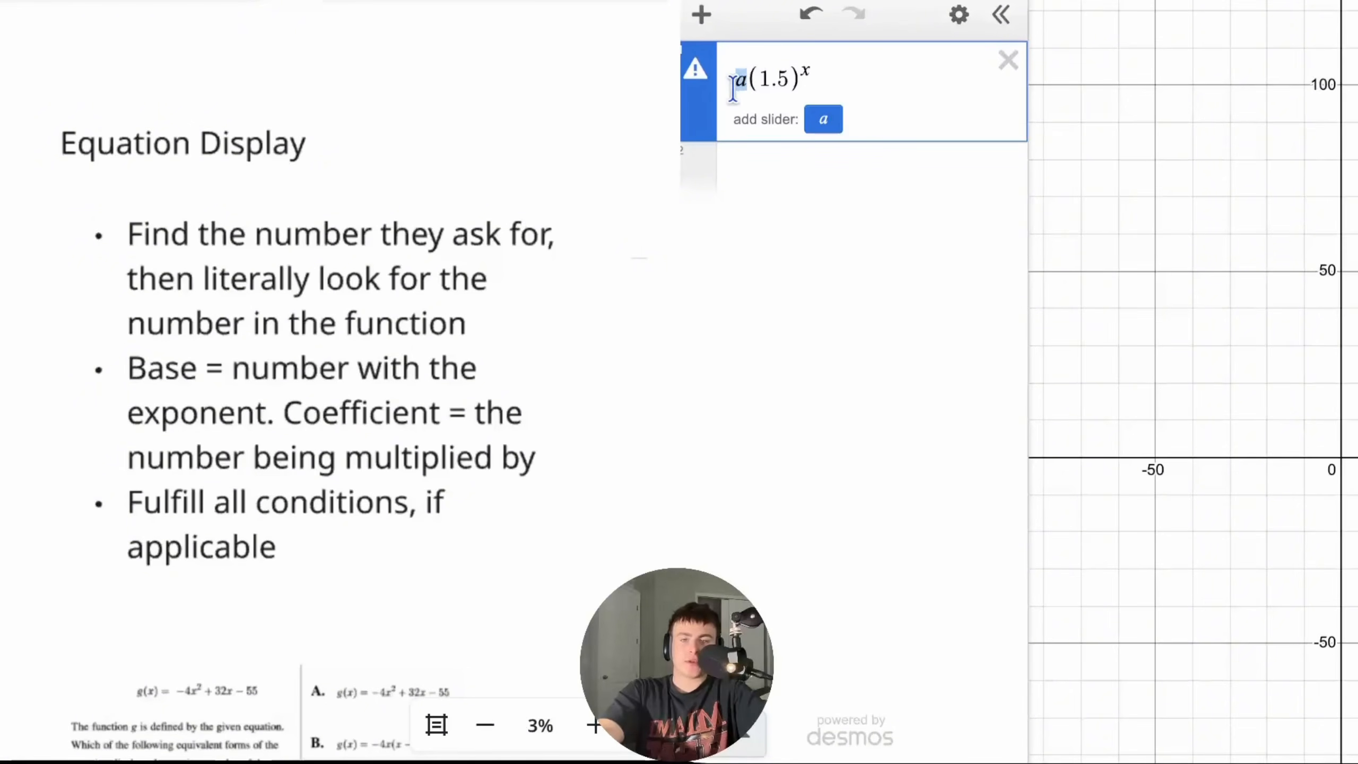
text(2)
click(776, 155)
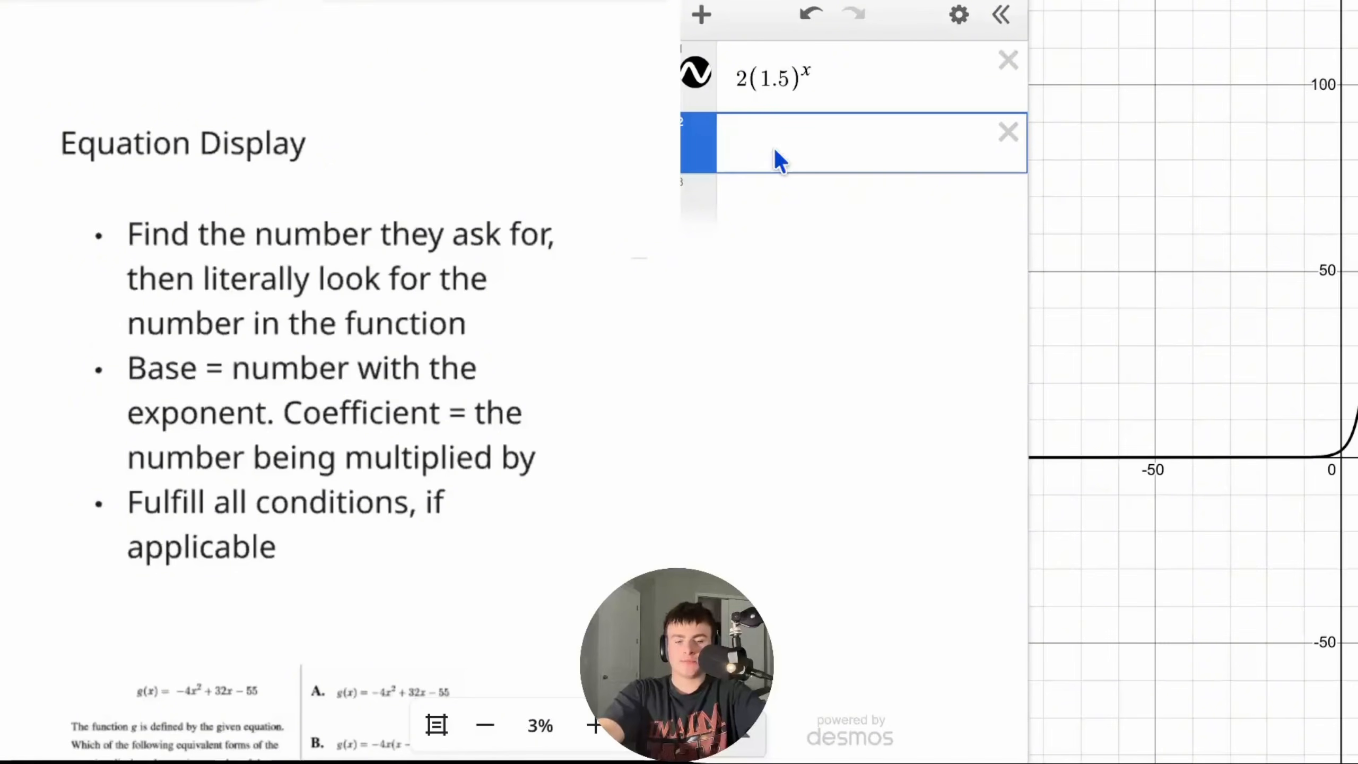
text(max is 2)
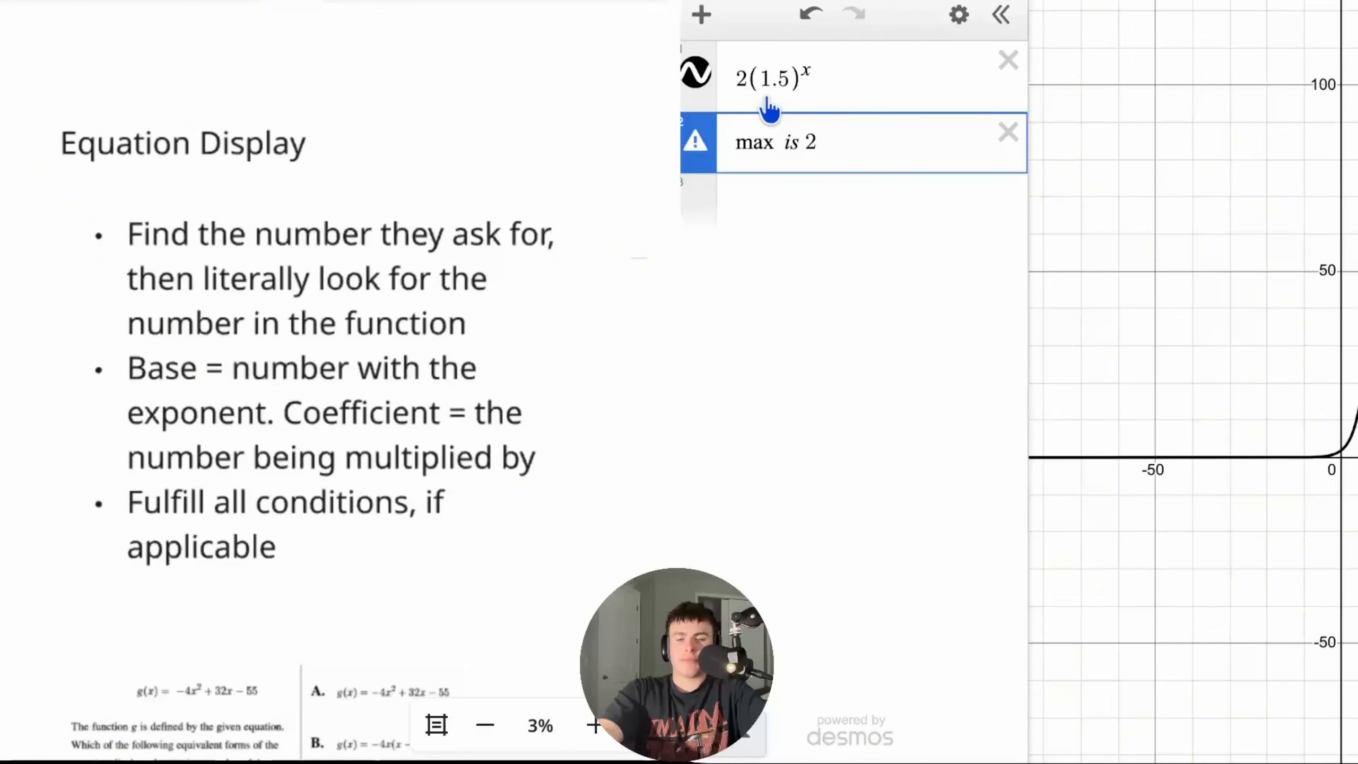
double_click(742, 80)
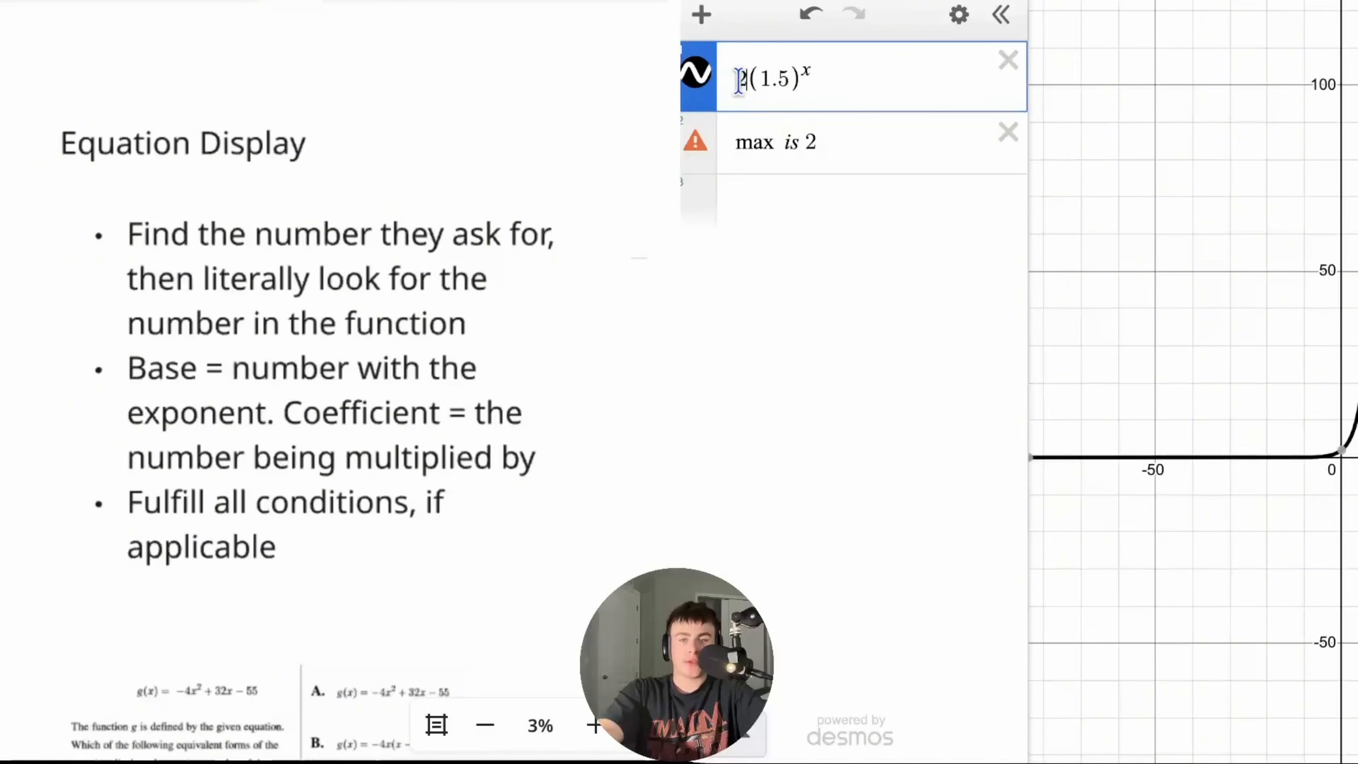
- Clear the exponential example and its "max is 2" line, and enter the sample condition x > 0 before removing it
click(1009, 133)
click(1010, 86)
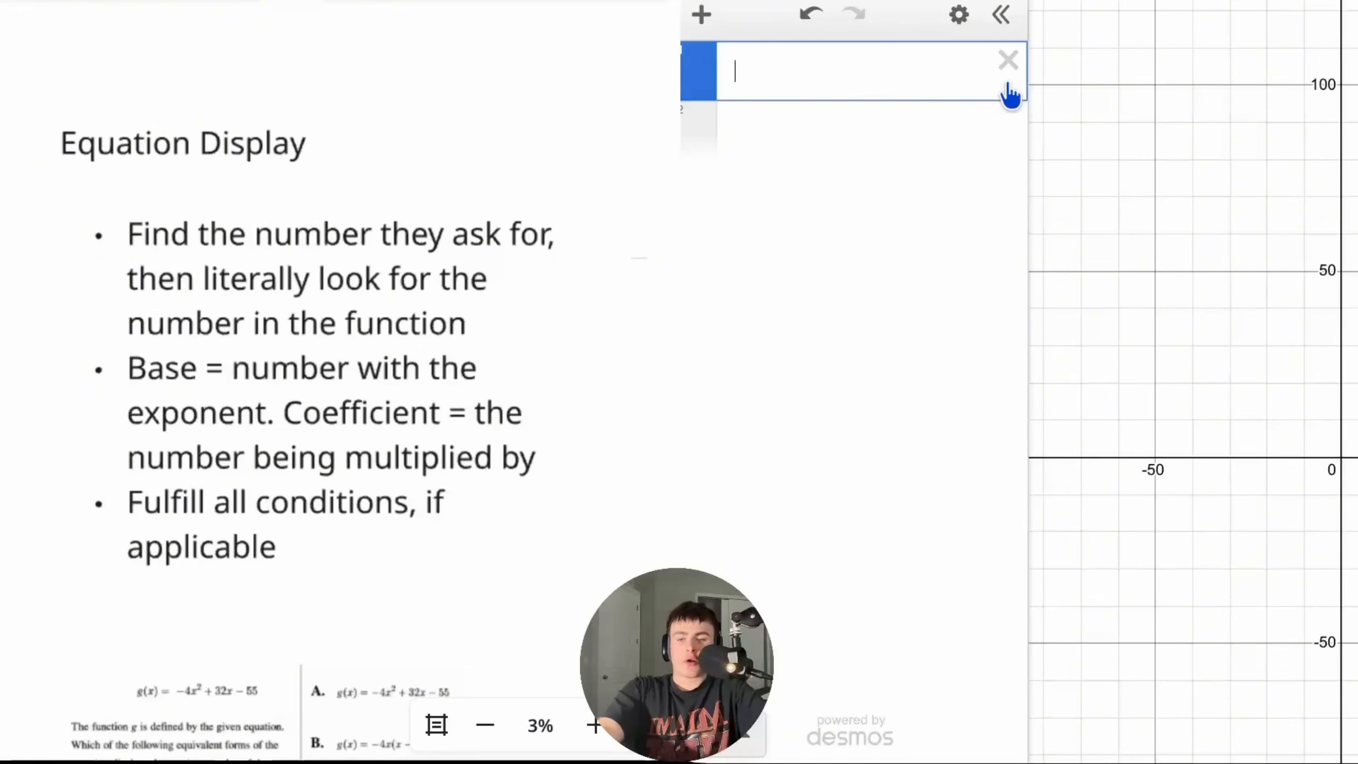
text(x>0)
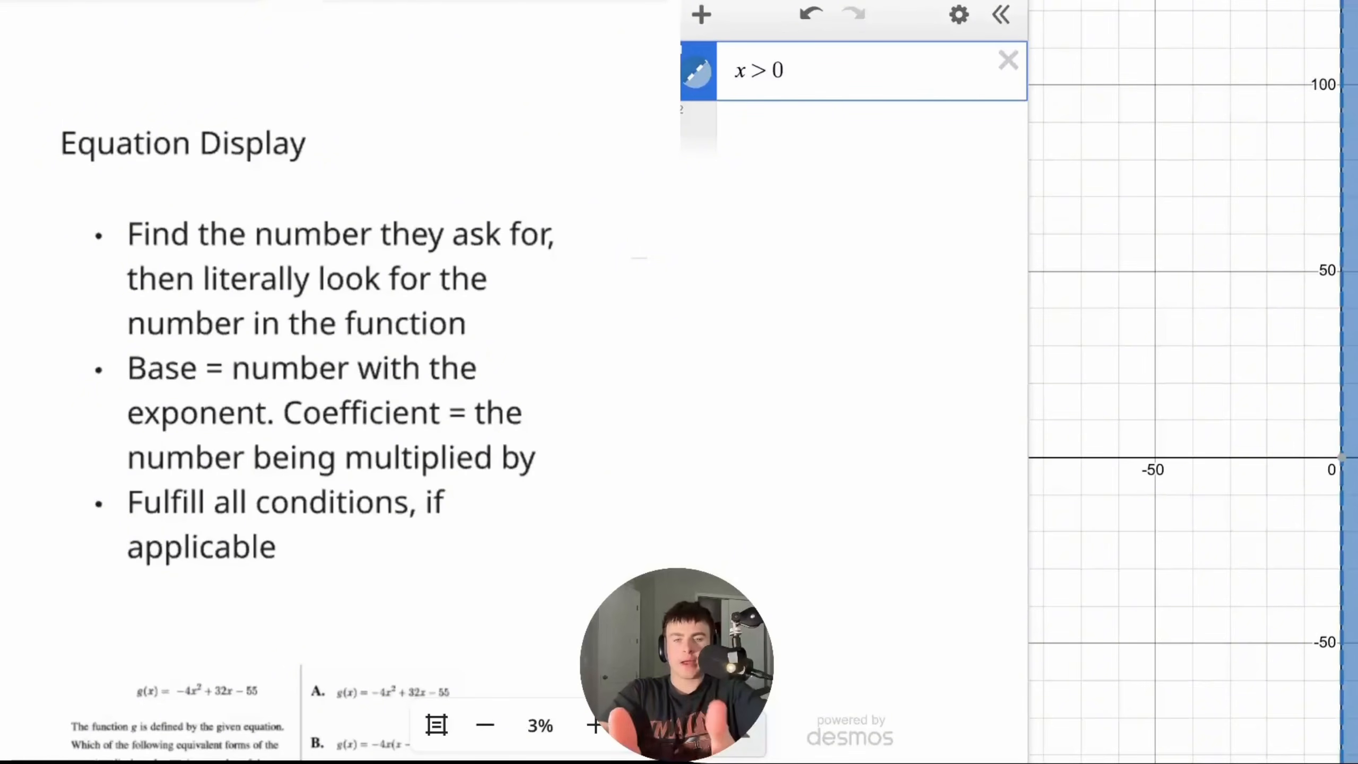
click(1008, 63)
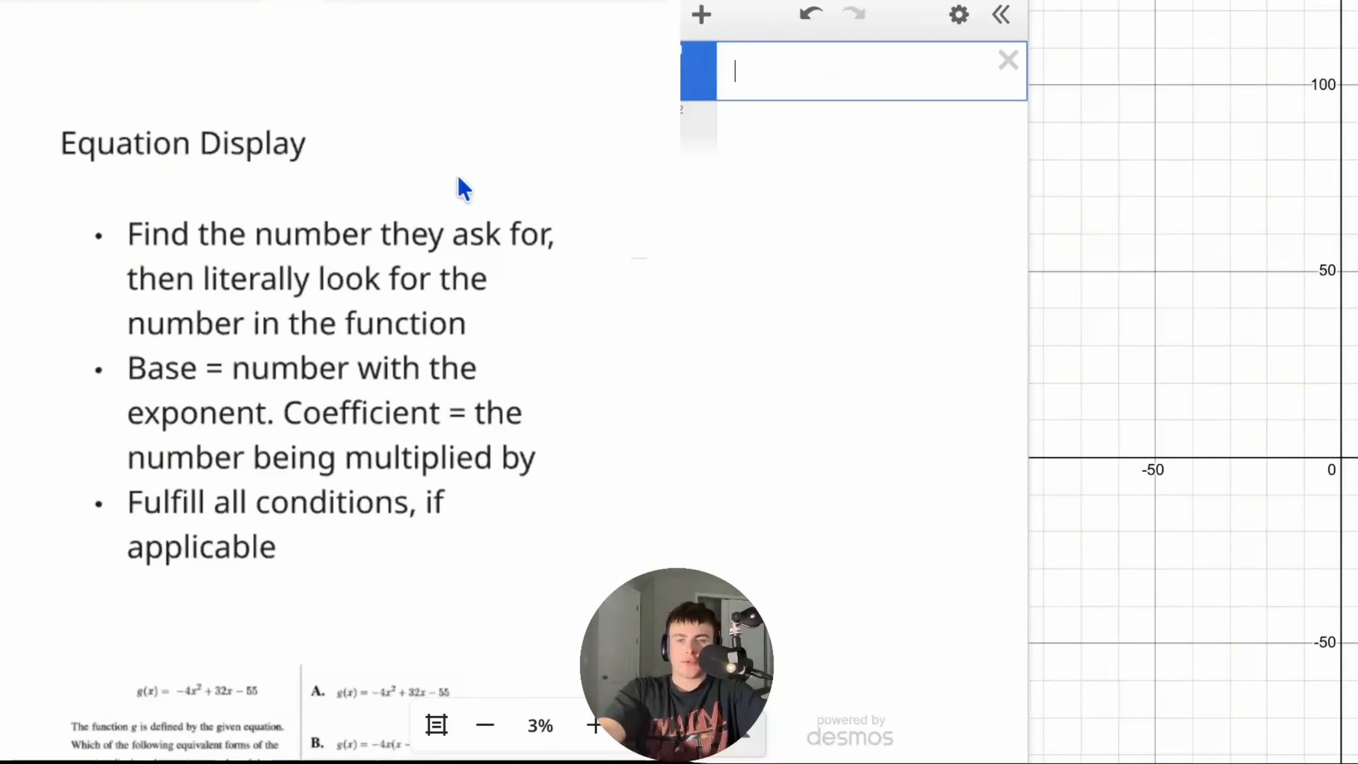
- Go to the maximum-value question below the Equation Display notes and graph g(x) = -4x^2 + 32x - 55
scroll(434, 279, down, 5)
scroll(409, 394, up, 2)
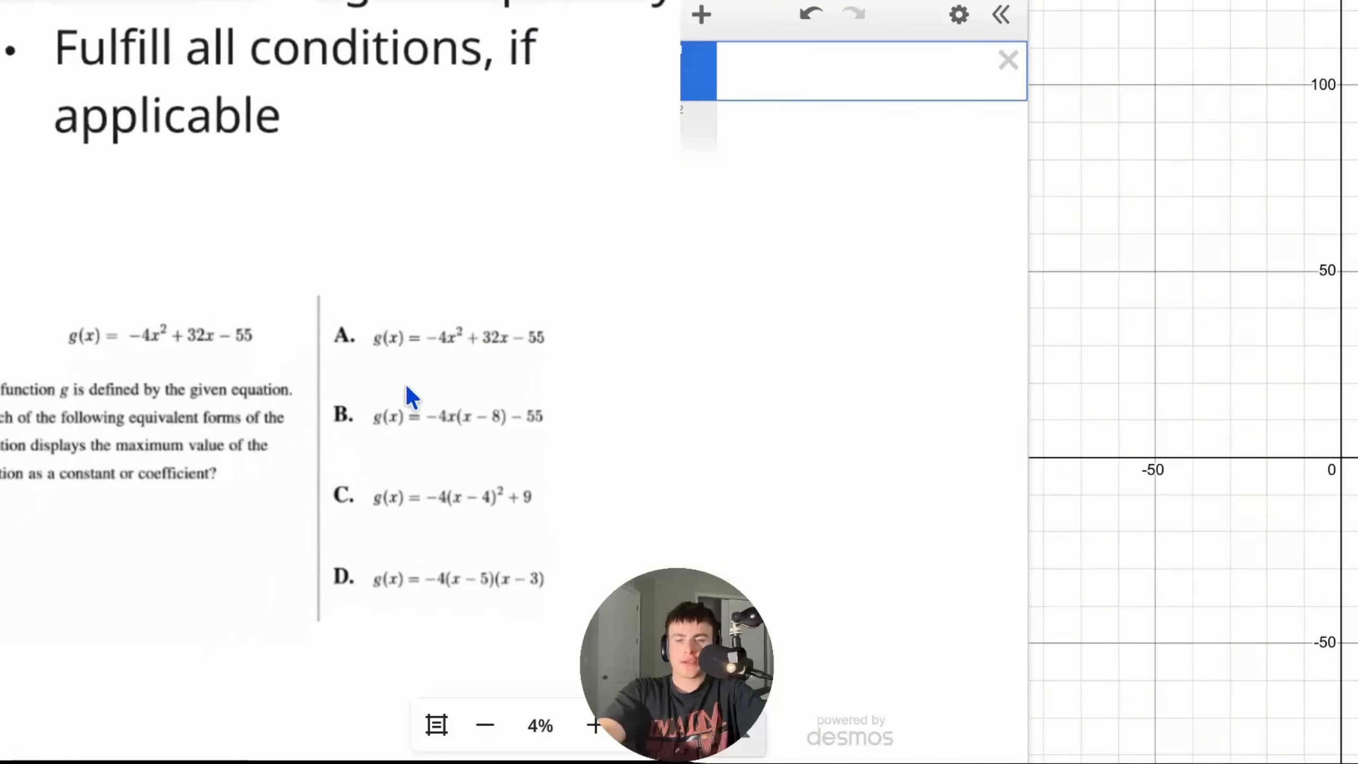
scroll(409, 394, down, 2)
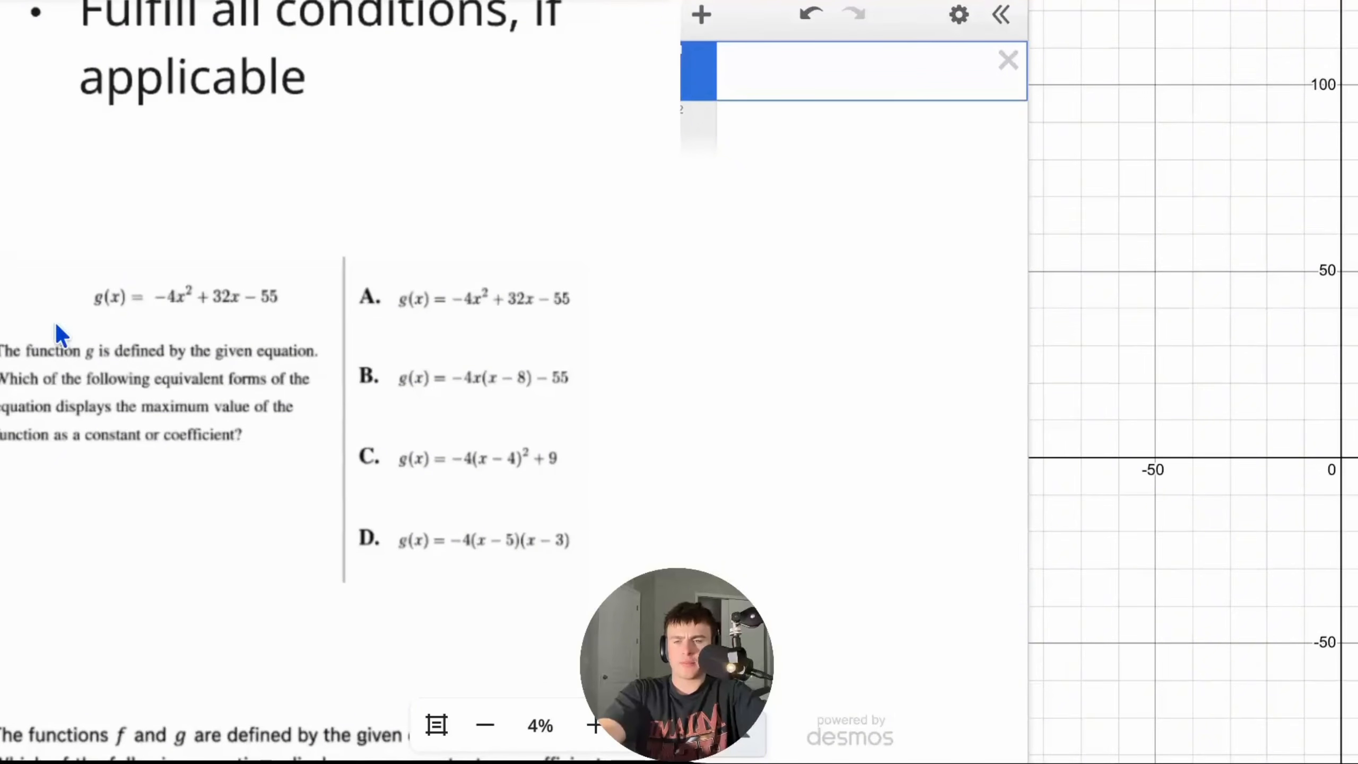
scroll(120, 262, down, 2)
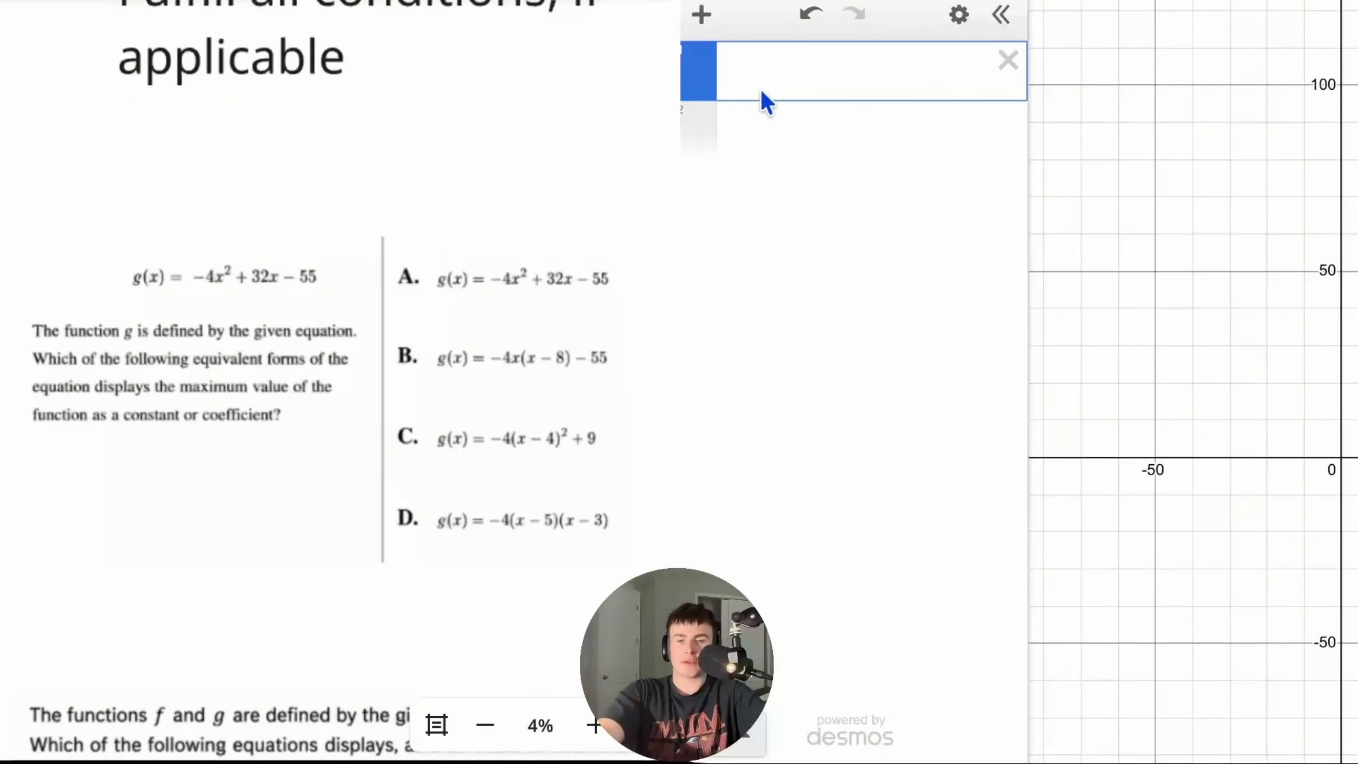
text(g(x))
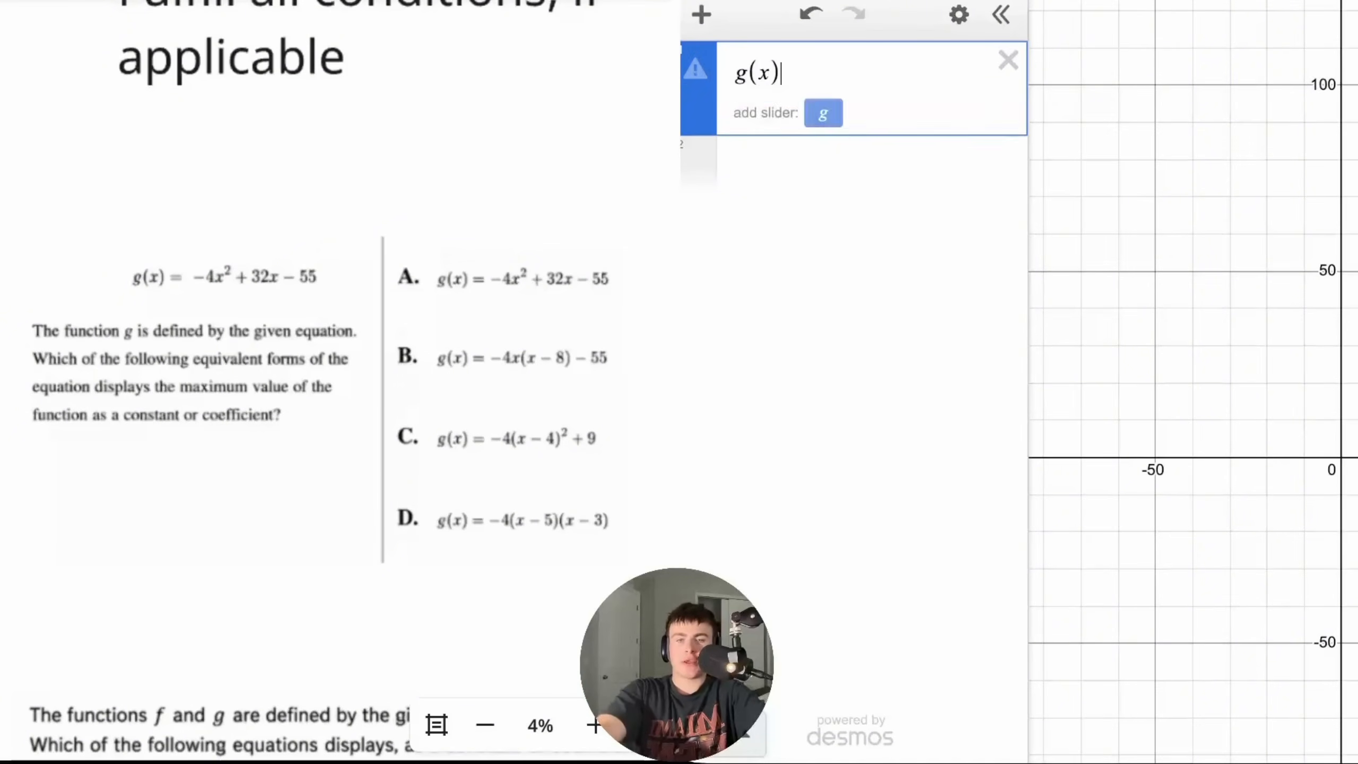
text(=-4x^2)
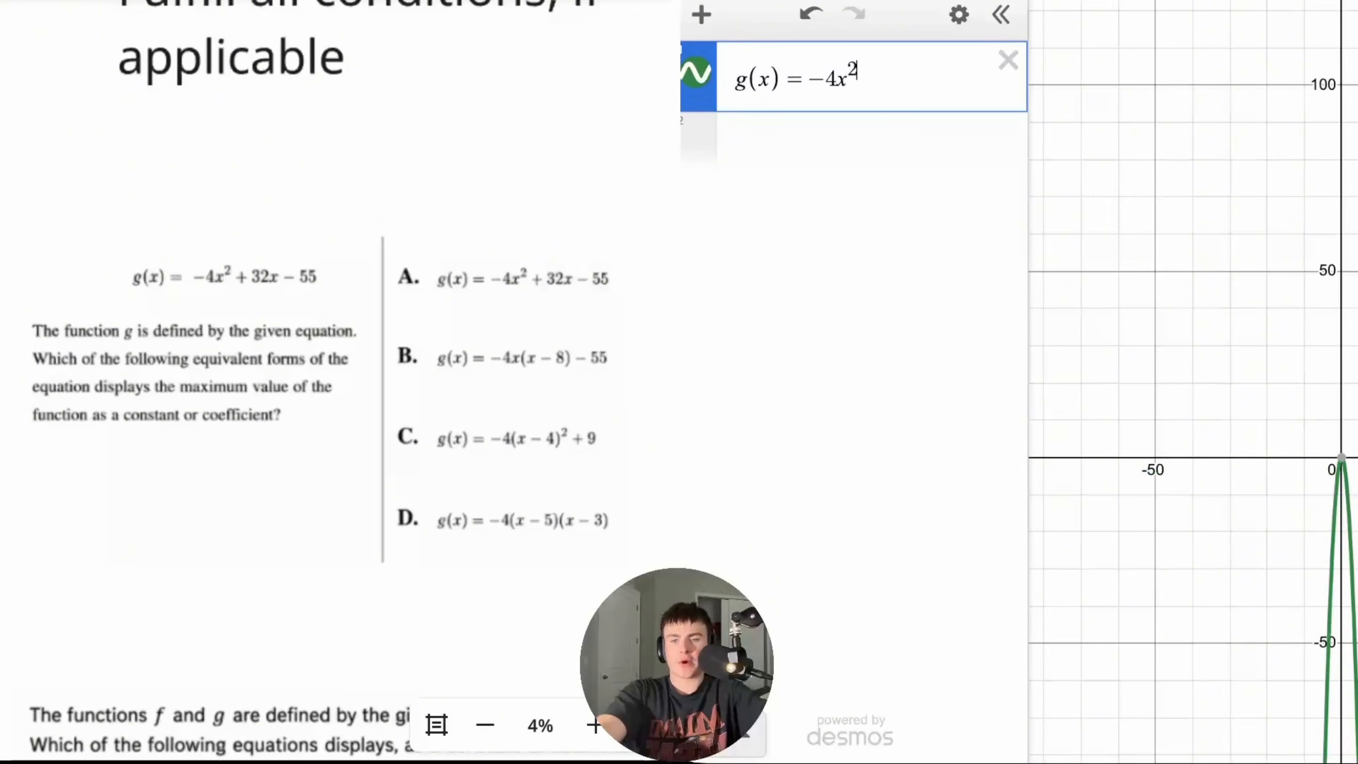
text(+32x=)
key(BackSpace)
text(-55)
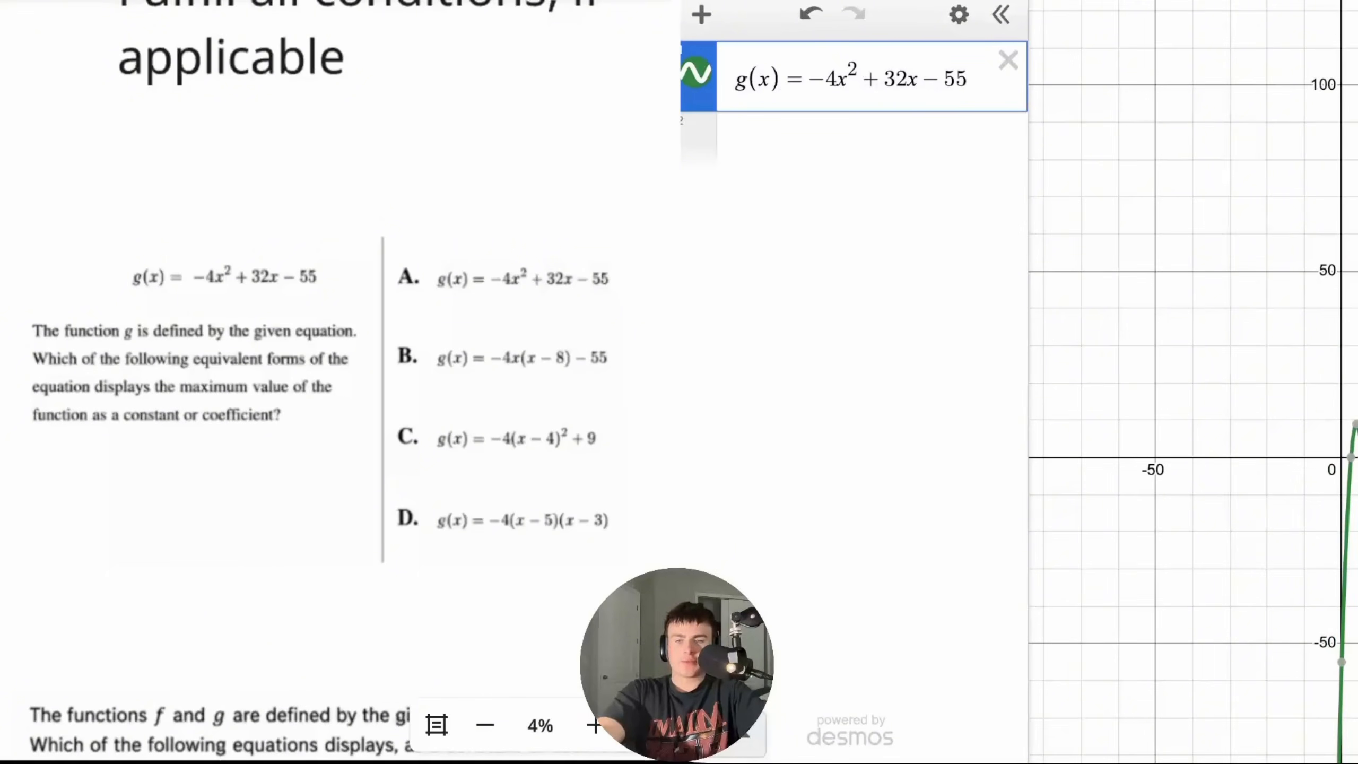
- Check the parabola's vertex and add a note reading "max is 9" below the function
click(1356, 425)
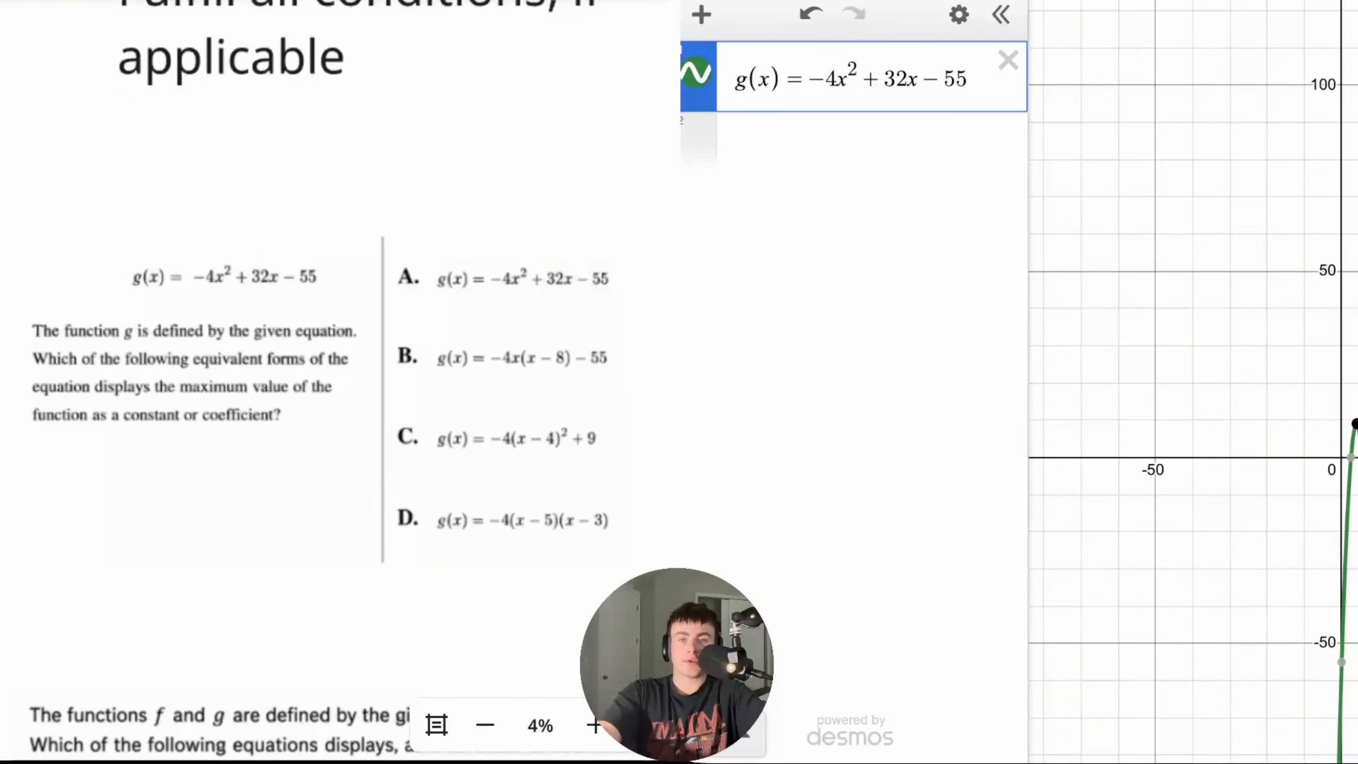
click(888, 155)
text("max is)
key(BackSpace)
text(s 9)
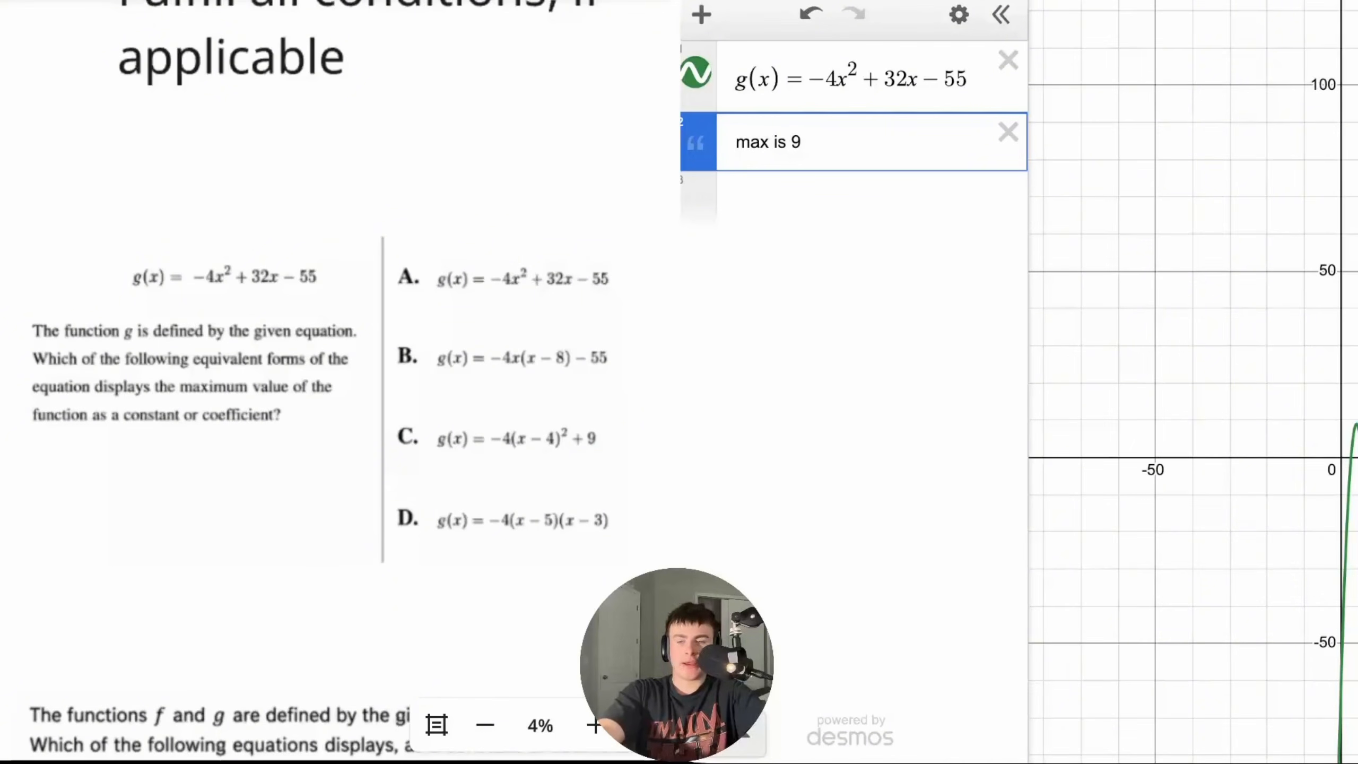
- Circle answer choice C, underline the constants in choices A, B and C, and recheck the parabola's vertex
drag(416, 417, 426, 435)
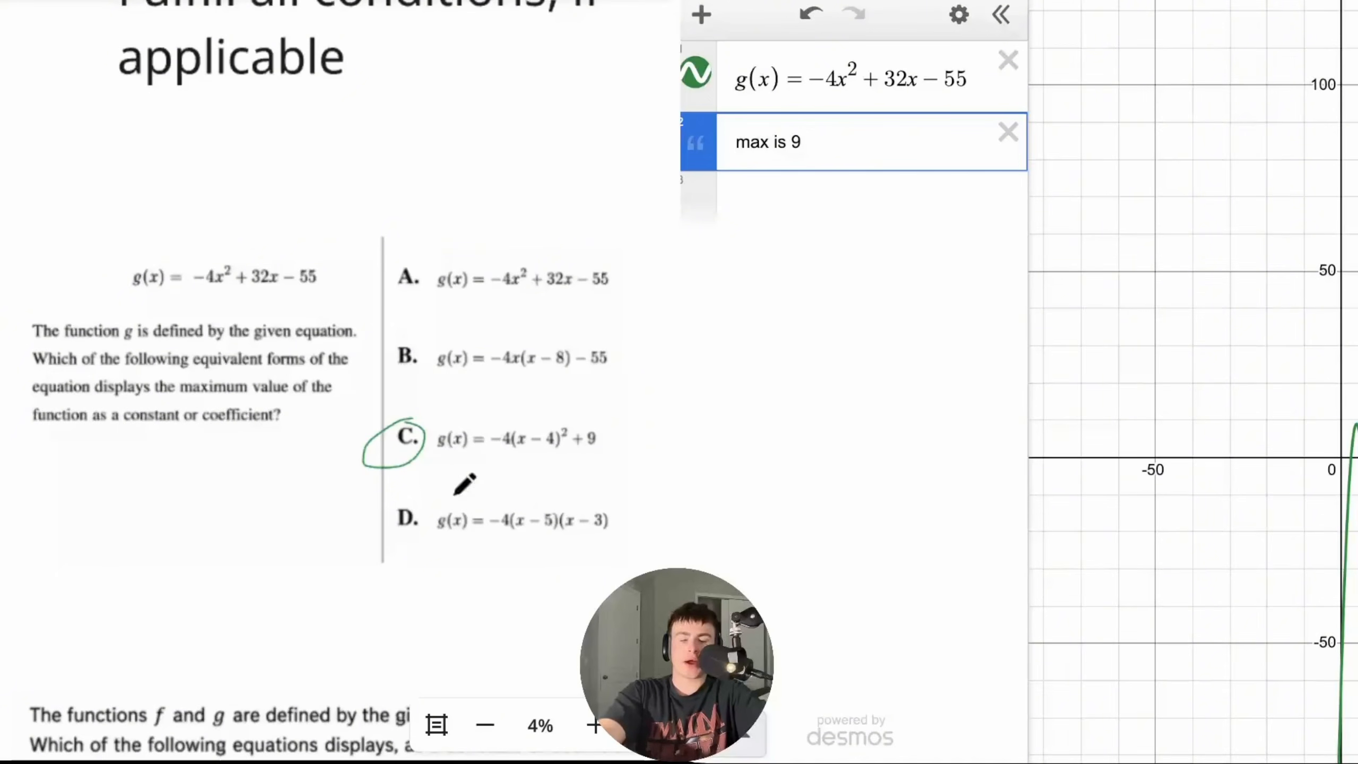
drag(591, 288, 623, 288)
drag(595, 382, 622, 381)
drag(600, 453, 581, 456)
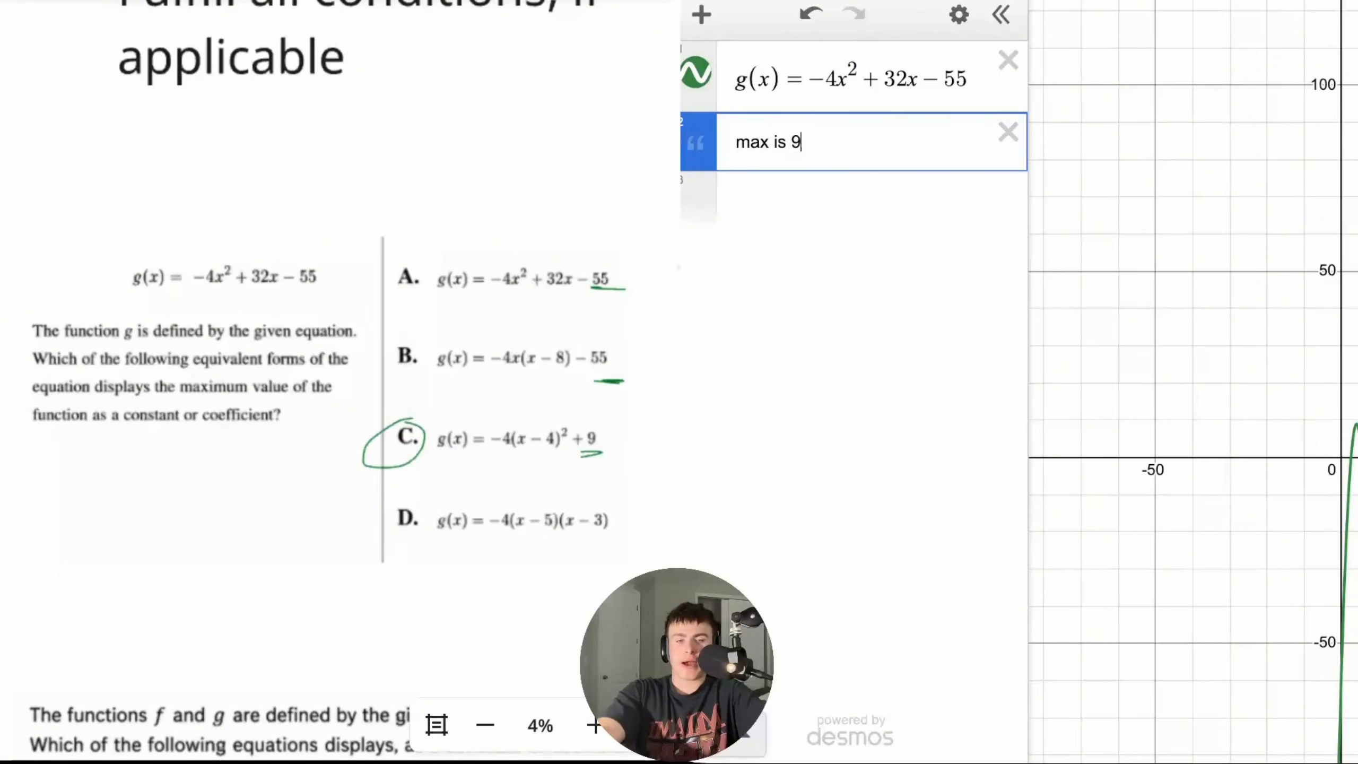
click(1357, 425)
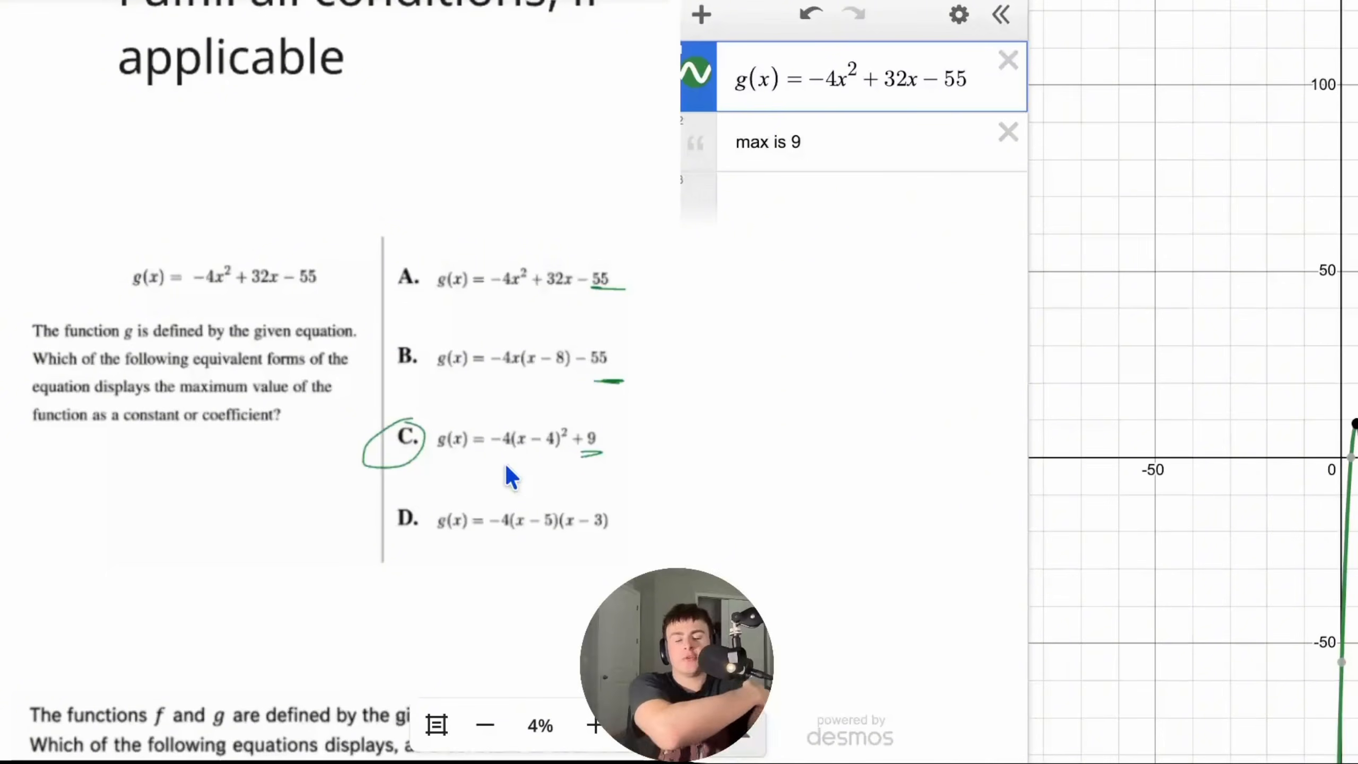
- Delete the g(x) function and its note, and go to the question on functions f and g where x ≥ 0
click(1008, 60)
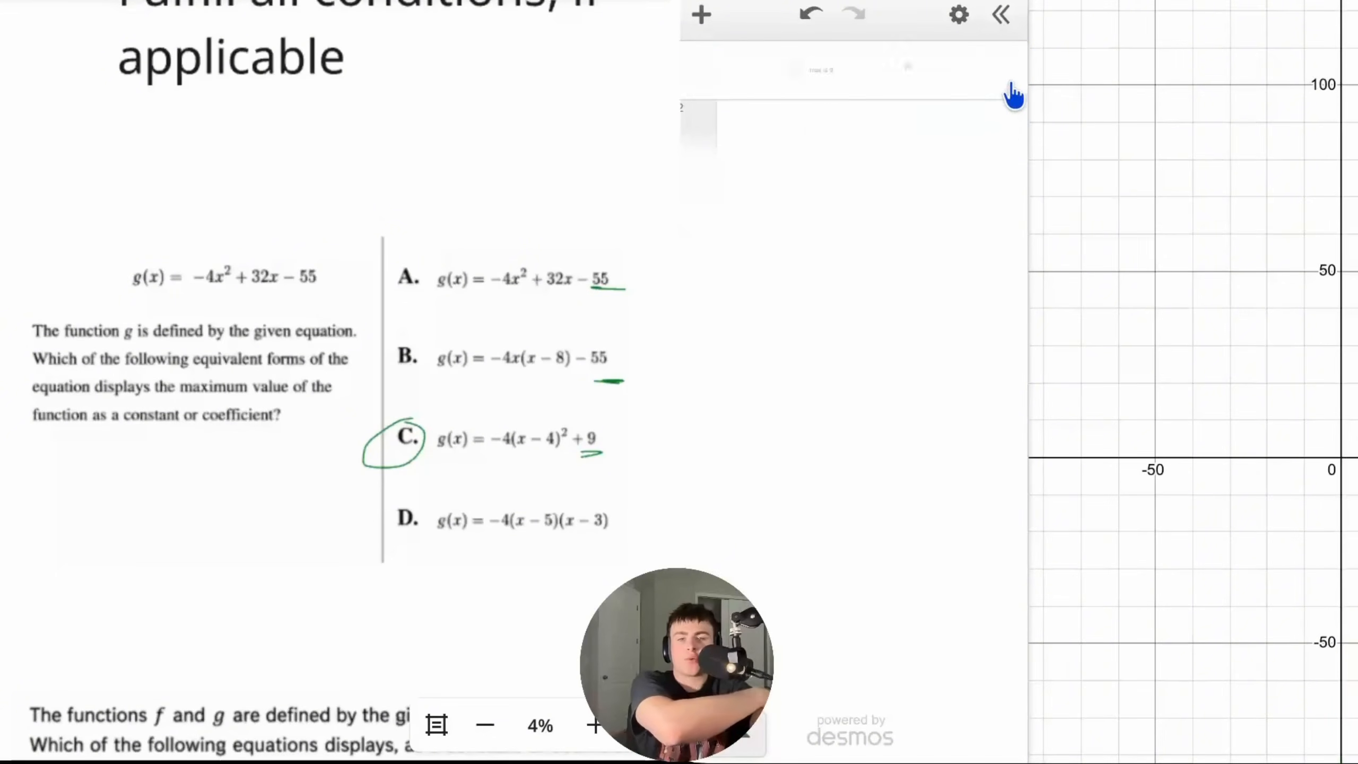
click(1008, 60)
scroll(163, 321, down, 8)
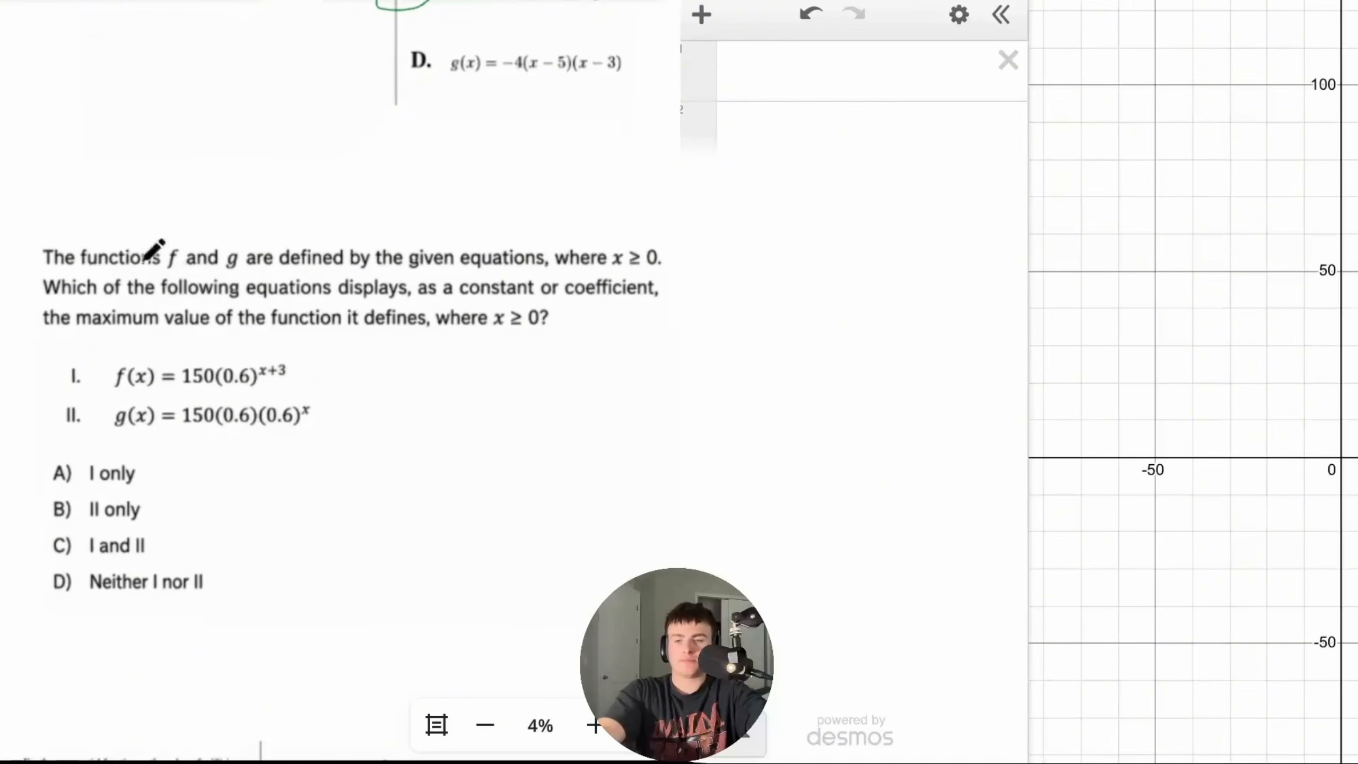
scroll(376, 582, right, 1)
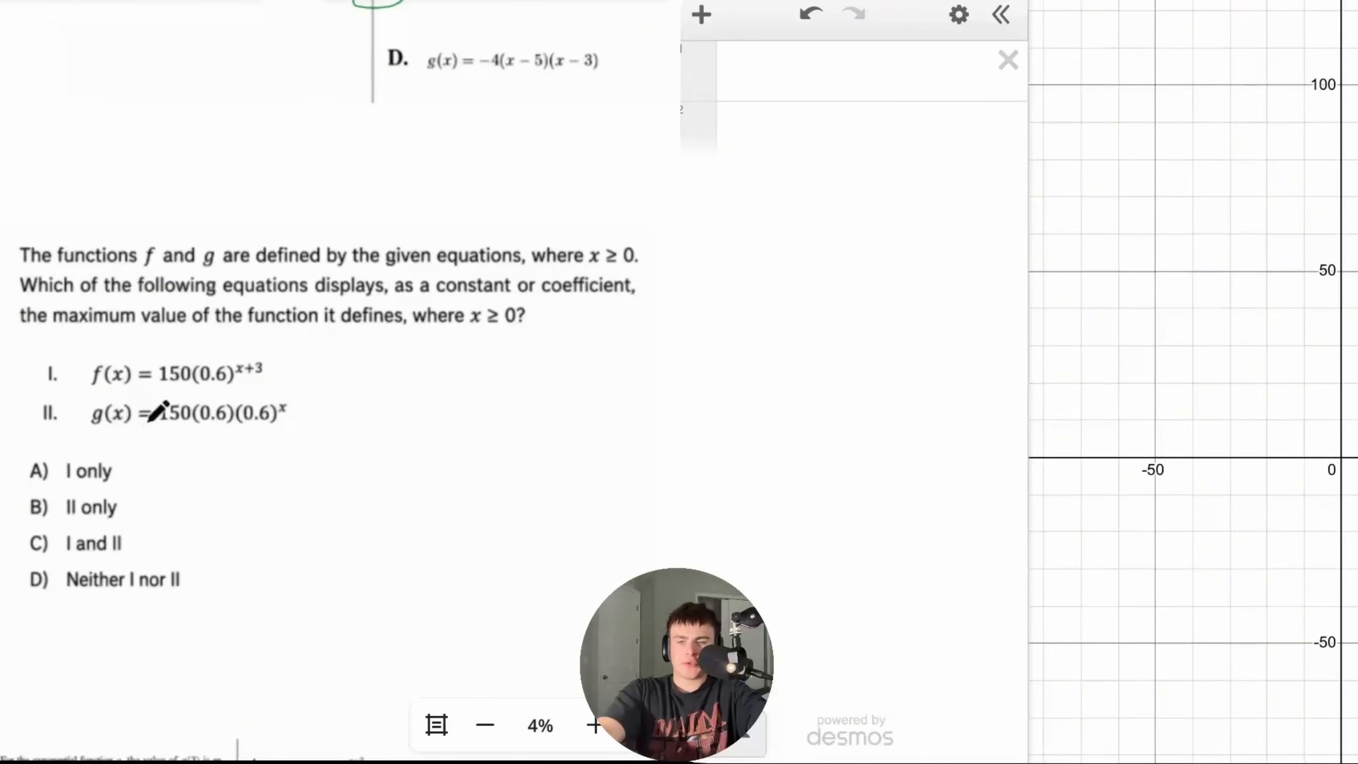
click(819, 67)
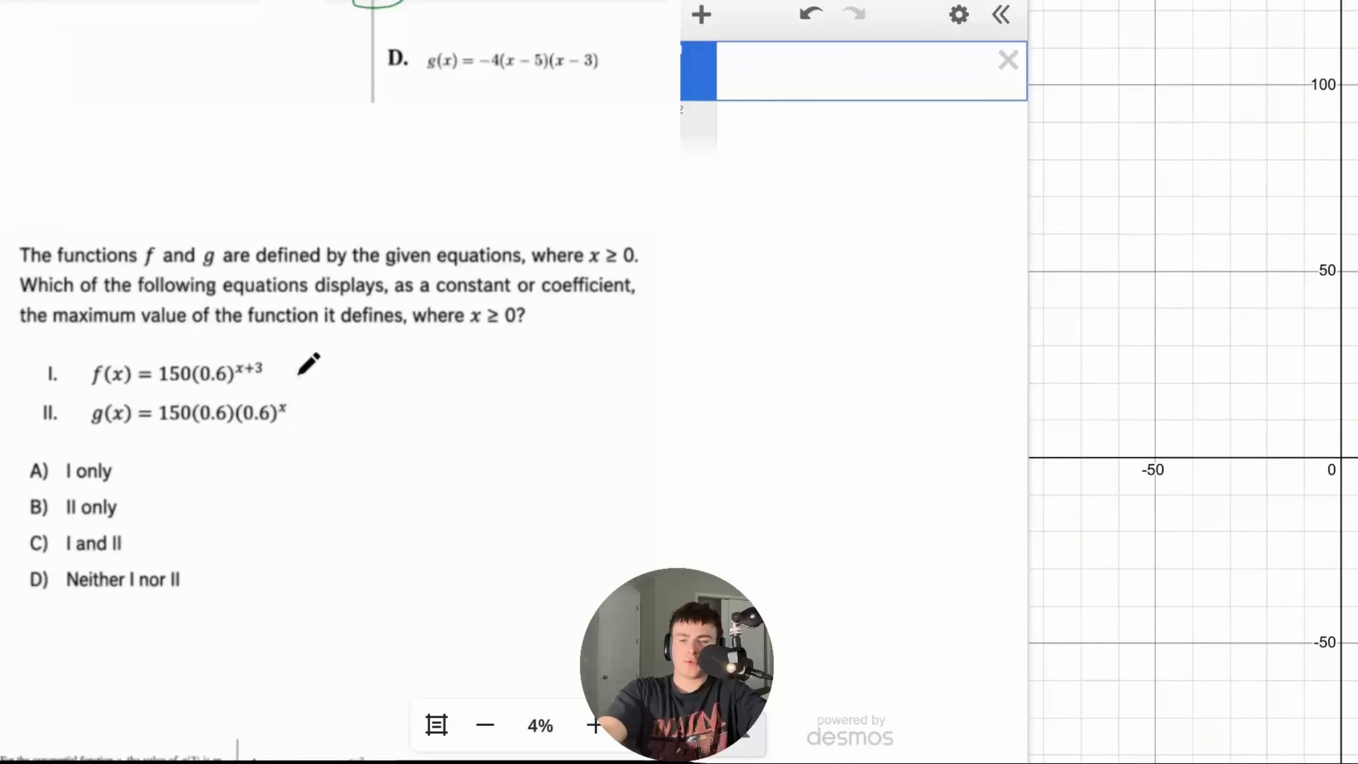
mouse_move(300, 375)
mouse_down()
mouse_move(300, 392)
mouse_move(342, 380)
mouse_up()
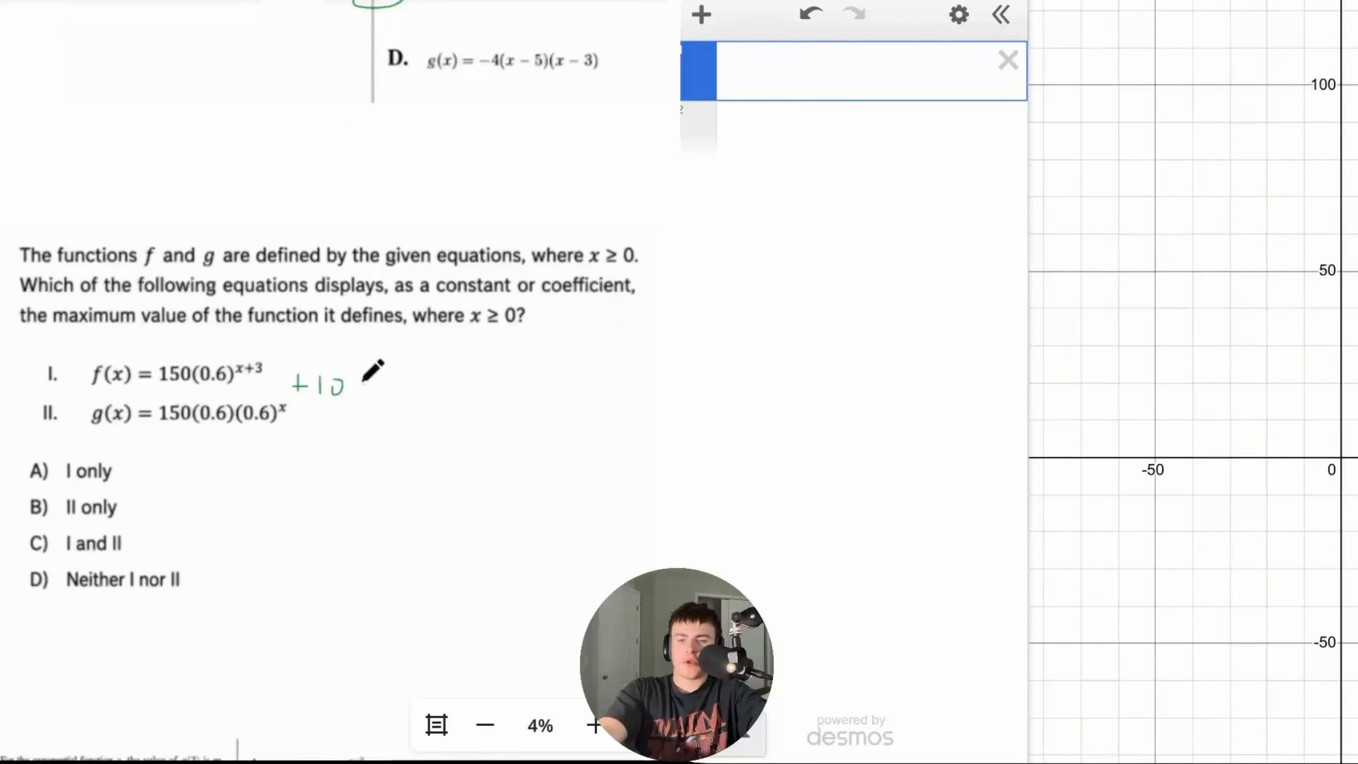
key(ctrl+z)
key(ctrl+z)
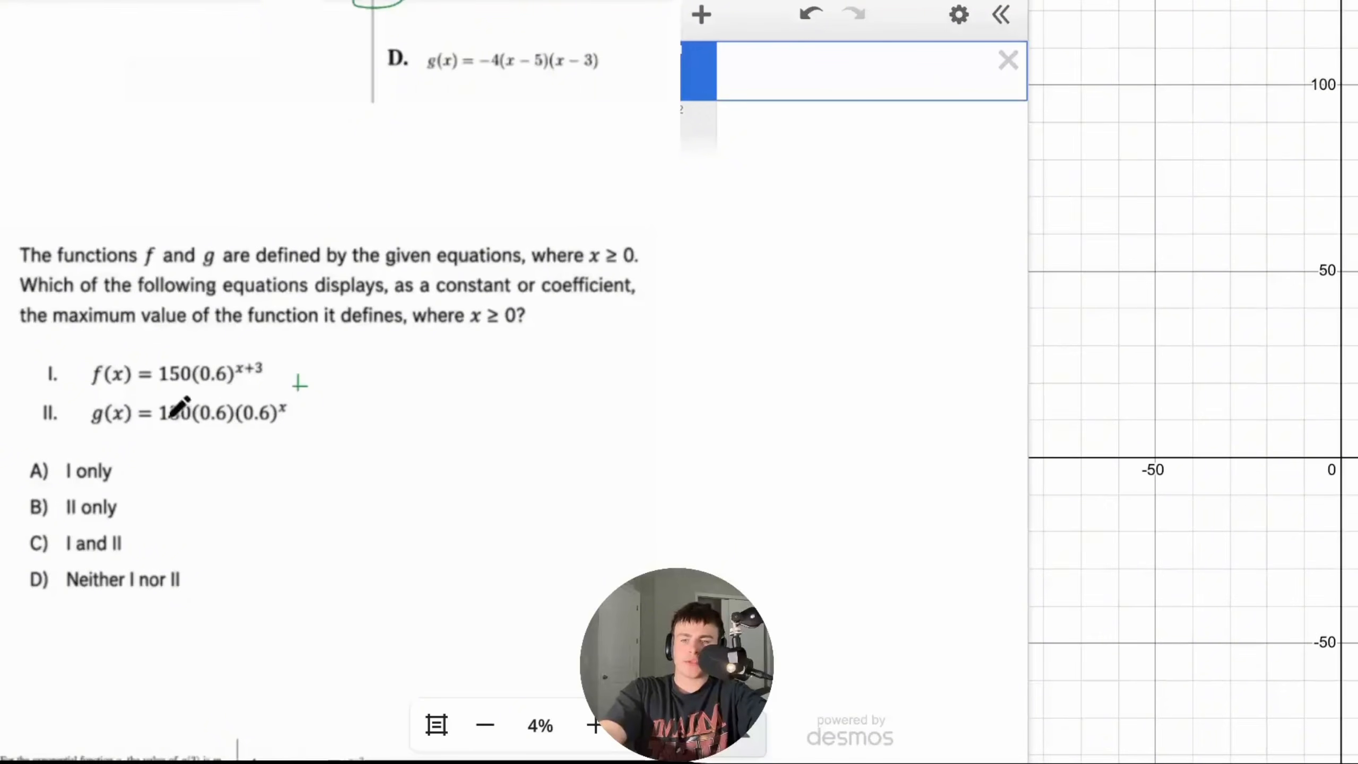
mouse_move(158, 431)
mouse_down()
mouse_move(188, 432)
mouse_move(189, 397)
mouse_up()
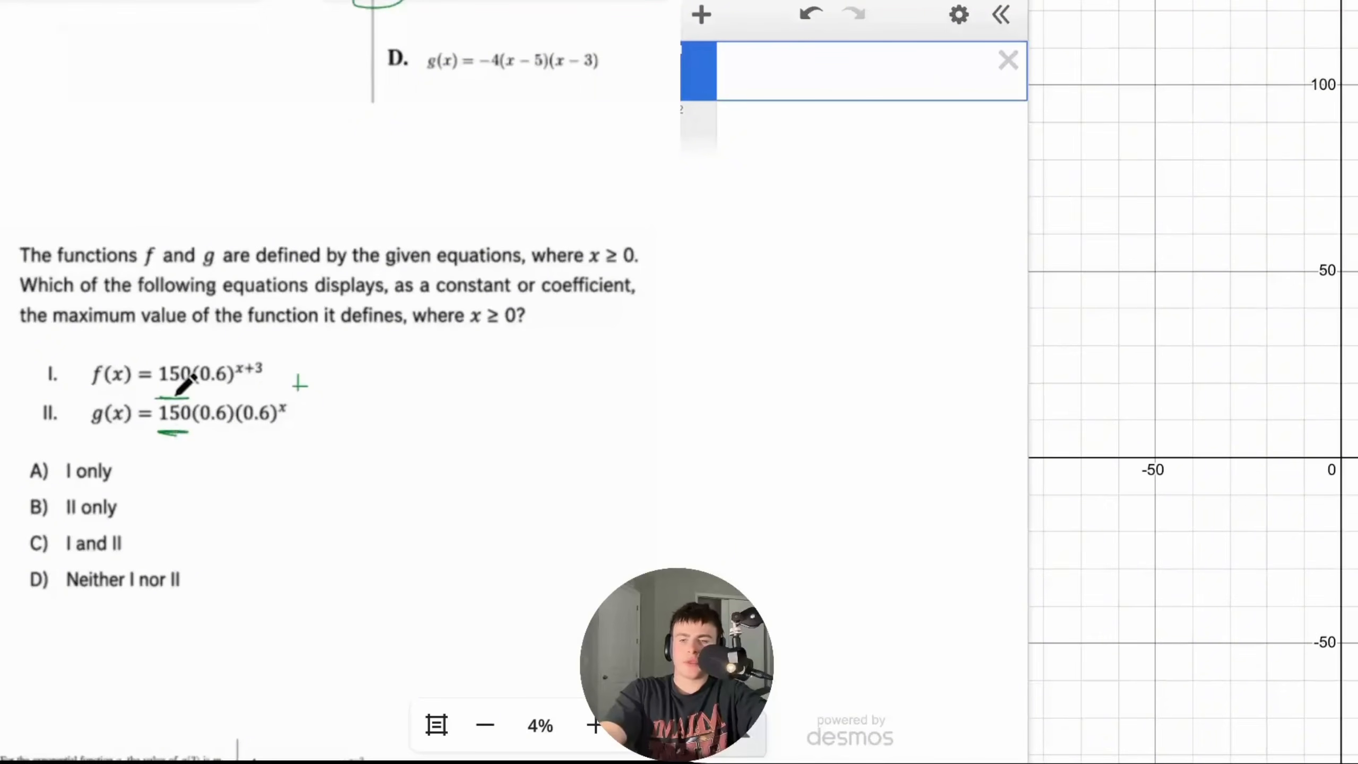
key(ctrl+z)
key(ctrl+z)
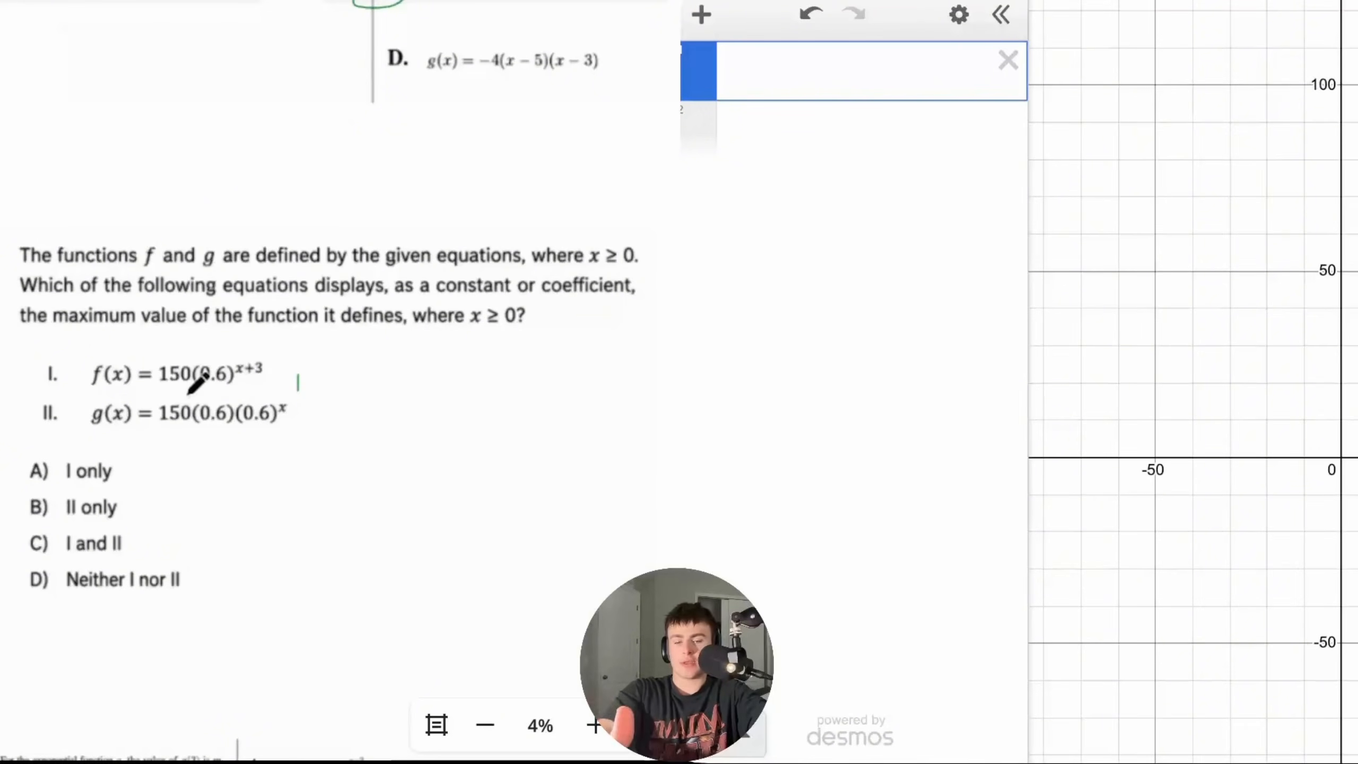
- Graph equation I as f(x) = 150(0.6)^(x+3)
click(784, 124)
text(f(x)=)
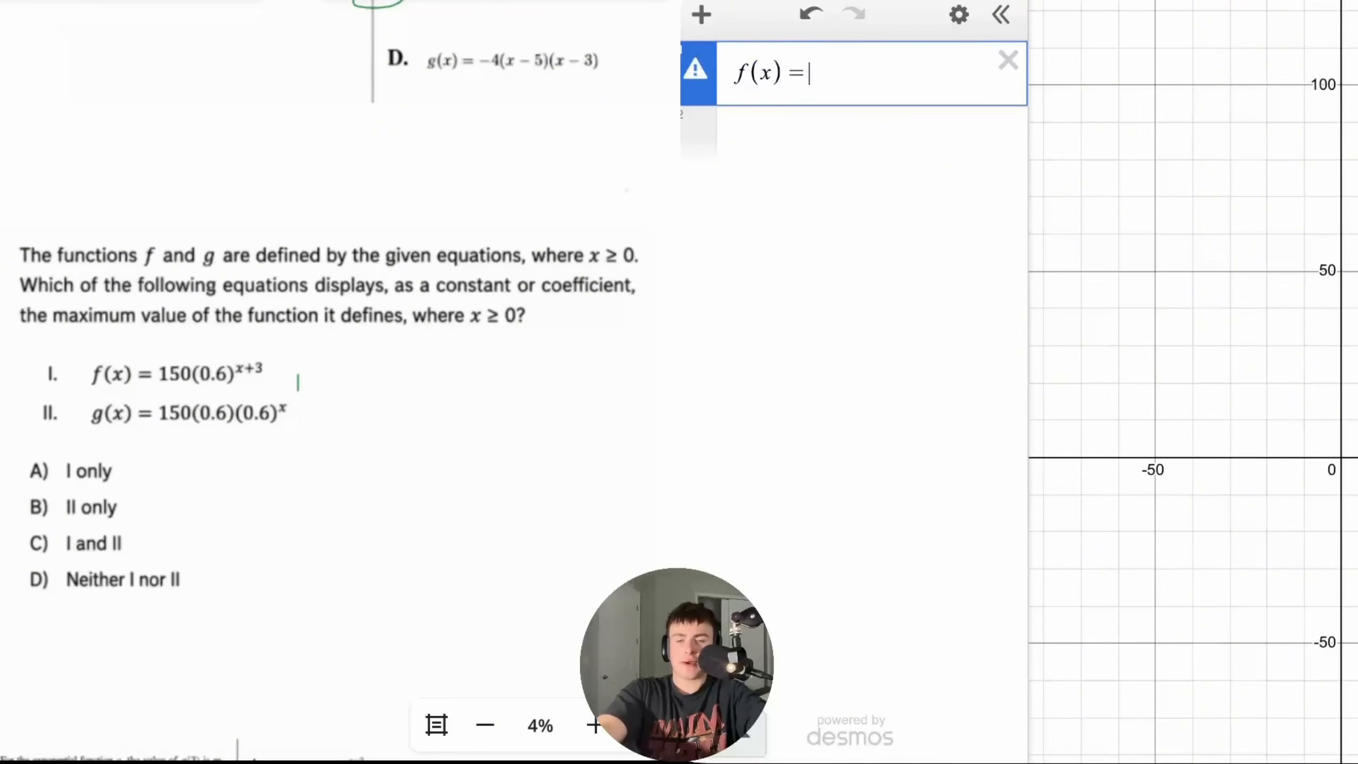
text(150(0)
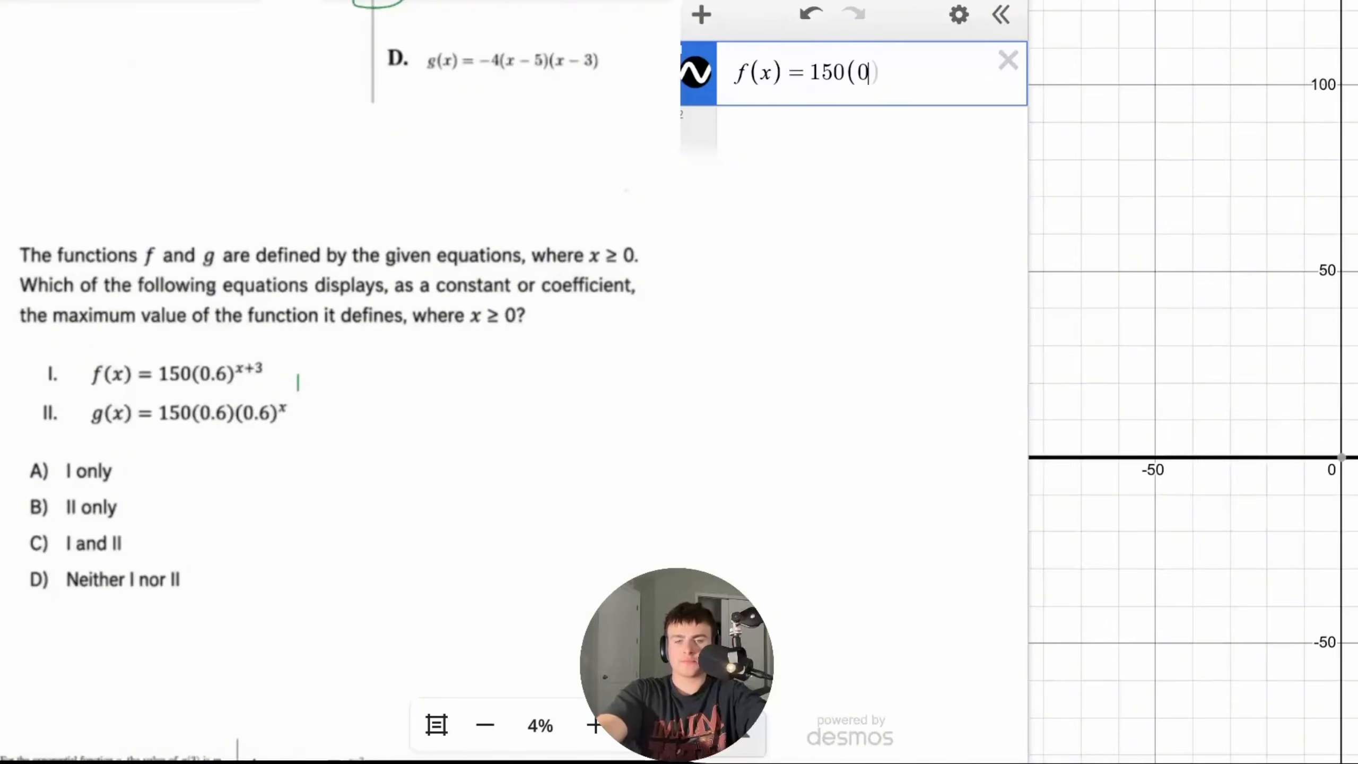
text(.6)^(x+3)
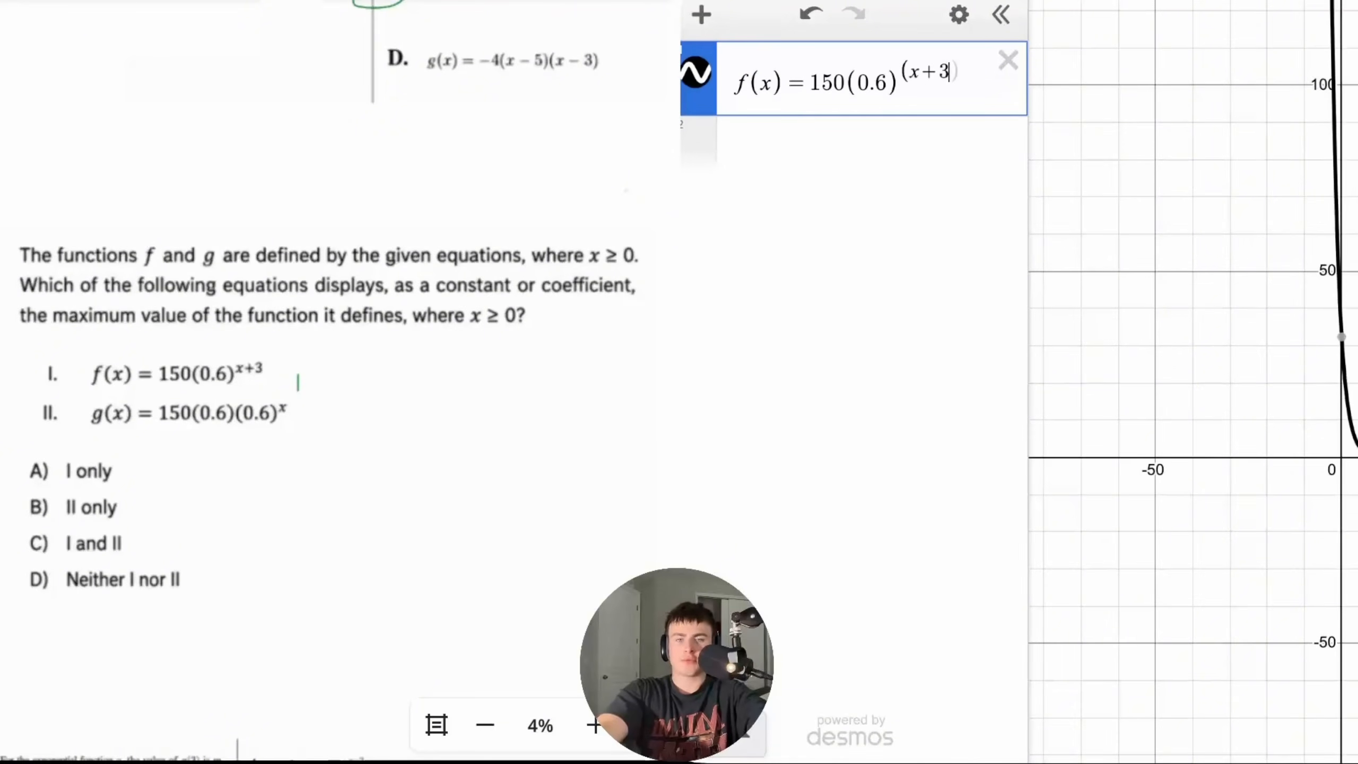
text())
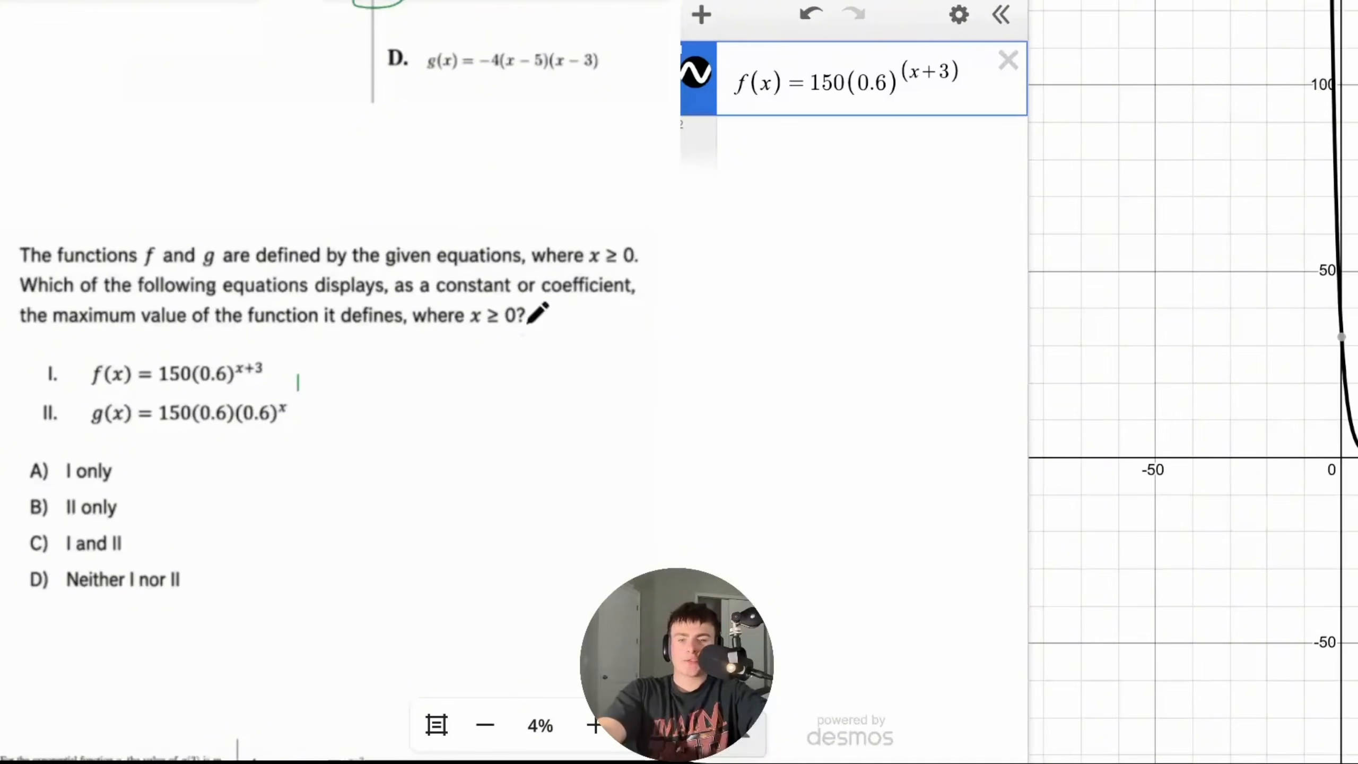
- Underline the condition x ≥ 0 in the question and examine the exponential curve around the y-axis
mouse_move(467, 331)
mouse_down()
mouse_move(536, 332)
mouse_move(508, 332)
mouse_up()
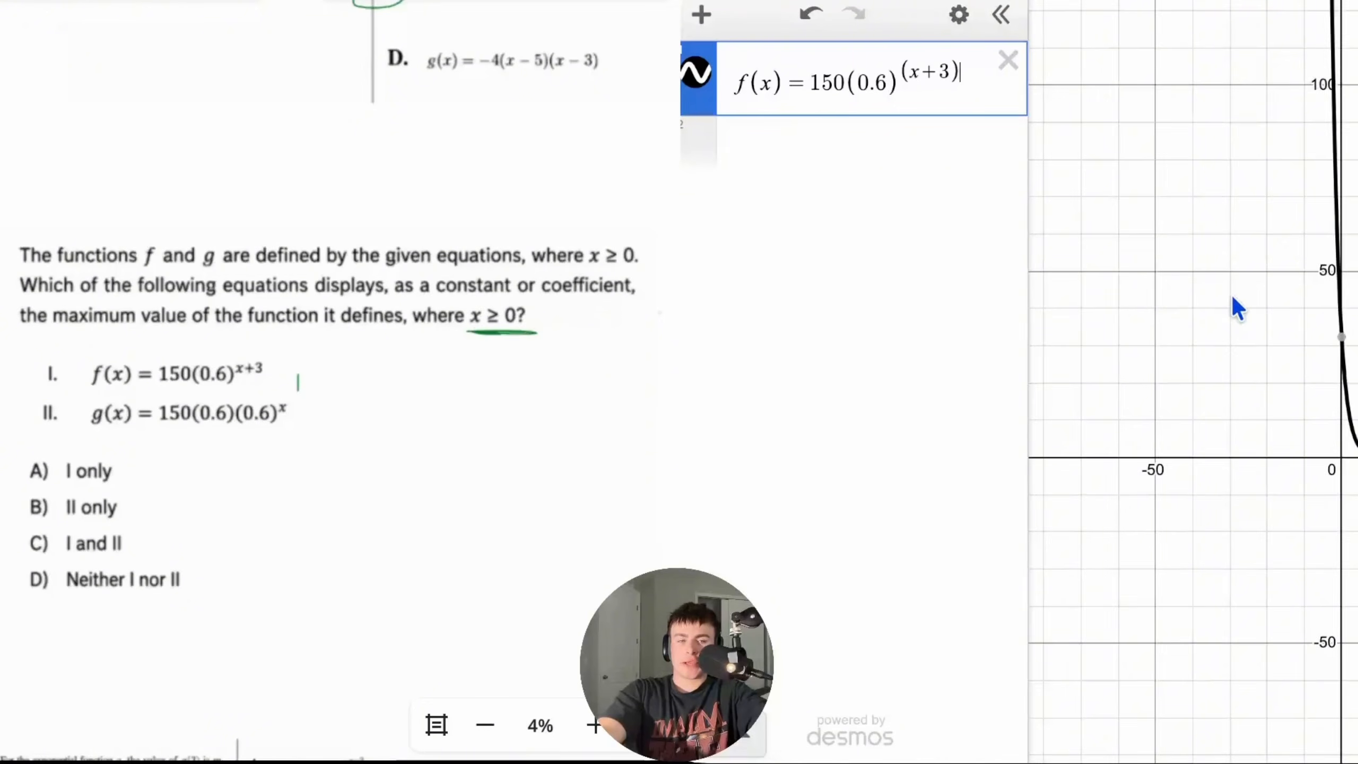
scroll(1235, 305, down, 5)
scroll(1232, 295, down, 2)
drag(1232, 295, 1204, 588)
drag(1172, 387, 1167, 649)
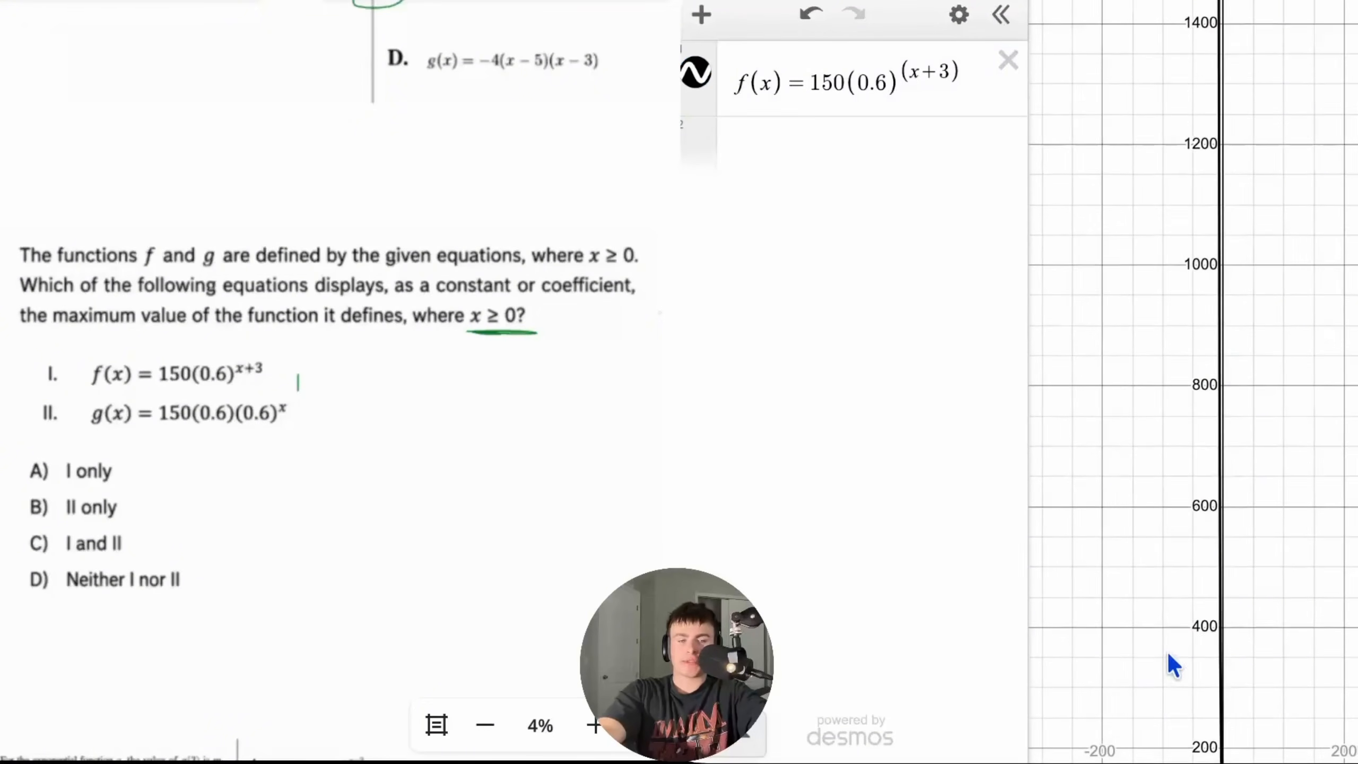
drag(1224, 353, 1222, 213)
drag(1345, 545, 1344, 123)
drag(1256, 384, 1254, 292)
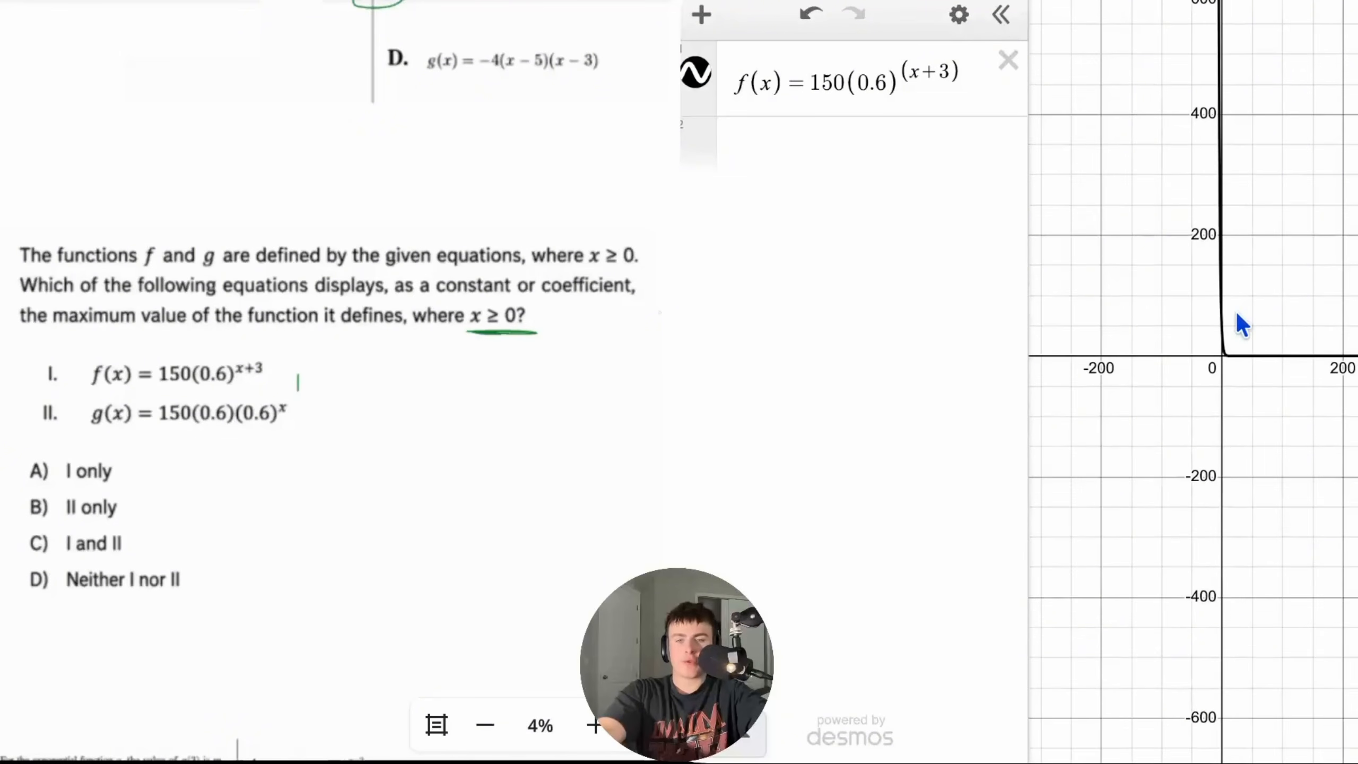
- Try restricting f(x) to {x ≥ 0} and check where the restricted graph starts on the y-axis
click(963, 84)
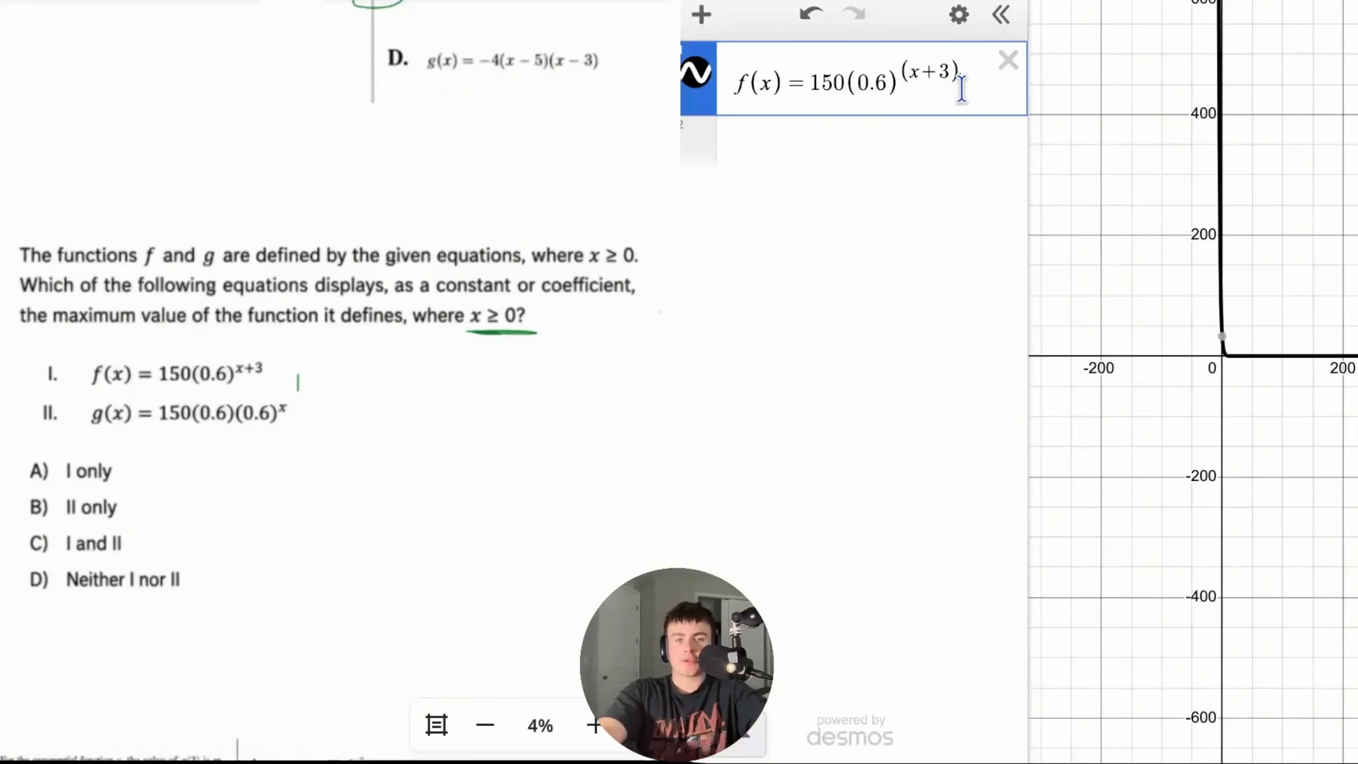
text({)
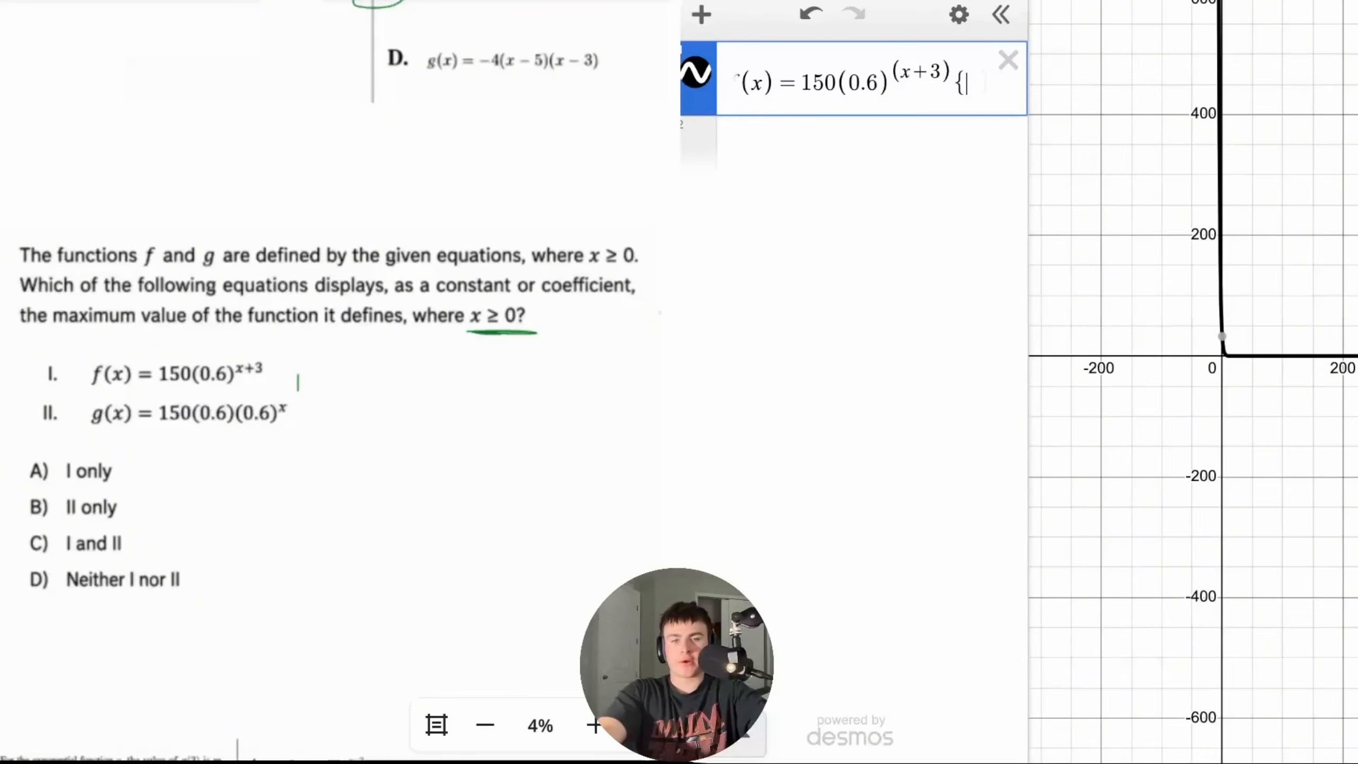
text(x >)
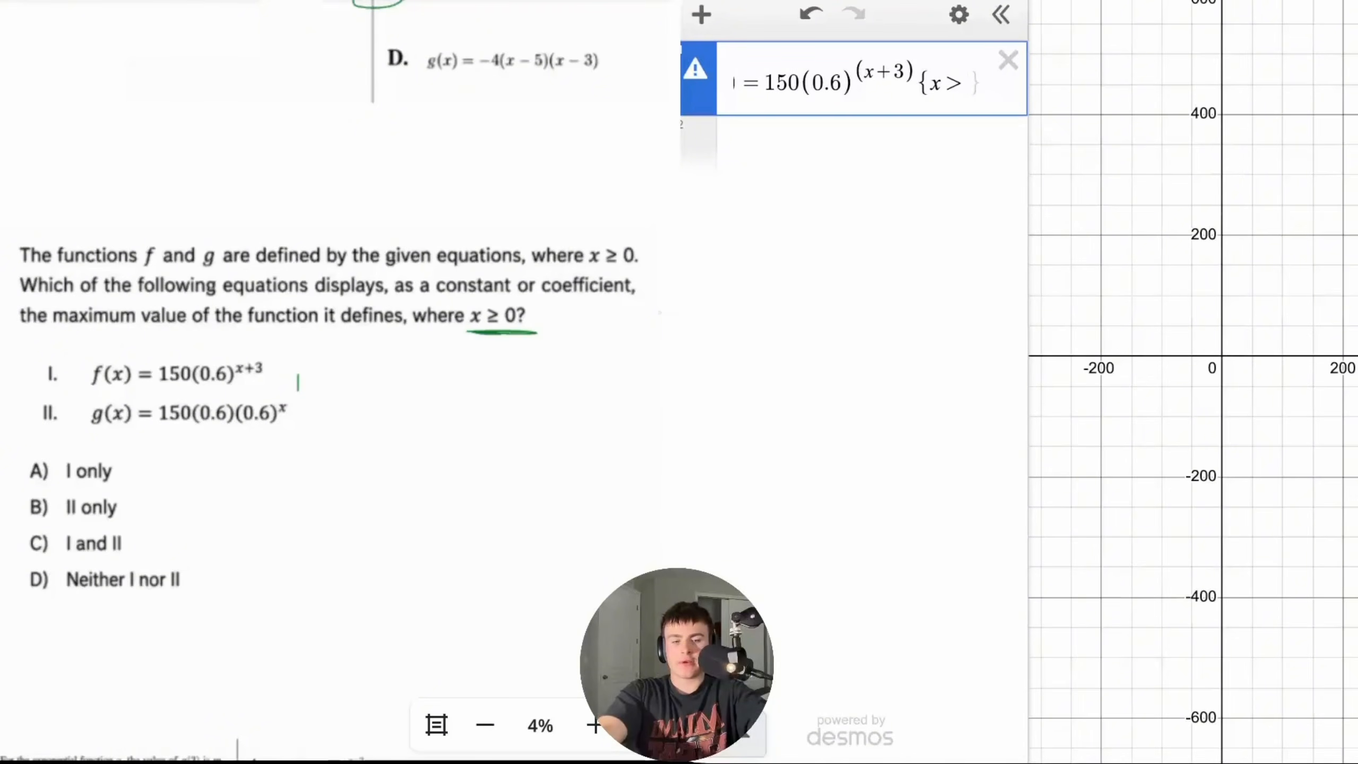
text(0)
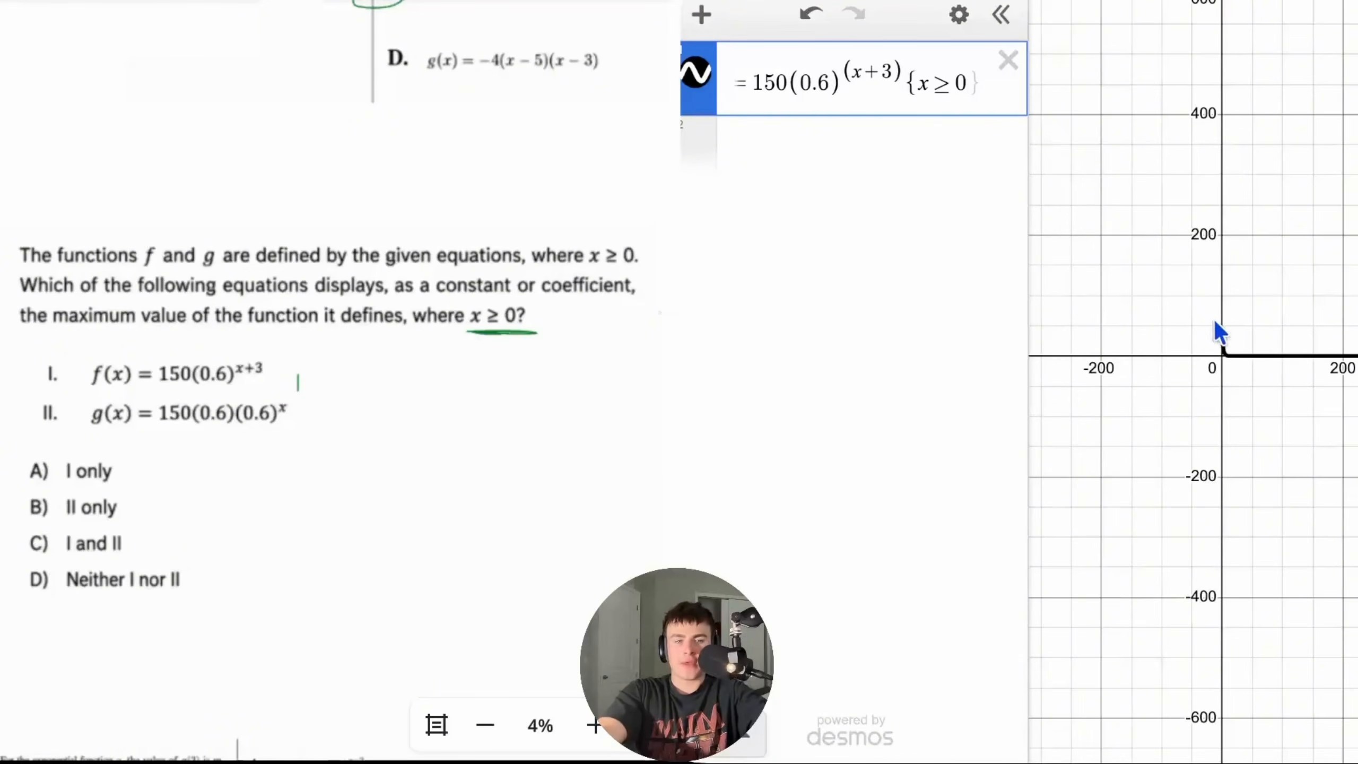
click(1223, 337)
key(BackSpace)
key(BackSpace)
key(BackSpace)
key(BackSpace)
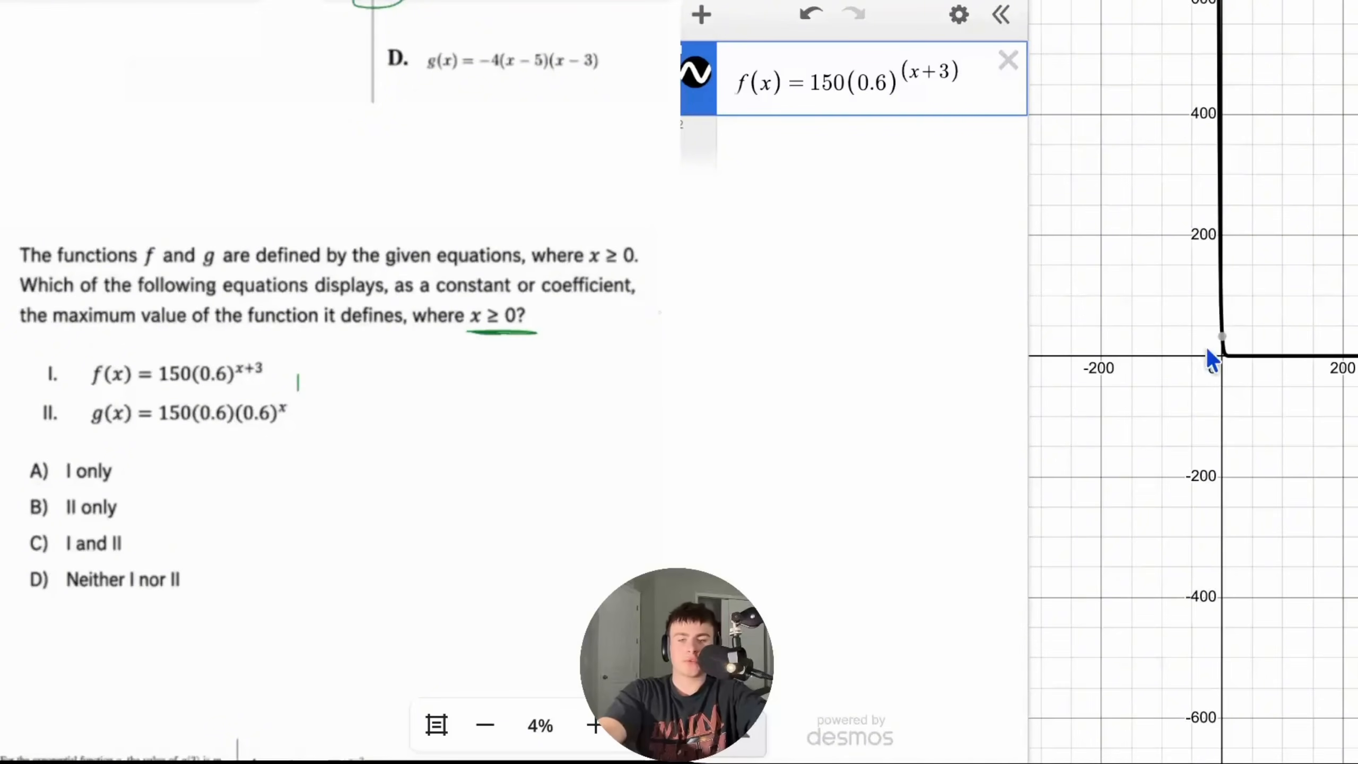
- Check the y-intercept of f(x), and cross out equation I and answer choices A and C
click(1223, 337)
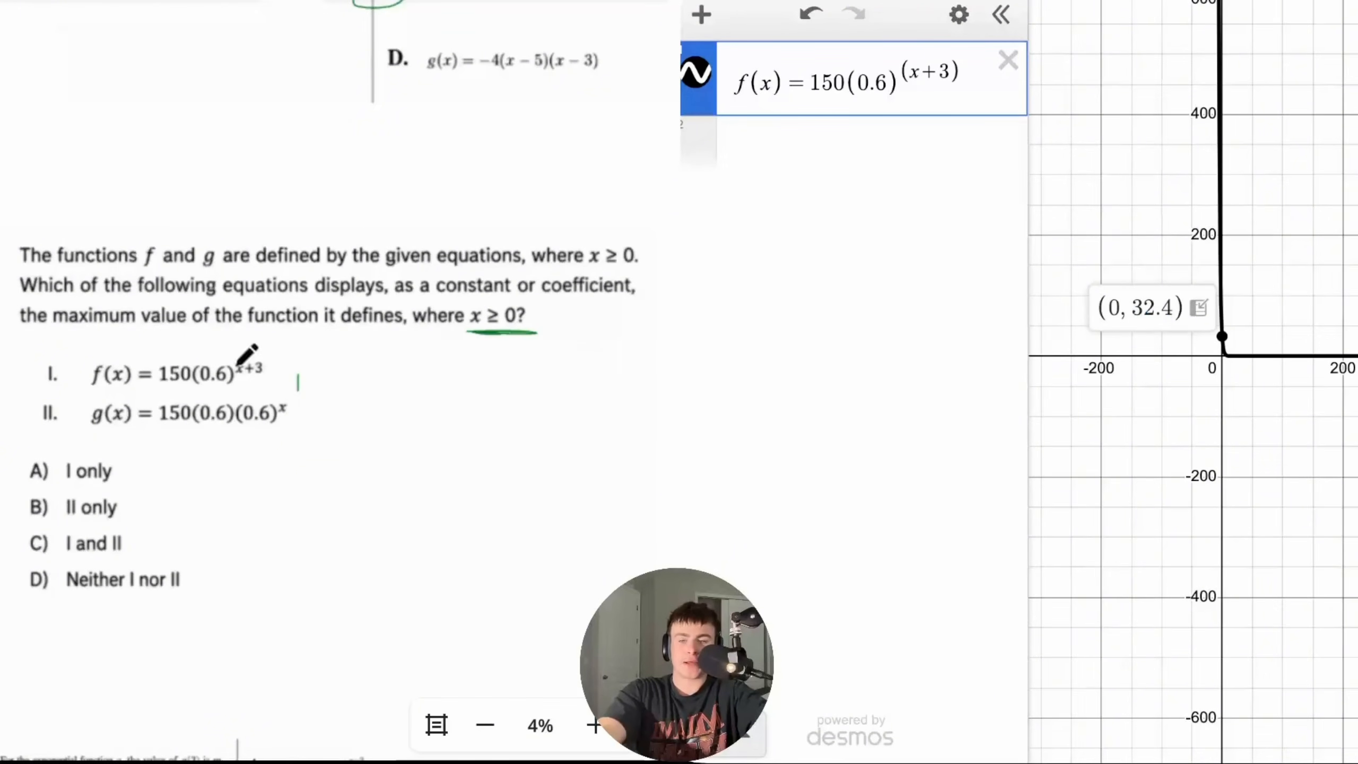
mouse_move(50, 378)
mouse_down()
mouse_move(319, 377)
mouse_move(265, 368)
mouse_up()
drag(30, 478, 169, 478)
drag(26, 547, 24, 546)
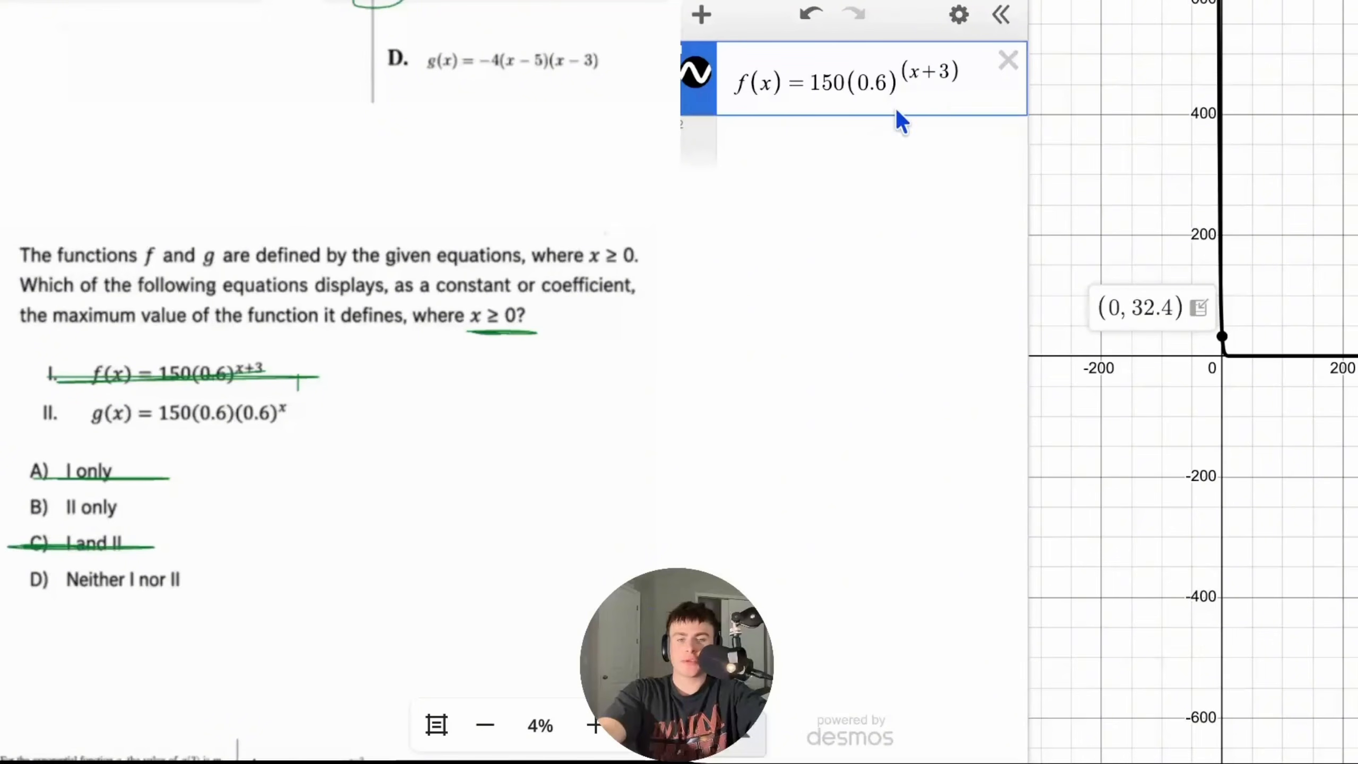
- Change the function to equation II's expression, 150(0.6)(0.6)^x, and check its y-intercept
click(940, 79)
key(Right)
key(BackSpace)
key(BackSpace)
key(BackSpace)
key(BackSpace)
text((0.6))
text(^x)
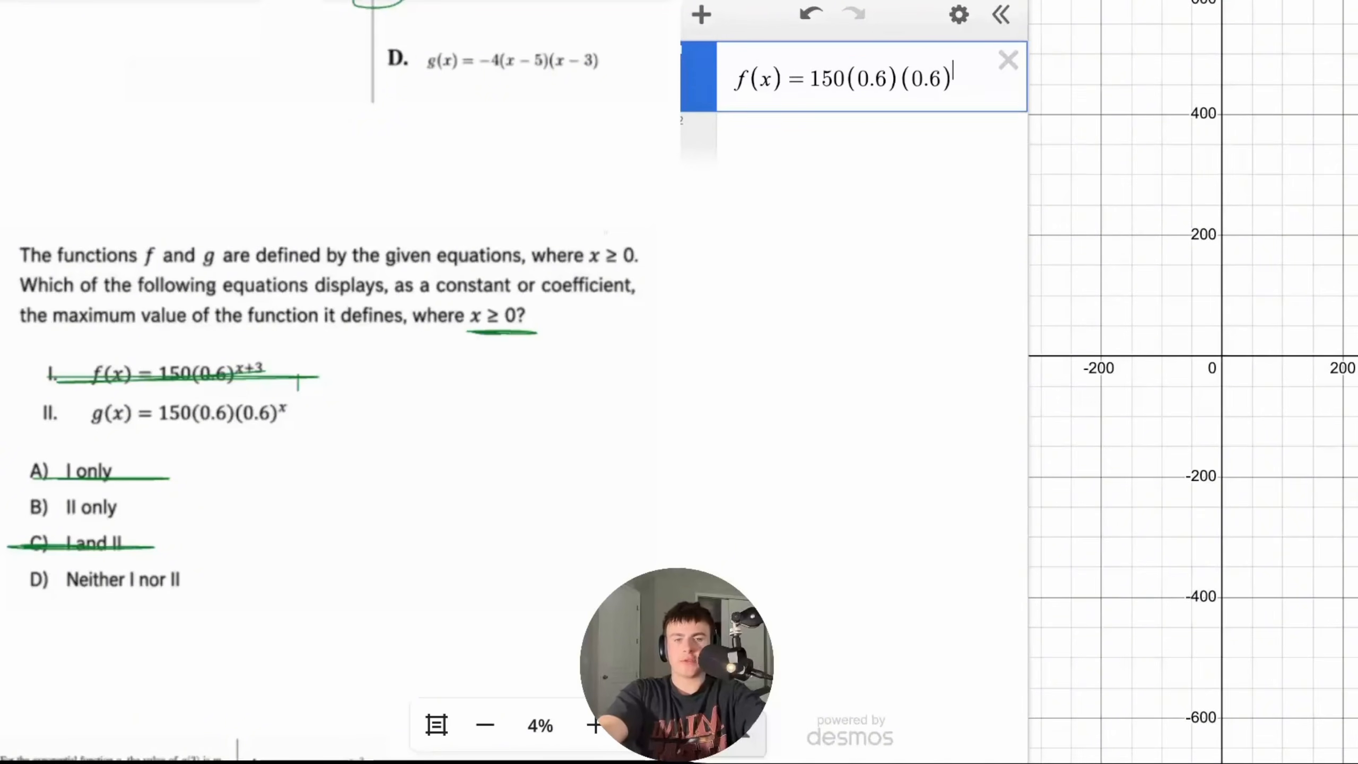
click(1222, 302)
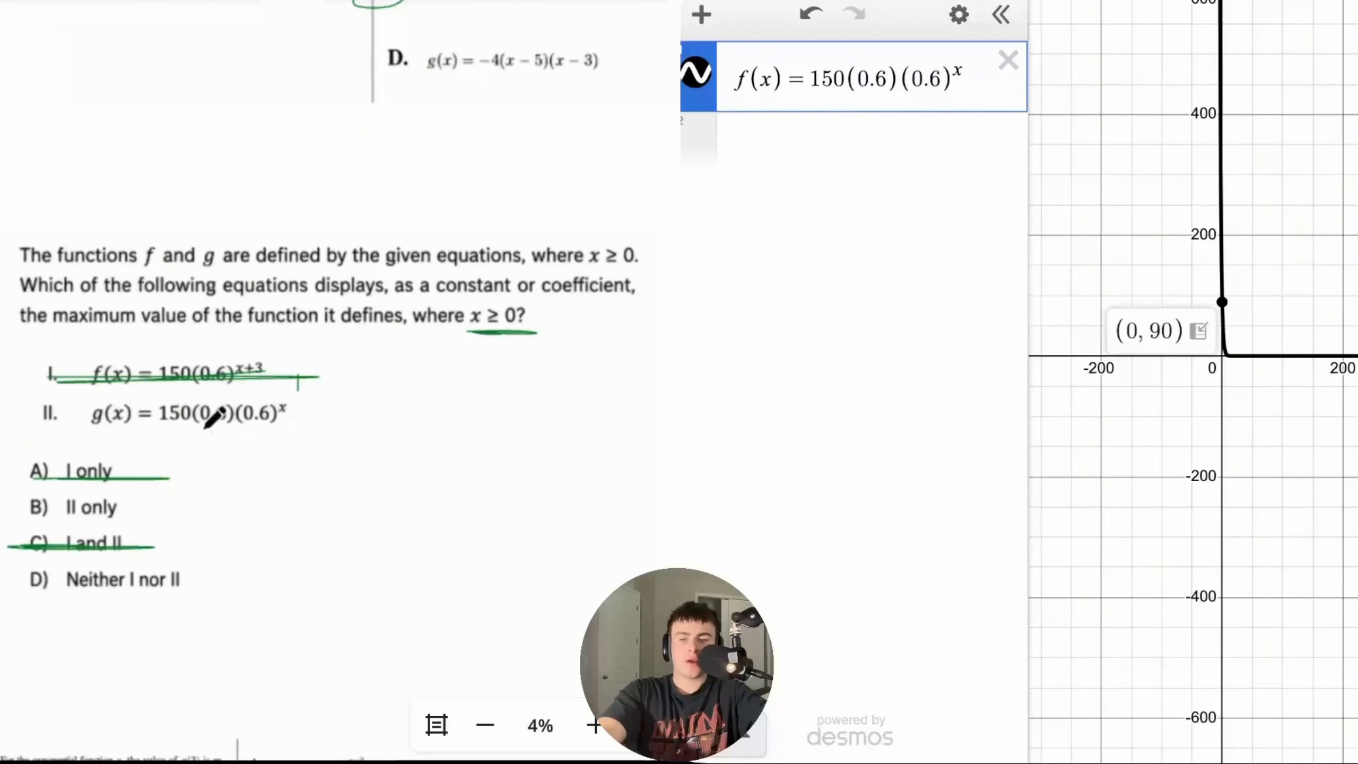
- Evaluate 150(0.6) on a separate line below the function and delete that line
click(872, 156)
text(1)
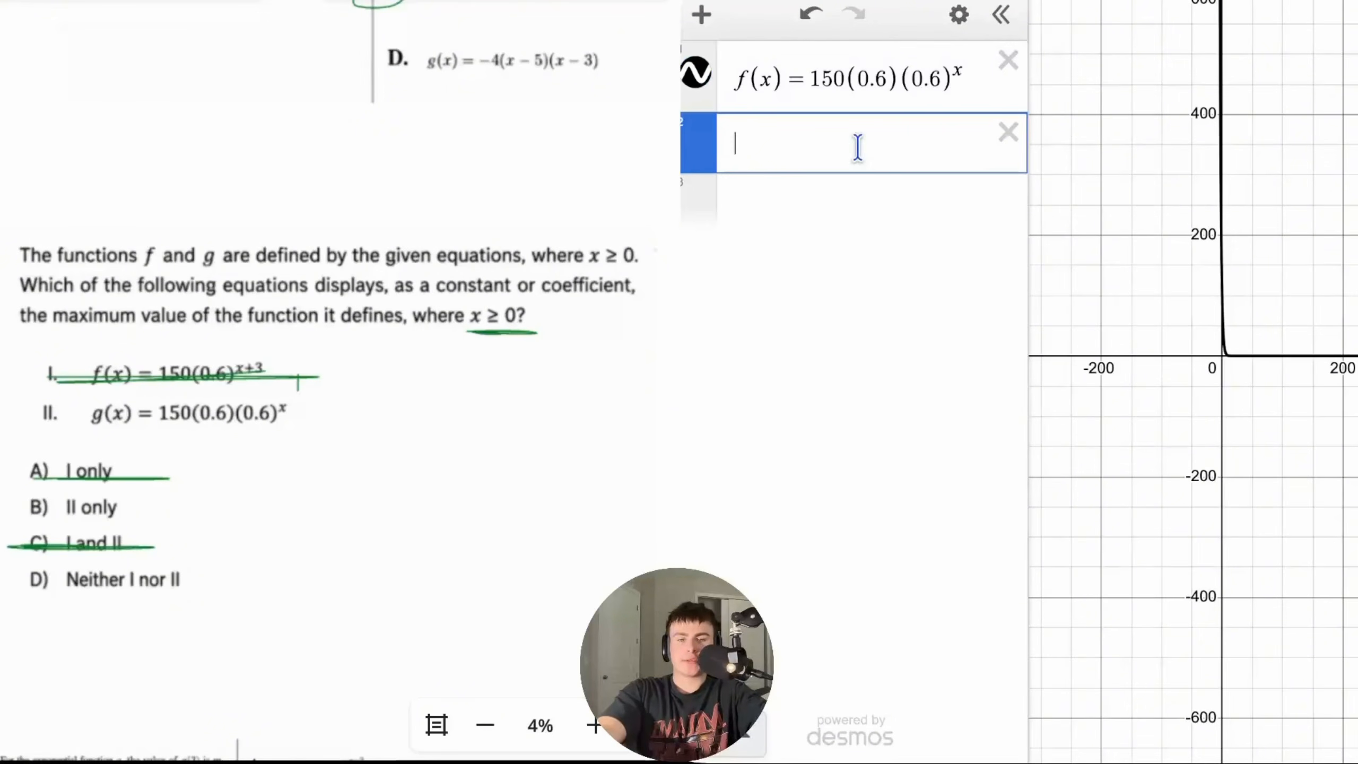
text(50(0.6))
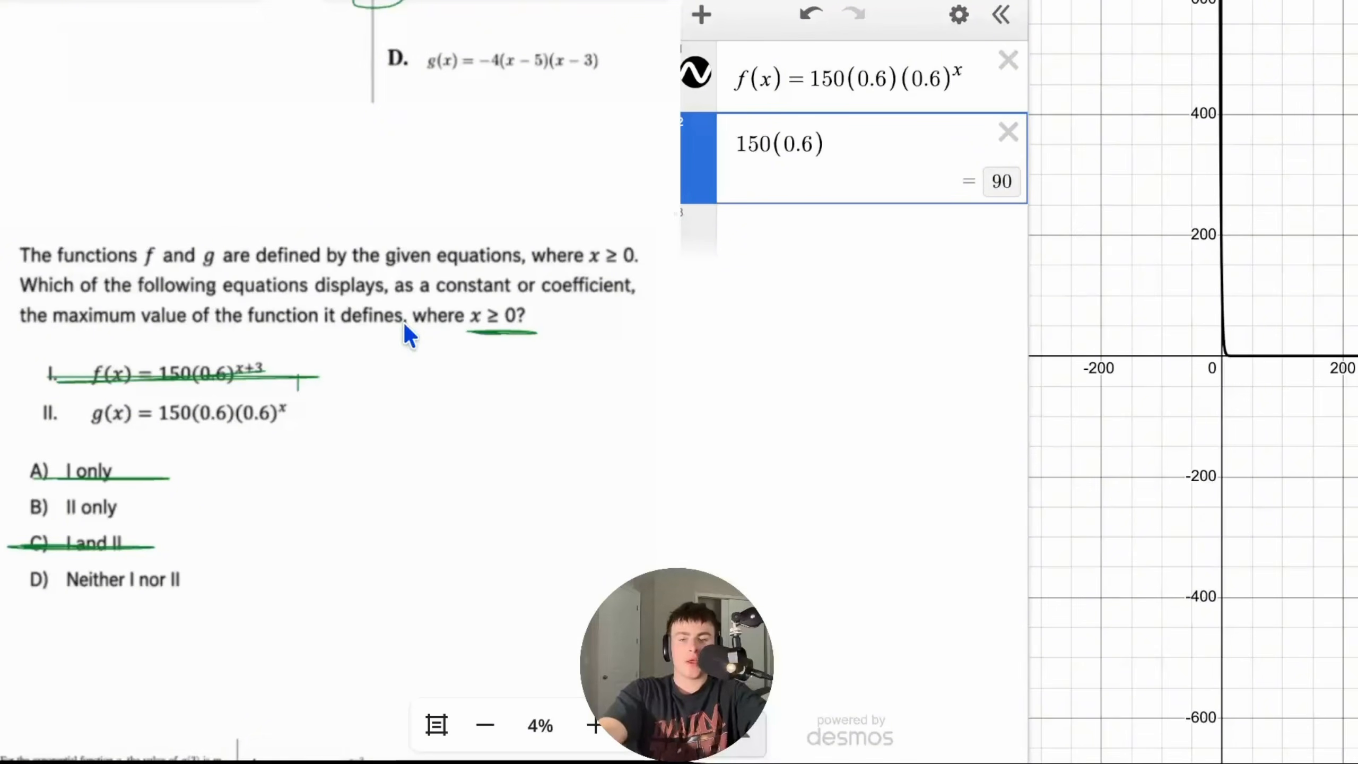
click(1009, 133)
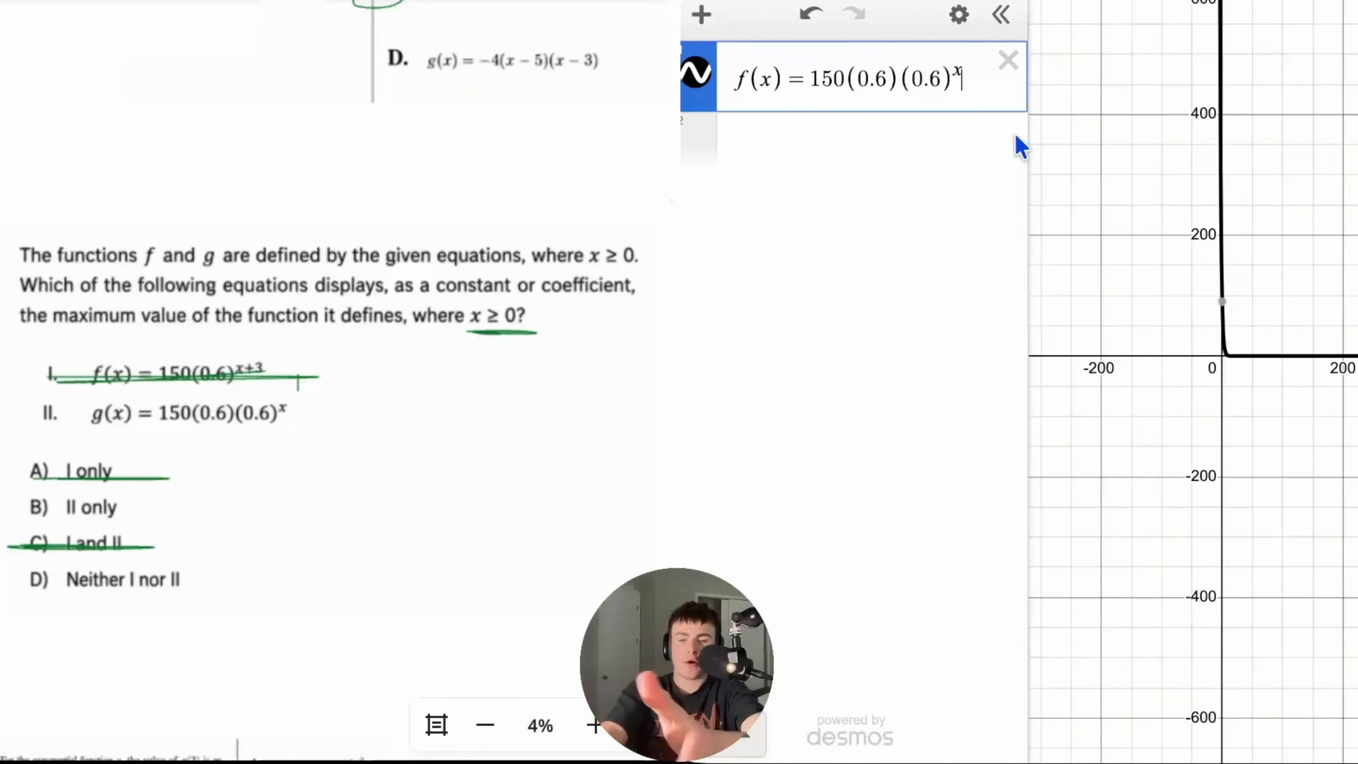
- Cross out equation II and circle answer choice D
drag(45, 416, 190, 405)
mouse_move(37, 571)
mouse_down()
mouse_move(99, 606)
mouse_move(212, 570)
mouse_move(110, 549)
mouse_move(25, 555)
mouse_move(22, 586)
mouse_up()
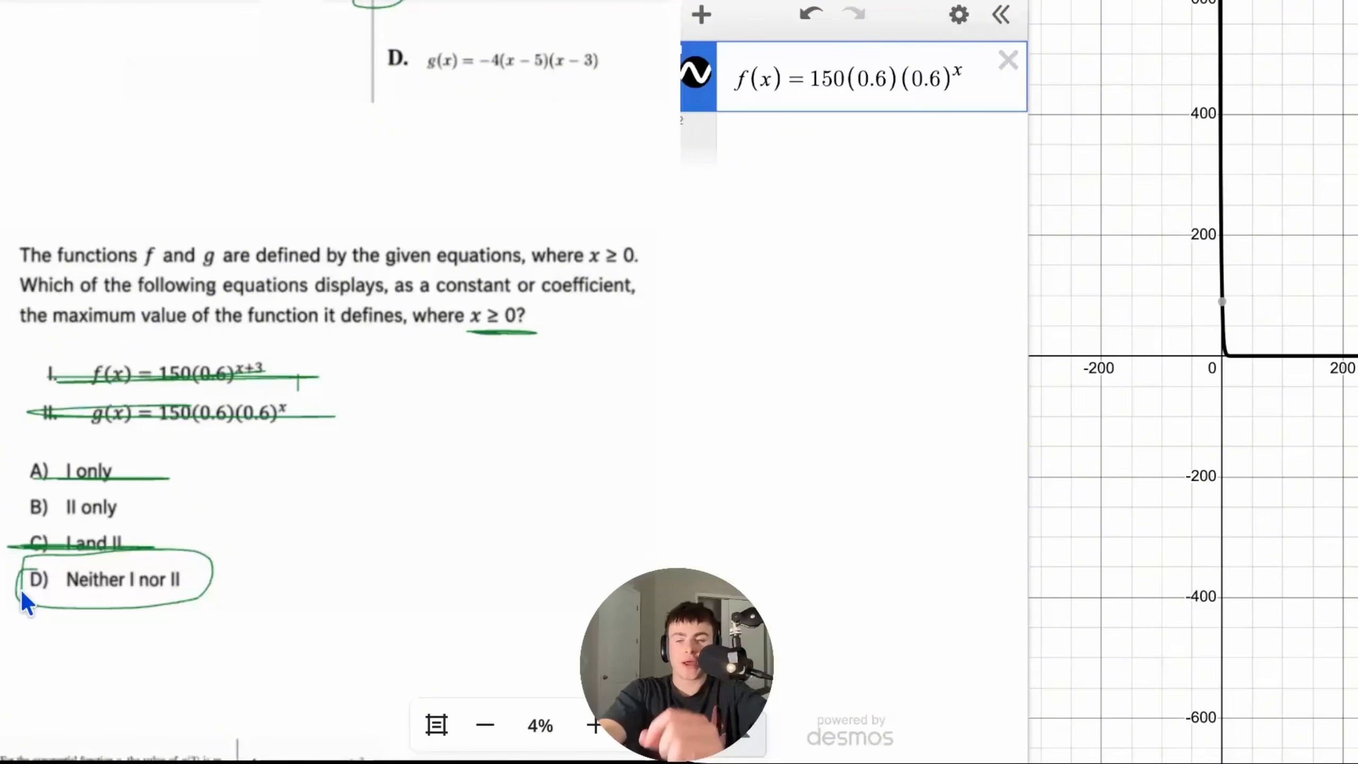
- Go to the question on the exponential function g where g(3) is m, and delete the f(x) function
scroll(24, 602, down, 10)
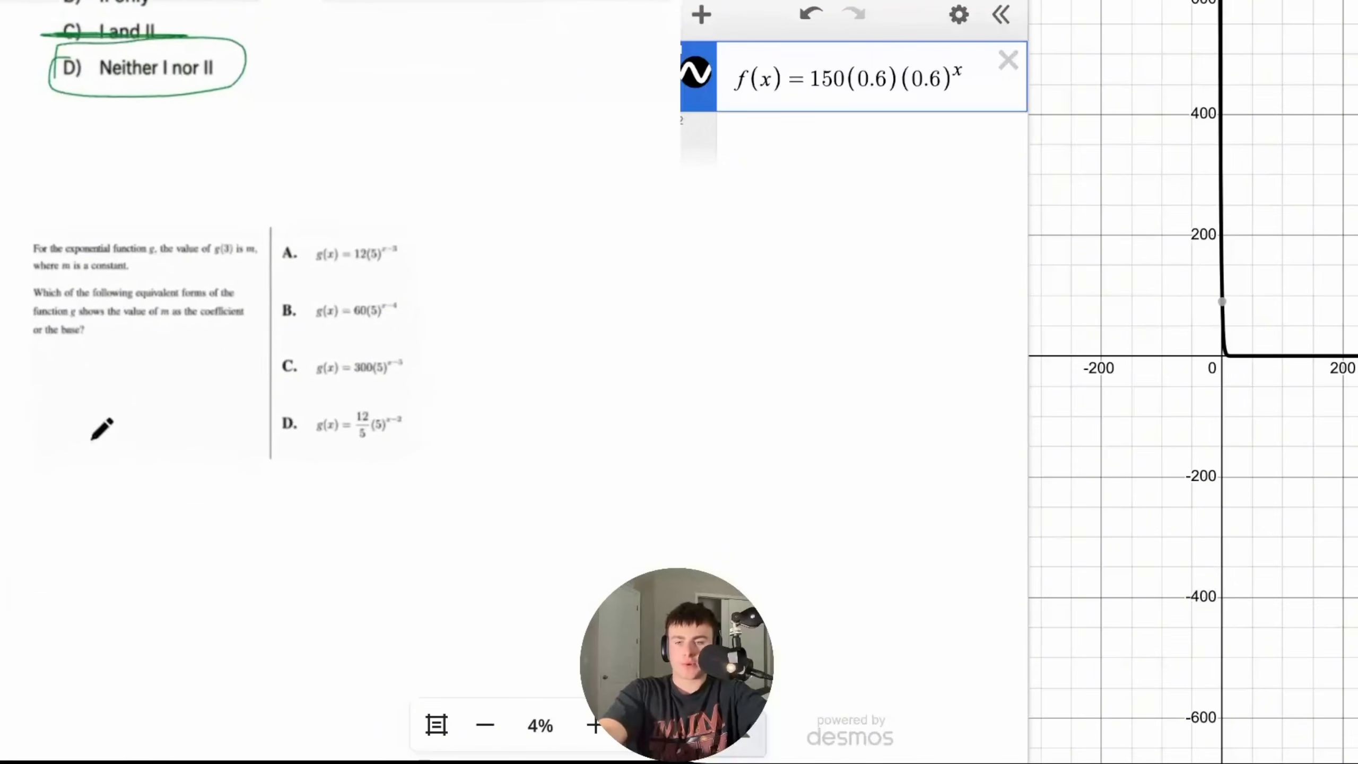
scroll(110, 365, up, 3)
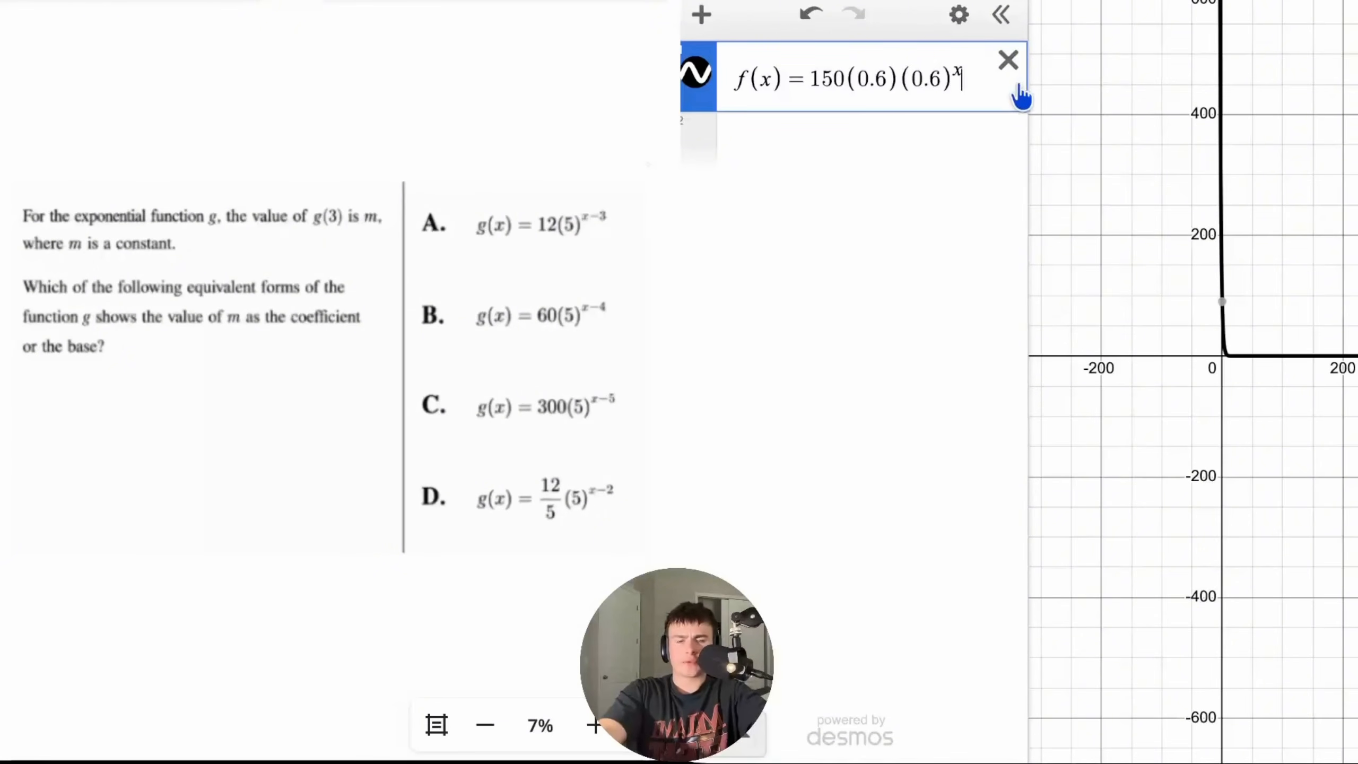
click(1008, 60)
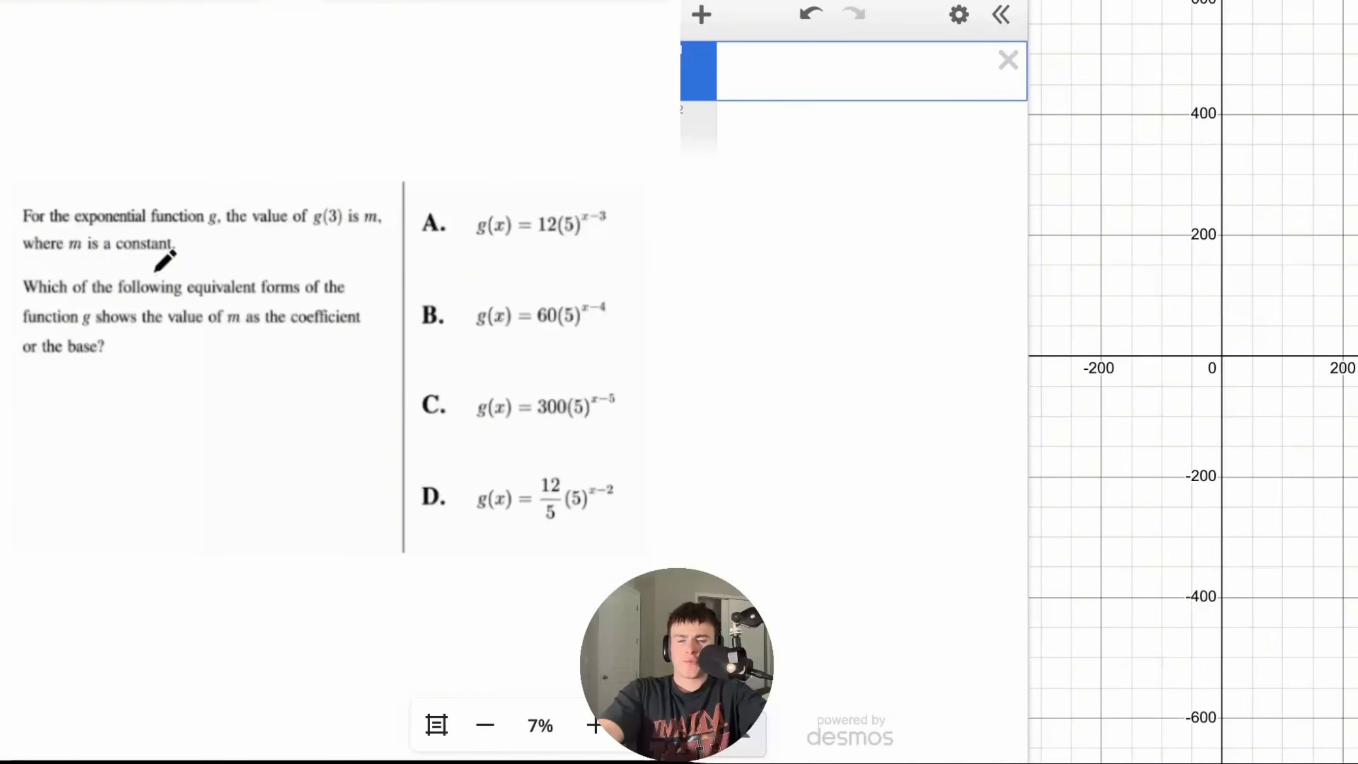
- Underline "equivalent forms of" and "m" in the question, and write m with g(3) above it over the question
drag(191, 304, 328, 304)
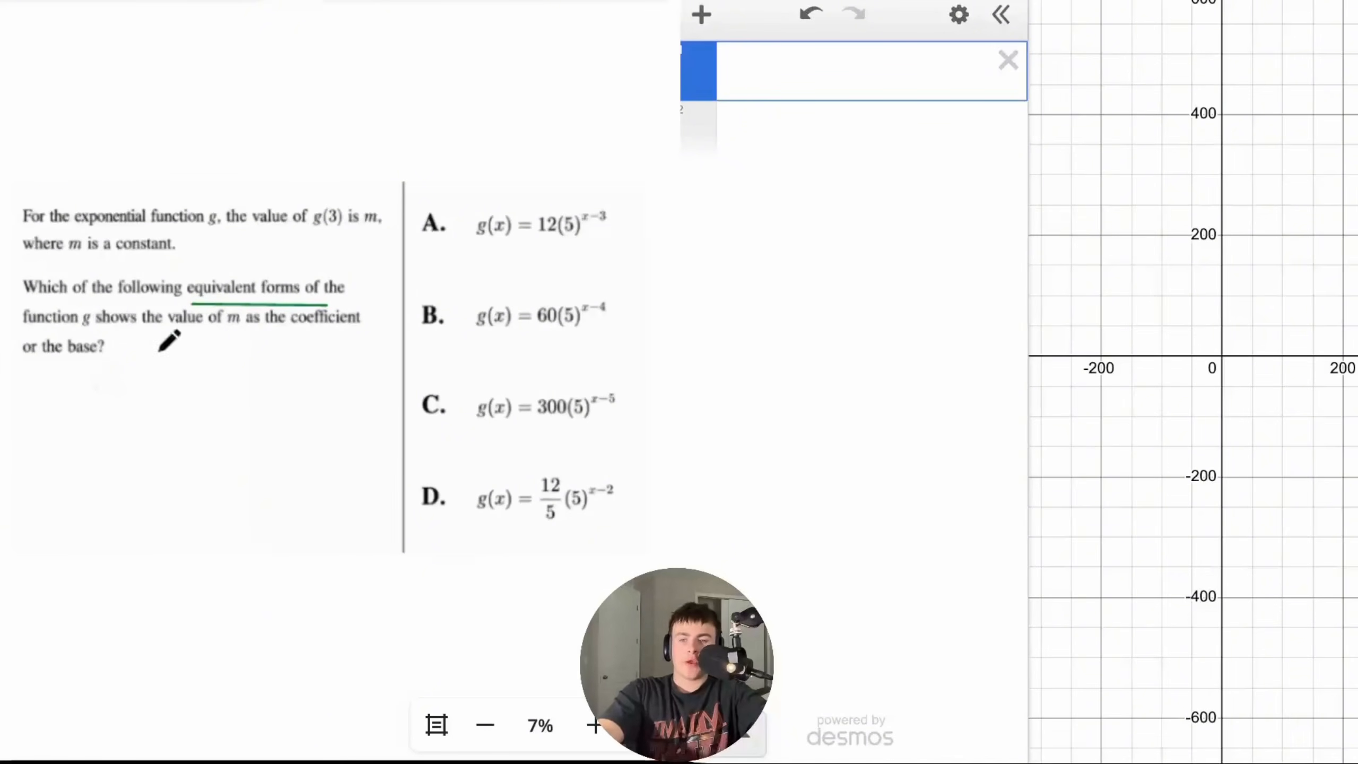
drag(224, 330, 248, 330)
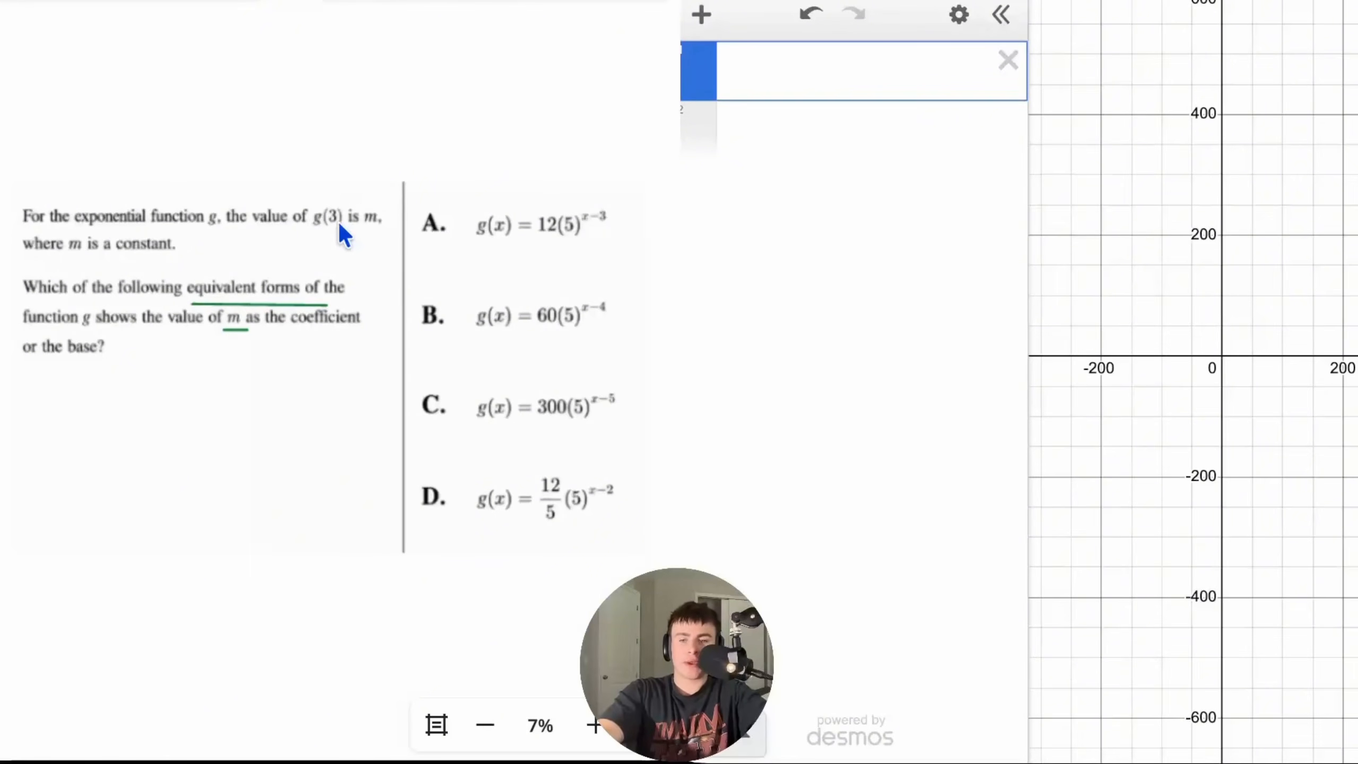
drag(322, 140, 355, 130)
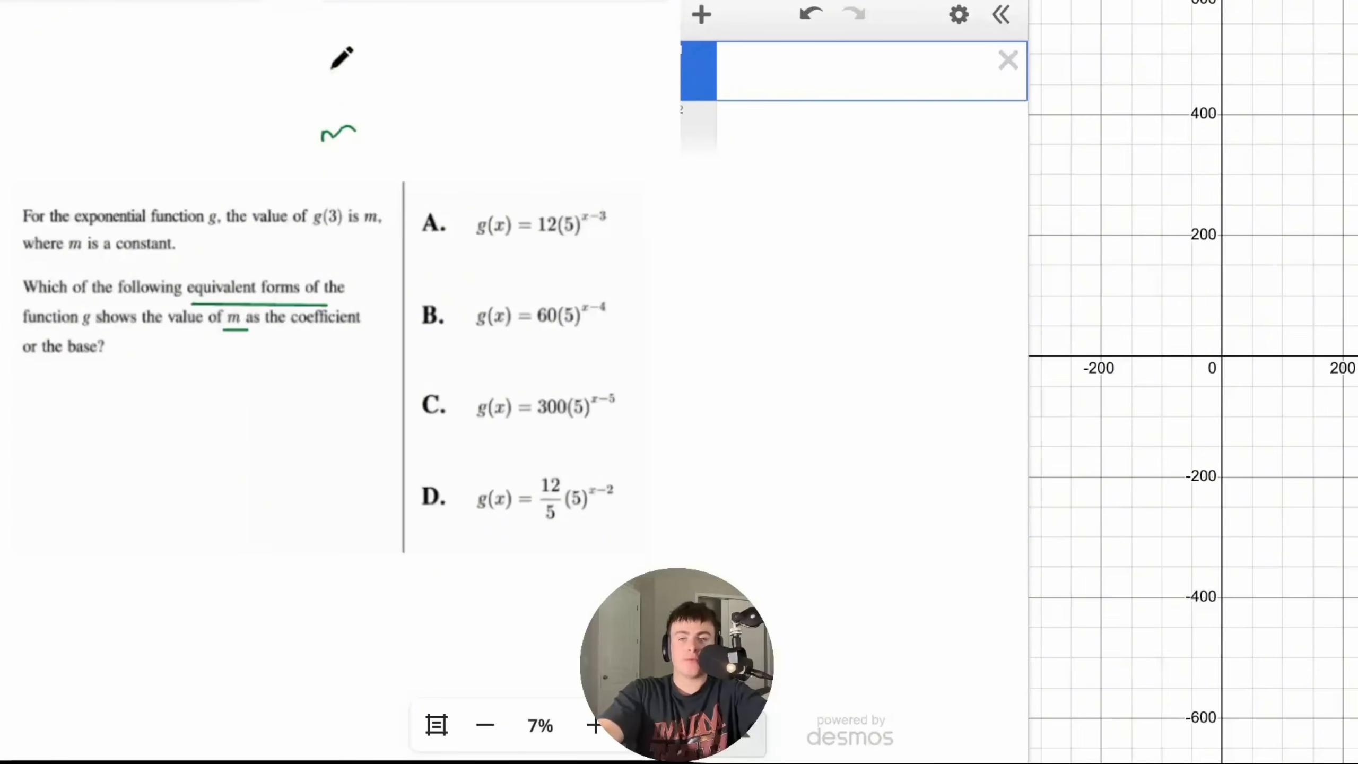
mouse_move(336, 75)
mouse_down()
mouse_move(324, 97)
mouse_move(385, 100)
mouse_up()
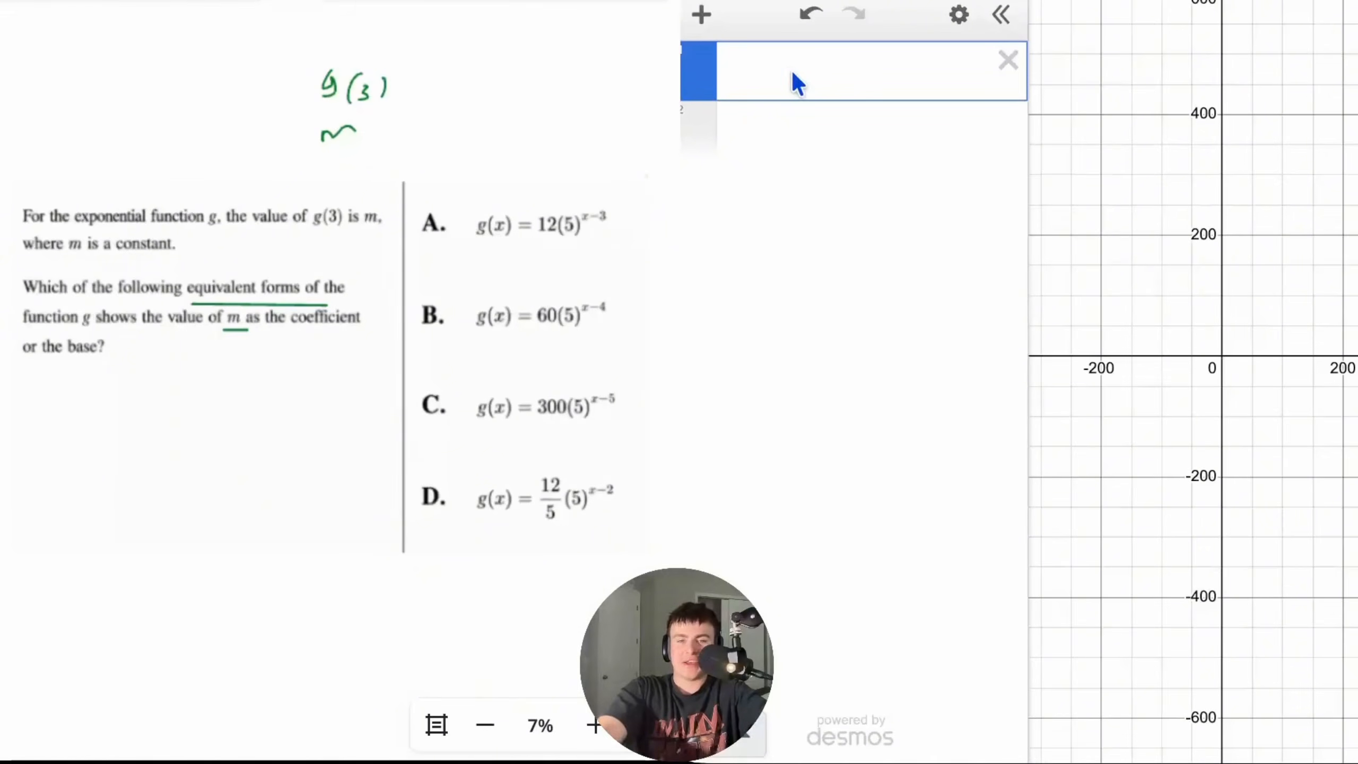
- Graph choice A as g(x) = 12(5)^(x-3) and evaluate g(3) on the line below
text(g(x)=12(5)^(x-3)
click(808, 138)
text(g)
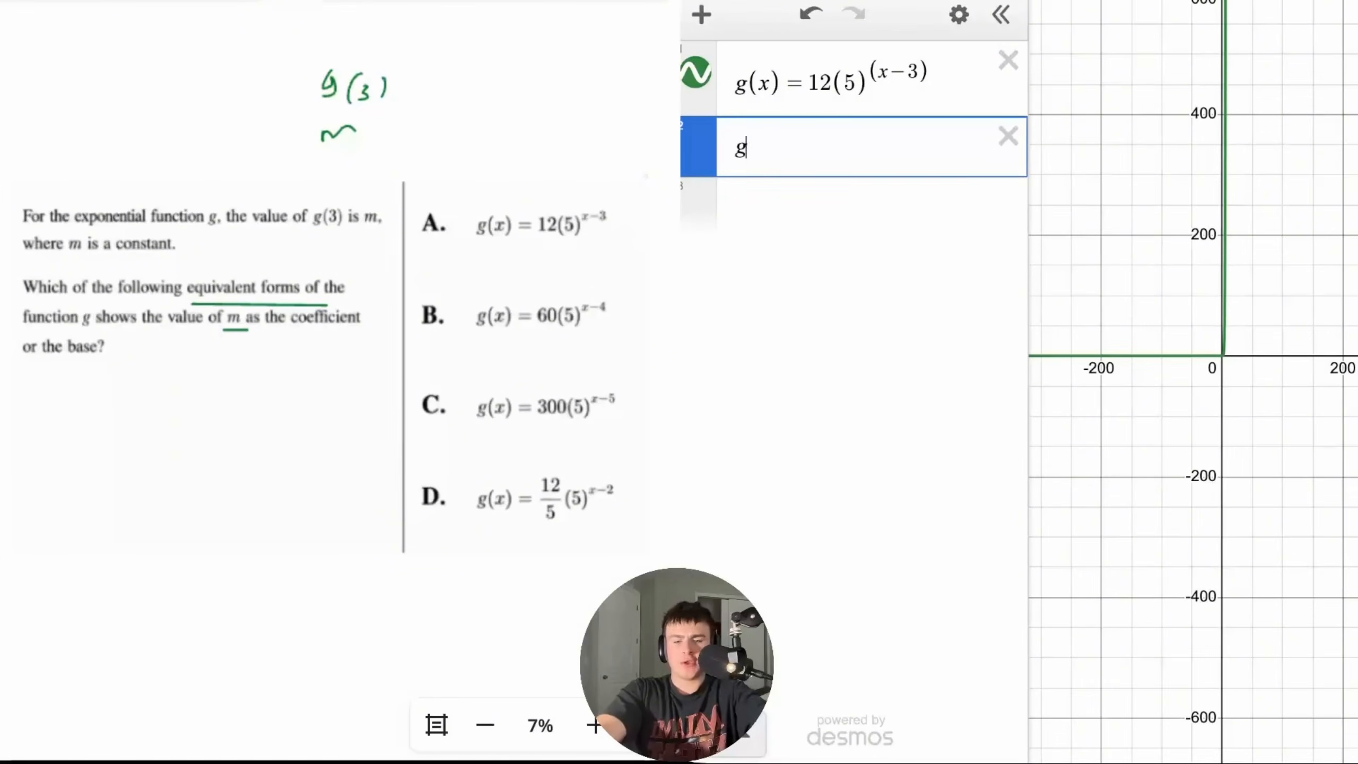
text((3))
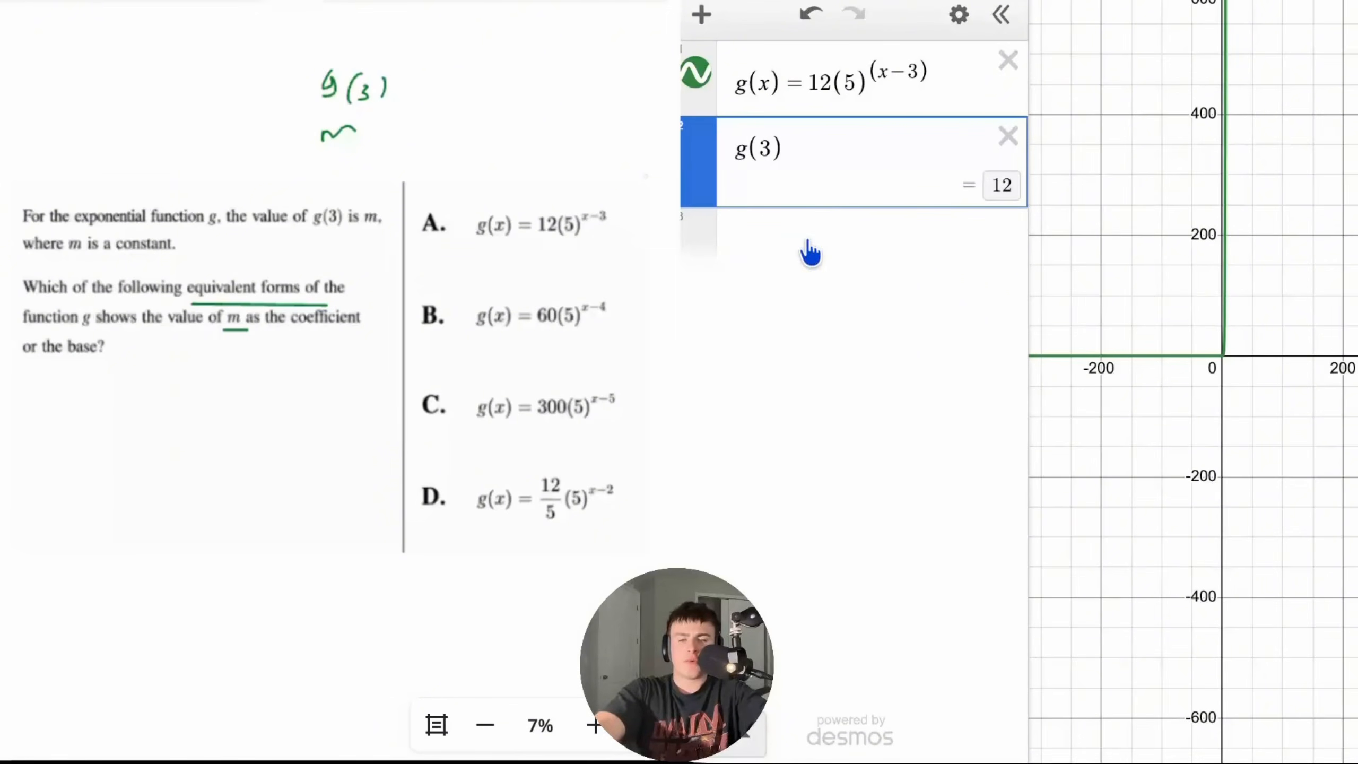
- Replace choice A with choice B by redefining the function as g(x) = 60(5)^(x-4), keeping the g(3) evaluation below
click(947, 75)
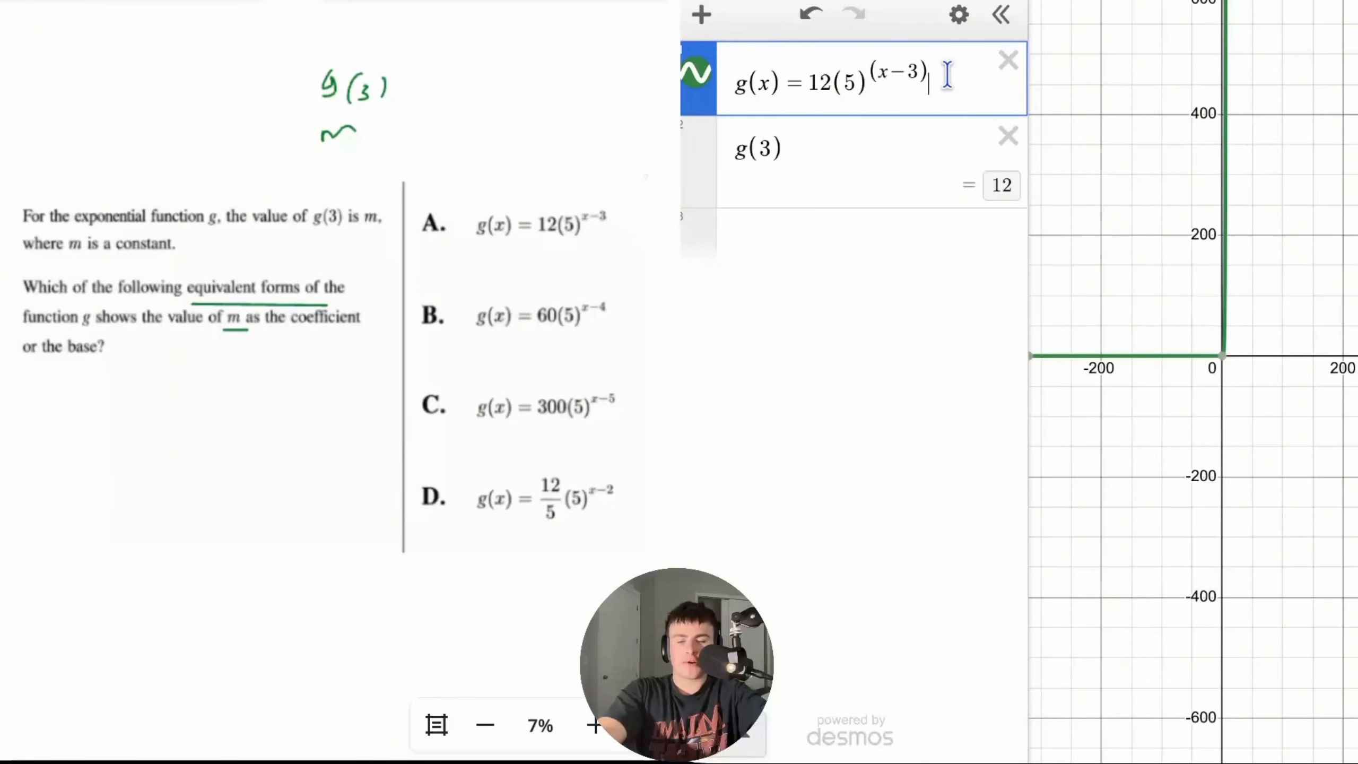
key(BackSpace)
key(BackSpace)
key(BackSpace)
key(BackSpace)
key(BackSpace)
key(BackSpace)
key(BackSpace)
key(BackSpace)
key(BackSpace)
key(BackSpace)
key(BackSpace)
text(60(5))
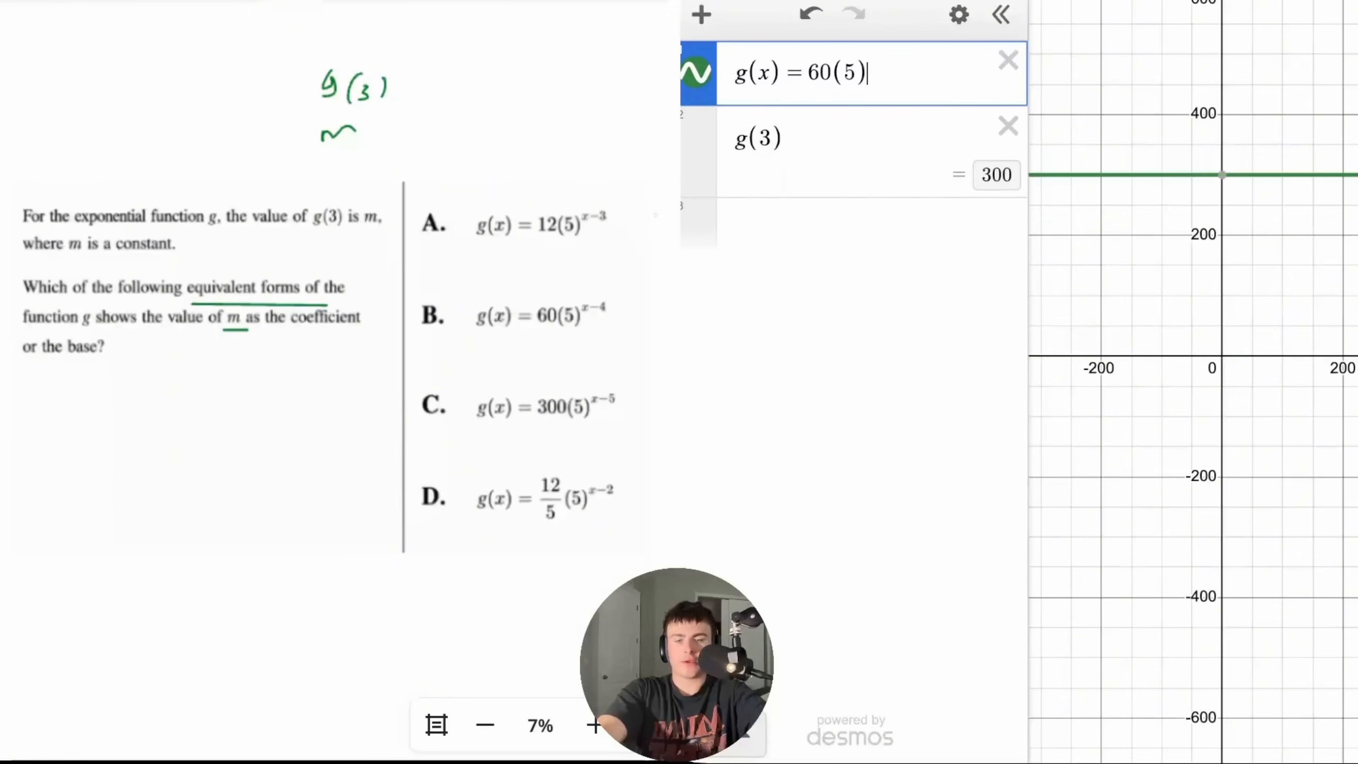
text(^(x-4)
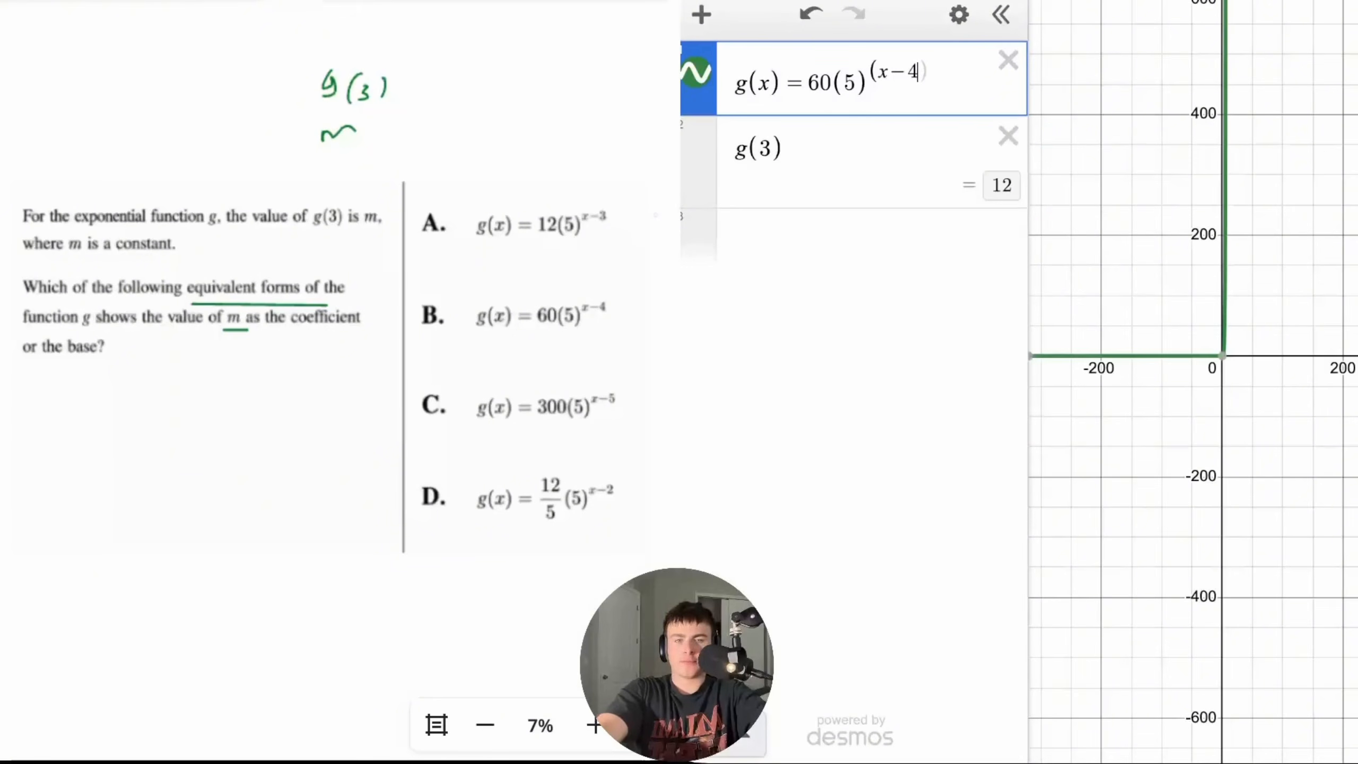
- Redefine the function as choice C, g(x) = 300(5)^(x-5), to evaluate g(3) for it
key(BackSpace)
key(BackSpace)
key(BackSpace)
key(BackSpace)
key(BackSpace)
key(BackSpace)
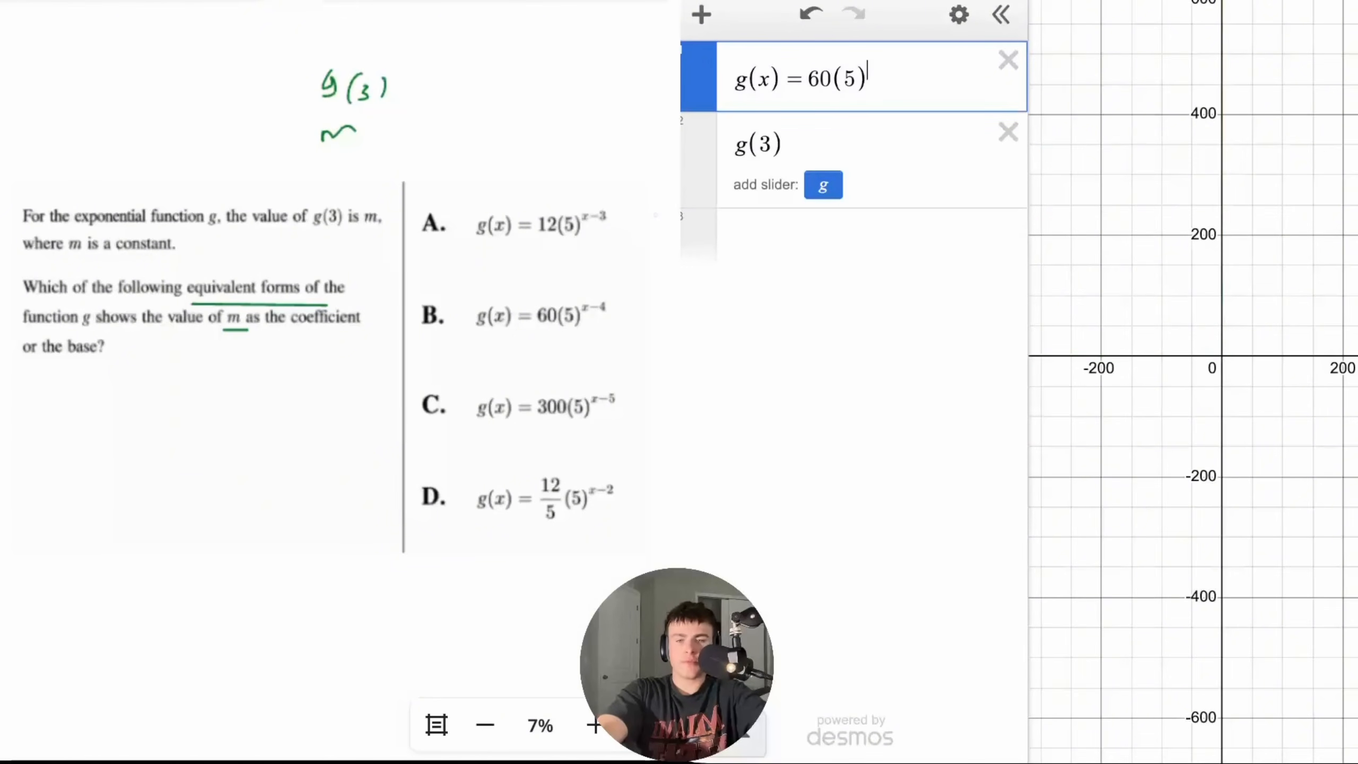
click(818, 83)
key(BackSpace)
text(33)
key(BackSpace)
text(0)
click(884, 71)
text((x-5)
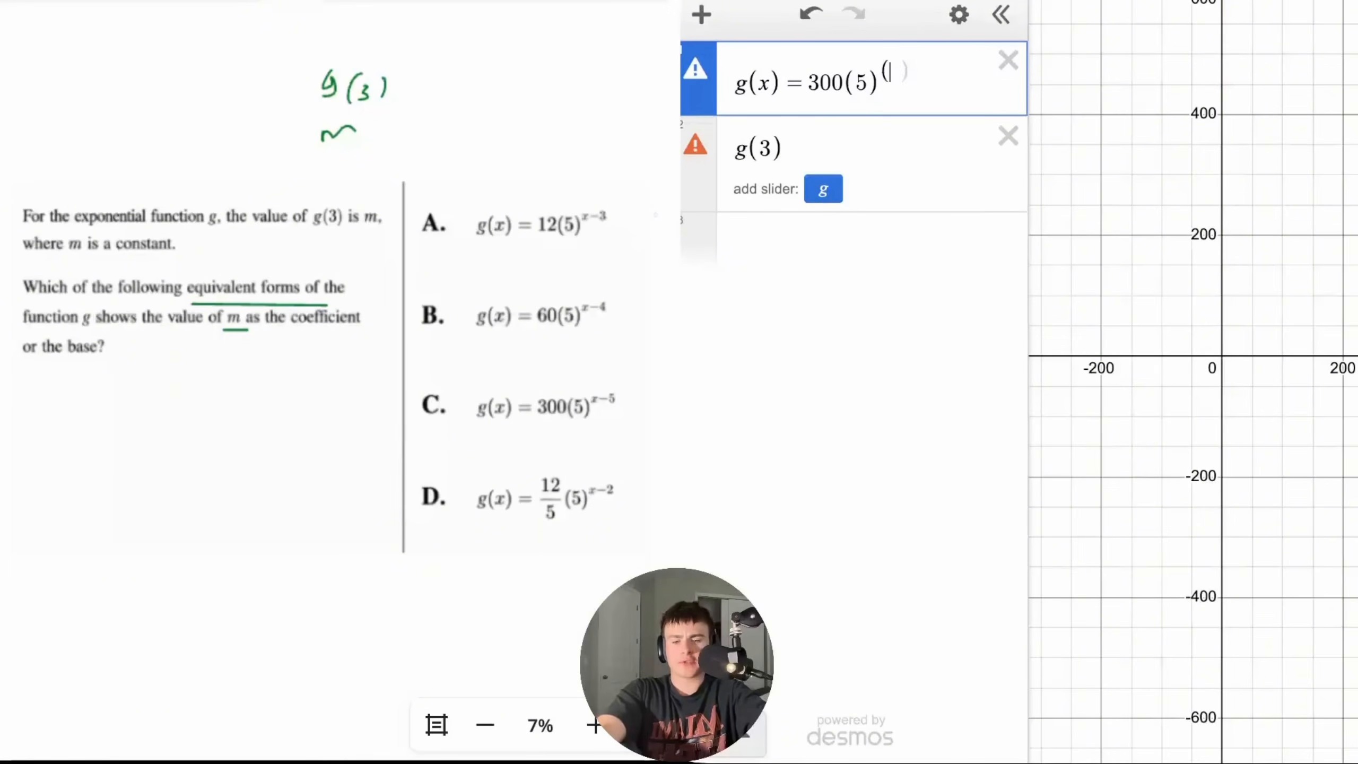
text())
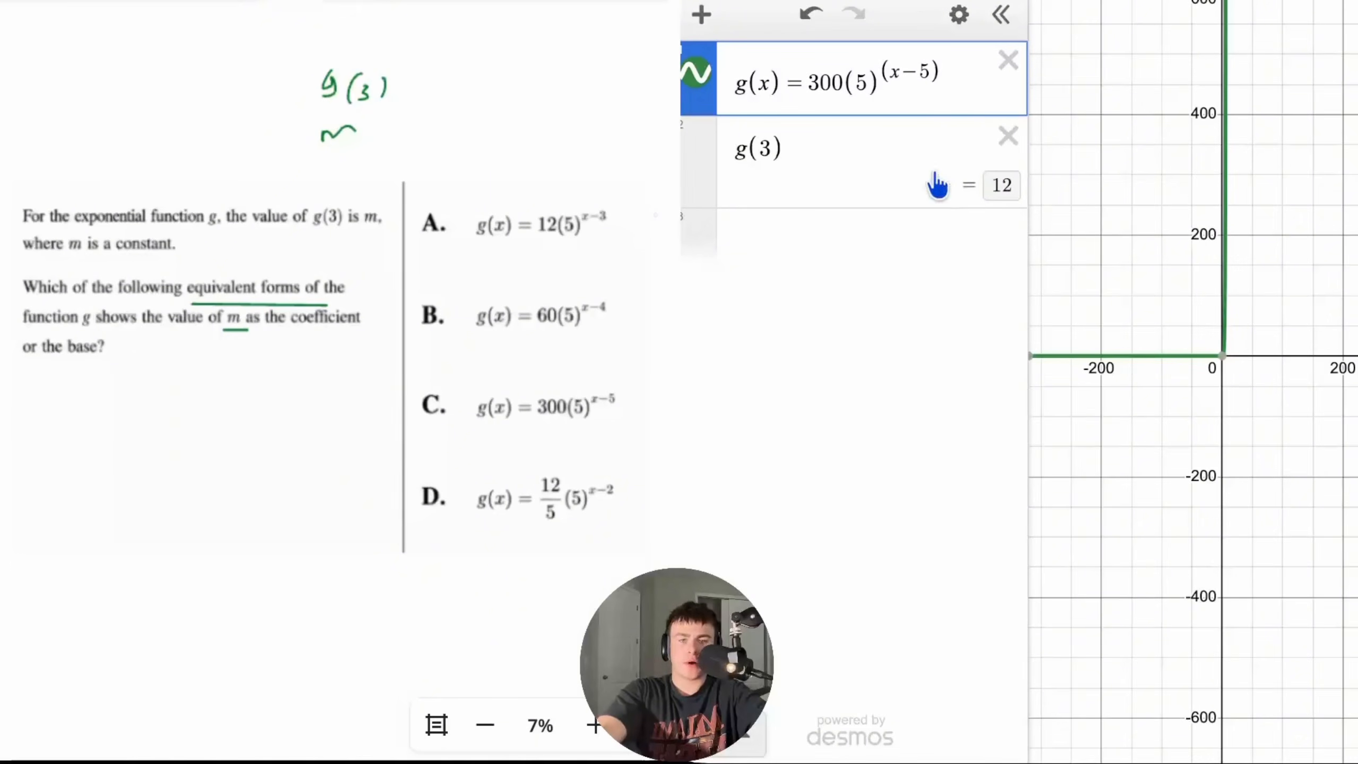
- Delete the g(3) evaluation and the g(x) function from the expression list
drag(964, 91, 852, 107)
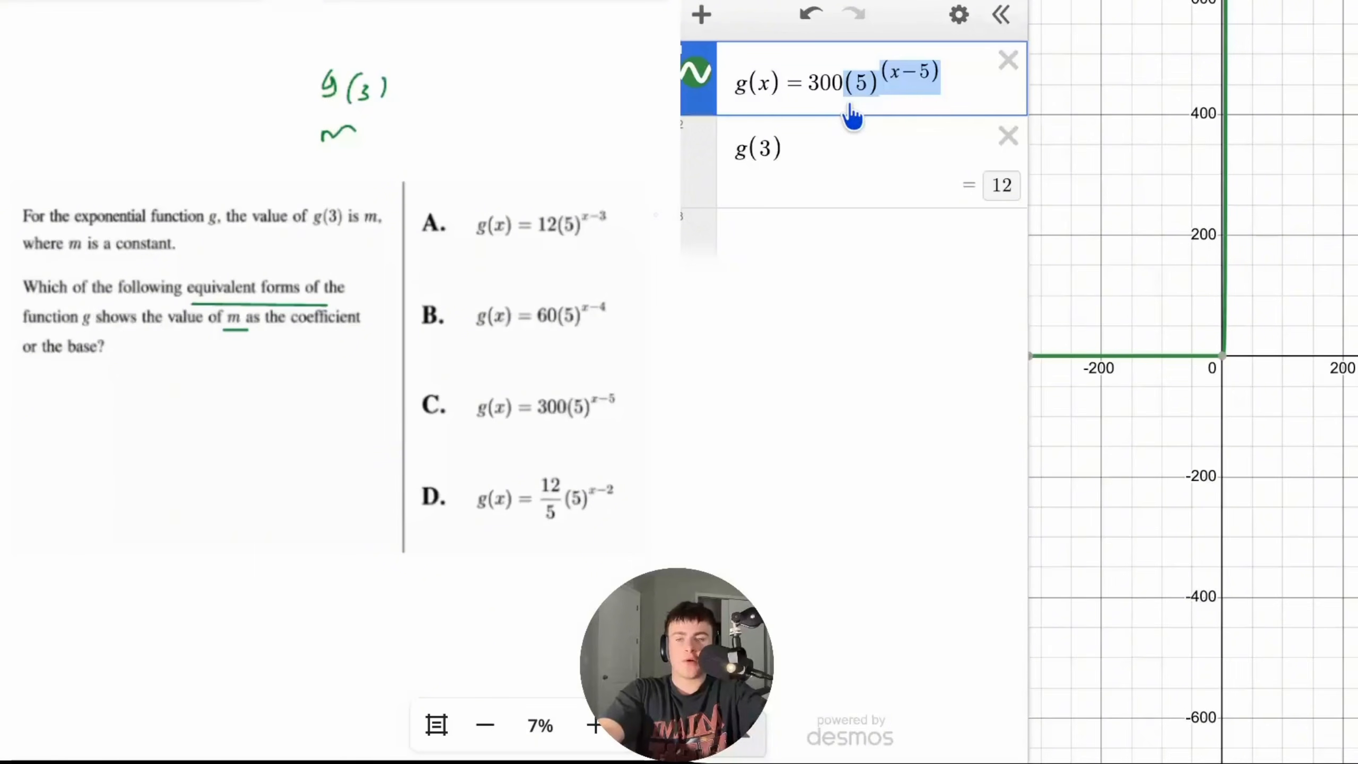
click(989, 136)
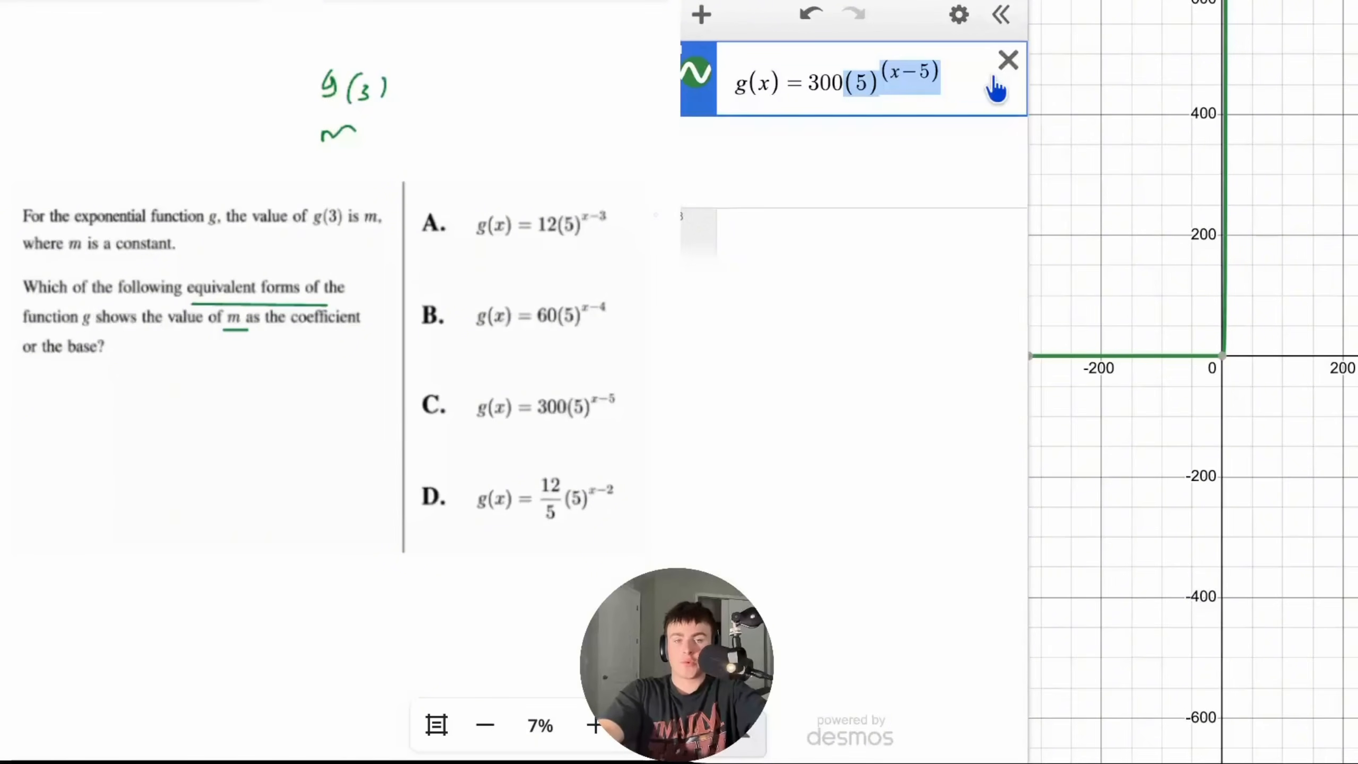
click(993, 74)
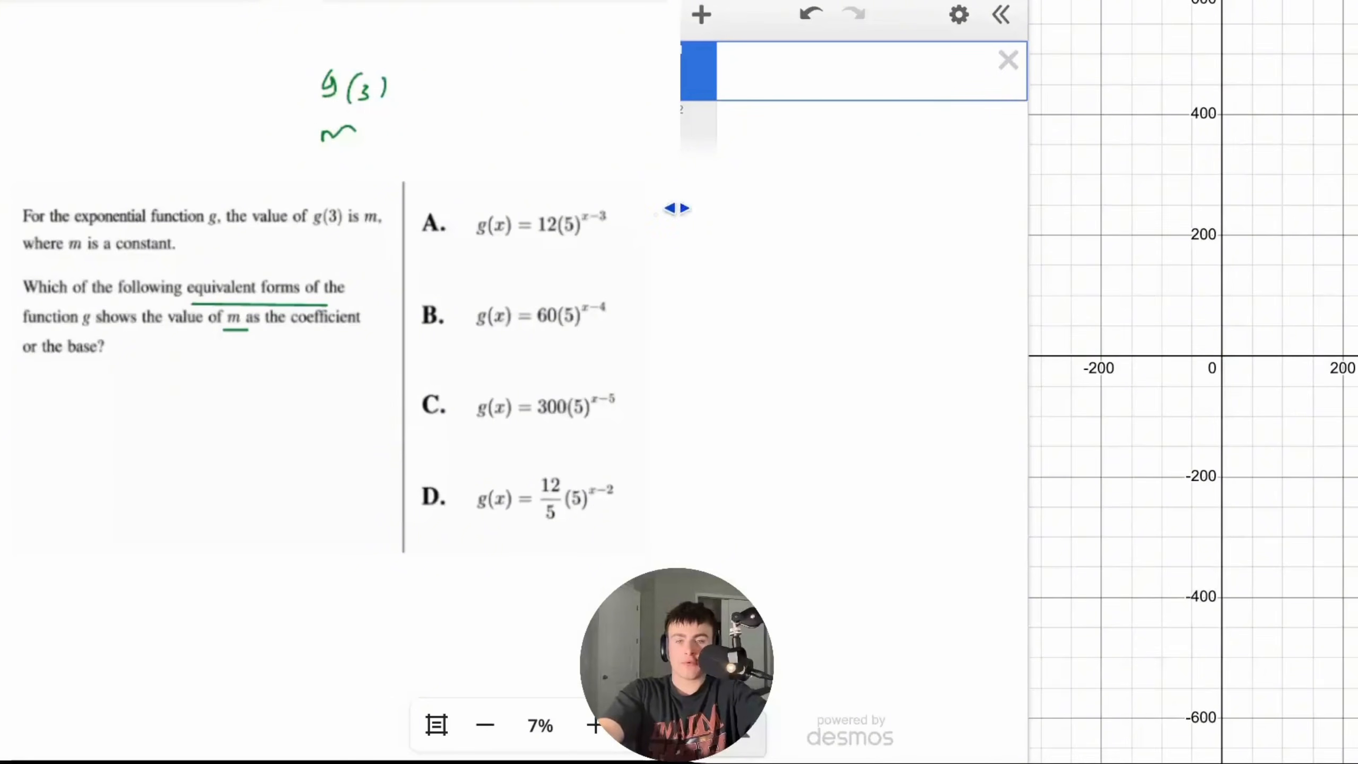
- Underline the coefficient 12 in choice A and cross out choices D, C and B
drag(532, 241, 558, 240)
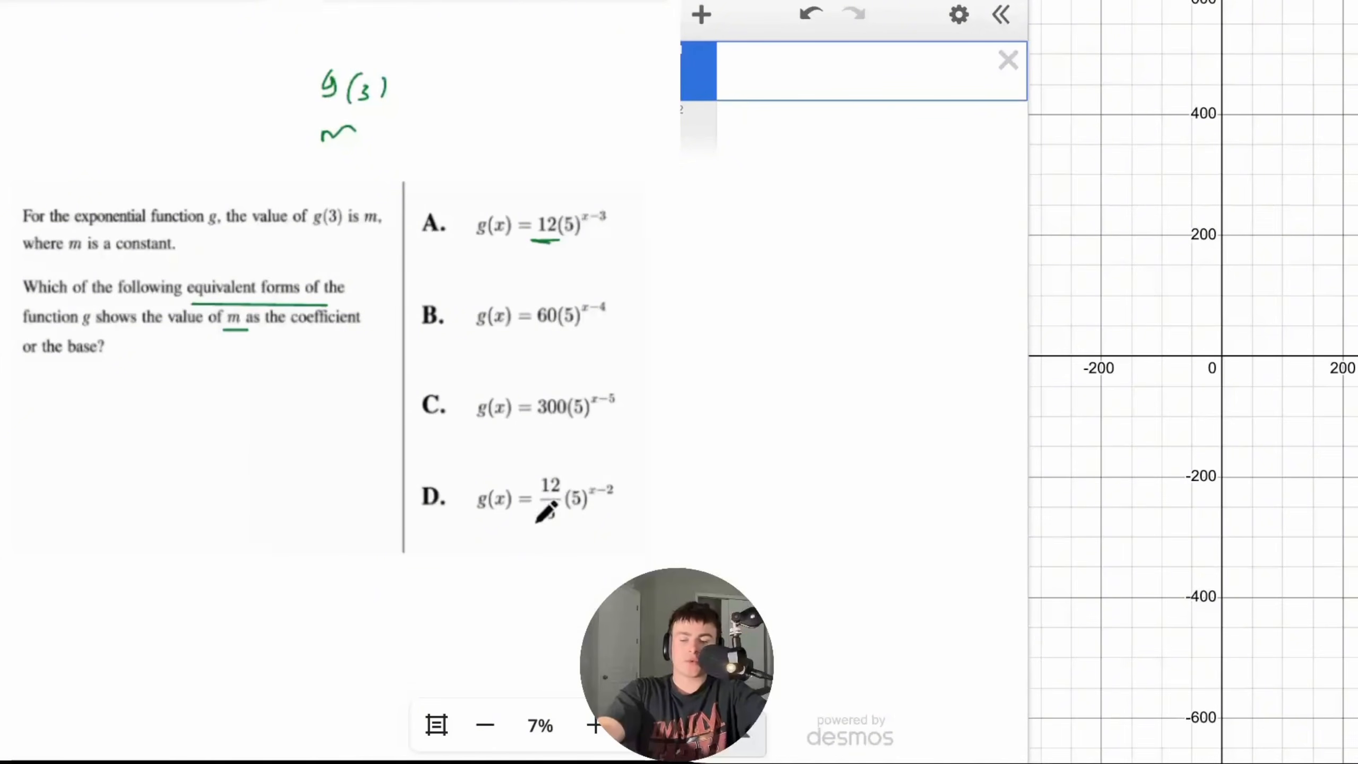
mouse_move(588, 501)
mouse_down()
mouse_move(406, 502)
mouse_move(612, 499)
mouse_up()
drag(631, 411, 422, 411)
drag(416, 319, 615, 318)
drag(465, 319, 578, 345)
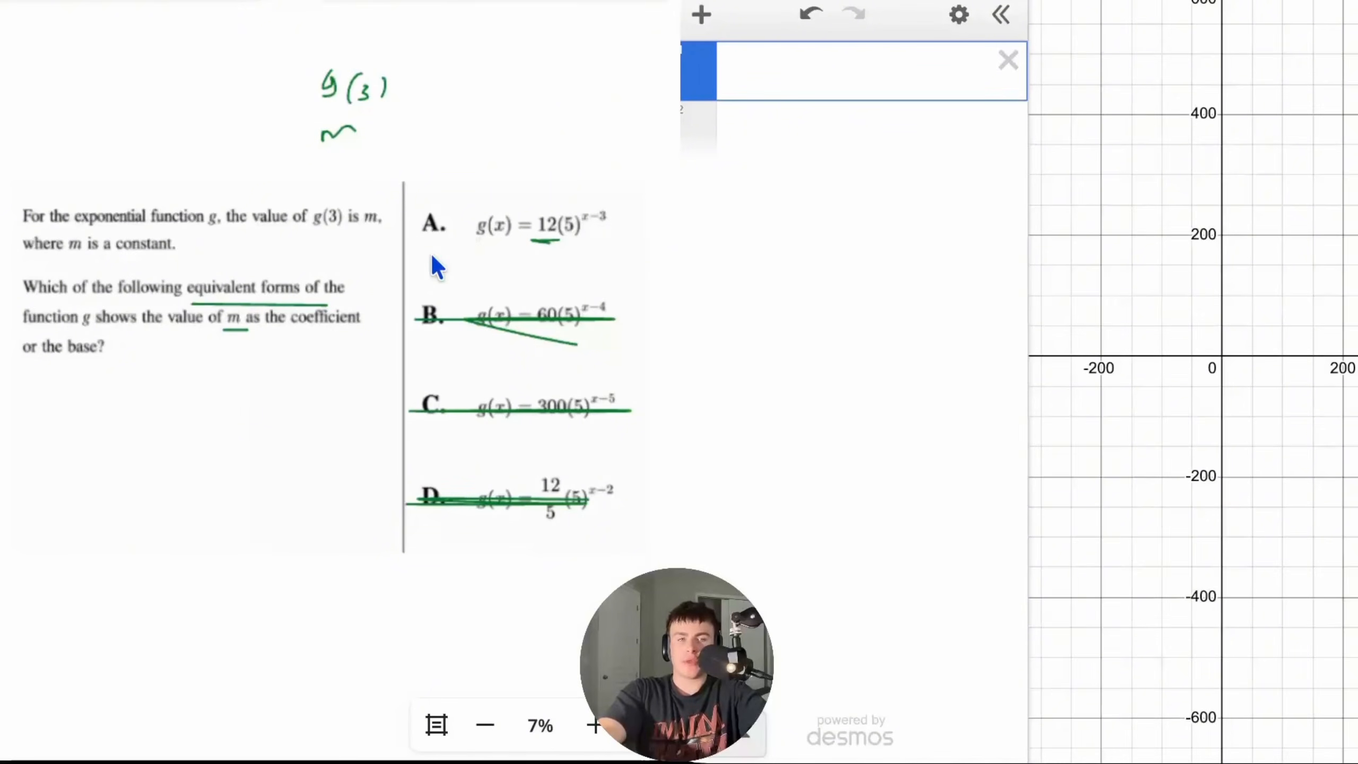
- Look back over the solved equation display questions and the Equation Display notes above them
scroll(433, 257, up, 5)
scroll(433, 257, down, 6)
scroll(432, 256, down, 3)
scroll(432, 256, up, 12)
scroll(432, 257, down, 3)
scroll(432, 262, right, 2)
scroll(444, 251, down, 2)
scroll(443, 250, up, 4)
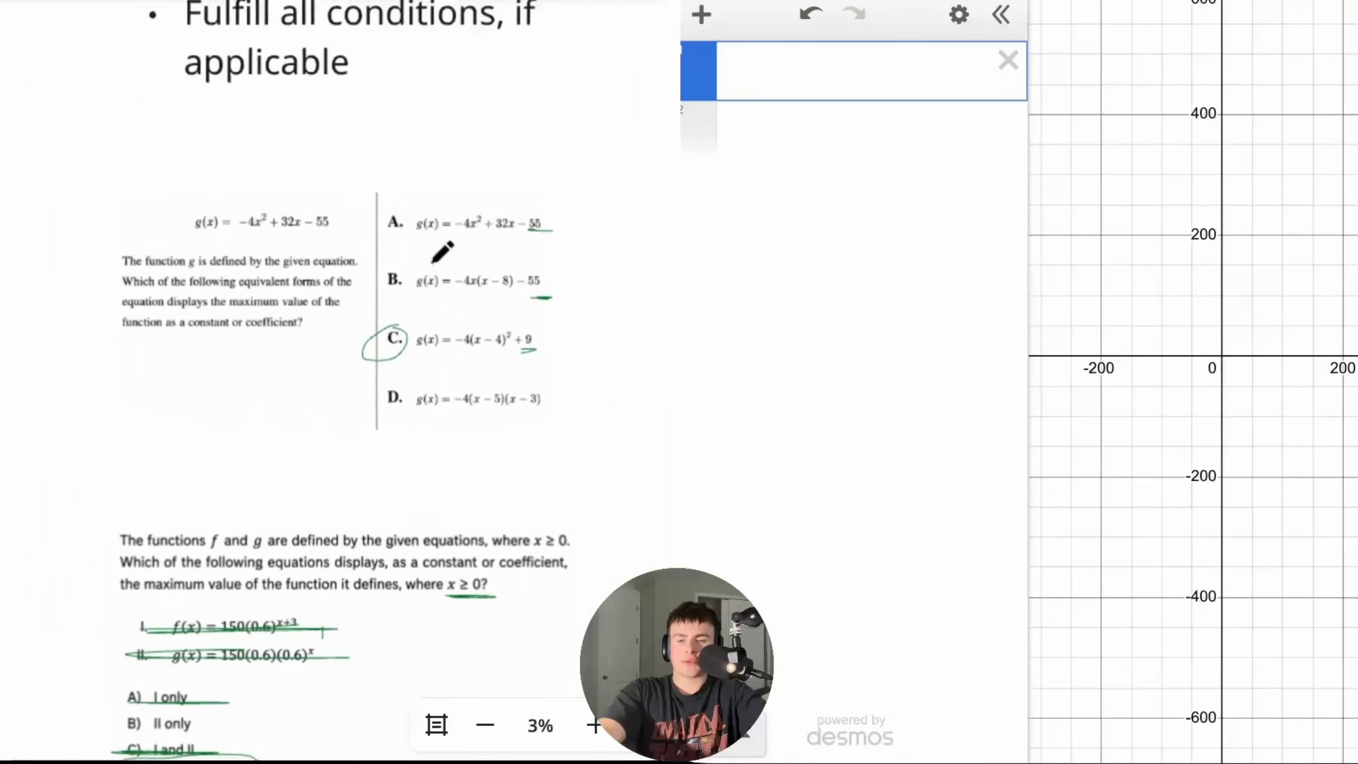
scroll(443, 252, down, 8)
scroll(396, 315, up, 12)
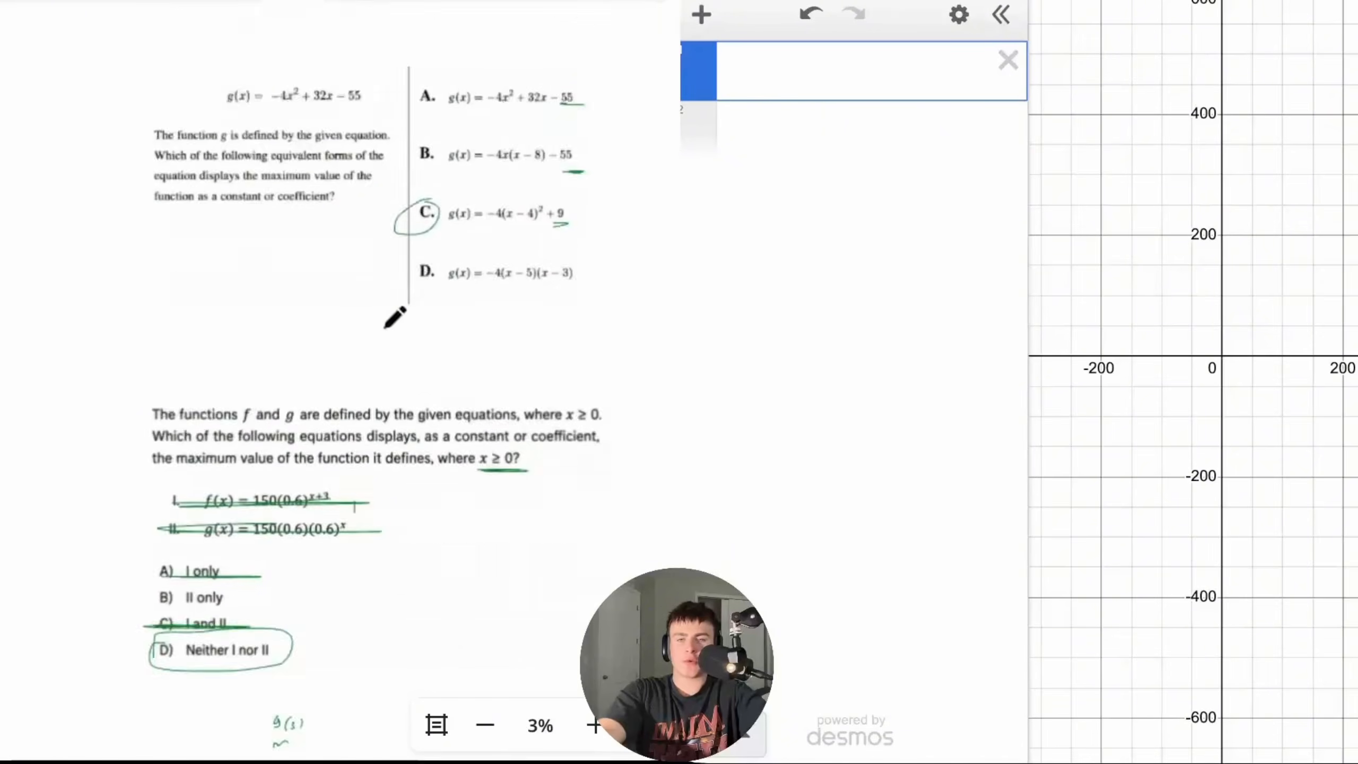
scroll(386, 325, up, 5)
scroll(423, 375, right, 2)
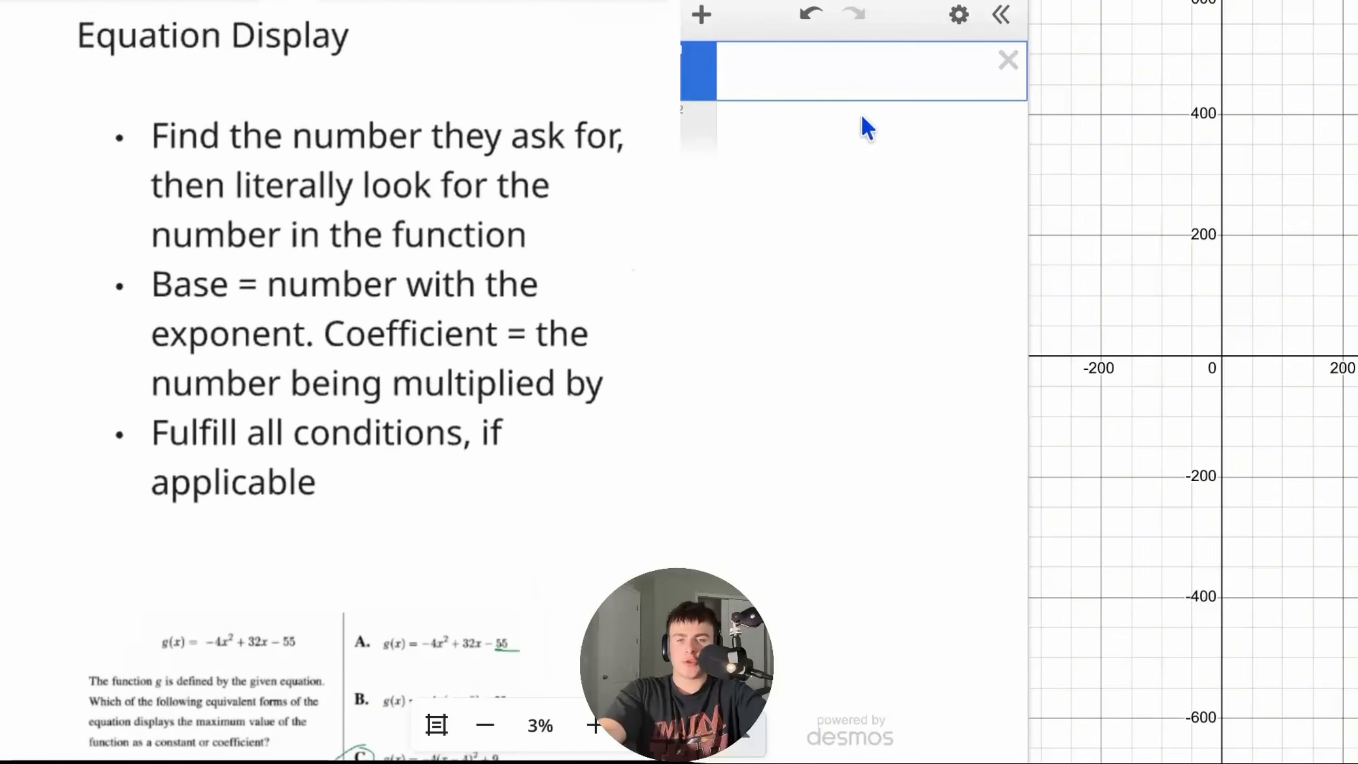
- For the Desmos Logic question on h(x) = c√(d−x), create a table containing the point (49, 0)
key(p)
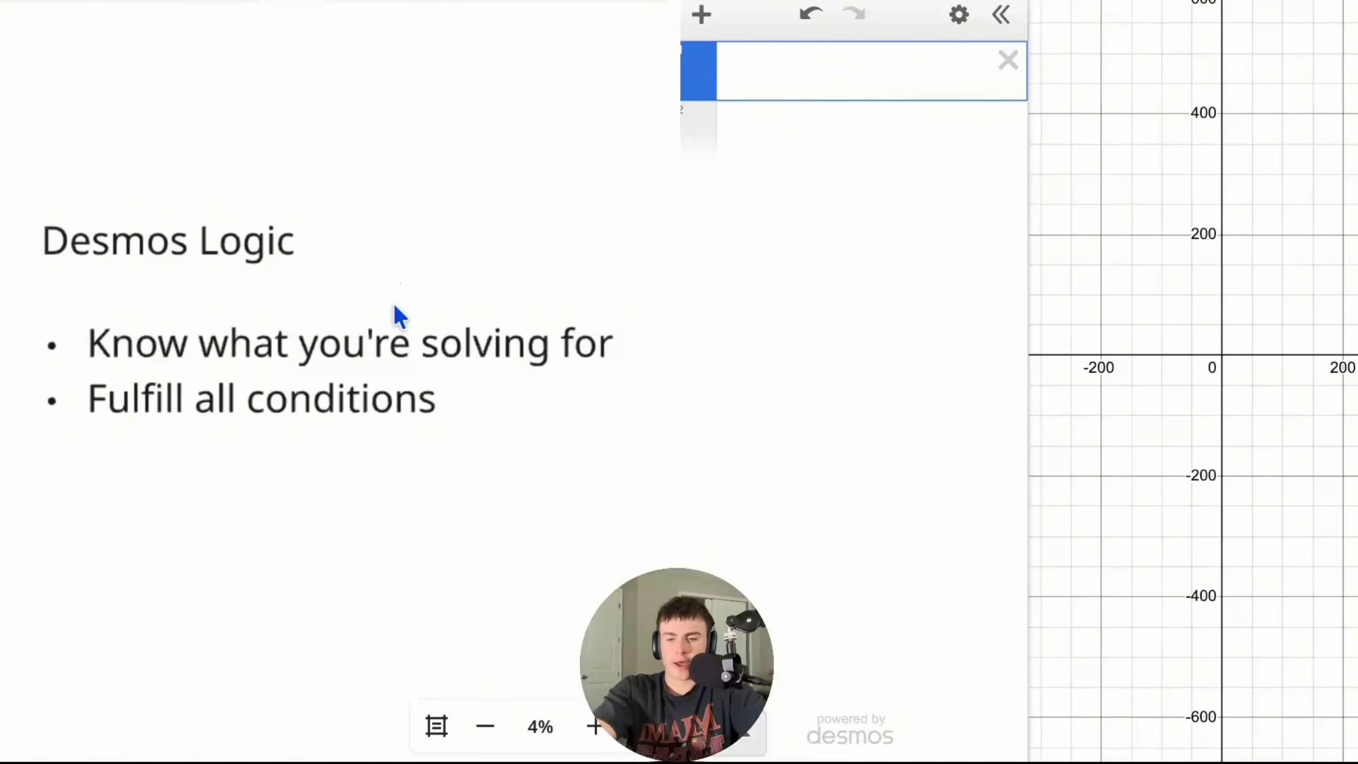
scroll(395, 307, down, 9)
scroll(401, 319, down, 4)
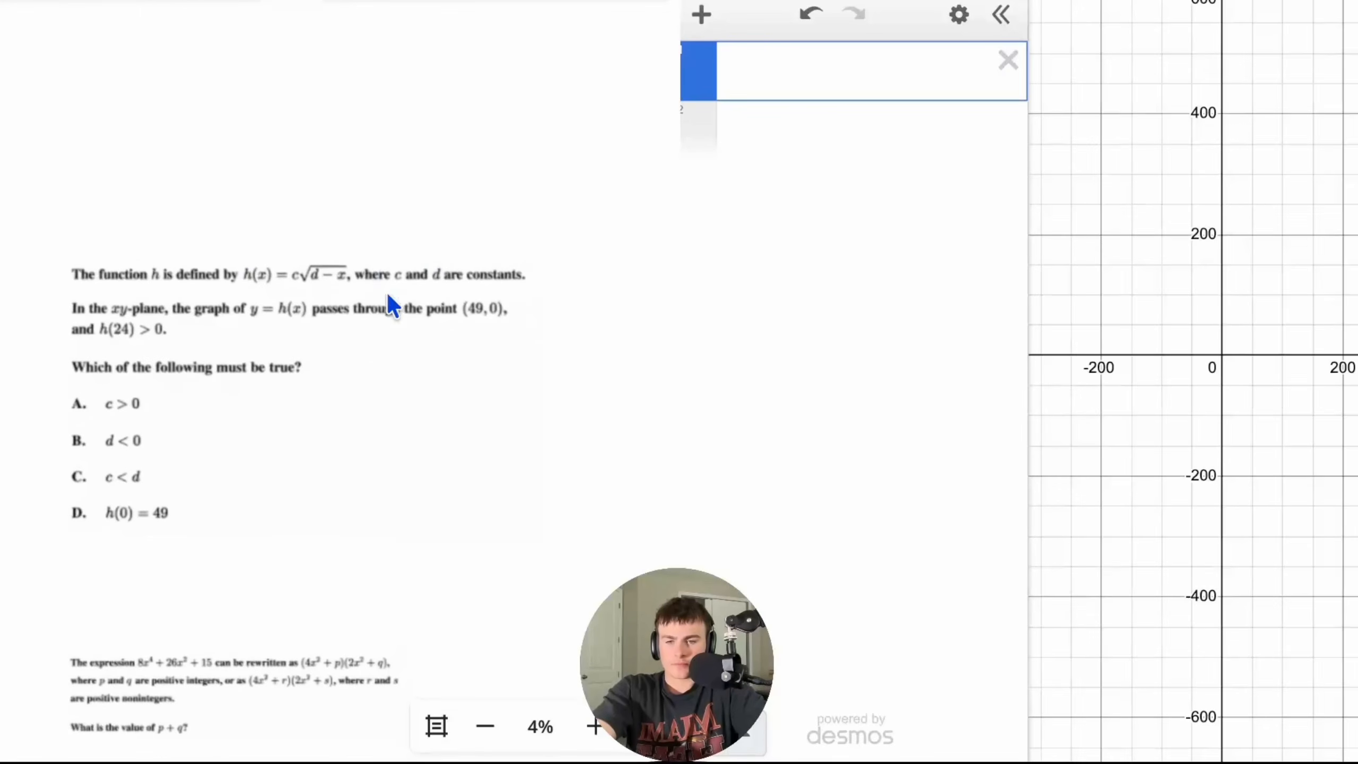
scroll(359, 222, up, 2)
scroll(358, 222, left, 1)
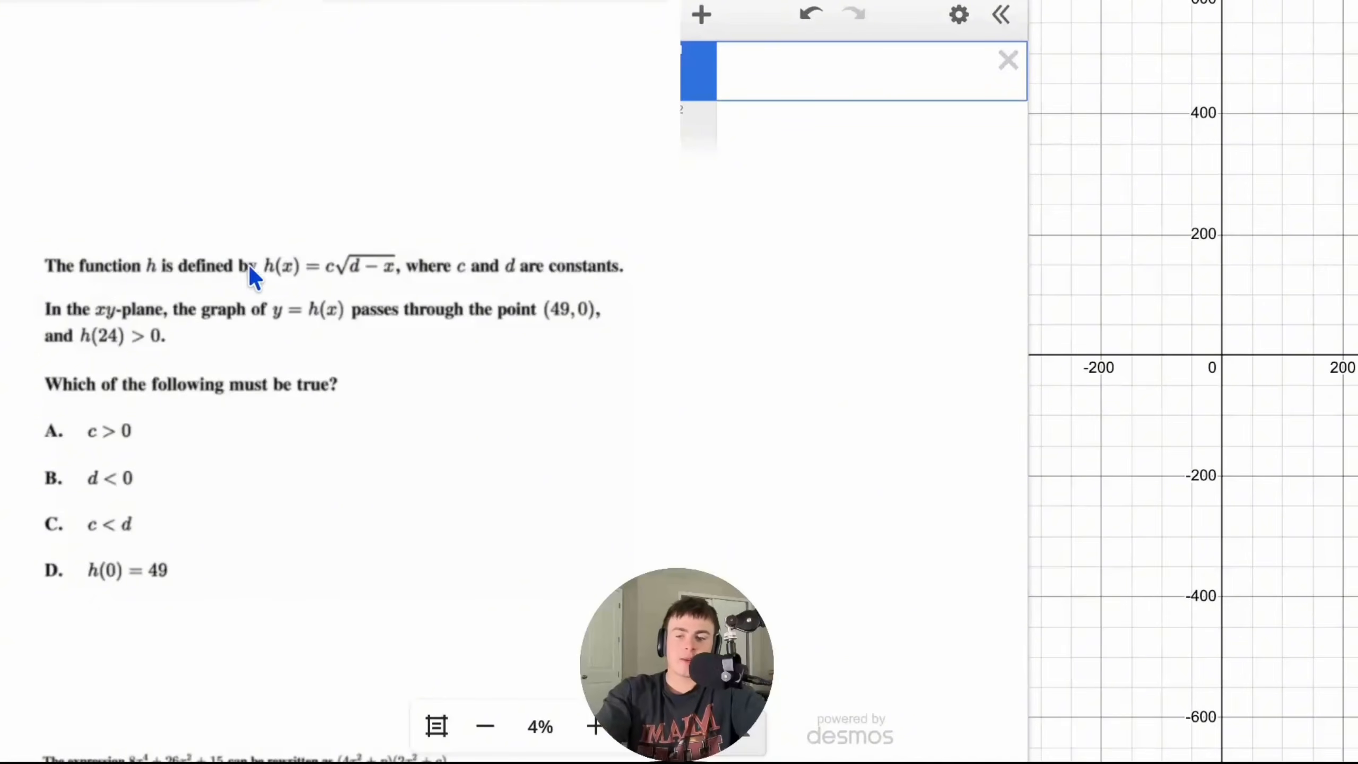
click(801, 140)
click(794, 69)
text(tab)
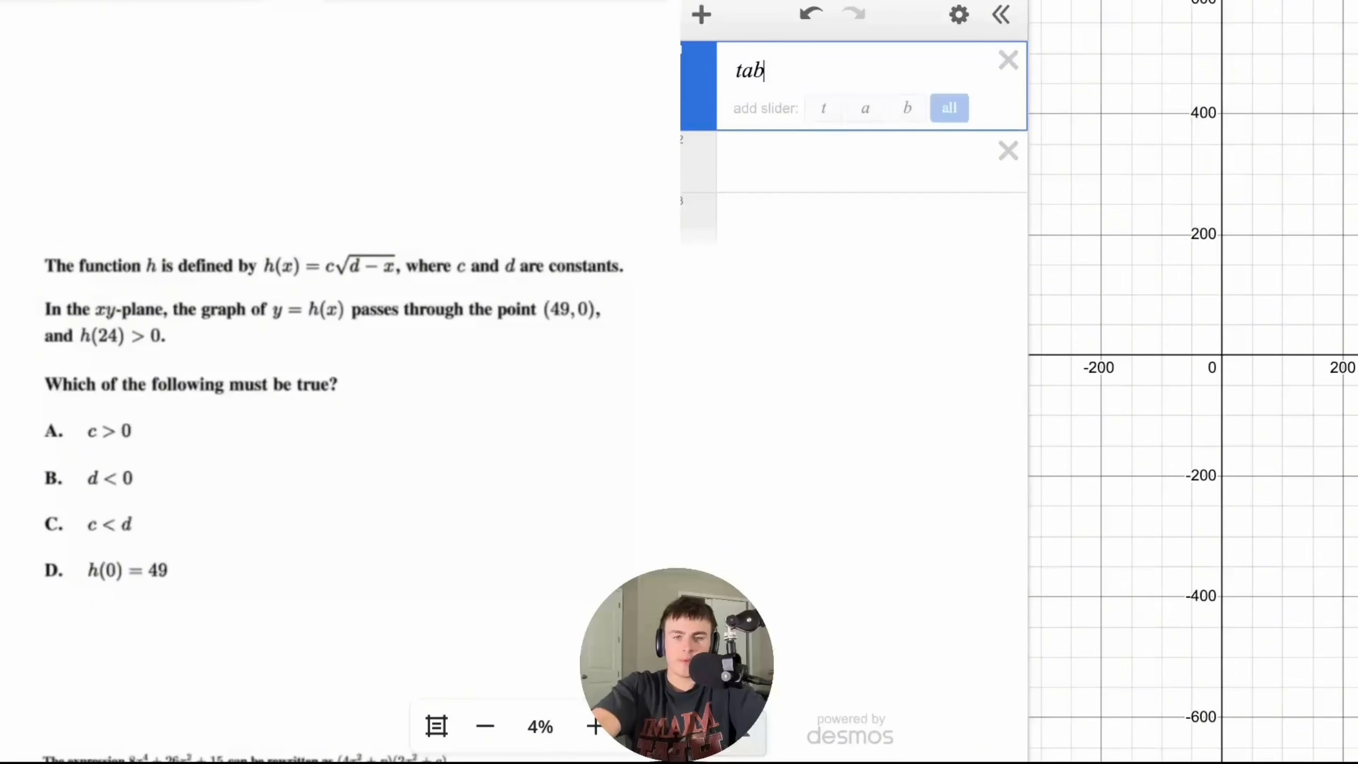
text(le59)
key(BackSpace)
key(BackSpace)
text(49)
key(Tab)
text(0)
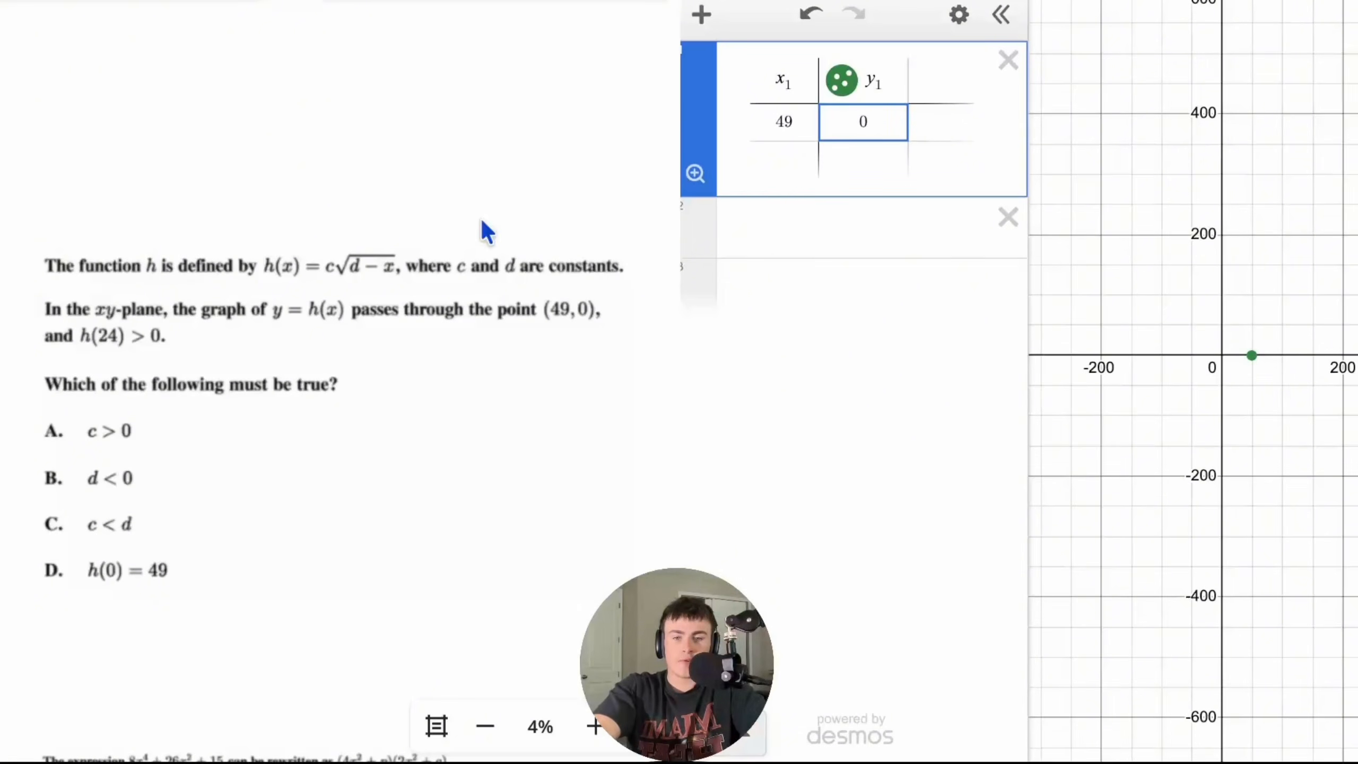
- Add a second table row with x = 24 and y = 0.1 to represent h(24) > 0
click(783, 161)
text(24)
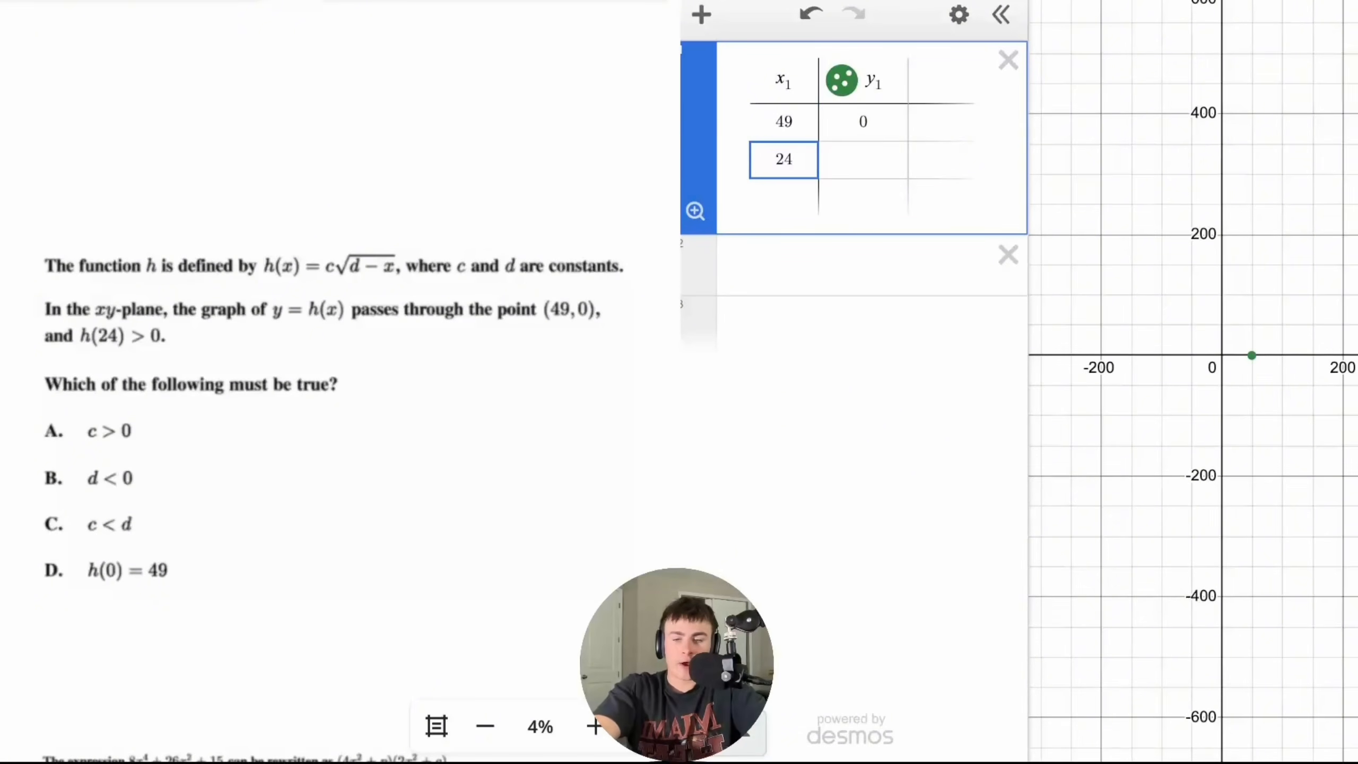
key(Tab)
text(0.1)
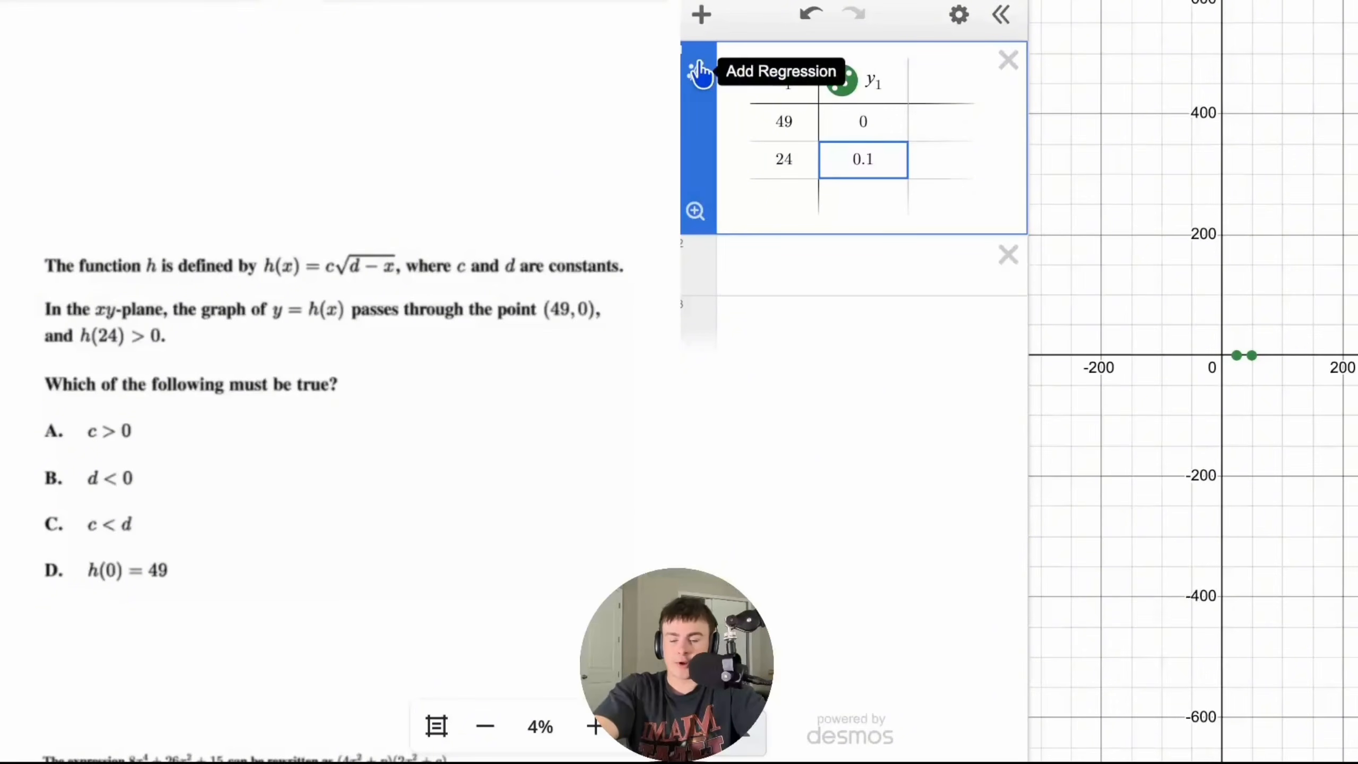
- Add a linear regression to the table and enter the custom regression y1 ~ c√(d−x1) below it
click(701, 75)
click(998, 242)
click(885, 374)
key(BackSpace)
key(BackSpace)
key(BackSpace)
key(BackSpace)
key(BackSpace)
key(BackSpace)
text(~c)
text(sqrtx)
key(BackSpace)
text(d-x1)
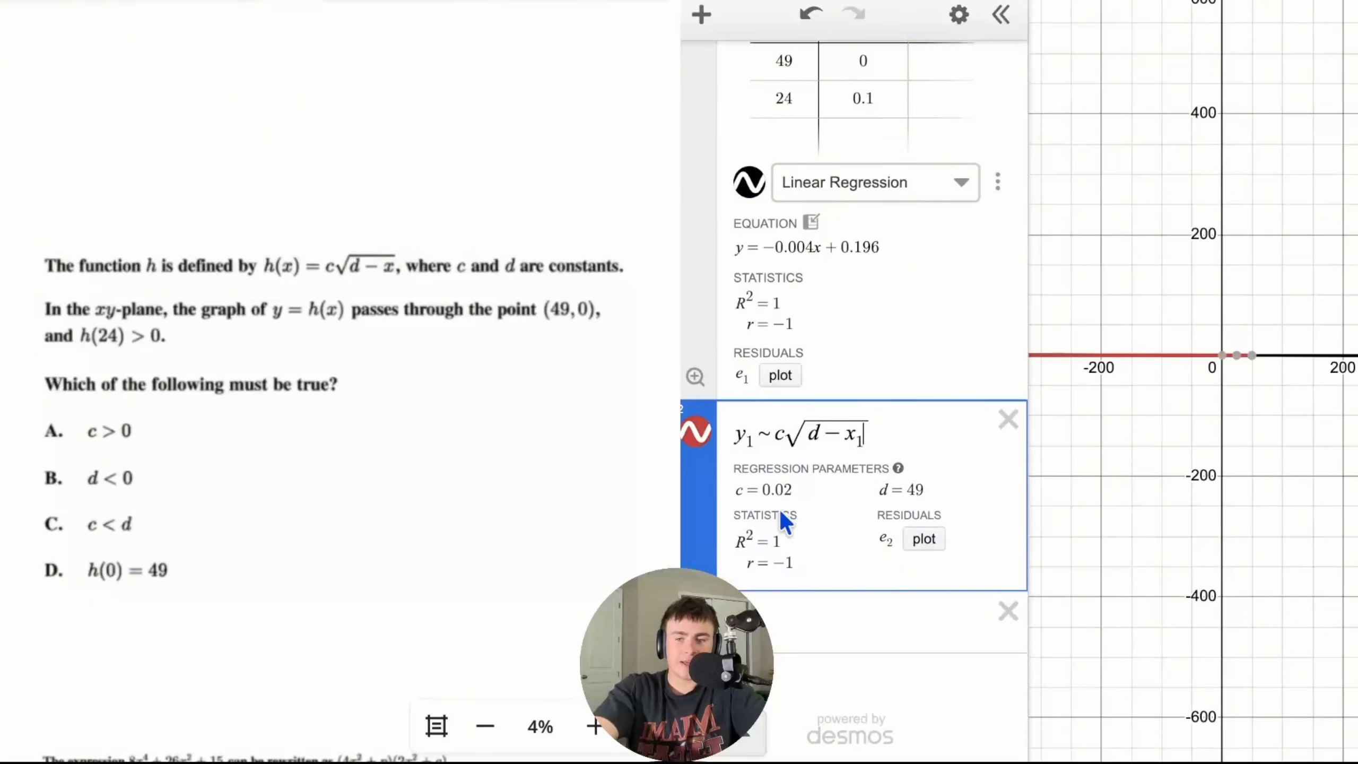
- Test smaller and larger positive y-values at x = 24: 0.2, 0.3, 0.0001 and 0.00000001
click(886, 93)
key(BackSpace)
text(2)
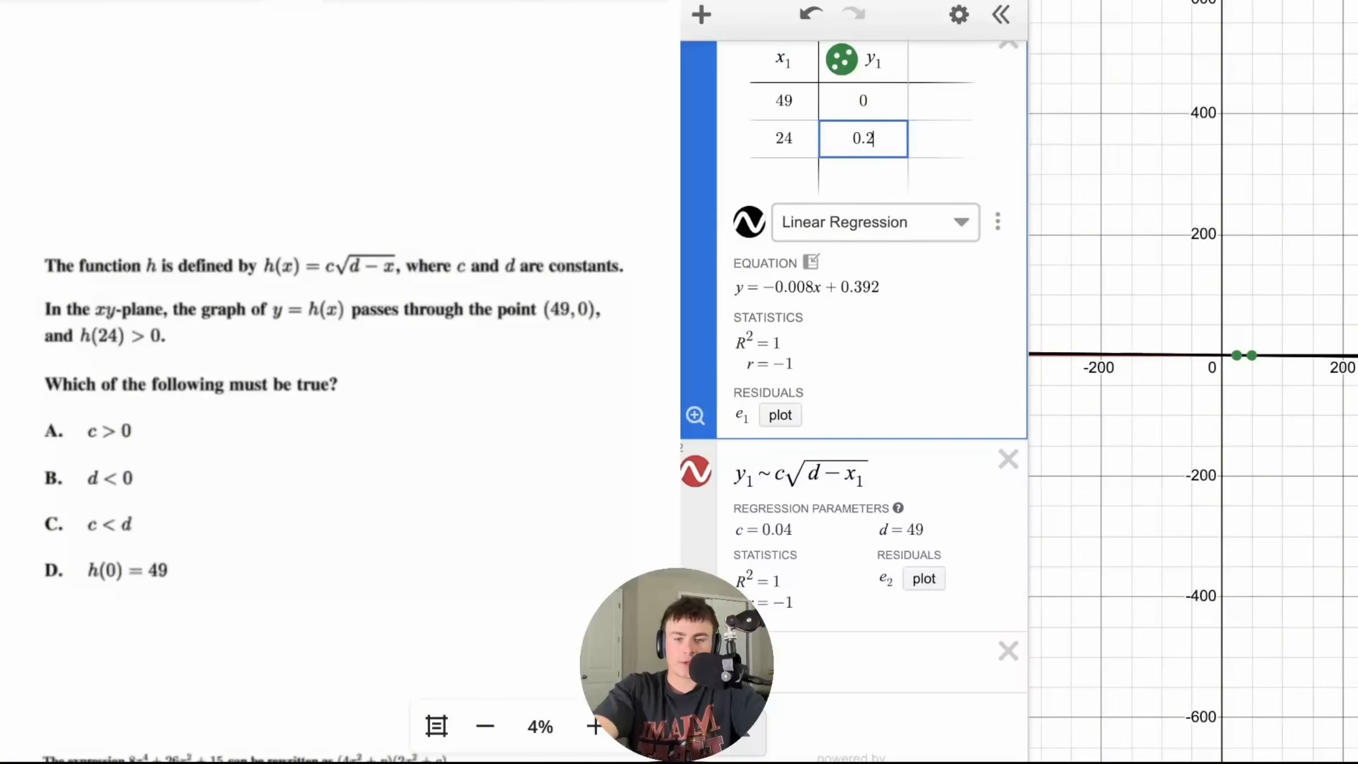
key(BackSpace)
text(3)
key(BackSpace)
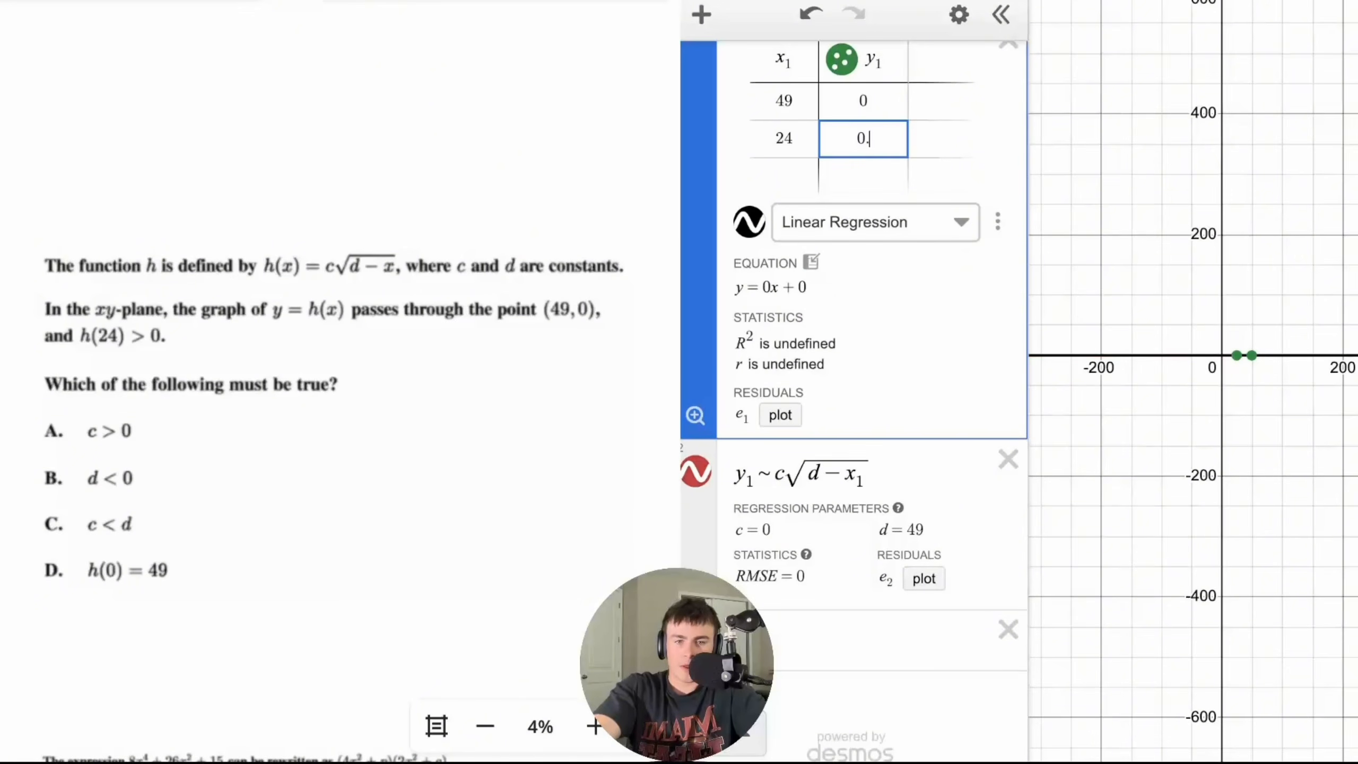
text(0001)
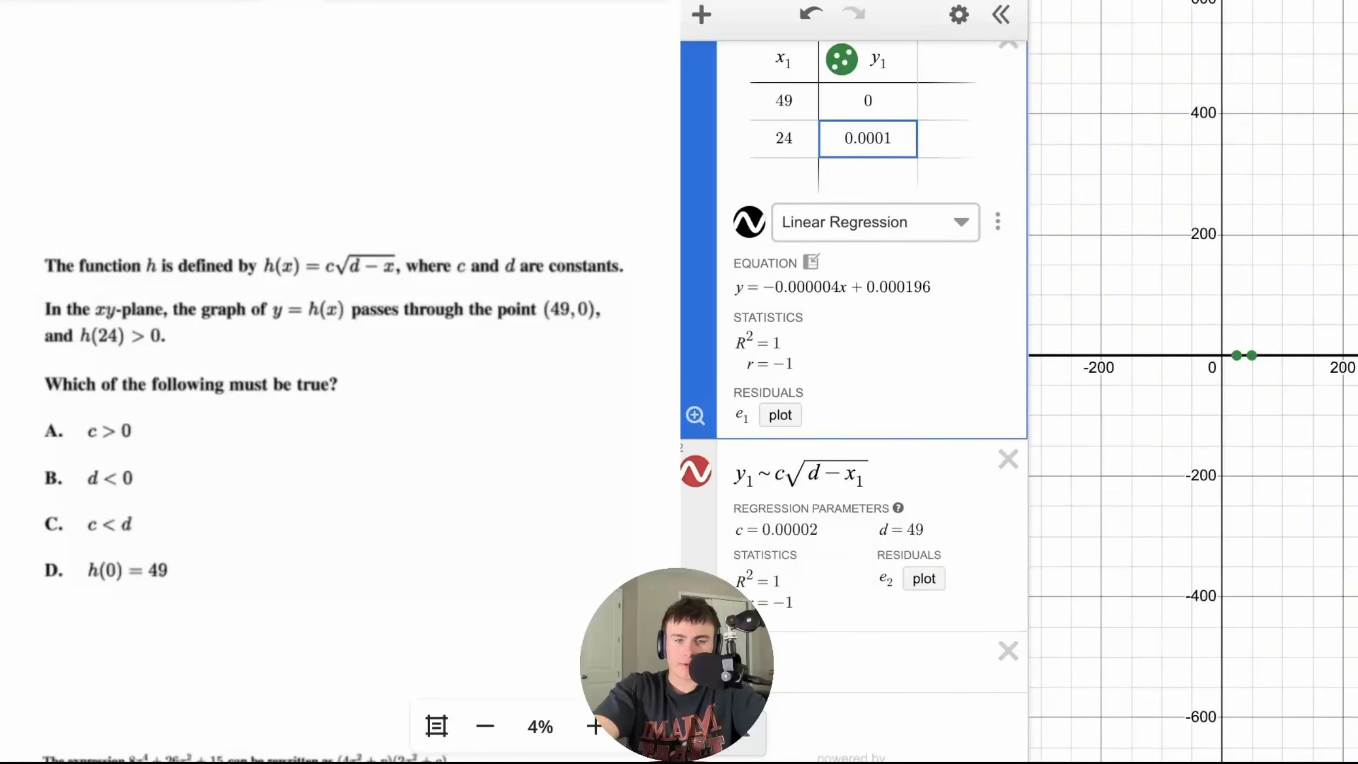
key(BackSpace)
text(00001)
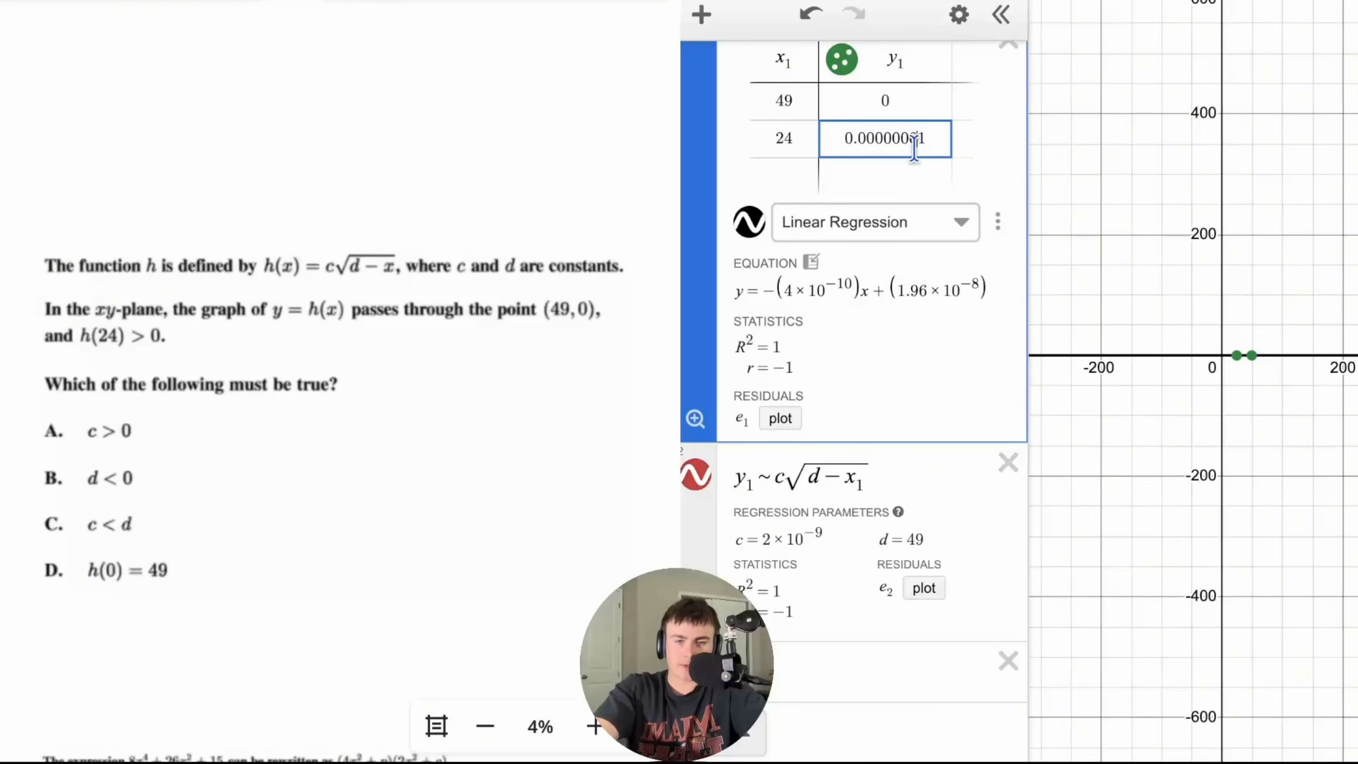
- Clear the tiny y-value at x = 24 and try a series of increasing values in its place, ending with 8
drag(930, 143, 858, 144)
click(892, 143)
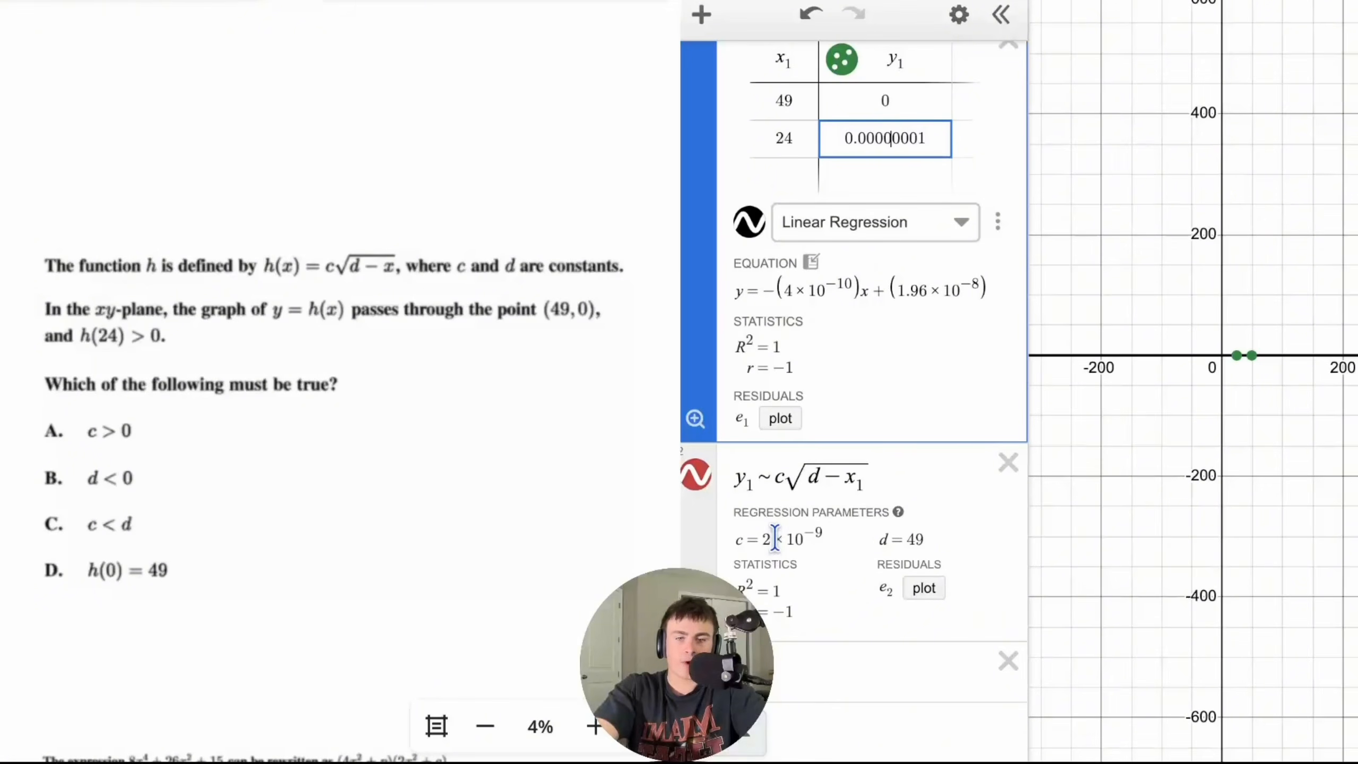
key(BackSpace)
key(BackSpace)
key(Delete)
key(Delete)
key(Delete)
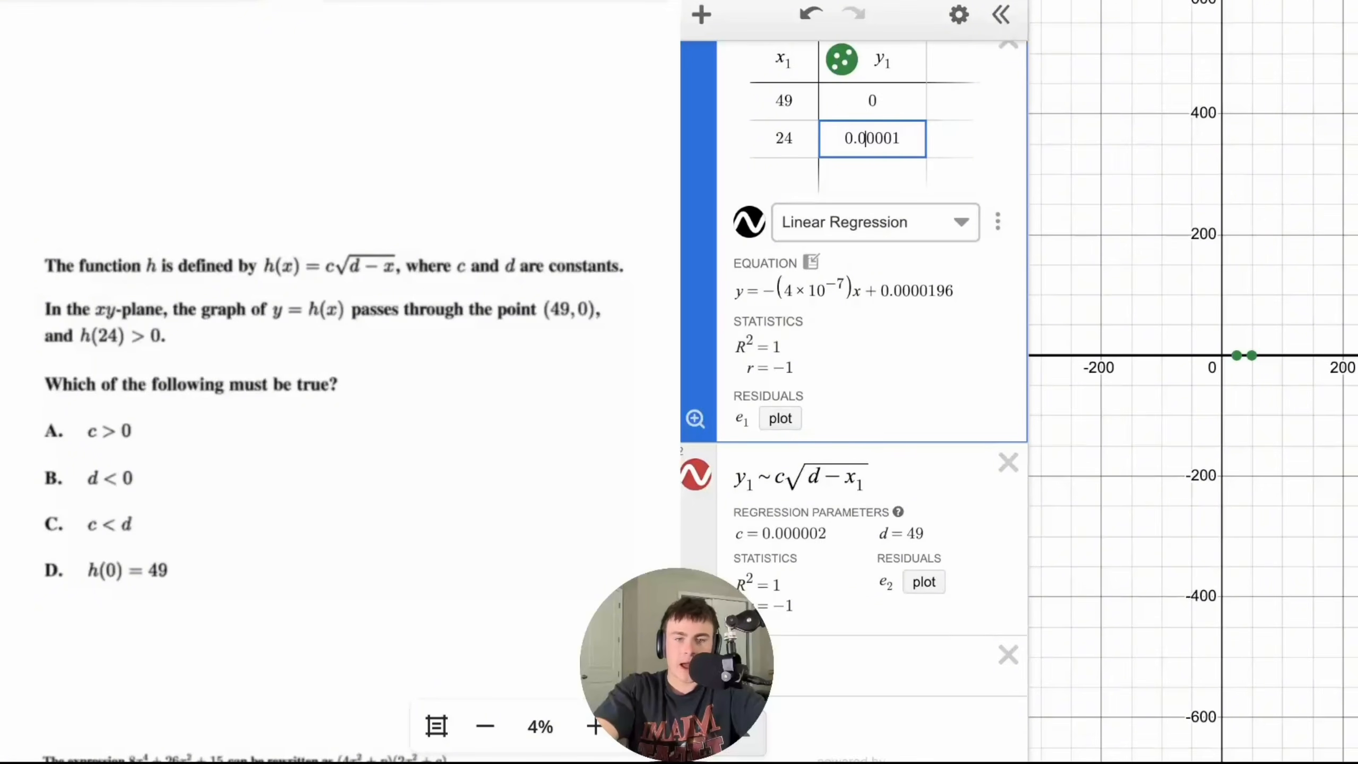
key(BackSpace)
key(BackSpace)
key(BackSpace)
key(BackSpace)
key(BackSpace)
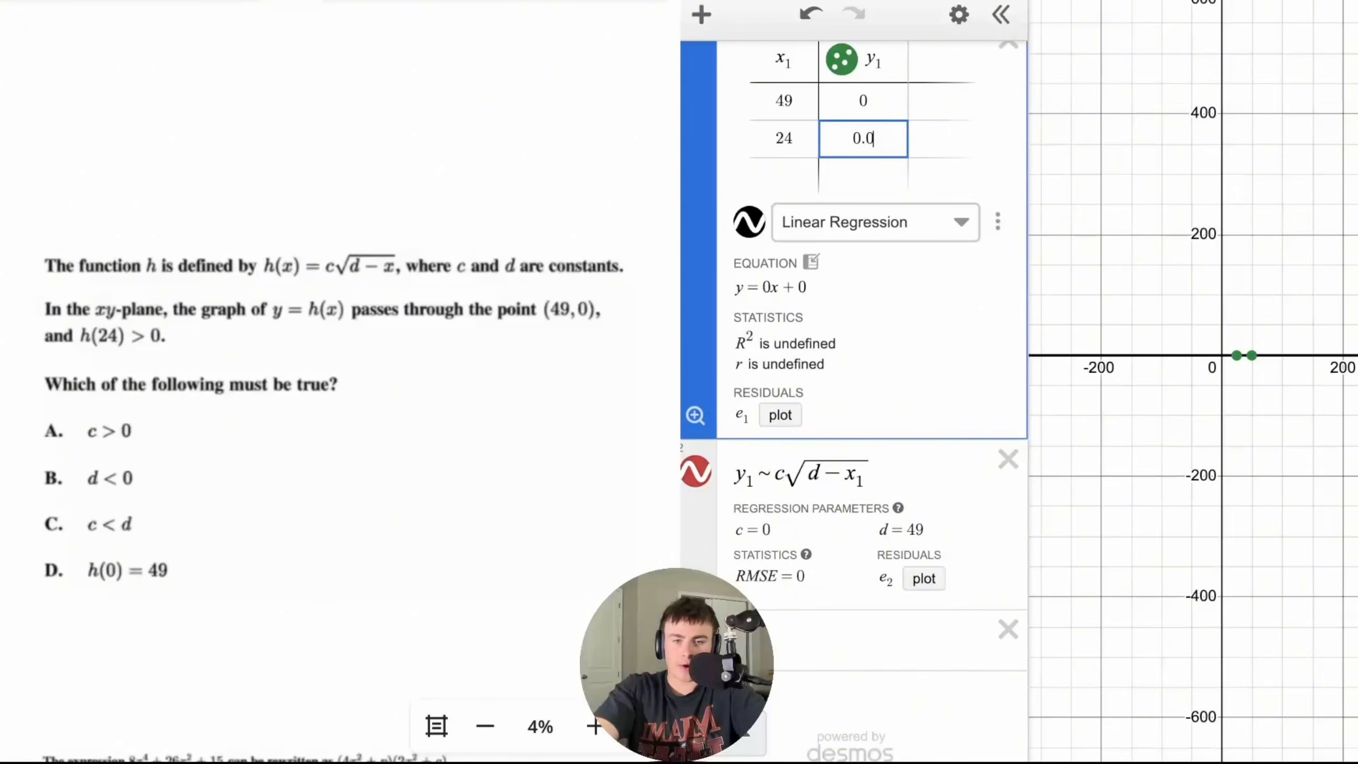
text(1)
key(BackSpace)
text(2)
key(BackSpace)
text(3)
key(BackSpace)
text(4)
key(BackSpace)
key(5)
key(BackSpace)
text(6)
key(BackSpace)
text(7)
key(BackSpace)
text(8)
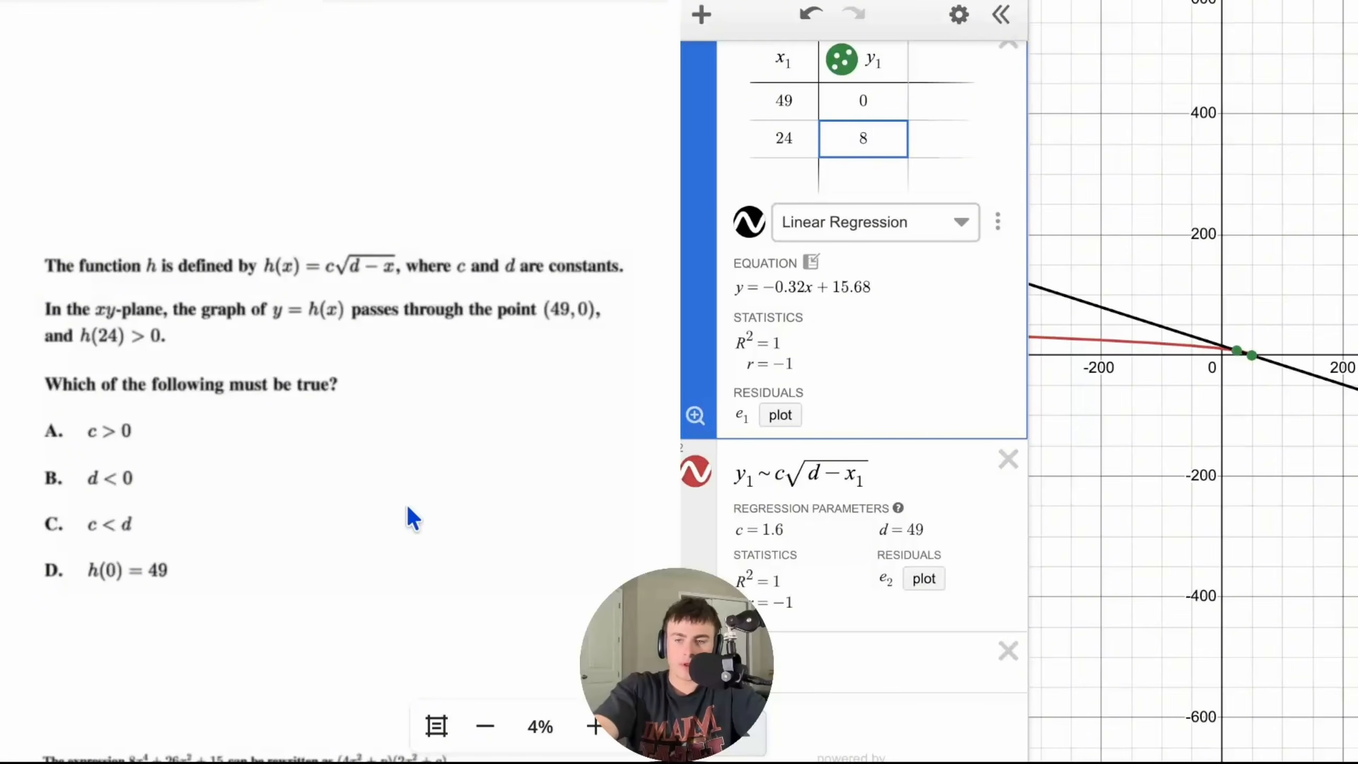
- Circle answer choice A, c > 0, and cross out choice B, d < 0
mouse_move(94, 398)
mouse_down()
mouse_move(135, 395)
mouse_move(70, 405)
mouse_up()
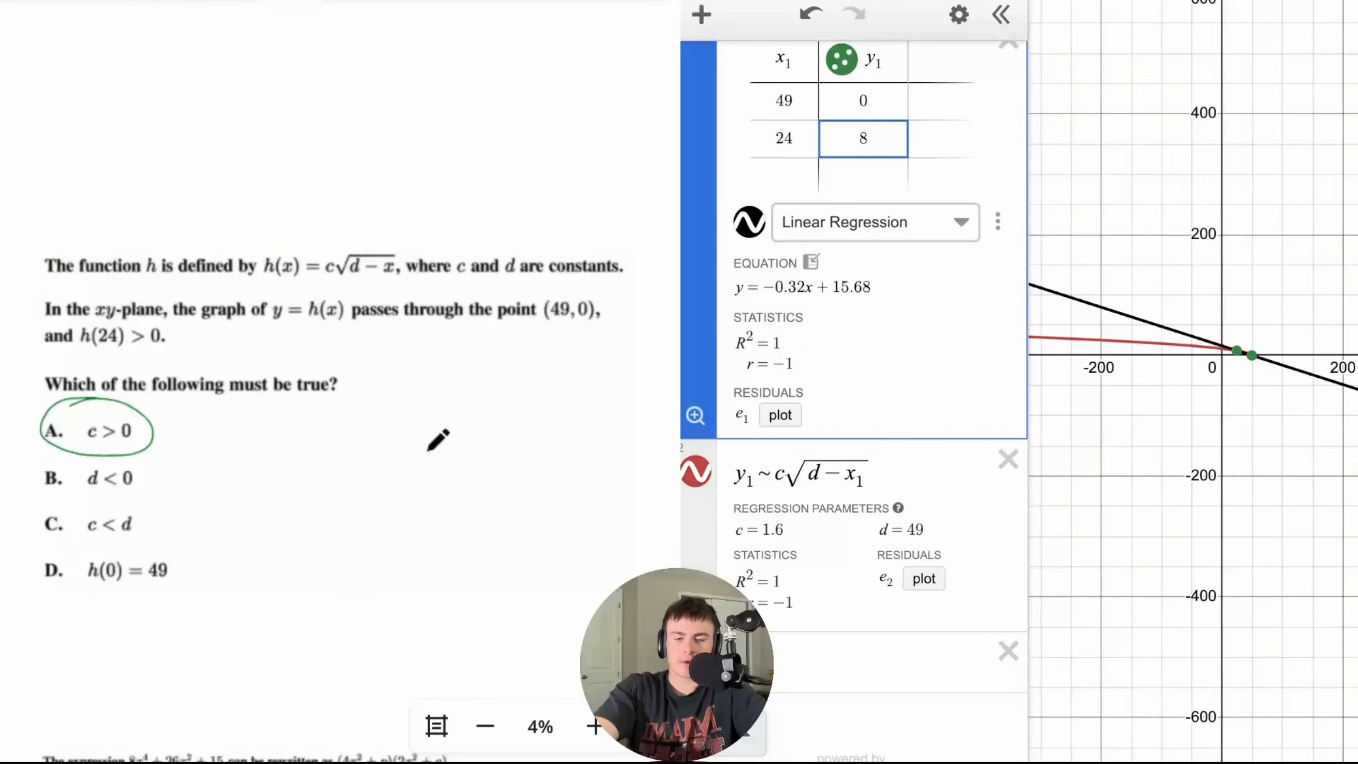
mouse_move(54, 481)
mouse_down()
mouse_move(75, 482)
mouse_move(41, 480)
mouse_up()
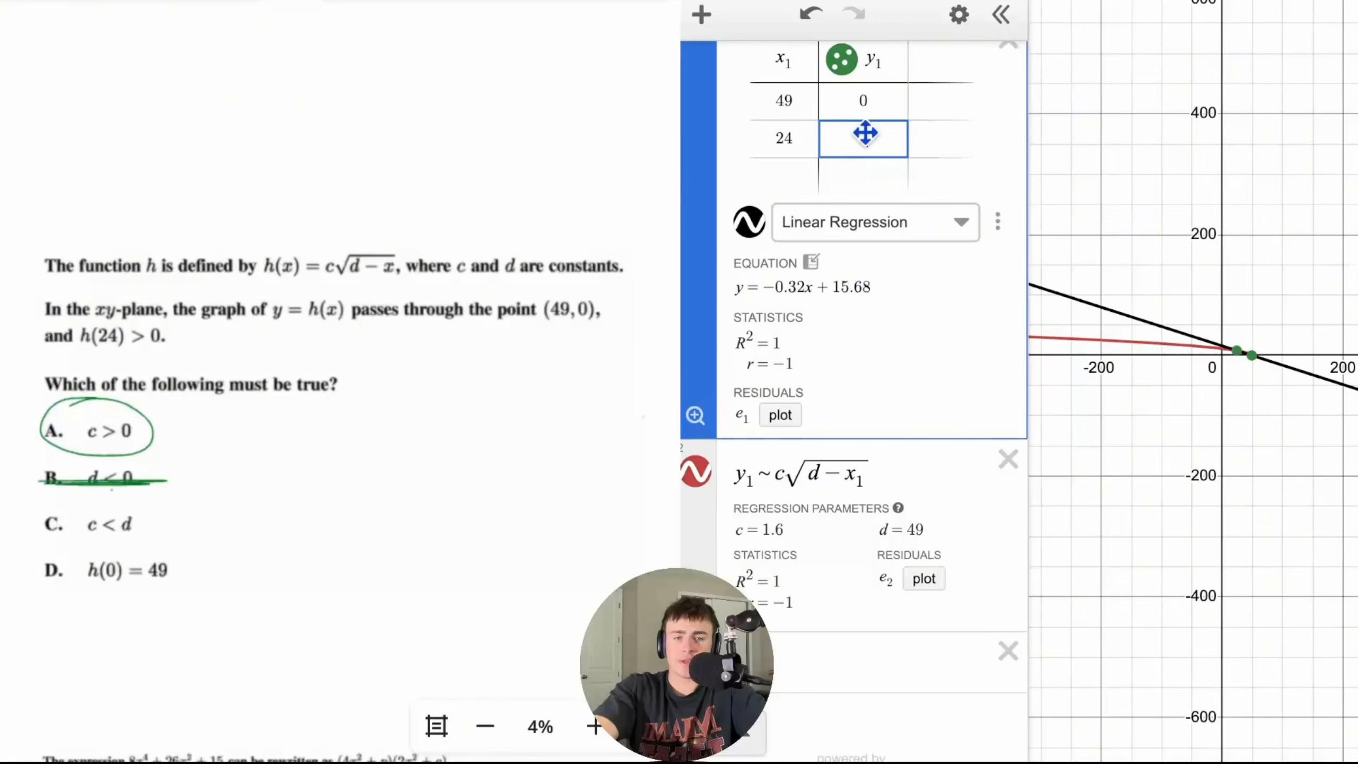
- Set the y-value at x = 24 to 8000 and cross out choice C, c < d
text(000)
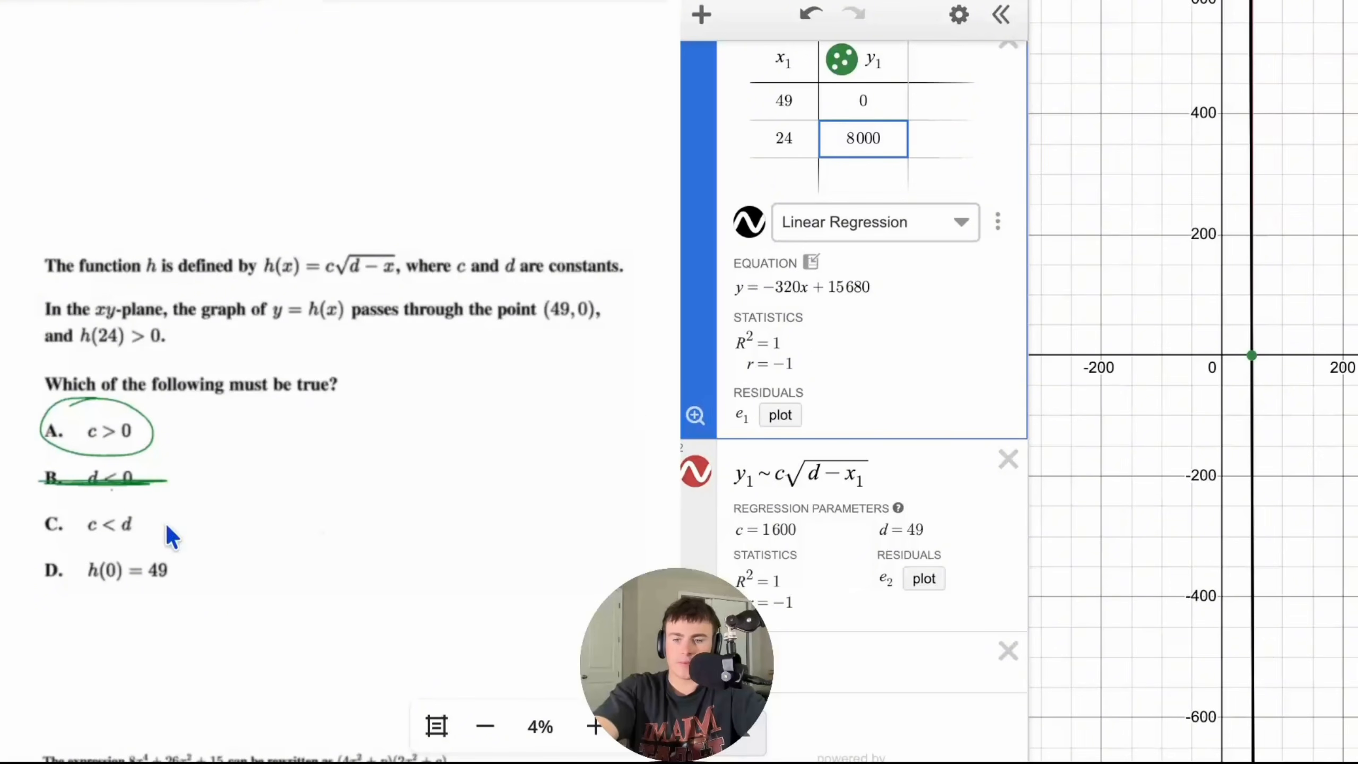
drag(36, 524, 86, 528)
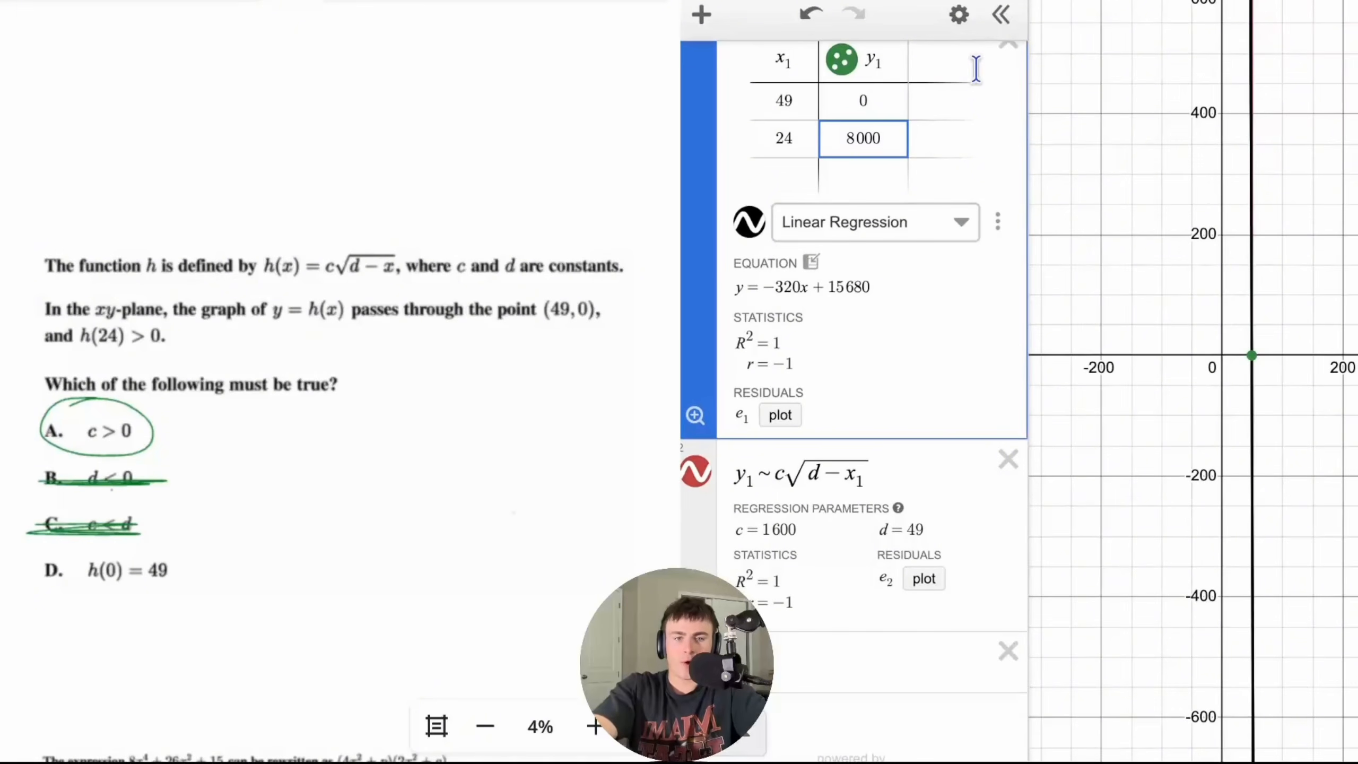
- Duplicate the regression y₁ ~ c√(d − x₁) and rewrite the copy as the function h(x) = c√(d − x)
click(959, 15)
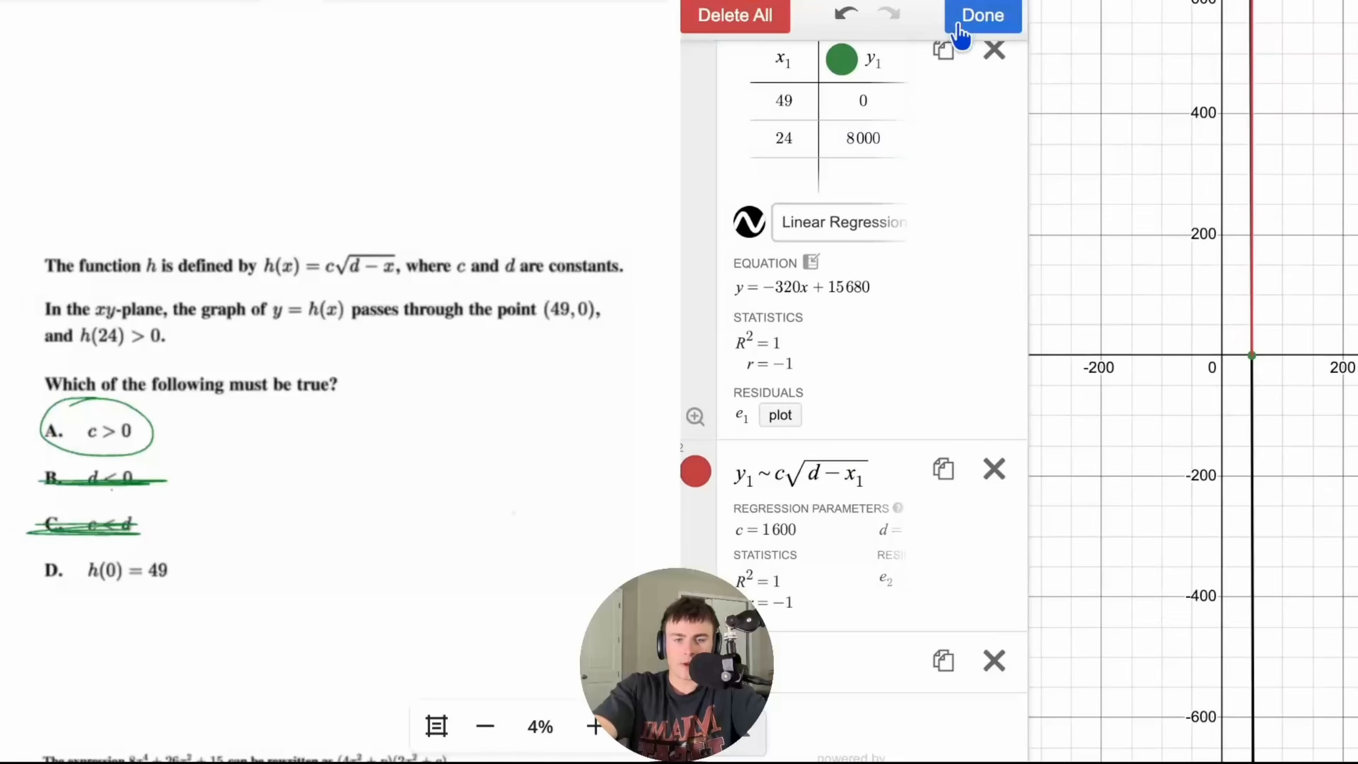
click(944, 469)
click(759, 440)
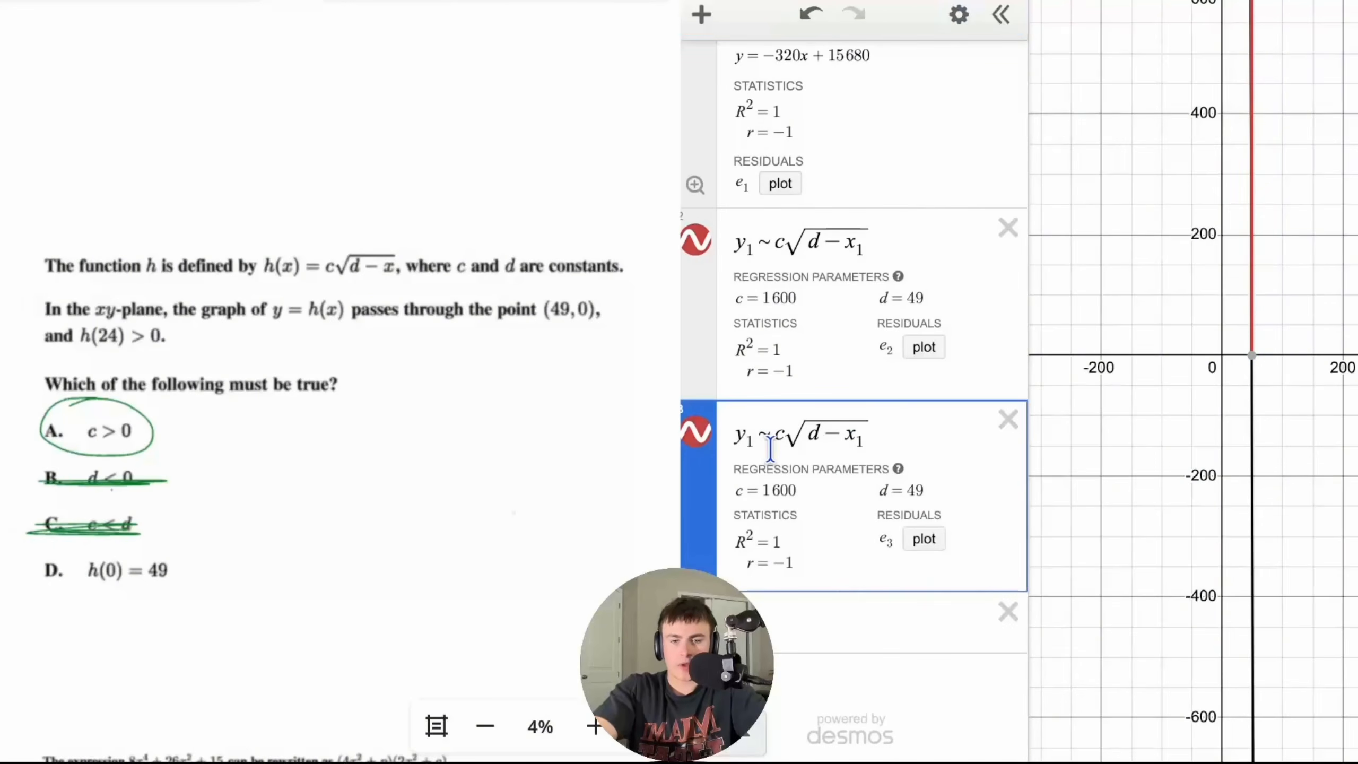
key(BackSpace)
key(BackSpace)
text(h(x))
key(Delete)
text(-)
key(BackSpace)
text(=)
key(Right)
key(Right)
key(Right)
key(Right)
key(Right)
key(Right)
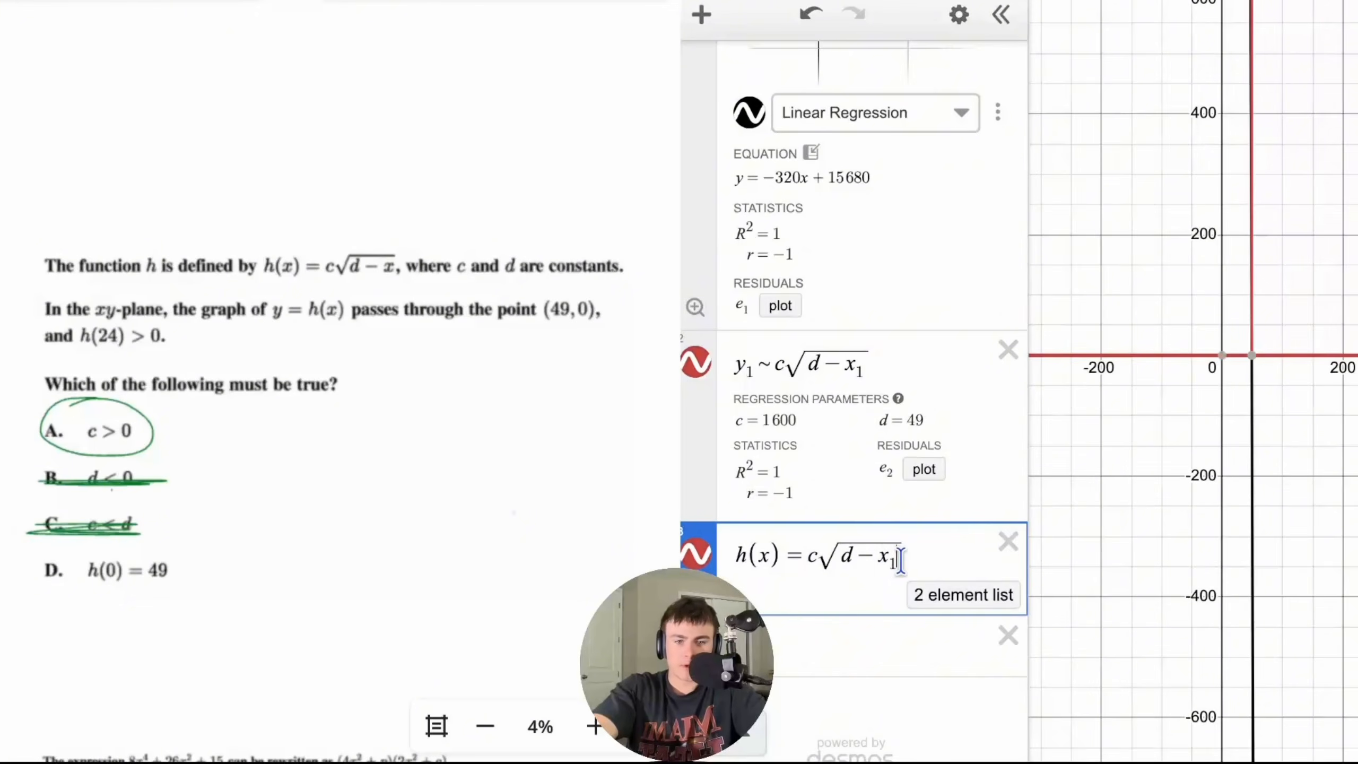
key(BackSpace)
- Evaluate h(0) in a new expression and cross out answer choice D, h(0) = 49
click(837, 622)
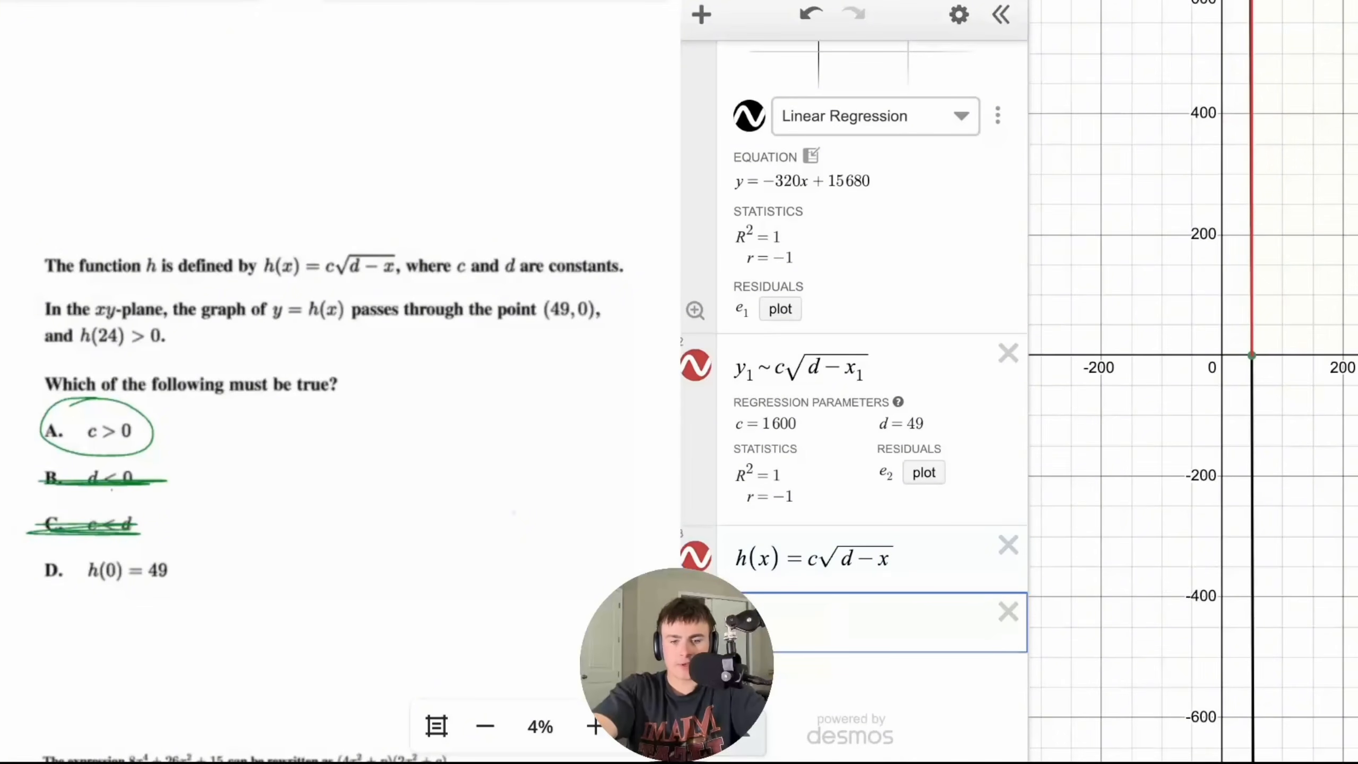
text(h(0)
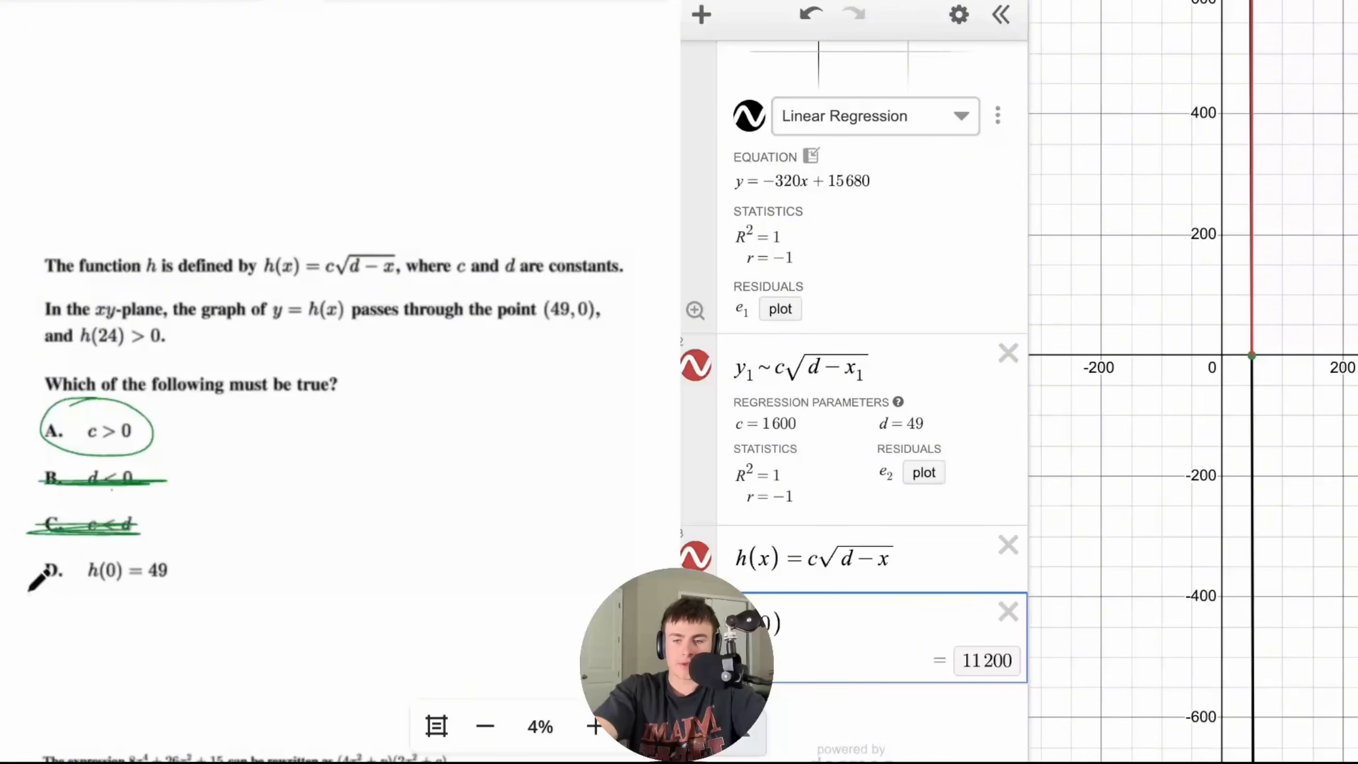
mouse_move(36, 579)
mouse_down()
mouse_move(130, 561)
mouse_move(120, 568)
mouse_move(135, 573)
mouse_up()
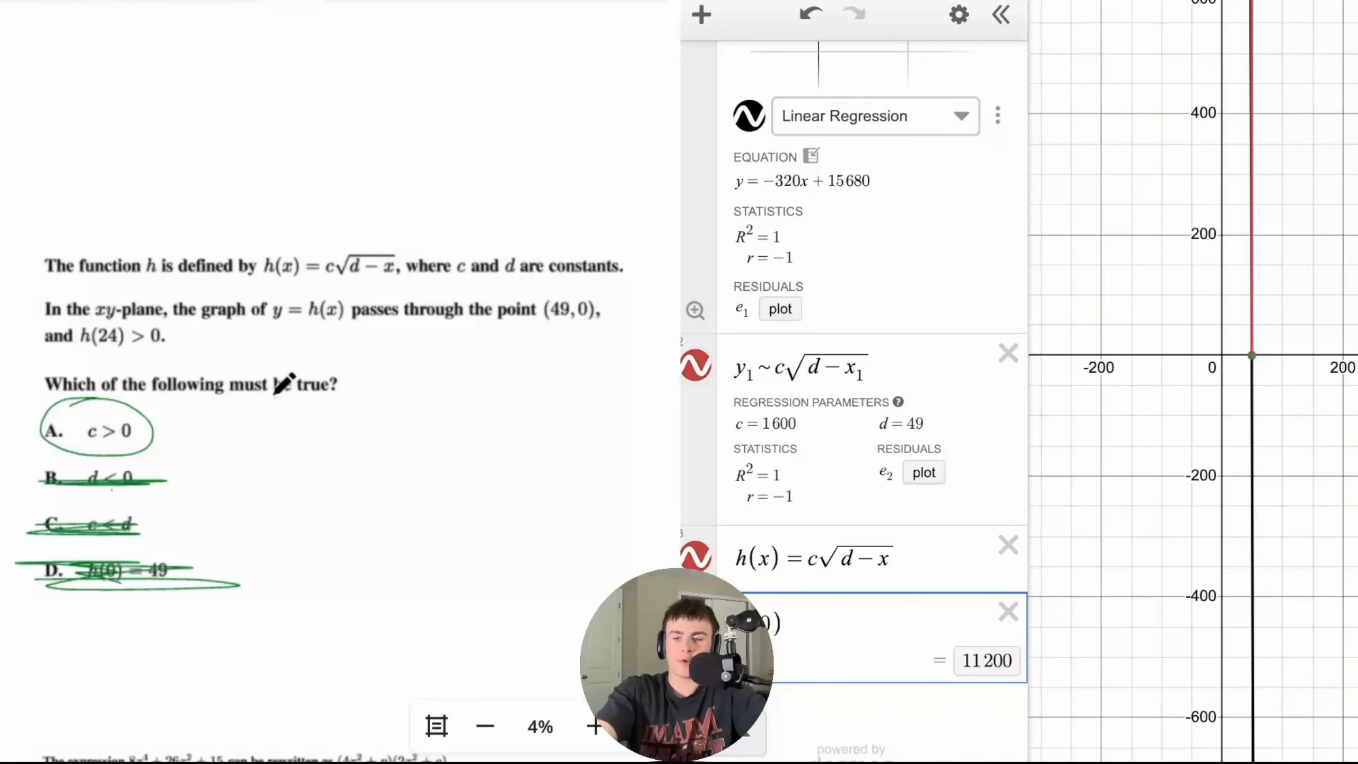
- Go to the question on rewriting 8x⁴ + 26x² + 15 and delete all expressions from the previous problem
scroll(283, 382, down, 10)
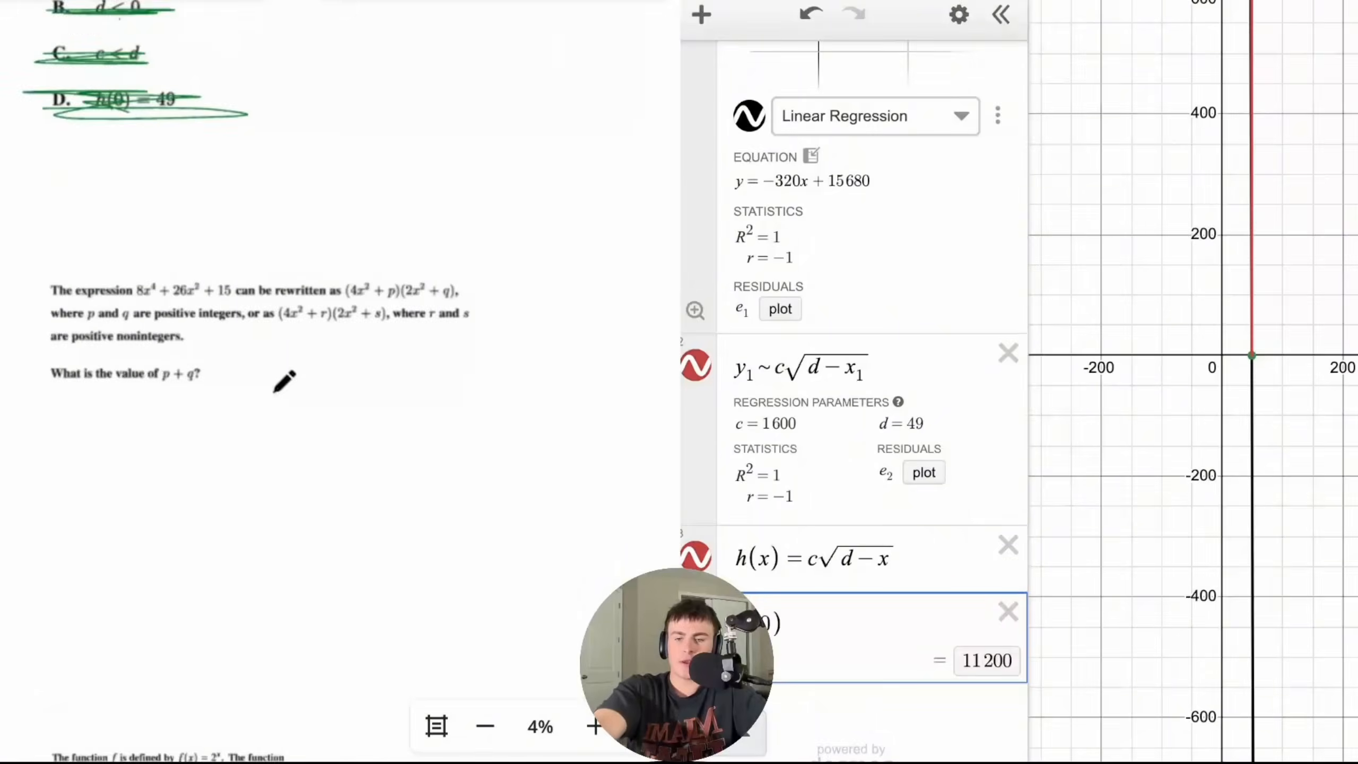
scroll(274, 392, up, 1)
scroll(274, 392, left, 1)
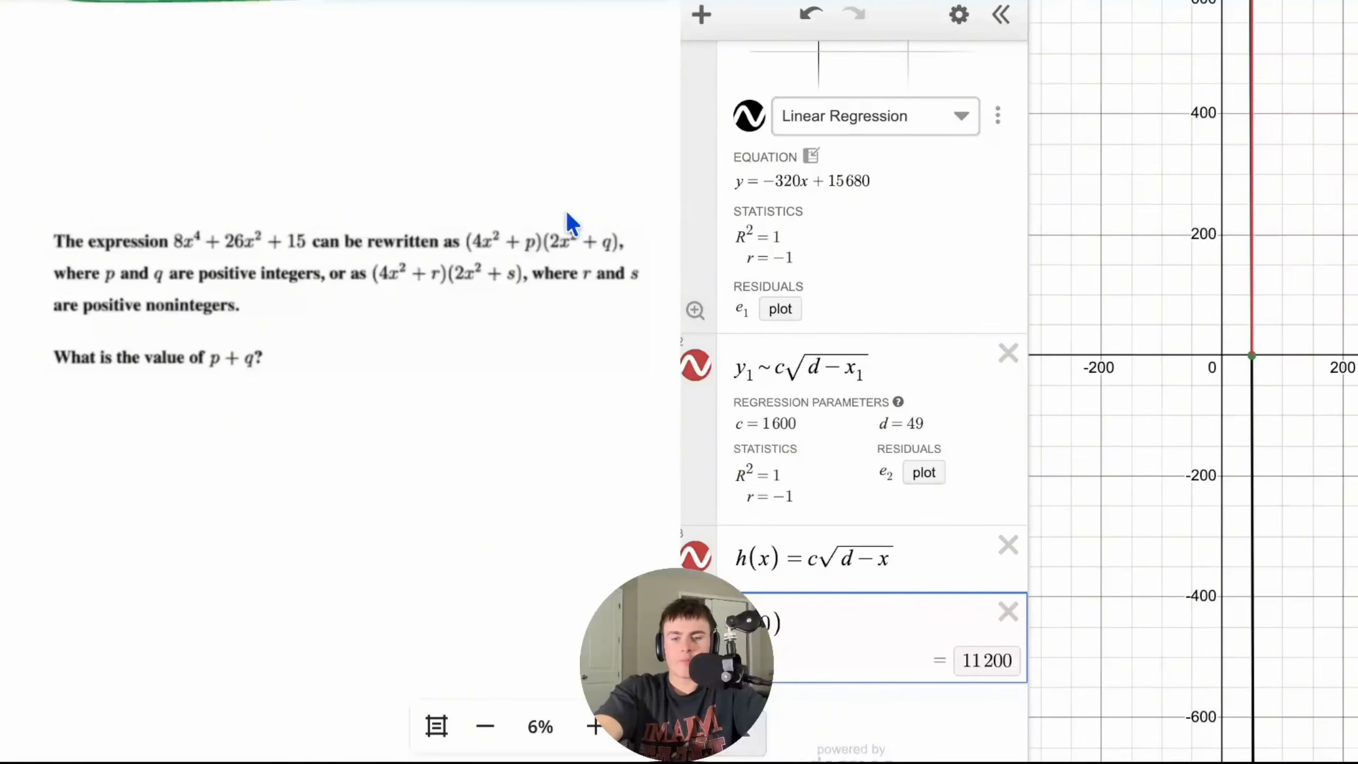
scroll(460, 231, up, 1)
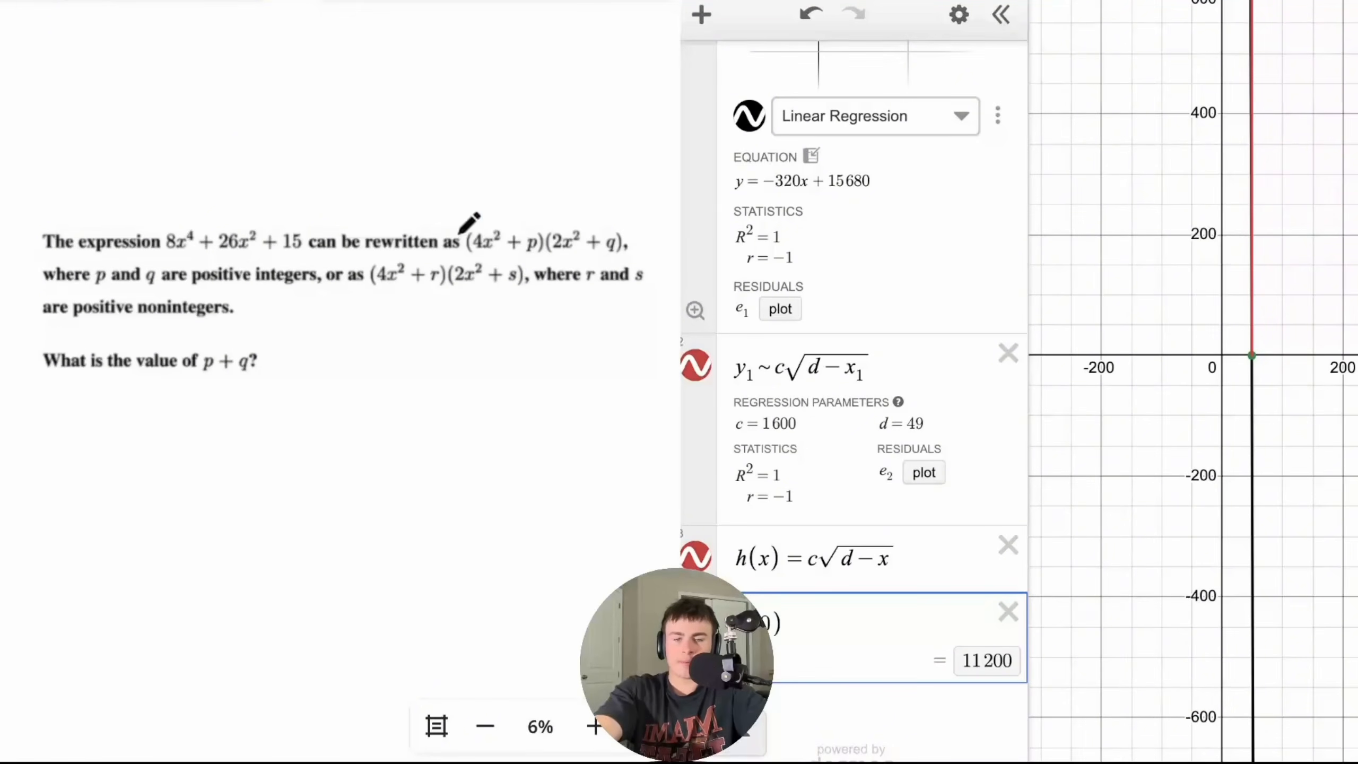
scroll(883, 203, up, 2)
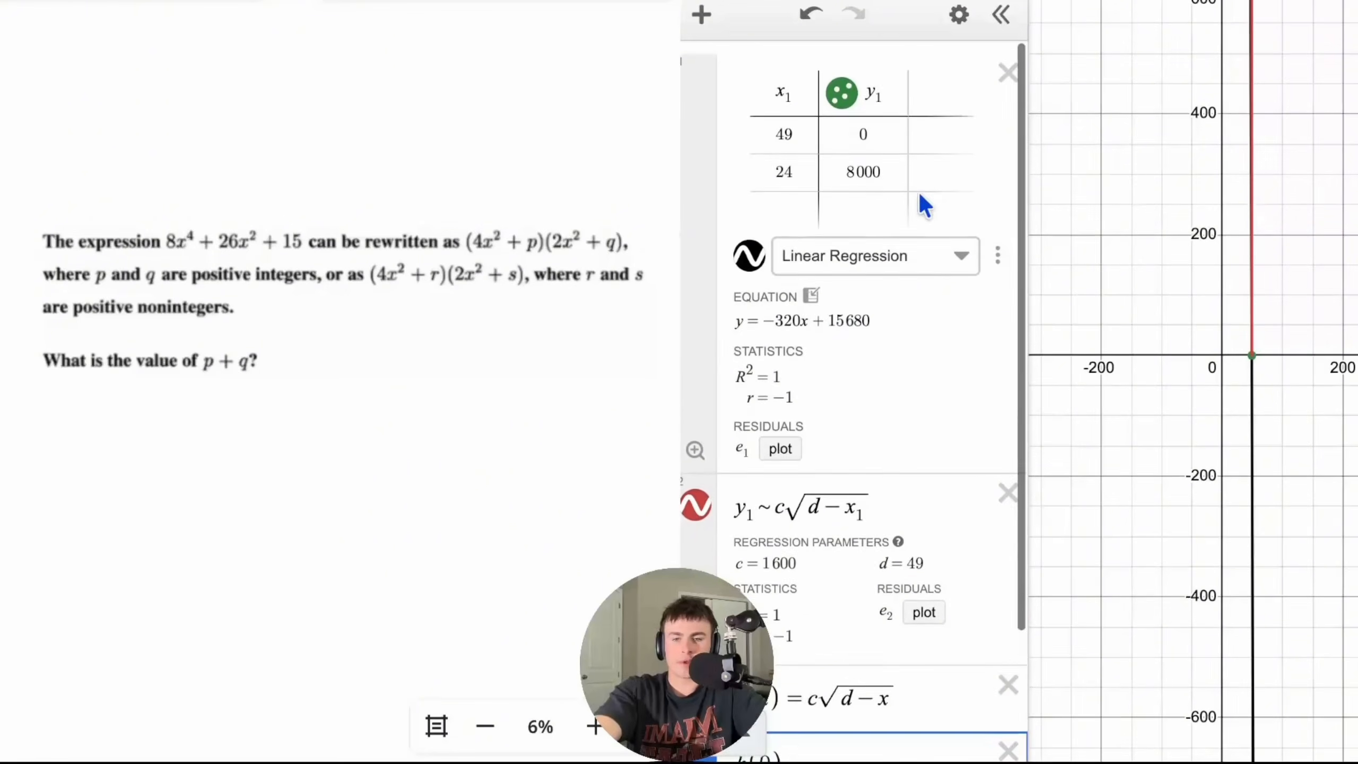
click(1007, 60)
click(1006, 61)
click(1004, 62)
click(1002, 62)
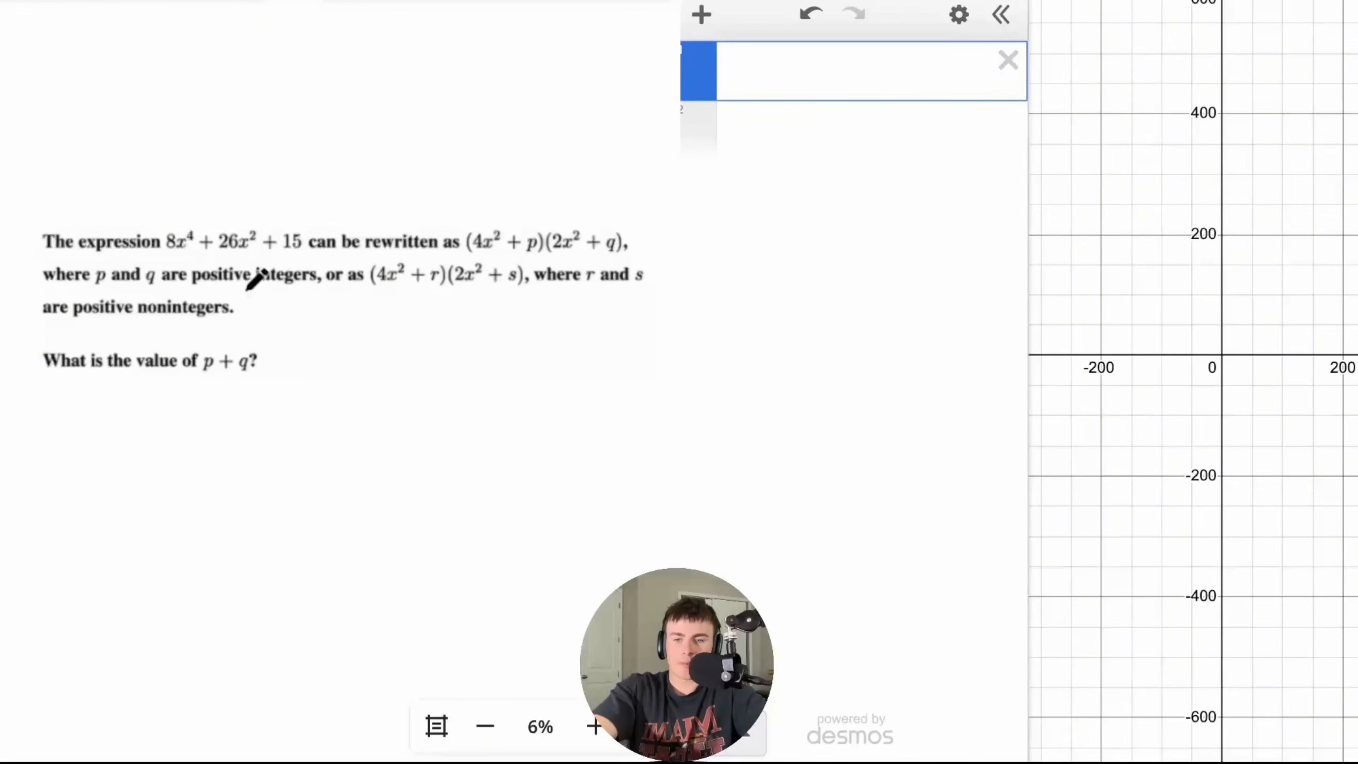
- Underline "integers" in the question and draw a tilde above "rewritten"
drag(253, 290, 313, 292)
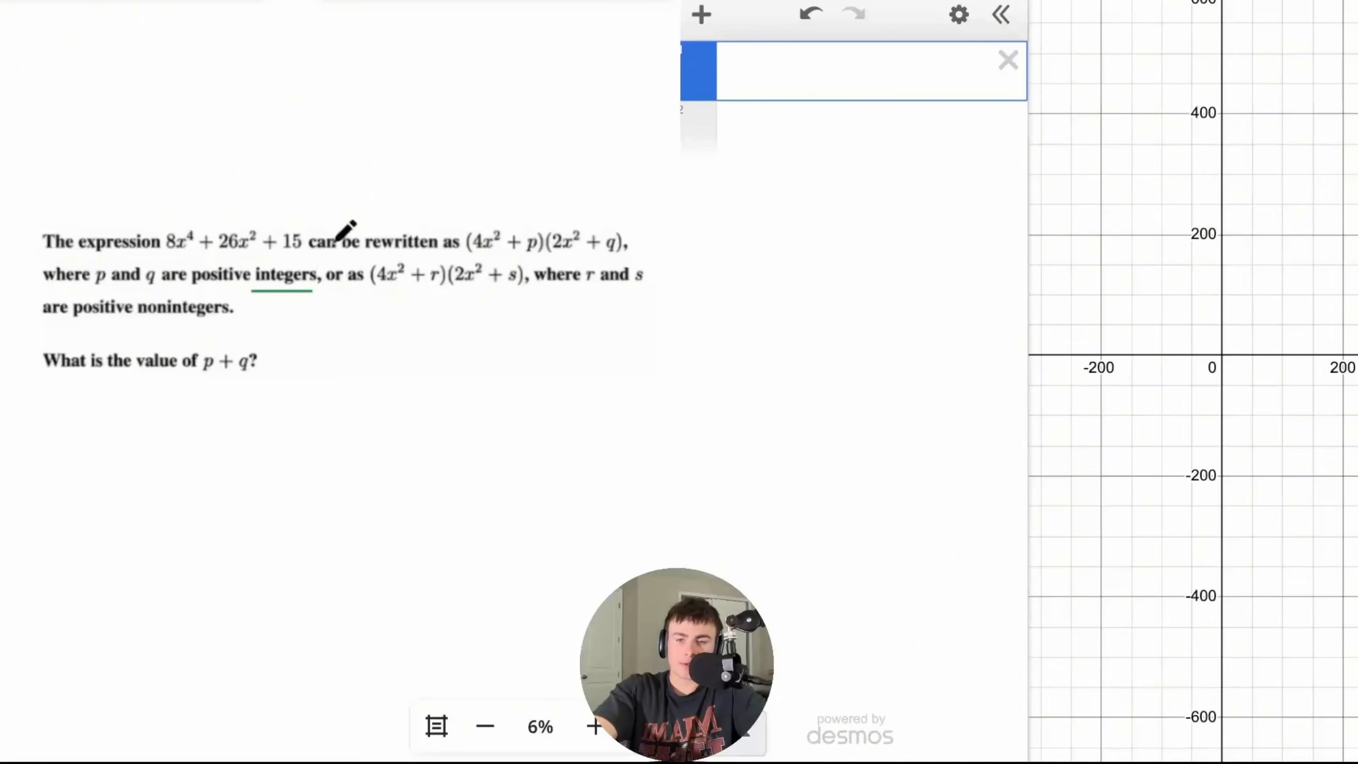
drag(390, 224, 419, 220)
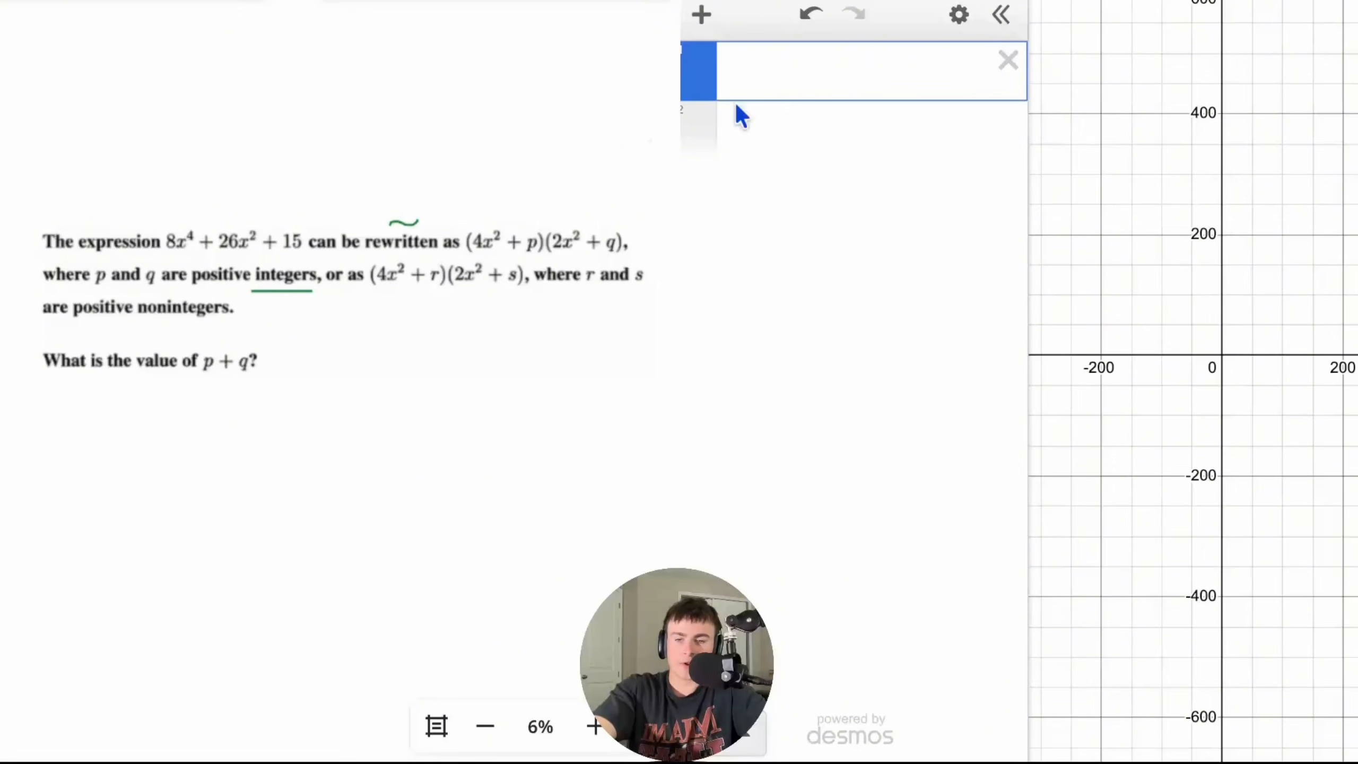
- Enter the regression 8x₁⁴ + 26x₁² + 15 ~ (4x₁² + p)(2x₁² + q) and widen the expression list to fit it
text(8x1^4+26x1^2+15~)
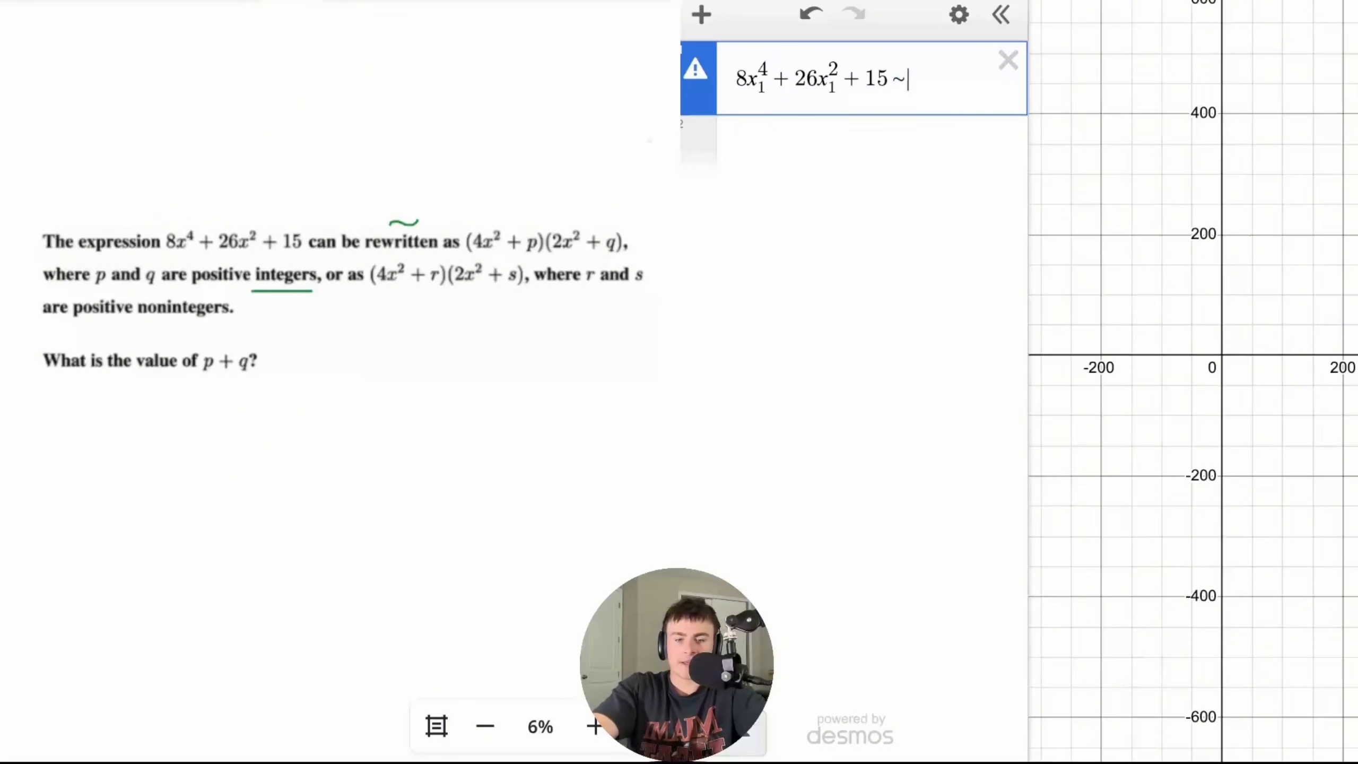
text((4x1^2+)
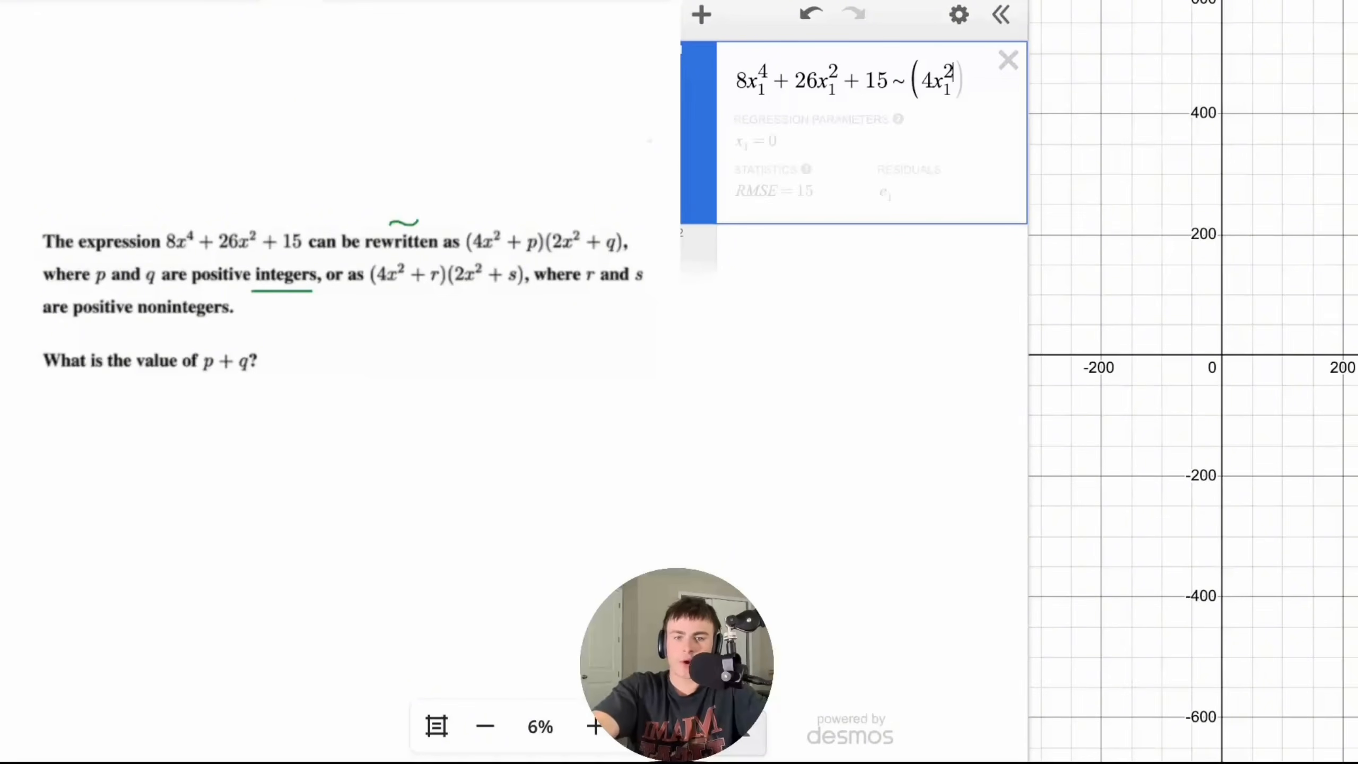
text(p))
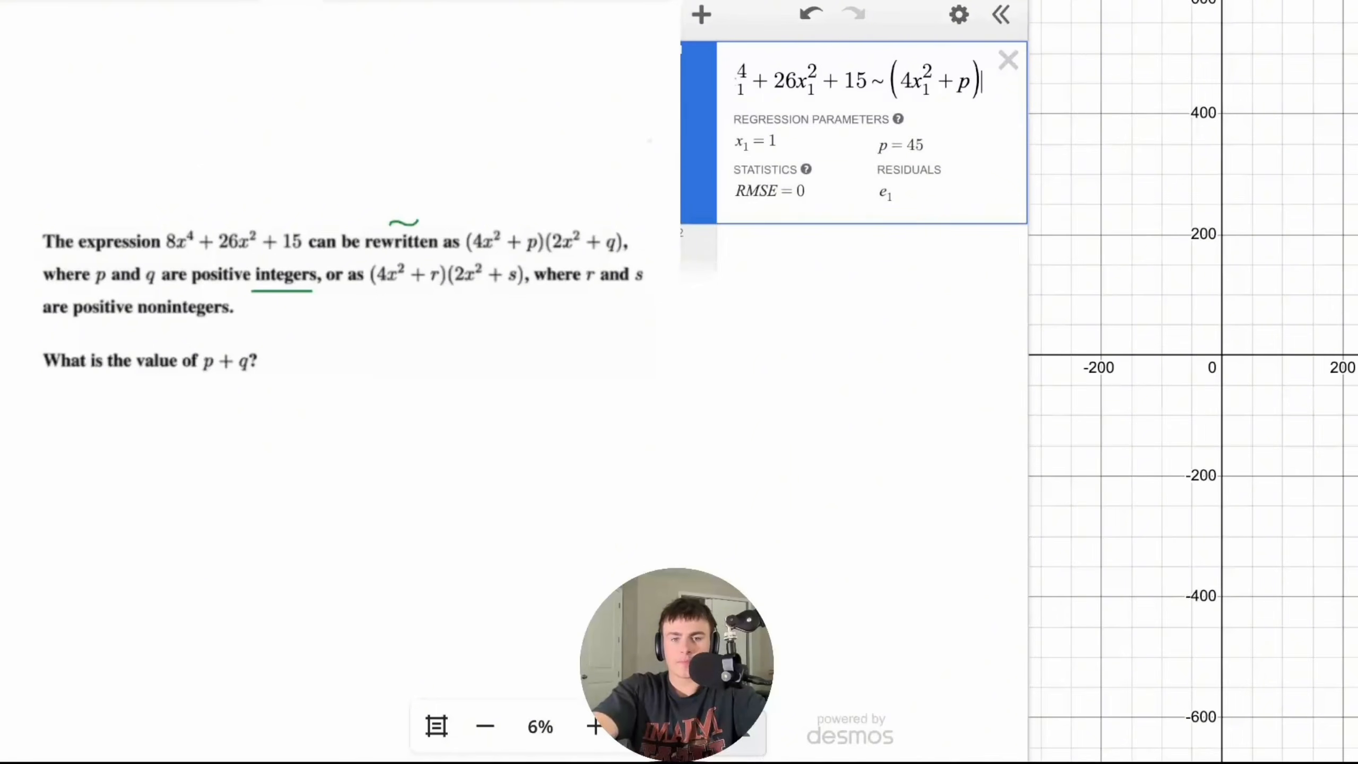
text((2x1^2+q))
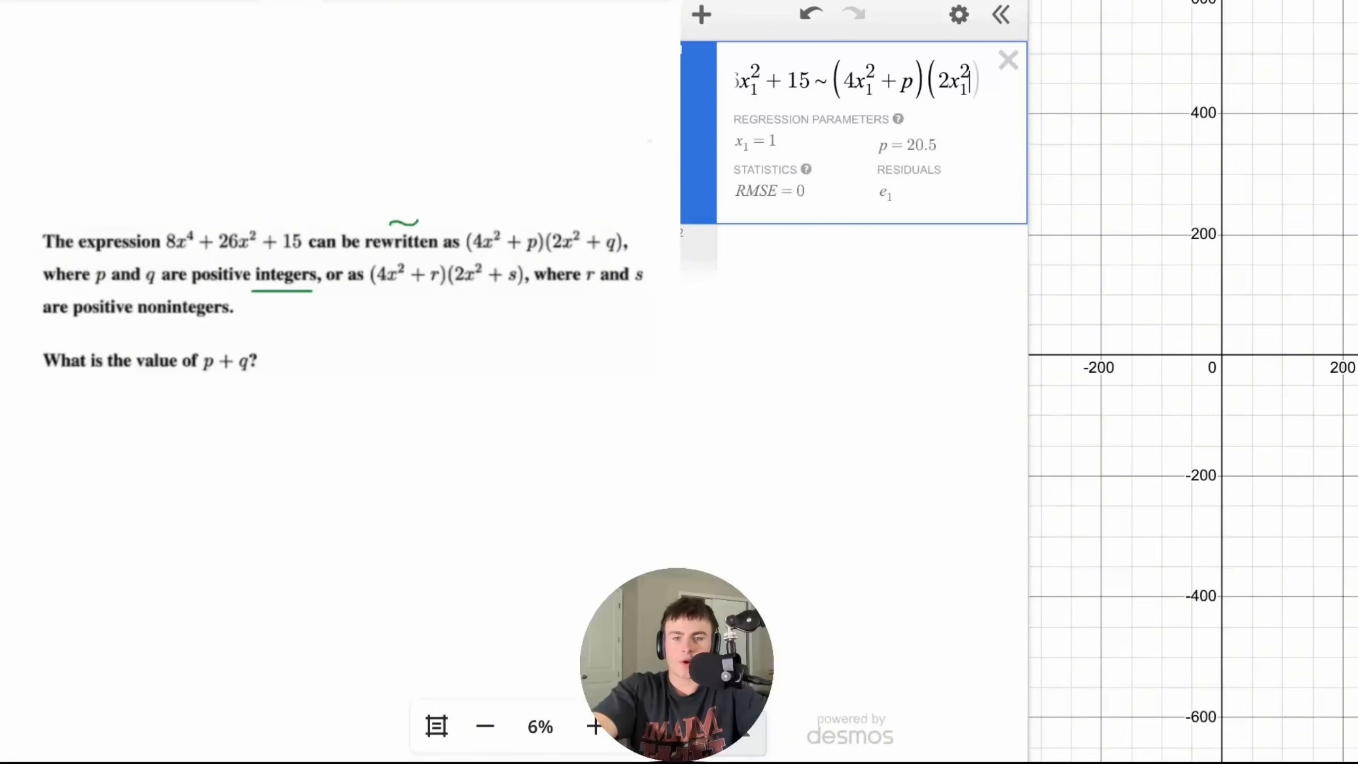
drag(1027, 255, 1170, 270)
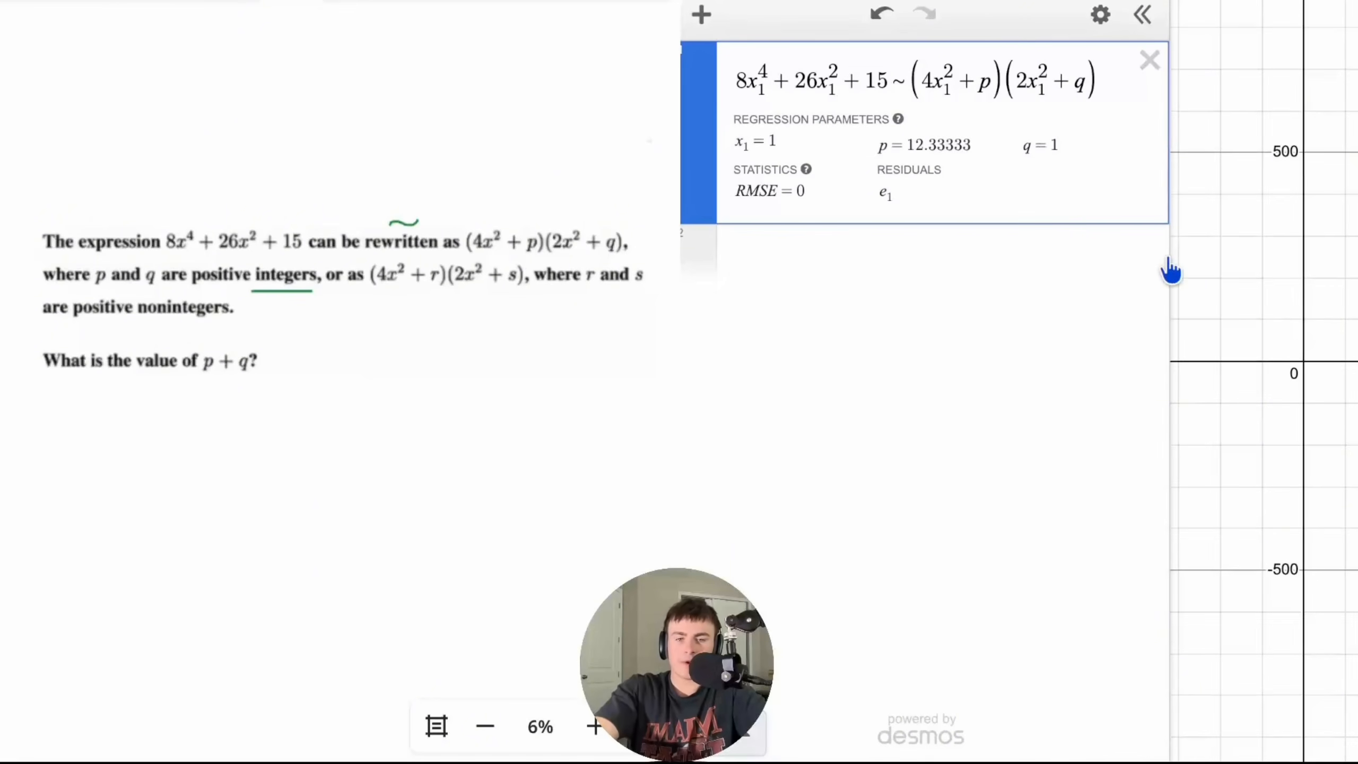
- Define x₁ = random(10) in a new expression to supply x-values for the regression
click(1018, 262)
text(x1=random)
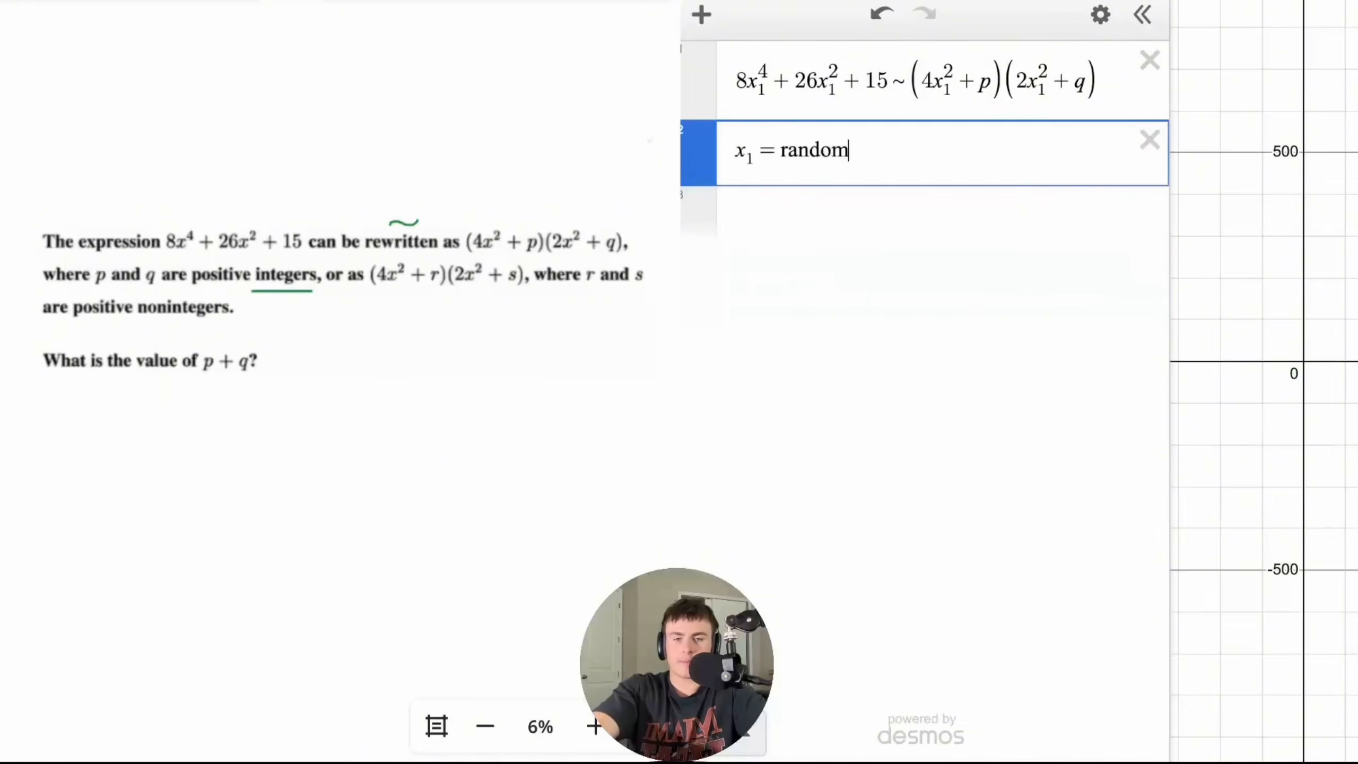
text((10))
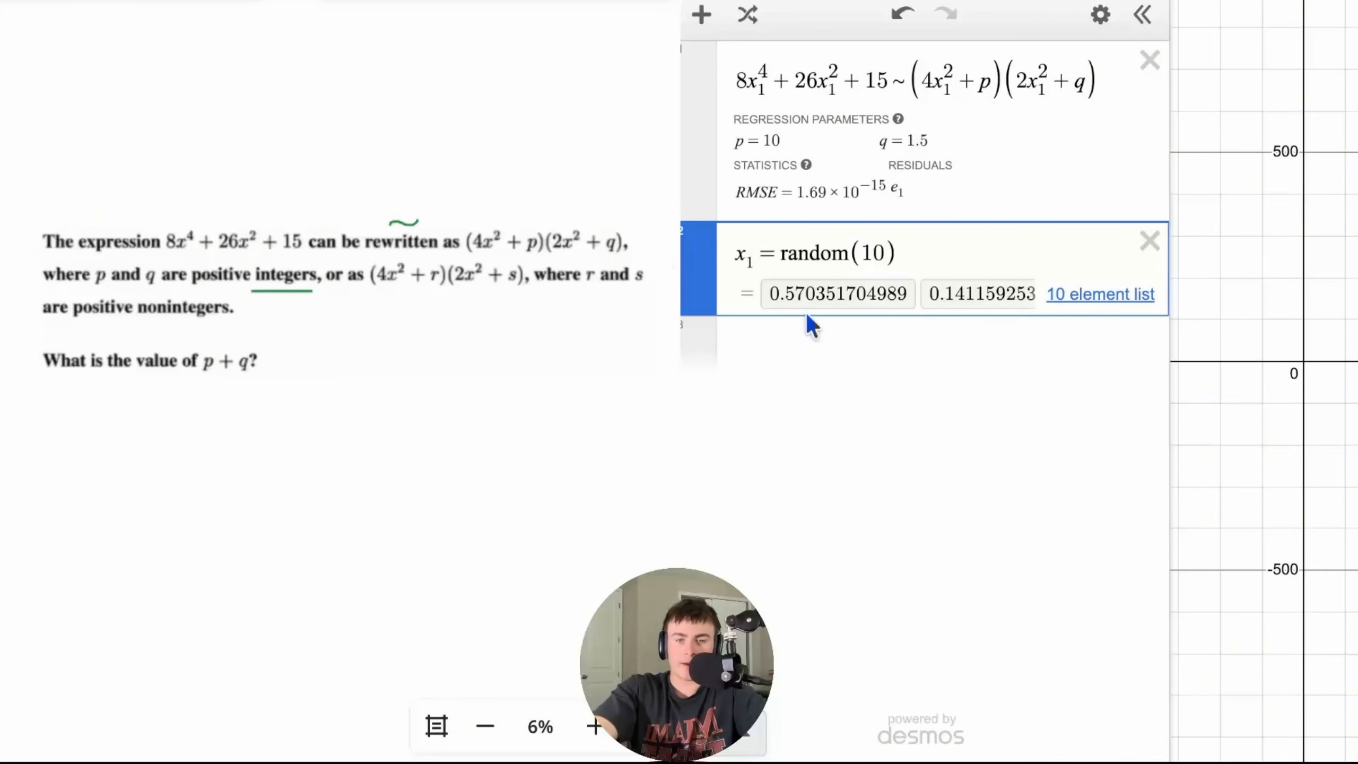
- Define q and try the integer values 1, 2, 3, 4 and 5 in turn, ending with q = 5
click(802, 349)
text(q )
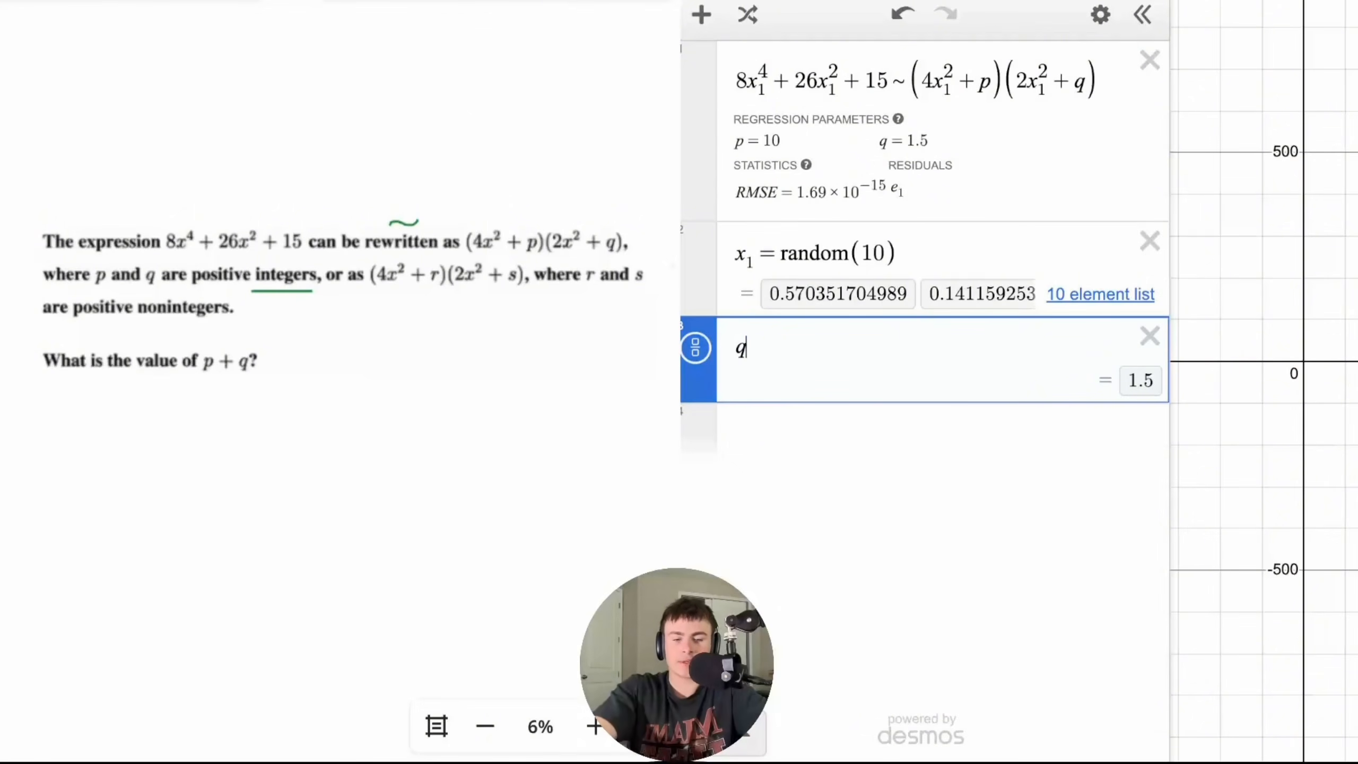
text(= 1)
key(BackSpace)
text(2)
key(BackSpace)
text(3)
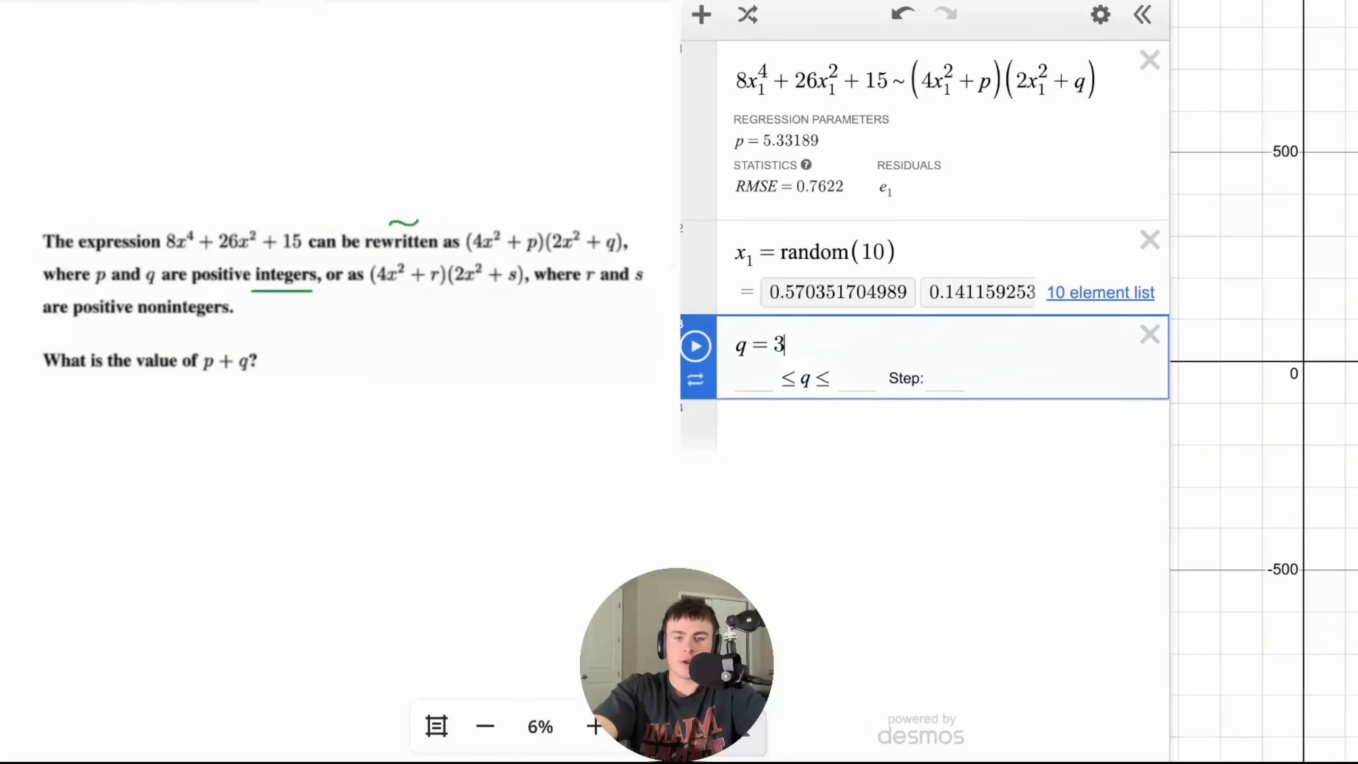
key(BackSpace)
text(4)
key(BackSpace)
text(5)
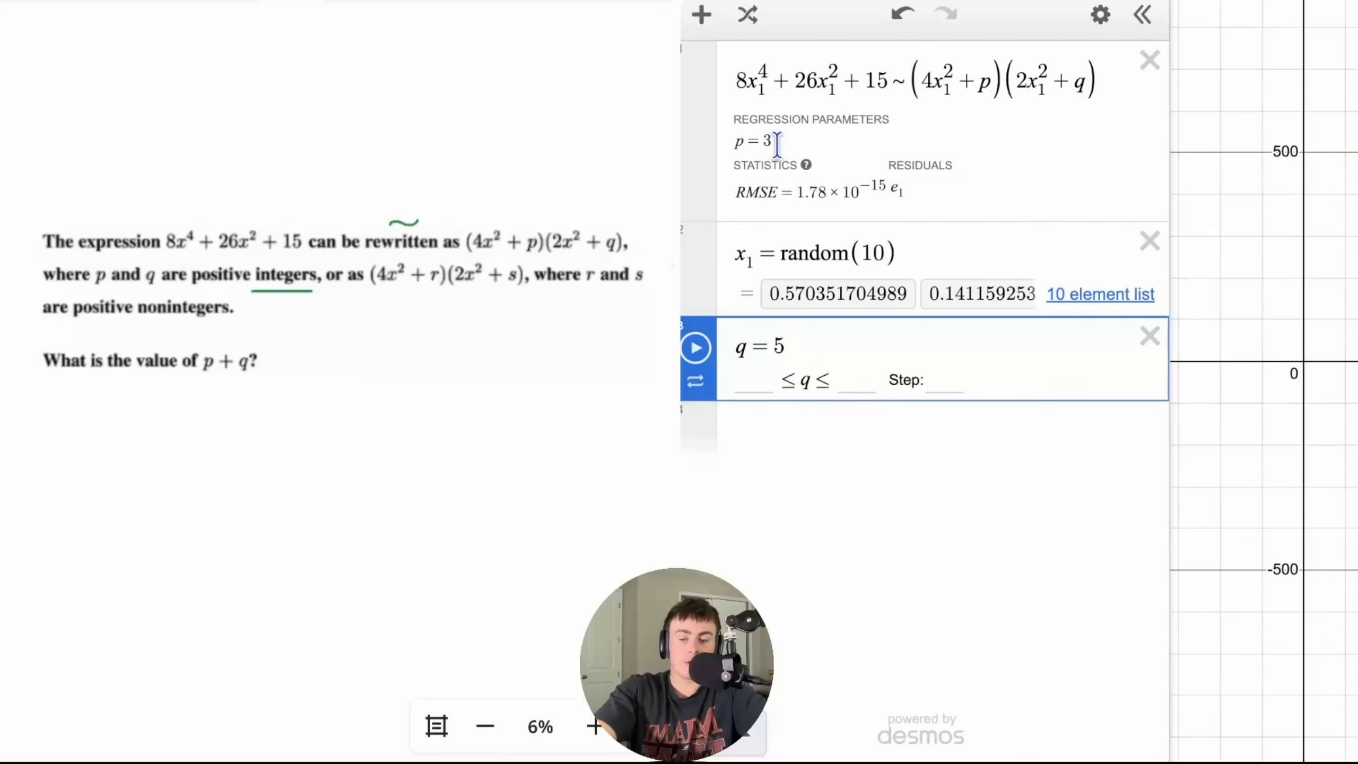
- Evaluate p + q in a new expression below q = 5
click(794, 428)
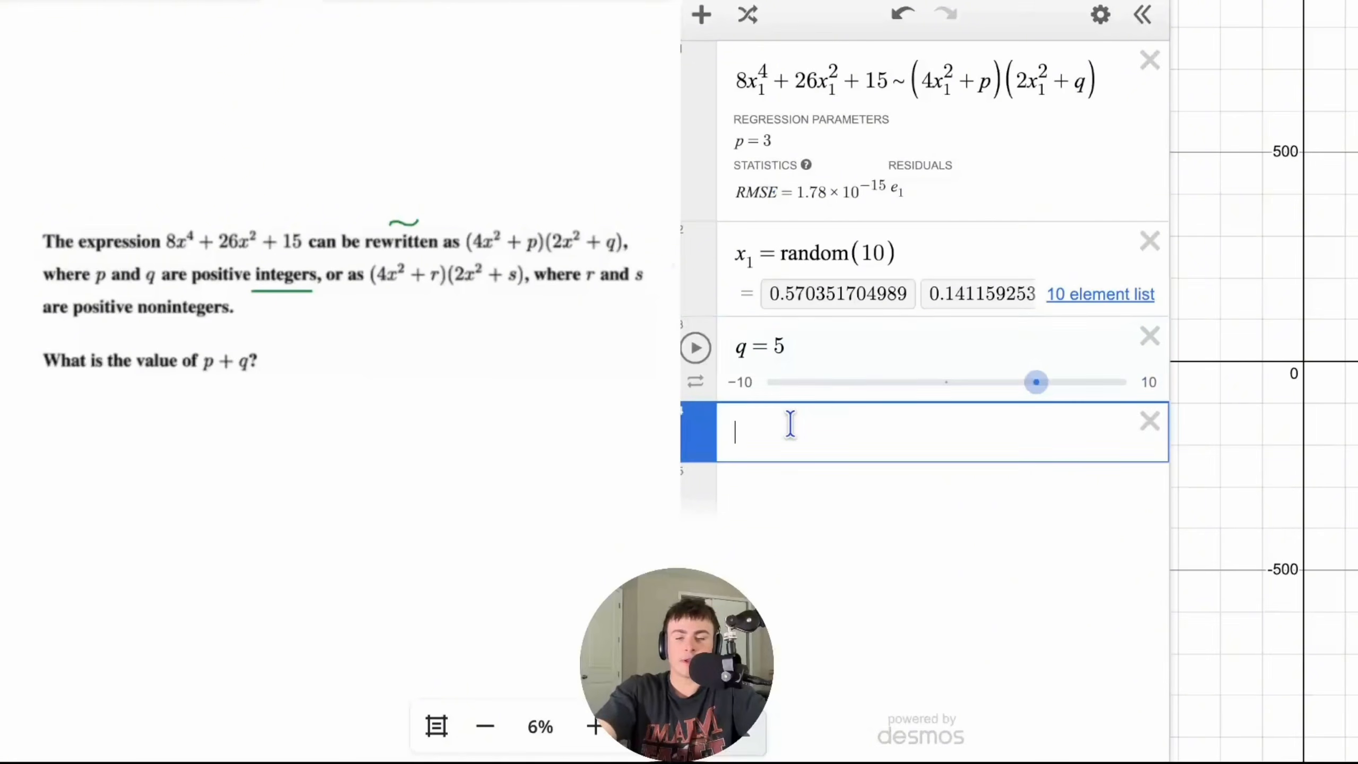
text(p+q)
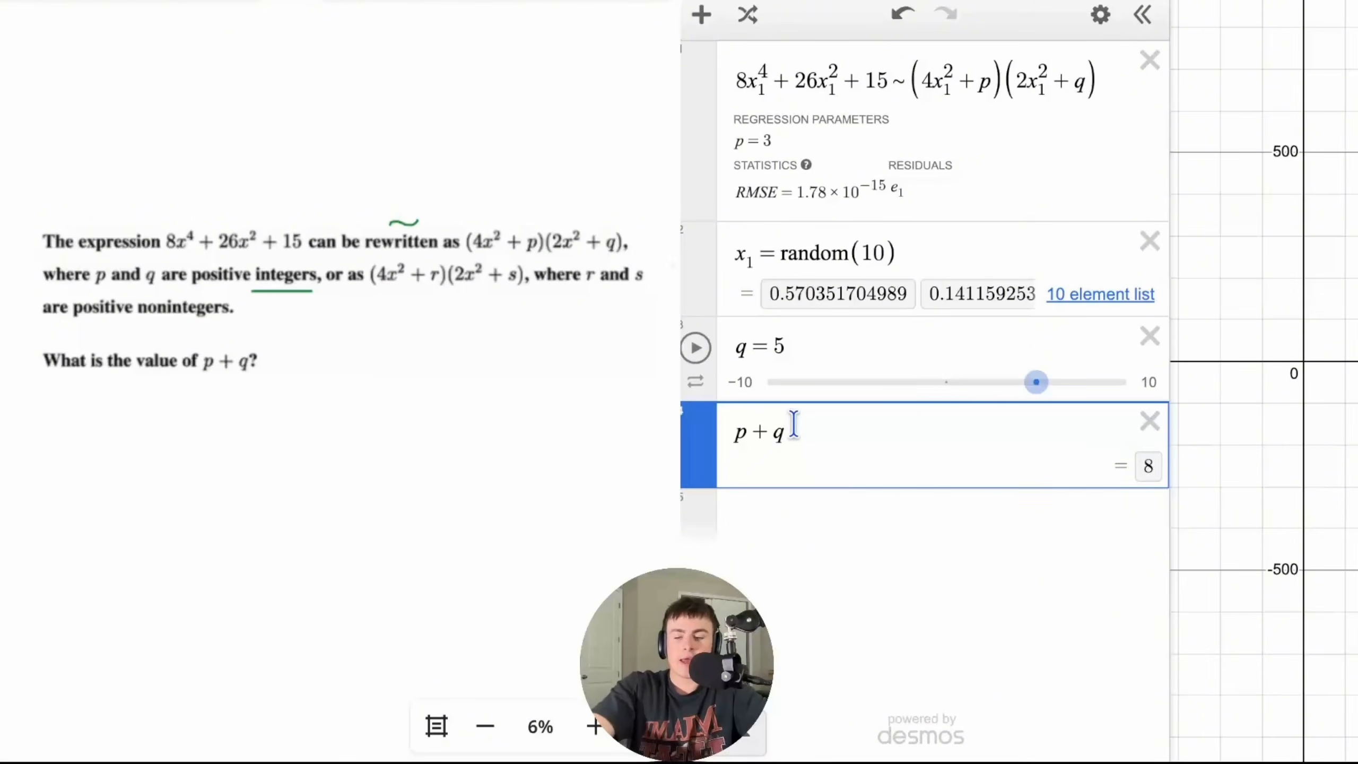
- Undo the p + q entry and the tried q values, and clear the remaining expressions
key(ctrl+z)
key(ctrl+z)
key(ctrl+z)
key(ctrl+z)
key(ctrl+z)
key(ctrl+z)
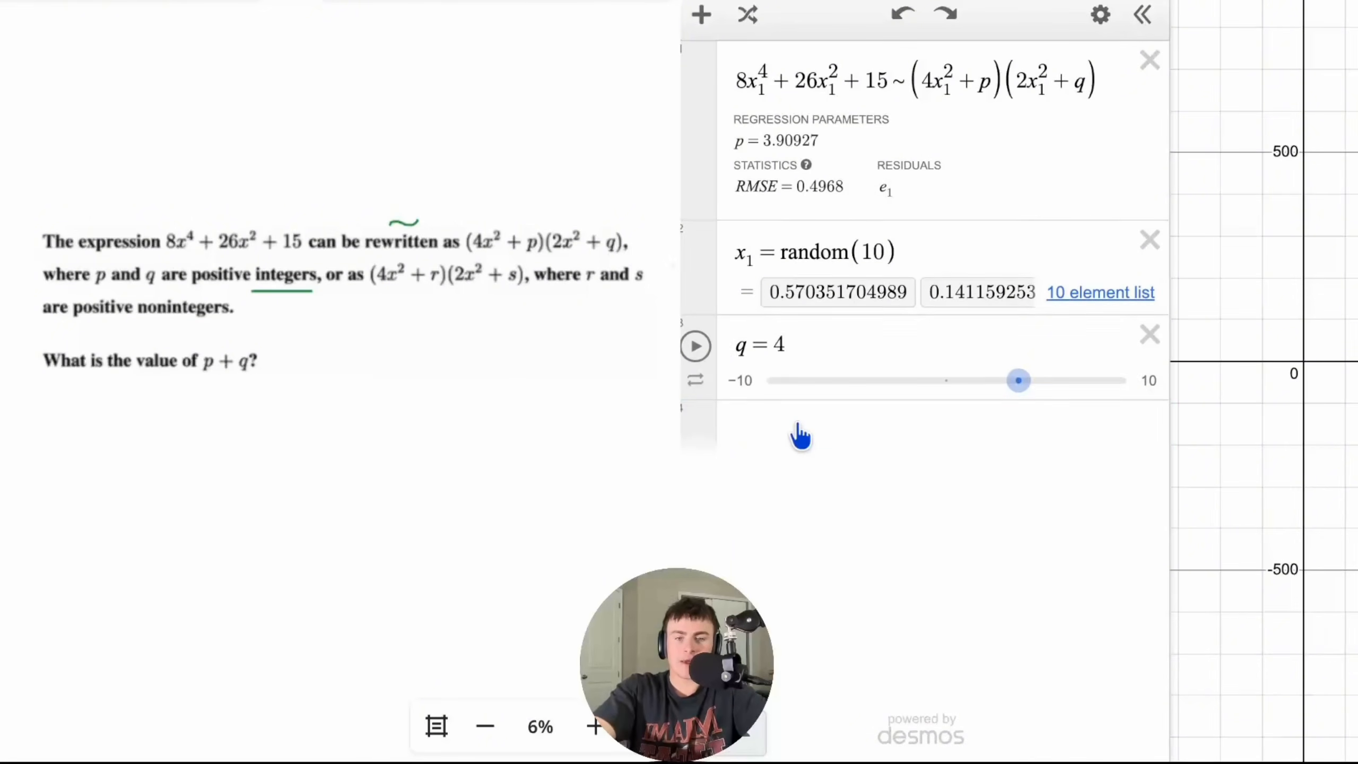
key(ctrl+z)
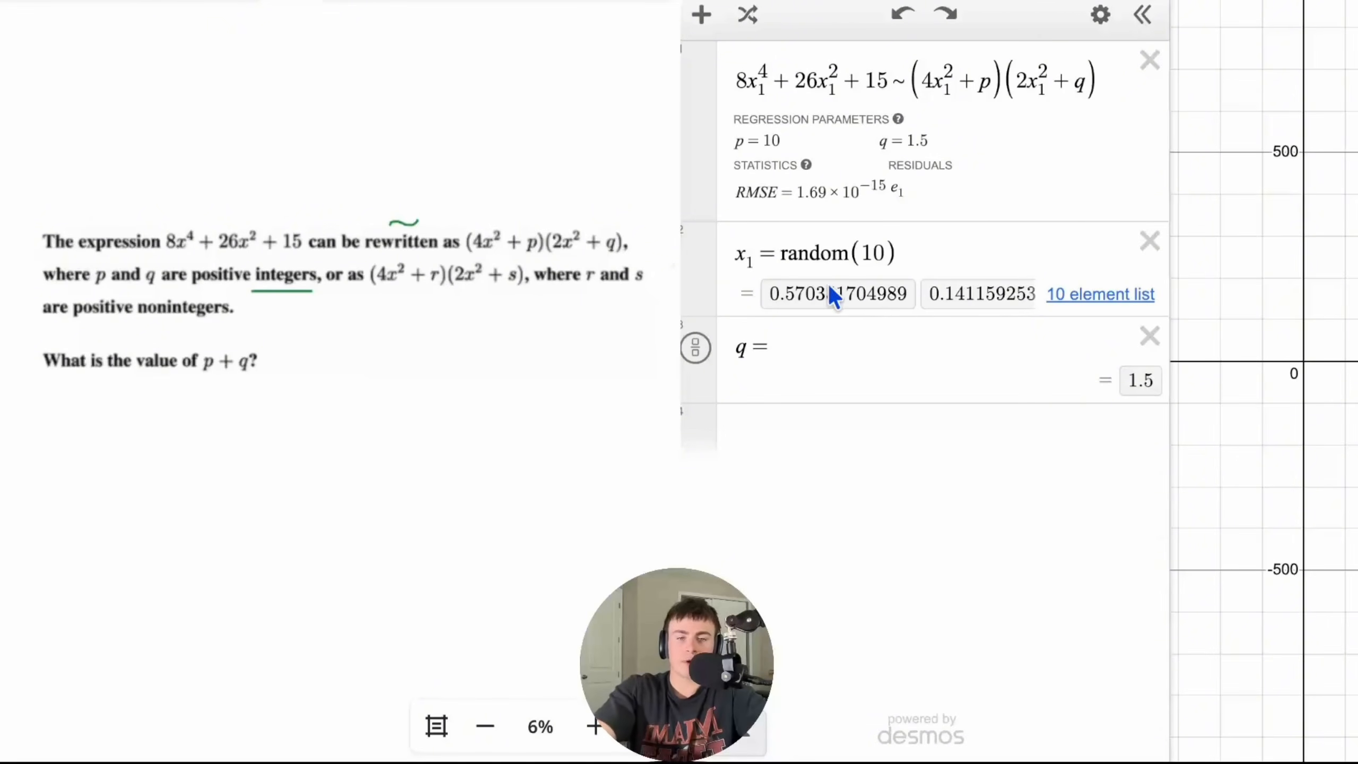
click(1150, 241)
click(1155, 70)
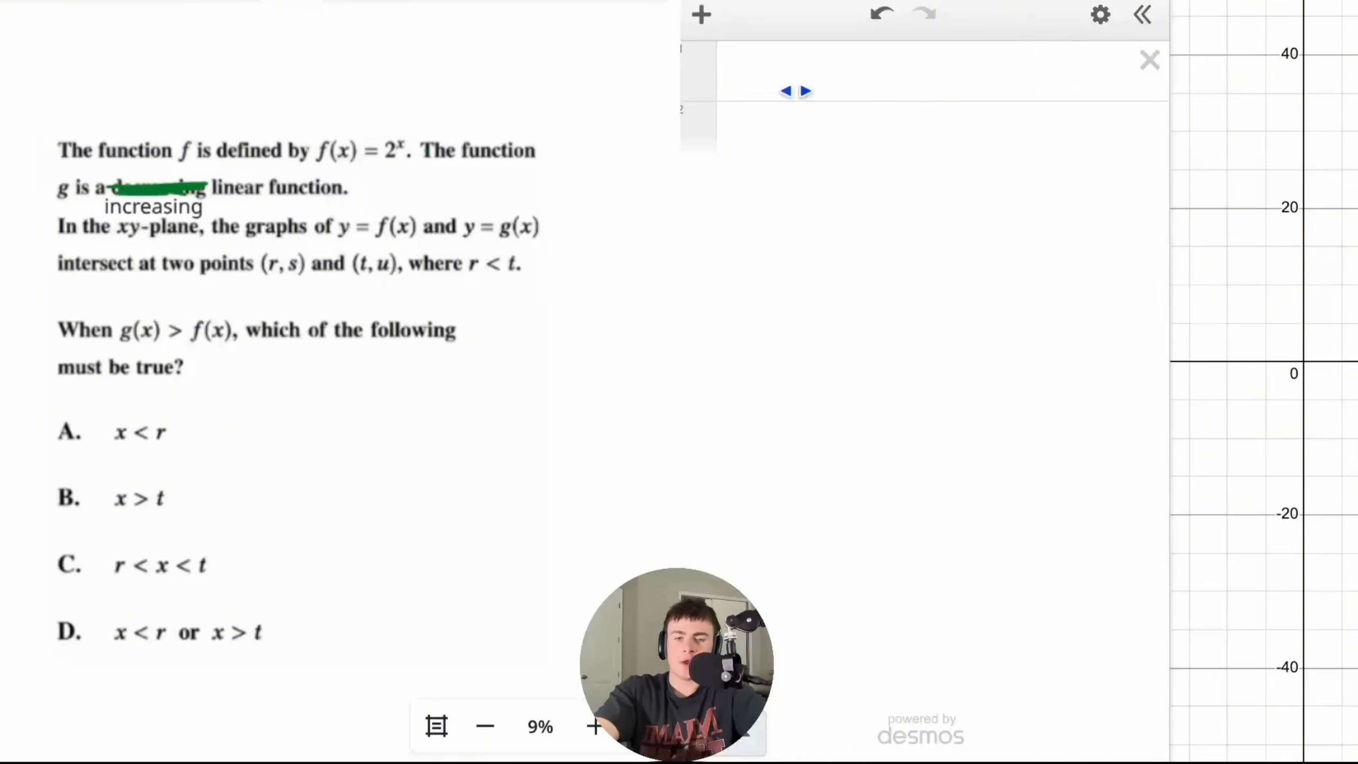
- Graph f(x) = 2^x and an increasing linear function g(x) = 5x + 20
click(934, 67)
text(f(x))
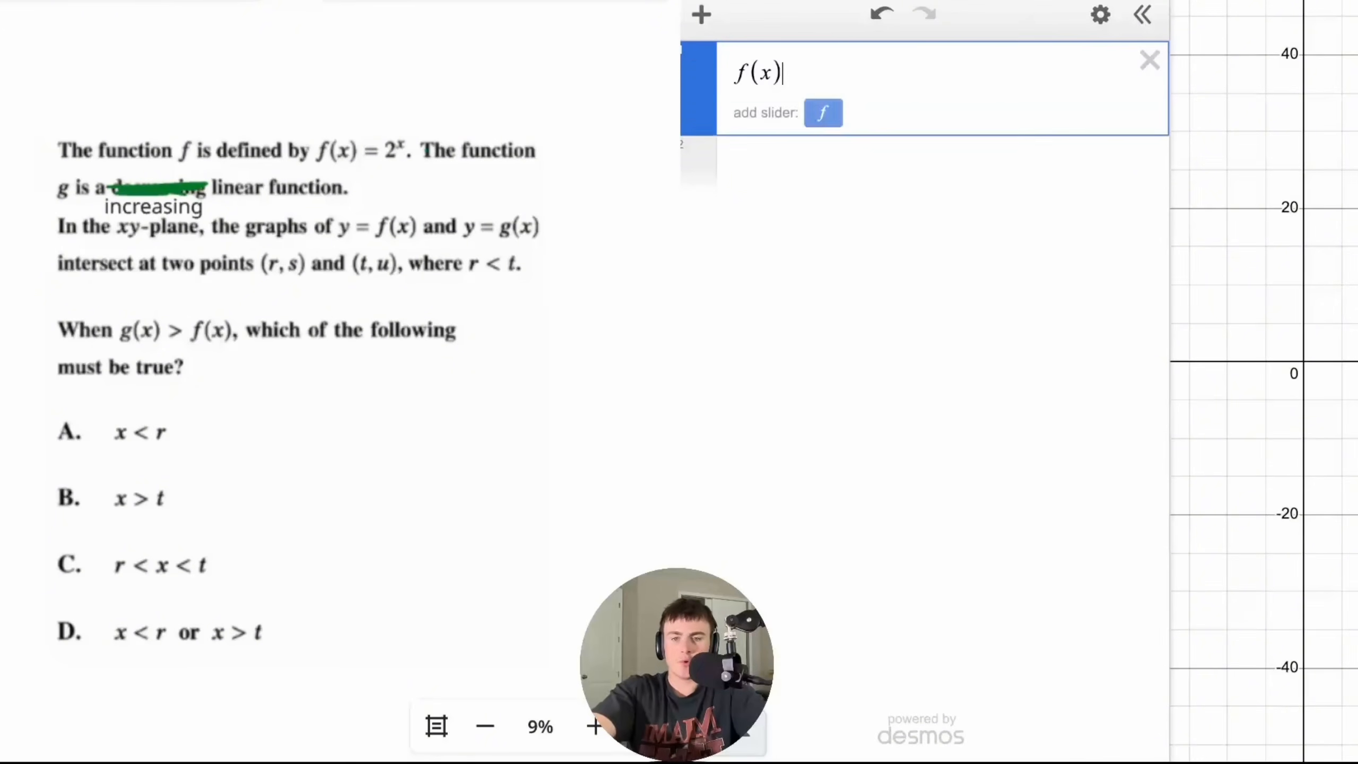
text(=2^x)
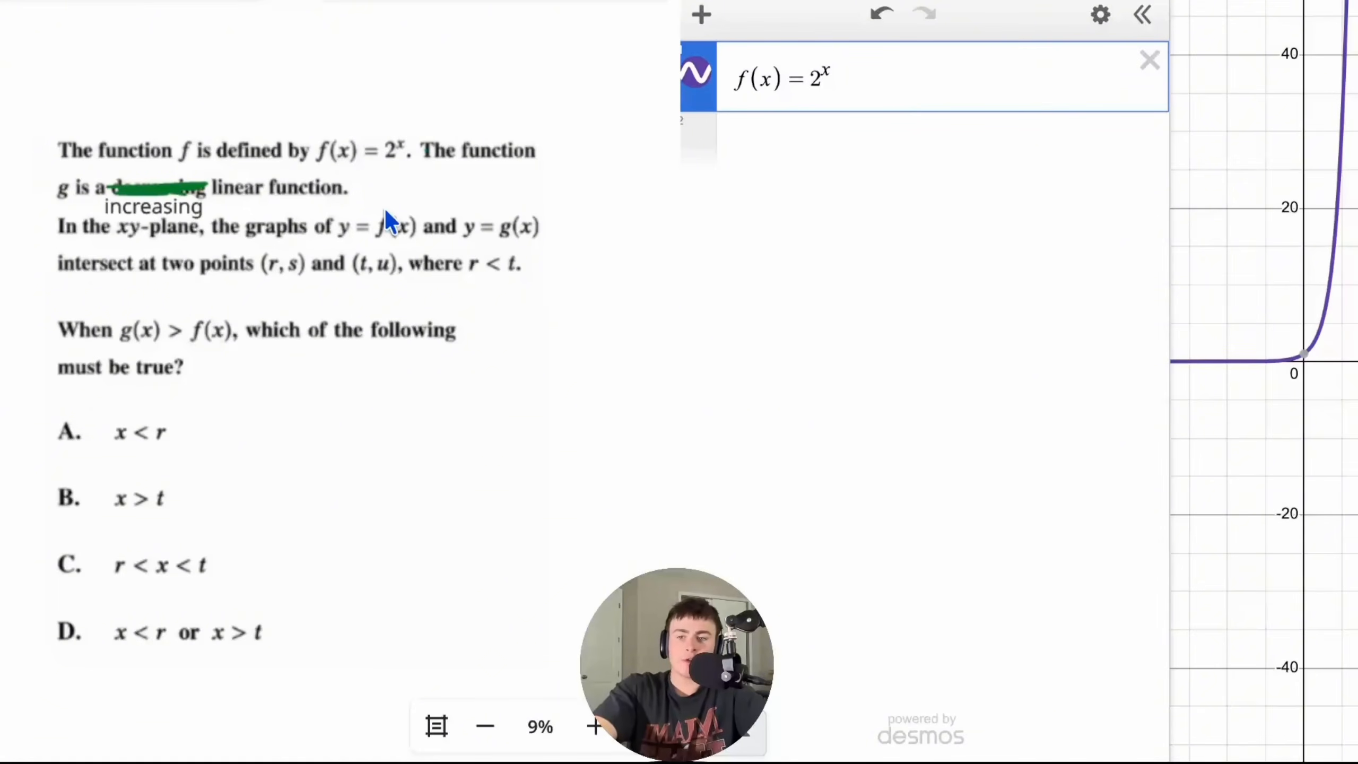
click(809, 142)
text(g(x) )
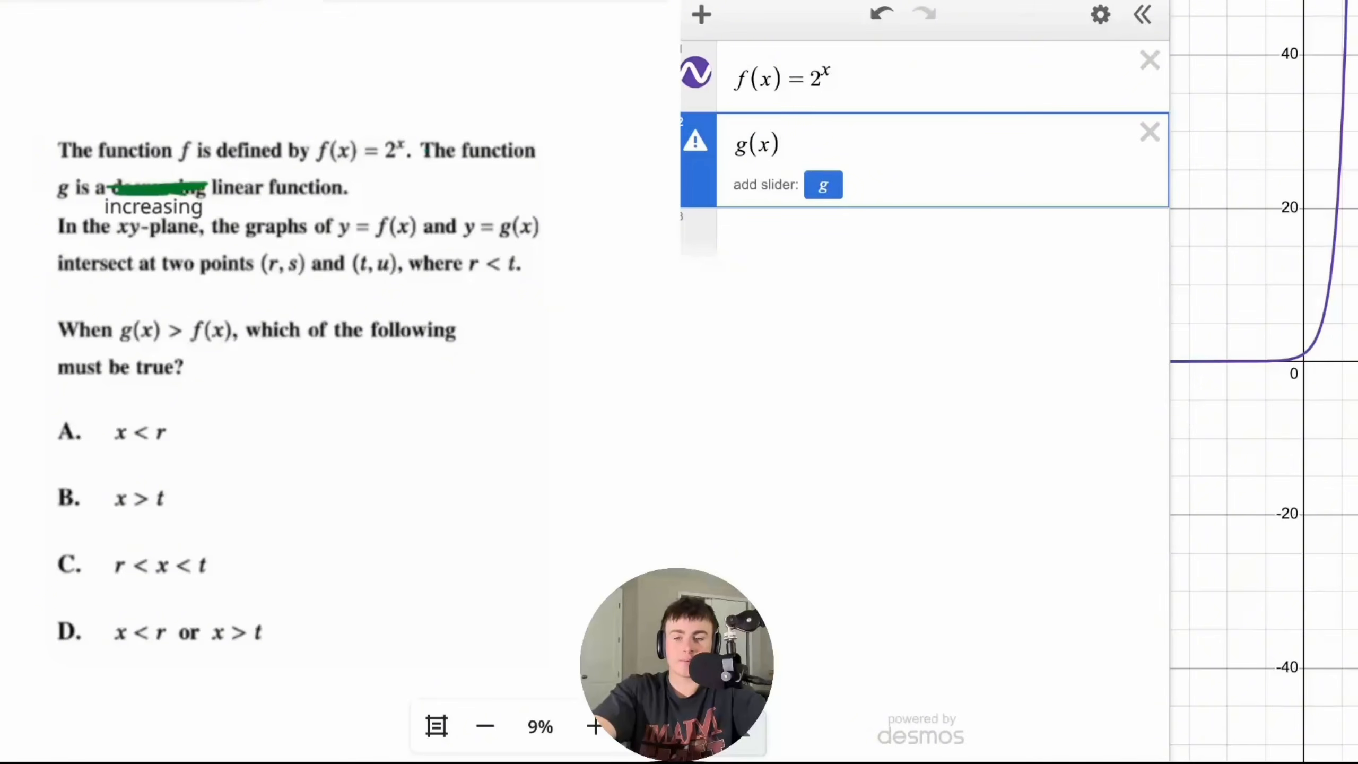
text(= 5)
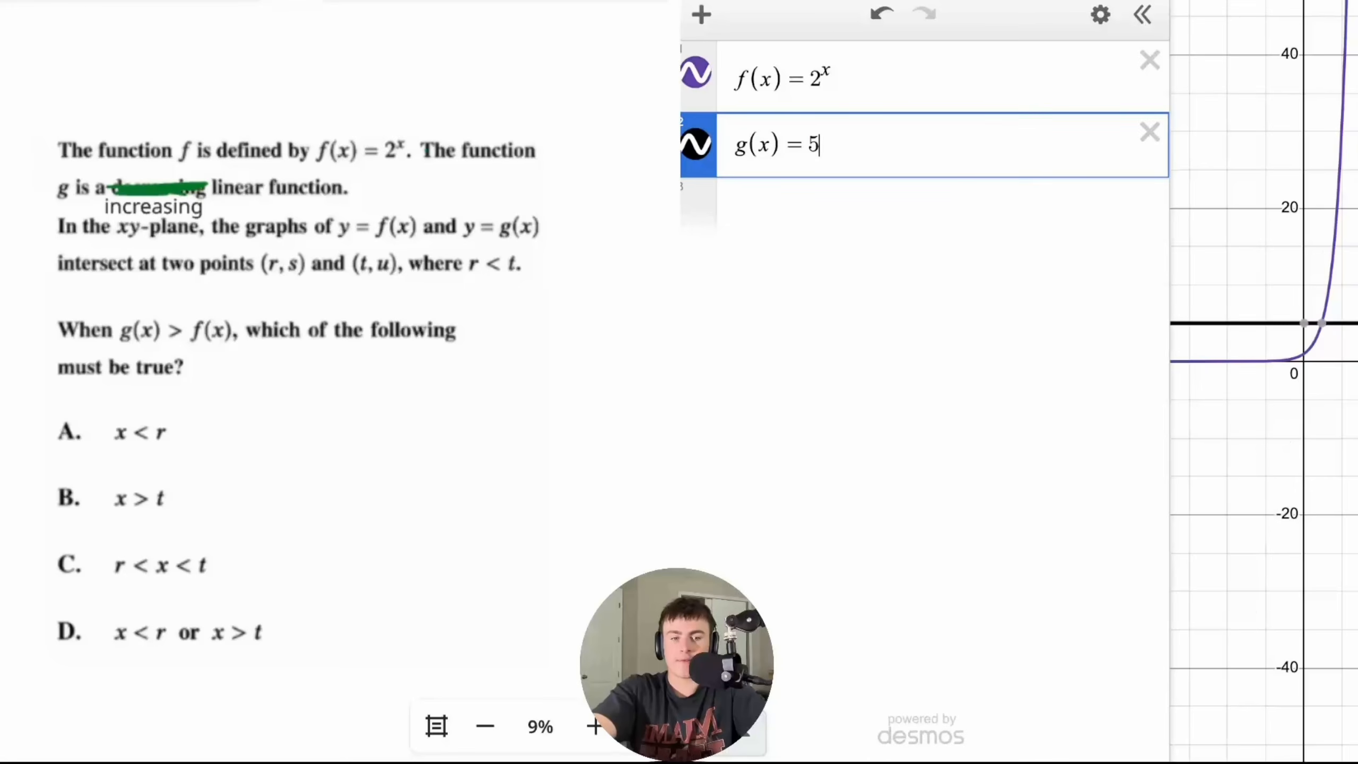
text(x + 20)
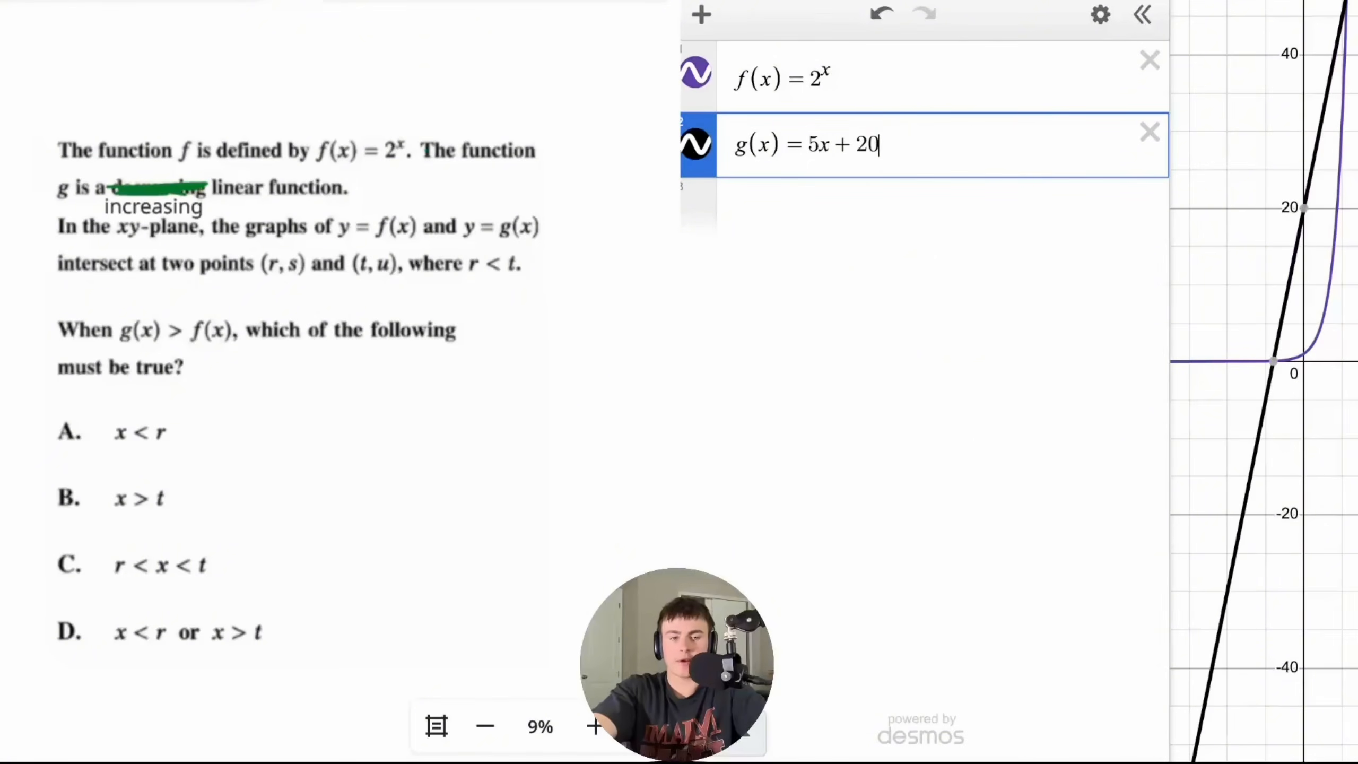
- Show the coordinates of the intersection of f and g that has the smaller x-value
drag(1251, 252, 1248, 303)
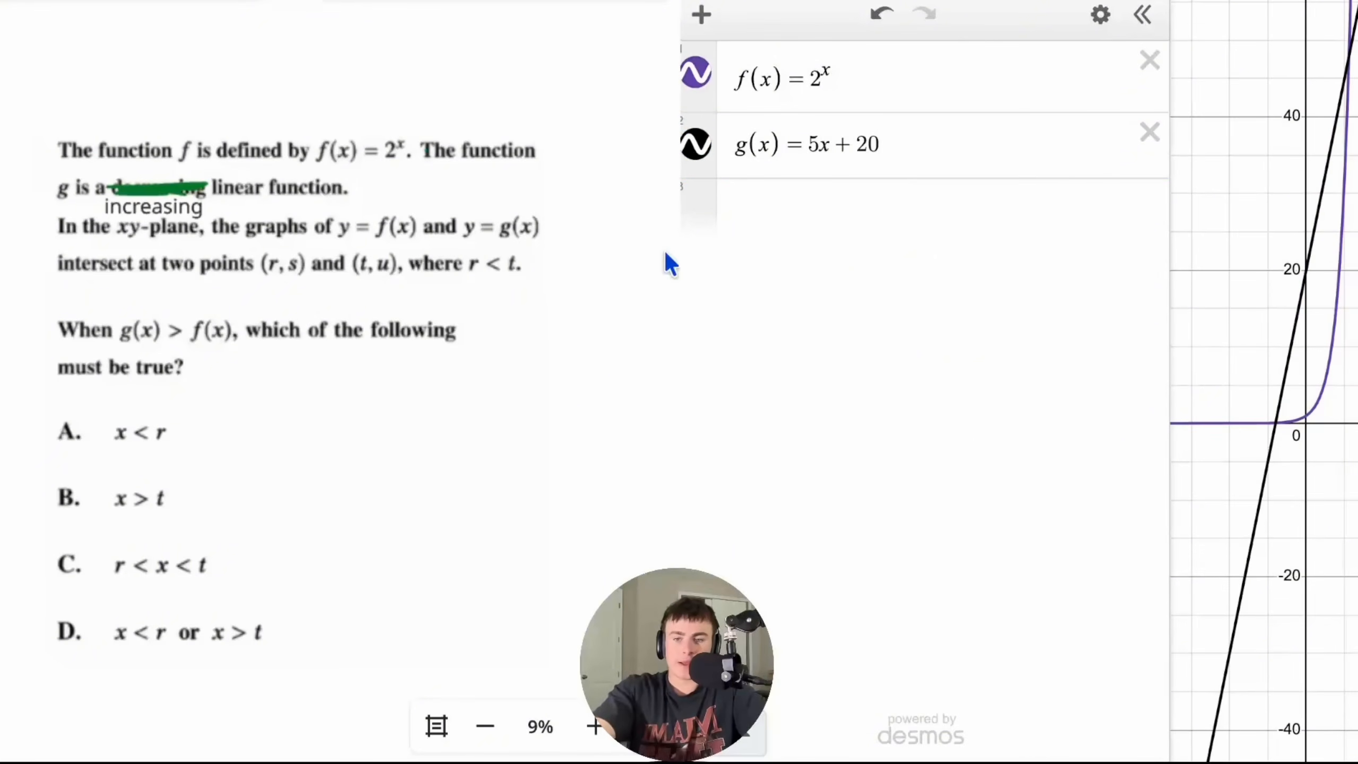
click(1276, 422)
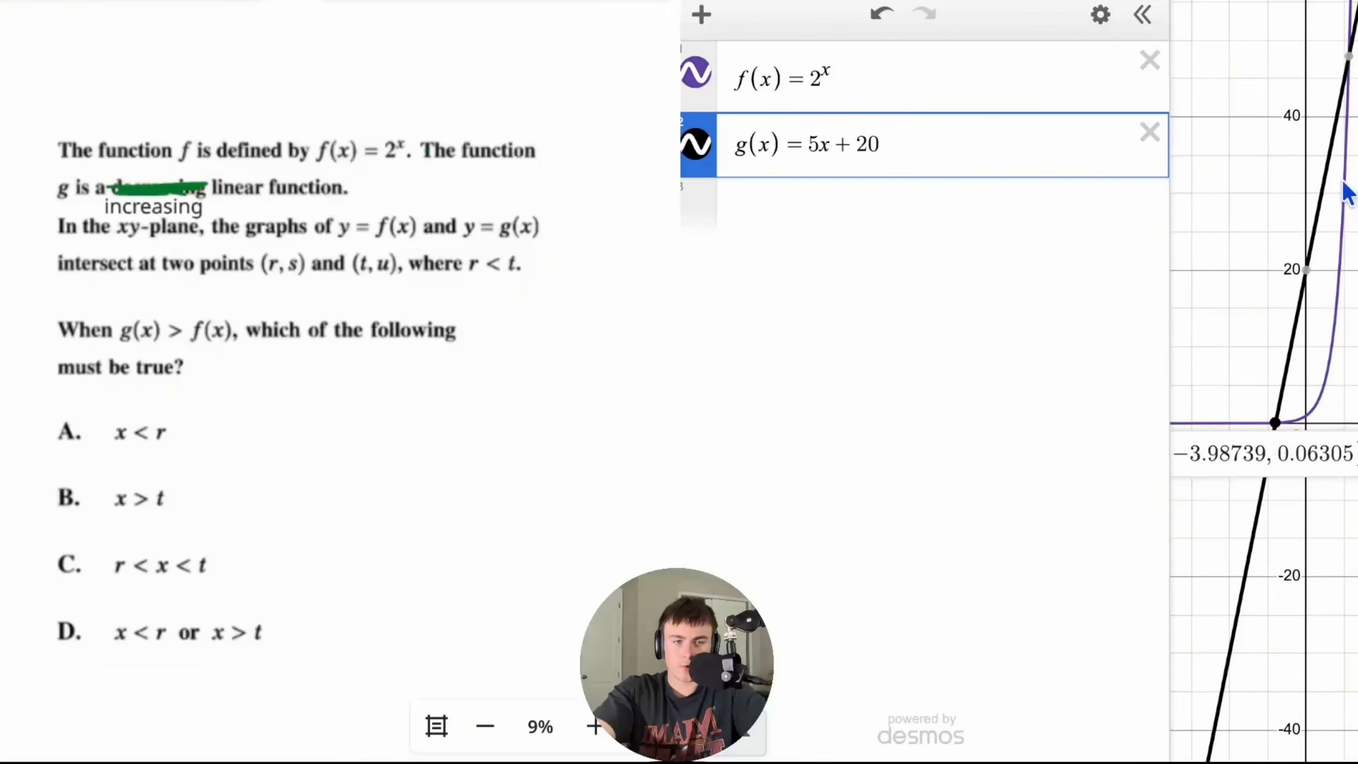
- Show the coordinates of the intersection of f and g that has the larger x-value
click(1351, 65)
scroll(1265, 430, up, 5)
mouse_move(1217, 429)
scroll(1331, 375, down, 5)
click(1333, 389)
drag(1331, 378, 1330, 449)
click(1343, 201)
mouse_move(1356, 98)
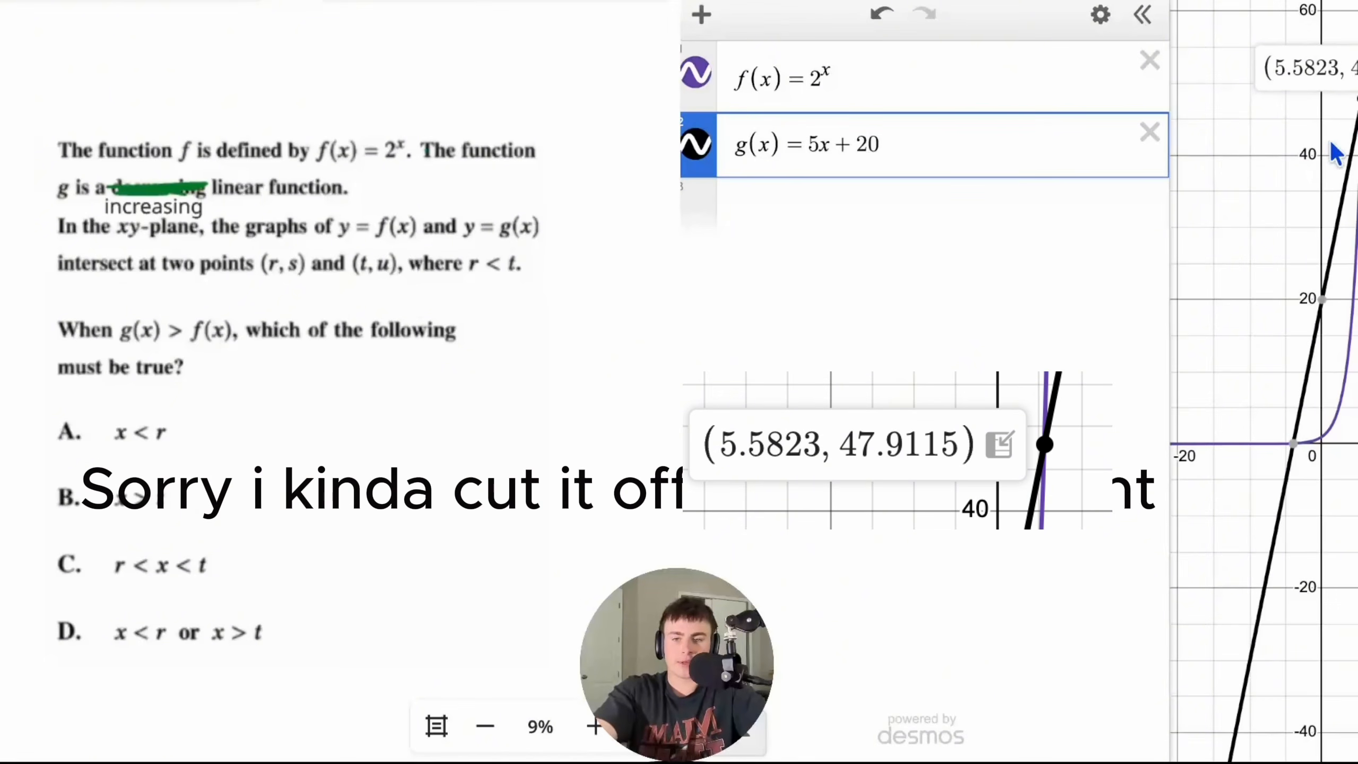
- Add the smaller-x intersection as a point expression and define r as its x-coordinate, −3.98739
mouse_move(1294, 444)
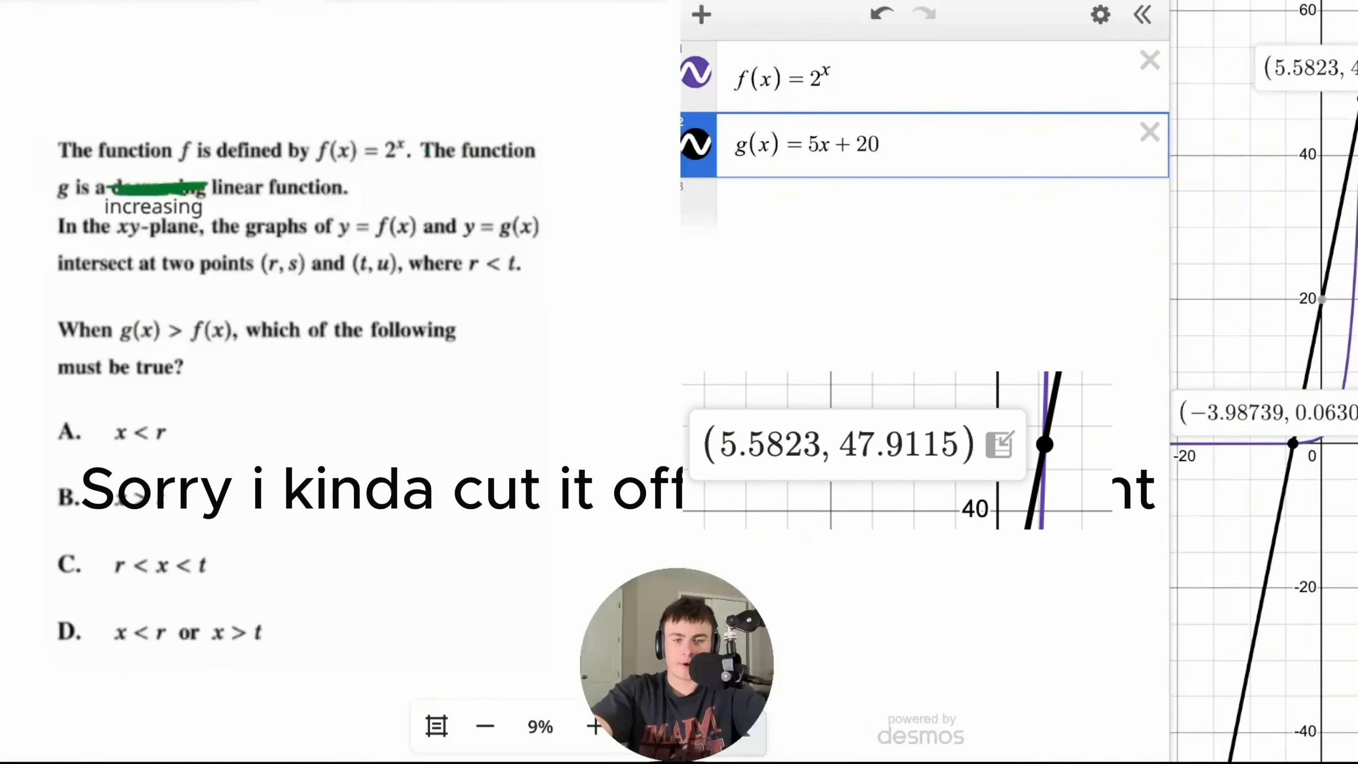
click(1268, 415)
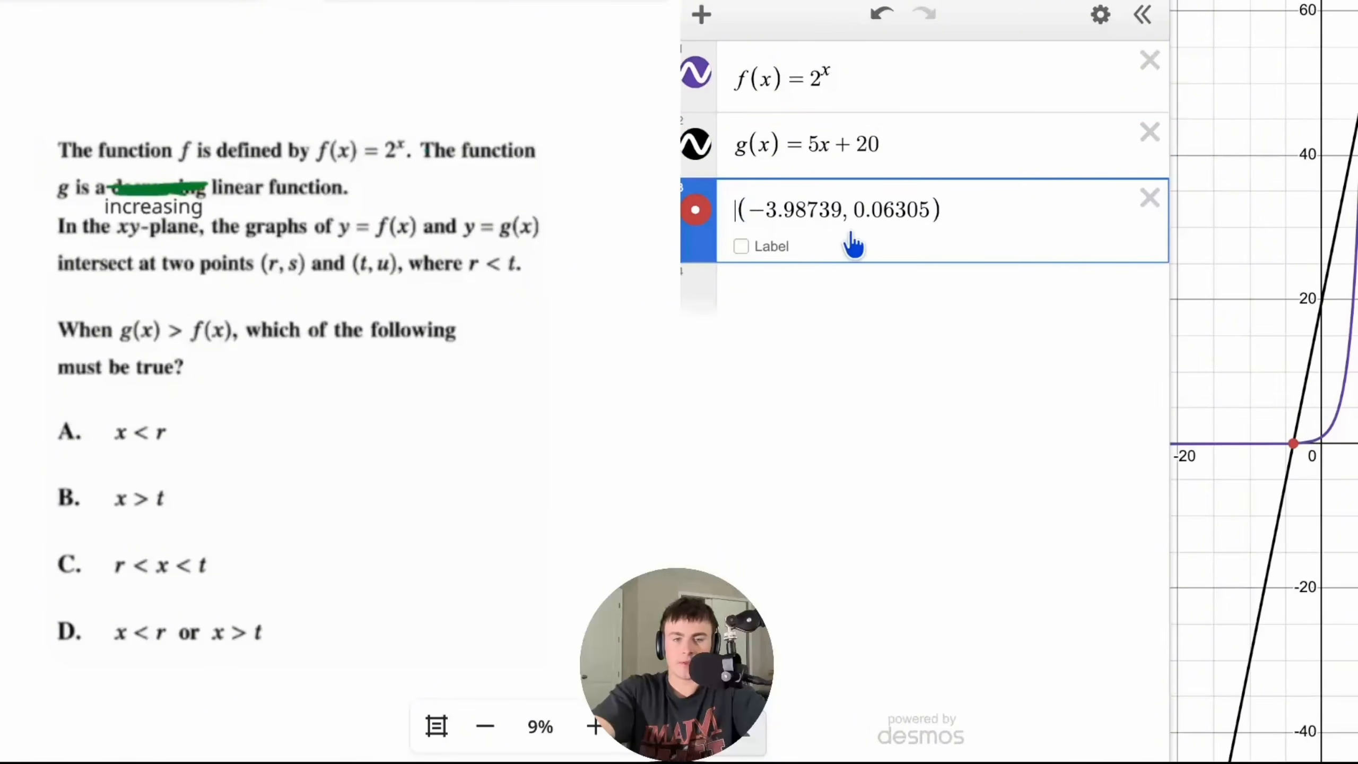
click(877, 300)
text(r=)
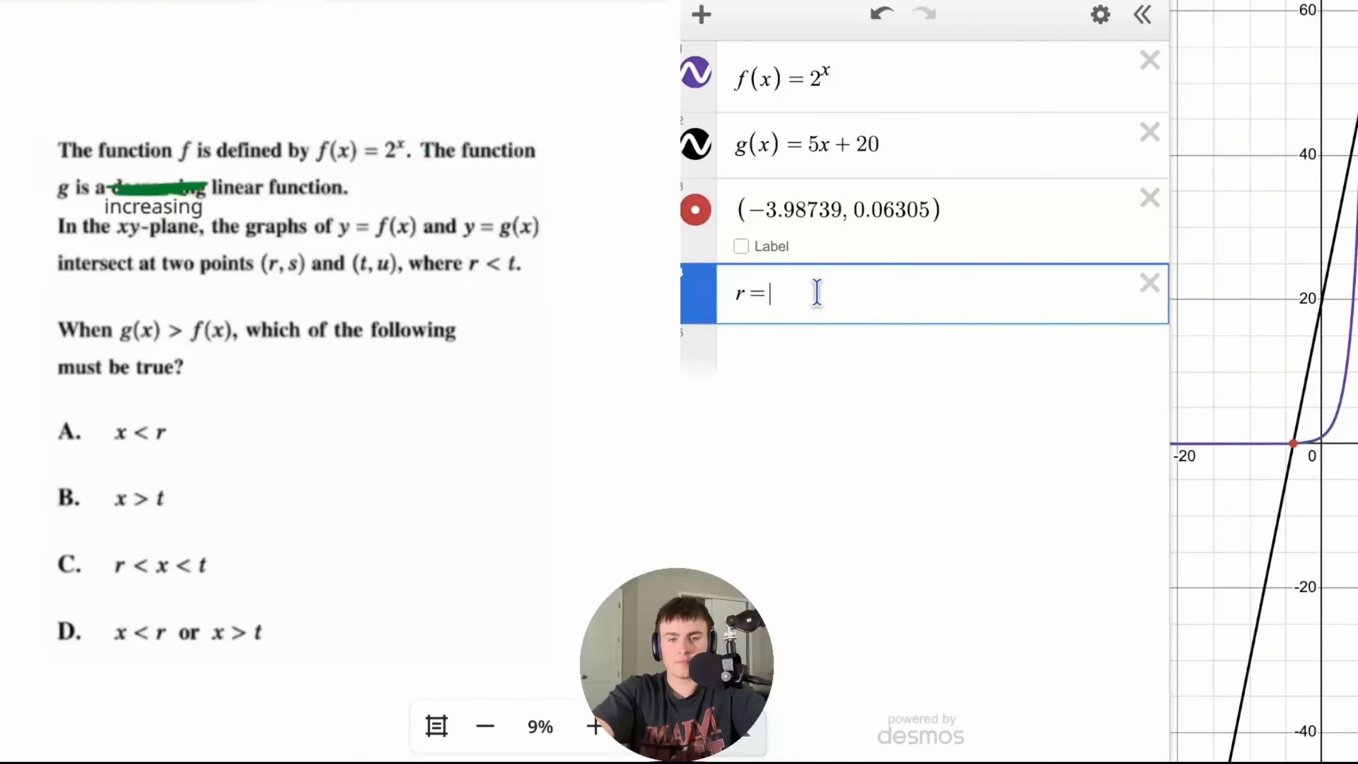
drag(842, 210, 747, 212)
key(ctrl+c)
click(795, 294)
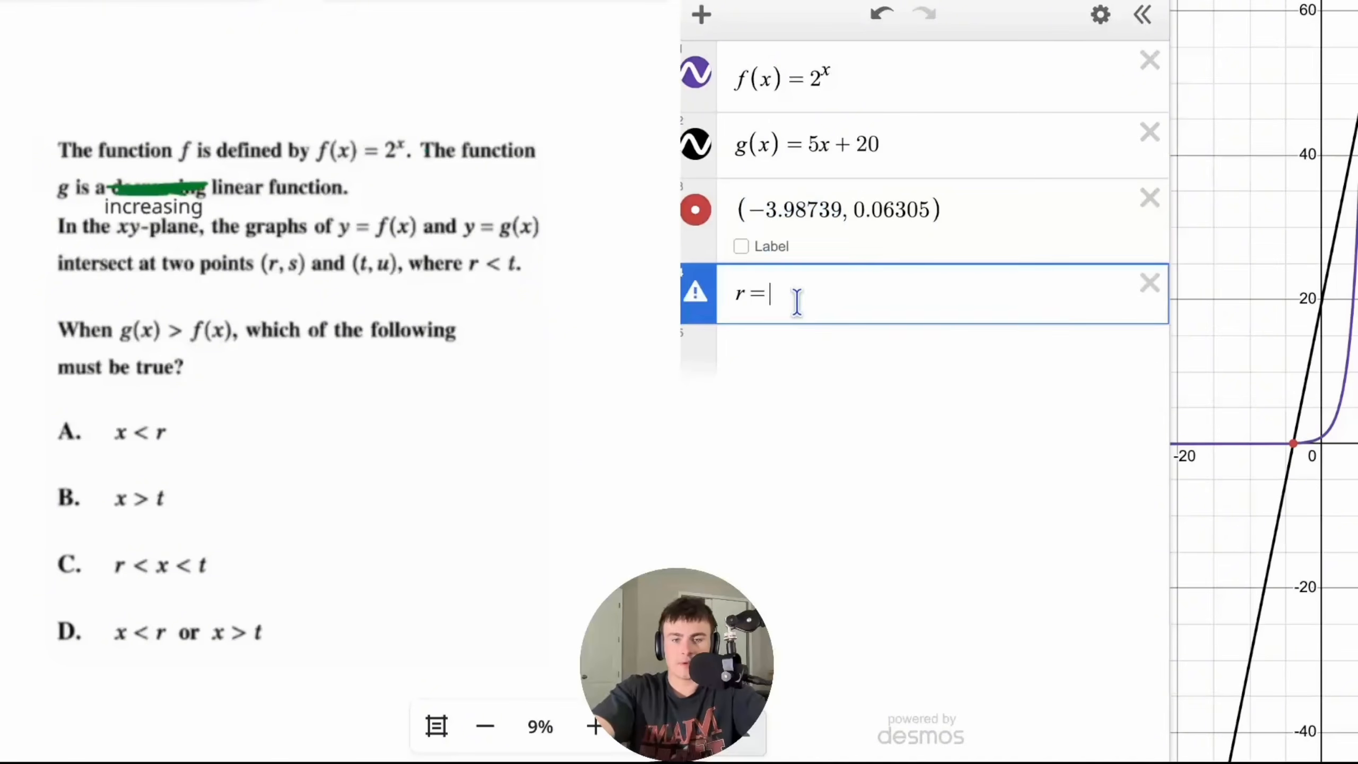
key(ctrl+v)
- Define s as the y-coordinate of the added intersection point, 0.06305
drag(931, 212, 854, 210)
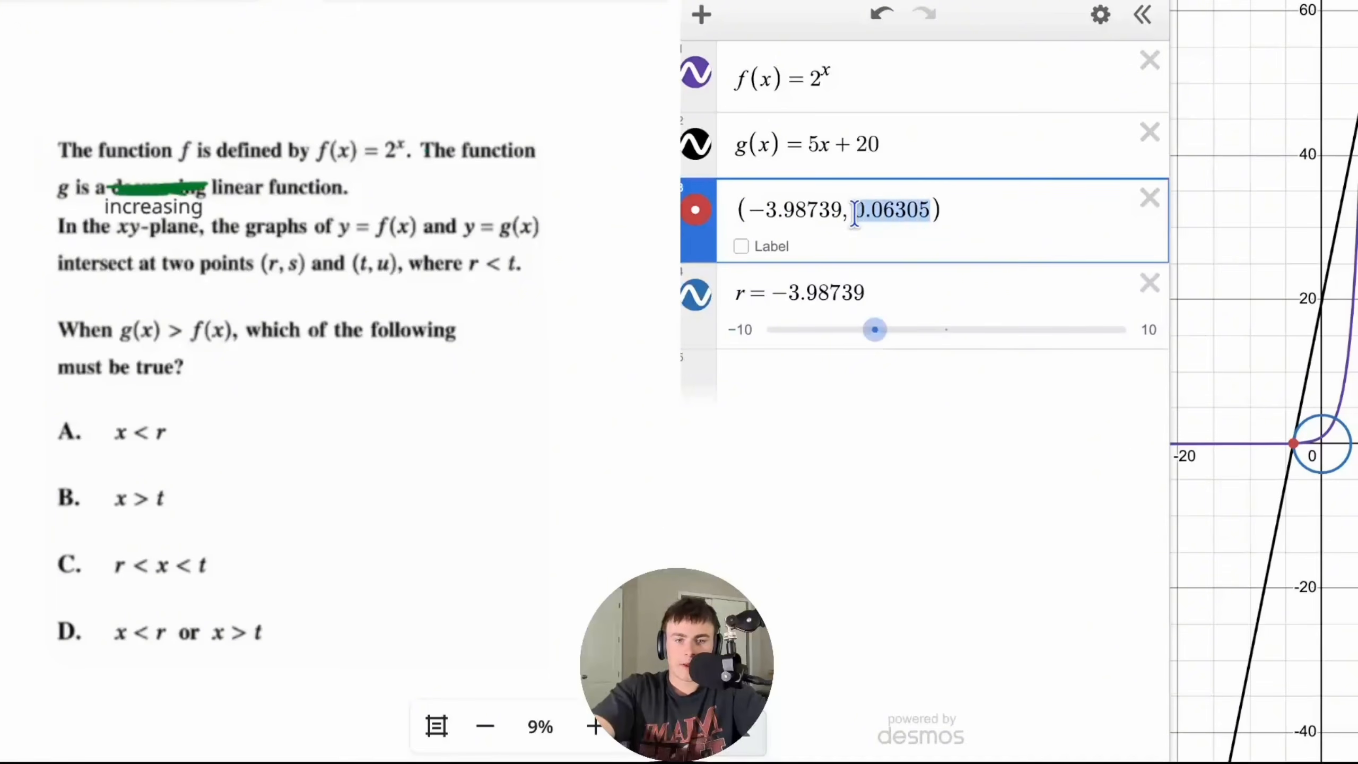
click(810, 382)
text(s=)
key(ctrl+v)
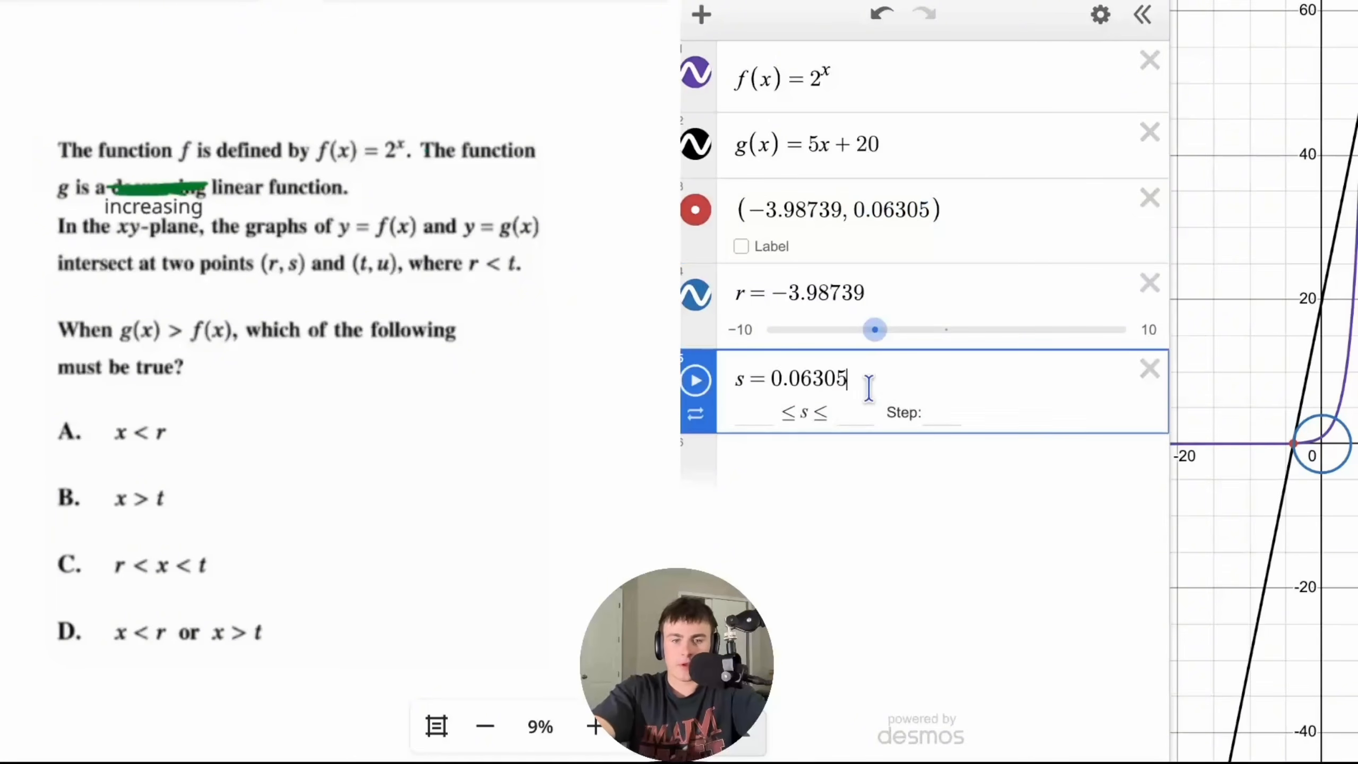
- Define t as the x-coordinate of the larger-x intersection of f and g, 5.5823
click(1357, 98)
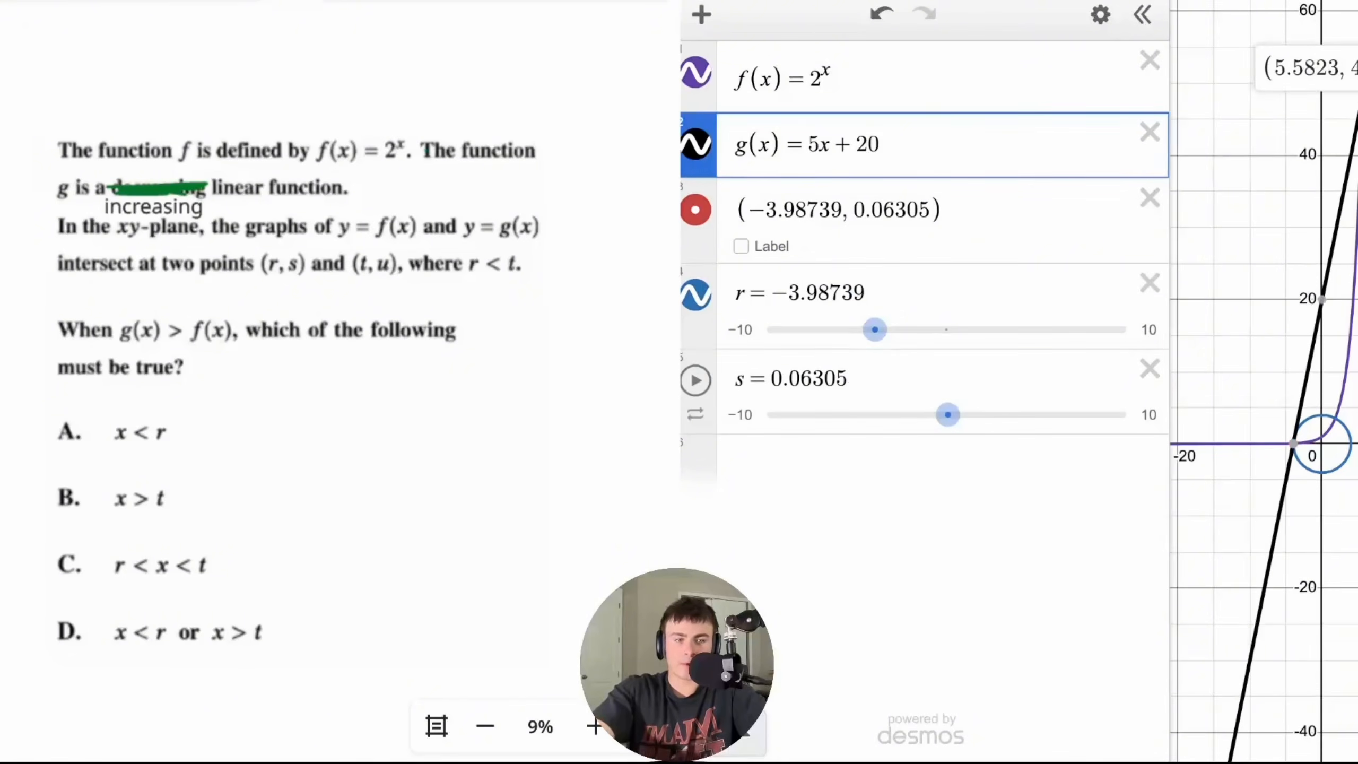
drag(1275, 67, 1340, 67)
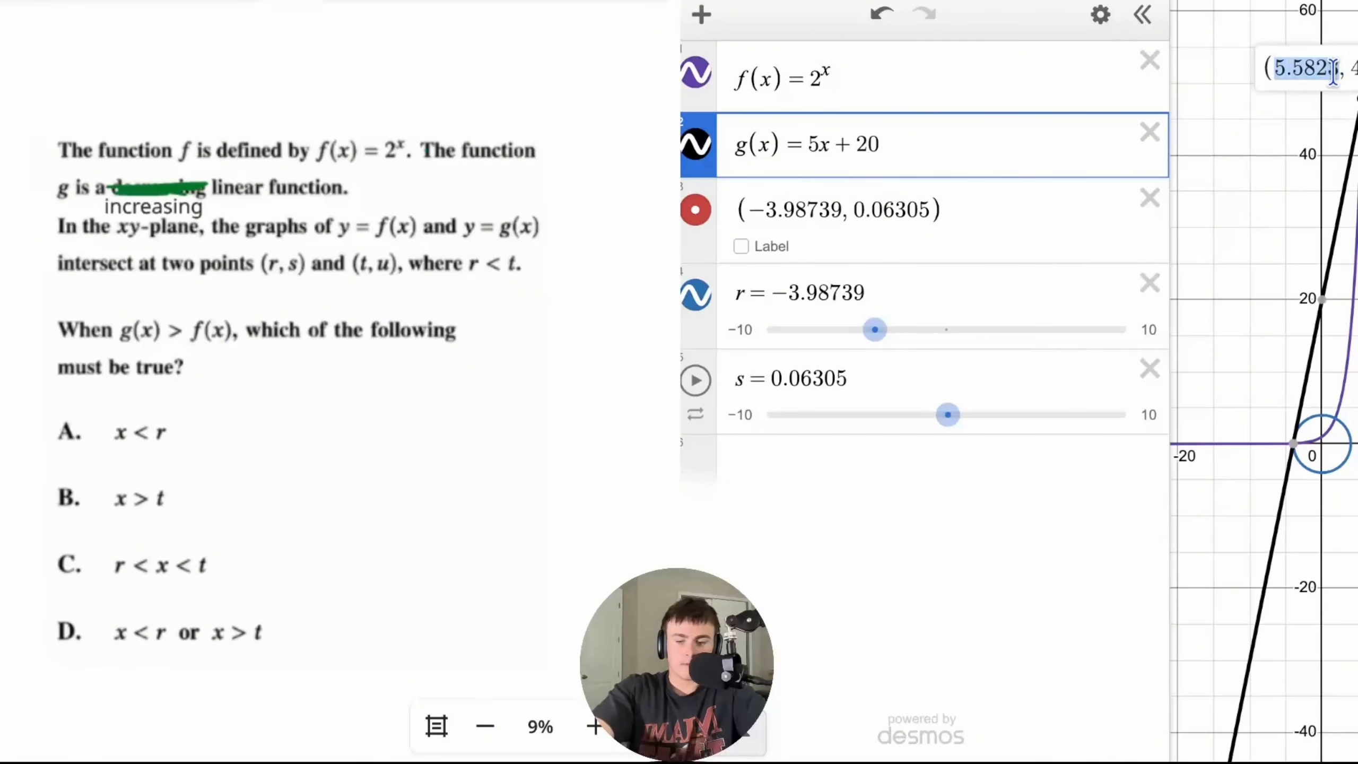
click(798, 449)
text(t=)
key(ctrl+v)
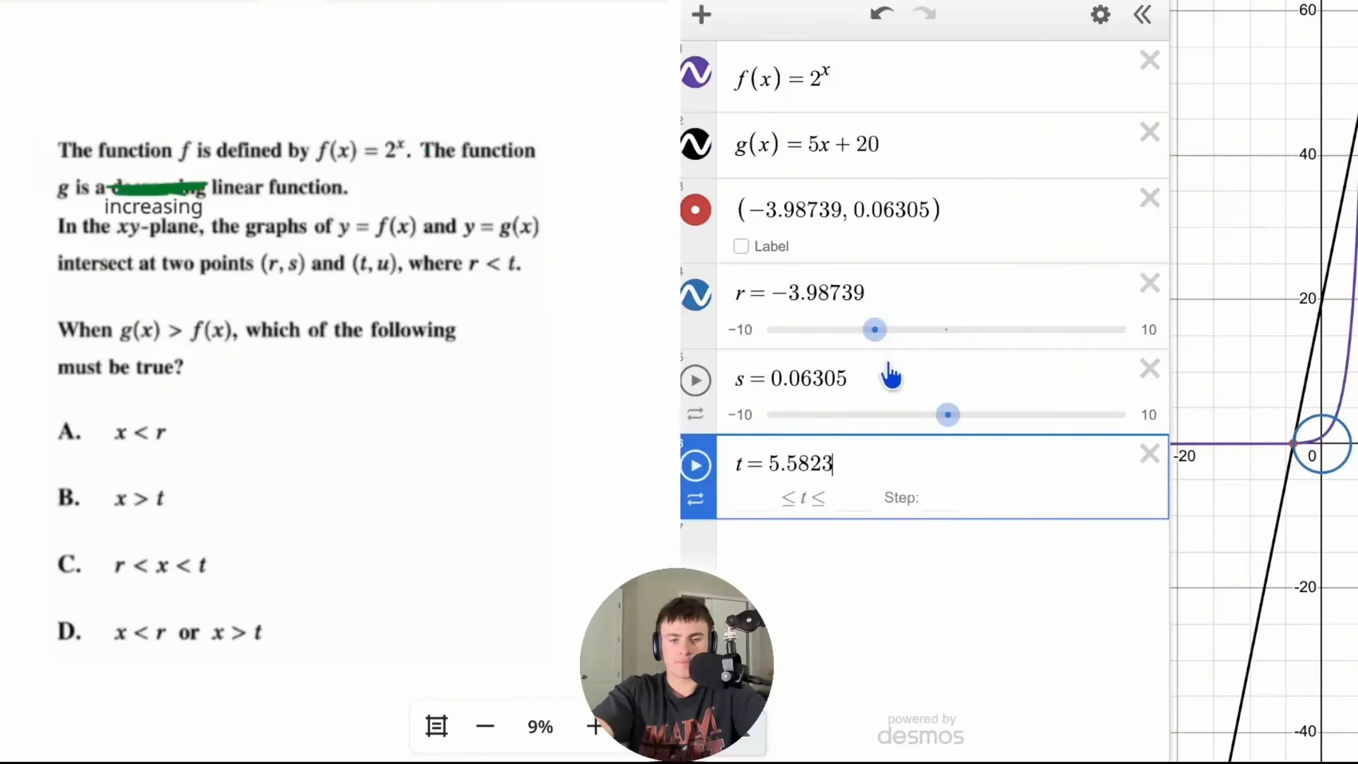
- Define u as the y-coordinate of the larger-x intersection of f and g, 47.9115
click(1350, 157)
click(1357, 99)
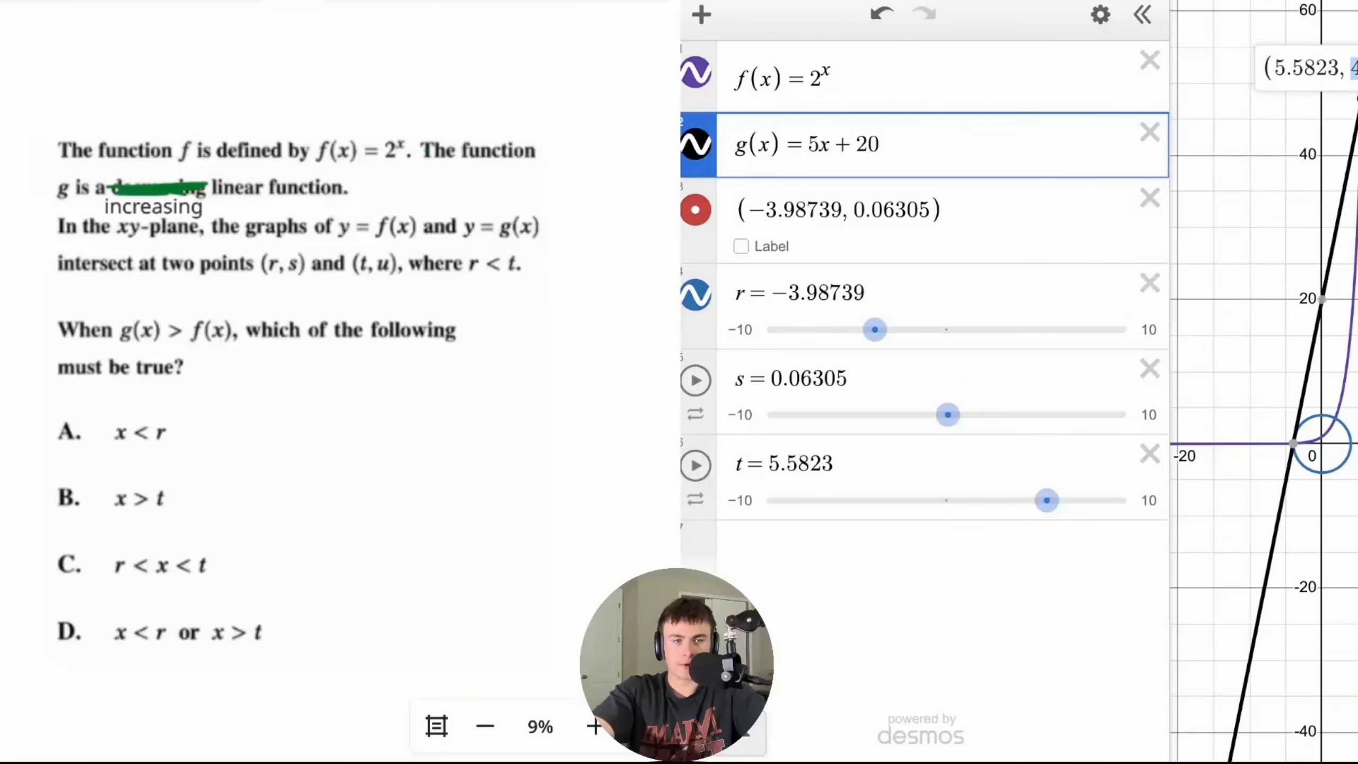
click(827, 554)
text(u =)
key(ctrl+v)
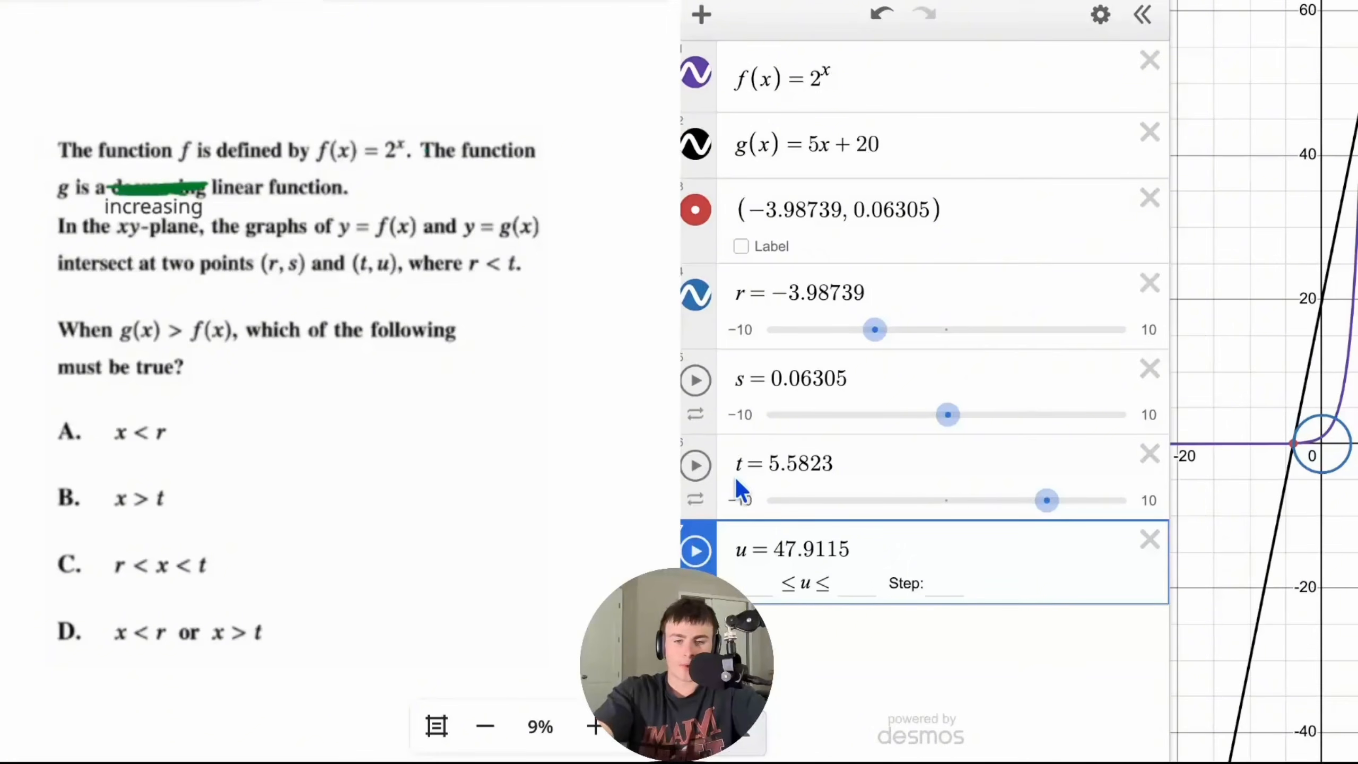
- Display the coordinates of both intersections of f and g and highlight their x-values
click(544, 403)
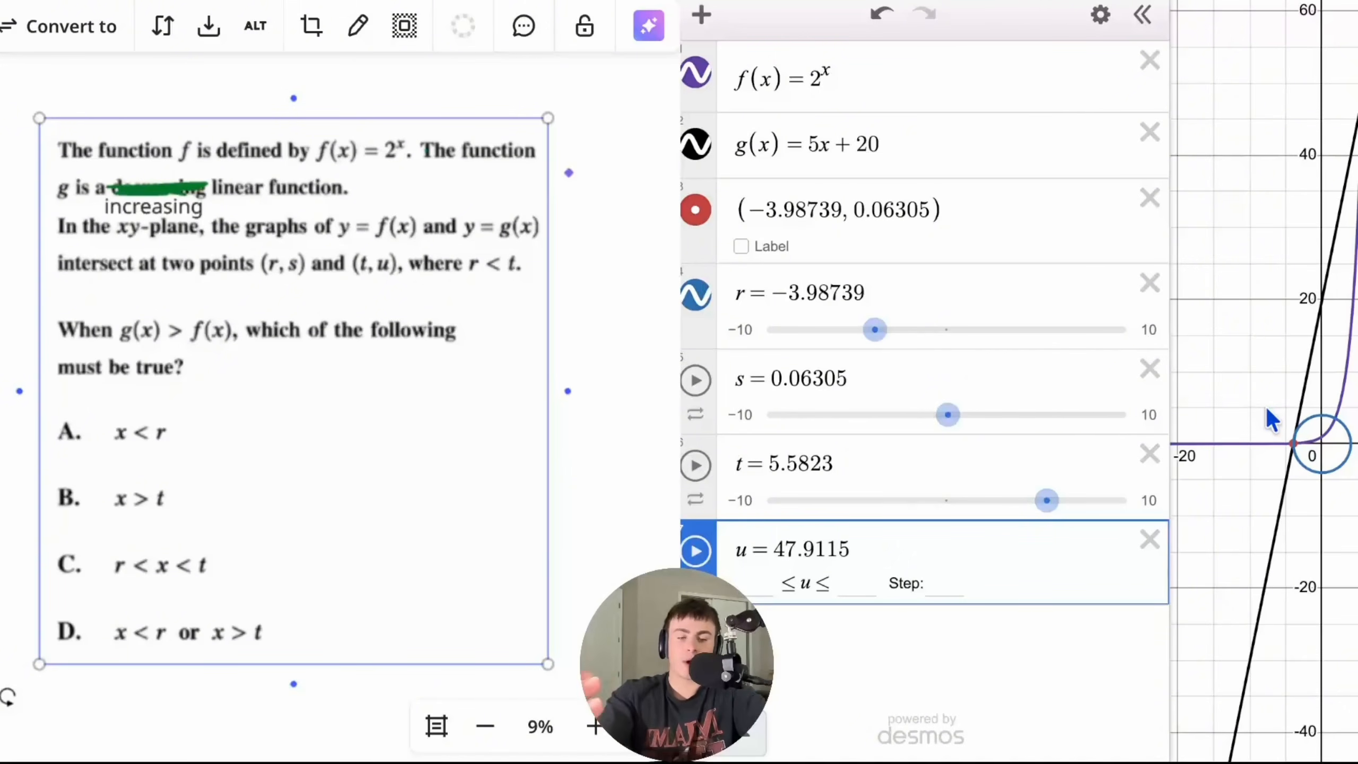
click(1292, 440)
click(1357, 99)
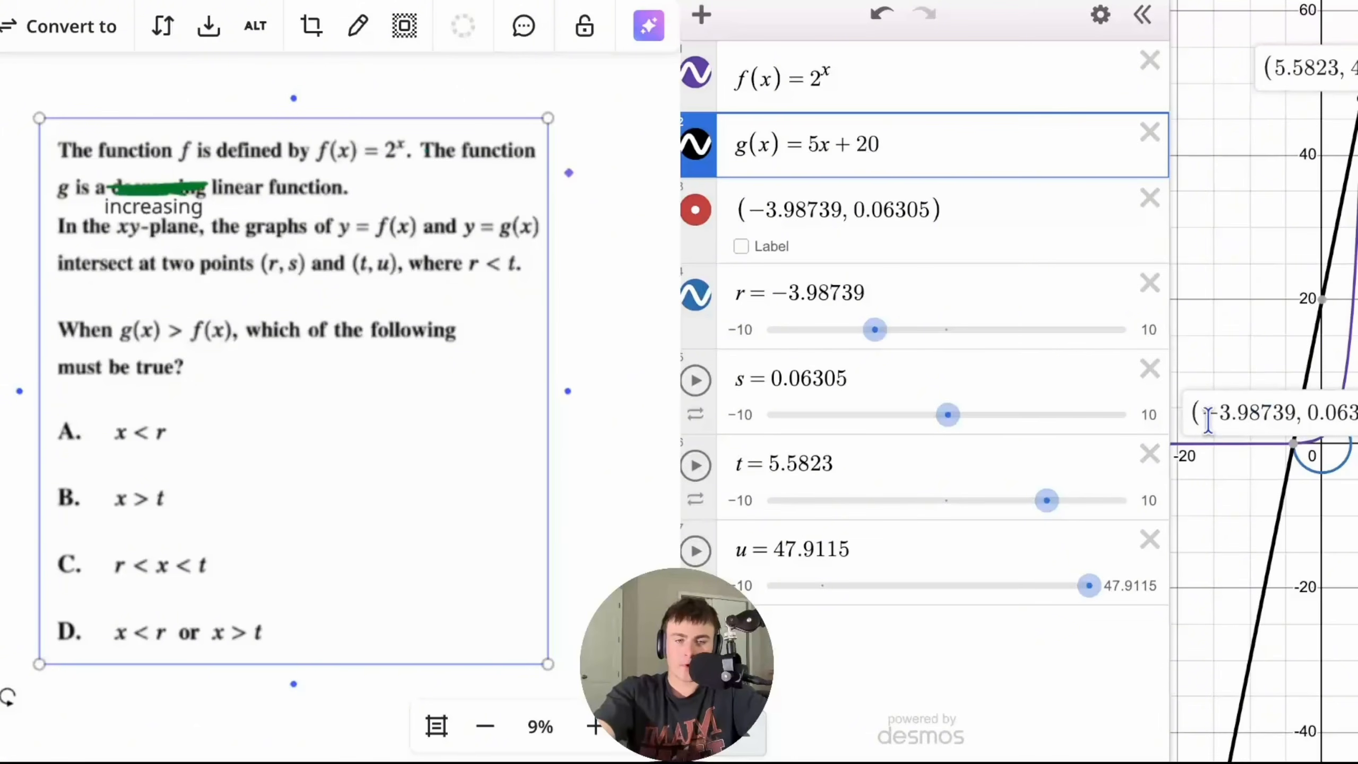
drag(1201, 413, 1297, 413)
drag(1274, 68, 1333, 85)
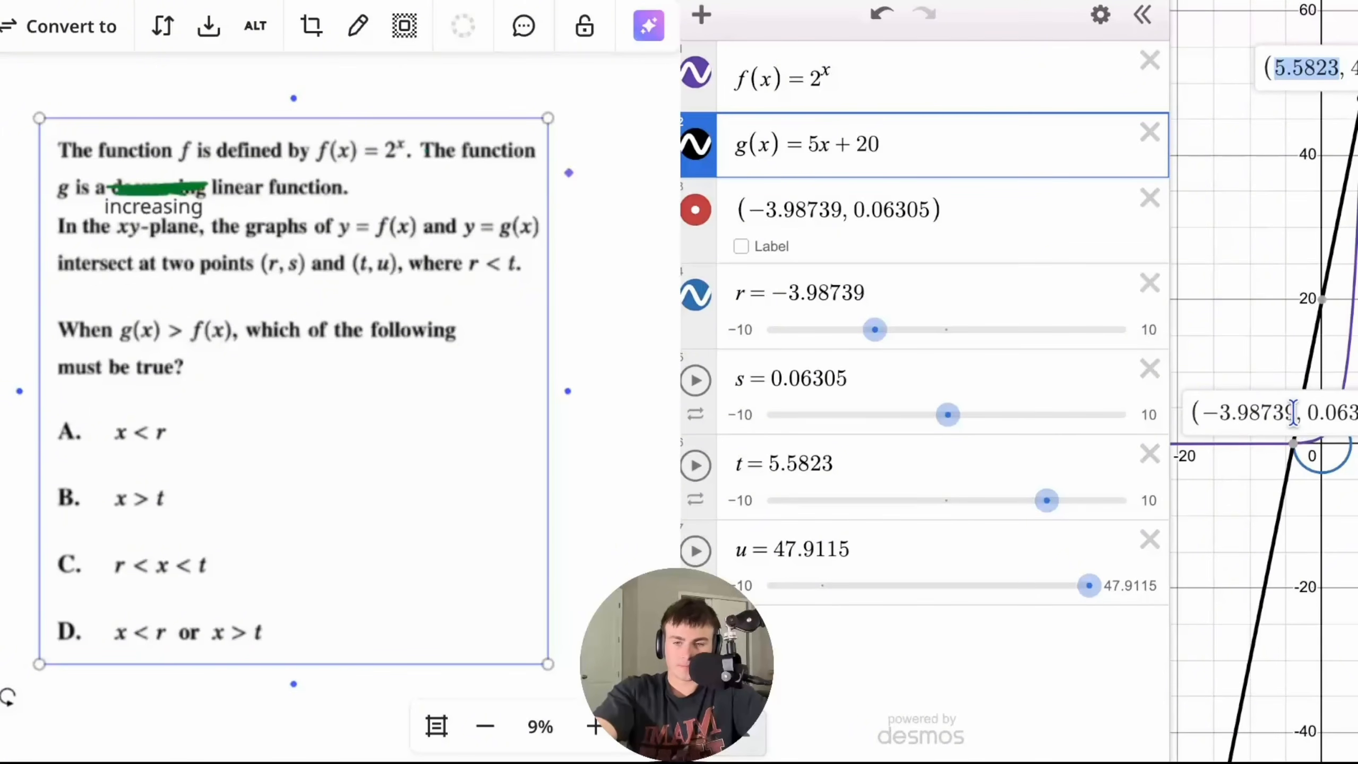
drag(1296, 414, 1209, 417)
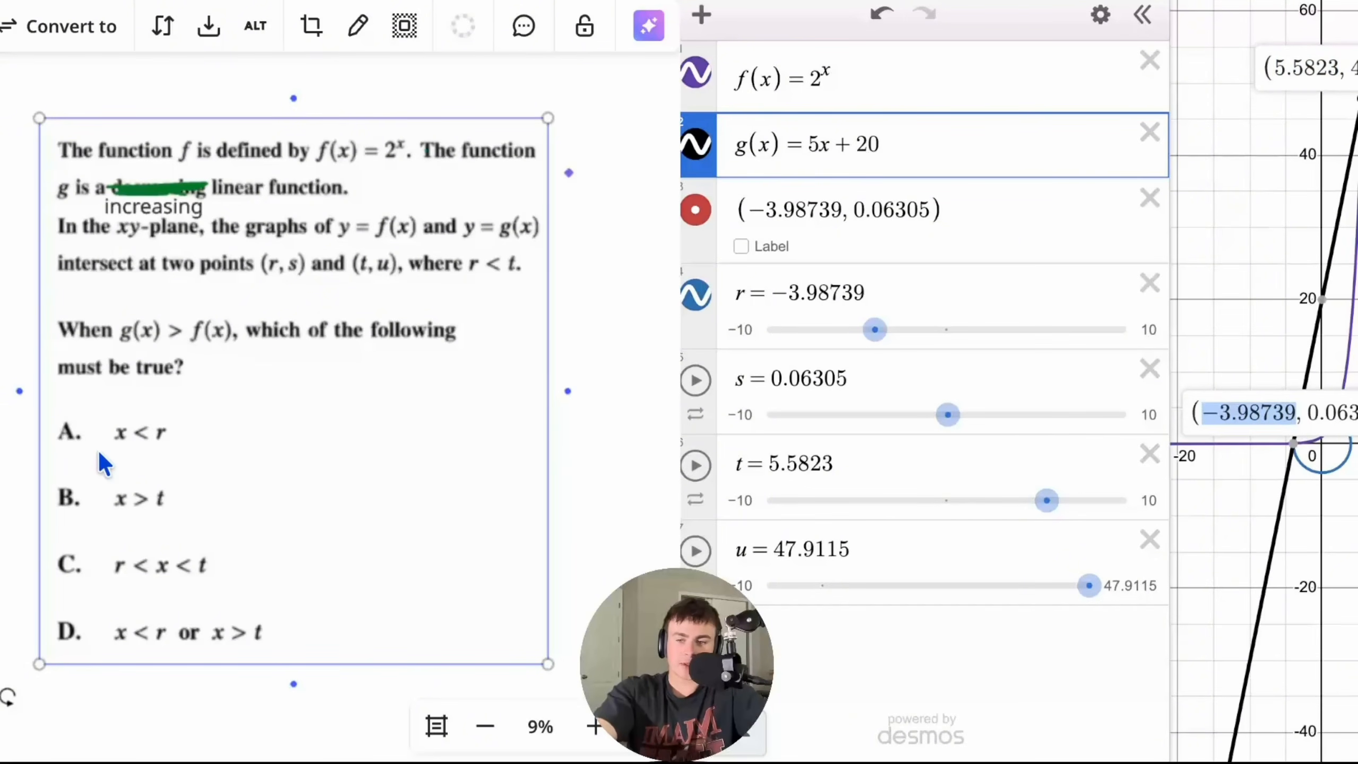
- Trace g between the two intersections and cross out answer choice A with the pen
click(1305, 429)
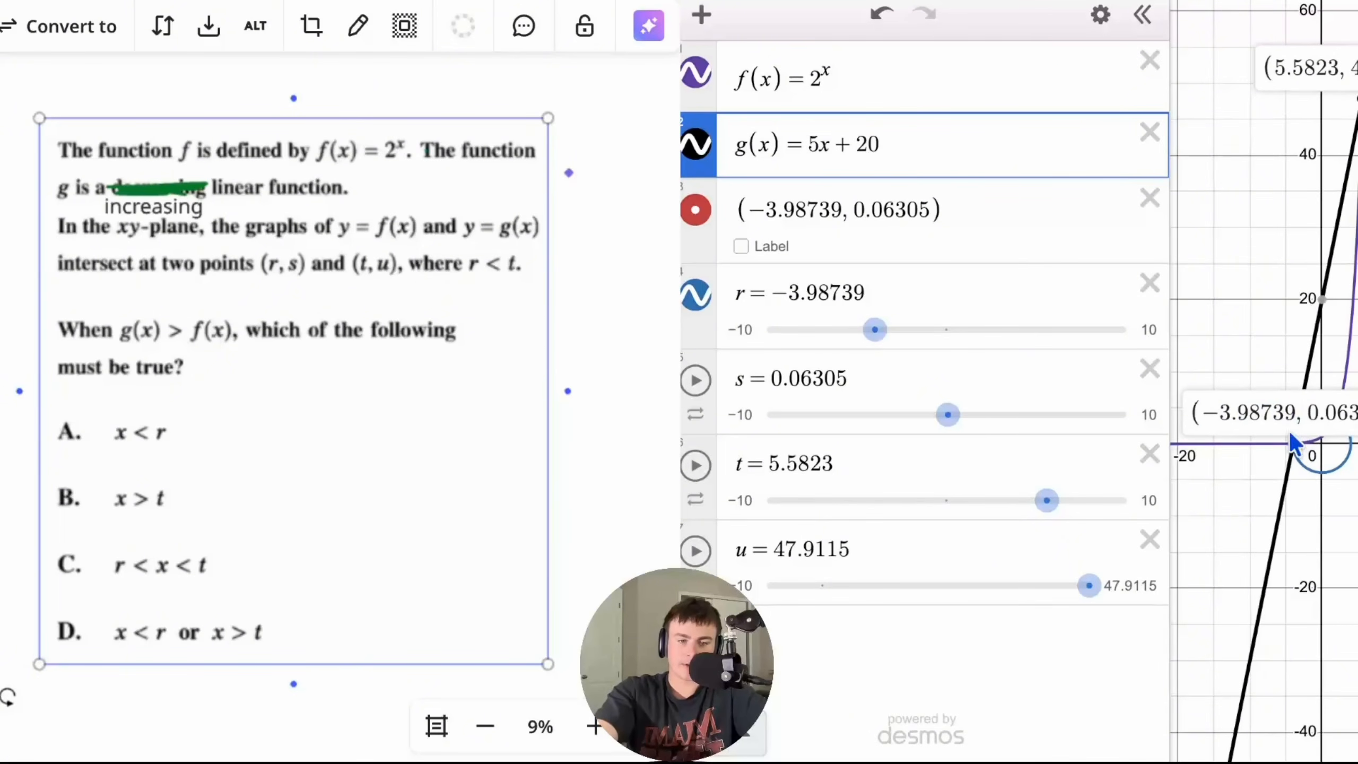
drag(1351, 80, 1275, 68)
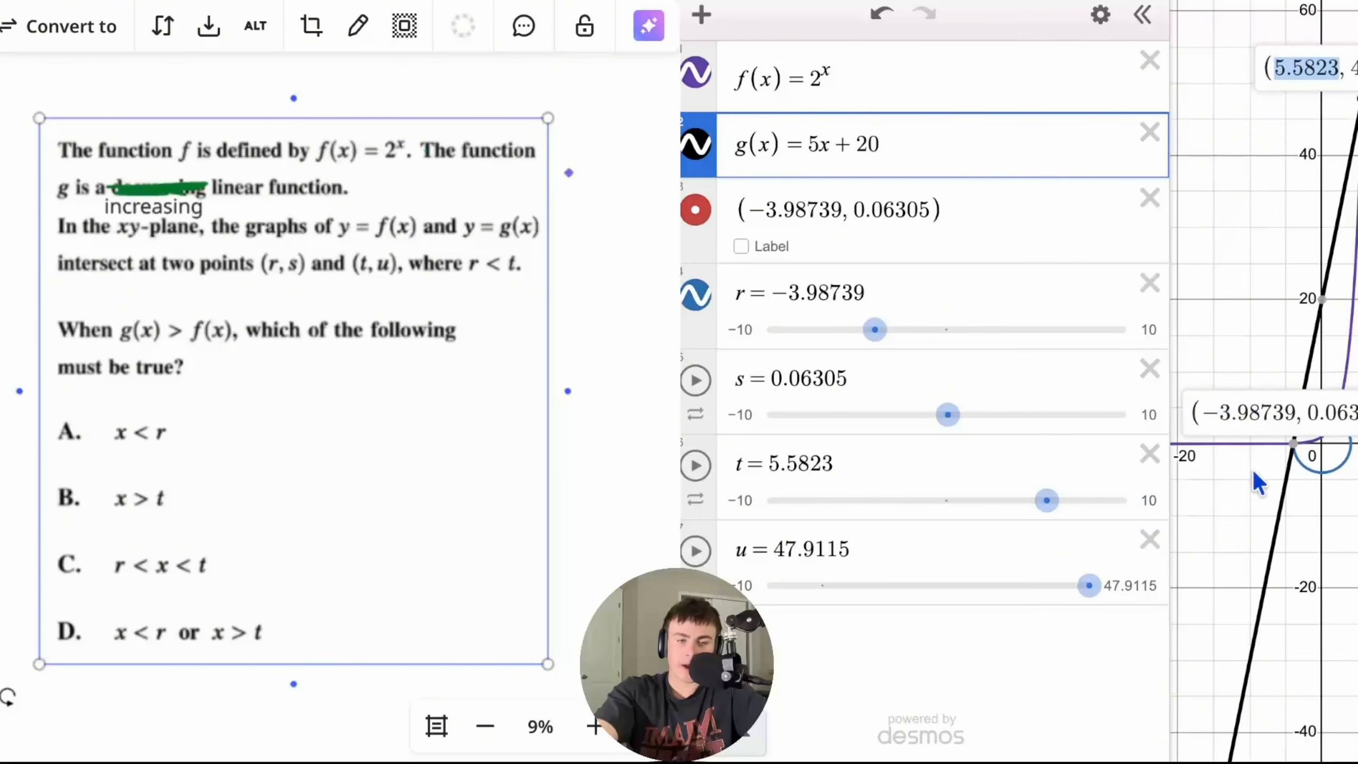
click(1273, 462)
mouse_move(1285, 461)
mouse_down()
mouse_move(1257, 540)
mouse_move(1312, 368)
mouse_move(1337, 208)
mouse_move(1344, 255)
mouse_move(1322, 301)
mouse_up()
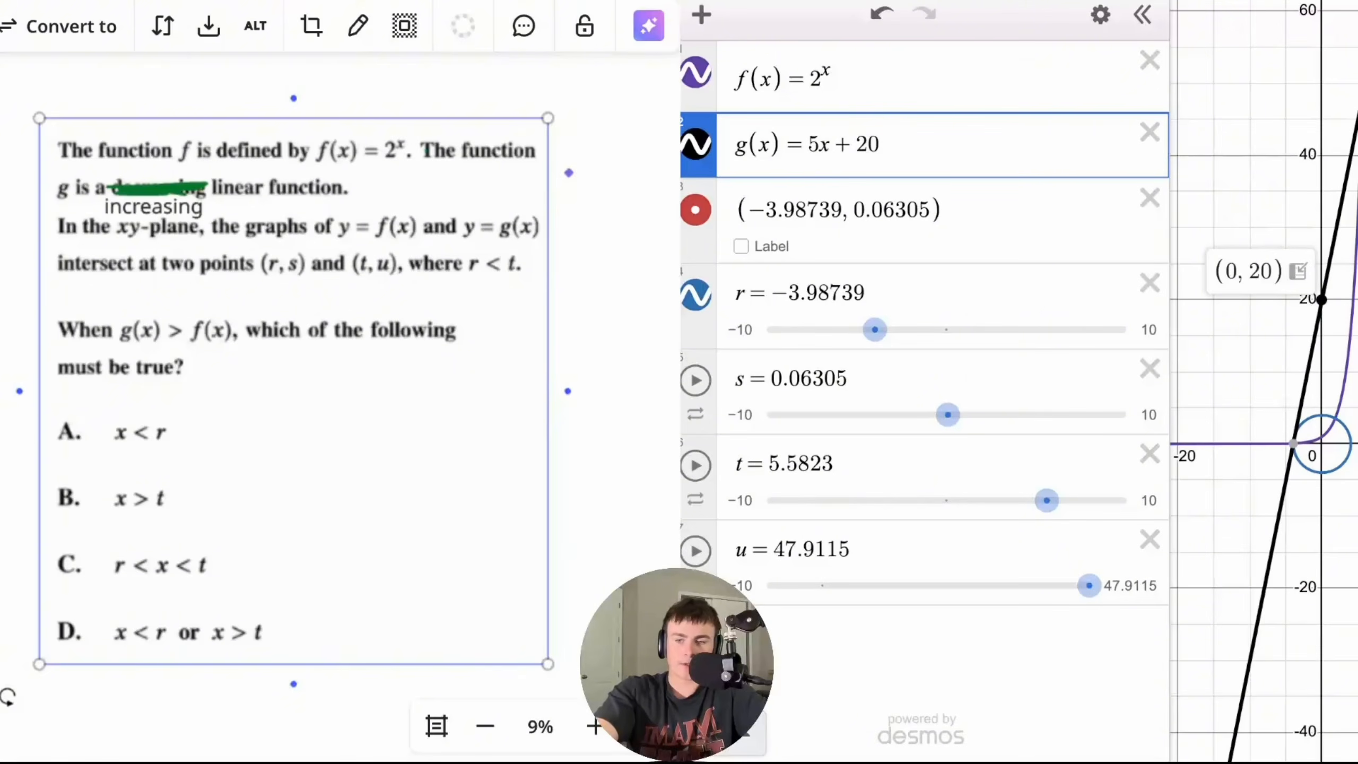
key(d)
mouse_move(179, 428)
mouse_down()
mouse_move(107, 438)
mouse_move(137, 437)
mouse_up()
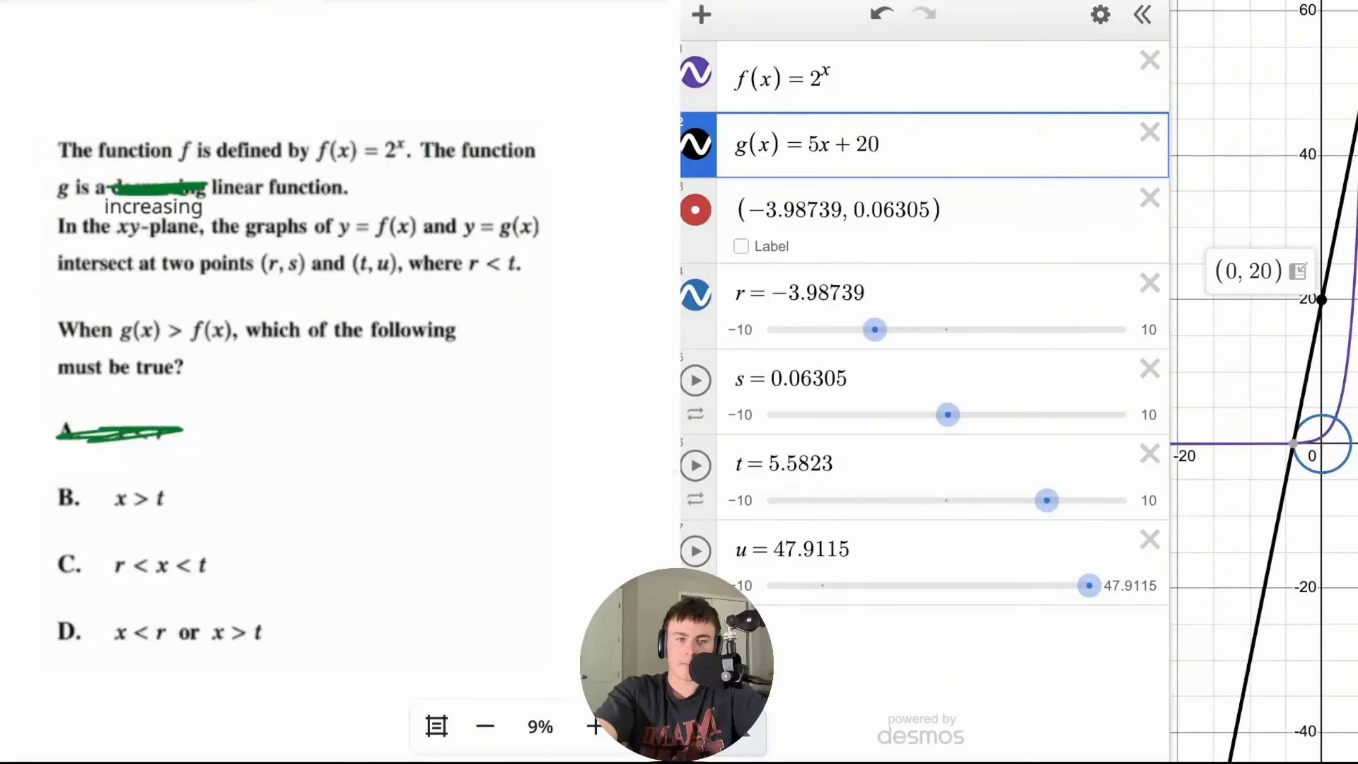
- Widen the graph area, examine f and g beyond the larger-x intersection, and cross out answer choice B
click(1355, 99)
drag(1340, 68, 1284, 69)
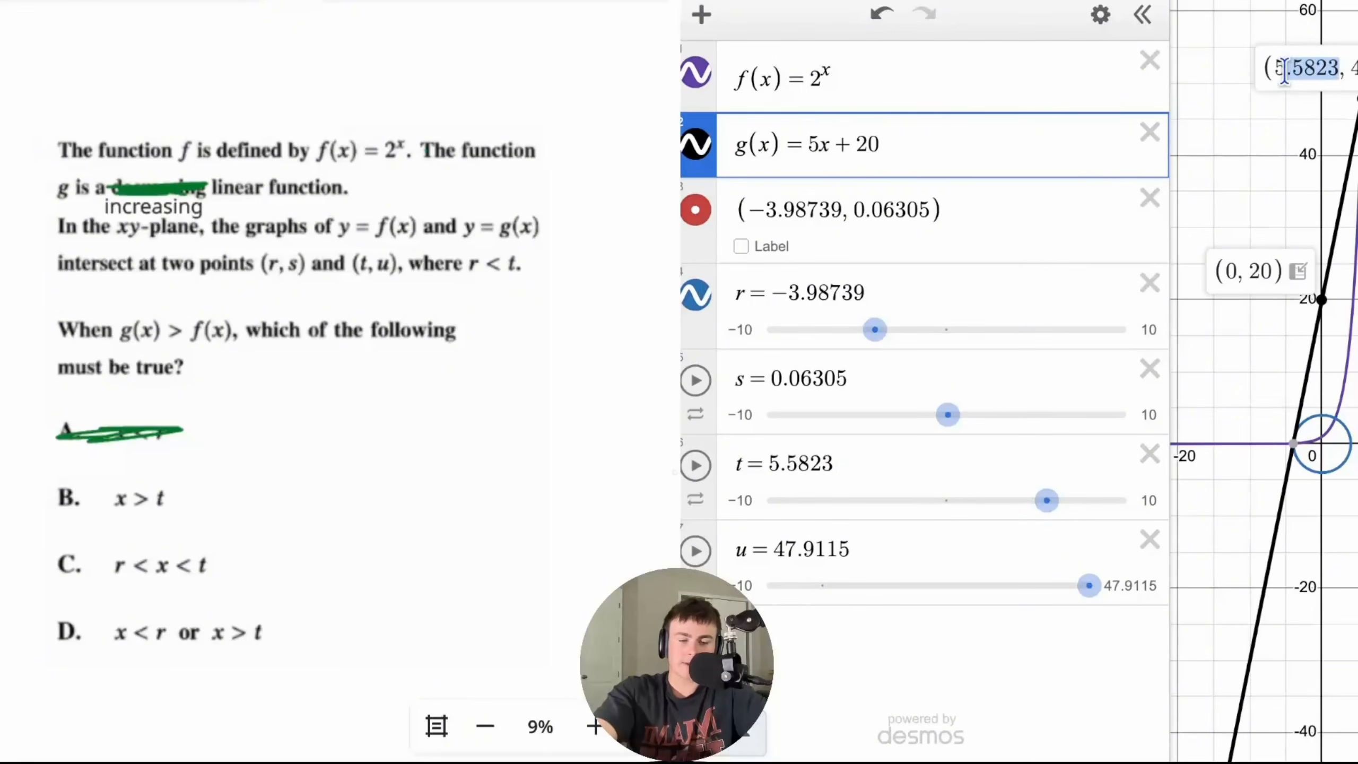
click(1356, 160)
mouse_move(1357, 97)
mouse_down()
mouse_move(1357, 73)
mouse_move(1354, 215)
mouse_up()
scroll(1350, 216, up, 5)
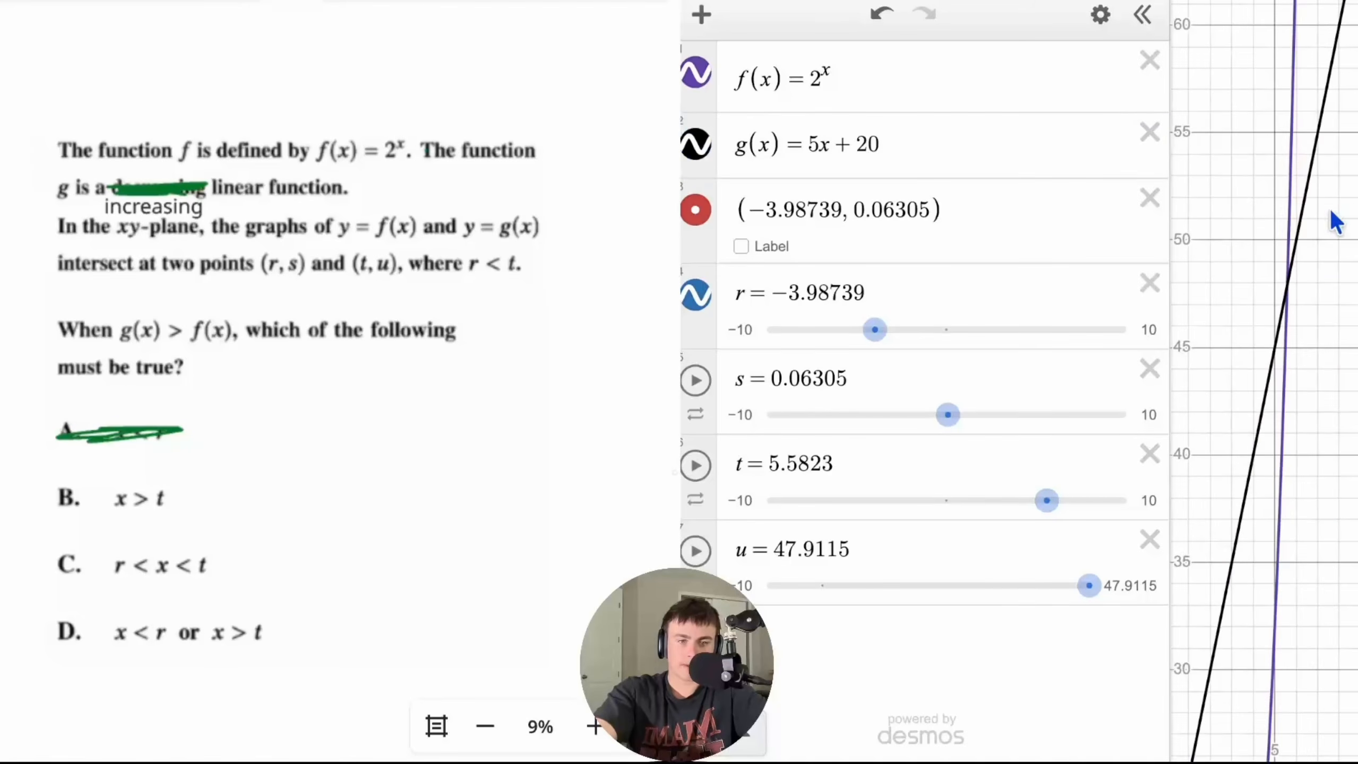
drag(1177, 203, 1077, 206)
scroll(1334, 289, down, 3)
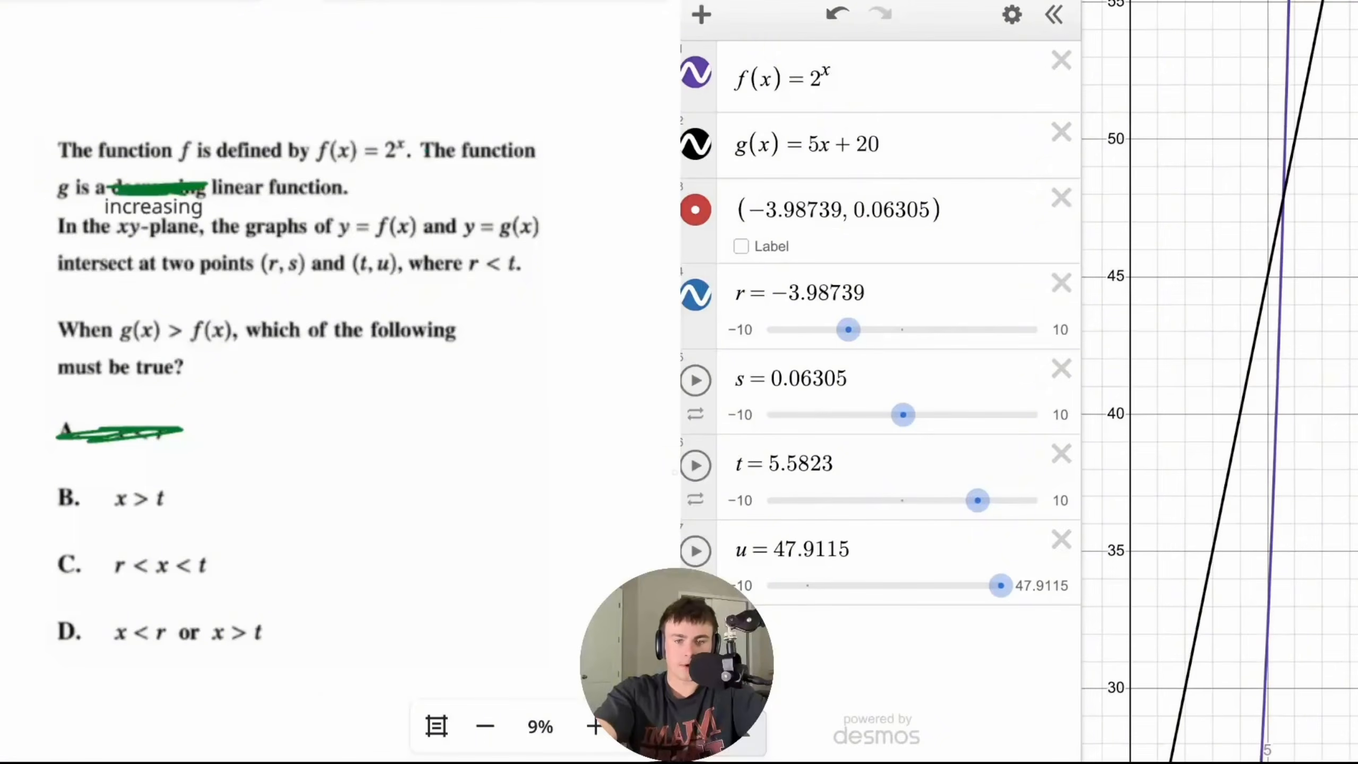
scroll(1354, 404, down, 5)
drag(1353, 405, 1346, 198)
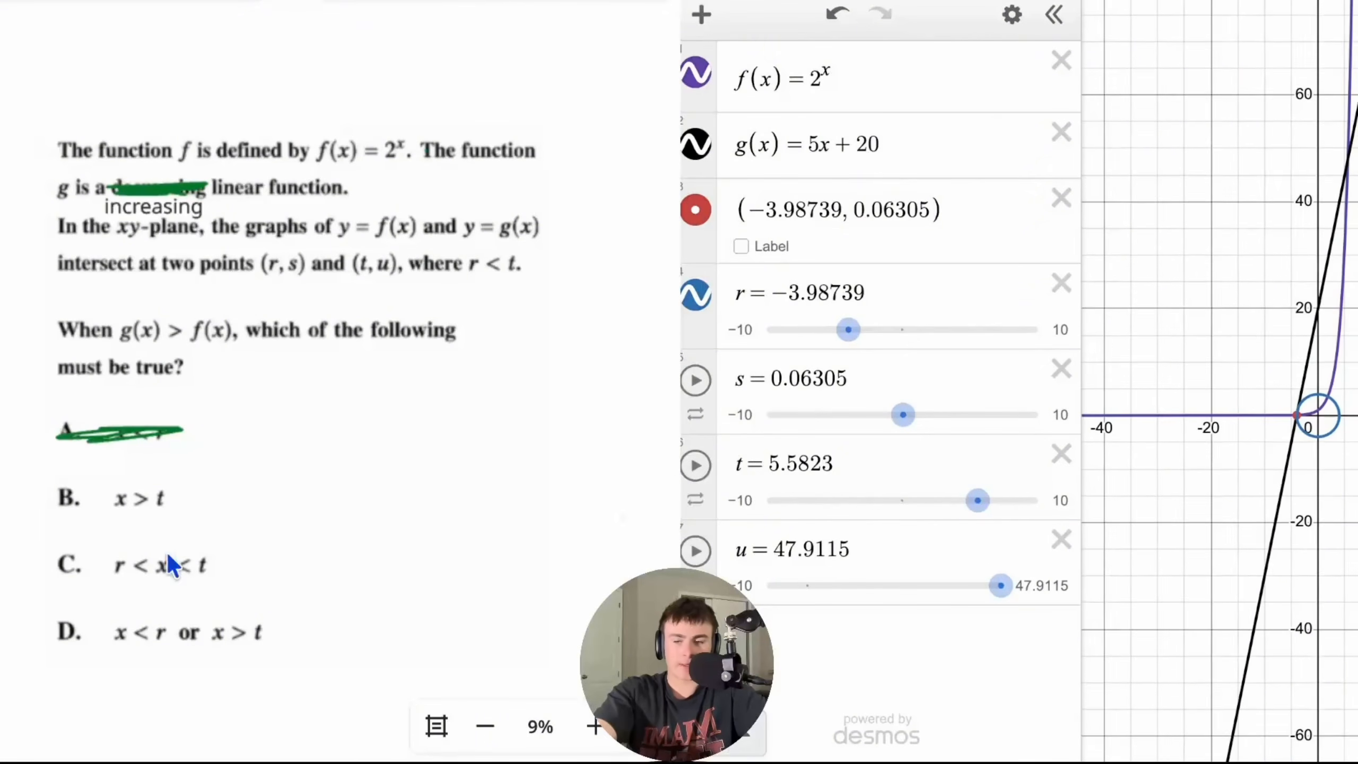
mouse_move(50, 498)
mouse_down()
mouse_move(136, 497)
mouse_move(51, 500)
mouse_up()
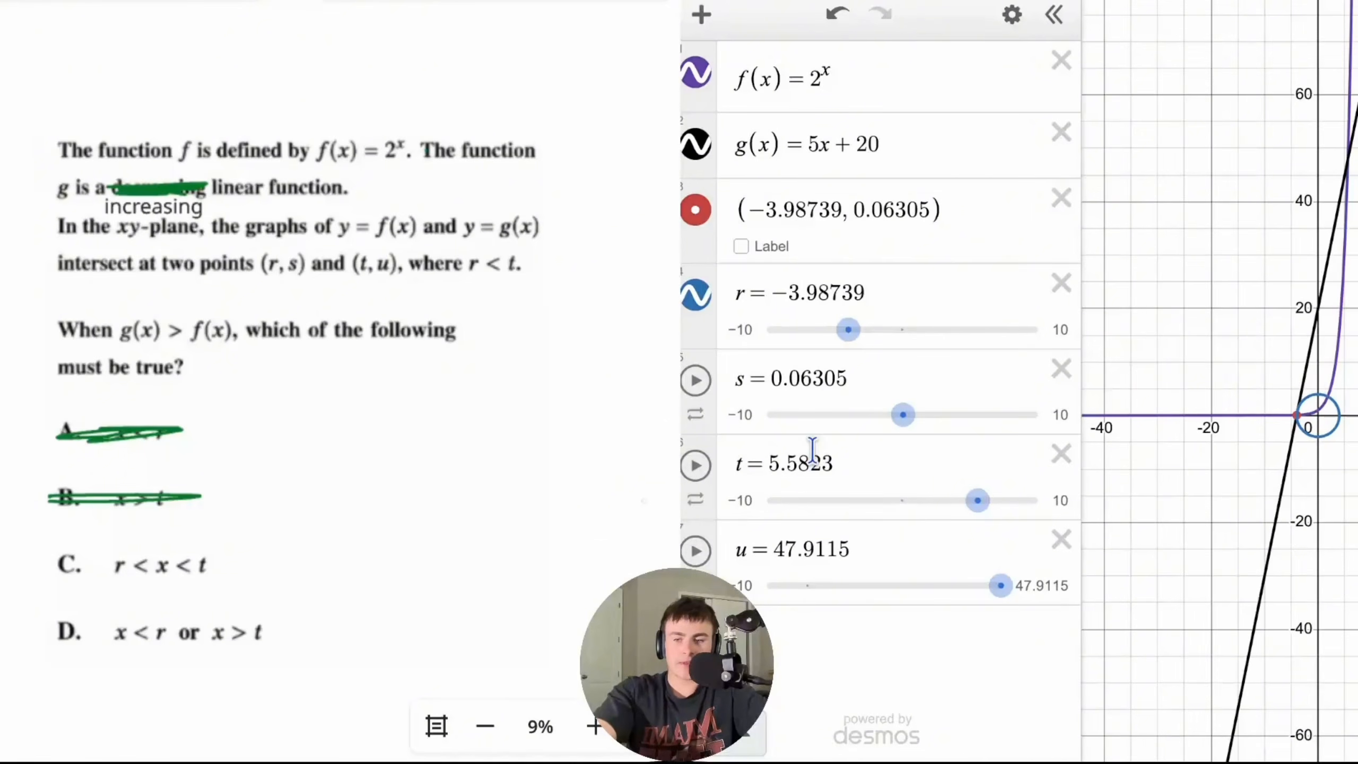
- Show the coordinates of both intersections again and draw a box around answer choice C, r < x < t
click(1290, 408)
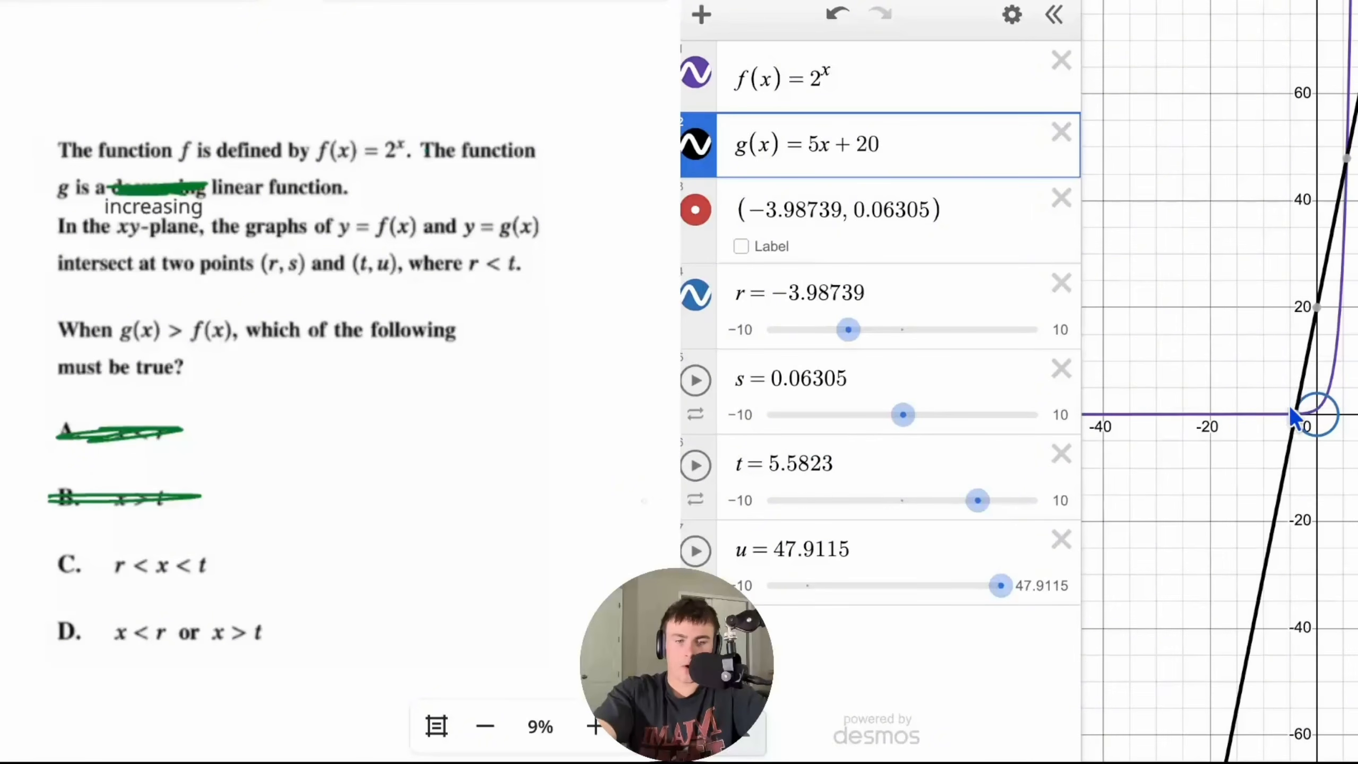
click(1295, 413)
click(1346, 160)
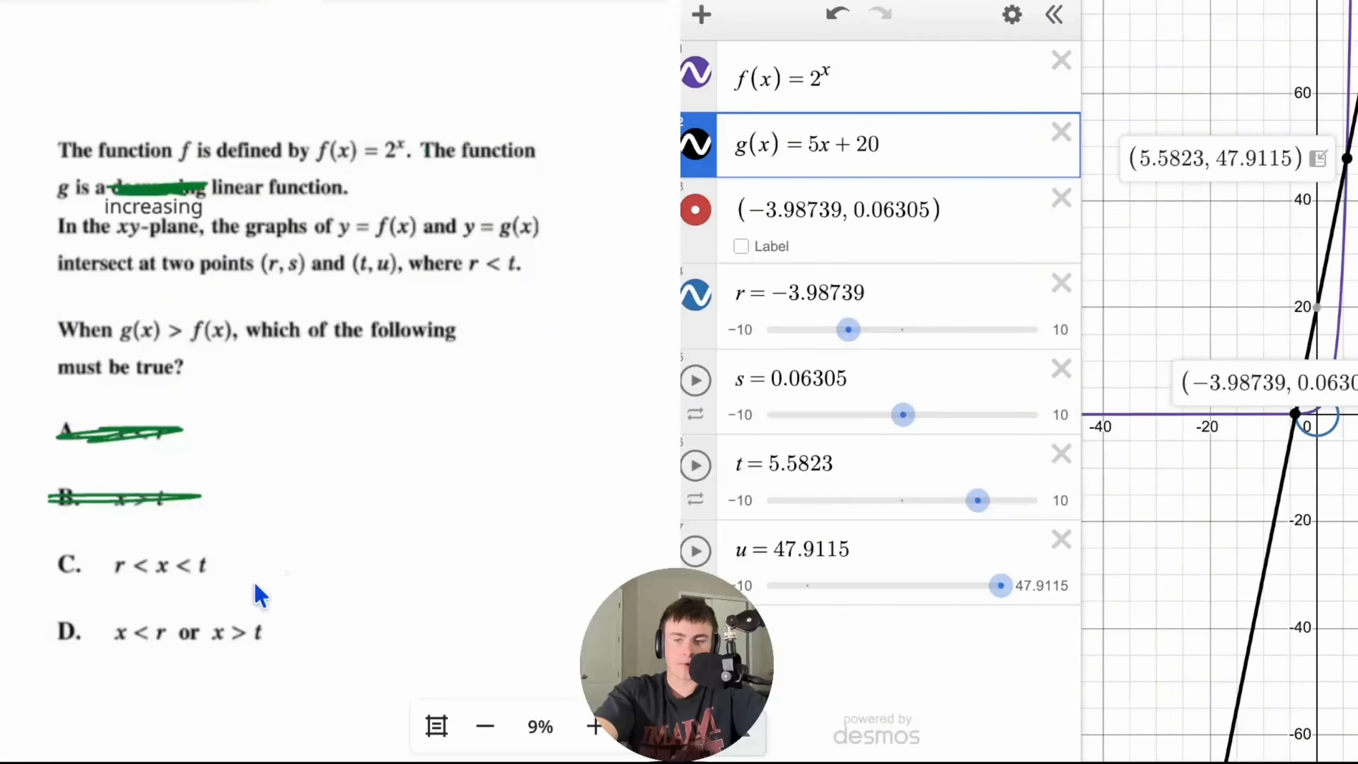
mouse_move(58, 578)
mouse_down()
mouse_move(150, 578)
mouse_move(243, 555)
mouse_move(218, 527)
mouse_move(49, 535)
mouse_move(44, 590)
mouse_move(89, 586)
mouse_up()
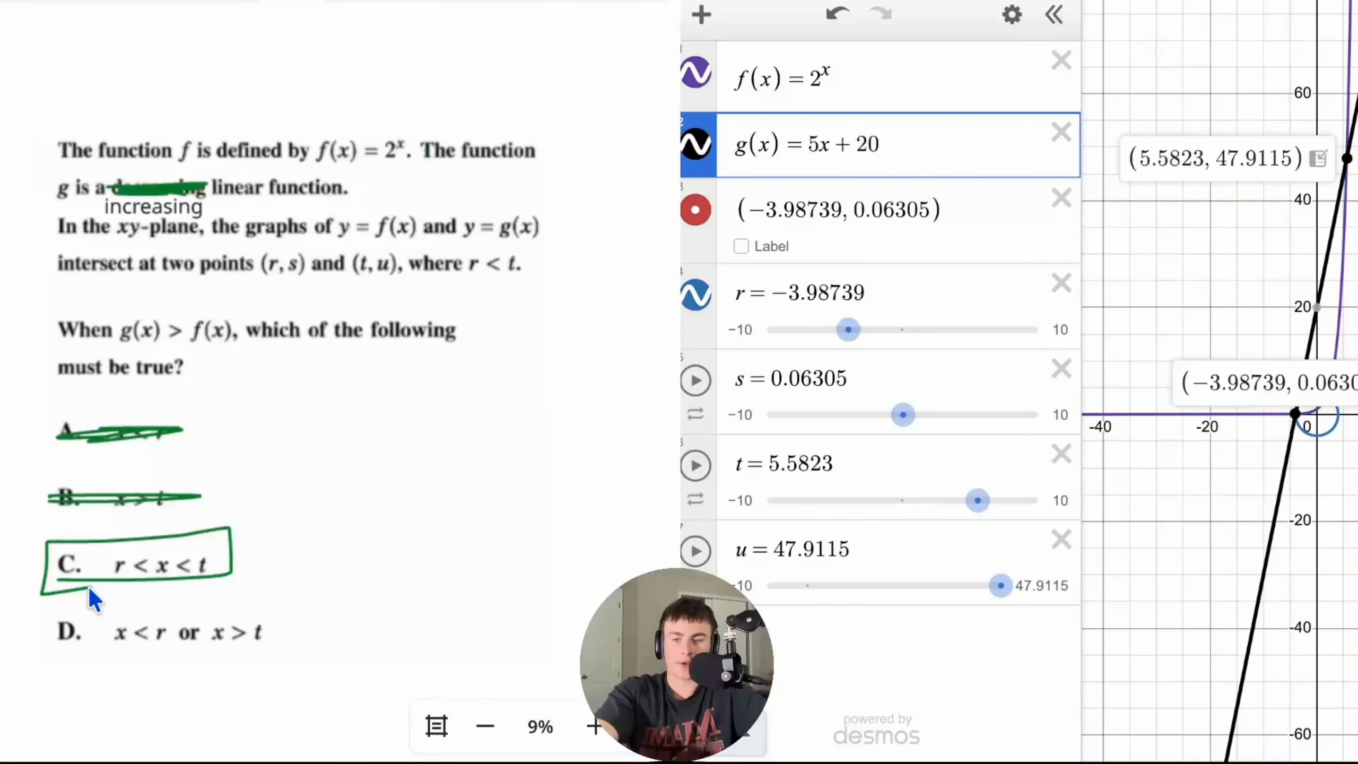
- Underline the points (r, s) and (t, u) and the words "must be true?" in the question
drag(263, 289, 386, 288)
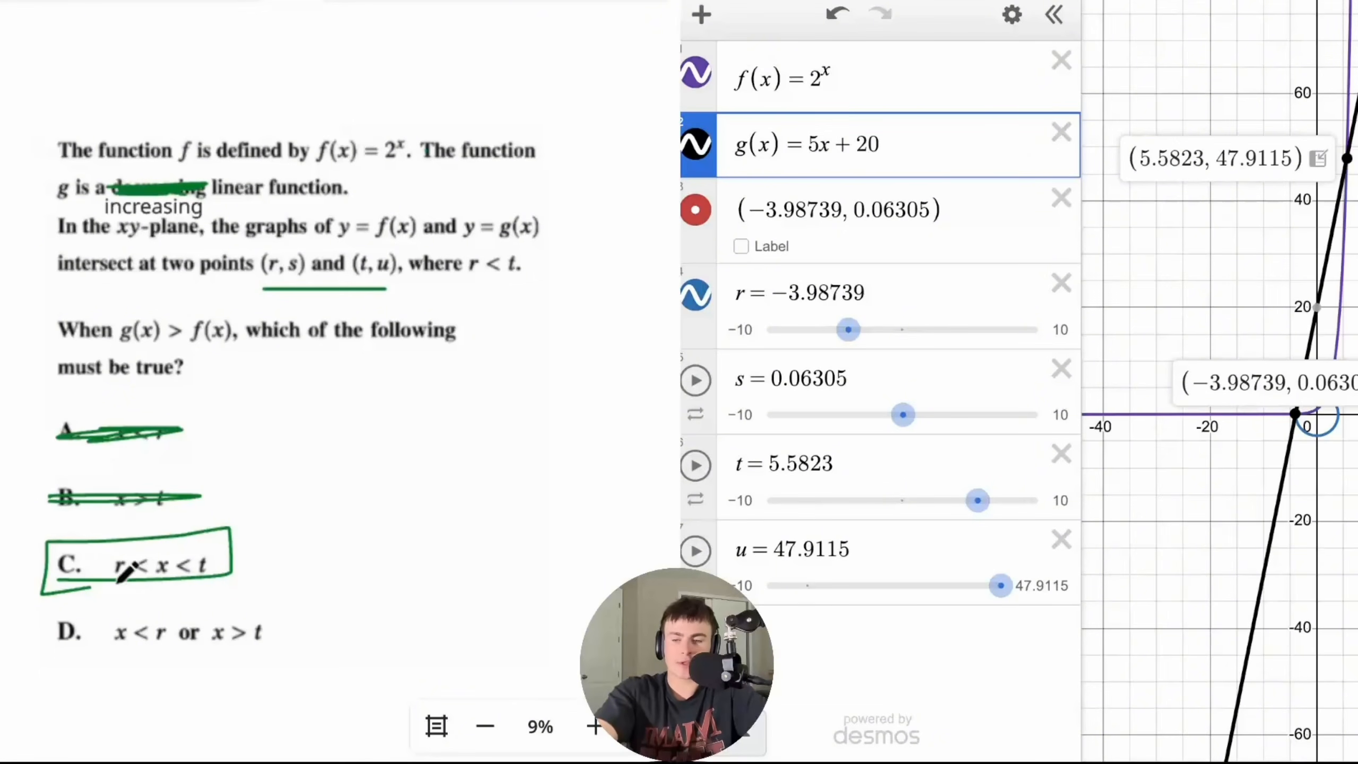
drag(49, 389, 223, 388)
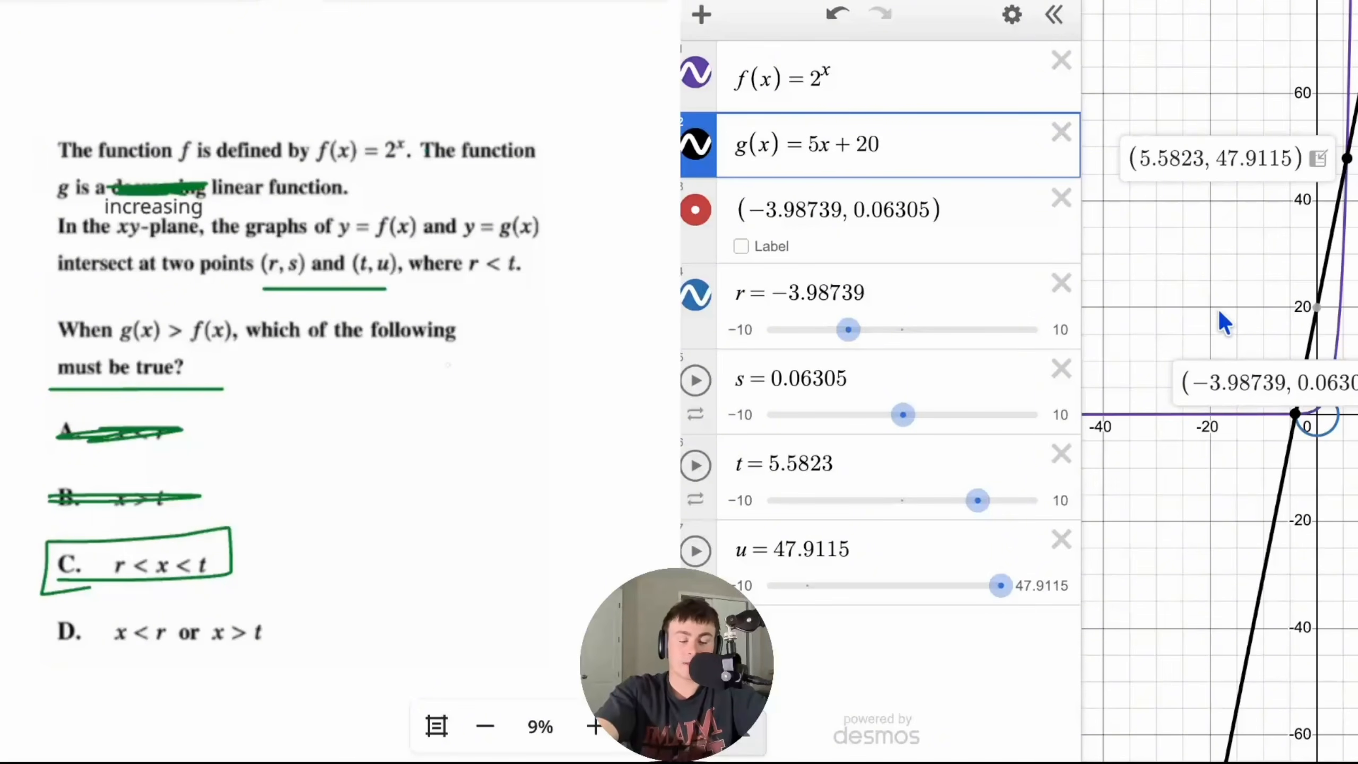
drag(1286, 382, 1196, 382)
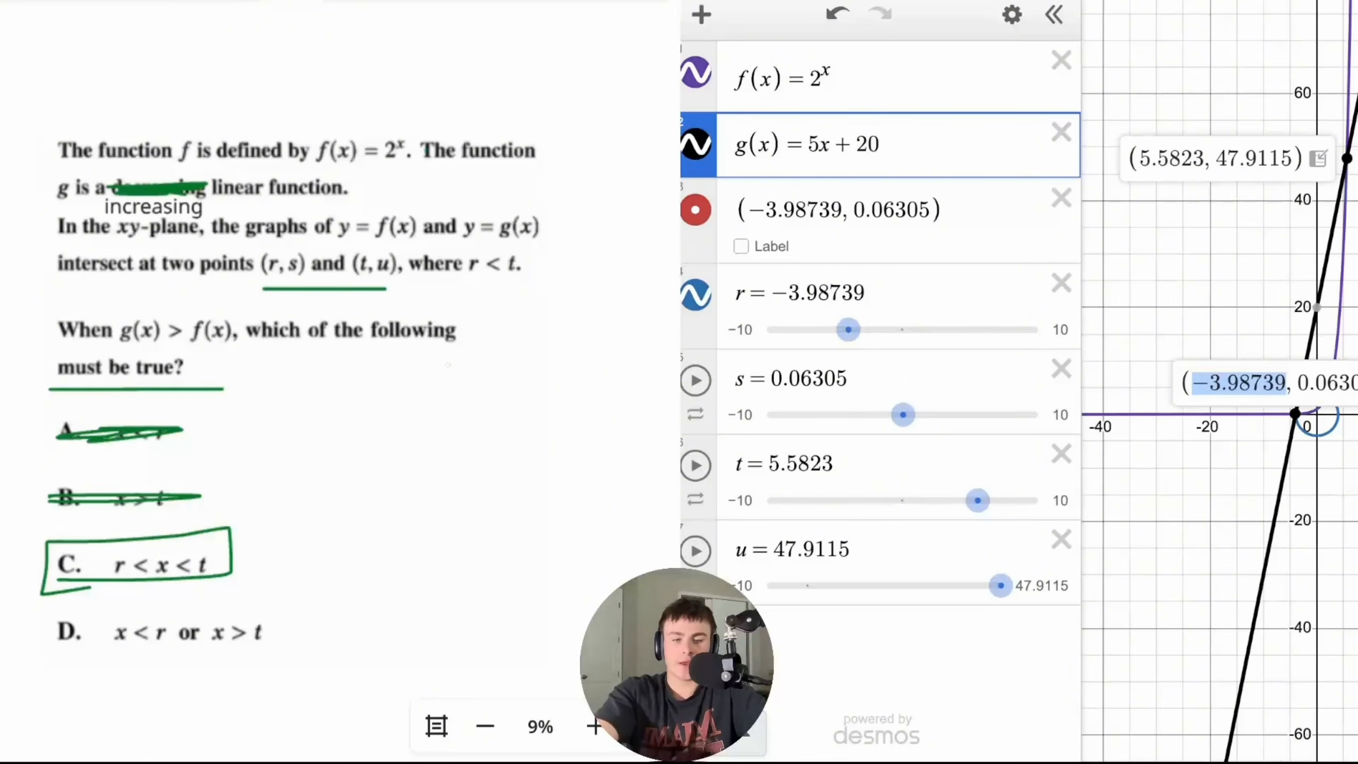
click(1354, 712)
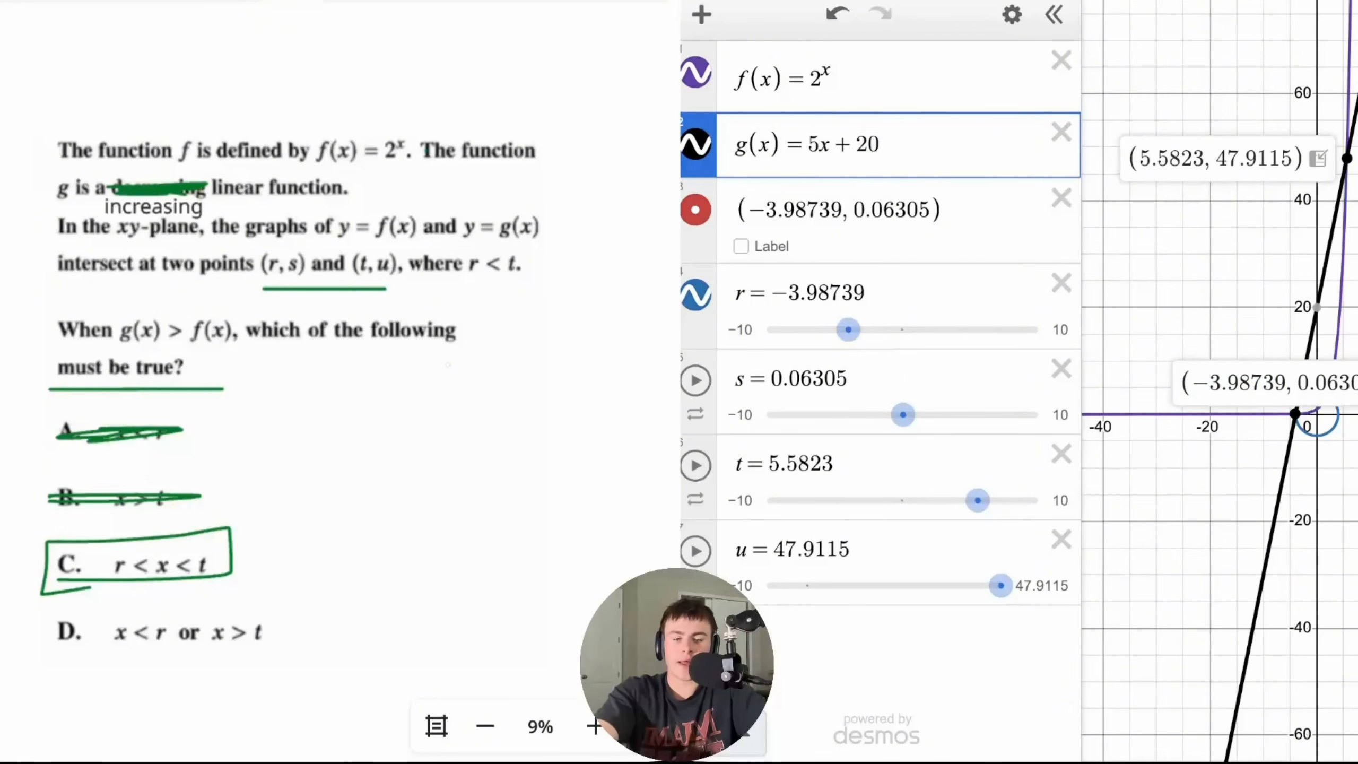